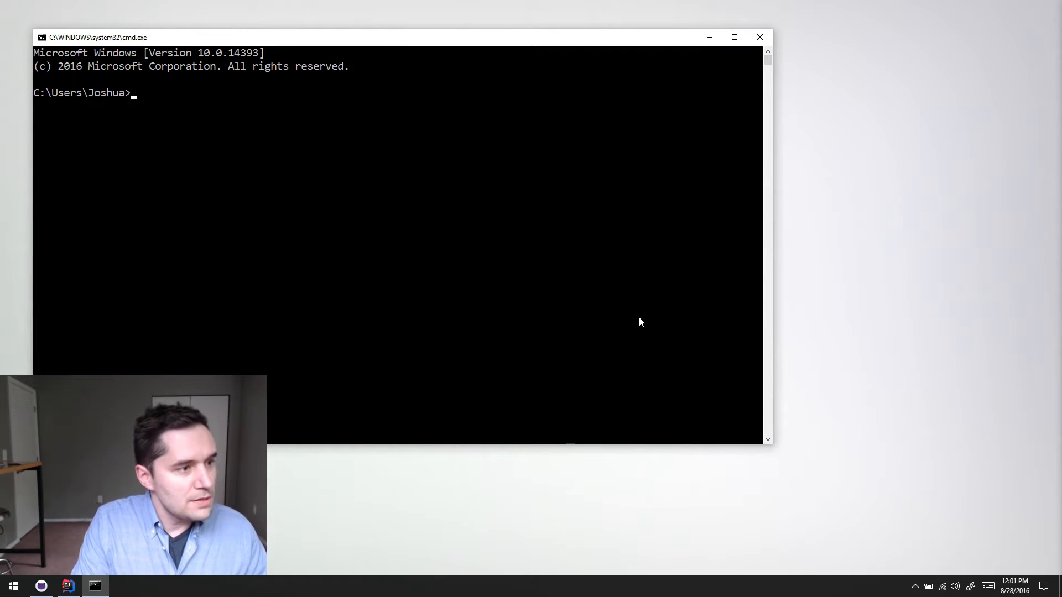
- Change the working directory to Repositories\GitHub
{"action": "type", "text": "cd Recen"}
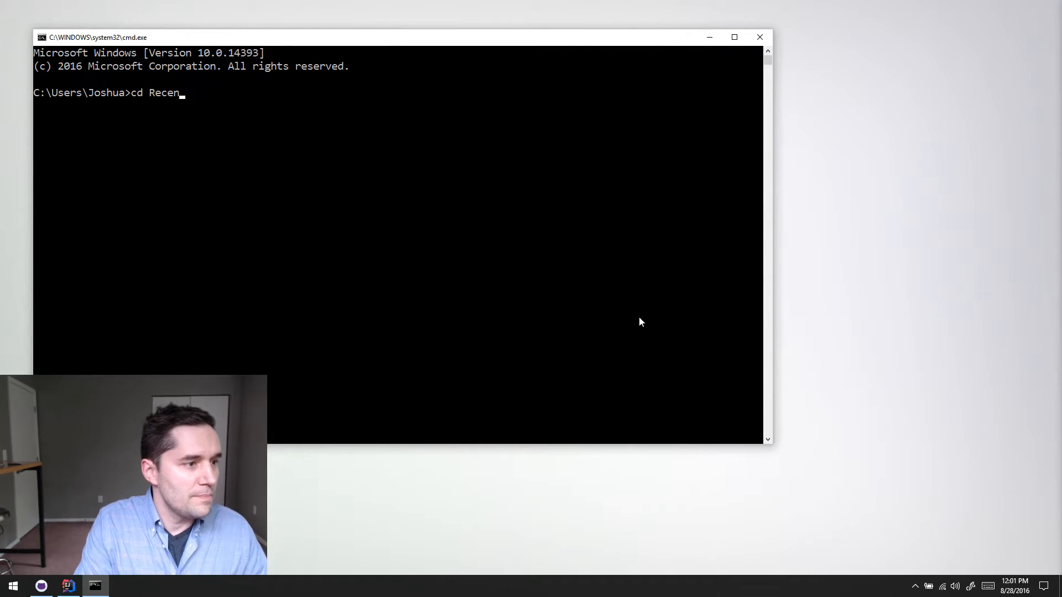
{"action": "key", "text": "BackSpace"}
{"action": "key", "text": "BackSpace"}
{"action": "key", "text": "BackSpace"}
{"action": "type", "text": "p"}
{"action": "key", "text": "Tab"}
{"action": "type", "text": "\\"}
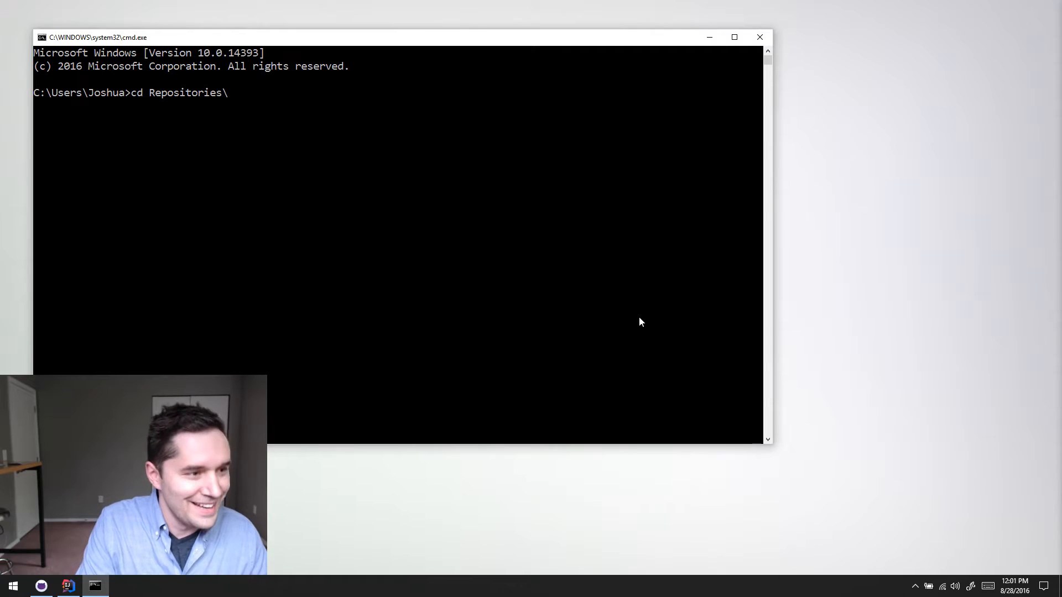
{"action": "type", "text": "d"}
{"action": "key", "text": "BackSpace"}
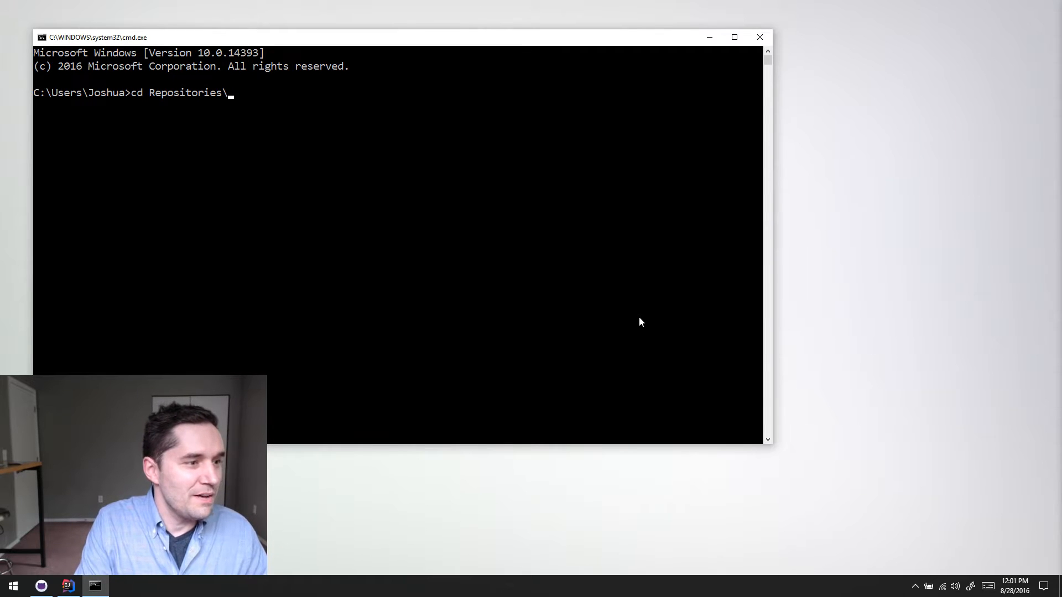
{"action": "type", "text": "Gi"}
{"action": "key", "text": "Tab"}
{"action": "key", "text": "Return"}
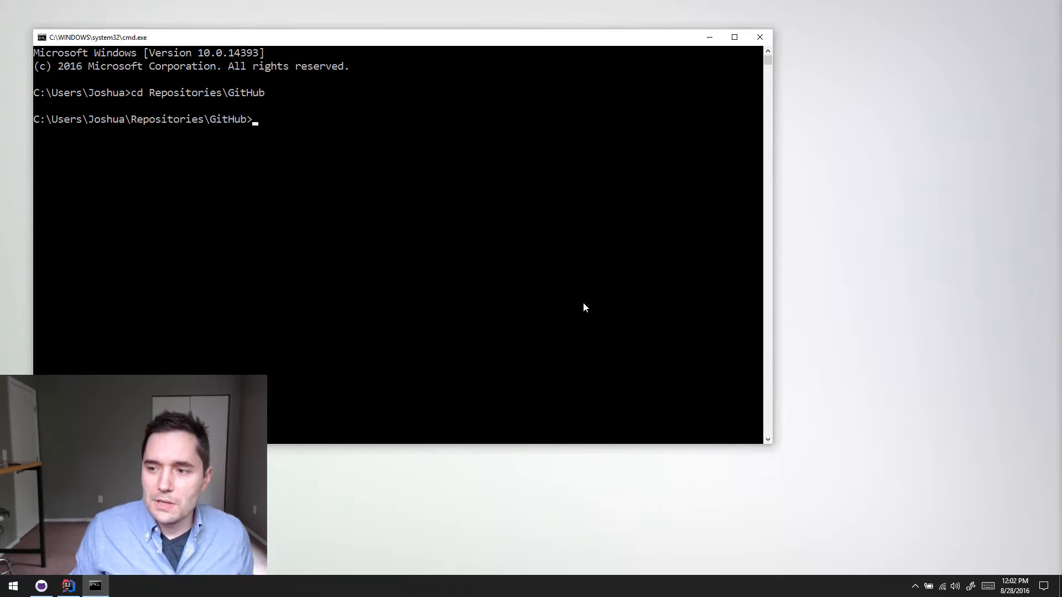
- Enter the delver repository folder and check its git status
{"action": "left_click", "coordinate": [432, 242]}
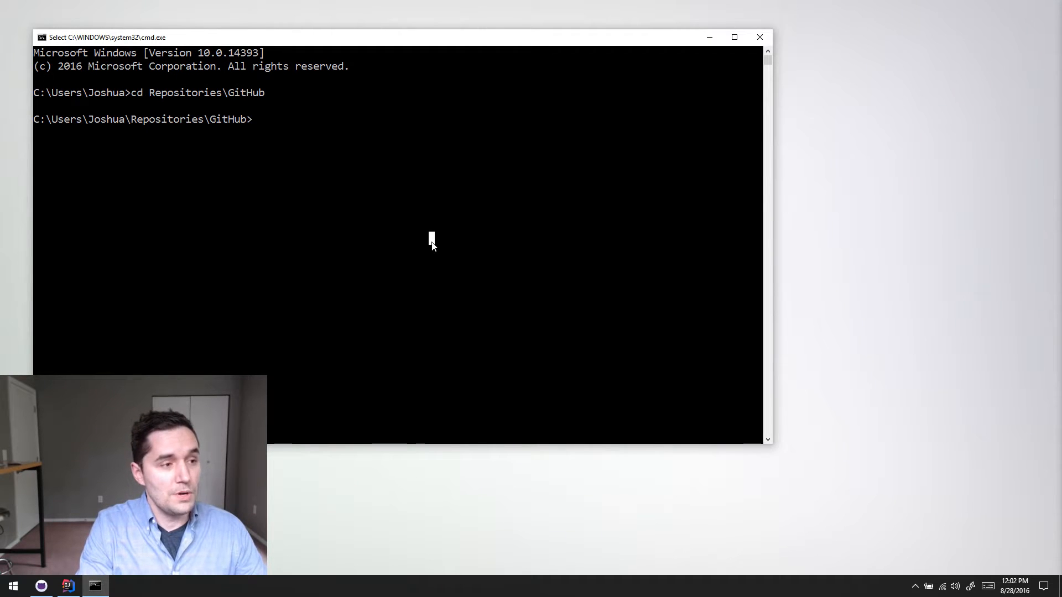
{"action": "type", "text": "cd delver"}
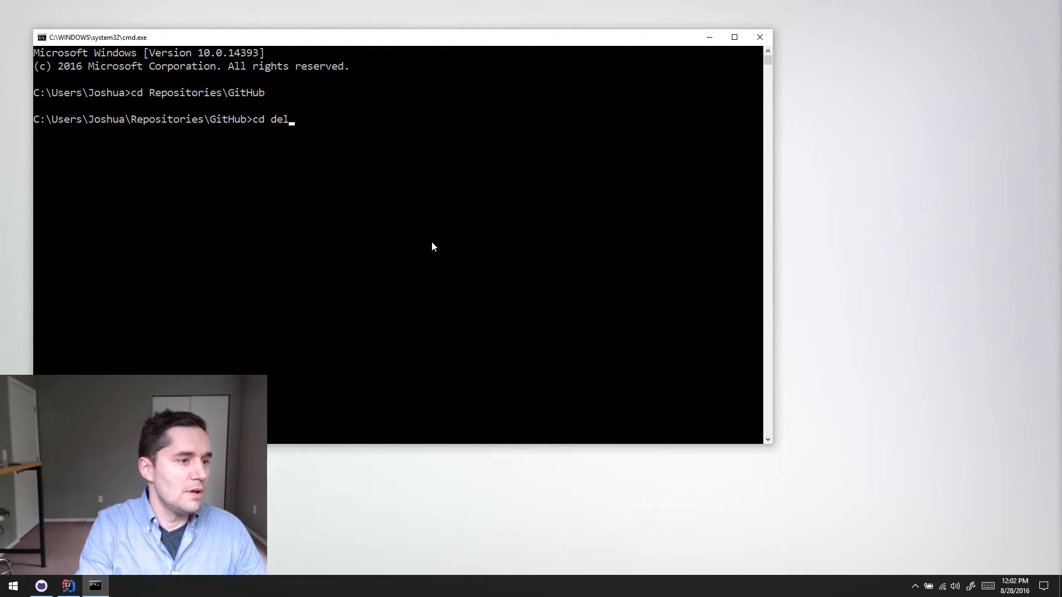
{"action": "key", "text": "Return"}
{"action": "type", "text": "git sta"}
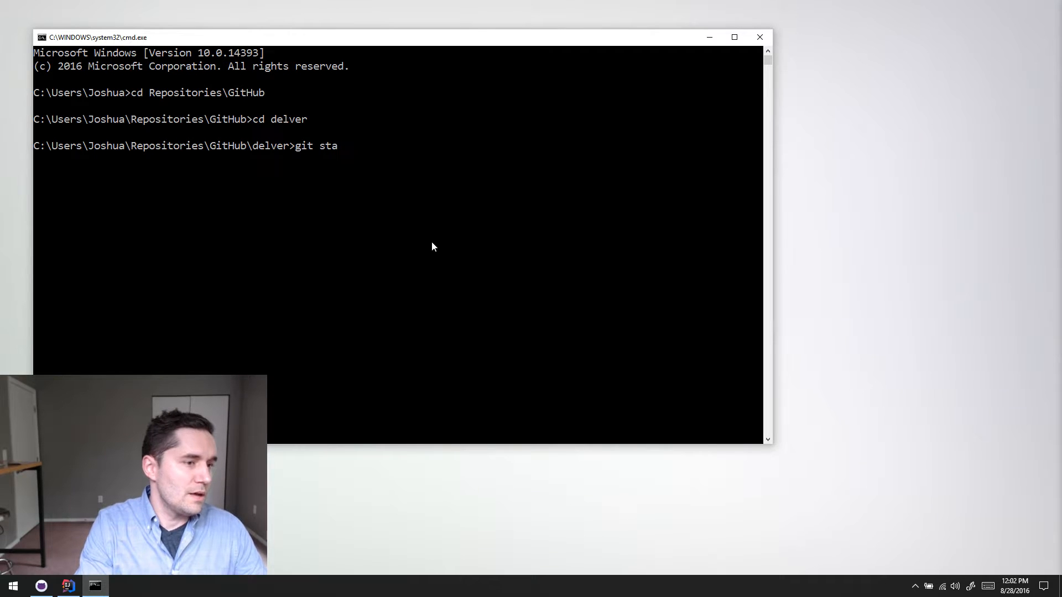
{"action": "type", "text": "tus"}
{"action": "key", "text": "Return"}
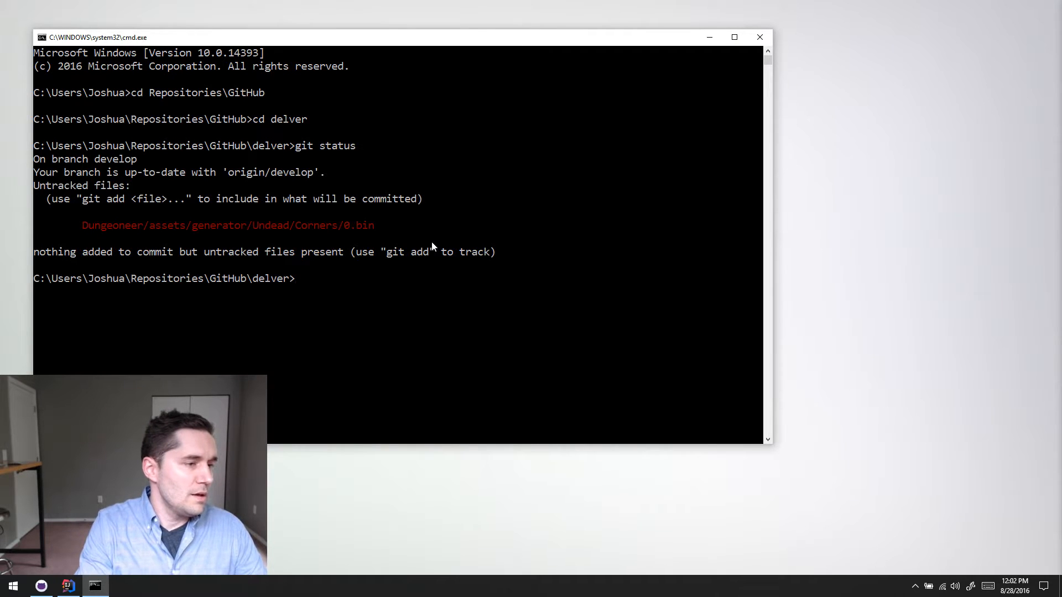
- Clear the console and list the git log in one-line format with commits since "August 21st, 2016"
{"action": "type", "text": "cls"}
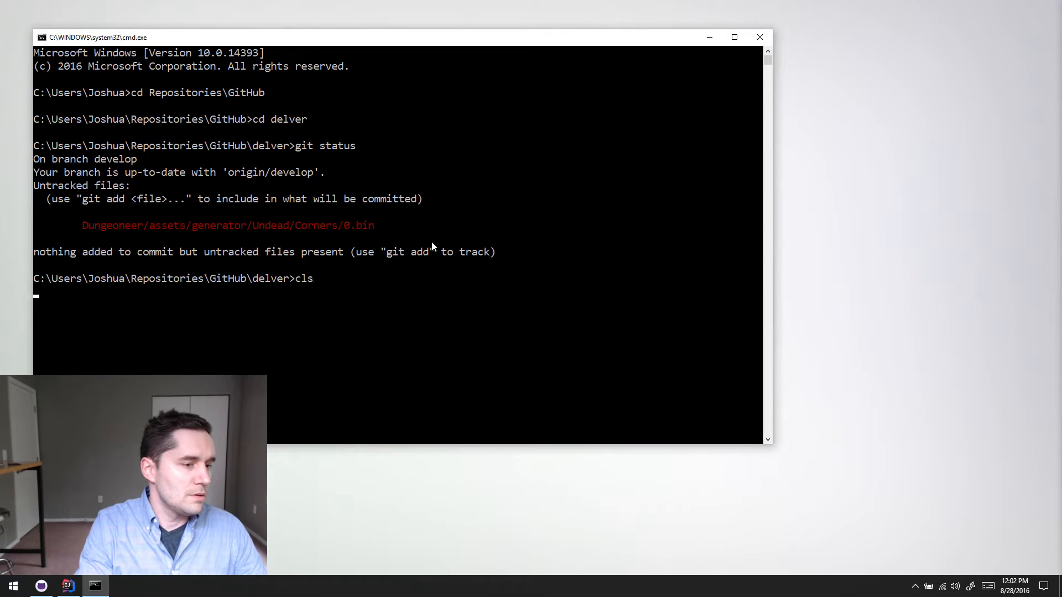
{"action": "key", "text": "Return"}
{"action": "type", "text": "git log =-"}
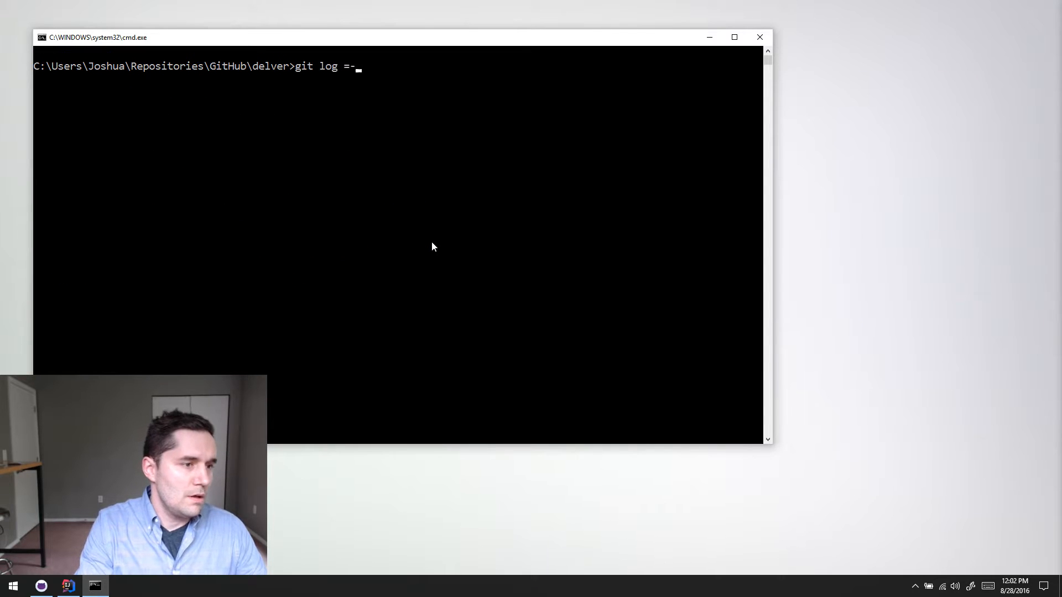
{"action": "key", "text": "BackSpace"}
{"action": "key", "text": "BackSpace"}
{"action": "type", "text": "--online"}
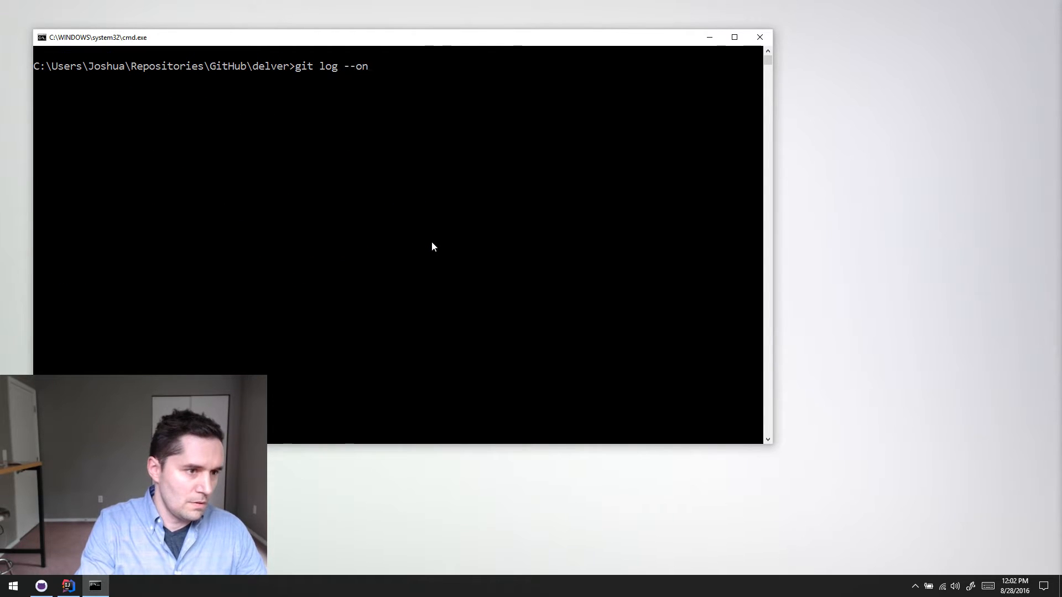
{"action": "key", "text": "BackSpace"}
{"action": "key", "text": "BackSpace"}
{"action": "key", "text": "BackSpace"}
{"action": "key", "text": "BackSpace"}
{"action": "type", "text": "eling"}
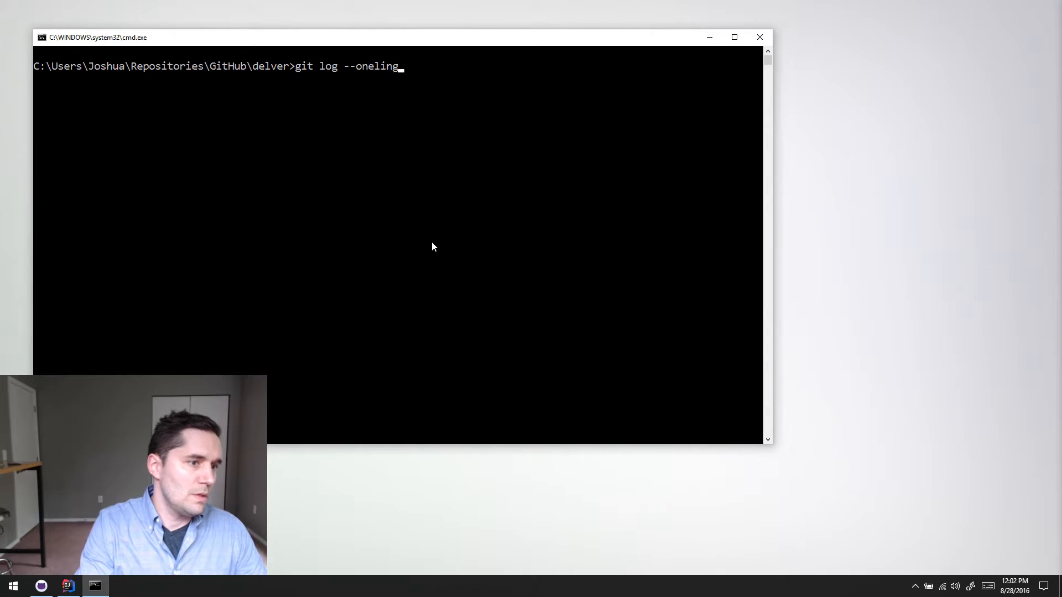
{"action": "key", "text": "BackSpace"}
{"action": "key", "text": "BackSpace"}
{"action": "type", "text": "e --since-\""}
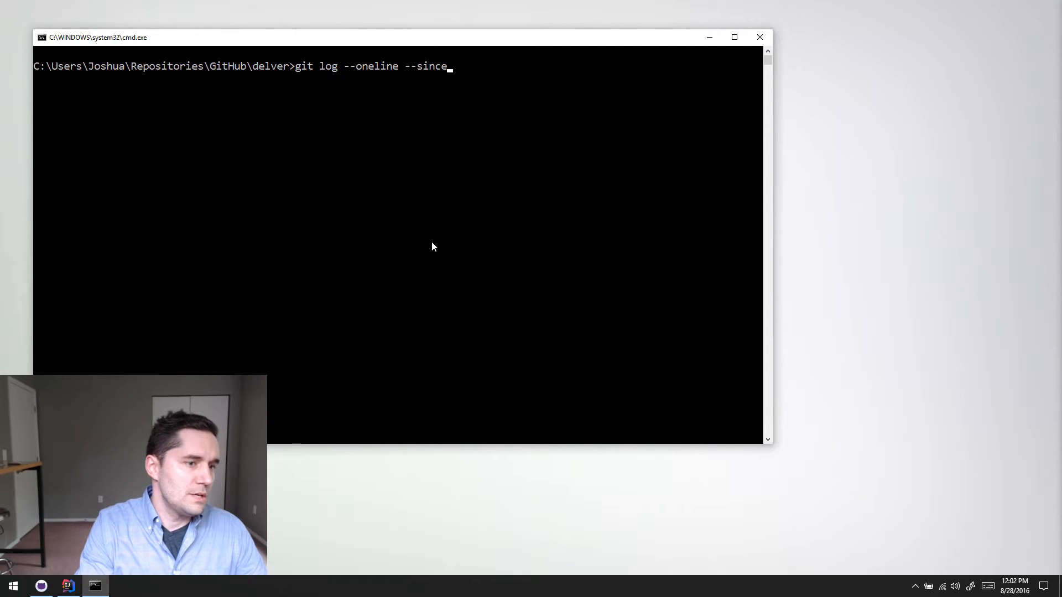
{"action": "key", "text": "BackSpace"}
{"action": "key", "text": "BackSpace"}
{"action": "type", "text": "=\"Au"}
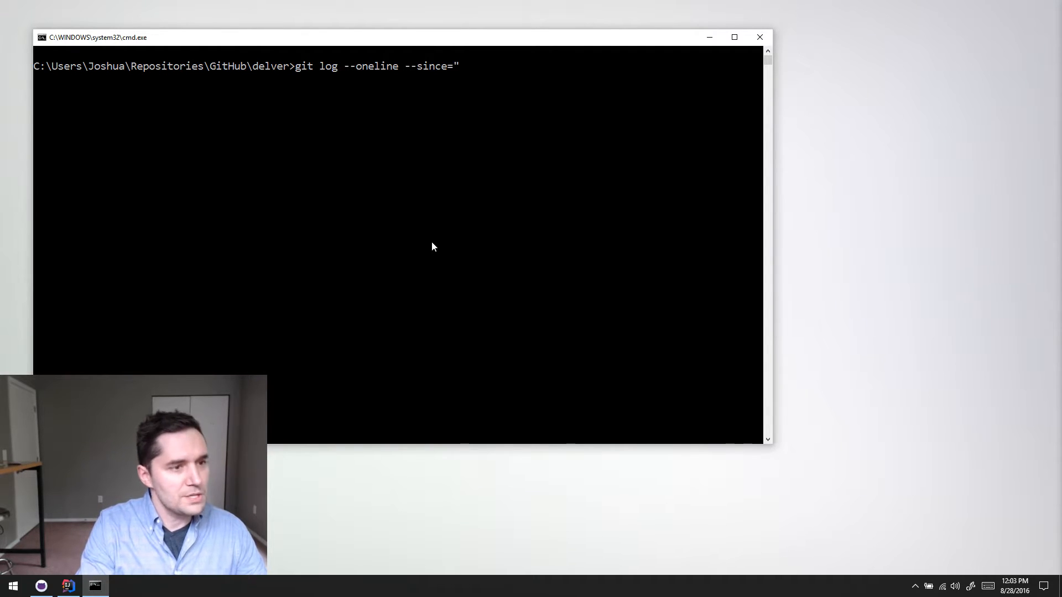
{"action": "type", "text": "gust 21st"}
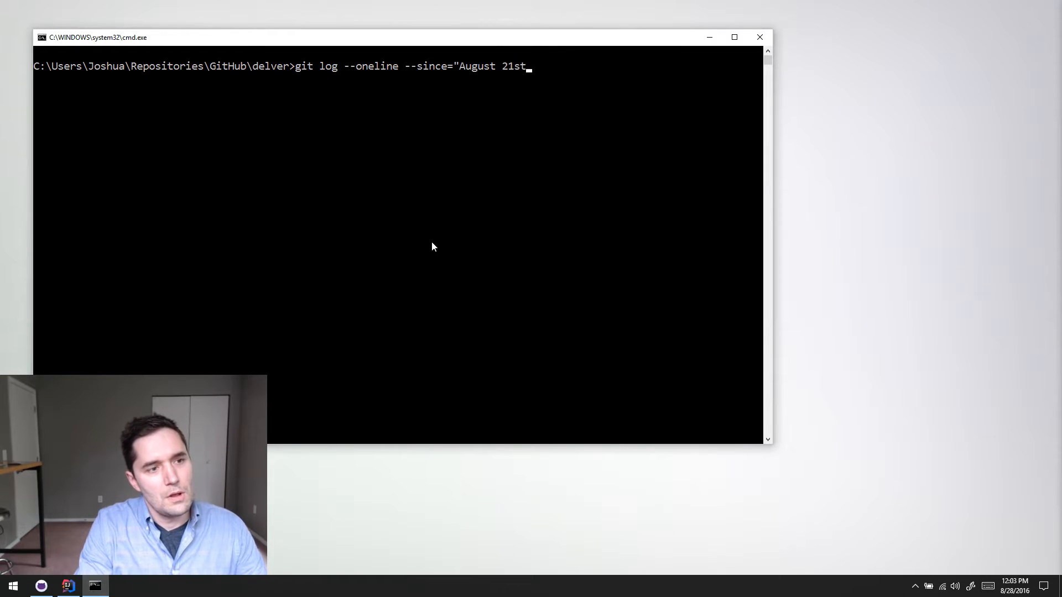
{"action": "type", "text": ", 2016\""}
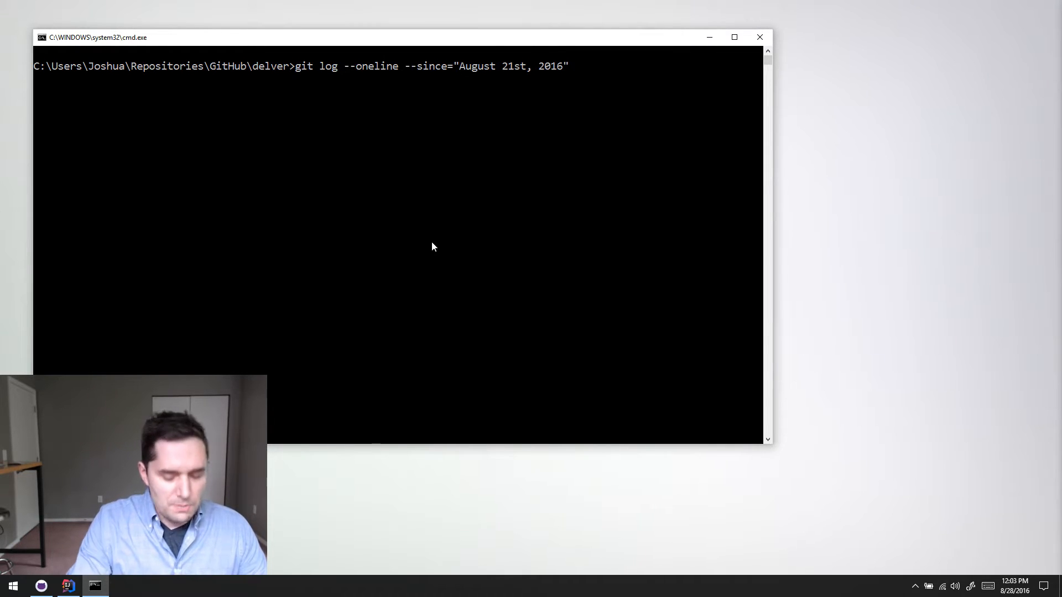
{"action": "key", "text": "Return"}
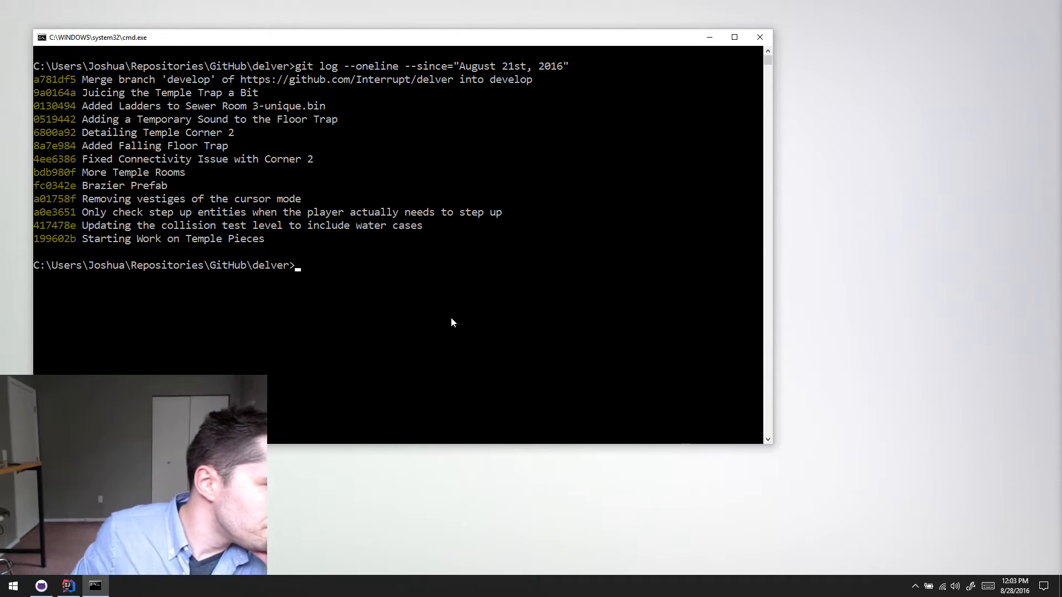
- Highlight the log entries "Starting Work on Temple Pieces" and "Updating the collision test level to include water cases"
{"action": "left_click_drag", "start_coordinate": [83, 243], "coordinate": [267, 247]}
{"action": "left_click", "coordinate": [243, 225]}
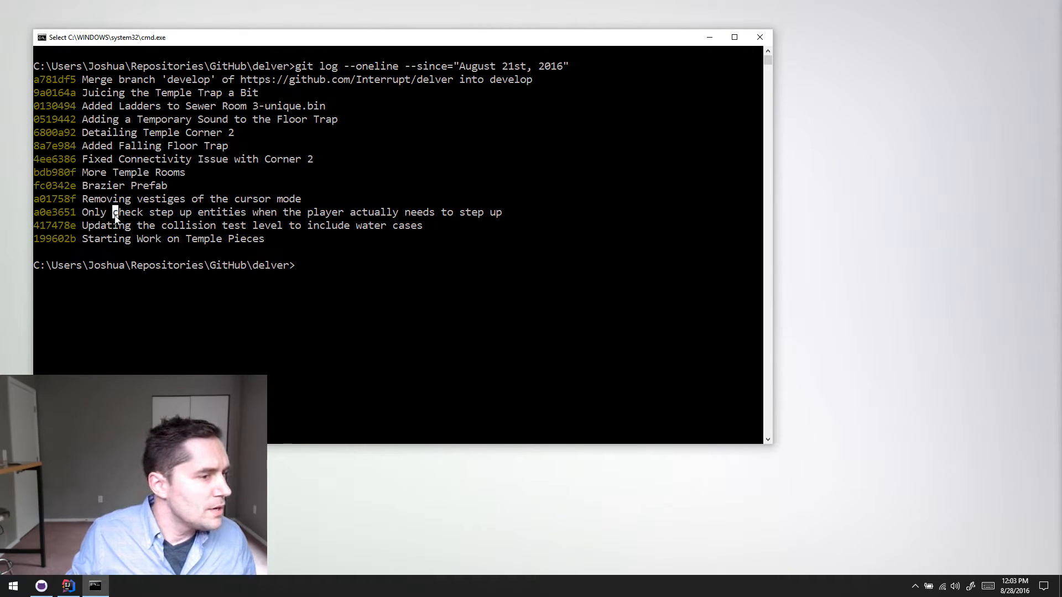
{"action": "left_click", "coordinate": [84, 225]}
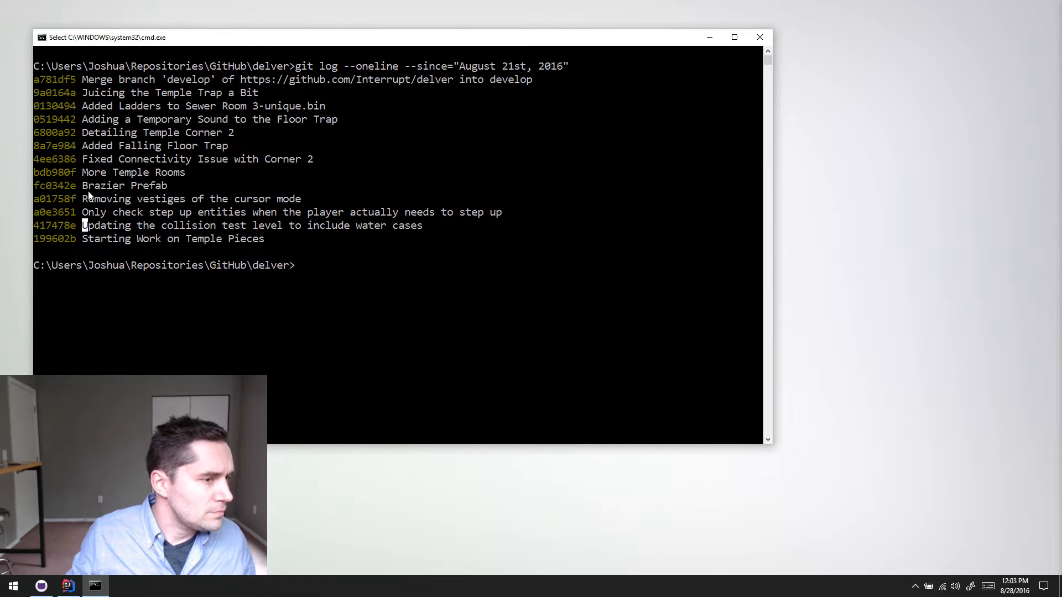
{"action": "left_click", "coordinate": [133, 227]}
{"action": "left_click_drag", "start_coordinate": [86, 230], "coordinate": [431, 230]}
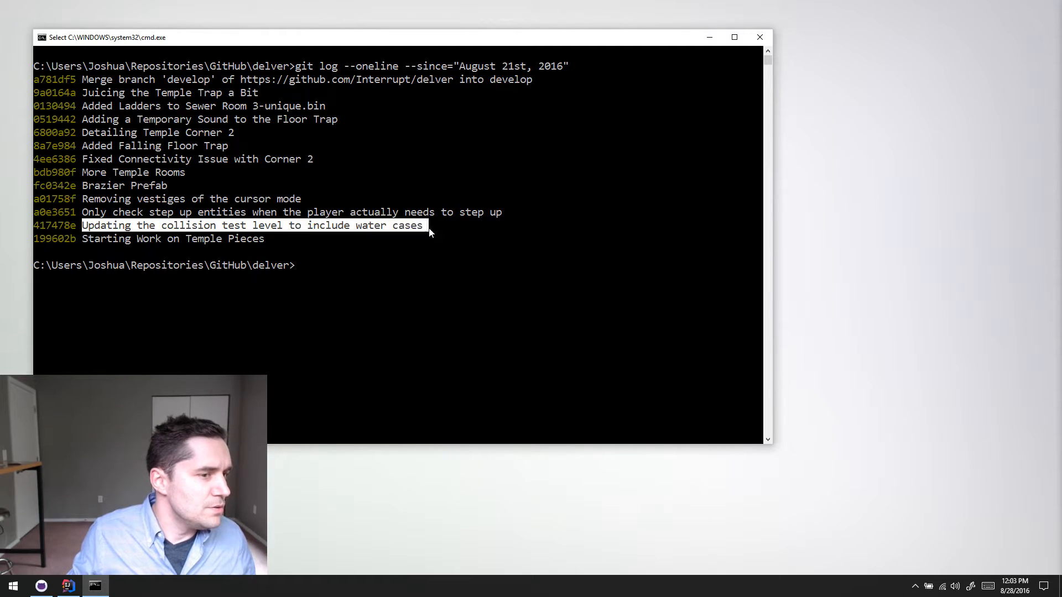
{"action": "left_click", "coordinate": [432, 231]}
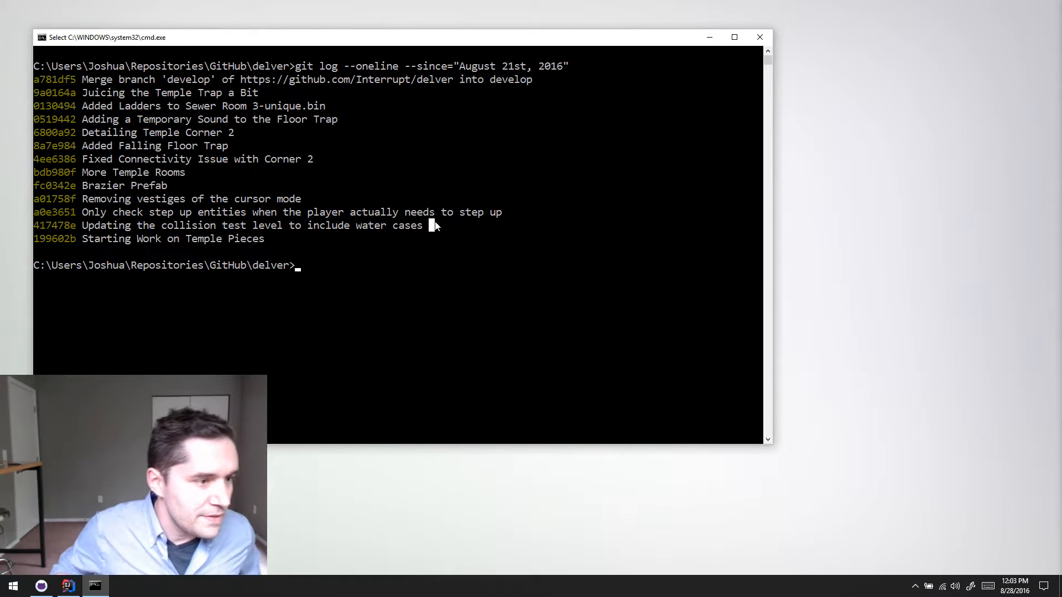
{"action": "left_click_drag", "start_coordinate": [78, 225], "coordinate": [422, 226]}
{"action": "left_click", "coordinate": [425, 226]}
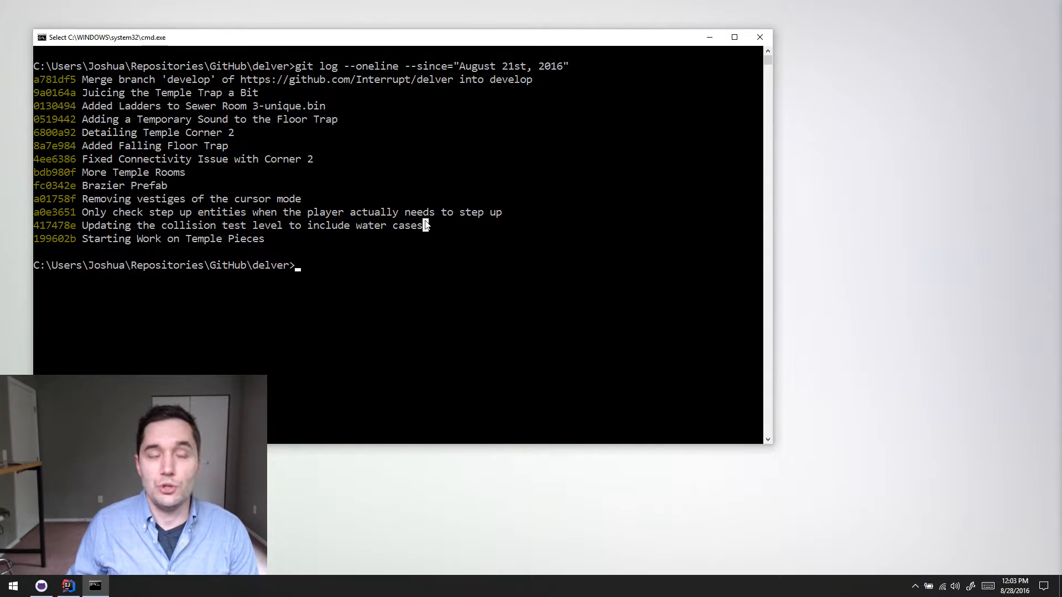
- Highlight the log entries about checking step up entities and removing vestiges of the cursor mode
{"action": "left_click_drag", "start_coordinate": [83, 212], "coordinate": [485, 216]}
{"action": "left_click", "coordinate": [426, 214]}
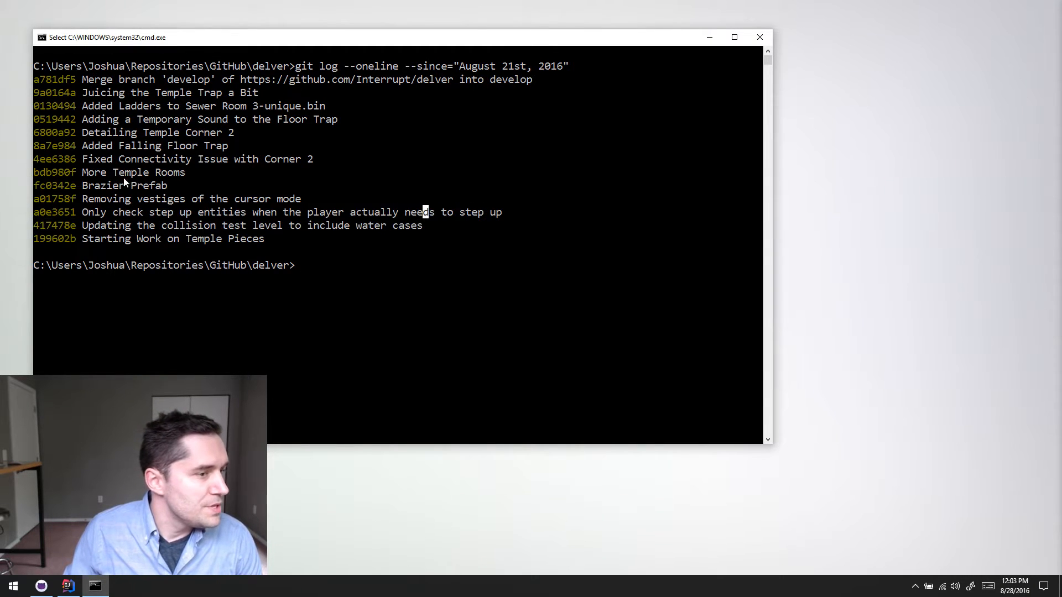
{"action": "left_click_drag", "start_coordinate": [85, 212], "coordinate": [307, 201]}
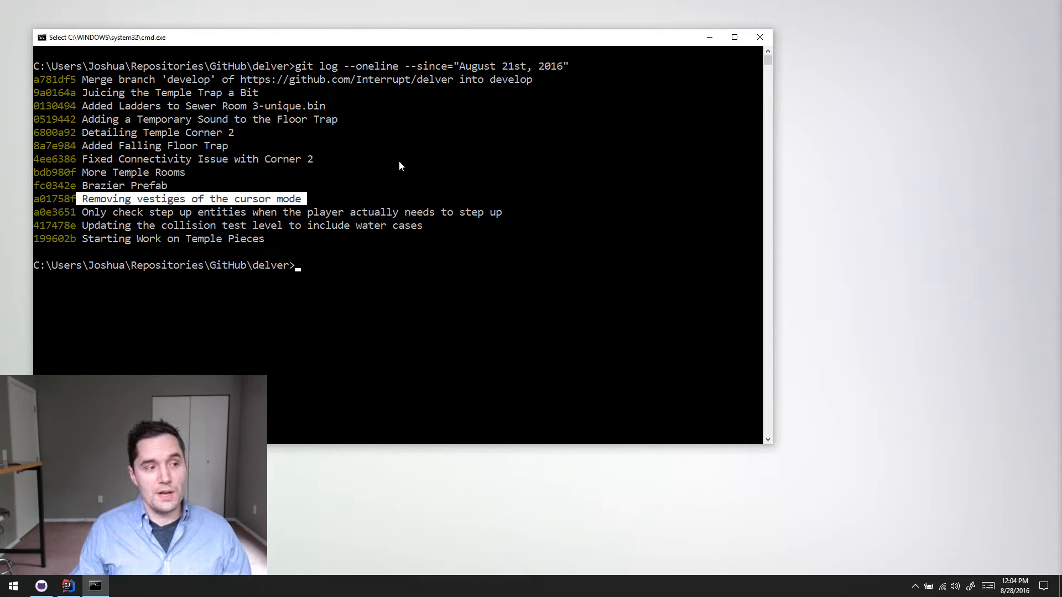
{"action": "left_click", "coordinate": [285, 185]}
{"action": "left_click_drag", "start_coordinate": [229, 199], "coordinate": [323, 199]}
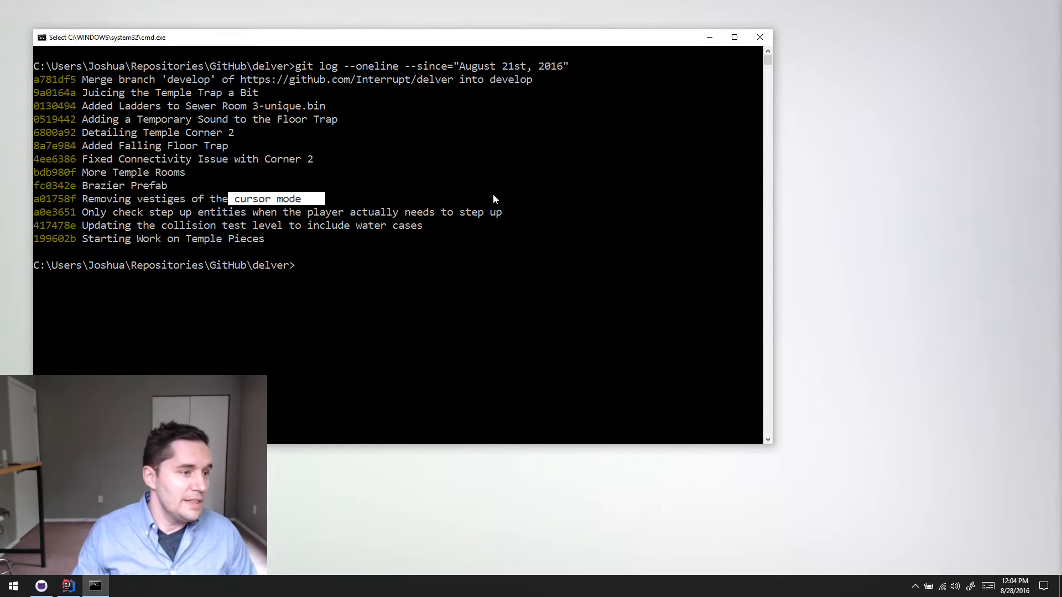
- Highlight the "Brazier Prefab" commit message in the log
{"action": "left_click", "coordinate": [115, 172]}
{"action": "left_click_drag", "start_coordinate": [83, 186], "coordinate": [168, 188]}
{"action": "left_click", "coordinate": [206, 187]}
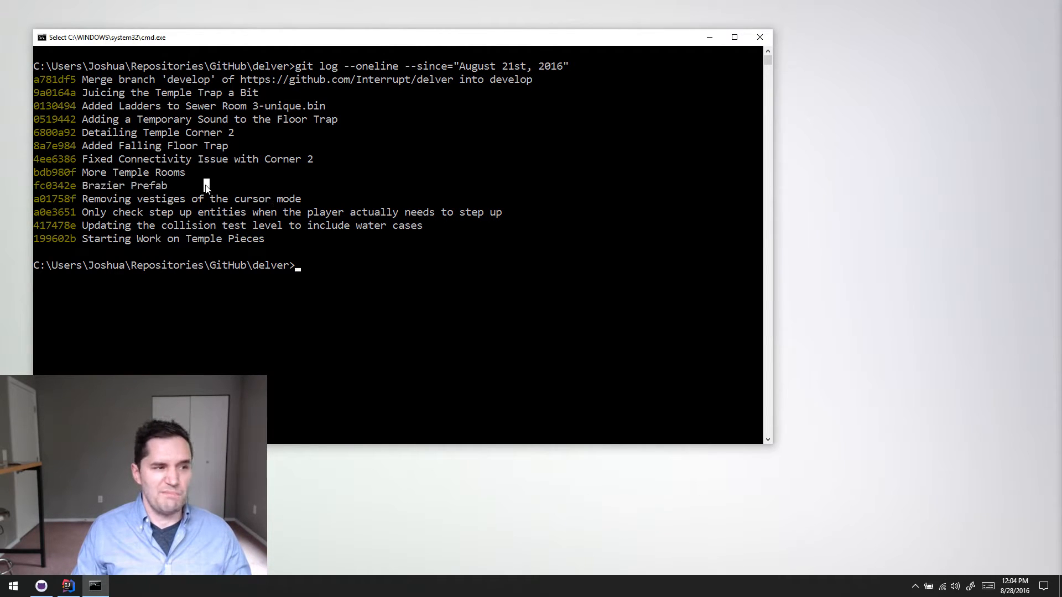
{"action": "left_click_drag", "start_coordinate": [82, 189], "coordinate": [170, 191]}
{"action": "left_click", "coordinate": [170, 188]}
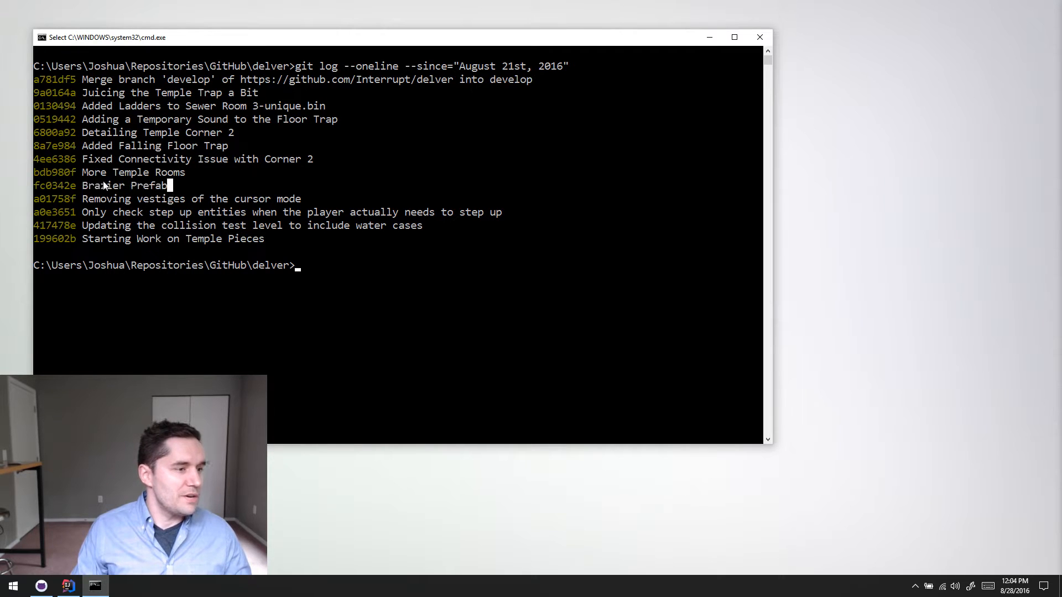
{"action": "left_click_drag", "start_coordinate": [78, 186], "coordinate": [177, 185]}
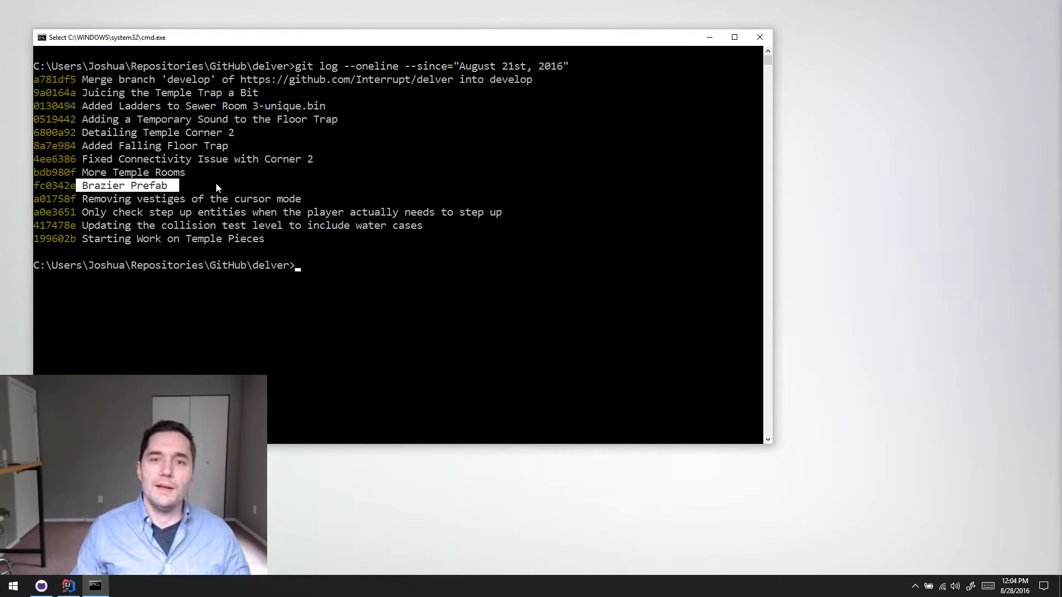
- Highlight the "More Temple Rooms" commit message in the log
{"action": "left_click", "coordinate": [217, 183]}
{"action": "left_click_drag", "start_coordinate": [82, 173], "coordinate": [198, 175]}
{"action": "left_click", "coordinate": [199, 172]}
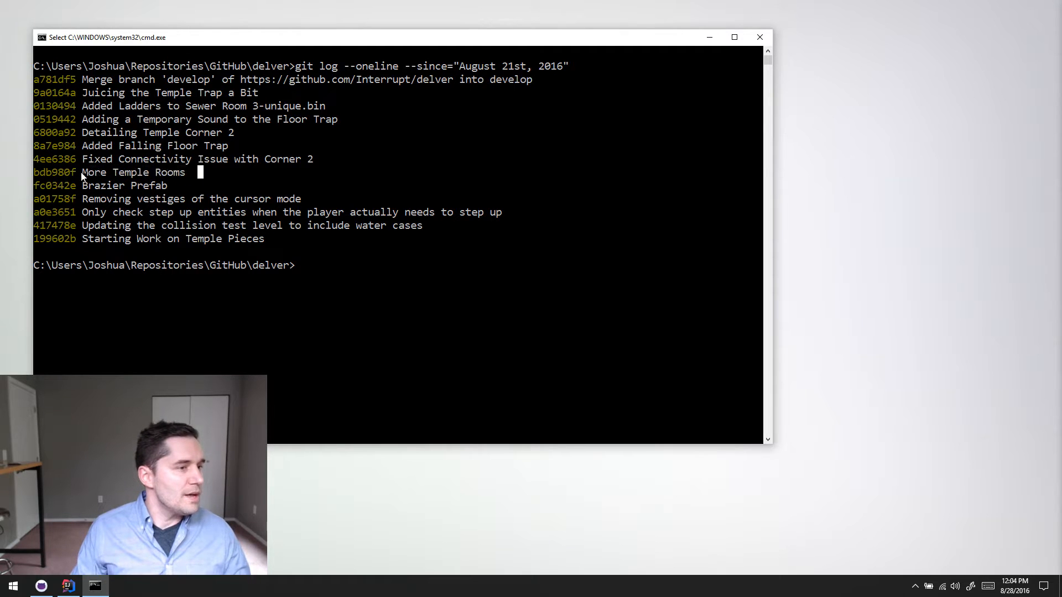
{"action": "left_click_drag", "start_coordinate": [79, 174], "coordinate": [190, 168]}
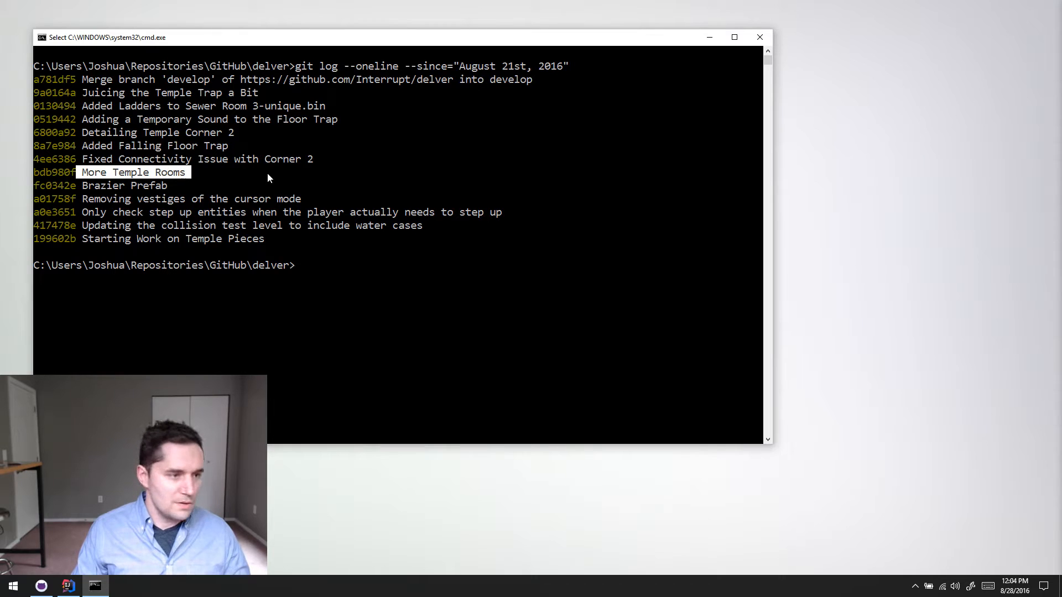
{"action": "left_click", "coordinate": [83, 173]}
{"action": "left_click_drag", "start_coordinate": [81, 173], "coordinate": [191, 175]}
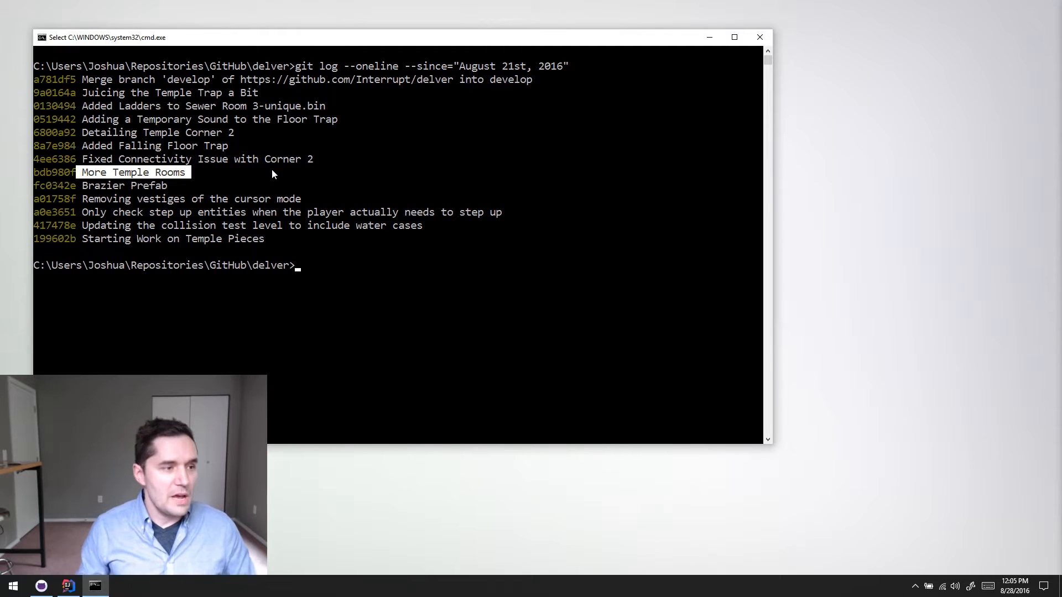
{"action": "left_click", "coordinate": [260, 174]}
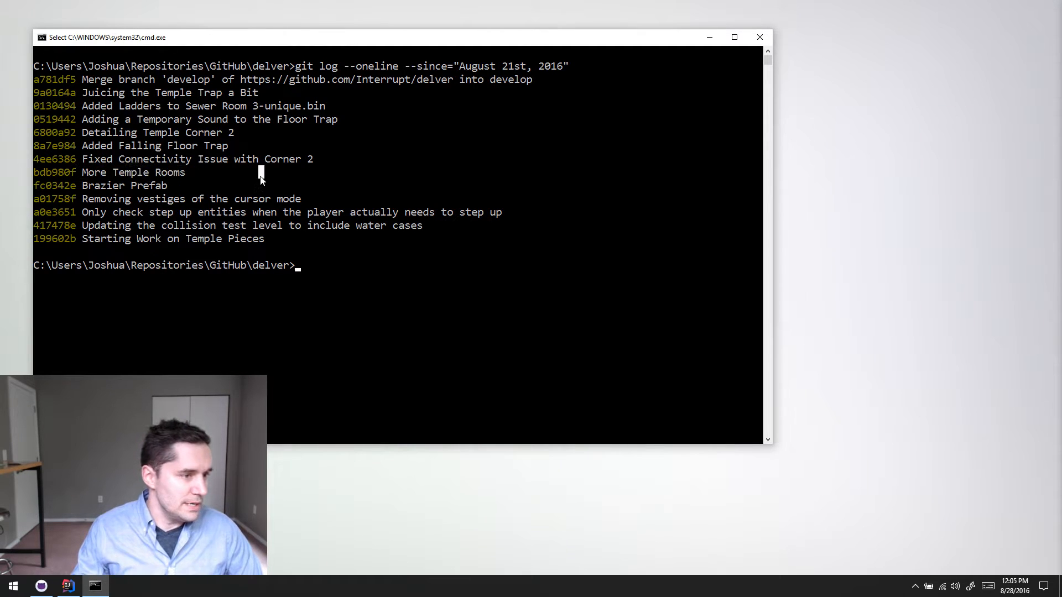
- Highlight the "More Temple Rooms" entry again, followed by the "Fixed Connectivity Issue with Corner 2" commit message
{"action": "left_click", "coordinate": [86, 161]}
{"action": "left_click", "coordinate": [133, 160]}
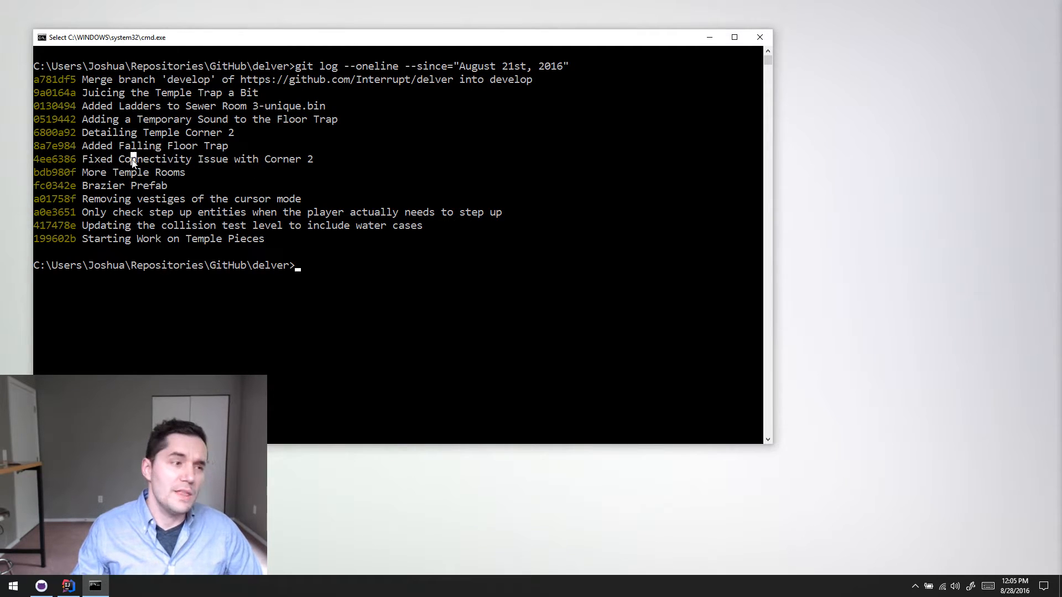
{"action": "left_click_drag", "start_coordinate": [86, 173], "coordinate": [173, 174]}
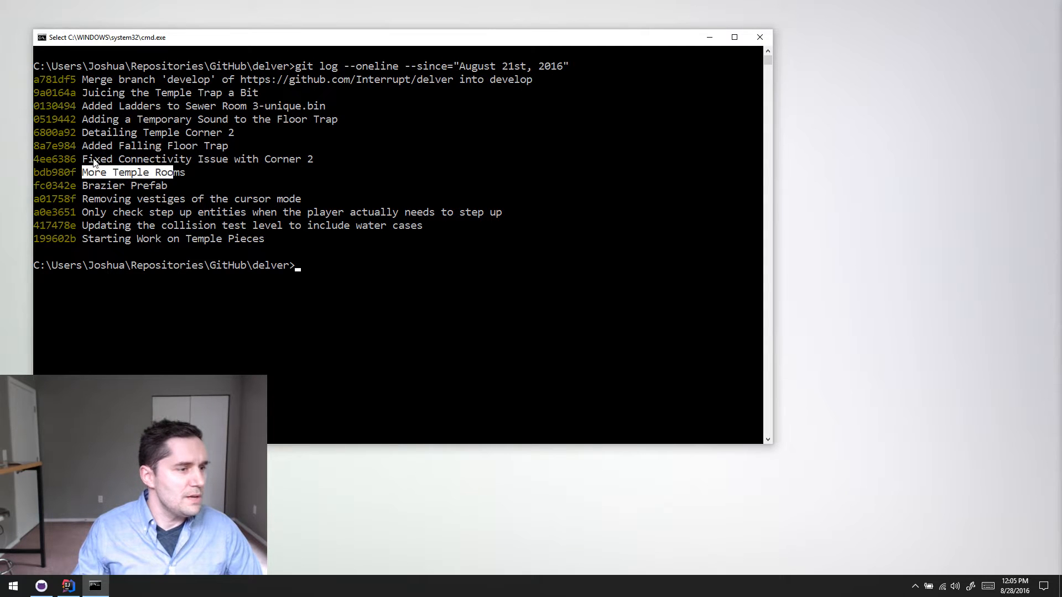
{"action": "left_click_drag", "start_coordinate": [91, 160], "coordinate": [326, 161]}
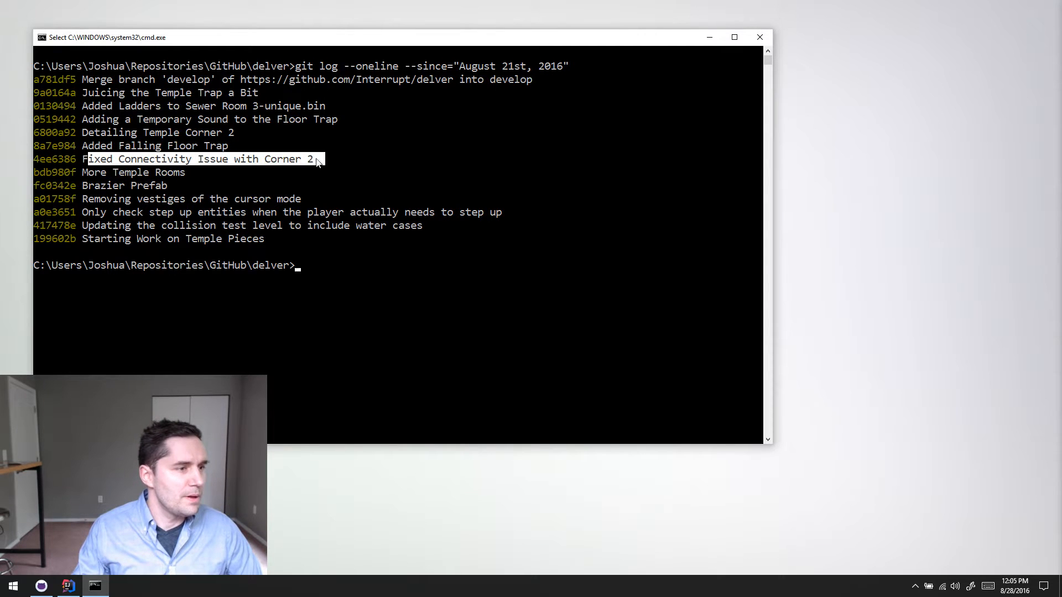
- Highlight the "Added Falling Floor Trap" commit message in the log
{"action": "left_click", "coordinate": [237, 160]}
{"action": "left_click_drag", "start_coordinate": [86, 161], "coordinate": [272, 151]}
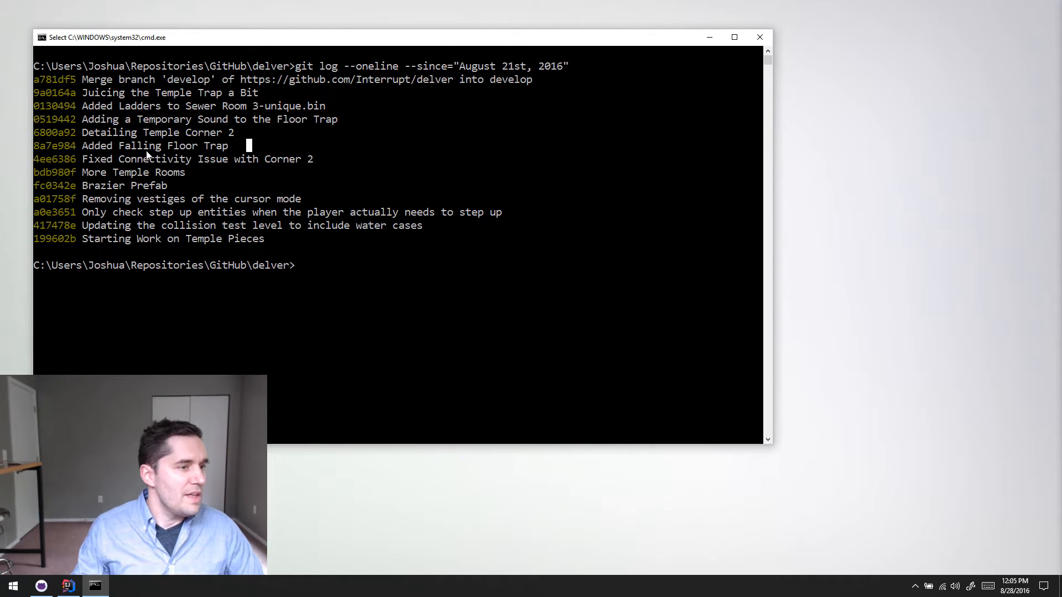
{"action": "left_click_drag", "start_coordinate": [84, 147], "coordinate": [234, 148]}
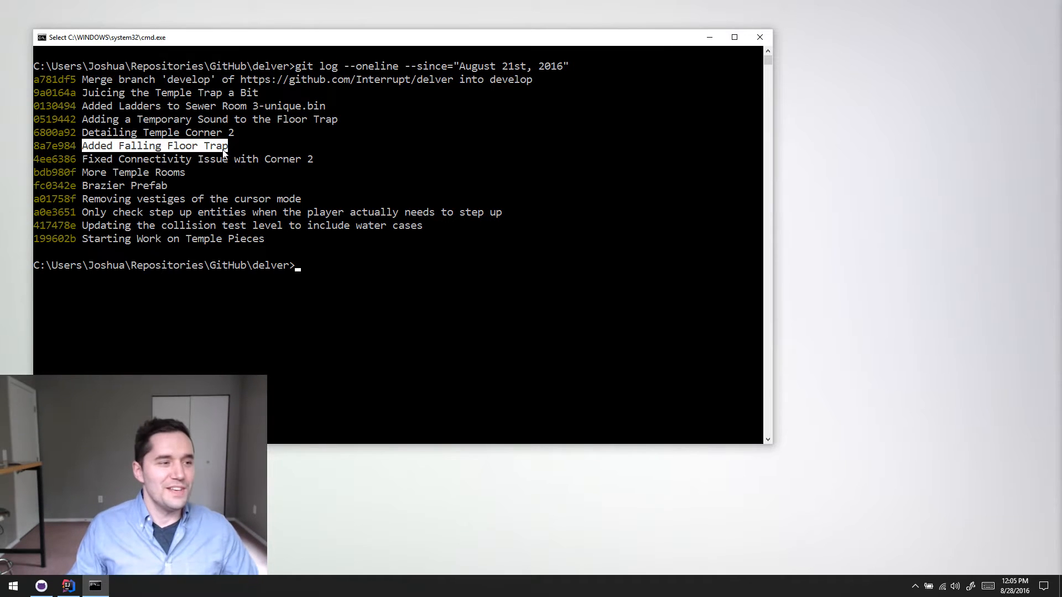
- Highlight the "Detailing Temple Corner 2" and "Adding a Temporary Sound to the Floor Trap" commit messages
{"action": "left_click_drag", "start_coordinate": [81, 134], "coordinate": [239, 131]}
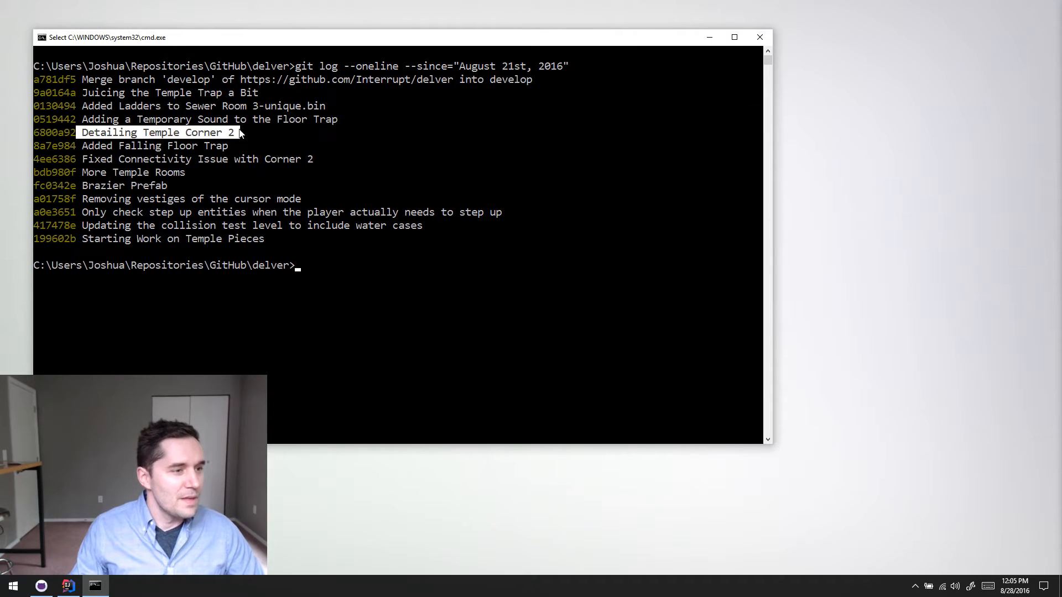
{"action": "left_click", "coordinate": [238, 130]}
{"action": "left_click_drag", "start_coordinate": [86, 121], "coordinate": [254, 130]}
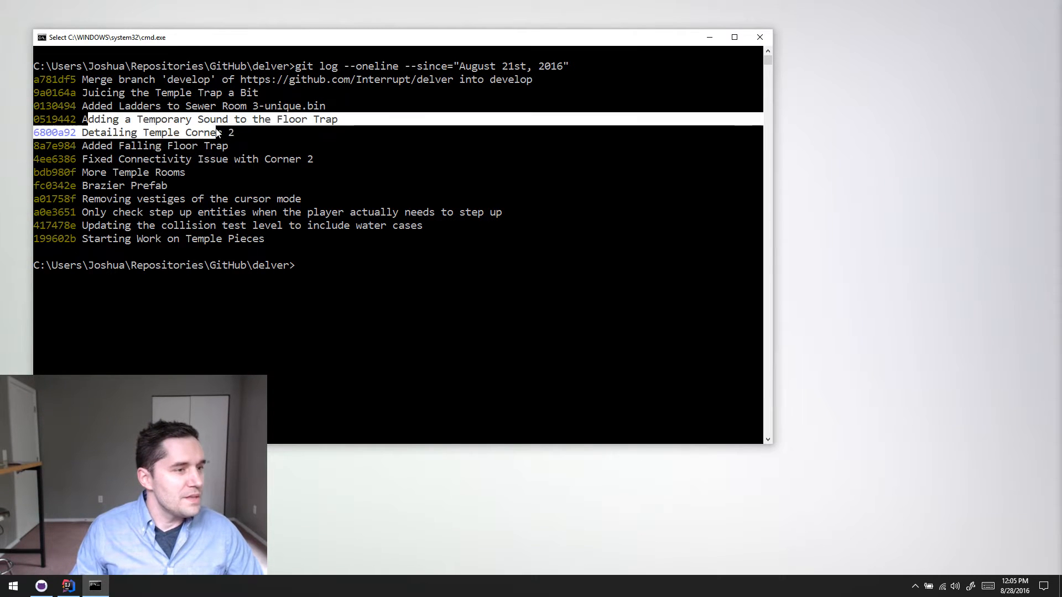
{"action": "left_click", "coordinate": [243, 121]}
{"action": "left_click_drag", "start_coordinate": [91, 121], "coordinate": [213, 137]}
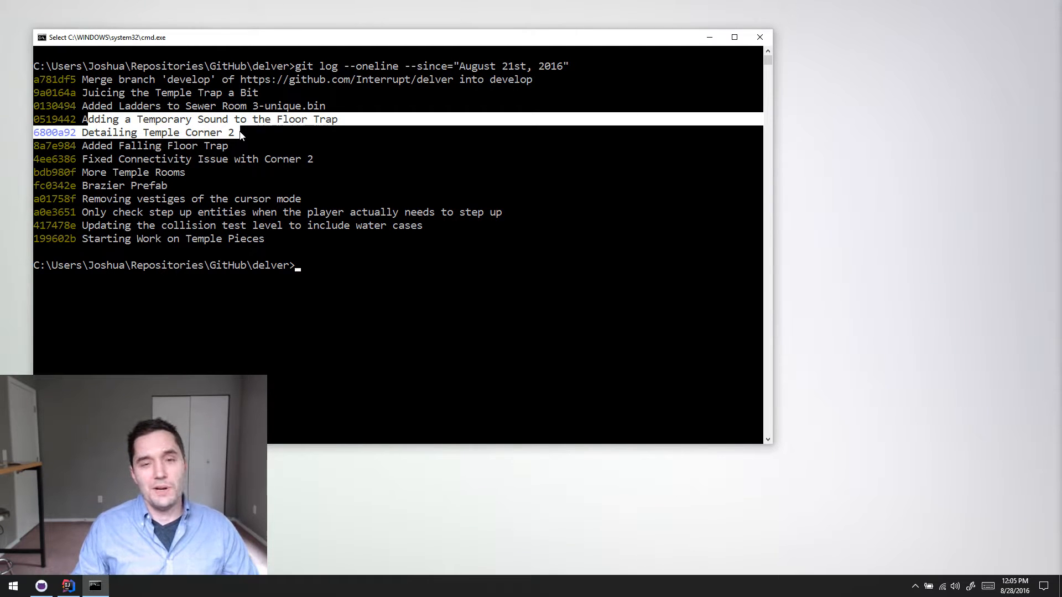
{"action": "left_click", "coordinate": [238, 133]}
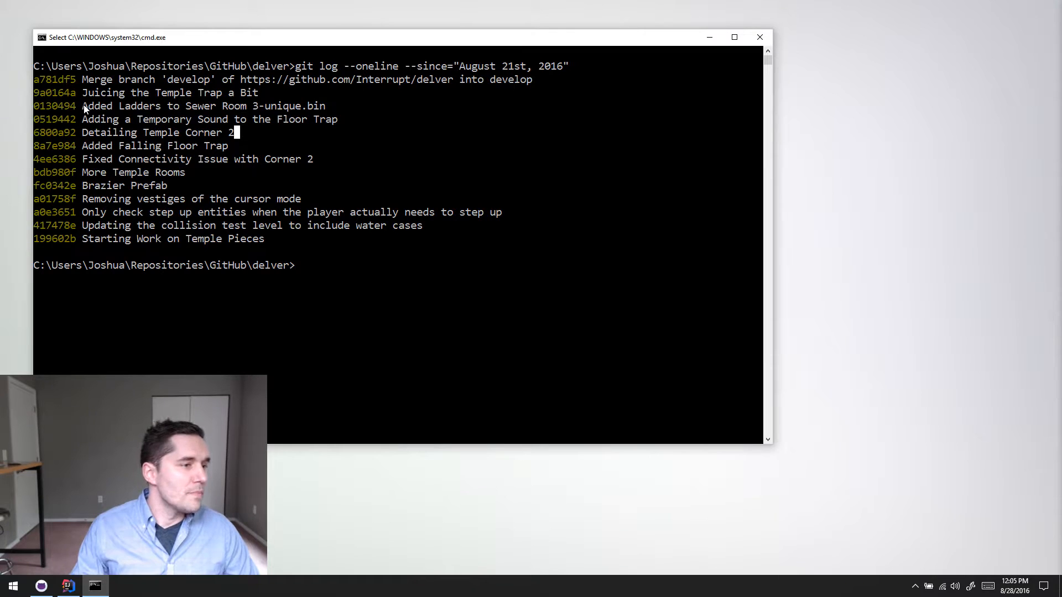
- Highlight the "Added Ladders to Sewer Room 3-unique.bin" commit message in the log
{"action": "left_click_drag", "start_coordinate": [84, 108], "coordinate": [331, 110]}
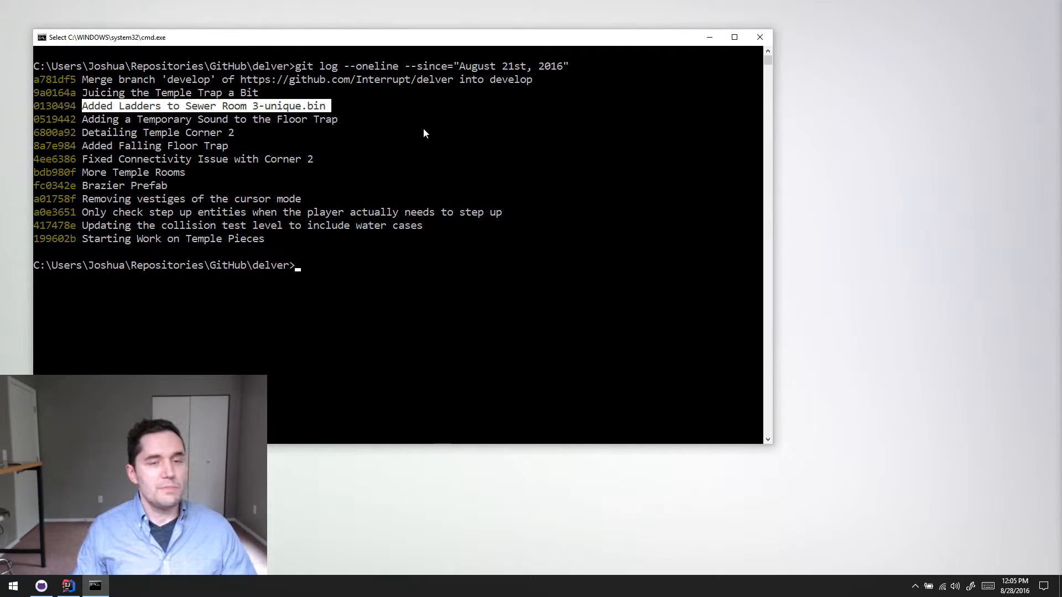
{"action": "left_click", "coordinate": [341, 106]}
{"action": "mouse_move", "coordinate": [94, 106]}
{"action": "left_mouse_down"}
{"action": "mouse_move", "coordinate": [255, 94]}
{"action": "mouse_move", "coordinate": [318, 105]}
{"action": "mouse_move", "coordinate": [91, 108]}
{"action": "left_mouse_up"}
{"action": "left_click", "coordinate": [323, 105]}
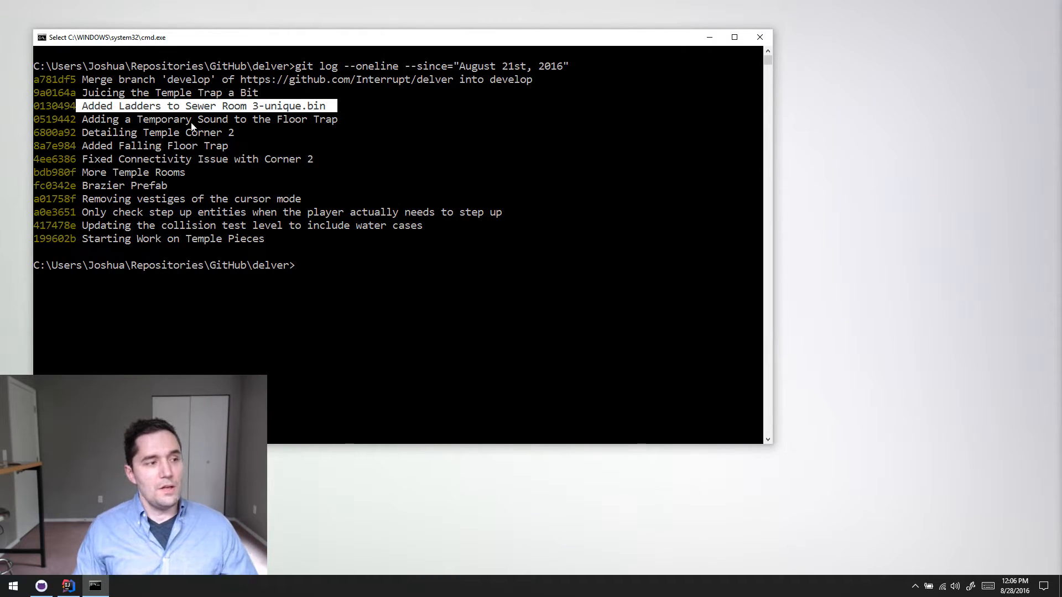
{"action": "left_click", "coordinate": [351, 118]}
{"action": "left_click_drag", "start_coordinate": [342, 111], "coordinate": [84, 108]}
{"action": "left_click", "coordinate": [84, 106]}
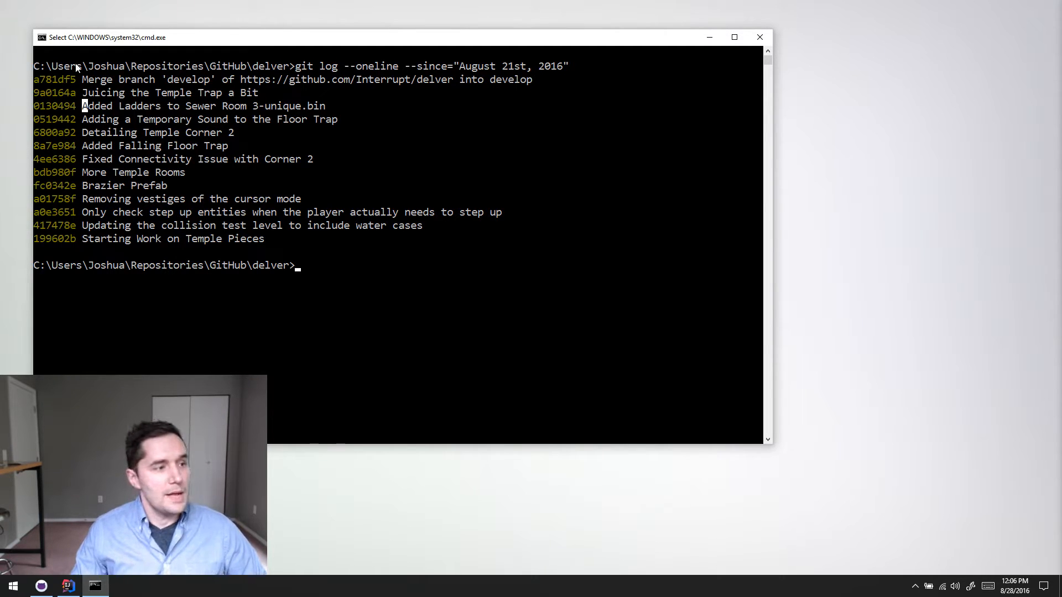
- Highlight the "Juicing the Temple Trap a Bit" commit message, and clear the highlight
{"action": "left_click_drag", "start_coordinate": [79, 93], "coordinate": [272, 100]}
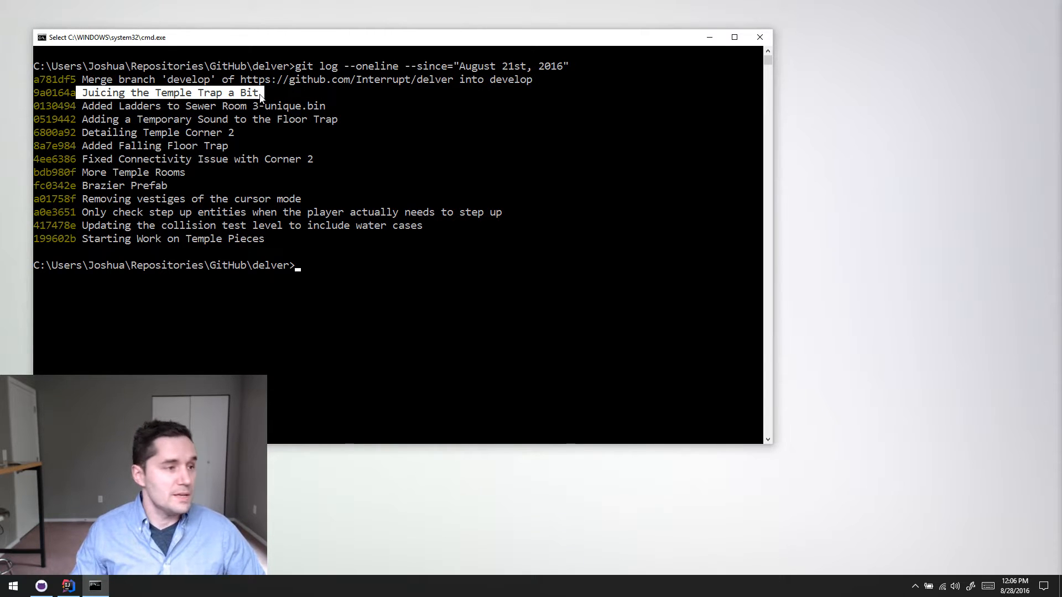
{"action": "left_click", "coordinate": [282, 105]}
{"action": "left_click_drag", "start_coordinate": [85, 94], "coordinate": [259, 94]}
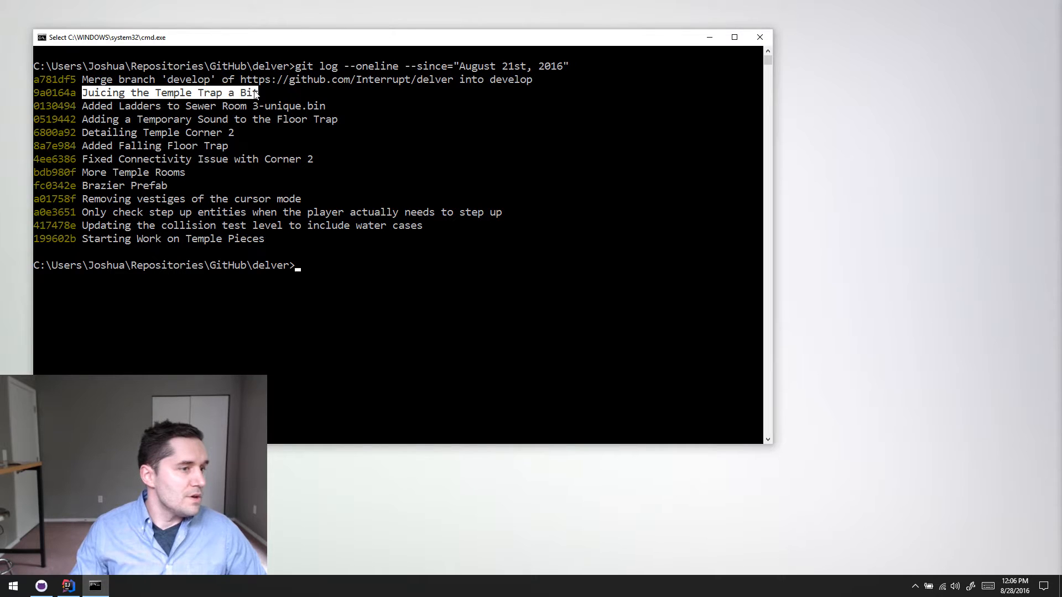
{"action": "left_click", "coordinate": [116, 92]}
{"action": "left_click_drag", "start_coordinate": [85, 93], "coordinate": [279, 100]}
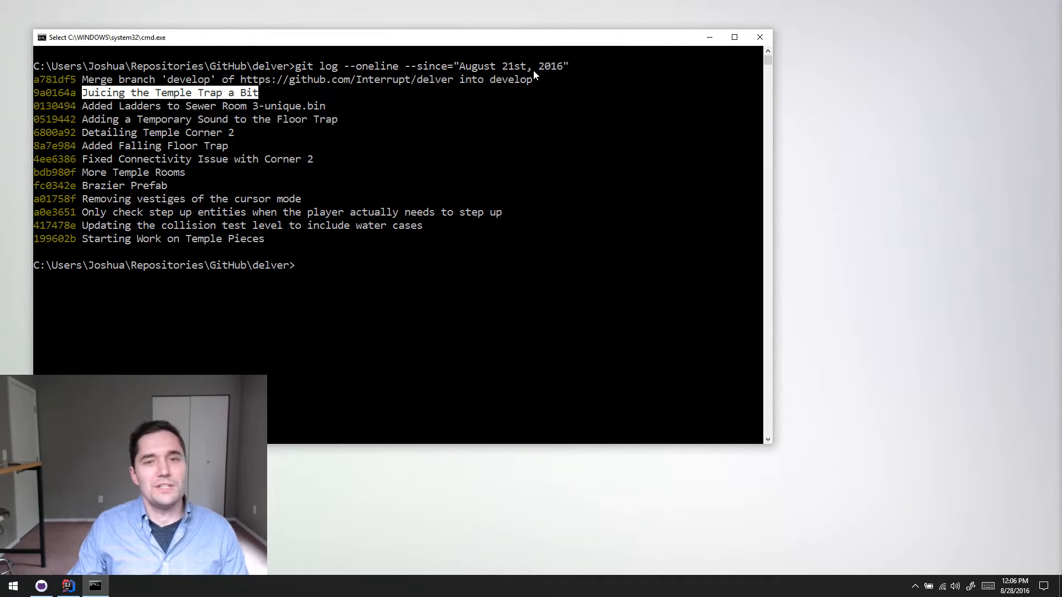
{"action": "left_click", "coordinate": [407, 147]}
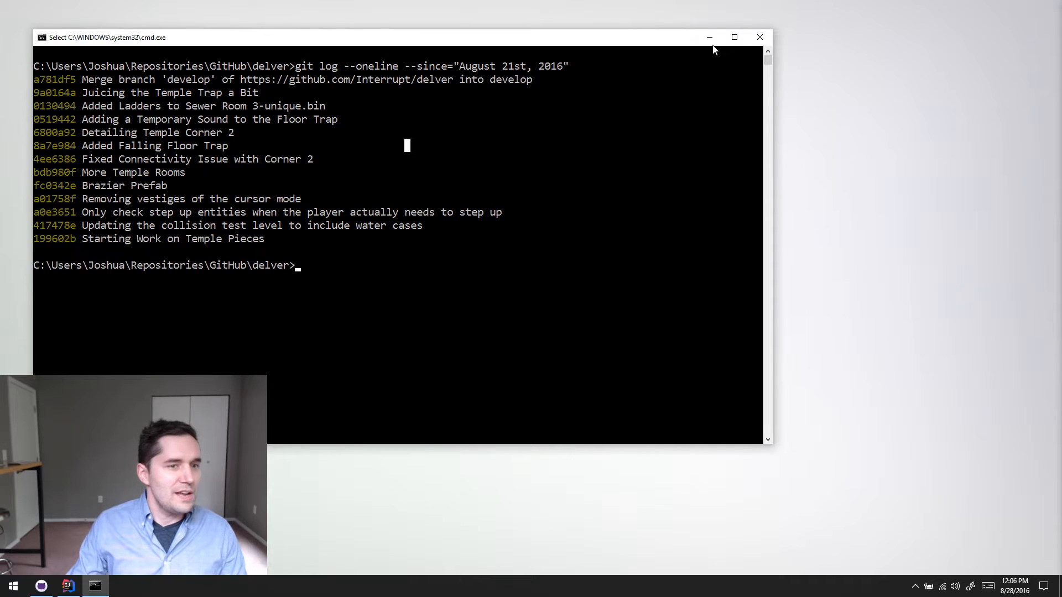
- Close the command prompt, switch to IntelliJ IDEA and run the DelvEdit configuration
{"action": "left_click", "coordinate": [760, 38]}
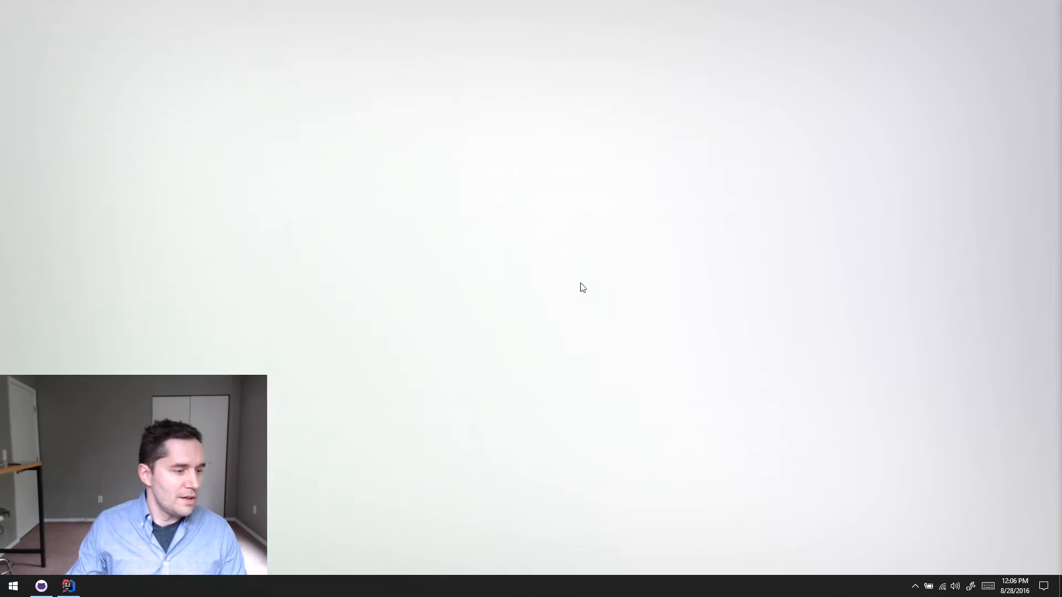
{"action": "left_click", "coordinate": [74, 591]}
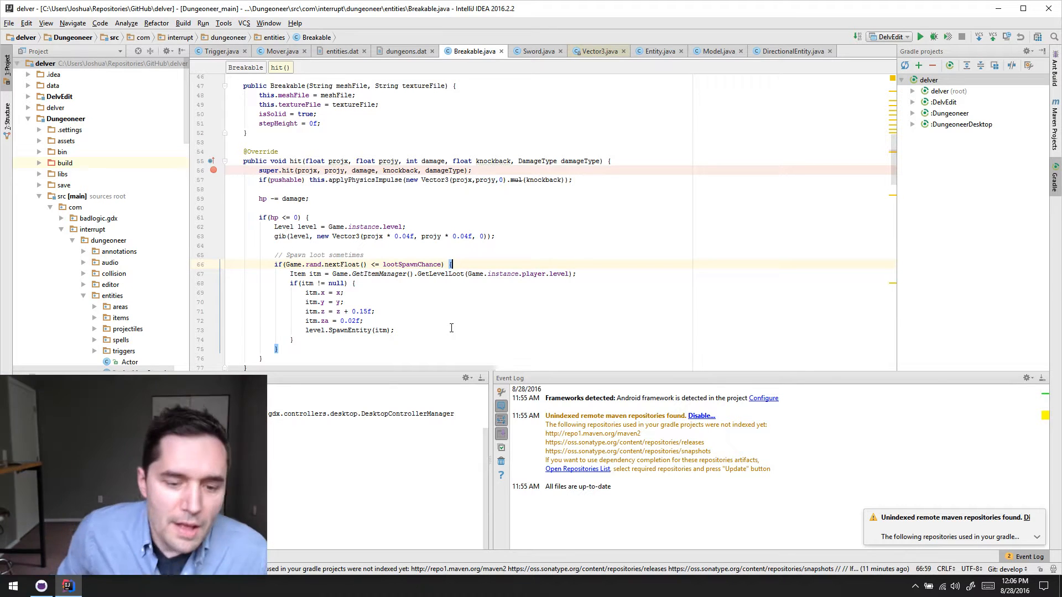
{"action": "left_click", "coordinate": [921, 38]}
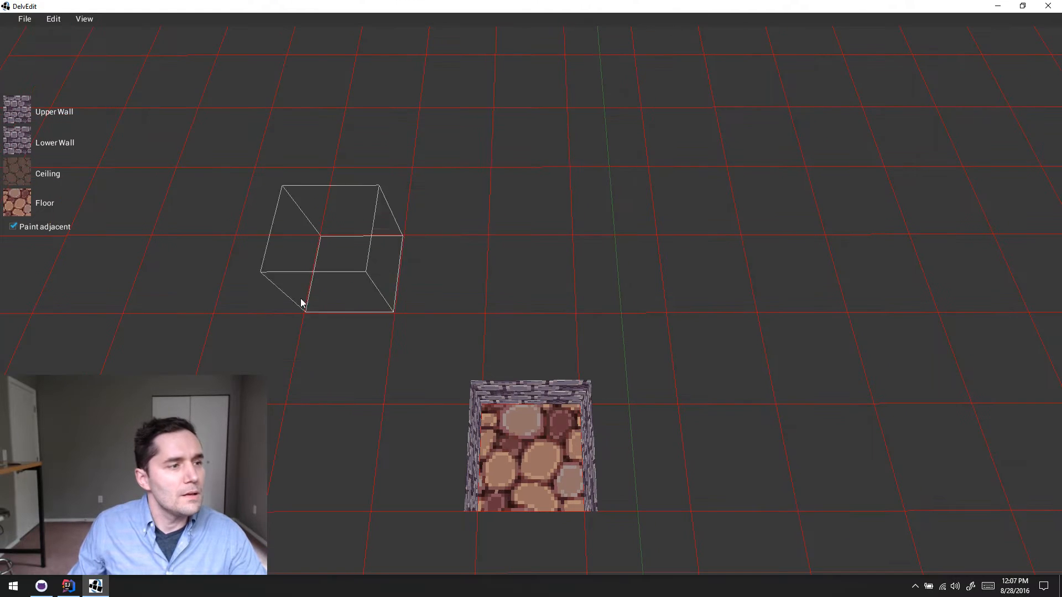
- Bring up the Open Level dialog and open the temple level containing the floor trap room
{"action": "left_click", "coordinate": [24, 19]}
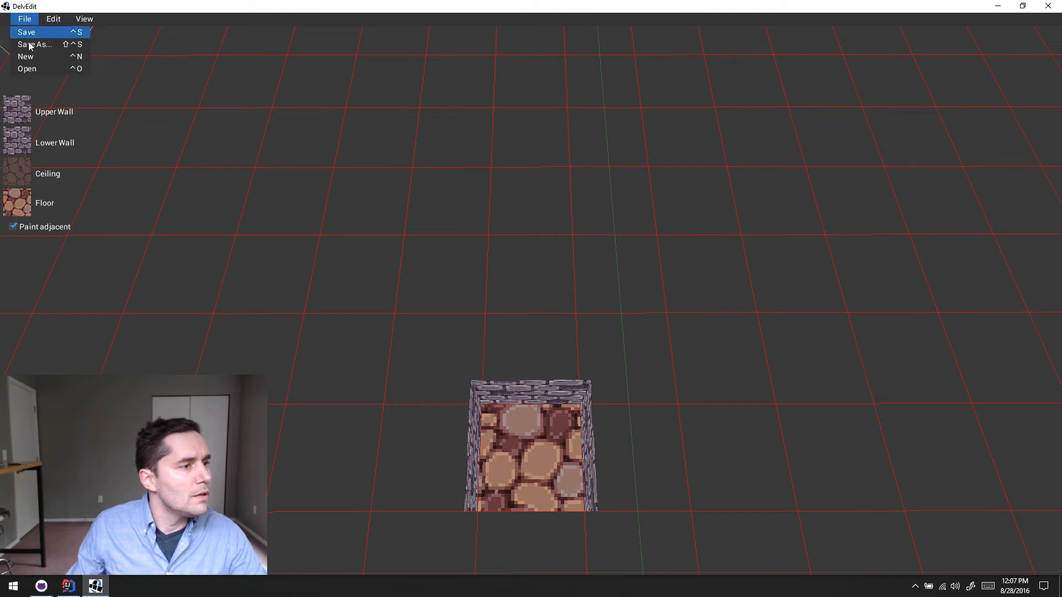
{"action": "key", "text": "alt+Tab"}
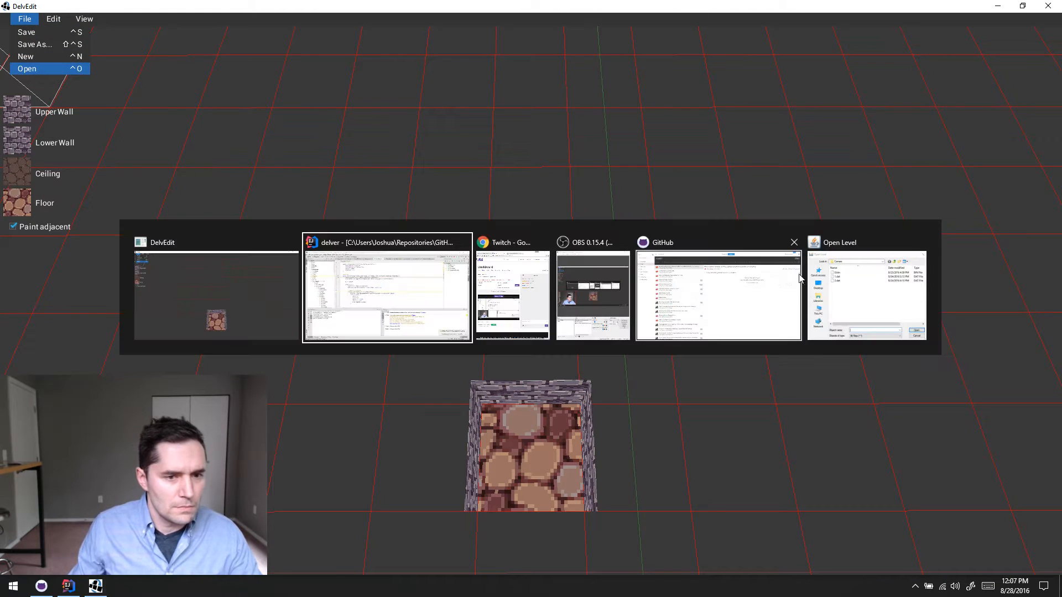
{"action": "left_click", "coordinate": [846, 282]}
{"action": "left_click", "coordinate": [488, 271]}
{"action": "double_click", "coordinate": [488, 271]}
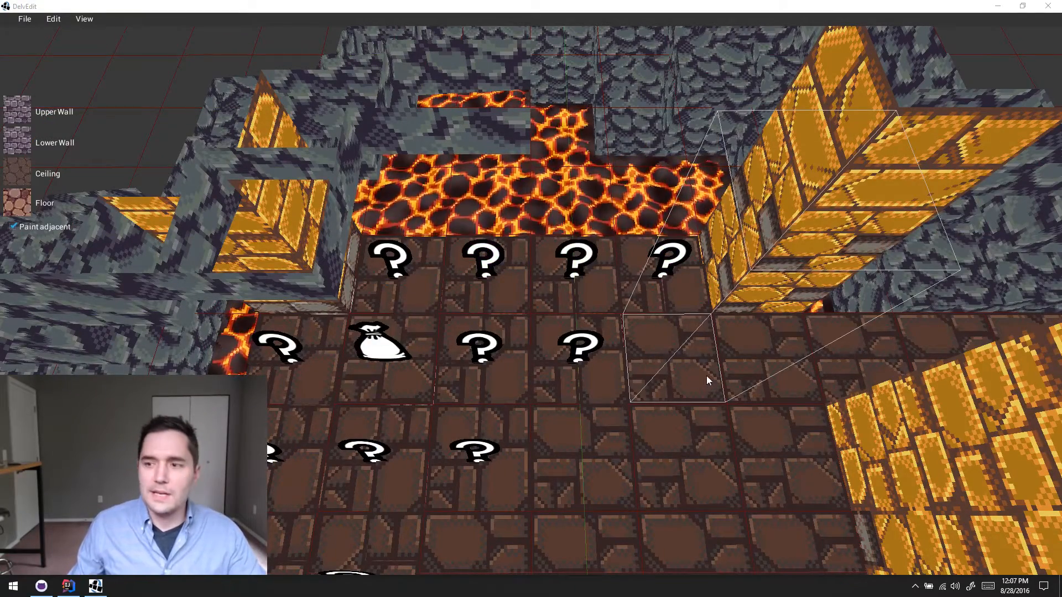
- Examine the temple level's layout, from the trap floor and lava room to the entrance corridor and side passage
{"action": "left_click", "coordinate": [715, 343]}
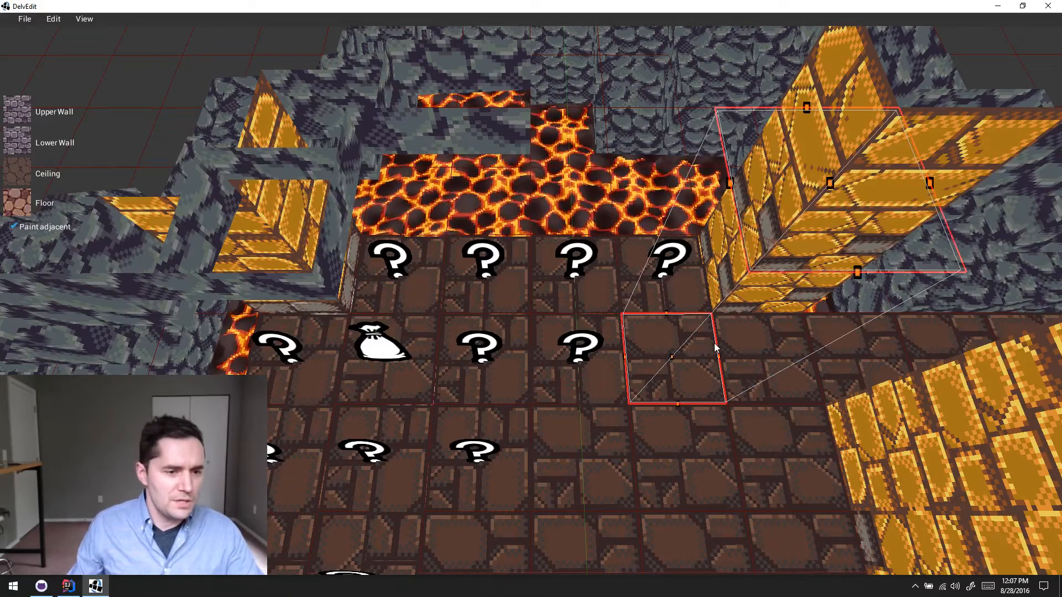
{"action": "key", "text": "Escape"}
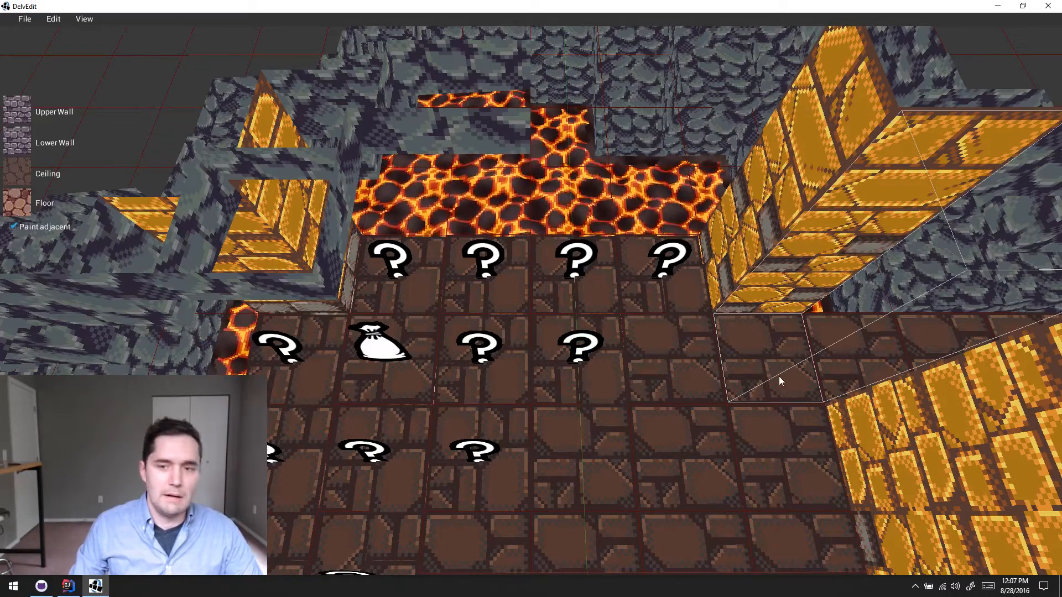
{"action": "left_click", "coordinate": [722, 380]}
{"action": "key", "text": "s"}
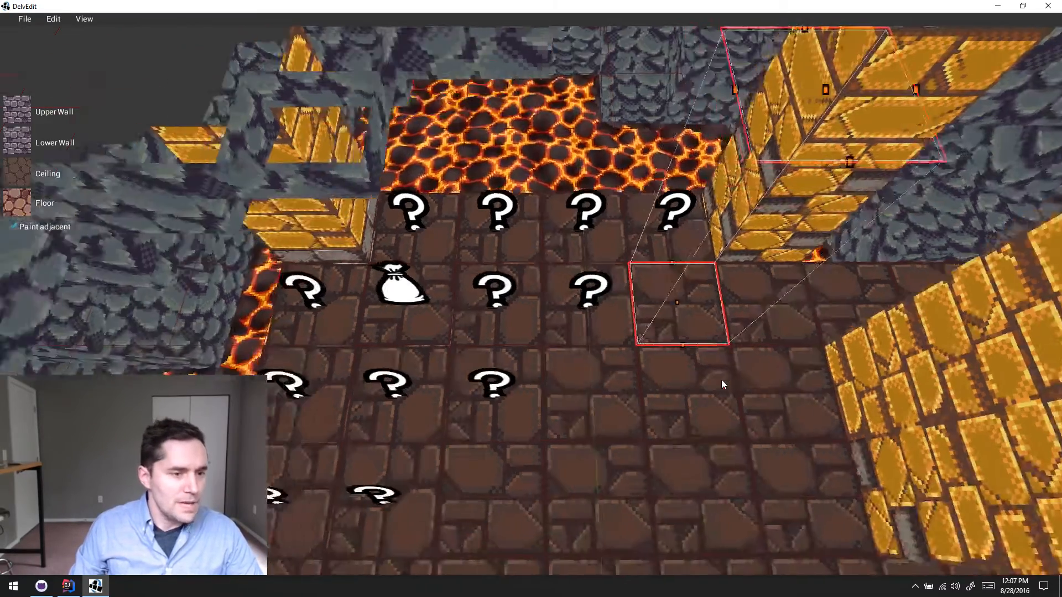
{"action": "key", "text": "Escape"}
{"action": "key", "text": "s"}
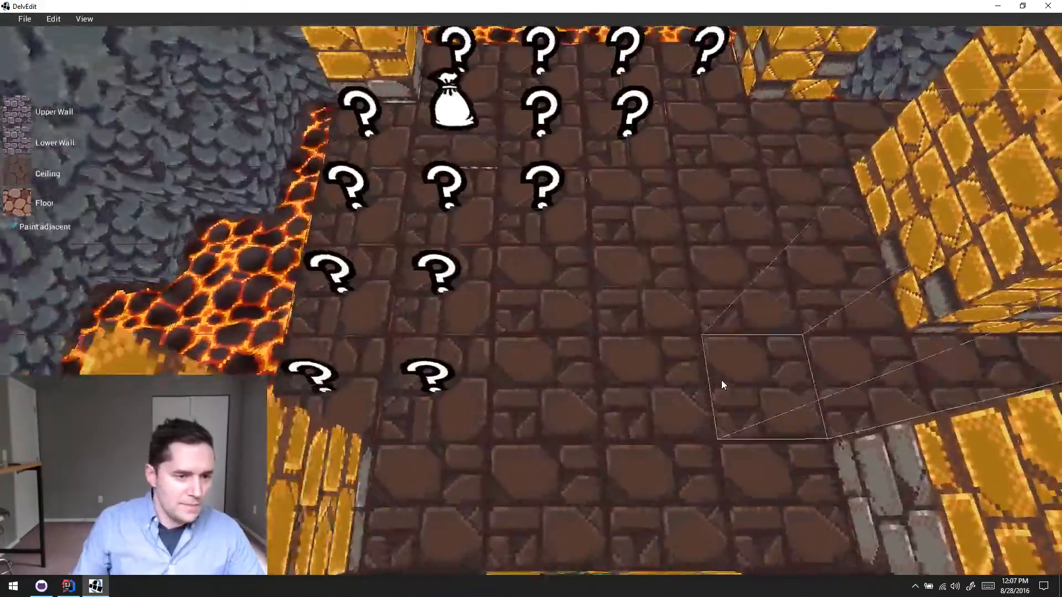
{"action": "key", "text": "s"}
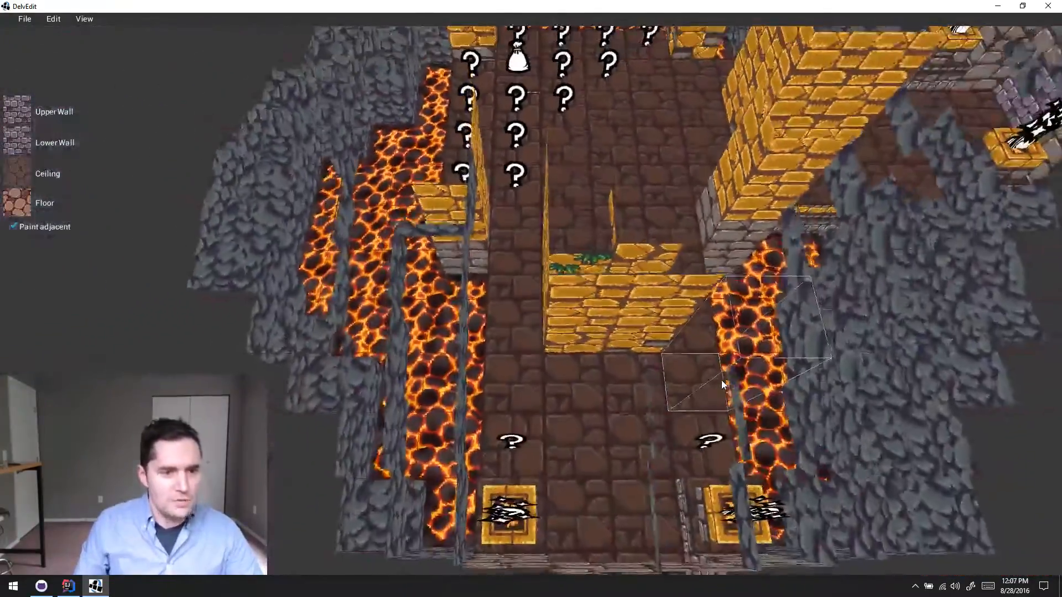
{"action": "key", "text": "d"}
{"action": "key", "text": "w"}
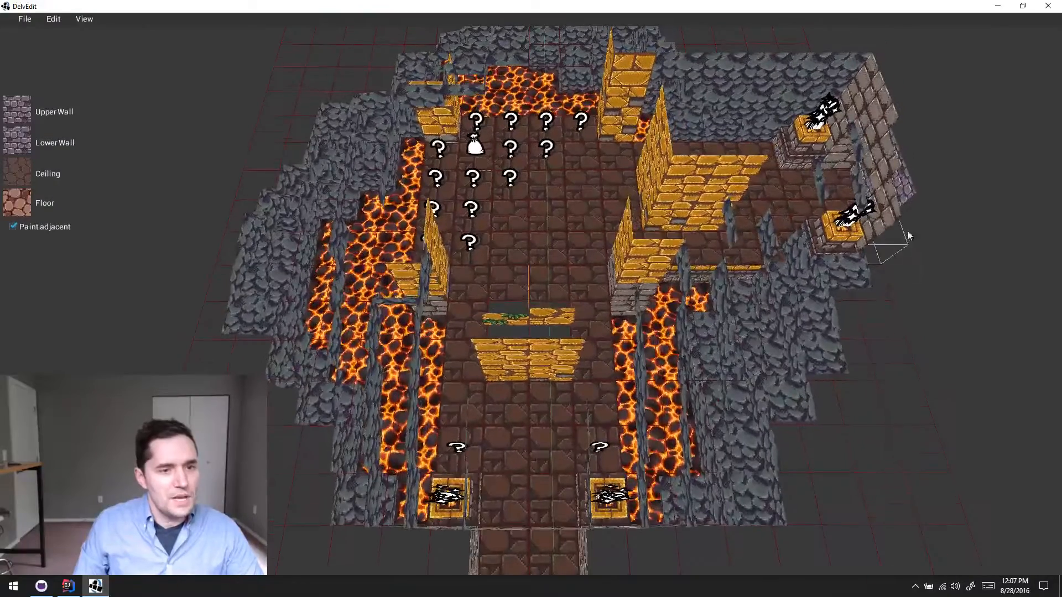
{"action": "key", "text": "s"}
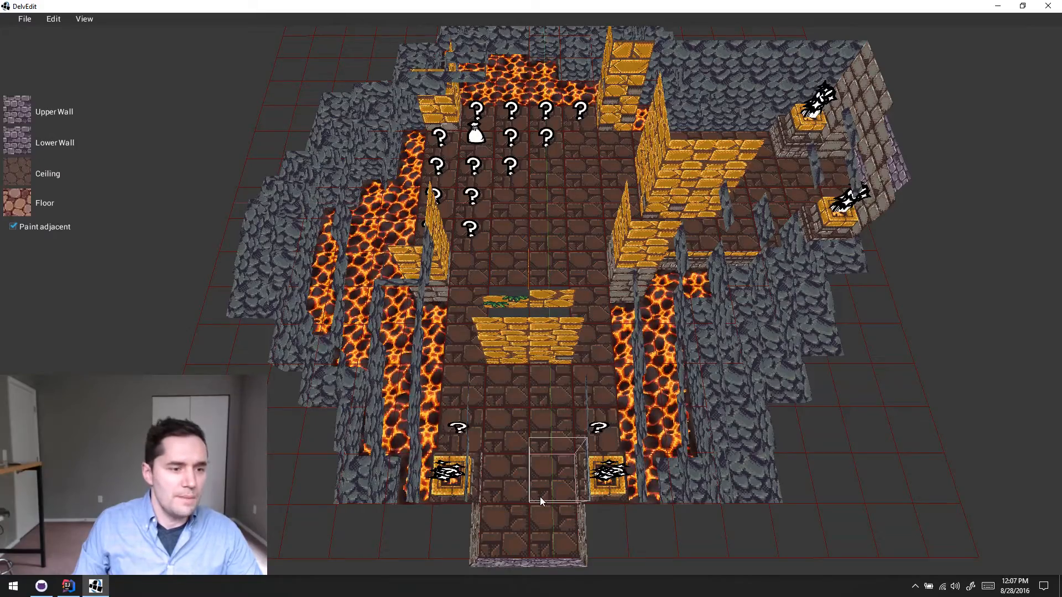
{"action": "key", "text": "w"}
{"action": "key", "text": "w"}
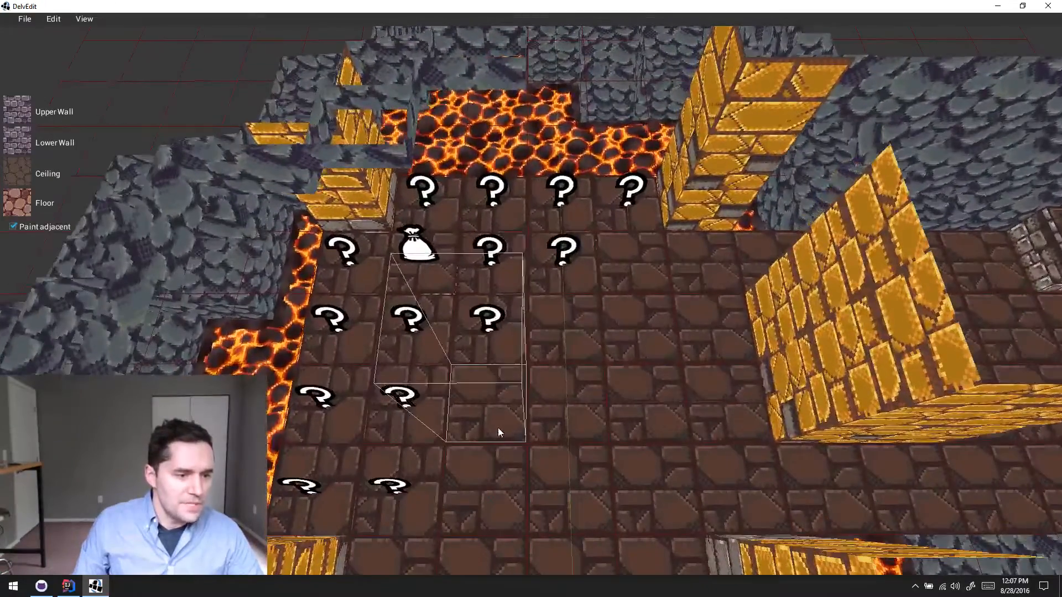
- Select a question-mark marker on the floor beside the lava to inspect its prefab properties, and deselect it
{"action": "left_click", "coordinate": [497, 428]}
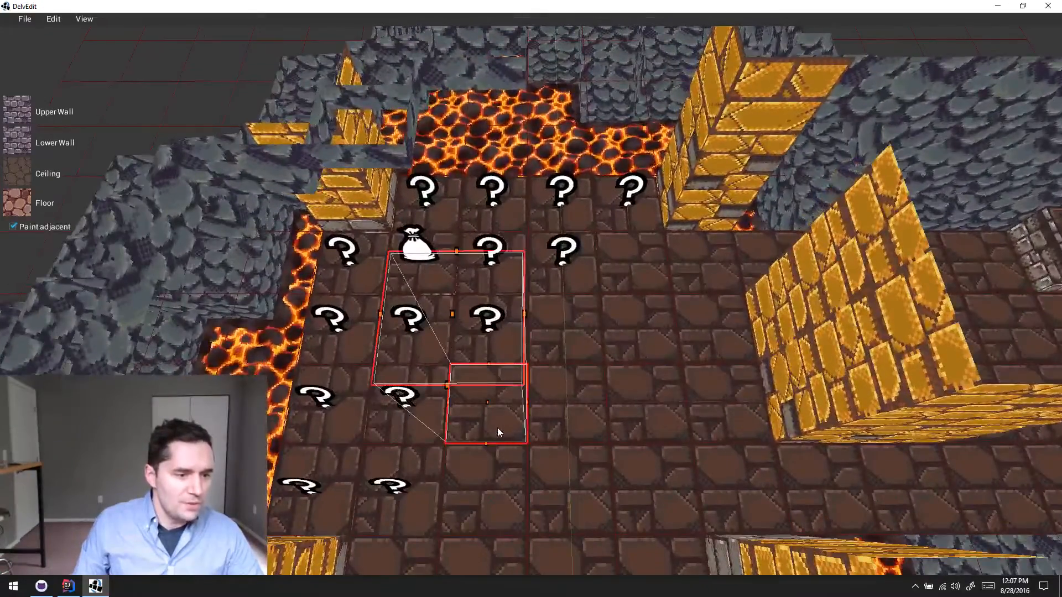
{"action": "key", "text": "a"}
{"action": "left_click", "coordinate": [552, 425]}
{"action": "left_click", "coordinate": [499, 416]}
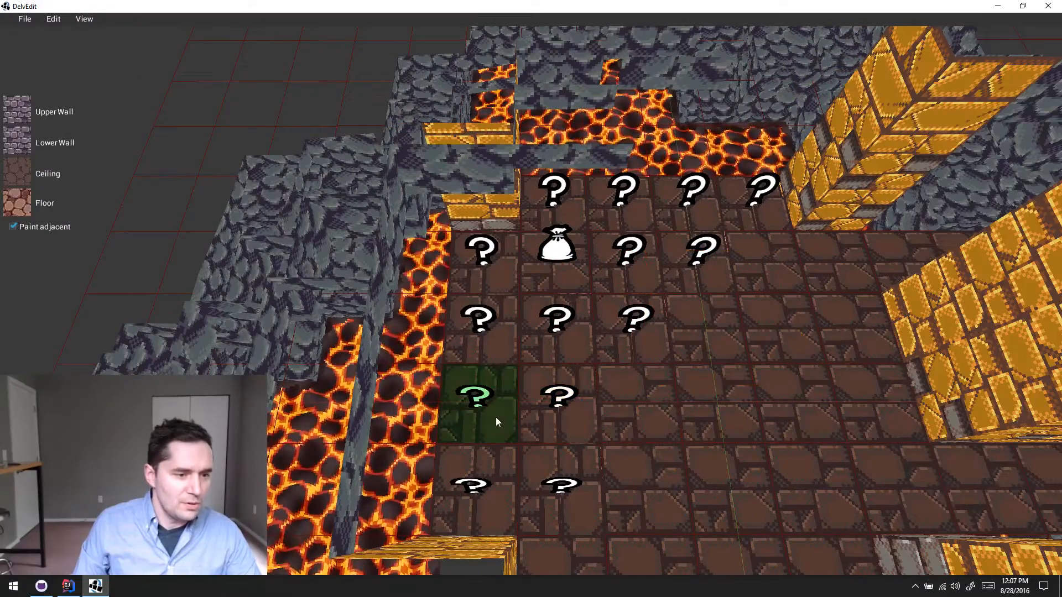
{"action": "mouse_move", "coordinate": [463, 426]}
{"action": "left_mouse_down"}
{"action": "mouse_move", "coordinate": [325, 440]}
{"action": "mouse_move", "coordinate": [479, 420]}
{"action": "left_mouse_up"}
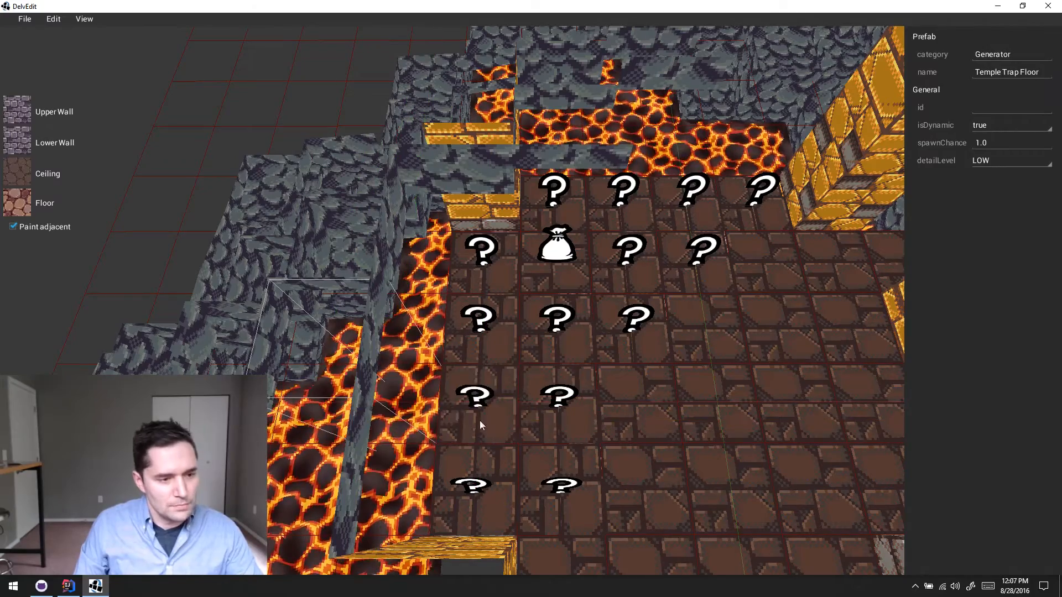
{"action": "key", "text": "Escape"}
- Playtest the temple level from the trap floor, walk over the tiles until they fall into the lava, and return to editing
{"action": "scroll", "coordinate": [664, 420], "scroll_direction": "up", "scroll_amount": 10}
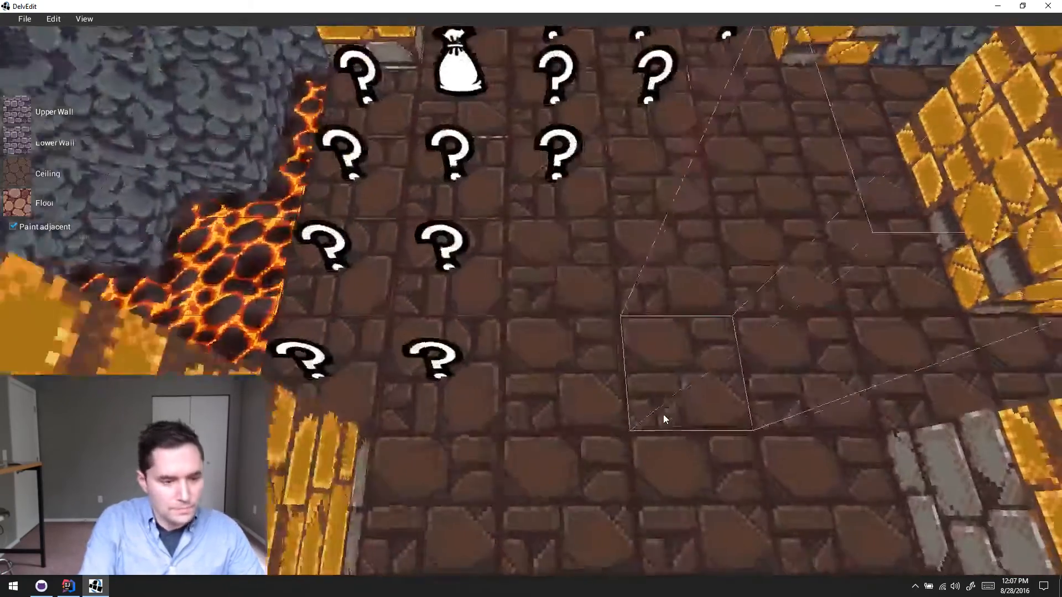
{"action": "key", "text": "p"}
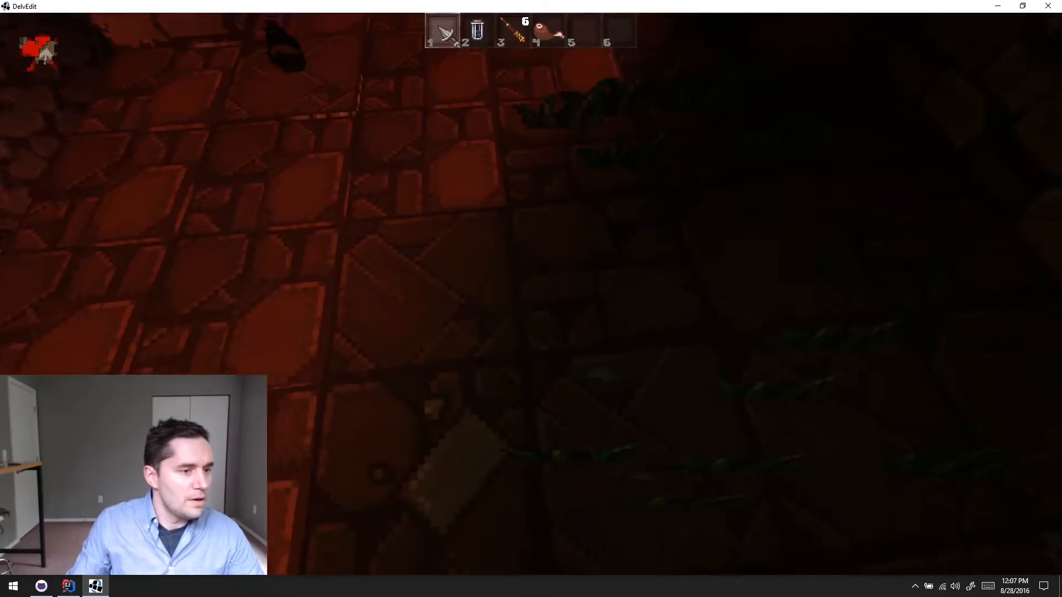
{"action": "key", "text": "w"}
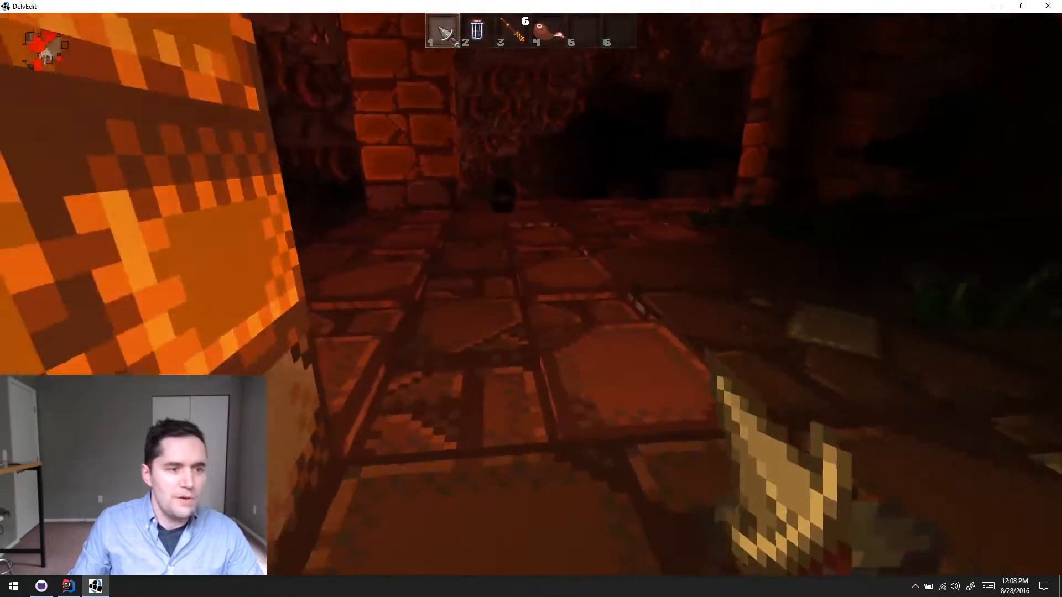
{"action": "key", "text": "s"}
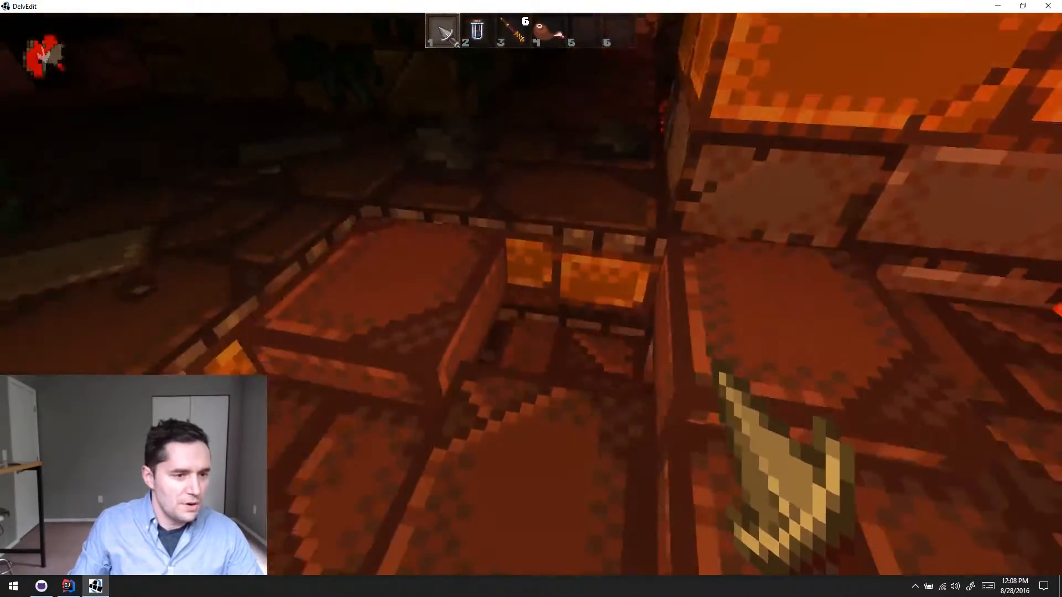
{"action": "key", "text": "w"}
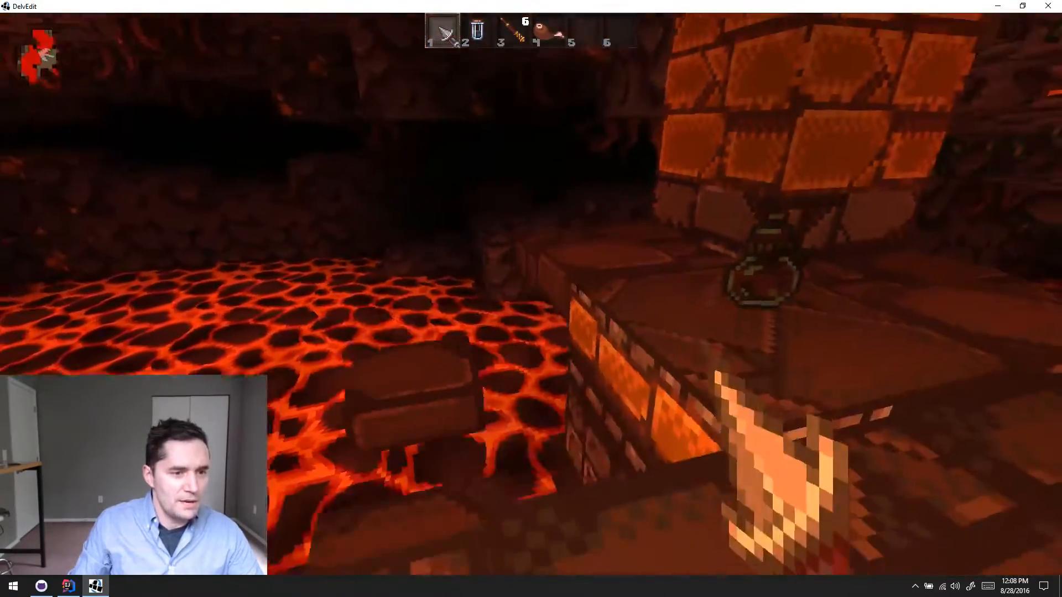
{"action": "key", "text": "s"}
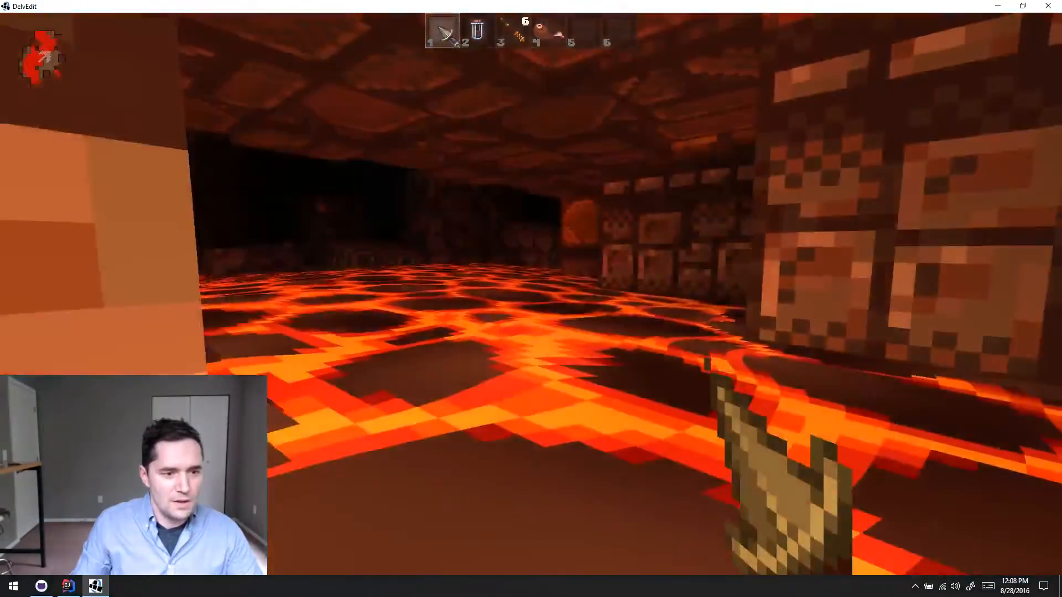
{"action": "key", "text": "Escape"}
- Restart the playtest among the trap floor markers and walk over the tiles to trigger their collapse above the lava
{"action": "key", "text": "w"}
{"action": "key", "text": "s"}
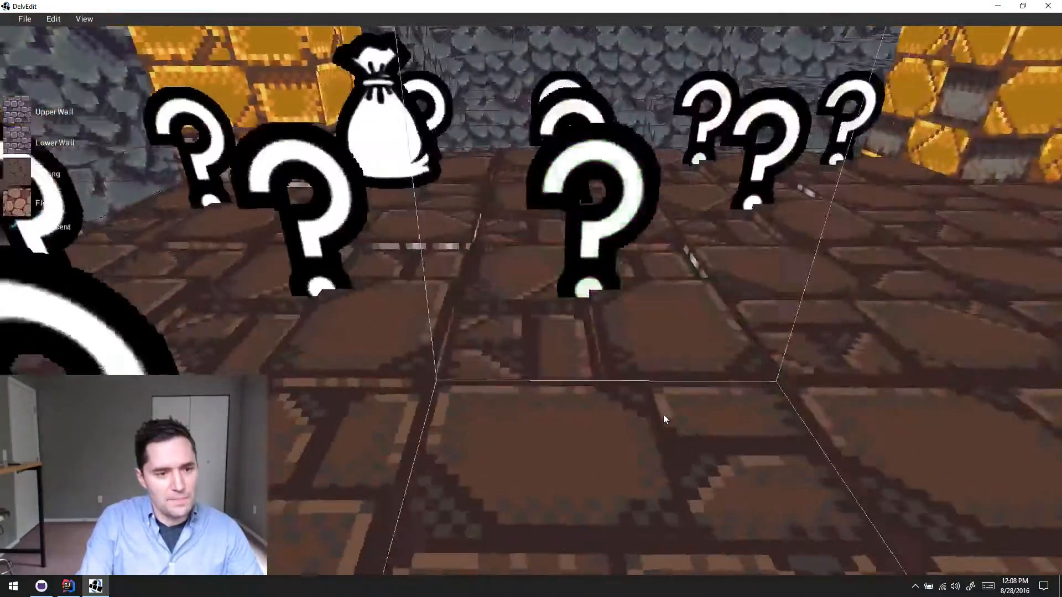
{"action": "key", "text": "p"}
{"action": "key", "text": "w"}
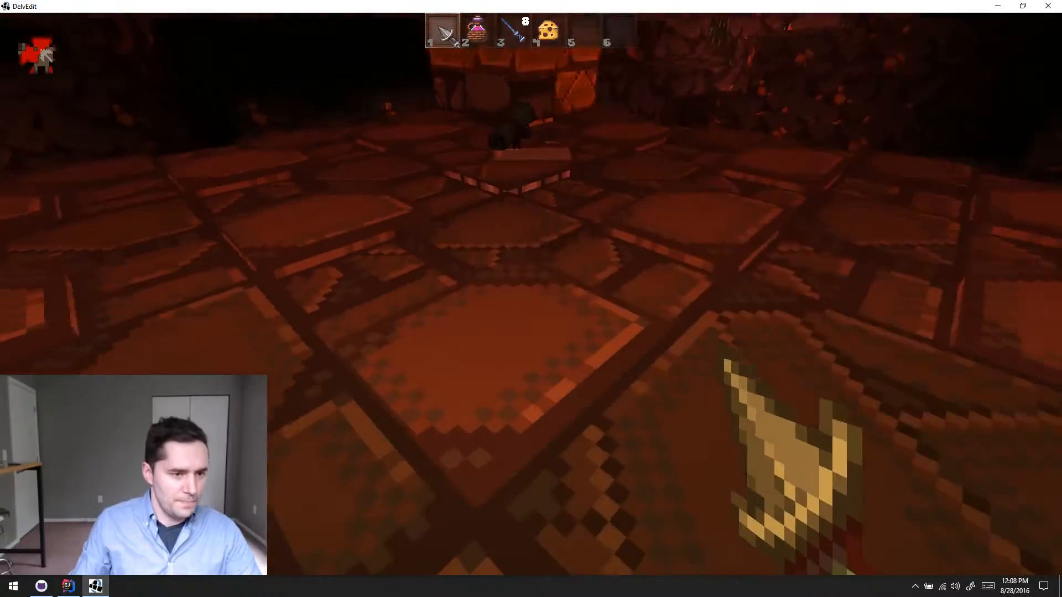
{"action": "key", "text": "s"}
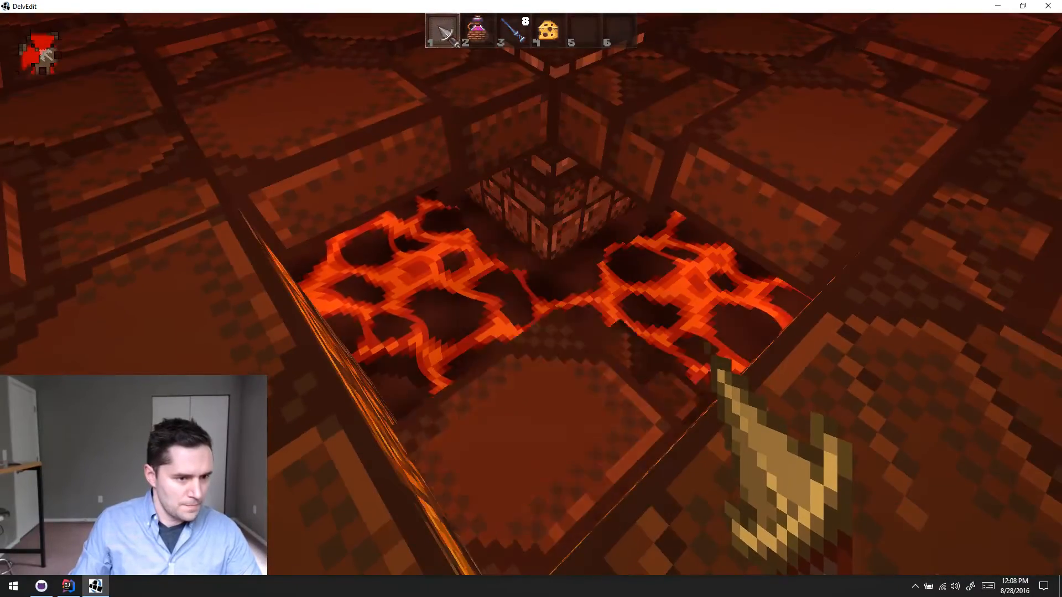
{"action": "key", "text": "w"}
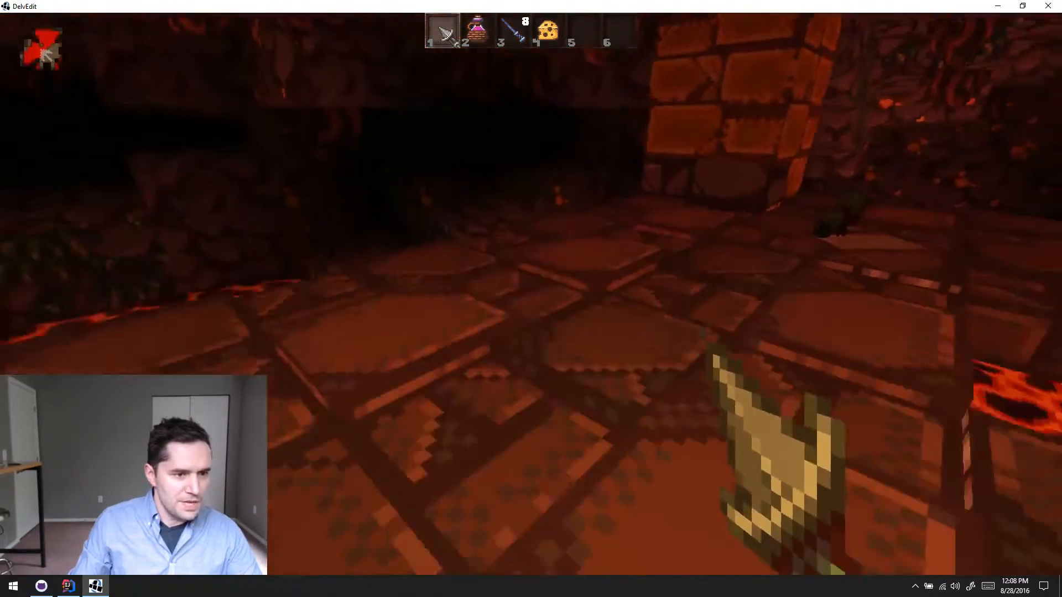
{"action": "key", "text": "w"}
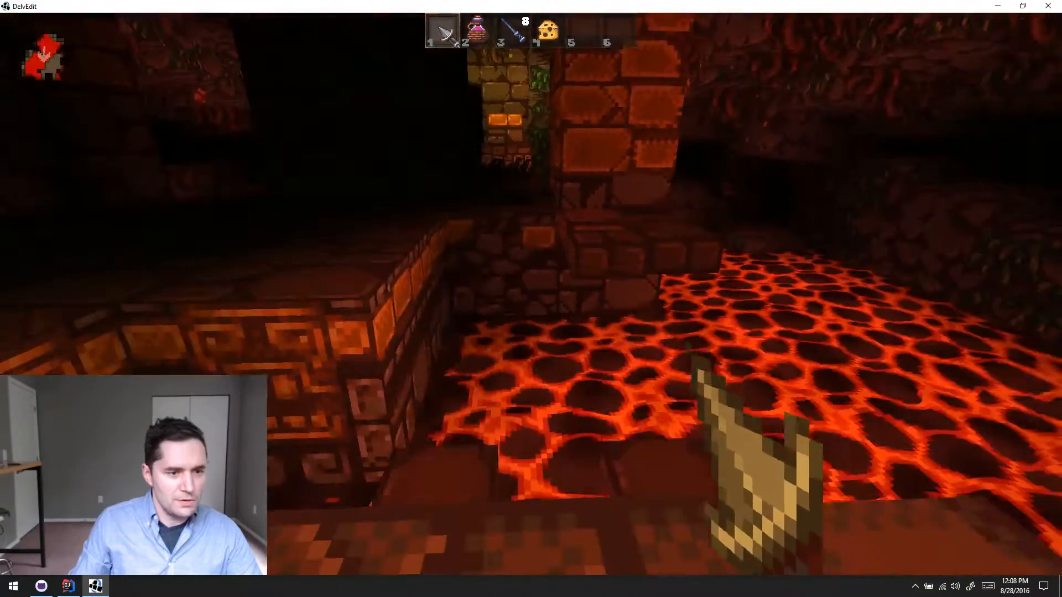
- Walk around the remaining platforms and pillars above the exposed lava, and end the playtest
{"action": "key", "text": "w"}
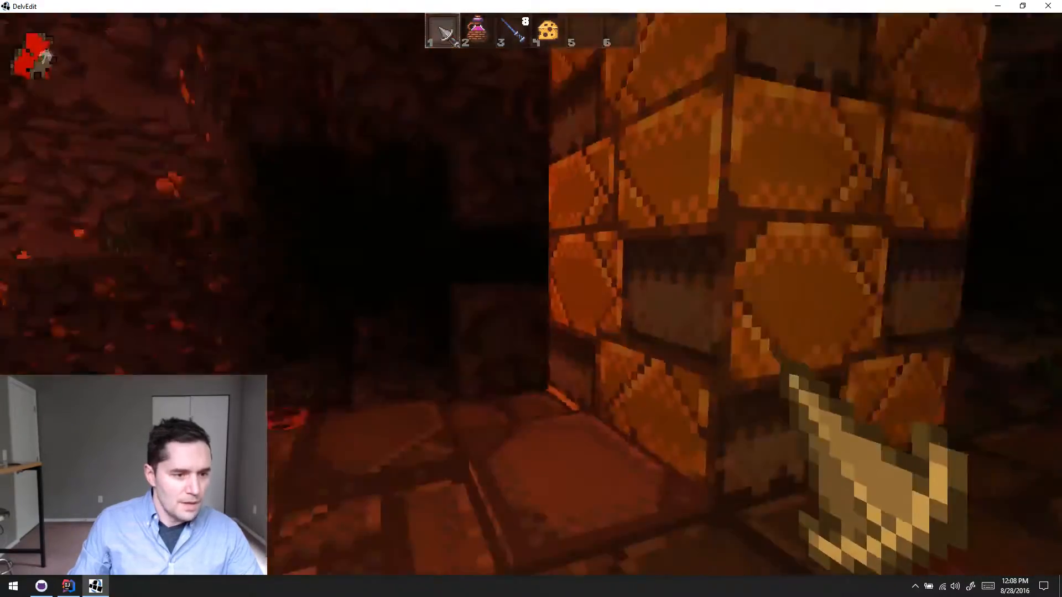
{"action": "key", "text": "w"}
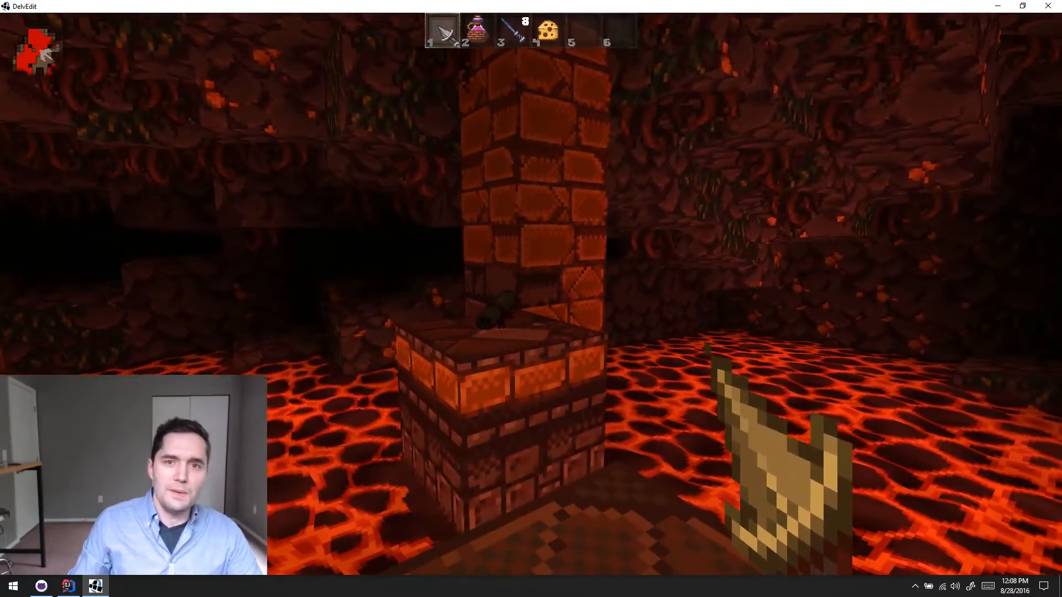
{"action": "key", "text": "s"}
{"action": "key", "text": "w"}
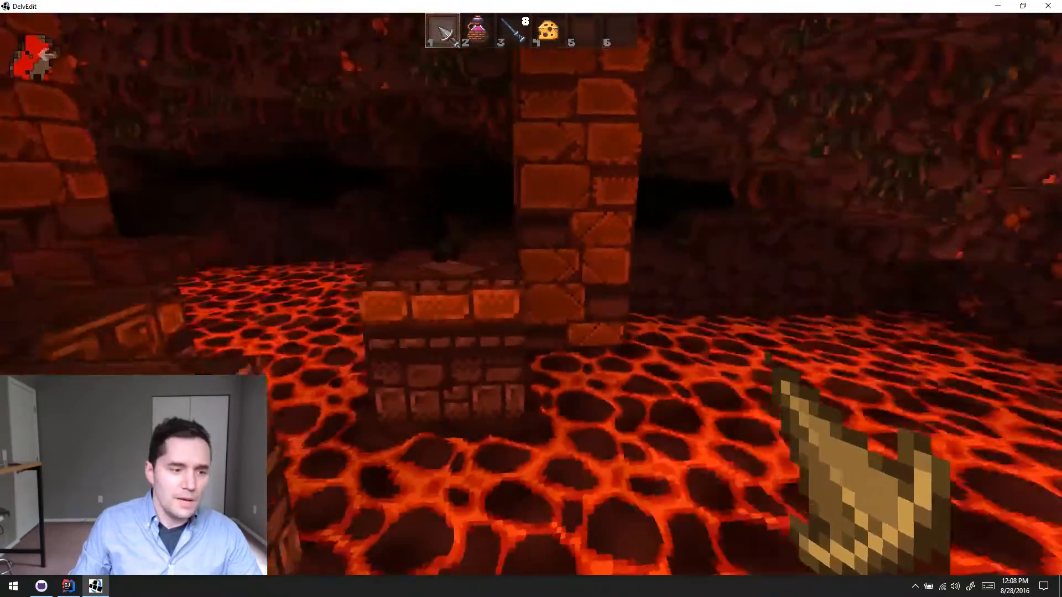
{"action": "key", "text": "w"}
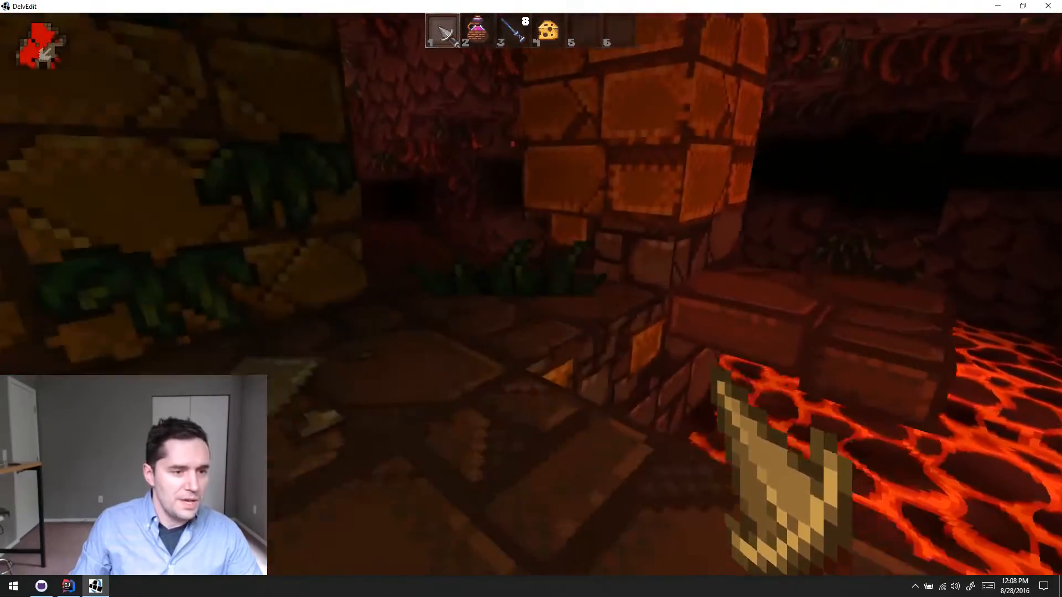
{"action": "key", "text": "w"}
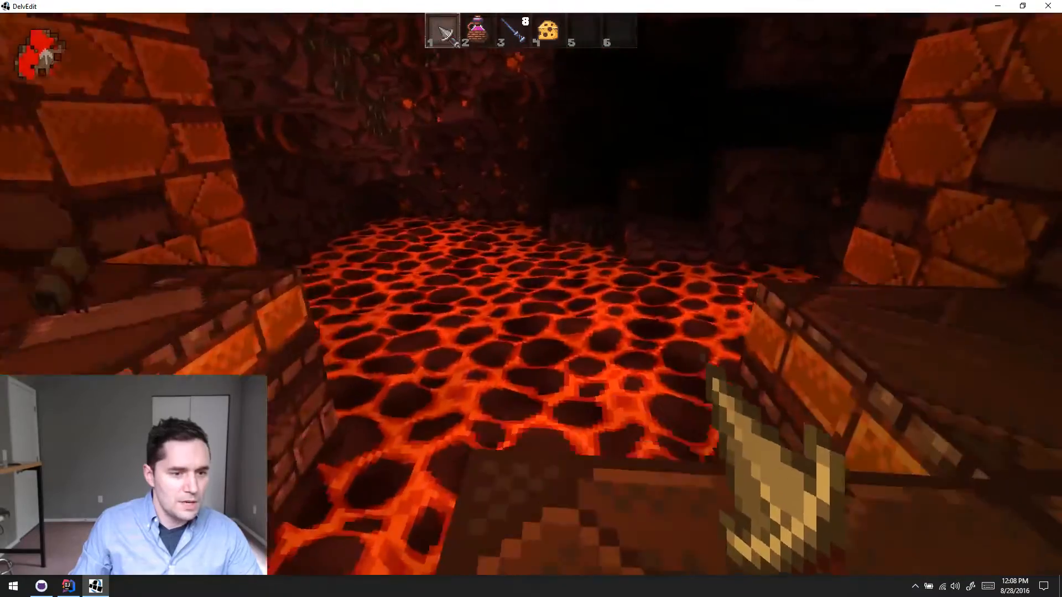
{"action": "key", "text": "Escape"}
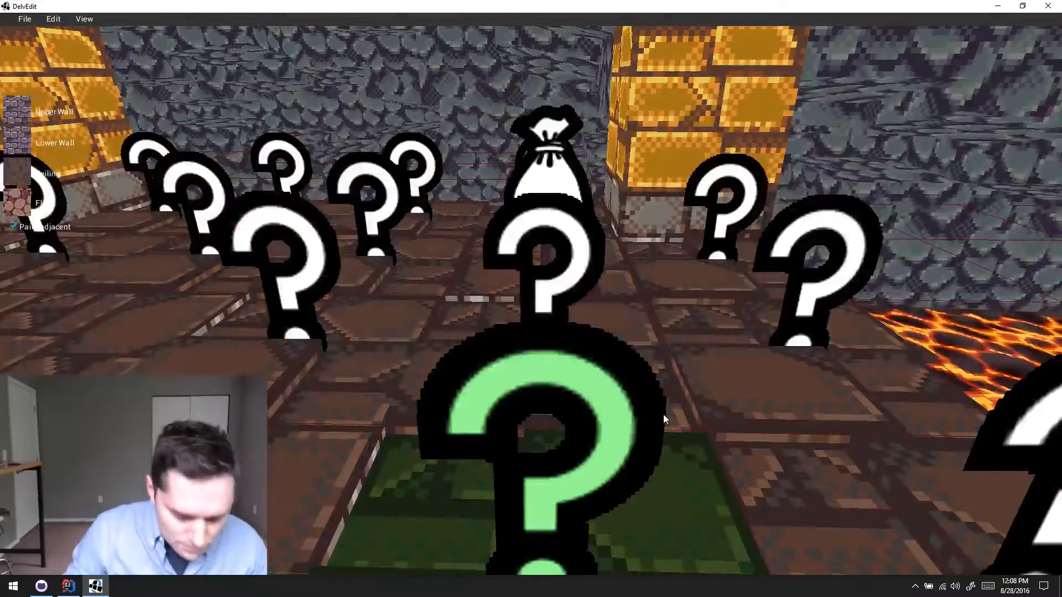
- Examine the question-mark trap floor markers in the temple room from above in the editor
{"action": "key", "text": "a"}
{"action": "middle_click_drag", "start_coordinate": [663, 415], "coordinate": [665, 410]}
{"action": "key", "text": "s"}
{"action": "key", "text": "s"}
{"action": "key", "text": "d"}
{"action": "key", "text": "w"}
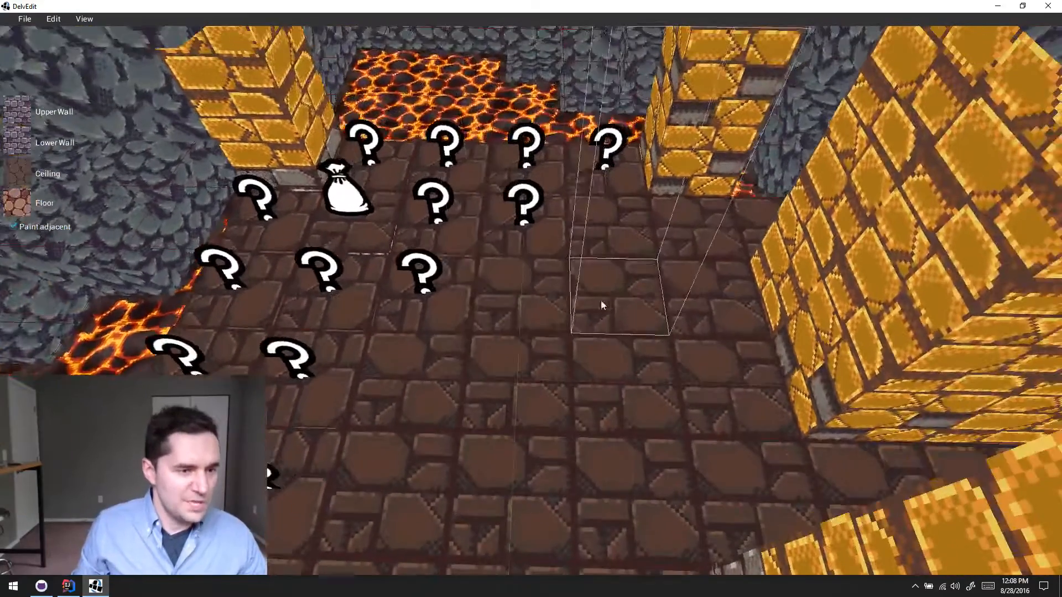
{"action": "key", "text": "a"}
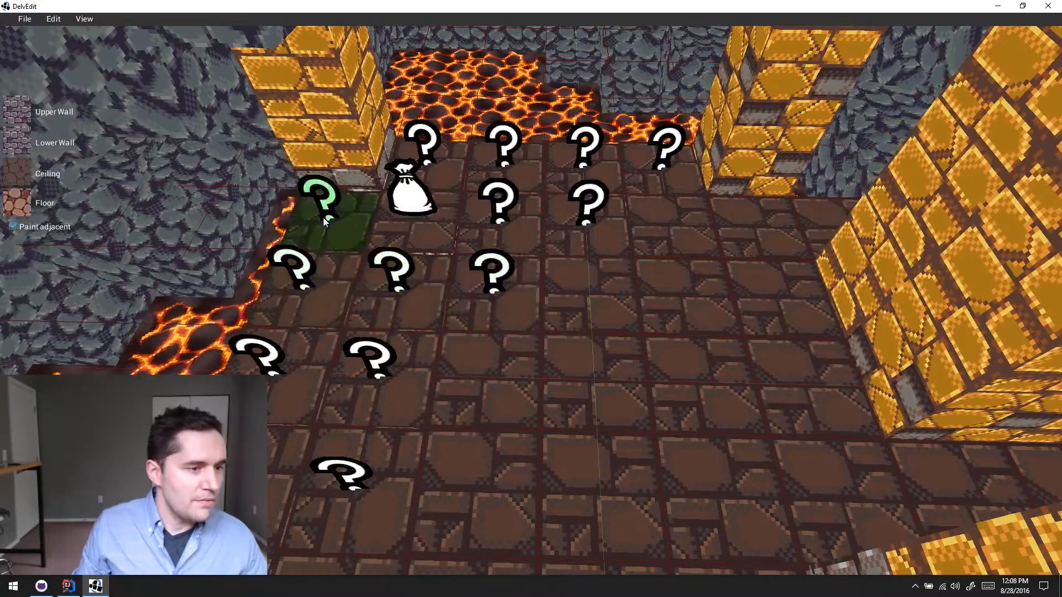
{"action": "key", "text": "w"}
{"action": "key", "text": "d"}
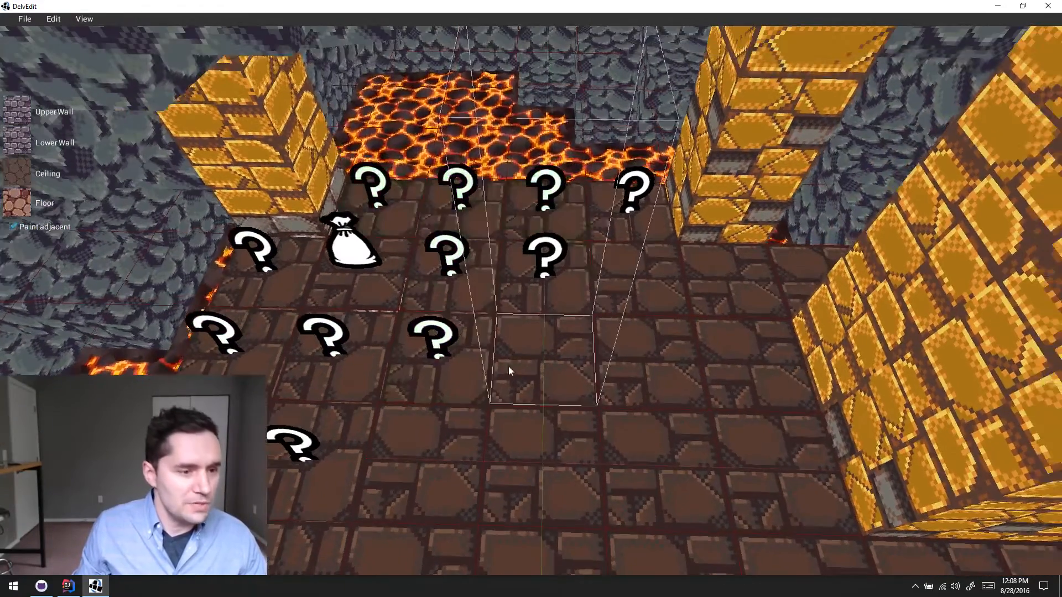
- Try to place a Temple Trap Floor generator entity on an empty floor tile beside the existing markers
{"action": "key", "text": "s"}
{"action": "key", "text": "a"}
{"action": "right_click", "coordinate": [544, 319]}
{"action": "mouse_move", "coordinate": [554, 295]}
{"action": "mouse_move", "coordinate": [575, 275]}
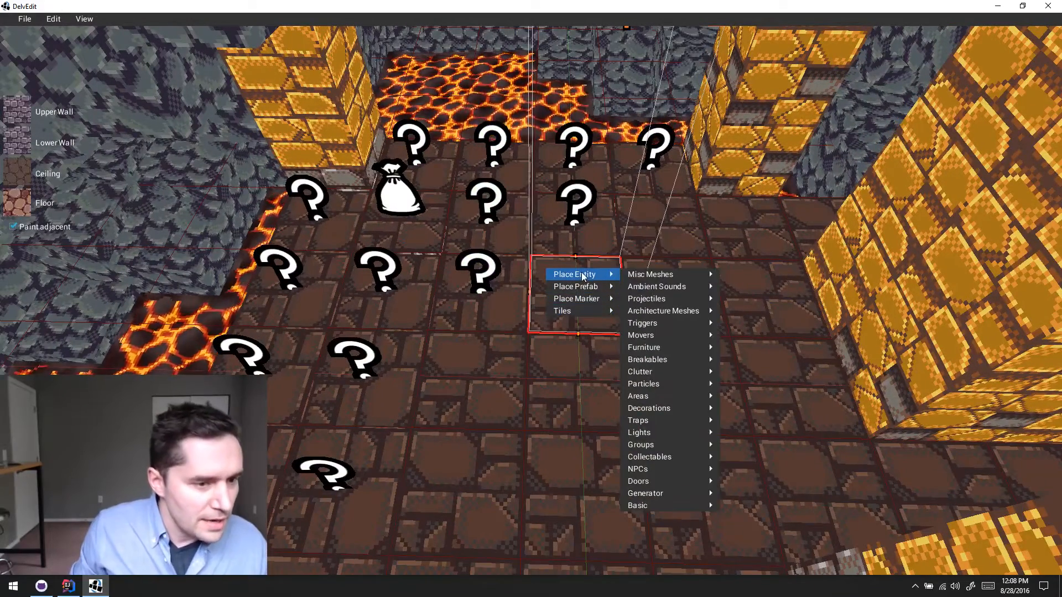
{"action": "mouse_move", "coordinate": [662, 460]}
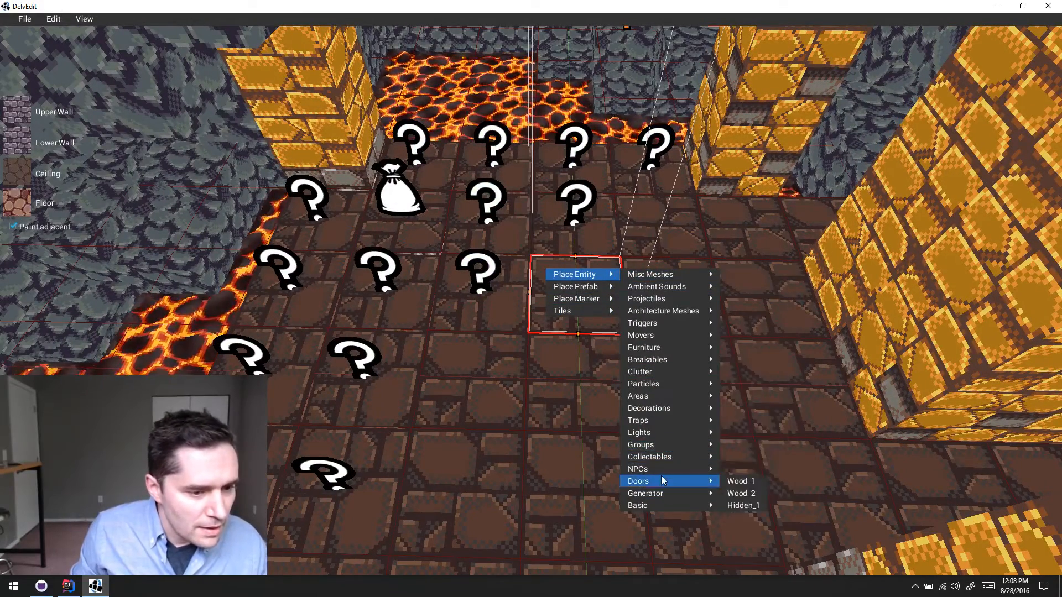
{"action": "mouse_move", "coordinate": [692, 493]}
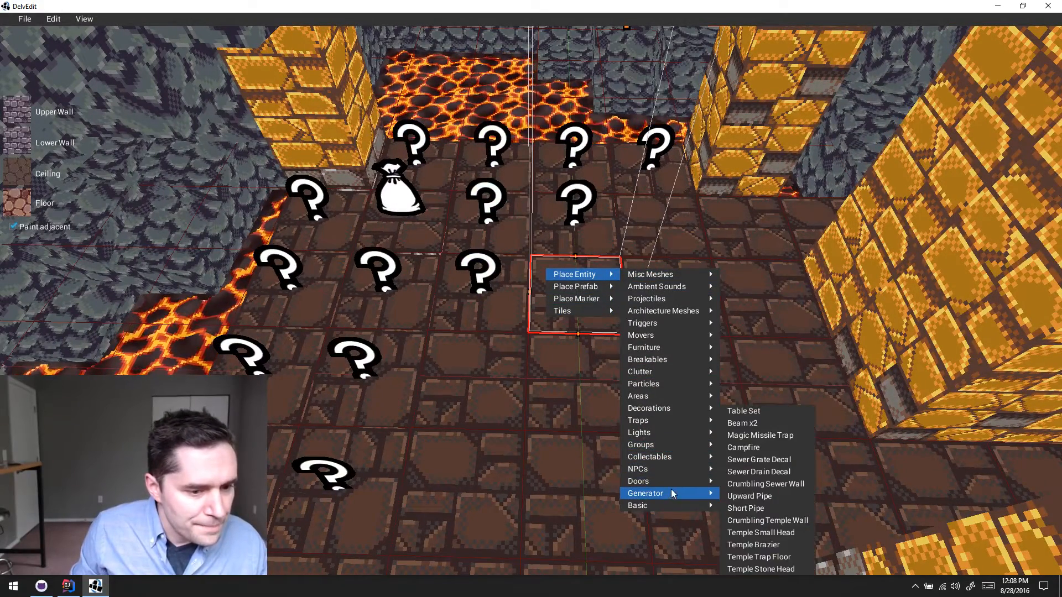
{"action": "left_click", "coordinate": [785, 559]}
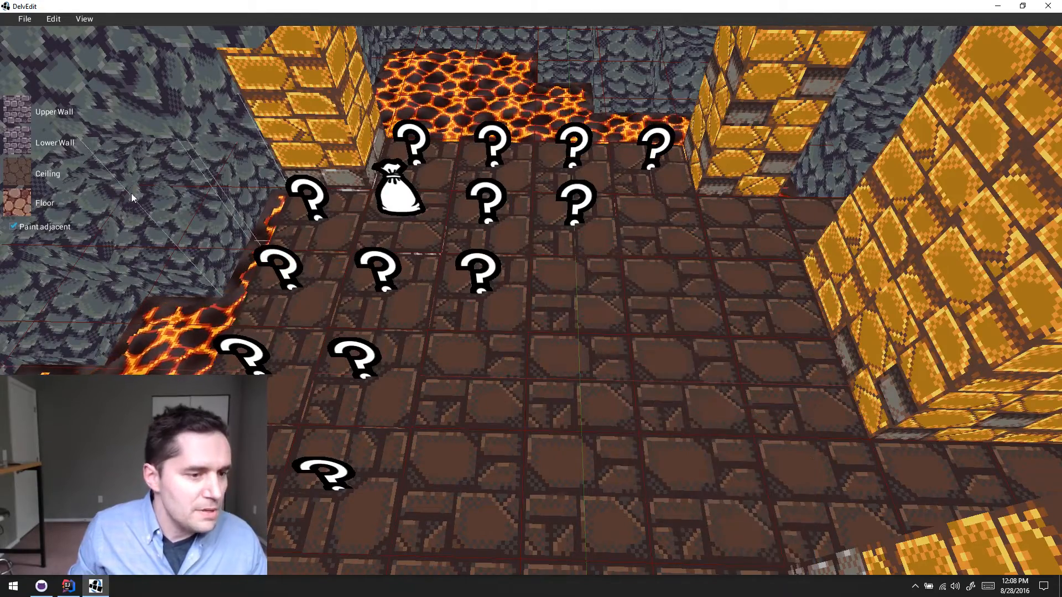
- Create a new empty level with a width of 17 and a height of 17
{"action": "left_click", "coordinate": [24, 18]}
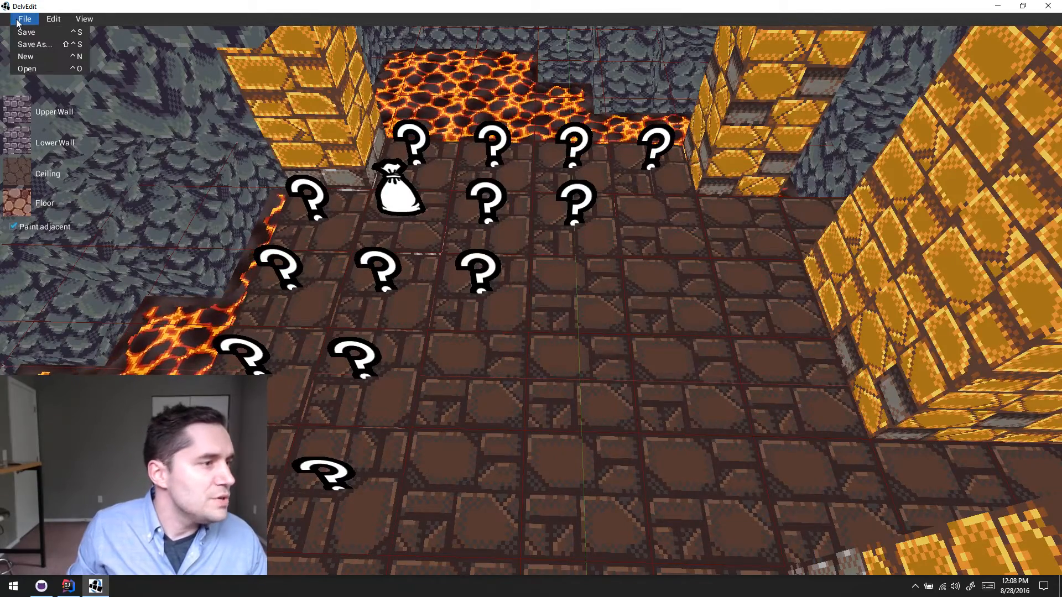
{"action": "left_click", "coordinate": [60, 56]}
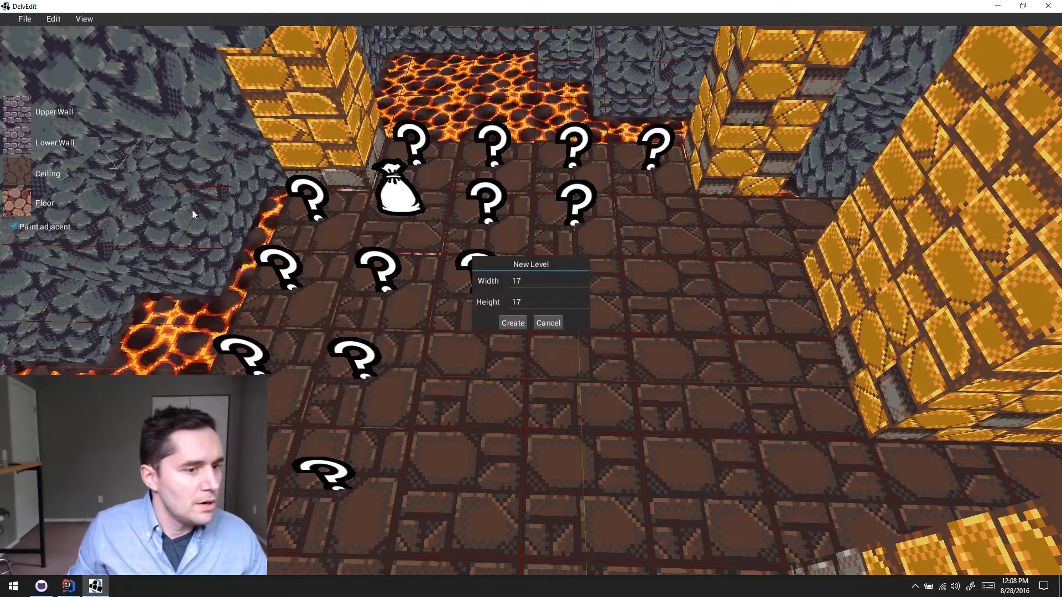
{"action": "left_click", "coordinate": [510, 323]}
{"action": "left_click", "coordinate": [638, 411]}
{"action": "key", "text": "s"}
{"action": "key", "text": "d"}
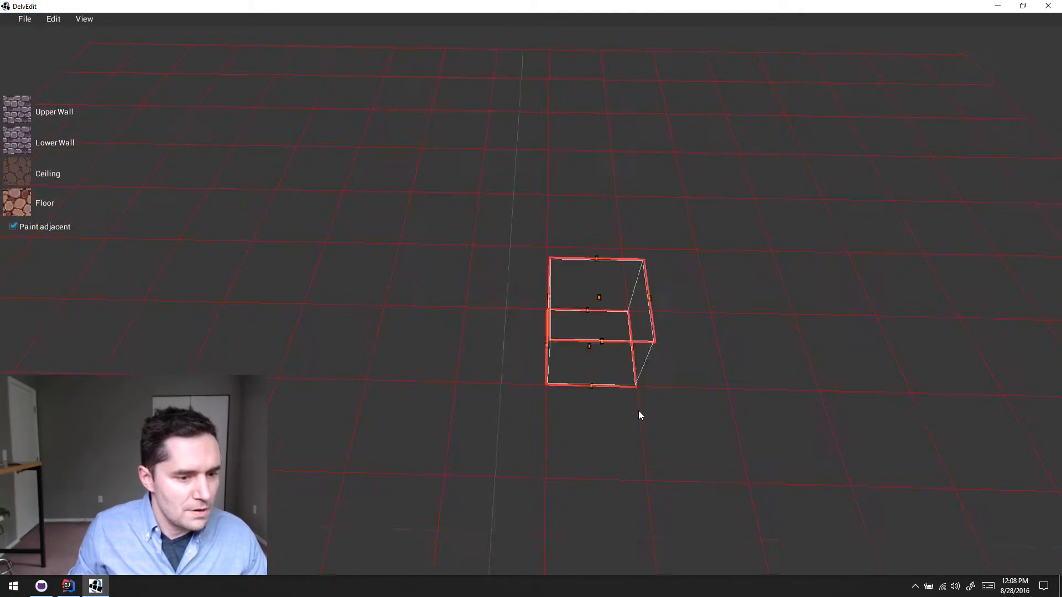
{"action": "key", "text": "a"}
{"action": "key", "text": "s"}
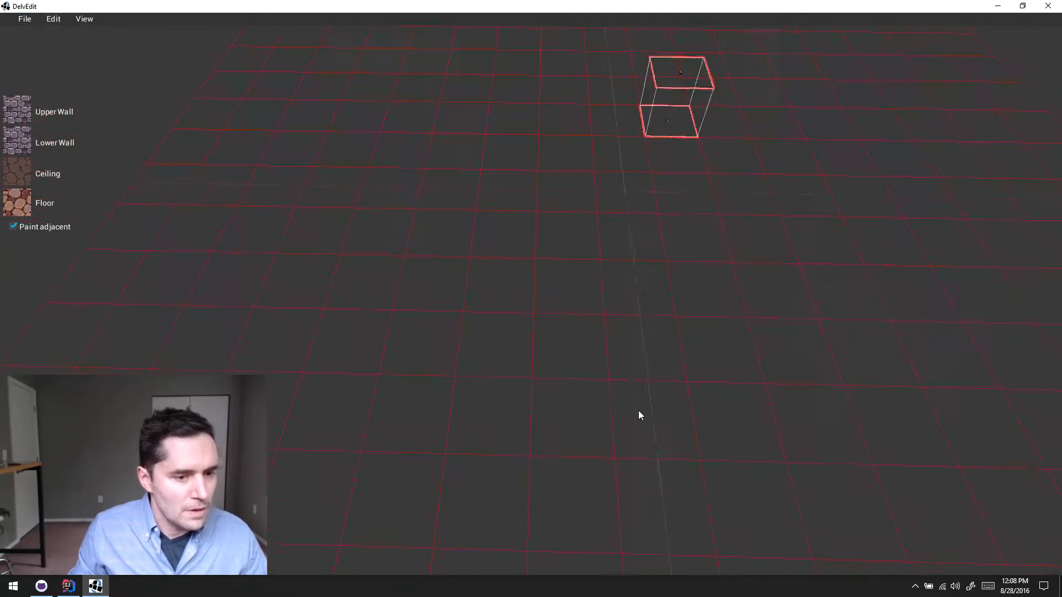
{"action": "key", "text": "Escape"}
- Place a Temple Trap Floor generator entity on a grid tile near the middle of the empty level
{"action": "left_click", "coordinate": [636, 271]}
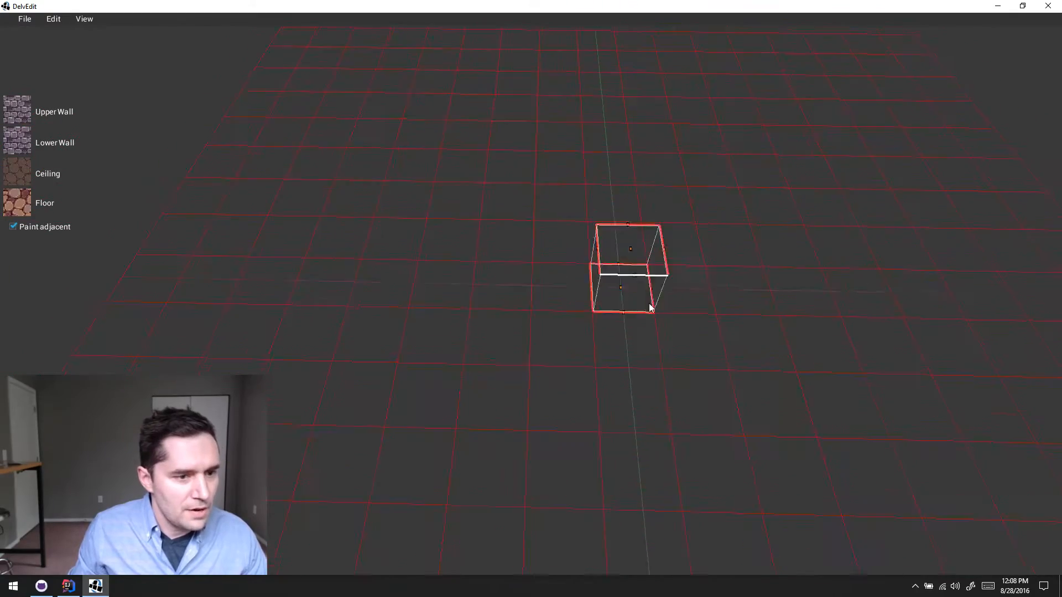
{"action": "key", "text": "w"}
{"action": "key", "text": "a"}
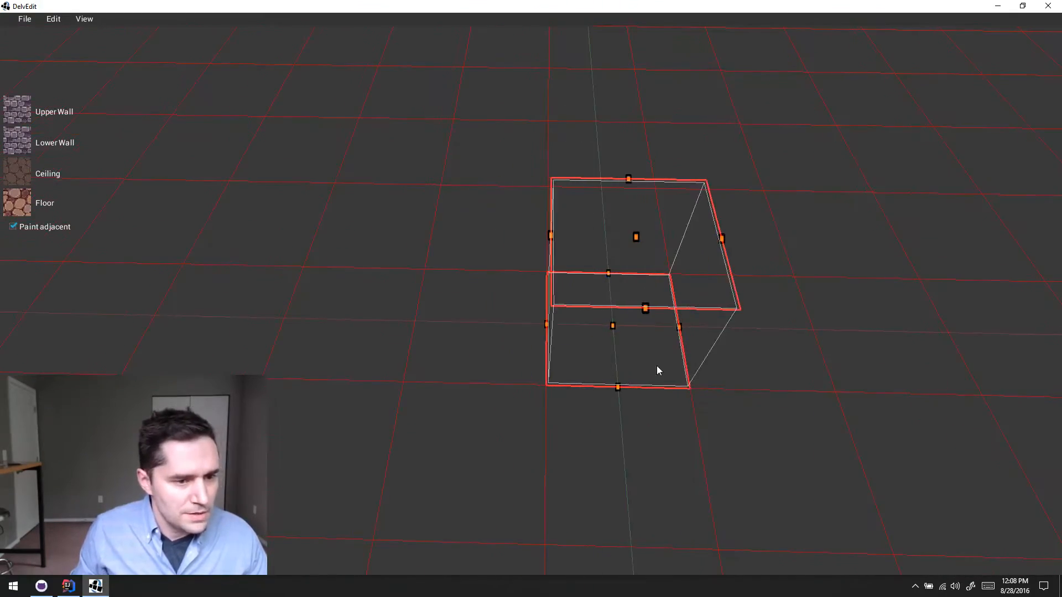
{"action": "key", "text": "Right"}
{"action": "key", "text": "s"}
{"action": "right_click", "coordinate": [637, 298]}
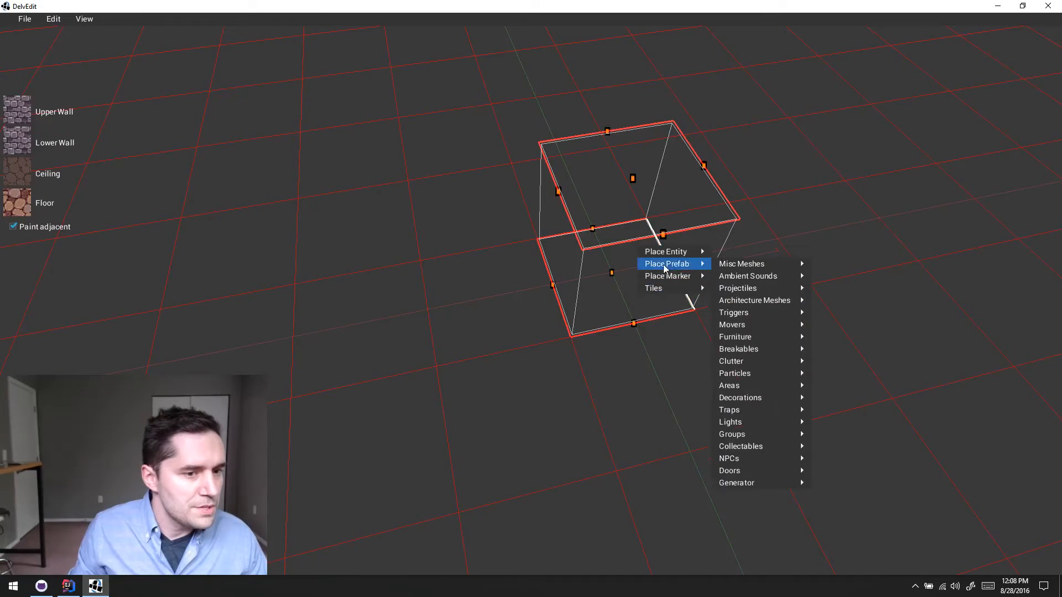
{"action": "mouse_move", "coordinate": [670, 252]}
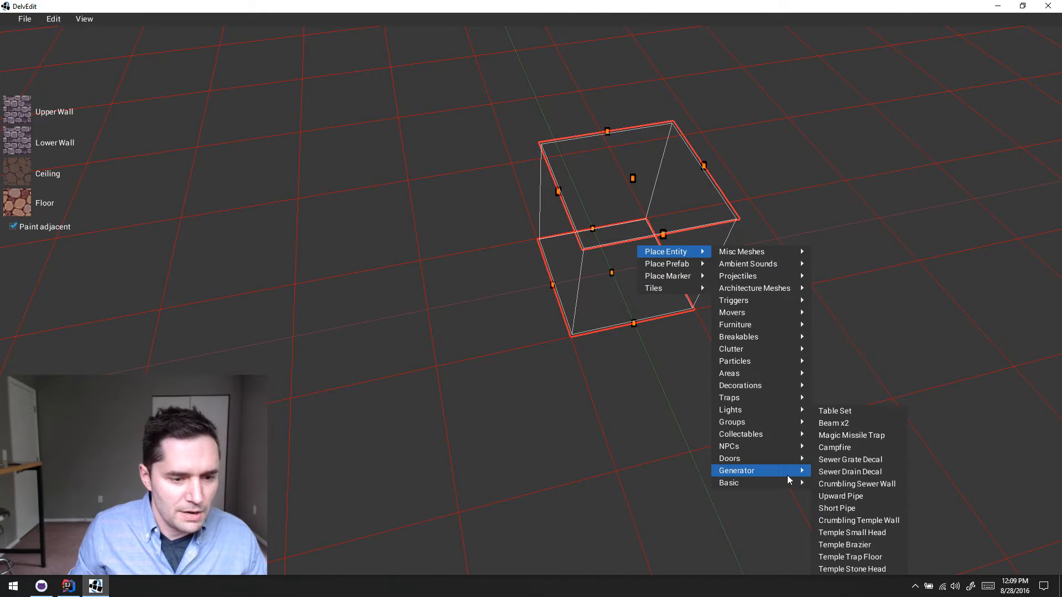
{"action": "left_click", "coordinate": [877, 557]}
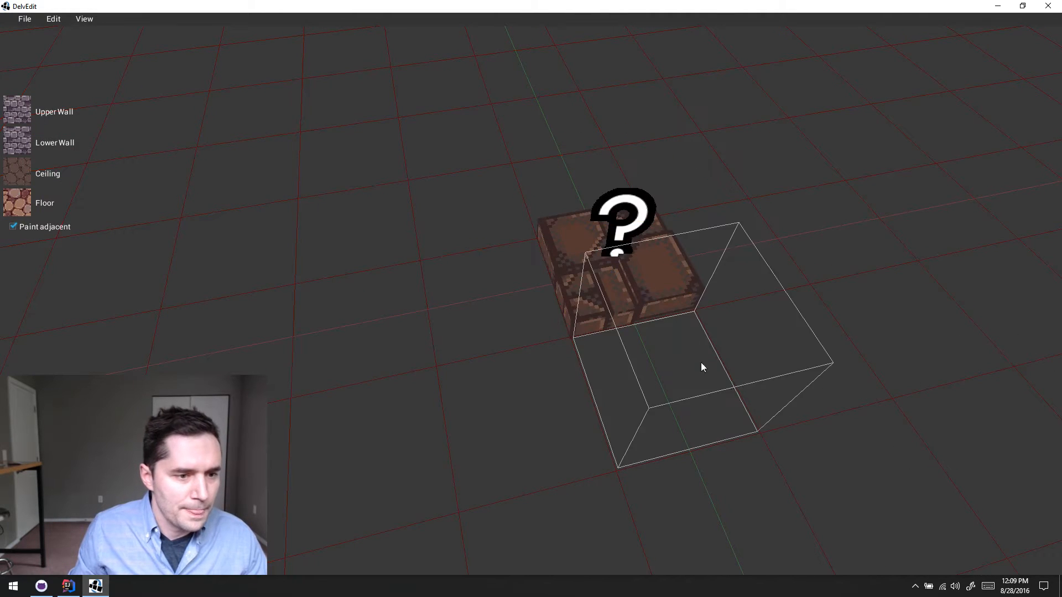
- Ungroup the placed trap floor entity into its separate floor pieces and clear the selection
{"action": "left_click", "coordinate": [659, 301]}
{"action": "key", "text": "a"}
{"action": "middle_click_drag", "start_coordinate": [749, 339], "coordinate": [749, 340]}
{"action": "right_click", "coordinate": [602, 272]}
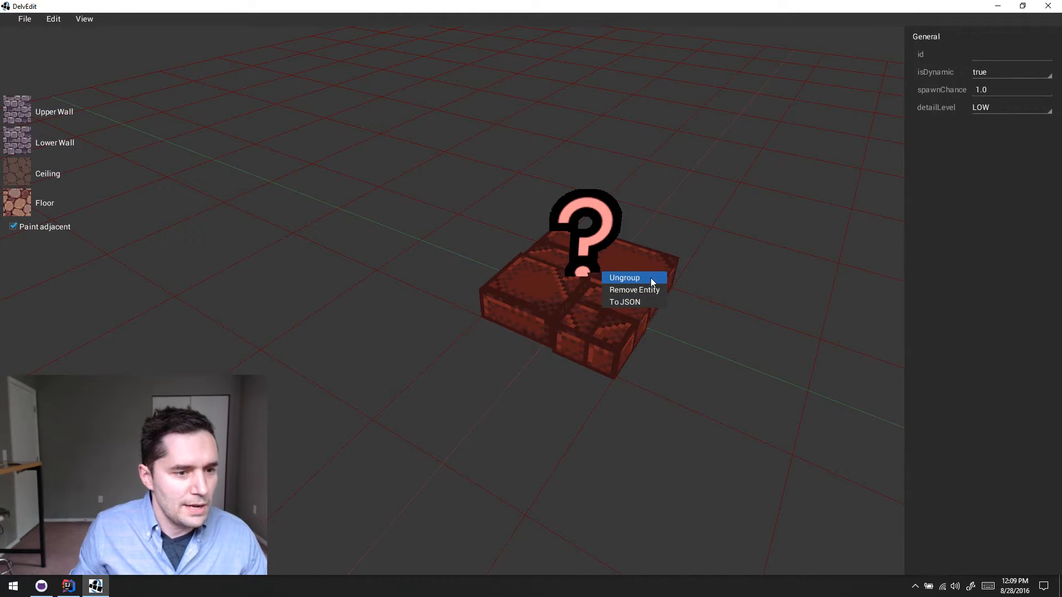
{"action": "left_click", "coordinate": [651, 278]}
{"action": "left_click", "coordinate": [706, 355]}
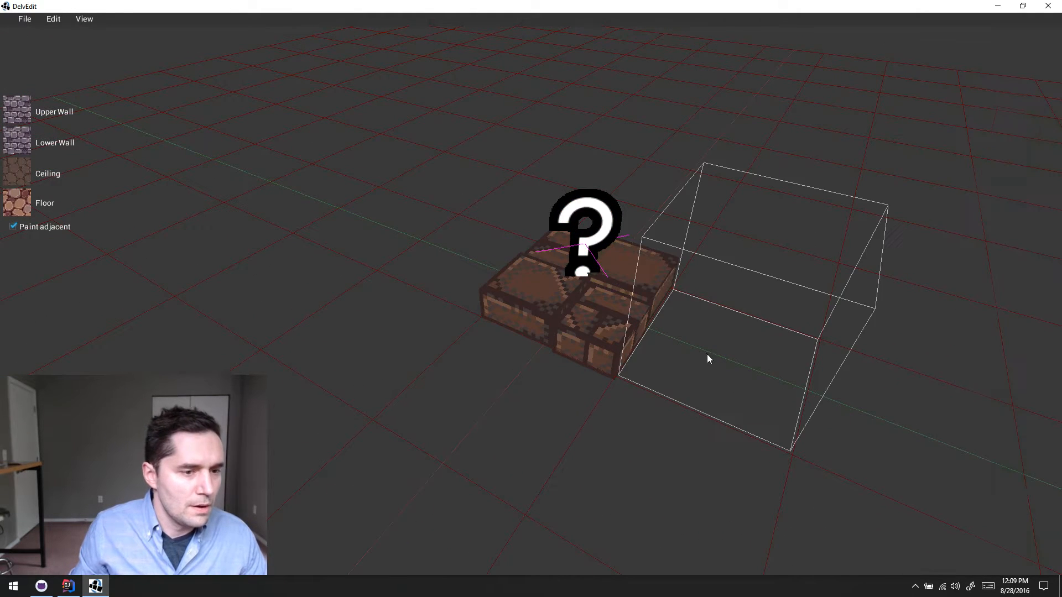
- Select the question-mark marker above the trap floor, review its TriggeredShake properties, and clear the selection
{"action": "left_click", "coordinate": [535, 274]}
{"action": "left_click", "coordinate": [601, 238]}
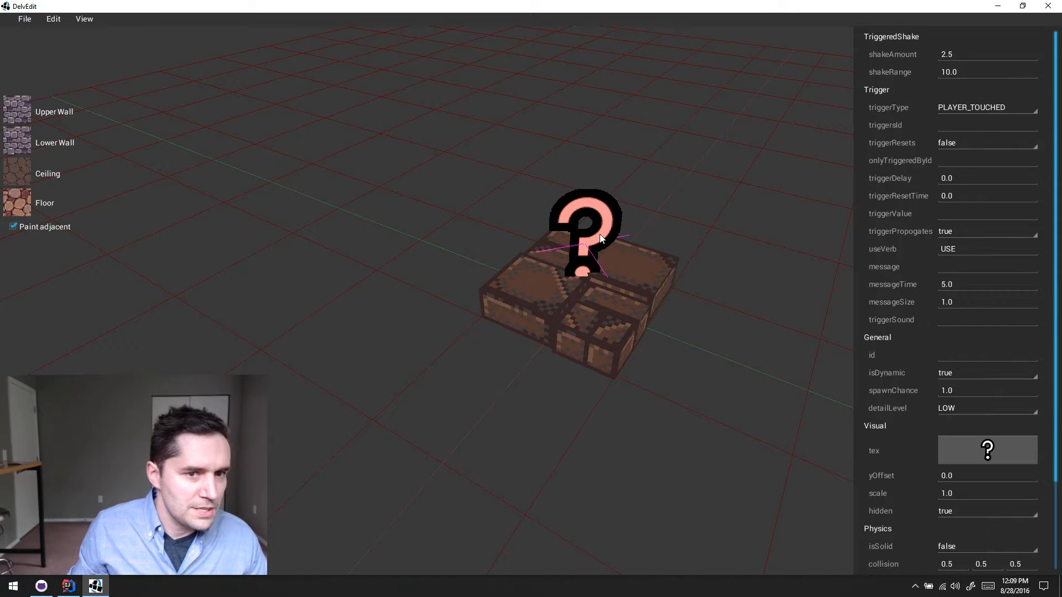
{"action": "key", "text": "d"}
{"action": "middle_click_drag", "start_coordinate": [597, 237], "coordinate": [518, 258]}
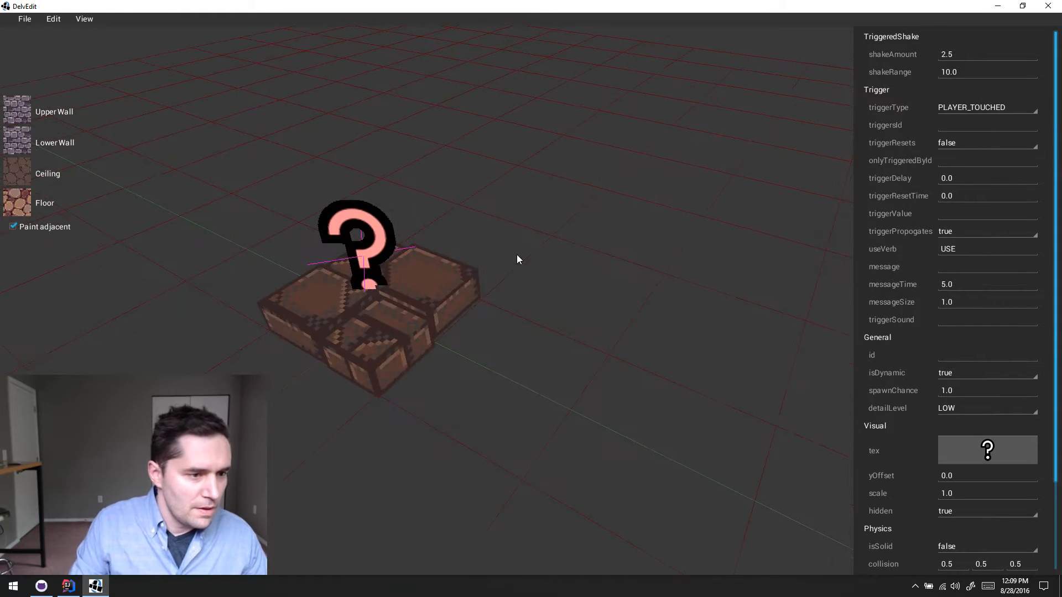
{"action": "key", "text": "Left"}
{"action": "left_click", "coordinate": [516, 255]}
{"action": "key", "text": "a"}
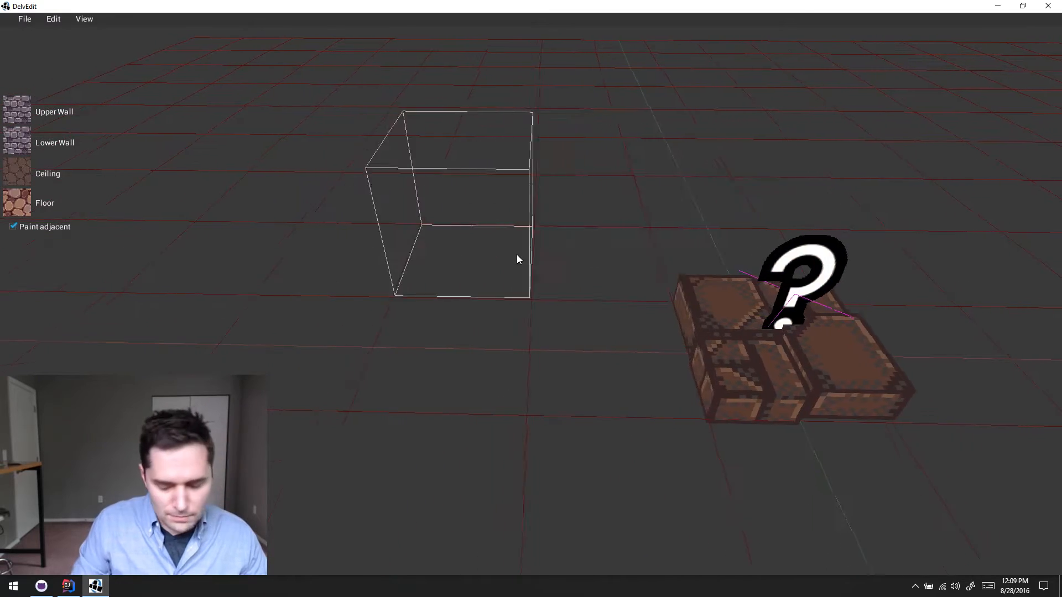
- Select the separate trap floor pieces one after another and compare their Mover settings
{"action": "key", "text": "Right"}
{"action": "left_click", "coordinate": [601, 354]}
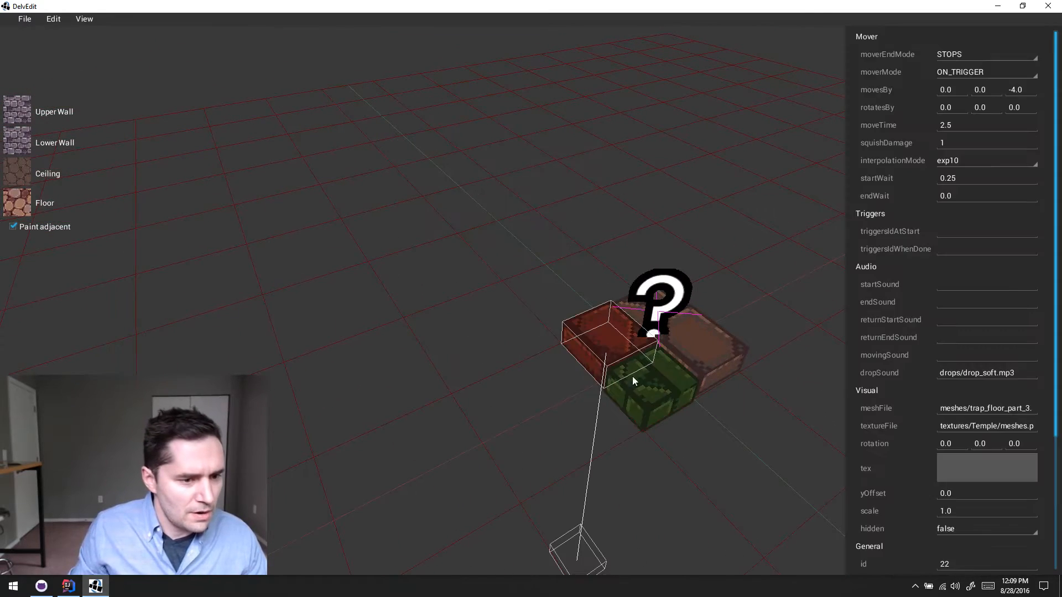
{"action": "left_click", "coordinate": [633, 376]}
{"action": "left_click", "coordinate": [685, 351]}
{"action": "key", "text": "Right"}
{"action": "key", "text": "a"}
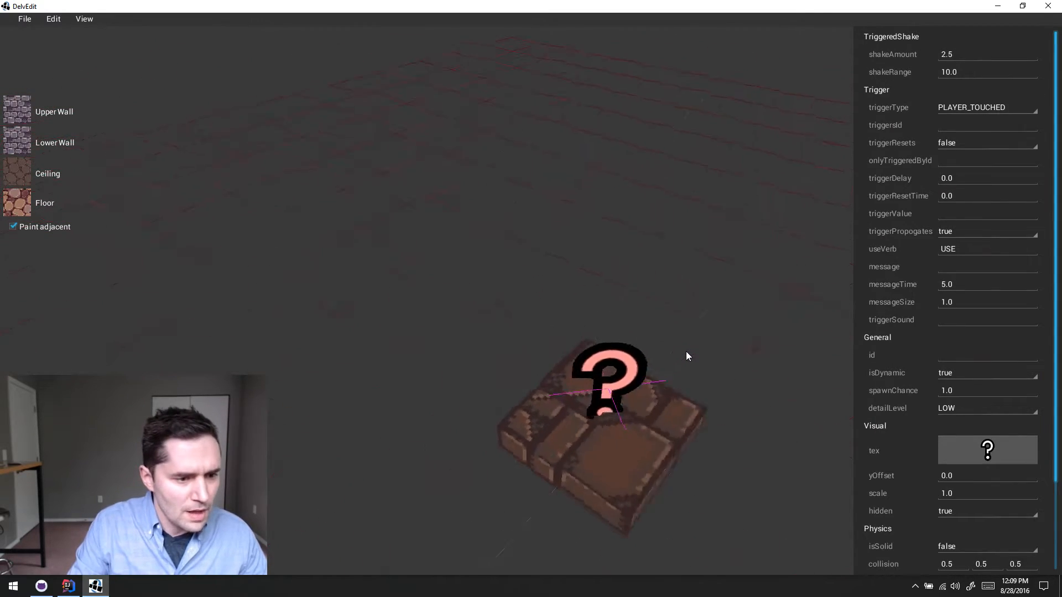
{"action": "left_click", "coordinate": [686, 351]}
{"action": "left_click", "coordinate": [600, 452]}
{"action": "key", "text": "d"}
{"action": "key", "text": "s"}
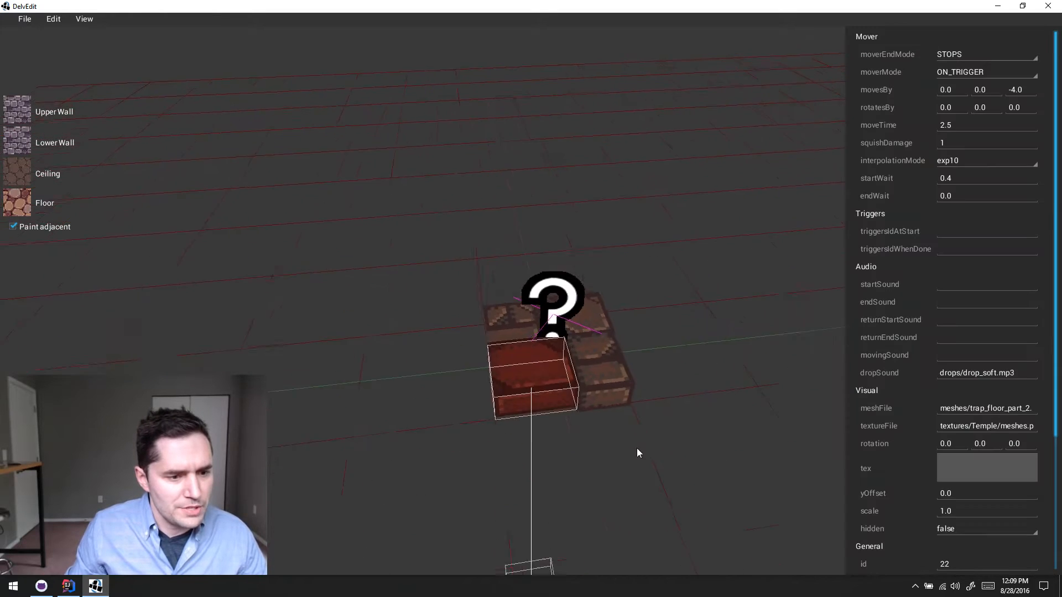
{"action": "left_click", "coordinate": [608, 351]}
{"action": "left_click", "coordinate": [592, 322]}
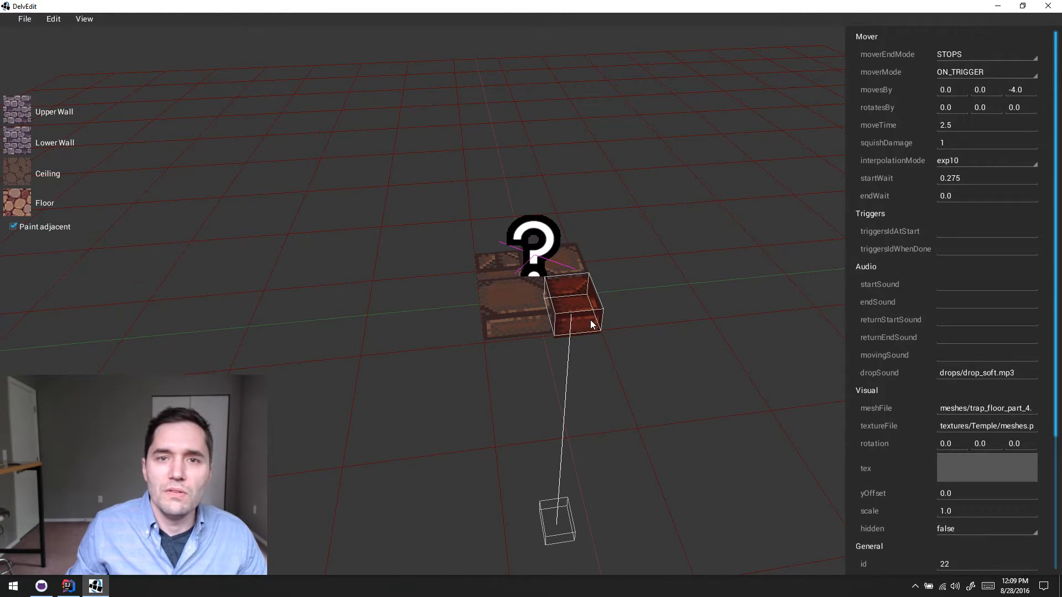
- Examine the selected corner piece's movement path from the trap floor down to its end position
{"action": "key", "text": "s"}
{"action": "key", "text": "e"}
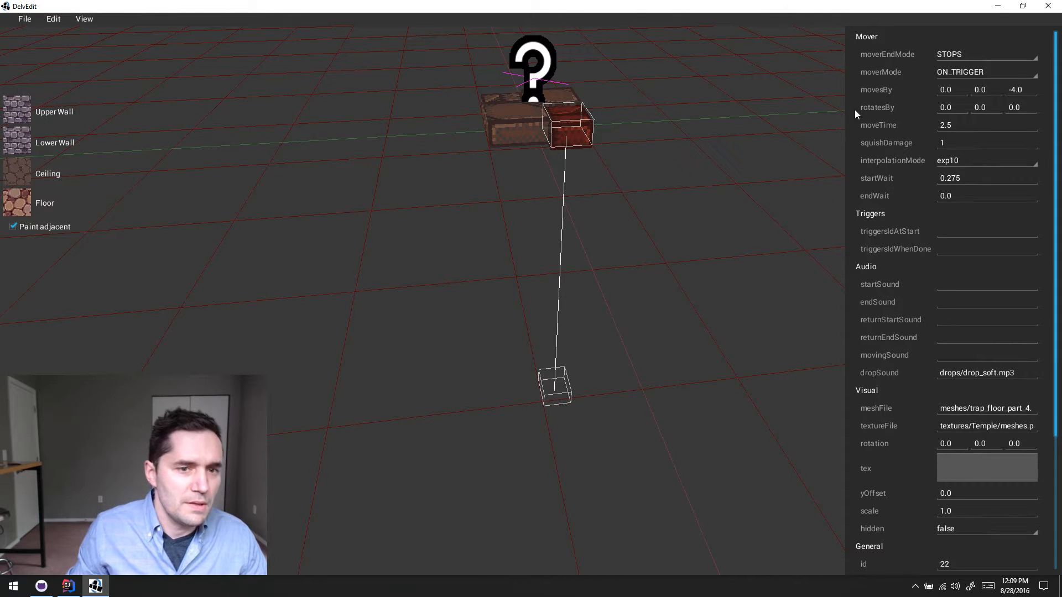
{"action": "key", "text": "a"}
{"action": "key", "text": "w"}
{"action": "key", "text": "d"}
{"action": "key", "text": "s"}
{"action": "key", "text": "w"}
{"action": "key", "text": "a"}
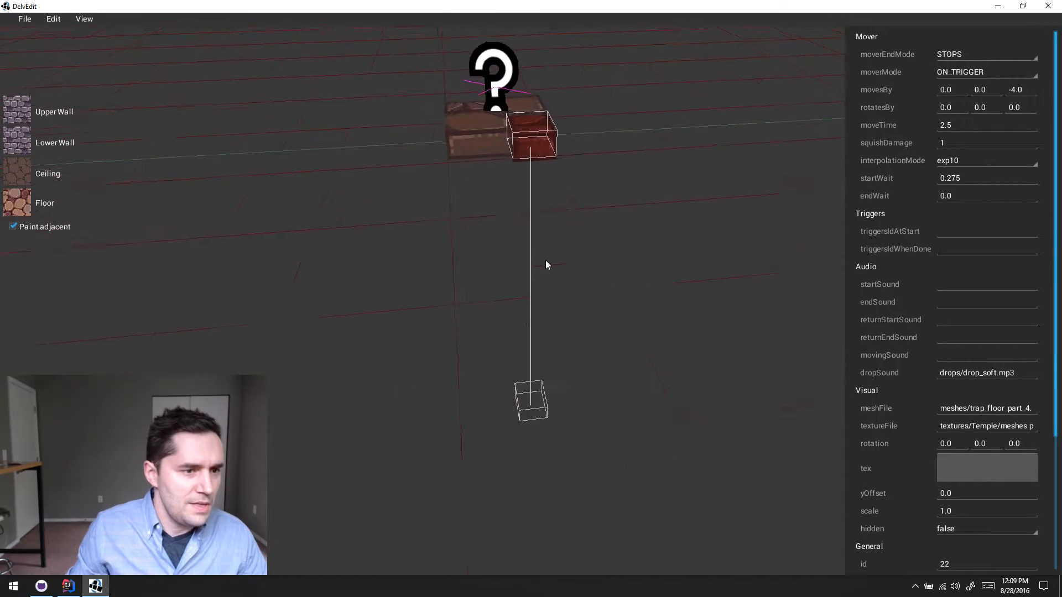
- Select further trap floor pieces and check how their startWait delays and sounds differ
{"action": "left_click", "coordinate": [553, 169]}
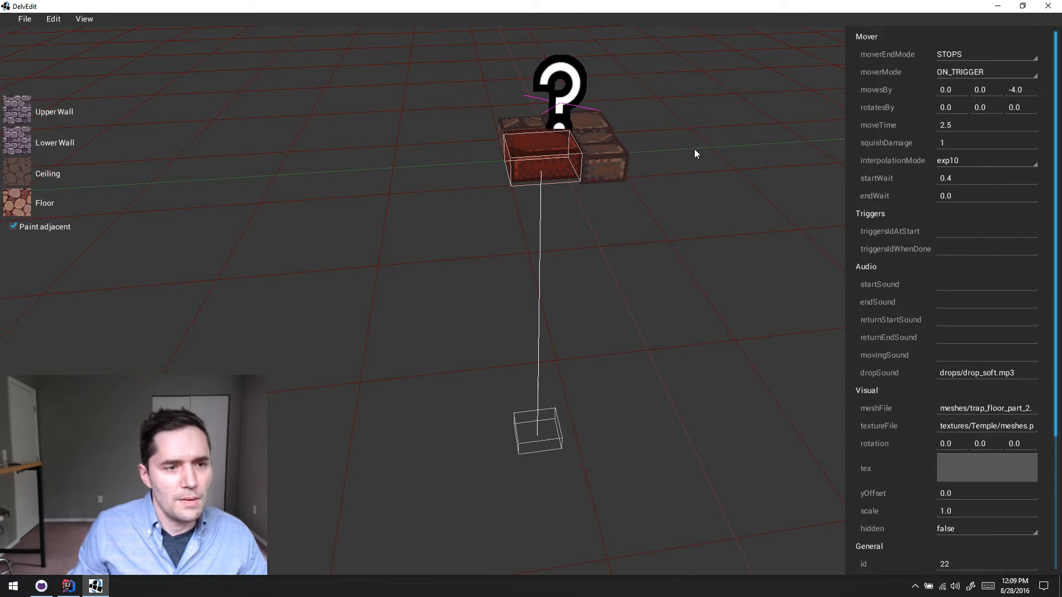
{"action": "left_click", "coordinate": [599, 162]}
{"action": "left_click", "coordinate": [521, 118]}
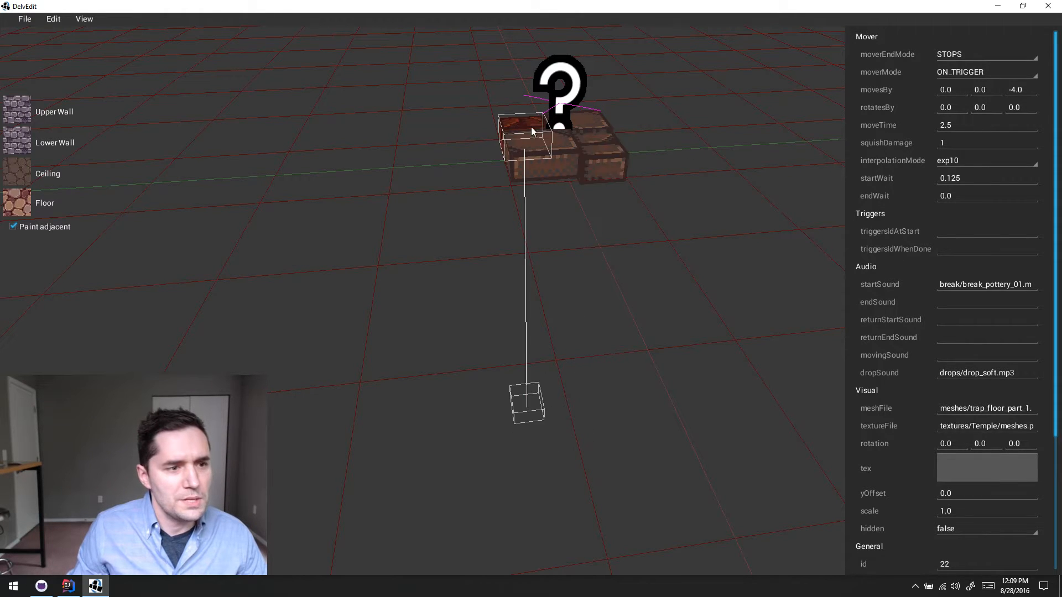
{"action": "key", "text": "a"}
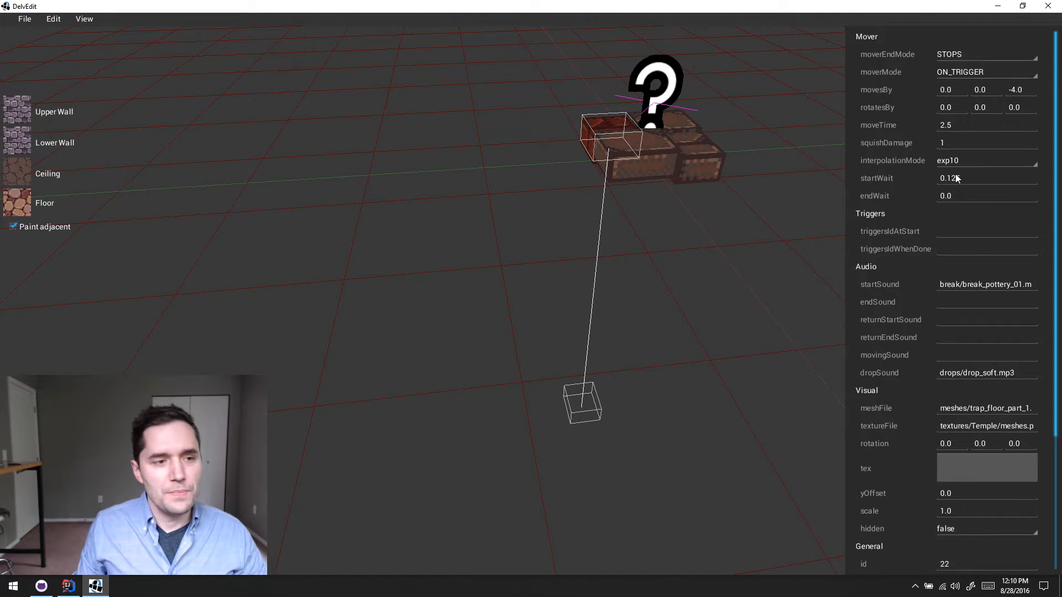
{"action": "left_click", "coordinate": [689, 123]}
{"action": "key", "text": "d"}
{"action": "key", "text": "s"}
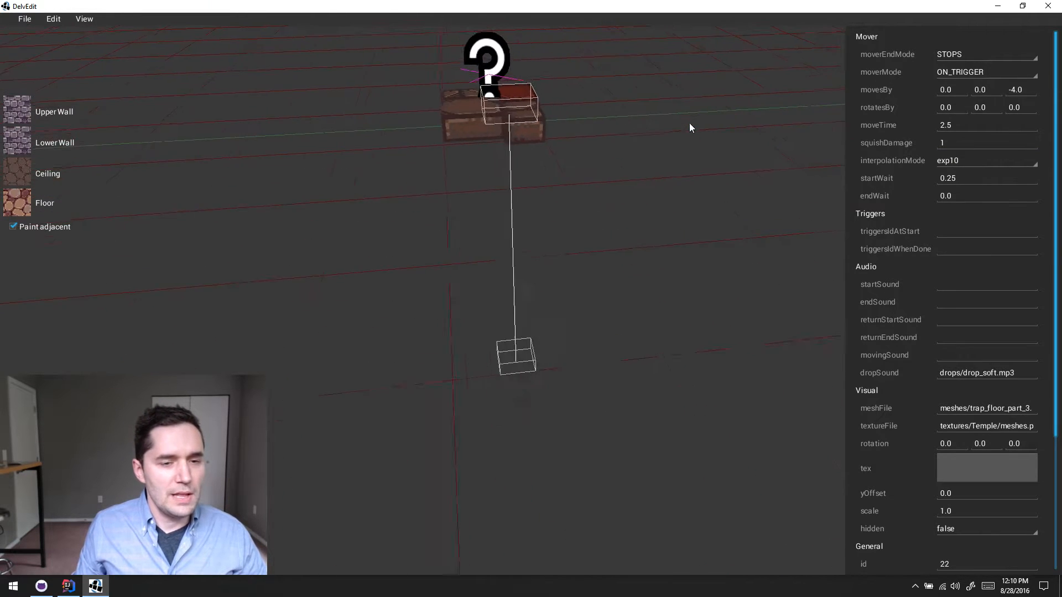
{"action": "key", "text": "w"}
{"action": "key", "text": "a"}
{"action": "key", "text": "d"}
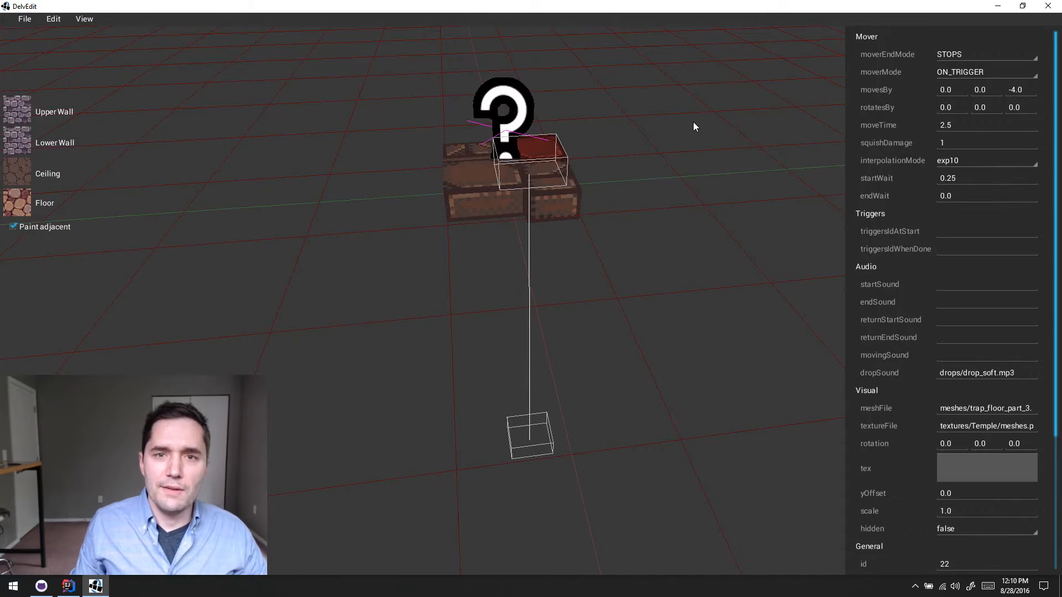
{"action": "key", "text": "a"}
{"action": "key", "text": "s"}
{"action": "key", "text": "d"}
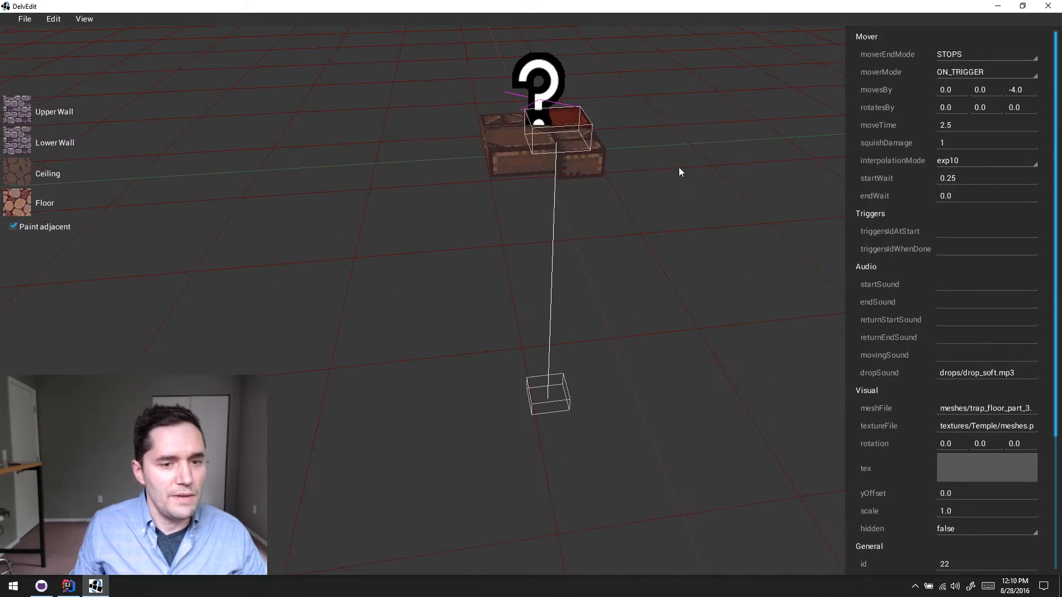
- Move the TriggeredShake marker straight up along the vertical axis, clear of the trigger marker at the same spot
{"action": "left_click", "coordinate": [684, 171]}
{"action": "key", "text": "w"}
{"action": "left_click", "coordinate": [604, 122]}
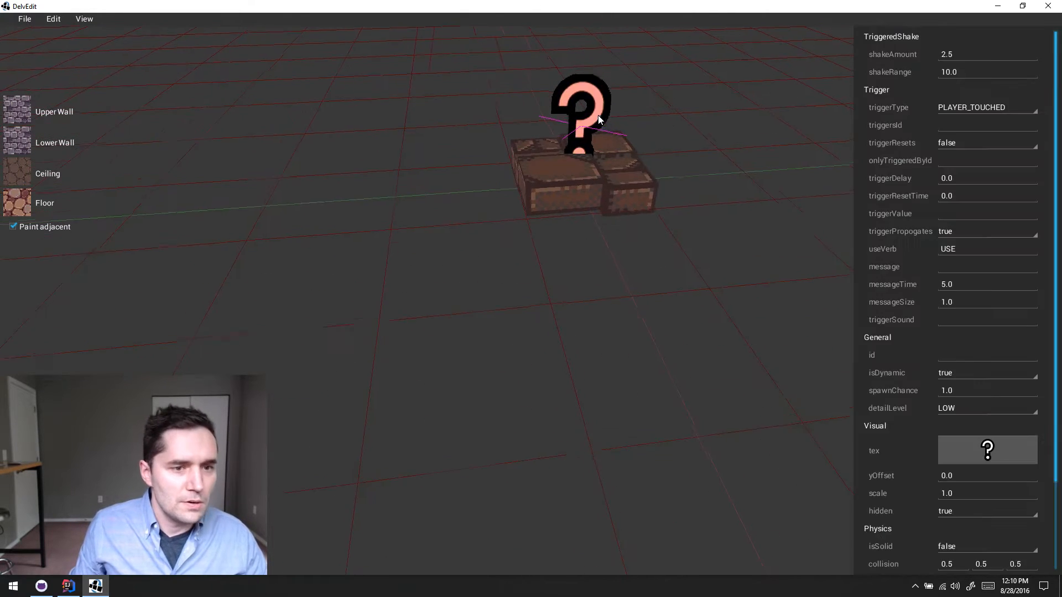
{"action": "key", "text": "z"}
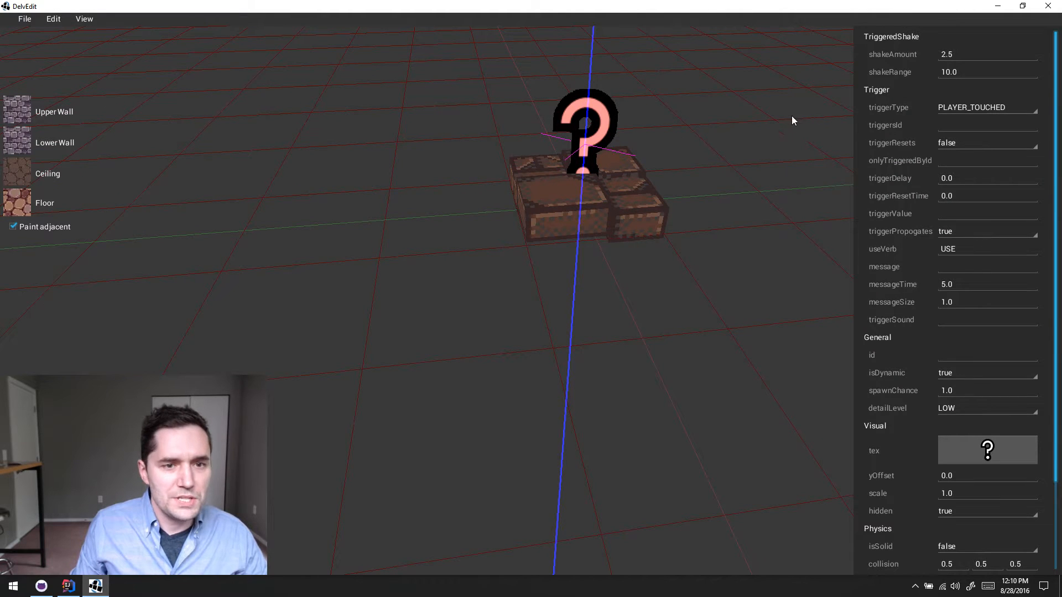
{"action": "left_click_drag", "start_coordinate": [595, 132], "coordinate": [599, 168]}
{"action": "key", "text": "e"}
- Select the lower trigger marker and set its isSolid property to true
{"action": "left_click", "coordinate": [604, 250]}
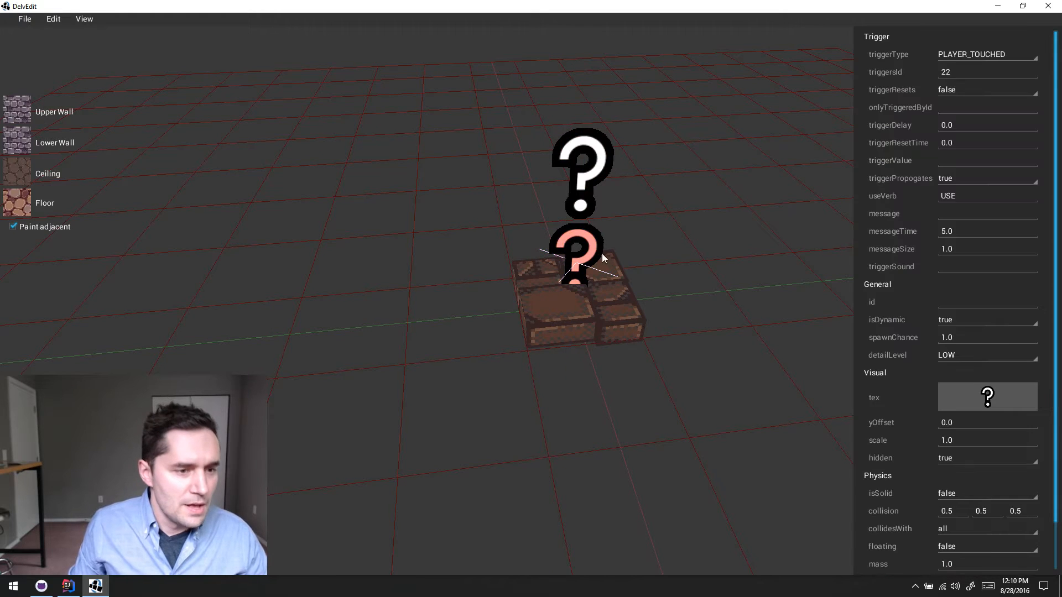
{"action": "key", "text": "w"}
{"action": "key", "text": "q"}
{"action": "key", "text": "a"}
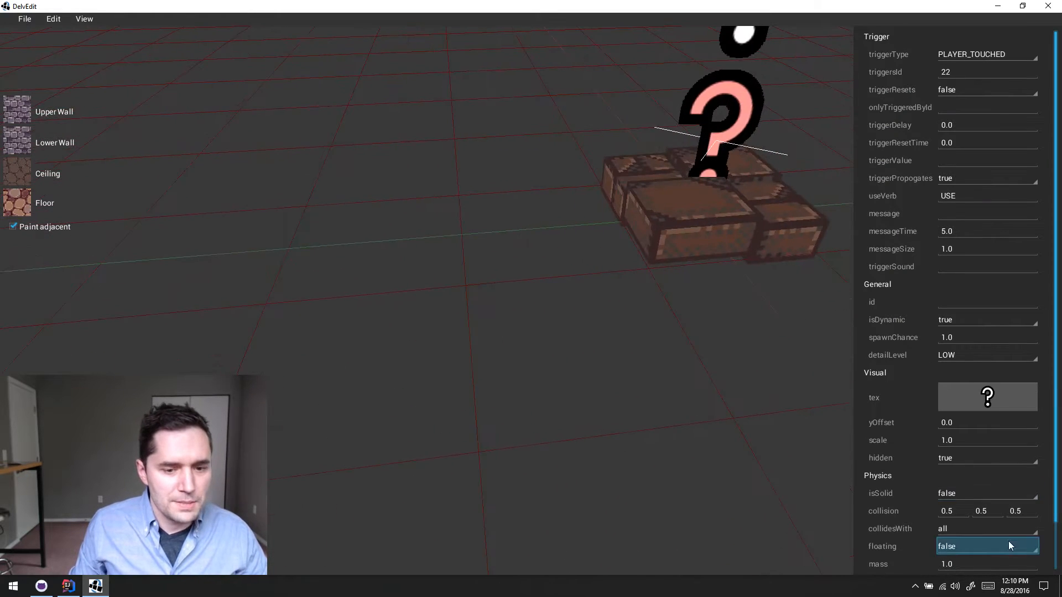
{"action": "key", "text": "e"}
{"action": "left_click", "coordinate": [986, 492]}
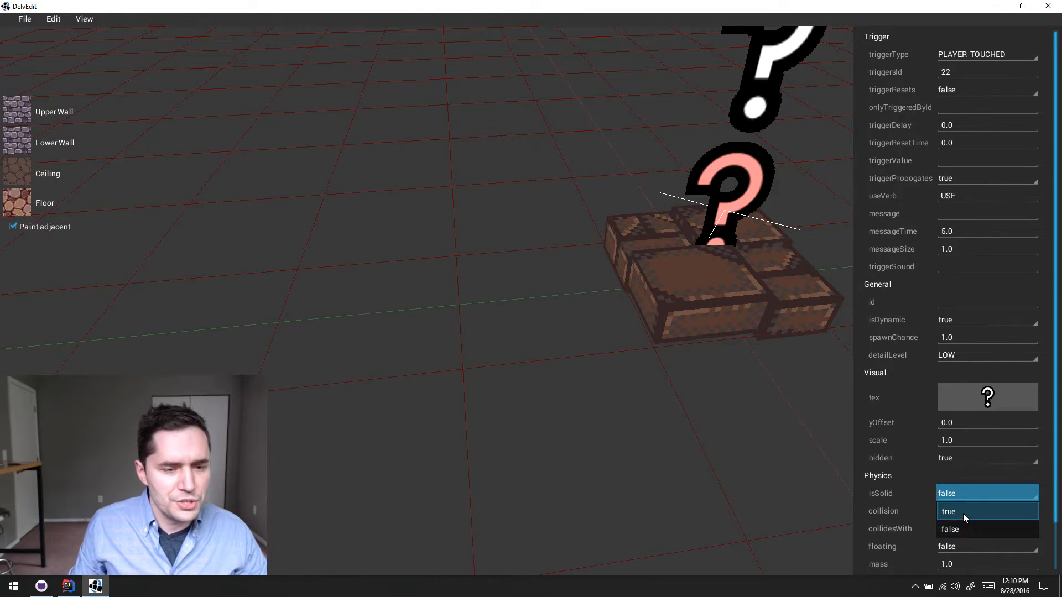
{"action": "left_click", "coordinate": [963, 513]}
- Examine the lower trigger's collision box around the trap floor pieces from several angles
{"action": "left_click", "coordinate": [660, 397]}
{"action": "key", "text": "s"}
{"action": "left_click", "coordinate": [649, 185]}
{"action": "key", "text": "d"}
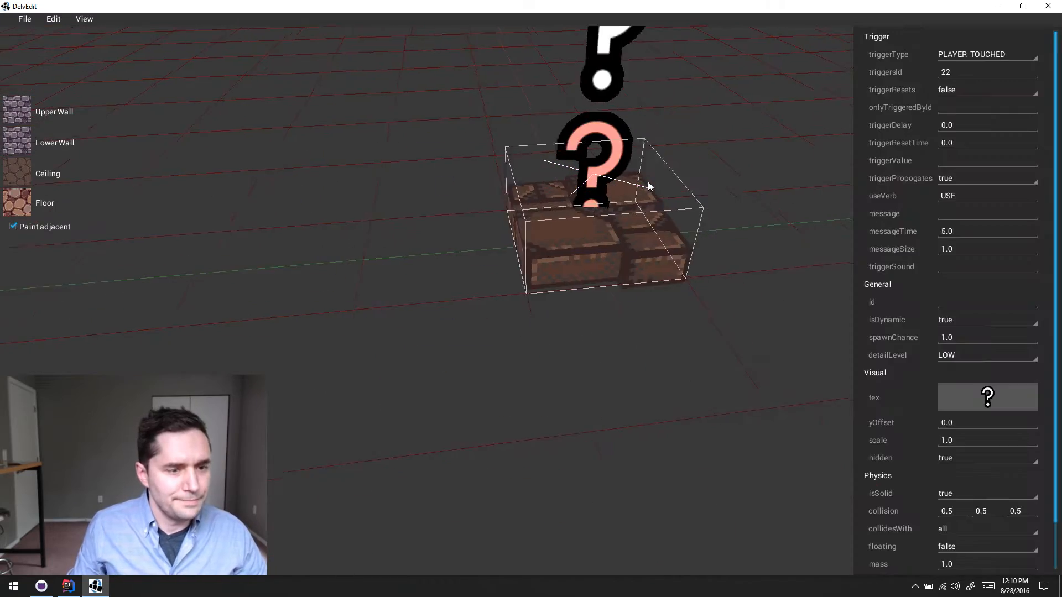
{"action": "key", "text": "s"}
{"action": "key", "text": "w"}
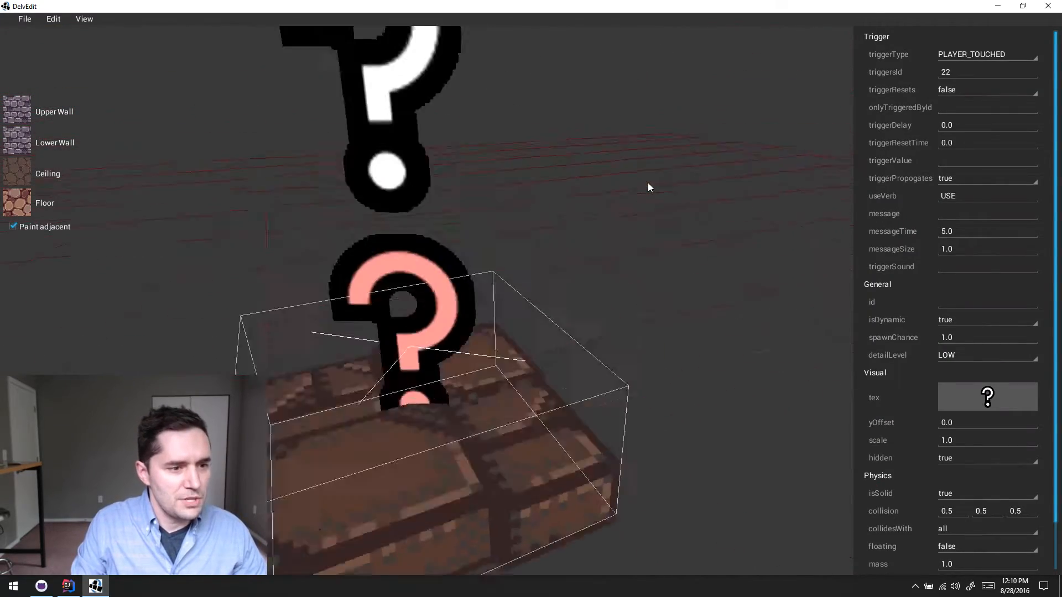
{"action": "key", "text": "s"}
{"action": "key", "text": "s"}
{"action": "key", "text": "w"}
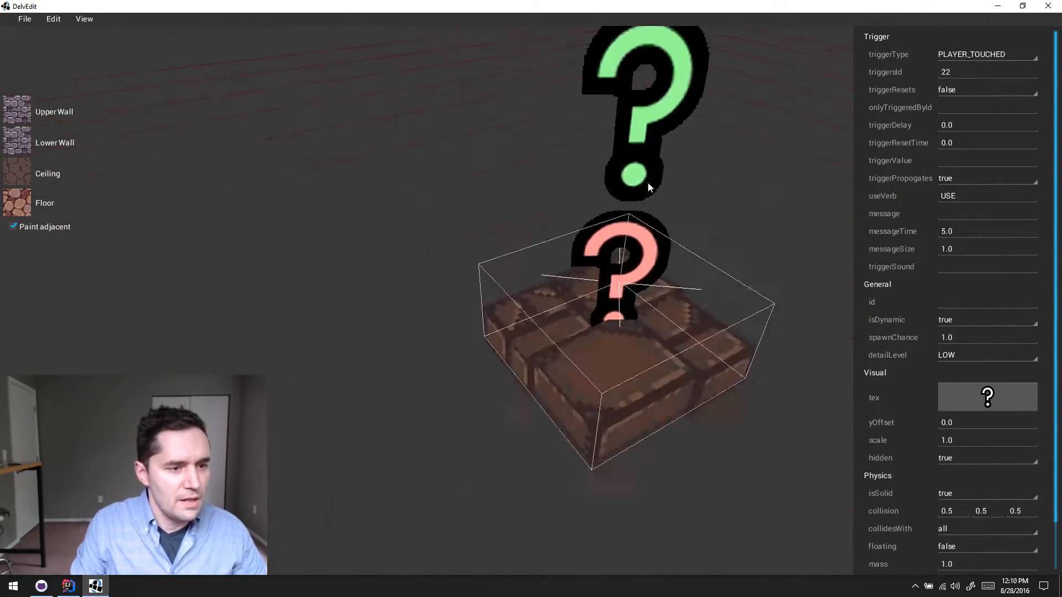
{"action": "key", "text": "s"}
{"action": "key", "text": "s"}
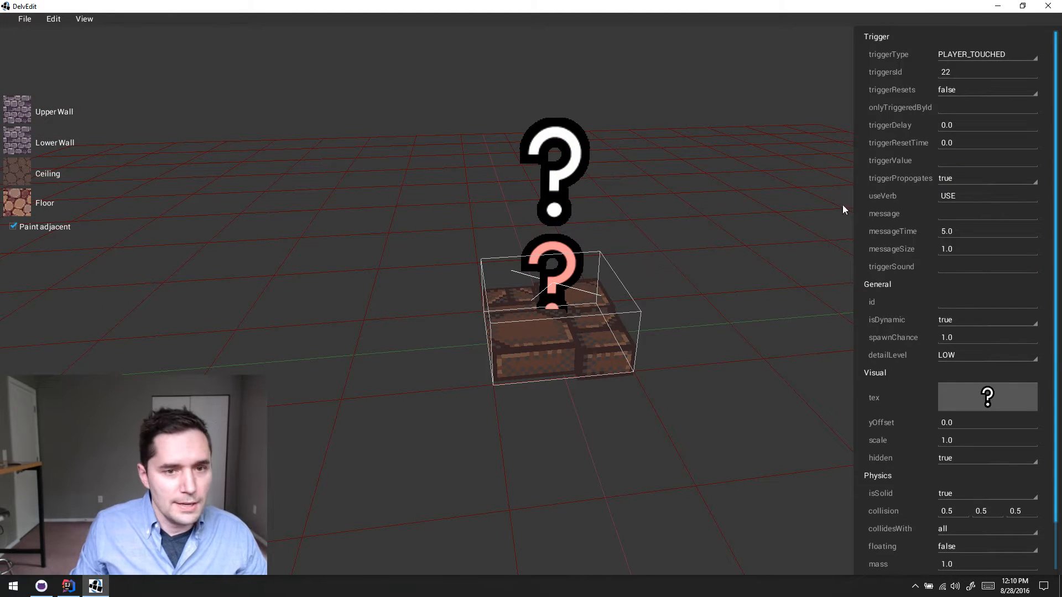
- Set the lower trigger's isSolid back to false, and review the upper shake marker's properties before deselecting it
{"action": "left_click", "coordinate": [967, 492]}
{"action": "left_click", "coordinate": [963, 523]}
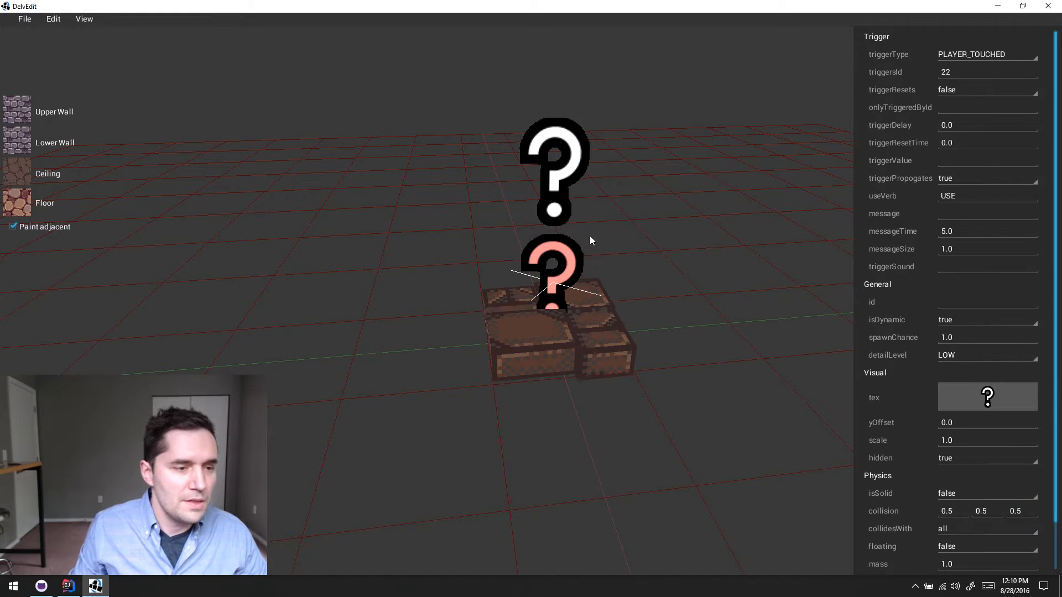
{"action": "left_click", "coordinate": [569, 180]}
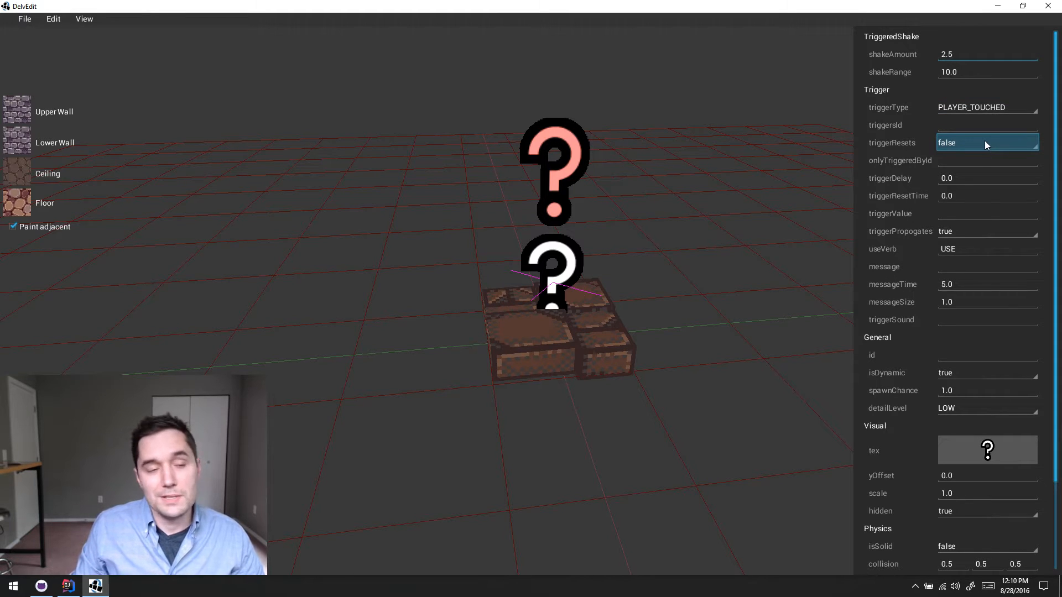
{"action": "left_click", "coordinate": [726, 261]}
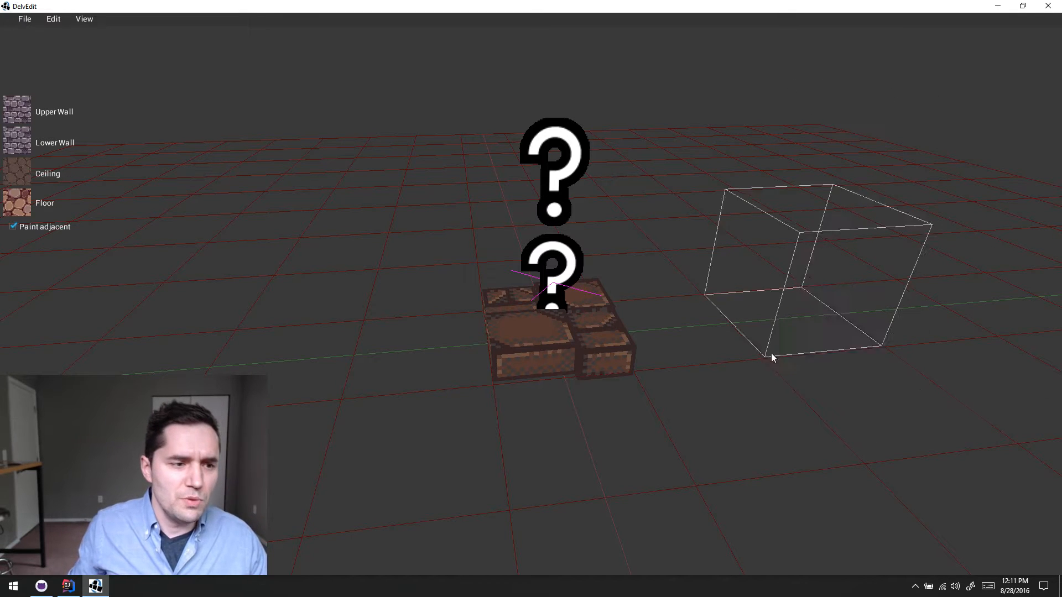
{"action": "left_click", "coordinate": [682, 344]}
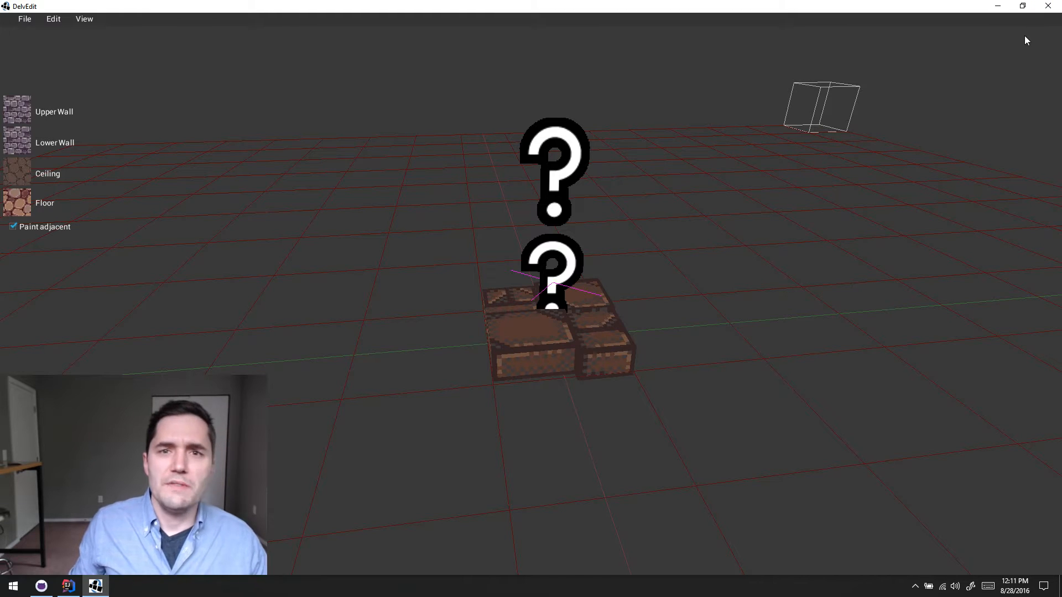
{"action": "left_click", "coordinate": [674, 342]}
{"action": "key", "text": "s"}
{"action": "key", "text": "d"}
{"action": "key", "text": "Escape"}
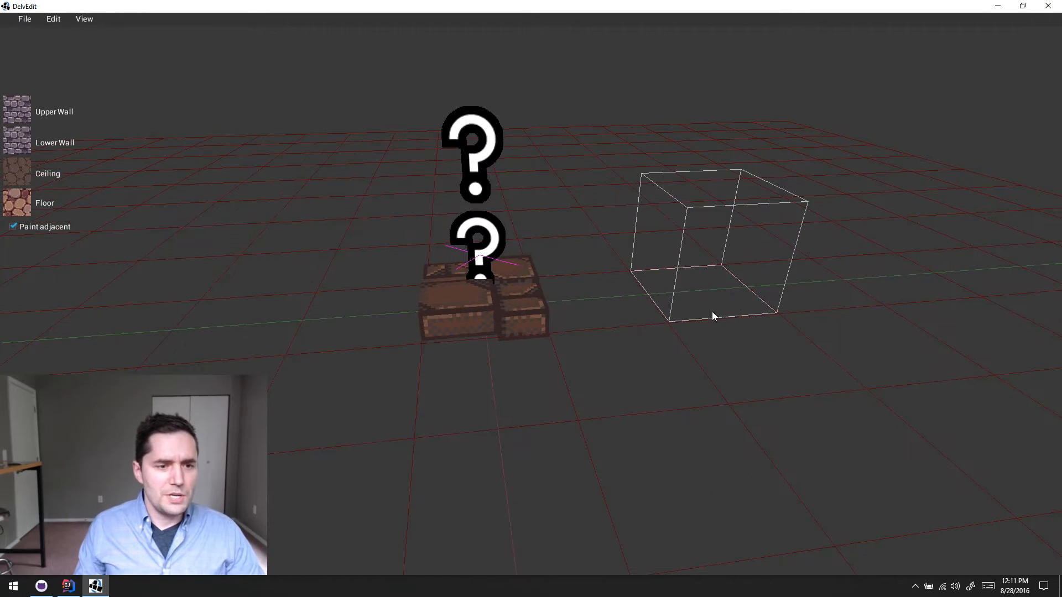
{"action": "left_click_drag", "start_coordinate": [712, 311], "coordinate": [879, 280]}
{"action": "key", "text": "Escape"}
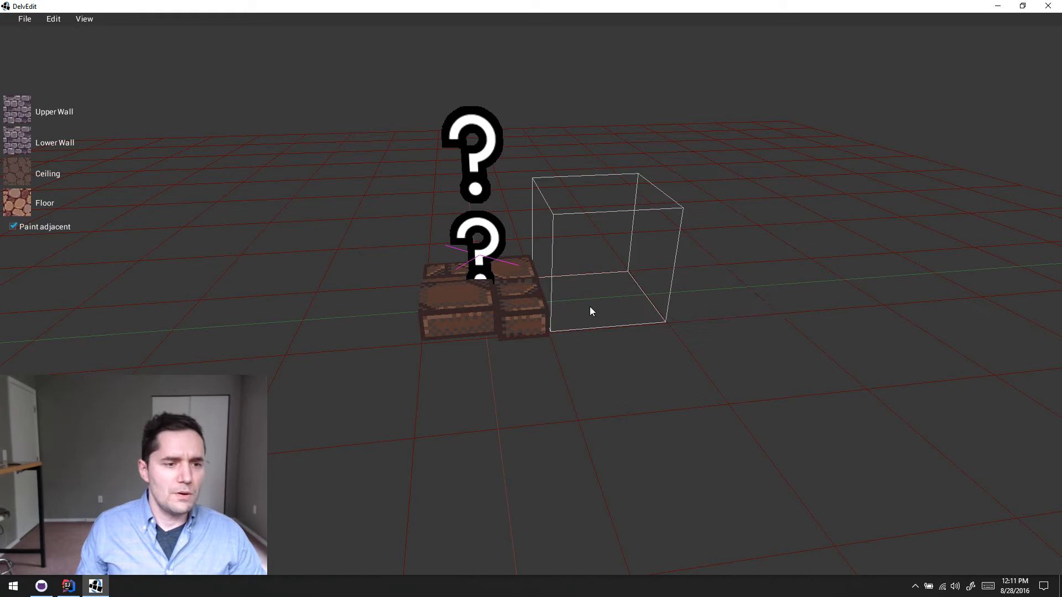
{"action": "left_click_drag", "start_coordinate": [590, 307], "coordinate": [872, 276]}
{"action": "key", "text": "Escape"}
{"action": "key", "text": "a"}
{"action": "key", "text": "w"}
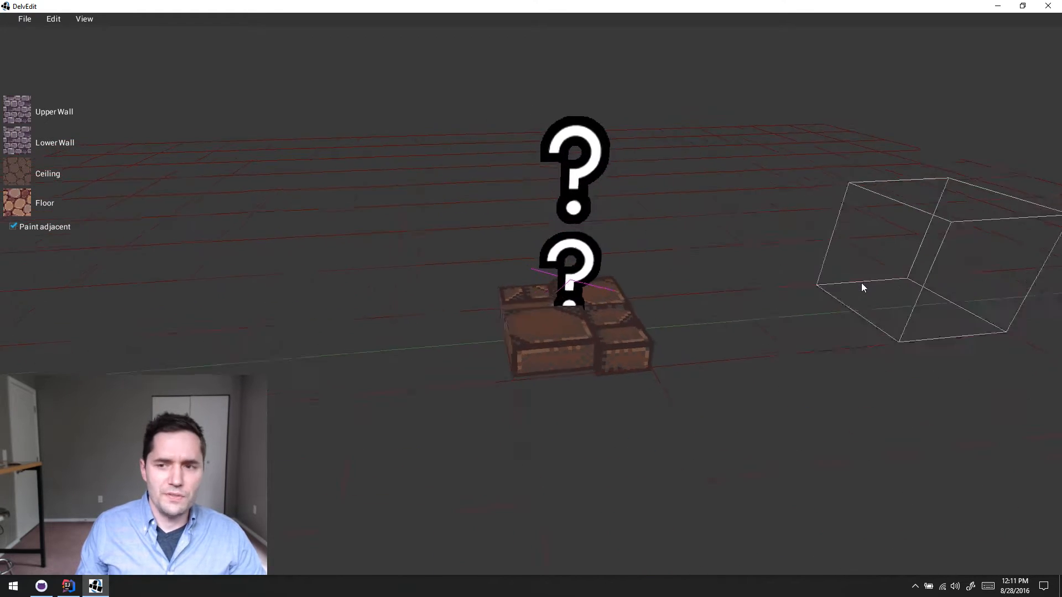
{"action": "key", "text": "d"}
{"action": "key", "text": "s"}
{"action": "key", "text": "d"}
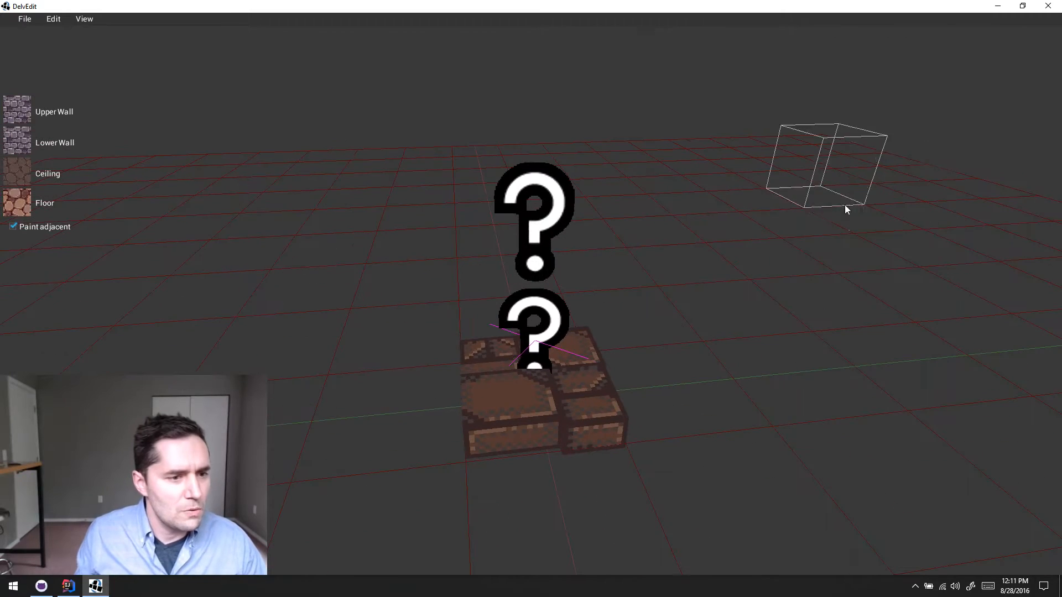
- Close the level editor and launch Blender from the Steam tray menu
{"action": "left_click", "coordinate": [1048, 6]}
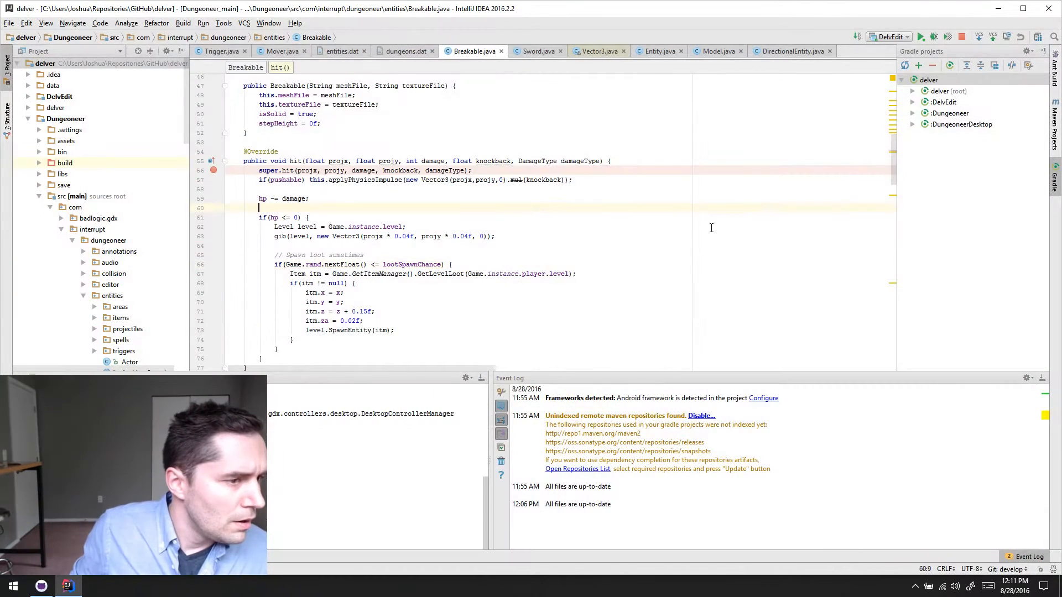
{"action": "left_click", "coordinate": [916, 586]}
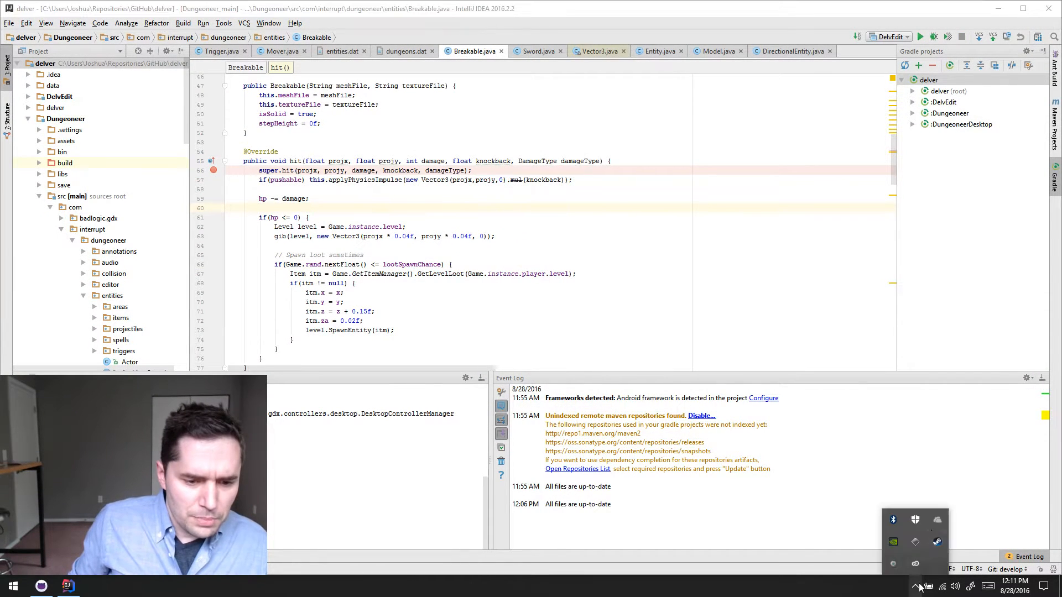
{"action": "right_click", "coordinate": [937, 542]}
{"action": "left_click", "coordinate": [934, 380]}
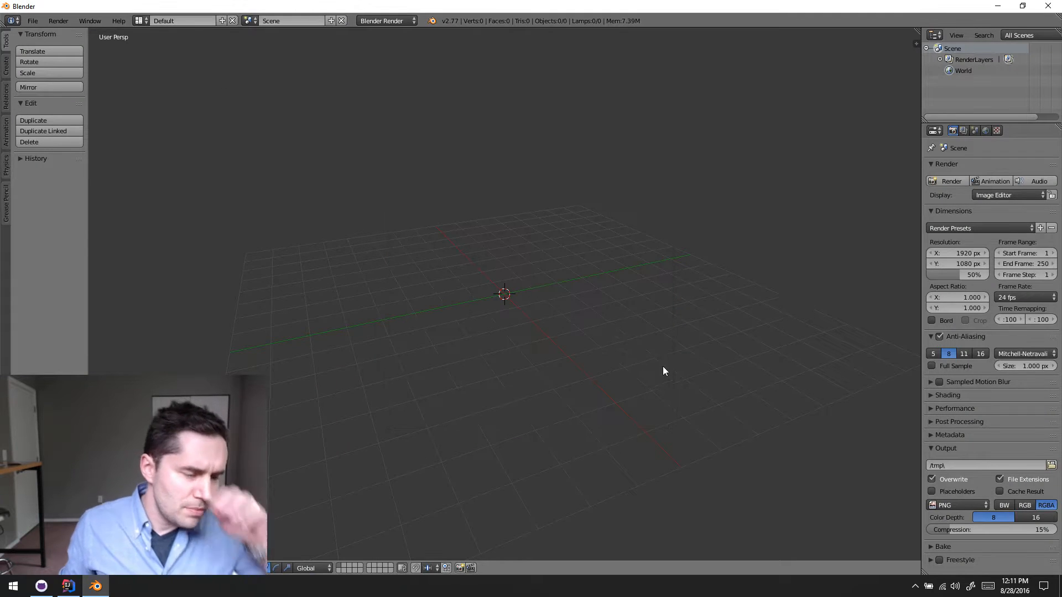
- Open the recent file delver_props.blend
{"action": "left_click", "coordinate": [33, 20]}
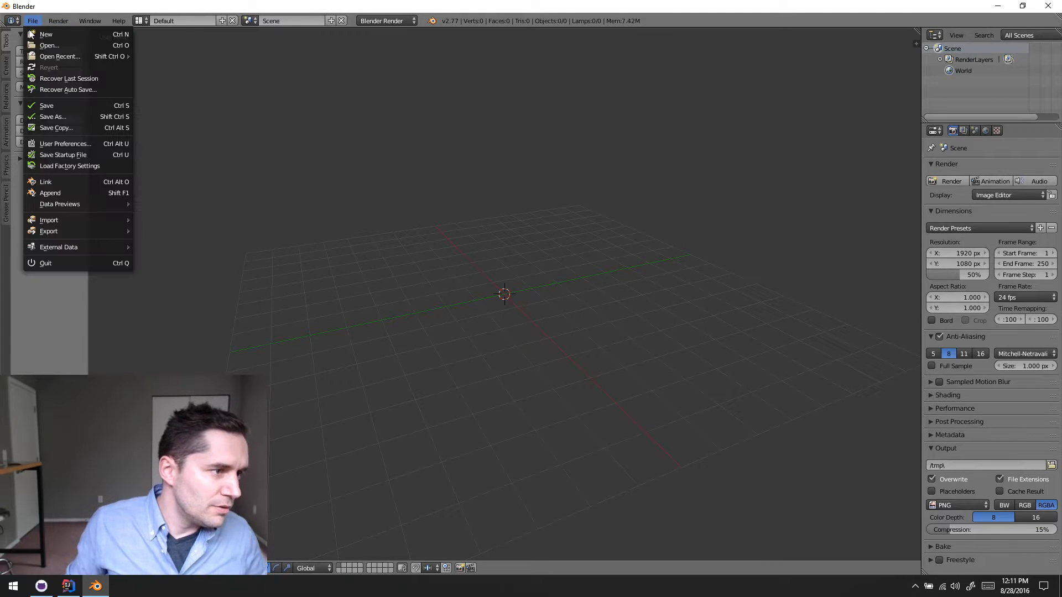
{"action": "mouse_move", "coordinate": [66, 220]}
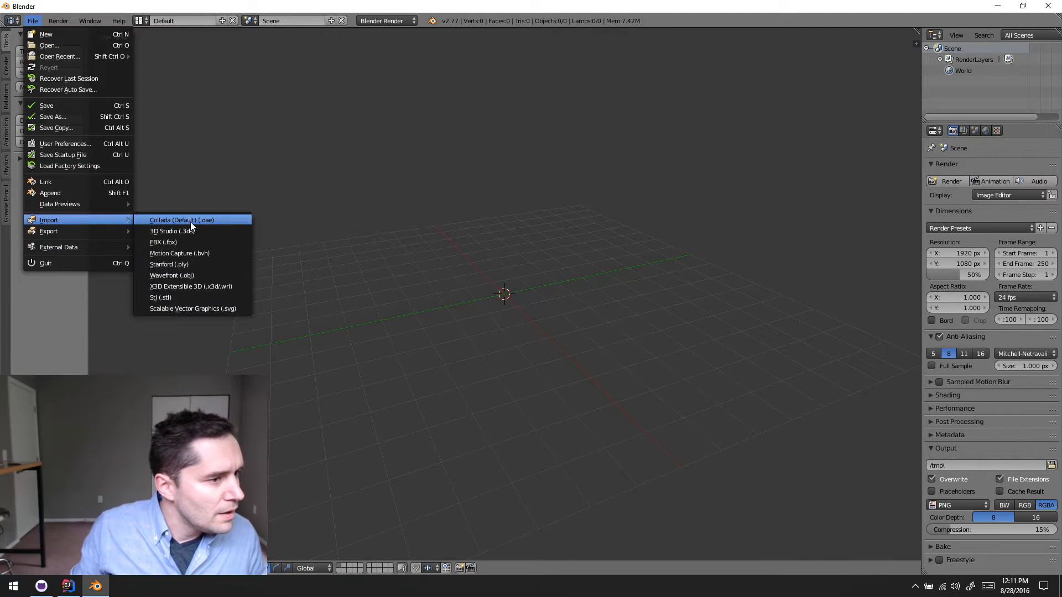
{"action": "mouse_move", "coordinate": [75, 57]}
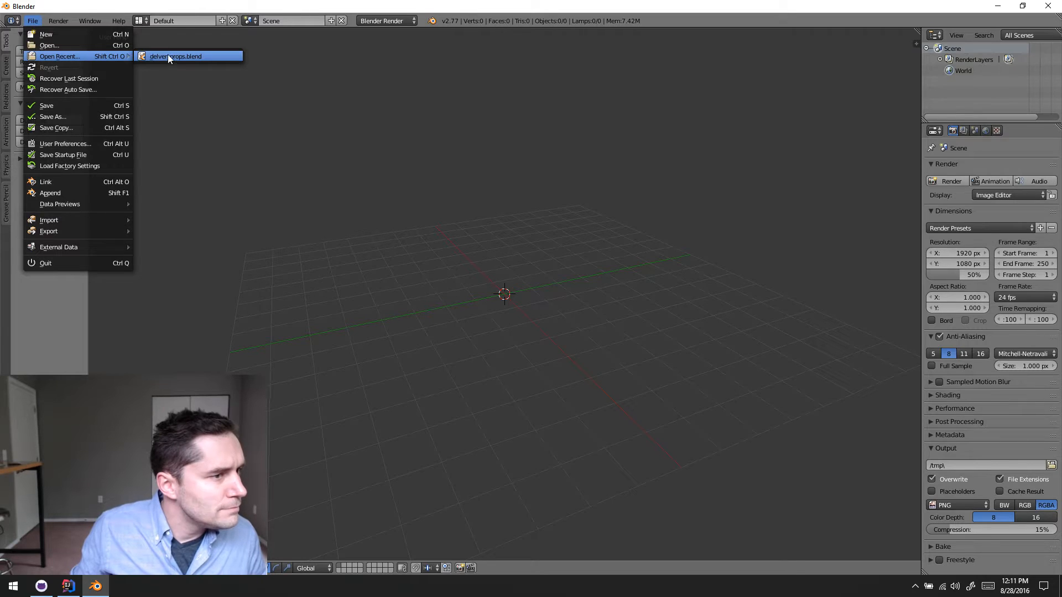
{"action": "left_click", "coordinate": [167, 54]}
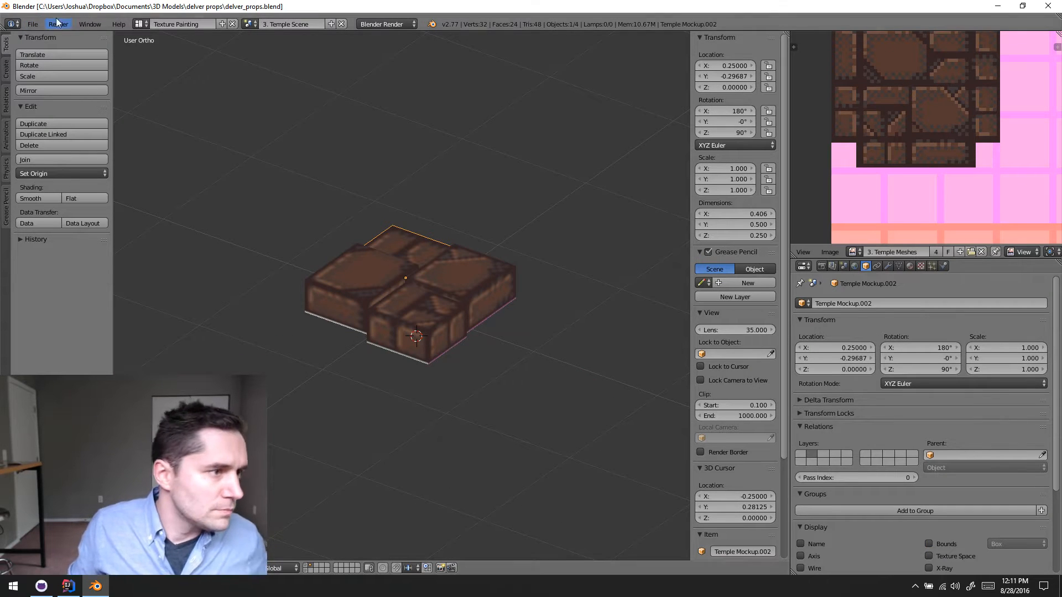
- Turn off Mipmaps in the system preferences, save the user settings and close the preferences window
{"action": "left_click", "coordinate": [33, 24]}
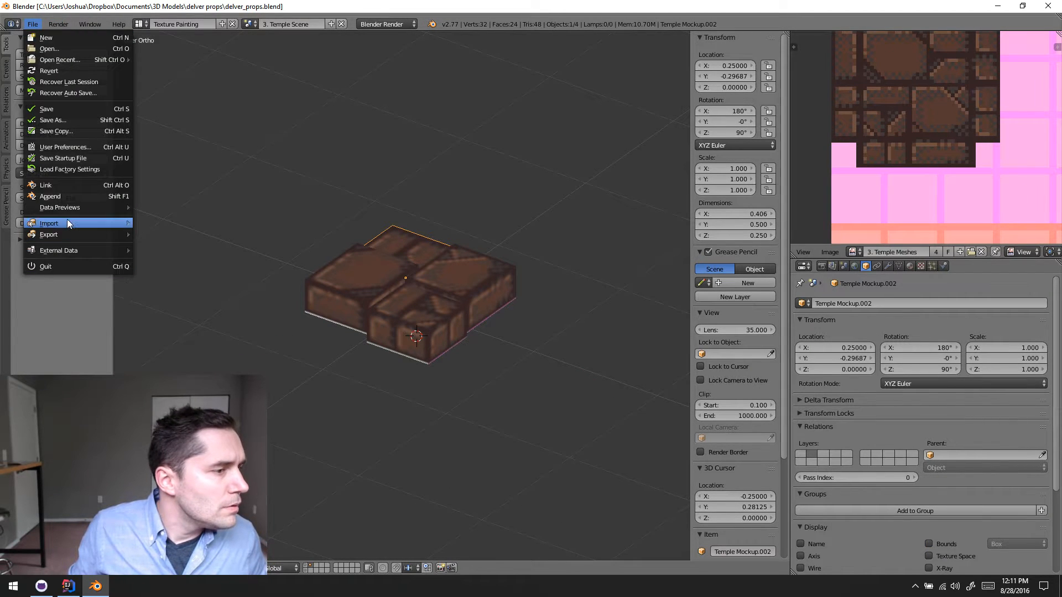
{"action": "left_click", "coordinate": [92, 147]}
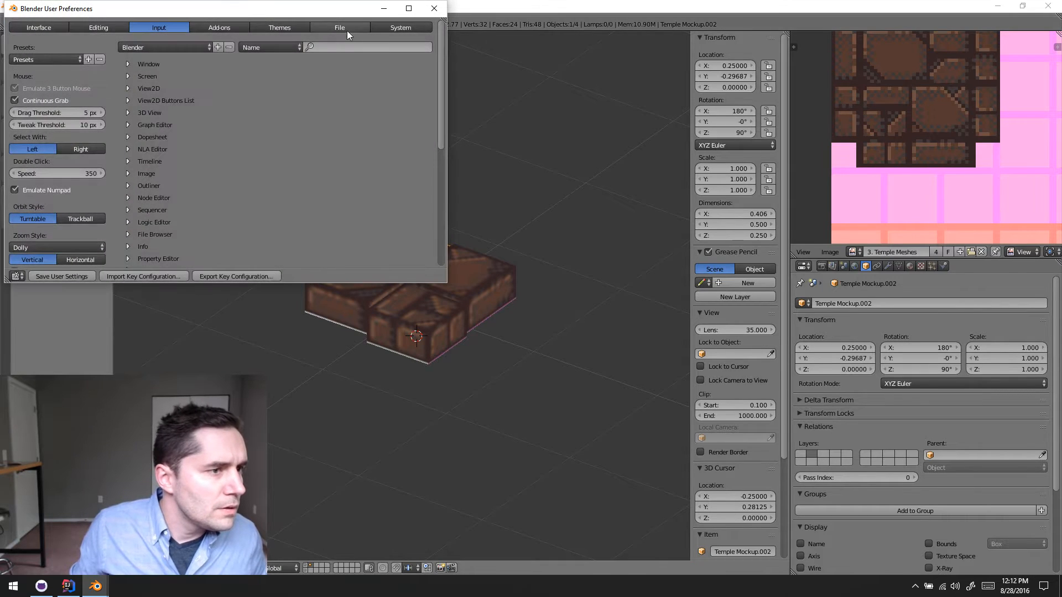
{"action": "left_click", "coordinate": [291, 31]}
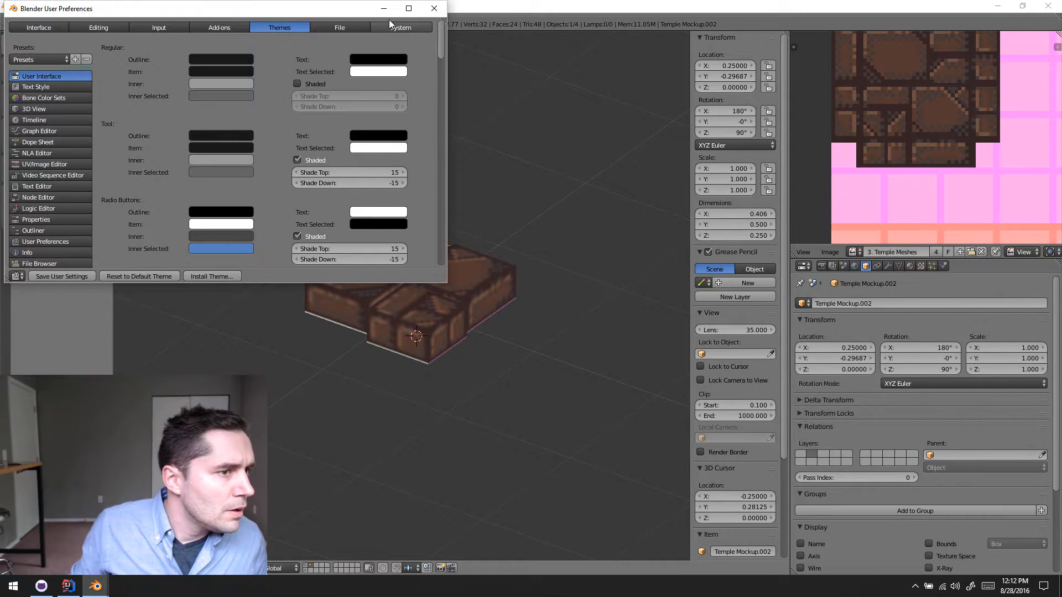
{"action": "left_click", "coordinate": [388, 26]}
{"action": "left_click", "coordinate": [185, 72]}
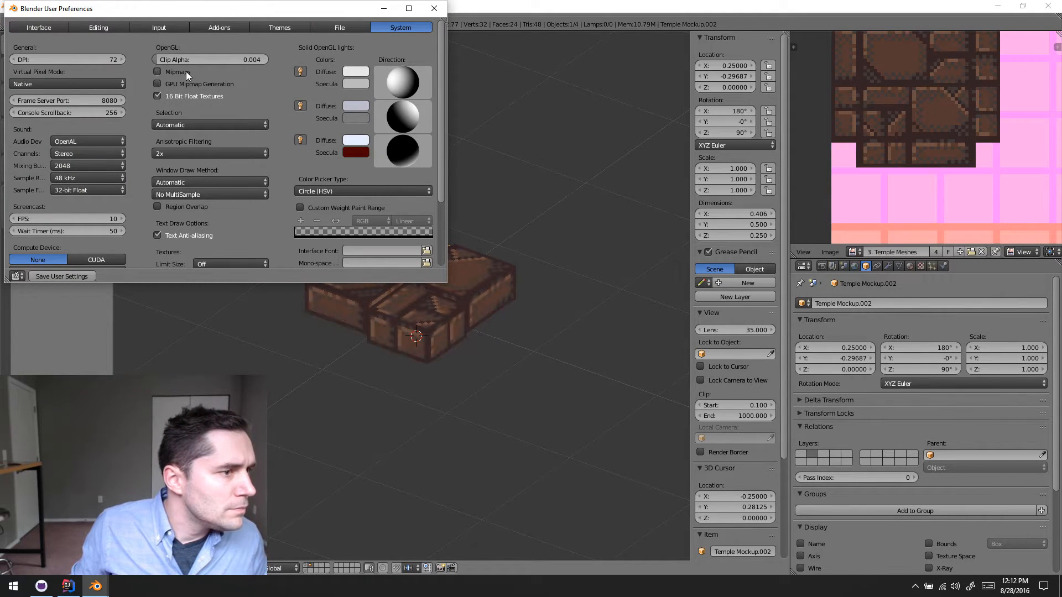
{"action": "left_click", "coordinate": [51, 275]}
{"action": "left_click", "coordinate": [434, 8]}
- Deselect all objects and reset the 3D cursor to the world origin
{"action": "key", "text": "a"}
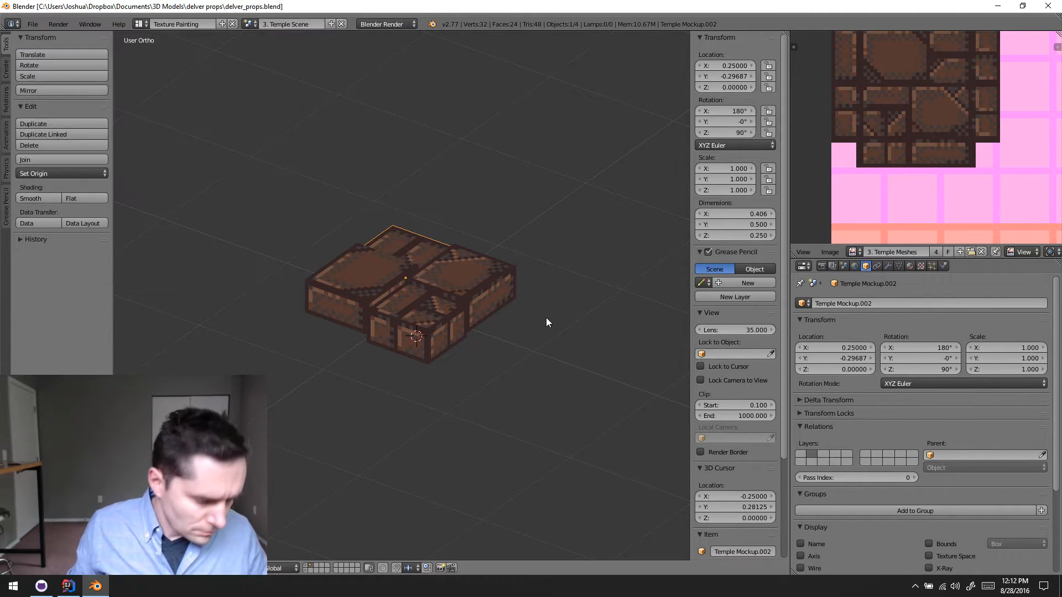
{"action": "key", "text": "w"}
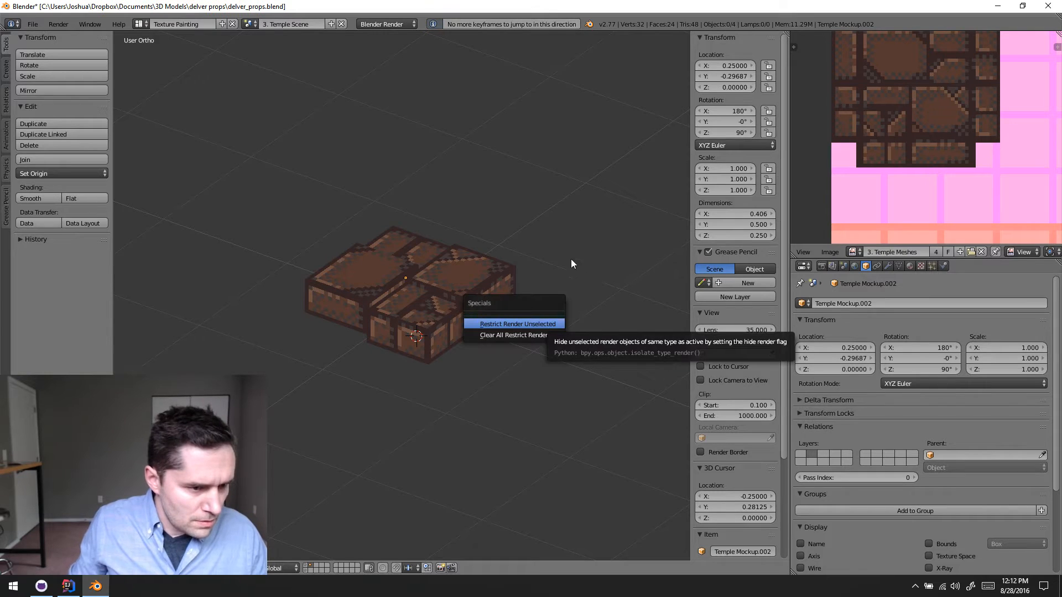
{"action": "middle_click_drag", "start_coordinate": [397, 387], "coordinate": [515, 473]}
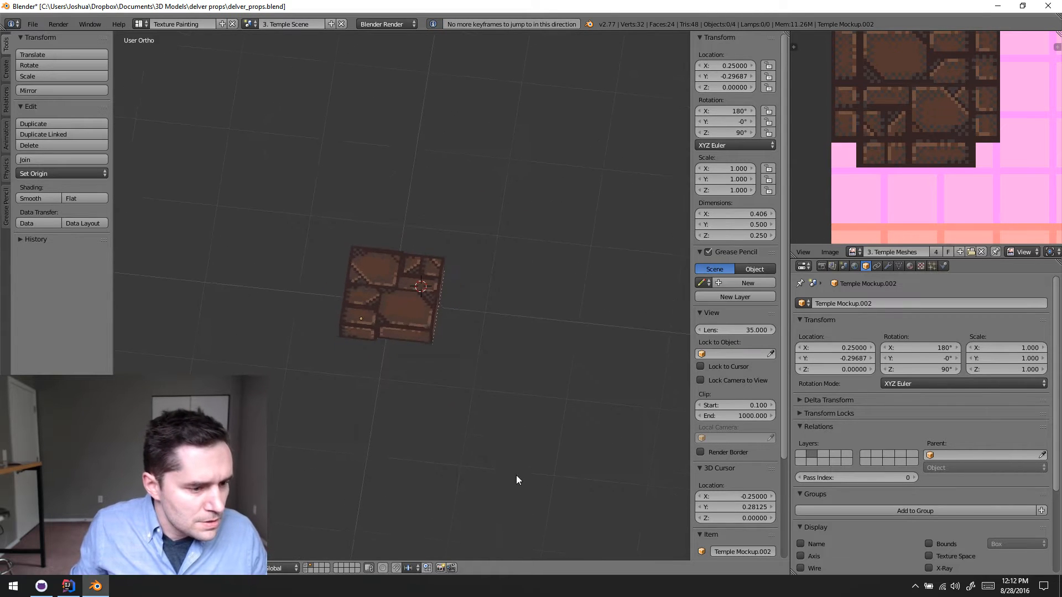
{"action": "middle_click_drag", "start_coordinate": [461, 413], "coordinate": [346, 469]}
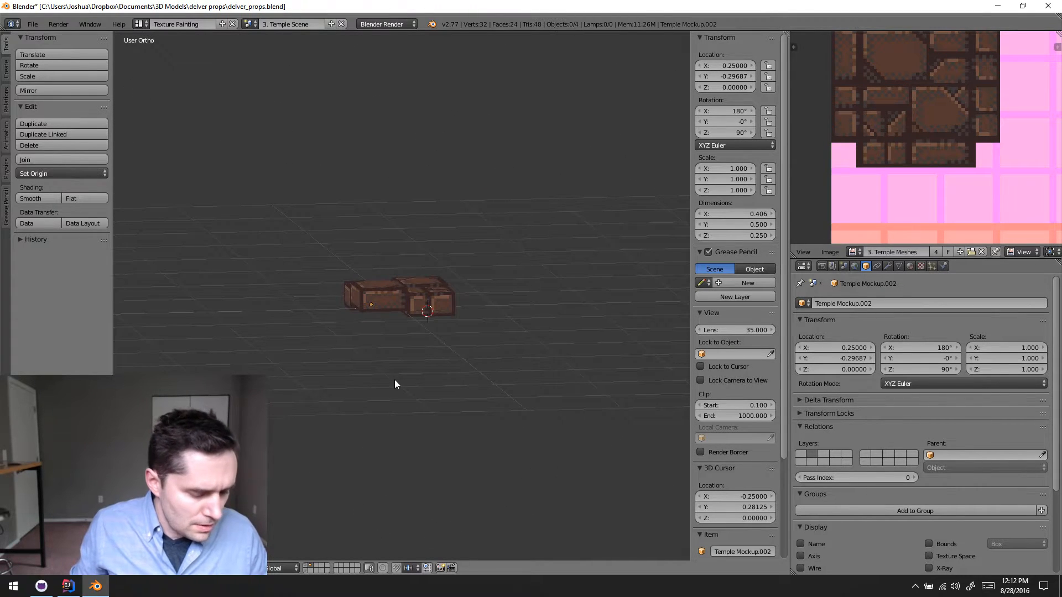
{"action": "key", "text": "shift+c"}
{"action": "middle_click_drag", "start_coordinate": [446, 373], "coordinate": [377, 521]}
- Switch to an empty scene layer and add a cube mesh at the origin
{"action": "left_click", "coordinate": [309, 570]}
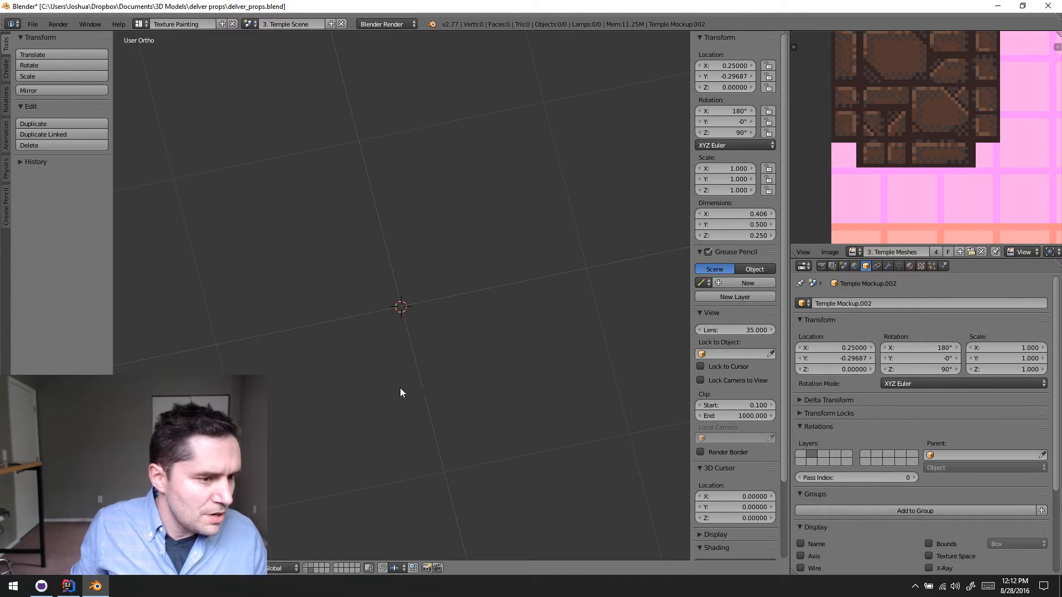
{"action": "key", "text": "KP_7"}
{"action": "key", "text": "KP_5"}
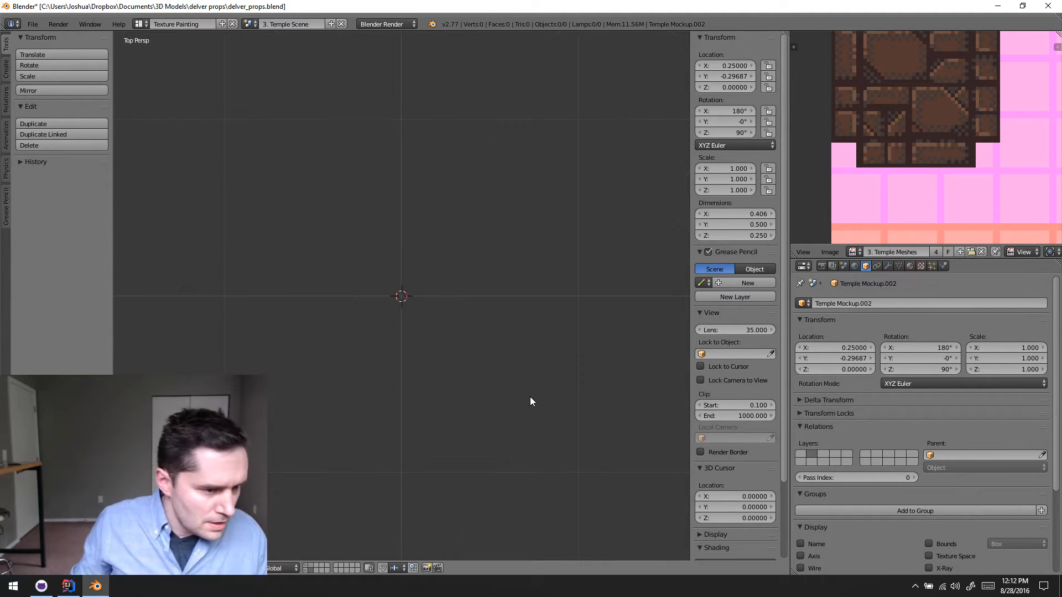
{"action": "key", "text": "shift+a"}
{"action": "mouse_move", "coordinate": [530, 398]}
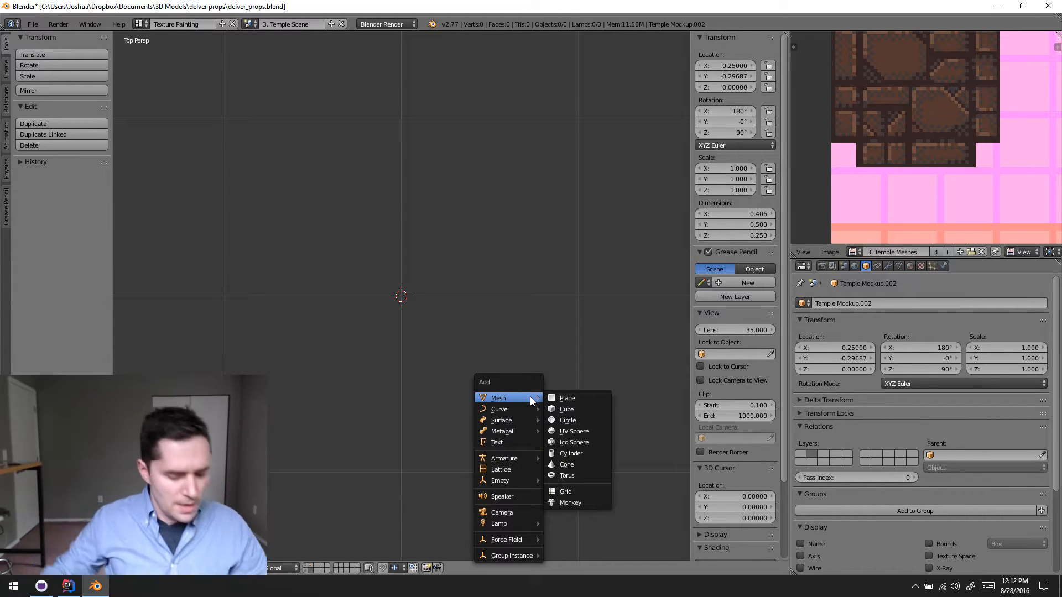
{"action": "left_click", "coordinate": [570, 408]}
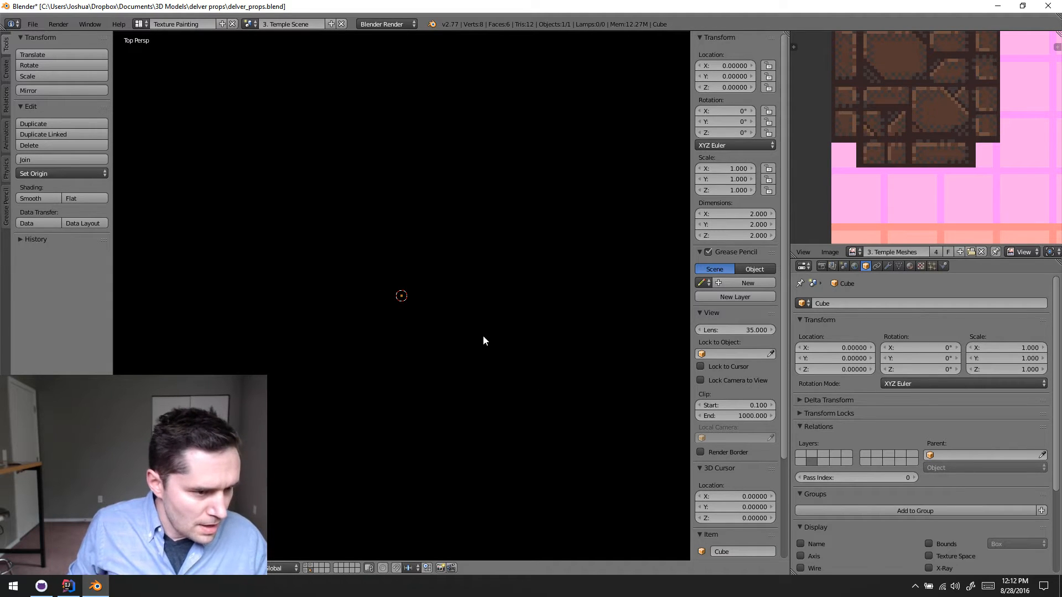
- Display the new cube in wireframe and view it from several angles
{"action": "scroll", "coordinate": [491, 327], "scroll_direction": "down", "scroll_amount": 5}
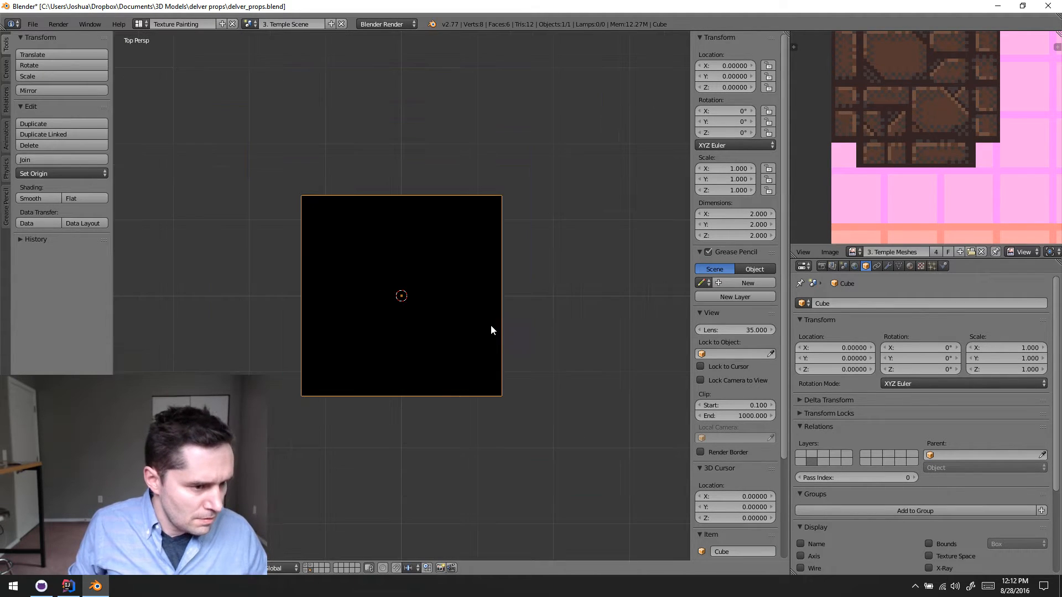
{"action": "middle_click_drag", "start_coordinate": [457, 356], "coordinate": [518, 269]}
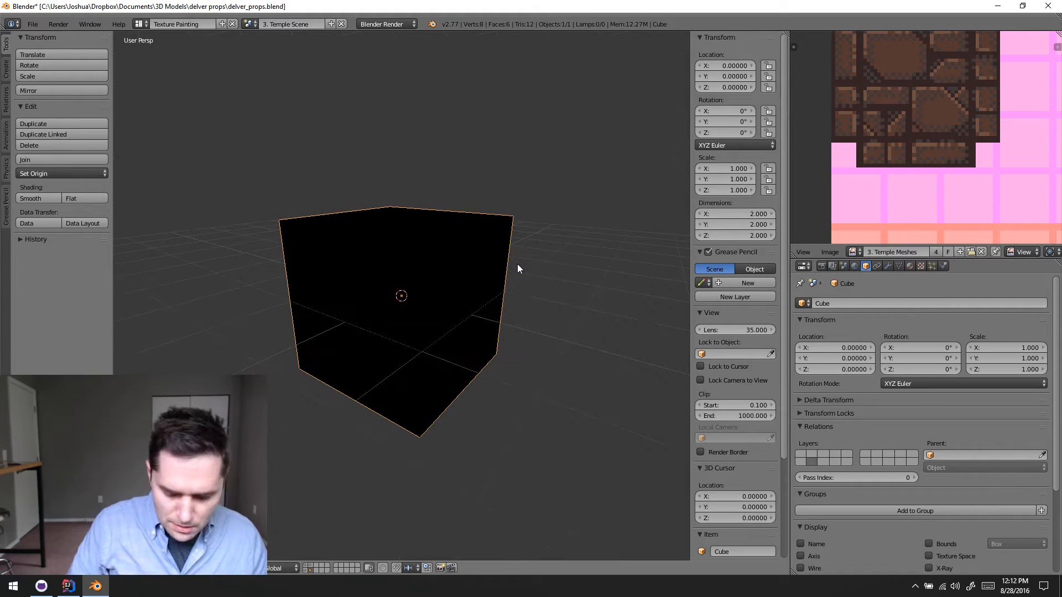
{"action": "key", "text": "KP_7"}
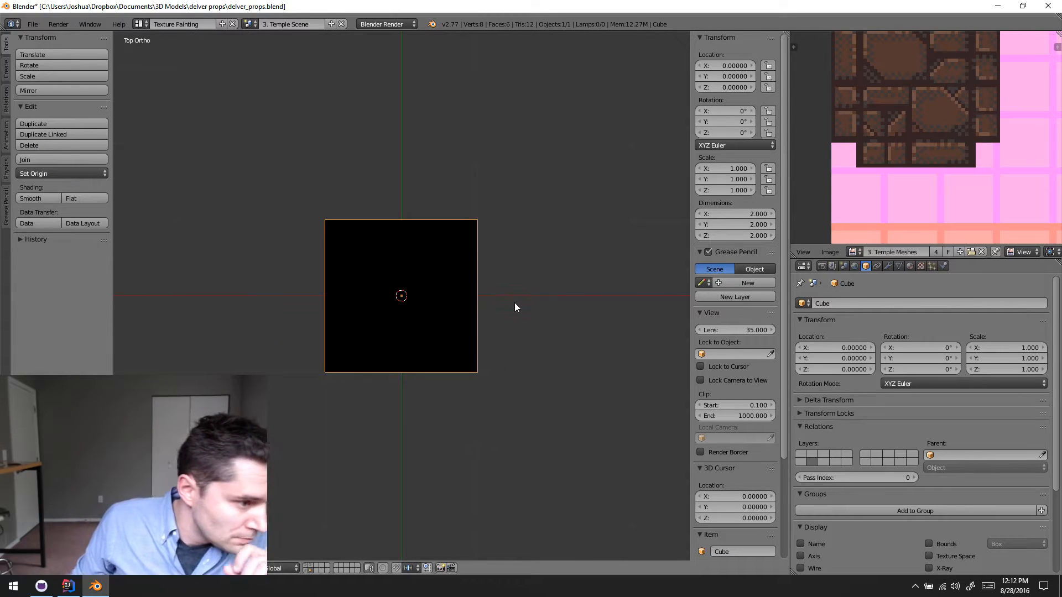
{"action": "key", "text": "z"}
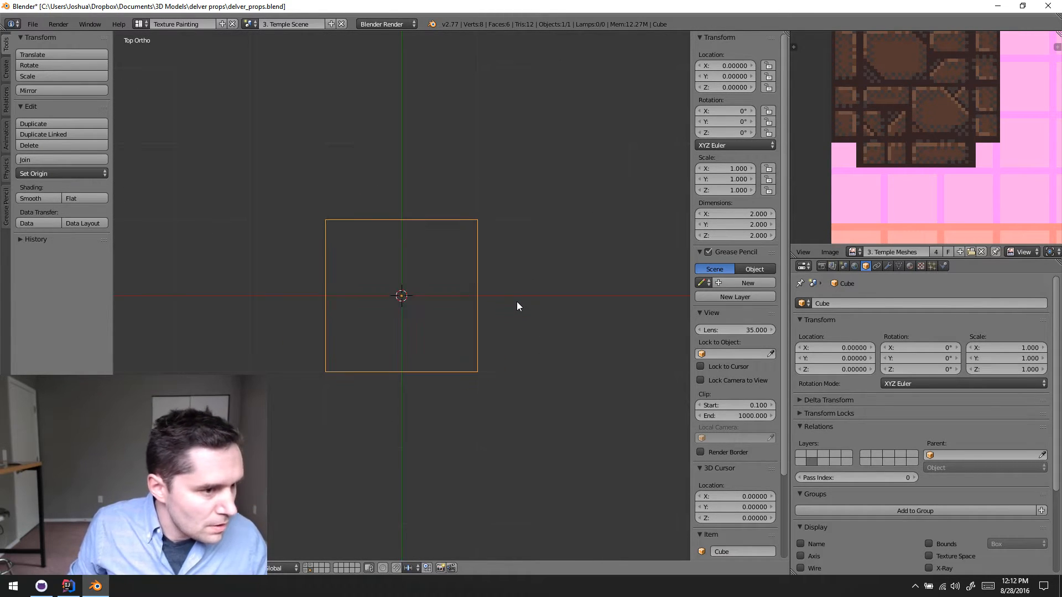
{"action": "middle_click_drag", "start_coordinate": [466, 348], "coordinate": [532, 248]}
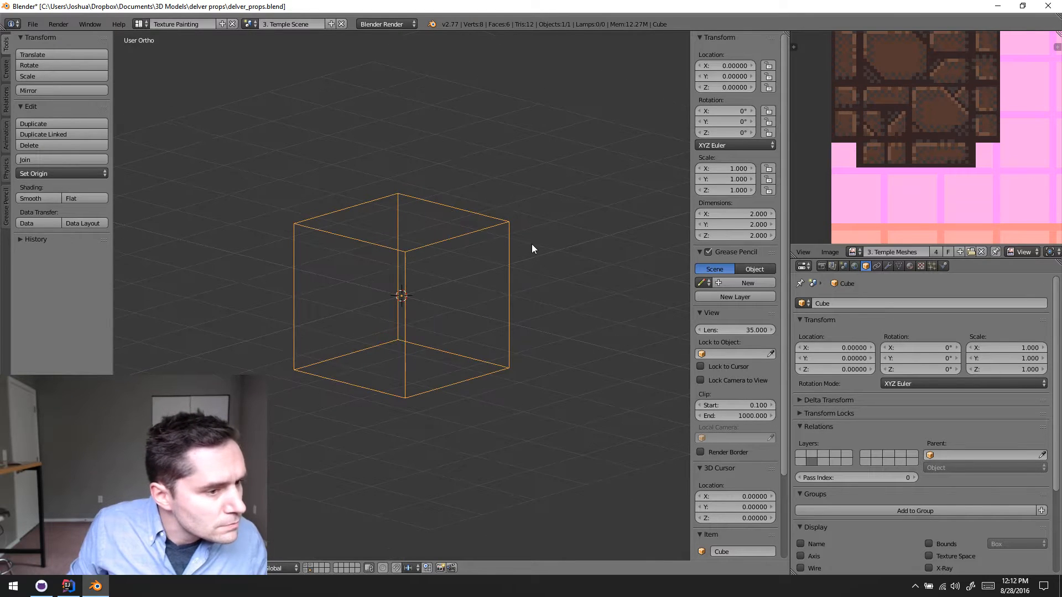
- In Edit Mode, select the cube's four bottom vertices from the front and raise them 1 unit along Z
{"action": "key", "text": "KP_1"}
{"action": "key", "text": "Tab"}
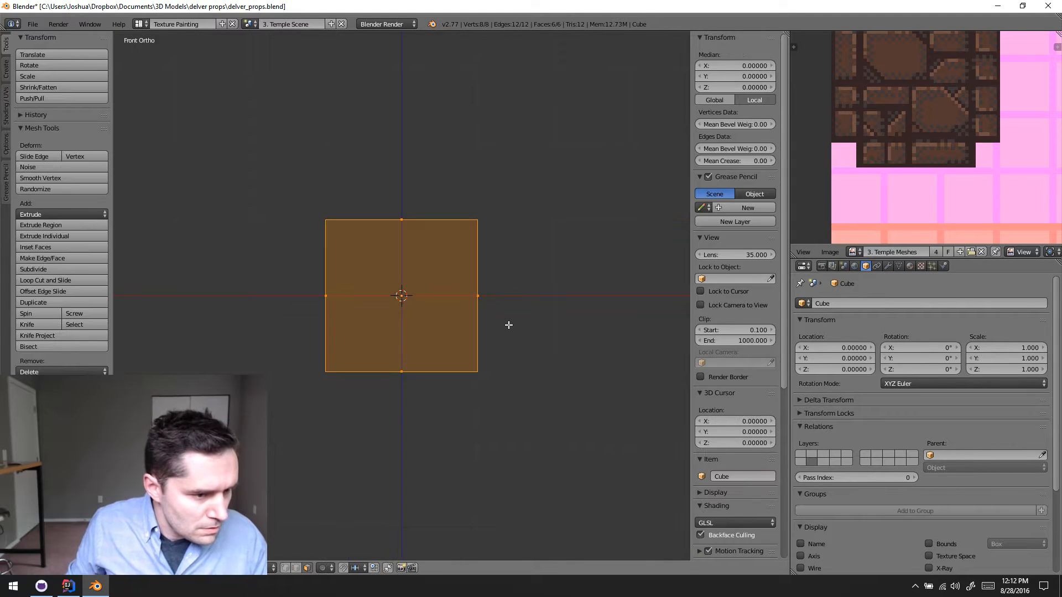
{"action": "key", "text": "a"}
{"action": "key", "text": "ctrl+Tab"}
{"action": "left_click", "coordinate": [453, 325]}
{"action": "key", "text": "b"}
{"action": "left_click_drag", "start_coordinate": [293, 353], "coordinate": [571, 406]}
{"action": "type", "text": "1"}
{"action": "key", "text": "Return"}
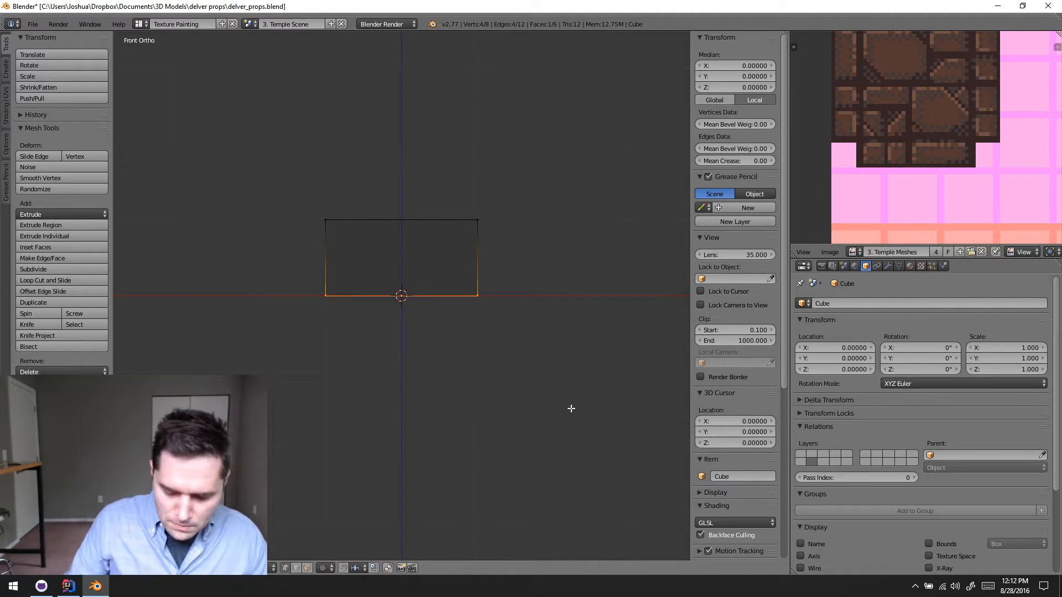
- Scale the whole mesh by 0.5 in X and Y, leaving Z out of the scaling
{"action": "key", "text": "KP_7"}
{"action": "key", "text": "a"}
{"action": "key", "text": "s"}
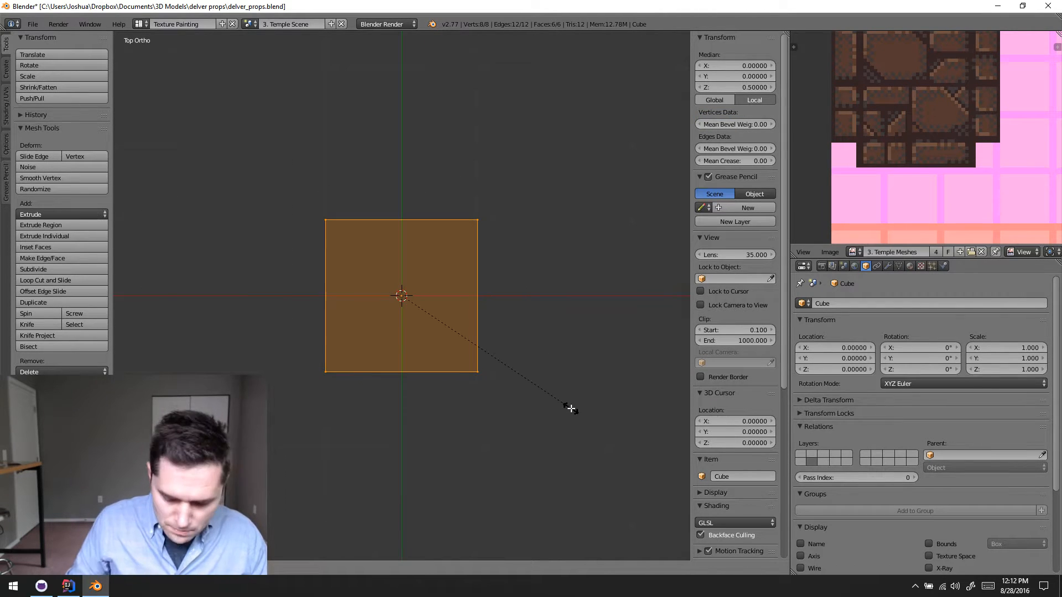
{"action": "key", "text": "shift+z"}
{"action": "type", "text": ".5"}
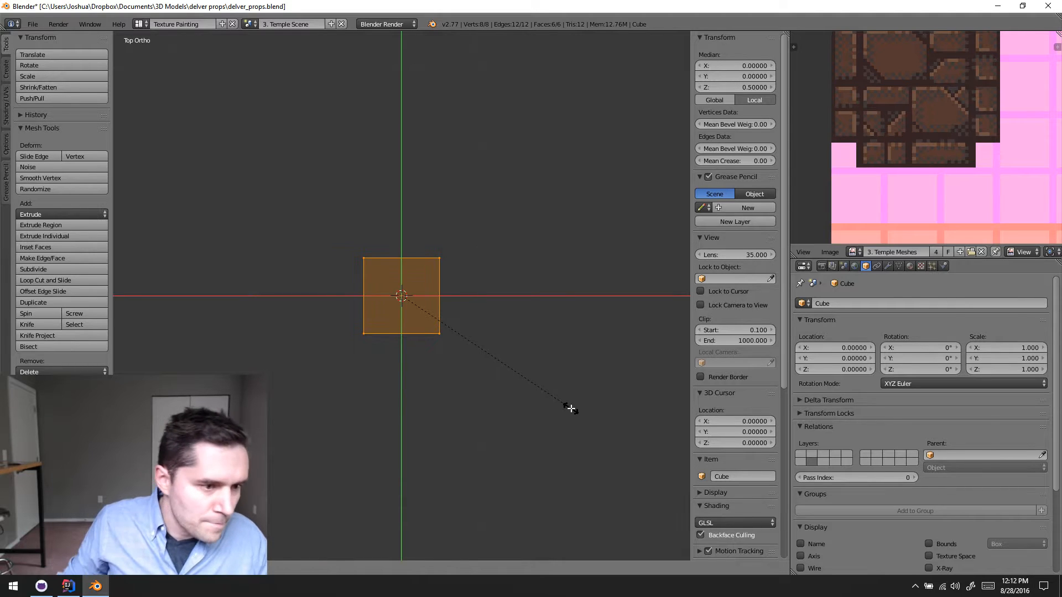
{"action": "key", "text": "Return"}
- Select only the block's top vertices from the front and move them up 1 unit along Z
{"action": "key", "text": "a"}
{"action": "key", "text": "KP_1"}
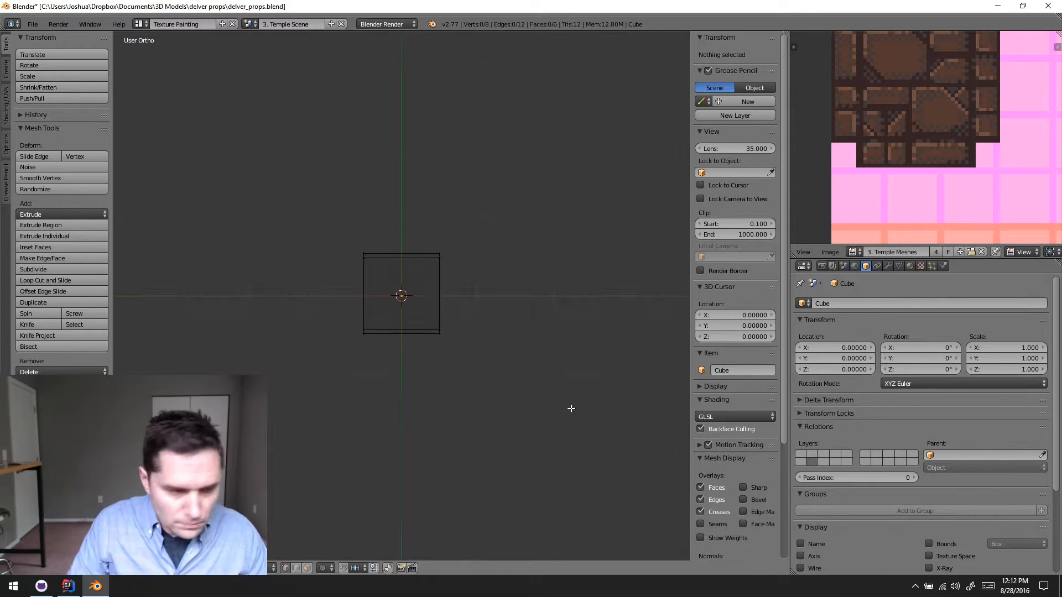
{"action": "key", "text": "b"}
{"action": "left_click_drag", "start_coordinate": [318, 186], "coordinate": [523, 238]}
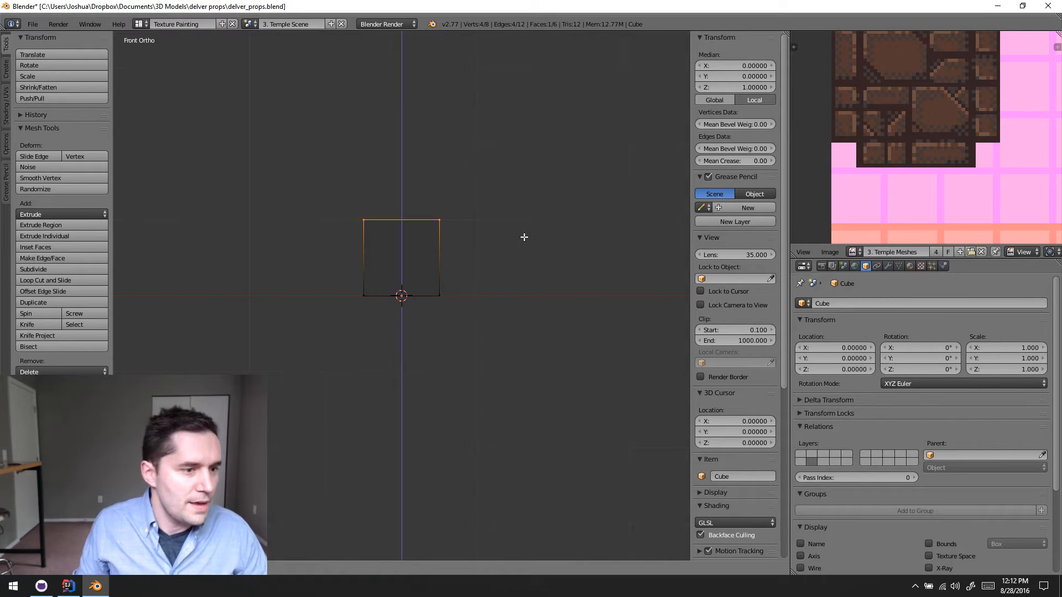
{"action": "key", "text": "g"}
{"action": "key", "text": "z"}
{"action": "key", "text": "1"}
{"action": "key", "text": "Return"}
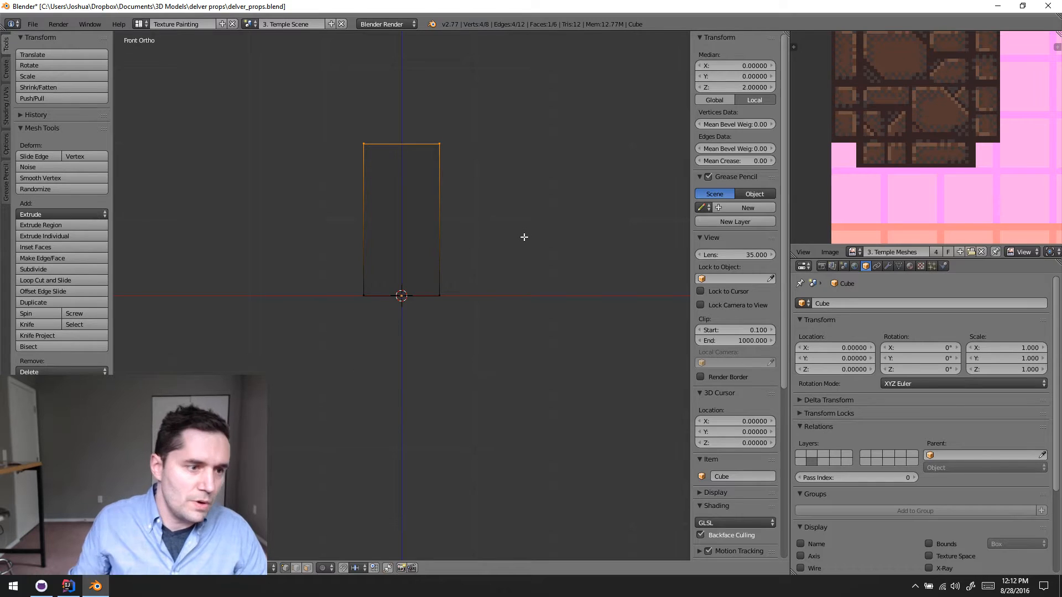
- Return to Object Mode and display the block in solid shading from an angled view
{"action": "key", "text": "Tab"}
{"action": "mouse_move", "coordinate": [523, 236]}
{"action": "middle_mouse_down"}
{"action": "mouse_move", "coordinate": [387, 254]}
{"action": "mouse_move", "coordinate": [434, 257]}
{"action": "middle_mouse_up"}
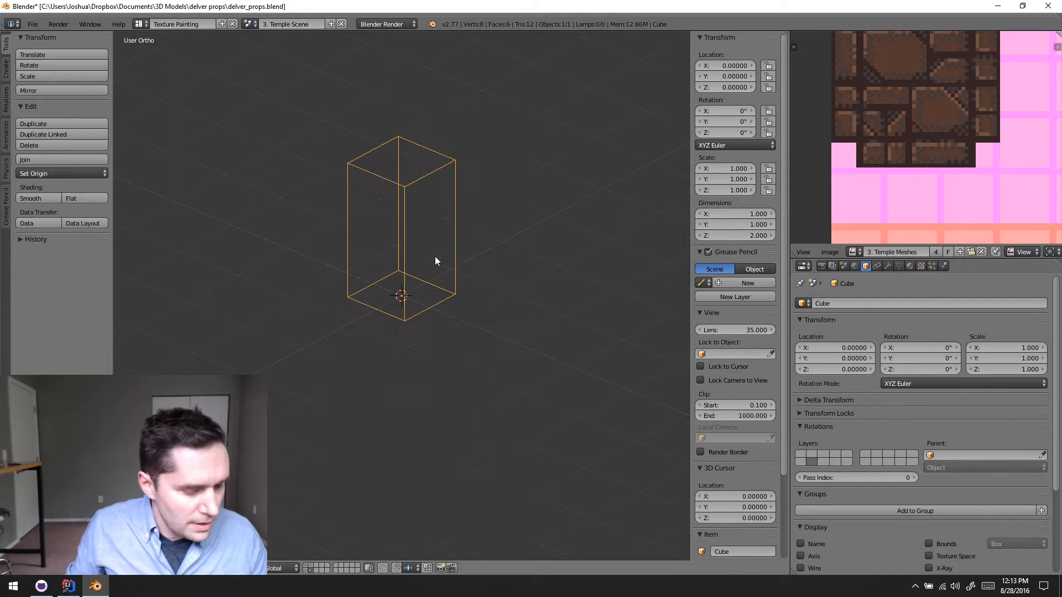
{"action": "key", "text": "z"}
{"action": "middle_click_drag", "start_coordinate": [509, 260], "coordinate": [502, 324]}
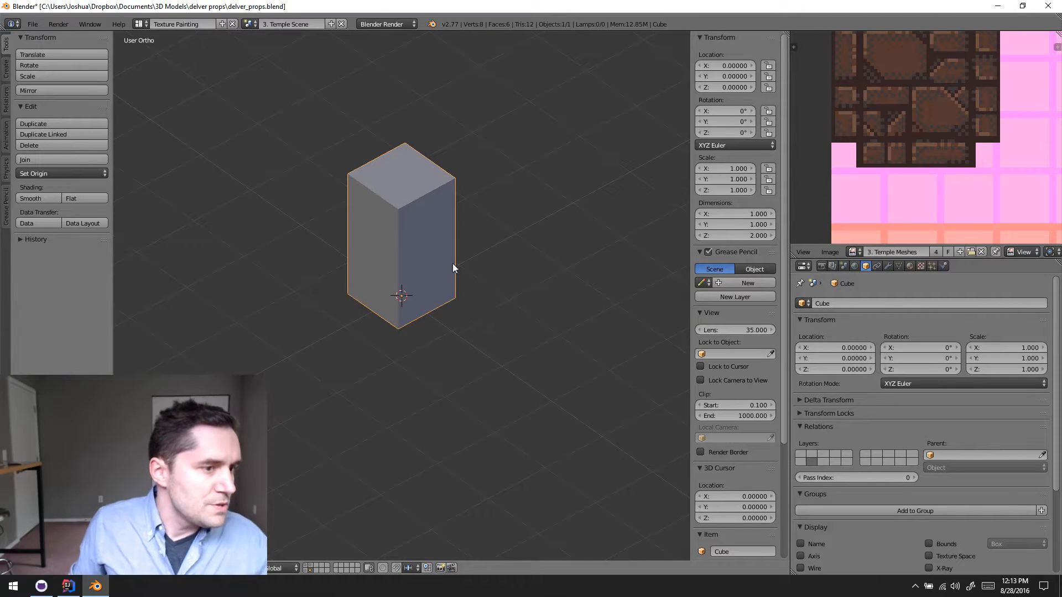
- Start a Wavefront OBJ export of the block and go to the meshes folder in the bookmarked Delver assets directory
{"action": "left_click", "coordinate": [33, 25]}
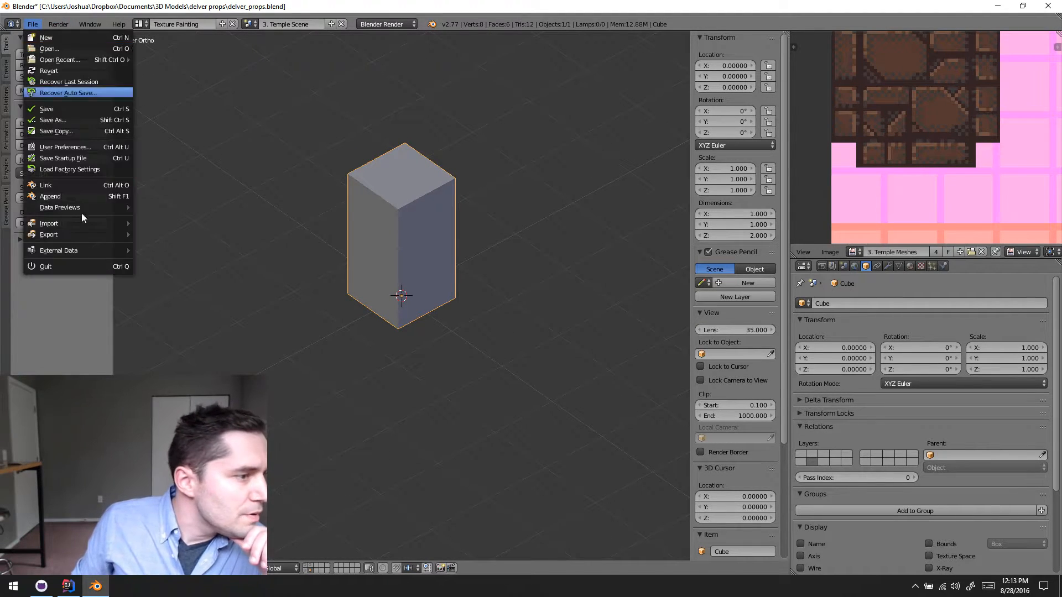
{"action": "mouse_move", "coordinate": [83, 234]}
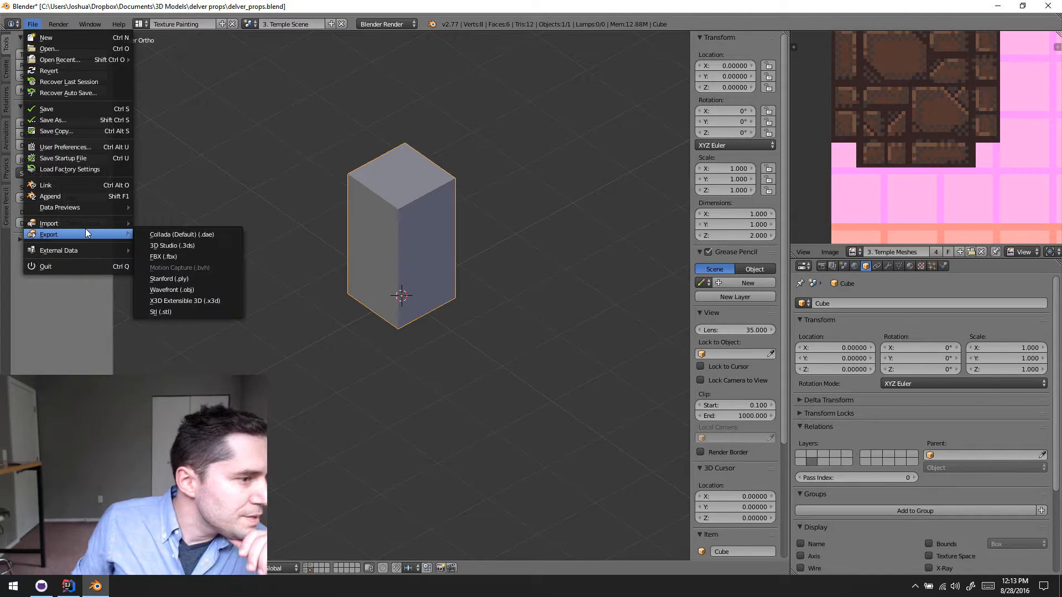
{"action": "left_click", "coordinate": [207, 288]}
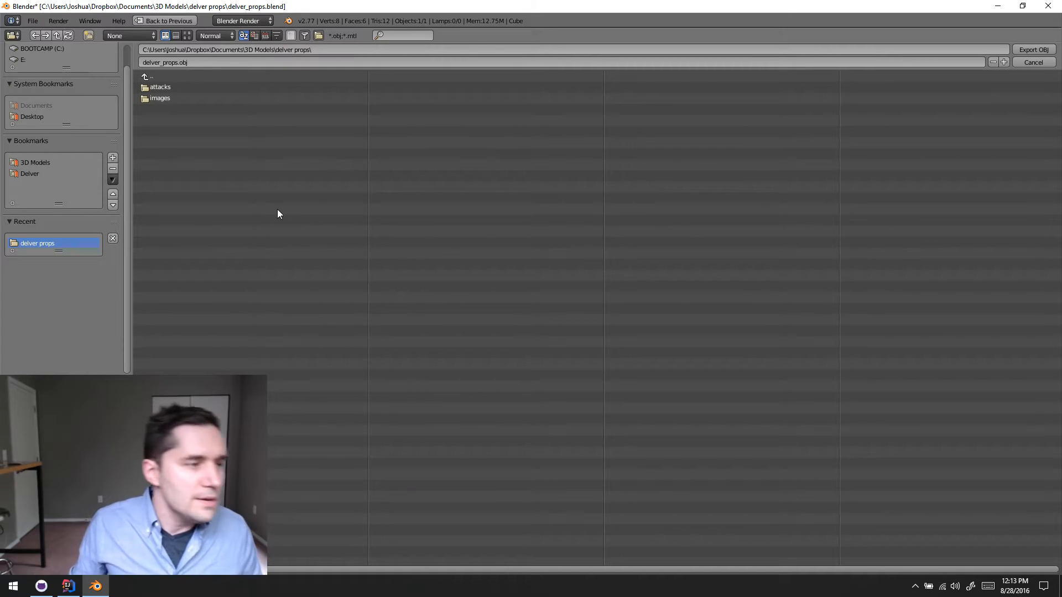
{"action": "left_click", "coordinate": [42, 173]}
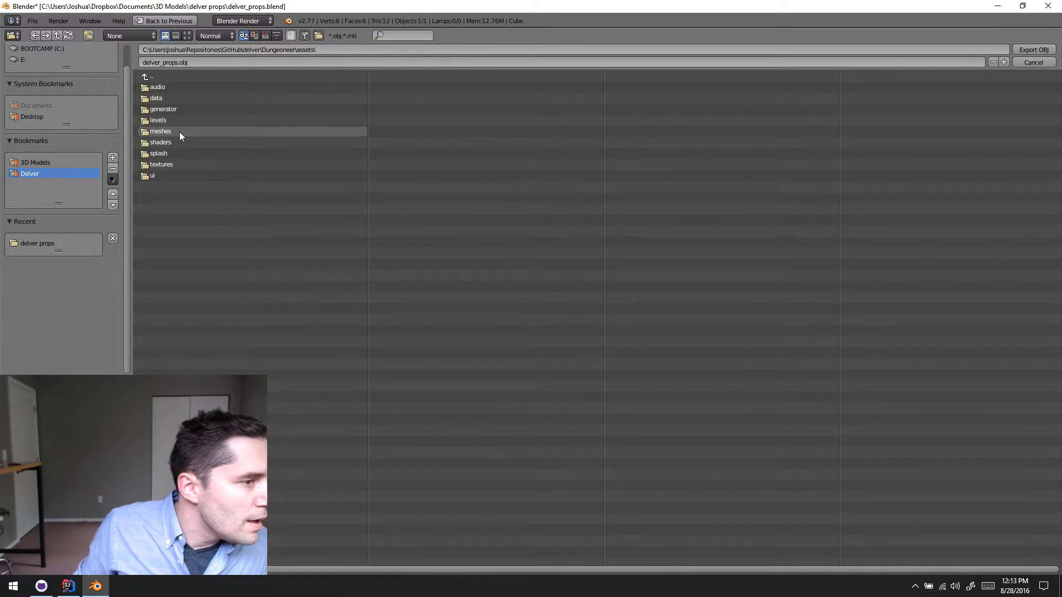
{"action": "left_click", "coordinate": [179, 132]}
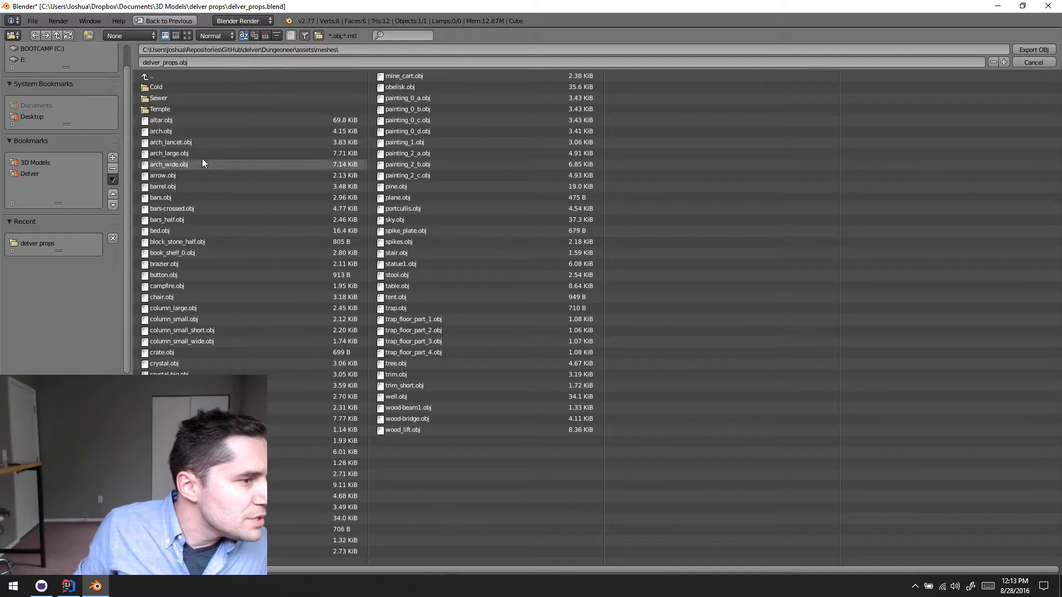
- Name the export file crusher_test_1x1.obj and export the block to the meshes folder
{"action": "left_click", "coordinate": [174, 62]}
{"action": "type", "text": "c"}
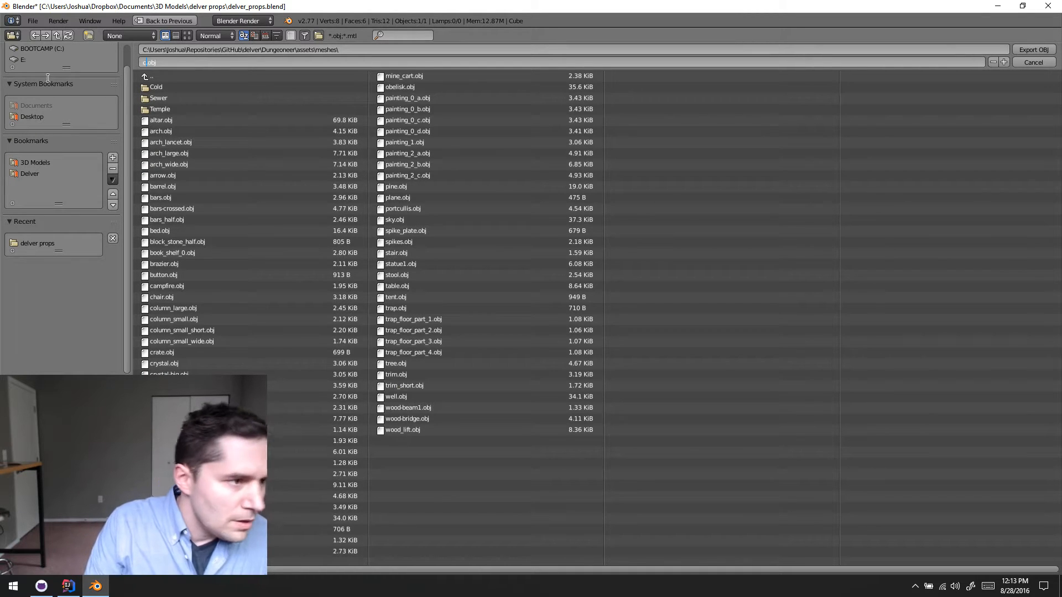
{"action": "type", "text": "rushe"}
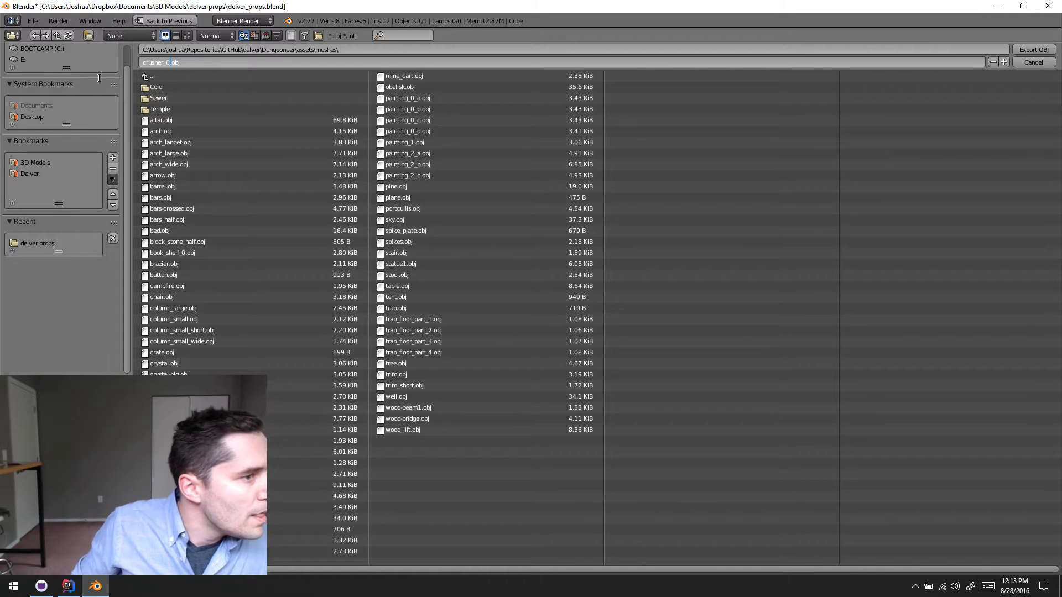
{"action": "type", "text": "r_0"}
{"action": "key", "text": "BackSpace"}
{"action": "type", "text": "temp"}
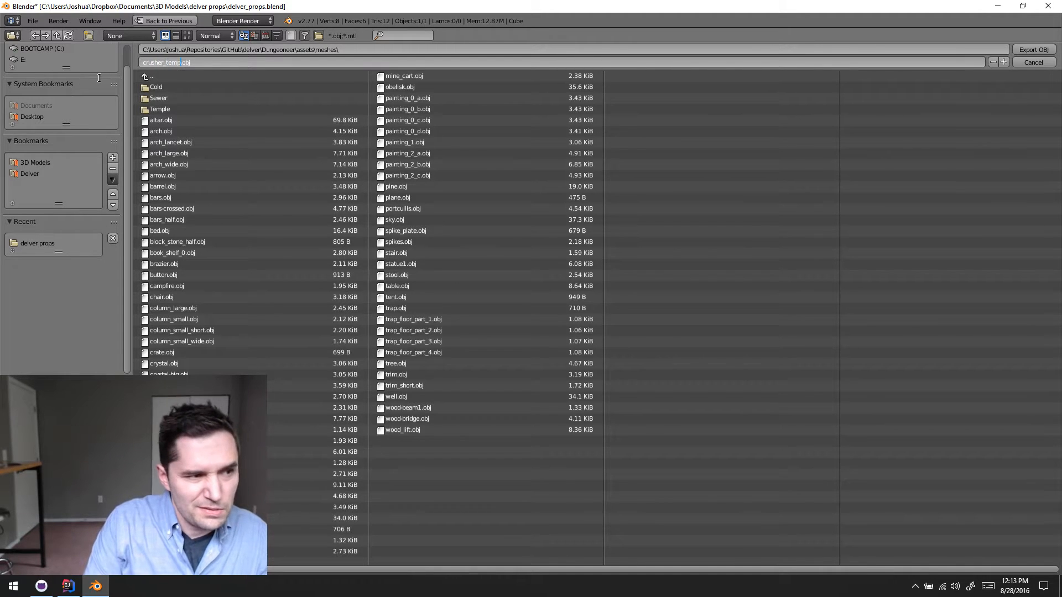
{"action": "type", "text": "st_1x1"}
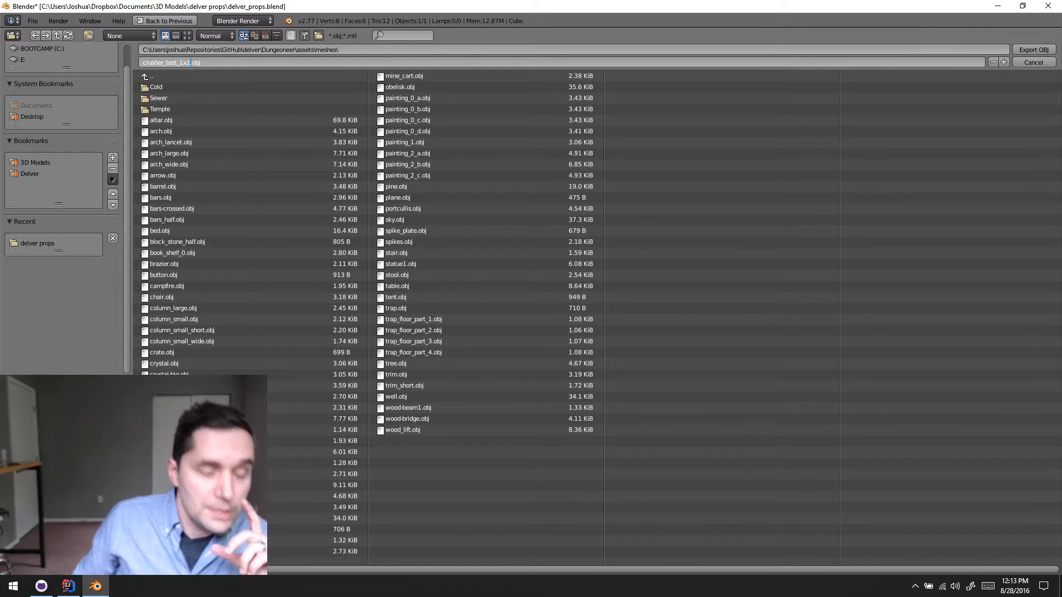
{"action": "key", "text": "Return"}
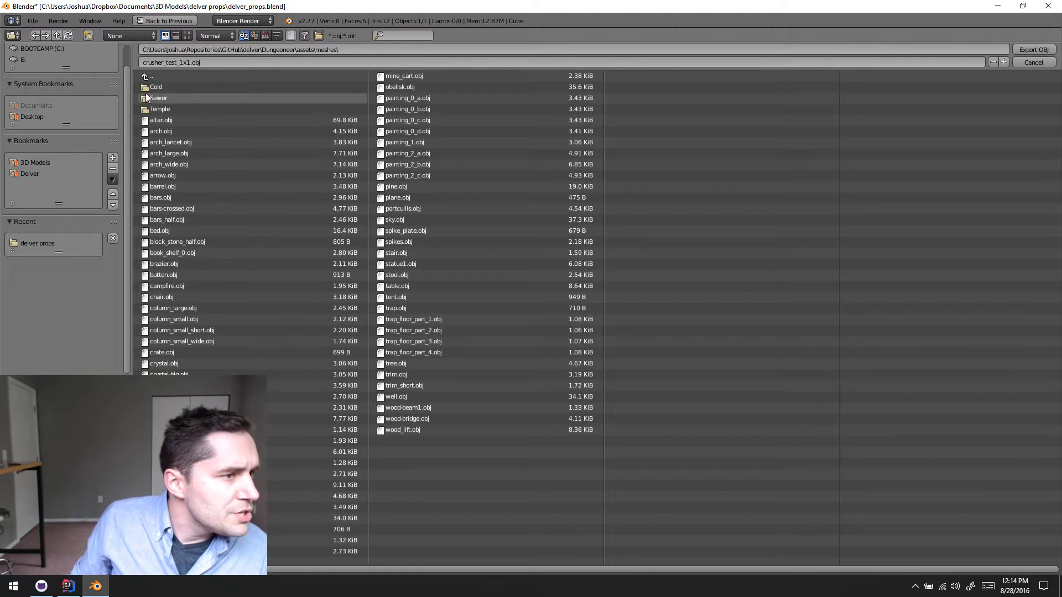
{"action": "left_click", "coordinate": [1039, 51]}
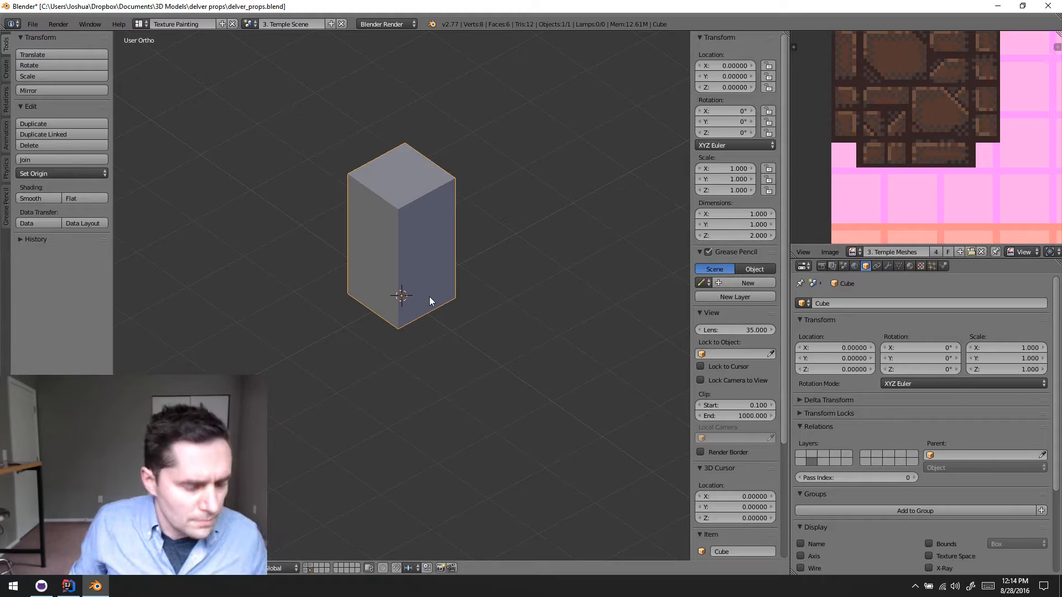
- In Edit Mode, select the whole mesh and scale it by 2 in X and Y, leaving Z out of the scaling
{"action": "key", "text": "Tab"}
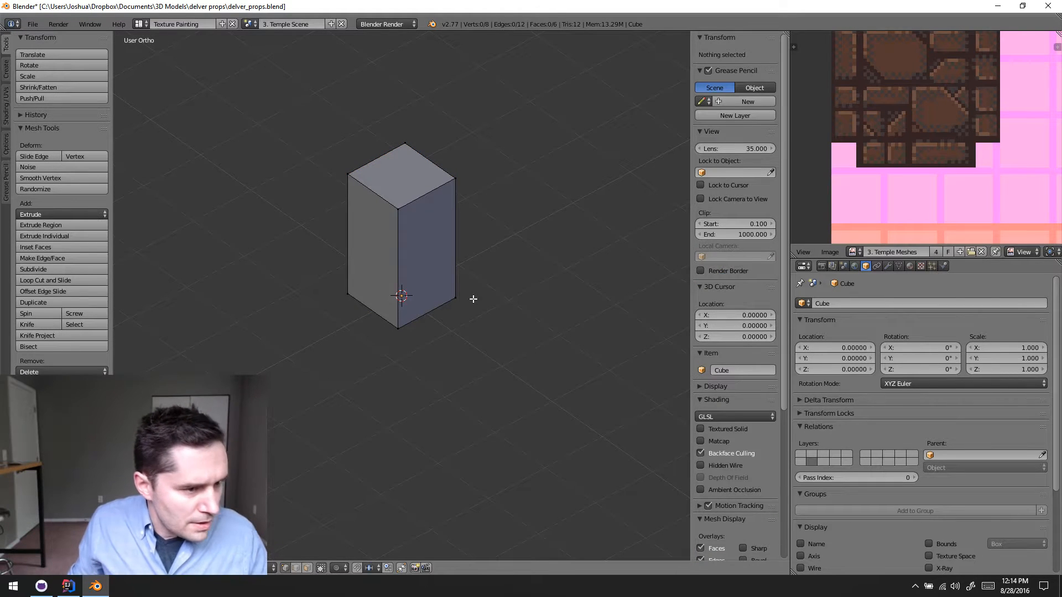
{"action": "key", "text": "a"}
{"action": "key", "text": "s"}
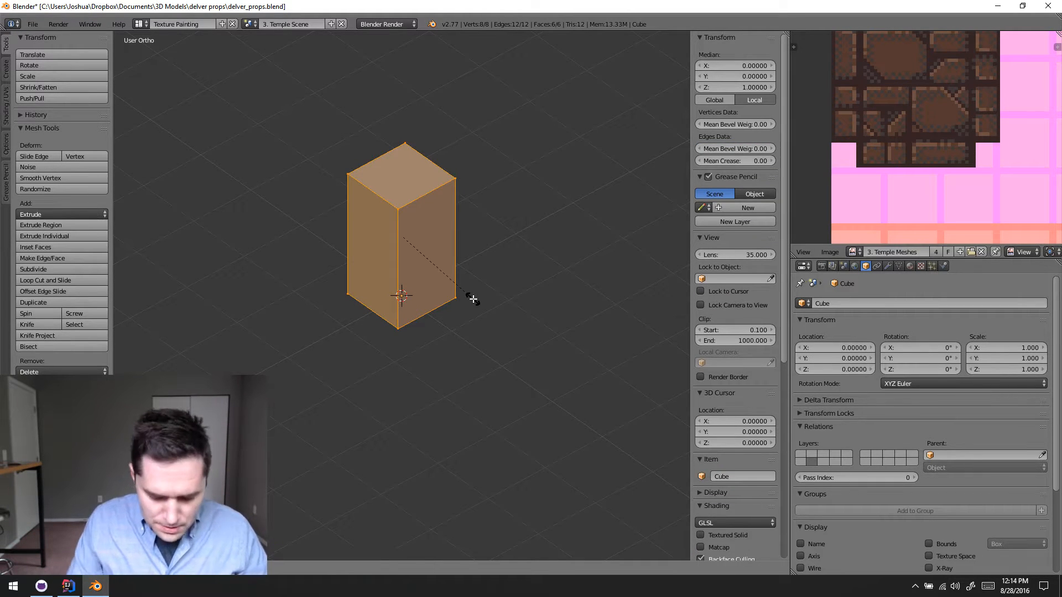
{"action": "key", "text": "shift+z"}
{"action": "type", "text": "2"}
{"action": "key", "text": "Return"}
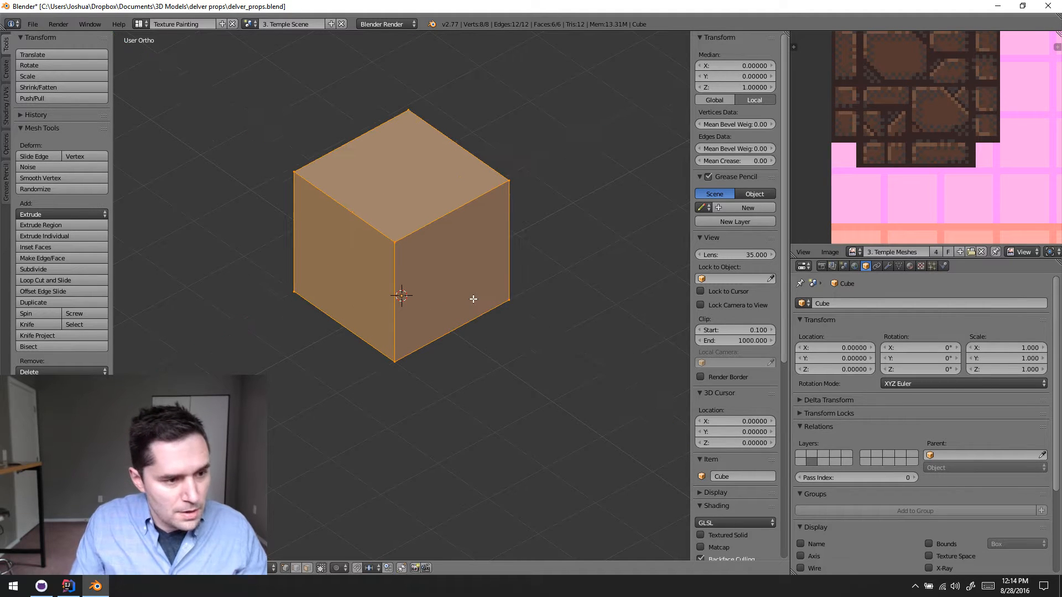
- Export the widened block as a Wavefront OBJ named crusher_test_2x2.obj in the same meshes folder
{"action": "left_click", "coordinate": [29, 25]}
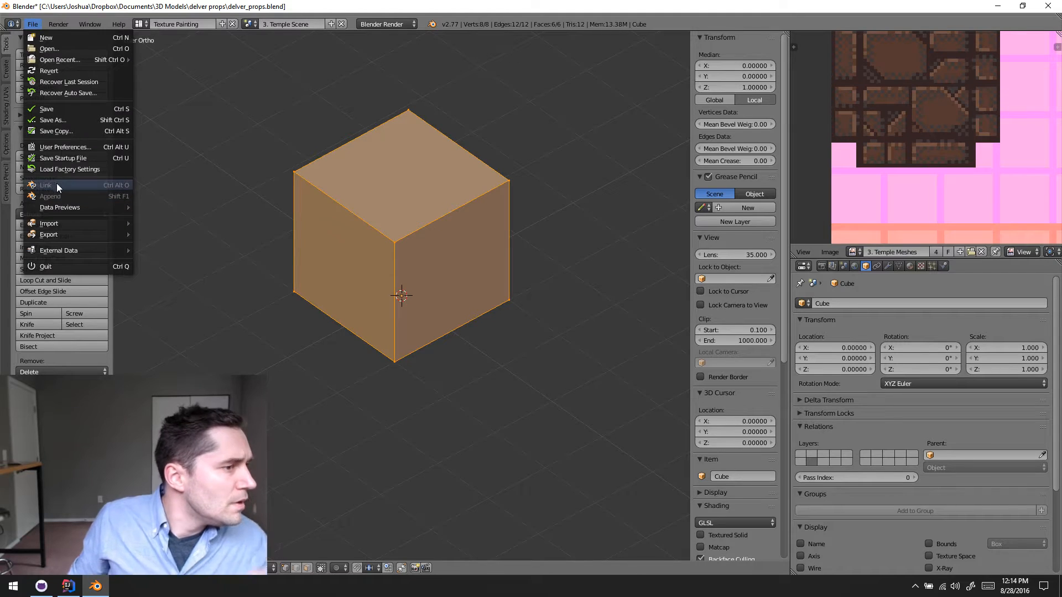
{"action": "mouse_move", "coordinate": [55, 235]}
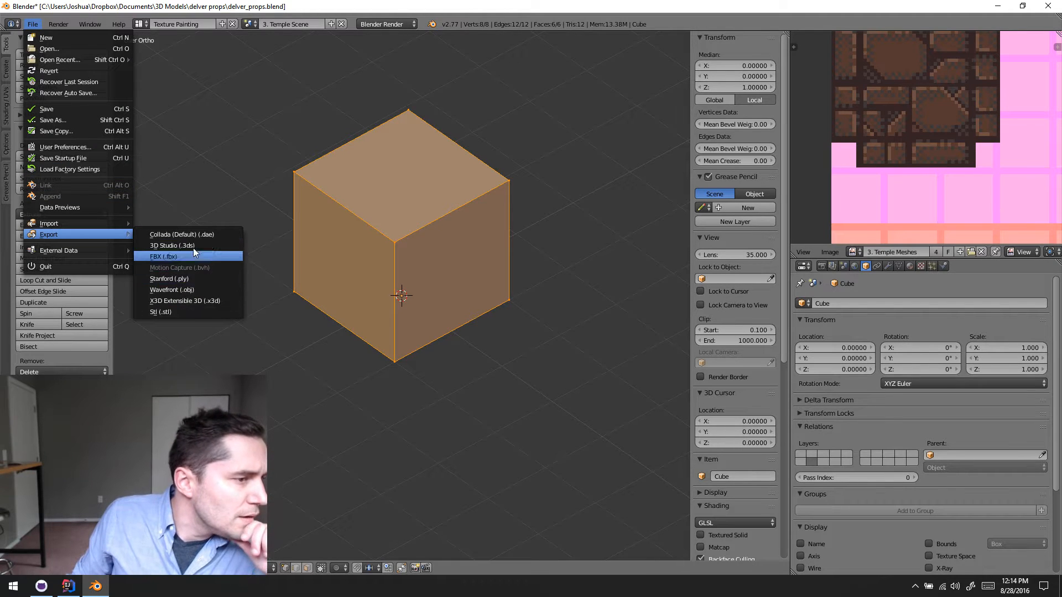
{"action": "left_click", "coordinate": [203, 290]}
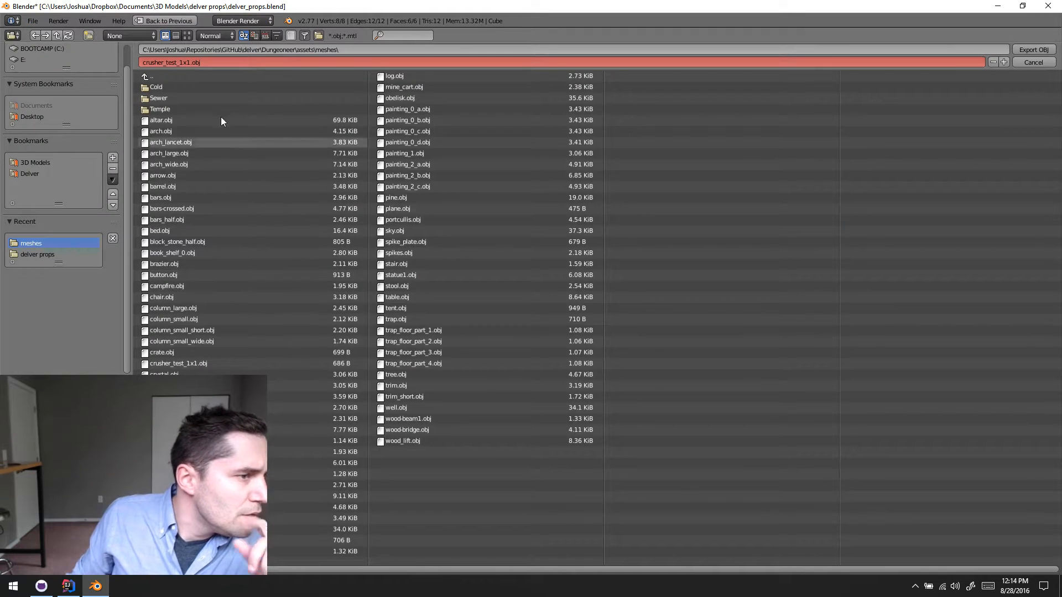
{"action": "left_click", "coordinate": [177, 61]}
{"action": "left_click", "coordinate": [177, 60]}
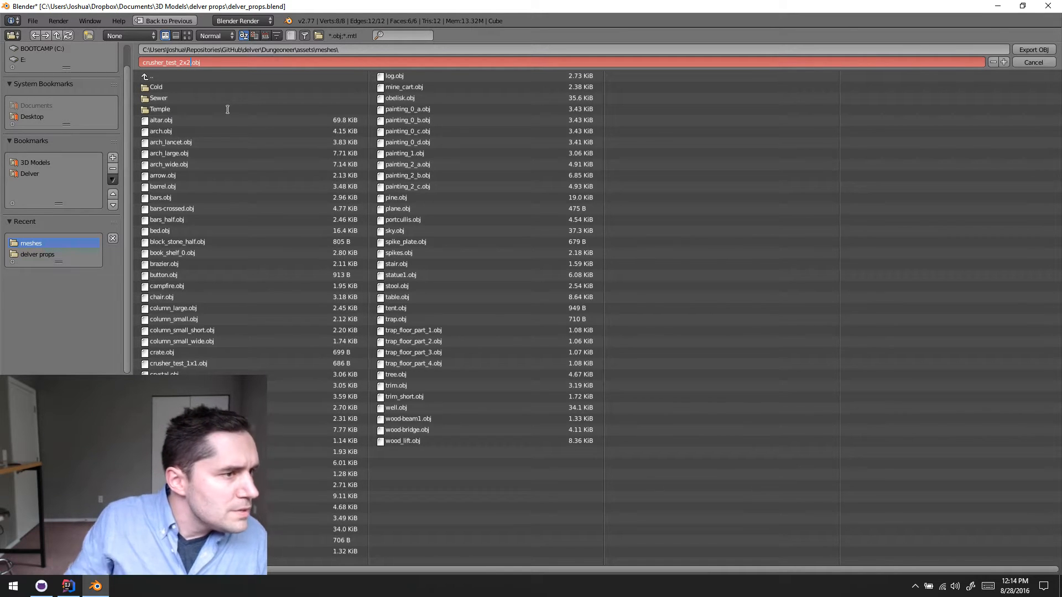
{"action": "left_click", "coordinate": [1033, 50]}
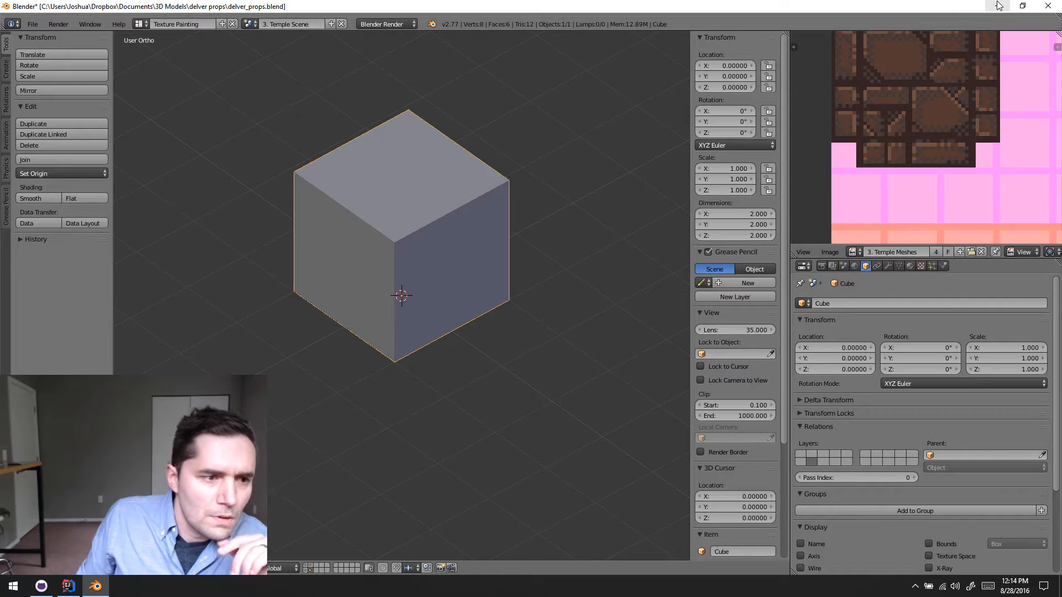
- Minimize Blender, switch to IntelliJ IDEA and run the DelvEdit configuration
{"action": "left_click", "coordinate": [999, 6]}
{"action": "left_click", "coordinate": [60, 590]}
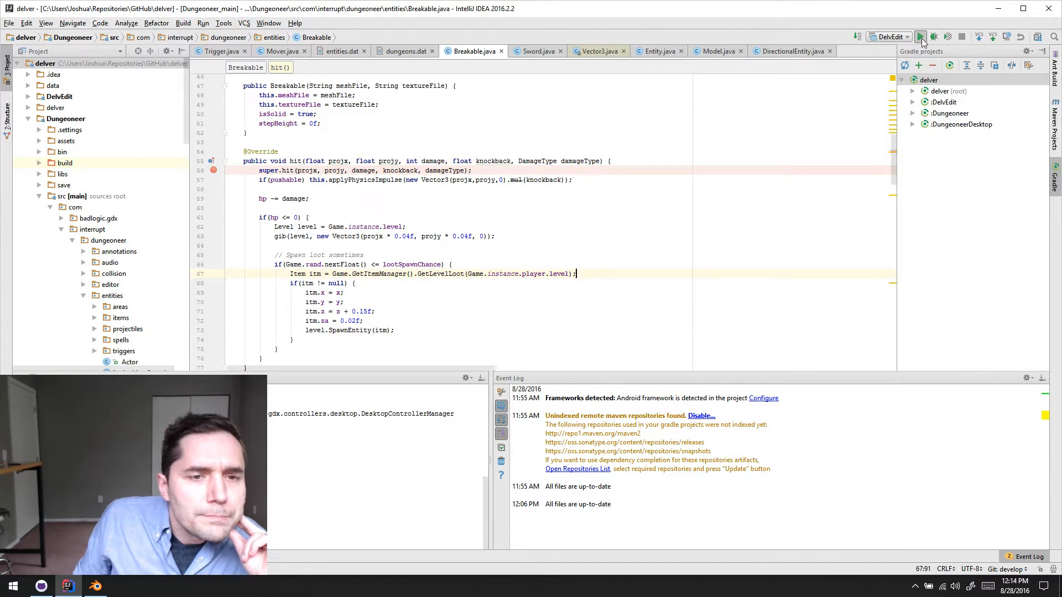
{"action": "left_click", "coordinate": [922, 40]}
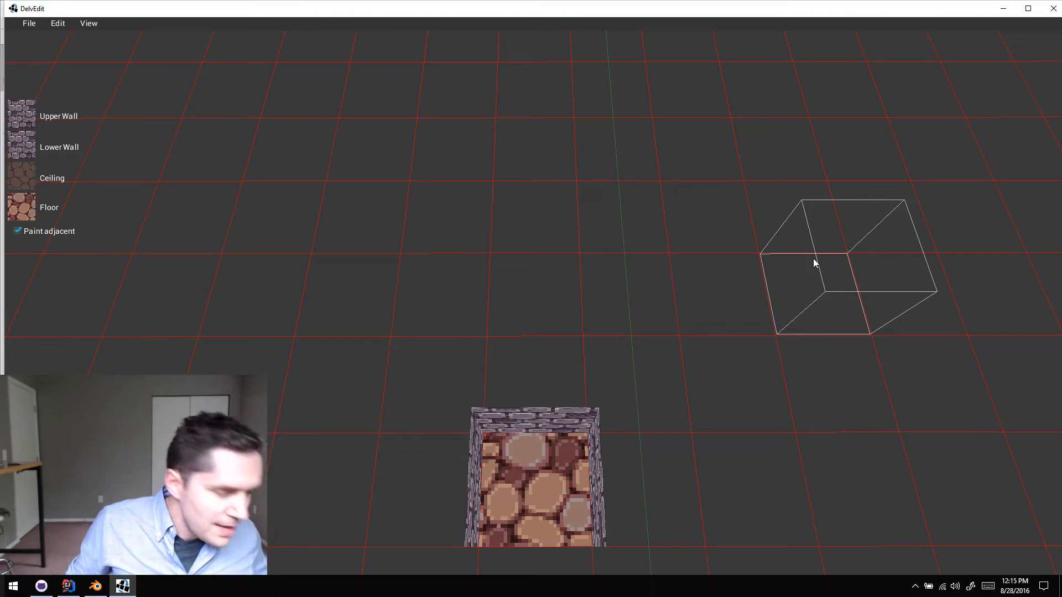
- Select a five-by-five tile area around the existing floor tile and carve it into a room
{"action": "left_click", "coordinate": [657, 376]}
{"action": "key", "text": "Escape"}
{"action": "key", "text": "s"}
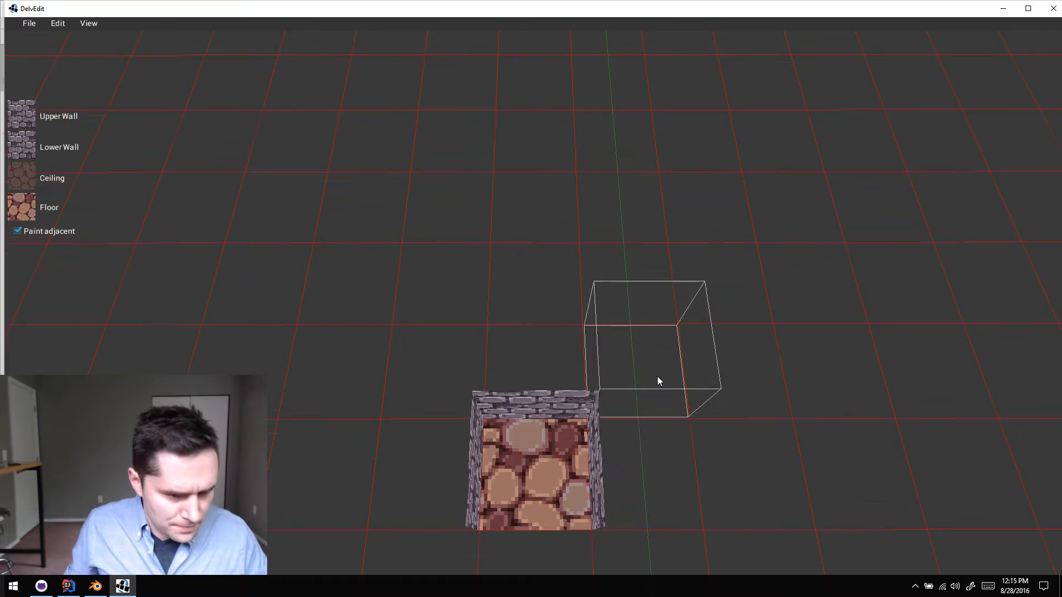
{"action": "key", "text": "d"}
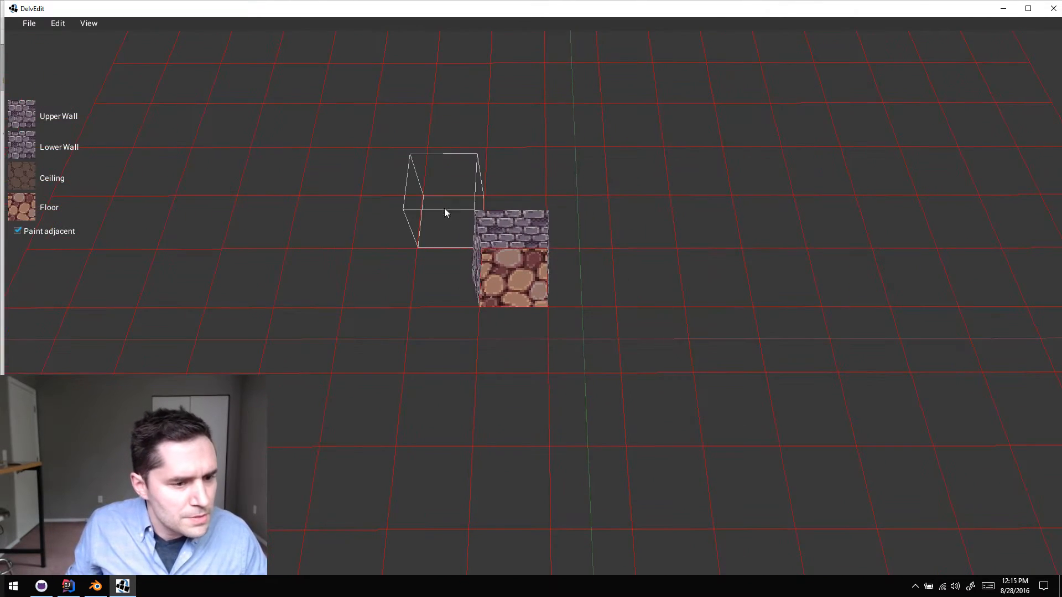
{"action": "key", "text": "s"}
{"action": "key", "text": "d"}
{"action": "left_click_drag", "start_coordinate": [444, 208], "coordinate": [675, 446]}
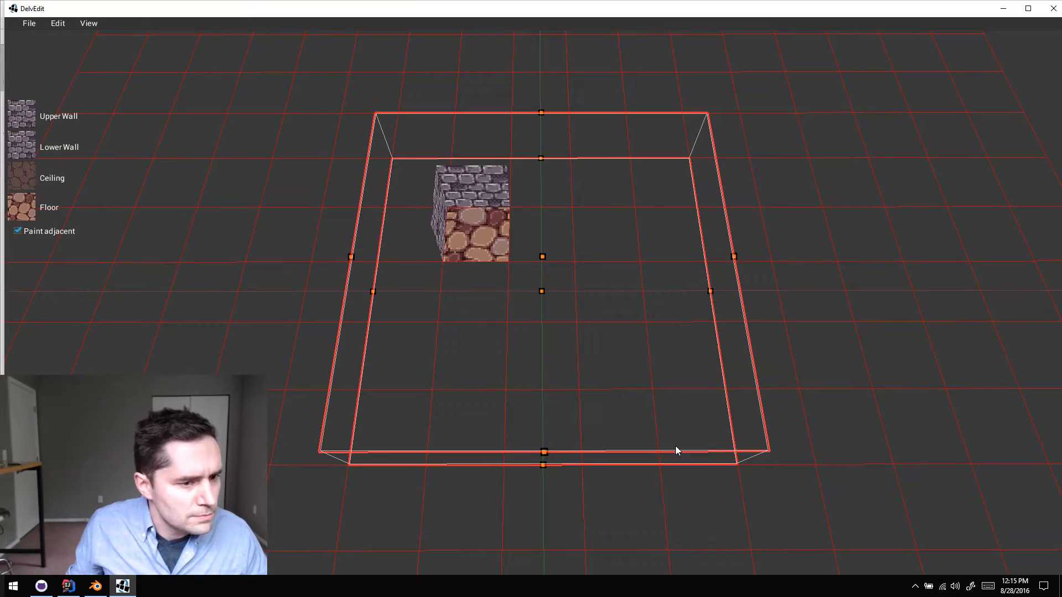
{"action": "key", "text": "Return"}
- Raise the room's ceiling so the walls are about twice as tall, and clear the selection
{"action": "key", "text": "w"}
{"action": "right_click_drag", "start_coordinate": [676, 446], "coordinate": [676, 445]}
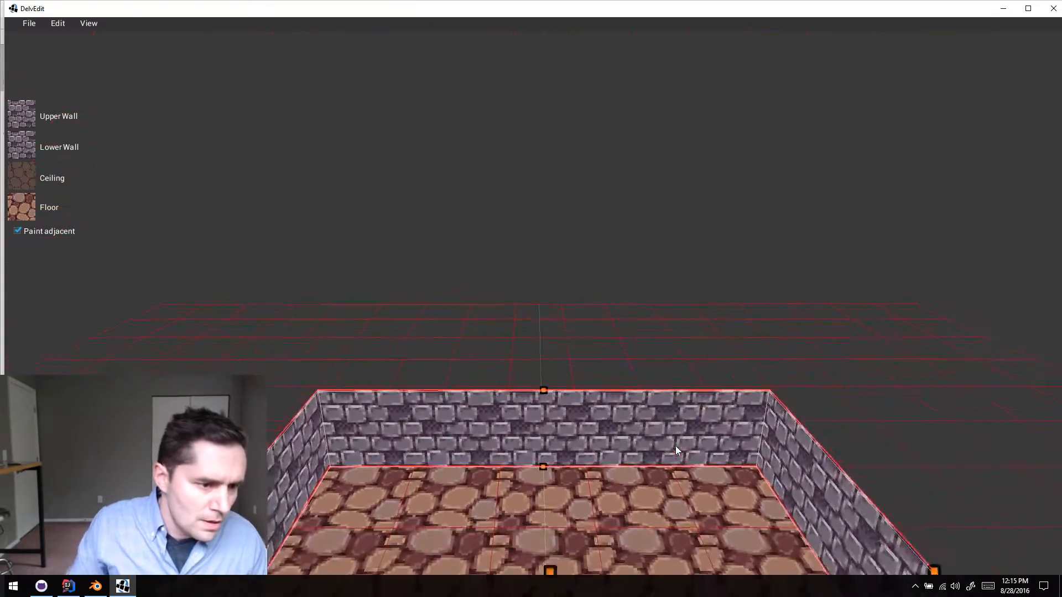
{"action": "key", "text": "q"}
{"action": "key", "text": "e"}
{"action": "left_click_drag", "start_coordinate": [552, 437], "coordinate": [566, 261]}
{"action": "key", "text": "Escape"}
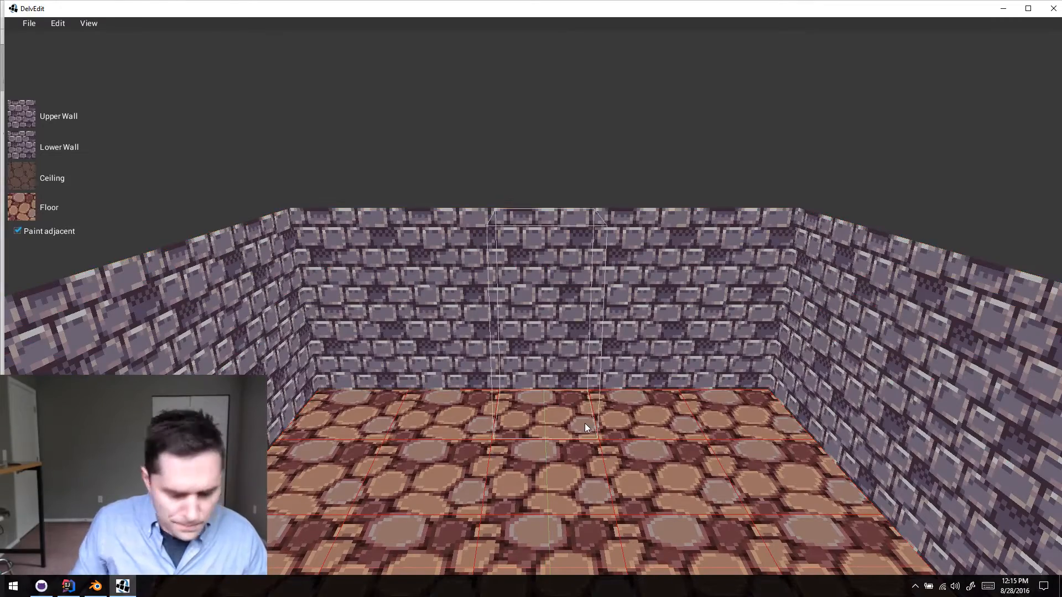
- Place torch markers on the two corner tiles at the far end of the room
{"action": "key", "text": "s"}
{"action": "right_click_drag", "start_coordinate": [585, 423], "coordinate": [585, 423]}
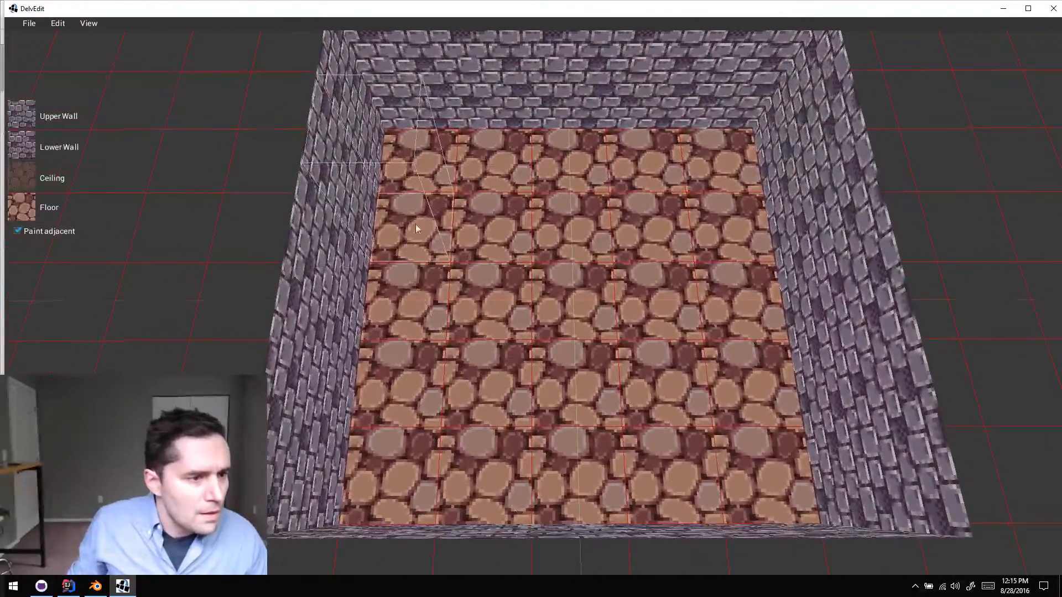
{"action": "right_click", "coordinate": [404, 168]}
{"action": "mouse_move", "coordinate": [449, 151]}
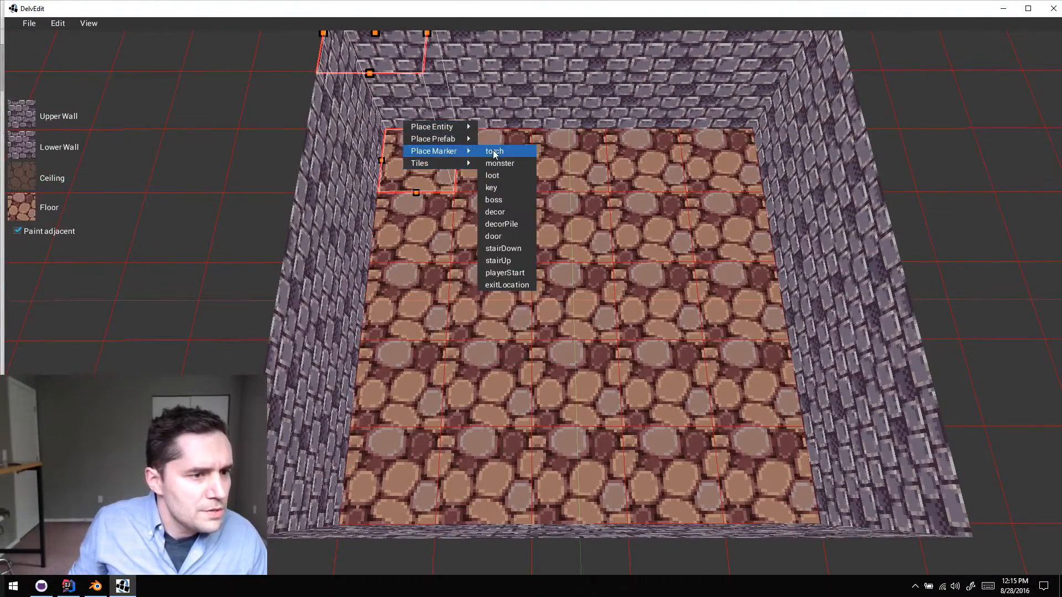
{"action": "left_click", "coordinate": [498, 151]}
{"action": "right_click", "coordinate": [744, 157]}
{"action": "mouse_move", "coordinate": [780, 148]}
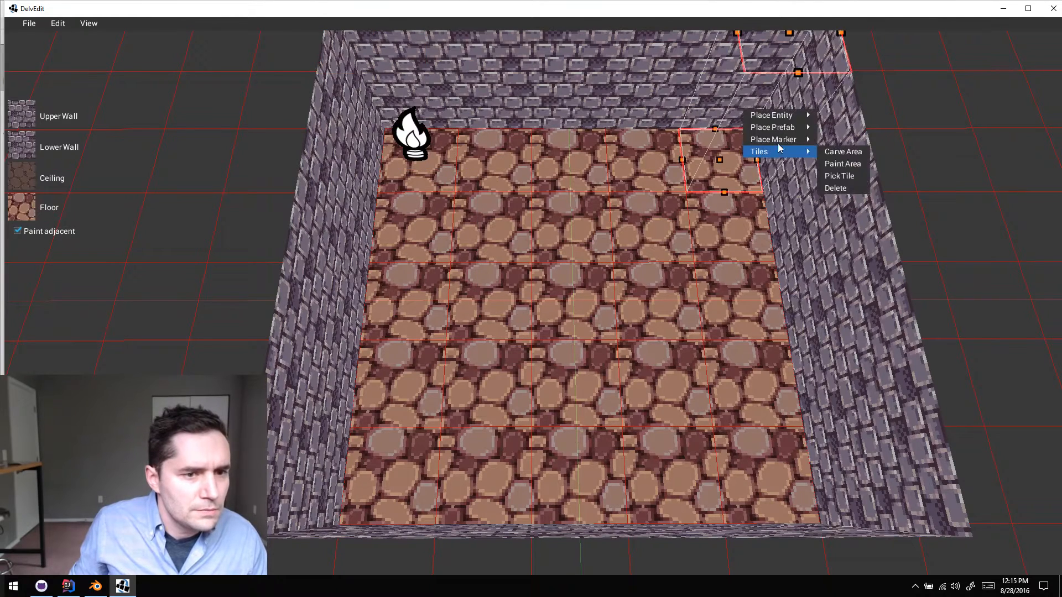
{"action": "left_click", "coordinate": [835, 139]}
- Place torch markers on the two corner tiles at the near end of the room
{"action": "right_click", "coordinate": [785, 442]}
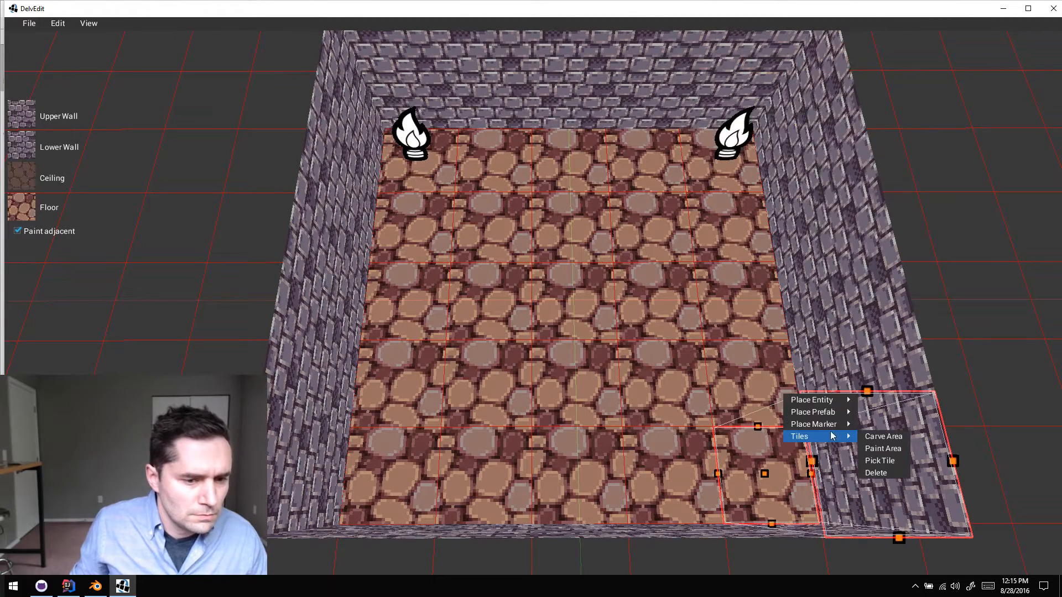
{"action": "mouse_move", "coordinate": [813, 424]}
{"action": "left_click", "coordinate": [885, 426]}
{"action": "right_click", "coordinate": [409, 500]}
{"action": "mouse_move", "coordinate": [440, 480]}
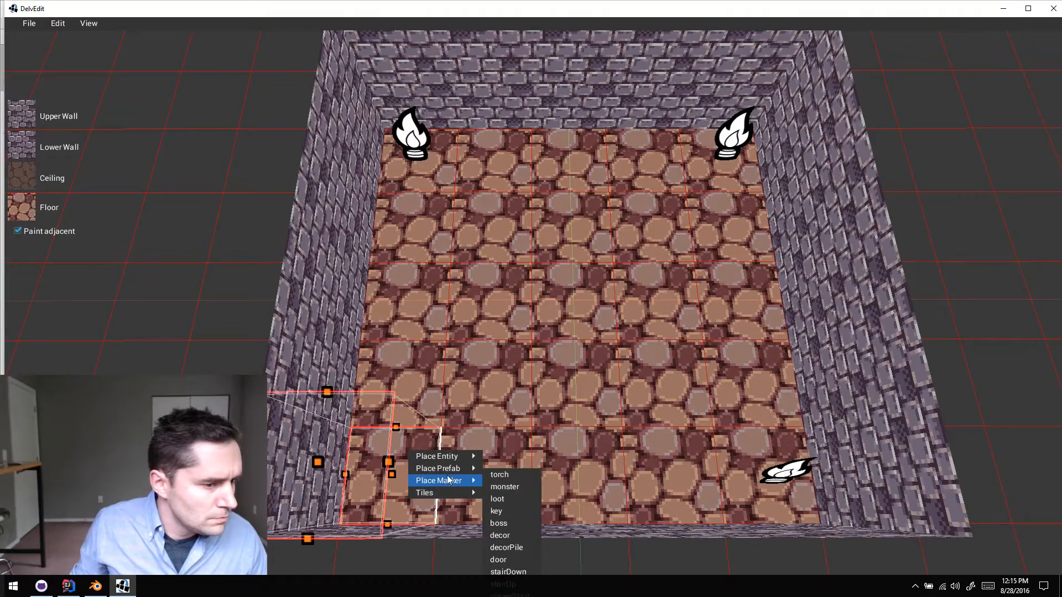
{"action": "left_click", "coordinate": [514, 480]}
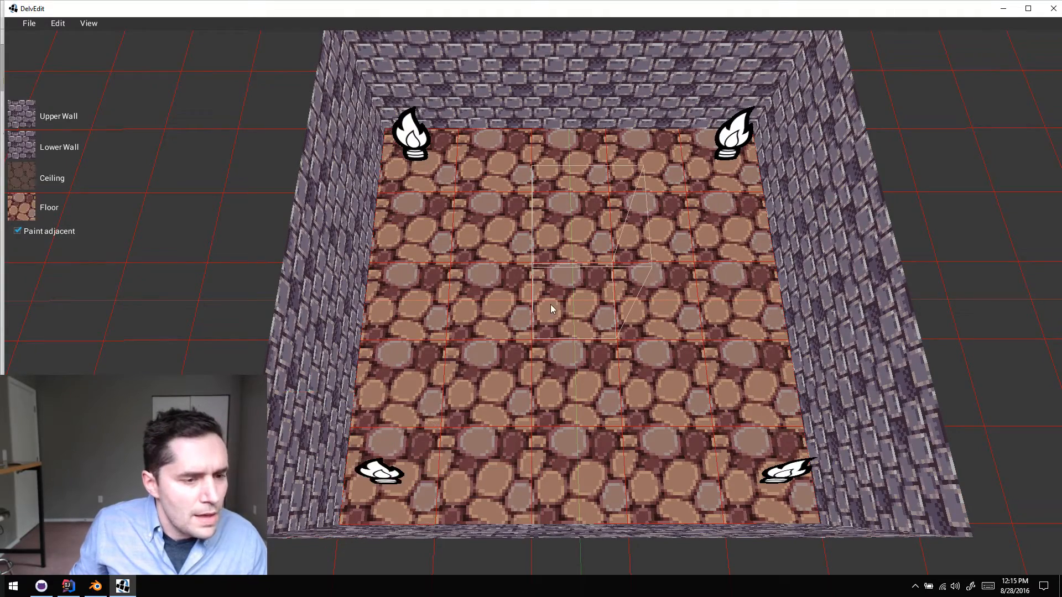
- Place the first entity of the Movers category on the room's center tile
{"action": "key", "text": "w"}
{"action": "key", "text": "d"}
{"action": "key", "text": "a"}
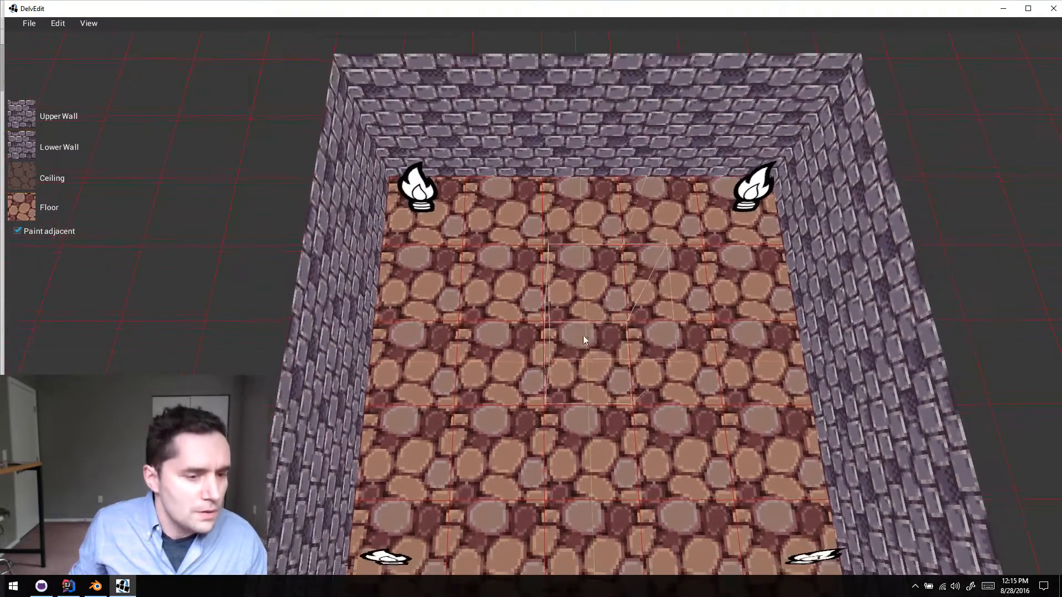
{"action": "key", "text": "s"}
{"action": "right_click", "coordinate": [583, 336]}
{"action": "mouse_move", "coordinate": [604, 297]}
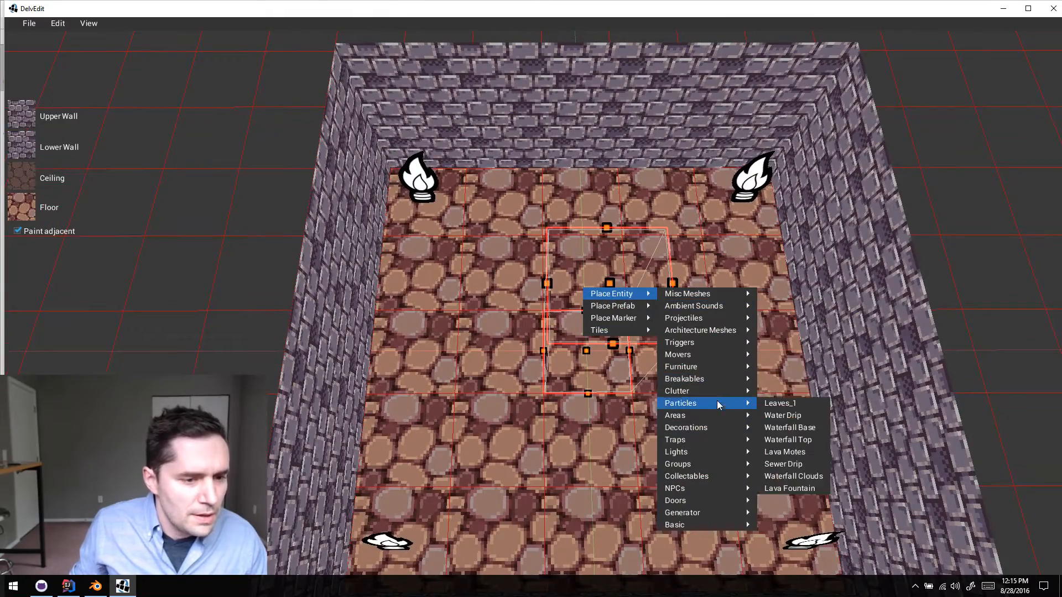
{"action": "mouse_move", "coordinate": [715, 357]}
{"action": "left_click", "coordinate": [773, 354]}
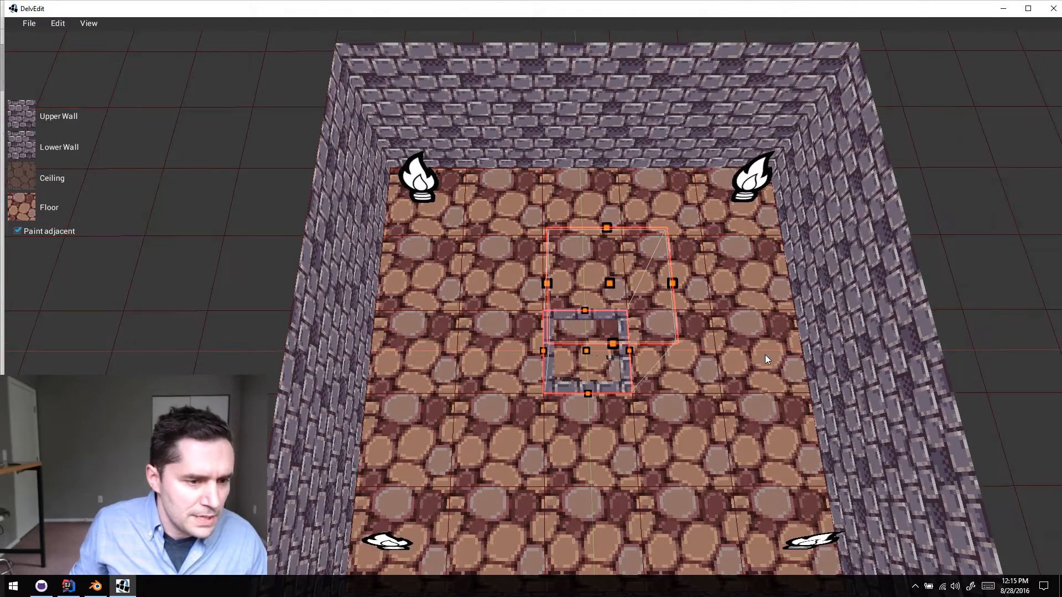
- Select the mover on the room's center tile and change its mesh file to meshes/crusher_1x1.obj
{"action": "key", "text": "w"}
{"action": "key", "text": "s"}
{"action": "key", "text": "a"}
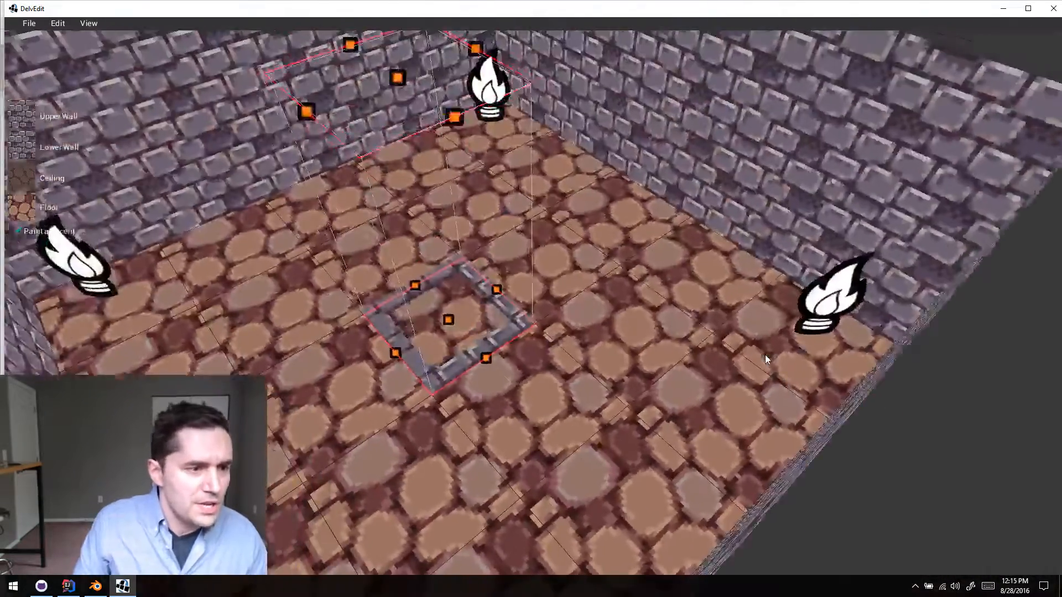
{"action": "key", "text": "w"}
{"action": "key", "text": "s"}
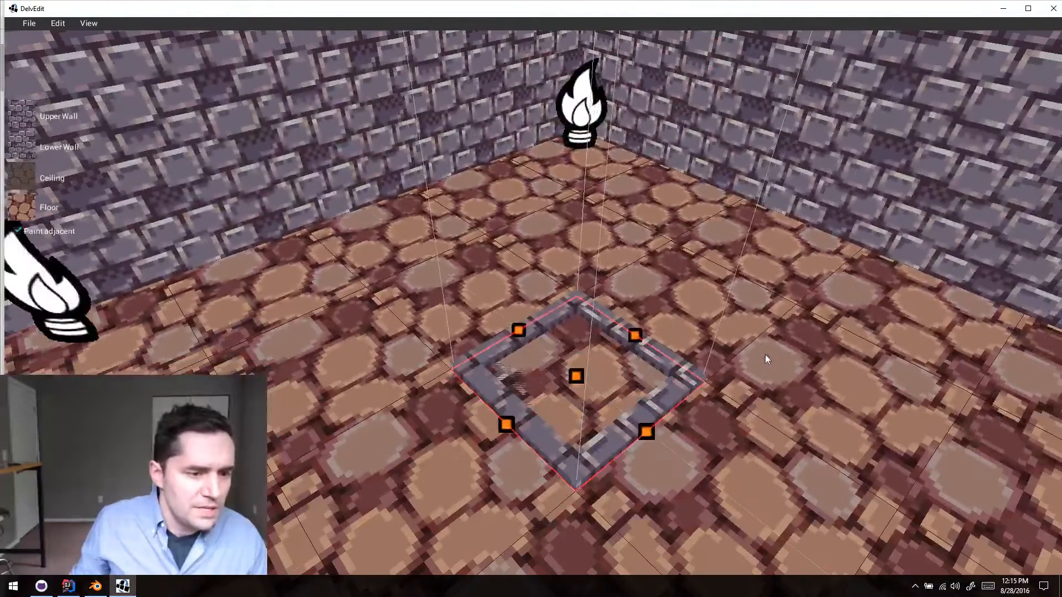
{"action": "left_click", "coordinate": [639, 340]}
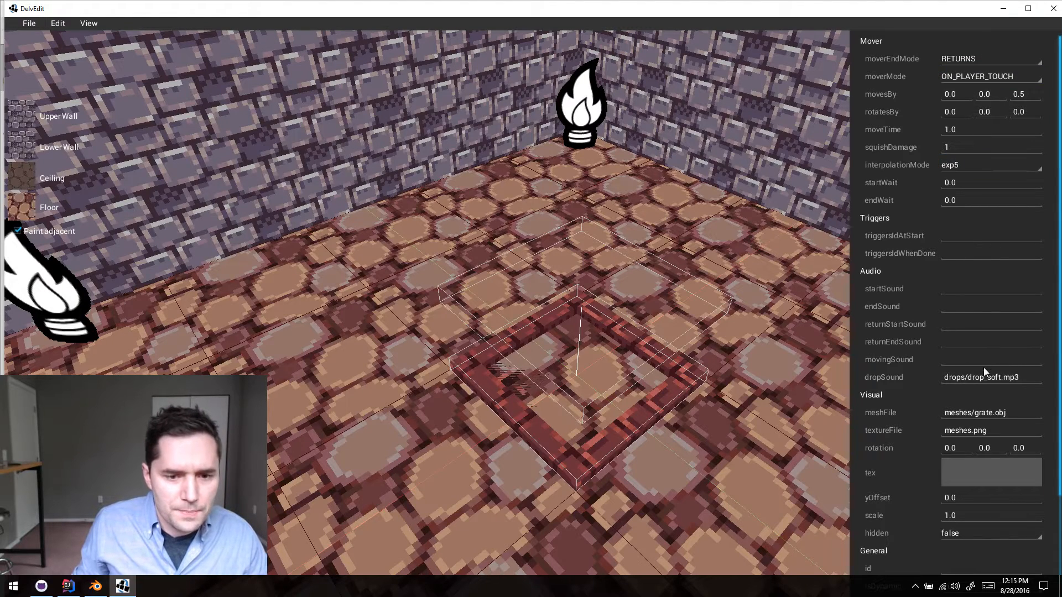
{"action": "scroll", "coordinate": [942, 329], "scroll_direction": "down", "scroll_amount": 5}
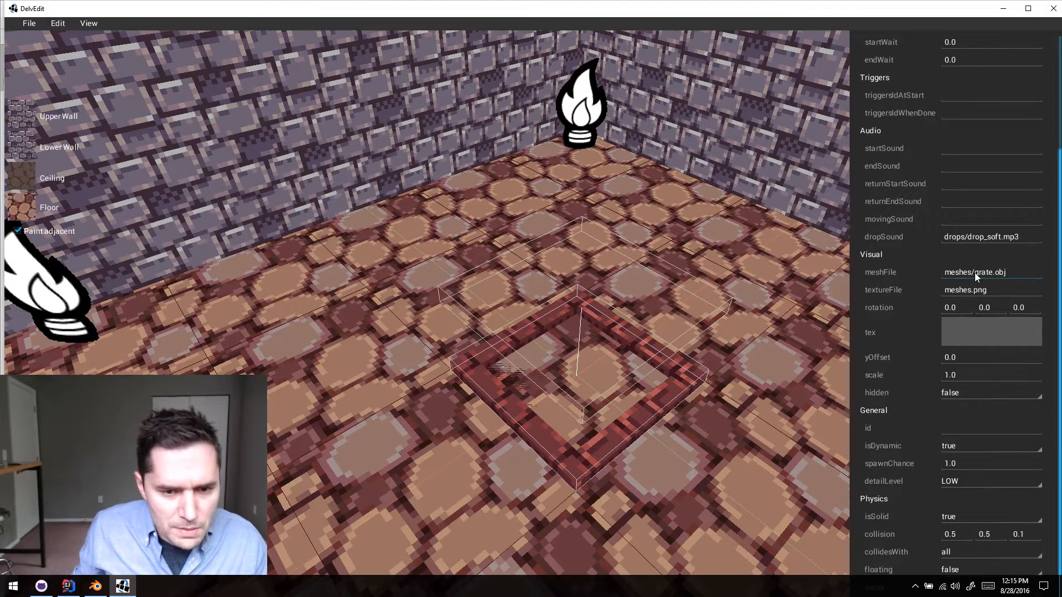
{"action": "key", "text": "BackSpace"}
{"action": "key", "text": "BackSpace"}
{"action": "key", "text": "BackSpace"}
{"action": "type", "text": "crushe"}
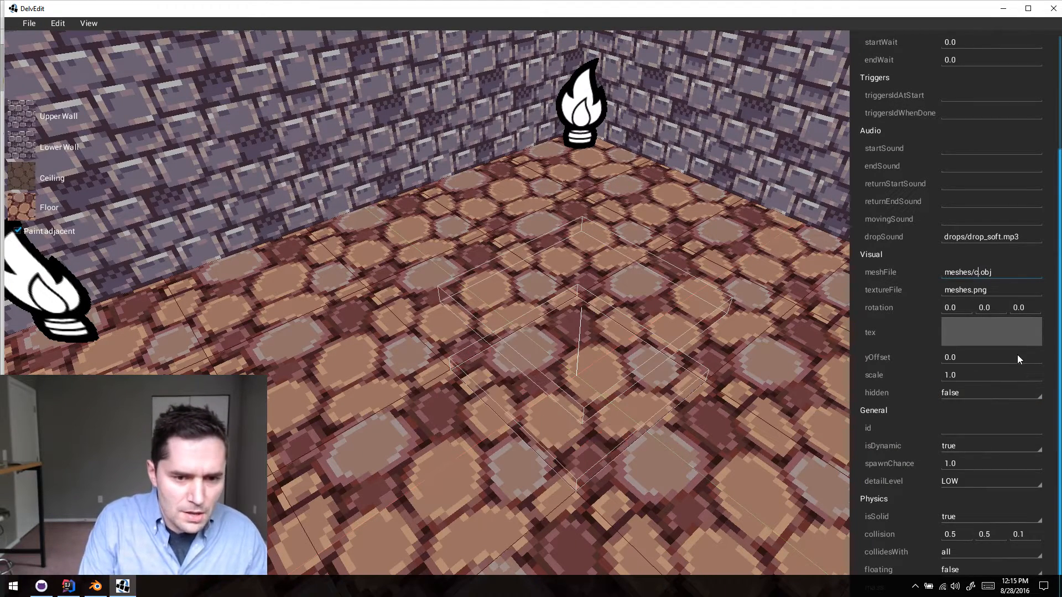
{"action": "type", "text": "r_1x"}
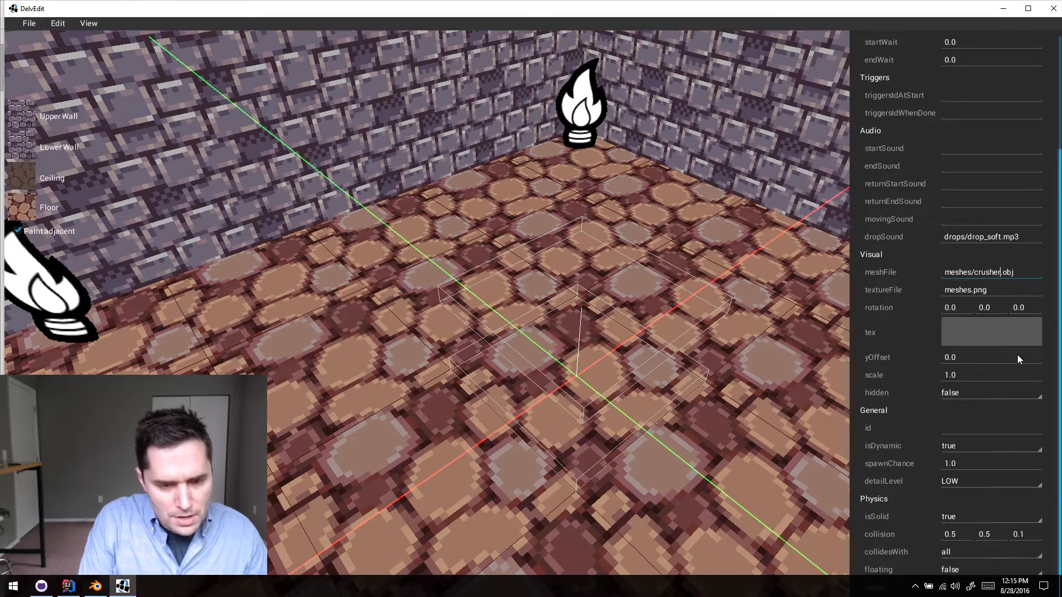
{"action": "type", "text": "1"}
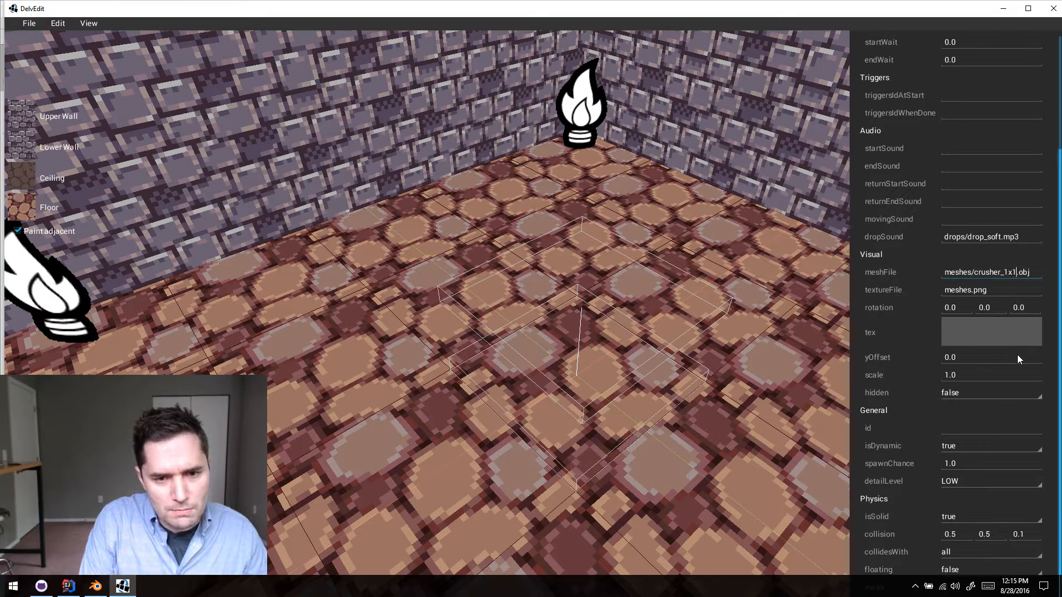
- Correct the mover's mesh file to meshes/crusher_test_1x1.obj
{"action": "key", "text": "BackSpace"}
{"action": "key", "text": "BackSpace"}
{"action": "key", "text": "BackSpace"}
{"action": "type", "text": "test_"}
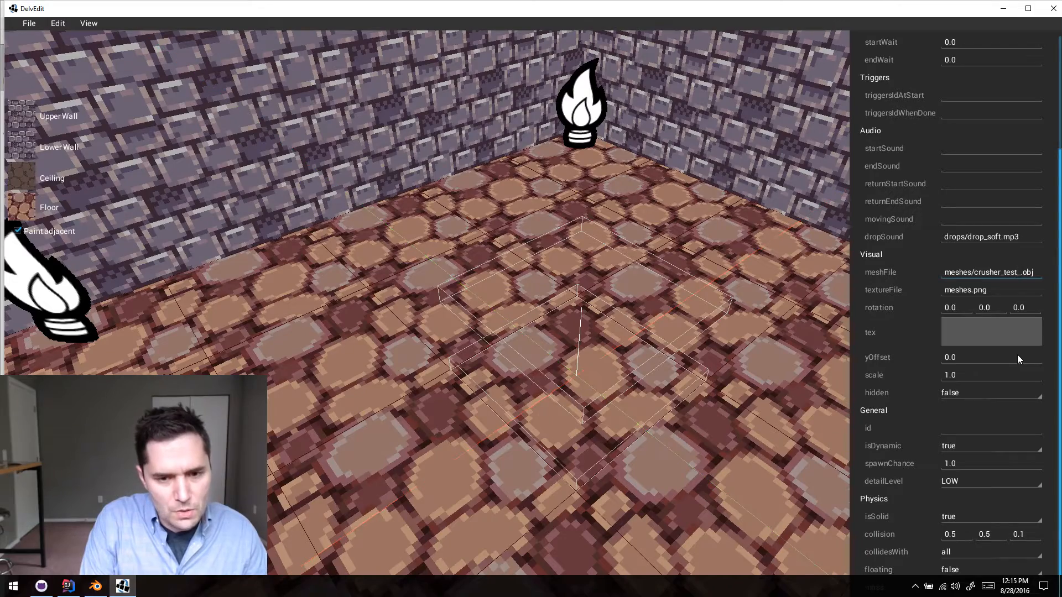
{"action": "type", "text": "1x1"}
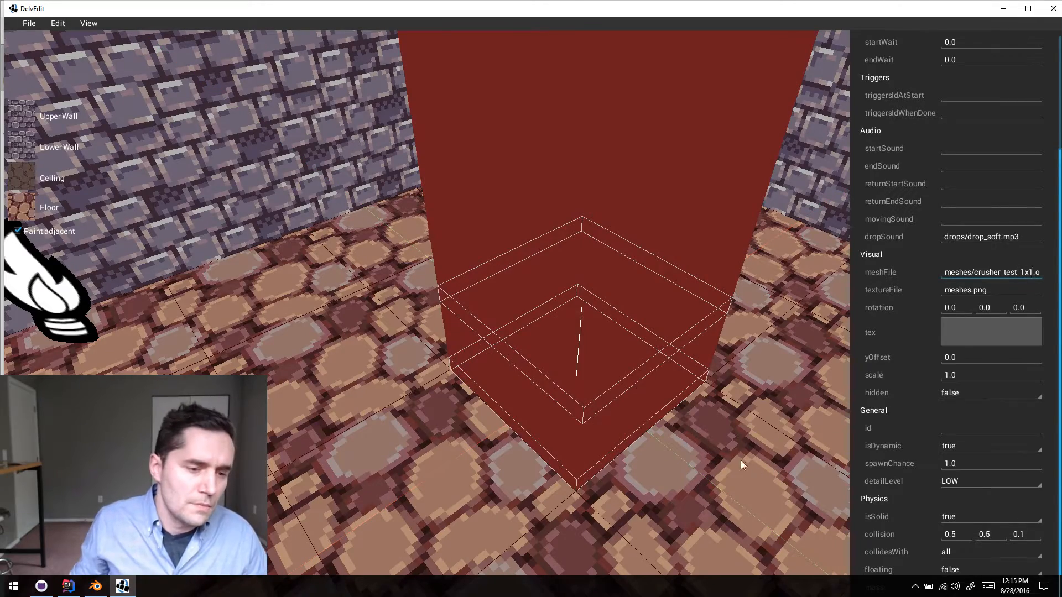
- Playtest the level from a spot facing the block, walk around it to inspect it, and return to the editor
{"action": "left_click", "coordinate": [728, 456]}
{"action": "key", "text": "s"}
{"action": "middle_click_drag", "start_coordinate": [728, 457], "coordinate": [728, 456]}
{"action": "key", "text": "w"}
{"action": "key", "text": "a"}
{"action": "key", "text": "p"}
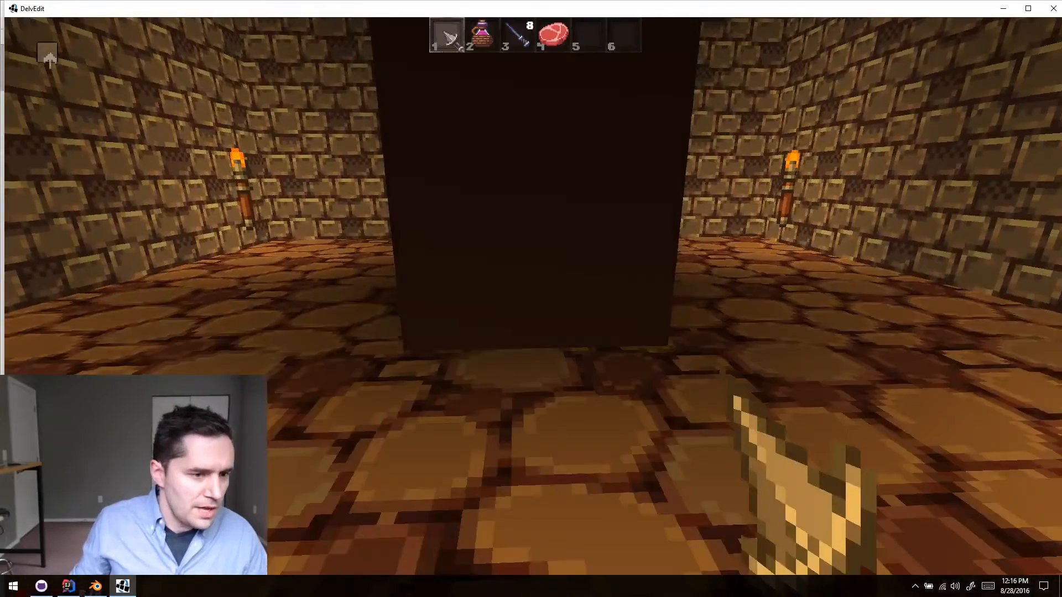
{"action": "key", "text": "a"}
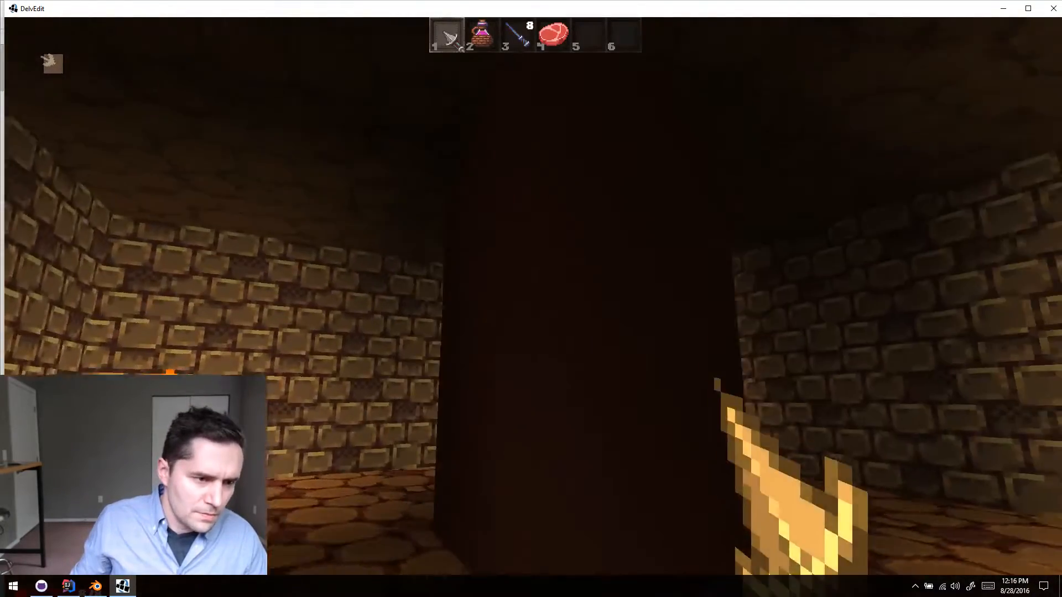
{"action": "key", "text": "a"}
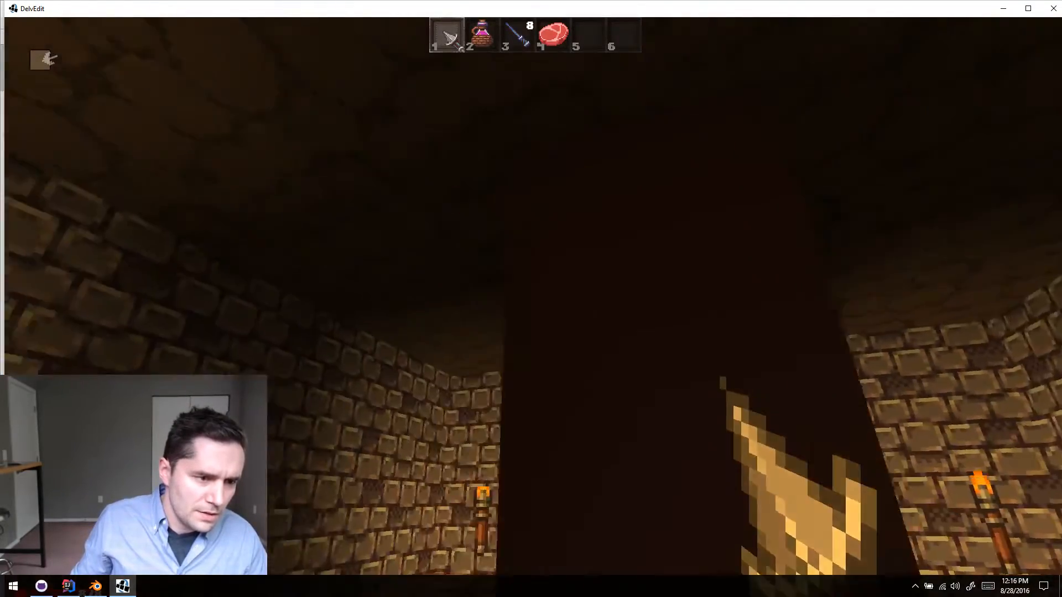
{"action": "key", "text": "a"}
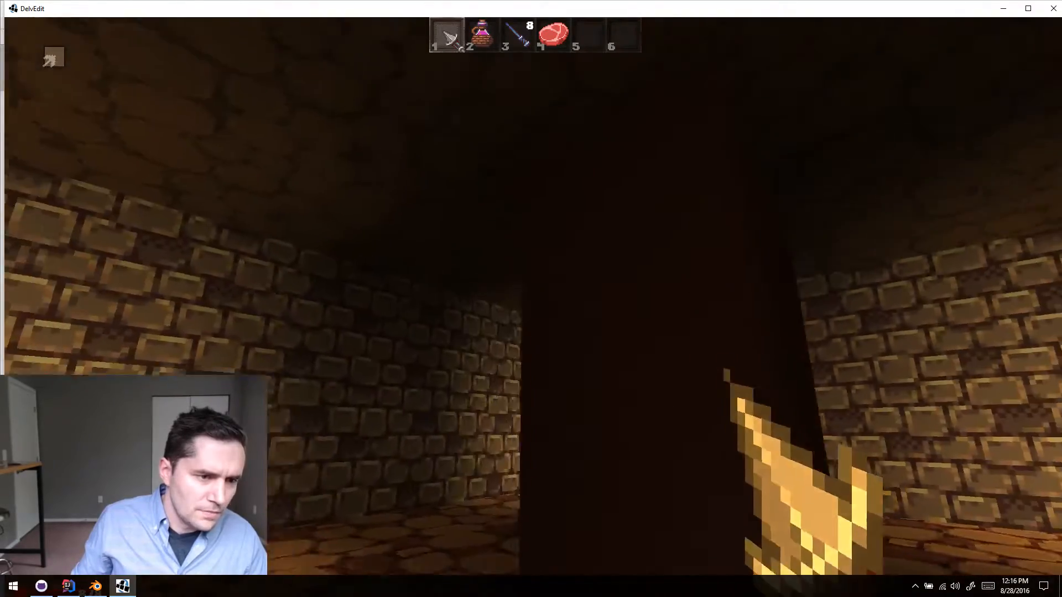
{"action": "key", "text": "a"}
{"action": "key", "text": "Escape"}
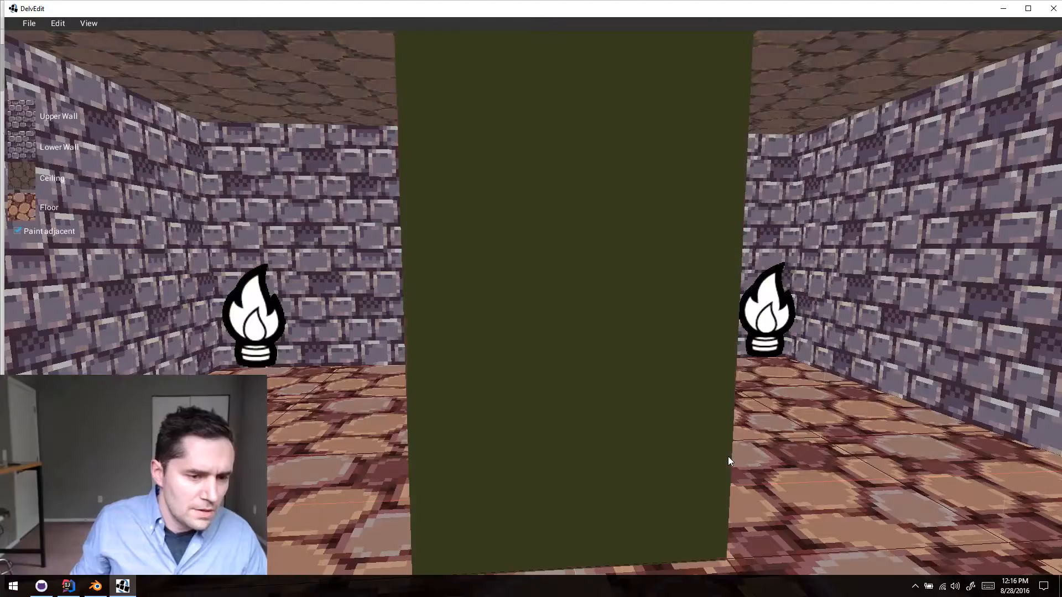
- Set the crusher block's collision size to 0.5, 0.5, 2 and clear the selection
{"action": "middle_click_drag", "start_coordinate": [727, 457], "coordinate": [728, 456]}
{"action": "key", "text": "s"}
{"action": "key", "text": "s"}
{"action": "left_click", "coordinate": [556, 340]}
{"action": "key", "text": "w"}
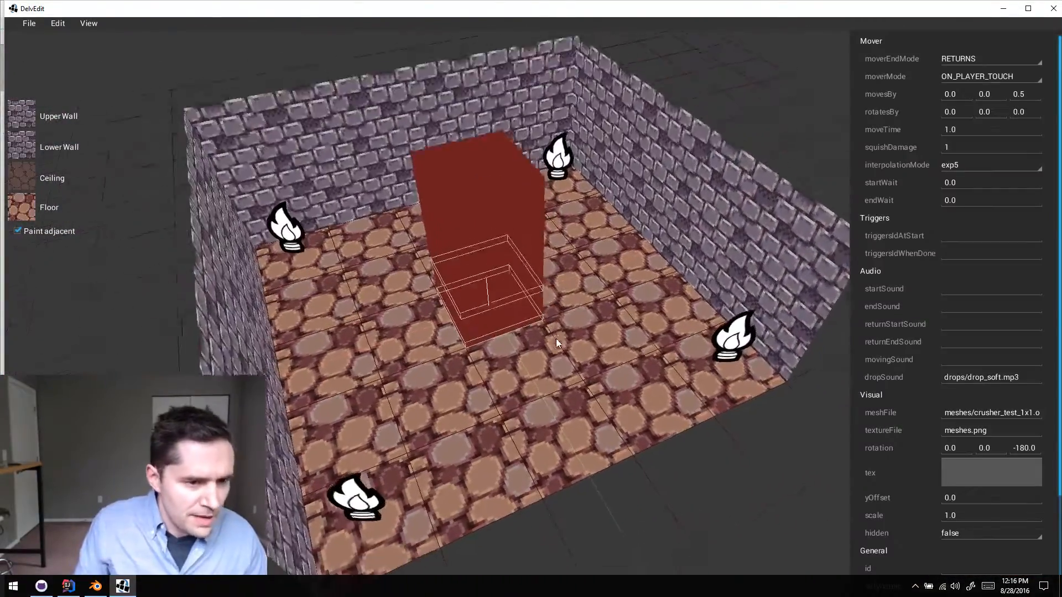
{"action": "key", "text": "s"}
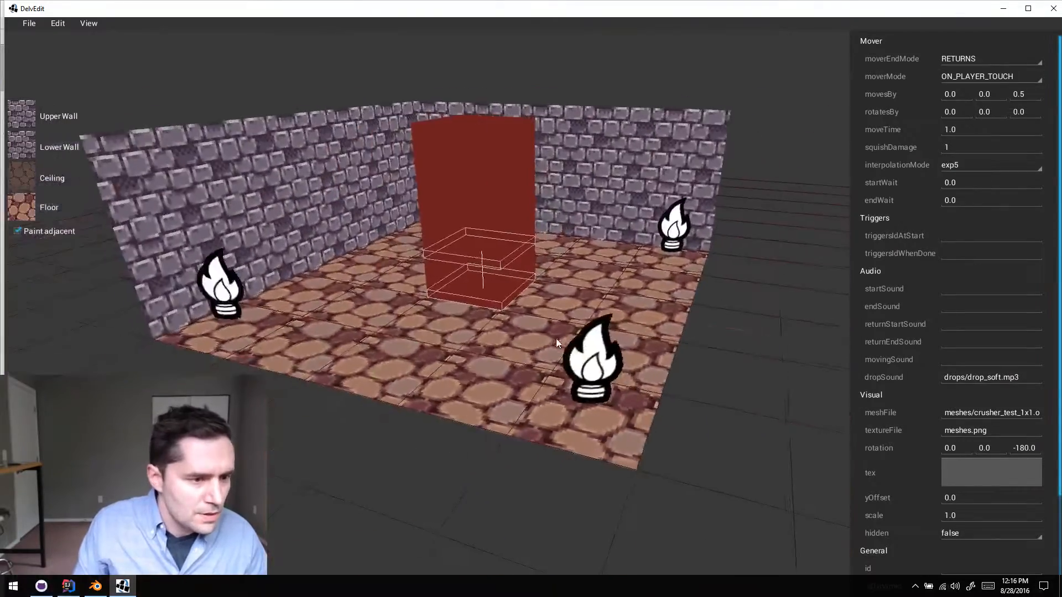
{"action": "key", "text": "w"}
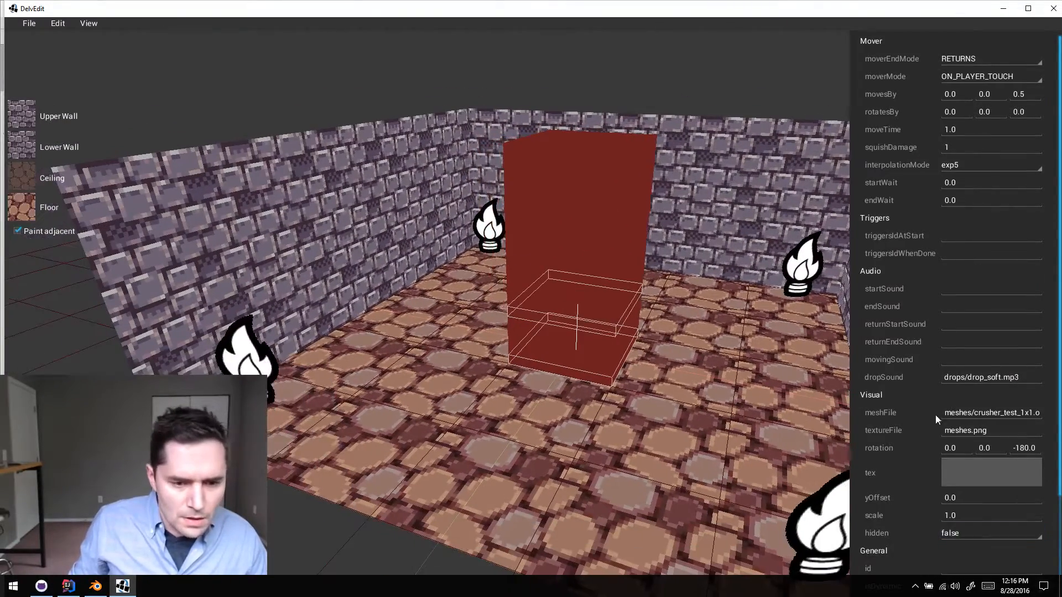
{"action": "scroll", "coordinate": [931, 401], "scroll_direction": "down", "scroll_amount": 3}
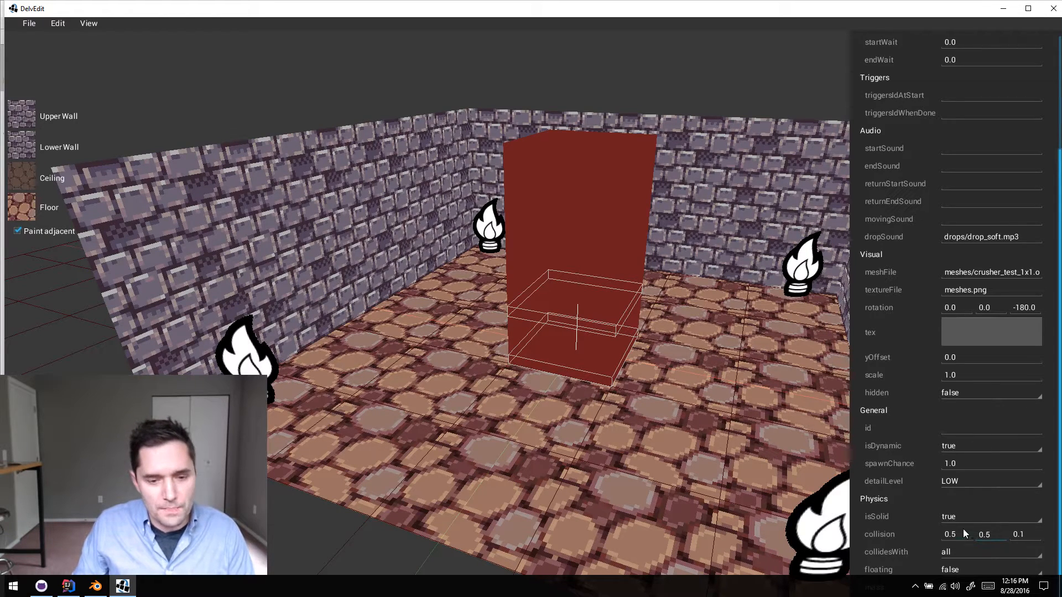
{"action": "type", "text": "1"}
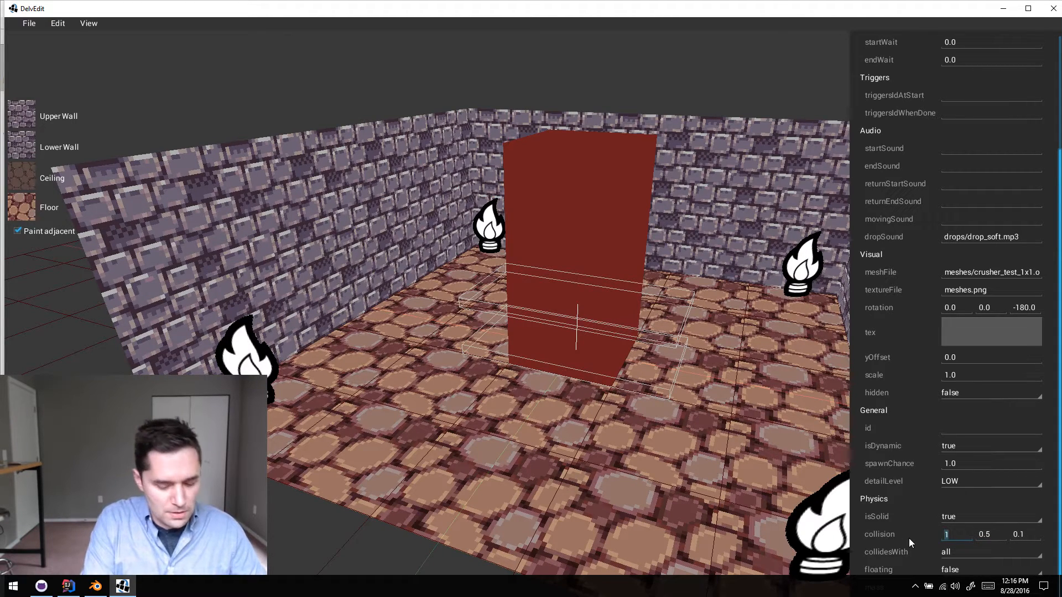
{"action": "type", "text": "0.5"}
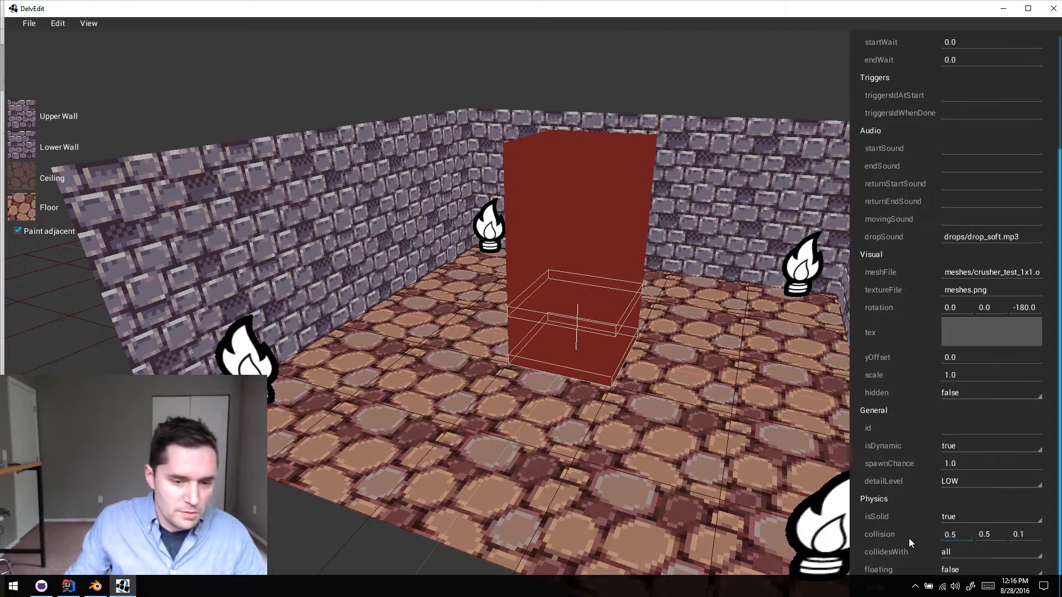
{"action": "left_click", "coordinate": [1022, 534]}
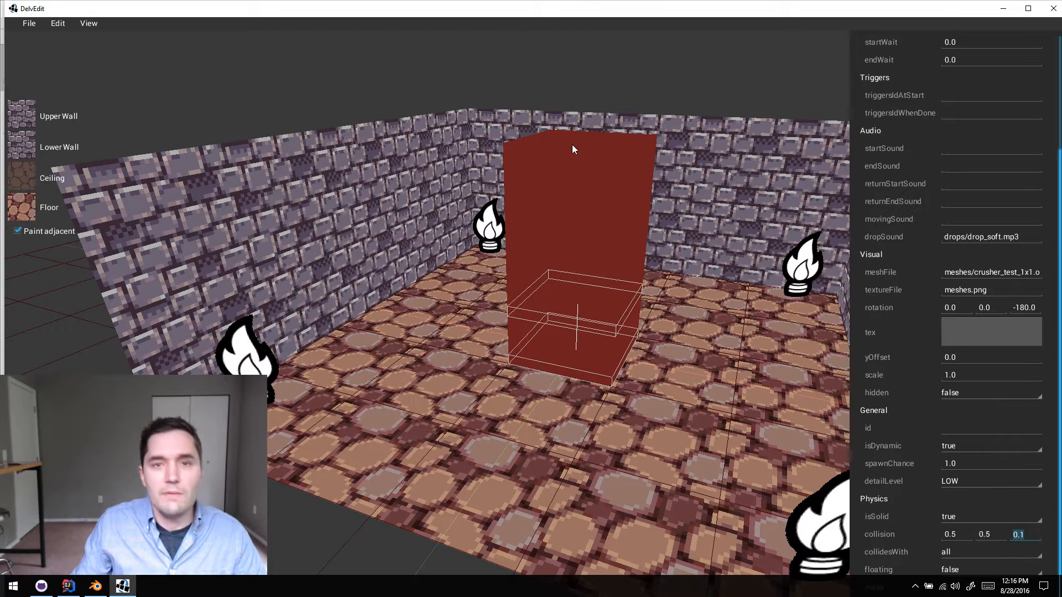
{"action": "type", "text": "2"}
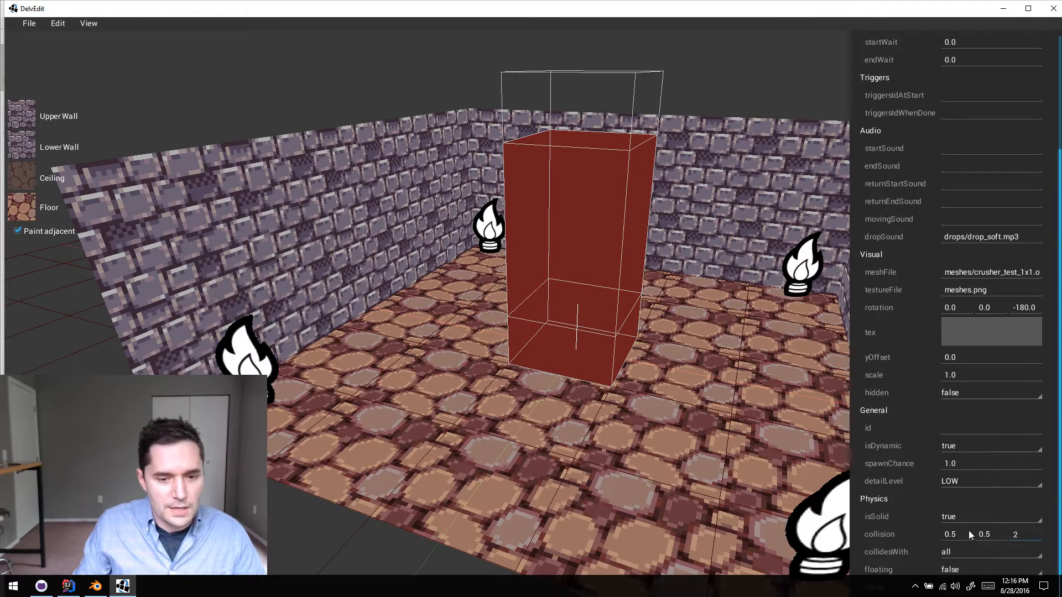
{"action": "left_click", "coordinate": [745, 353]}
- Make the crusher block move vertically by 2
{"action": "left_click", "coordinate": [594, 346]}
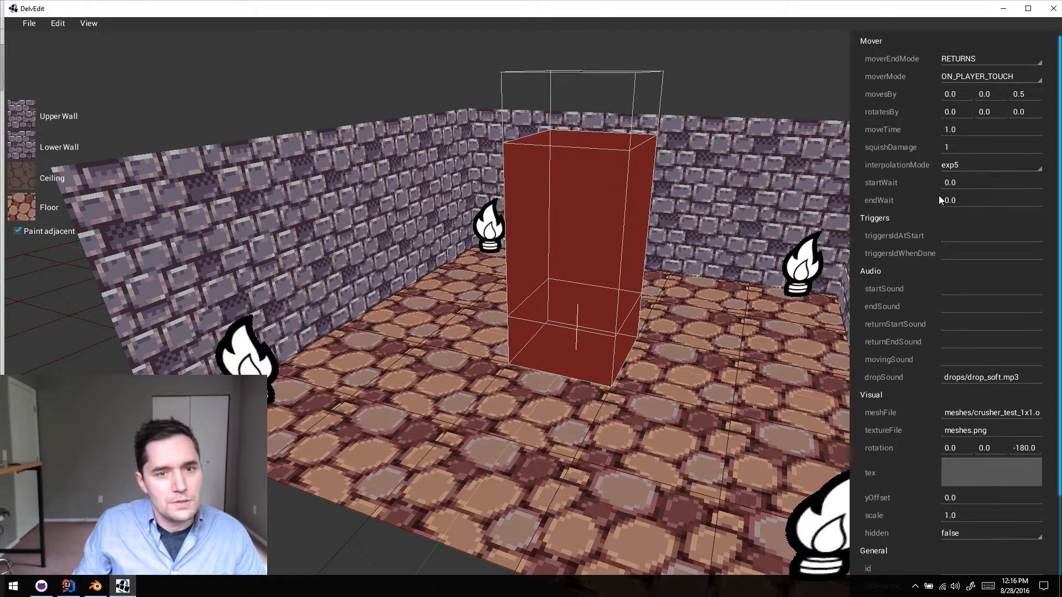
{"action": "left_click", "coordinate": [991, 94]}
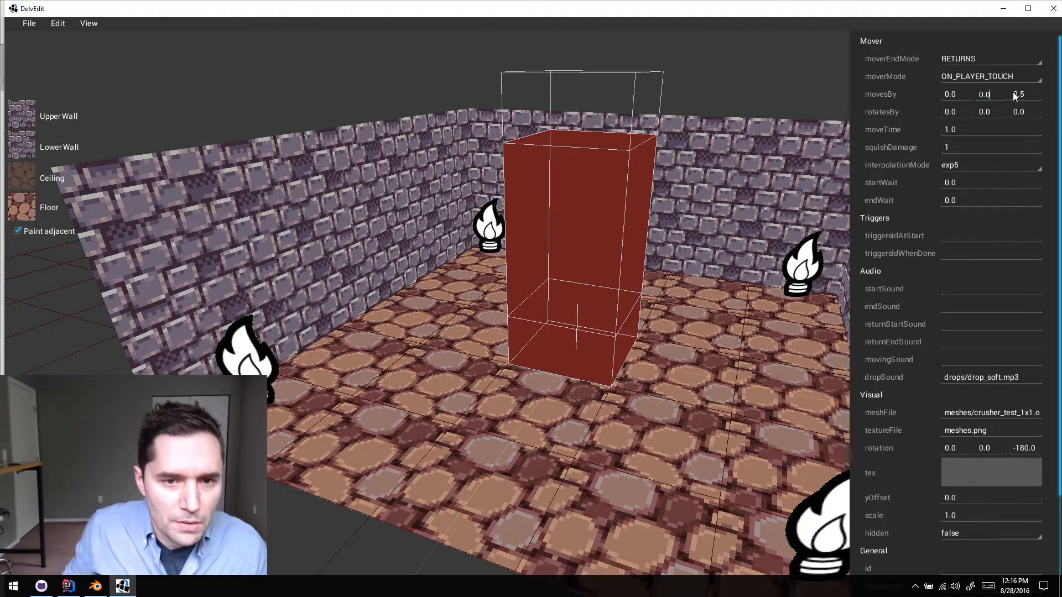
{"action": "type", "text": "2"}
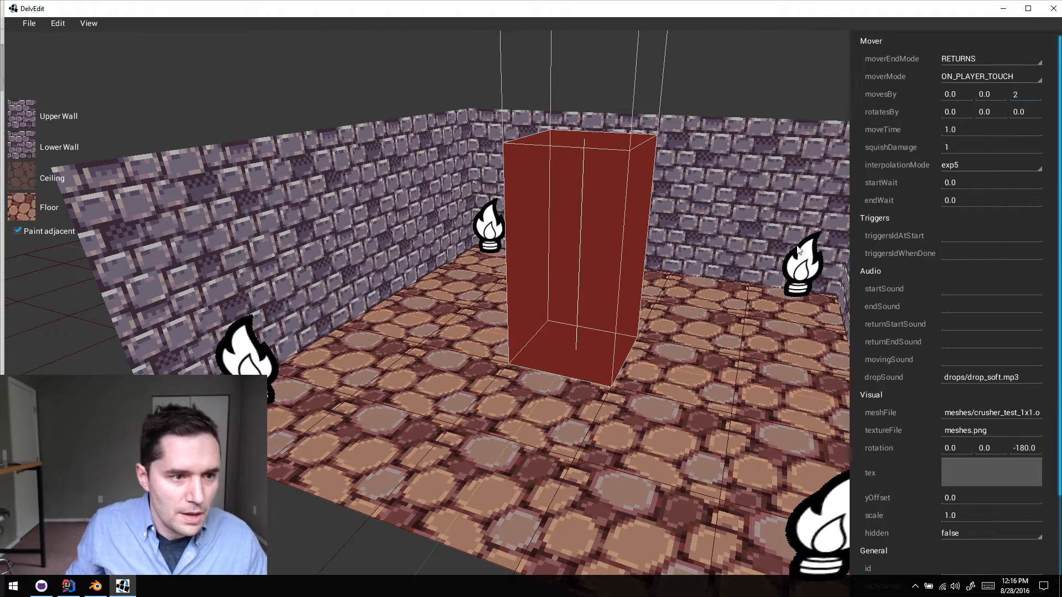
- Set the crusher's mover mode to STARTS_IMMEDIATELY and its end mode to LOOPS
{"action": "left_click", "coordinate": [972, 74]}
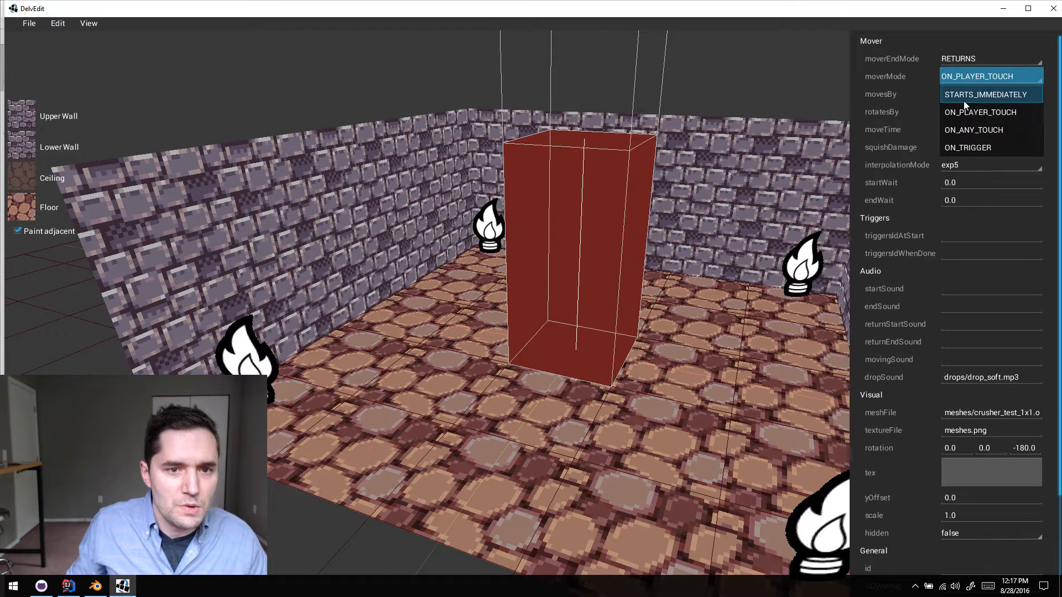
{"action": "left_click", "coordinate": [971, 95]}
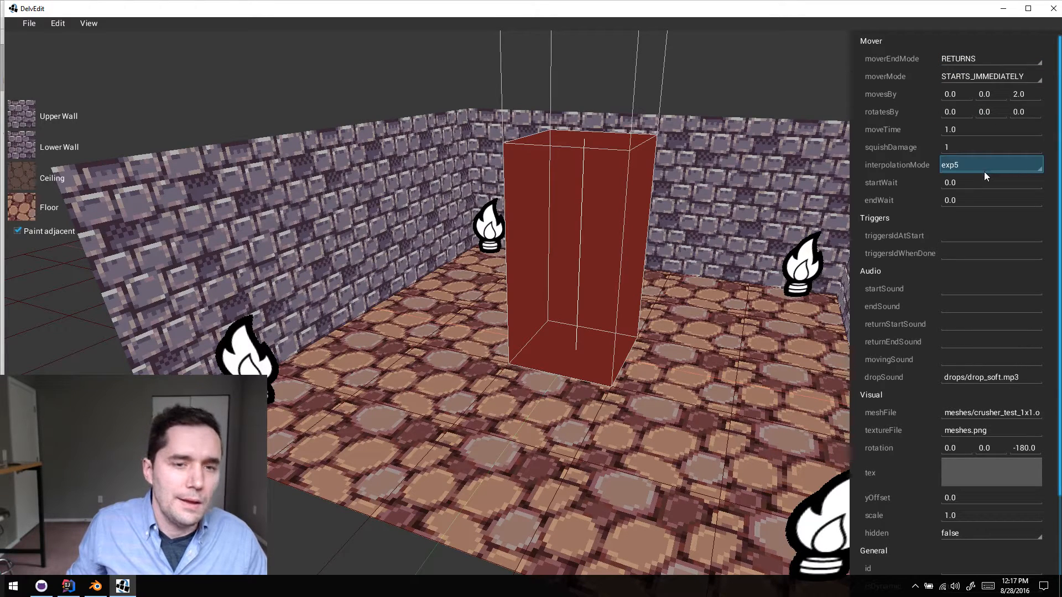
{"action": "left_click", "coordinate": [971, 58]}
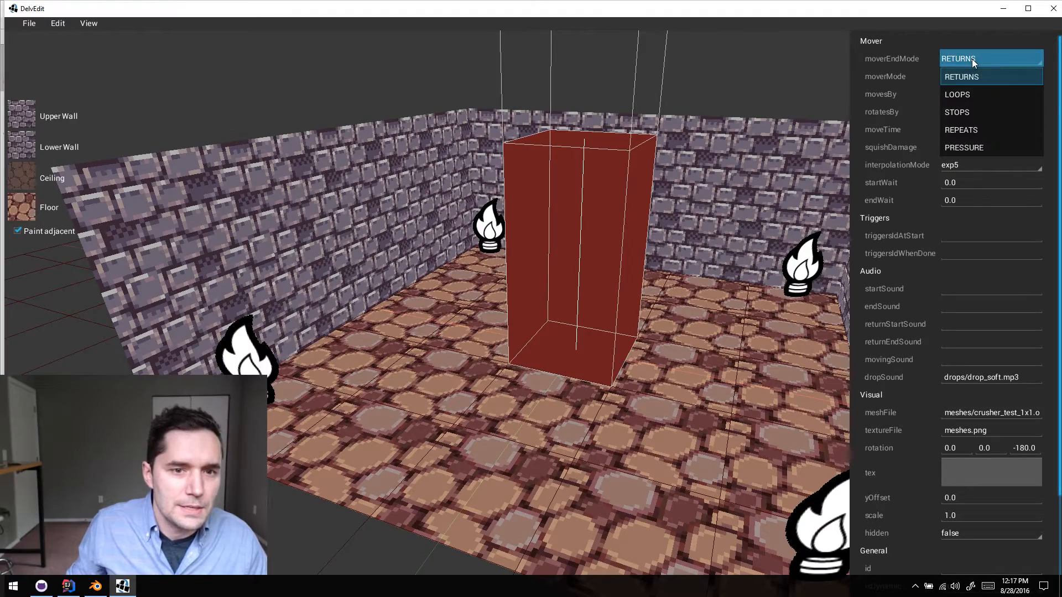
{"action": "left_click", "coordinate": [967, 95]}
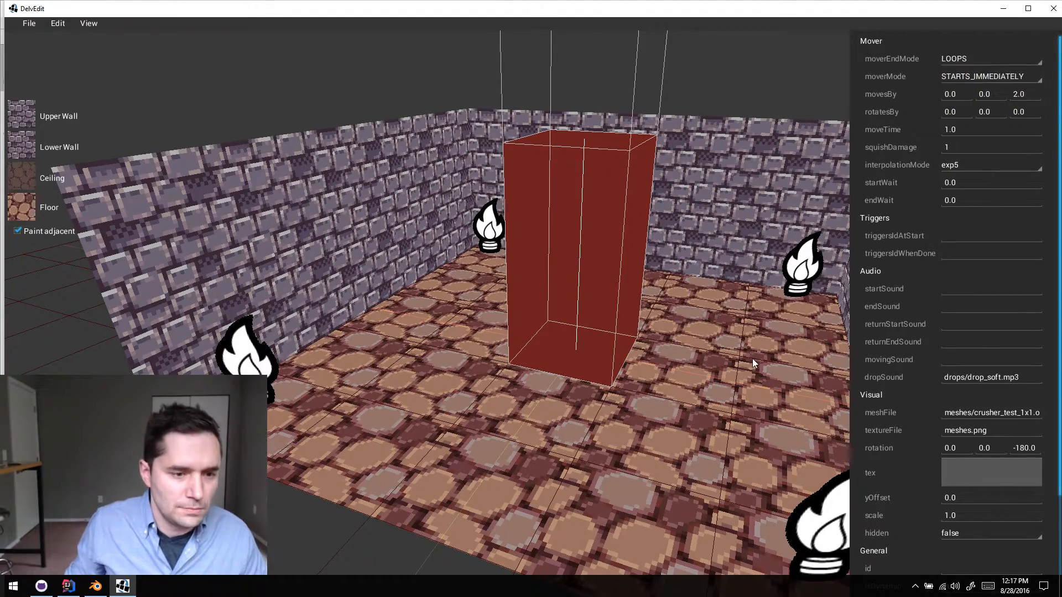
- Playtest the level near the crusher block, circle around it to watch its movement, and return to the editor
{"action": "key", "text": "Escape"}
{"action": "key", "text": "w"}
{"action": "key", "text": "d"}
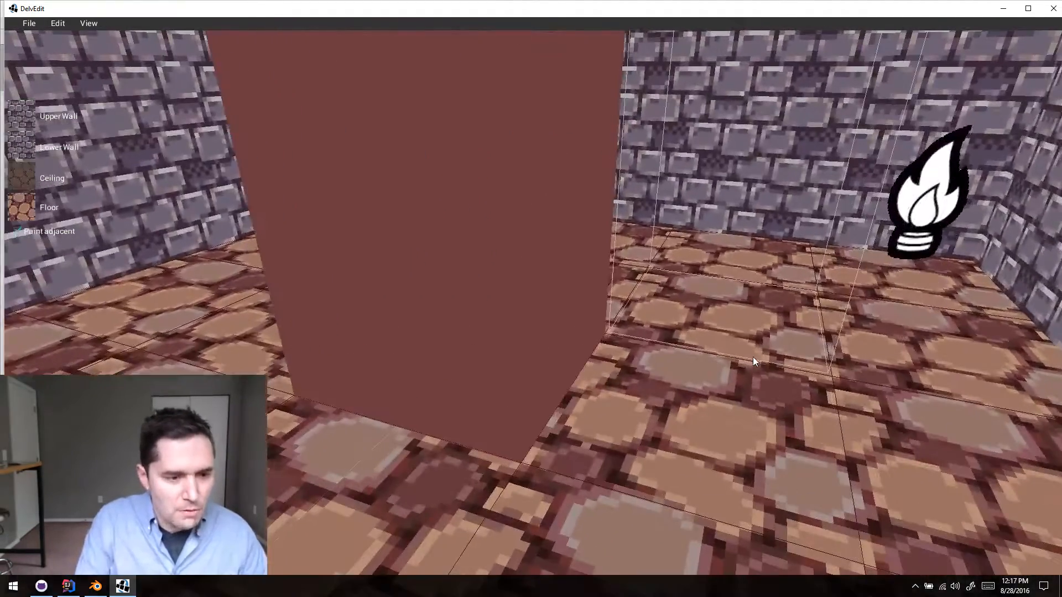
{"action": "key", "text": "p"}
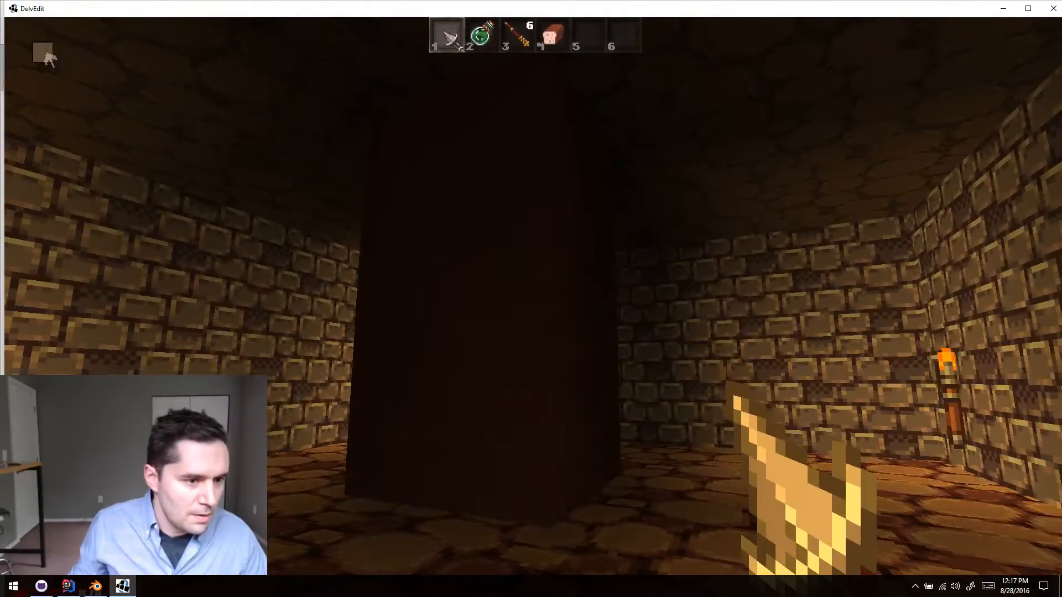
{"action": "key", "text": "a"}
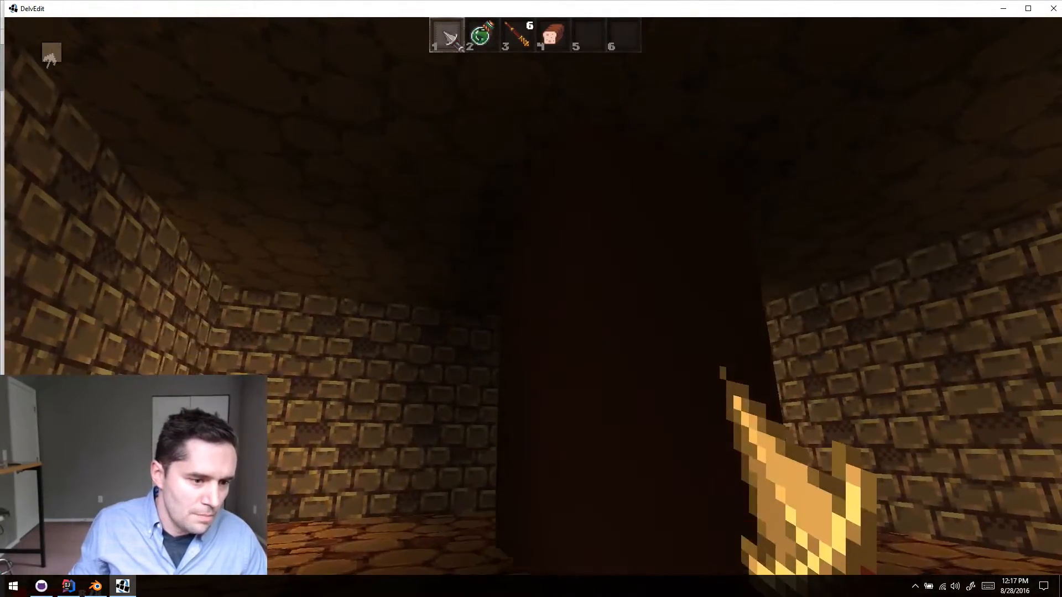
{"action": "key", "text": "a"}
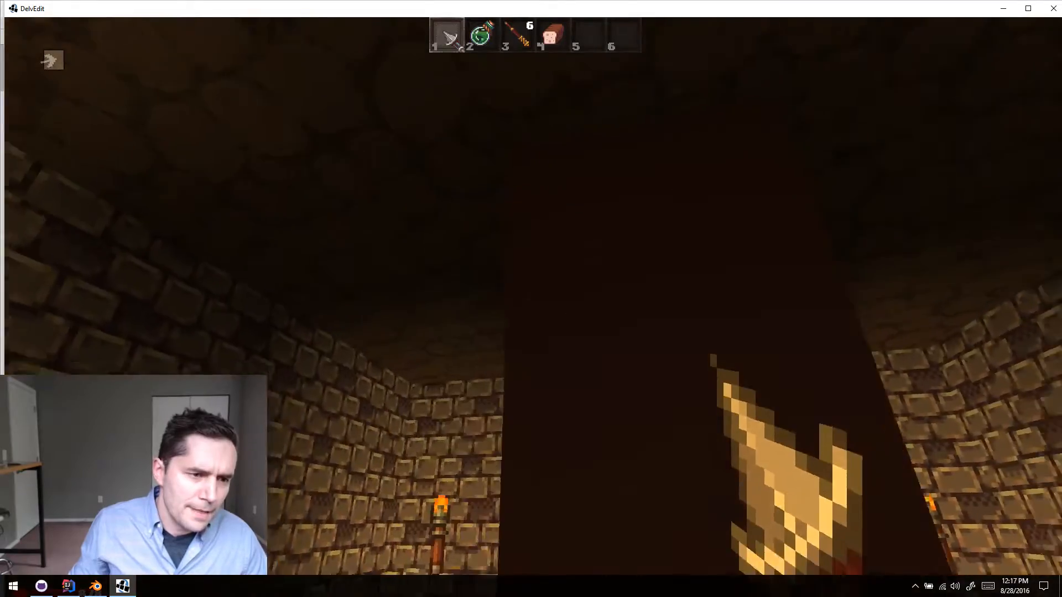
{"action": "key", "text": "a"}
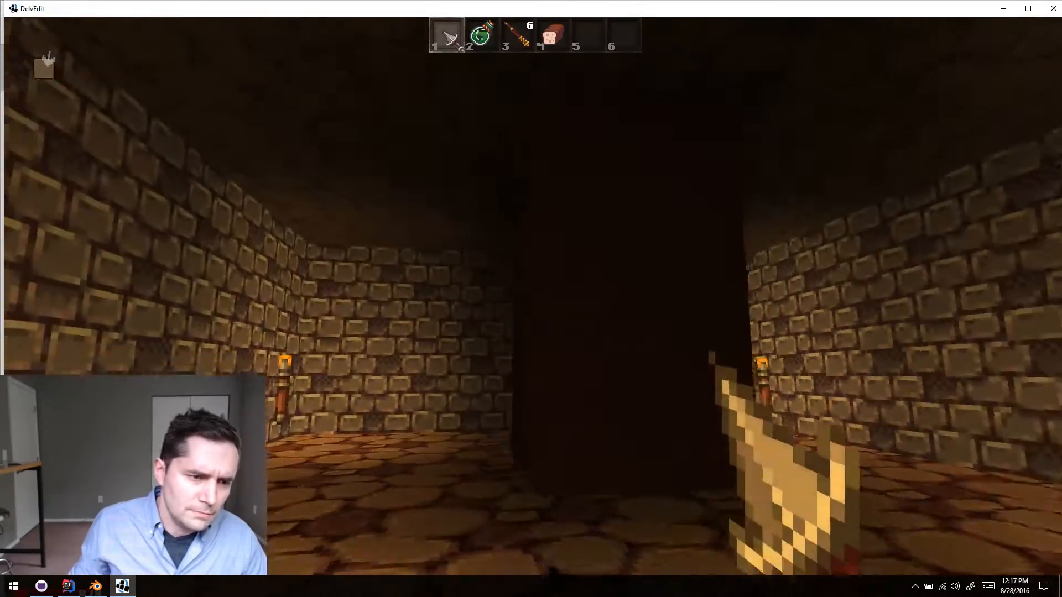
{"action": "key", "text": "a"}
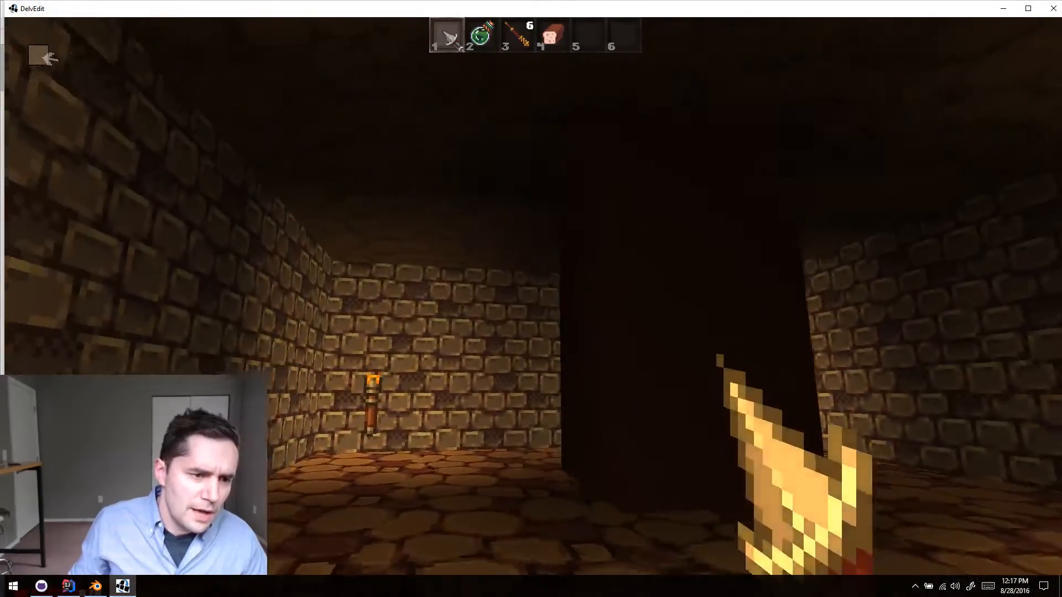
{"action": "key", "text": "a"}
{"action": "key", "text": "d"}
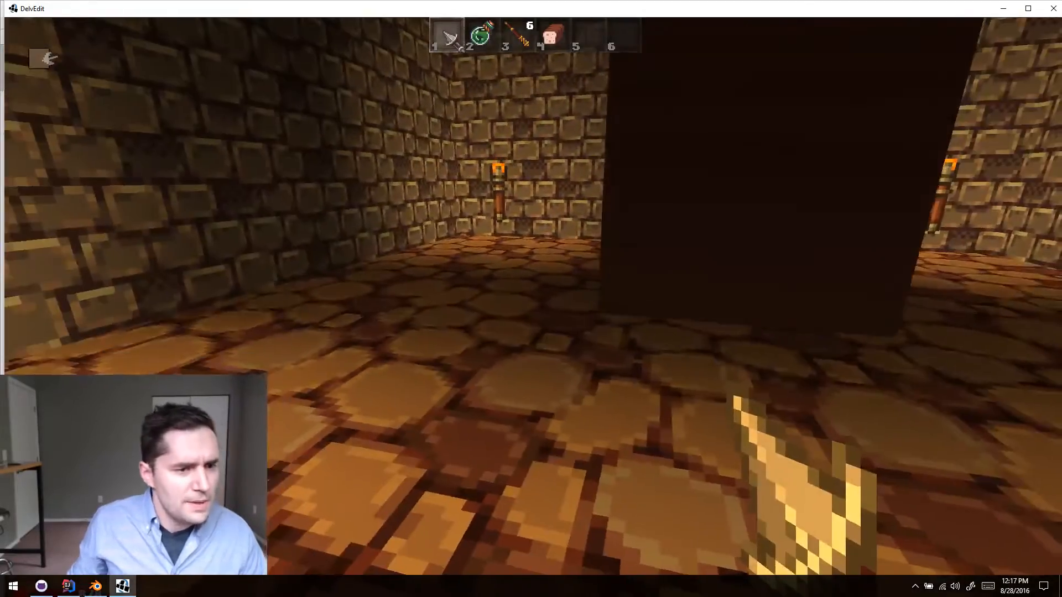
{"action": "key", "text": "Escape"}
- Place an ambient light on the floor near the side wall and move it in close beside the crusher block
{"action": "key", "text": "s"}
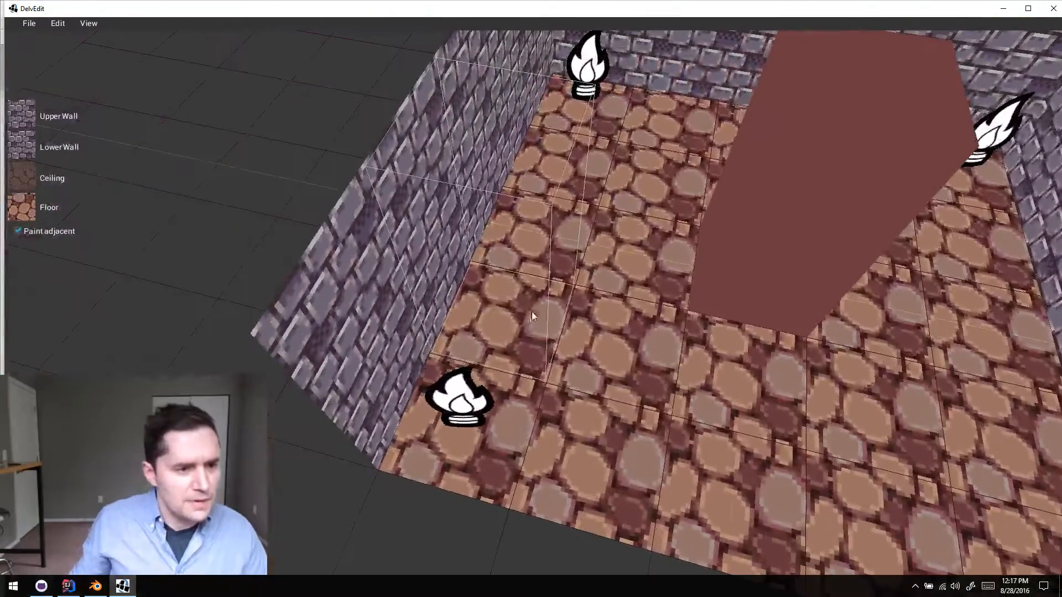
{"action": "left_click", "coordinate": [575, 227]}
{"action": "right_click", "coordinate": [578, 225]}
{"action": "mouse_move", "coordinate": [608, 230]}
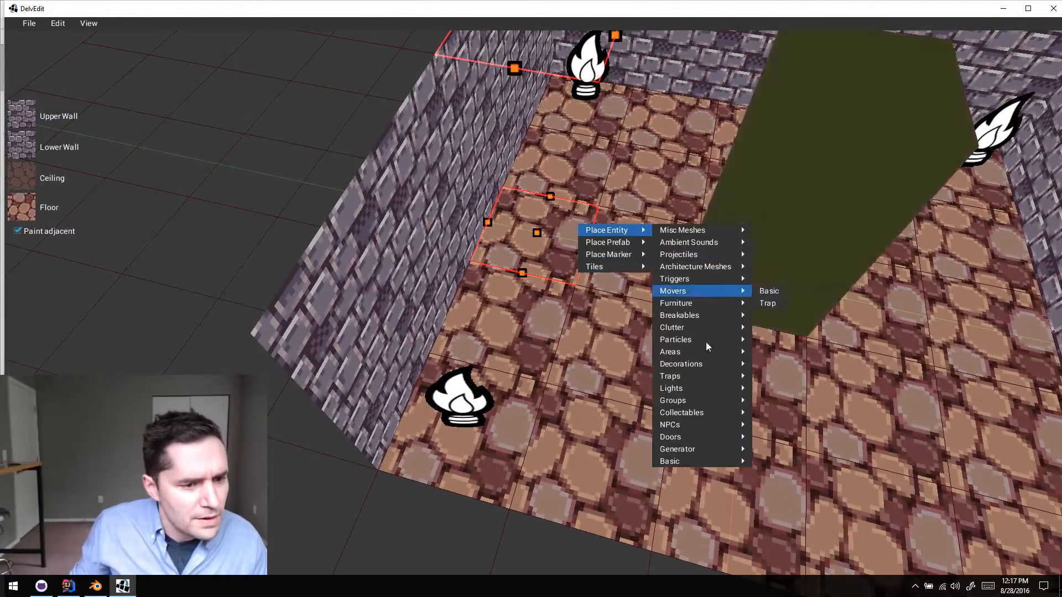
{"action": "mouse_move", "coordinate": [699, 388]}
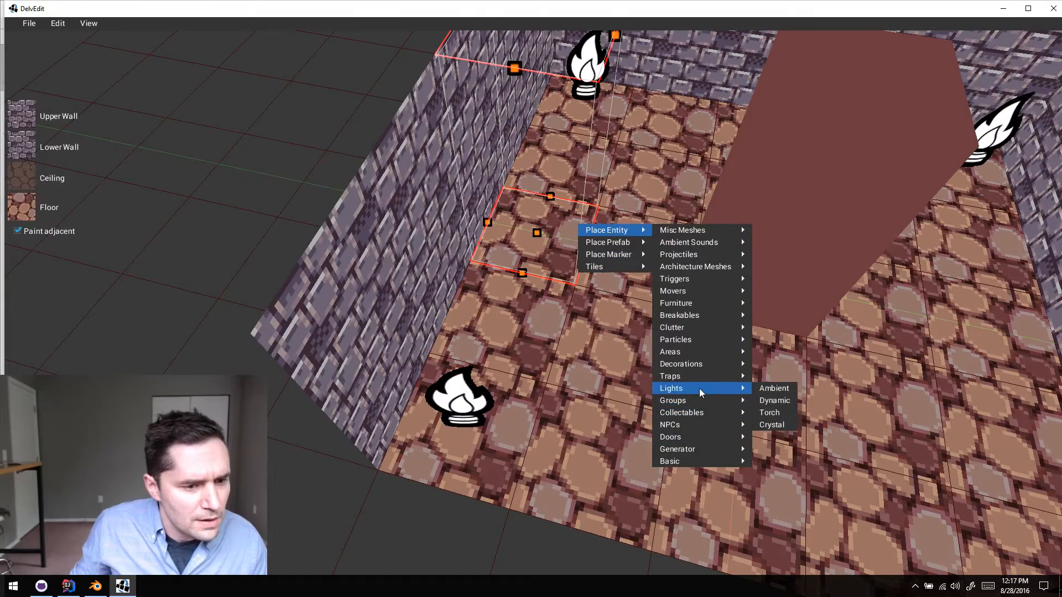
{"action": "left_click", "coordinate": [775, 391]}
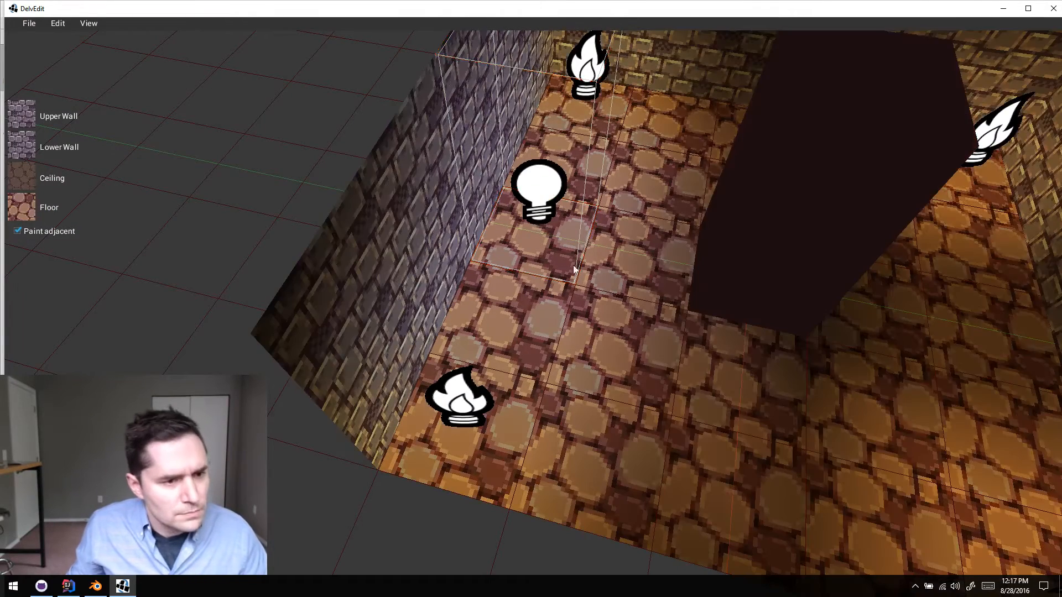
{"action": "left_click", "coordinate": [545, 216]}
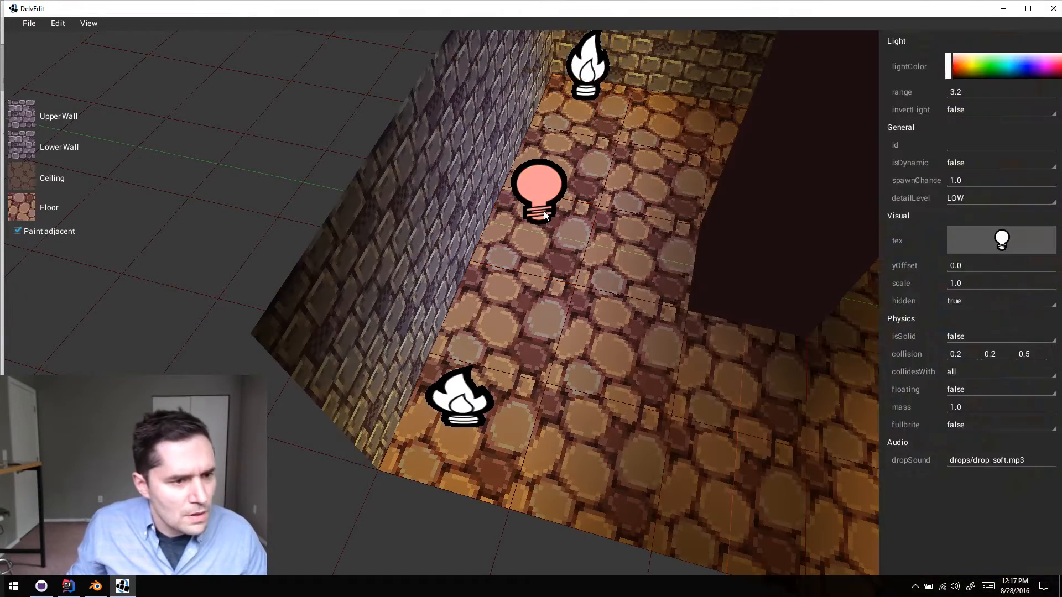
{"action": "left_click_drag", "start_coordinate": [545, 216], "coordinate": [639, 204]}
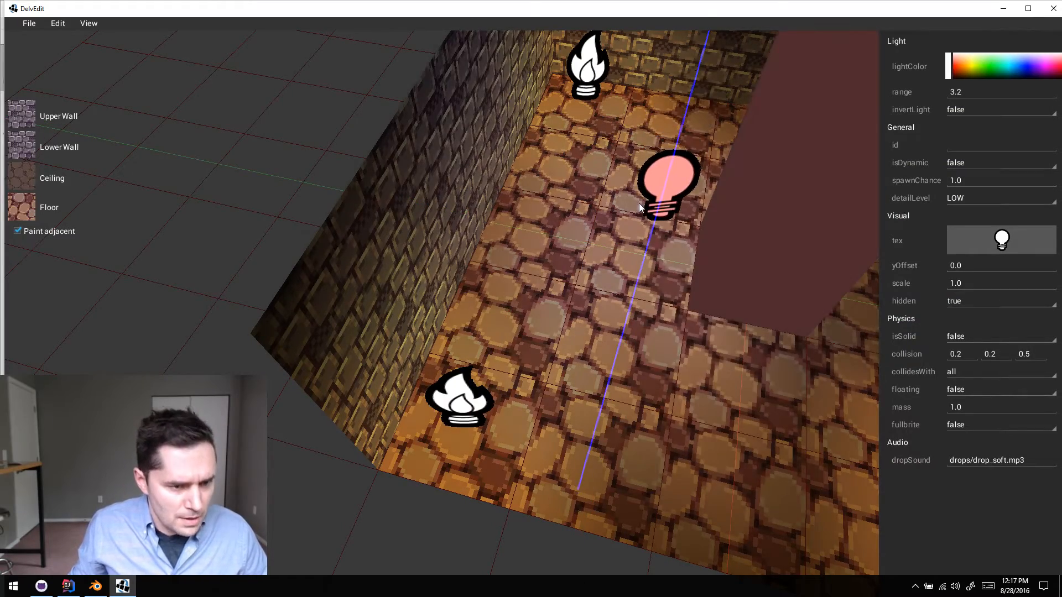
- Duplicate the ambient light to the opposite side of the crusher block and clear the selection
{"action": "key", "text": "d"}
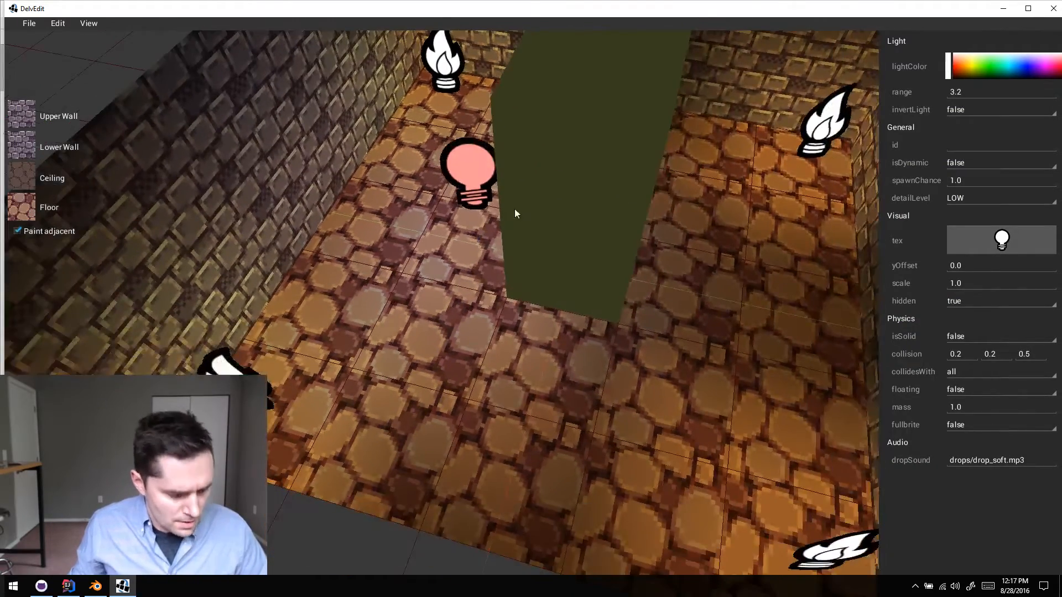
{"action": "left_click_drag", "start_coordinate": [485, 194], "coordinate": [698, 251]}
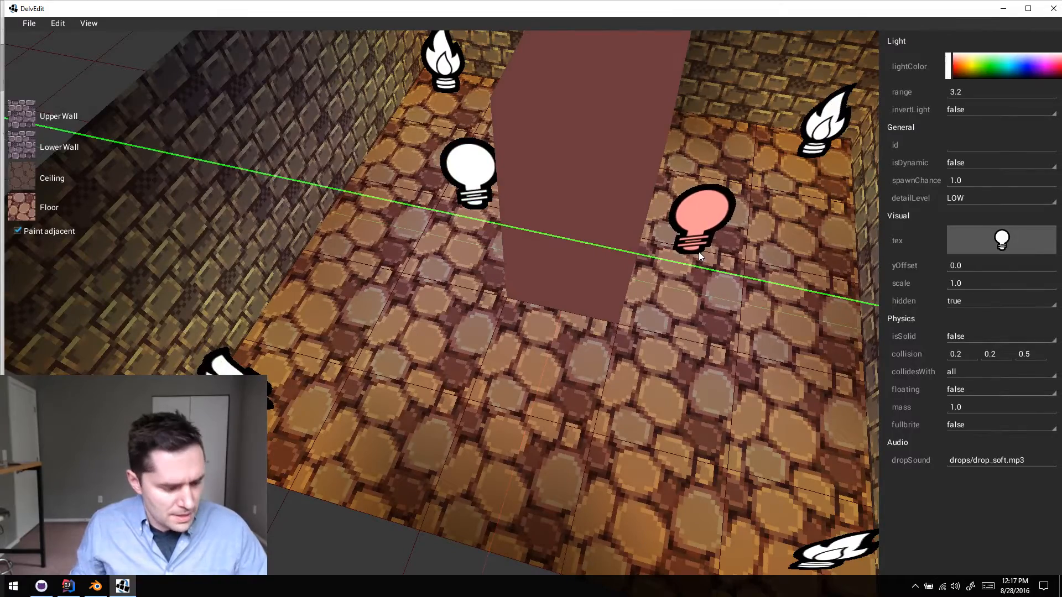
{"action": "key", "text": "Escape"}
- Playtest the lit room, inspect the crusher's moving top and base from several sides, and return to the editor
{"action": "key", "text": "a"}
{"action": "key", "text": "w"}
{"action": "key", "text": "d"}
{"action": "key", "text": "q"}
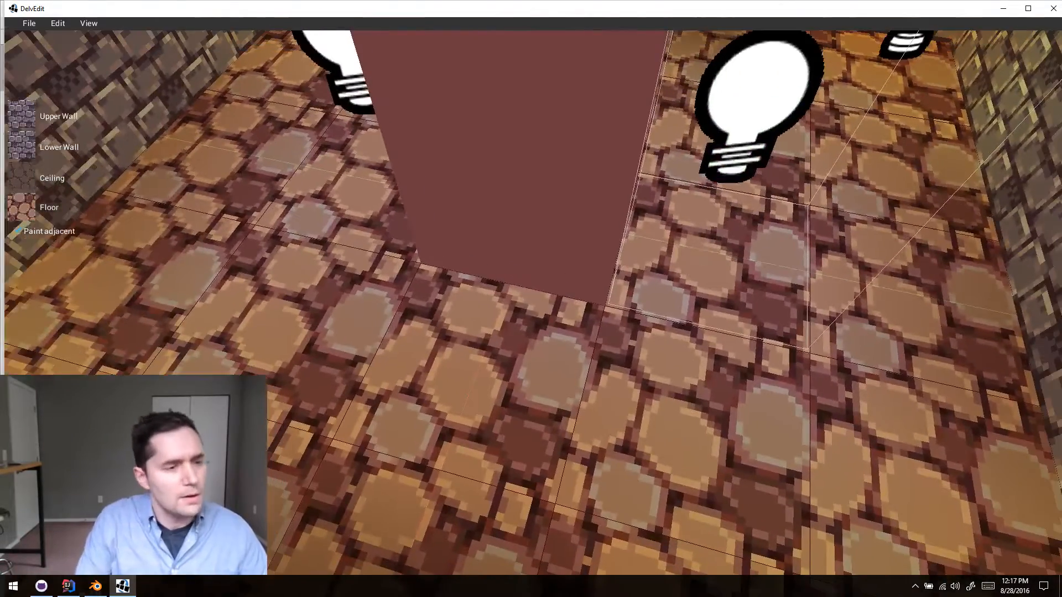
{"action": "key", "text": "p"}
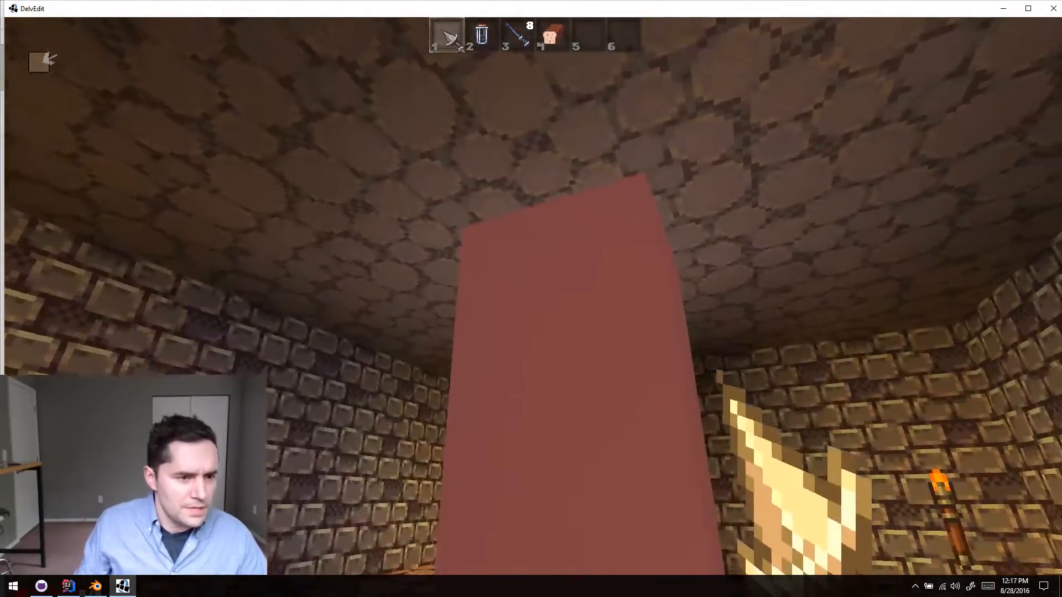
{"action": "key", "text": "w"}
{"action": "key", "text": "w"}
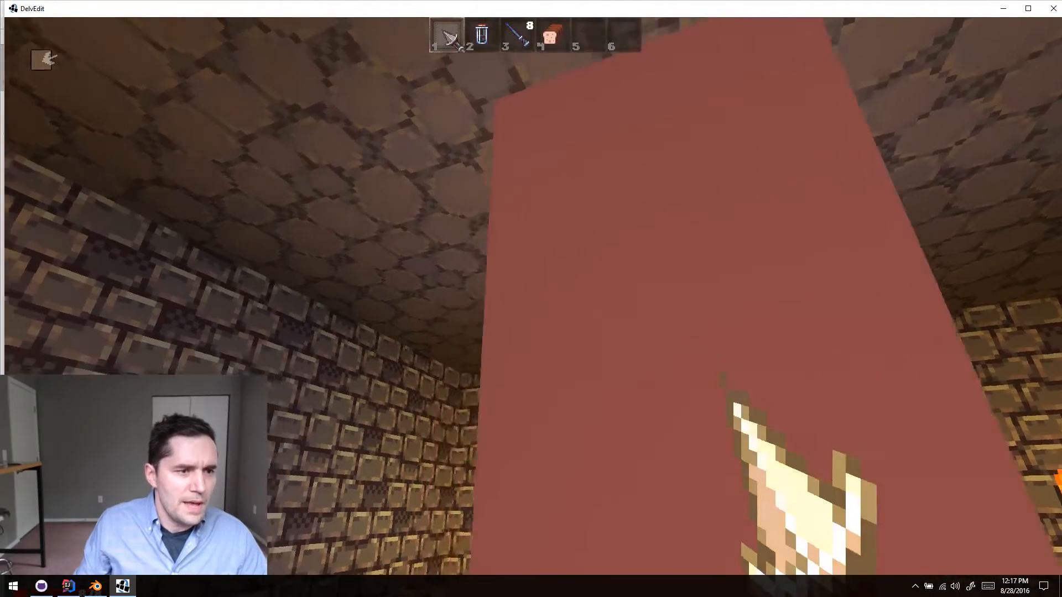
{"action": "key", "text": "a"}
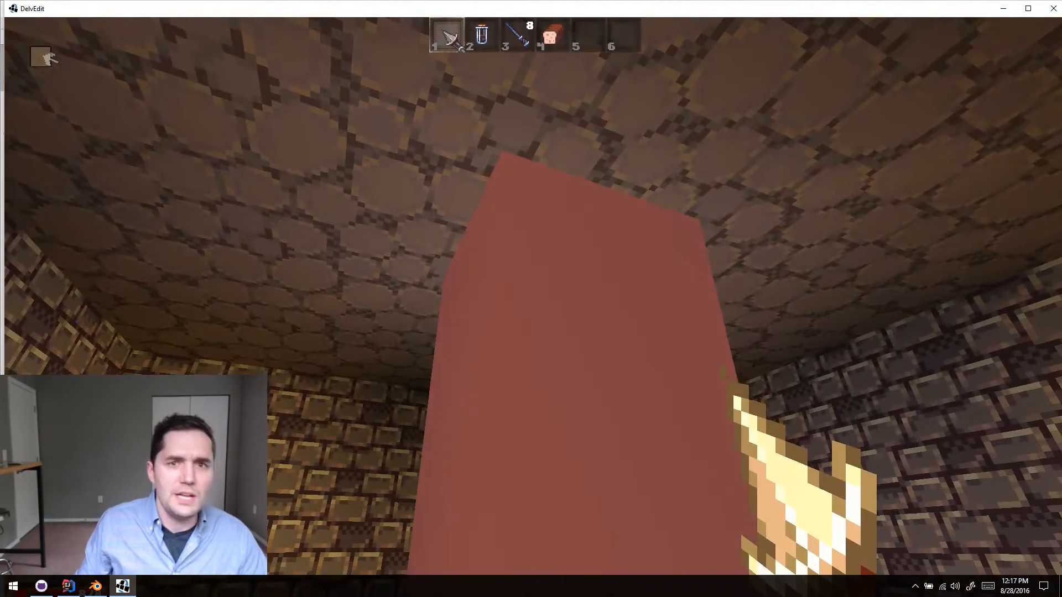
{"action": "key", "text": "w"}
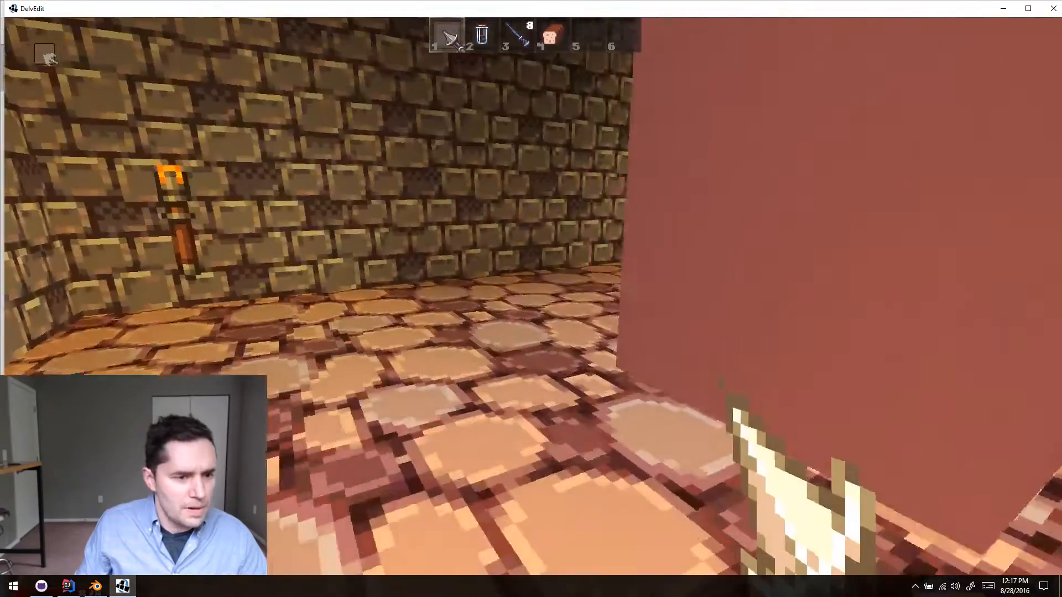
{"action": "key", "text": "w"}
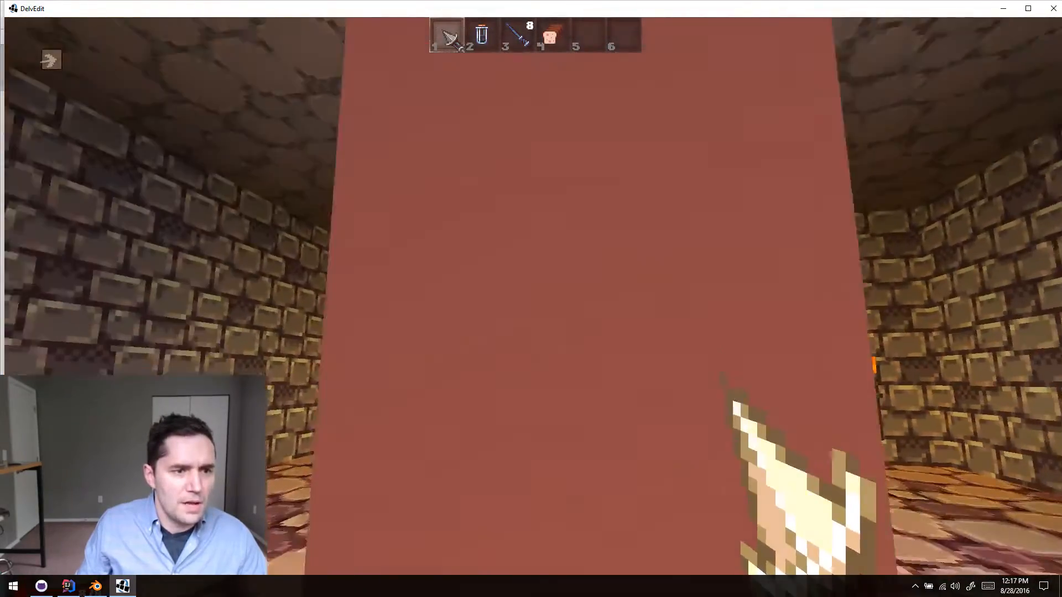
{"action": "key", "text": "s"}
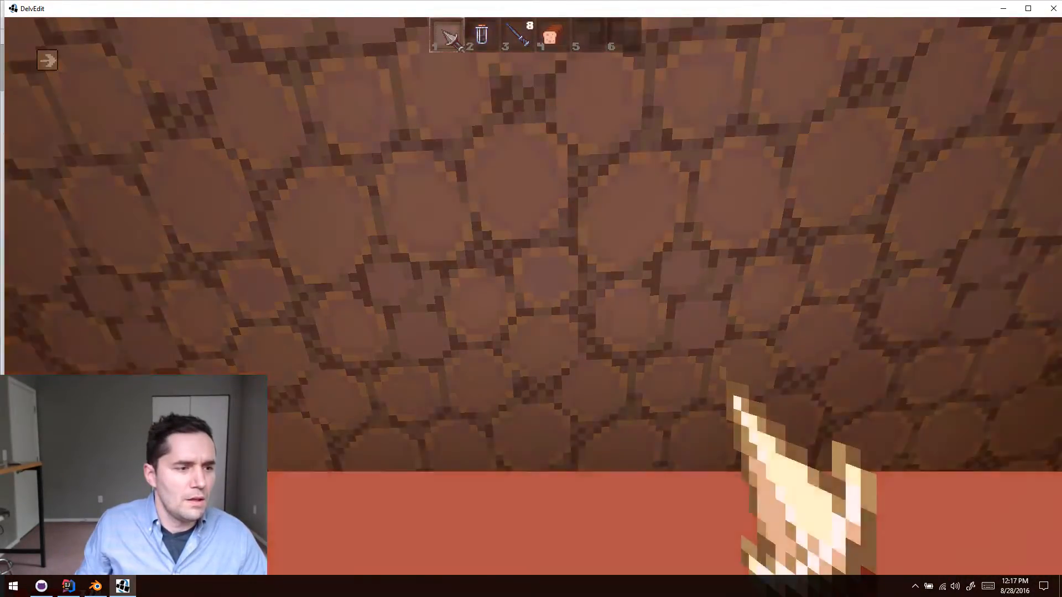
{"action": "key", "text": "s"}
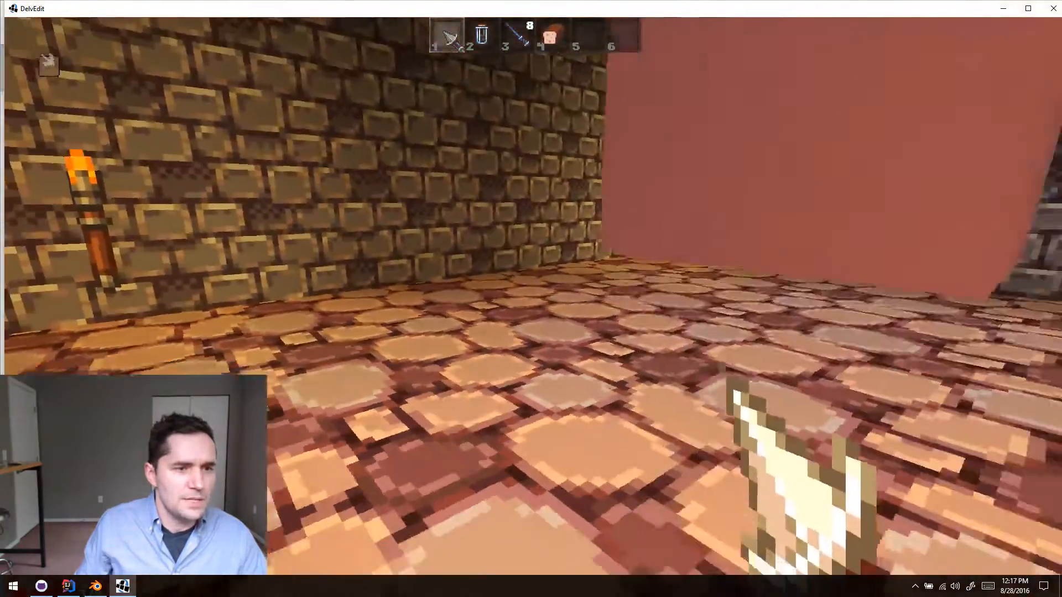
{"action": "key", "text": "w"}
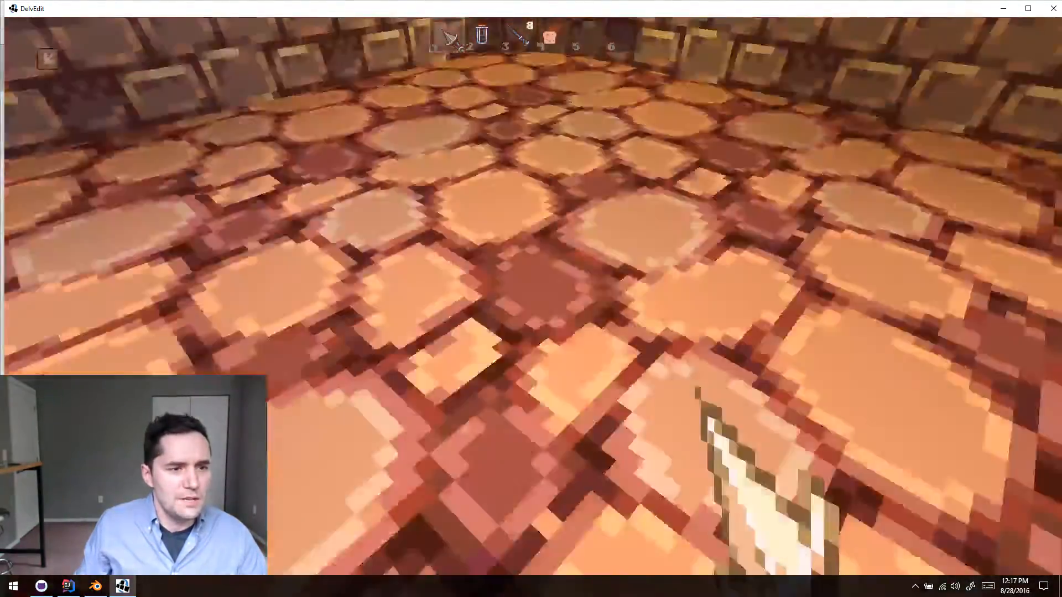
{"action": "key", "text": "q"}
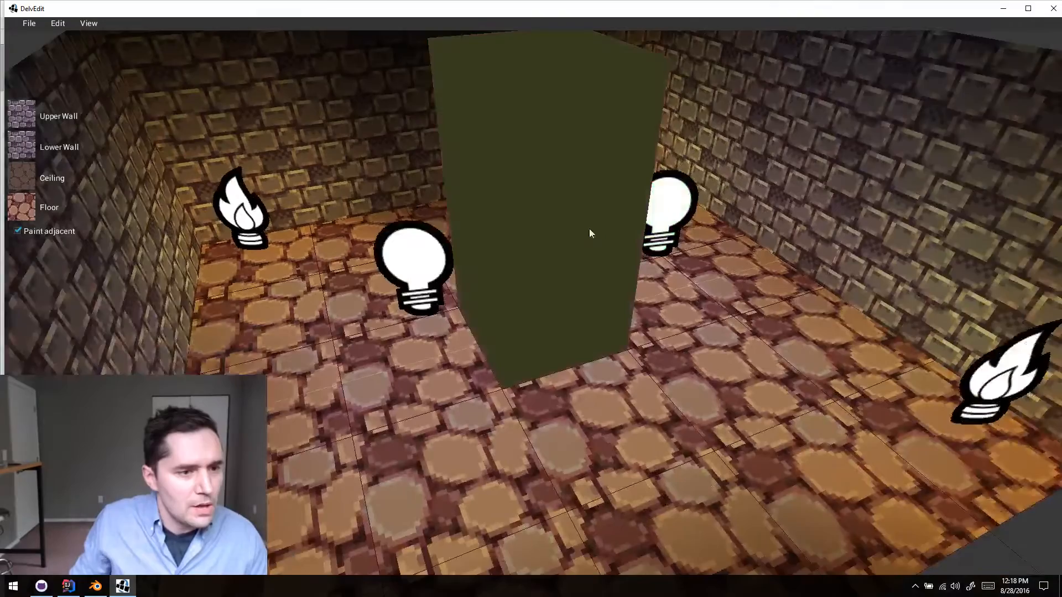
- Set the crusher block's vertical movesBy value to 1.75 and clear the selection
{"action": "left_click", "coordinate": [586, 228]}
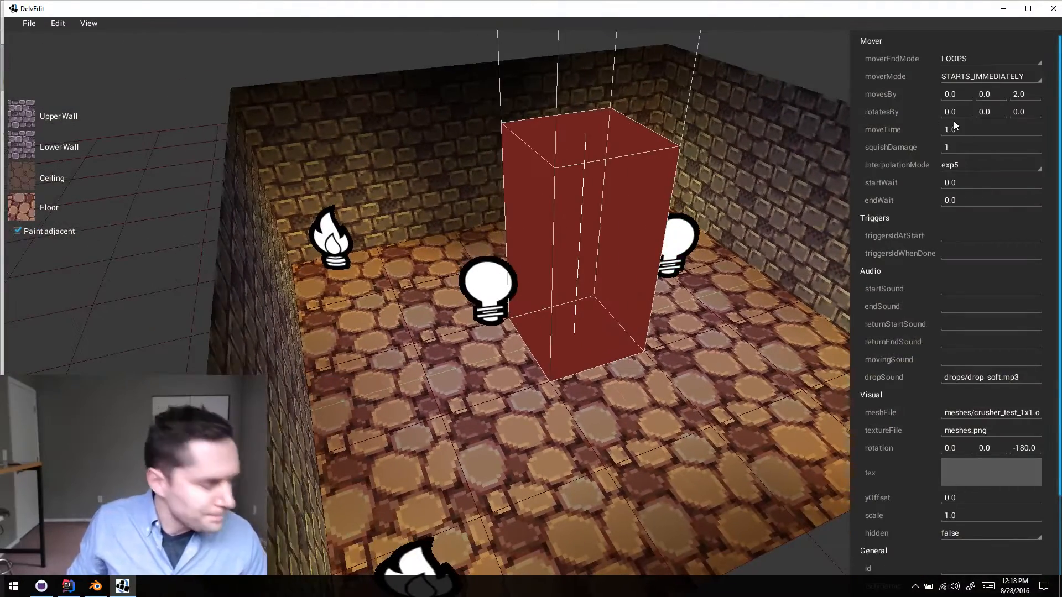
{"action": "left_click", "coordinate": [1021, 98]}
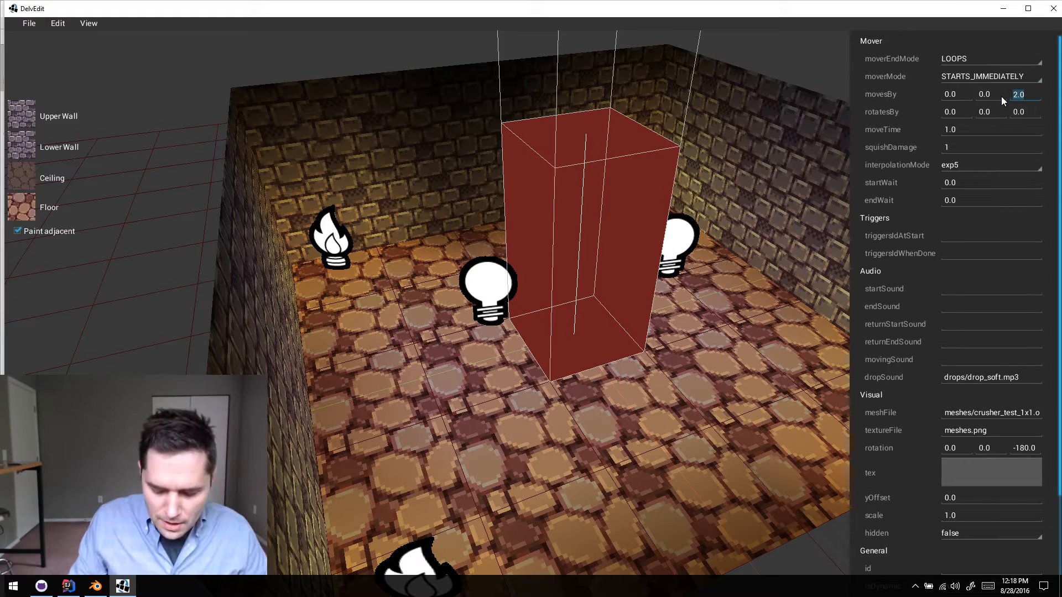
{"action": "type", "text": "1."}
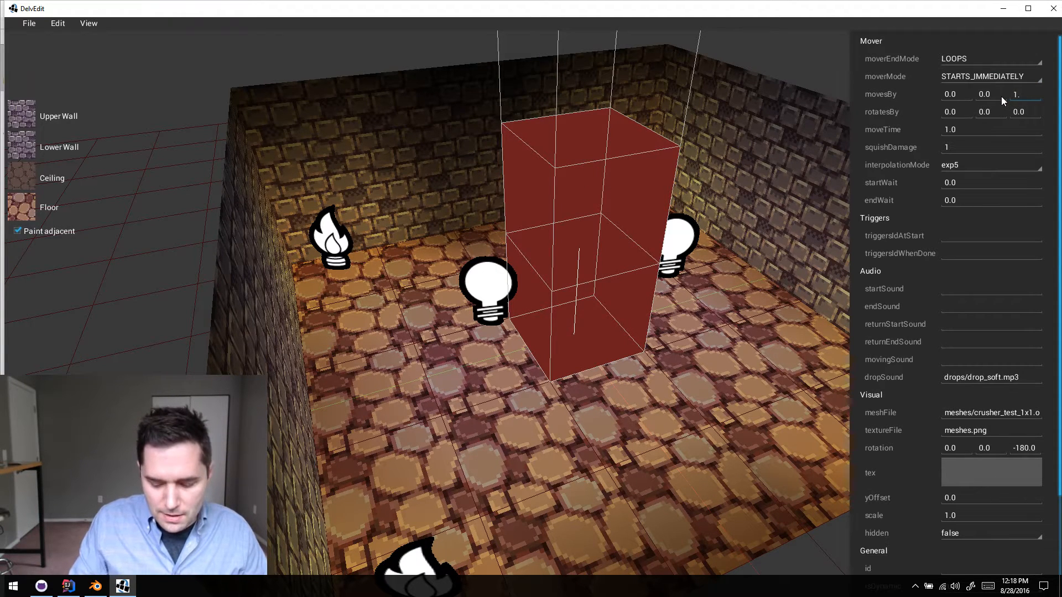
{"action": "type", "text": "75"}
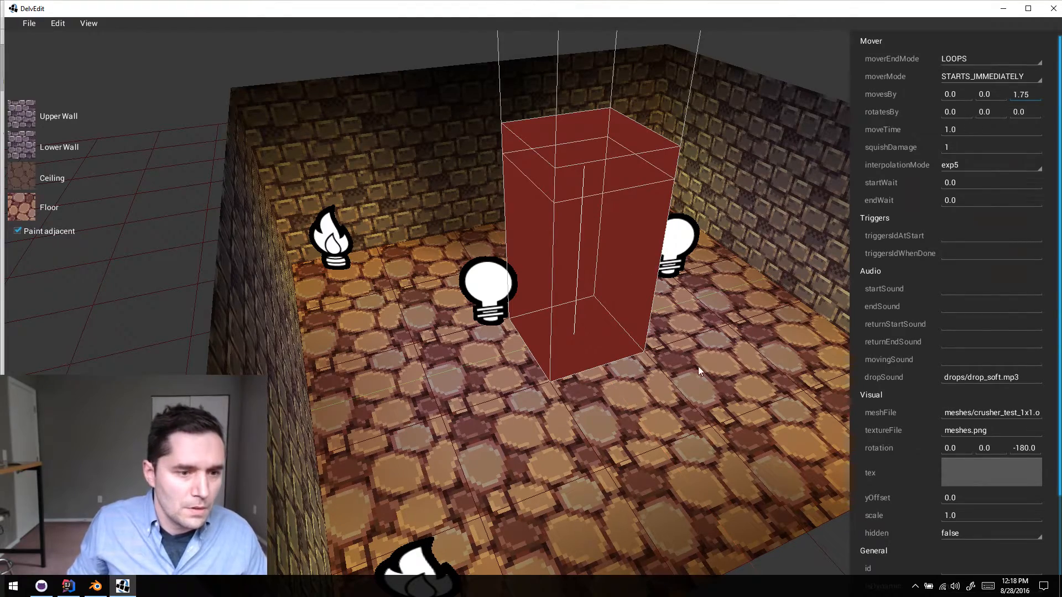
{"action": "left_click", "coordinate": [682, 389]}
{"action": "key", "text": "Escape"}
- Playtest the shortened crusher movement from several sides of the block and return to the editor
{"action": "key", "text": "w"}
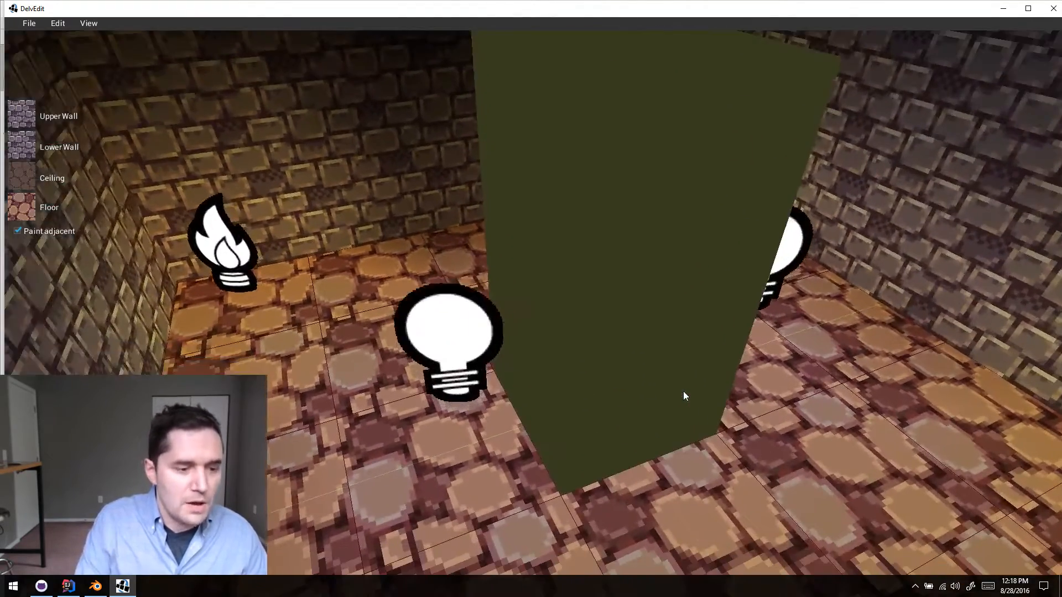
{"action": "key", "text": "p"}
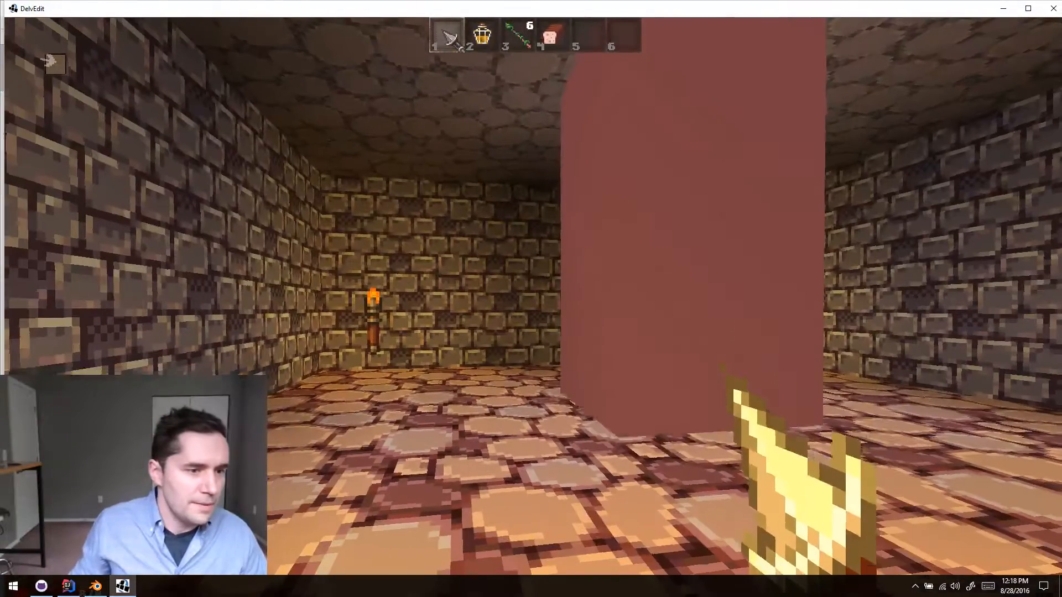
{"action": "key", "text": "e"}
{"action": "key", "text": "e"}
{"action": "key", "text": "d"}
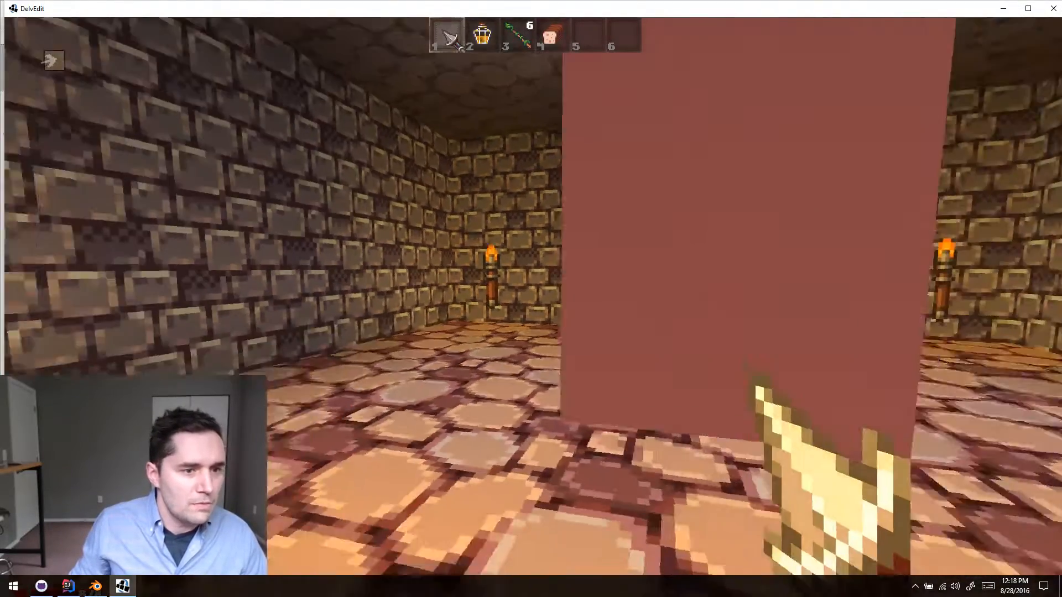
{"action": "key", "text": "d"}
{"action": "key", "text": "e"}
{"action": "key", "text": "e"}
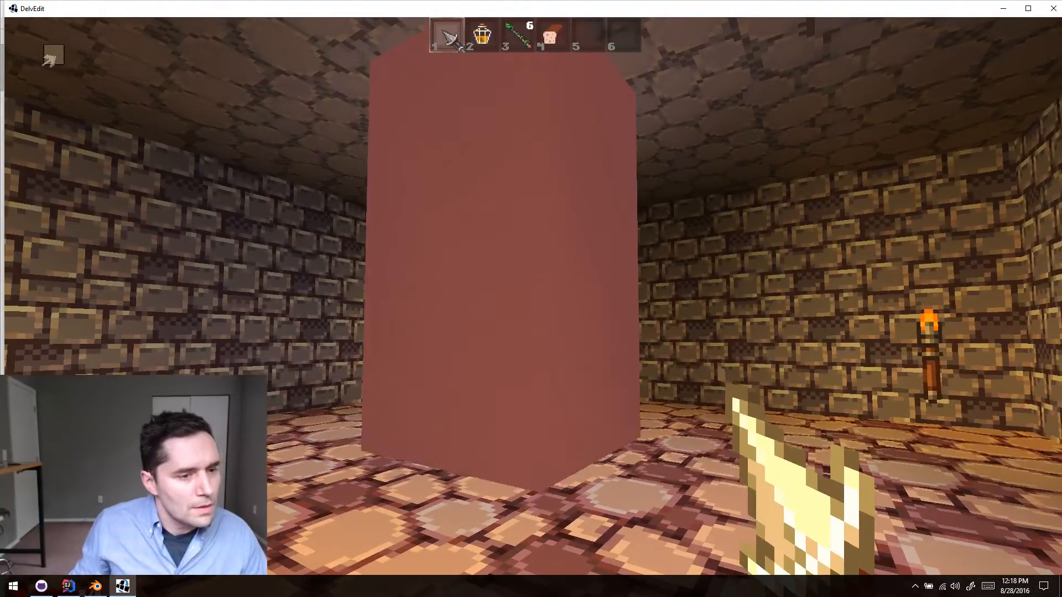
{"action": "key", "text": "a"}
{"action": "key", "text": "e"}
{"action": "key", "text": "e"}
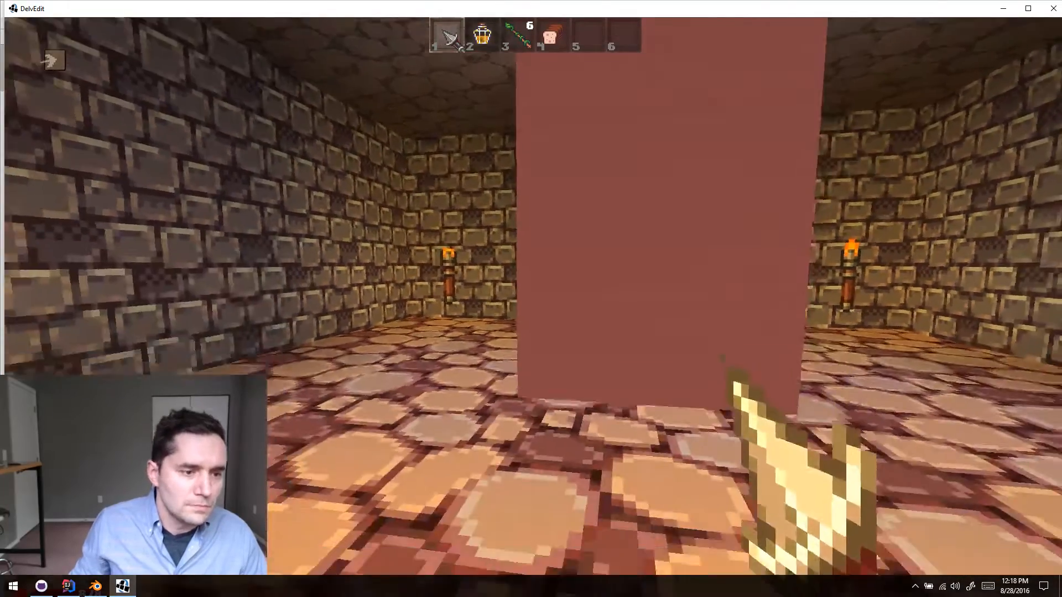
{"action": "key", "text": "Escape"}
- Move the two ambient lights outward from the crusher block, each toward the side wall nearest to it
{"action": "key", "text": "s"}
{"action": "right_click_drag", "start_coordinate": [692, 396], "coordinate": [628, 374]}
{"action": "left_click", "coordinate": [598, 359]}
{"action": "left_click_drag", "start_coordinate": [598, 361], "coordinate": [476, 344]}
{"action": "key", "text": "d"}
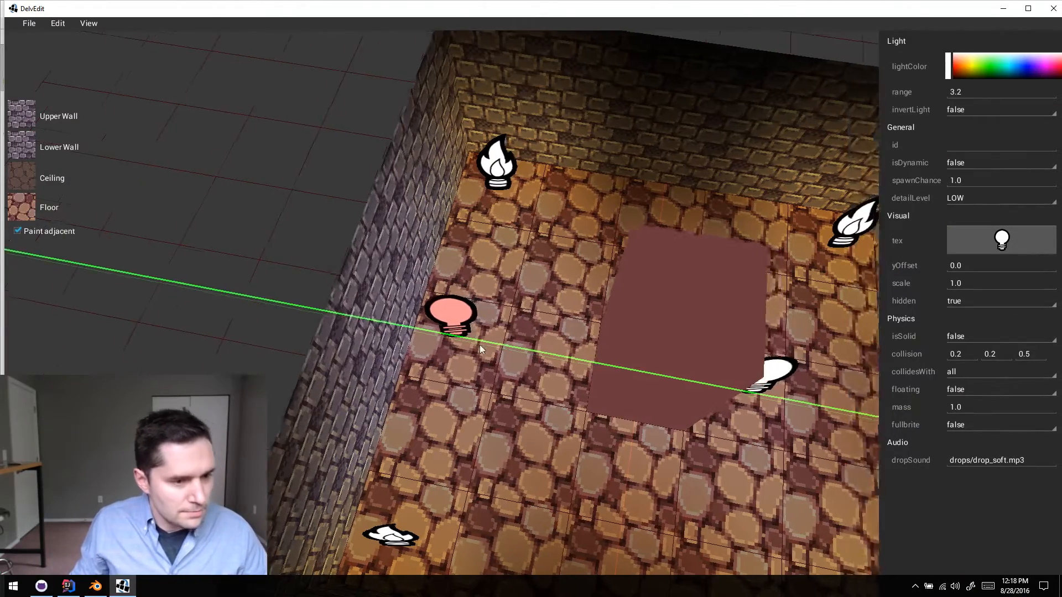
{"action": "key", "text": "s"}
{"action": "left_click", "coordinate": [522, 310]}
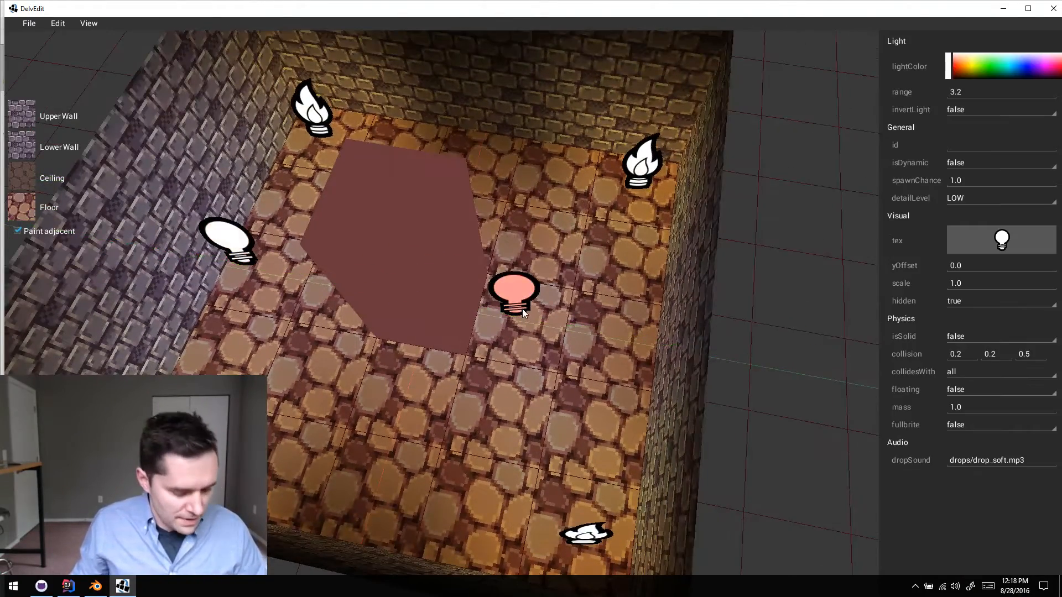
{"action": "left_click_drag", "start_coordinate": [523, 310], "coordinate": [601, 317]}
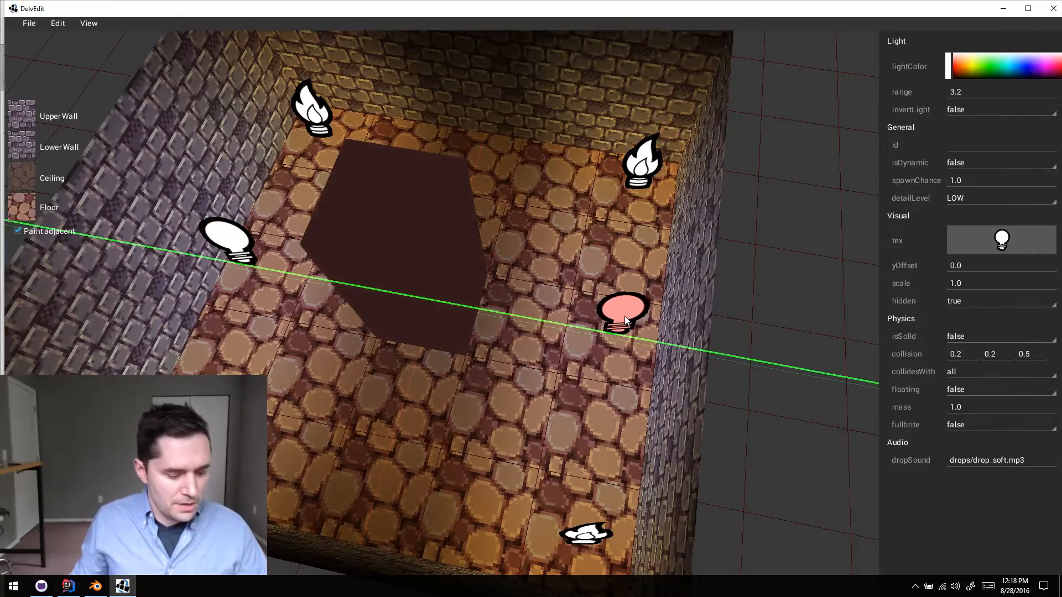
- Clear the light selection and move the crusher block sideways by one block width, toward the nearer ambient light
{"action": "key", "text": "Escape"}
{"action": "key", "text": "a"}
{"action": "key", "text": "w"}
{"action": "key", "text": "w"}
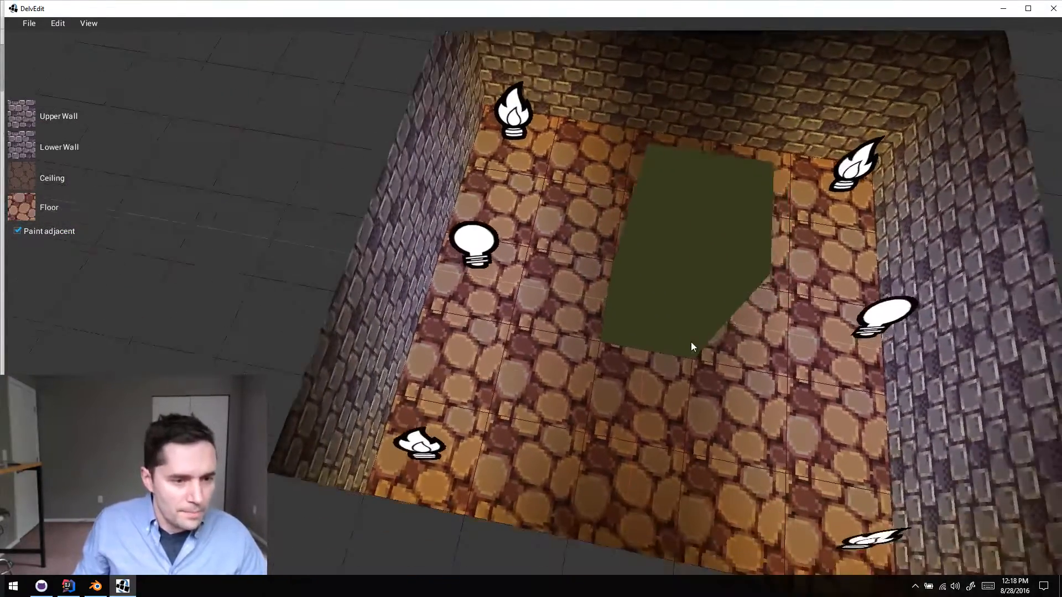
{"action": "left_click", "coordinate": [679, 228]}
{"action": "middle_click_drag", "start_coordinate": [679, 227], "coordinate": [660, 277]}
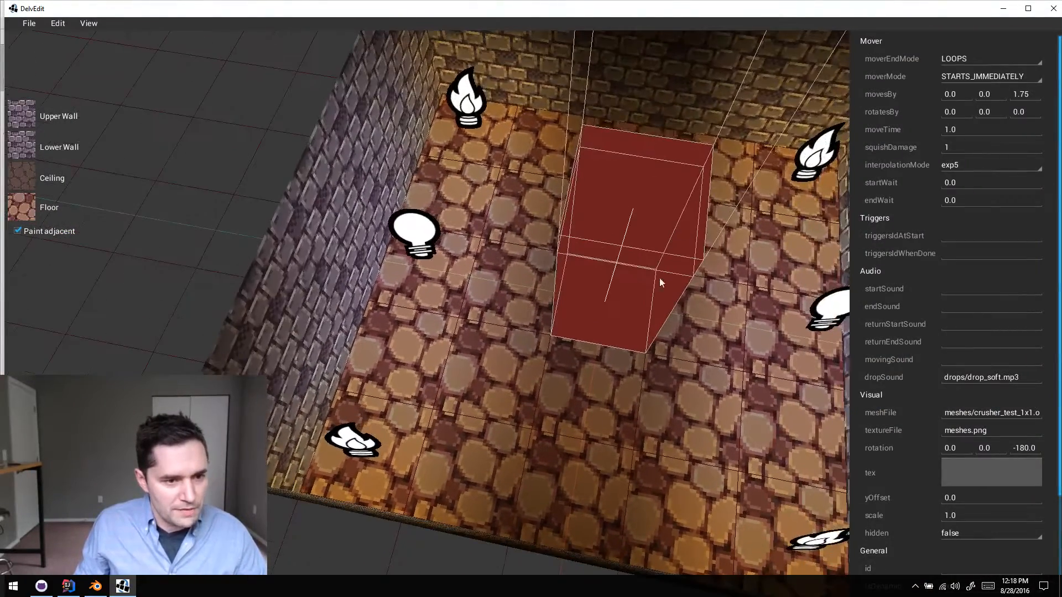
{"action": "left_click_drag", "start_coordinate": [646, 293], "coordinate": [550, 285]}
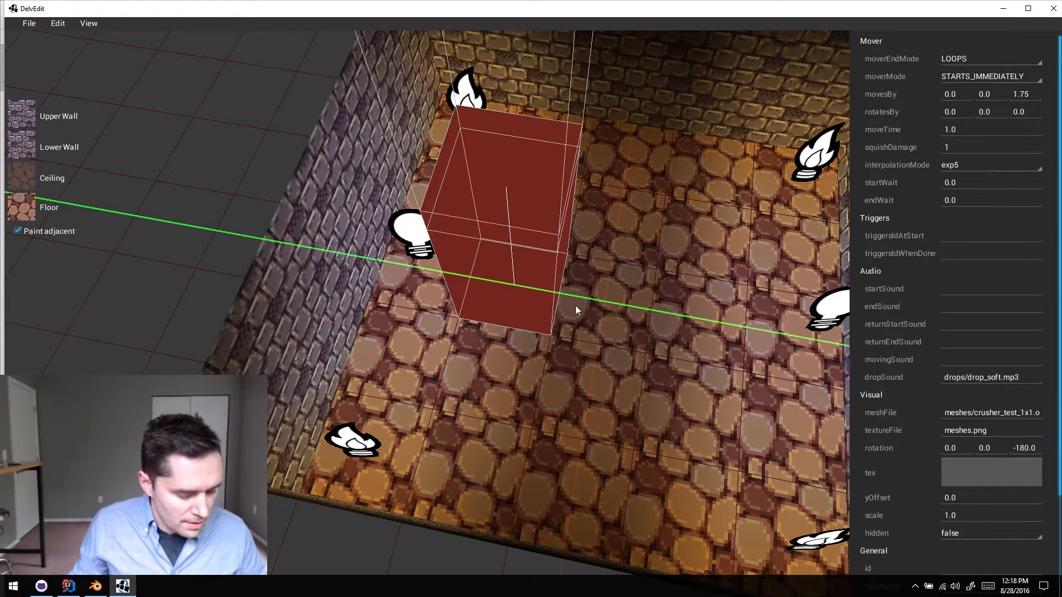
- Duplicate the crusher block, place the copy directly beside the original in its former spot, and clear the selection
{"action": "left_click_drag", "start_coordinate": [572, 317], "coordinate": [652, 326]}
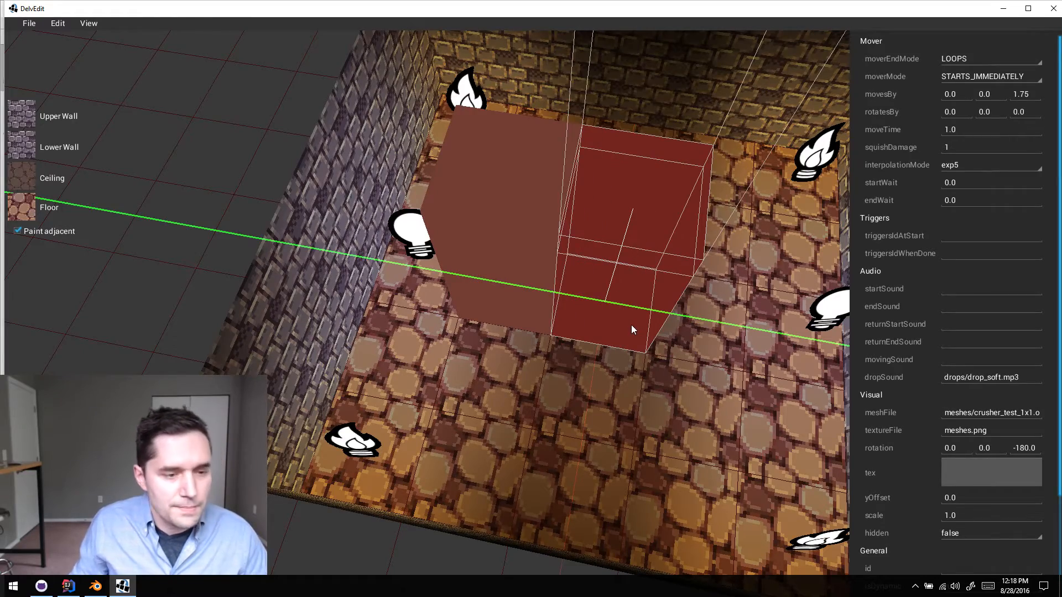
{"action": "key", "text": "d"}
{"action": "key", "text": "Escape"}
{"action": "key", "text": "w"}
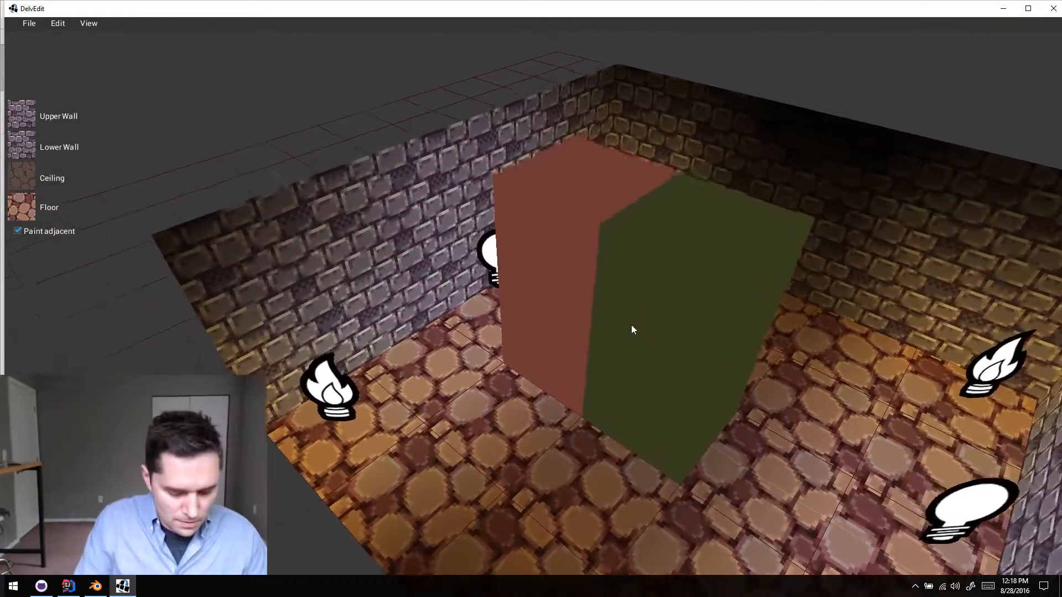
- Playtest the room, watch the two adjacent crusher blocks from several sides, and return to the editor
{"action": "key", "text": "p"}
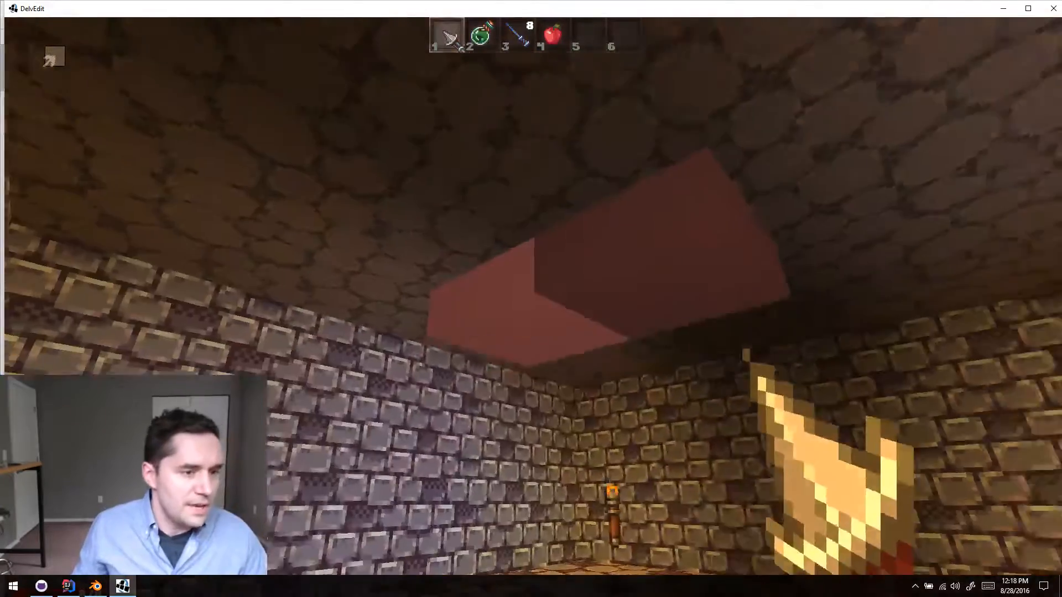
{"action": "key", "text": "w"}
{"action": "key", "text": "a"}
{"action": "key", "text": "s"}
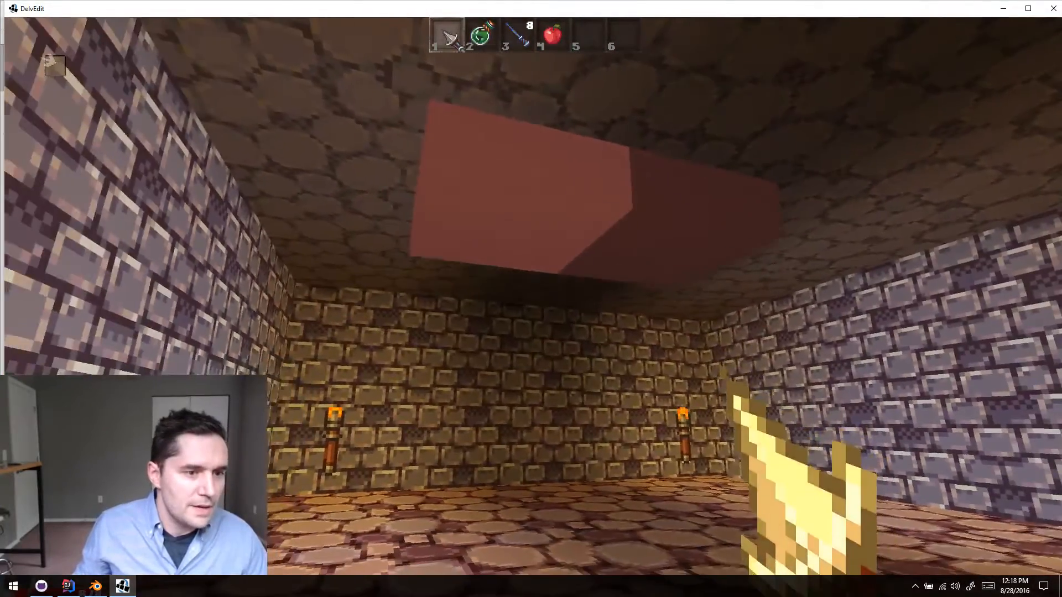
{"action": "key", "text": "d"}
{"action": "key", "text": "s"}
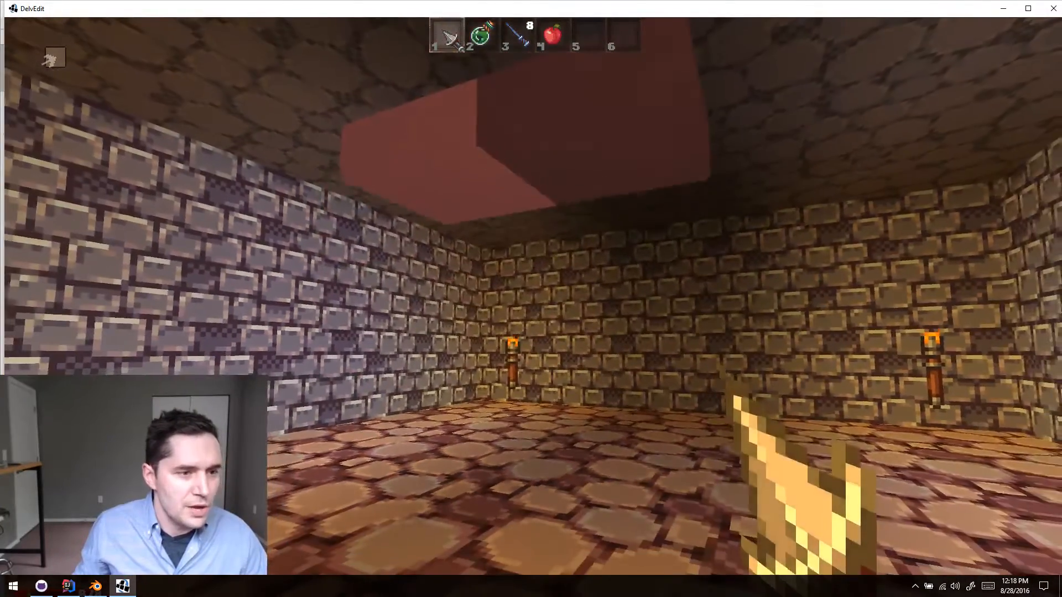
{"action": "key", "text": "d"}
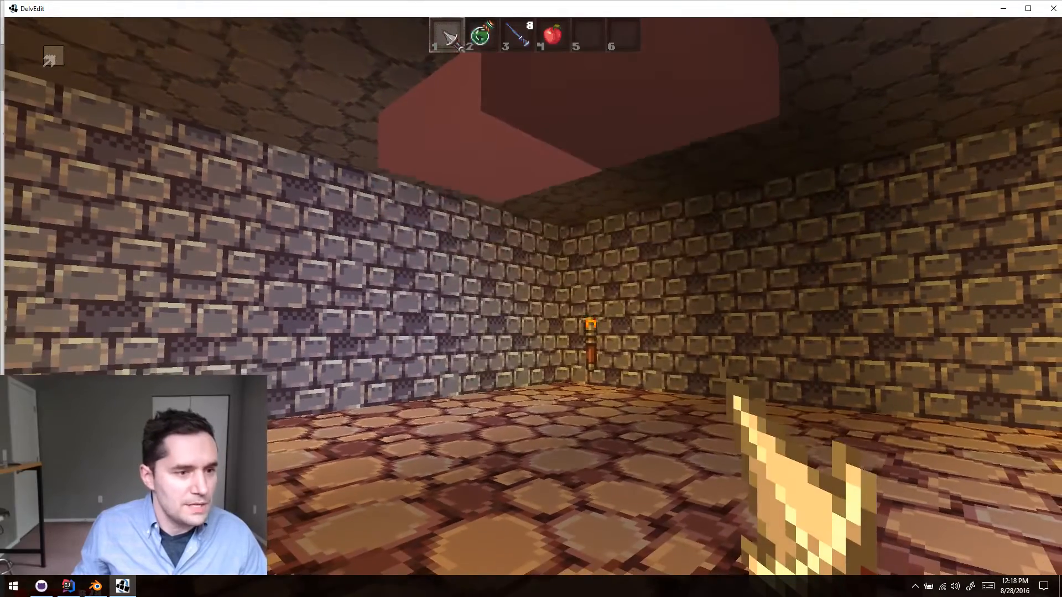
{"action": "key", "text": "Escape"}
- Select the copied crusher block, the one farther from the side wall, to edit its mover properties
{"action": "middle_click_drag", "start_coordinate": [631, 325], "coordinate": [632, 265]}
{"action": "left_click", "coordinate": [632, 266]}
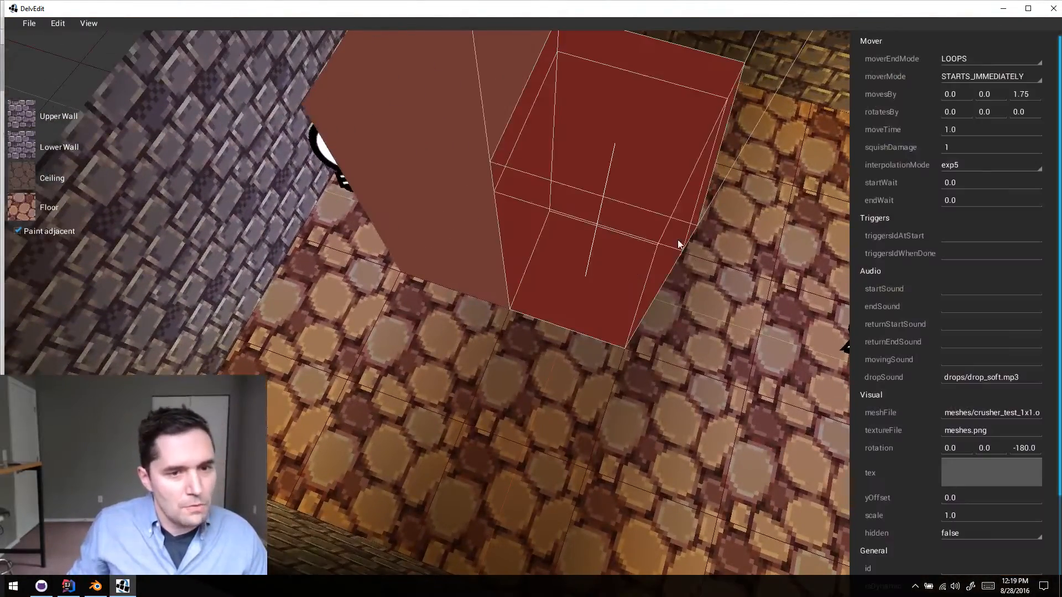
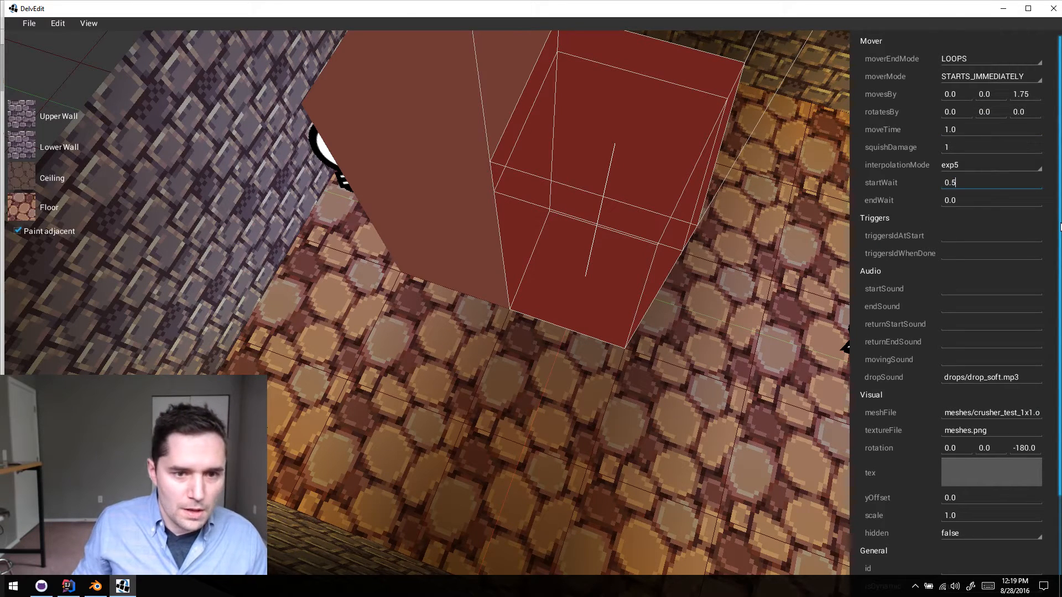
- Apply a startWait of 0.5 to the copied crusher block and clear the selection
{"action": "left_click", "coordinate": [746, 327]}
{"action": "key", "text": "Escape"}
{"action": "key", "text": "w"}
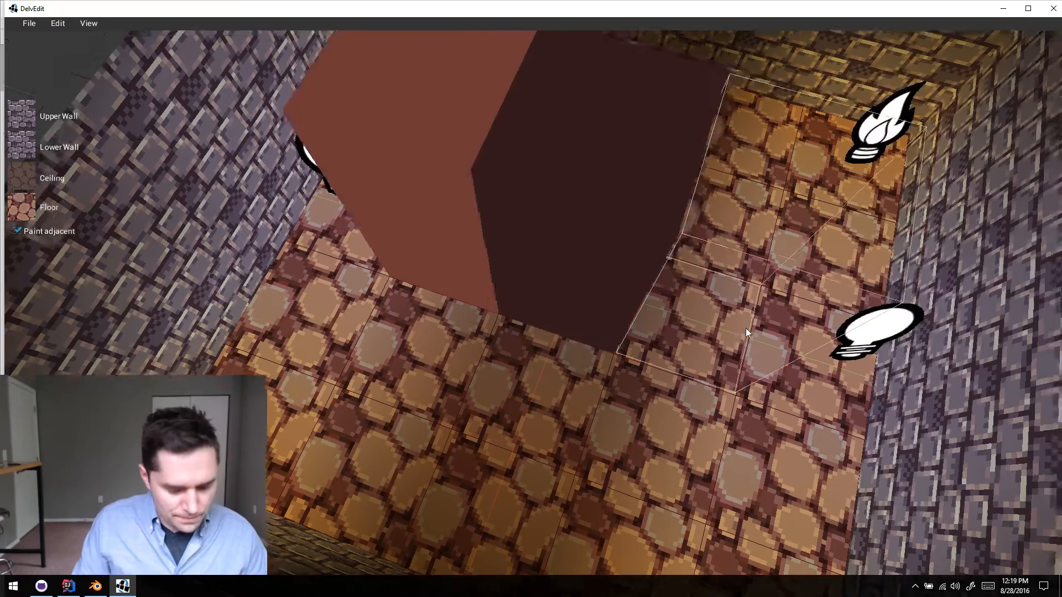
- Playtest the room, watch both crusher blocks move from several sides, and return to the editor
{"action": "key", "text": "p"}
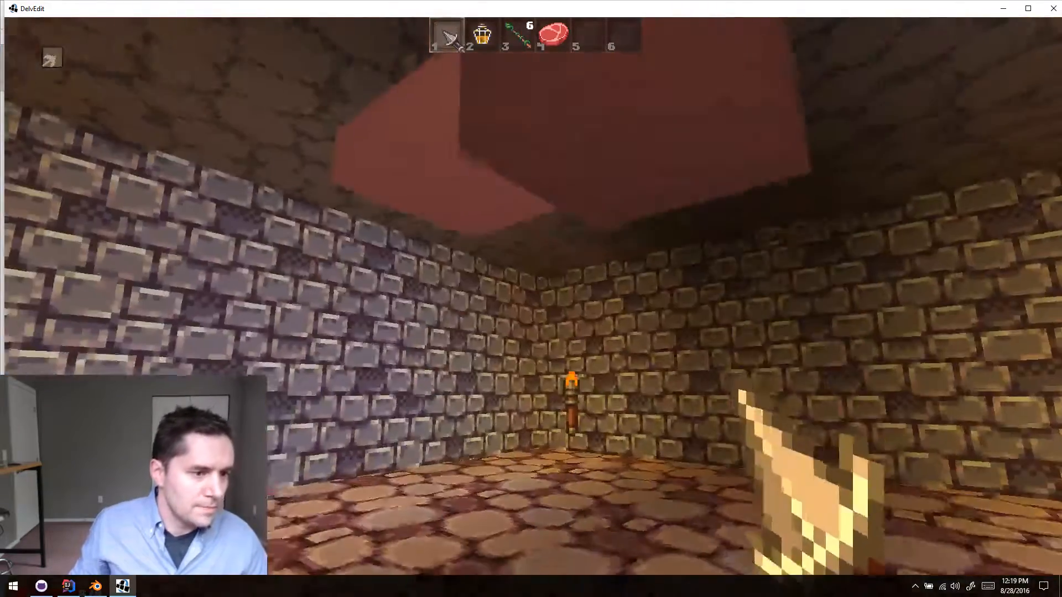
{"action": "key", "text": "s"}
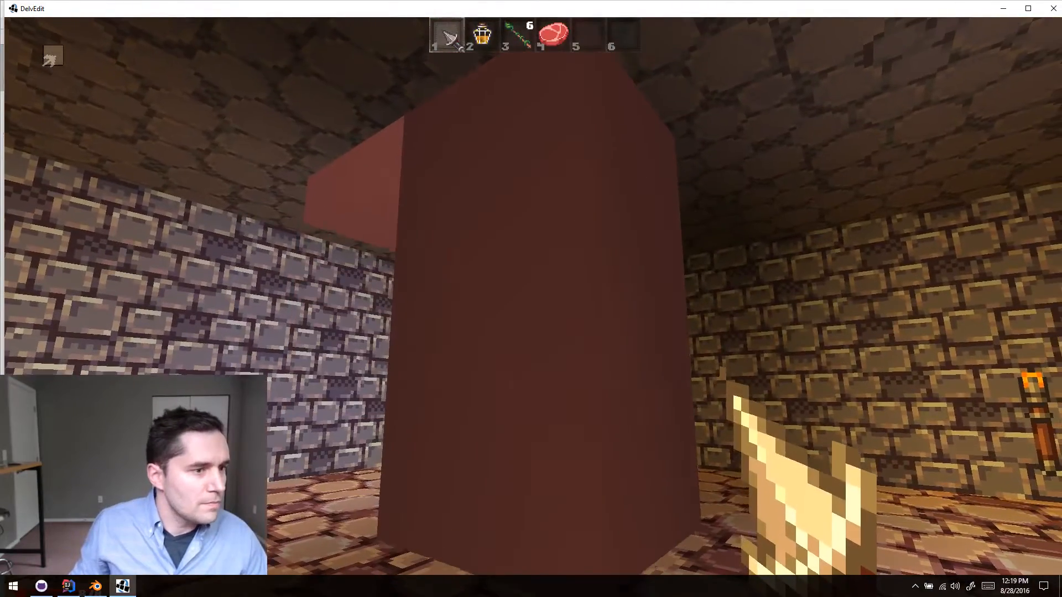
{"action": "key", "text": "a"}
{"action": "key", "text": "a"}
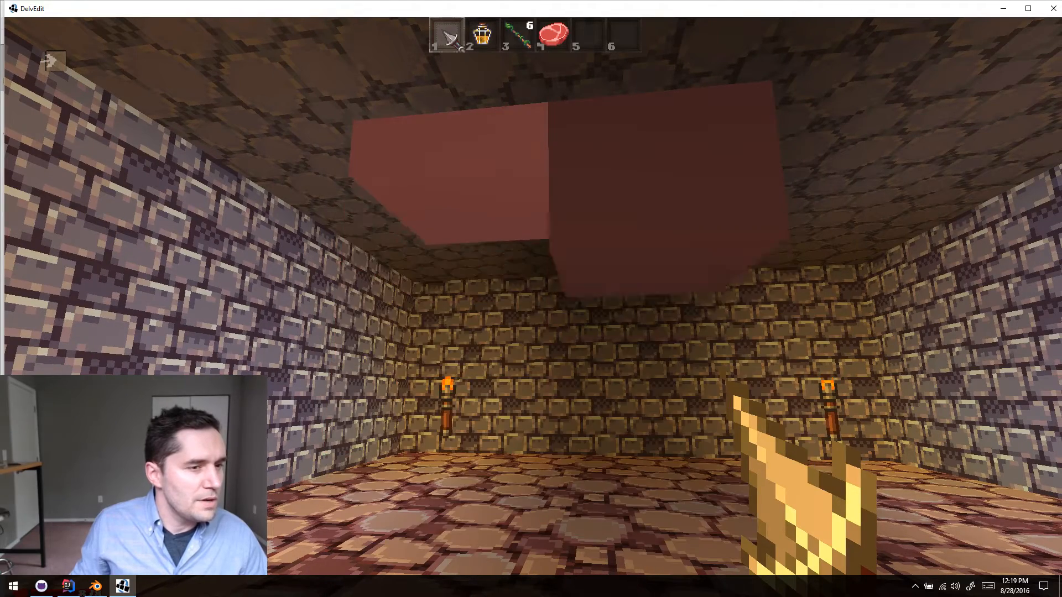
{"action": "key", "text": "a"}
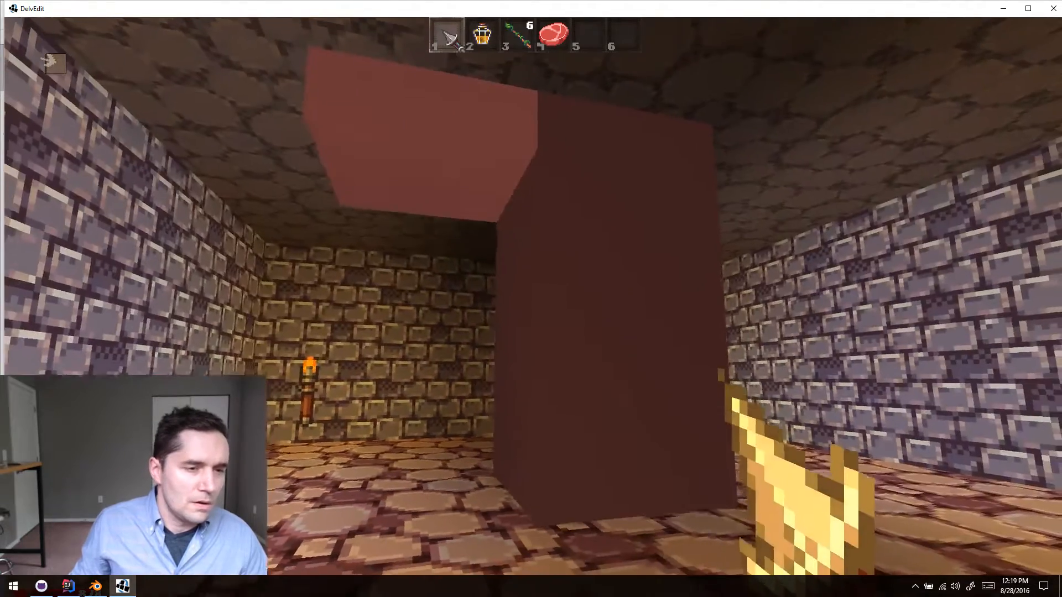
{"action": "key", "text": "Escape"}
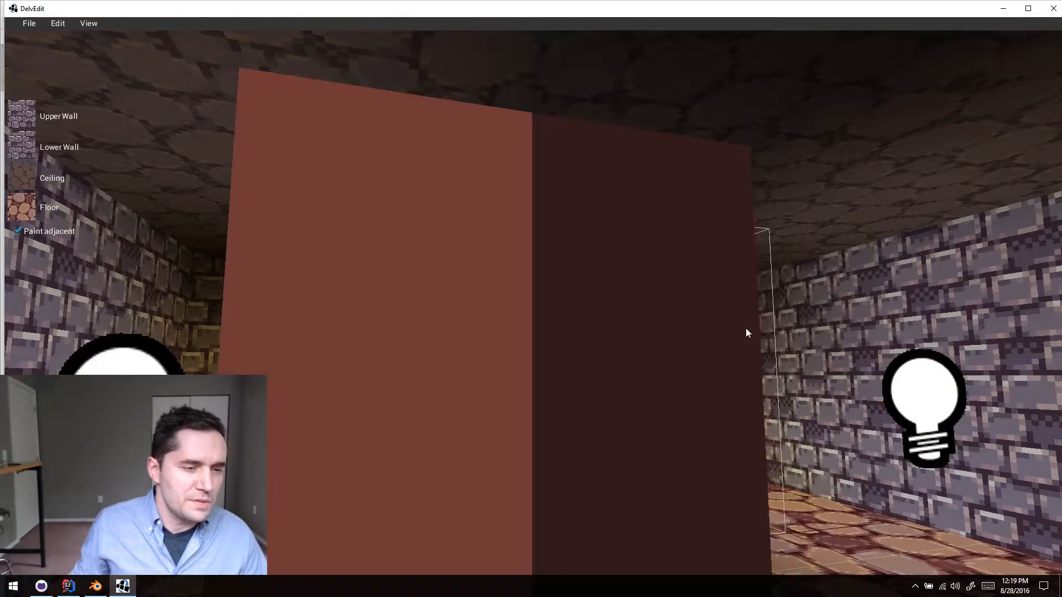
- Set the interpolationMode of the crusher block nearer the side wall to linear
{"action": "key", "text": "e"}
{"action": "middle_click_drag", "start_coordinate": [675, 408], "coordinate": [675, 408]}
{"action": "key", "text": "s"}
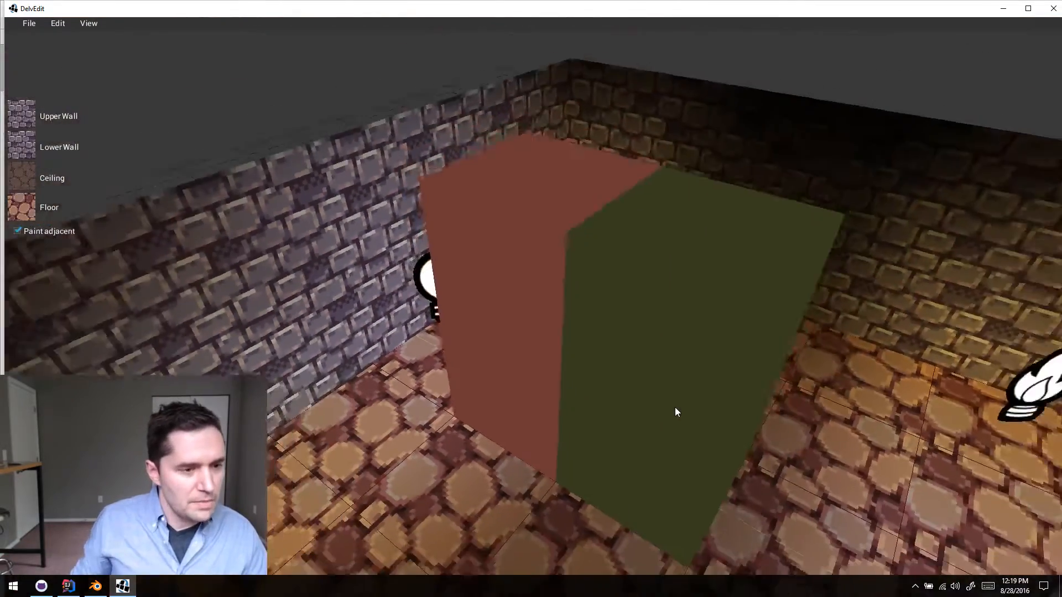
{"action": "left_click", "coordinate": [579, 345]}
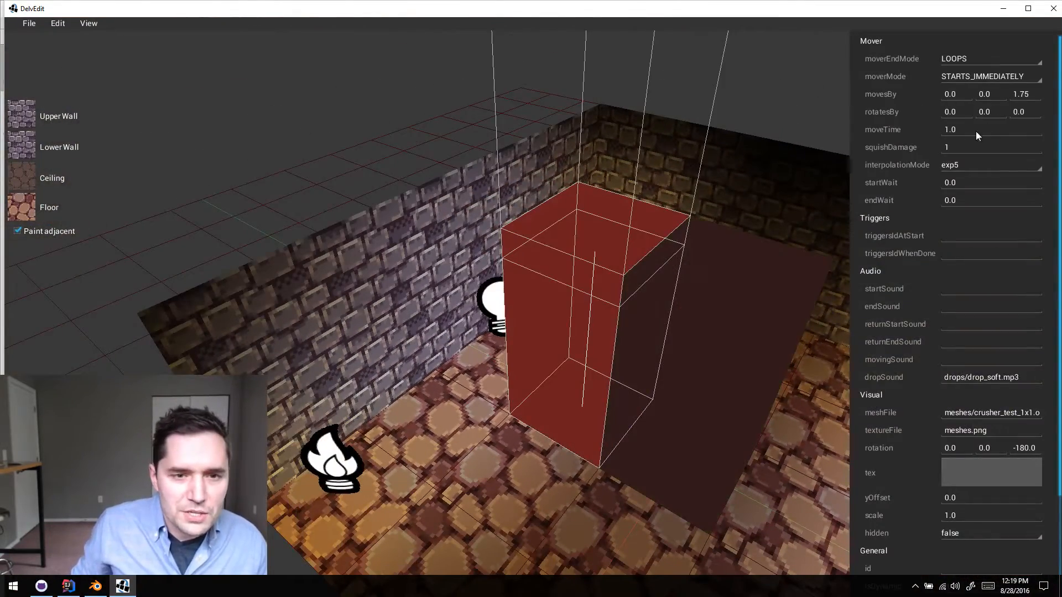
{"action": "left_click", "coordinate": [976, 164]}
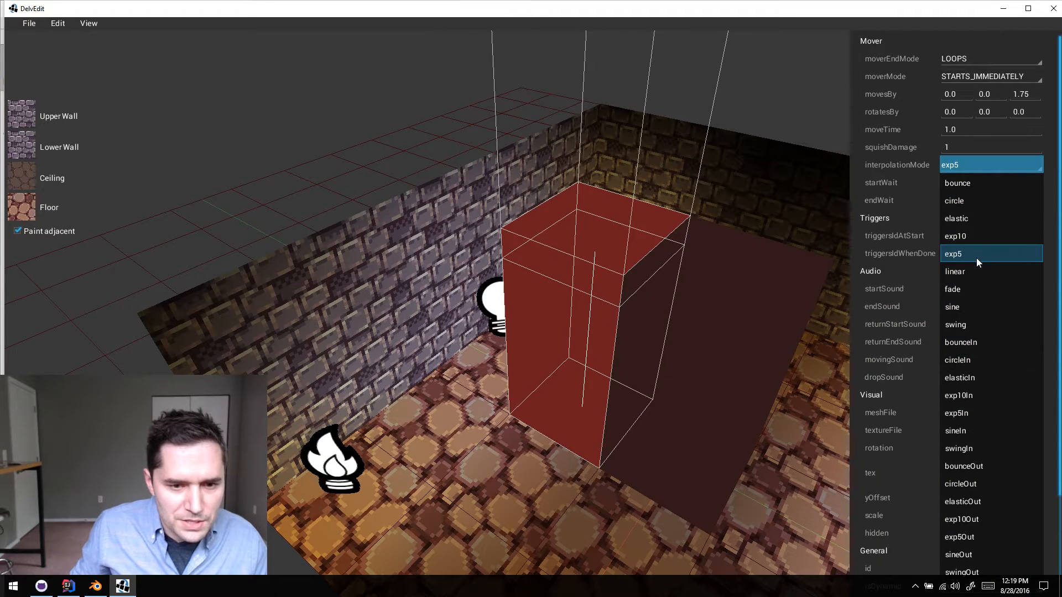
{"action": "left_click", "coordinate": [977, 256]}
- Set the interpolationMode of the copied crusher block, farther from the side wall, to linear
{"action": "left_click", "coordinate": [754, 360]}
{"action": "left_click", "coordinate": [983, 166]}
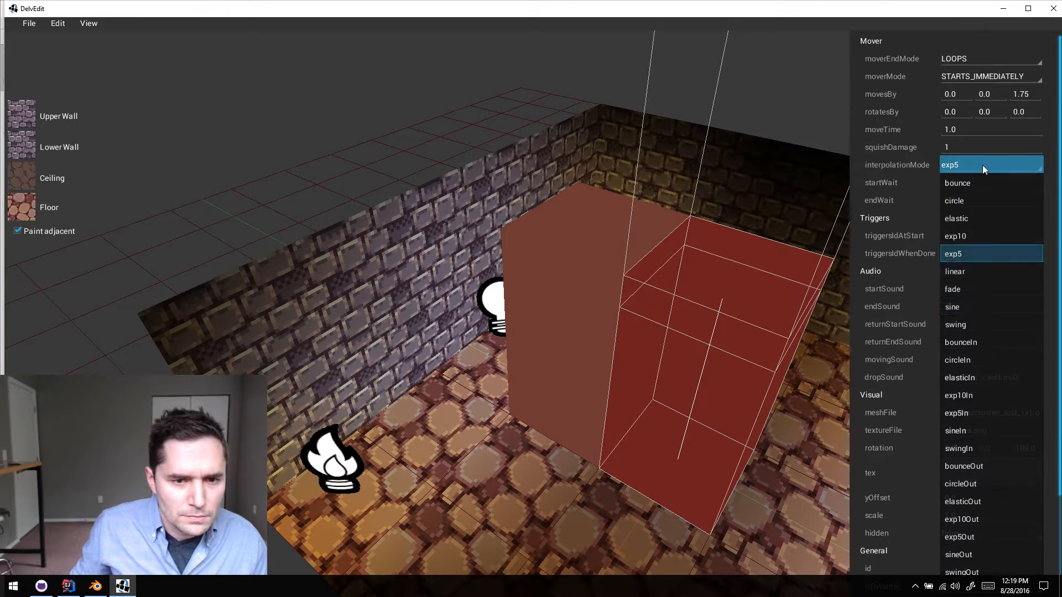
{"action": "left_click", "coordinate": [986, 273]}
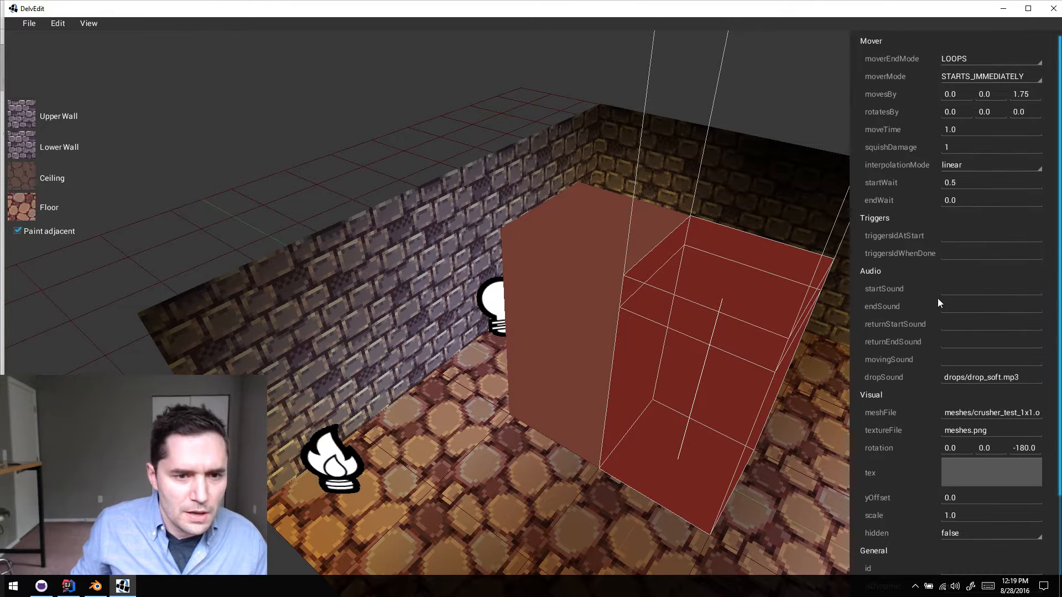
- Review the mover properties of the crusher block nearer the side wall, including its moverMode options
{"action": "left_click", "coordinate": [589, 325]}
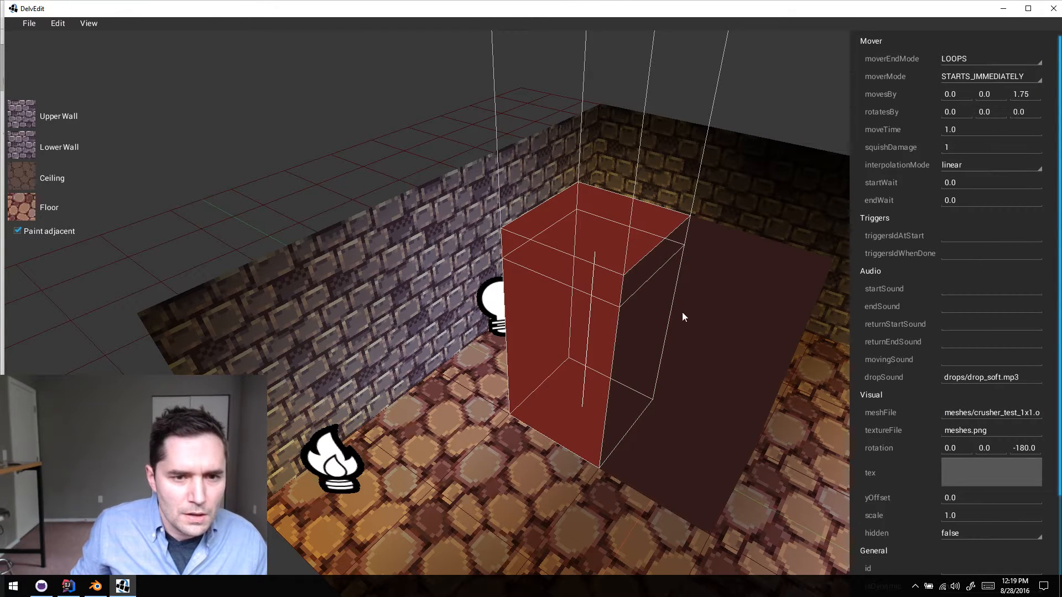
{"action": "key", "text": "s"}
{"action": "key", "text": "d"}
{"action": "key", "text": "d"}
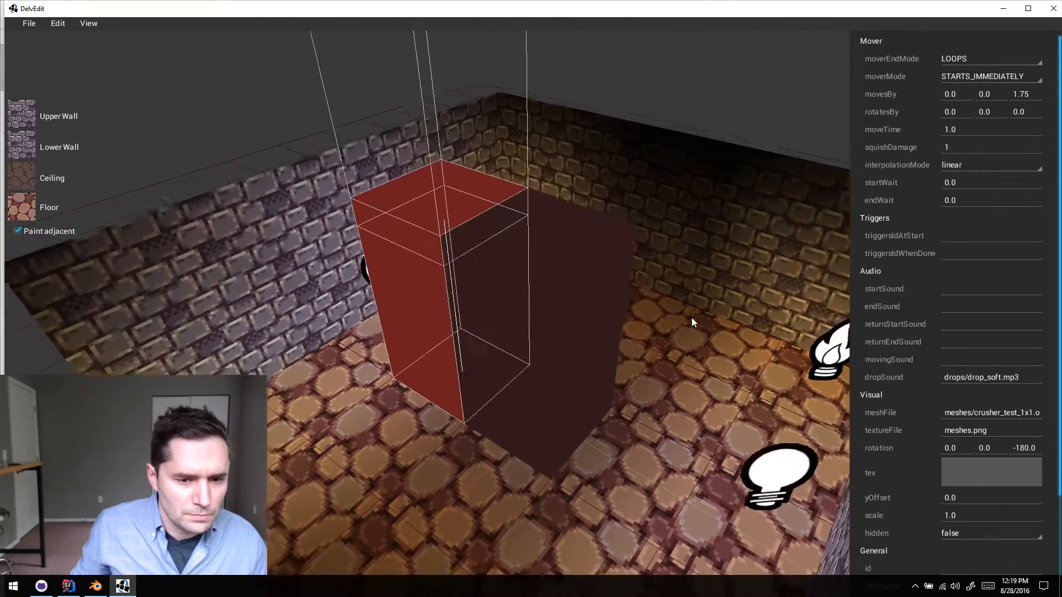
{"action": "key", "text": "s"}
{"action": "key", "text": "w"}
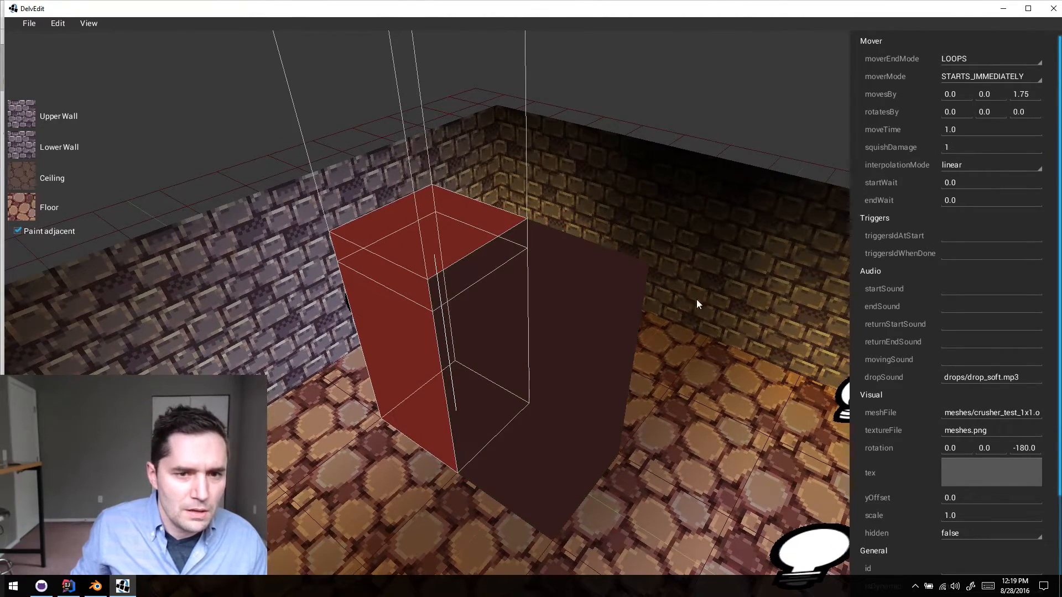
{"action": "left_click", "coordinate": [976, 82]}
{"action": "left_click", "coordinate": [988, 82]}
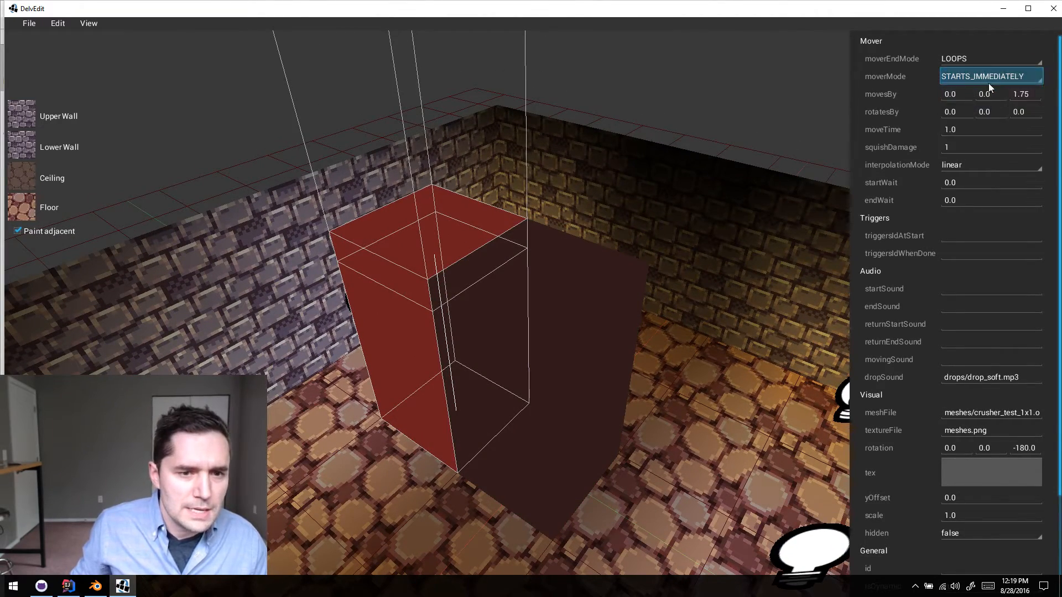
{"action": "key", "text": "s"}
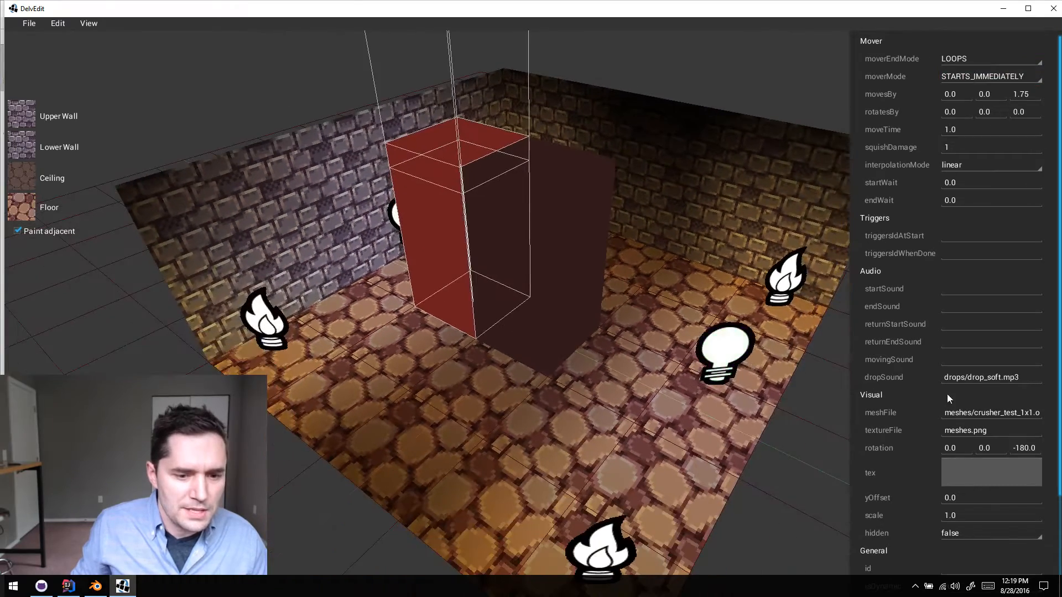
- Examine the copied crusher block's mover timing, trigger, audio, visual and physics properties
{"action": "left_click", "coordinate": [562, 289]}
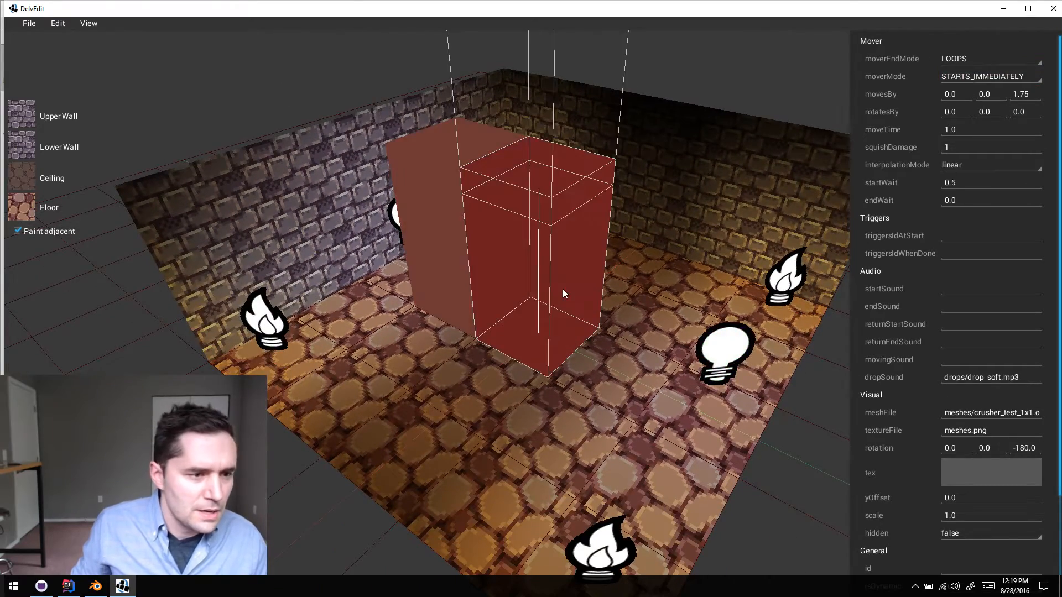
{"action": "key", "text": "w"}
{"action": "key", "text": "a"}
{"action": "key", "text": "d"}
{"action": "key", "text": "s"}
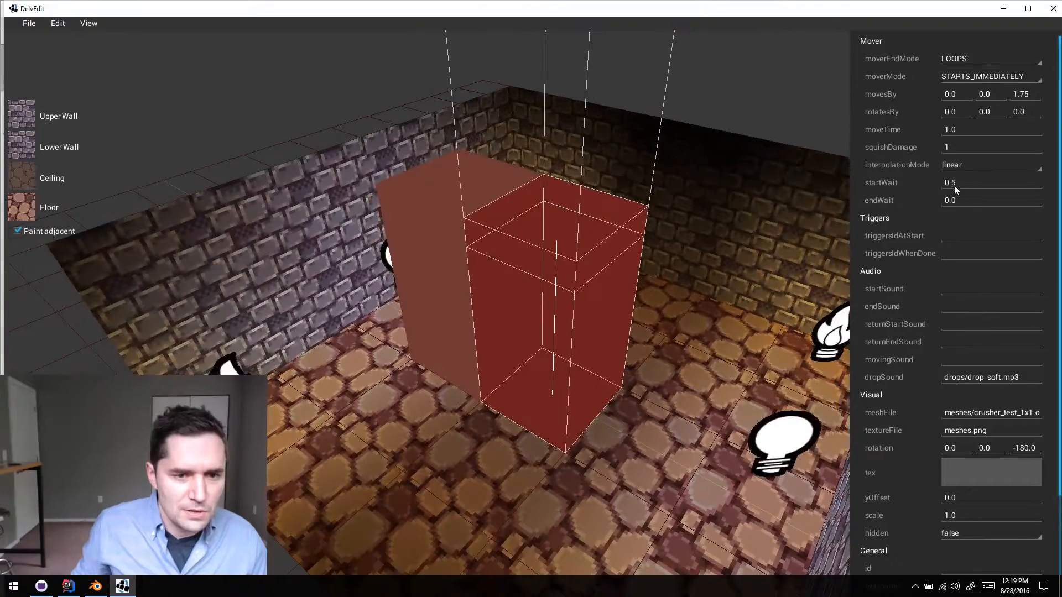
{"action": "key", "text": "w"}
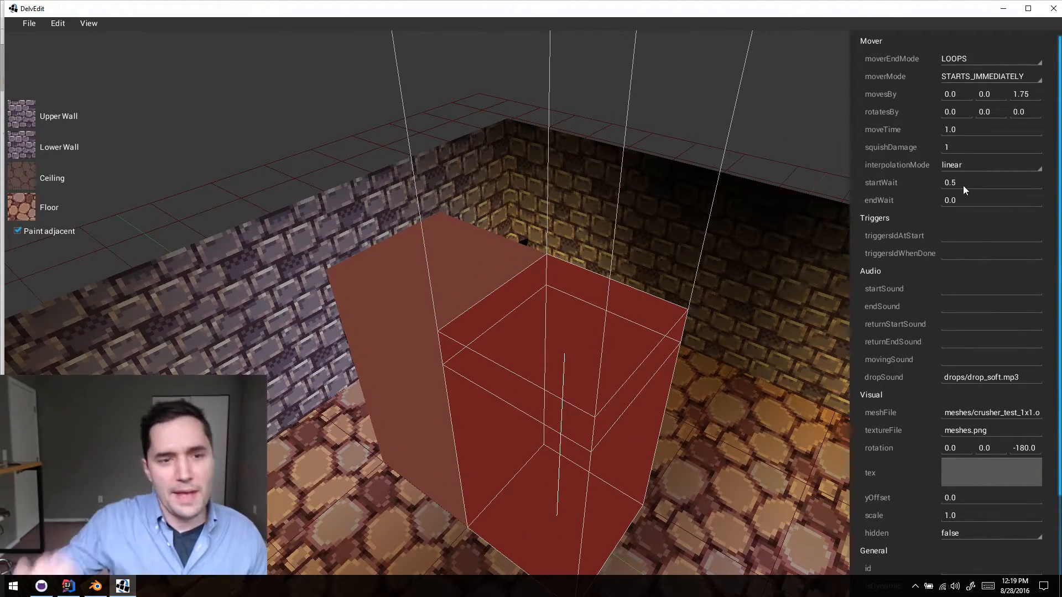
{"action": "scroll", "coordinate": [963, 185], "scroll_direction": "down", "scroll_amount": 5}
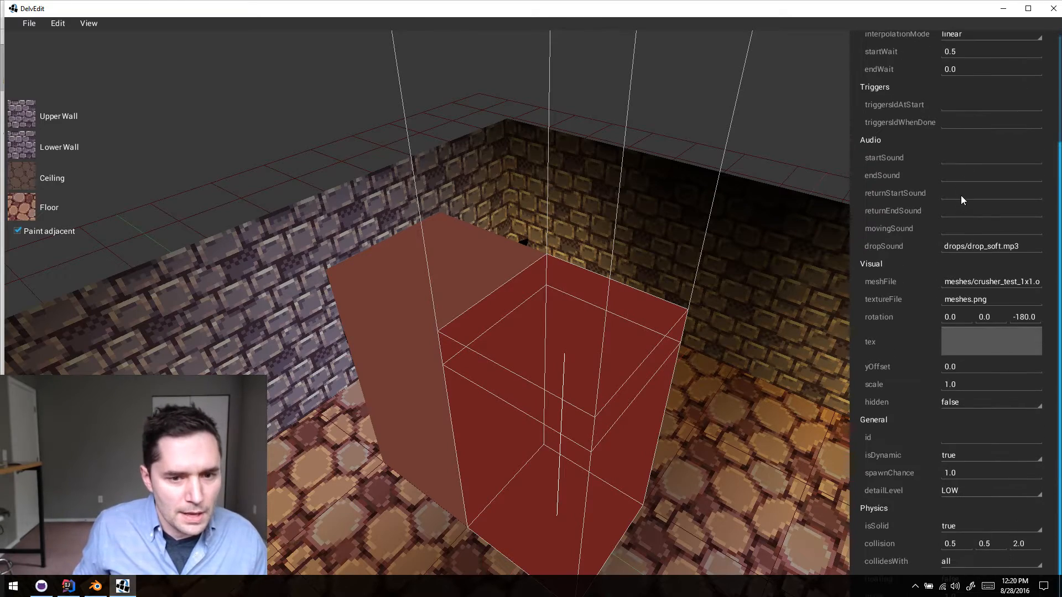
{"action": "key", "text": "s"}
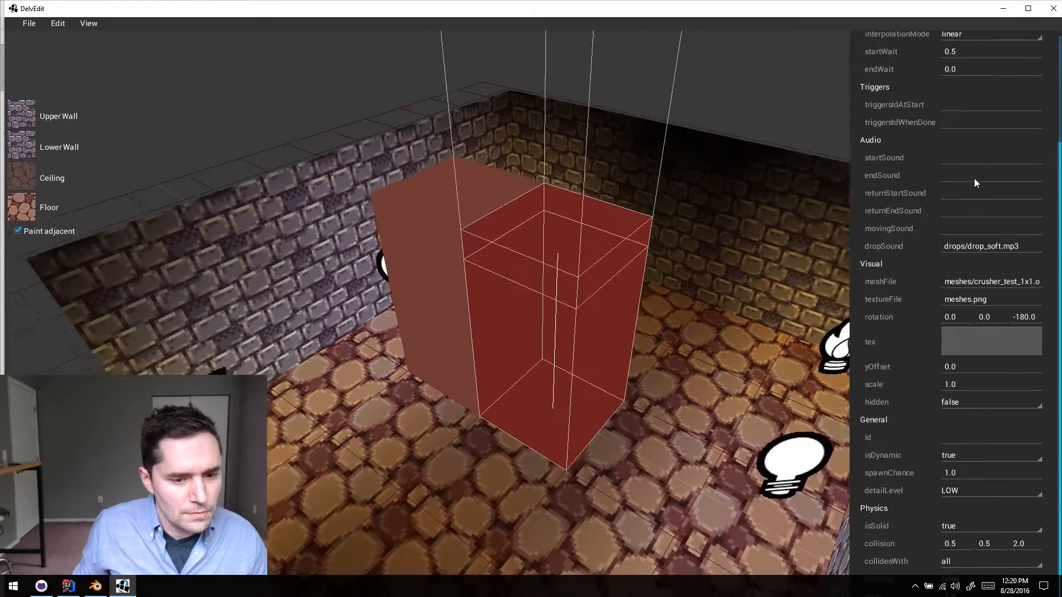
{"action": "key", "text": "w"}
{"action": "scroll", "coordinate": [980, 177], "scroll_direction": "up", "scroll_amount": 5}
{"action": "scroll", "coordinate": [980, 177], "scroll_direction": "down", "scroll_amount": 5}
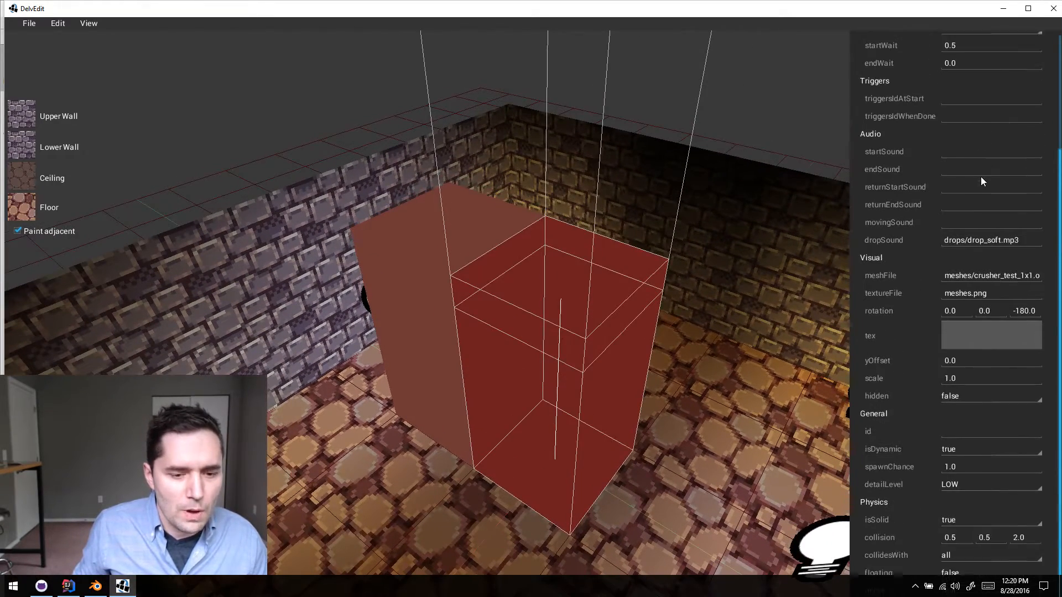
- Set the copied crusher block's moveTime to 0.5 and clear the selection
{"action": "scroll", "coordinate": [982, 181], "scroll_direction": "up", "scroll_amount": 5}
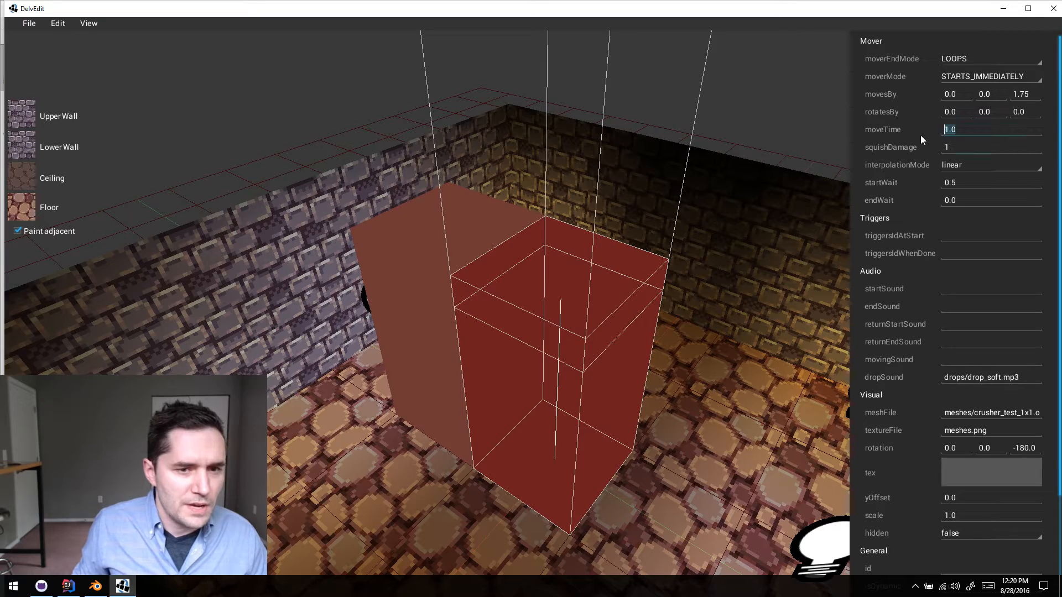
{"action": "type", "text": "0.5"}
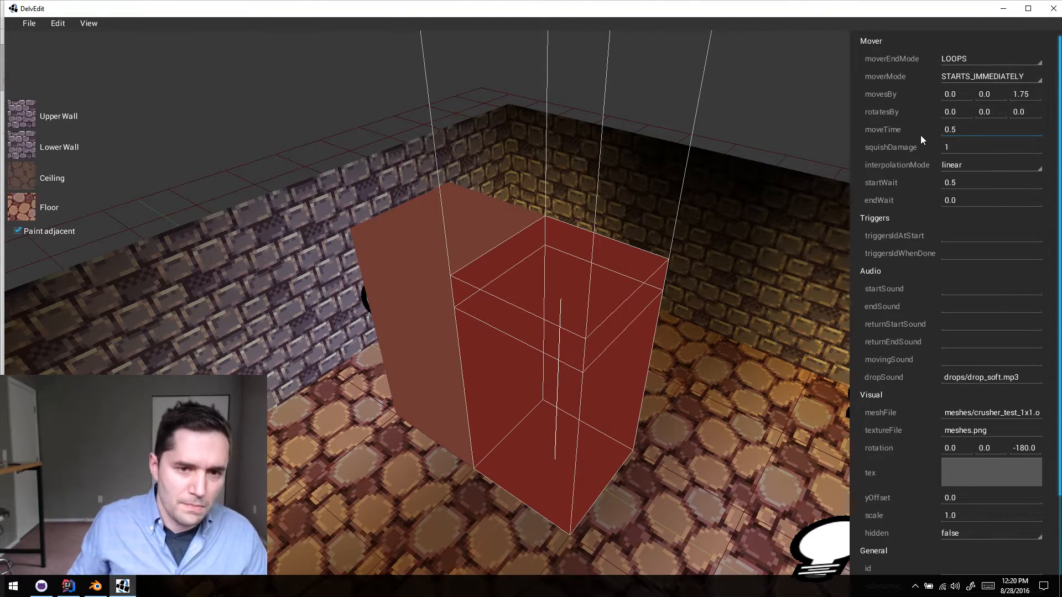
{"action": "left_click", "coordinate": [702, 467]}
- Playtest the room to compare the two crushers' movement with different move times, and return to the editor
{"action": "key", "text": "w"}
{"action": "key", "text": "w"}
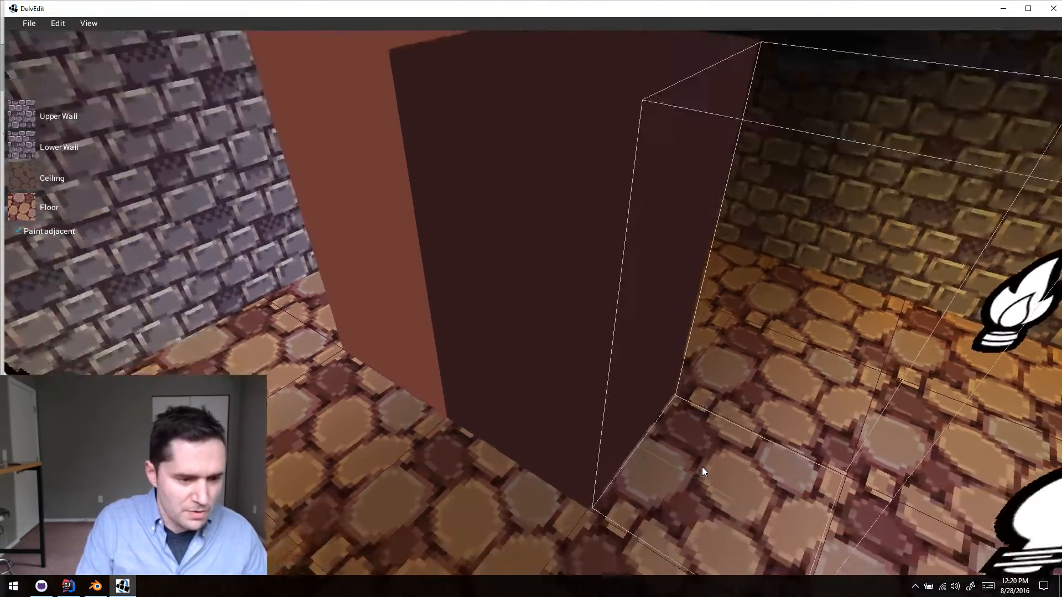
{"action": "key", "text": "p"}
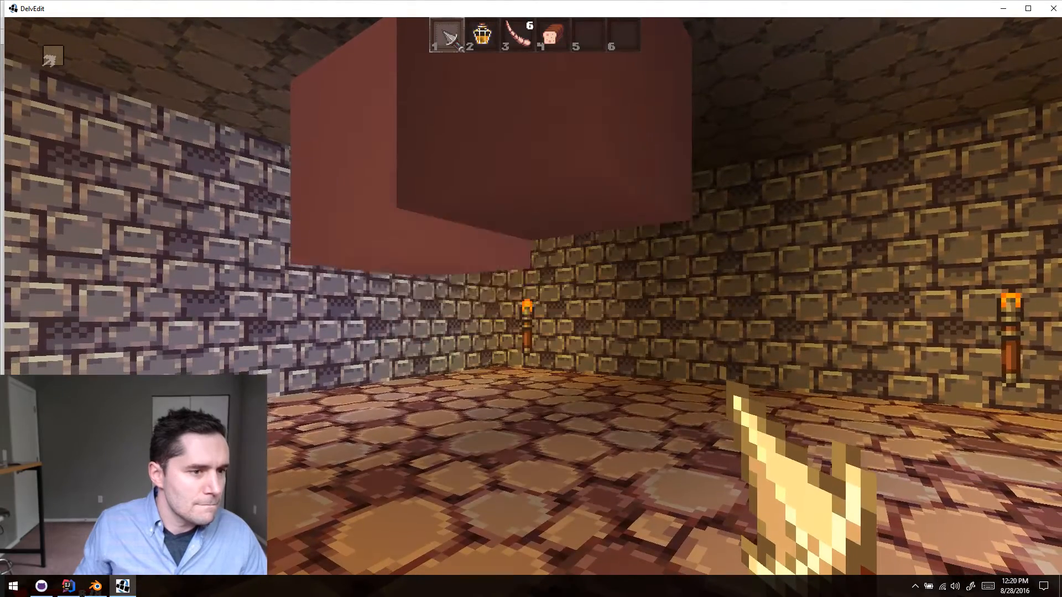
{"action": "key", "text": "Escape"}
- Set the copied crusher block's startWait to 0.0 and its moverMode to ON_TRIGGER
{"action": "middle_click_drag", "start_coordinate": [699, 461], "coordinate": [699, 461]}
{"action": "key", "text": "s"}
{"action": "left_click", "coordinate": [691, 394]}
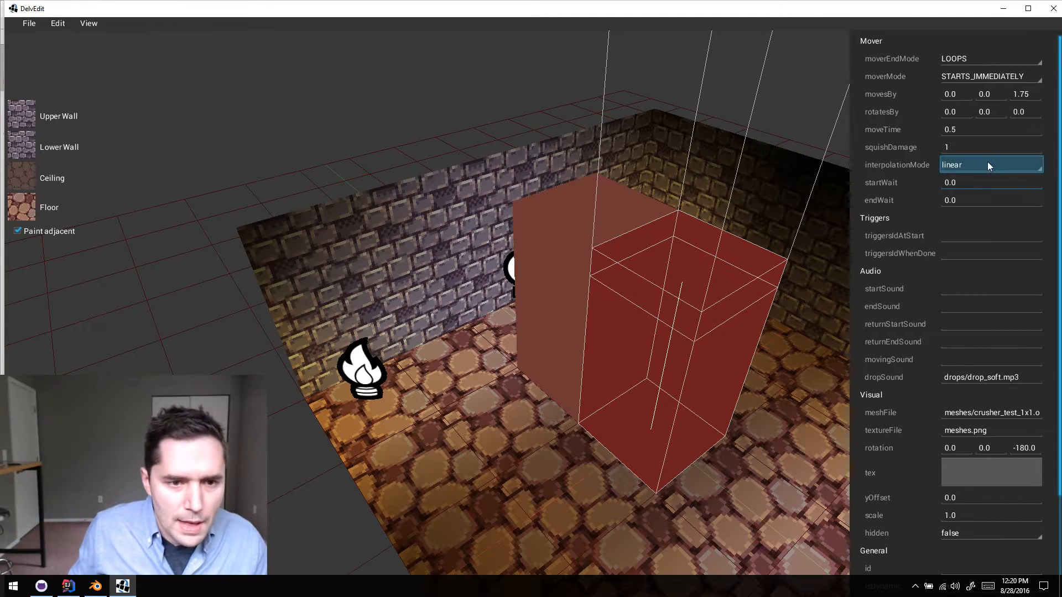
{"action": "scroll", "coordinate": [988, 162], "scroll_direction": "down", "scroll_amount": 3}
{"action": "scroll", "coordinate": [1011, 48], "scroll_direction": "up", "scroll_amount": 3}
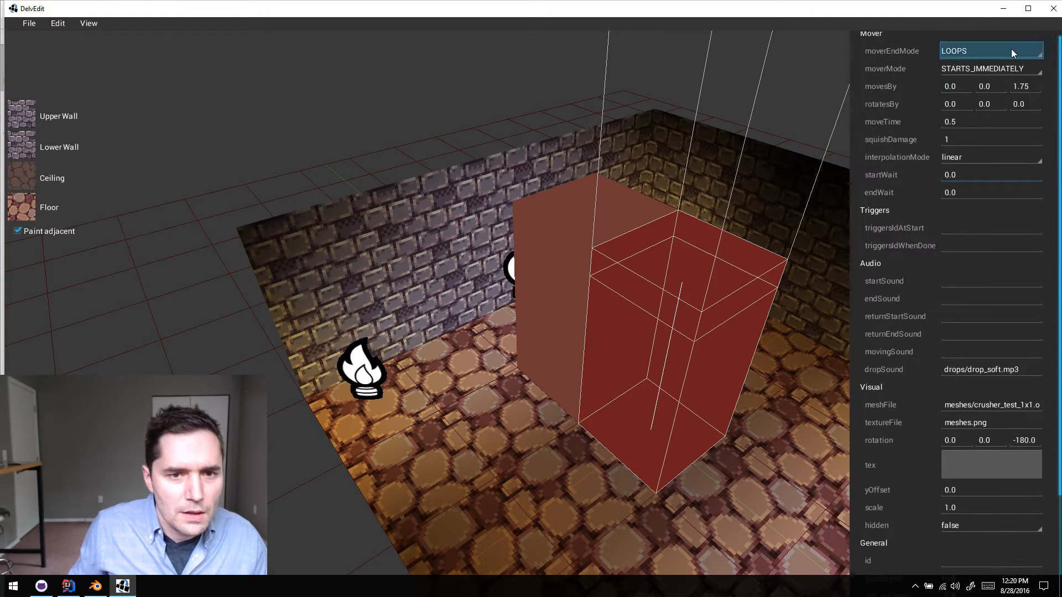
{"action": "left_click", "coordinate": [1000, 78]}
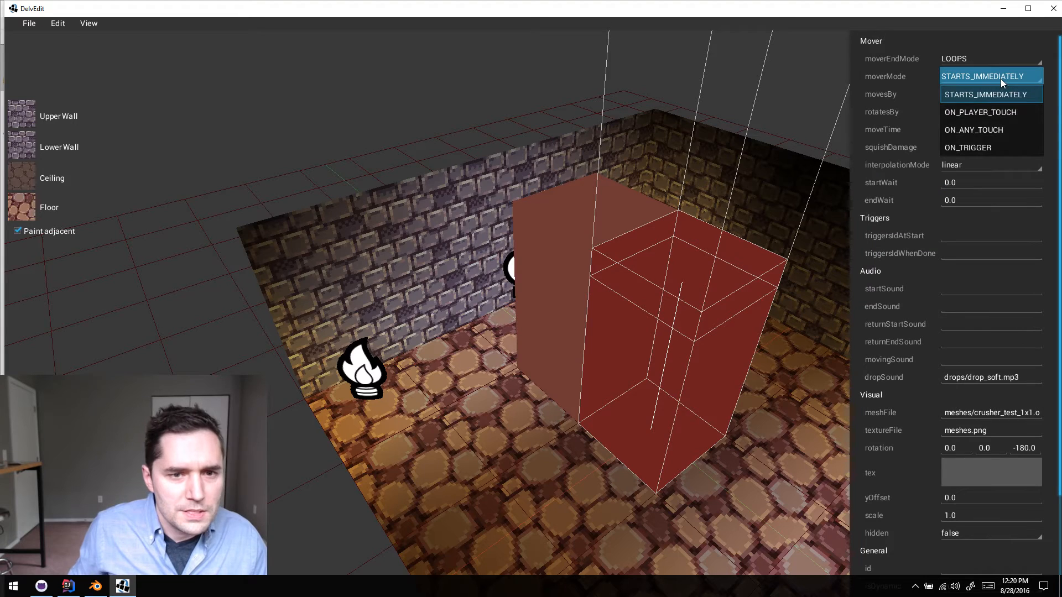
{"action": "left_click", "coordinate": [994, 143]}
- Check the properties of the crusher nearer the side wall, and give the copied crusher block the id crusher_1
{"action": "left_click", "coordinate": [566, 258]}
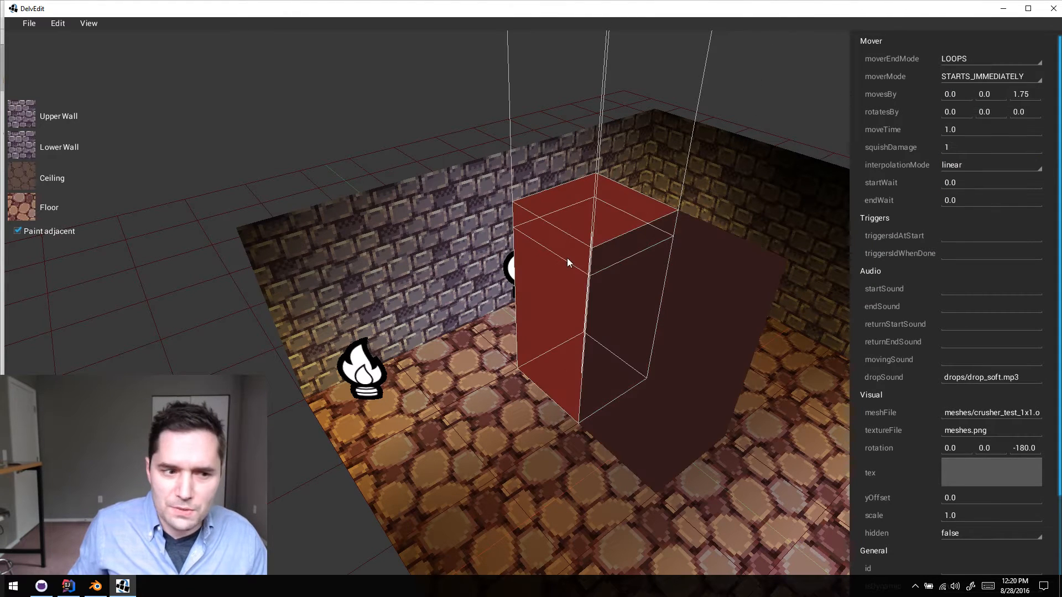
{"action": "scroll", "coordinate": [978, 266], "scroll_direction": "down", "scroll_amount": 3}
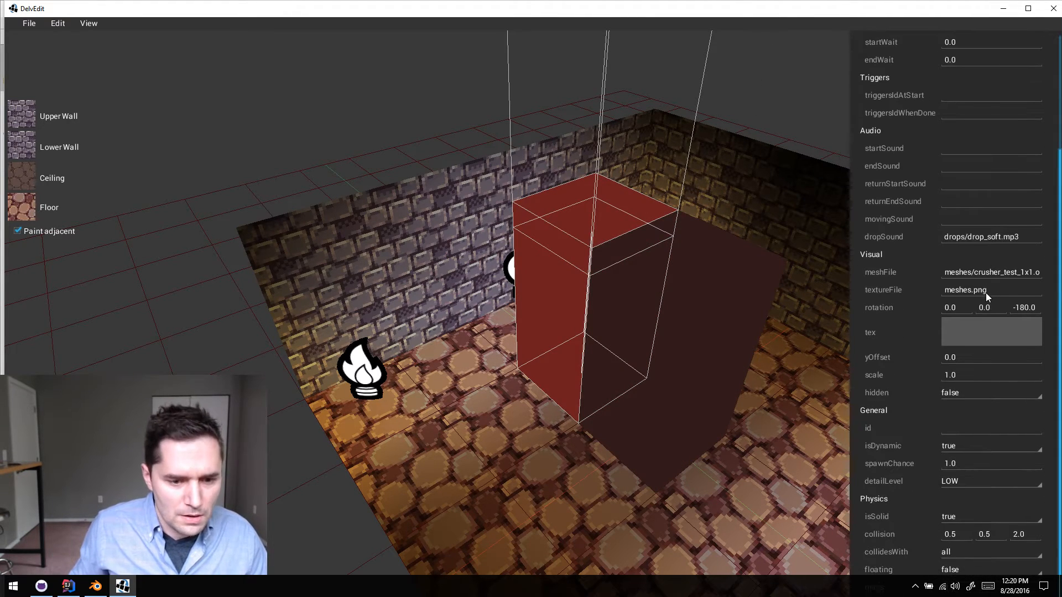
{"action": "scroll", "coordinate": [968, 444], "scroll_direction": "up", "scroll_amount": 3}
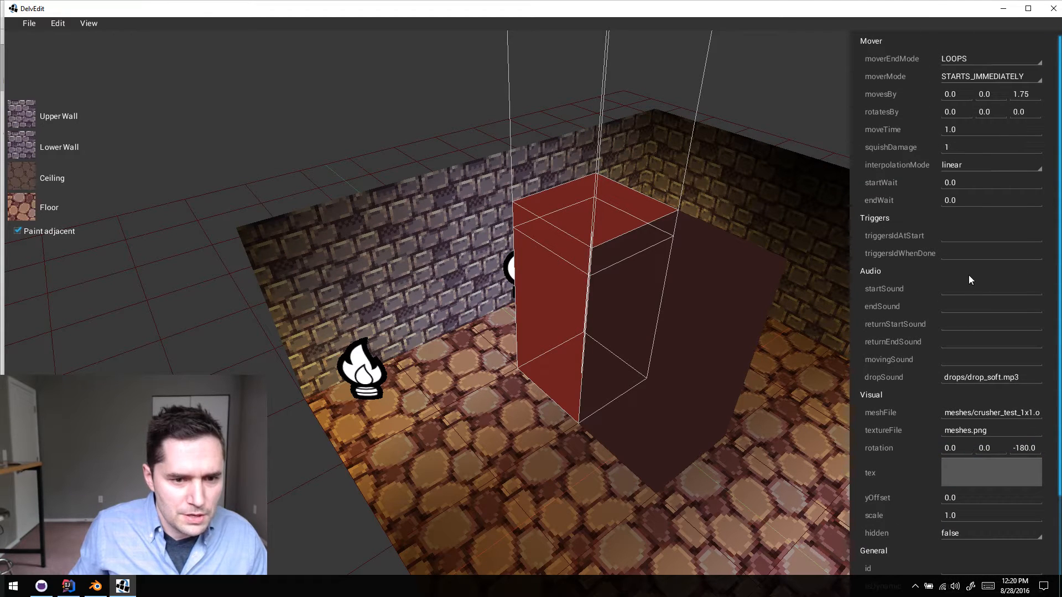
{"action": "left_click", "coordinate": [715, 306]}
{"action": "scroll", "coordinate": [942, 456], "scroll_direction": "down", "scroll_amount": 3}
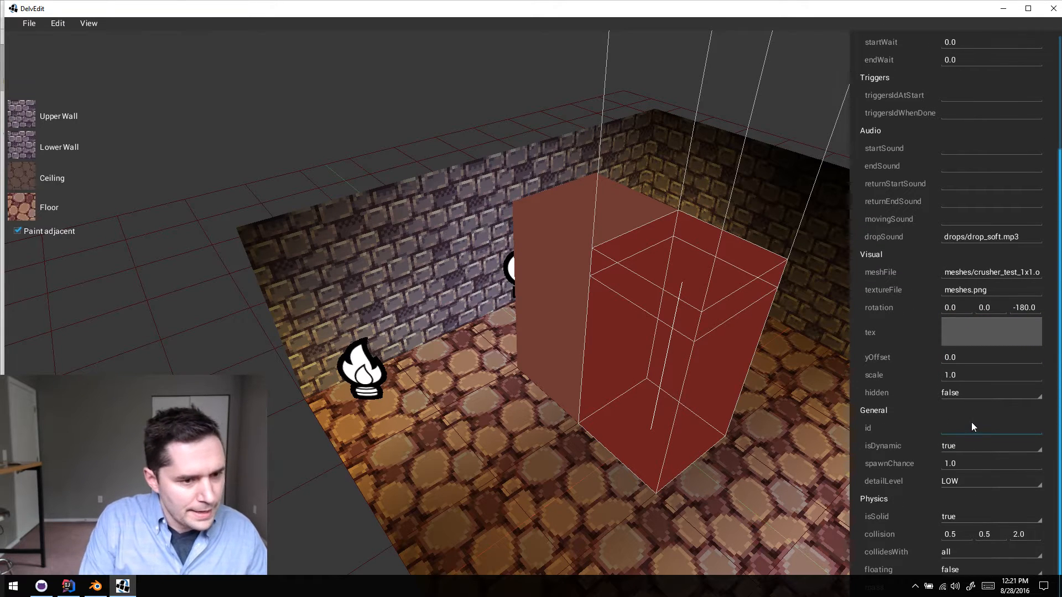
{"action": "type", "text": "crusher_1"}
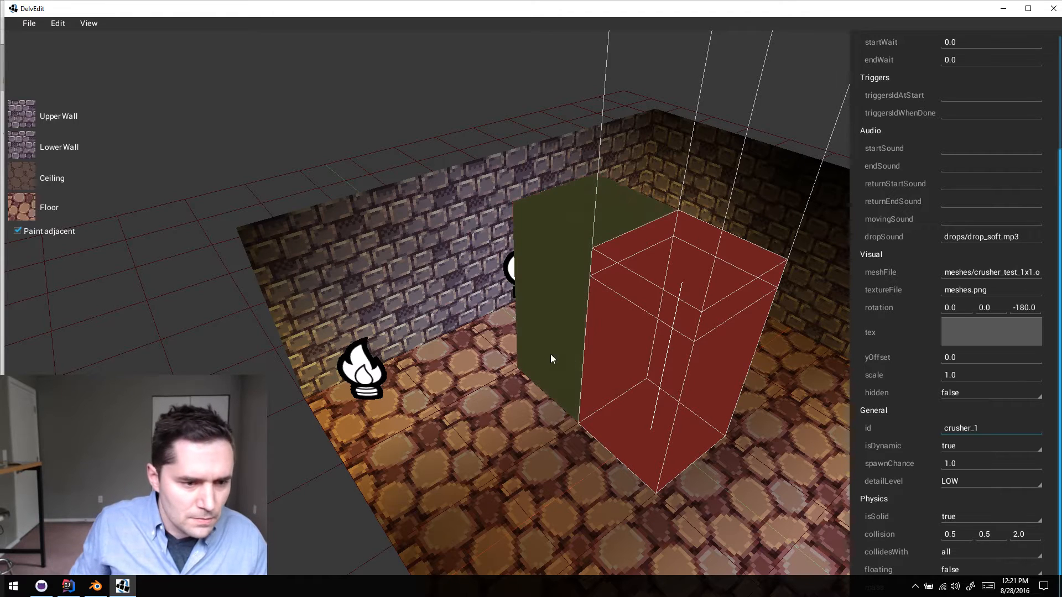
- Set triggersIdWhenDone to crusher_1 on the crusher nearer the side wall and clear the selection
{"action": "left_click", "coordinate": [555, 337]}
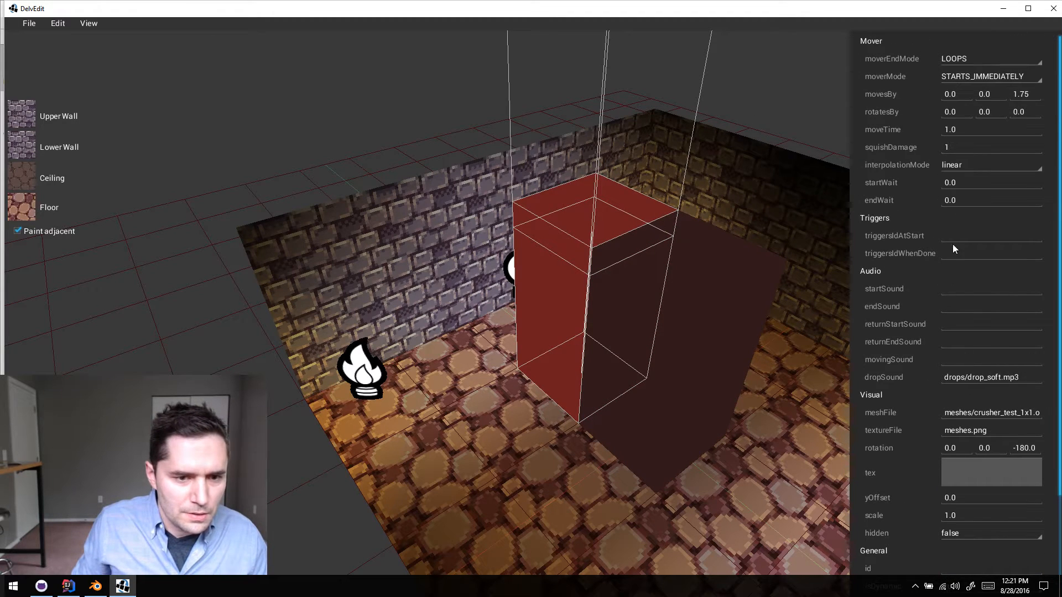
{"action": "type", "text": "crusher_1"}
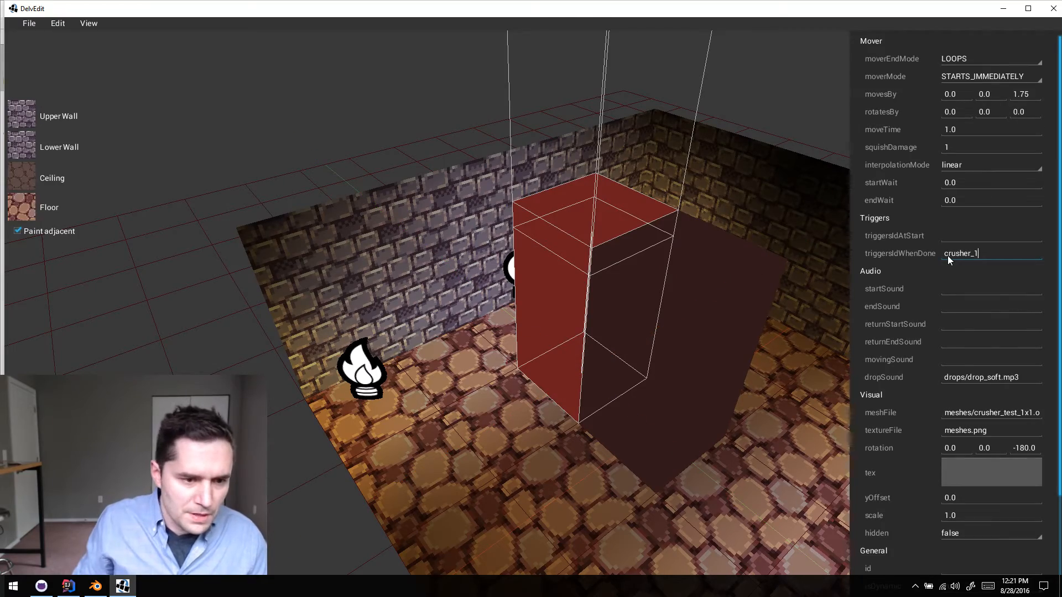
{"action": "left_click", "coordinate": [575, 496]}
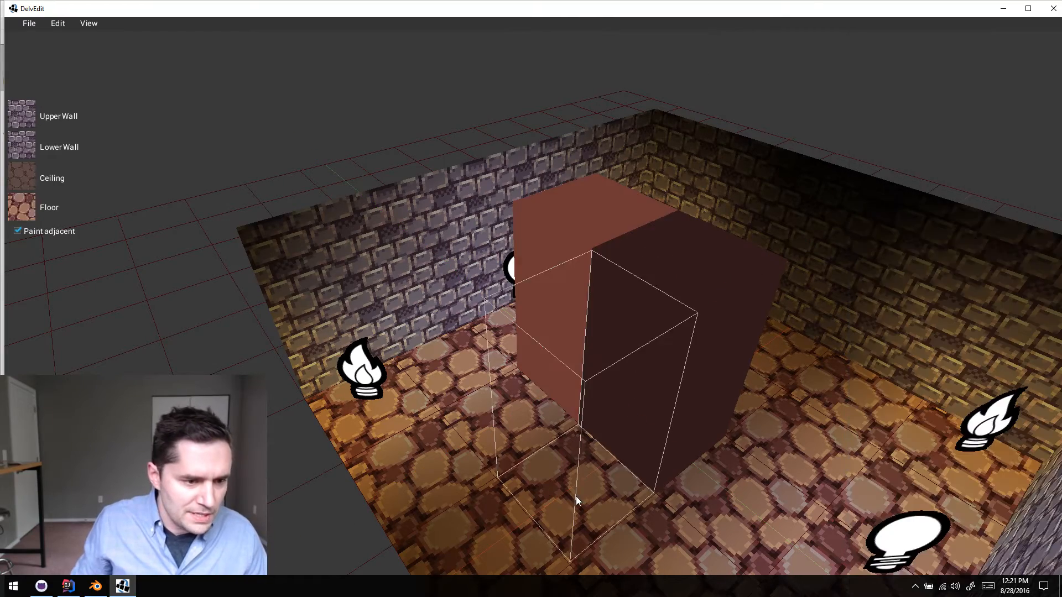
- Playtest the room to watch the first crusher trigger the second one, and return to the editor
{"action": "key", "text": "w"}
{"action": "key", "text": "d"}
{"action": "key", "text": "w"}
{"action": "key", "text": "p"}
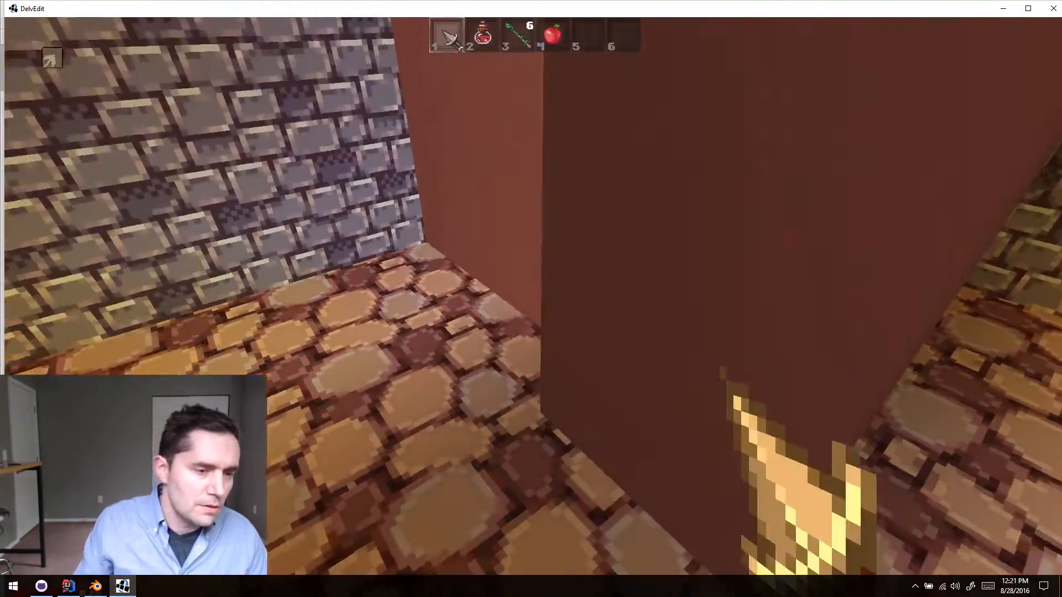
{"action": "key", "text": "s"}
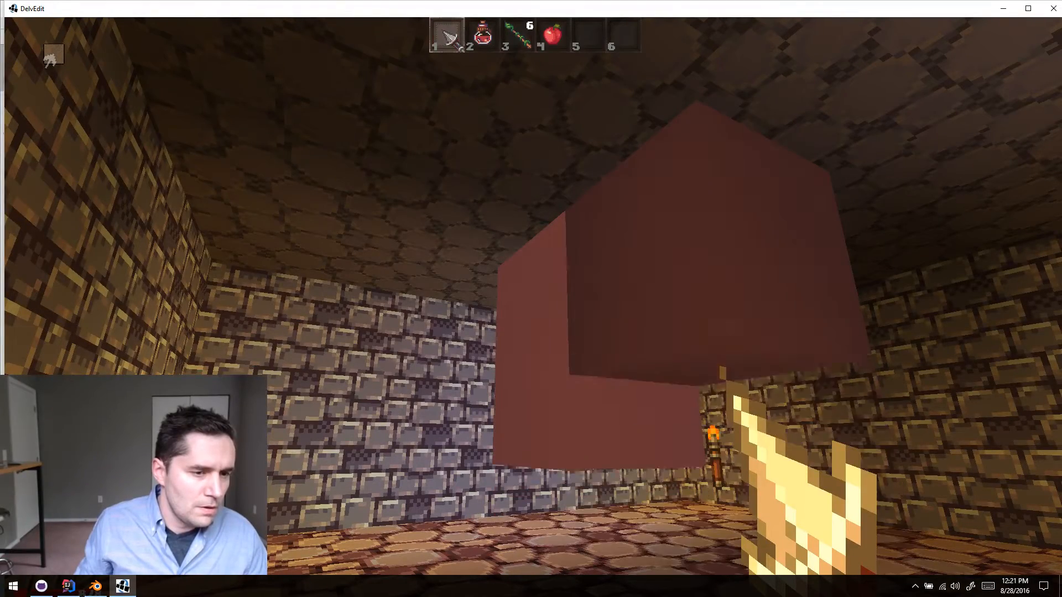
{"action": "key", "text": "Escape"}
- Set the moveTime of the crusher with id crusher_1 to 1 and clear the selection
{"action": "key", "text": "s"}
{"action": "key", "text": "a"}
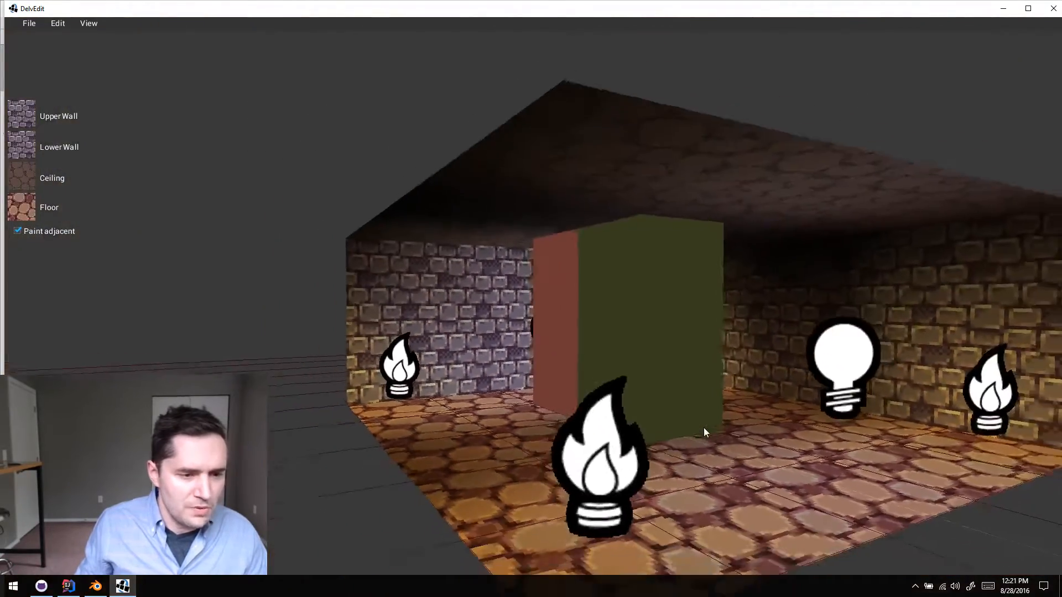
{"action": "key", "text": "d"}
{"action": "key", "text": "w"}
{"action": "key", "text": "e"}
{"action": "key", "text": "s"}
{"action": "left_click", "coordinate": [703, 429]}
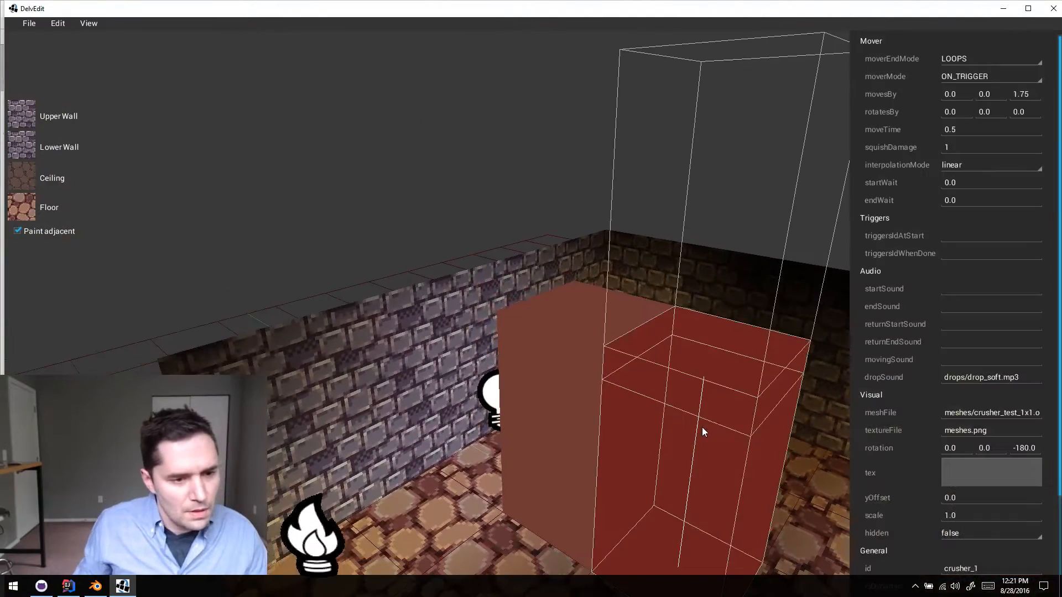
{"action": "type", "text": "1"}
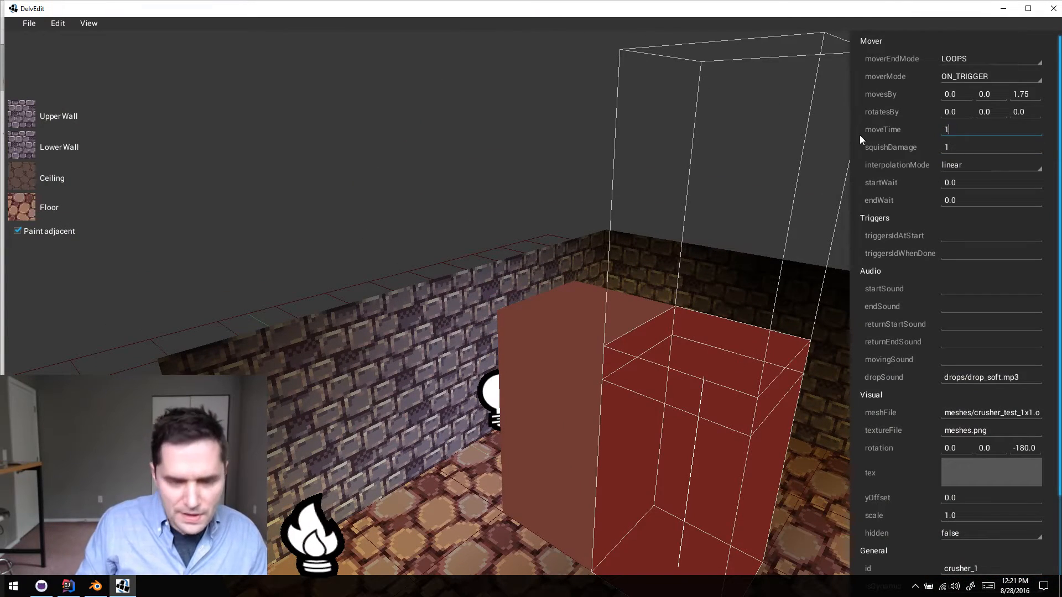
{"action": "left_click", "coordinate": [636, 190]}
- Playtest the room to watch the timing of the two crushers with matching move times, and return to the editor
{"action": "key", "text": "d"}
{"action": "key", "text": "w"}
{"action": "key", "text": "q"}
{"action": "key", "text": "p"}
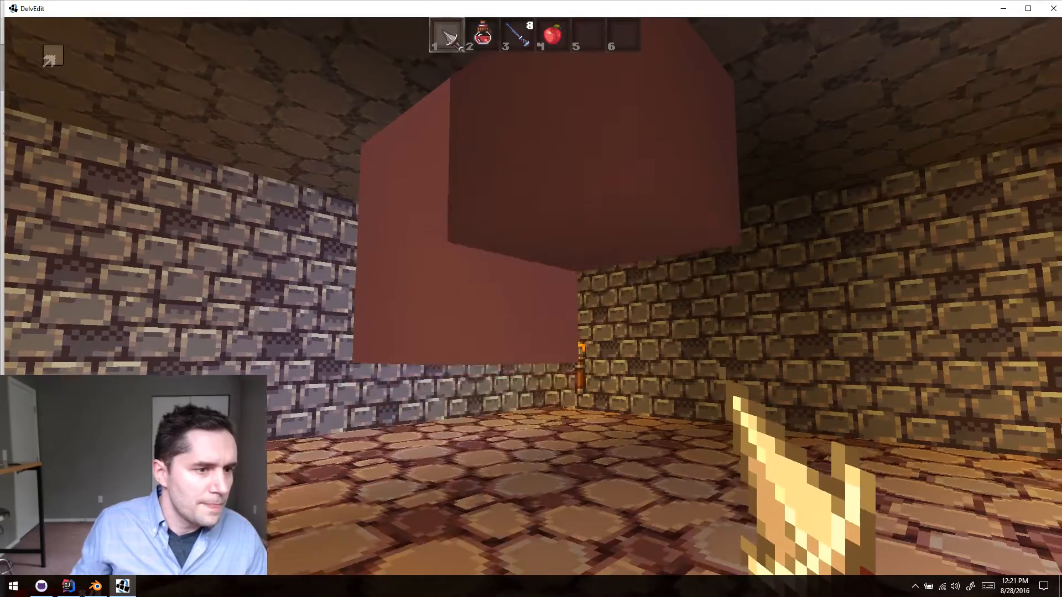
{"action": "key", "text": "a"}
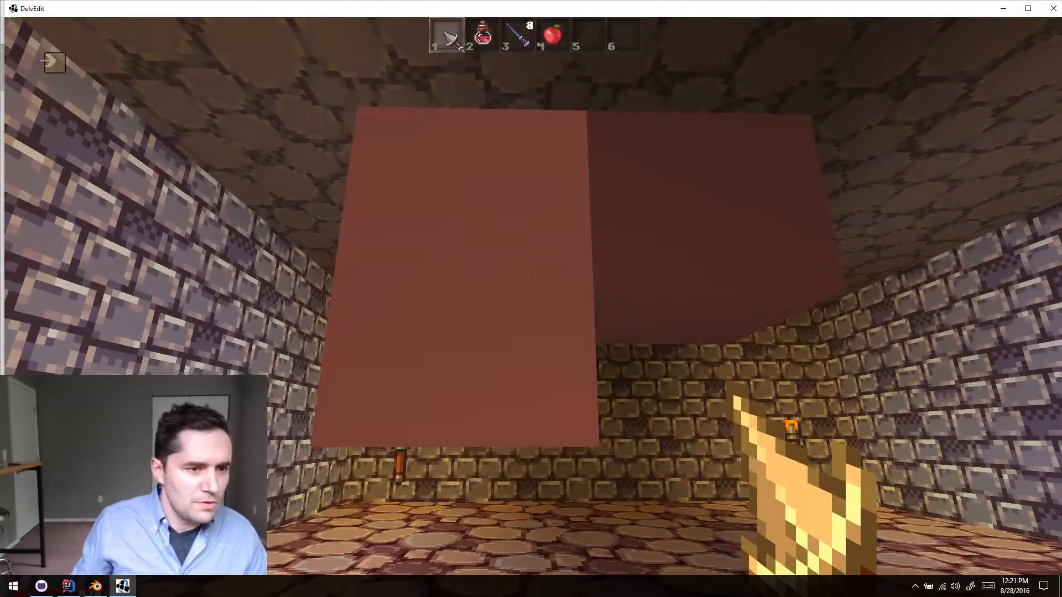
{"action": "key", "text": "d"}
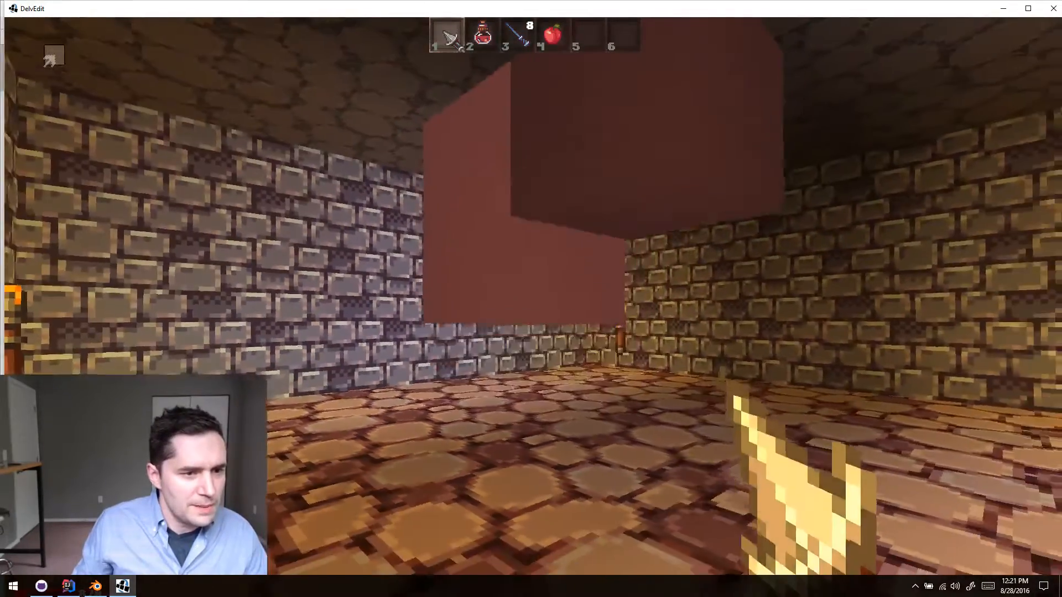
{"action": "key", "text": "a"}
{"action": "key", "text": "d"}
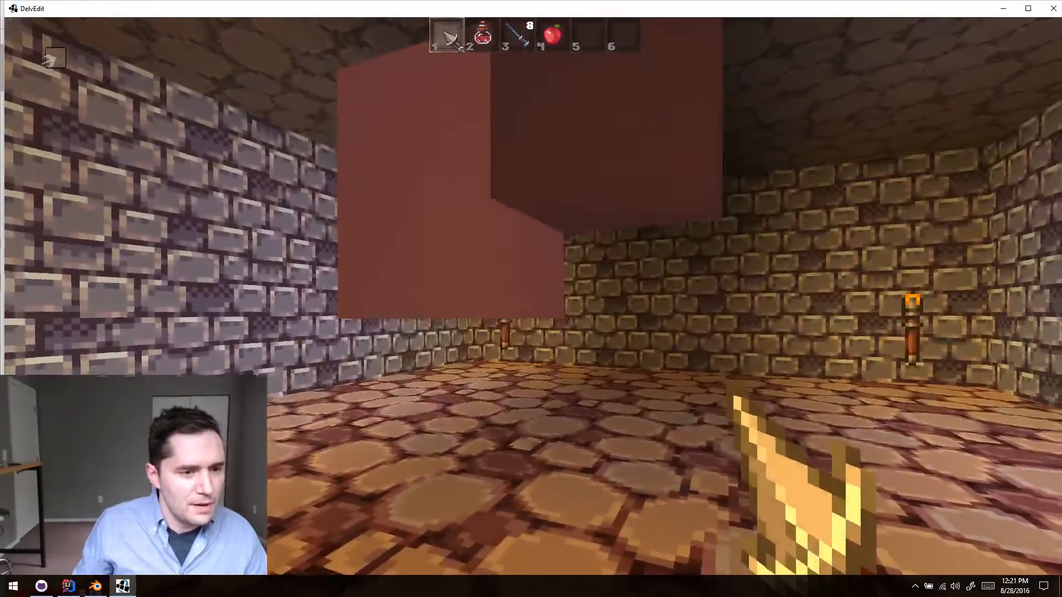
{"action": "key", "text": "a"}
{"action": "key", "text": "d"}
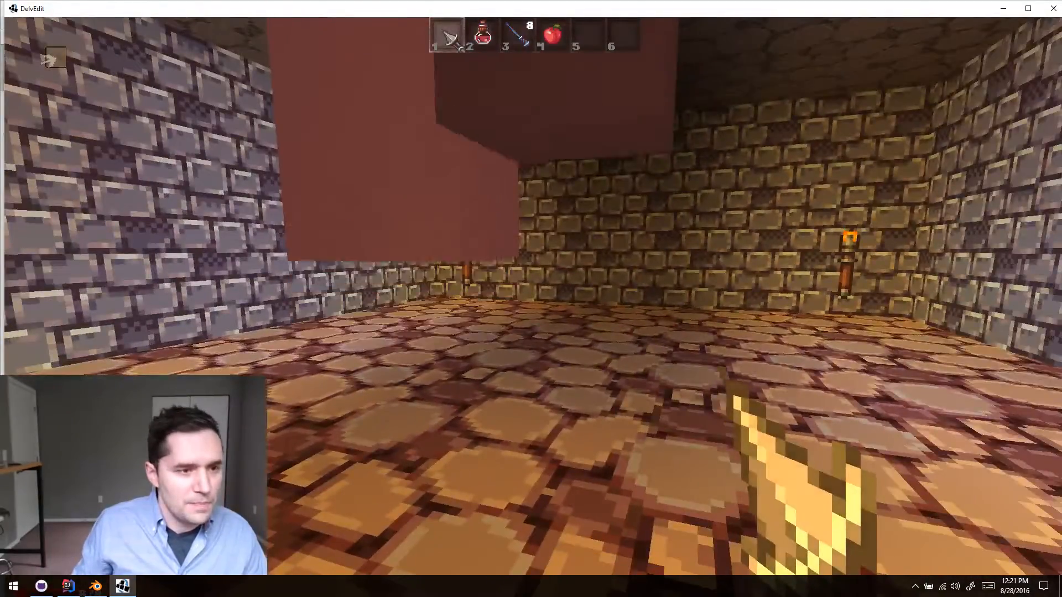
{"action": "key", "text": "Escape"}
- Select both crusher blocks together
{"action": "key", "text": "s"}
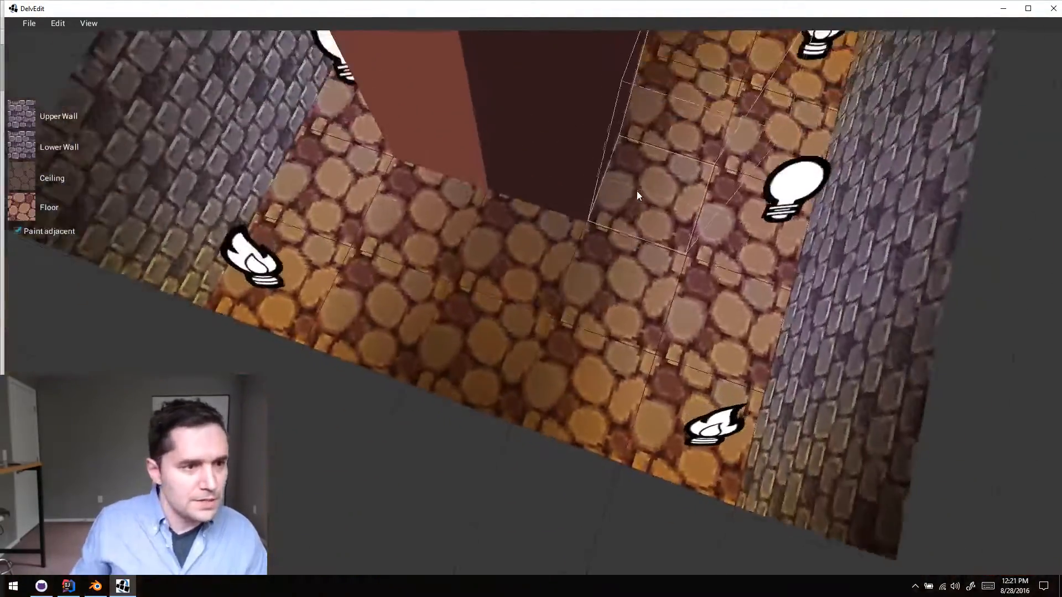
{"action": "key", "text": "s"}
{"action": "left_click", "coordinate": [592, 326]}
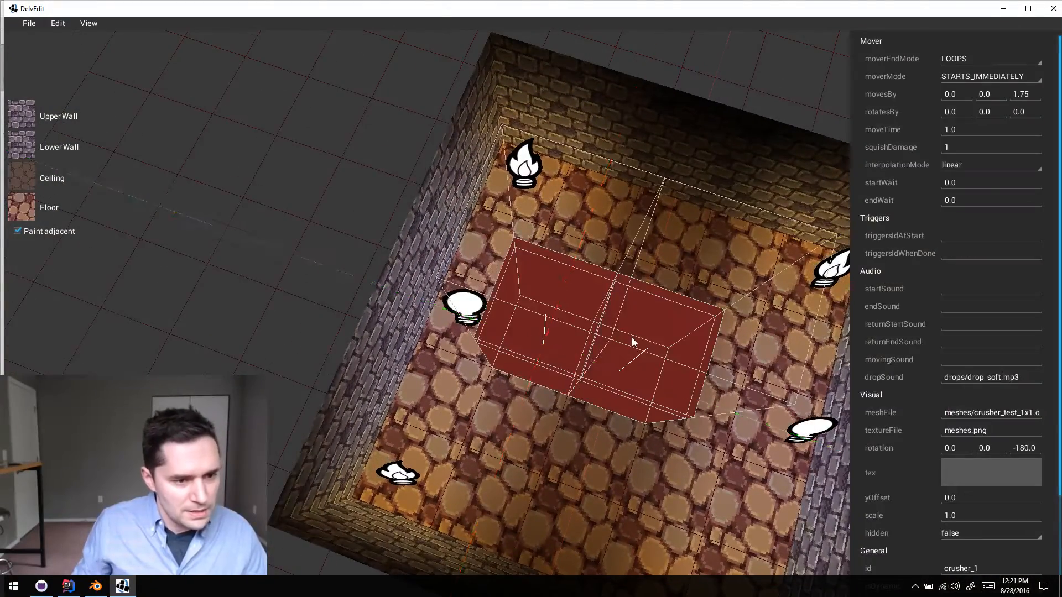
{"action": "key", "text": "w"}
{"action": "key", "text": "d"}
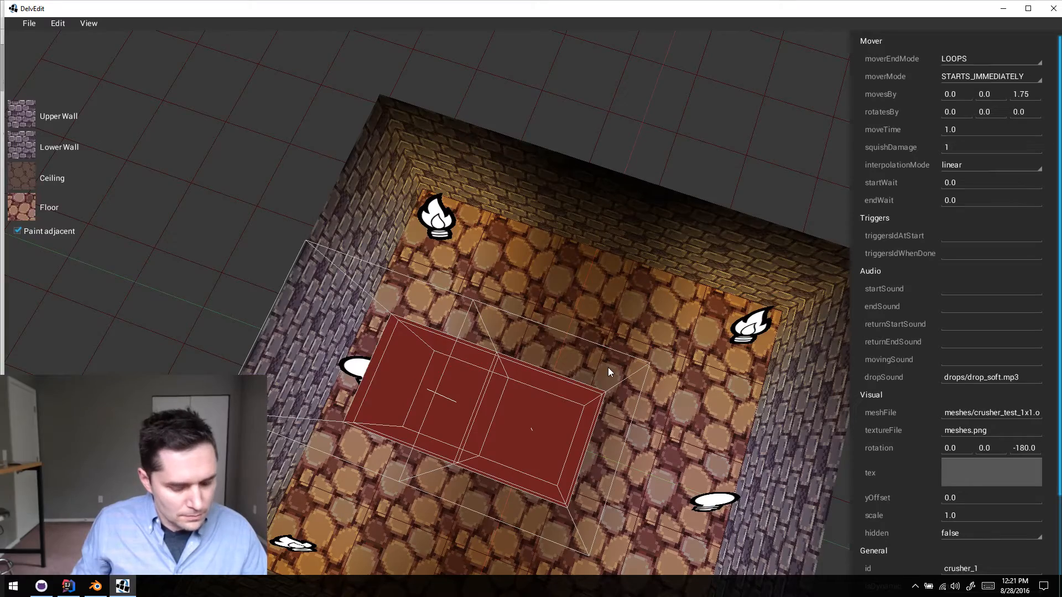
- Briefly playtest the room with both crushers selected and return to the editor
{"action": "key", "text": "s"}
{"action": "key", "text": "q"}
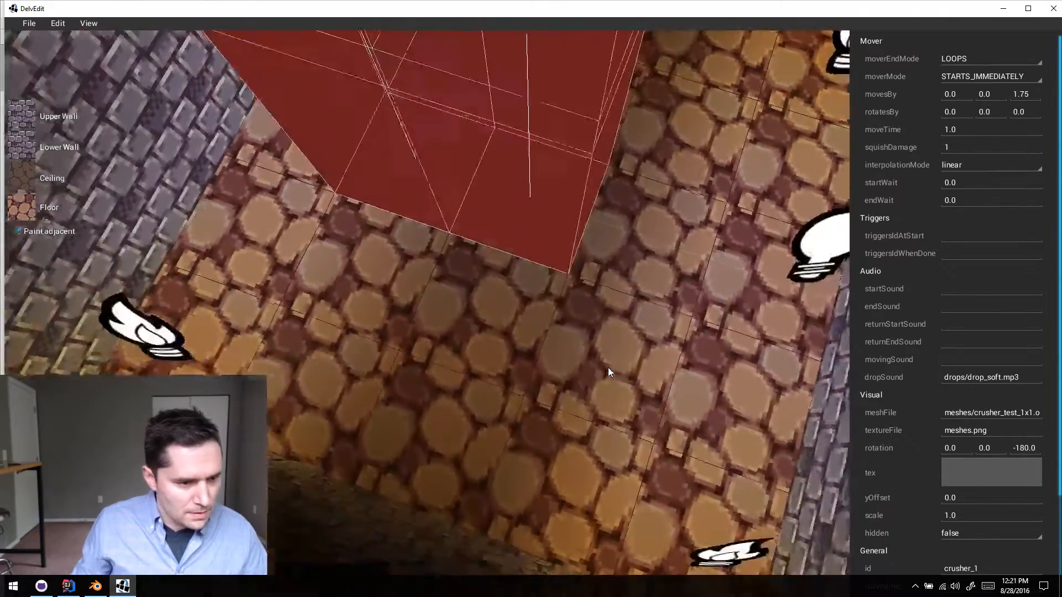
{"action": "key", "text": "a"}
{"action": "key", "text": "p"}
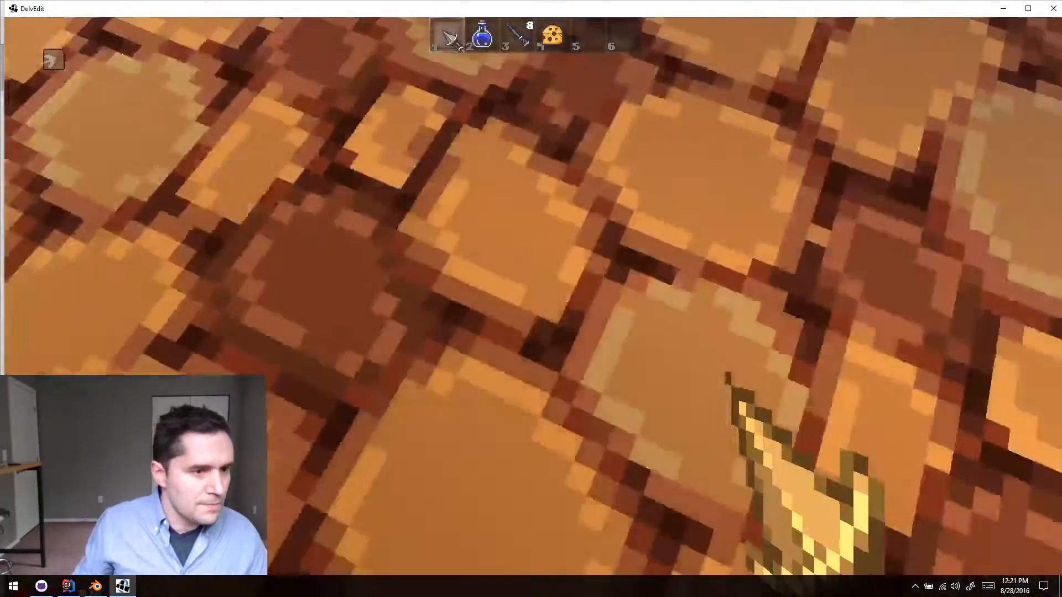
{"action": "key", "text": "Escape"}
{"action": "key", "text": "s"}
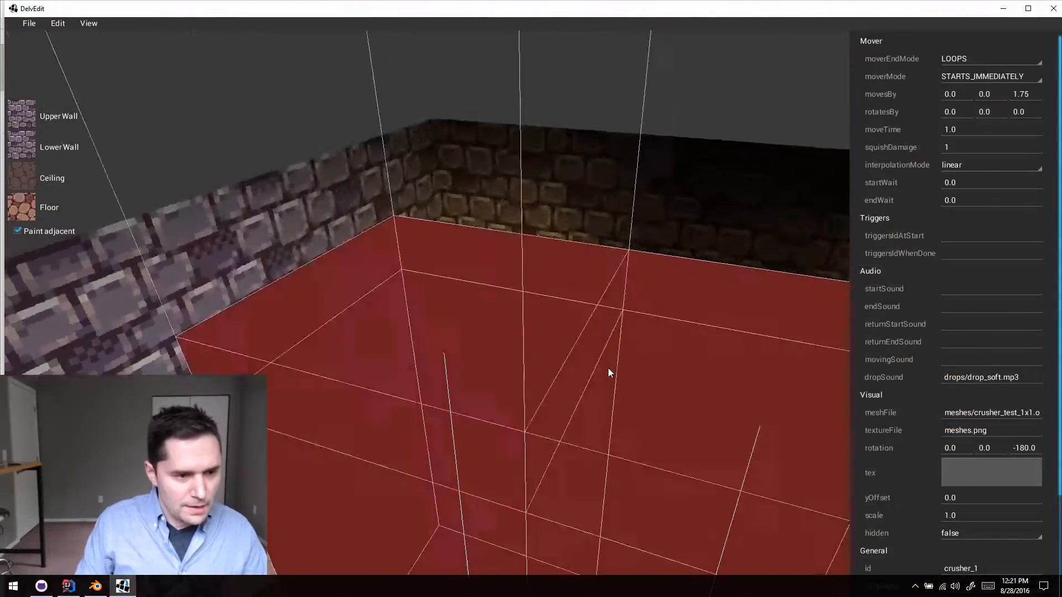
- Duplicate the two selected crushers with rotation -270.0 and place the copies along the X axis toward the back wall
{"action": "scroll", "coordinate": [608, 367], "scroll_direction": "down", "scroll_amount": 3}
{"action": "middle_click_drag", "start_coordinate": [602, 420], "coordinate": [605, 447]}
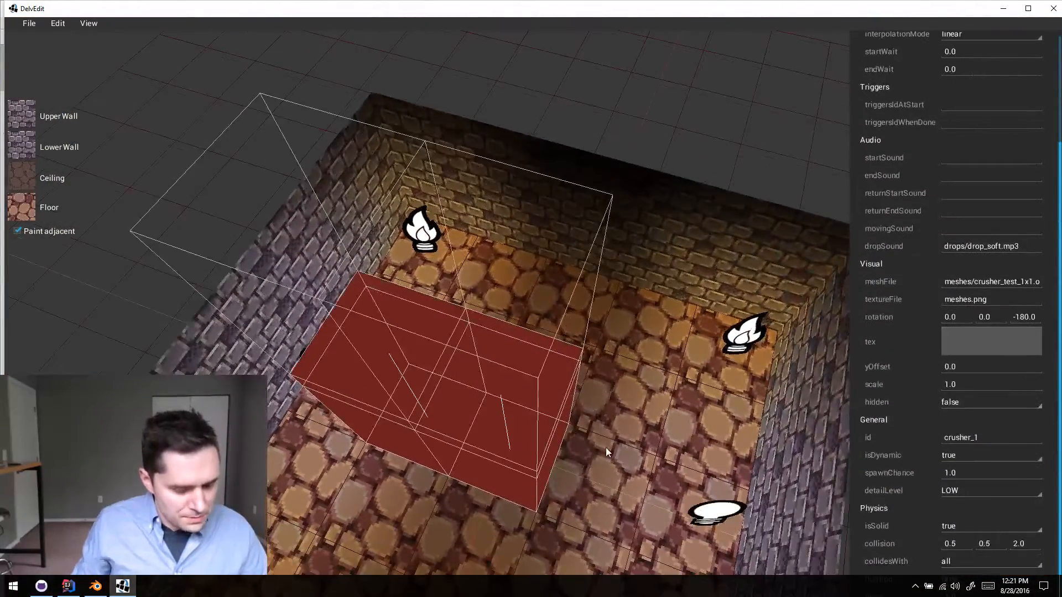
{"action": "key", "text": "y"}
{"action": "key", "text": "w"}
{"action": "key", "text": "x"}
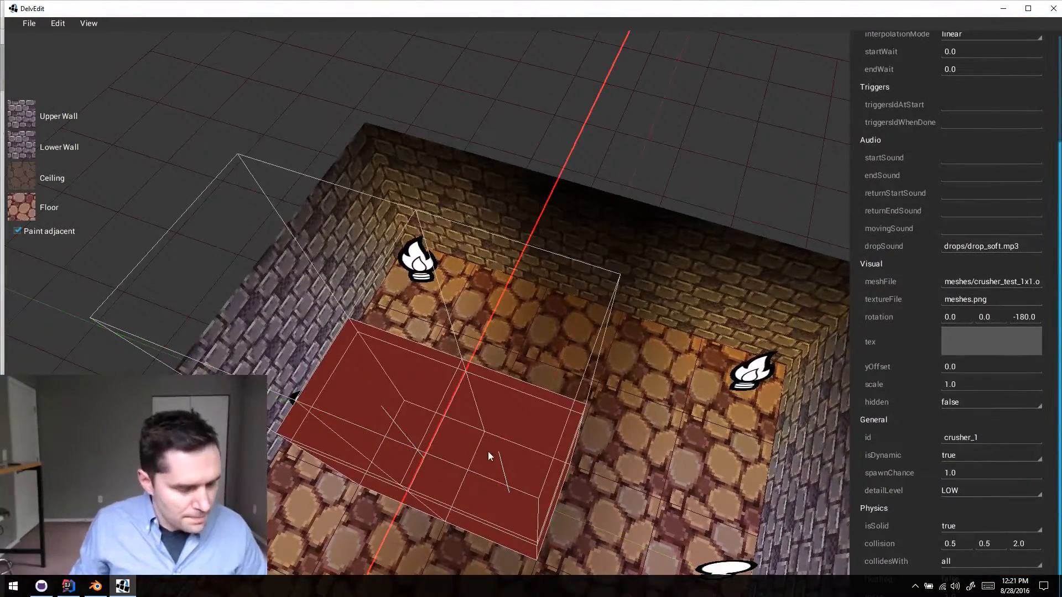
{"action": "left_click_drag", "start_coordinate": [488, 452], "coordinate": [543, 299], "text": "shift"}
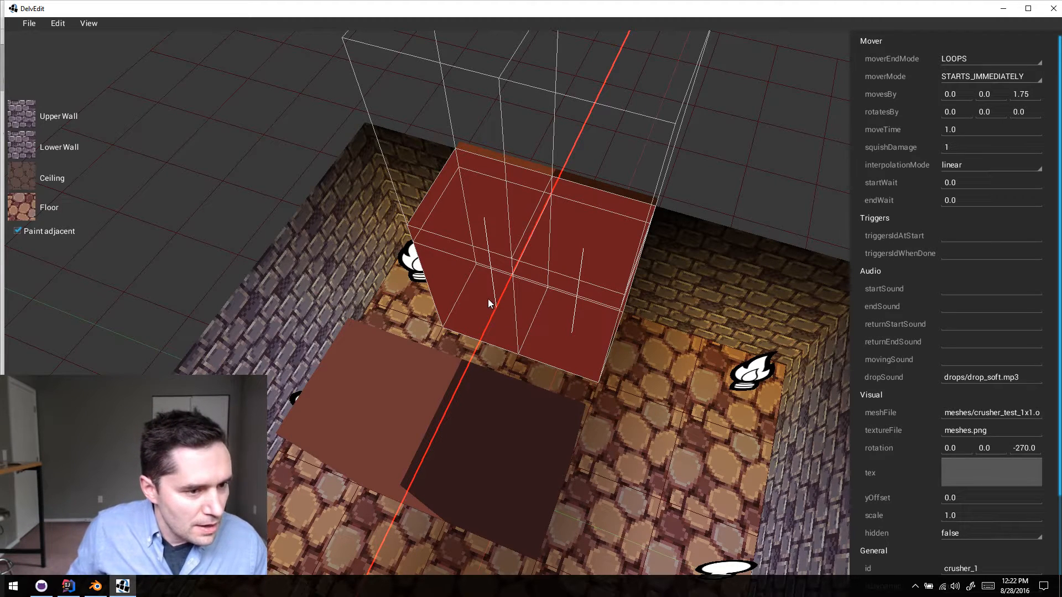
- Place the STARTS_IMMEDIATELY duplicate on the other side of the ON_TRIGGER duplicate and delete the leftover block
{"action": "left_click", "coordinate": [471, 302]}
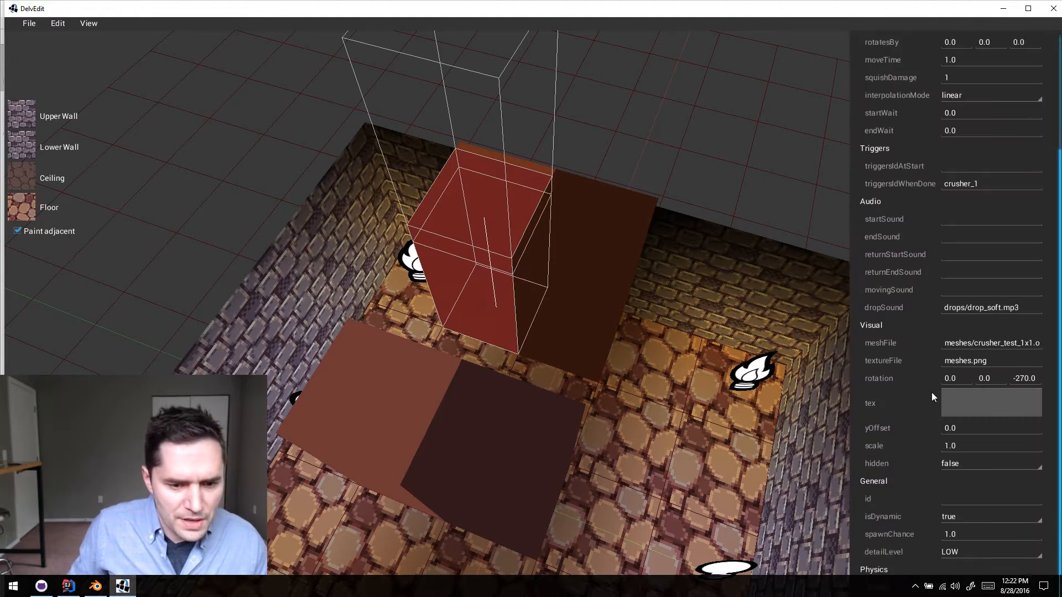
{"action": "scroll", "coordinate": [929, 395], "scroll_direction": "down", "scroll_amount": 3}
{"action": "scroll", "coordinate": [924, 390], "scroll_direction": "up", "scroll_amount": 6}
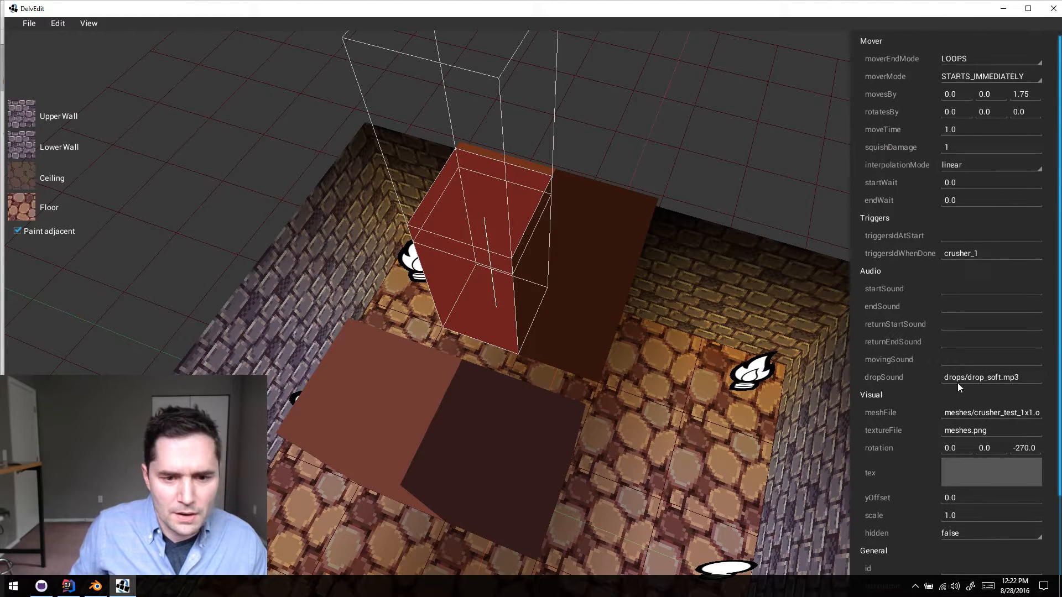
{"action": "left_click", "coordinate": [595, 329]}
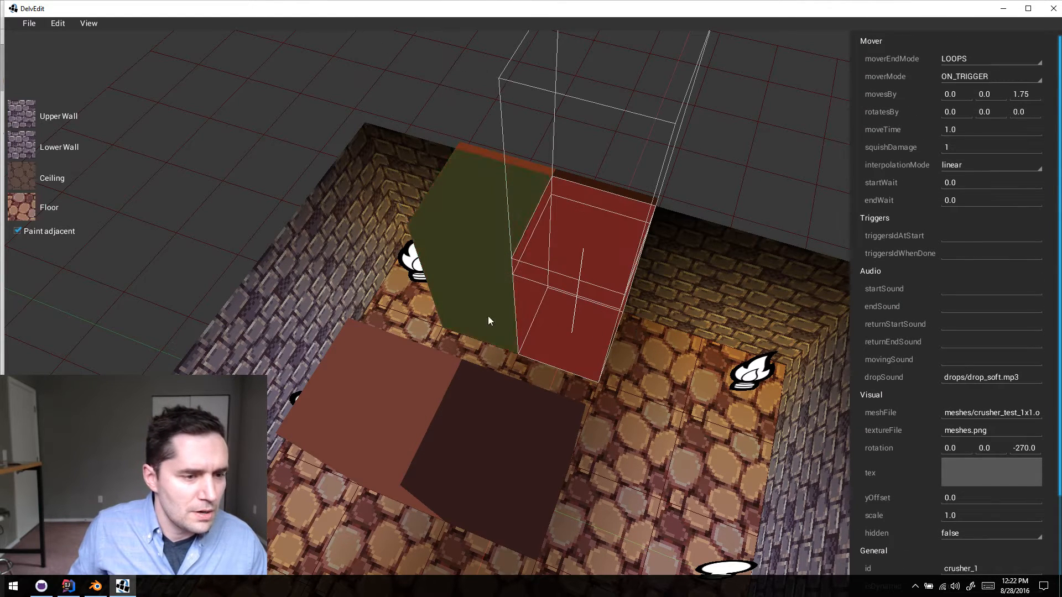
{"action": "left_click_drag", "start_coordinate": [479, 307], "coordinate": [656, 352]}
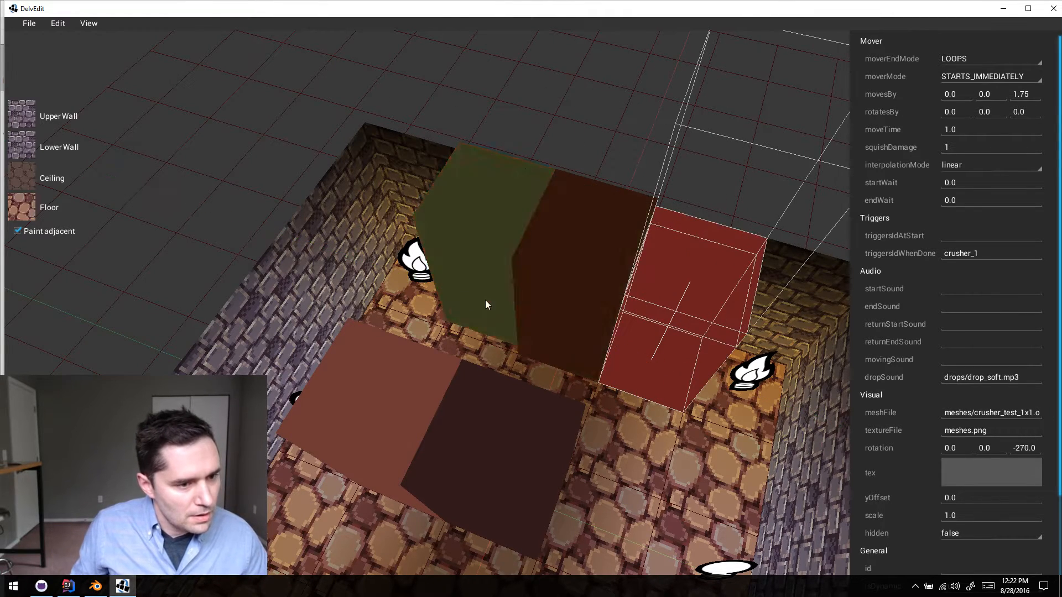
{"action": "left_click", "coordinate": [449, 296]}
{"action": "key", "text": "Delete"}
{"action": "left_click", "coordinate": [556, 309]}
{"action": "left_click_drag", "start_coordinate": [556, 309], "coordinate": [425, 316]}
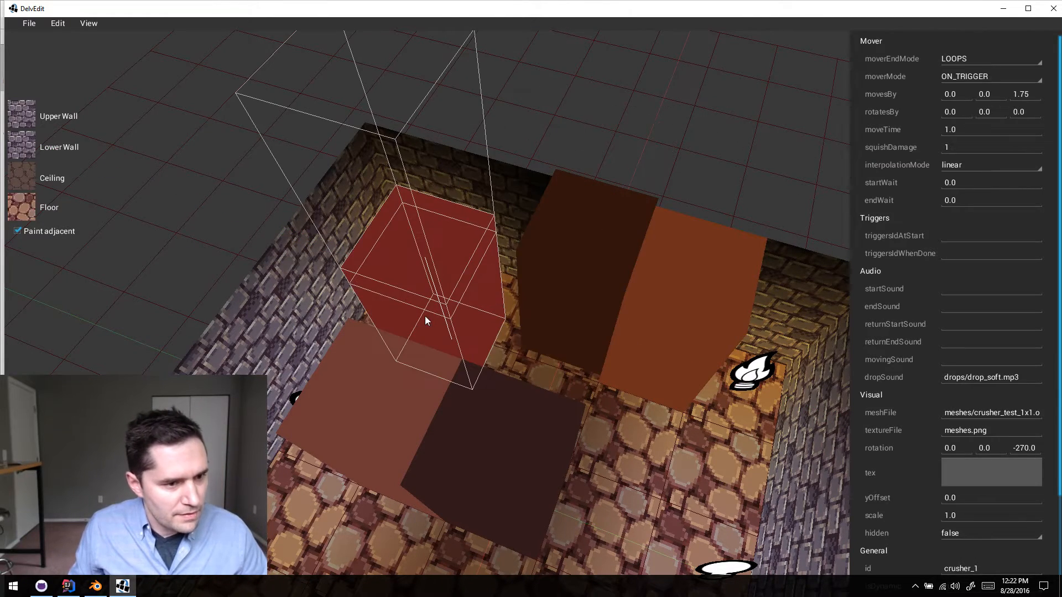
{"action": "key", "text": "Delete"}
- Move the duplicated crusher pair flush against the original pair to form a two-by-two group
{"action": "left_click", "coordinate": [547, 332]}
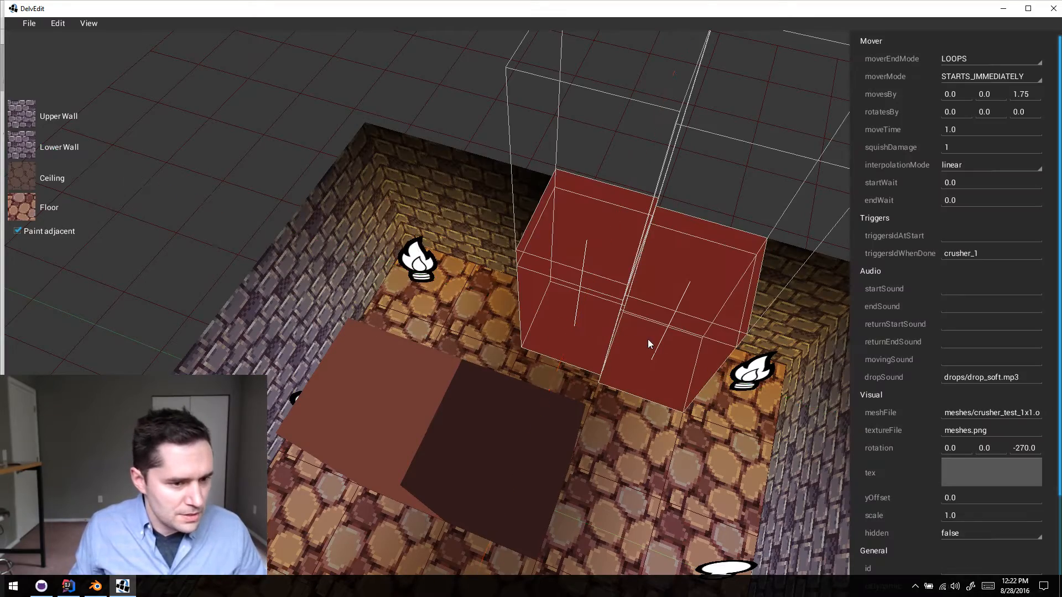
{"action": "left_click_drag", "start_coordinate": [639, 347], "coordinate": [550, 364]}
{"action": "middle_click_drag", "start_coordinate": [550, 362], "coordinate": [550, 361]}
{"action": "key", "text": "Escape"}
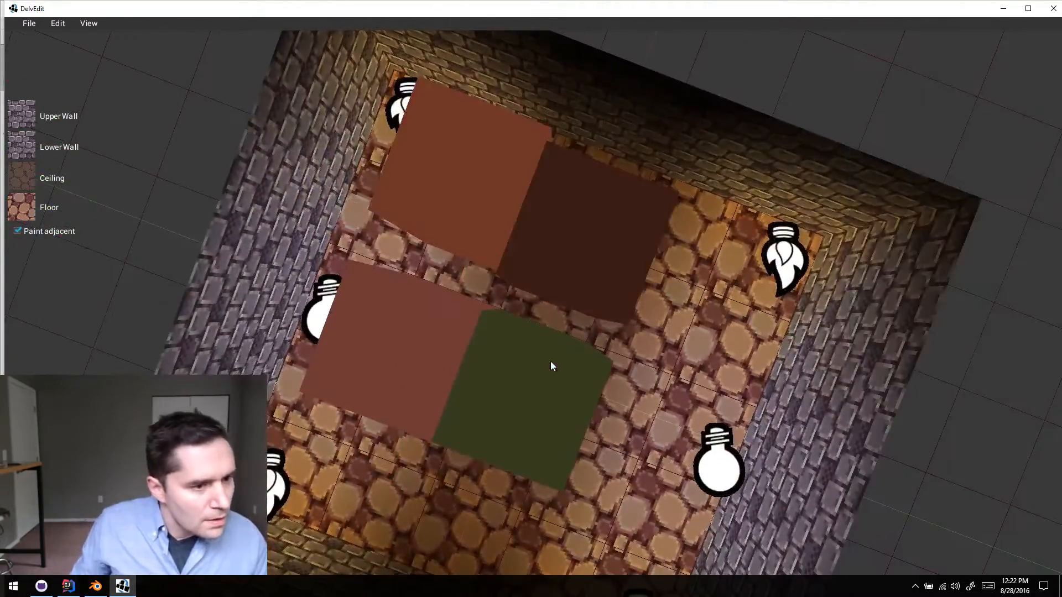
{"action": "left_click", "coordinate": [440, 216]}
{"action": "left_click_drag", "start_coordinate": [440, 220], "coordinate": [596, 261]}
{"action": "key", "text": "Escape"}
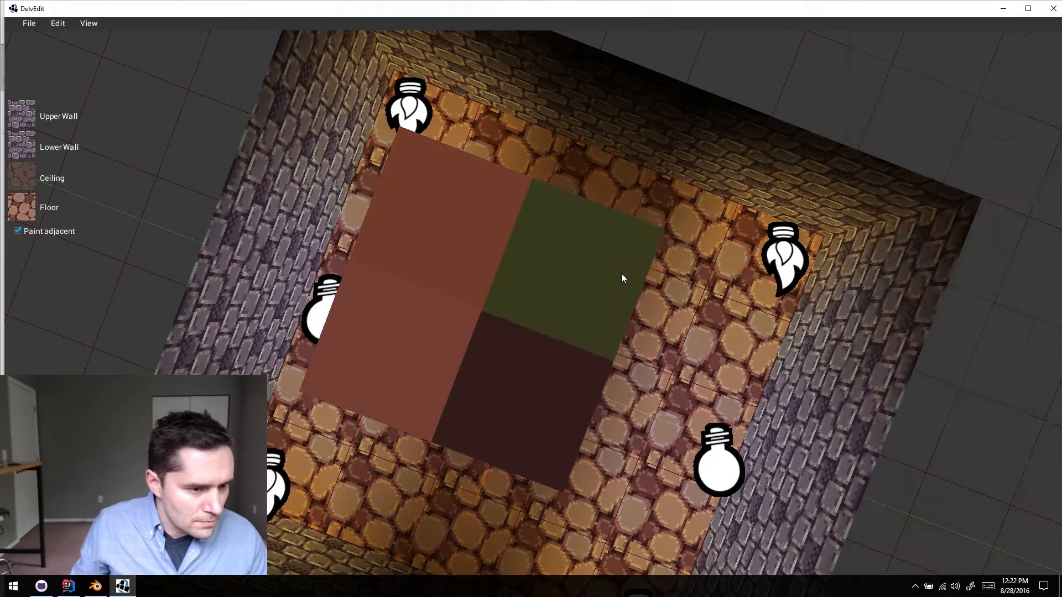
- Playtest the two-by-two crusher group, watching its movement from several sides, and return to the editor
{"action": "middle_click_drag", "start_coordinate": [622, 273], "coordinate": [622, 273]}
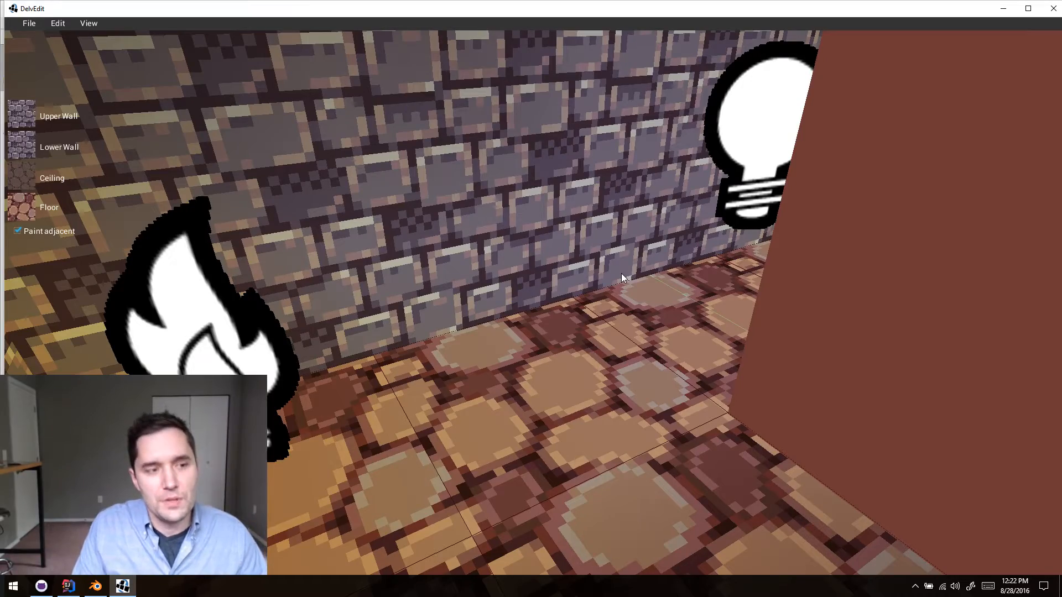
{"action": "key", "text": "s"}
{"action": "middle_click_drag", "start_coordinate": [622, 273], "coordinate": [621, 273]}
{"action": "key", "text": "w"}
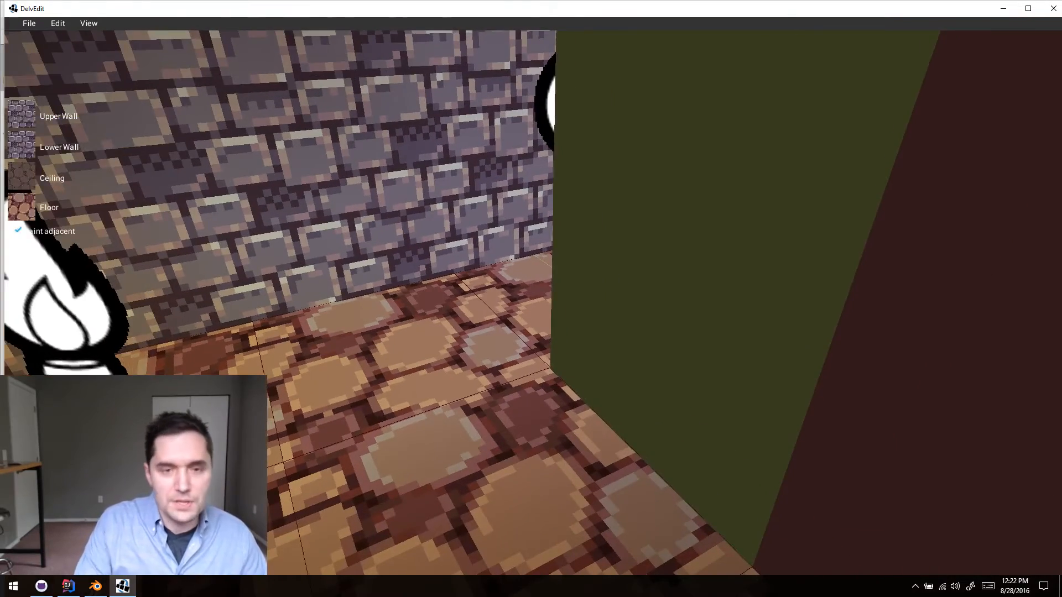
{"action": "key", "text": "p"}
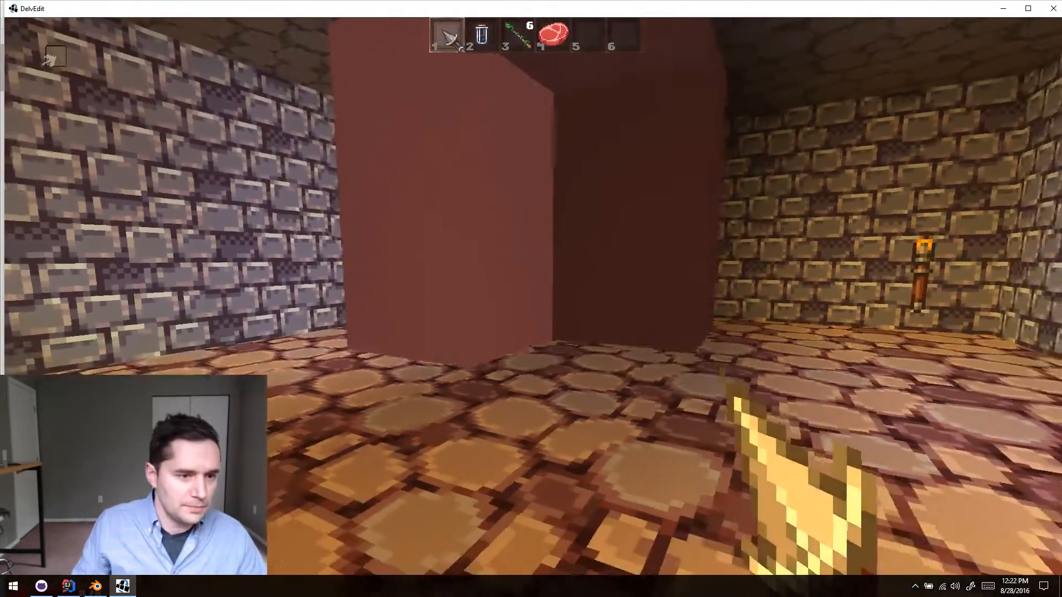
{"action": "key", "text": "s"}
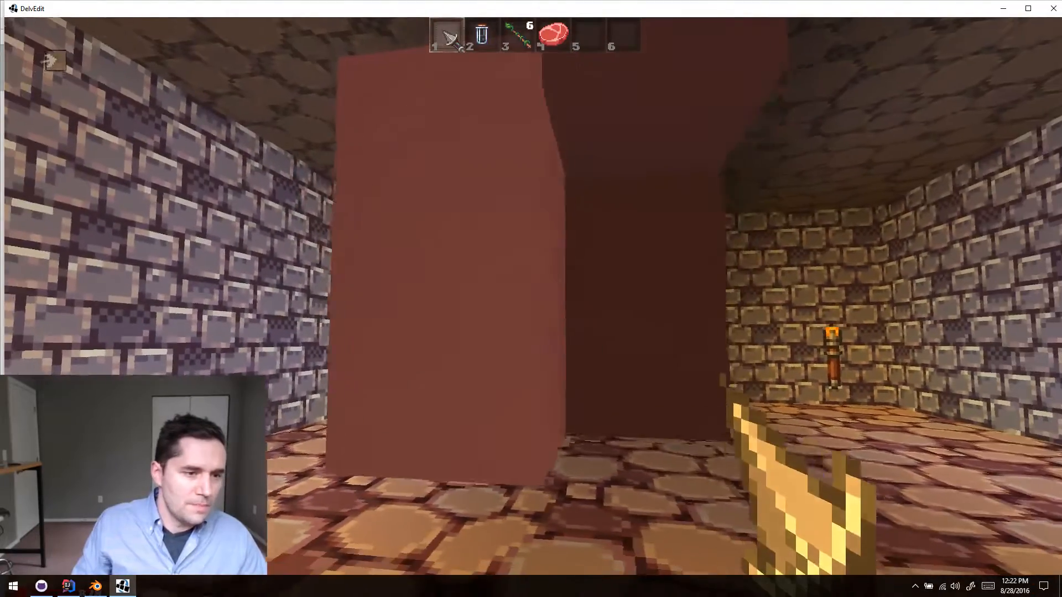
{"action": "key", "text": "d"}
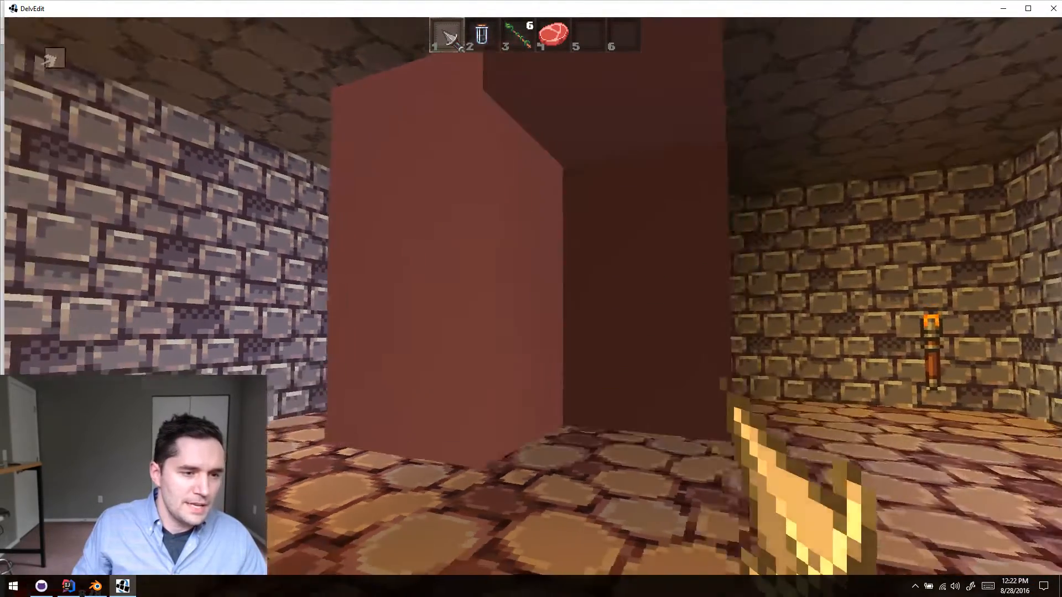
{"action": "key", "text": "a"}
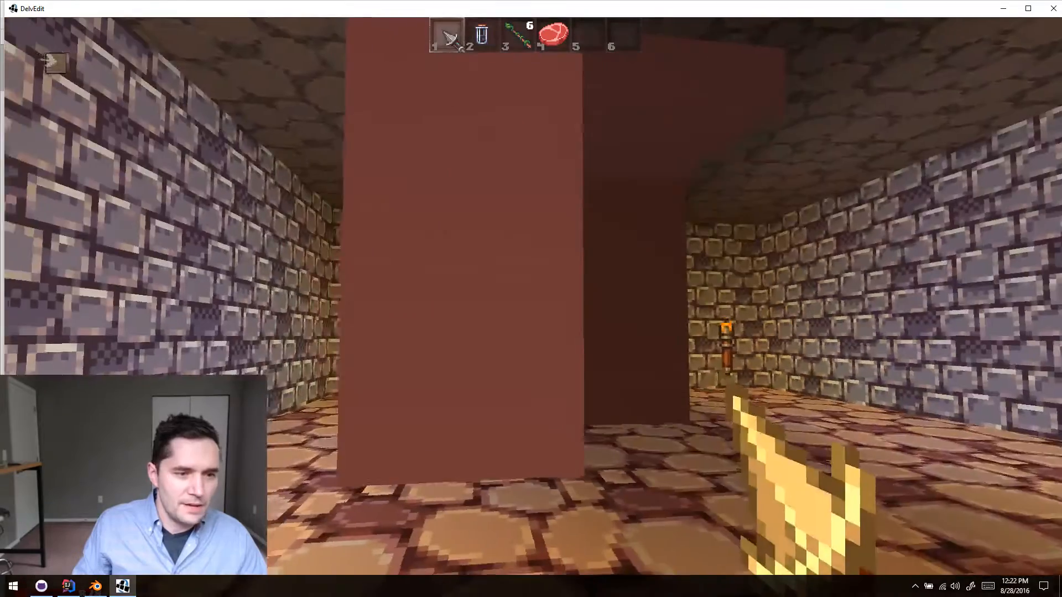
{"action": "key", "text": "w"}
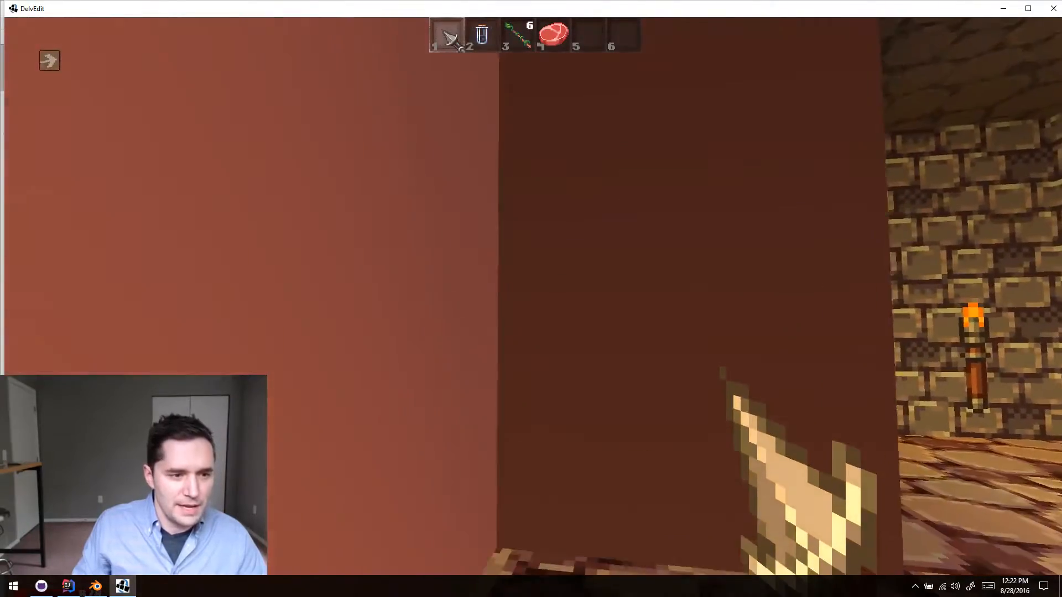
{"action": "key", "text": "Escape"}
- Delete the ON_TRIGGER crusher with id crusher_1 and its neighbour on the same side of the two-by-two group
{"action": "key", "text": "s"}
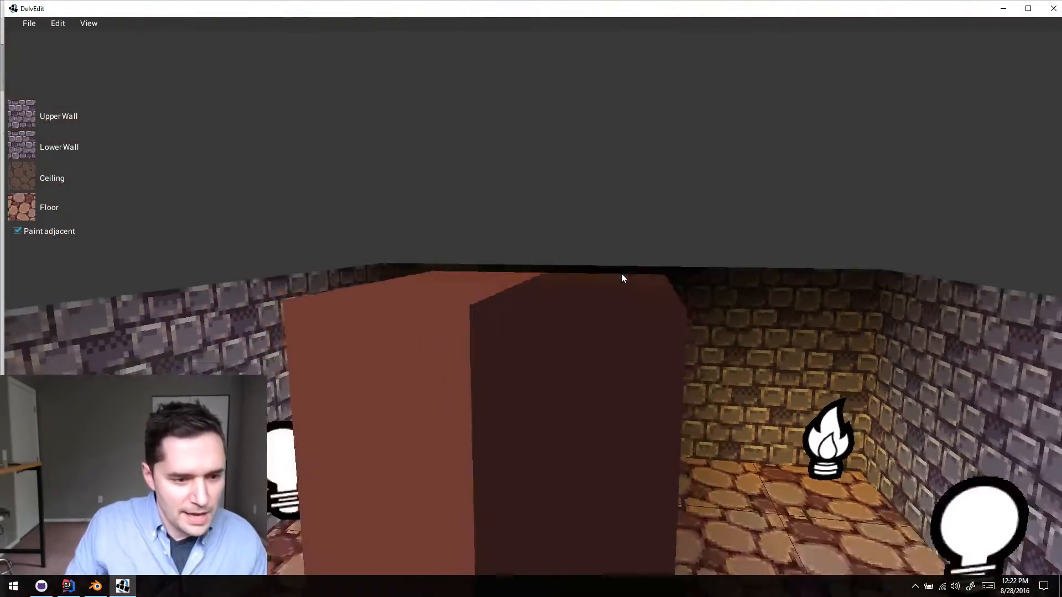
{"action": "key", "text": "s"}
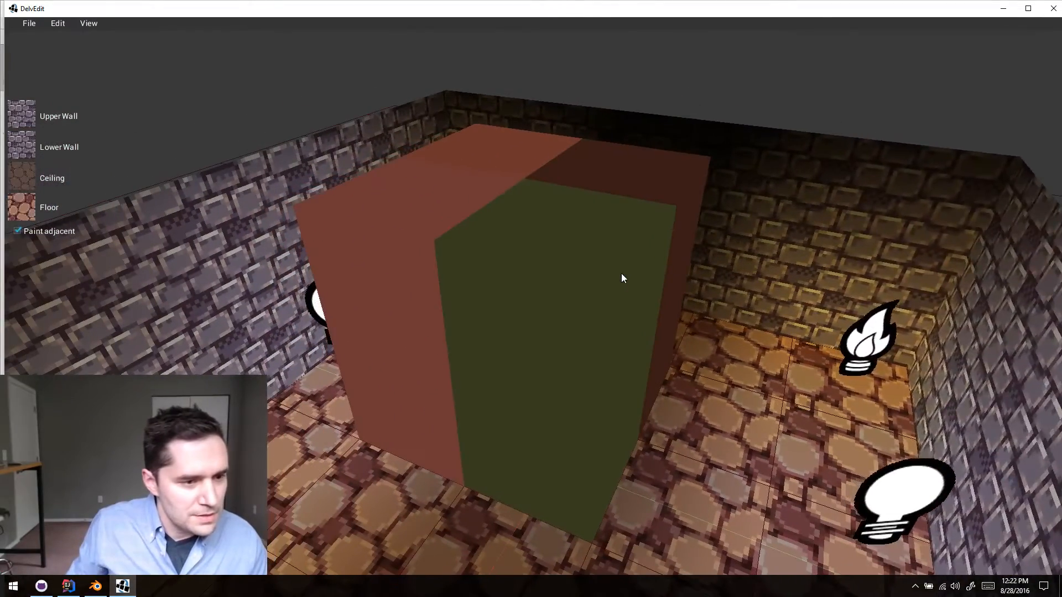
{"action": "left_click", "coordinate": [622, 276]}
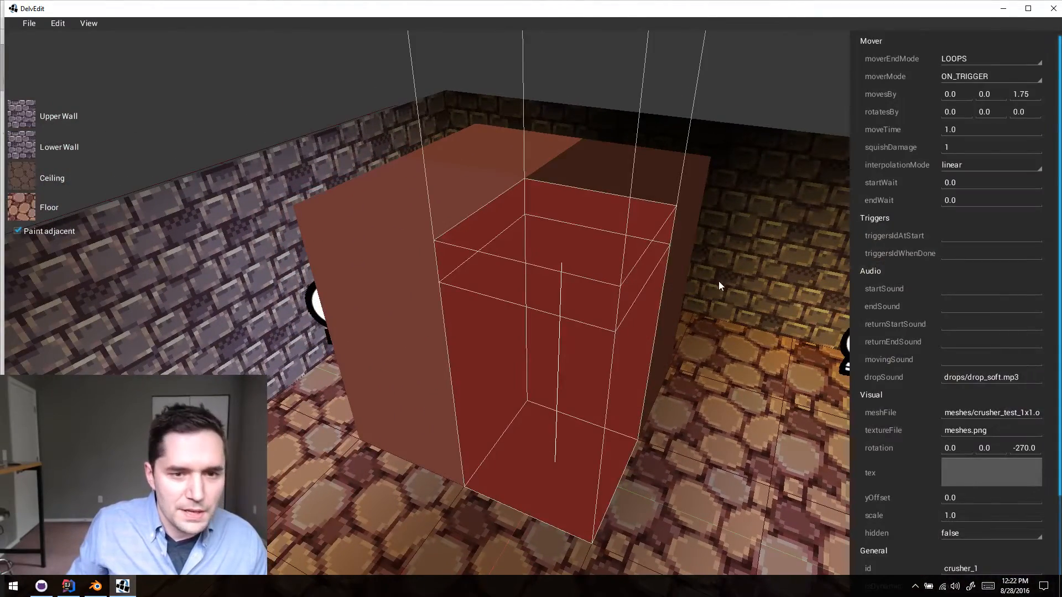
{"action": "key", "text": "d"}
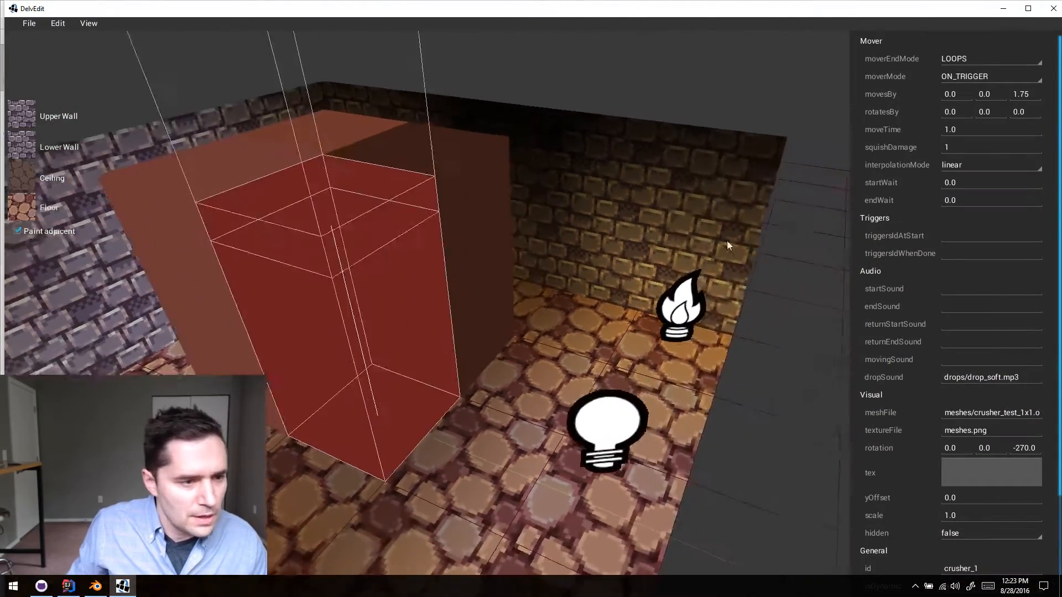
{"action": "key", "text": "a"}
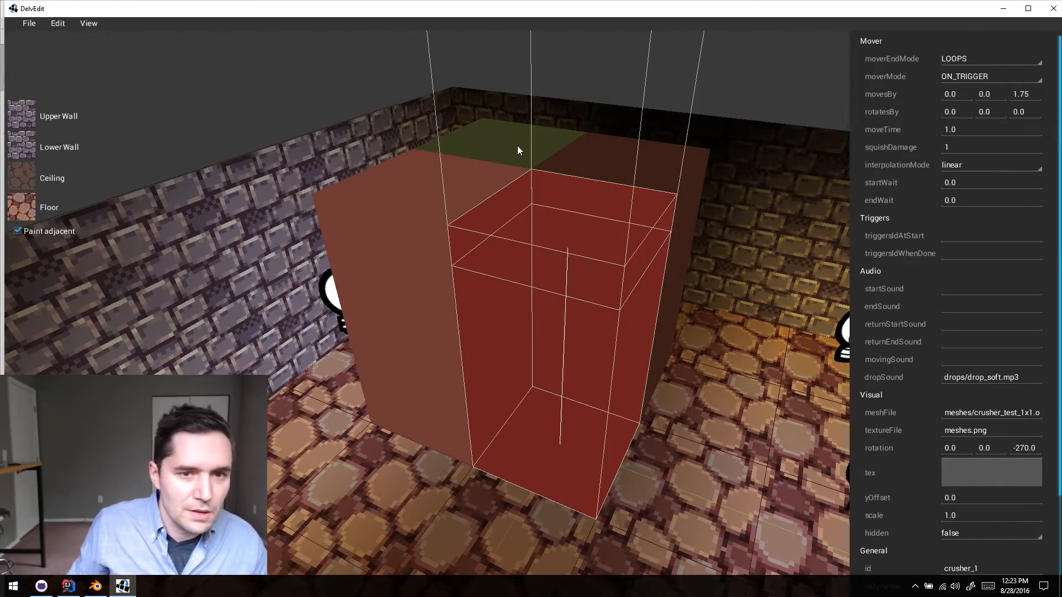
{"action": "key", "text": "s"}
{"action": "key", "text": "d"}
{"action": "key", "text": "w"}
{"action": "key", "text": "a"}
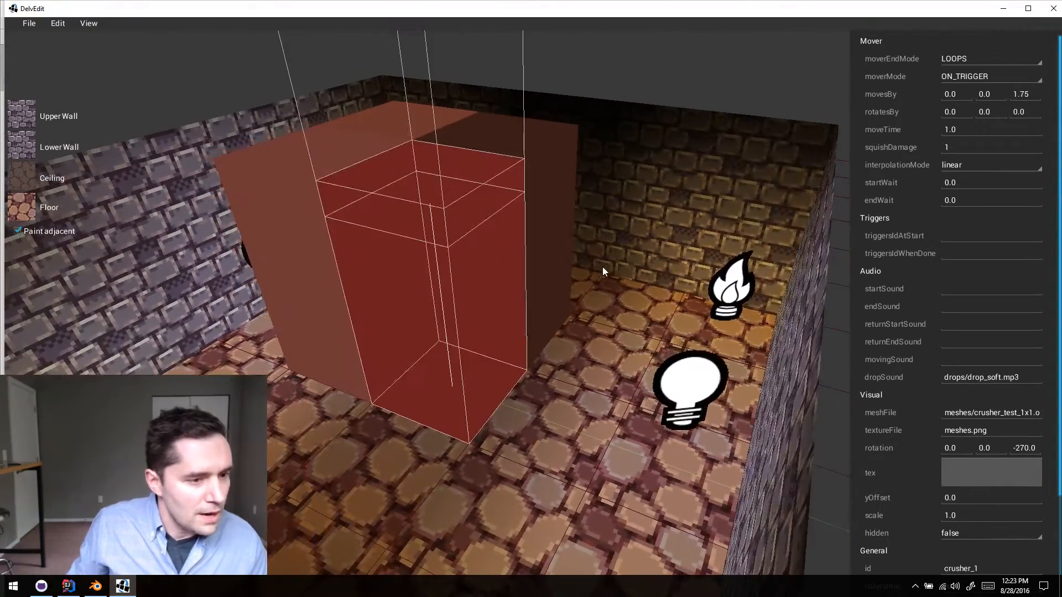
{"action": "key", "text": "Escape"}
{"action": "left_click", "coordinate": [476, 310]}
{"action": "key", "text": "Delete"}
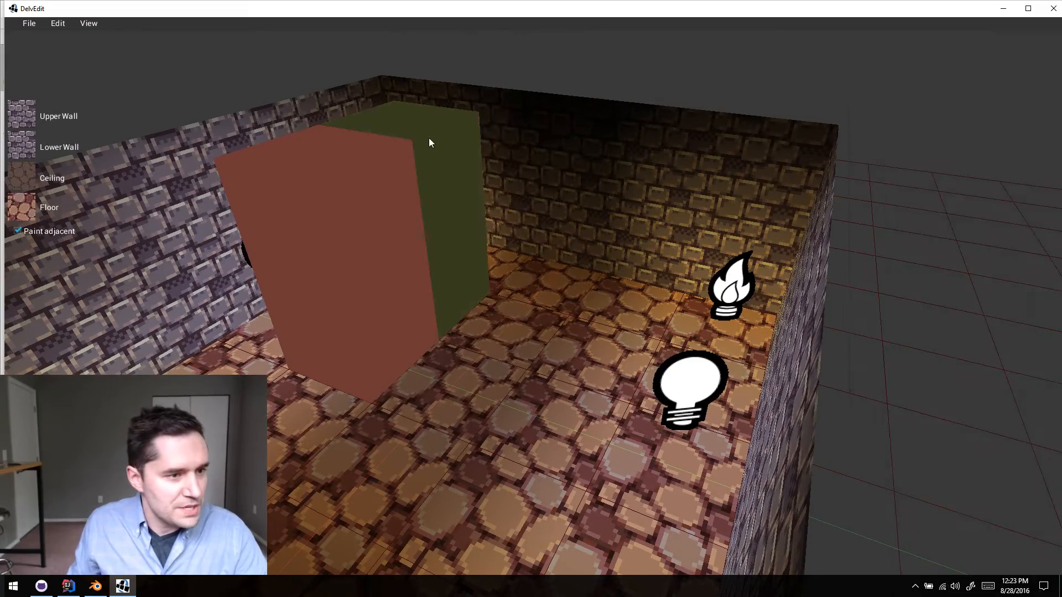
- Delete one more crusher so only the STARTS_IMMEDIATELY block with rotation -270.0 is left, and select that block
{"action": "key", "text": "a"}
{"action": "key", "text": "w"}
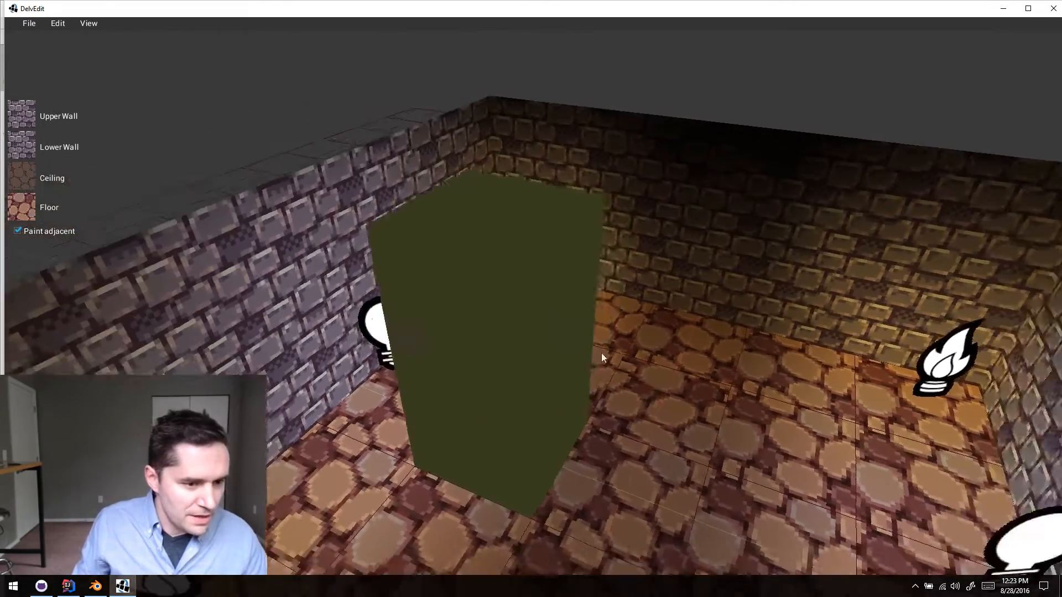
{"action": "key", "text": "s"}
{"action": "key", "text": "d"}
{"action": "left_click", "coordinate": [528, 343]}
{"action": "key", "text": "s"}
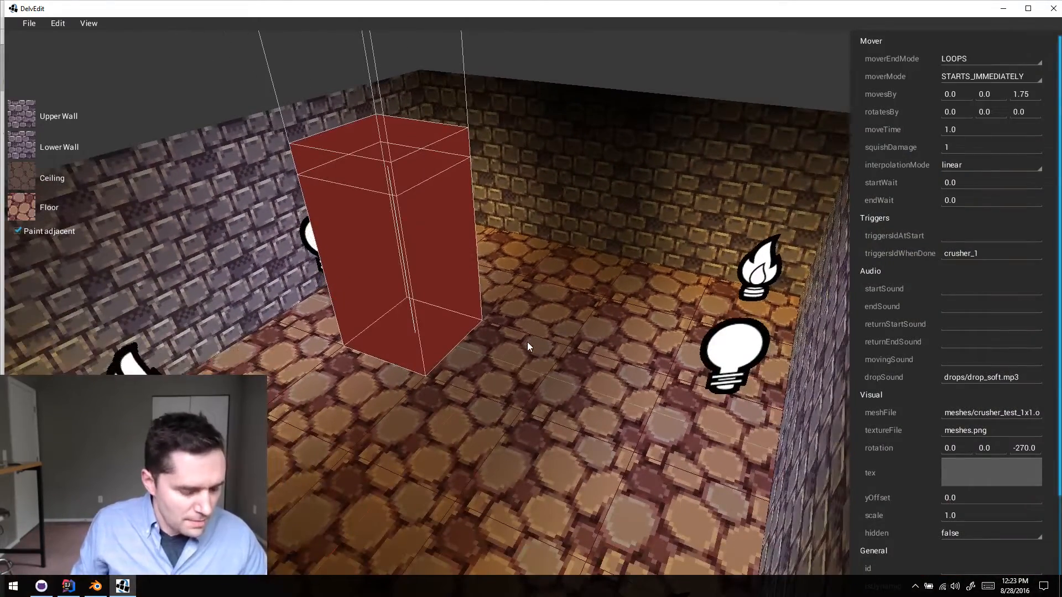
- Clear the triggersIdWhenDone value of the remaining STARTS_IMMEDIATELY crusher
{"action": "key", "text": "Escape"}
{"action": "left_click", "coordinate": [470, 250]}
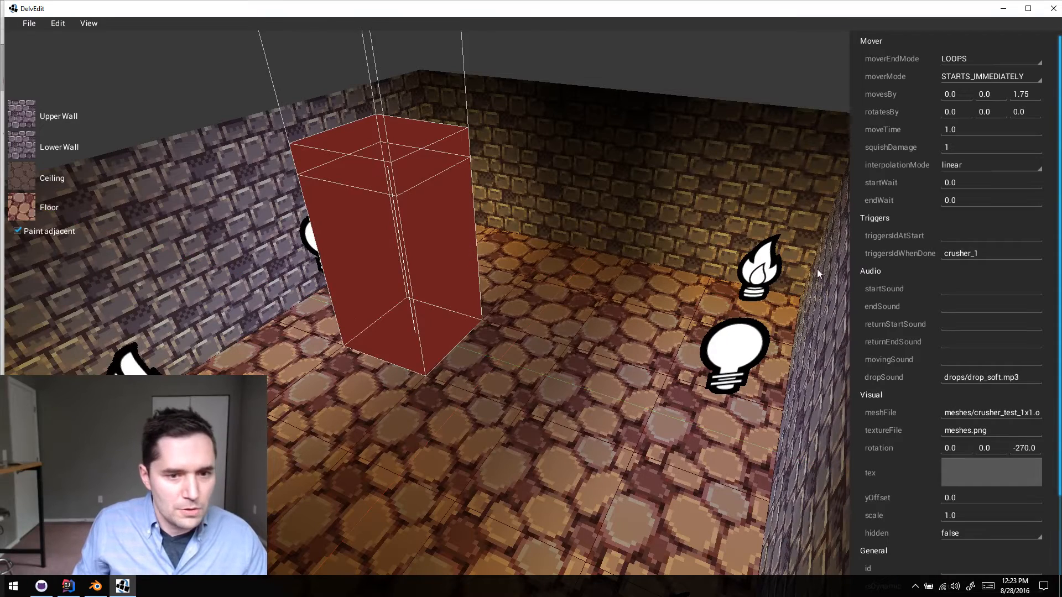
{"action": "key", "text": "BackSpace"}
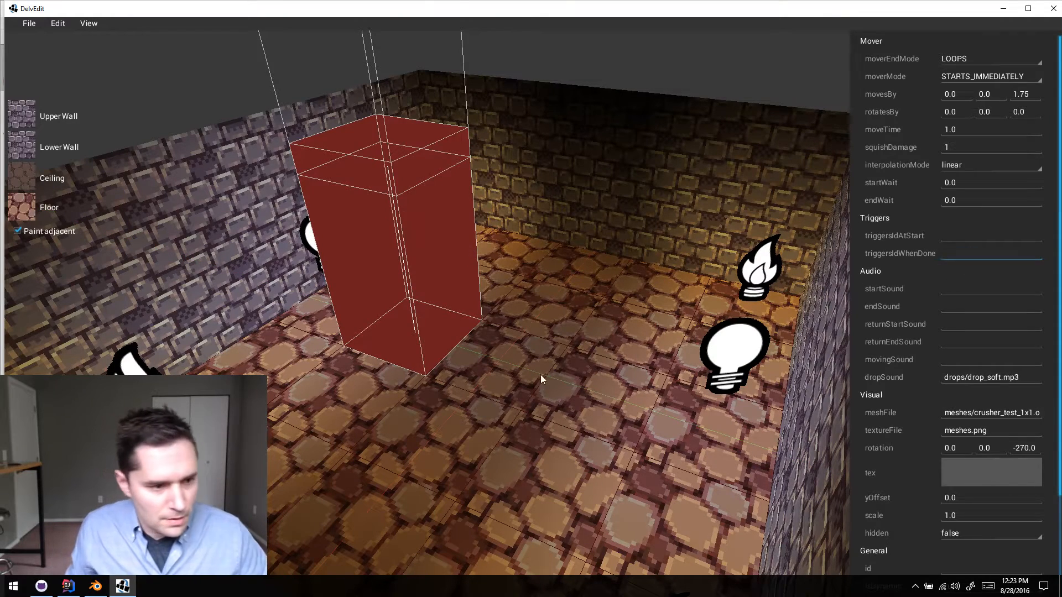
{"action": "left_click", "coordinate": [536, 373]}
- Duplicate the crusher along the green axis toward the open floor and set the copy's meshFile to crusher_test_2x2.obj
{"action": "left_click", "coordinate": [381, 317]}
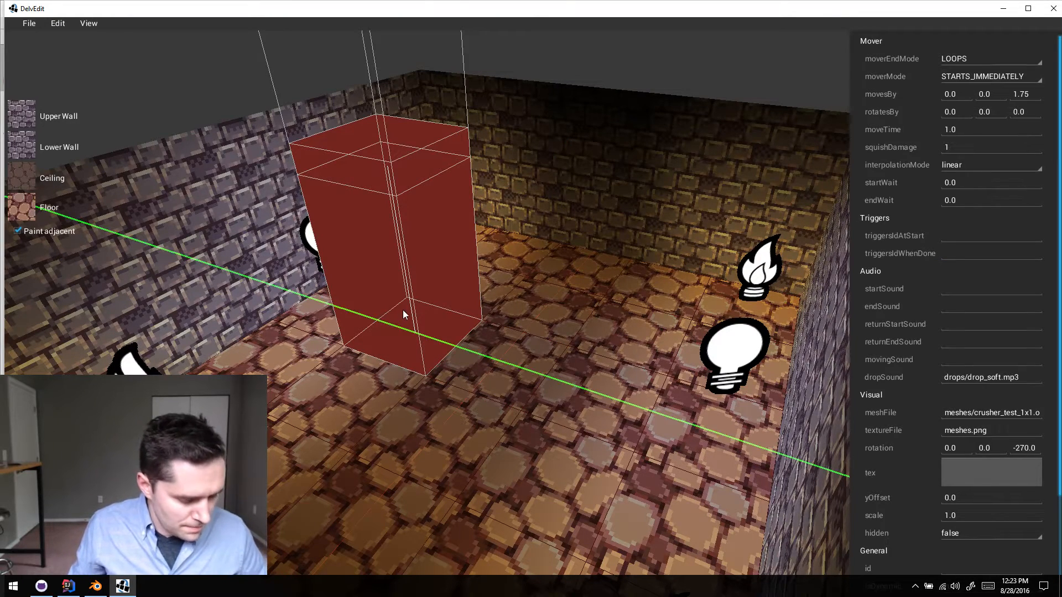
{"action": "left_click_drag", "start_coordinate": [403, 315], "coordinate": [626, 372]}
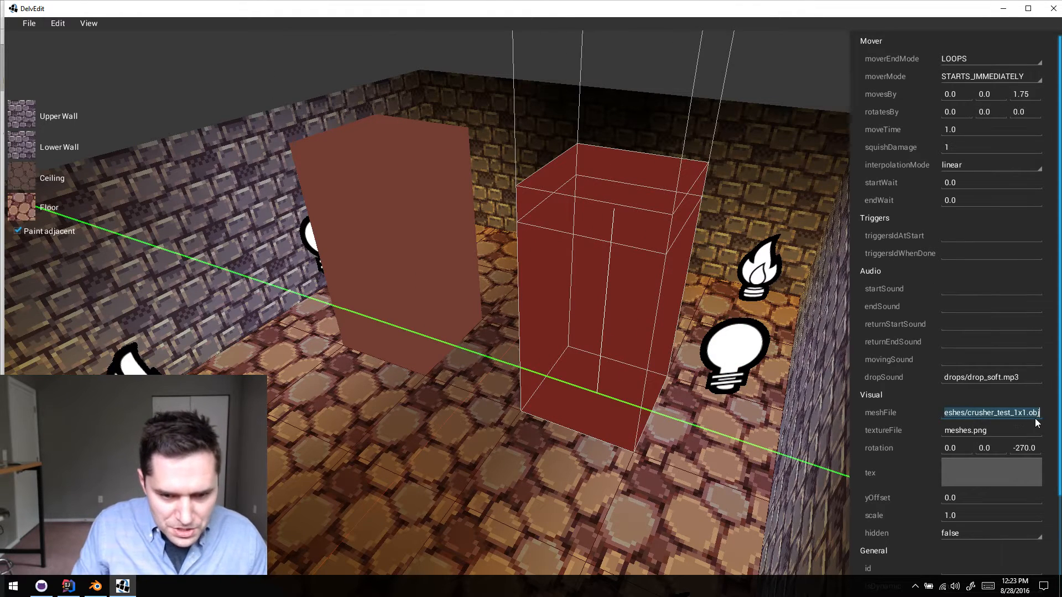
{"action": "key", "text": "Delete"}
{"action": "type", "text": "2"}
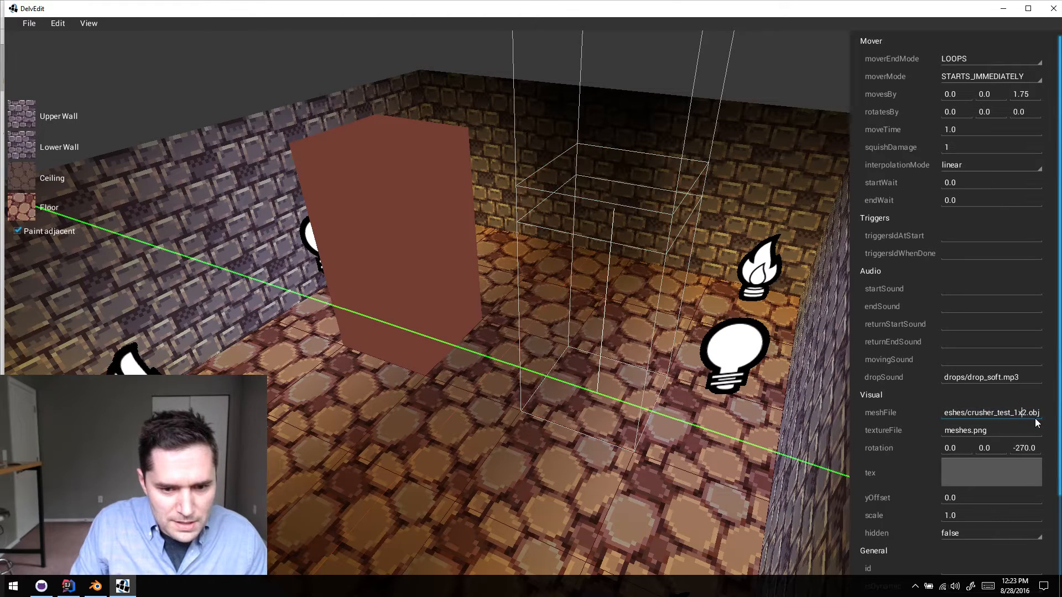
{"action": "key", "text": "BackSpace"}
{"action": "type", "text": "2"}
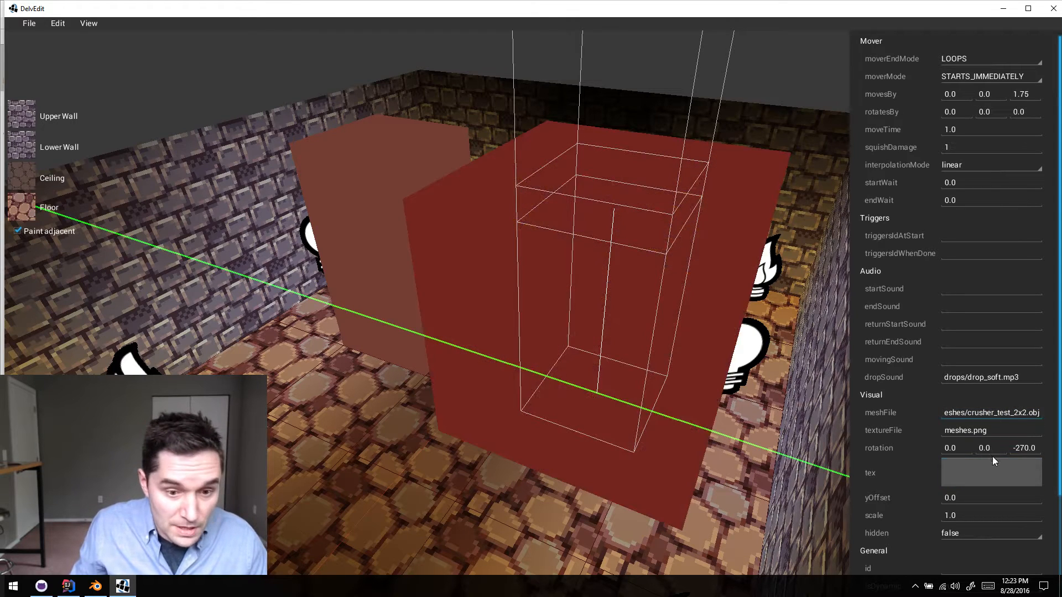
- Set the 2x2 crusher's collision width and depth to 1 each, matching its mesh, and deselect it
{"action": "scroll", "coordinate": [979, 470], "scroll_direction": "down", "scroll_amount": 4}
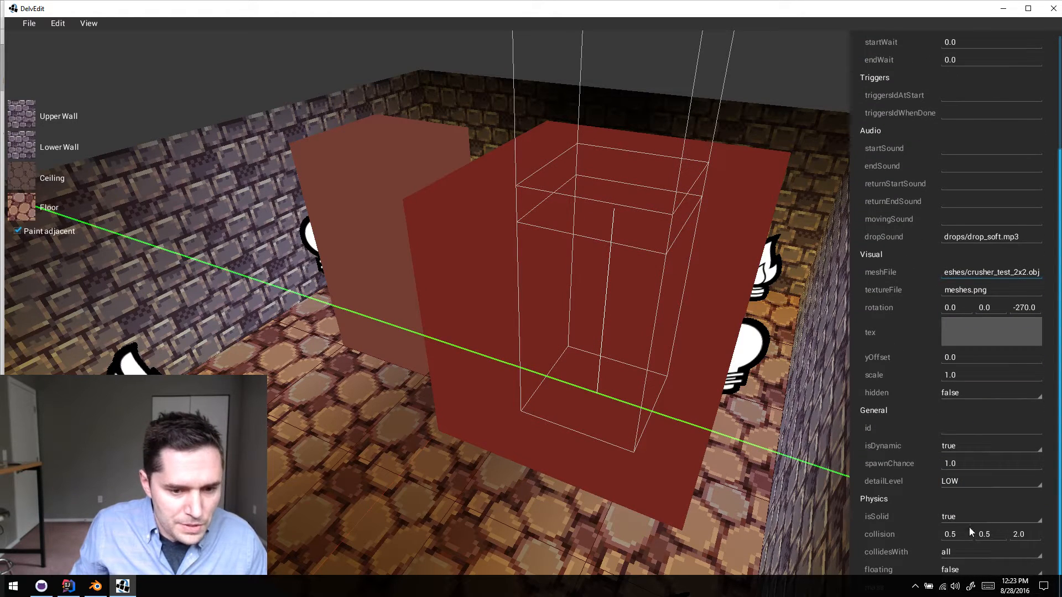
{"action": "key", "text": "BackSpace"}
{"action": "key", "text": "BackSpace"}
{"action": "key", "text": "BackSpace"}
{"action": "type", "text": "1"}
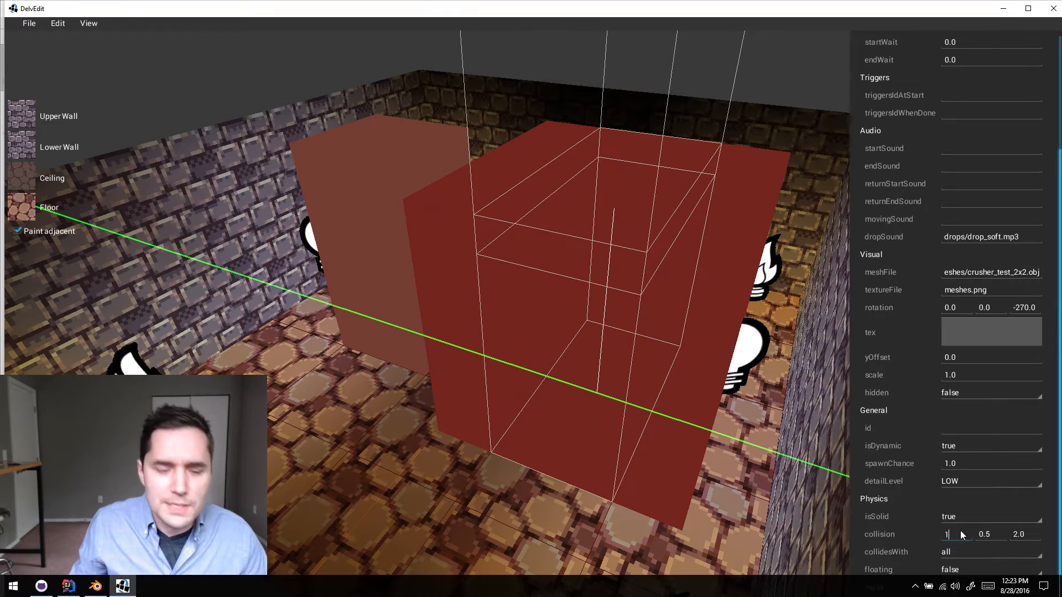
{"action": "left_click", "coordinate": [1030, 536]}
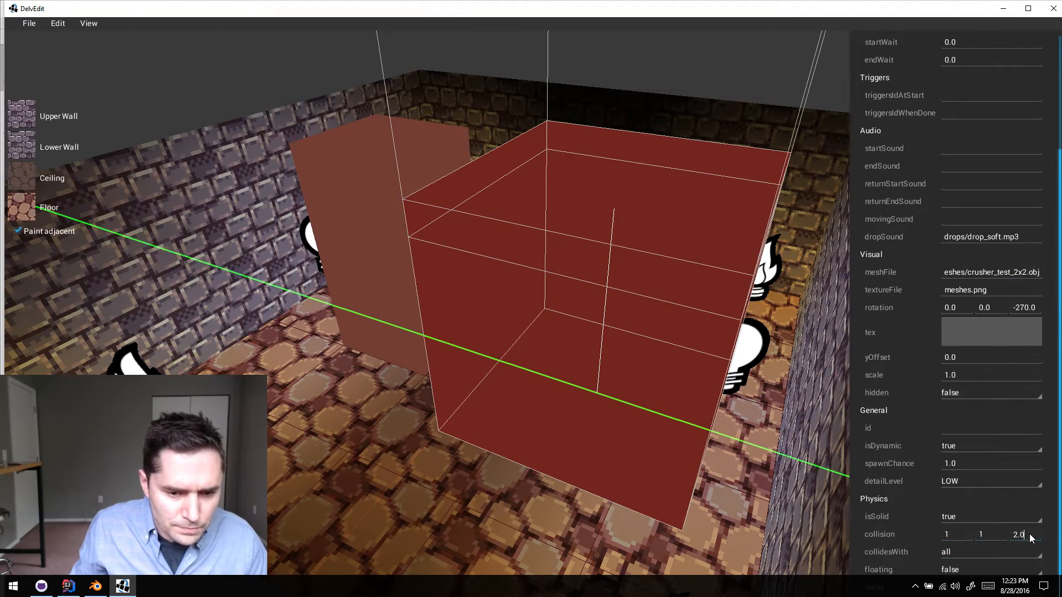
{"action": "left_click", "coordinate": [459, 507]}
- Playtest the room and walk up to and beneath the 1x1 and 2x2 crushers to test their squish damage
{"action": "key", "text": "a"}
{"action": "key", "text": "w"}
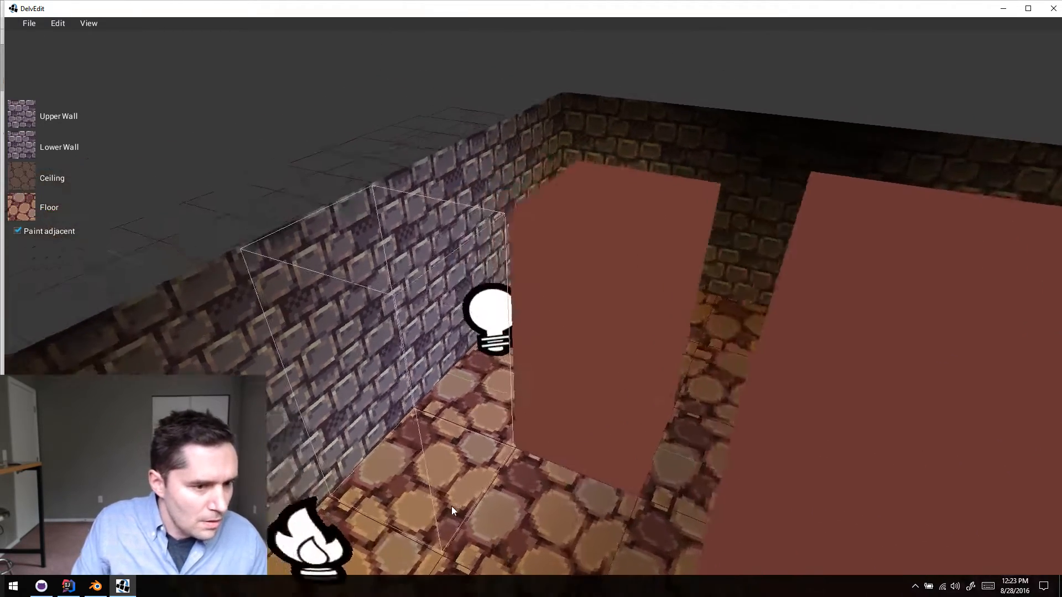
{"action": "key", "text": "Right"}
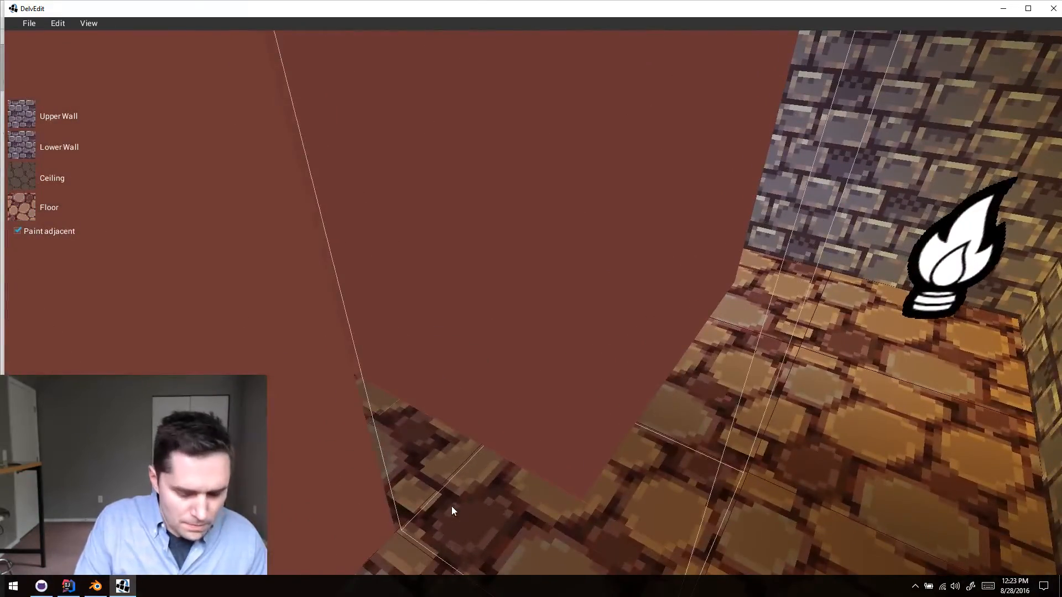
{"action": "key", "text": "p"}
{"action": "key", "text": "w"}
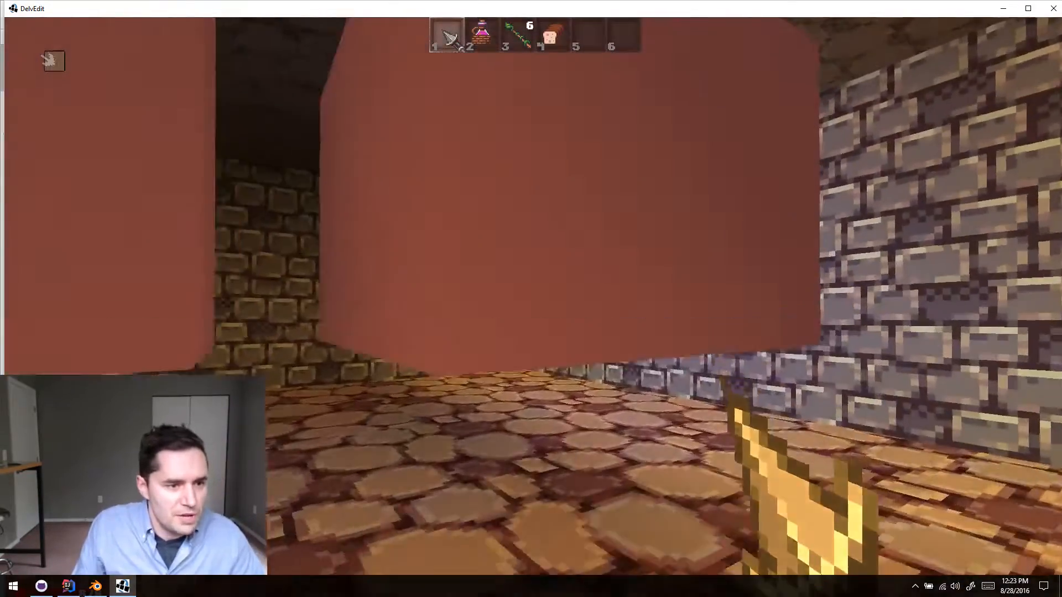
{"action": "key", "text": "w"}
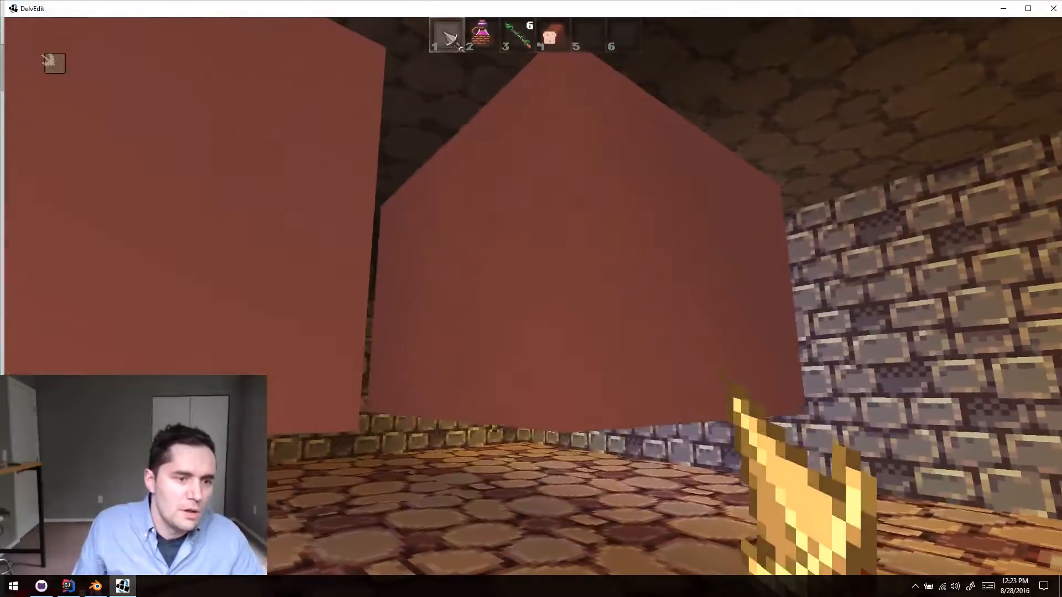
{"action": "key", "text": "w"}
{"action": "key", "text": "s"}
{"action": "key", "text": "w"}
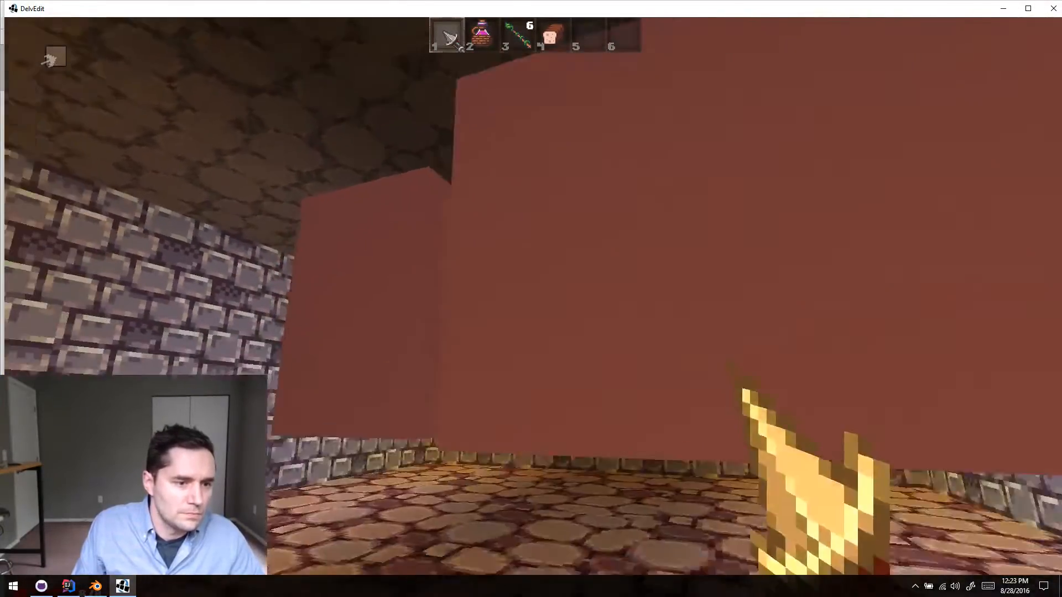
{"action": "key", "text": "s"}
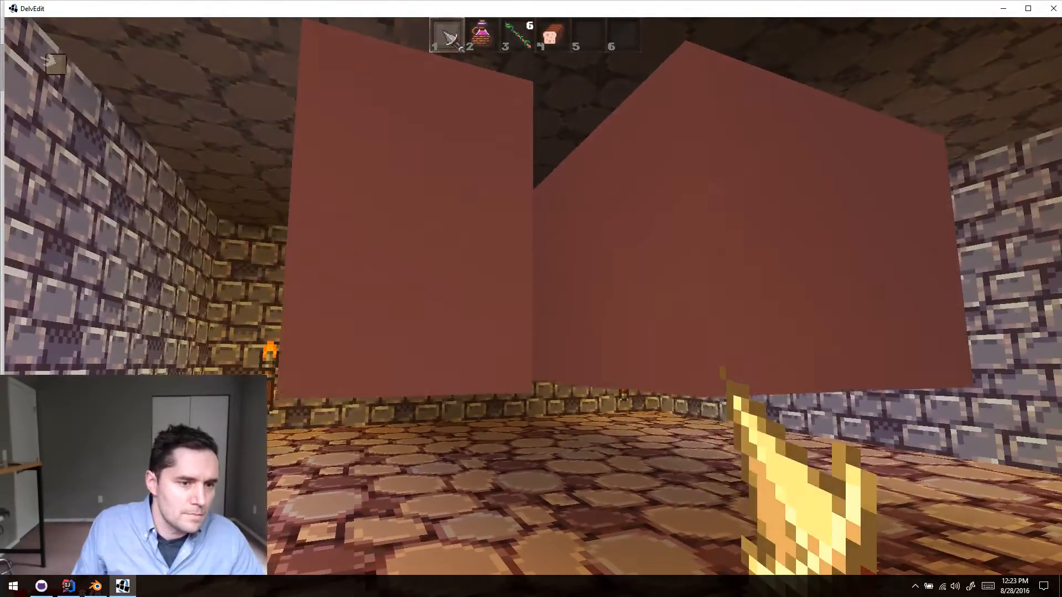
{"action": "key", "text": "w"}
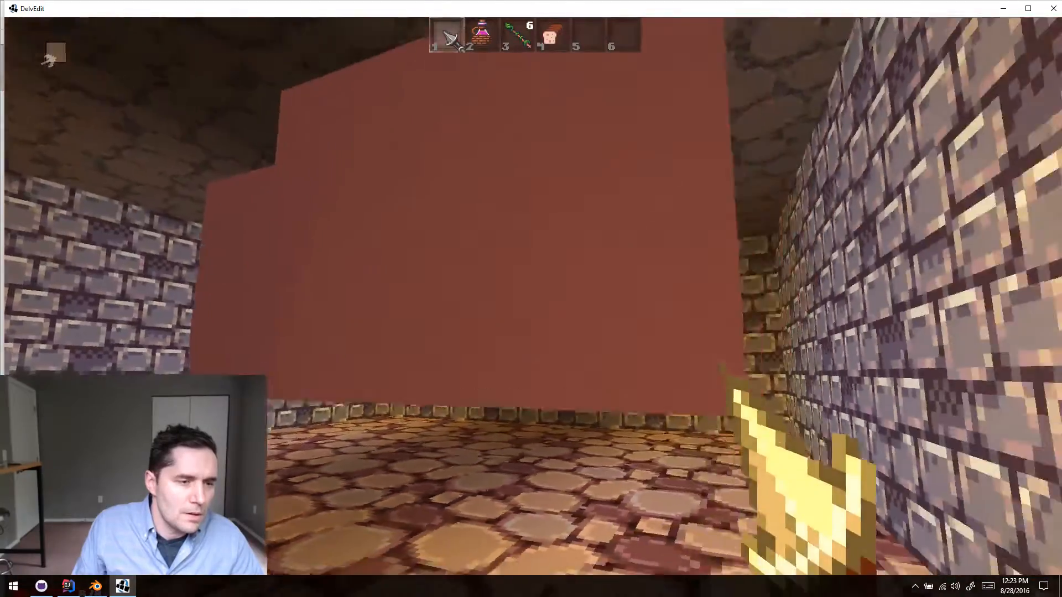
{"action": "key", "text": "w"}
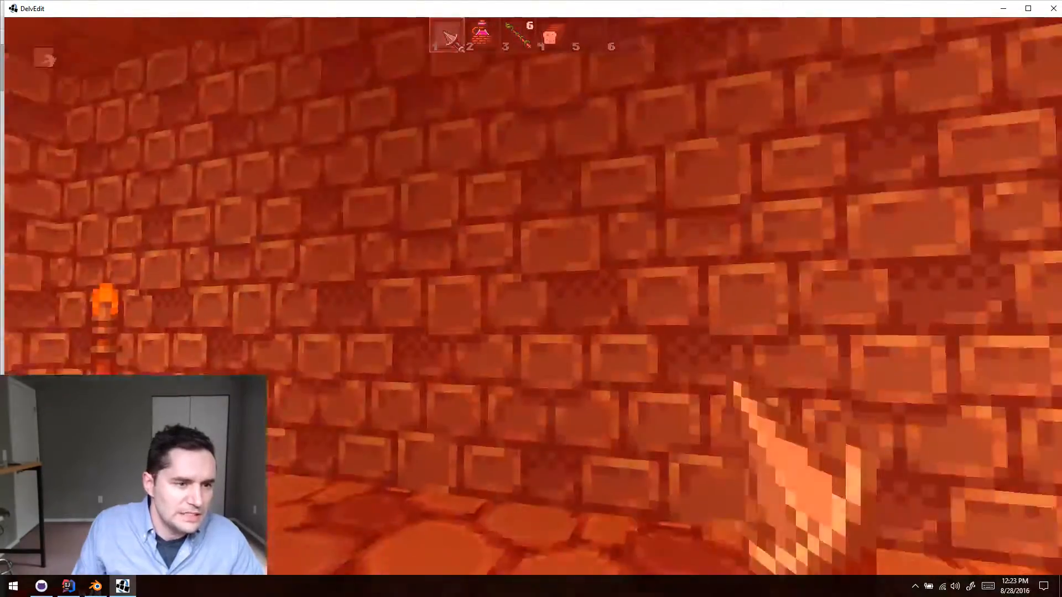
{"action": "key", "text": "w"}
{"action": "key", "text": "w"}
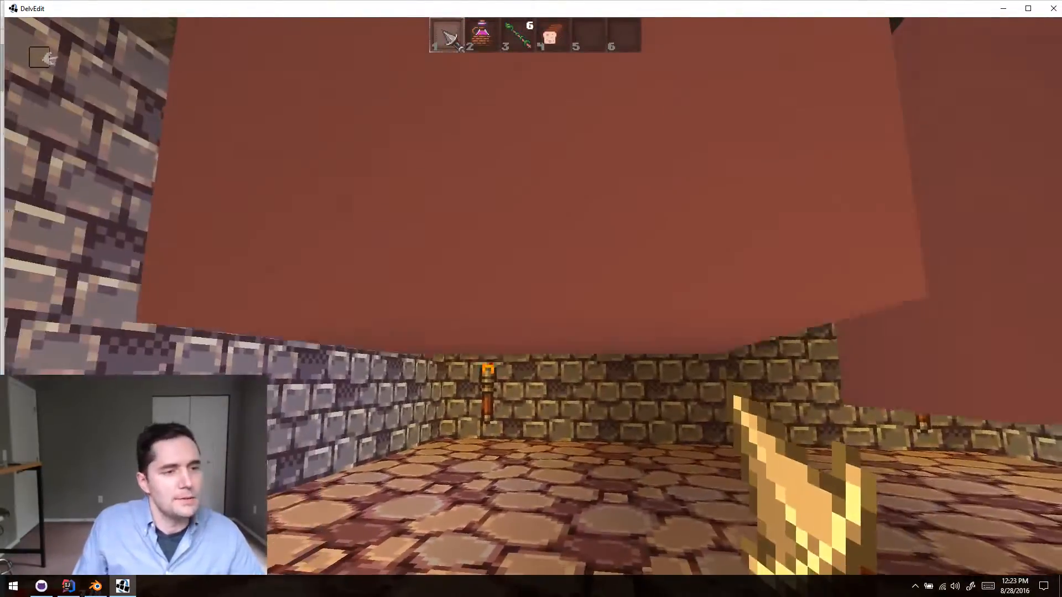
- Circle both crushers in the running playtest and examine their movement and collision from several sides
{"action": "key", "text": "s"}
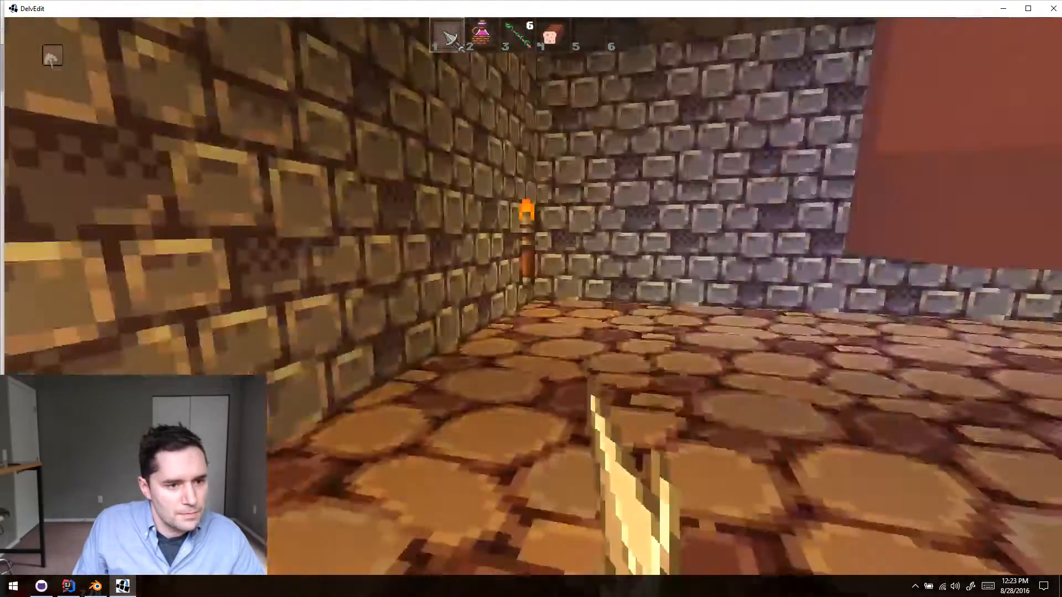
{"action": "key", "text": "w"}
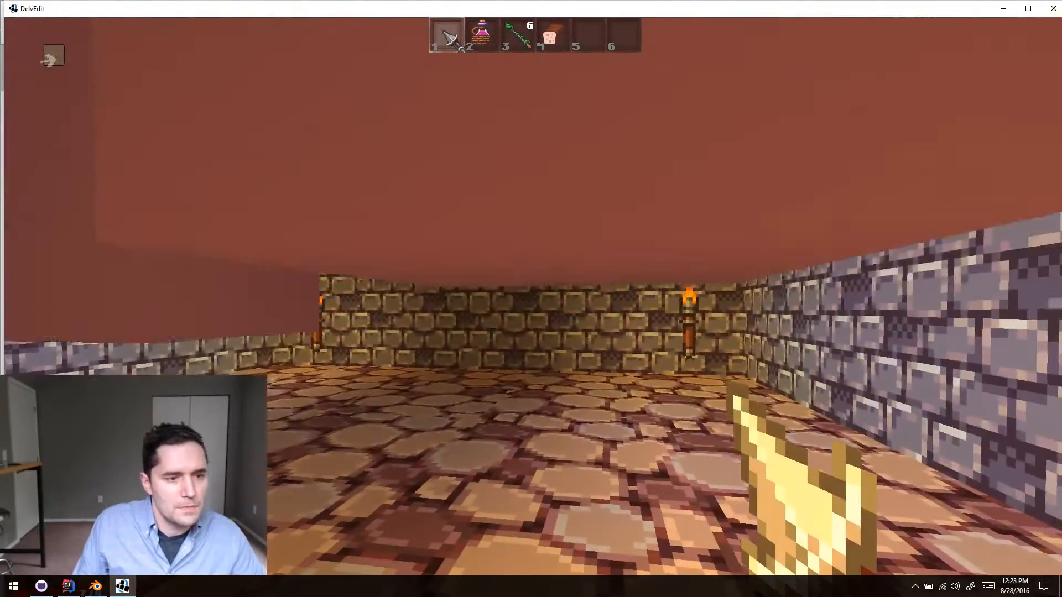
{"action": "key", "text": "d"}
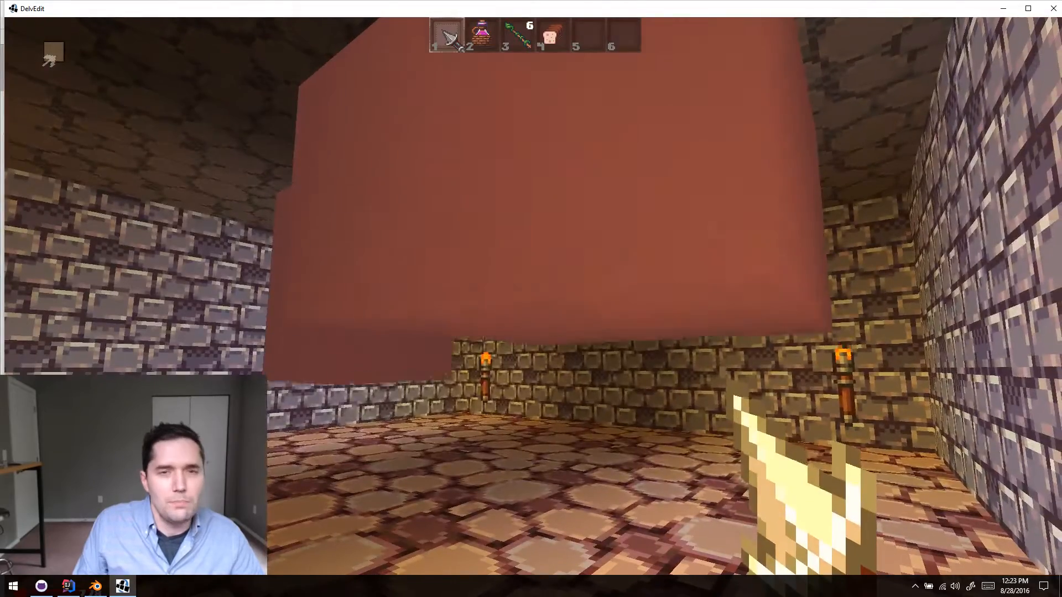
{"action": "key", "text": "a"}
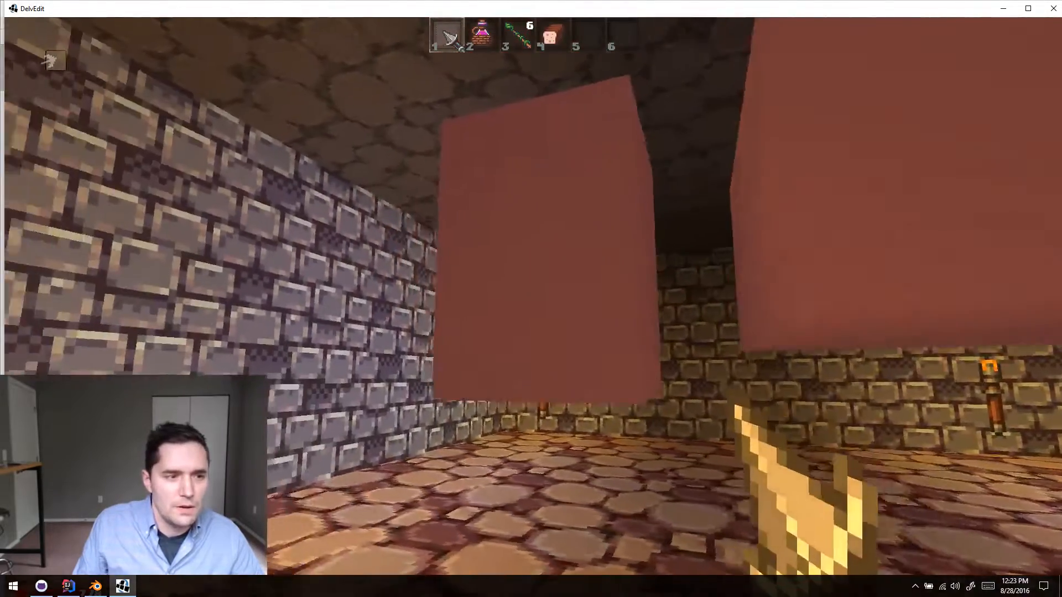
{"action": "key", "text": "d"}
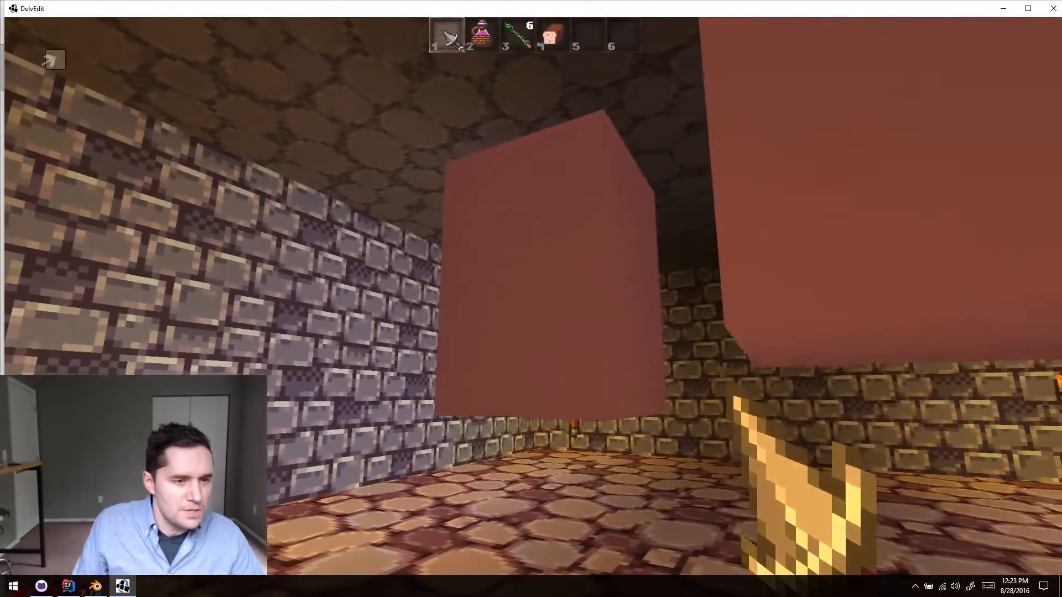
{"action": "key", "text": "a"}
{"action": "key", "text": "a"}
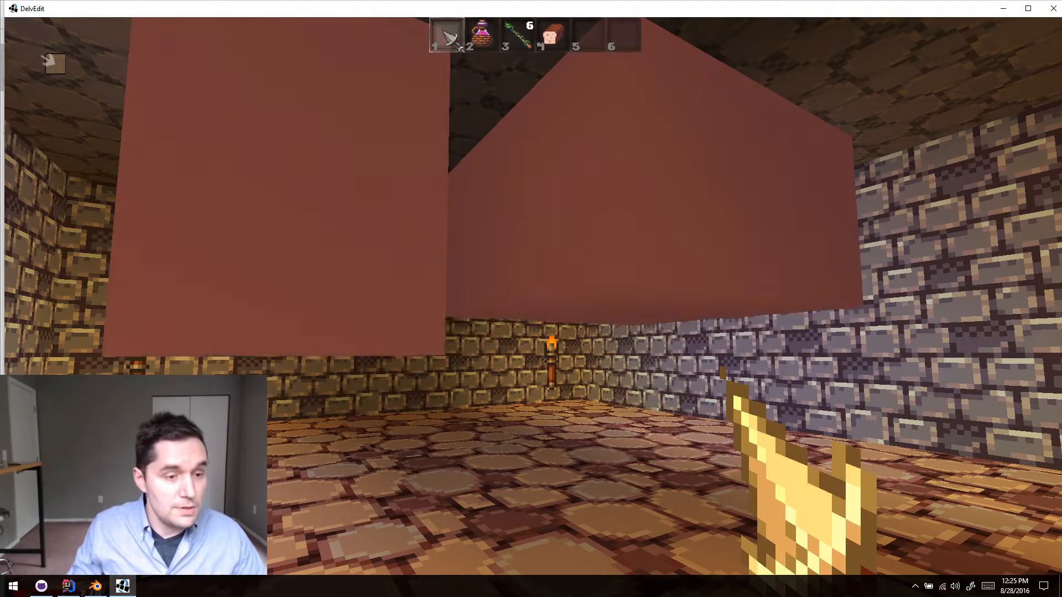
- Walk between and under the 1x1 and 2x2 crushers once more to compare them, and end the playtest
{"action": "key", "text": "d"}
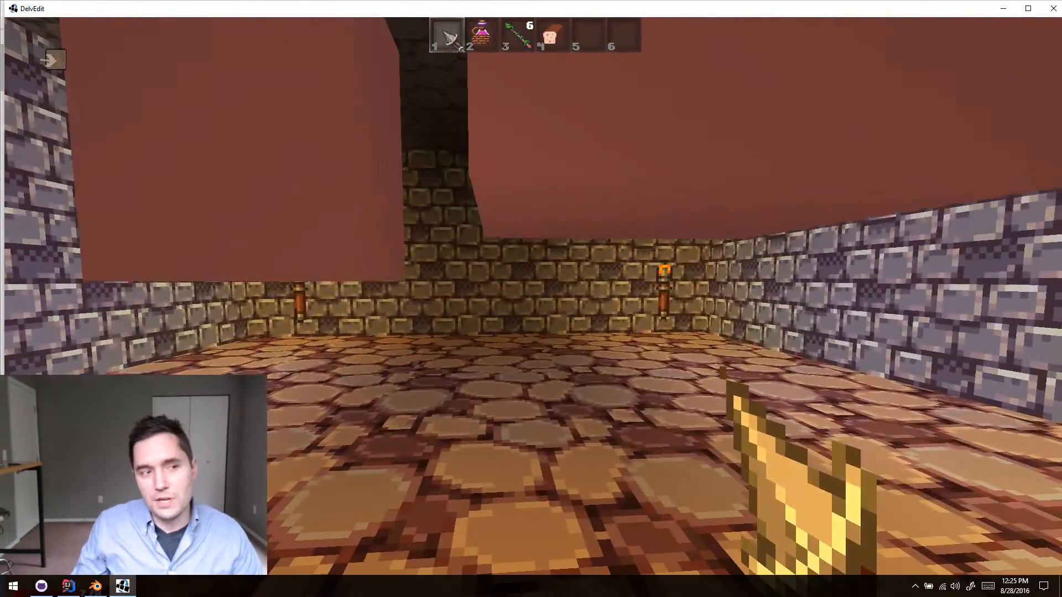
{"action": "key", "text": "d"}
{"action": "key", "text": "a"}
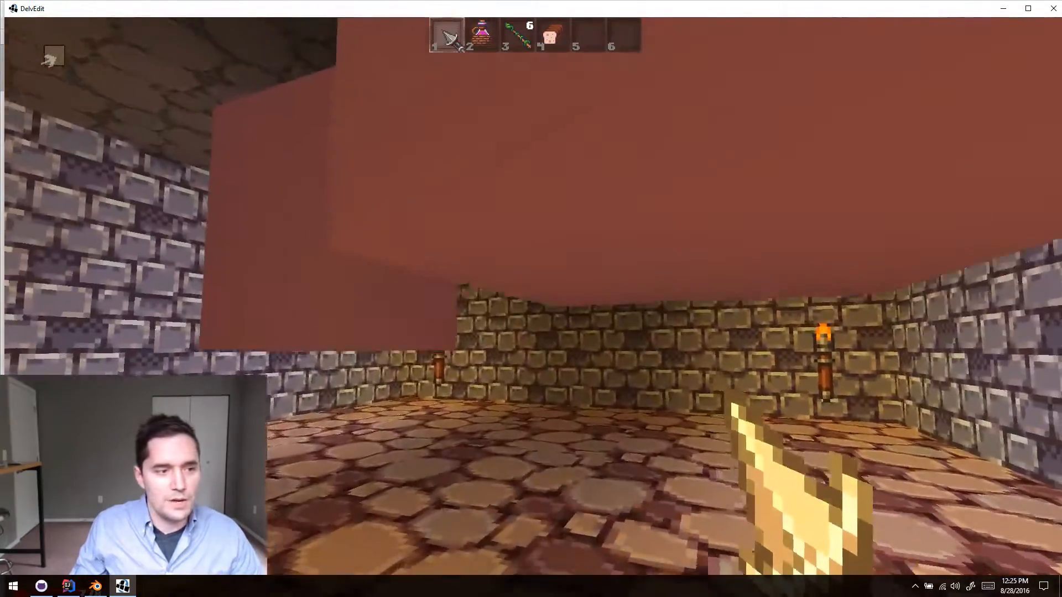
{"action": "key", "text": "a"}
{"action": "key", "text": "s"}
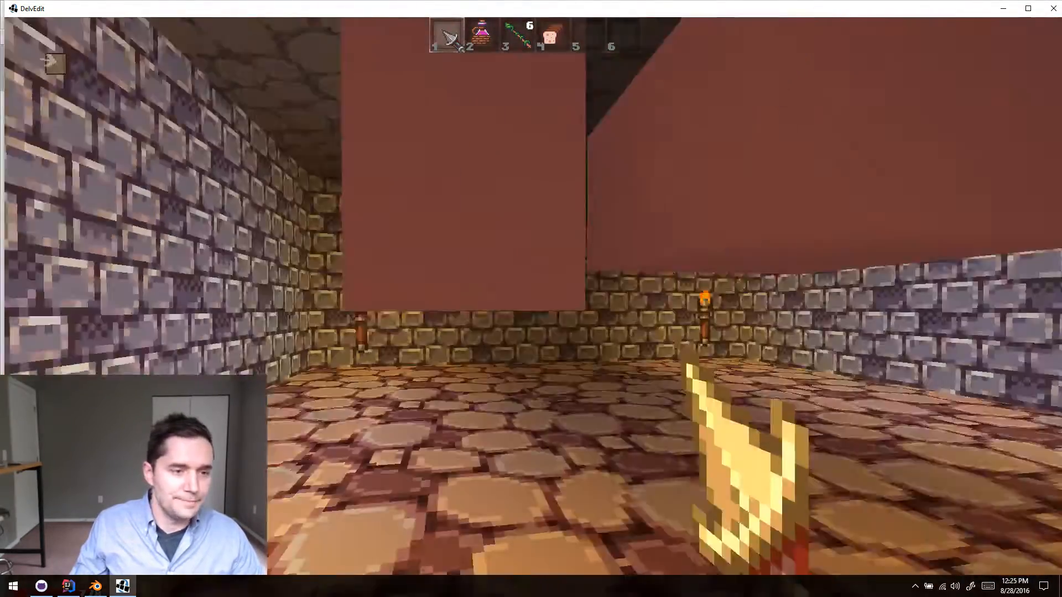
{"action": "key", "text": "w"}
{"action": "key", "text": "w"}
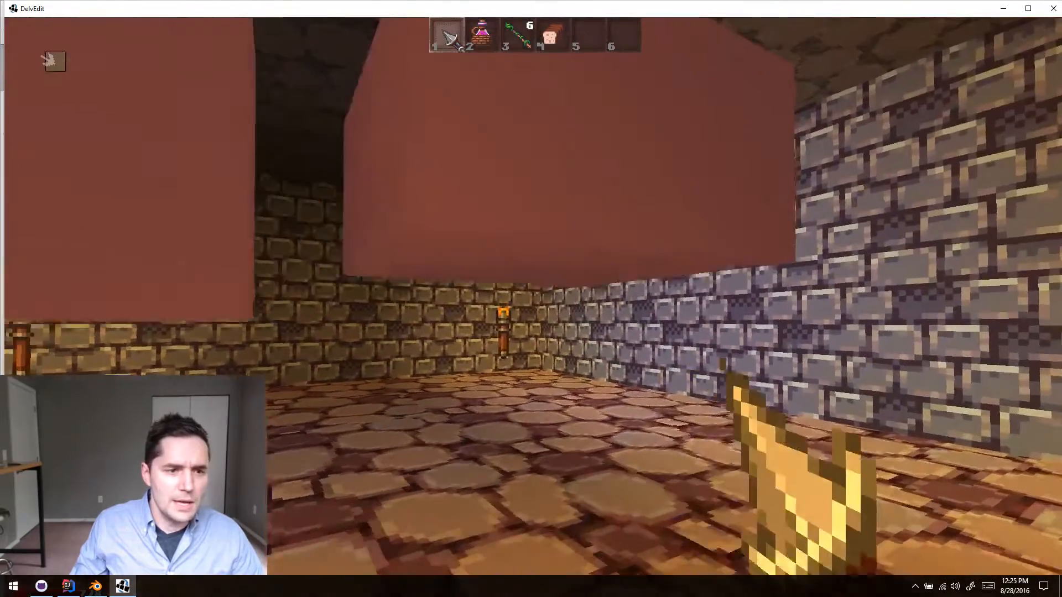
{"action": "key", "text": "a"}
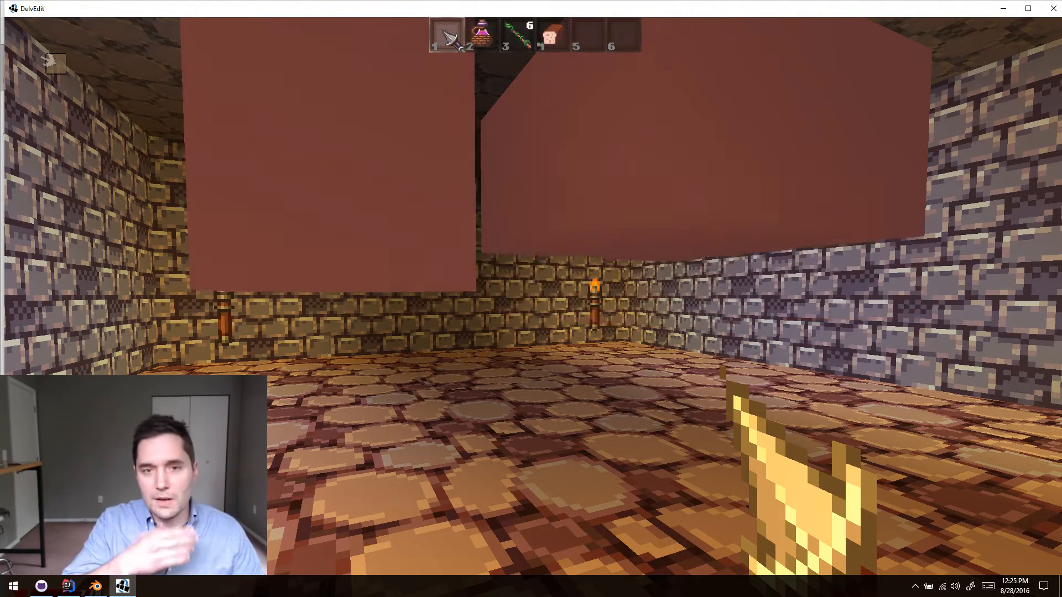
{"action": "key", "text": "Escape"}
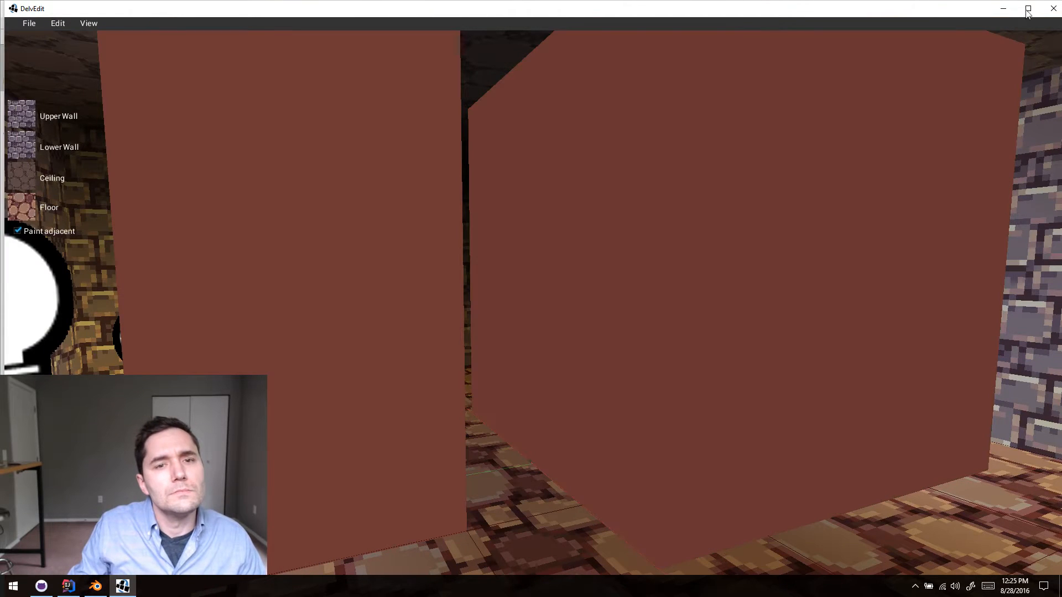
- Maximize the DelvEdit window and select the 2x2 crusher
{"action": "left_click", "coordinate": [1028, 9]}
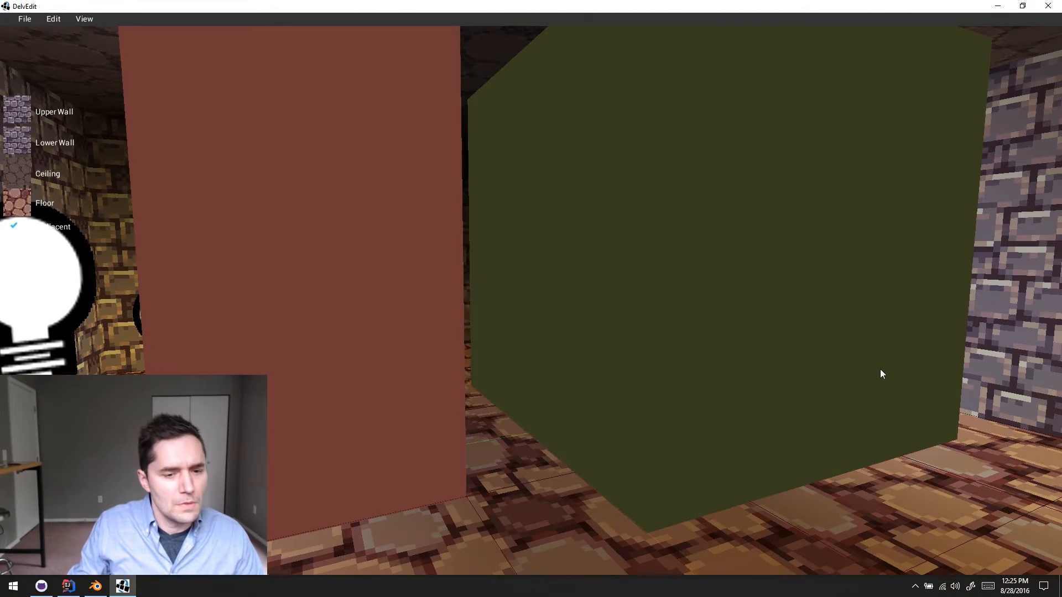
{"action": "left_click", "coordinate": [880, 360]}
{"action": "key", "text": "a"}
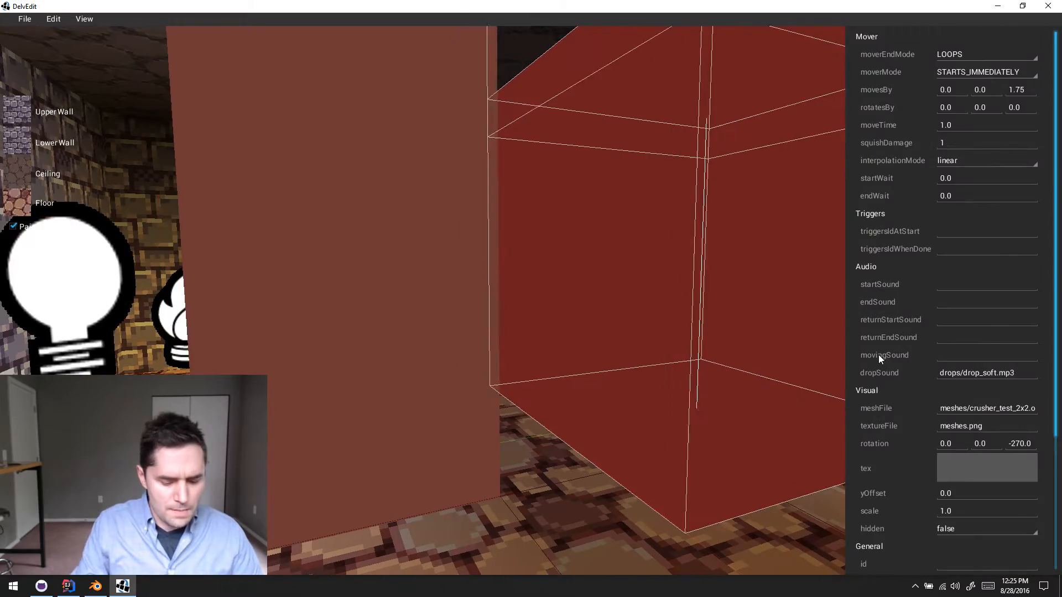
- Run another playtest in the maximized window, examine how both crushers move, and return to editing
{"action": "key", "text": "p"}
{"action": "key", "text": "w"}
{"action": "key", "text": "s"}
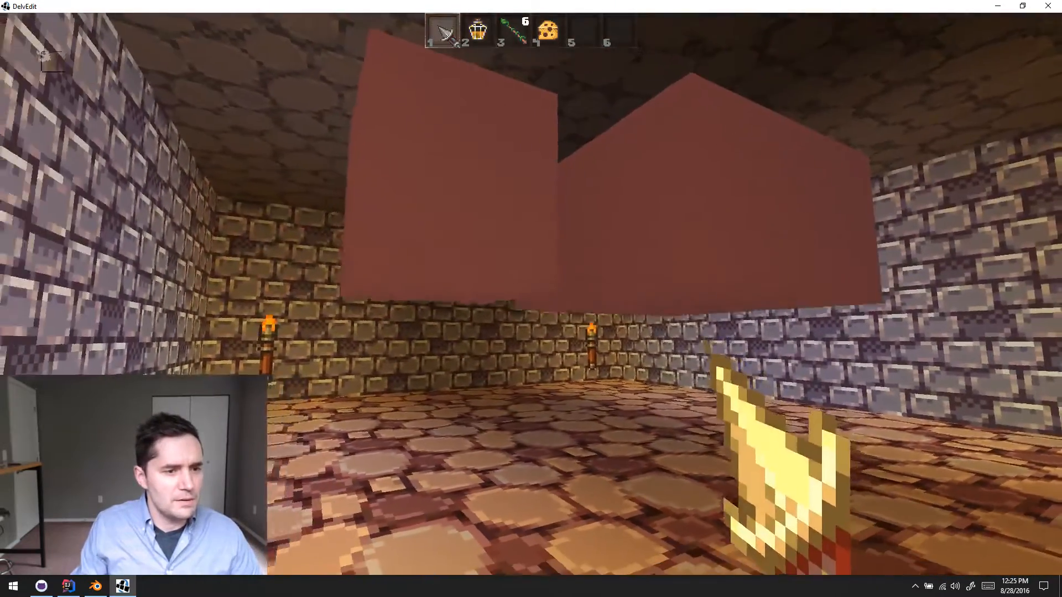
{"action": "key", "text": "d"}
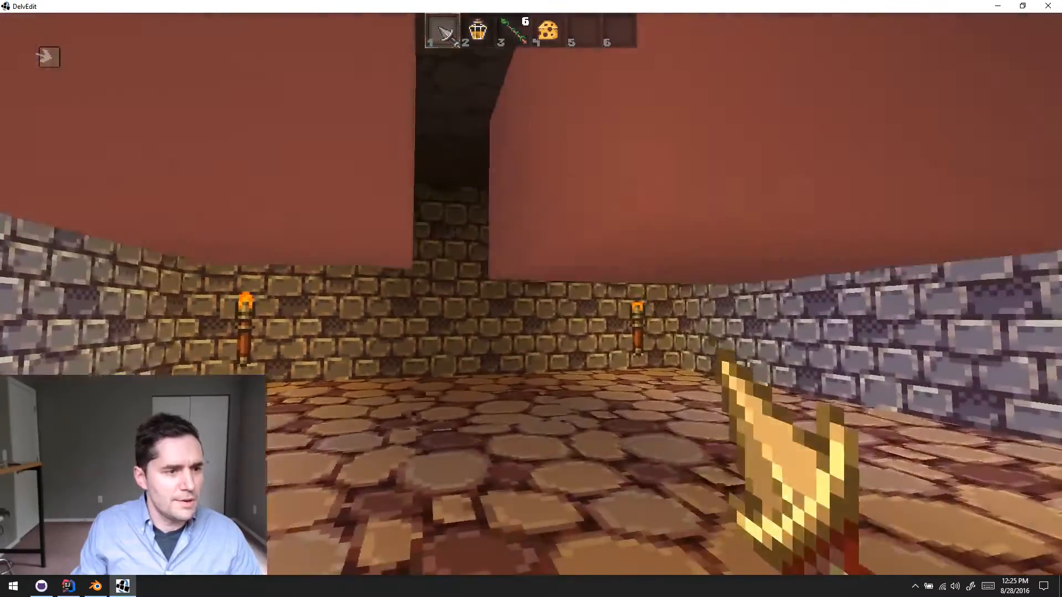
{"action": "key", "text": "a"}
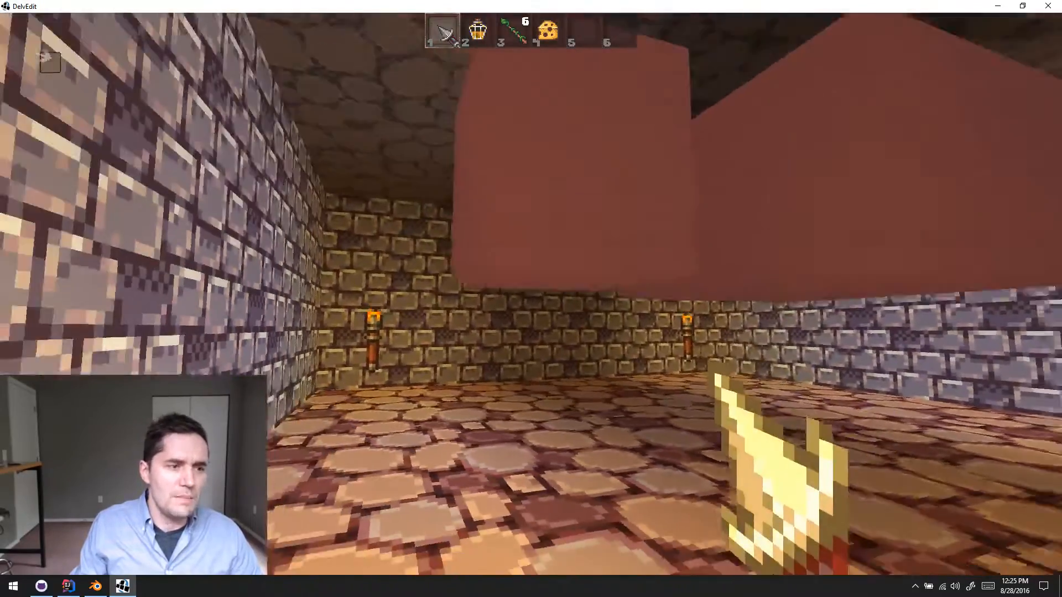
{"action": "key", "text": "d"}
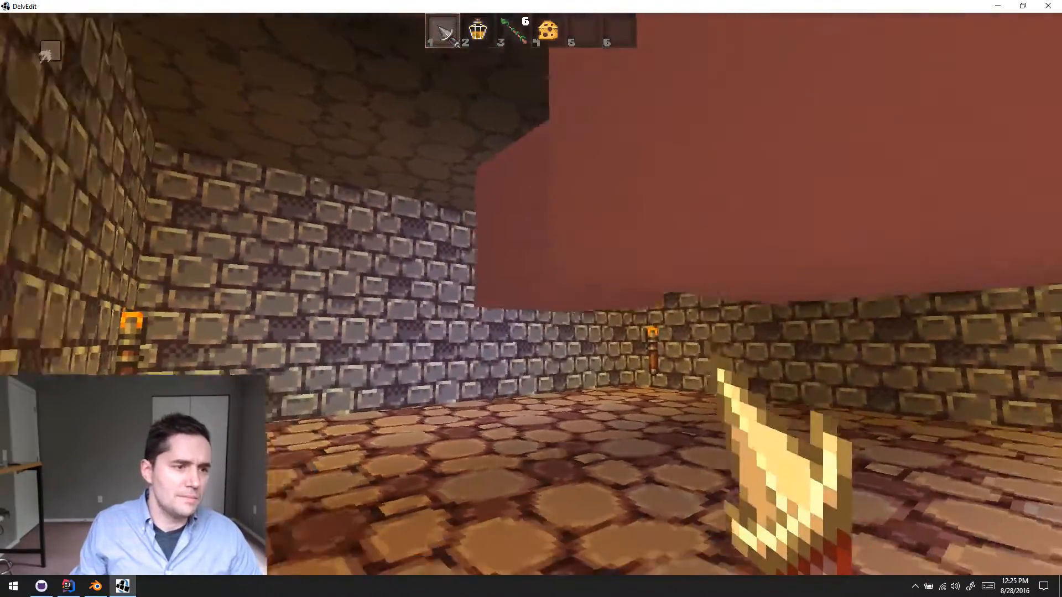
{"action": "key", "text": "a"}
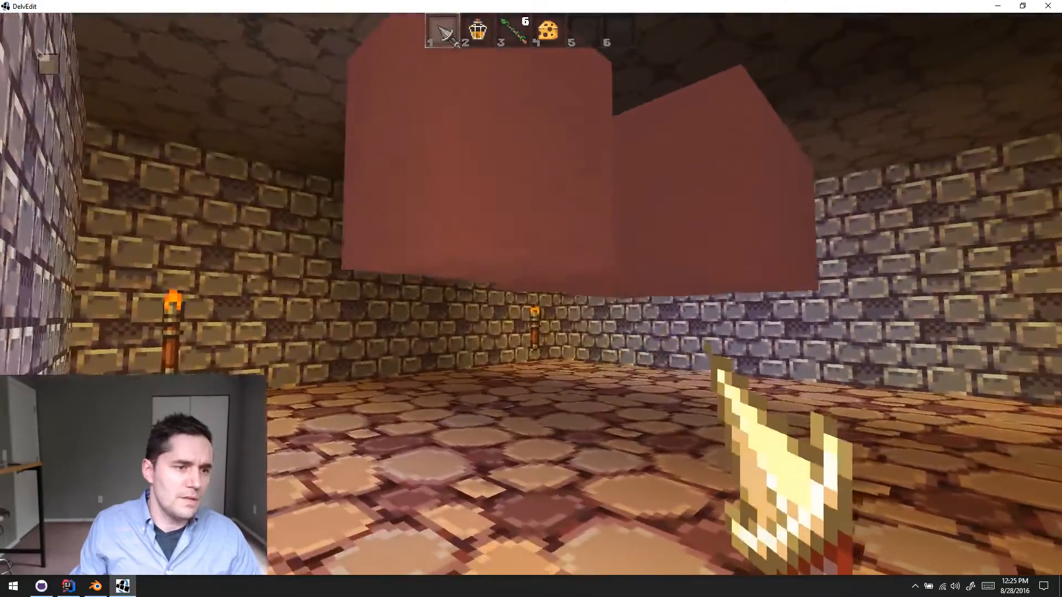
{"action": "key", "text": "w"}
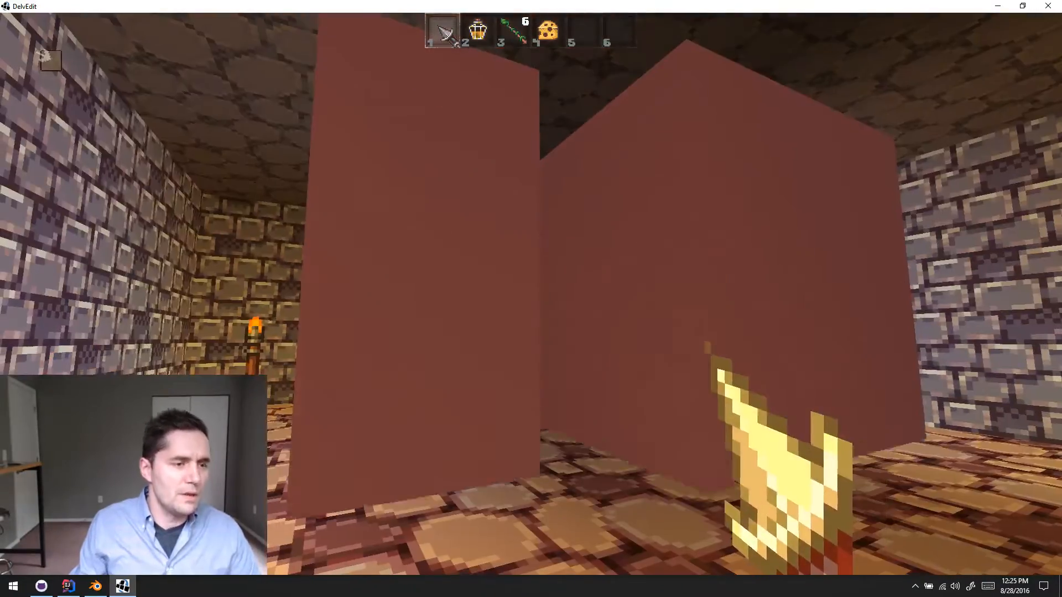
{"action": "key", "text": "Escape"}
- Delete the 2x2 and 1x1 crushers from the room and close DelvEdit to return to Blender
{"action": "left_click", "coordinate": [844, 359]}
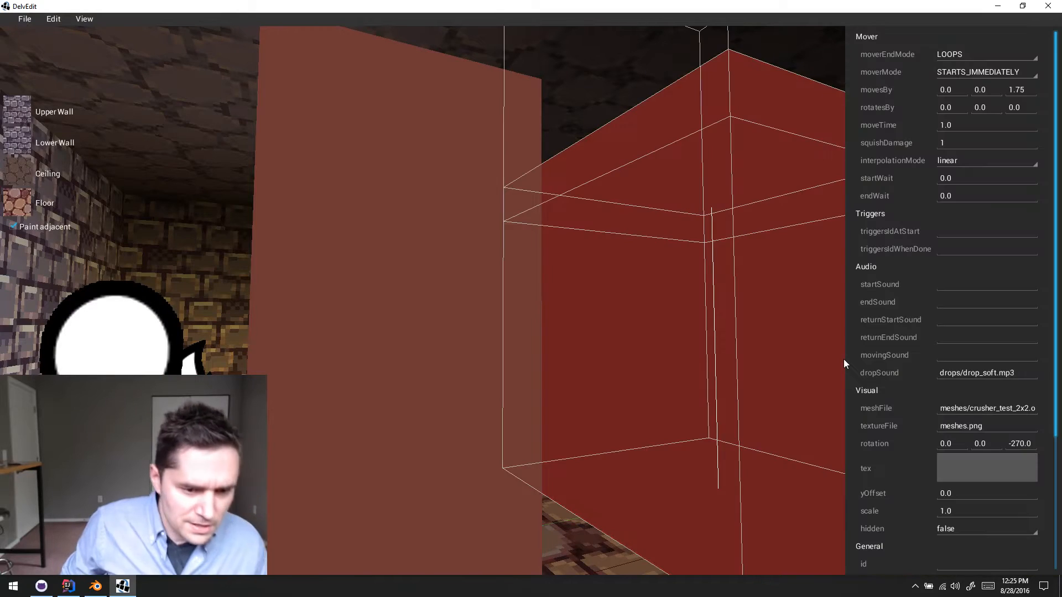
{"action": "key", "text": "Delete"}
{"action": "left_click", "coordinate": [467, 384]}
{"action": "key", "text": "Delete"}
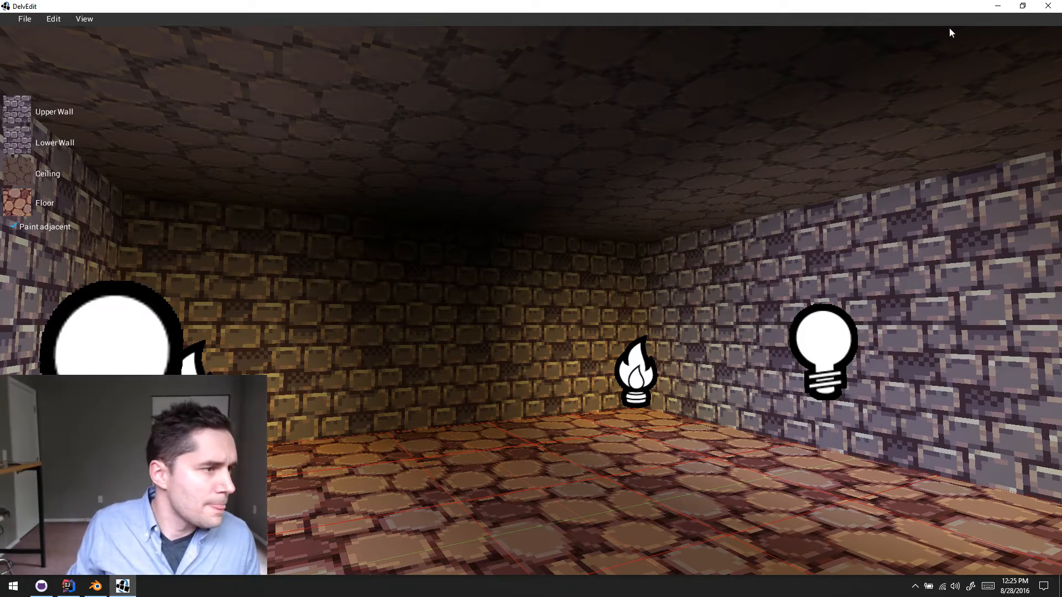
{"action": "left_click", "coordinate": [1047, 8]}
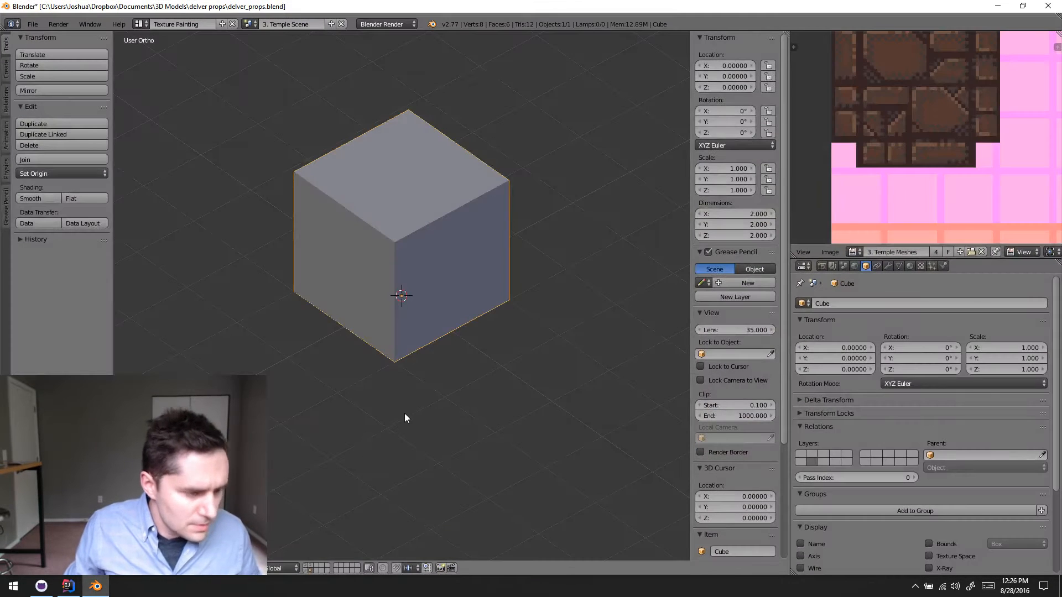
- Undo the recent cube changes to get back to the cube centred on the origin in Edit Mode
{"action": "key", "text": "alt+g"}
{"action": "key", "text": "ctrl+z"}
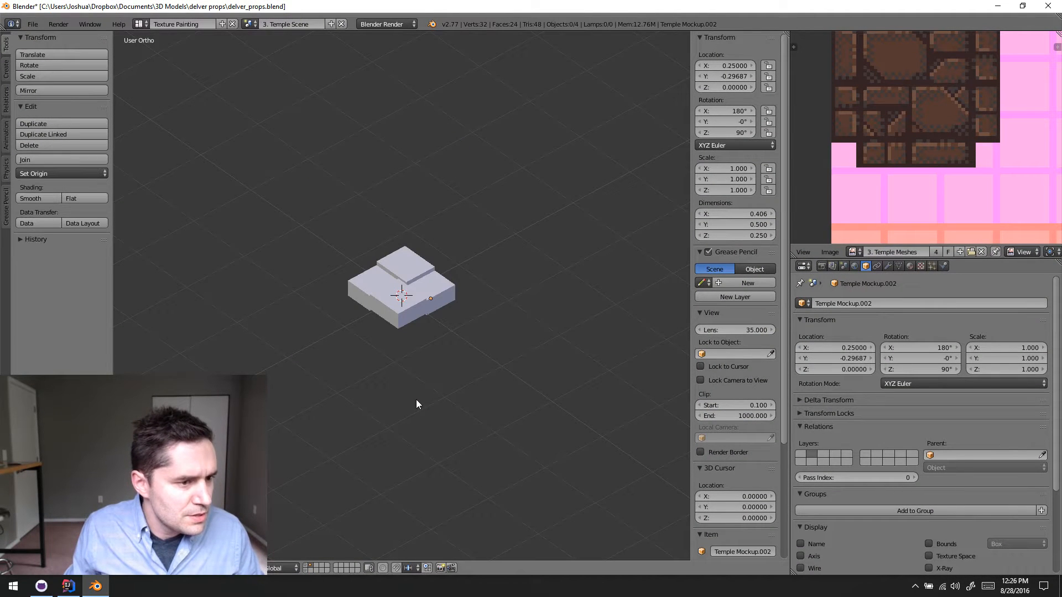
{"action": "key", "text": "ctrl+z"}
{"action": "key", "text": "ctrl+z"}
{"action": "key", "text": "ctrl+z"}
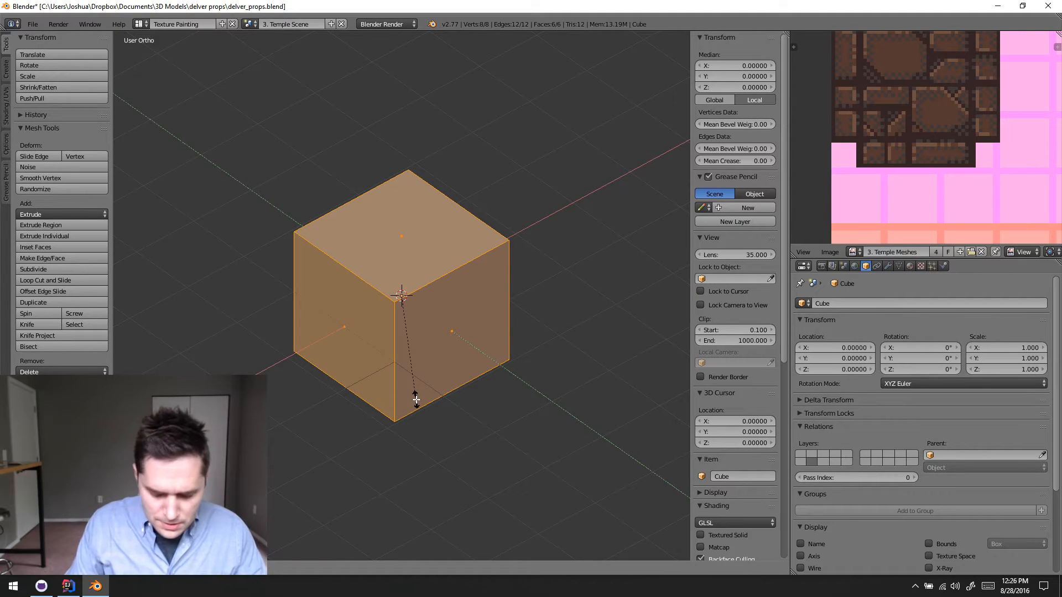
- Scale the whole cube by .5 in X and Y only, deselect it, and switch to the front view
{"action": "key", "text": "shift+z"}
{"action": "type", "text": ".5"}
{"action": "key", "text": "Return"}
{"action": "key", "text": "a"}
{"action": "key", "text": "KP_1"}
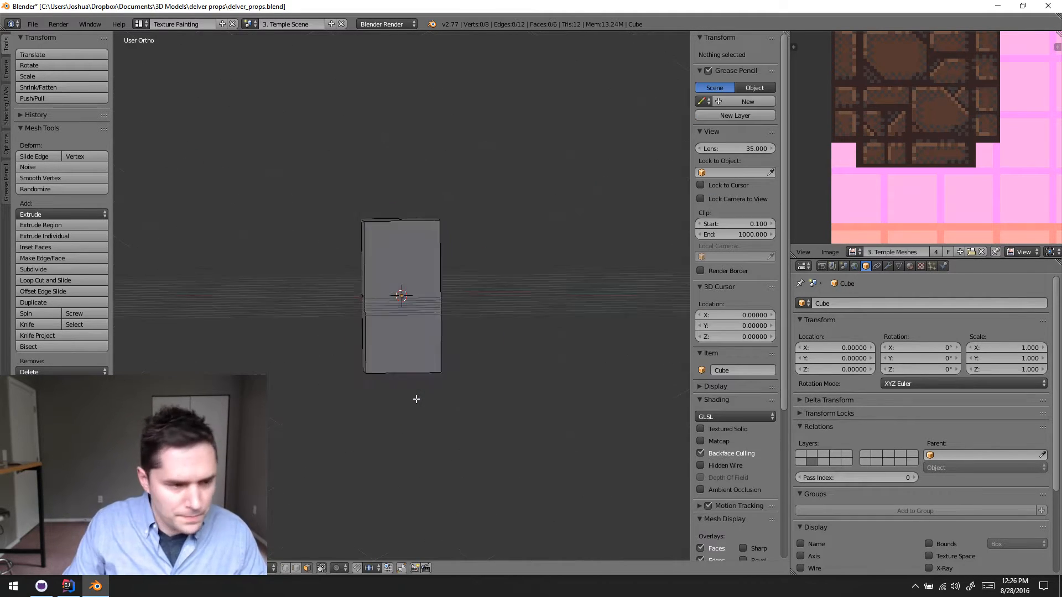
- Move the cube object 1 unit up along Z in Object Mode so its base sits on the grid
{"action": "key", "text": "Tab"}
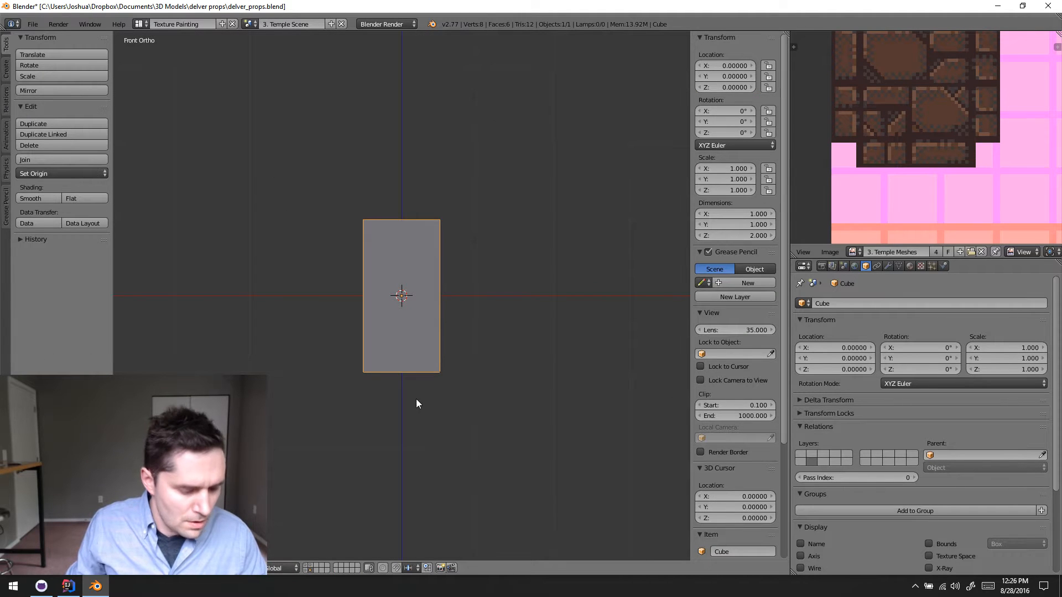
{"action": "type", "text": "gz1"}
{"action": "key", "text": "Return"}
{"action": "key", "text": "Tab"}
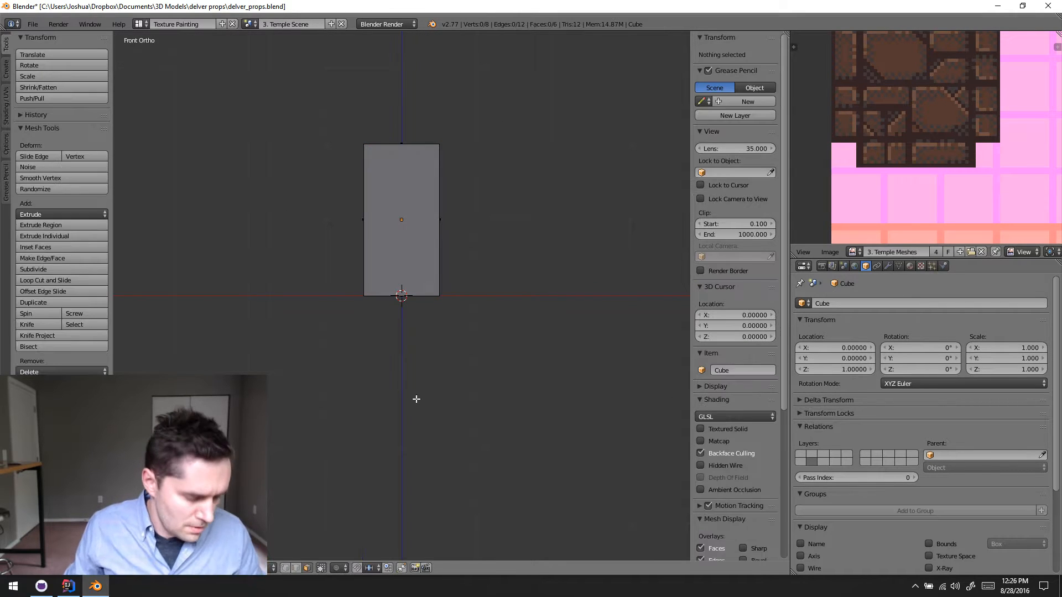
- Set the cube's origin to the 3D cursor in Object Mode
{"action": "key", "text": "Tab"}
{"action": "key", "text": "space"}
{"action": "type", "text": "set"}
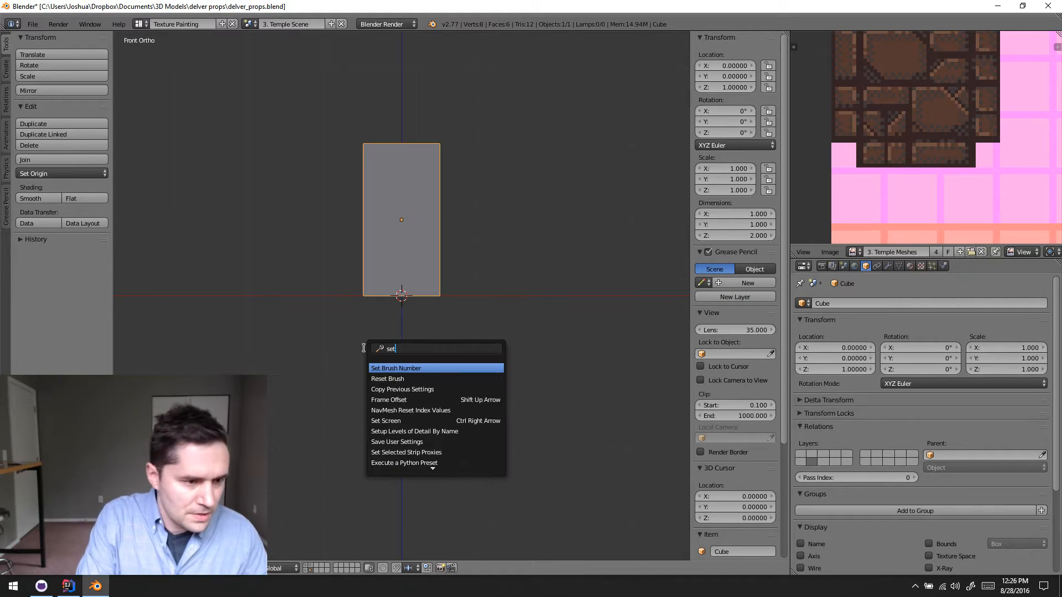
{"action": "type", "text": " ori"}
{"action": "key", "text": "Return"}
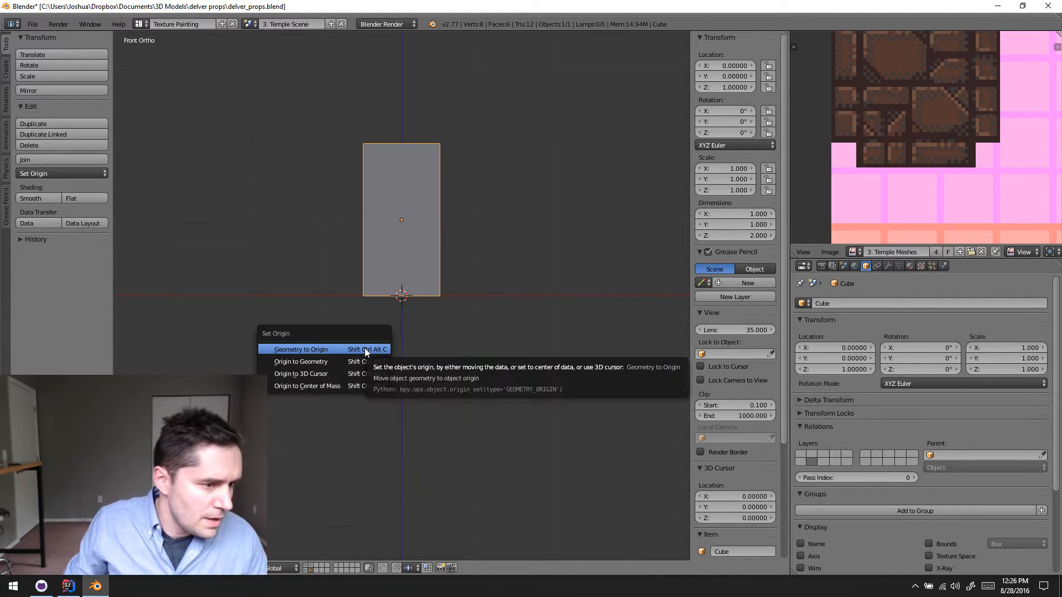
{"action": "left_click", "coordinate": [345, 374]}
- Examine the block from above and below, and survey the surrounding areas of the temple texture sheet
{"action": "middle_click_drag", "start_coordinate": [320, 319], "coordinate": [422, 328]}
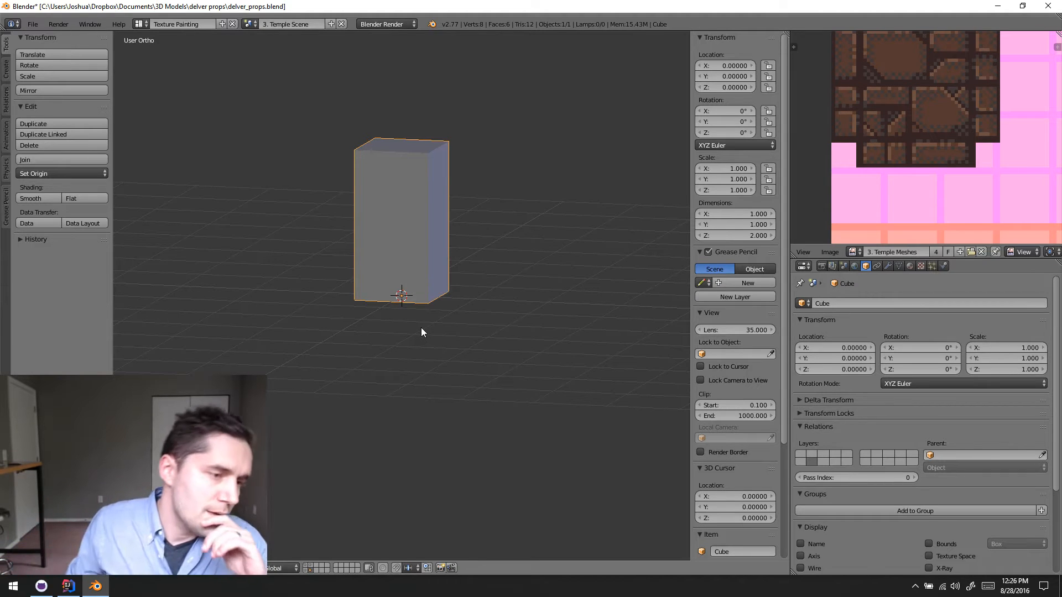
{"action": "scroll", "coordinate": [459, 335], "scroll_direction": "up", "scroll_amount": 5}
{"action": "scroll", "coordinate": [463, 312], "scroll_direction": "down", "scroll_amount": 5}
{"action": "scroll", "coordinate": [466, 294], "scroll_direction": "up", "scroll_amount": 5}
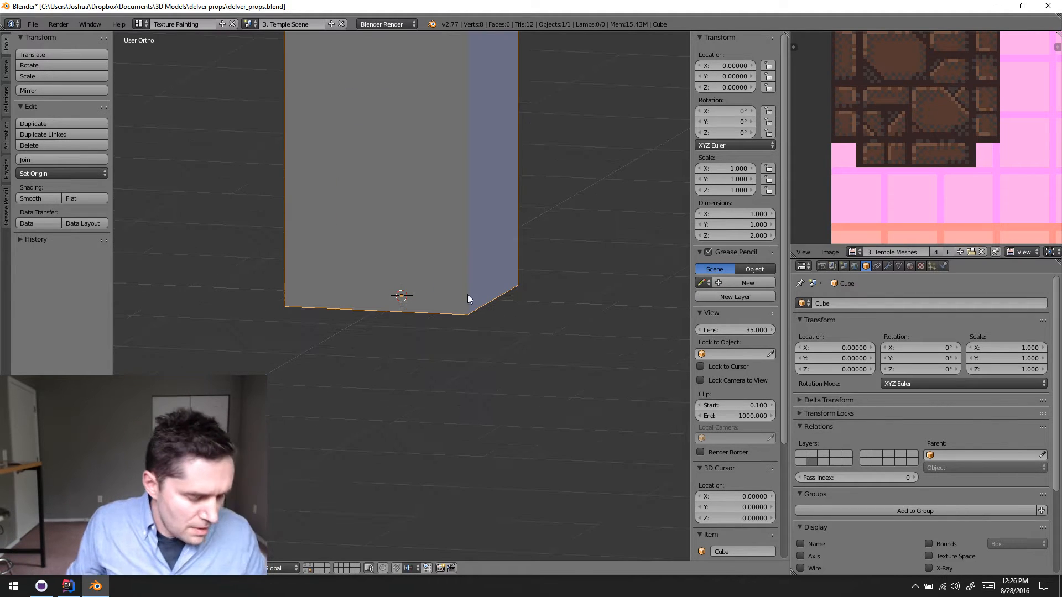
{"action": "middle_click_drag", "start_coordinate": [467, 294], "coordinate": [471, 326]}
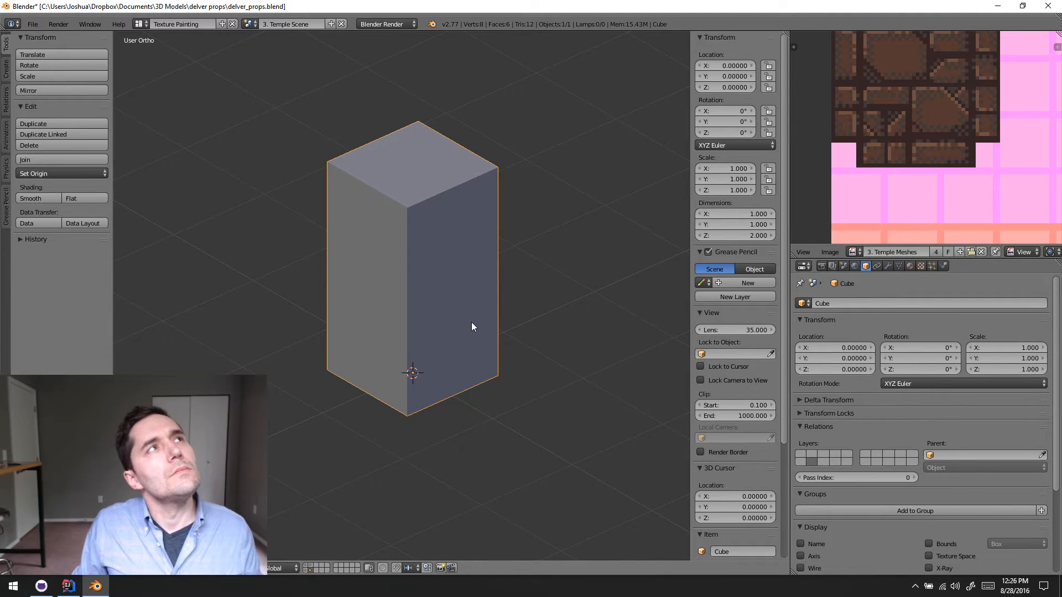
{"action": "middle_click_drag", "start_coordinate": [488, 321], "coordinate": [406, 287]}
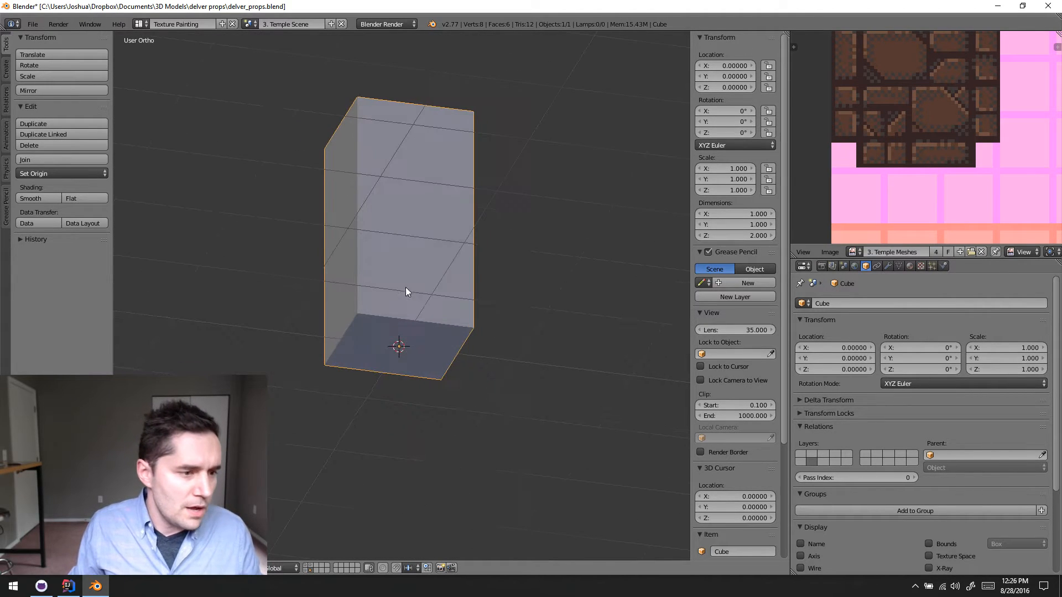
{"action": "scroll", "coordinate": [866, 199], "scroll_direction": "down", "scroll_amount": 5}
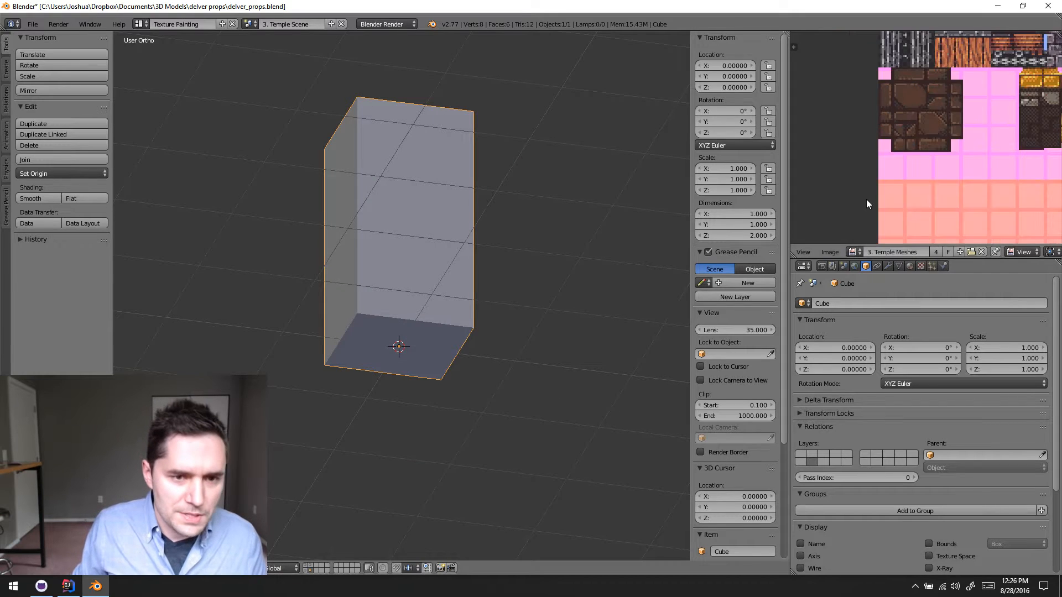
{"action": "middle_click_drag", "start_coordinate": [933, 163], "coordinate": [905, 140]}
{"action": "scroll", "coordinate": [862, 172], "scroll_direction": "down", "scroll_amount": 4}
{"action": "scroll", "coordinate": [906, 172], "scroll_direction": "up", "scroll_amount": 4}
{"action": "scroll", "coordinate": [938, 183], "scroll_direction": "down", "scroll_amount": 1}
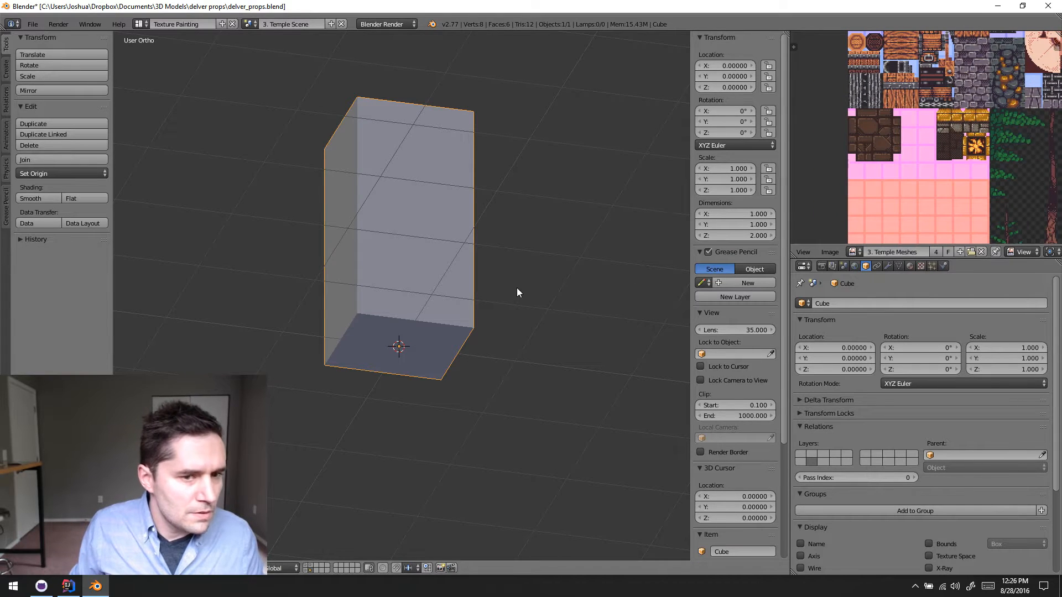
{"action": "middle_click_drag", "start_coordinate": [515, 262], "coordinate": [553, 293]}
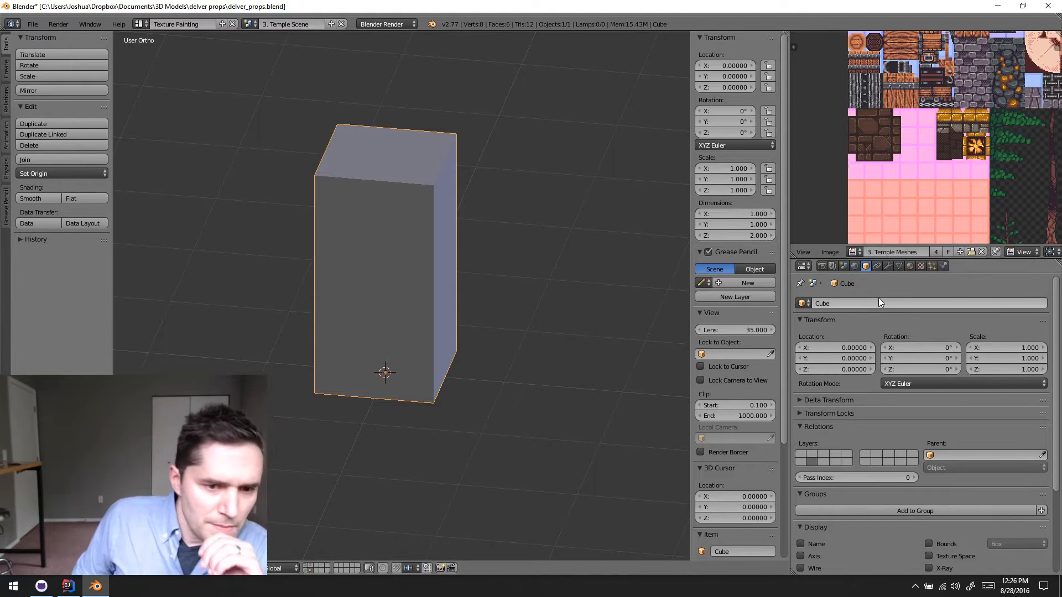
- Look through the existing materials available for the cube and the list of scenes in the file
{"action": "left_click", "coordinate": [910, 266]}
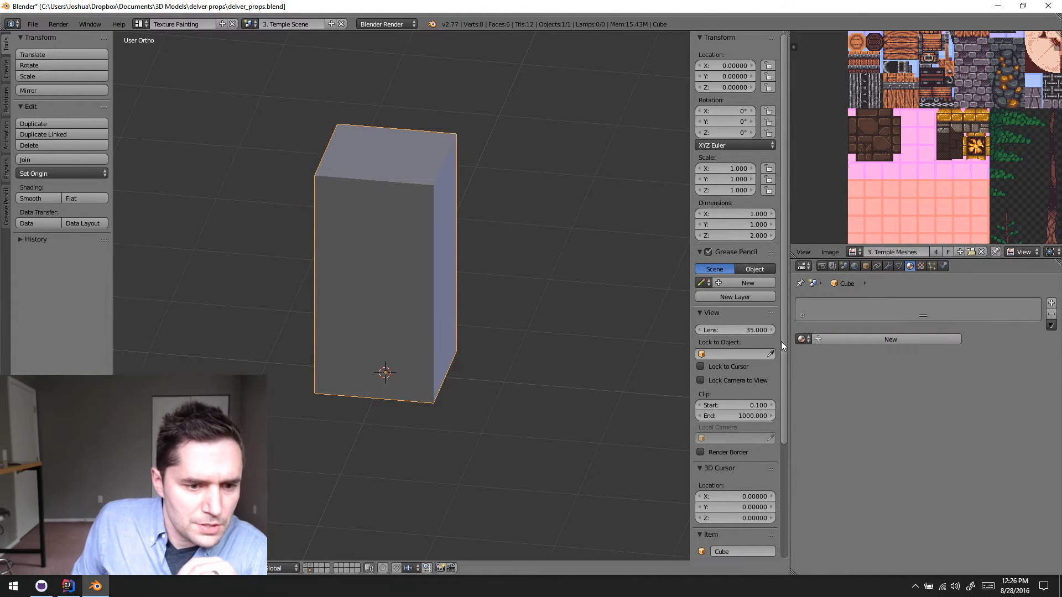
{"action": "left_click", "coordinate": [802, 339]}
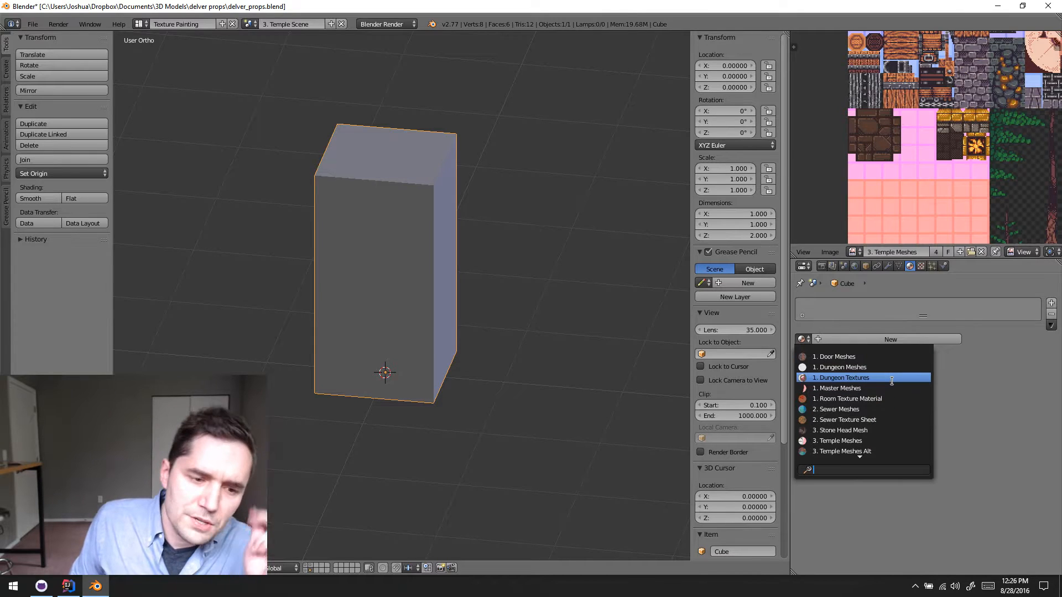
{"action": "scroll", "coordinate": [888, 382], "scroll_direction": "up", "scroll_amount": 2}
{"action": "scroll", "coordinate": [883, 381], "scroll_direction": "down", "scroll_amount": 12}
{"action": "scroll", "coordinate": [874, 382], "scroll_direction": "up", "scroll_amount": 12}
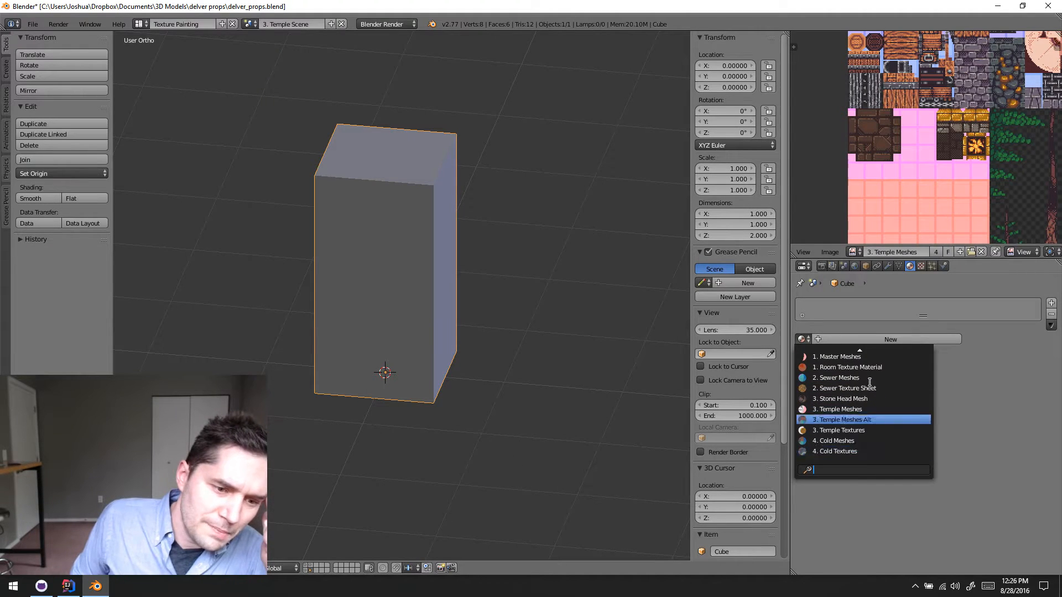
{"action": "scroll", "coordinate": [870, 382], "scroll_direction": "down", "scroll_amount": 12}
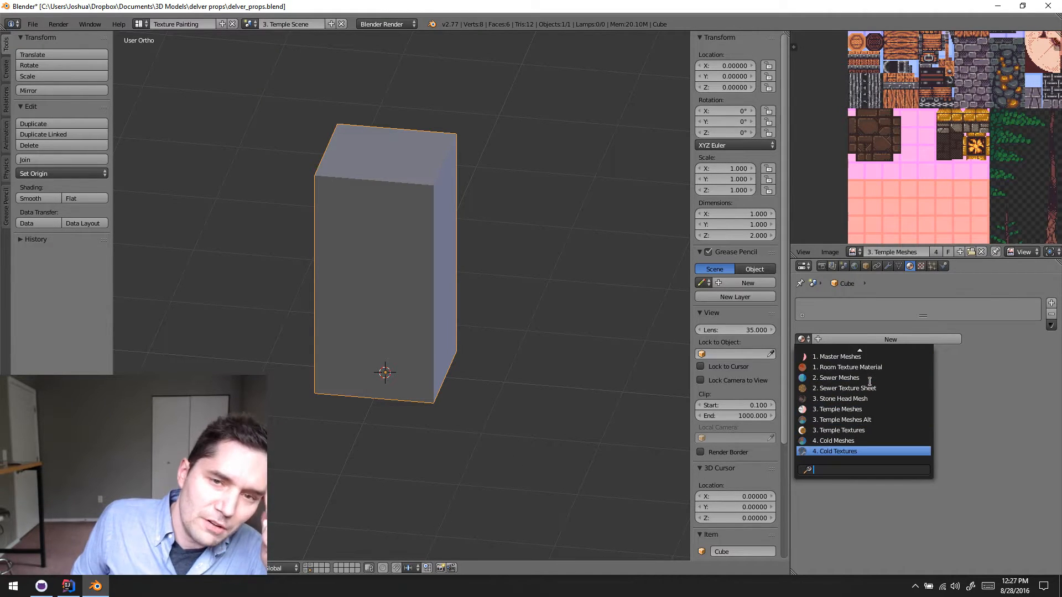
{"action": "scroll", "coordinate": [869, 381], "scroll_direction": "up", "scroll_amount": 12}
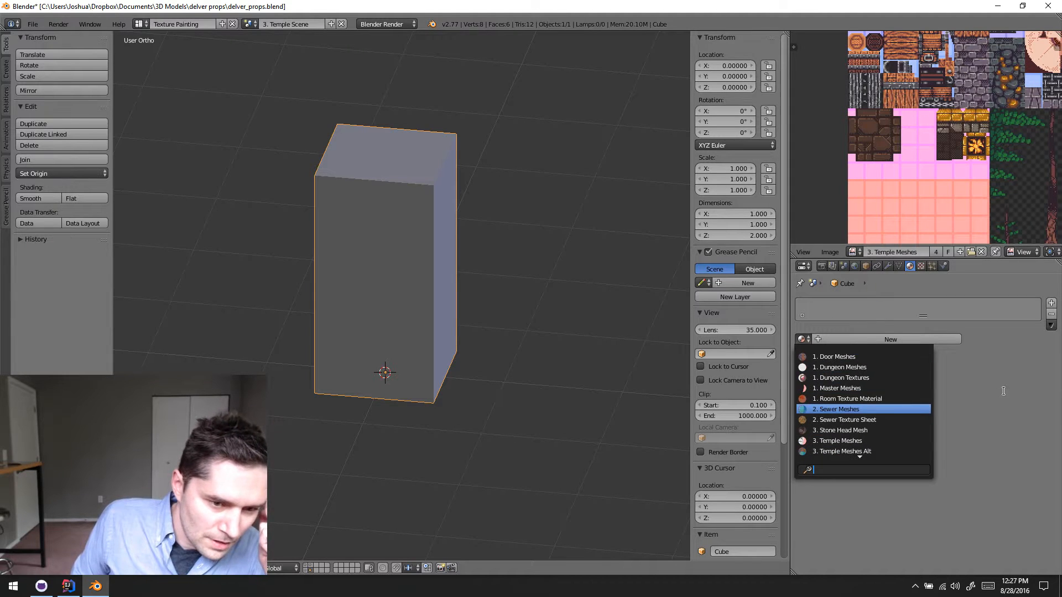
{"action": "left_click", "coordinate": [250, 24]}
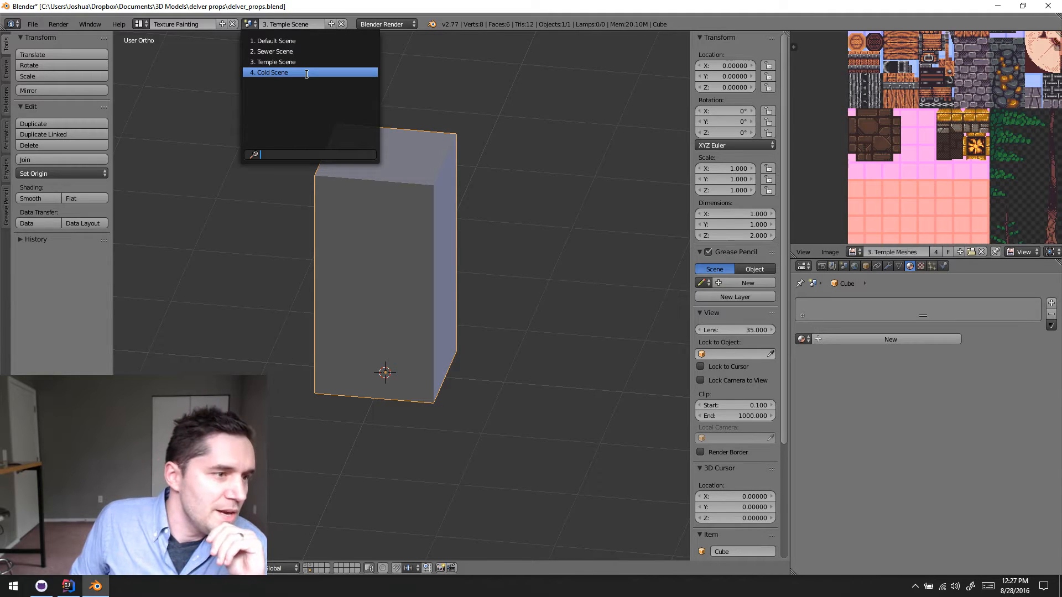
{"action": "left_click", "coordinate": [324, 64]}
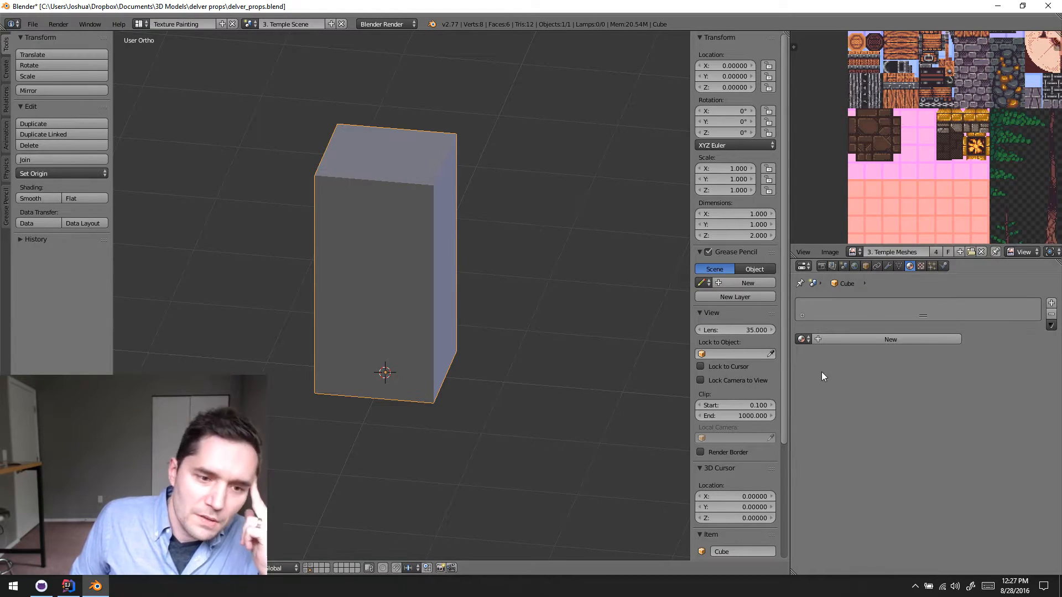
{"action": "left_click", "coordinate": [803, 339]}
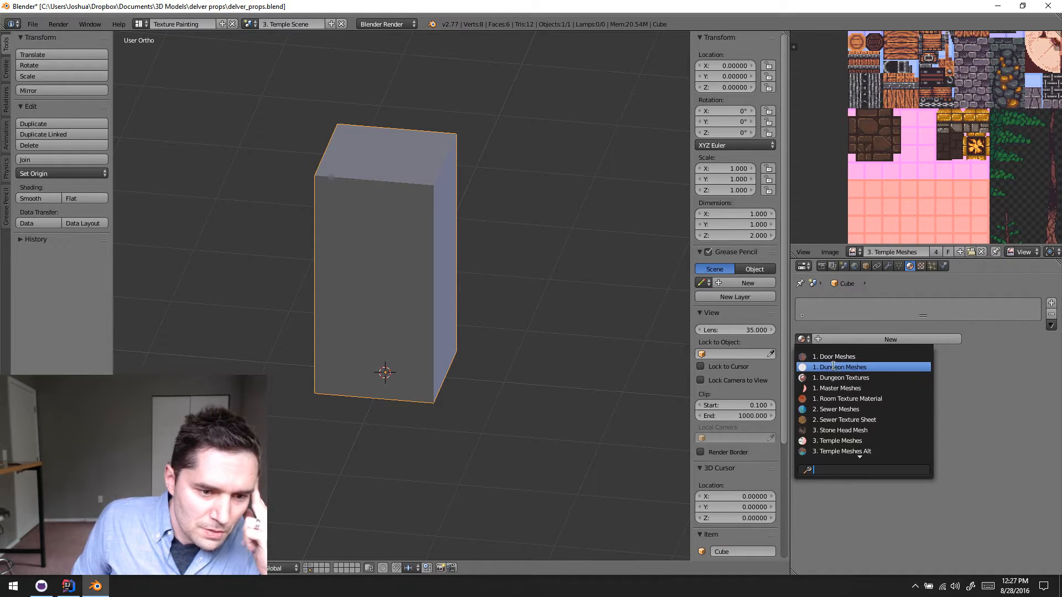
{"action": "scroll", "coordinate": [879, 422], "scroll_direction": "down", "scroll_amount": 3}
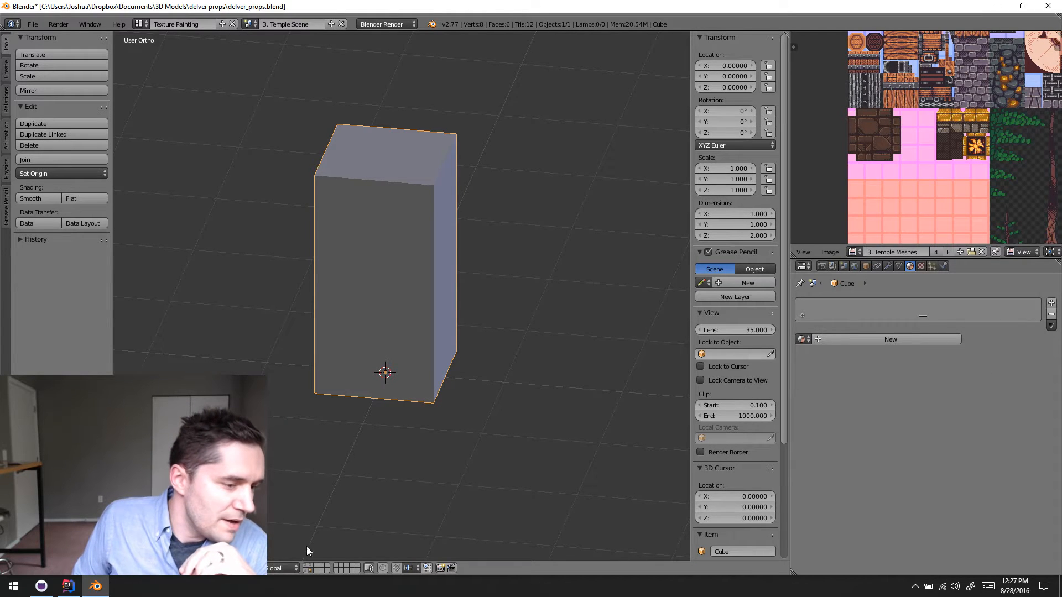
- Show the layer with the temple environment, switch the viewport to textured shading, and view the whole assembly
{"action": "left_click", "coordinate": [309, 566]}
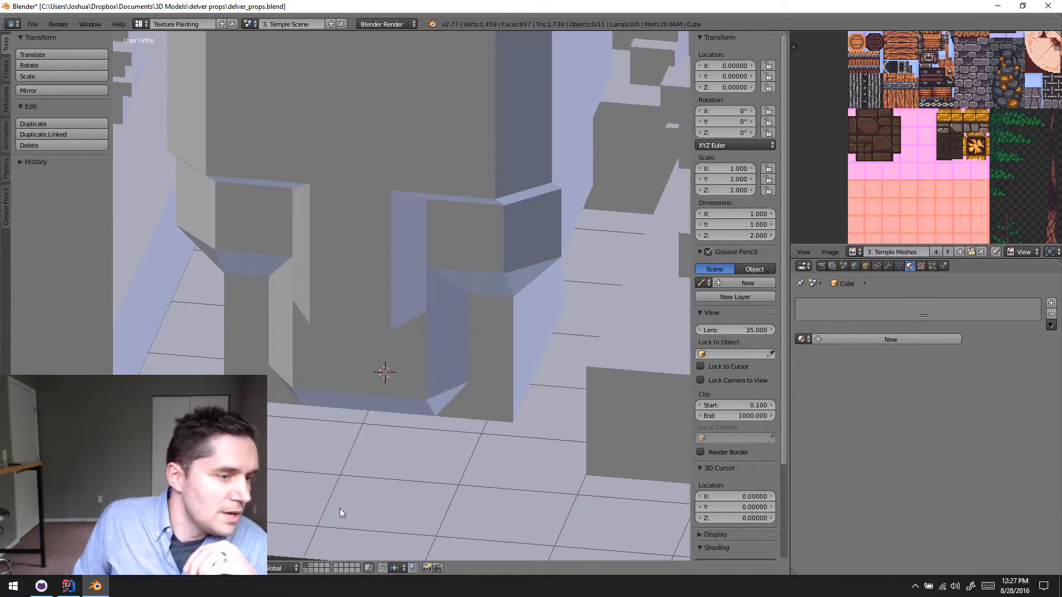
{"action": "key", "text": "z"}
{"action": "key", "text": "z"}
{"action": "key", "text": "alt+z"}
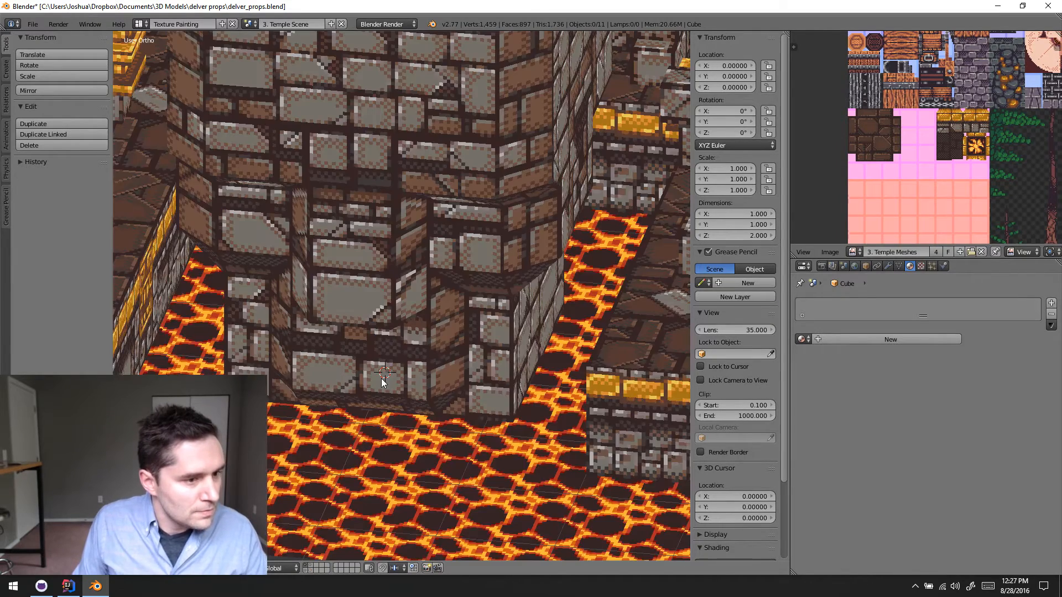
{"action": "scroll", "coordinate": [419, 346], "scroll_direction": "down", "scroll_amount": 3}
{"action": "scroll", "coordinate": [431, 337], "scroll_direction": "down", "scroll_amount": 4}
{"action": "middle_click_drag", "start_coordinate": [448, 326], "coordinate": [453, 307]}
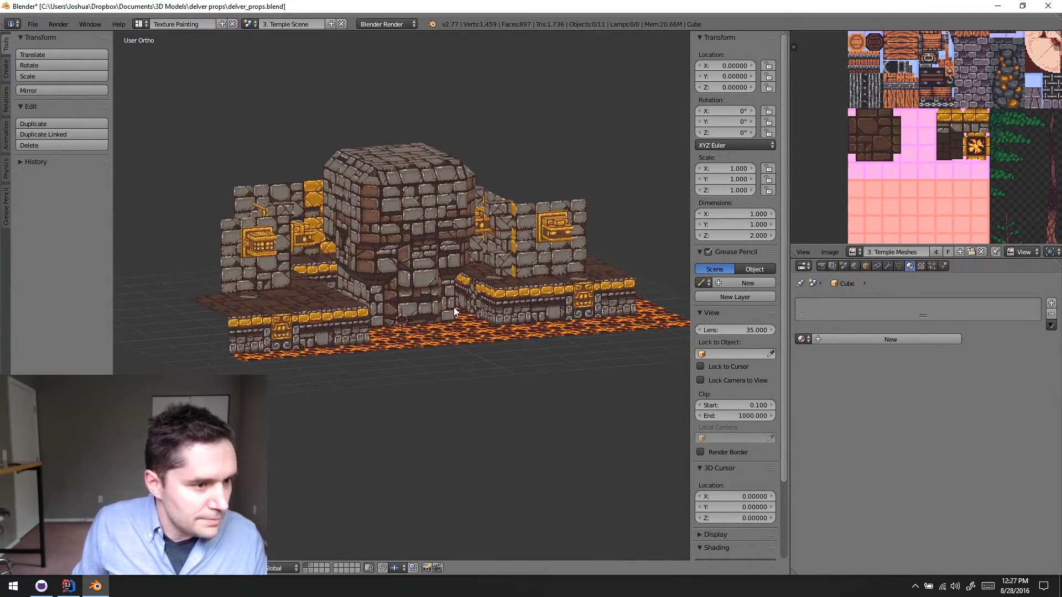
- Look at the props in 1. Default Scene and the meshes in 2. Sewer Scene
{"action": "left_click", "coordinate": [251, 24]}
{"action": "left_click", "coordinate": [261, 42]}
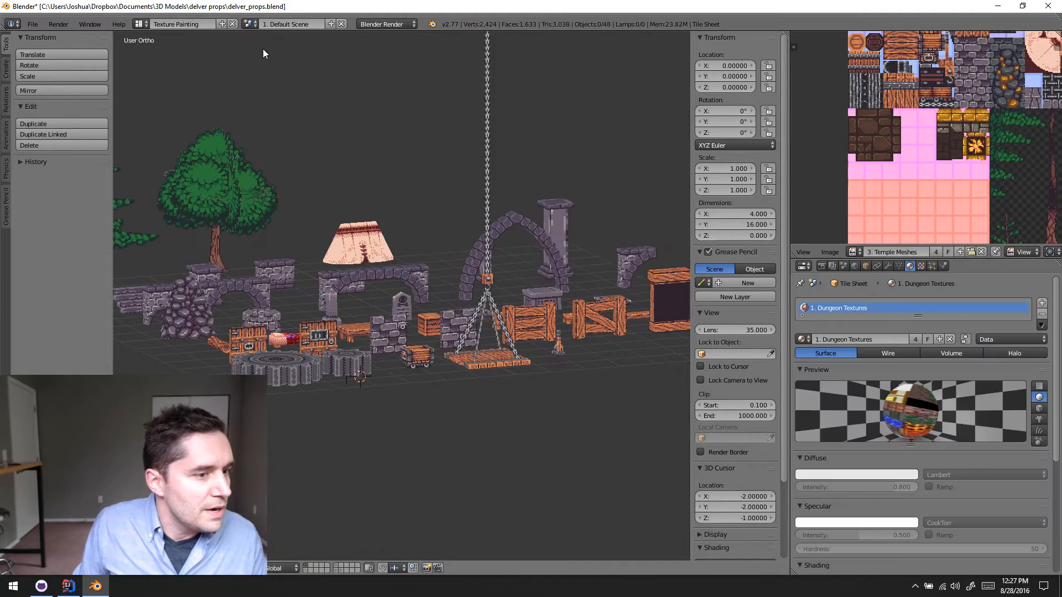
{"action": "scroll", "coordinate": [334, 156], "scroll_direction": "up", "scroll_amount": 1}
{"action": "left_click", "coordinate": [250, 24]}
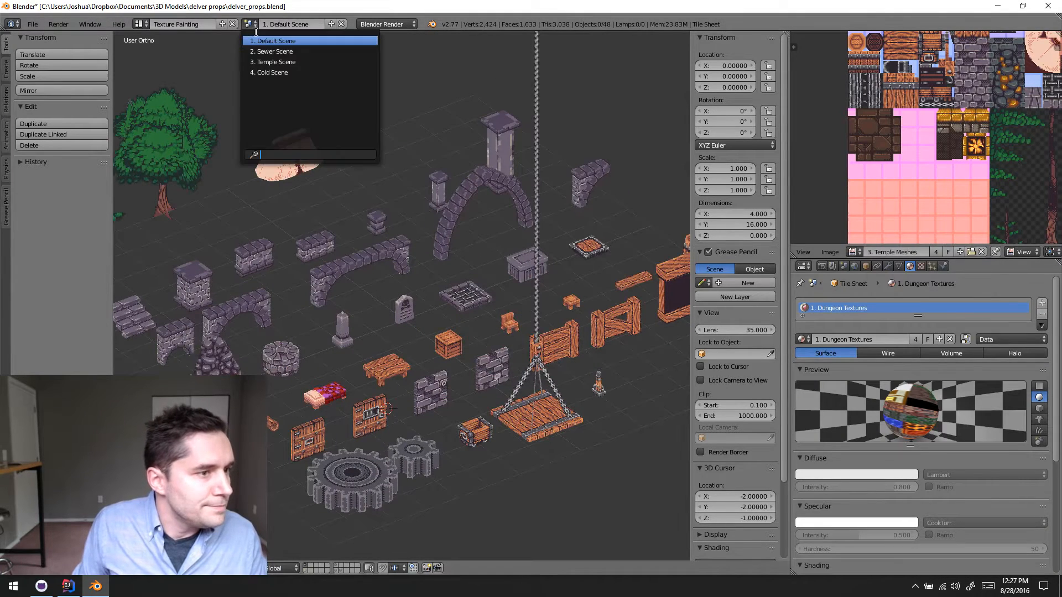
{"action": "left_click", "coordinate": [266, 52]}
{"action": "scroll", "coordinate": [410, 207], "scroll_direction": "down", "scroll_amount": 2}
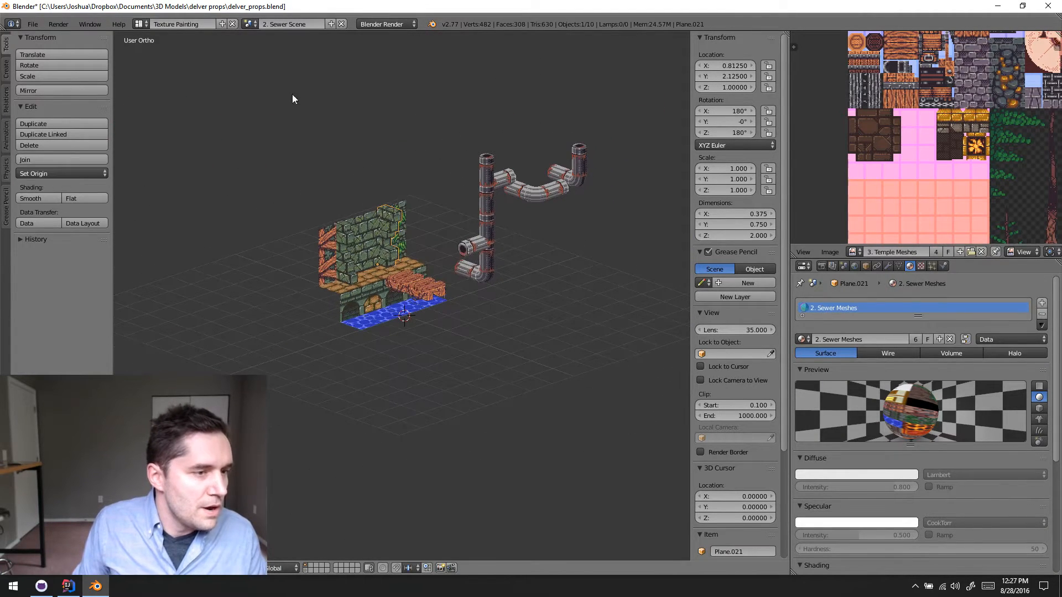
{"action": "middle_click_drag", "start_coordinate": [450, 198], "coordinate": [390, 254]}
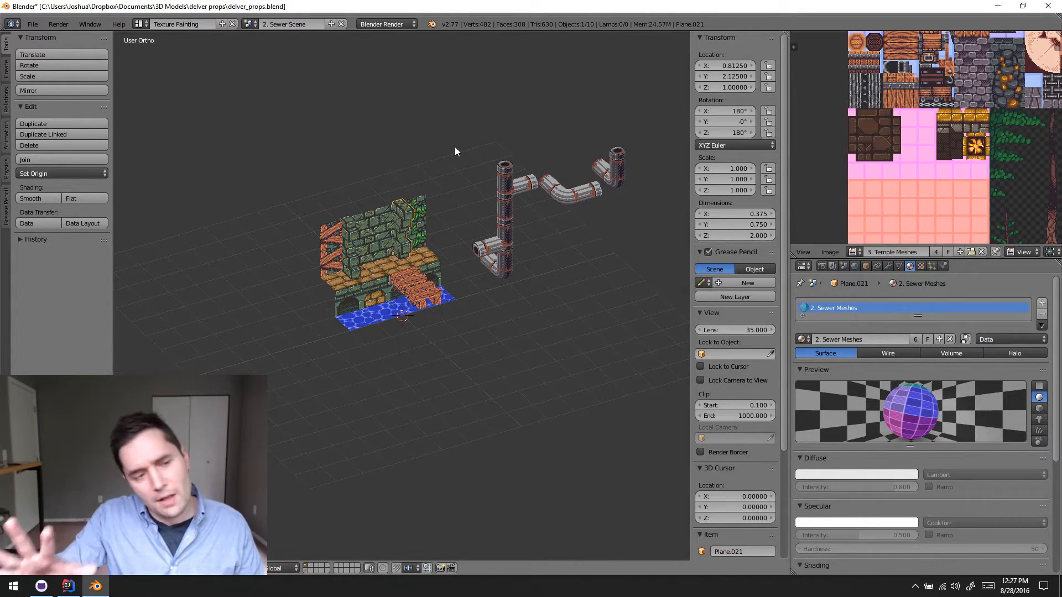
{"action": "scroll", "coordinate": [380, 240], "scroll_direction": "up", "scroll_amount": 3}
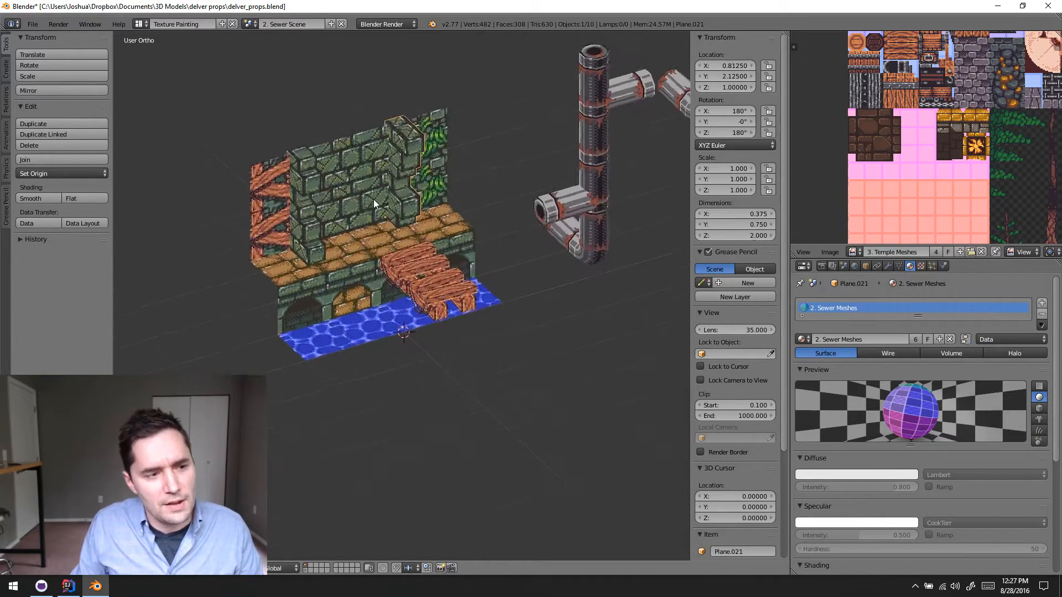
- Return to 3. Temple Scene and show only the layer that holds the crusher cube
{"action": "left_click", "coordinate": [249, 25]}
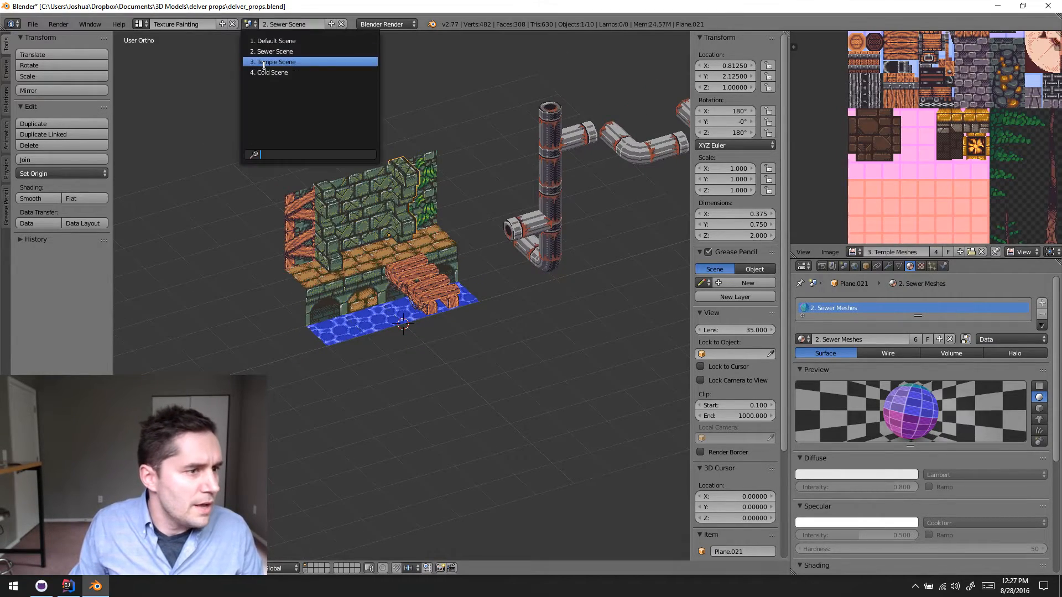
{"action": "left_click", "coordinate": [276, 61]}
{"action": "middle_click_drag", "start_coordinate": [412, 260], "coordinate": [402, 302]}
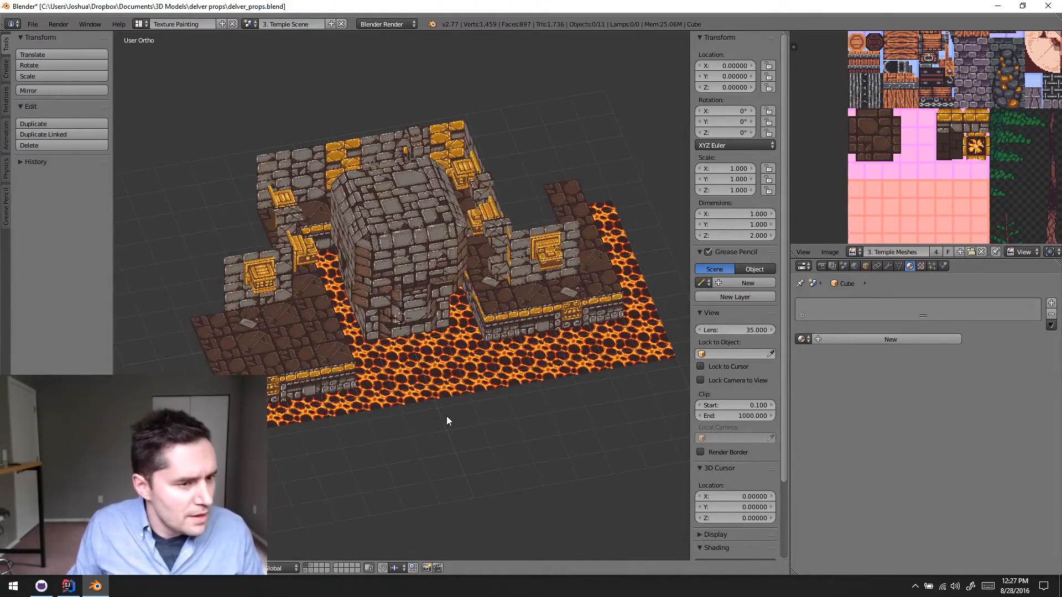
{"action": "middle_click_drag", "start_coordinate": [448, 420], "coordinate": [479, 384]}
{"action": "left_click", "coordinate": [308, 564]}
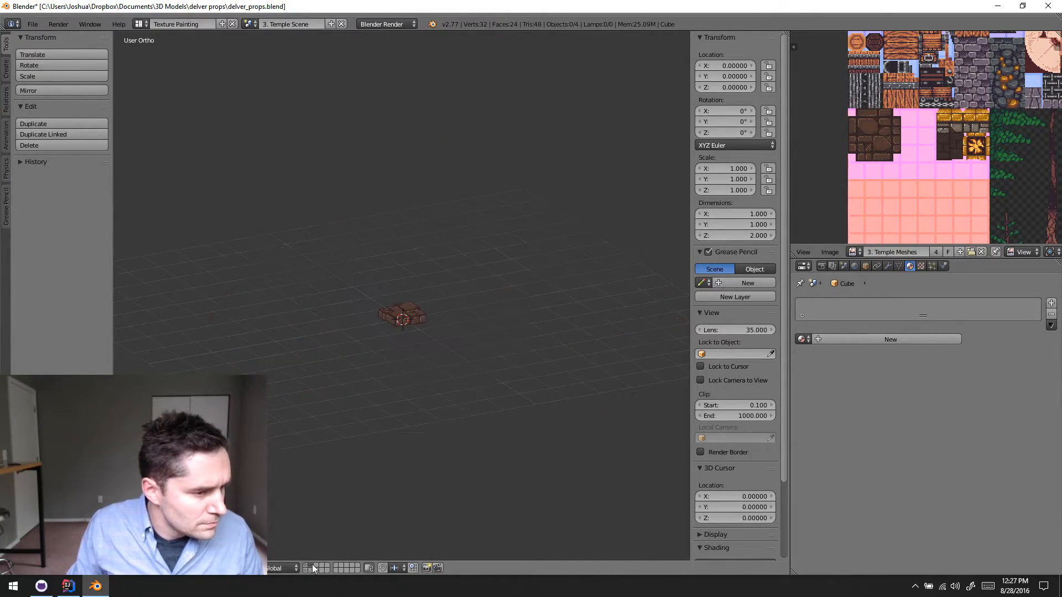
{"action": "left_click", "coordinate": [310, 572]}
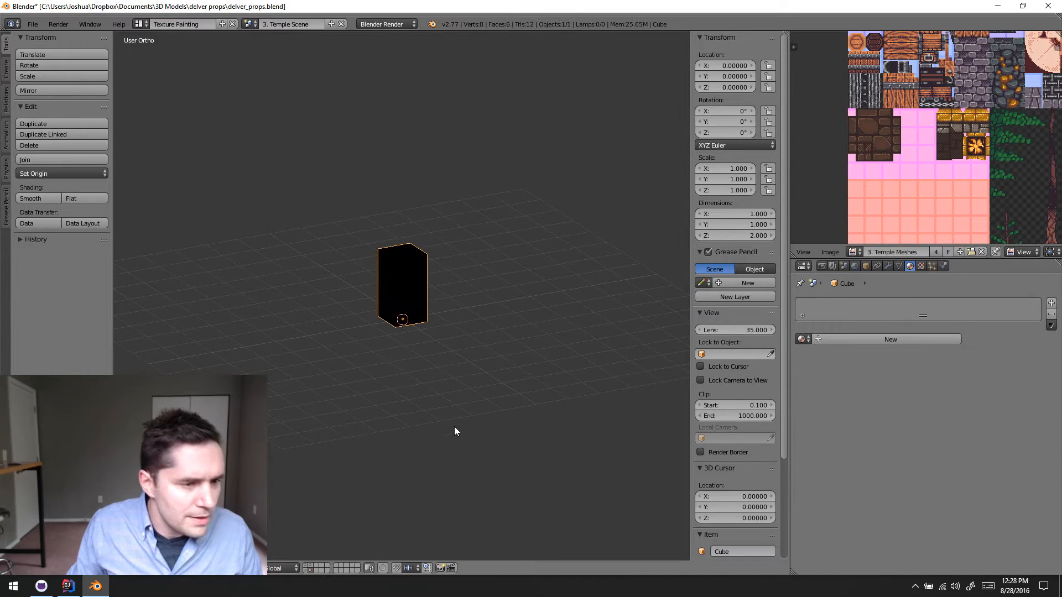
- Assign the existing 3. Temple Meshes Alt material to the cube and enter Edit Mode
{"action": "middle_click_drag", "start_coordinate": [461, 365], "coordinate": [510, 253], "text": "shift"}
{"action": "left_click", "coordinate": [800, 339]}
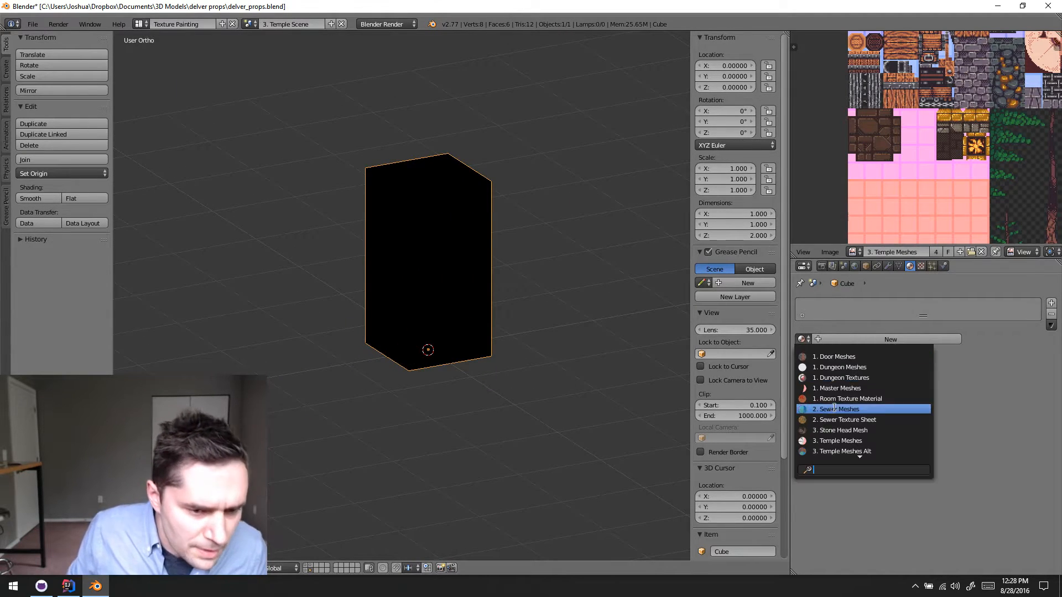
{"action": "left_click", "coordinate": [878, 451]}
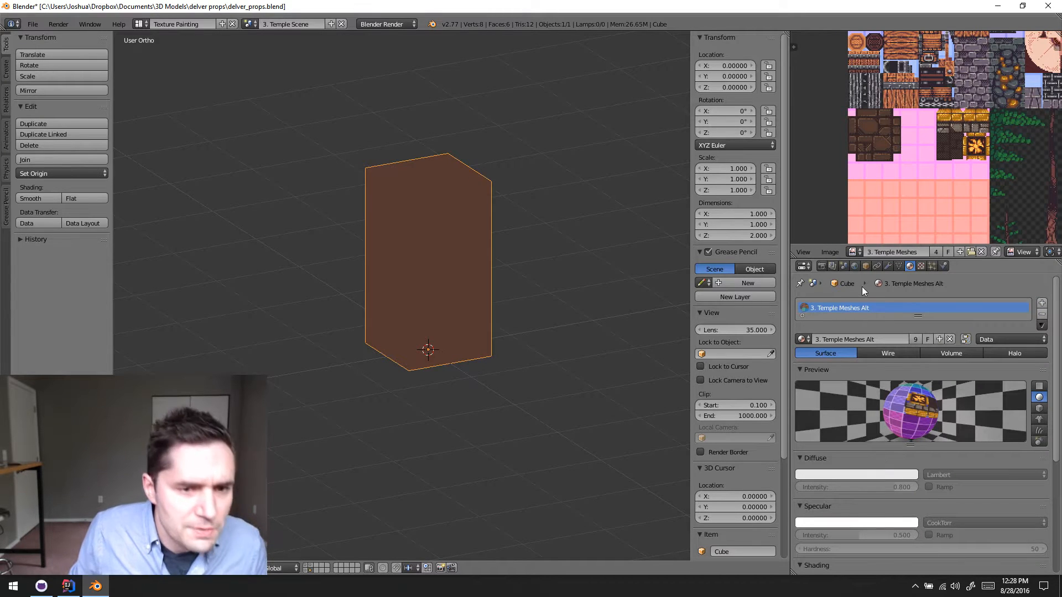
{"action": "key", "text": "Tab"}
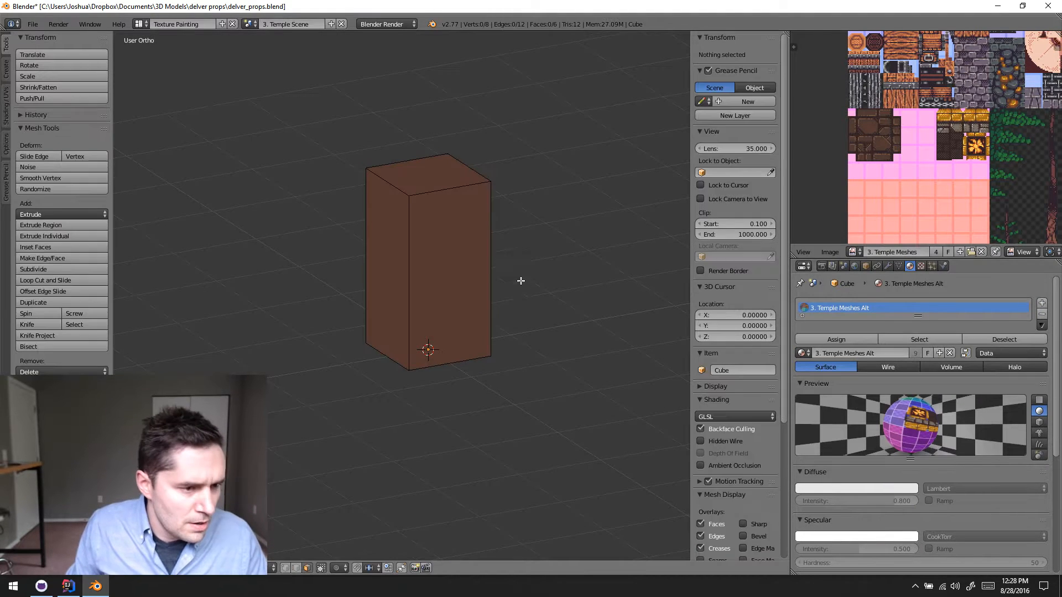
- Select all of the cube's faces and assign the image 3. Temple Meshes Alt to them
{"action": "key", "text": "a"}
{"action": "left_click", "coordinate": [854, 252]}
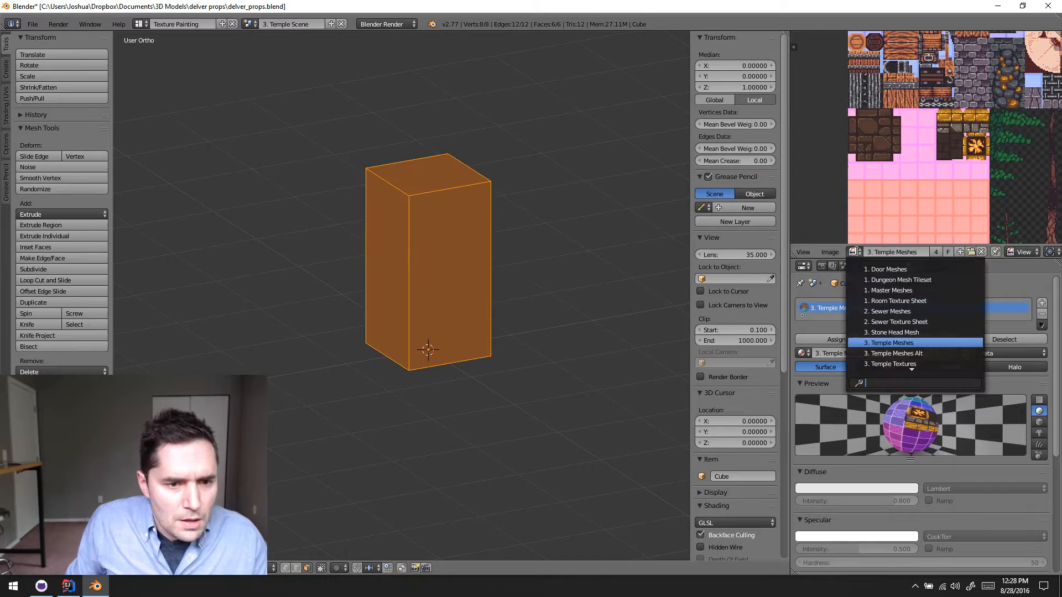
{"action": "left_click", "coordinate": [912, 353]}
{"action": "scroll", "coordinate": [931, 155], "scroll_direction": "down", "scroll_amount": 1}
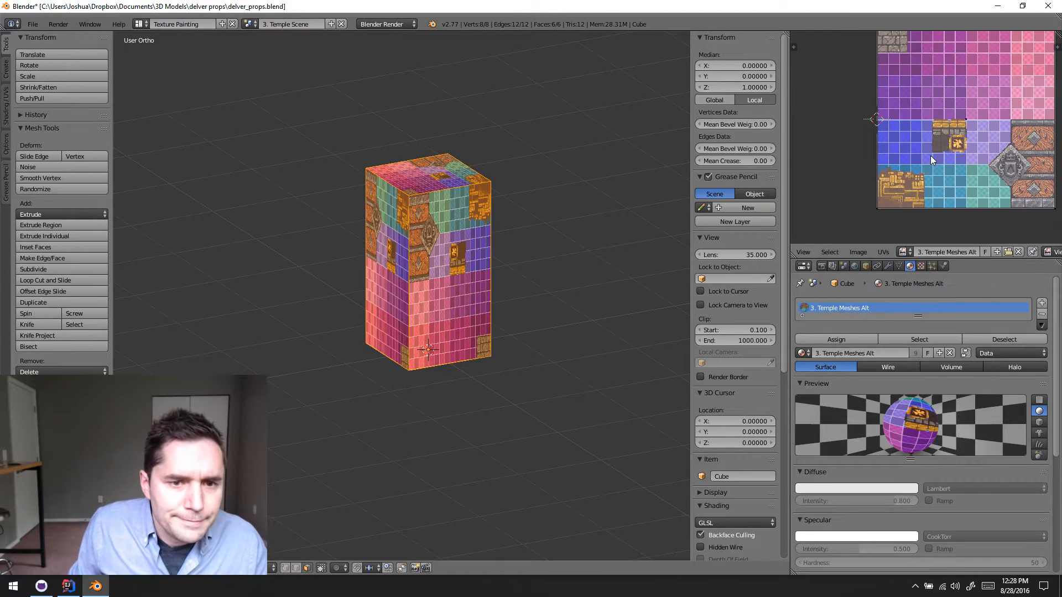
{"action": "scroll", "coordinate": [929, 156], "scroll_direction": "down", "scroll_amount": 3}
{"action": "scroll", "coordinate": [929, 161], "scroll_direction": "up", "scroll_amount": 3}
{"action": "middle_click_drag", "start_coordinate": [941, 165], "coordinate": [940, 138]}
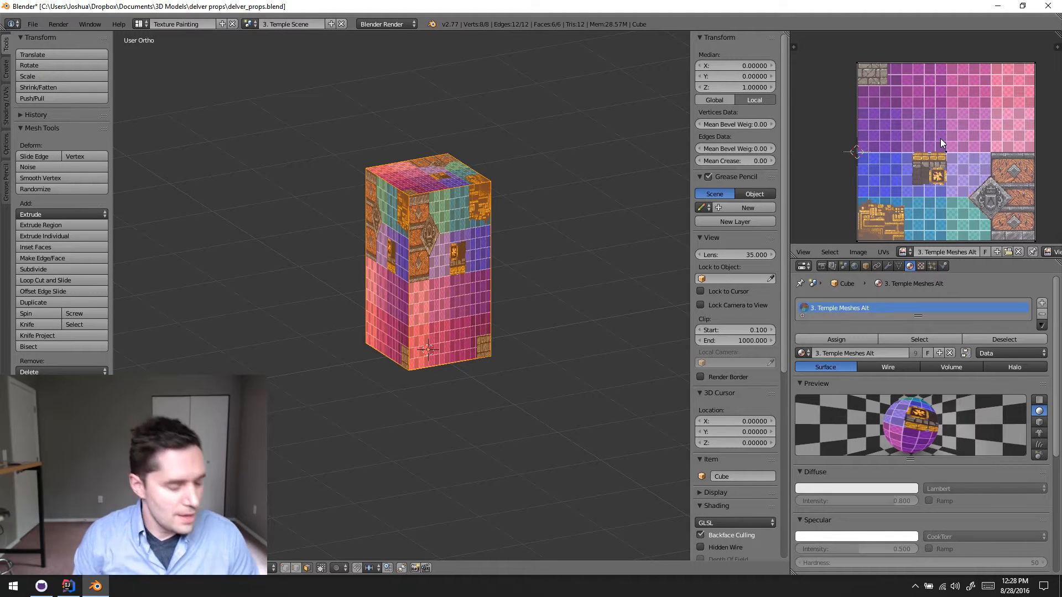
{"action": "scroll", "coordinate": [940, 138], "scroll_direction": "down", "scroll_amount": 1}
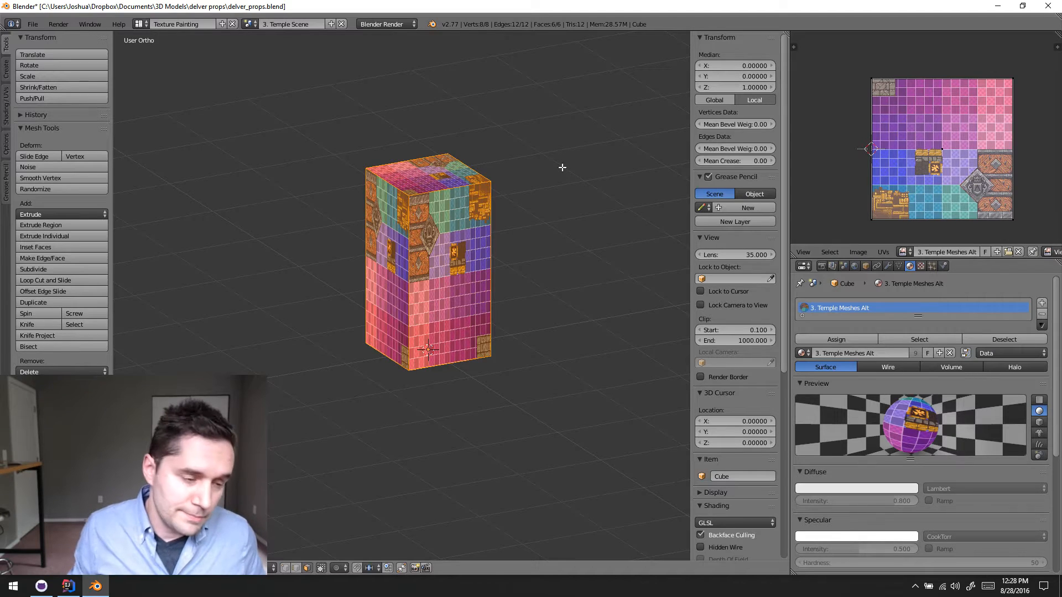
- Examine how the texture sheet lies on the cube's sides, top and underside
{"action": "middle_click_drag", "start_coordinate": [497, 278], "coordinate": [454, 212]}
{"action": "scroll", "coordinate": [376, 206], "scroll_direction": "up", "scroll_amount": 5}
{"action": "scroll", "coordinate": [454, 212], "scroll_direction": "down", "scroll_amount": 1}
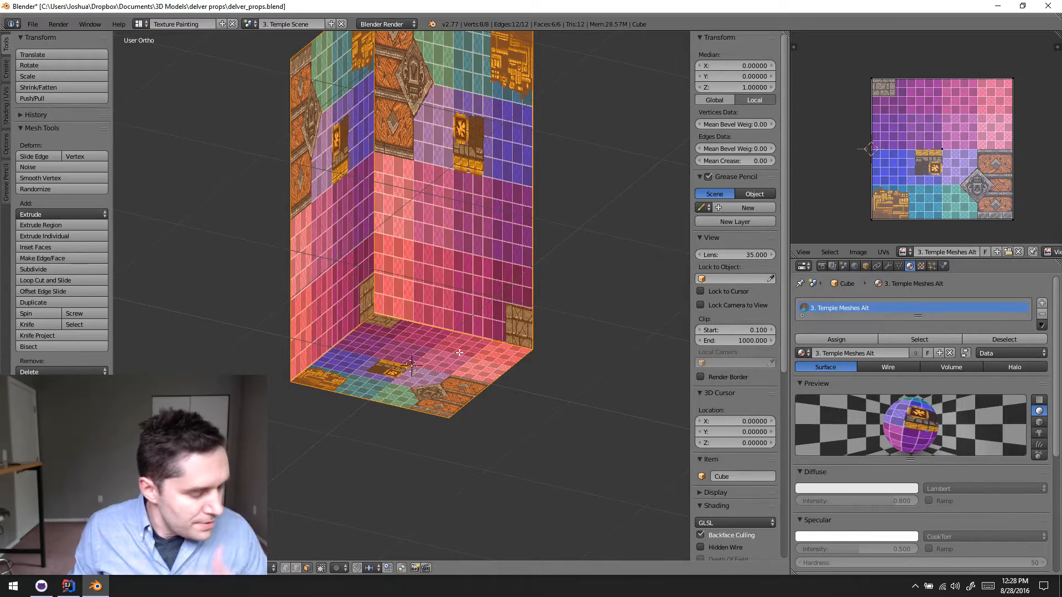
{"action": "middle_click_drag", "start_coordinate": [463, 253], "coordinate": [407, 136]}
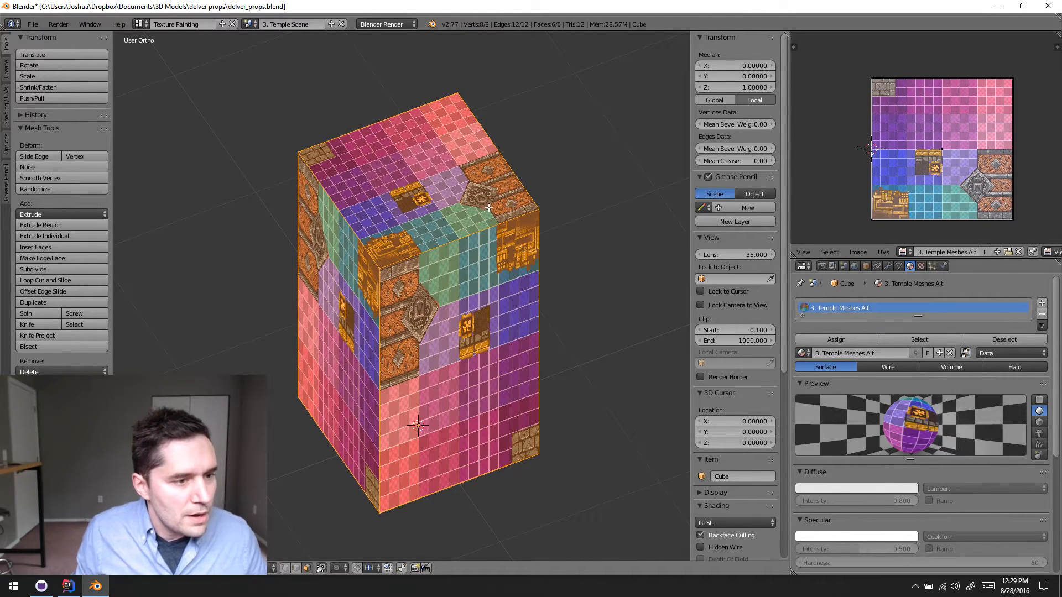
{"action": "middle_click_drag", "start_coordinate": [496, 299], "coordinate": [471, 264]}
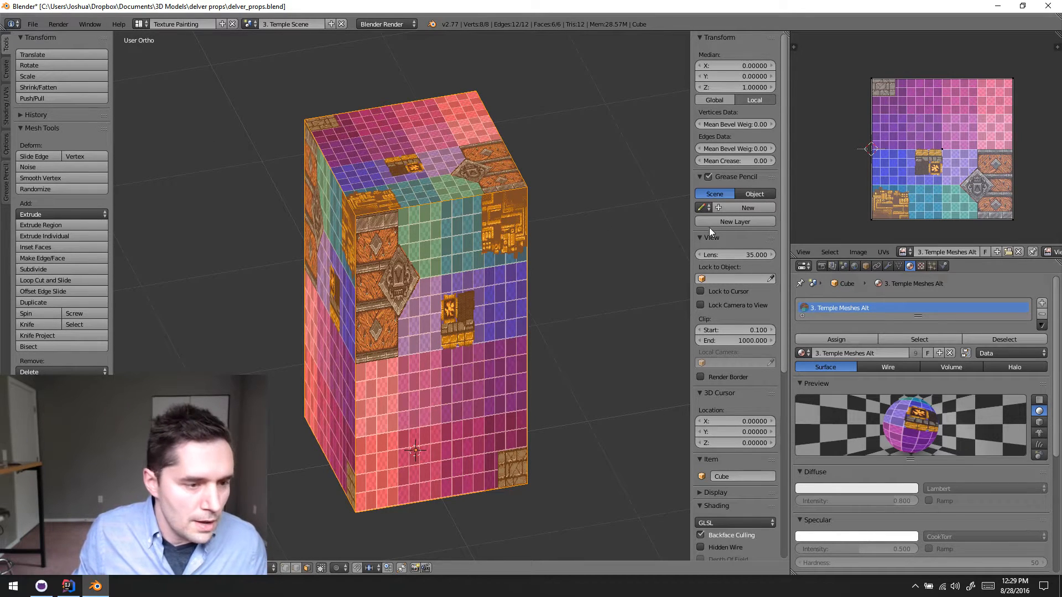
{"action": "middle_click_drag", "start_coordinate": [542, 306], "coordinate": [511, 210]}
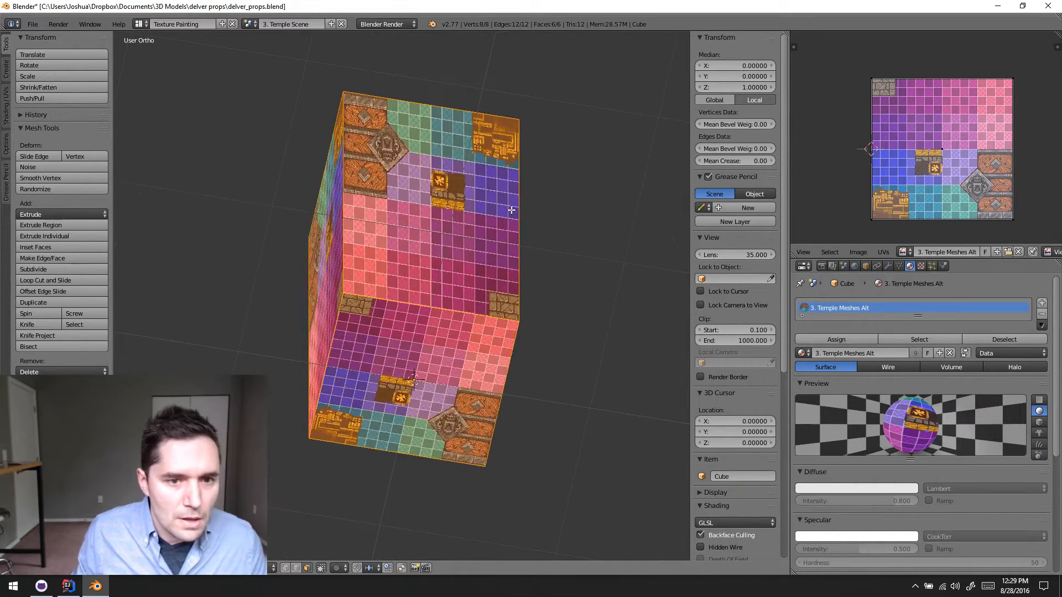
{"action": "scroll", "coordinate": [510, 243], "scroll_direction": "up", "scroll_amount": 5}
{"action": "scroll", "coordinate": [519, 263], "scroll_direction": "down", "scroll_amount": 3}
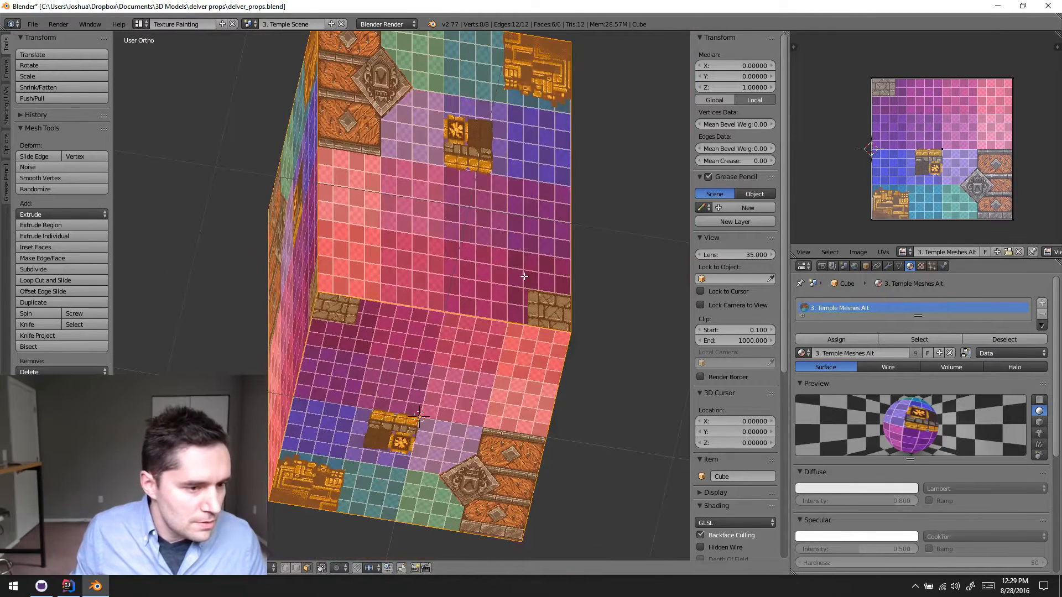
{"action": "key", "text": "ctrl+Tab"}
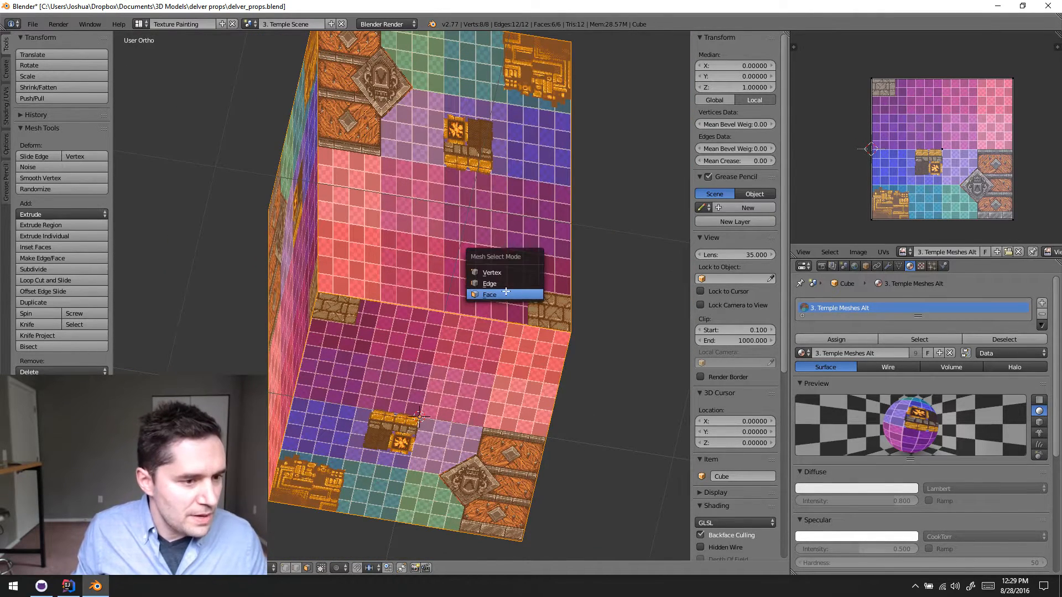
{"action": "left_click", "coordinate": [538, 287]}
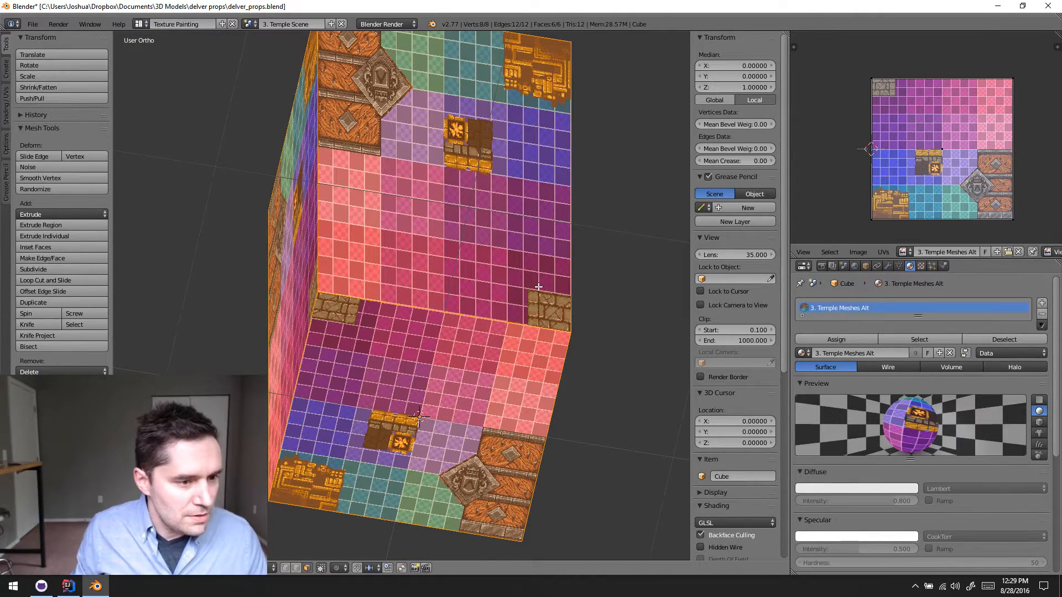
- Switch to the UV Editing screen layout, choose 3. Temple Scene, and view the cube from the front
{"action": "left_click", "coordinate": [141, 24]}
{"action": "left_click", "coordinate": [160, 63]}
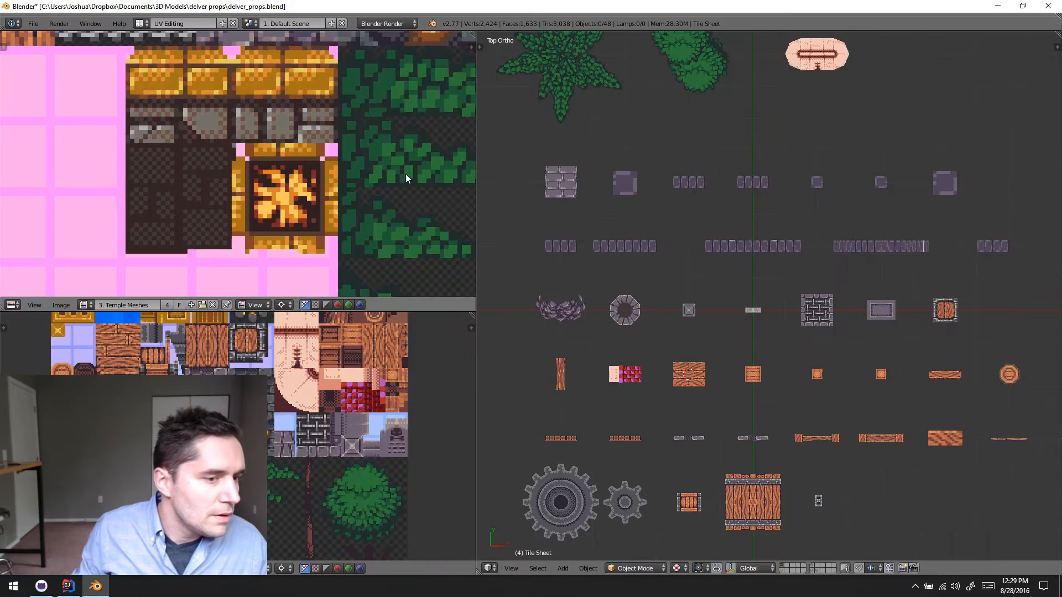
{"action": "scroll", "coordinate": [721, 250], "scroll_direction": "down", "scroll_amount": 3}
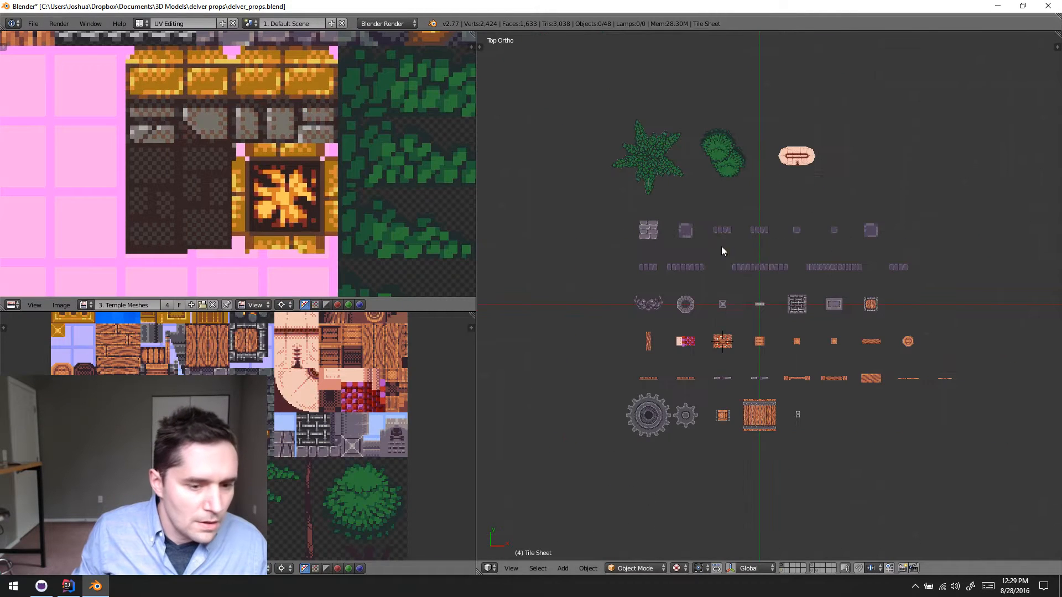
{"action": "left_click", "coordinate": [250, 24]}
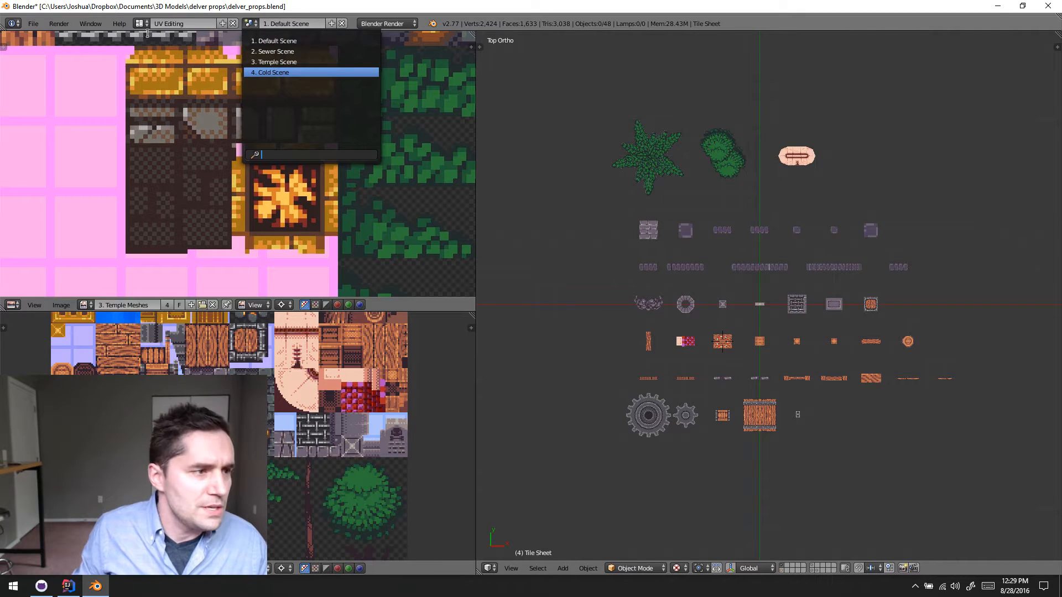
{"action": "left_click", "coordinate": [291, 62]}
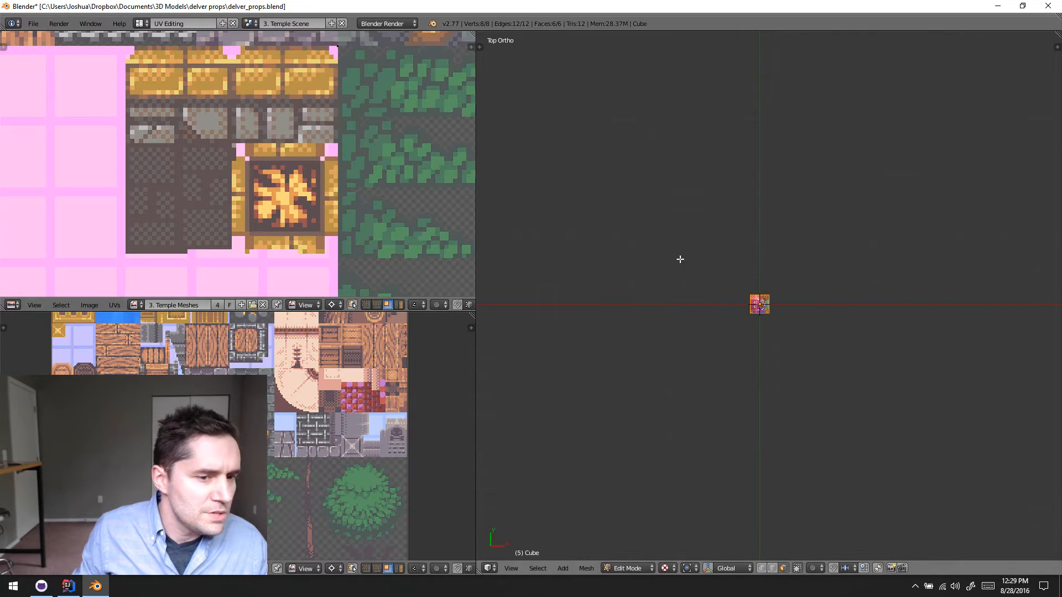
{"action": "scroll", "coordinate": [756, 433], "scroll_direction": "up", "scroll_amount": 8}
{"action": "key", "text": "KP_1"}
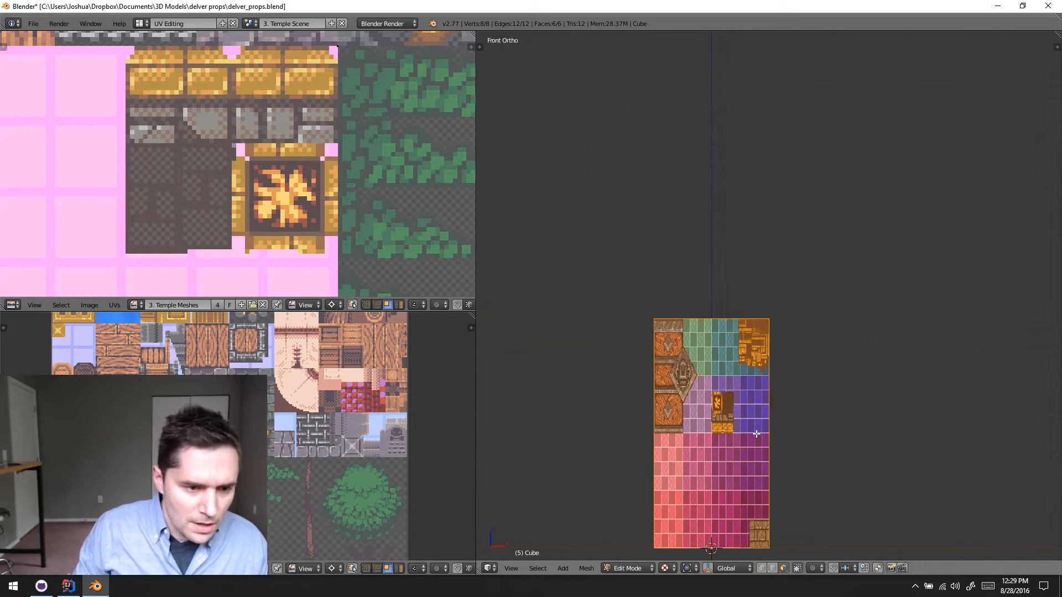
{"action": "middle_click_drag", "start_coordinate": [756, 434], "coordinate": [832, 229], "text": "shift"}
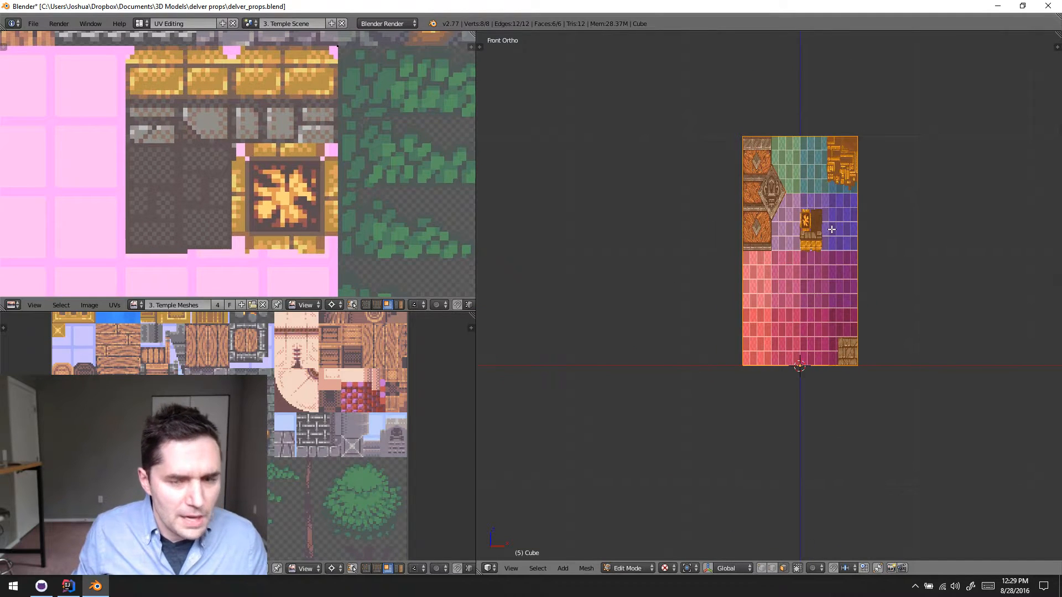
- In face select mode, select only the cube's front face and project its UVs from the view
{"action": "key", "text": "ctrl+Tab"}
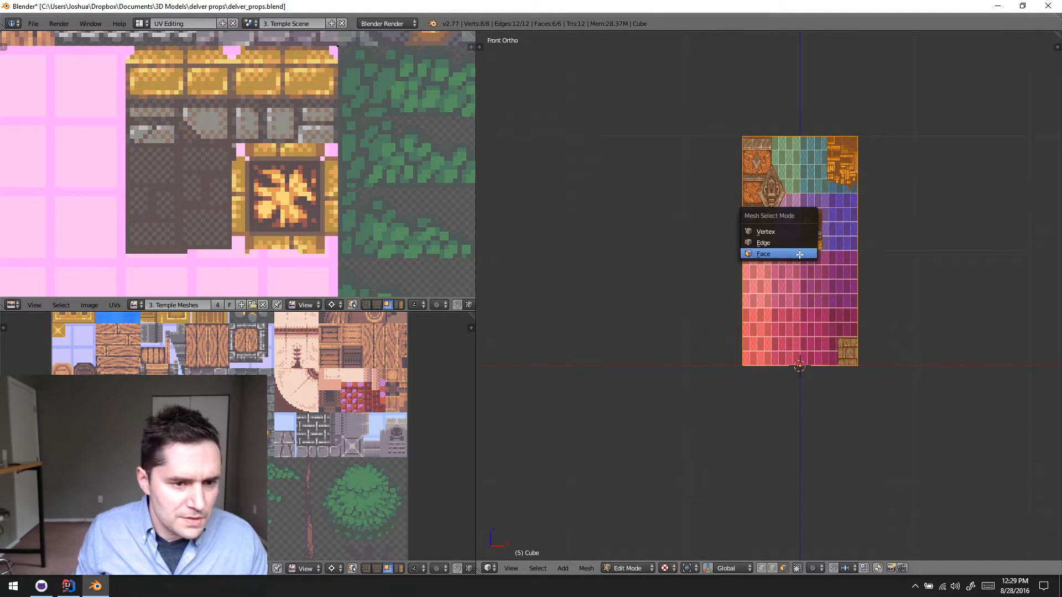
{"action": "left_click", "coordinate": [799, 254]}
{"action": "right_click", "coordinate": [816, 247]}
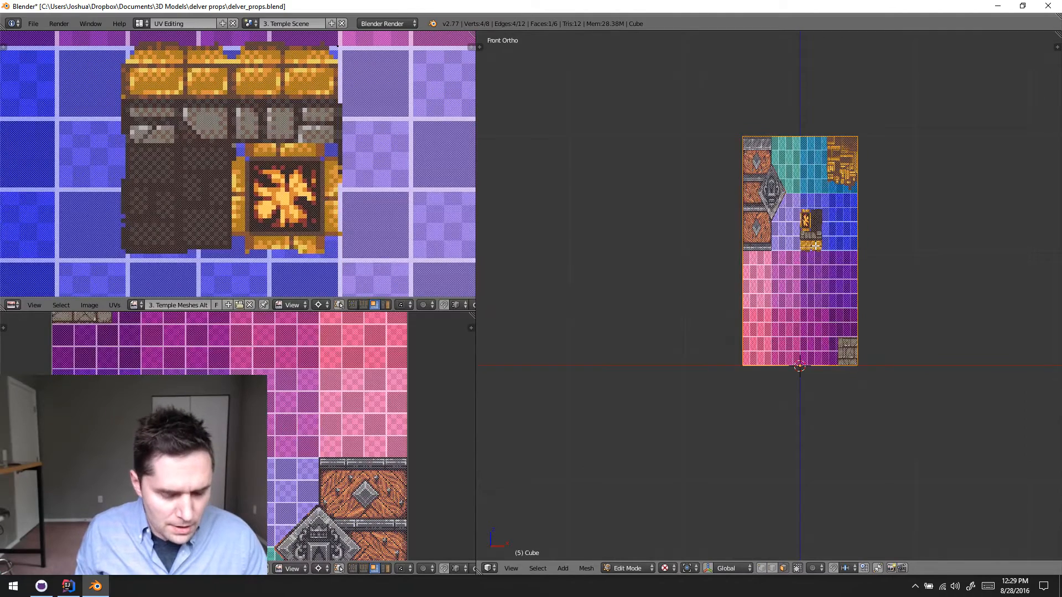
{"action": "key", "text": "u"}
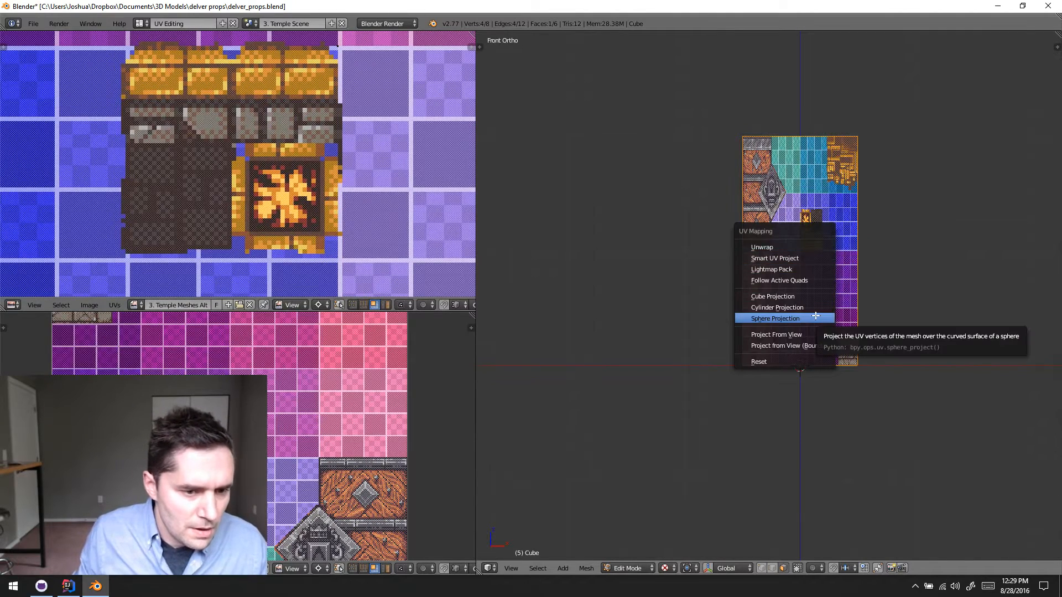
{"action": "left_click", "coordinate": [785, 334]}
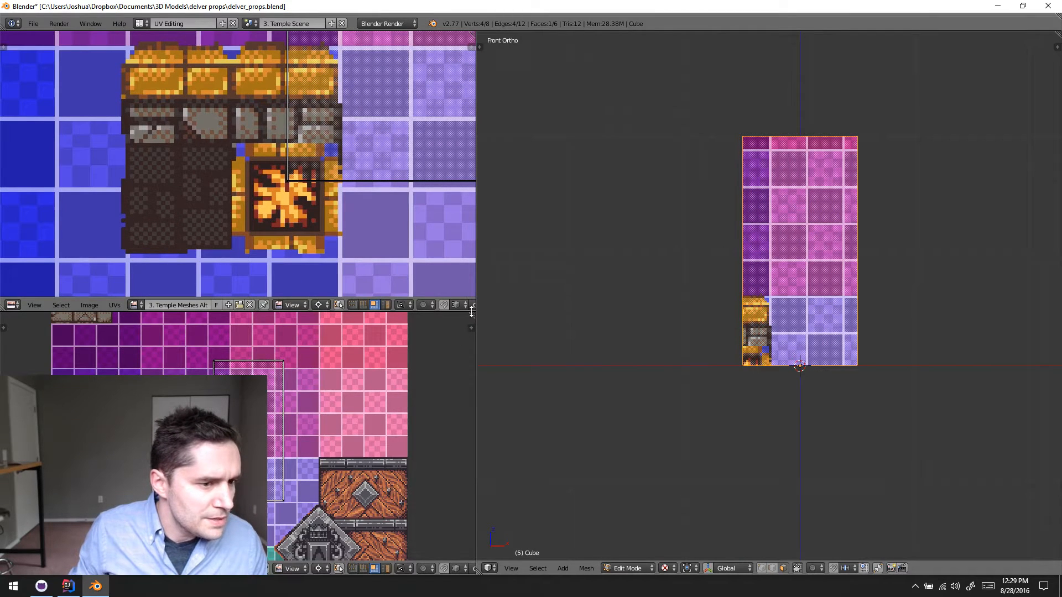
- Merge the two stacked image editors into one large editor showing the whole texture sheet
{"action": "left_click_drag", "start_coordinate": [472, 316], "coordinate": [437, 249]}
{"action": "scroll", "coordinate": [299, 311], "scroll_direction": "up", "scroll_amount": 2}
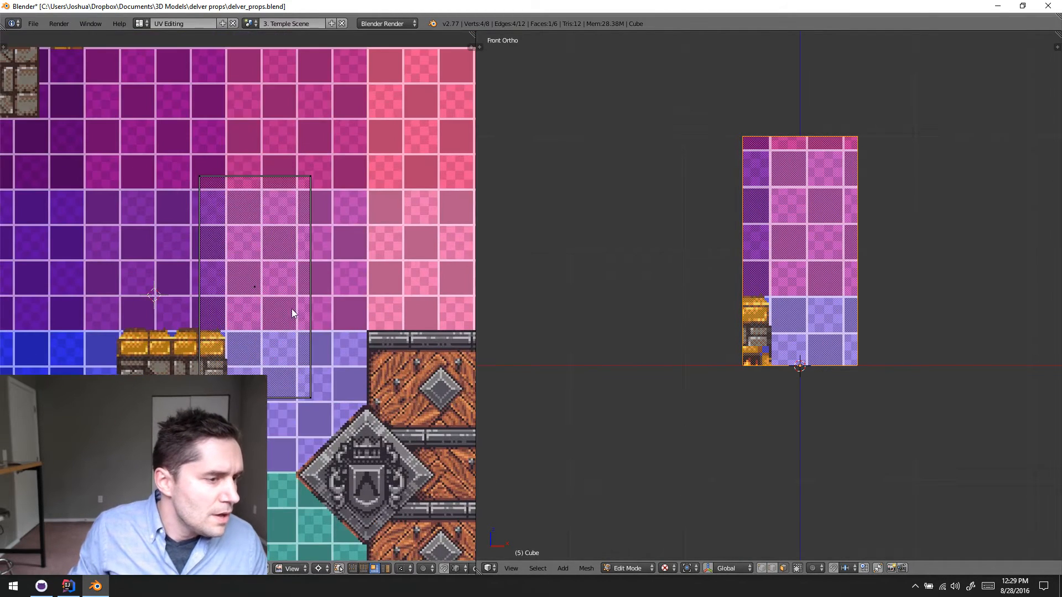
{"action": "scroll", "coordinate": [292, 313], "scroll_direction": "down", "scroll_amount": 2}
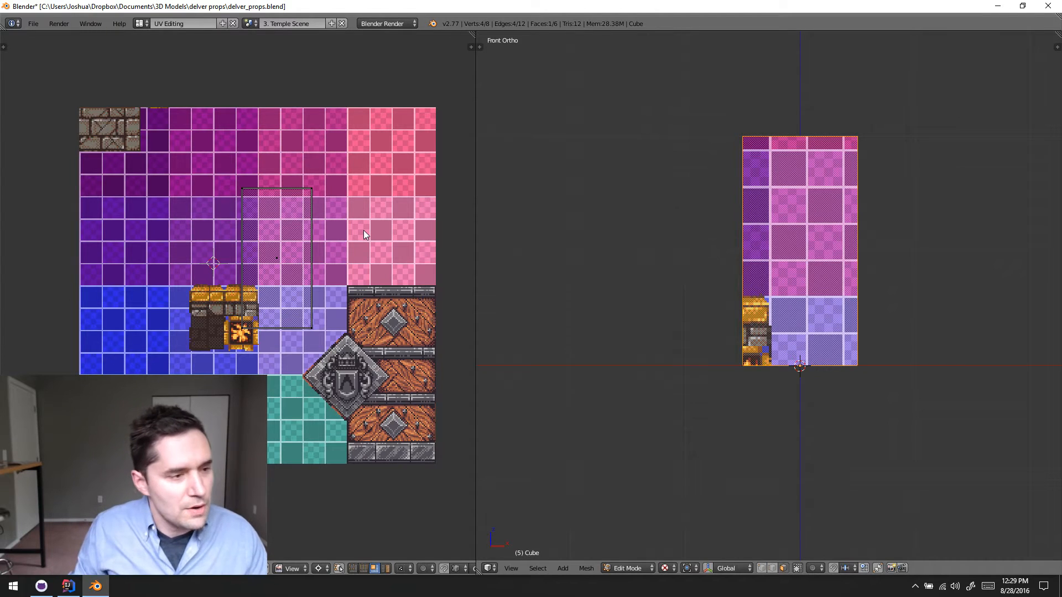
- Select all UVs of the front face and scale them down to slightly more than one tile wide
{"action": "key", "text": "a"}
{"action": "key", "text": "r"}
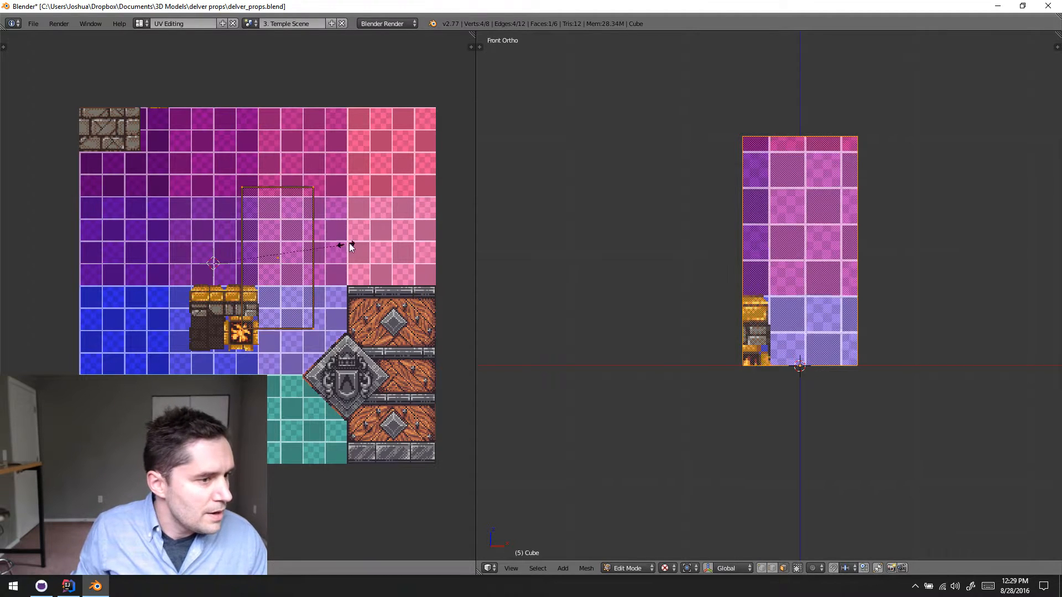
{"action": "key", "text": "s"}
{"action": "left_click", "coordinate": [276, 277]}
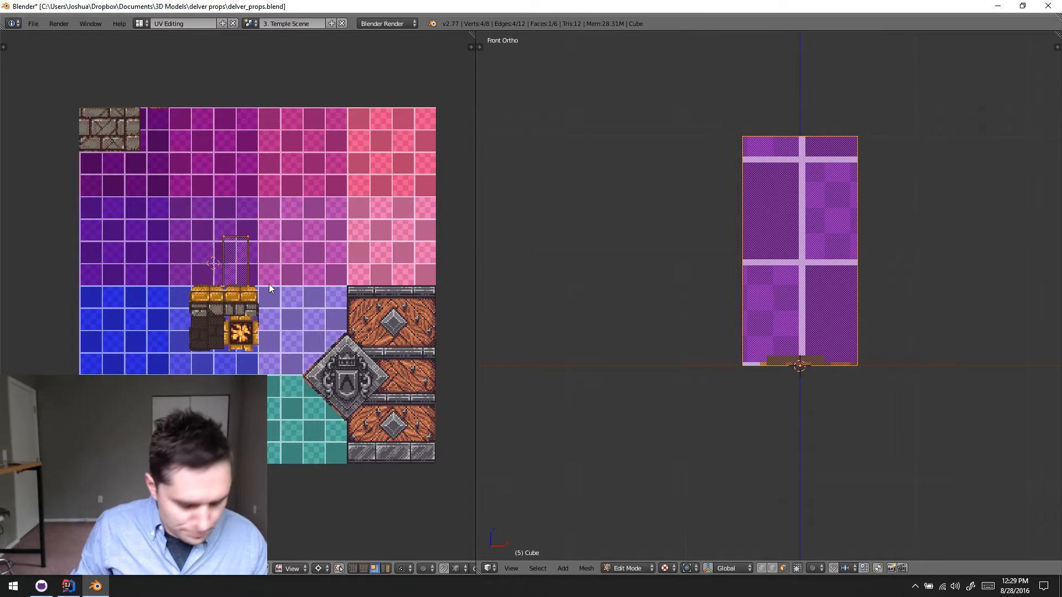
- Move the front face's UV island onto the purple tiles near the texture's left edge
{"action": "scroll", "coordinate": [237, 300], "scroll_direction": "up", "scroll_amount": 4}
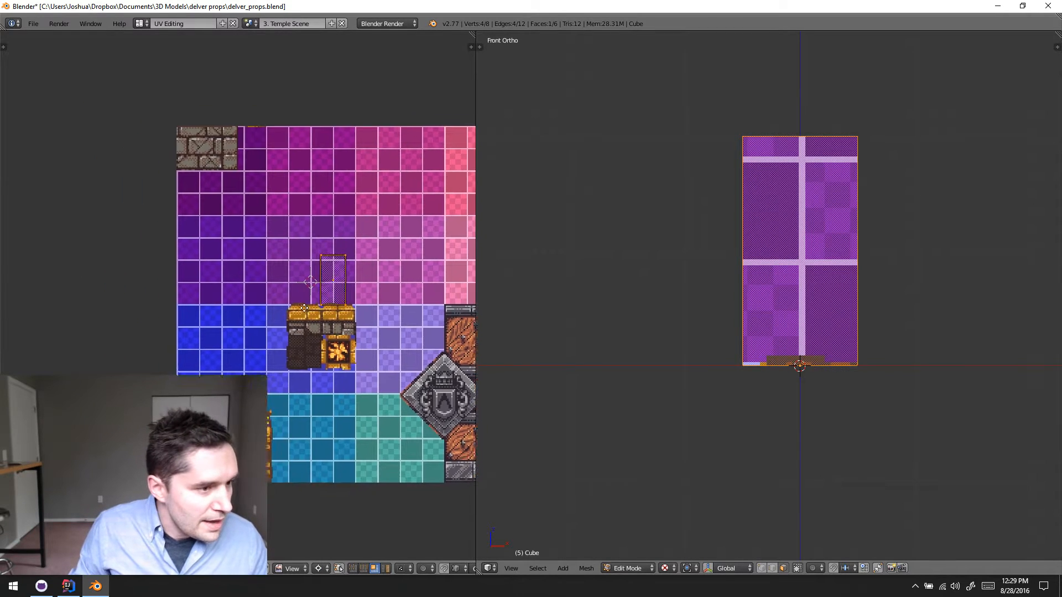
{"action": "key", "text": "g"}
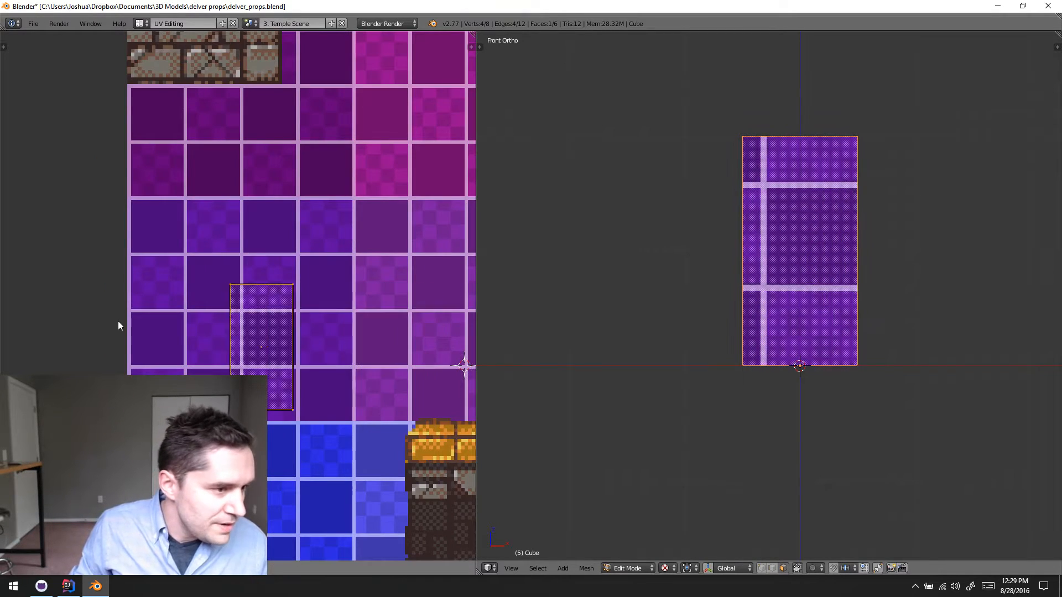
{"action": "left_click", "coordinate": [117, 320]}
{"action": "scroll", "coordinate": [329, 332], "scroll_direction": "up", "scroll_amount": 2}
{"action": "scroll", "coordinate": [336, 318], "scroll_direction": "down", "scroll_amount": 4}
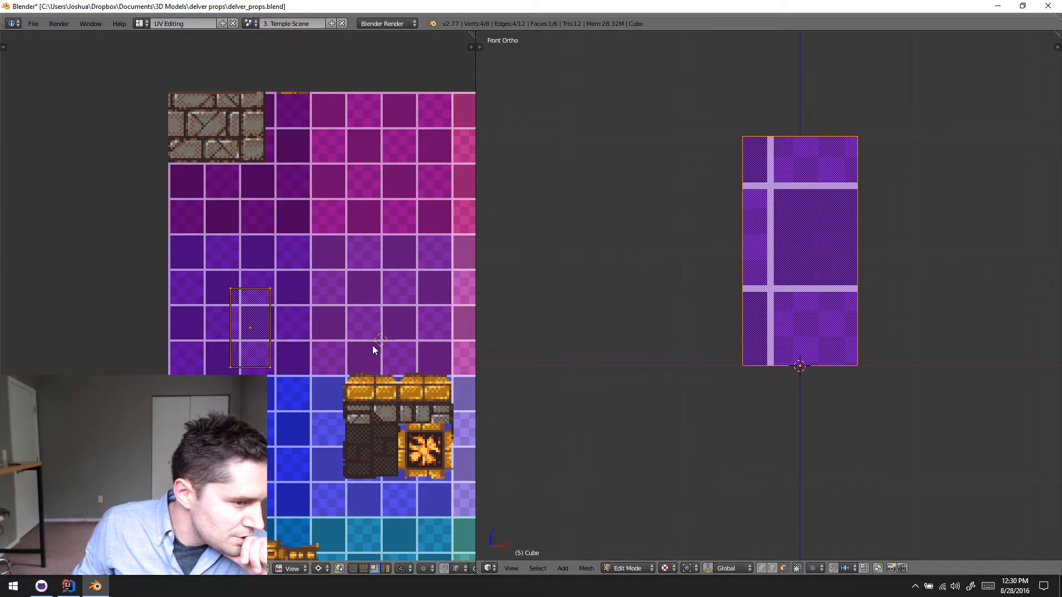
{"action": "scroll", "coordinate": [373, 345], "scroll_direction": "up", "scroll_amount": 2}
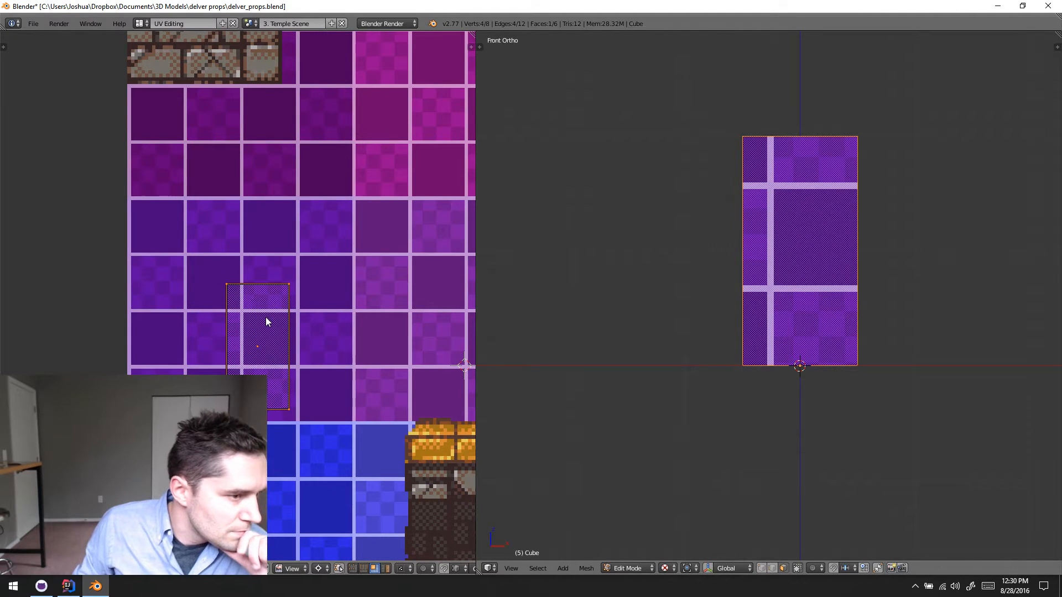
{"action": "key", "text": "g"}
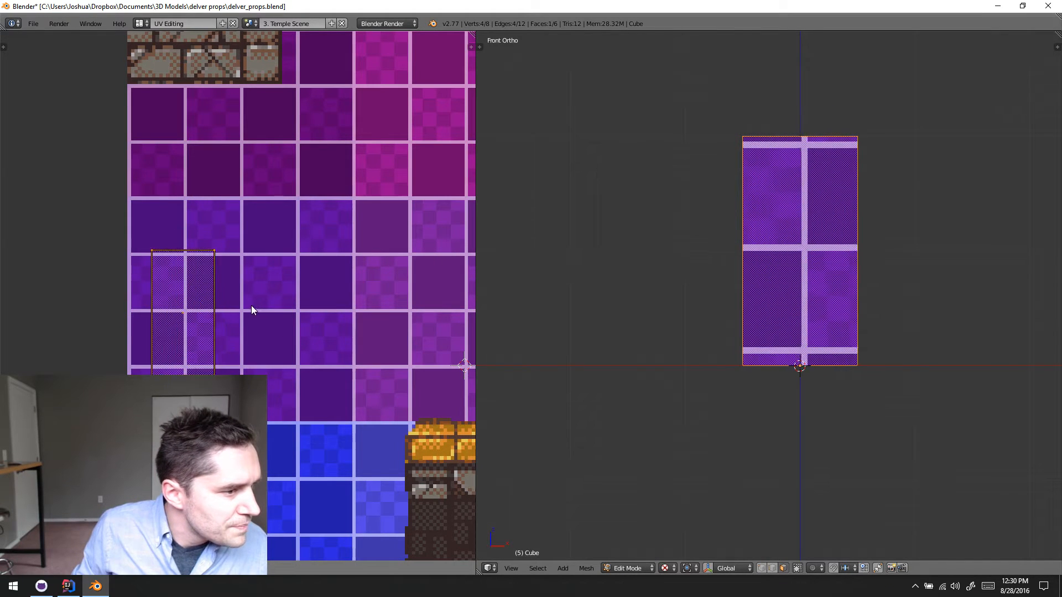
{"action": "right_click", "coordinate": [298, 323]}
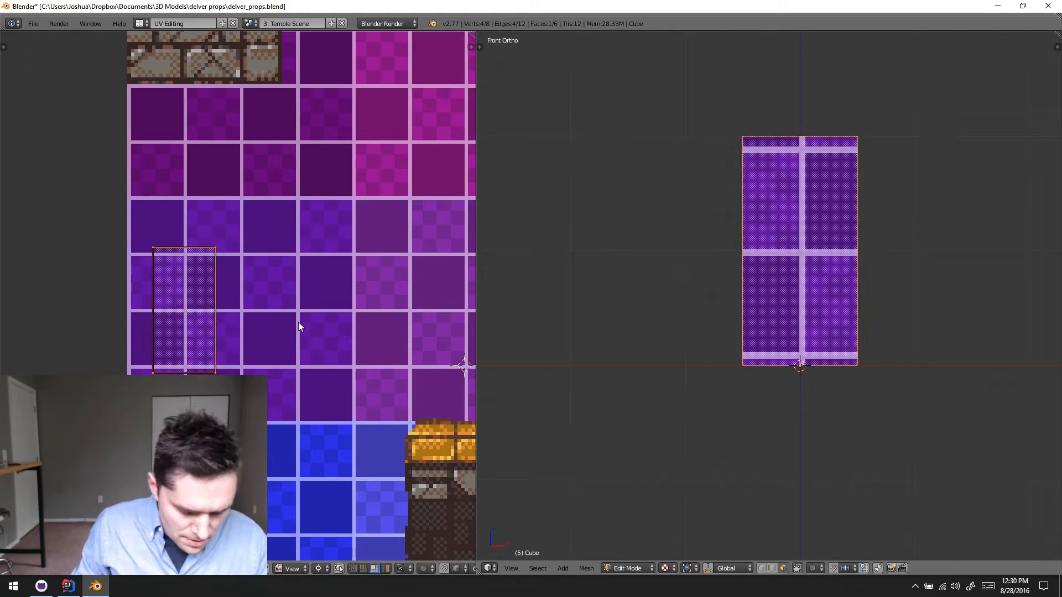
- Scale the UV island up to two by four tiles and align it with the texture's tile grid
{"action": "key", "text": "s"}
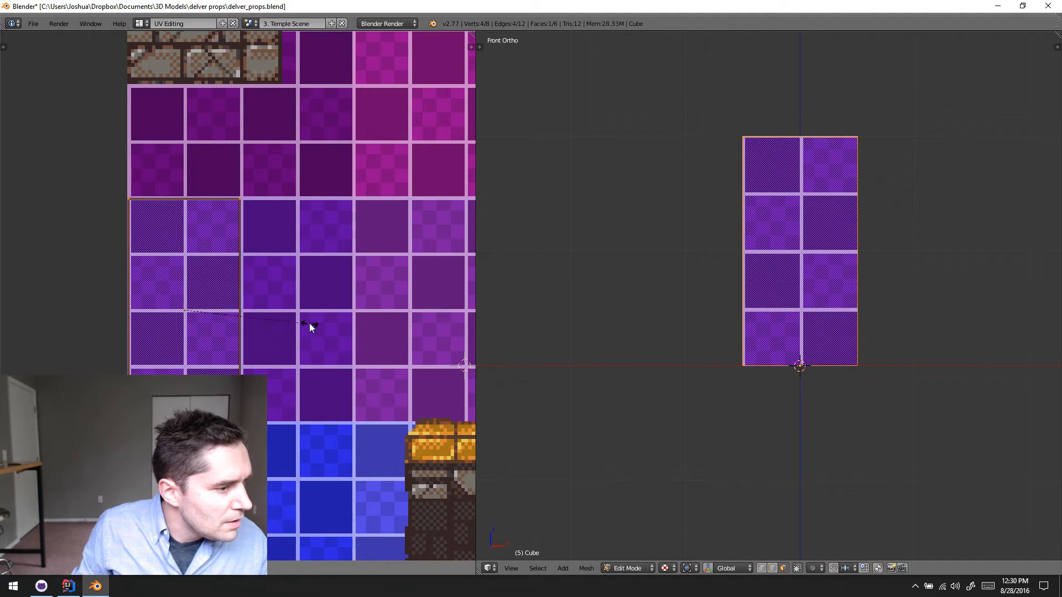
{"action": "left_click", "coordinate": [304, 326]}
{"action": "key", "text": "g"}
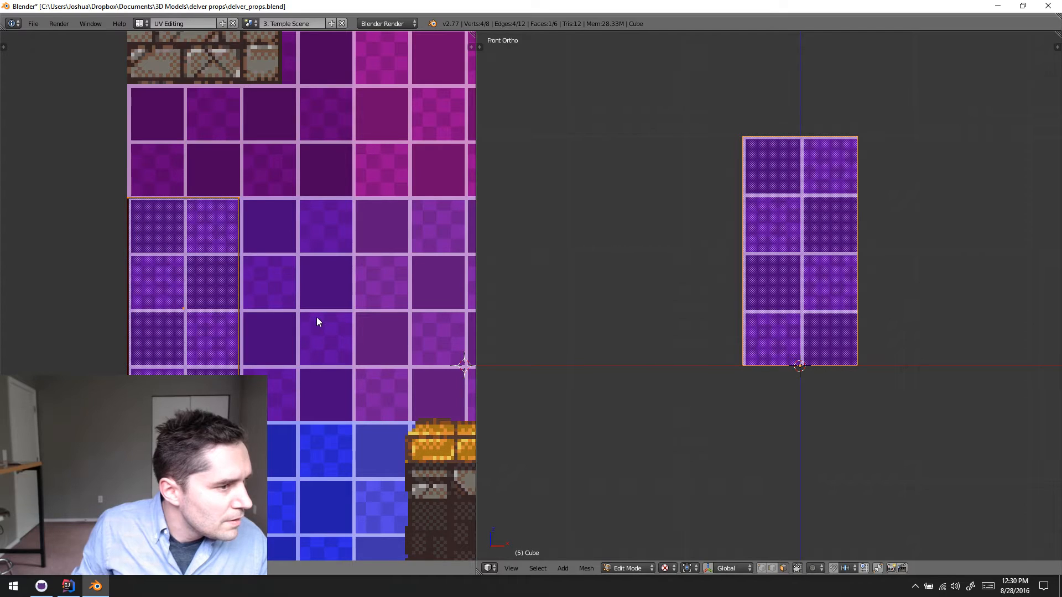
{"action": "left_click", "coordinate": [316, 316]}
{"action": "key", "text": "s"}
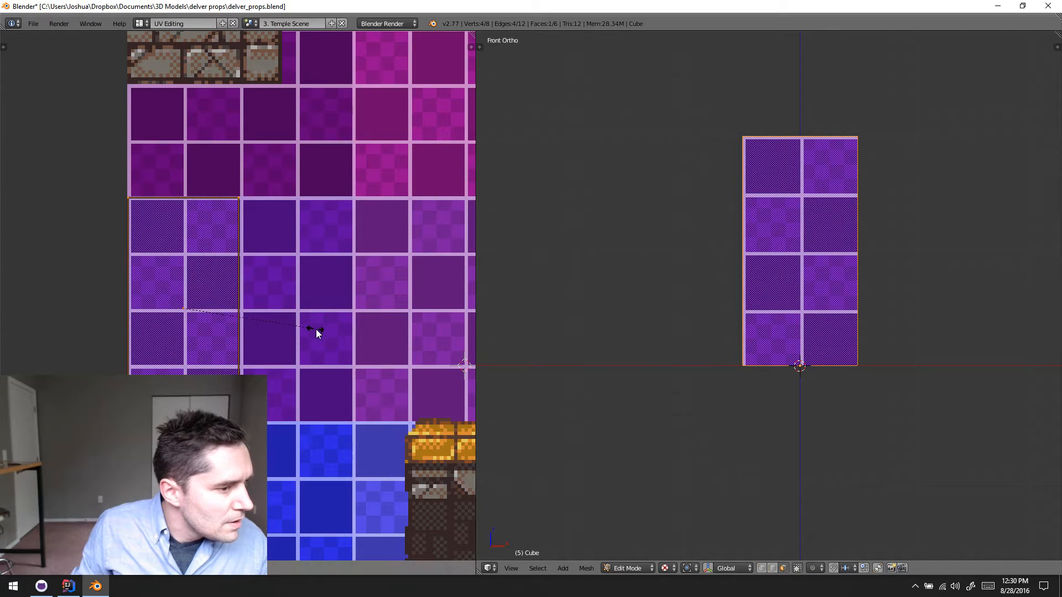
{"action": "left_click", "coordinate": [317, 330]}
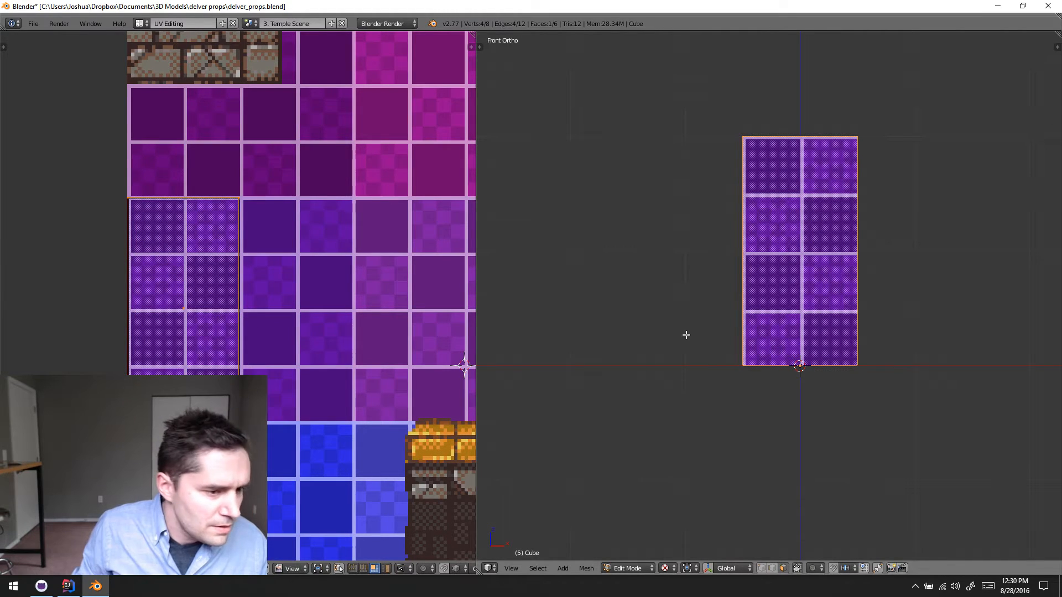
- Snap the front face's selected UVs to the texture pixels
{"action": "scroll", "coordinate": [824, 315], "scroll_direction": "up", "scroll_amount": 4}
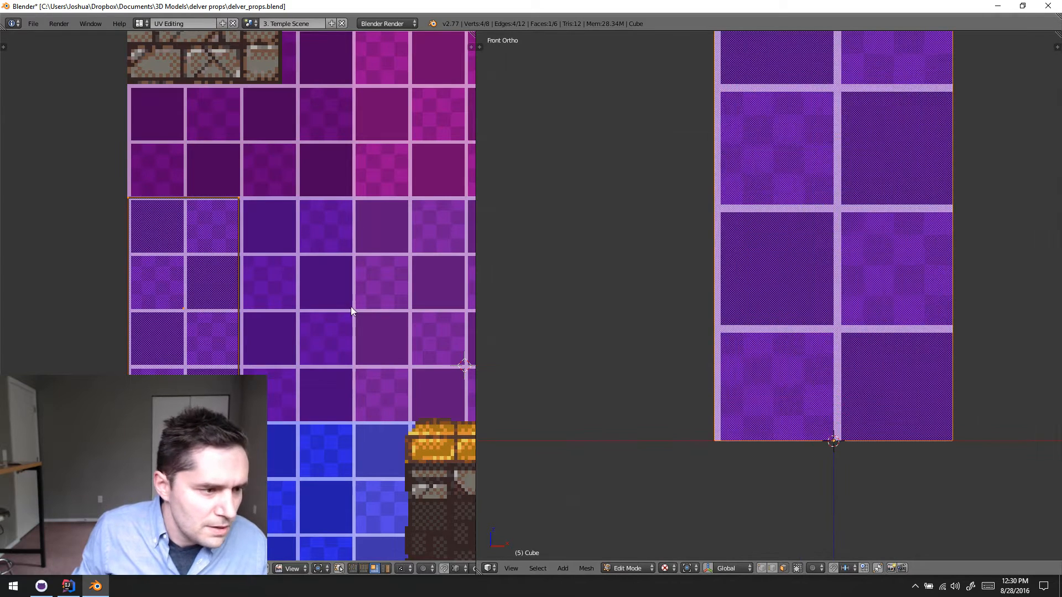
{"action": "key", "text": "space"}
{"action": "type", "text": "snap"}
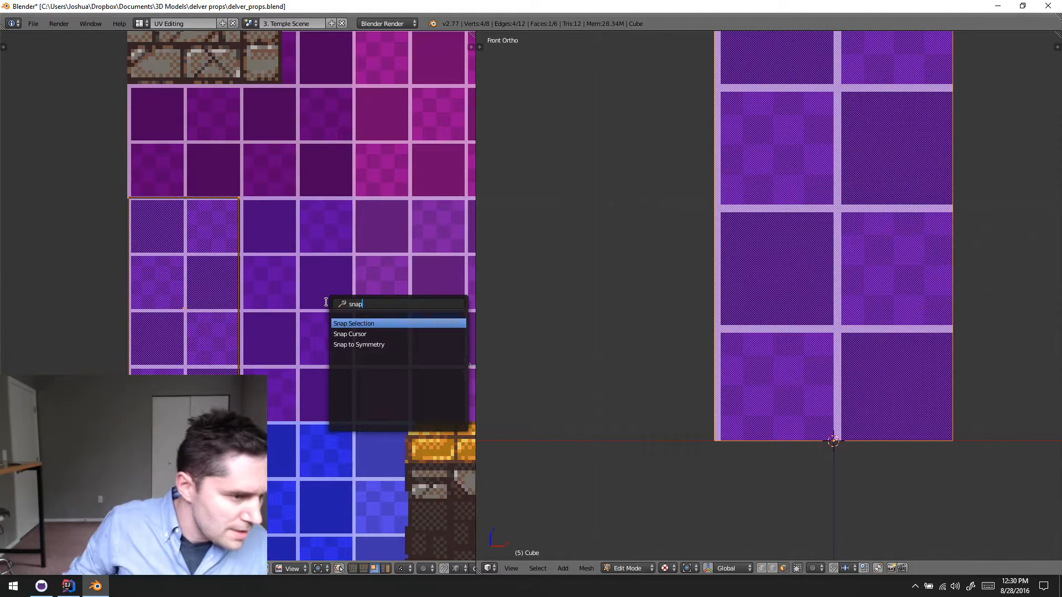
{"action": "left_click", "coordinate": [351, 325]}
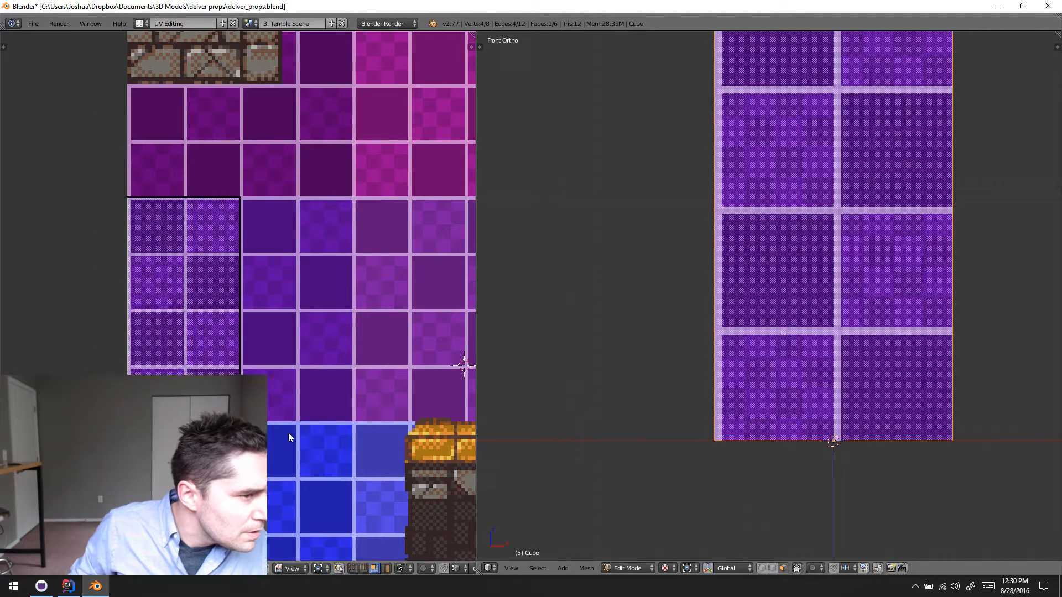
- Try to shift the whole front-face UV island by -1 along Y
{"action": "key", "text": "a"}
{"action": "type", "text": "gy"}
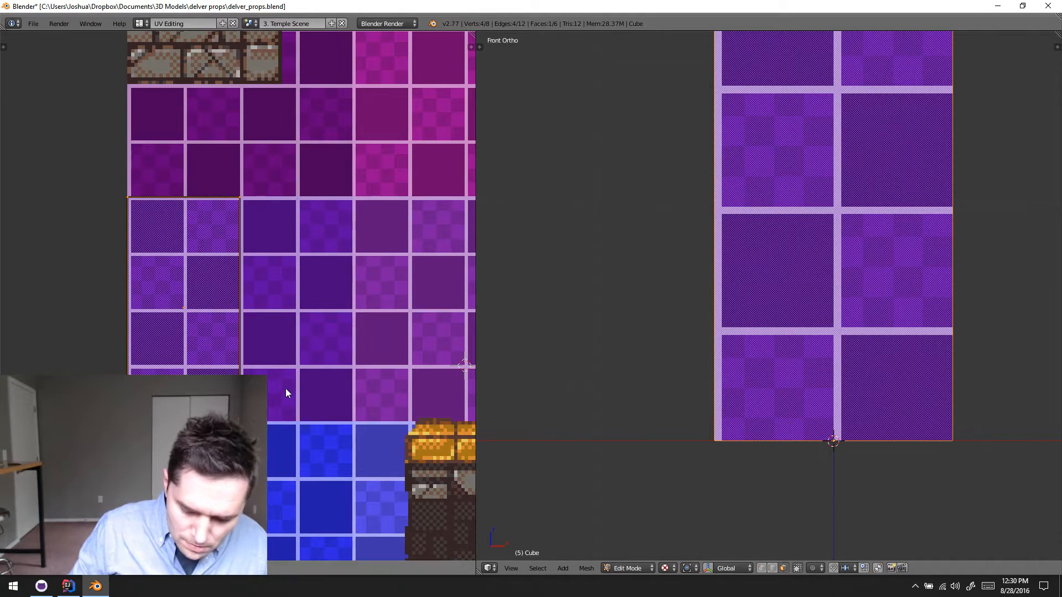
{"action": "type", "text": "-1"}
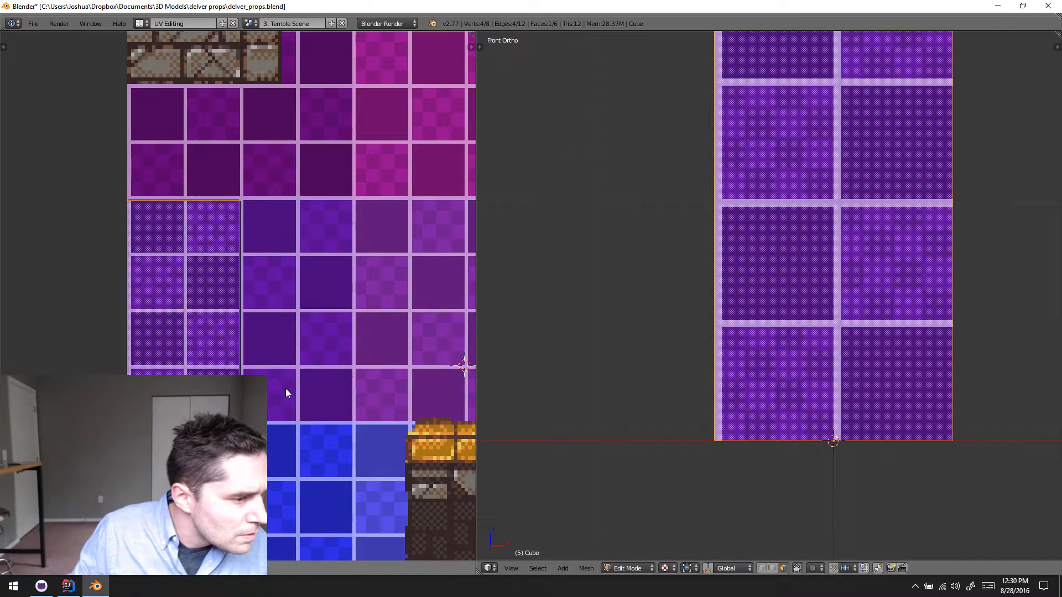
{"action": "key", "text": "Escape"}
- Try to box-select only the lower edge of the front face's UV island
{"action": "key", "text": "a"}
{"action": "key", "text": "b"}
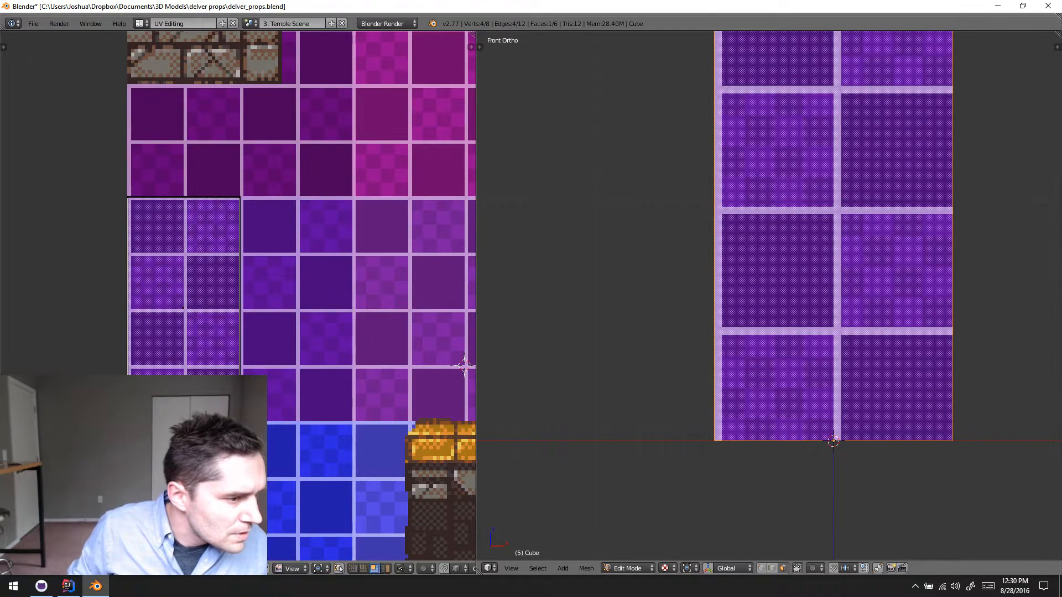
{"action": "left_click_drag", "start_coordinate": [114, 404], "coordinate": [276, 428]}
{"action": "scroll", "coordinate": [277, 428], "scroll_direction": "down", "scroll_amount": 8}
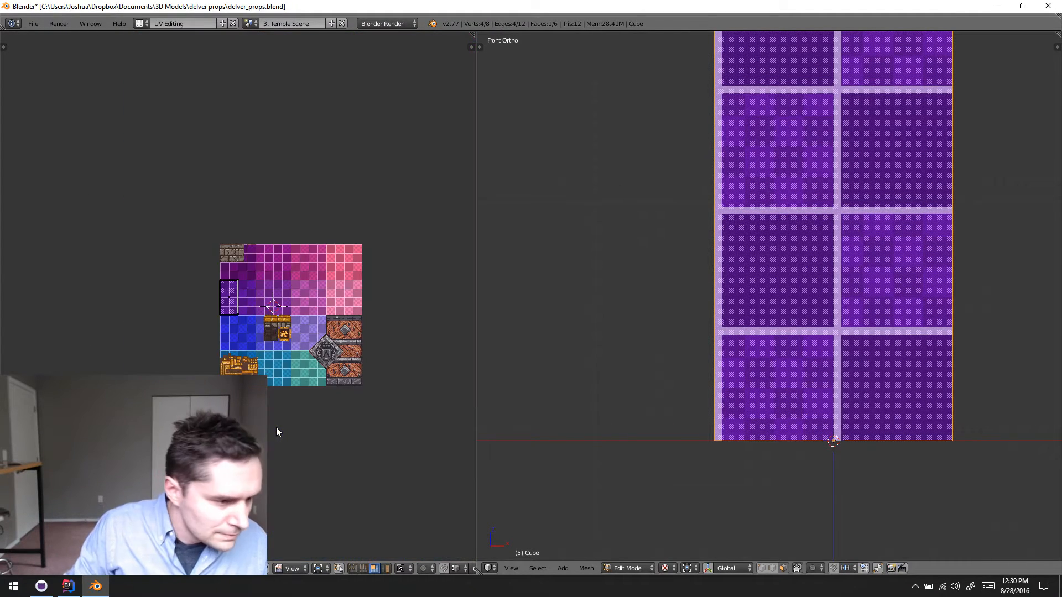
{"action": "scroll", "coordinate": [197, 358], "scroll_direction": "up", "scroll_amount": 6}
{"action": "key", "text": "b"}
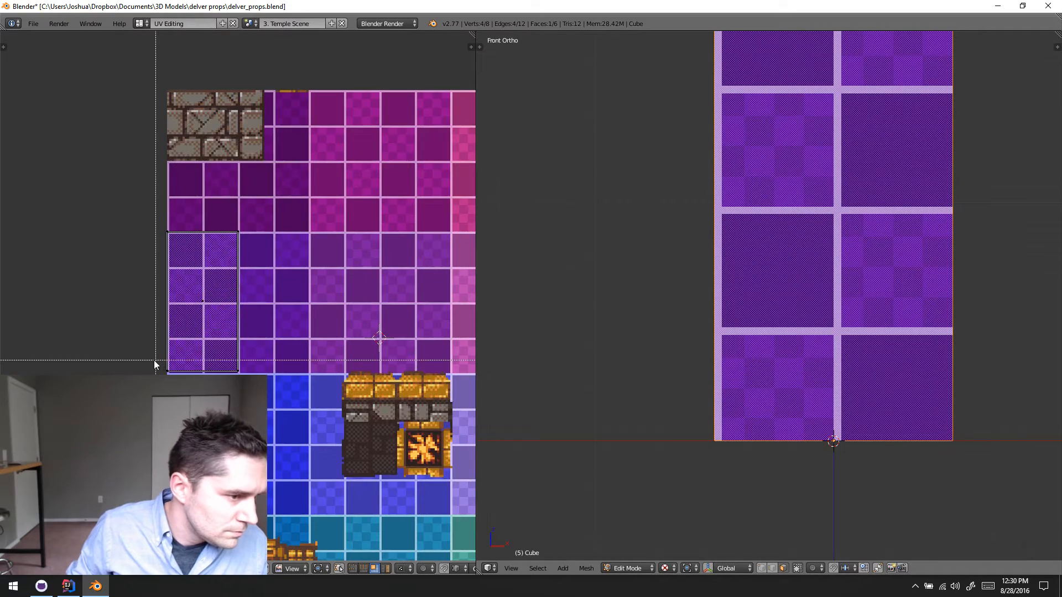
{"action": "left_click_drag", "start_coordinate": [157, 369], "coordinate": [290, 396]}
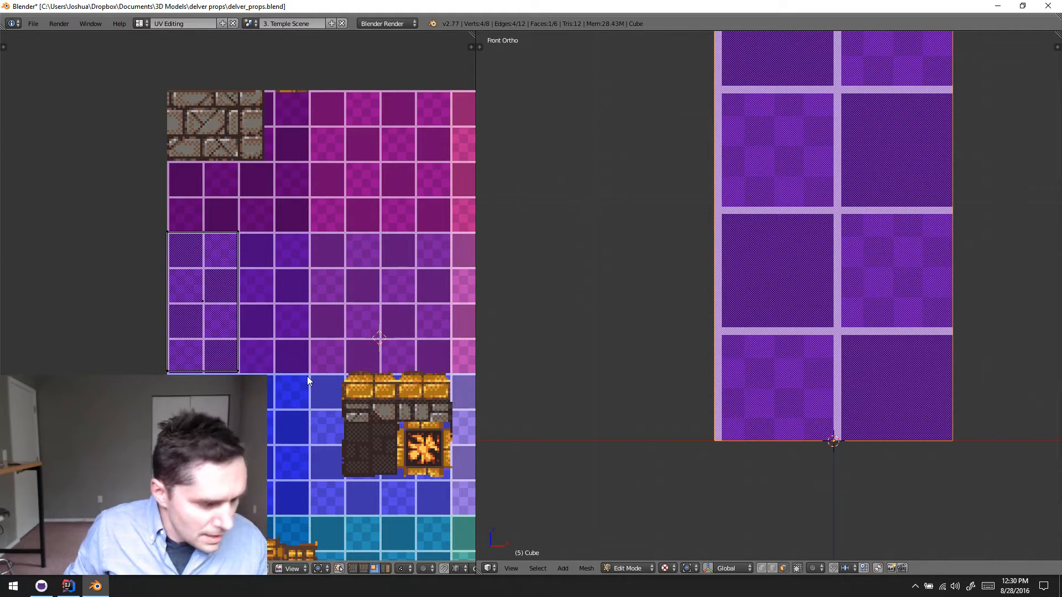
{"action": "key", "text": "a"}
{"action": "key", "text": "b"}
{"action": "left_click_drag", "start_coordinate": [126, 355], "coordinate": [320, 402]}
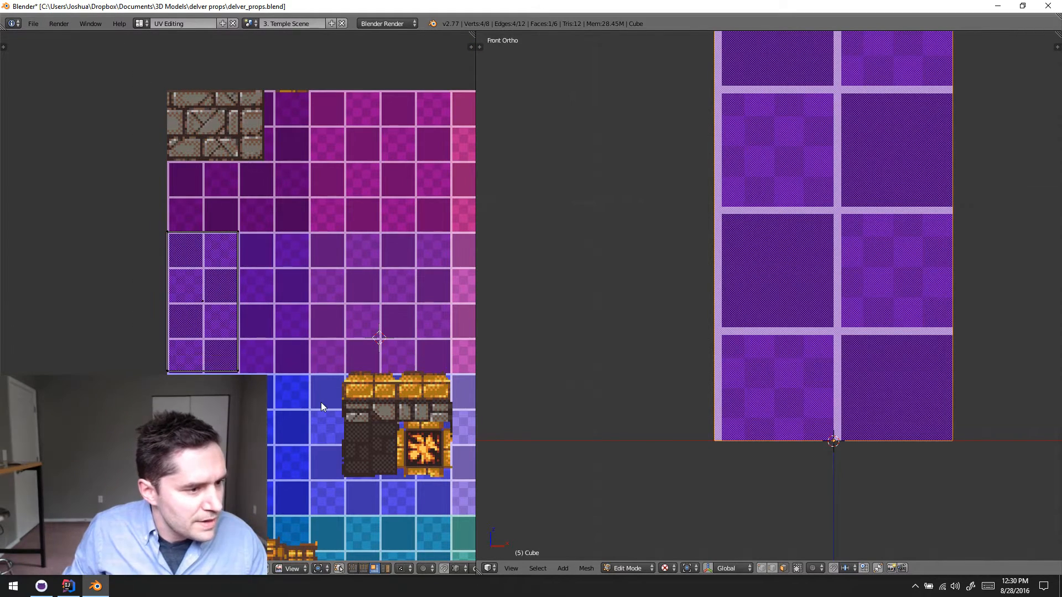
- Switch UV selection to Vertex mode and move the island's two lower corners down onto the tile boundary
{"action": "key", "text": "ctrl+Tab"}
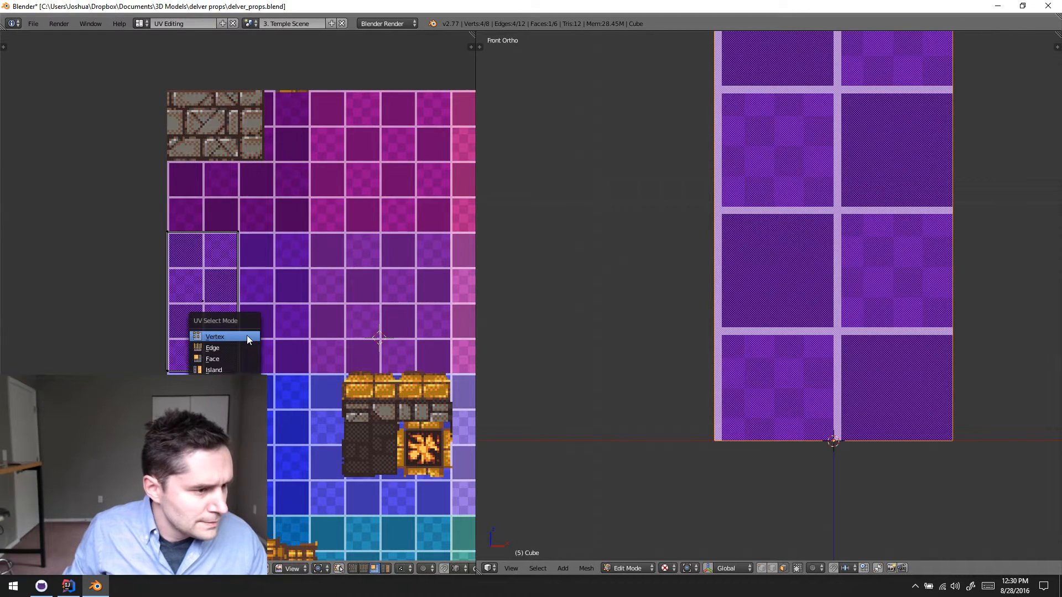
{"action": "left_click", "coordinate": [247, 336]}
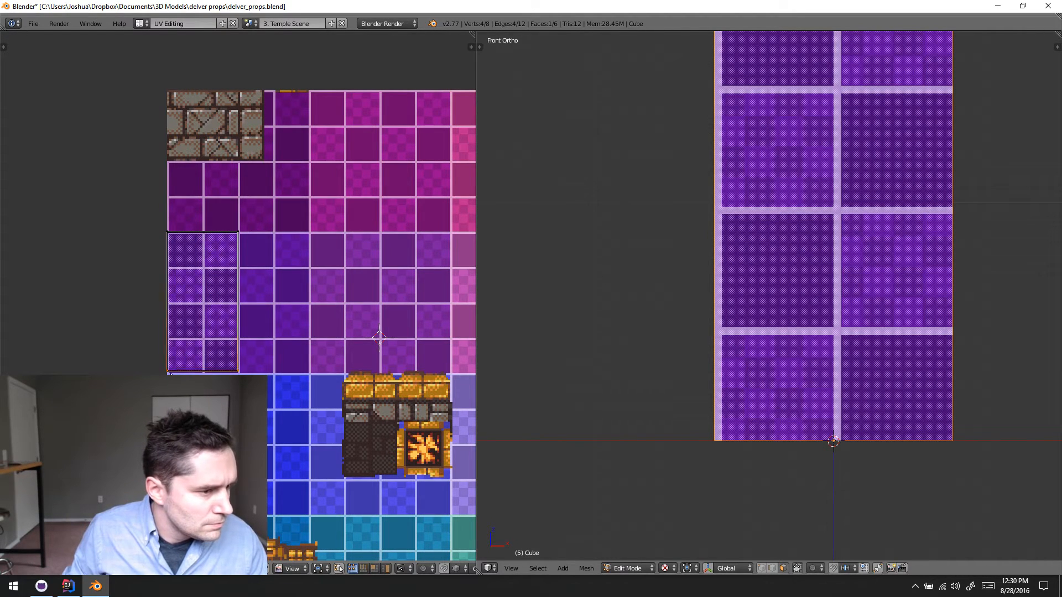
{"action": "key", "text": "g"}
{"action": "left_click", "coordinate": [171, 375]}
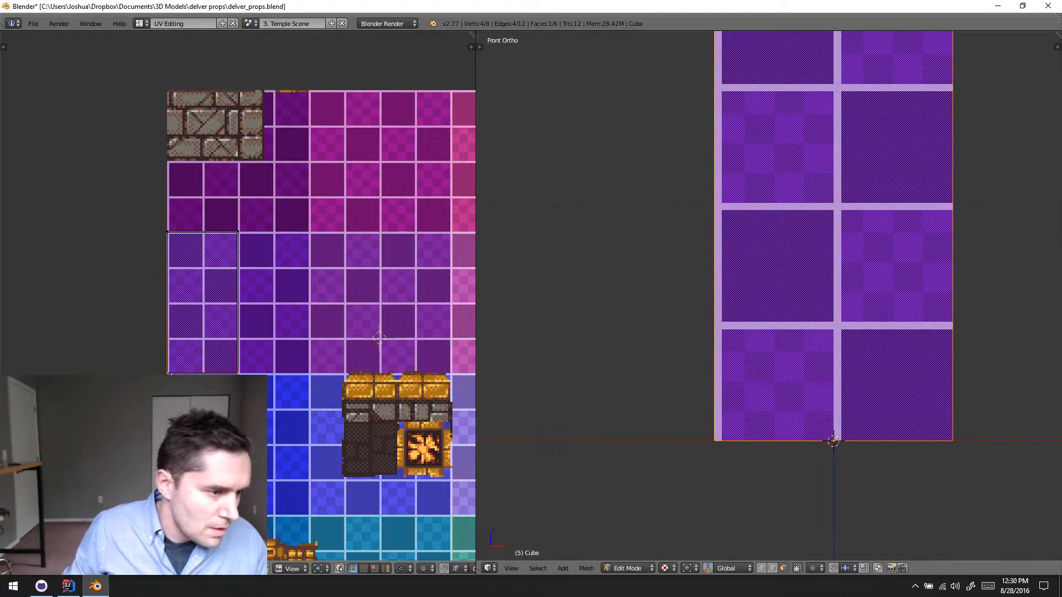
- Try to move the island's upper two UV corners by -64 along Y
{"action": "key", "text": "a"}
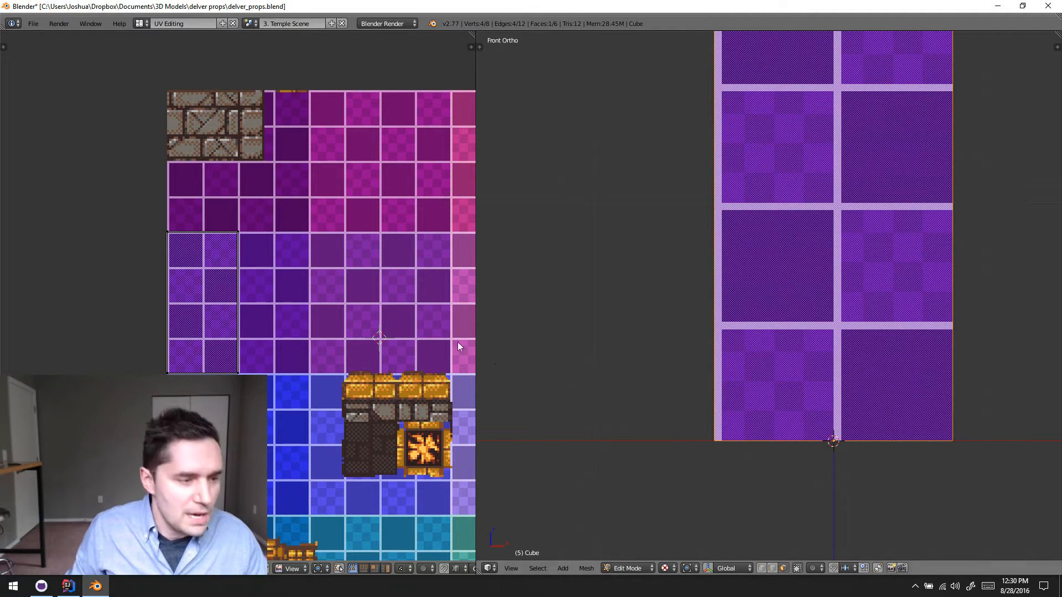
{"action": "key", "text": "b"}
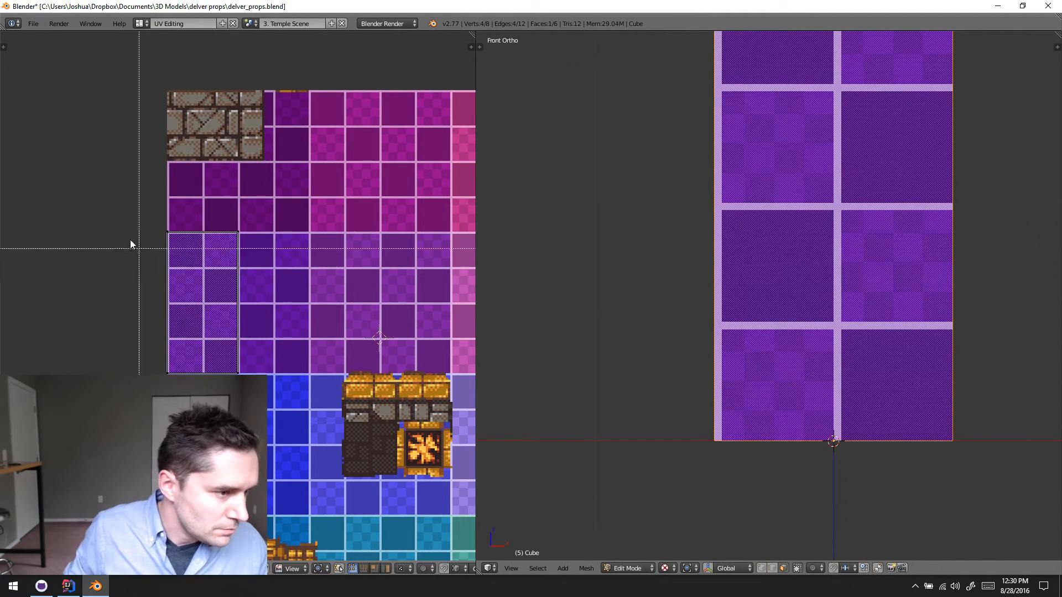
{"action": "left_click_drag", "start_coordinate": [123, 227], "coordinate": [298, 263]}
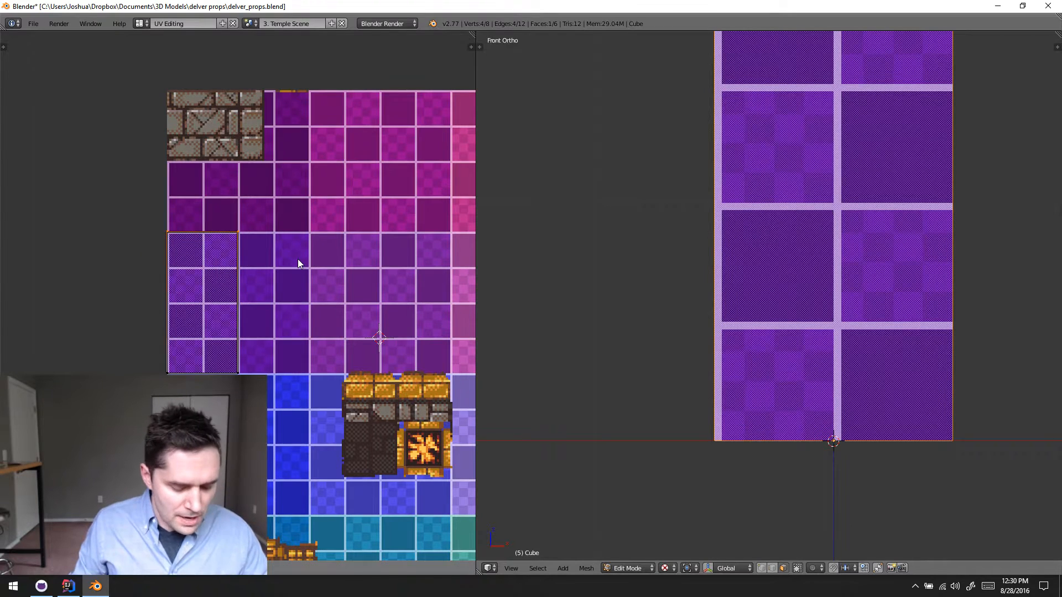
{"action": "type", "text": "gy-64"}
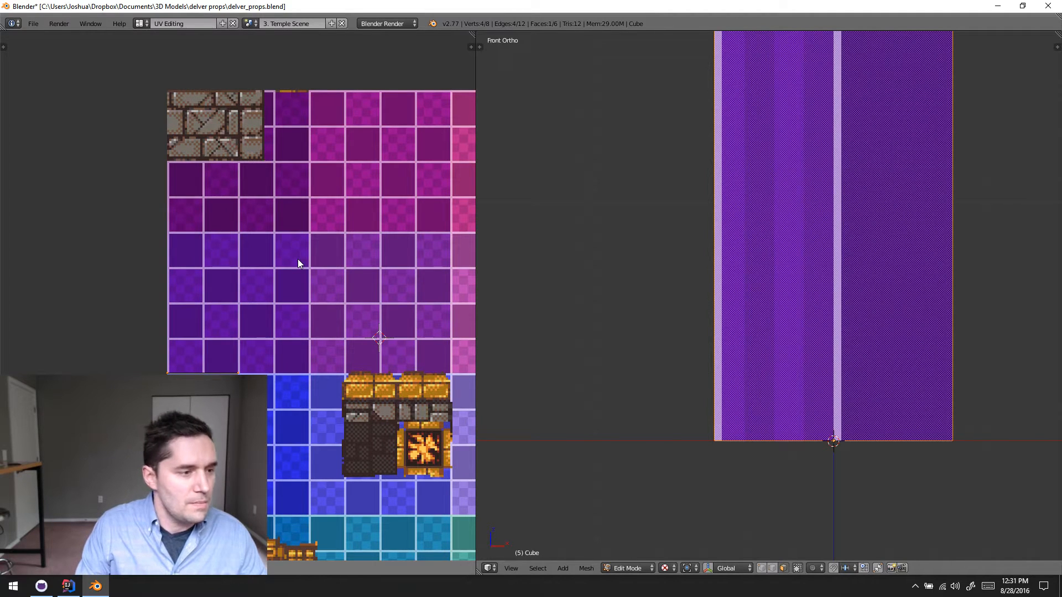
{"action": "key", "text": "ctrl+z"}
- Try to move the UV corners on the island's outer vertical edge by -32 along X
{"action": "key", "text": "b"}
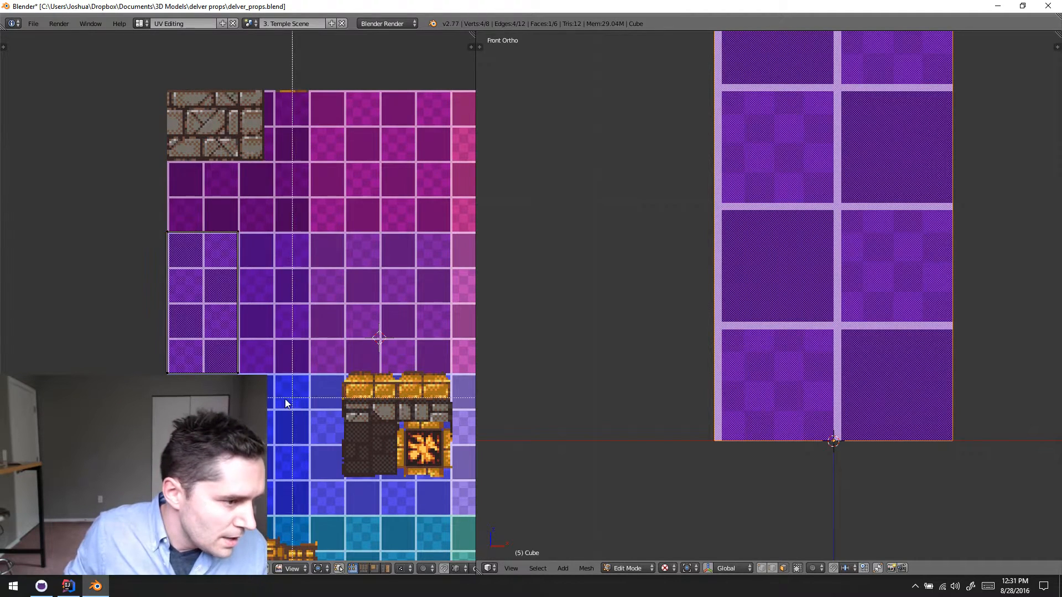
{"action": "left_click_drag", "start_coordinate": [286, 404], "coordinate": [204, 204]}
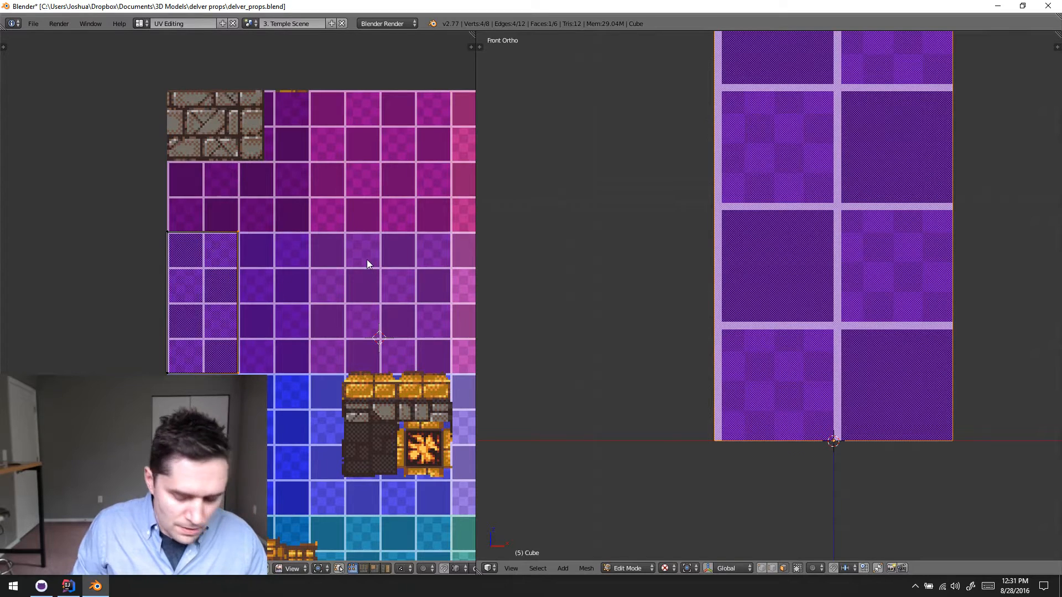
{"action": "type", "text": "-32"}
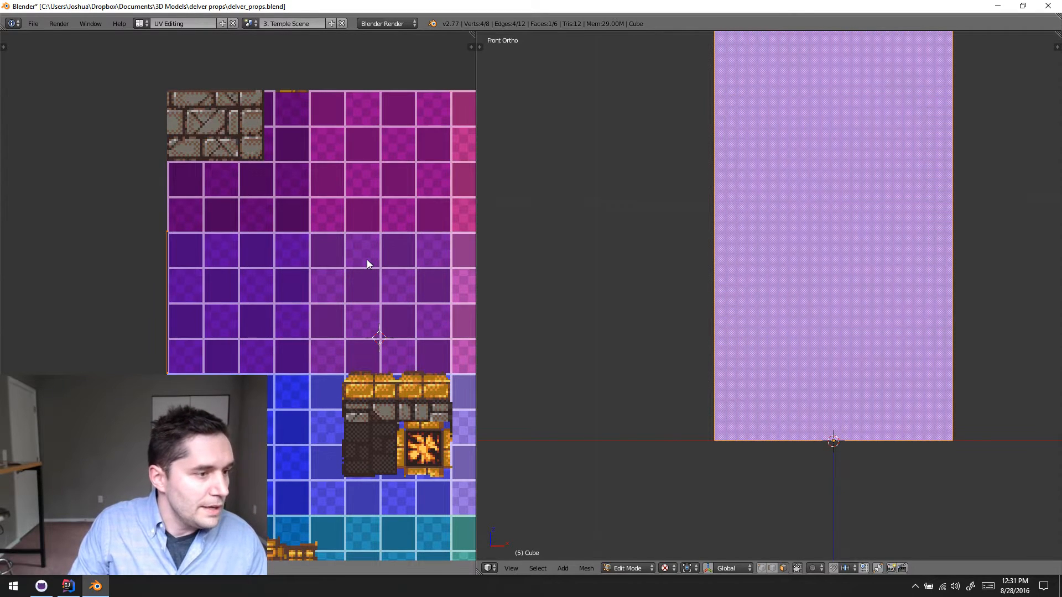
{"action": "key", "text": "Escape"}
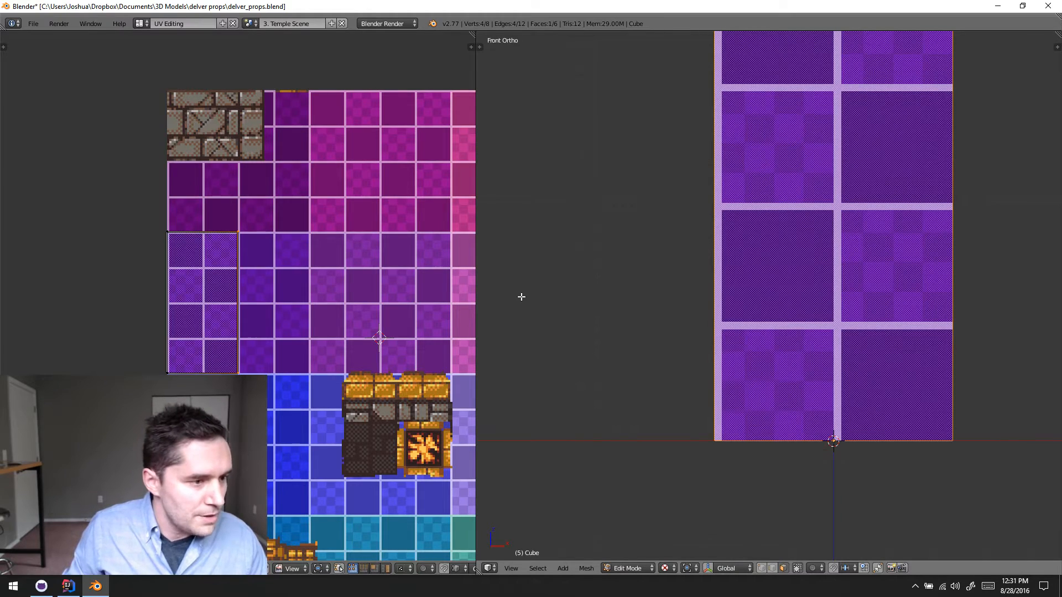
- Project the UVs of the block's bottom face from the straight bottom view
{"action": "middle_click_drag", "start_coordinate": [757, 302], "coordinate": [812, 351]}
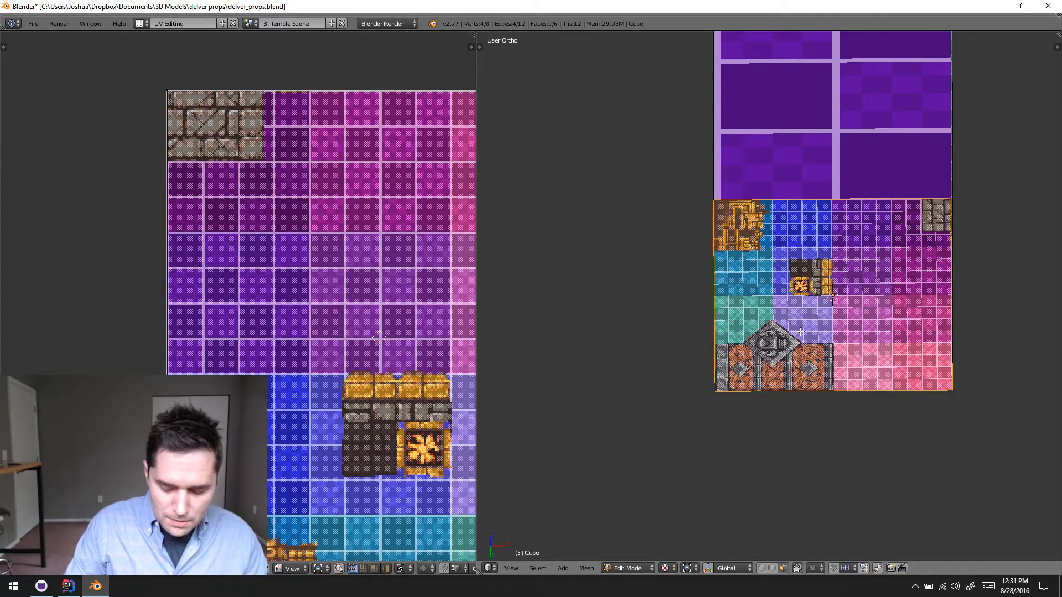
{"action": "key", "text": "ctrl+KP_7"}
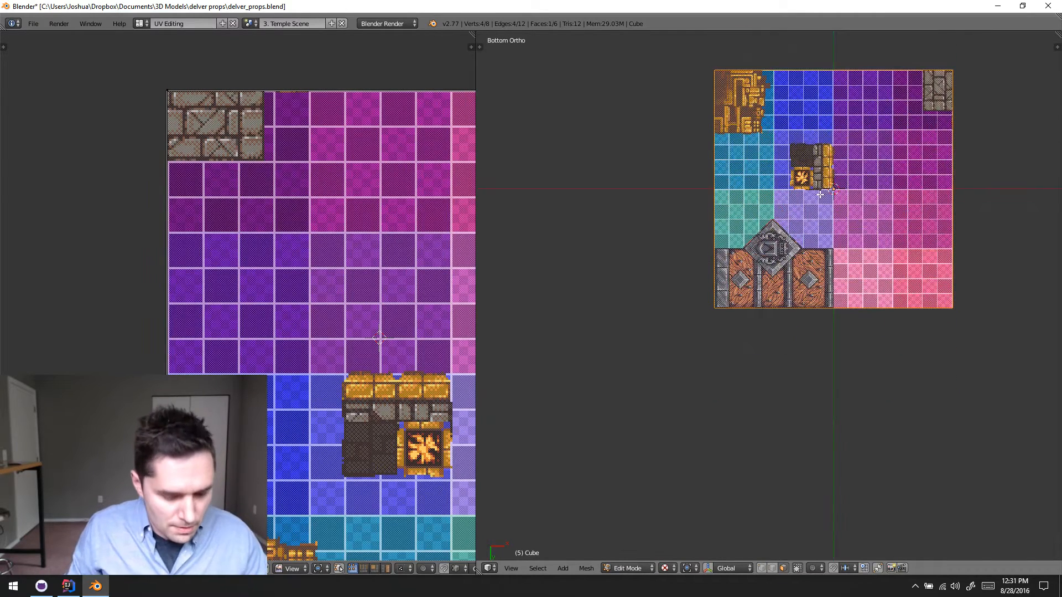
{"action": "key", "text": "u"}
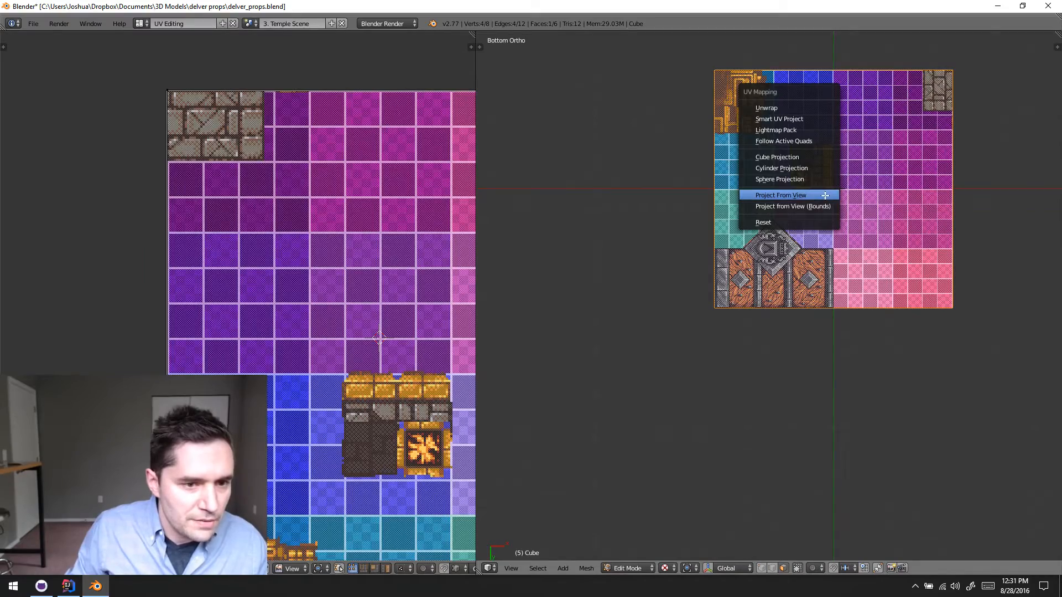
{"action": "left_click", "coordinate": [824, 195]}
- Scale the bottom face's UV island to under two tiles wide and place it beside the front face's purple tiles
{"action": "key", "text": "s"}
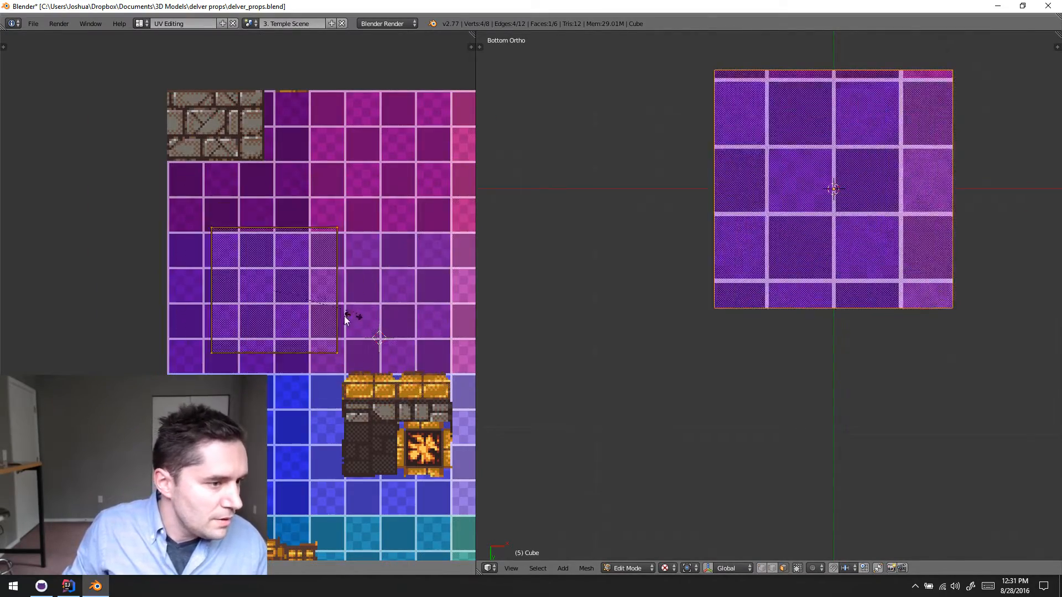
{"action": "left_click", "coordinate": [299, 316]}
{"action": "key", "text": "g"}
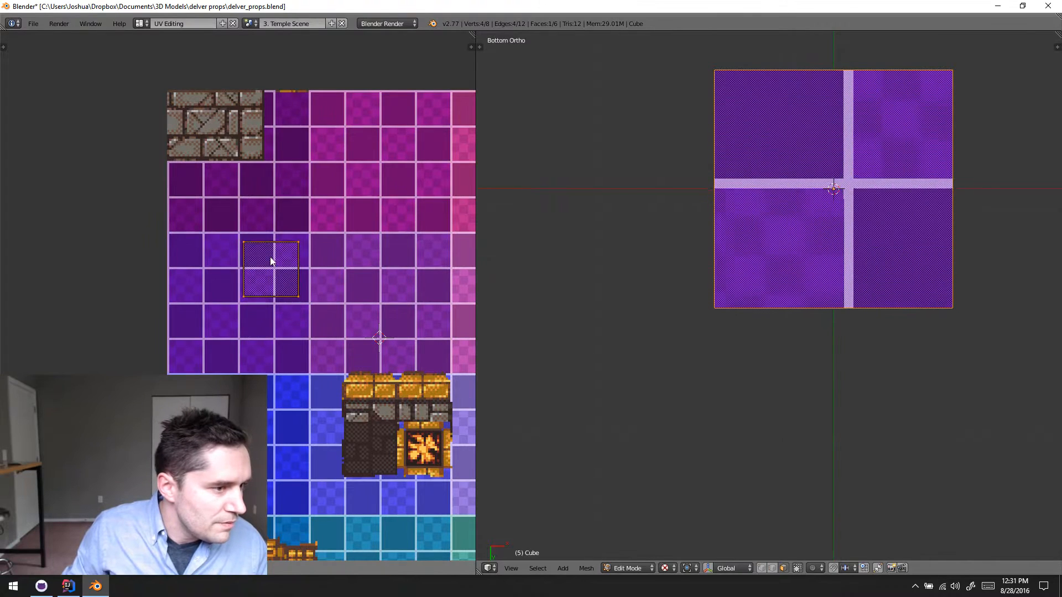
{"action": "left_click", "coordinate": [244, 198]}
- Enlarge the bottom face's UV island to nearly two by two tiles and shift its upper corner onto the tile grid
{"action": "key", "text": "s"}
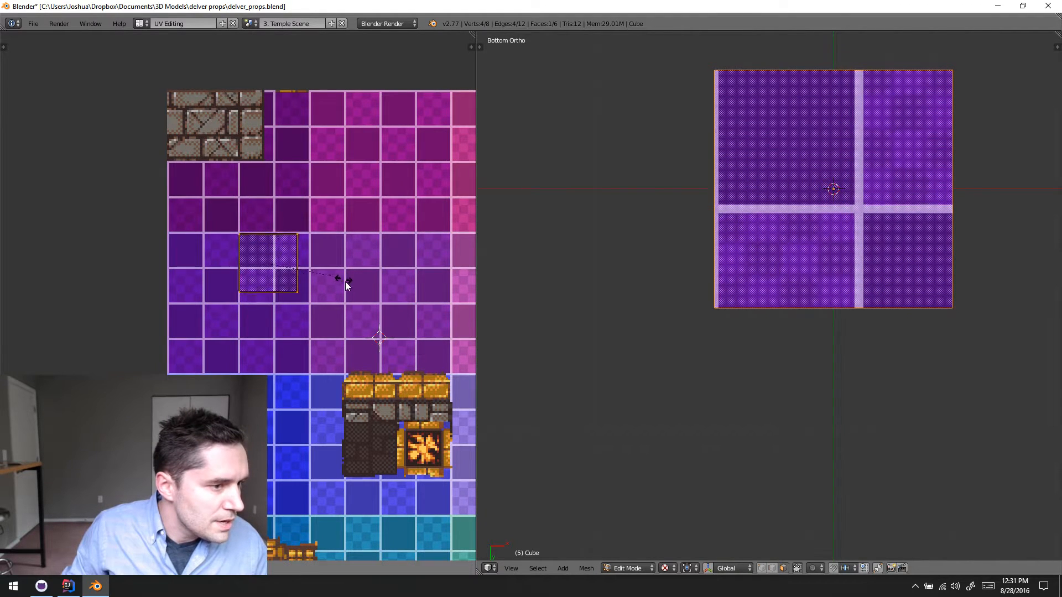
{"action": "left_click", "coordinate": [348, 297]}
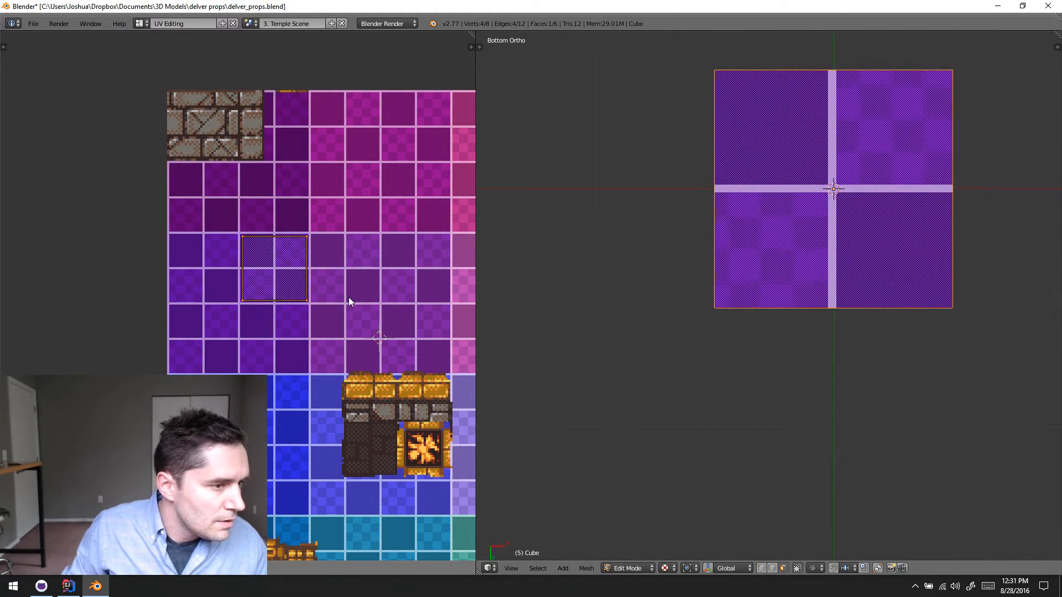
{"action": "left_click", "coordinate": [344, 291]}
{"action": "key", "text": "s"}
{"action": "left_click", "coordinate": [361, 306]}
{"action": "key", "text": "g"}
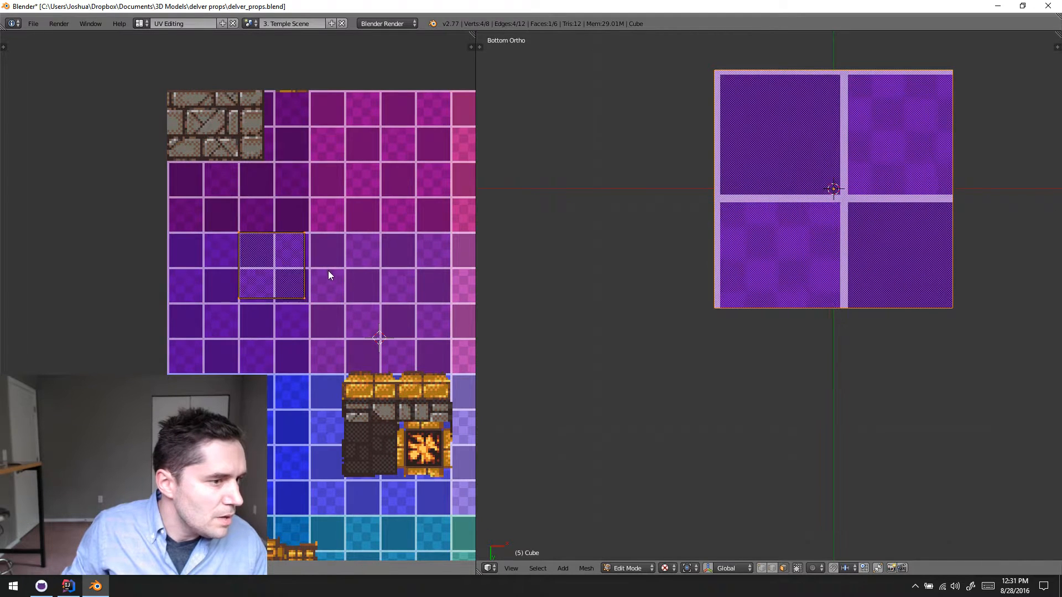
- Fine-tune the bottom island's size and position on the tile grid, and snap its UVs to the texture pixels
{"action": "left_click", "coordinate": [331, 270]}
{"action": "key", "text": "s"}
{"action": "left_click", "coordinate": [356, 292]}
{"action": "key", "text": "g"}
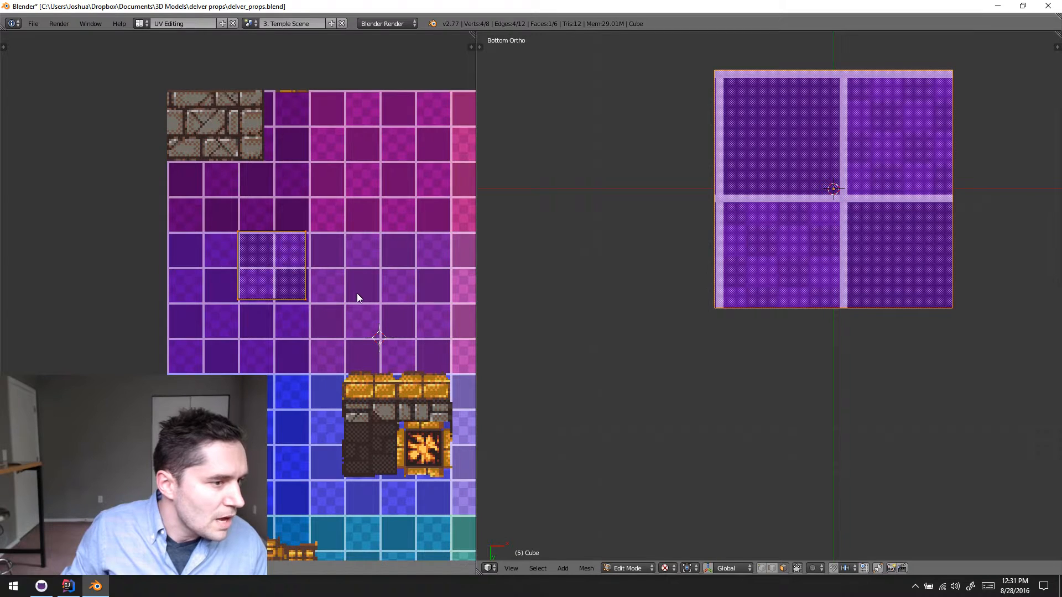
{"action": "left_click", "coordinate": [368, 304]}
{"action": "key", "text": "shift+s"}
{"action": "left_click", "coordinate": [424, 327]}
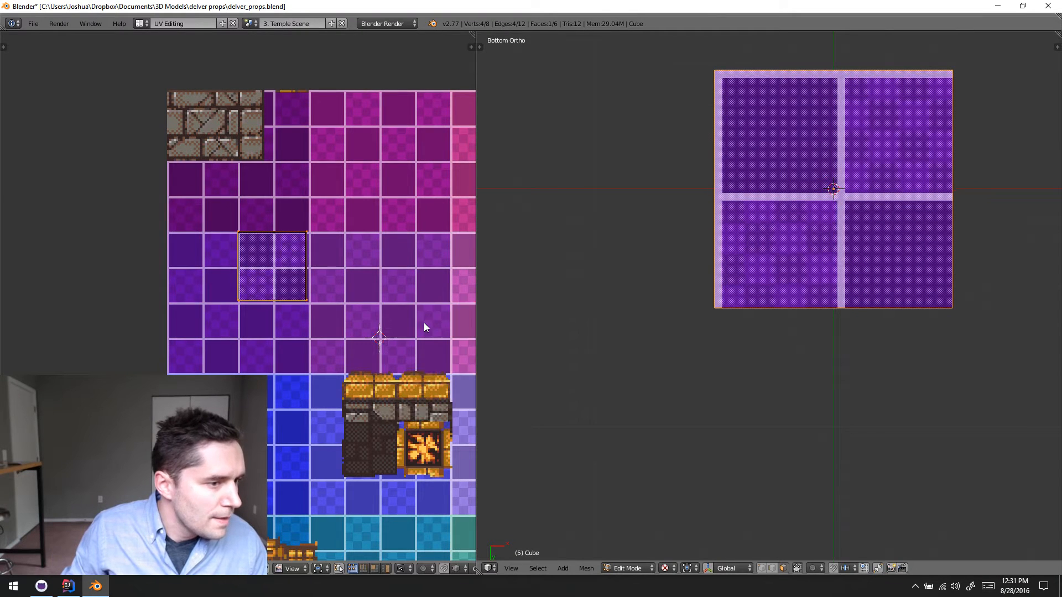
- Place the 2D cursor on the bottom island's upper-left UV corner and scale all its UVs about it to two by two tiles
{"action": "scroll", "coordinate": [423, 321], "scroll_direction": "up", "scroll_amount": 3}
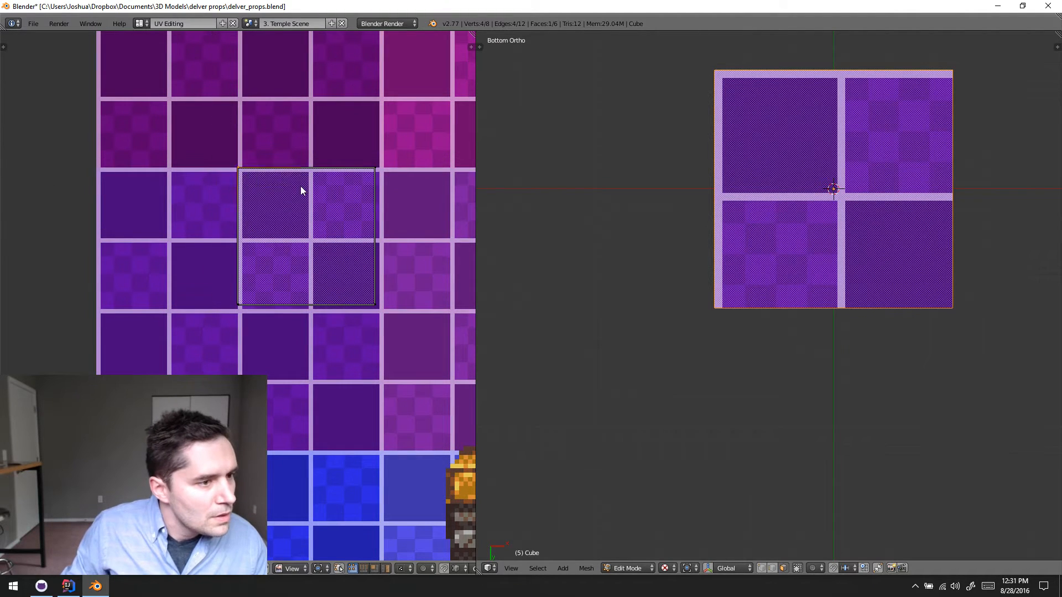
{"action": "key", "text": "shift+s"}
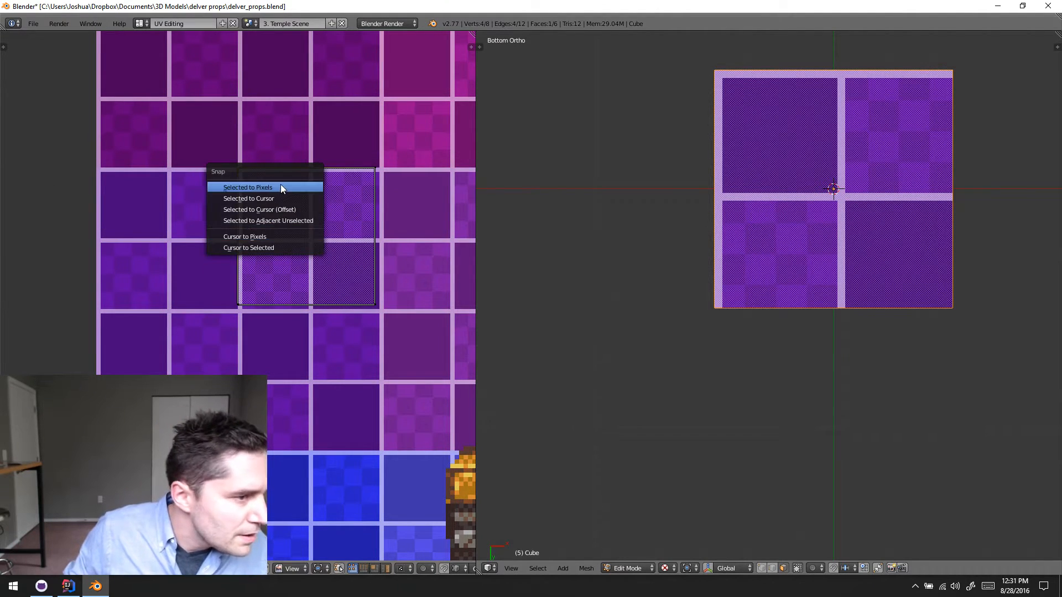
{"action": "left_click", "coordinate": [289, 248]}
{"action": "key", "text": "period"}
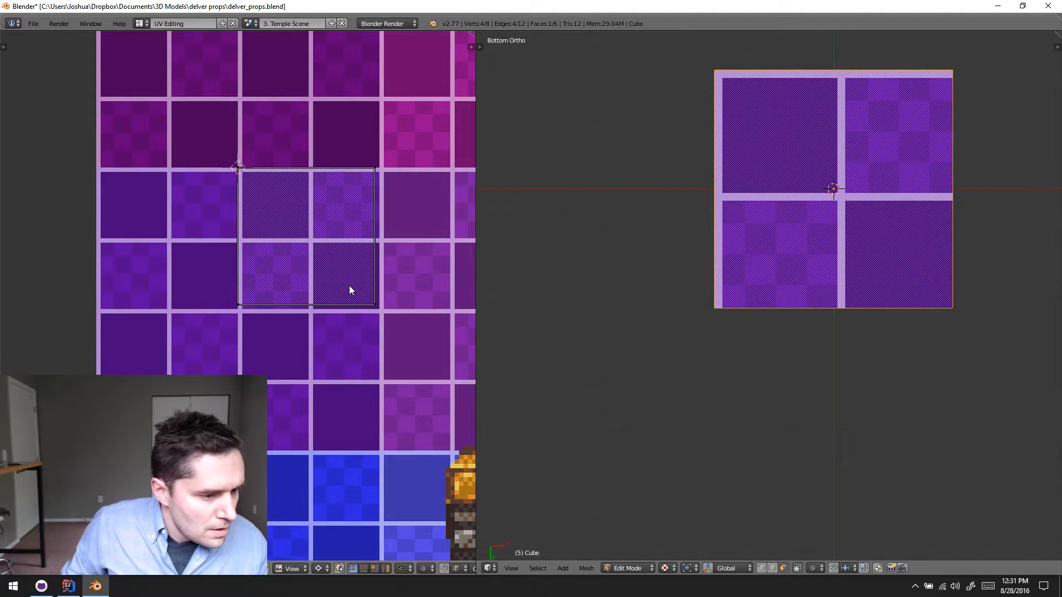
{"action": "key", "text": "a"}
{"action": "key", "text": "s"}
{"action": "left_click", "coordinate": [370, 320]}
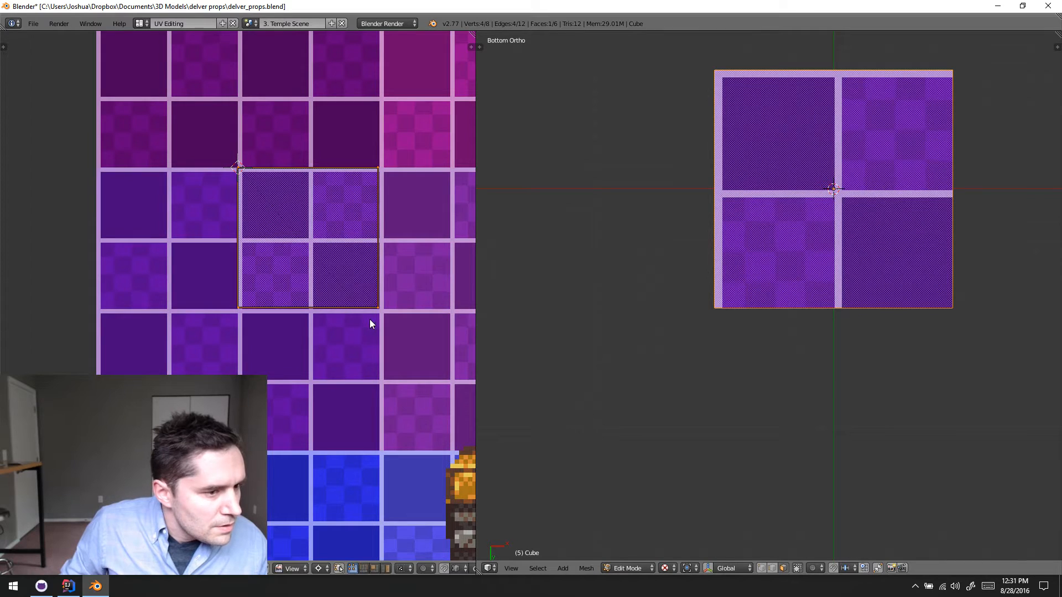
- Snap the bottom face's UV island to the texture pixels
{"action": "key", "text": "shift+s"}
{"action": "left_click", "coordinate": [399, 342]}
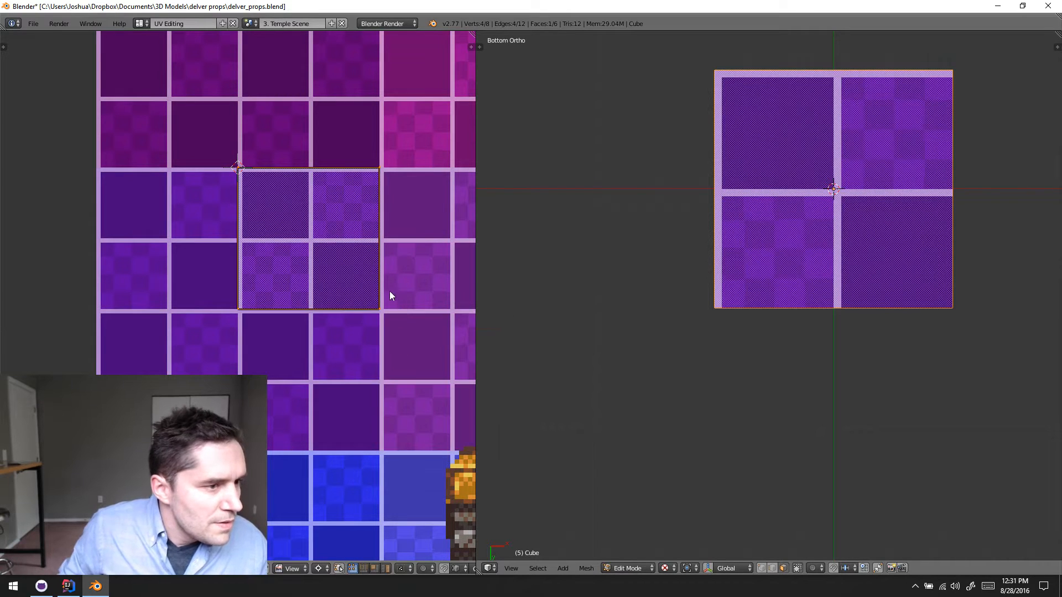
{"action": "key", "text": "a"}
- Select the block's top face and project its UVs from the top view
{"action": "scroll", "coordinate": [726, 323], "scroll_direction": "down", "scroll_amount": 3}
{"action": "middle_click_drag", "start_coordinate": [796, 337], "coordinate": [814, 288]}
{"action": "right_click", "coordinate": [805, 177]}
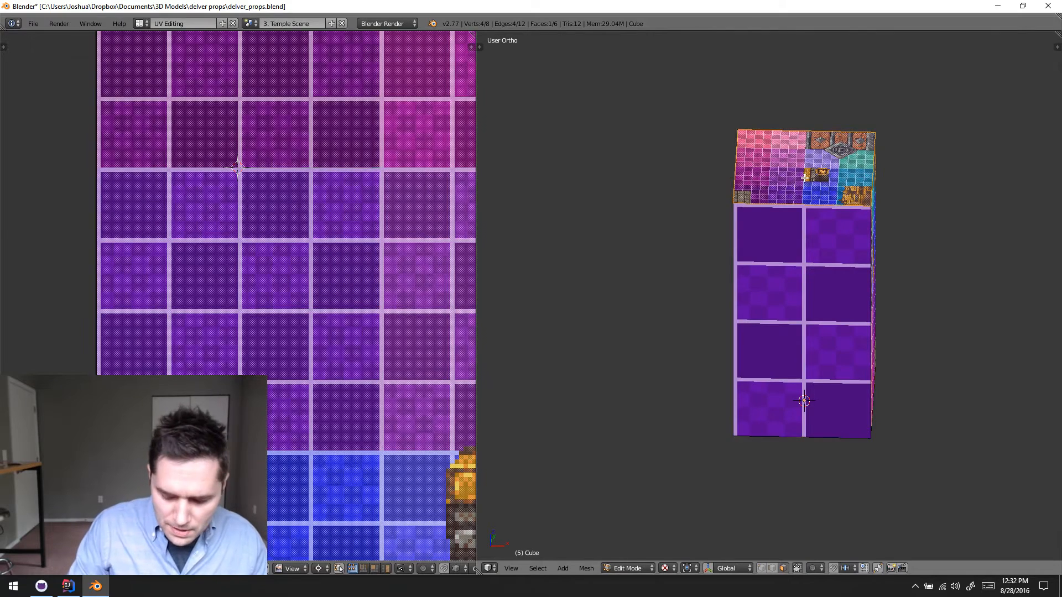
{"action": "key", "text": "KP_7"}
{"action": "key", "text": "u"}
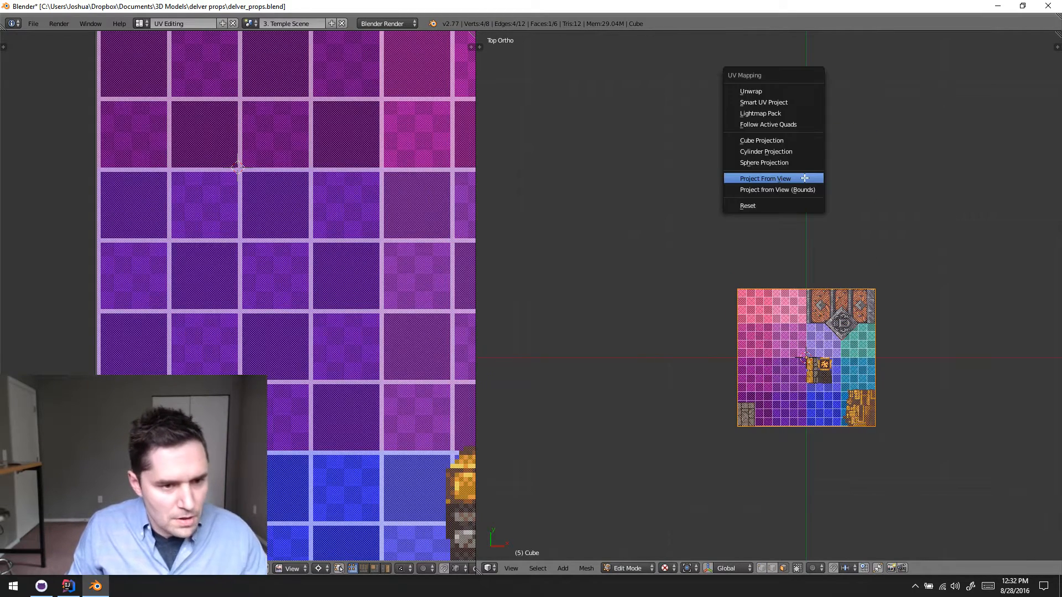
{"action": "left_click", "coordinate": [805, 177]}
- Move the top face's UV island onto the purple tiles, with its upper-left corner at the 2D cursor
{"action": "scroll", "coordinate": [348, 224], "scroll_direction": "down", "scroll_amount": 4}
{"action": "scroll", "coordinate": [365, 265], "scroll_direction": "down", "scroll_amount": 4}
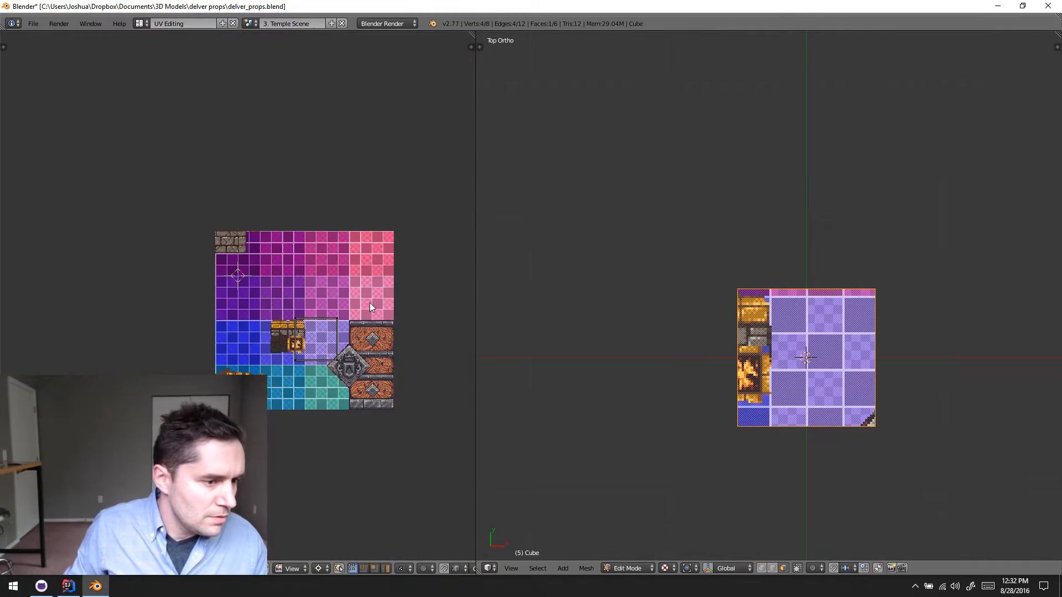
{"action": "key", "text": "a"}
{"action": "key", "text": "g"}
{"action": "left_click", "coordinate": [304, 306]}
{"action": "scroll", "coordinate": [304, 305], "scroll_direction": "up", "scroll_amount": 11}
{"action": "scroll", "coordinate": [306, 307], "scroll_direction": "down", "scroll_amount": 2}
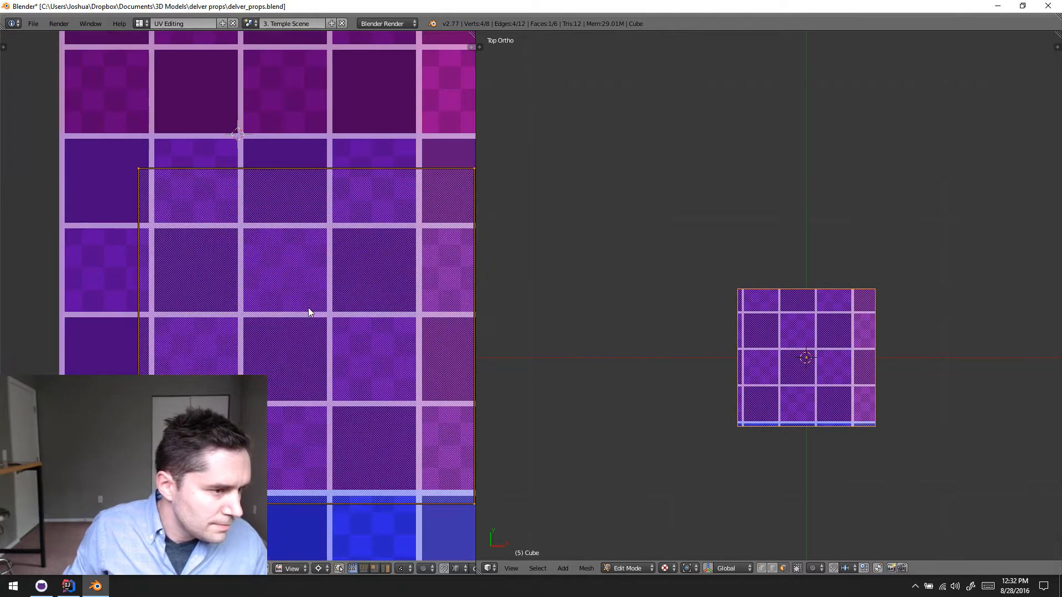
{"action": "key", "text": "g"}
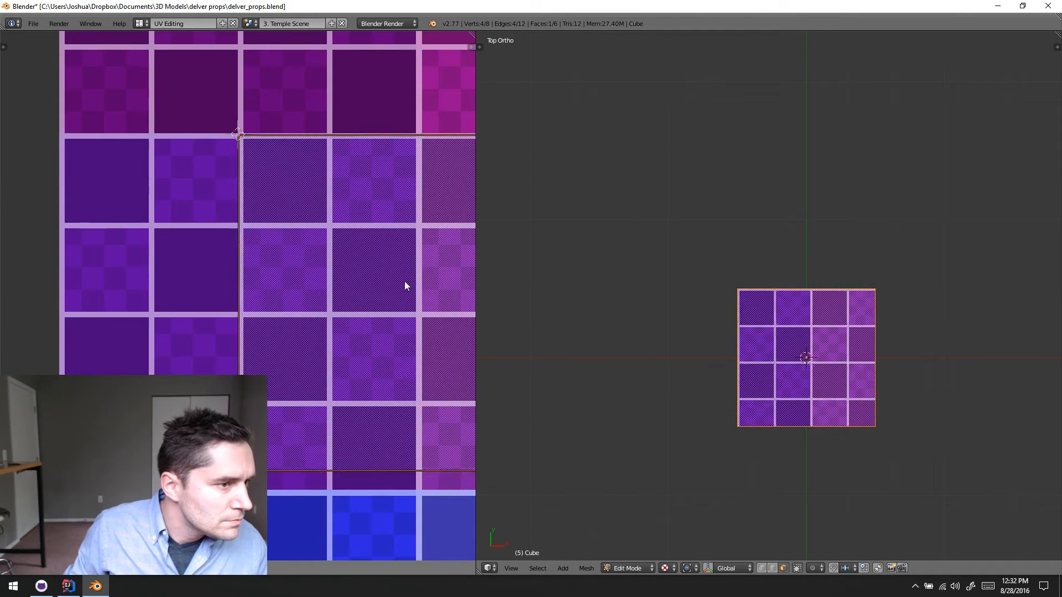
{"action": "left_click", "coordinate": [406, 282]}
- Scale the top face's UV island about the 2D cursor to two by two tiles and snap it to the texture pixels
{"action": "key", "text": "s"}
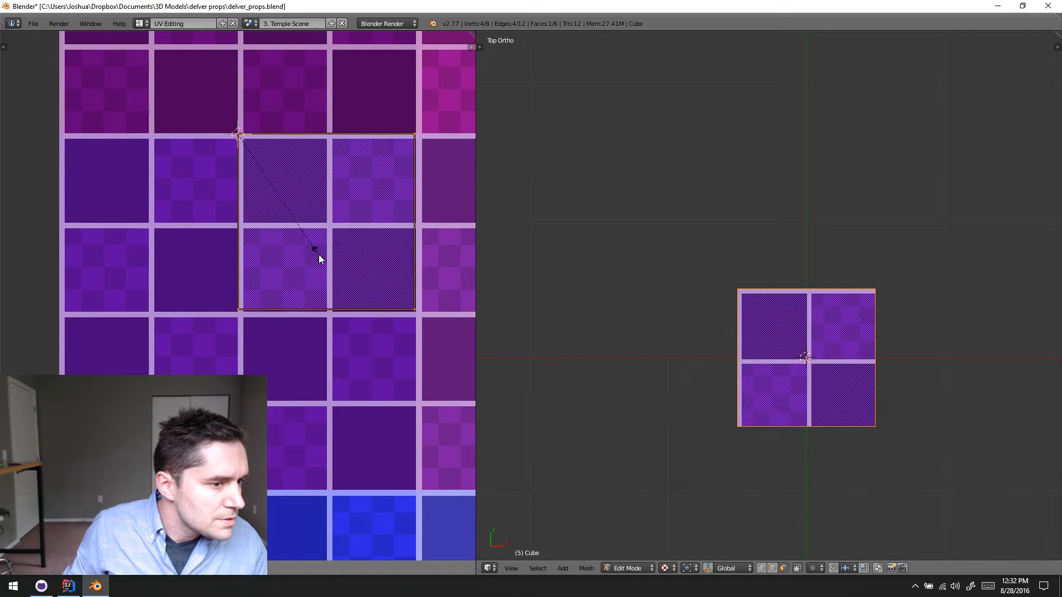
{"action": "left_click", "coordinate": [326, 260]}
{"action": "key", "text": "space"}
{"action": "left_click", "coordinate": [395, 296]}
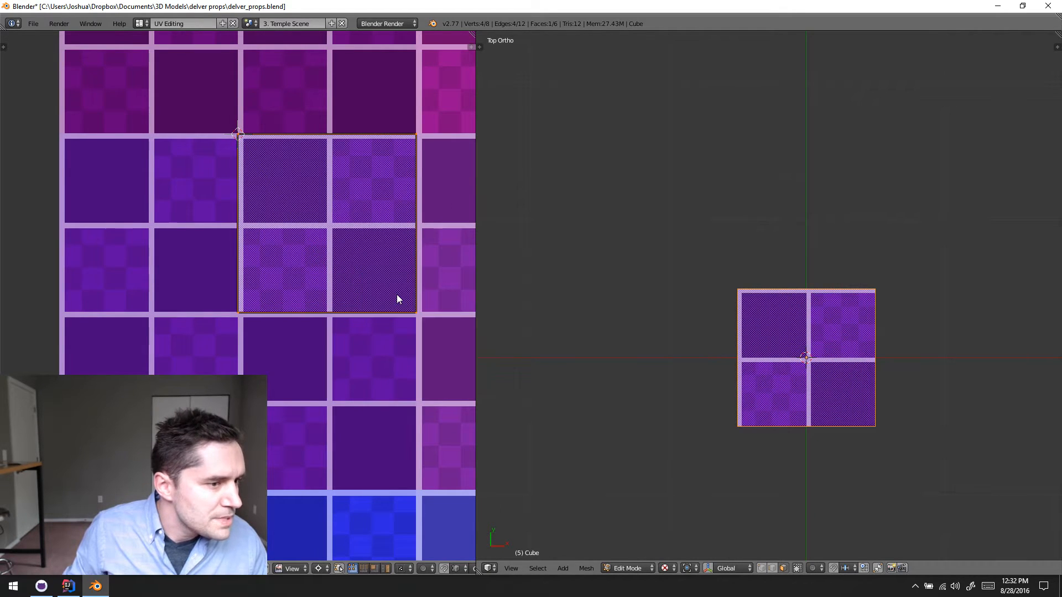
- Select the front, top and bottom faces together and compare where their UV islands lie on the purple tiles
{"action": "key", "text": "a"}
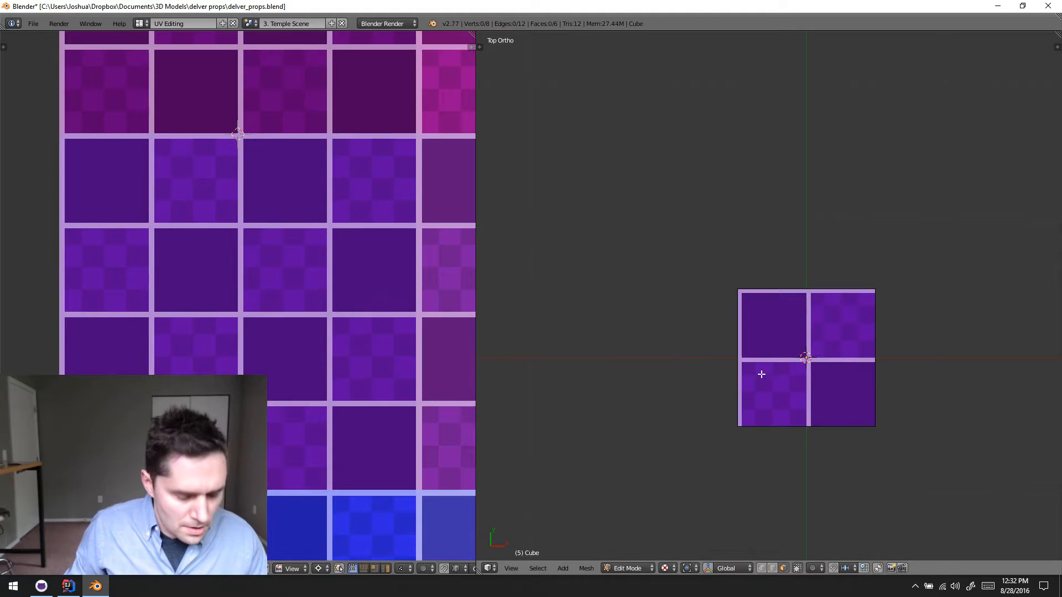
{"action": "middle_click_drag", "start_coordinate": [799, 395], "coordinate": [813, 296]}
{"action": "key", "text": "KP_1"}
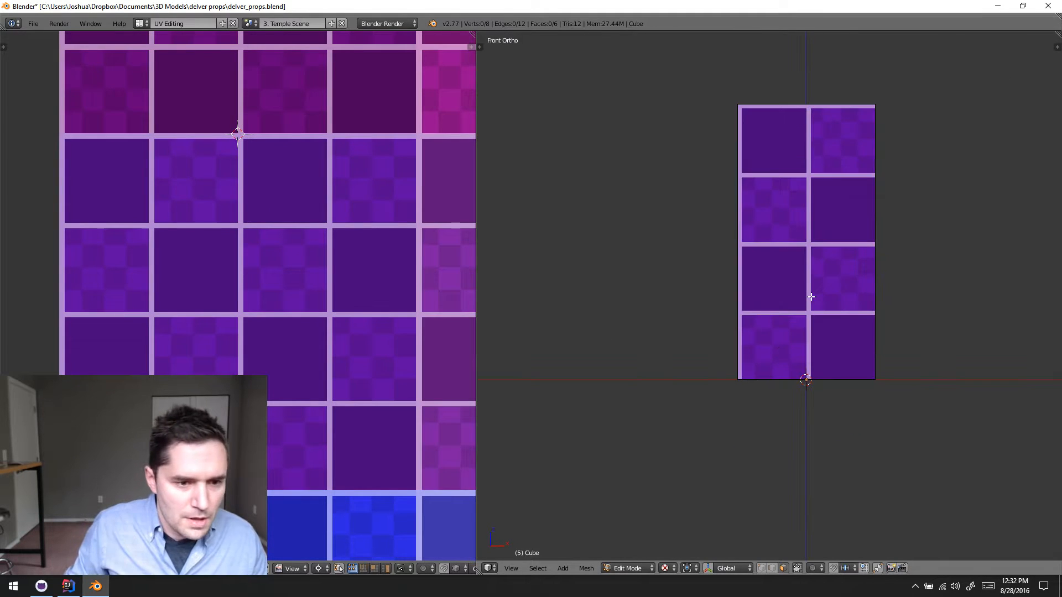
{"action": "right_click", "coordinate": [811, 297]}
{"action": "middle_click_drag", "start_coordinate": [813, 234], "coordinate": [811, 254]}
{"action": "right_click", "coordinate": [816, 159], "text": "shift"}
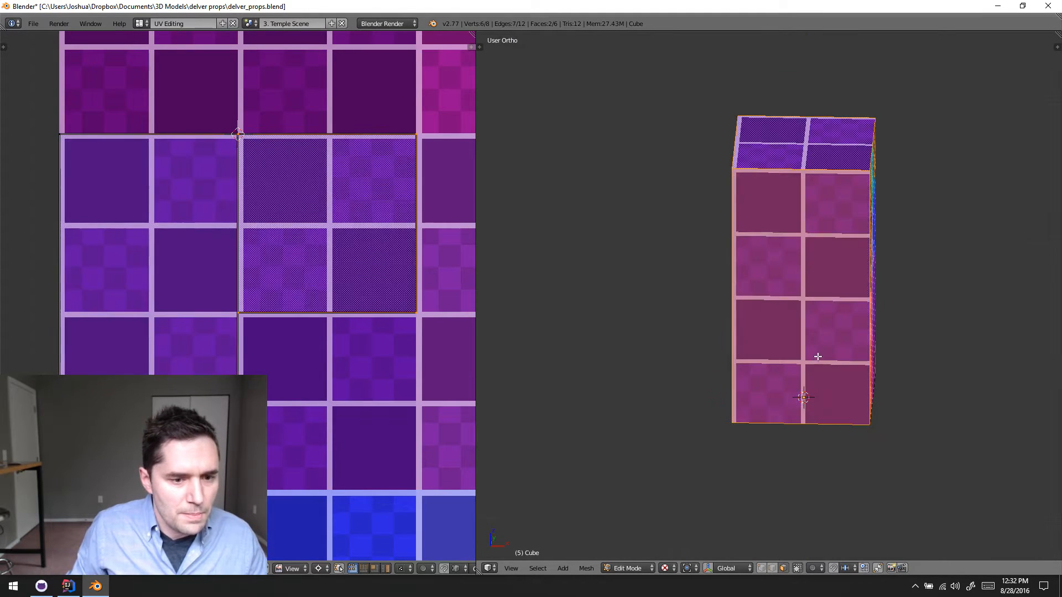
{"action": "middle_click_drag", "start_coordinate": [818, 357], "coordinate": [821, 253]}
{"action": "right_click", "coordinate": [802, 317], "text": "shift"}
{"action": "scroll", "coordinate": [359, 260], "scroll_direction": "down", "scroll_amount": 3}
{"action": "scroll", "coordinate": [338, 232], "scroll_direction": "up", "scroll_amount": 2}
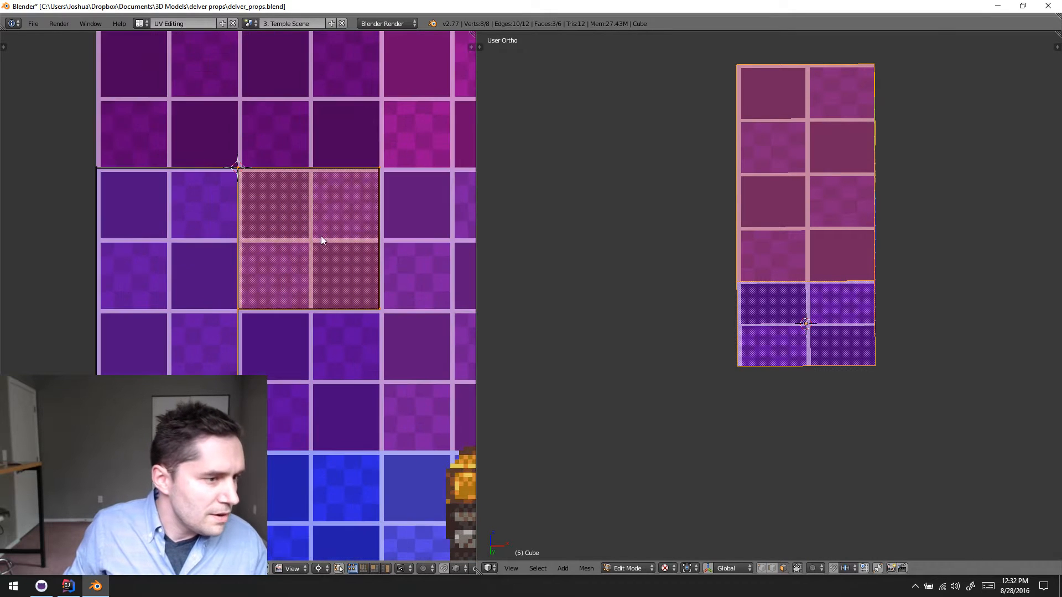
- Select only the bottom face and move its UV island down by 32 pixels, below the top face's island
{"action": "middle_click_drag", "start_coordinate": [664, 313], "coordinate": [792, 239]}
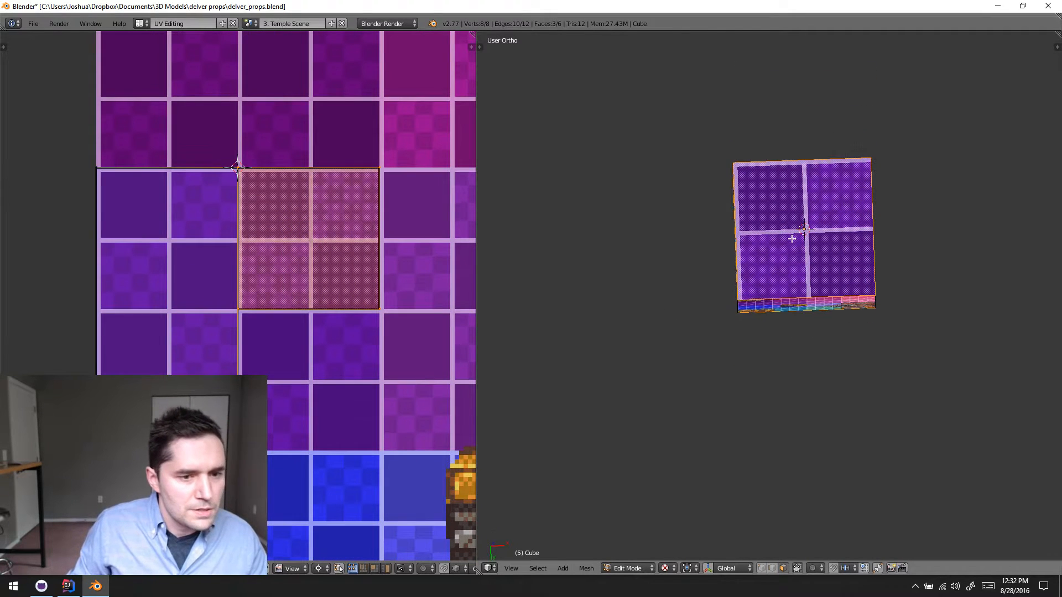
{"action": "right_click", "coordinate": [792, 239]}
{"action": "key", "text": "a"}
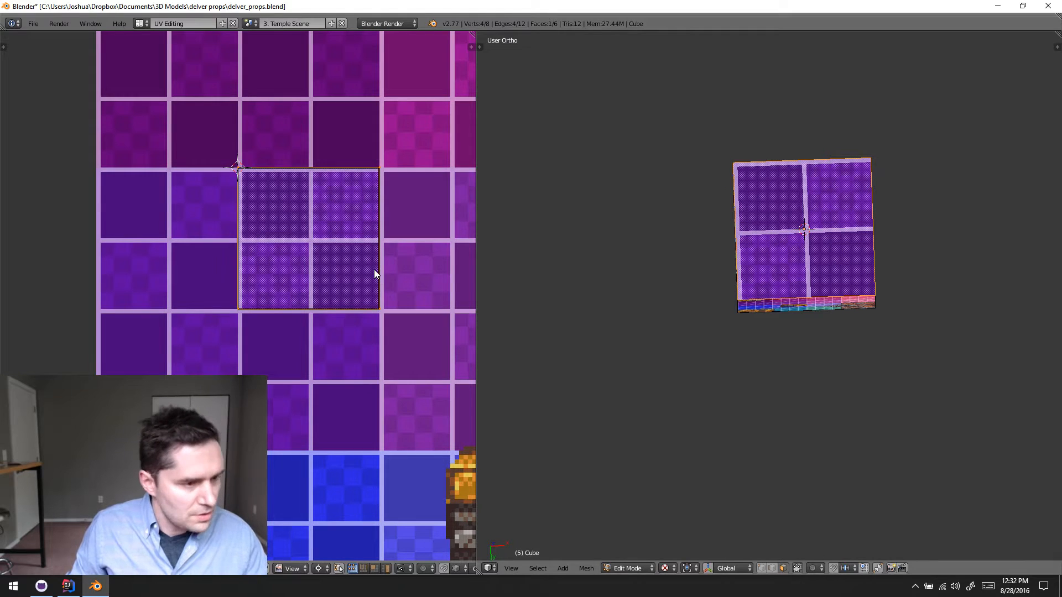
{"action": "type", "text": "-32"}
{"action": "key", "text": "Return"}
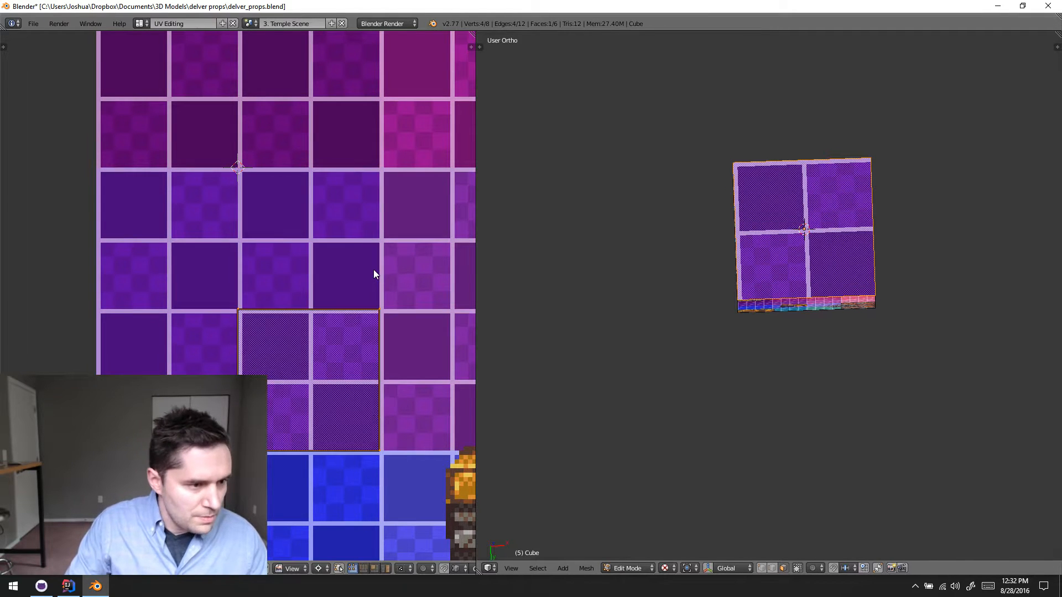
- Select the bottom, front and top faces together and move all their UV islands to the pink tiles in the texture's upper-right corner
{"action": "middle_click_drag", "start_coordinate": [778, 273], "coordinate": [770, 381]}
{"action": "right_click", "coordinate": [790, 280], "text": "shift"}
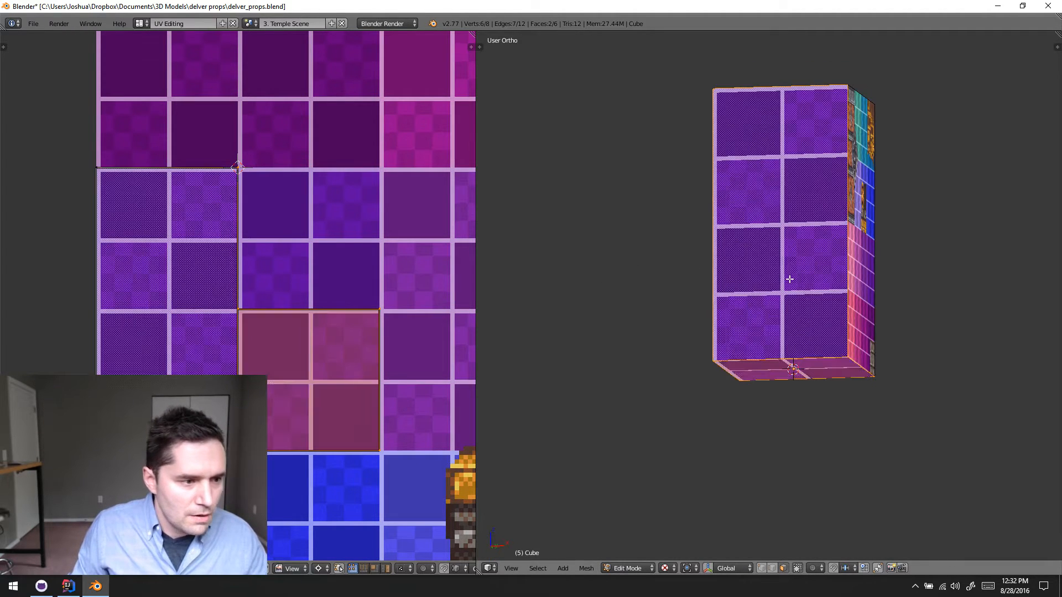
{"action": "middle_click_drag", "start_coordinate": [787, 202], "coordinate": [797, 276]}
{"action": "right_click", "coordinate": [802, 195], "text": "shift"}
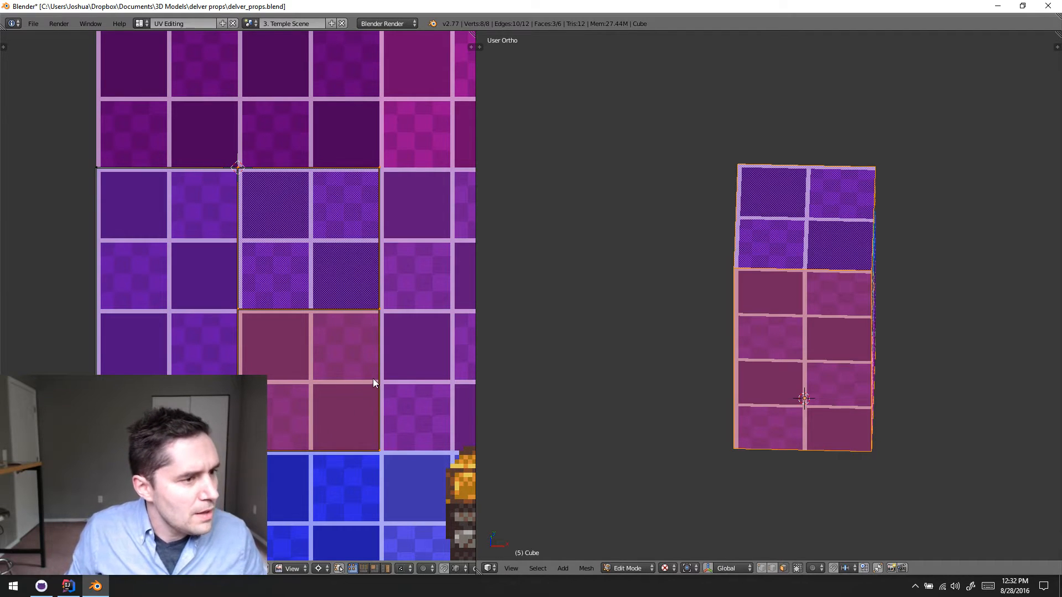
{"action": "key", "text": "a"}
{"action": "scroll", "coordinate": [352, 373], "scroll_direction": "down", "scroll_amount": 5}
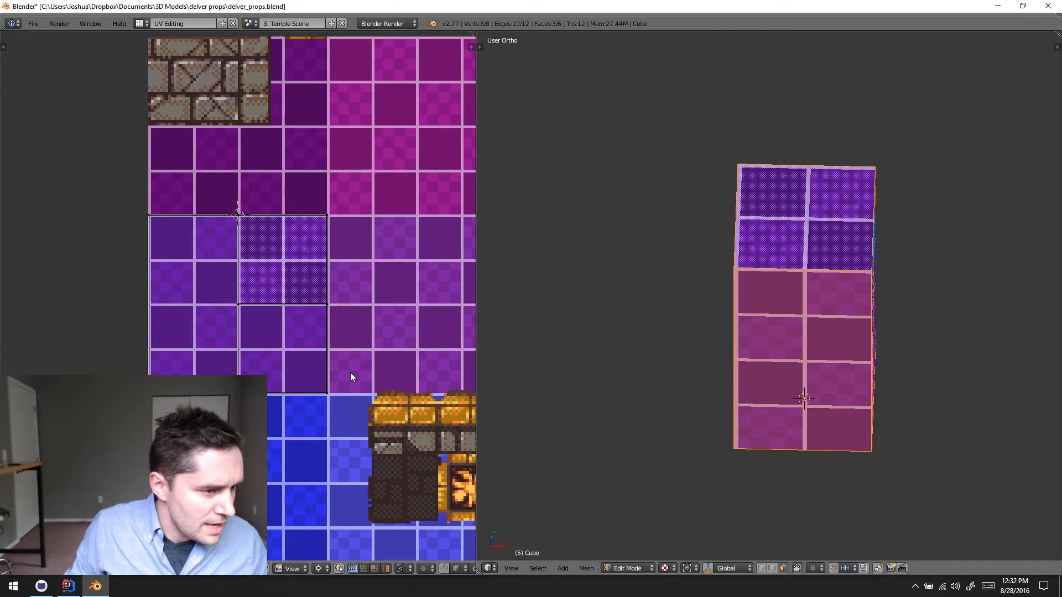
{"action": "key", "text": "a"}
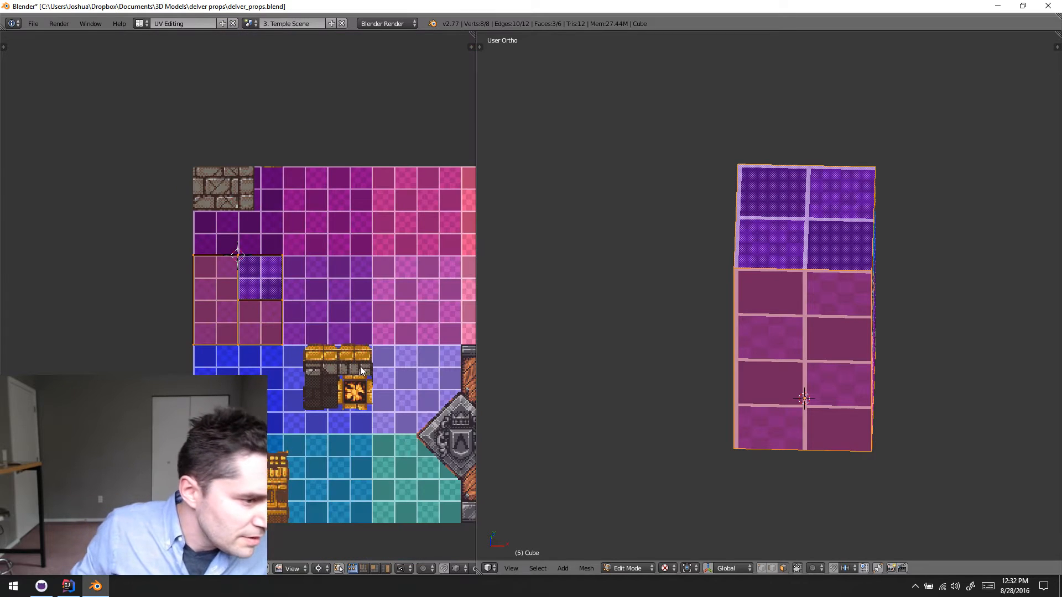
{"action": "scroll", "coordinate": [342, 354], "scroll_direction": "down", "scroll_amount": 2}
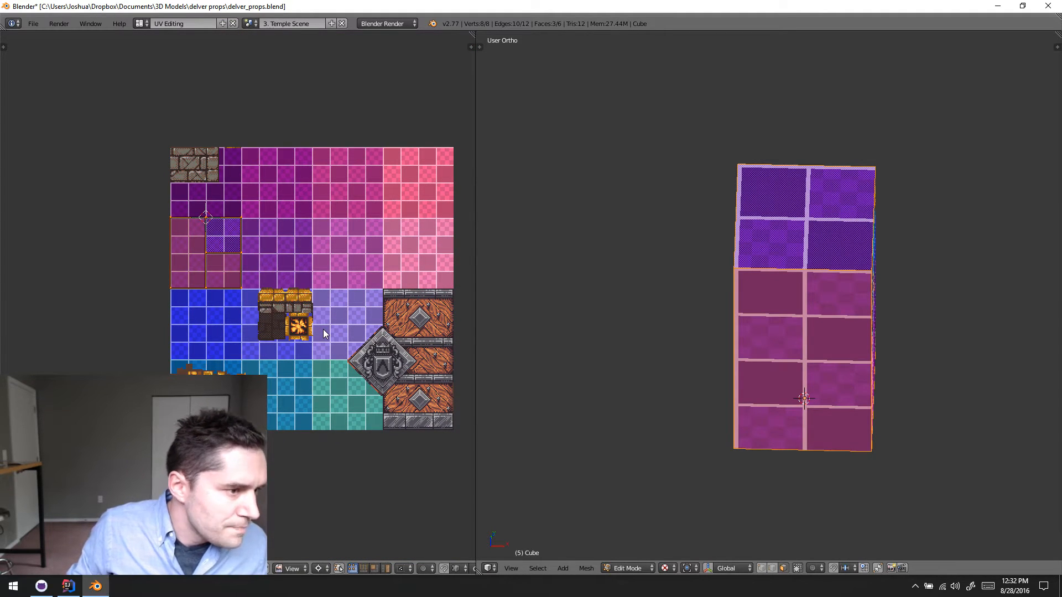
{"action": "key", "text": "g"}
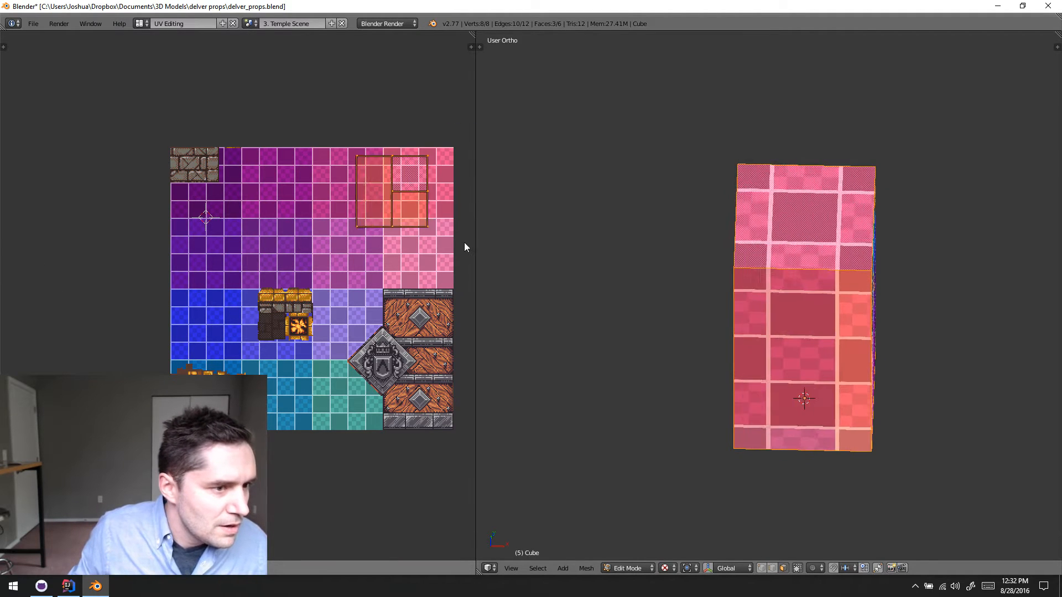
{"action": "left_click", "coordinate": [467, 220]}
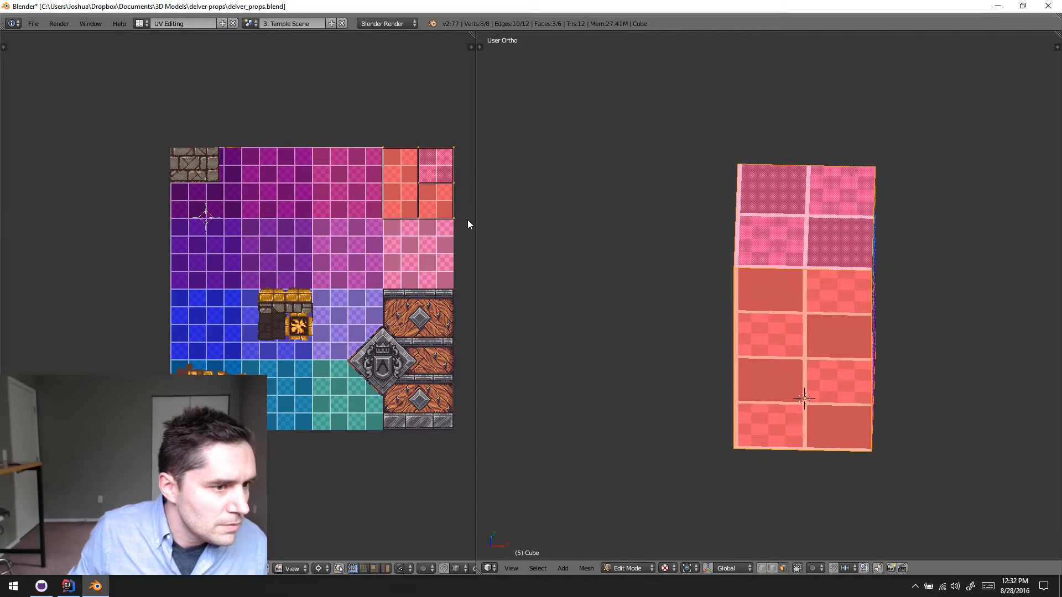
- Align the three UV islands flush with the texture sheet's upper-right corner and snap their UVs to the texture pixels
{"action": "scroll", "coordinate": [440, 185], "scroll_direction": "up", "scroll_amount": 7}
{"action": "middle_click_drag", "start_coordinate": [441, 184], "coordinate": [52, 399]}
{"action": "mouse_move", "coordinate": [312, 233]}
{"action": "middle_mouse_down"}
{"action": "mouse_move", "coordinate": [264, 298]}
{"action": "mouse_move", "coordinate": [11, 553]}
{"action": "middle_mouse_up"}
{"action": "mouse_move", "coordinate": [354, 241]}
{"action": "middle_mouse_down"}
{"action": "mouse_move", "coordinate": [122, 298]}
{"action": "mouse_move", "coordinate": [102, 287]}
{"action": "middle_mouse_up"}
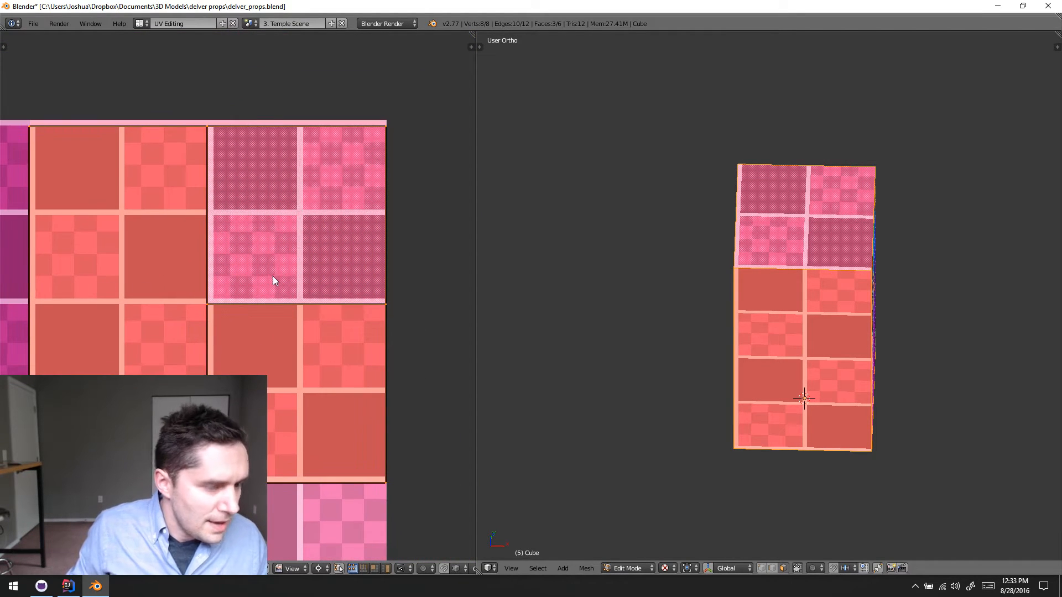
{"action": "key", "text": "g"}
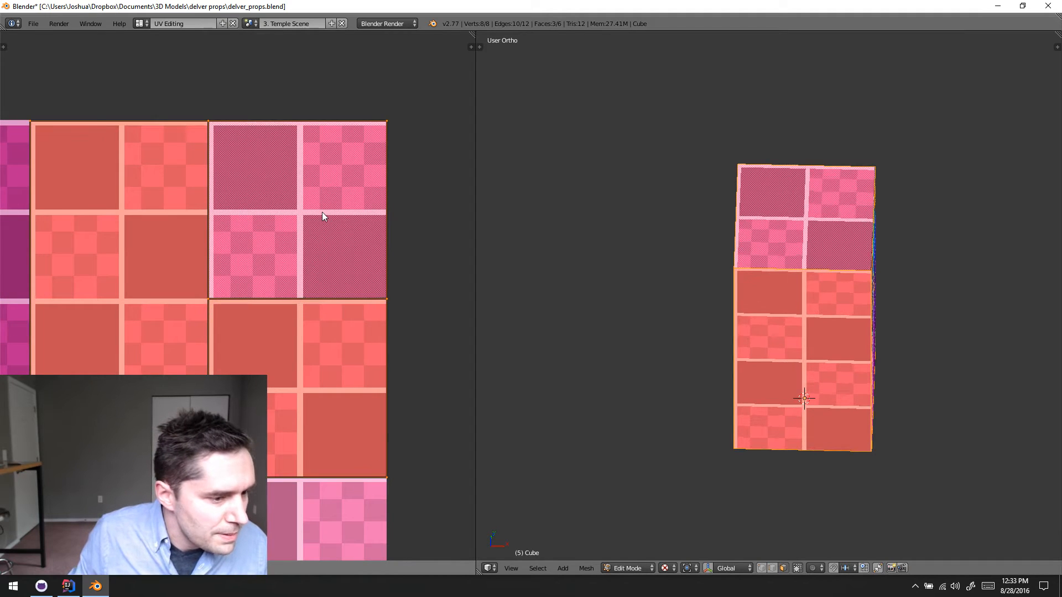
{"action": "left_click", "coordinate": [323, 215]}
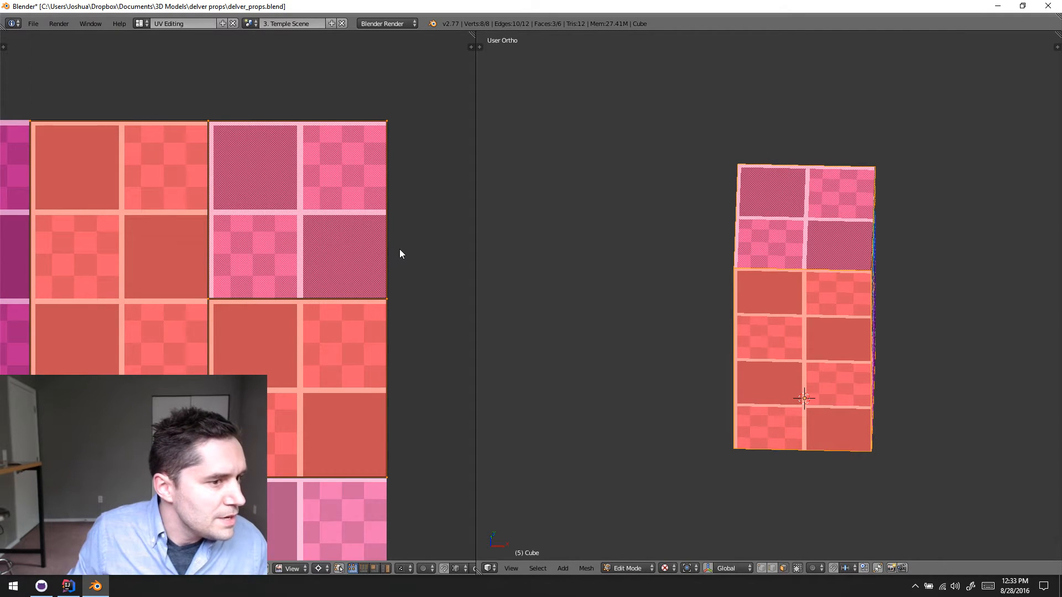
{"action": "key", "text": "space"}
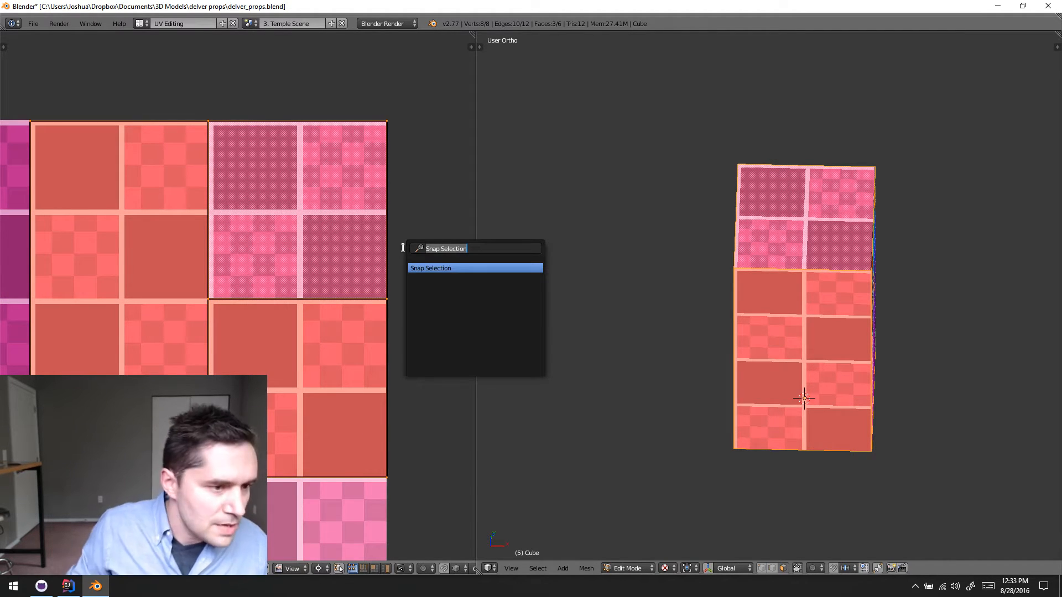
{"action": "left_click", "coordinate": [432, 268]}
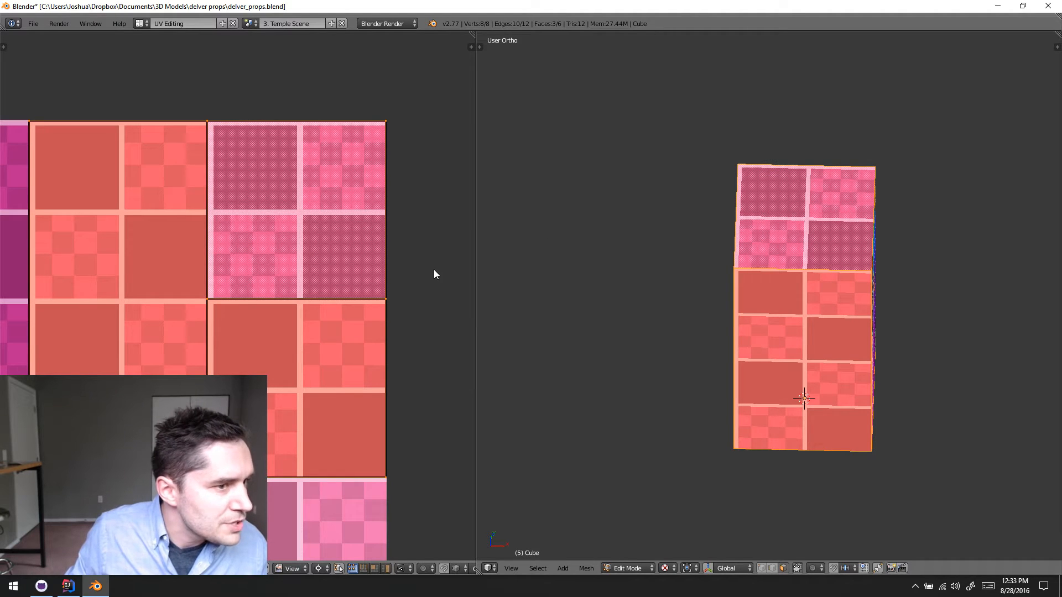
- Return the crusher mesh to Object Mode and look over the pink area of the texture sheet
{"action": "key", "text": "Tab"}
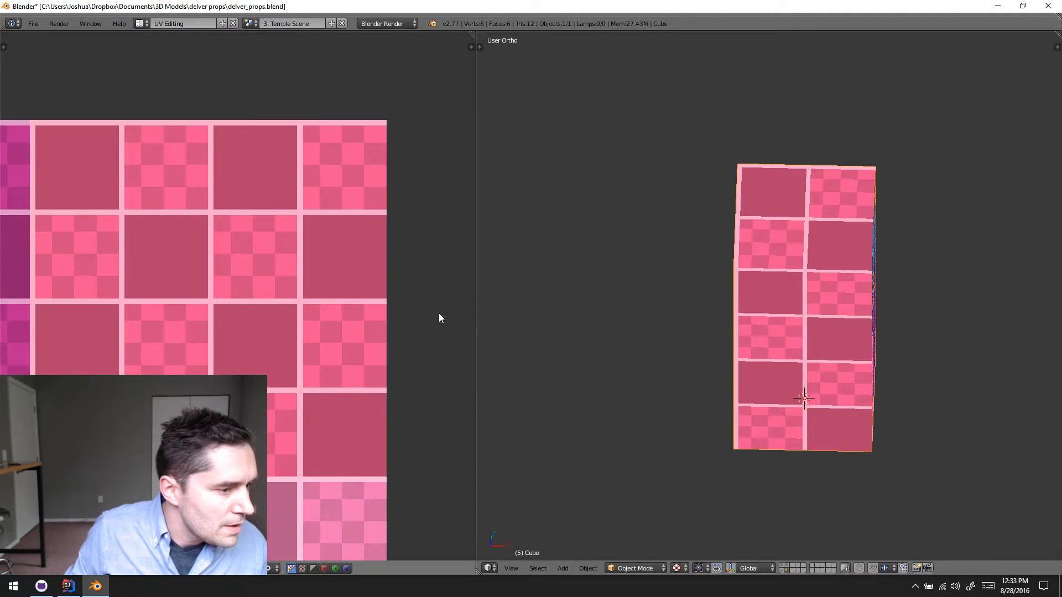
{"action": "scroll", "coordinate": [448, 338], "scroll_direction": "down", "scroll_amount": 3}
{"action": "middle_click_drag", "start_coordinate": [359, 362], "coordinate": [376, 316]}
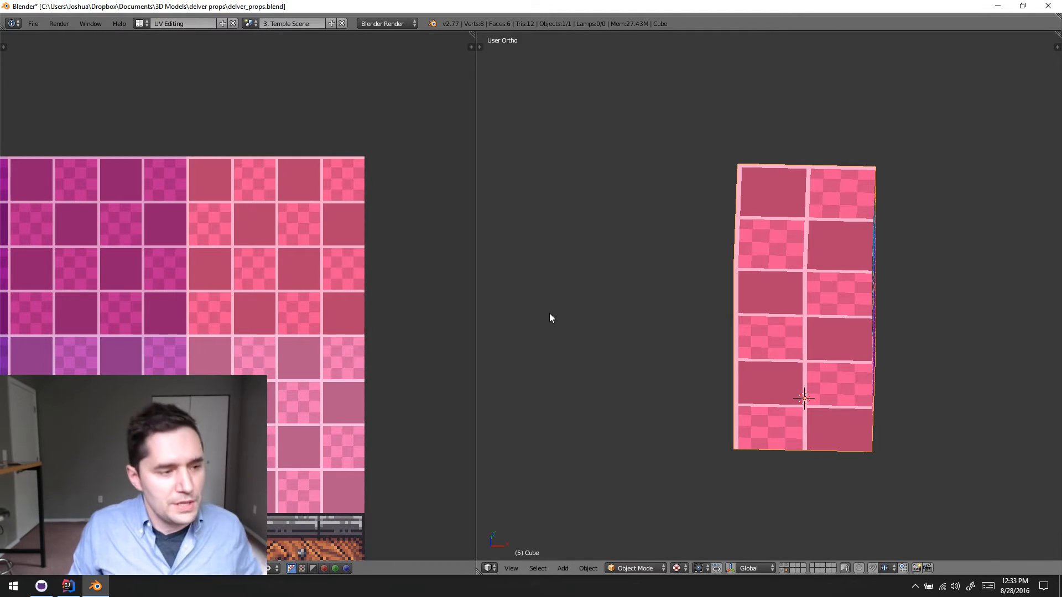
- Search Windows for "photos" and launch Adobe Photoshop CC 2015.5
{"action": "left_click", "coordinate": [8, 590]}
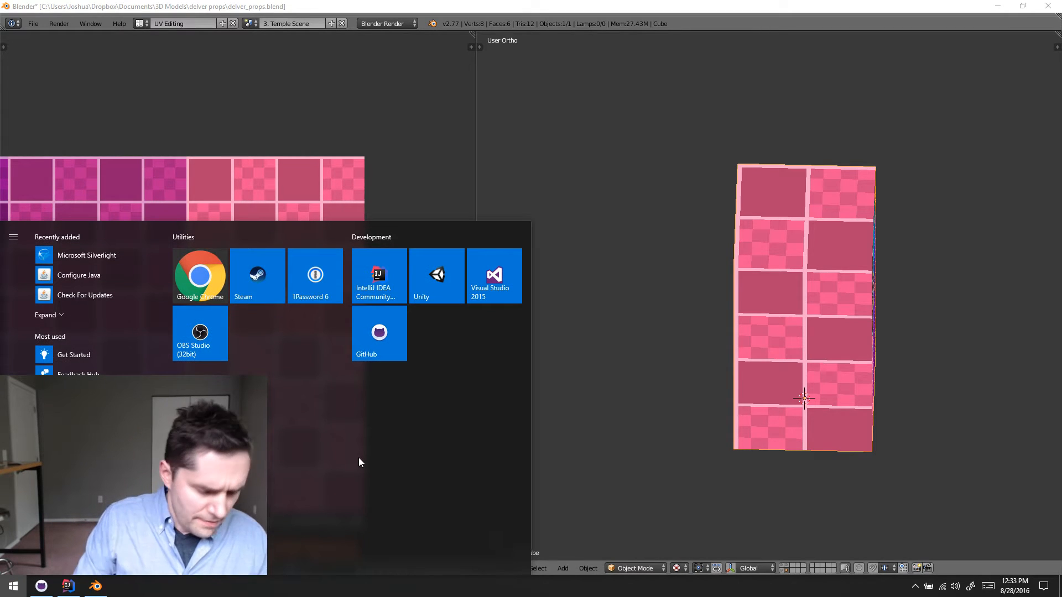
{"action": "type", "text": "photos"}
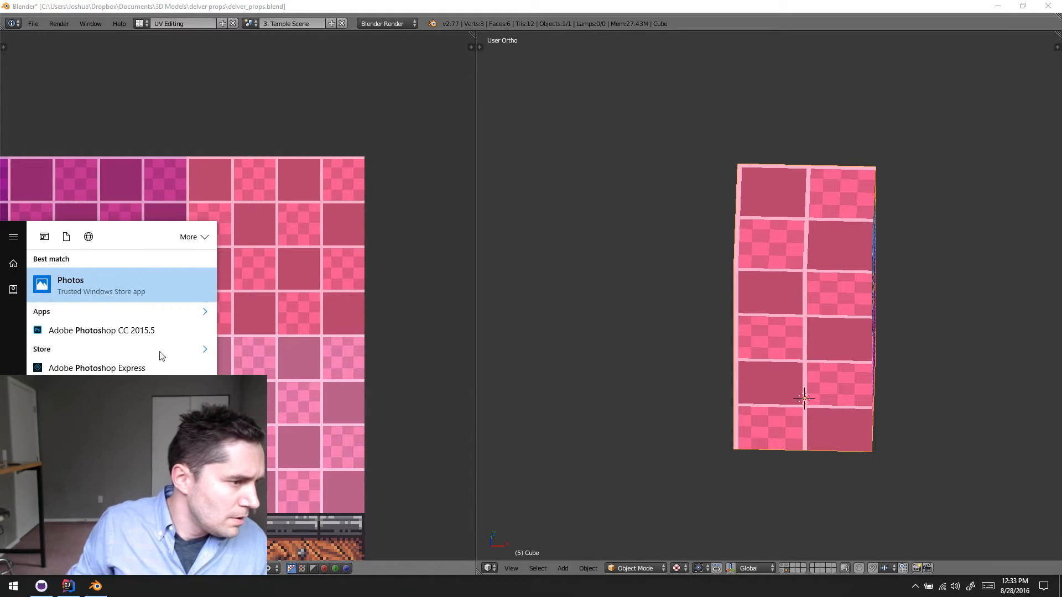
{"action": "left_click", "coordinate": [135, 331]}
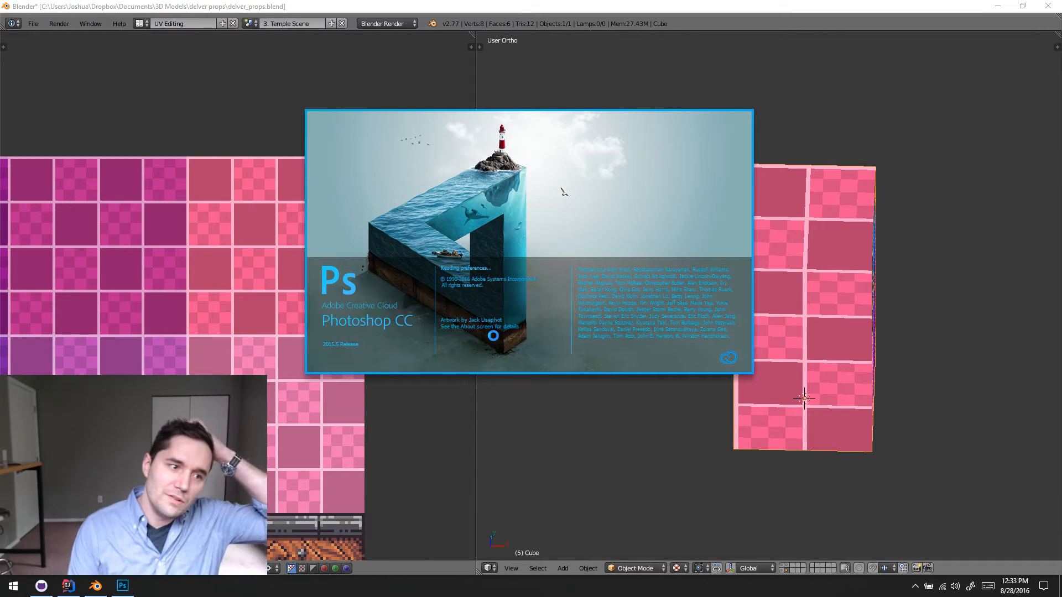
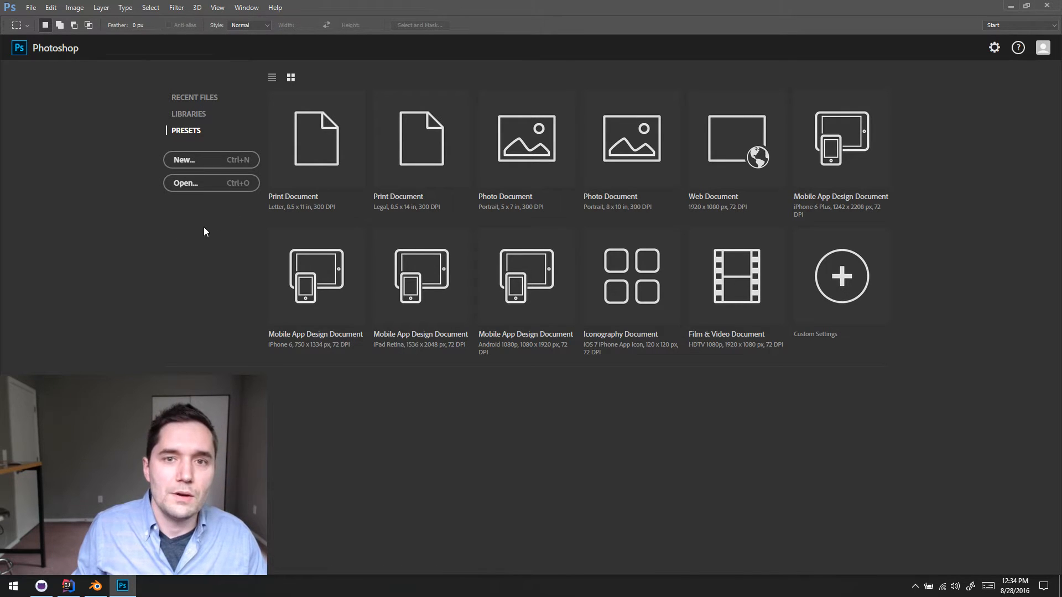
- Switch to File Explorer and browse through Repositories, GitHub, delver and Dungeoneer to the game's assets folder
{"action": "left_click", "coordinate": [193, 189]}
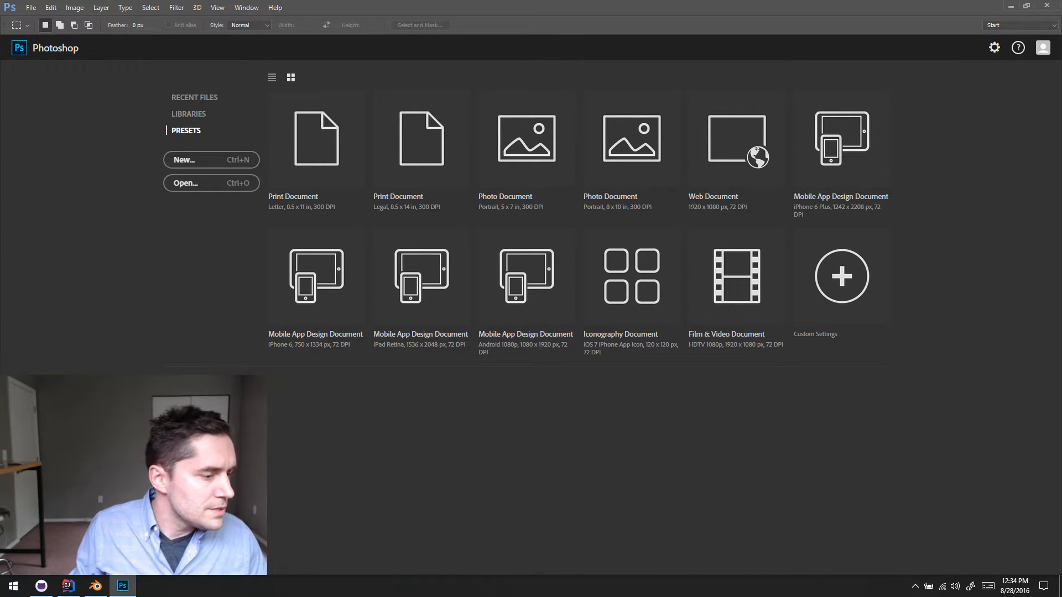
{"action": "key", "text": "super+e"}
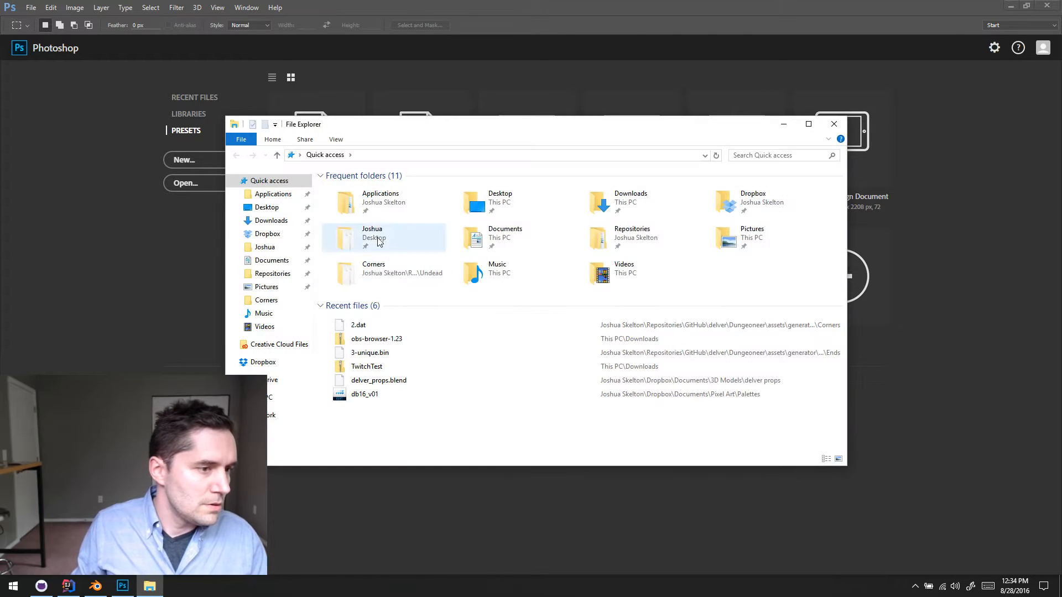
{"action": "left_click", "coordinate": [276, 273]}
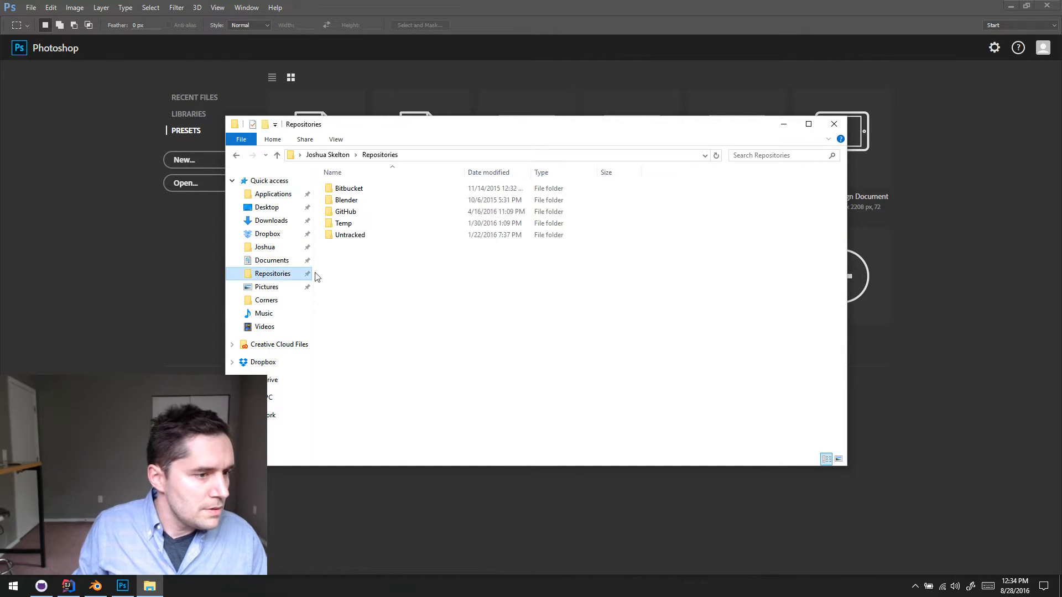
{"action": "double_click", "coordinate": [346, 212]}
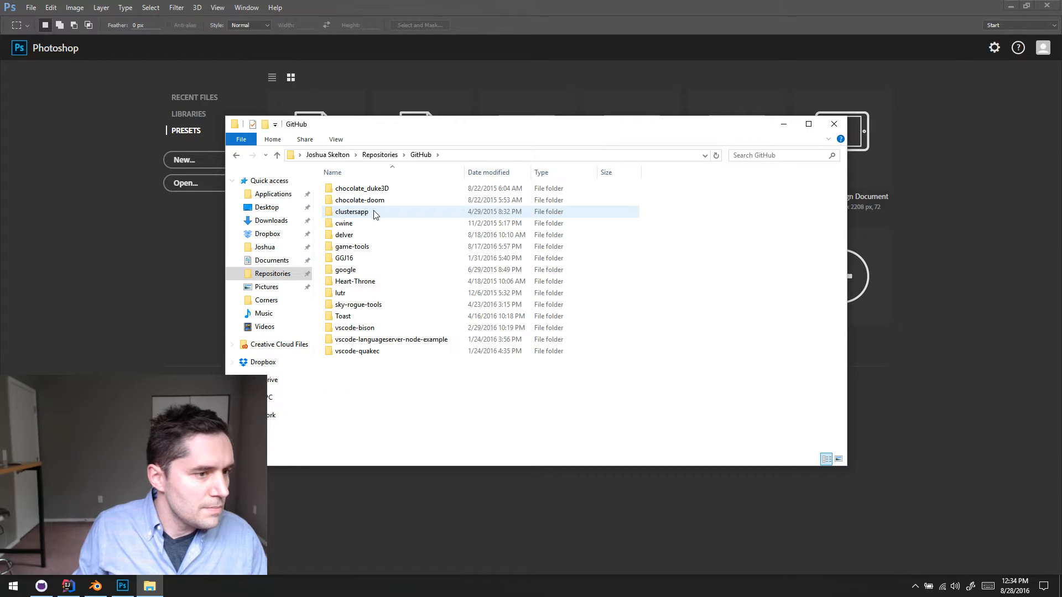
{"action": "double_click", "coordinate": [370, 234]}
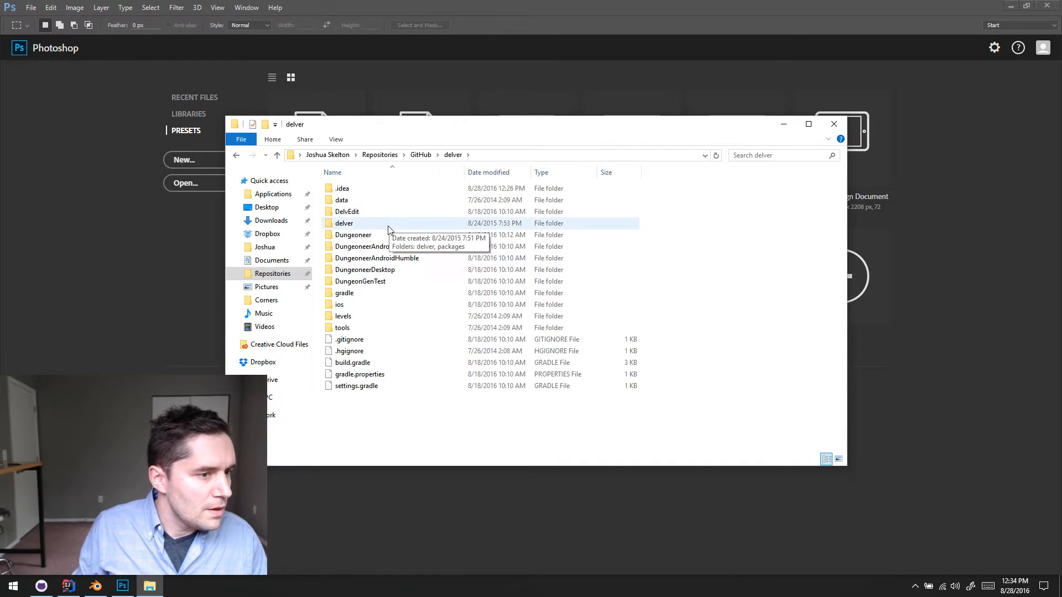
{"action": "double_click", "coordinate": [366, 235]}
{"action": "double_click", "coordinate": [378, 202]}
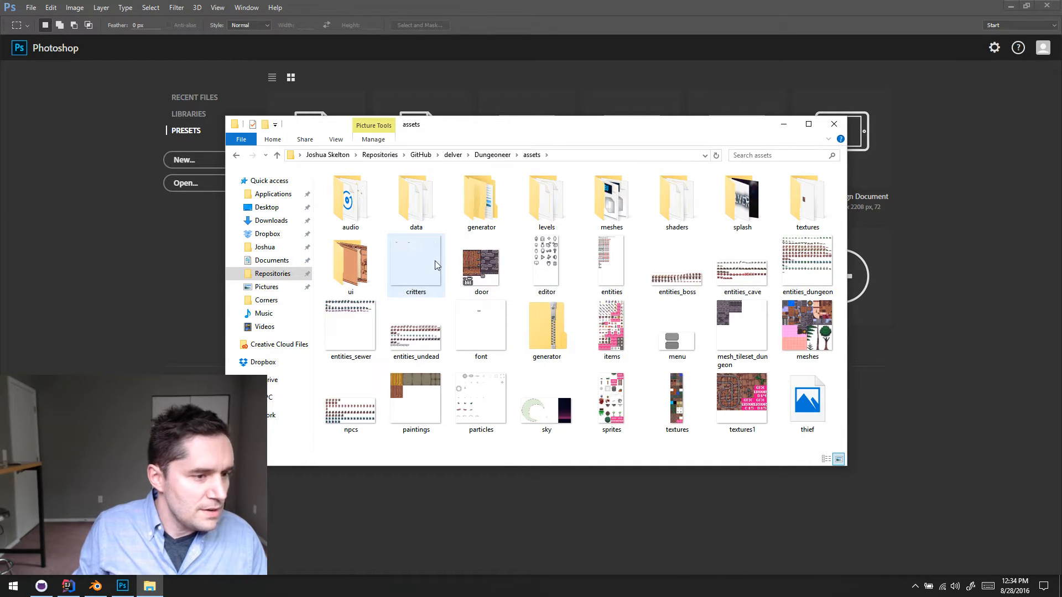
- Find temple_meshes in the textures folder's Temple subfolder and open it in Photoshop
{"action": "double_click", "coordinate": [612, 202]}
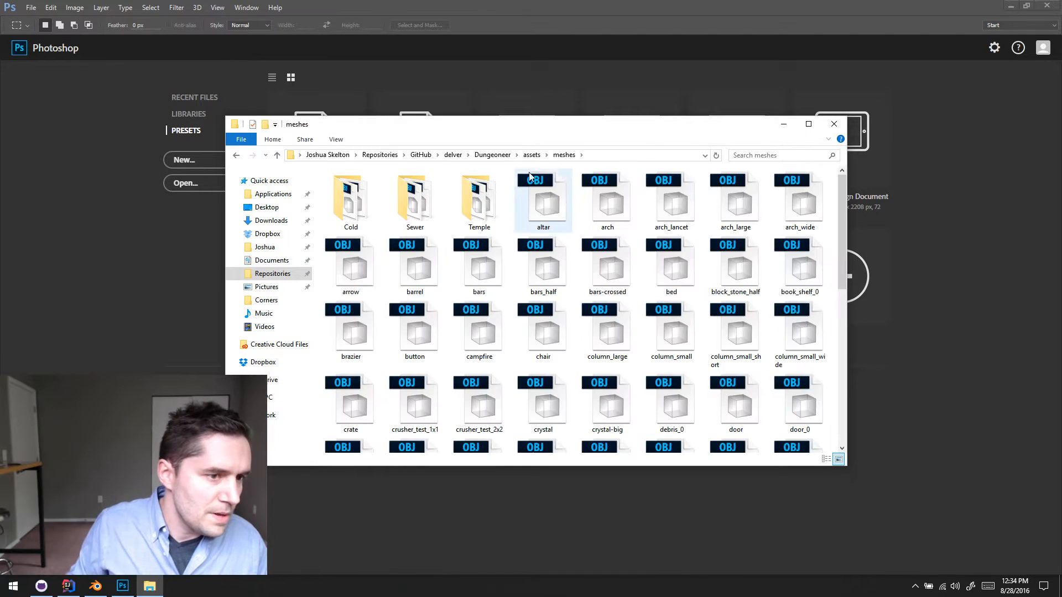
{"action": "left_click", "coordinate": [531, 154]}
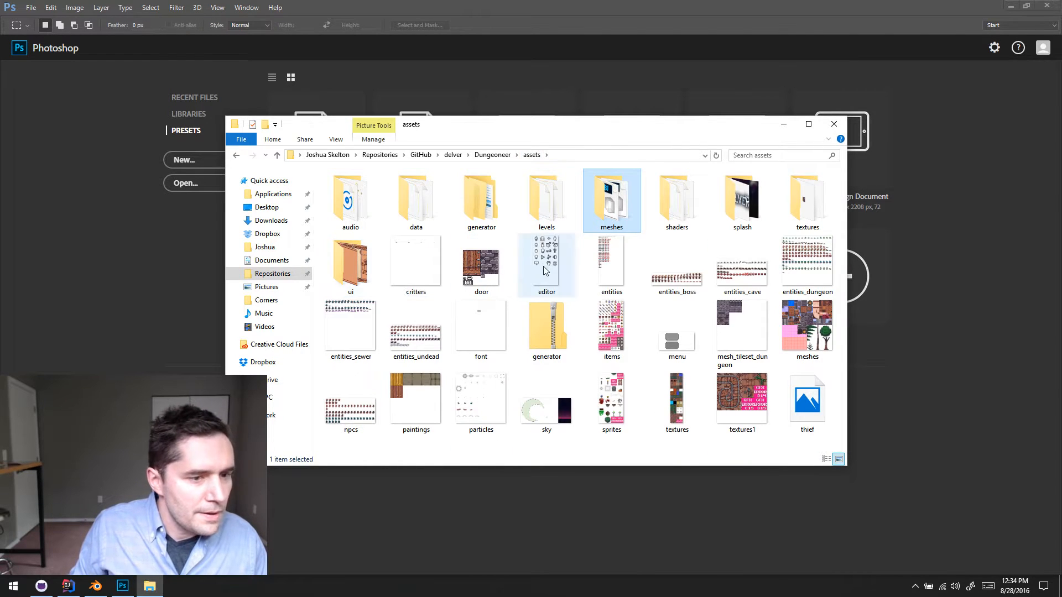
{"action": "double_click", "coordinate": [808, 201]}
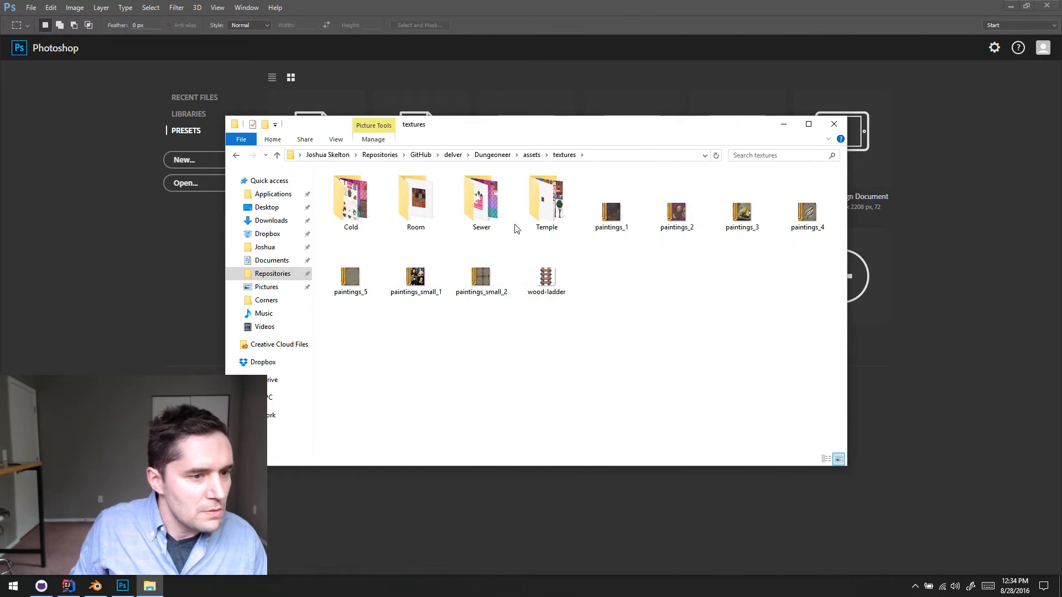
{"action": "double_click", "coordinate": [542, 211]}
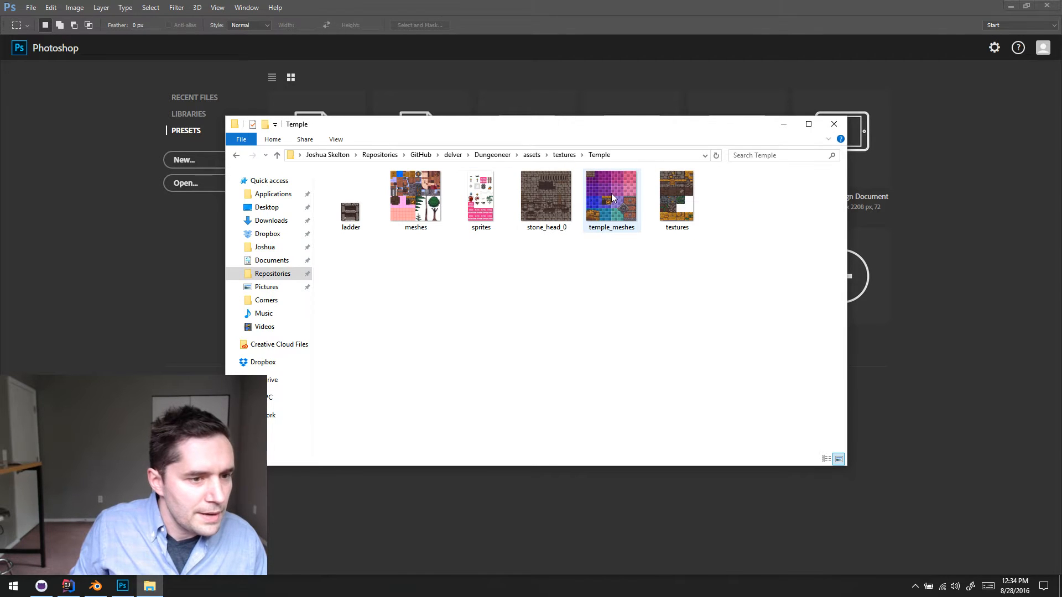
{"action": "left_click", "coordinate": [624, 204]}
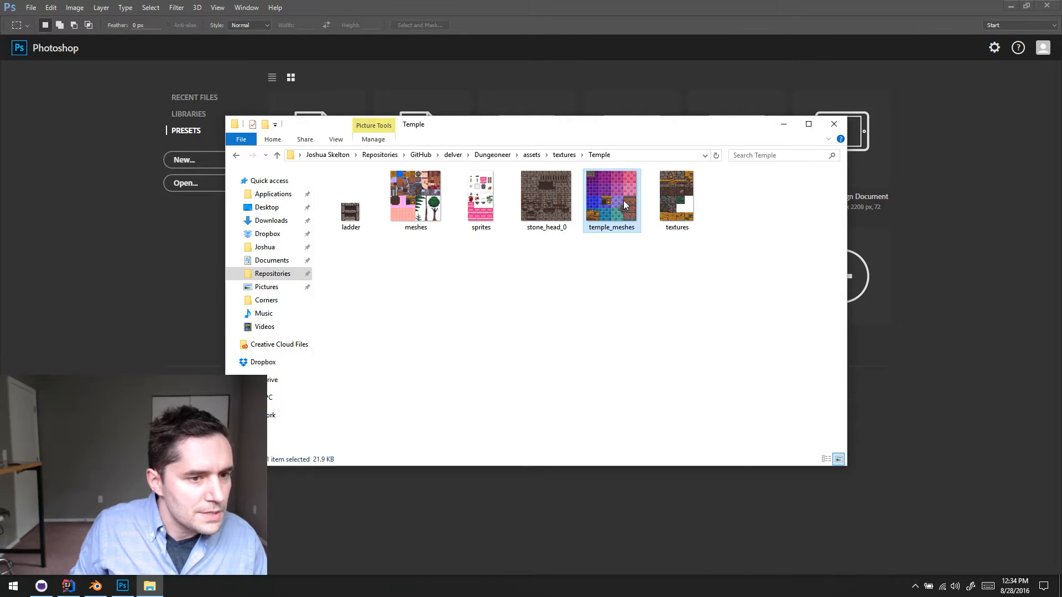
{"action": "left_click_drag", "start_coordinate": [623, 200], "coordinate": [133, 299]}
{"action": "left_click", "coordinate": [104, 212]}
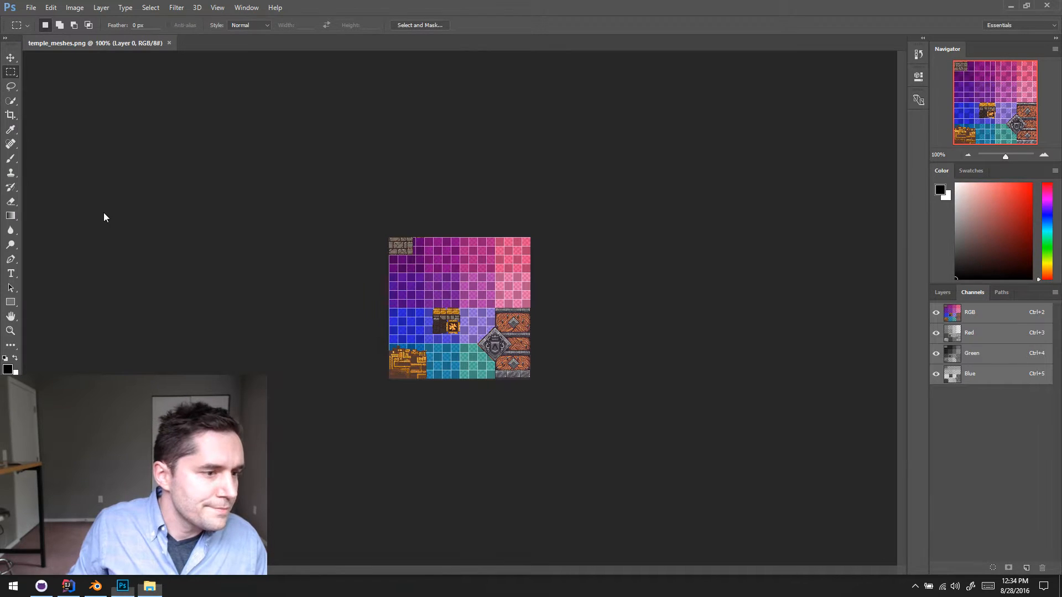
- Measure the four-by-four block of pink tiles in the sheet's upper-right corner with a rectangular selection
{"action": "left_click", "coordinate": [1044, 155]}
{"action": "left_click", "coordinate": [1043, 155]}
{"action": "left_click", "coordinate": [1044, 155]}
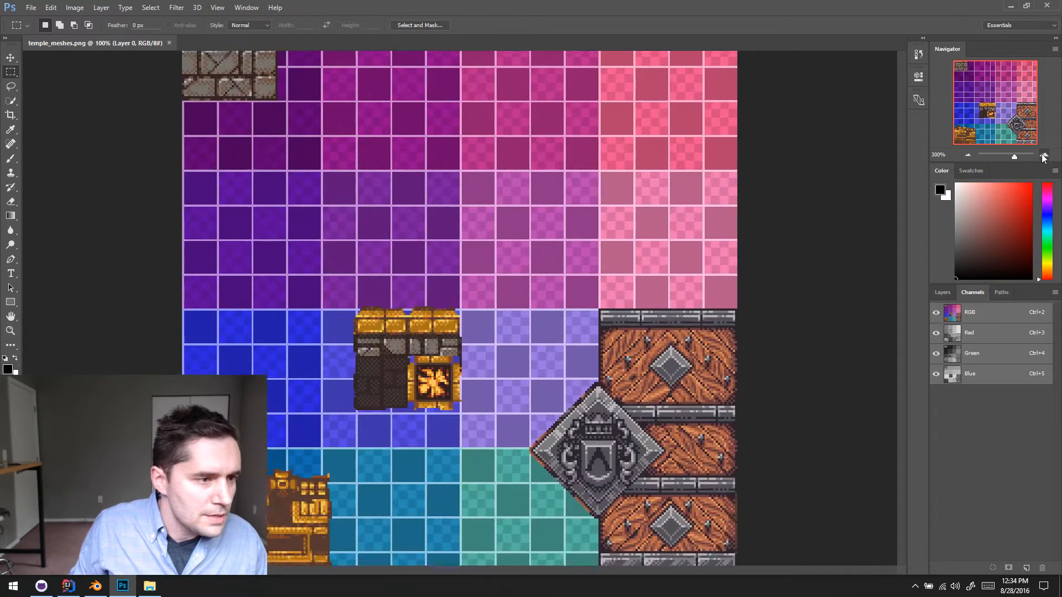
{"action": "left_click_drag", "start_coordinate": [510, 250], "coordinate": [410, 340]}
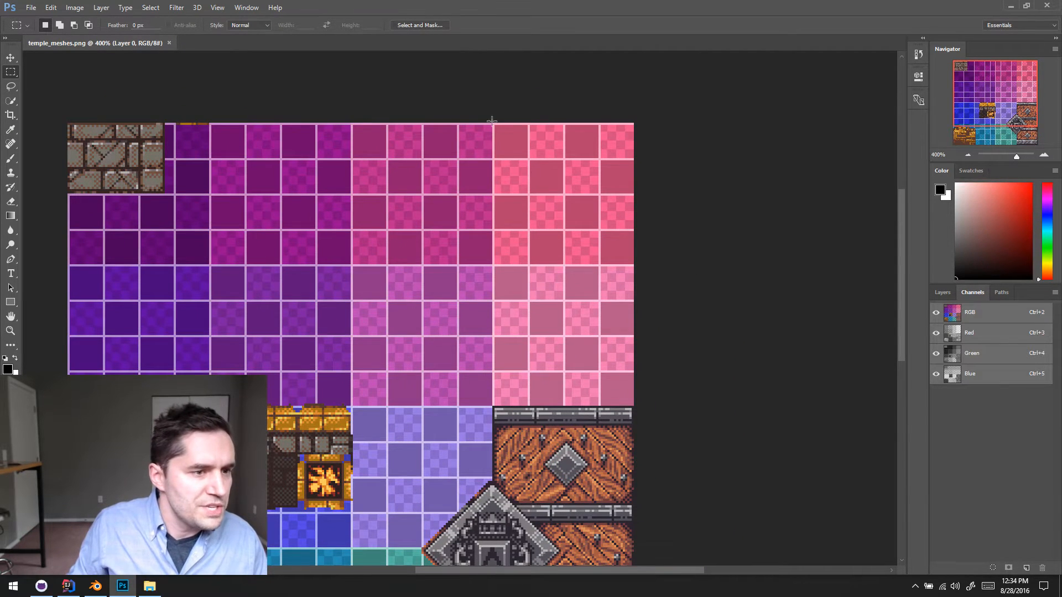
{"action": "left_click_drag", "start_coordinate": [634, 123], "coordinate": [492, 263]}
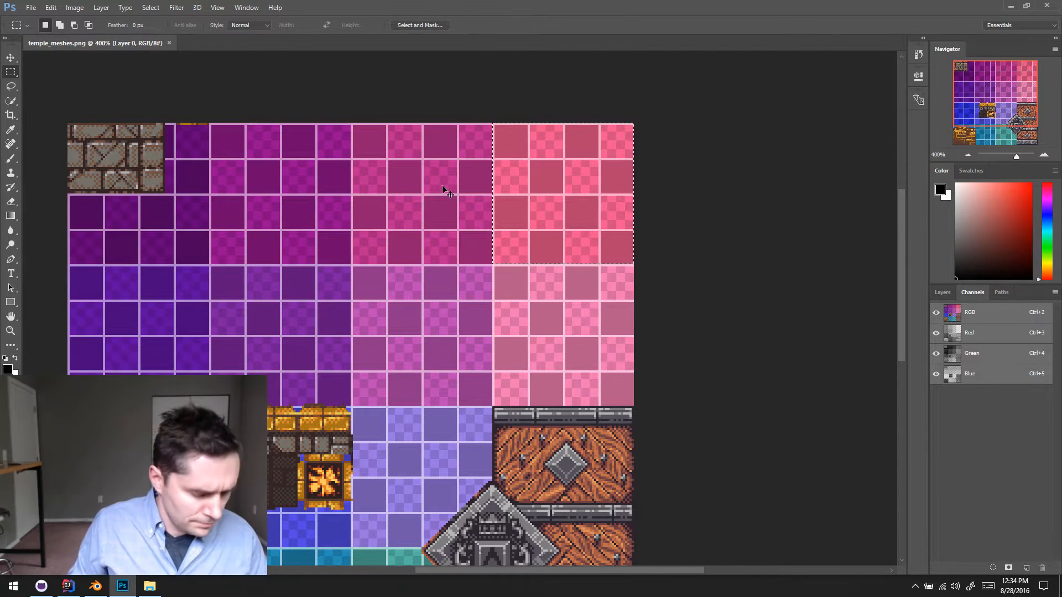
- Set the ruler units to pixels, hide the rulers, re-measure the pink corner block with a marquee and deselect it
{"action": "key", "text": "ctrl+r"}
{"action": "right_click", "coordinate": [504, 54]}
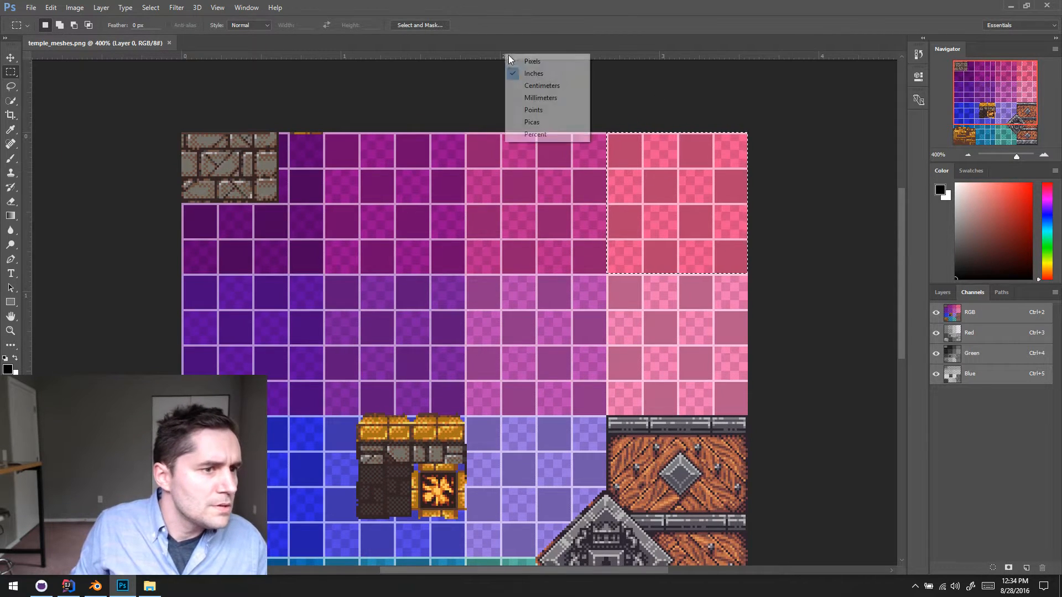
{"action": "left_click", "coordinate": [573, 62]}
{"action": "left_click", "coordinate": [649, 105]}
{"action": "key", "text": "ctrl+r"}
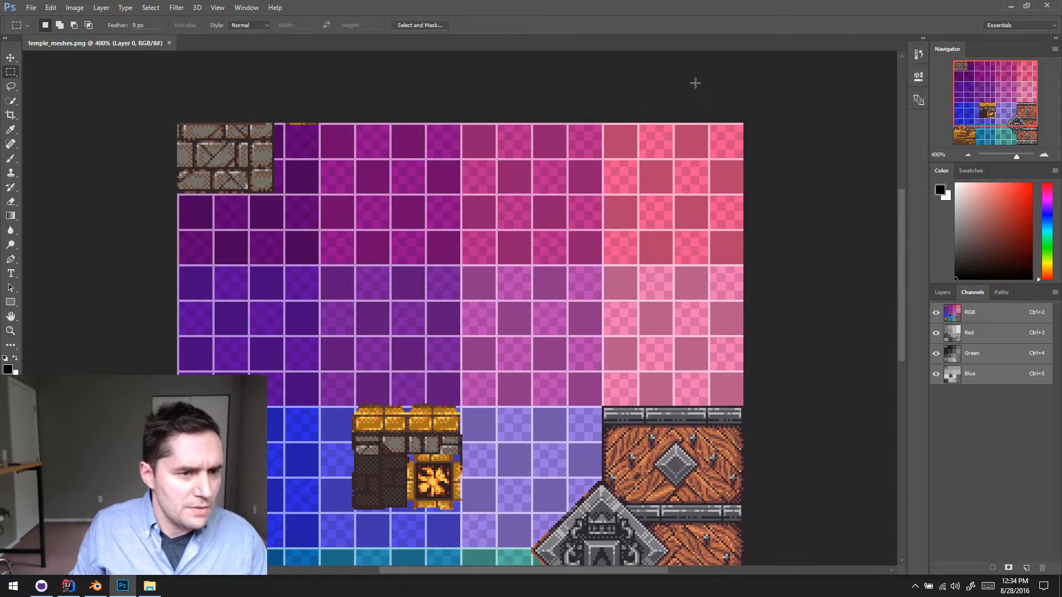
{"action": "left_click_drag", "start_coordinate": [743, 123], "coordinate": [598, 266]}
{"action": "left_click", "coordinate": [537, 110]}
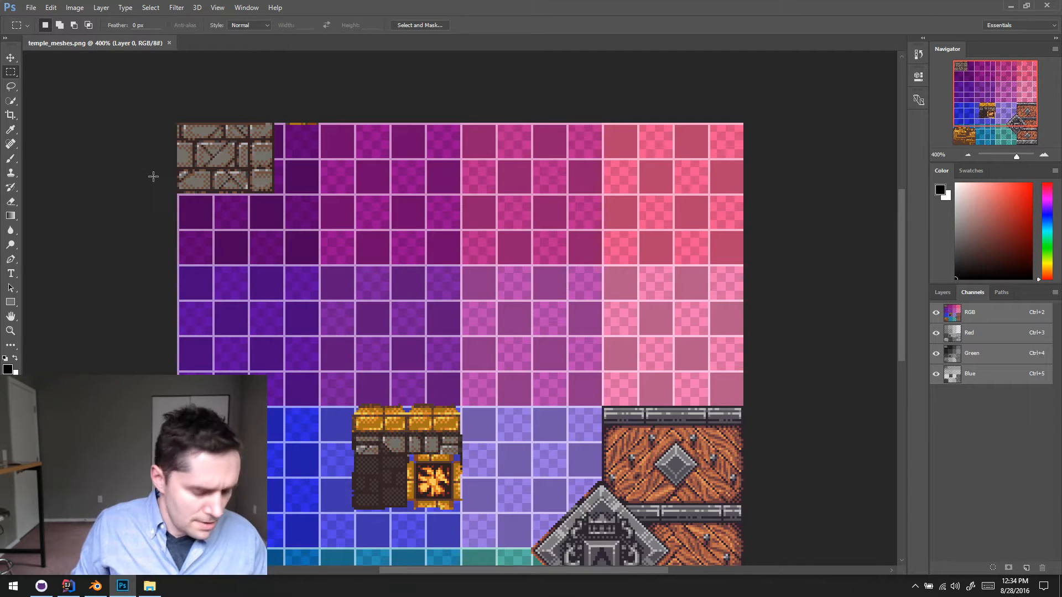
- Open the textures image from the Temple folder under Dungeoneer's assets and textures in the delver repository
{"action": "key", "text": "ctrl+o"}
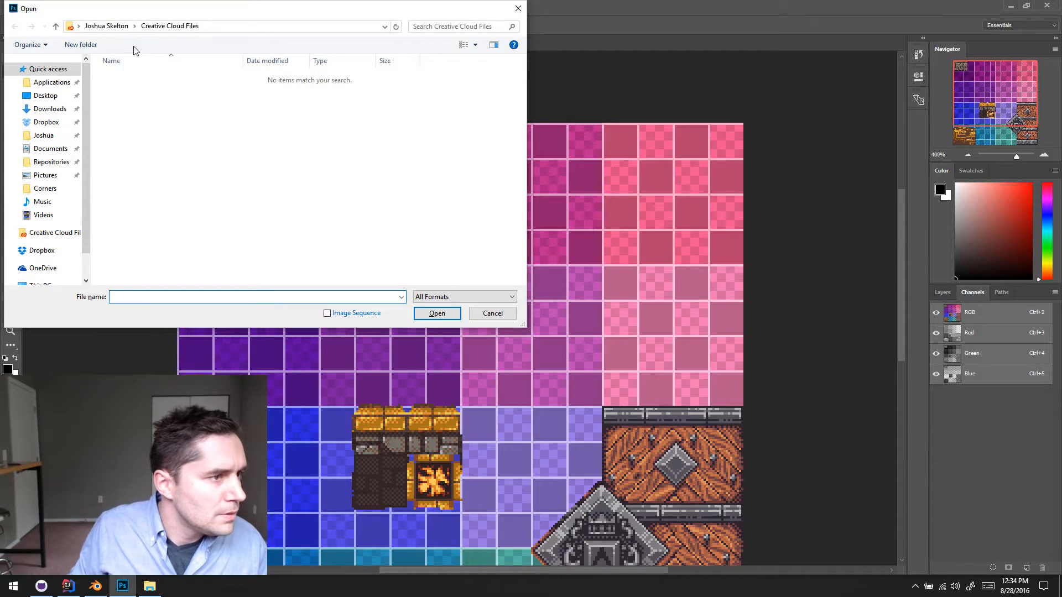
{"action": "left_click", "coordinate": [50, 161]}
{"action": "double_click", "coordinate": [141, 100]}
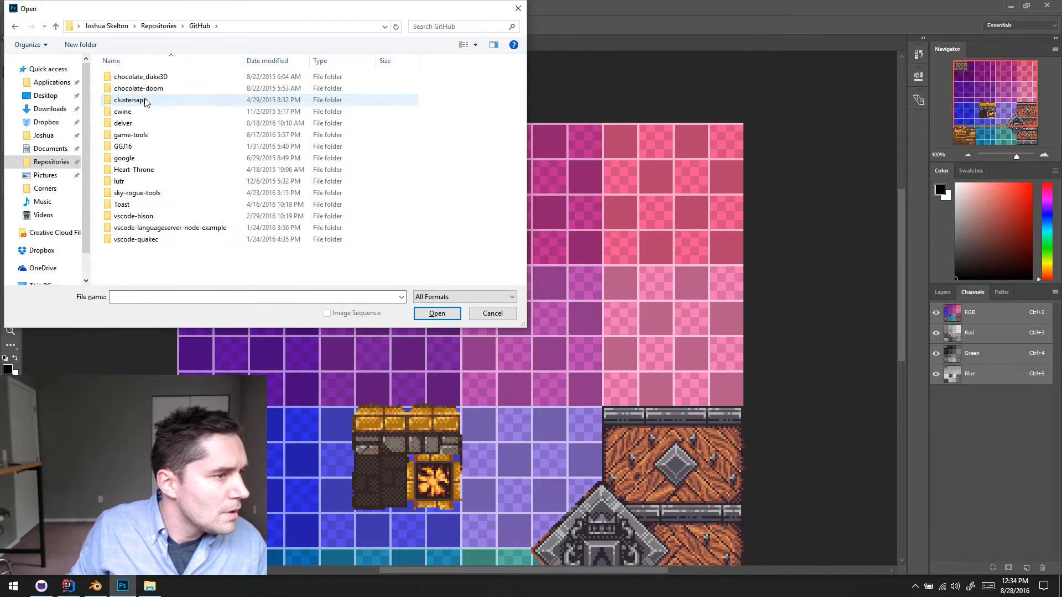
{"action": "double_click", "coordinate": [145, 123]}
{"action": "double_click", "coordinate": [139, 123]}
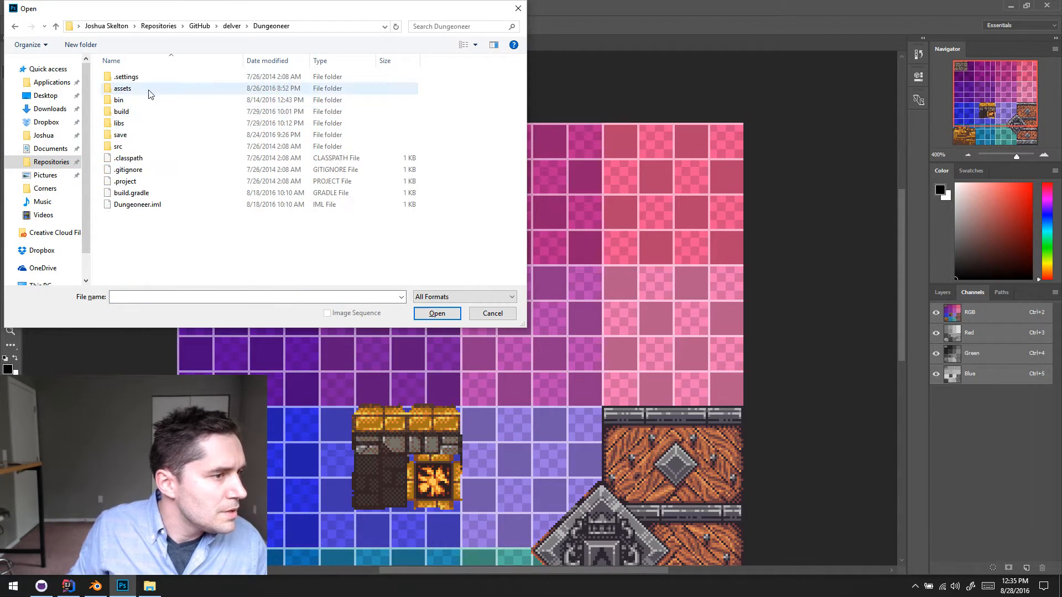
{"action": "double_click", "coordinate": [143, 91]}
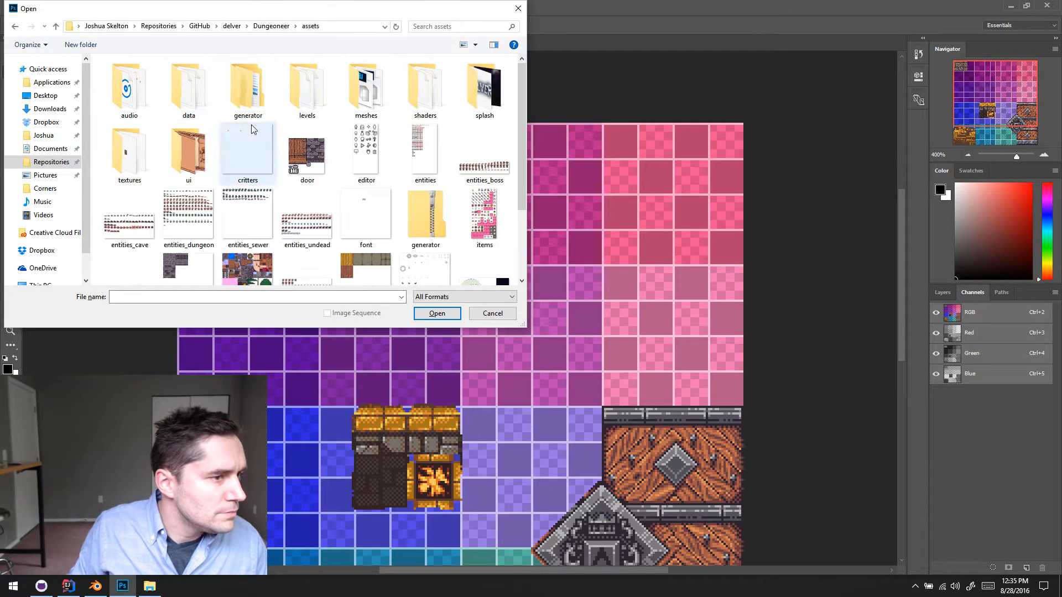
{"action": "double_click", "coordinate": [130, 150]}
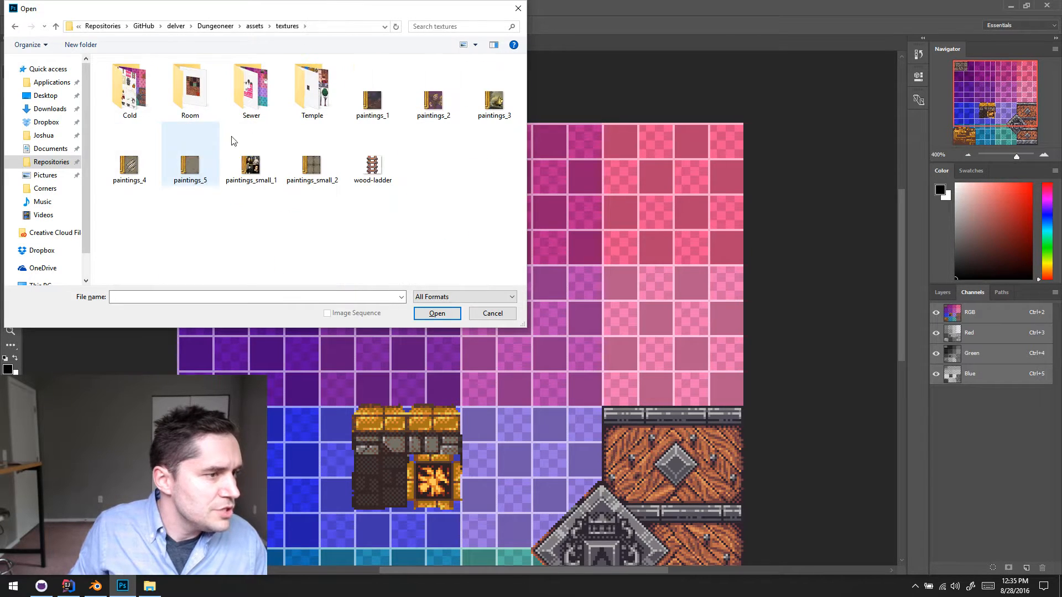
{"action": "double_click", "coordinate": [311, 91]}
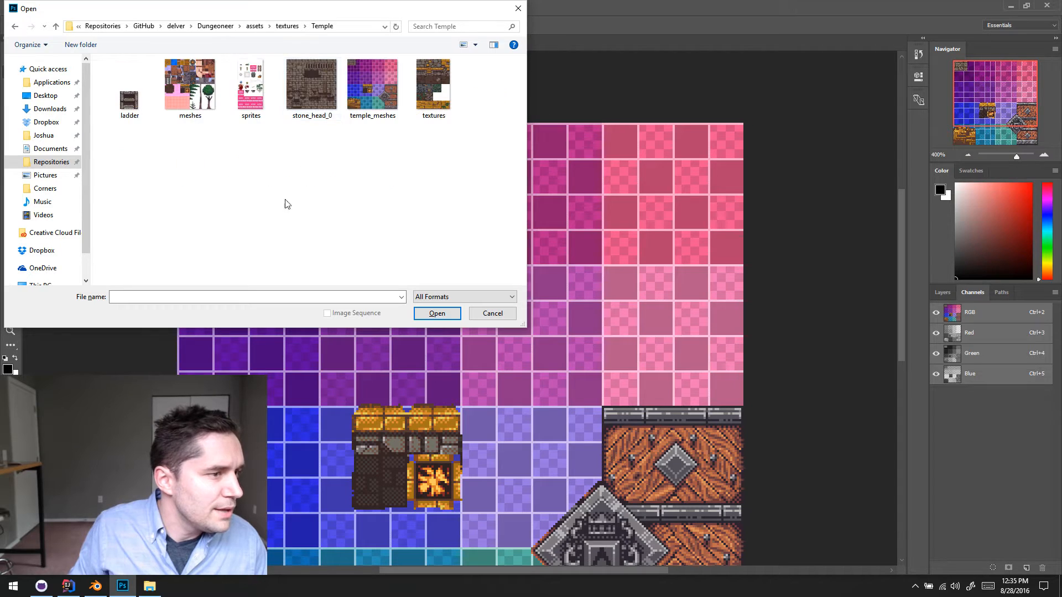
{"action": "double_click", "coordinate": [433, 86]}
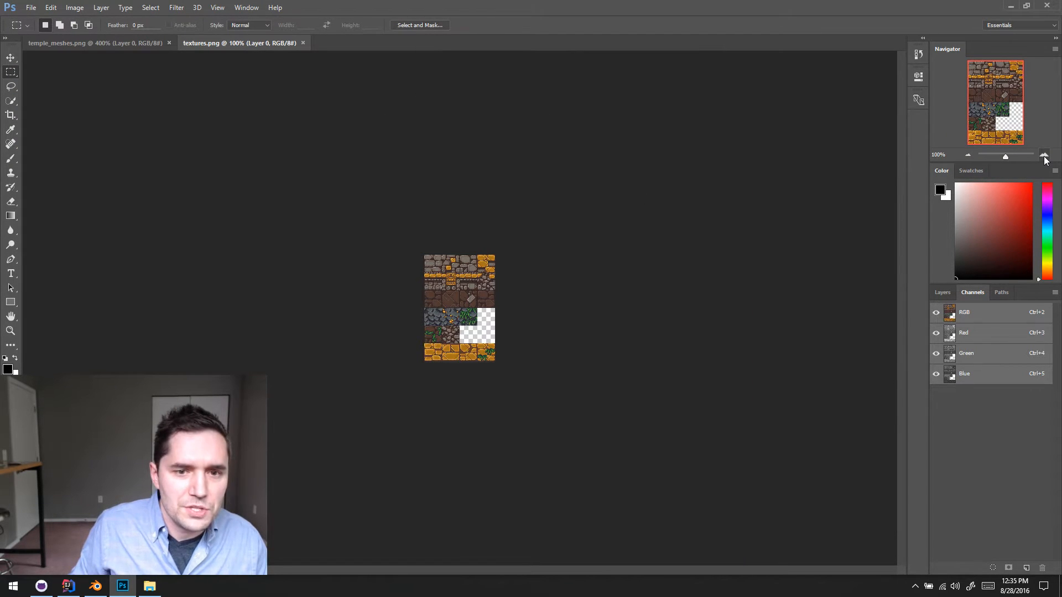
- Show the grid over the stone tiles of the textures.png sheet
{"action": "left_click", "coordinate": [1044, 156]}
{"action": "left_click", "coordinate": [1044, 156]}
{"action": "left_click", "coordinate": [1044, 156]}
{"action": "left_click", "coordinate": [1044, 156]}
{"action": "left_click_drag", "start_coordinate": [454, 314], "coordinate": [459, 421]}
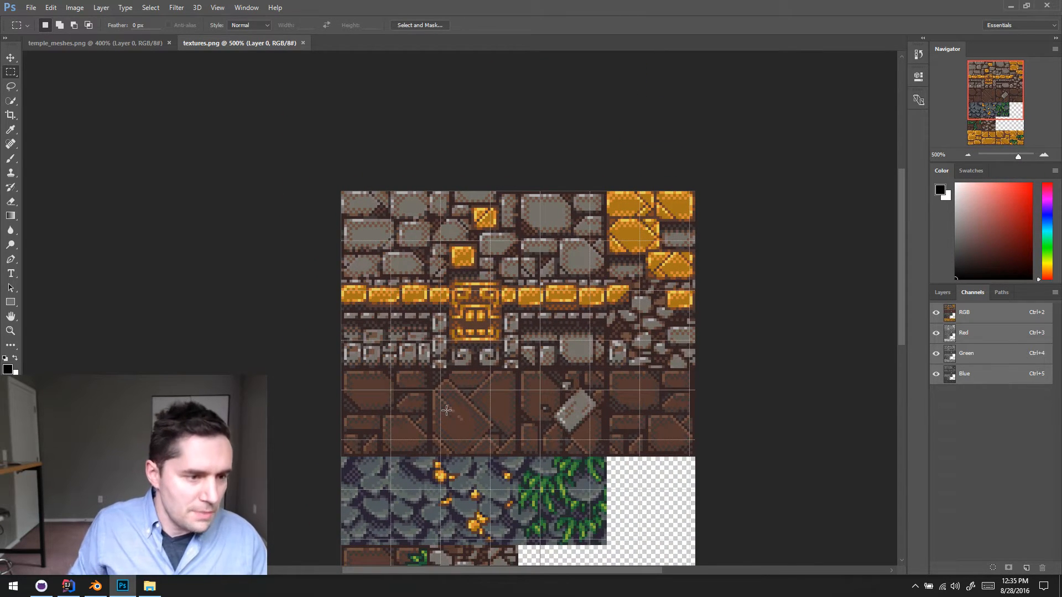
{"action": "left_click_drag", "start_coordinate": [438, 269], "coordinate": [447, 322]}
{"action": "scroll", "coordinate": [447, 322], "scroll_direction": "down", "scroll_amount": 1}
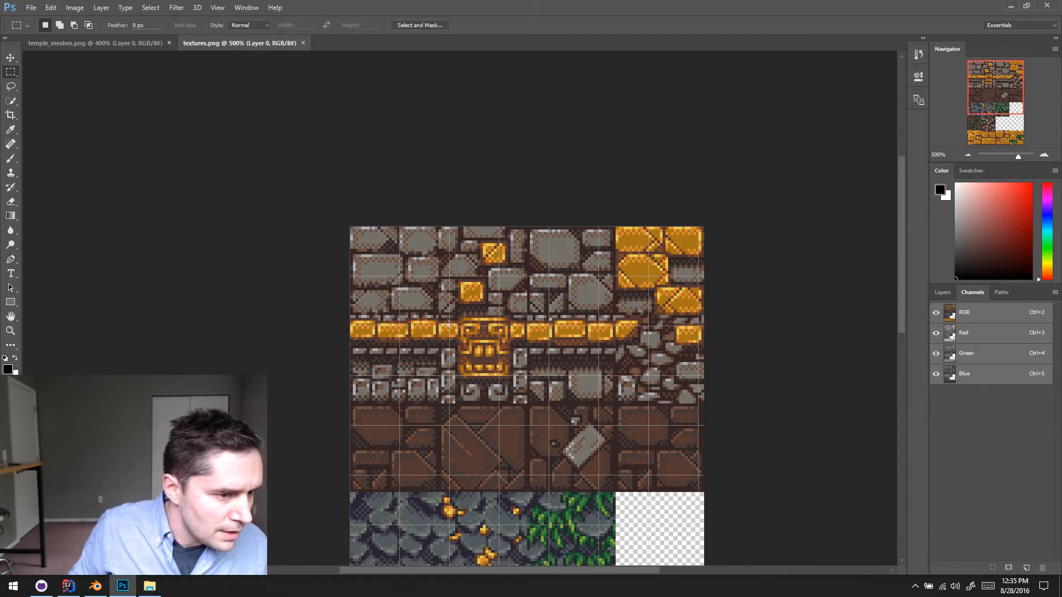
- Set the document grid to one gridline every 32 pixels in the Guides, Grid & Slices preferences
{"action": "left_click", "coordinate": [50, 7]}
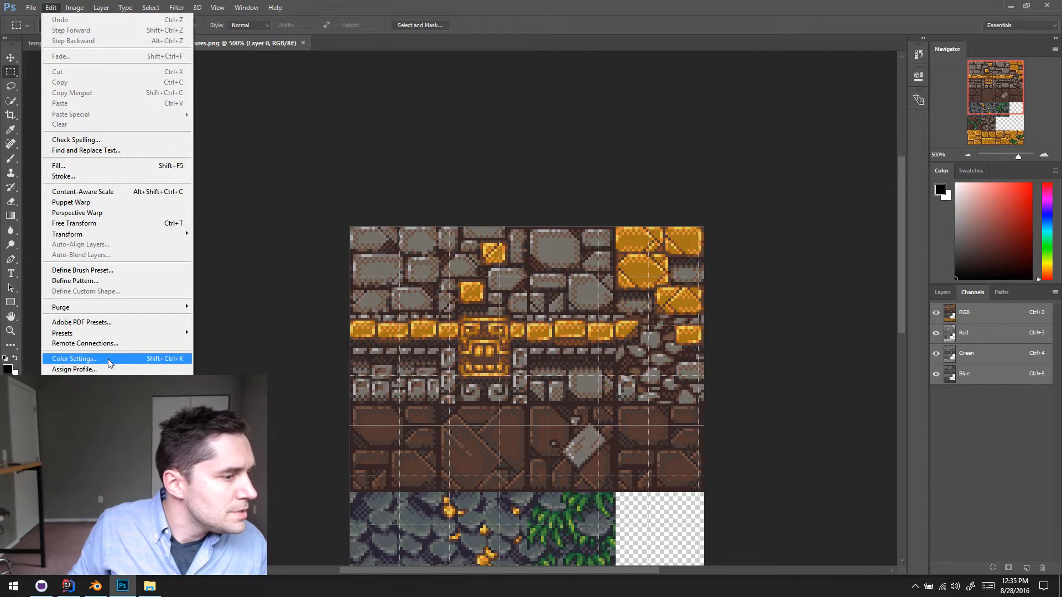
{"action": "mouse_move", "coordinate": [110, 428]}
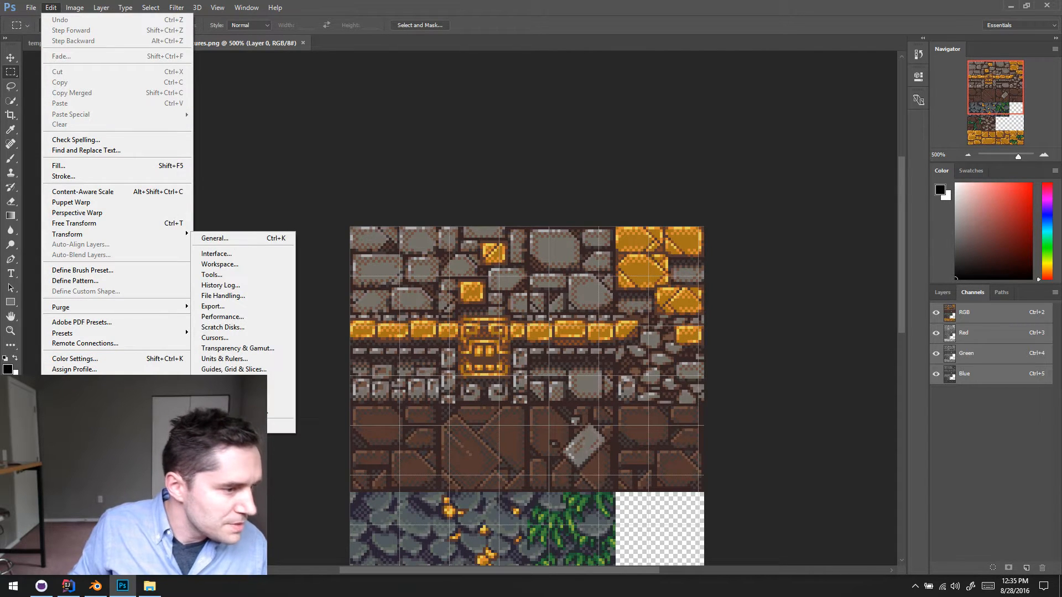
{"action": "left_click", "coordinate": [264, 369]}
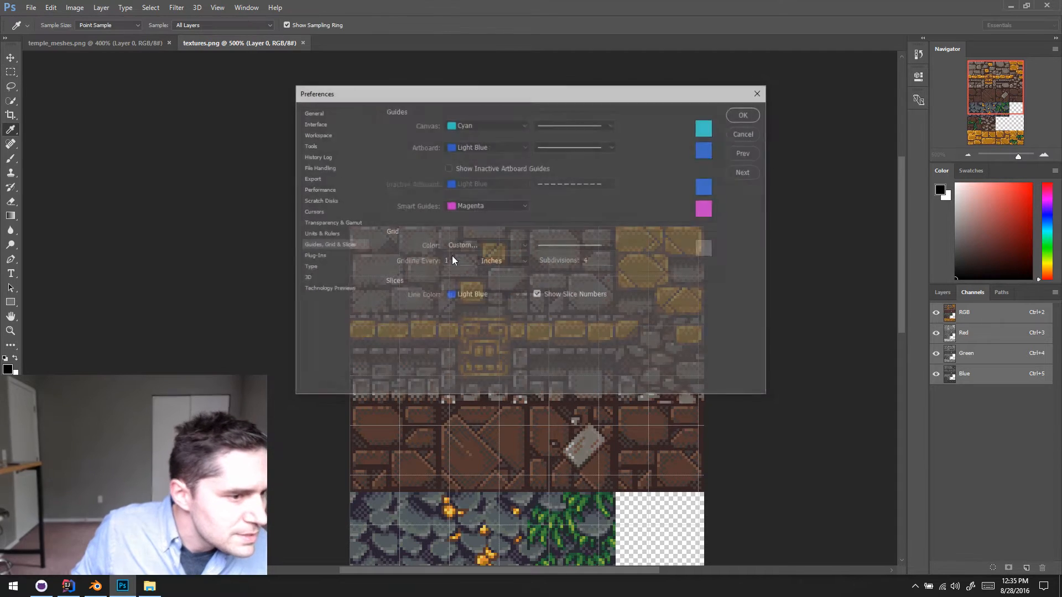
{"action": "left_click_drag", "start_coordinate": [503, 91], "coordinate": [313, 102]}
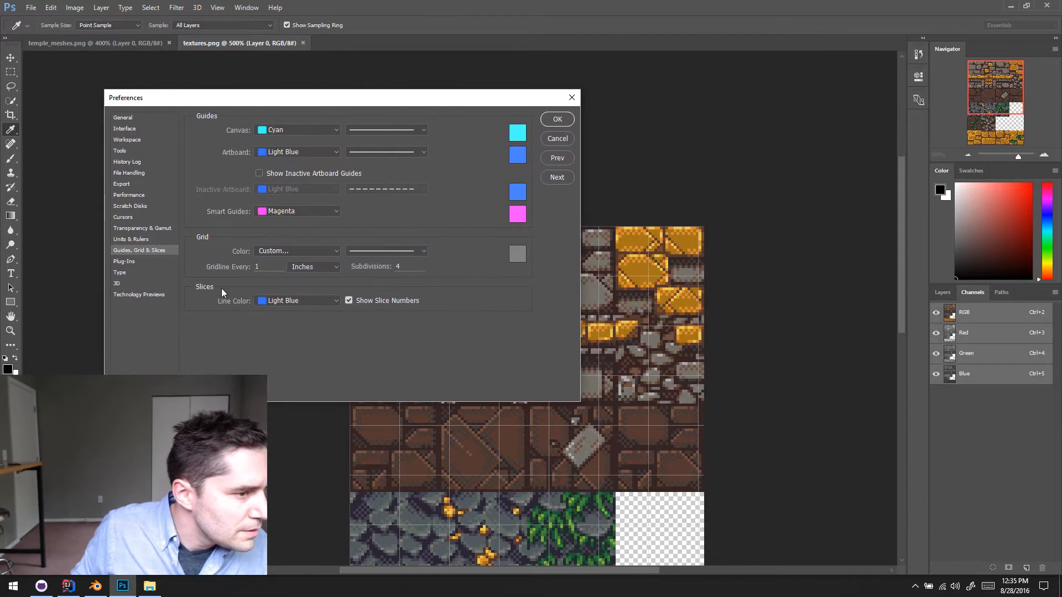
{"action": "left_click", "coordinate": [294, 268]}
{"action": "left_click", "coordinate": [301, 275]}
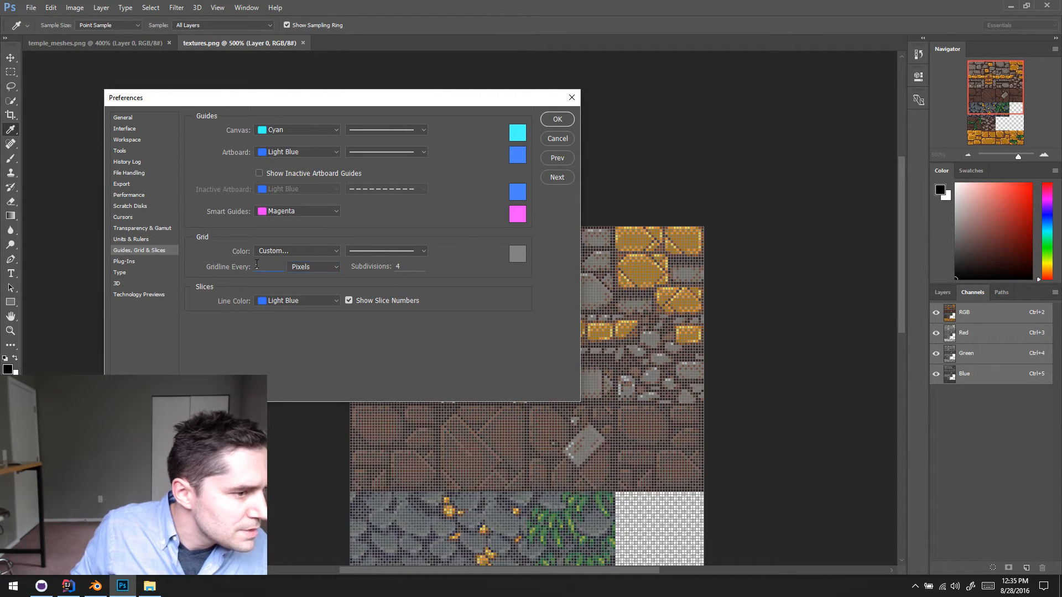
{"action": "type", "text": "32"}
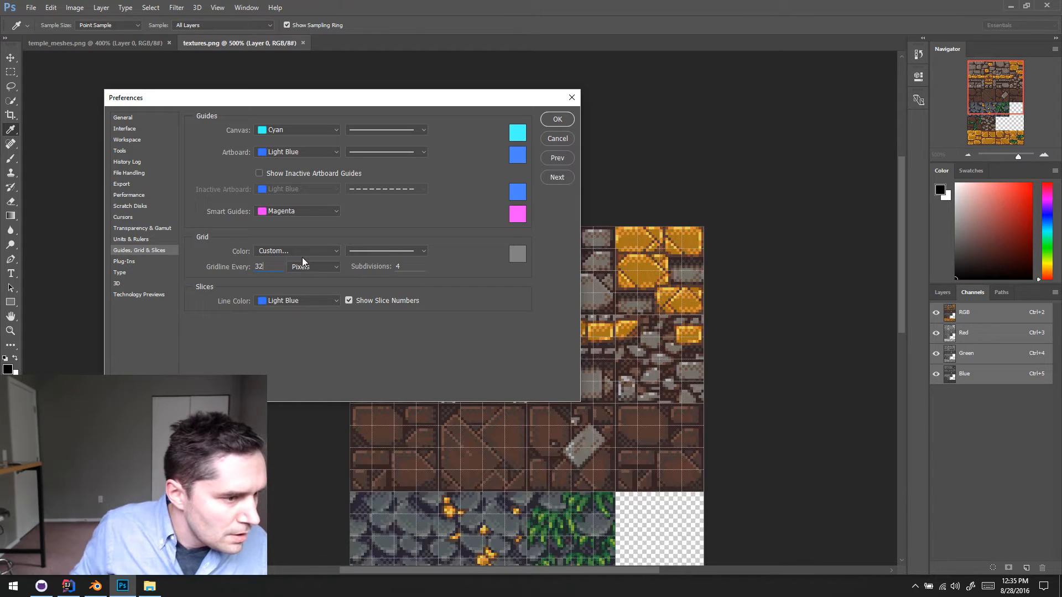
{"action": "left_click", "coordinate": [558, 119]}
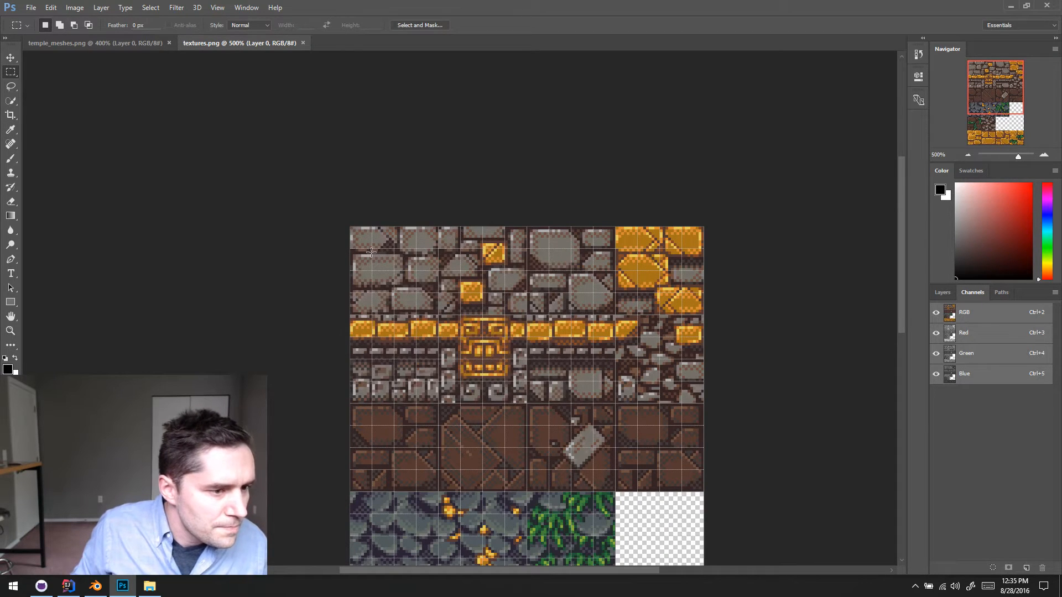
- Set the grid subdivisions to 2 in the Guides, Grid & Slices preferences
{"action": "left_click", "coordinate": [51, 7]}
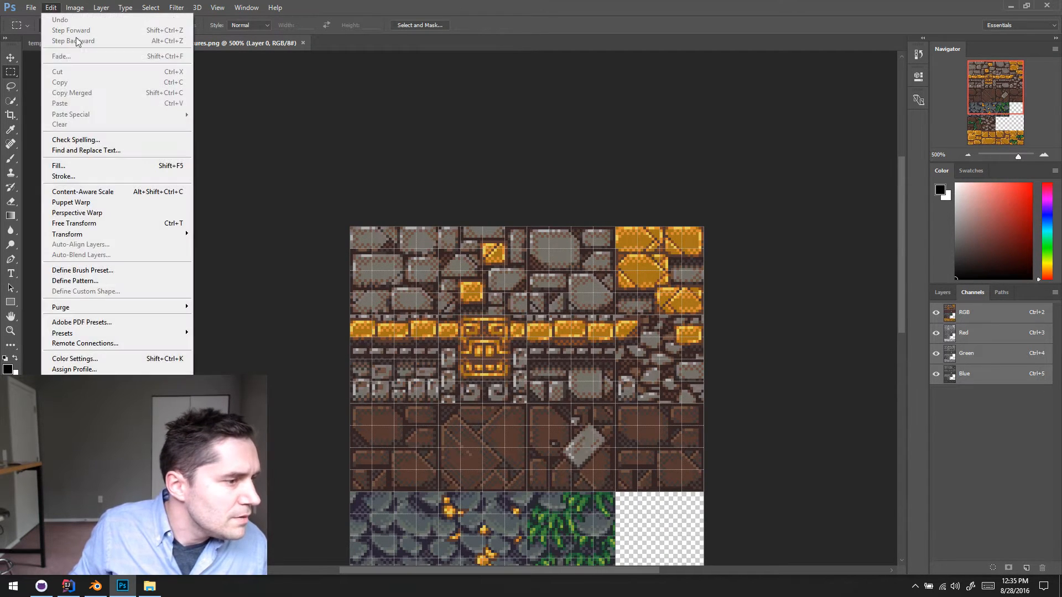
{"action": "mouse_move", "coordinate": [119, 430]}
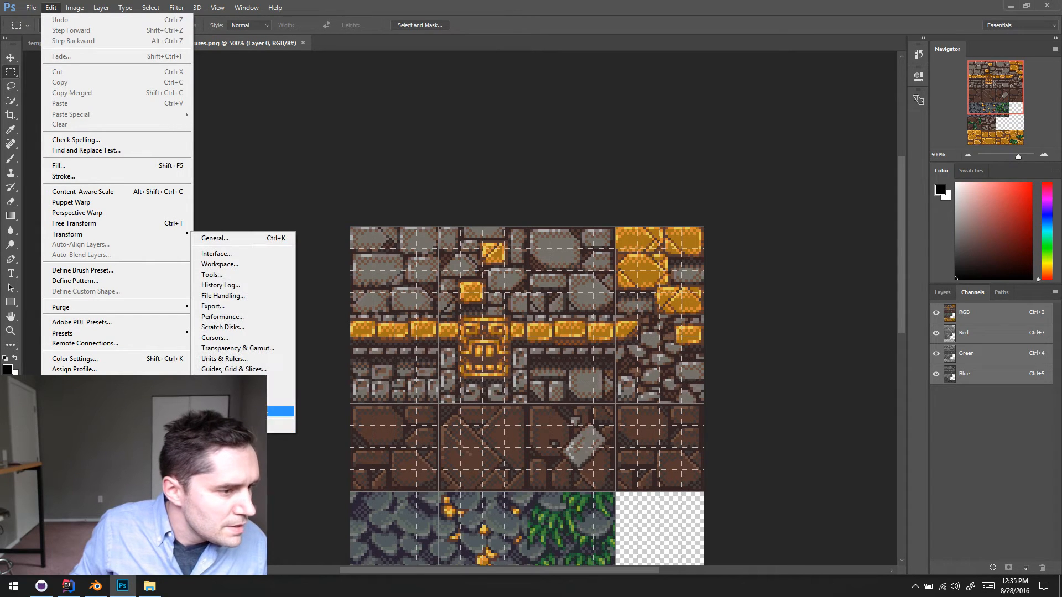
{"action": "left_click", "coordinate": [270, 368]}
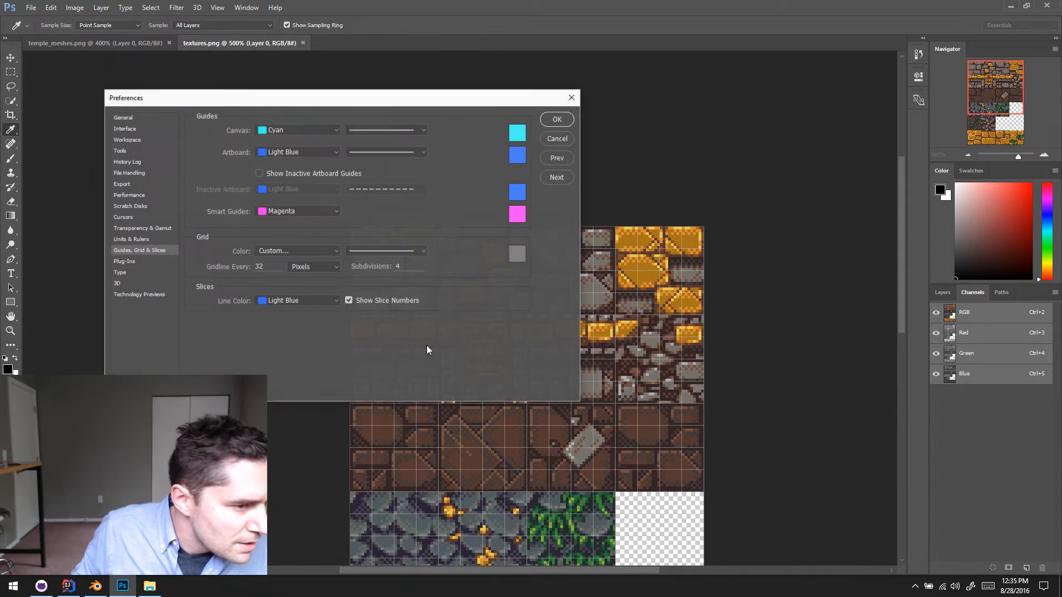
{"action": "double_click", "coordinate": [399, 266]}
{"action": "type", "text": "2"}
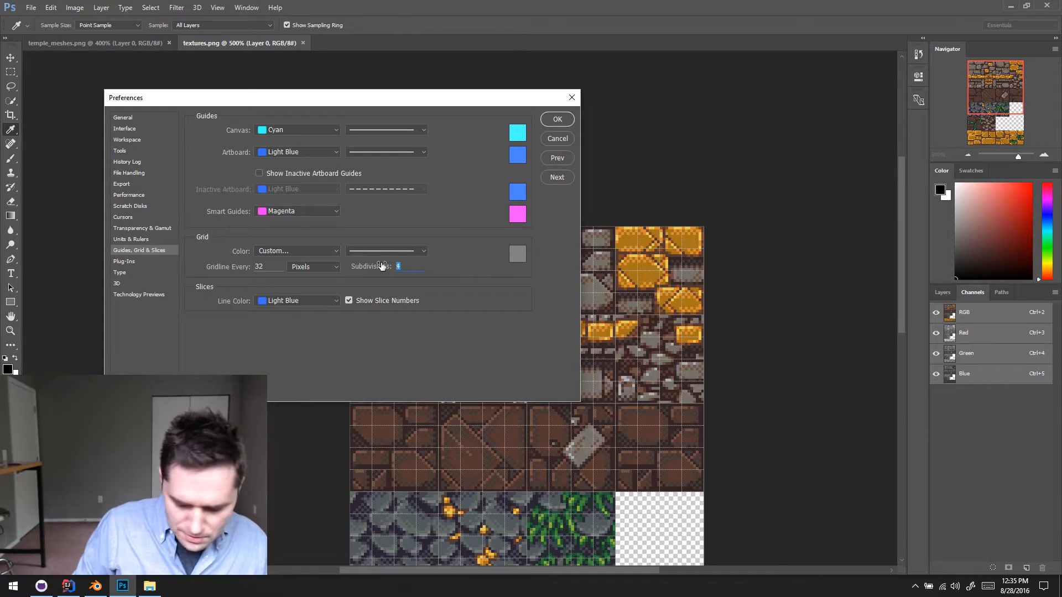
{"action": "left_click", "coordinate": [557, 121]}
- Copy the first grey stone tile in the top row of textures.png and paste it into temple_meshes.png
{"action": "key", "text": "m"}
{"action": "scroll", "coordinate": [324, 217], "scroll_direction": "right", "scroll_amount": 1}
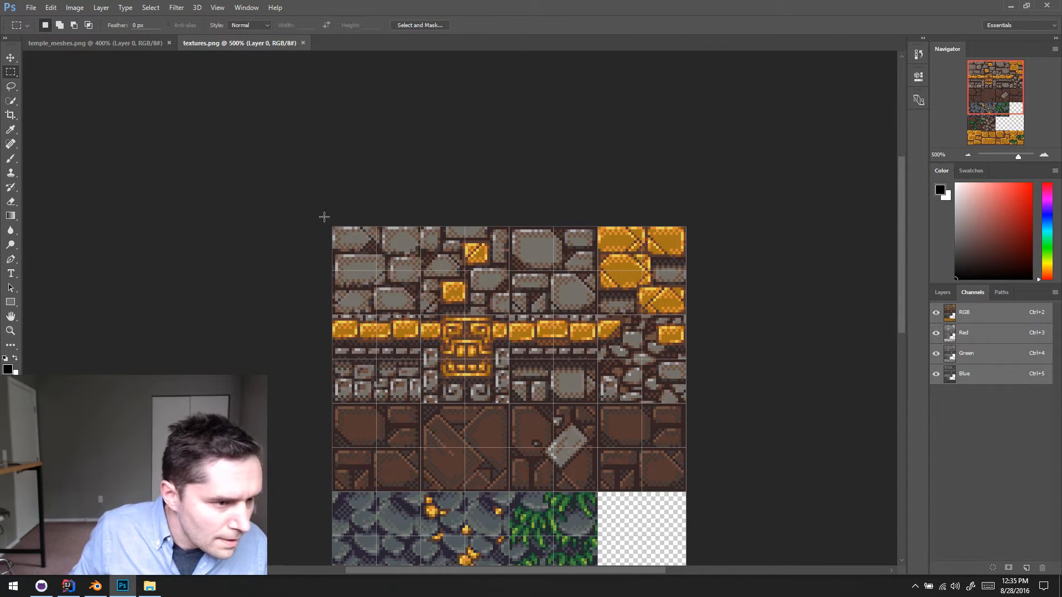
{"action": "left_click_drag", "start_coordinate": [333, 228], "coordinate": [419, 313]}
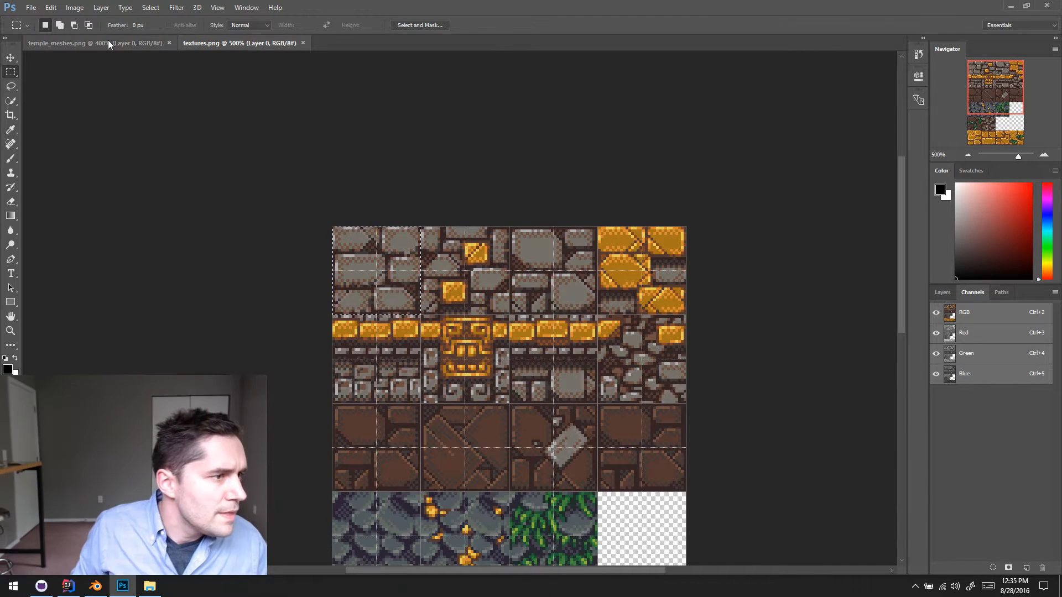
{"action": "left_click", "coordinate": [83, 43]}
{"action": "key", "text": "ctrl+v"}
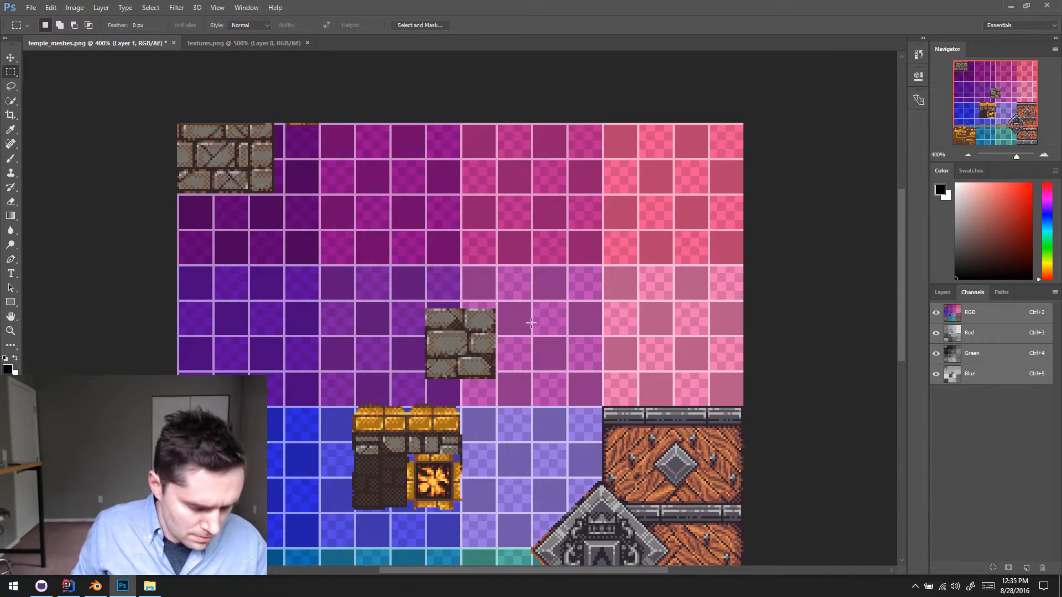
- Move the pasted stone tile to the upper edge of the pink corner block, flush with the block's inner side edge
{"action": "key", "text": "v"}
{"action": "left_click_drag", "start_coordinate": [531, 323], "coordinate": [710, 137]}
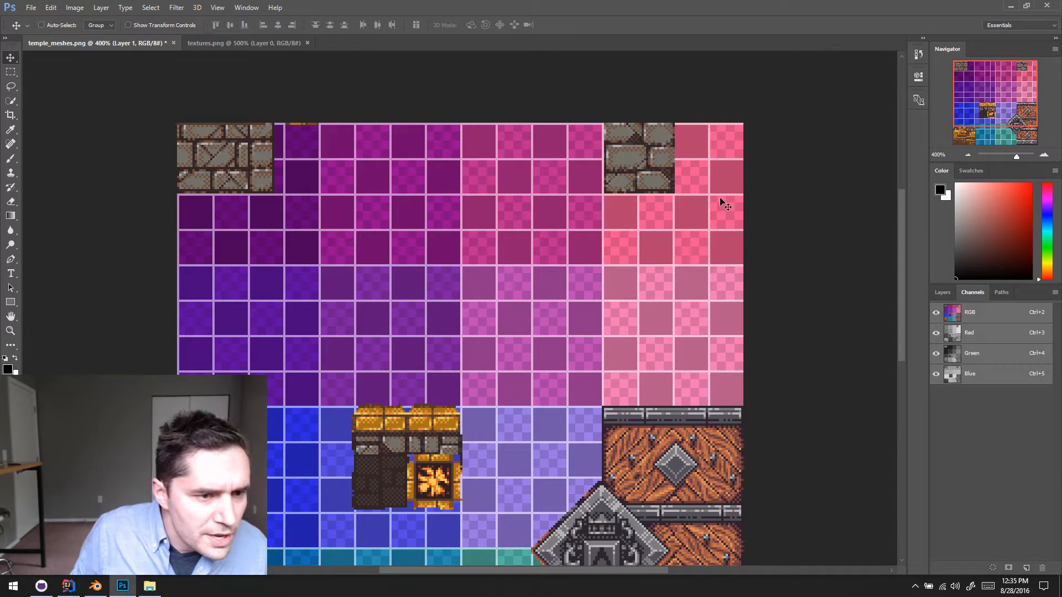
{"action": "key", "text": "Left"}
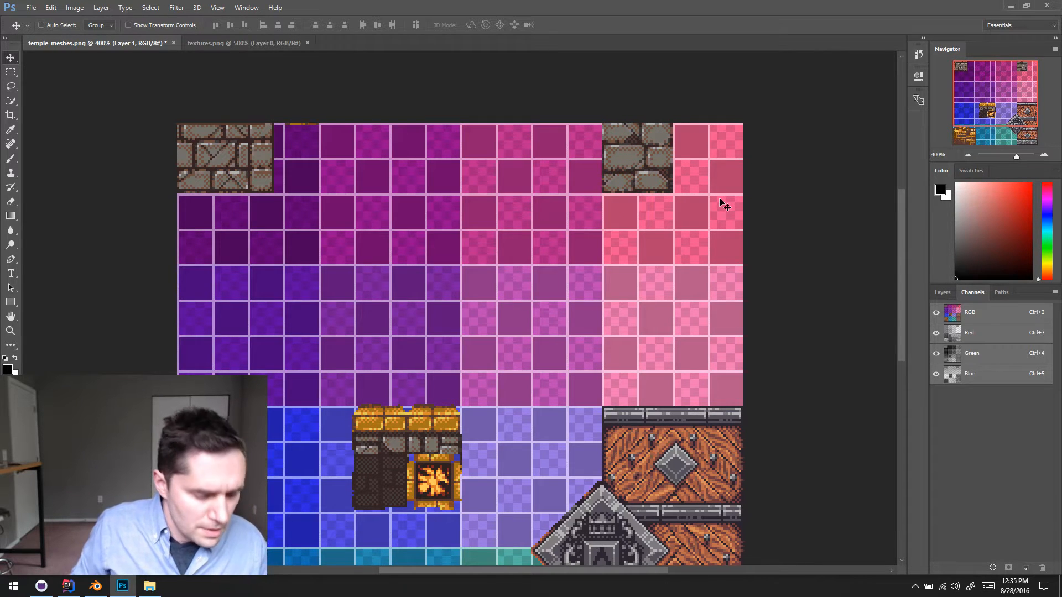
- Load the tile layer as a selection and duplicate it downward and sideways until a 2x2 stone block fills the corner
{"action": "left_click", "coordinate": [943, 293]}
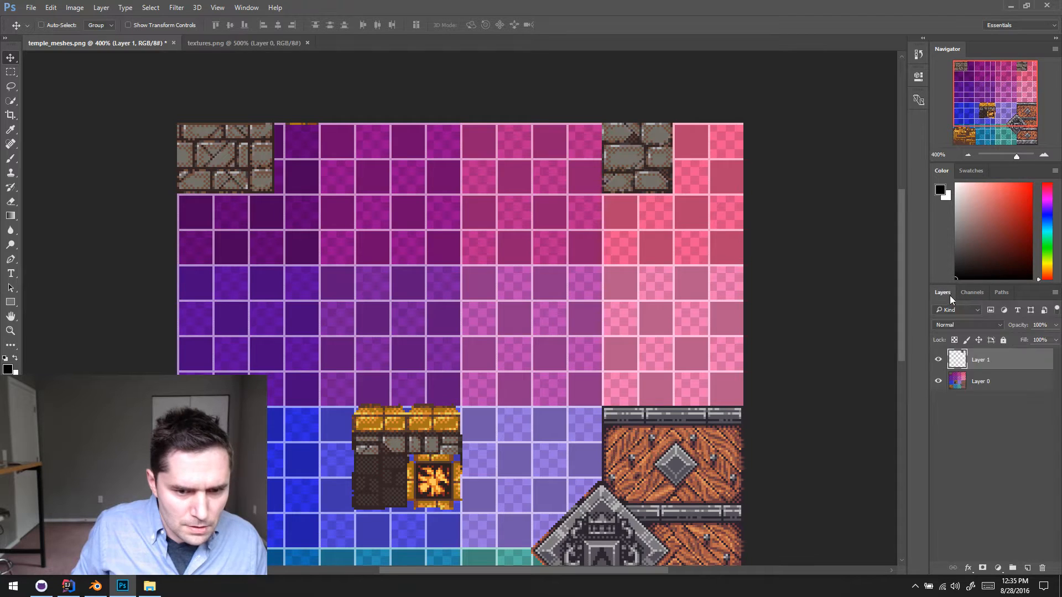
{"action": "left_click", "coordinate": [960, 358], "text": "ctrl"}
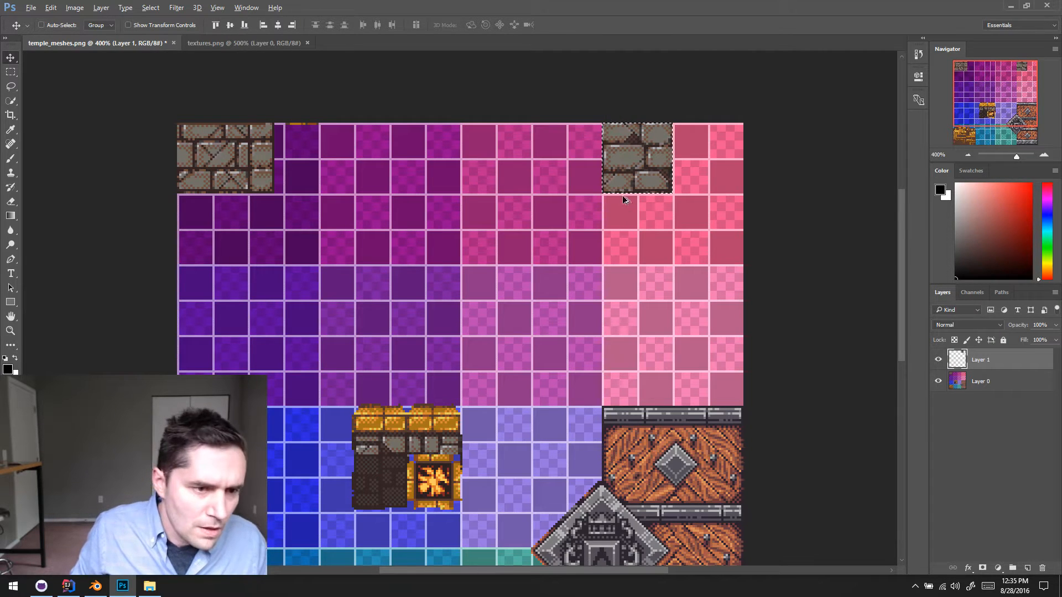
{"action": "left_click_drag", "start_coordinate": [643, 170], "coordinate": [643, 240], "text": "ctrl+alt"}
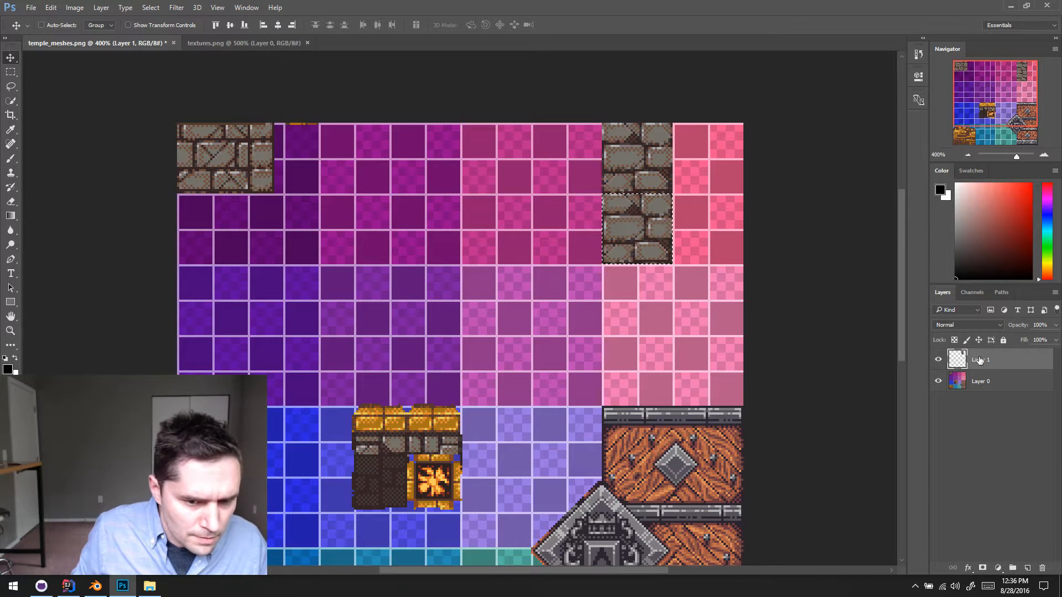
{"action": "left_click", "coordinate": [962, 361], "text": "ctrl"}
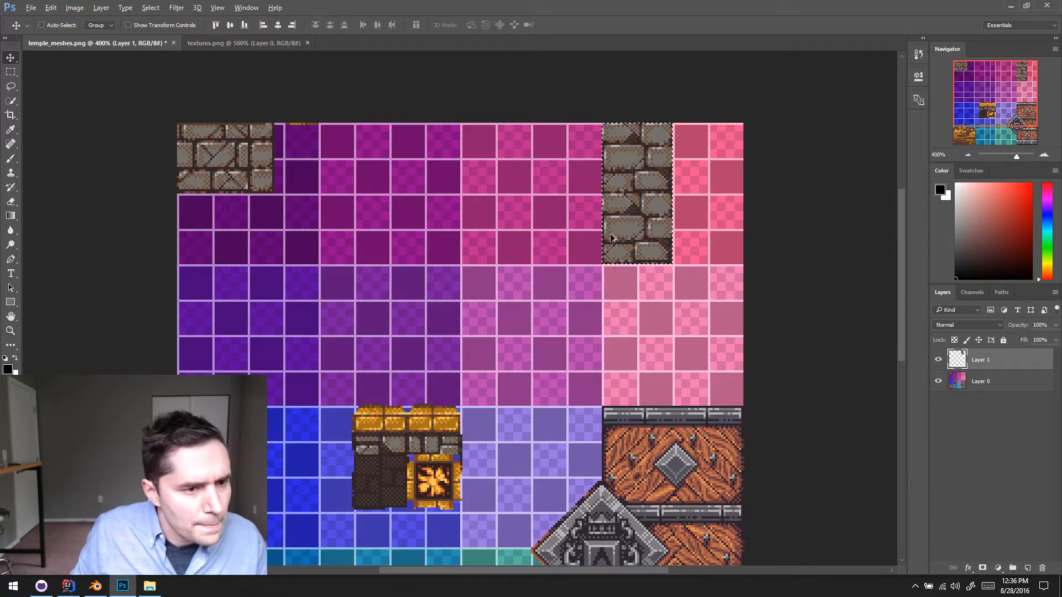
{"action": "left_click_drag", "start_coordinate": [639, 227], "coordinate": [711, 227], "text": "ctrl+alt"}
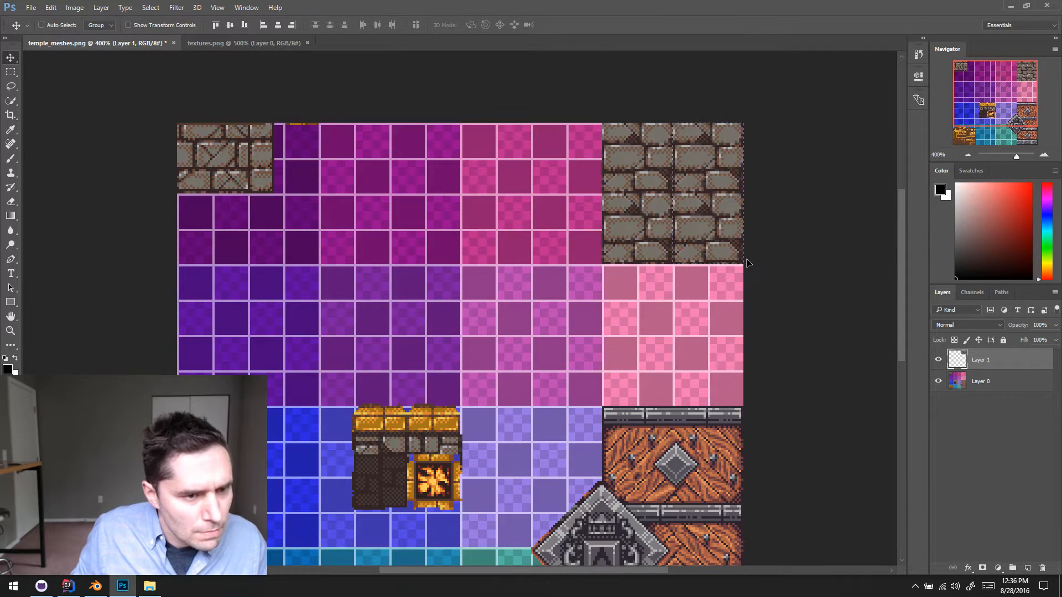
- Deselect the stone tiles, merge their layer down into Layer 0 and save temple_meshes.png
{"action": "key", "text": "ctrl+d"}
{"action": "key", "text": "ctrl+e"}
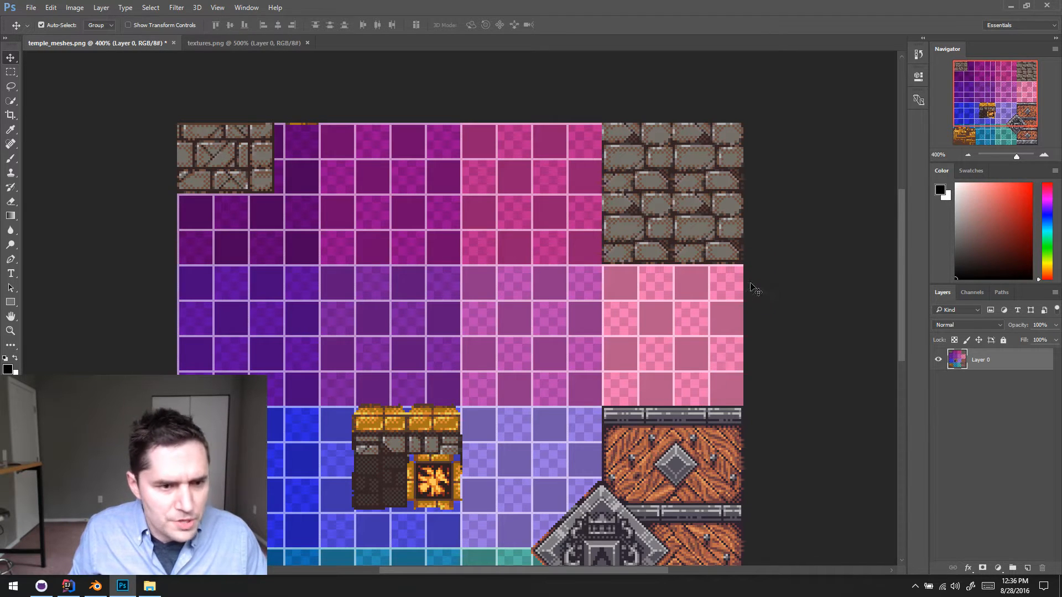
{"action": "key", "text": "ctrl+s"}
{"action": "scroll", "coordinate": [751, 280], "scroll_direction": "right", "scroll_amount": 1, "text": "ctrl"}
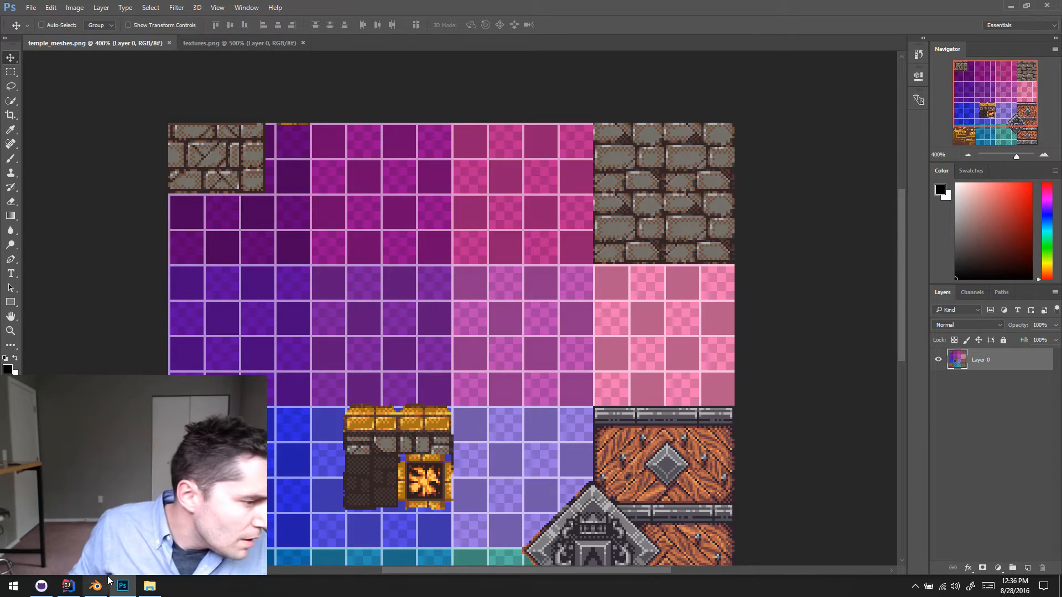
- Switch to Blender and reload the temple_meshes texture in the UV editor
{"action": "key", "text": "alt+Tab"}
{"action": "scroll", "coordinate": [317, 373], "scroll_direction": "down", "scroll_amount": 3}
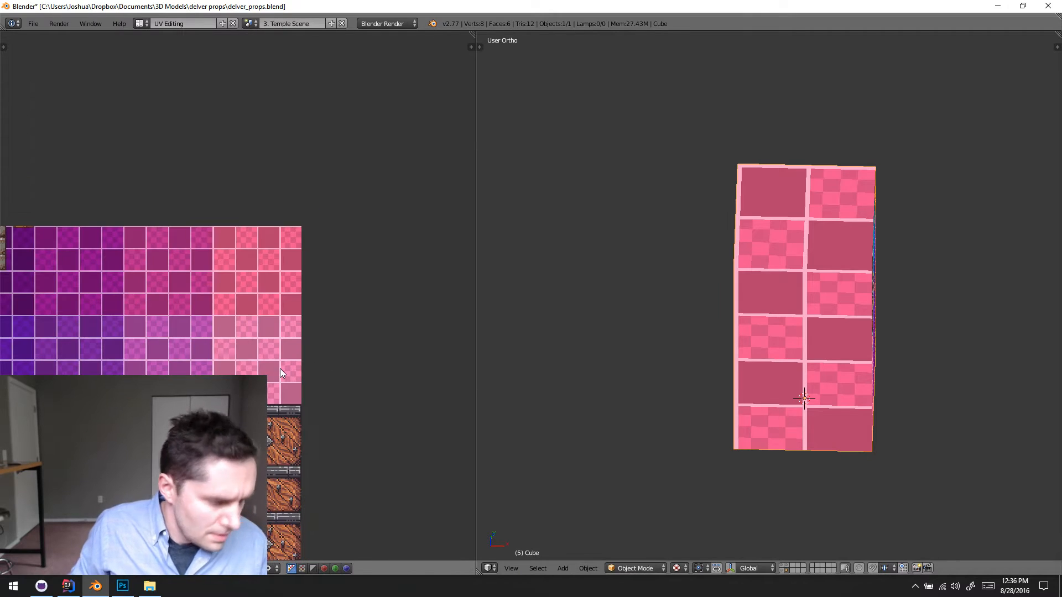
{"action": "key", "text": "alt+r"}
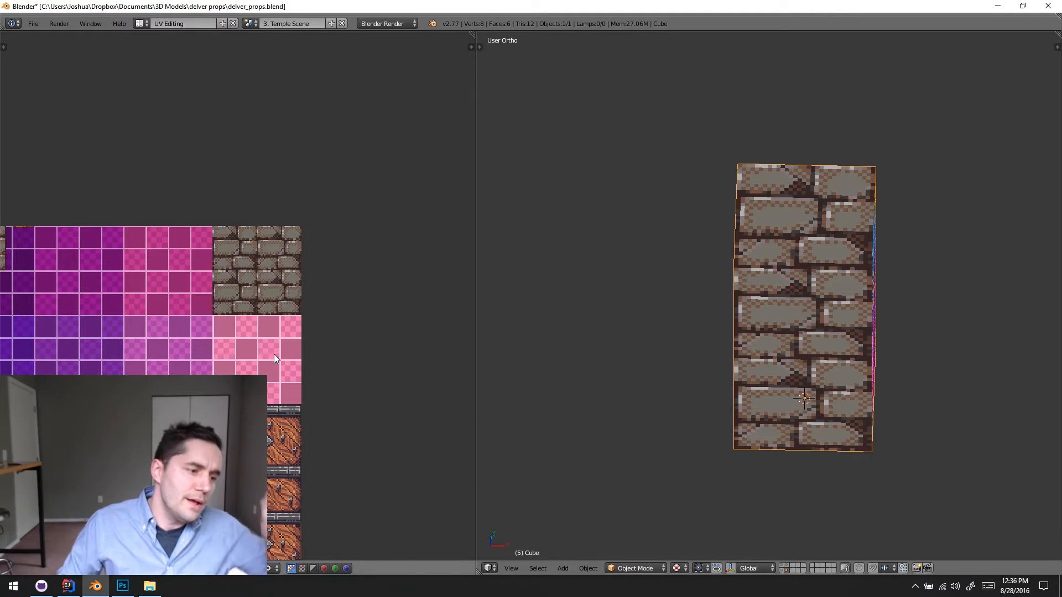
- Select the crusher's three remaining side faces that still show the whole texture sheet in Edit Mode and unwrap them
{"action": "middle_click_drag", "start_coordinate": [209, 332], "coordinate": [263, 244]}
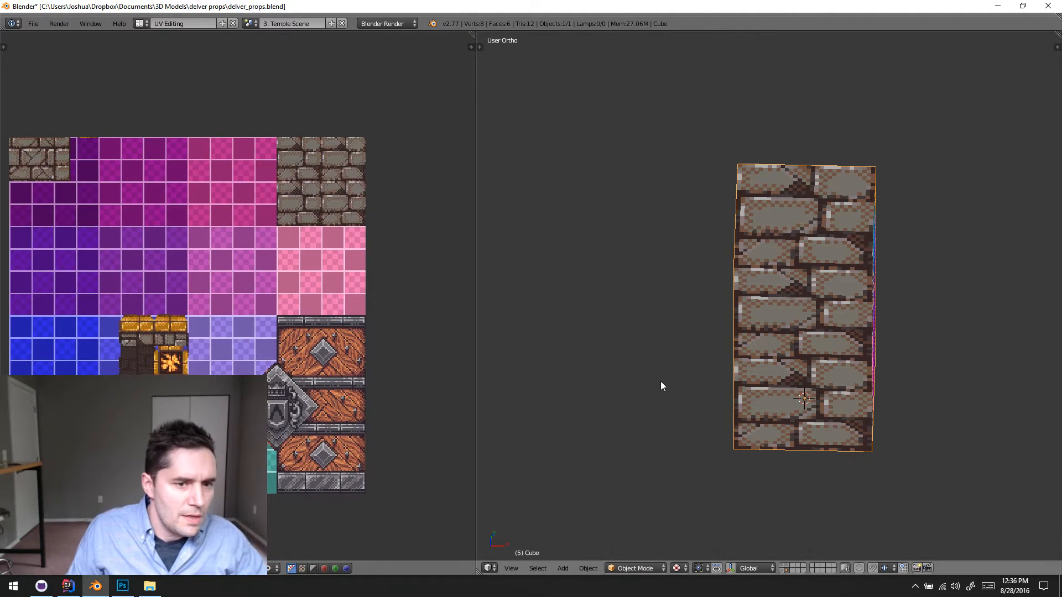
{"action": "middle_click_drag", "start_coordinate": [852, 329], "coordinate": [707, 265]}
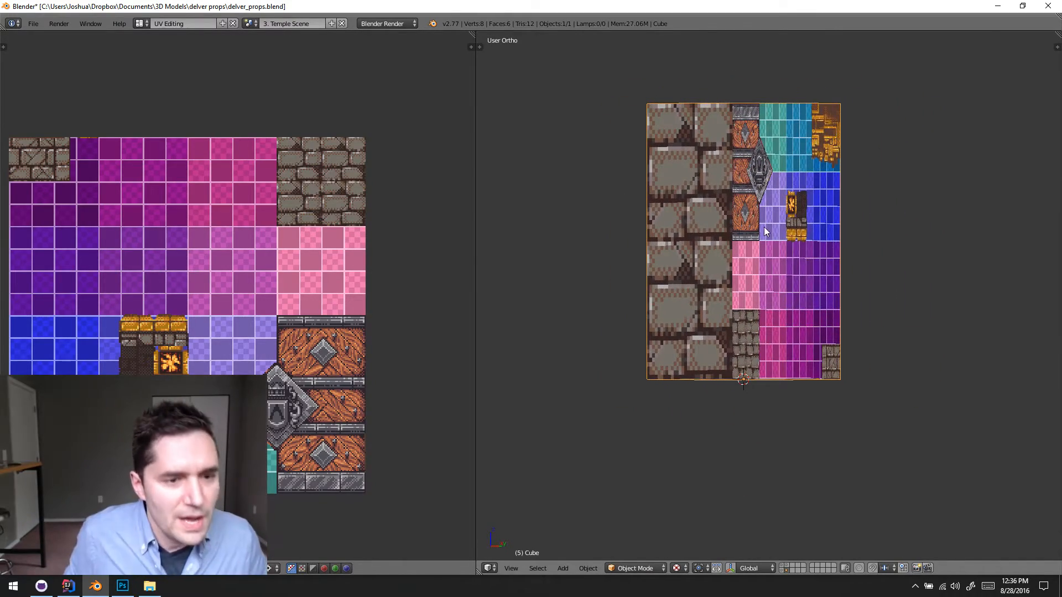
{"action": "middle_click_drag", "start_coordinate": [765, 224], "coordinate": [841, 266]}
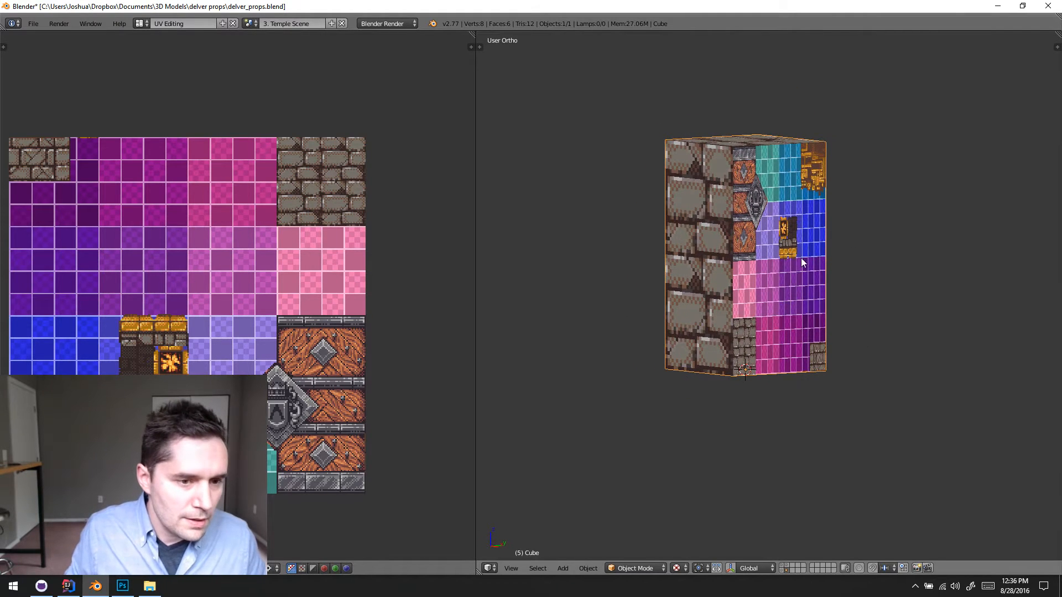
{"action": "middle_click_drag", "start_coordinate": [833, 246], "coordinate": [793, 249]}
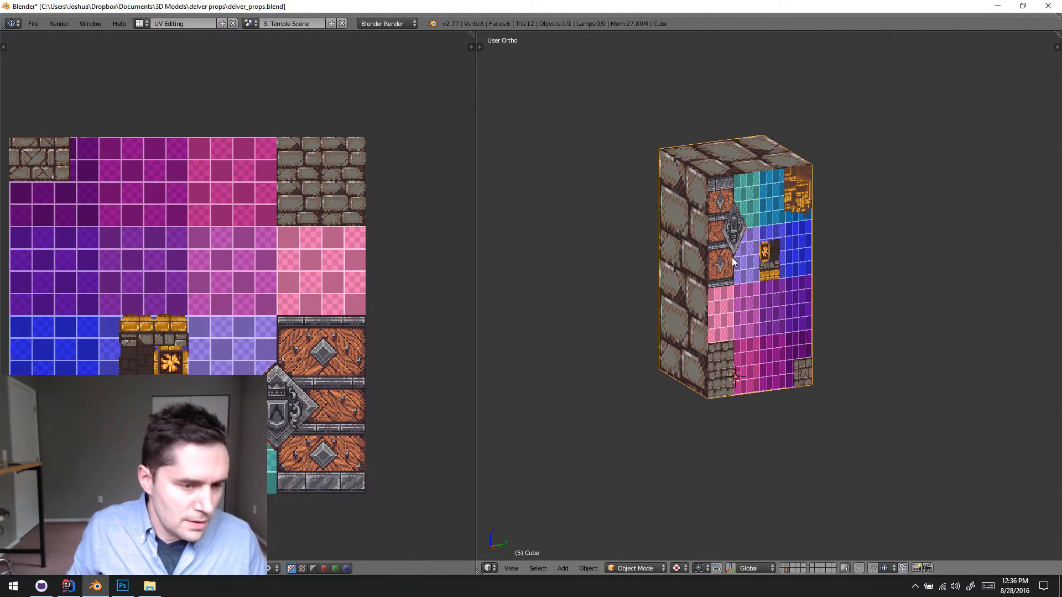
{"action": "key", "text": "Tab"}
{"action": "middle_click_drag", "start_coordinate": [757, 261], "coordinate": [736, 243]}
{"action": "right_click", "coordinate": [811, 223], "text": "shift"}
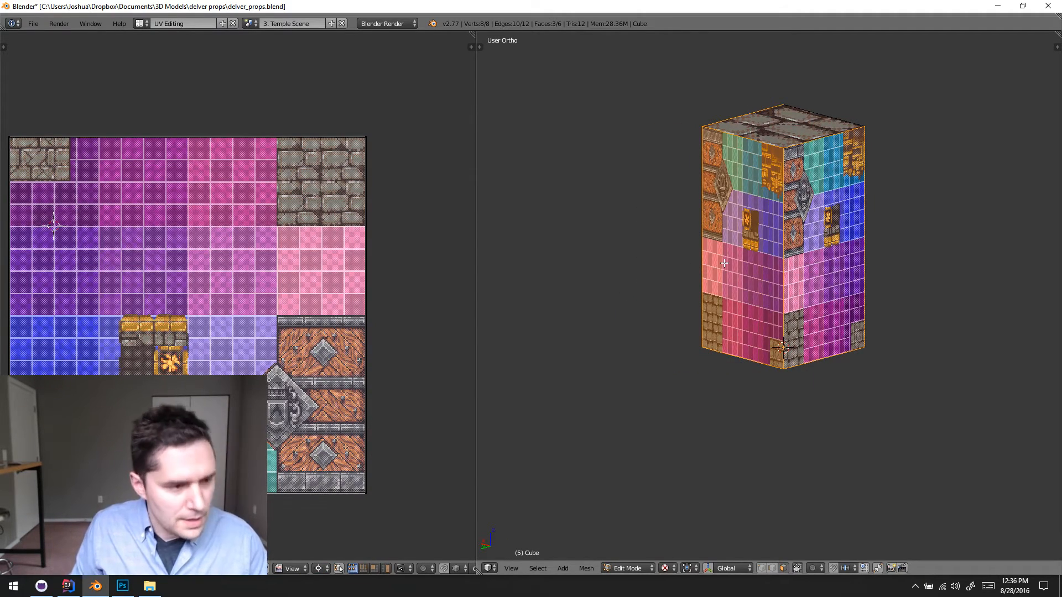
{"action": "key", "text": "u"}
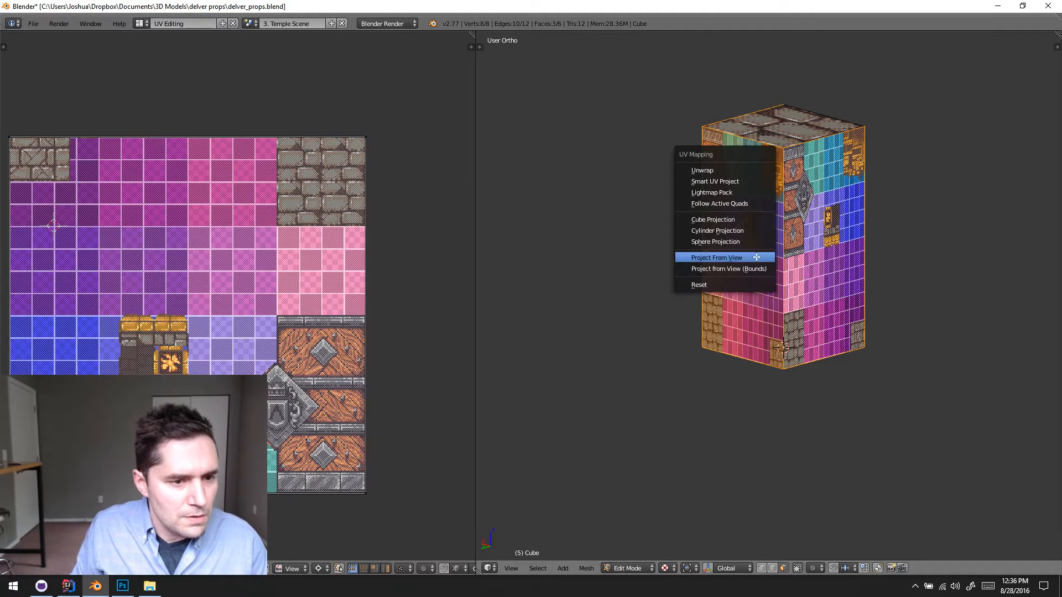
{"action": "left_click", "coordinate": [731, 166]}
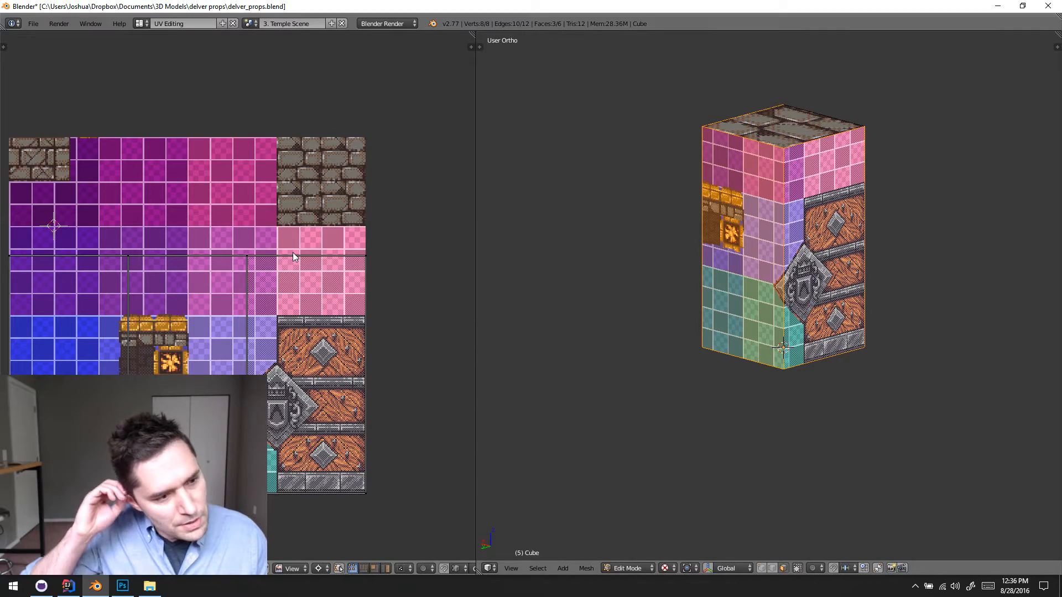
- Select all the unwrapped side-face UVs, scale them down and move them onto the new stone block
{"action": "key", "text": "KP_1"}
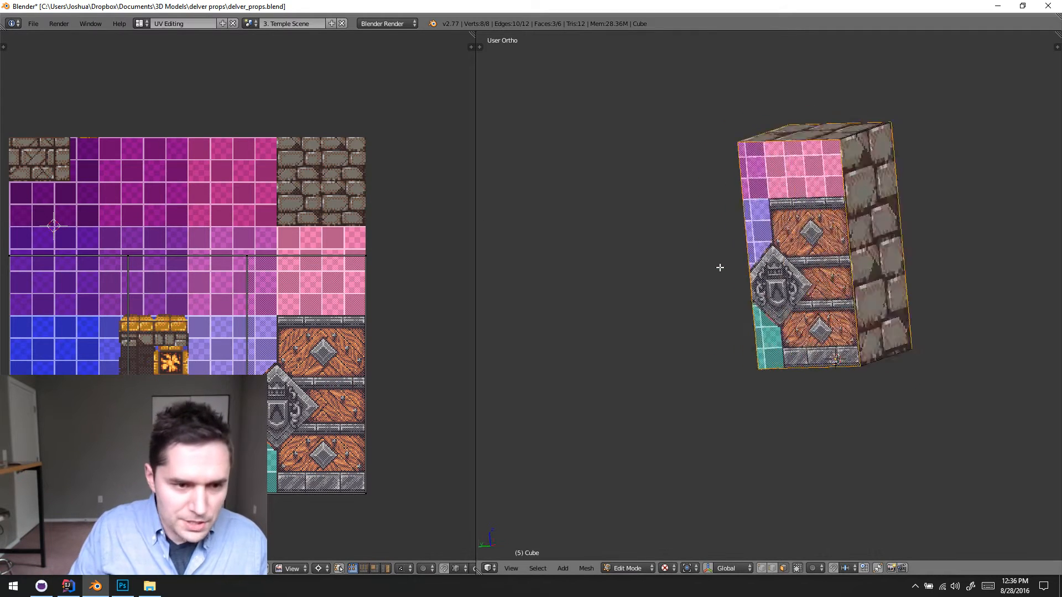
{"action": "key", "text": "KP_3"}
{"action": "key", "text": "a"}
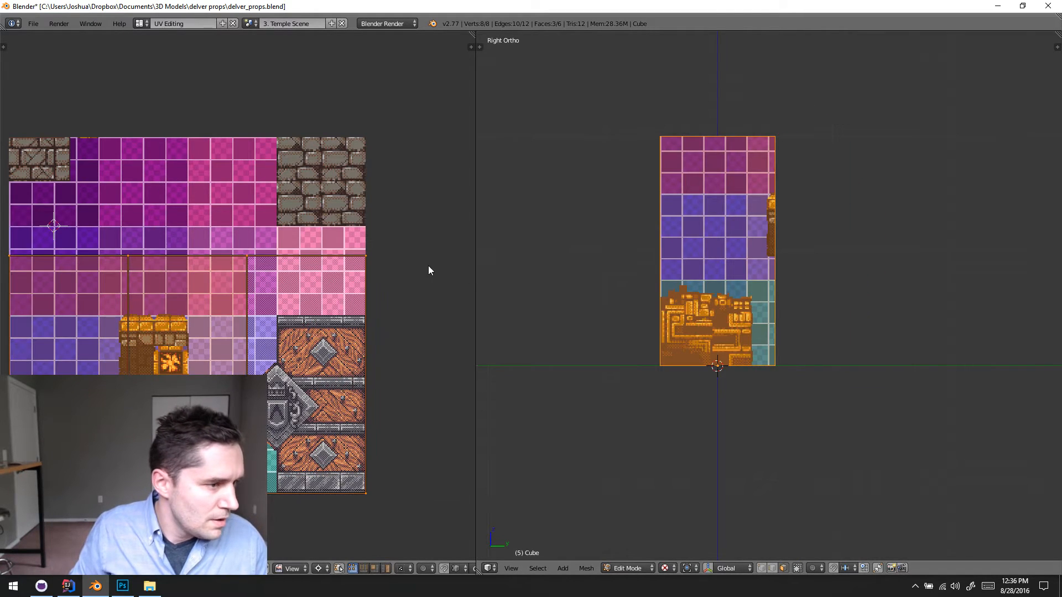
{"action": "key", "text": "s"}
{"action": "left_click", "coordinate": [139, 266]}
{"action": "key", "text": "g"}
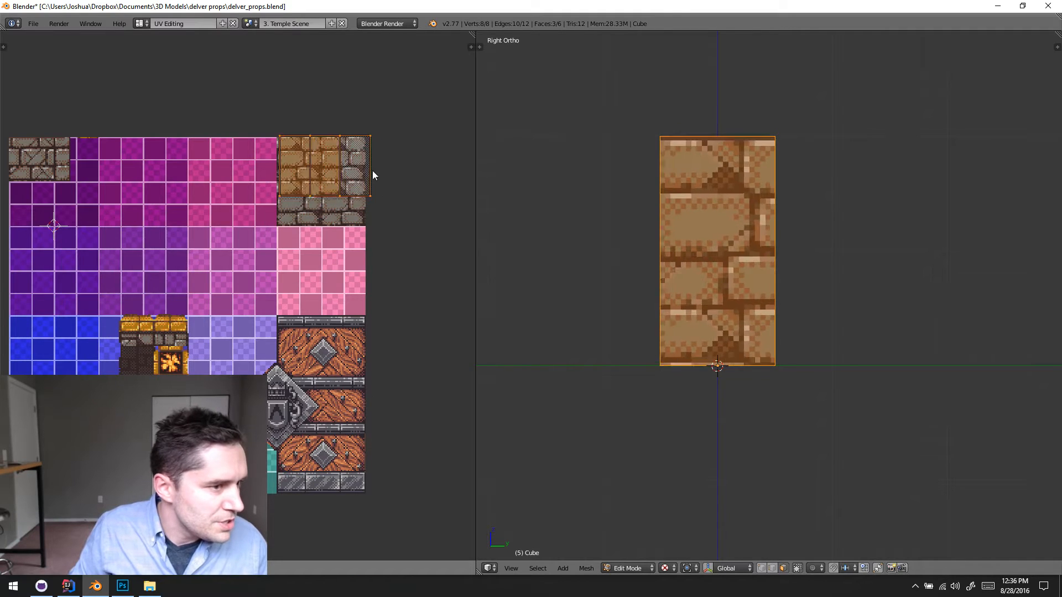
{"action": "left_click", "coordinate": [370, 175]}
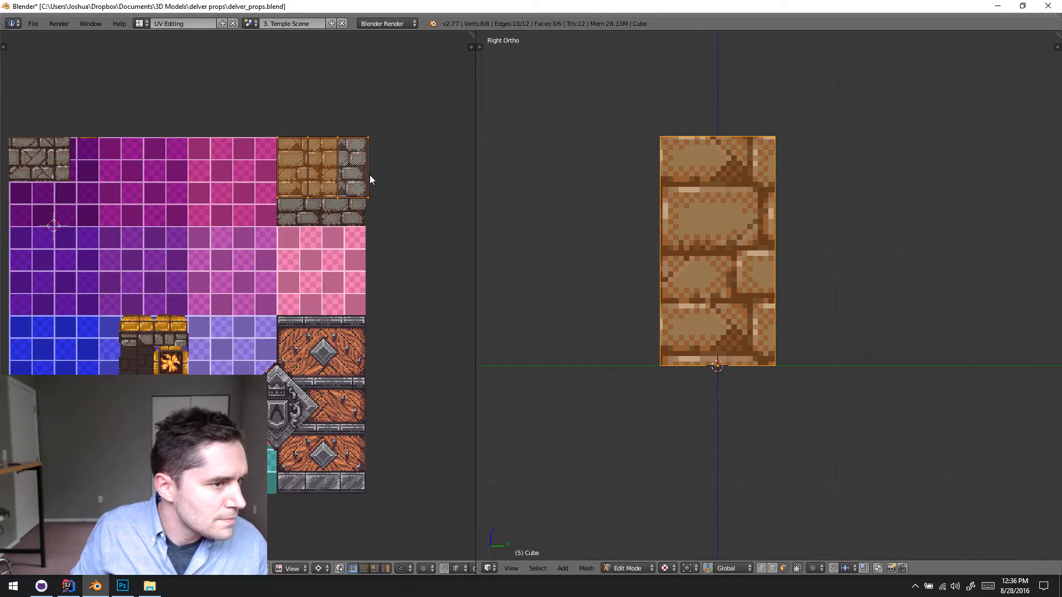
- Nudge the side-face UVs so their outer corner lines up with the stone block's upper inner corner
{"action": "scroll", "coordinate": [304, 207], "scroll_direction": "up", "scroll_amount": 8}
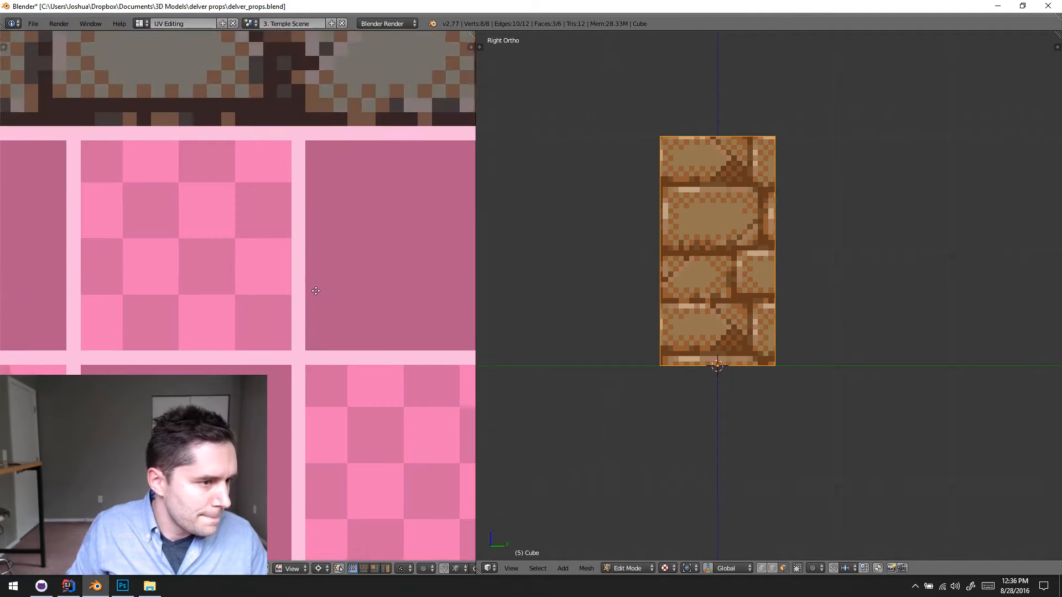
{"action": "scroll", "coordinate": [334, 271], "scroll_direction": "down", "scroll_amount": 4}
{"action": "middle_click_drag", "start_coordinate": [334, 271], "coordinate": [333, 374]}
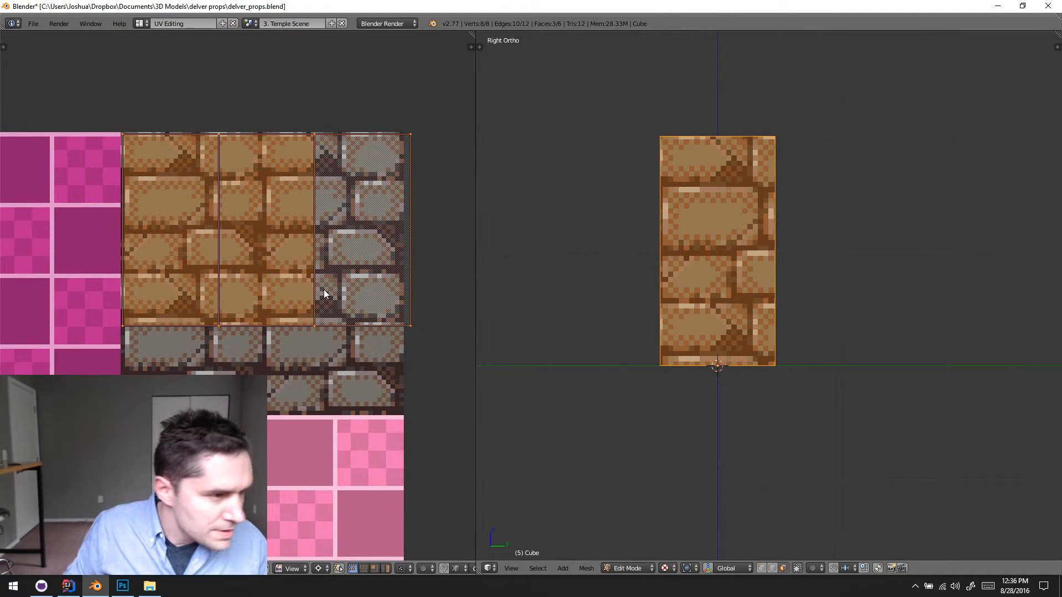
{"action": "key", "text": "g"}
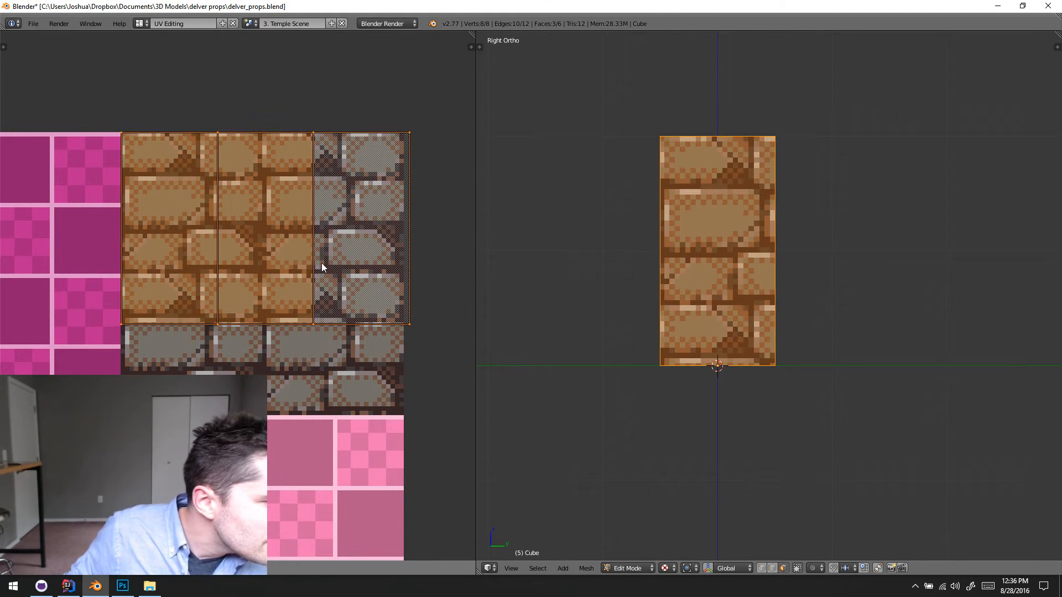
{"action": "left_click", "coordinate": [322, 267]}
- Apply Snap Selection to the side-face UVs and try rescaling them over the stone block
{"action": "key", "text": "space"}
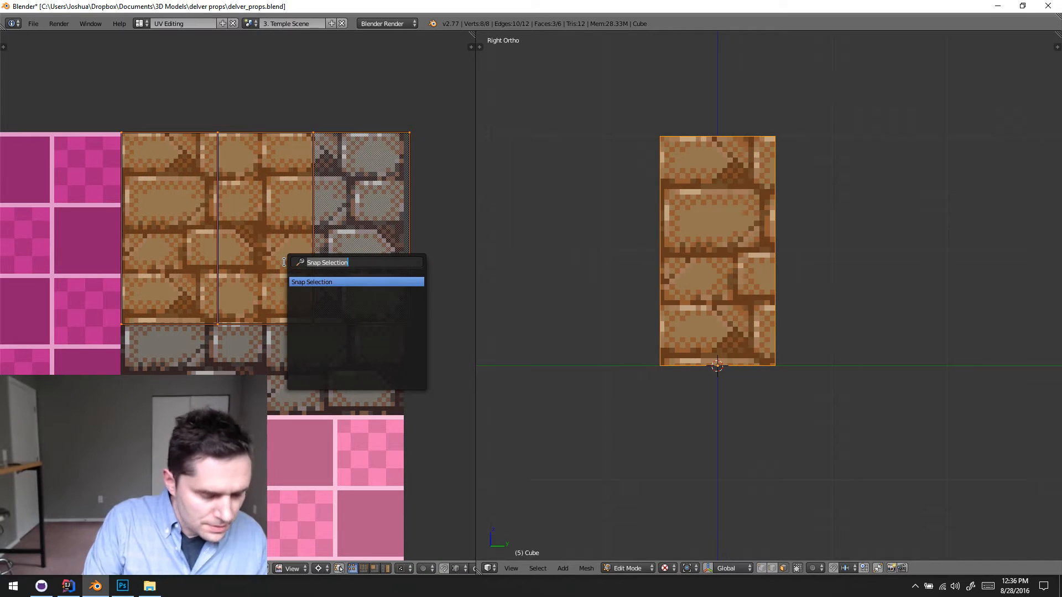
{"action": "key", "text": "Return"}
{"action": "key", "text": "g"}
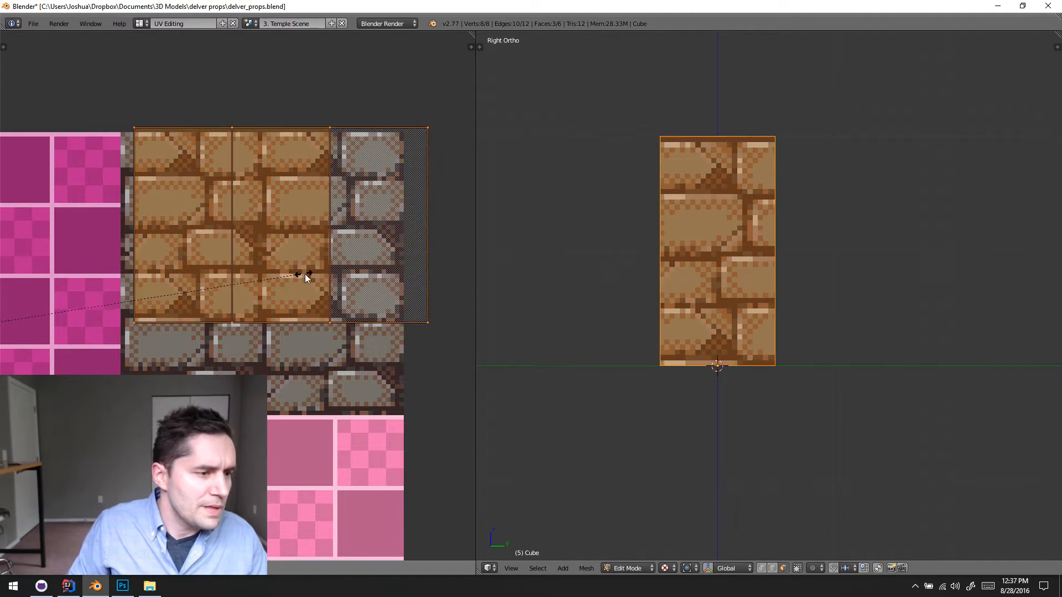
{"action": "right_click", "coordinate": [326, 283]}
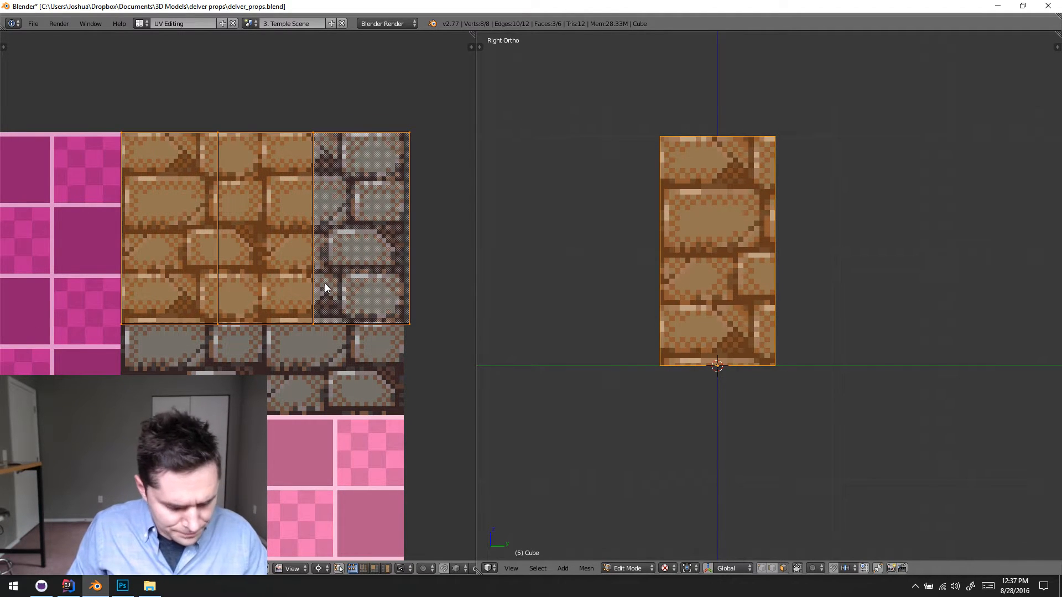
- Select the upper-left corner vertices of the side-face UVs and snap the 2D cursor to them
{"action": "key", "text": "a"}
{"action": "key", "text": "b"}
{"action": "left_click_drag", "start_coordinate": [123, 125], "coordinate": [138, 158]}
{"action": "key", "text": "shift+s"}
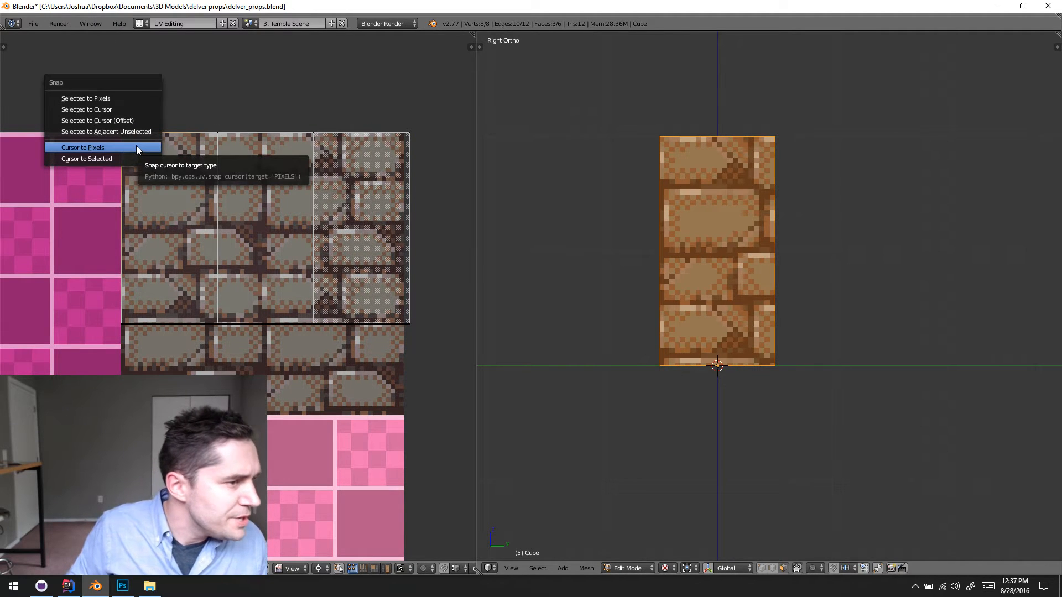
{"action": "left_click", "coordinate": [130, 157]}
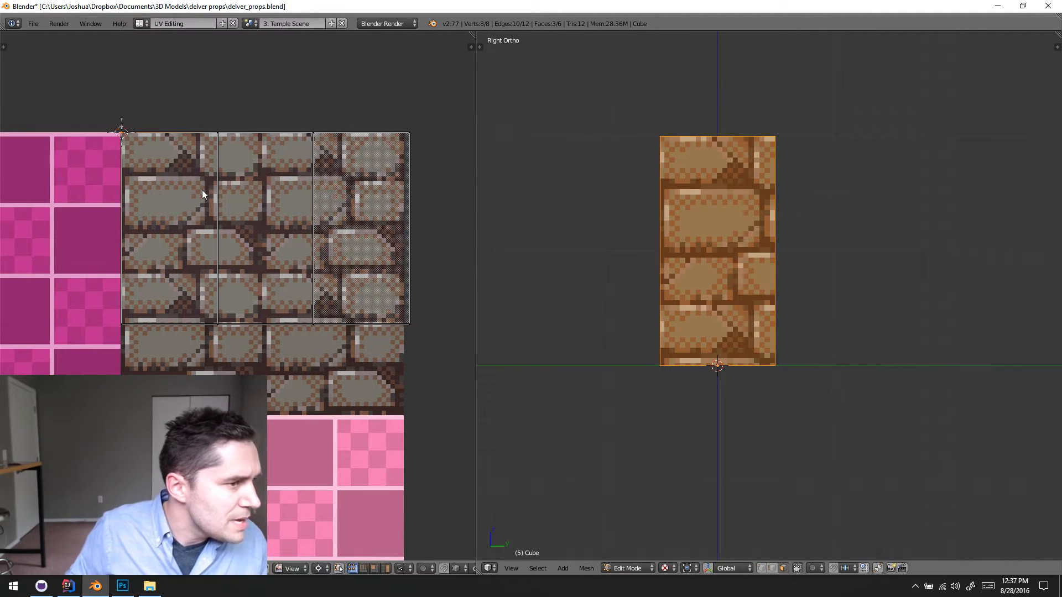
- Scale all side-face UVs up from the 2D cursor until each spans the stone block's full height, and apply Snap Selection
{"action": "key", "text": "a"}
{"action": "key", "text": "s"}
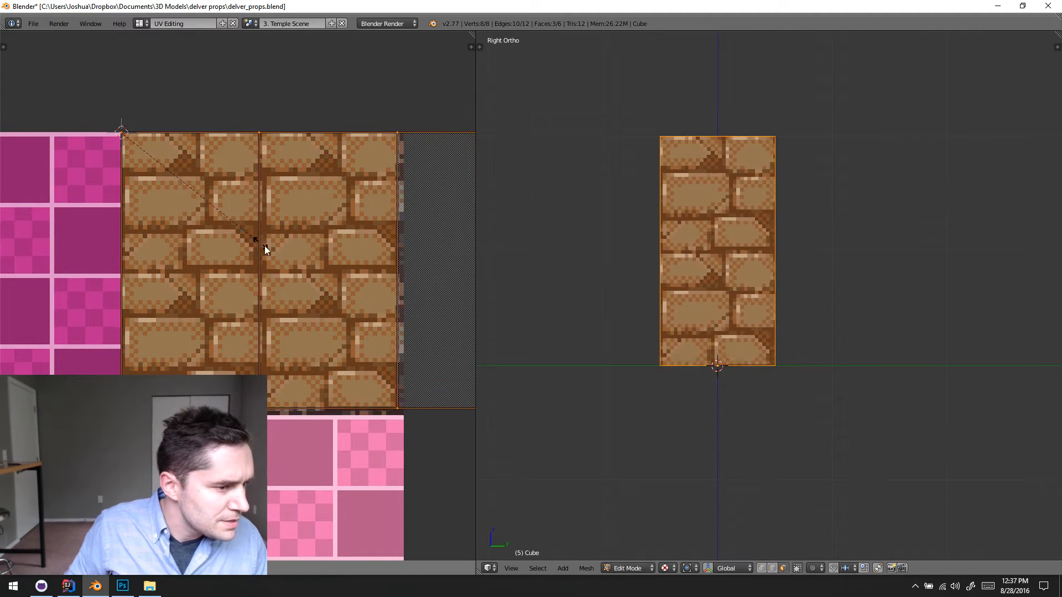
{"action": "left_click", "coordinate": [288, 261]}
{"action": "key", "text": "space"}
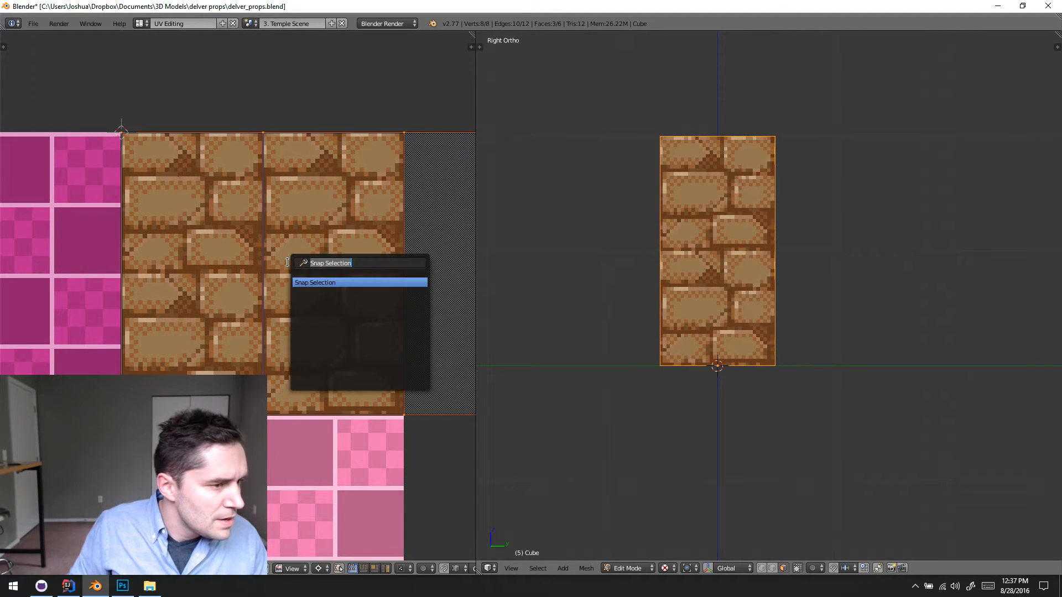
{"action": "left_click", "coordinate": [327, 282]}
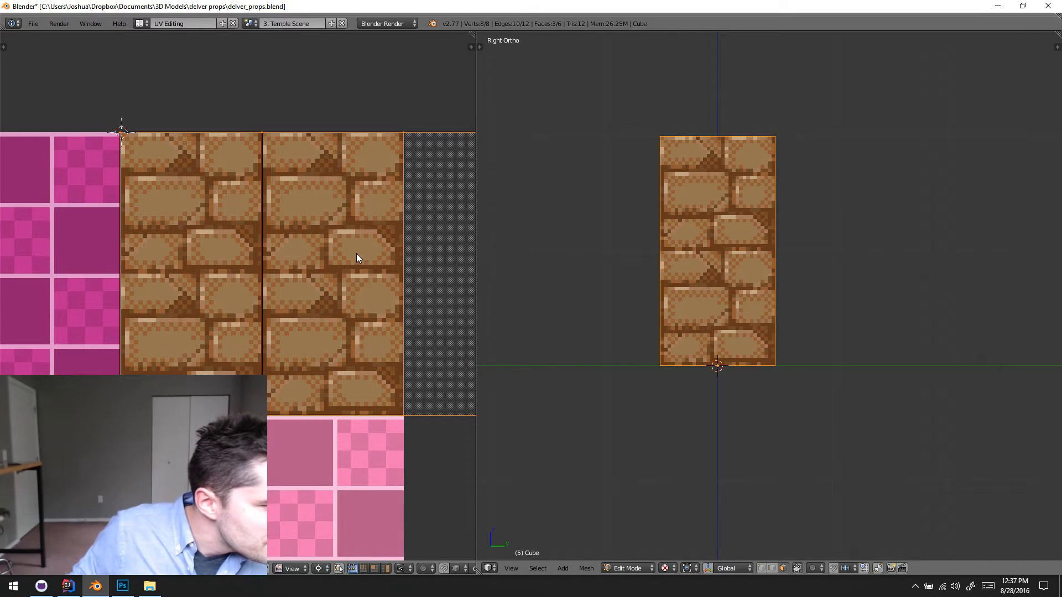
- Set the UV select mode to Face and select only the middle side-face's UVs
{"action": "key", "text": "a"}
{"action": "scroll", "coordinate": [359, 246], "scroll_direction": "down", "scroll_amount": 3}
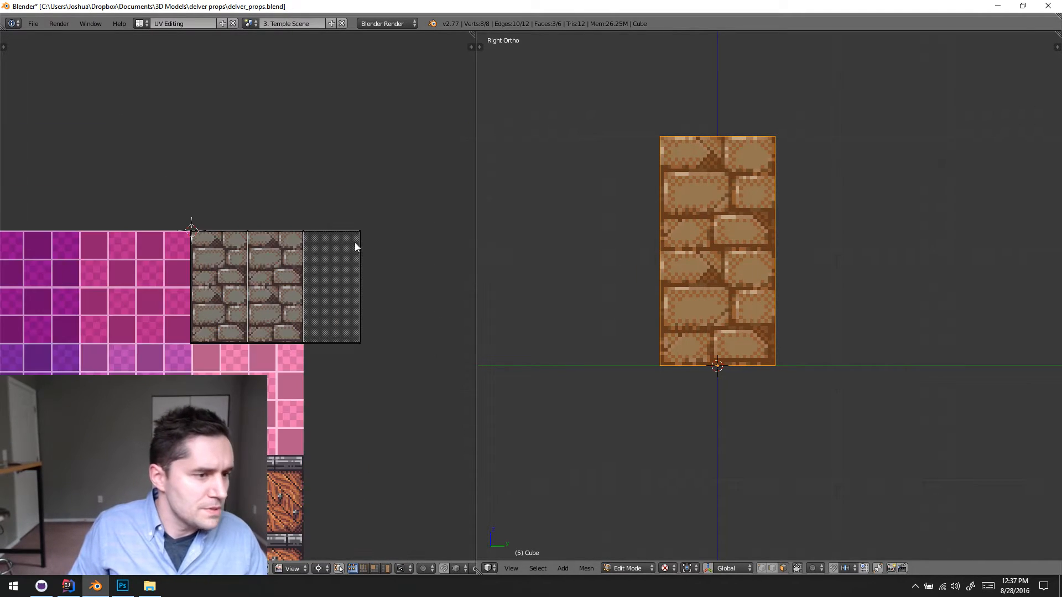
{"action": "scroll", "coordinate": [354, 246], "scroll_direction": "up", "scroll_amount": 2}
{"action": "key", "text": "ctrl+Tab"}
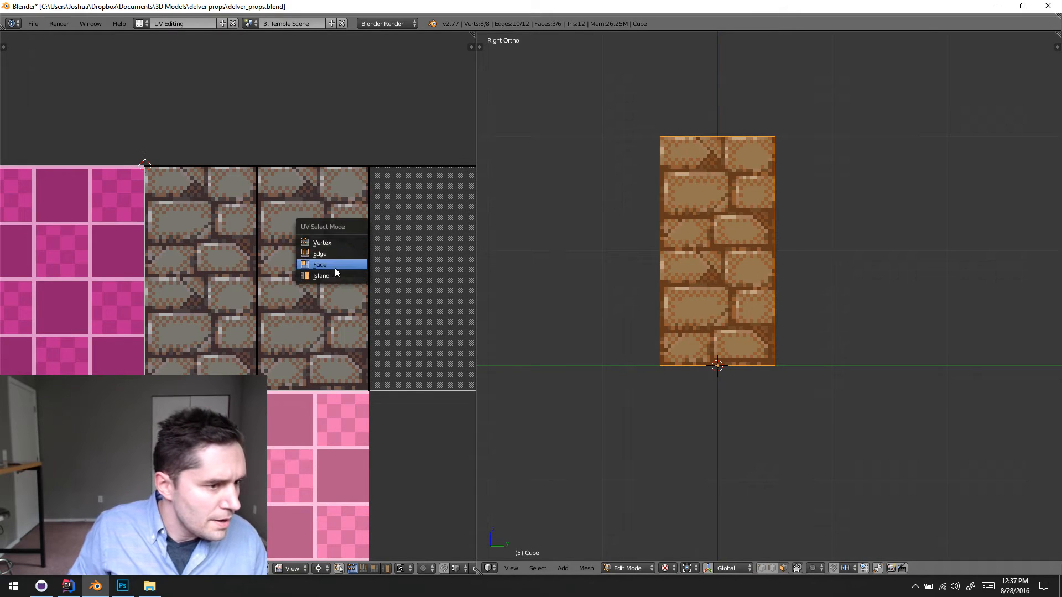
{"action": "left_click", "coordinate": [337, 265]}
{"action": "left_click", "coordinate": [338, 263]}
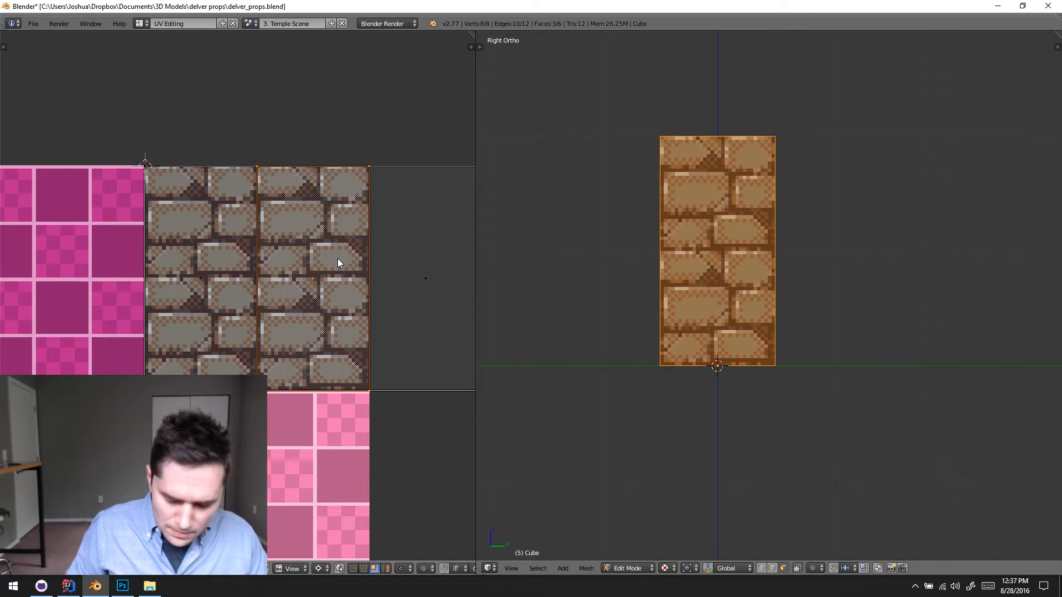
{"action": "type", "text": "g-32"}
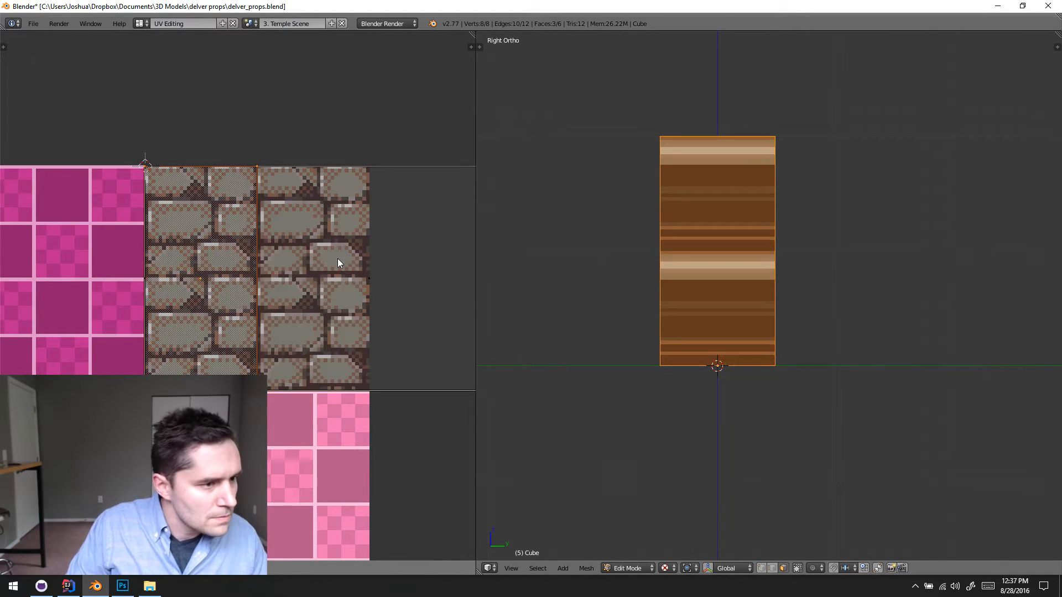
{"action": "key", "text": "Escape"}
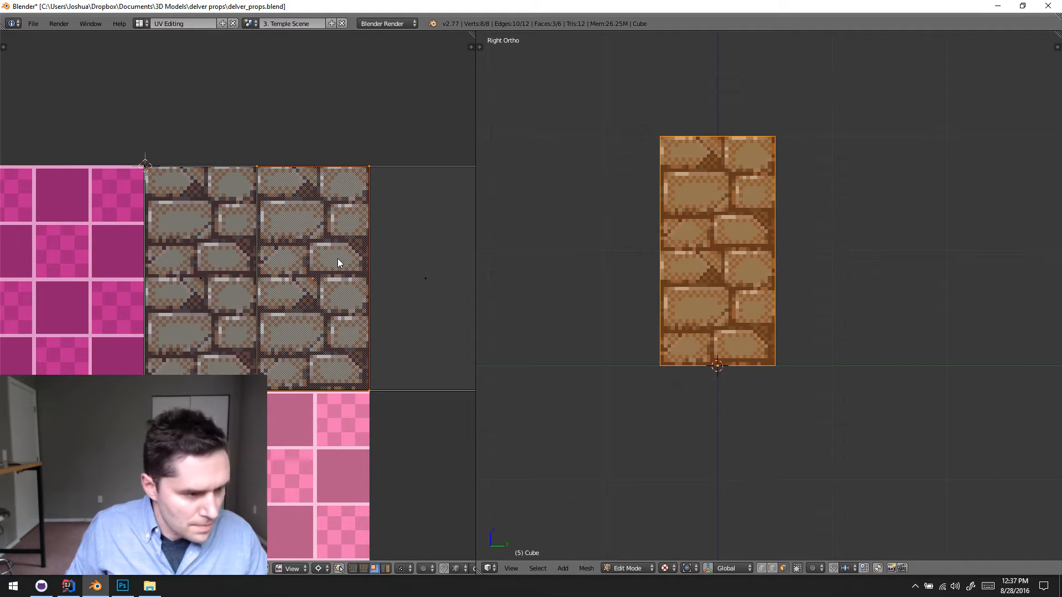
{"action": "type", "text": "gy"}
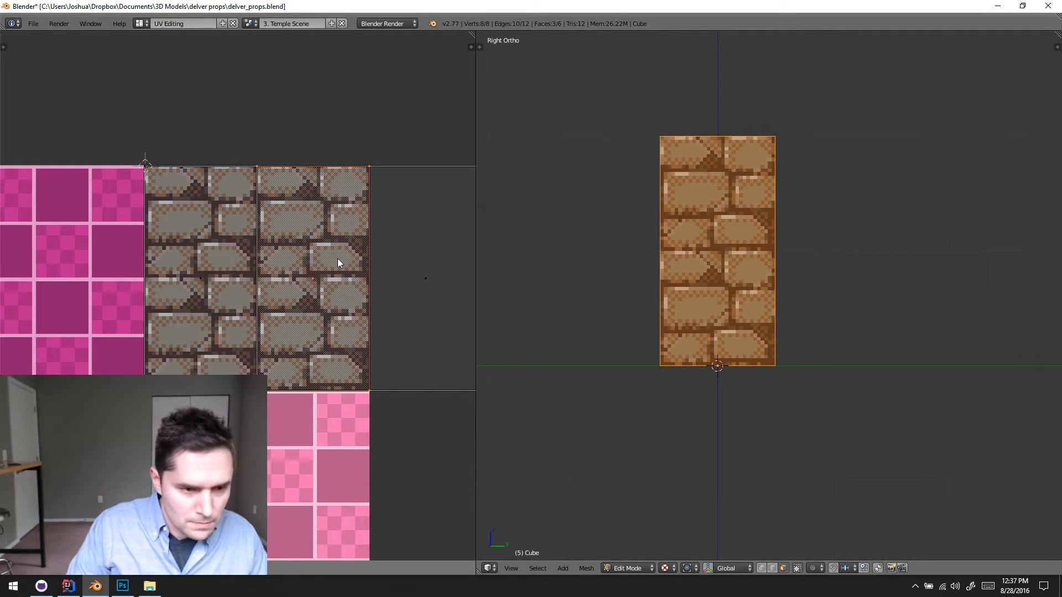
{"action": "type", "text": "-32"}
{"action": "key", "text": "Escape"}
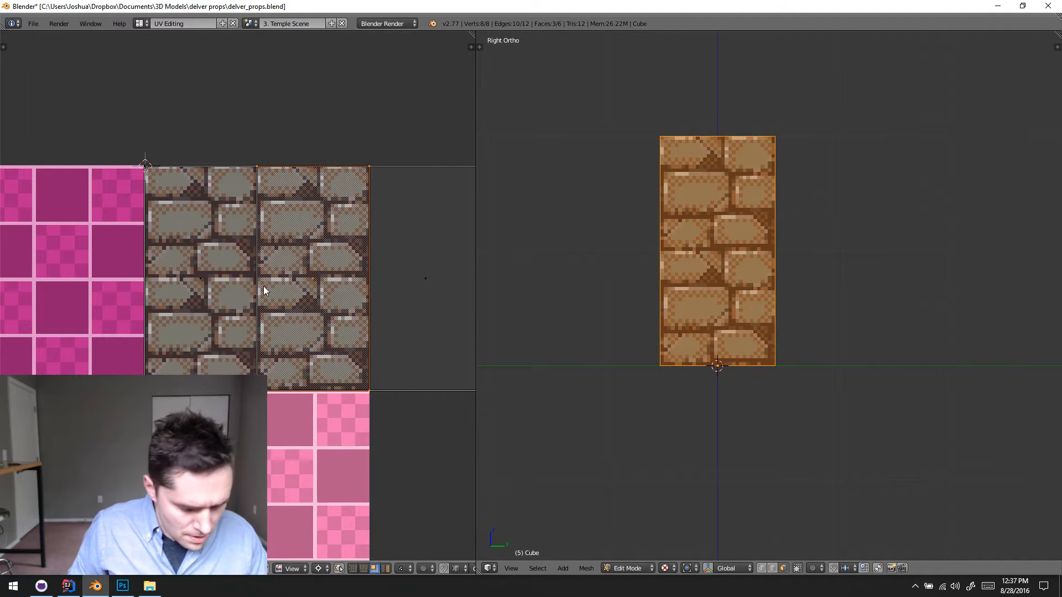
- Move the middle side-face's UVs -32 along X onto the first face's UVs, and select the outermost side-face's UVs
{"action": "type", "text": "gx-32"}
{"action": "key", "text": "Return"}
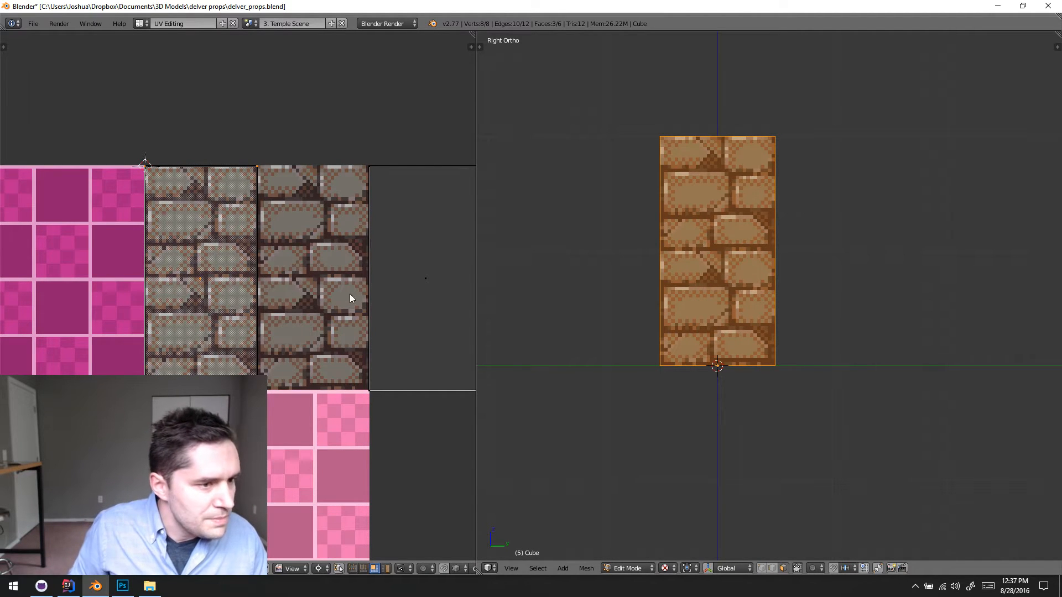
{"action": "right_click", "coordinate": [390, 295]}
{"action": "type", "text": "gy"}
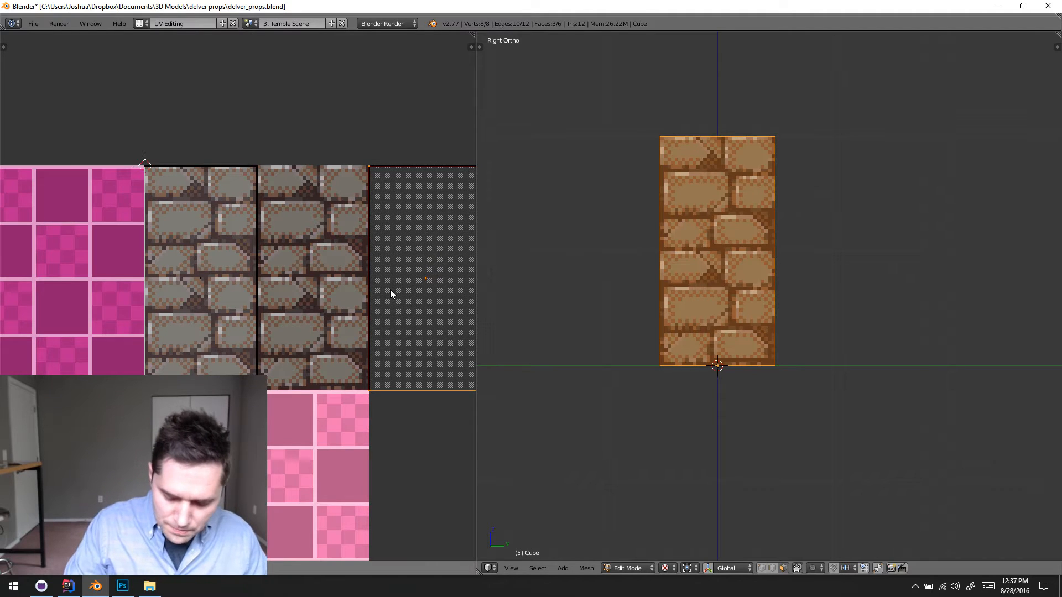
{"action": "type", "text": "-64"}
{"action": "key", "text": "Return"}
{"action": "key", "text": "ctrl+z"}
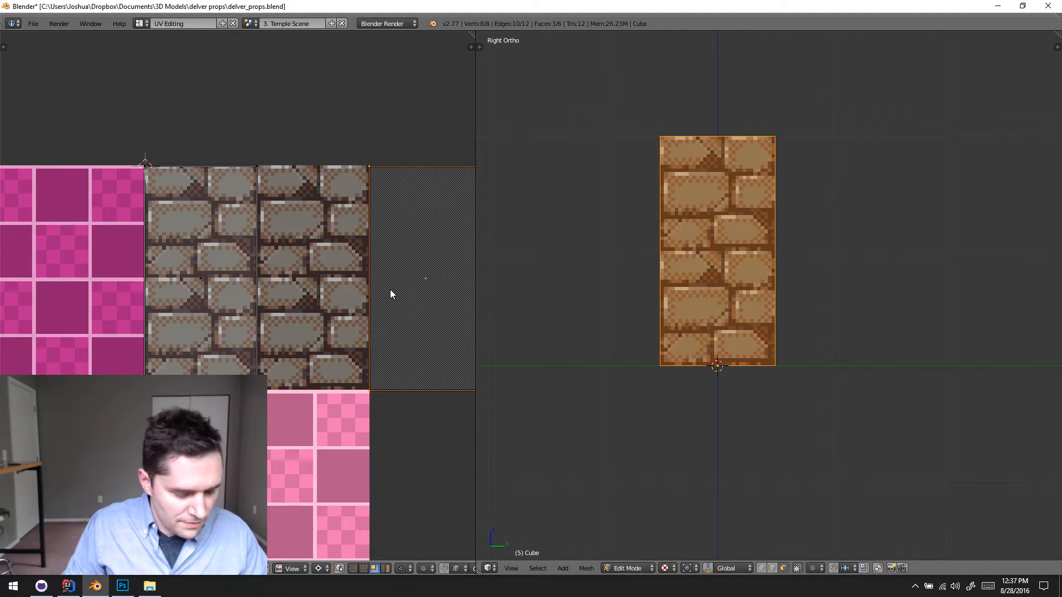
- Move the outermost side-face's UVs -64 along X so they overlap the other side-face UVs
{"action": "key", "text": "g"}
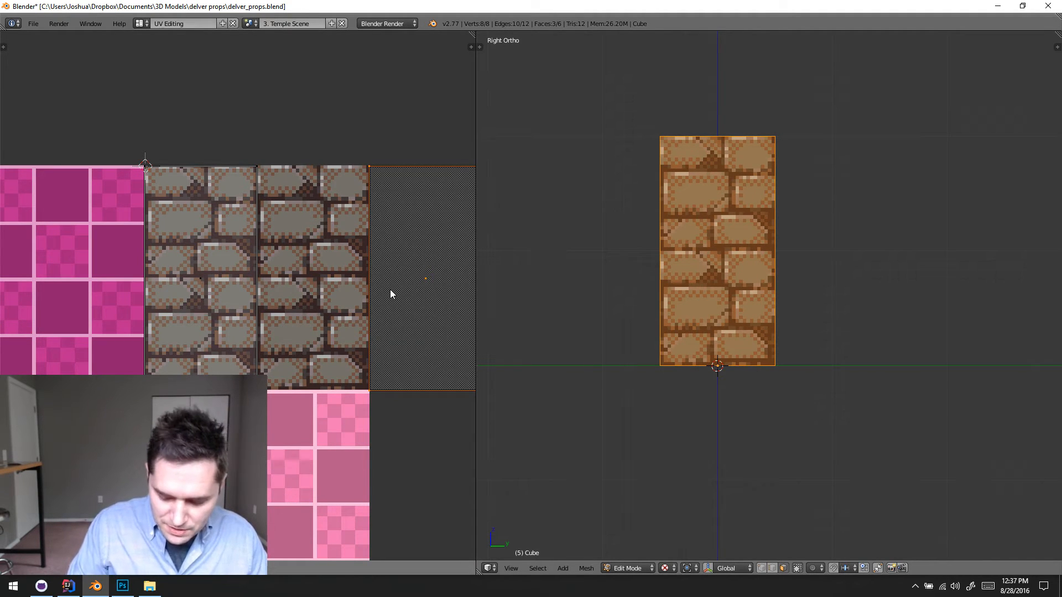
{"action": "type", "text": "x-64"}
{"action": "key", "text": "Return"}
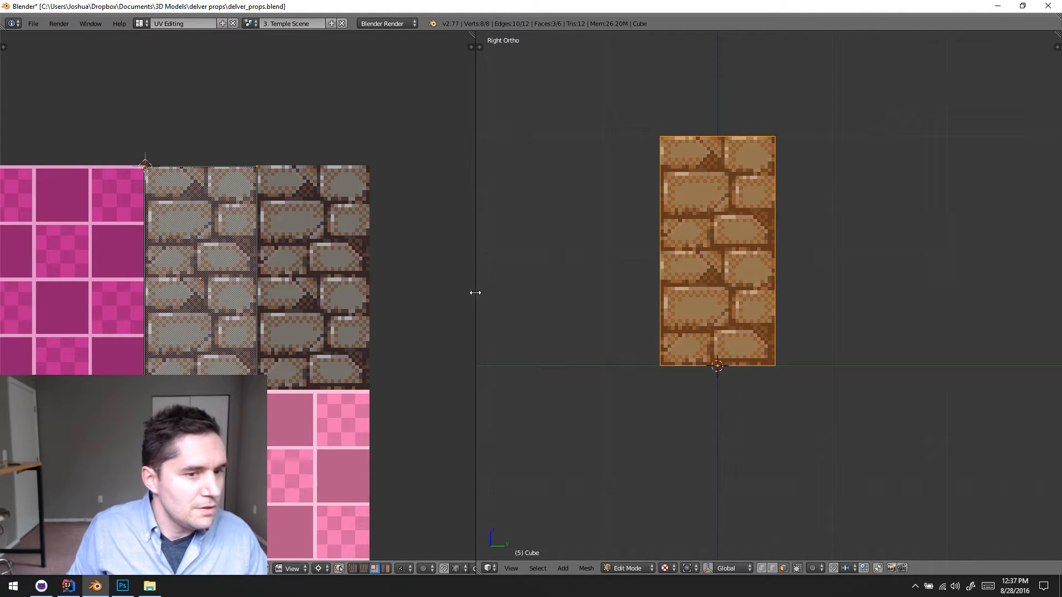
- Deselect the mesh, return to Object Mode and check the stone texture on the crusher's top and sides
{"action": "key", "text": "a"}
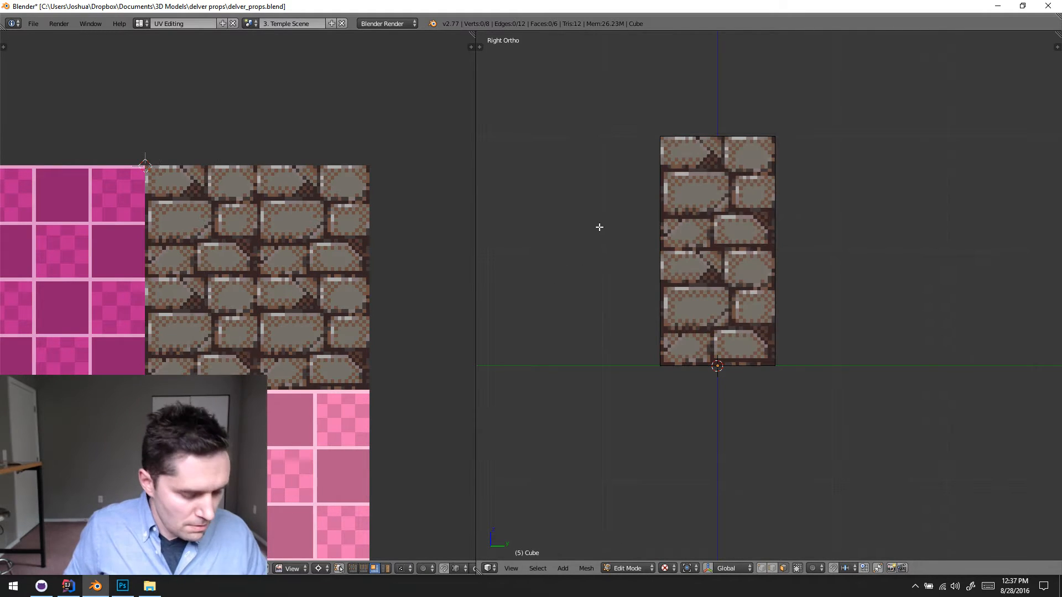
{"action": "key", "text": "Tab"}
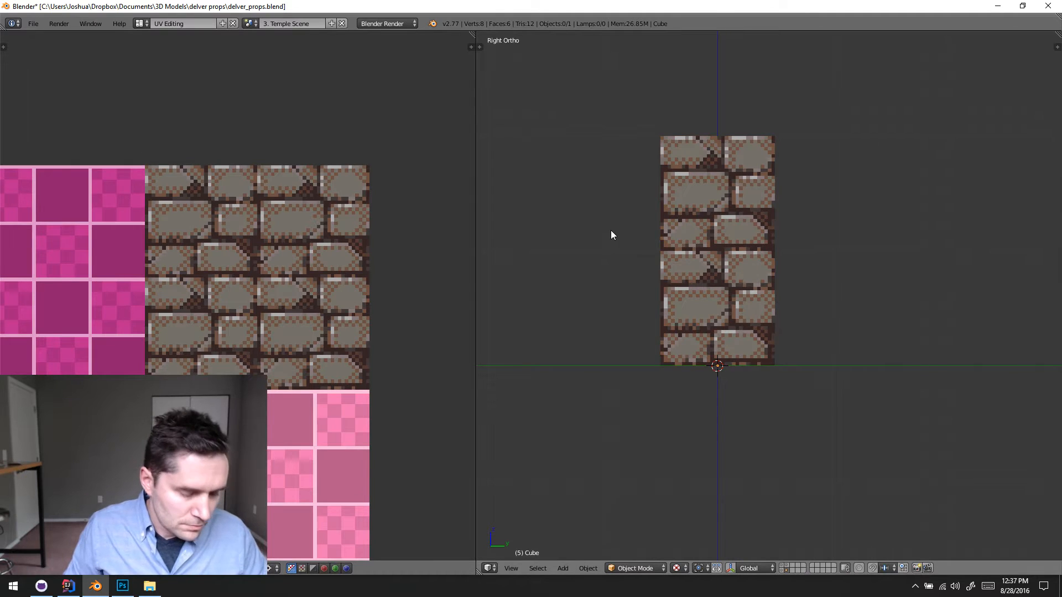
{"action": "middle_click_drag", "start_coordinate": [611, 230], "coordinate": [653, 222]}
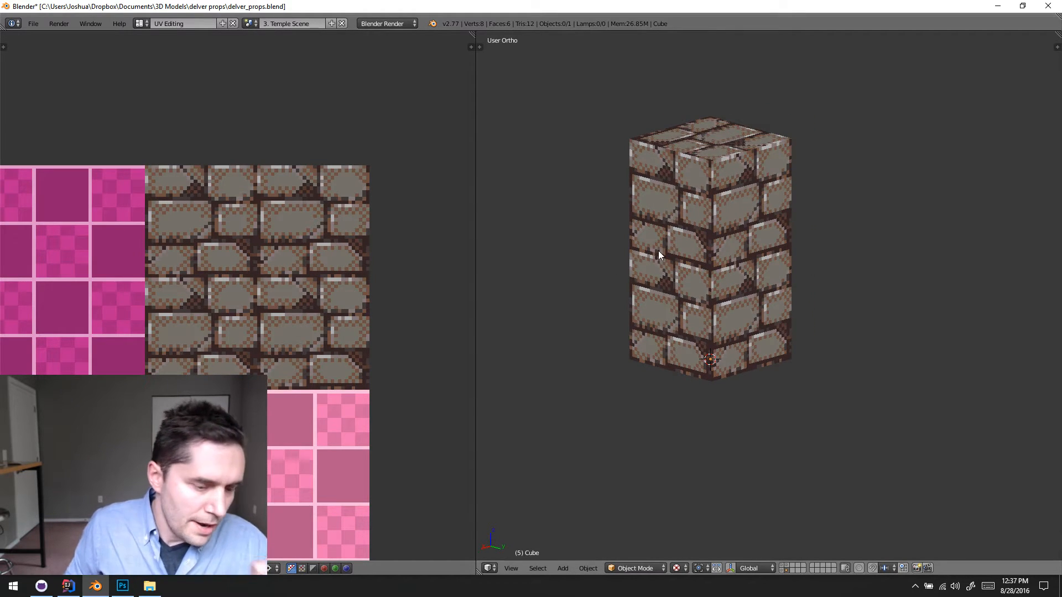
{"action": "middle_click_drag", "start_coordinate": [655, 235], "coordinate": [686, 252], "text": "shift"}
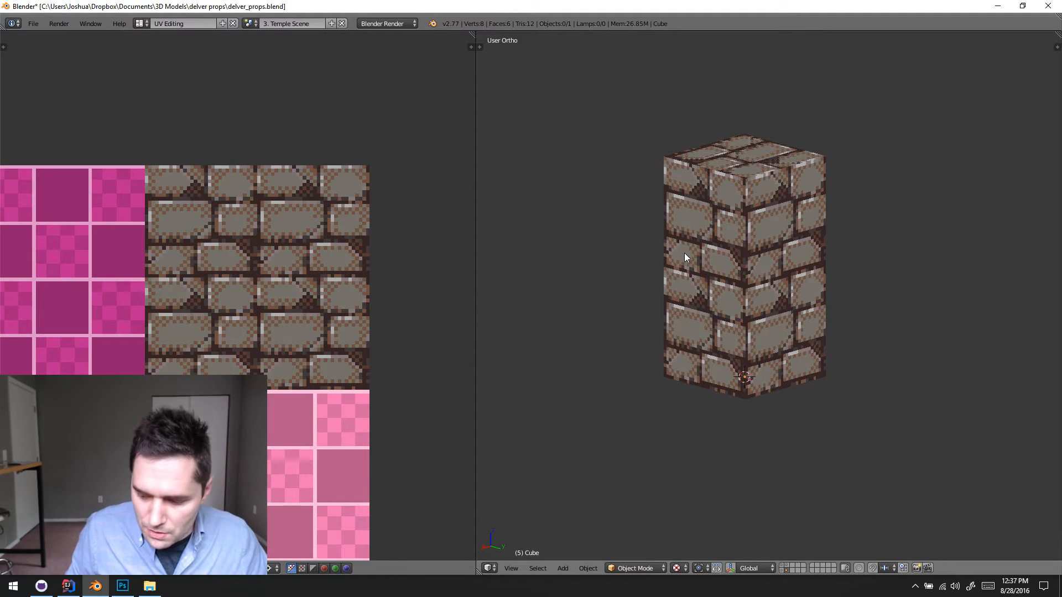
{"action": "middle_click_drag", "start_coordinate": [709, 302], "coordinate": [695, 278]}
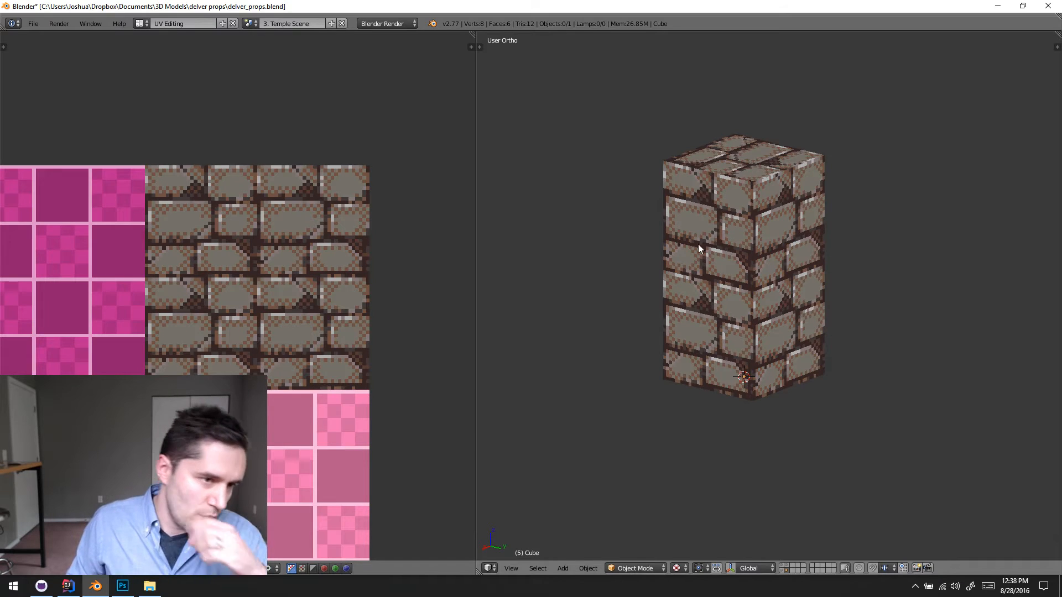
- Switch to the Default screen layout and select the crusher object
{"action": "left_click", "coordinate": [141, 23]}
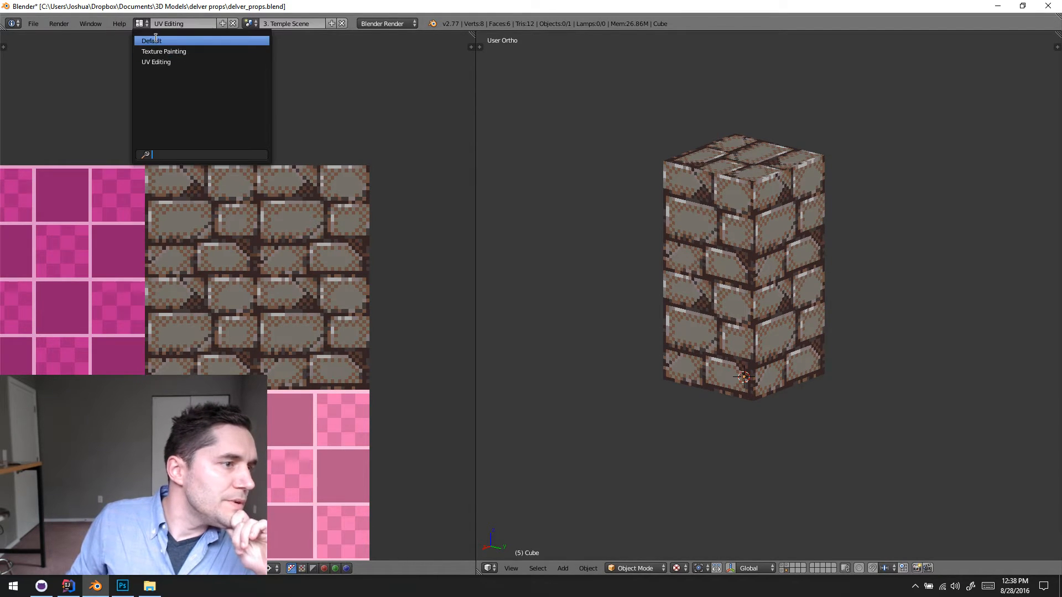
{"action": "left_click", "coordinate": [158, 40]}
{"action": "scroll", "coordinate": [374, 238], "scroll_direction": "down", "scroll_amount": 1}
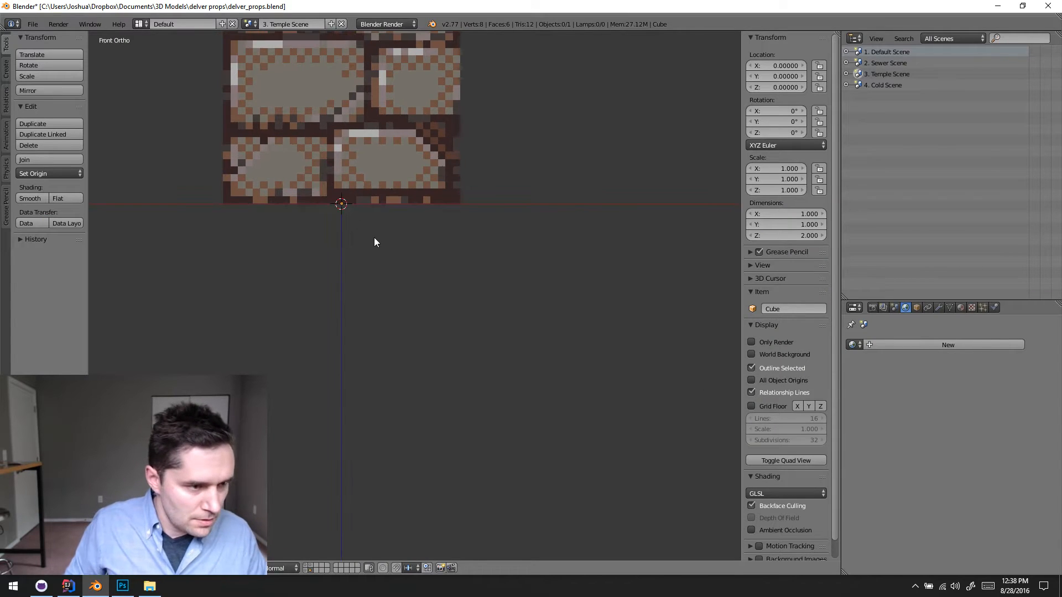
{"action": "scroll", "coordinate": [387, 229], "scroll_direction": "down", "scroll_amount": 5}
{"action": "middle_click_drag", "start_coordinate": [416, 217], "coordinate": [470, 276]}
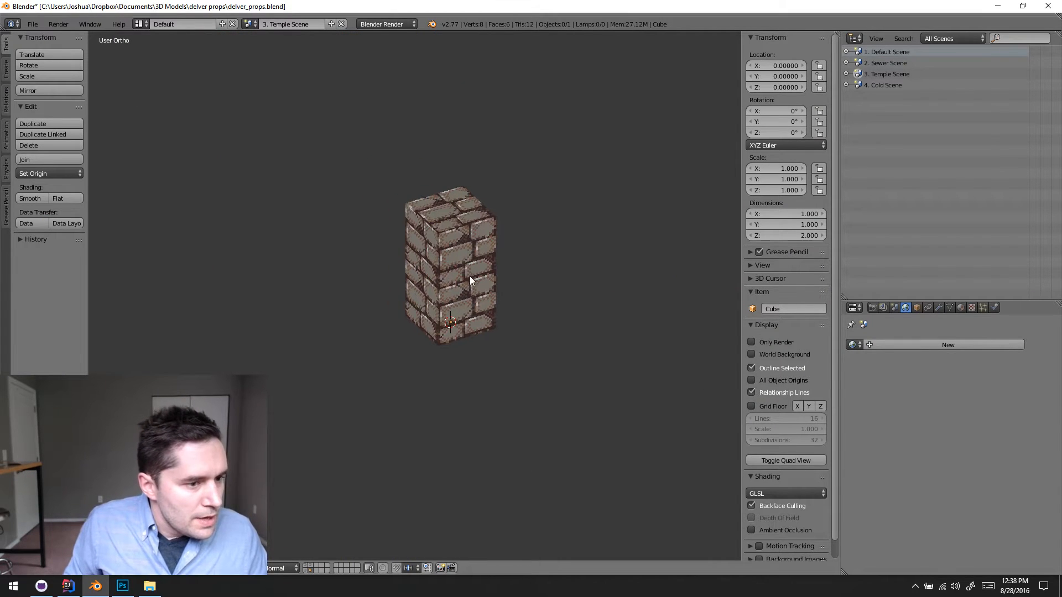
{"action": "right_click", "coordinate": [470, 276]}
- Export the crusher as a Wavefront OBJ named crusher.obj in the Temple folder of the game's meshes
{"action": "left_click", "coordinate": [33, 24]}
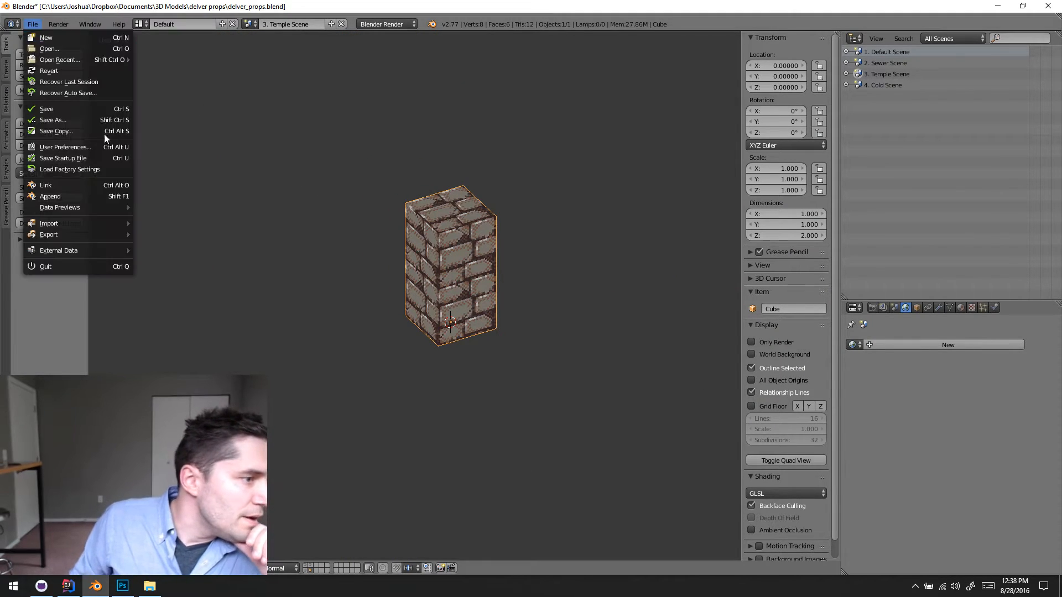
{"action": "mouse_move", "coordinate": [61, 236]}
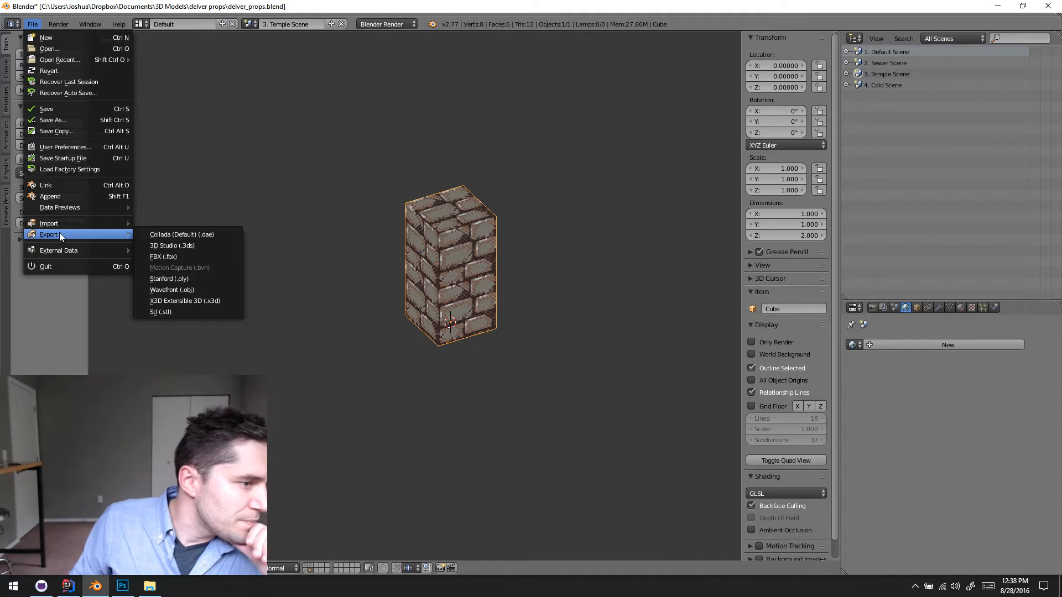
{"action": "left_click", "coordinate": [201, 288]}
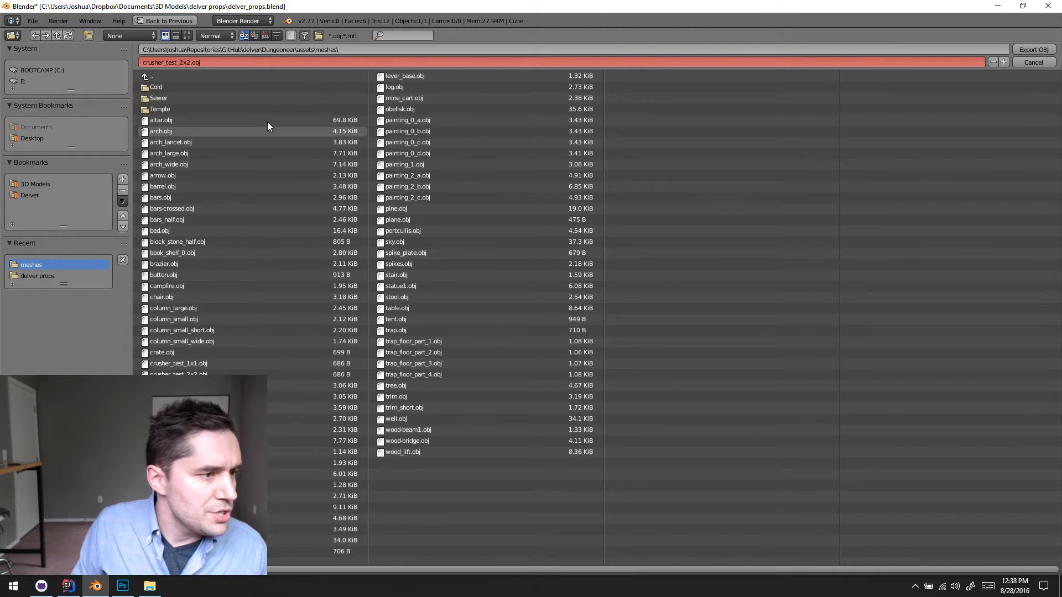
{"action": "left_click", "coordinate": [211, 108]}
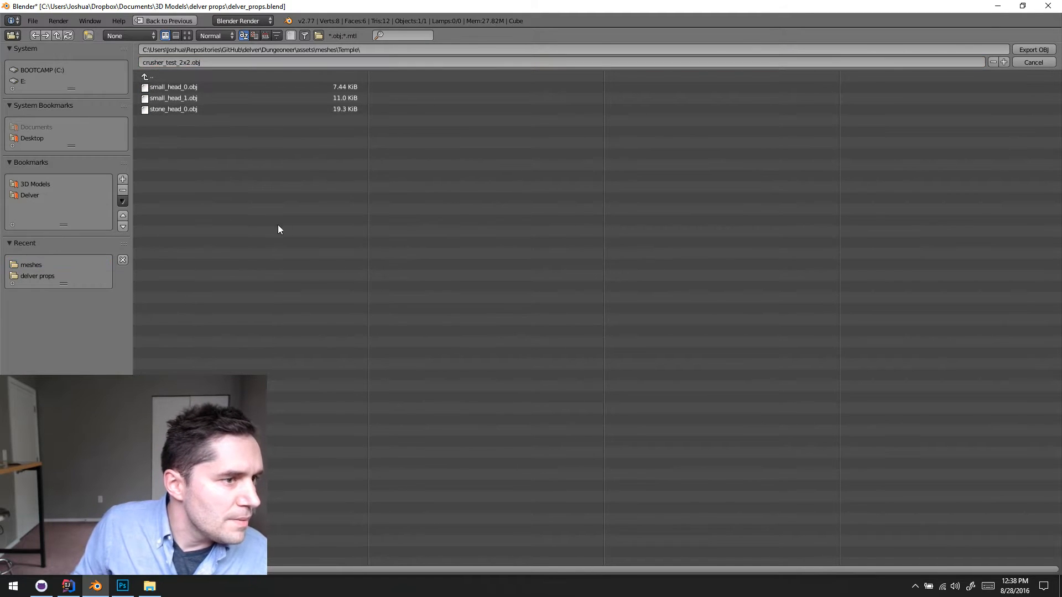
{"action": "left_click", "coordinate": [171, 62]}
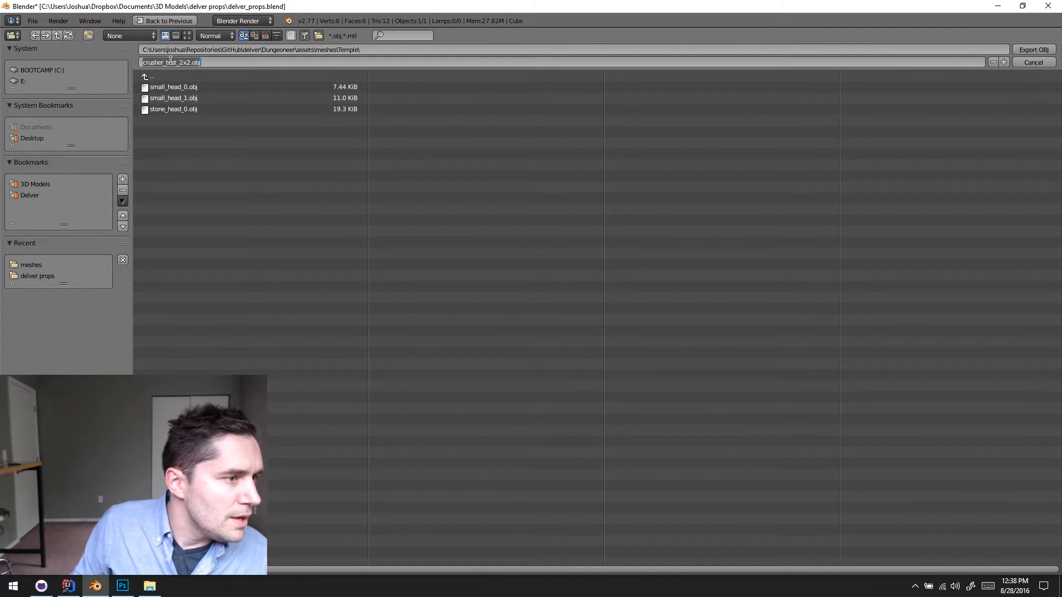
{"action": "left_click", "coordinate": [175, 63]}
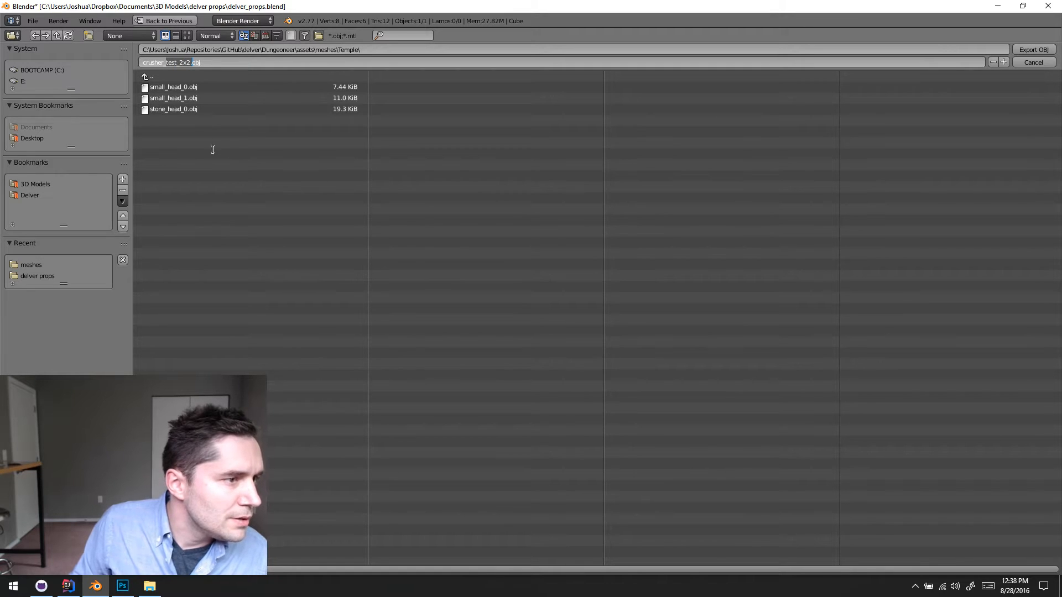
{"action": "key", "text": "BackSpace"}
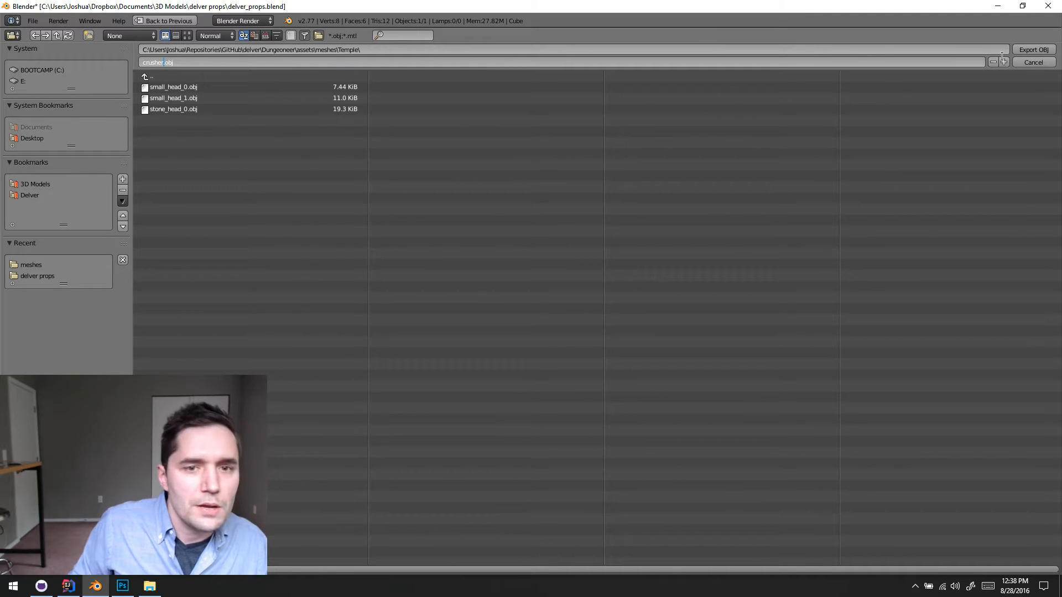
{"action": "left_click", "coordinate": [1029, 49]}
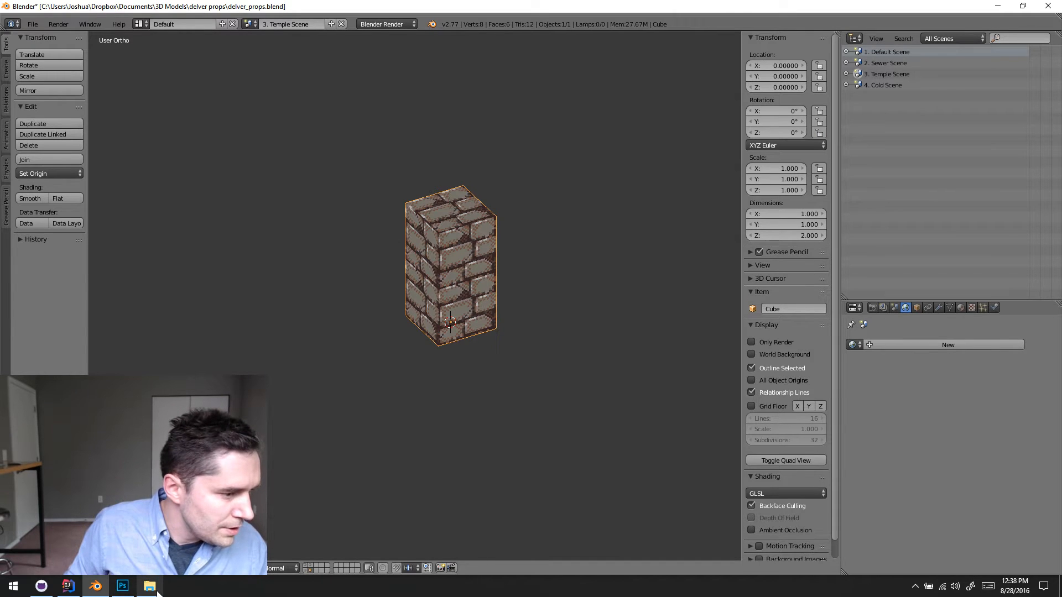
- Switch to File Explorer, go up to the assets folder and open the mesh_tileset_dungeon image
{"action": "key", "text": "alt+Tab"}
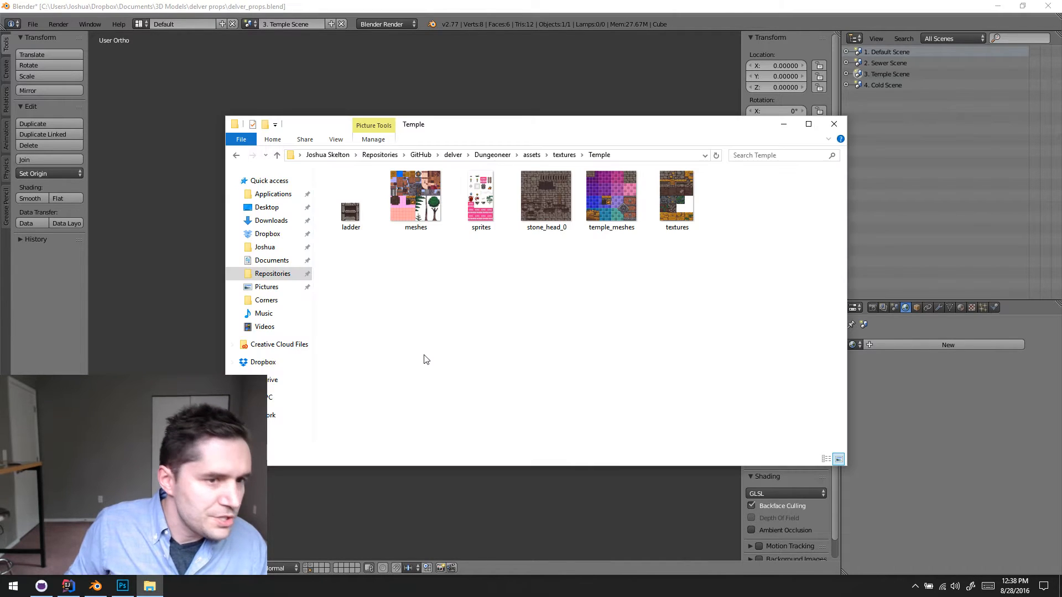
{"action": "left_click", "coordinate": [531, 155]}
{"action": "double_click", "coordinate": [742, 329]}
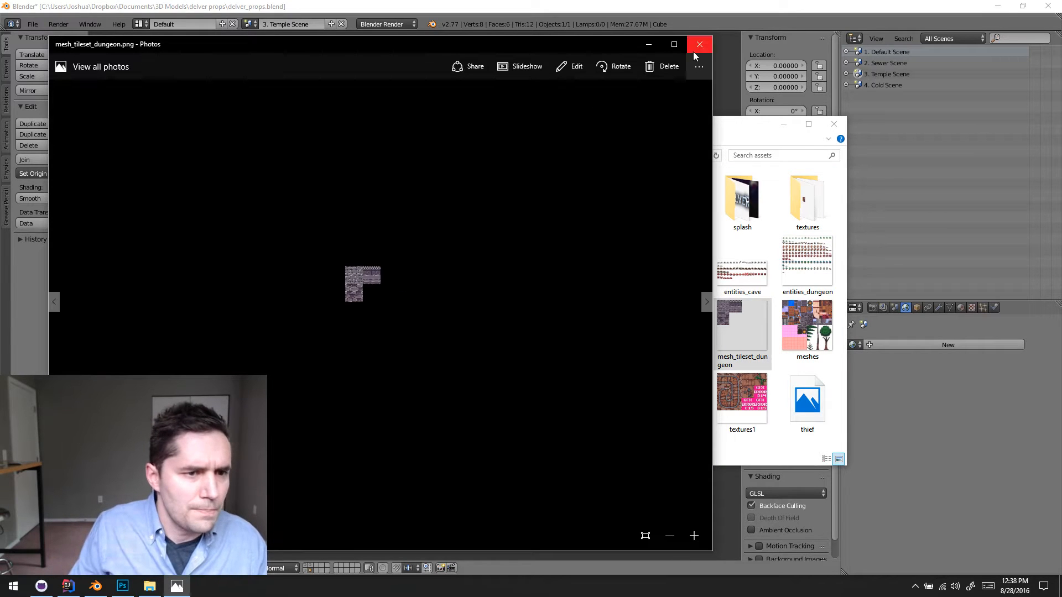
- Close the image preview, open the meshes folder and permanently delete the crusher_test_1x1 and crusher_test_2x2 meshes
{"action": "left_click", "coordinate": [695, 50]}
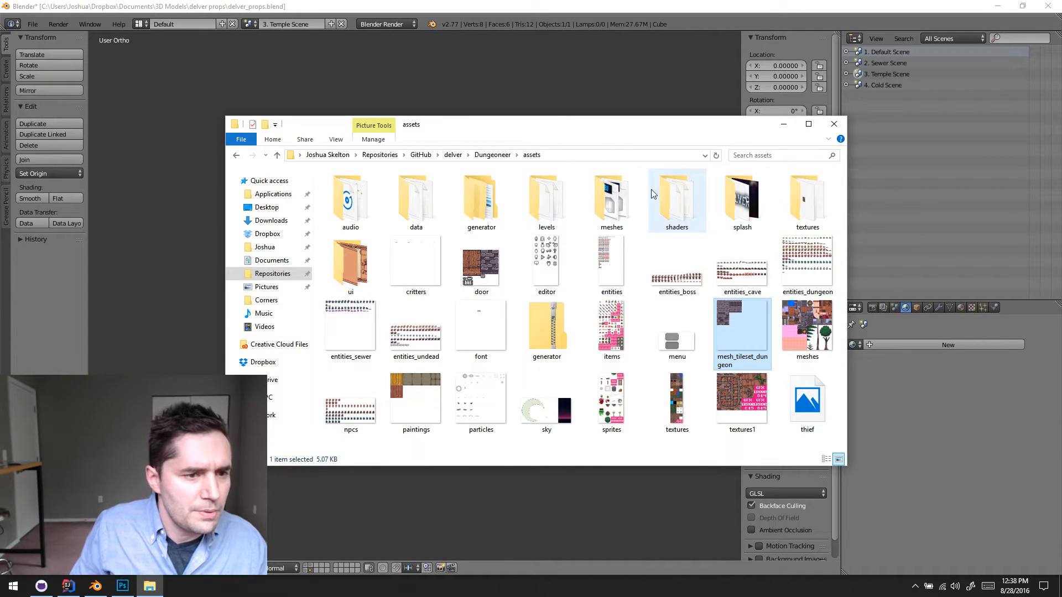
{"action": "double_click", "coordinate": [611, 200]}
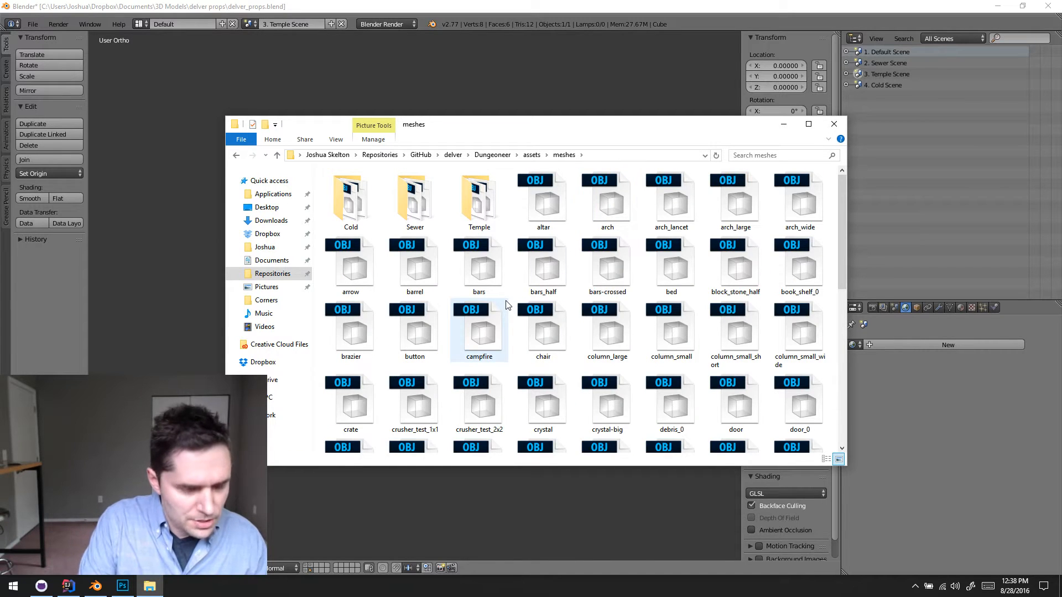
{"action": "left_click", "coordinate": [415, 406]}
{"action": "left_click", "coordinate": [494, 423], "text": "ctrl"}
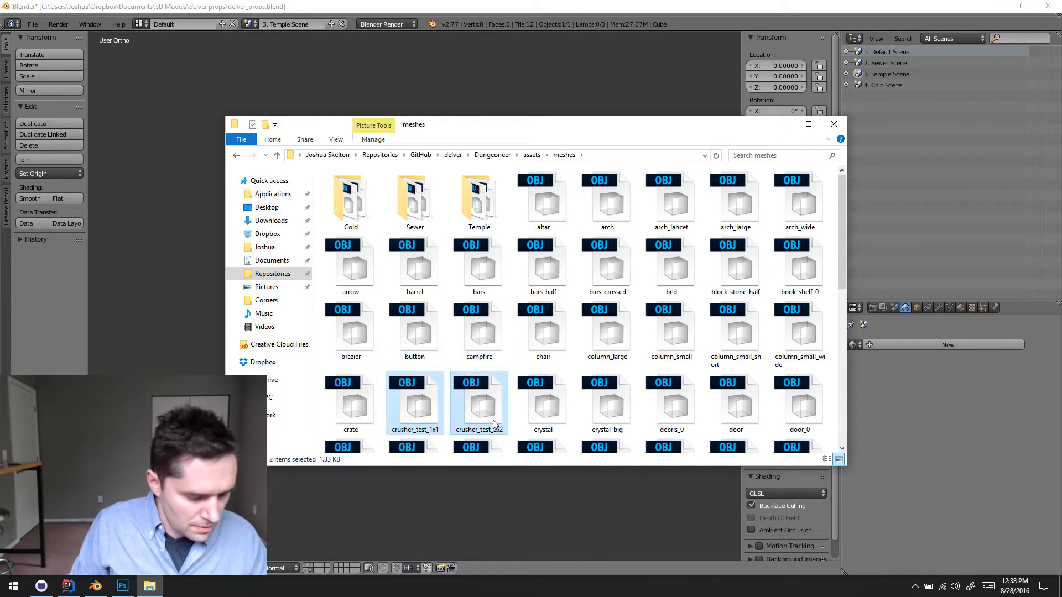
{"action": "key", "text": "shift+Delete"}
{"action": "key", "text": "Return"}
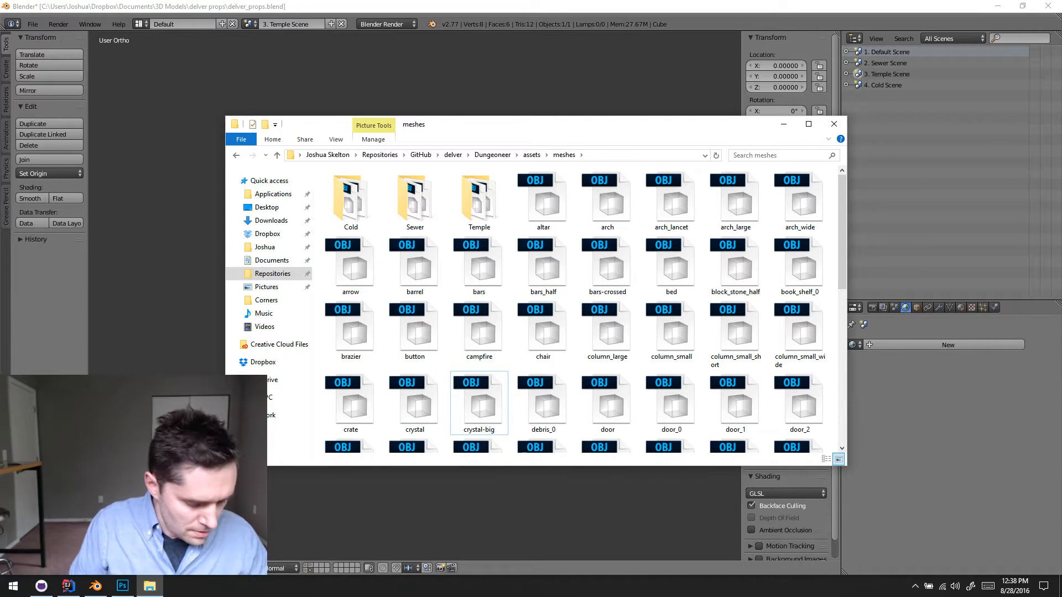
- Open a command prompt, change to Repositories\GitHub\delver and check the modified and untracked files with git status
{"action": "key", "text": "super+r"}
{"action": "key", "text": "Return"}
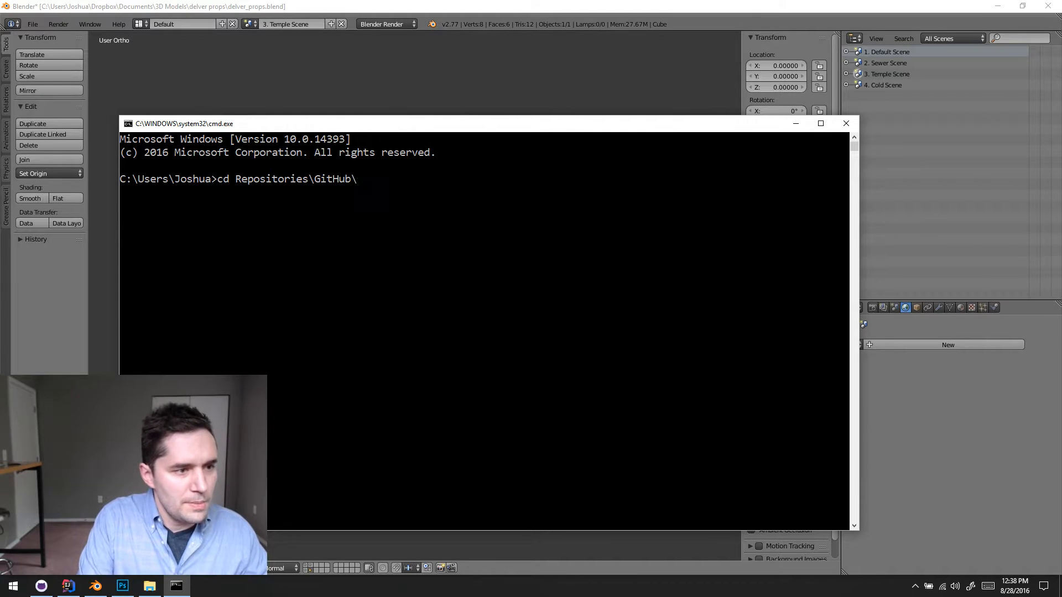
{"action": "type", "text": "cd Repositories\\GitHub\\delver"}
{"action": "key", "text": "Return"}
{"action": "type", "text": "git statu"}
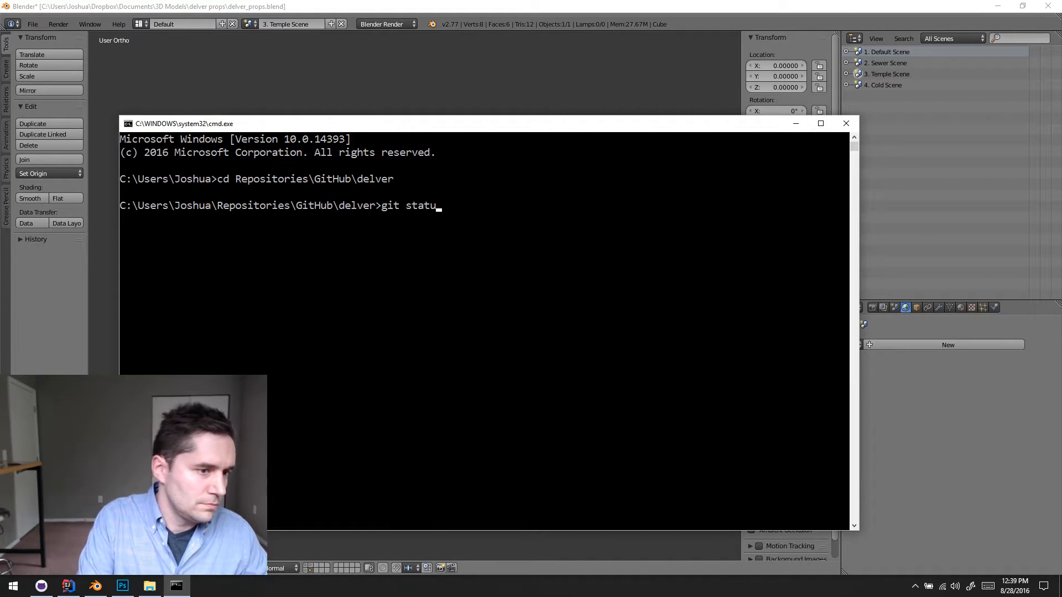
{"action": "type", "text": "s"}
{"action": "key", "text": "Return"}
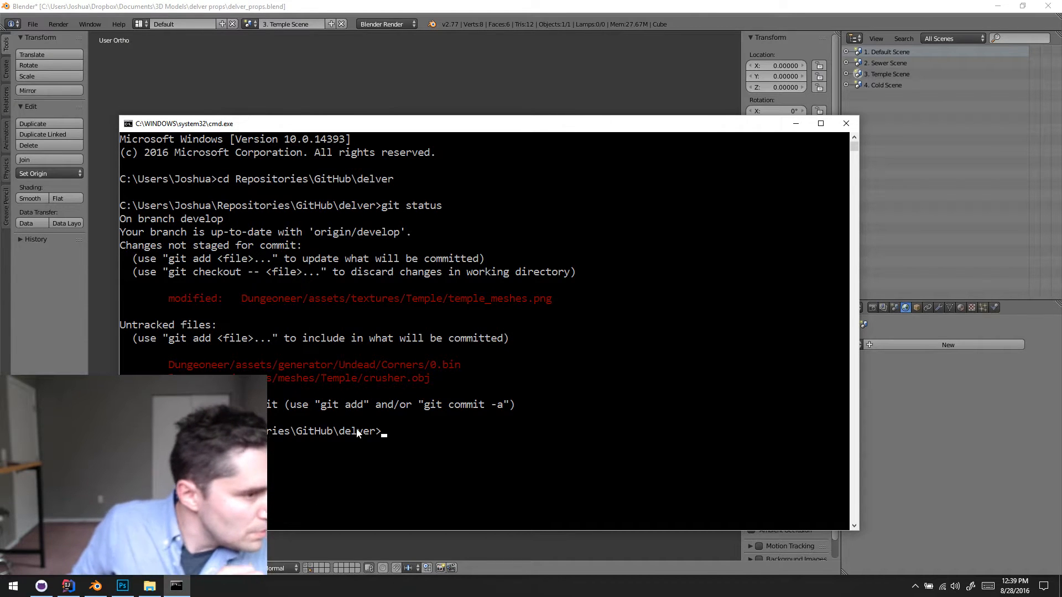
{"action": "left_click_drag", "start_coordinate": [186, 299], "coordinate": [561, 295]}
{"action": "left_click", "coordinate": [560, 295]}
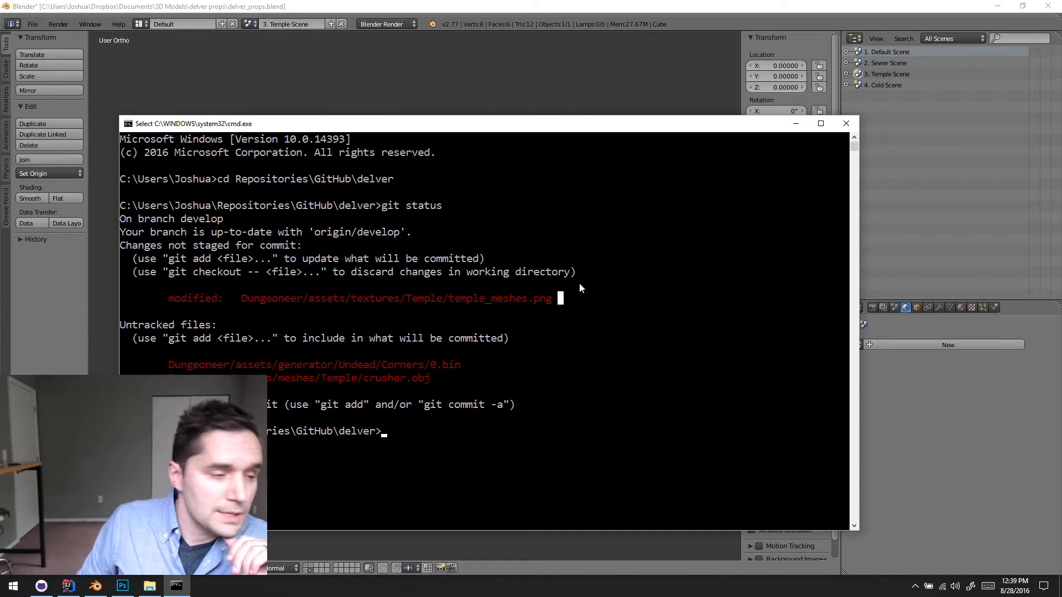
{"action": "left_click_drag", "start_coordinate": [169, 378], "coordinate": [450, 373]}
{"action": "left_click", "coordinate": [474, 376]}
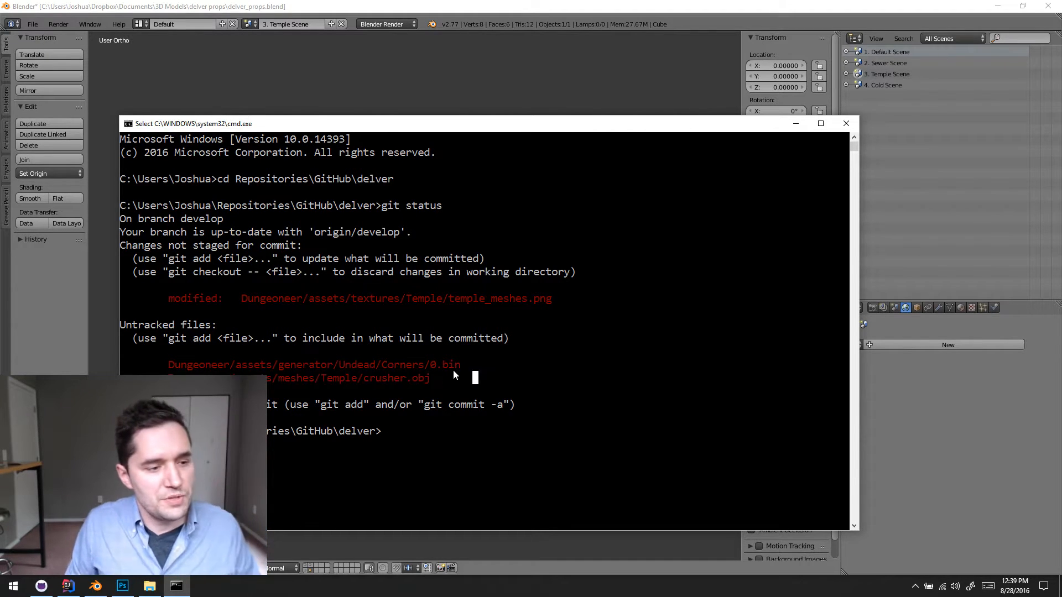
- Put away the open windows to reach IntelliJ IDEA, run the DelvEdit configuration and maximize the level editor
{"action": "left_click", "coordinate": [795, 123]}
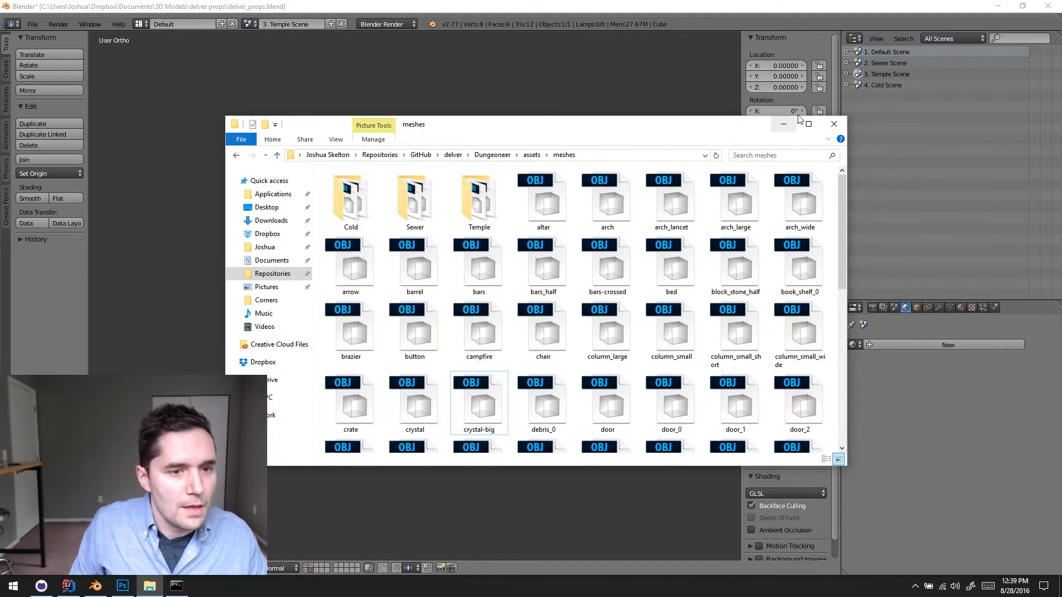
{"action": "left_click", "coordinate": [834, 123]}
{"action": "left_click", "coordinate": [994, 6]}
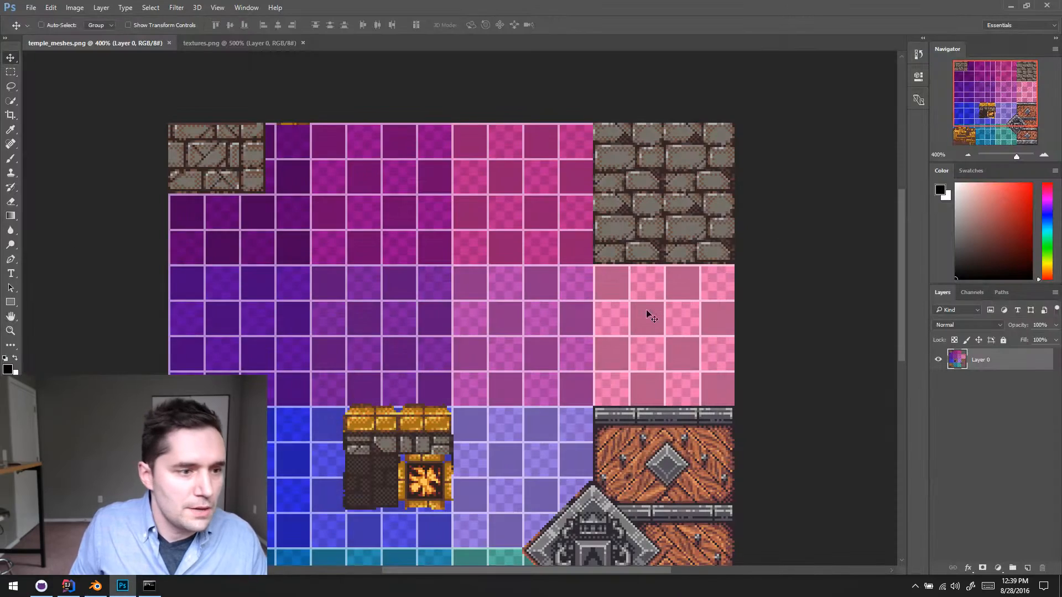
{"action": "left_click", "coordinate": [1010, 7]}
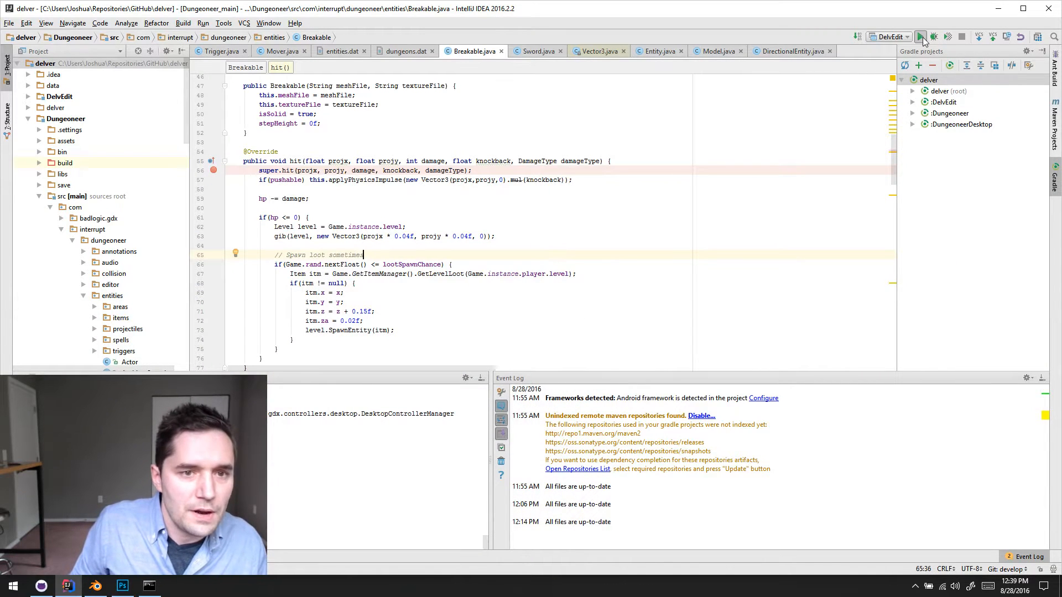
{"action": "left_click", "coordinate": [920, 37]}
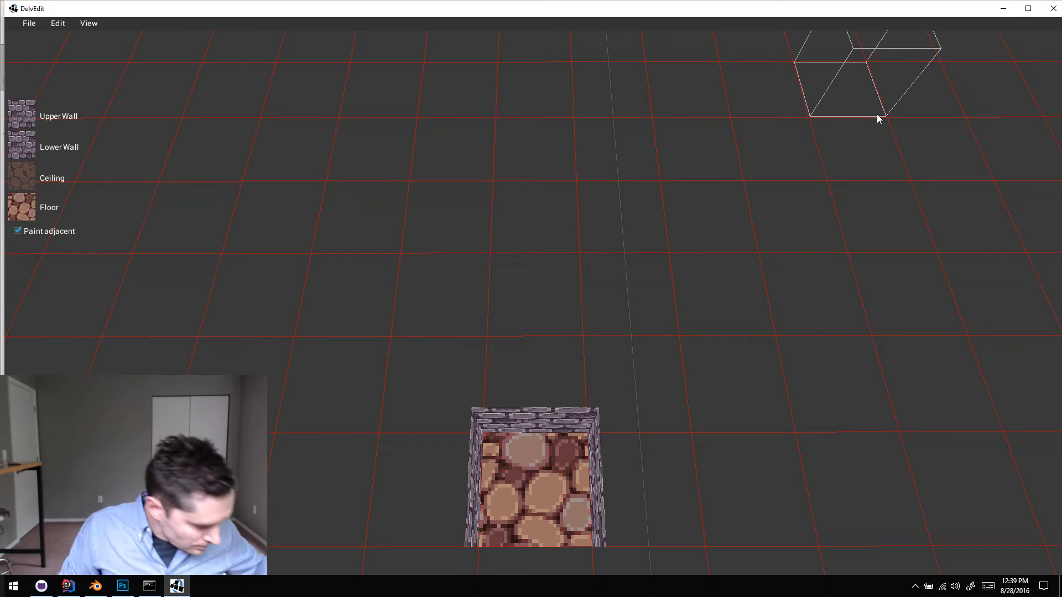
{"action": "double_click", "coordinate": [892, 16]}
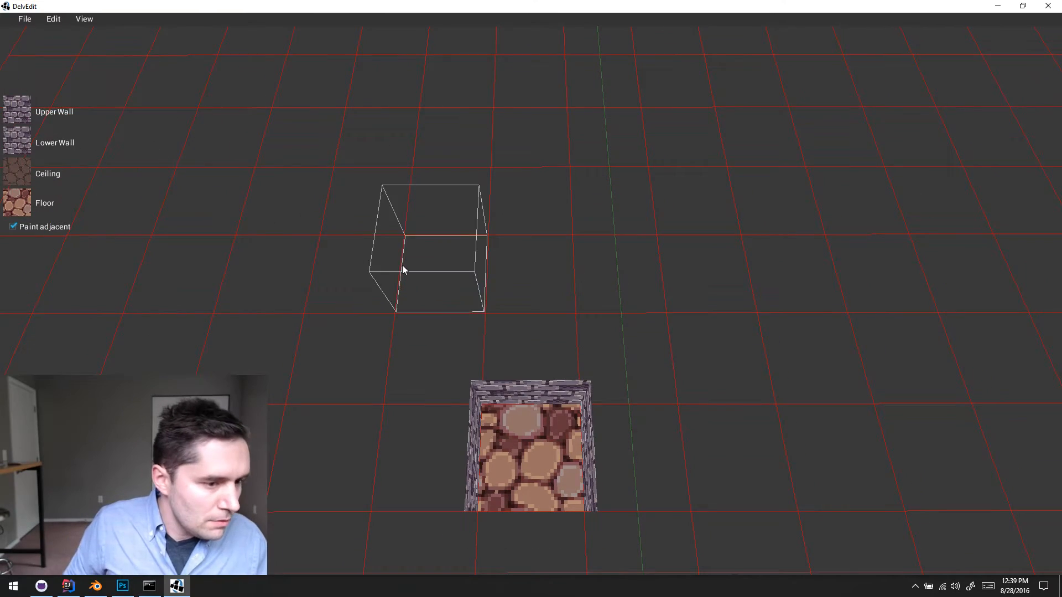
{"action": "key", "text": "s"}
{"action": "key", "text": "d"}
{"action": "scroll", "coordinate": [406, 271], "scroll_direction": "down", "scroll_amount": 4}
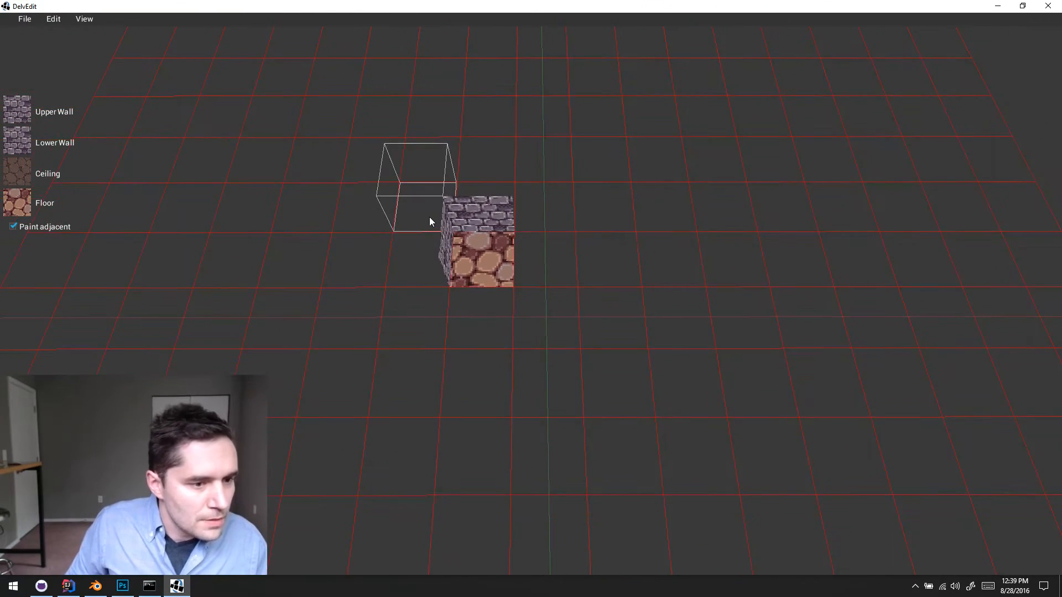
{"action": "left_click_drag", "start_coordinate": [430, 221], "coordinate": [733, 464]}
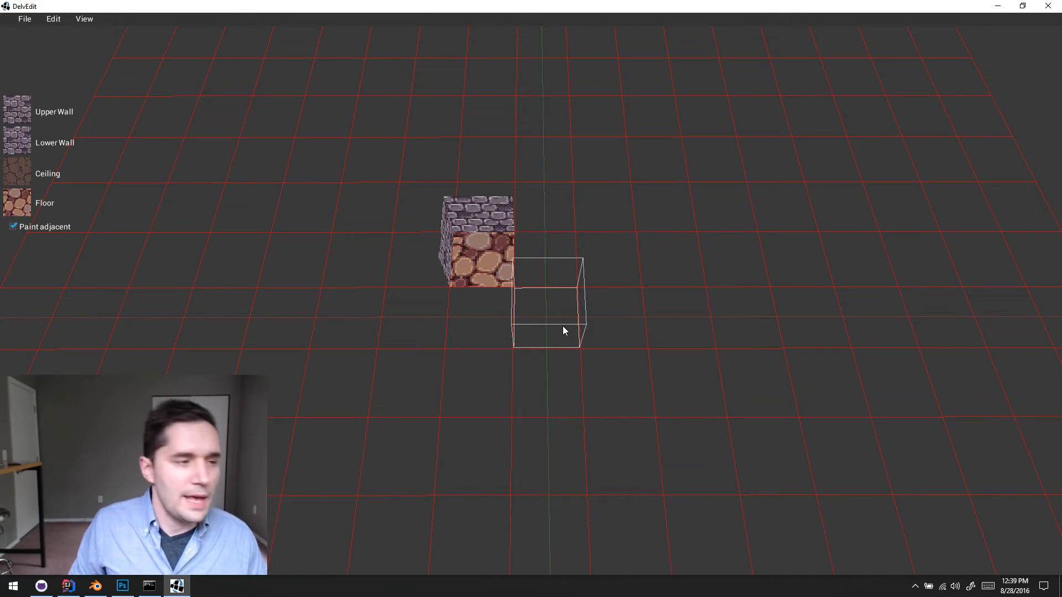
- Bring up the Open Level dialog and browse from the Corners folder to the test folder inside assets/levels
{"action": "left_click", "coordinate": [25, 19]}
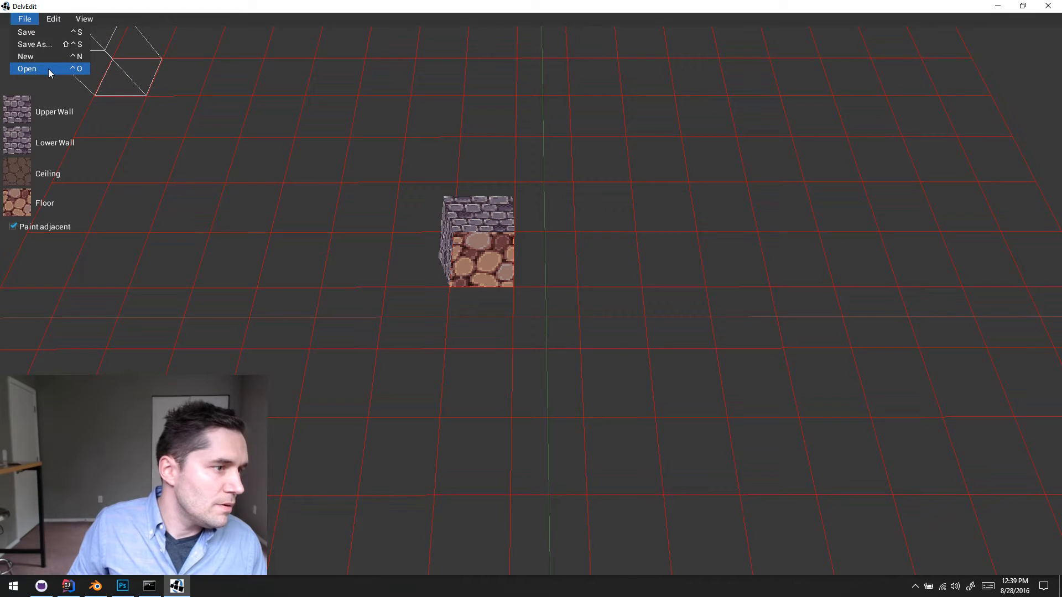
{"action": "key", "text": "alt+Tab"}
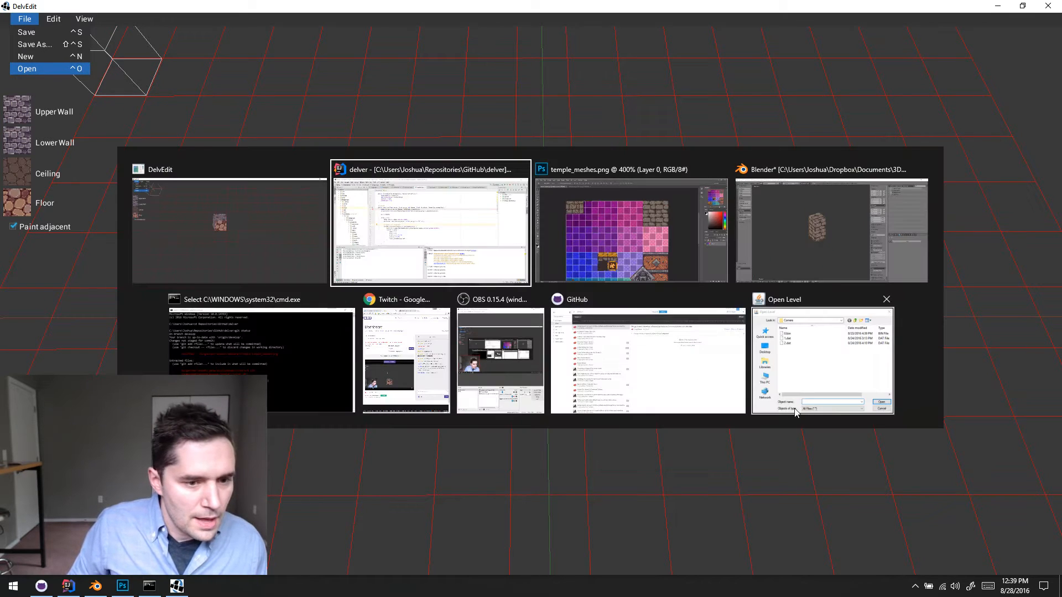
{"action": "left_click", "coordinate": [812, 370]}
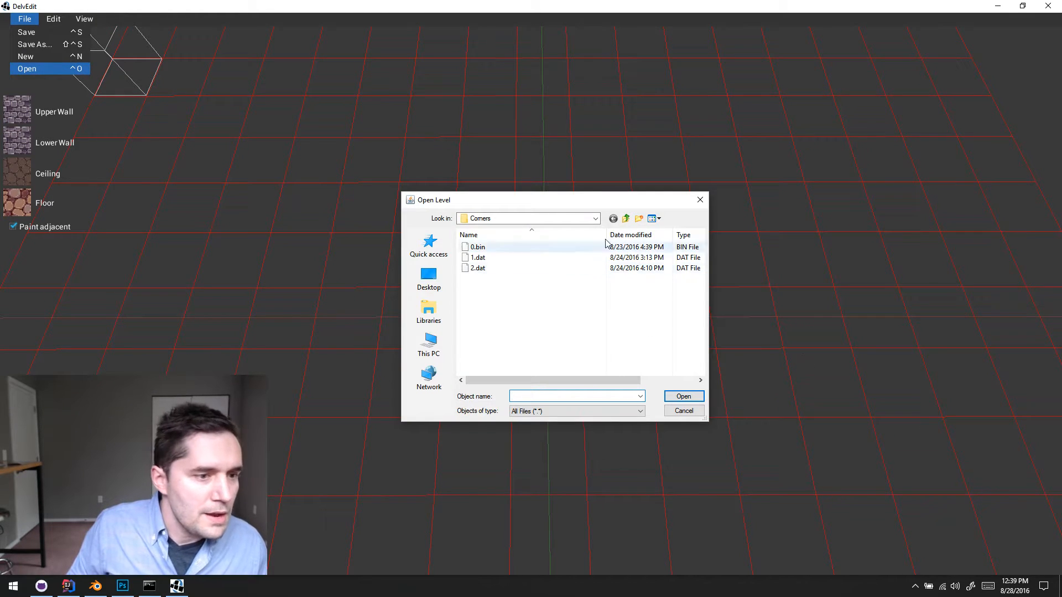
{"action": "left_click", "coordinate": [626, 219]}
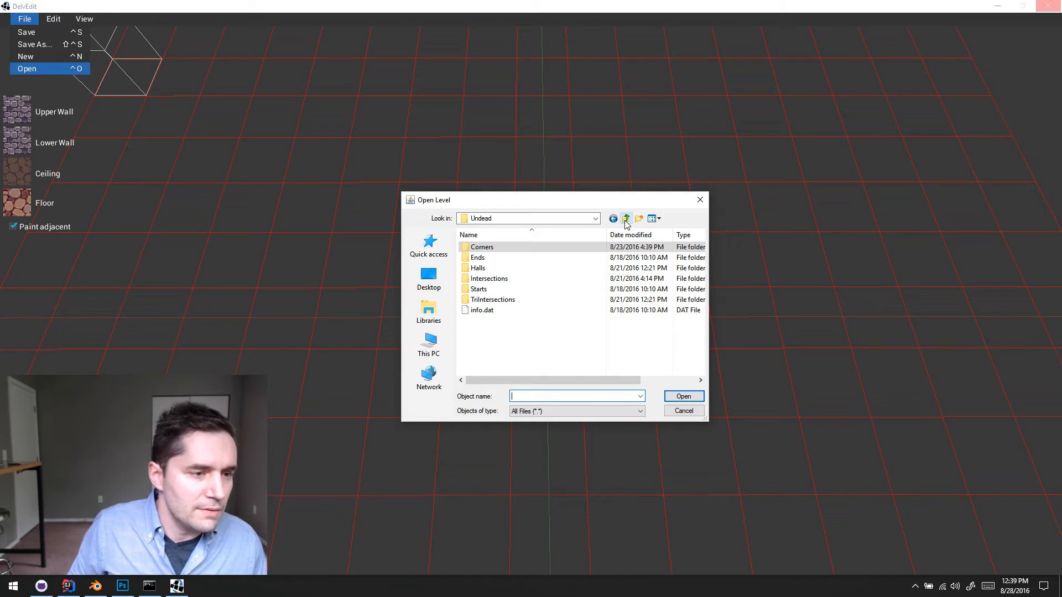
{"action": "left_click", "coordinate": [627, 220]}
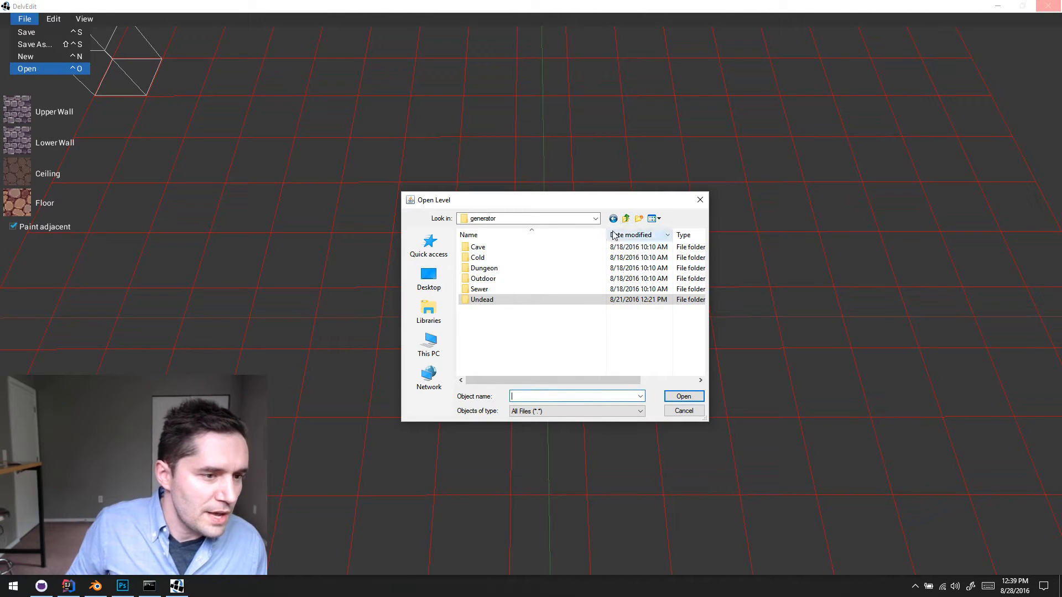
{"action": "left_click", "coordinate": [628, 220]}
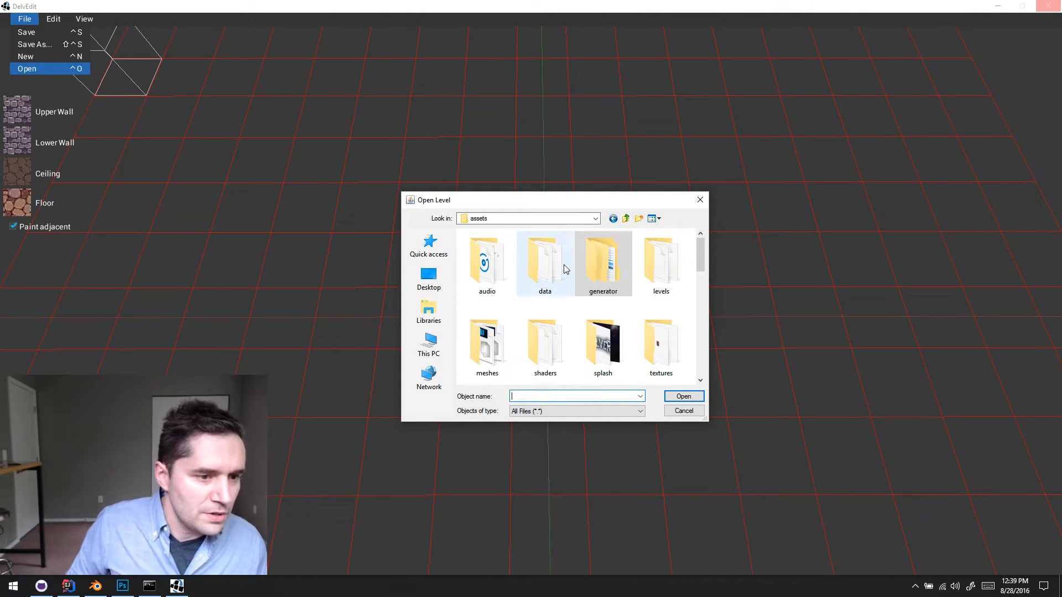
{"action": "double_click", "coordinate": [664, 262]}
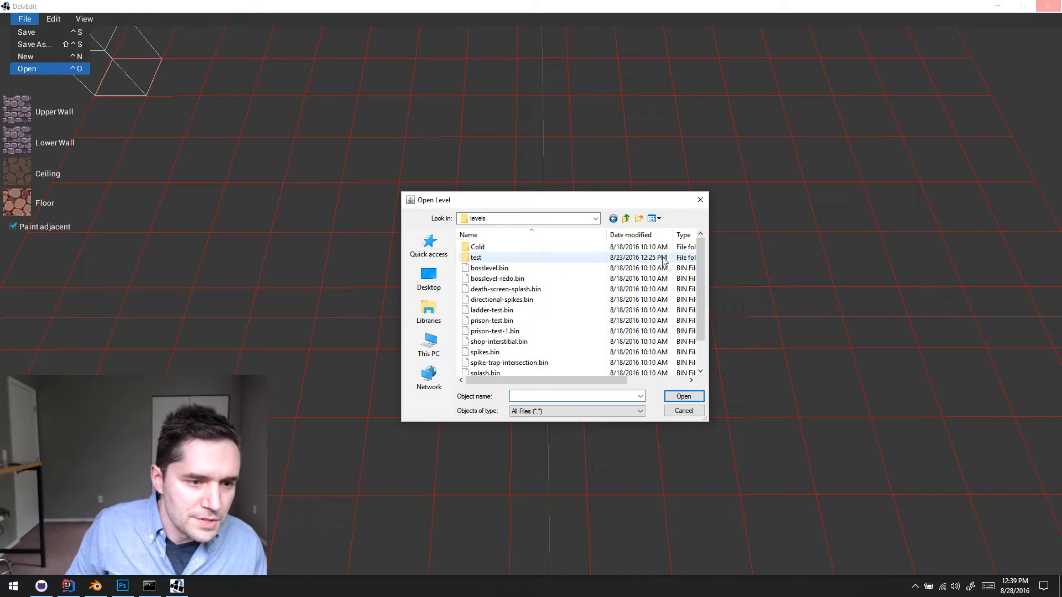
{"action": "double_click", "coordinate": [497, 258]}
- Look through the test levels and open movers.dat
{"action": "scroll", "coordinate": [562, 284], "scroll_direction": "down", "scroll_amount": 1}
{"action": "scroll", "coordinate": [562, 283], "scroll_direction": "up", "scroll_amount": 1}
{"action": "scroll", "coordinate": [564, 283], "scroll_direction": "down", "scroll_amount": 1}
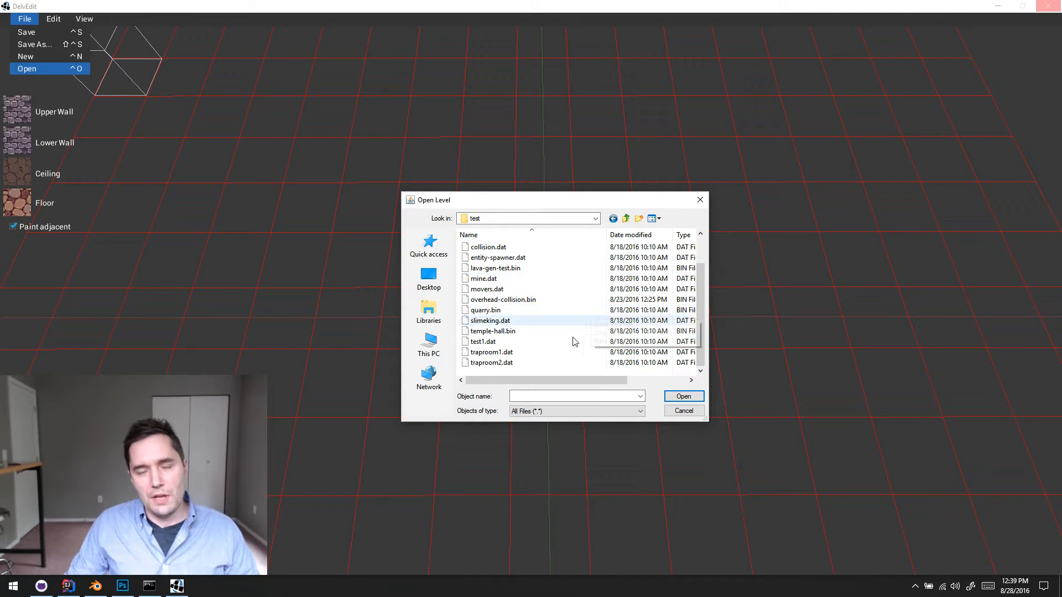
{"action": "scroll", "coordinate": [531, 308], "scroll_direction": "up", "scroll_amount": 1}
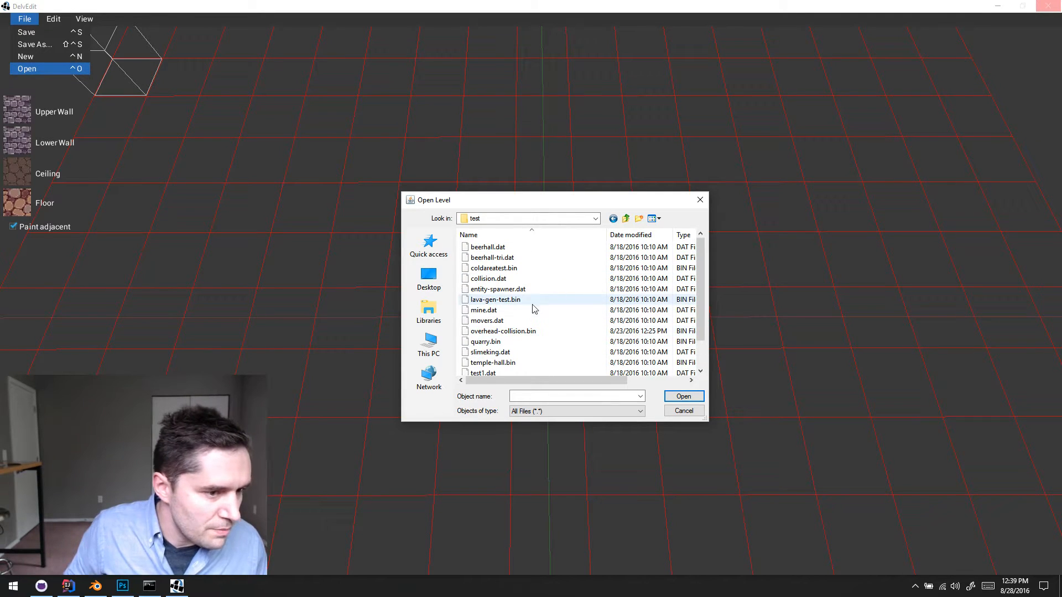
{"action": "left_click", "coordinate": [529, 321]}
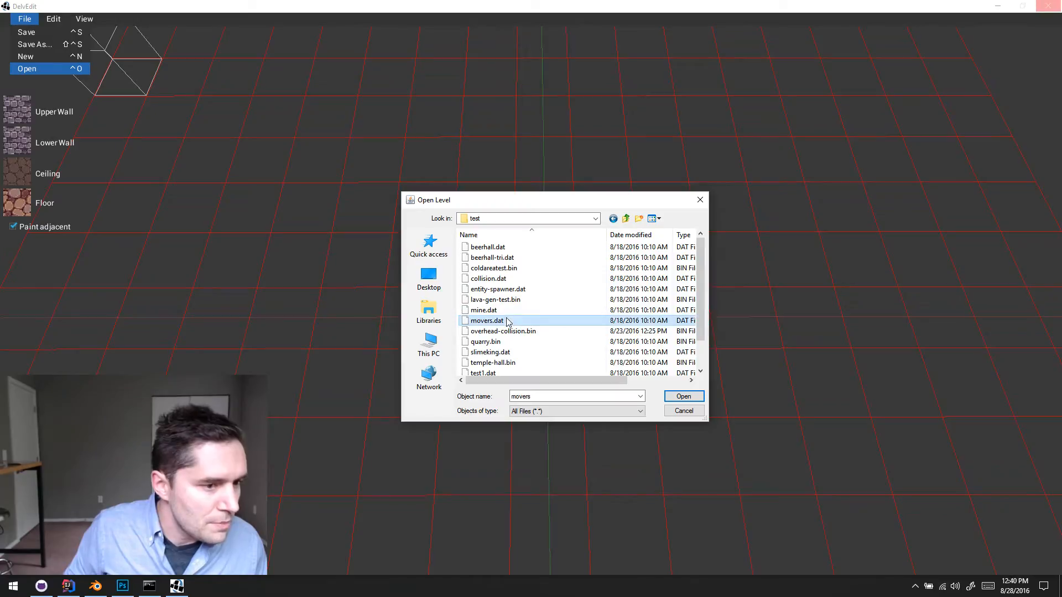
{"action": "left_click", "coordinate": [682, 397]}
- Playtest the level beside the moving grates and the hanging platform, and return to the editor
{"action": "left_click", "coordinate": [635, 380]}
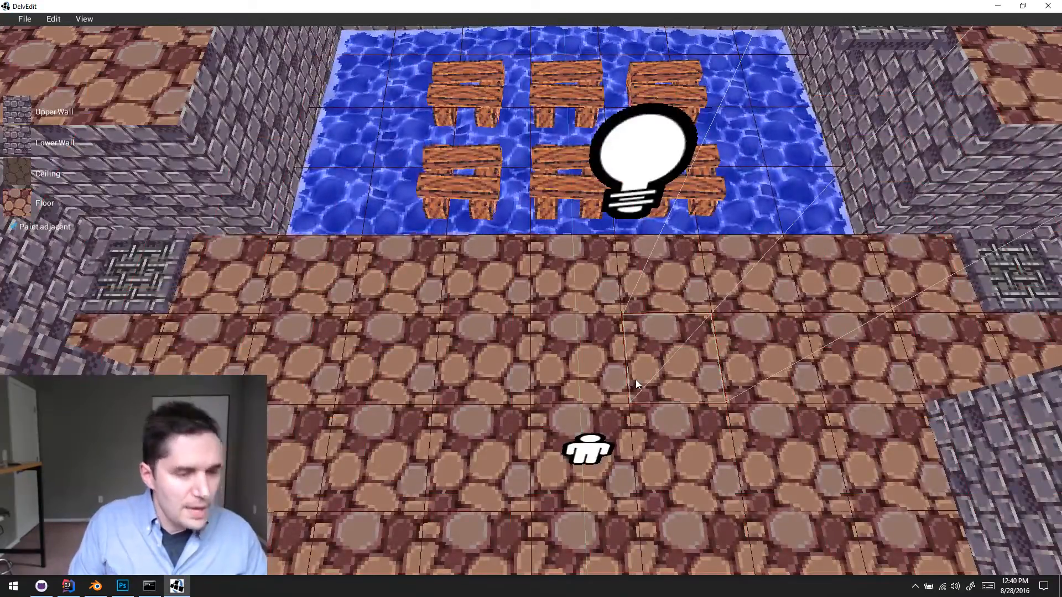
{"action": "key", "text": "s"}
{"action": "right_click_drag", "start_coordinate": [636, 380], "coordinate": [635, 379]}
{"action": "key", "text": "w"}
{"action": "key", "text": "s"}
{"action": "key", "text": "w"}
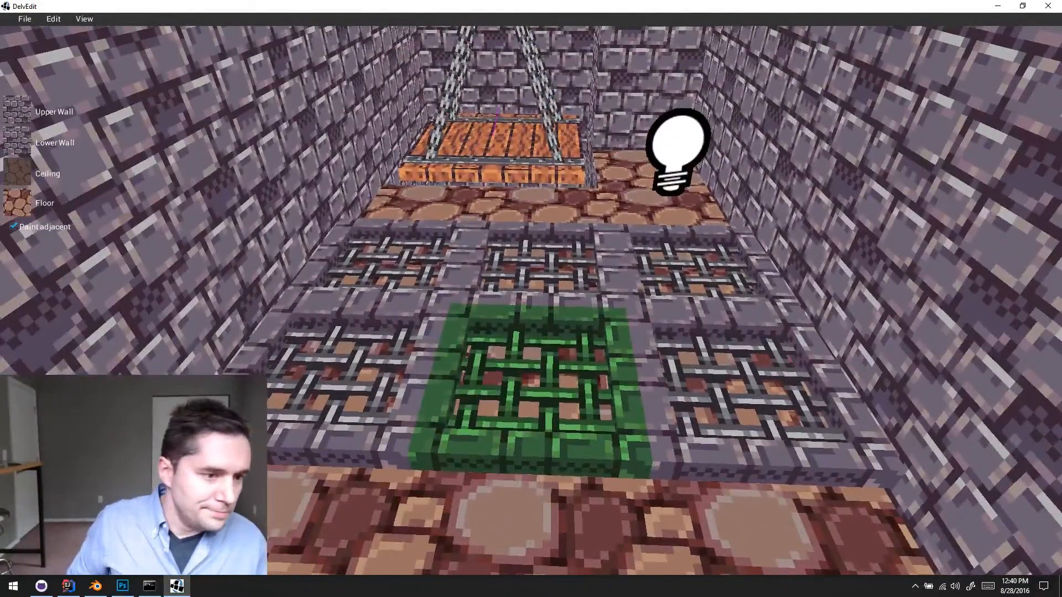
{"action": "key", "text": "p"}
{"action": "key", "text": "s"}
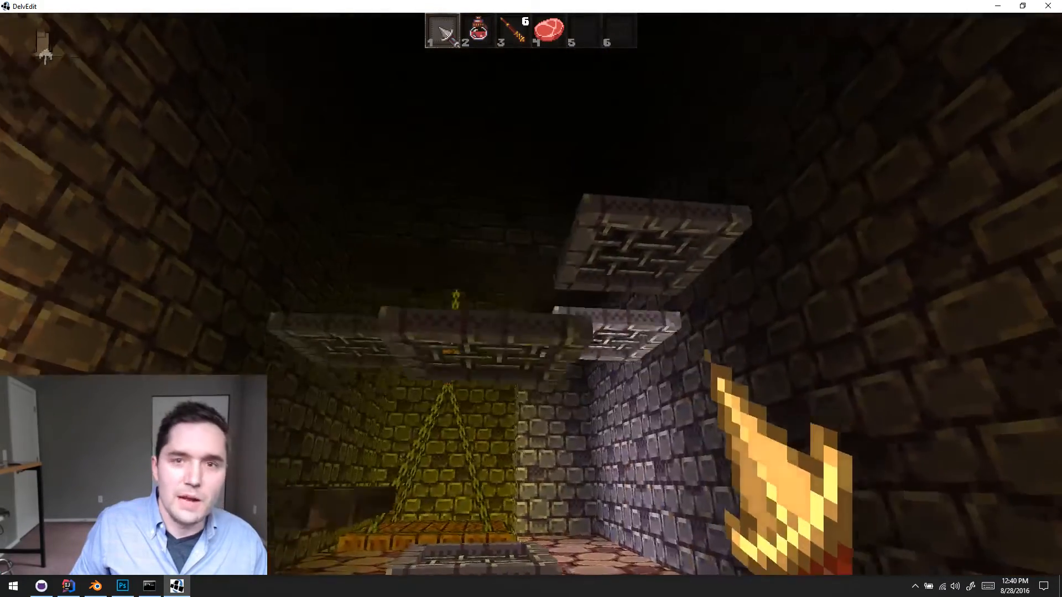
{"action": "key", "text": "w"}
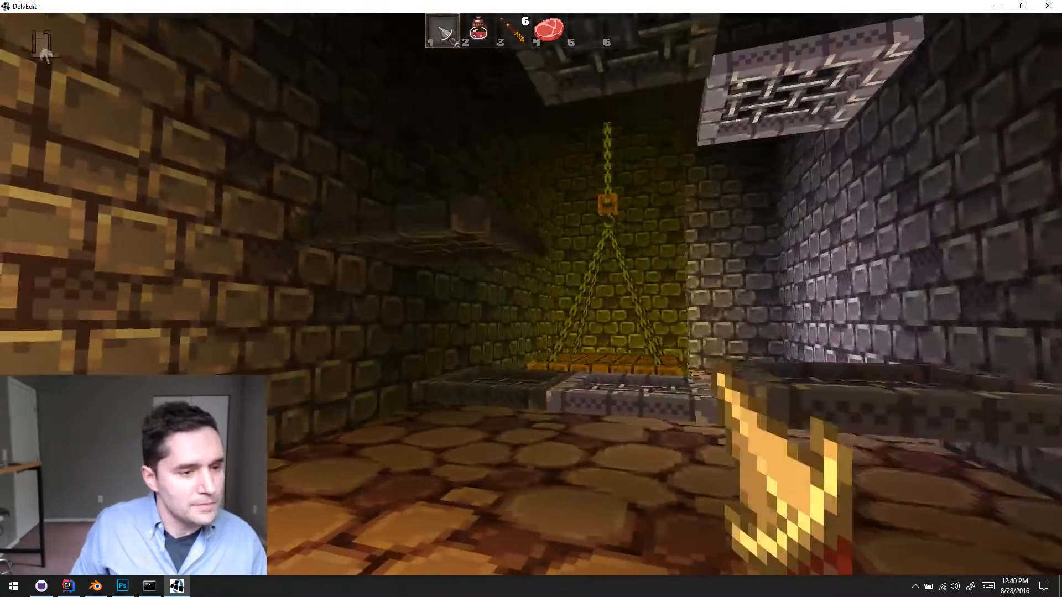
{"action": "key", "text": "p"}
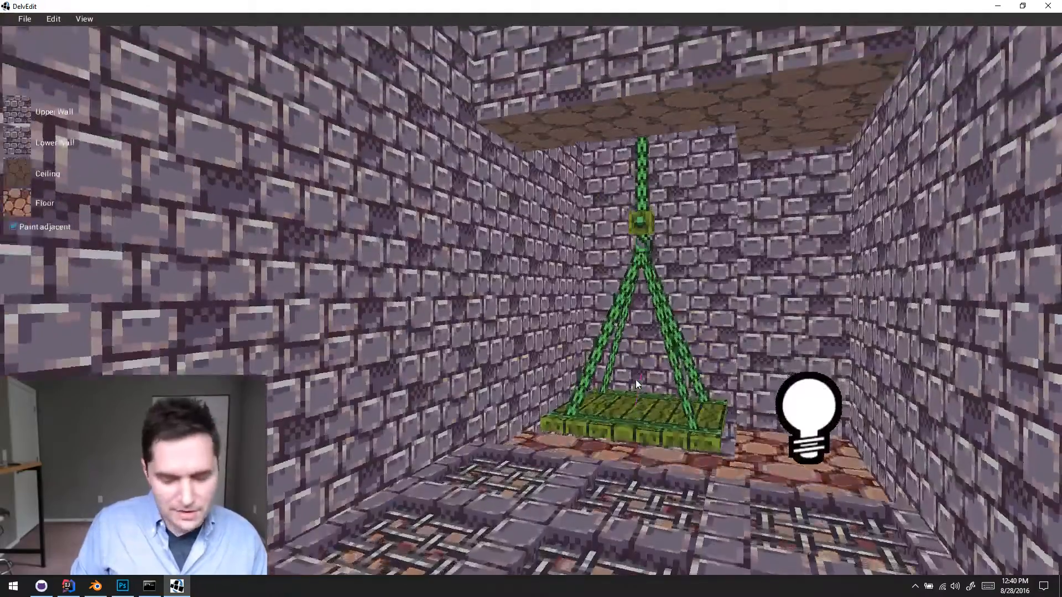
- Set the mesh file of the grate mover beside the wall, in the row nearest the hanging platform, to meshes/Temple/crusher.obj
{"action": "key", "text": "s"}
{"action": "middle_click_drag", "start_coordinate": [635, 379], "coordinate": [636, 379]}
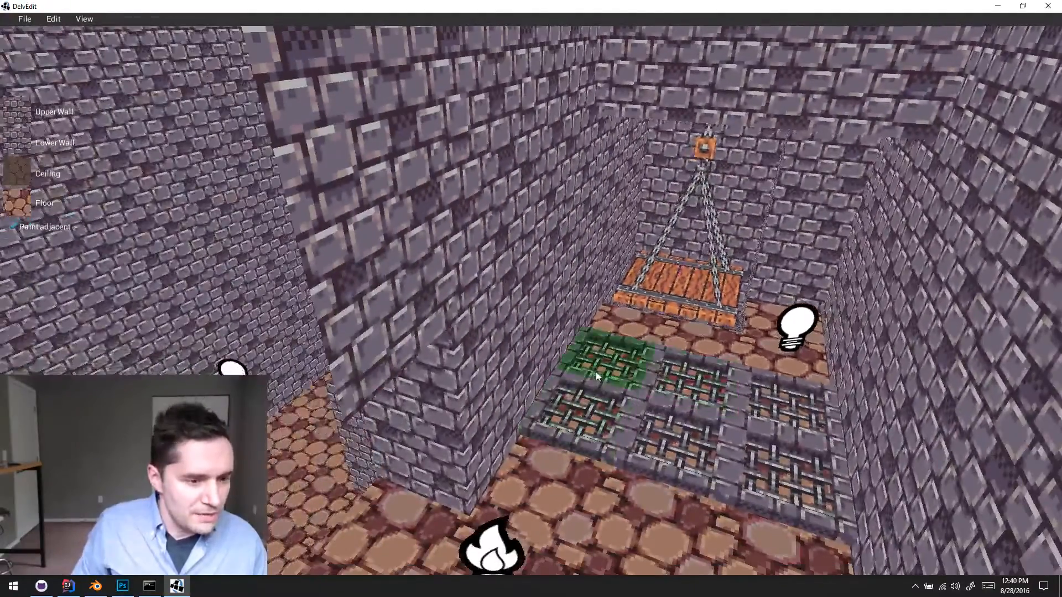
{"action": "left_click", "coordinate": [593, 369]}
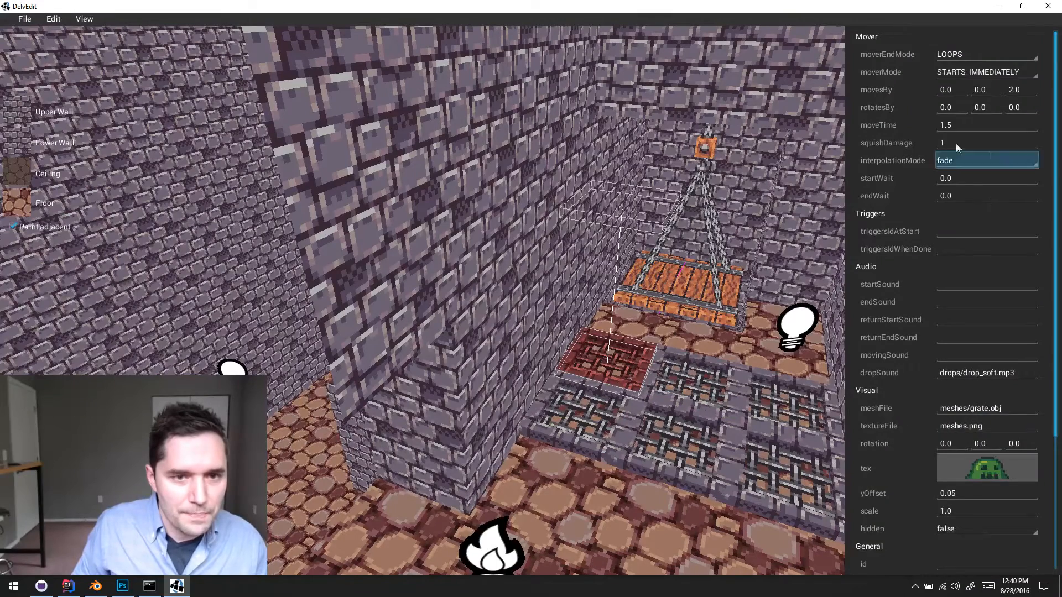
{"action": "left_click", "coordinate": [967, 407]}
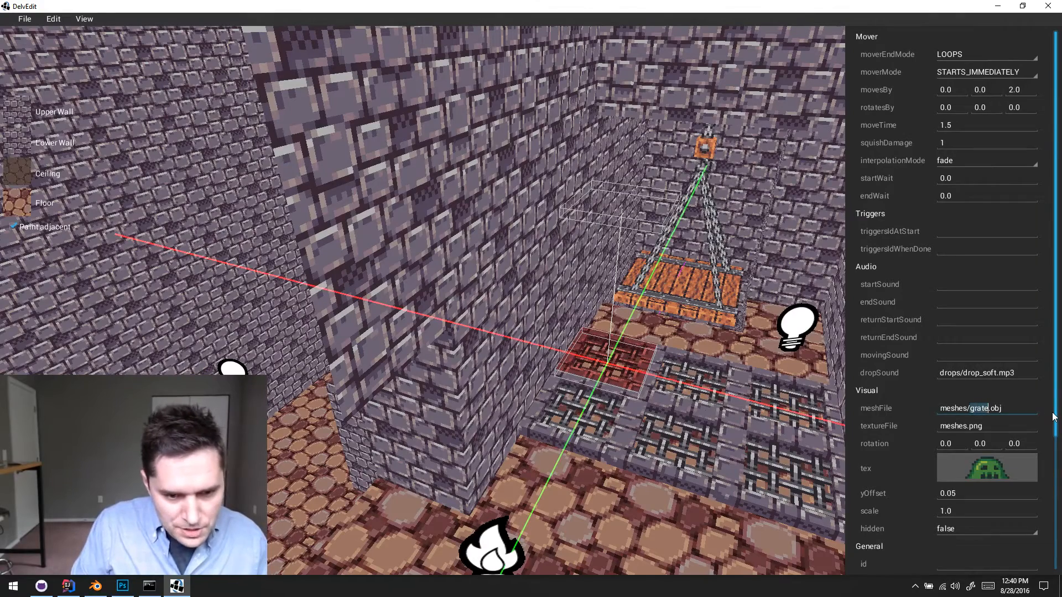
{"action": "type", "text": "Temple/"}
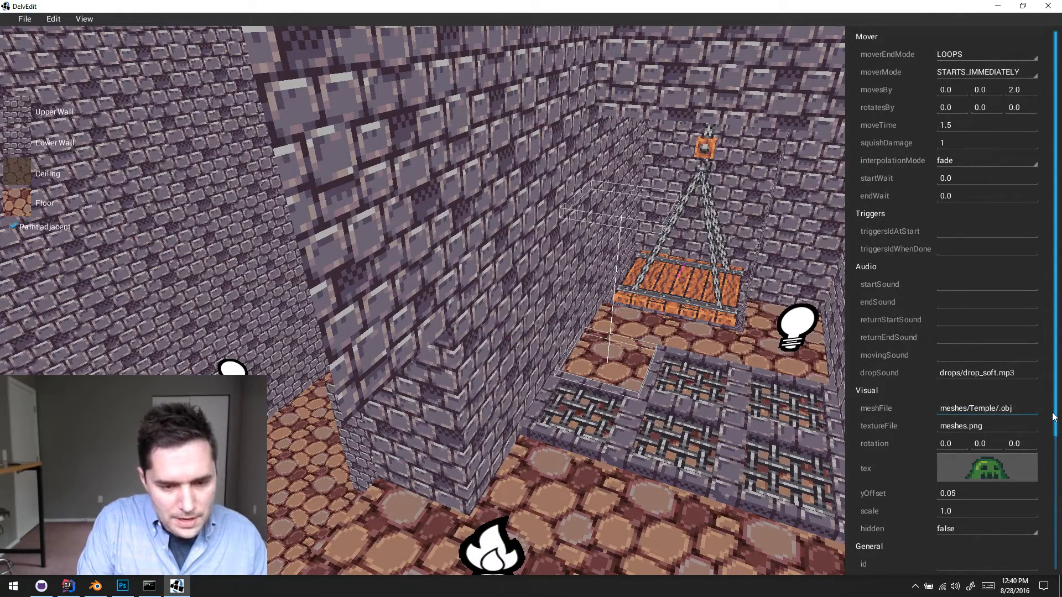
{"action": "type", "text": "crusher"}
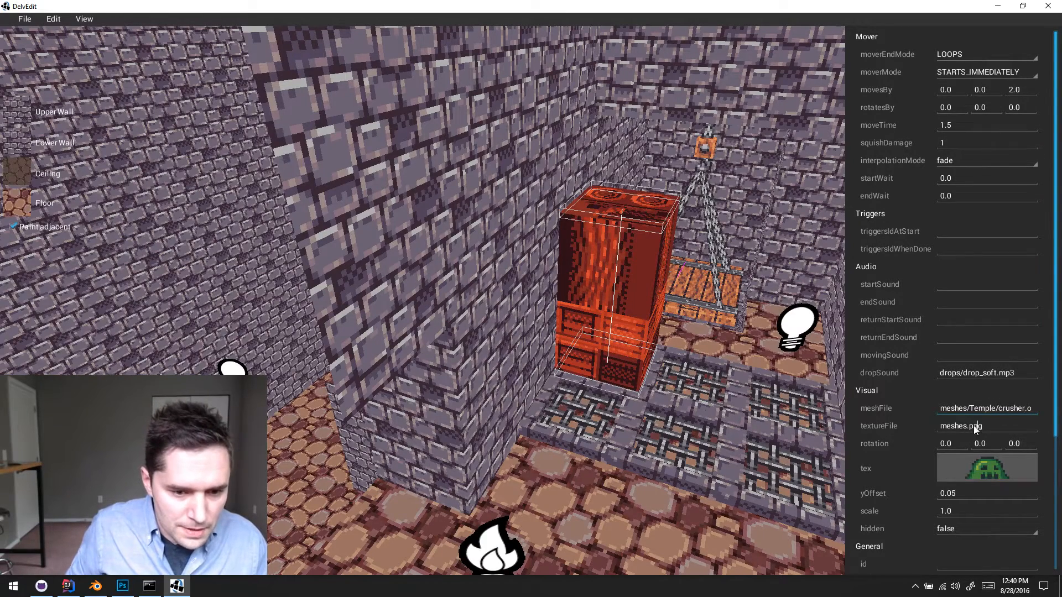
- Set the crusher block's texture file to textures/Temple/temple_meshes.png
{"action": "left_click", "coordinate": [939, 425]}
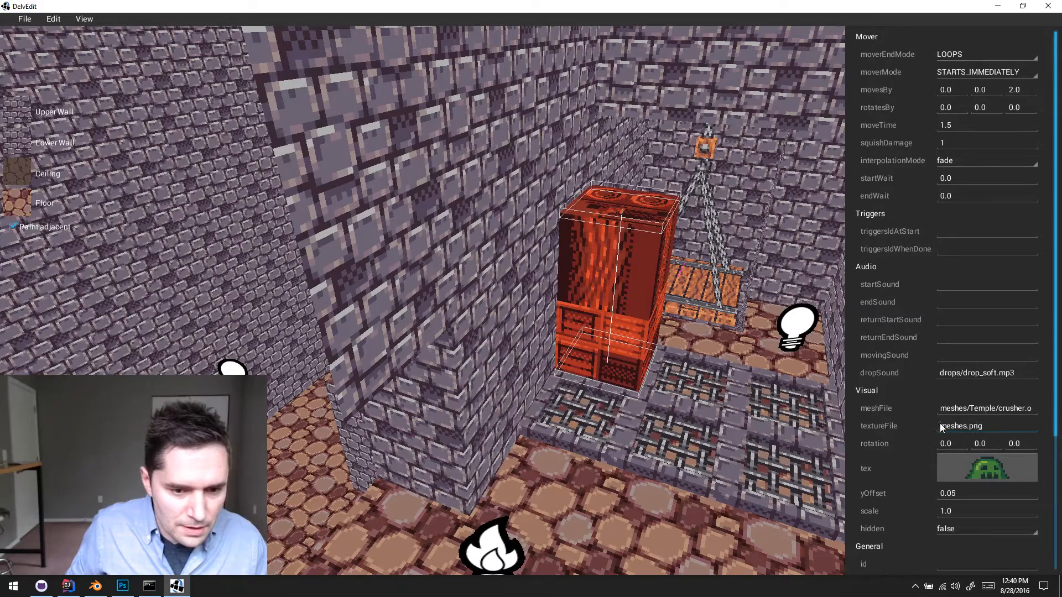
{"action": "type", "text": "textures"}
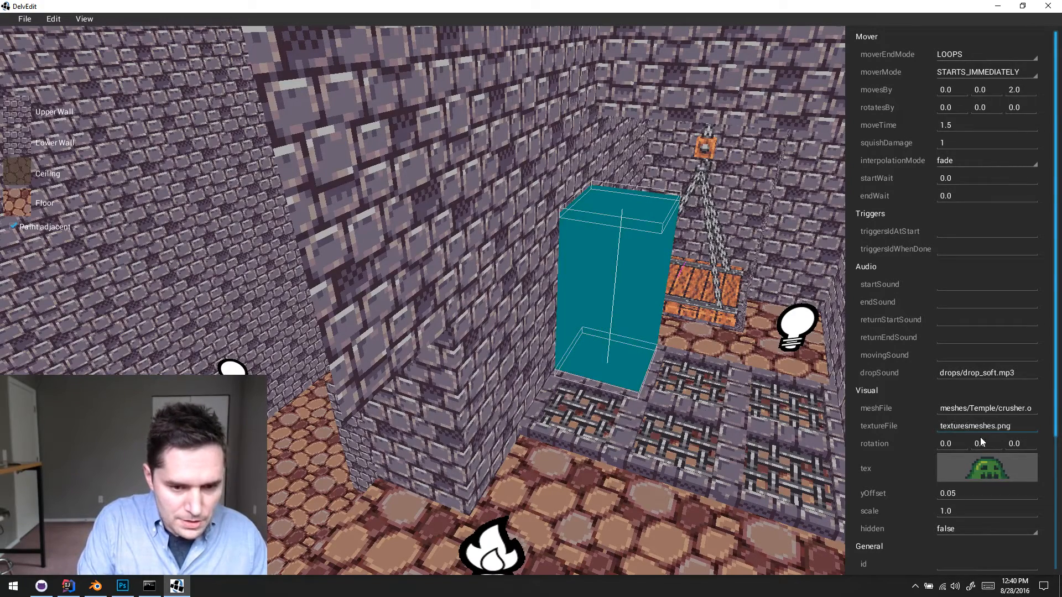
{"action": "type", "text": "/Temple/"}
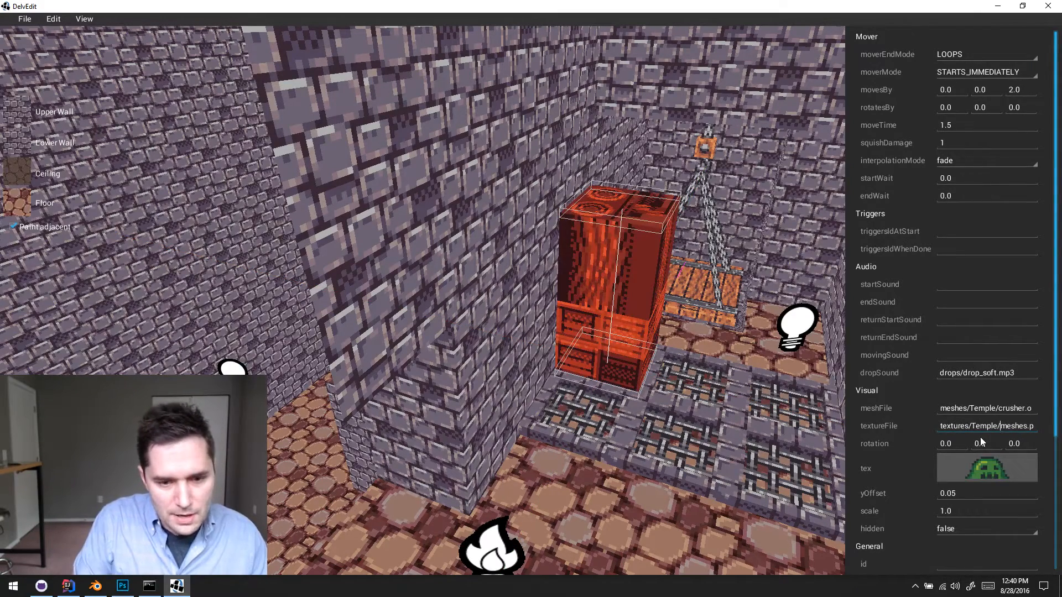
{"action": "type", "text": "temple_m"}
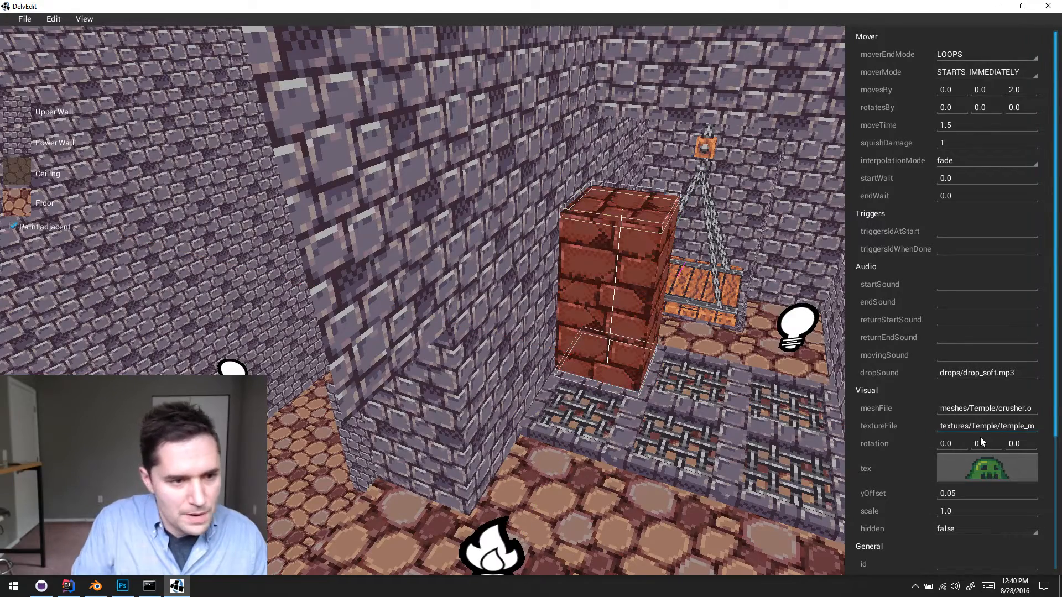
{"action": "left_click", "coordinate": [675, 330]}
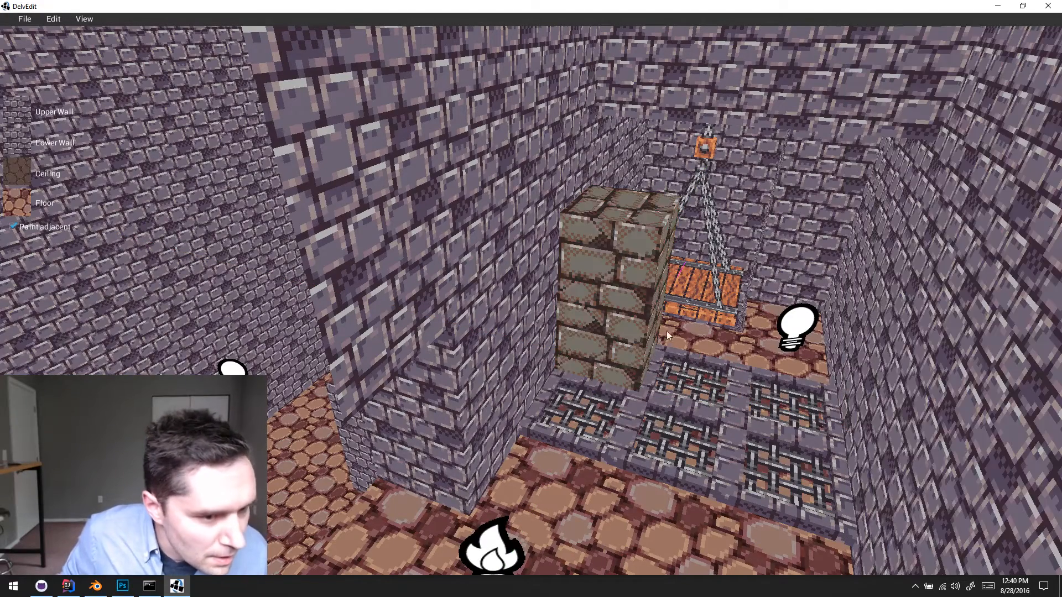
- Set the third collision value of the crusher block to 2
{"action": "left_click", "coordinate": [619, 333]}
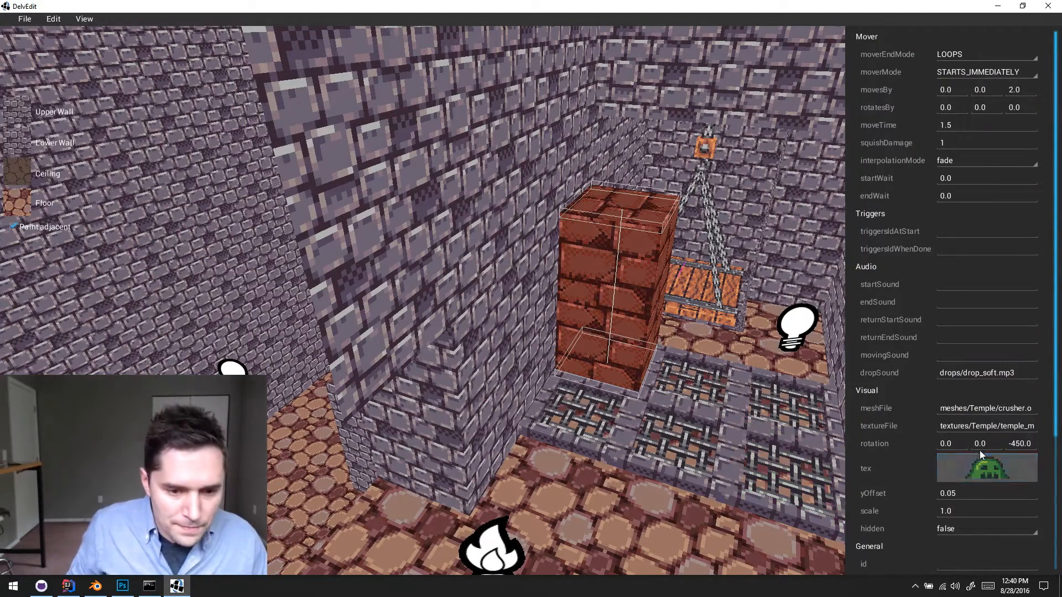
{"action": "scroll", "coordinate": [975, 470], "scroll_direction": "down", "scroll_amount": 3}
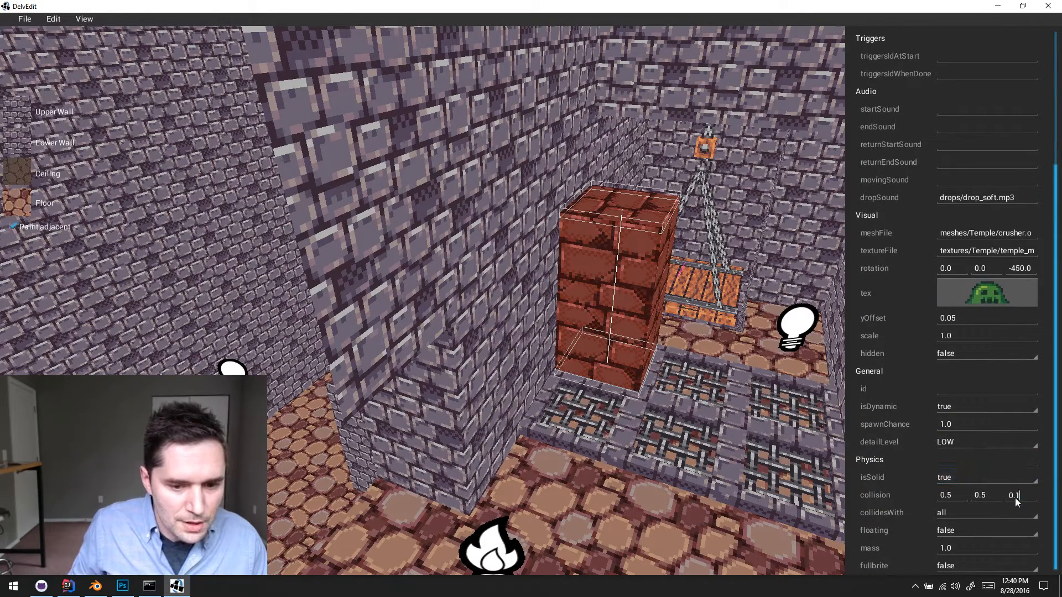
{"action": "type", "text": "1"}
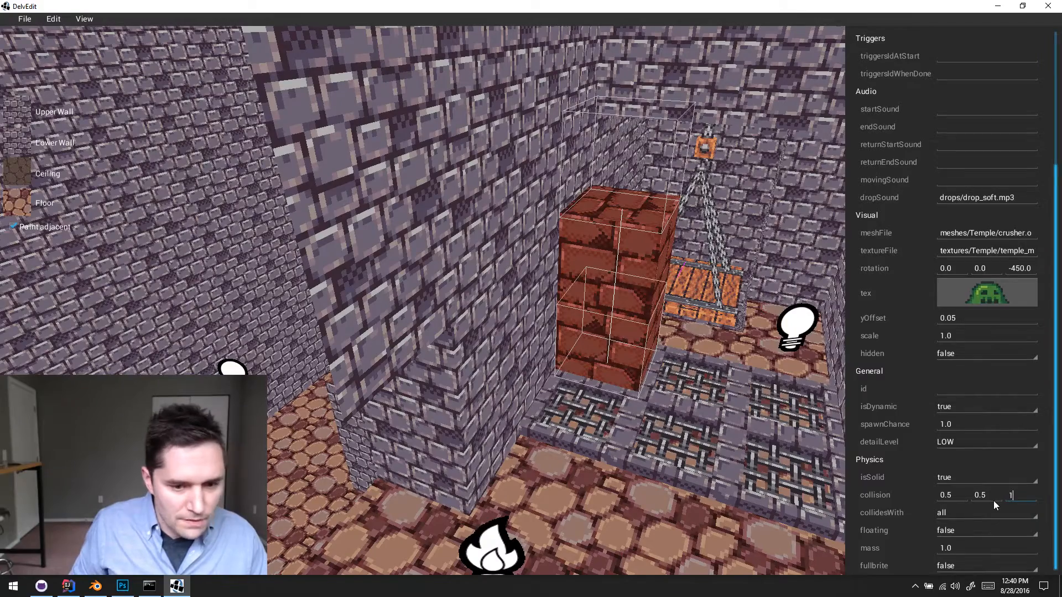
{"action": "type", "text": "2"}
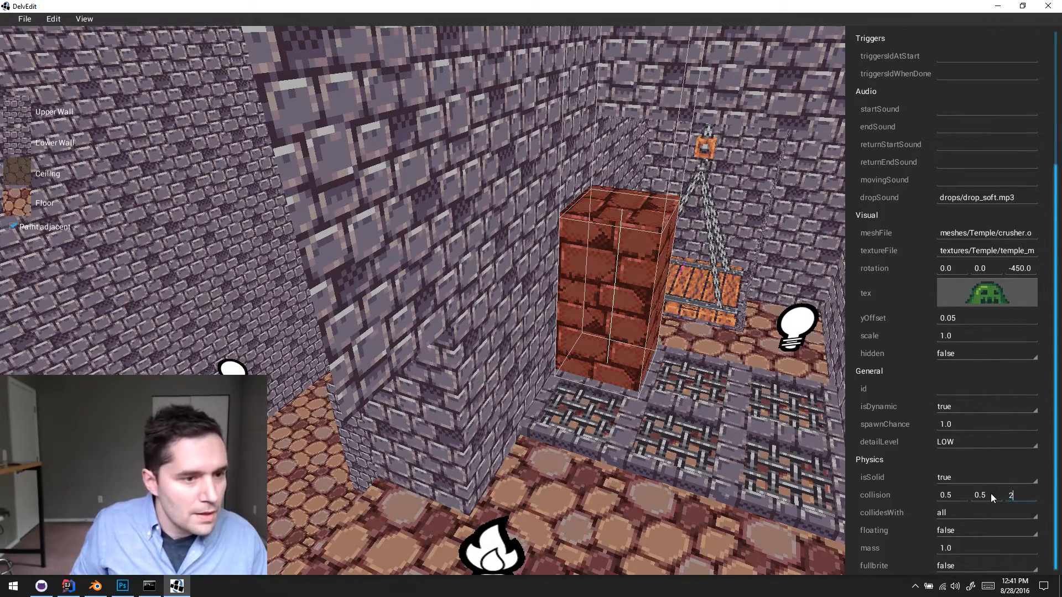
{"action": "left_click", "coordinate": [614, 496]}
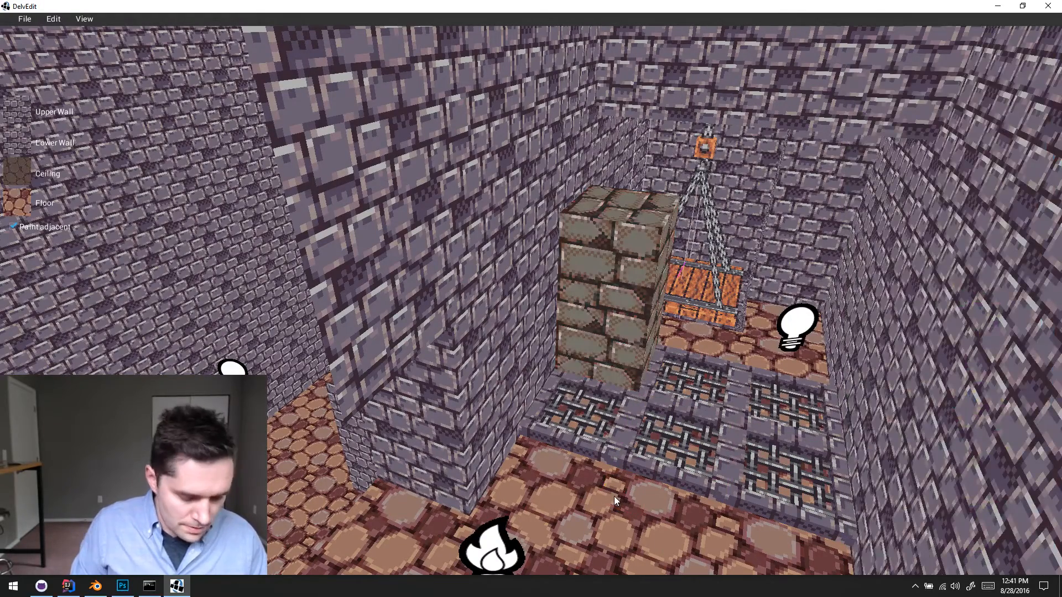
- Playtest the level to watch the first crusher block move among the grates, and return to the editor
{"action": "key", "text": "w"}
{"action": "key", "text": "q"}
{"action": "key", "text": "p"}
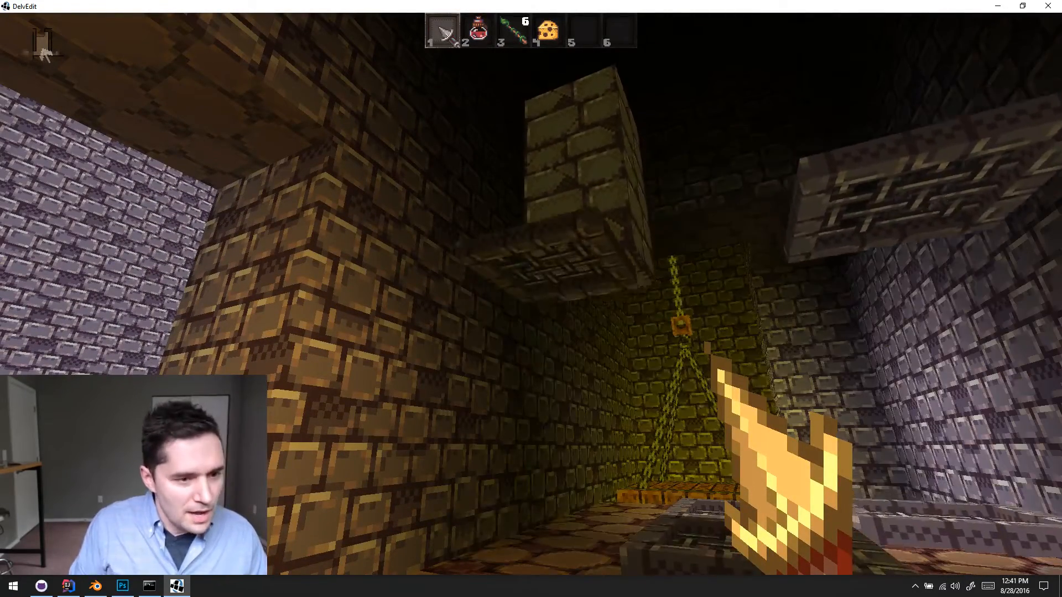
{"action": "key", "text": "Escape"}
{"action": "key", "text": "s"}
{"action": "key", "text": "Down"}
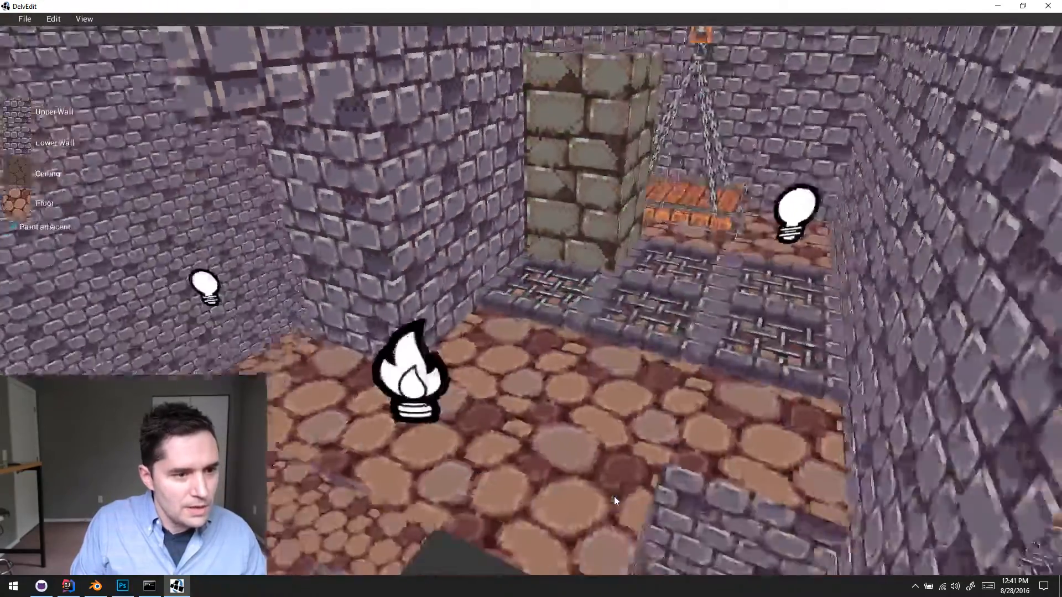
- Copy the crusher block's mesh file path and apply it to the adjacent middle grate in the row nearest the hanging platform
{"action": "key", "text": "w"}
{"action": "key", "text": "w"}
{"action": "key", "text": "Right"}
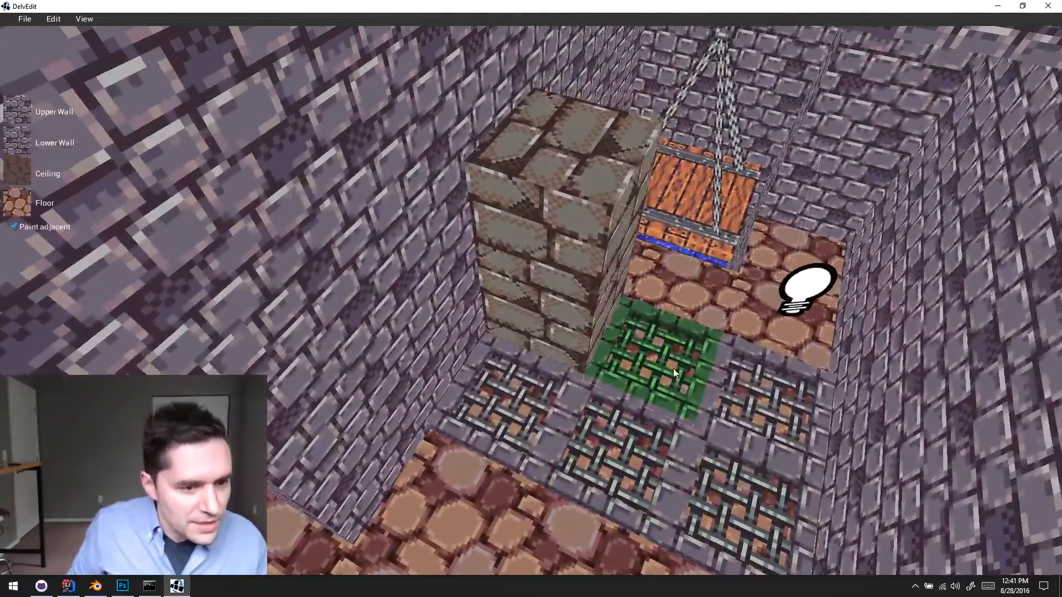
{"action": "left_click", "coordinate": [673, 370]}
{"action": "key", "text": "w"}
{"action": "key", "text": "Right"}
{"action": "left_click", "coordinate": [472, 357]}
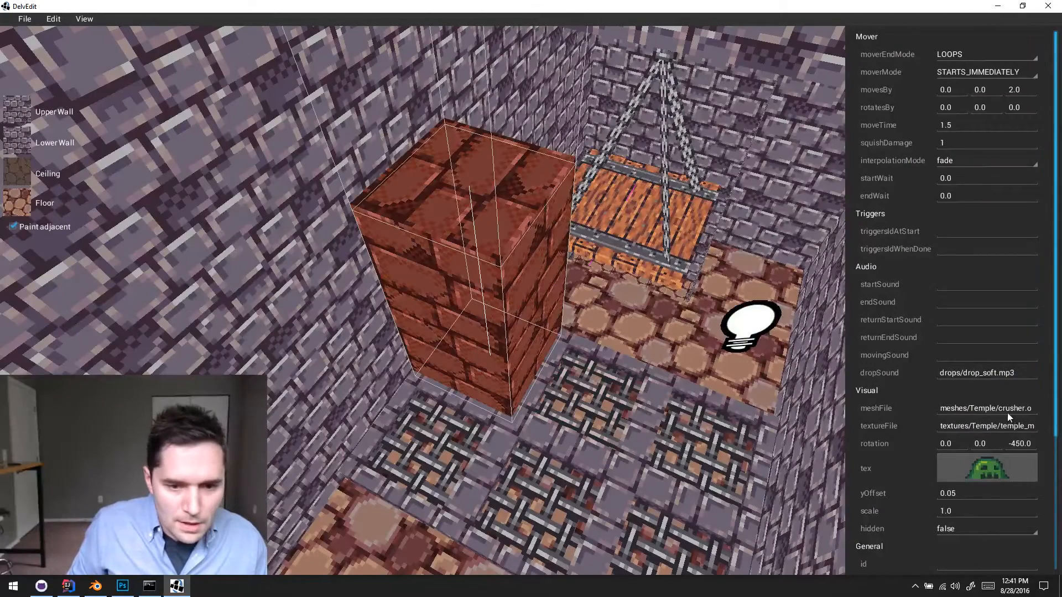
{"action": "triple_click", "coordinate": [995, 406]}
{"action": "key", "text": "ctrl+c"}
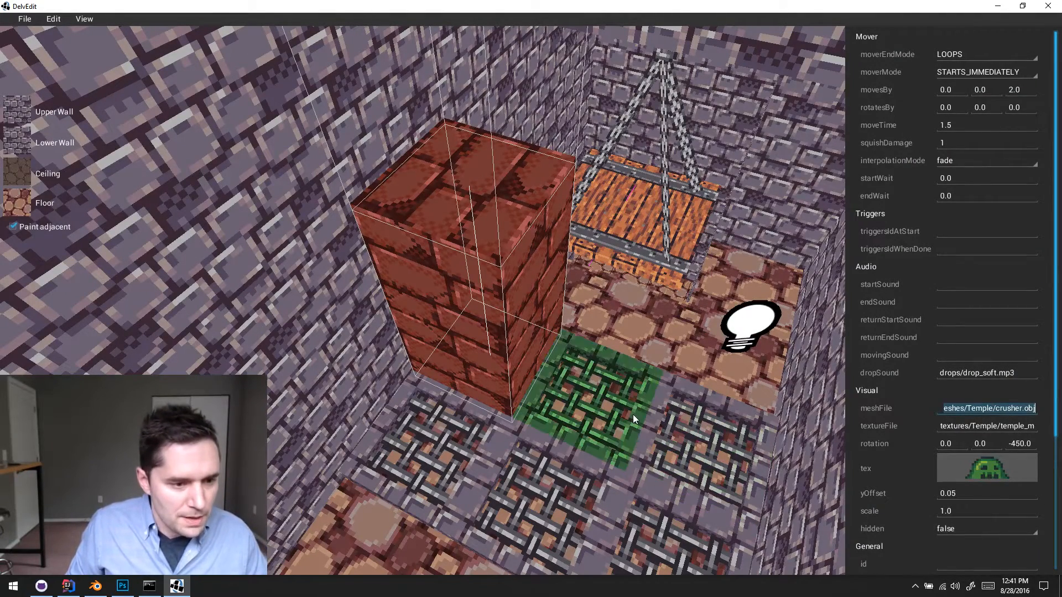
{"action": "left_click", "coordinate": [586, 387]}
{"action": "triple_click", "coordinate": [968, 409]}
{"action": "key", "text": "ctrl+v"}
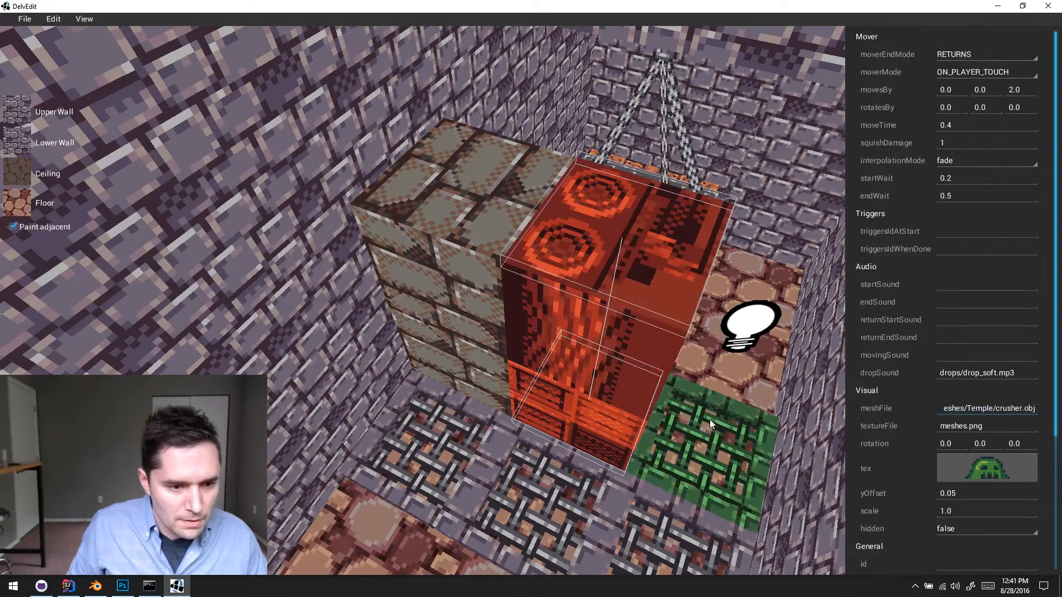
- Apply the copied meshes/Temple/crusher.obj path to the last grate in the platform-side row and to the grate in front of the textured crusher
{"action": "left_click", "coordinate": [708, 420]}
{"action": "left_click", "coordinate": [999, 405]}
{"action": "triple_click", "coordinate": [999, 405]}
{"action": "key", "text": "ctrl+v"}
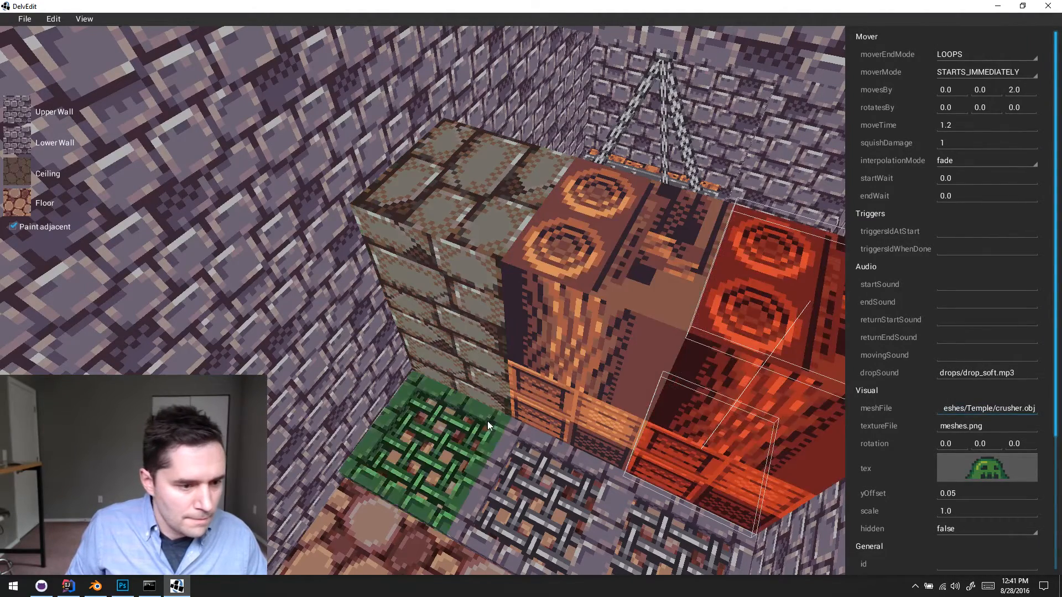
{"action": "left_click", "coordinate": [487, 421]}
{"action": "triple_click", "coordinate": [961, 406]}
{"action": "key", "text": "ctrl+v"}
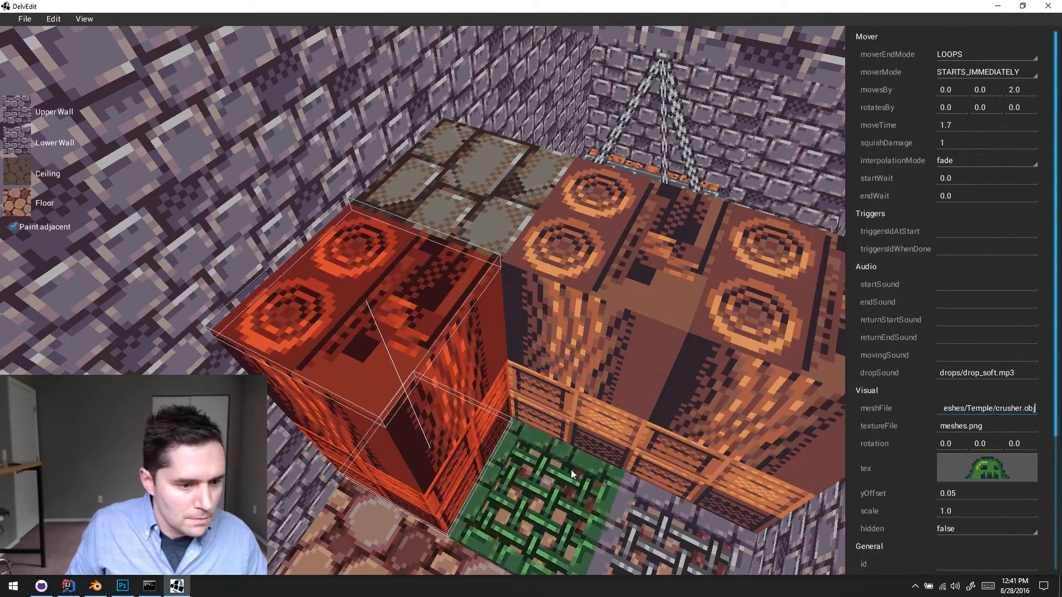
- Apply the copied crusher mesh path to the two remaining grates in the front row
{"action": "left_click", "coordinate": [570, 470]}
{"action": "triple_click", "coordinate": [952, 411]}
{"action": "key", "text": "ctrl+v"}
{"action": "left_click", "coordinate": [708, 454]}
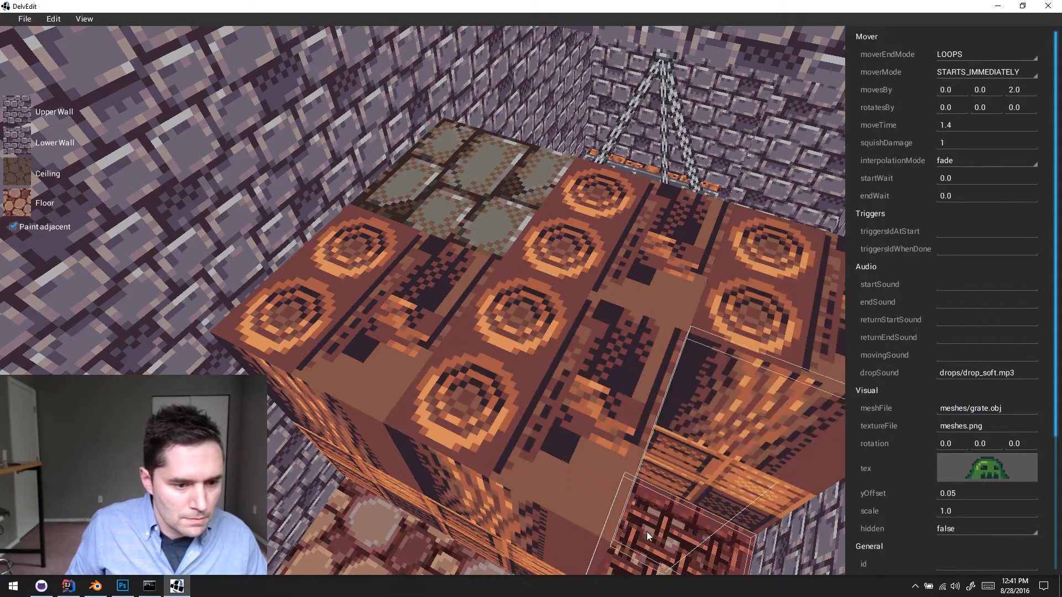
{"action": "triple_click", "coordinate": [963, 408]}
{"action": "key", "text": "ctrl+v"}
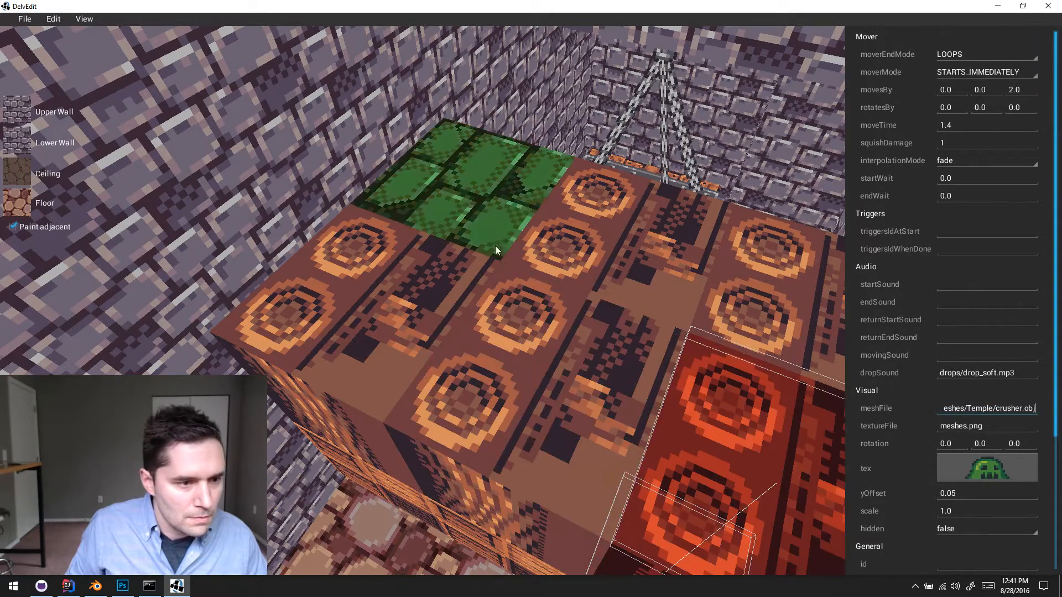
- Copy the finished crusher's temple_meshes.png texture path and apply it to the other two crushers in the platform-side row
{"action": "left_click", "coordinate": [495, 245]}
{"action": "triple_click", "coordinate": [951, 427]}
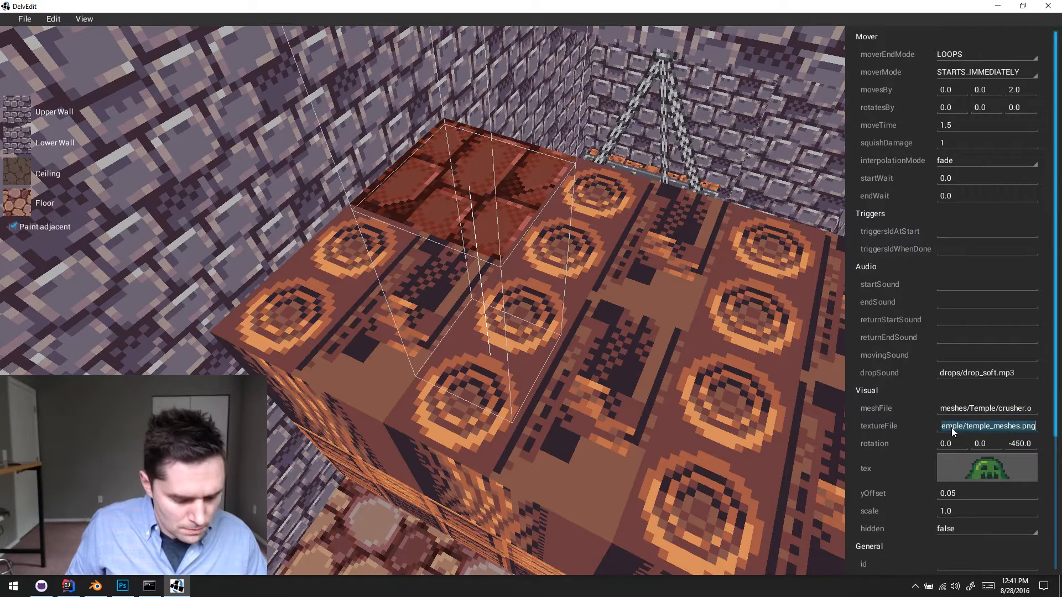
{"action": "left_click", "coordinate": [579, 251]}
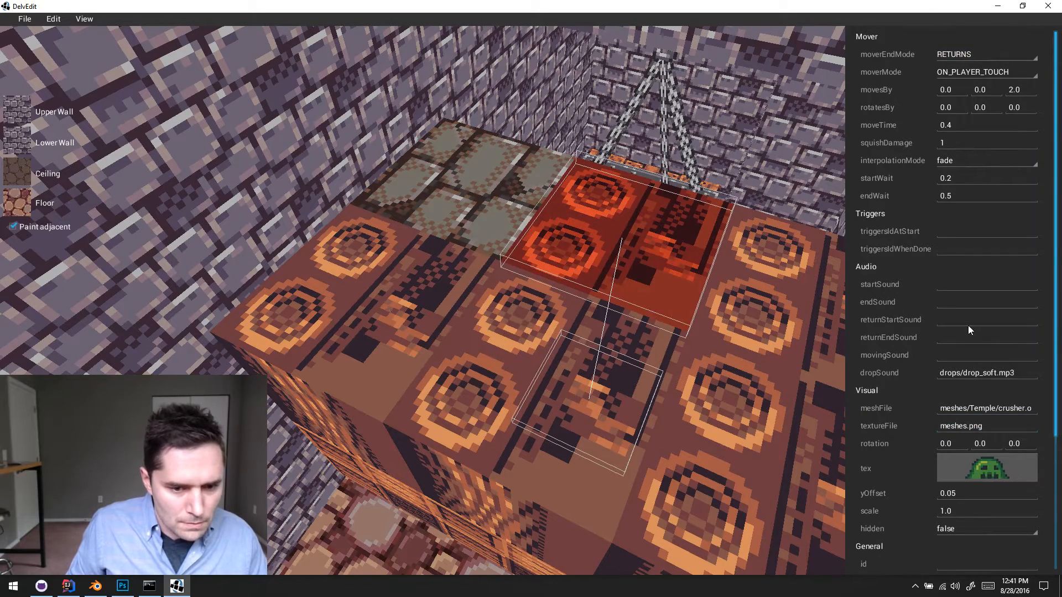
{"action": "triple_click", "coordinate": [975, 428]}
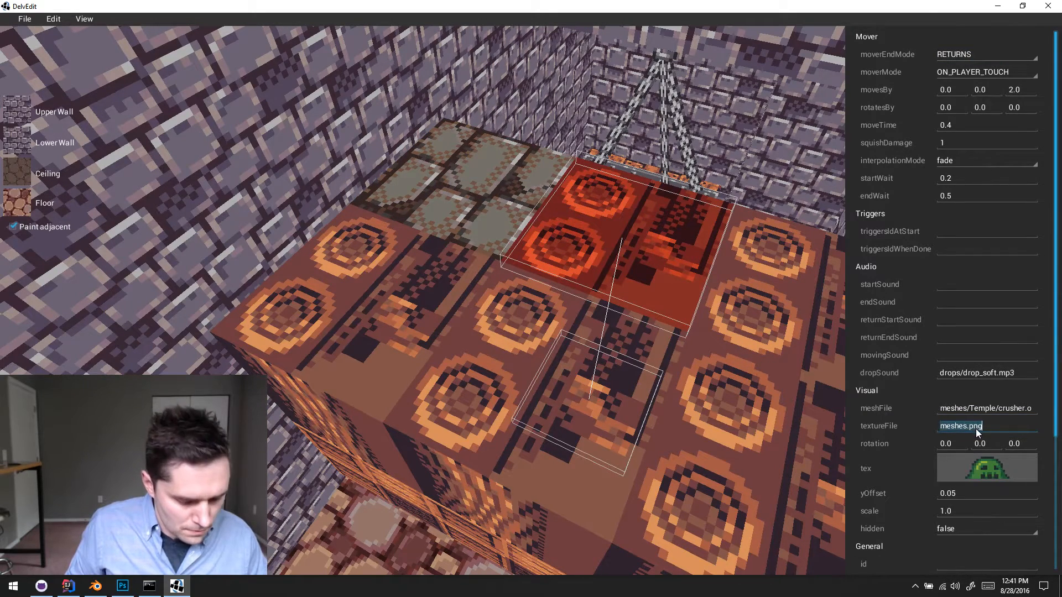
{"action": "type", "text": "meshes/Temple/temple_meshes.png"}
{"action": "left_click", "coordinate": [769, 303]}
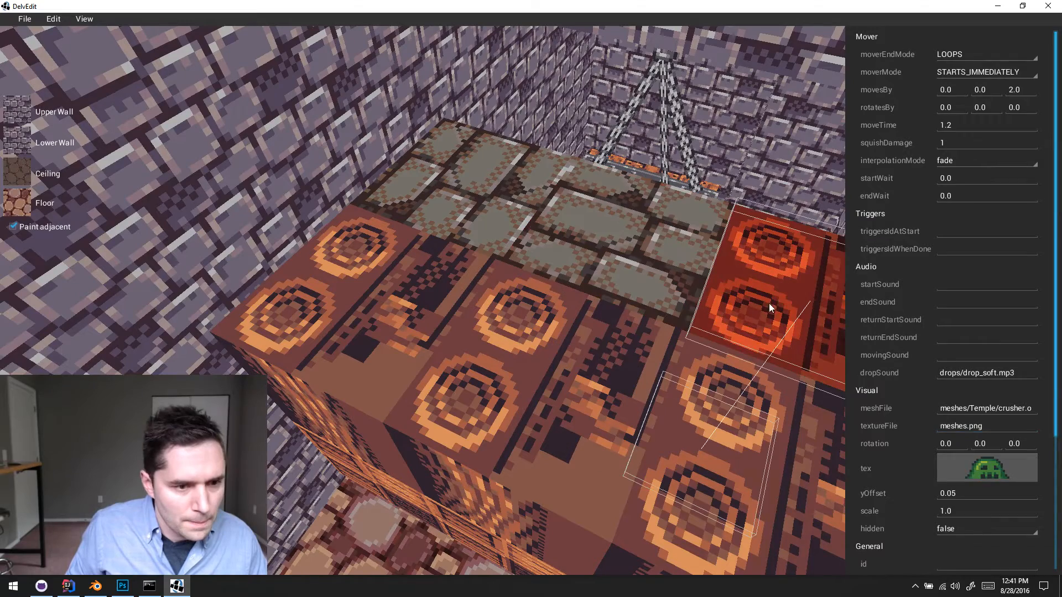
{"action": "triple_click", "coordinate": [965, 429]}
{"action": "type", "text": "meshes/Temple/temple_meshes.png"}
- Apply the copied textures/Temple/temple_meshes.png path to the three crushers in the front row and clear the selection
{"action": "left_click", "coordinate": [396, 381]}
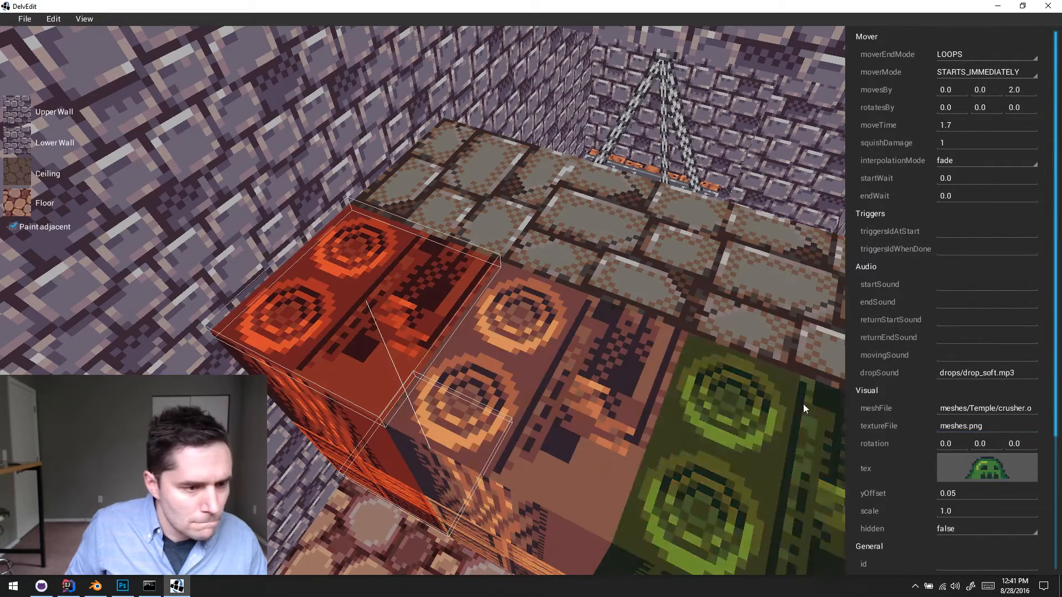
{"action": "triple_click", "coordinate": [964, 425]}
{"action": "key", "text": "ctrl+v"}
{"action": "left_click", "coordinate": [515, 417]}
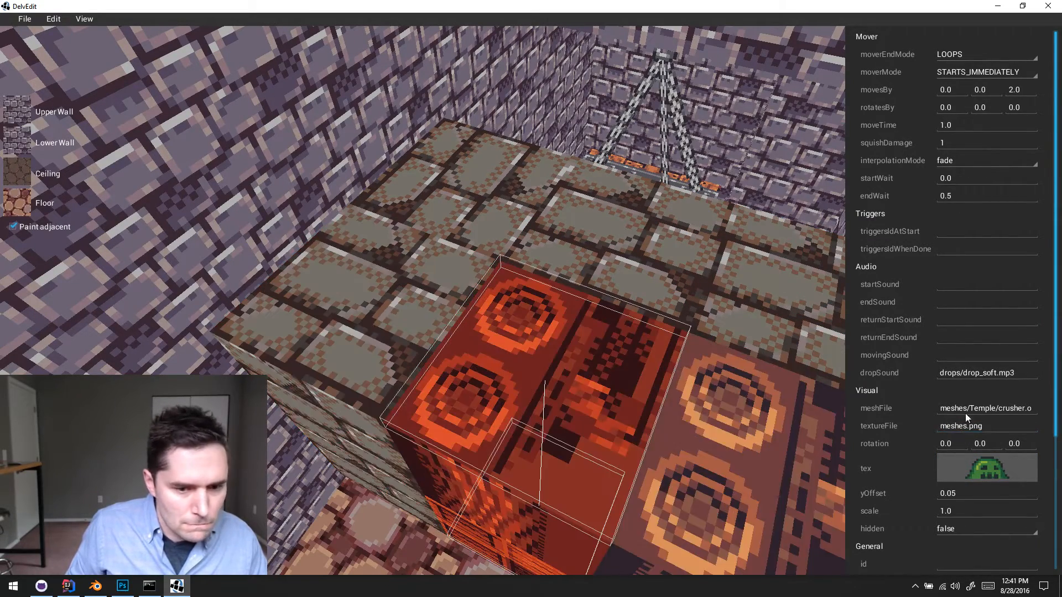
{"action": "triple_click", "coordinate": [974, 419]}
{"action": "key", "text": "ctrl+v"}
{"action": "left_click", "coordinate": [719, 439]}
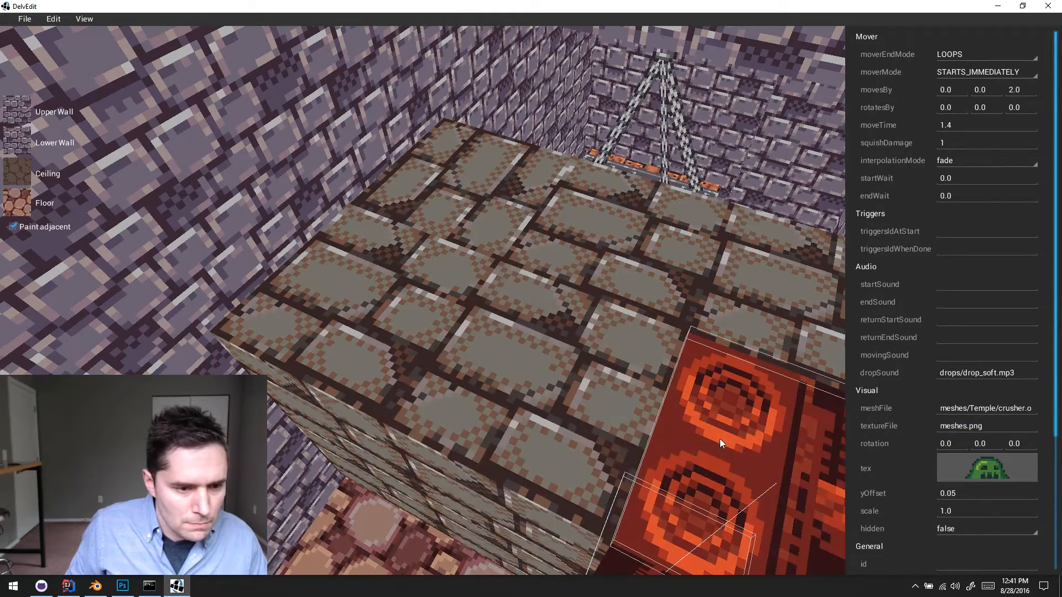
{"action": "triple_click", "coordinate": [972, 427]}
{"action": "key", "text": "ctrl+v"}
{"action": "left_click", "coordinate": [436, 396]}
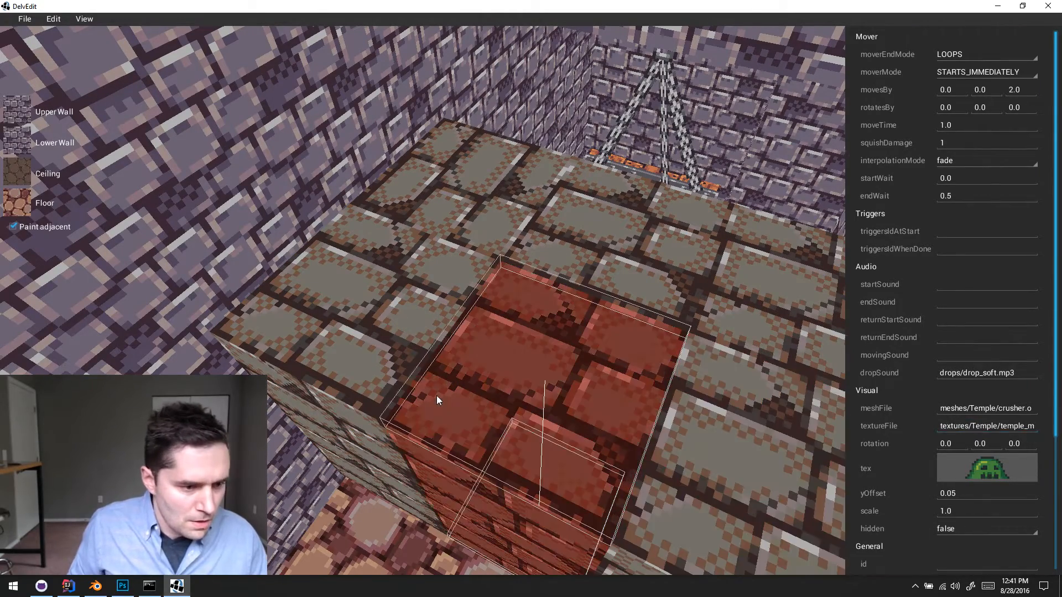
{"action": "key", "text": "Escape"}
- Playtest the level from beside the textured crushers, watch the crusher blocks move, and end the test
{"action": "key", "text": "w"}
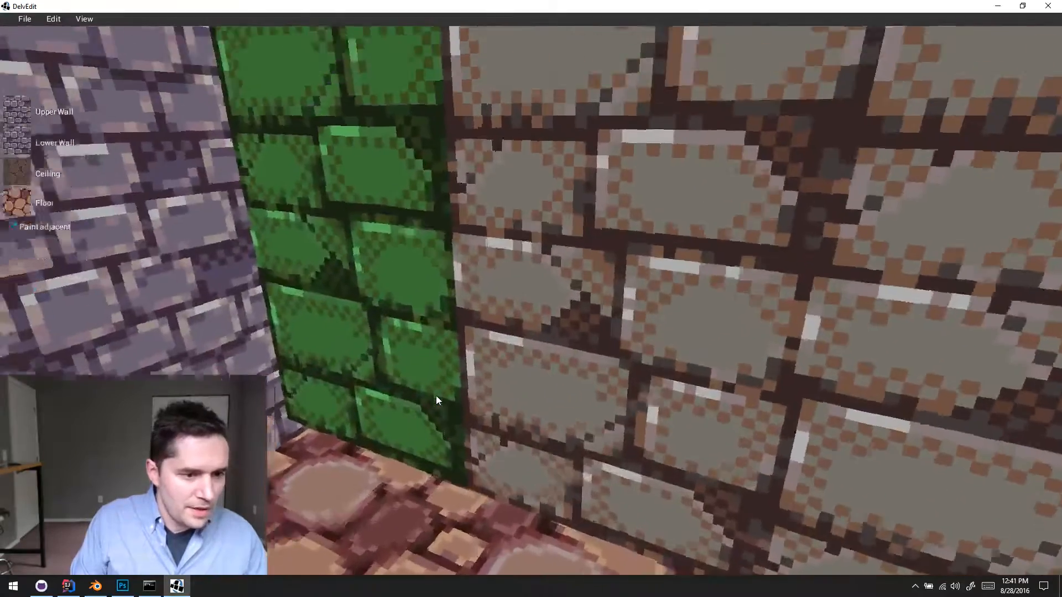
{"action": "key", "text": "p"}
{"action": "key", "text": "s"}
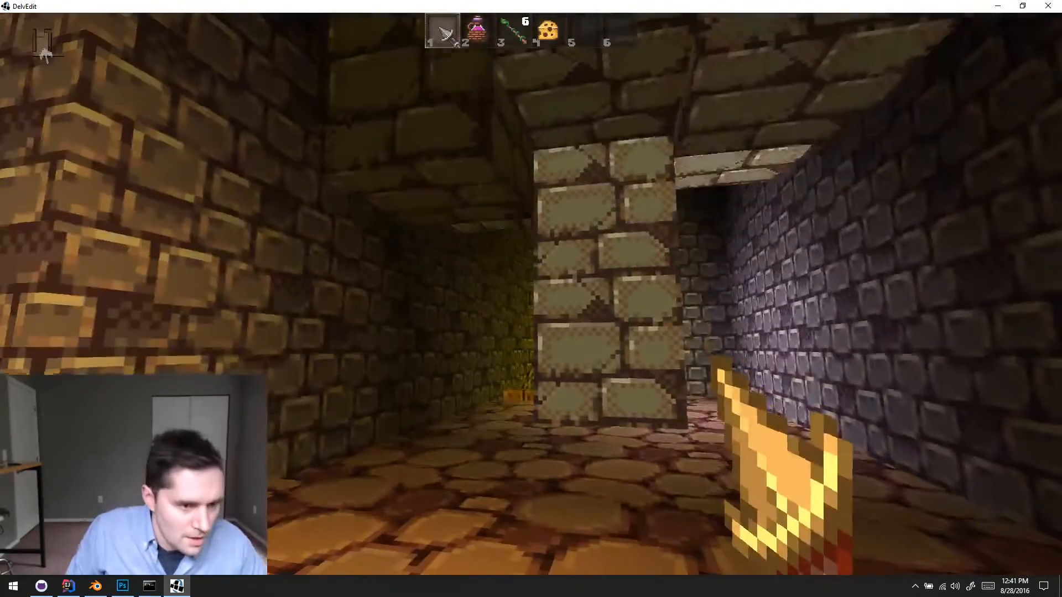
{"action": "key", "text": "w"}
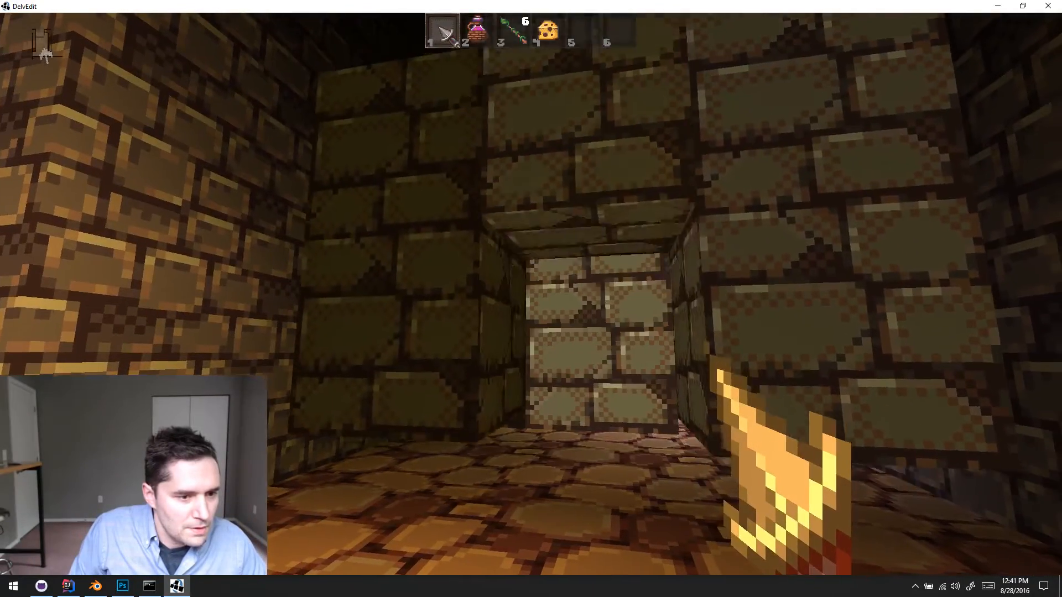
{"action": "key", "text": "w"}
{"action": "key", "text": "Escape"}
- Set the middle crusher in the platform-side row to the LOOPS end mode and the STARTS_IMMEDIATELY mover mode, matching its neighbours
{"action": "key", "text": "s"}
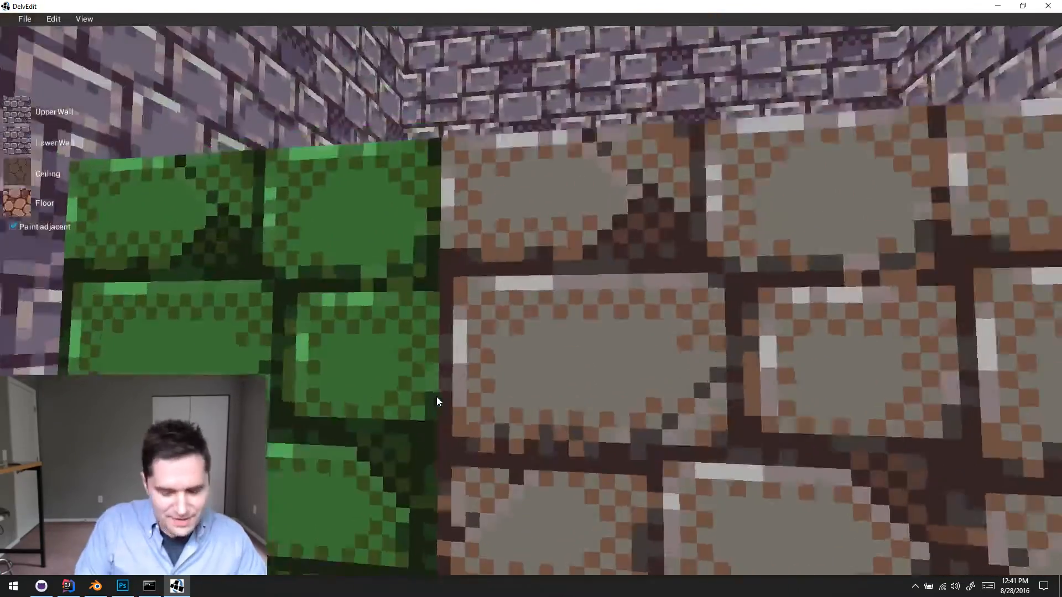
{"action": "key", "text": "s"}
{"action": "key", "text": "d"}
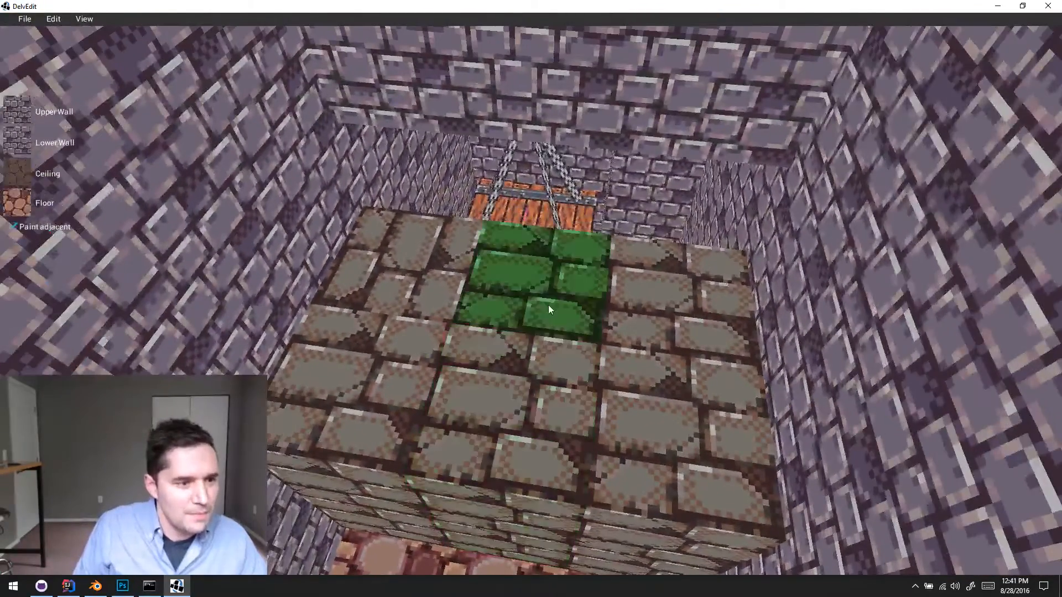
{"action": "left_click", "coordinate": [548, 304]}
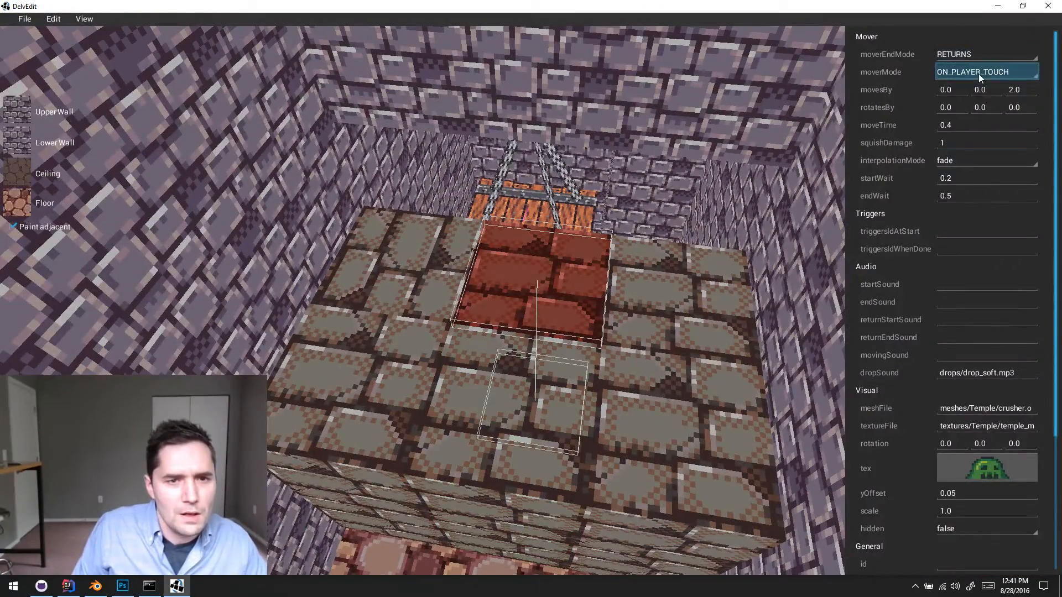
{"action": "left_click", "coordinate": [455, 247]}
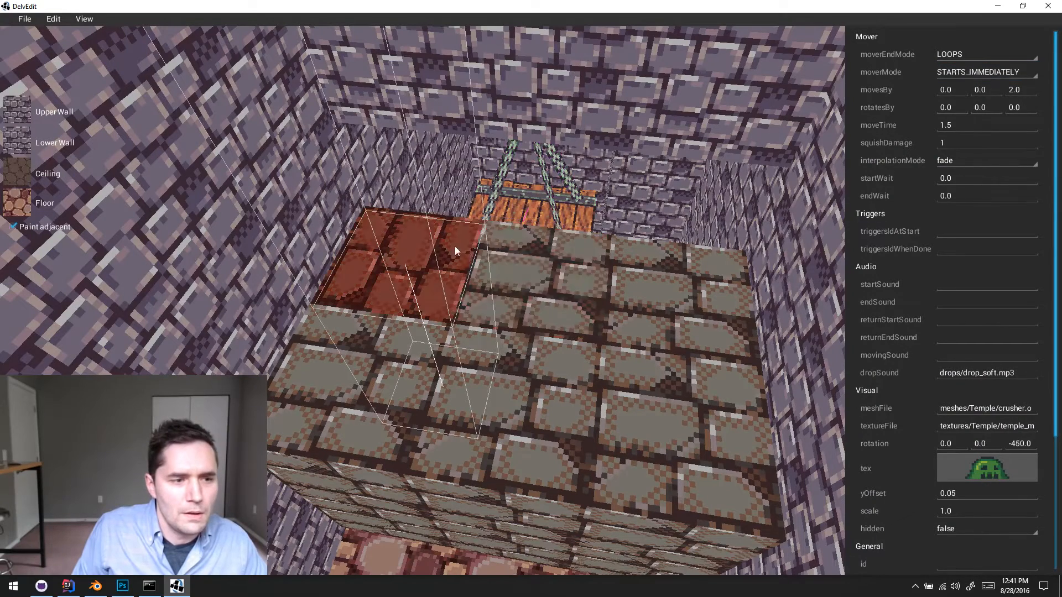
{"action": "left_click", "coordinate": [572, 263]}
{"action": "left_click", "coordinate": [711, 301]}
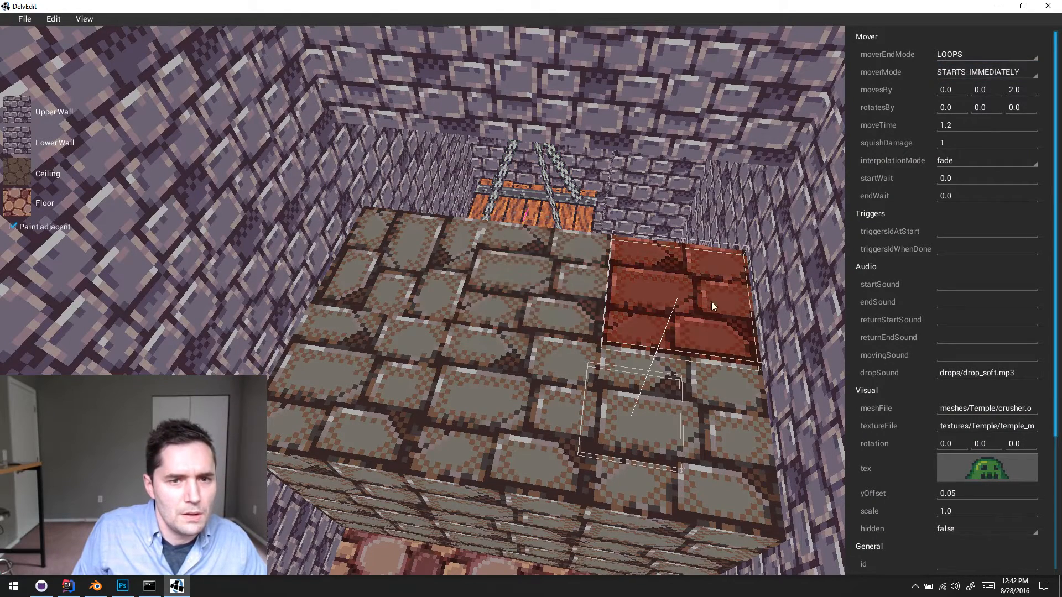
{"action": "left_click", "coordinate": [527, 309]}
{"action": "left_click", "coordinate": [942, 57]}
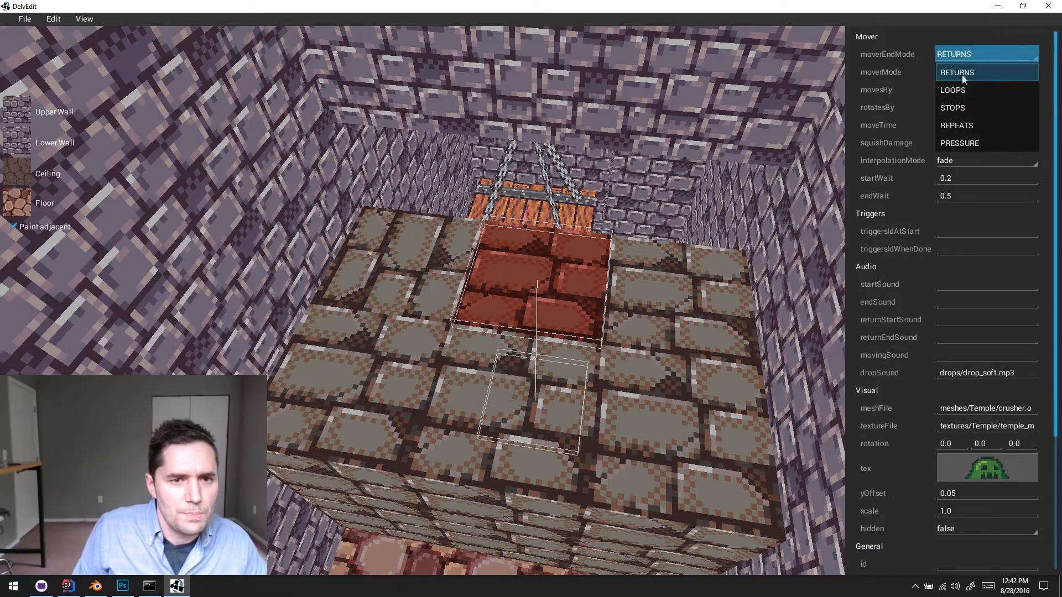
{"action": "left_click", "coordinate": [967, 87]}
{"action": "left_click", "coordinate": [979, 72]}
{"action": "left_click", "coordinate": [981, 88]}
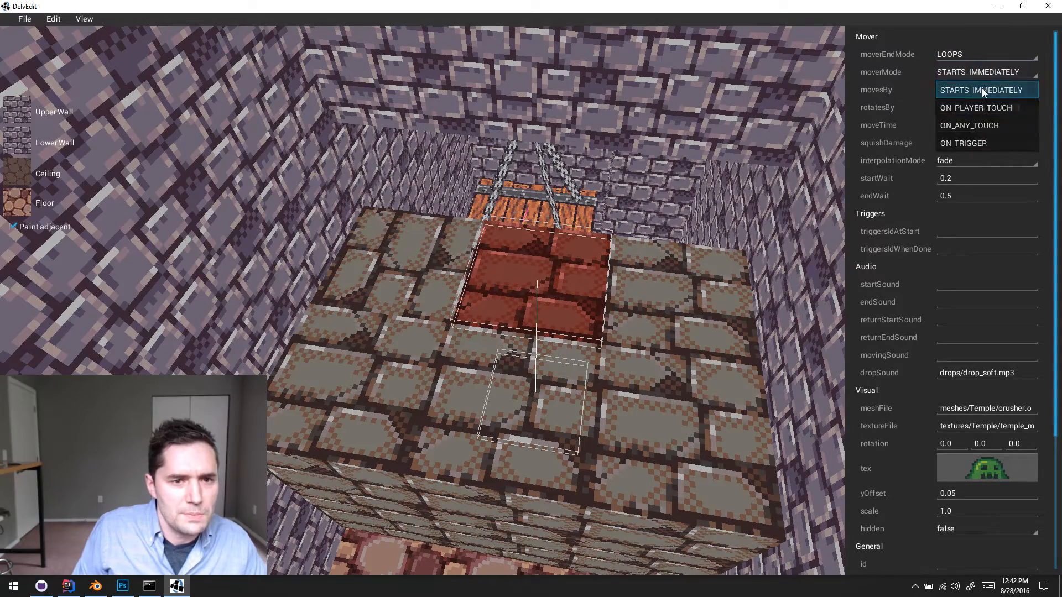
{"action": "left_click", "coordinate": [649, 275]}
- Playtest the level again, watching the looping crushers and making a way through them toward the hanging platform
{"action": "key", "text": "q"}
{"action": "key", "text": "Up"}
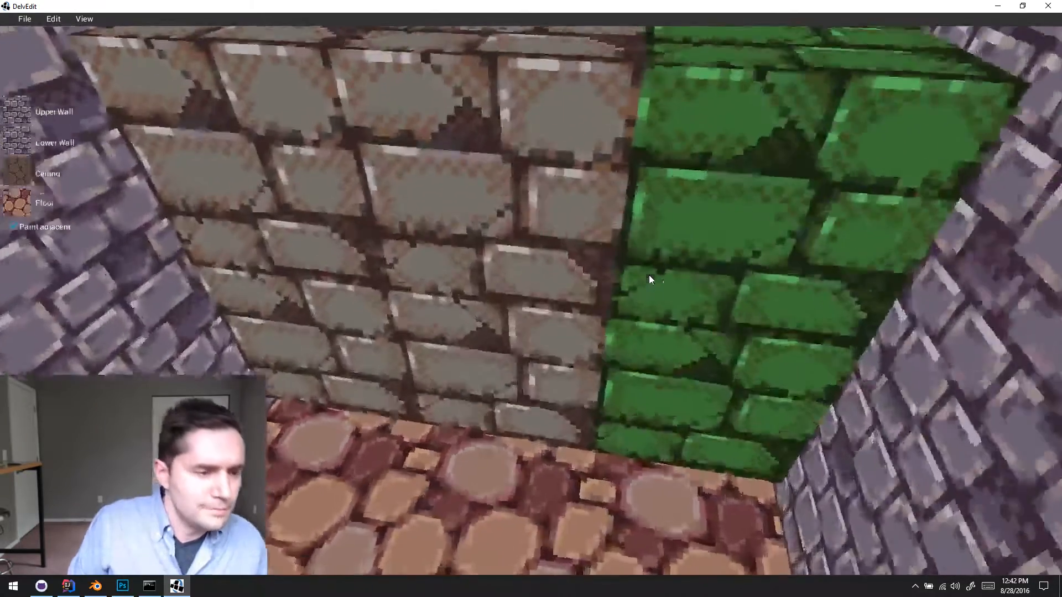
{"action": "key", "text": "a"}
{"action": "key", "text": "w"}
{"action": "key", "text": "p"}
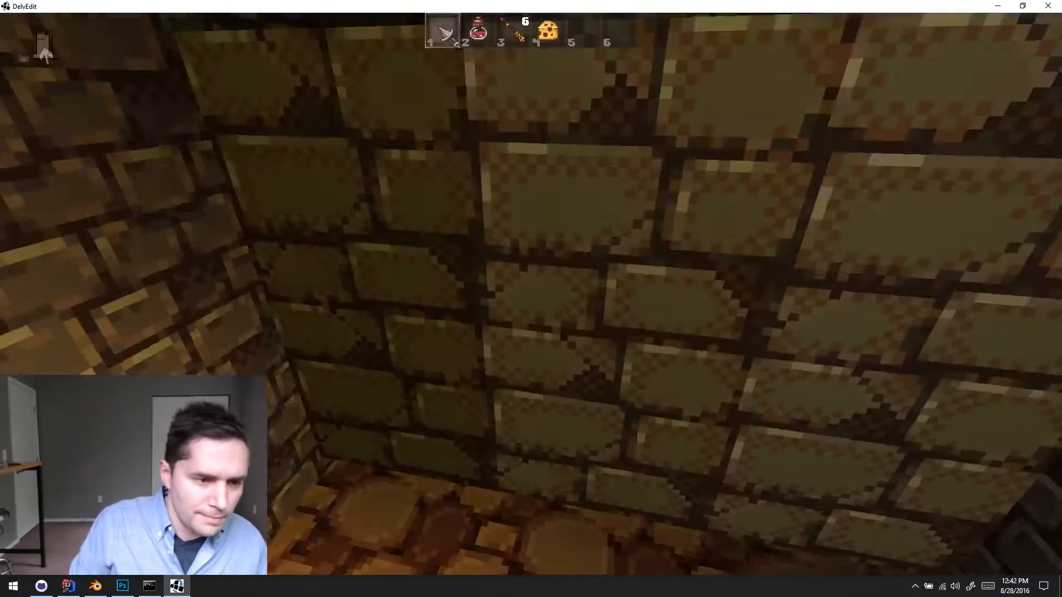
{"action": "key", "text": "s"}
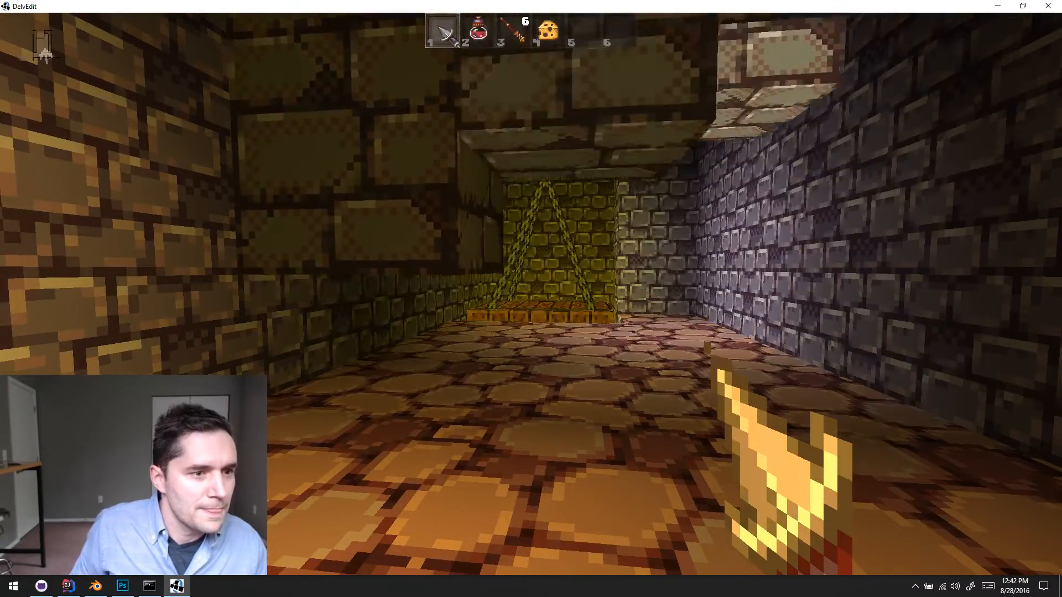
{"action": "key", "text": "w"}
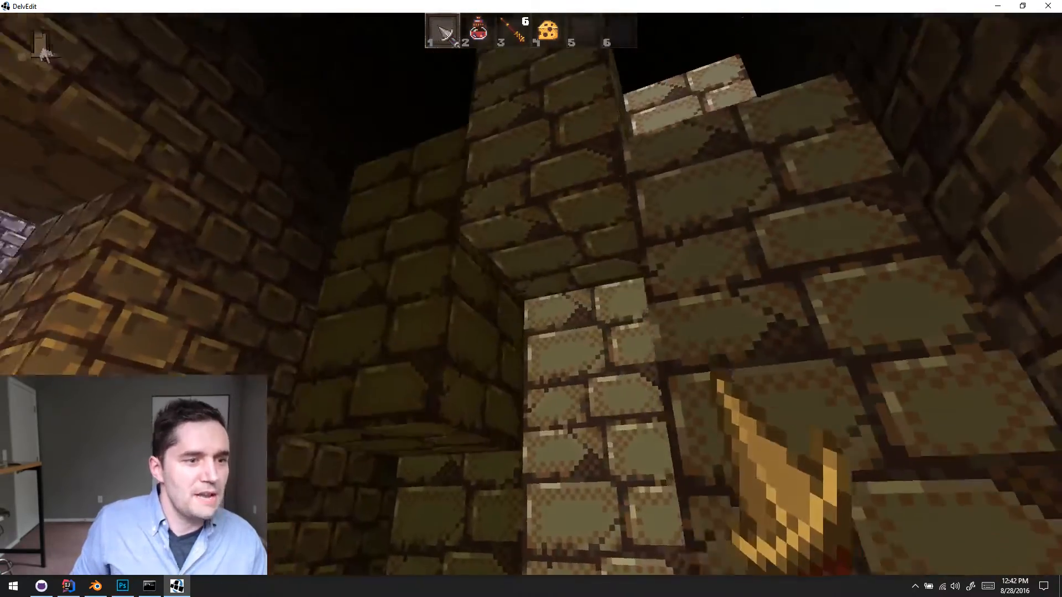
{"action": "key", "text": "a"}
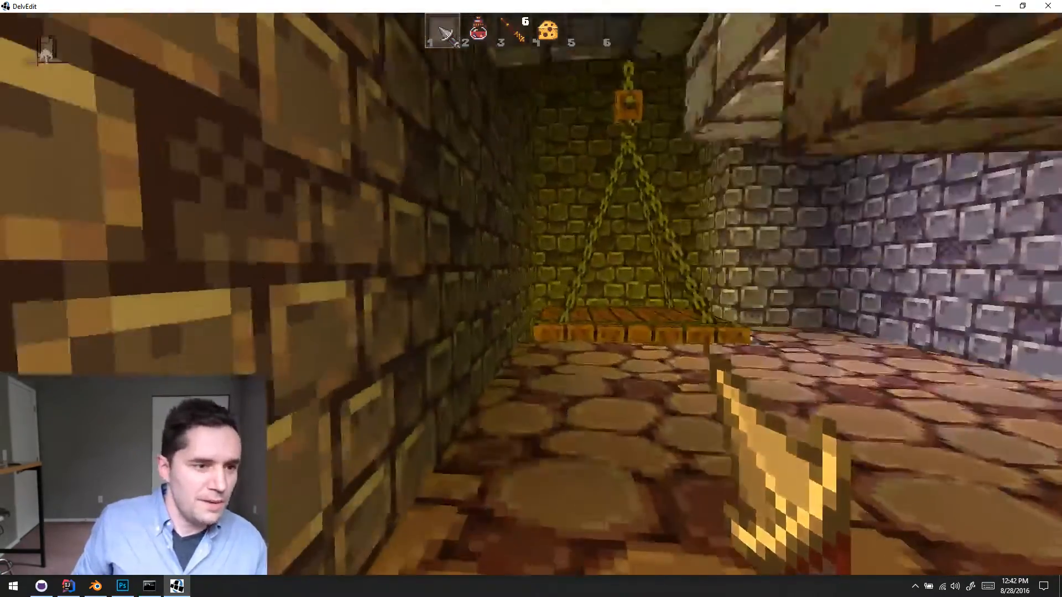
{"action": "key", "text": "w"}
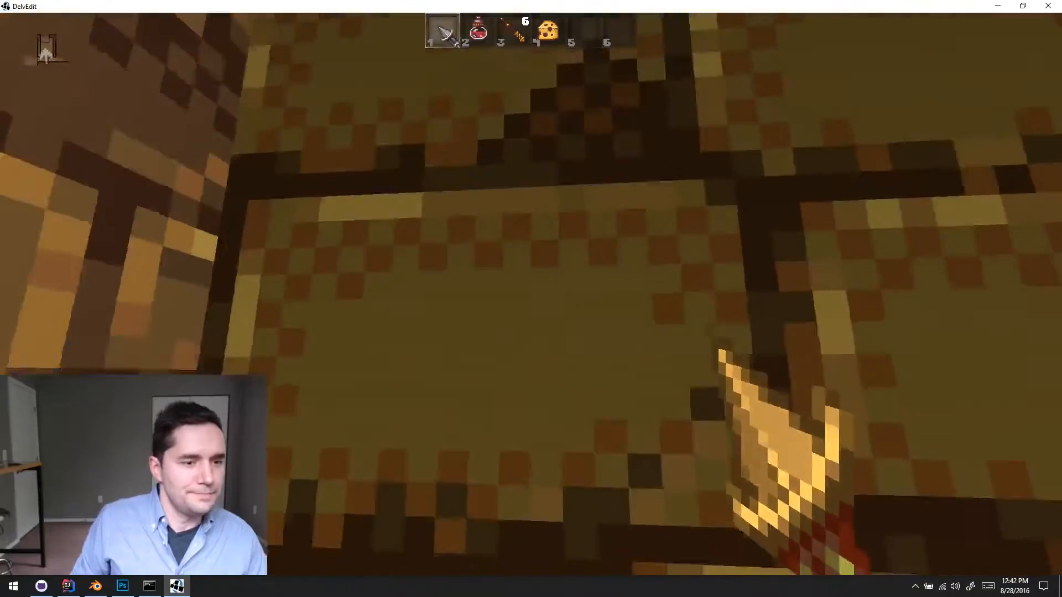
{"action": "key", "text": "s"}
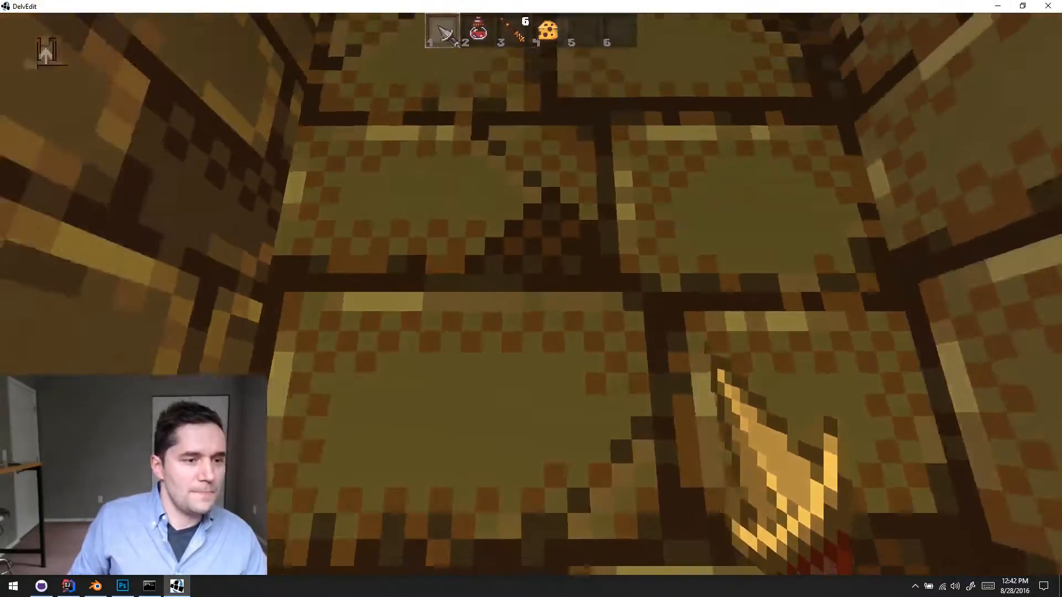
{"action": "key", "text": "w"}
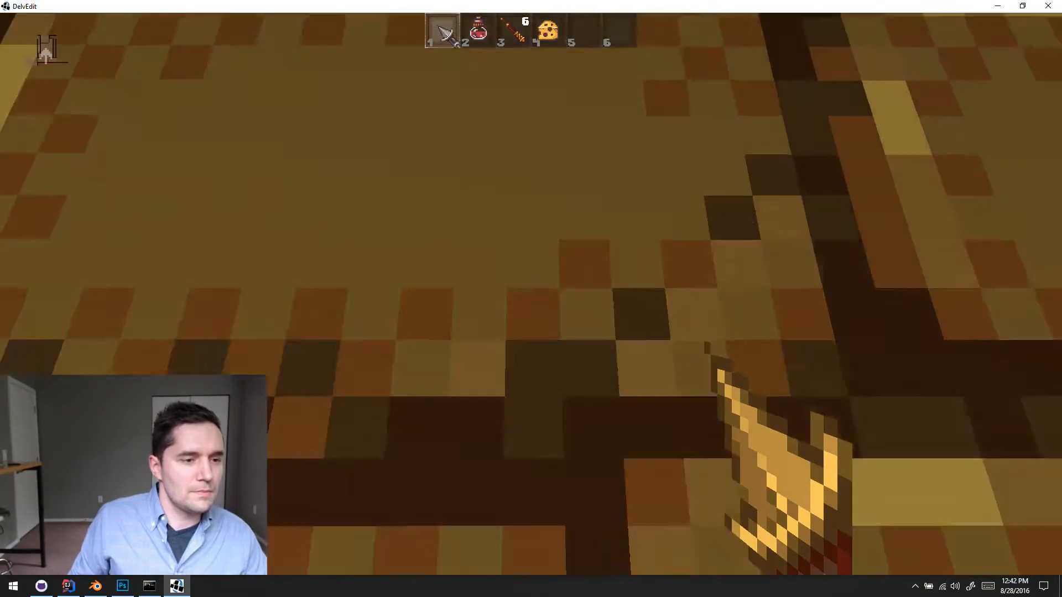
- Pass back beneath the crushers to the corridor, examine their movement from the front, and end the playtest
{"action": "key", "text": "w"}
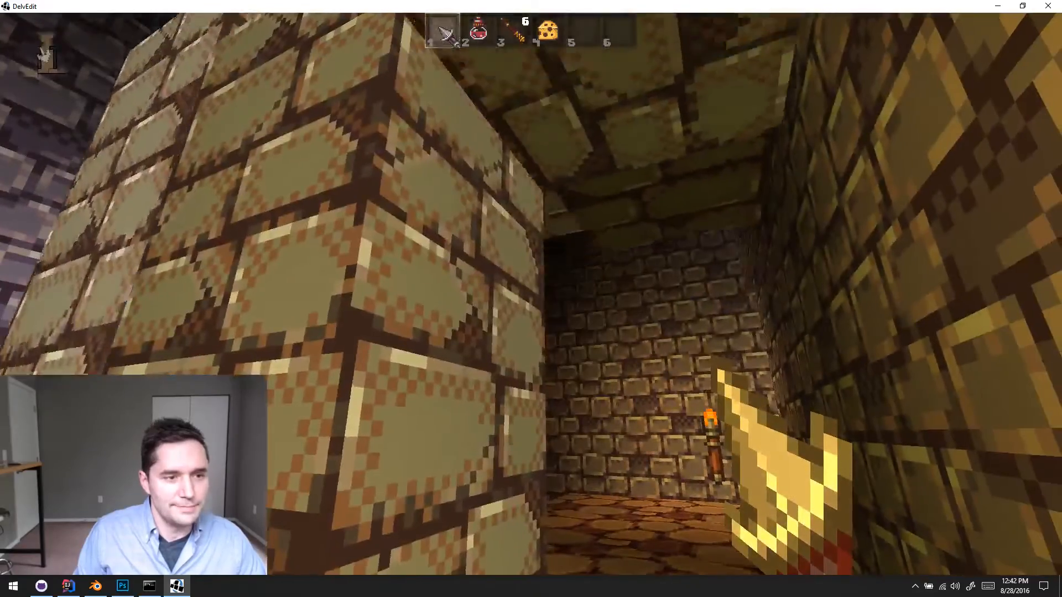
{"action": "key", "text": "w"}
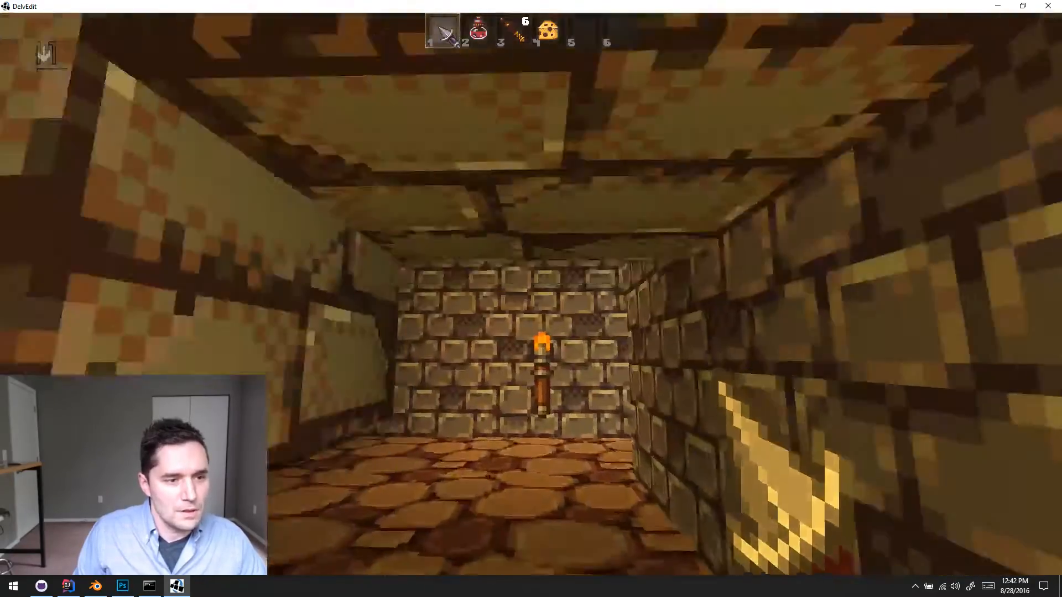
{"action": "key", "text": "w"}
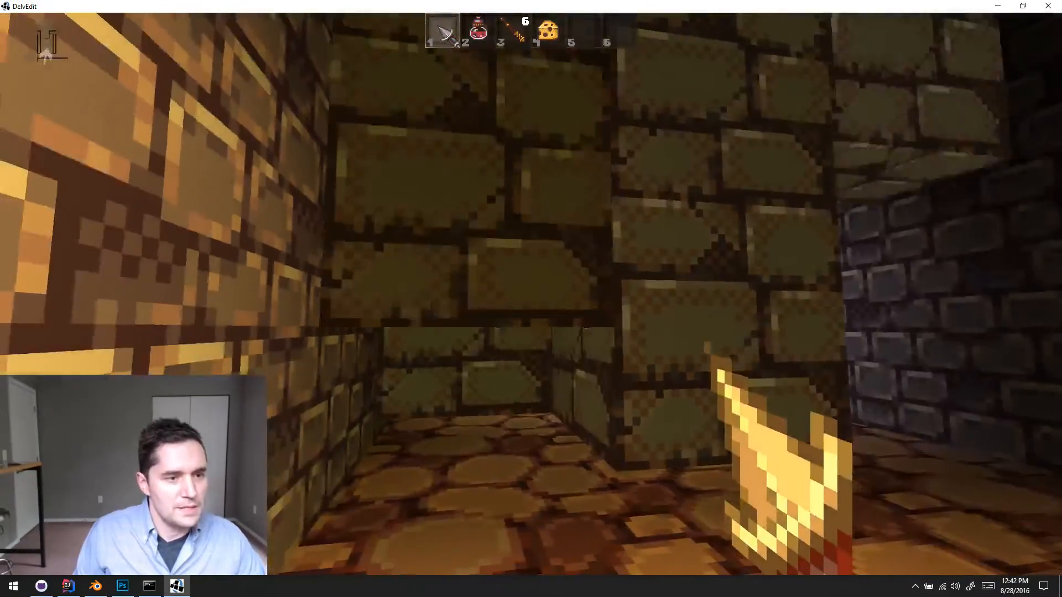
{"action": "key", "text": "w"}
{"action": "key", "text": "s"}
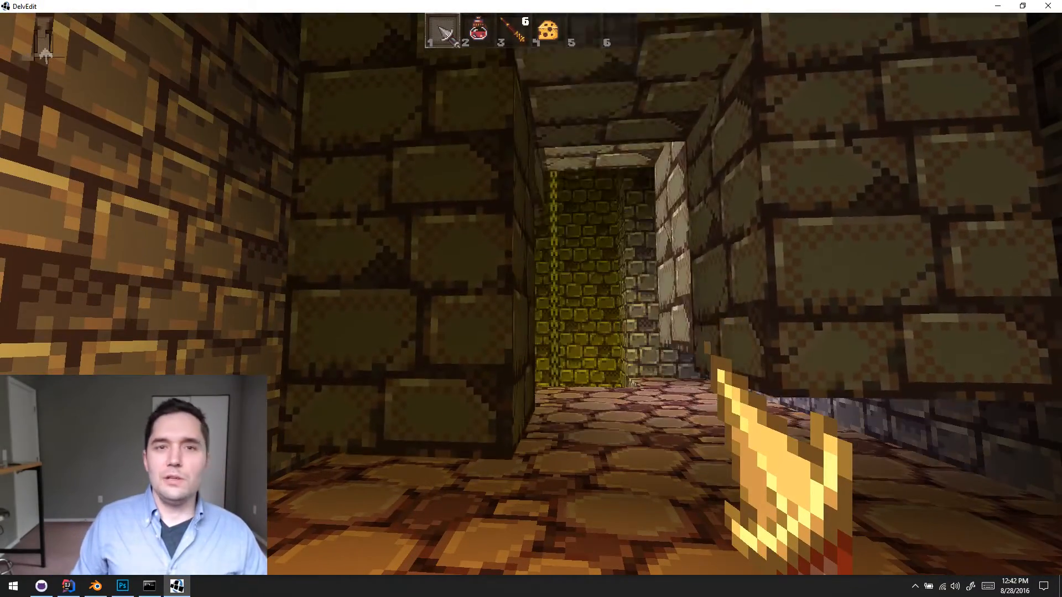
{"action": "key", "text": "w"}
{"action": "key", "text": "s"}
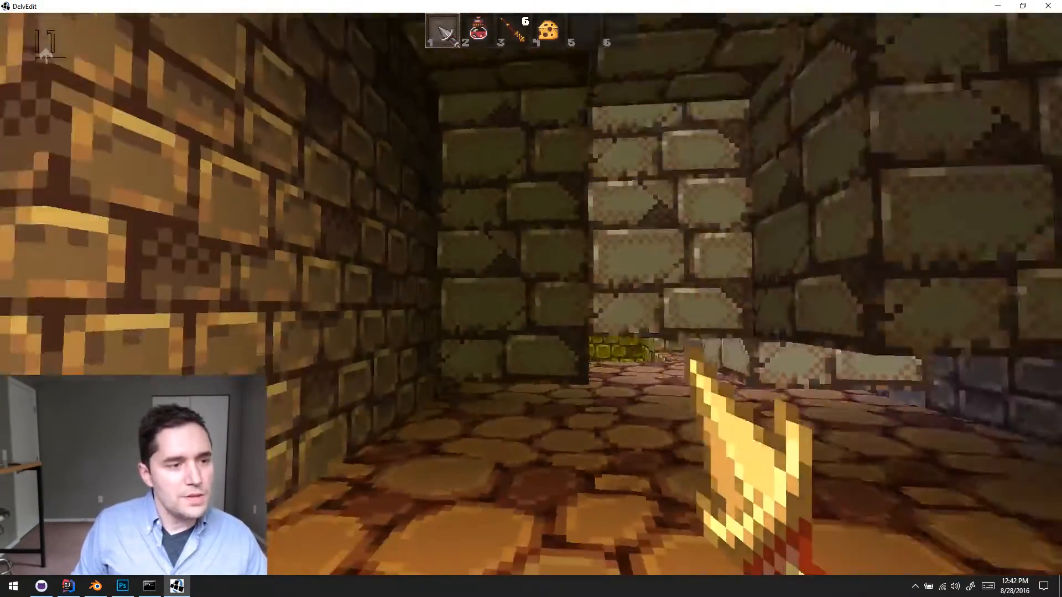
{"action": "key", "text": "w"}
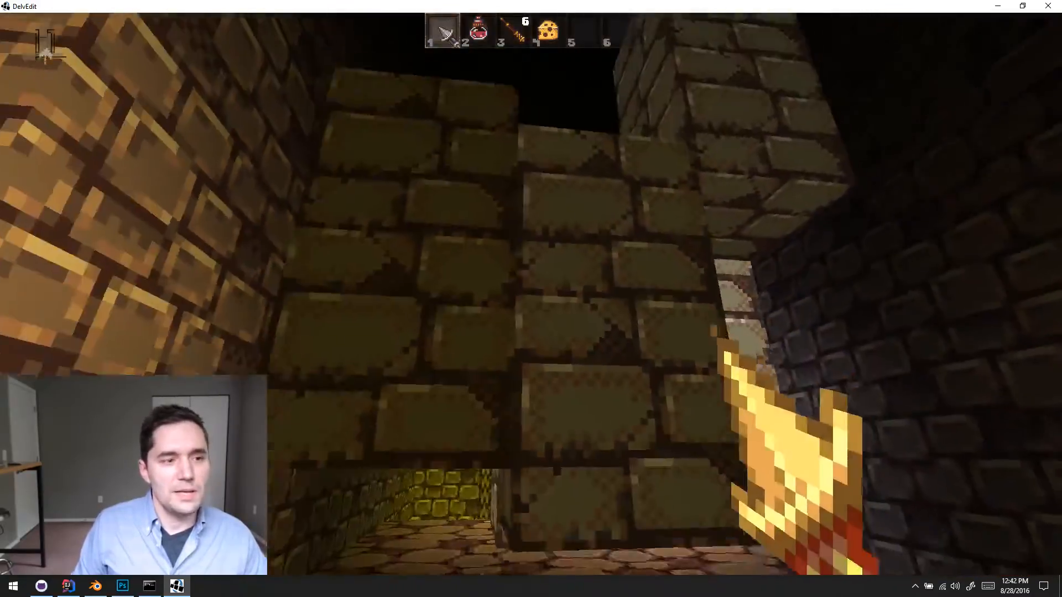
{"action": "key", "text": "Escape"}
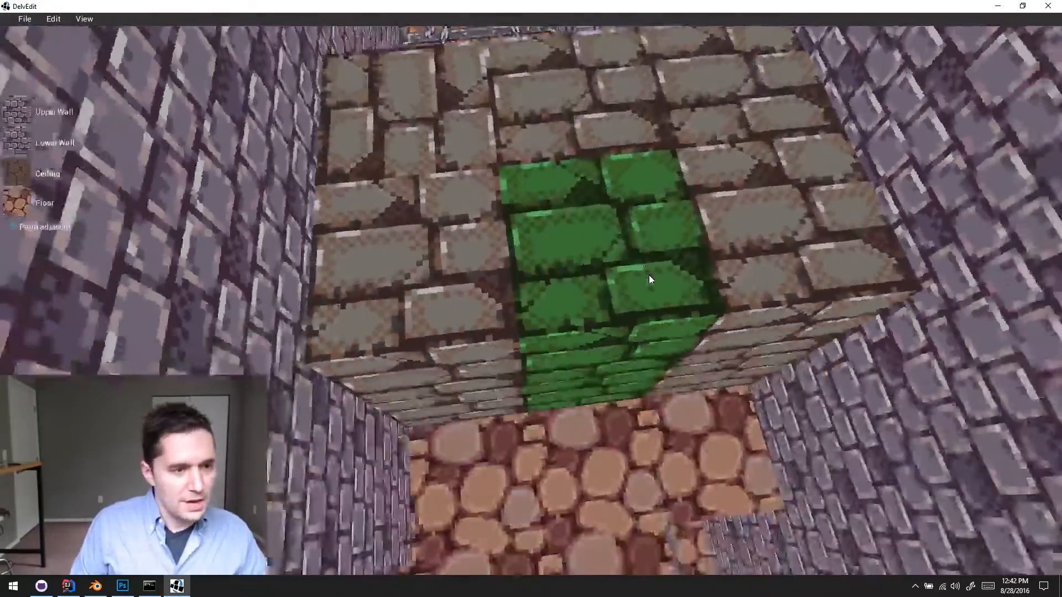
- Select the shaft tiles around the crushers and lower their ceiling to about the top of the crusher blocks
{"action": "key", "text": "s"}
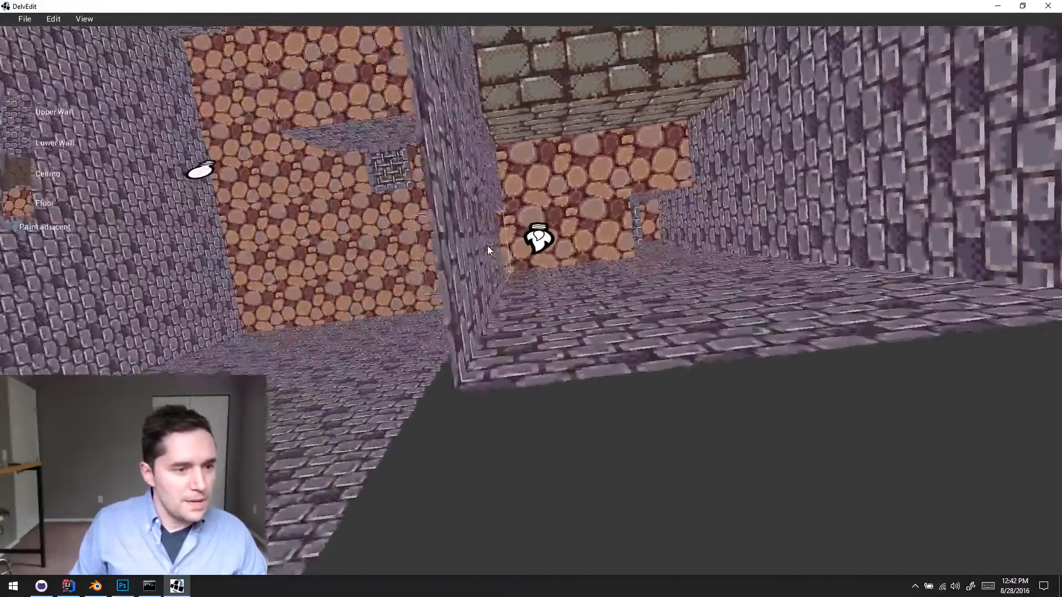
{"action": "key", "text": "a"}
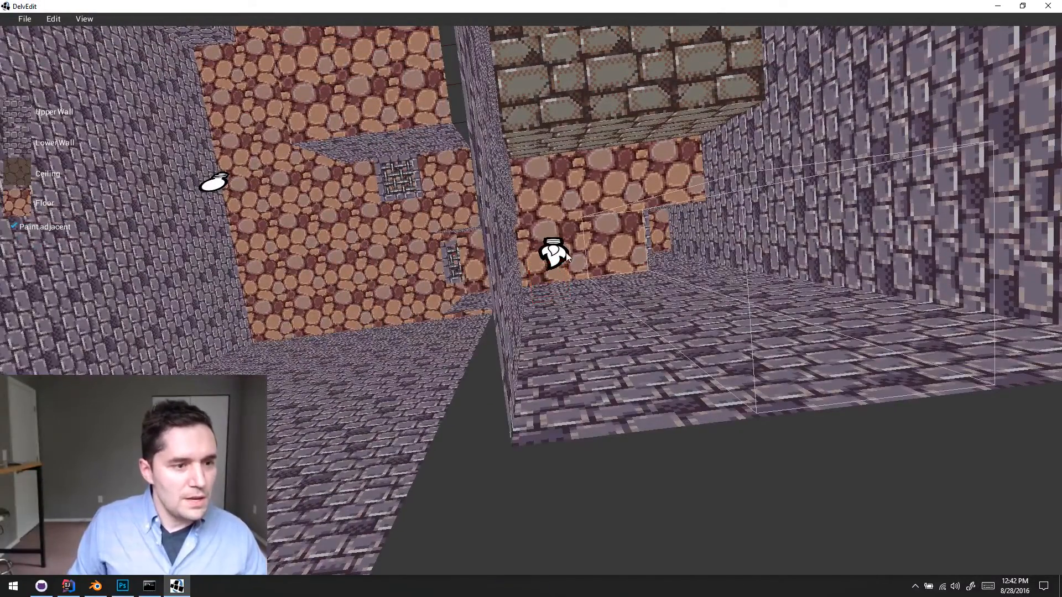
{"action": "key", "text": "d"}
{"action": "key", "text": "w"}
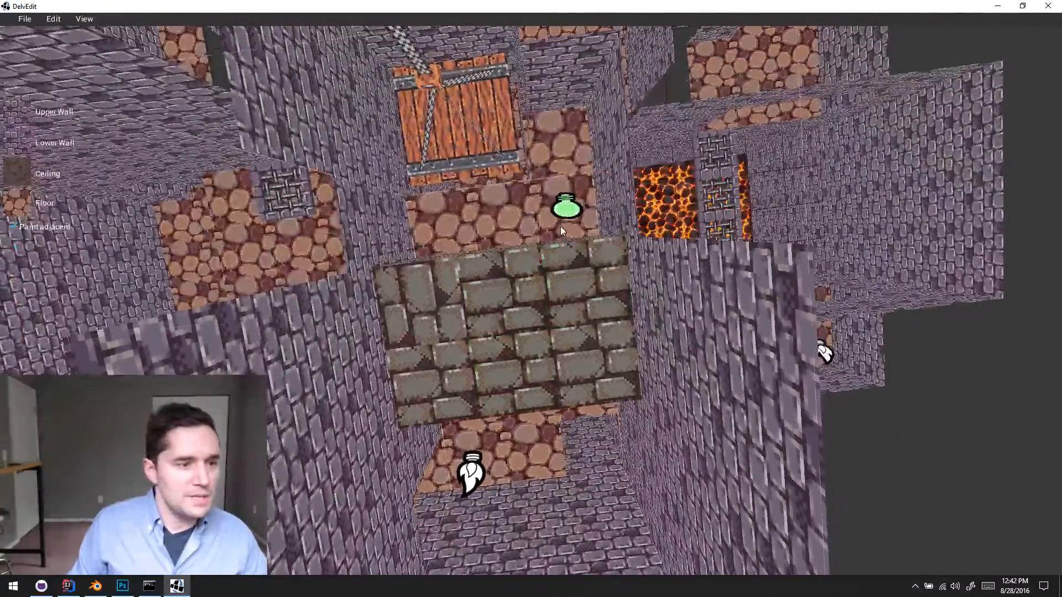
{"action": "key", "text": "s"}
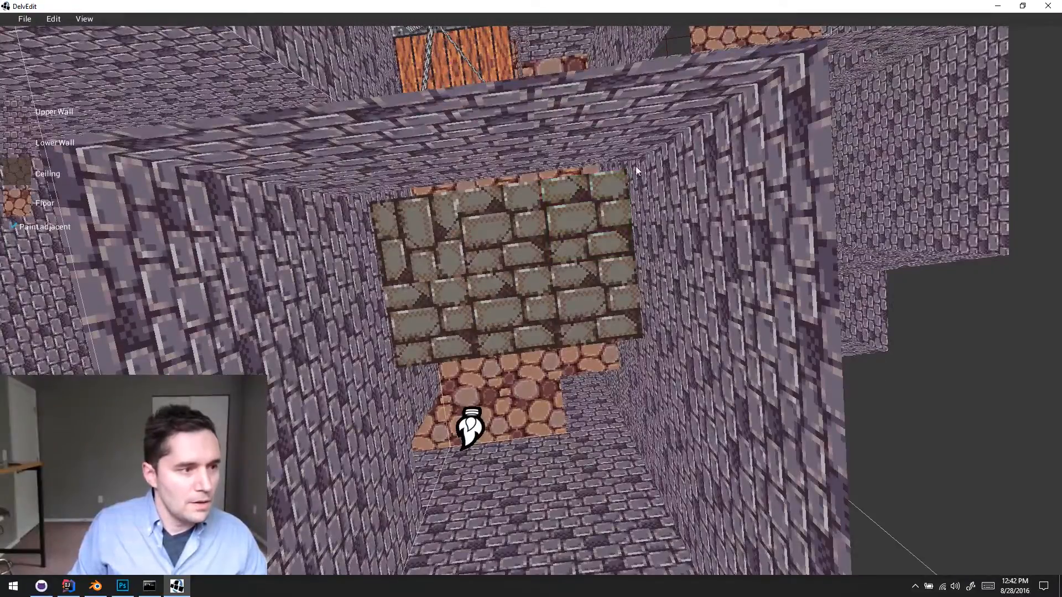
{"action": "left_click", "coordinate": [632, 200]}
{"action": "middle_click_drag", "start_coordinate": [631, 201], "coordinate": [632, 202]}
{"action": "left_click_drag", "start_coordinate": [521, 73], "coordinate": [594, 450]}
{"action": "key", "text": "a"}
{"action": "key", "text": "w"}
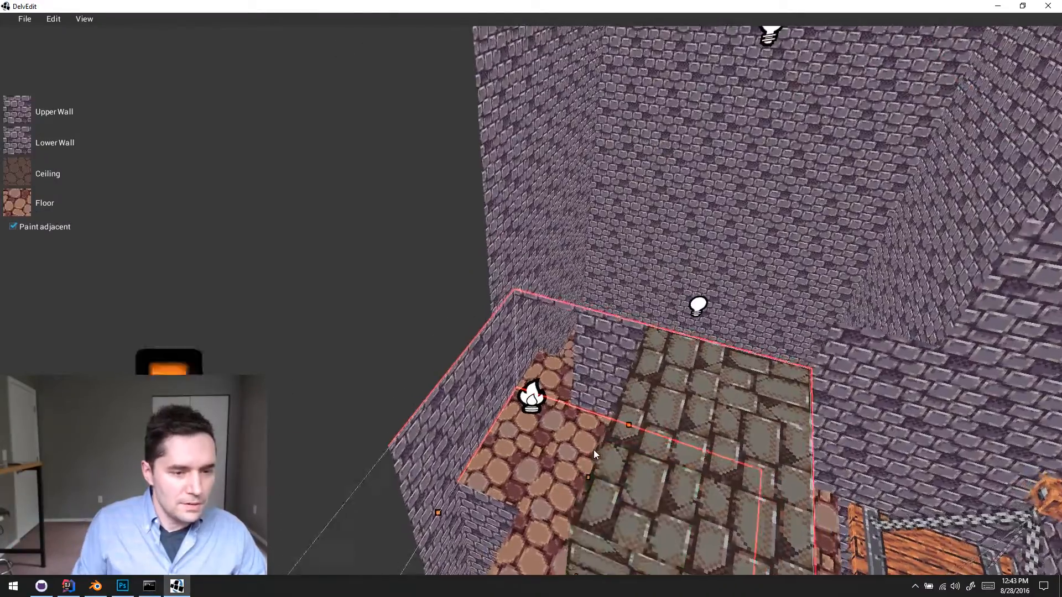
{"action": "key", "text": "w"}
{"action": "middle_click_drag", "start_coordinate": [594, 451], "coordinate": [595, 453]}
- Examine how the lowered ceiling lines up with the crusher tops from the front, and clear the tile selection
{"action": "key", "text": "s"}
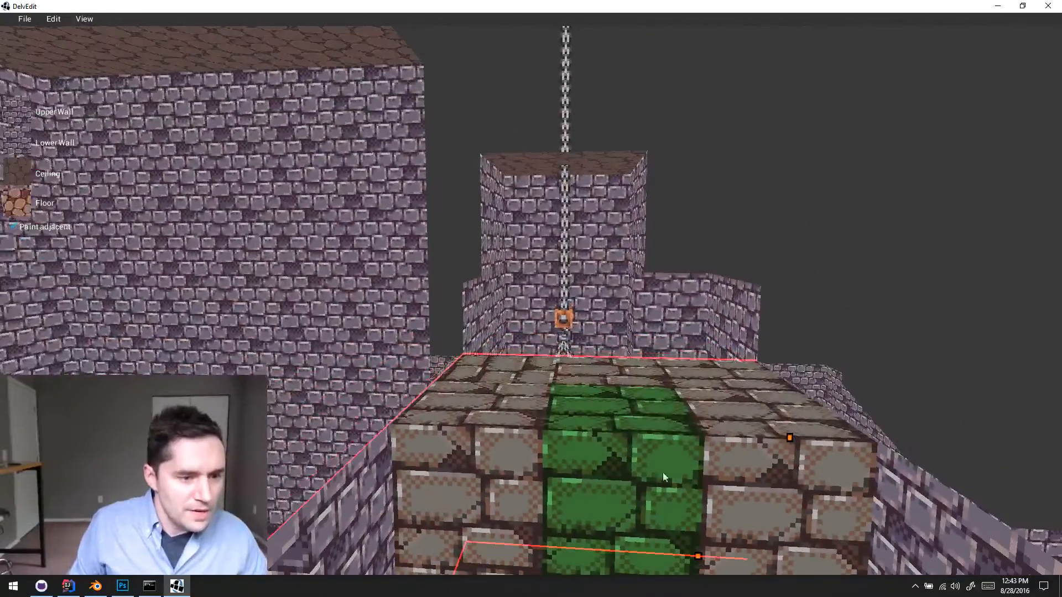
{"action": "key", "text": "s"}
{"action": "key", "text": "d"}
{"action": "key", "text": "a"}
{"action": "key", "text": "w"}
{"action": "key", "text": "s"}
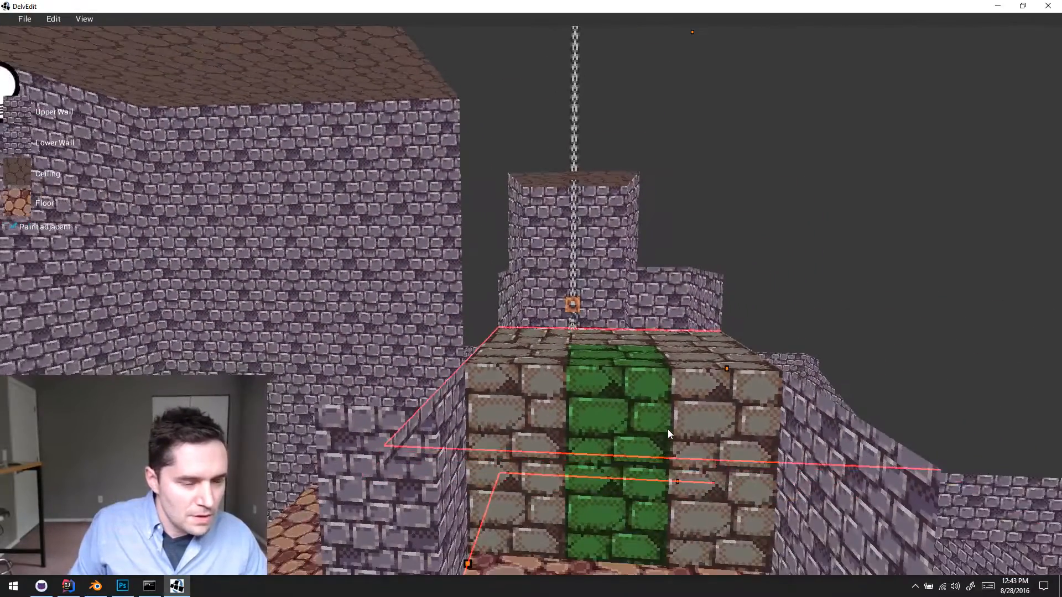
{"action": "key", "text": "w"}
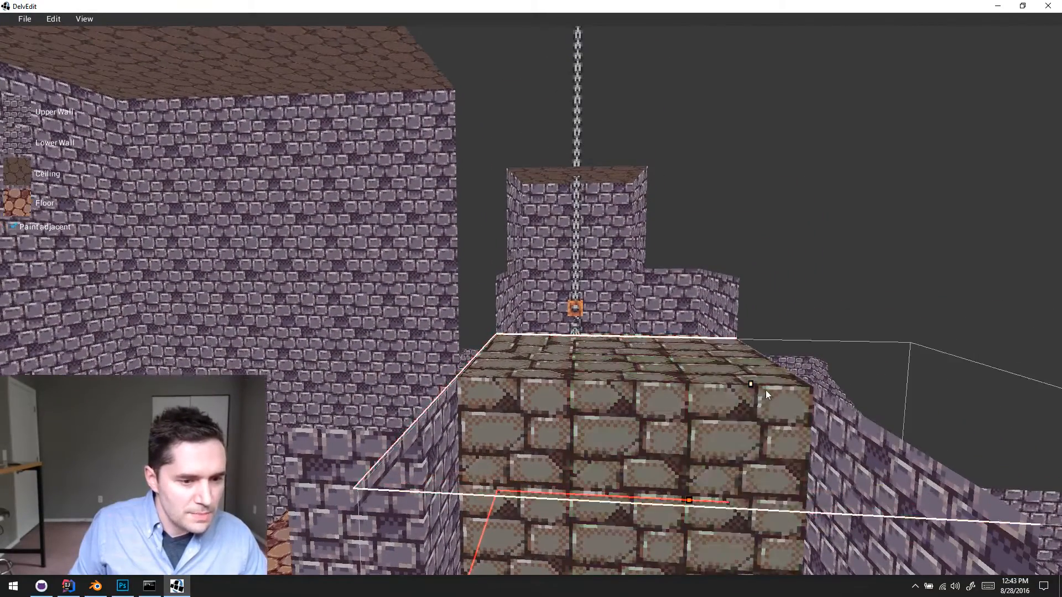
{"action": "key", "text": "d"}
{"action": "key", "text": "s"}
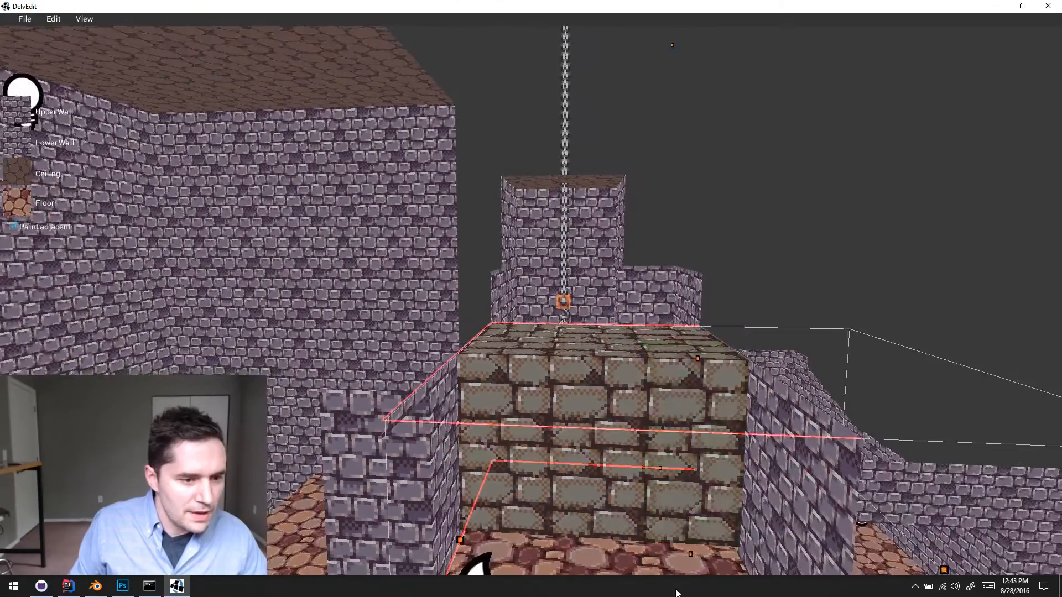
{"action": "key", "text": "w"}
{"action": "key", "text": "w"}
{"action": "right_click_drag", "start_coordinate": [682, 591], "coordinate": [678, 584]}
{"action": "key", "text": "e"}
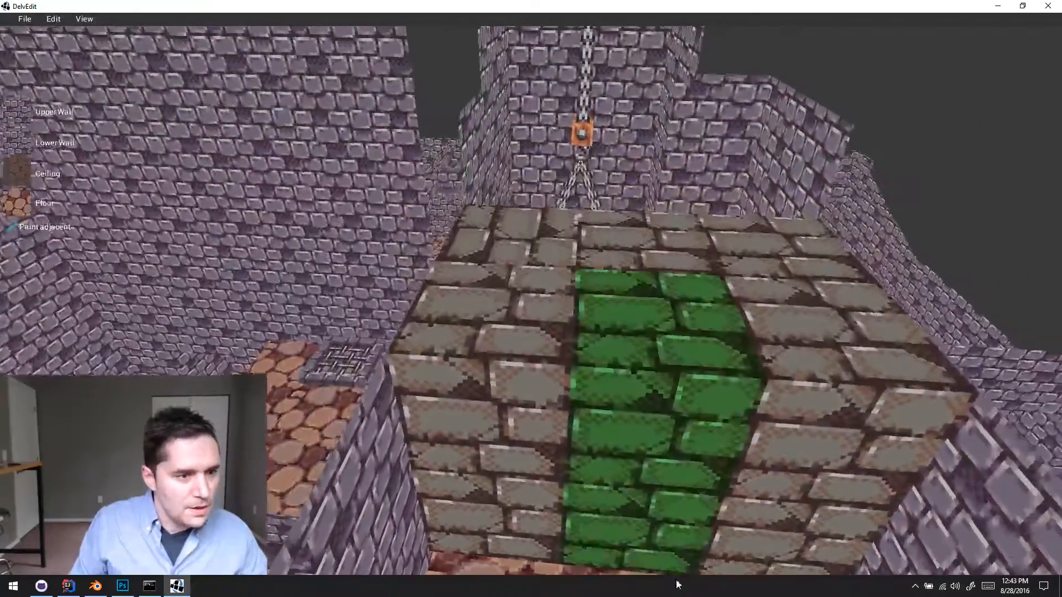
- Set the vertical movesBy value of the three crushers in the back row to 1.75 each
{"action": "left_click", "coordinate": [542, 276]}
{"action": "left_click", "coordinate": [1023, 89]}
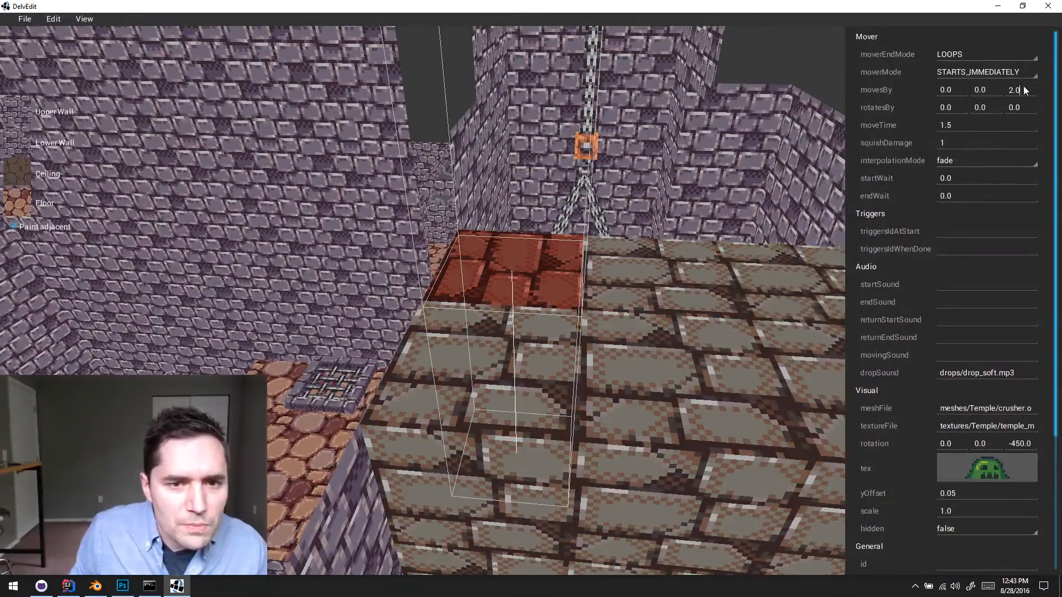
{"action": "type", "text": "1.75"}
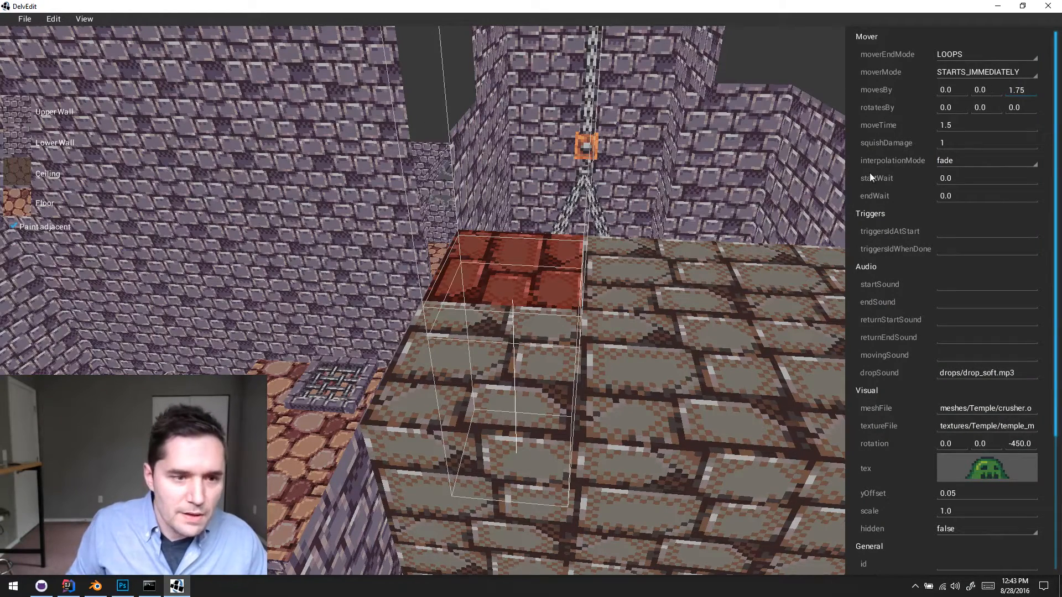
{"action": "left_click", "coordinate": [711, 272]}
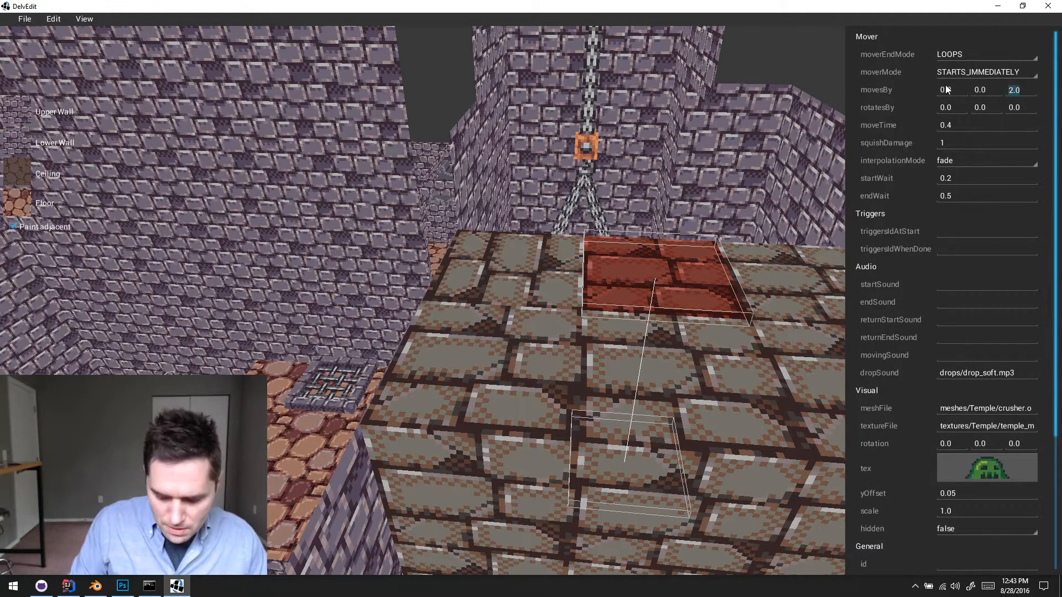
{"action": "type", "text": "1.75"}
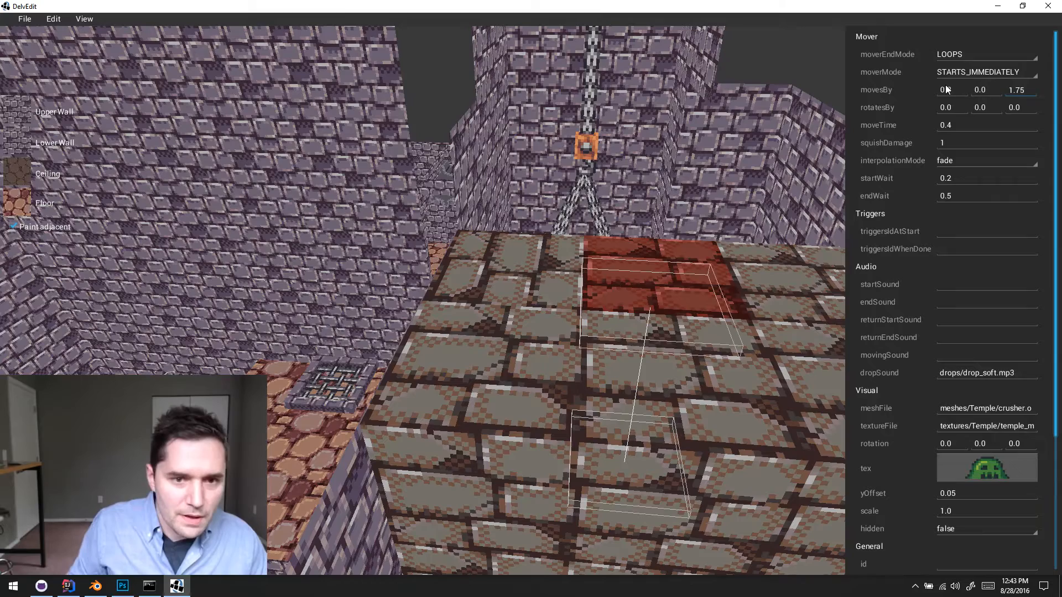
{"action": "left_click", "coordinate": [782, 309]}
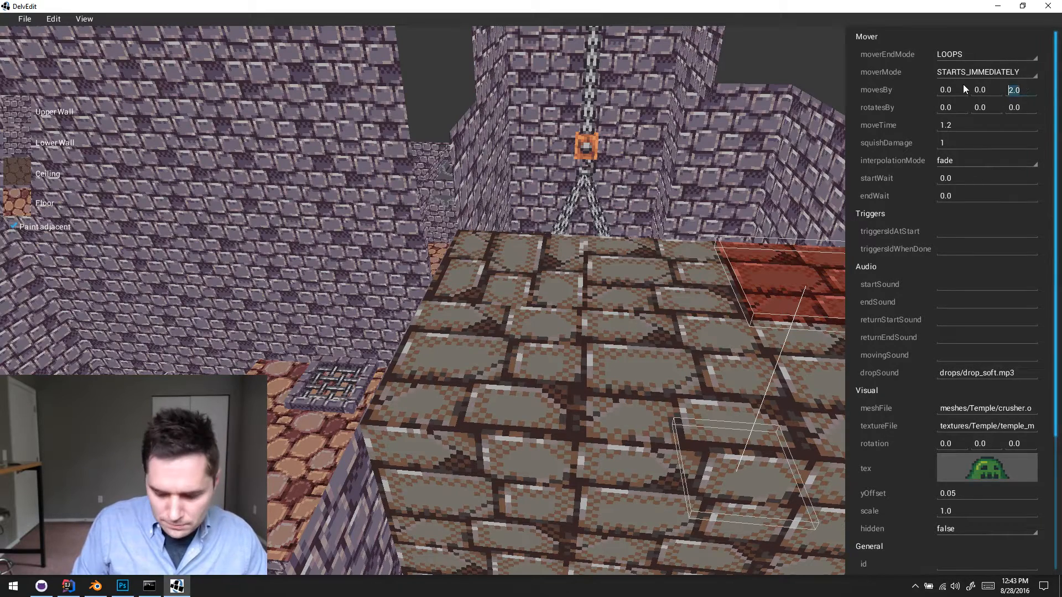
{"action": "type", "text": "1.75"}
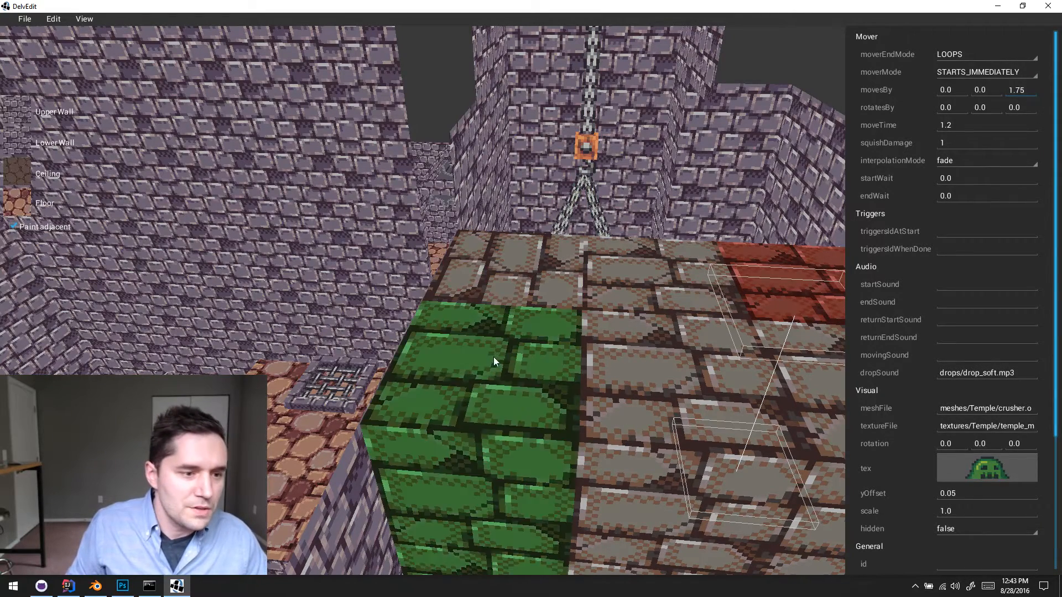
- Set the vertical movesBy value of the three front-row crushers to 1.75 each, and recheck the back-row crushers' values
{"action": "left_click", "coordinate": [494, 357]}
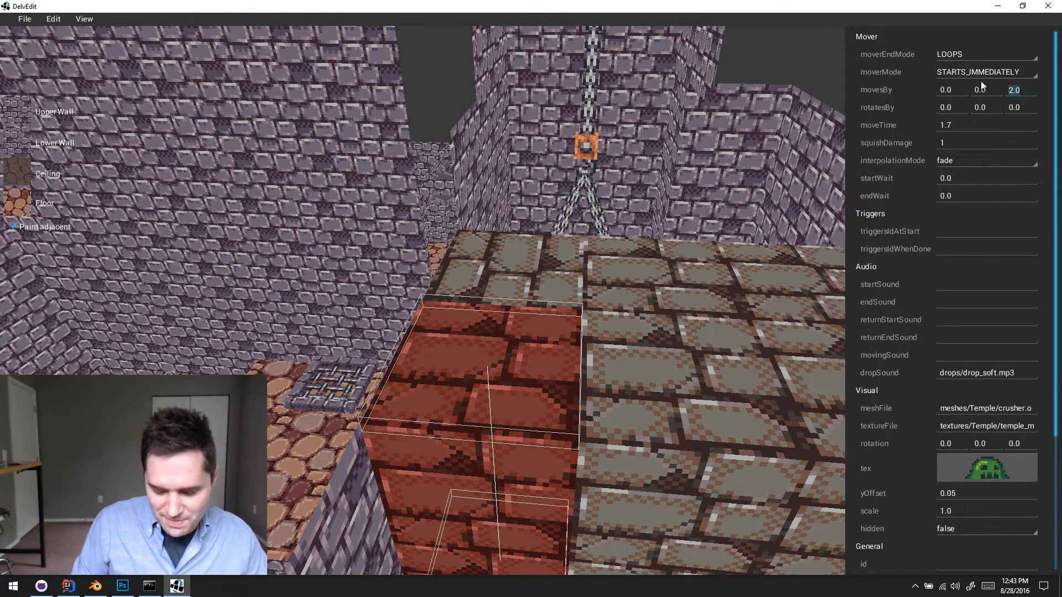
{"action": "type", "text": "1.75"}
{"action": "left_click", "coordinate": [724, 403]}
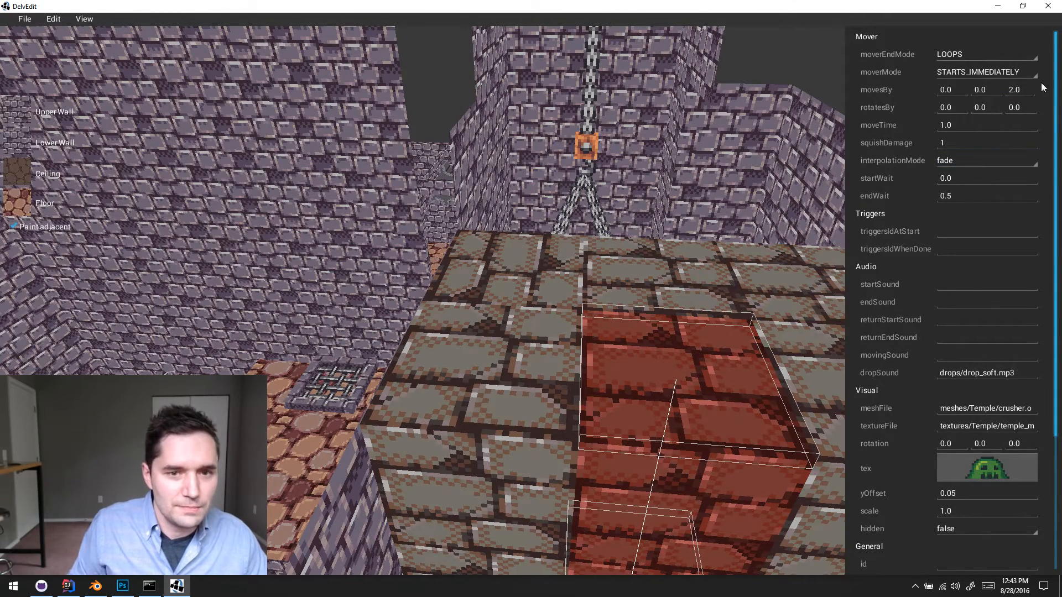
{"action": "type", "text": "1.75"}
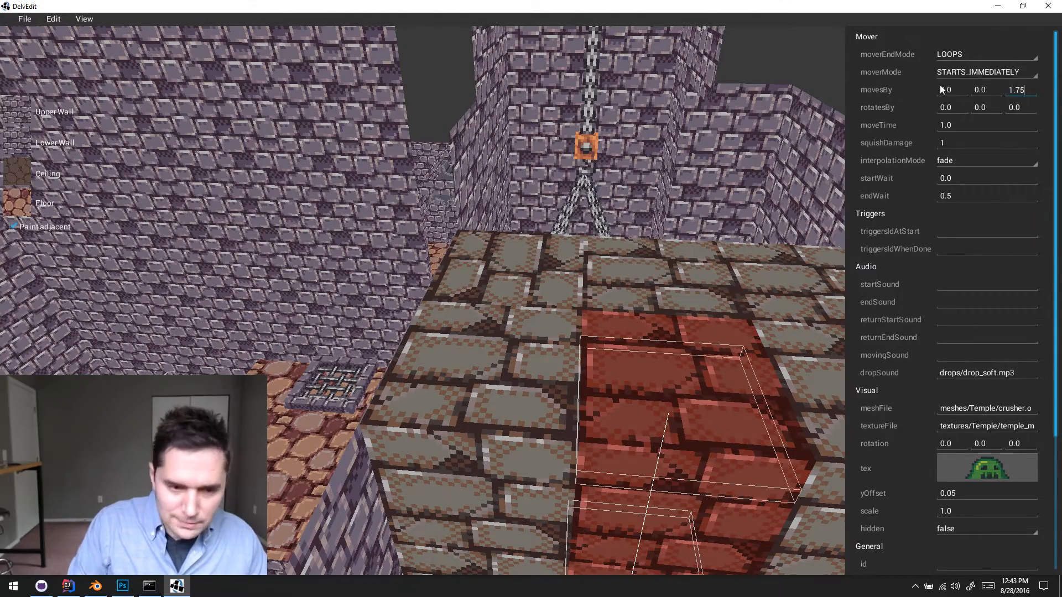
{"action": "left_click", "coordinate": [799, 348]}
{"action": "key", "text": "s"}
{"action": "key", "text": "d"}
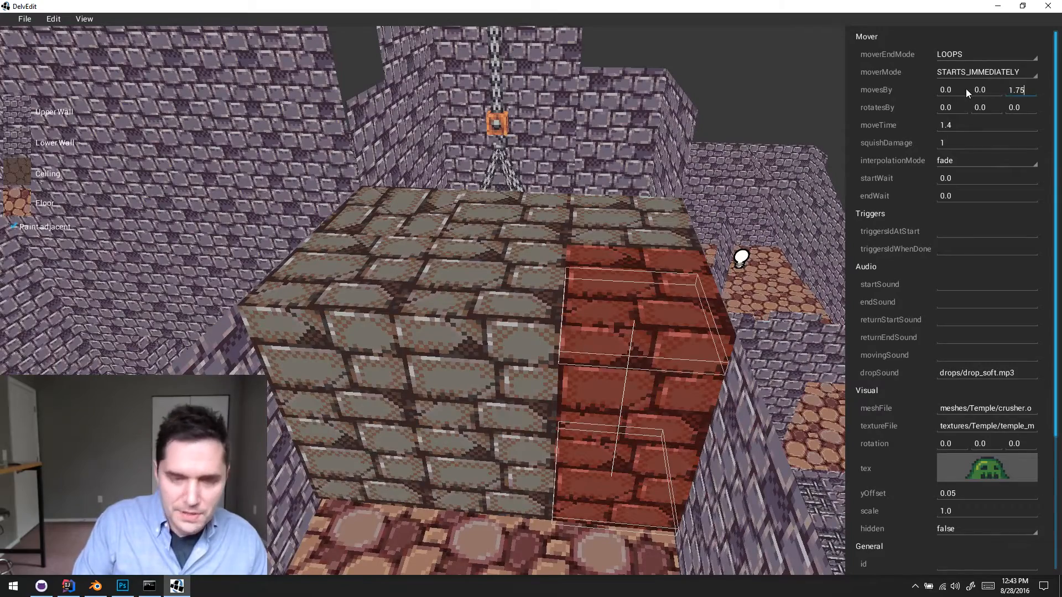
{"action": "left_click", "coordinate": [556, 281]}
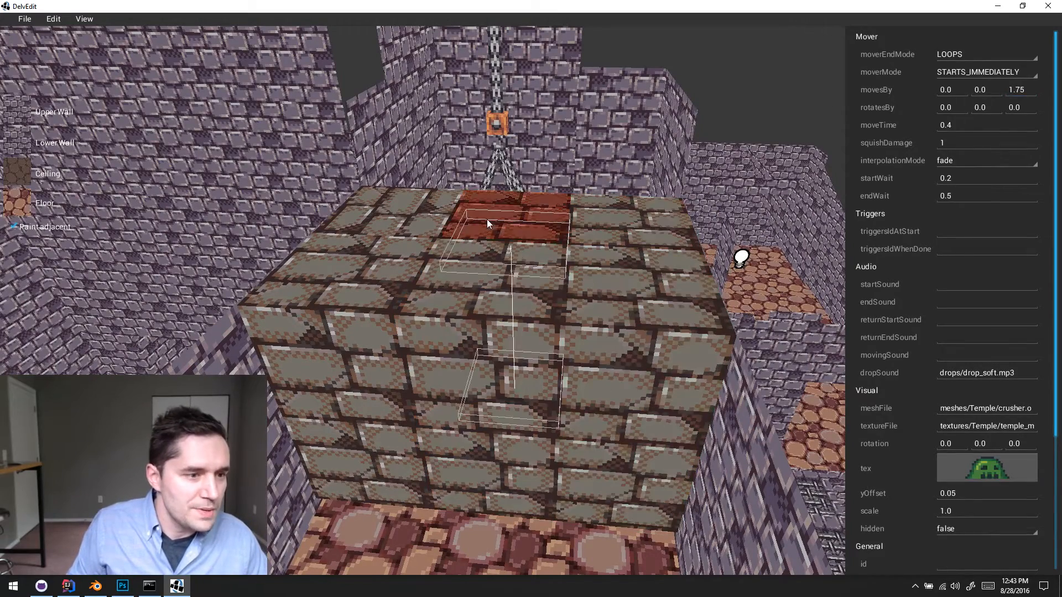
{"action": "left_click", "coordinate": [417, 277]}
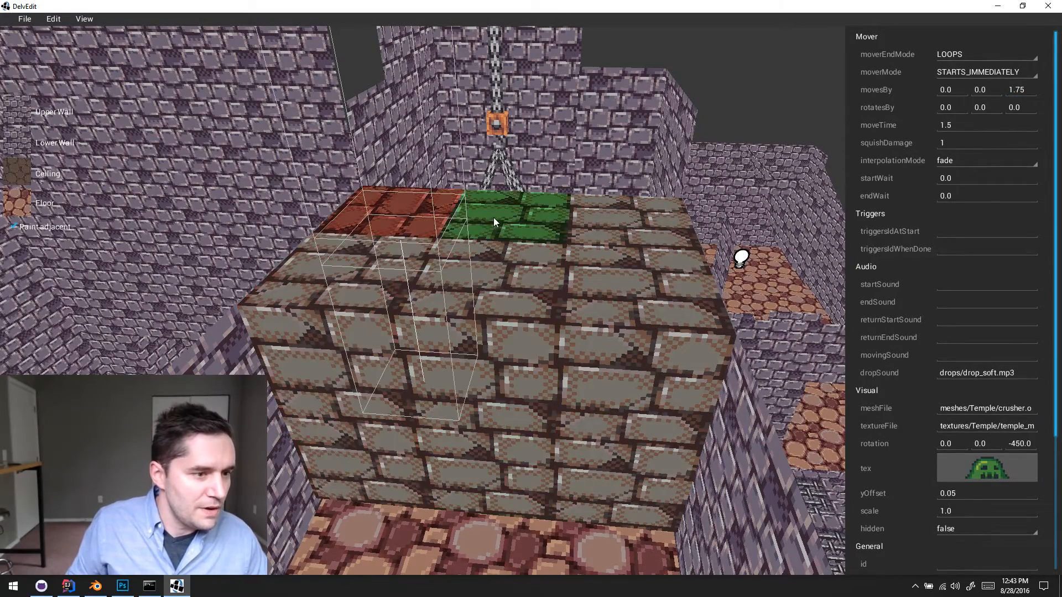
- Set the collision height of the three front-row crushers to 2 each
{"action": "scroll", "coordinate": [1002, 423], "scroll_direction": "down", "scroll_amount": 3}
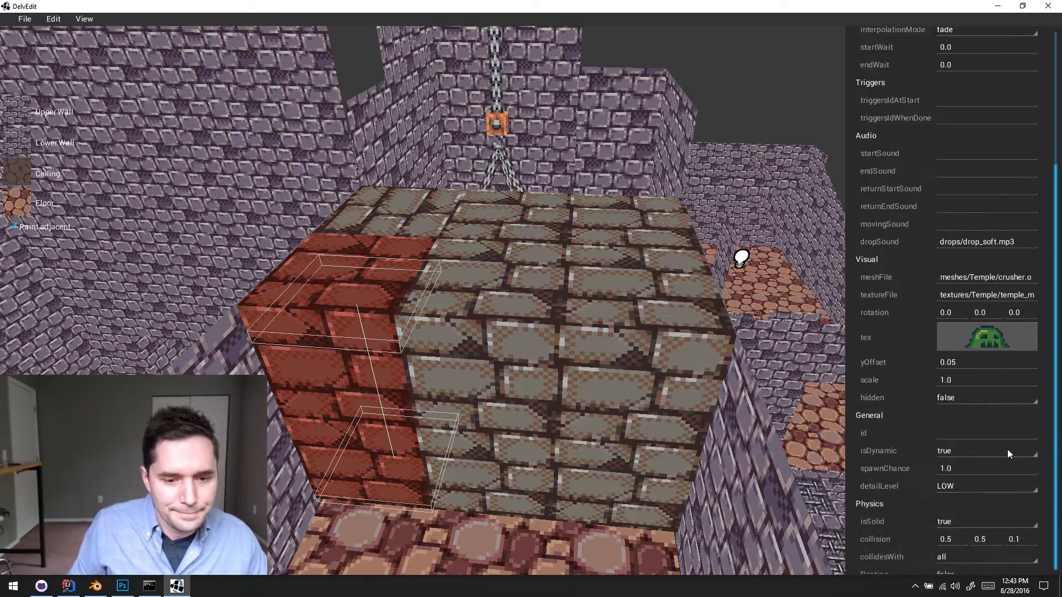
{"action": "left_click_drag", "start_coordinate": [1027, 494], "coordinate": [969, 491]}
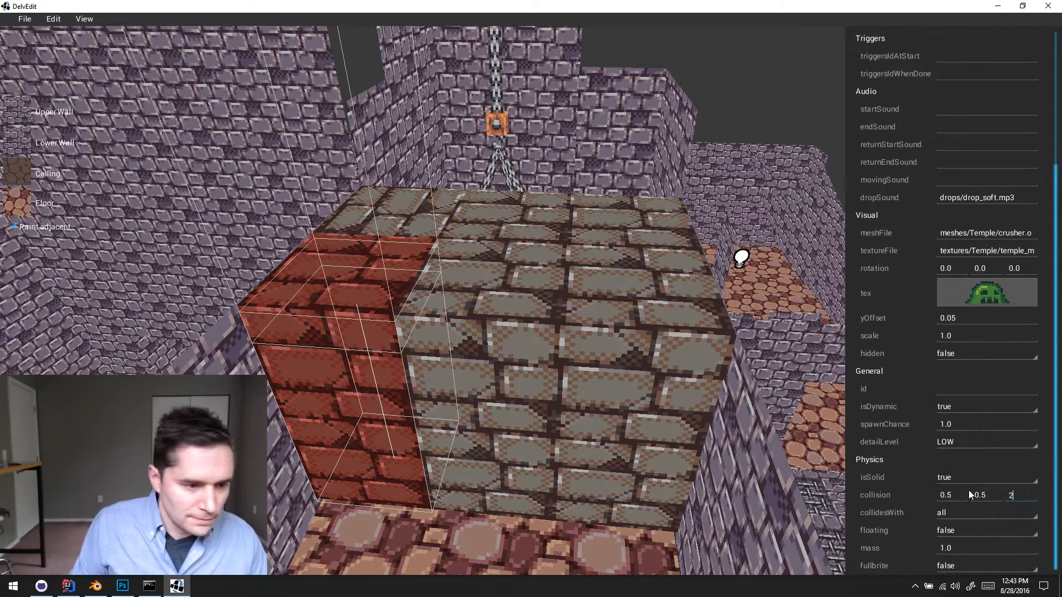
{"action": "left_click", "coordinate": [505, 429]}
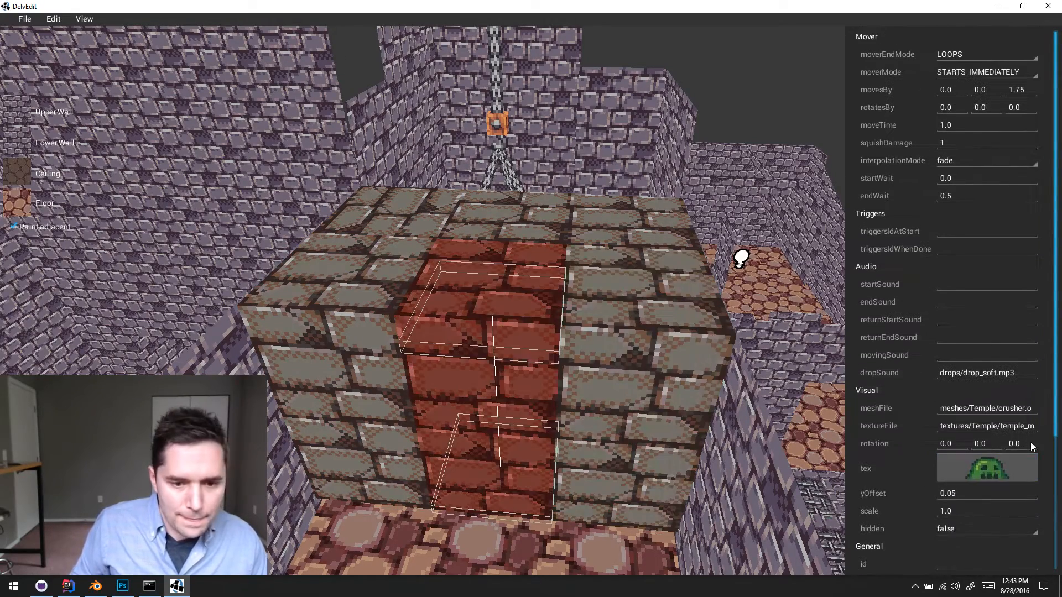
{"action": "left_click_drag", "start_coordinate": [1031, 443], "coordinate": [972, 439]}
{"action": "scroll", "coordinate": [993, 421], "scroll_direction": "down", "scroll_amount": 3}
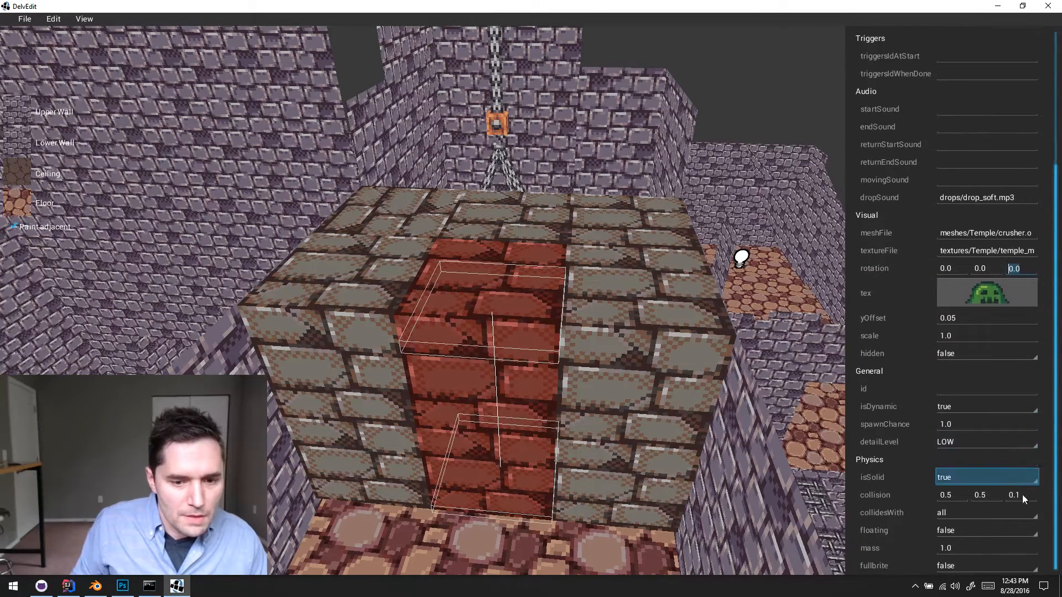
{"action": "left_click", "coordinate": [1030, 497]}
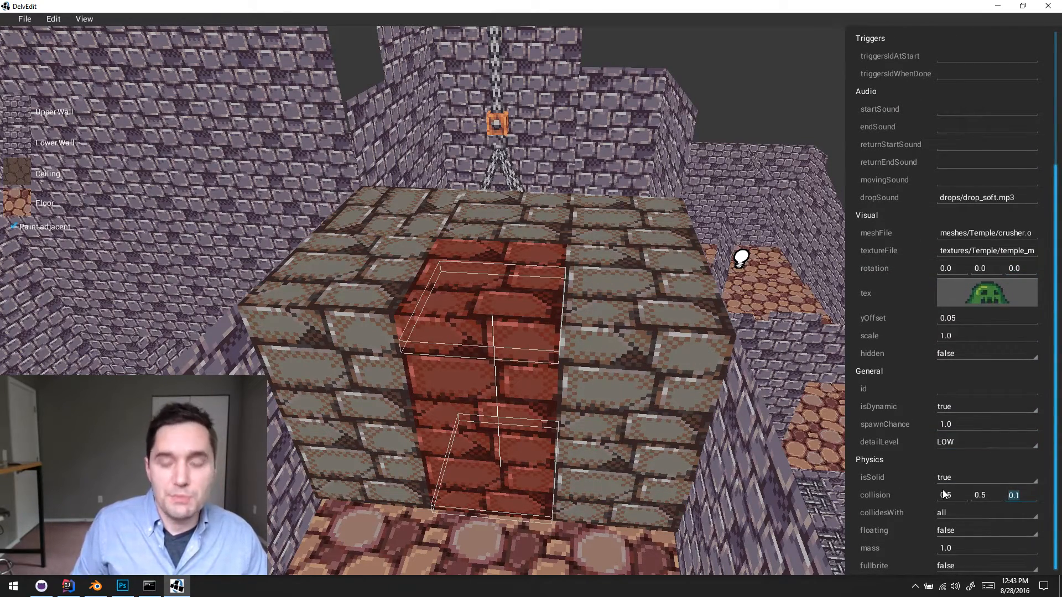
{"action": "left_click", "coordinate": [650, 382]}
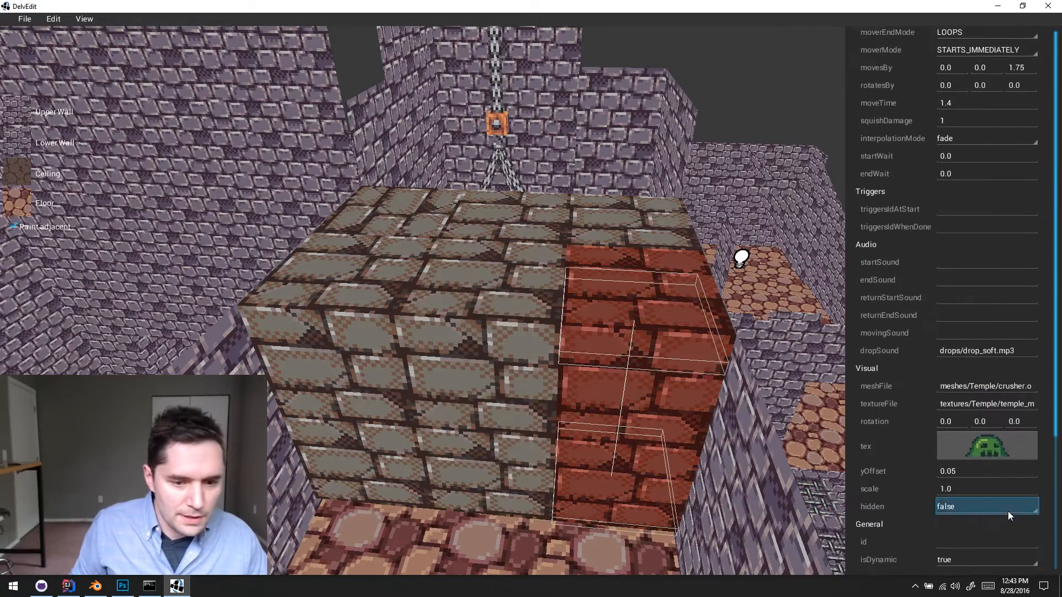
{"action": "scroll", "coordinate": [1010, 506], "scroll_direction": "up", "scroll_amount": 1}
{"action": "scroll", "coordinate": [1017, 495], "scroll_direction": "down", "scroll_amount": 3}
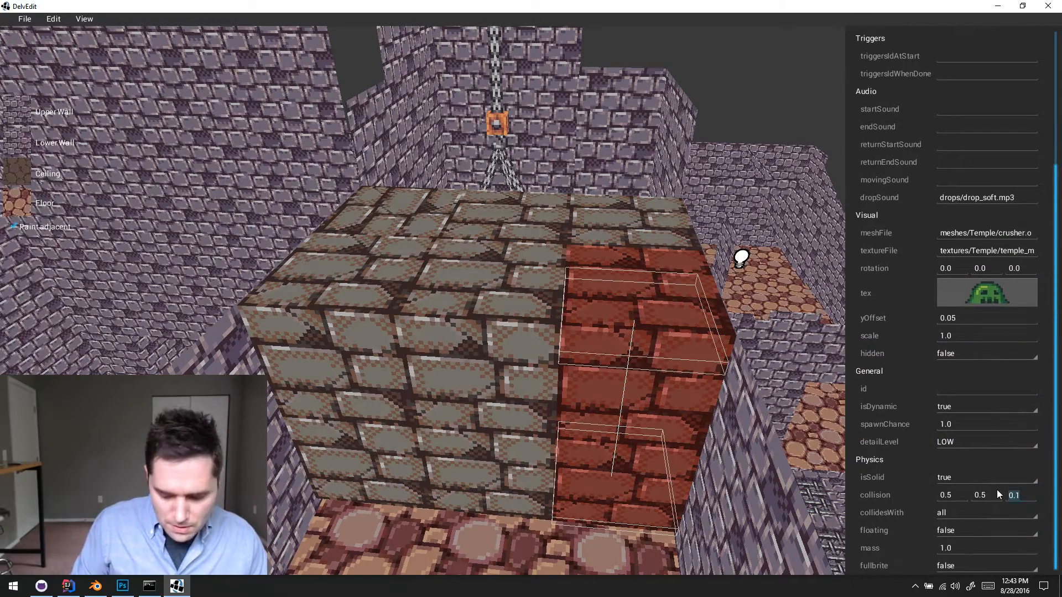
{"action": "type", "text": "2"}
- Set the collision height of the back row's middle and right crushers to 2 each
{"action": "left_click", "coordinate": [510, 217]}
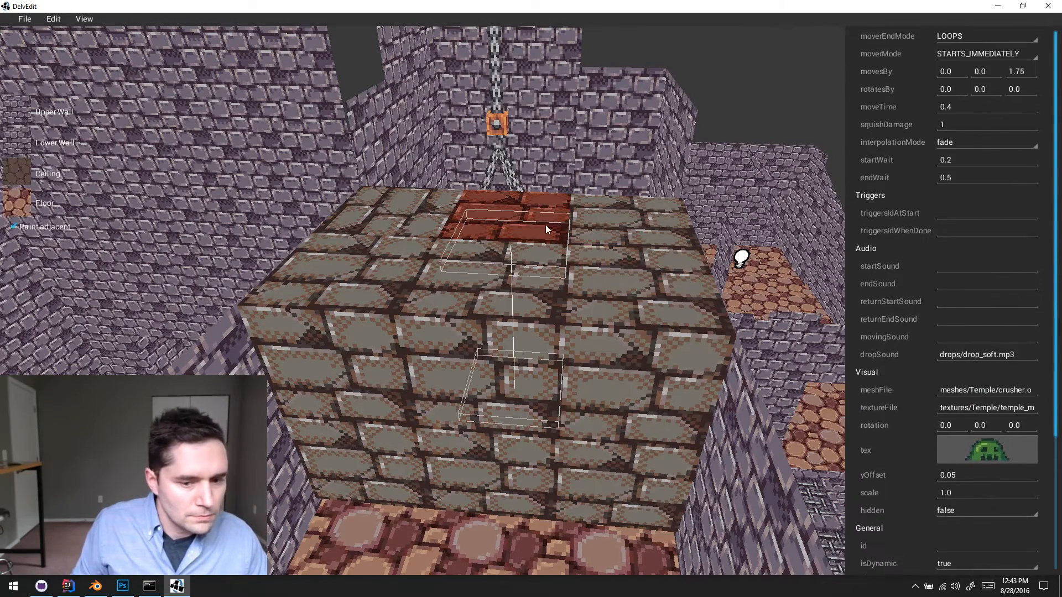
{"action": "scroll", "coordinate": [940, 442], "scroll_direction": "down", "scroll_amount": 5}
{"action": "scroll", "coordinate": [1023, 487], "scroll_direction": "down", "scroll_amount": 2}
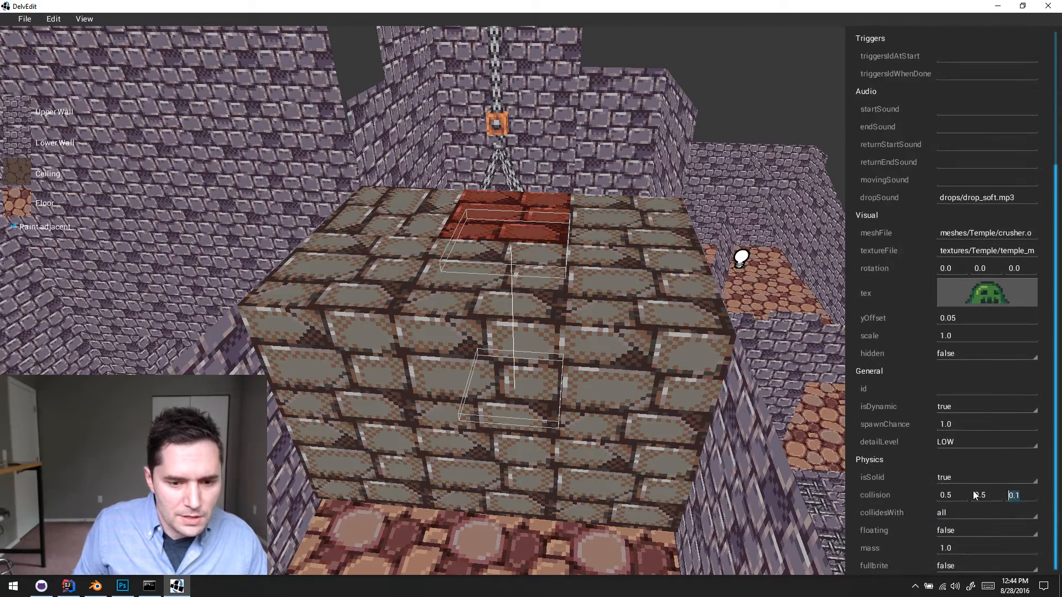
{"action": "type", "text": "2"}
{"action": "left_click", "coordinate": [648, 205]}
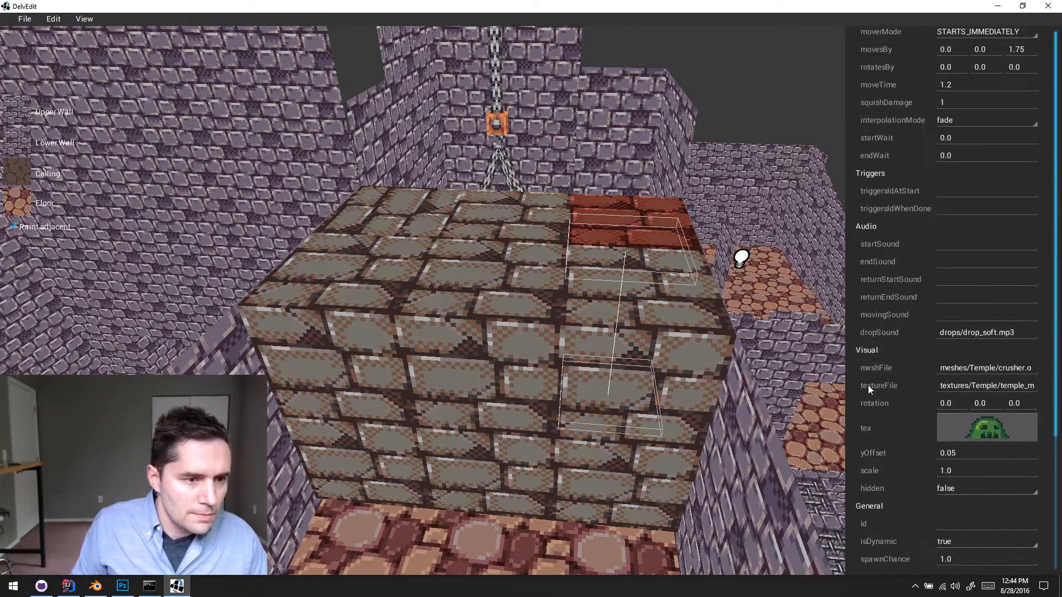
{"action": "scroll", "coordinate": [941, 431], "scroll_direction": "down", "scroll_amount": 8}
{"action": "left_click", "coordinate": [1019, 497]}
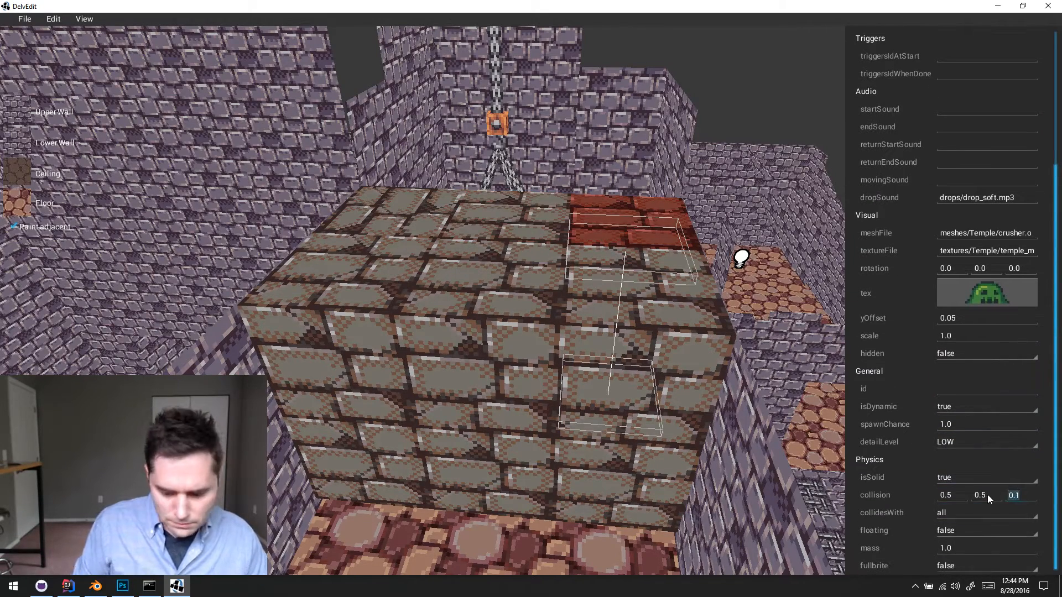
{"action": "type", "text": "2"}
- Check the collision boxes of the crushers one by one, and clear the selection
{"action": "left_click", "coordinate": [393, 213]}
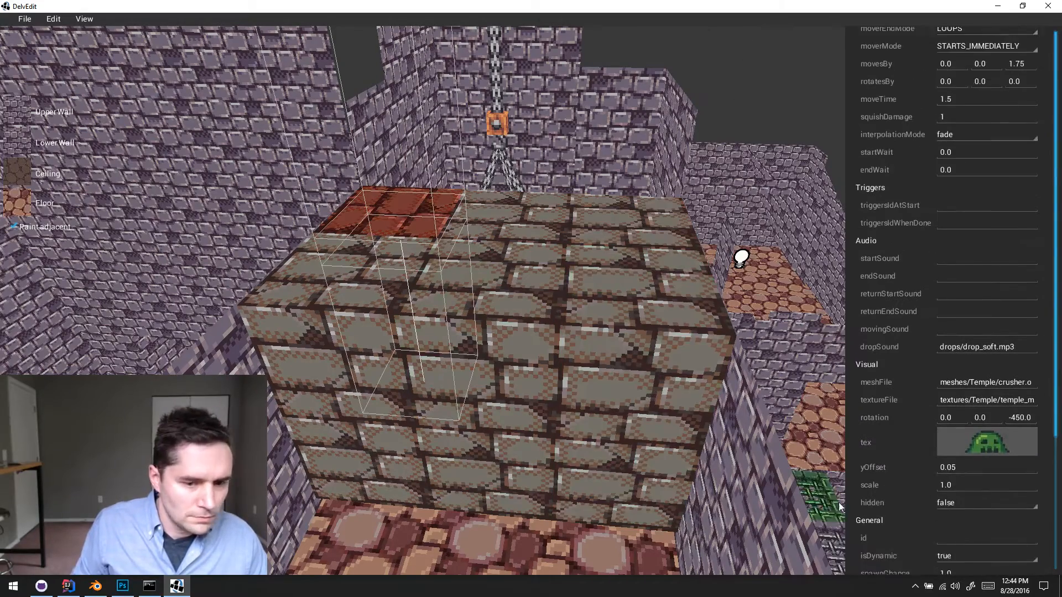
{"action": "scroll", "coordinate": [945, 469], "scroll_direction": "down", "scroll_amount": 6}
{"action": "left_click", "coordinate": [531, 222]}
{"action": "left_click", "coordinate": [624, 226]}
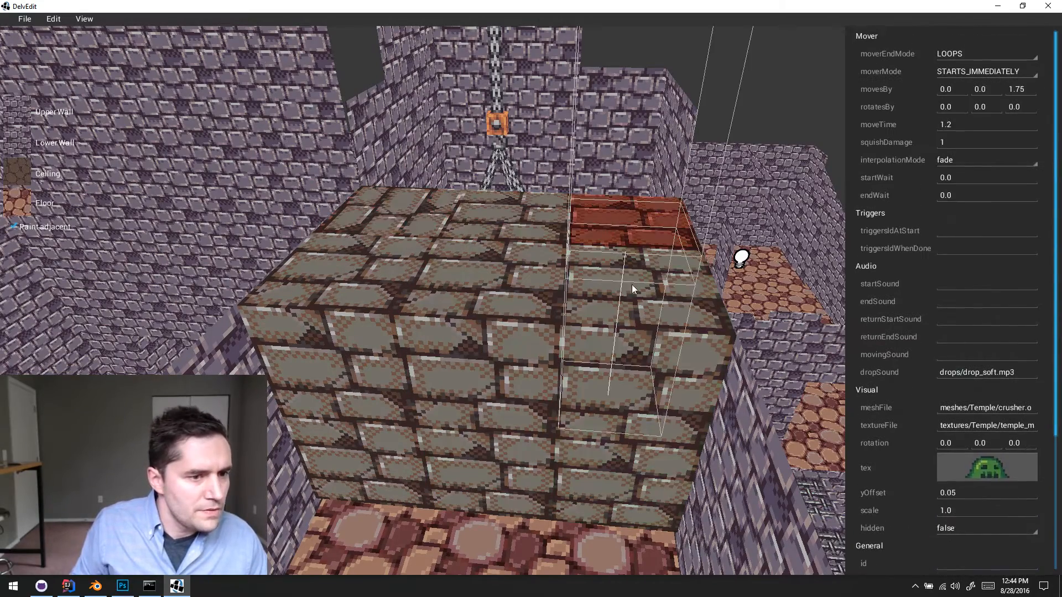
{"action": "left_click", "coordinate": [625, 313]}
{"action": "left_click", "coordinate": [514, 343]}
{"action": "left_click", "coordinate": [362, 323]}
{"action": "key", "text": "Escape"}
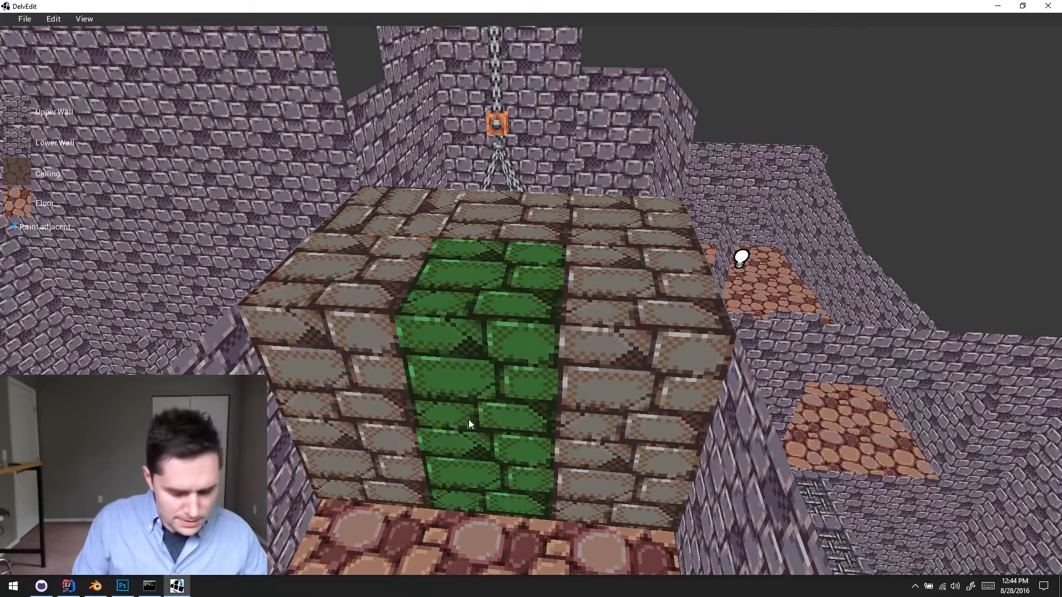
- Playtest the level from in front of the crushers, test walking against and between the moving blocks, and end the playtest
{"action": "key", "text": "a"}
{"action": "key", "text": "q"}
{"action": "key", "text": "w"}
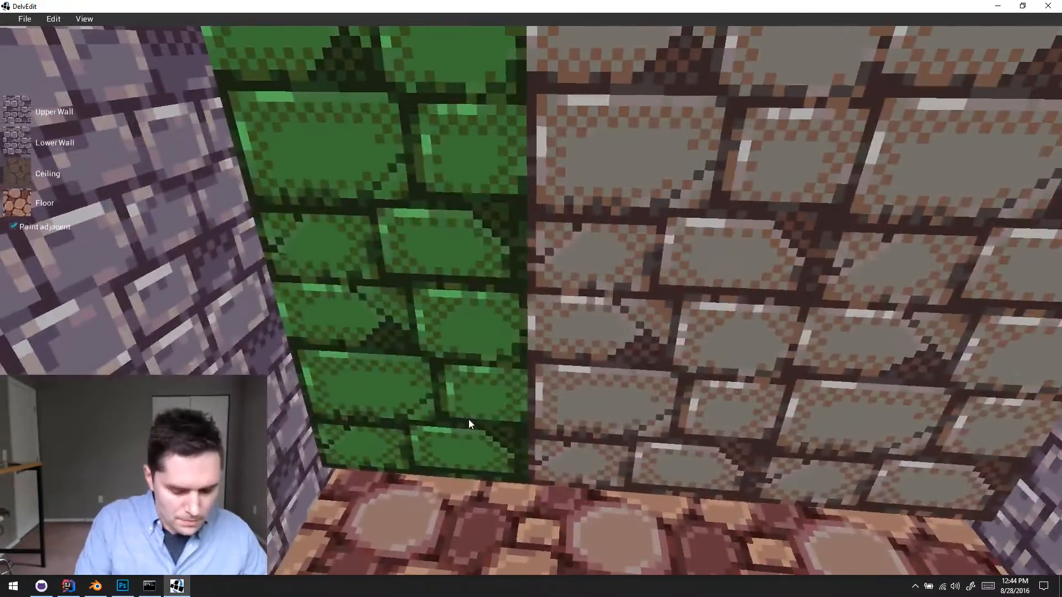
{"action": "key", "text": "p"}
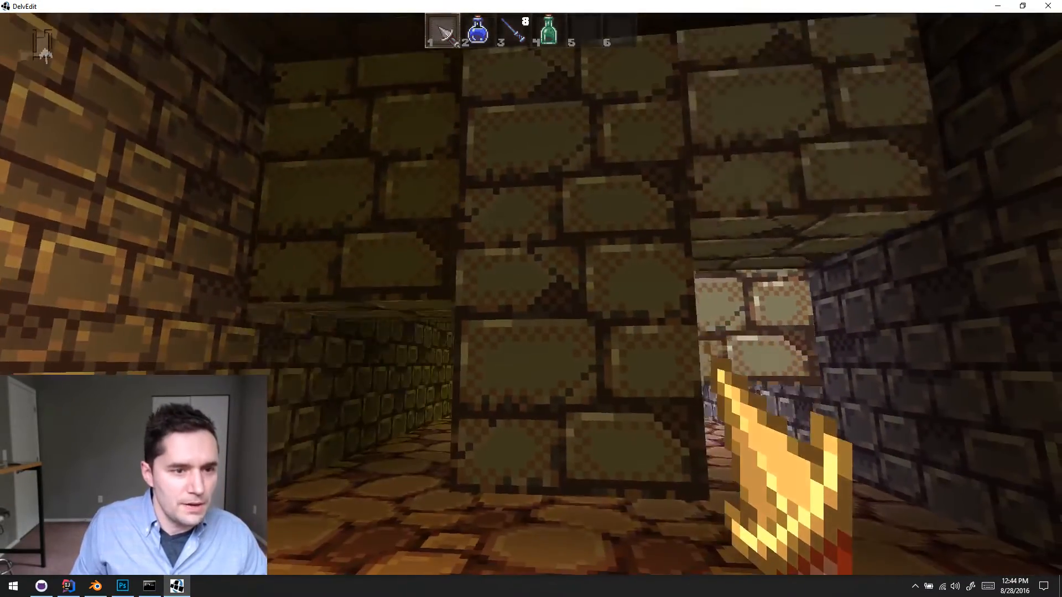
{"action": "key", "text": "w"}
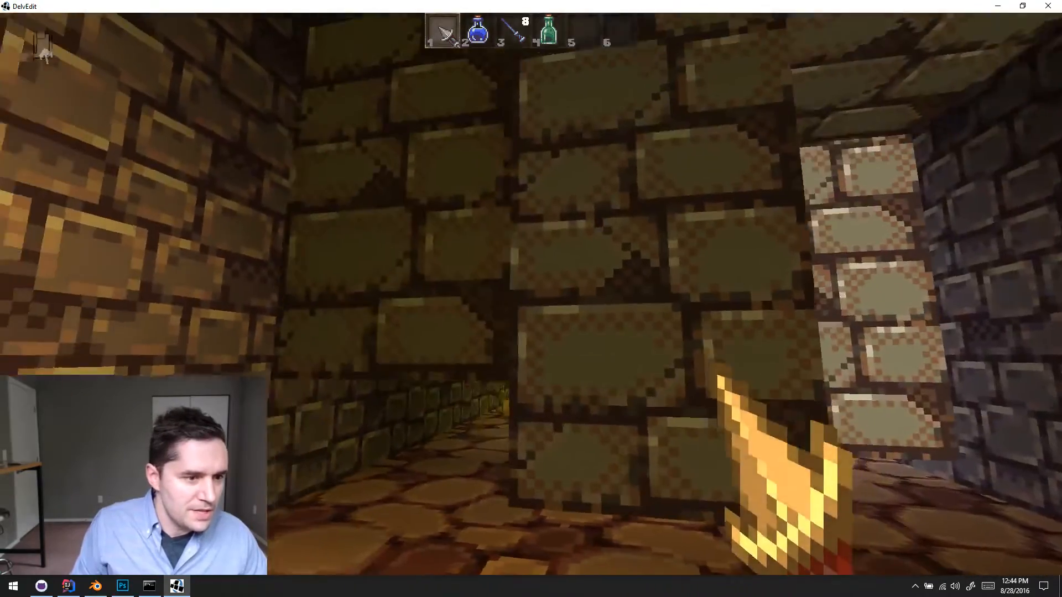
{"action": "key", "text": "s"}
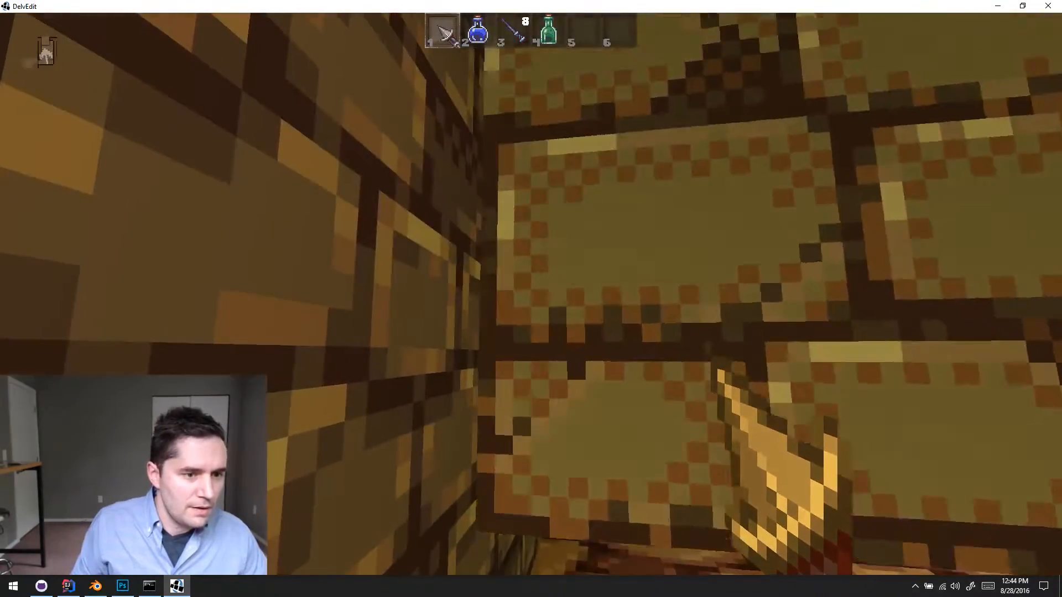
{"action": "key", "text": "w"}
{"action": "key", "text": "w"}
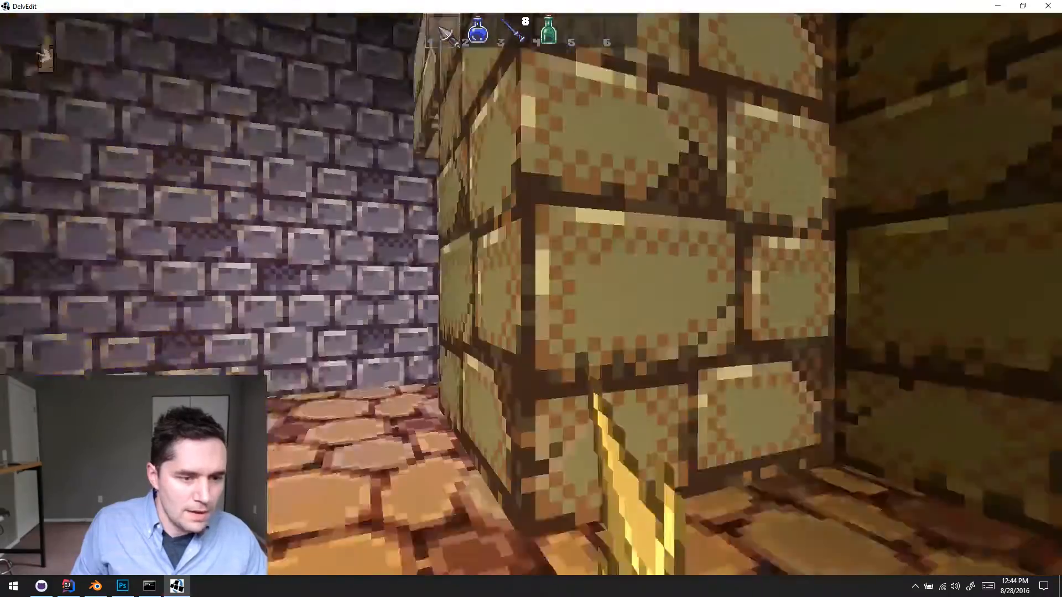
{"action": "key", "text": "Escape"}
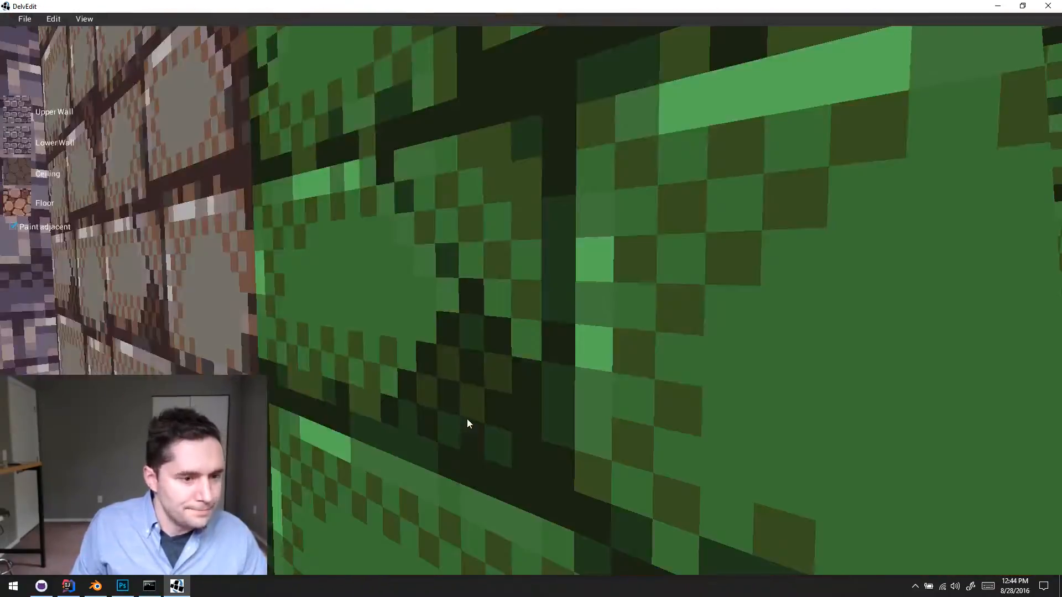
- Return to the front of the crushers and select the front-left one beside the wall to view its mover settings
{"action": "key", "text": "s"}
{"action": "key", "text": "s"}
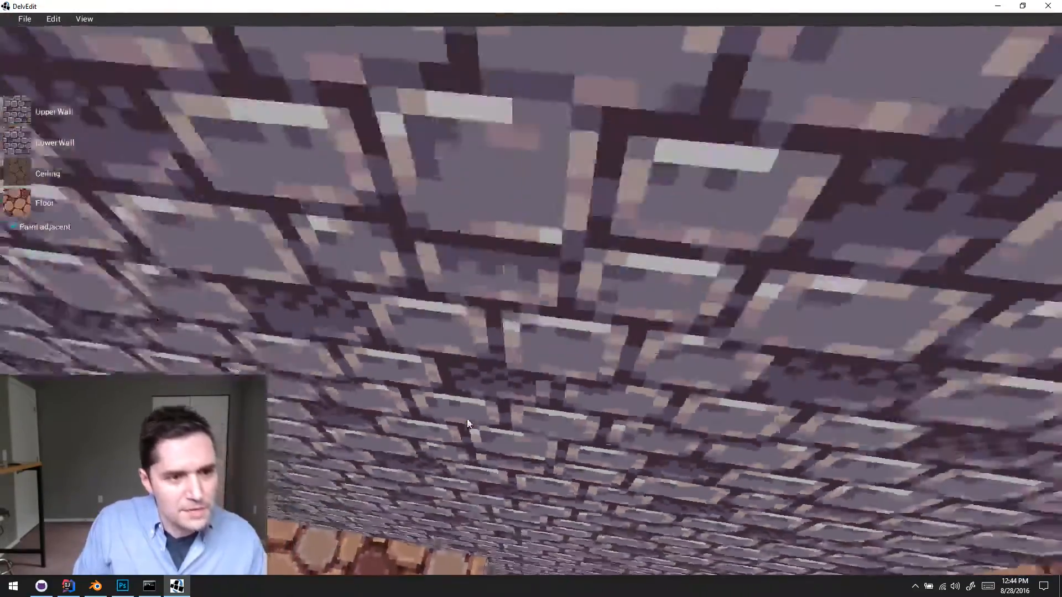
{"action": "key", "text": "w"}
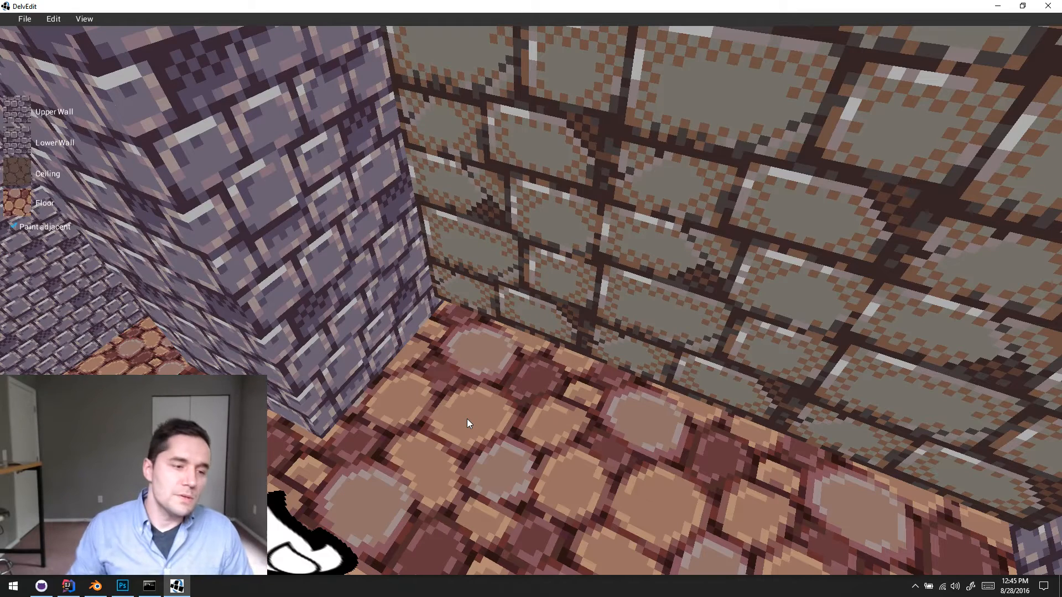
{"action": "left_click", "coordinate": [543, 340]}
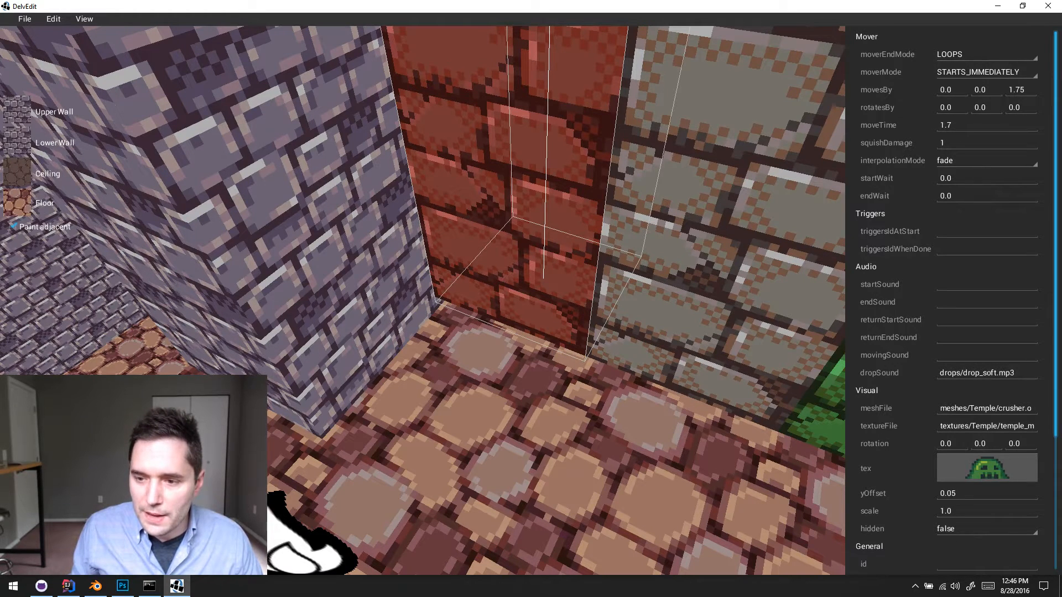
- Clear the crusher selection and inspect the crusher blocks from the front, the side and above
{"action": "key", "text": "Delete"}
{"action": "key", "text": "s"}
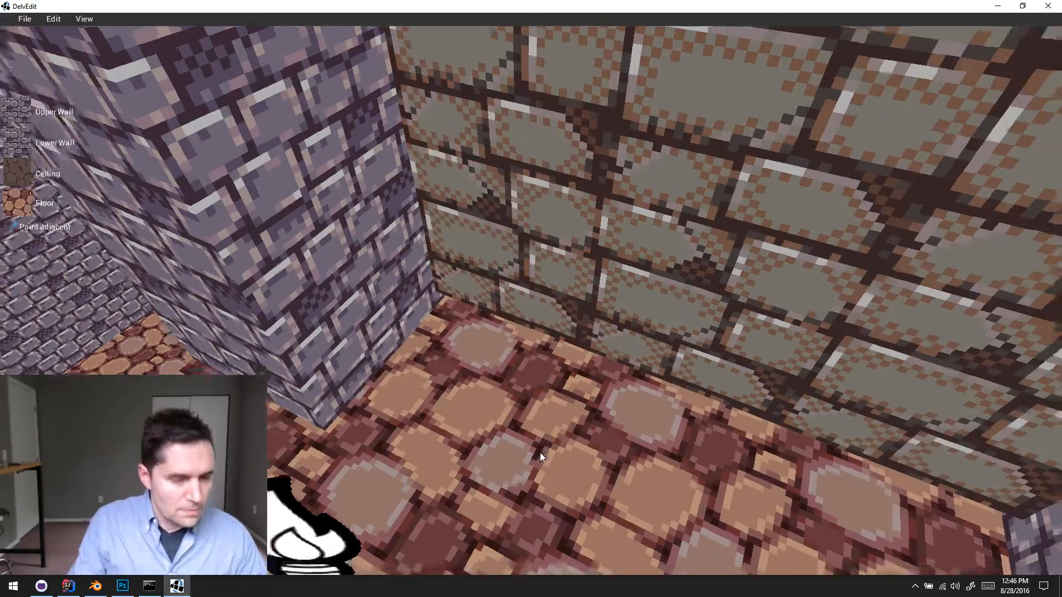
{"action": "key", "text": "w"}
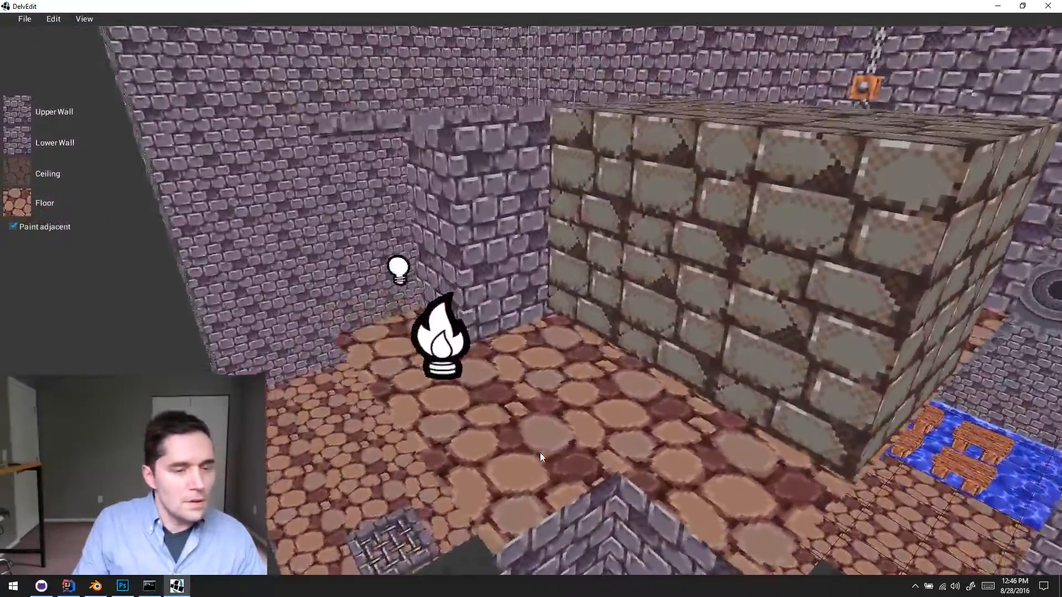
{"action": "key", "text": "d"}
{"action": "key", "text": "w"}
{"action": "key", "text": "a"}
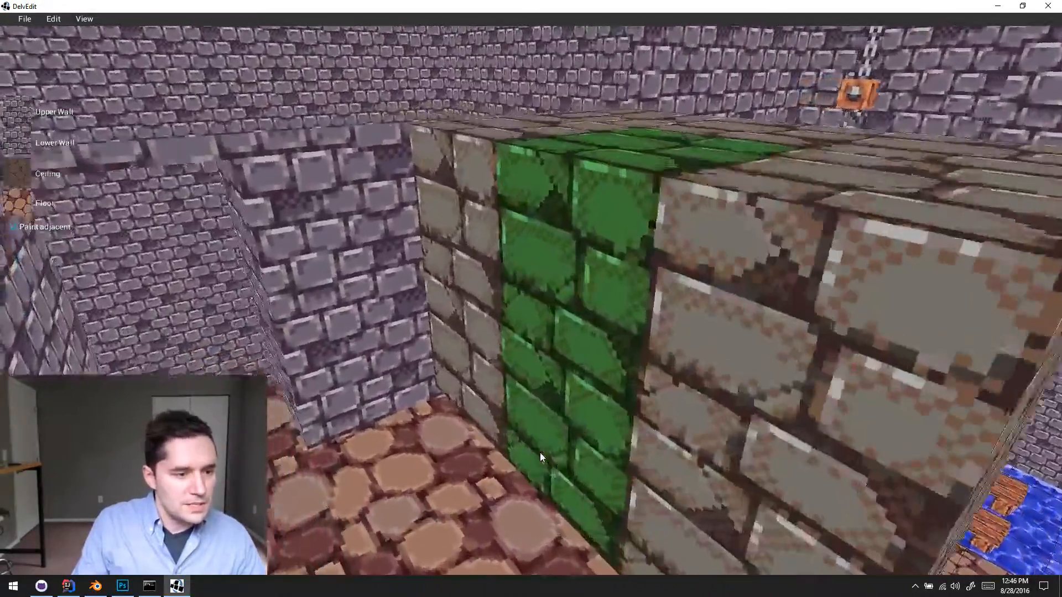
{"action": "key", "text": "Right"}
{"action": "key", "text": "a"}
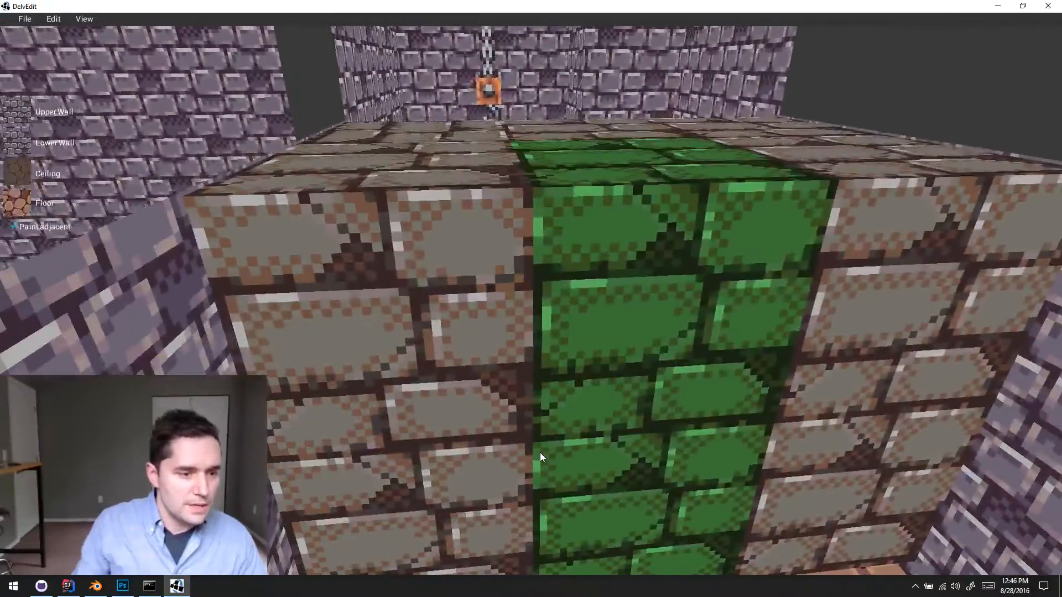
{"action": "key", "text": "s"}
{"action": "key", "text": "d"}
{"action": "key", "text": "w"}
{"action": "key", "text": "a"}
{"action": "key", "text": "d"}
{"action": "key", "text": "d"}
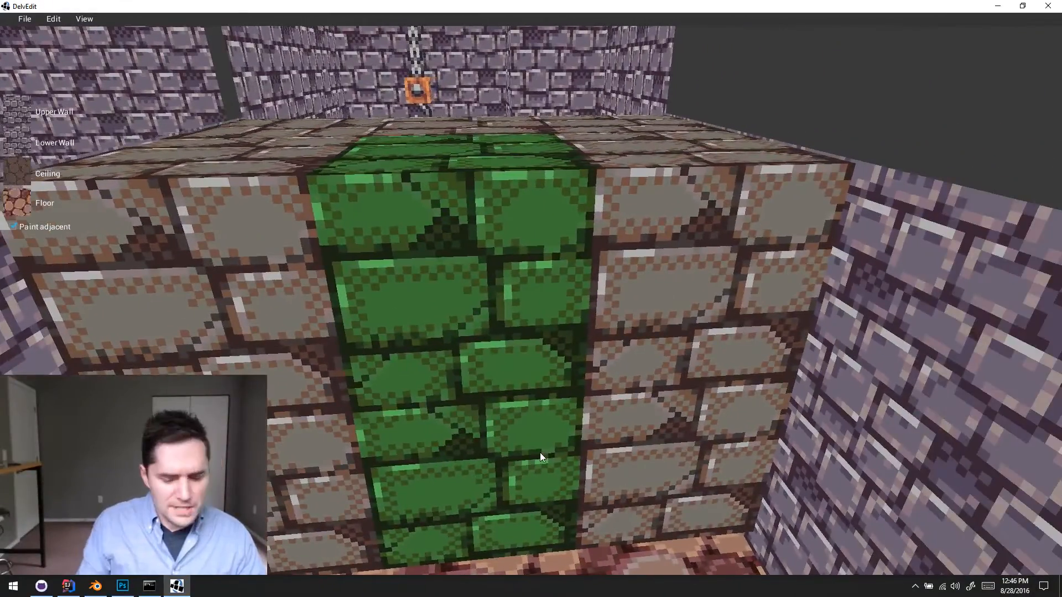
{"action": "key", "text": "a"}
{"action": "key", "text": "Left"}
{"action": "key", "text": "d"}
{"action": "key", "text": "w"}
{"action": "key", "text": "w"}
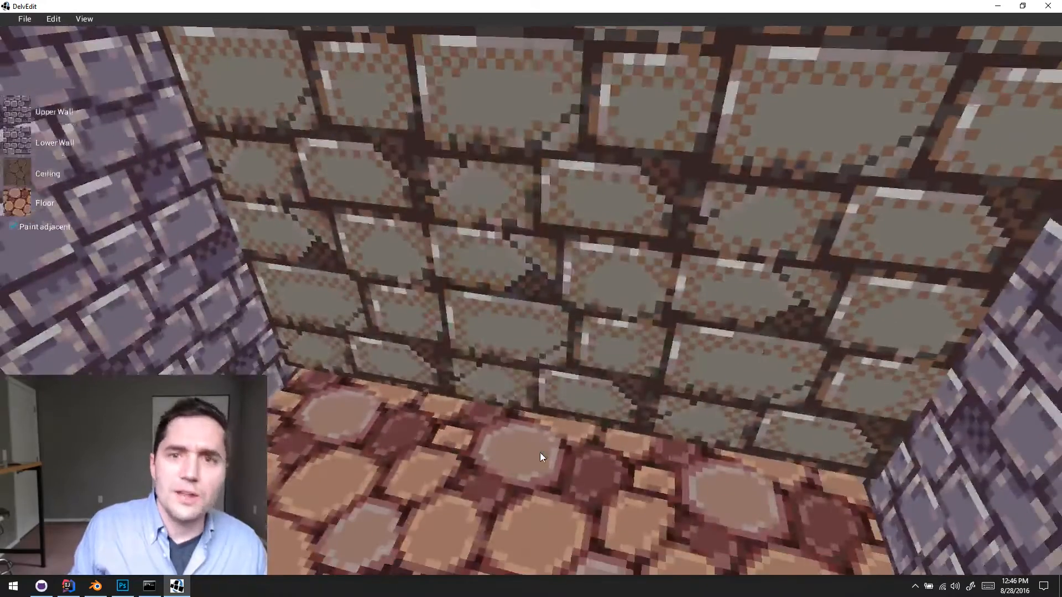
- Select the front row's middle crusher to check its mover settings, and clear the selection
{"action": "key", "text": "Right"}
{"action": "key", "text": "a"}
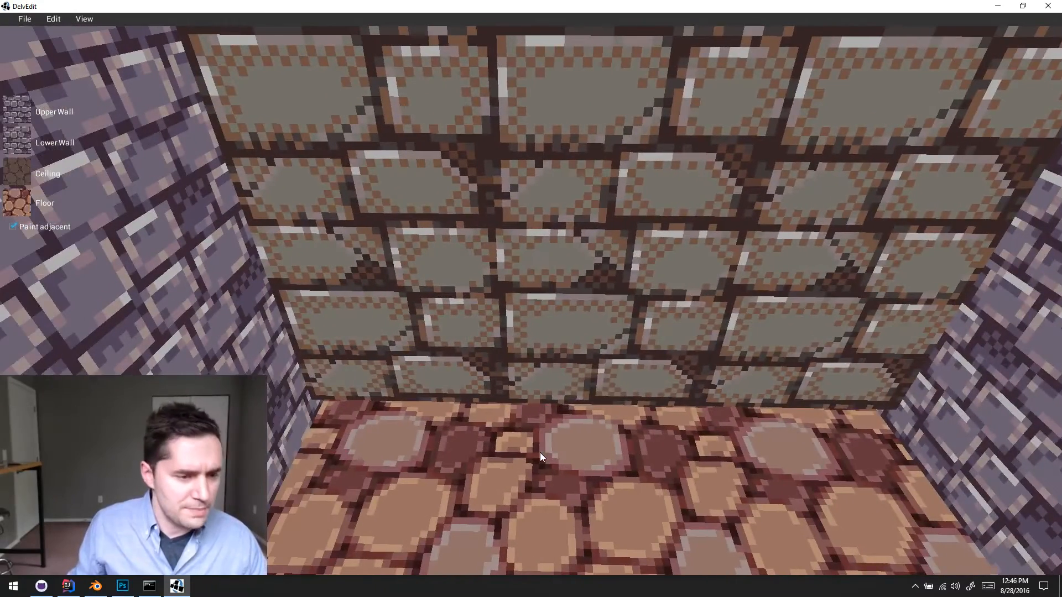
{"action": "left_click", "coordinate": [629, 361]}
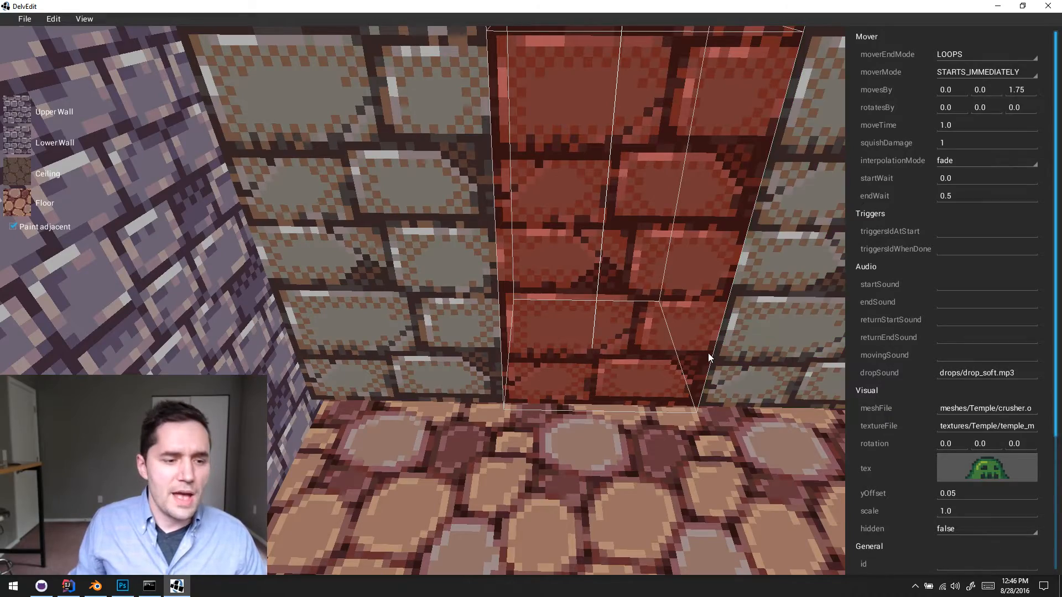
{"action": "scroll", "coordinate": [613, 459], "scroll_direction": "down", "scroll_amount": 1}
{"action": "left_click", "coordinate": [614, 459]}
{"action": "key", "text": "w"}
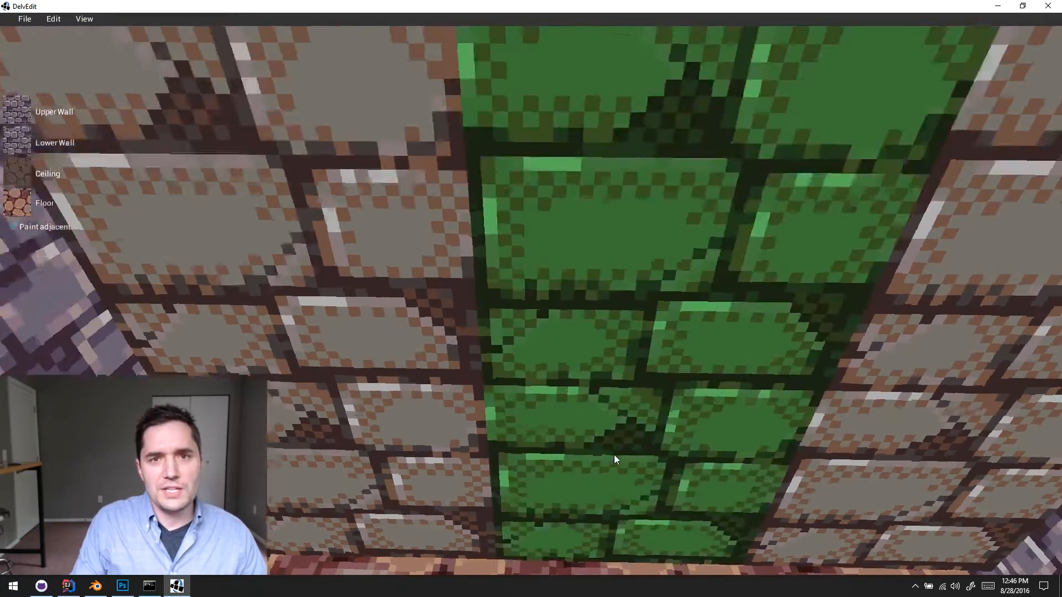
- Survey the whole crusher group between the walls from a distance, from above and from its side
{"action": "key", "text": "a"}
{"action": "key", "text": "s"}
{"action": "key", "text": "e"}
{"action": "key", "text": "d"}
{"action": "key", "text": "s"}
{"action": "key", "text": "s"}
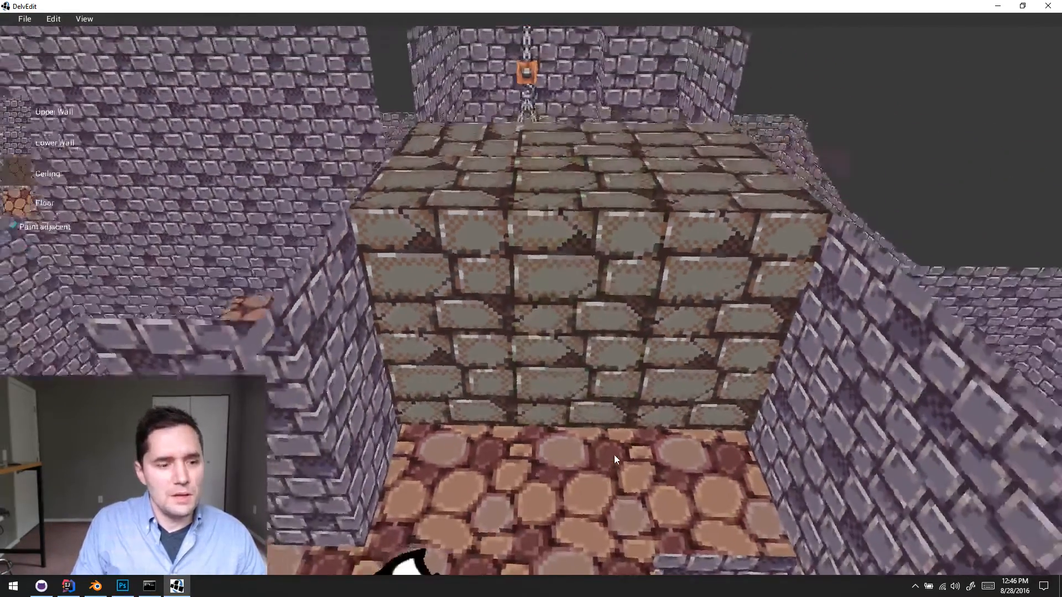
{"action": "key", "text": "w"}
{"action": "key", "text": "e"}
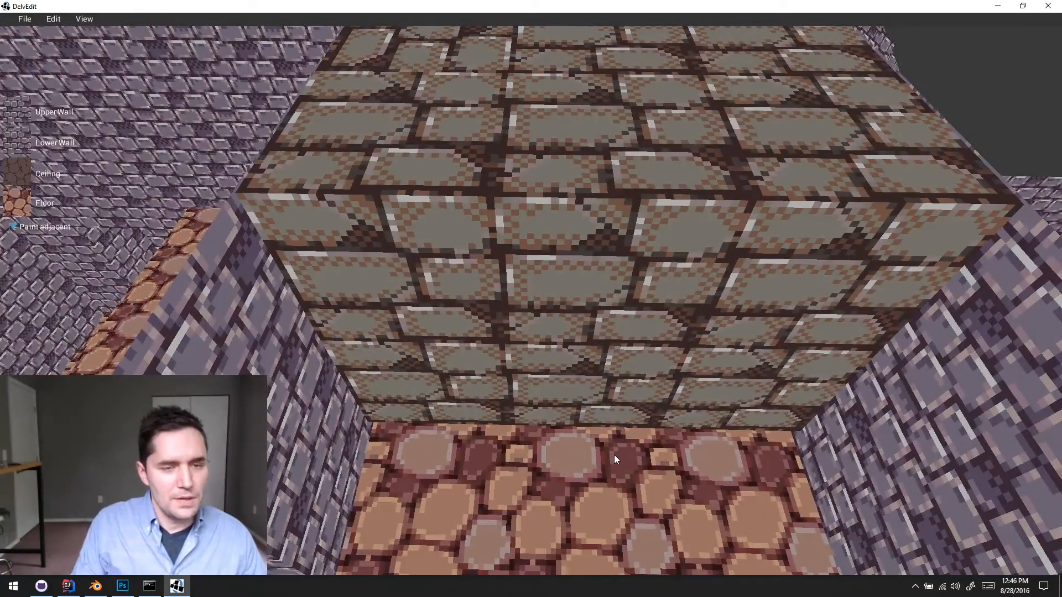
{"action": "key", "text": "w"}
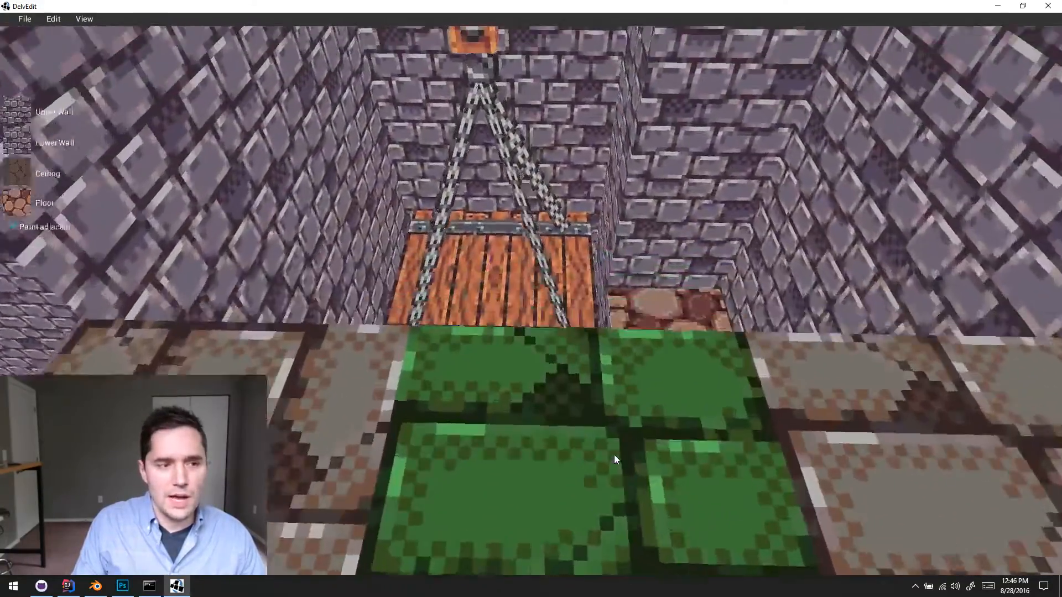
{"action": "key", "text": "w"}
{"action": "key", "text": "s"}
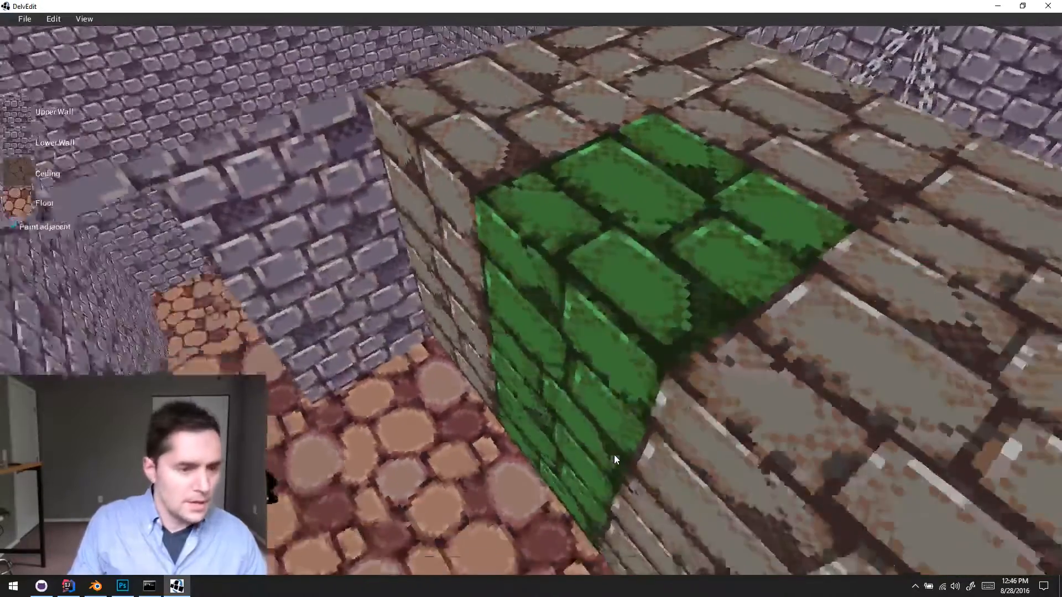
{"action": "key", "text": "s"}
{"action": "key", "text": "a"}
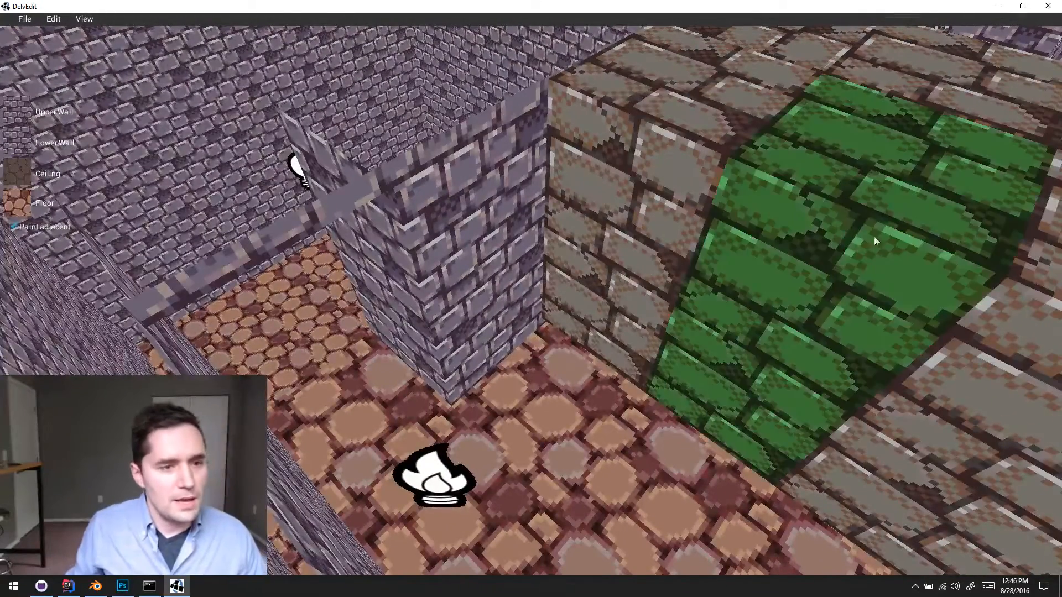
- Close DelvEdit and switch to Blender with a closer view of the crusher block in the Temple Scene
{"action": "left_click", "coordinate": [1047, 6]}
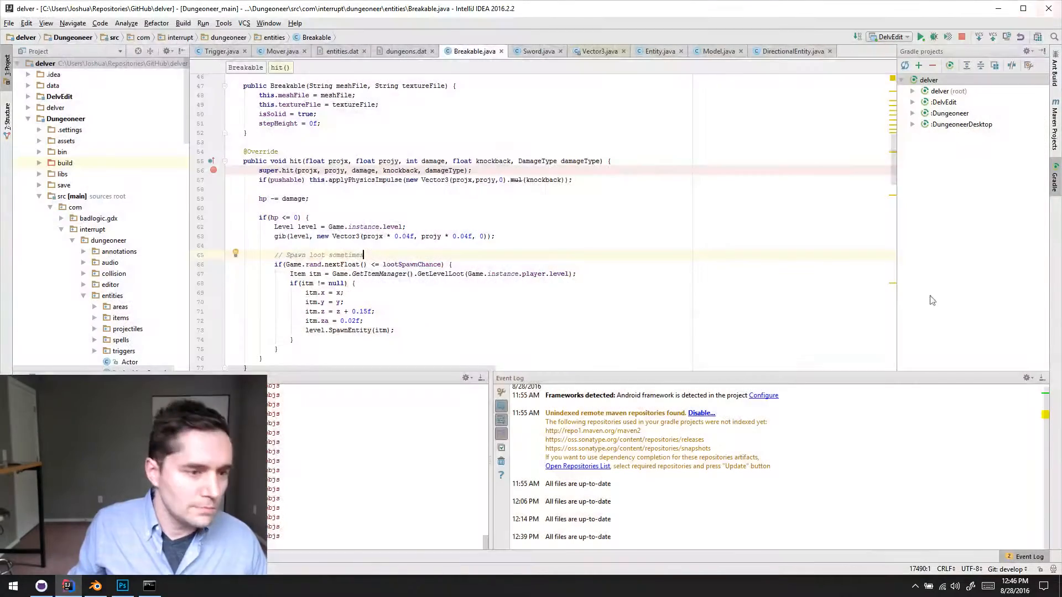
{"action": "left_click", "coordinate": [102, 585]}
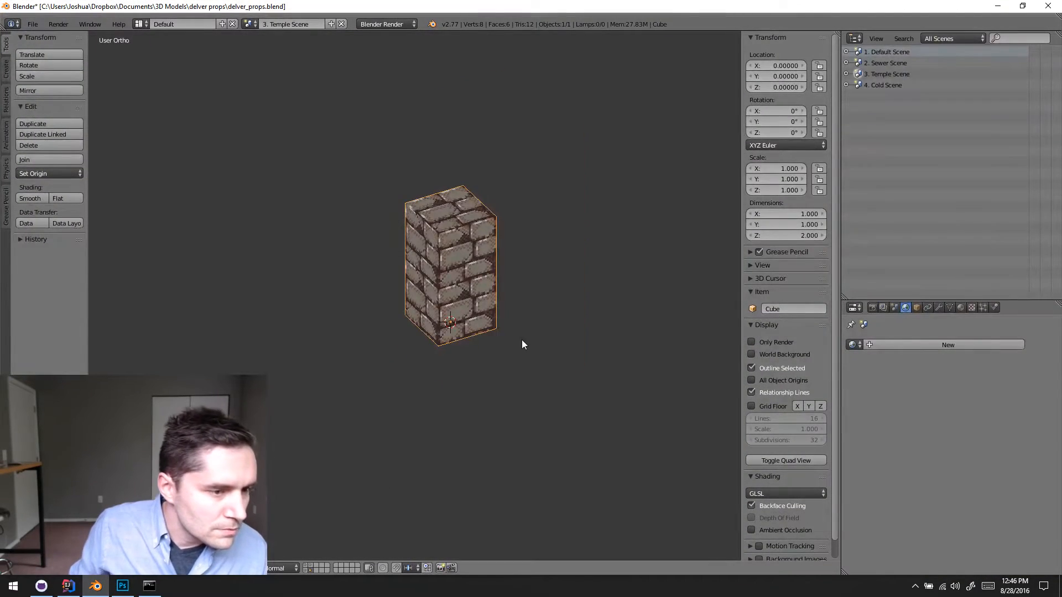
{"action": "scroll", "coordinate": [522, 340], "scroll_direction": "up", "scroll_amount": 6}
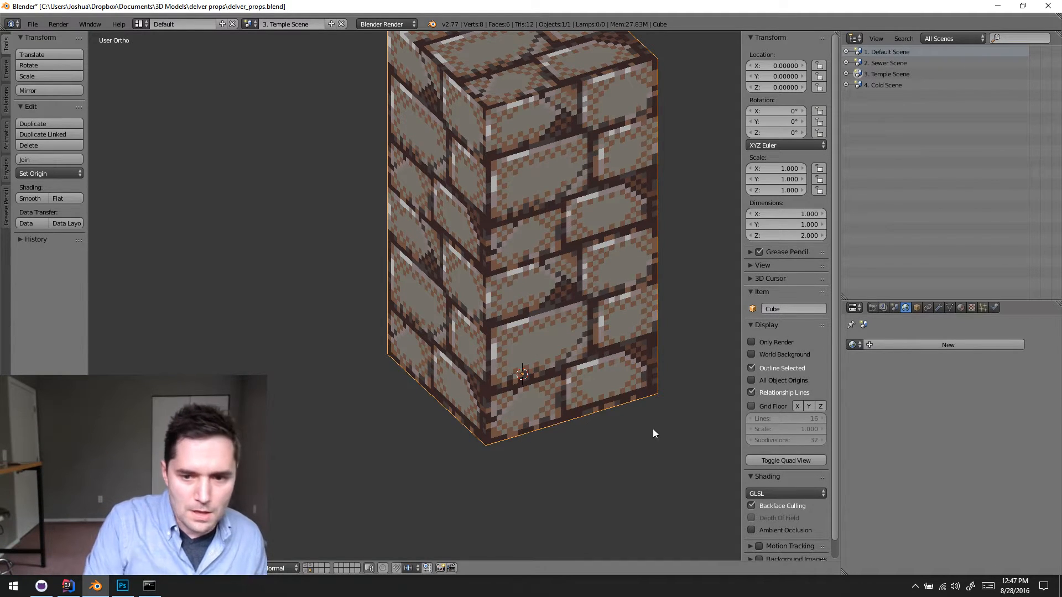
{"action": "key", "text": "super"}
{"action": "type", "text": "wacom"}
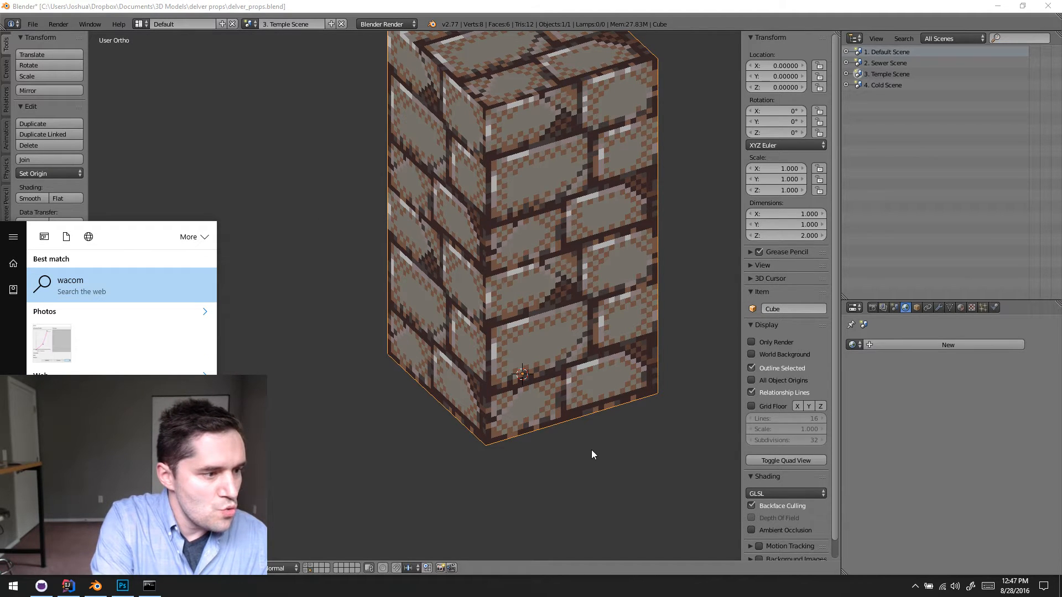
{"action": "key", "text": "Escape"}
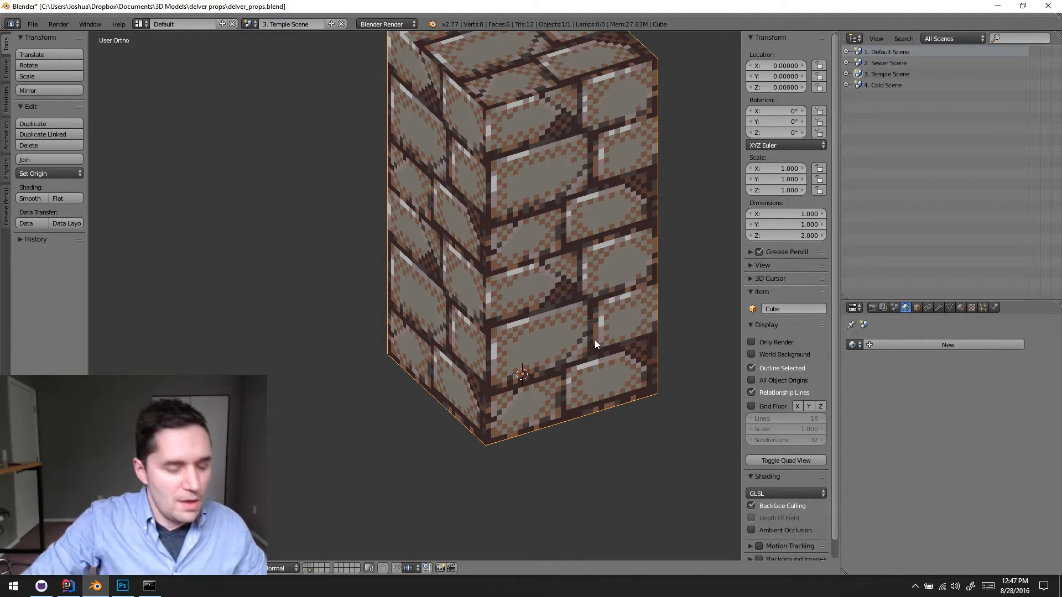
- Inspect the crusher block and switch the visible layer to the one holding the assembled temple environment
{"action": "middle_click_drag", "start_coordinate": [411, 413], "coordinate": [519, 383]}
{"action": "scroll", "coordinate": [522, 384], "scroll_direction": "up", "scroll_amount": 4}
{"action": "scroll", "coordinate": [515, 343], "scroll_direction": "down", "scroll_amount": 4}
{"action": "middle_click_drag", "start_coordinate": [510, 308], "coordinate": [446, 371]}
{"action": "scroll", "coordinate": [430, 391], "scroll_direction": "down", "scroll_amount": 3}
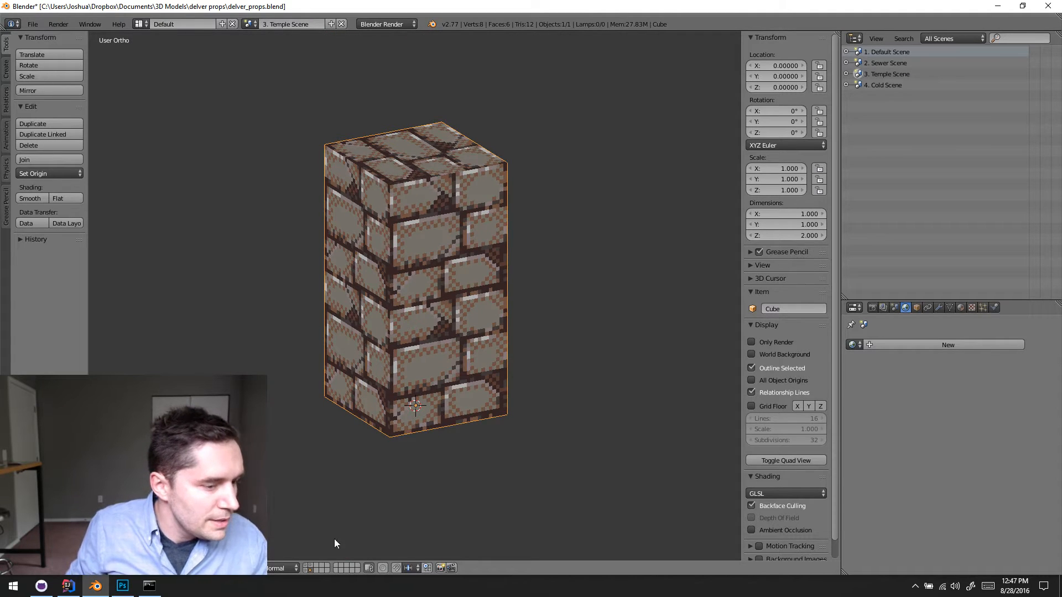
{"action": "left_click", "coordinate": [310, 566]}
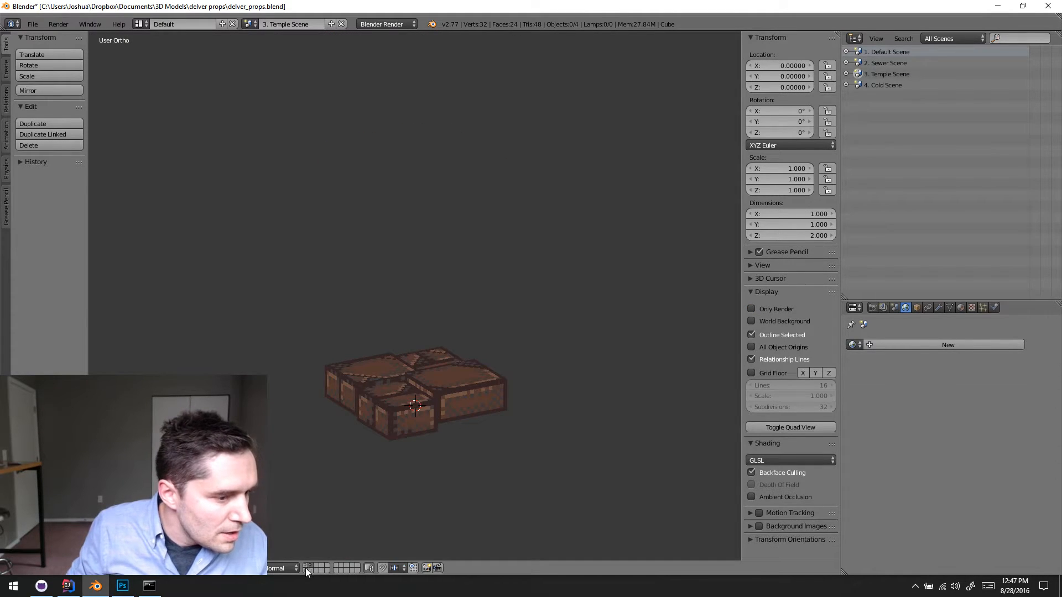
{"action": "left_click", "coordinate": [306, 569]}
{"action": "left_click", "coordinate": [305, 564]}
{"action": "scroll", "coordinate": [386, 380], "scroll_direction": "down", "scroll_amount": 2}
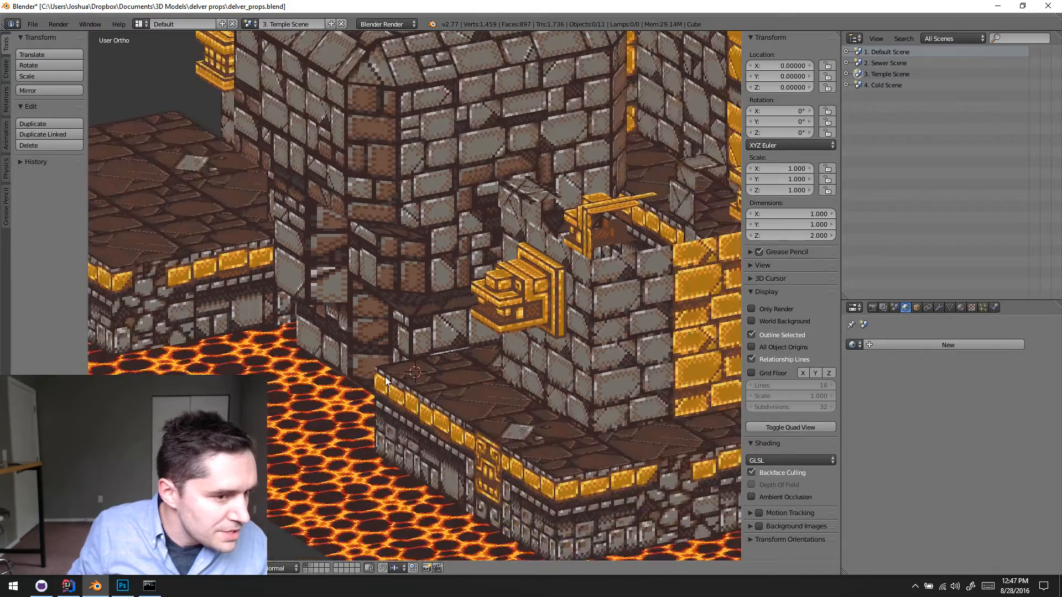
- Duplicate the golden head wall statue in place and move the copy to the crusher block's layer
{"action": "right_click", "coordinate": [519, 315]}
{"action": "scroll", "coordinate": [519, 315], "scroll_direction": "down", "scroll_amount": 1}
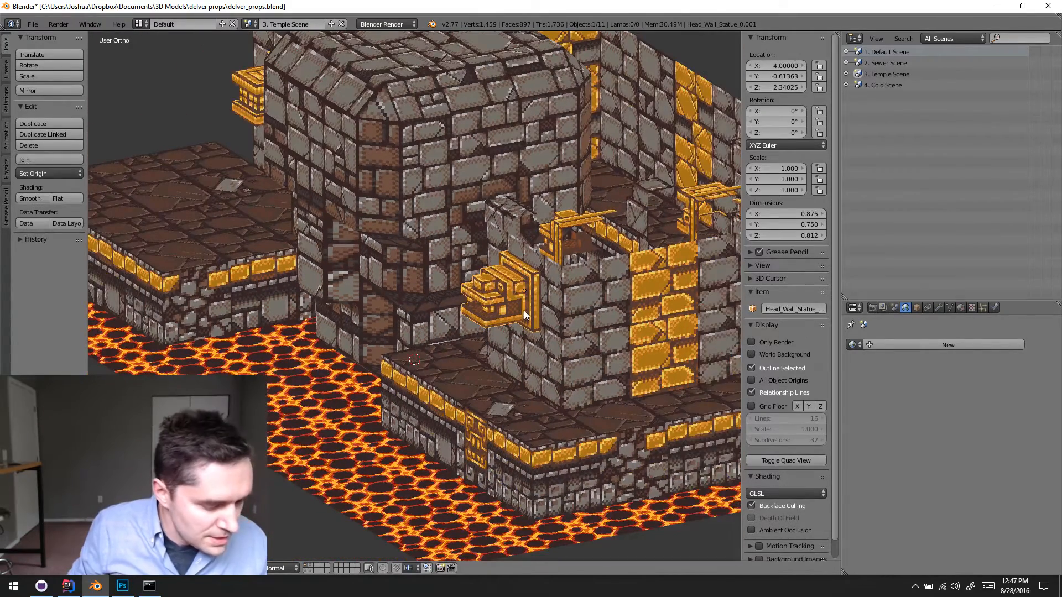
{"action": "key", "text": "shift+d"}
{"action": "left_click", "coordinate": [516, 315]}
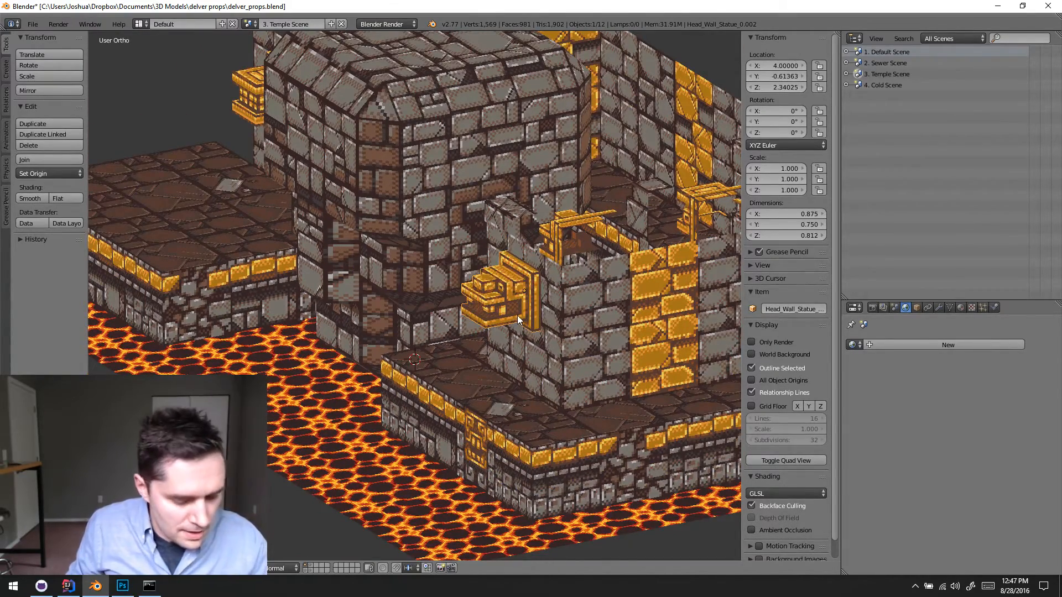
{"action": "key", "text": "m"}
{"action": "left_click", "coordinate": [613, 344]}
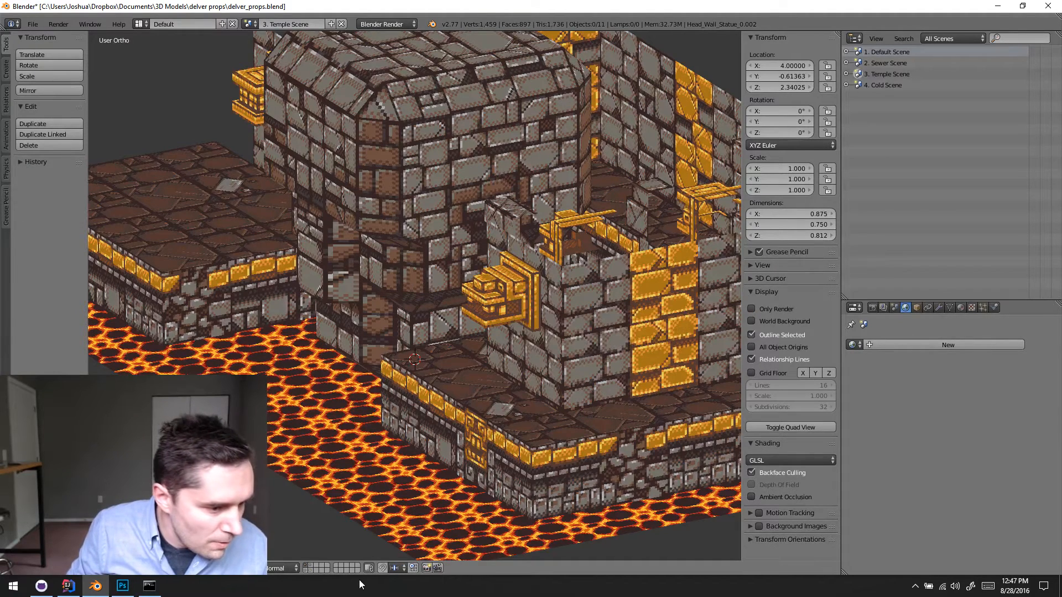
- Show the layer with the crusher block and the statue copy, and make the crusher block the only selected object
{"action": "left_click", "coordinate": [310, 570]}
{"action": "key", "text": "a"}
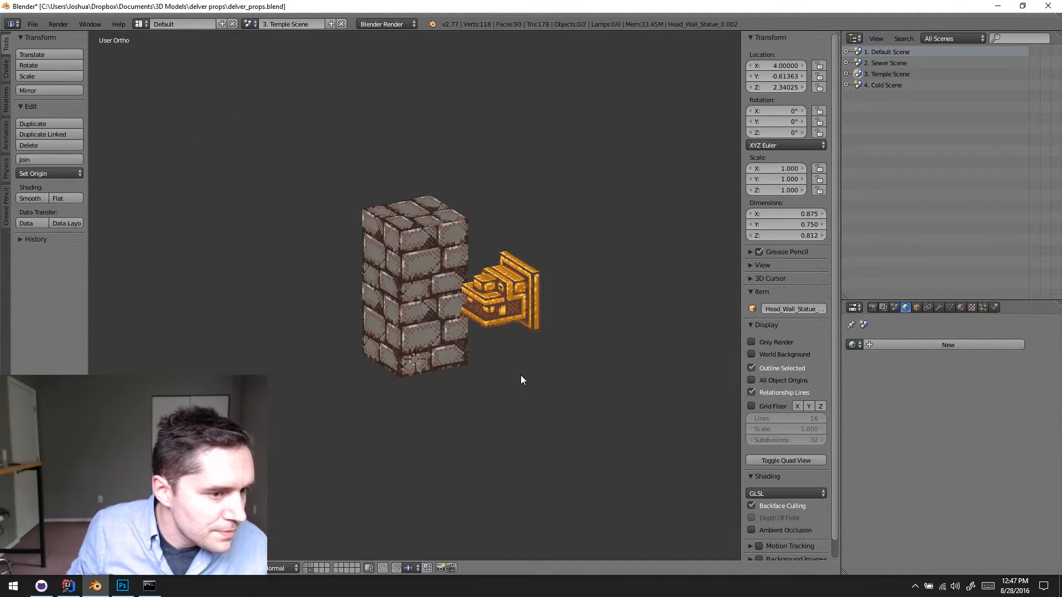
{"action": "scroll", "coordinate": [520, 375], "scroll_direction": "up", "scroll_amount": 5}
{"action": "middle_click_drag", "start_coordinate": [444, 360], "coordinate": [385, 366], "text": "shift"}
{"action": "right_click", "coordinate": [370, 345]}
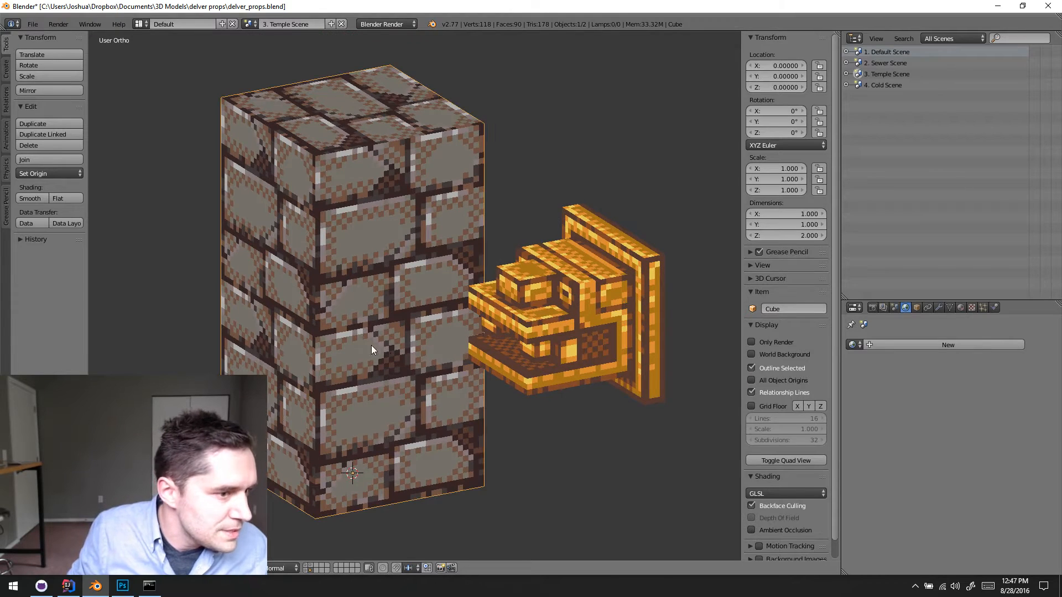
- Switch to the Texture Painting layout and select the crusher's whole mesh in Edit Mode to show its UVs
{"action": "left_click", "coordinate": [140, 23]}
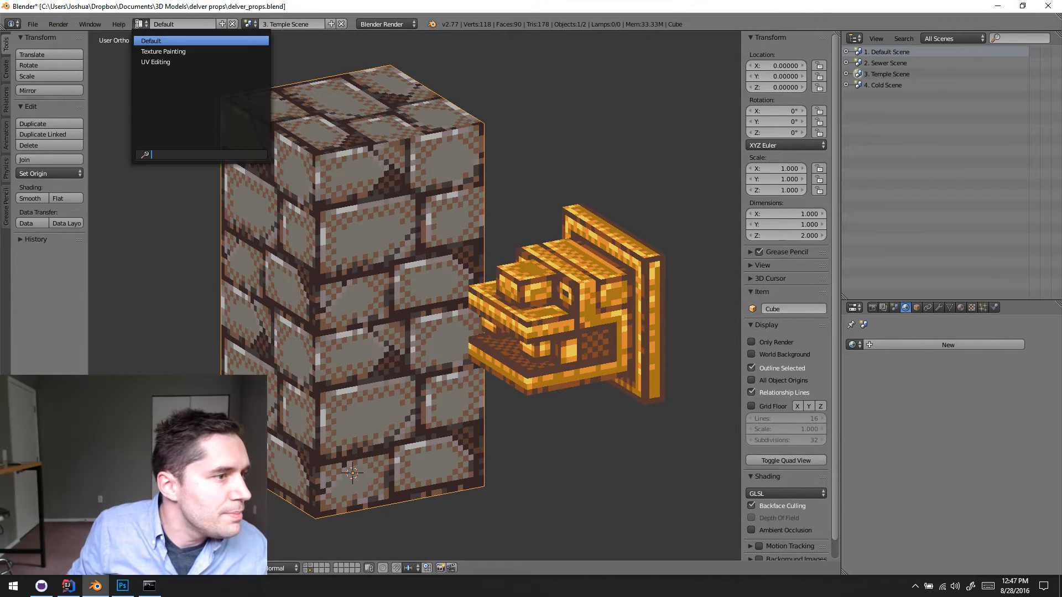
{"action": "left_click", "coordinate": [163, 52]}
{"action": "scroll", "coordinate": [462, 290], "scroll_direction": "down", "scroll_amount": 4}
{"action": "mouse_move", "coordinate": [462, 290]}
{"action": "middle_mouse_down"}
{"action": "mouse_move", "coordinate": [452, 284]}
{"action": "mouse_move", "coordinate": [398, 378]}
{"action": "mouse_move", "coordinate": [327, 362]}
{"action": "middle_mouse_up"}
{"action": "middle_click_drag", "start_coordinate": [307, 286], "coordinate": [388, 254]}
{"action": "key", "text": "Tab"}
{"action": "key", "text": "a"}
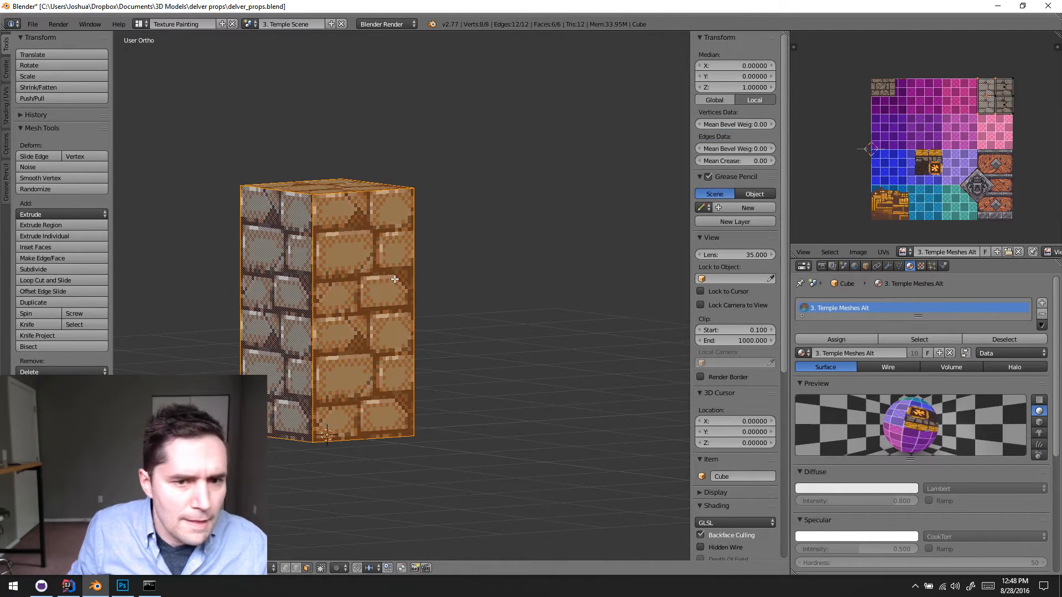
- Examine the crusher's UV area on the stone brick part of the Temple texture, and return to Object Mode
{"action": "scroll", "coordinate": [999, 137], "scroll_direction": "up", "scroll_amount": 6}
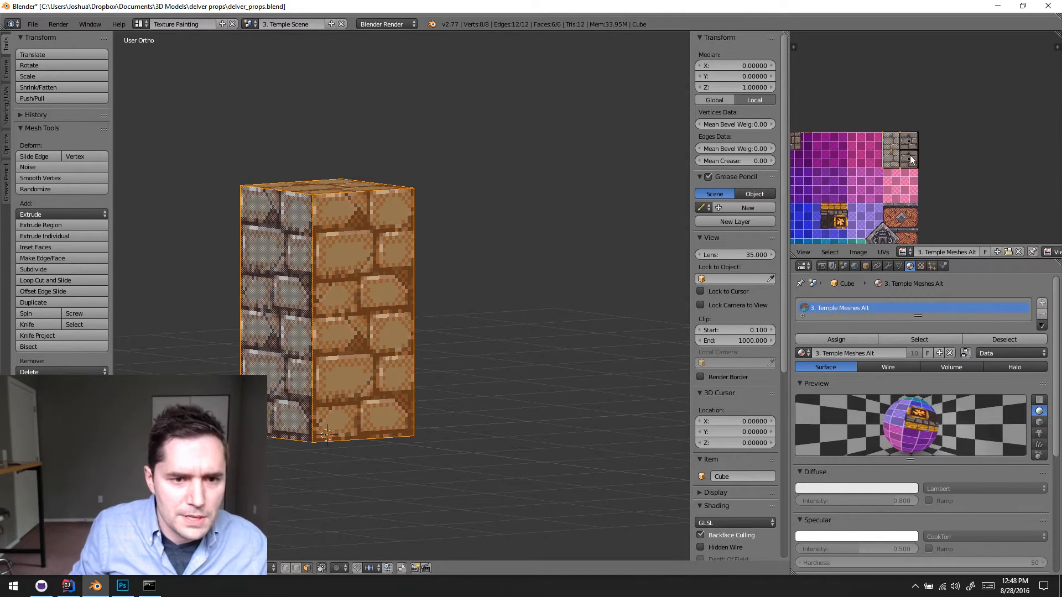
{"action": "scroll", "coordinate": [964, 141], "scroll_direction": "up", "scroll_amount": 2}
{"action": "middle_click_drag", "start_coordinate": [968, 140], "coordinate": [960, 109]}
{"action": "scroll", "coordinate": [942, 126], "scroll_direction": "down", "scroll_amount": 2}
{"action": "key", "text": "Tab"}
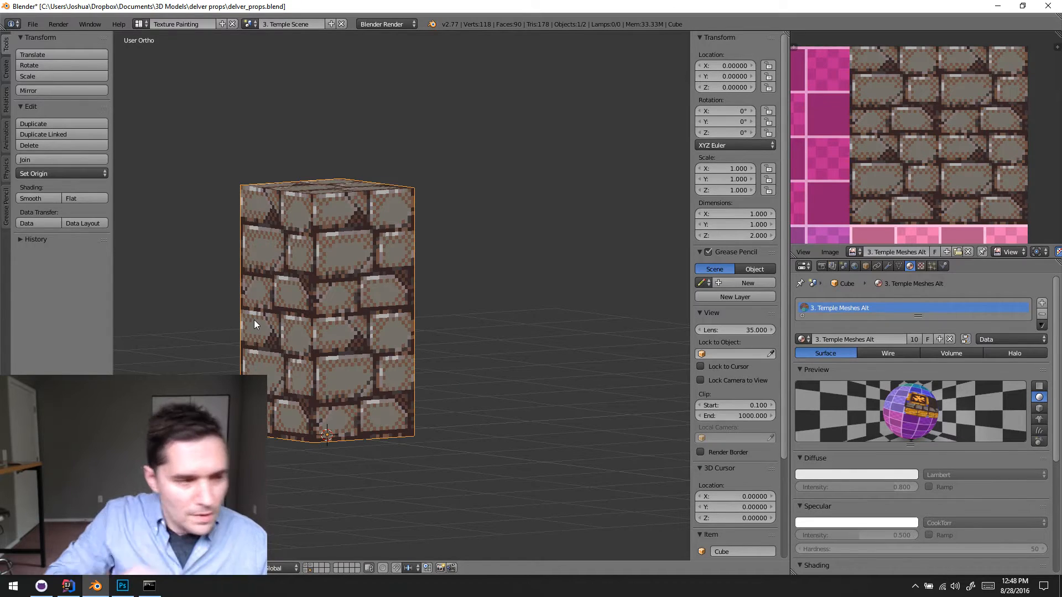
{"action": "key", "text": "Tab"}
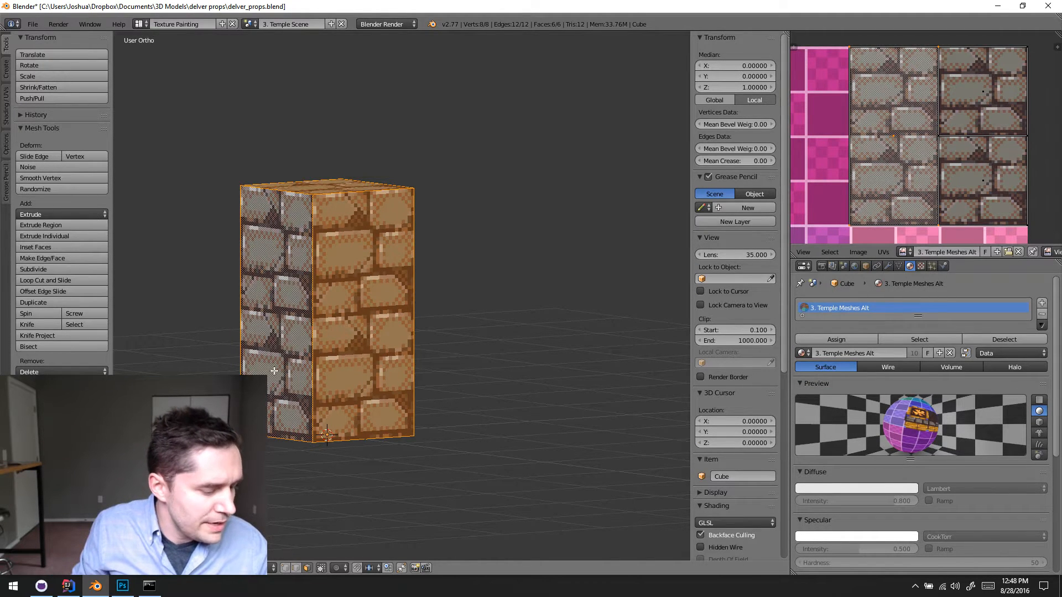
{"action": "key", "text": "Tab"}
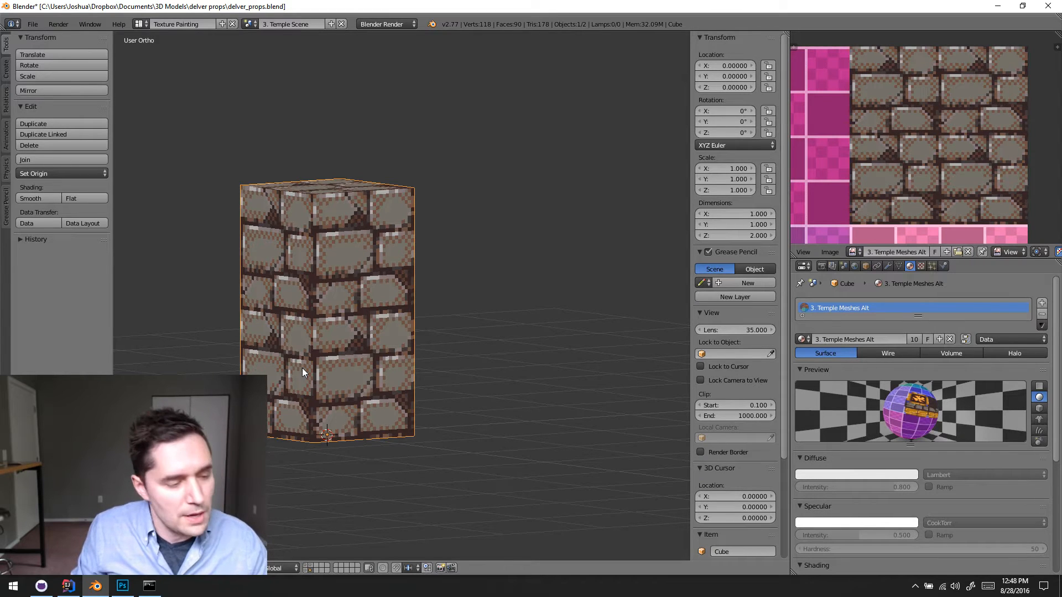
- Put the crusher block into Texture Paint mode
{"action": "middle_click_drag", "start_coordinate": [356, 319], "coordinate": [397, 300], "text": "shift"}
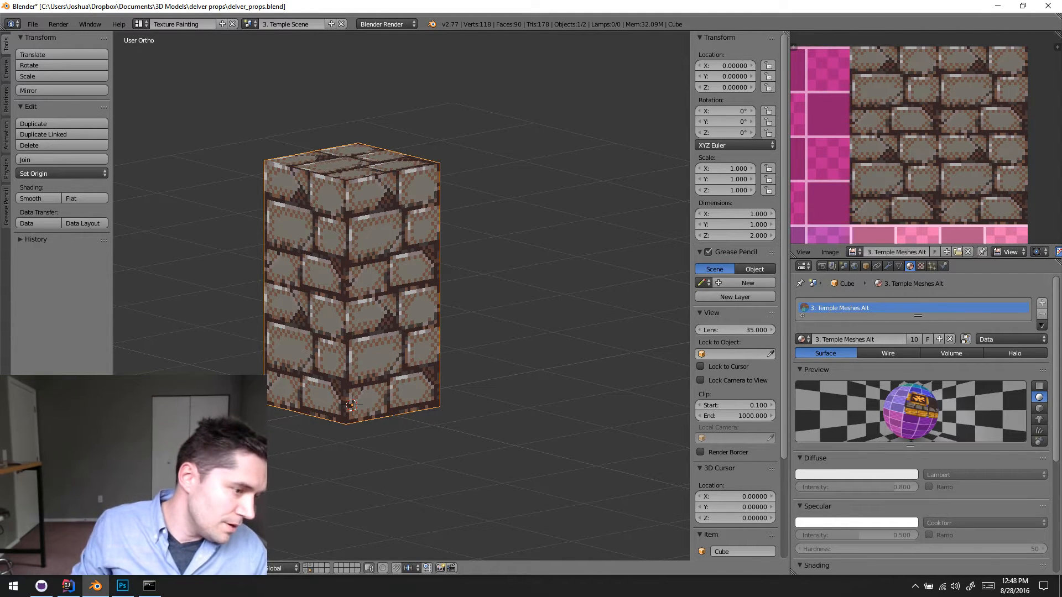
{"action": "left_click", "coordinate": [136, 568]}
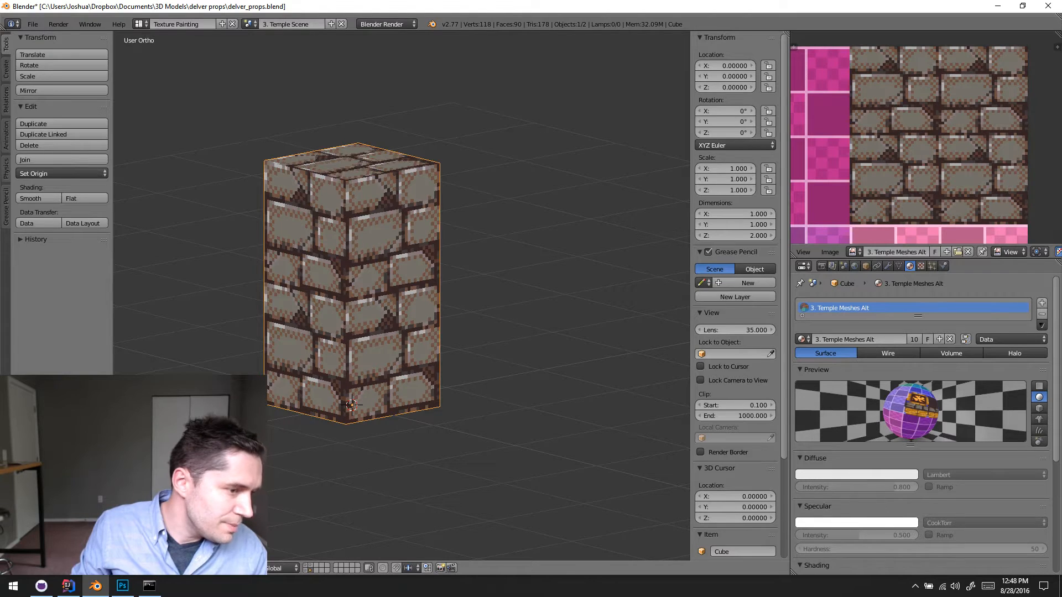
{"action": "left_click", "coordinate": [144, 493]}
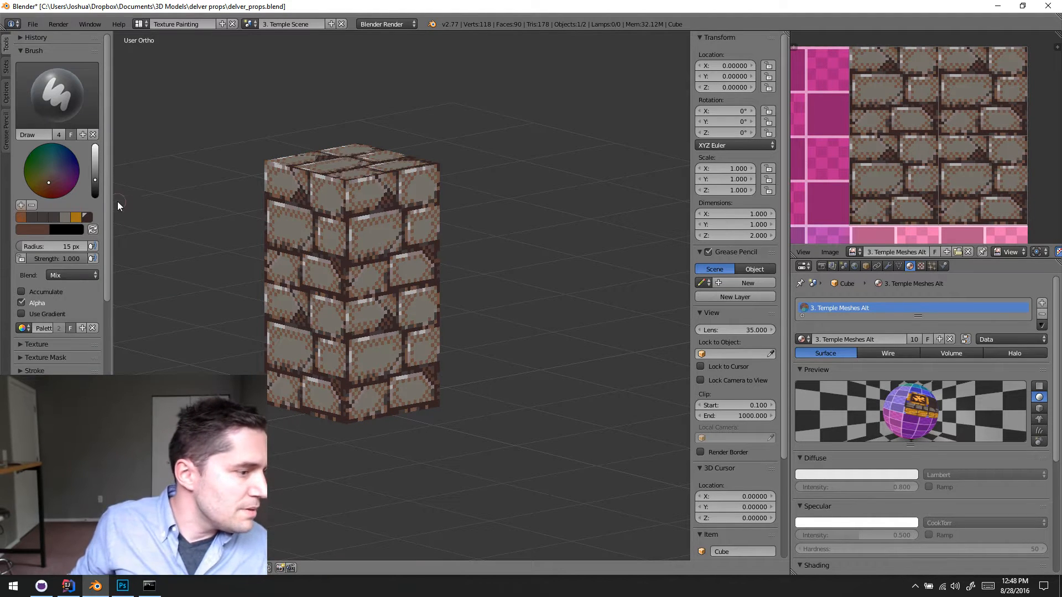
- Set the paint brush's falloff curve to the flat, constant preset and show the Project Paint options
{"action": "scroll", "coordinate": [107, 179], "scroll_direction": "down", "scroll_amount": 6}
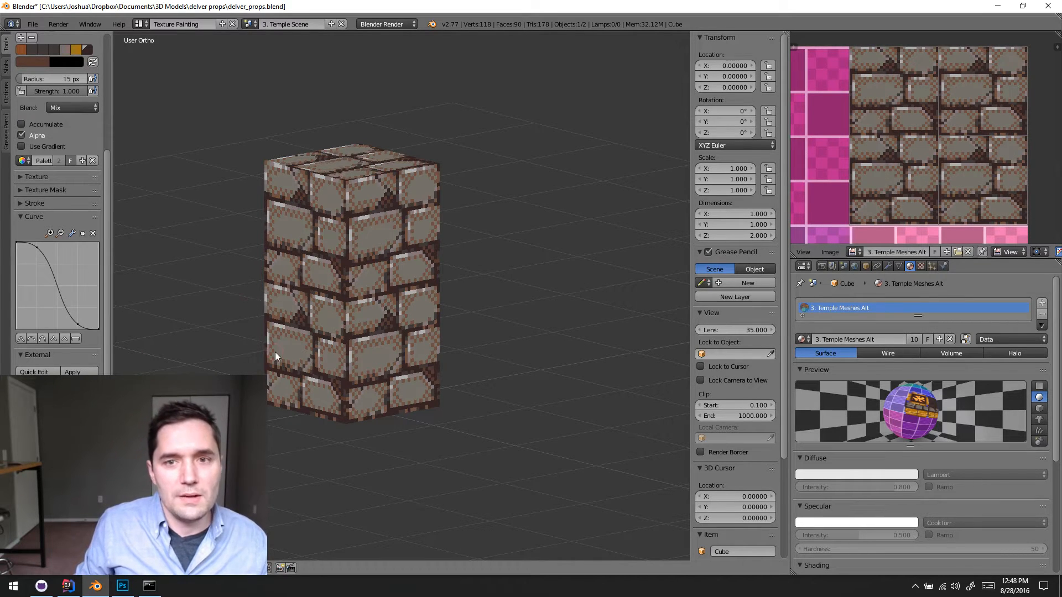
{"action": "left_click", "coordinate": [74, 338]}
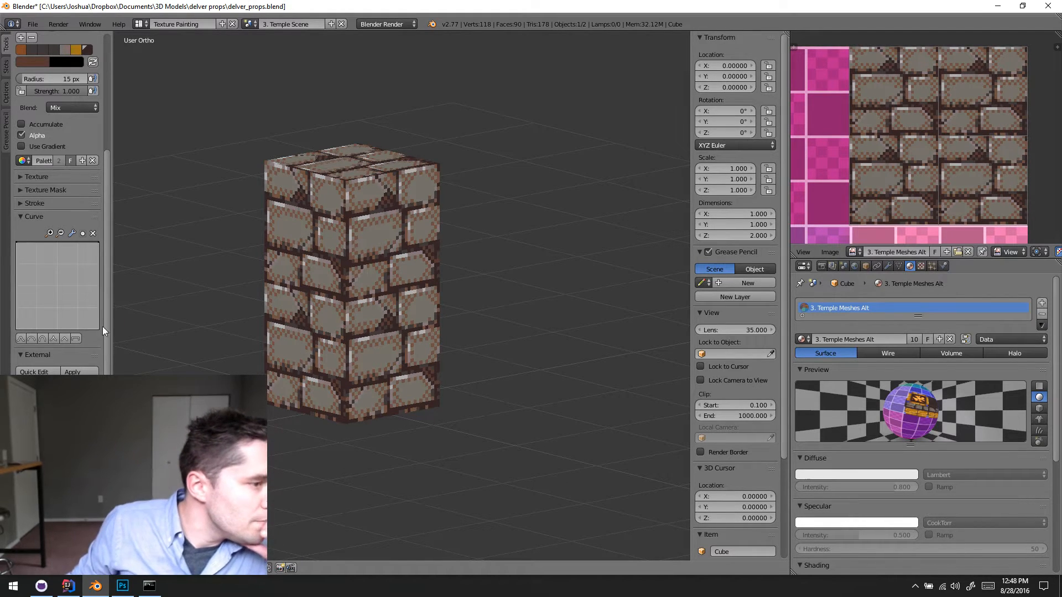
{"action": "left_click", "coordinate": [7, 97]}
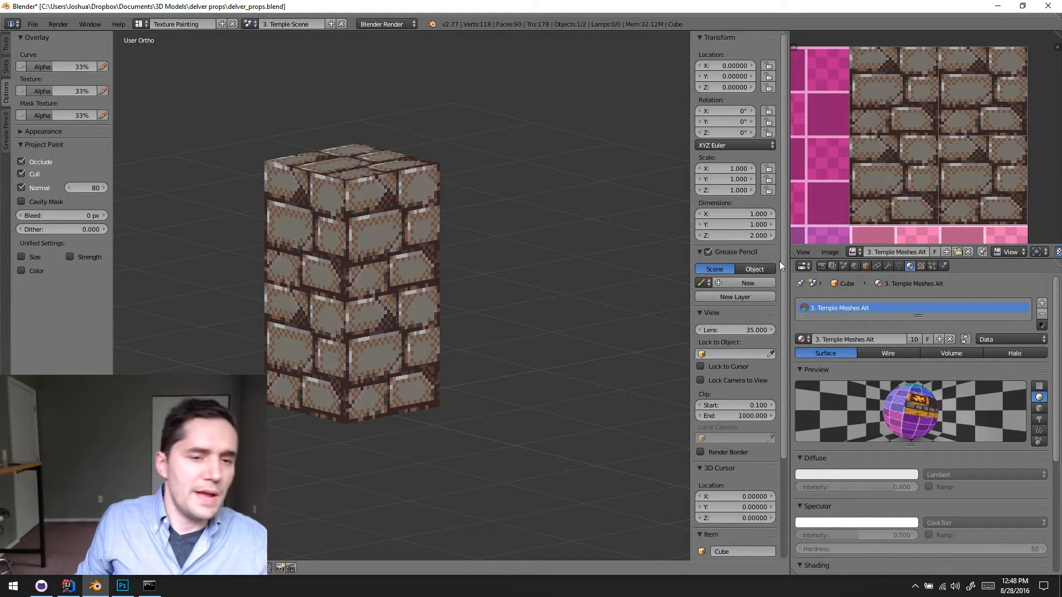
- Examine the Temple Meshes Alt texture, including the dark bricks and golden trim on the blue area and the stone brick part
{"action": "key", "text": "space"}
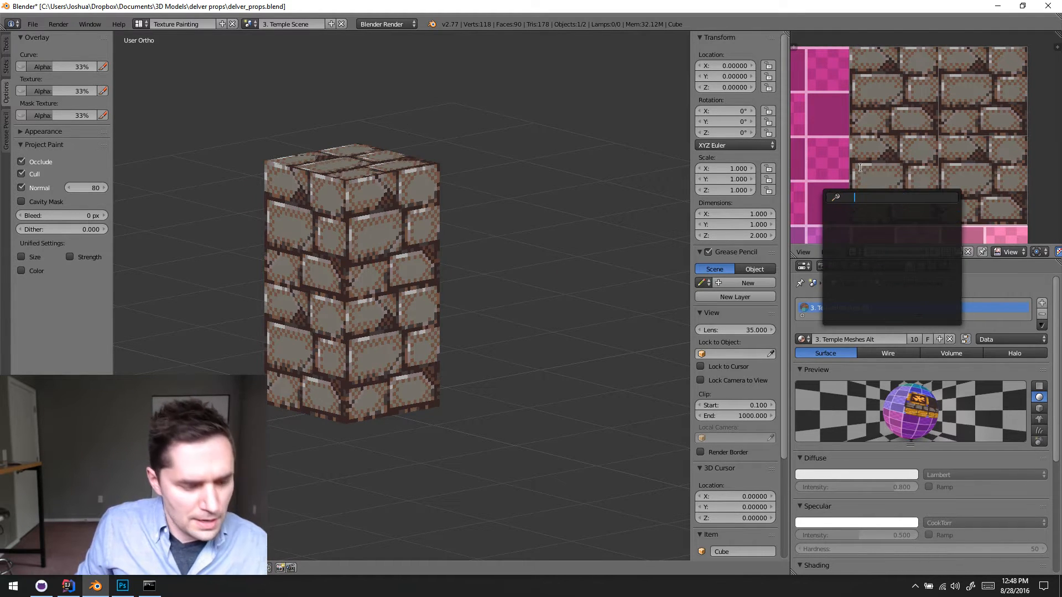
{"action": "key", "text": "Escape"}
{"action": "mouse_move", "coordinate": [837, 197]}
{"action": "middle_mouse_down"}
{"action": "mouse_move", "coordinate": [922, 104]}
{"action": "mouse_move", "coordinate": [967, 98]}
{"action": "middle_mouse_up"}
{"action": "middle_click_drag", "start_coordinate": [907, 172], "coordinate": [950, 83]}
{"action": "mouse_move", "coordinate": [899, 152]}
{"action": "middle_mouse_down"}
{"action": "mouse_move", "coordinate": [944, 101]}
{"action": "mouse_move", "coordinate": [889, 147]}
{"action": "mouse_move", "coordinate": [935, 154]}
{"action": "middle_mouse_up"}
{"action": "scroll", "coordinate": [872, 161], "scroll_direction": "up", "scroll_amount": 5}
{"action": "scroll", "coordinate": [935, 155], "scroll_direction": "down", "scroll_amount": 3}
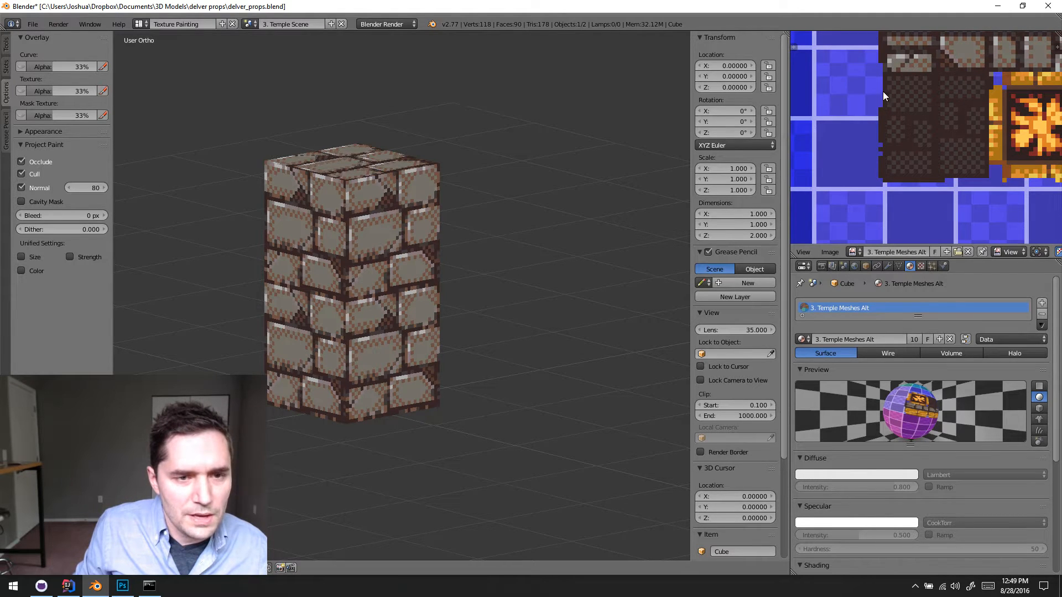
{"action": "middle_click_drag", "start_coordinate": [884, 93], "coordinate": [881, 134]}
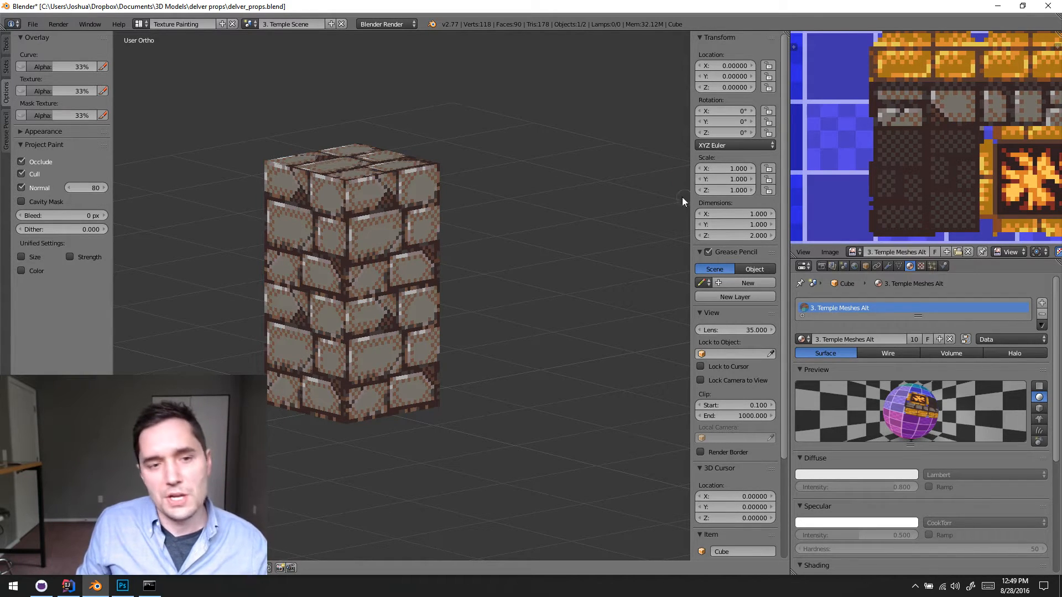
{"action": "middle_click_drag", "start_coordinate": [956, 124], "coordinate": [797, 229]}
{"action": "scroll", "coordinate": [929, 140], "scroll_direction": "down", "scroll_amount": 4}
{"action": "middle_click_drag", "start_coordinate": [1024, 36], "coordinate": [926, 140]}
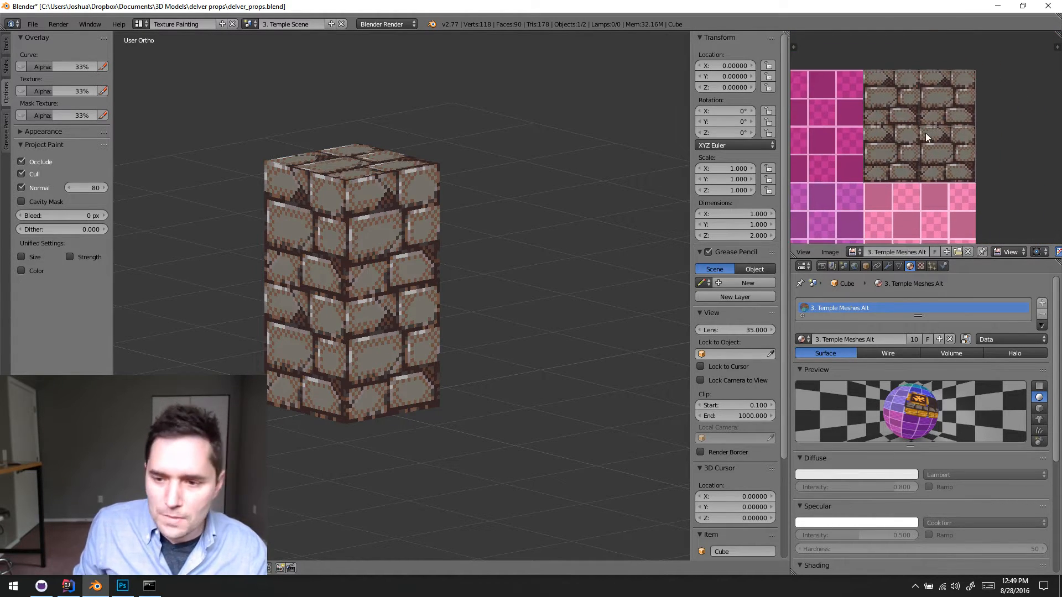
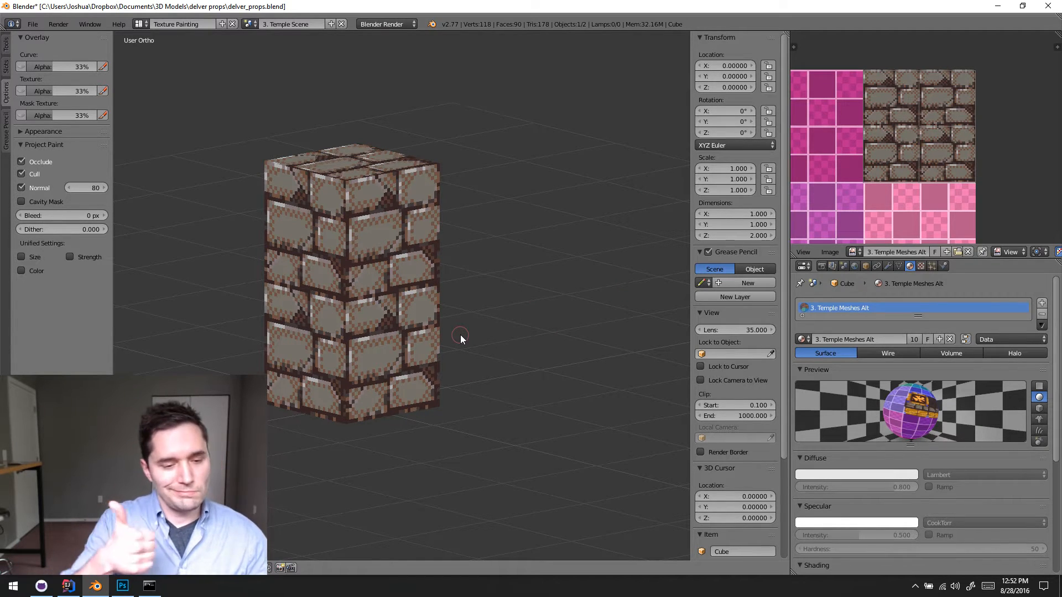
- Examine the brick texture on the column from its sides, top and underside
{"action": "middle_click_drag", "start_coordinate": [364, 341], "coordinate": [417, 313]}
{"action": "scroll", "coordinate": [451, 375], "scroll_direction": "up", "scroll_amount": 5}
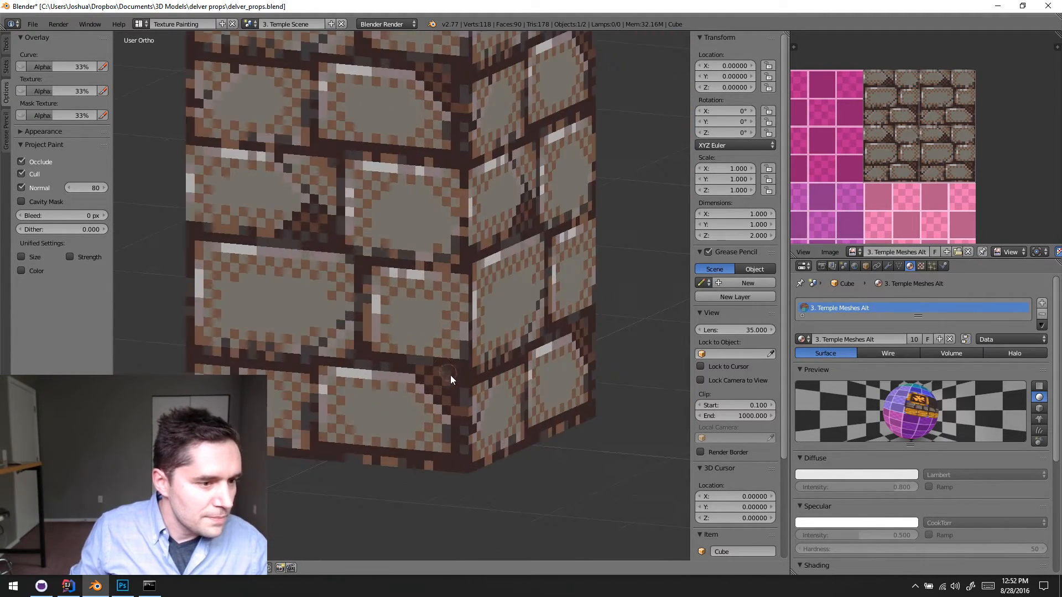
{"action": "middle_click_drag", "start_coordinate": [453, 366], "coordinate": [404, 371]}
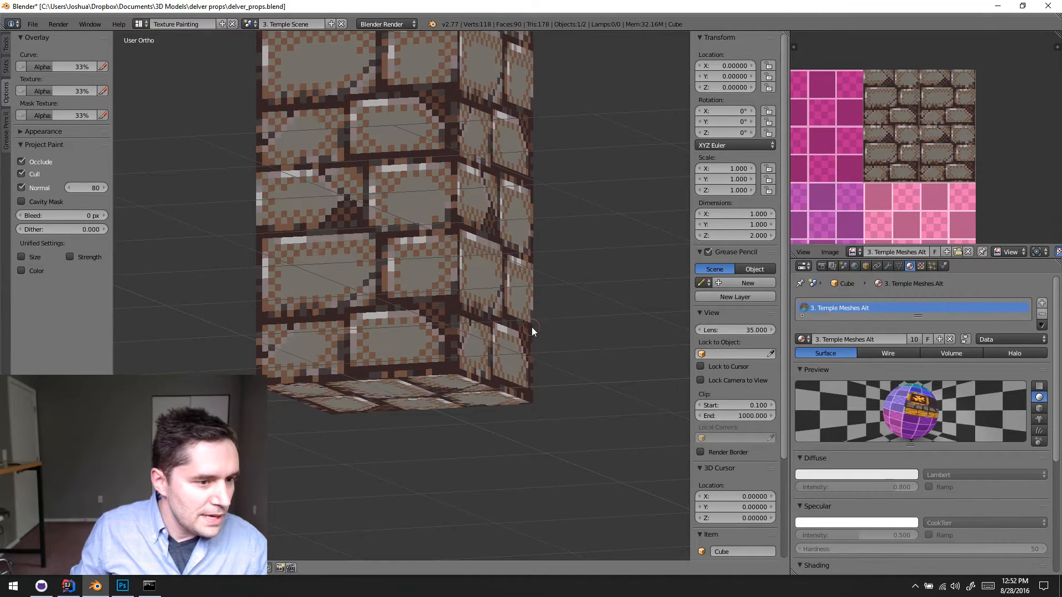
{"action": "middle_click_drag", "start_coordinate": [532, 327], "coordinate": [330, 251]}
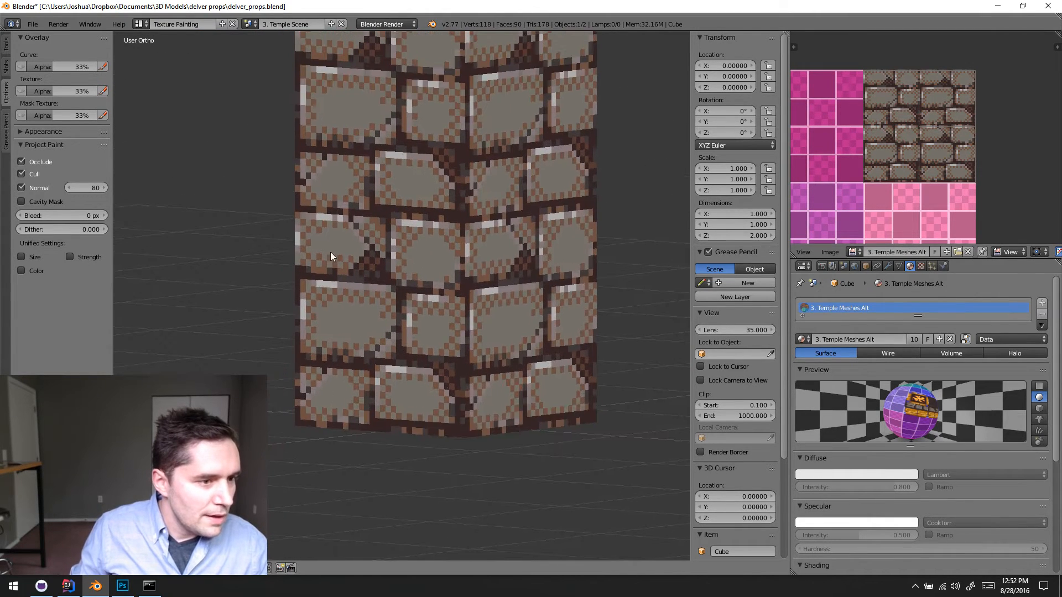
{"action": "middle_click_drag", "start_coordinate": [432, 116], "coordinate": [447, 340]}
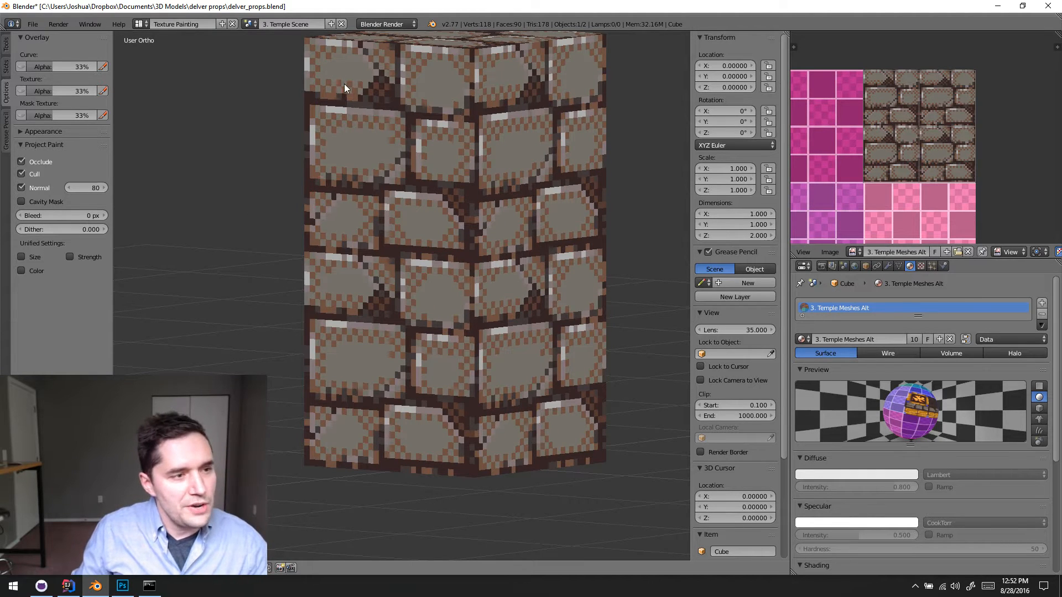
{"action": "middle_click_drag", "start_coordinate": [484, 259], "coordinate": [356, 303]}
{"action": "scroll", "coordinate": [368, 307], "scroll_direction": "down", "scroll_amount": 3}
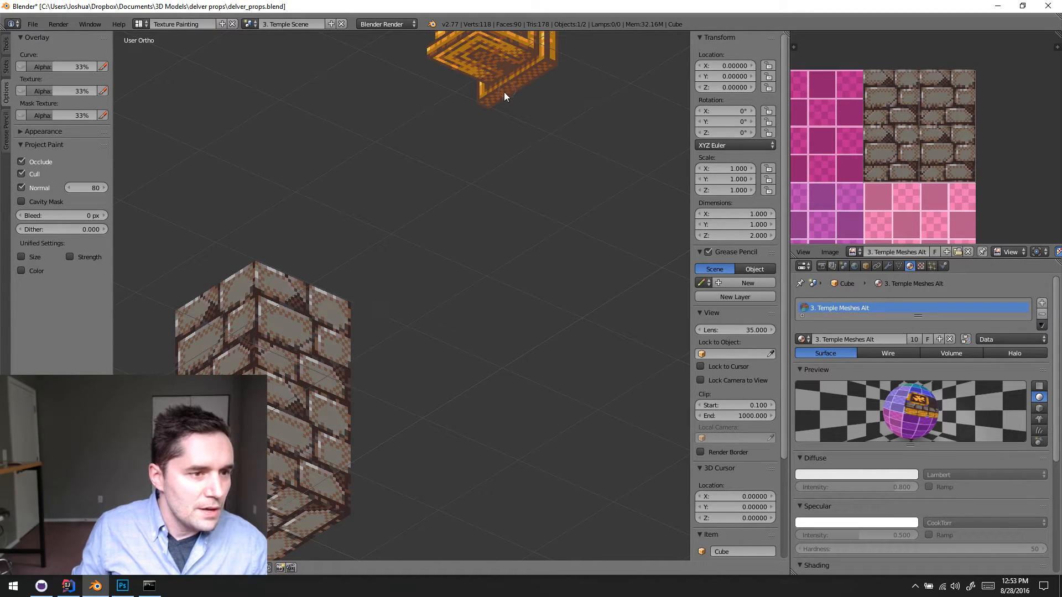
{"action": "middle_click_drag", "start_coordinate": [436, 216], "coordinate": [519, 130], "text": "shift"}
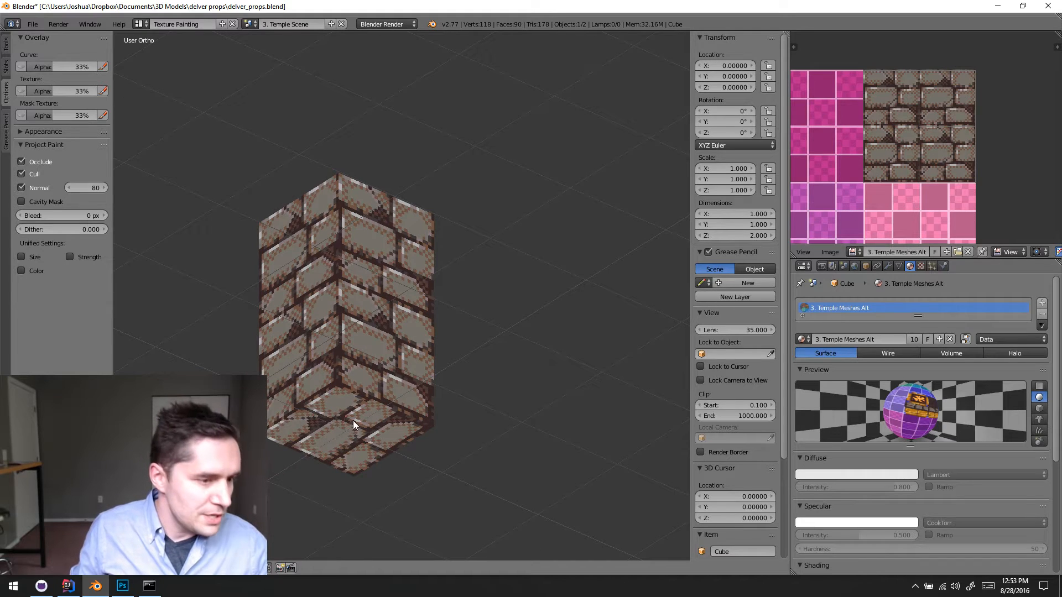
- Select only the column's bottom face in edit mode and turn on face selection masking for texture painting
{"action": "key", "text": "Tab"}
{"action": "key", "text": "a"}
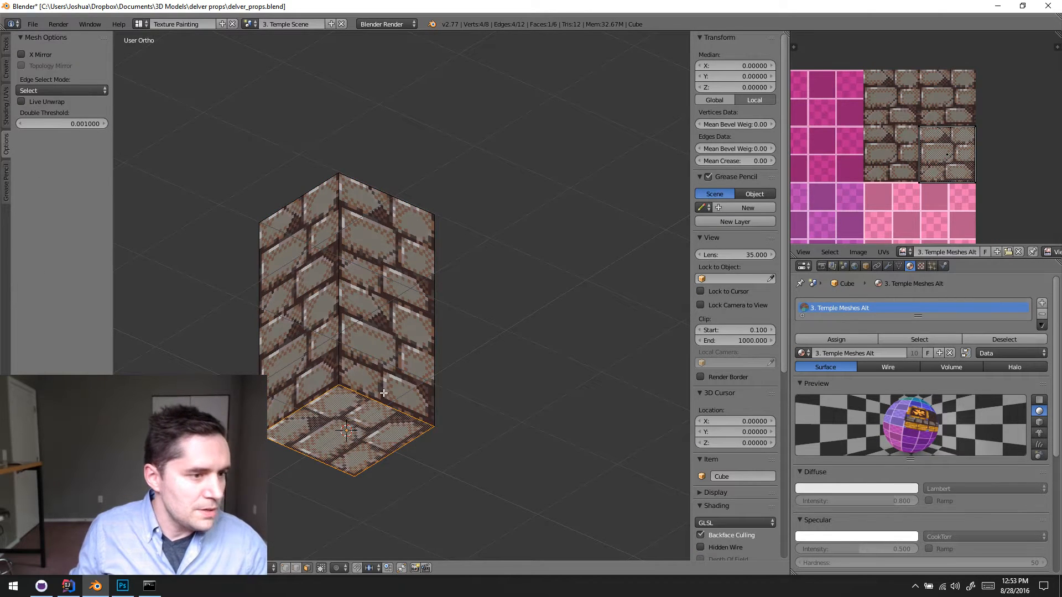
{"action": "right_click", "coordinate": [359, 328]}
{"action": "right_click", "coordinate": [313, 415]}
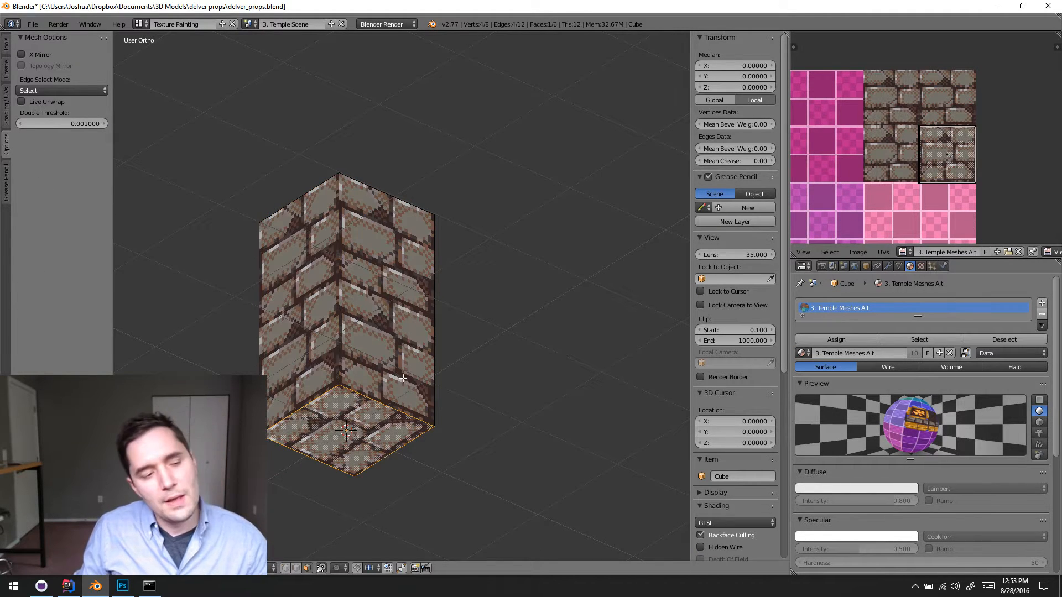
{"action": "right_click", "coordinate": [321, 326]}
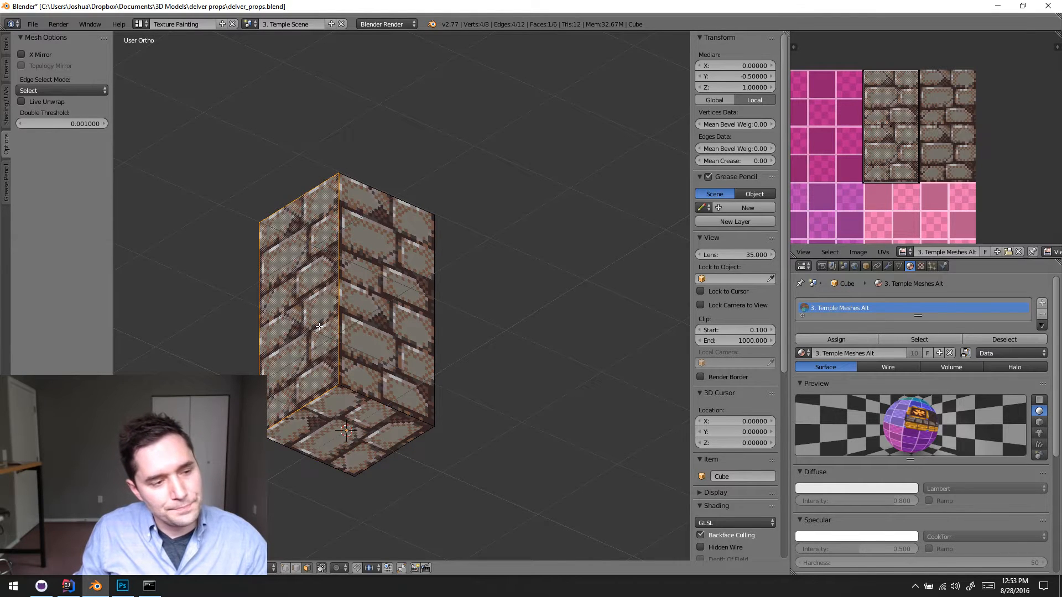
{"action": "right_click", "coordinate": [357, 313]}
{"action": "right_click", "coordinate": [333, 426]}
{"action": "key", "text": "Tab"}
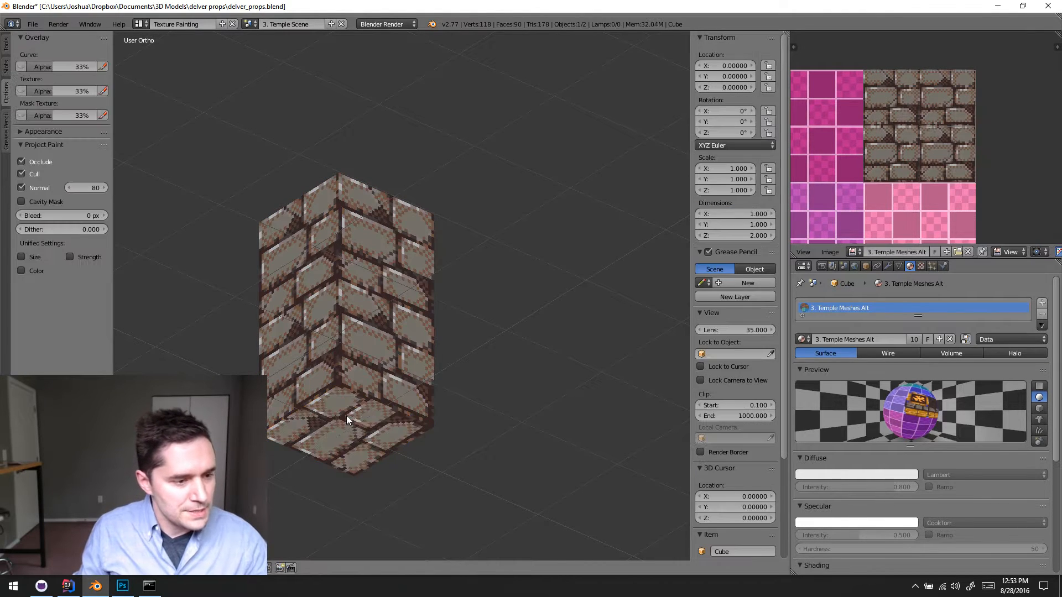
{"action": "left_click", "coordinate": [193, 568]}
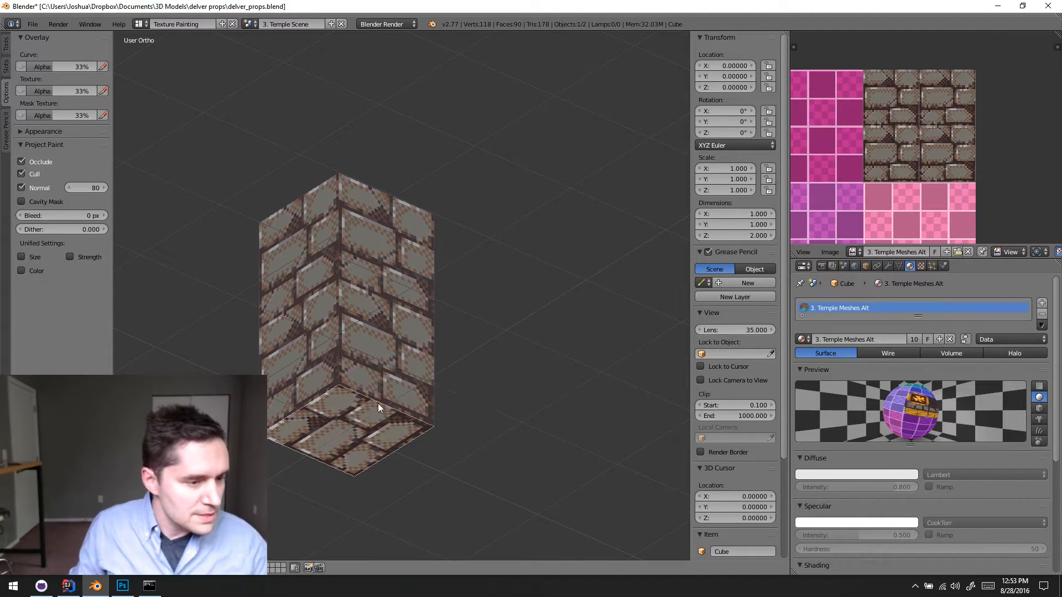
- Try painting freehand brown strokes across the masked bottom face
{"action": "middle_click_drag", "start_coordinate": [377, 403], "coordinate": [400, 254]}
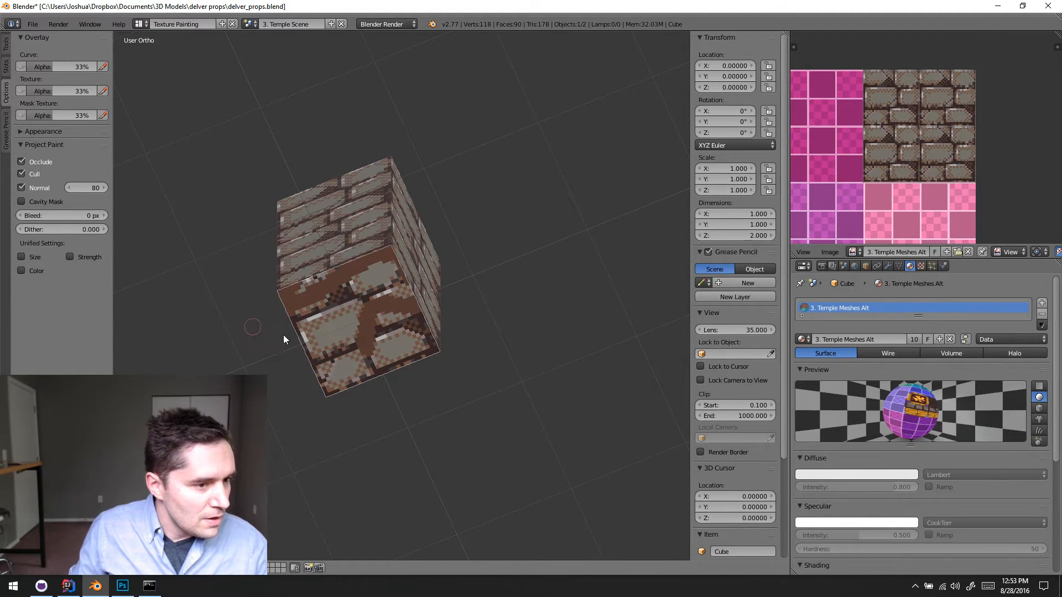
{"action": "middle_click_drag", "start_coordinate": [283, 334], "coordinate": [265, 349]}
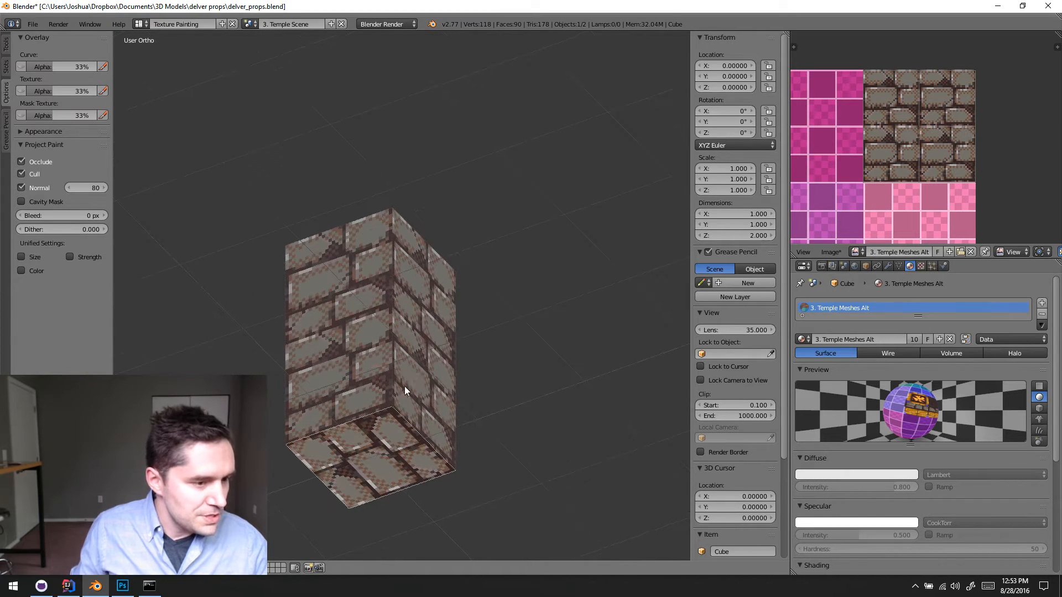
{"action": "middle_click_drag", "start_coordinate": [404, 386], "coordinate": [424, 333], "text": "shift"}
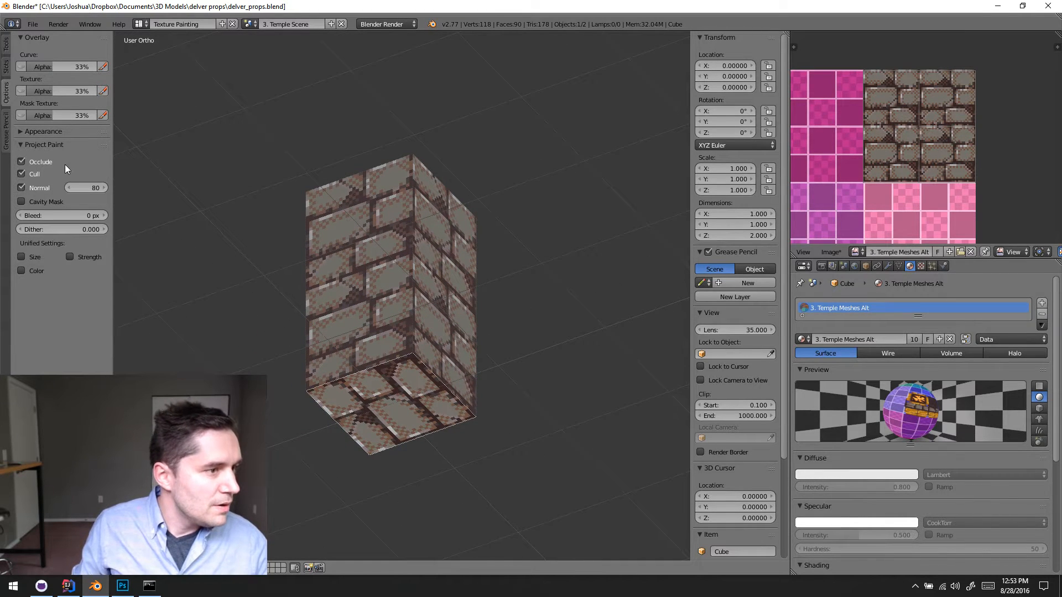
- Fill the column's bottom face with solid brown using the Fill brush
{"action": "left_click", "coordinate": [6, 45]}
{"action": "left_click", "coordinate": [71, 86]}
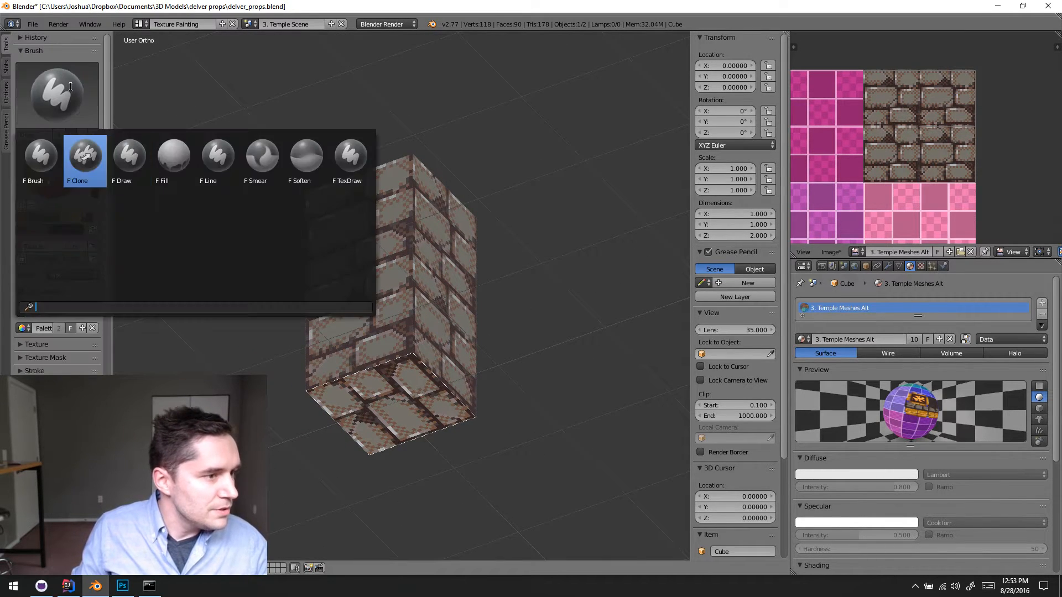
{"action": "left_click", "coordinate": [181, 159]}
{"action": "left_click", "coordinate": [402, 394]}
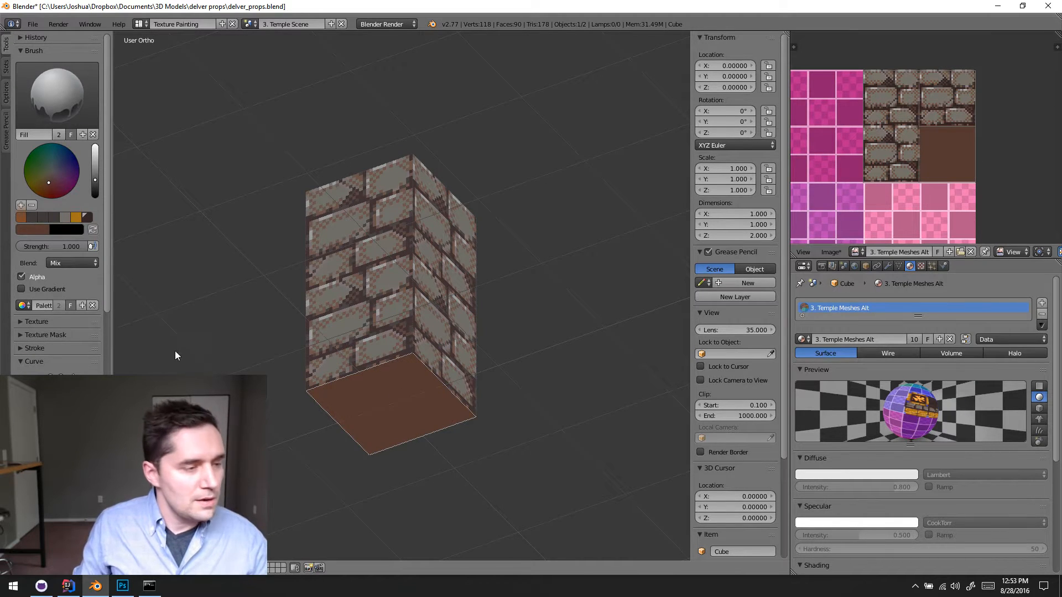
- Switch back to the Draw brush and turn off face selection masking
{"action": "left_click", "coordinate": [56, 116]}
{"action": "left_click", "coordinate": [130, 156]}
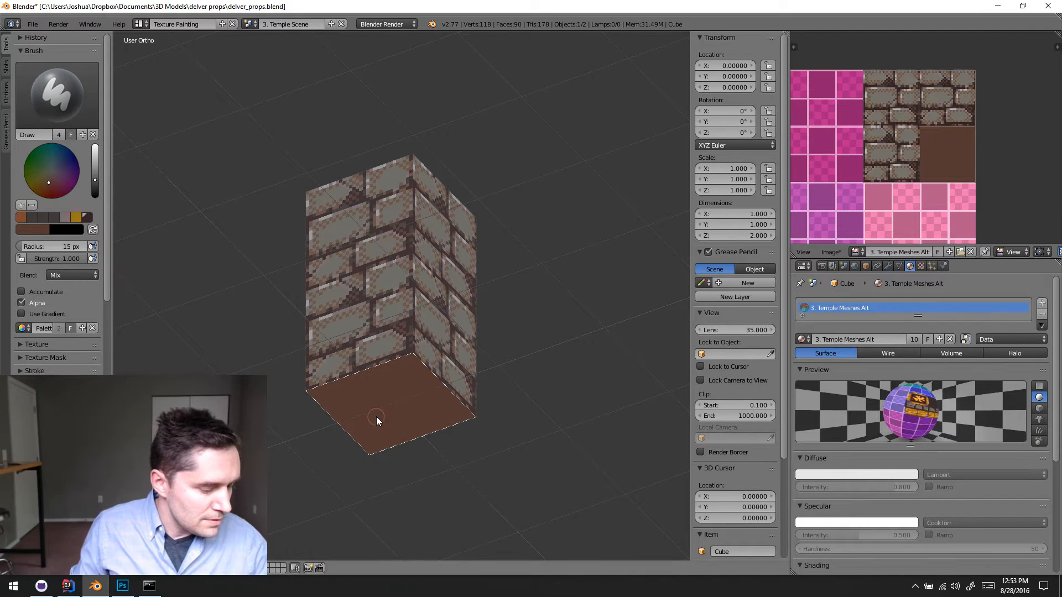
{"action": "left_click", "coordinate": [219, 572]}
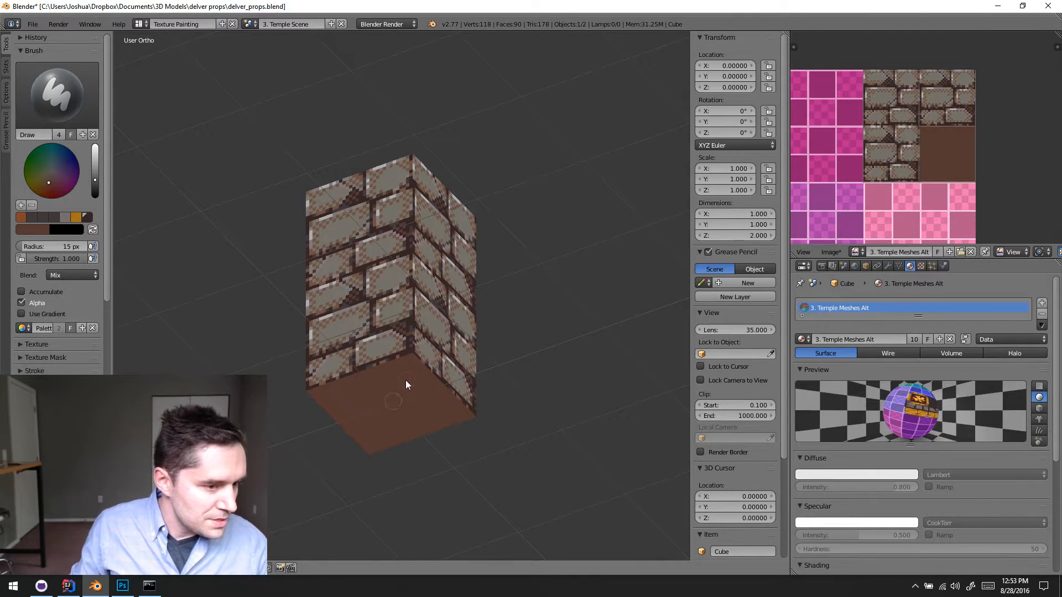
- Switch the painting brush to Line for work on the column's side faces
{"action": "middle_click_drag", "start_coordinate": [406, 379], "coordinate": [270, 351]}
{"action": "scroll", "coordinate": [310, 354], "scroll_direction": "up", "scroll_amount": 6}
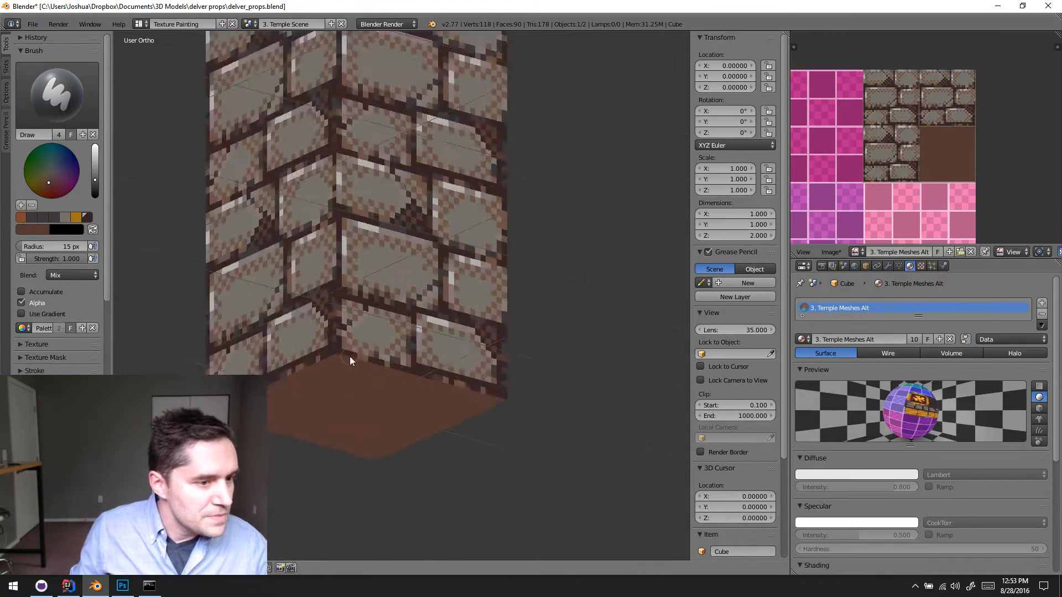
{"action": "middle_click_drag", "start_coordinate": [469, 334], "coordinate": [556, 228]}
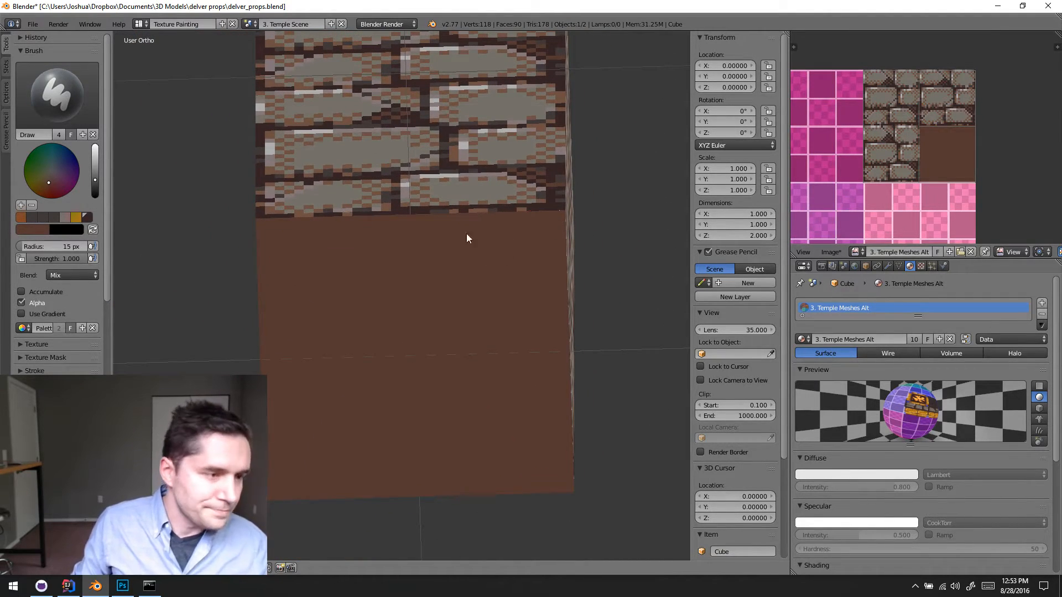
{"action": "mouse_move", "coordinate": [467, 235]}
{"action": "middle_mouse_down"}
{"action": "mouse_move", "coordinate": [410, 235]}
{"action": "mouse_move", "coordinate": [436, 286]}
{"action": "mouse_move", "coordinate": [443, 257]}
{"action": "mouse_move", "coordinate": [354, 283]}
{"action": "mouse_move", "coordinate": [327, 270]}
{"action": "mouse_move", "coordinate": [320, 212]}
{"action": "mouse_move", "coordinate": [399, 203]}
{"action": "middle_mouse_up"}
{"action": "left_click", "coordinate": [57, 94]}
{"action": "left_click", "coordinate": [218, 158]}
{"action": "scroll", "coordinate": [595, 226], "scroll_direction": "down", "scroll_amount": 3}
{"action": "middle_click_drag", "start_coordinate": [487, 226], "coordinate": [484, 191]}
{"action": "scroll", "coordinate": [496, 213], "scroll_direction": "down", "scroll_amount": 2}
{"action": "middle_click_drag", "start_coordinate": [484, 191], "coordinate": [417, 261], "text": "shift"}
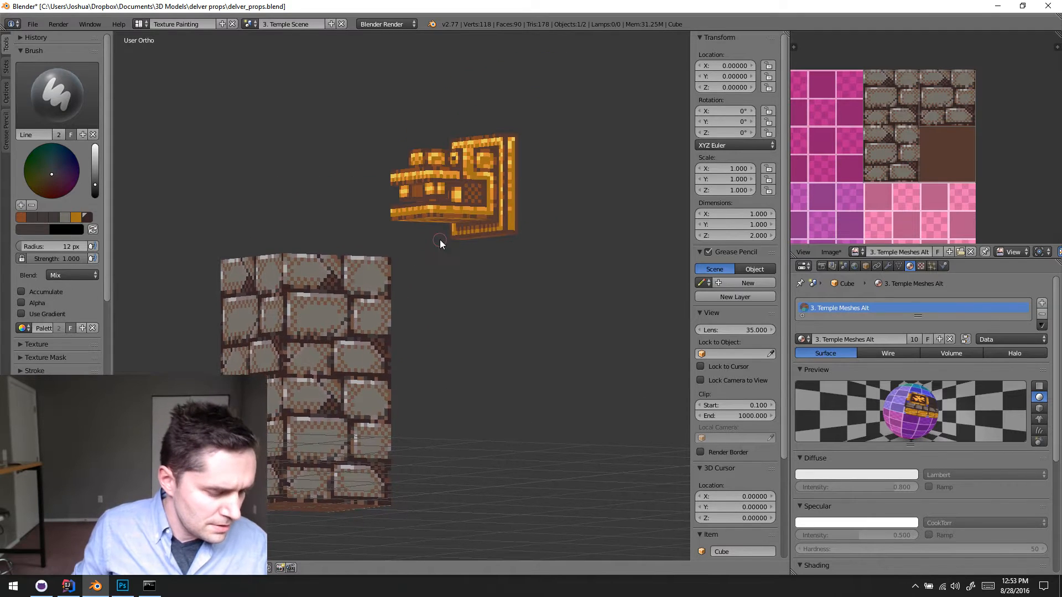
- Sample brown from the model and draw a straight horizontal line across the column just above the lowest brick course
{"action": "scroll", "coordinate": [440, 240], "scroll_direction": "up", "scroll_amount": 2}
{"action": "key", "text": "s"}
{"action": "key", "text": "s"}
{"action": "middle_click_drag", "start_coordinate": [291, 342], "coordinate": [396, 226], "text": "shift"}
{"action": "middle_click_drag", "start_coordinate": [404, 368], "coordinate": [356, 311]}
{"action": "scroll", "coordinate": [358, 433], "scroll_direction": "up", "scroll_amount": 8}
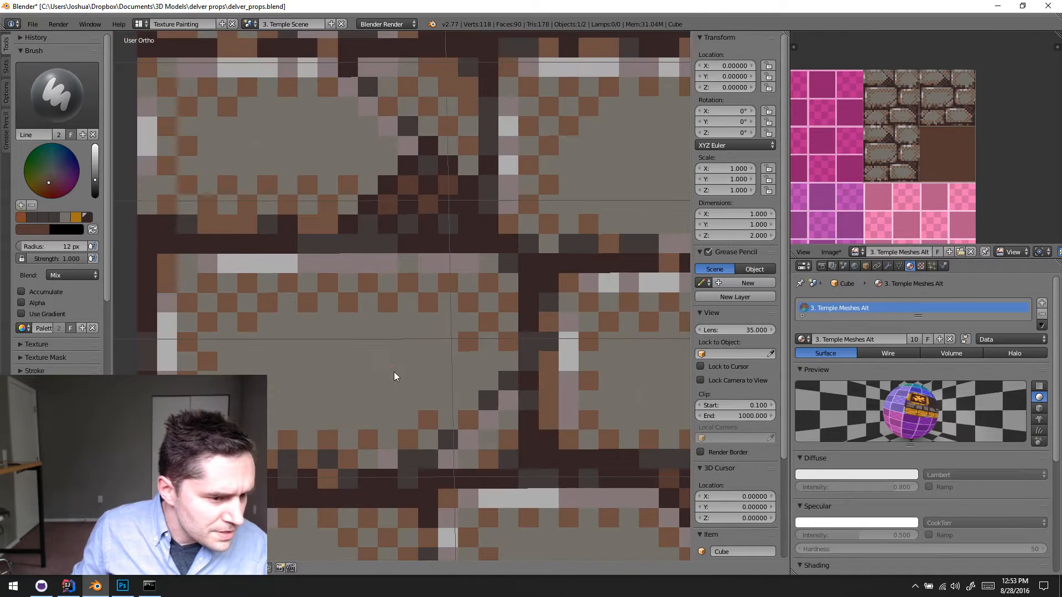
{"action": "middle_click_drag", "start_coordinate": [394, 372], "coordinate": [416, 261], "text": "shift"}
{"action": "middle_click_drag", "start_coordinate": [421, 314], "coordinate": [431, 291]}
{"action": "scroll", "coordinate": [422, 322], "scroll_direction": "down", "scroll_amount": 2}
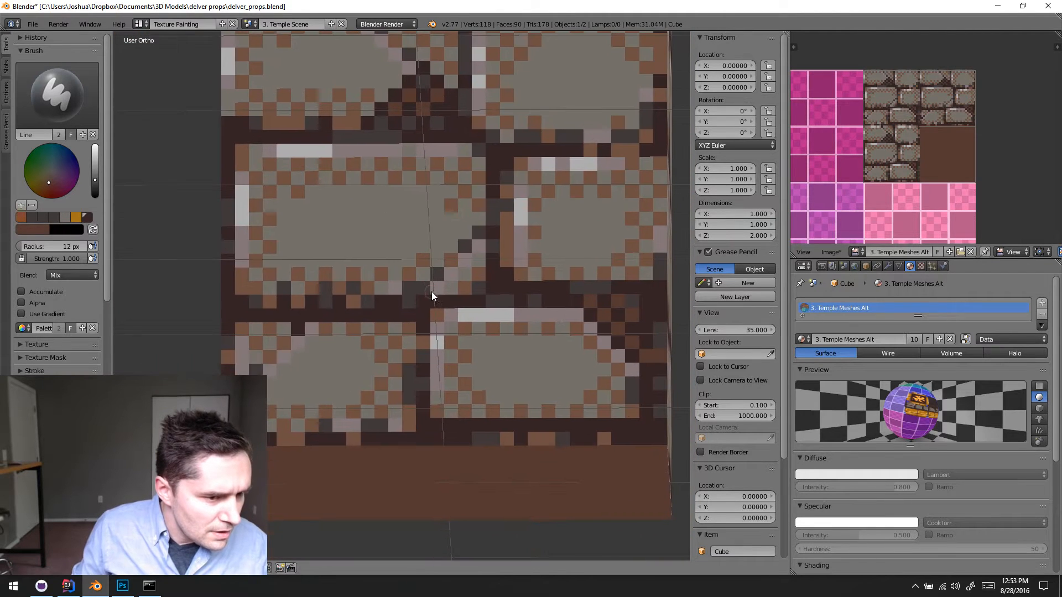
{"action": "mouse_move", "coordinate": [486, 321]}
{"action": "middle_mouse_down", "text": "shift"}
{"action": "mouse_move", "coordinate": [474, 287]}
{"action": "mouse_move", "coordinate": [470, 309]}
{"action": "middle_mouse_up", "text": "shift"}
{"action": "scroll", "coordinate": [473, 287], "scroll_direction": "down", "scroll_amount": 1}
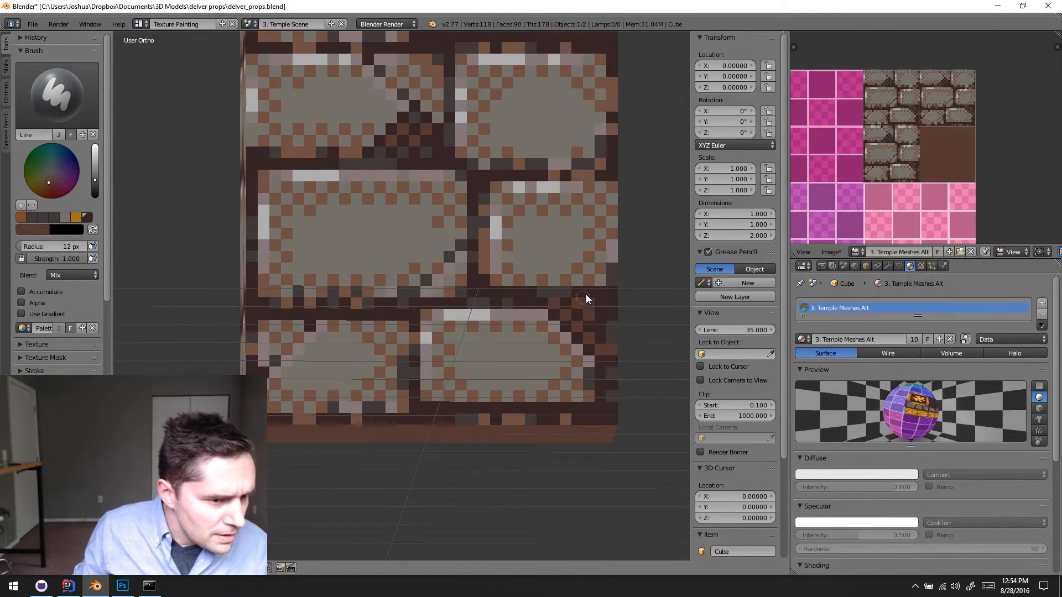
{"action": "left_click_drag", "start_coordinate": [267, 299], "coordinate": [254, 305]}
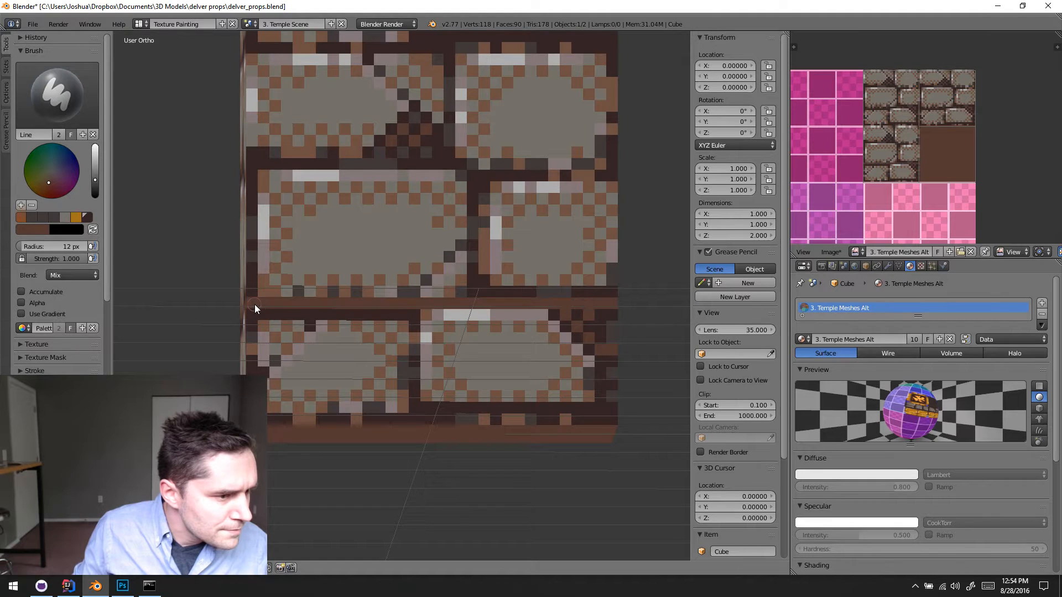
- Draw vertical brown lines down both side edges of the lowest brick course to frame it
{"action": "mouse_move", "coordinate": [383, 331]}
{"action": "middle_mouse_down", "text": "shift"}
{"action": "mouse_move", "coordinate": [342, 237]}
{"action": "mouse_move", "coordinate": [293, 269]}
{"action": "mouse_move", "coordinate": [355, 223]}
{"action": "mouse_move", "coordinate": [297, 221]}
{"action": "middle_mouse_up", "text": "shift"}
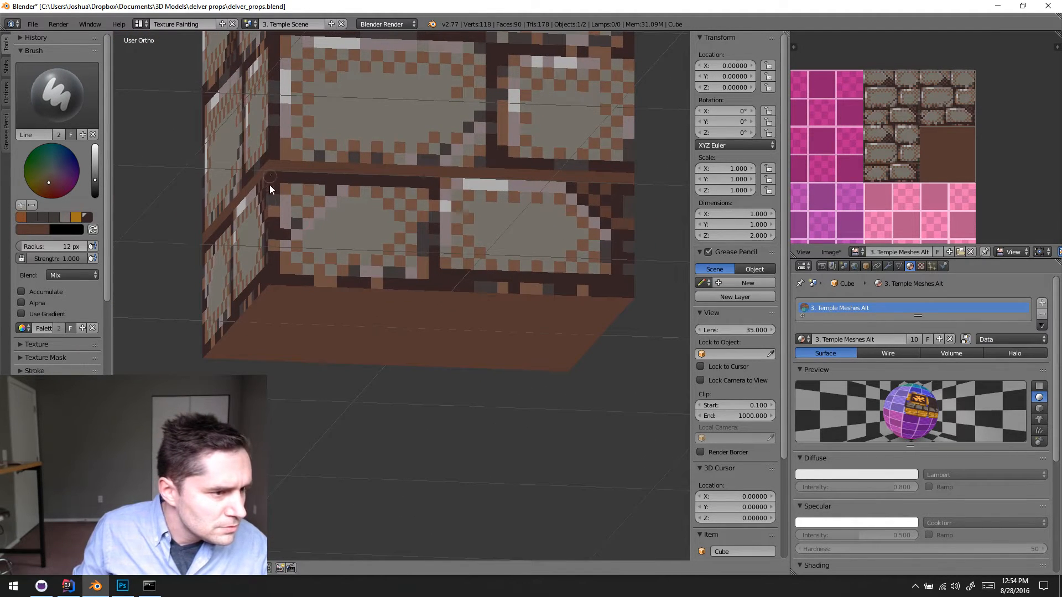
{"action": "middle_click_drag", "start_coordinate": [441, 232], "coordinate": [522, 214]}
{"action": "middle_click_drag", "start_coordinate": [273, 244], "coordinate": [435, 274]}
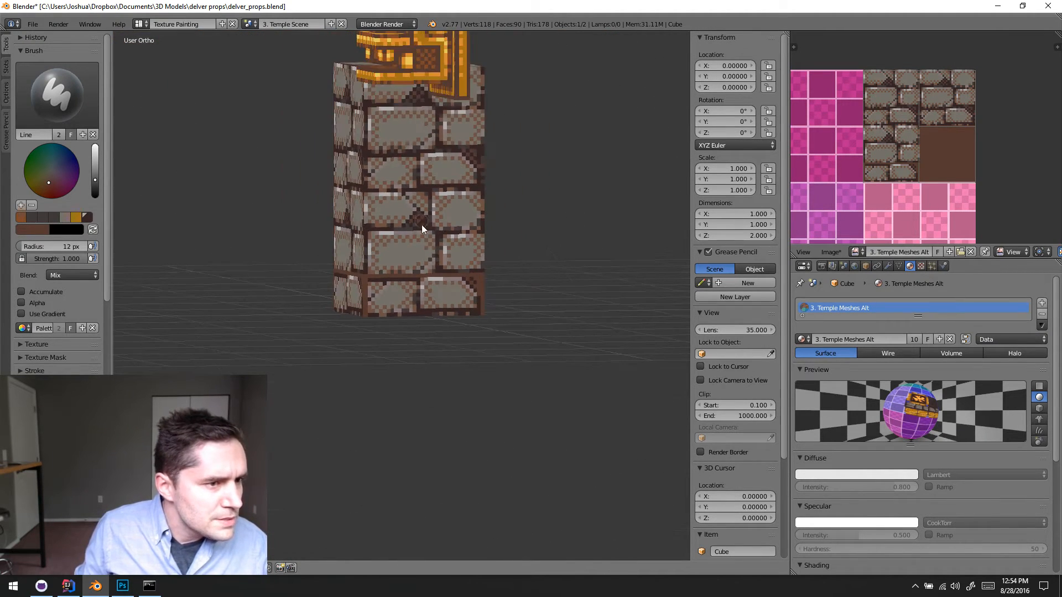
- Sample gold from the ornament and draw a horizontal gold line directly beneath the brown line on the lowest course
{"action": "mouse_move", "coordinate": [421, 225]}
{"action": "middle_mouse_down"}
{"action": "mouse_move", "coordinate": [419, 254]}
{"action": "mouse_move", "coordinate": [410, 253]}
{"action": "mouse_move", "coordinate": [431, 184]}
{"action": "mouse_move", "coordinate": [395, 304]}
{"action": "mouse_move", "coordinate": [355, 276]}
{"action": "mouse_move", "coordinate": [373, 277]}
{"action": "mouse_move", "coordinate": [394, 248]}
{"action": "mouse_move", "coordinate": [409, 265]}
{"action": "mouse_move", "coordinate": [446, 262]}
{"action": "mouse_move", "coordinate": [473, 313]}
{"action": "mouse_move", "coordinate": [466, 337]}
{"action": "mouse_move", "coordinate": [410, 284]}
{"action": "middle_mouse_up"}
{"action": "key", "text": "s"}
{"action": "scroll", "coordinate": [410, 244], "scroll_direction": "up", "scroll_amount": 2}
{"action": "scroll", "coordinate": [480, 305], "scroll_direction": "up", "scroll_amount": 2}
{"action": "mouse_move", "coordinate": [413, 291]}
{"action": "left_mouse_down"}
{"action": "mouse_move", "coordinate": [533, 281]}
{"action": "mouse_move", "coordinate": [668, 289]}
{"action": "left_mouse_up"}
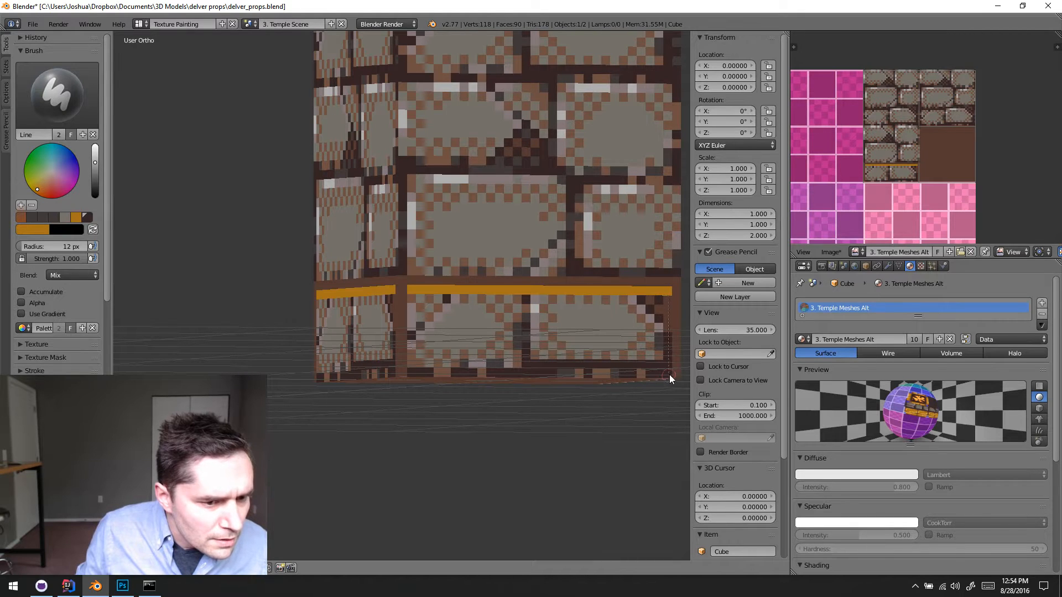
- Draw vertical gold lines down both ends of the lowest course, just inside the brown edges
{"action": "left_click_drag", "start_coordinate": [670, 375], "coordinate": [668, 371]}
{"action": "middle_click_drag", "start_coordinate": [498, 336], "coordinate": [457, 274], "text": "shift"}
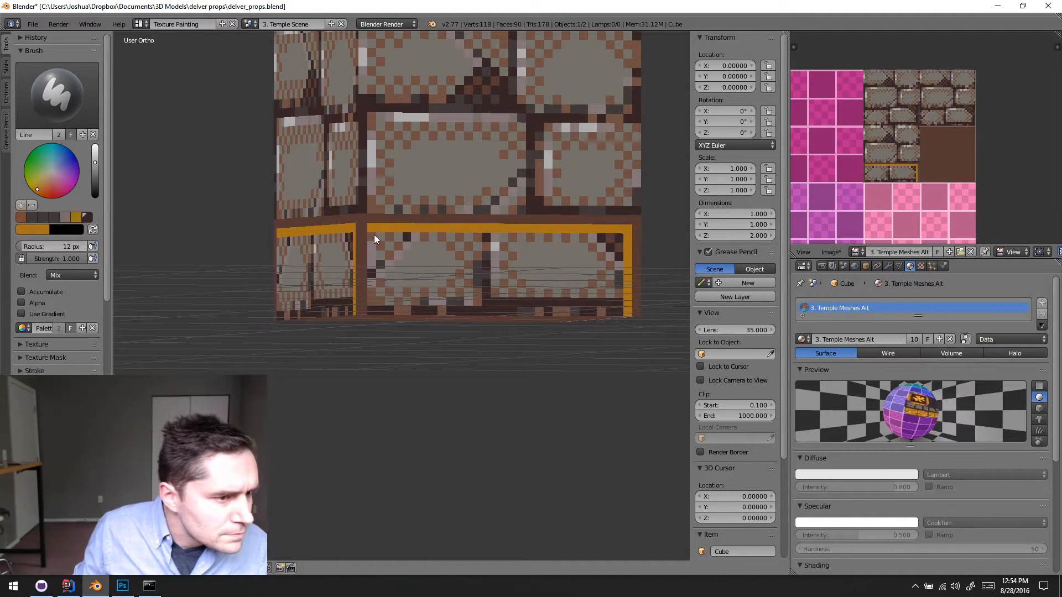
{"action": "left_click_drag", "start_coordinate": [379, 312], "coordinate": [375, 311]}
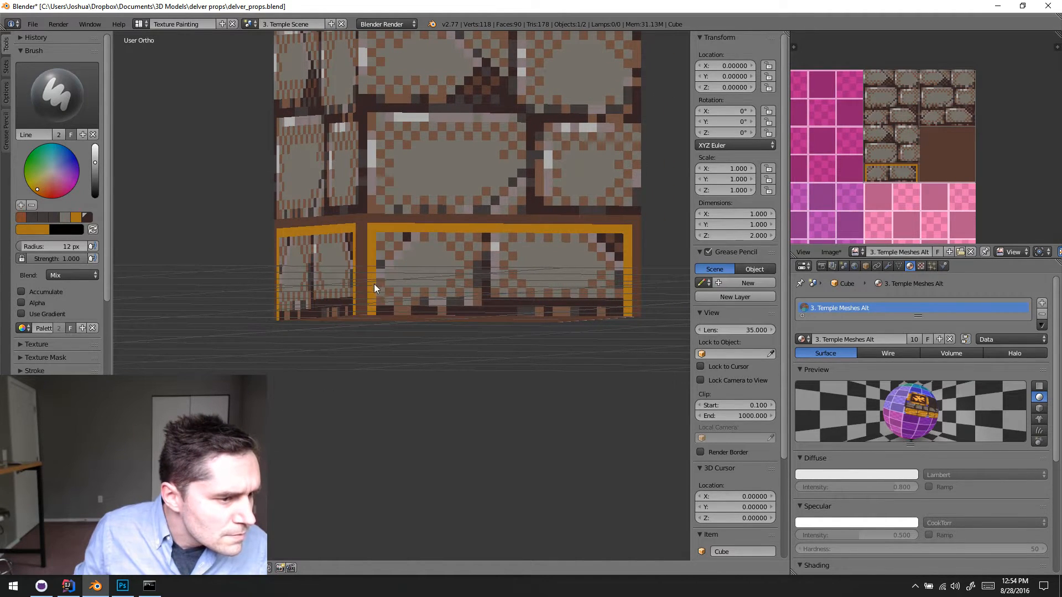
- Draw a thick gold band along the base of the lowest course with a short raised section near its middle
{"action": "middle_click_drag", "start_coordinate": [374, 284], "coordinate": [303, 294]}
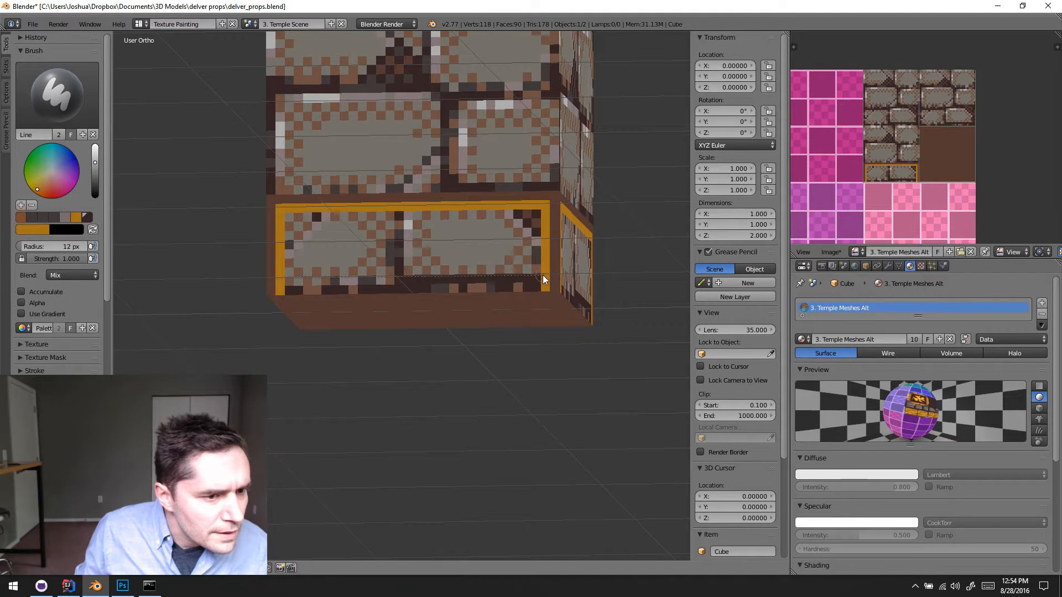
{"action": "left_click_drag", "start_coordinate": [542, 275], "coordinate": [541, 276]}
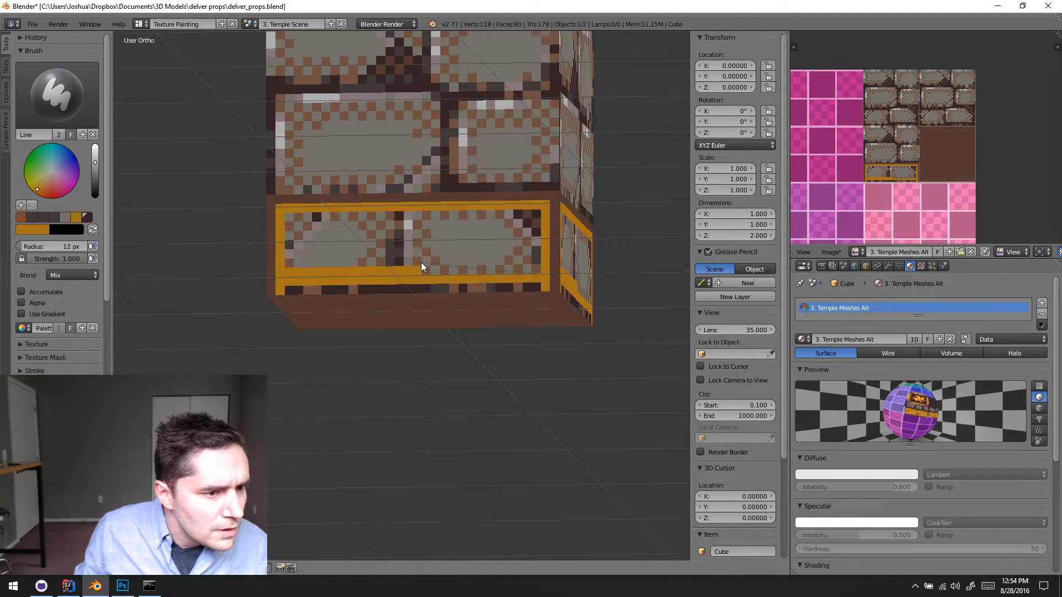
{"action": "left_click_drag", "start_coordinate": [421, 263], "coordinate": [422, 265]}
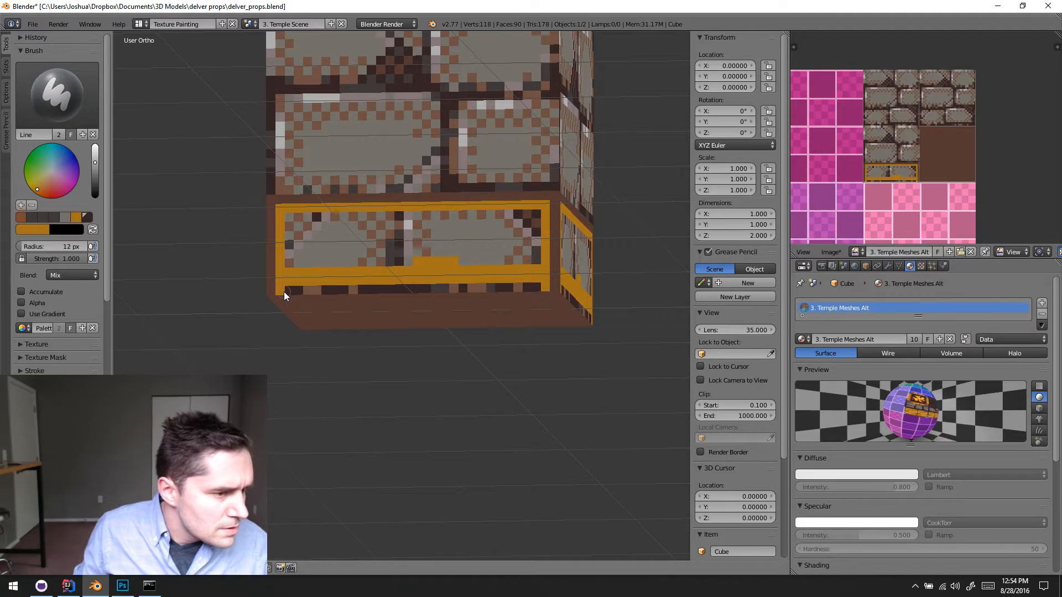
{"action": "key", "text": "s"}
{"action": "mouse_move", "coordinate": [278, 289]}
{"action": "left_mouse_down"}
{"action": "mouse_move", "coordinate": [528, 271]}
{"action": "mouse_move", "coordinate": [557, 287]}
{"action": "left_mouse_up"}
{"action": "mouse_move", "coordinate": [434, 228]}
{"action": "middle_mouse_down"}
{"action": "mouse_move", "coordinate": [433, 261]}
{"action": "mouse_move", "coordinate": [480, 272]}
{"action": "mouse_move", "coordinate": [436, 253]}
{"action": "middle_mouse_up"}
- Switch to the Draw brush and paint the whole interior of the lowest brick course solid gold, inside the brown frame
{"action": "left_click", "coordinate": [77, 104]}
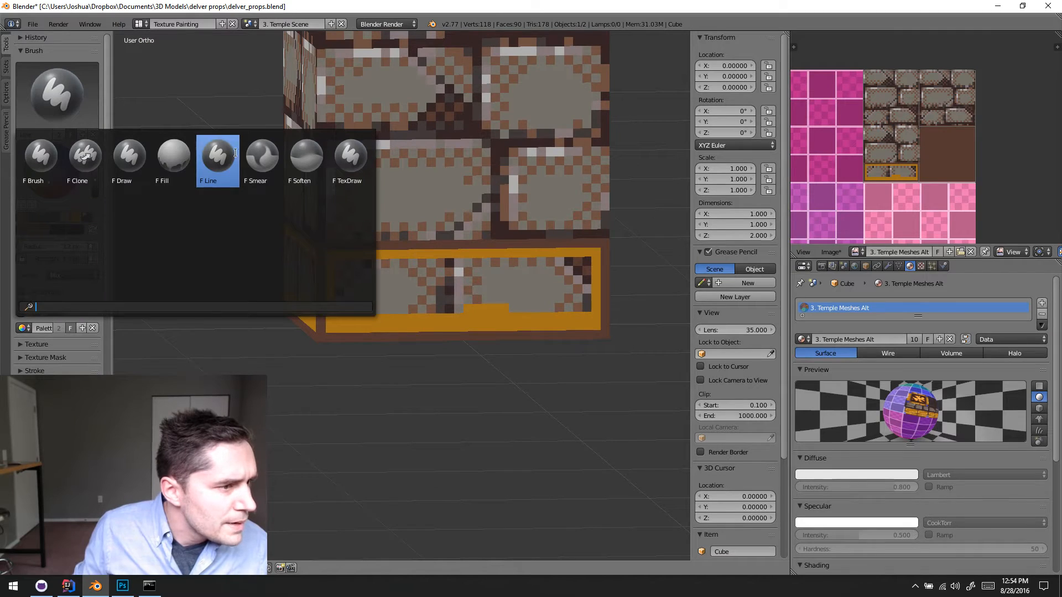
{"action": "left_click", "coordinate": [134, 160]}
{"action": "key", "text": "s"}
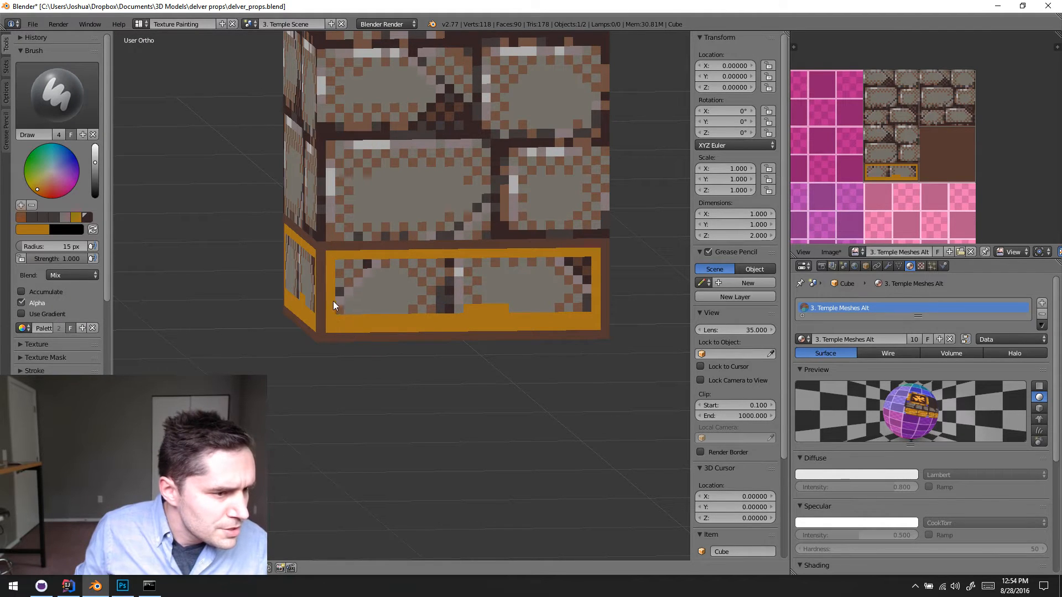
{"action": "left_click_drag", "start_coordinate": [359, 299], "coordinate": [496, 307]}
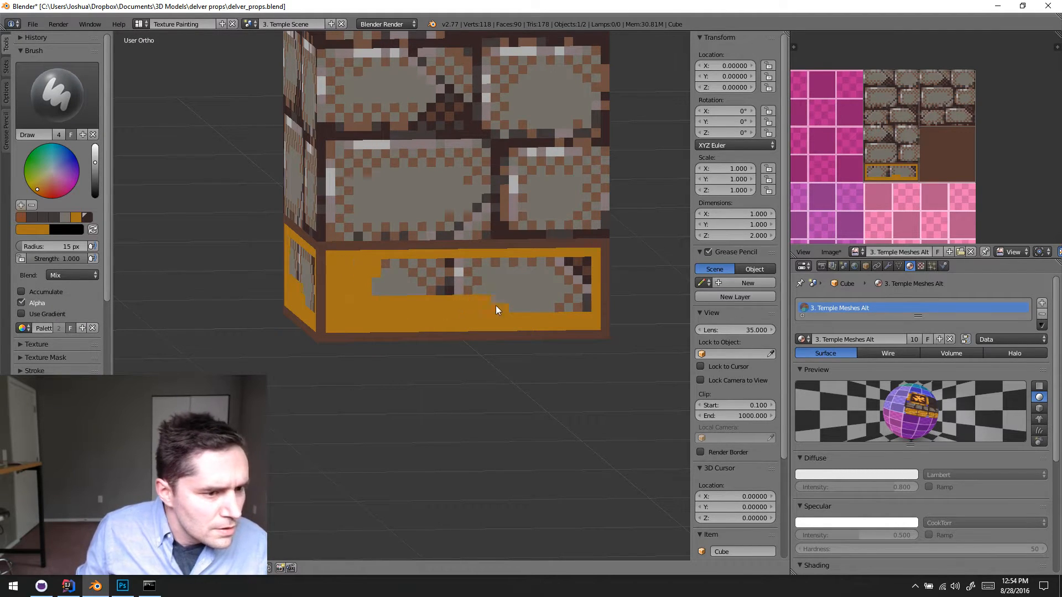
{"action": "mouse_move", "coordinate": [583, 303]}
{"action": "left_mouse_down"}
{"action": "mouse_move", "coordinate": [574, 261]}
{"action": "mouse_move", "coordinate": [375, 270]}
{"action": "left_mouse_up"}
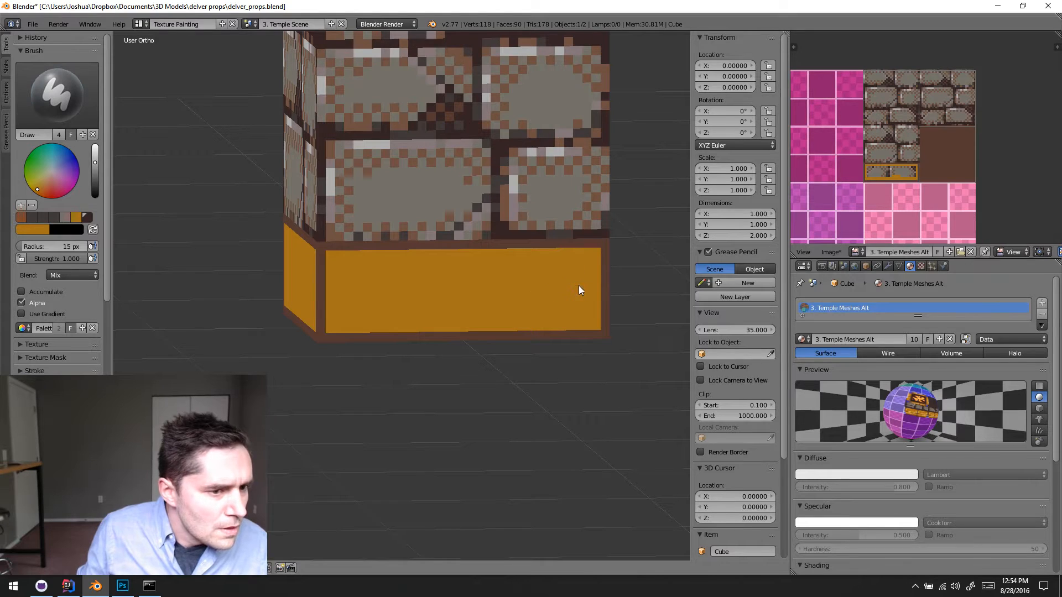
- Examine the column's underside and the patterned gold ornament up close as reference for the base trim
{"action": "scroll", "coordinate": [564, 343], "scroll_direction": "down", "scroll_amount": 3}
{"action": "mouse_move", "coordinate": [555, 398]}
{"action": "middle_mouse_down"}
{"action": "mouse_move", "coordinate": [524, 318]}
{"action": "mouse_move", "coordinate": [403, 315]}
{"action": "mouse_move", "coordinate": [389, 230]}
{"action": "mouse_move", "coordinate": [486, 330]}
{"action": "middle_mouse_up"}
{"action": "scroll", "coordinate": [515, 533], "scroll_direction": "down", "scroll_amount": 4}
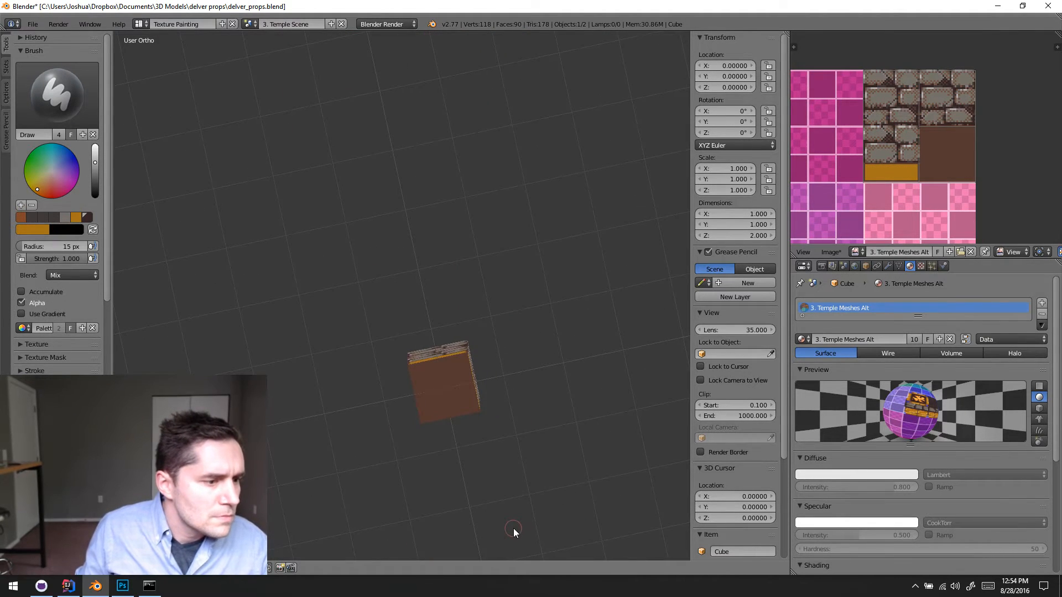
{"action": "scroll", "coordinate": [503, 479], "scroll_direction": "up", "scroll_amount": 1}
{"action": "middle_click_drag", "start_coordinate": [503, 475], "coordinate": [492, 500]}
{"action": "scroll", "coordinate": [469, 370], "scroll_direction": "up", "scroll_amount": 2}
{"action": "scroll", "coordinate": [481, 407], "scroll_direction": "up", "scroll_amount": 4}
{"action": "mouse_move", "coordinate": [481, 407]}
{"action": "middle_mouse_down", "text": "shift"}
{"action": "mouse_move", "coordinate": [424, 224]}
{"action": "mouse_move", "coordinate": [437, 320]}
{"action": "mouse_move", "coordinate": [469, 334]}
{"action": "mouse_move", "coordinate": [467, 317]}
{"action": "mouse_move", "coordinate": [532, 448]}
{"action": "mouse_move", "coordinate": [519, 263]}
{"action": "mouse_move", "coordinate": [513, 332]}
{"action": "mouse_move", "coordinate": [465, 415]}
{"action": "middle_mouse_up", "text": "shift"}
{"action": "scroll", "coordinate": [464, 415], "scroll_direction": "up", "scroll_amount": 4}
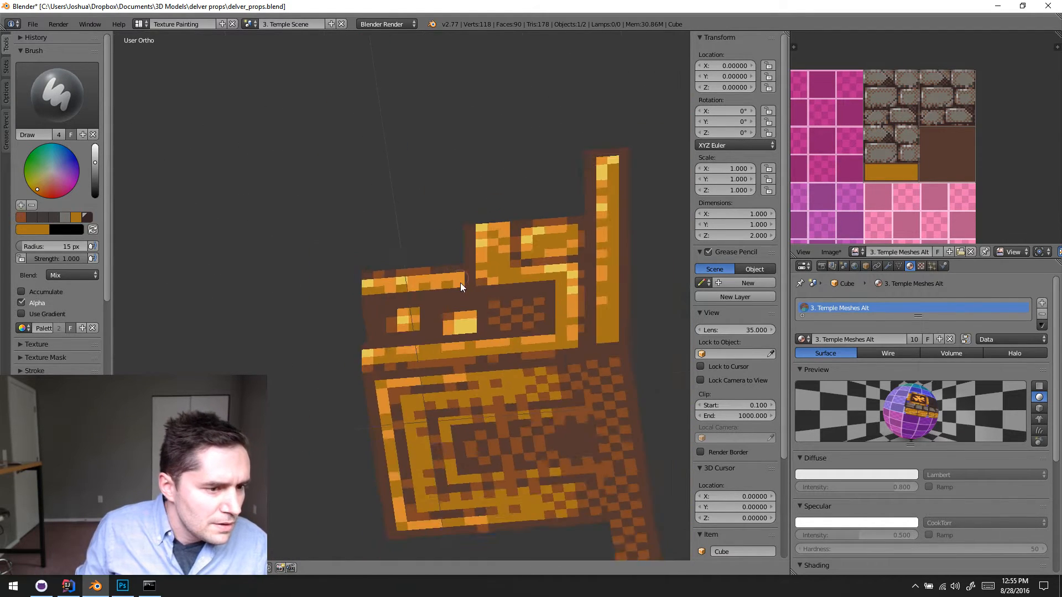
{"action": "middle_click_drag", "start_coordinate": [460, 283], "coordinate": [445, 327]}
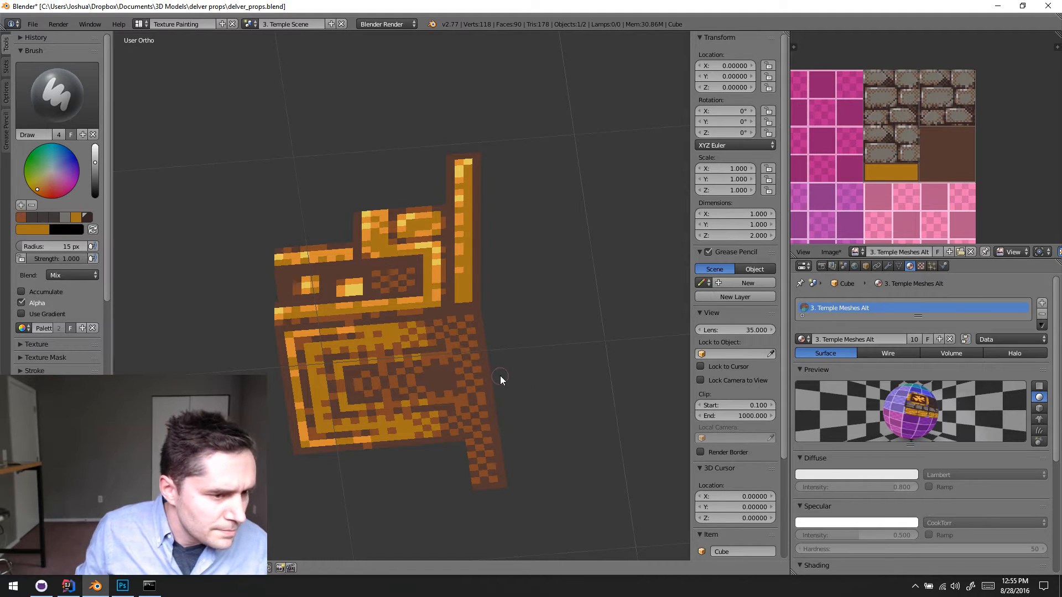
- Examine the brick column and its gold base from below and from the side
{"action": "scroll", "coordinate": [500, 376], "scroll_direction": "down", "scroll_amount": 2}
{"action": "middle_click_drag", "start_coordinate": [542, 432], "coordinate": [433, 254], "text": "shift"}
{"action": "scroll", "coordinate": [432, 253], "scroll_direction": "down", "scroll_amount": 3}
{"action": "middle_click_drag", "start_coordinate": [494, 430], "coordinate": [425, 194], "text": "shift"}
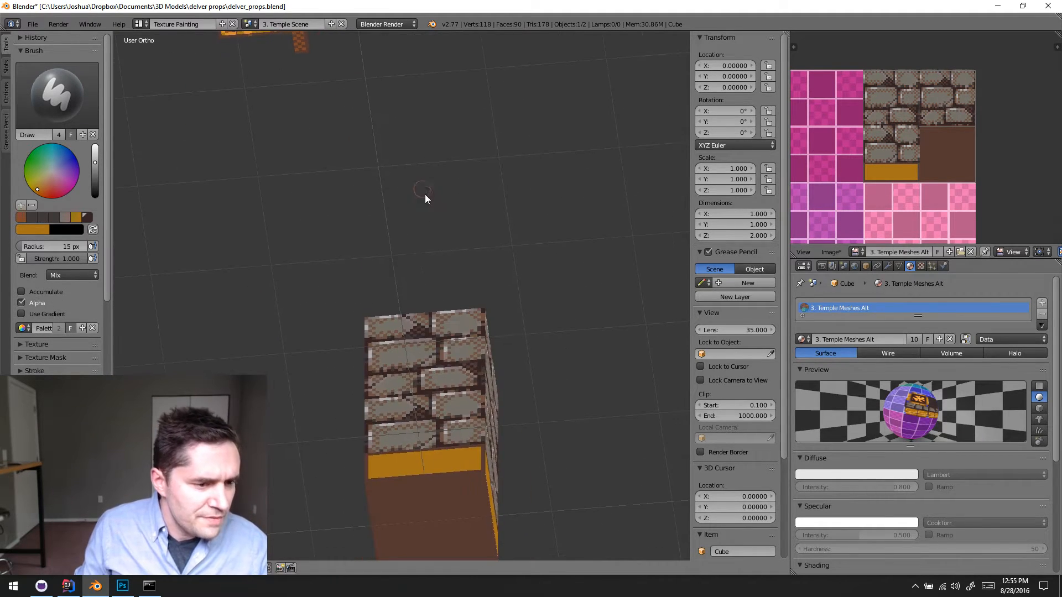
{"action": "scroll", "coordinate": [449, 340], "scroll_direction": "down", "scroll_amount": 1}
{"action": "middle_click_drag", "start_coordinate": [450, 341], "coordinate": [467, 268], "text": "shift"}
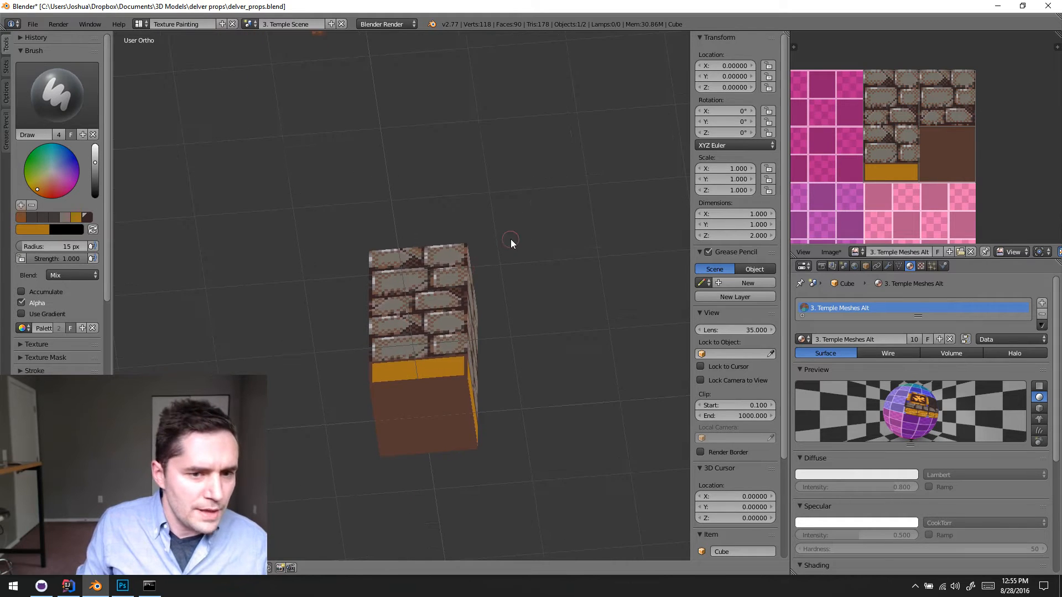
{"action": "middle_click_drag", "start_coordinate": [510, 241], "coordinate": [512, 308]}
{"action": "middle_click_drag", "start_coordinate": [337, 275], "coordinate": [571, 252]}
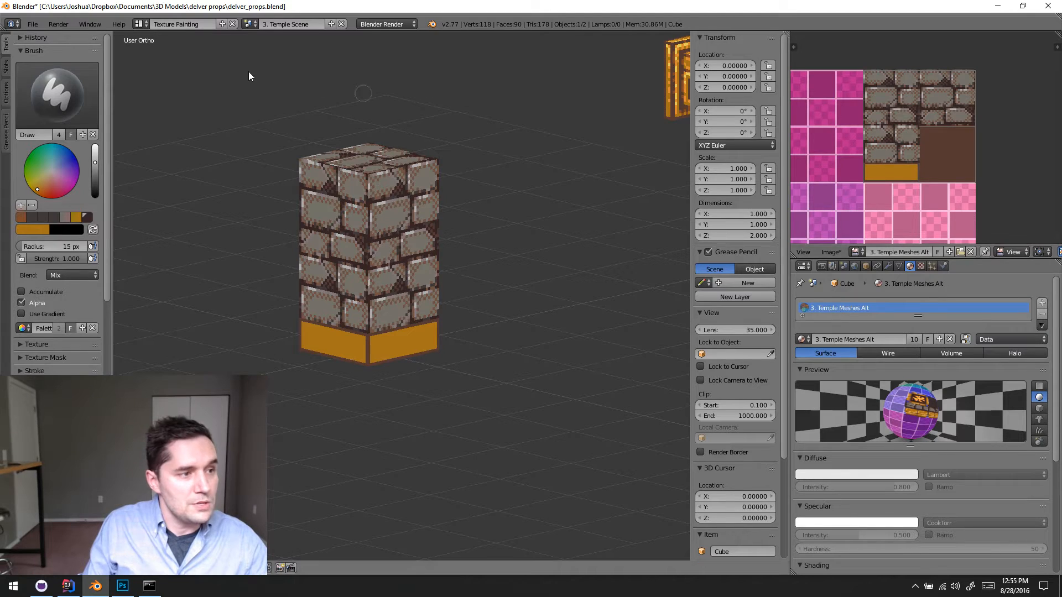
- Save the Blender file and the edited 3. Temple Meshes Alt texture image
{"action": "left_click", "coordinate": [32, 24]}
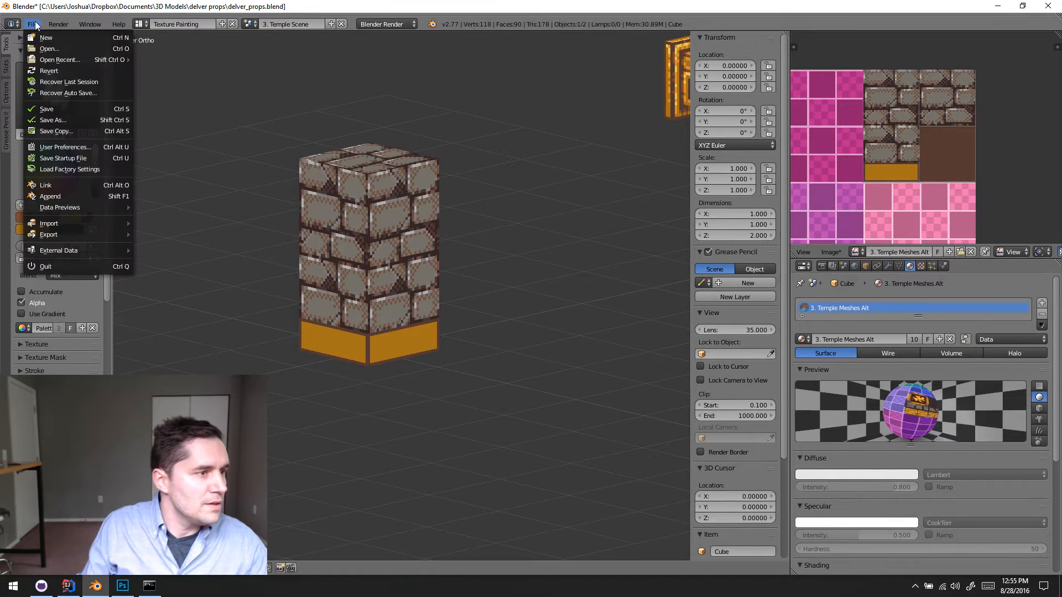
{"action": "left_click", "coordinate": [87, 107]}
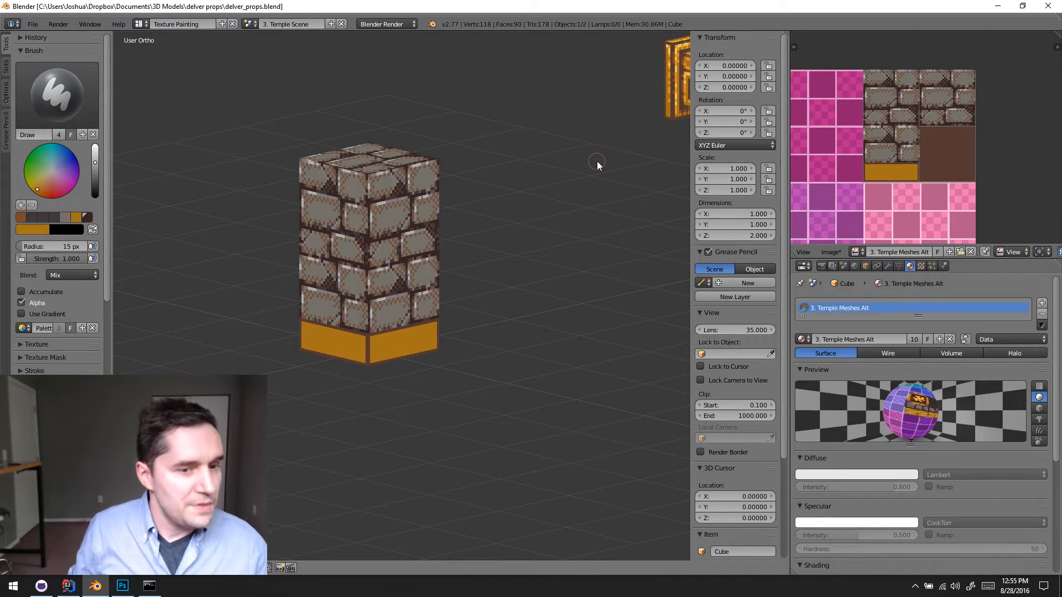
{"action": "middle_click_drag", "start_coordinate": [854, 182], "coordinate": [889, 156]}
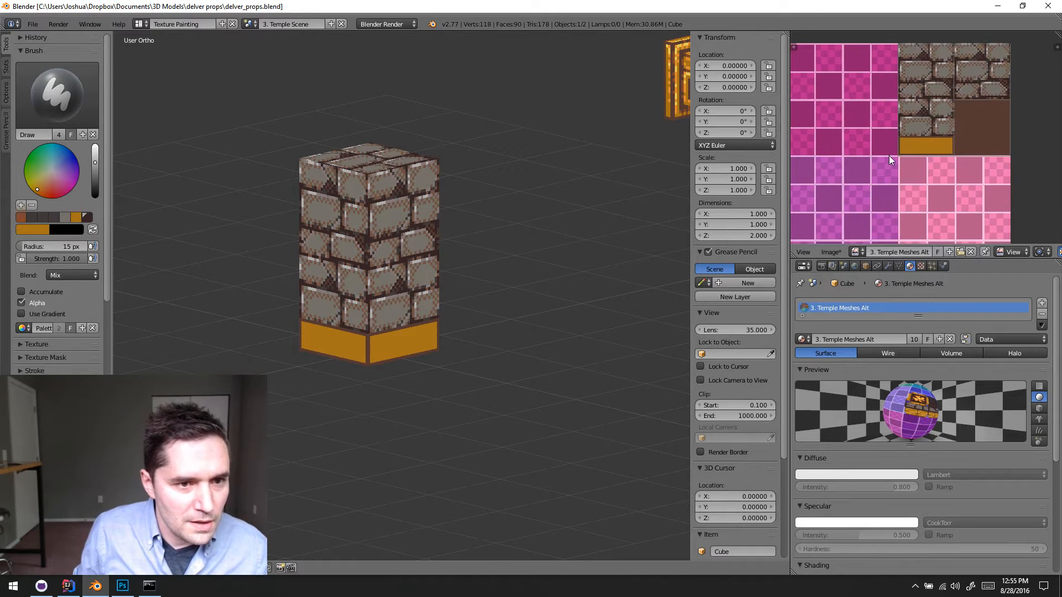
{"action": "left_click", "coordinate": [831, 251]}
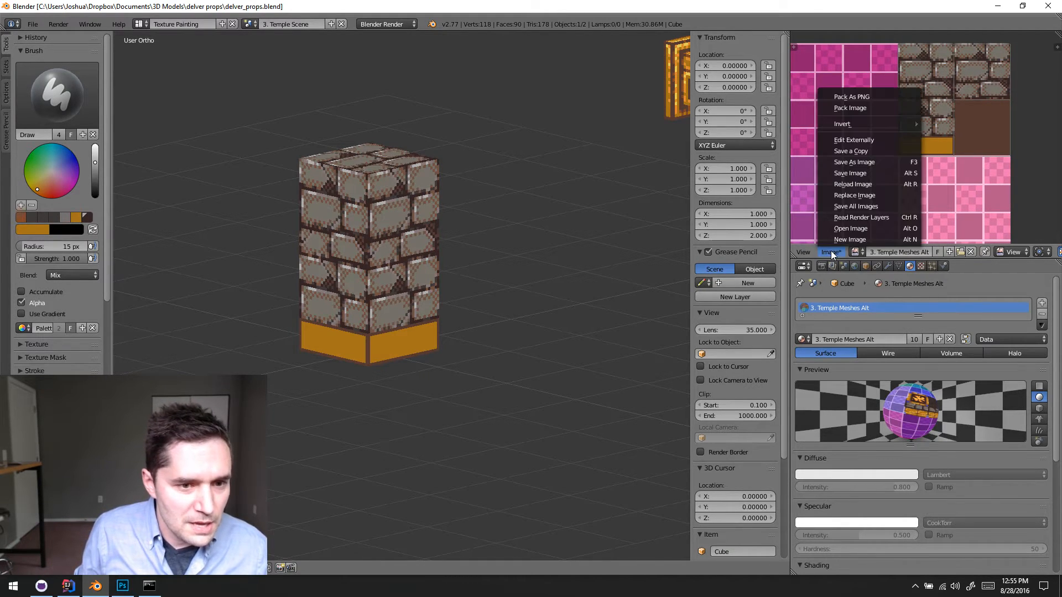
{"action": "left_click", "coordinate": [884, 173]}
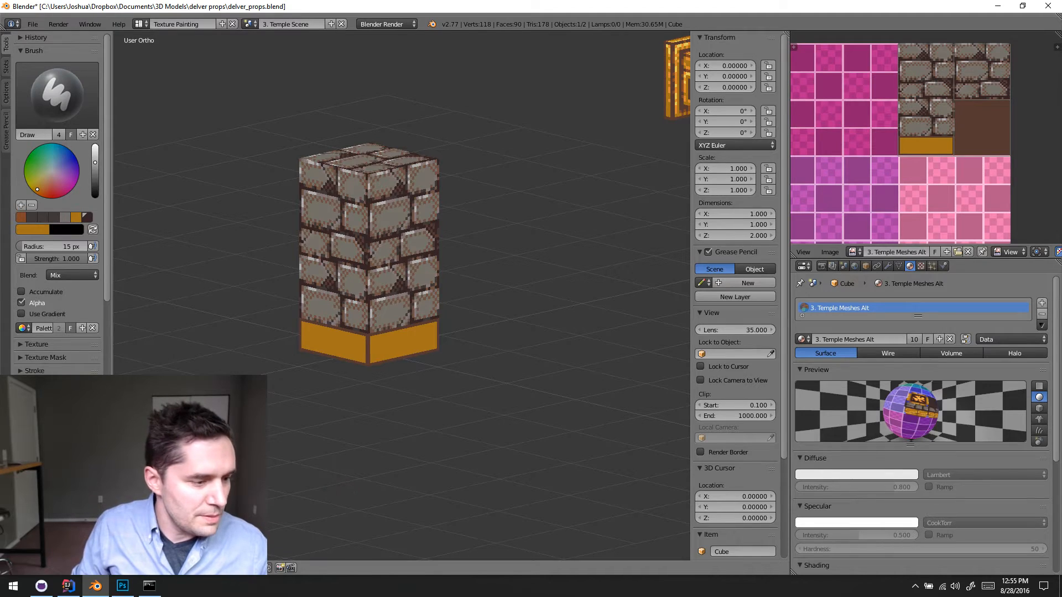
- Switch to Photoshop, close both open documents and reopen temple_meshes.png from the recent files
{"action": "left_click", "coordinate": [126, 590]}
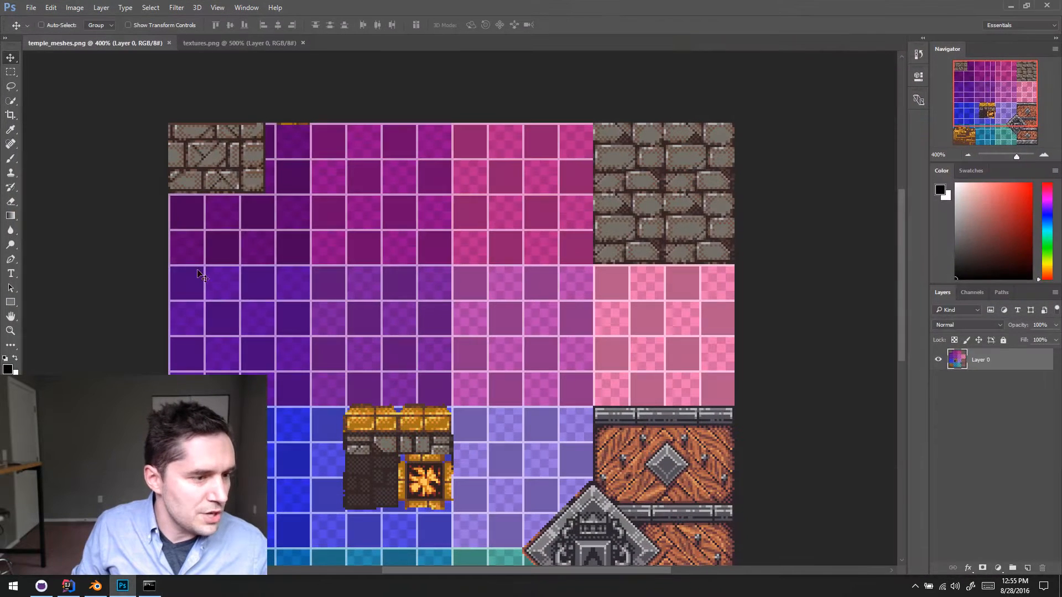
{"action": "left_click", "coordinate": [169, 43]}
{"action": "left_click", "coordinate": [147, 42]}
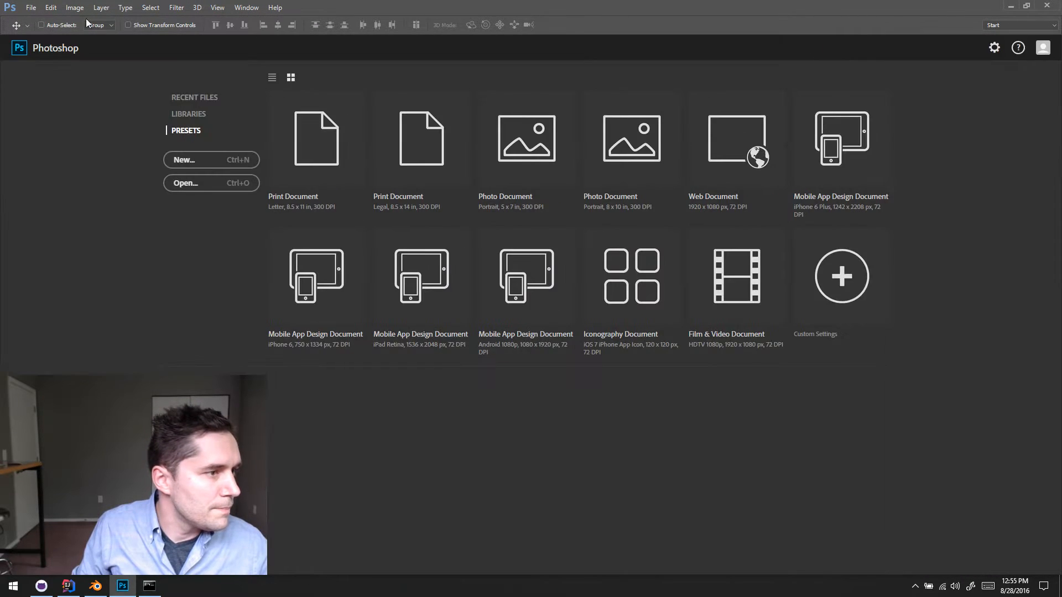
{"action": "left_click", "coordinate": [31, 7]}
{"action": "mouse_move", "coordinate": [82, 72]}
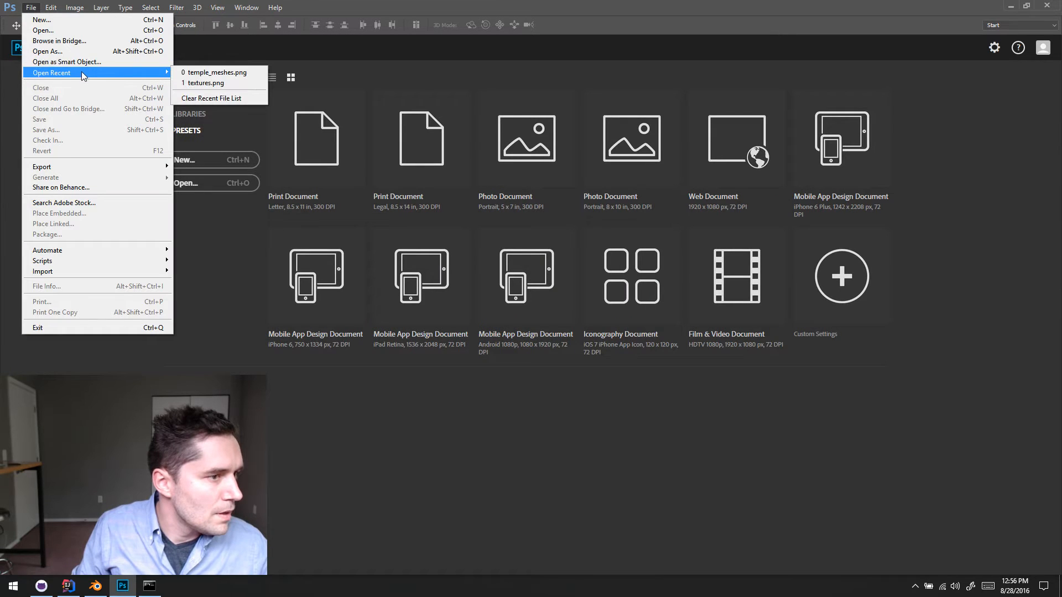
{"action": "left_click", "coordinate": [217, 72]}
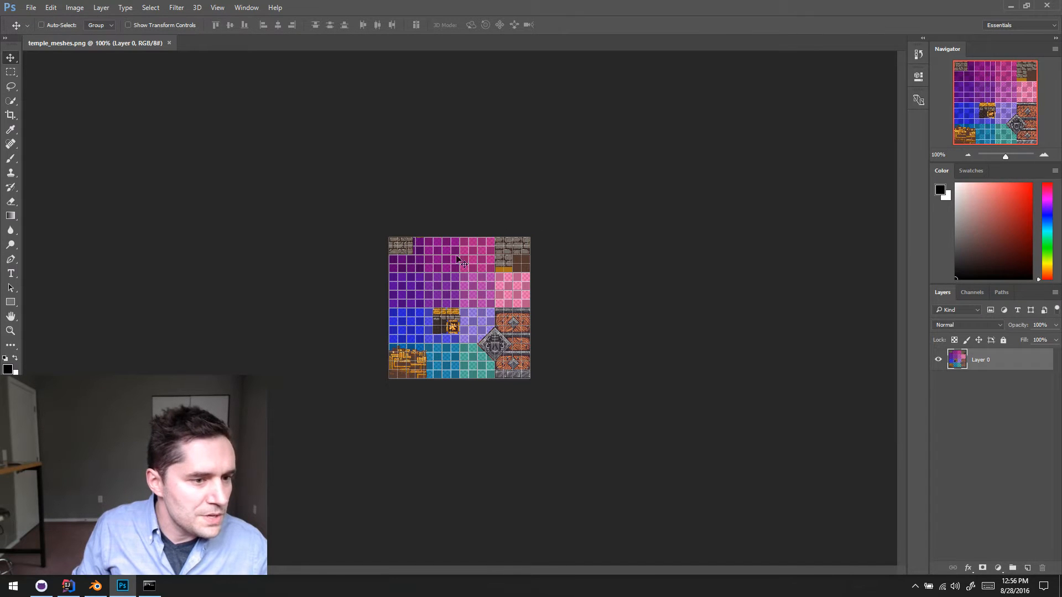
- Hide the pixel grid overlay on the temple_meshes.png texture
{"action": "left_click", "coordinate": [1043, 156]}
{"action": "left_click", "coordinate": [1043, 157]}
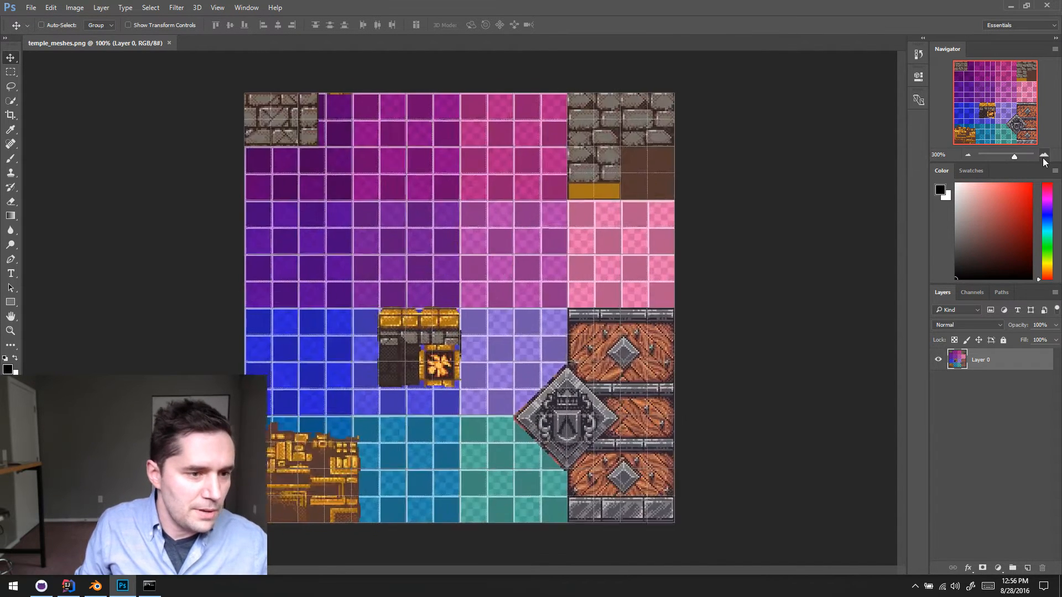
{"action": "left_click", "coordinate": [1043, 158]}
{"action": "left_click", "coordinate": [1044, 158]}
{"action": "left_click", "coordinate": [1043, 158]}
{"action": "key", "text": "space"}
{"action": "left_click_drag", "start_coordinate": [744, 235], "coordinate": [453, 380]}
{"action": "left_click", "coordinate": [217, 8]}
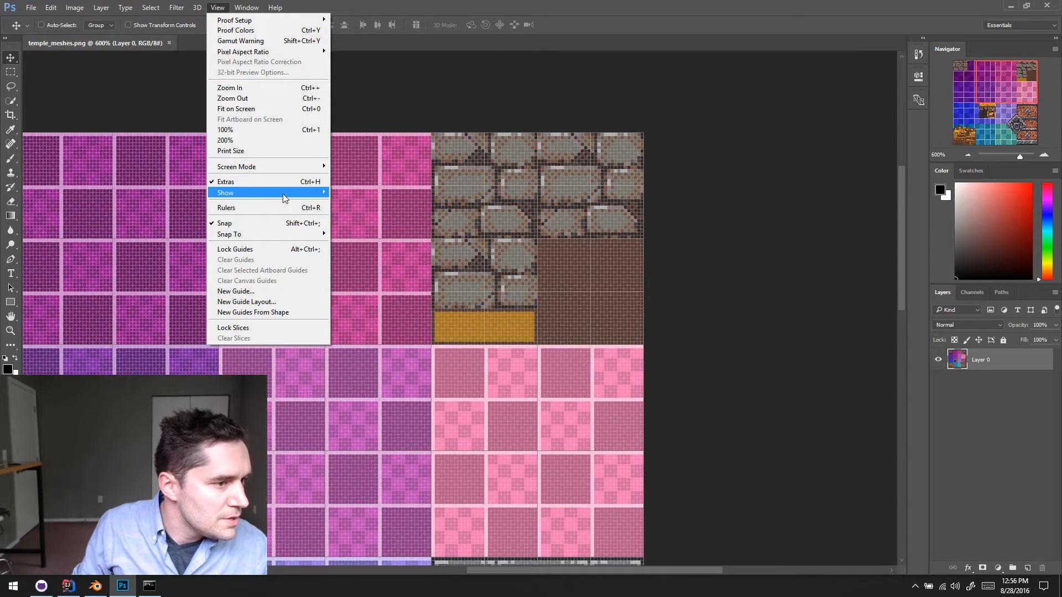
{"action": "mouse_move", "coordinate": [283, 194]}
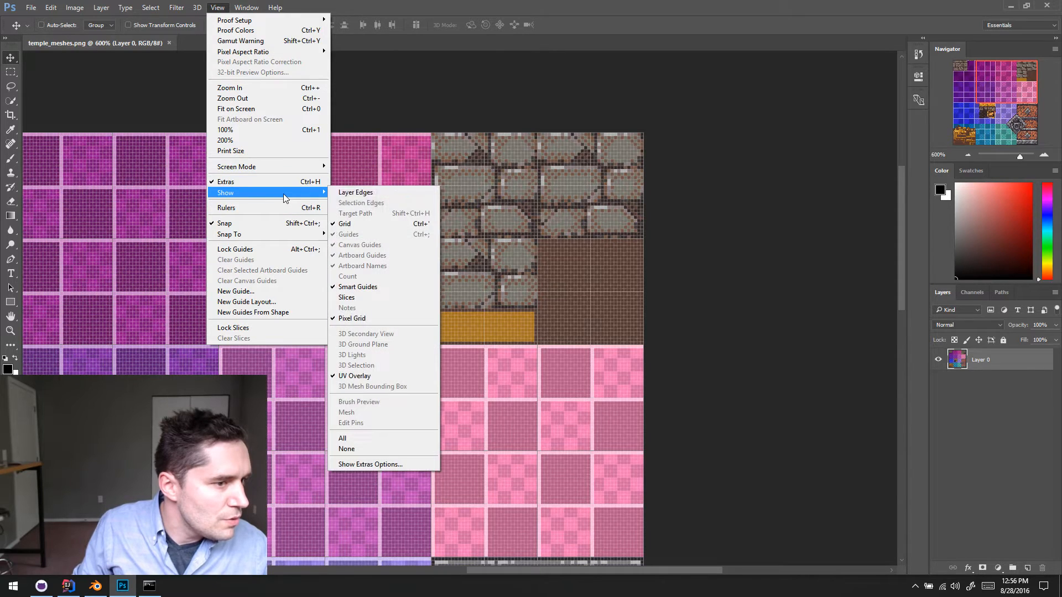
{"action": "left_click", "coordinate": [369, 224]}
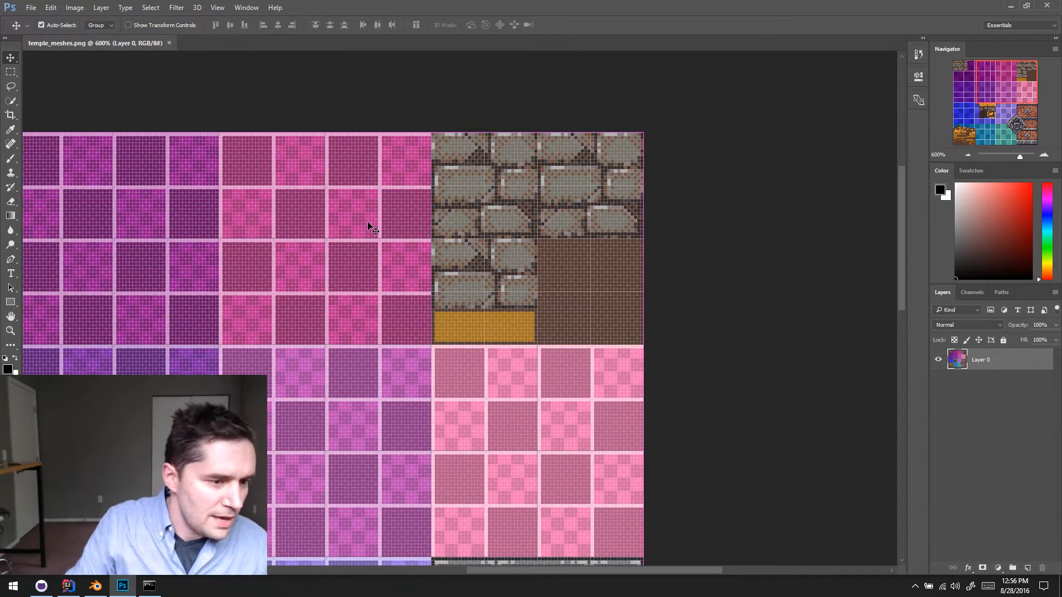
{"action": "left_click", "coordinate": [228, 8]}
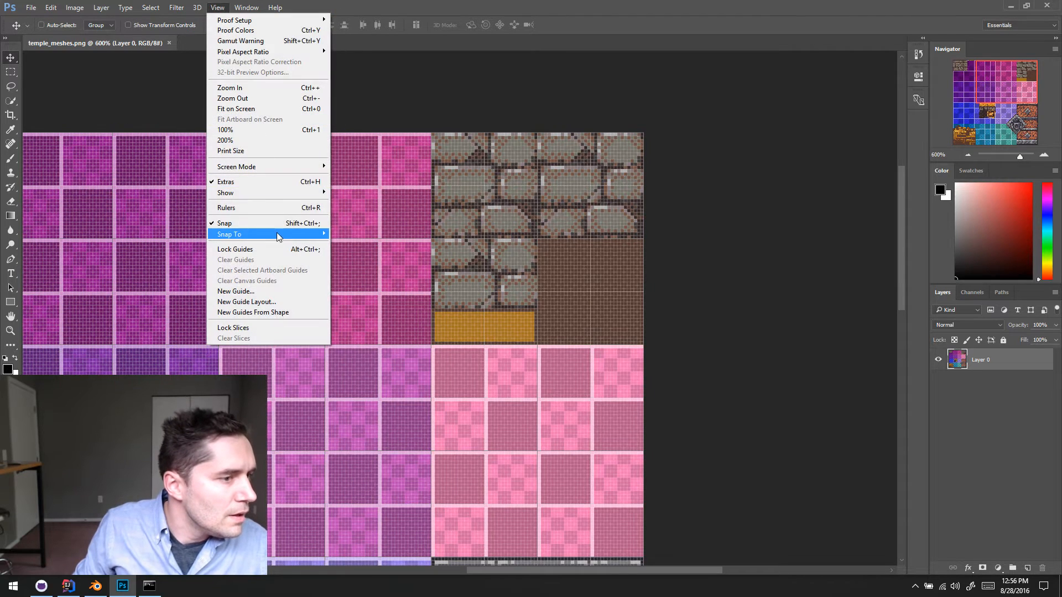
{"action": "mouse_move", "coordinate": [286, 195]}
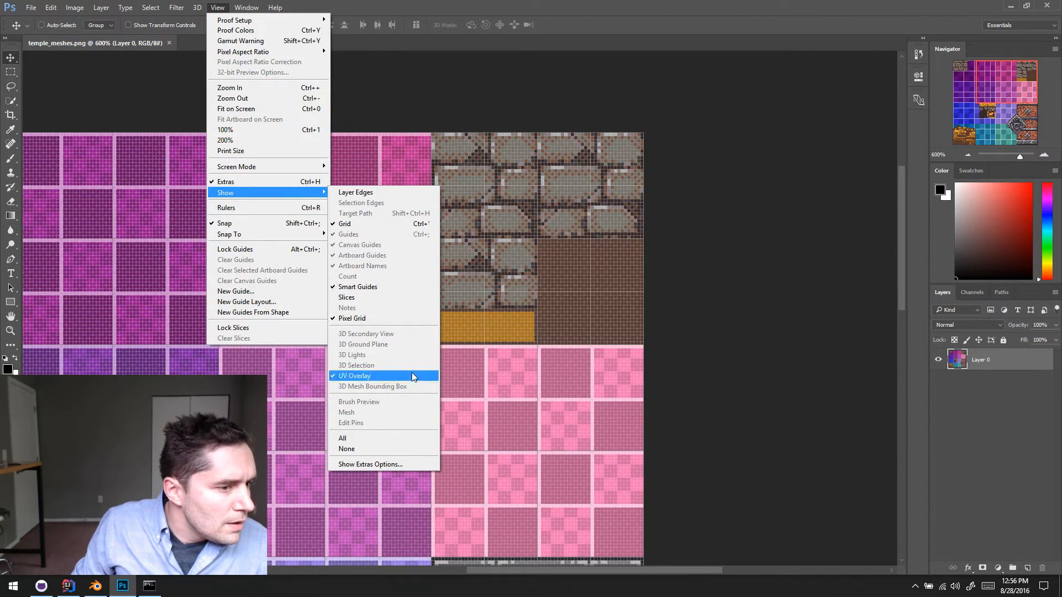
{"action": "left_click", "coordinate": [403, 319]}
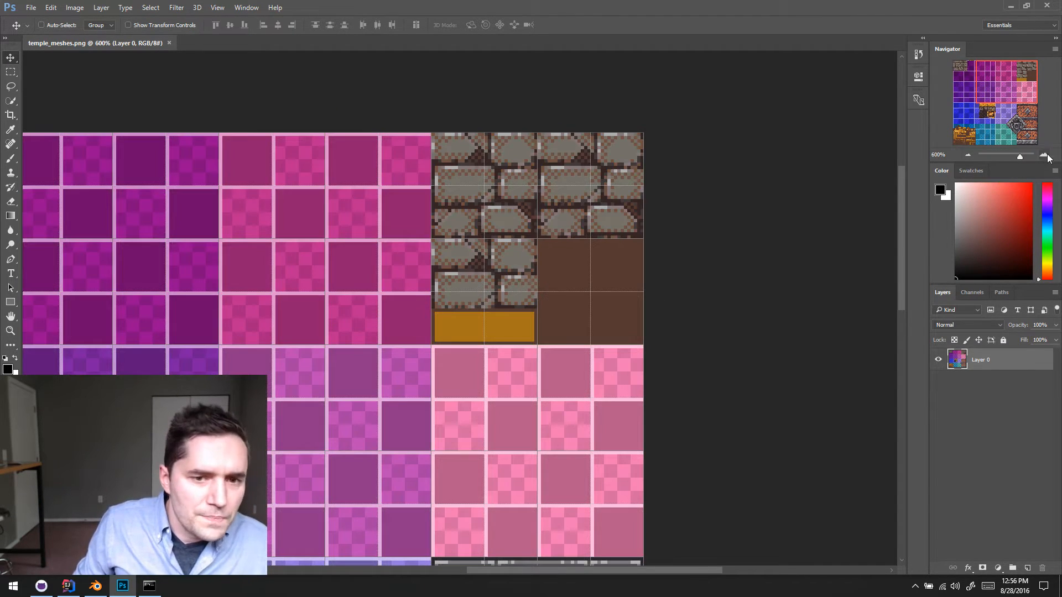
{"action": "left_click", "coordinate": [1045, 155]}
{"action": "left_click", "coordinate": [1045, 155]}
{"action": "left_click_drag", "start_coordinate": [676, 228], "coordinate": [604, 223]}
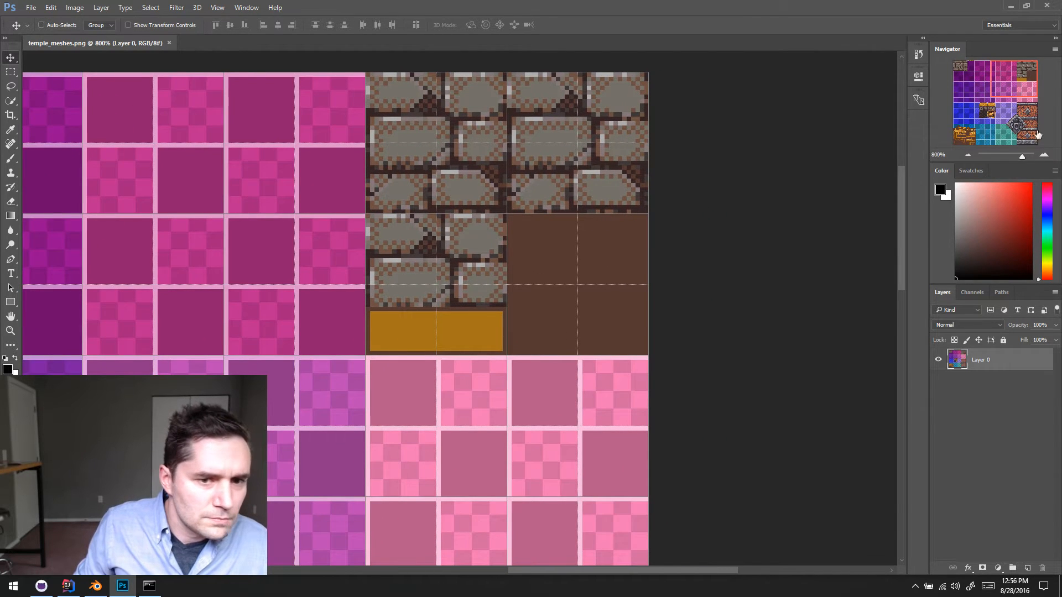
{"action": "left_click", "coordinate": [1044, 155]}
{"action": "left_click_drag", "start_coordinate": [691, 201], "coordinate": [616, 226]}
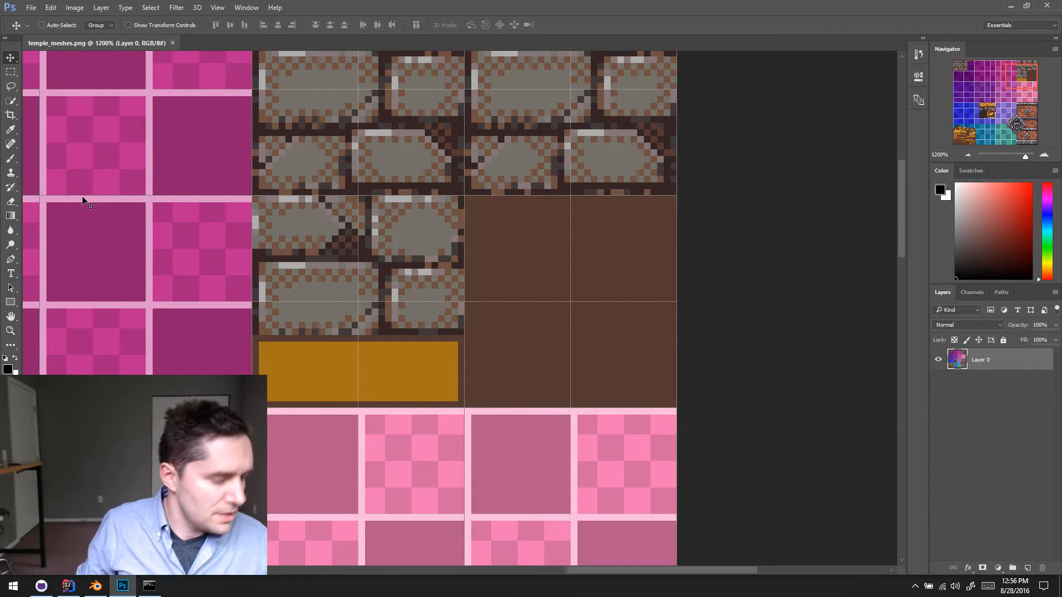
{"action": "key", "text": "g"}
{"action": "scroll", "coordinate": [86, 52], "scroll_direction": "right", "scroll_amount": 1}
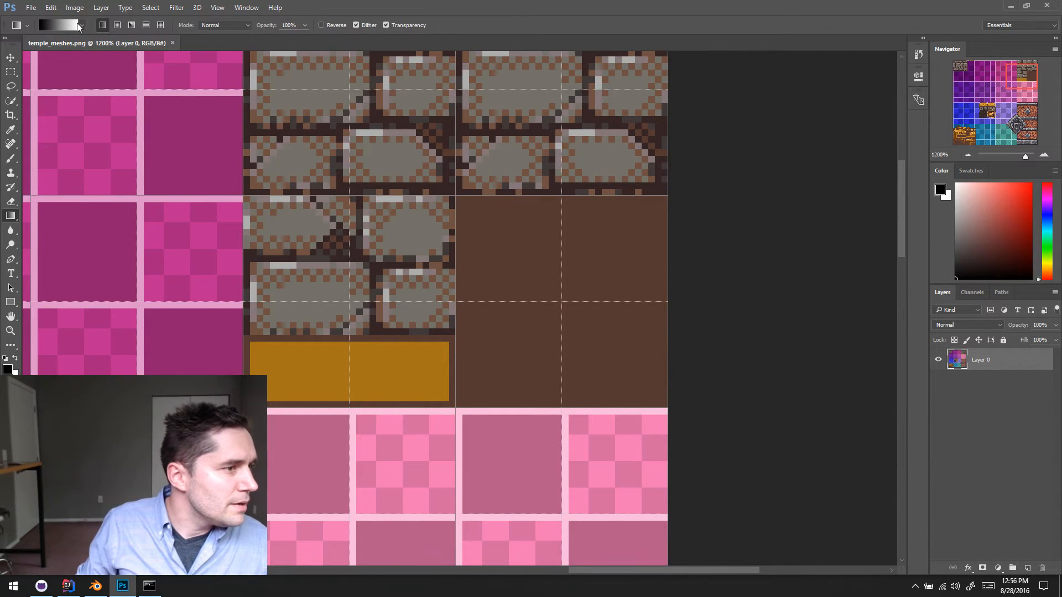
{"action": "left_click", "coordinate": [27, 25]}
{"action": "scroll", "coordinate": [60, 27], "scroll_direction": "right", "scroll_amount": 1}
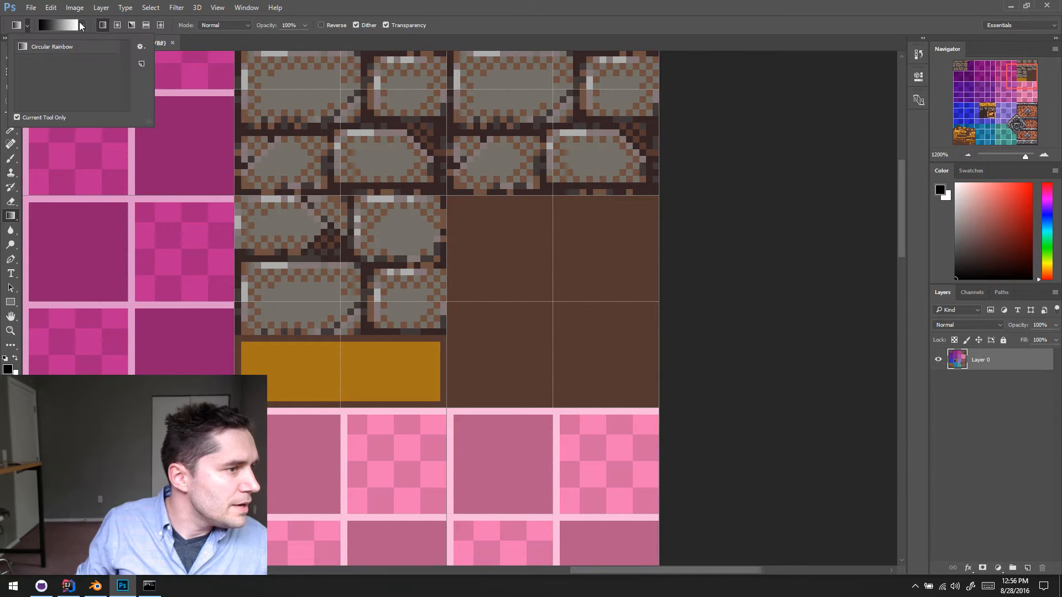
{"action": "left_click", "coordinate": [81, 26]}
{"action": "left_click", "coordinate": [275, 8]}
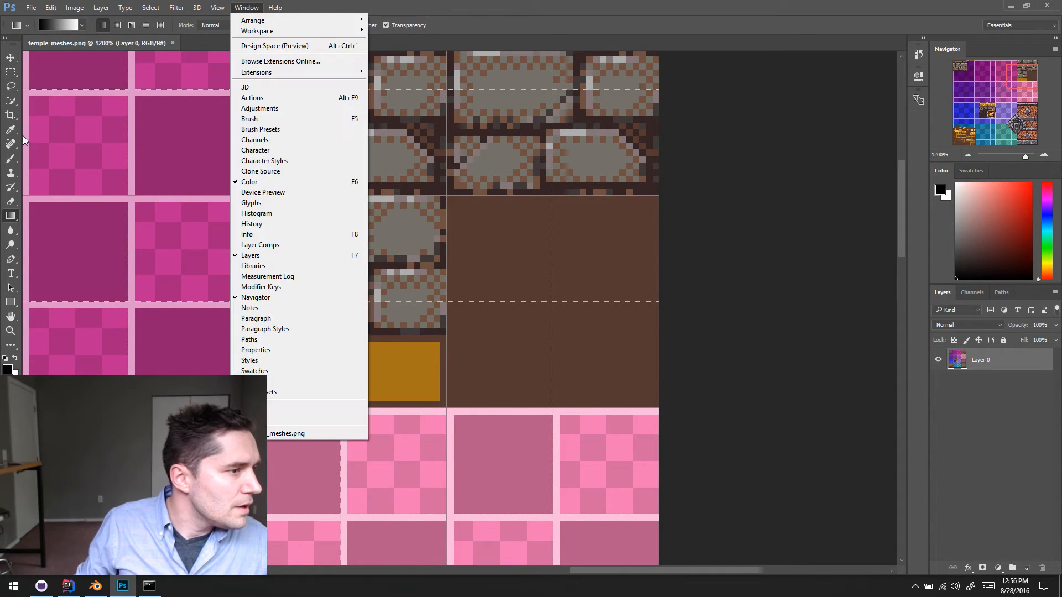
{"action": "left_click", "coordinate": [777, 28]}
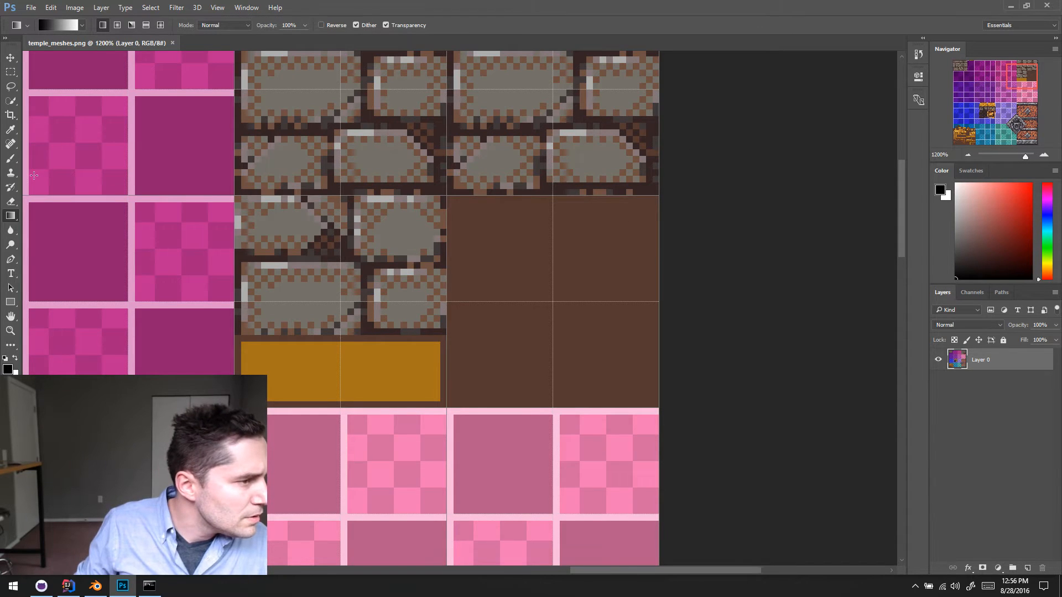
{"action": "scroll", "coordinate": [20, 180], "scroll_direction": "right", "scroll_amount": 1}
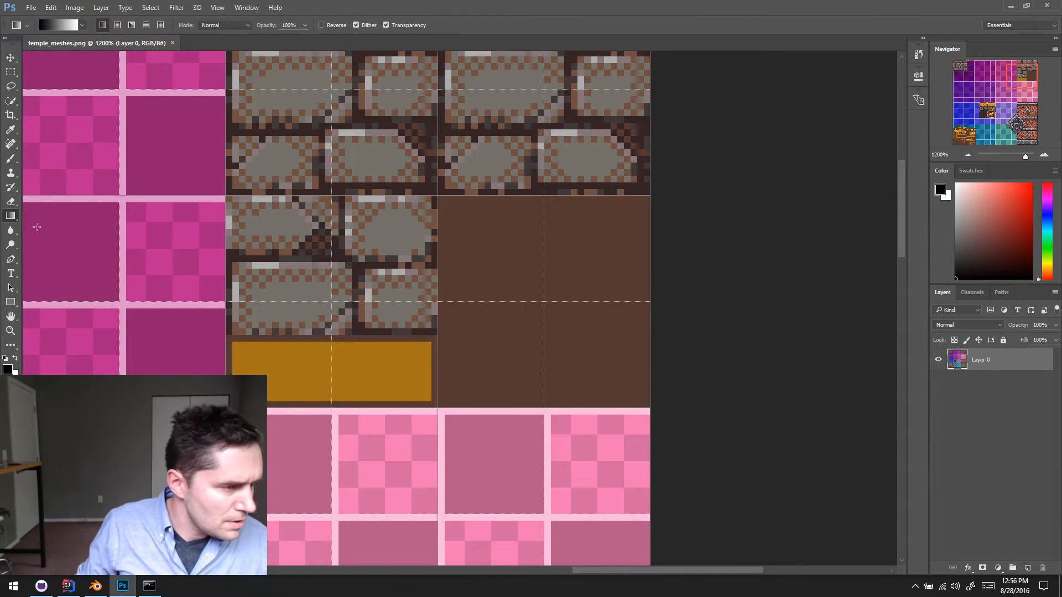
- Select the Paint Bucket tool and set its fill source to Pattern
{"action": "key", "text": "shift+g"}
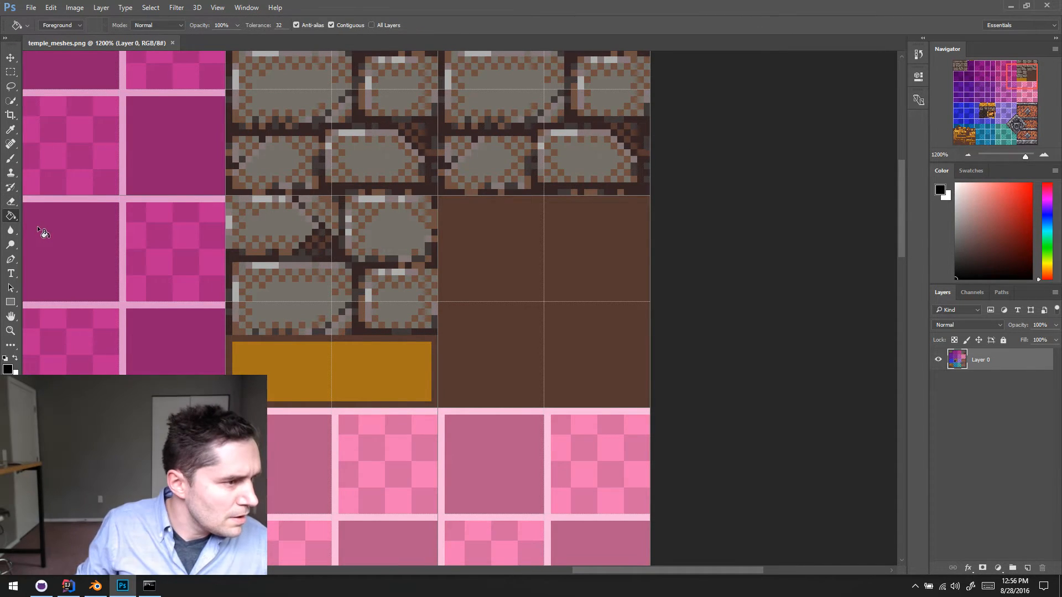
{"action": "left_click", "coordinate": [81, 25]}
{"action": "left_click", "coordinate": [70, 43]}
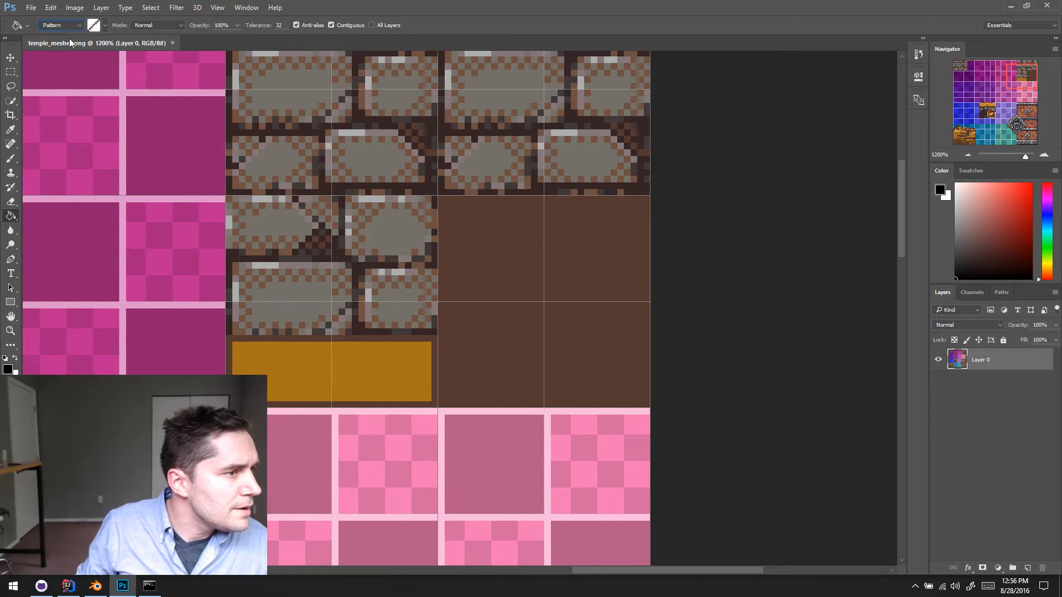
{"action": "left_click", "coordinate": [105, 25]}
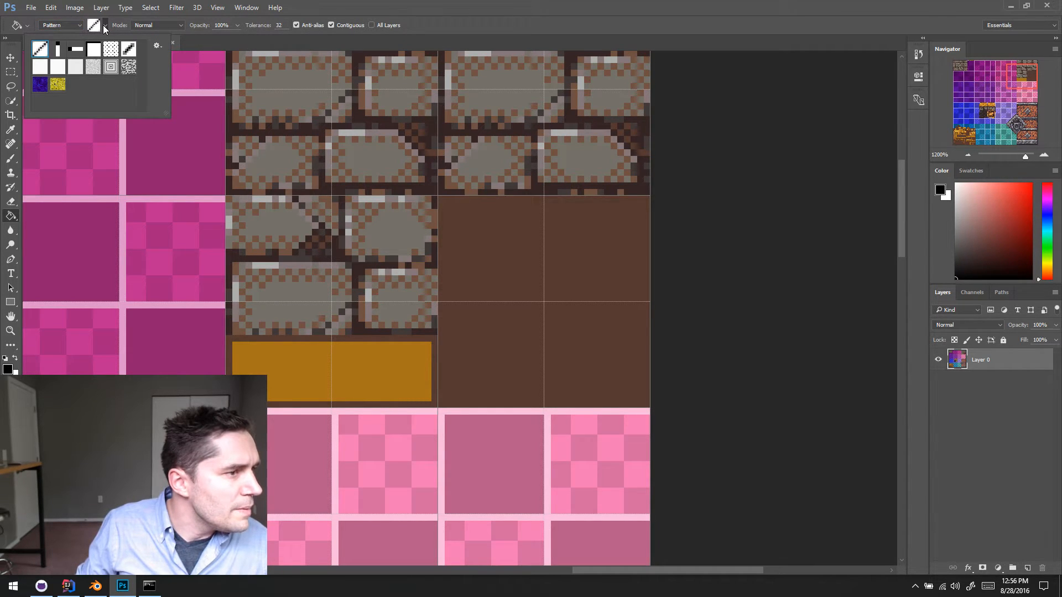
{"action": "left_click", "coordinate": [105, 26]}
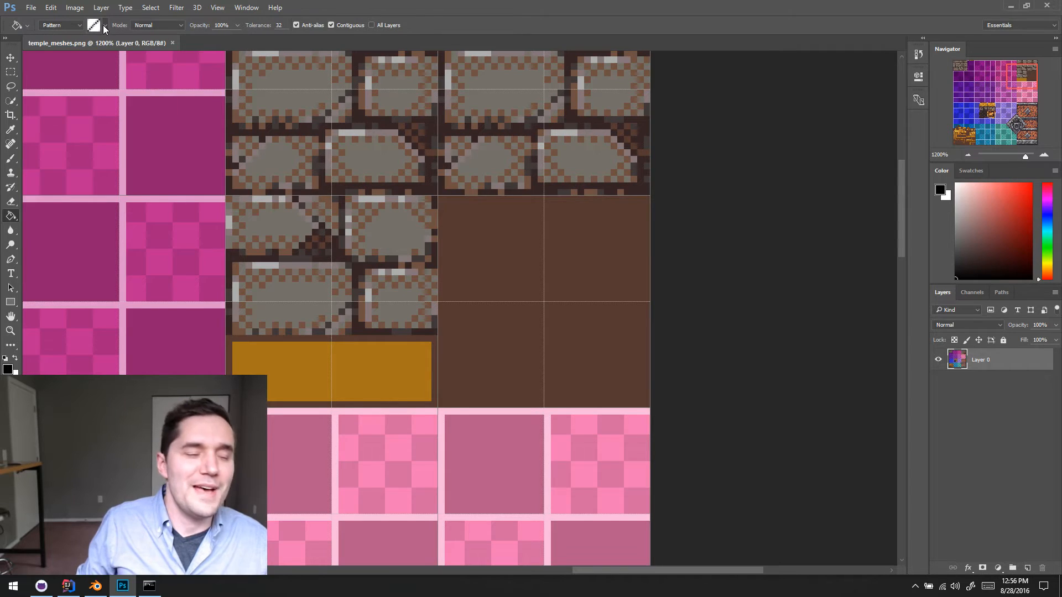
- Create a new document 2 pixels wide and 2 pixels high with a white background
{"action": "left_click", "coordinate": [31, 8]}
{"action": "left_click", "coordinate": [40, 20]}
{"action": "double_click", "coordinate": [481, 211]}
{"action": "type", "text": "2"}
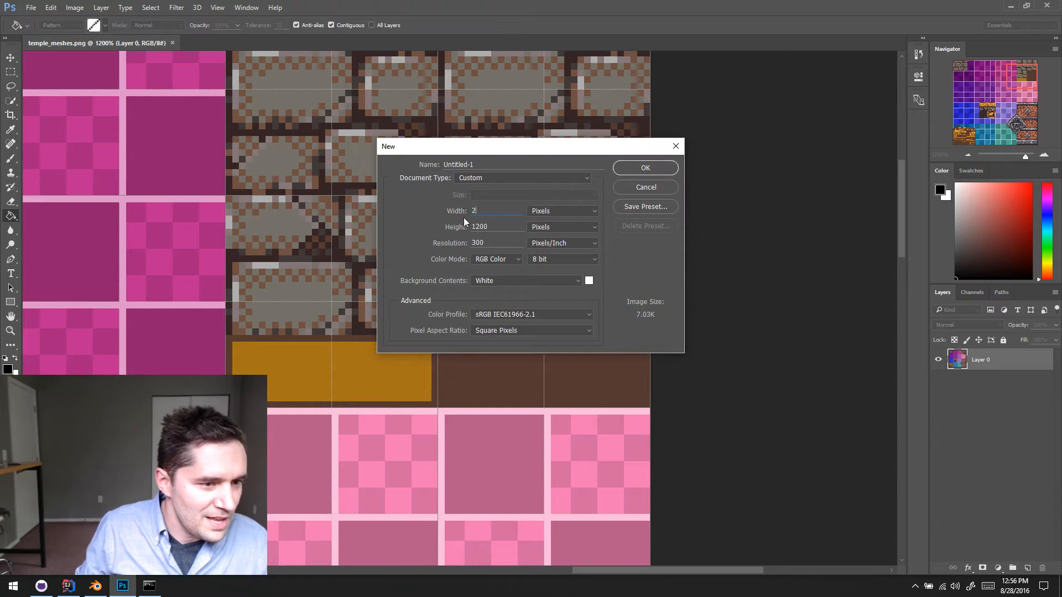
{"action": "double_click", "coordinate": [482, 227]}
{"action": "type", "text": "2"}
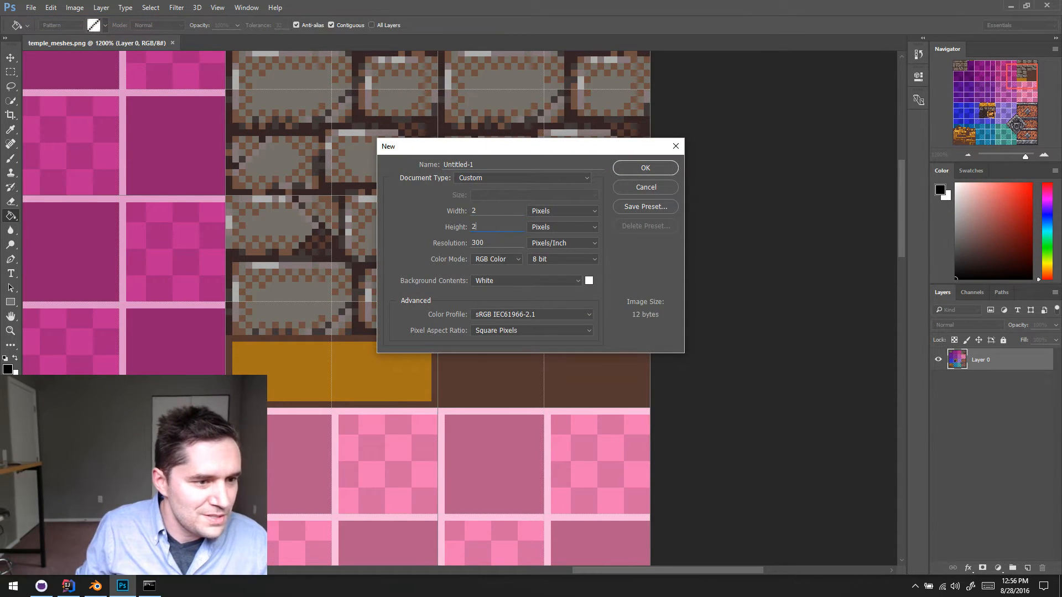
{"action": "left_click", "coordinate": [651, 168]}
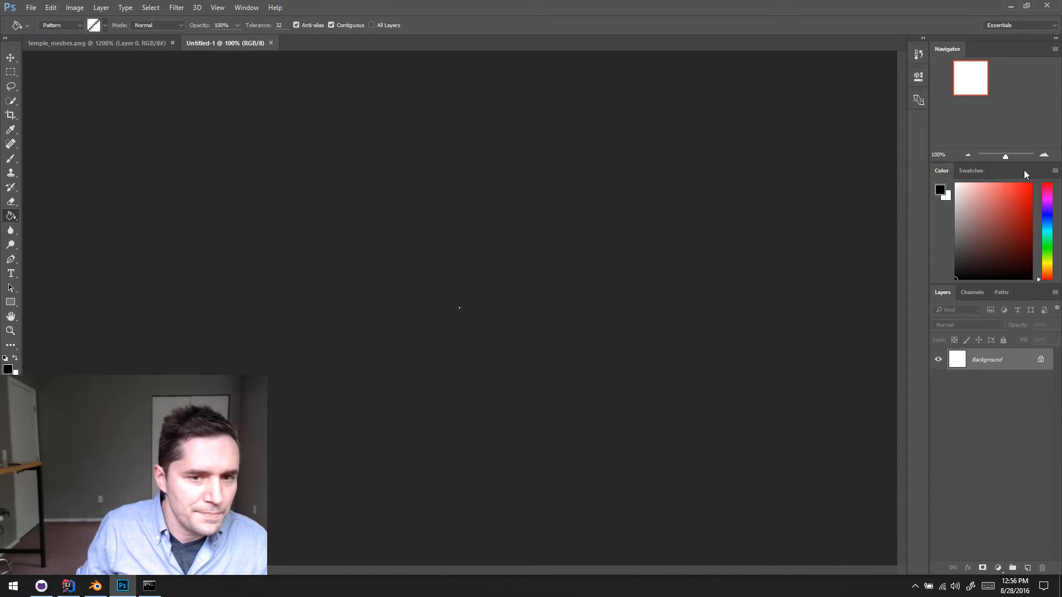
- Add an empty layer to the 2 × 2 pixel document and delete its Background layer
{"action": "left_click_drag", "start_coordinate": [1004, 158], "coordinate": [1040, 157]}
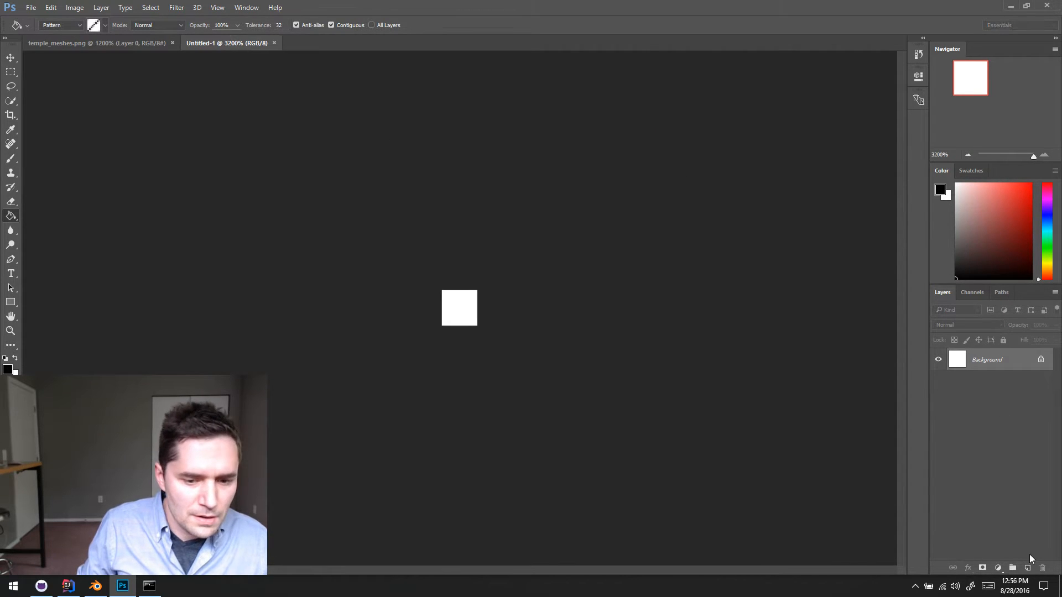
{"action": "left_click", "coordinate": [1028, 567]}
{"action": "left_click", "coordinate": [1021, 382]}
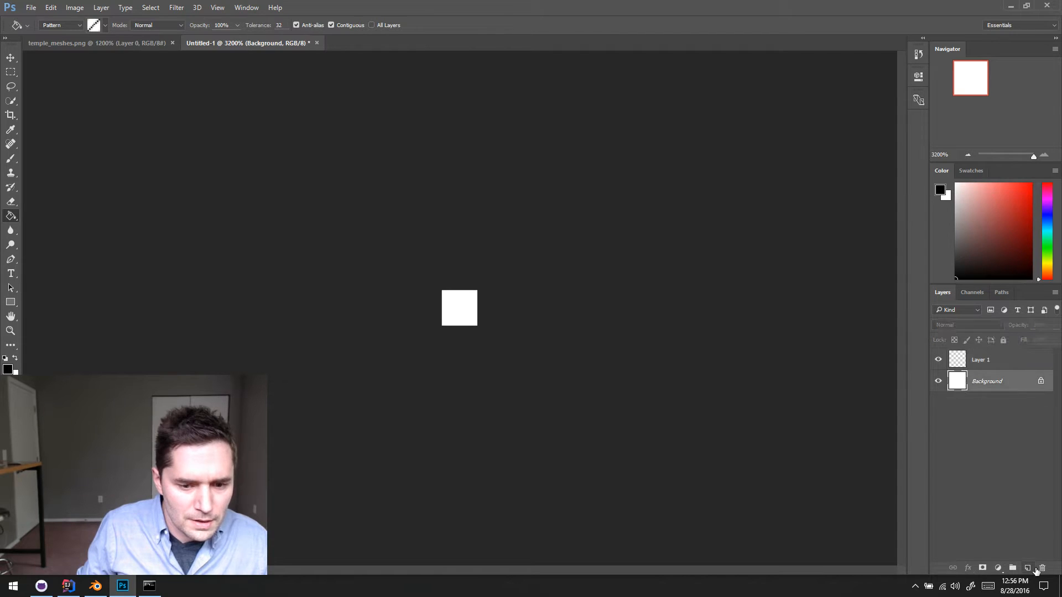
{"action": "left_click", "coordinate": [1042, 568]}
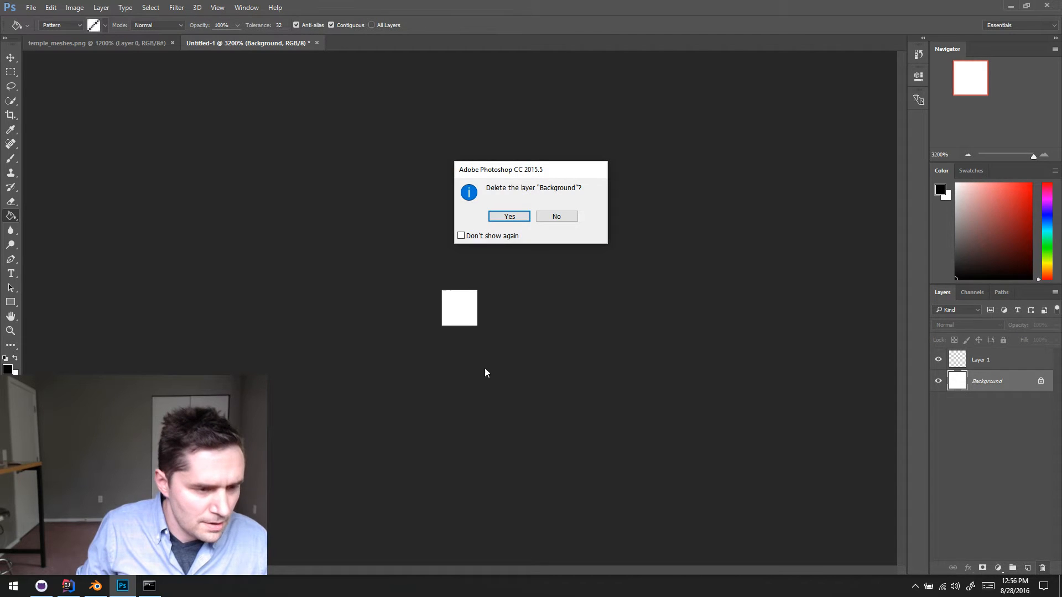
{"action": "left_click", "coordinate": [510, 216]}
- Draw two diagonally opposite black pixels with the 1-pixel Pencil tool, leaving the other two transparent
{"action": "key", "text": "b"}
{"action": "key", "text": "shift+b"}
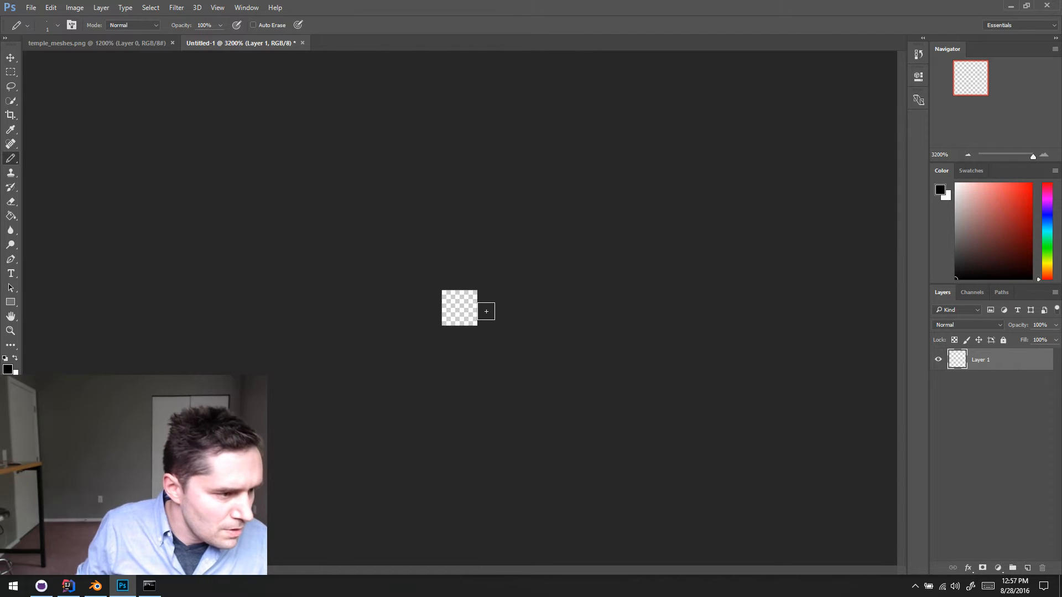
{"action": "left_click", "coordinate": [469, 317]}
{"action": "left_click", "coordinate": [451, 299]}
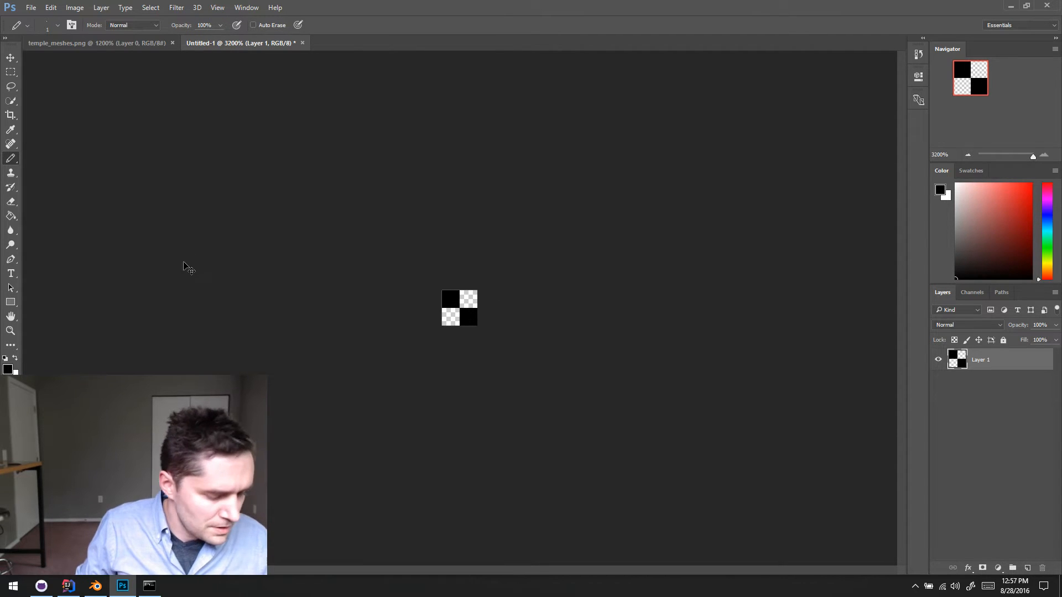
- Select the whole 2 × 2 canvas and define it as a pattern named Dither 0
{"action": "key", "text": "ctrl+a"}
{"action": "left_click", "coordinate": [51, 8]}
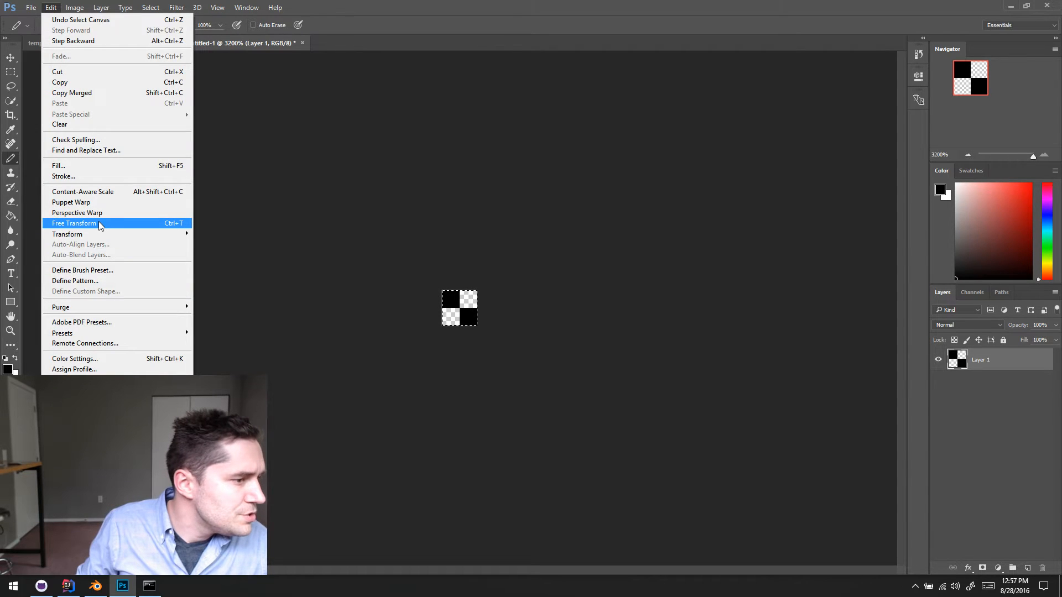
{"action": "key", "text": "Delete"}
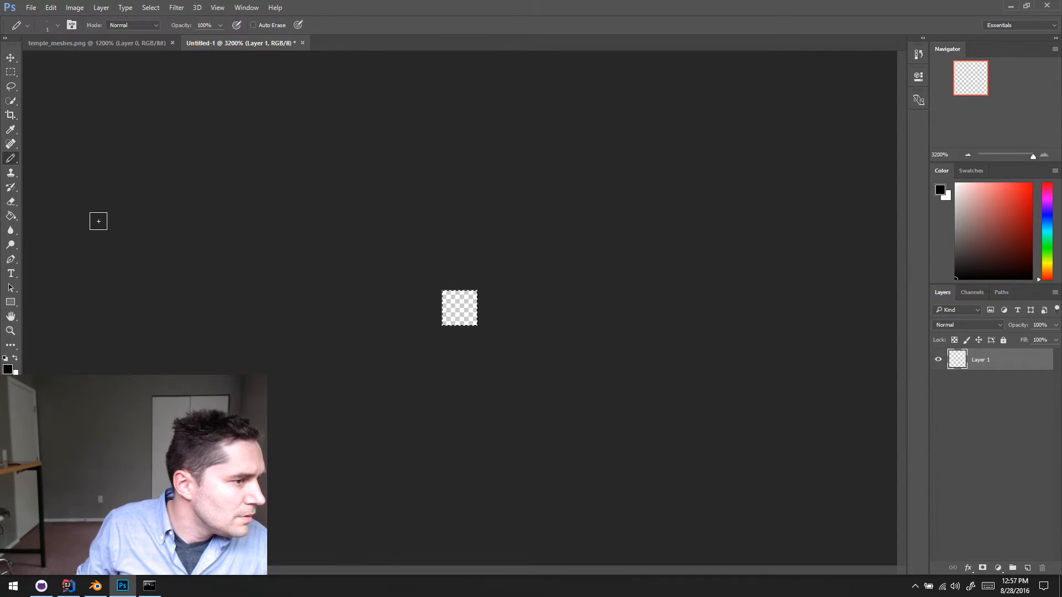
{"action": "key", "text": "ctrl+z"}
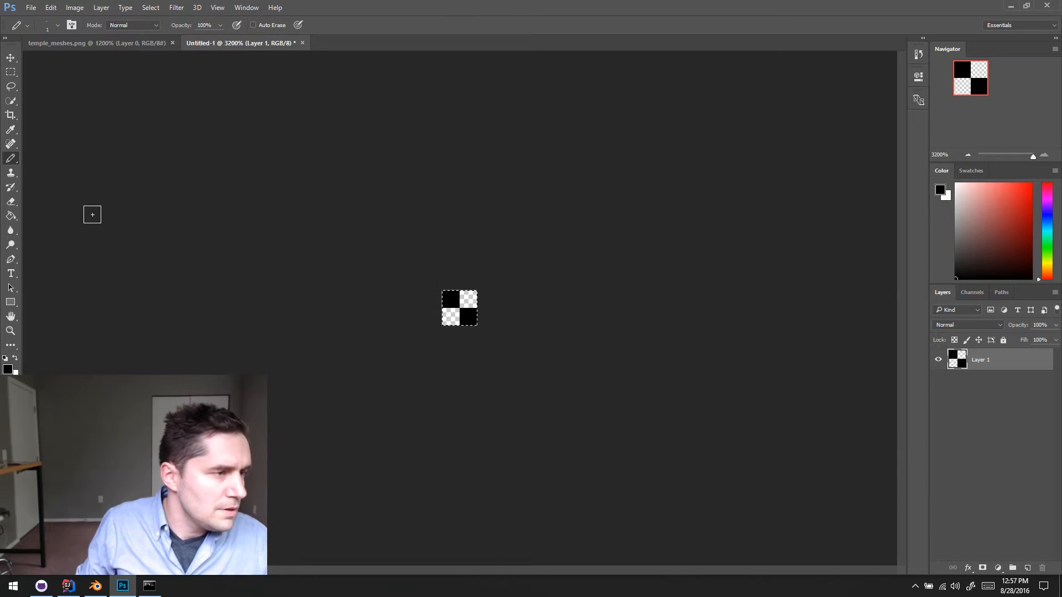
{"action": "left_click", "coordinate": [51, 7]}
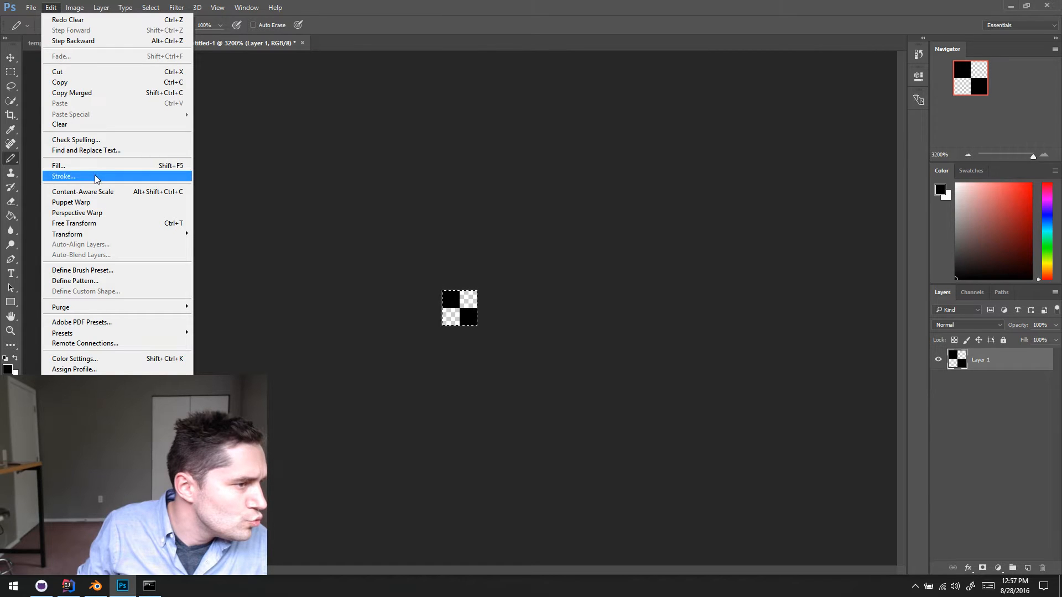
{"action": "left_click", "coordinate": [110, 281]}
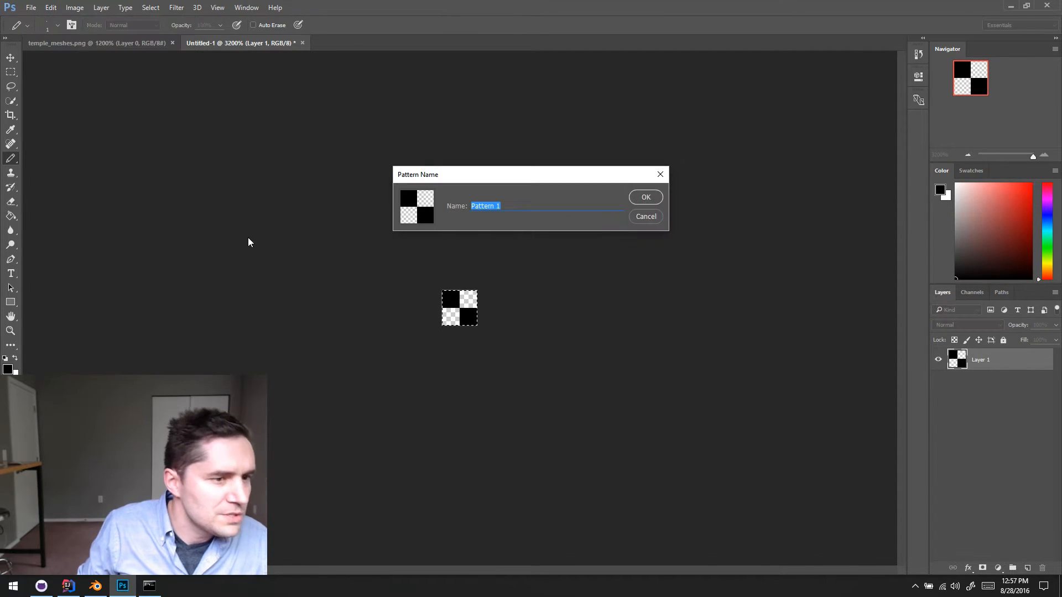
{"action": "type", "text": "Dither 0"}
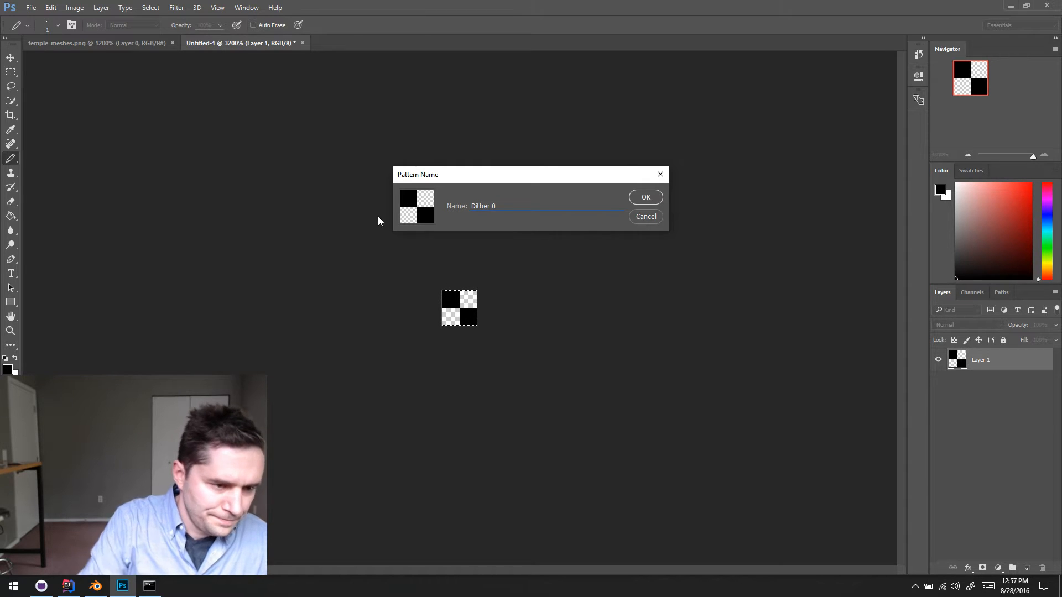
{"action": "left_click", "coordinate": [647, 198]}
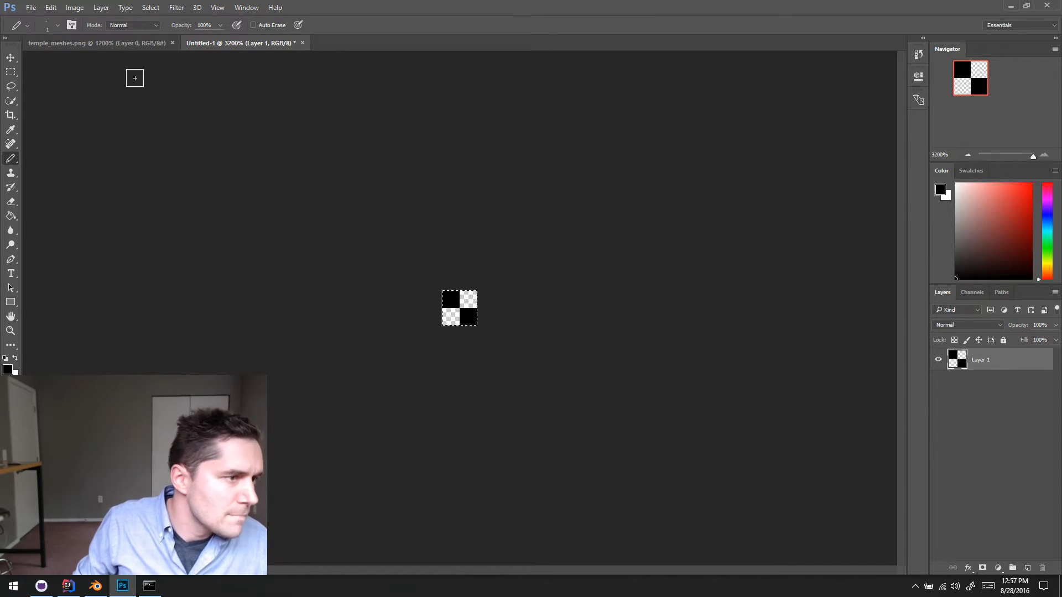
- Add a new layer to temple_meshes.png and fill it with the black-and-transparent checker pattern using the Paint Bucket
{"action": "left_click", "coordinate": [100, 43]}
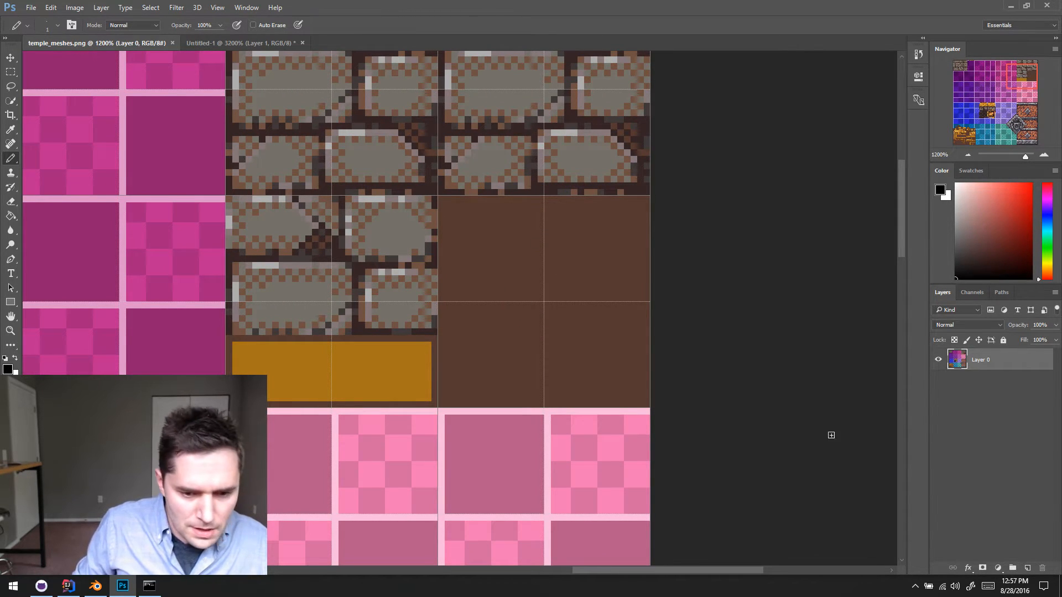
{"action": "left_click", "coordinate": [1027, 568]}
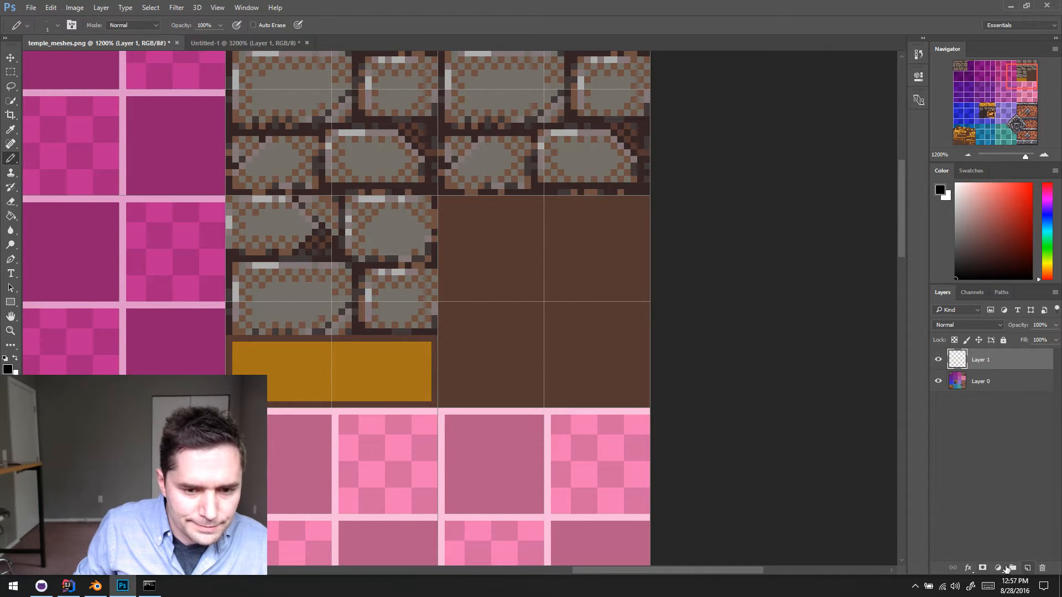
{"action": "scroll", "coordinate": [471, 256], "scroll_direction": "up", "scroll_amount": 1}
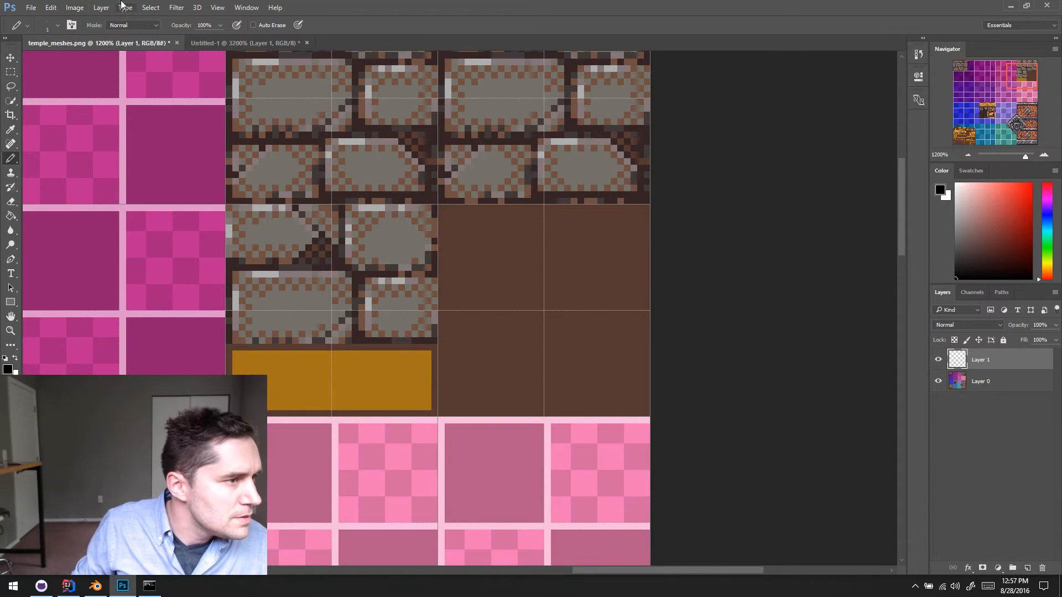
{"action": "key", "text": "g"}
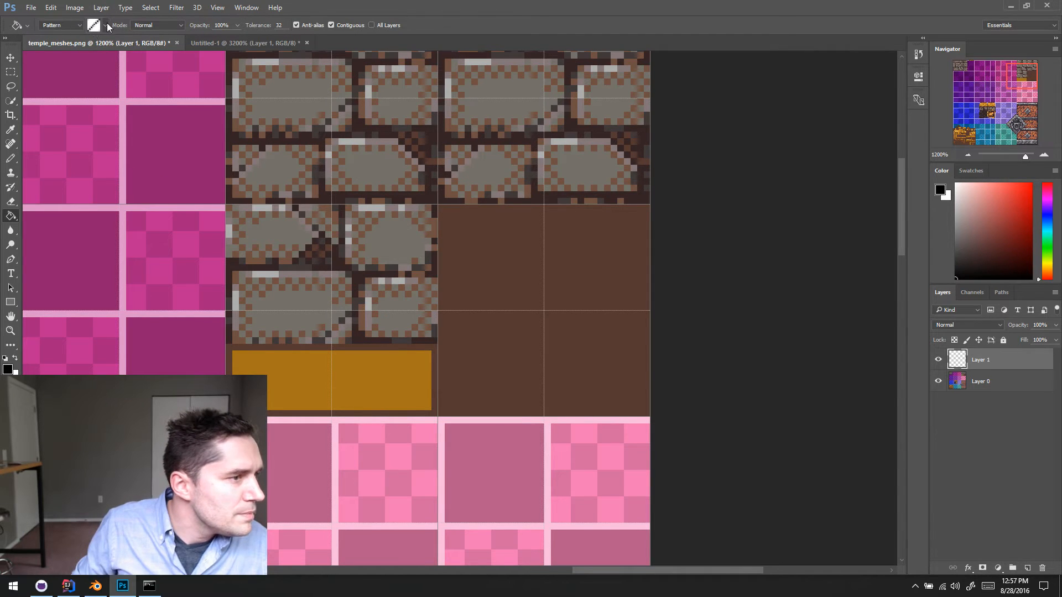
{"action": "left_click", "coordinate": [106, 26]}
{"action": "left_click", "coordinate": [75, 84]}
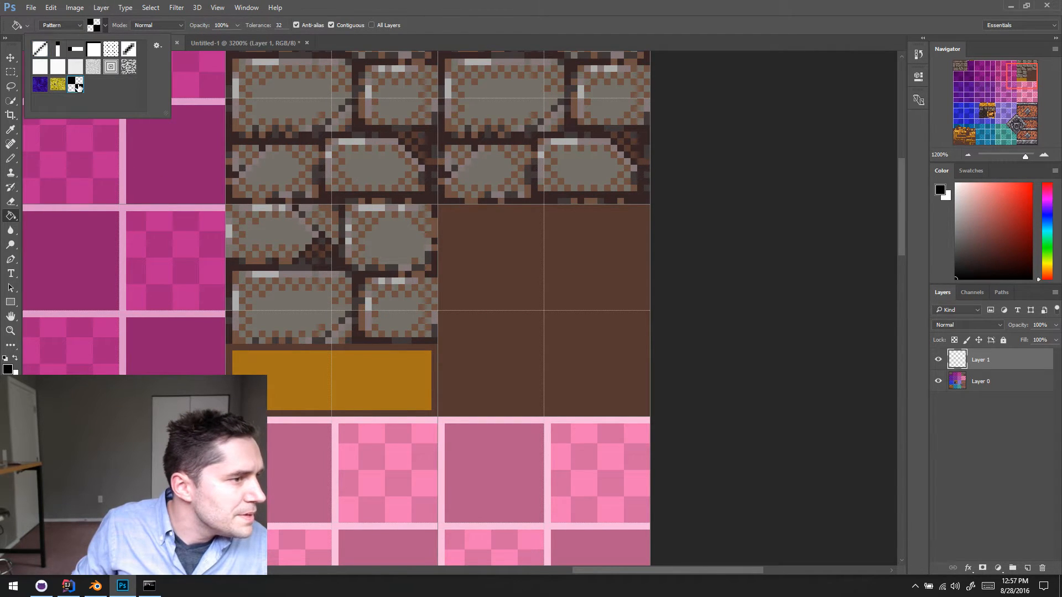
{"action": "left_click", "coordinate": [503, 338]}
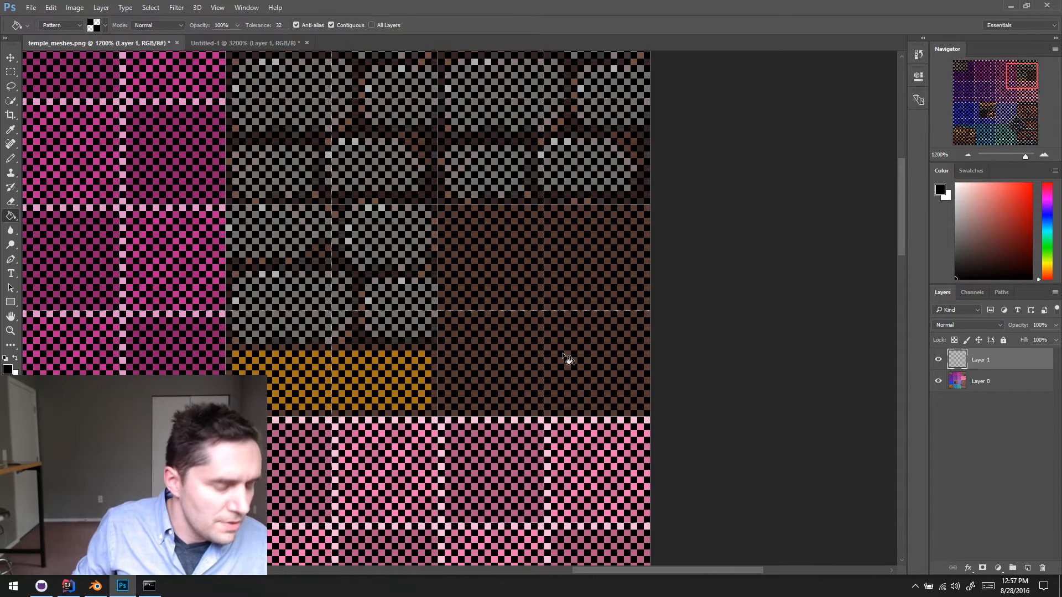
- Select the plain brown square beside the bricks, invert the selection and delete the dither pattern everywhere outside it
{"action": "key", "text": "m"}
{"action": "left_click_drag", "start_coordinate": [438, 204], "coordinate": [649, 417]}
{"action": "key", "text": "ctrl+shift+i"}
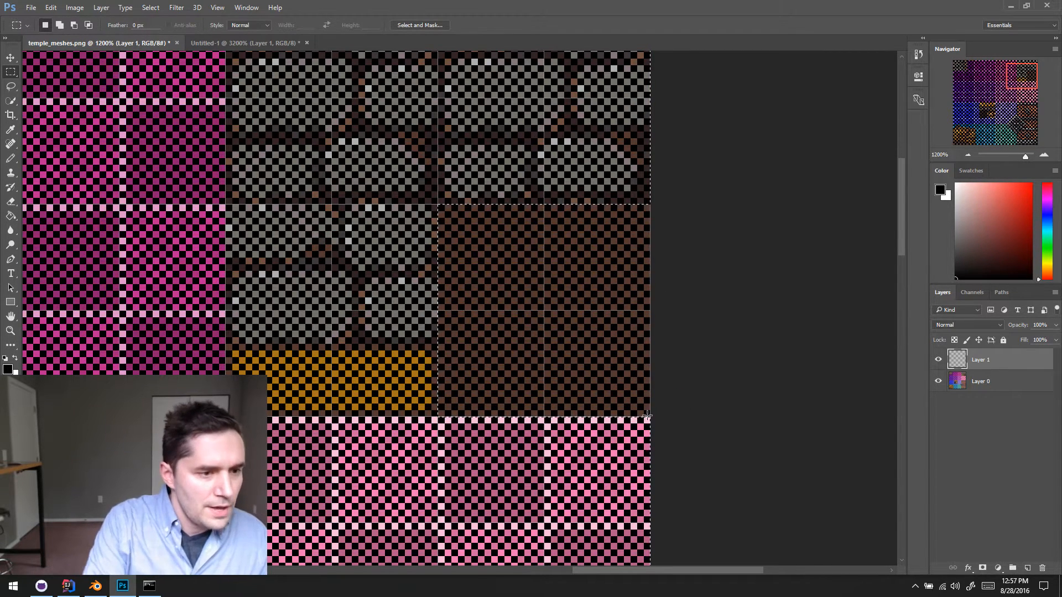
{"action": "key", "text": "Delete"}
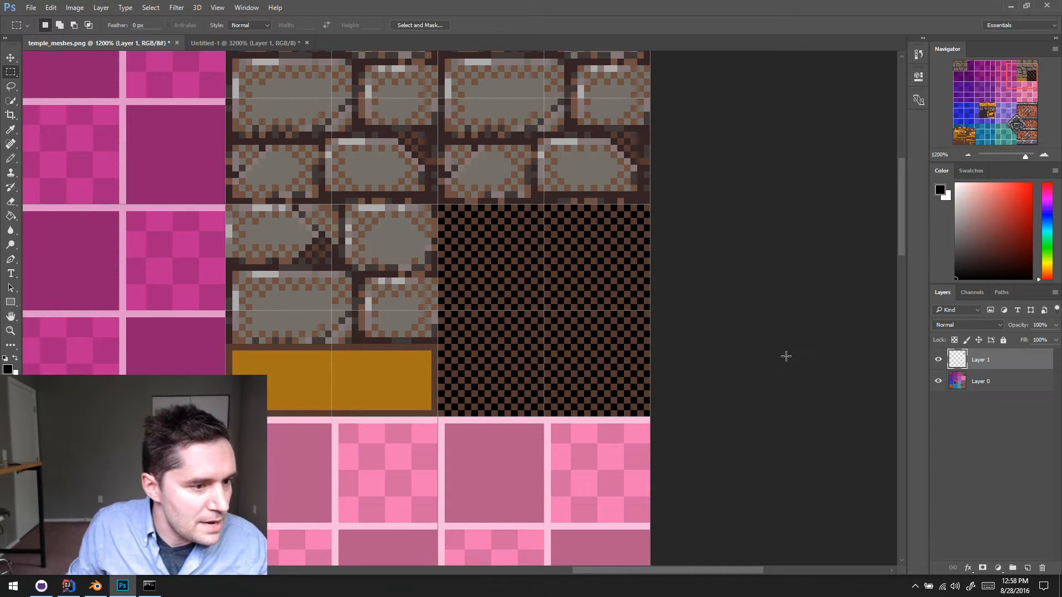
- Hide Layer 1 and sample the reddish brown beneath the gold ornament trim as the Pencil's foreground colour
{"action": "left_click", "coordinate": [938, 361]}
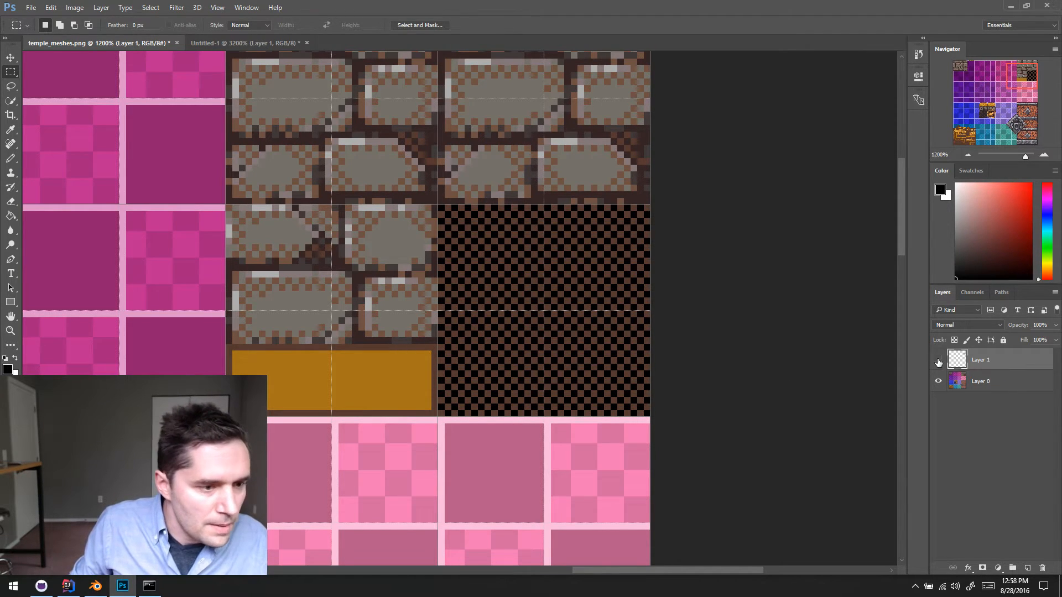
{"action": "left_click_drag", "start_coordinate": [269, 350], "coordinate": [585, 212]}
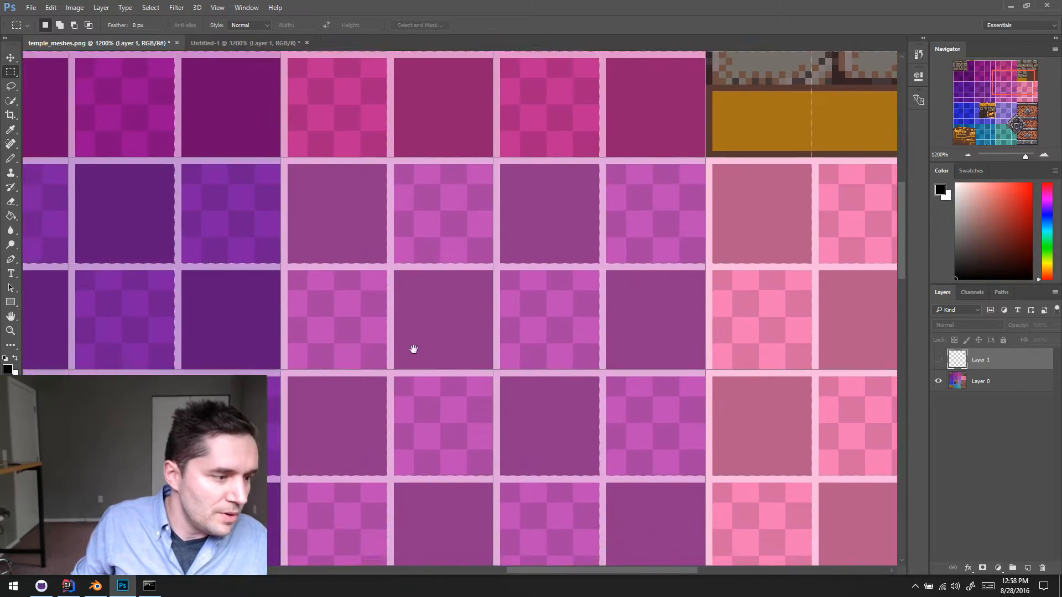
{"action": "left_click_drag", "start_coordinate": [395, 357], "coordinate": [678, 204]}
{"action": "left_click_drag", "start_coordinate": [534, 326], "coordinate": [602, 147]}
{"action": "left_click_drag", "start_coordinate": [419, 297], "coordinate": [631, 204]}
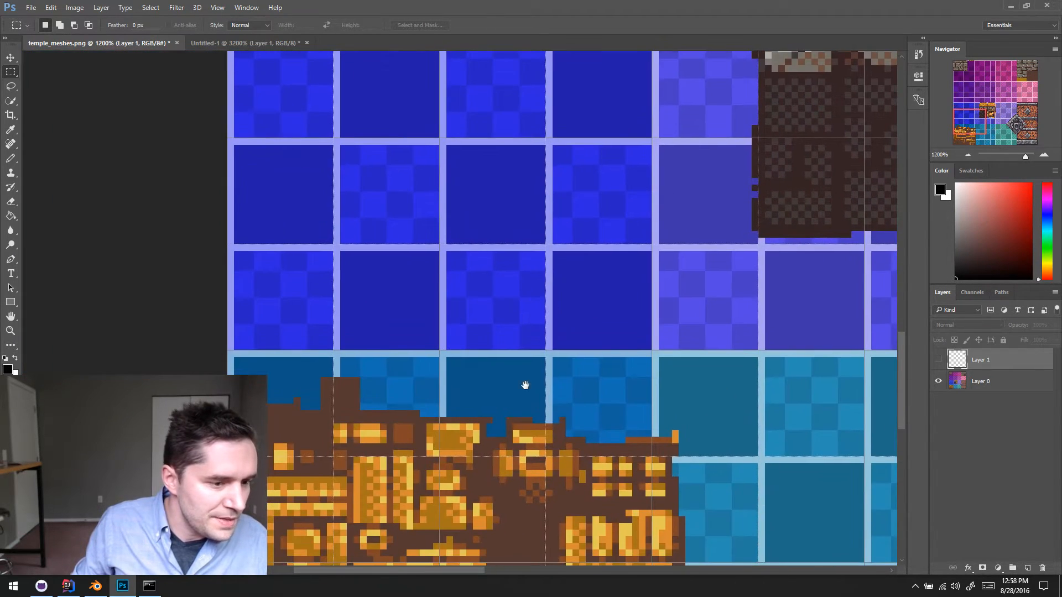
{"action": "left_click_drag", "start_coordinate": [486, 453], "coordinate": [486, 381]}
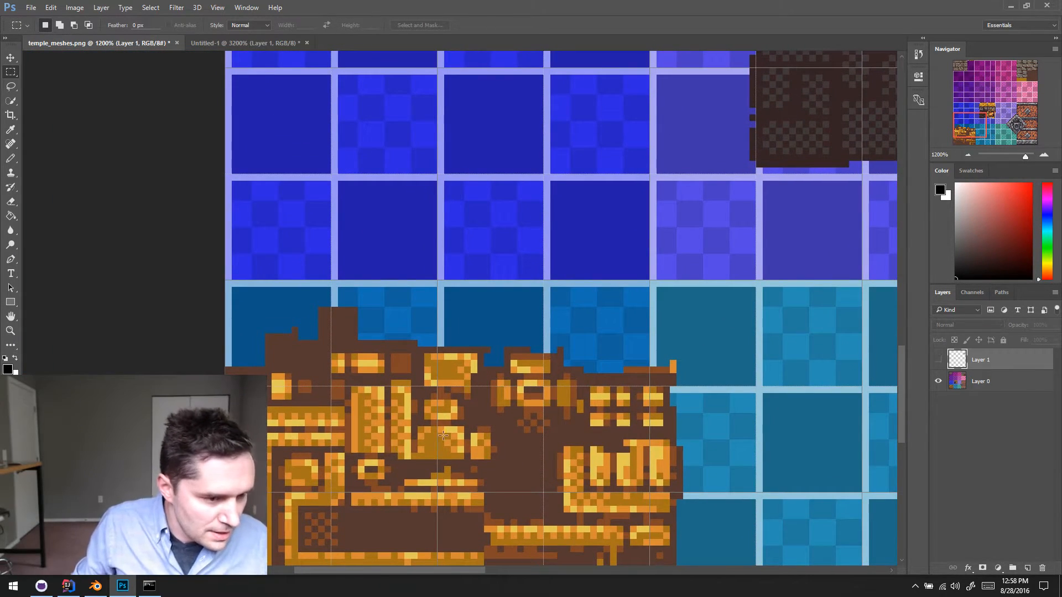
{"action": "key", "text": "b"}
{"action": "scroll", "coordinate": [527, 409], "scroll_direction": "down", "scroll_amount": 1, "text": "alt"}
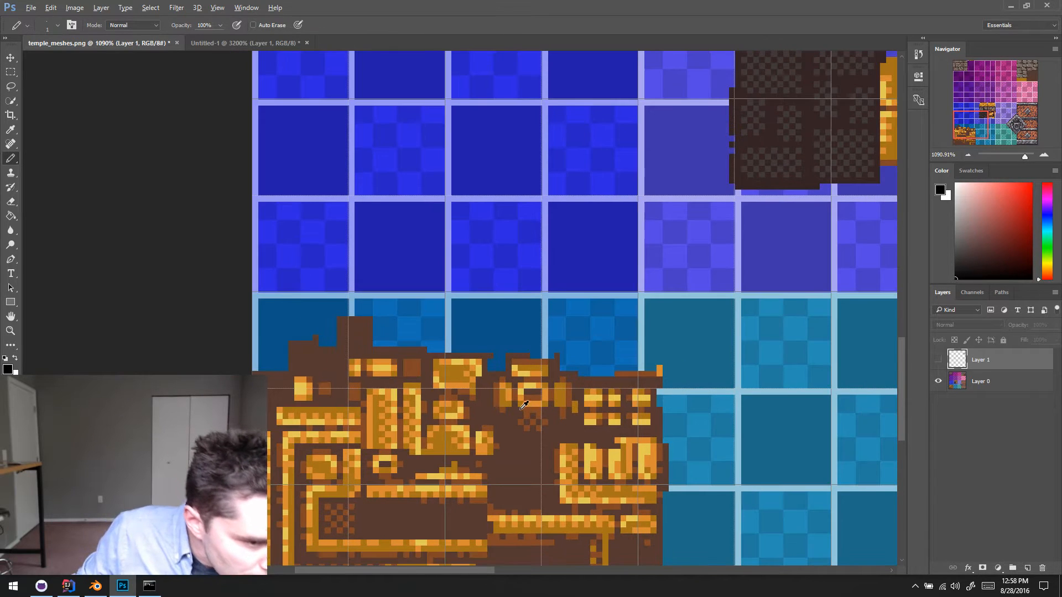
{"action": "left_click", "coordinate": [512, 535], "text": "alt"}
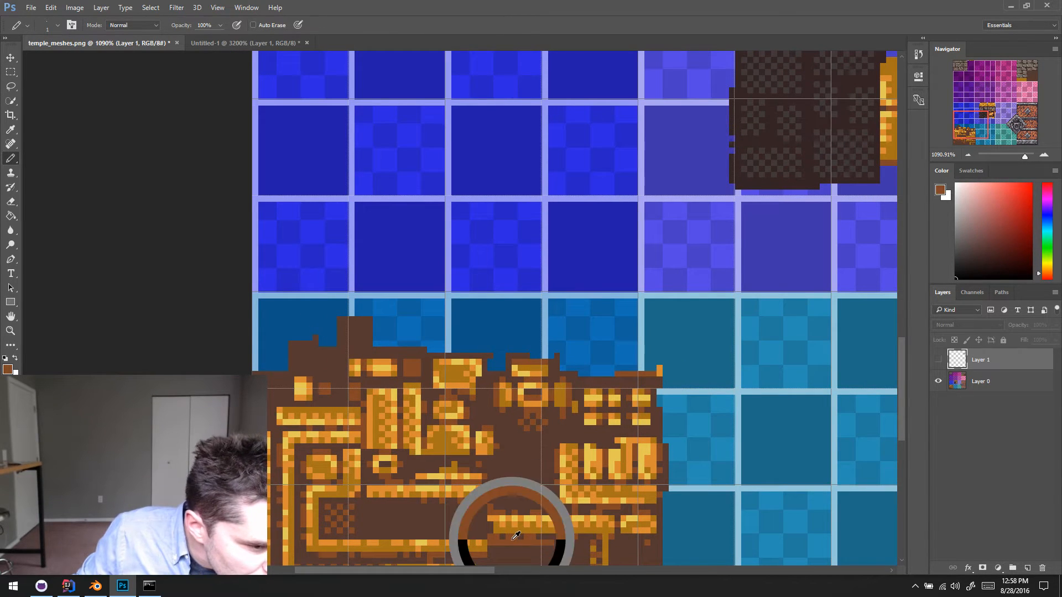
- Load the dither pixels of Layer 1 as a selection with Layer 0 active, and hide the selection outline and guides
{"action": "mouse_move", "coordinate": [717, 288]}
{"action": "left_mouse_down"}
{"action": "mouse_move", "coordinate": [420, 377]}
{"action": "mouse_move", "coordinate": [261, 440]}
{"action": "left_mouse_up"}
{"action": "left_click_drag", "start_coordinate": [852, 113], "coordinate": [88, 471]}
{"action": "left_click_drag", "start_coordinate": [571, 203], "coordinate": [636, 451]}
{"action": "left_click_drag", "start_coordinate": [489, 143], "coordinate": [485, 260]}
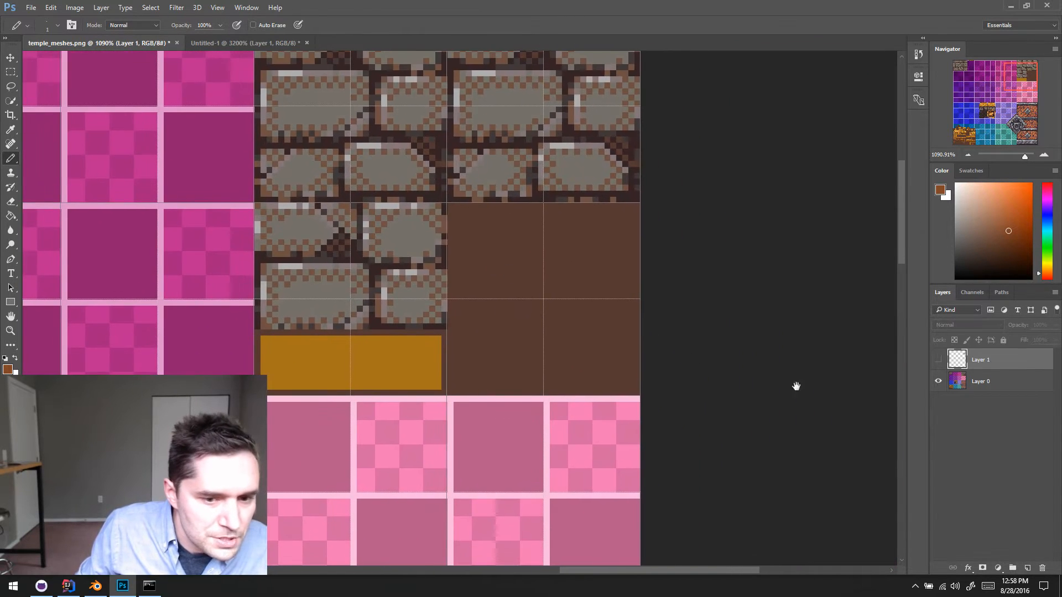
{"action": "left_click", "coordinate": [953, 386]}
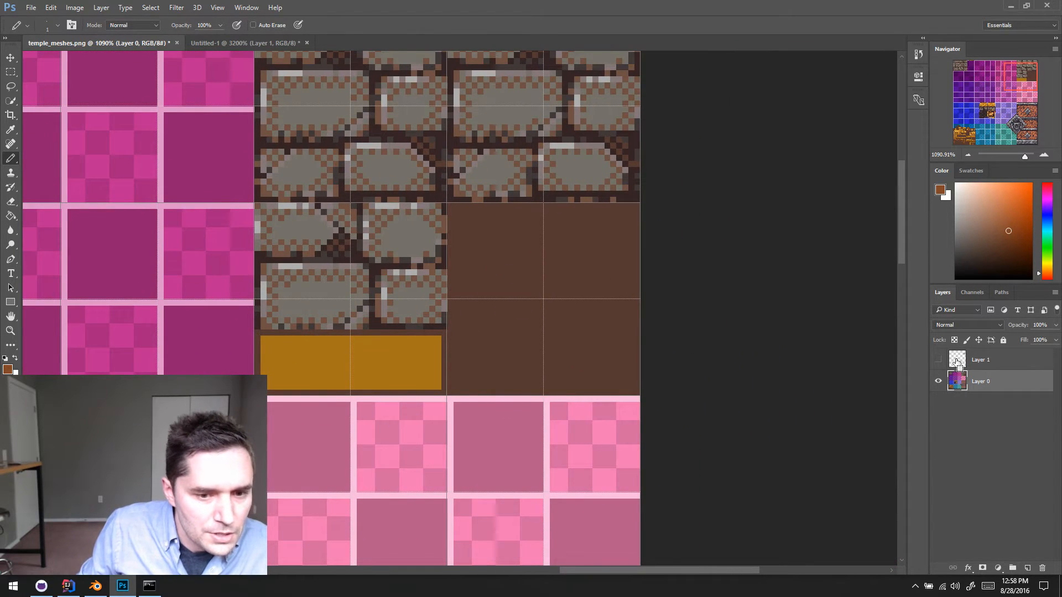
{"action": "left_click", "coordinate": [959, 364], "text": "ctrl"}
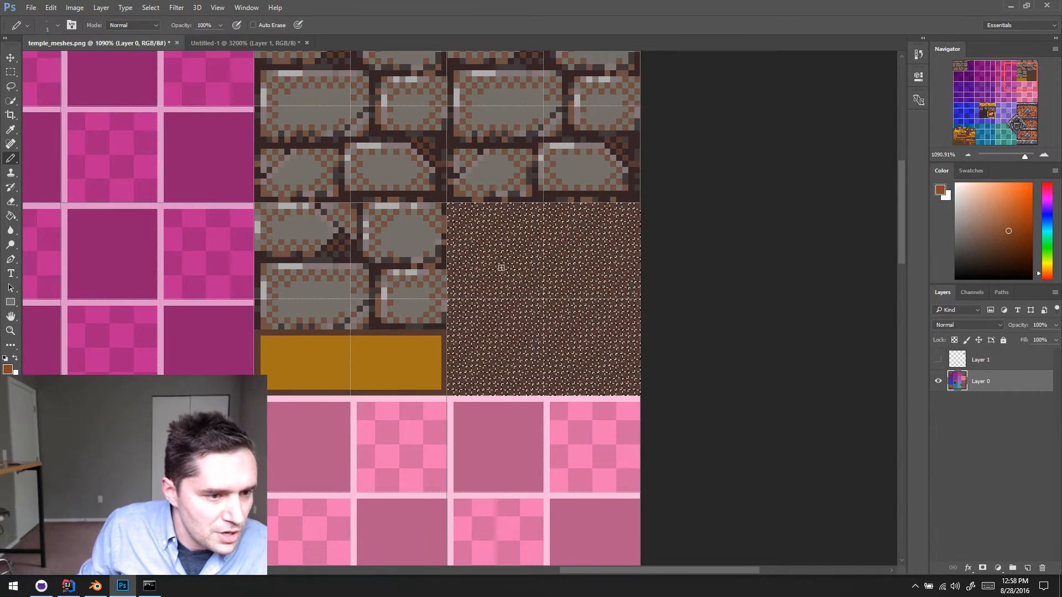
{"action": "key", "text": "ctrl+d"}
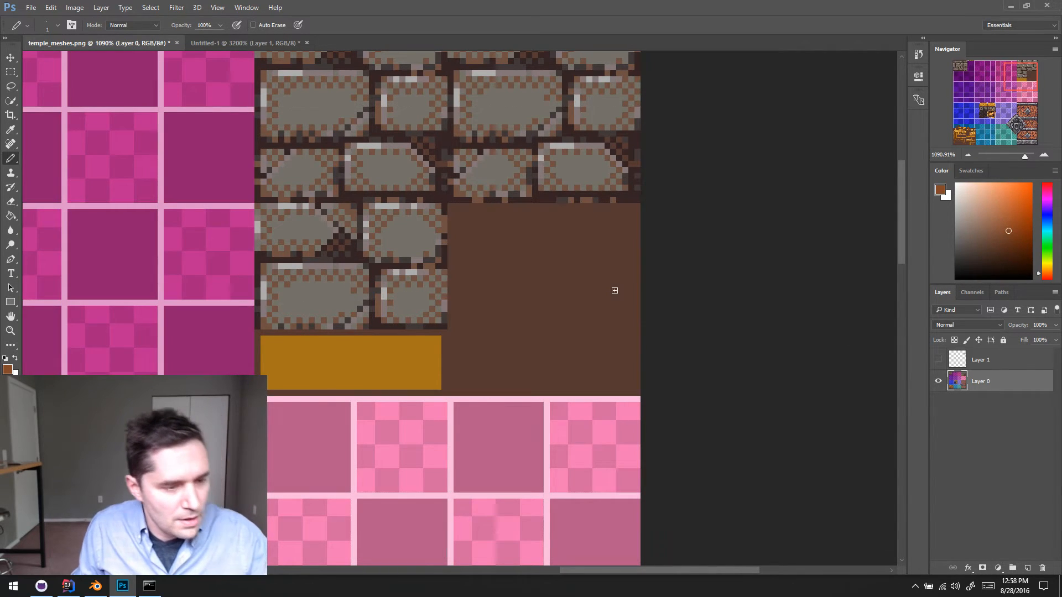
- Paint reddish-brown dither over the plain brown square with the Pencil enlarged to 4 px, leaving a plain border around it
{"action": "key", "text": "]"}
{"action": "key", "text": "]"}
{"action": "key", "text": "]"}
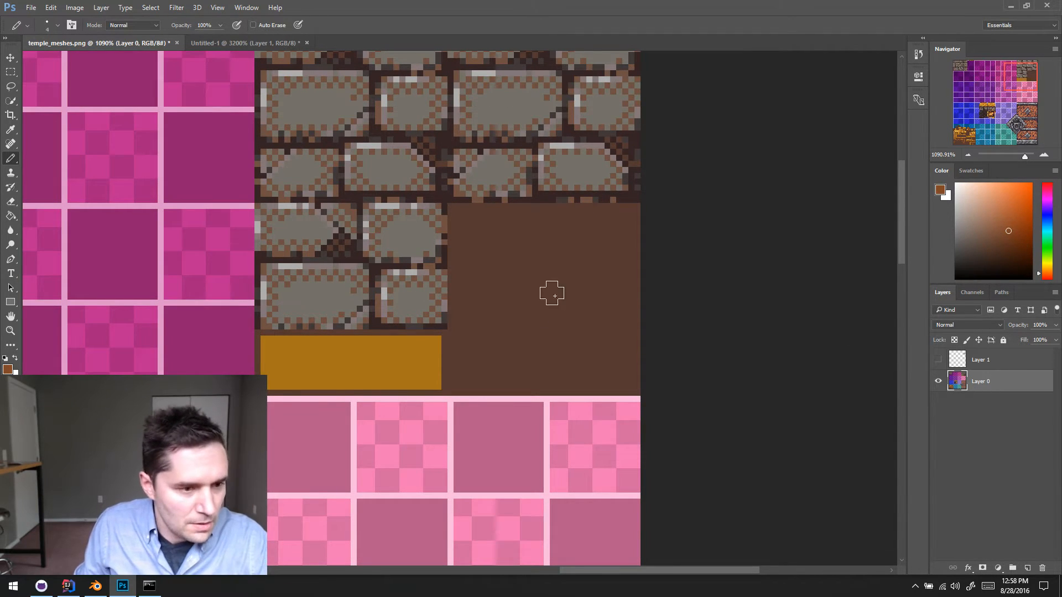
{"action": "mouse_move", "coordinate": [550, 291]}
{"action": "left_mouse_down"}
{"action": "mouse_move", "coordinate": [487, 337]}
{"action": "mouse_move", "coordinate": [467, 303]}
{"action": "mouse_move", "coordinate": [471, 320]}
{"action": "mouse_move", "coordinate": [473, 231]}
{"action": "left_mouse_up"}
{"action": "left_click", "coordinate": [619, 232], "text": "shift"}
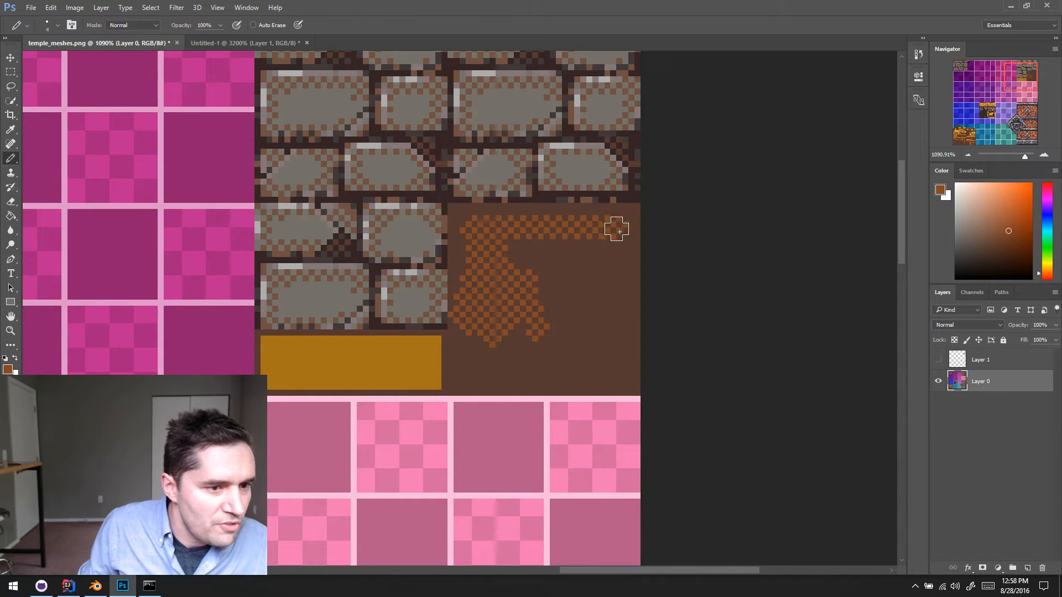
{"action": "left_click", "coordinate": [617, 372], "text": "shift"}
{"action": "left_click", "coordinate": [511, 372], "text": "shift"}
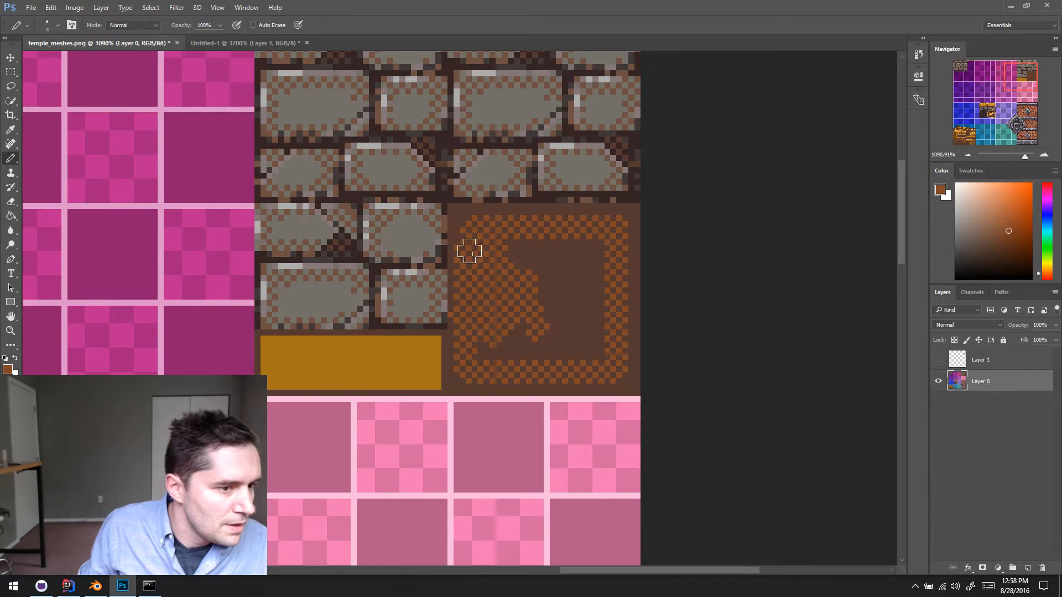
{"action": "key", "text": "ctrl+alt+z"}
{"action": "key", "text": "ctrl+alt+z"}
{"action": "key", "text": "ctrl+alt+z"}
{"action": "key", "text": "ctrl+alt+z"}
{"action": "key", "text": "ctrl+alt+z"}
{"action": "key", "text": "ctrl+alt+z"}
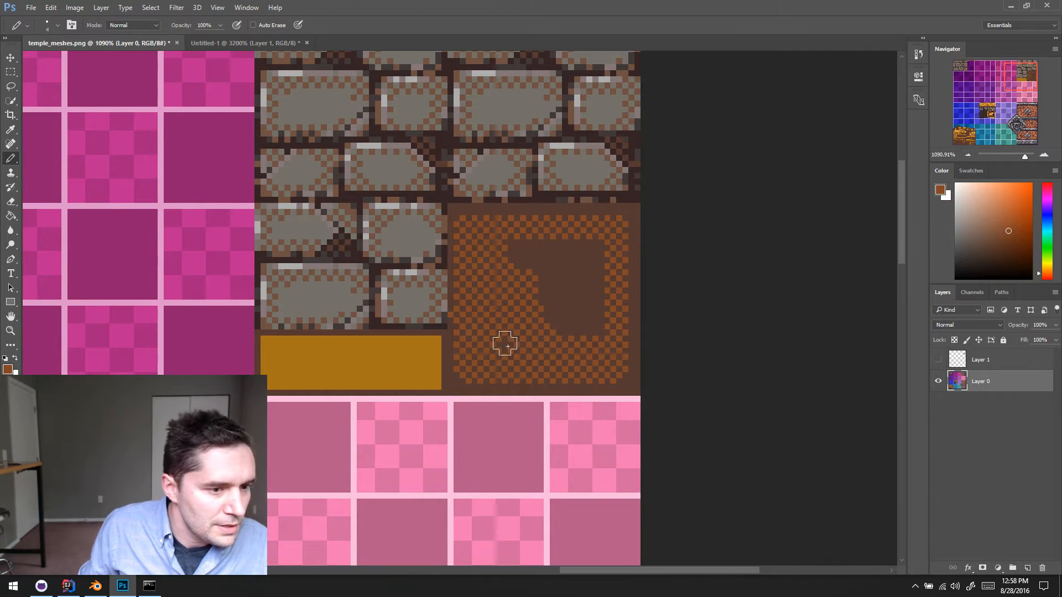
{"action": "key", "text": "ctrl+alt+z"}
{"action": "key", "text": "ctrl+alt+z"}
{"action": "key", "text": "ctrl+alt+z"}
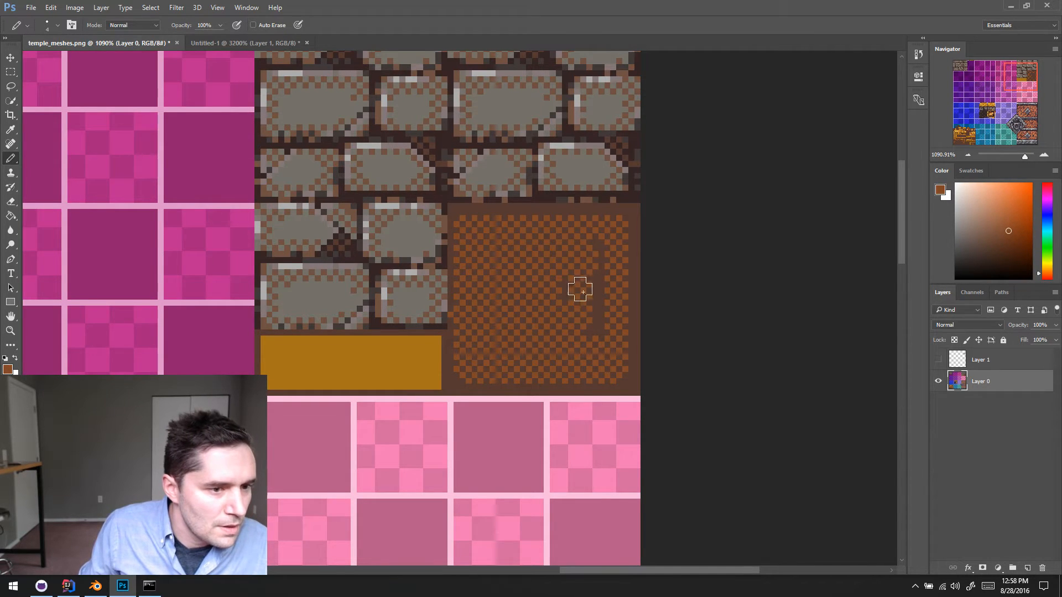
- Try the Eraser in Pencil mode along the left edge of the dithered square, then undo the stroke
{"action": "key", "text": "e"}
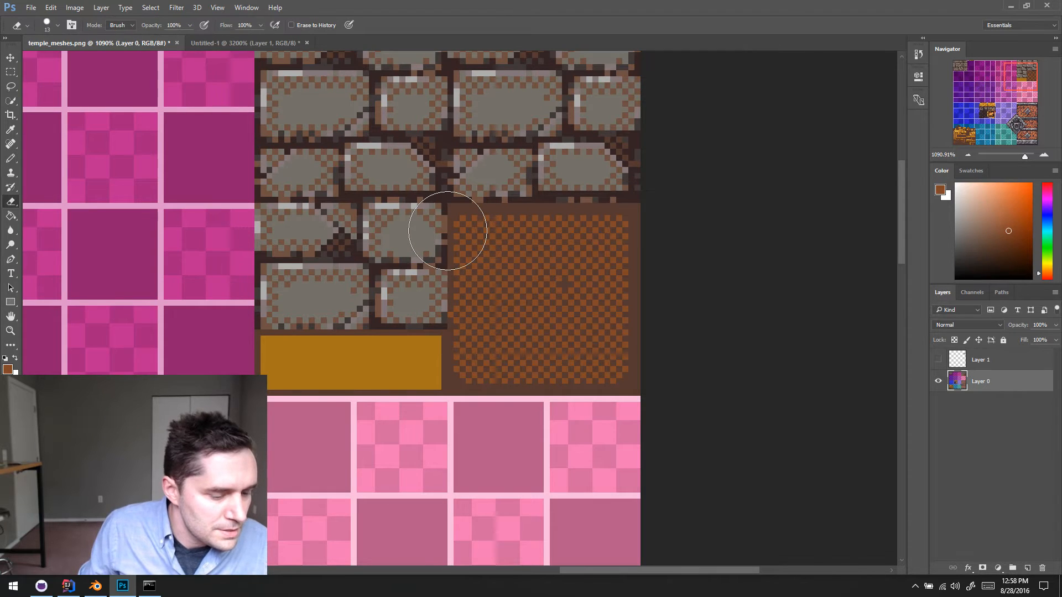
{"action": "left_click", "coordinate": [121, 25]}
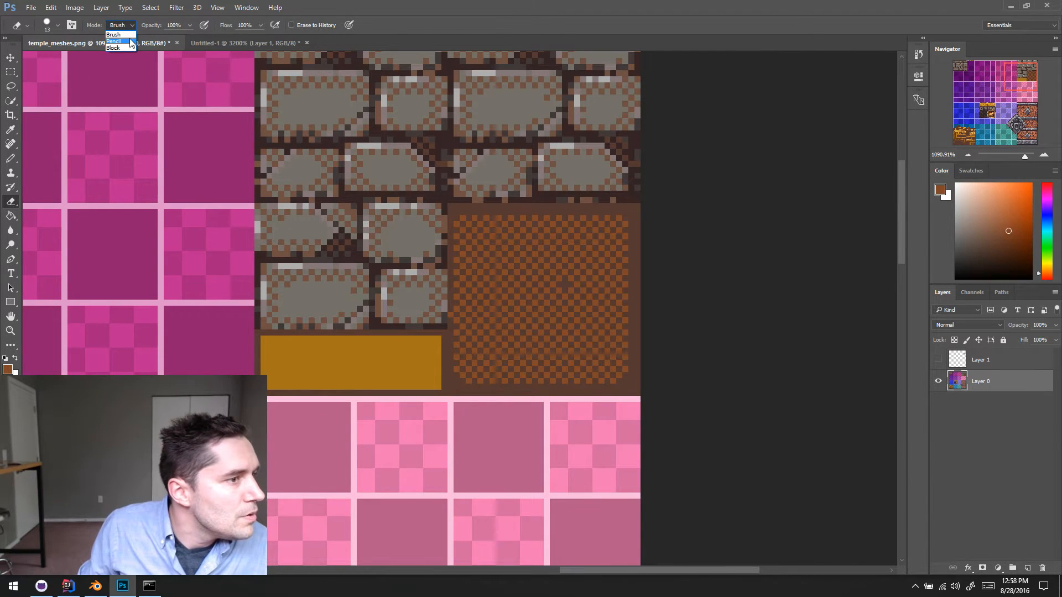
{"action": "left_click", "coordinate": [117, 35]}
{"action": "left_click_drag", "start_coordinate": [429, 210], "coordinate": [426, 390]}
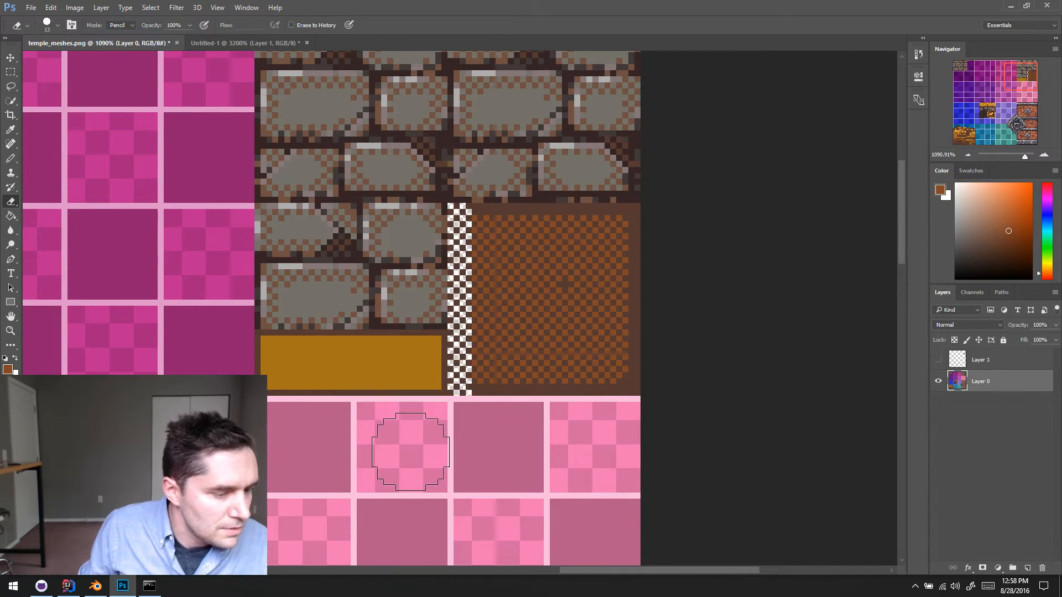
{"action": "key", "text": "ctrl+z"}
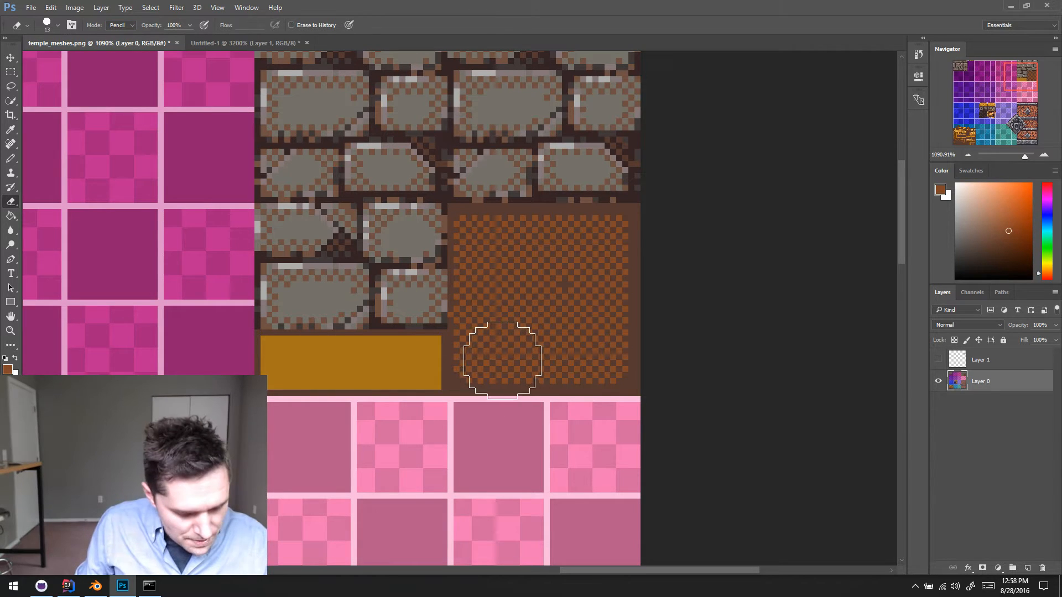
- Trim the dither's left edge with the Pencil in the border's sampled dark brown, and resample the reddish brown from the dither
{"action": "key", "text": "b"}
{"action": "scroll", "coordinate": [457, 376], "scroll_direction": "down", "scroll_amount": 2, "text": "alt"}
{"action": "left_click", "coordinate": [452, 381], "text": "alt"}
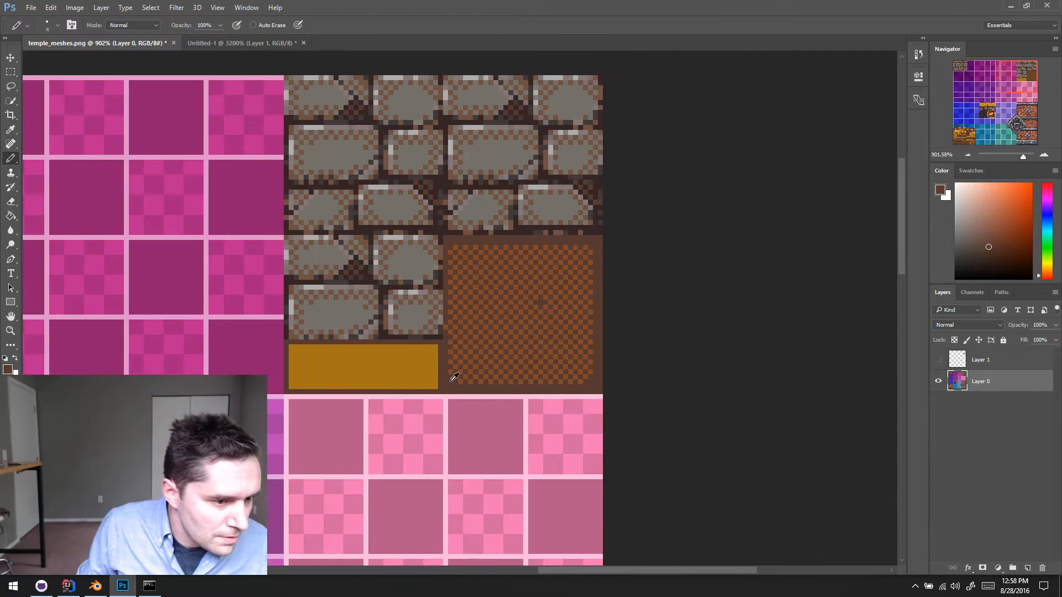
{"action": "scroll", "coordinate": [462, 333], "scroll_direction": "up", "scroll_amount": 2}
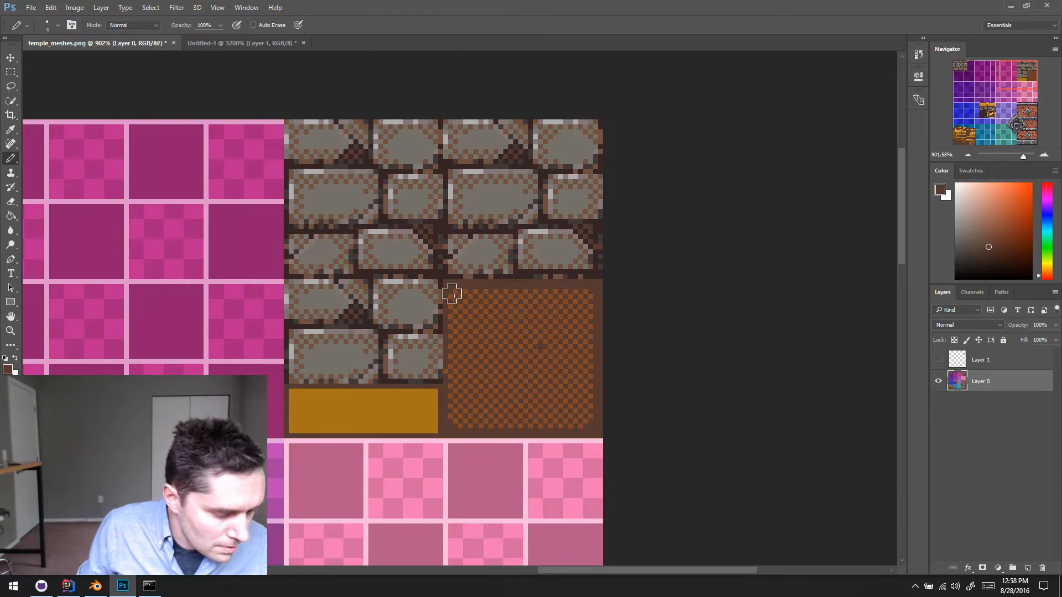
{"action": "left_click_drag", "start_coordinate": [452, 295], "coordinate": [444, 436]}
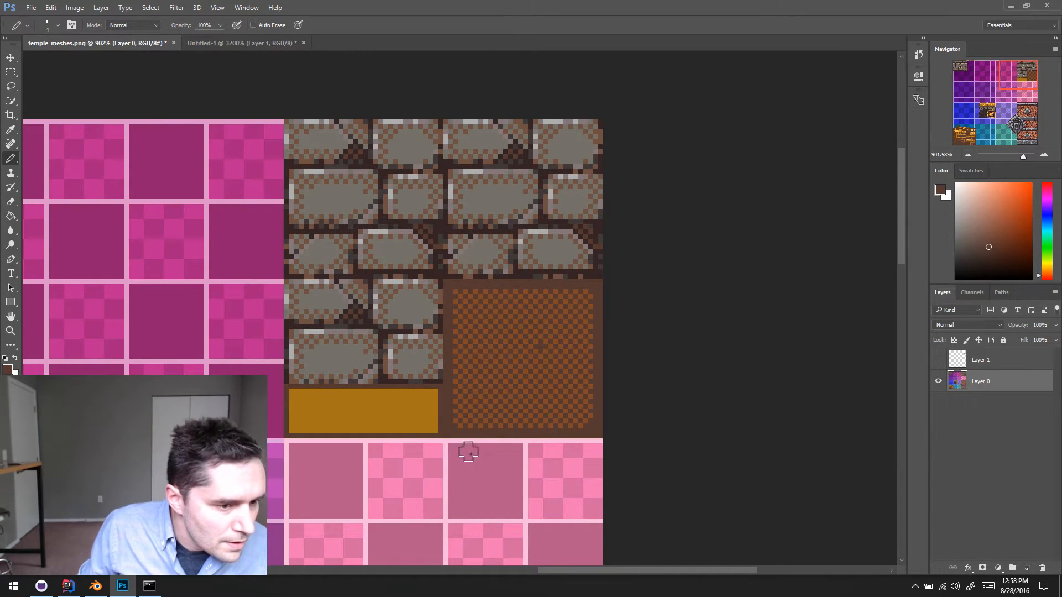
{"action": "left_click_drag", "start_coordinate": [514, 426], "coordinate": [524, 434]}
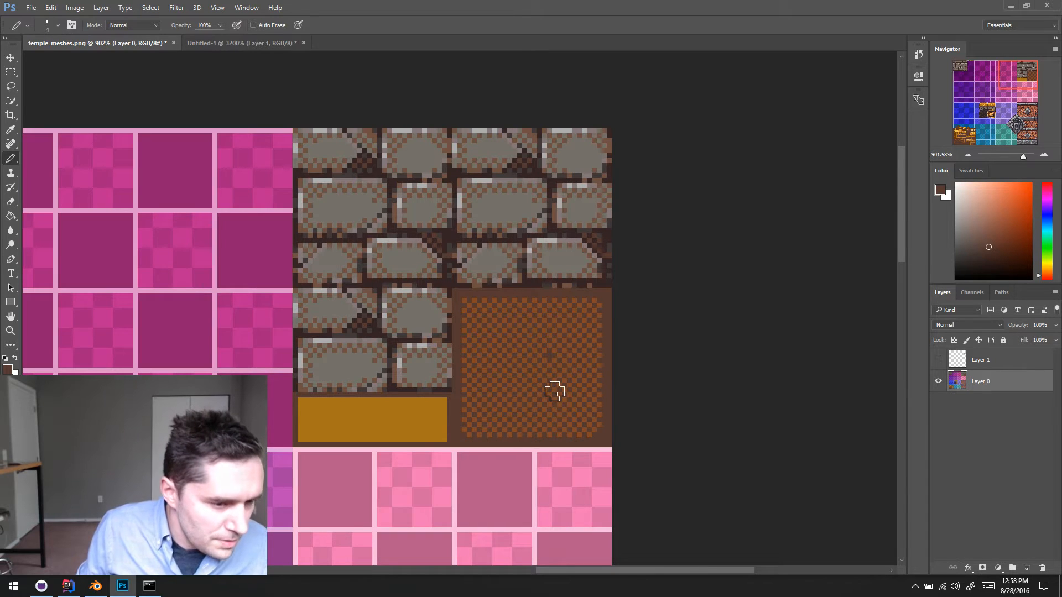
{"action": "left_click", "coordinate": [557, 356], "text": "alt"}
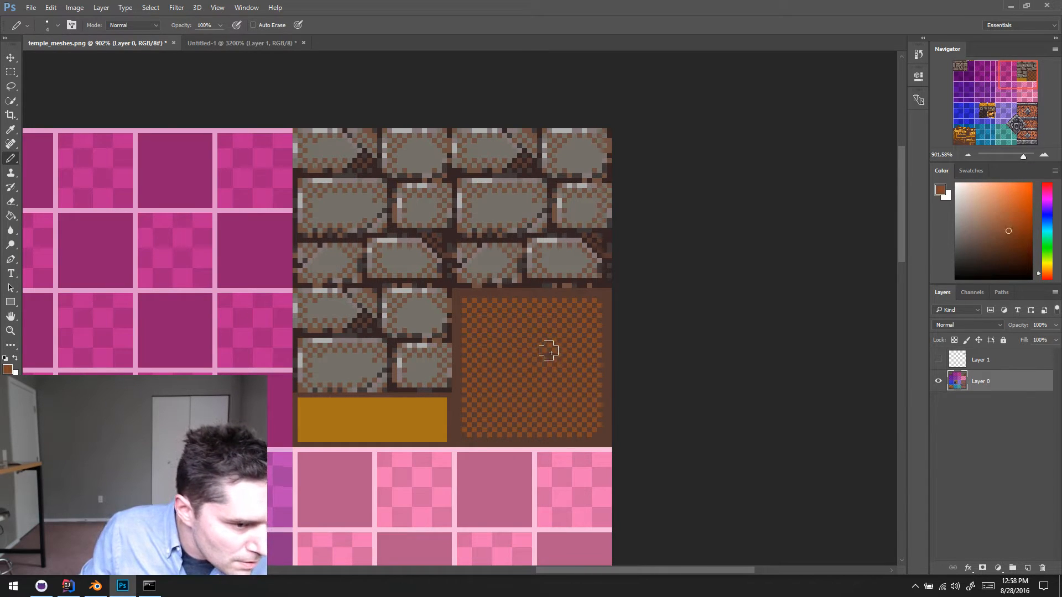
- Delete Layer 1 and save temple_meshes.png
{"action": "left_click", "coordinate": [994, 359]}
{"action": "left_click", "coordinate": [1043, 568]}
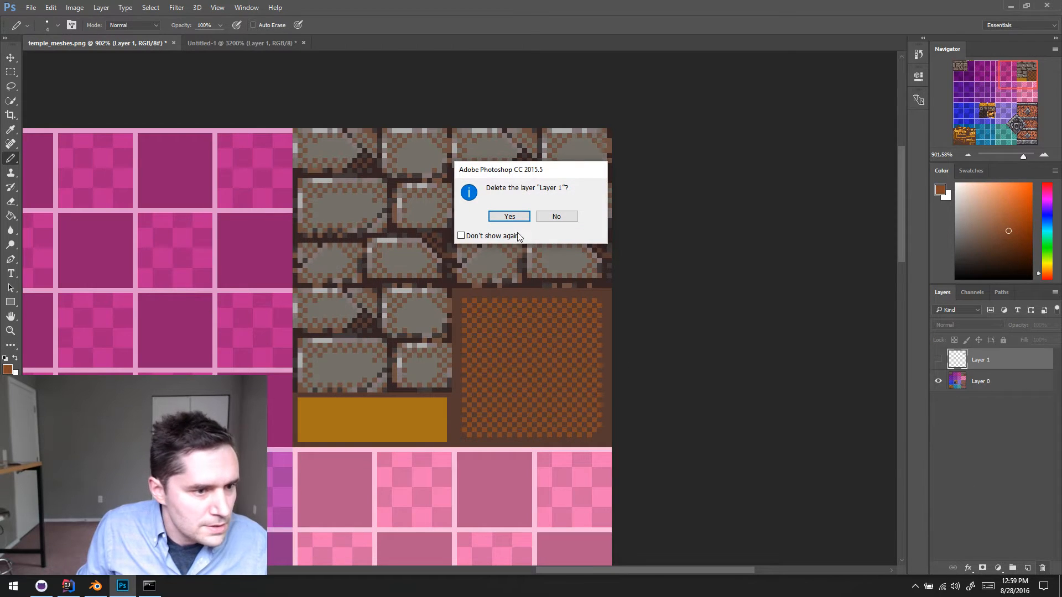
{"action": "left_click", "coordinate": [509, 216]}
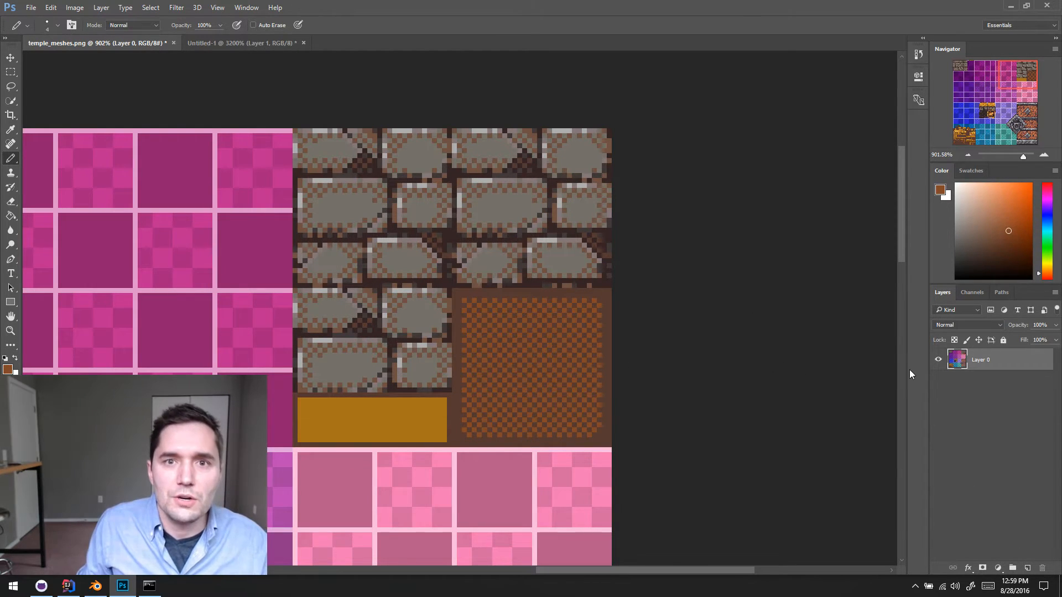
{"action": "key", "text": "ctrl+s"}
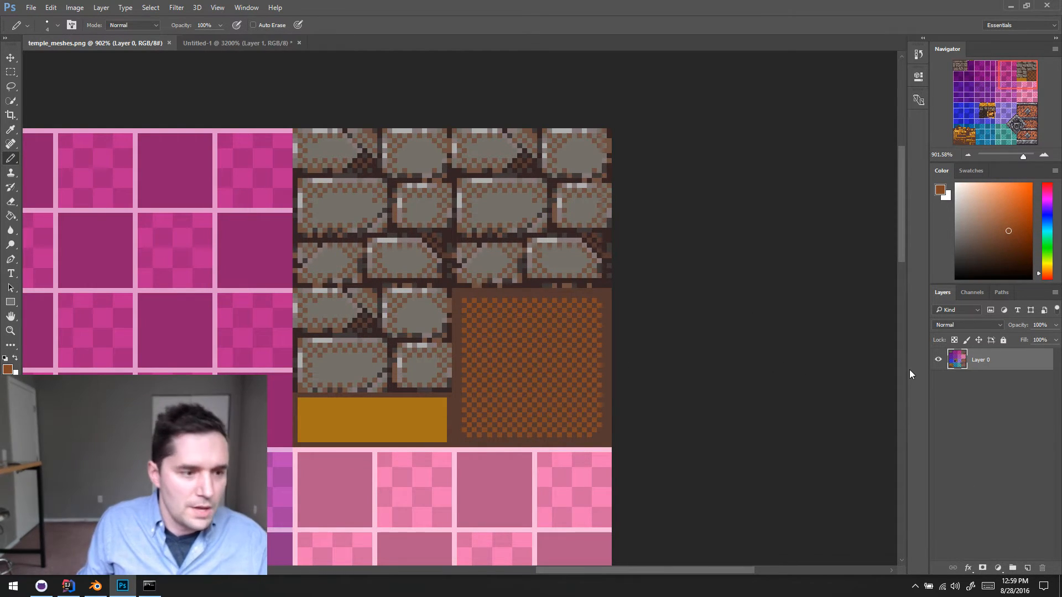
- Switch to Blender, reload the temple meshes texture and inspect the column from several angles
{"action": "left_click", "coordinate": [108, 586]}
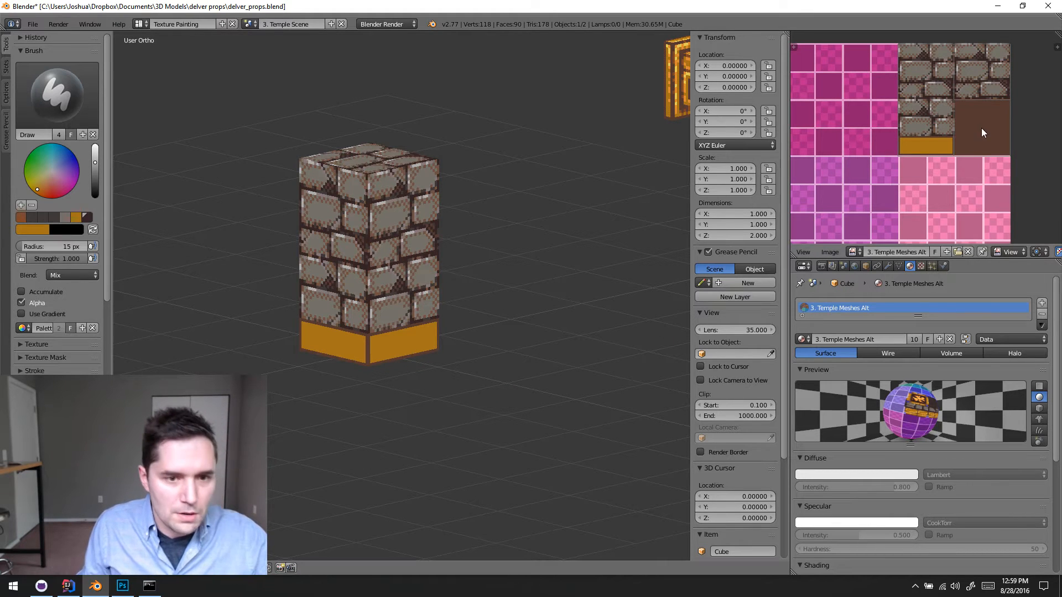
{"action": "key", "text": "alt+r"}
{"action": "middle_click_drag", "start_coordinate": [512, 247], "coordinate": [532, 290]}
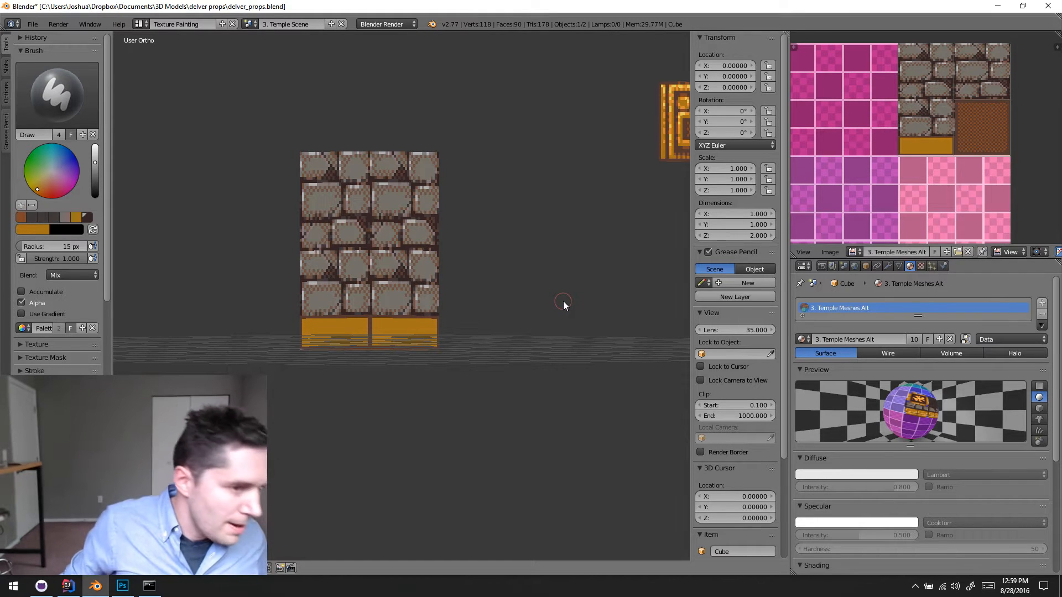
{"action": "middle_click_drag", "start_coordinate": [506, 282], "coordinate": [414, 347]}
{"action": "scroll", "coordinate": [412, 340], "scroll_direction": "up", "scroll_amount": 3}
{"action": "middle_click_drag", "start_coordinate": [436, 306], "coordinate": [469, 227], "text": "shift"}
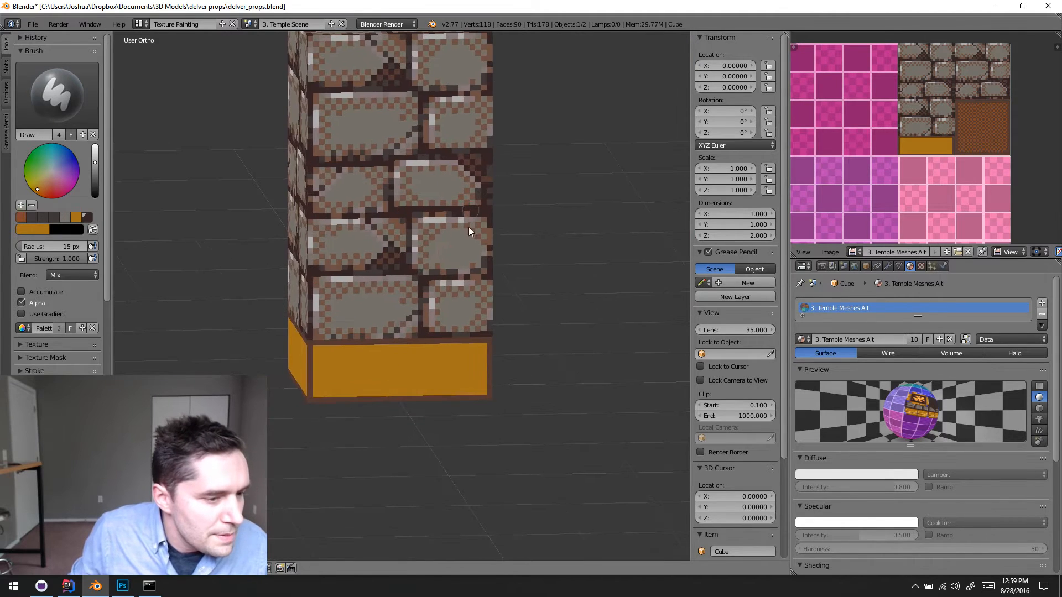
{"action": "scroll", "coordinate": [571, 188], "scroll_direction": "down", "scroll_amount": 5}
{"action": "scroll", "coordinate": [566, 223], "scroll_direction": "up", "scroll_amount": 5}
{"action": "scroll", "coordinate": [552, 231], "scroll_direction": "down", "scroll_amount": 2}
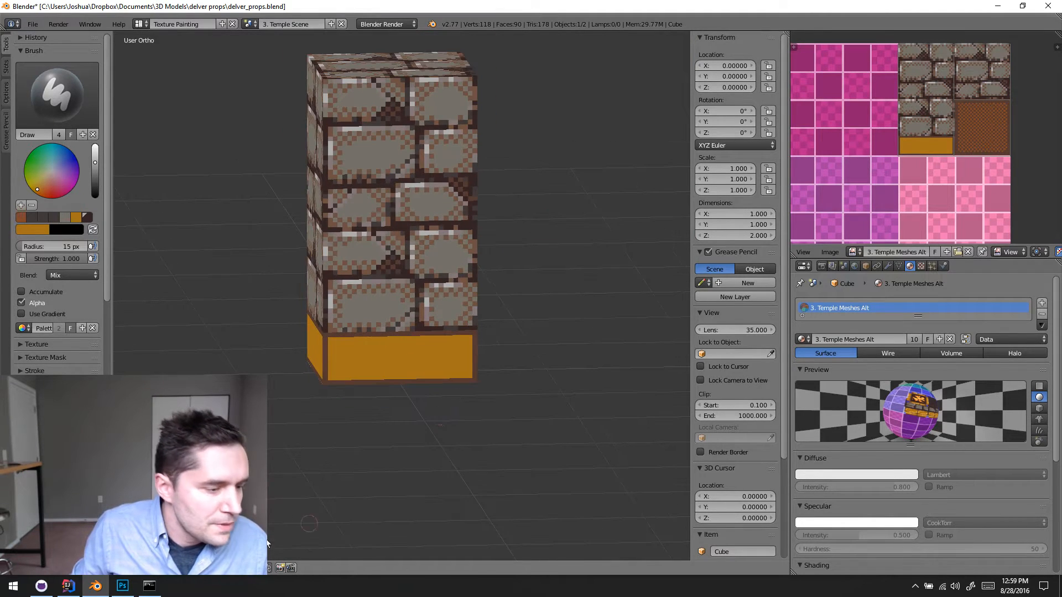
- Switch to Photoshop, close Untitled-1 without saving it and open textures.png from the Temple folder
{"action": "left_click", "coordinate": [121, 586]}
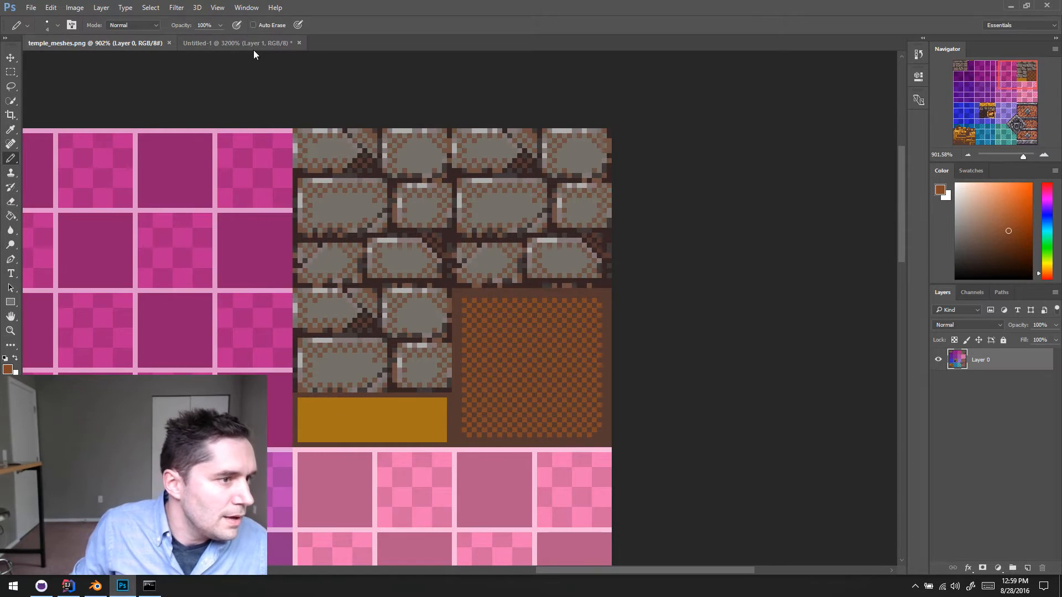
{"action": "left_click", "coordinate": [299, 43]}
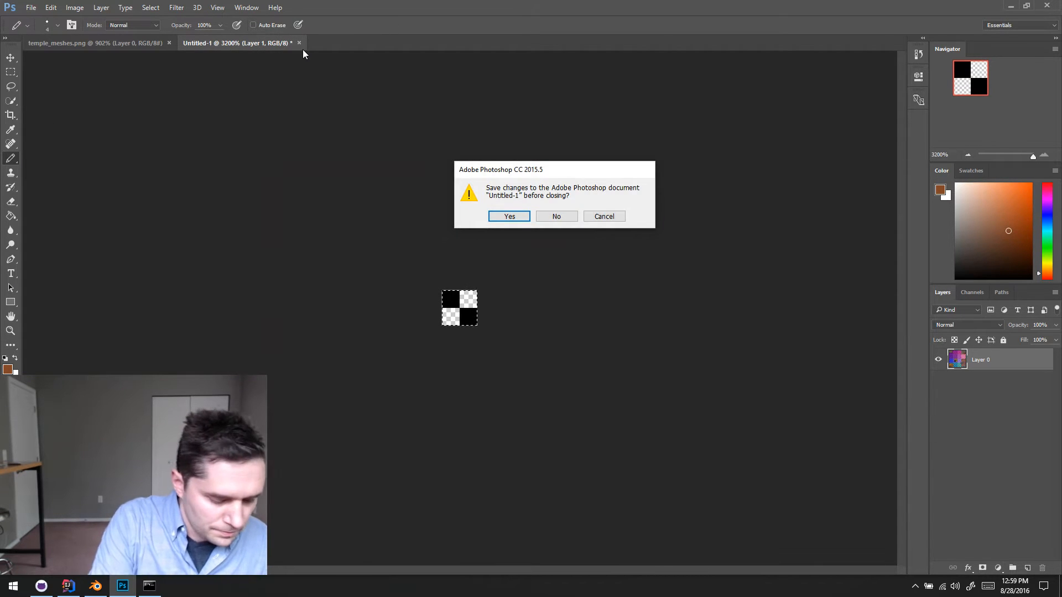
{"action": "key", "text": "n"}
{"action": "key", "text": "ctrl+o"}
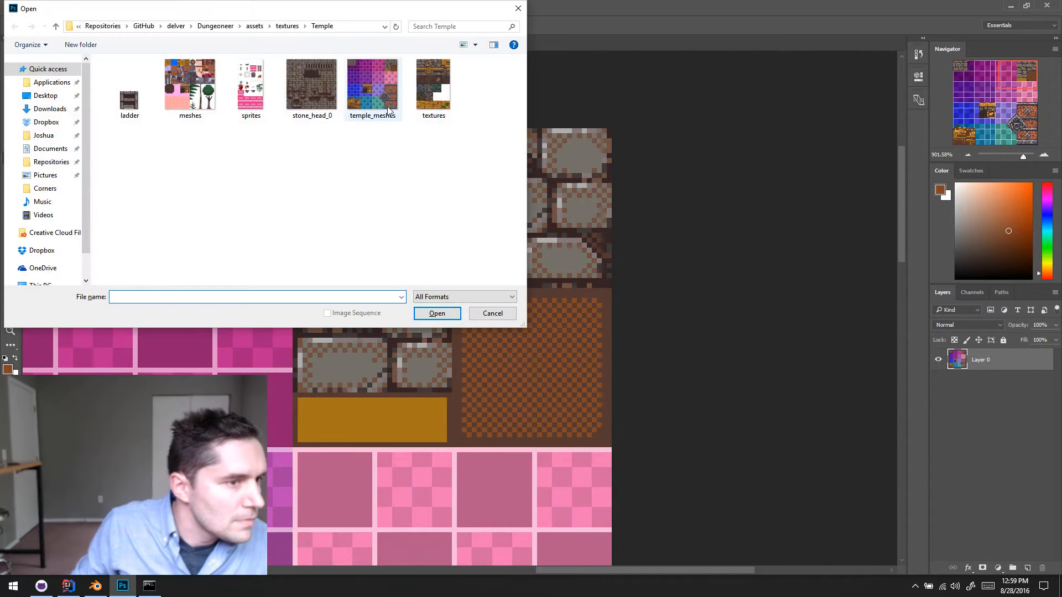
{"action": "double_click", "coordinate": [416, 81]}
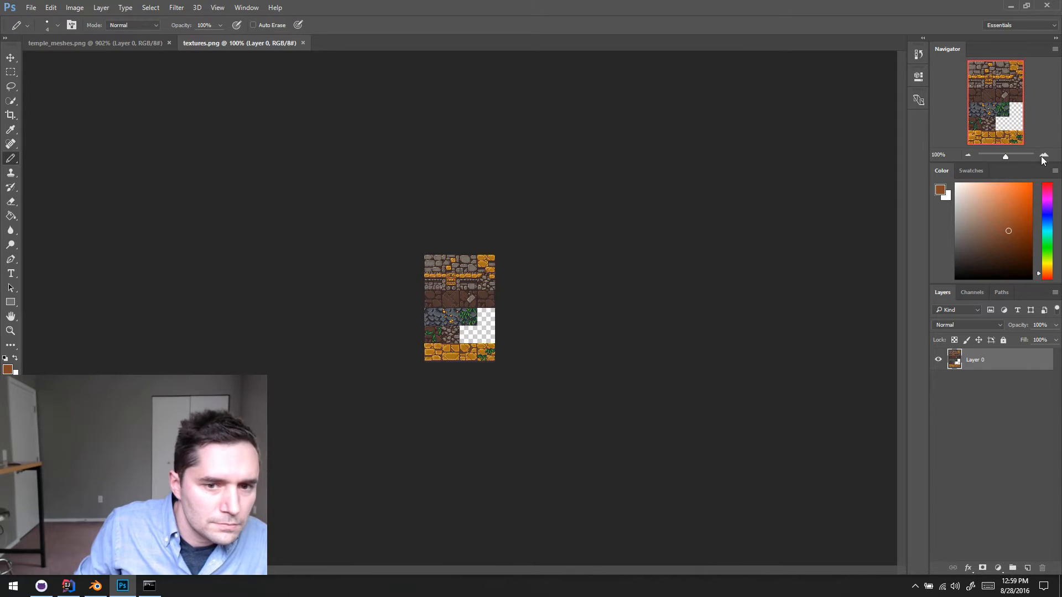
- Examine the gold bricks in textures.png at 800% zoom as a reference for the column's base
{"action": "left_click", "coordinate": [1045, 155]}
{"action": "left_click", "coordinate": [1045, 154]}
{"action": "left_click", "coordinate": [1045, 155]}
{"action": "left_click", "coordinate": [1044, 155]}
{"action": "left_click_drag", "start_coordinate": [1019, 154], "coordinate": [1022, 157]}
{"action": "left_click_drag", "start_coordinate": [679, 116], "coordinate": [607, 342]}
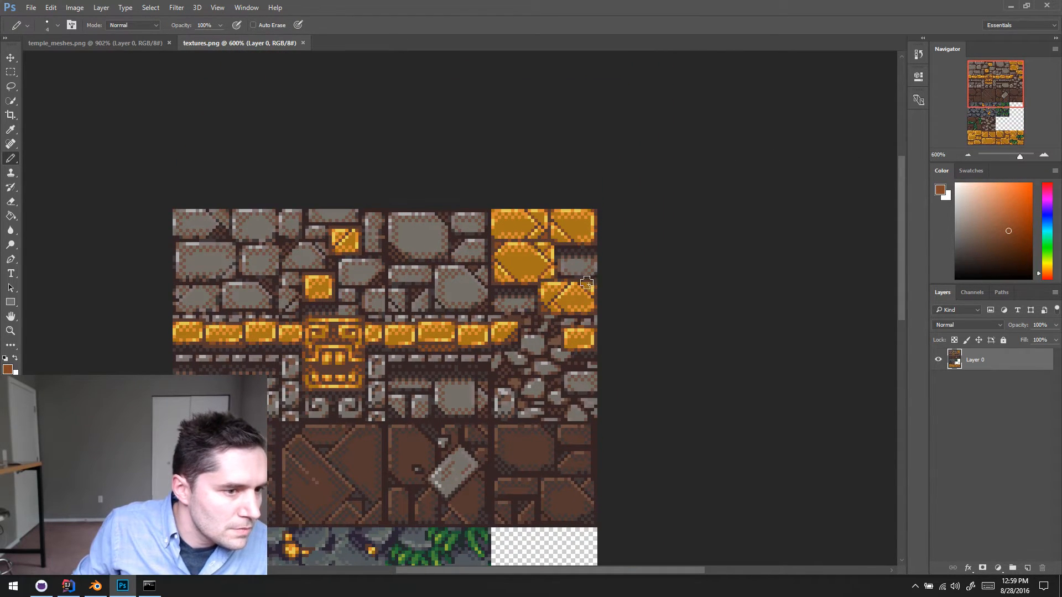
{"action": "left_click", "coordinate": [1044, 155]}
{"action": "left_click", "coordinate": [1044, 155]}
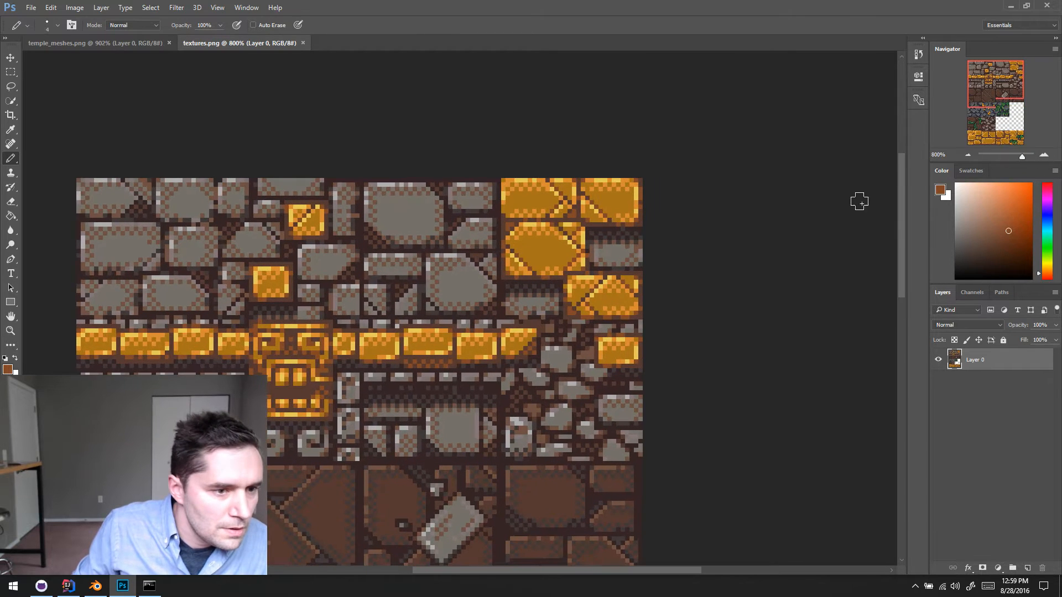
{"action": "left_click_drag", "start_coordinate": [682, 173], "coordinate": [604, 216]}
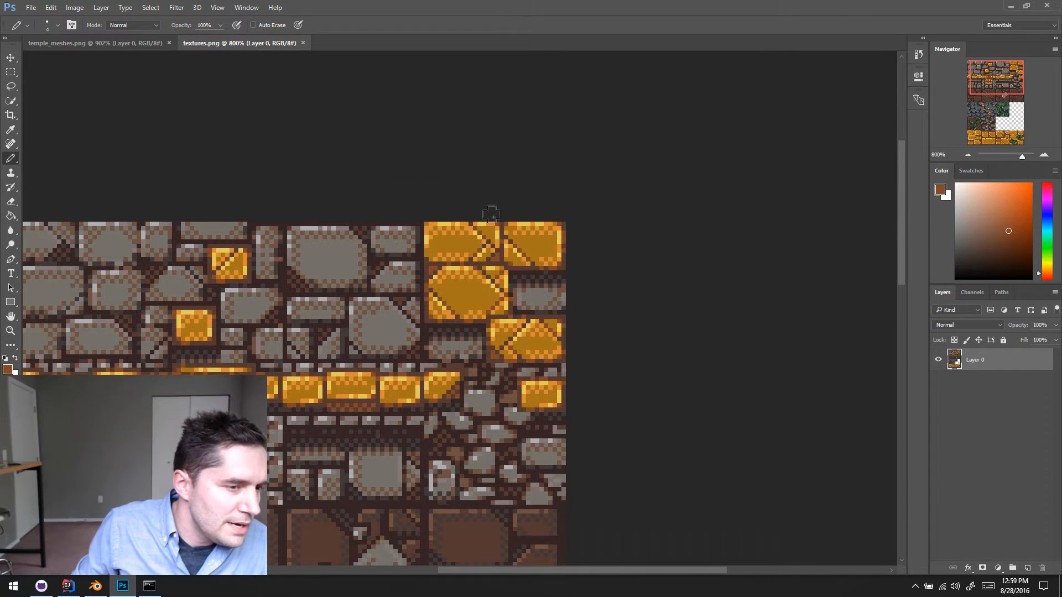
- Switch to Blender, move in on the column's gold base and choose the Line brush for texture painting
{"action": "left_click", "coordinate": [95, 586]}
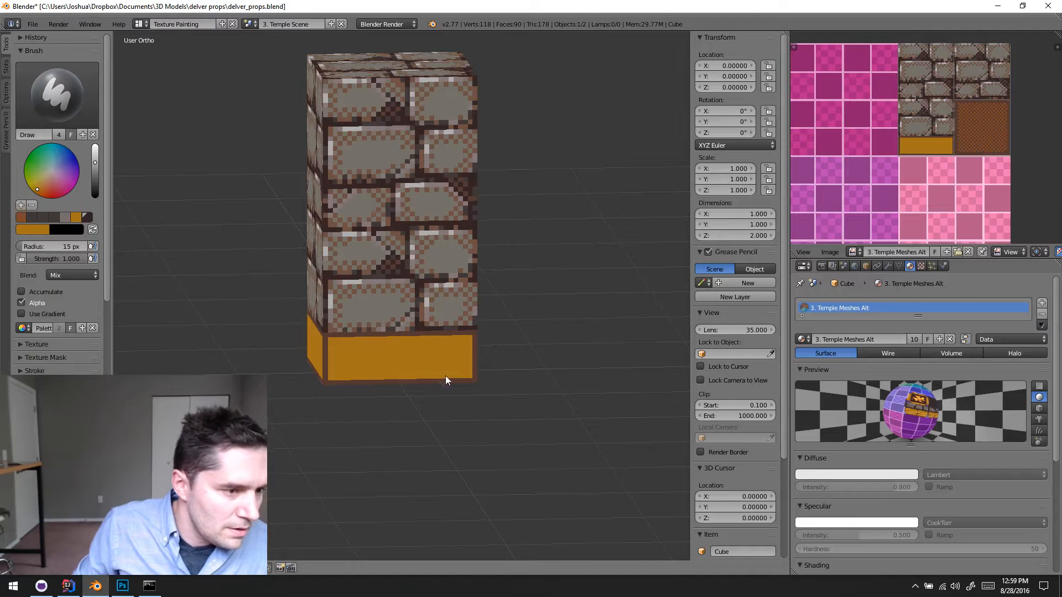
{"action": "scroll", "coordinate": [451, 374], "scroll_direction": "up", "scroll_amount": 3}
{"action": "middle_click_drag", "start_coordinate": [438, 372], "coordinate": [367, 304]}
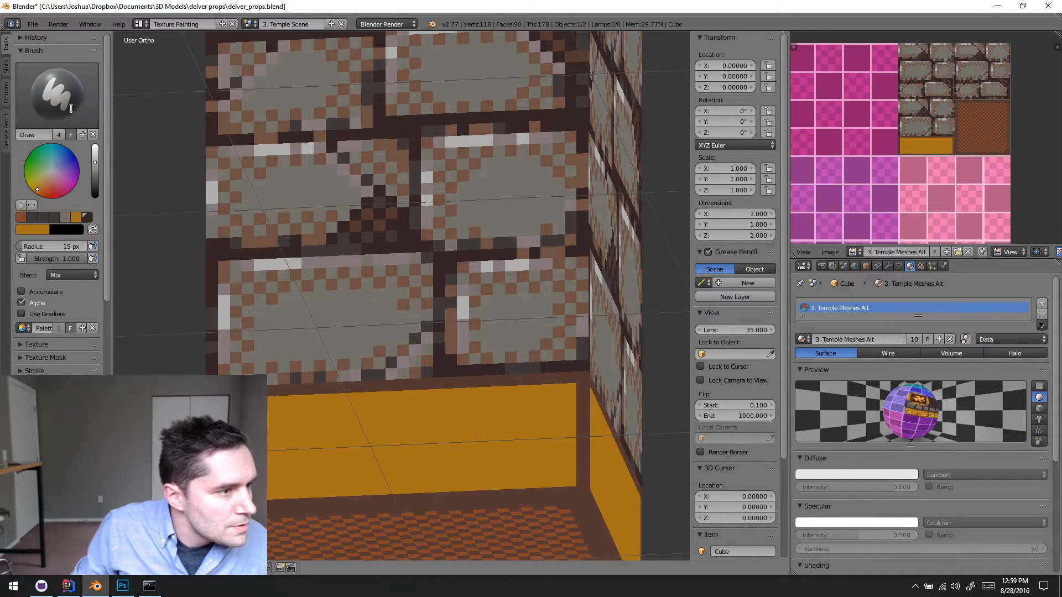
{"action": "left_click", "coordinate": [57, 94]}
{"action": "left_click", "coordinate": [205, 165]}
- Sample the brown border colour and draw a vertical line through the middle of the gold band, splitting it into two bricks
{"action": "mouse_move", "coordinate": [374, 382]}
{"action": "middle_mouse_down"}
{"action": "mouse_move", "coordinate": [396, 257]}
{"action": "mouse_move", "coordinate": [421, 261]}
{"action": "mouse_move", "coordinate": [431, 240]}
{"action": "middle_mouse_up"}
{"action": "key", "text": "s"}
{"action": "left_click", "coordinate": [423, 228]}
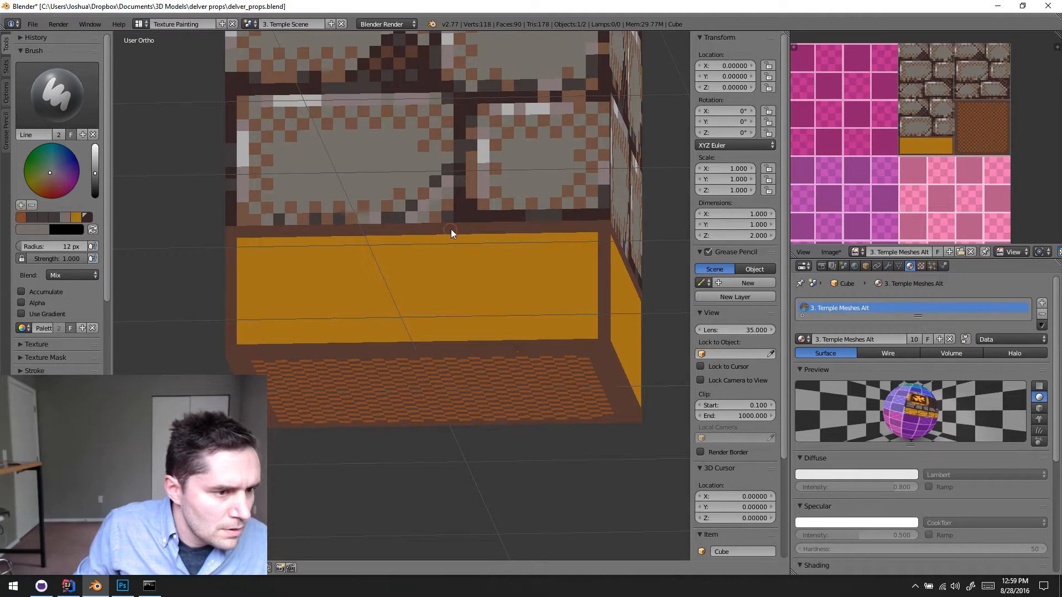
{"action": "key", "text": "s"}
{"action": "left_click_drag", "start_coordinate": [420, 350], "coordinate": [416, 343]}
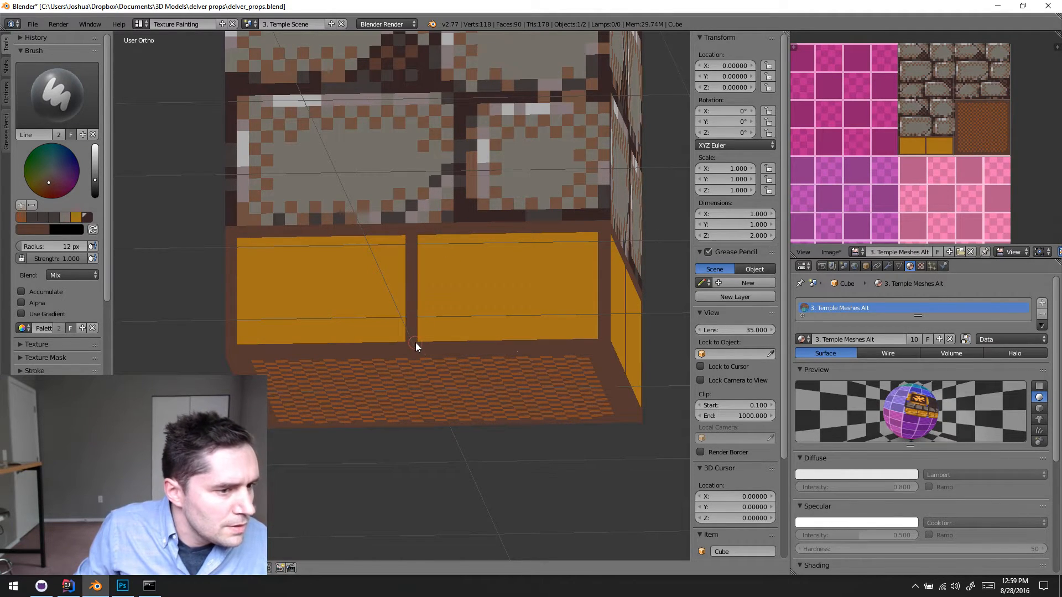
{"action": "mouse_move", "coordinate": [456, 333]}
{"action": "middle_mouse_down"}
{"action": "mouse_move", "coordinate": [550, 332]}
{"action": "mouse_move", "coordinate": [467, 360]}
{"action": "mouse_move", "coordinate": [235, 276]}
{"action": "middle_mouse_up"}
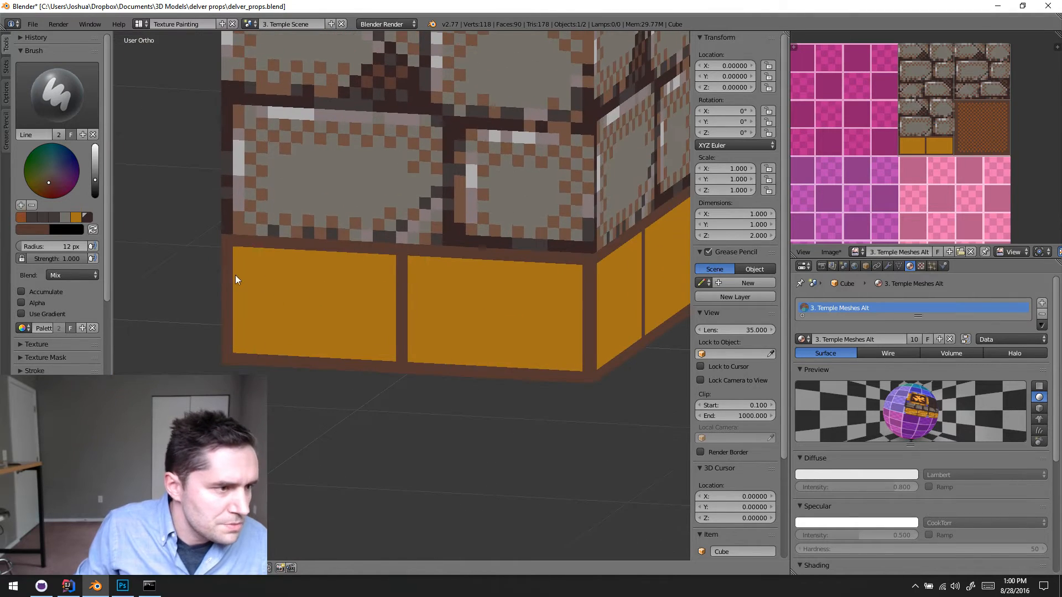
{"action": "scroll", "coordinate": [257, 247], "scroll_direction": "down", "scroll_amount": 4}
{"action": "middle_click_drag", "start_coordinate": [395, 246], "coordinate": [302, 277], "text": "shift"}
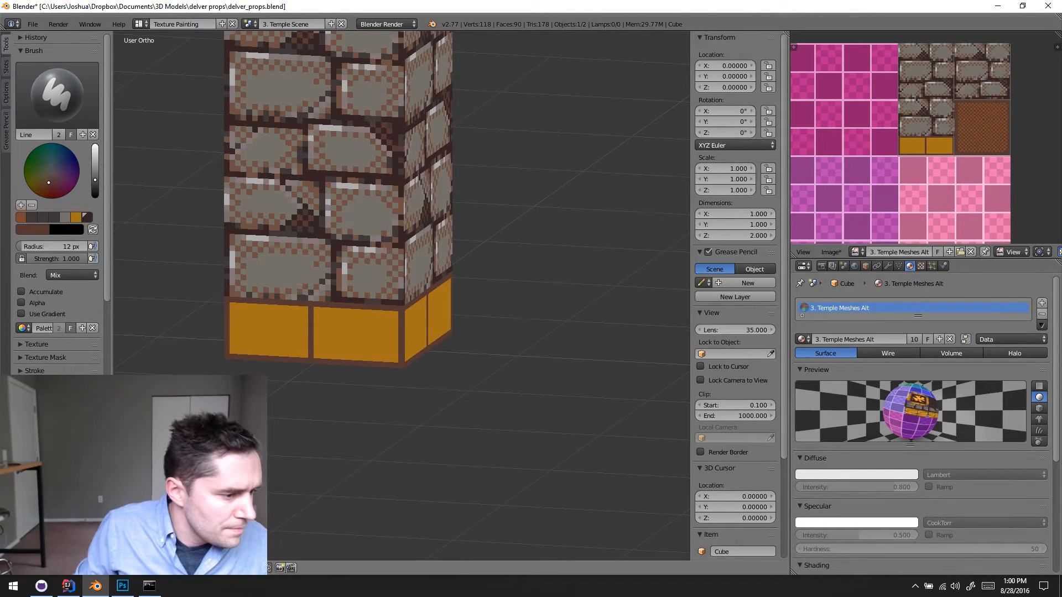
- Check the gold bricks in Photoshop's textures.png, return to Blender and sample the bright orange from the gold head statue
{"action": "left_click", "coordinate": [118, 589]}
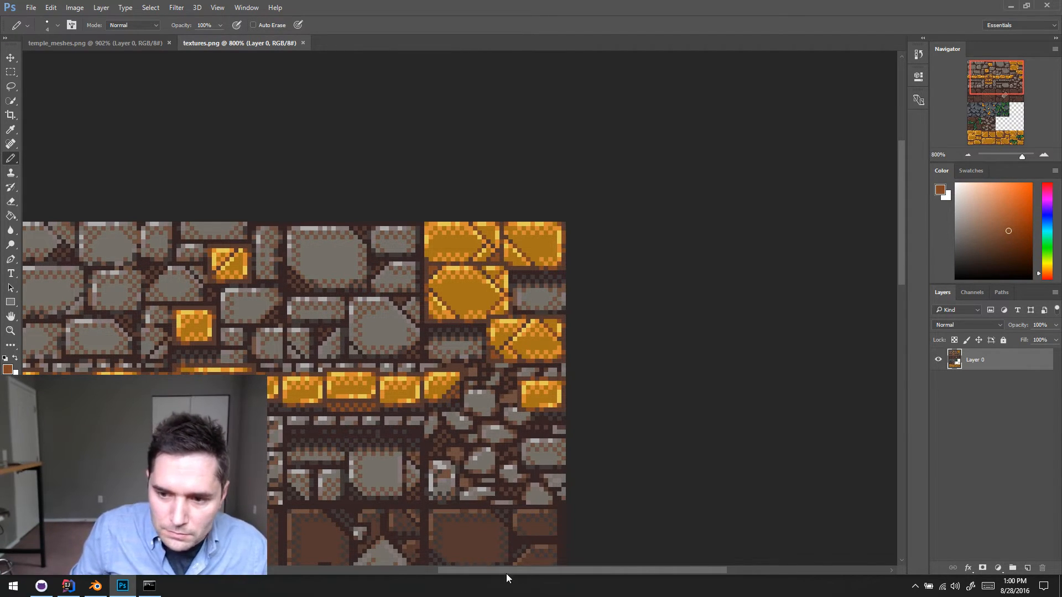
{"action": "left_click", "coordinate": [97, 586]}
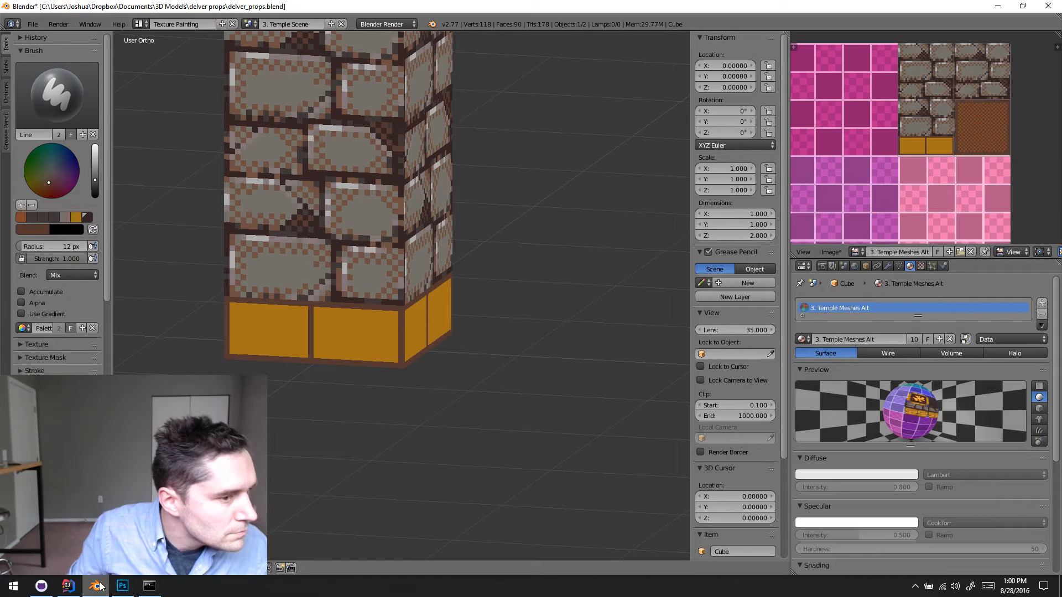
{"action": "middle_click_drag", "start_coordinate": [356, 308], "coordinate": [495, 340]}
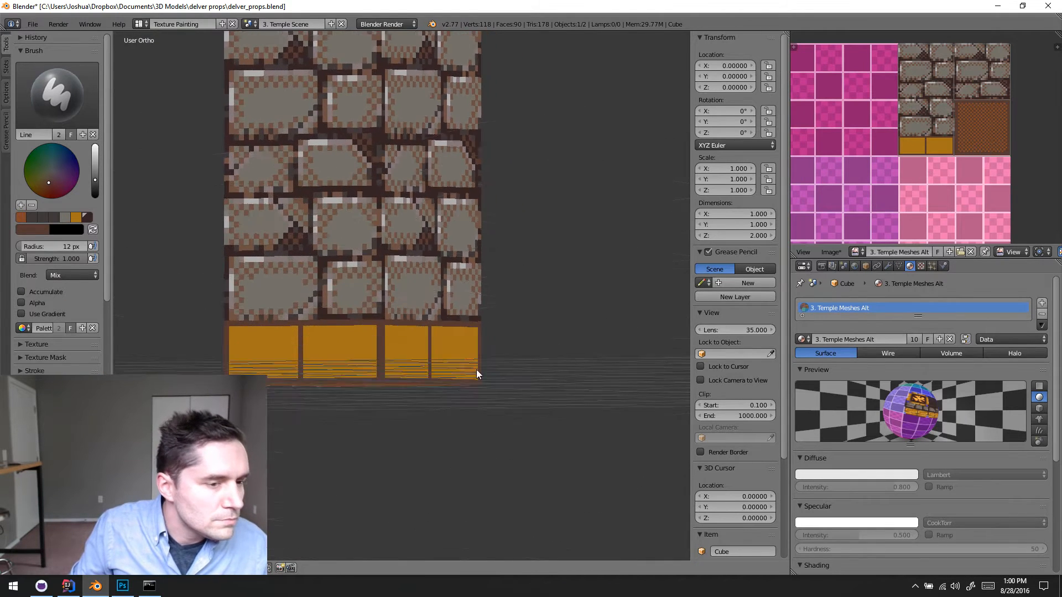
{"action": "scroll", "coordinate": [474, 372], "scroll_direction": "down", "scroll_amount": 5}
{"action": "middle_click_drag", "start_coordinate": [469, 278], "coordinate": [452, 431], "text": "shift"}
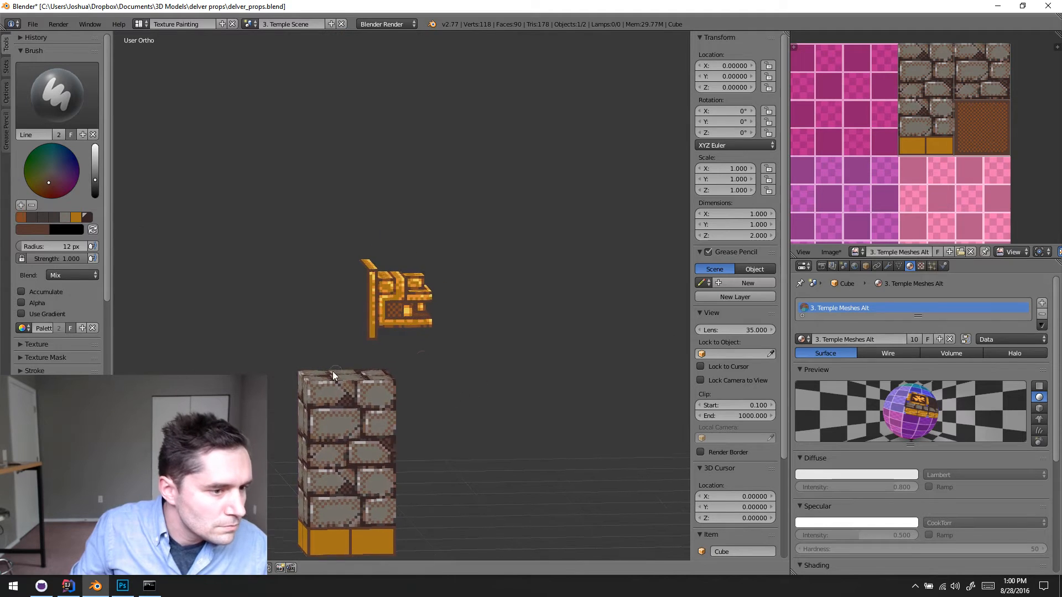
{"action": "scroll", "coordinate": [429, 287], "scroll_direction": "up", "scroll_amount": 3}
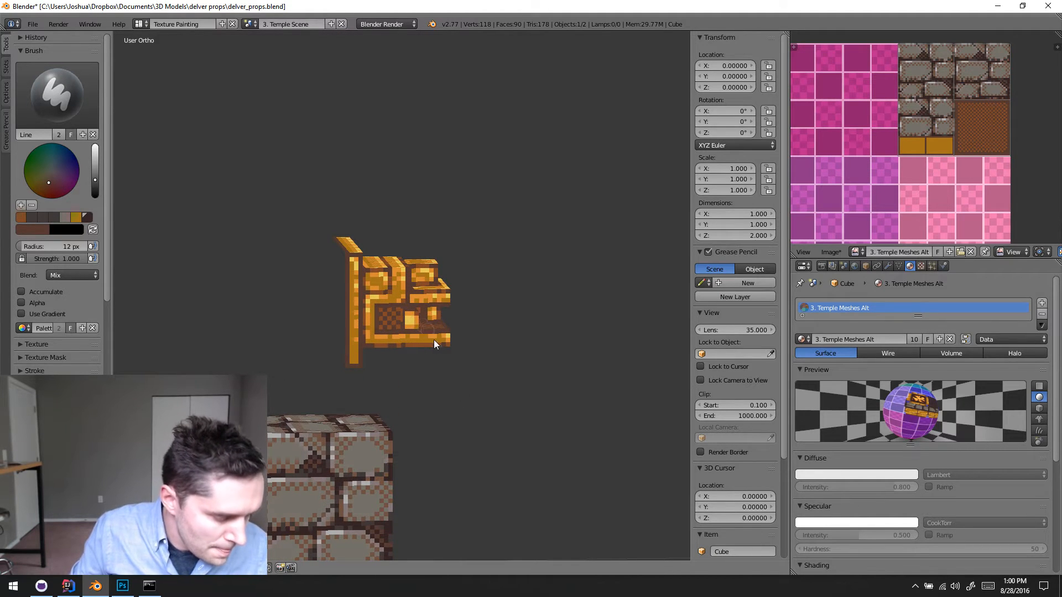
{"action": "scroll", "coordinate": [433, 339], "scroll_direction": "up", "scroll_amount": 6}
{"action": "scroll", "coordinate": [441, 340], "scroll_direction": "down", "scroll_amount": 1}
{"action": "key", "text": "s"}
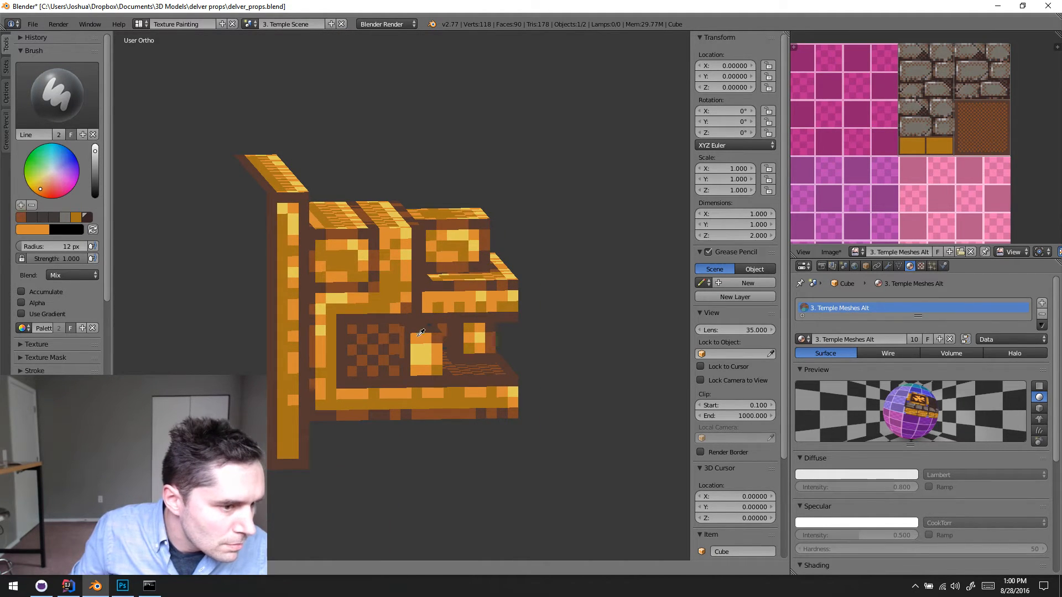
{"action": "scroll", "coordinate": [428, 338], "scroll_direction": "down", "scroll_amount": 5}
{"action": "double_click", "coordinate": [456, 5]}
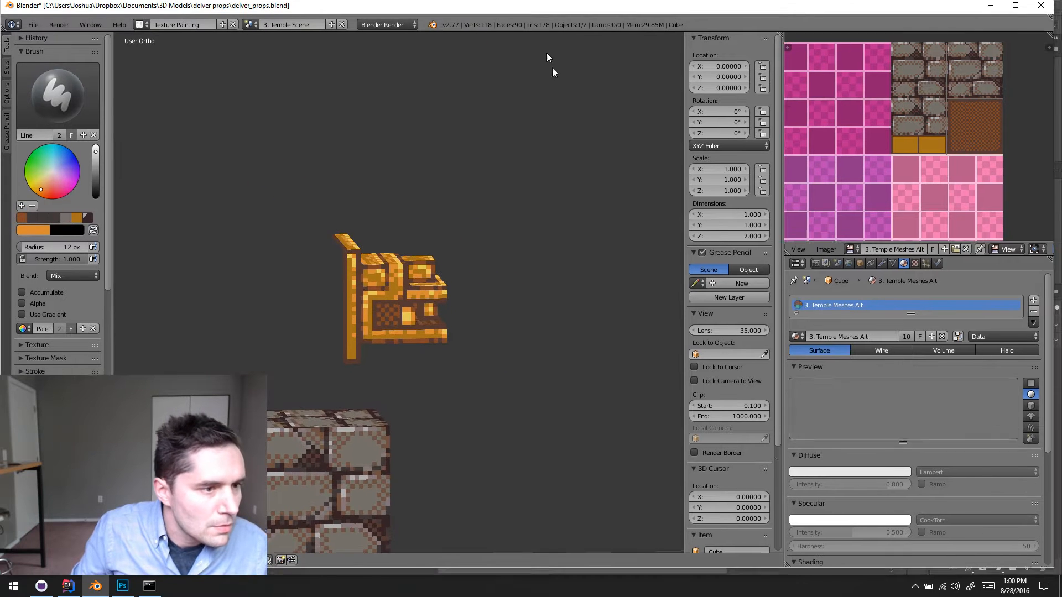
{"action": "double_click", "coordinate": [549, 10]}
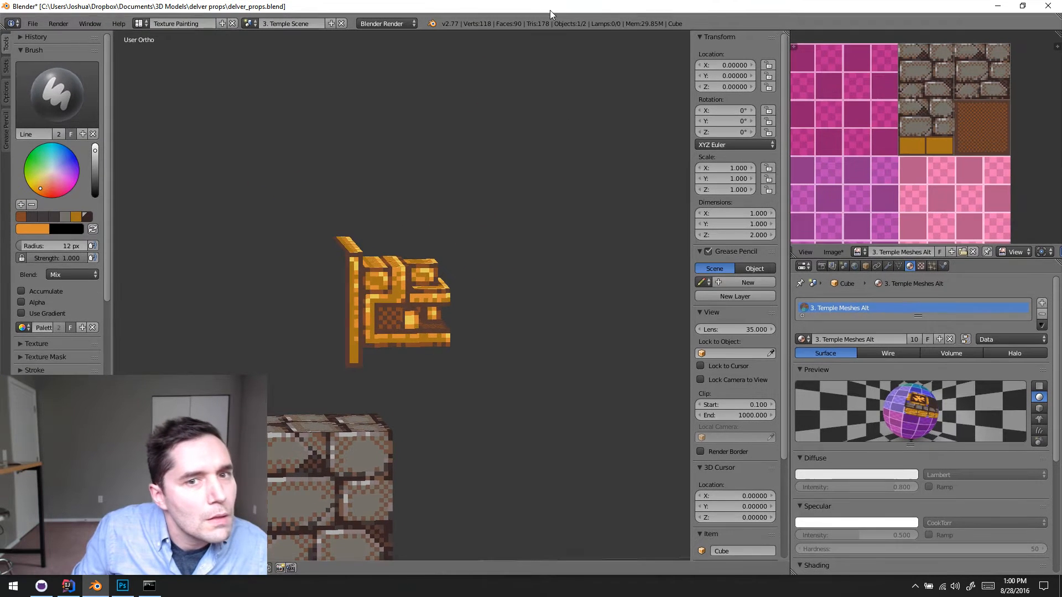
- Paint bright orange highlight lines along the left and top edges of the right gold brick on the column's base
{"action": "middle_click_drag", "start_coordinate": [495, 238], "coordinate": [519, 48], "text": "shift"}
{"action": "middle_click_drag", "start_coordinate": [436, 381], "coordinate": [444, 330]}
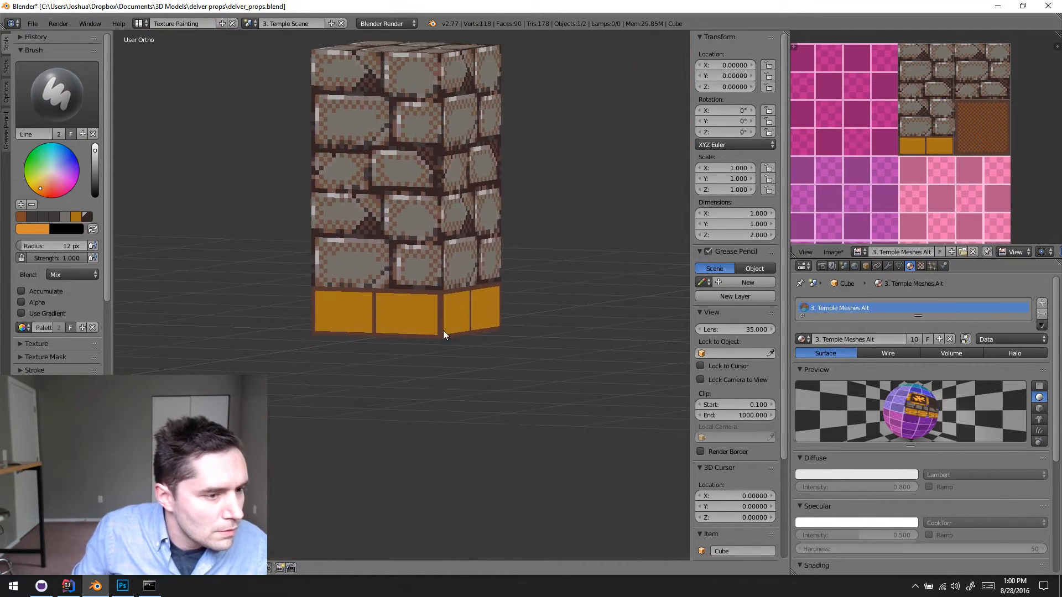
{"action": "scroll", "coordinate": [443, 330], "scroll_direction": "up", "scroll_amount": 8}
{"action": "scroll", "coordinate": [417, 382], "scroll_direction": "down", "scroll_amount": 1}
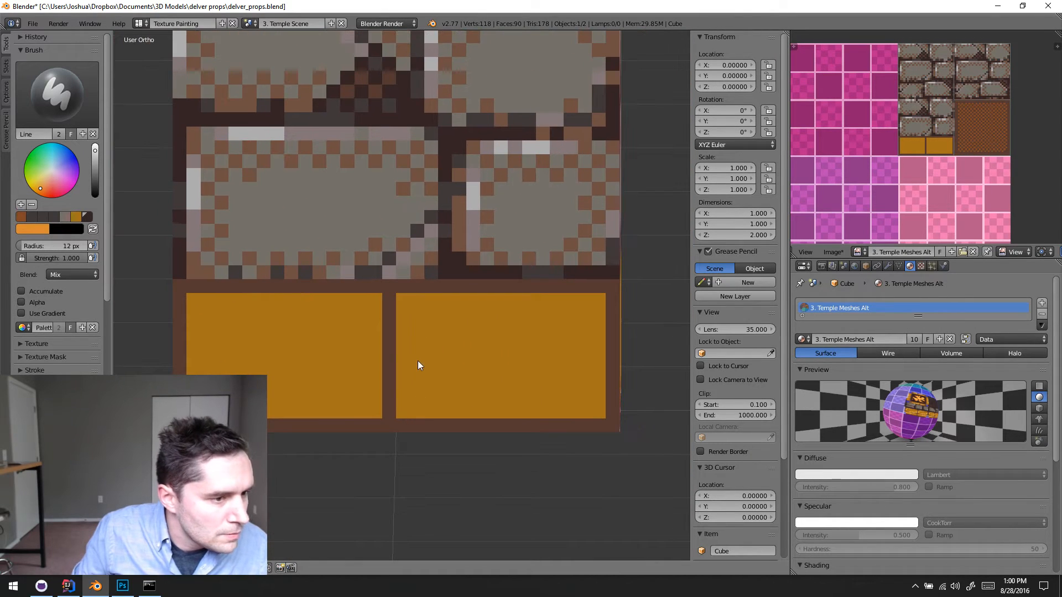
{"action": "left_click_drag", "start_coordinate": [400, 395], "coordinate": [399, 389]}
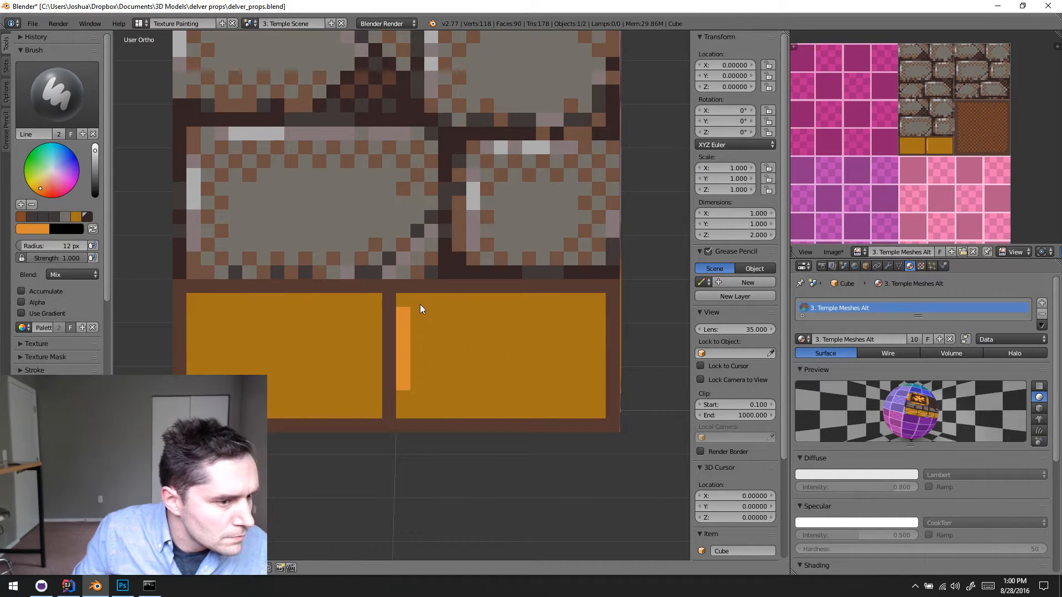
{"action": "left_click_drag", "start_coordinate": [419, 304], "coordinate": [557, 303]}
- Paint matching orange highlight lines along the left and top edges of the left gold brick
{"action": "mouse_move", "coordinate": [558, 305]}
{"action": "middle_mouse_down"}
{"action": "mouse_move", "coordinate": [584, 321]}
{"action": "mouse_move", "coordinate": [476, 328]}
{"action": "middle_mouse_up"}
{"action": "left_click_drag", "start_coordinate": [300, 339], "coordinate": [301, 398]}
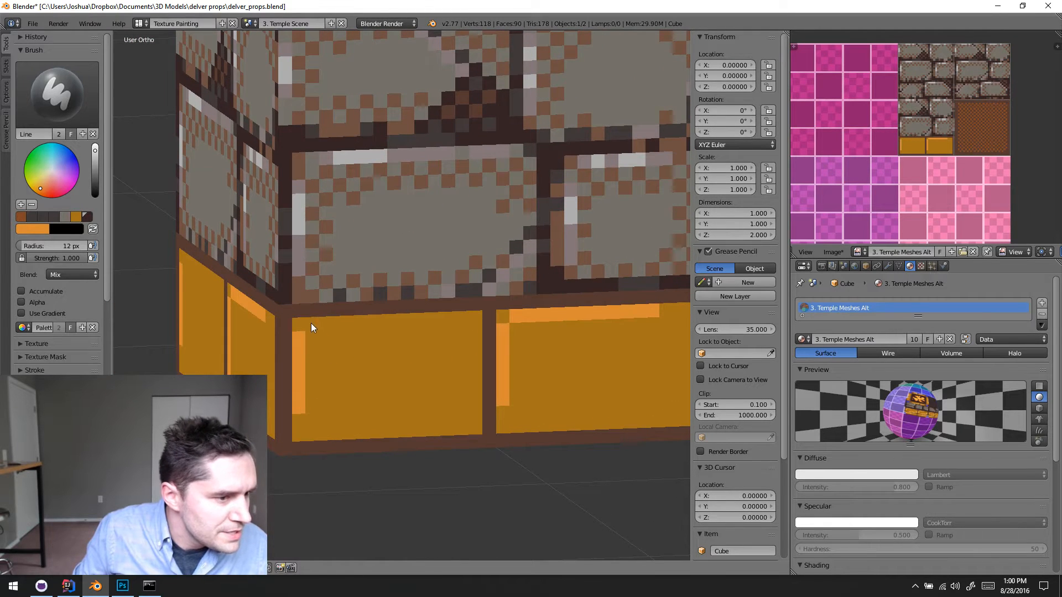
{"action": "left_click_drag", "start_coordinate": [311, 323], "coordinate": [454, 320]}
{"action": "mouse_move", "coordinate": [603, 355]}
{"action": "middle_mouse_down"}
{"action": "mouse_move", "coordinate": [337, 340]}
{"action": "mouse_move", "coordinate": [289, 361]}
{"action": "mouse_move", "coordinate": [314, 373]}
{"action": "mouse_move", "coordinate": [463, 323]}
{"action": "middle_mouse_up"}
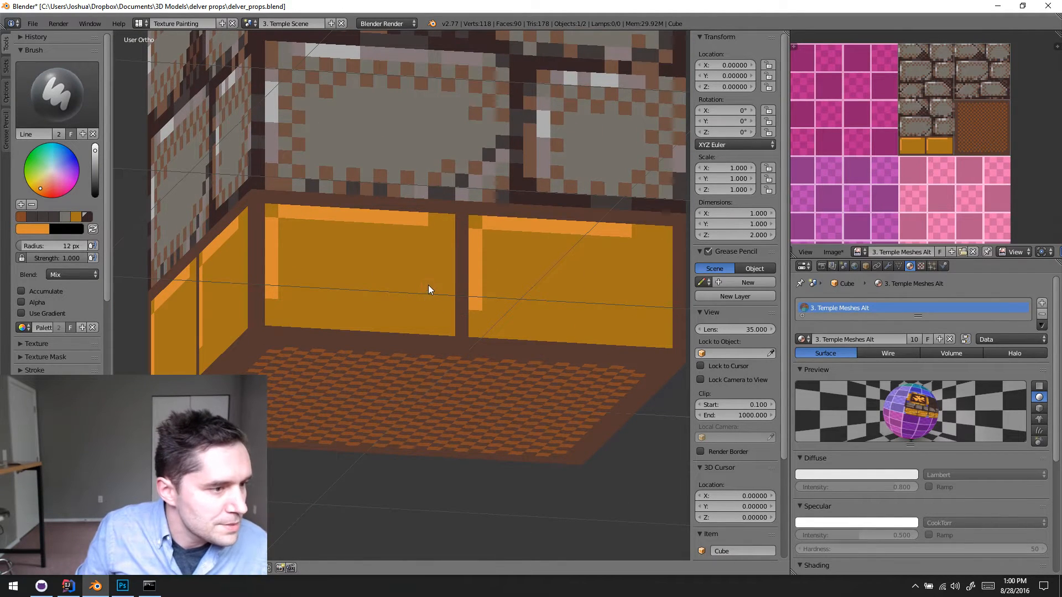
{"action": "middle_click_drag", "start_coordinate": [428, 285], "coordinate": [425, 297]}
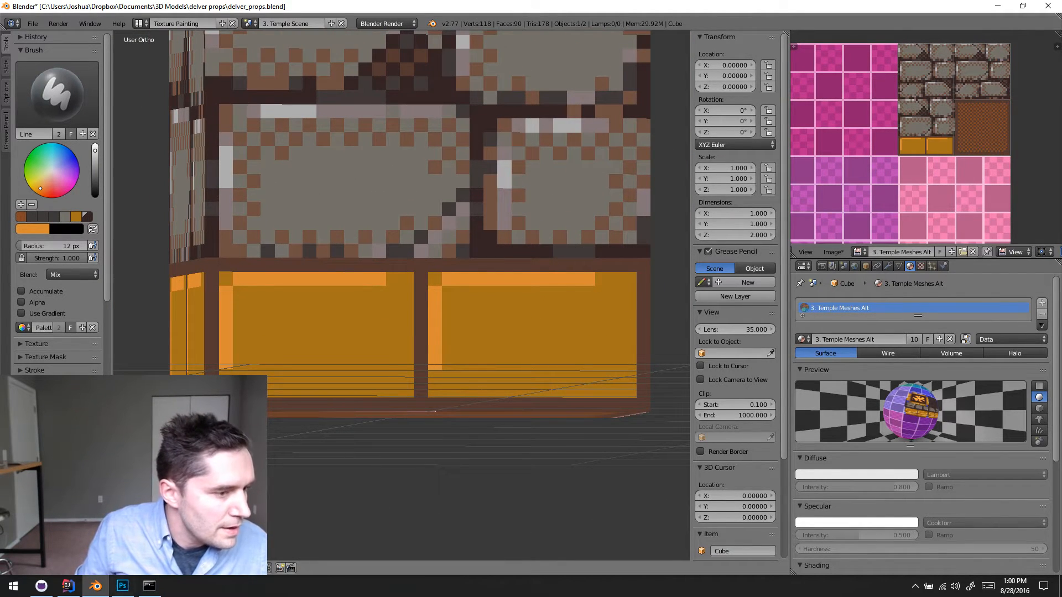
{"action": "middle_click_drag", "start_coordinate": [404, 297], "coordinate": [391, 387]}
- Try to sample the pale yellow of the gold head's eye and dab it on the left brick's top highlight
{"action": "scroll", "coordinate": [380, 229], "scroll_direction": "down", "scroll_amount": 8}
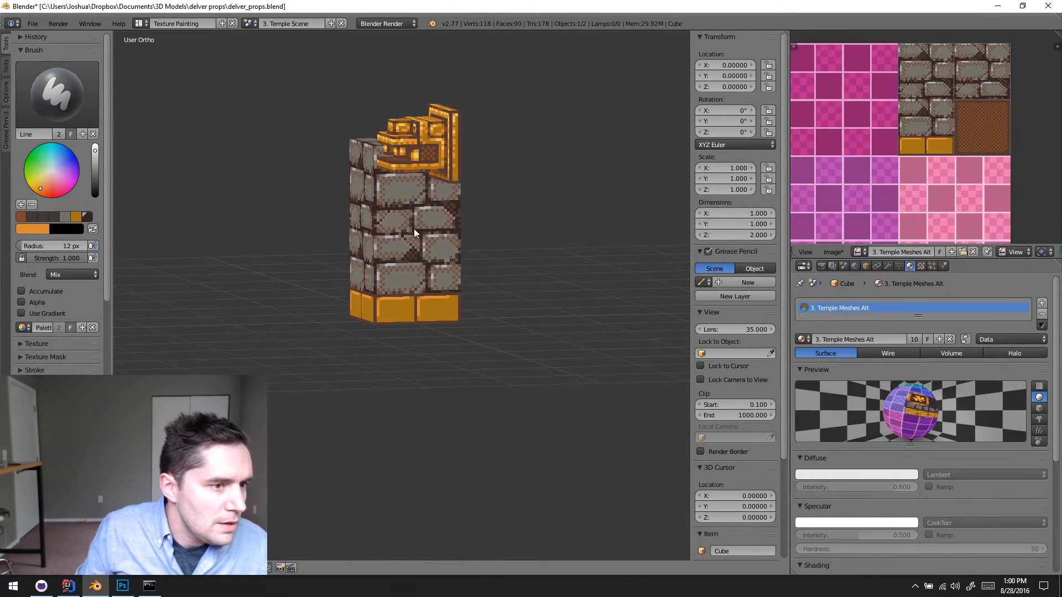
{"action": "scroll", "coordinate": [421, 164], "scroll_direction": "up", "scroll_amount": 3}
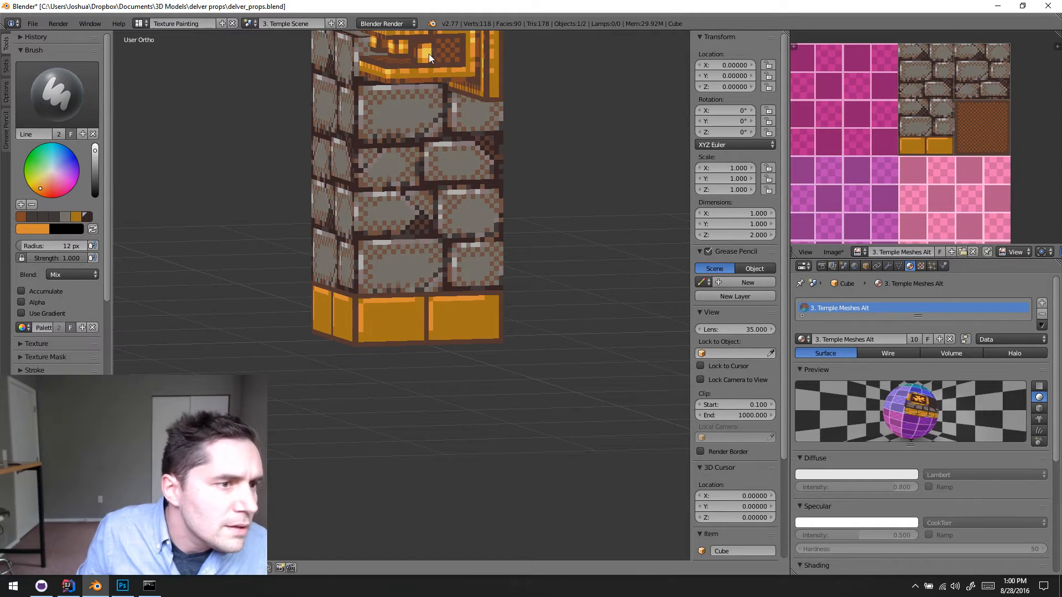
{"action": "key", "text": "s"}
{"action": "scroll", "coordinate": [376, 287], "scroll_direction": "up", "scroll_amount": 4}
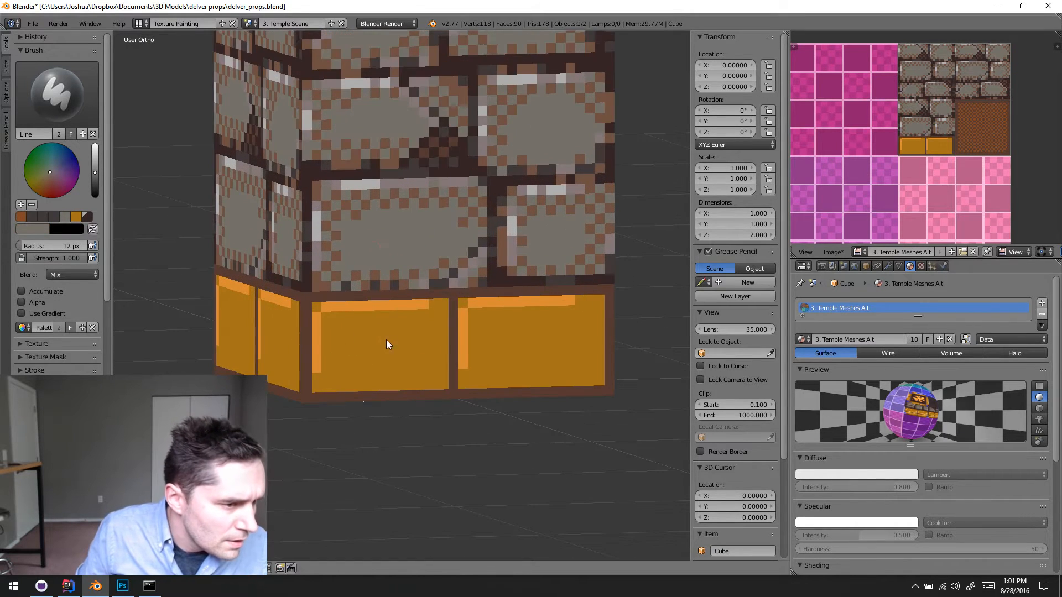
{"action": "scroll", "coordinate": [386, 340], "scroll_direction": "up", "scroll_amount": 4}
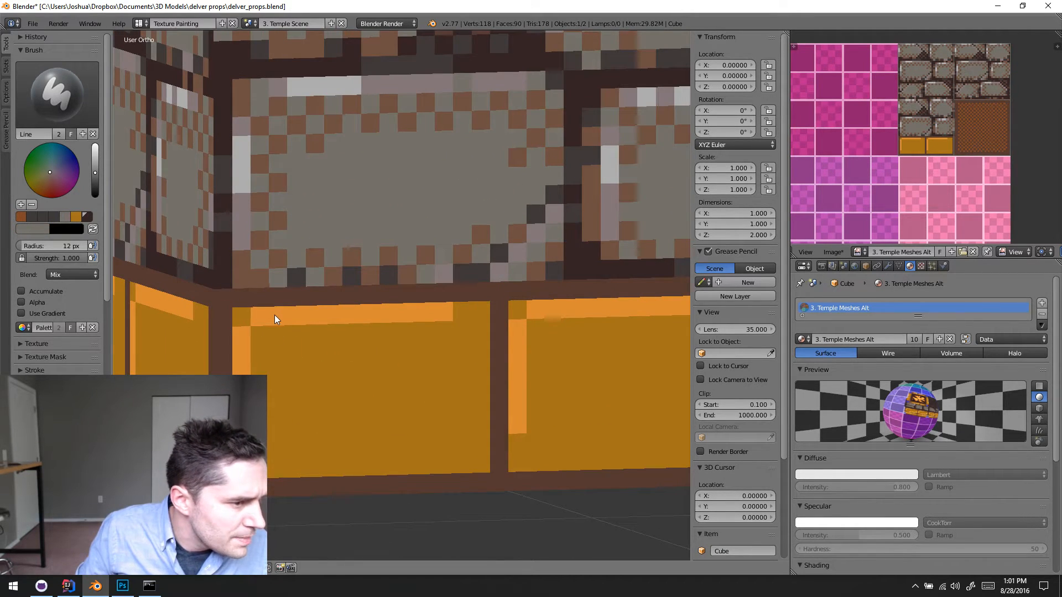
{"action": "scroll", "coordinate": [387, 276], "scroll_direction": "down", "scroll_amount": 3}
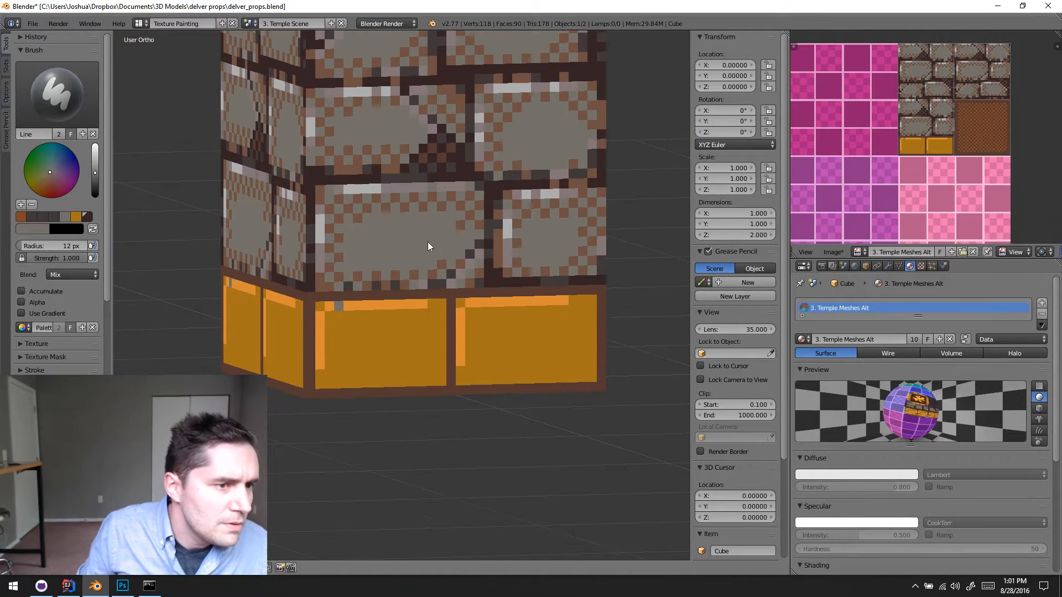
{"action": "middle_click_drag", "start_coordinate": [425, 253], "coordinate": [349, 520], "text": "shift"}
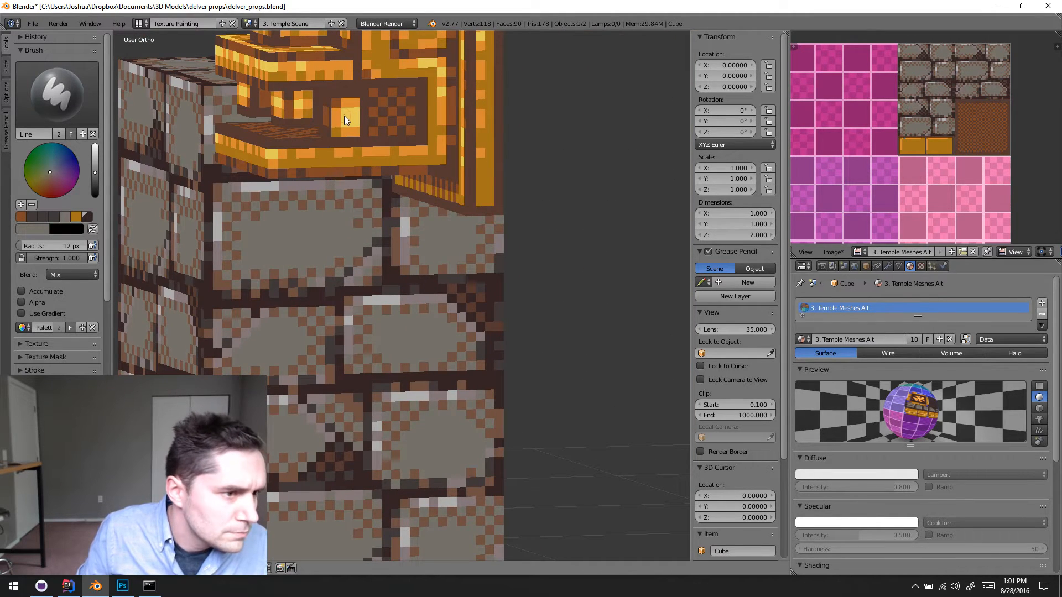
{"action": "key", "text": "s"}
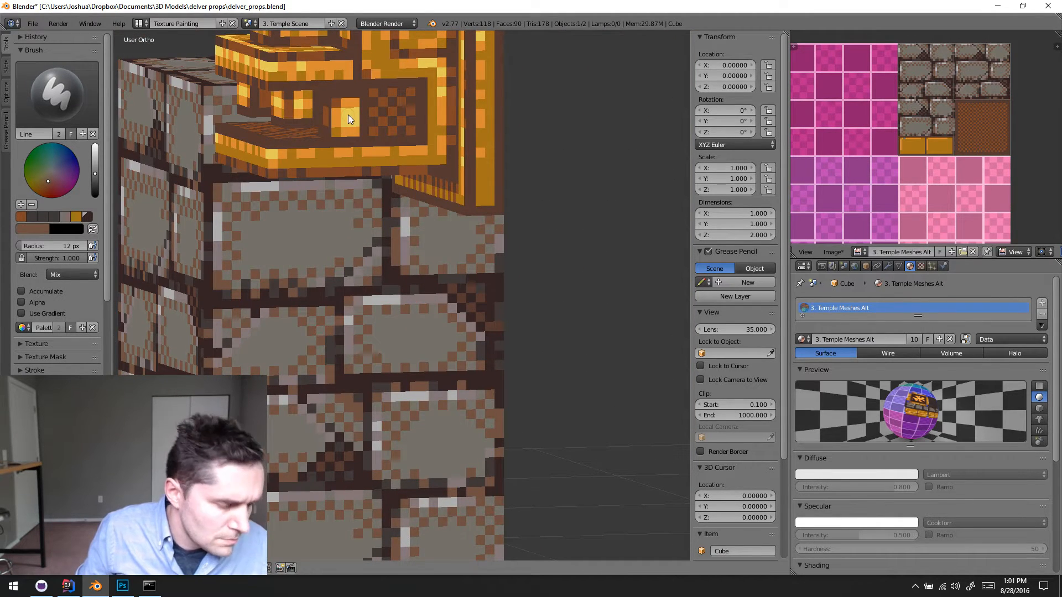
{"action": "key", "text": "s"}
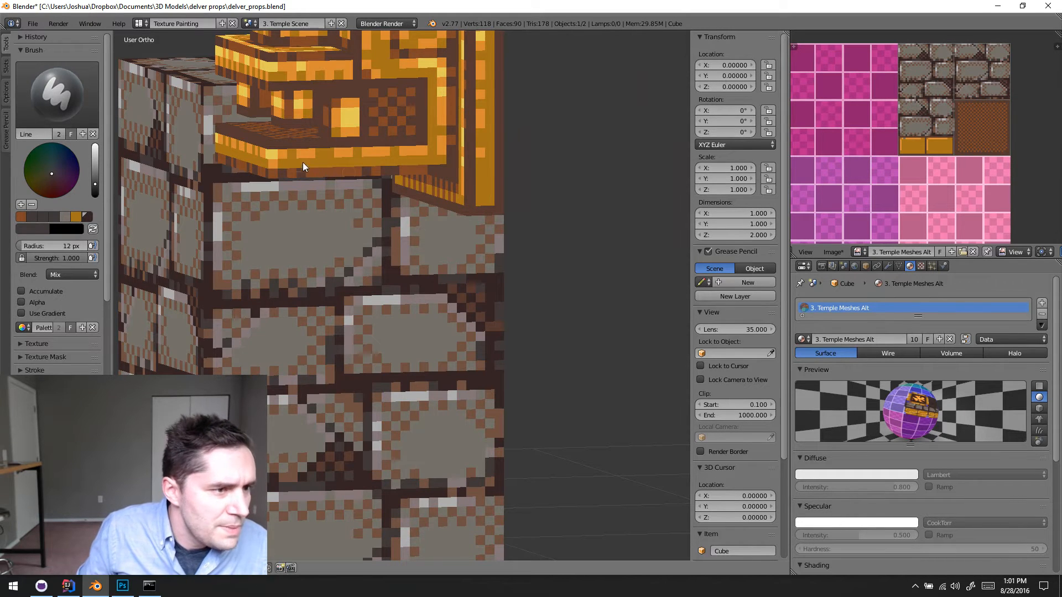
- Sample the pale yellow from the gold head statue where no part of the column lies behind it
{"action": "middle_click_drag", "start_coordinate": [303, 162], "coordinate": [460, 191]}
{"action": "middle_click_drag", "start_coordinate": [459, 190], "coordinate": [238, 177], "text": "shift"}
{"action": "middle_click_drag", "start_coordinate": [442, 171], "coordinate": [501, 159]}
{"action": "middle_click_drag", "start_coordinate": [500, 159], "coordinate": [283, 147], "text": "shift"}
{"action": "scroll", "coordinate": [418, 169], "scroll_direction": "down", "scroll_amount": 4}
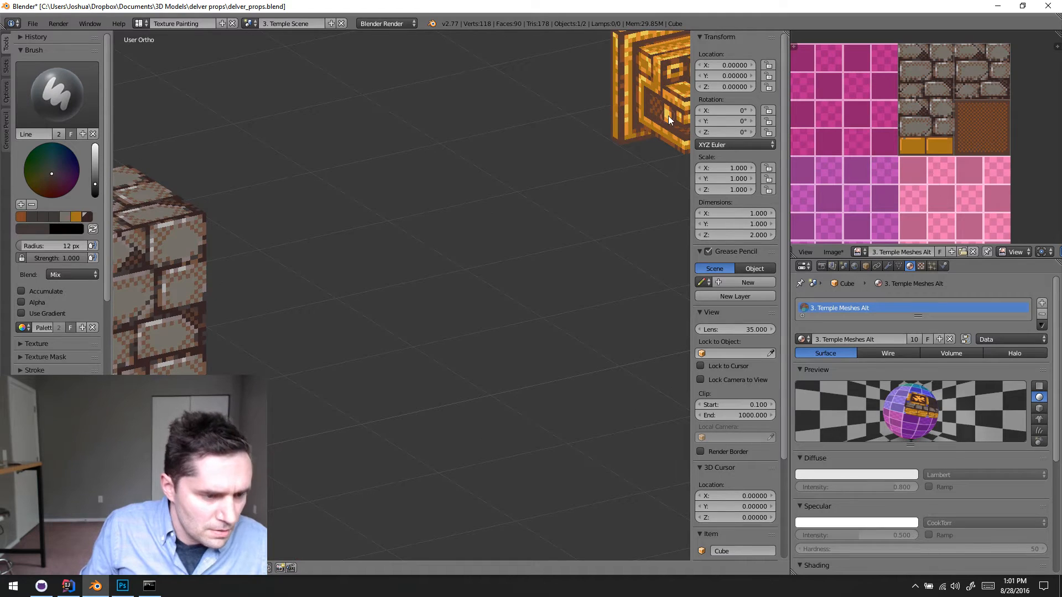
{"action": "key", "text": "s"}
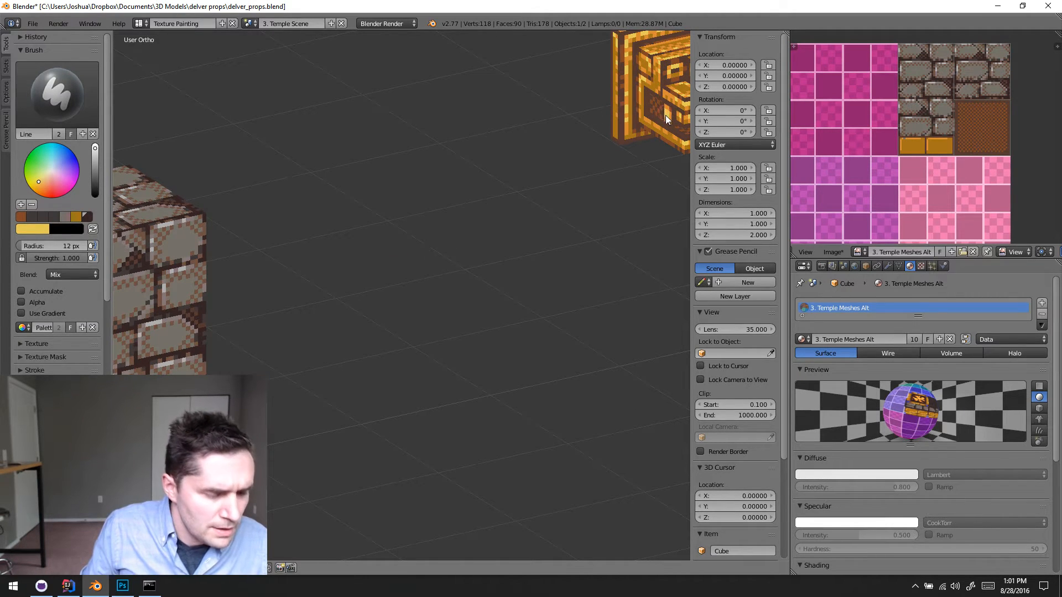
{"action": "key", "text": "s"}
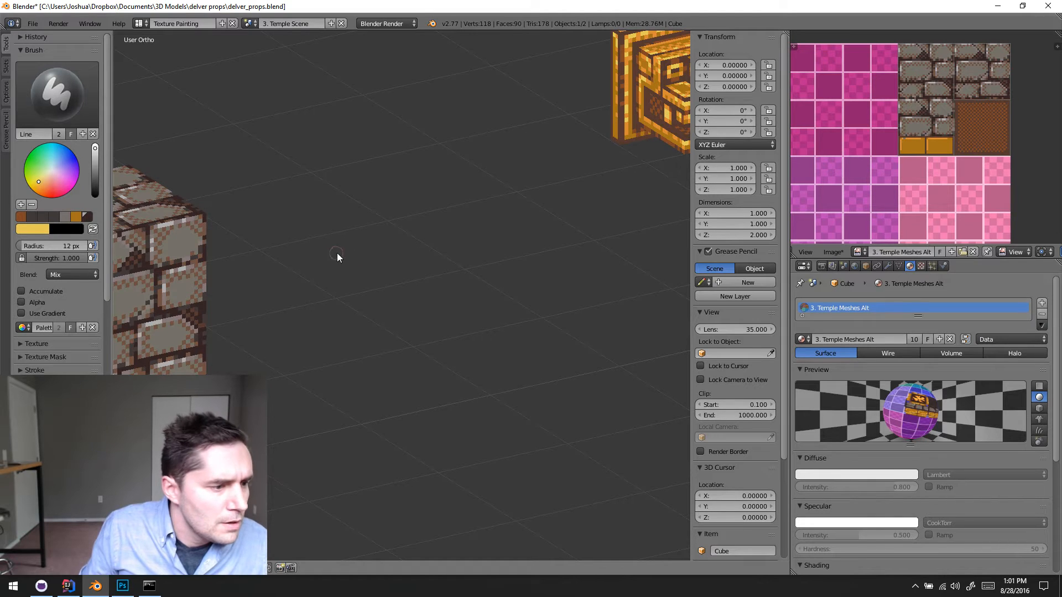
- Dab a pale yellow glint on the left gold brick's top orange highlight, then choose the Draw brush
{"action": "middle_click_drag", "start_coordinate": [337, 256], "coordinate": [490, 135], "text": "shift"}
{"action": "middle_click_drag", "start_coordinate": [443, 234], "coordinate": [411, 274], "text": "shift"}
{"action": "scroll", "coordinate": [504, 164], "scroll_direction": "up", "scroll_amount": 5}
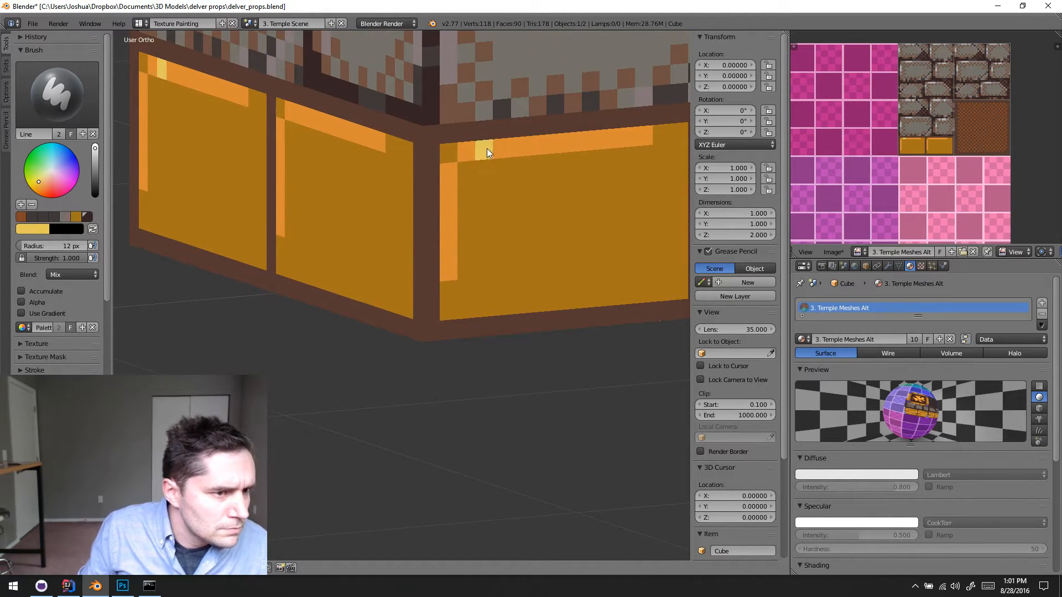
{"action": "left_click", "coordinate": [81, 85]}
{"action": "left_click", "coordinate": [141, 155]}
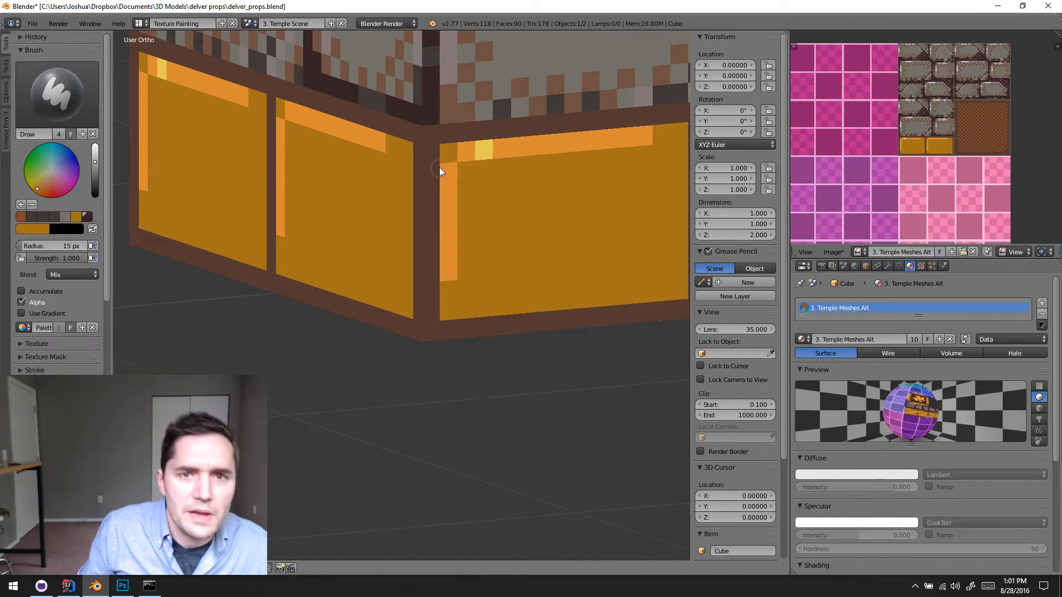
- Examine the whole column with its highlighted gold base, switching to perspective to judge the overall look
{"action": "middle_click_drag", "start_coordinate": [496, 188], "coordinate": [427, 216], "text": "shift"}
{"action": "scroll", "coordinate": [427, 217], "scroll_direction": "down", "scroll_amount": 2}
{"action": "mouse_move", "coordinate": [471, 255]}
{"action": "middle_mouse_down", "text": "shift"}
{"action": "mouse_move", "coordinate": [478, 294]}
{"action": "mouse_move", "coordinate": [482, 285]}
{"action": "middle_mouse_up", "text": "shift"}
{"action": "scroll", "coordinate": [479, 282], "scroll_direction": "down", "scroll_amount": 4}
{"action": "middle_click_drag", "start_coordinate": [452, 170], "coordinate": [443, 330], "text": "shift"}
{"action": "scroll", "coordinate": [542, 350], "scroll_direction": "down", "scroll_amount": 4}
{"action": "key", "text": "KP_5"}
{"action": "scroll", "coordinate": [427, 330], "scroll_direction": "up", "scroll_amount": 1}
{"action": "scroll", "coordinate": [426, 331], "scroll_direction": "down", "scroll_amount": 1}
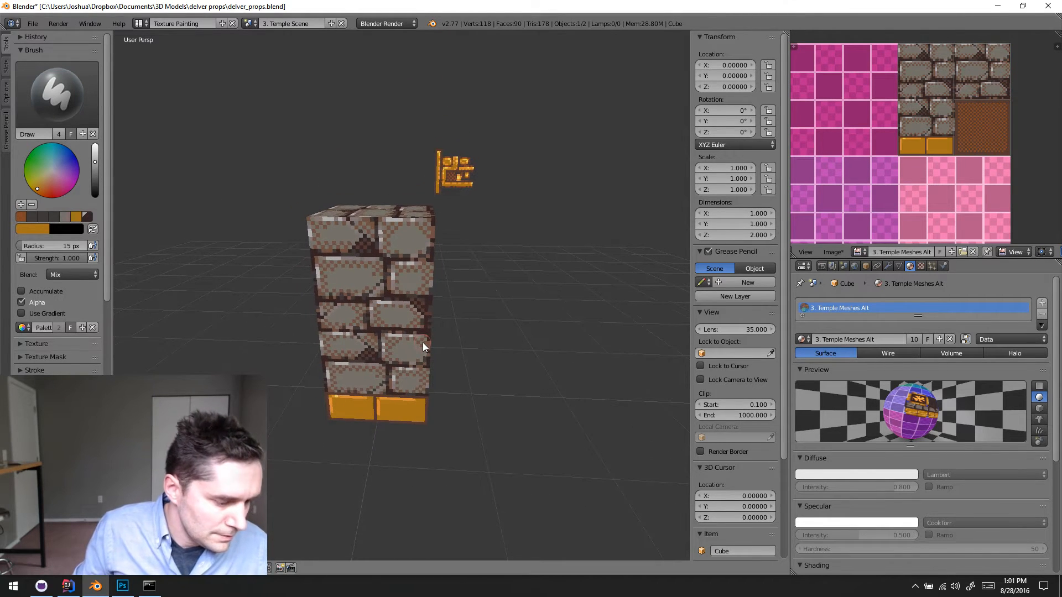
- In Object Mode, select the gold head statue and move it behind the column, to about X 1.12, Y 1.83
{"action": "key", "text": "Tab"}
{"action": "key", "text": "KP_5"}
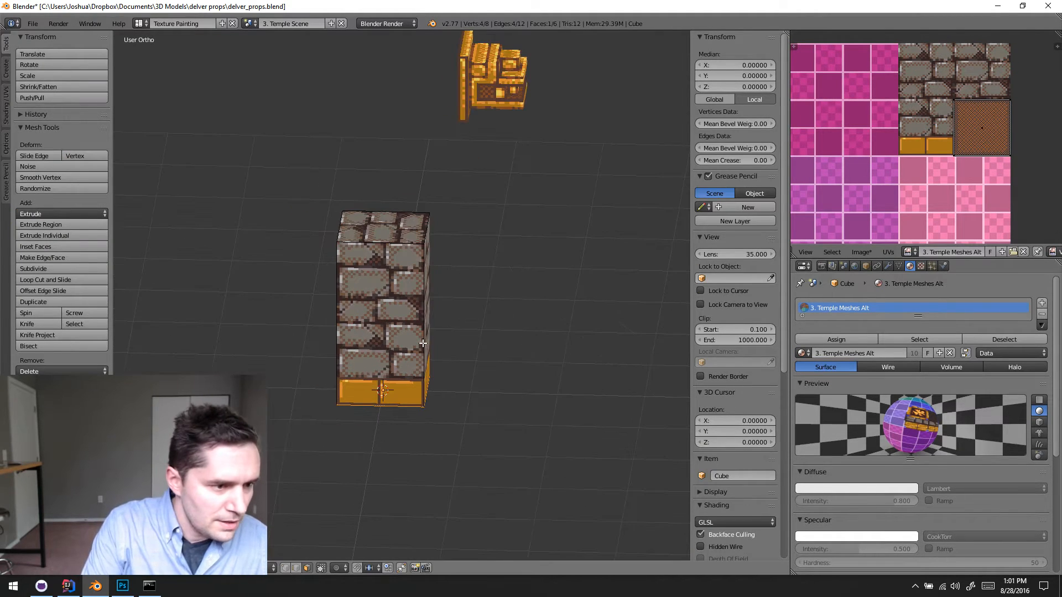
{"action": "key", "text": "Tab"}
{"action": "key", "text": "KP_7"}
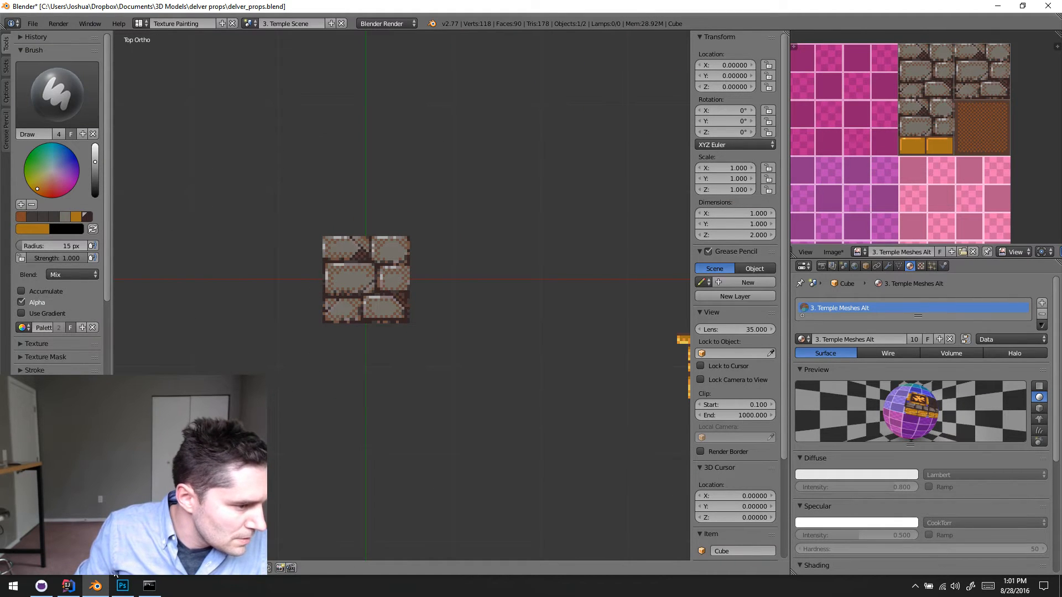
{"action": "left_click", "coordinate": [115, 545]}
{"action": "scroll", "coordinate": [344, 450], "scroll_direction": "down", "scroll_amount": 2}
{"action": "right_click_drag", "start_coordinate": [635, 336], "coordinate": [450, 209]}
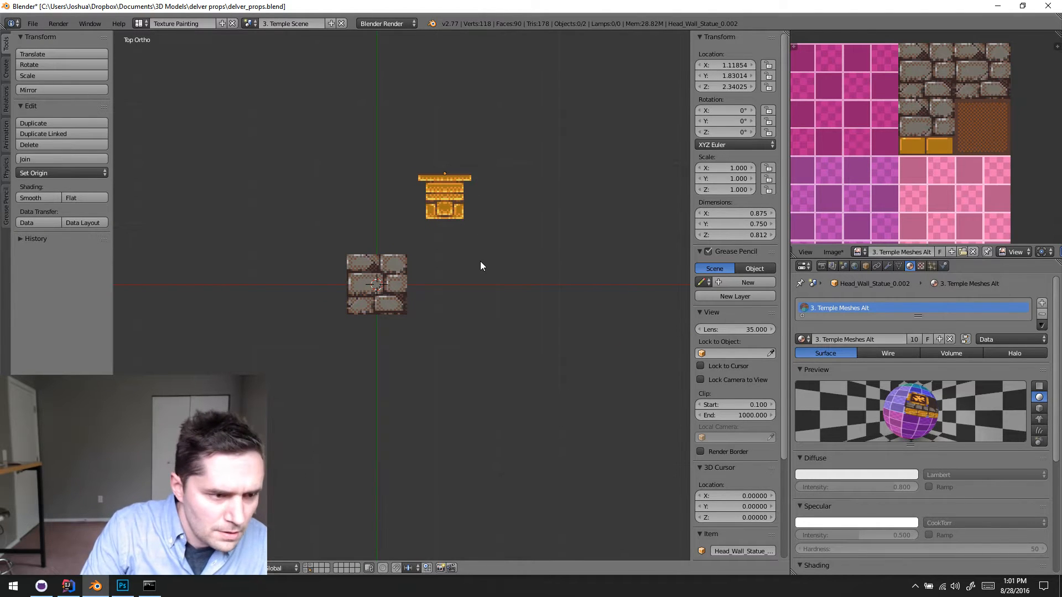
- Lower the gold head statue beside the column to about Z 1.36
{"action": "key", "text": "KP_1"}
{"action": "right_click", "coordinate": [470, 242]}
{"action": "right_click_drag", "start_coordinate": [470, 240], "coordinate": [471, 300]}
- Examine the brick column's corners and the highlights on its gold base up close in perspective
{"action": "key", "text": "KP_5"}
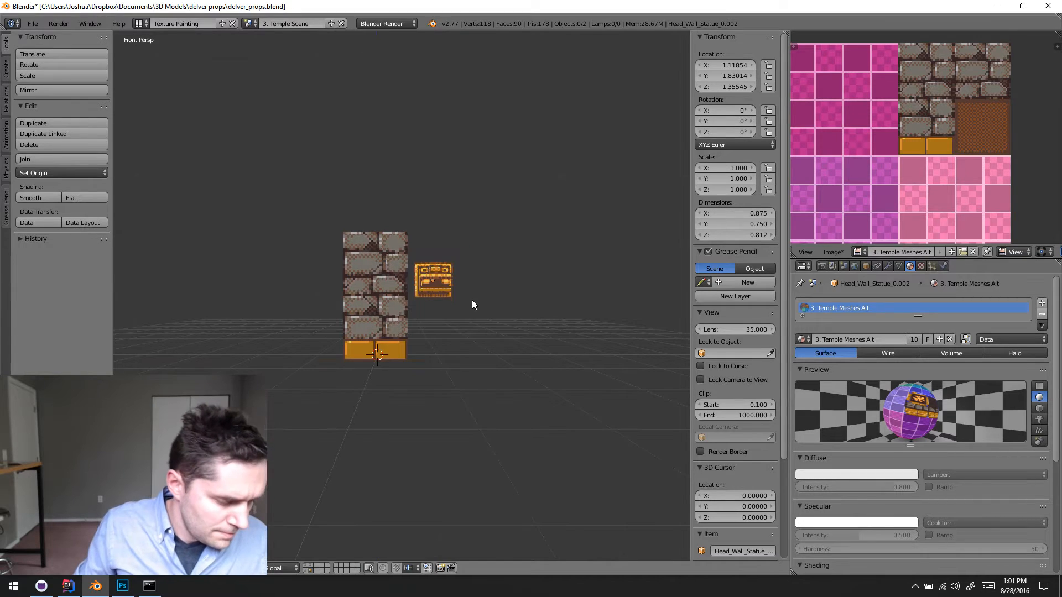
{"action": "middle_click_drag", "start_coordinate": [473, 300], "coordinate": [420, 294]}
{"action": "scroll", "coordinate": [431, 334], "scroll_direction": "up", "scroll_amount": 4}
{"action": "middle_click_drag", "start_coordinate": [480, 294], "coordinate": [549, 301]}
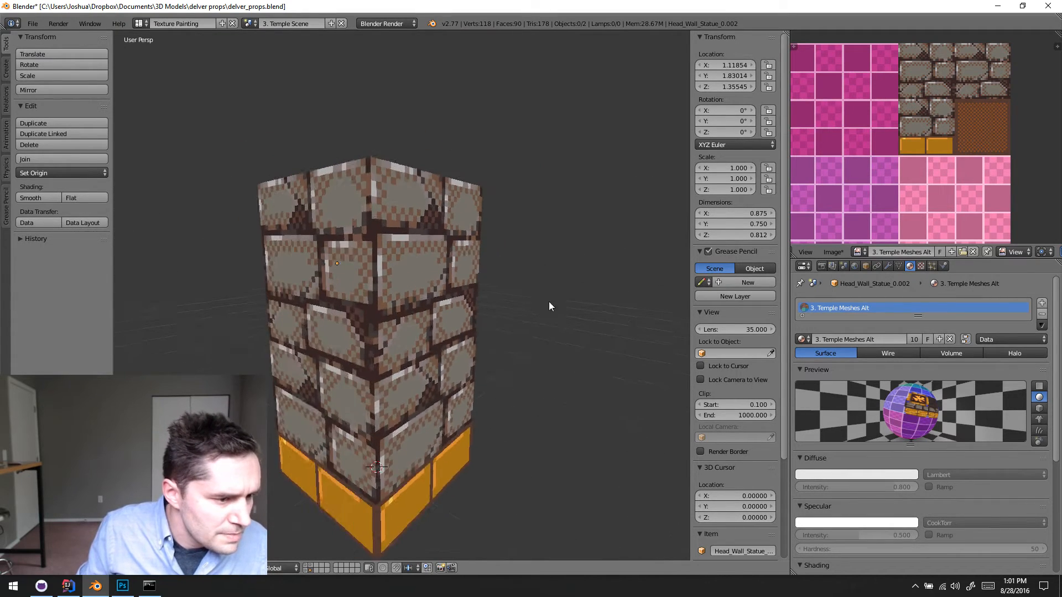
{"action": "middle_click_drag", "start_coordinate": [441, 338], "coordinate": [408, 313], "text": "shift"}
{"action": "scroll", "coordinate": [405, 264], "scroll_direction": "up", "scroll_amount": 5}
{"action": "middle_click_drag", "start_coordinate": [405, 263], "coordinate": [437, 287]}
{"action": "middle_click_drag", "start_coordinate": [434, 315], "coordinate": [441, 226], "text": "shift"}
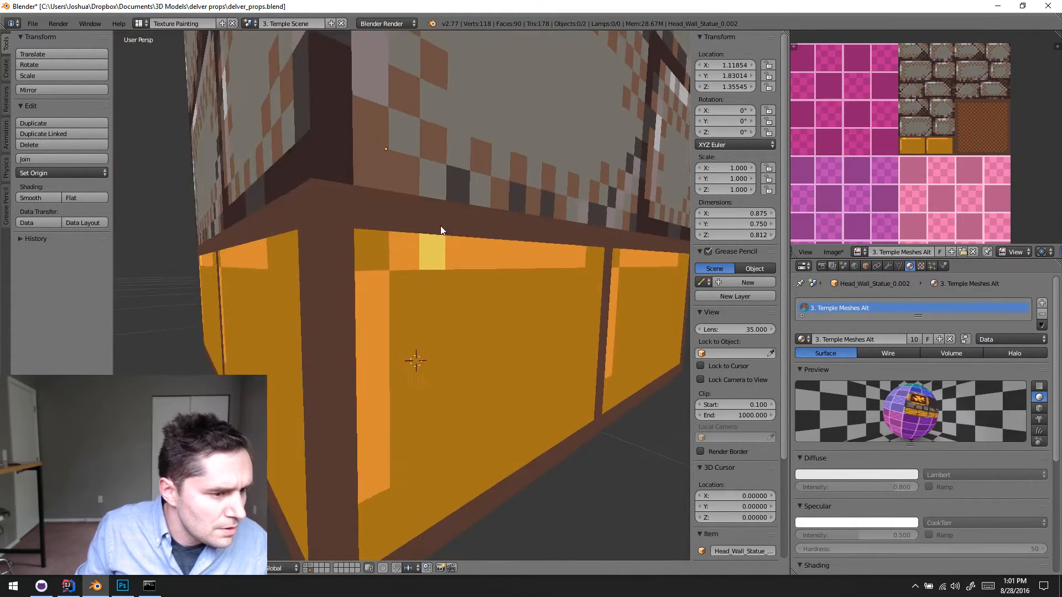
{"action": "scroll", "coordinate": [441, 232], "scroll_direction": "down", "scroll_amount": 3}
{"action": "middle_click_drag", "start_coordinate": [454, 266], "coordinate": [440, 231]}
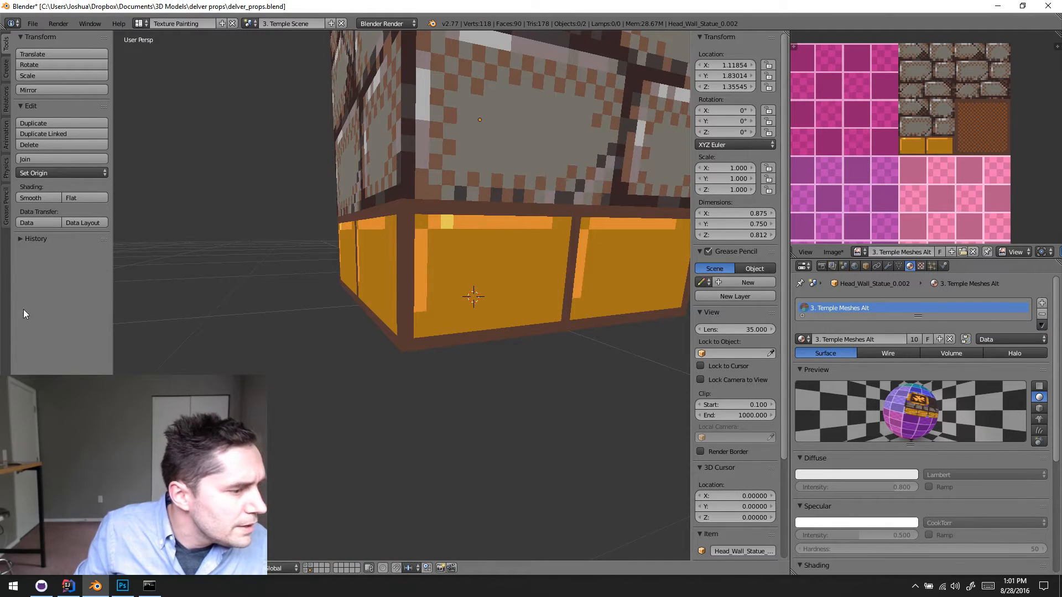
- Switch to Texture Paint mode and sample the yellow highlight pixel on the gold base brick as the brush colour
{"action": "left_click", "coordinate": [151, 501]}
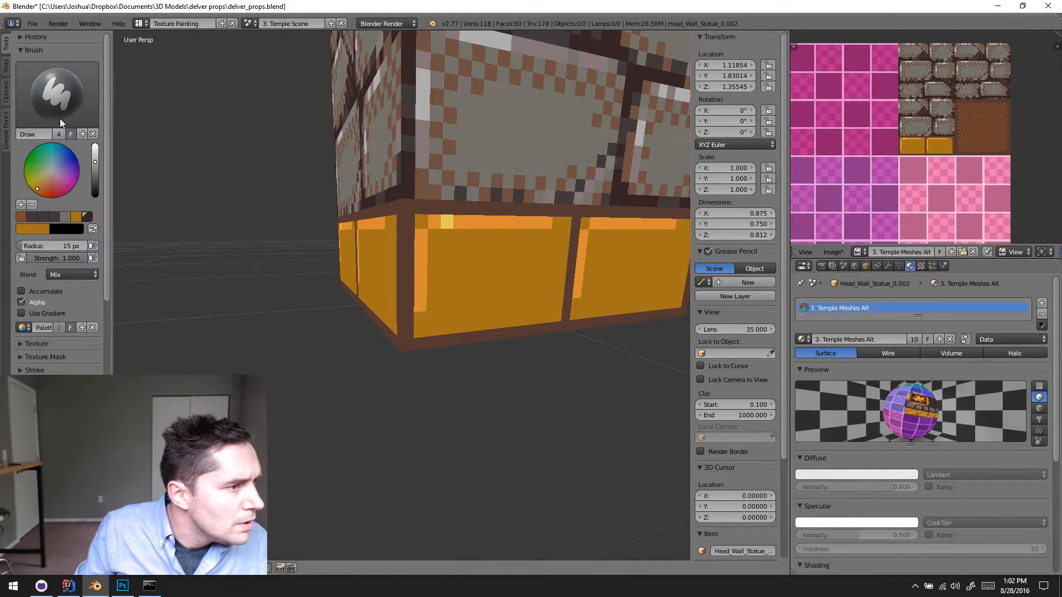
{"action": "left_click", "coordinate": [59, 119]}
{"action": "left_click", "coordinate": [124, 174]}
{"action": "middle_click_drag", "start_coordinate": [427, 248], "coordinate": [439, 283]}
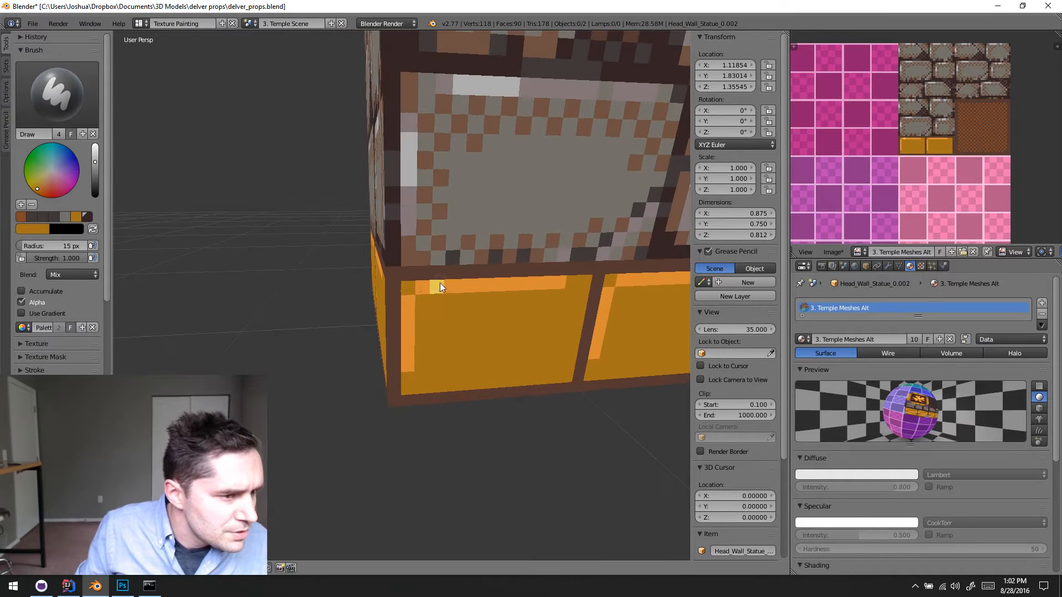
{"action": "key", "text": "s"}
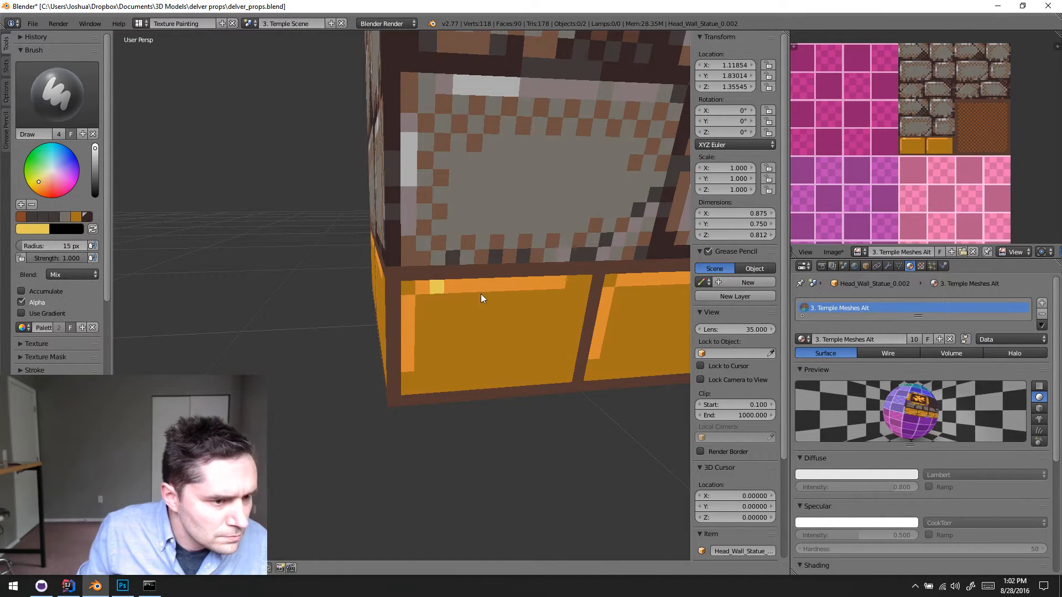
- Return to Object Mode, make the brick column the active object instead of the statue, and put it in Texture Paint mode
{"action": "middle_click_drag", "start_coordinate": [461, 300], "coordinate": [453, 262]}
{"action": "scroll", "coordinate": [453, 262], "scroll_direction": "down", "scroll_amount": 4}
{"action": "middle_click_drag", "start_coordinate": [462, 311], "coordinate": [421, 280]}
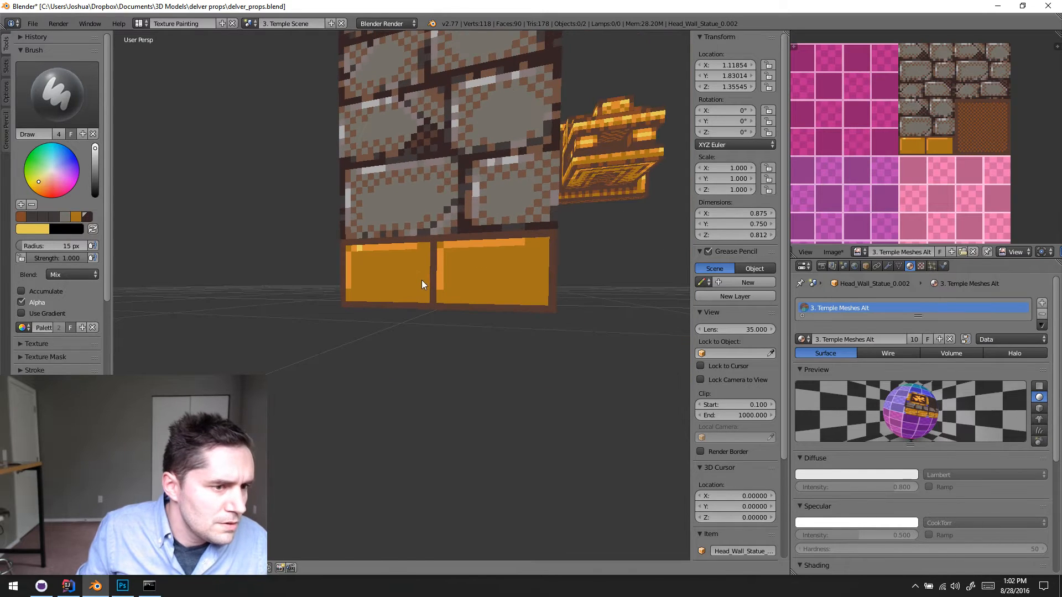
{"action": "key", "text": "Tab"}
{"action": "key", "text": "Tab"}
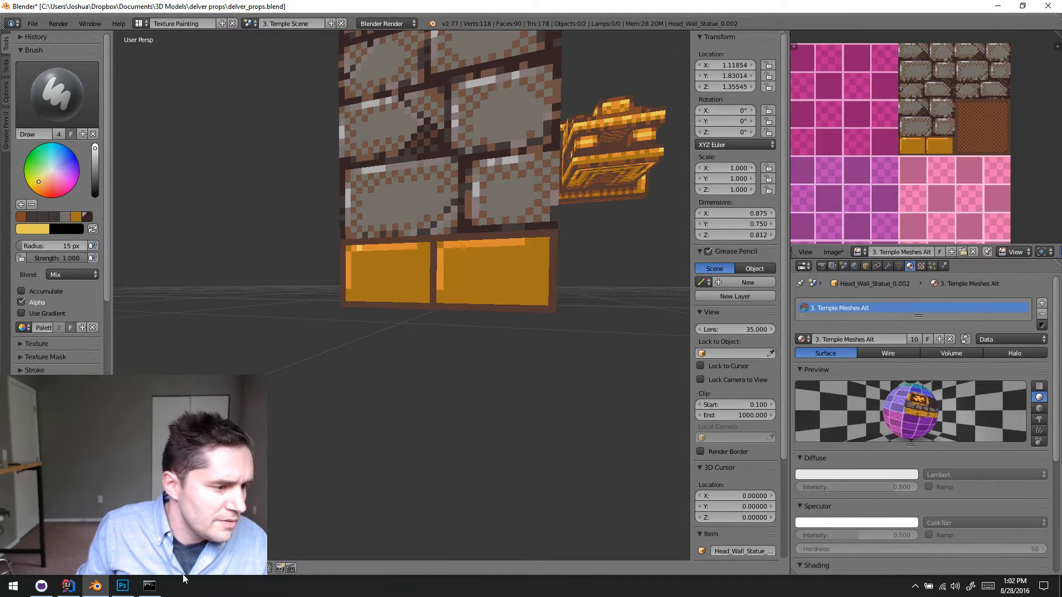
{"action": "left_click", "coordinate": [119, 554]}
{"action": "right_click", "coordinate": [367, 285]}
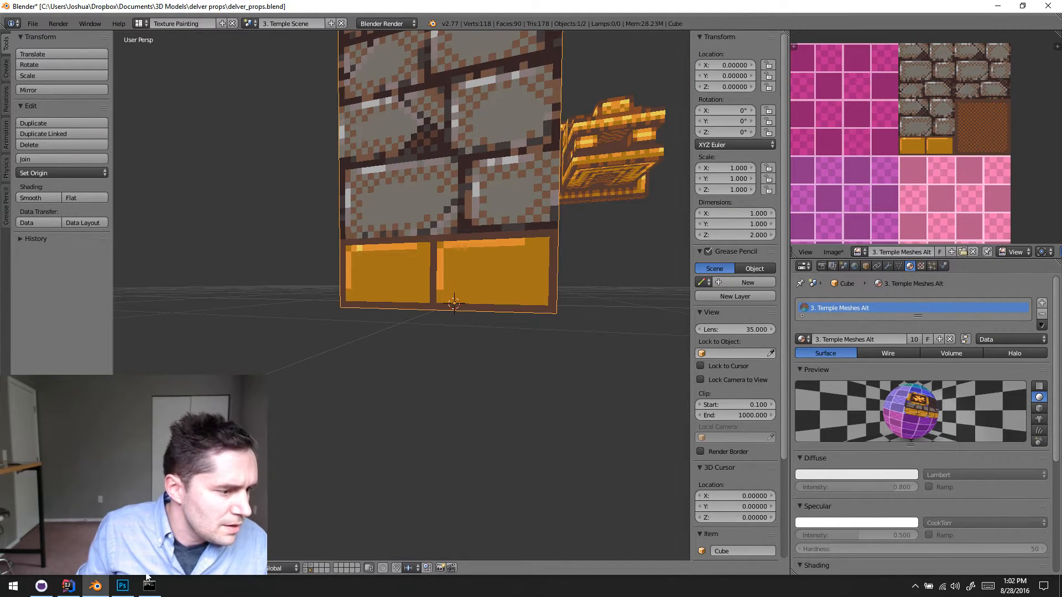
{"action": "left_click", "coordinate": [132, 498]}
{"action": "mouse_move", "coordinate": [394, 314]}
{"action": "middle_mouse_down"}
{"action": "mouse_move", "coordinate": [423, 310]}
{"action": "mouse_move", "coordinate": [420, 336]}
{"action": "mouse_move", "coordinate": [434, 326]}
{"action": "middle_mouse_up"}
{"action": "scroll", "coordinate": [420, 335], "scroll_direction": "up", "scroll_amount": 6}
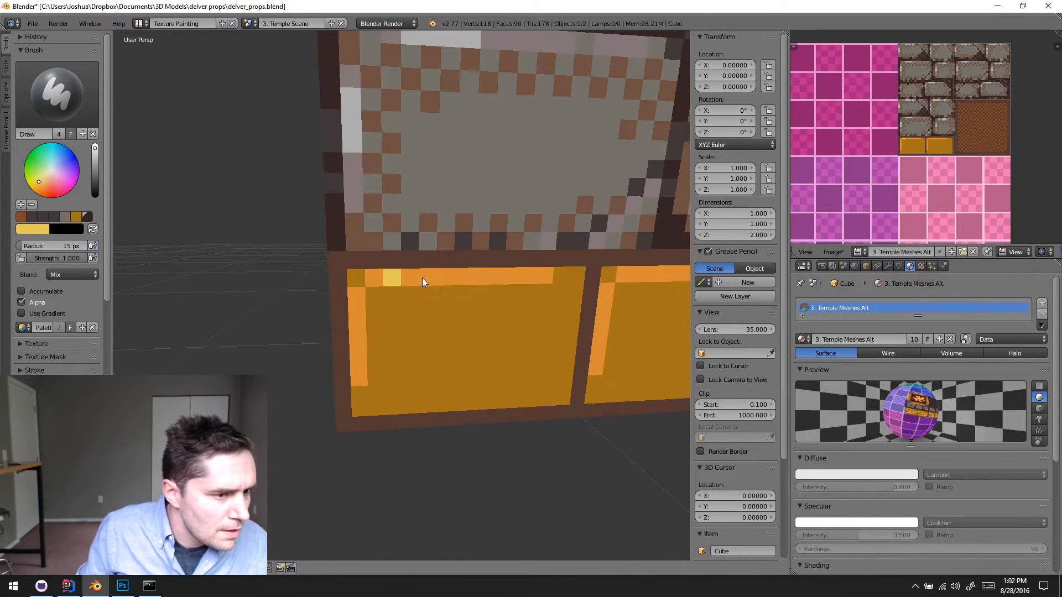
- Paint yellow highlight pixels over the orange top and side edges of the first gold base brick
{"action": "scroll", "coordinate": [555, 294], "scroll_direction": "down", "scroll_amount": 7}
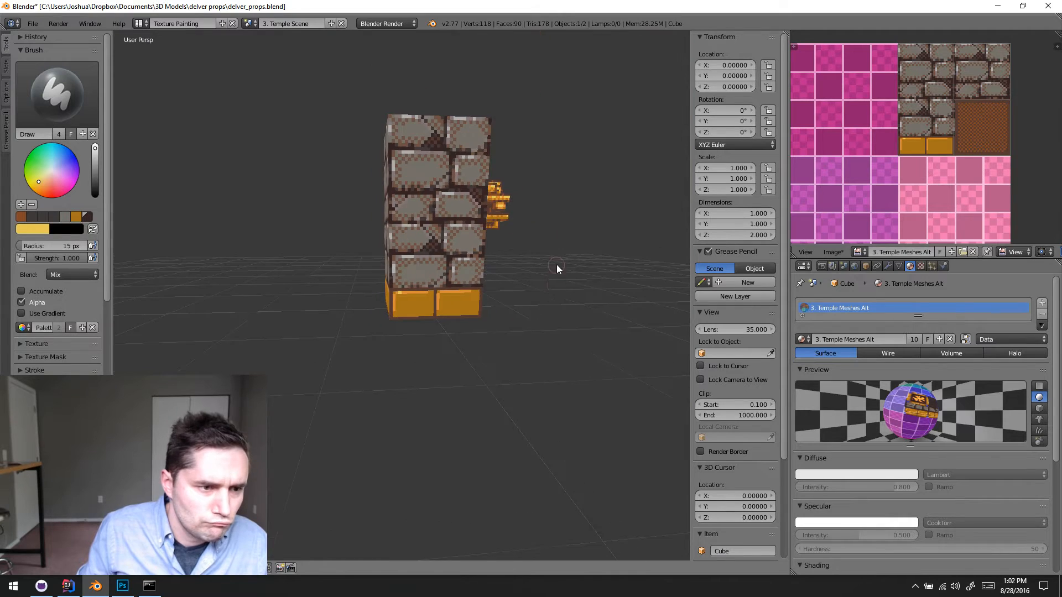
{"action": "middle_click_drag", "start_coordinate": [558, 267], "coordinate": [470, 313]}
{"action": "key", "text": "Tab"}
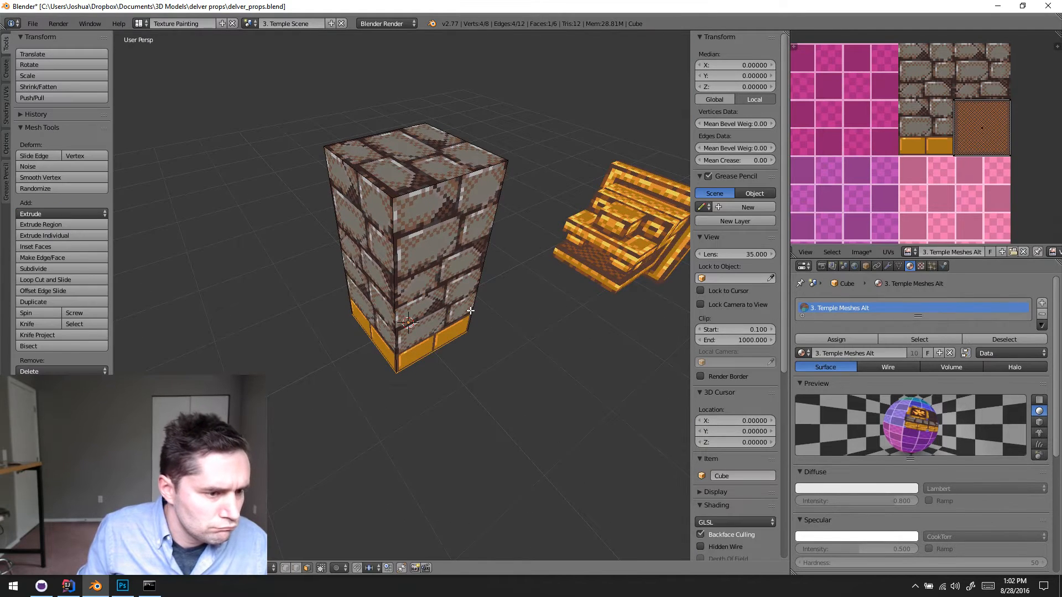
{"action": "key", "text": "Tab"}
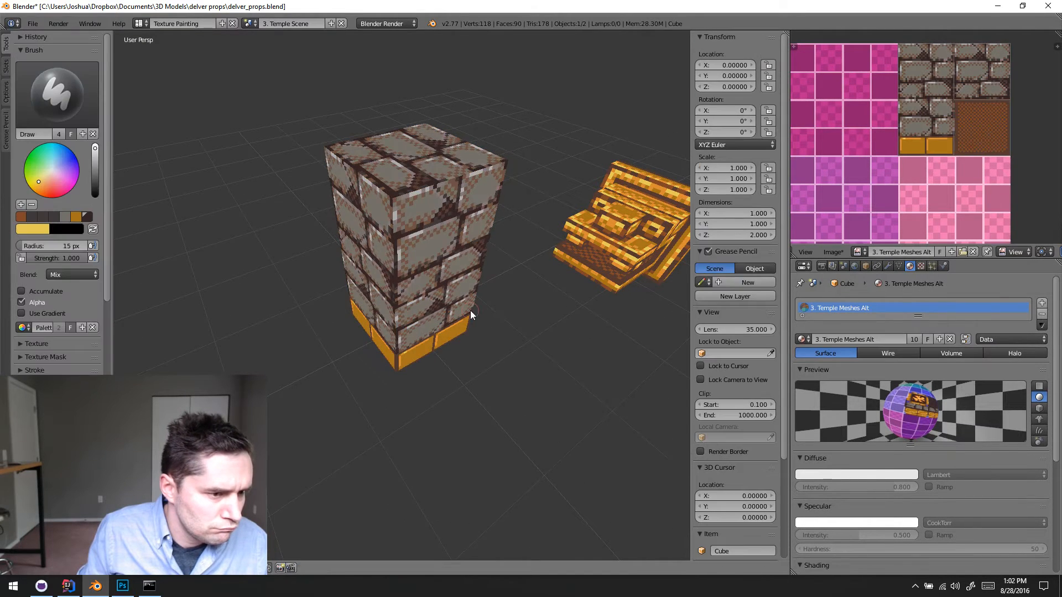
{"action": "mouse_move", "coordinate": [470, 310]}
{"action": "middle_mouse_down"}
{"action": "mouse_move", "coordinate": [376, 316]}
{"action": "mouse_move", "coordinate": [422, 307]}
{"action": "middle_mouse_up"}
{"action": "scroll", "coordinate": [422, 231], "scroll_direction": "up", "scroll_amount": 6}
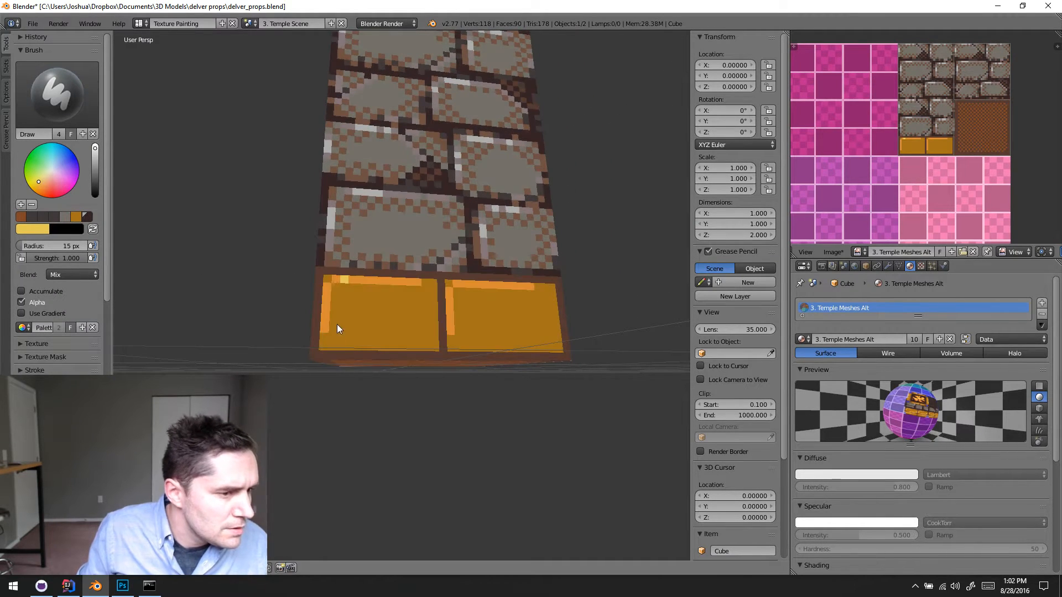
{"action": "key", "text": "ctrl+z"}
{"action": "mouse_move", "coordinate": [387, 321]}
{"action": "middle_mouse_down", "text": "shift"}
{"action": "mouse_move", "coordinate": [428, 281]}
{"action": "mouse_move", "coordinate": [415, 310]}
{"action": "middle_mouse_up", "text": "shift"}
{"action": "scroll", "coordinate": [410, 247], "scroll_direction": "up", "scroll_amount": 5}
{"action": "scroll", "coordinate": [424, 299], "scroll_direction": "down", "scroll_amount": 2}
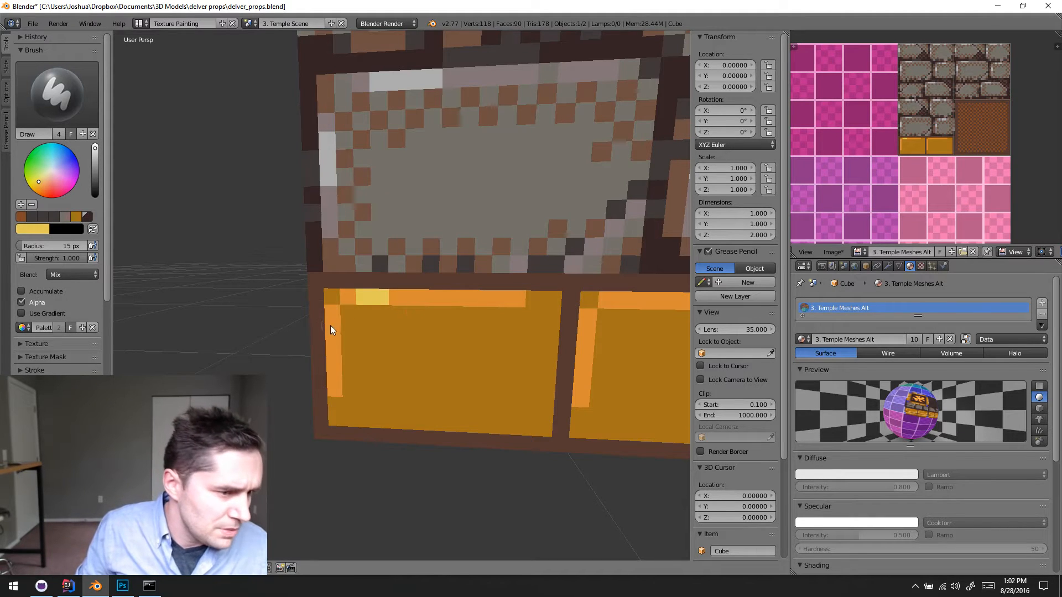
{"action": "middle_click_drag", "start_coordinate": [331, 350], "coordinate": [437, 349]}
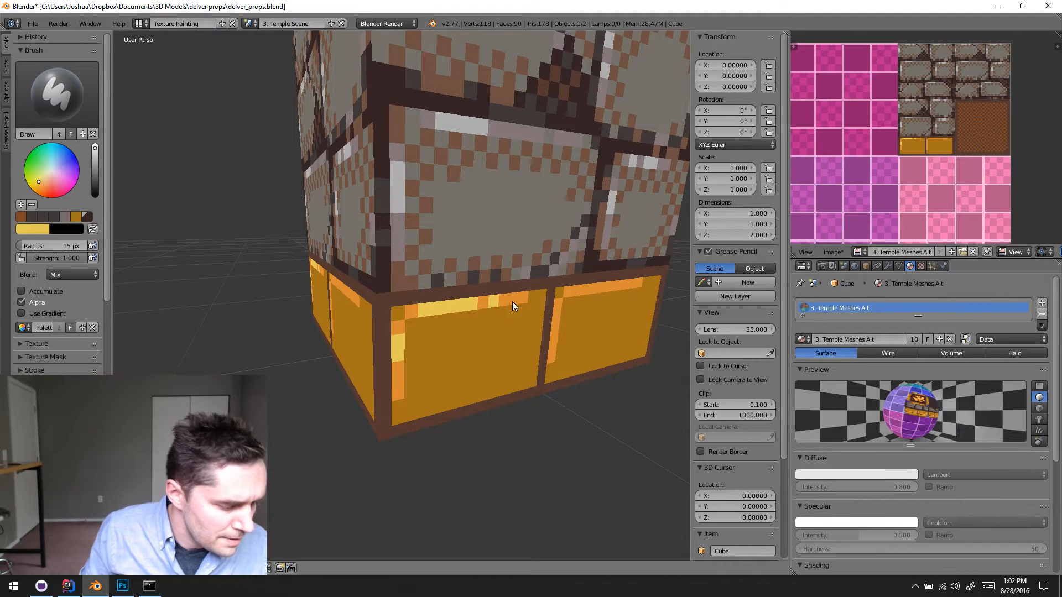
- Try a yellow row extending inward from the lower end of the first gold brick's side highlight
{"action": "scroll", "coordinate": [512, 301], "scroll_direction": "up", "scroll_amount": 3}
{"action": "key", "text": "s"}
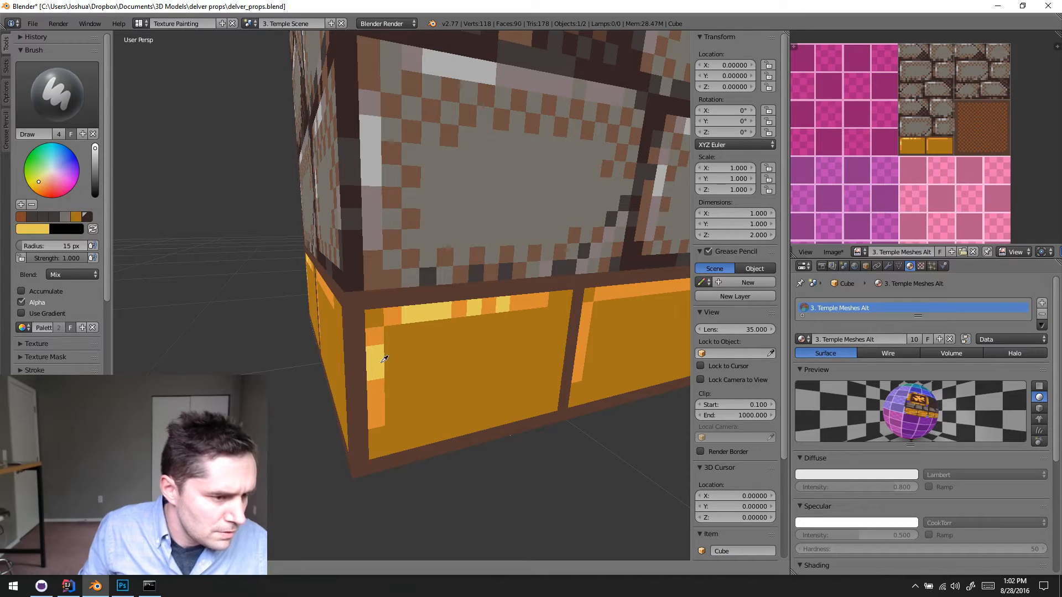
{"action": "key", "text": "s"}
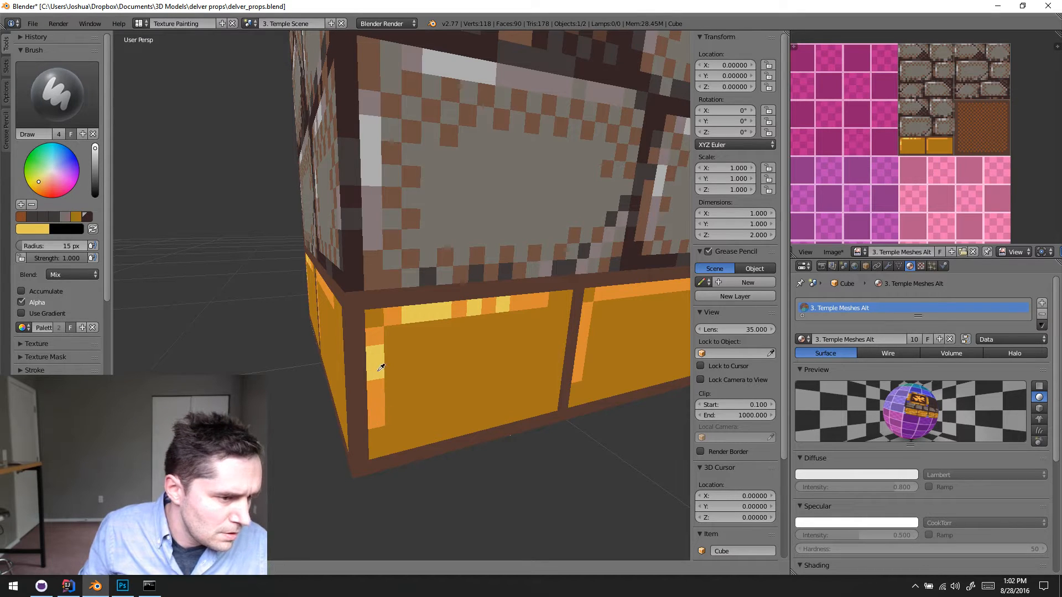
{"action": "left_click_drag", "start_coordinate": [378, 410], "coordinate": [425, 409]}
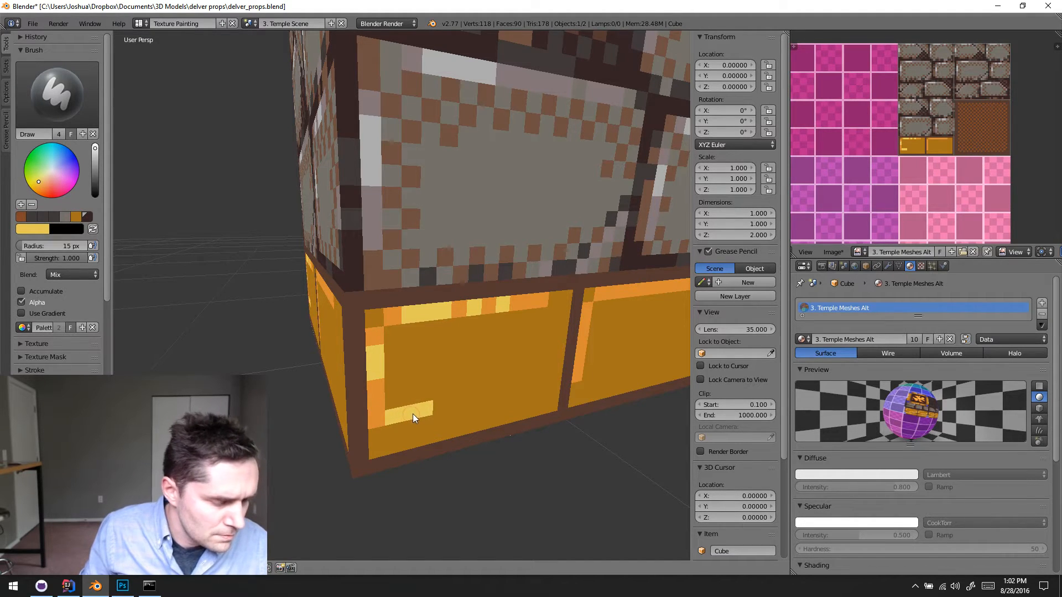
{"action": "key", "text": "ctrl+z"}
- Examine the second gold base brick and its orange highlights up close, comparing it with the first brick
{"action": "middle_click_drag", "start_coordinate": [433, 410], "coordinate": [407, 374]}
{"action": "scroll", "coordinate": [390, 367], "scroll_direction": "up", "scroll_amount": 2}
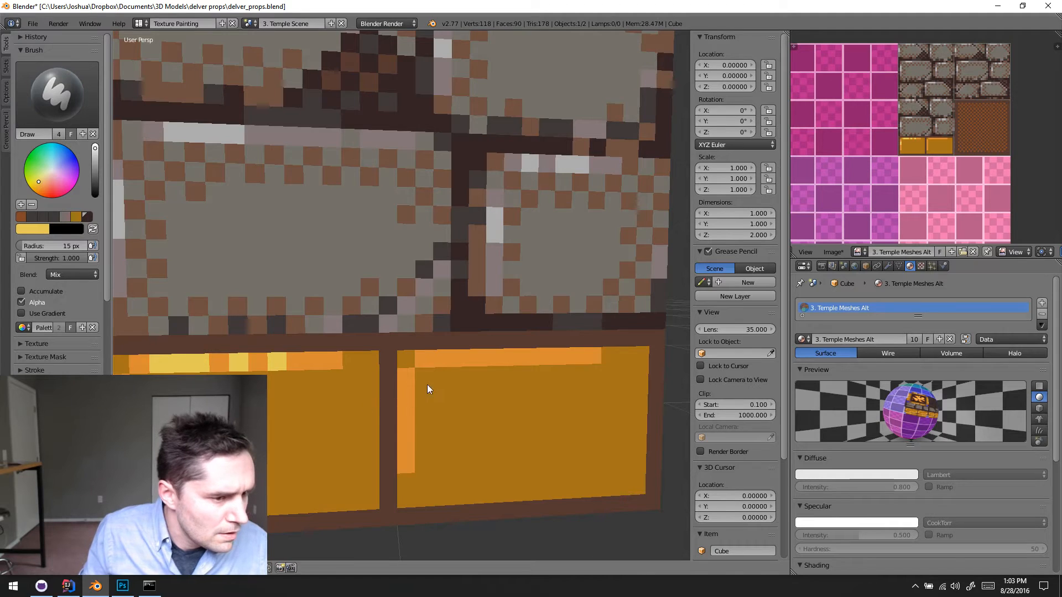
{"action": "scroll", "coordinate": [481, 361], "scroll_direction": "down", "scroll_amount": 4}
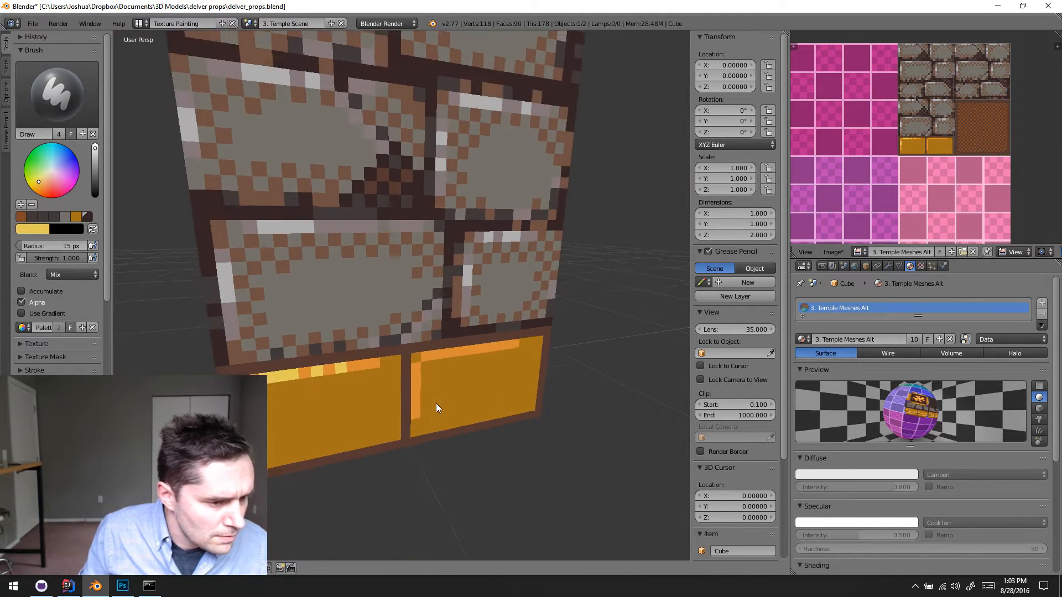
{"action": "middle_click_drag", "start_coordinate": [436, 404], "coordinate": [429, 399], "text": "shift"}
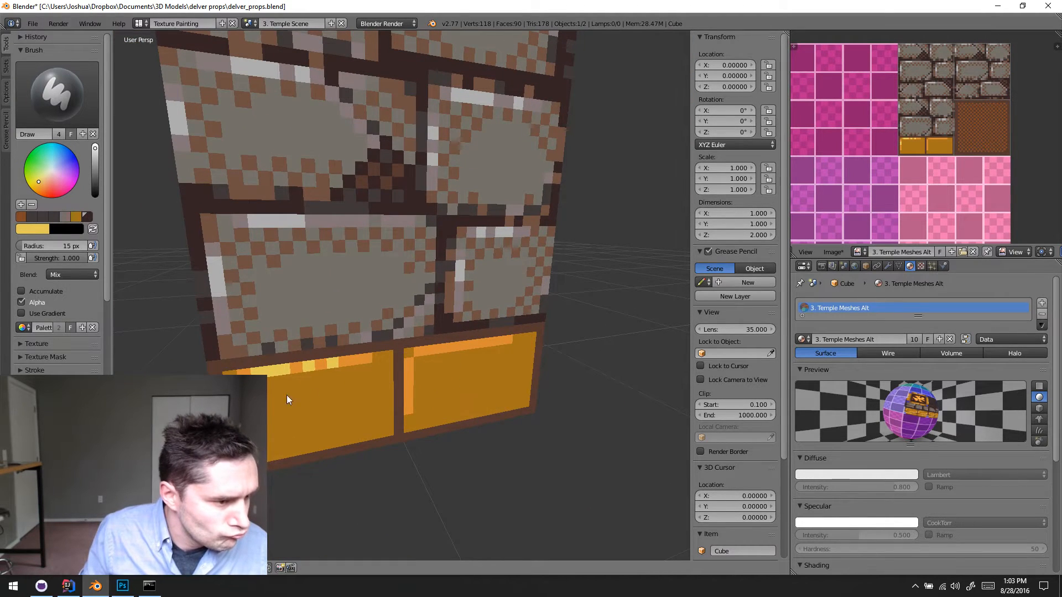
{"action": "middle_click_drag", "start_coordinate": [396, 363], "coordinate": [325, 358]}
{"action": "mouse_move", "coordinate": [346, 370]}
{"action": "left_mouse_down"}
{"action": "mouse_move", "coordinate": [424, 367]}
{"action": "mouse_move", "coordinate": [429, 403]}
{"action": "left_mouse_up"}
{"action": "key", "text": "ctrl+z"}
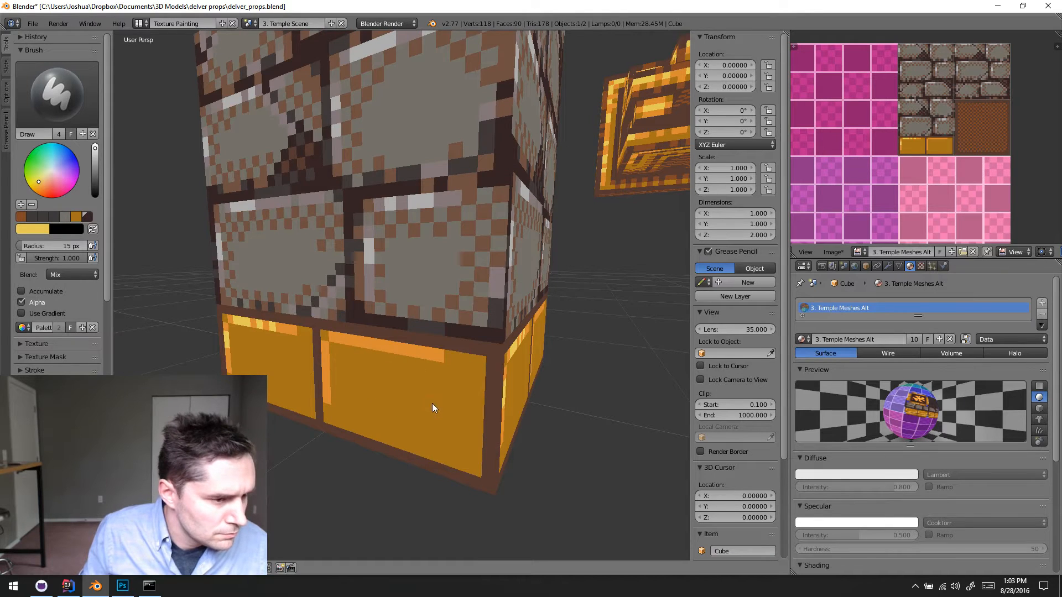
{"action": "mouse_move", "coordinate": [432, 403]}
{"action": "middle_mouse_down"}
{"action": "mouse_move", "coordinate": [478, 393]}
{"action": "mouse_move", "coordinate": [426, 393]}
{"action": "middle_mouse_up"}
{"action": "scroll", "coordinate": [397, 348], "scroll_direction": "up", "scroll_amount": 3}
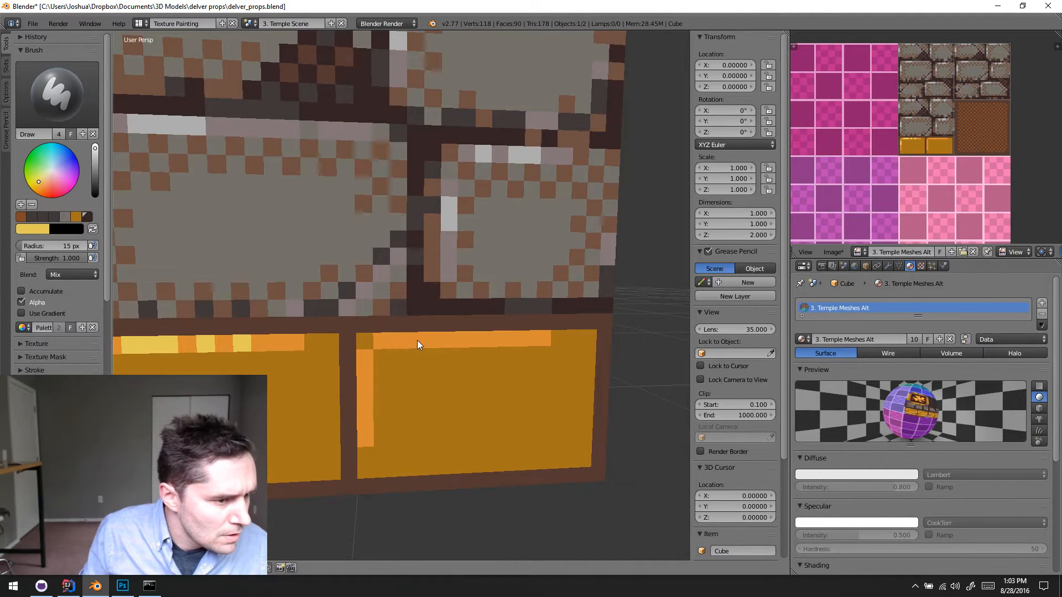
{"action": "mouse_move", "coordinate": [417, 340]}
{"action": "middle_mouse_down"}
{"action": "mouse_move", "coordinate": [397, 344]}
{"action": "mouse_move", "coordinate": [417, 412]}
{"action": "mouse_move", "coordinate": [414, 400]}
{"action": "middle_mouse_up"}
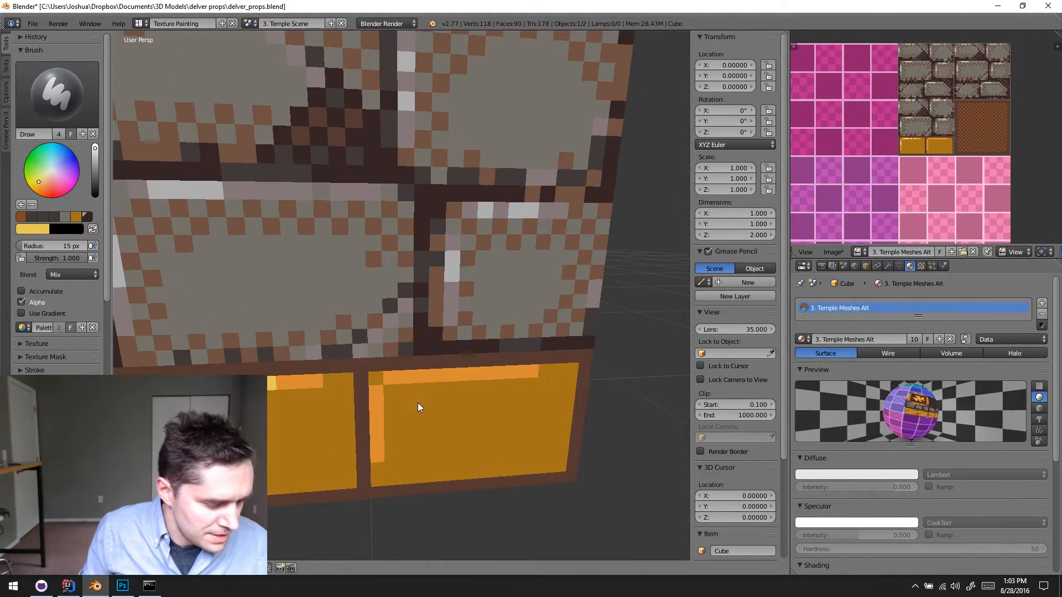
- Set the paint brush radius to 17 px
{"action": "key", "text": "f"}
{"action": "left_click", "coordinate": [403, 379]}
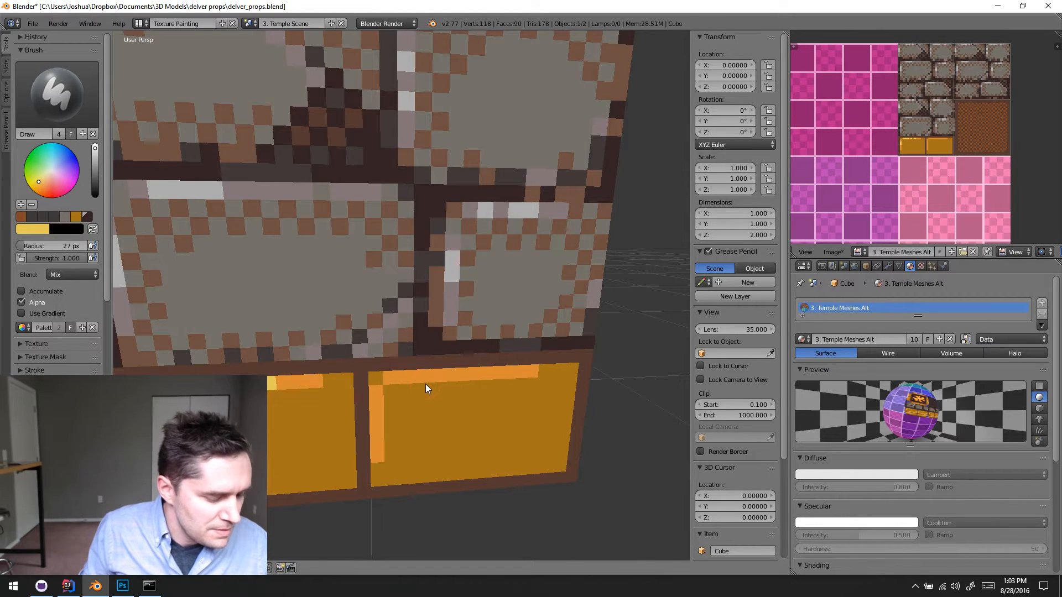
{"action": "key", "text": "f"}
{"action": "left_click", "coordinate": [420, 384]}
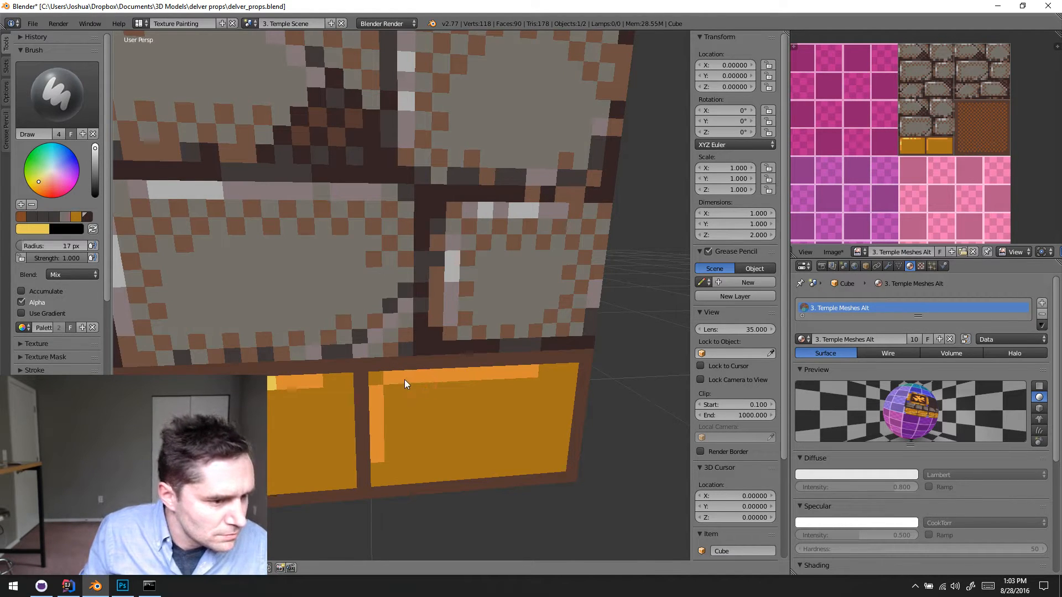
- Save the painted column texture image to its existing file, temple_meshes.png
{"action": "middle_click_drag", "start_coordinate": [414, 390], "coordinate": [360, 322], "text": "shift"}
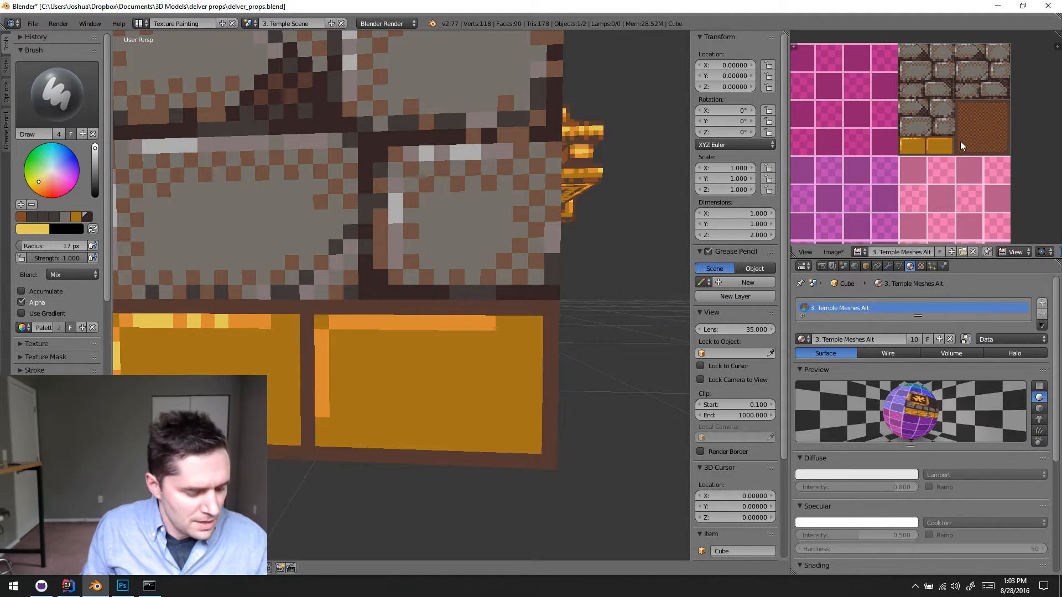
{"action": "left_click", "coordinate": [833, 251]}
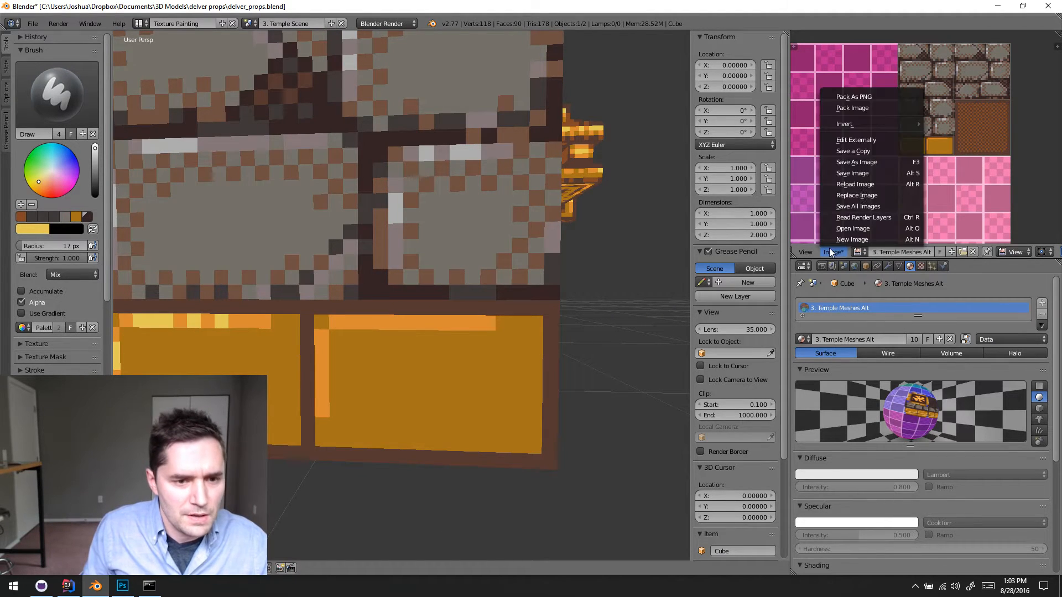
{"action": "left_click", "coordinate": [864, 174]}
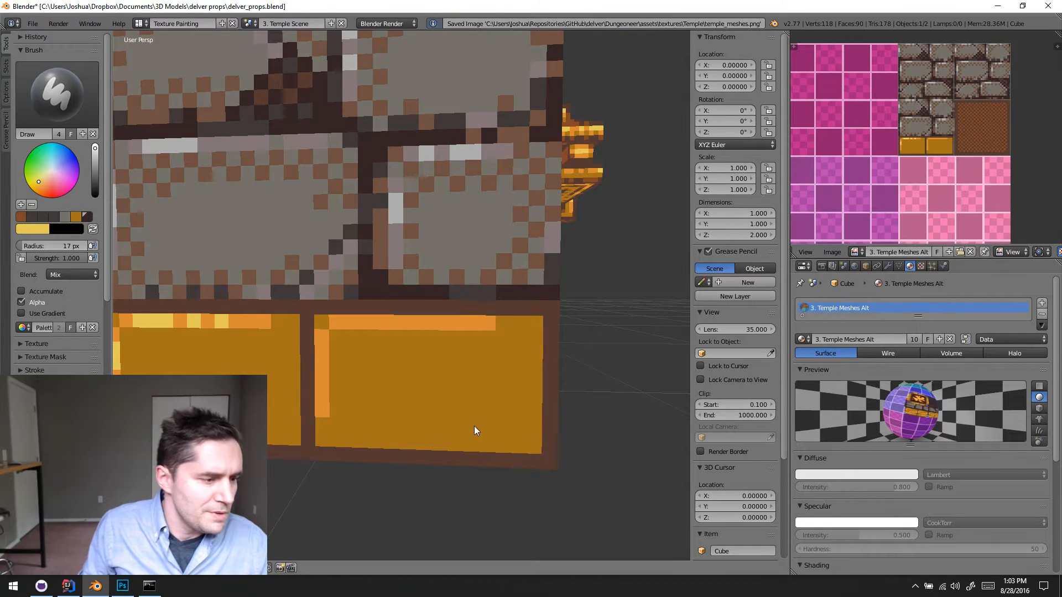
- Switch to Photoshop, close the outdated temple_meshes.png document and reopen the saved file from the recent files
{"action": "left_click", "coordinate": [122, 586]}
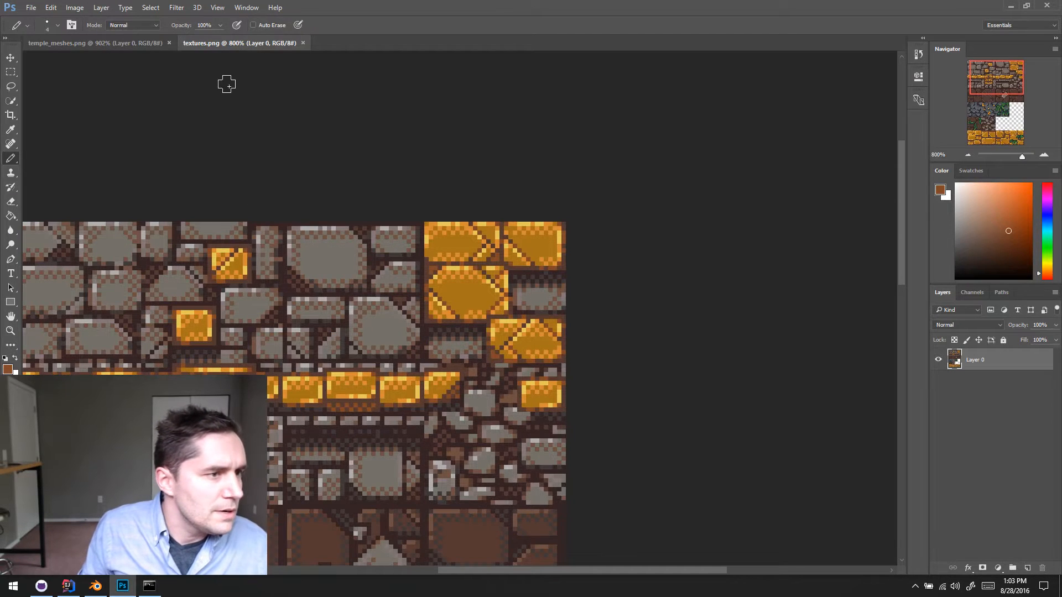
{"action": "left_click", "coordinate": [138, 43]}
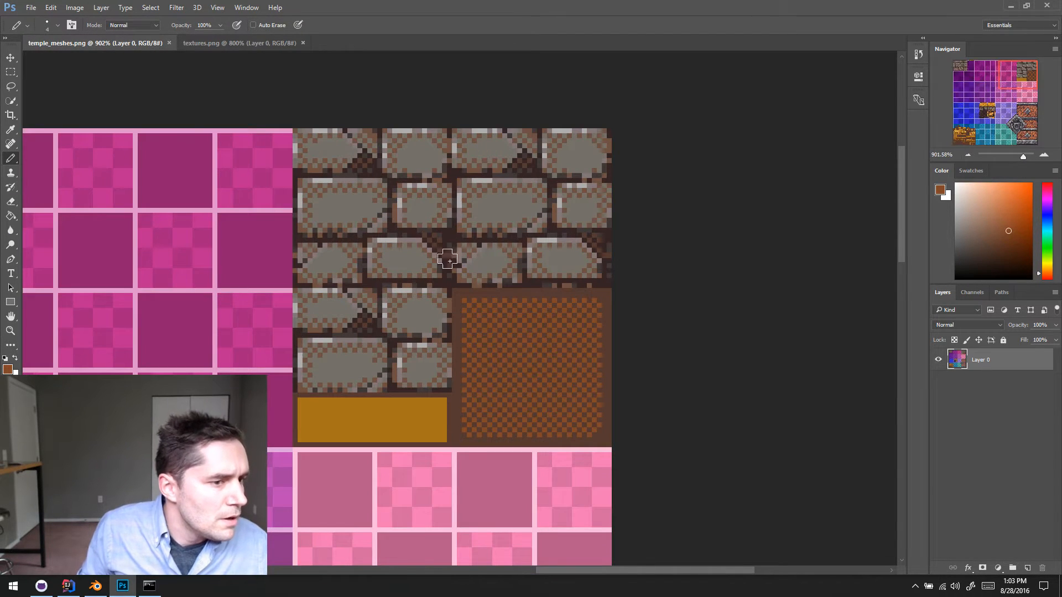
{"action": "left_click", "coordinate": [170, 43]}
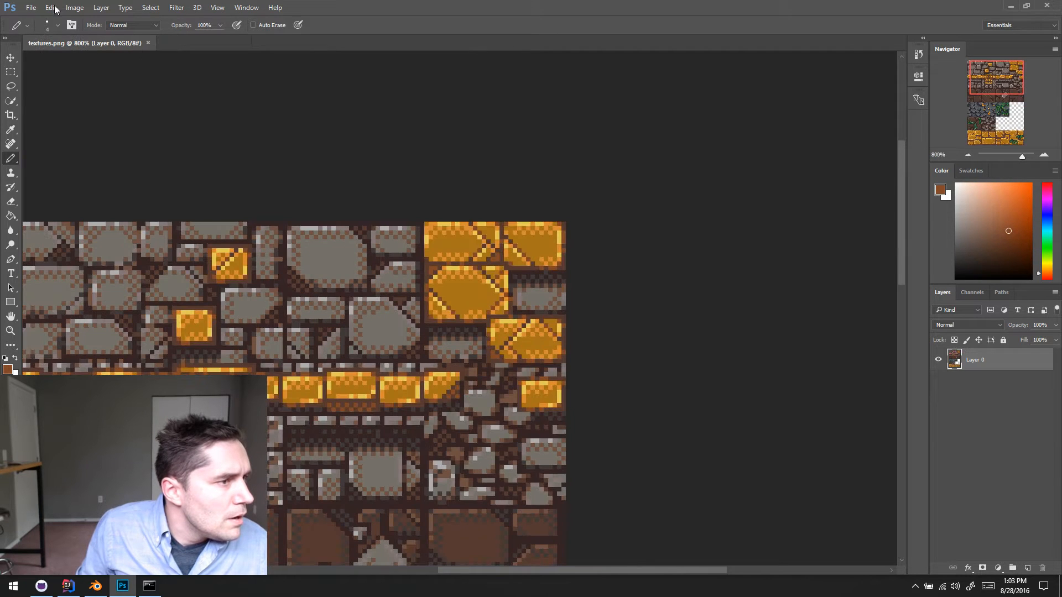
{"action": "left_click", "coordinate": [31, 8]}
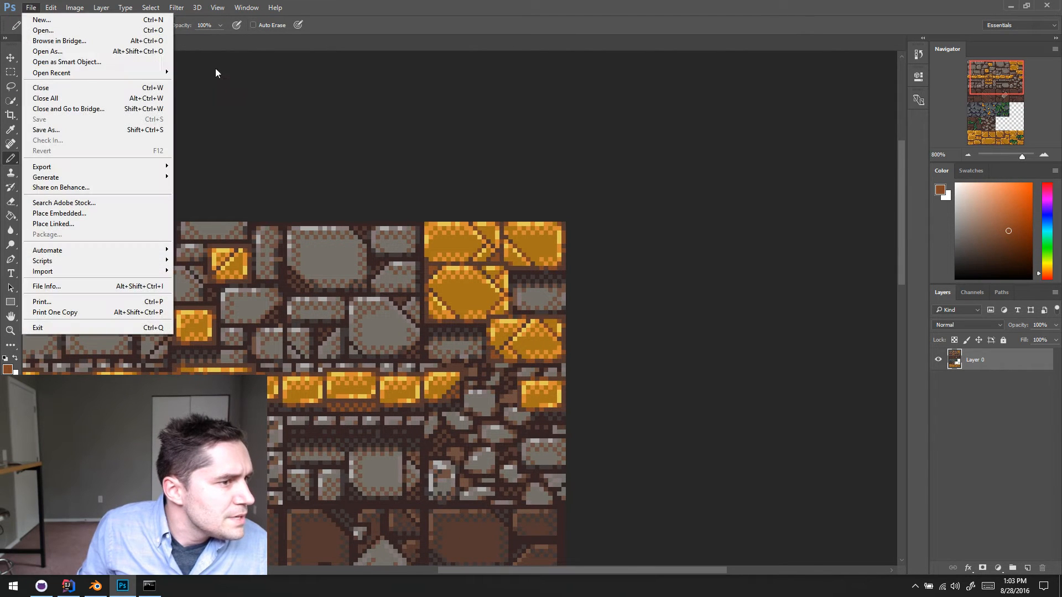
{"action": "mouse_move", "coordinate": [158, 72]}
{"action": "left_click", "coordinate": [205, 82]}
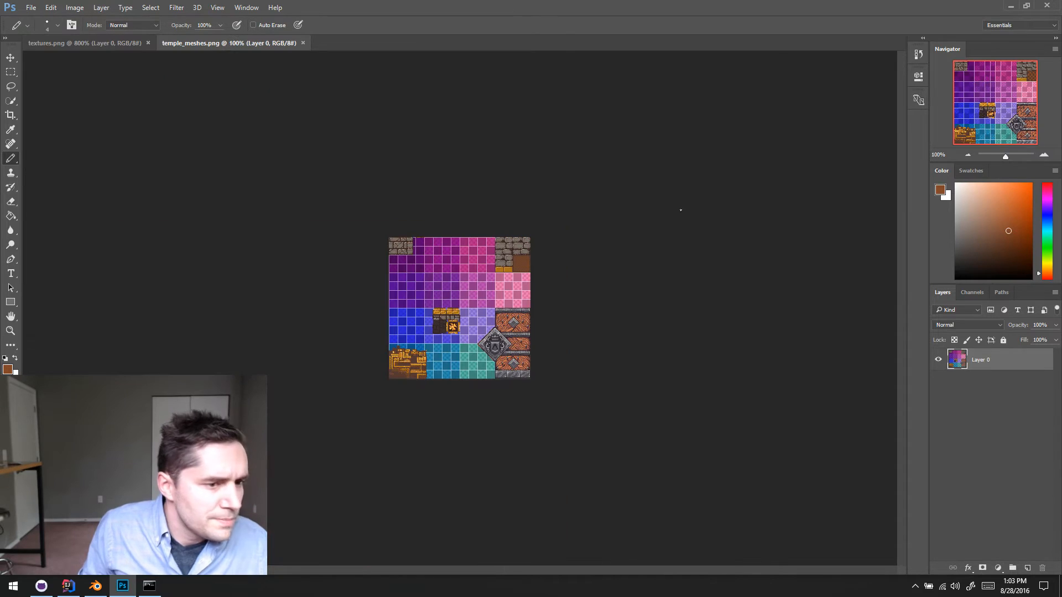
- Examine the gold base bricks in temple_meshes.png at 800% zoom
{"action": "left_click", "coordinate": [1040, 155]}
{"action": "left_click", "coordinate": [1041, 155]}
{"action": "left_click", "coordinate": [1040, 155]}
{"action": "left_click", "coordinate": [1041, 155]}
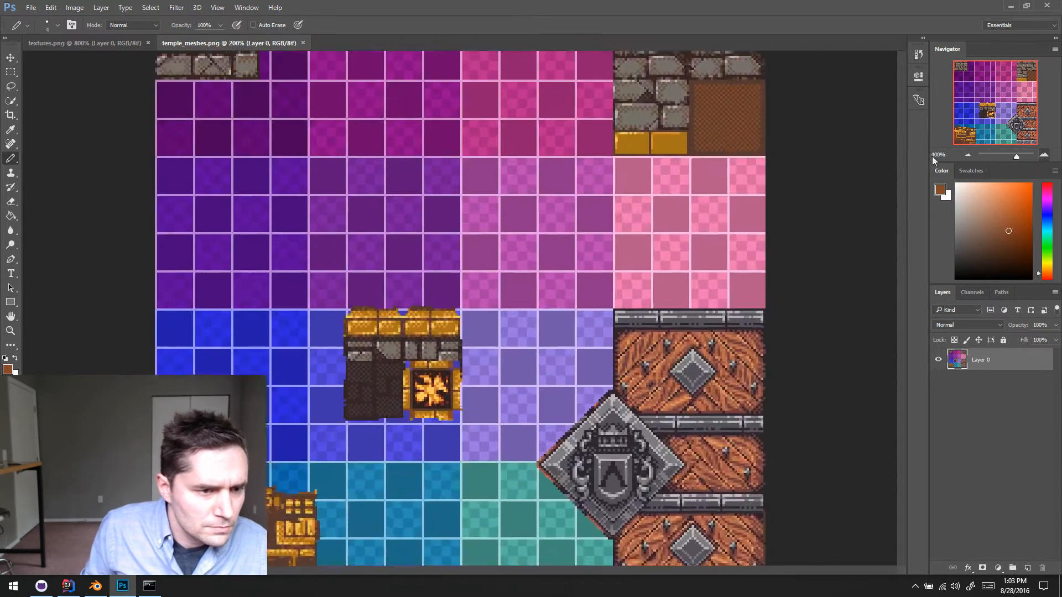
{"action": "left_click_drag", "start_coordinate": [702, 138], "coordinate": [485, 302]}
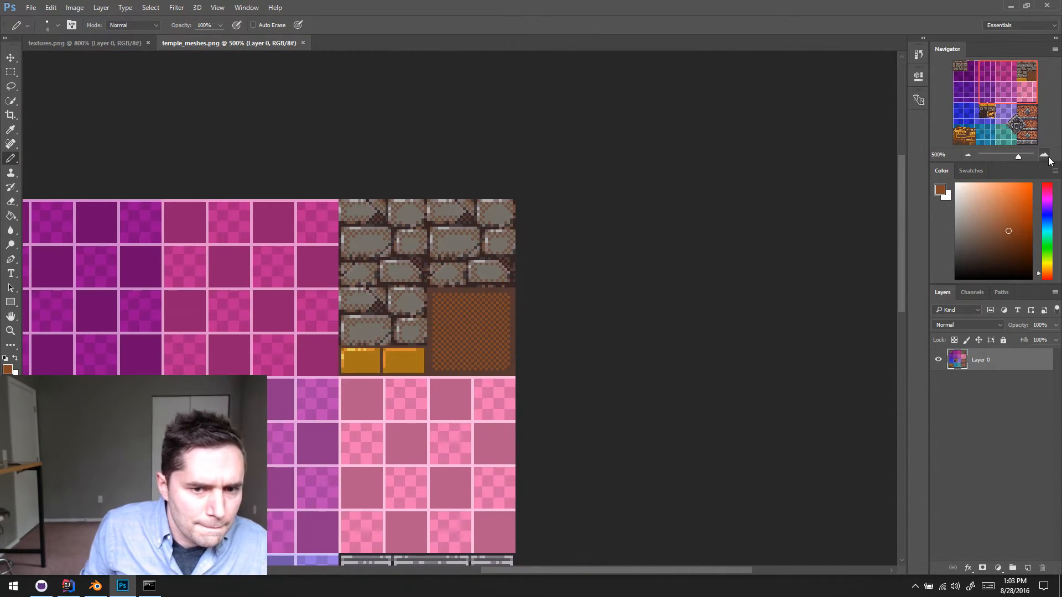
{"action": "left_click", "coordinate": [1041, 155]}
{"action": "left_click", "coordinate": [1041, 155]}
{"action": "left_click", "coordinate": [1041, 155]}
{"action": "left_click_drag", "start_coordinate": [487, 266], "coordinate": [509, 223]}
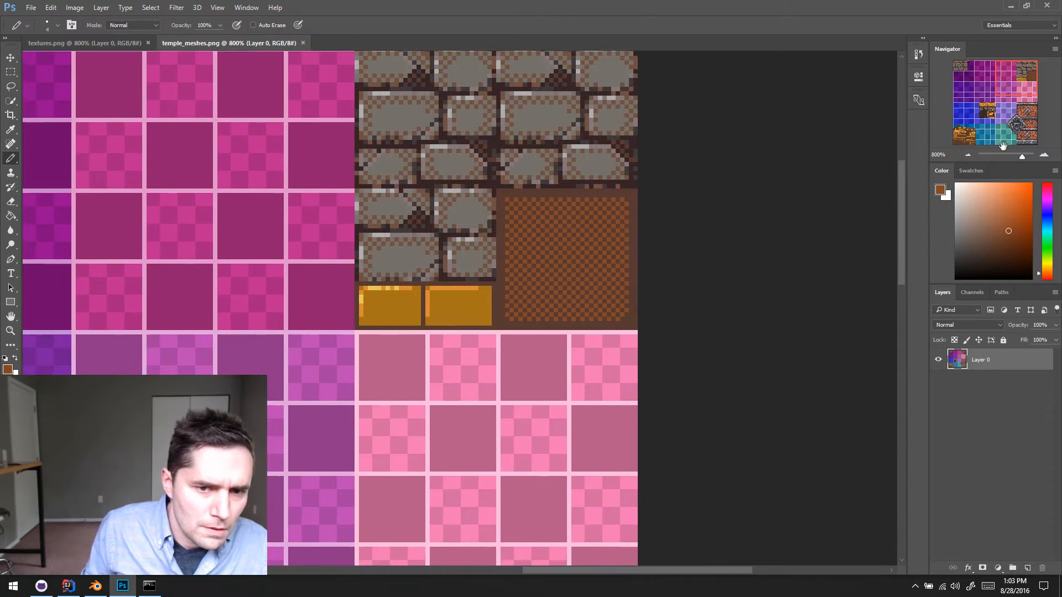
- With a 1 px Pencil, paint sampled yellow highlight pixels down the left edge of the right gold brick, correcting the stray pixel with base gold
{"action": "left_click", "coordinate": [1045, 156]}
{"action": "left_click", "coordinate": [1045, 156]}
{"action": "left_click", "coordinate": [1045, 155]}
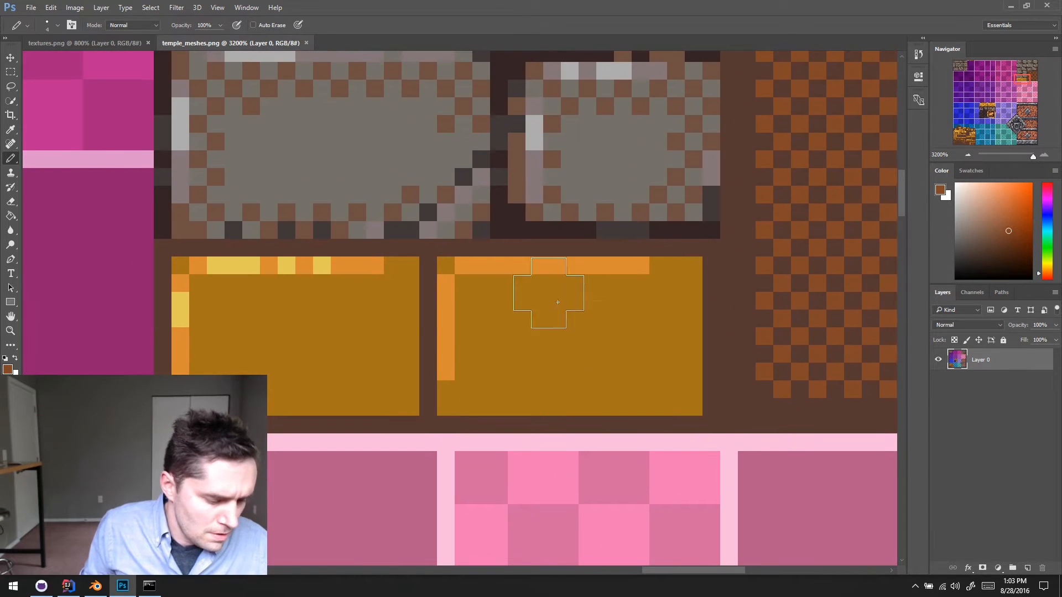
{"action": "key", "text": "bracketleft"}
{"action": "key", "text": "bracketleft"}
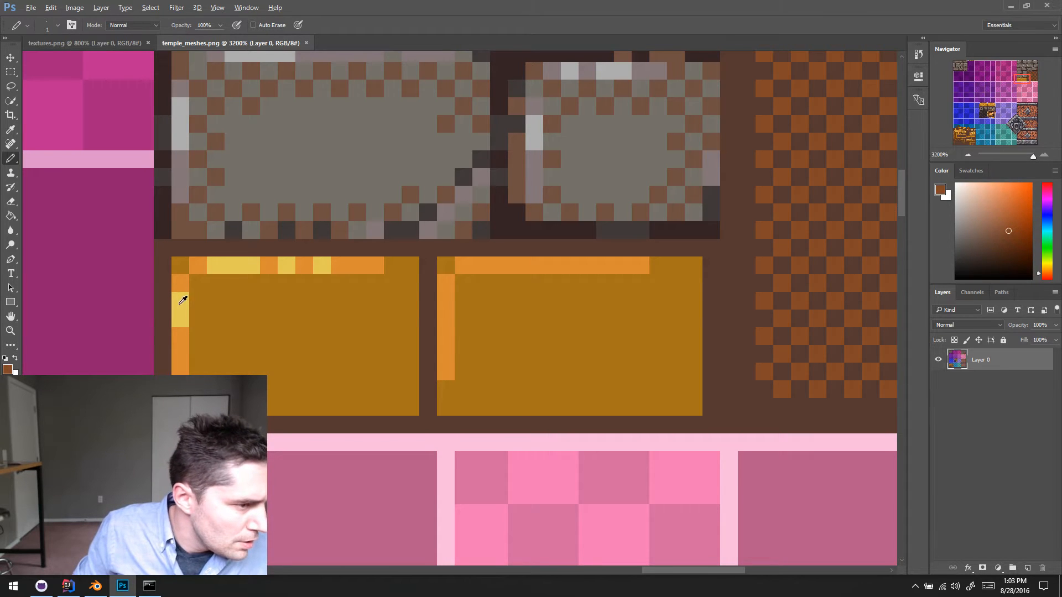
{"action": "left_click", "coordinate": [180, 304], "text": "alt"}
{"action": "left_click_drag", "start_coordinate": [446, 301], "coordinate": [446, 333]}
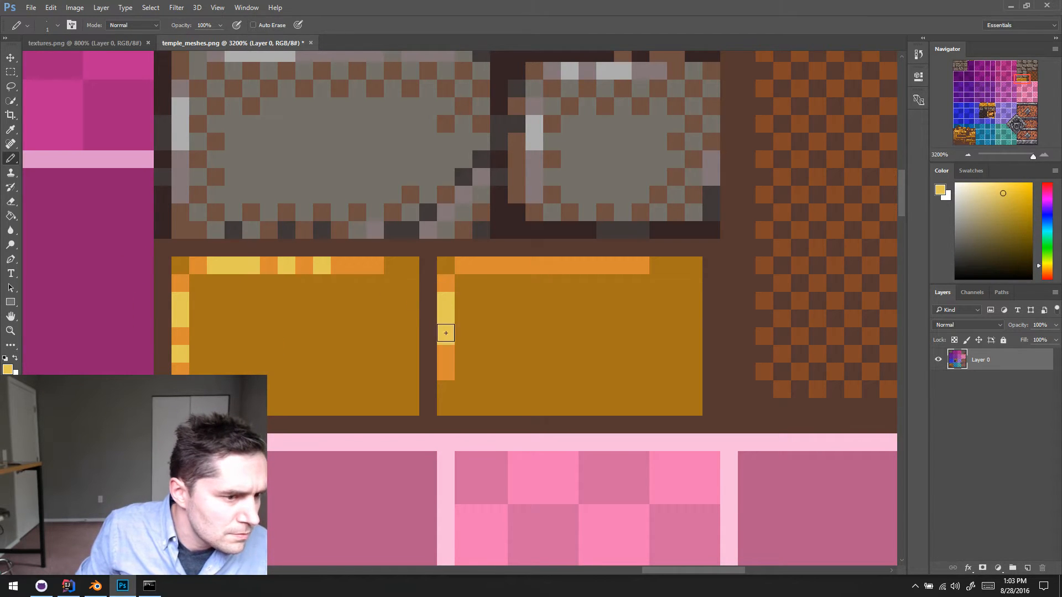
{"action": "scroll", "coordinate": [460, 310], "scroll_direction": "right", "scroll_amount": 1}
{"action": "left_click", "coordinate": [448, 350]}
{"action": "left_click", "coordinate": [443, 349]}
{"action": "left_click", "coordinate": [470, 349], "text": "alt"}
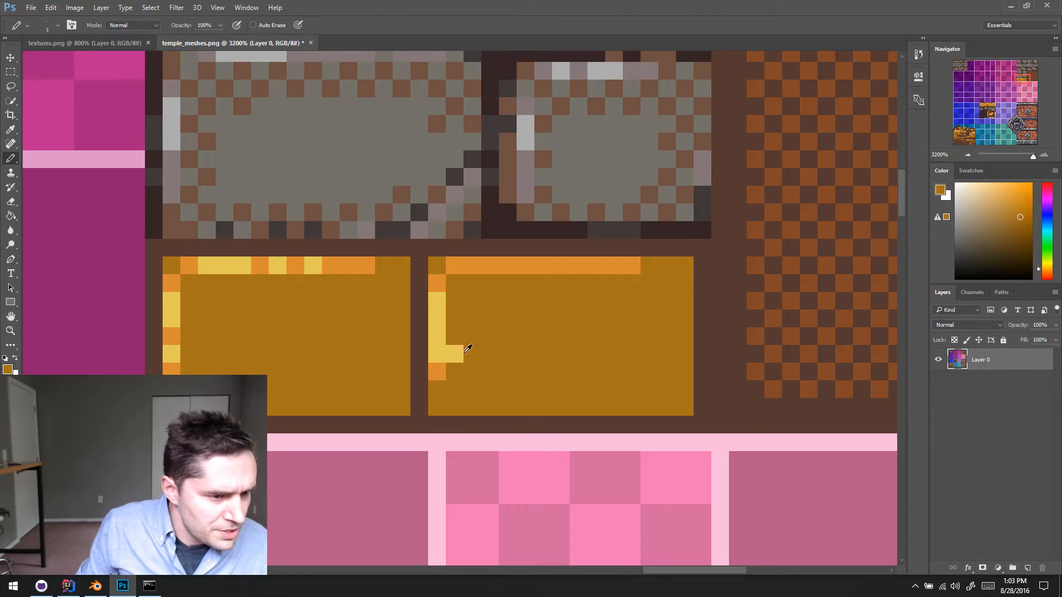
{"action": "left_click", "coordinate": [458, 356]}
{"action": "left_click", "coordinate": [438, 342], "text": "alt"}
- Add broken yellow highlights along the right gold brick's top edge and shorten the orange line's right end with base gold
{"action": "left_click", "coordinate": [473, 265]}
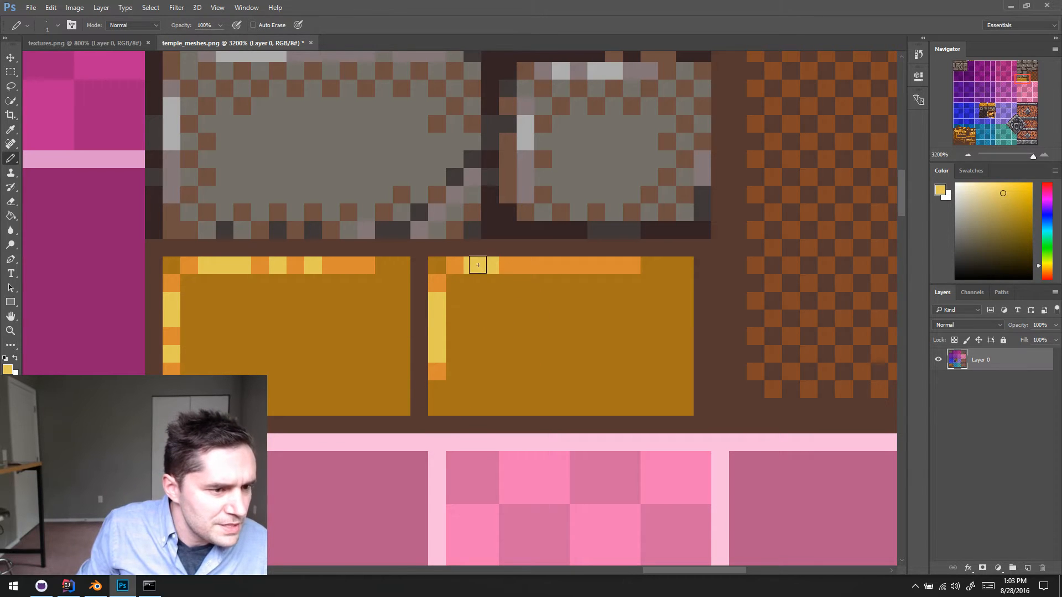
{"action": "left_click", "coordinate": [482, 290], "text": "alt"}
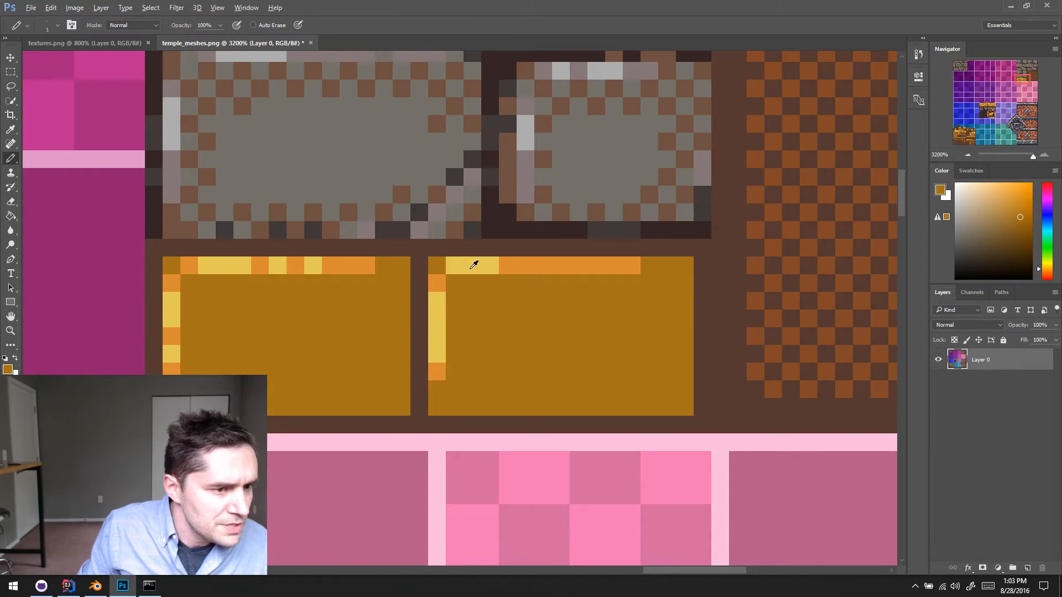
{"action": "left_click", "coordinate": [474, 266], "text": "alt"}
{"action": "left_click", "coordinate": [525, 265]}
{"action": "left_click", "coordinate": [561, 266]}
{"action": "left_click", "coordinate": [596, 265]}
{"action": "left_click", "coordinate": [579, 265]}
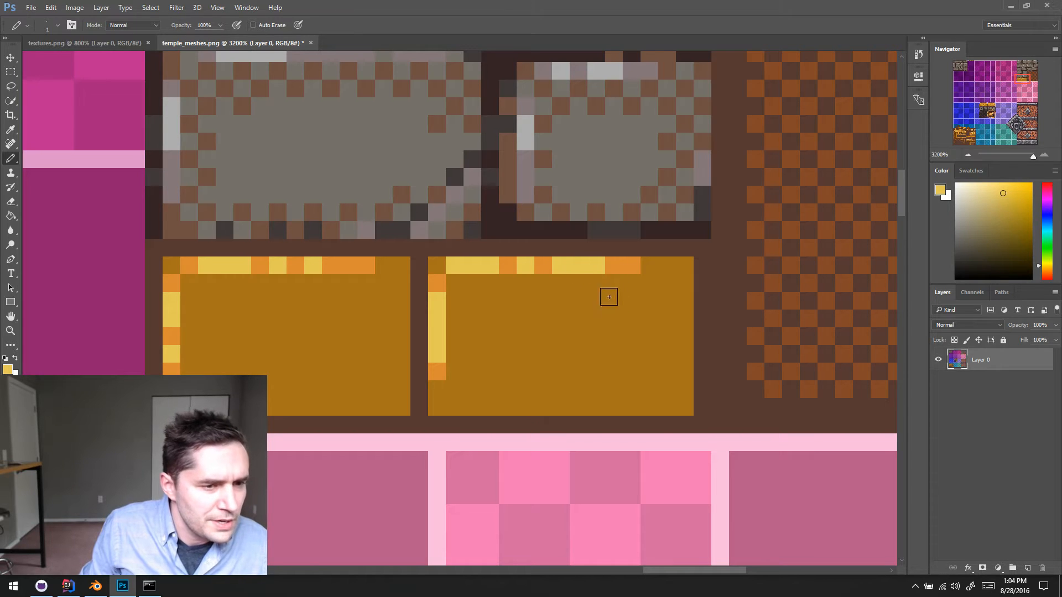
{"action": "left_click", "coordinate": [591, 307], "text": "alt"}
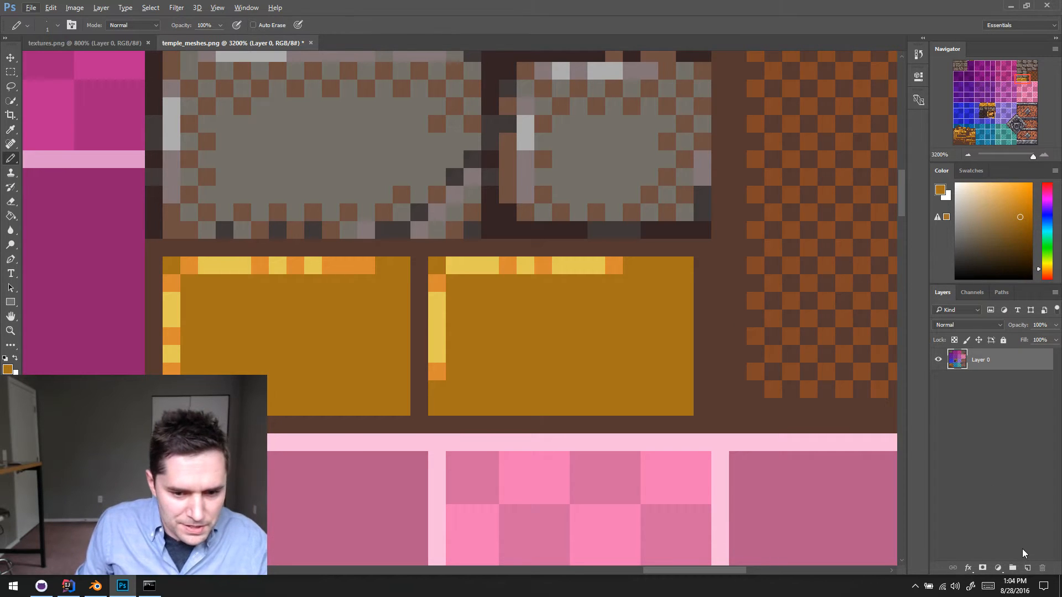
- Fill a new layer with the black checkerboard pattern, hide it, and load its pixels as a selection over Layer 0
{"action": "left_click", "coordinate": [1027, 568]}
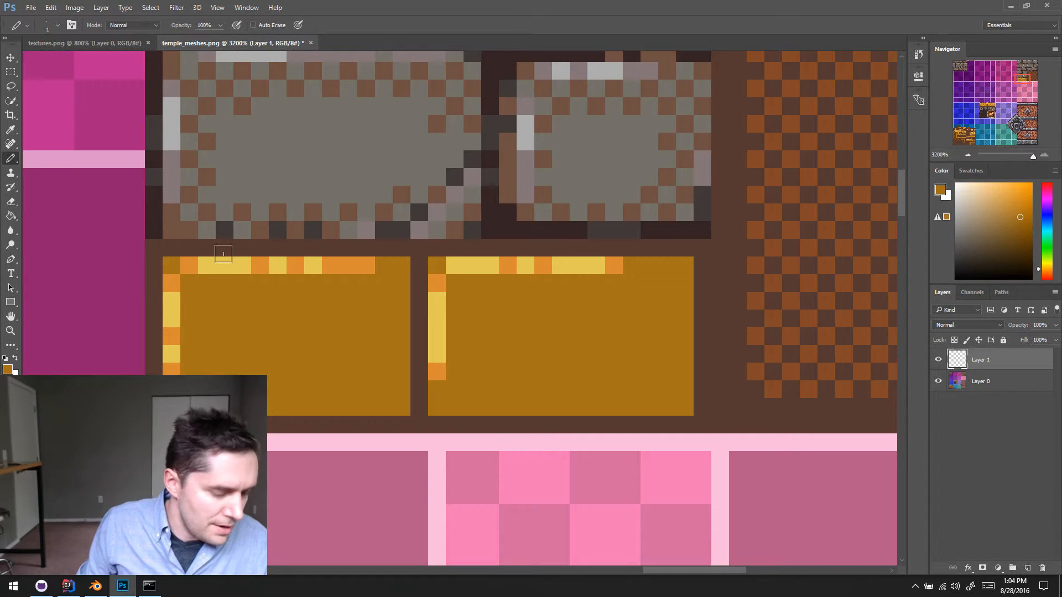
{"action": "left_click", "coordinate": [354, 304]}
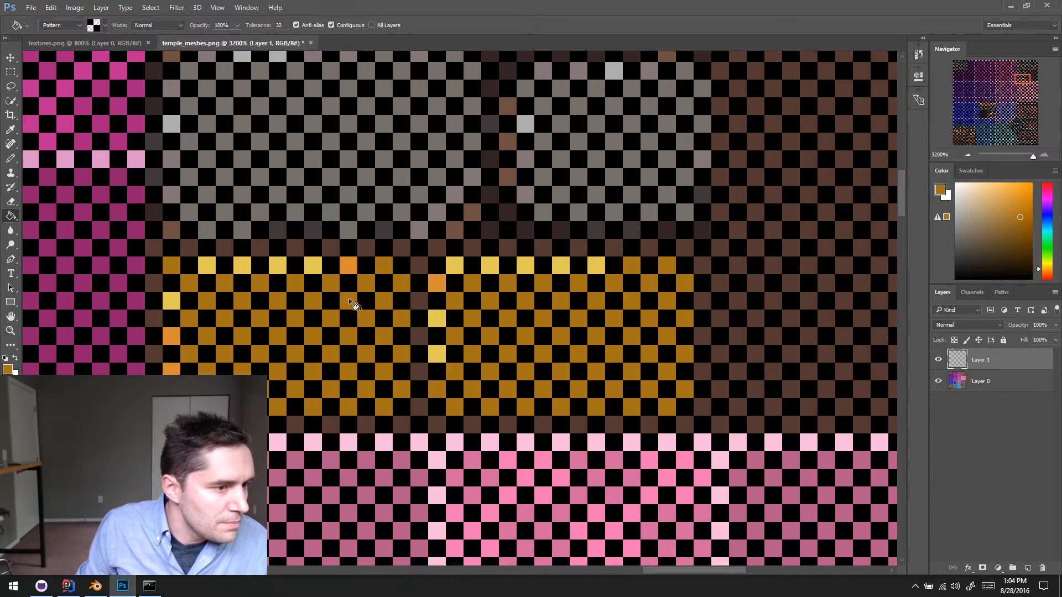
{"action": "left_click", "coordinate": [939, 360]}
{"action": "left_click", "coordinate": [983, 381]}
{"action": "key", "text": "b"}
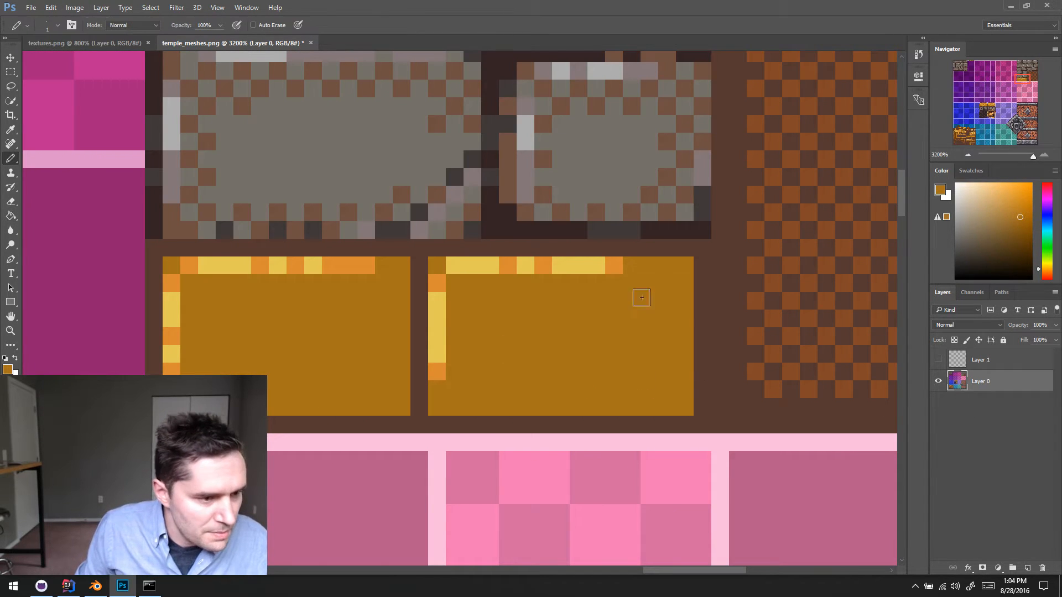
{"action": "left_click", "coordinate": [958, 359], "text": "ctrl"}
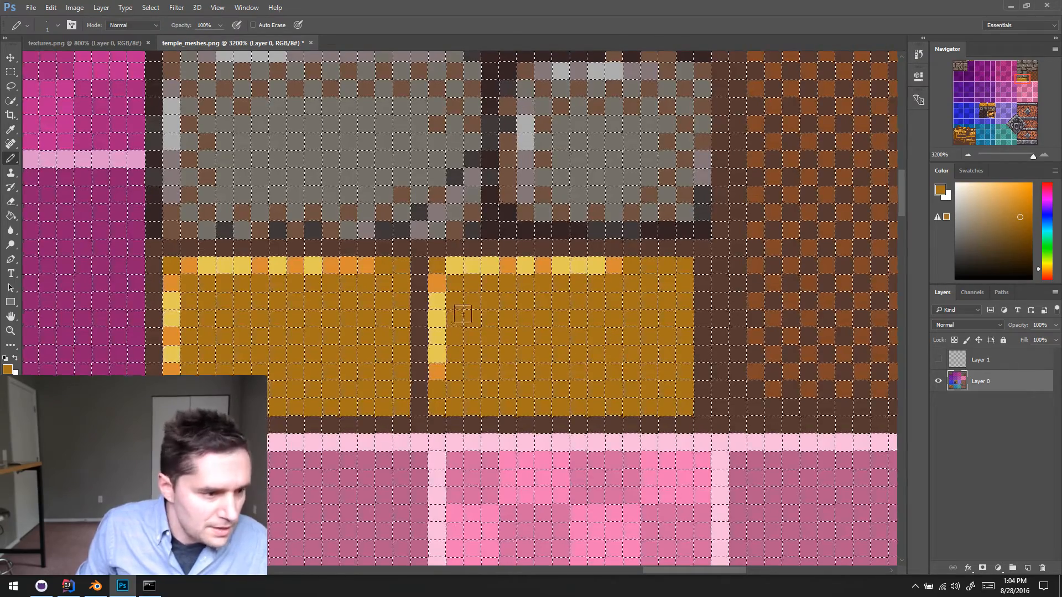
- Try to limit the checkerboard selection to the left gold brick with a rectangular marquee, and clear the selection
{"action": "key", "text": "m"}
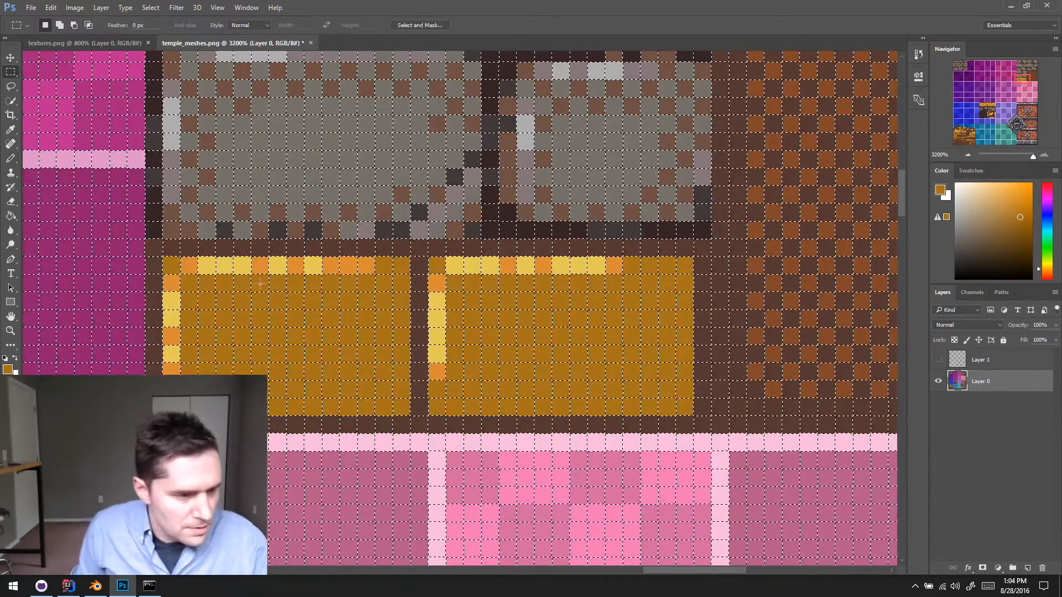
{"action": "mouse_move", "coordinate": [152, 253]}
{"action": "left_mouse_down", "text": "shift"}
{"action": "mouse_move", "coordinate": [330, 412]}
{"action": "mouse_move", "coordinate": [430, 434]}
{"action": "left_mouse_up", "text": "shift"}
{"action": "key", "text": "ctrl+z"}
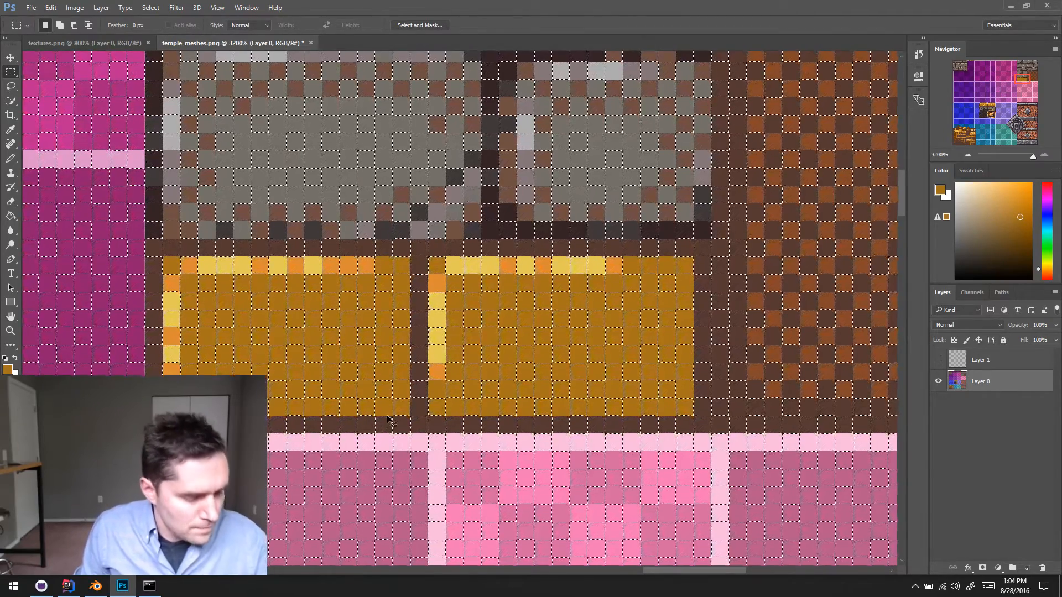
{"action": "key", "text": "ctrl+d"}
{"action": "key", "text": "b"}
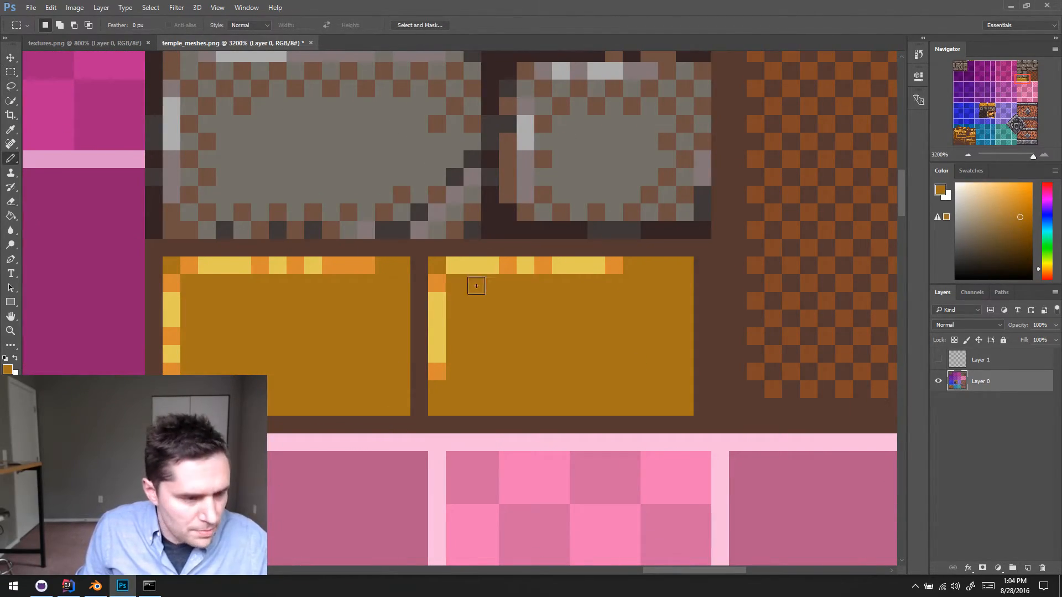
- Sample the orange and pencil a checkered dither down the left gold brick's right edge to its bottom corner
{"action": "scroll", "coordinate": [398, 266], "scroll_direction": "right", "scroll_amount": 1}
{"action": "left_click", "coordinate": [342, 265], "text": "alt"}
{"action": "left_click", "coordinate": [386, 300]}
{"action": "left_click", "coordinate": [365, 318]}
{"action": "left_click", "coordinate": [383, 336]}
{"action": "left_click", "coordinate": [366, 353]}
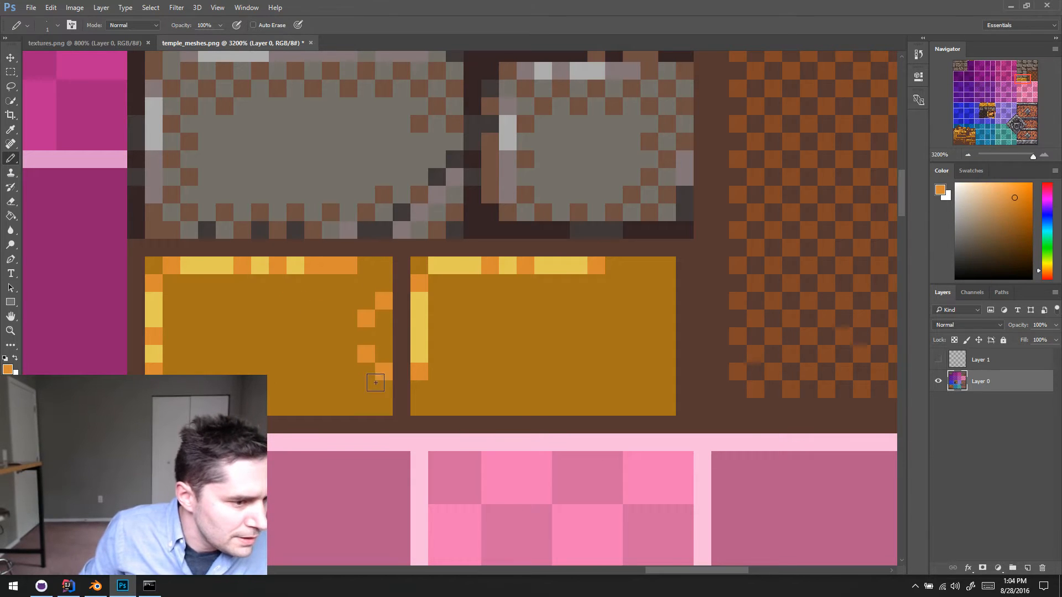
{"action": "left_click", "coordinate": [384, 371]}
{"action": "left_click", "coordinate": [365, 389]}
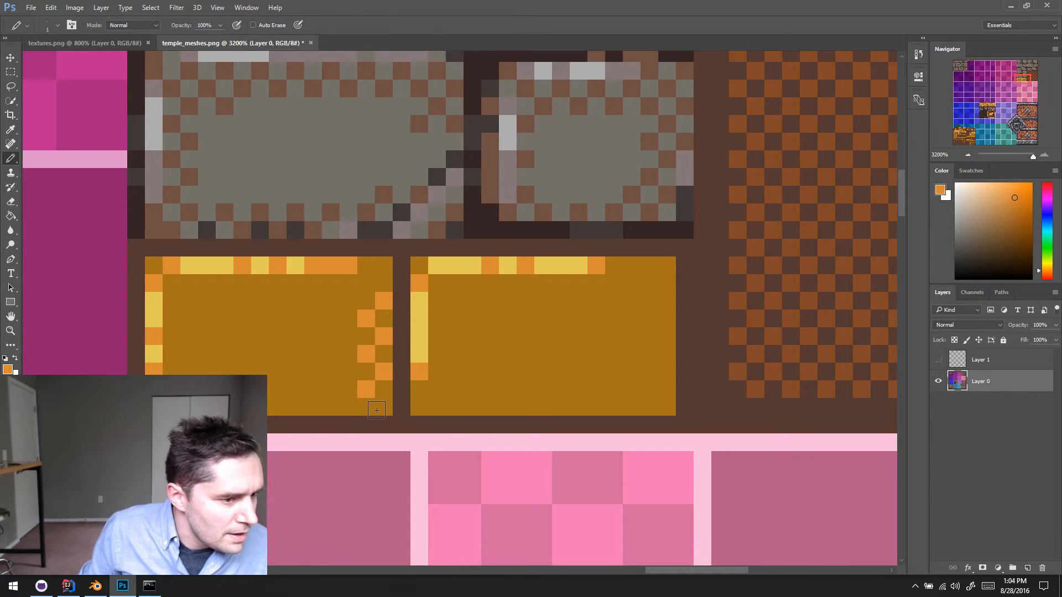
{"action": "left_click", "coordinate": [384, 406]}
- Extend the orange checkered dither in two pixel rows along the left gold brick's bottom edge
{"action": "left_click", "coordinate": [295, 389]}
{"action": "left_click", "coordinate": [313, 406]}
{"action": "left_click", "coordinate": [348, 407]}
{"action": "left_click", "coordinate": [330, 391]}
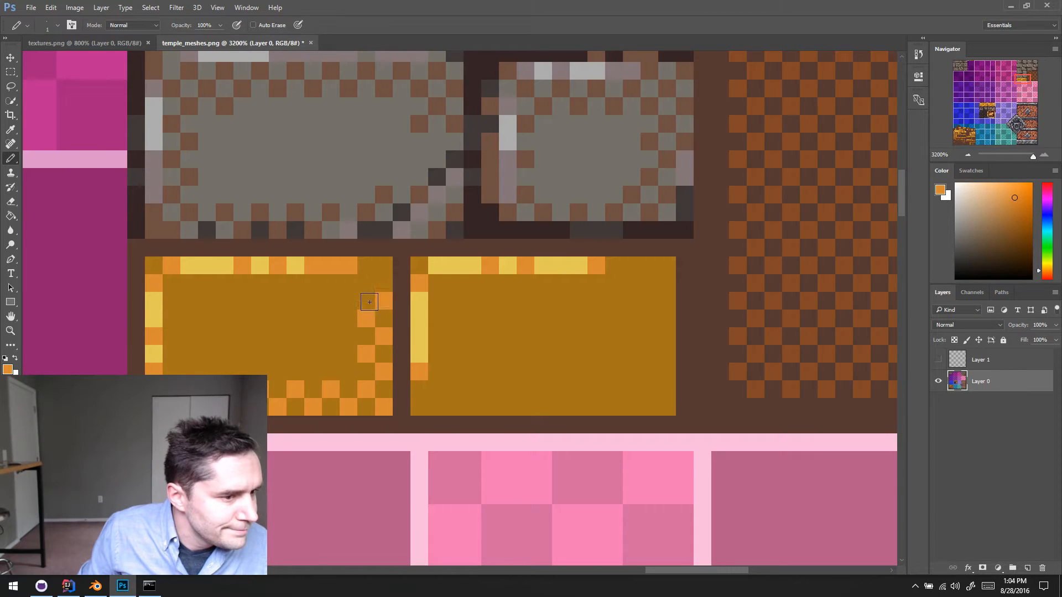
- Pencil a two-row orange checkered dither beneath the top highlight of the left gold brick
{"action": "left_click", "coordinate": [189, 283]}
{"action": "left_click", "coordinate": [171, 301]}
{"action": "left_click", "coordinate": [189, 318]}
{"action": "left_click", "coordinate": [207, 301]}
{"action": "left_click", "coordinate": [242, 301]}
{"action": "left_click", "coordinate": [277, 301]}
{"action": "left_click", "coordinate": [313, 301]}
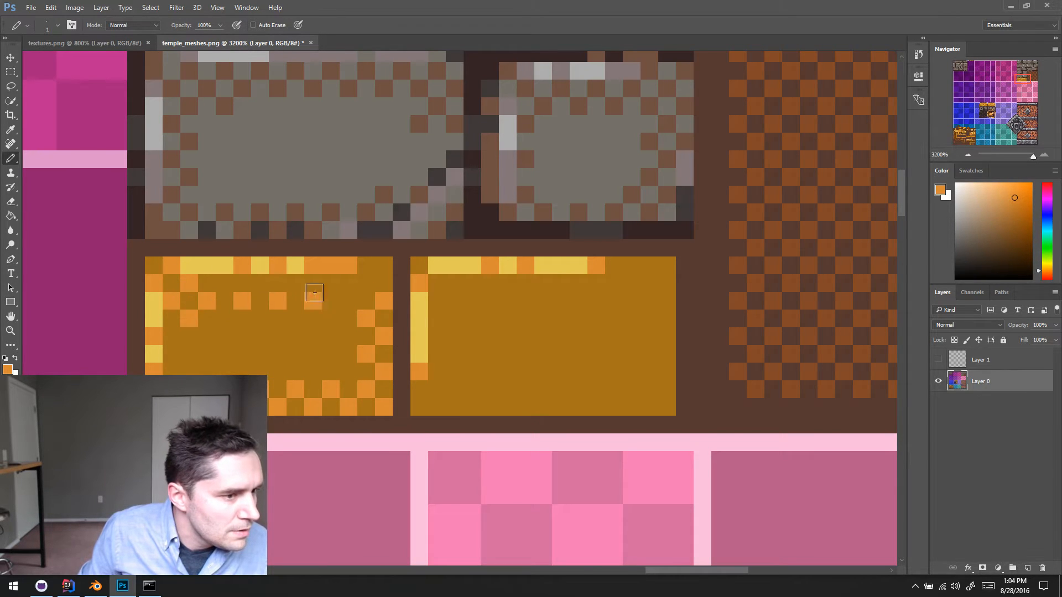
{"action": "left_click", "coordinate": [296, 283]}
{"action": "left_click", "coordinate": [331, 284]}
{"action": "left_click", "coordinate": [348, 301]}
- Paint the stray orange pixels at both ends of the left brick's upper dither back to base gold
{"action": "left_click", "coordinate": [222, 324], "text": "alt"}
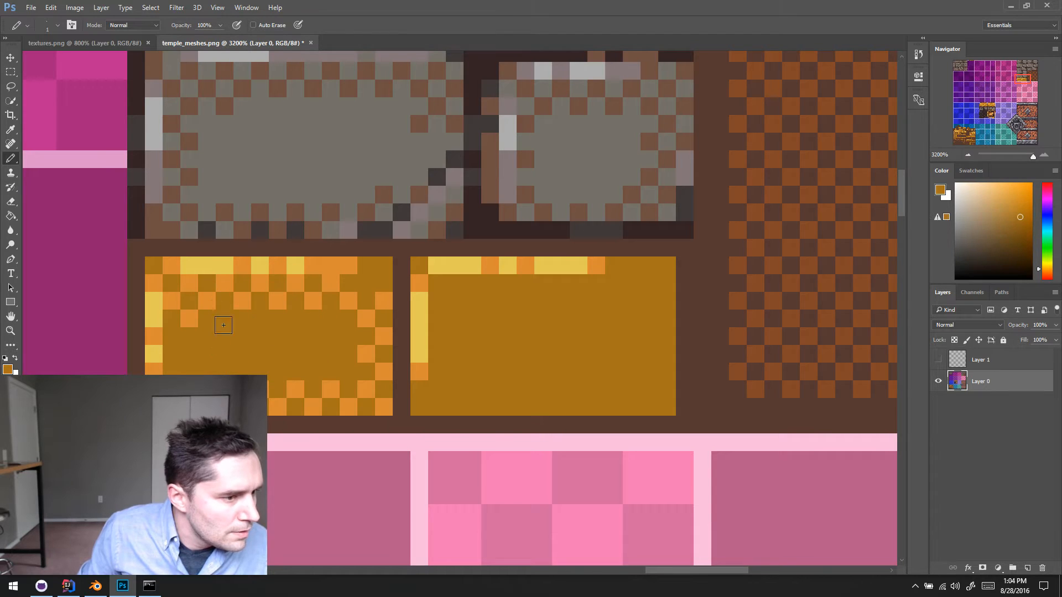
{"action": "left_click", "coordinate": [197, 323]}
{"action": "left_click", "coordinate": [356, 299]}
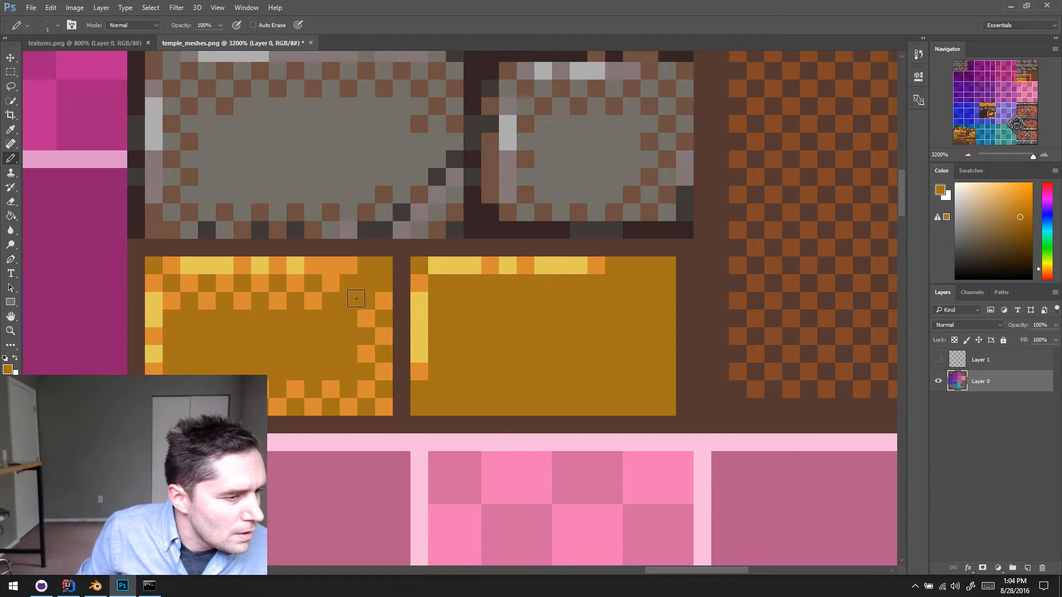
- Sample the orange and pencil alternating pixels along the right gold brick's bottom edge into its right corner
{"action": "scroll", "coordinate": [459, 308], "scroll_direction": "right", "scroll_amount": 1}
{"action": "scroll", "coordinate": [502, 335], "scroll_direction": "right", "scroll_amount": 1}
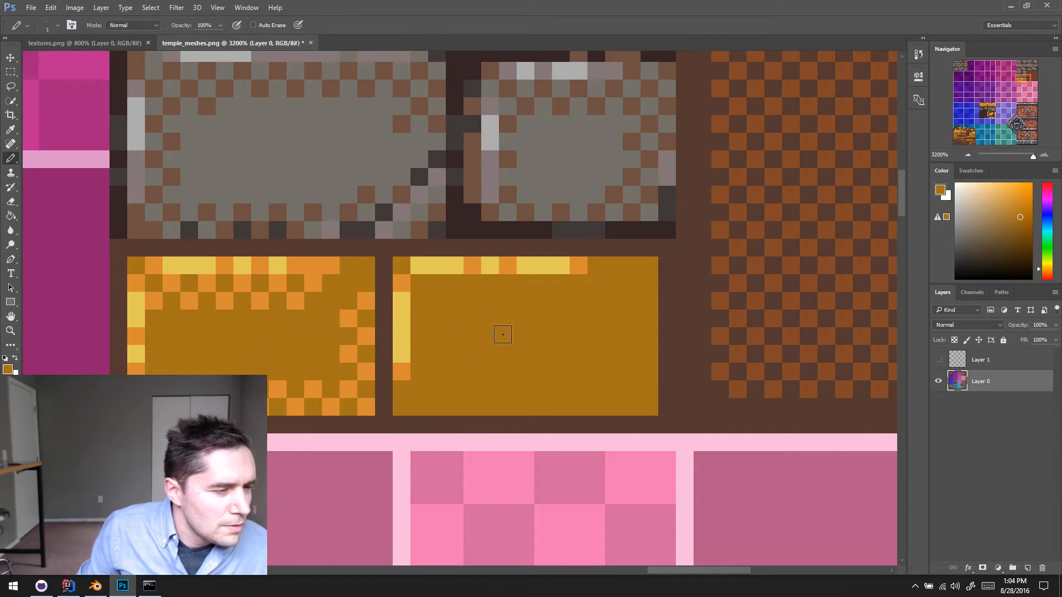
{"action": "left_click", "coordinate": [306, 277], "text": "alt"}
{"action": "left_click", "coordinate": [437, 407]}
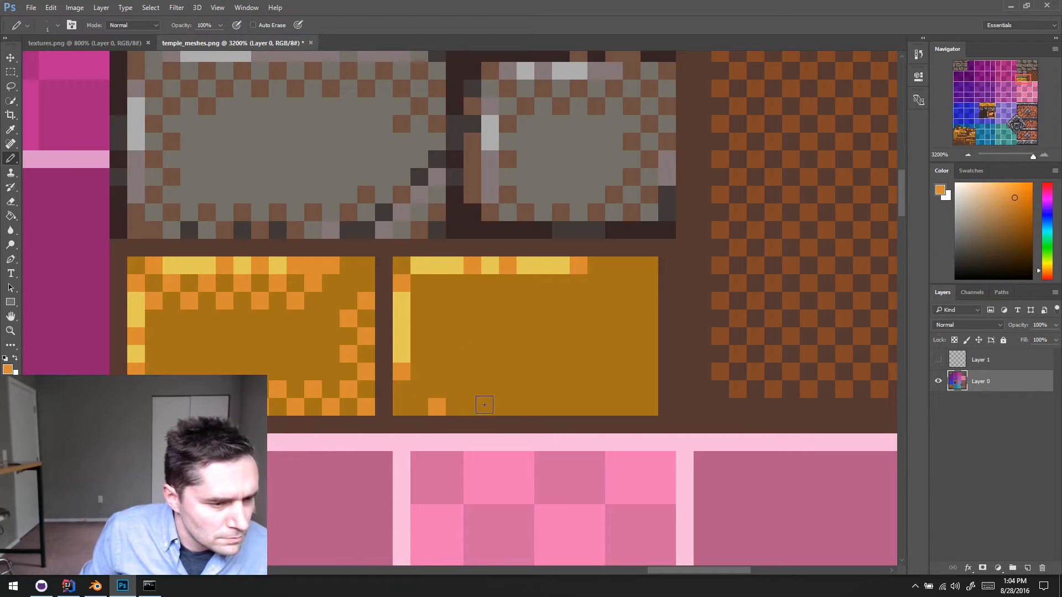
{"action": "left_click", "coordinate": [473, 406]}
{"action": "left_click", "coordinate": [508, 406]}
{"action": "left_click", "coordinate": [543, 407]}
{"action": "left_click", "coordinate": [579, 406]}
{"action": "left_click", "coordinate": [614, 407]}
{"action": "left_click", "coordinate": [632, 389]}
{"action": "left_click", "coordinate": [649, 406]}
- Dither orange pixels up the right gold brick's right edge and add the second dither row above its bottom edge
{"action": "left_click", "coordinate": [650, 335]}
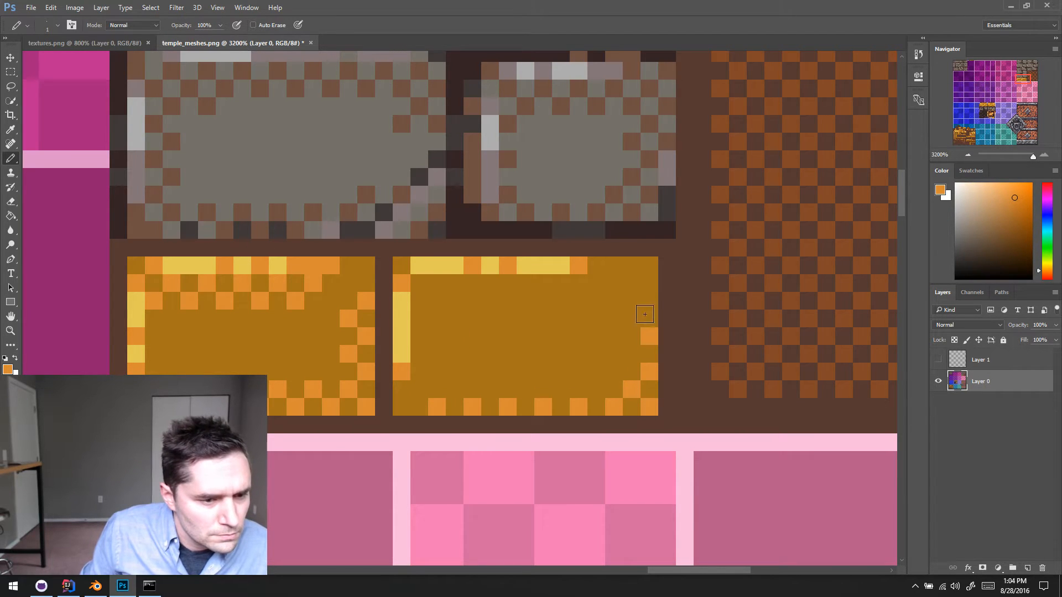
{"action": "left_click", "coordinate": [649, 300]}
{"action": "left_click", "coordinate": [632, 283]}
{"action": "left_click", "coordinate": [632, 319]}
{"action": "left_click", "coordinate": [632, 354]}
{"action": "left_click", "coordinate": [596, 390]}
{"action": "left_click", "coordinate": [561, 389]}
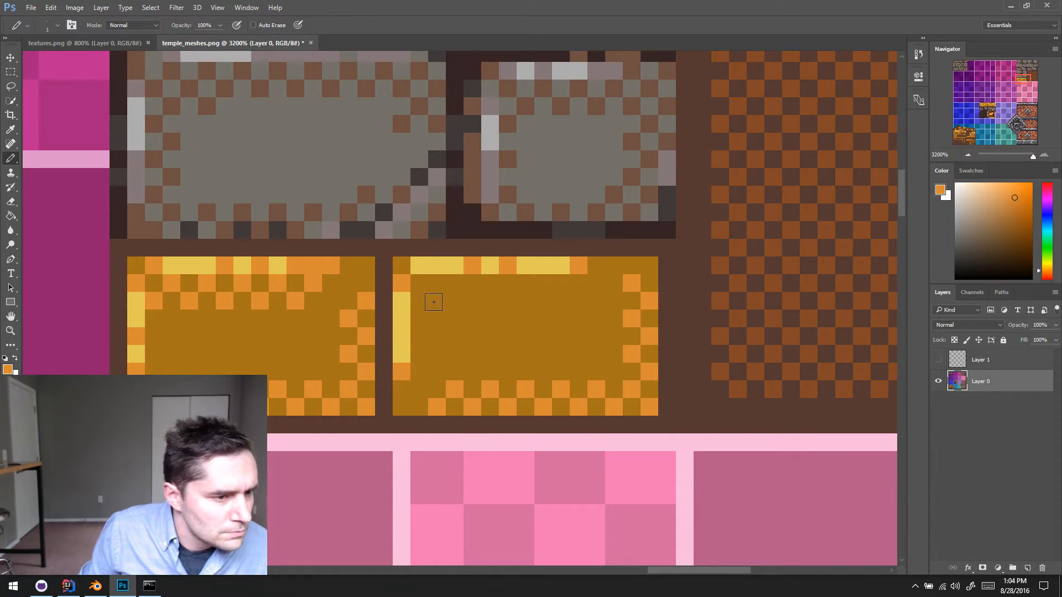
- Pencil an orange checkered dither beneath the top highlight of the right gold brick
{"action": "left_click", "coordinate": [437, 301]}
{"action": "left_click", "coordinate": [472, 301]}
{"action": "left_click_drag", "start_coordinate": [508, 301], "coordinate": [526, 319]}
{"action": "left_click_drag", "start_coordinate": [561, 319], "coordinate": [578, 301]}
{"action": "left_click", "coordinate": [561, 283]}
{"action": "left_click", "coordinate": [526, 284]}
{"action": "left_click", "coordinate": [490, 283]}
{"action": "left_click", "coordinate": [455, 283]}
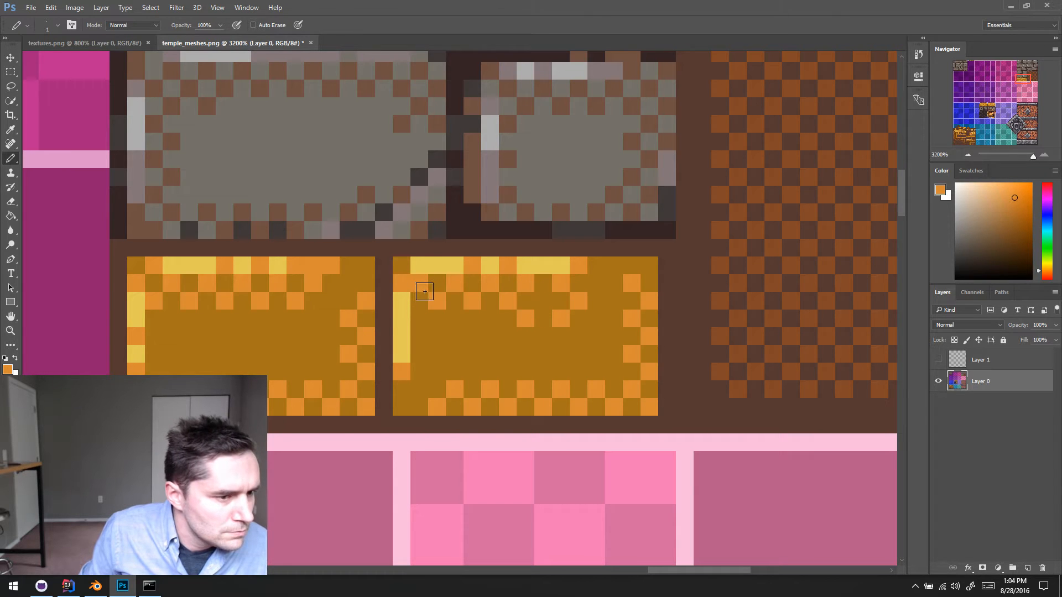
- Sample the base gold and paint over the two lowest orange pixels of the right brick's upper dither
{"action": "left_click", "coordinate": [537, 332], "text": "alt"}
{"action": "left_click", "coordinate": [528, 319]}
{"action": "left_click", "coordinate": [564, 320]}
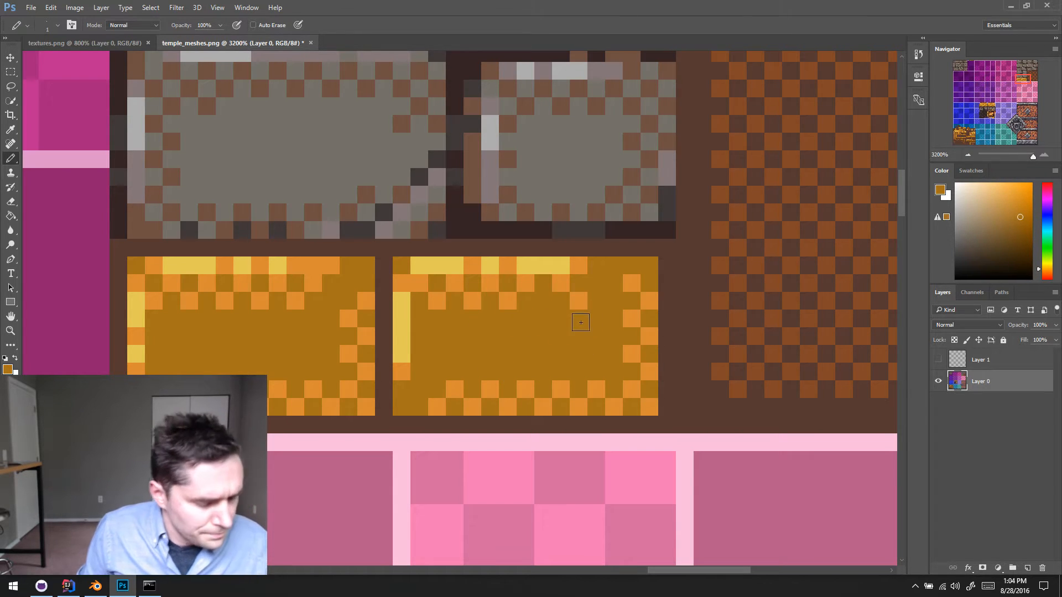
- Delete the hidden checkerboard layer, Layer 1
{"action": "left_click", "coordinate": [991, 360]}
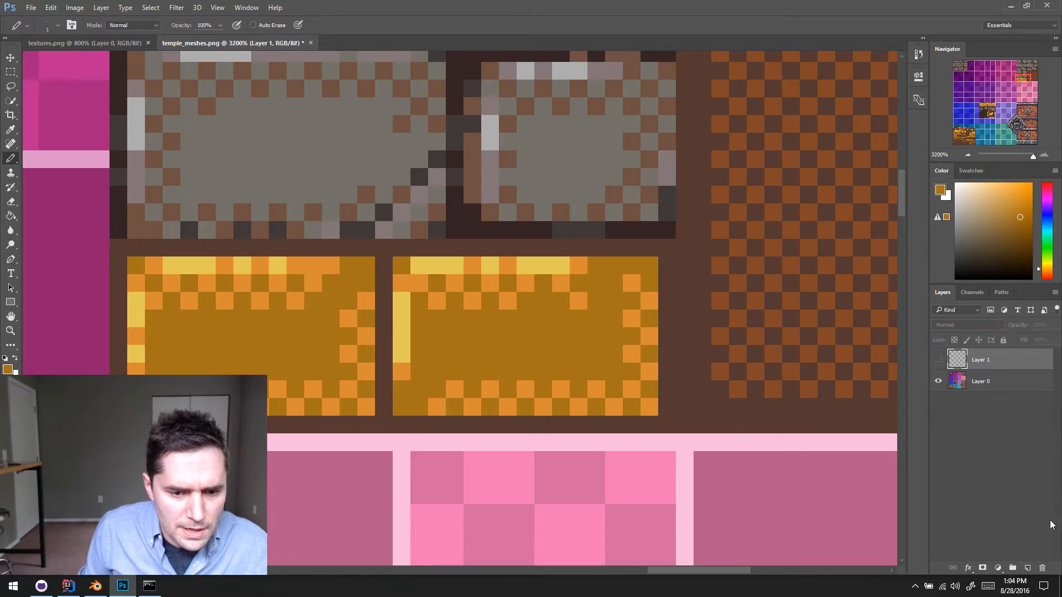
{"action": "left_click", "coordinate": [1042, 568]}
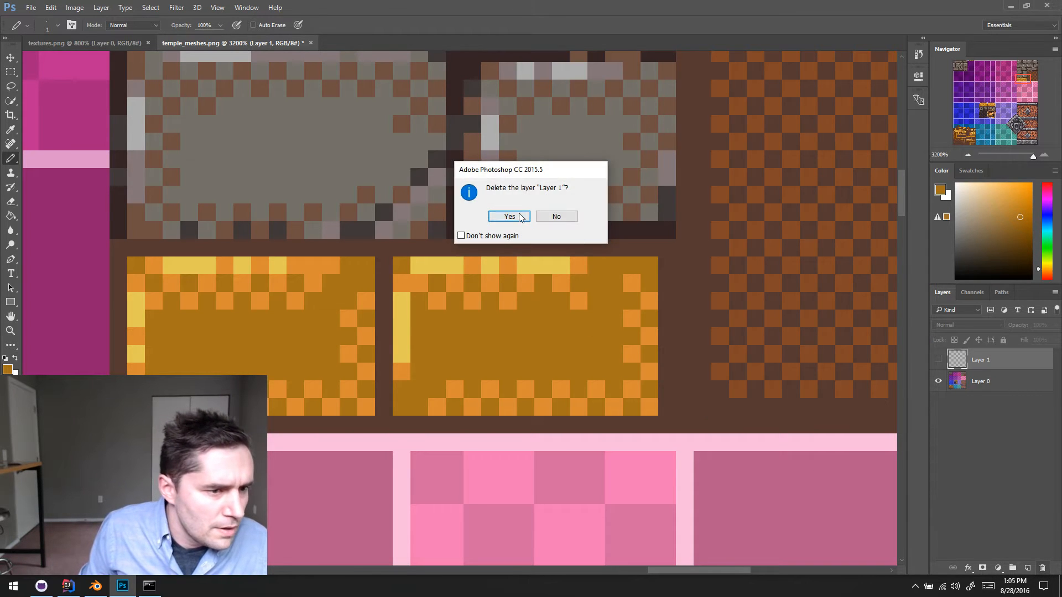
{"action": "left_click", "coordinate": [519, 217]}
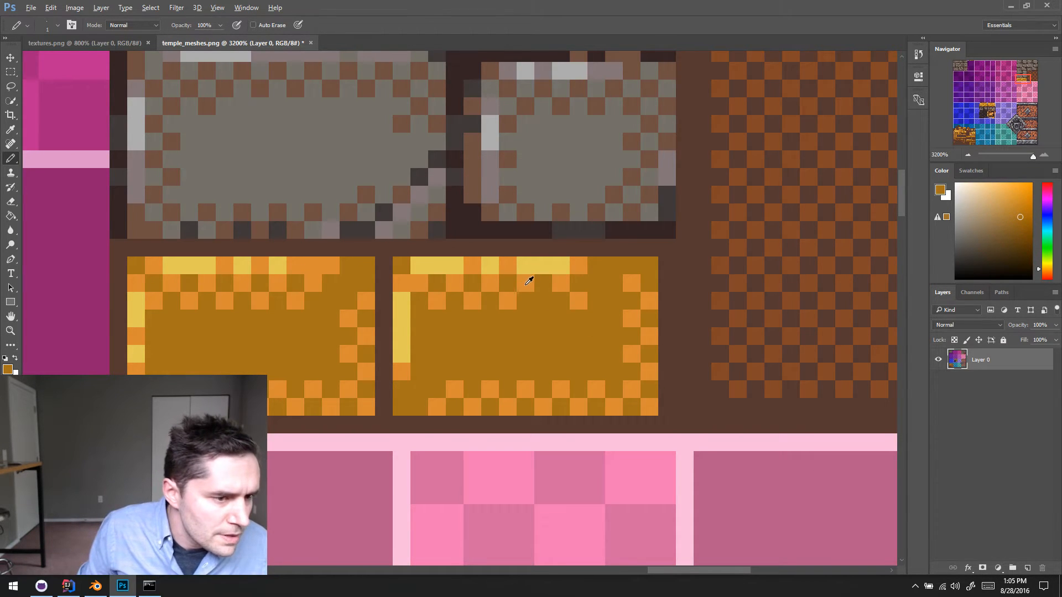
- Sample the orange and fill the missing pixel in the second dither row beneath the right brick's top highlight
{"action": "left_click", "coordinate": [528, 281], "text": "alt"}
{"action": "left_click", "coordinate": [560, 298], "text": "alt"}
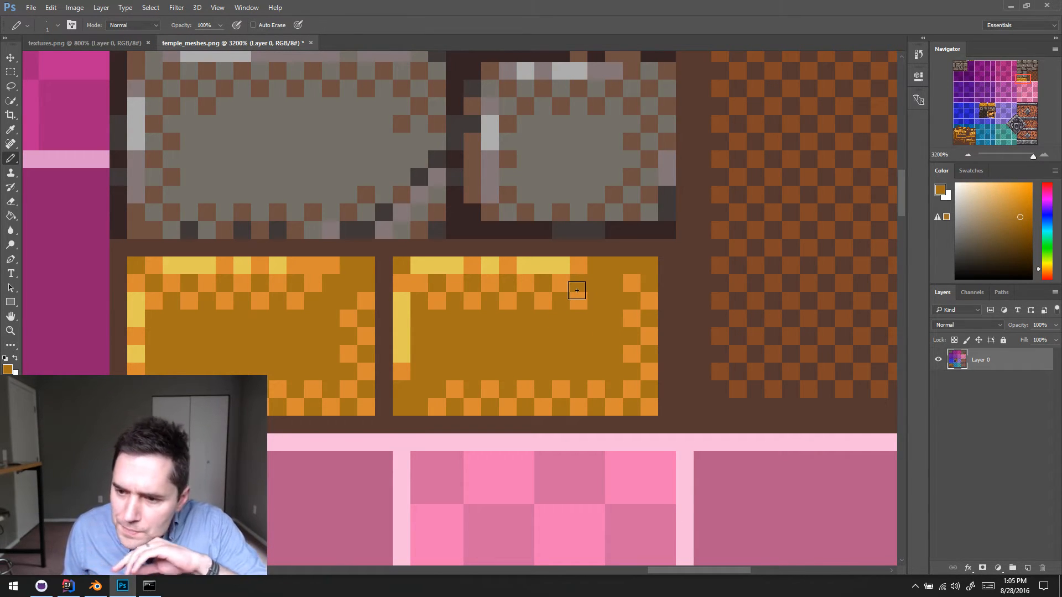
{"action": "scroll", "coordinate": [577, 291], "scroll_direction": "left", "scroll_amount": 1, "text": "ctrl"}
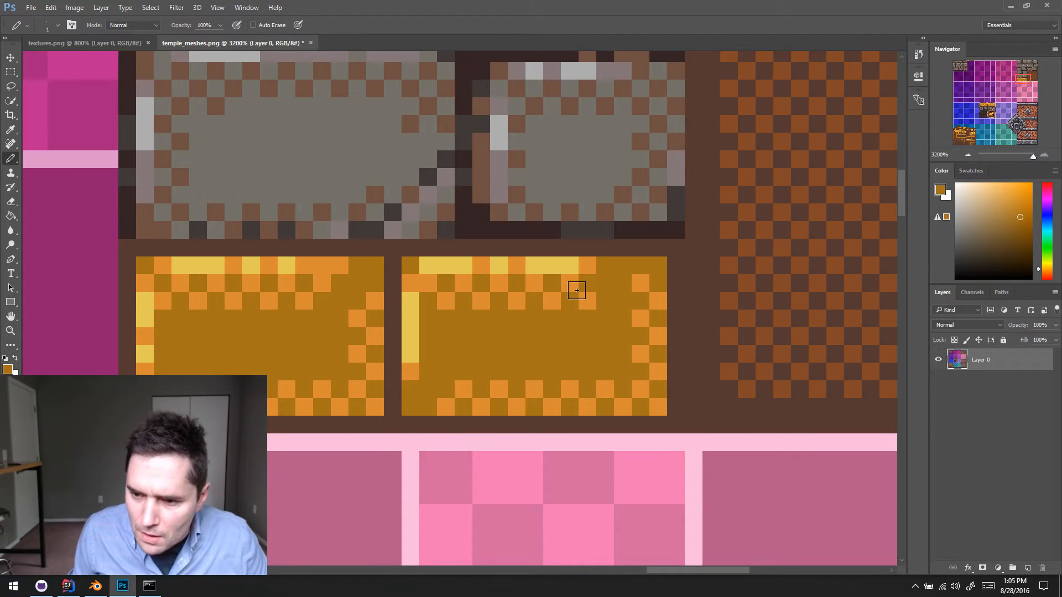
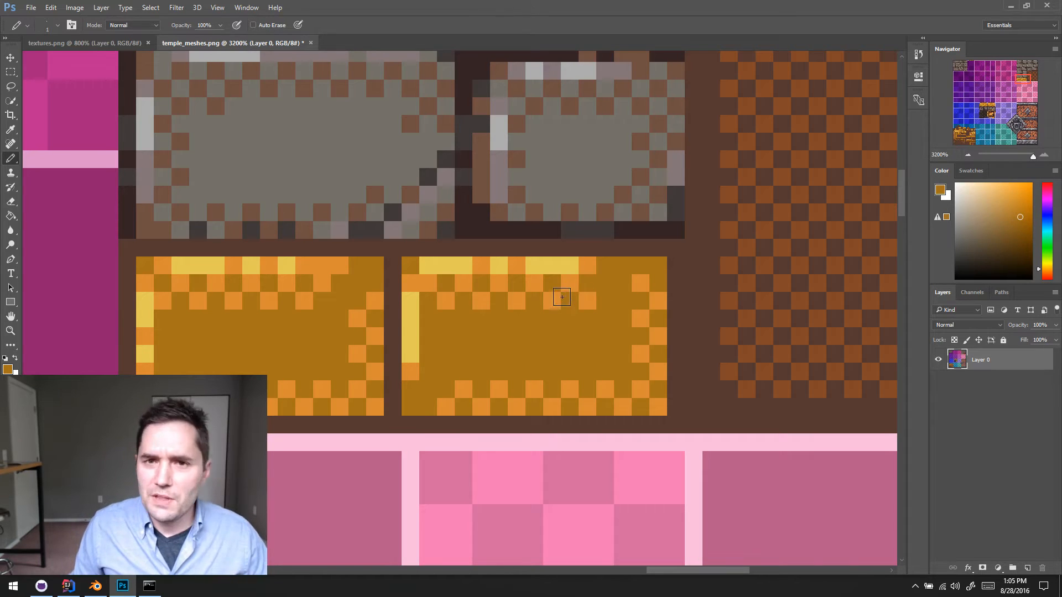
- Repaint the right gold brick's left-edge highlight as two yellow segments separated by a single orange pixel
{"action": "scroll", "coordinate": [347, 301], "scroll_direction": "right", "scroll_amount": 1}
{"action": "left_click", "coordinate": [399, 309], "text": "alt"}
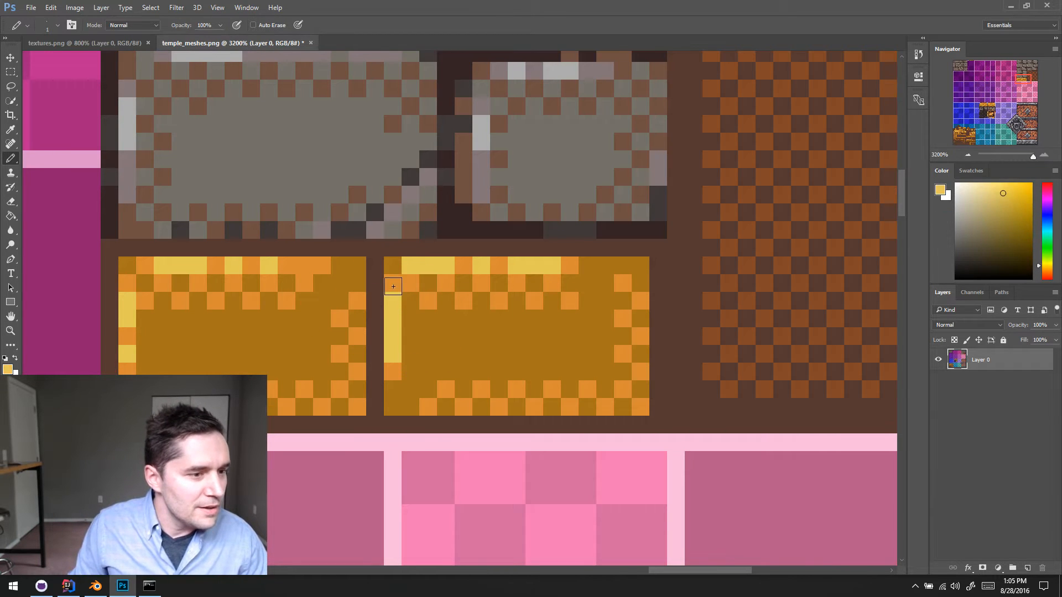
{"action": "left_click", "coordinate": [392, 286]}
{"action": "left_click", "coordinate": [406, 283], "text": "alt"}
{"action": "left_click", "coordinate": [390, 334]}
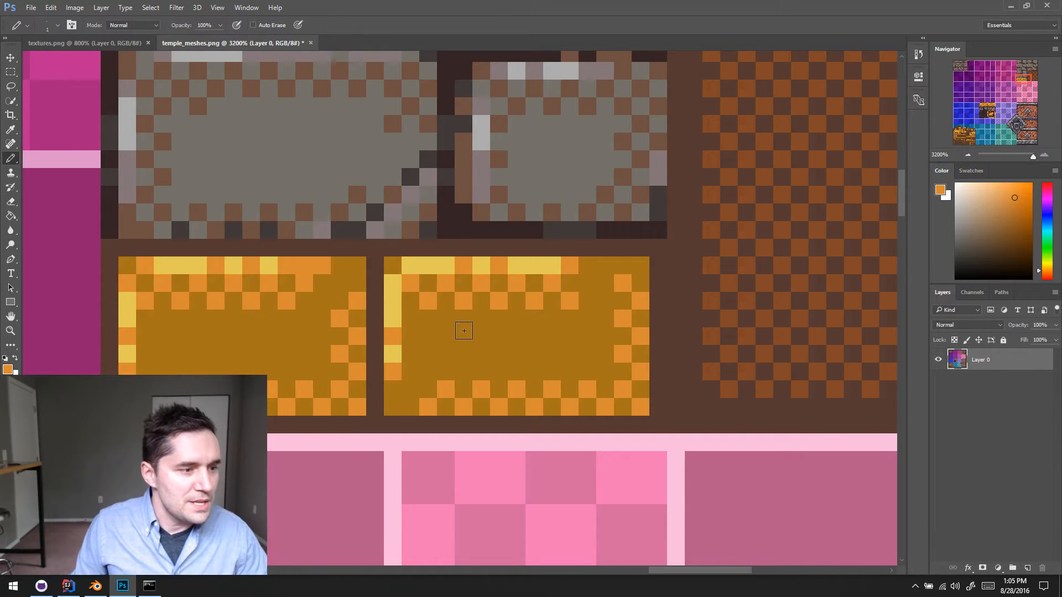
{"action": "scroll", "coordinate": [442, 333], "scroll_direction": "right", "scroll_amount": 1}
{"action": "left_click", "coordinate": [388, 325]}
{"action": "left_click", "coordinate": [386, 351], "text": "alt"}
{"action": "left_click", "coordinate": [386, 336]}
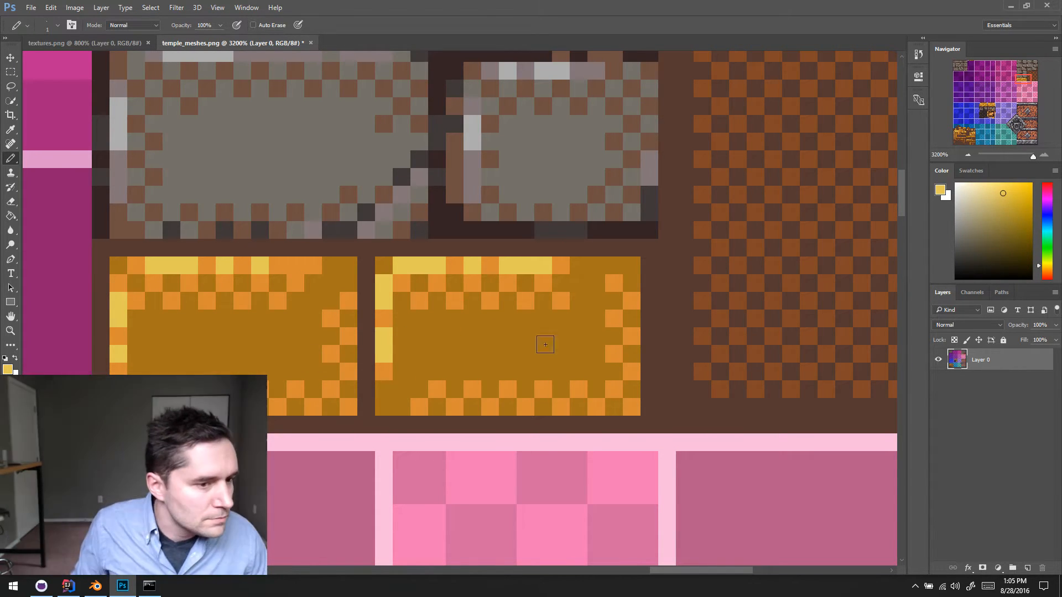
- Check the gold bricks in textures.png, and pencil sampled reddish brown over the right gold brick's upper-left corner and the adjoining mortar
{"action": "scroll", "coordinate": [483, 302], "scroll_direction": "down", "scroll_amount": 3}
{"action": "scroll", "coordinate": [481, 304], "scroll_direction": "up", "scroll_amount": 2}
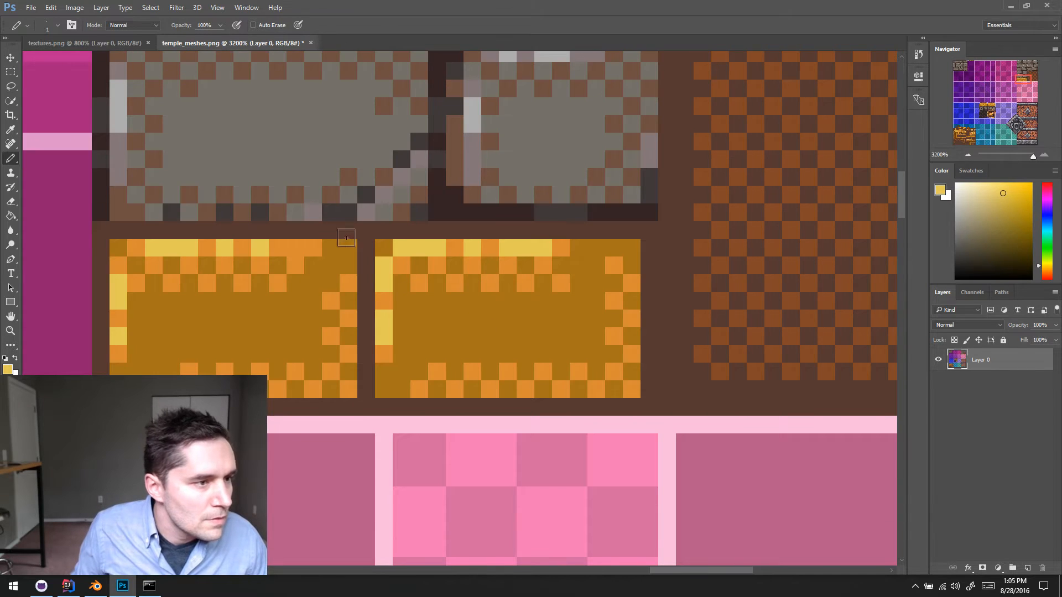
{"action": "left_click", "coordinate": [125, 43]}
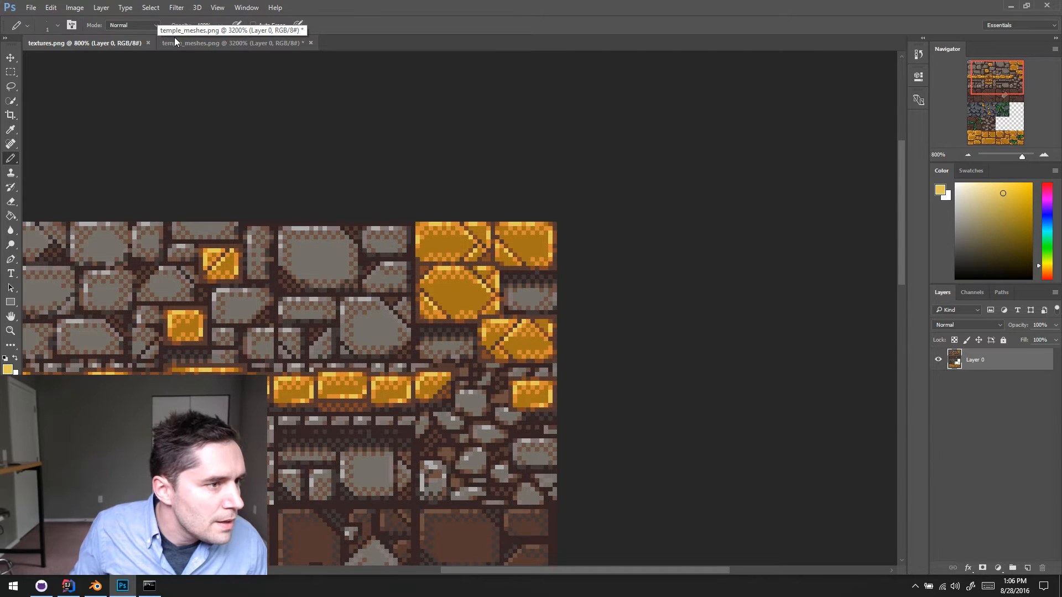
{"action": "left_click", "coordinate": [177, 43]}
{"action": "scroll", "coordinate": [599, 315], "scroll_direction": "right", "scroll_amount": 1}
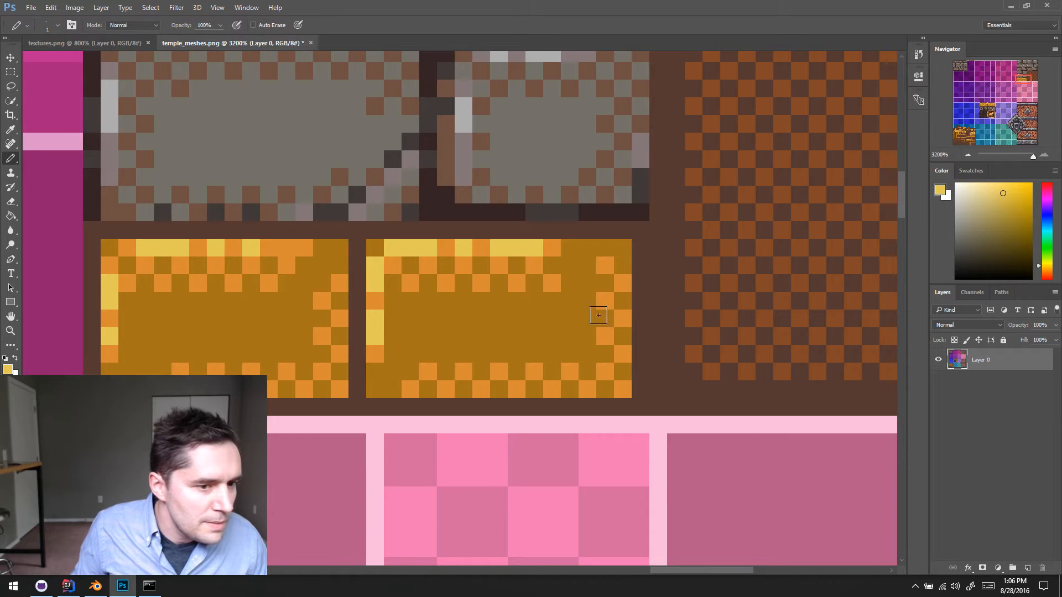
{"action": "left_click", "coordinate": [717, 272], "text": "alt"}
{"action": "left_click", "coordinate": [377, 240]}
{"action": "scroll", "coordinate": [377, 241], "scroll_direction": "up", "scroll_amount": 1}
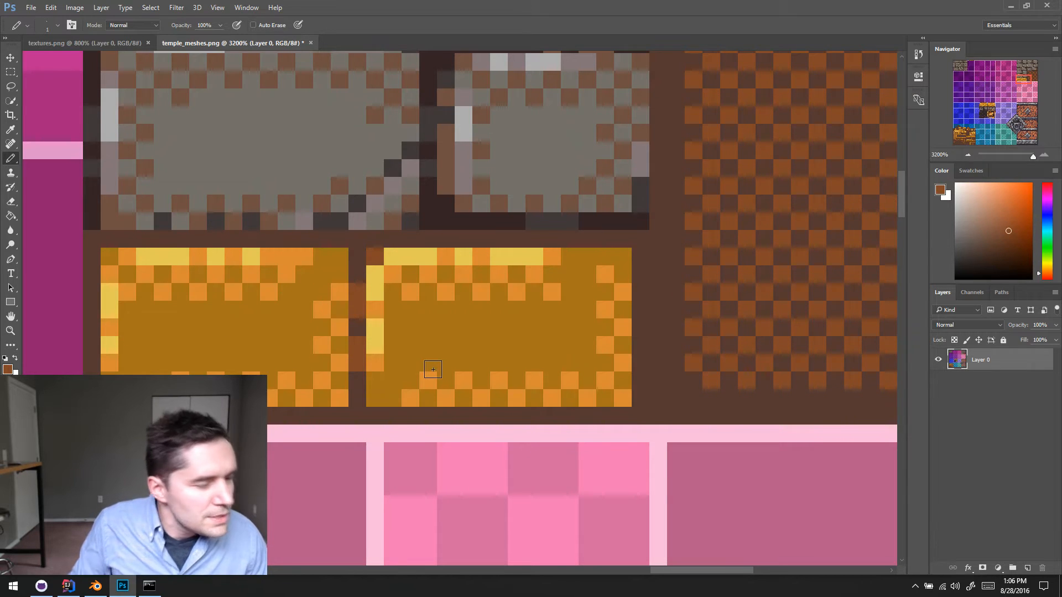
{"action": "key", "text": "F8"}
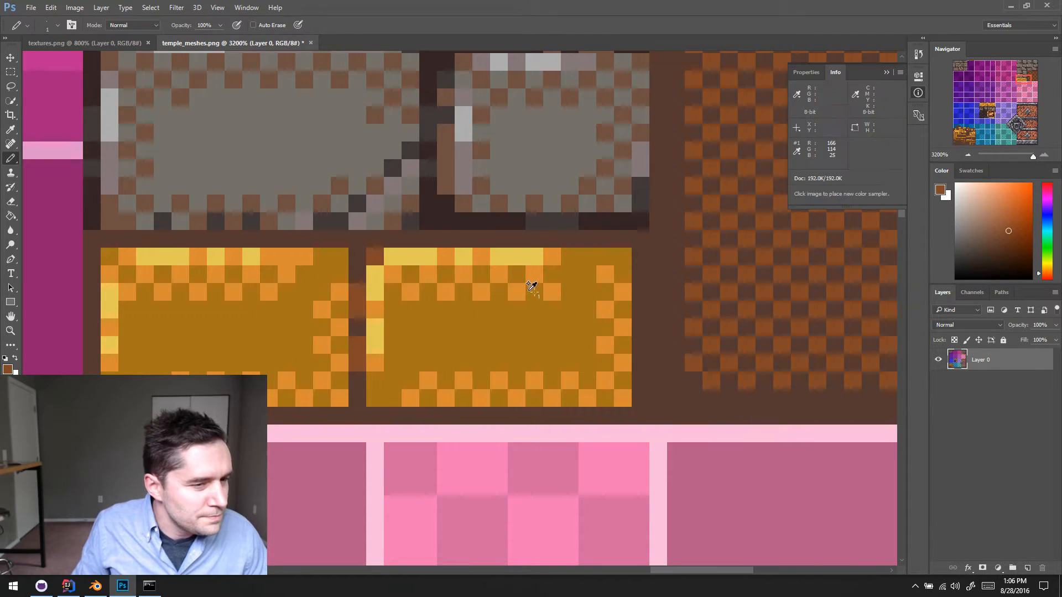
{"action": "key", "text": "ctrl+z"}
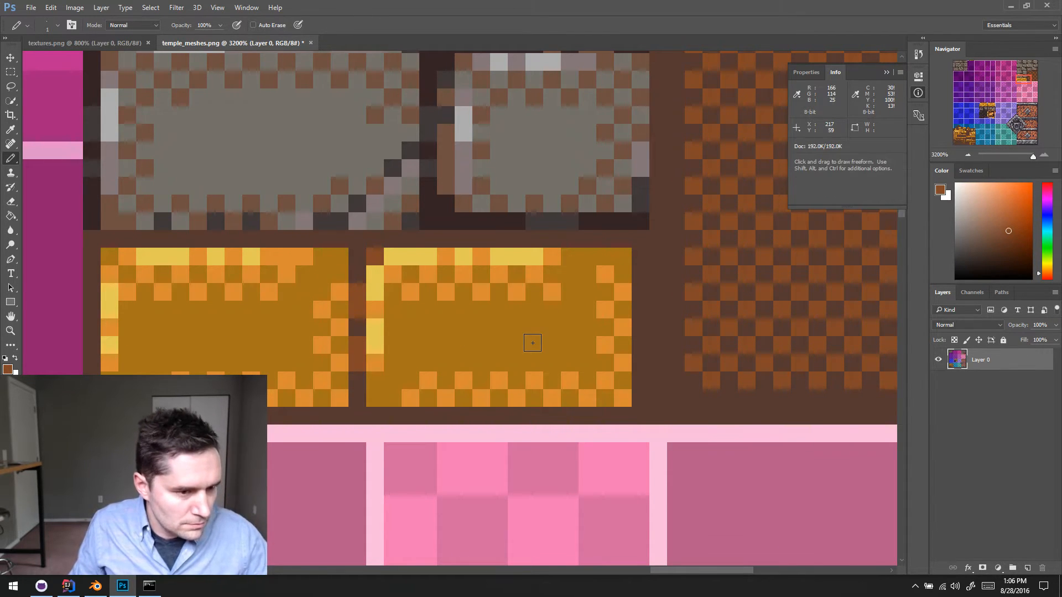
- Extend the orange dither inward along the left gold brick's right edge, covering the stray innermost pixel with base gold
{"action": "left_click", "coordinate": [651, 369], "text": "alt"}
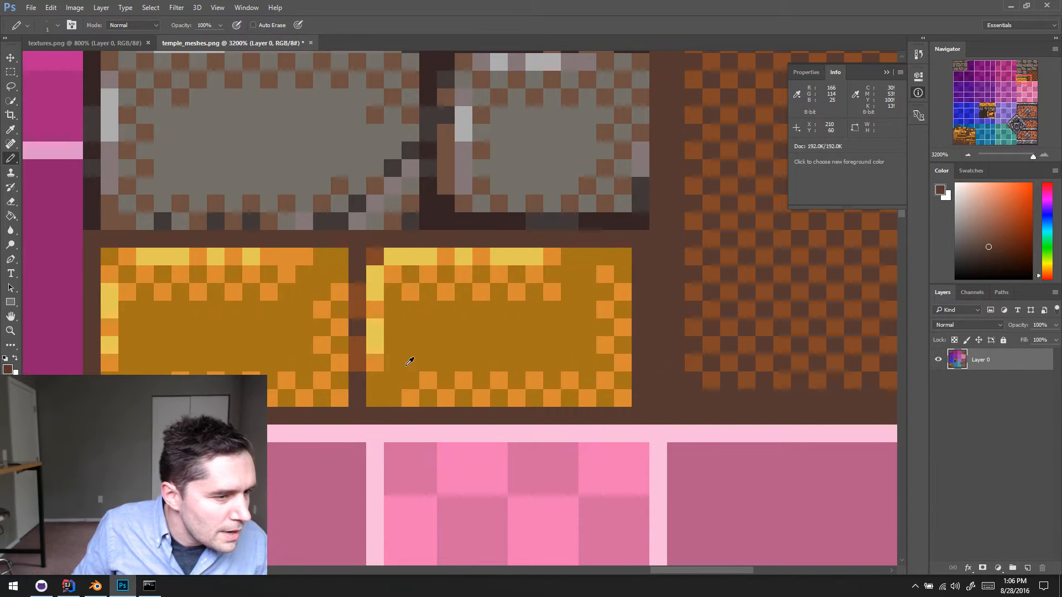
{"action": "scroll", "coordinate": [450, 367], "scroll_direction": "down", "scroll_amount": 1, "text": "alt"}
{"action": "left_click", "coordinate": [381, 394], "text": "alt"}
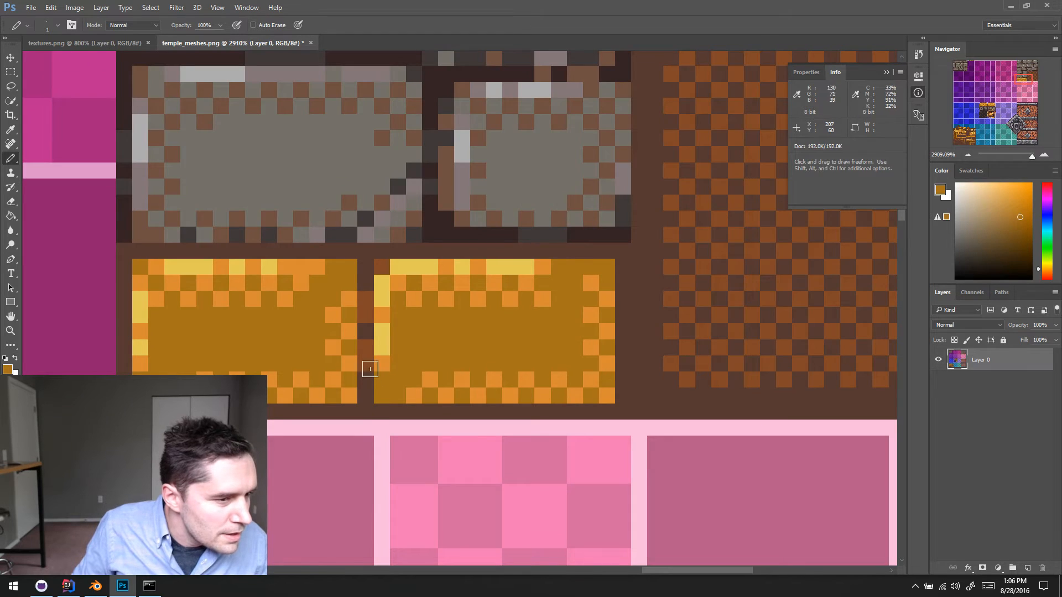
{"action": "left_click", "coordinate": [312, 363], "text": "alt"}
{"action": "left_click", "coordinate": [308, 335]}
{"action": "left_click", "coordinate": [313, 330]}
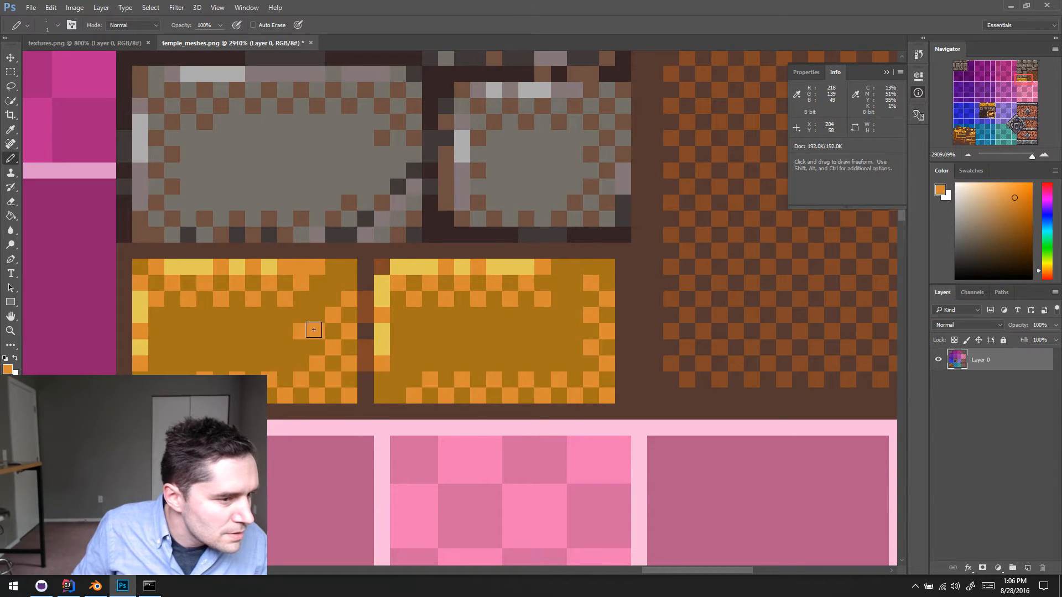
{"action": "left_click", "coordinate": [289, 332], "text": "alt"}
{"action": "left_click", "coordinate": [296, 330]}
{"action": "left_click", "coordinate": [359, 402], "text": "alt"}
{"action": "left_click_drag", "start_coordinate": [352, 394], "coordinate": [354, 266], "text": "shift"}
{"action": "key", "text": "m"}
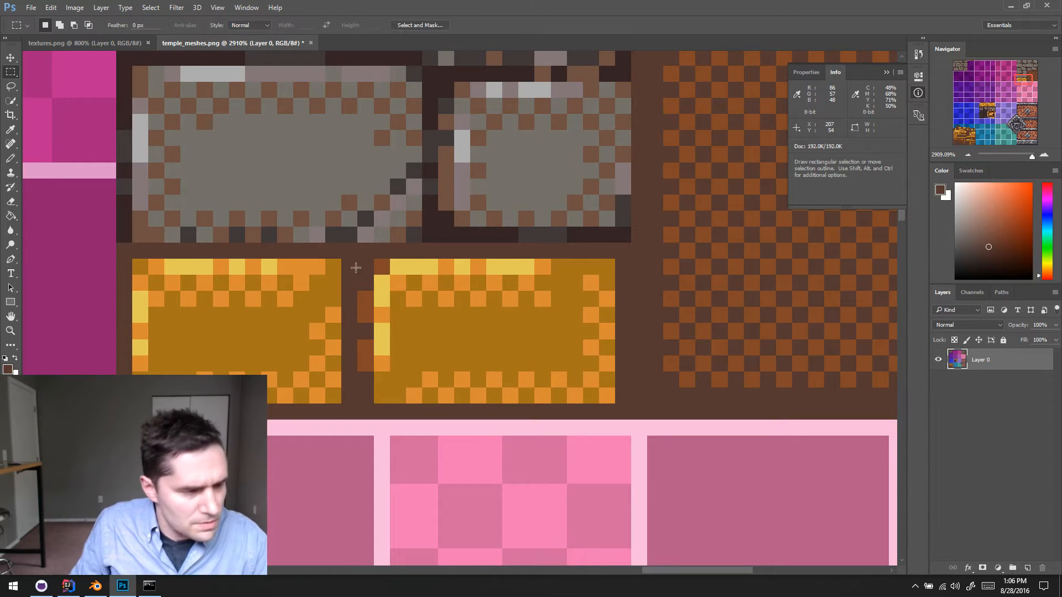
{"action": "left_click_drag", "start_coordinate": [136, 261], "coordinate": [329, 396]}
{"action": "left_click_drag", "start_coordinate": [375, 260], "coordinate": [606, 401]}
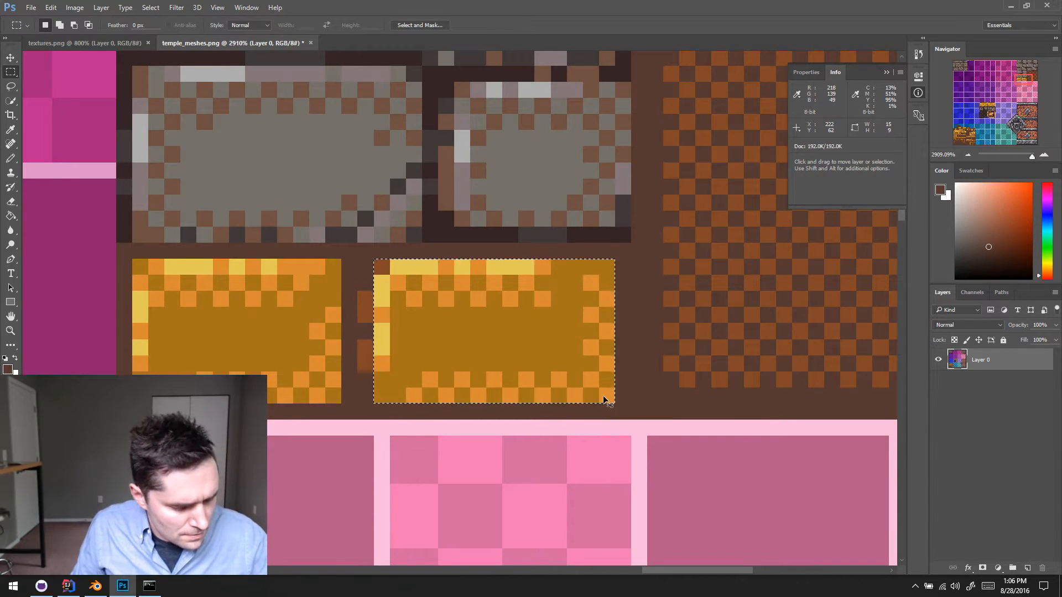
{"action": "key", "text": "ctrl+z"}
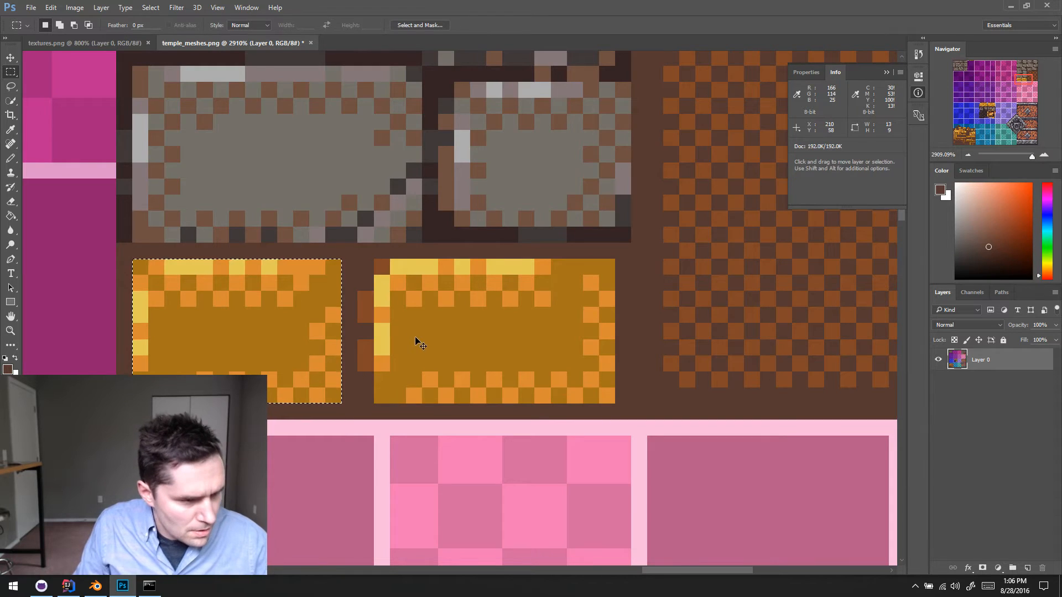
{"action": "key", "text": "ctrl+alt+z"}
{"action": "key", "text": "ctrl+alt+z"}
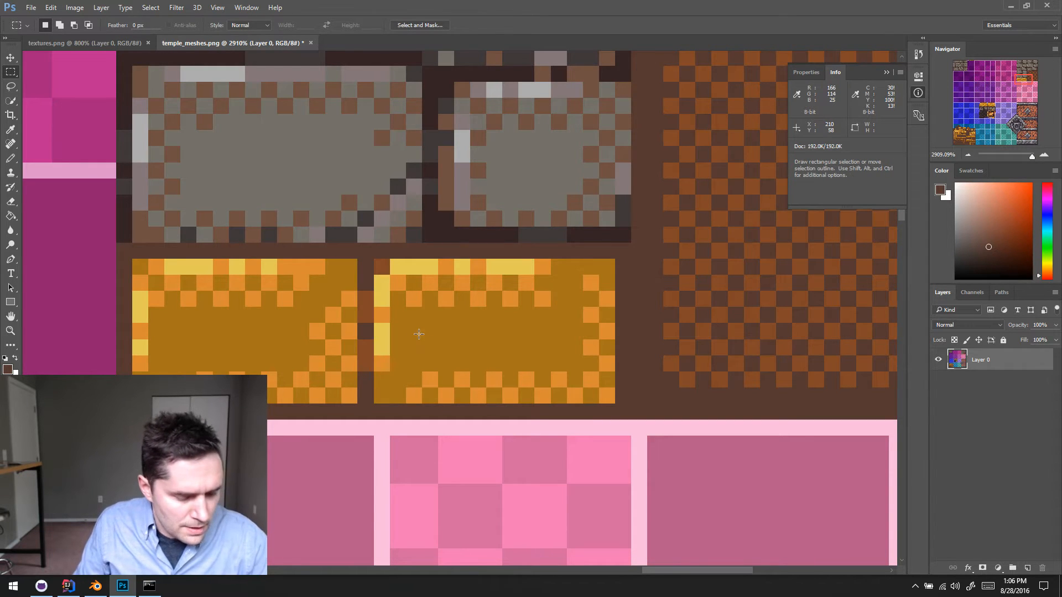
- Select the mortar column and the right gold brick except its last column, move them one pixel right, and deselect
{"action": "left_click_drag", "start_coordinate": [358, 259], "coordinate": [597, 394]}
{"action": "key", "text": "v"}
{"action": "key", "text": "Right"}
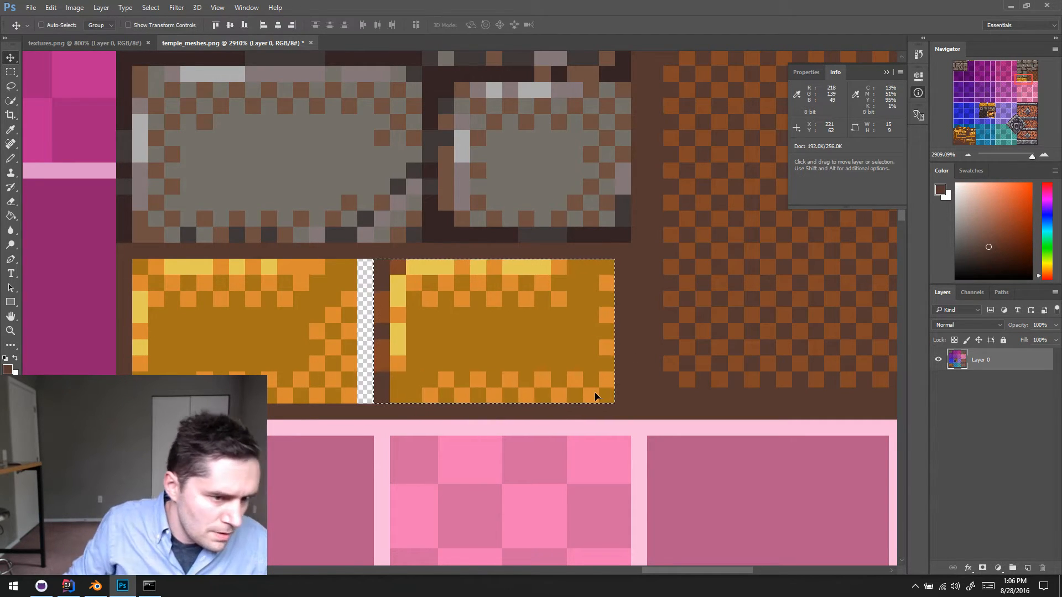
{"action": "key", "text": "ctrl+d"}
- Fill the transparent strip between the gold bricks with dark brown and dot it with reddish-brown pixels
{"action": "key", "text": "b"}
{"action": "scroll", "coordinate": [531, 332], "scroll_direction": "down", "scroll_amount": 1, "text": "alt"}
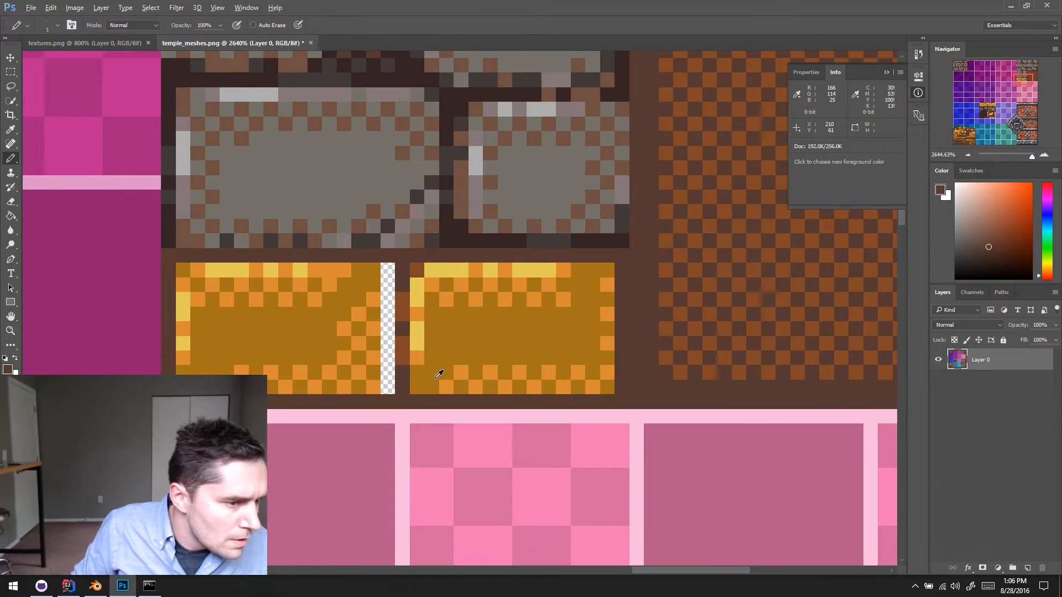
{"action": "mouse_move", "coordinate": [388, 270]}
{"action": "left_mouse_down", "text": "shift"}
{"action": "mouse_move", "coordinate": [396, 385]}
{"action": "mouse_move", "coordinate": [388, 372]}
{"action": "left_mouse_up", "text": "shift"}
{"action": "left_click", "coordinate": [402, 351], "text": "alt"}
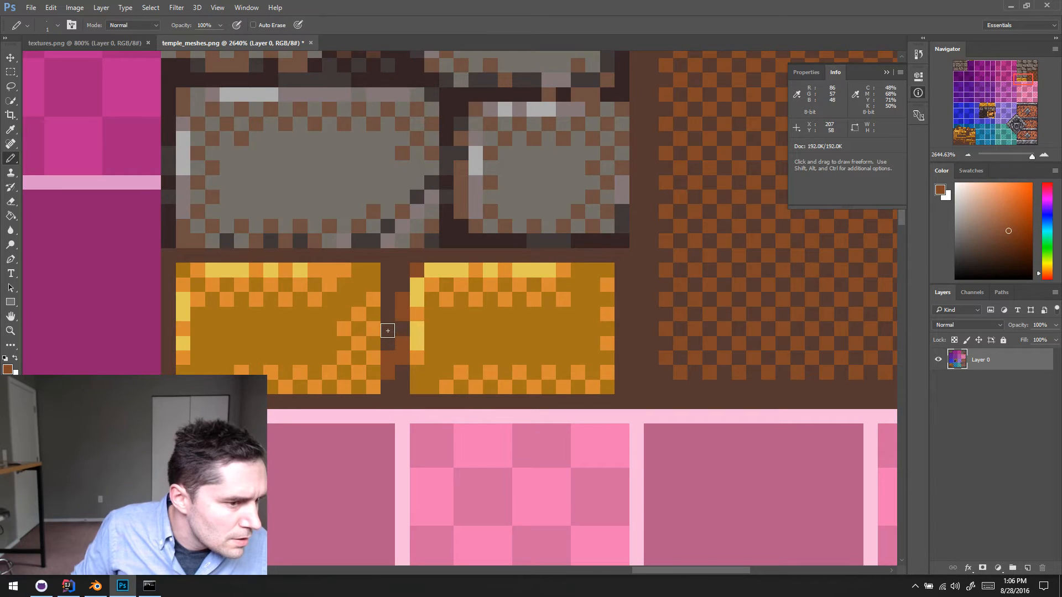
{"action": "left_click", "coordinate": [388, 331]}
{"action": "left_click", "coordinate": [390, 281]}
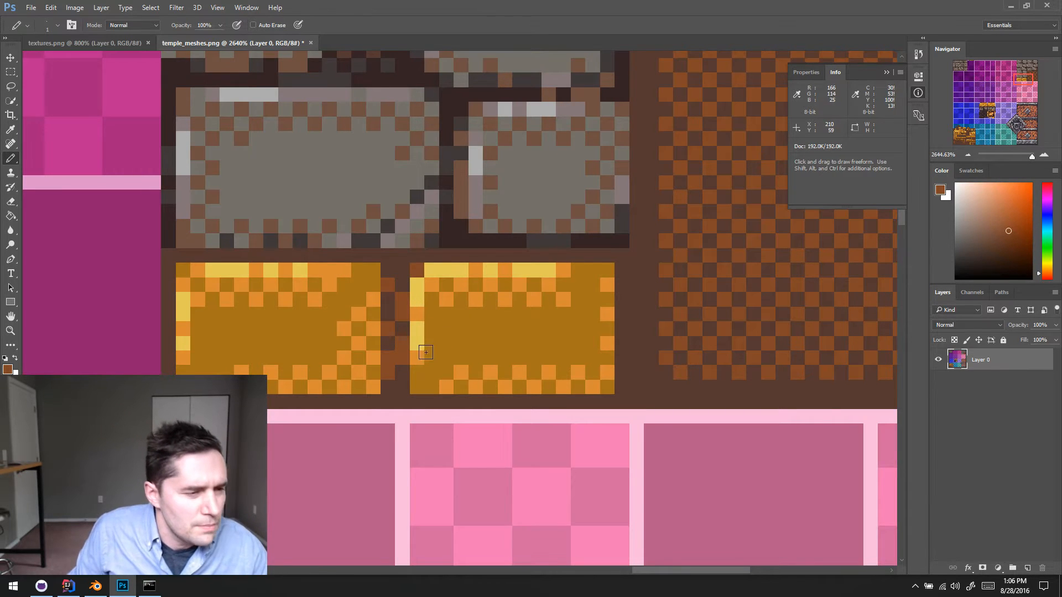
- Sample the dark brown and paint over the reddish-brown pixels in the mortar gap's right column
{"action": "left_click", "coordinate": [395, 366], "text": "alt"}
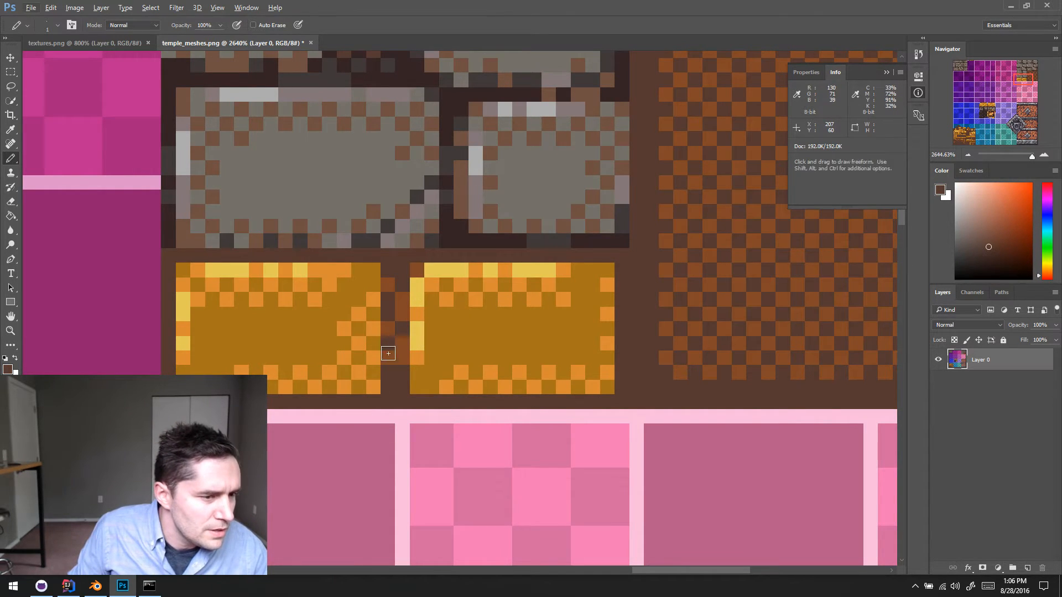
{"action": "left_click", "coordinate": [386, 353]}
{"action": "left_click", "coordinate": [399, 358], "text": "alt"}
{"action": "left_click", "coordinate": [387, 377]}
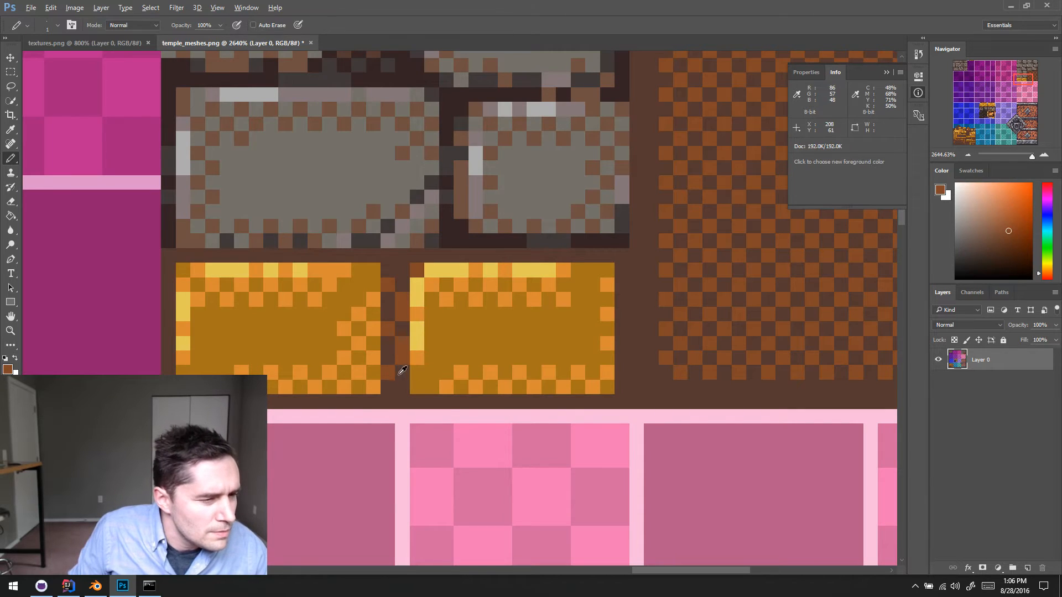
{"action": "left_click", "coordinate": [400, 374], "text": "alt"}
{"action": "left_click_drag", "start_coordinate": [400, 361], "coordinate": [386, 314]}
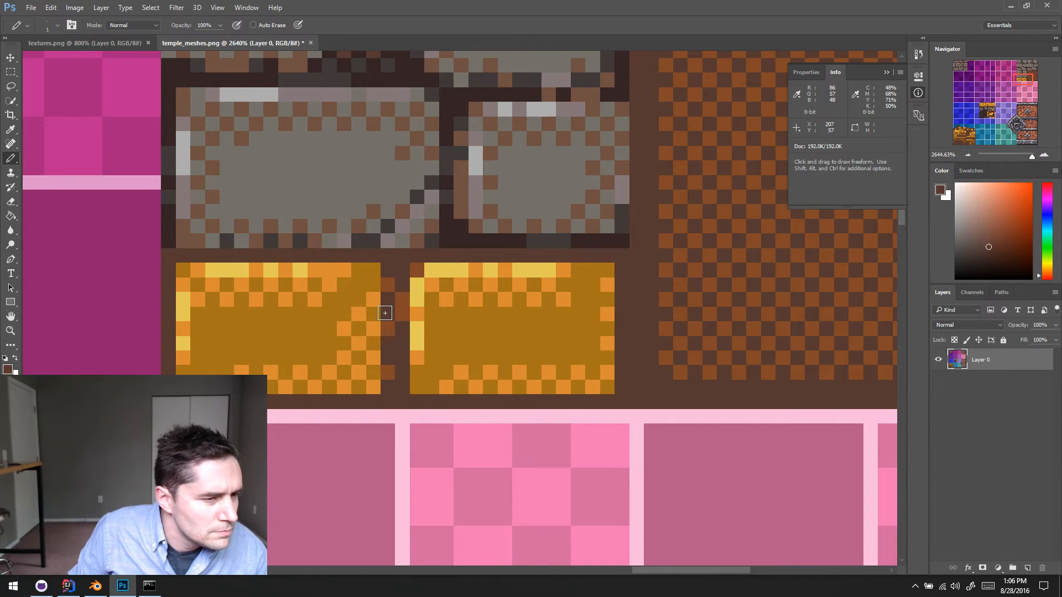
- Remove the topmost reddish-brown pixel from the mortar gap and stagger new reddish-brown pixels down its two columns
{"action": "left_click", "coordinate": [387, 284]}
{"action": "left_click", "coordinate": [404, 307], "text": "alt"}
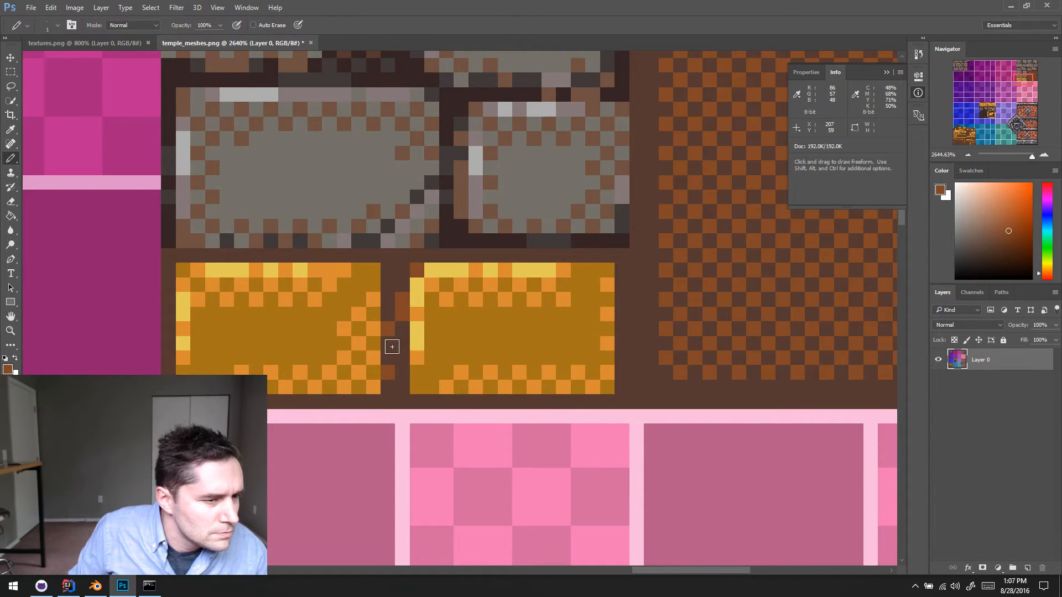
{"action": "left_click", "coordinate": [391, 362]}
{"action": "left_click", "coordinate": [400, 366], "text": "alt"}
{"action": "left_click", "coordinate": [391, 371]}
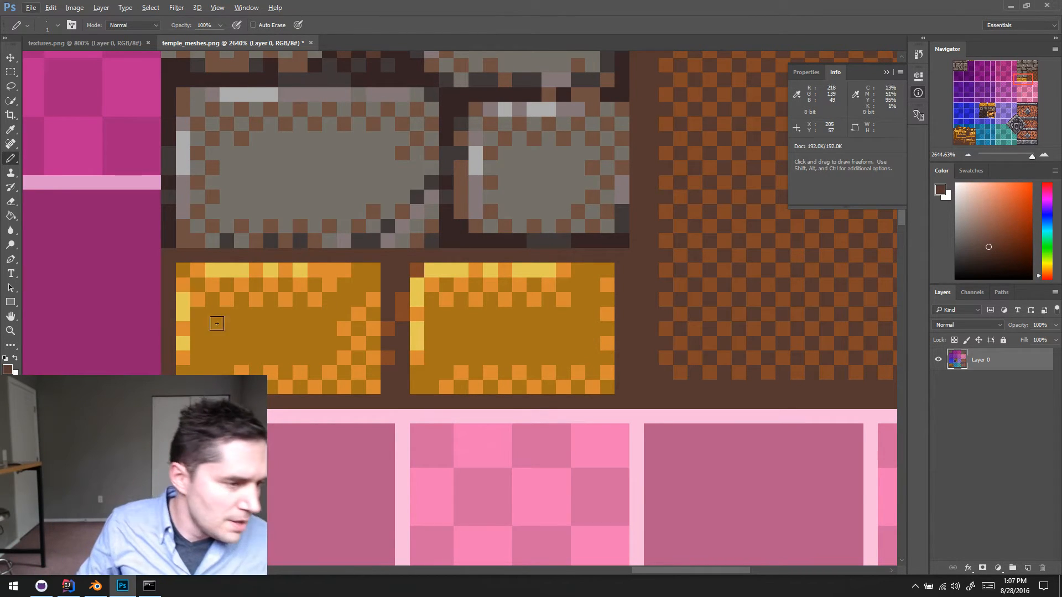
- Pencil a stepped dark-brown diagonal crack across the left gold brick's lower-left corner
{"action": "scroll", "coordinate": [371, 376], "scroll_direction": "down", "scroll_amount": 1, "text": "alt"}
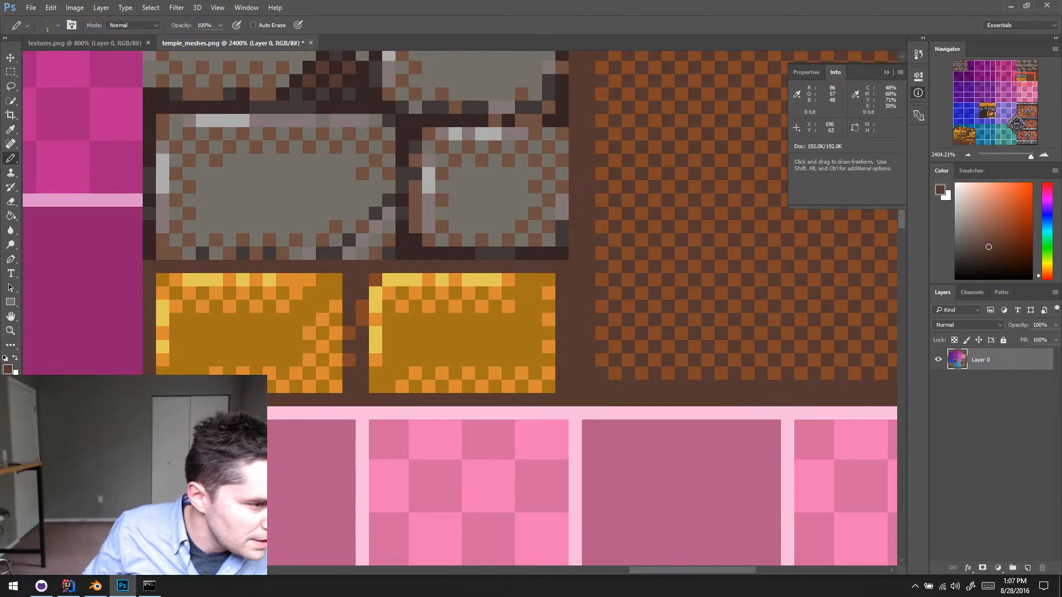
{"action": "left_click", "coordinate": [175, 363]}
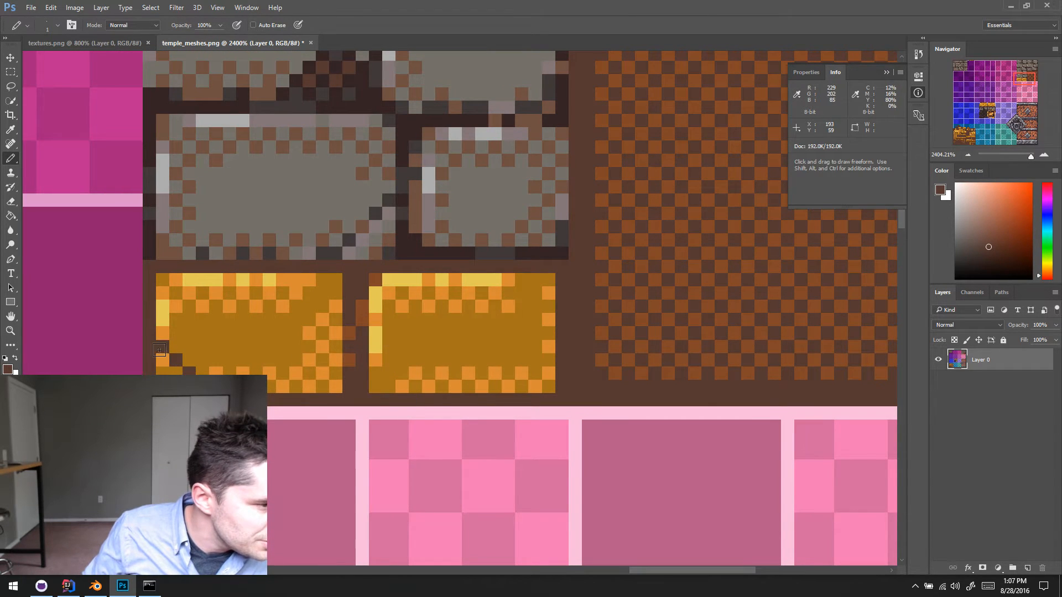
{"action": "scroll", "coordinate": [247, 370], "scroll_direction": "up", "scroll_amount": 1}
{"action": "left_click", "coordinate": [283, 329], "text": "alt+shift"}
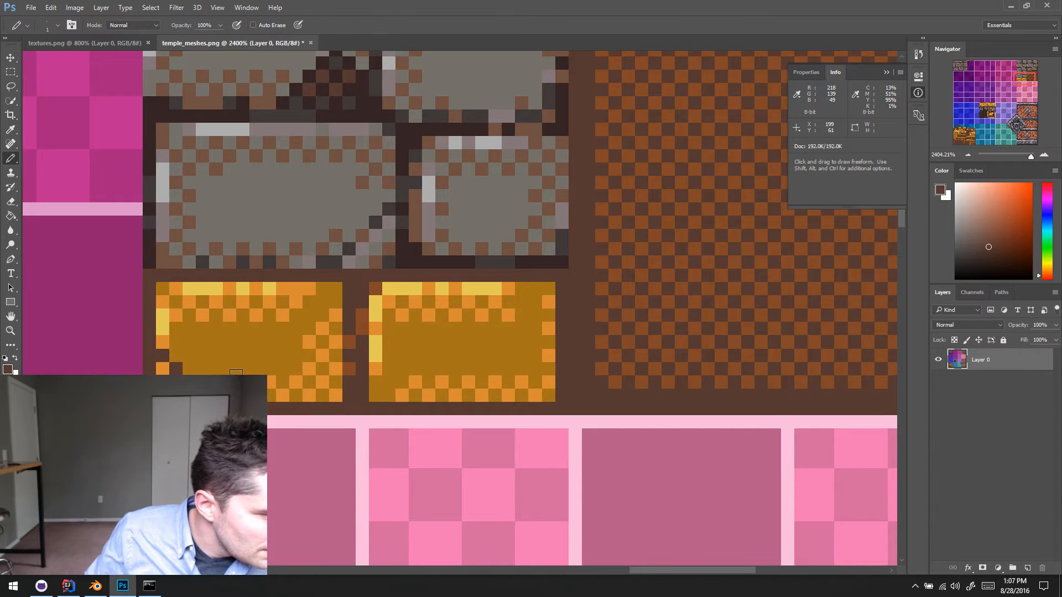
- Edge the upper side of the corner crack with a yellow diagonal highlight that starts from an orange pixel
{"action": "left_click", "coordinate": [166, 344], "text": "alt"}
{"action": "left_click", "coordinate": [176, 354]}
{"action": "left_click", "coordinate": [190, 369]}
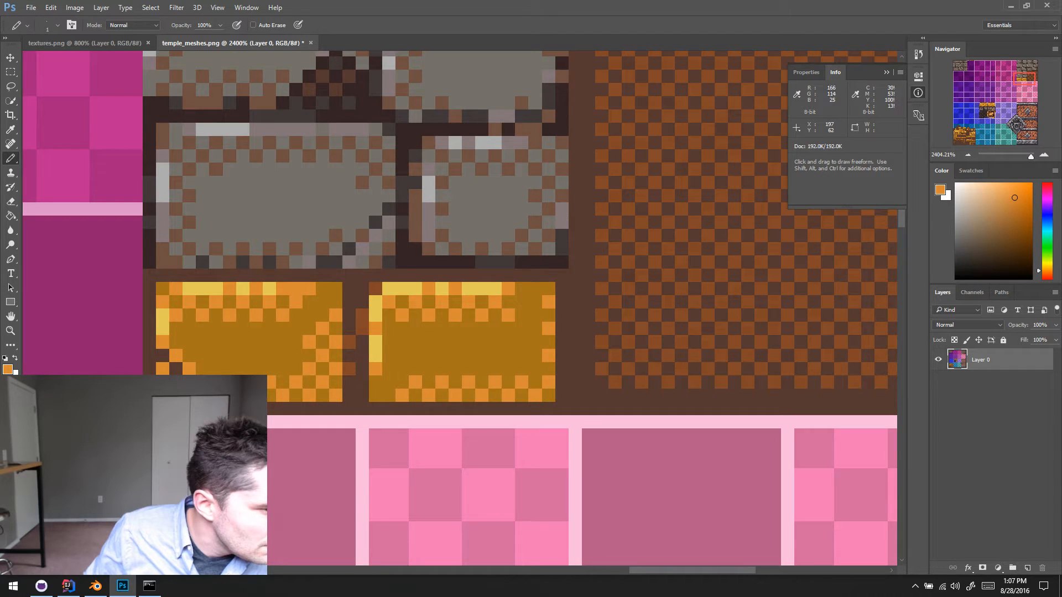
{"action": "left_click", "coordinate": [221, 348], "text": "alt"}
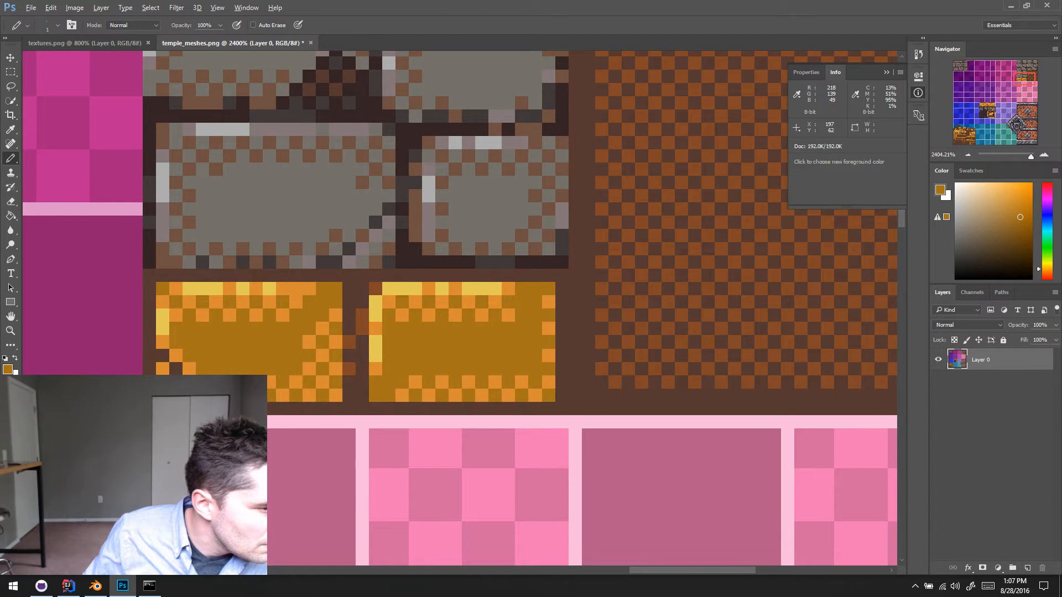
{"action": "left_click", "coordinate": [163, 327], "text": "alt"}
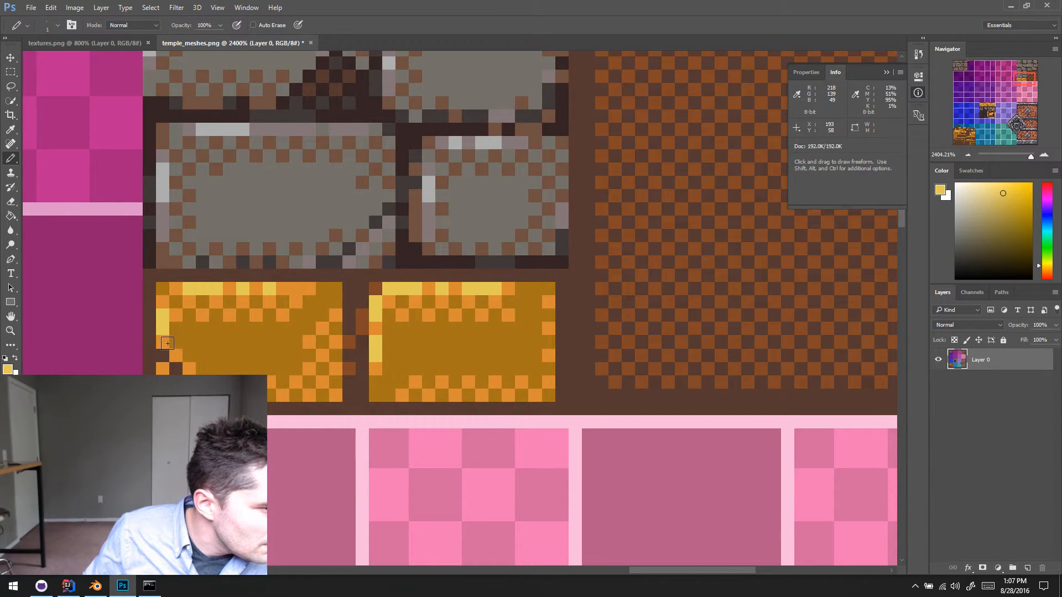
{"action": "left_click_drag", "start_coordinate": [168, 343], "coordinate": [188, 366]}
{"action": "left_click", "coordinate": [176, 315], "text": "alt"}
{"action": "left_click", "coordinate": [163, 341]}
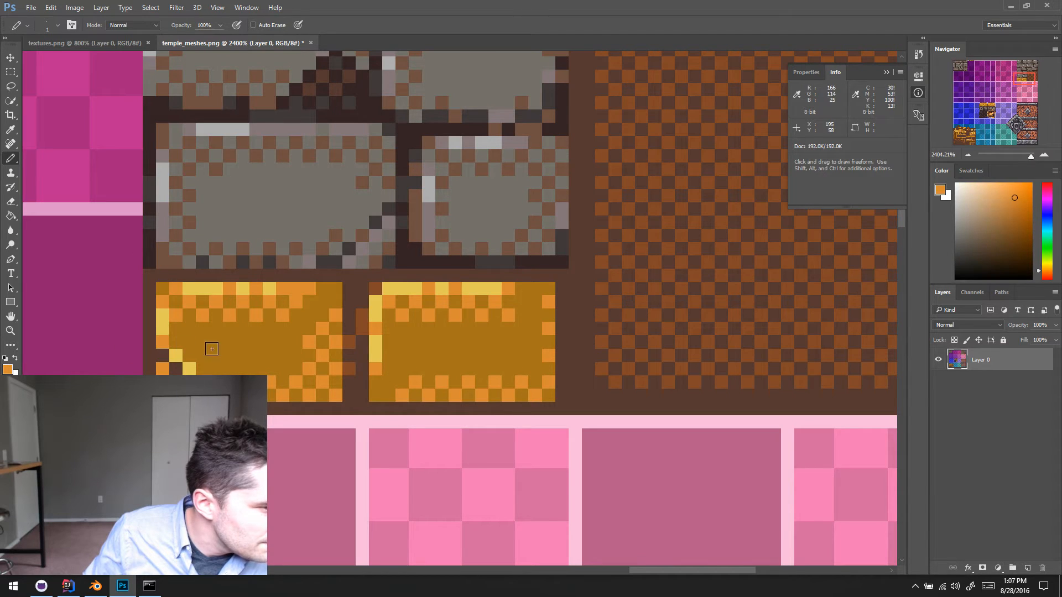
- Sample the reddish-brown from the mortar gap and dot it along the crack in the left gold brick's lower-left corner
{"action": "left_click", "coordinate": [357, 339], "text": "alt"}
{"action": "left_click", "coordinate": [176, 368]}
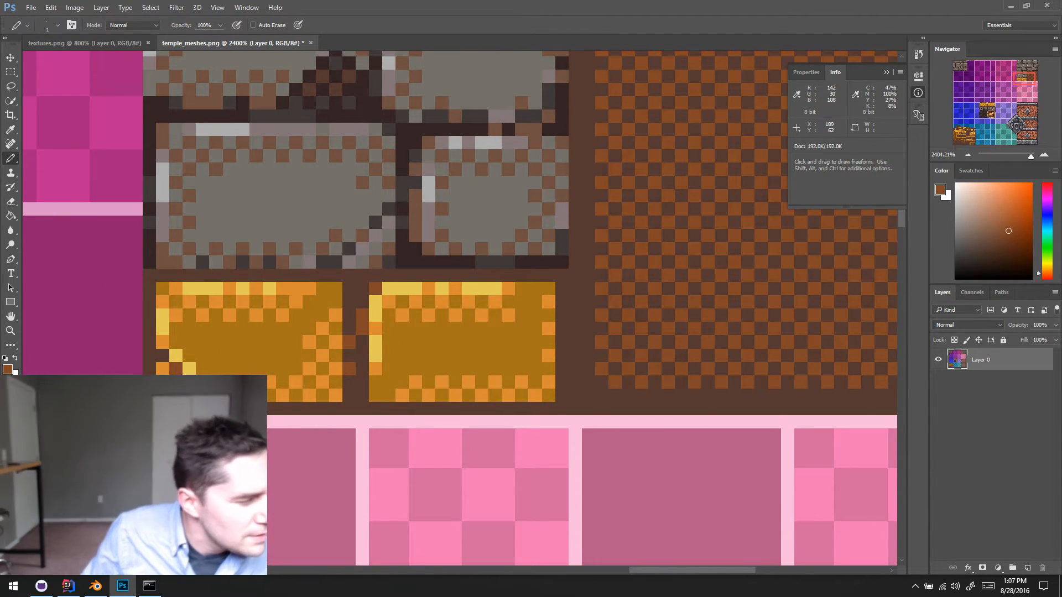
{"action": "left_click", "coordinate": [173, 372], "text": "alt"}
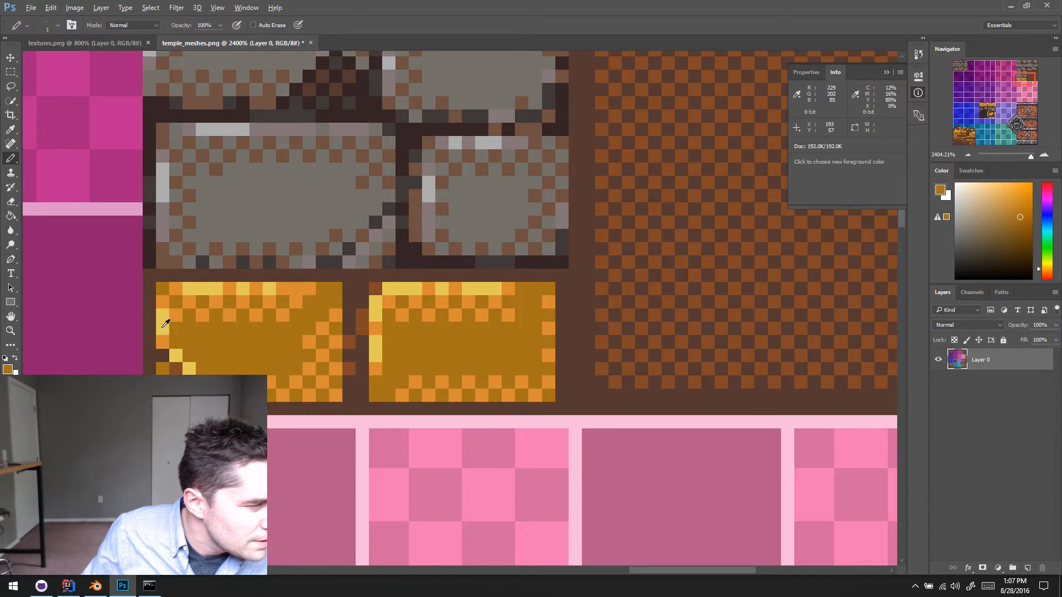
{"action": "left_click", "coordinate": [164, 340], "text": "alt"}
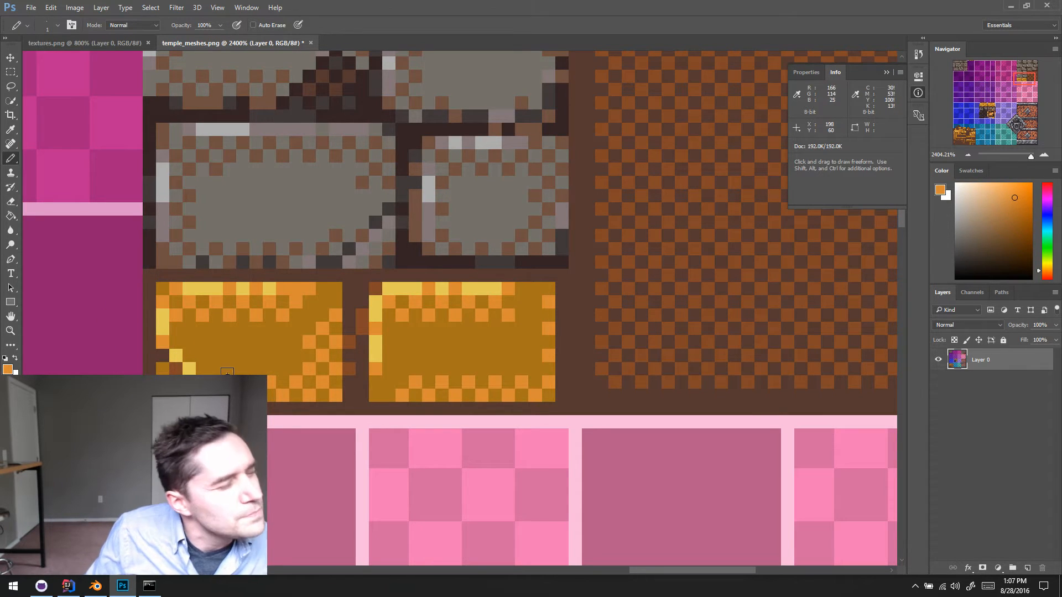
{"action": "left_click", "coordinate": [176, 369], "text": "alt"}
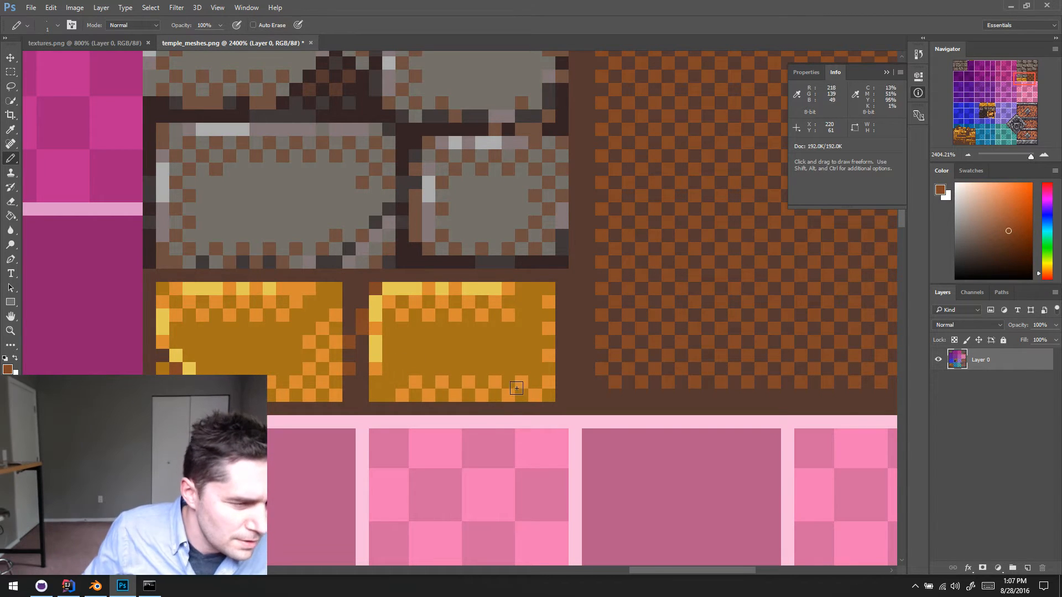
- Pencil a stepped dark-brown diagonal crack across the right gold brick's lower-right corner
{"action": "left_click", "coordinate": [357, 388], "text": "alt"}
{"action": "left_click_drag", "start_coordinate": [507, 388], "coordinate": [541, 357]}
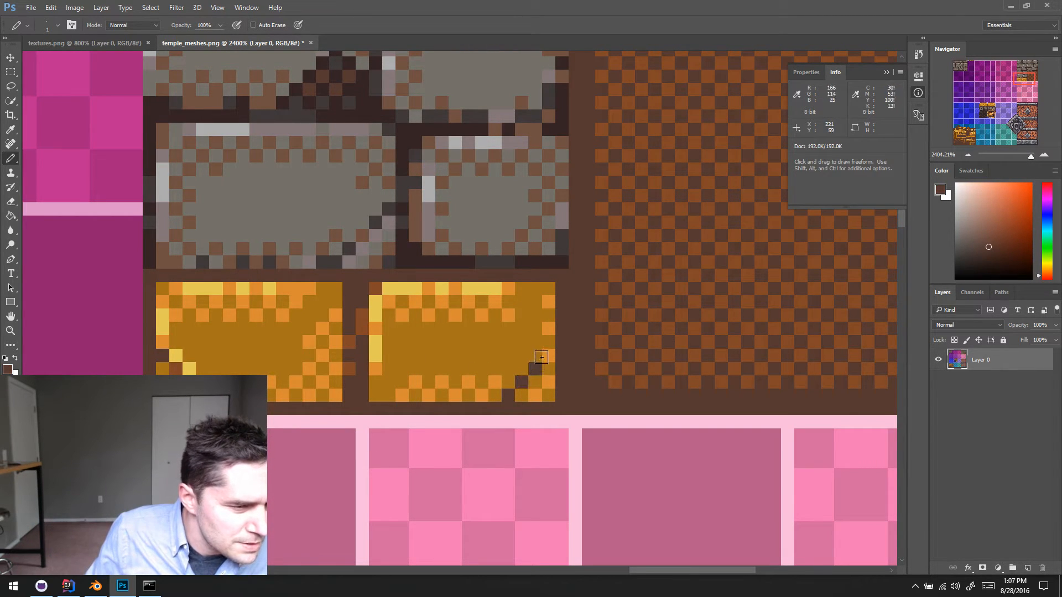
- Paint the orange dither pixels beyond the right brick's corner crack in the sampled base gold
{"action": "left_click", "coordinate": [532, 335], "text": "alt"}
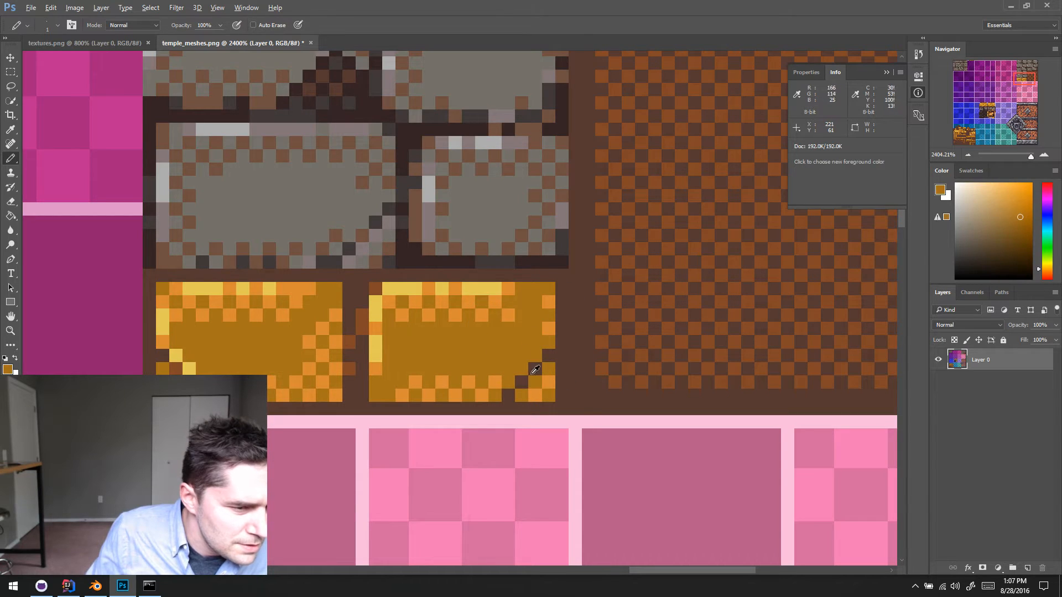
{"action": "left_click", "coordinate": [544, 375], "text": "alt"}
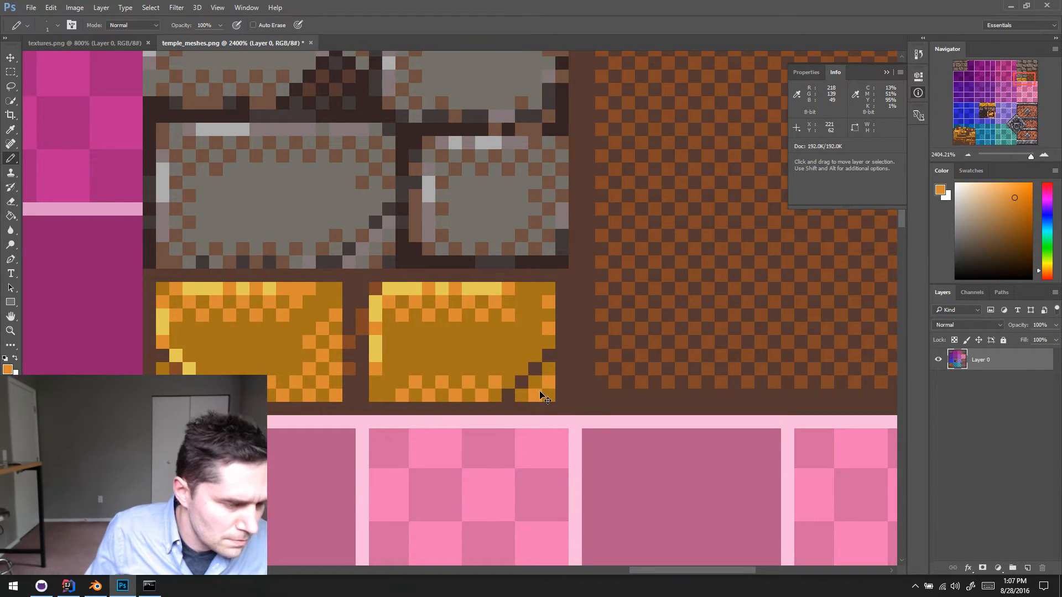
{"action": "left_click", "coordinate": [547, 370], "text": "alt"}
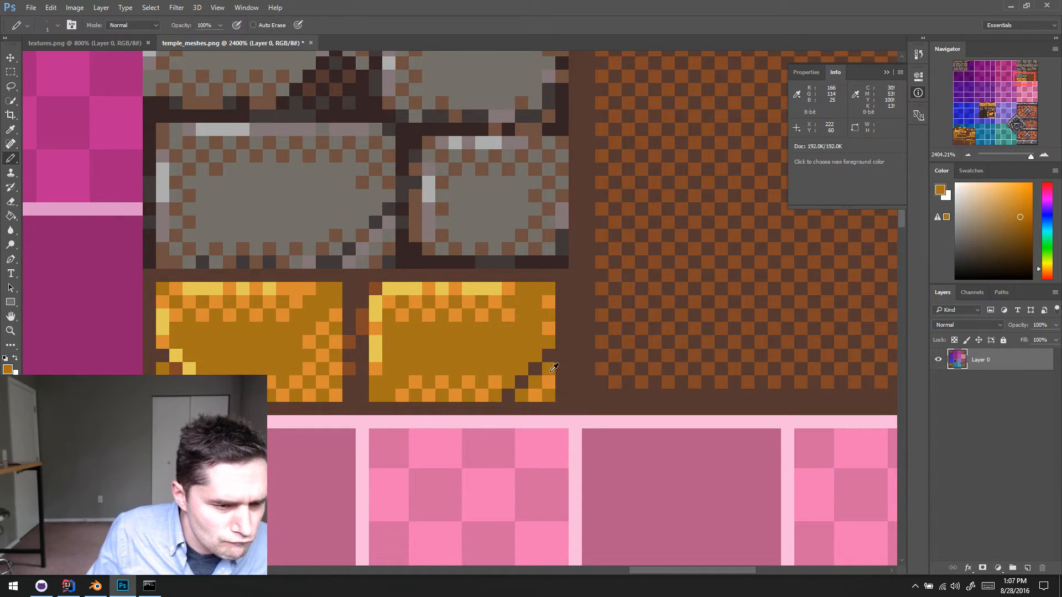
{"action": "left_click", "coordinate": [547, 379]}
{"action": "left_click", "coordinate": [534, 394]}
- Replace the gold beyond the right brick's crack with dark mortar brown dotted with staggered reddish-brown pixels
{"action": "left_click", "coordinate": [599, 366], "text": "alt"}
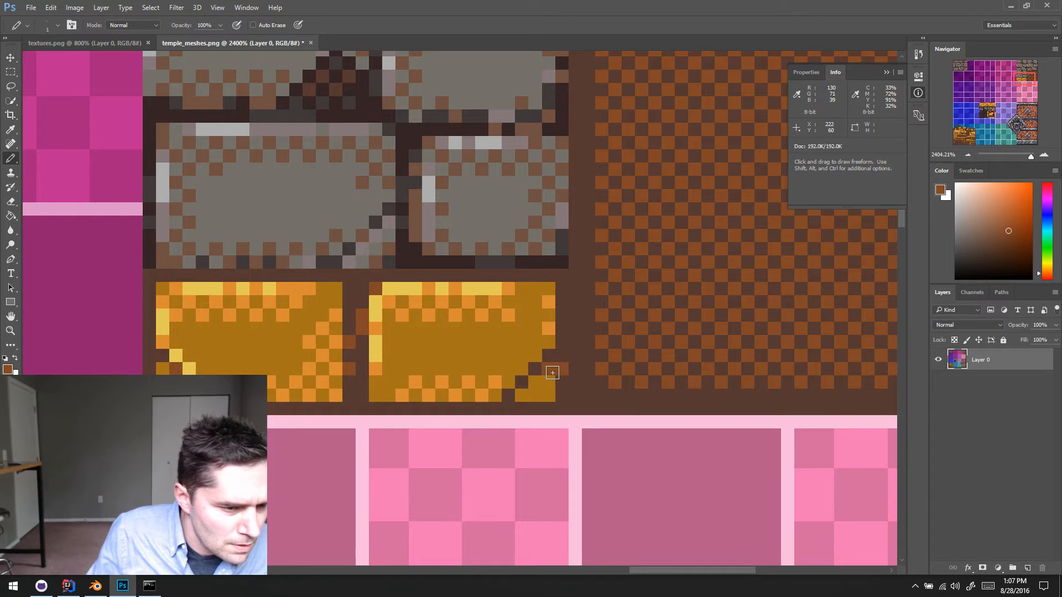
{"action": "mouse_move", "coordinate": [554, 377]}
{"action": "left_mouse_down"}
{"action": "mouse_move", "coordinate": [531, 399]}
{"action": "mouse_move", "coordinate": [549, 370]}
{"action": "left_mouse_up"}
{"action": "left_click", "coordinate": [558, 387], "text": "alt"}
{"action": "left_click", "coordinate": [544, 387]}
{"action": "left_click", "coordinate": [536, 390]}
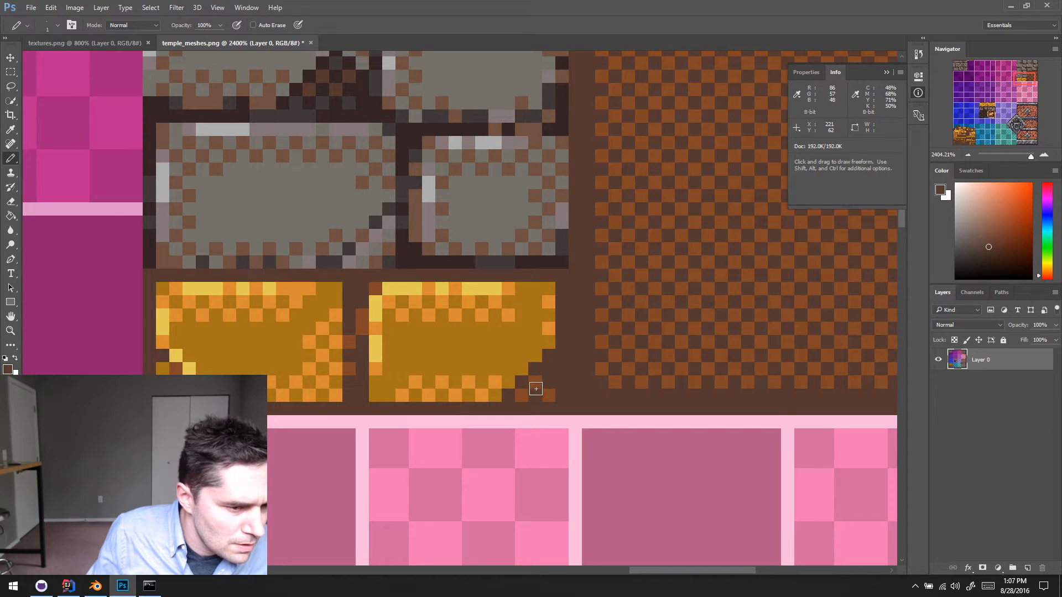
{"action": "left_click", "coordinate": [536, 383], "text": "alt"}
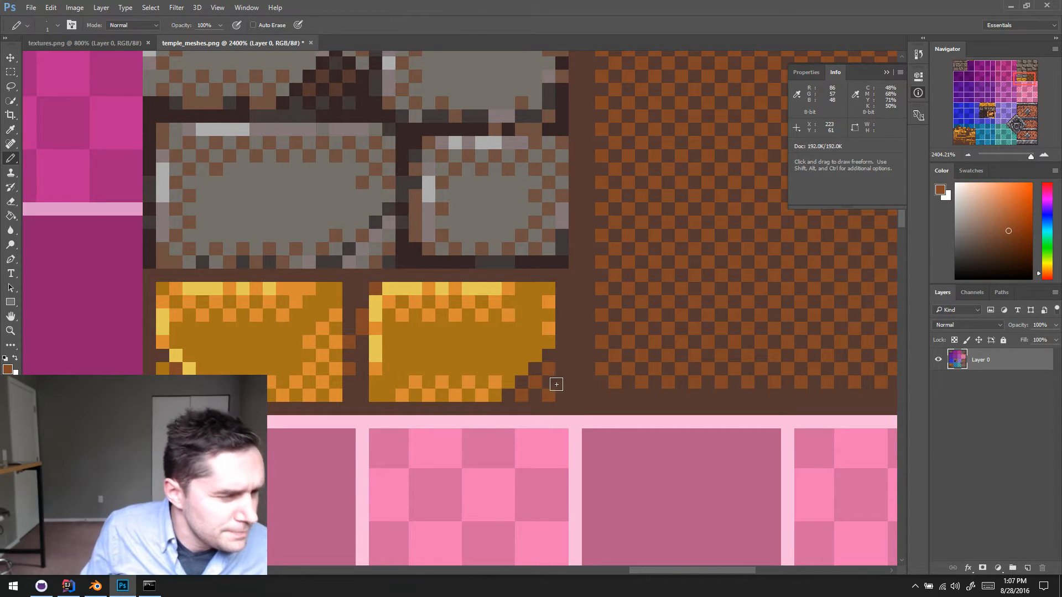
- Sample the orange and edge the right gold brick's broken lower-right corner with a stepped diagonal of orange pixels
{"action": "left_click", "coordinate": [498, 381], "text": "alt"}
{"action": "left_click", "coordinate": [508, 381]}
{"action": "left_click", "coordinate": [521, 367]}
{"action": "left_click", "coordinate": [534, 357]}
{"action": "left_click", "coordinate": [548, 343]}
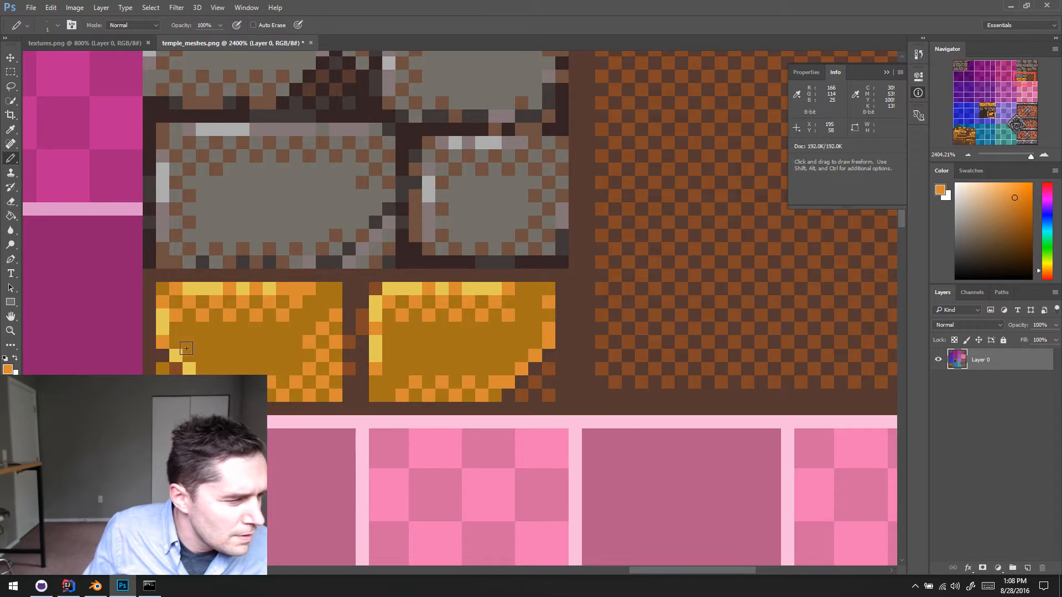
- Touch up the dithering along the left gold brick's lower edge beside the crack using the sampled brick colors
{"action": "left_click", "coordinate": [220, 388], "text": "alt"}
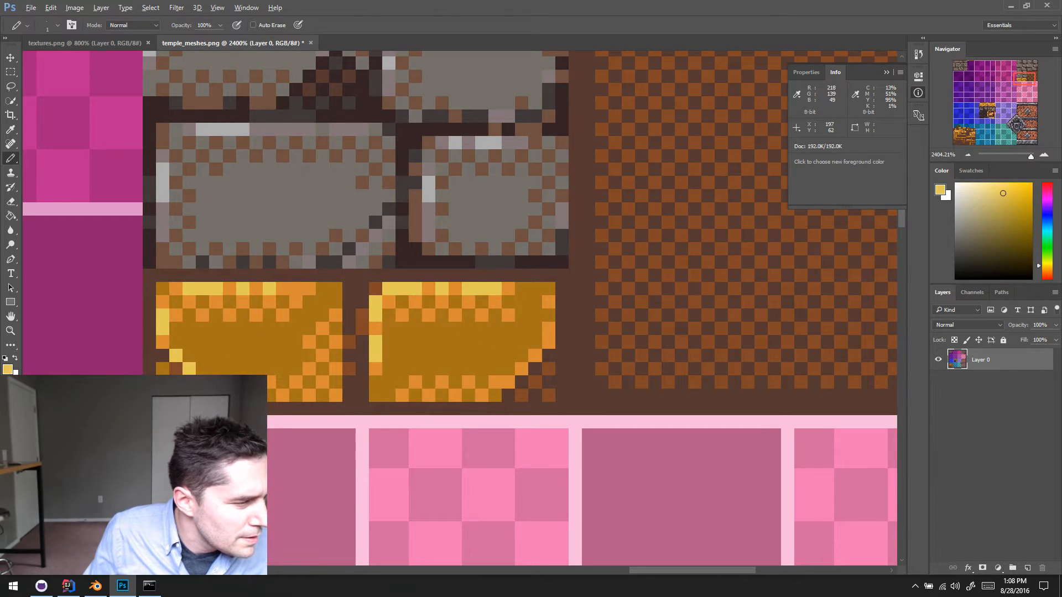
{"action": "left_click", "coordinate": [229, 389], "text": "alt"}
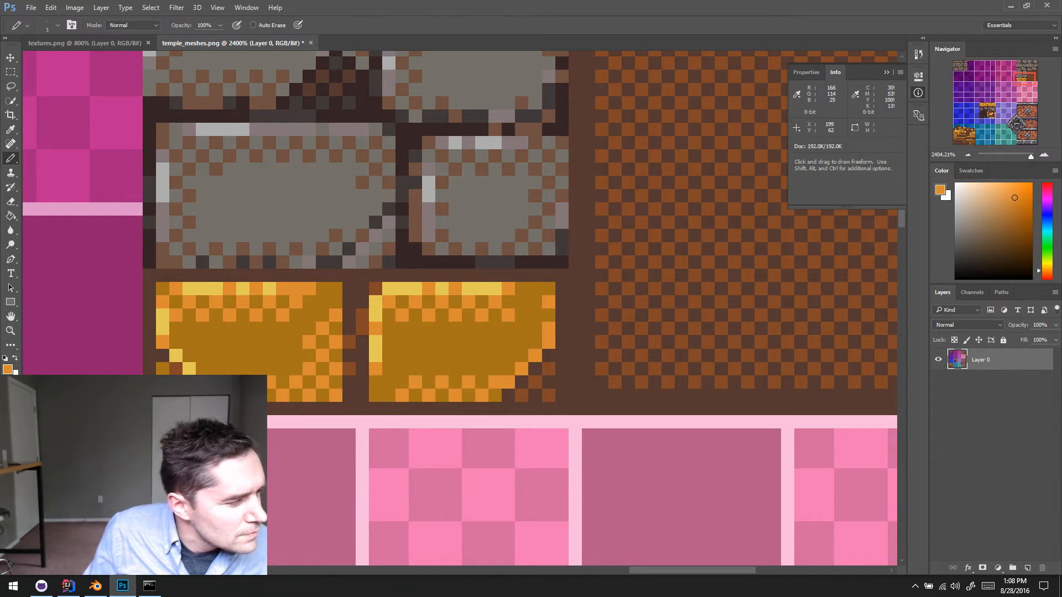
{"action": "left_click", "coordinate": [264, 395], "text": "alt"}
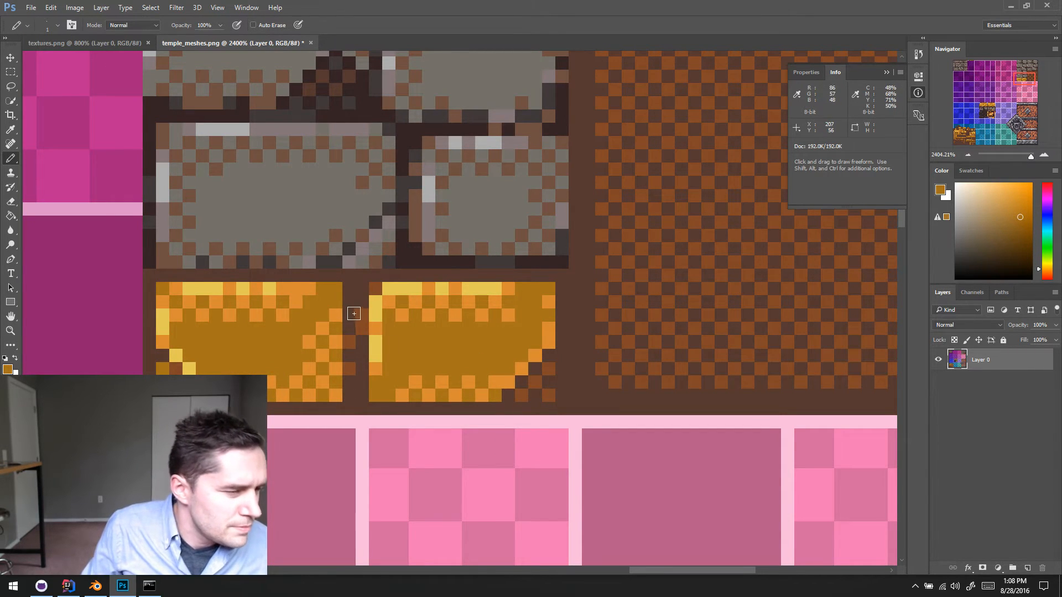
- Place a reddish-brown pixel at the left gold brick's upper-right corner and save temple_meshes.png
{"action": "left_click", "coordinate": [376, 289], "text": "alt"}
{"action": "left_click", "coordinate": [336, 289]}
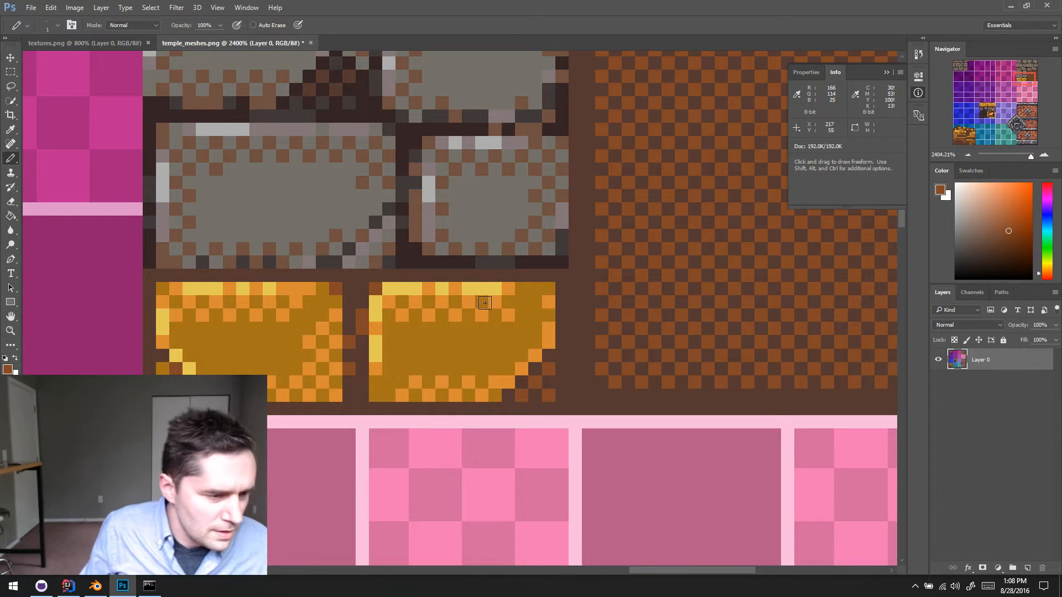
{"action": "key", "text": "ctrl"}
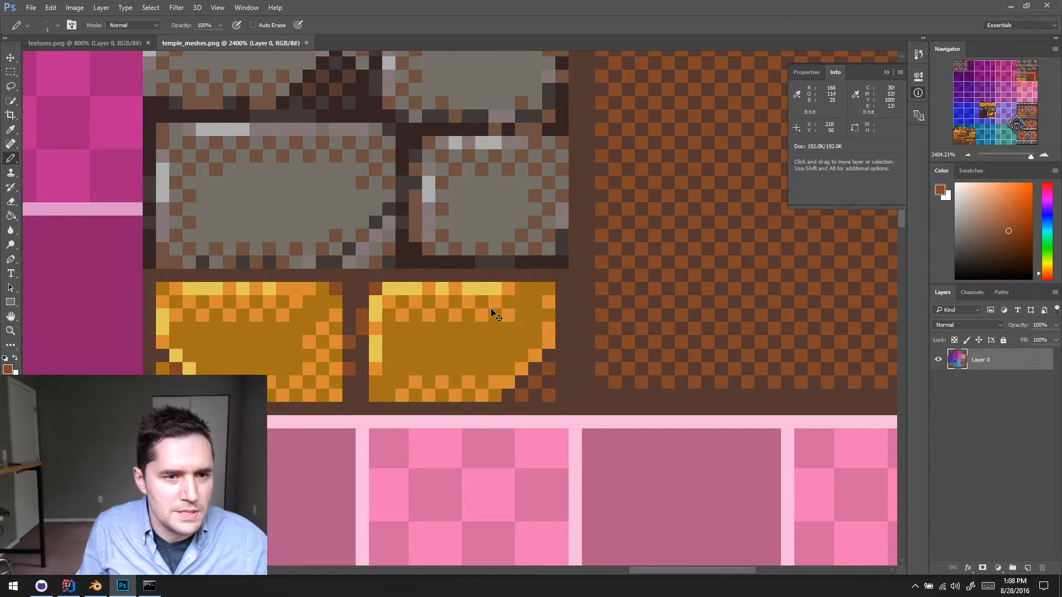
- Switch to Blender and reload the temple meshes image so the column uses the saved texture
{"action": "left_click", "coordinate": [99, 588]}
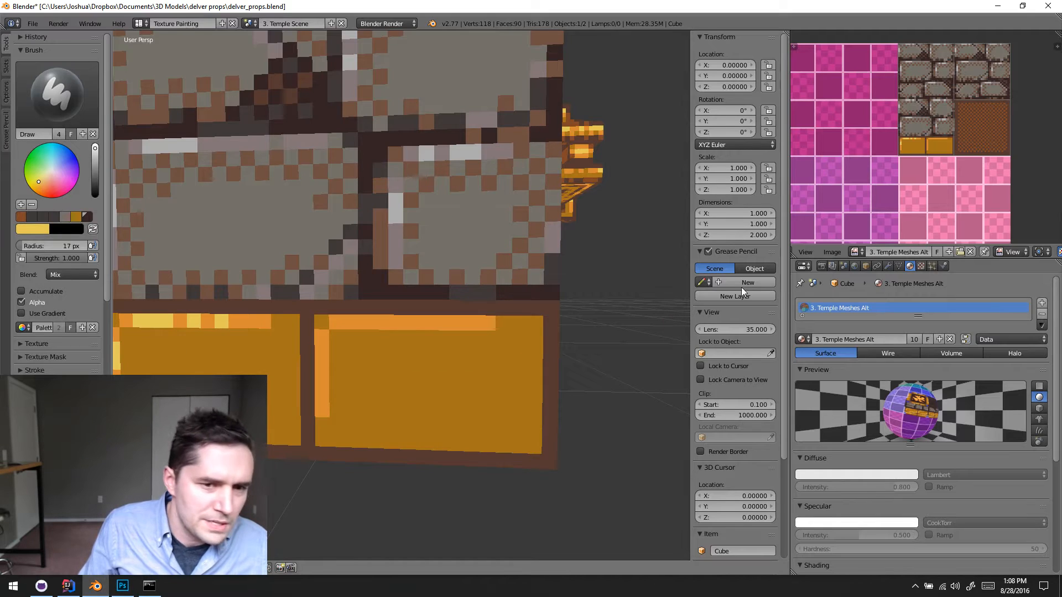
{"action": "key", "text": "alt+r"}
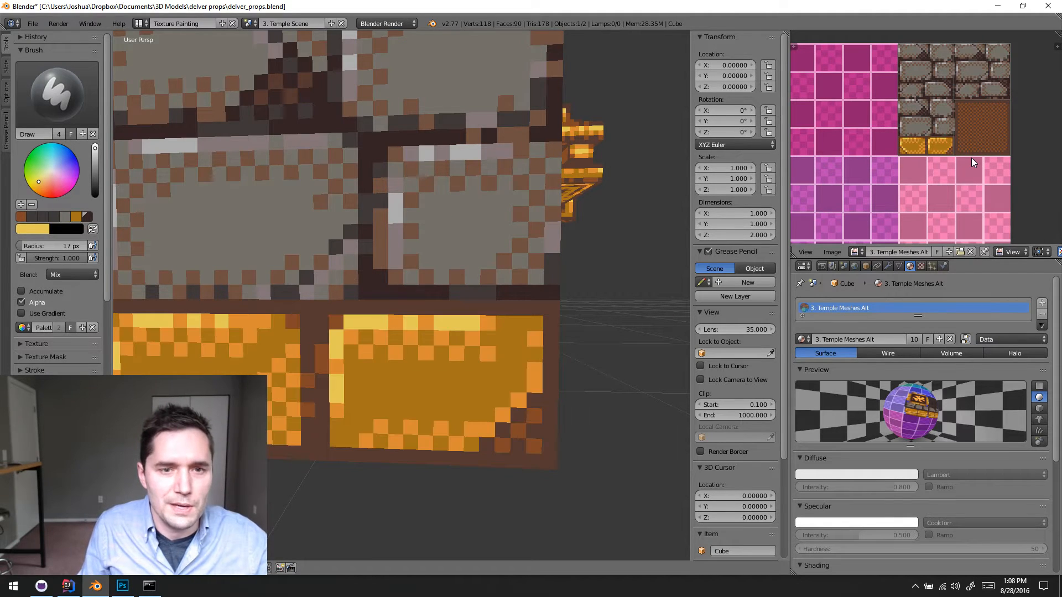
{"action": "scroll", "coordinate": [370, 433], "scroll_direction": "down", "scroll_amount": 5}
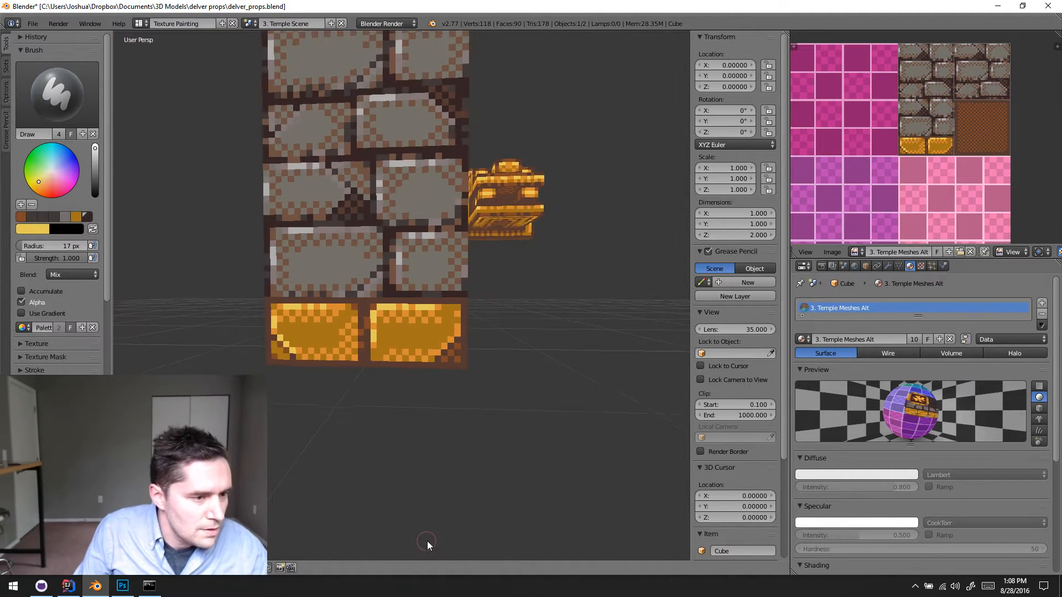
- Examine the column's gold base bricks and stone courses from several sides, both close up and from a distance
{"action": "middle_click_drag", "start_coordinate": [427, 541], "coordinate": [559, 391]}
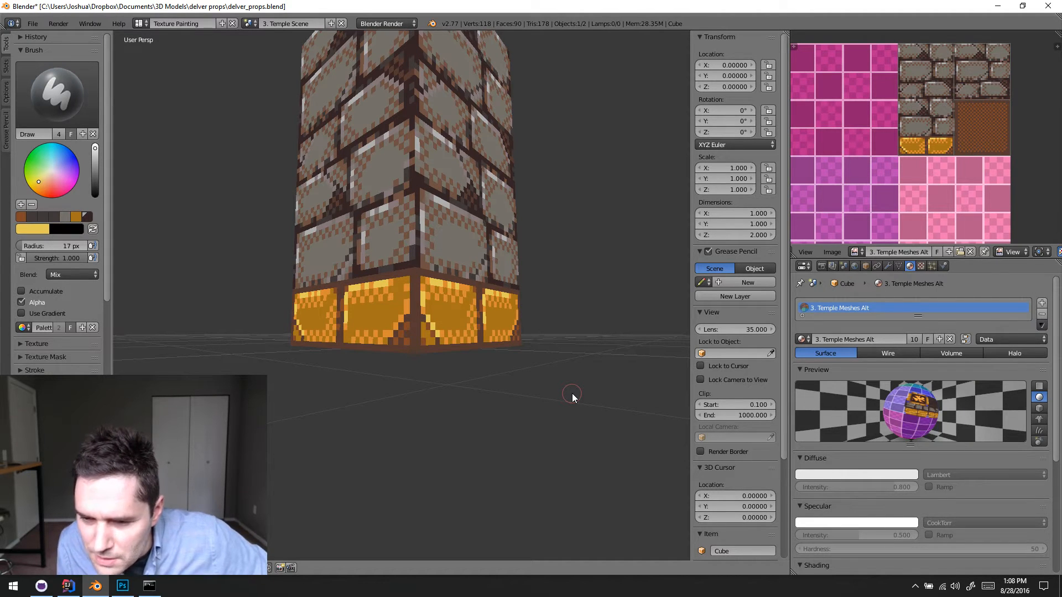
{"action": "middle_click_drag", "start_coordinate": [561, 390], "coordinate": [430, 404]}
{"action": "scroll", "coordinate": [363, 307], "scroll_direction": "up", "scroll_amount": 5}
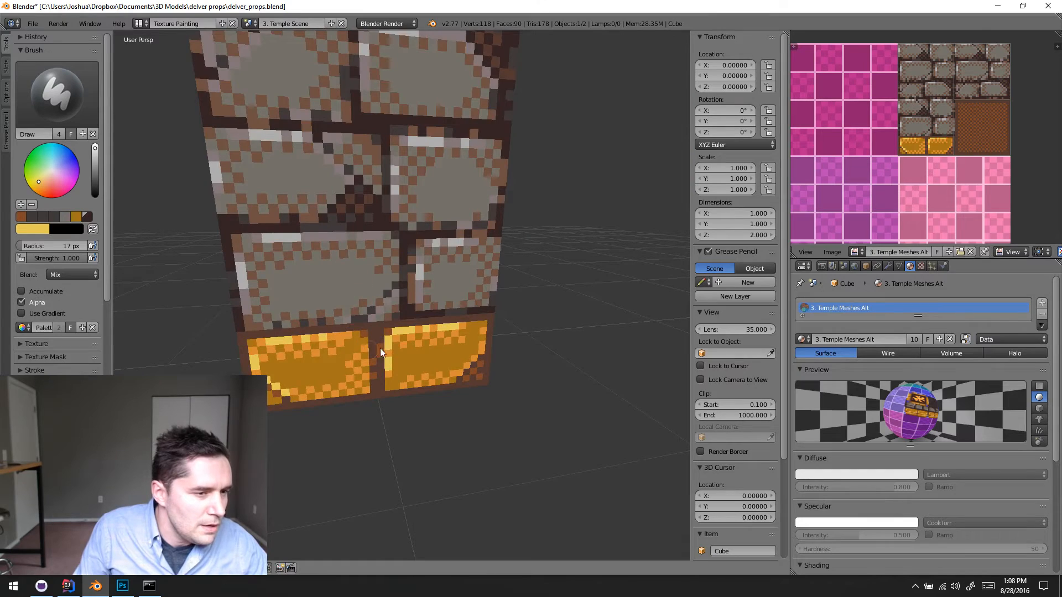
{"action": "middle_click_drag", "start_coordinate": [403, 330], "coordinate": [517, 408]}
{"action": "scroll", "coordinate": [556, 380], "scroll_direction": "down", "scroll_amount": 4}
{"action": "scroll", "coordinate": [427, 347], "scroll_direction": "up", "scroll_amount": 4}
{"action": "scroll", "coordinate": [426, 346], "scroll_direction": "down", "scroll_amount": 3}
{"action": "scroll", "coordinate": [523, 379], "scroll_direction": "up", "scroll_amount": 3}
{"action": "scroll", "coordinate": [528, 370], "scroll_direction": "down", "scroll_amount": 3}
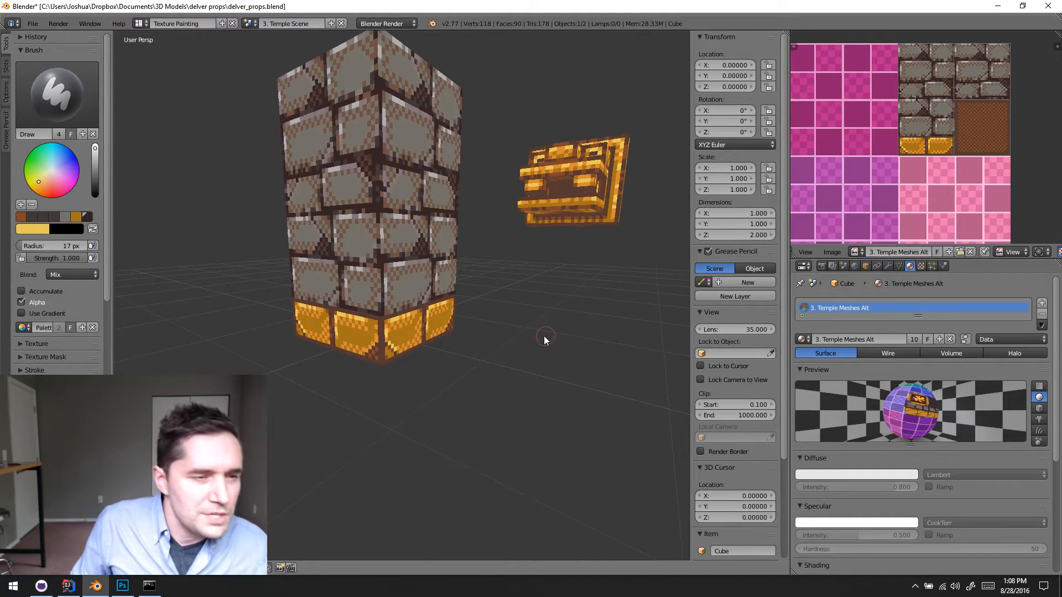
- Switch to Photoshop and look over the gold band and stone tiles in textures.png as reference
{"action": "left_click", "coordinate": [122, 586]}
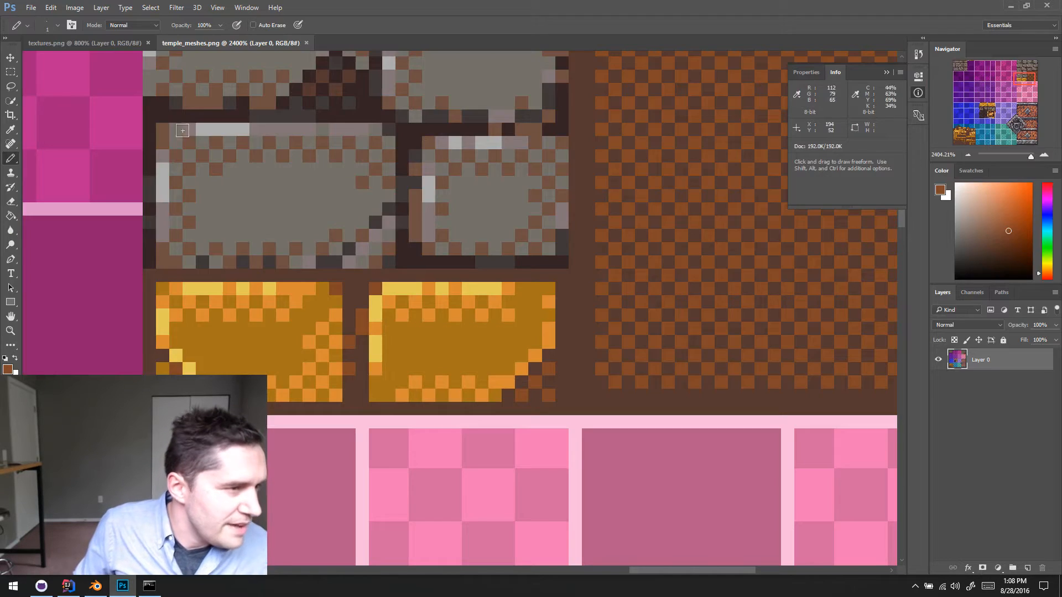
{"action": "left_click", "coordinate": [120, 47]}
{"action": "left_click_drag", "start_coordinate": [168, 419], "coordinate": [354, 241]}
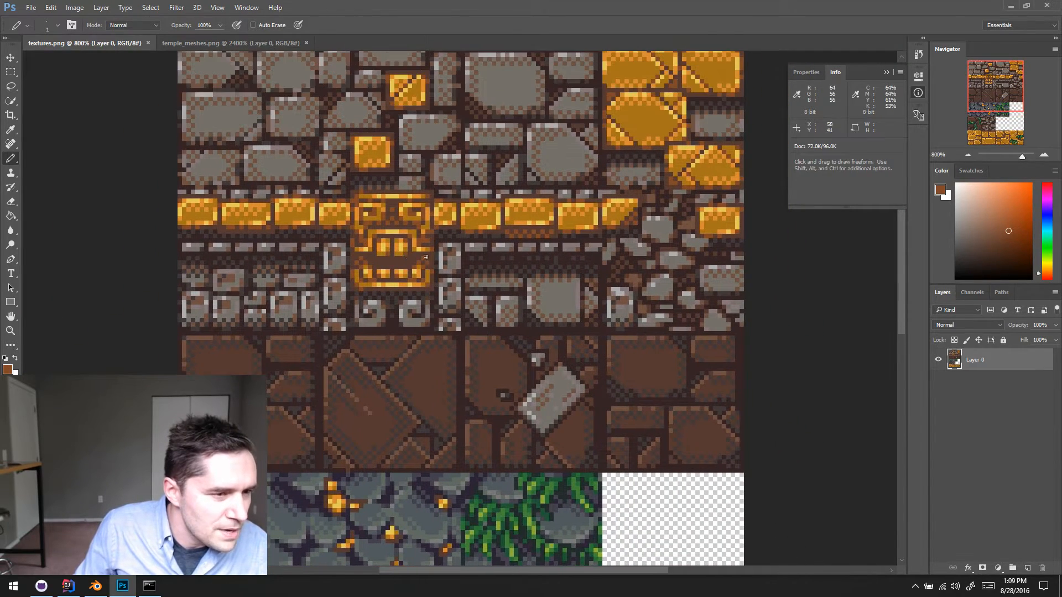
{"action": "left_click_drag", "start_coordinate": [417, 363], "coordinate": [368, 391]}
- Switch to Blender, change the column from texture painting to Object Mode, and examine its gold base up close
{"action": "left_click", "coordinate": [95, 586]}
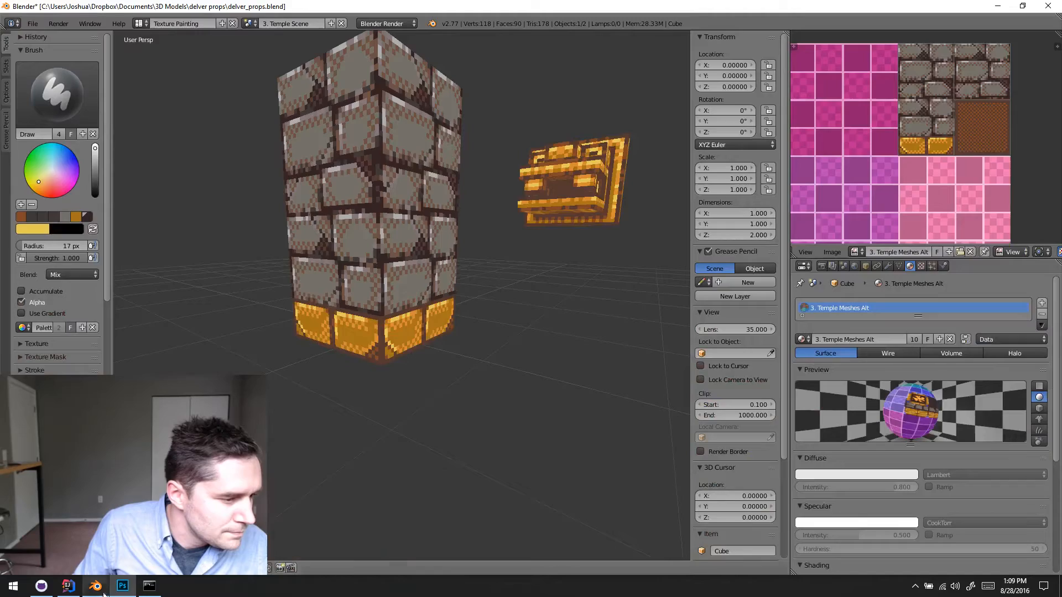
{"action": "left_click", "coordinate": [106, 568]}
{"action": "left_click", "coordinate": [105, 544]}
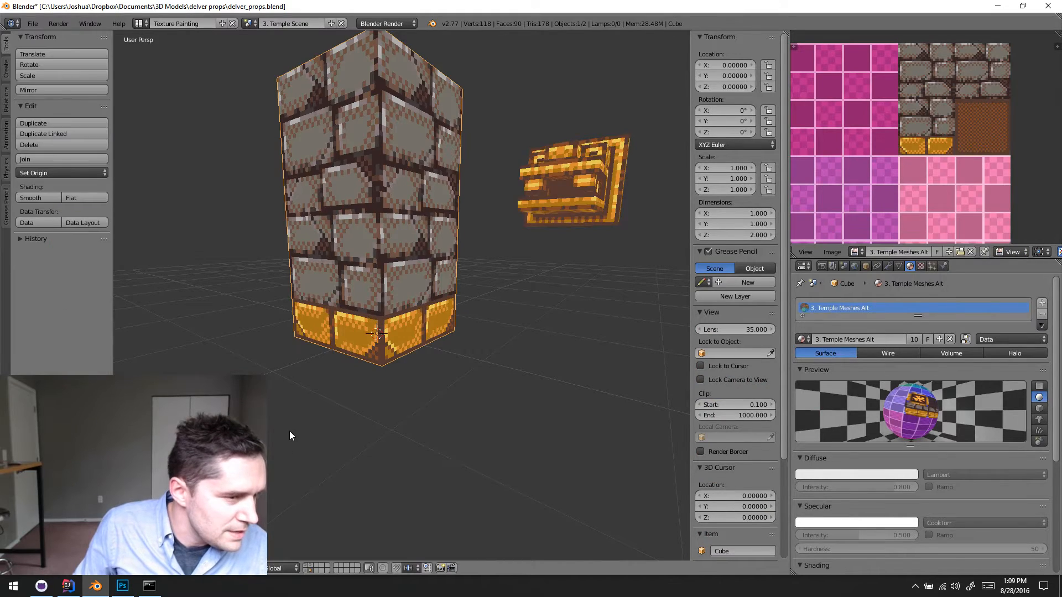
{"action": "middle_click_drag", "start_coordinate": [493, 323], "coordinate": [548, 254]}
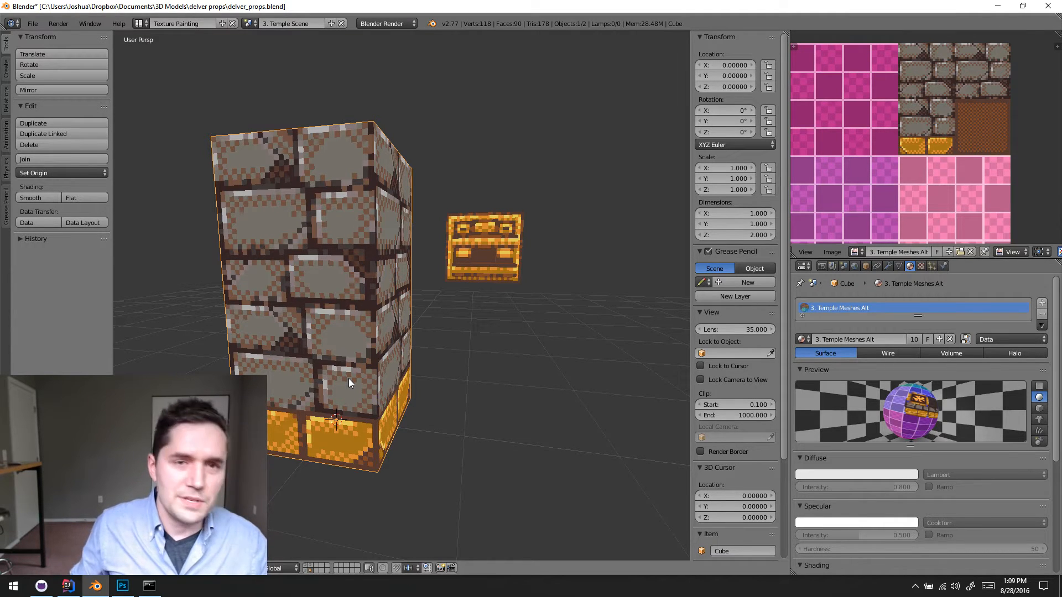
{"action": "mouse_move", "coordinate": [437, 369]}
{"action": "middle_mouse_down"}
{"action": "mouse_move", "coordinate": [429, 344]}
{"action": "mouse_move", "coordinate": [375, 303]}
{"action": "mouse_move", "coordinate": [486, 341]}
{"action": "mouse_move", "coordinate": [472, 268]}
{"action": "mouse_move", "coordinate": [490, 309]}
{"action": "mouse_move", "coordinate": [423, 330]}
{"action": "mouse_move", "coordinate": [483, 334]}
{"action": "mouse_move", "coordinate": [406, 378]}
{"action": "mouse_move", "coordinate": [418, 351]}
{"action": "mouse_move", "coordinate": [466, 353]}
{"action": "mouse_move", "coordinate": [474, 323]}
{"action": "mouse_move", "coordinate": [387, 356]}
{"action": "mouse_move", "coordinate": [394, 373]}
{"action": "mouse_move", "coordinate": [425, 366]}
{"action": "middle_mouse_up"}
{"action": "scroll", "coordinate": [406, 378], "scroll_direction": "up", "scroll_amount": 3}
{"action": "scroll", "coordinate": [427, 332], "scroll_direction": "up", "scroll_amount": 3}
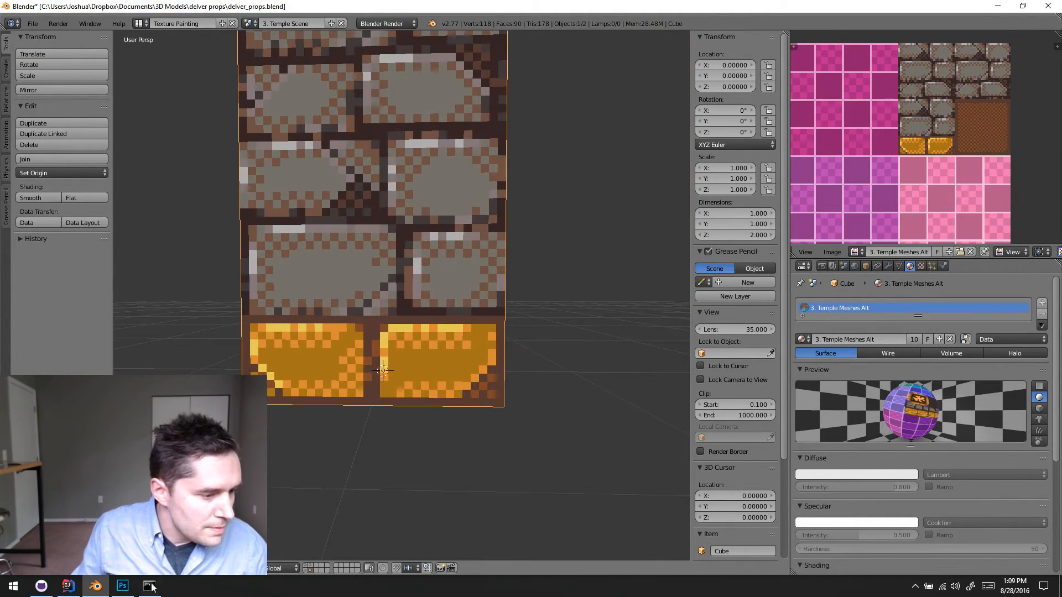
- Return to temple_meshes.png in Photoshop and add a reddish-brown pixel to the left gold brick's lower-left corner crack
{"action": "key", "text": "alt+Tab"}
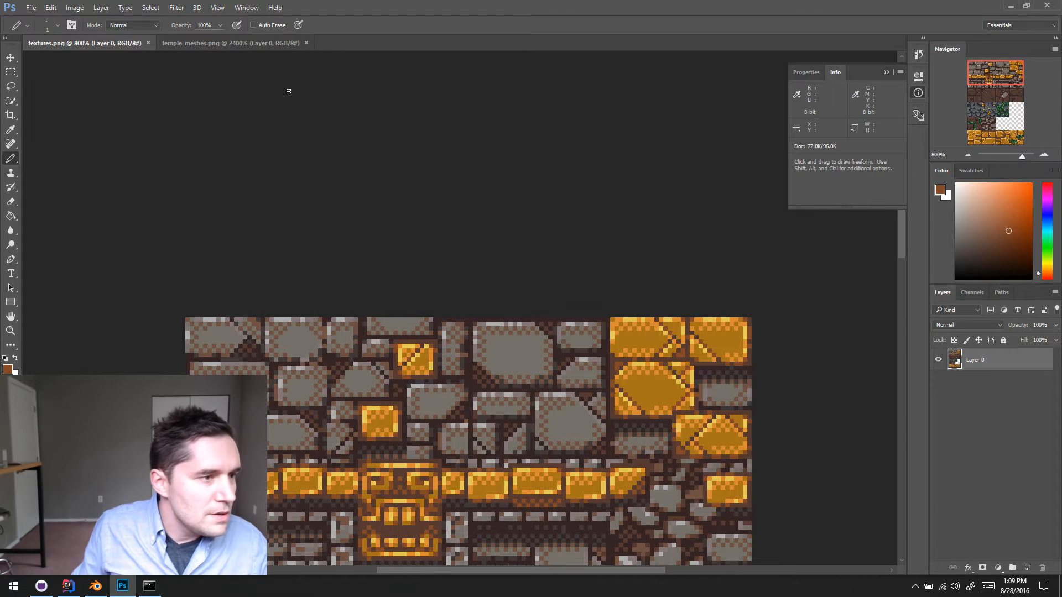
{"action": "left_click", "coordinate": [231, 43]}
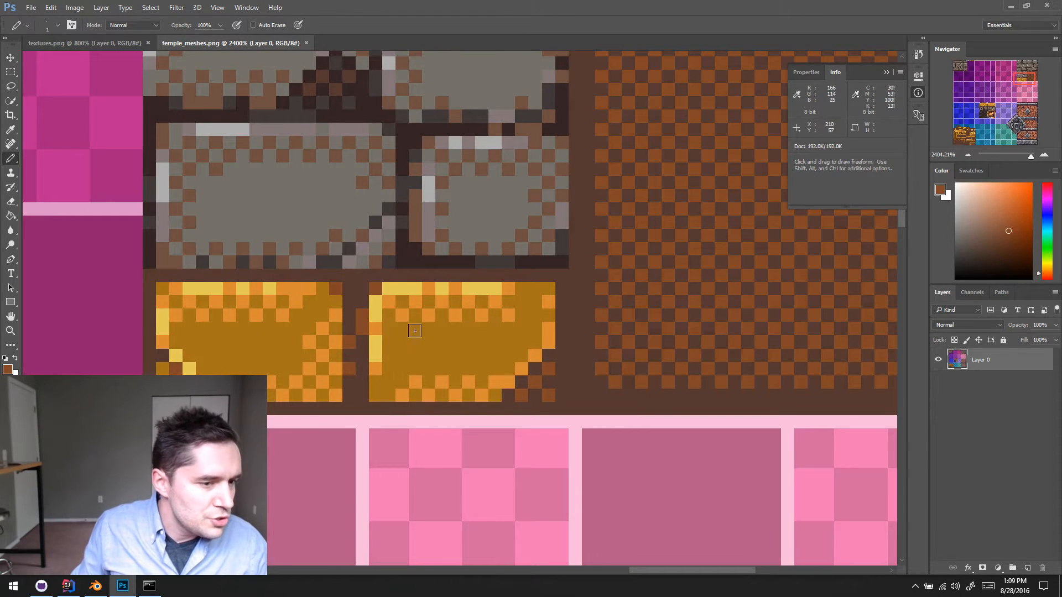
{"action": "left_click", "coordinate": [178, 366]}
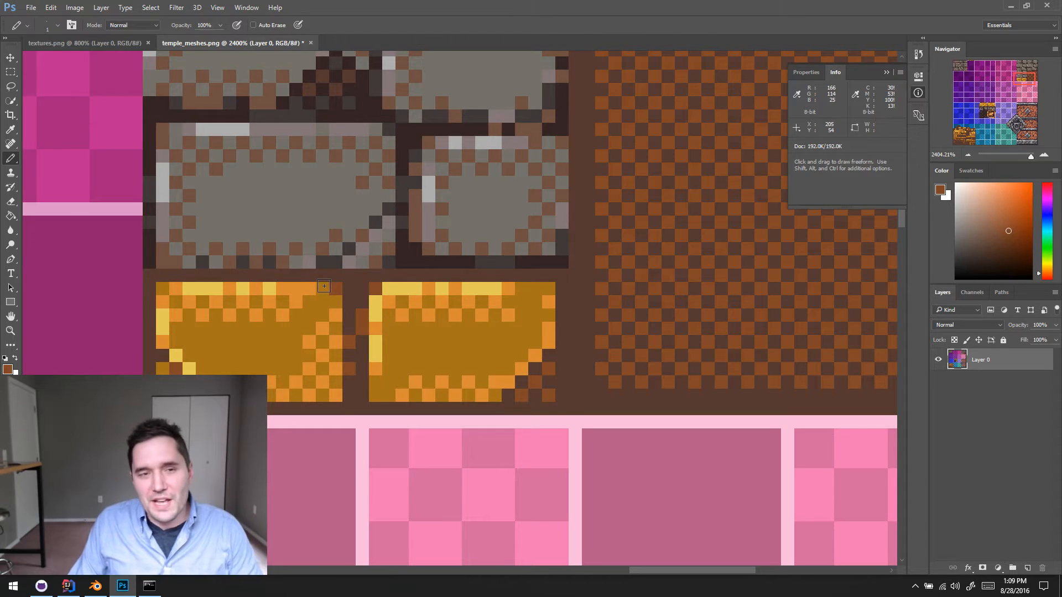
- Collapse the Info panel and bring the left gold brick into clear view at 3200% zoom
{"action": "left_click", "coordinate": [918, 95]}
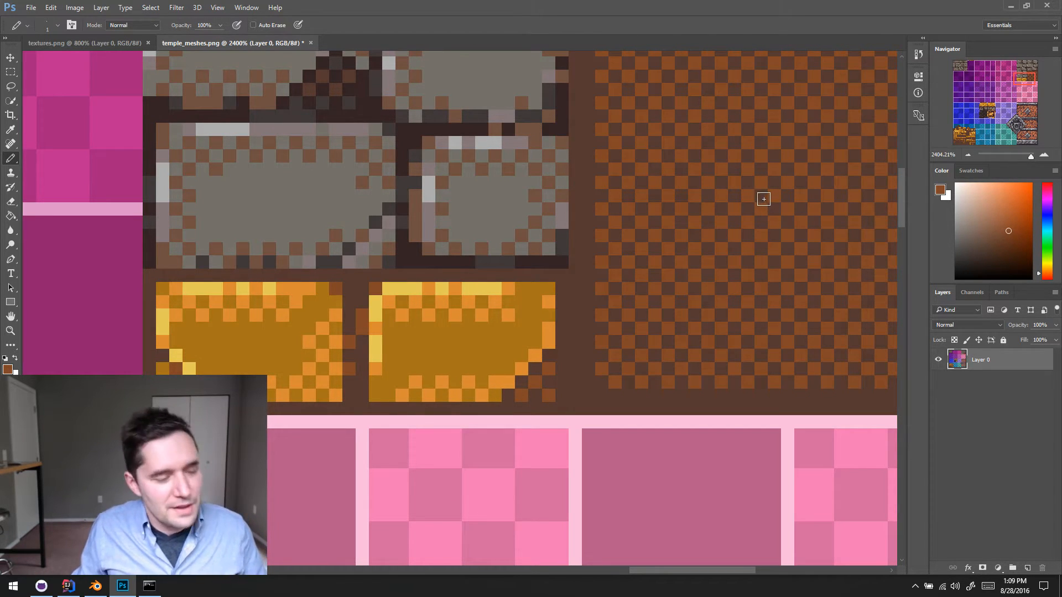
{"action": "left_click_drag", "start_coordinate": [366, 371], "coordinate": [448, 339]}
{"action": "mouse_move", "coordinate": [406, 256]}
{"action": "left_mouse_down"}
{"action": "mouse_move", "coordinate": [432, 280]}
{"action": "mouse_move", "coordinate": [483, 282]}
{"action": "left_mouse_up"}
{"action": "left_click", "coordinate": [968, 155]}
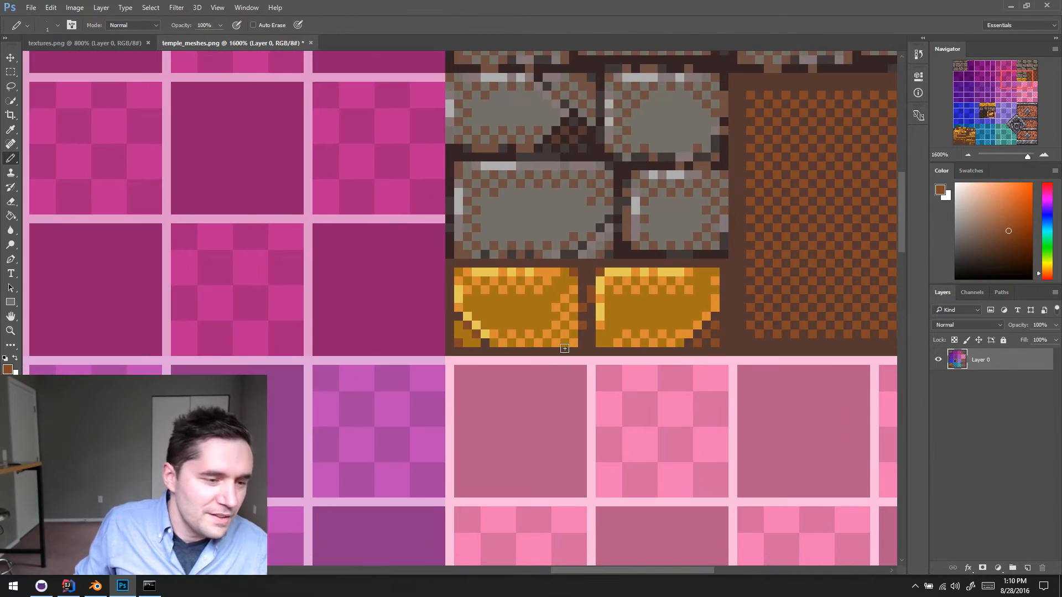
{"action": "left_click", "coordinate": [1044, 156]}
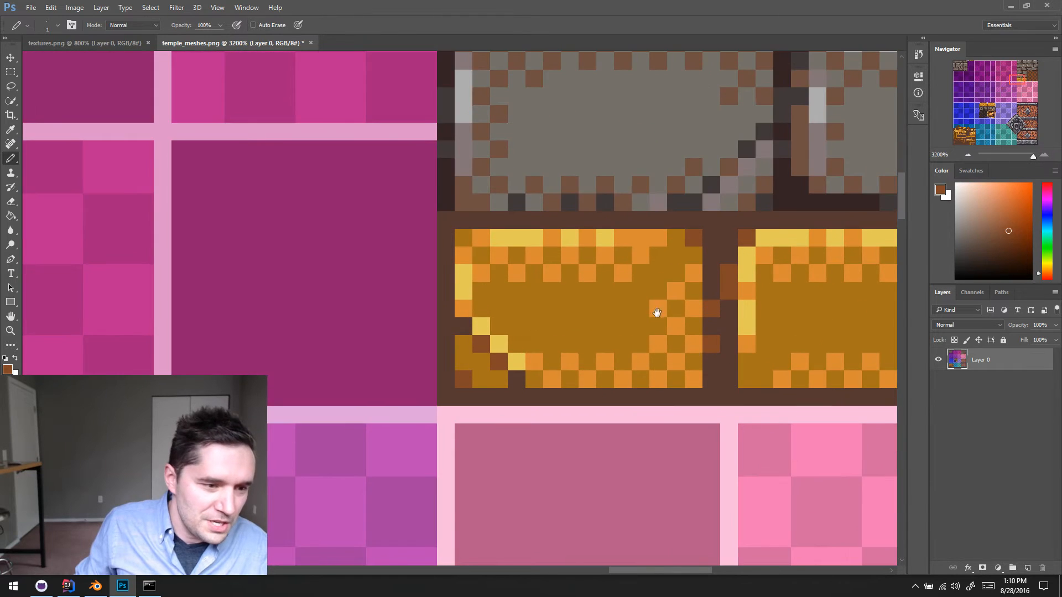
- Draw a diagonal crack across the left gold brick from its lower-left chip to the top edge in reddish-brown and dark brown
{"action": "left_click_drag", "start_coordinate": [655, 310], "coordinate": [496, 346]}
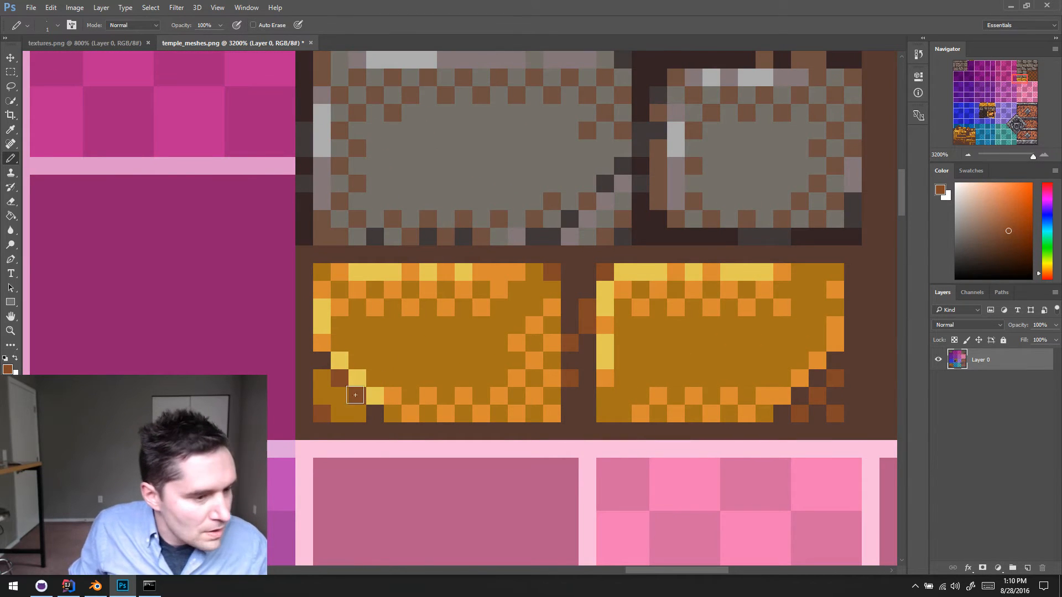
{"action": "left_click", "coordinate": [344, 382], "text": "alt"}
{"action": "left_click", "coordinate": [358, 359]}
{"action": "left_click", "coordinate": [375, 341]}
{"action": "left_click", "coordinate": [392, 324]}
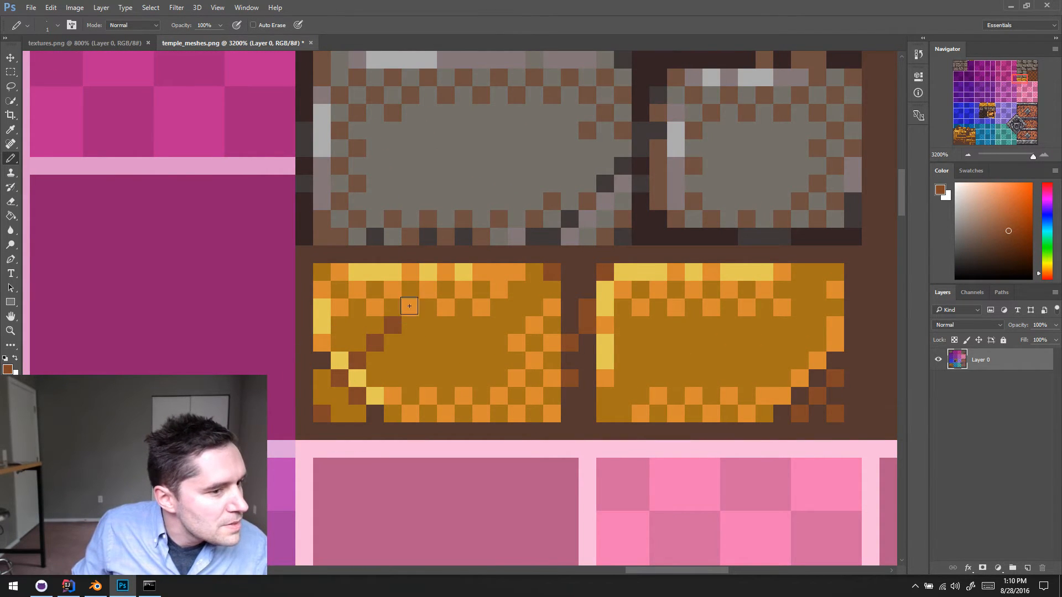
{"action": "left_click", "coordinate": [410, 307]}
{"action": "left_click", "coordinate": [429, 290]}
{"action": "left_click", "coordinate": [468, 254], "text": "alt"}
{"action": "left_click", "coordinate": [453, 264]}
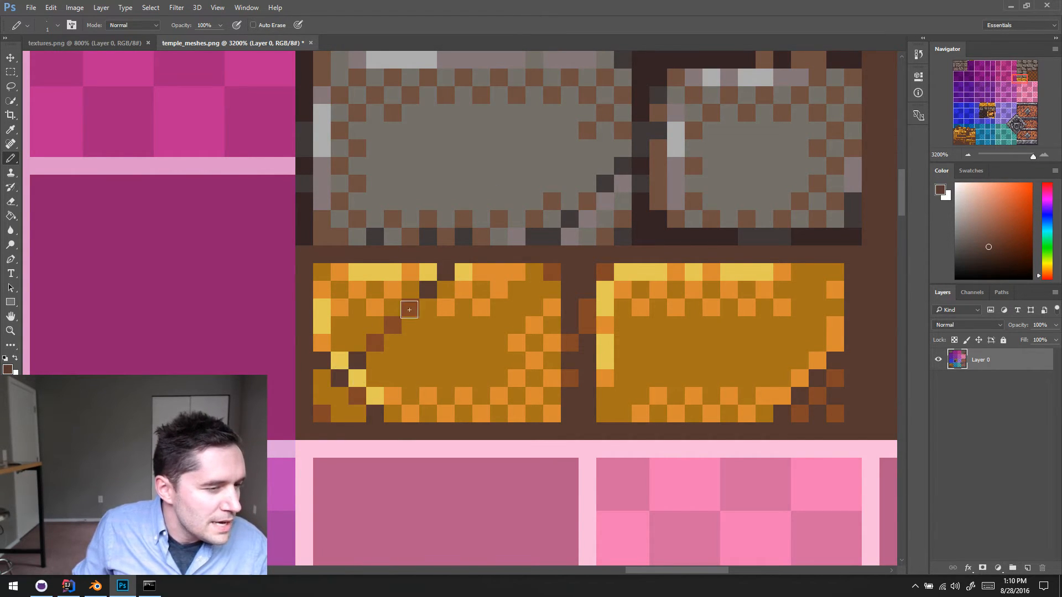
- Shade the left gold brick's upper-left fragment with orange crack edging, a light yellow highlight near the top and plain gold instead of dithering
{"action": "left_click", "coordinate": [373, 309], "text": "alt"}
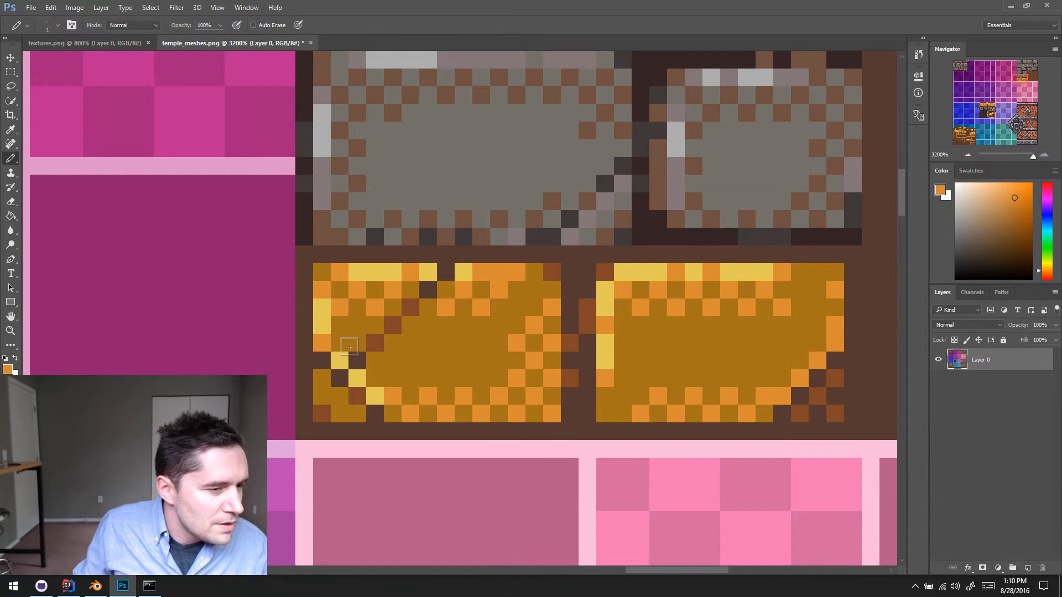
{"action": "left_click", "coordinate": [365, 307], "text": "alt"}
{"action": "left_click", "coordinate": [375, 303]}
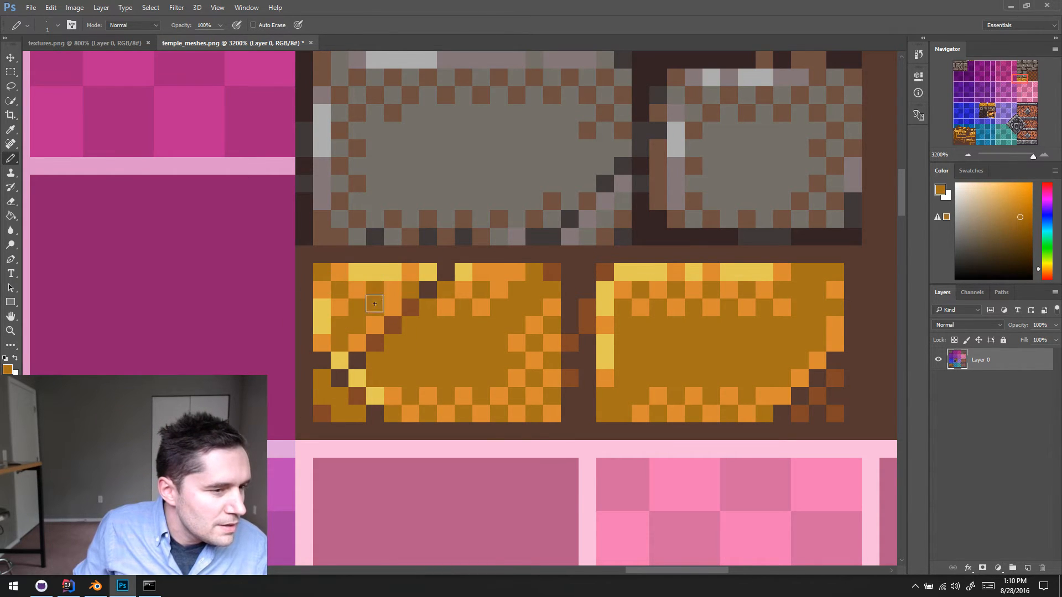
{"action": "left_click", "coordinate": [392, 311], "text": "alt"}
{"action": "left_click", "coordinate": [410, 296]}
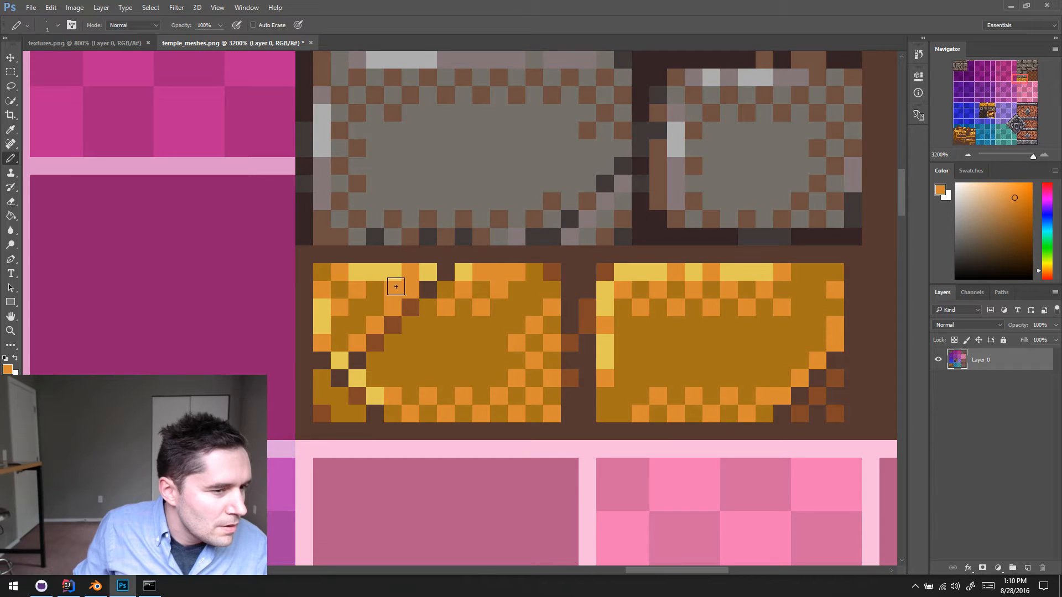
{"action": "left_click", "coordinate": [420, 277], "text": "alt"}
{"action": "left_click", "coordinate": [408, 289]}
{"action": "left_click", "coordinate": [386, 301], "text": "alt"}
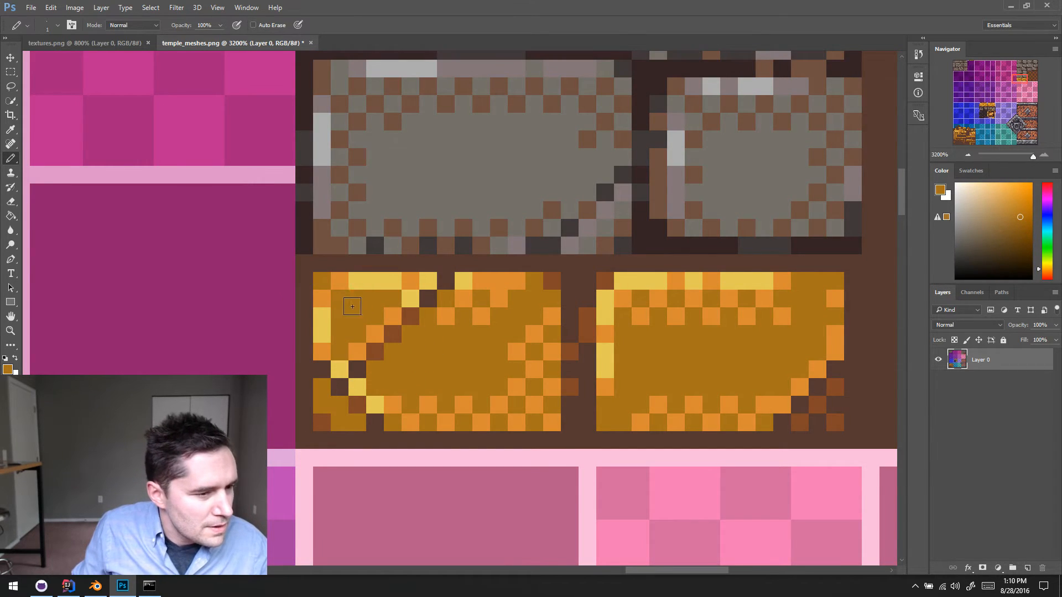
{"action": "mouse_move", "coordinate": [456, 326]}
{"action": "left_mouse_down", "text": "ctrl"}
{"action": "mouse_move", "coordinate": [473, 396]}
{"action": "mouse_move", "coordinate": [432, 351]}
{"action": "left_mouse_up", "text": "ctrl"}
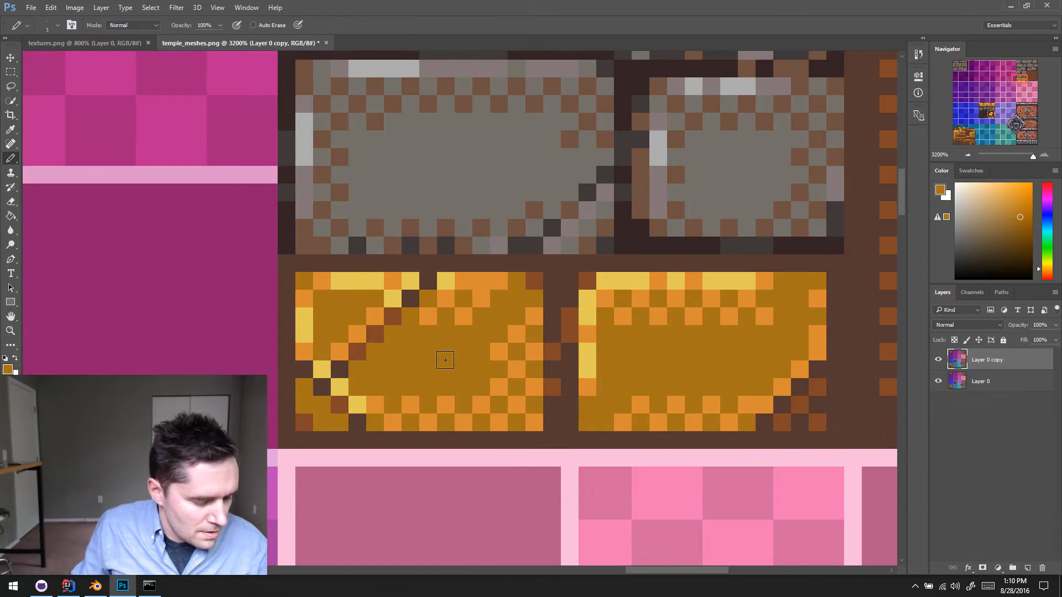
{"action": "key", "text": "ctrl+s"}
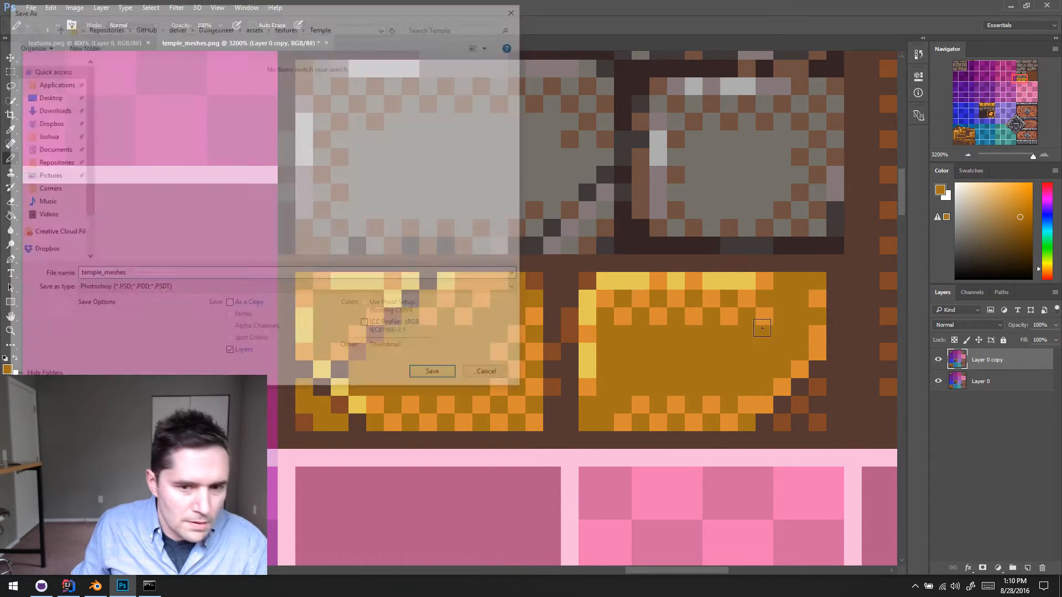
{"action": "key", "text": "Escape"}
{"action": "key", "text": "ctrl+z"}
{"action": "key", "text": "ctrl+s"}
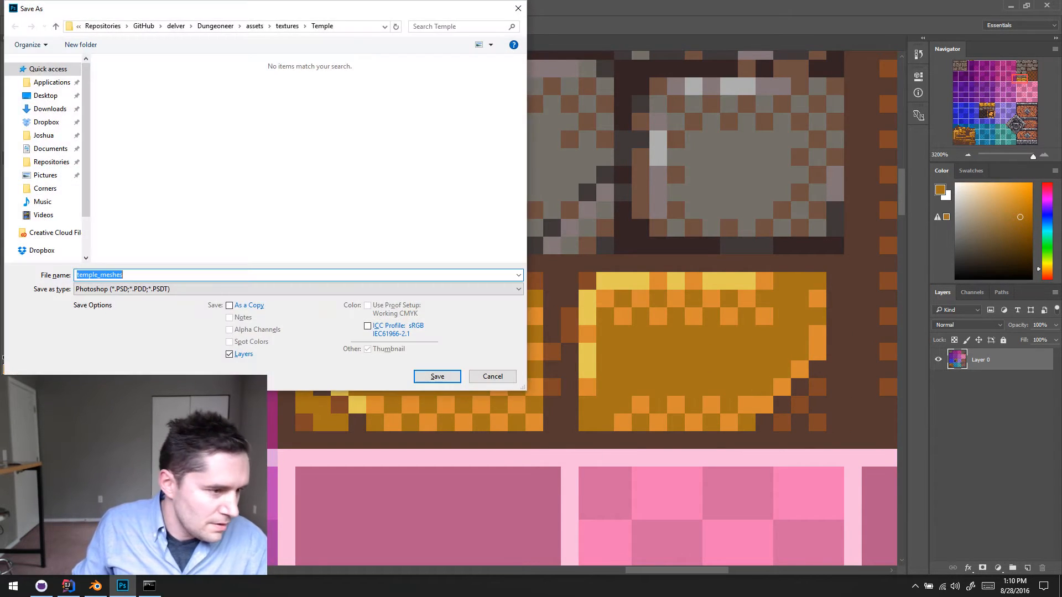
{"action": "key", "text": "Escape"}
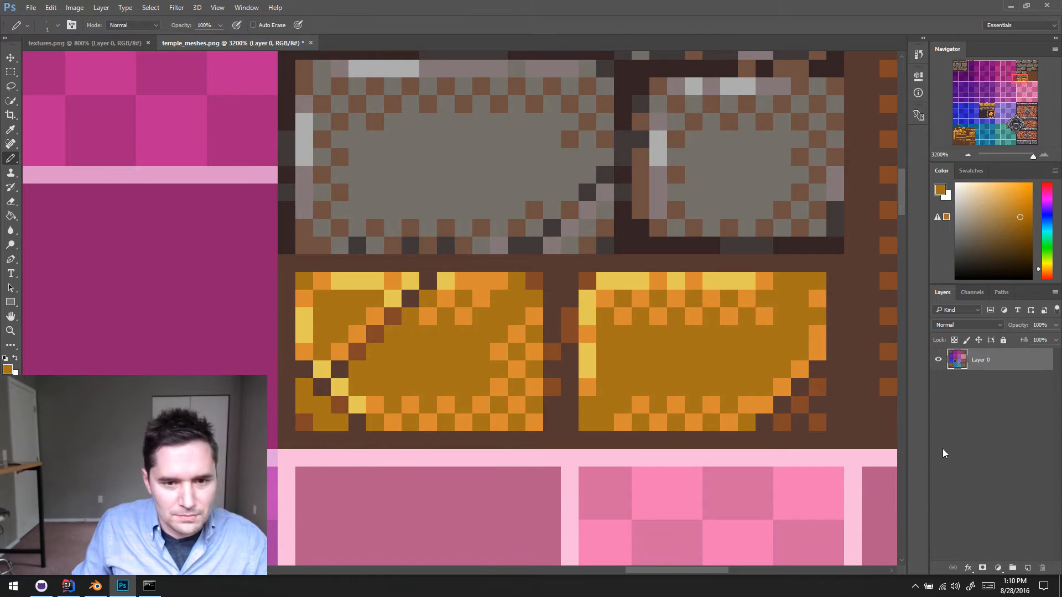
{"action": "key", "text": "ctrl+alt+z"}
{"action": "key", "text": "ctrl+alt+z"}
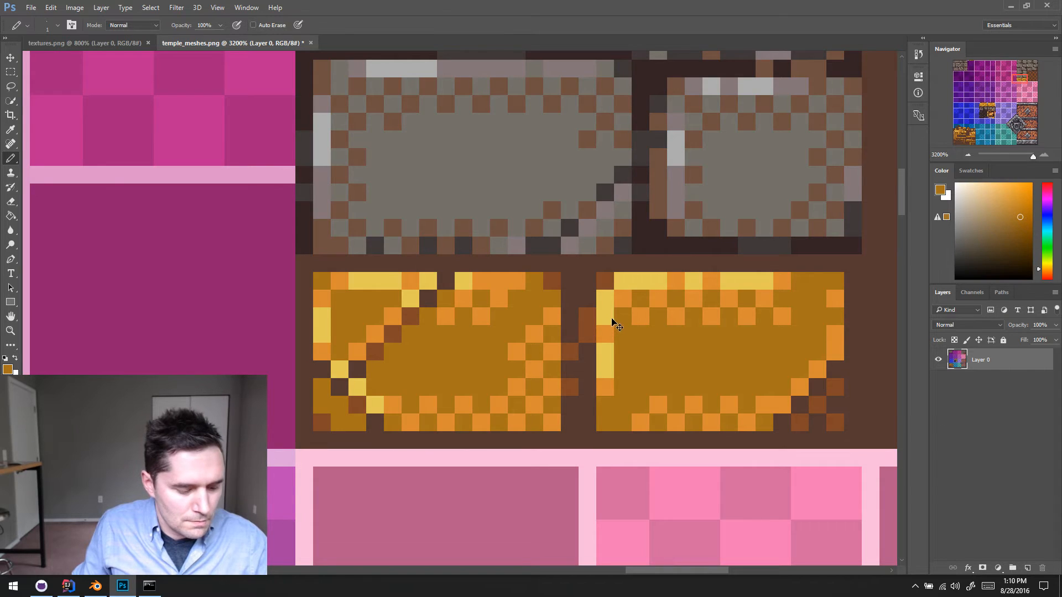
- Save temple_meshes.png and reload the texture in Blender to check the new crack on the column's gold base
{"action": "key", "text": "ctrl+s"}
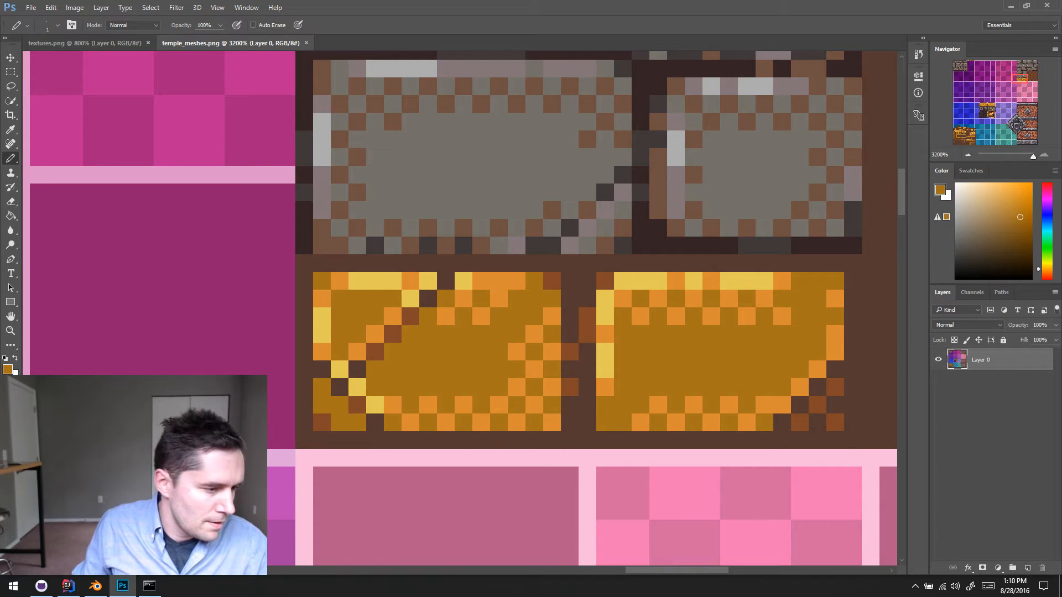
{"action": "key", "text": "alt+Tab"}
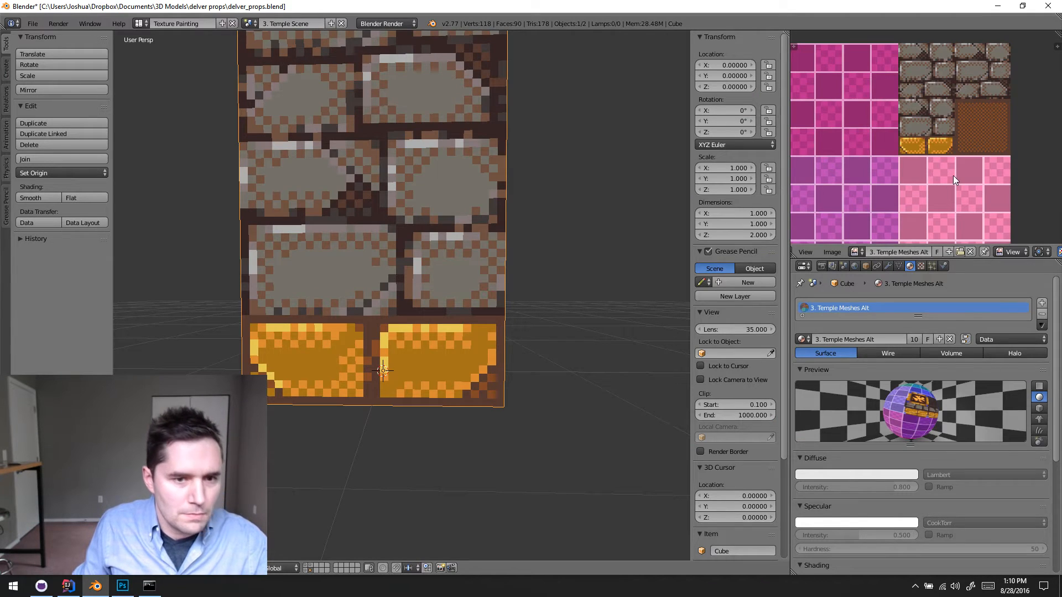
{"action": "key", "text": "alt+r"}
{"action": "middle_click_drag", "start_coordinate": [296, 315], "coordinate": [405, 376]}
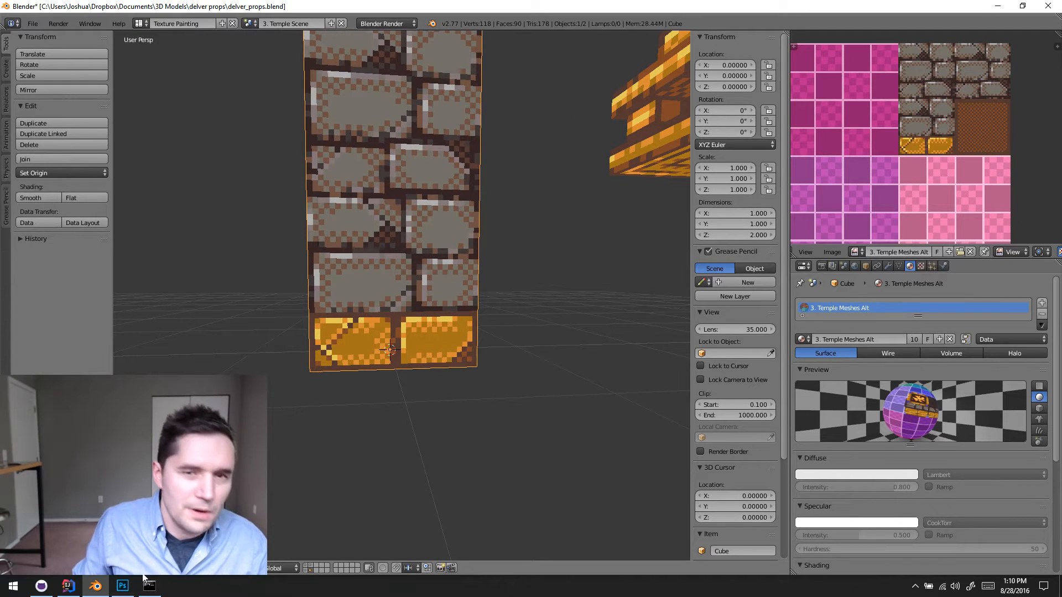
- Switch to Photoshop and cut away the right gold brick's lower-left corner diagonally with the dark brown mortar color
{"action": "left_click", "coordinate": [123, 588]}
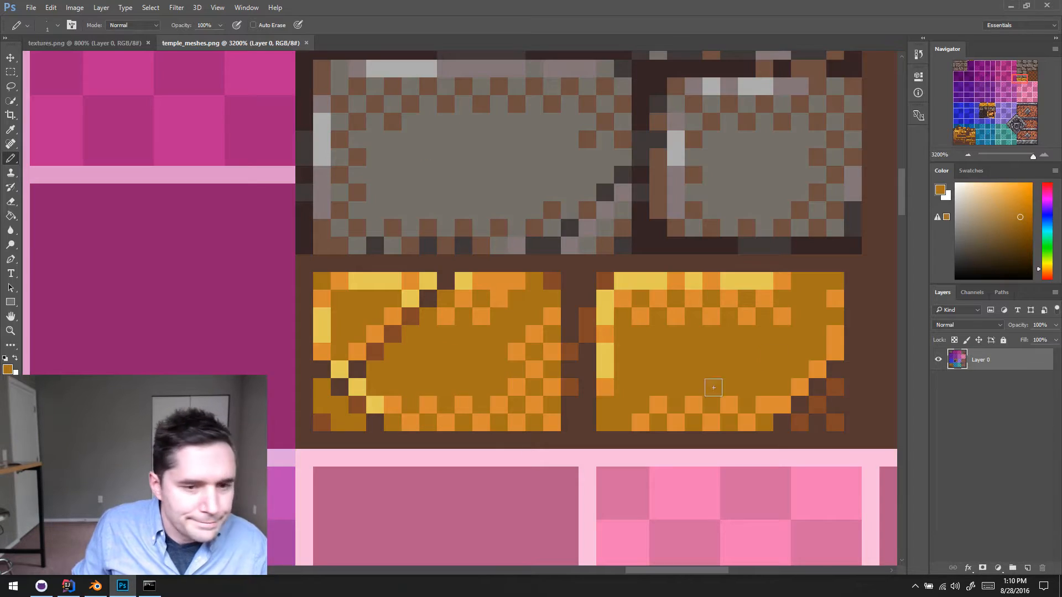
{"action": "scroll", "coordinate": [791, 396], "scroll_direction": "right", "scroll_amount": 3}
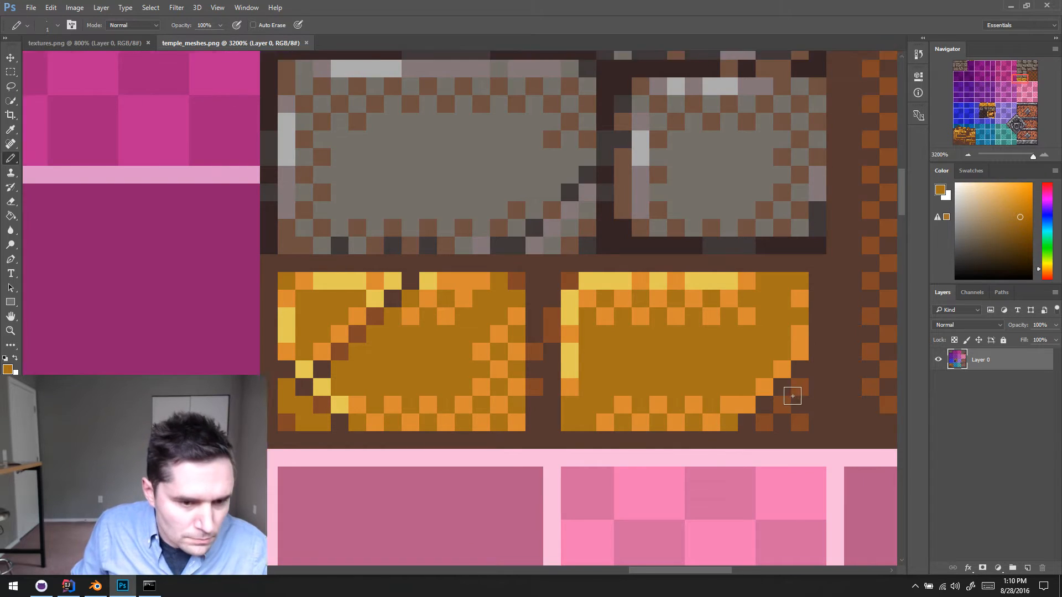
{"action": "scroll", "coordinate": [788, 393], "scroll_direction": "down", "scroll_amount": 1}
{"action": "left_click", "coordinate": [720, 413]}
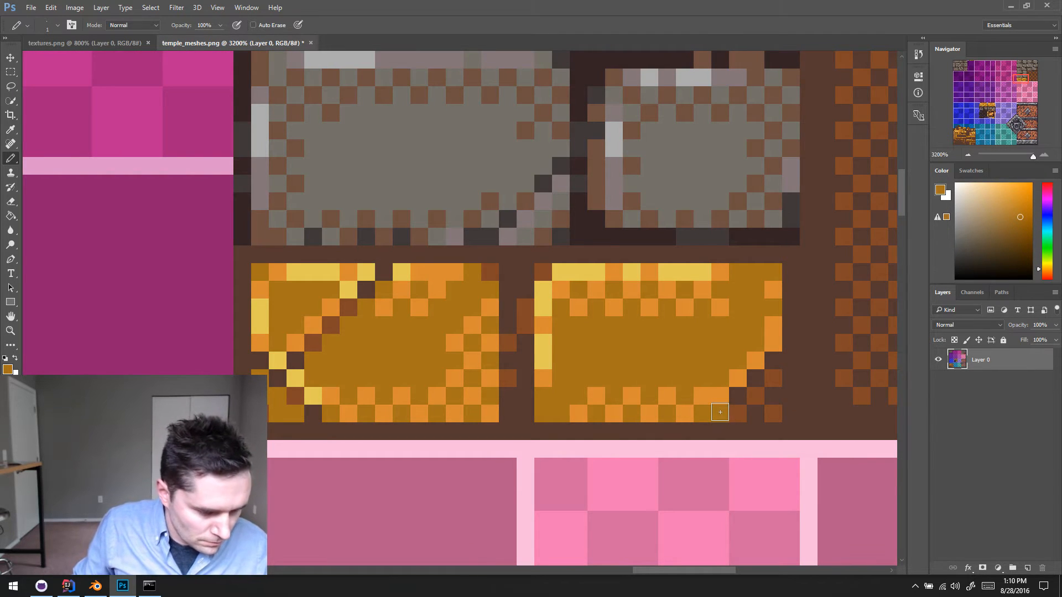
{"action": "key", "text": "ctrl+z"}
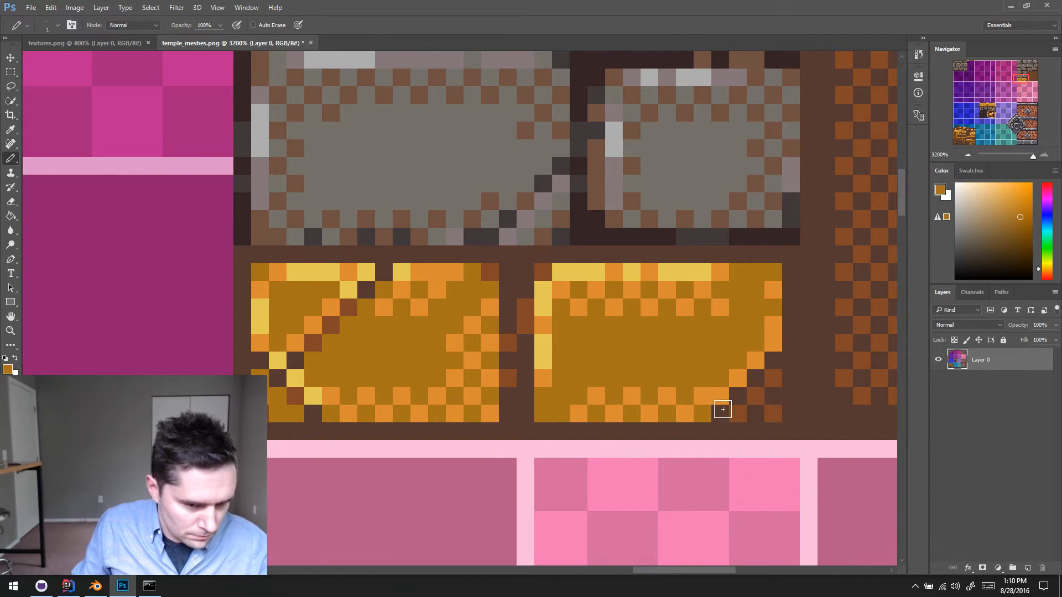
{"action": "scroll", "coordinate": [724, 408], "scroll_direction": "down", "scroll_amount": 1, "text": "alt"}
{"action": "left_click", "coordinate": [724, 409], "text": "alt"}
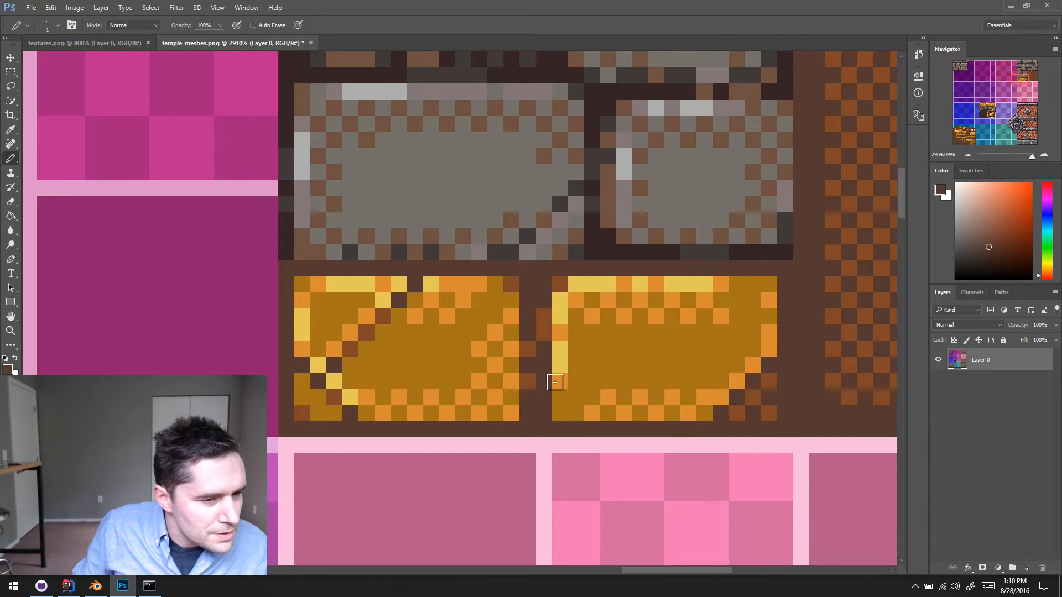
{"action": "mouse_move", "coordinate": [555, 382]}
{"action": "left_mouse_down"}
{"action": "mouse_move", "coordinate": [588, 410]}
{"action": "mouse_move", "coordinate": [564, 403]}
{"action": "left_mouse_up"}
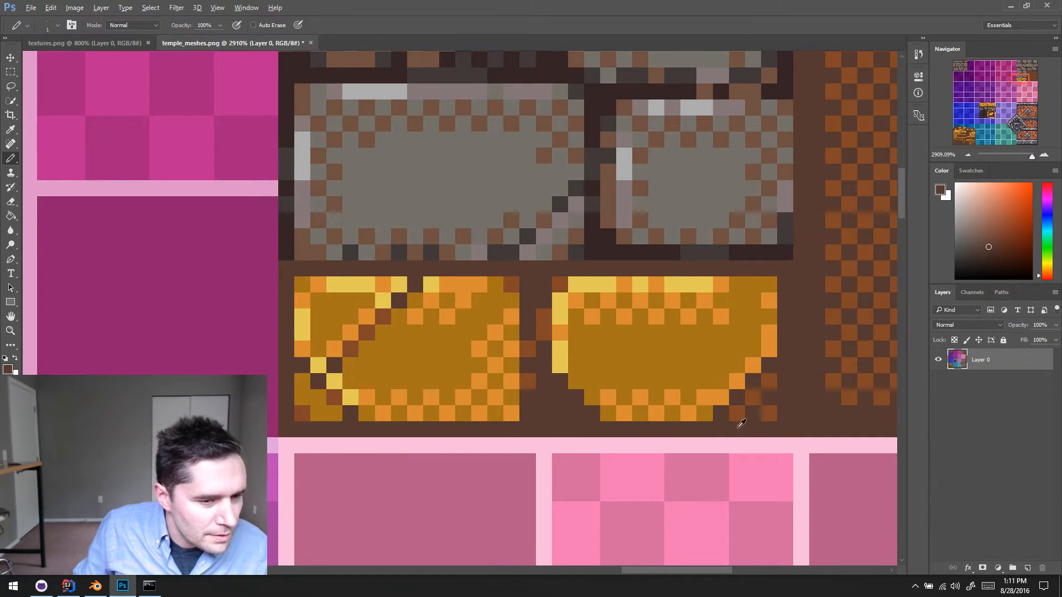
{"action": "left_click_drag", "start_coordinate": [560, 371], "coordinate": [602, 414]}
- Dither the cut-away lower-left corner of the right gold brick with reddish-brown pixels over the dark brown
{"action": "left_click", "coordinate": [736, 410], "text": "alt"}
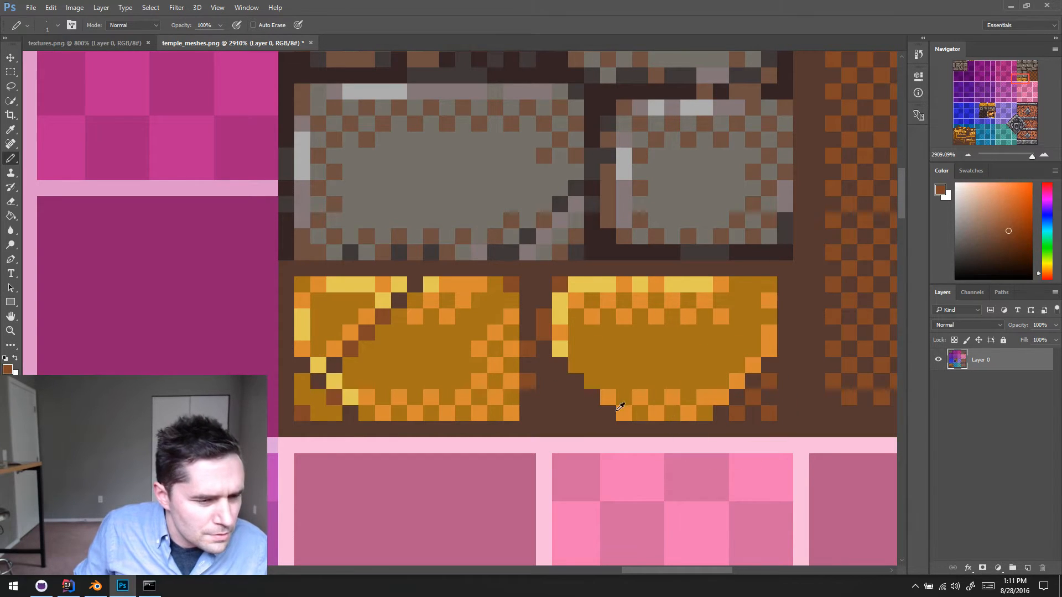
{"action": "left_click", "coordinate": [557, 392]}
{"action": "left_click", "coordinate": [575, 399]}
{"action": "left_click", "coordinate": [563, 384]}
{"action": "left_click", "coordinate": [587, 413]}
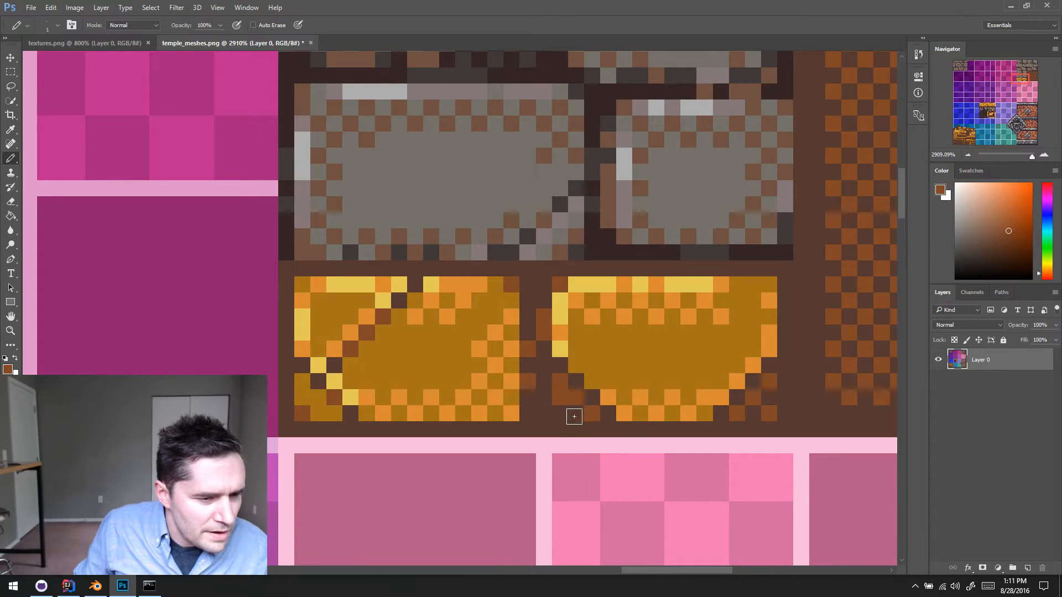
{"action": "left_click", "coordinate": [562, 414]}
{"action": "left_click", "coordinate": [575, 413], "text": "alt"}
{"action": "left_click", "coordinate": [562, 397]}
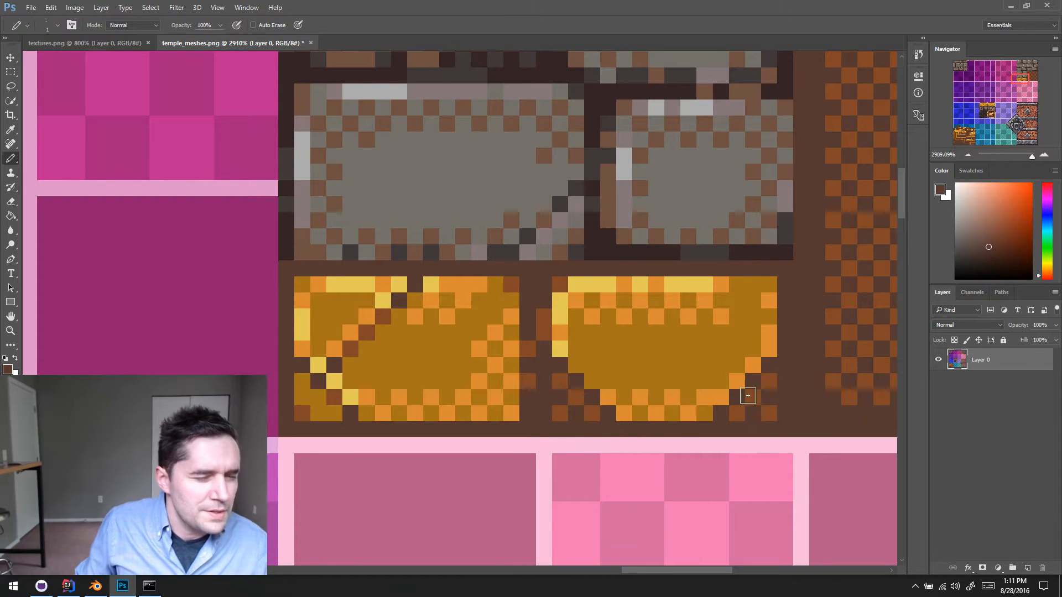
- Fill the broken-off lower-right fragment of the right gold brick with the base gold color
{"action": "left_click", "coordinate": [726, 361], "text": "alt"}
{"action": "left_click", "coordinate": [752, 413]}
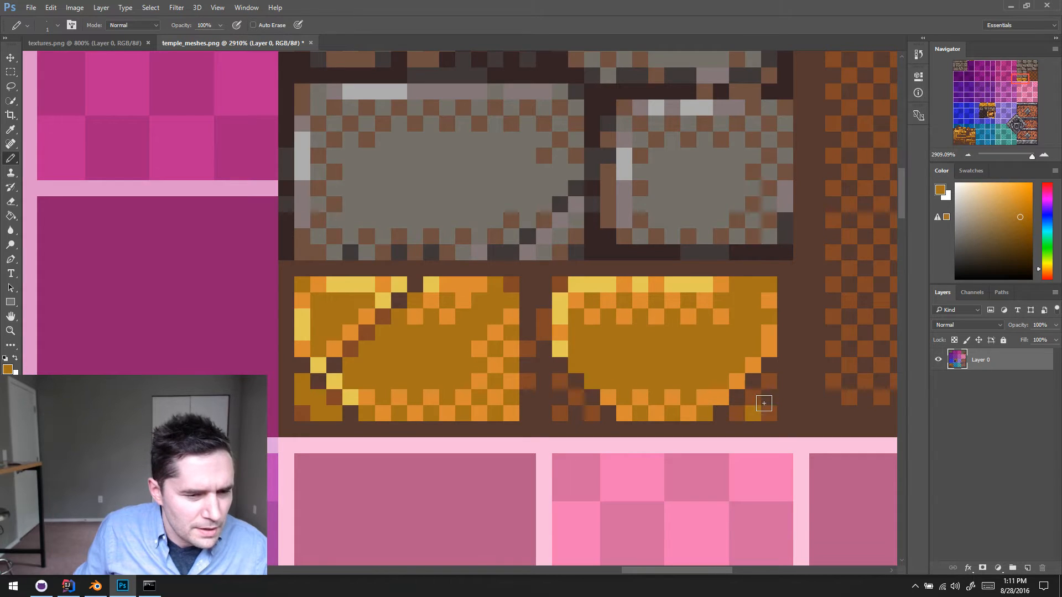
{"action": "left_click", "coordinate": [769, 397]}
{"action": "left_click", "coordinate": [737, 413]}
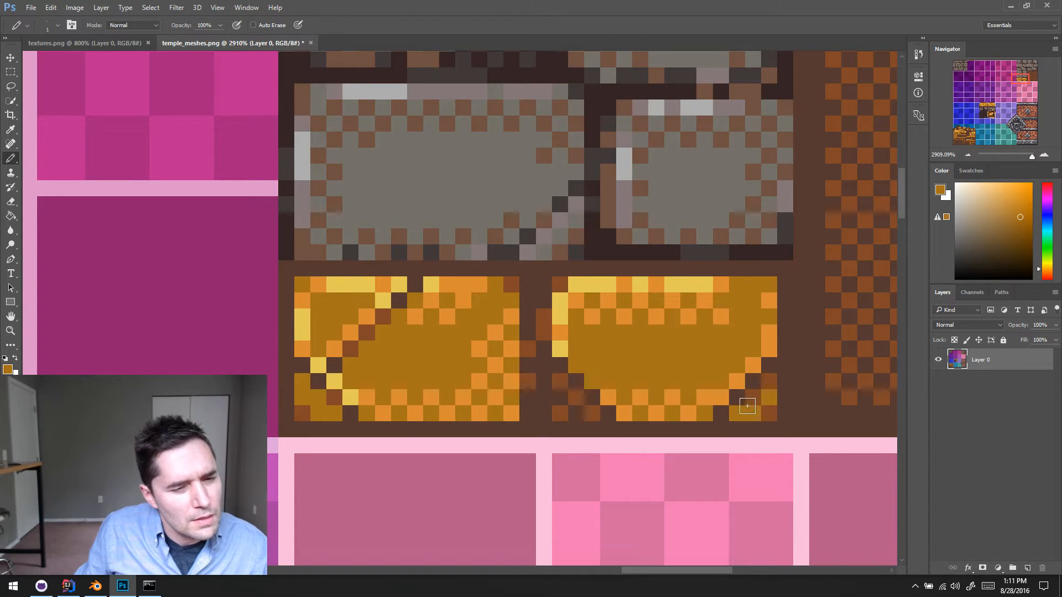
{"action": "left_click", "coordinate": [769, 413]}
- Add reddish-brown dither pixels to the right gold brick's lower-right fragment and its crack
{"action": "left_click", "coordinate": [583, 398], "text": "alt"}
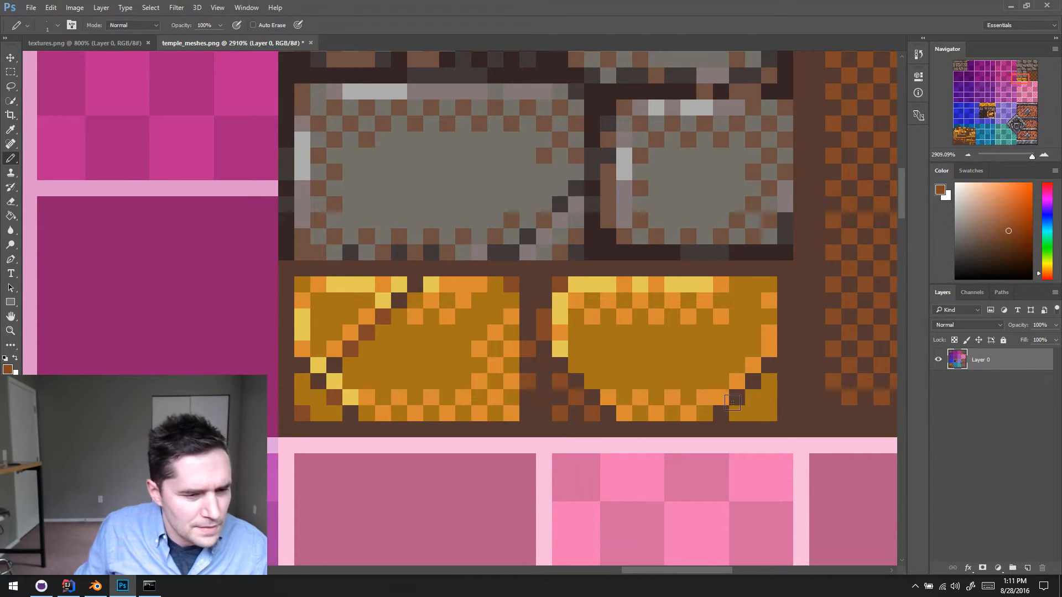
{"action": "left_click", "coordinate": [753, 381]}
{"action": "left_click", "coordinate": [769, 397]}
{"action": "left_click", "coordinate": [753, 413]}
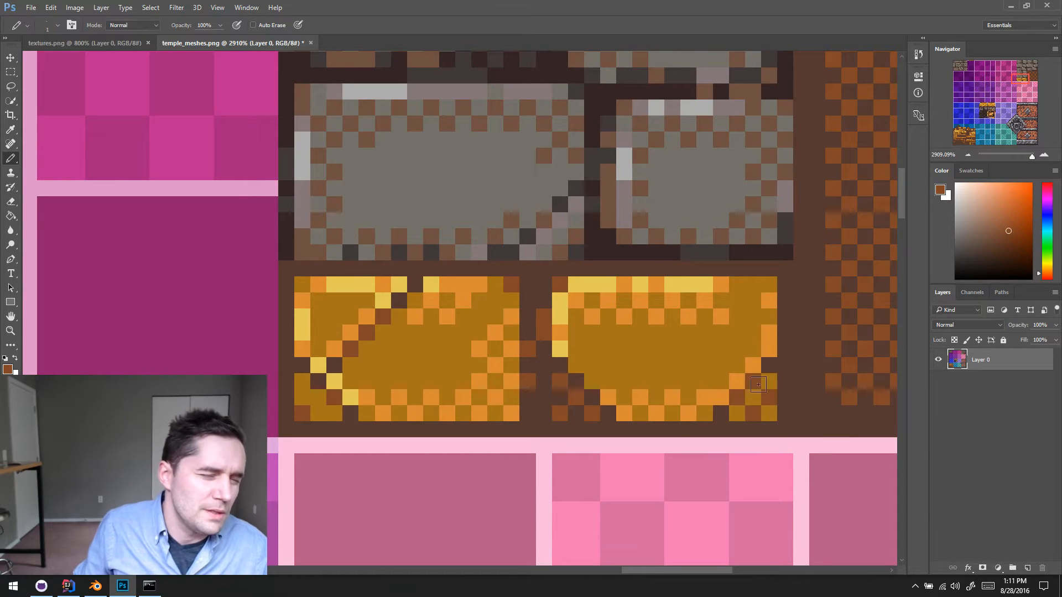
- Try adding light yellow highlight pixels along the crack edge at the right gold brick's lower-right corner
{"action": "left_click", "coordinate": [716, 391], "text": "alt"}
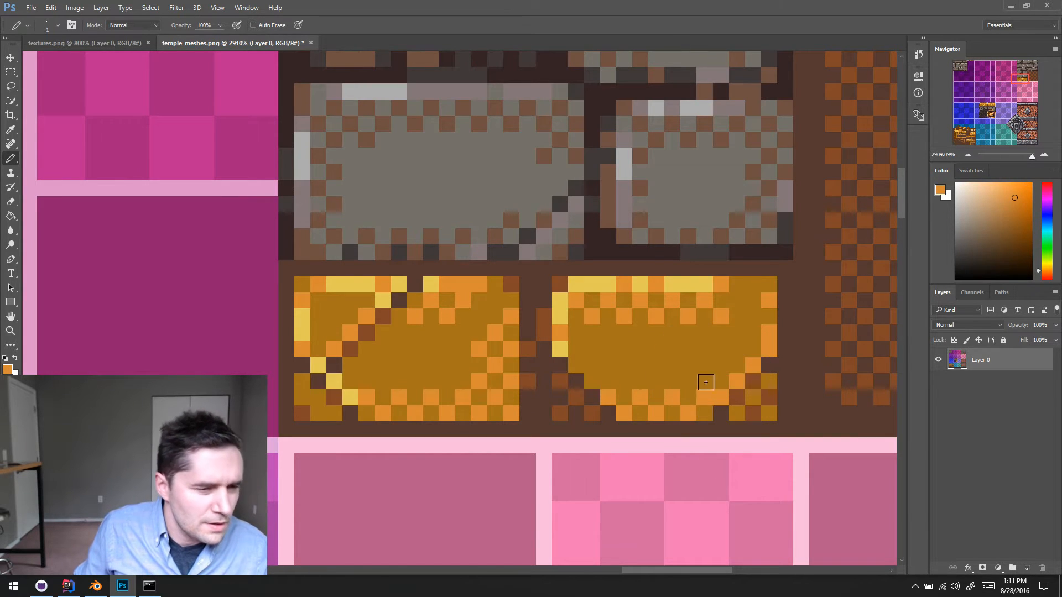
{"action": "left_click_drag", "start_coordinate": [707, 383], "coordinate": [706, 406], "text": "ctrl+alt"}
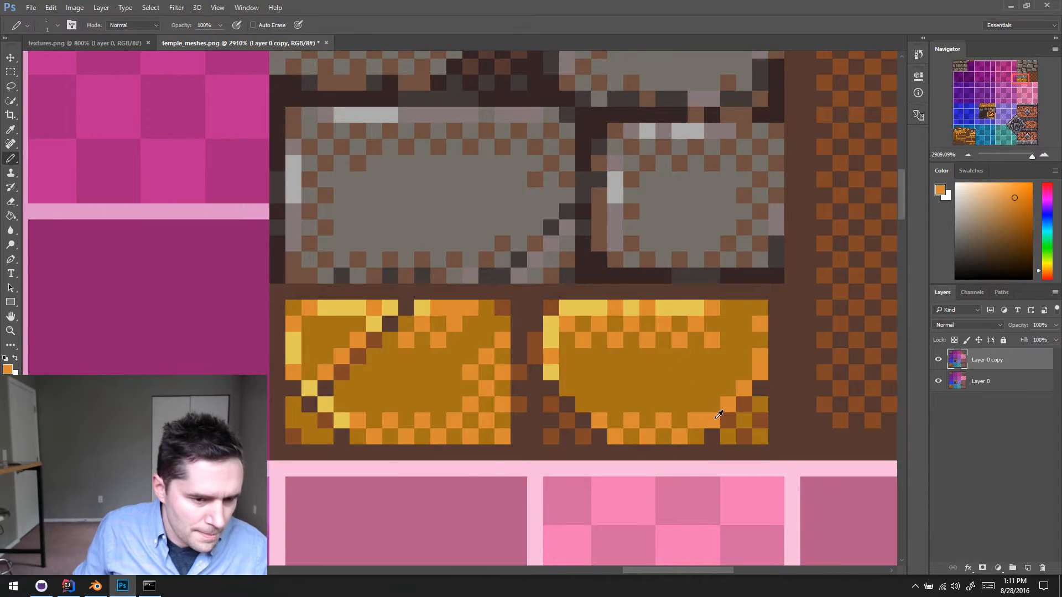
{"action": "left_click", "coordinate": [704, 409], "text": "alt"}
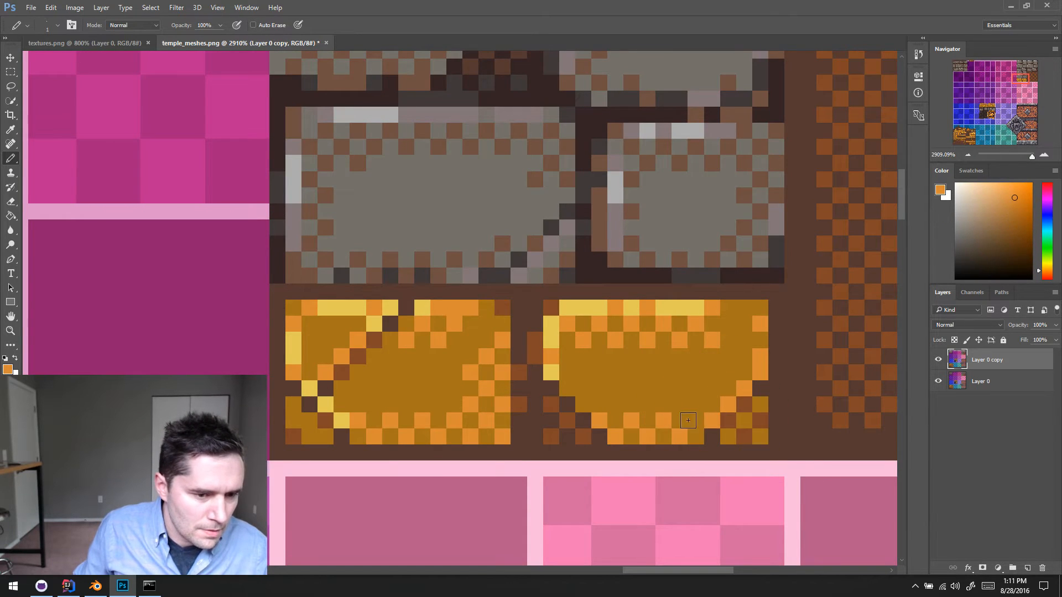
{"action": "left_click", "coordinate": [698, 308], "text": "alt"}
{"action": "left_click", "coordinate": [712, 422]}
{"action": "left_click", "coordinate": [728, 405]}
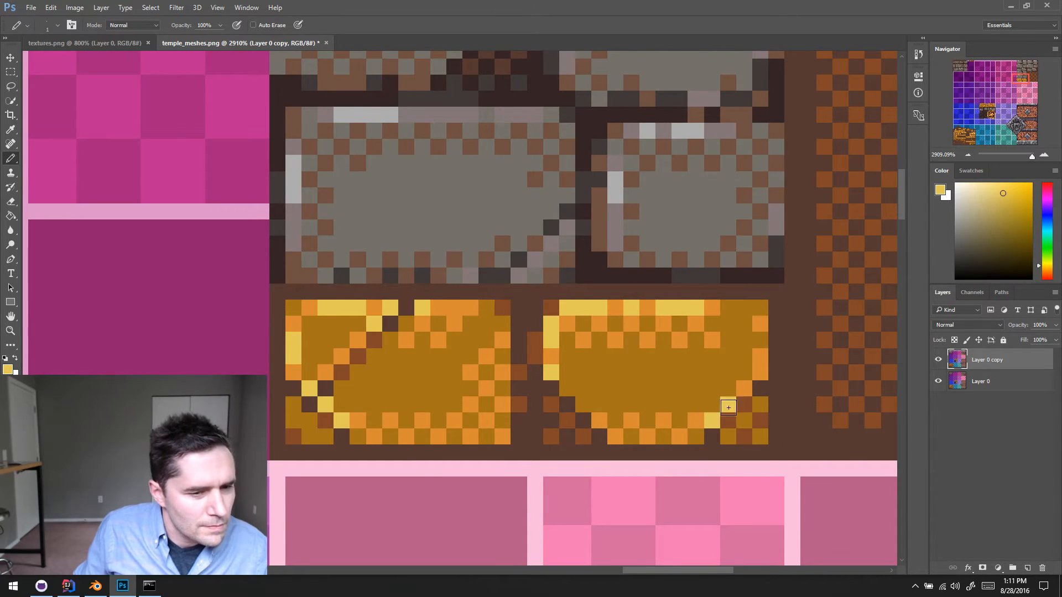
- Cancel saving as a Photoshop file and toggle the visibility of Layer 0 copy to compare it with Layer 0
{"action": "key", "text": "ctrl+s"}
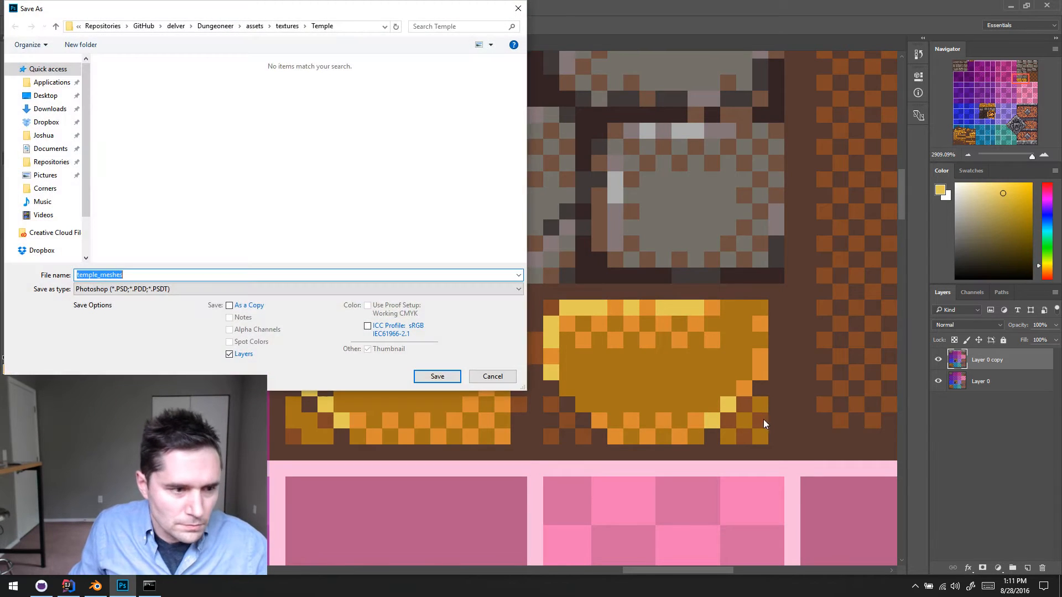
{"action": "key", "text": "Escape"}
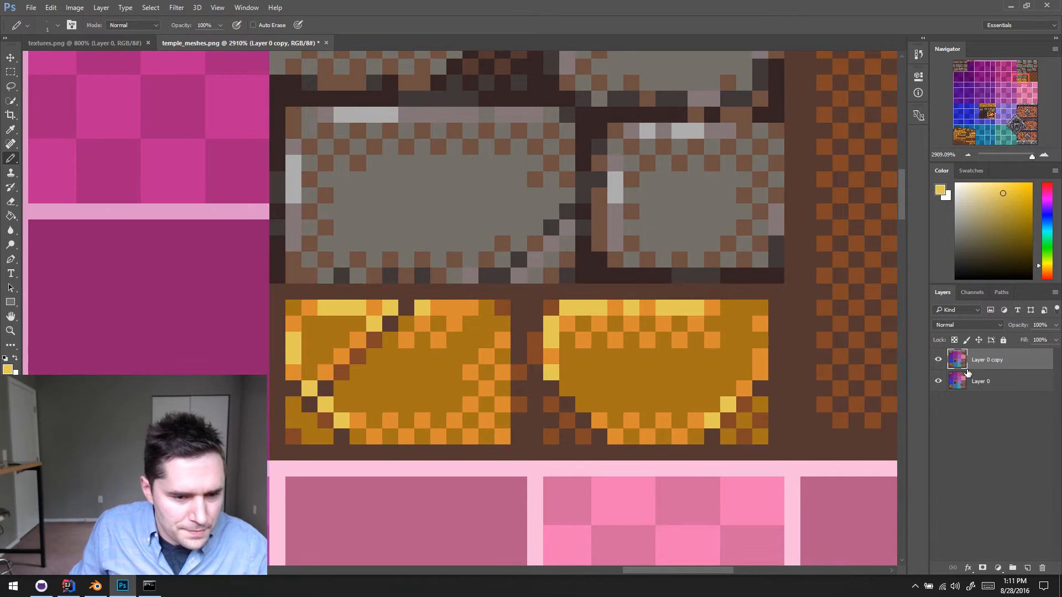
{"action": "left_click", "coordinate": [939, 360]}
{"action": "left_click", "coordinate": [938, 360]}
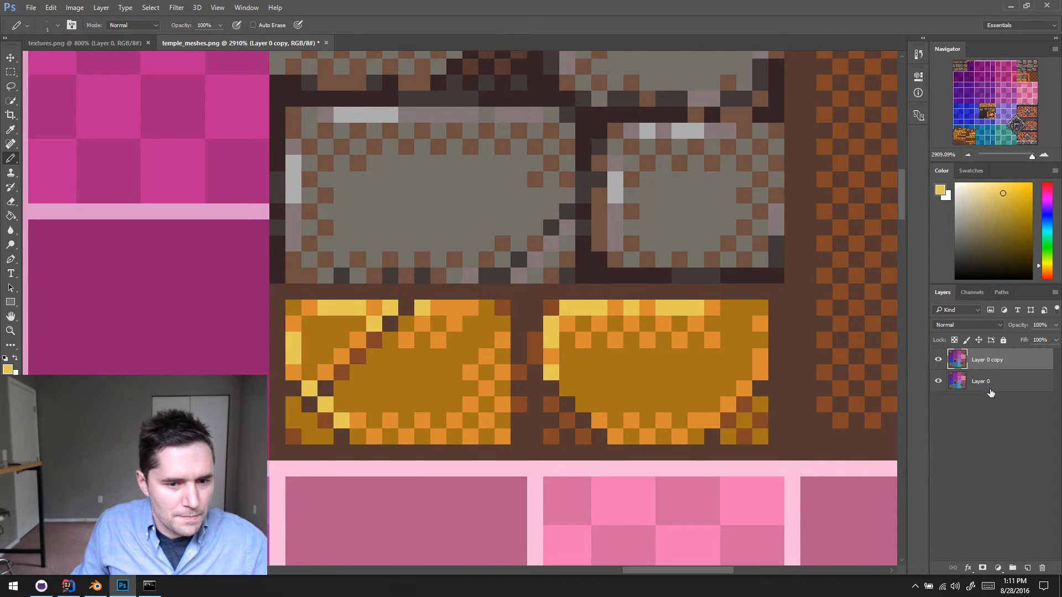
- Delete Layer 0 copy and add two light yellow highlight pixels along the crack at the right gold brick's lower-right corner
{"action": "key", "text": "Delete"}
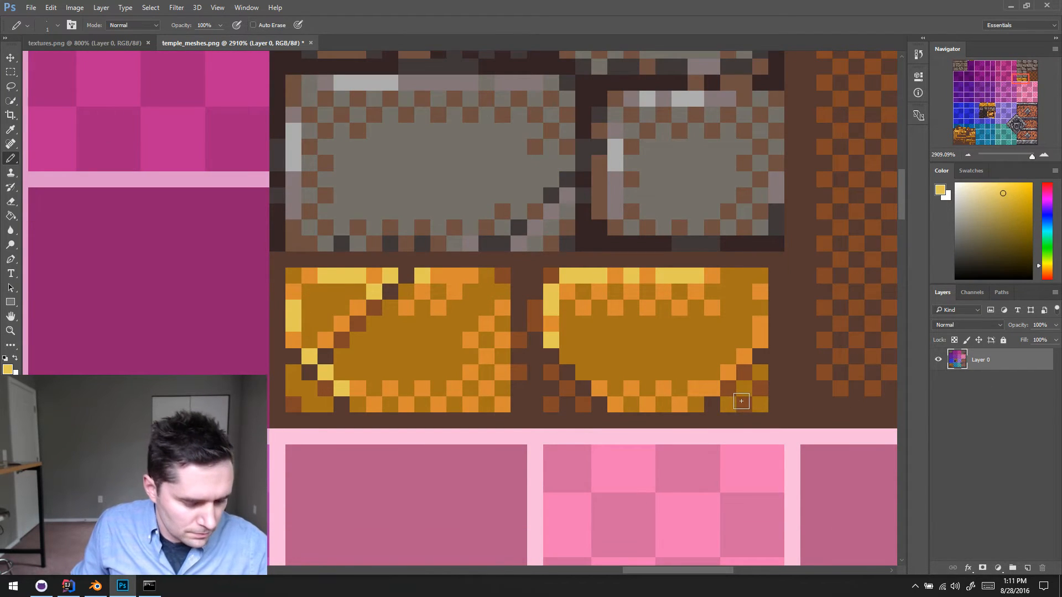
{"action": "scroll", "coordinate": [744, 394], "scroll_direction": "right", "scroll_amount": 1}
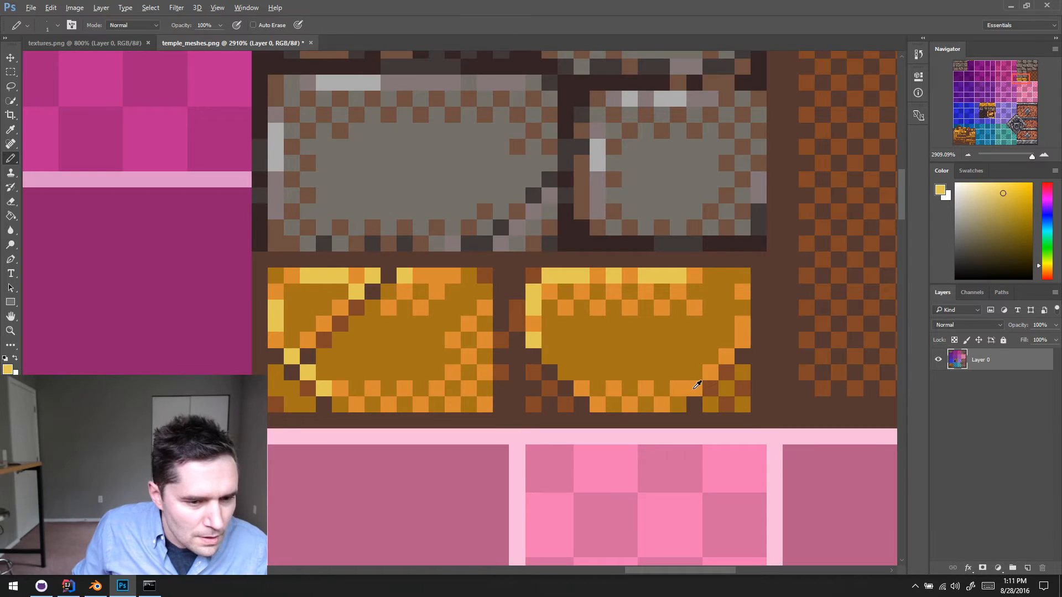
{"action": "left_click", "coordinate": [669, 271], "text": "alt"}
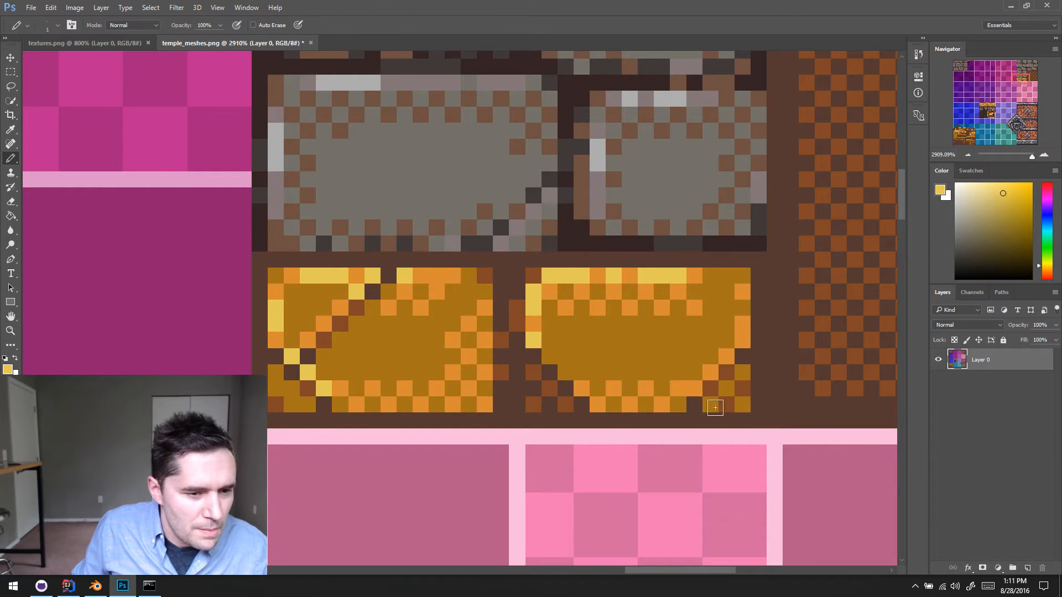
{"action": "left_click", "coordinate": [698, 391]}
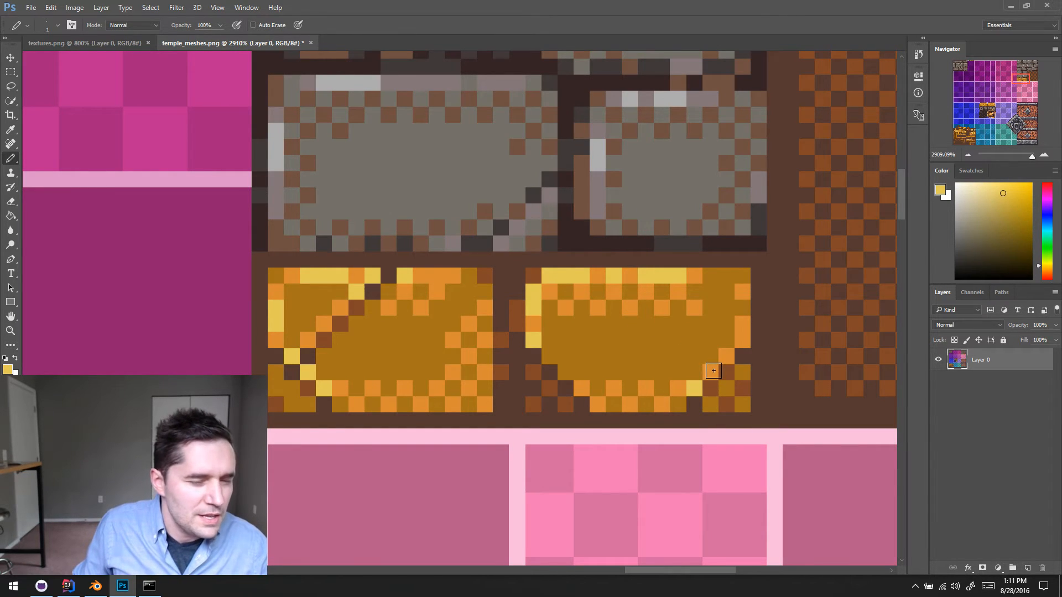
{"action": "left_click", "coordinate": [713, 371]}
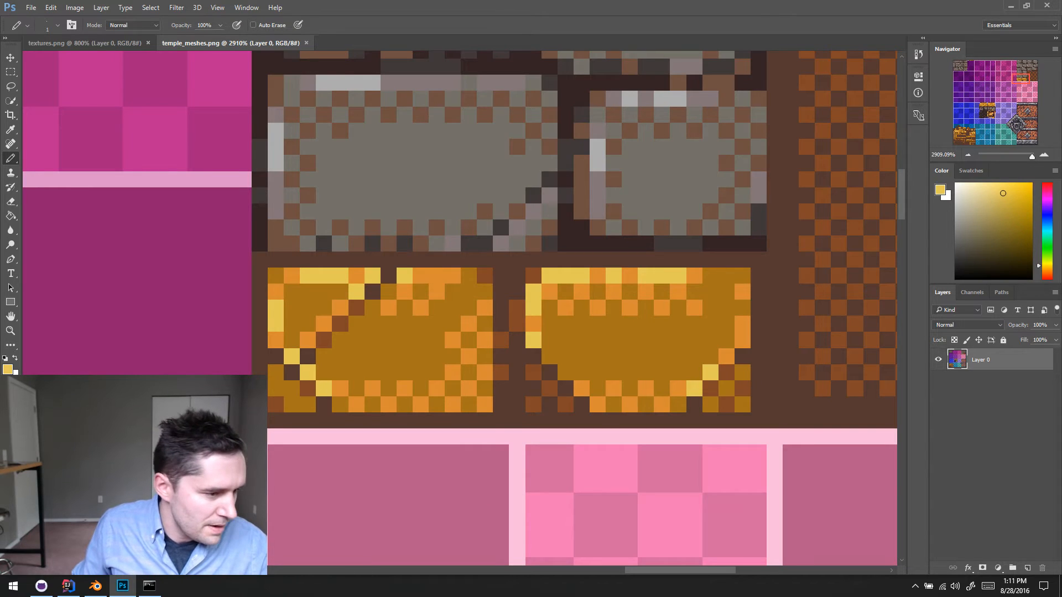
- Switch to Blender, reload the temple texture and inspect the column from its sides and underneath
{"action": "left_click", "coordinate": [105, 589]}
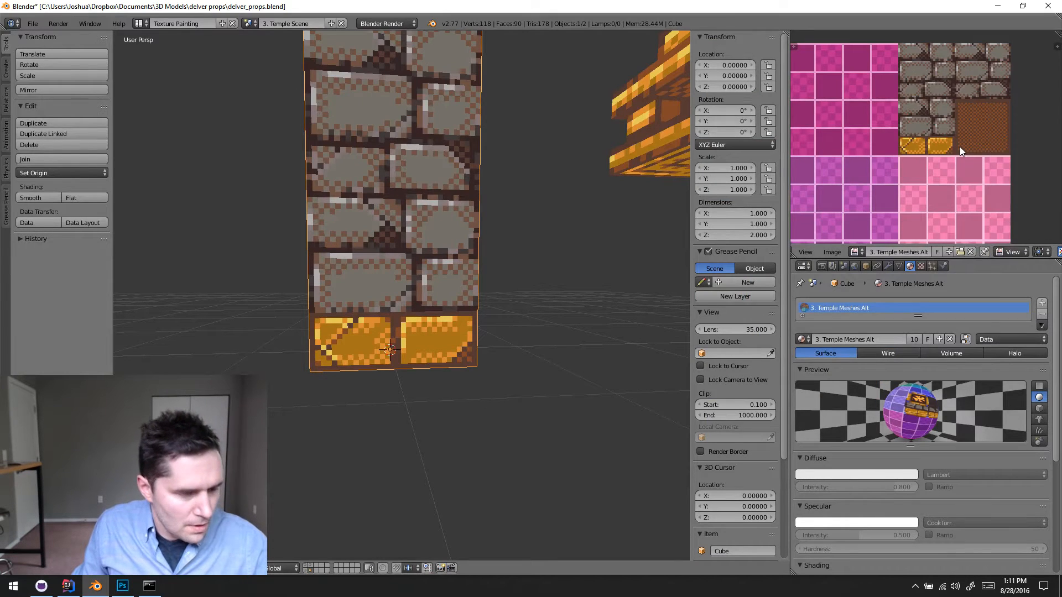
{"action": "key", "text": "alt+r"}
{"action": "scroll", "coordinate": [482, 354], "scroll_direction": "down", "scroll_amount": 3}
{"action": "middle_click_drag", "start_coordinate": [488, 377], "coordinate": [481, 405]}
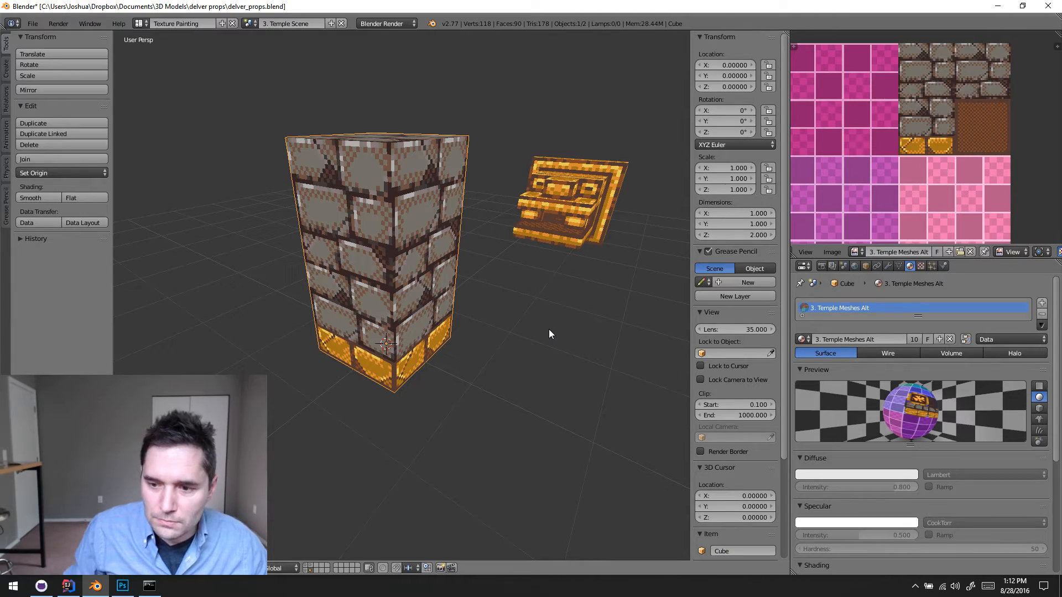
{"action": "middle_click_drag", "start_coordinate": [508, 317], "coordinate": [410, 321]}
{"action": "scroll", "coordinate": [411, 321], "scroll_direction": "down", "scroll_amount": 5}
{"action": "middle_click_drag", "start_coordinate": [509, 420], "coordinate": [416, 231]}
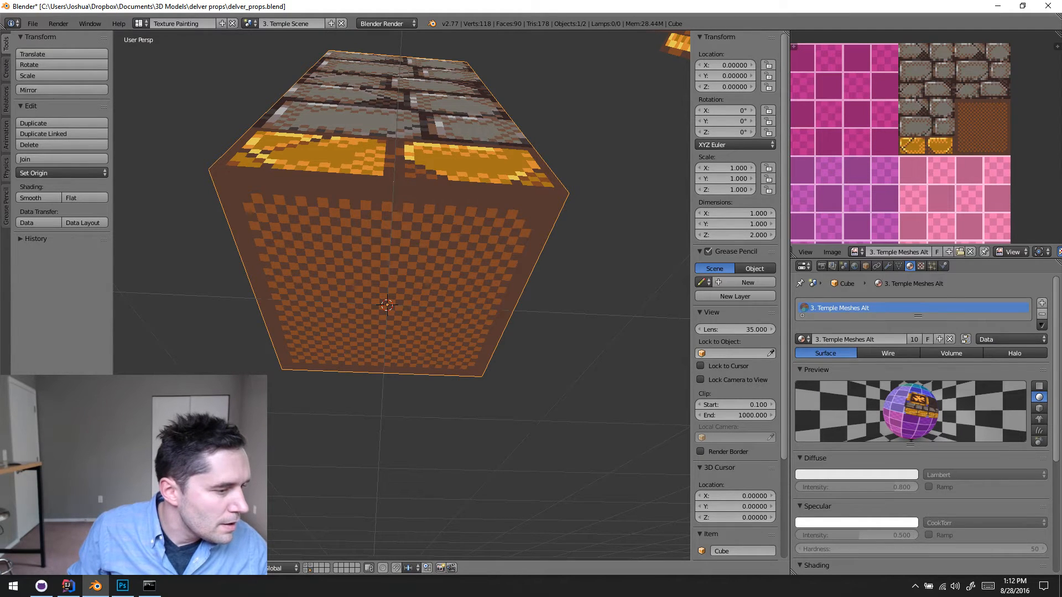
- In texture painting, use the Line brush to paint a dark brown line through the middle of the column's underside
{"action": "left_click", "coordinate": [145, 501]}
{"action": "left_click", "coordinate": [56, 91]}
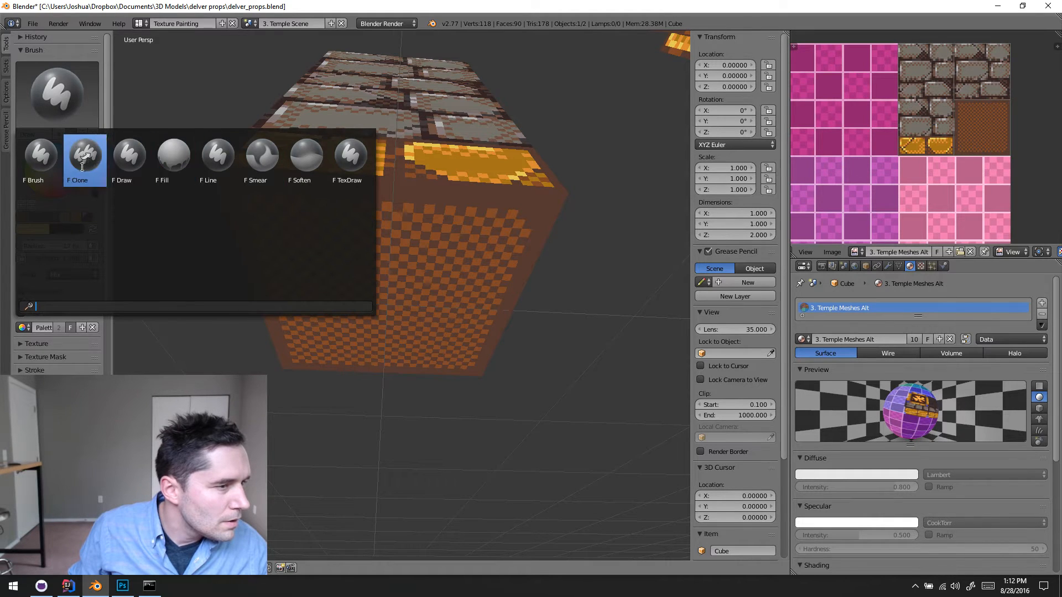
{"action": "left_click", "coordinate": [215, 160]}
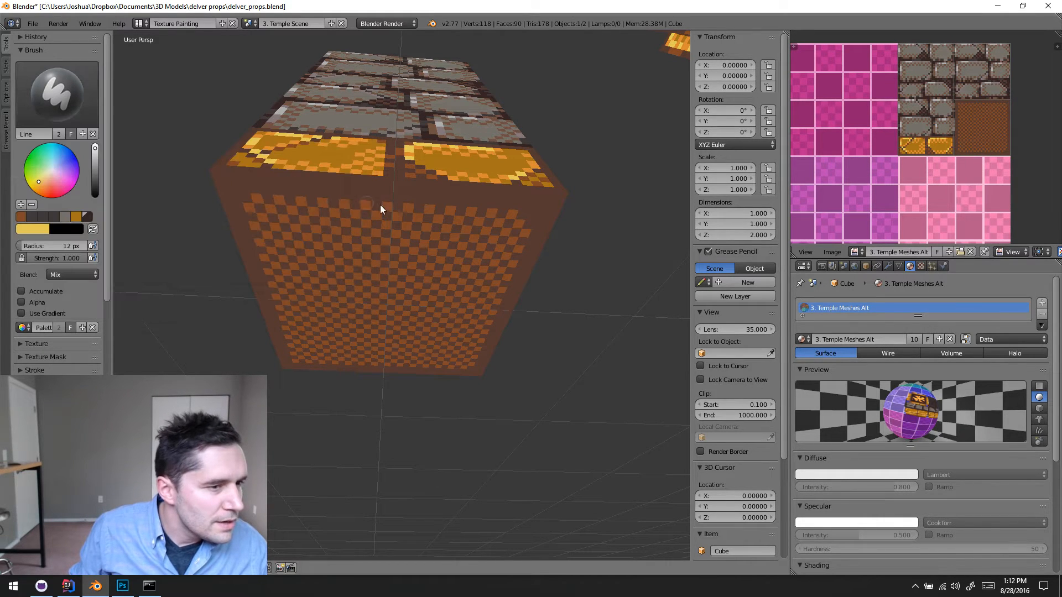
{"action": "left_click_drag", "start_coordinate": [381, 368], "coordinate": [381, 368]}
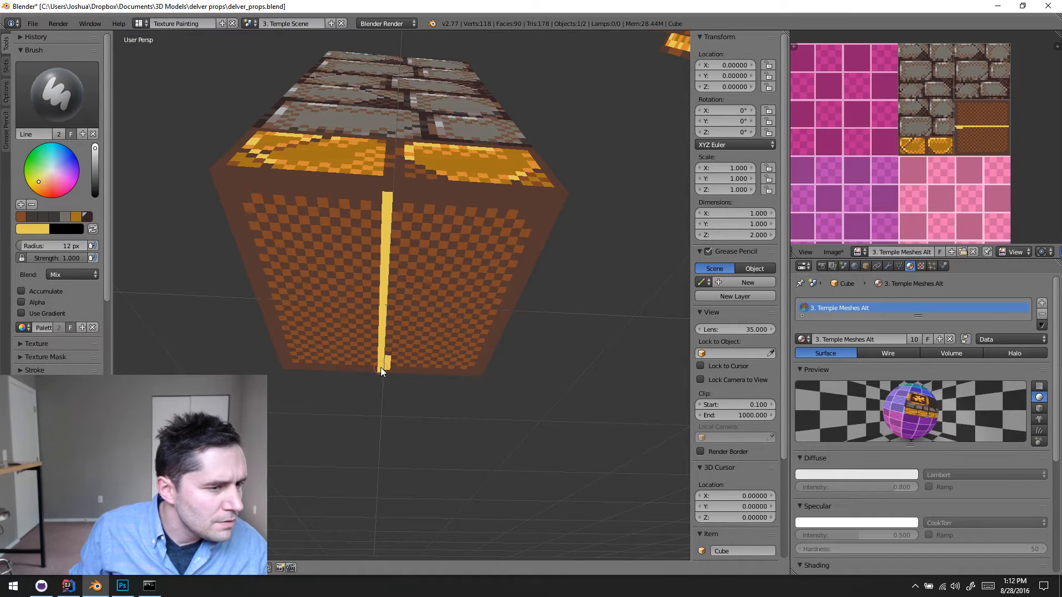
{"action": "key", "text": "ctrl+z"}
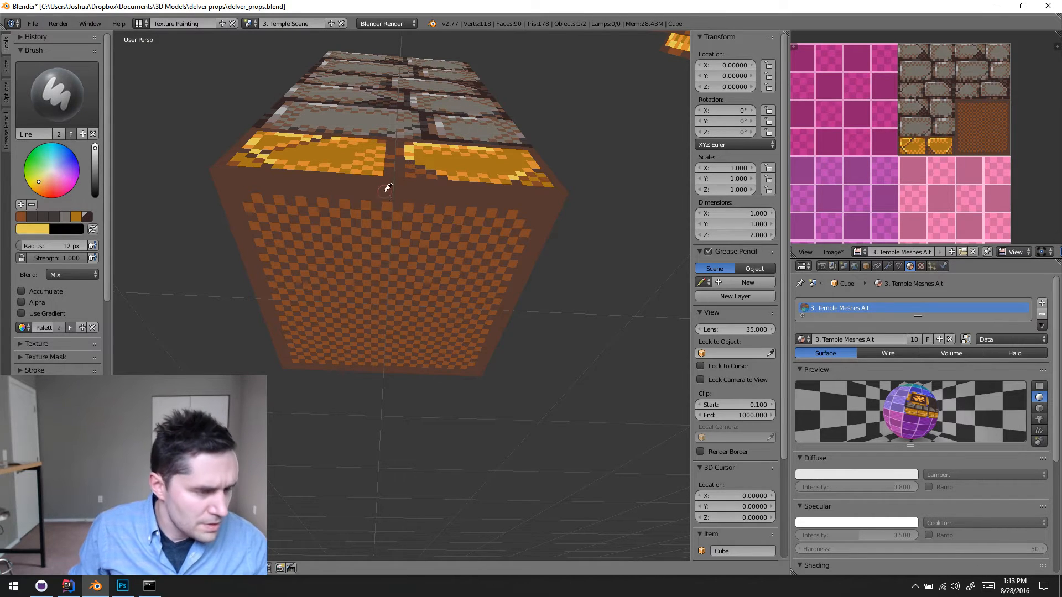
{"action": "left_click", "coordinate": [385, 192]}
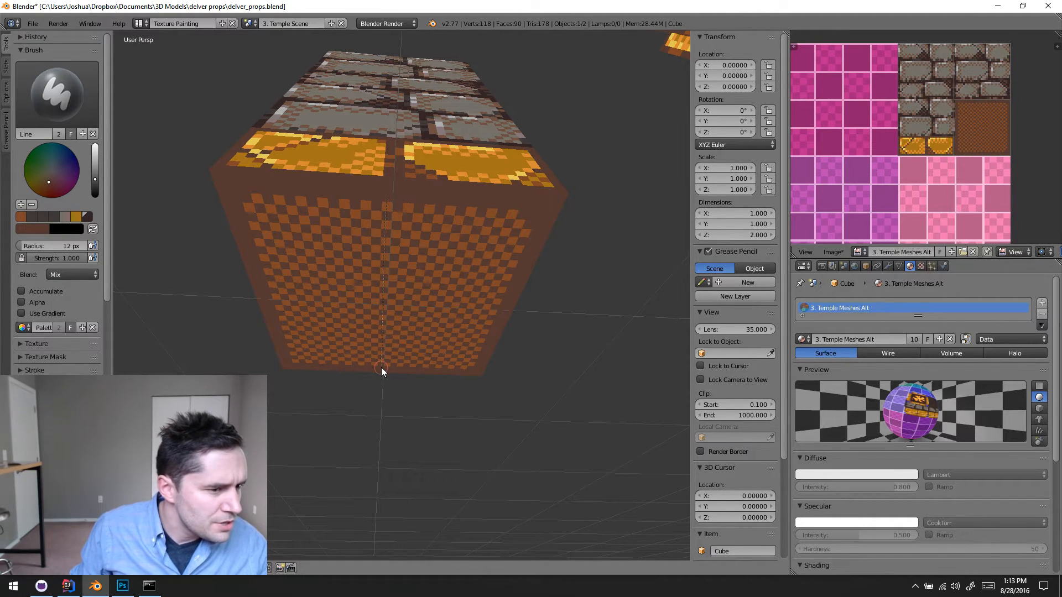
{"action": "left_click_drag", "start_coordinate": [381, 368], "coordinate": [381, 369]}
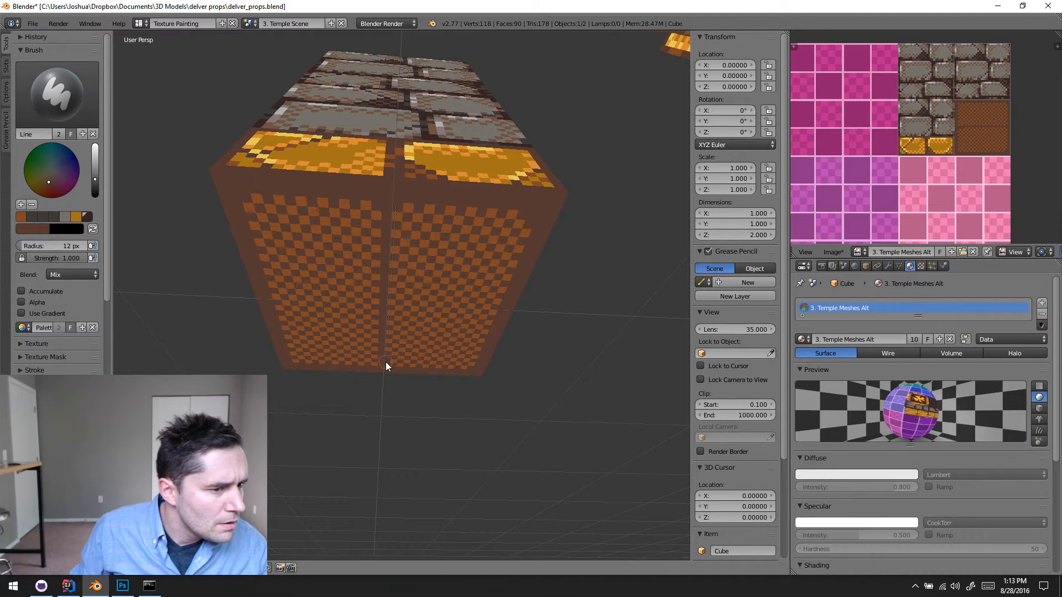
- Paint a second dark brown line across the column's underside, perpendicular to the first, and save the texture image
{"action": "middle_click_drag", "start_coordinate": [391, 325], "coordinate": [447, 237]}
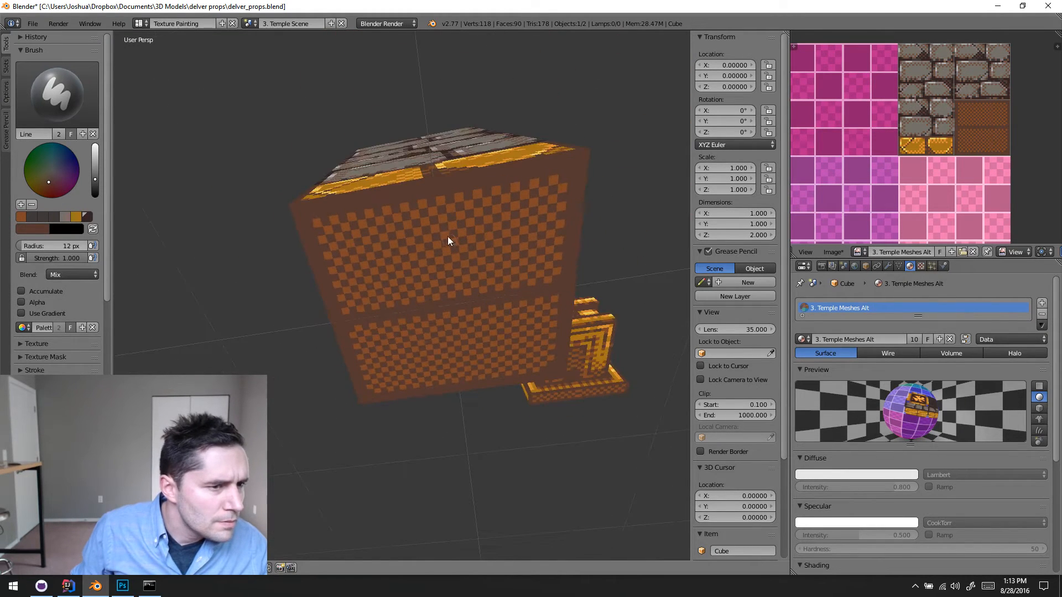
{"action": "left_click_drag", "start_coordinate": [453, 372], "coordinate": [454, 377]}
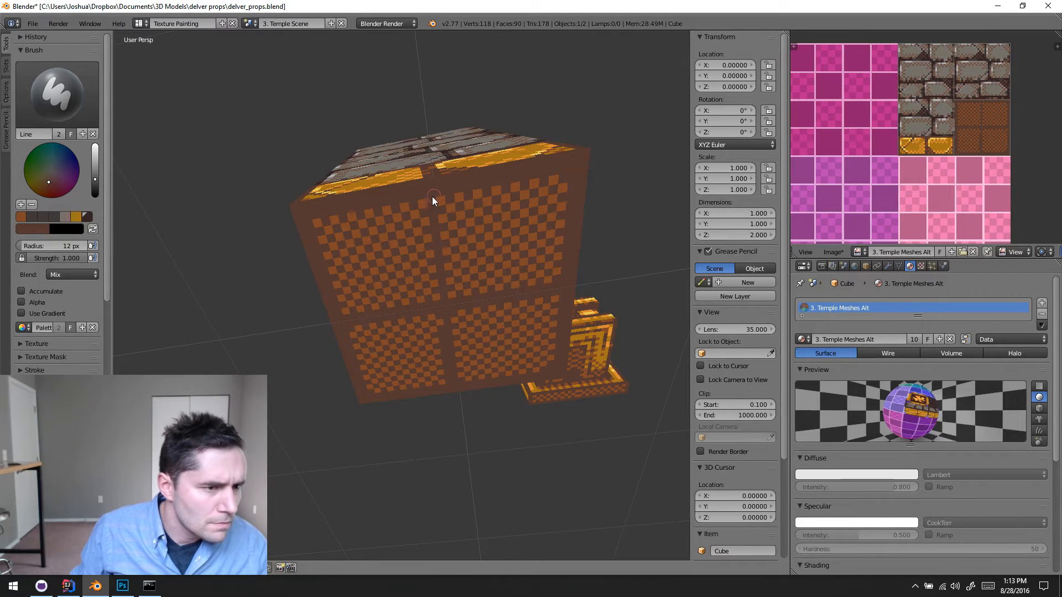
{"action": "key", "text": "ctrl+z"}
{"action": "left_click_drag", "start_coordinate": [442, 302], "coordinate": [459, 387]}
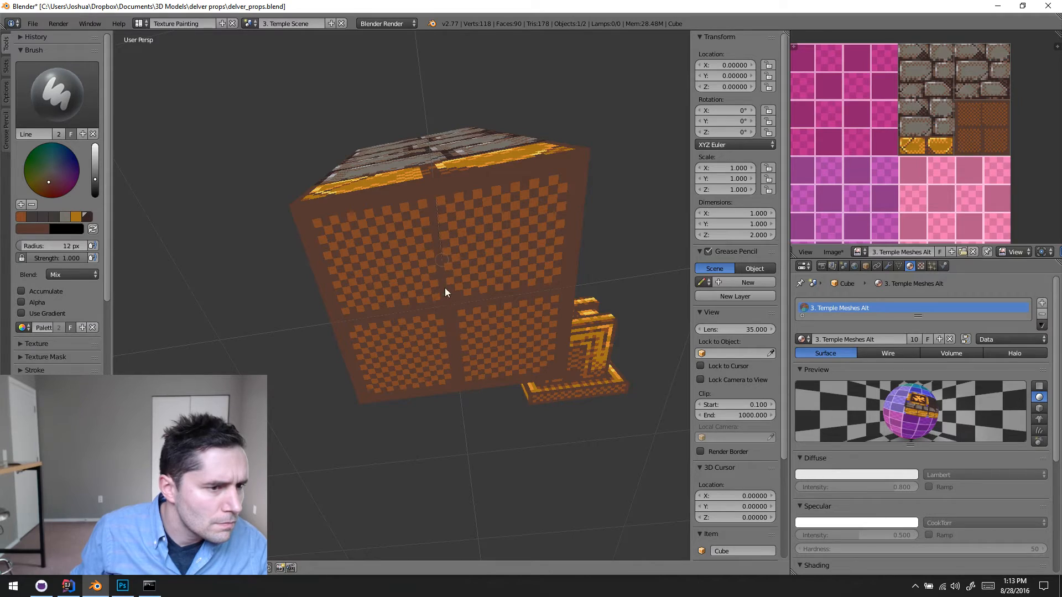
{"action": "left_click_drag", "start_coordinate": [444, 288], "coordinate": [453, 317]}
{"action": "middle_click_drag", "start_coordinate": [442, 276], "coordinate": [512, 335]}
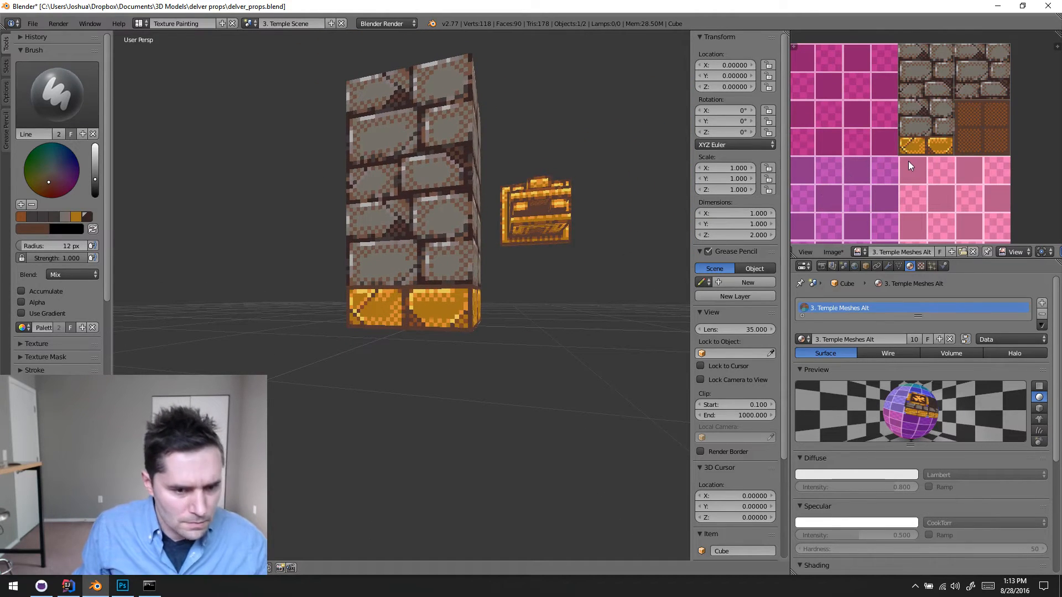
{"action": "key", "text": "alt+s"}
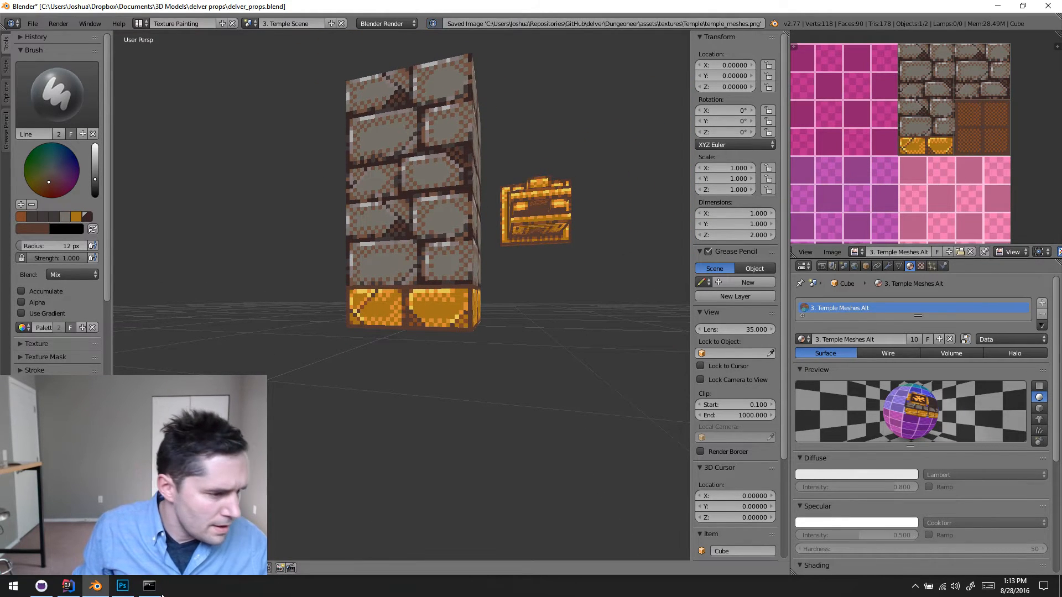
- Examine the column's stone and gold bricks in Blender up close and from several angles
{"action": "key", "text": "alt+Tab"}
{"action": "scroll", "coordinate": [495, 379], "scroll_direction": "down", "scroll_amount": 1}
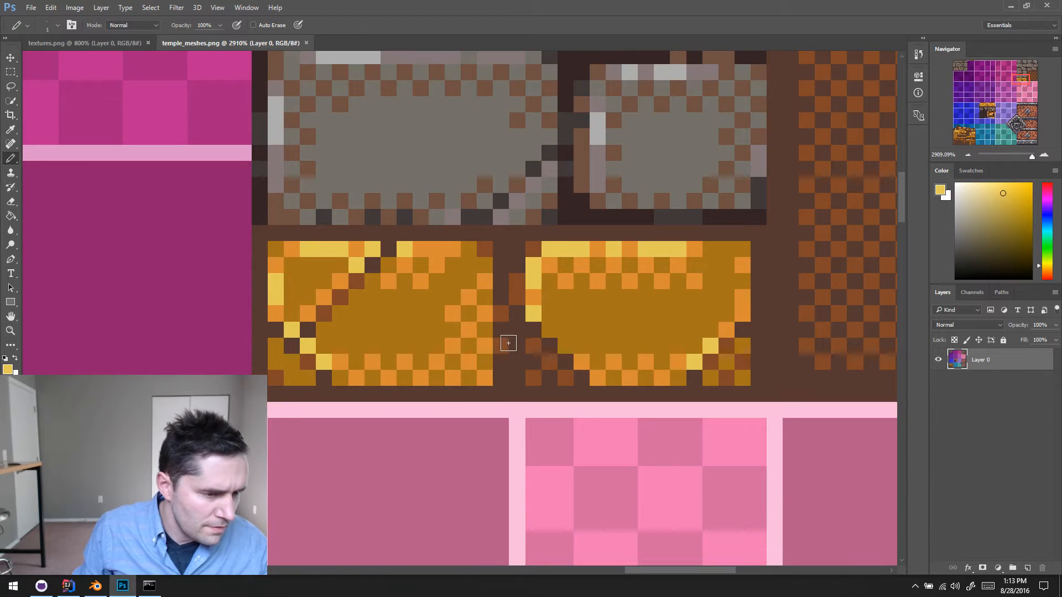
{"action": "key", "text": "alt+Tab"}
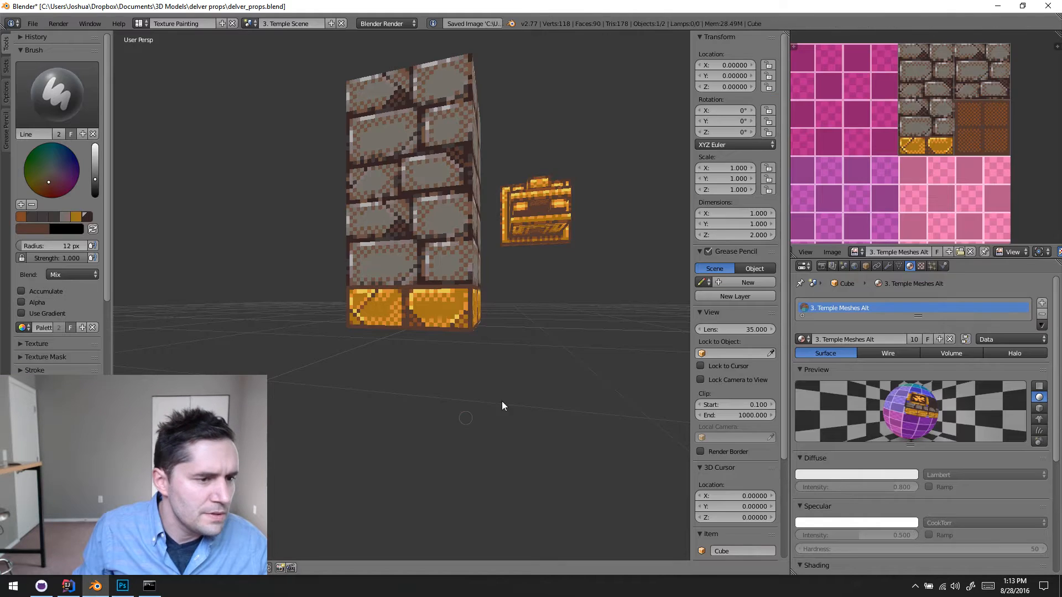
{"action": "middle_click_drag", "start_coordinate": [502, 400], "coordinate": [471, 409]}
{"action": "scroll", "coordinate": [462, 363], "scroll_direction": "up", "scroll_amount": 3}
{"action": "middle_click_drag", "start_coordinate": [460, 360], "coordinate": [486, 406], "text": "shift"}
{"action": "scroll", "coordinate": [487, 360], "scroll_direction": "up", "scroll_amount": 2}
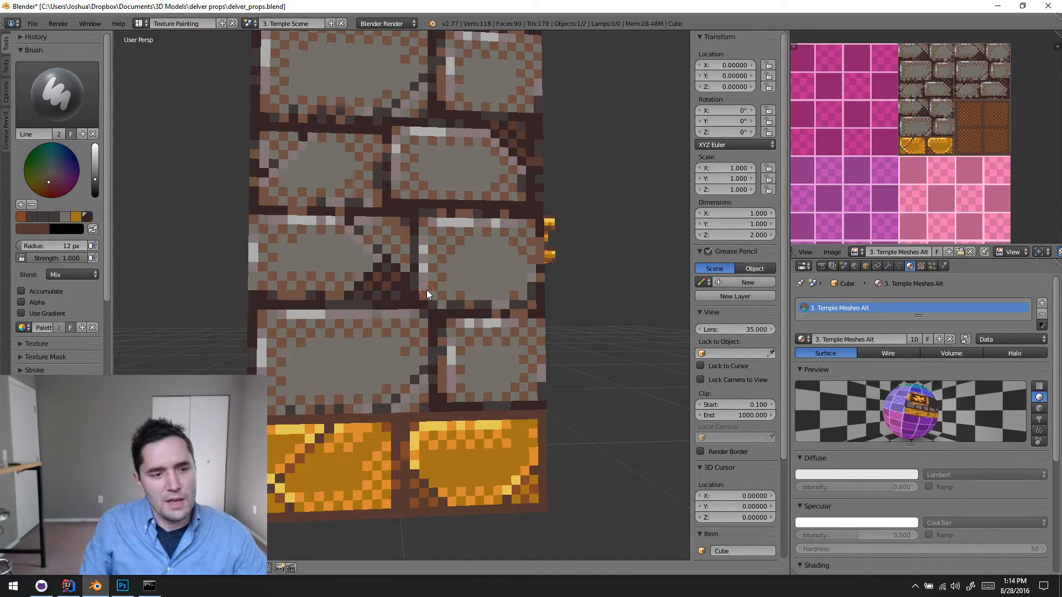
{"action": "mouse_move", "coordinate": [437, 293]}
{"action": "middle_mouse_down"}
{"action": "mouse_move", "coordinate": [373, 355]}
{"action": "mouse_move", "coordinate": [367, 297]}
{"action": "mouse_move", "coordinate": [403, 328]}
{"action": "mouse_move", "coordinate": [429, 287]}
{"action": "mouse_move", "coordinate": [441, 387]}
{"action": "mouse_move", "coordinate": [454, 300]}
{"action": "middle_mouse_up"}
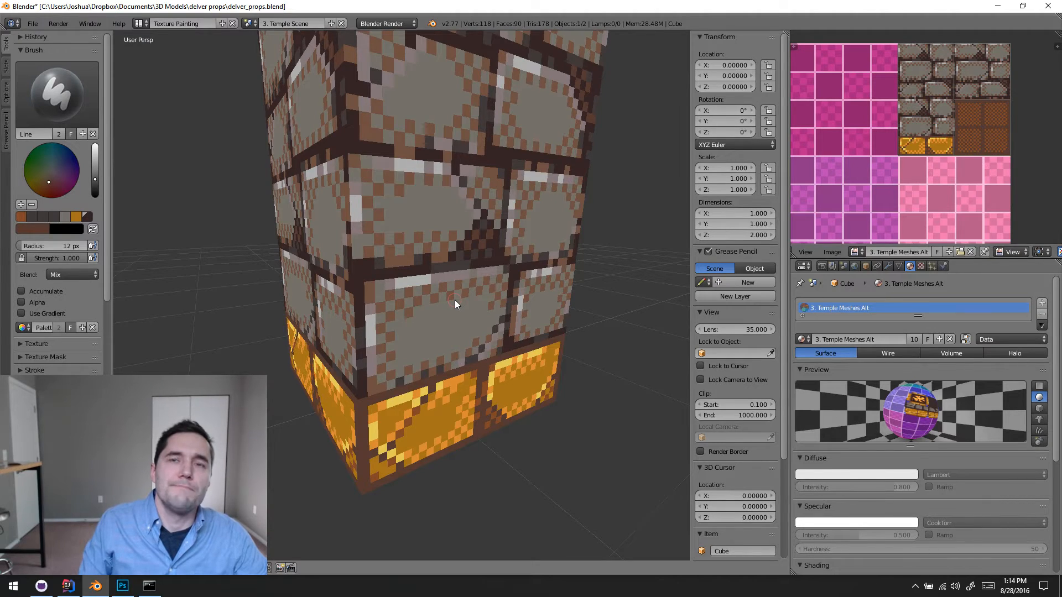
{"action": "middle_click_drag", "start_coordinate": [456, 320], "coordinate": [421, 258]}
{"action": "scroll", "coordinate": [437, 304], "scroll_direction": "up", "scroll_amount": 2}
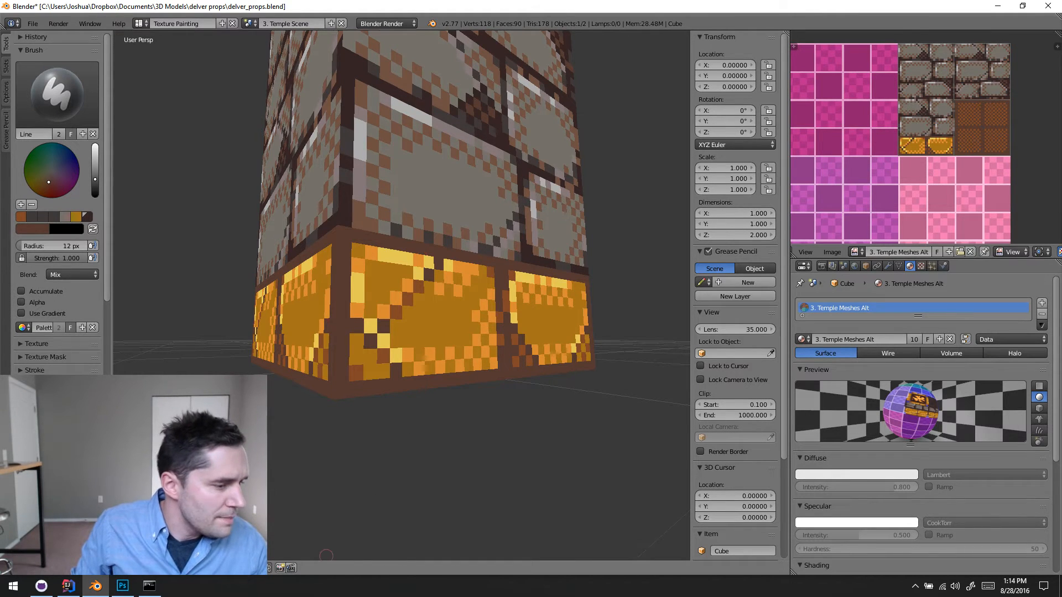
- Switch to Photoshop and examine the gold brick band in textures.png, including the reddish-brown strip beneath one brick
{"action": "left_click", "coordinate": [114, 590]}
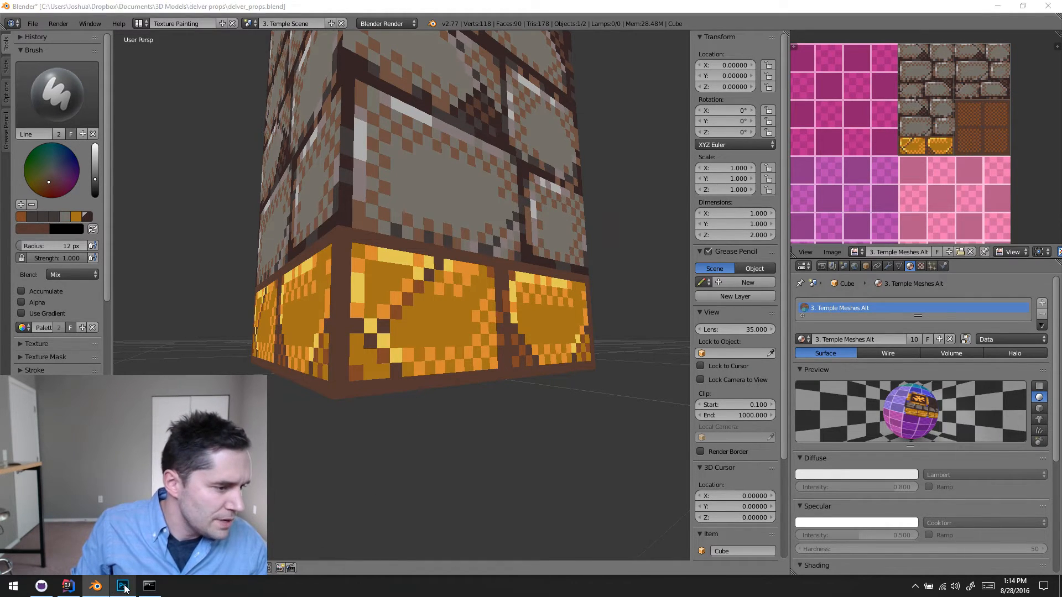
{"action": "left_click", "coordinate": [83, 42]}
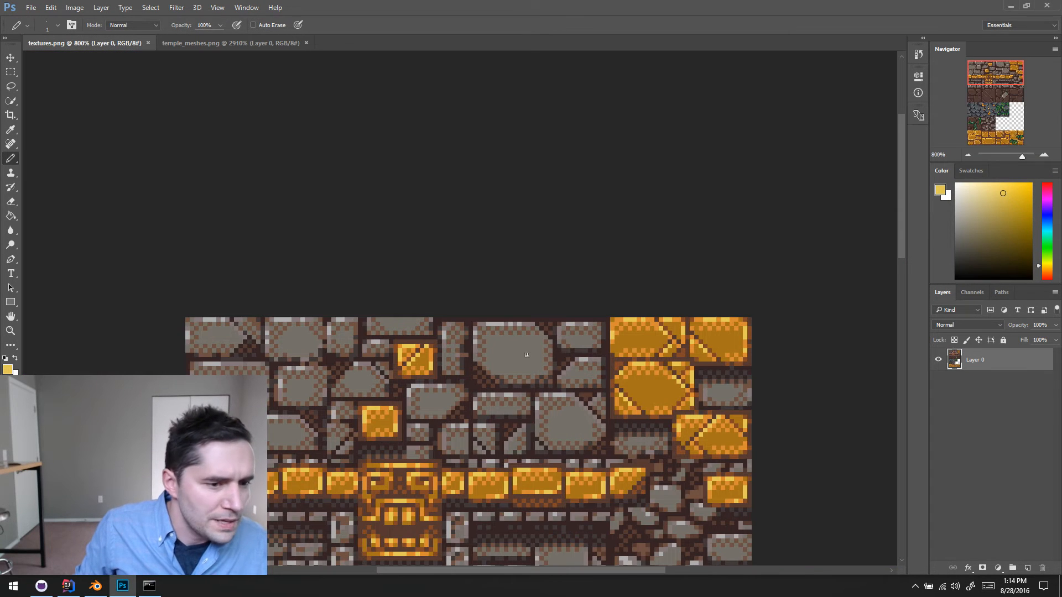
{"action": "scroll", "coordinate": [526, 352], "scroll_direction": "up", "scroll_amount": 2}
{"action": "scroll", "coordinate": [527, 355], "scroll_direction": "down", "scroll_amount": 3}
{"action": "scroll", "coordinate": [527, 355], "scroll_direction": "down", "scroll_amount": 2}
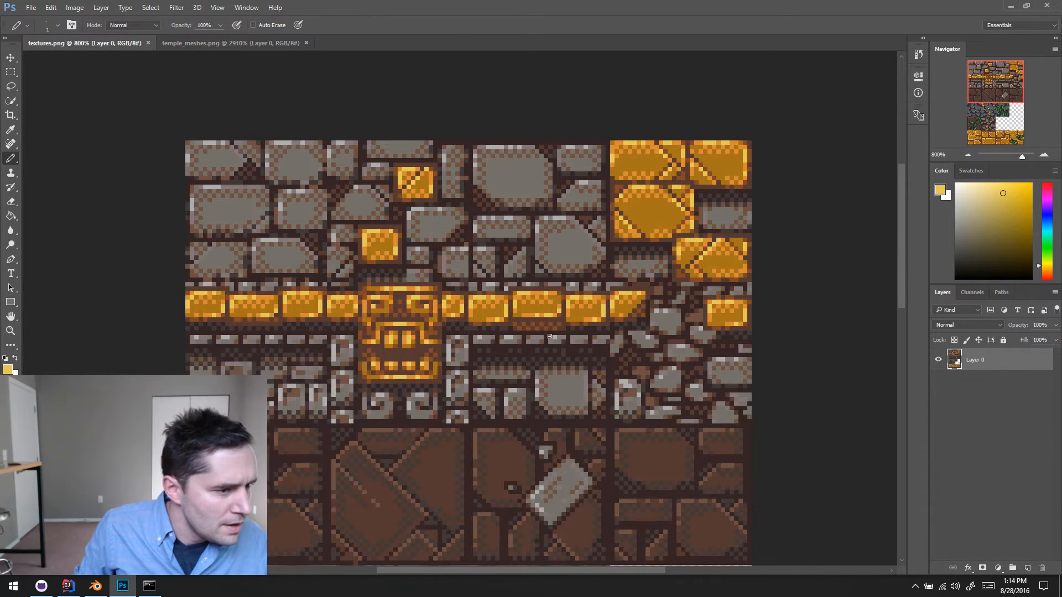
{"action": "key", "text": "m"}
{"action": "scroll", "coordinate": [542, 352], "scroll_direction": "right", "scroll_amount": 1}
{"action": "left_click_drag", "start_coordinate": [495, 314], "coordinate": [552, 331]}
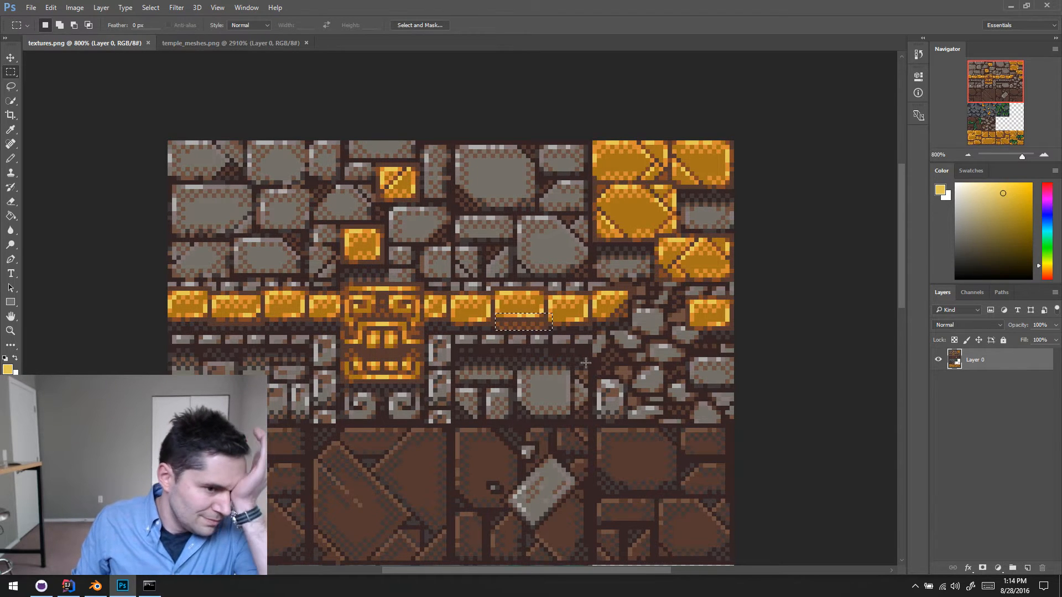
{"action": "left_click", "coordinate": [507, 334]}
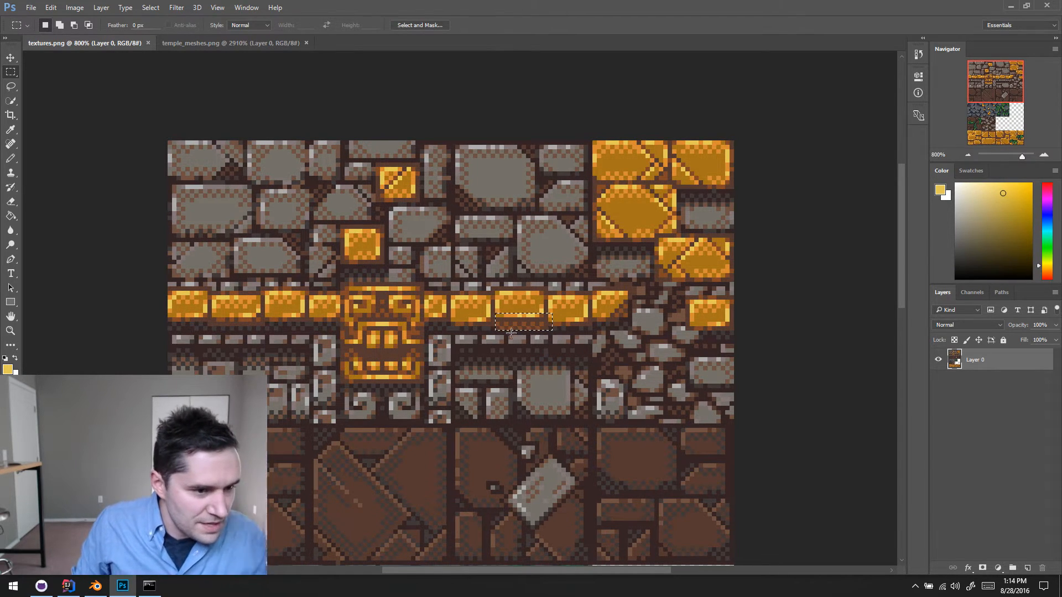
- In temple_meshes.png, move the row of two gold bricks with its brown border up by about three pixels
{"action": "left_click", "coordinate": [224, 44]}
{"action": "scroll", "coordinate": [404, 256], "scroll_direction": "down", "scroll_amount": 1}
{"action": "scroll", "coordinate": [326, 272], "scroll_direction": "up", "scroll_amount": 2}
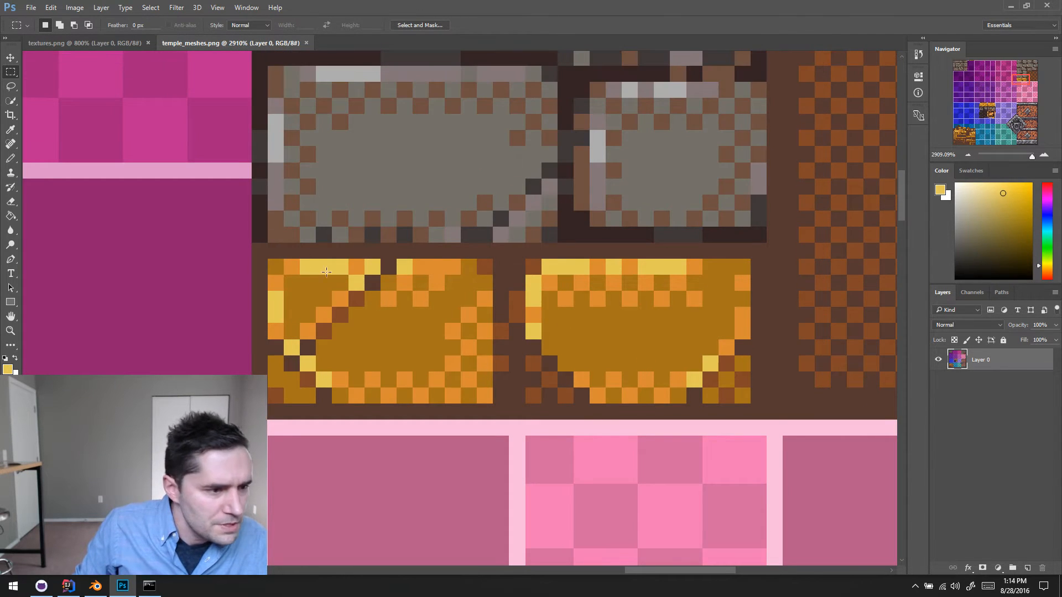
{"action": "left_click_drag", "start_coordinate": [255, 246], "coordinate": [752, 413]}
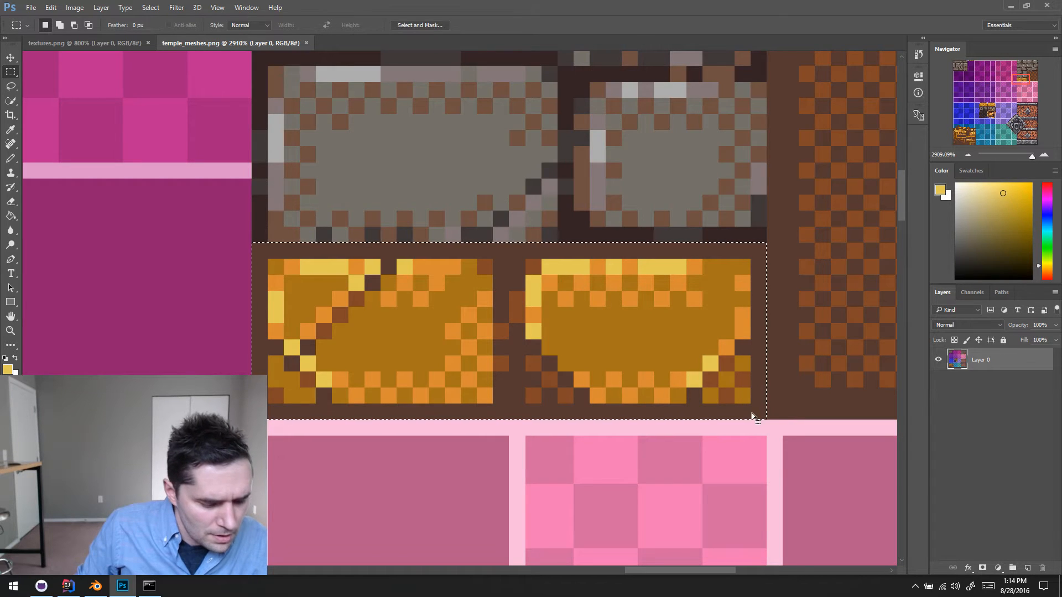
{"action": "key", "text": "v"}
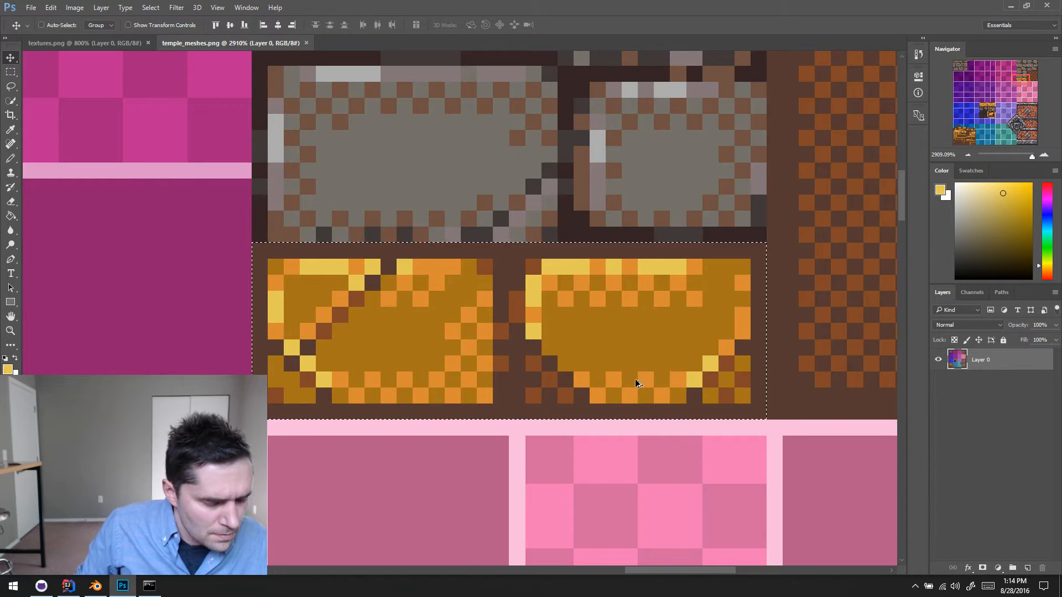
{"action": "left_click_drag", "start_coordinate": [652, 386], "coordinate": [644, 328], "text": "alt"}
{"action": "key", "text": "ctrl+d"}
- Fill the leftover strip beneath the left gold brick with the reddish-brown dither color
{"action": "key", "text": "m"}
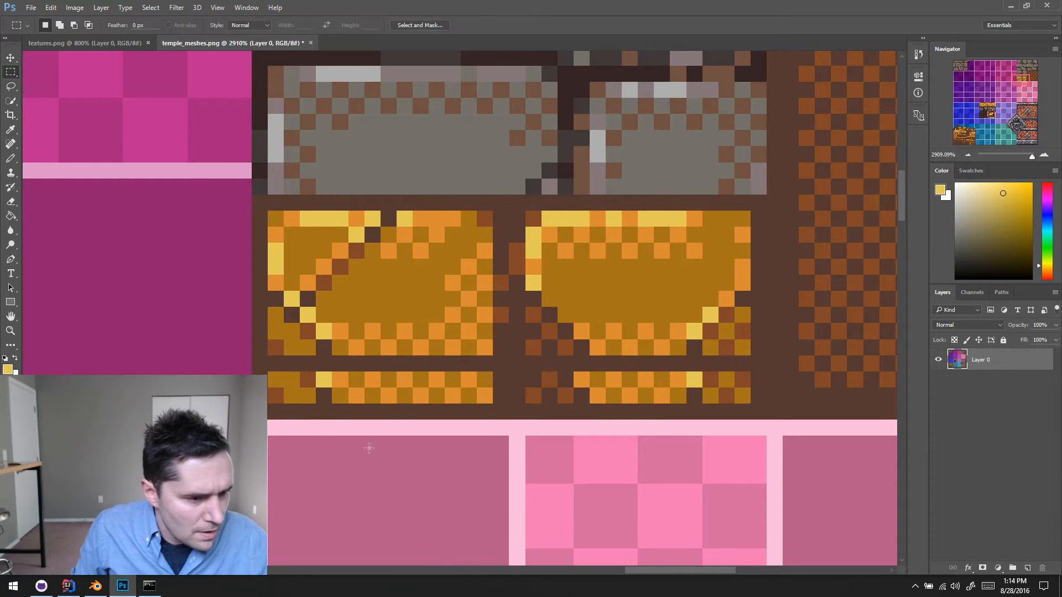
{"action": "left_click_drag", "start_coordinate": [274, 372], "coordinate": [485, 398]}
{"action": "key", "text": "i"}
{"action": "left_click", "coordinate": [535, 392]}
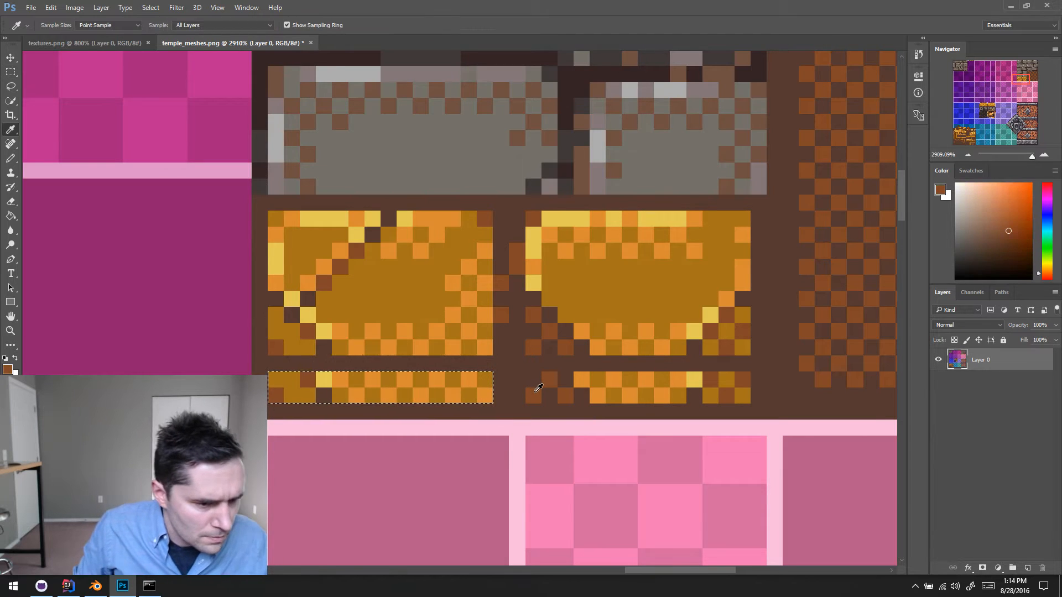
{"action": "key", "text": "alt+BackSpace"}
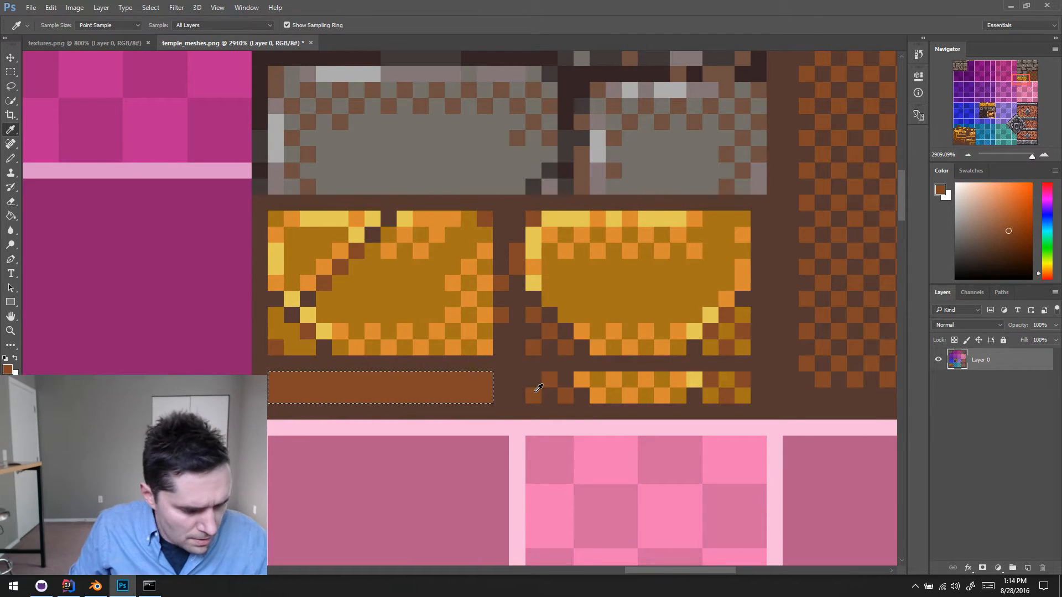
- Fill the leftover gold strip beneath the right gold brick with the reddish-brown color and deselect it
{"action": "key", "text": "m"}
{"action": "left_click_drag", "start_coordinate": [573, 372], "coordinate": [750, 403]}
{"action": "key", "text": "alt+BackSpace"}
{"action": "key", "text": "ctrl+d"}
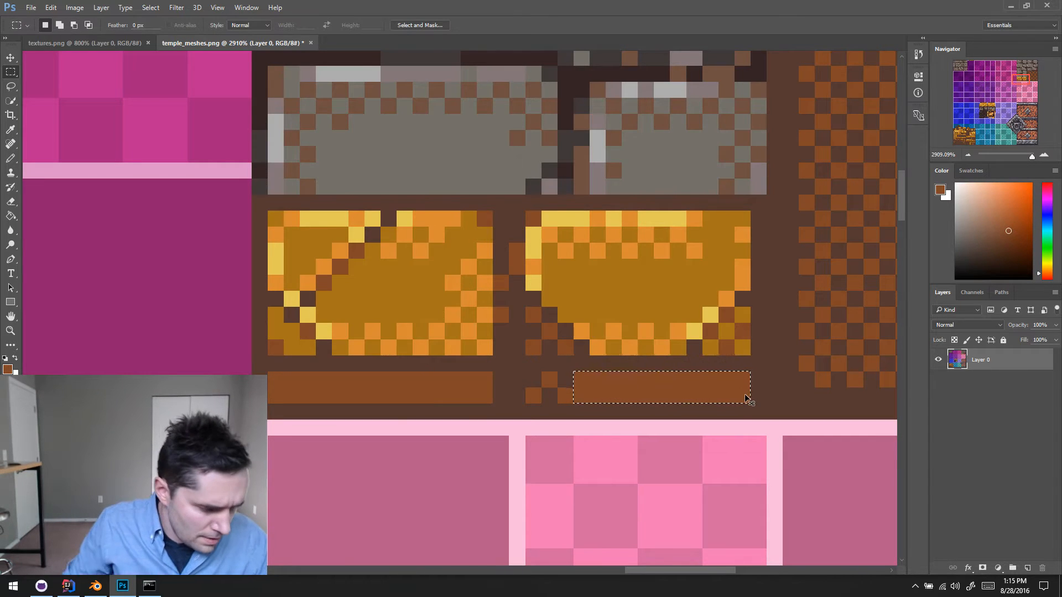
- Pencil dark brown pixels into the reddish-brown strip beneath the right gold brick to form a two-row checkerboard dither
{"action": "key", "text": "b"}
{"action": "scroll", "coordinate": [719, 399], "scroll_direction": "right", "scroll_amount": 1}
{"action": "left_click", "coordinate": [545, 396], "text": "alt"}
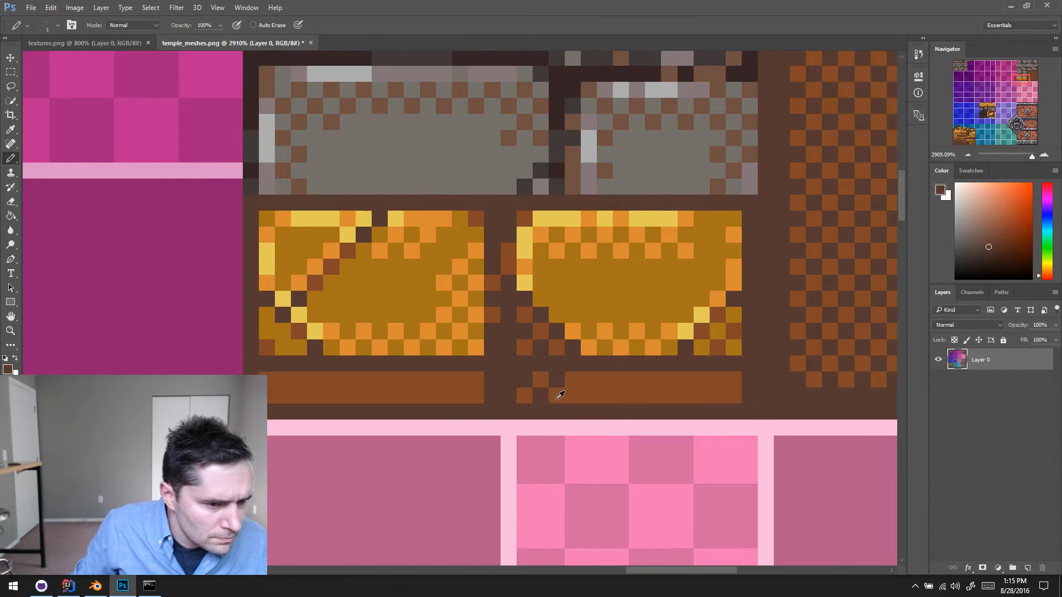
{"action": "left_click", "coordinate": [573, 396]}
{"action": "left_click", "coordinate": [591, 380]}
{"action": "left_click", "coordinate": [605, 395]}
{"action": "left_click", "coordinate": [620, 382]}
{"action": "left_click", "coordinate": [638, 396]}
{"action": "left_click", "coordinate": [653, 381]}
{"action": "left_click", "coordinate": [668, 398]}
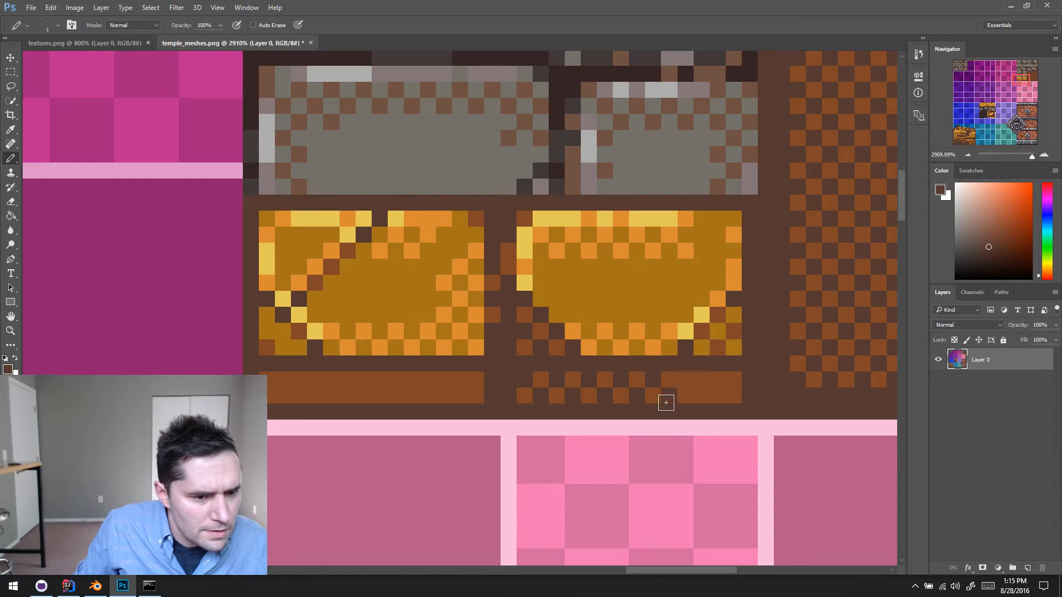
{"action": "scroll", "coordinate": [688, 385], "scroll_direction": "right", "scroll_amount": 1}
{"action": "left_click", "coordinate": [691, 382]}
{"action": "left_click", "coordinate": [680, 382]}
{"action": "left_click", "coordinate": [696, 399]}
{"action": "left_click", "coordinate": [708, 383]}
{"action": "left_click", "coordinate": [710, 395]}
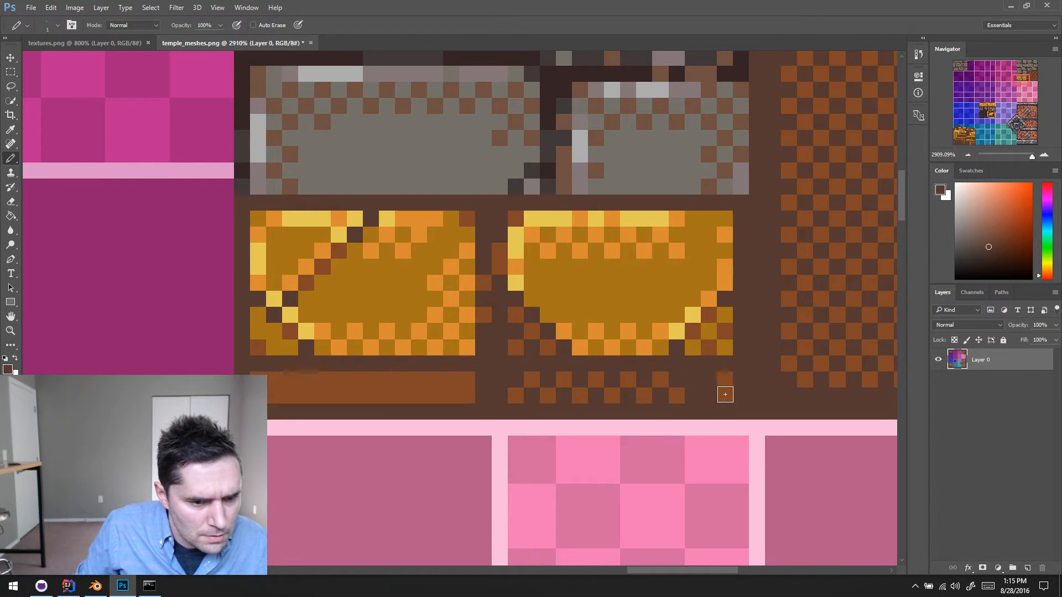
{"action": "left_click", "coordinate": [726, 395]}
{"action": "left_click", "coordinate": [726, 377], "text": "alt"}
{"action": "left_click", "coordinate": [709, 395]}
{"action": "left_click", "coordinate": [692, 380]}
- Dither the reddish-brown strip beneath the left gold brick with dark brown pixels in the same checkerboard pattern
{"action": "left_click", "coordinate": [513, 377], "text": "alt"}
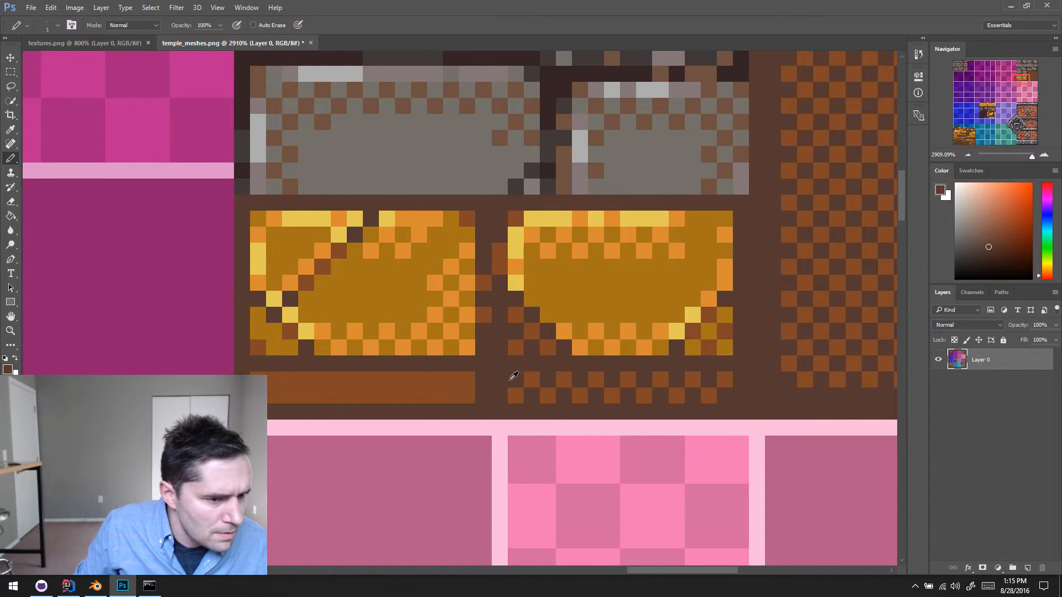
{"action": "left_click", "coordinate": [467, 395]}
{"action": "left_click", "coordinate": [451, 380]}
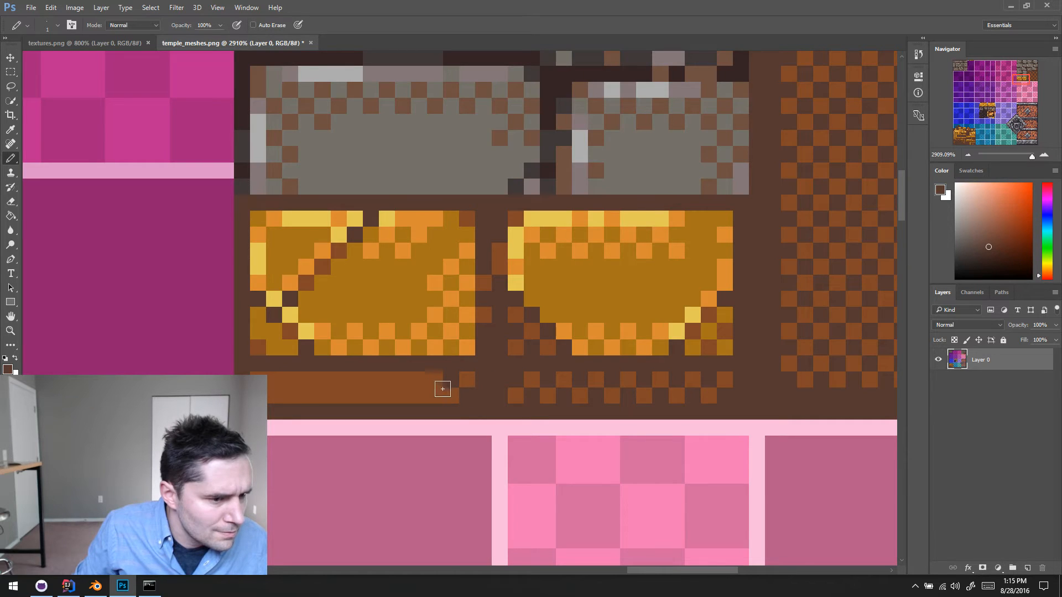
{"action": "left_click", "coordinate": [435, 395]}
{"action": "left_click", "coordinate": [414, 383]}
{"action": "left_click", "coordinate": [400, 400]}
{"action": "left_click_drag", "start_coordinate": [384, 378], "coordinate": [360, 401]}
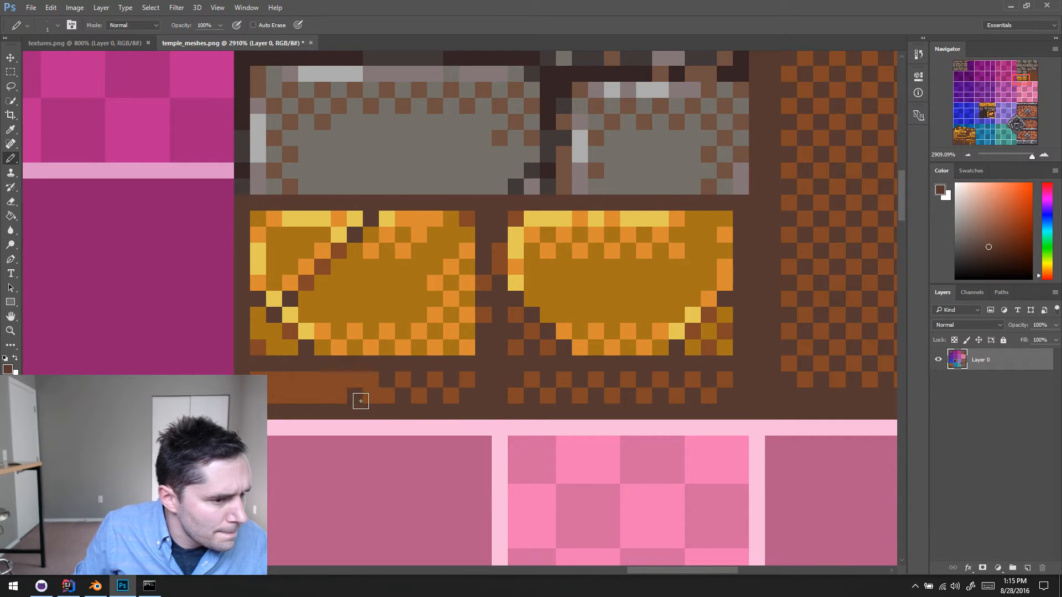
{"action": "left_click", "coordinate": [369, 396]}
{"action": "left_click", "coordinate": [356, 386], "text": "alt"}
{"action": "left_click", "coordinate": [355, 394]}
{"action": "left_click", "coordinate": [364, 391], "text": "alt"}
{"action": "left_click", "coordinate": [355, 385]}
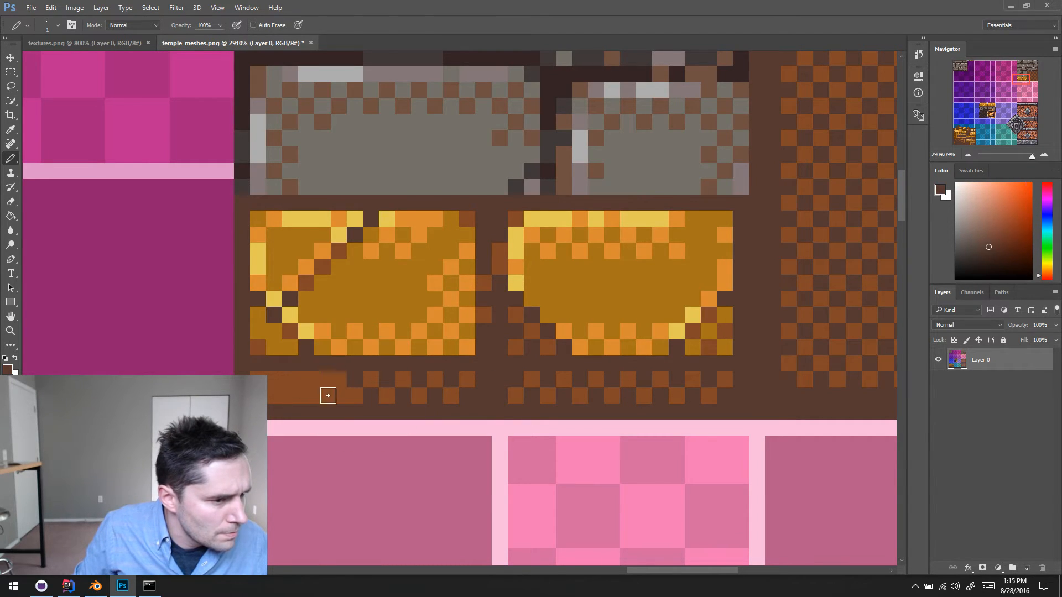
{"action": "left_click", "coordinate": [323, 396]}
{"action": "left_click", "coordinate": [335, 396]}
{"action": "left_click", "coordinate": [326, 385], "text": "alt"}
{"action": "left_click", "coordinate": [323, 393]}
{"action": "left_click", "coordinate": [332, 389], "text": "alt"}
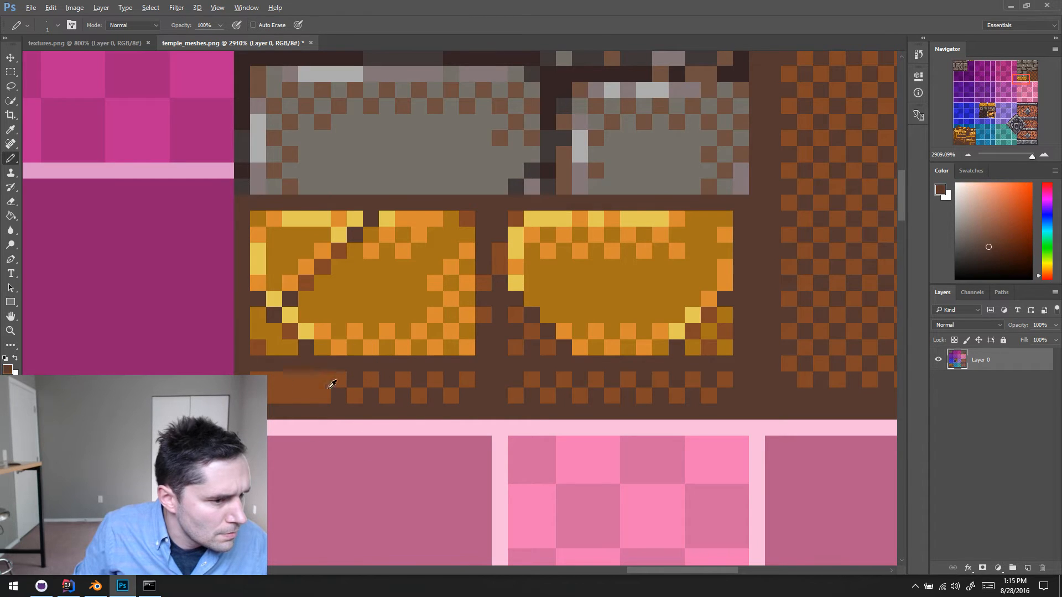
{"action": "left_click", "coordinate": [321, 385]}
{"action": "left_click", "coordinate": [304, 392]}
{"action": "left_click", "coordinate": [288, 383]}
{"action": "left_click", "coordinate": [273, 392]}
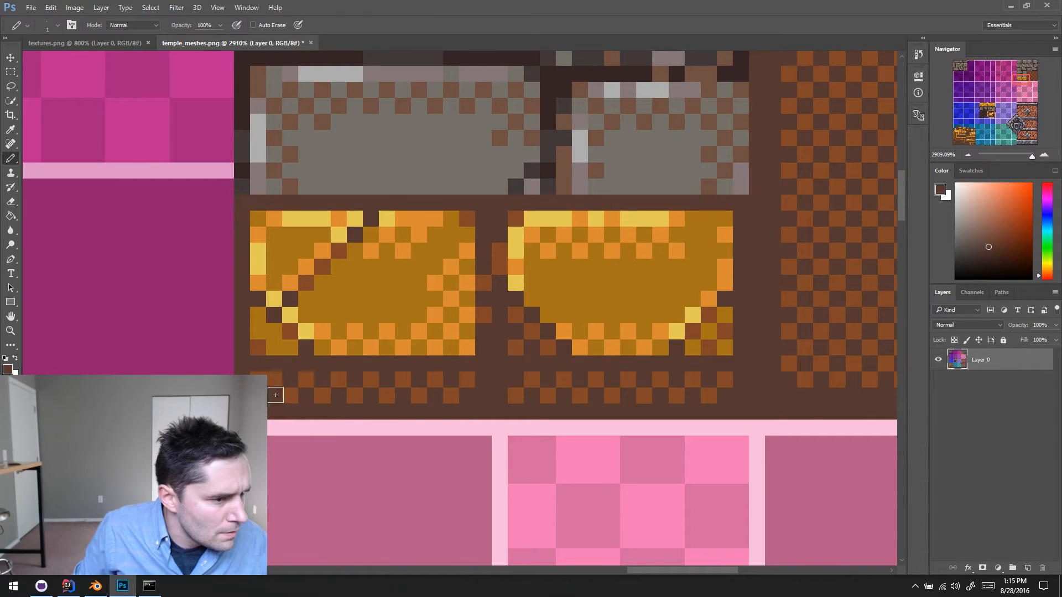
- Paint a yellow highlight with orange ends along the right gold brick's lower edge and add an orange dither row above it
{"action": "left_click", "coordinate": [677, 329], "text": "alt"}
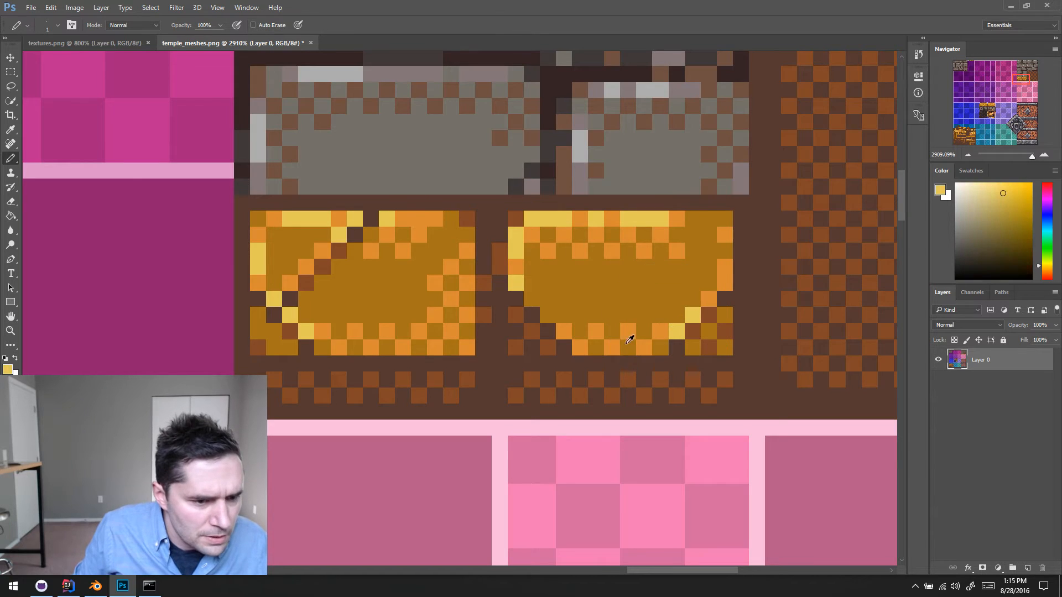
{"action": "left_click_drag", "start_coordinate": [580, 347], "coordinate": [628, 347]}
{"action": "left_click", "coordinate": [663, 331], "text": "alt"}
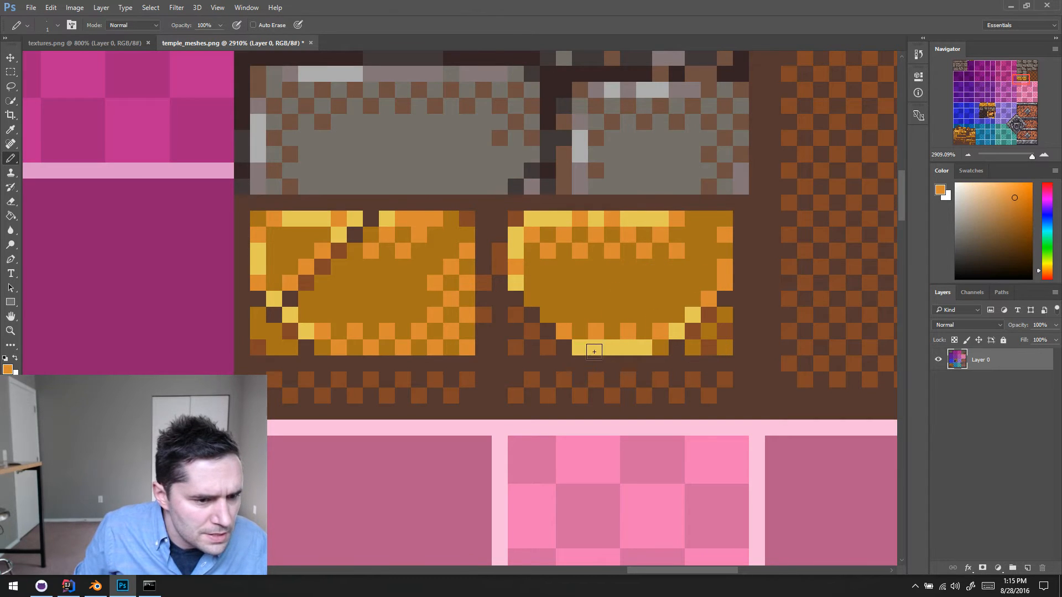
{"action": "left_click", "coordinate": [585, 344]}
{"action": "left_click", "coordinate": [609, 326], "text": "alt"}
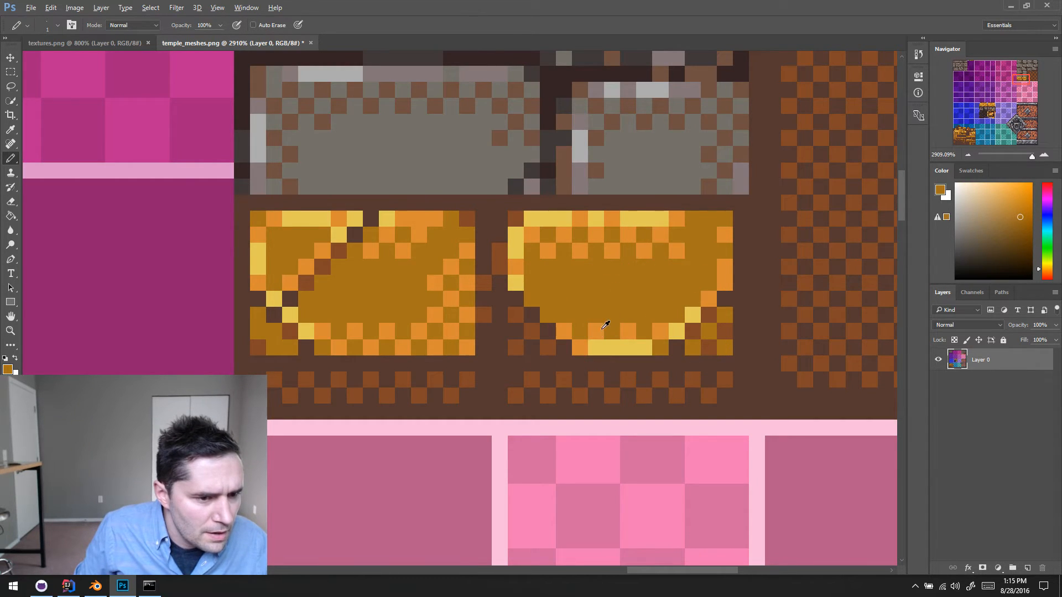
{"action": "left_click", "coordinate": [602, 328], "text": "alt"}
{"action": "left_click", "coordinate": [581, 315]}
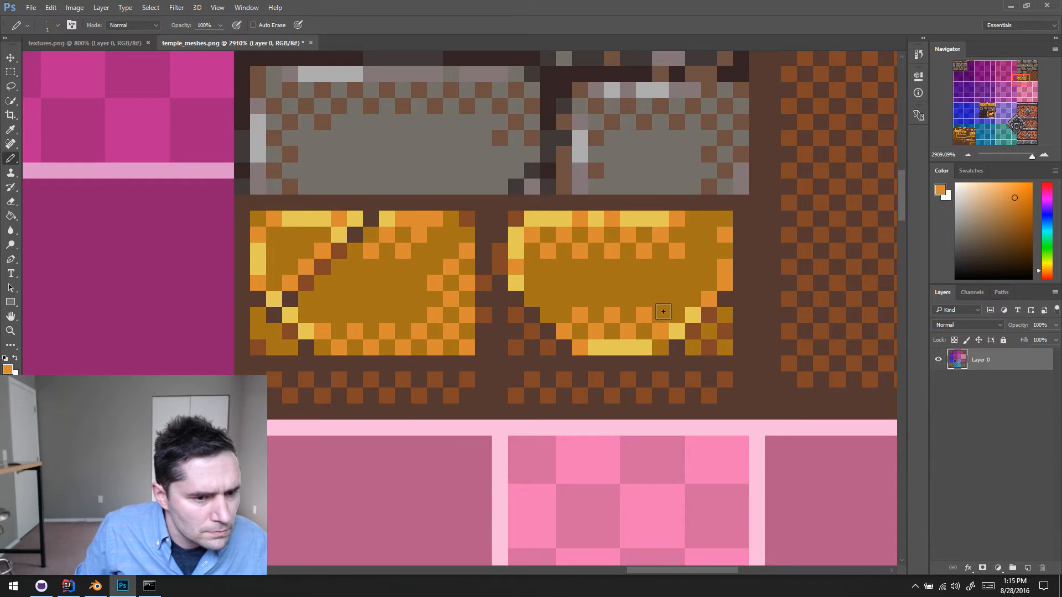
{"action": "scroll", "coordinate": [608, 338], "scroll_direction": "right", "scroll_amount": 1}
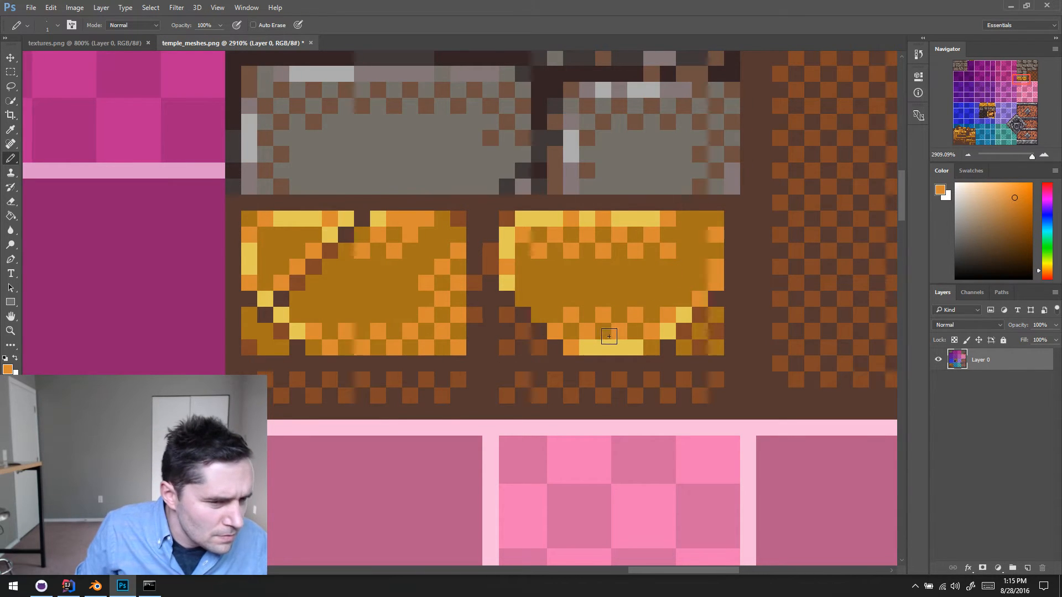
{"action": "left_click", "coordinate": [648, 346]}
{"action": "left_click", "coordinate": [681, 329], "text": "alt"}
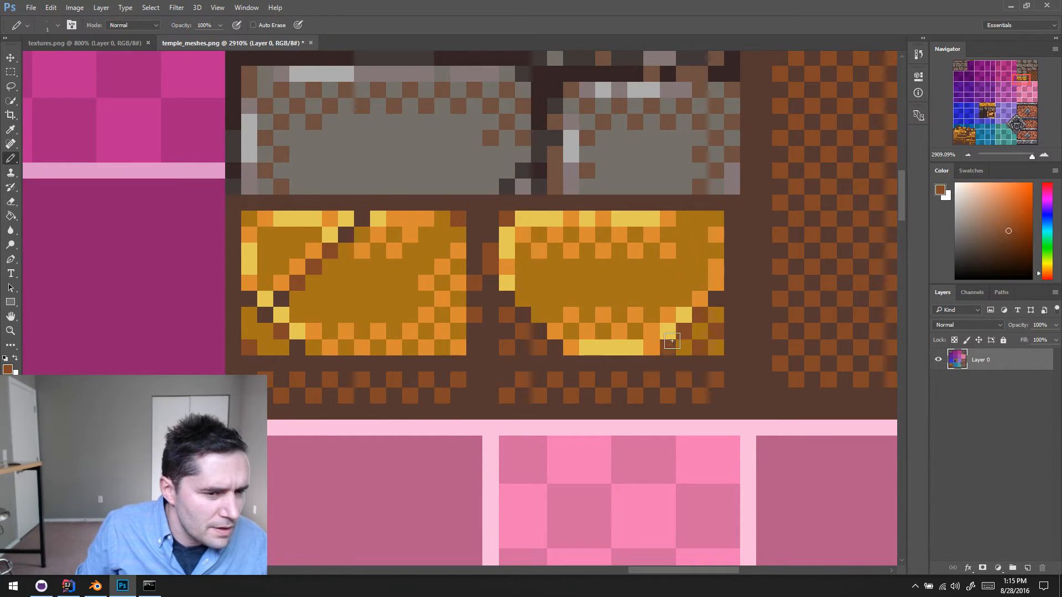
- Paint the left gold brick's lower edge orange and add a row of alternating orange dither pixels above it
{"action": "left_click", "coordinate": [337, 343], "text": "alt"}
{"action": "left_click_drag", "start_coordinate": [314, 347], "coordinate": [426, 347]}
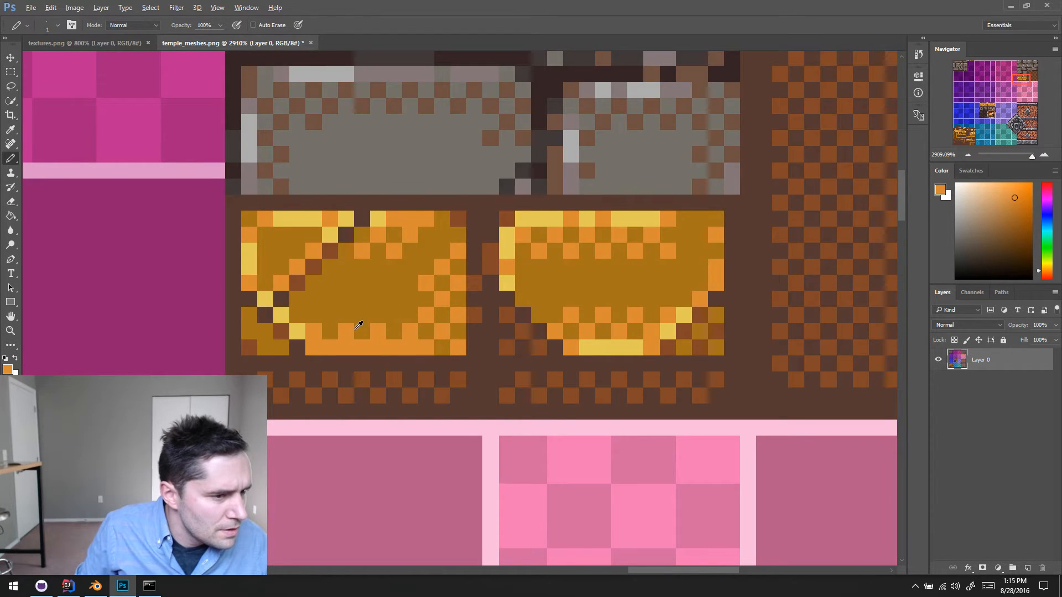
{"action": "left_click", "coordinate": [330, 316]}
{"action": "left_click", "coordinate": [362, 316]}
{"action": "left_click", "coordinate": [393, 314]}
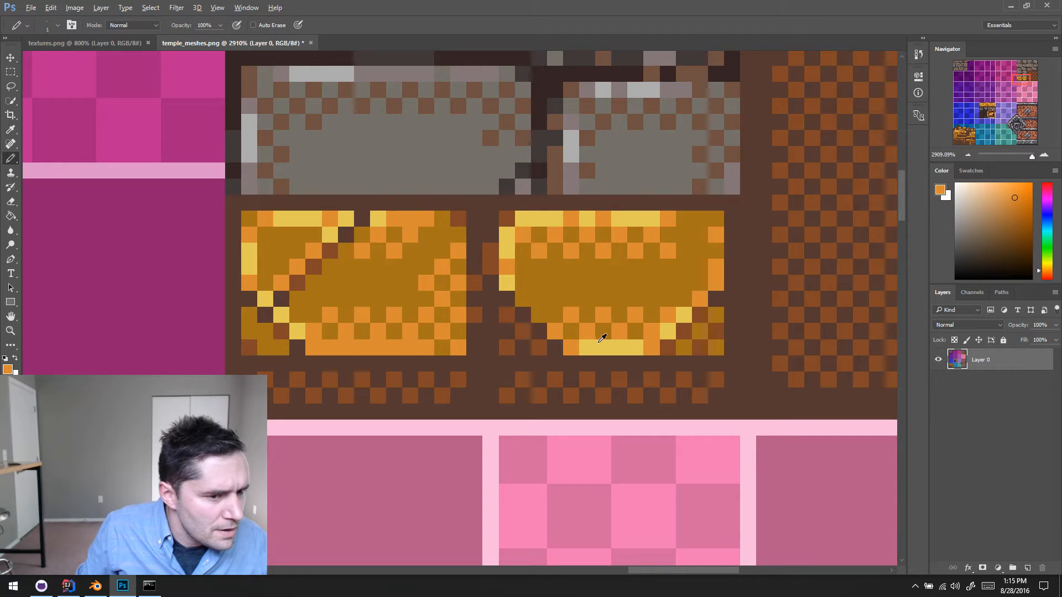
- Add broken yellow highlights along the left gold brick's lower edge, finishing the edge in orange with a reddish-brown corner
{"action": "left_click", "coordinate": [598, 342], "text": "alt"}
{"action": "left_click_drag", "start_coordinate": [330, 347], "coordinate": [346, 347]}
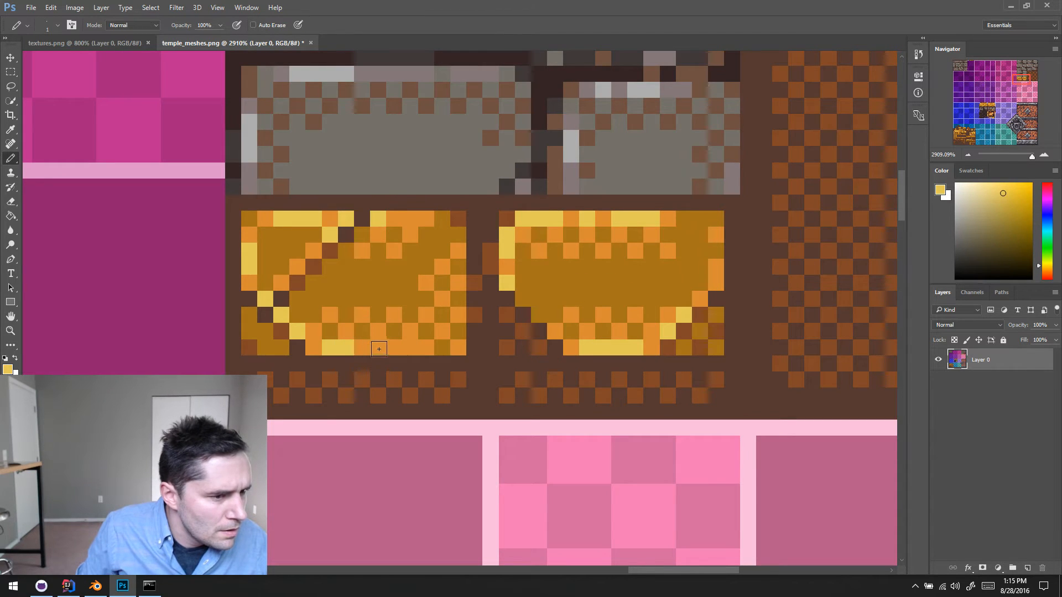
{"action": "left_click", "coordinate": [379, 348]}
{"action": "left_click_drag", "start_coordinate": [410, 347], "coordinate": [426, 347]}
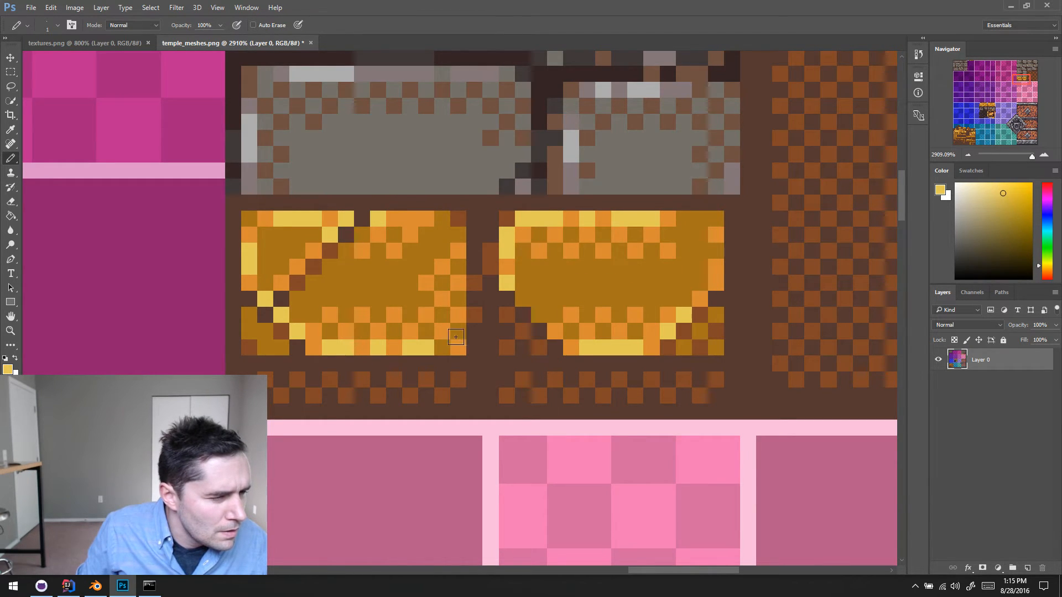
{"action": "left_click", "coordinate": [443, 330], "text": "alt"}
{"action": "left_click", "coordinate": [442, 347]}
{"action": "left_click", "coordinate": [471, 316], "text": "alt"}
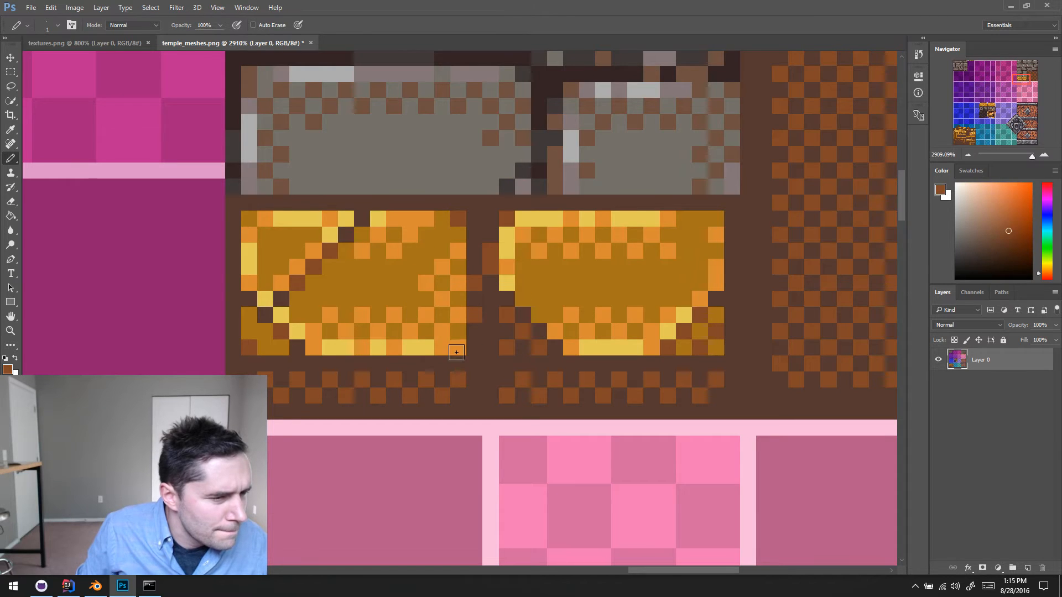
{"action": "mouse_move", "coordinate": [625, 329]}
{"action": "left_mouse_down", "text": "ctrl"}
{"action": "mouse_move", "coordinate": [656, 394]}
{"action": "mouse_move", "coordinate": [594, 344]}
{"action": "left_mouse_up", "text": "ctrl"}
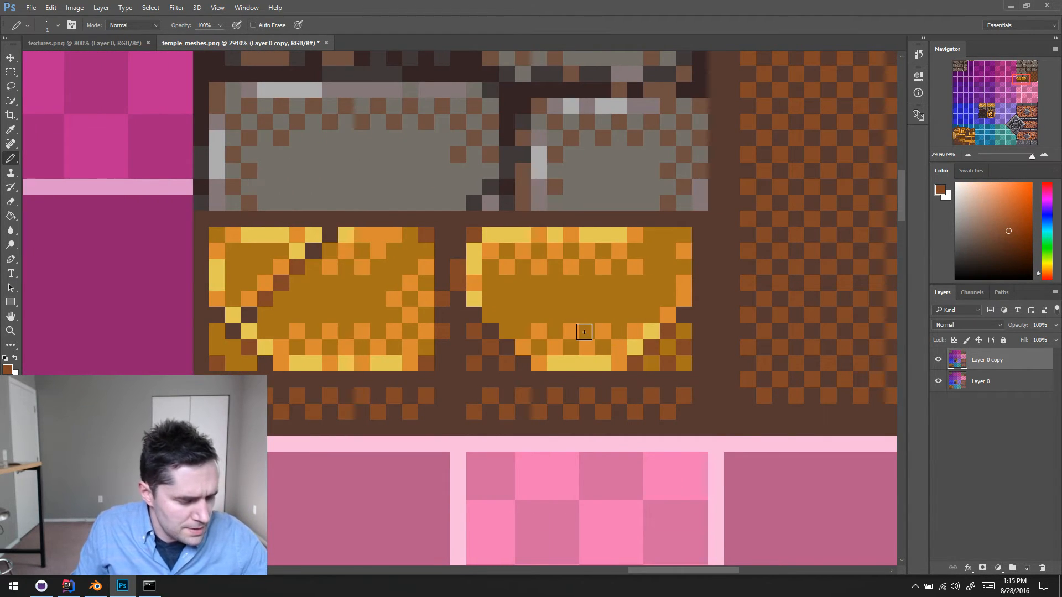
{"action": "key", "text": "alt+s"}
{"action": "key", "text": "Escape"}
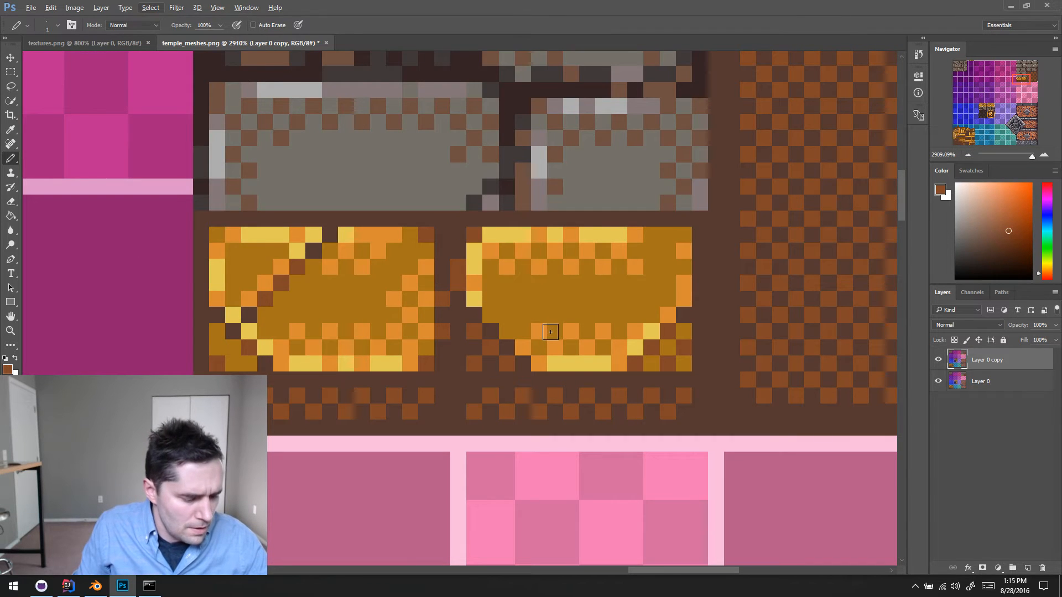
{"action": "key", "text": "ctrl+s"}
{"action": "key", "text": "Escape"}
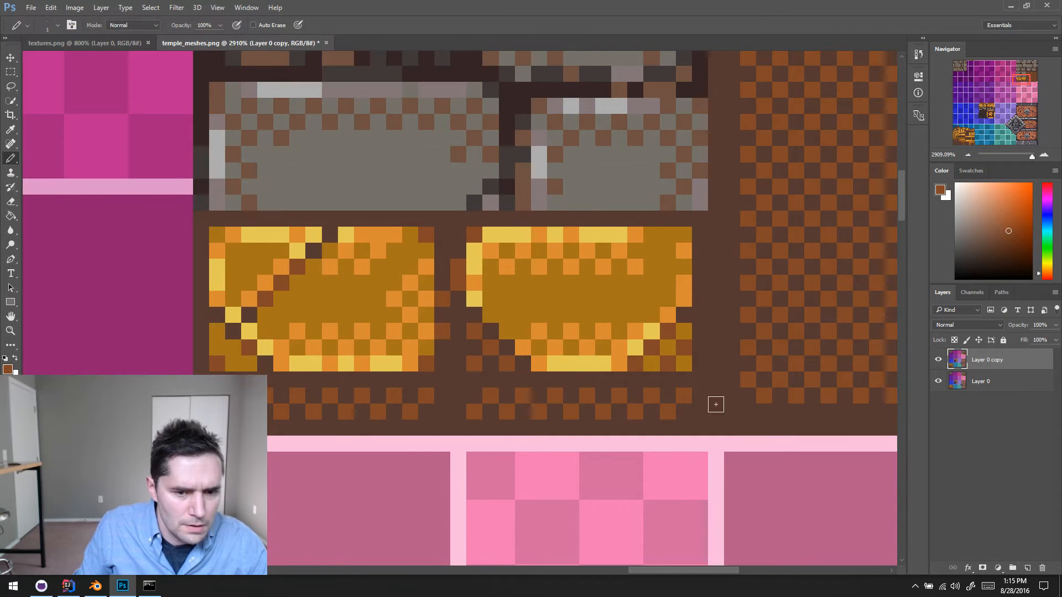
{"action": "key", "text": "Delete"}
- Save temple_meshes.png over the changed disk copy, then reload it in Blender and inspect the column's gold base
{"action": "key", "text": "ctrl+s"}
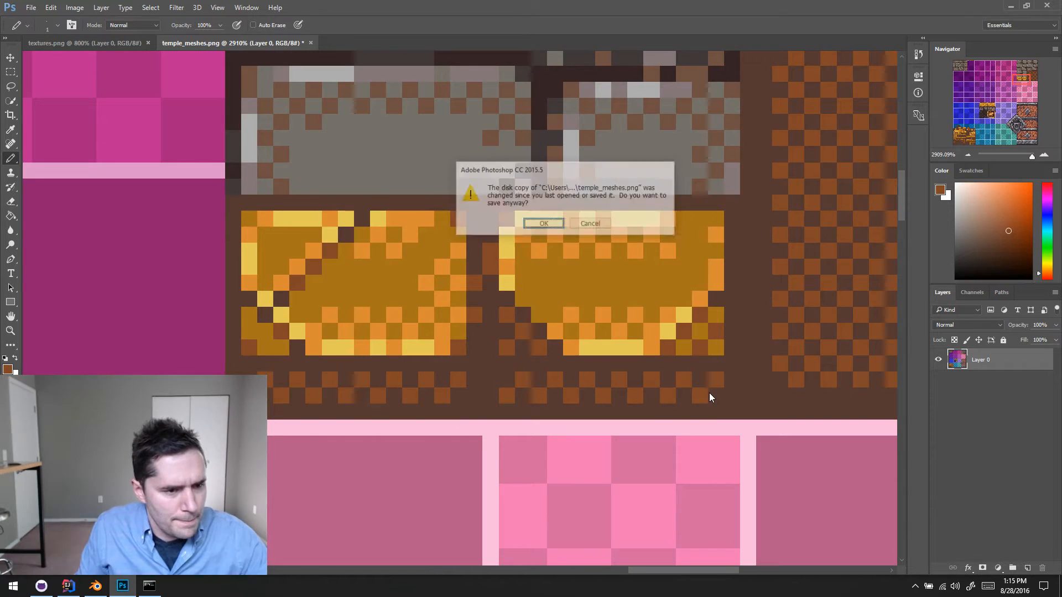
{"action": "left_click", "coordinate": [544, 224]}
{"action": "left_click", "coordinate": [108, 590]}
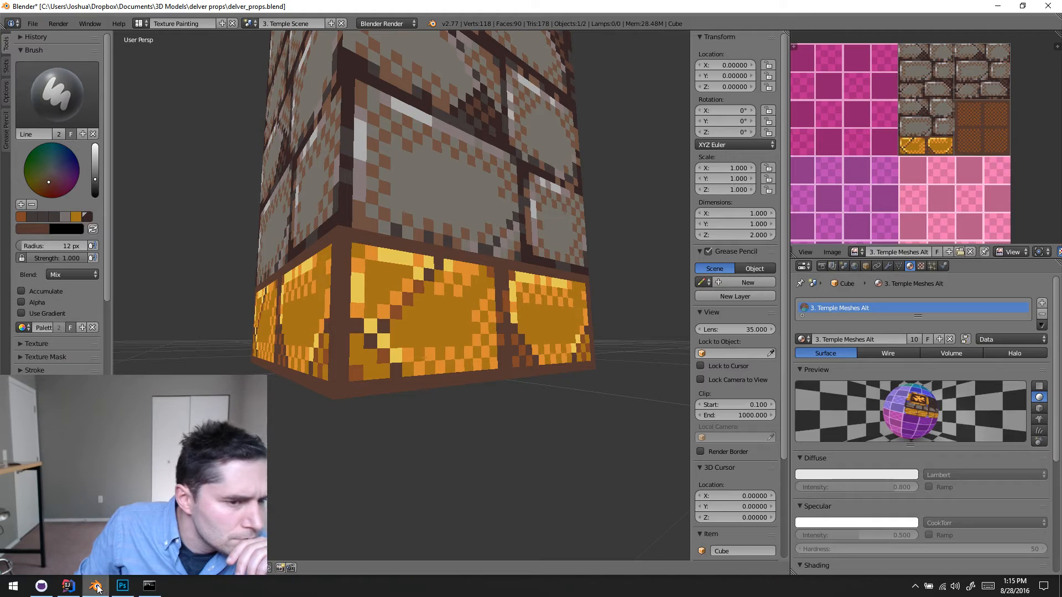
{"action": "key", "text": "alt+r"}
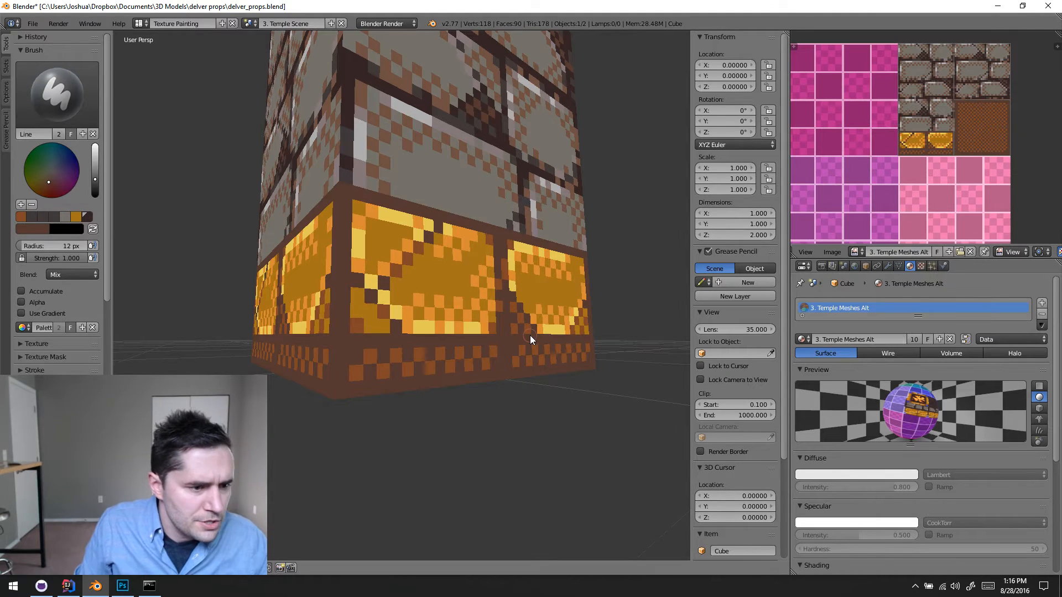
{"action": "middle_click_drag", "start_coordinate": [476, 397], "coordinate": [502, 517]}
{"action": "mouse_move", "coordinate": [517, 411]}
{"action": "middle_mouse_down"}
{"action": "mouse_move", "coordinate": [408, 419]}
{"action": "mouse_move", "coordinate": [329, 391]}
{"action": "mouse_move", "coordinate": [333, 403]}
{"action": "mouse_move", "coordinate": [502, 423]}
{"action": "middle_mouse_up"}
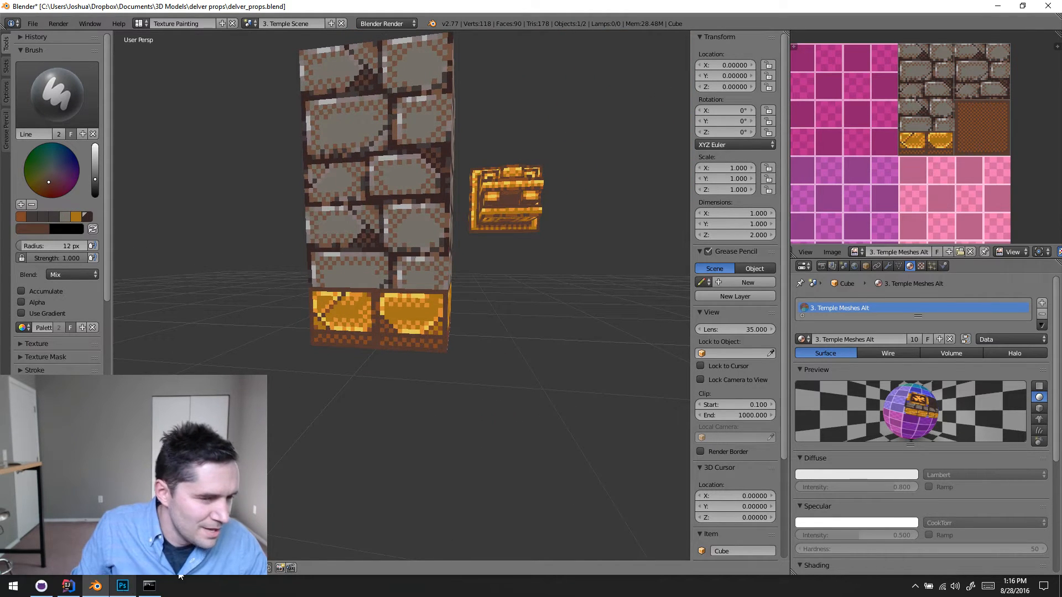
- Reload the column's texture image in Blender and save it to temple_meshes.png, looking briefly at the Photoshop document
{"action": "key", "text": "alt+r"}
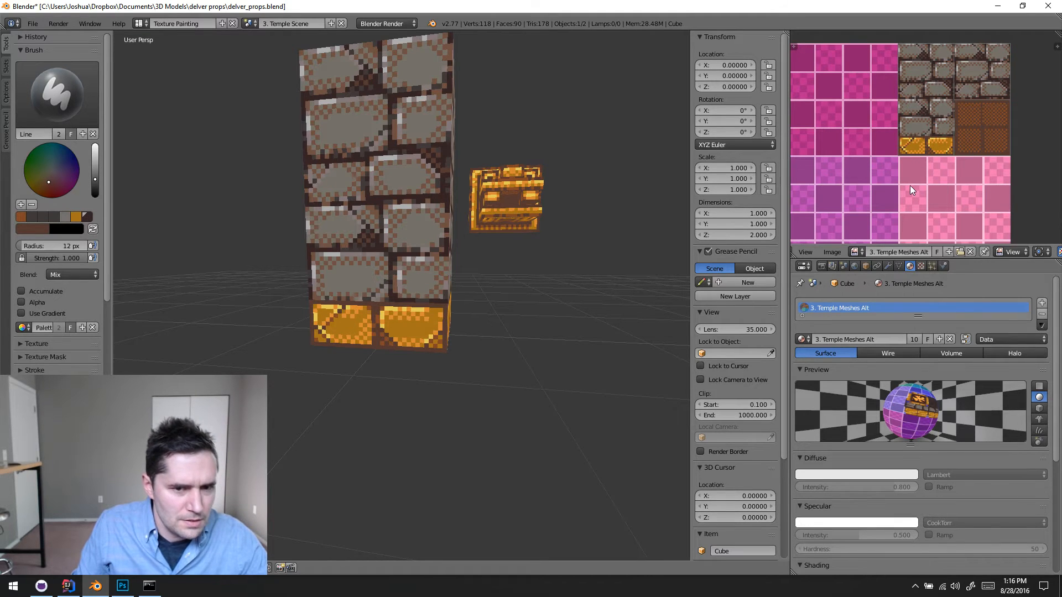
{"action": "key", "text": "ctrl+s"}
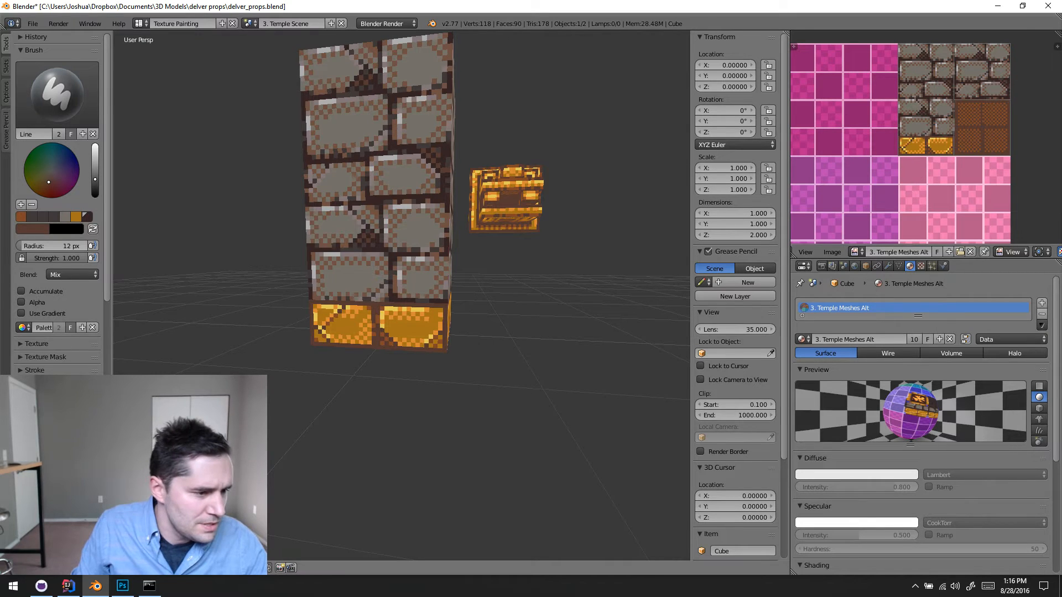
{"action": "left_click", "coordinate": [123, 590]}
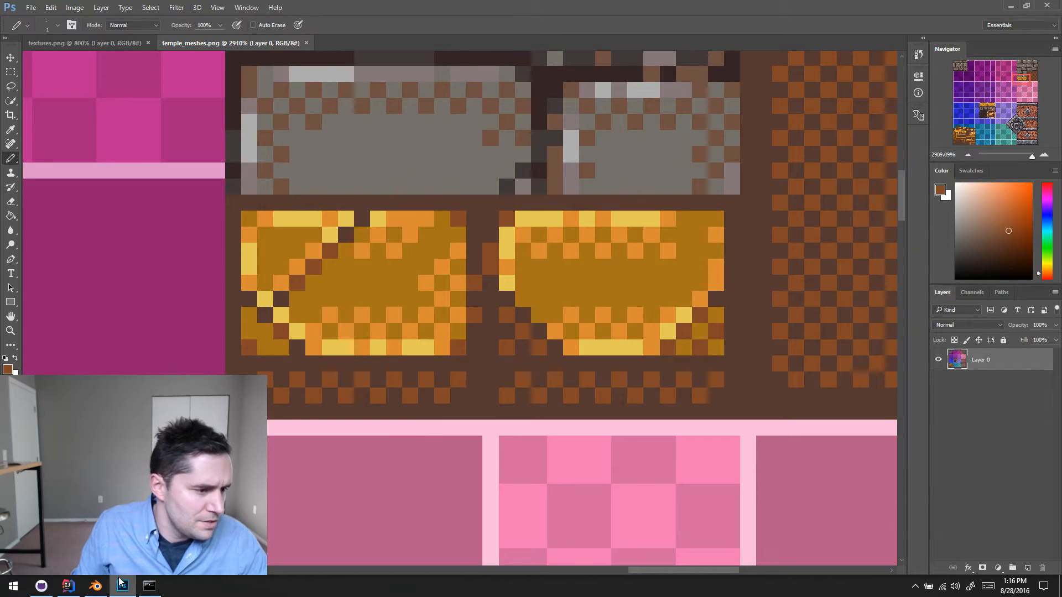
{"action": "left_click", "coordinate": [95, 586]}
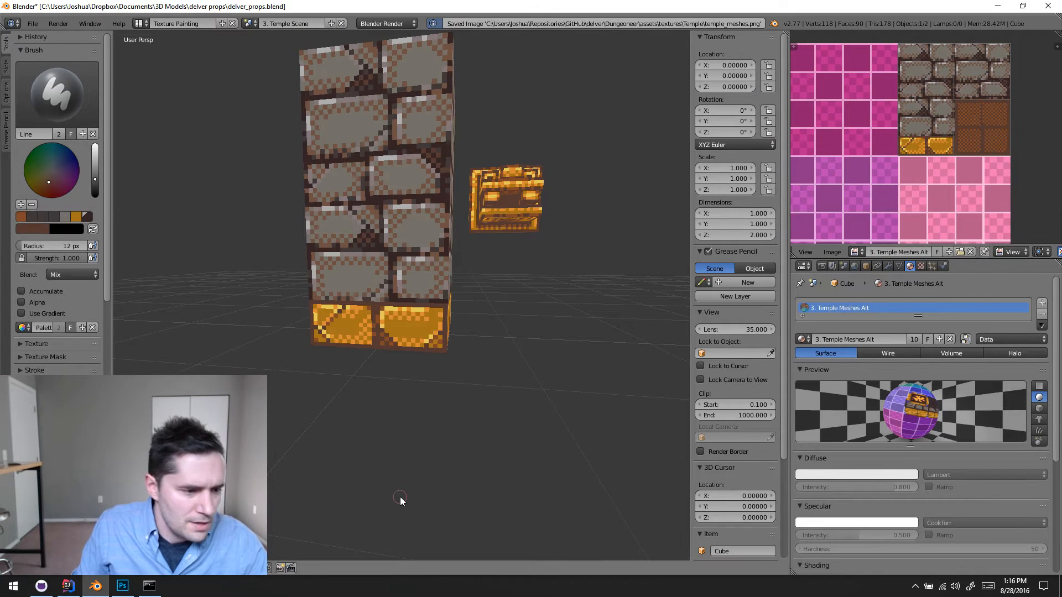
- Switch to Photoshop, close temple_meshes.png and reopen it from the recent files
{"action": "left_click", "coordinate": [122, 586]}
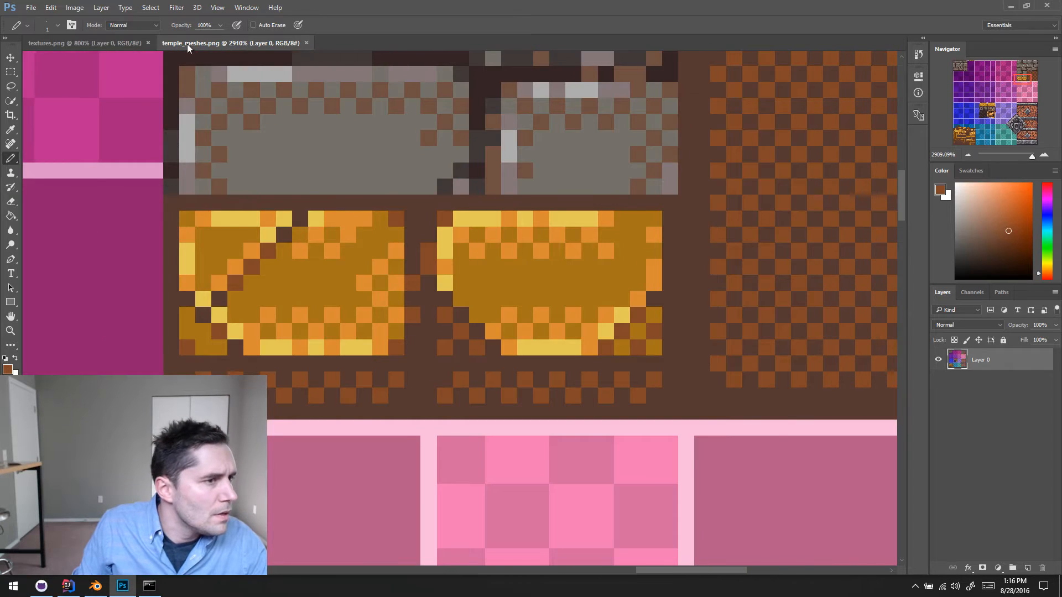
{"action": "left_click", "coordinate": [306, 44]}
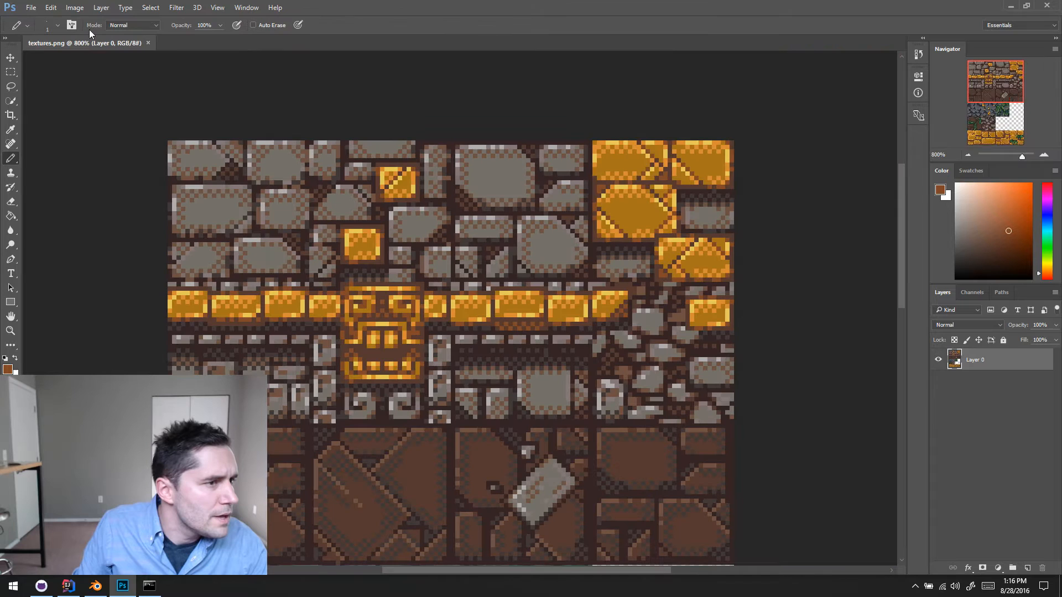
{"action": "left_click", "coordinate": [31, 8]}
{"action": "mouse_move", "coordinate": [89, 73]}
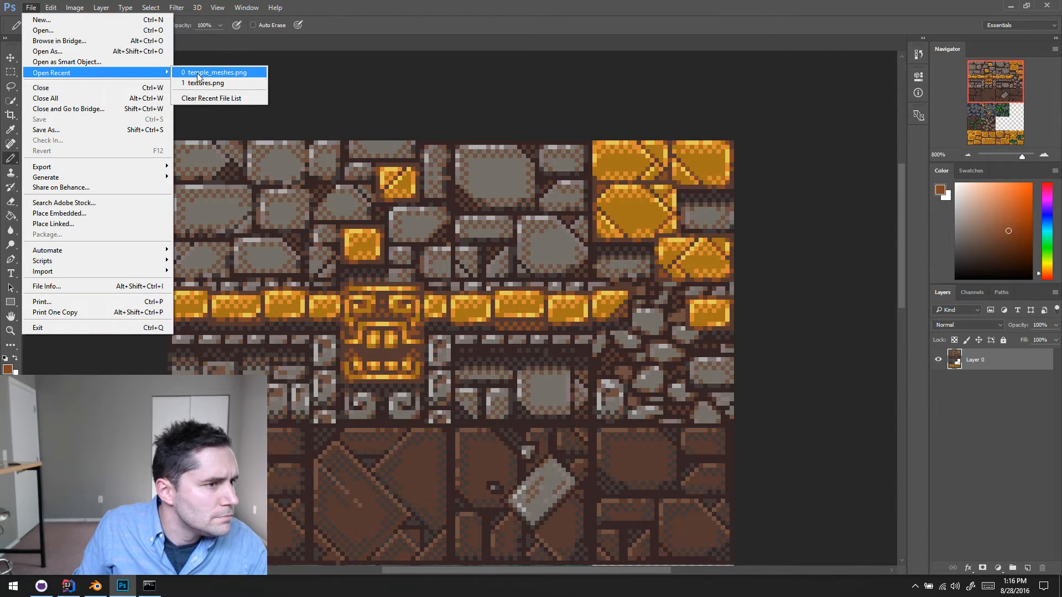
{"action": "left_click", "coordinate": [198, 77]}
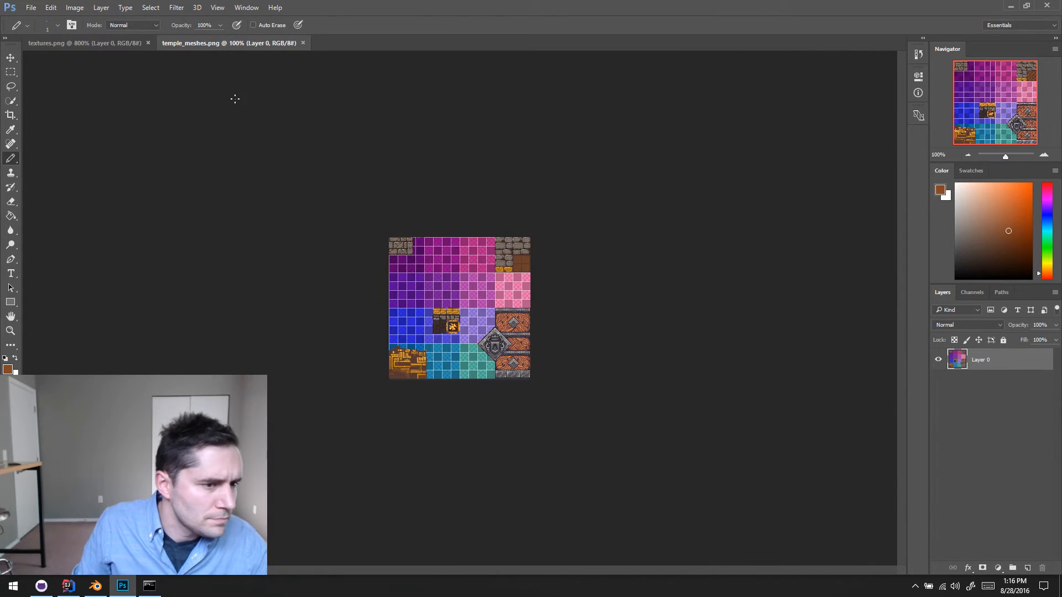
{"action": "left_click", "coordinate": [1043, 155]}
{"action": "left_click", "coordinate": [1044, 155]}
{"action": "left_click", "coordinate": [1044, 155]}
{"action": "left_click", "coordinate": [1044, 155]}
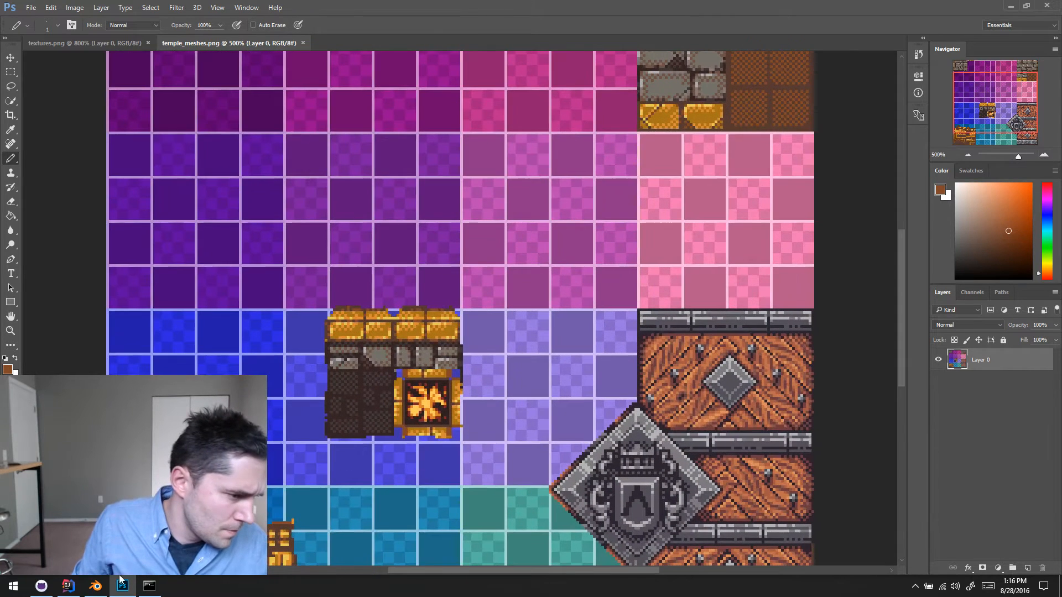
- Return to Blender, sample the dark mortar colour and draw a line beneath the wide gray brick above the gold base
{"action": "left_click", "coordinate": [96, 586]}
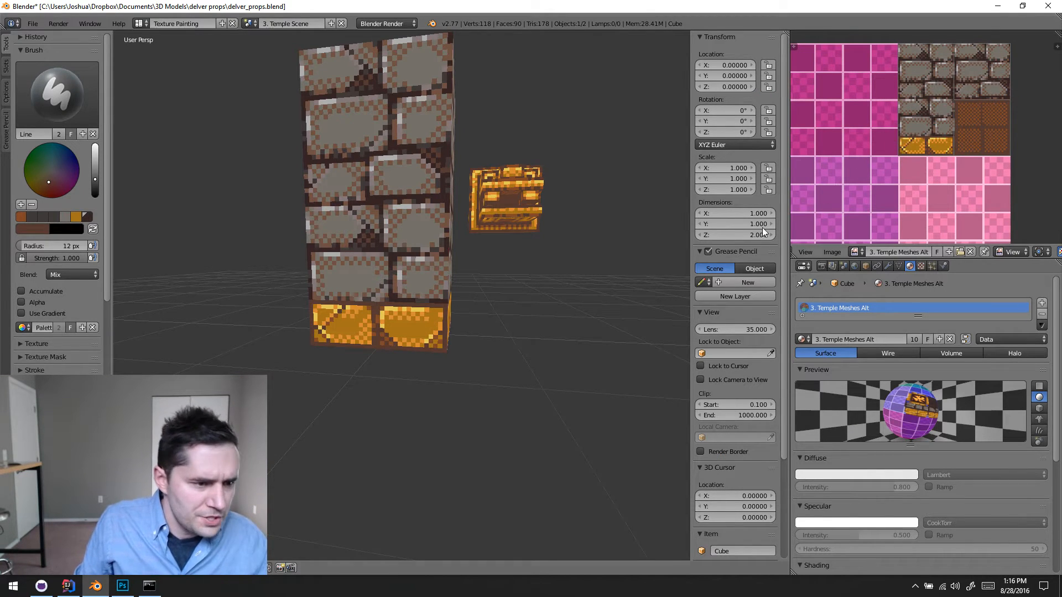
{"action": "scroll", "coordinate": [495, 296], "scroll_direction": "up", "scroll_amount": 6}
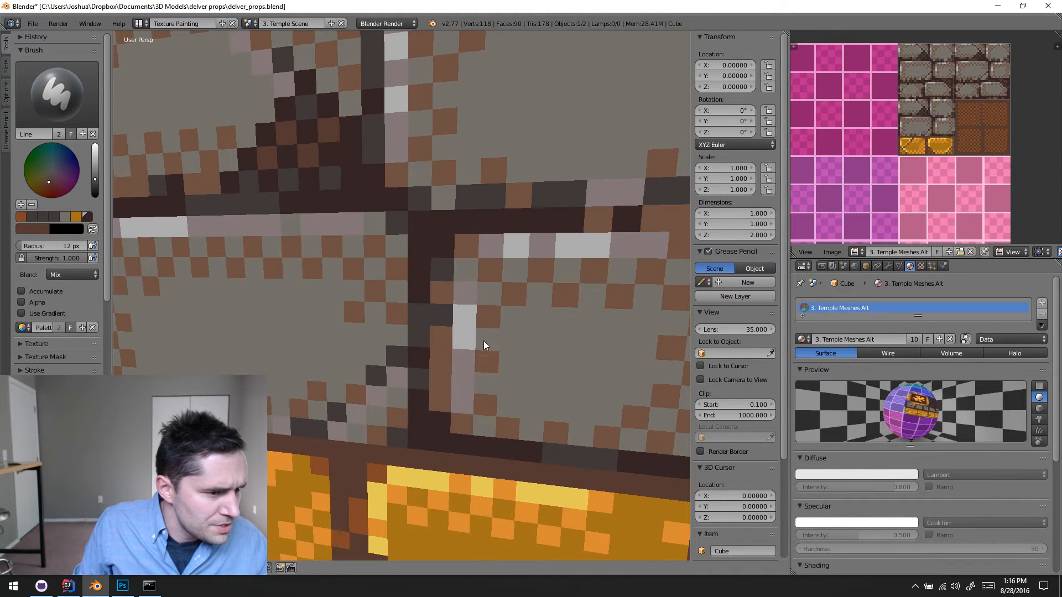
{"action": "scroll", "coordinate": [484, 341], "scroll_direction": "down", "scroll_amount": 6}
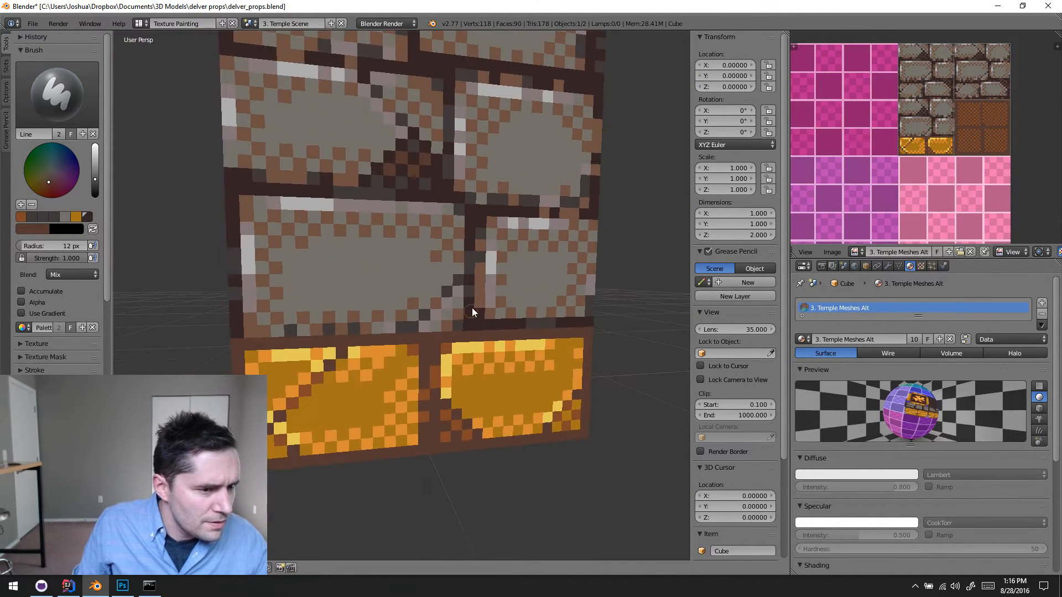
{"action": "scroll", "coordinate": [473, 308], "scroll_direction": "up", "scroll_amount": 1}
{"action": "mouse_move", "coordinate": [472, 308]}
{"action": "middle_mouse_down"}
{"action": "mouse_move", "coordinate": [510, 264]}
{"action": "mouse_move", "coordinate": [473, 266]}
{"action": "mouse_move", "coordinate": [479, 304]}
{"action": "middle_mouse_up"}
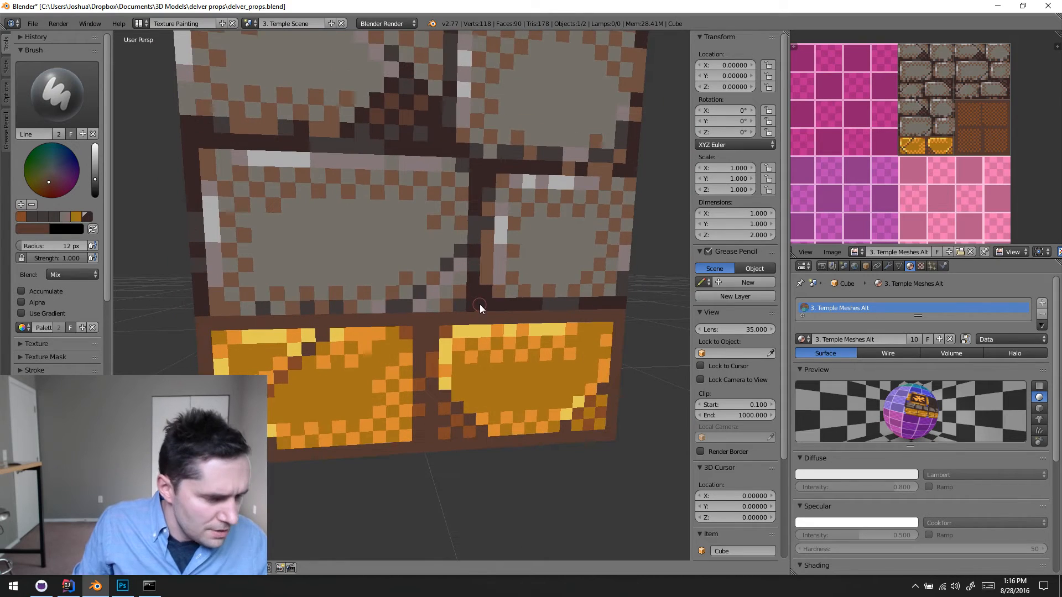
{"action": "key", "text": "s"}
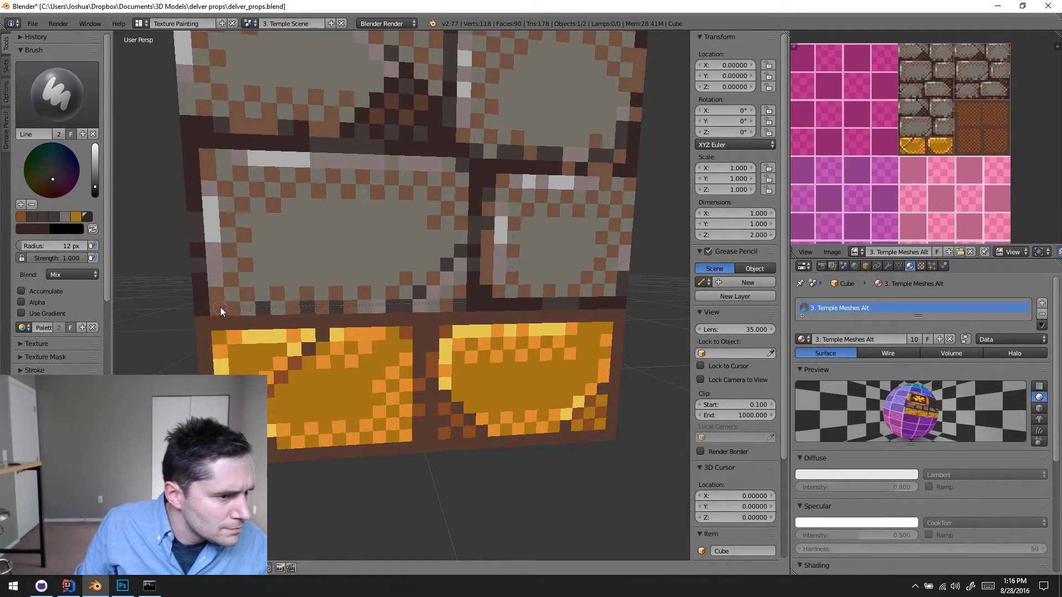
{"action": "middle_click_drag", "start_coordinate": [190, 165], "coordinate": [413, 270]}
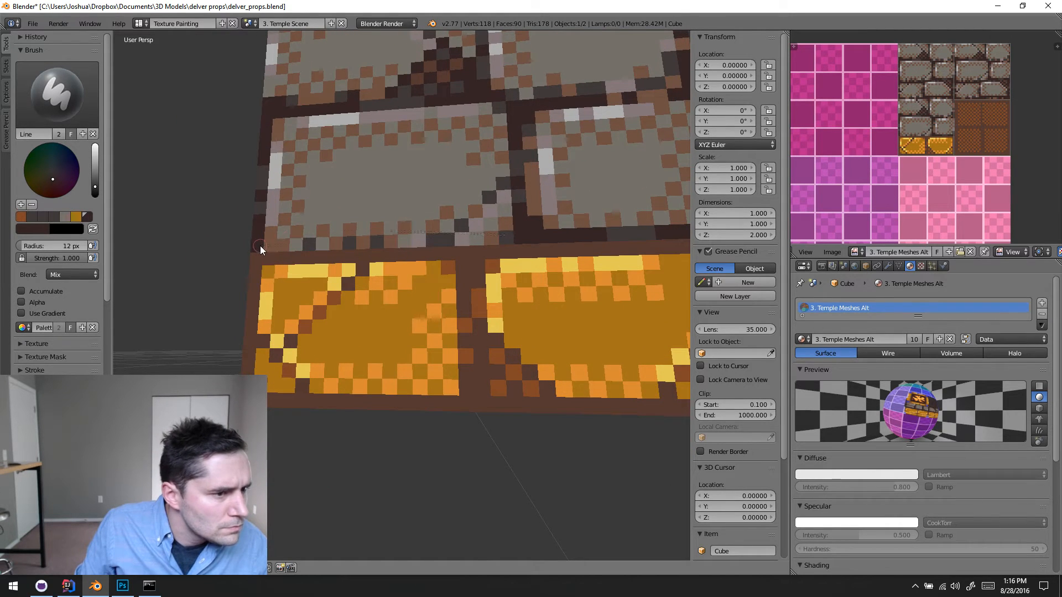
{"action": "middle_click_drag", "start_coordinate": [420, 179], "coordinate": [349, 244]}
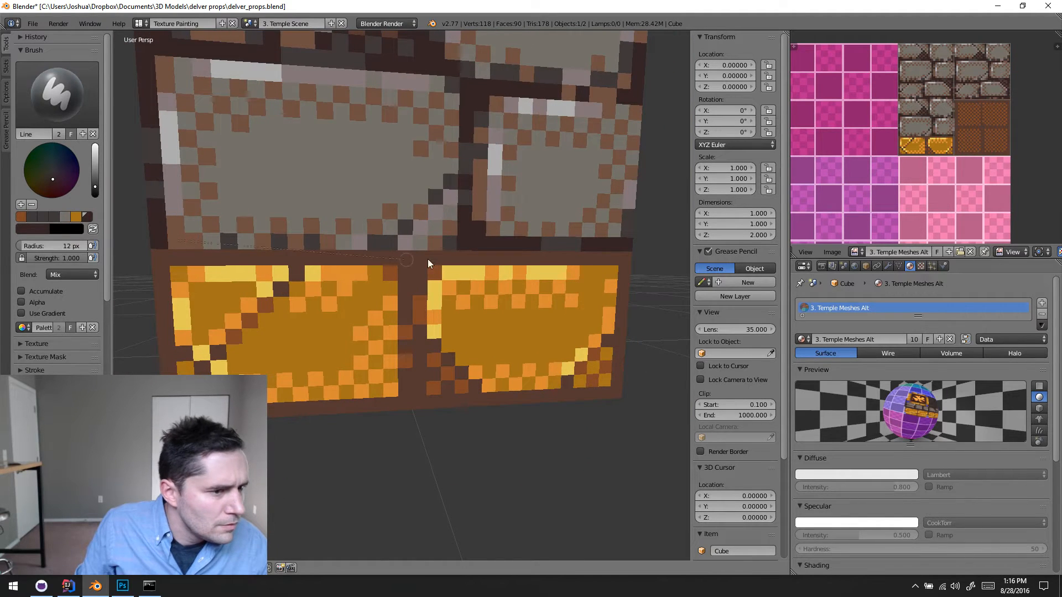
{"action": "middle_click_drag", "start_coordinate": [445, 227], "coordinate": [338, 233]}
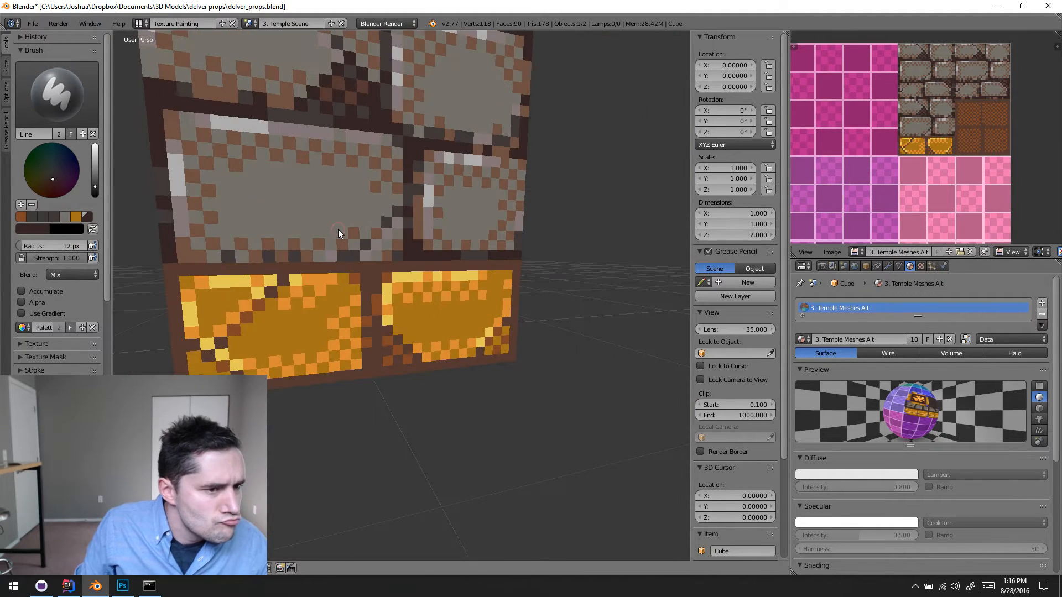
{"action": "left_click_drag", "start_coordinate": [401, 252], "coordinate": [403, 252]}
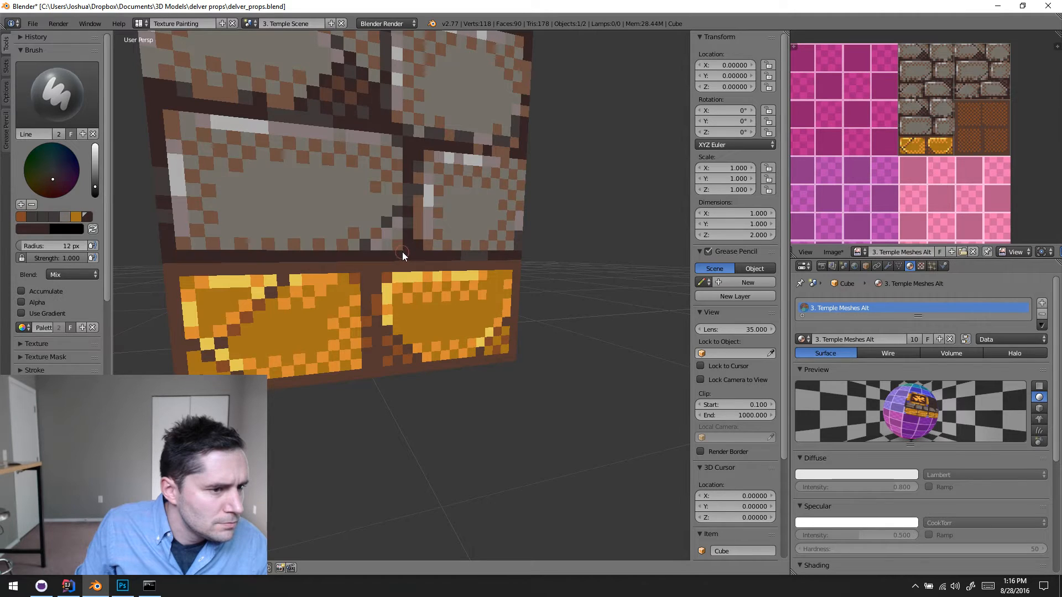
- Try to draw a dark line along the lower edge of the small gray brick above the right gold brick
{"action": "mouse_move", "coordinate": [403, 251]}
{"action": "middle_mouse_down"}
{"action": "mouse_move", "coordinate": [512, 281]}
{"action": "mouse_move", "coordinate": [446, 290]}
{"action": "middle_mouse_up"}
{"action": "scroll", "coordinate": [446, 290], "scroll_direction": "up", "scroll_amount": 5}
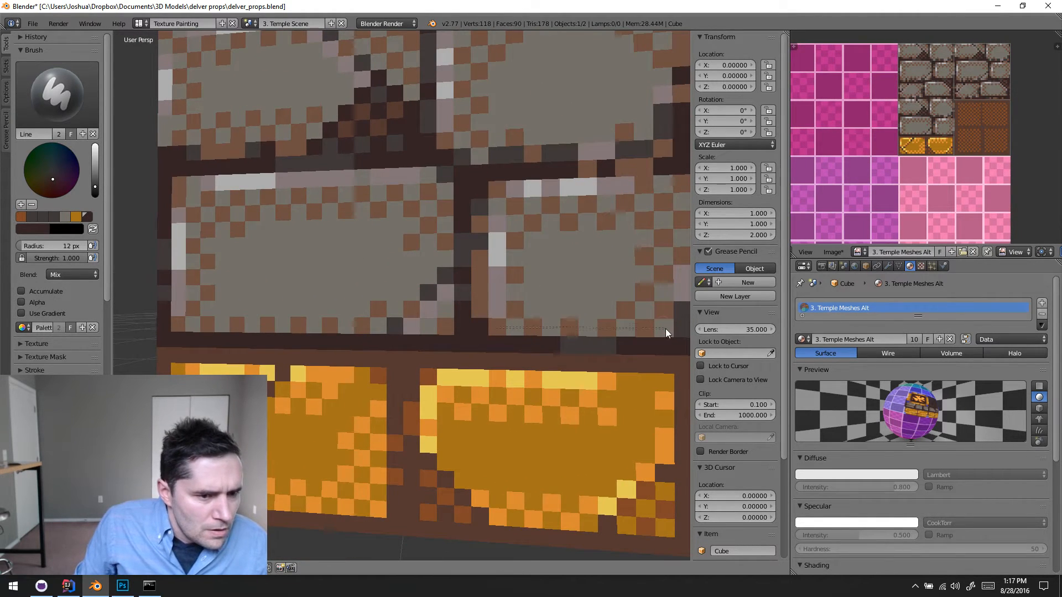
{"action": "middle_click_drag", "start_coordinate": [666, 328], "coordinate": [463, 334]}
- Change to the Draw brush with a 30 px radius and sample the dark mortar colour from the column
{"action": "scroll", "coordinate": [413, 335], "scroll_direction": "down", "scroll_amount": 1}
{"action": "left_click", "coordinate": [57, 94]}
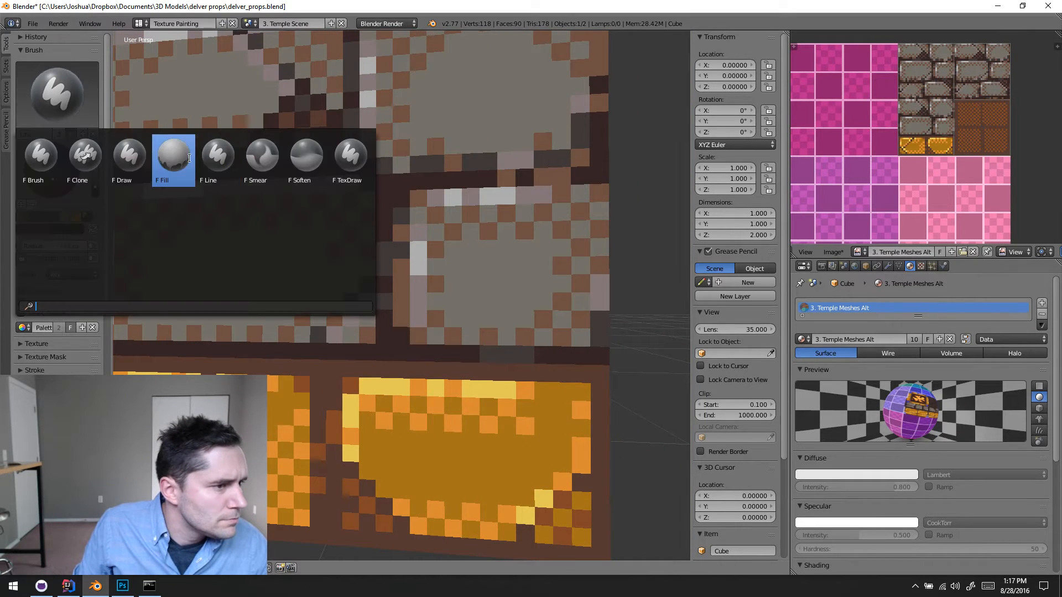
{"action": "left_click", "coordinate": [125, 158]}
{"action": "scroll", "coordinate": [415, 328], "scroll_direction": "down", "scroll_amount": 1}
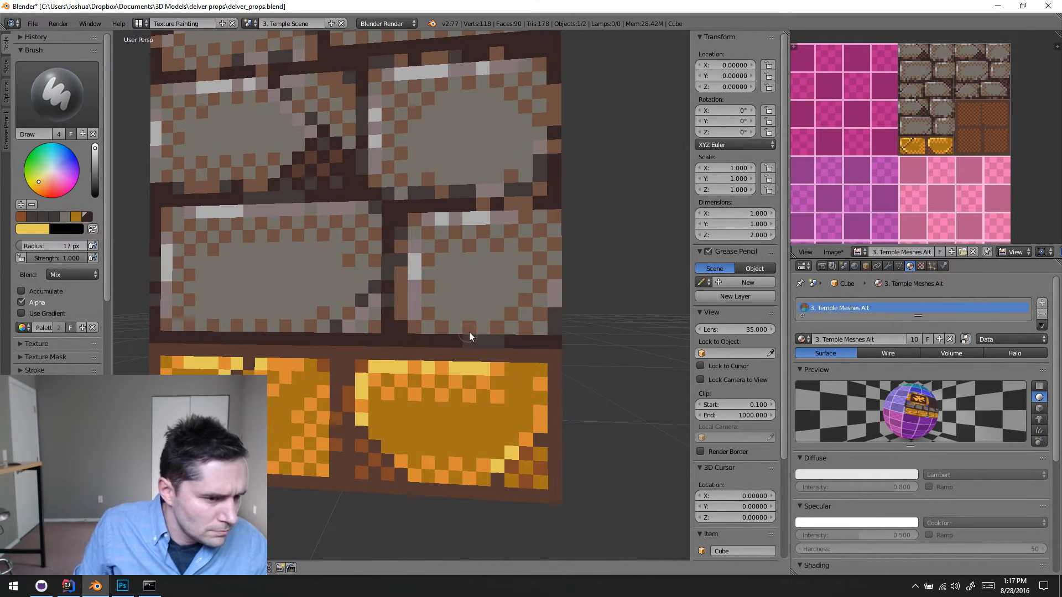
{"action": "key", "text": "f"}
{"action": "left_click", "coordinate": [452, 323]}
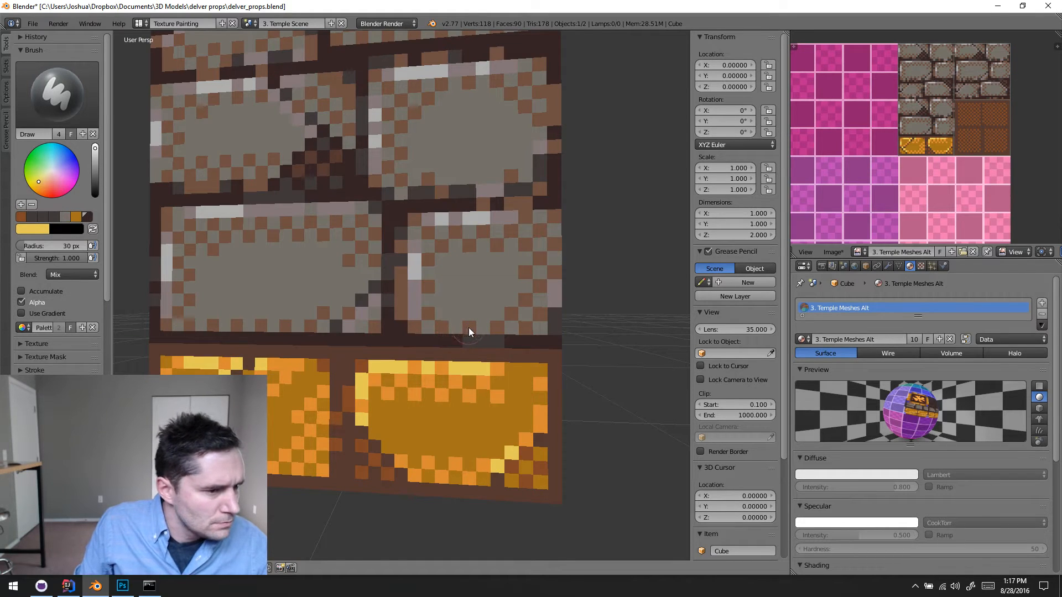
{"action": "key", "text": "s"}
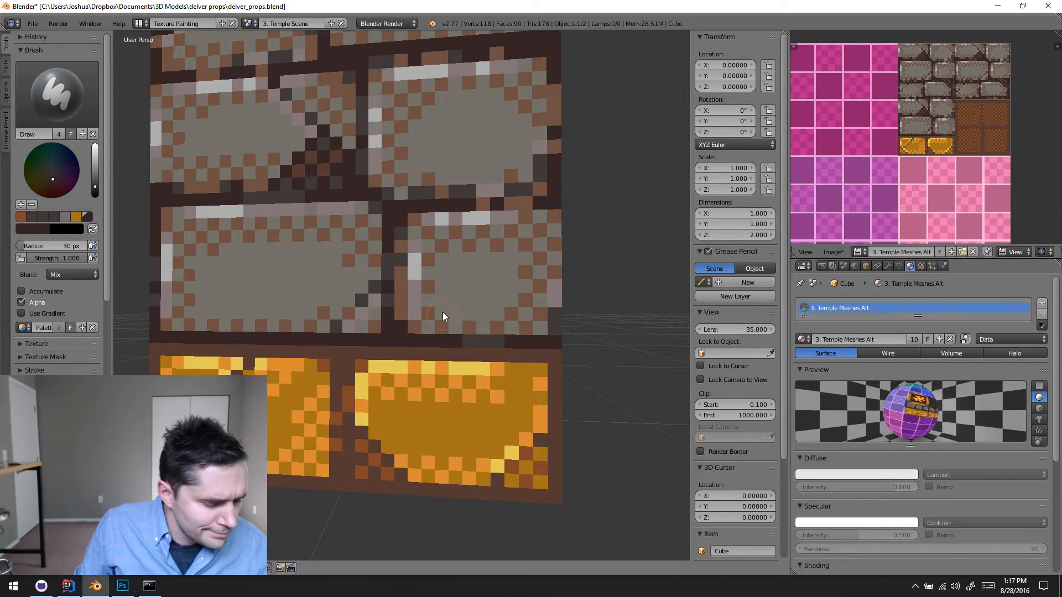
- Enter Edit Mode on the column and select its bottom face
{"action": "middle_click_drag", "start_coordinate": [442, 312], "coordinate": [468, 410]}
{"action": "middle_click_drag", "start_coordinate": [406, 347], "coordinate": [581, 378]}
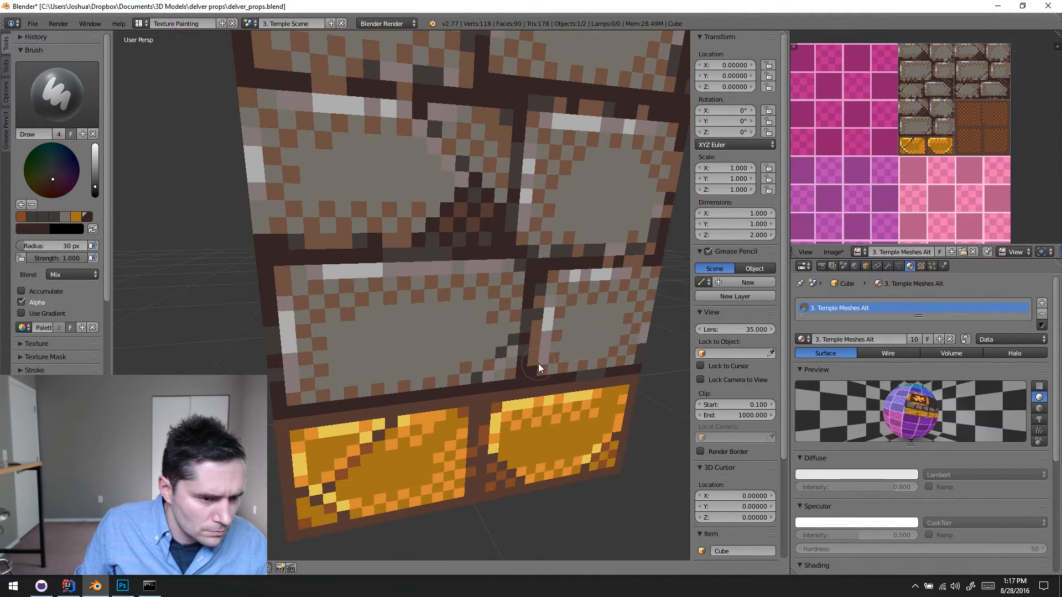
{"action": "scroll", "coordinate": [541, 363], "scroll_direction": "down", "scroll_amount": 1}
{"action": "middle_click_drag", "start_coordinate": [417, 344], "coordinate": [493, 358]}
{"action": "scroll", "coordinate": [493, 358], "scroll_direction": "down", "scroll_amount": 2}
{"action": "key", "text": "Tab"}
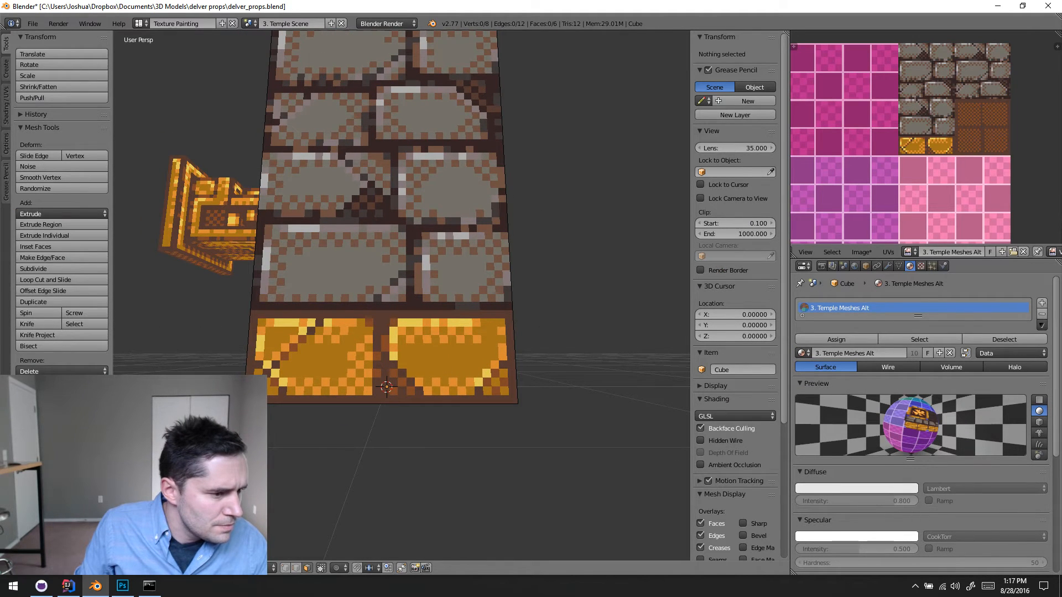
{"action": "middle_click_drag", "start_coordinate": [398, 420], "coordinate": [384, 376]}
{"action": "right_click", "coordinate": [383, 373]}
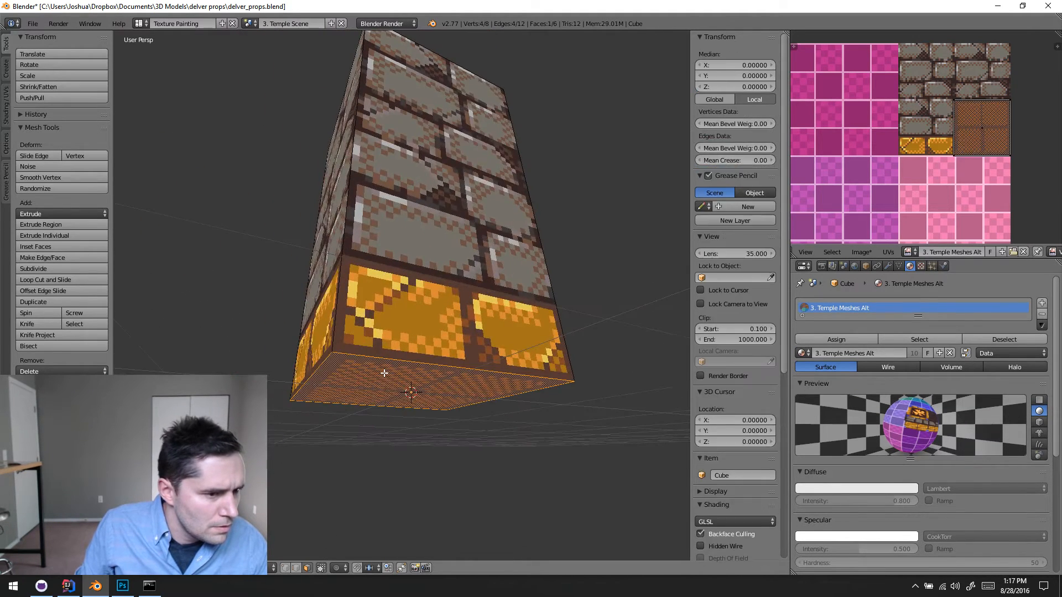
- Leave Edit Mode, reselect the column in Object Mode and return to Texture Paint mode
{"action": "key", "text": "Tab"}
{"action": "key", "text": "a"}
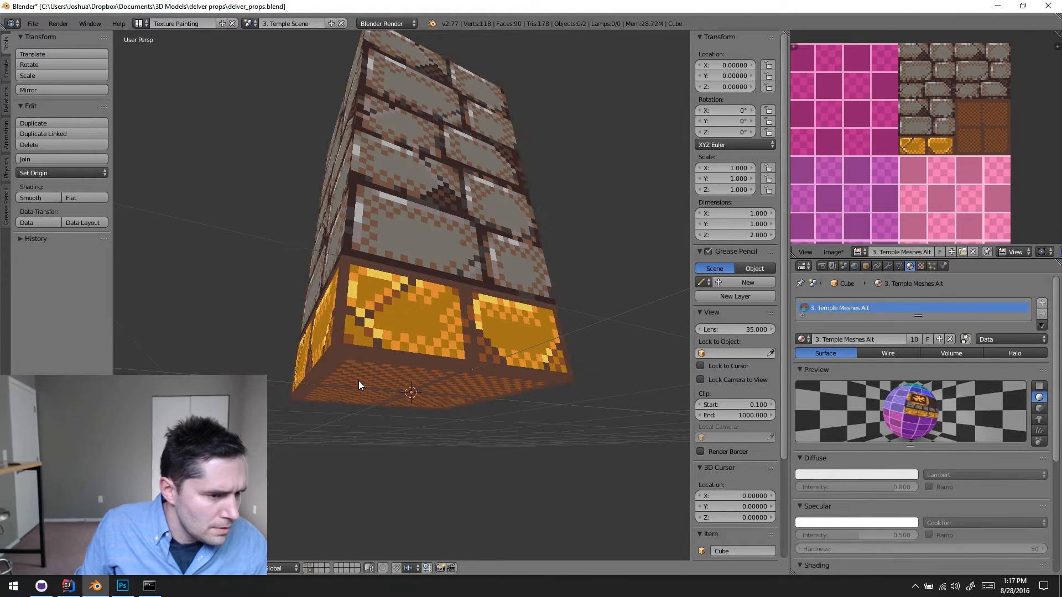
{"action": "key", "text": "a"}
{"action": "key", "text": "Tab"}
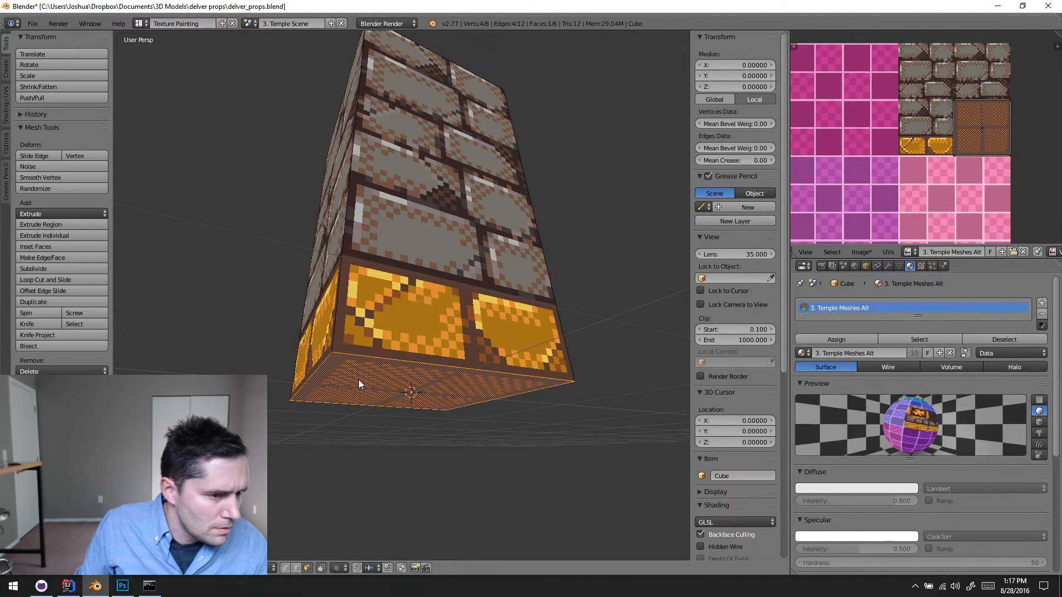
{"action": "key", "text": "Tab"}
{"action": "key", "text": "a"}
{"action": "right_click", "coordinate": [359, 381]}
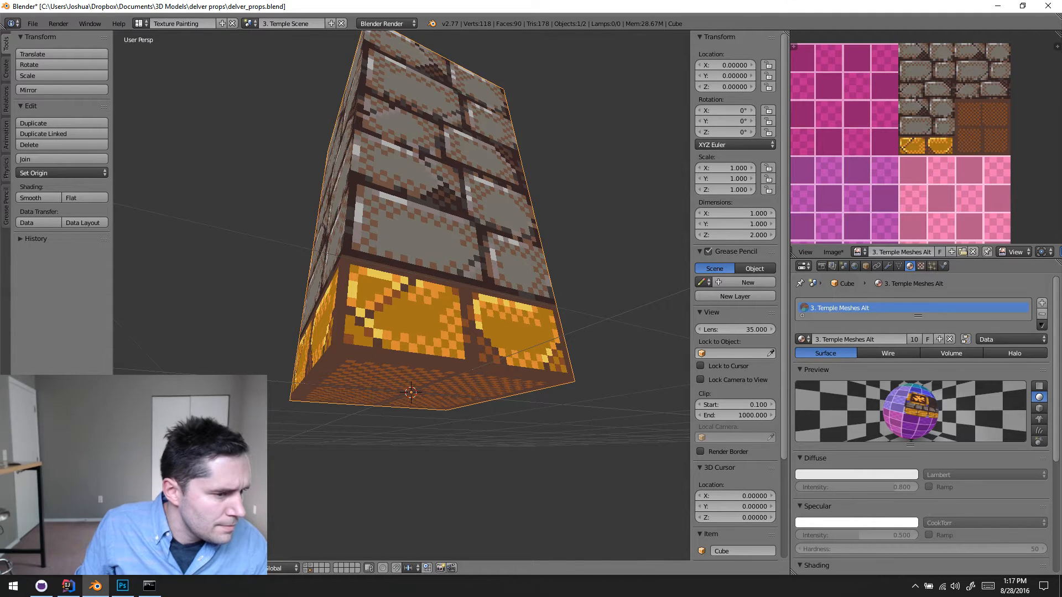
{"action": "left_click", "coordinate": [157, 501]}
- Set the Draw brush radius to 15 px for the mortar above the right gold brick
{"action": "mouse_move", "coordinate": [487, 332]}
{"action": "middle_mouse_down"}
{"action": "mouse_move", "coordinate": [436, 361]}
{"action": "mouse_move", "coordinate": [483, 339]}
{"action": "mouse_move", "coordinate": [406, 326]}
{"action": "middle_mouse_up"}
{"action": "scroll", "coordinate": [470, 313], "scroll_direction": "up", "scroll_amount": 1}
{"action": "scroll", "coordinate": [445, 320], "scroll_direction": "up", "scroll_amount": 4}
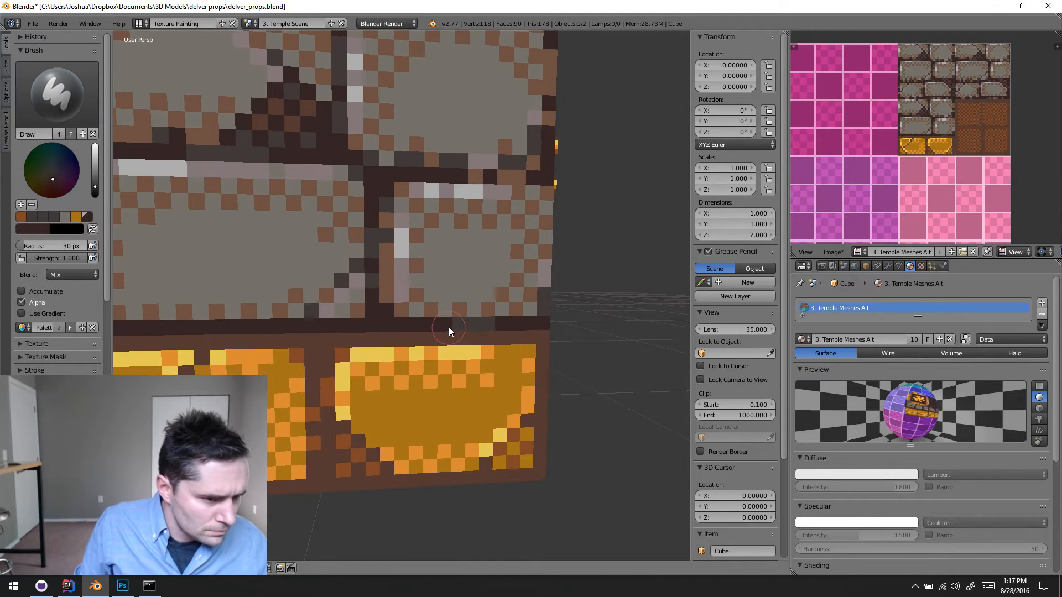
{"action": "left_click", "coordinate": [441, 326]}
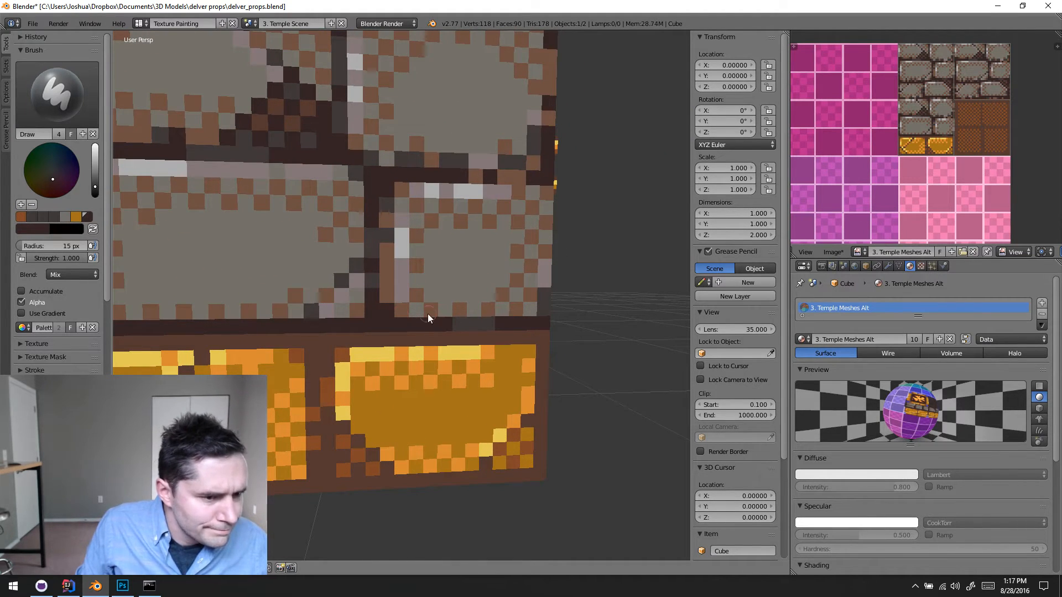
- Switch to Photoshop, sample the dark mortar colour and paint a dark row beneath the lowest gray bricks in temple_meshes.png
{"action": "left_click", "coordinate": [123, 586]}
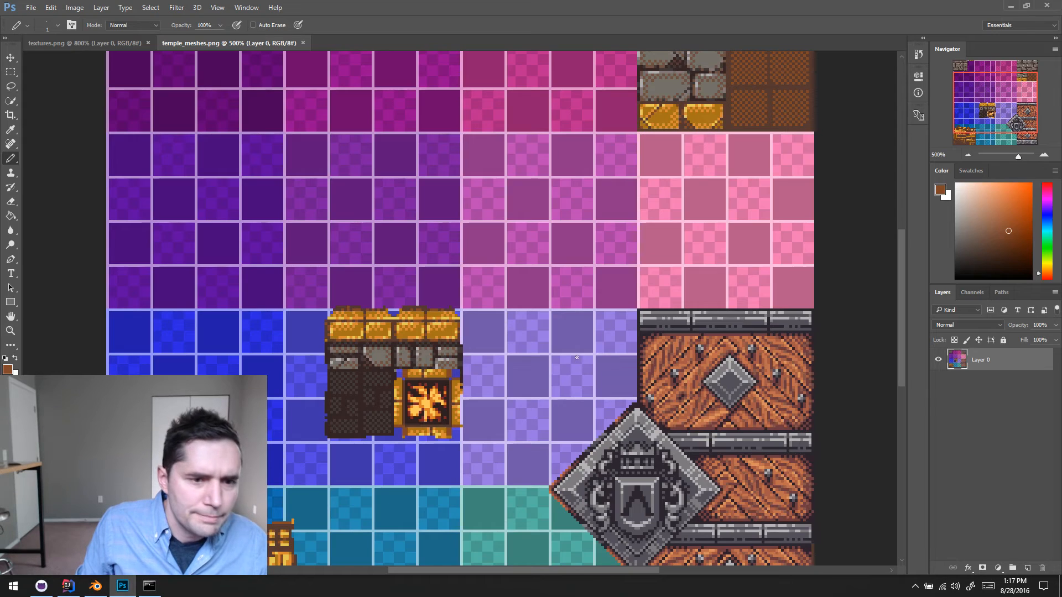
{"action": "left_click_drag", "start_coordinate": [712, 114], "coordinate": [705, 199]}
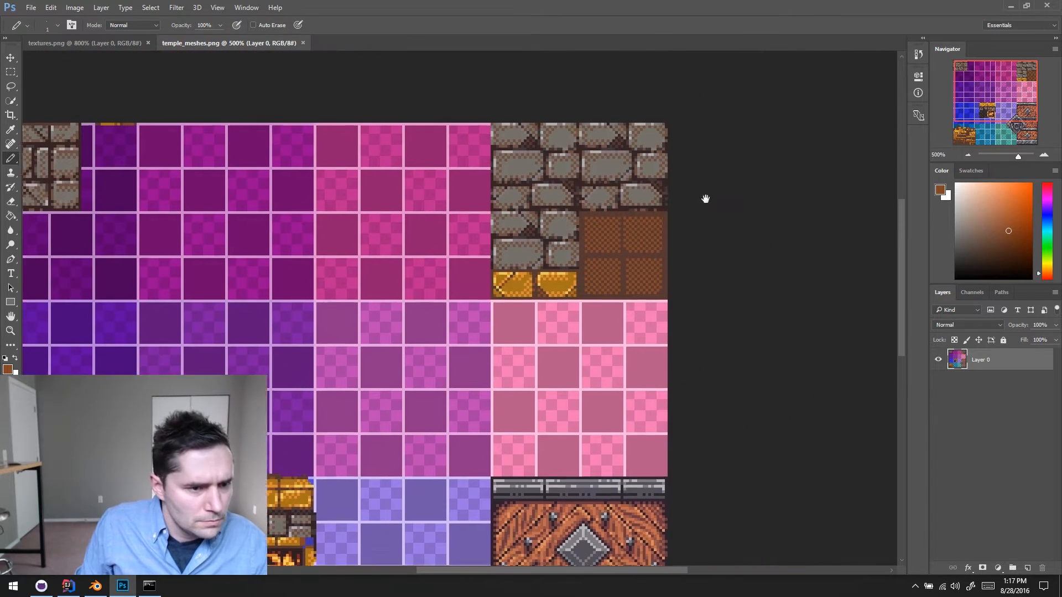
{"action": "left_click", "coordinate": [1044, 155]}
{"action": "left_click", "coordinate": [1046, 156]}
{"action": "left_click", "coordinate": [1047, 156]}
{"action": "left_click", "coordinate": [1047, 156]}
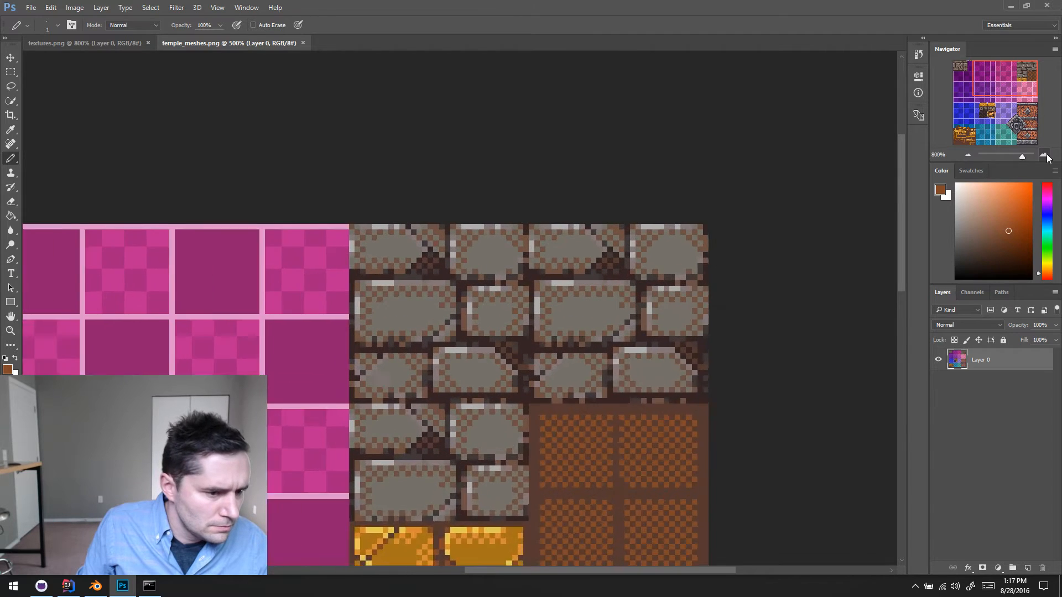
{"action": "left_click", "coordinate": [1047, 156]}
{"action": "left_click_drag", "start_coordinate": [527, 415], "coordinate": [493, 113]}
{"action": "left_click_drag", "start_coordinate": [469, 258], "coordinate": [487, 258]}
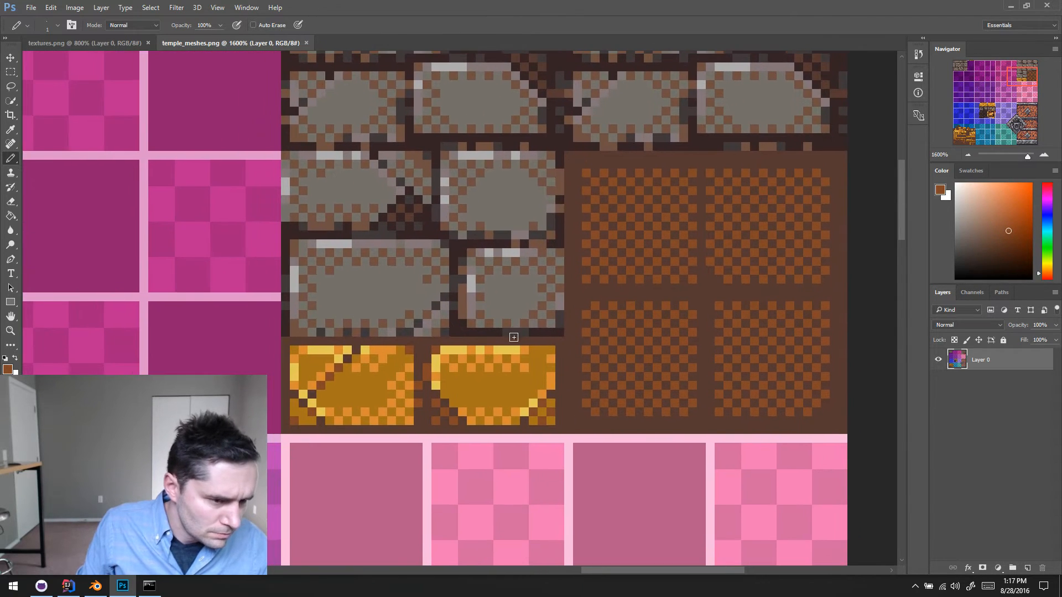
{"action": "left_click_drag", "start_coordinate": [512, 337], "coordinate": [256, 332]}
{"action": "left_click", "coordinate": [438, 334], "text": "alt"}
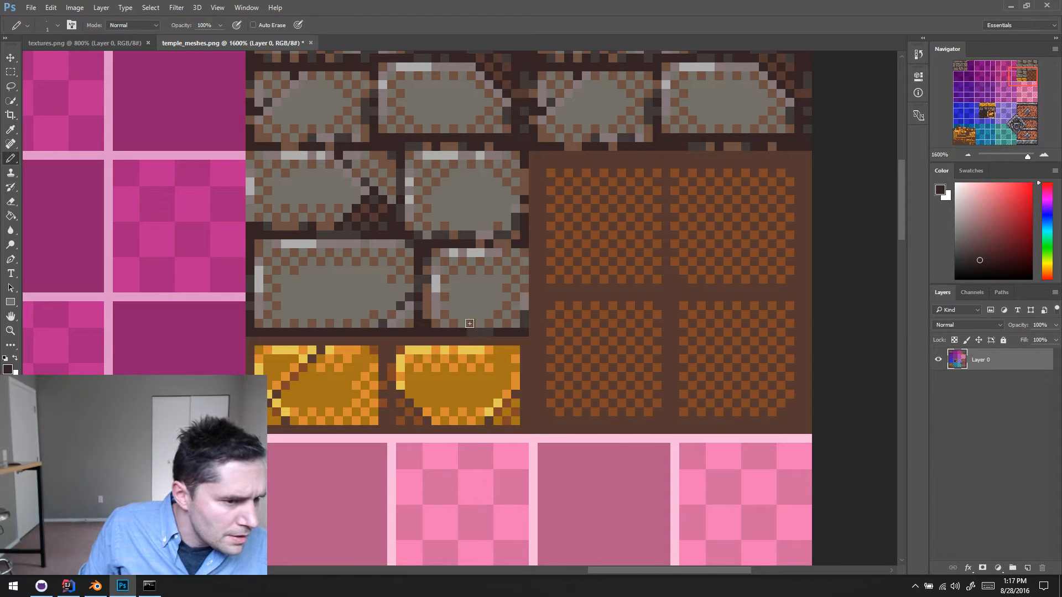
- Try to draw a dark line over the bottom pixel row of the small gray brick, and undo it
{"action": "left_click", "coordinate": [552, 322], "text": "shift"}
{"action": "key", "text": "ctrl+z"}
{"action": "left_click_drag", "start_coordinate": [433, 325], "coordinate": [534, 323]}
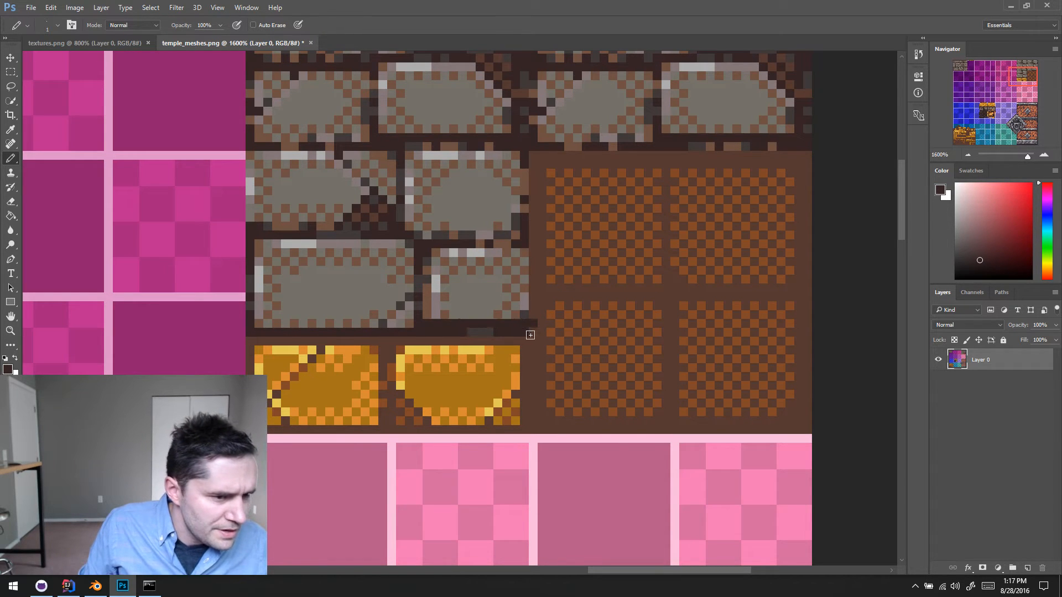
{"action": "key", "text": "ctrl+z"}
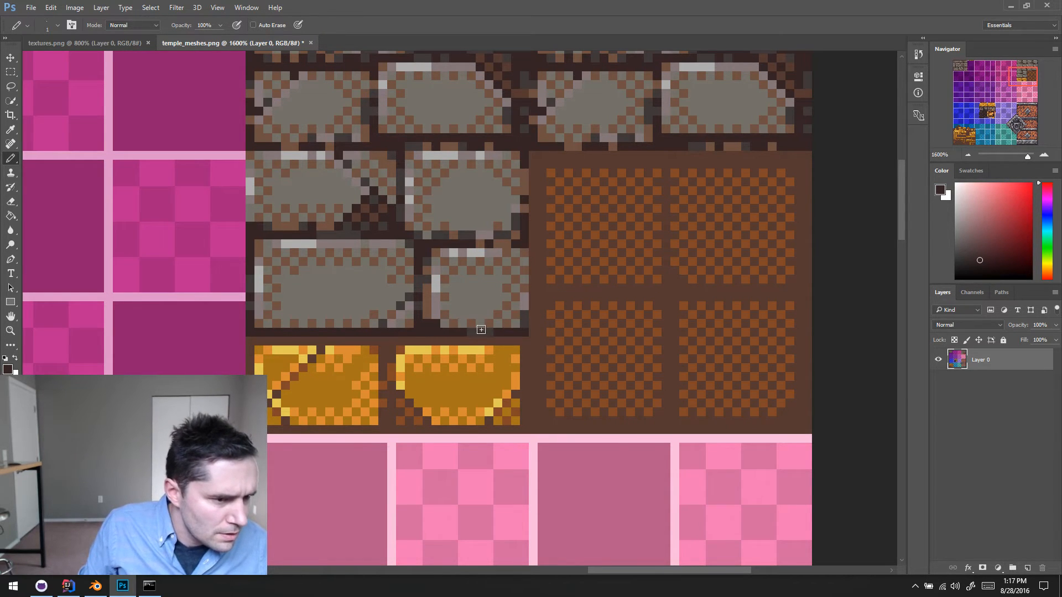
{"action": "scroll", "coordinate": [480, 330], "scroll_direction": "right", "scroll_amount": 5, "text": "ctrl"}
{"action": "scroll", "coordinate": [690, 313], "scroll_direction": "left", "scroll_amount": 5, "text": "ctrl"}
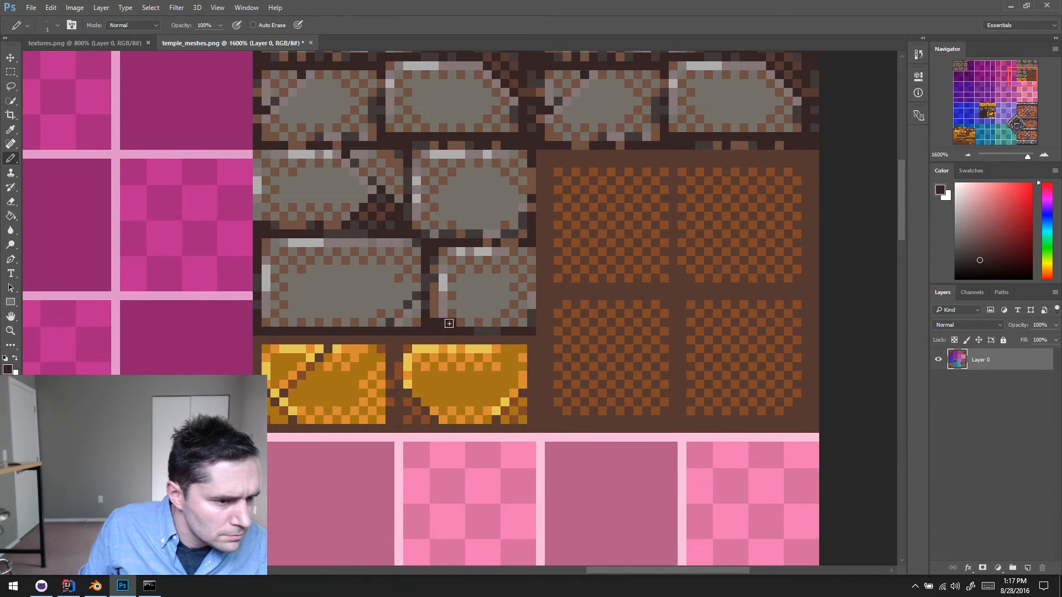
- Sample the dark gray shade and paint scattered pixels of it along the mortar beneath the lowest gray bricks
{"action": "left_click_drag", "start_coordinate": [448, 323], "coordinate": [518, 328]}
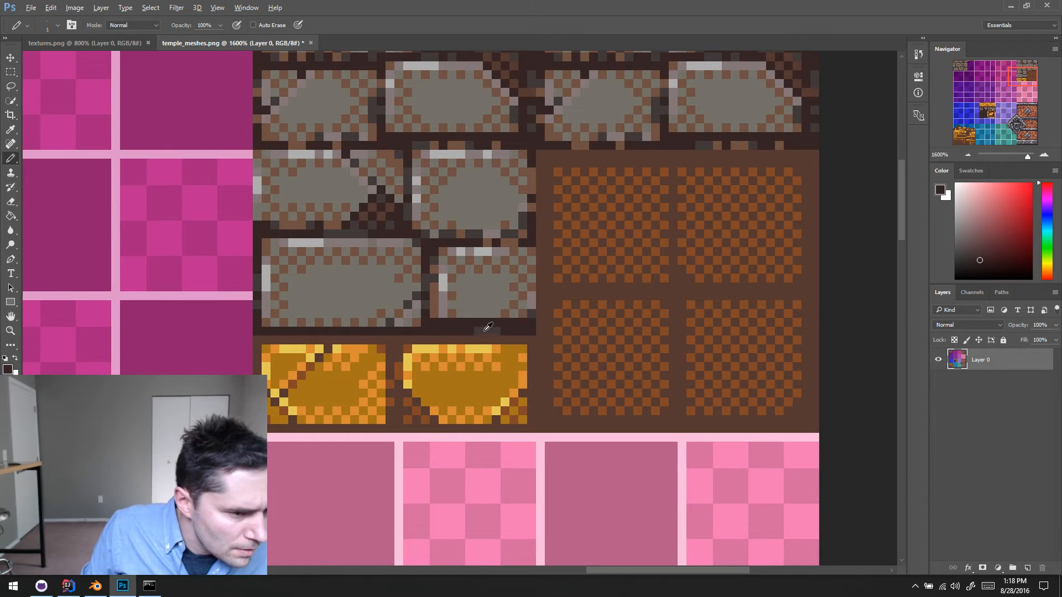
{"action": "left_click", "coordinate": [455, 327], "text": "alt"}
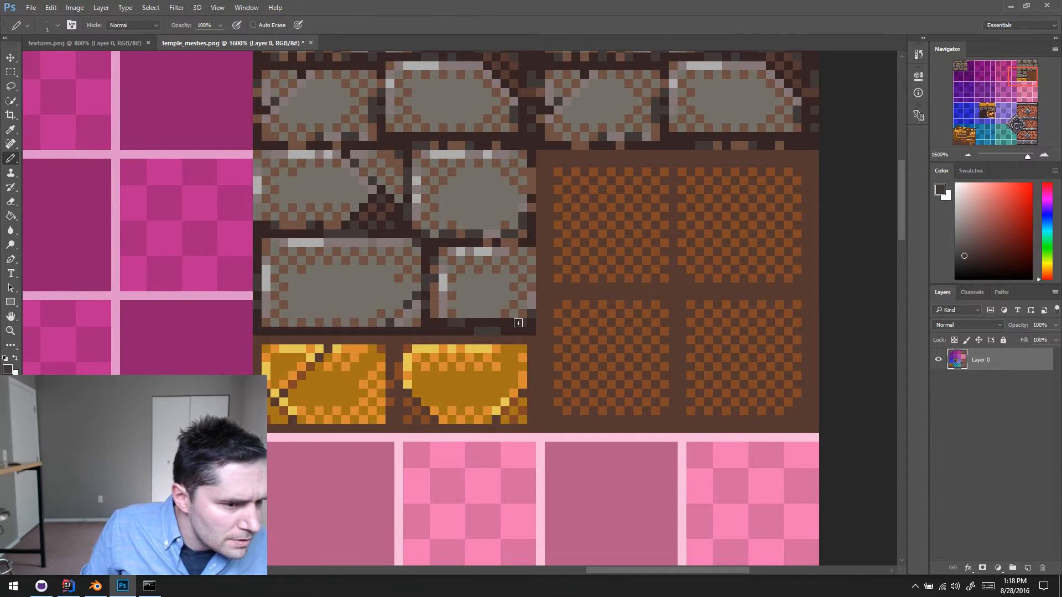
{"action": "left_click_drag", "start_coordinate": [372, 333], "coordinate": [339, 332]}
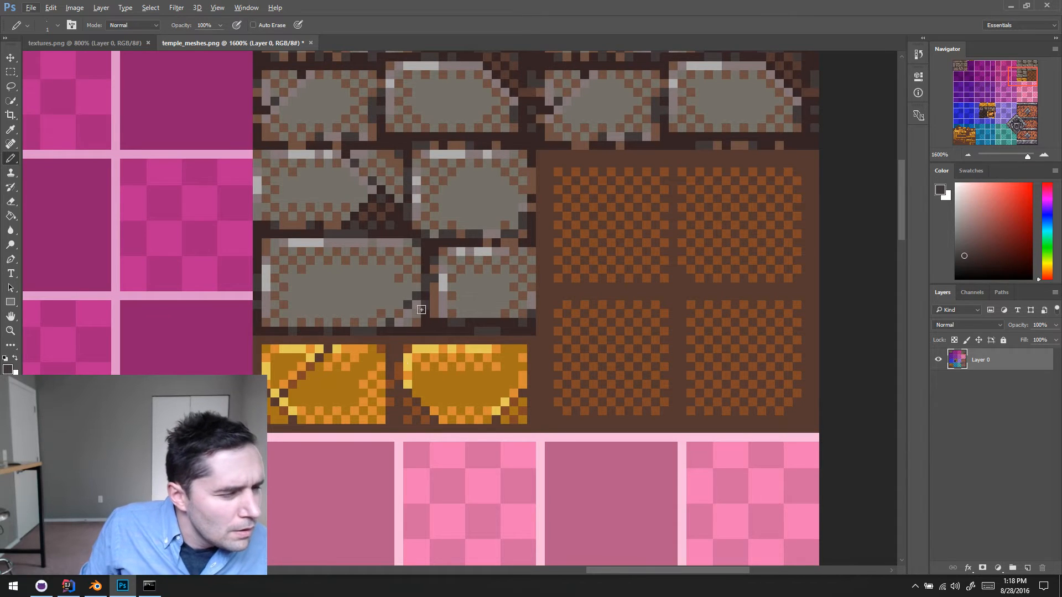
- Examine the brick edges and mortar shading across temple_meshes.png and compare them with the stone walls in textures.png
{"action": "scroll", "coordinate": [440, 302], "scroll_direction": "down", "scroll_amount": 2}
{"action": "scroll", "coordinate": [440, 301], "scroll_direction": "up", "scroll_amount": 3}
{"action": "scroll", "coordinate": [484, 270], "scroll_direction": "up", "scroll_amount": 5}
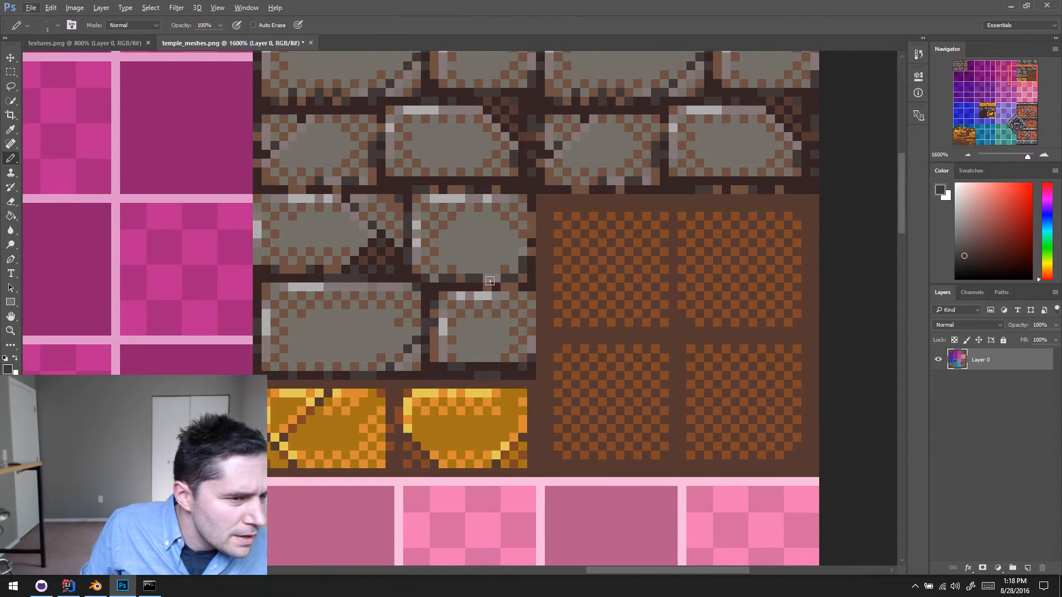
{"action": "scroll", "coordinate": [487, 304], "scroll_direction": "up", "scroll_amount": 2}
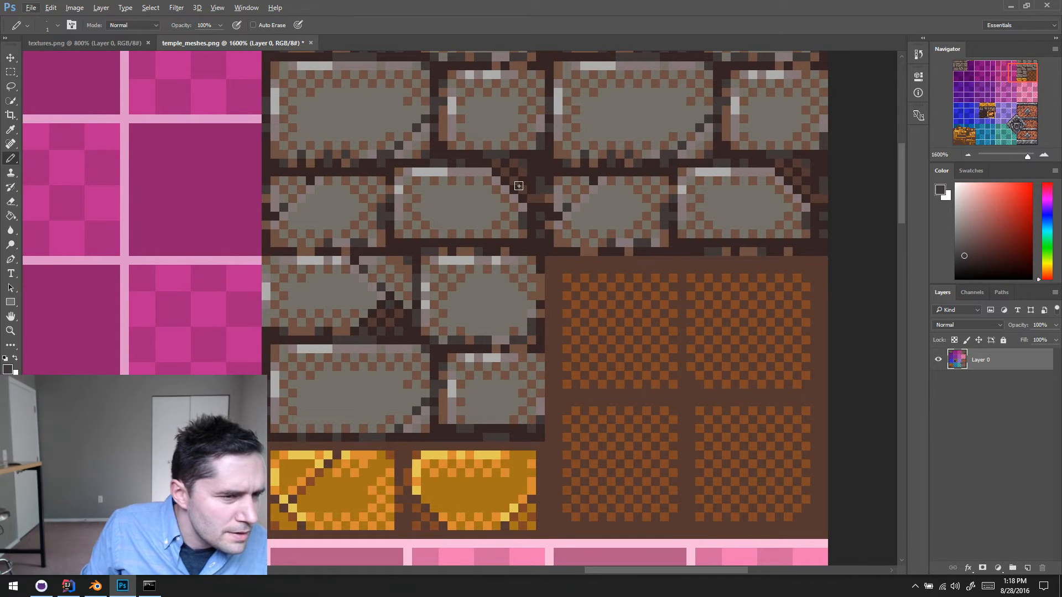
{"action": "scroll", "coordinate": [519, 183], "scroll_direction": "right", "scroll_amount": 1}
{"action": "scroll", "coordinate": [515, 176], "scroll_direction": "down", "scroll_amount": 1}
{"action": "scroll", "coordinate": [511, 178], "scroll_direction": "up", "scroll_amount": 5}
{"action": "scroll", "coordinate": [486, 212], "scroll_direction": "down", "scroll_amount": 5}
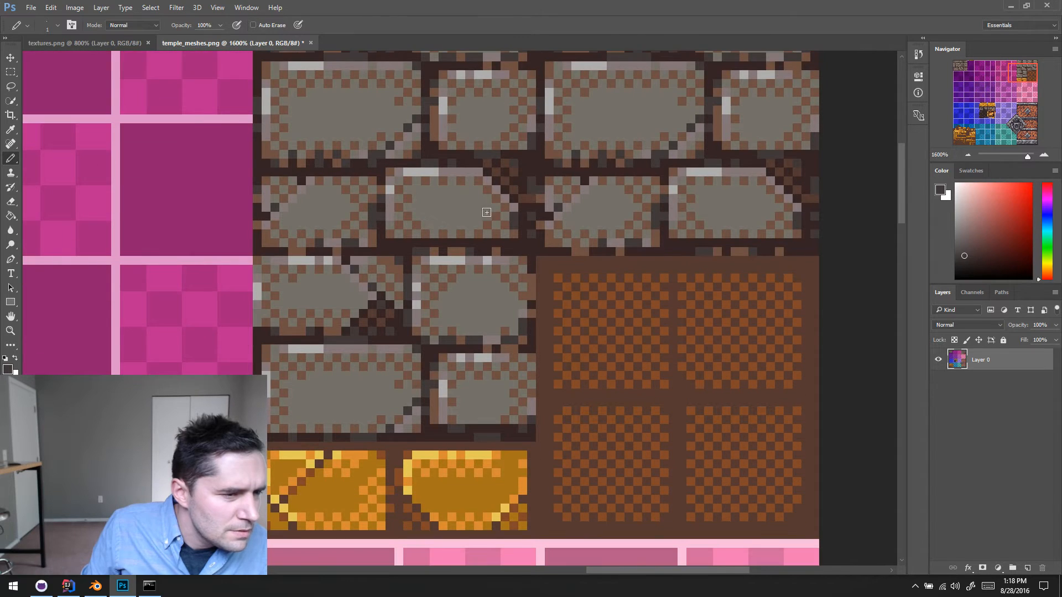
{"action": "scroll", "coordinate": [476, 272], "scroll_direction": "down", "scroll_amount": 2}
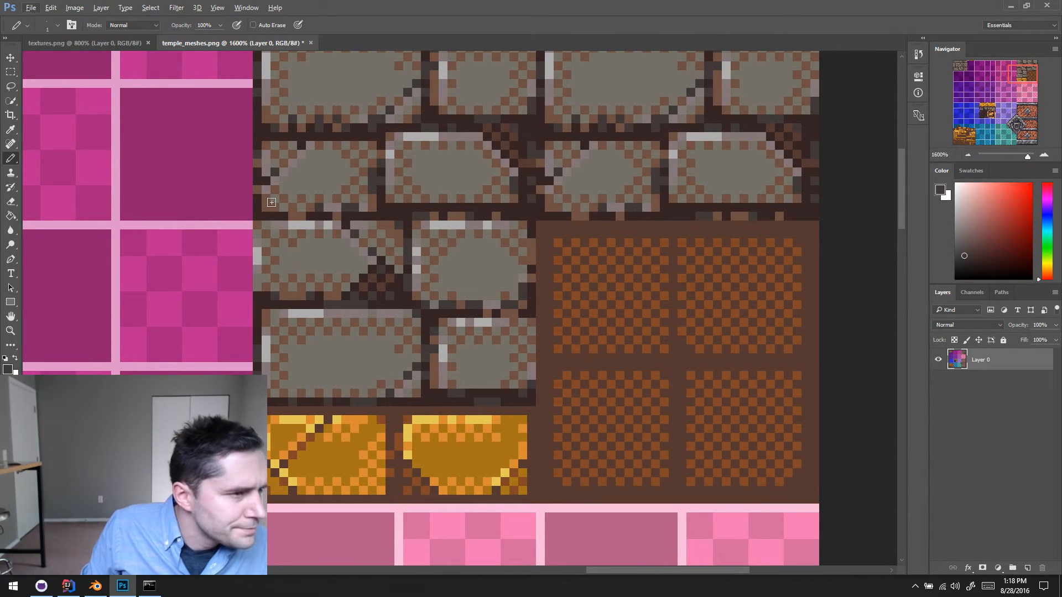
{"action": "left_click", "coordinate": [120, 42]}
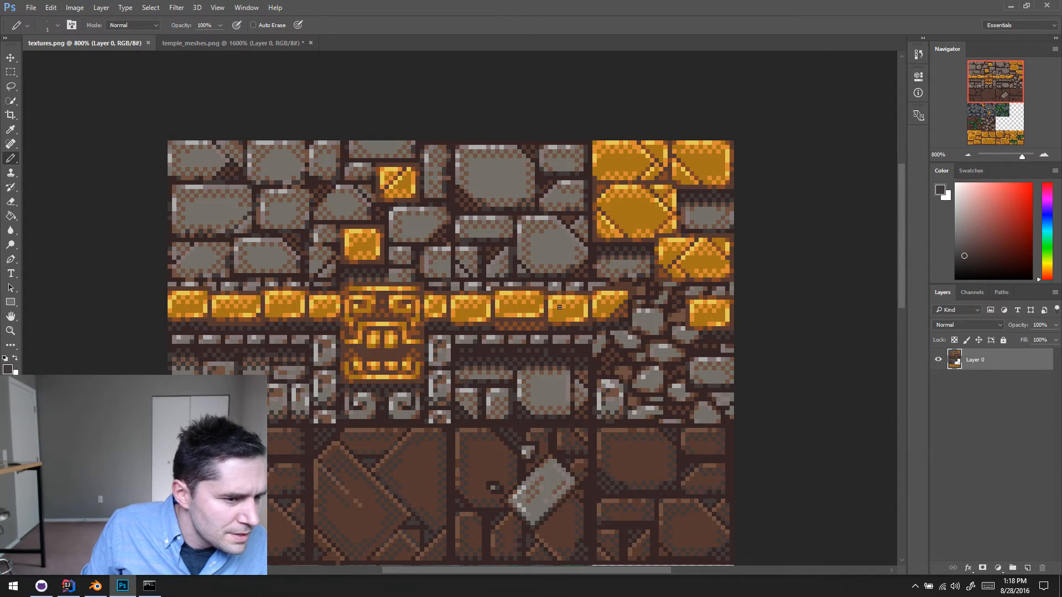
{"action": "left_click", "coordinate": [211, 42]}
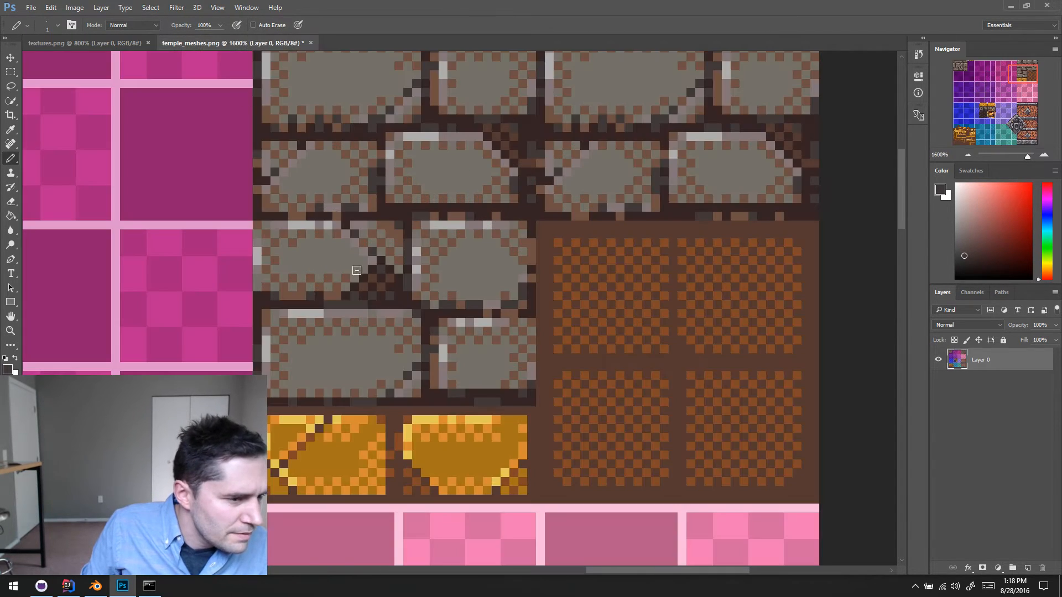
- Sample the gray and brown brick colours and touch up the dithering along the bottom edge of the lowest large gray brick
{"action": "scroll", "coordinate": [378, 372], "scroll_direction": "up", "scroll_amount": 1}
{"action": "left_click", "coordinate": [298, 405], "text": "alt"}
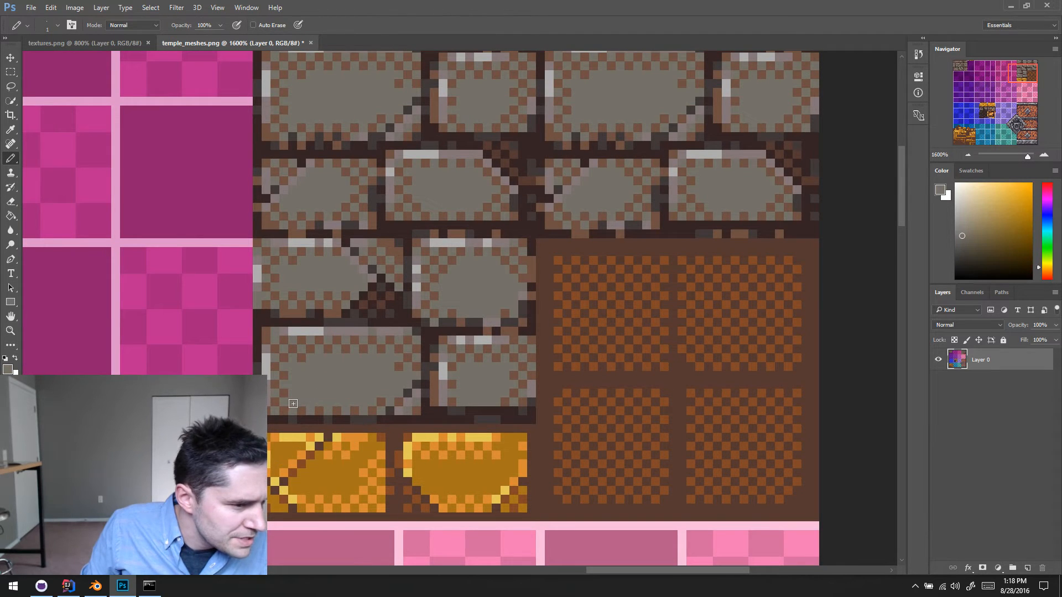
{"action": "left_click", "coordinate": [301, 407], "text": "alt"}
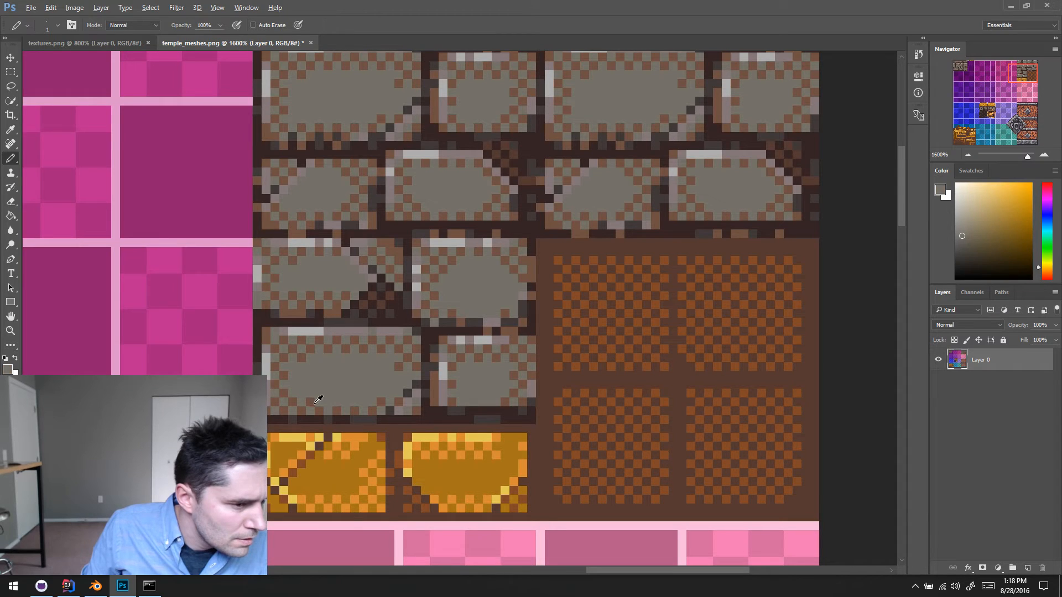
{"action": "left_click", "coordinate": [316, 403], "text": "alt"}
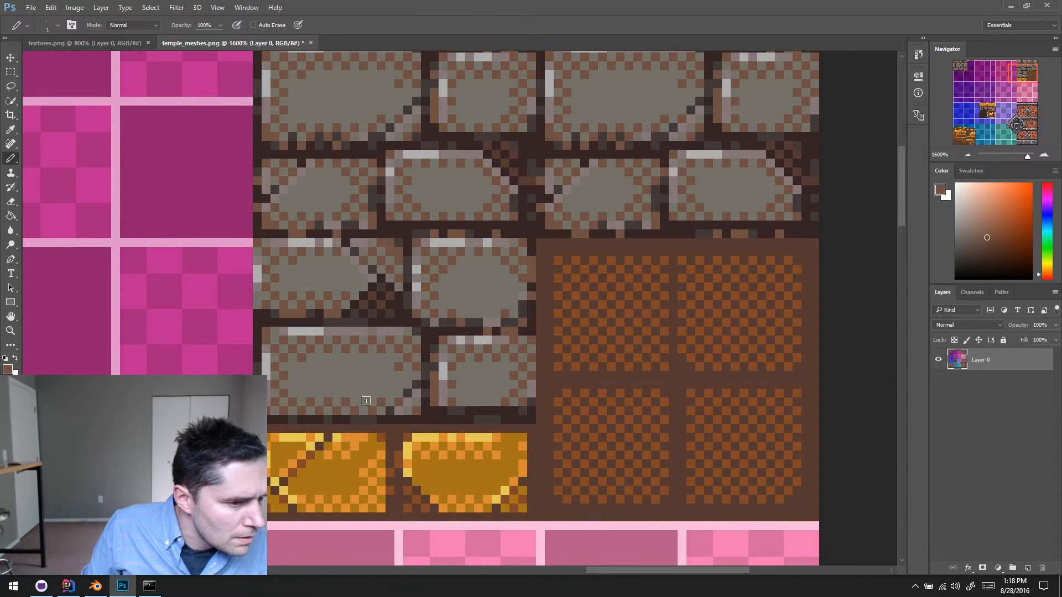
{"action": "scroll", "coordinate": [479, 409], "scroll_direction": "right", "scroll_amount": 1, "text": "ctrl"}
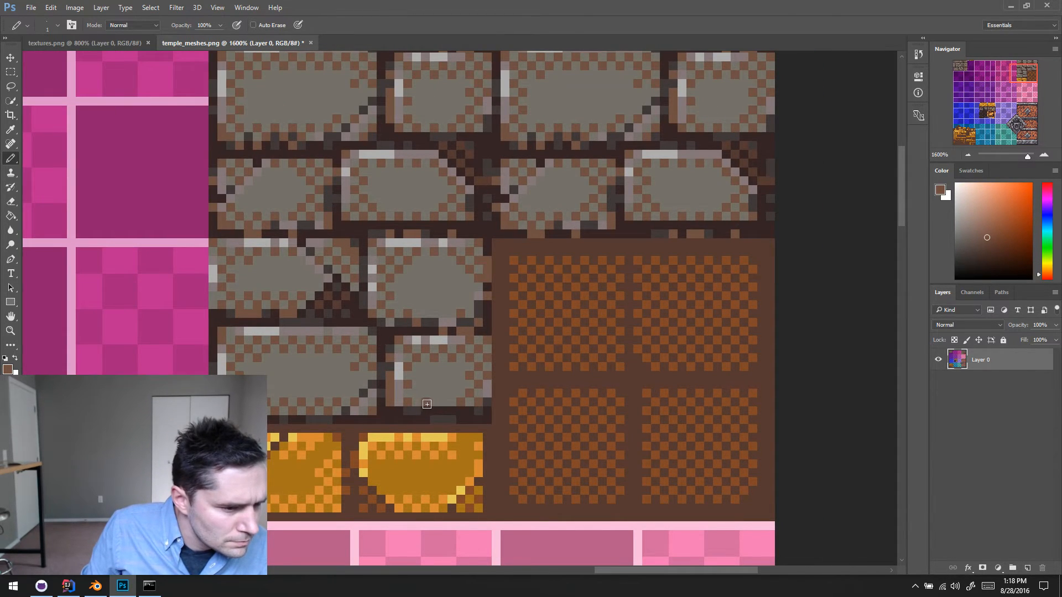
- Darken the bottom edges of the two lowest gray bricks with sampled dark gray and dither brown pixels above them
{"action": "left_click", "coordinate": [318, 419], "text": "alt"}
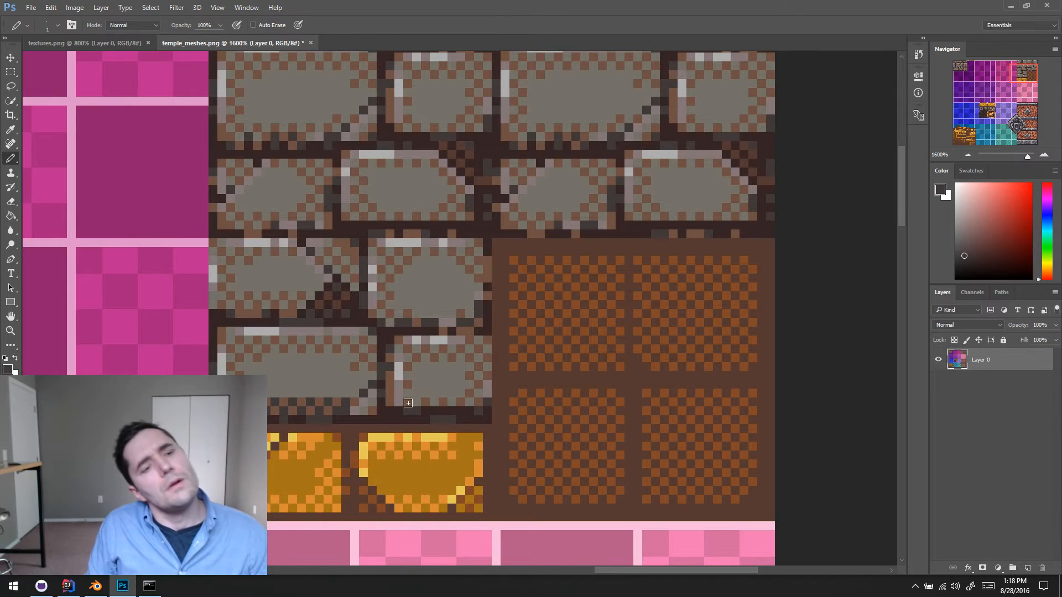
{"action": "left_click", "coordinate": [275, 398], "text": "alt"}
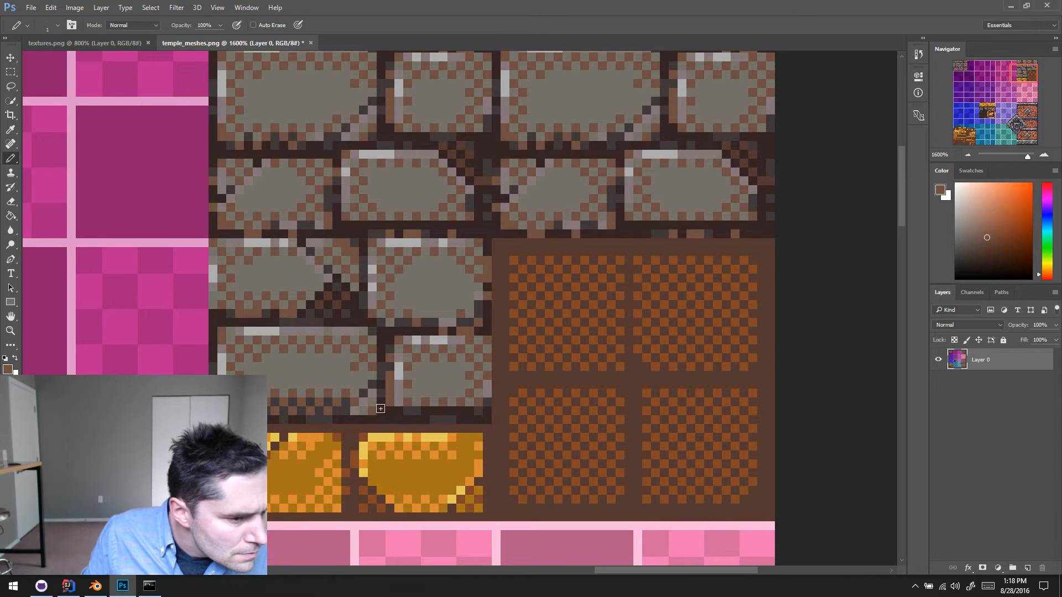
{"action": "left_click", "coordinate": [347, 396], "text": "alt"}
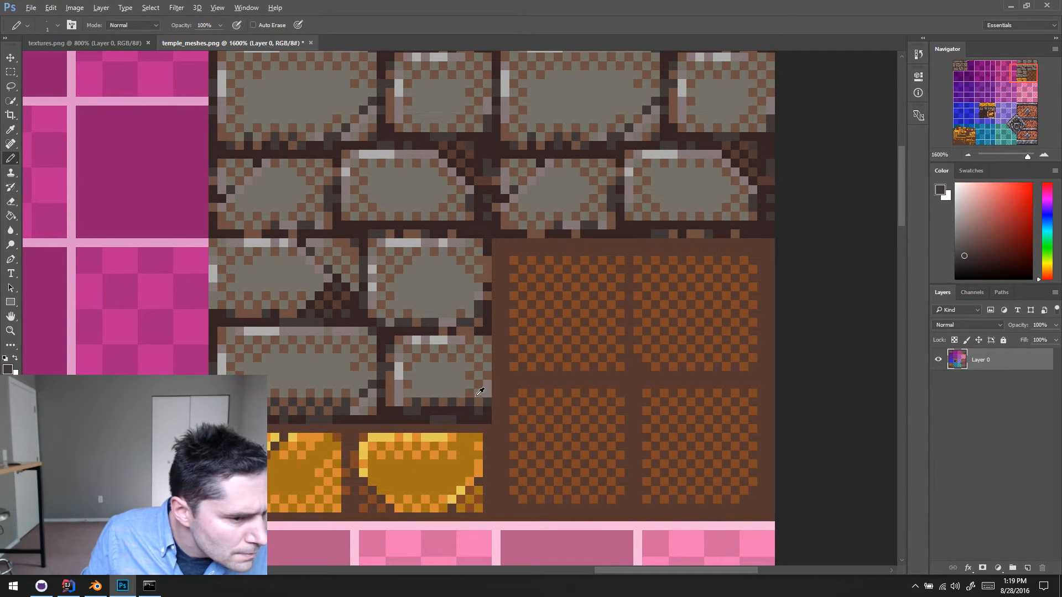
{"action": "left_click", "coordinate": [468, 392], "text": "alt"}
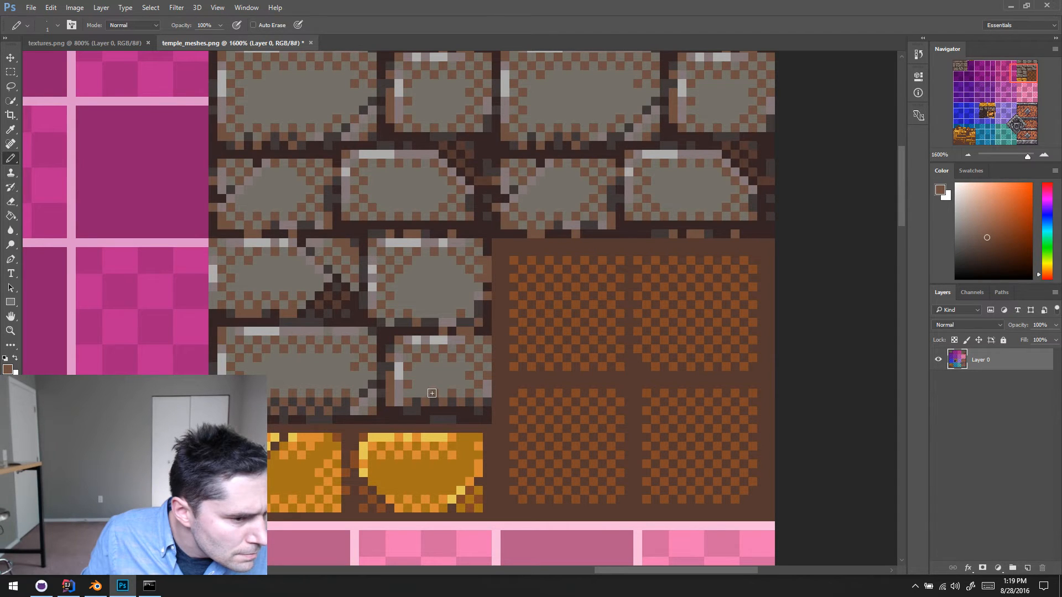
- Shade the large brick's lower right corner and the small brick's lower left corner with dark gray and mortar colours
{"action": "left_click", "coordinate": [359, 408], "text": "alt"}
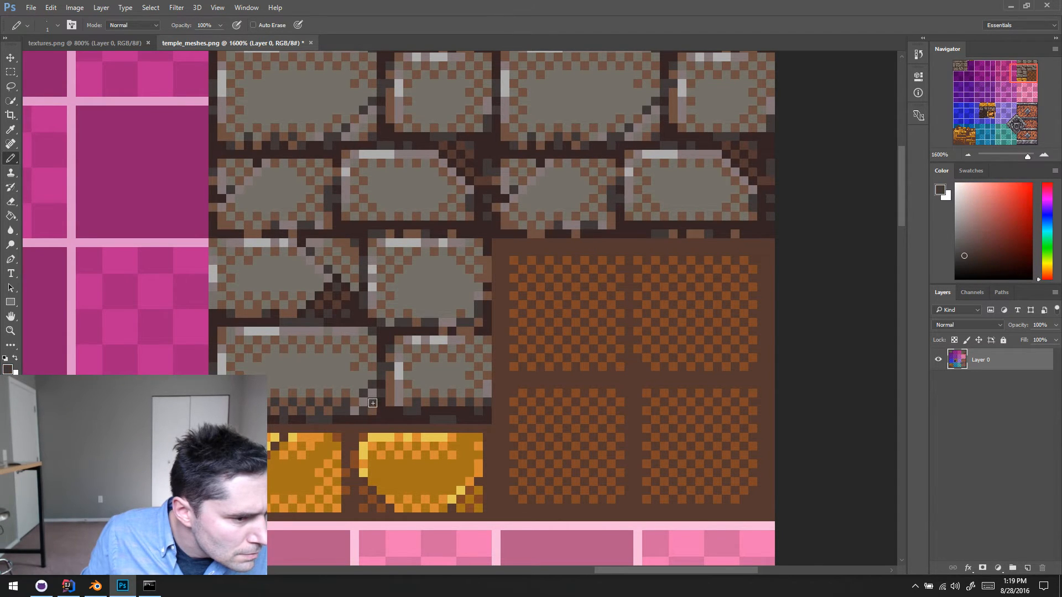
{"action": "left_click", "coordinate": [366, 412], "text": "alt"}
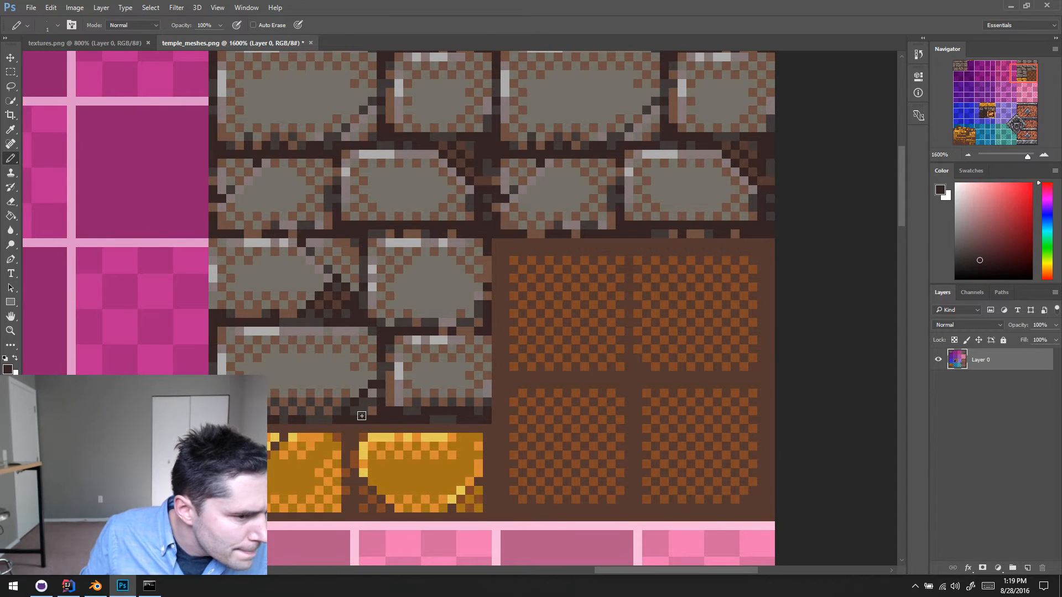
{"action": "left_click", "coordinate": [368, 402], "text": "alt"}
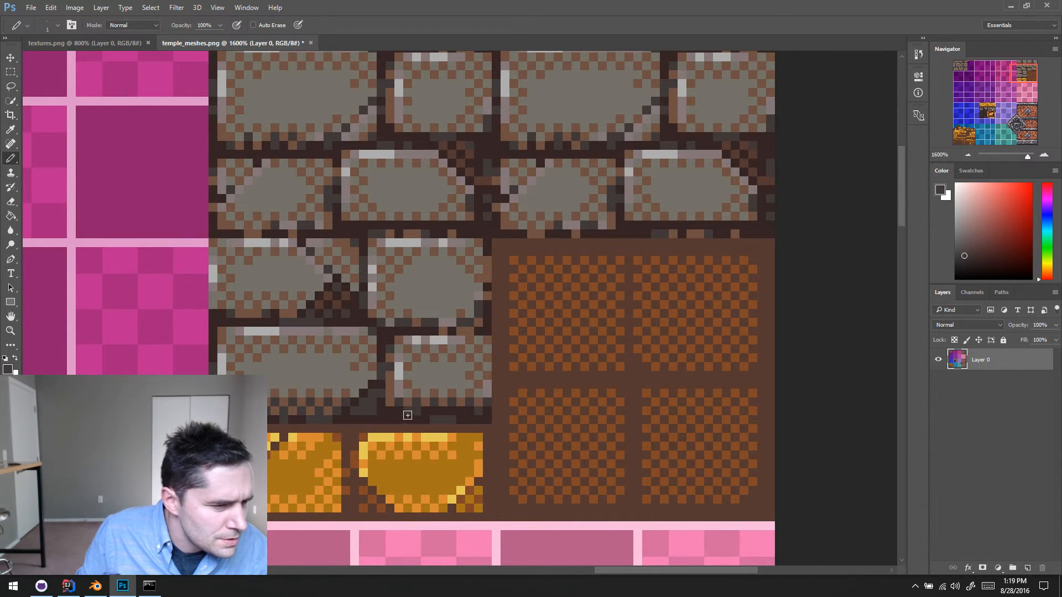
{"action": "left_click", "coordinate": [401, 393], "text": "alt"}
{"action": "left_click", "coordinate": [404, 400], "text": "alt"}
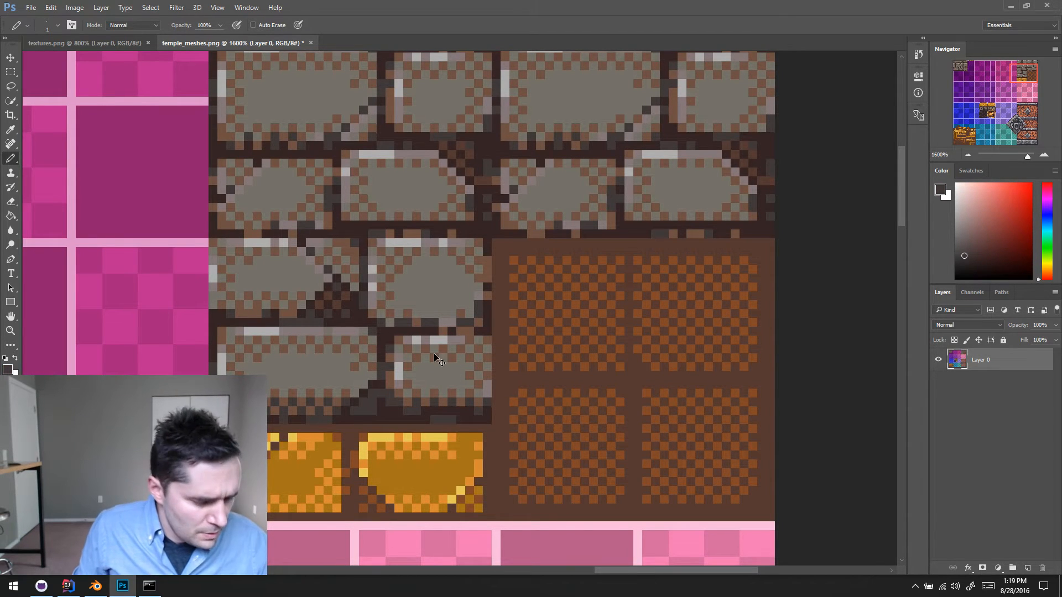
- Switch to Blender, reload the Temple Meshes Alt image and inspect the updated shading on the whole column
{"action": "key", "text": "alt+Tab"}
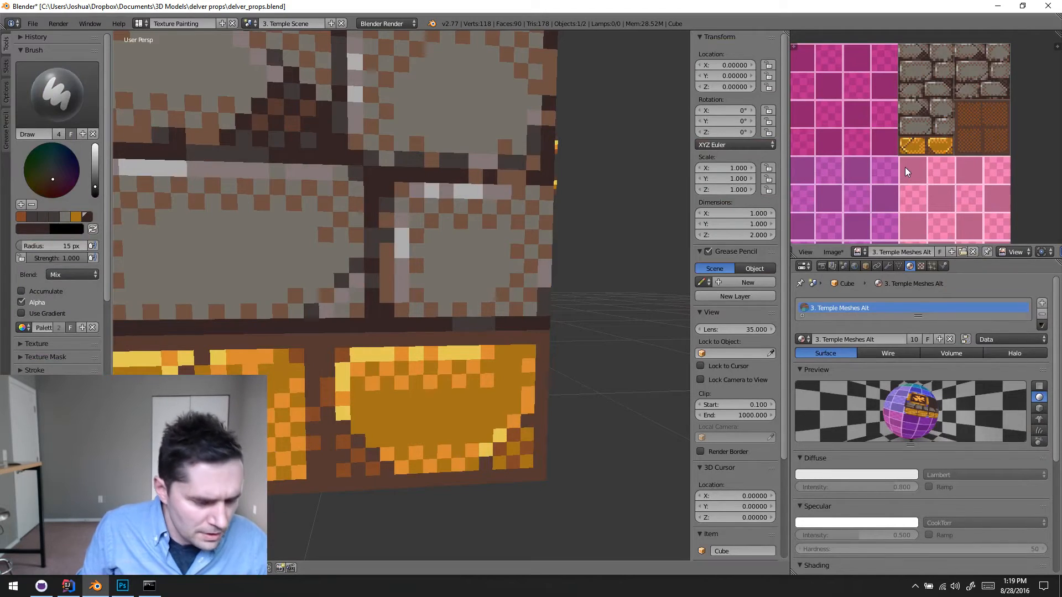
{"action": "key", "text": "alt+r"}
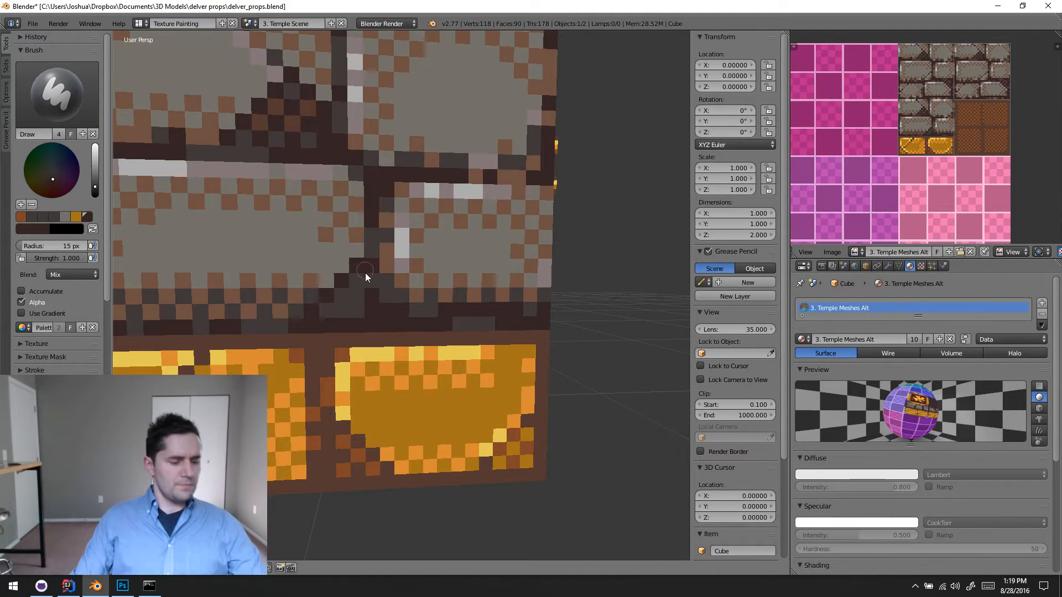
{"action": "scroll", "coordinate": [374, 307], "scroll_direction": "down", "scroll_amount": 6}
{"action": "middle_click_drag", "start_coordinate": [403, 396], "coordinate": [450, 369]}
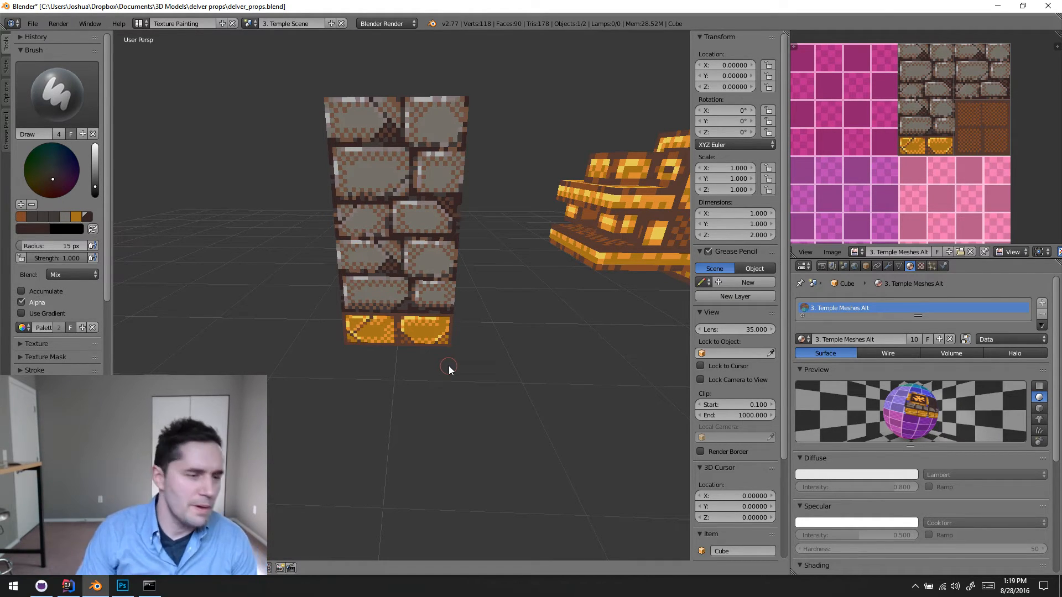
{"action": "middle_click_drag", "start_coordinate": [450, 370], "coordinate": [446, 391], "text": "shift"}
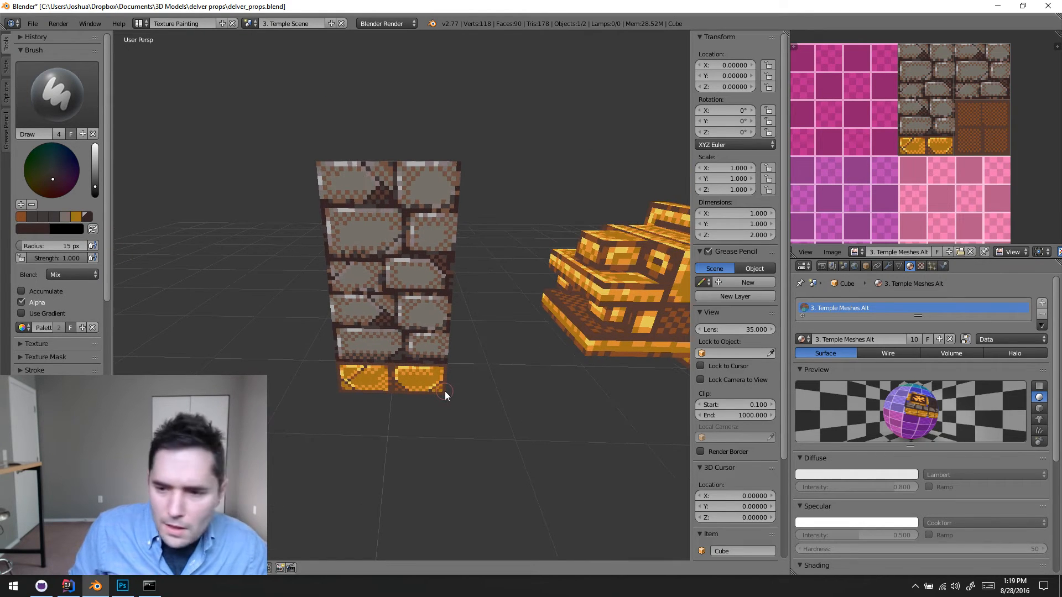
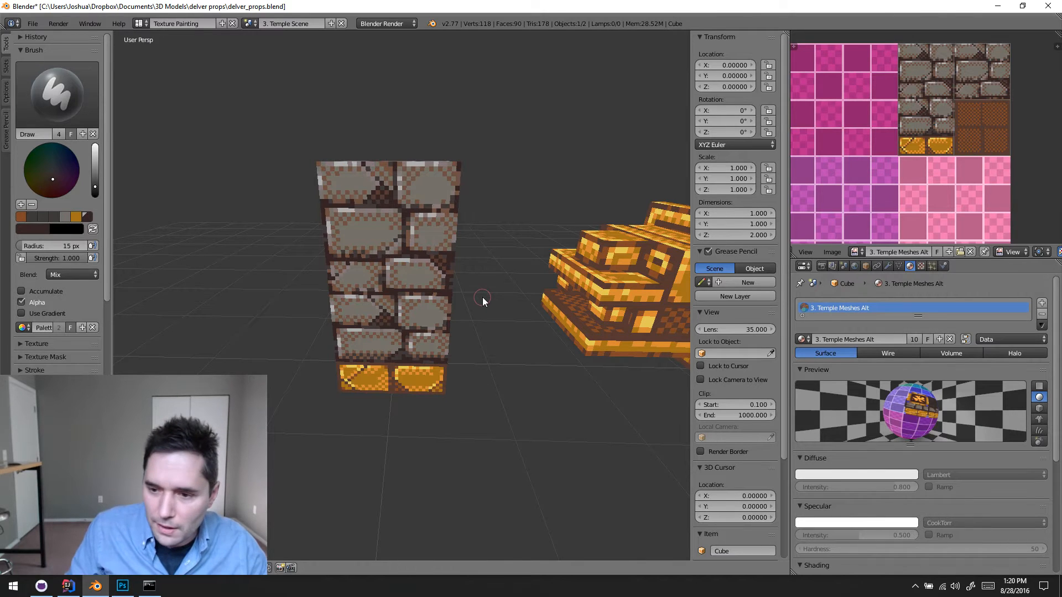
- Check the column's gold base up close in Blender, switch to IntelliJ IDEA and run the DelvEdit configuration
{"action": "middle_click_drag", "start_coordinate": [433, 336], "coordinate": [460, 327]}
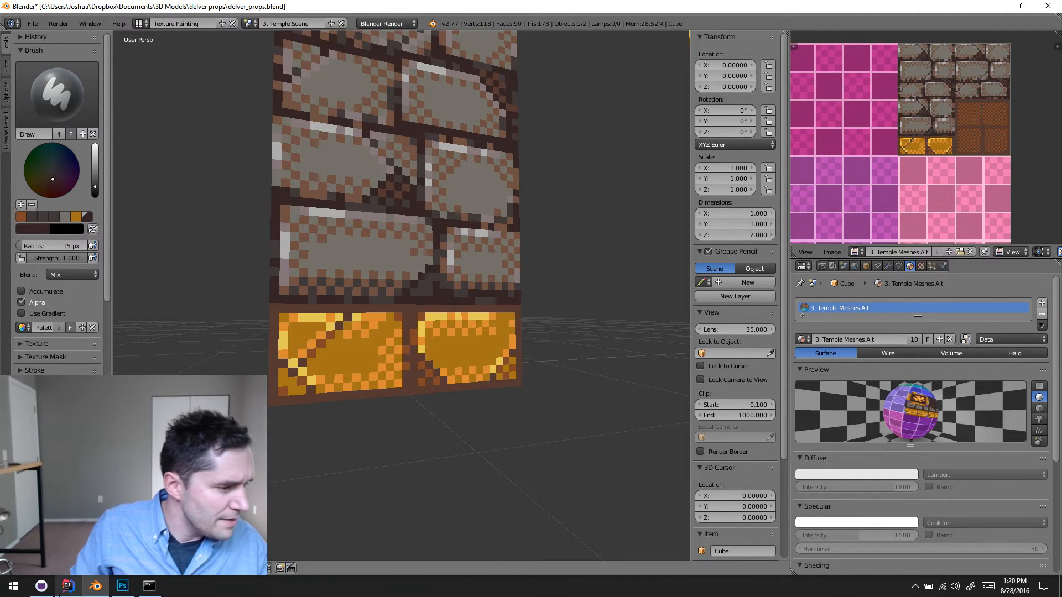
{"action": "left_click", "coordinate": [63, 590]}
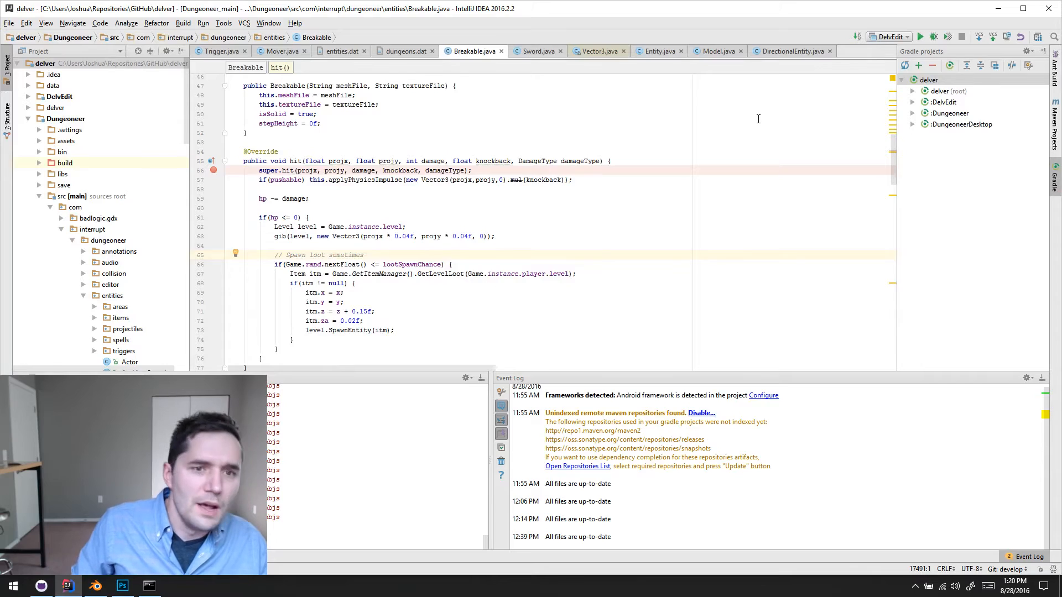
{"action": "left_click", "coordinate": [921, 36]}
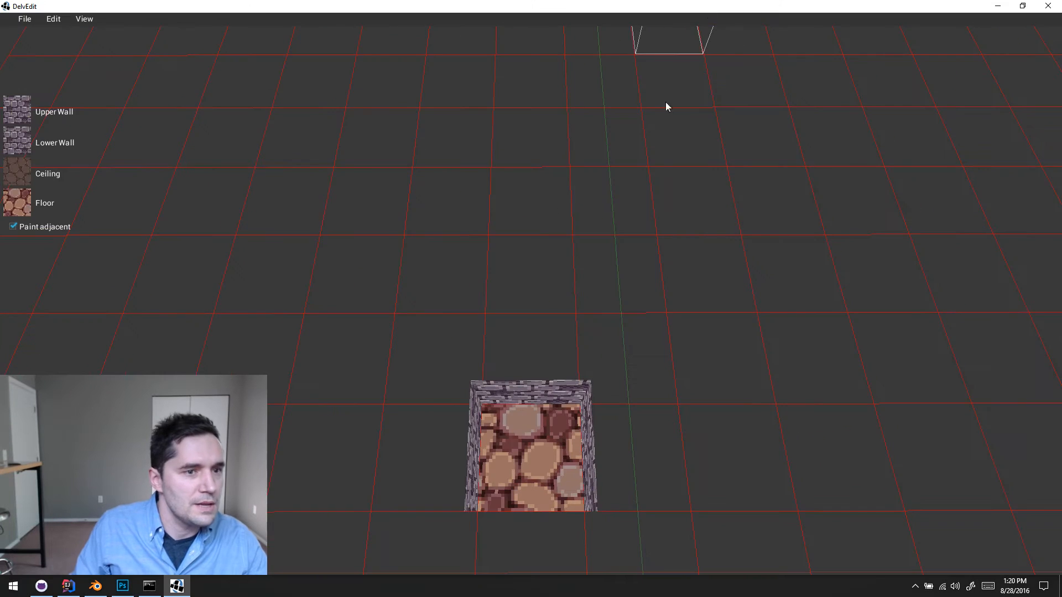
- Open the level movers.dat from the test folder in DelvEdit
{"action": "left_click", "coordinate": [84, 19]}
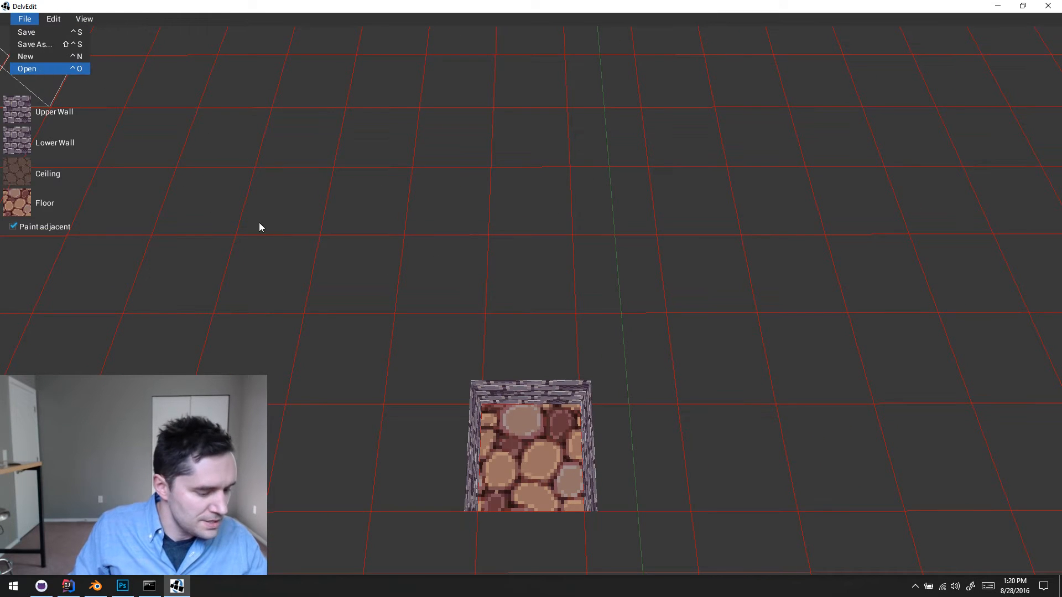
{"action": "key", "text": "alt+Tab"}
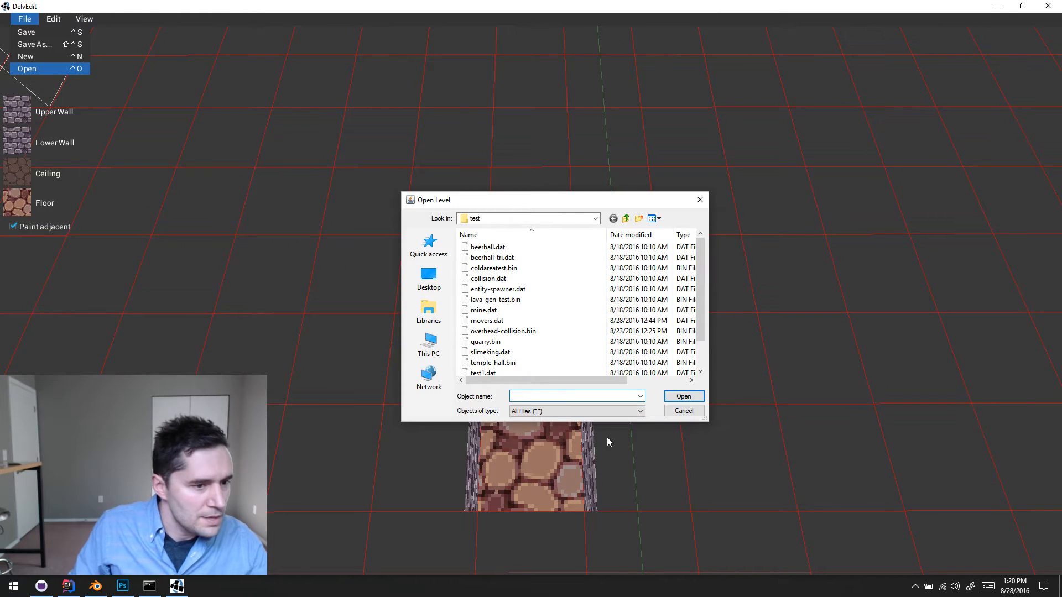
{"action": "double_click", "coordinate": [547, 321]}
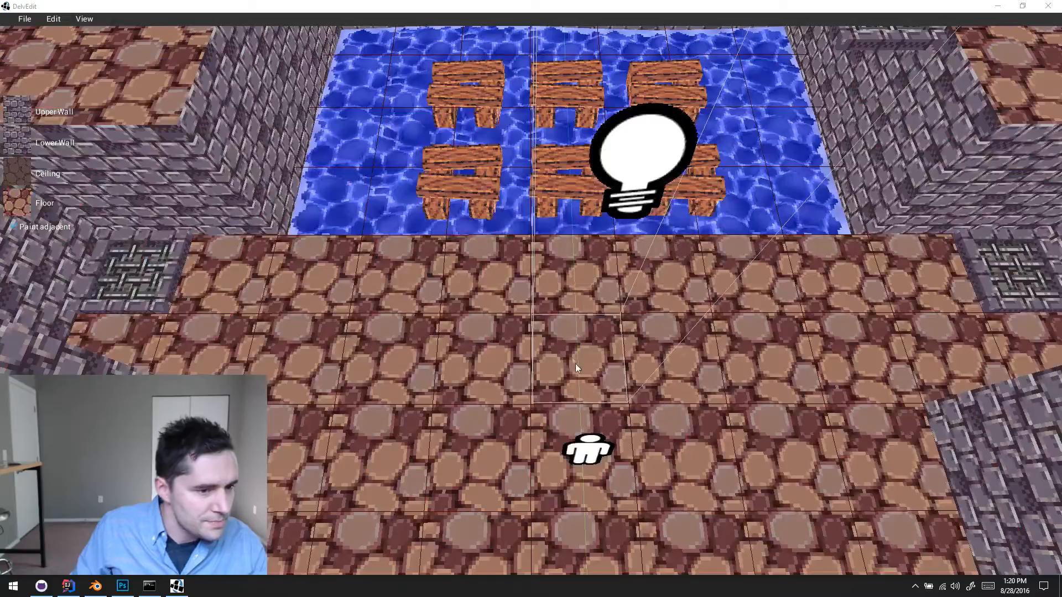
- Fly through the level to the wall of temple brick columns and examine the updated texture up close
{"action": "key", "text": "s"}
{"action": "key", "text": "d"}
{"action": "key", "text": "Right"}
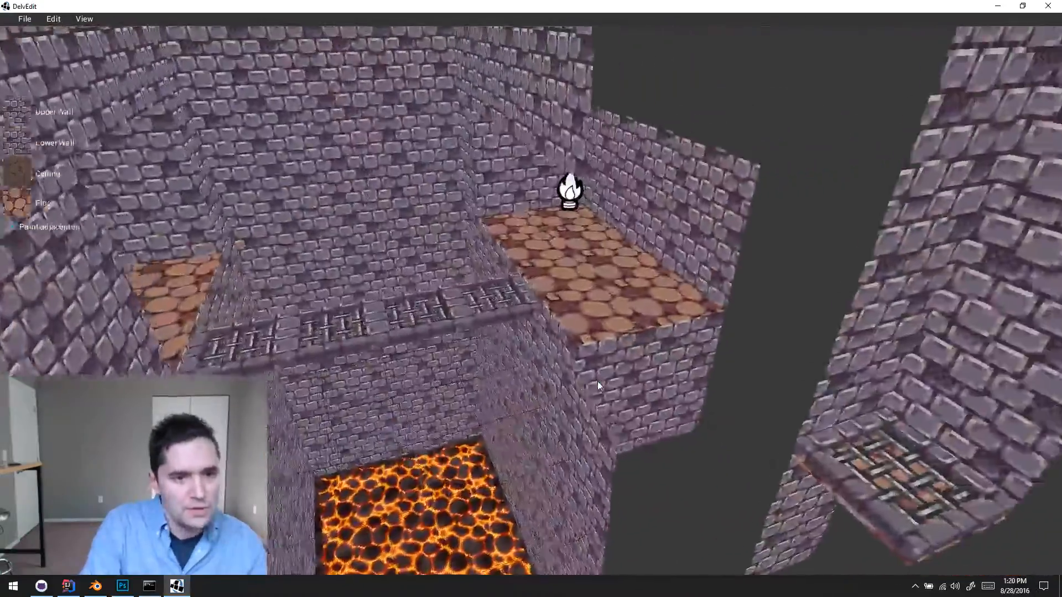
{"action": "key", "text": "Right"}
{"action": "key", "text": "w"}
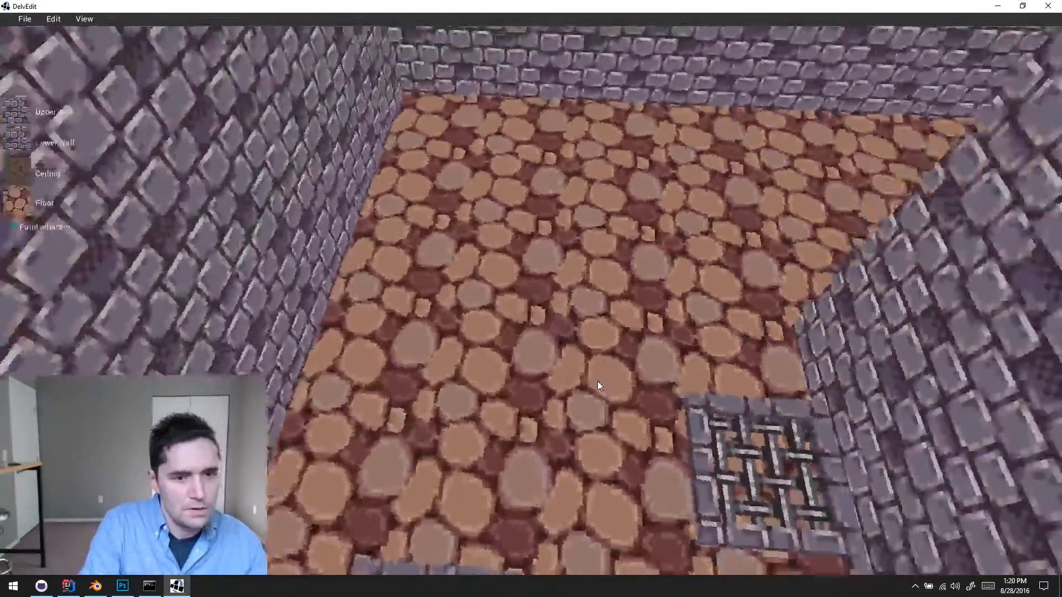
{"action": "key", "text": "Right"}
{"action": "key", "text": "w"}
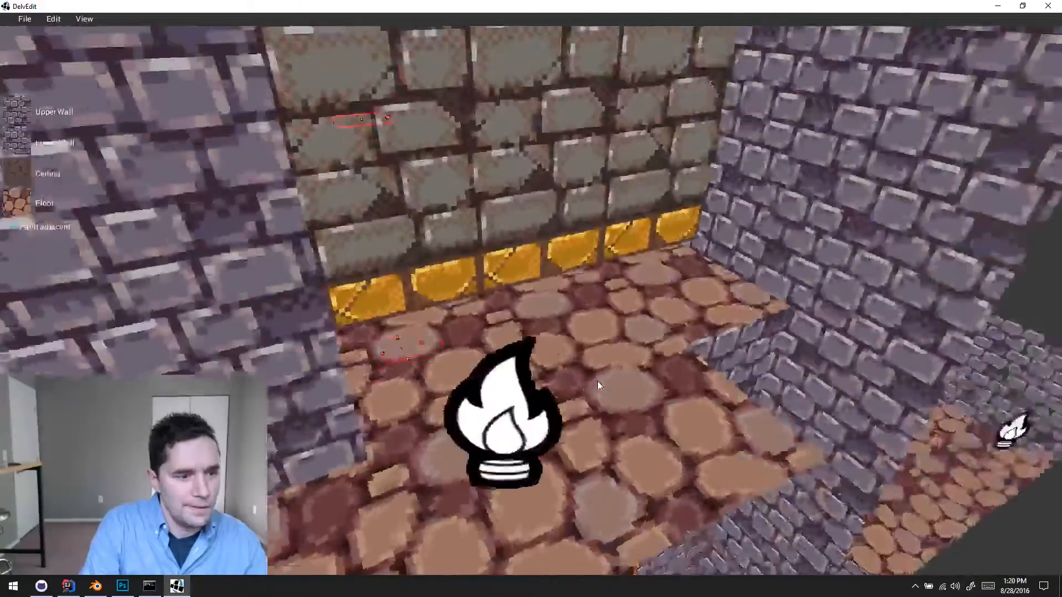
{"action": "key", "text": "Up"}
{"action": "key", "text": "Escape"}
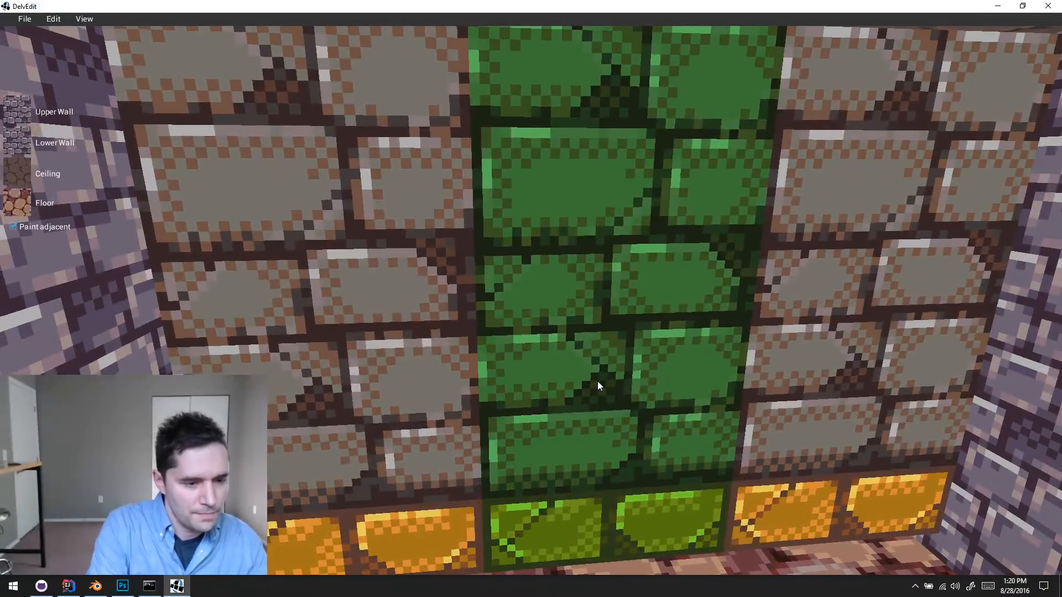
- Playtest the level, walking around the moving temple brick columns to check their texture in game lighting, and return to the editor
{"action": "key", "text": "p"}
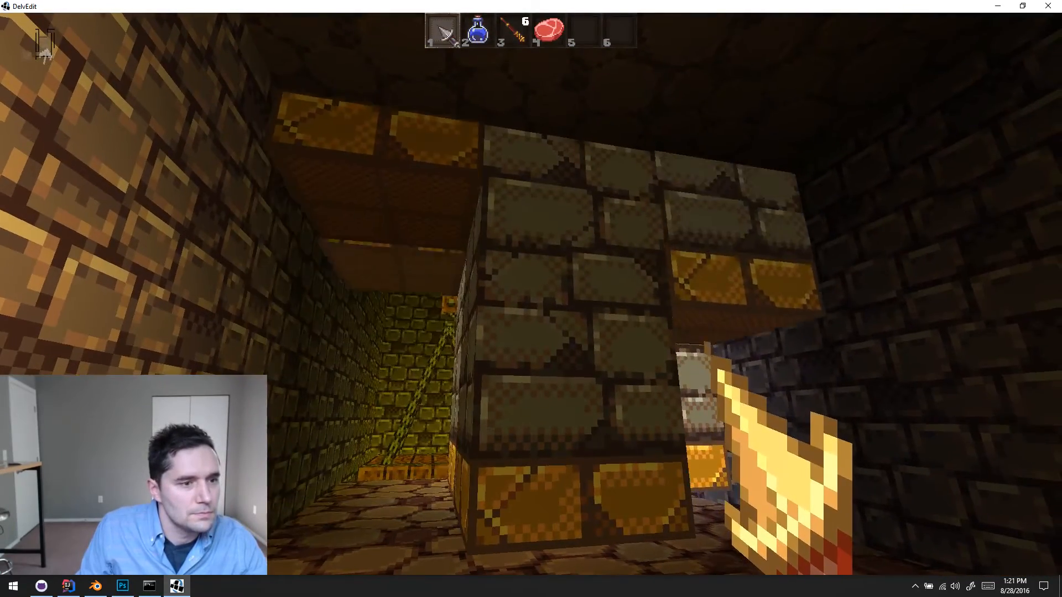
{"action": "key", "text": "d"}
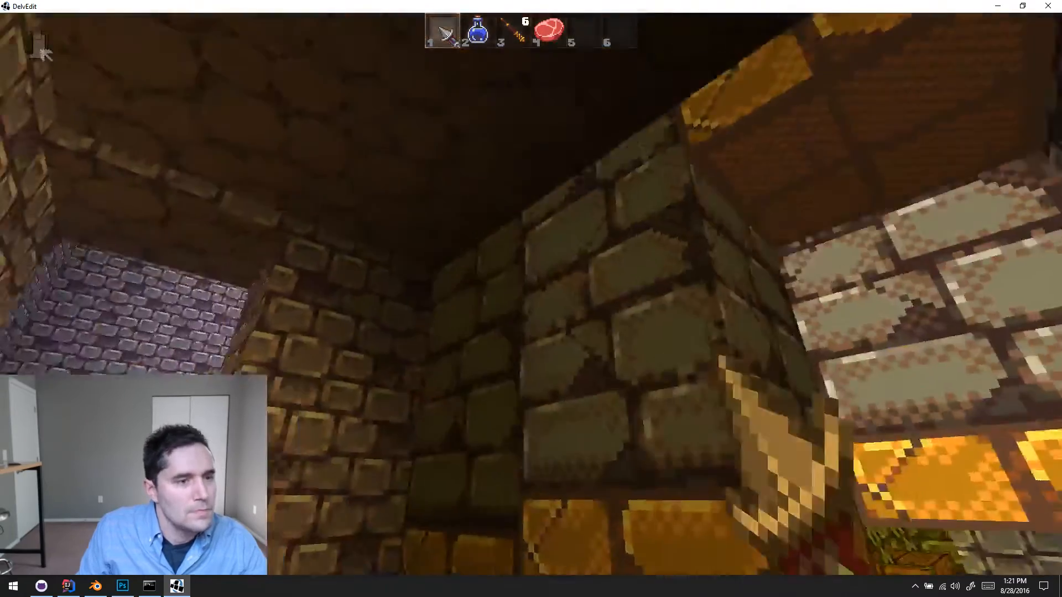
{"action": "key", "text": "a"}
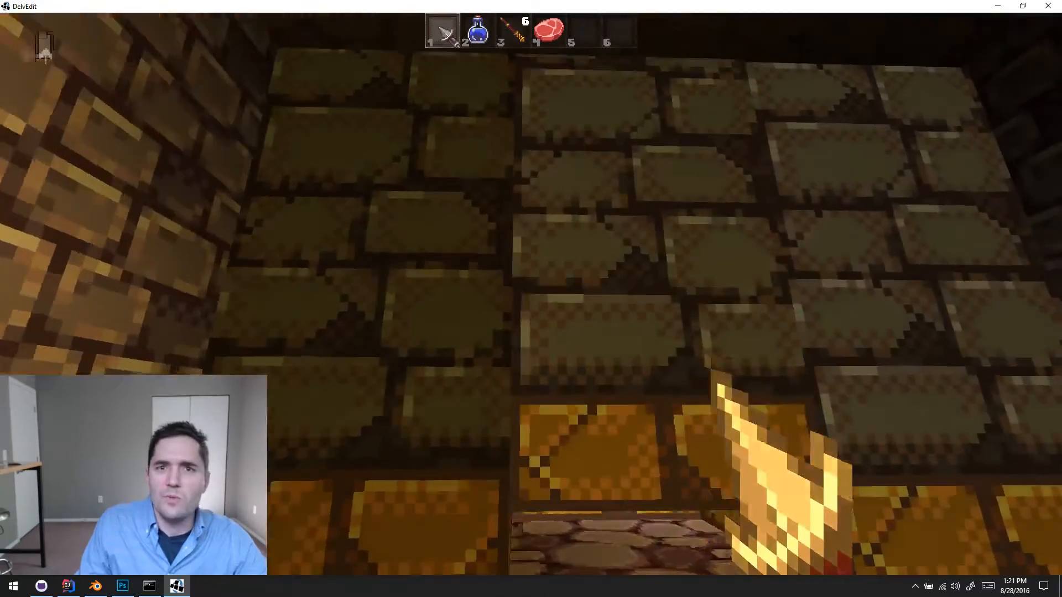
{"action": "key", "text": "s"}
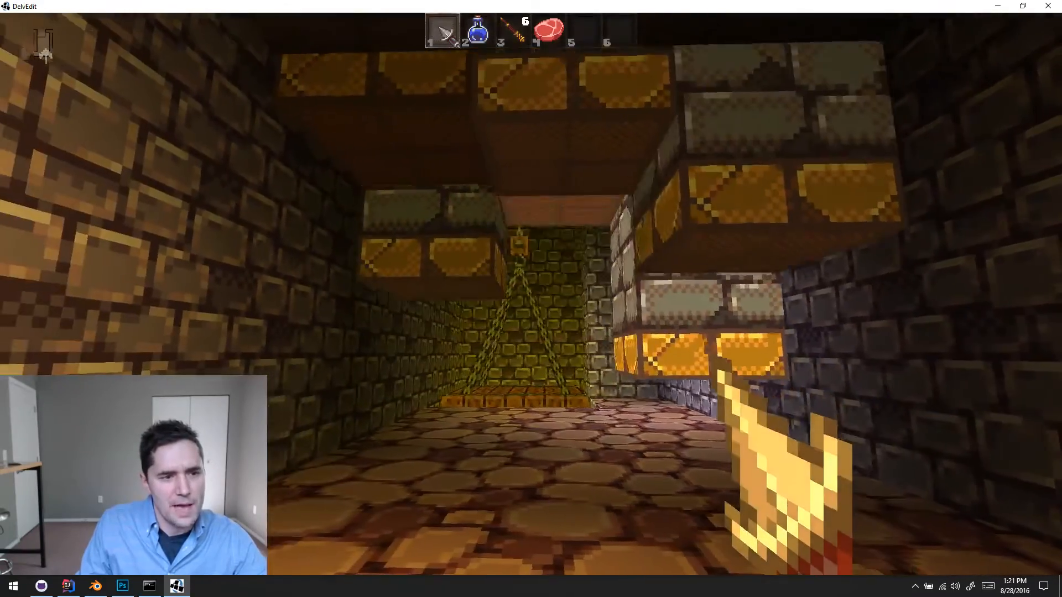
{"action": "key", "text": "w"}
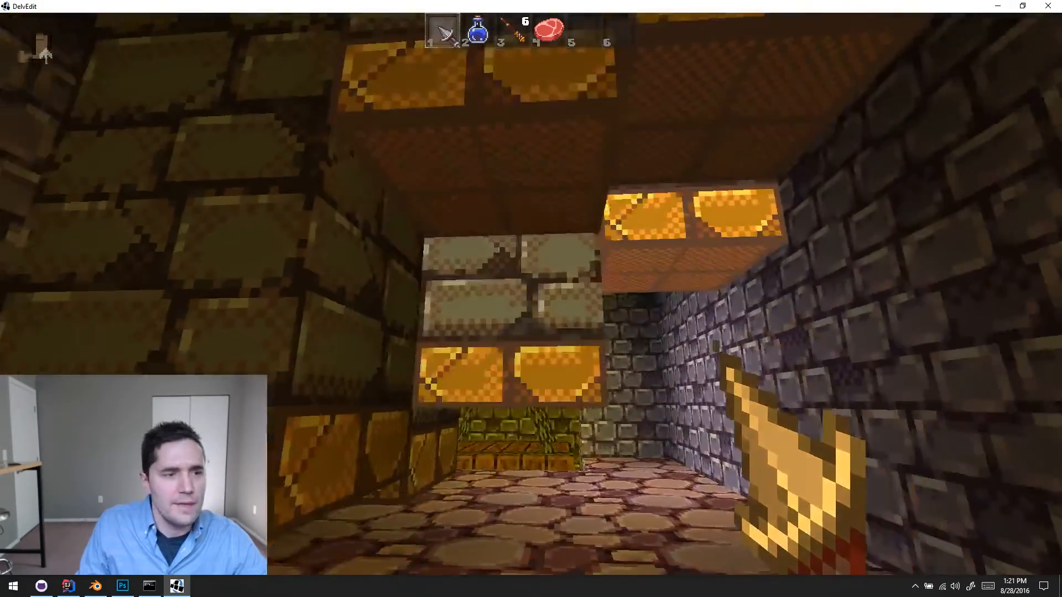
{"action": "key", "text": "w"}
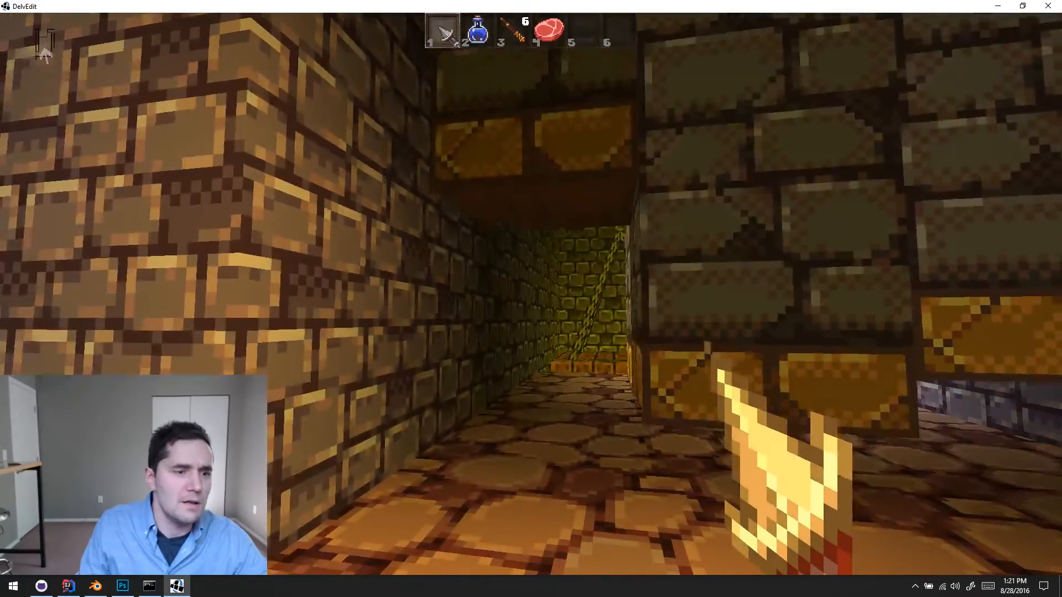
{"action": "key", "text": "d"}
{"action": "key", "text": "a"}
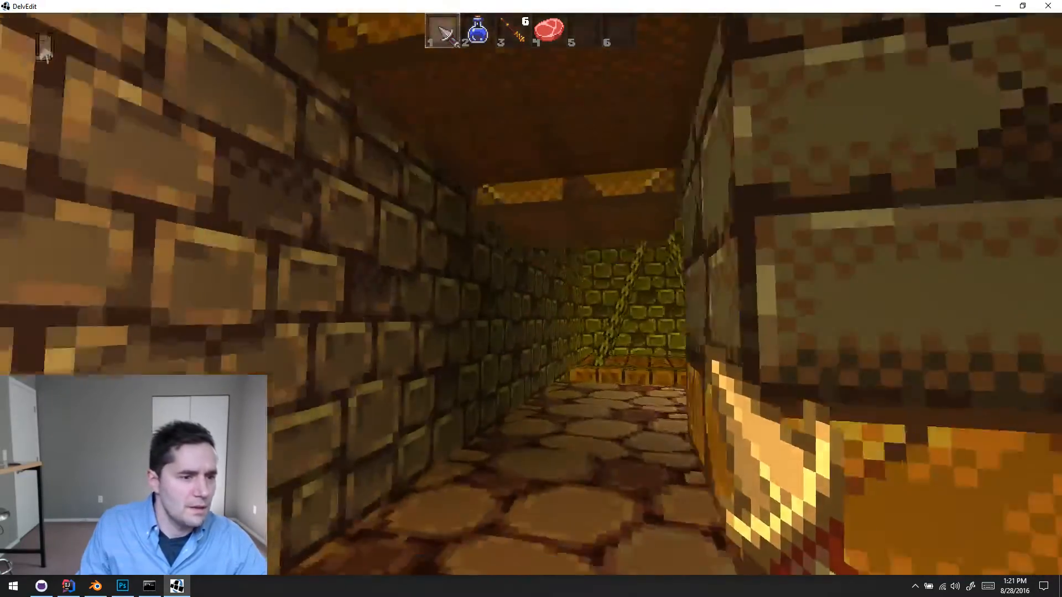
{"action": "key", "text": "s"}
{"action": "key", "text": "w"}
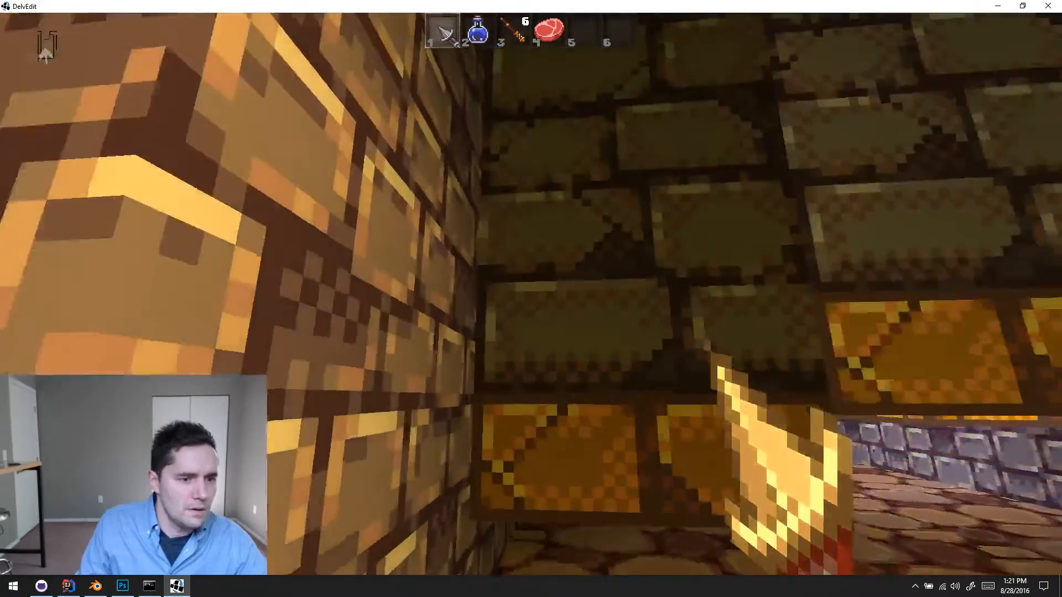
{"action": "key", "text": "w"}
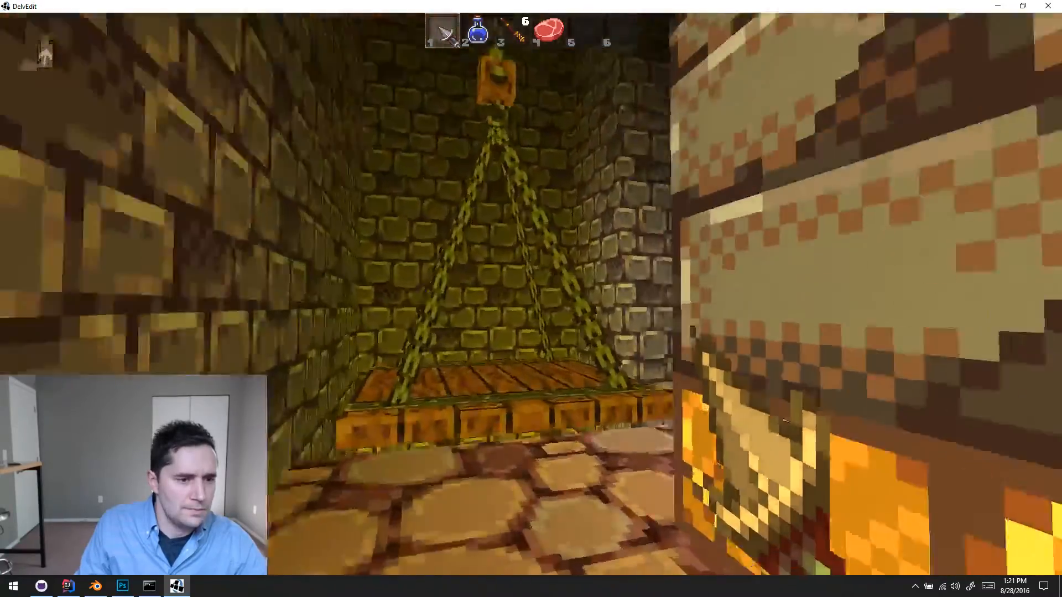
{"action": "key", "text": "w"}
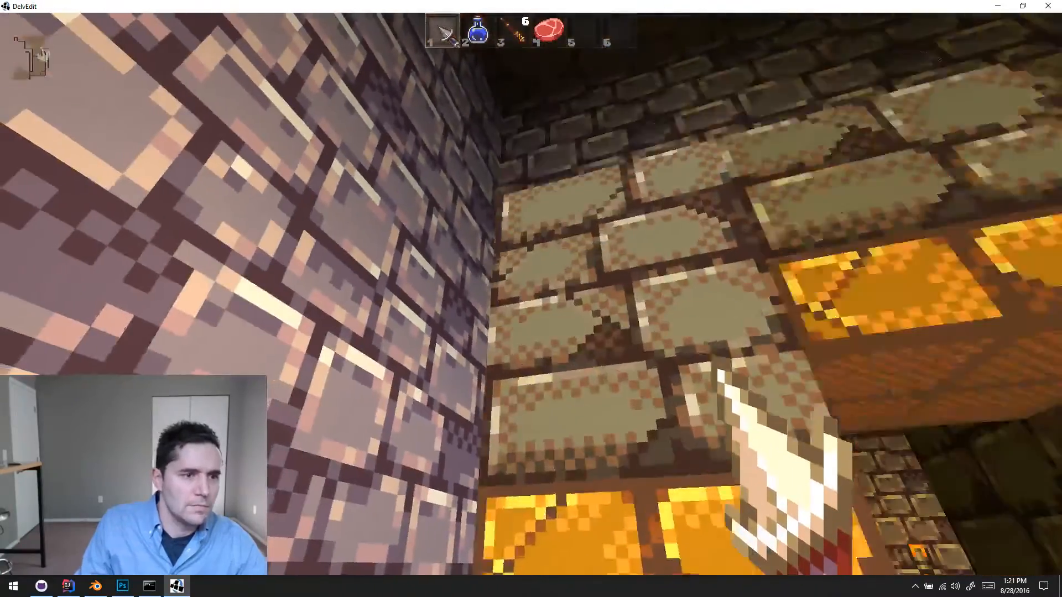
{"action": "key", "text": "w"}
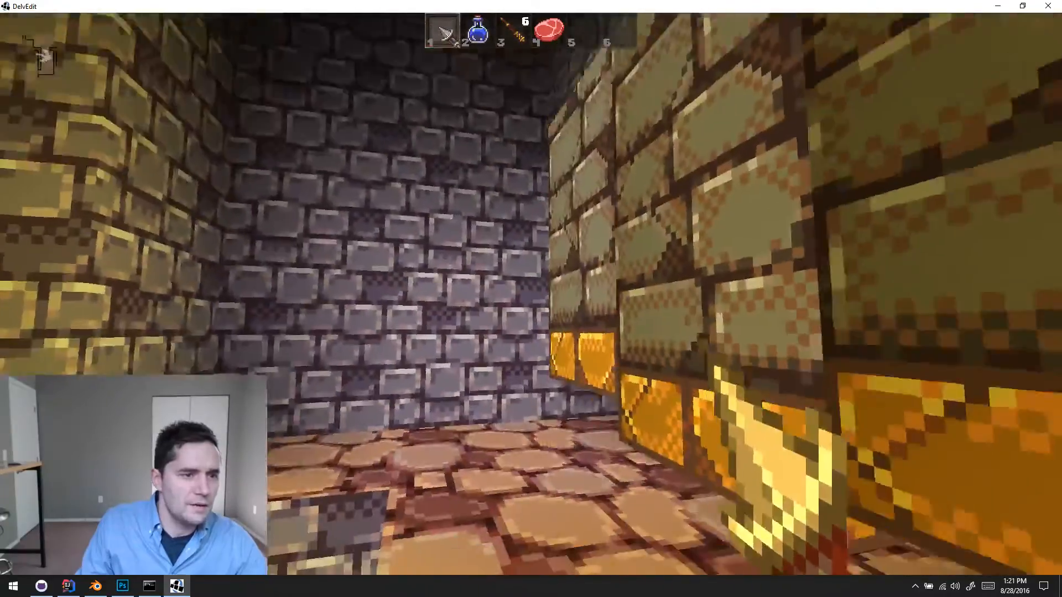
{"action": "key", "text": "Escape"}
- Lower the ceiling of the tiles between the chained lift and the brick columns to the columns' top edge
{"action": "right_click_drag", "start_coordinate": [596, 383], "coordinate": [596, 383]}
{"action": "key", "text": "s"}
{"action": "key", "text": "s"}
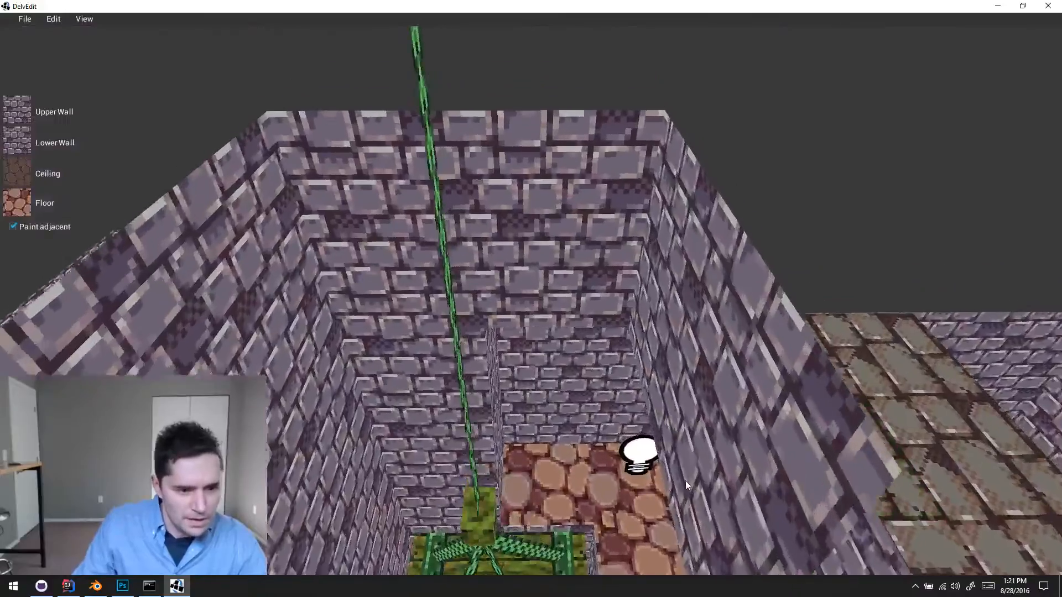
{"action": "key", "text": "d"}
{"action": "right_click_drag", "start_coordinate": [686, 482], "coordinate": [658, 475]}
{"action": "key", "text": "s"}
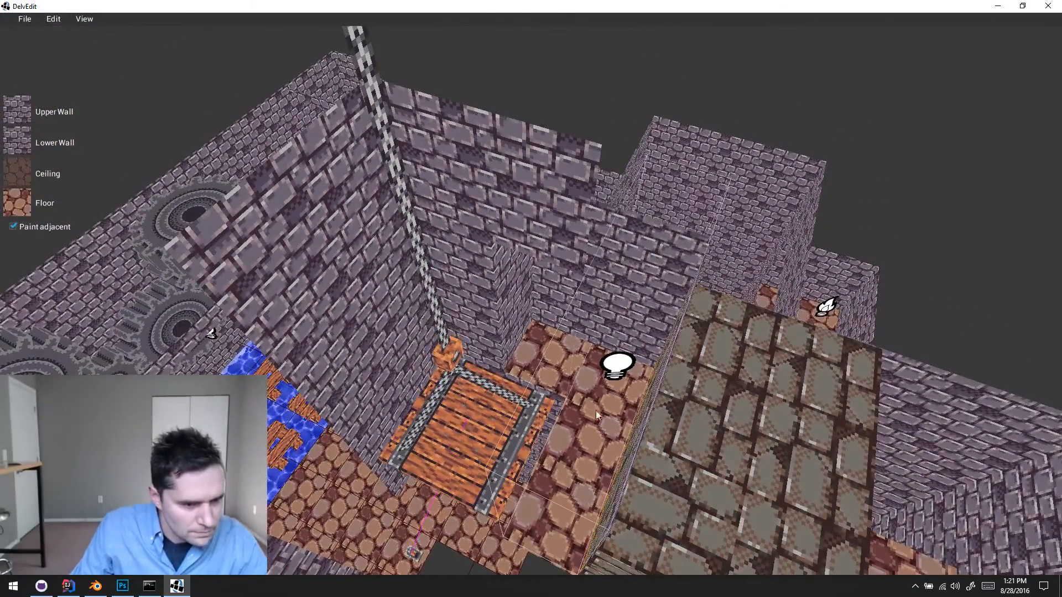
{"action": "key", "text": "w"}
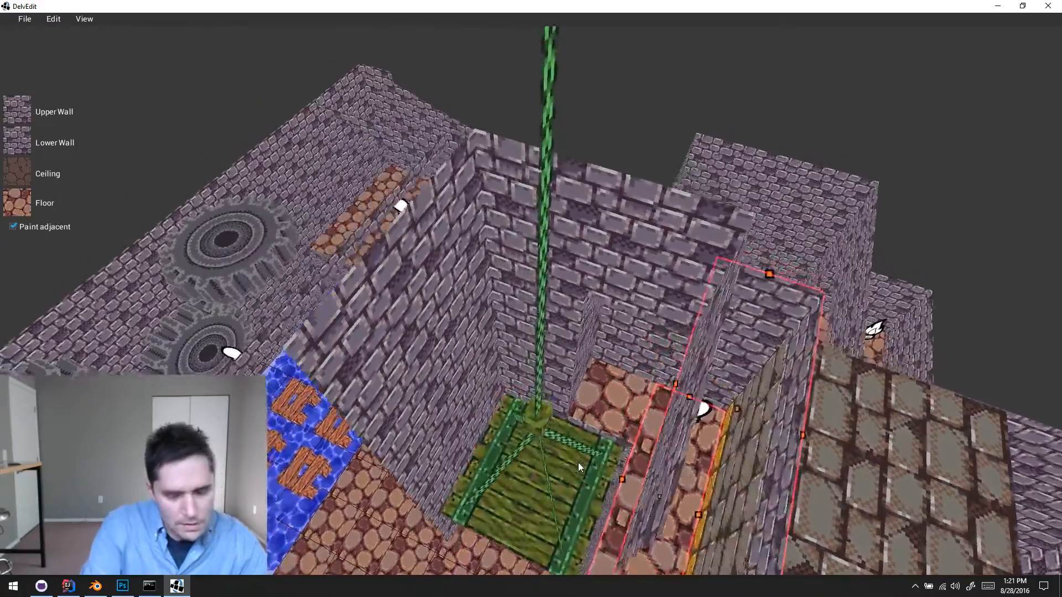
{"action": "key", "text": "s"}
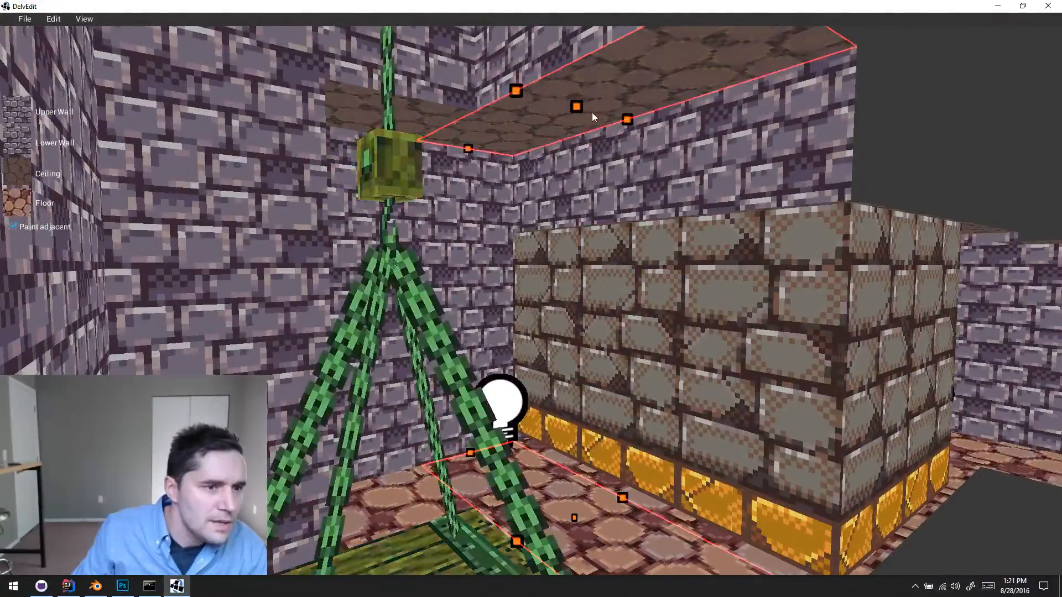
{"action": "left_click_drag", "start_coordinate": [576, 108], "coordinate": [565, 215]}
{"action": "key", "text": "Escape"}
- Inspect the tops of the brick columns against the lowered ceiling from several sides
{"action": "key", "text": "d"}
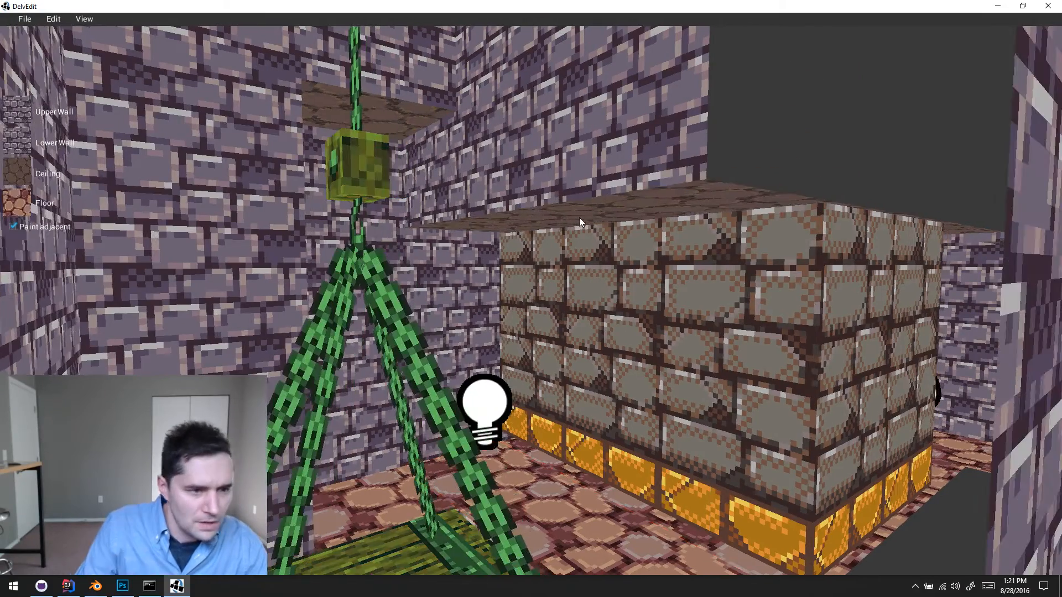
{"action": "key", "text": "w"}
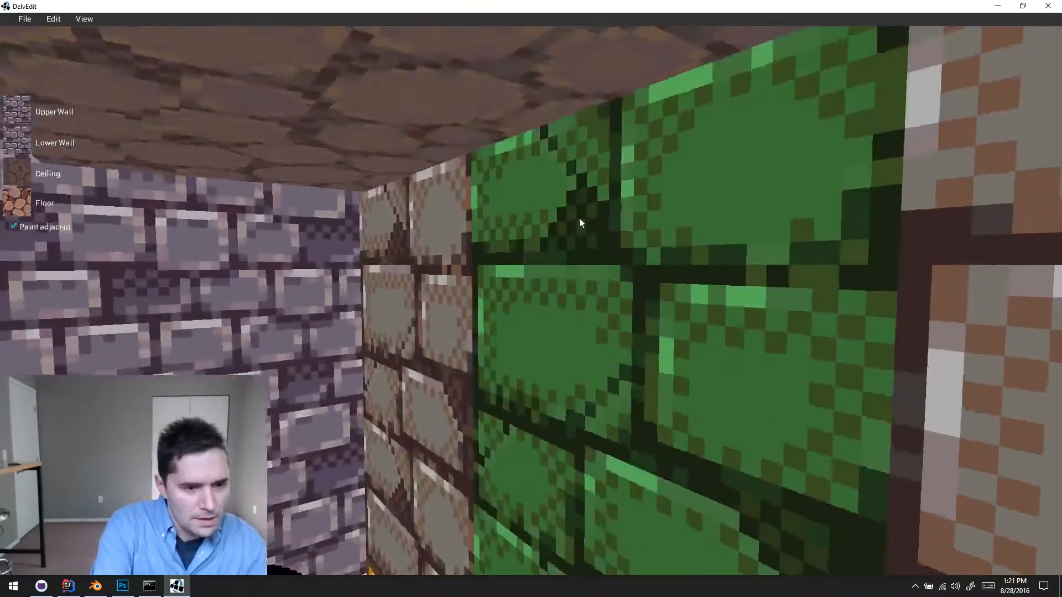
{"action": "key", "text": "w"}
{"action": "key", "text": "Left"}
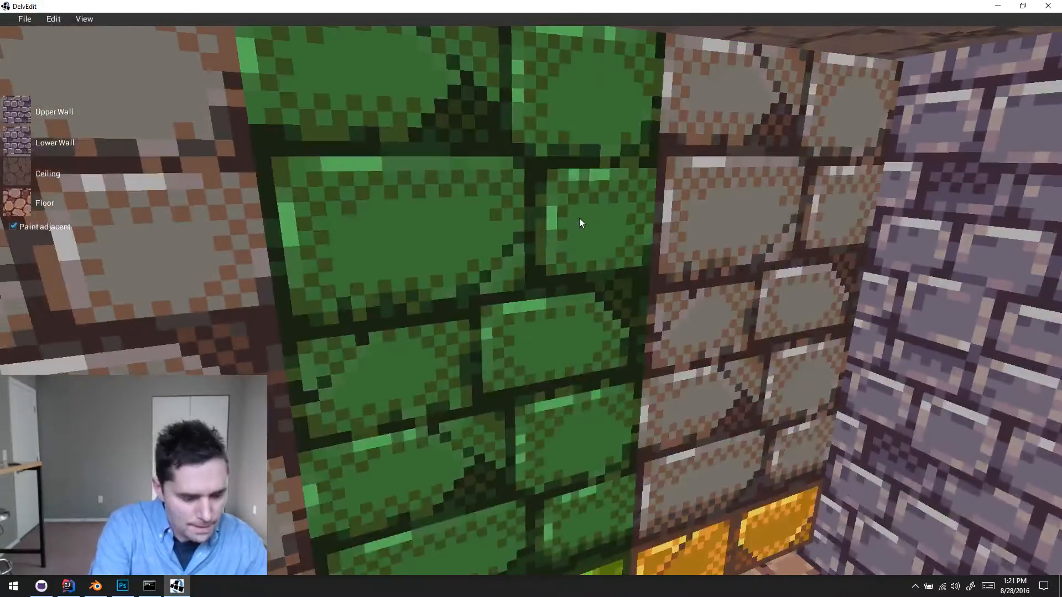
- Playtest the level again to watch the brick columns move beneath the ceiling, and return to the editor
{"action": "key", "text": "p"}
{"action": "key", "text": "w"}
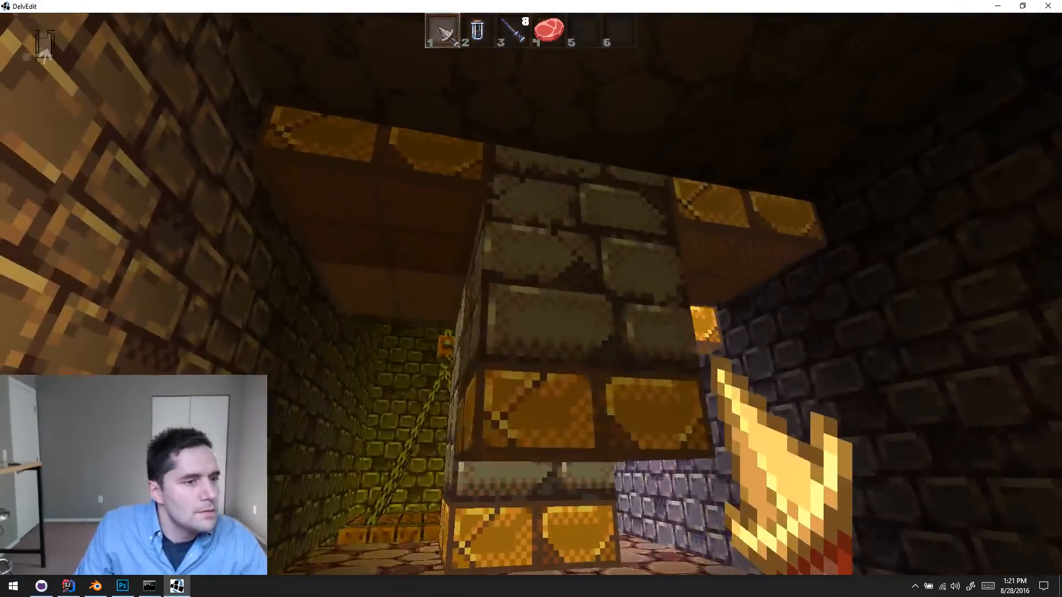
{"action": "key", "text": "w"}
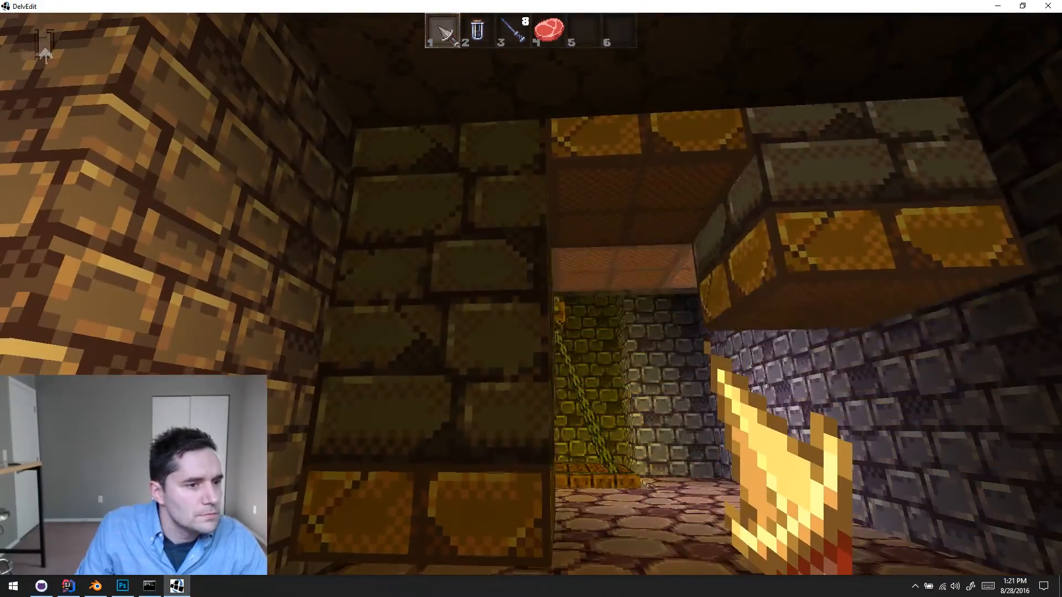
{"action": "key", "text": "w"}
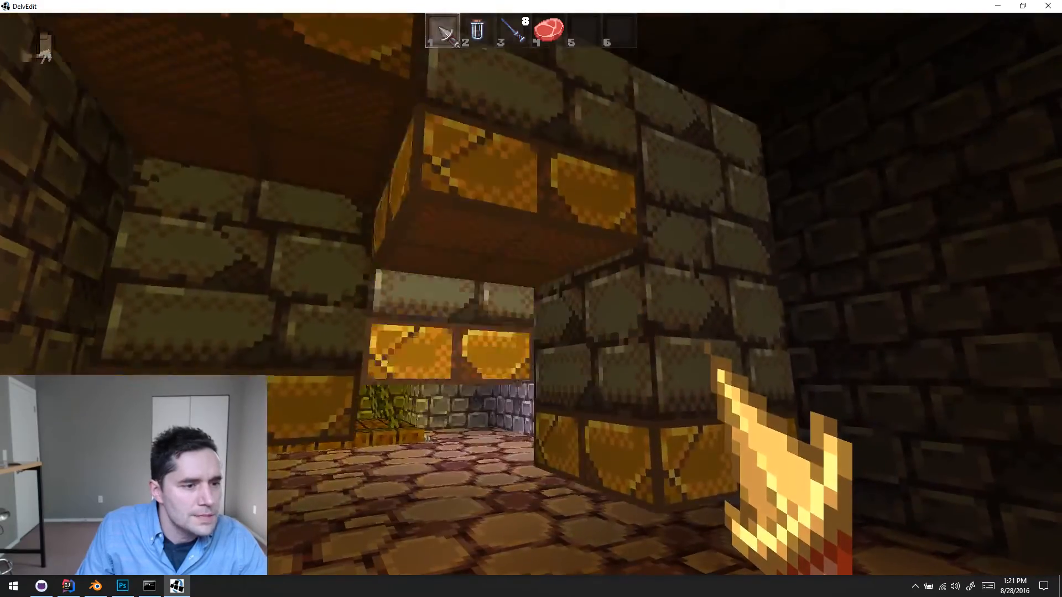
{"action": "key", "text": "w"}
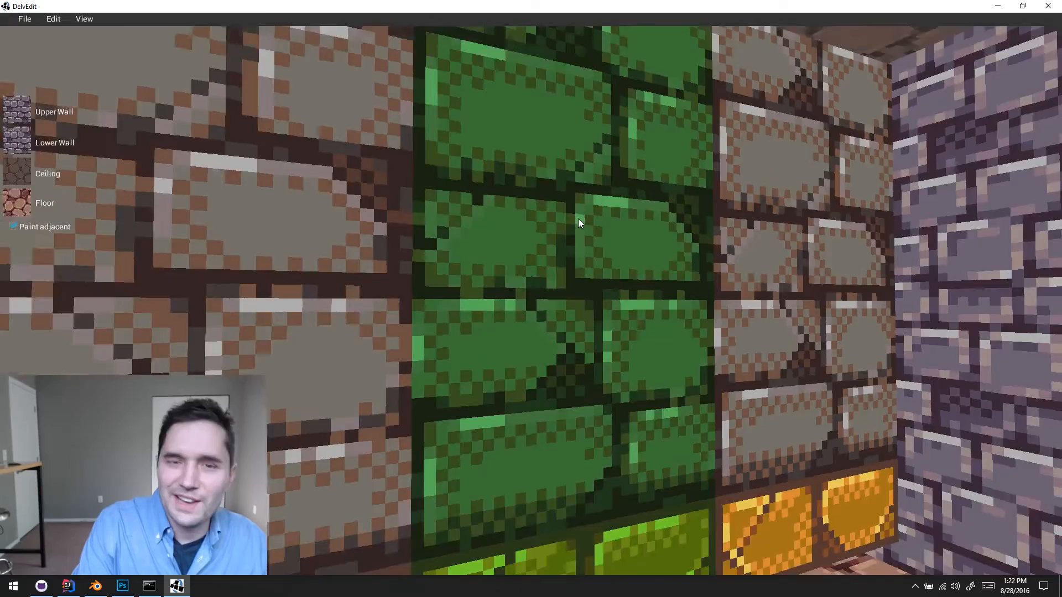
{"action": "key", "text": "s"}
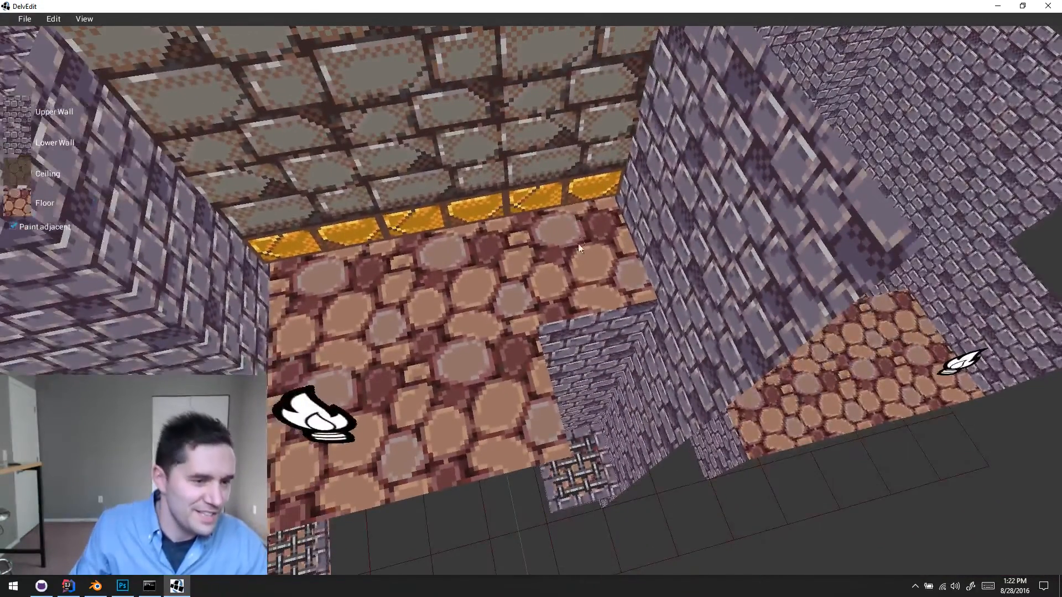
- Place a Shake trigger entity on the floor tile in front of the moving brick columns
{"action": "left_click", "coordinate": [477, 390]}
{"action": "left_click", "coordinate": [479, 496]}
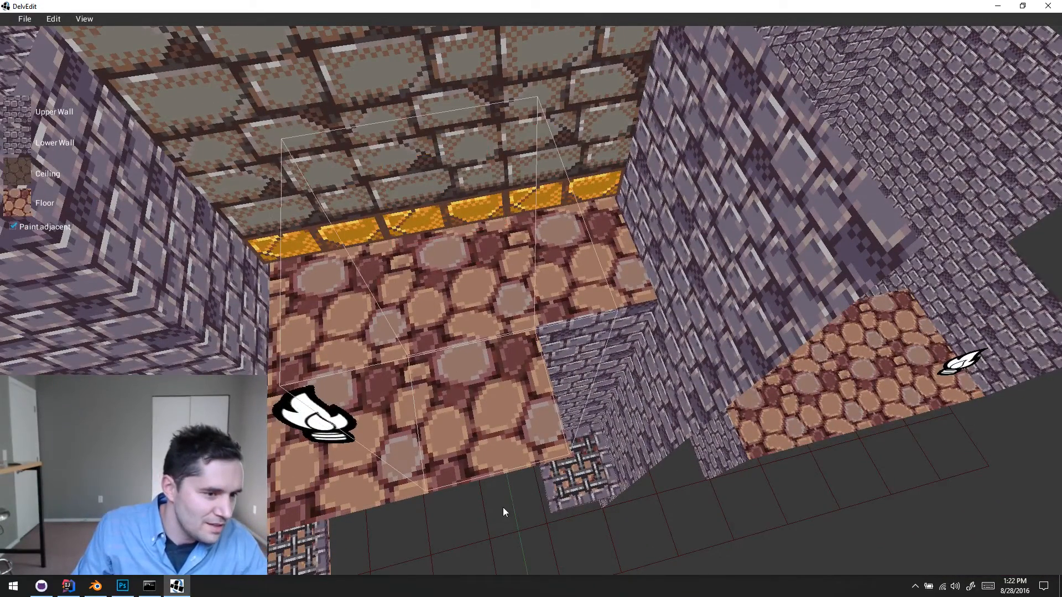
{"action": "left_click", "coordinate": [480, 436]}
{"action": "right_click", "coordinate": [453, 310]}
{"action": "mouse_move", "coordinate": [481, 271]}
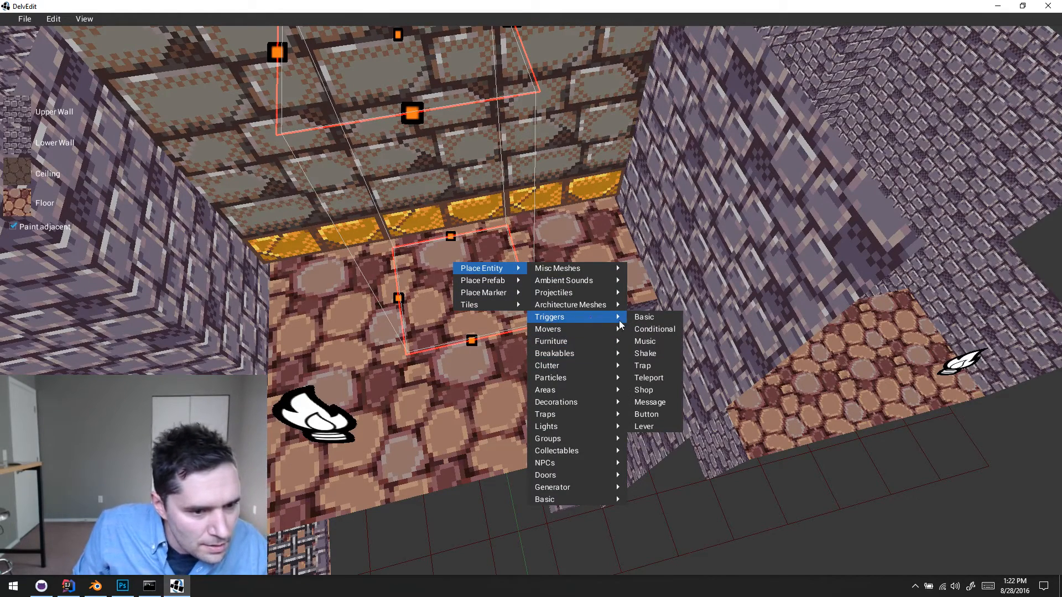
{"action": "left_click", "coordinate": [645, 354]}
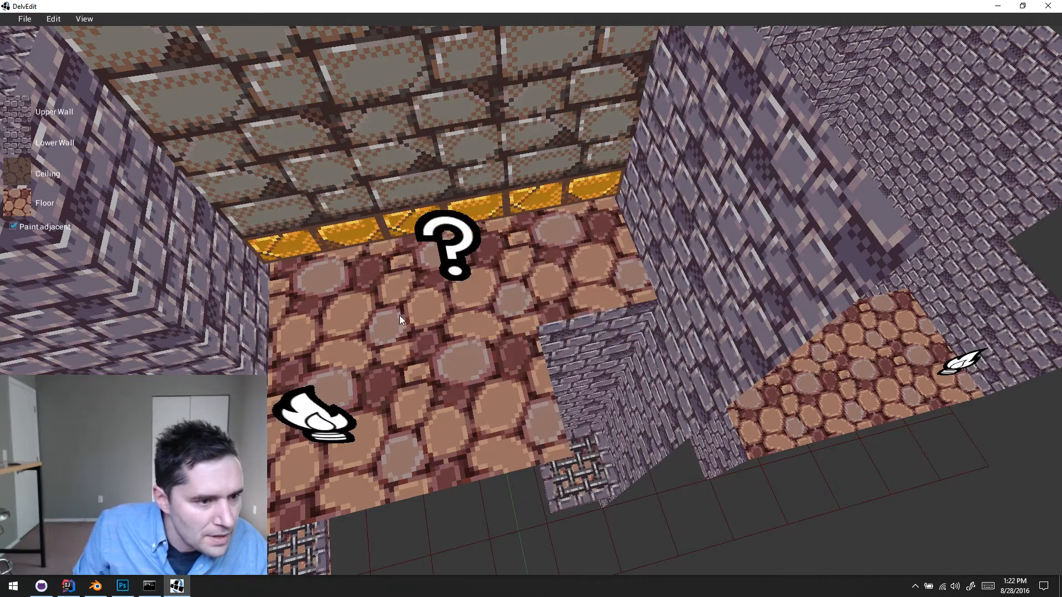
- Set the shake trigger's triggerType to PLAYER_TOUCHED and its id to shaker
{"action": "left_click", "coordinate": [449, 258]}
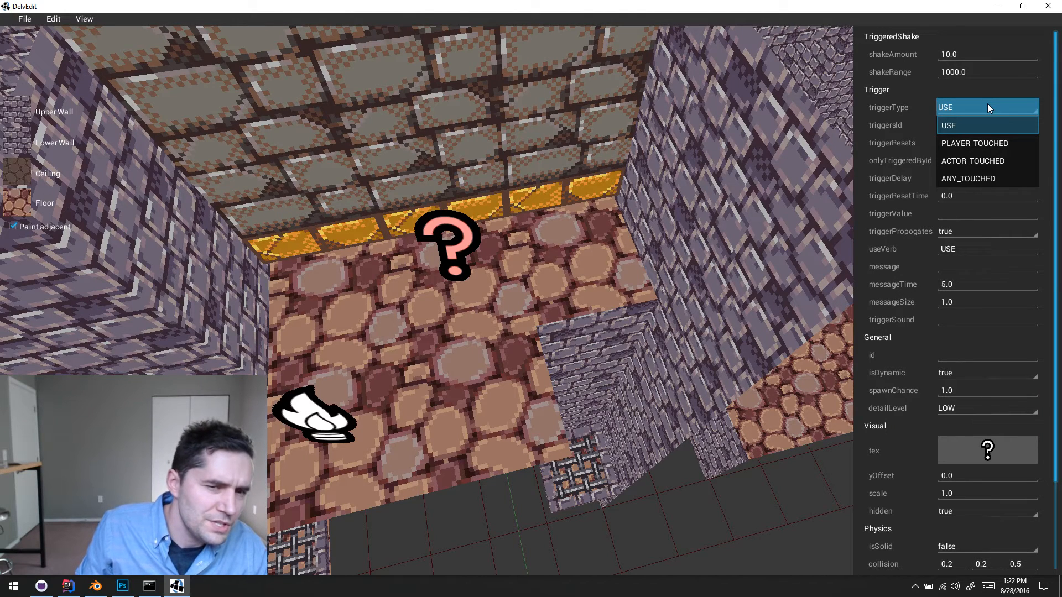
{"action": "left_click", "coordinate": [987, 143]}
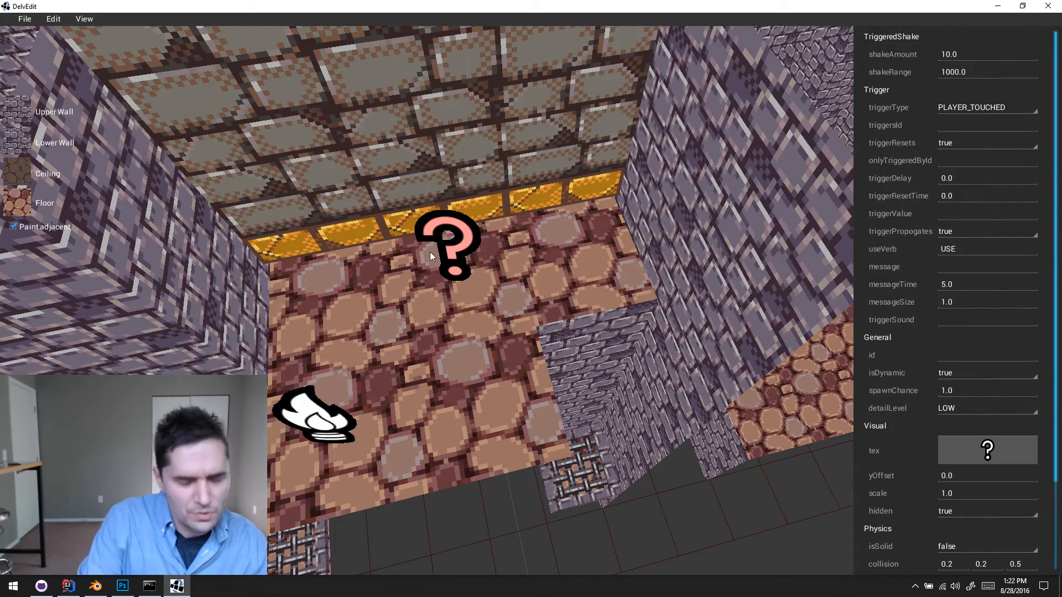
{"action": "right_click_drag", "start_coordinate": [430, 251], "coordinate": [430, 251]}
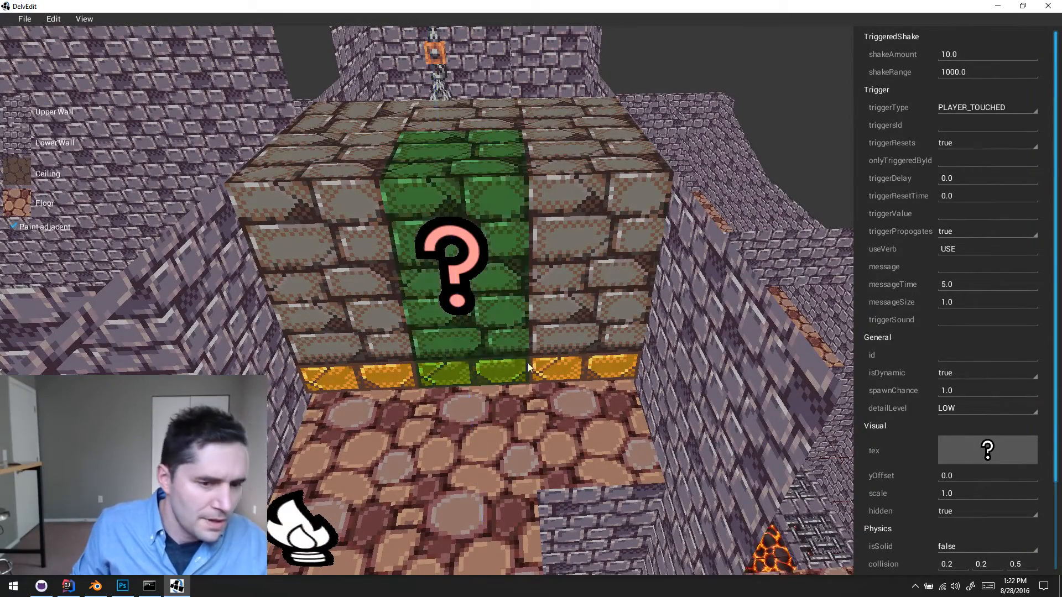
{"action": "key", "text": "a"}
{"action": "key", "text": "a"}
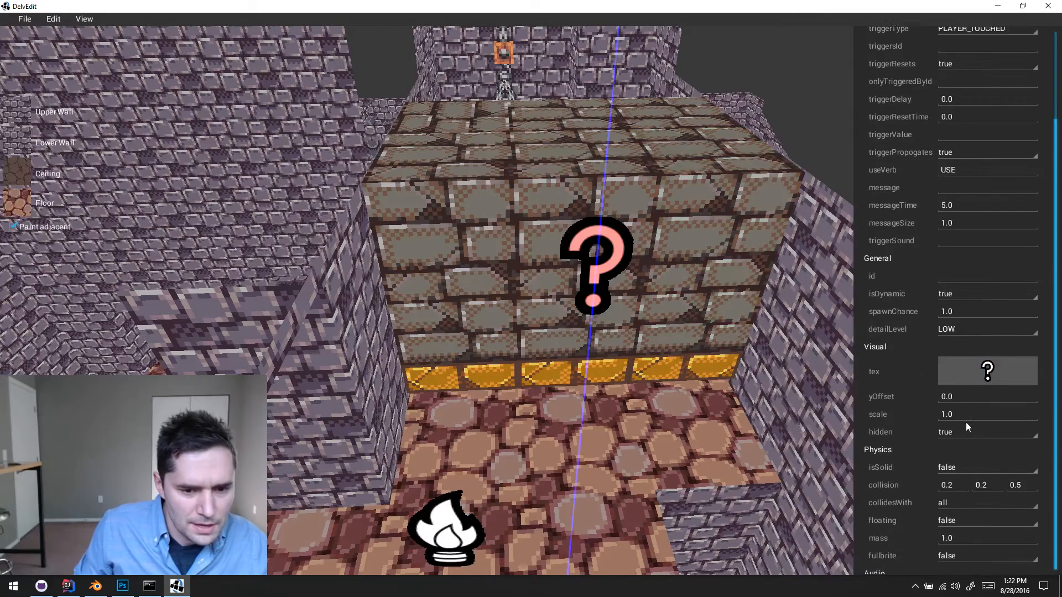
{"action": "scroll", "coordinate": [966, 423], "scroll_direction": "down", "scroll_amount": 3}
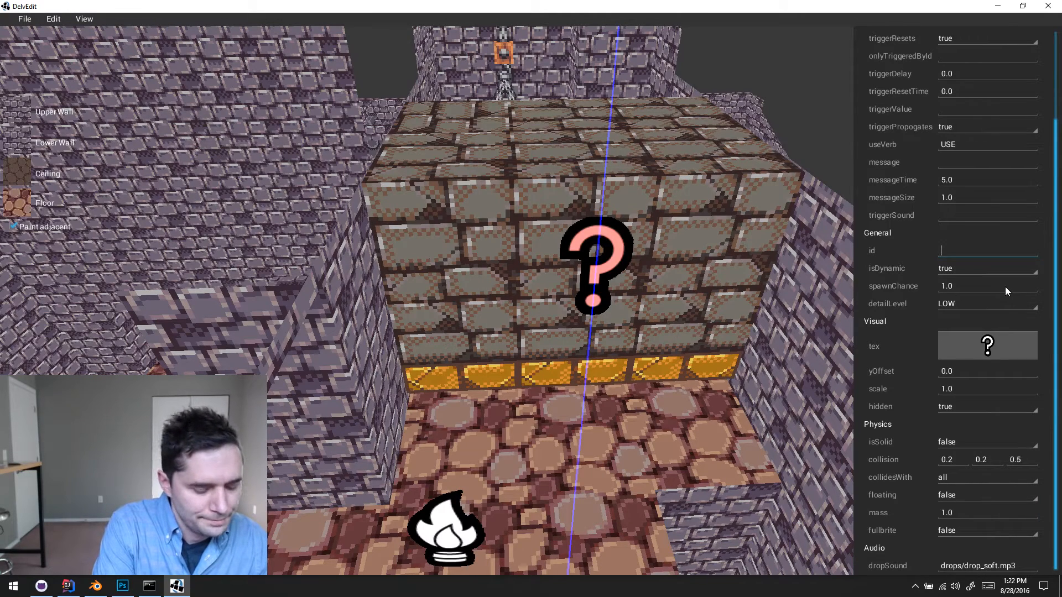
{"action": "type", "text": "shaker"}
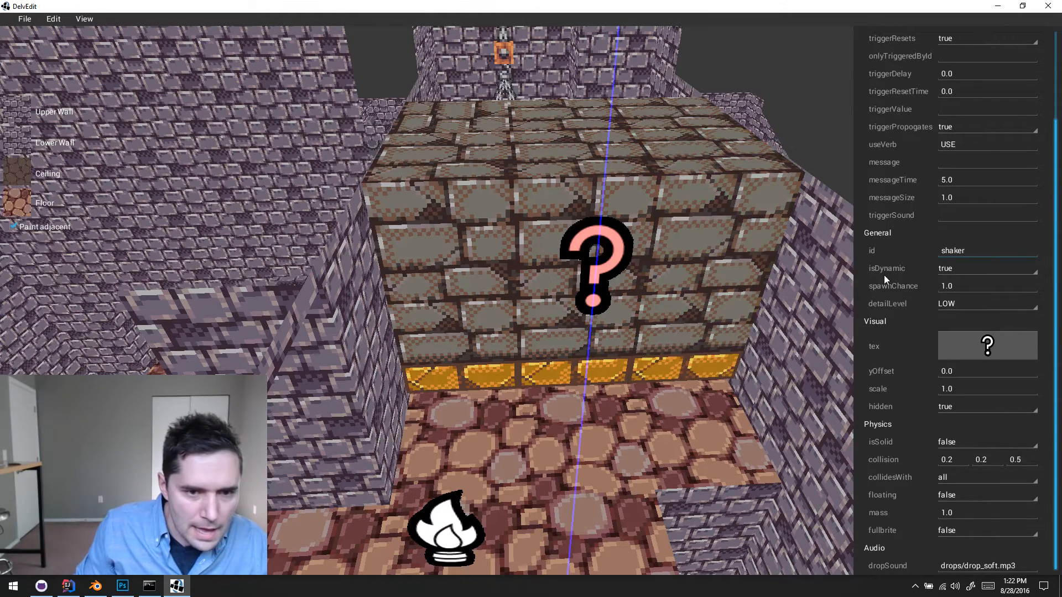
- Set triggersIdWhenDone to shaker on the front-row brick column nearest the fire entity
{"action": "scroll", "coordinate": [943, 234], "scroll_direction": "up", "scroll_amount": 3}
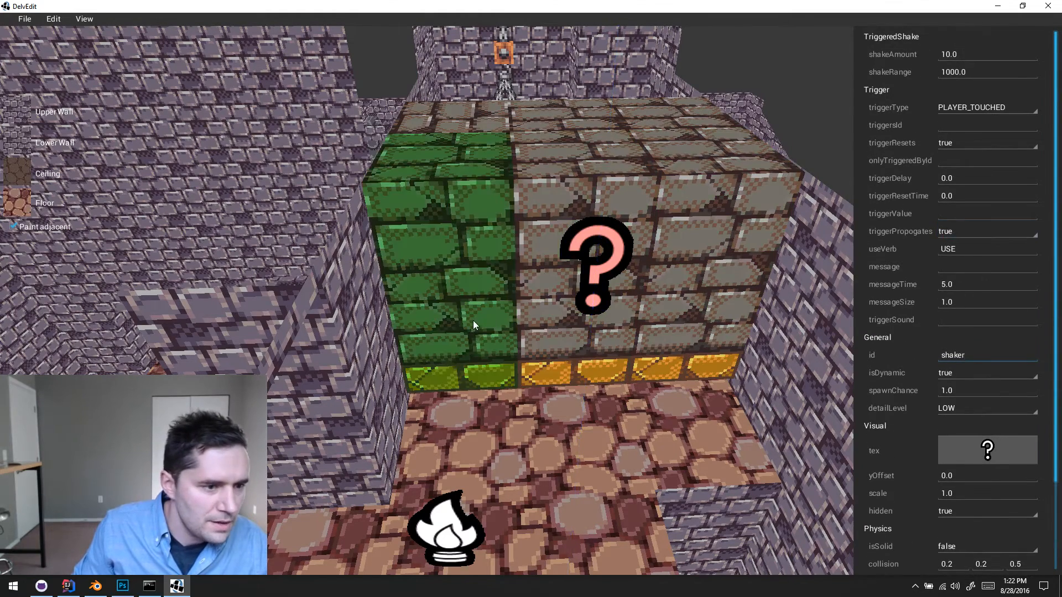
{"action": "left_click", "coordinate": [476, 320]}
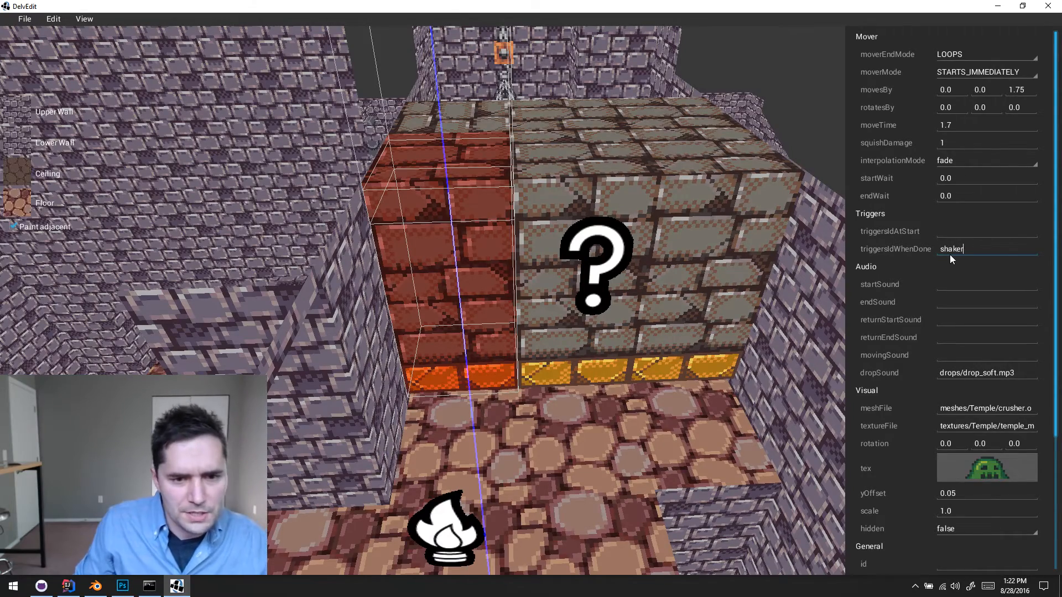
{"action": "left_click", "coordinate": [614, 437]}
- Playtest the level from in front of the crushing columns to check the screen shake, and return to the editor
{"action": "key", "text": "w"}
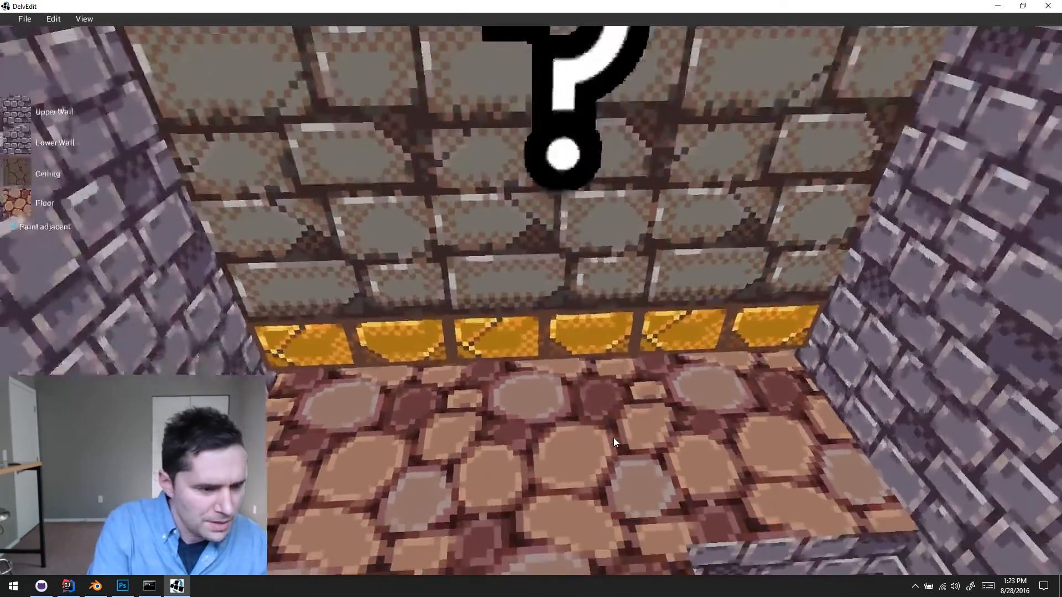
{"action": "key", "text": "p"}
{"action": "key", "text": "w"}
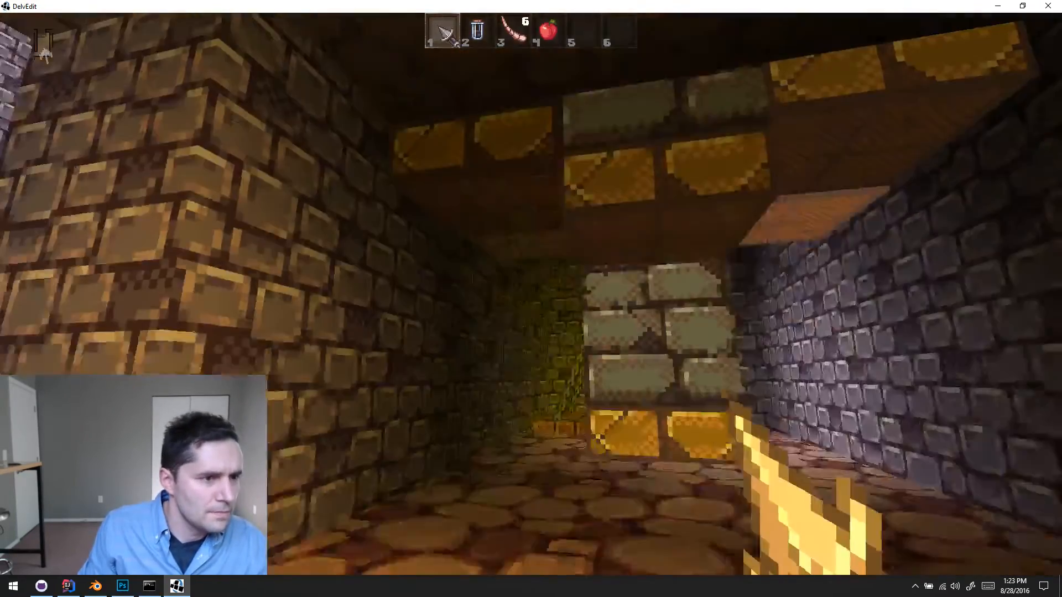
{"action": "key", "text": "w"}
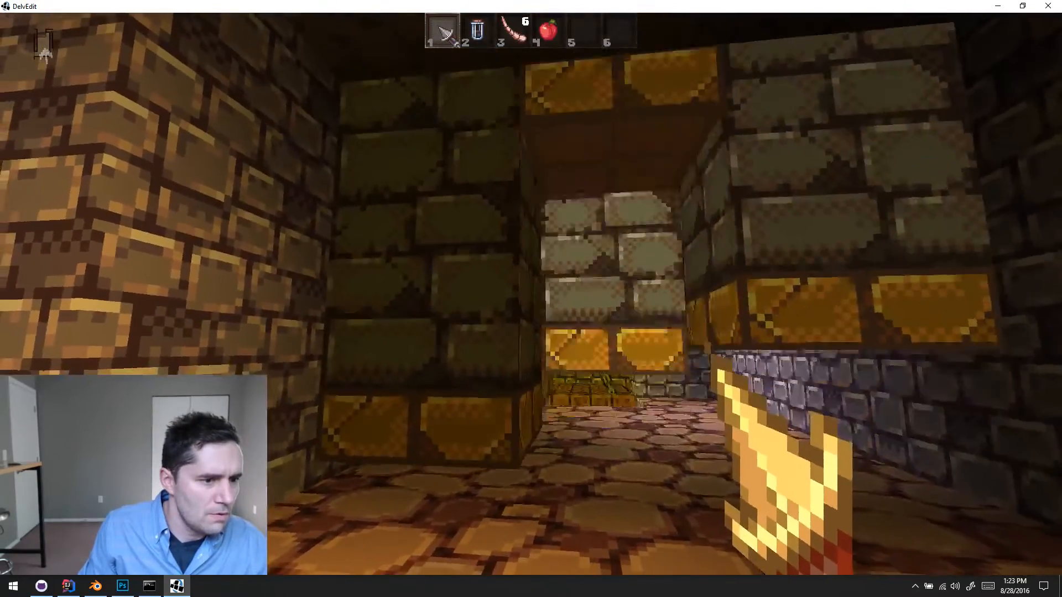
{"action": "key", "text": "w"}
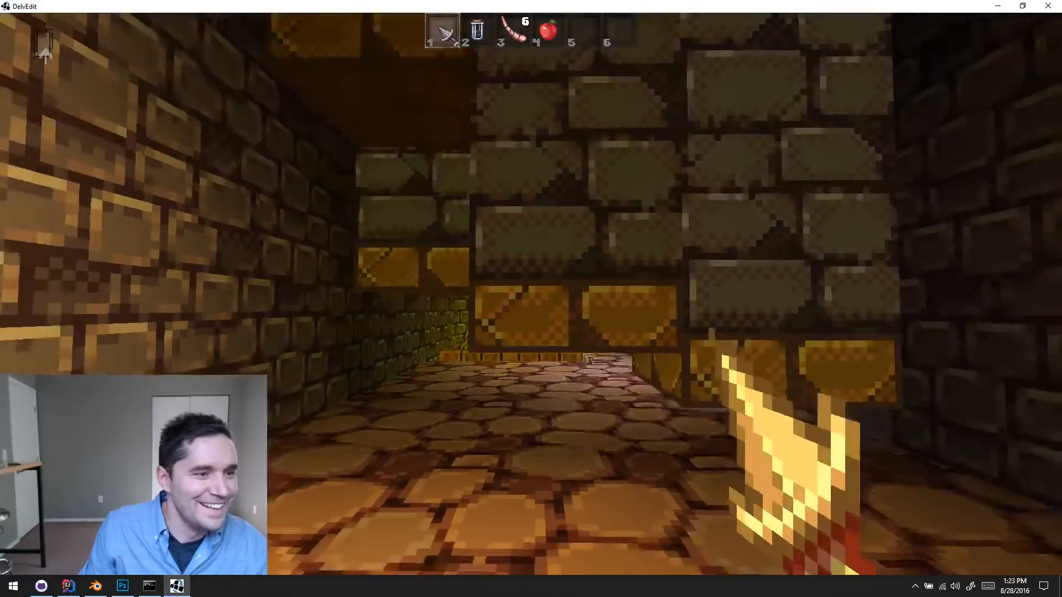
{"action": "key", "text": "w"}
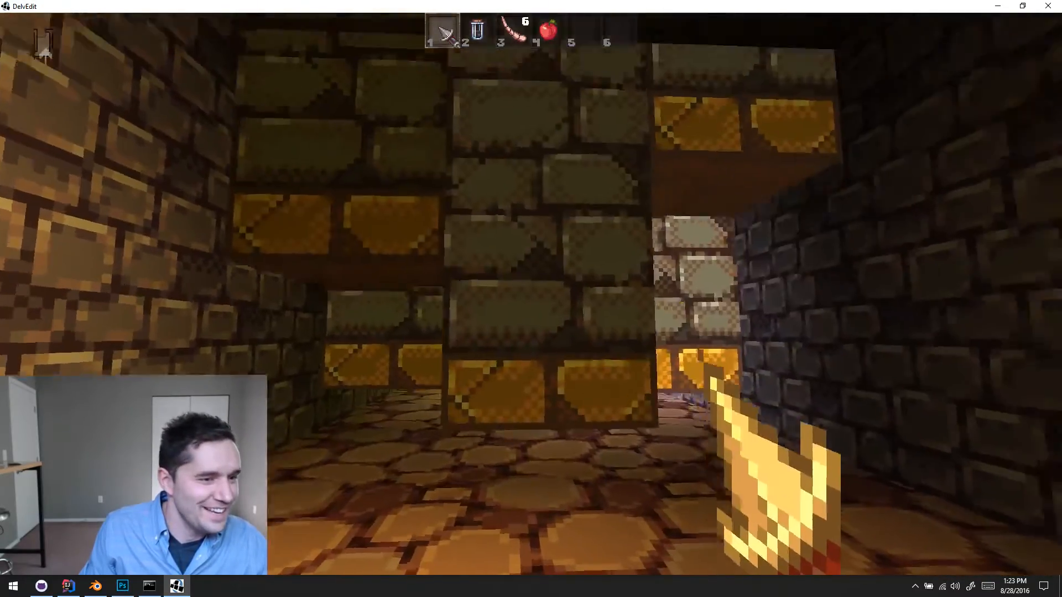
{"action": "key", "text": "w"}
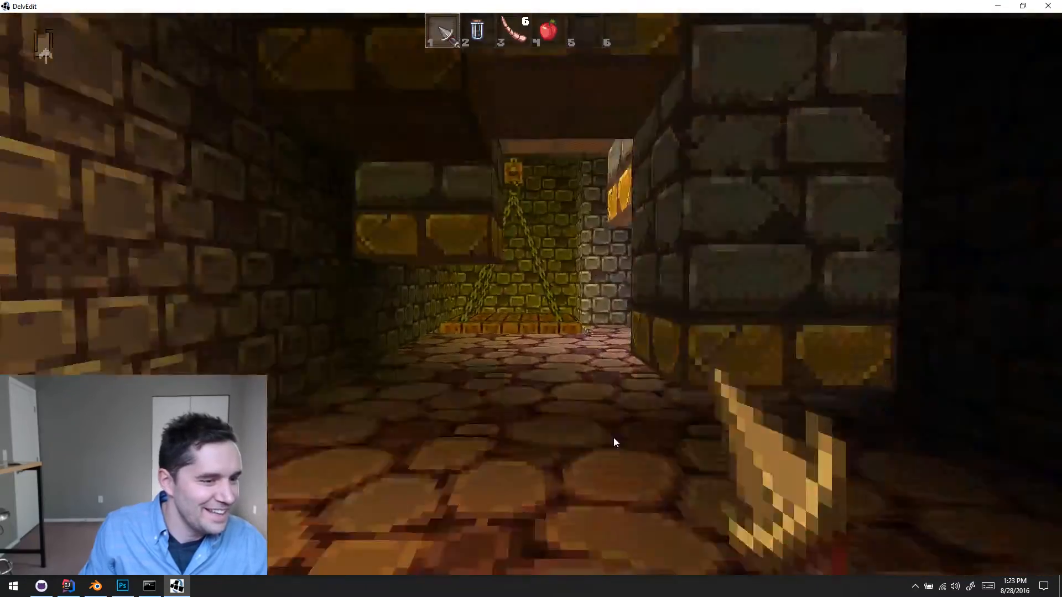
{"action": "key", "text": "Escape"}
- Set the shake trigger's shakeAmount to 4
{"action": "key", "text": "s"}
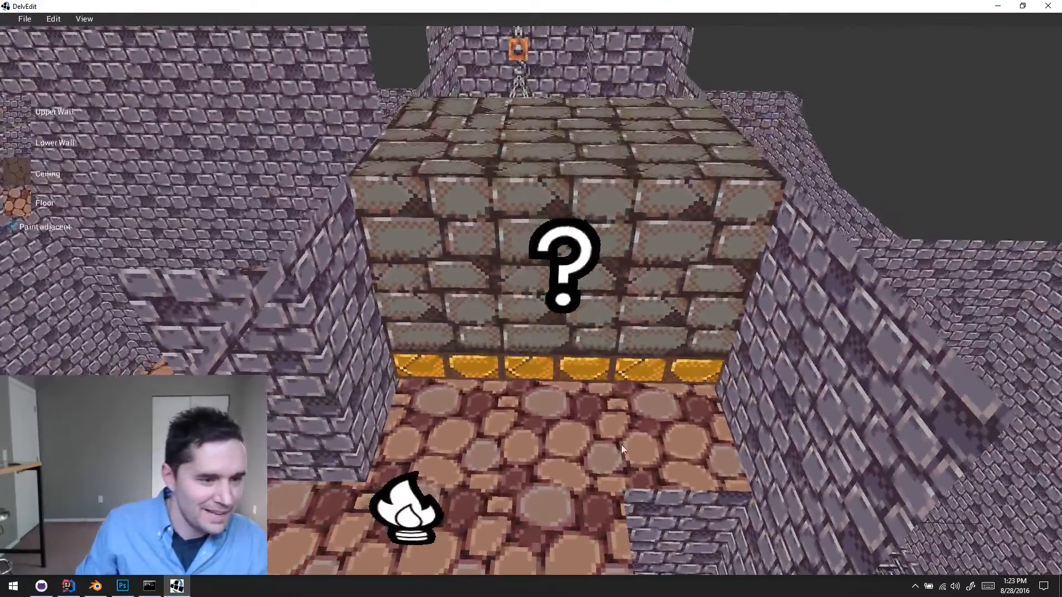
{"action": "left_click", "coordinate": [563, 265]}
{"action": "left_click", "coordinate": [978, 51]}
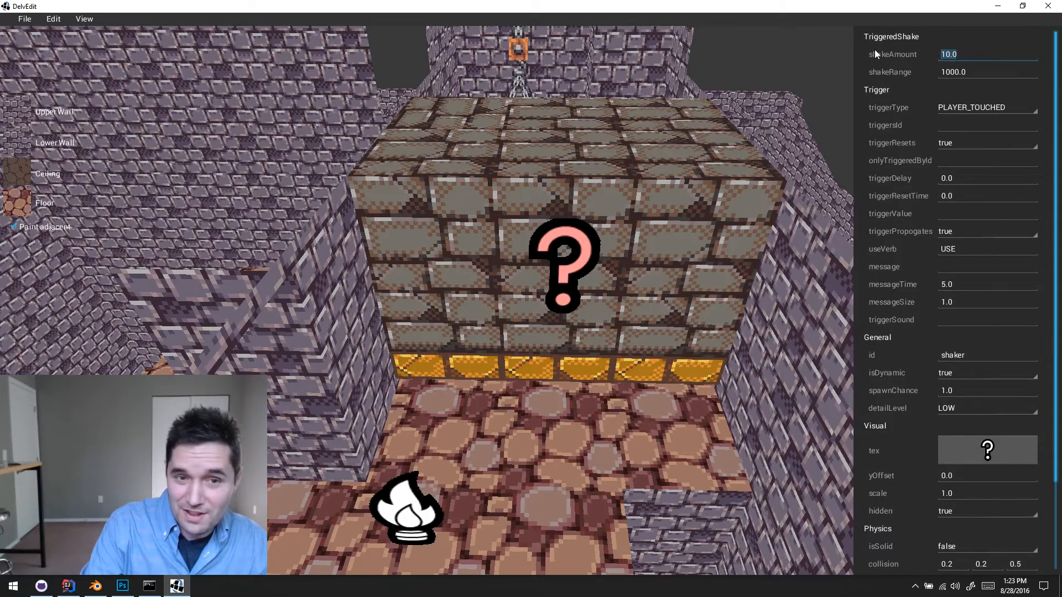
{"action": "type", "text": "4"}
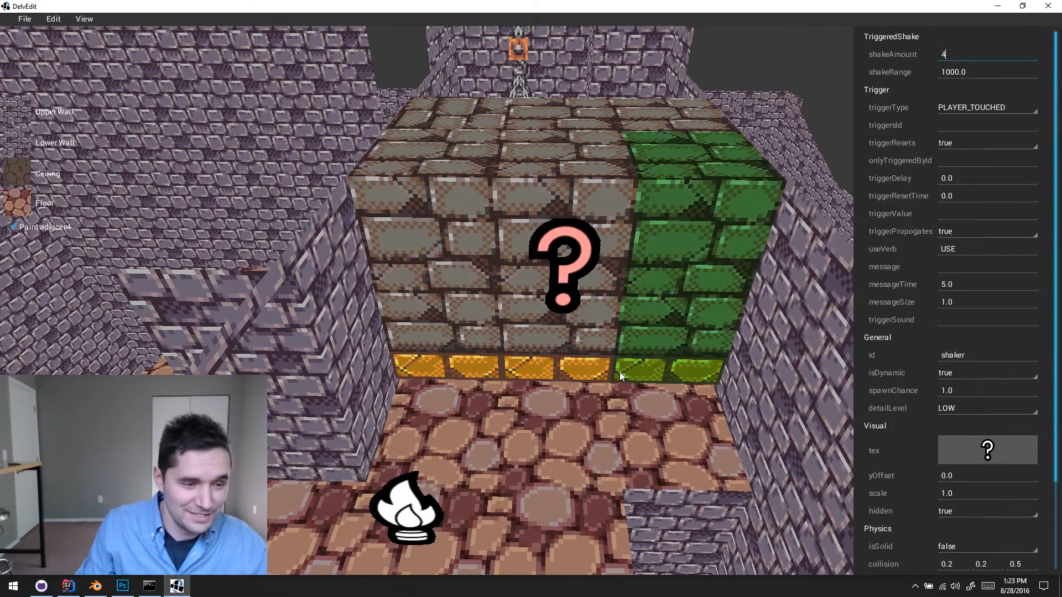
{"action": "left_click", "coordinate": [559, 430]}
- Playtest the level to judge the reduced shake beside the moving columns, and return to the editor
{"action": "key", "text": "w"}
{"action": "key", "text": "w"}
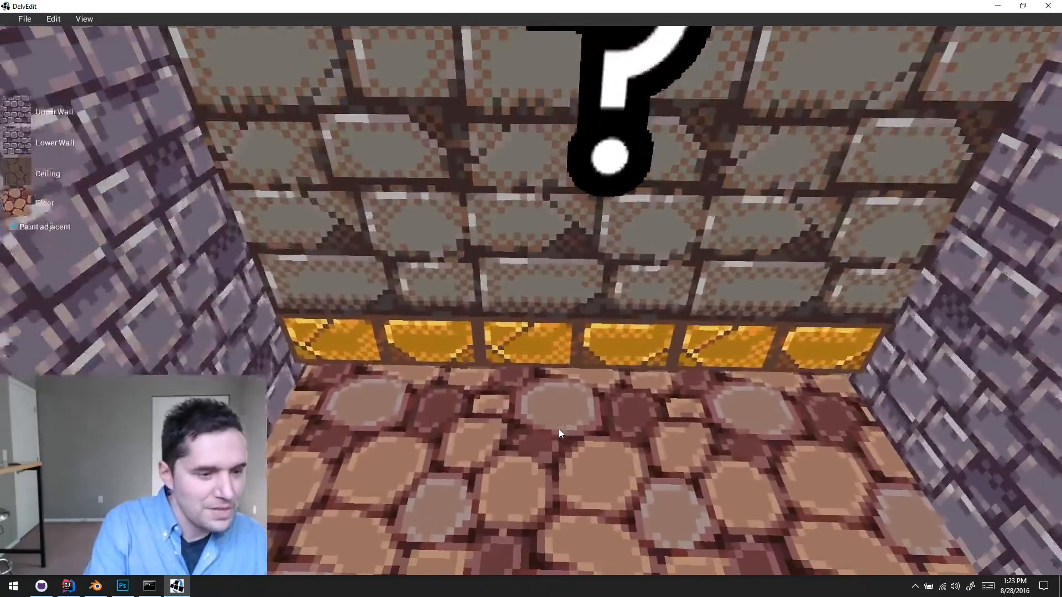
{"action": "key", "text": "p"}
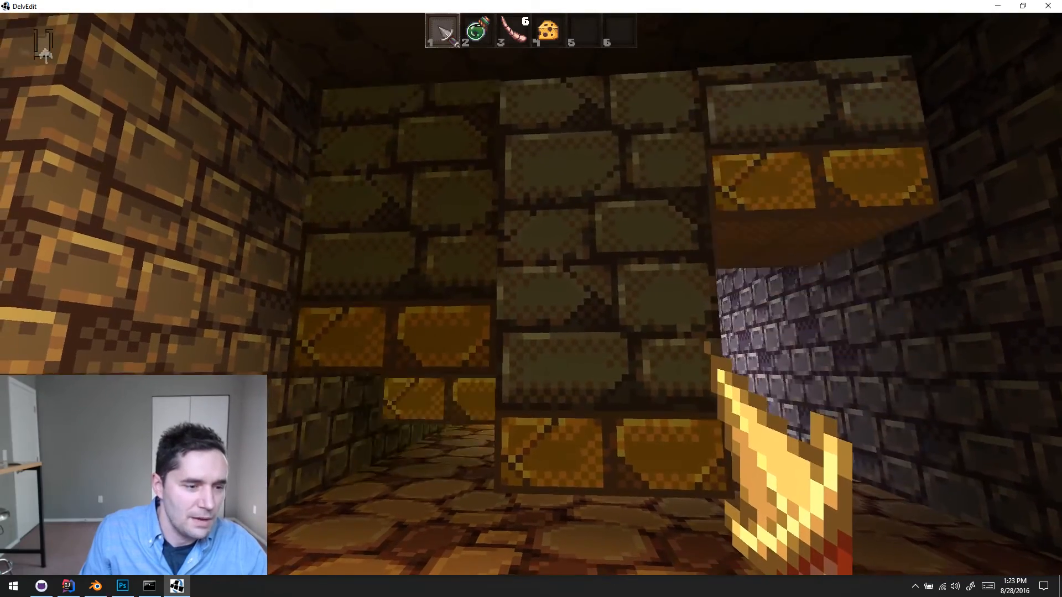
{"action": "key", "text": "Escape"}
{"action": "key", "text": "Down"}
- Set triggersIdWhenDone to shaker on the middle and right-hand brick columns of the front row
{"action": "key", "text": "s"}
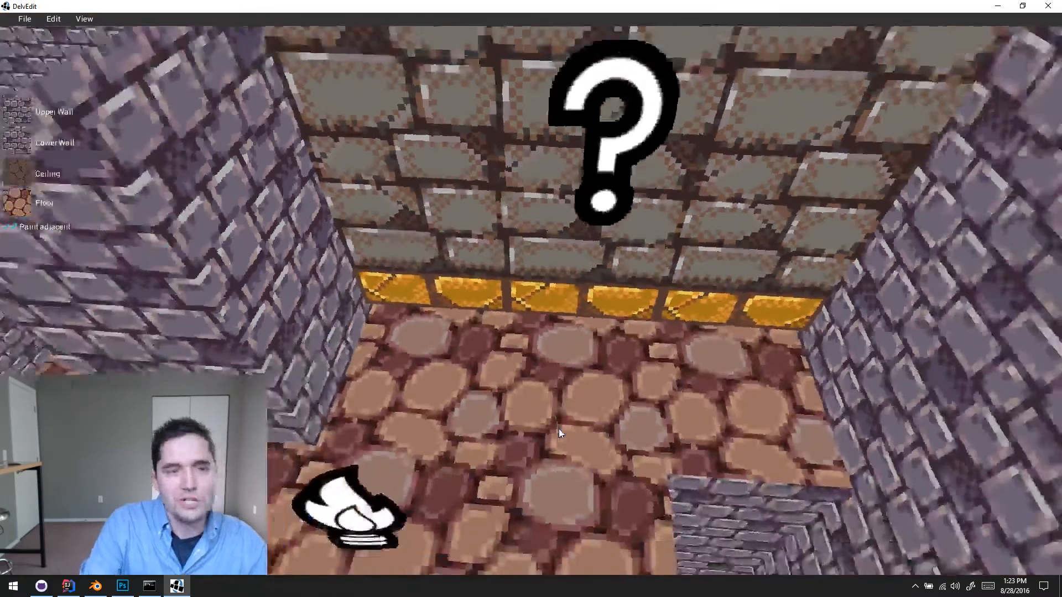
{"action": "key", "text": "e"}
{"action": "left_click", "coordinate": [594, 318]}
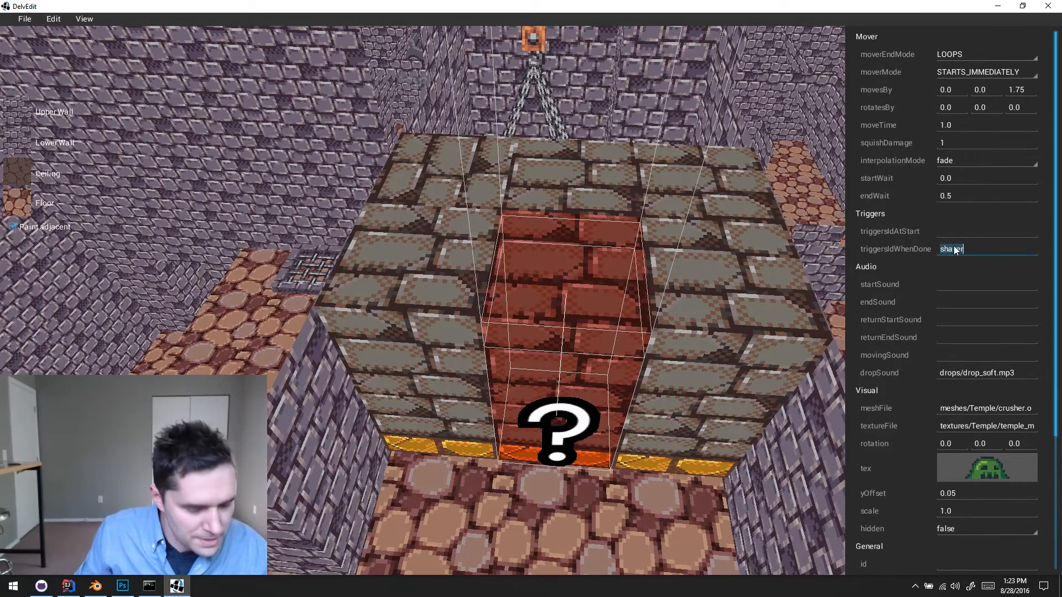
{"action": "left_click", "coordinate": [765, 367]}
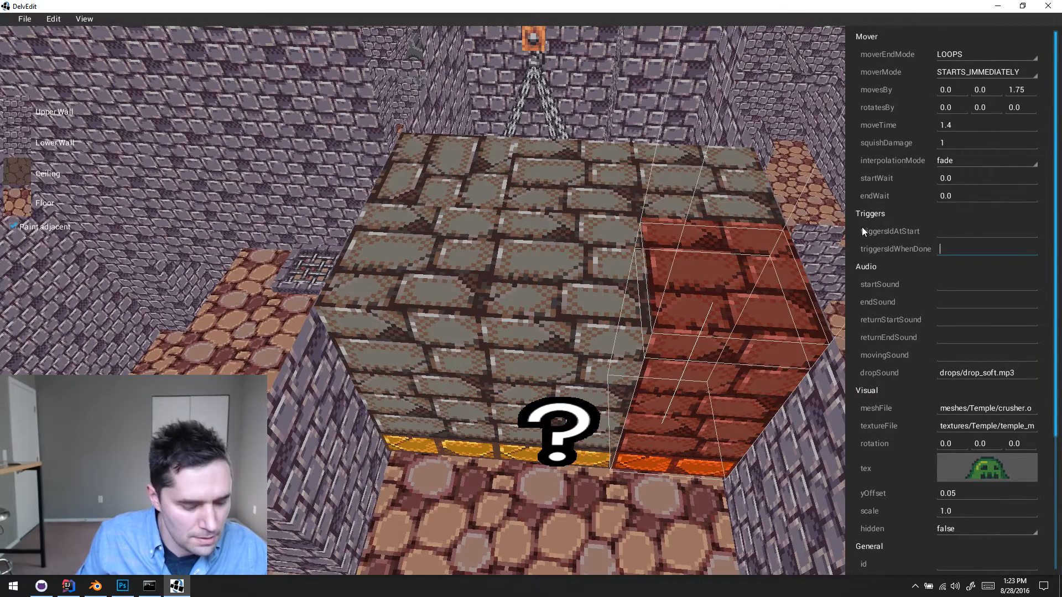
{"action": "type", "text": "shaker"}
- Set triggersIdWhenDone to shaker on the brick columns of the row behind, nearer the chained lift
{"action": "left_click", "coordinate": [485, 191]}
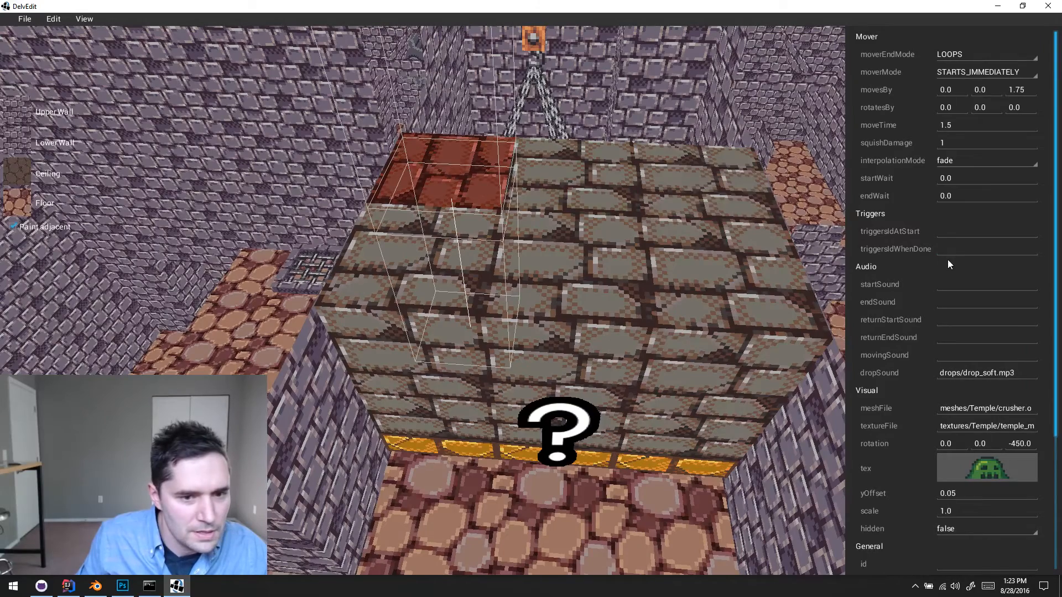
{"action": "left_click", "coordinate": [606, 194]}
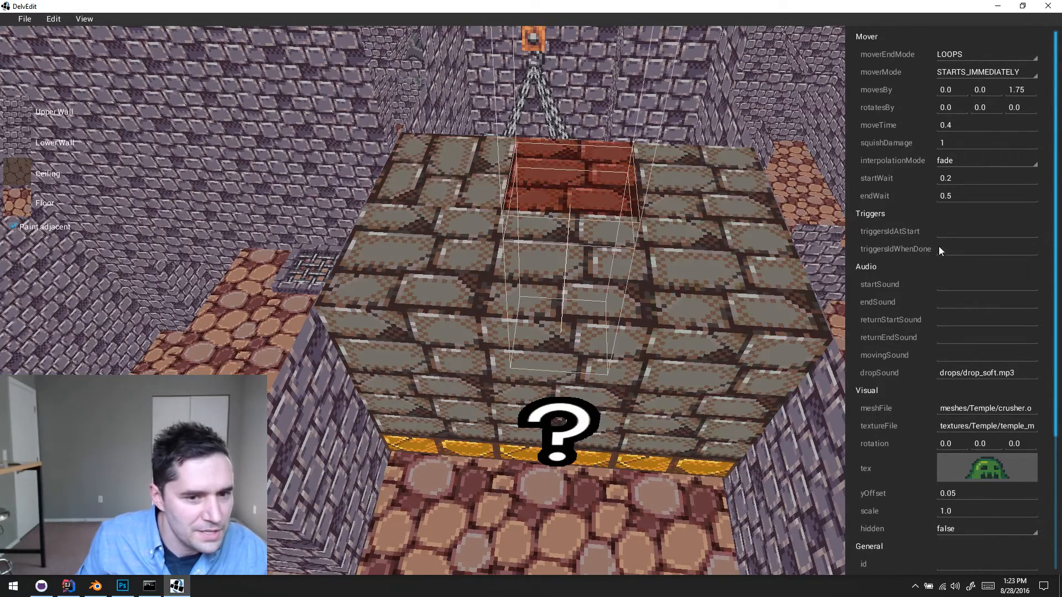
{"action": "left_click", "coordinate": [715, 169]}
{"action": "left_click", "coordinate": [981, 250]}
{"action": "type", "text": "shaker"}
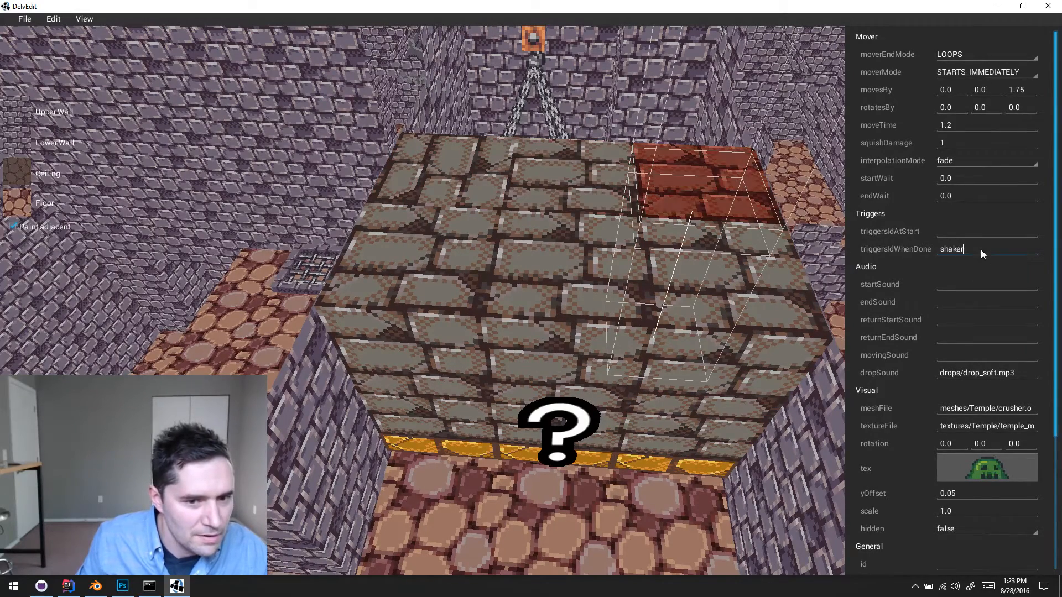
{"action": "left_click", "coordinate": [618, 505]}
- Playtest the level, moving around in front of the columns to check the shake from several crushers, and return to the editor
{"action": "key", "text": "q"}
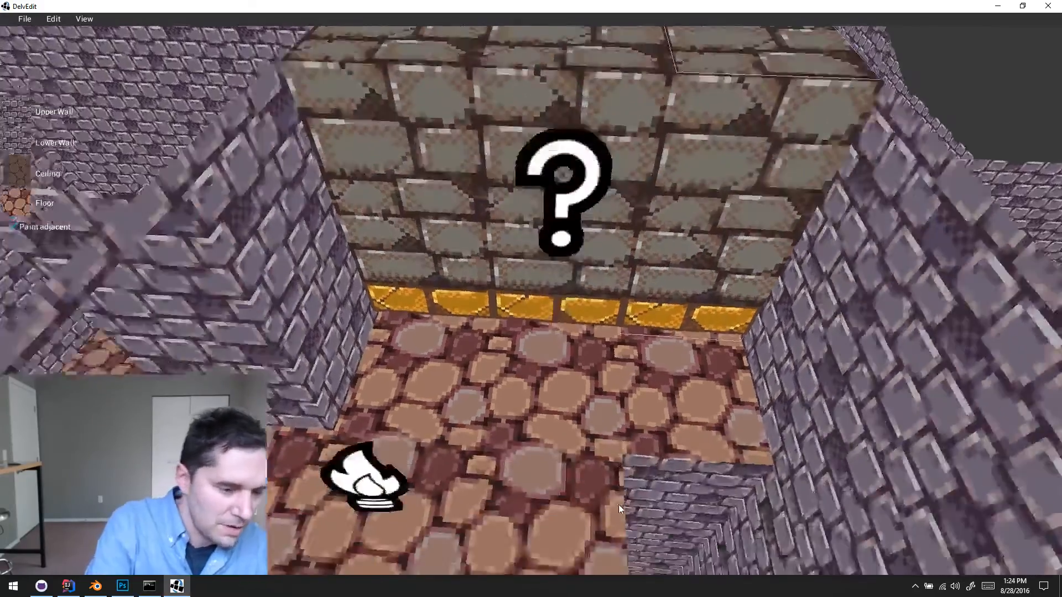
{"action": "key", "text": "a"}
{"action": "key", "text": "w"}
{"action": "key", "text": "p"}
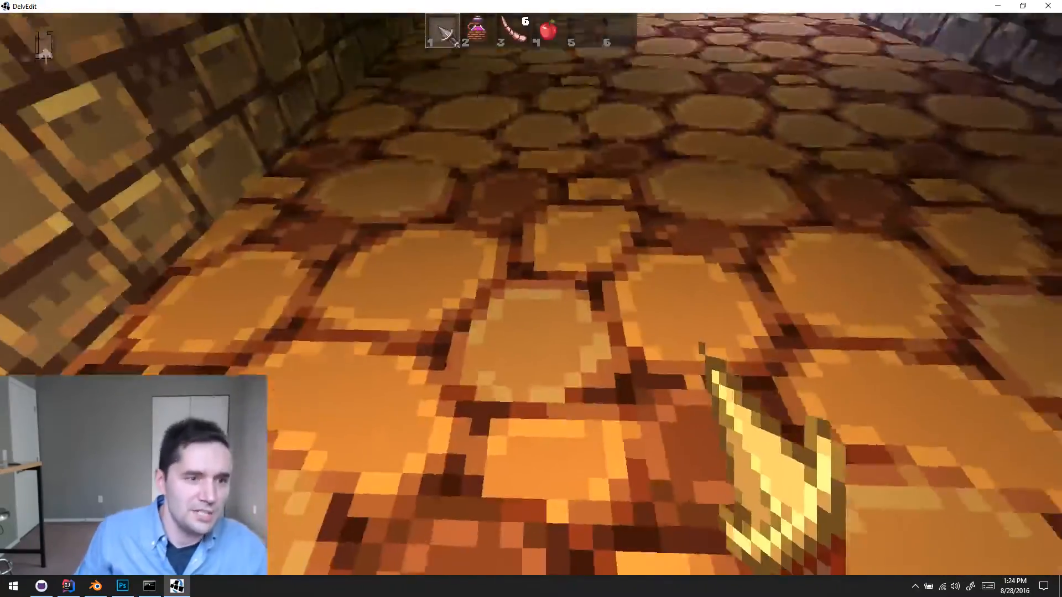
{"action": "key", "text": "d"}
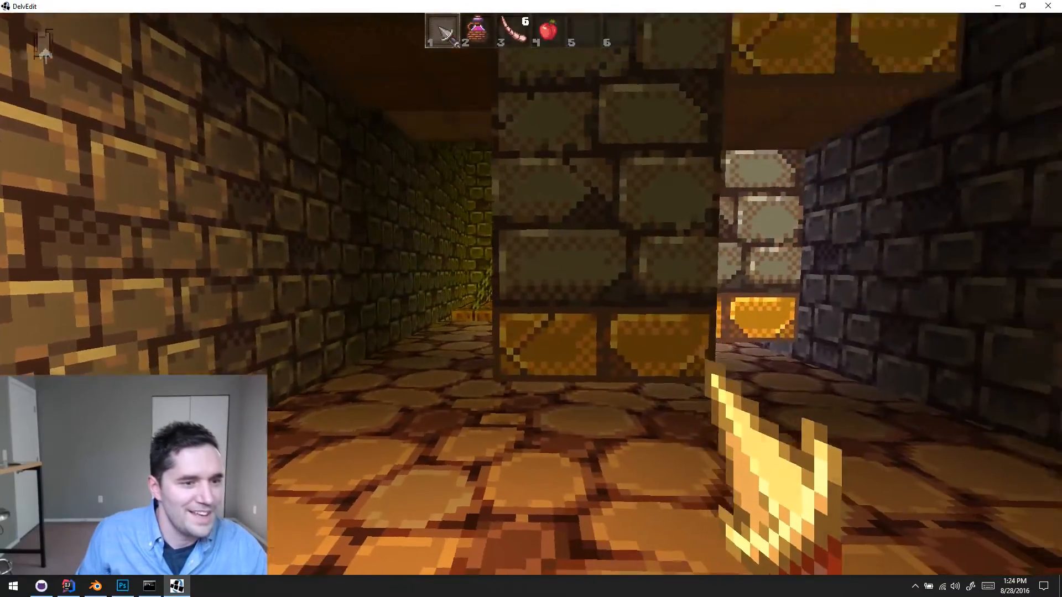
{"action": "key", "text": "a"}
{"action": "key", "text": "w"}
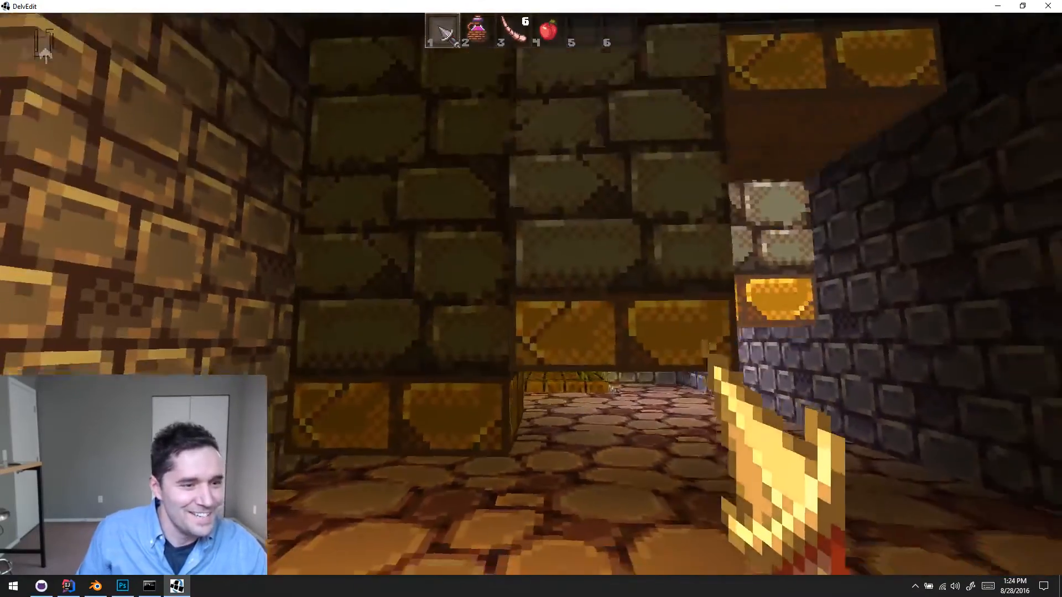
{"action": "key", "text": "s"}
{"action": "key", "text": "a"}
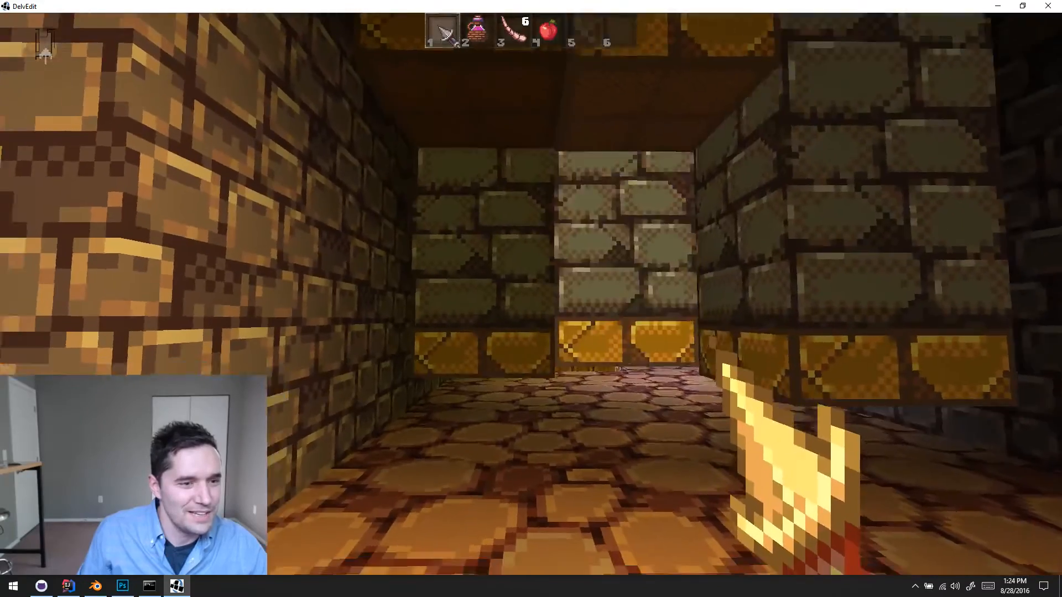
{"action": "key", "text": "d"}
{"action": "key", "text": "a"}
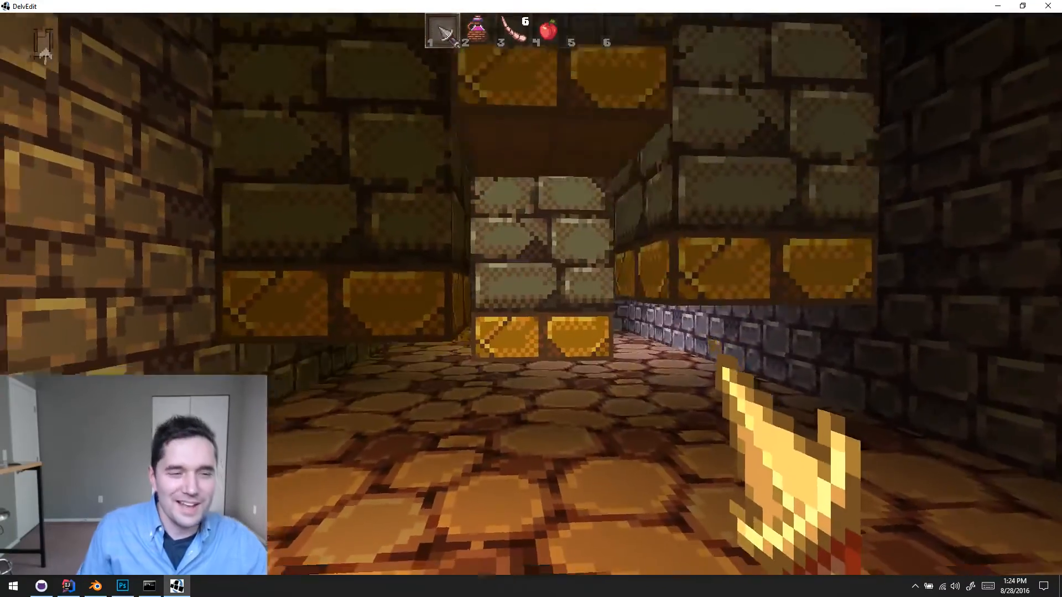
{"action": "key", "text": "Escape"}
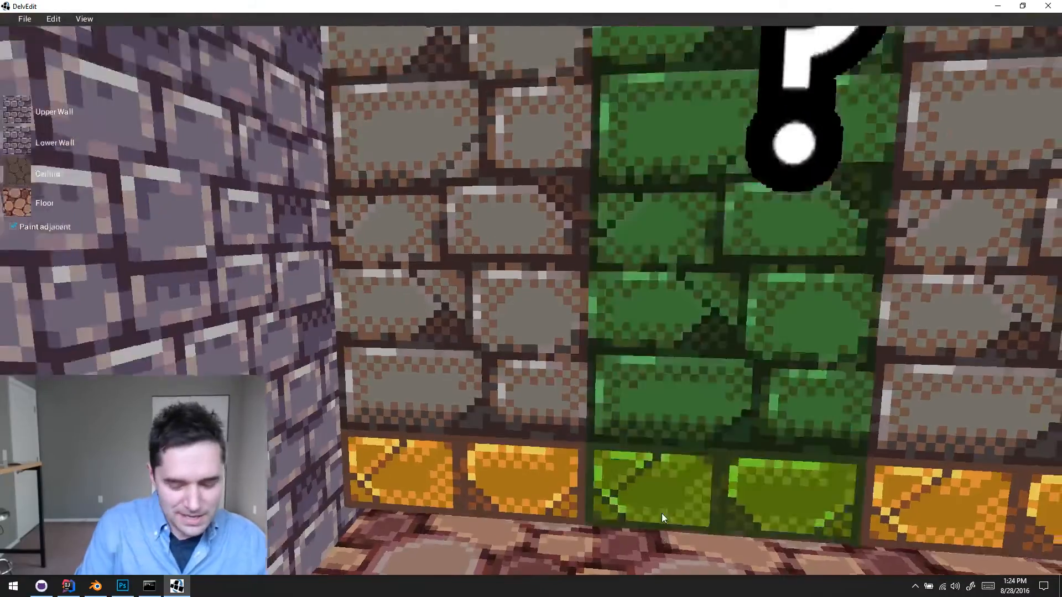
- Set the shake trigger's shakeAmount to 3.5 and its shakeRange to 4
{"action": "key", "text": "s"}
{"action": "key", "text": "d"}
{"action": "key", "text": "s"}
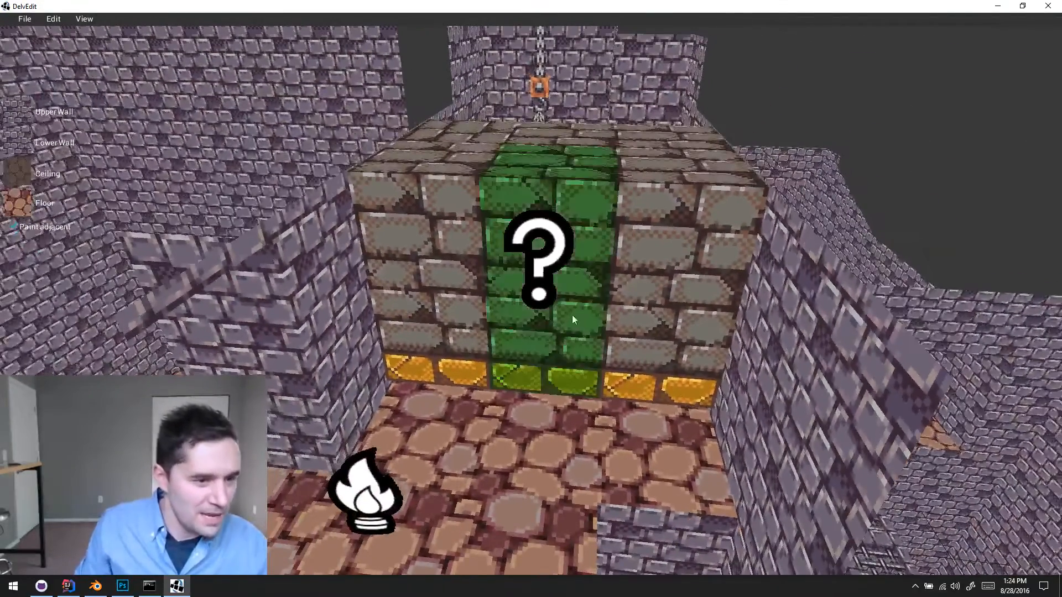
{"action": "left_click", "coordinate": [542, 281]}
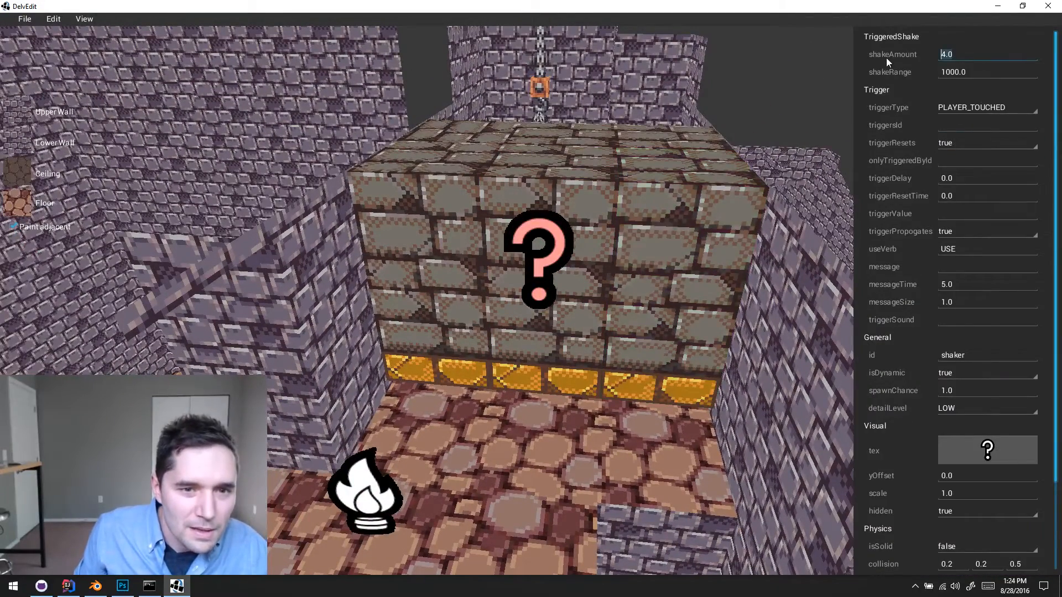
{"action": "type", "text": "3.5"}
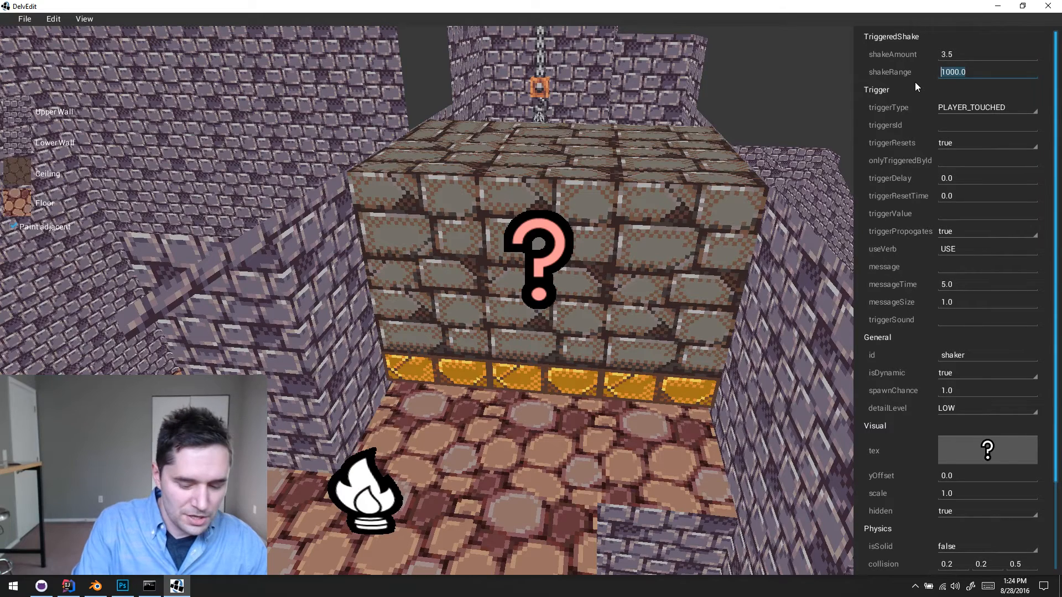
{"action": "type", "text": "4"}
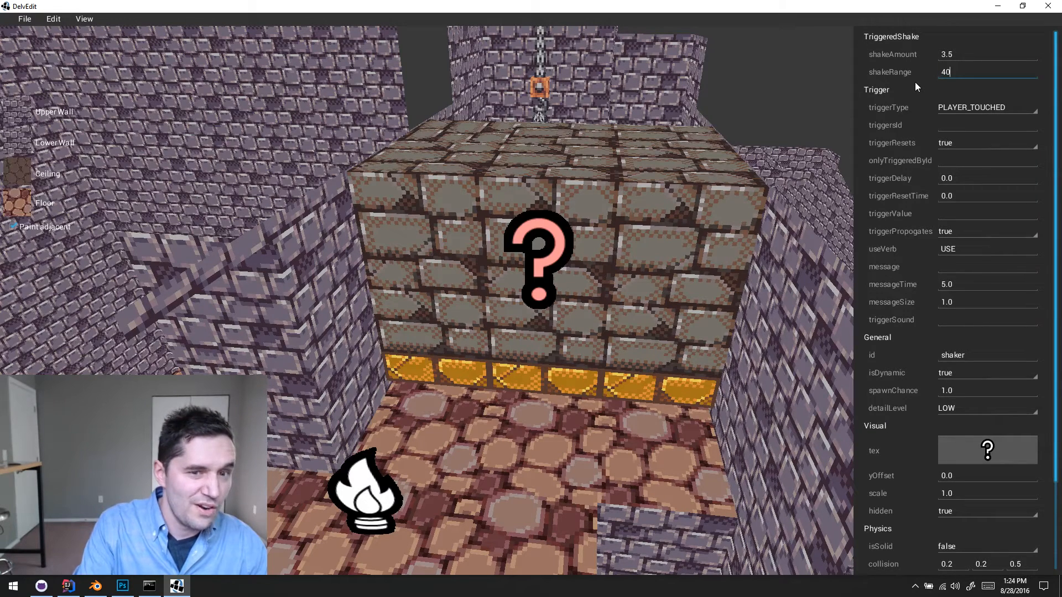
{"action": "key", "text": "Return"}
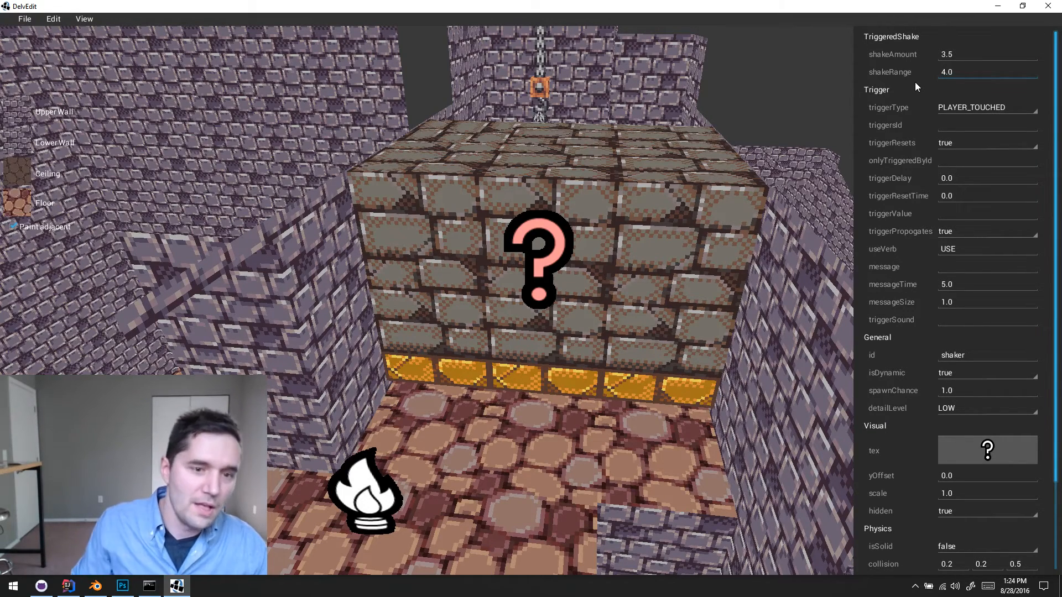
{"action": "left_click", "coordinate": [527, 447]}
- Playtest the level in front of the moving columns to judge the shake with the shorter range, and return to the editor
{"action": "key", "text": "w"}
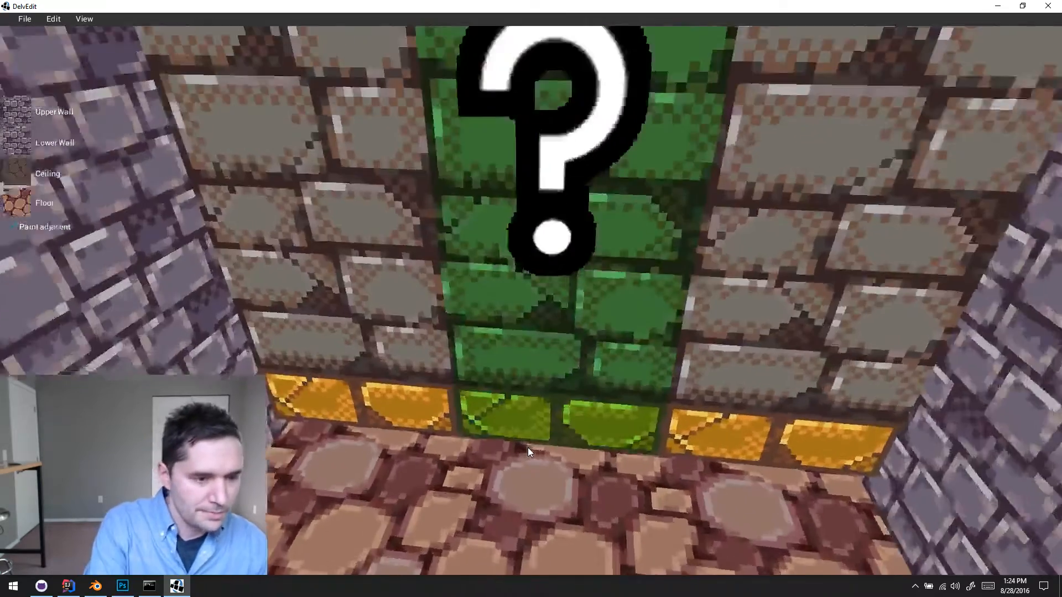
{"action": "key", "text": "a"}
{"action": "key", "text": "p"}
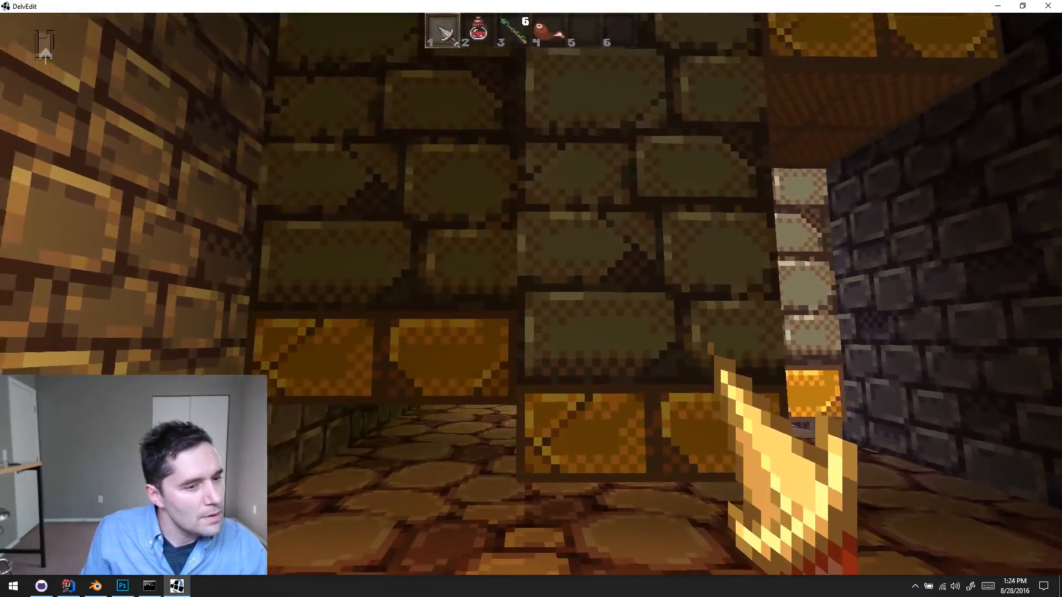
{"action": "key", "text": "s"}
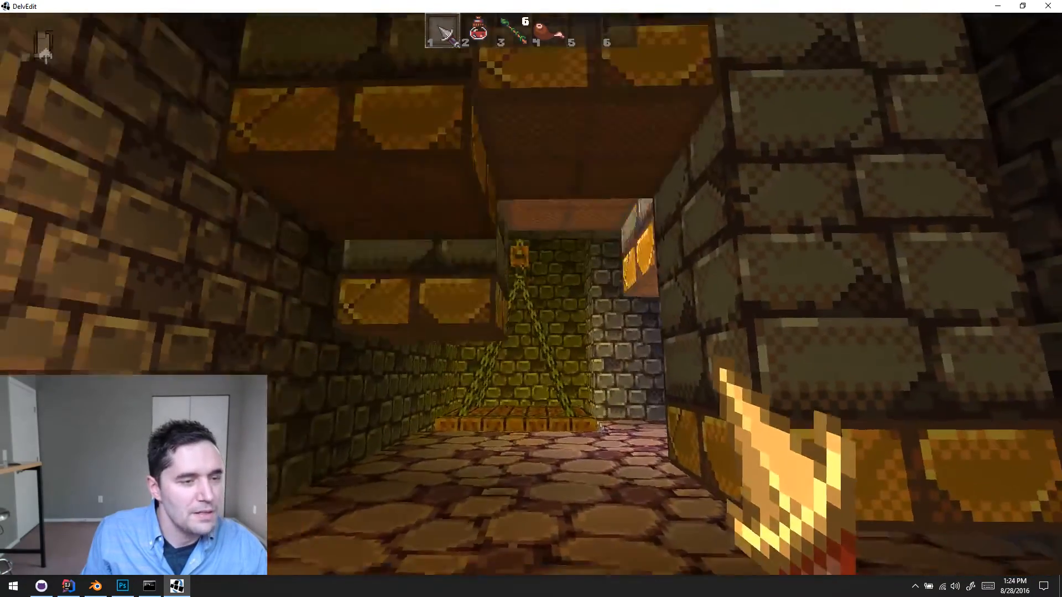
{"action": "key", "text": "Escape"}
- Set the shake trigger's shakeAmount to 4 and deselect the trigger
{"action": "key", "text": "s"}
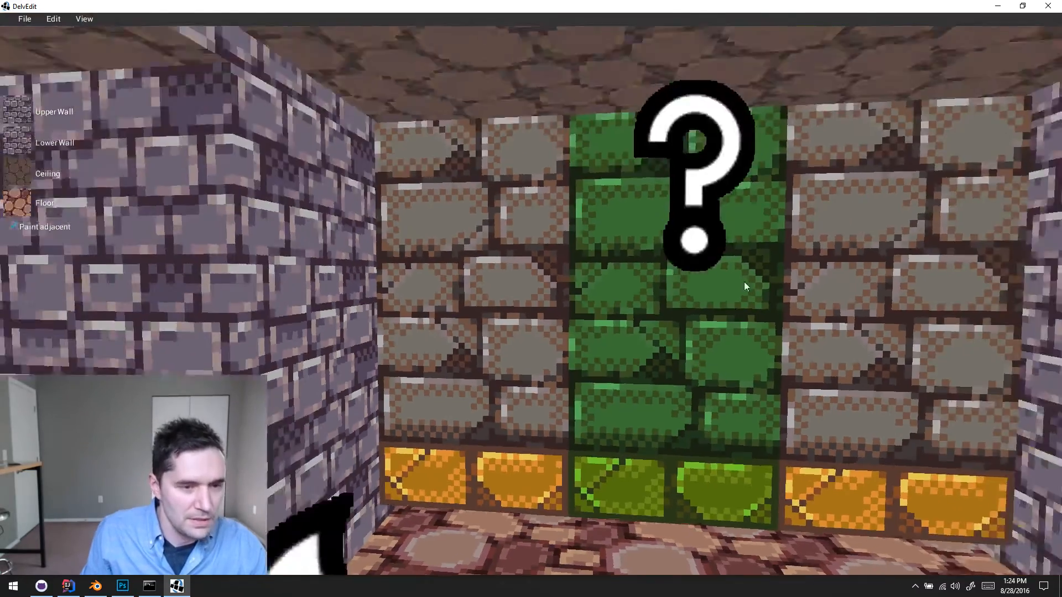
{"action": "left_click", "coordinate": [707, 247]}
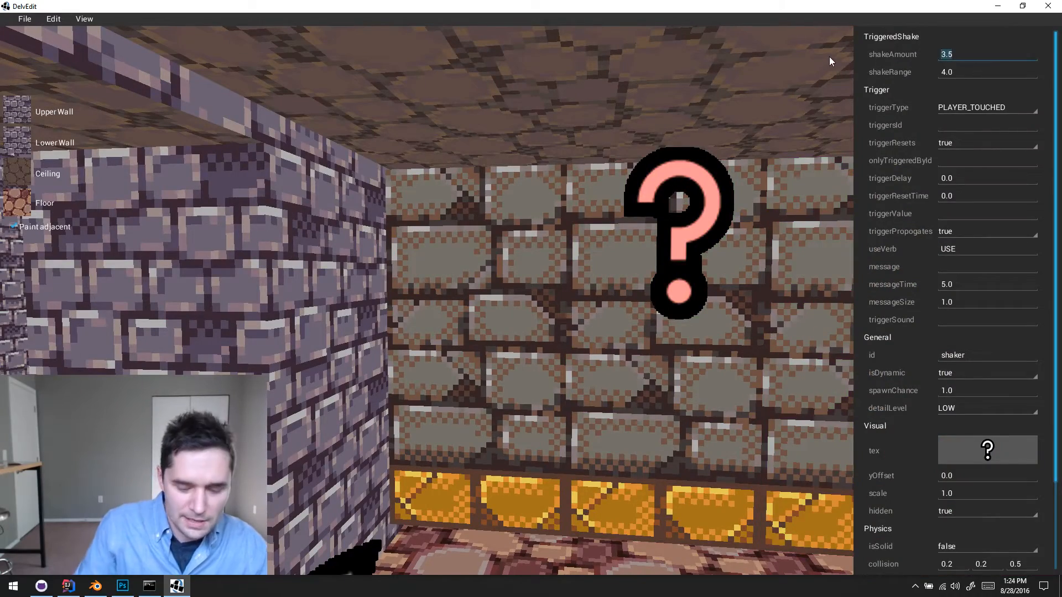
{"action": "type", "text": "4"}
{"action": "left_click", "coordinate": [520, 353]}
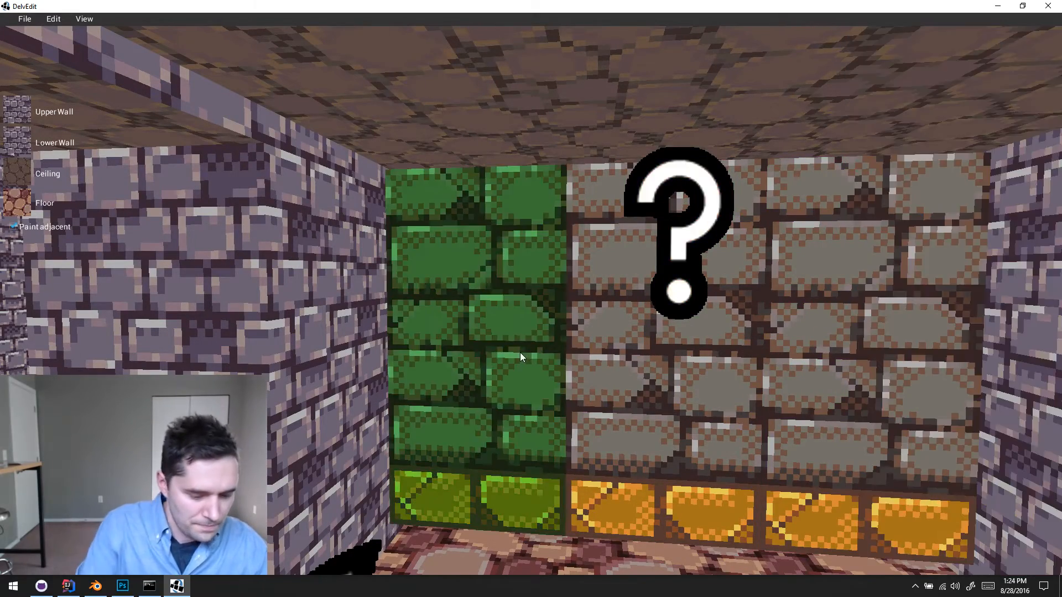
- Playtest the level briefly beside the columns to check the stronger shake, and return to the editor
{"action": "key", "text": "w"}
{"action": "key", "text": "p"}
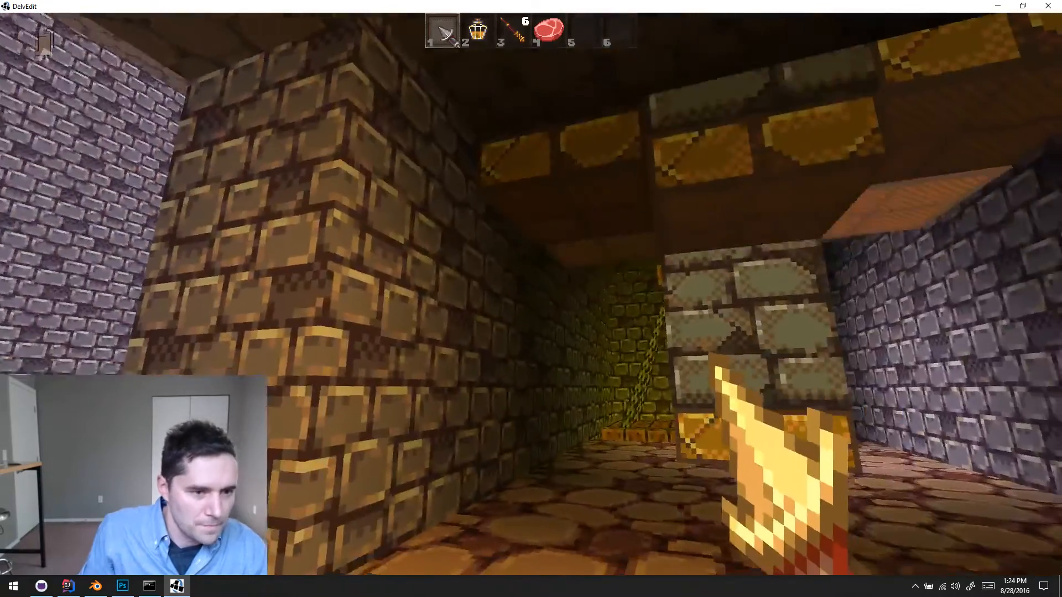
{"action": "key", "text": "w"}
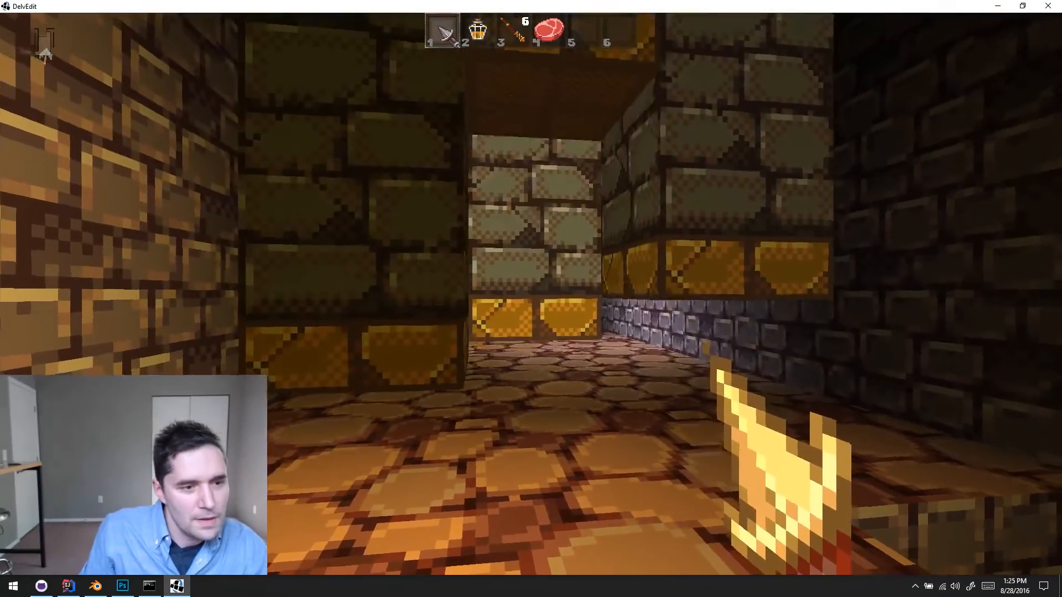
{"action": "key", "text": "s"}
{"action": "key", "text": "Escape"}
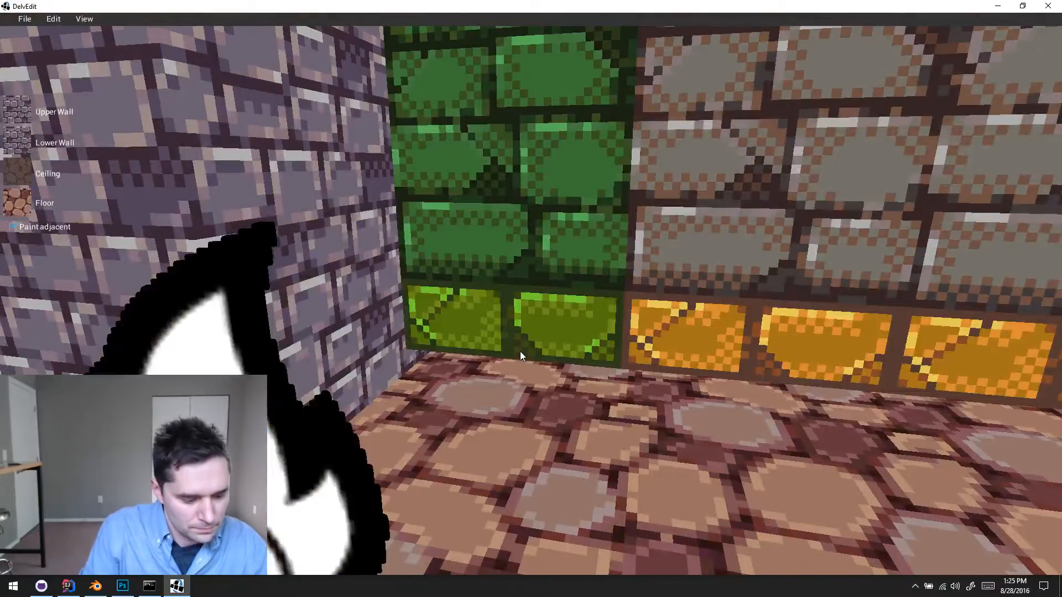
- Playtest the level again, walking away from the columns and back through them to the chained lift to compare the shake by distance
{"action": "key", "text": "s"}
{"action": "key", "text": "p"}
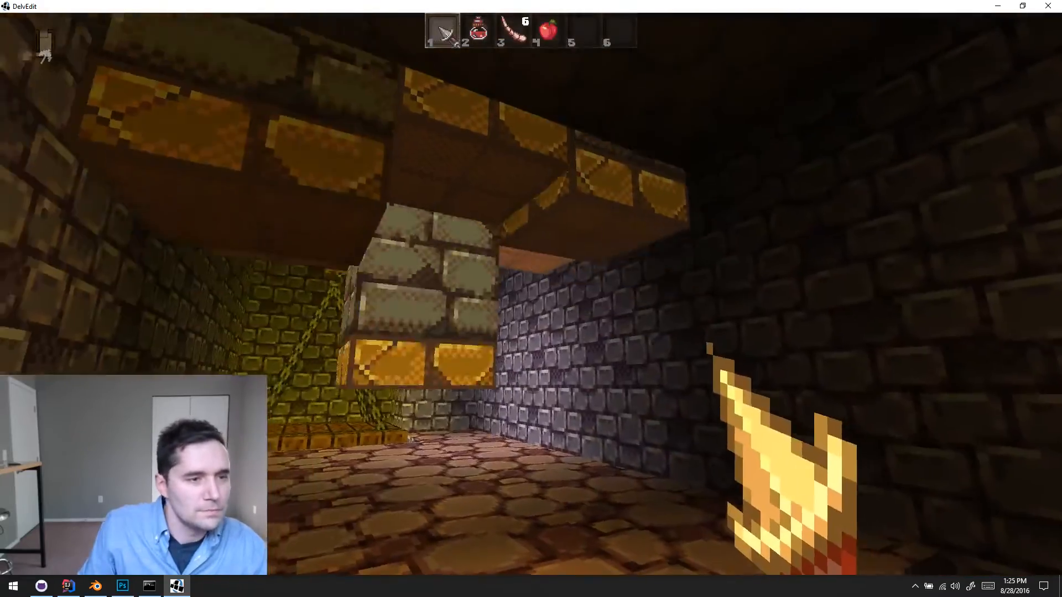
{"action": "key", "text": "w"}
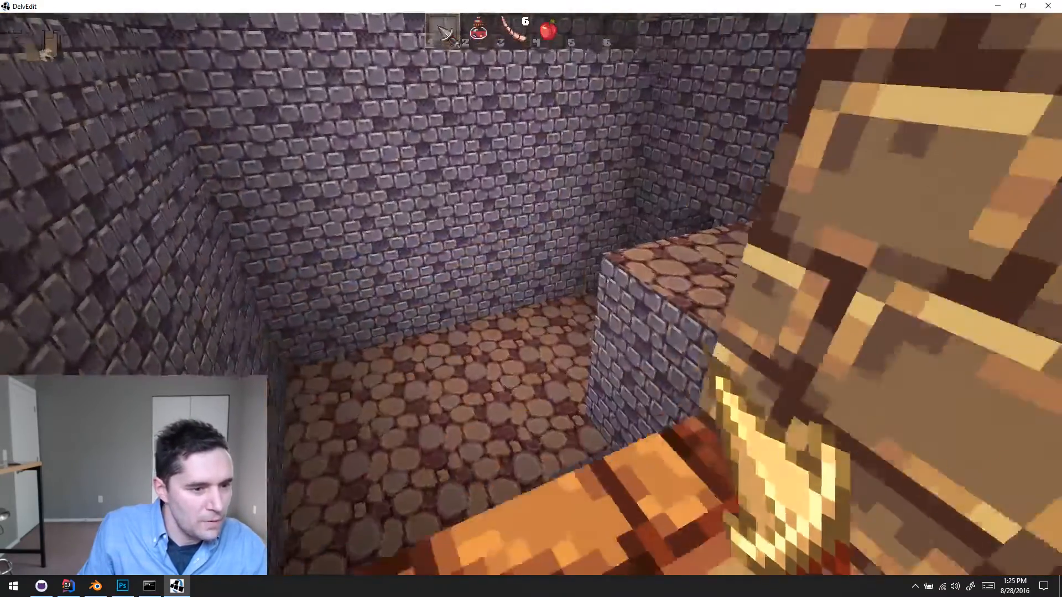
{"action": "key", "text": "w"}
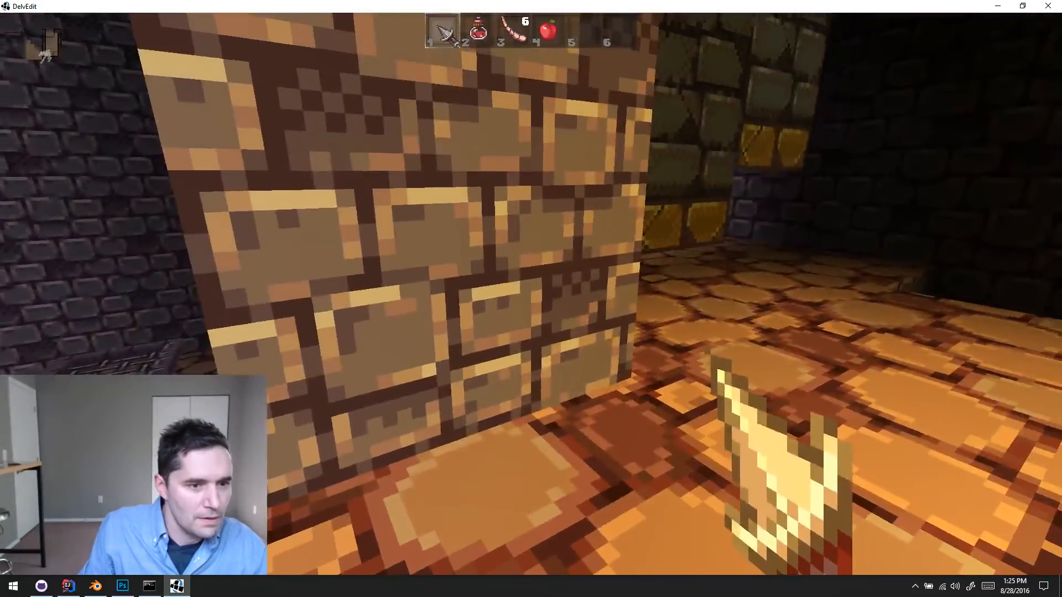
{"action": "key", "text": "a"}
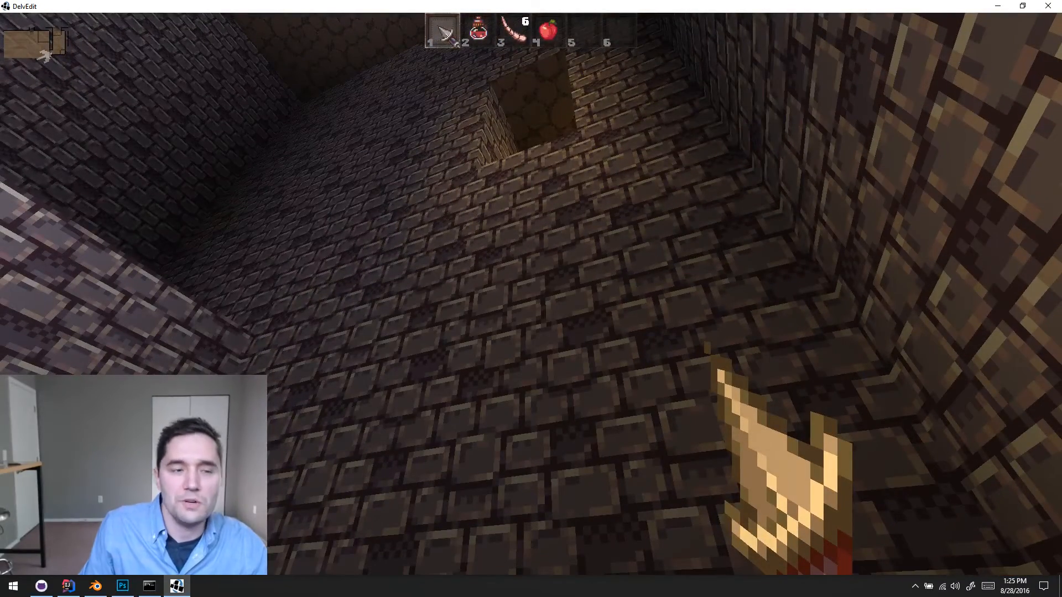
{"action": "key", "text": "w"}
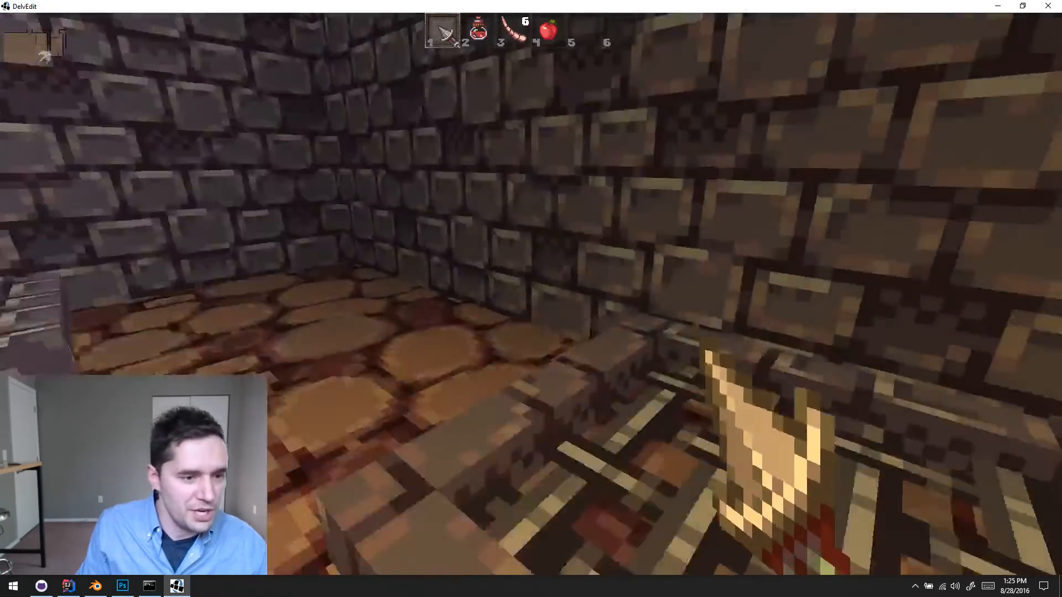
{"action": "key", "text": "w"}
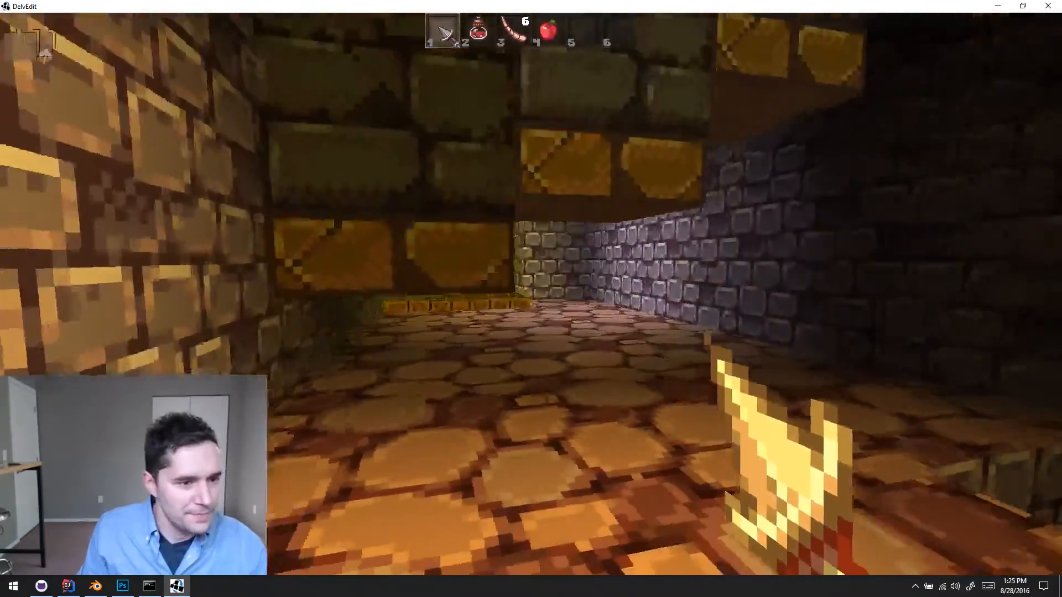
{"action": "key", "text": "w"}
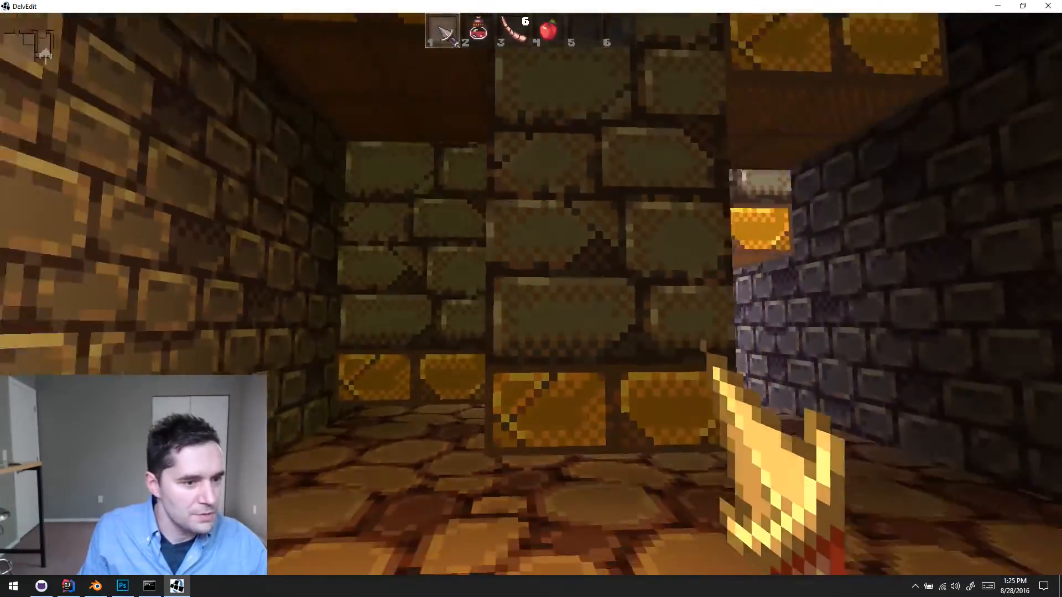
{"action": "key", "text": "w"}
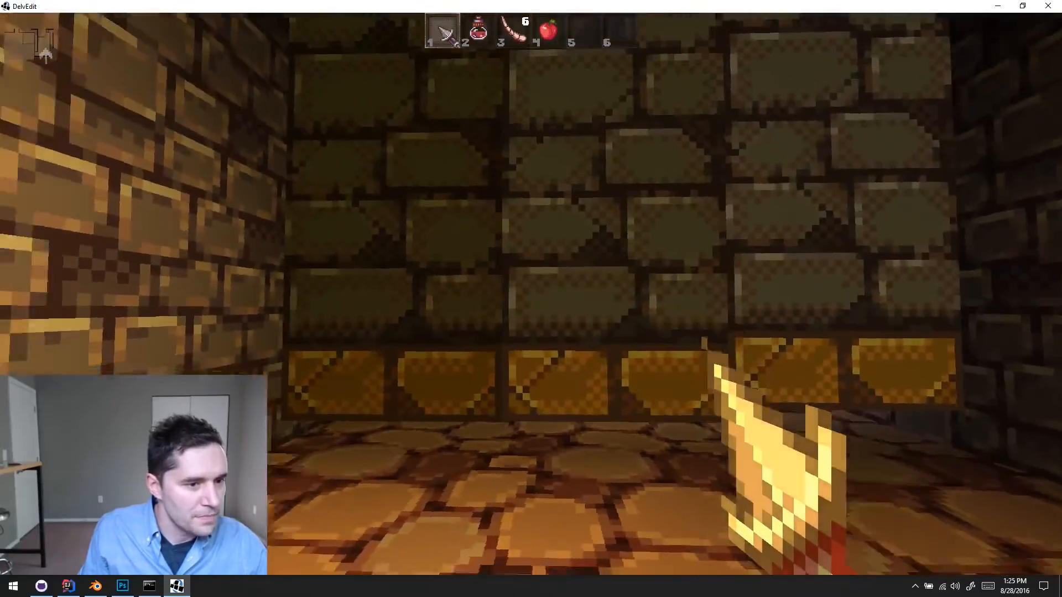
{"action": "key", "text": "w"}
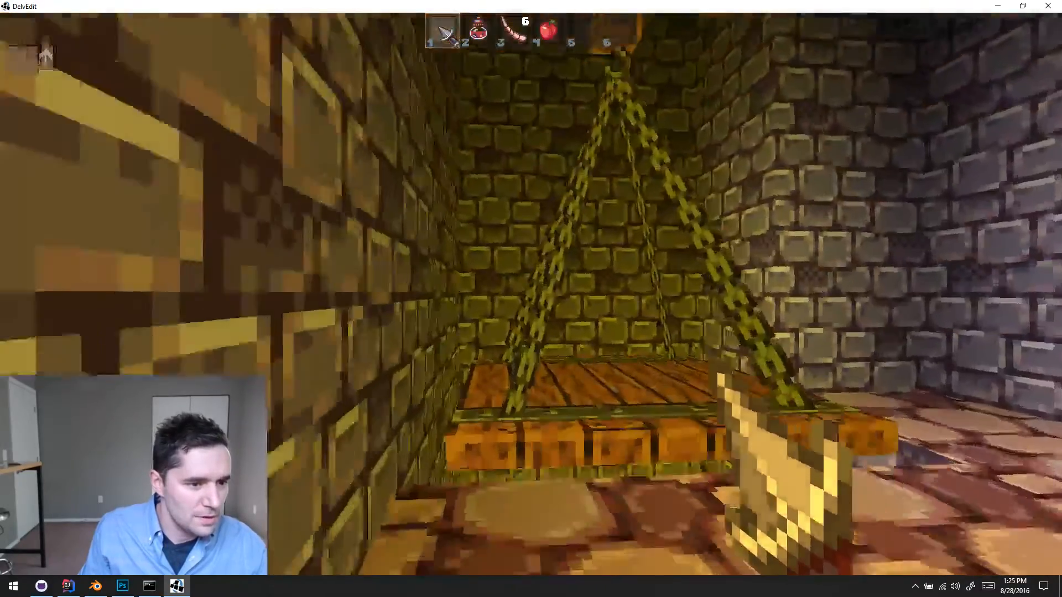
{"action": "key", "text": "Escape"}
- Set the scale of the left-hand brick column in the front row to 0.95
{"action": "key", "text": "s"}
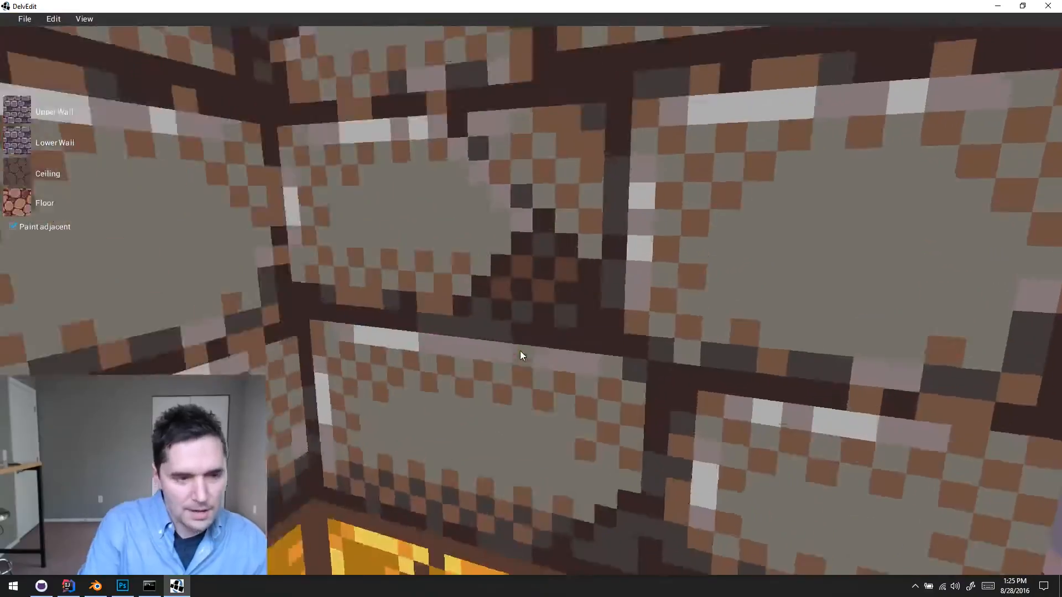
{"action": "key", "text": "d"}
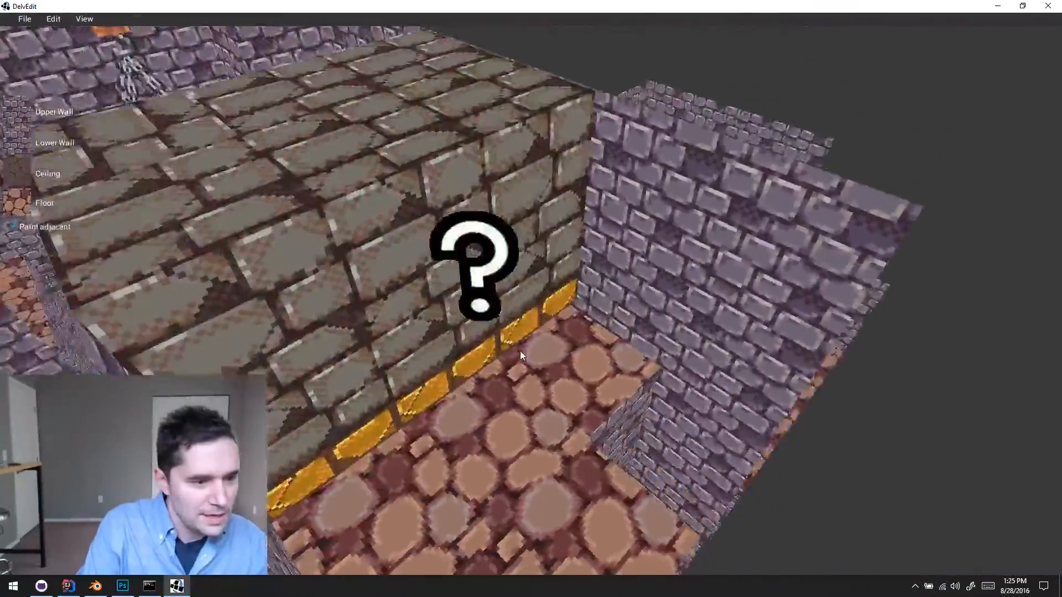
{"action": "key", "text": "s"}
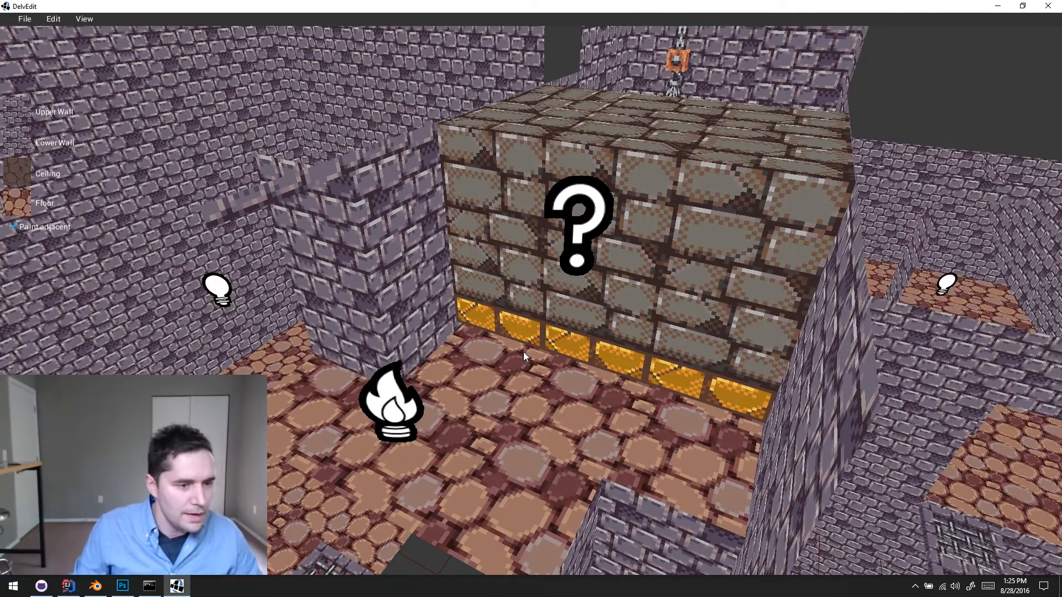
{"action": "left_click", "coordinate": [509, 324]}
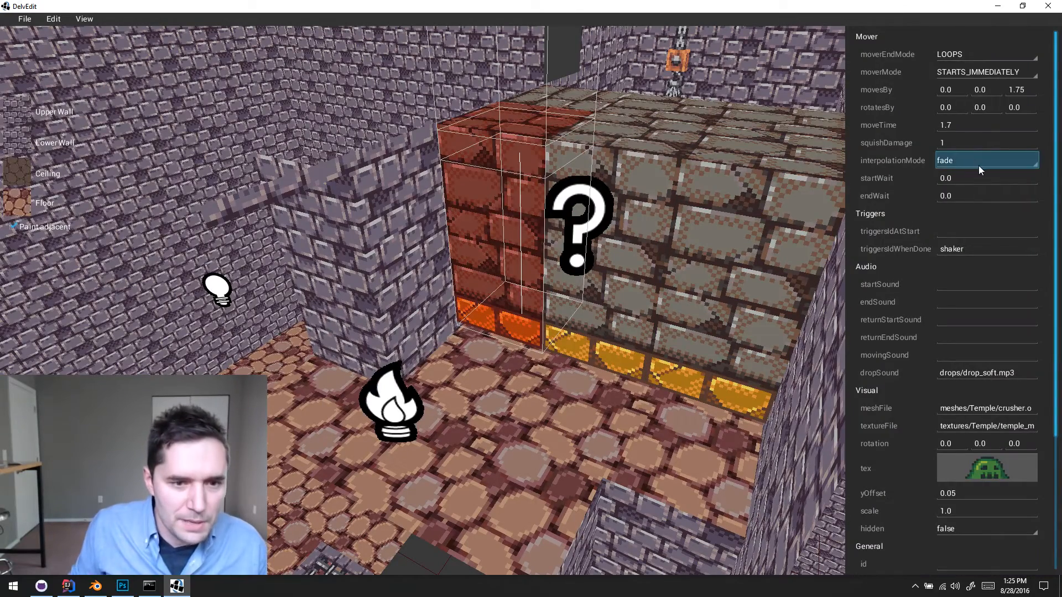
{"action": "scroll", "coordinate": [957, 221], "scroll_direction": "down", "scroll_amount": 3}
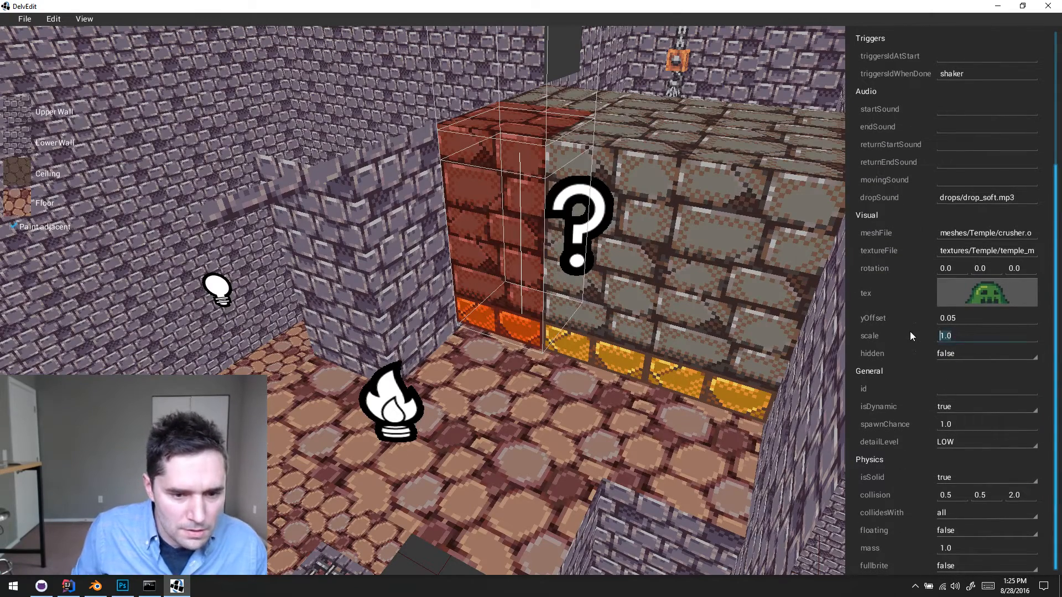
{"action": "type", "text": "0.95"}
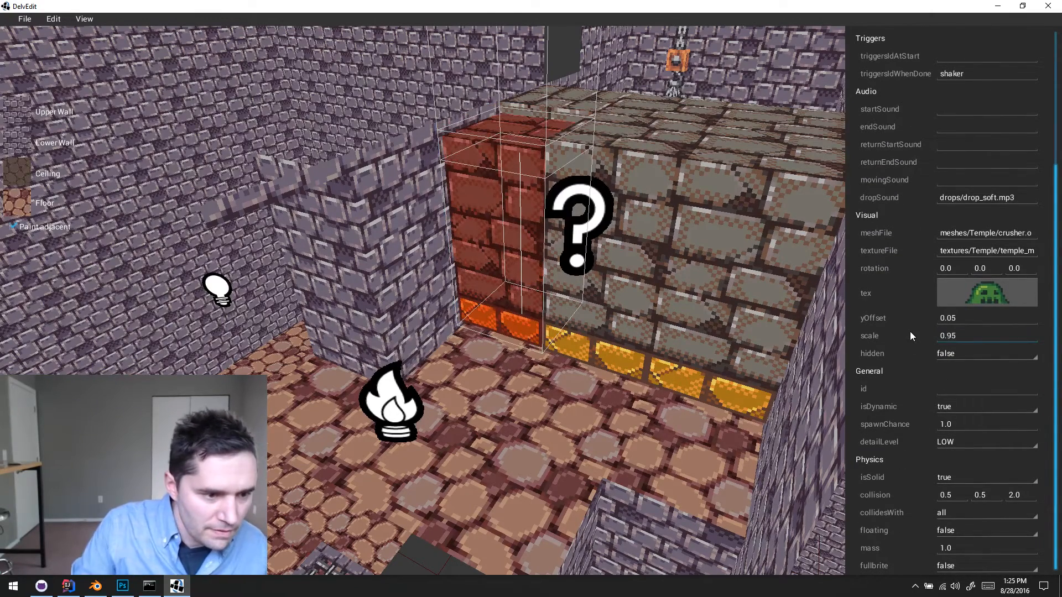
- Set the scale of the middle brick column in the front row to 0.95
{"action": "left_click", "coordinate": [629, 290]}
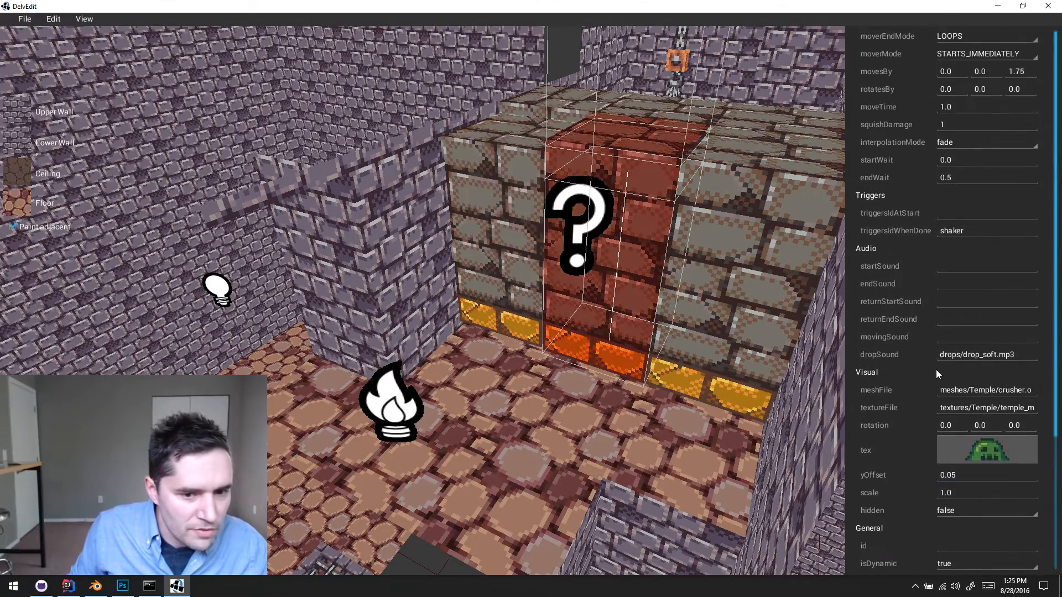
{"action": "scroll", "coordinate": [994, 393], "scroll_direction": "down", "scroll_amount": 3}
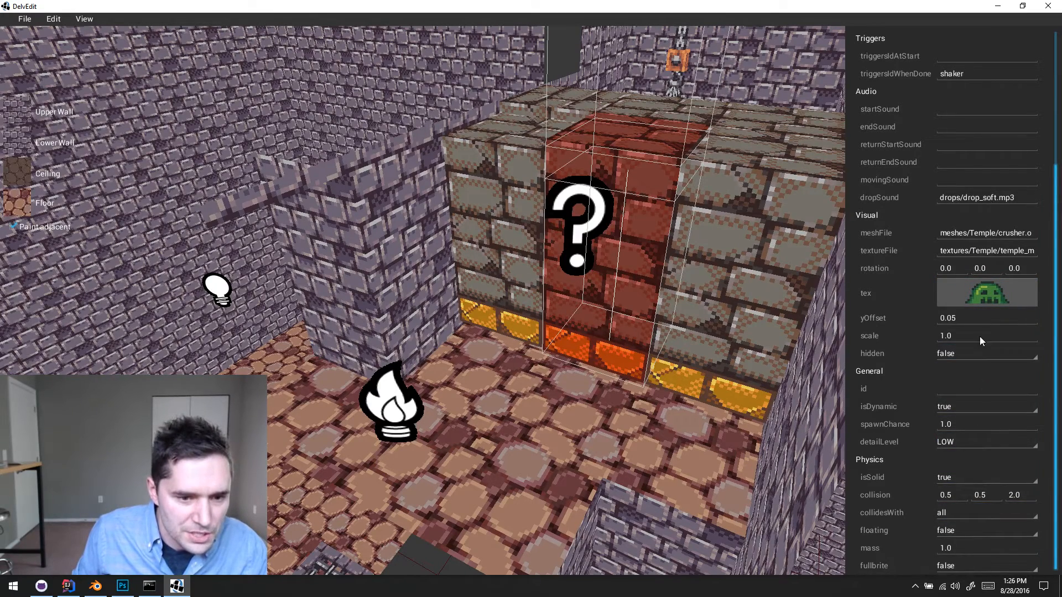
{"action": "type", "text": "0.95"}
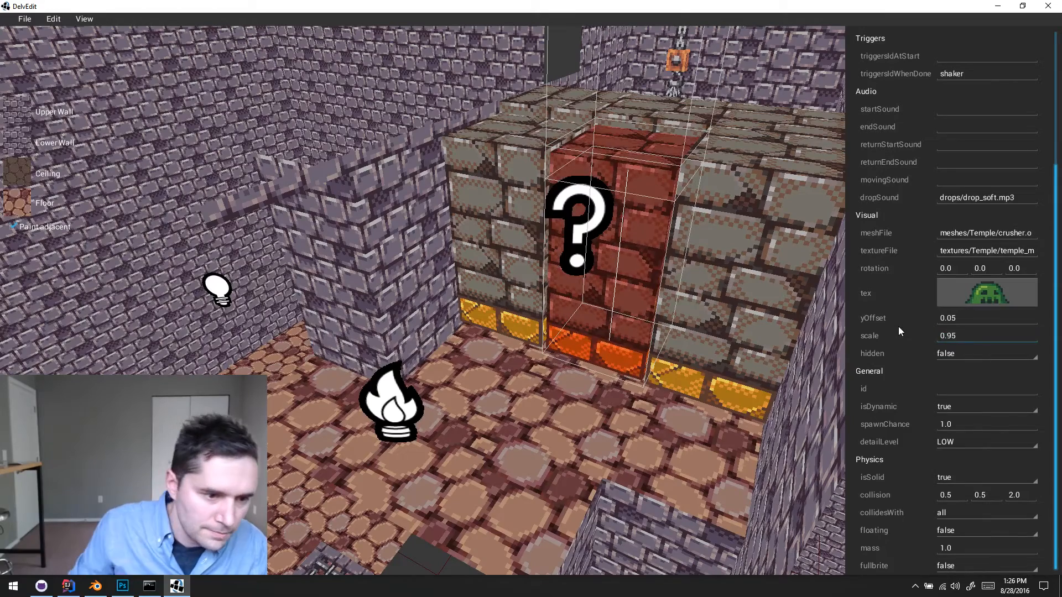
- Set the scale of the right-hand brick column in the front row to 0.95
{"action": "left_click", "coordinate": [769, 301]}
{"action": "scroll", "coordinate": [930, 370], "scroll_direction": "down", "scroll_amount": 5}
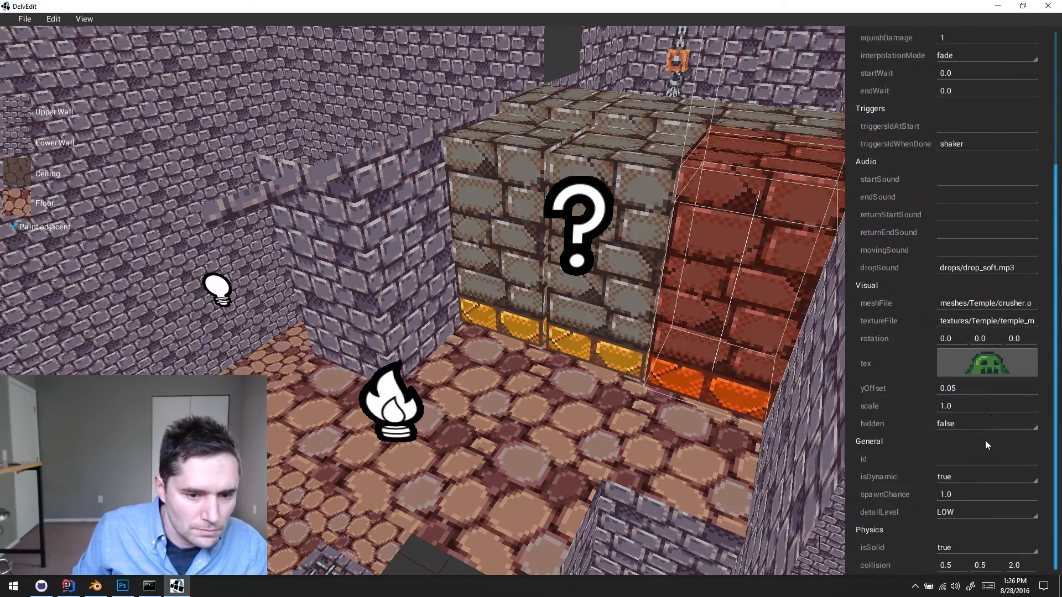
{"action": "left_click", "coordinate": [976, 340]}
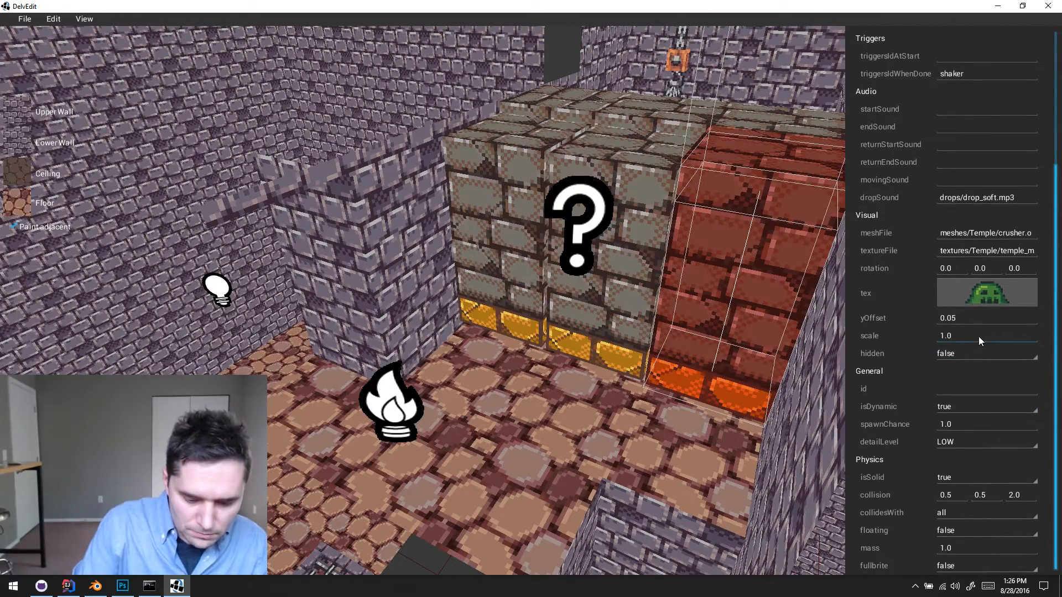
{"action": "key", "text": "BackSpace"}
{"action": "key", "text": "BackSpace"}
{"action": "key", "text": "BackSpace"}
{"action": "type", "text": "0.95"}
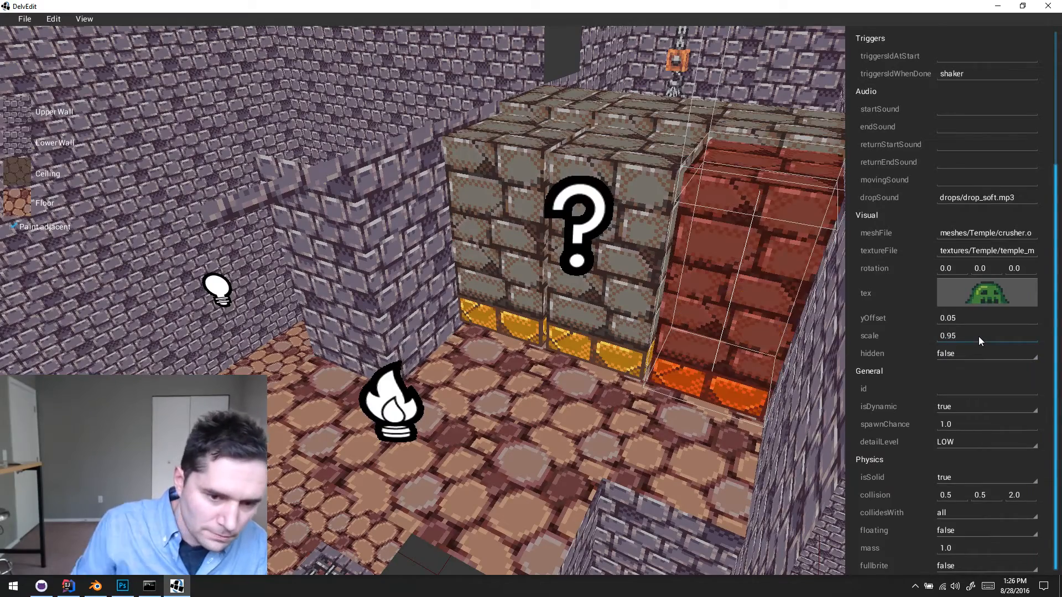
- Set the scale of the left-hand brick column in the back row to 0.95
{"action": "left_click", "coordinate": [622, 453]}
{"action": "key", "text": "w"}
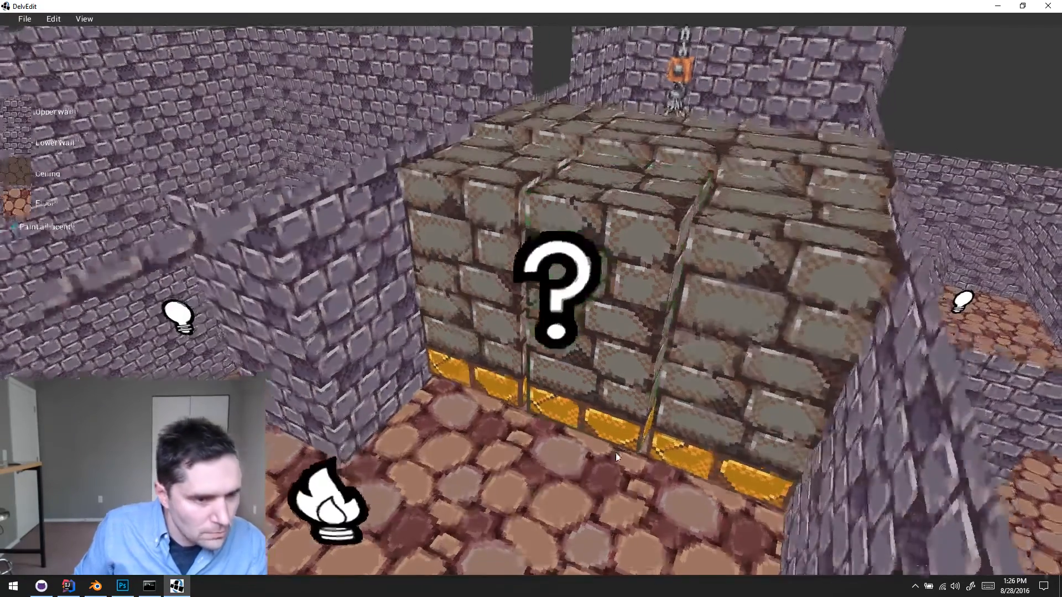
{"action": "left_click", "coordinate": [559, 185]}
{"action": "key", "text": "s"}
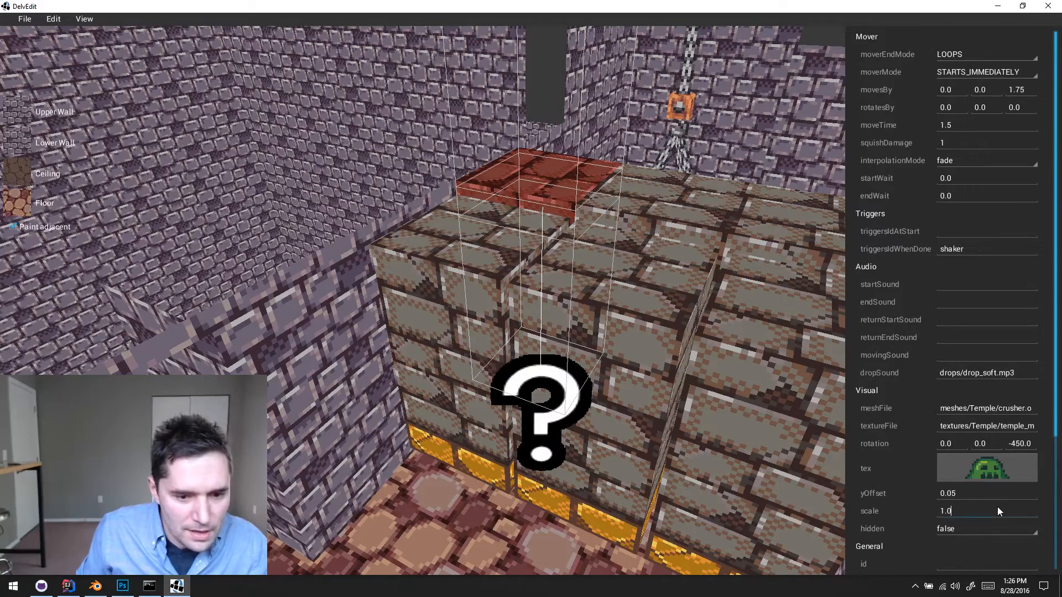
{"action": "key", "text": "BackSpace"}
{"action": "key", "text": "BackSpace"}
{"action": "key", "text": "BackSpace"}
{"action": "type", "text": "0.95"}
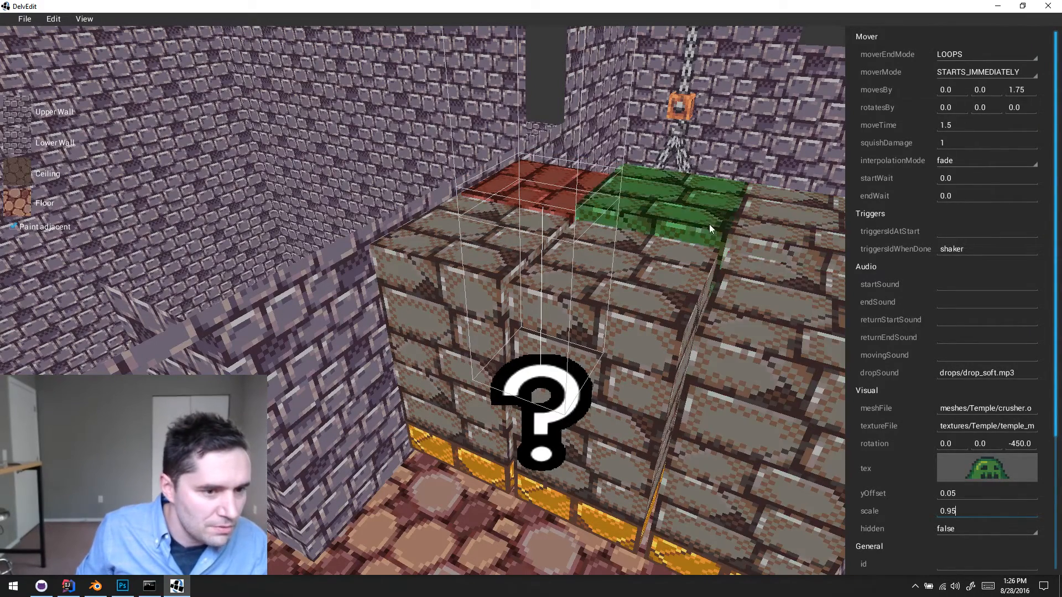
- Set the scale of the middle brick column in the back row to 0.95
{"action": "left_click", "coordinate": [709, 224]}
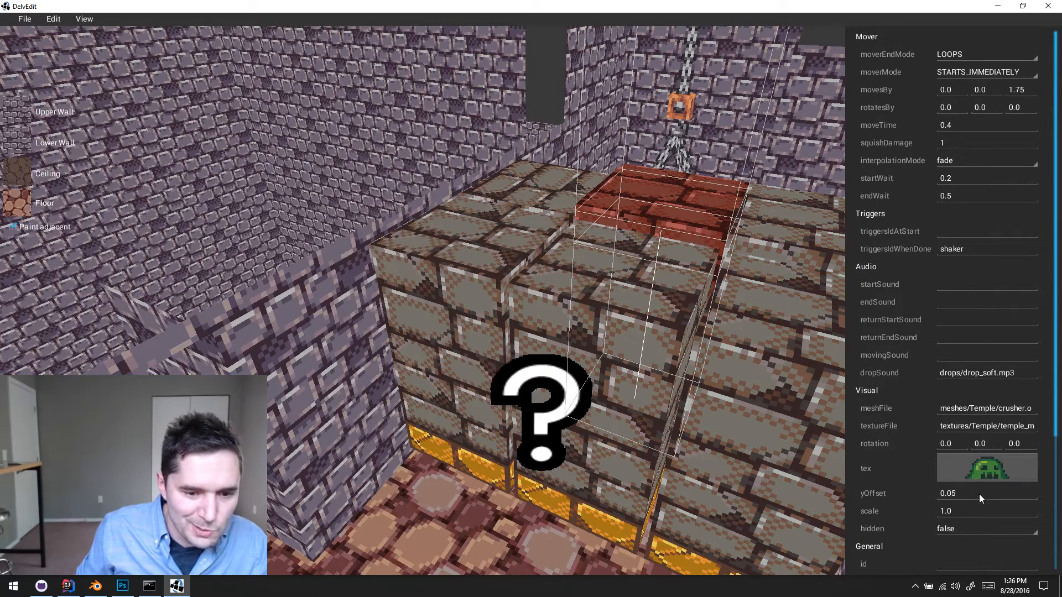
{"action": "double_click", "coordinate": [965, 511]}
{"action": "type", "text": "0.95"}
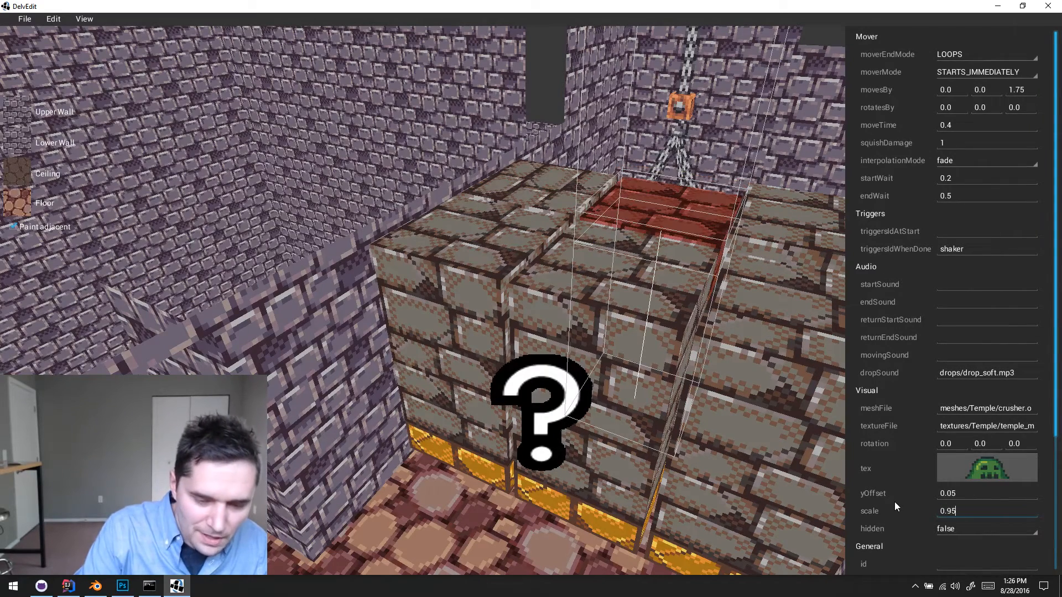
- Set the scale of the right-hand brick column in the back row to 0.95 and deselect it
{"action": "left_click", "coordinate": [819, 227]}
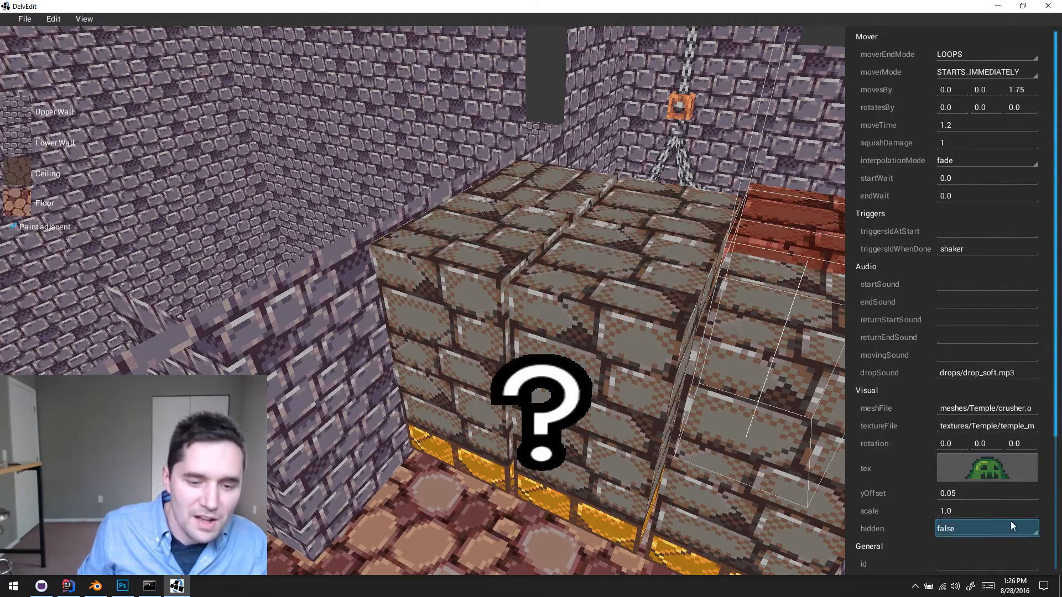
{"action": "double_click", "coordinate": [1006, 505]}
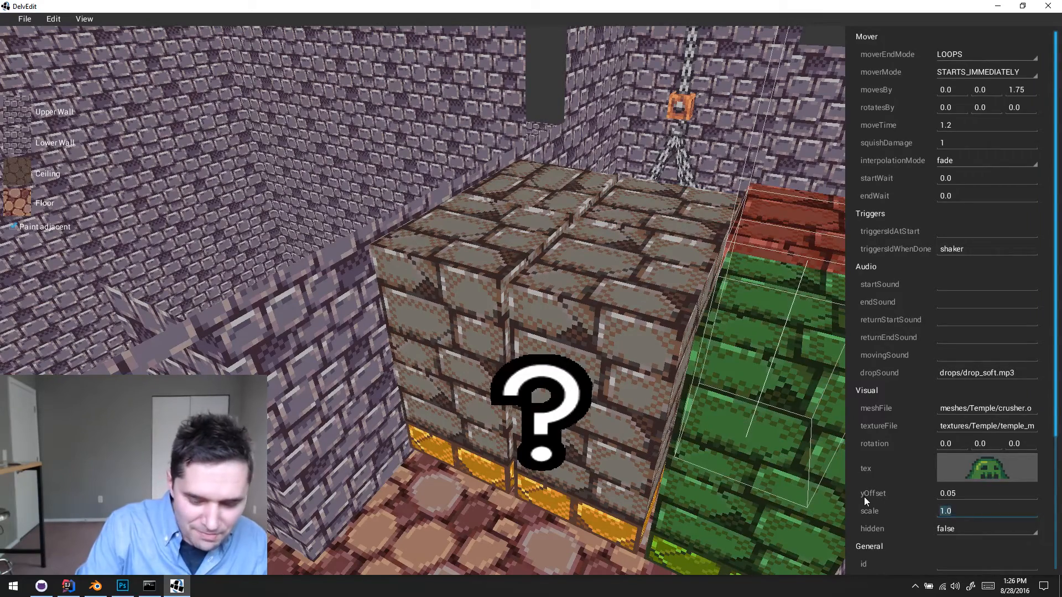
{"action": "type", "text": "0.95"}
{"action": "left_click", "coordinate": [383, 523]}
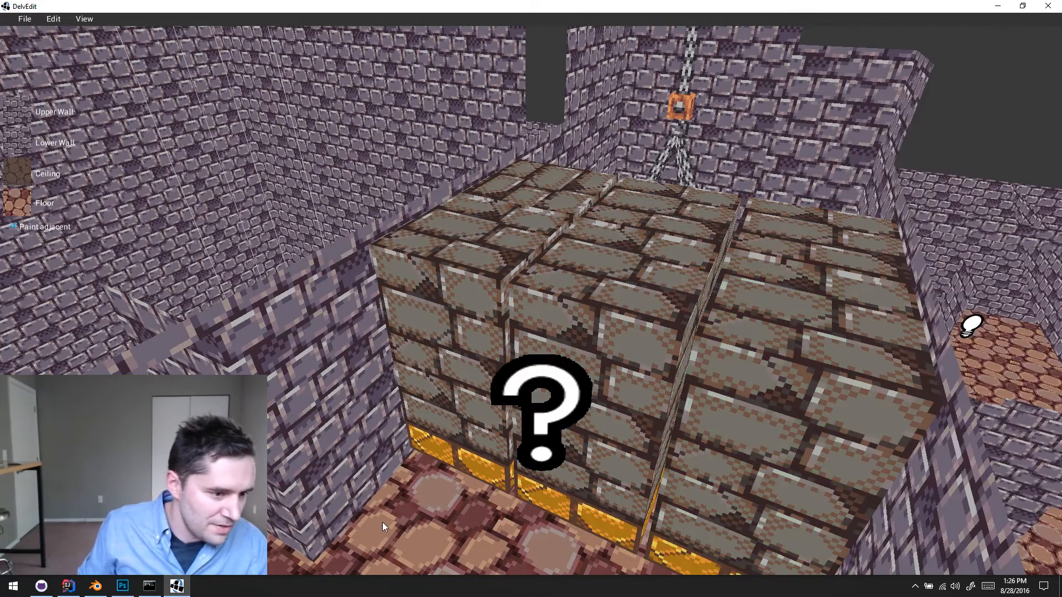
- Playtest the level from in front of the resized columns, moving sideways and up close to examine the gaps between them, and return to editing
{"action": "key", "text": "q"}
{"action": "key", "text": "w"}
{"action": "key", "text": "p"}
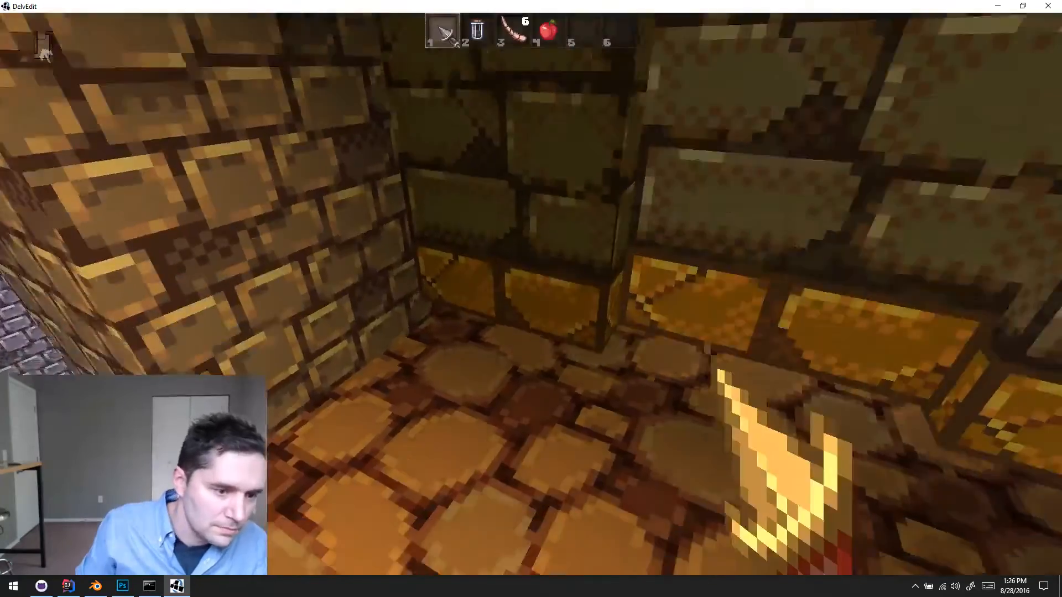
{"action": "key", "text": "w"}
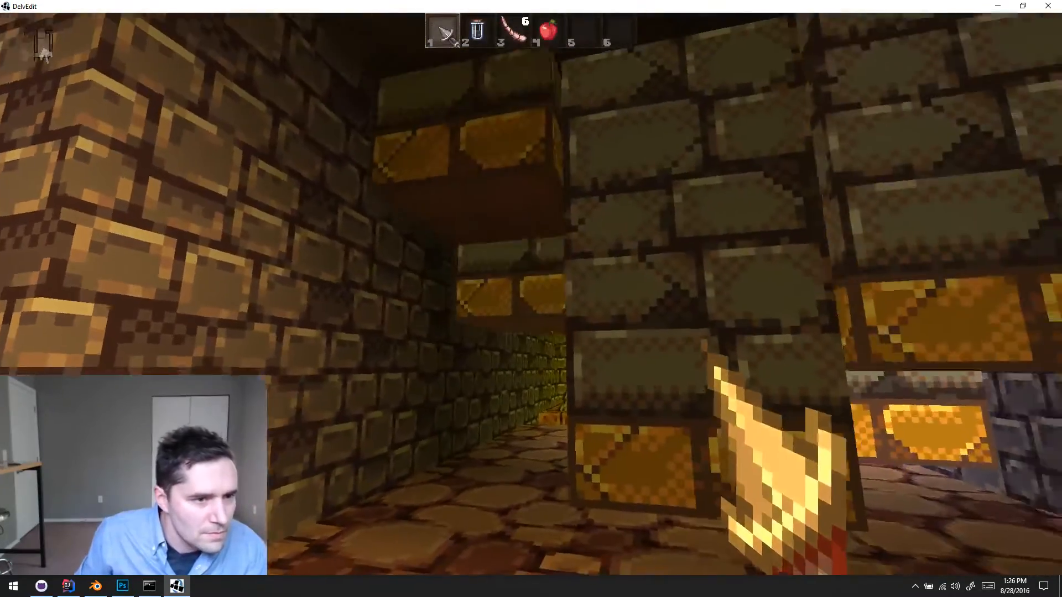
{"action": "key", "text": "d"}
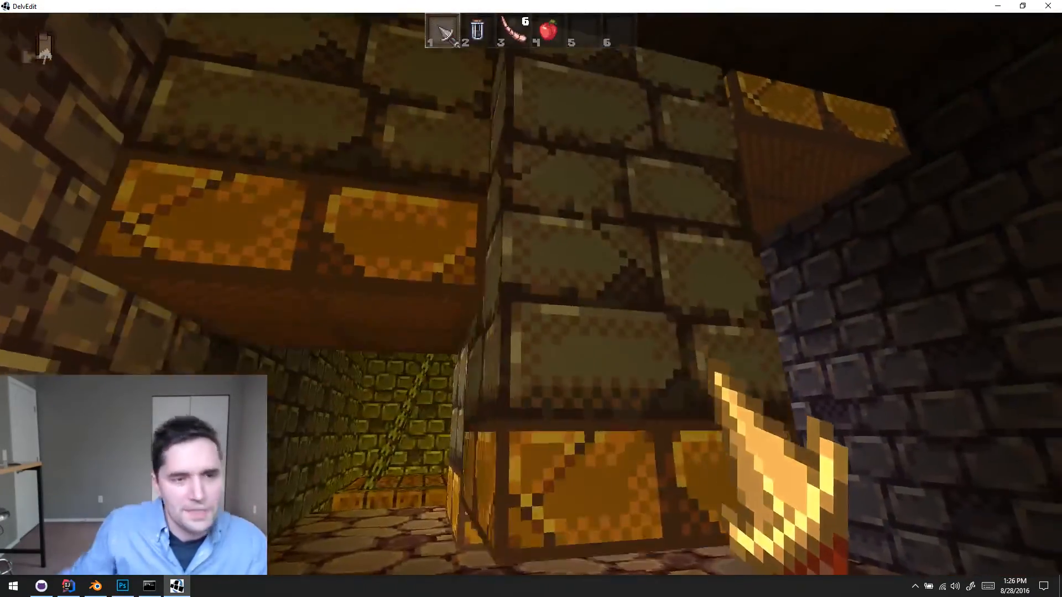
{"action": "key", "text": "d"}
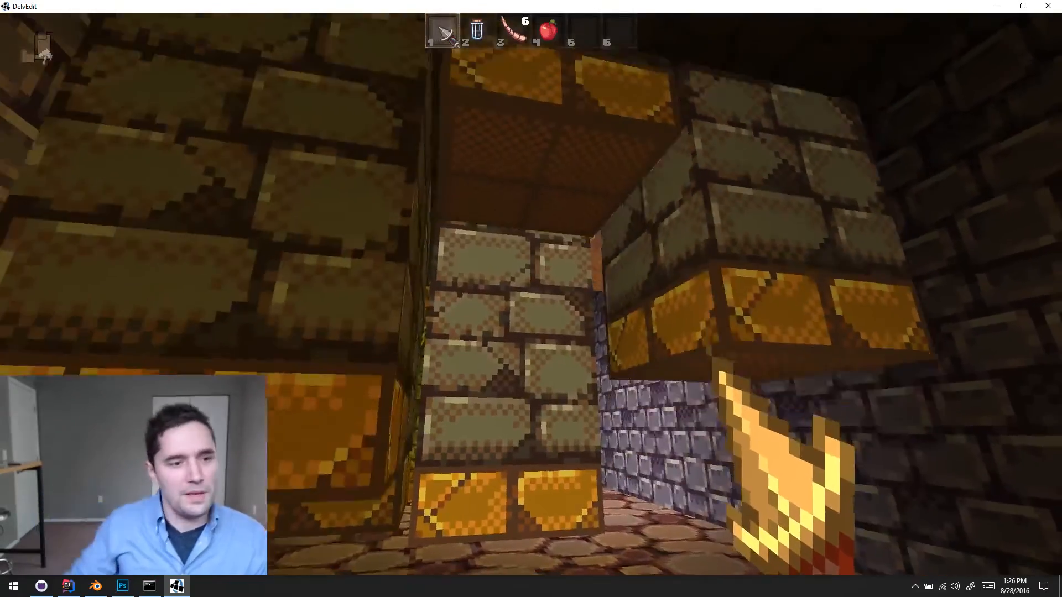
{"action": "key", "text": "a"}
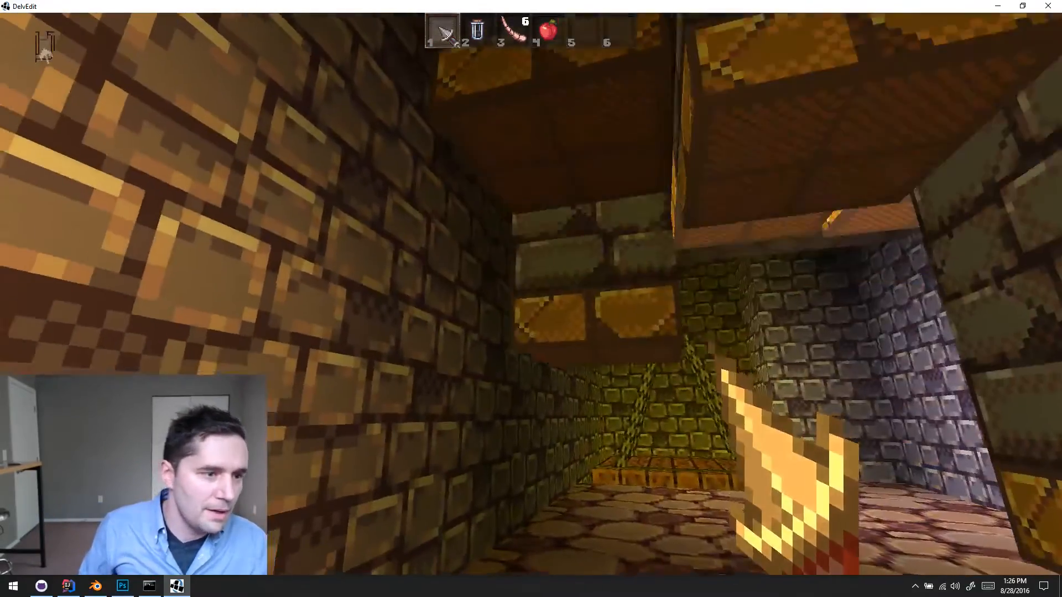
{"action": "key", "text": "s"}
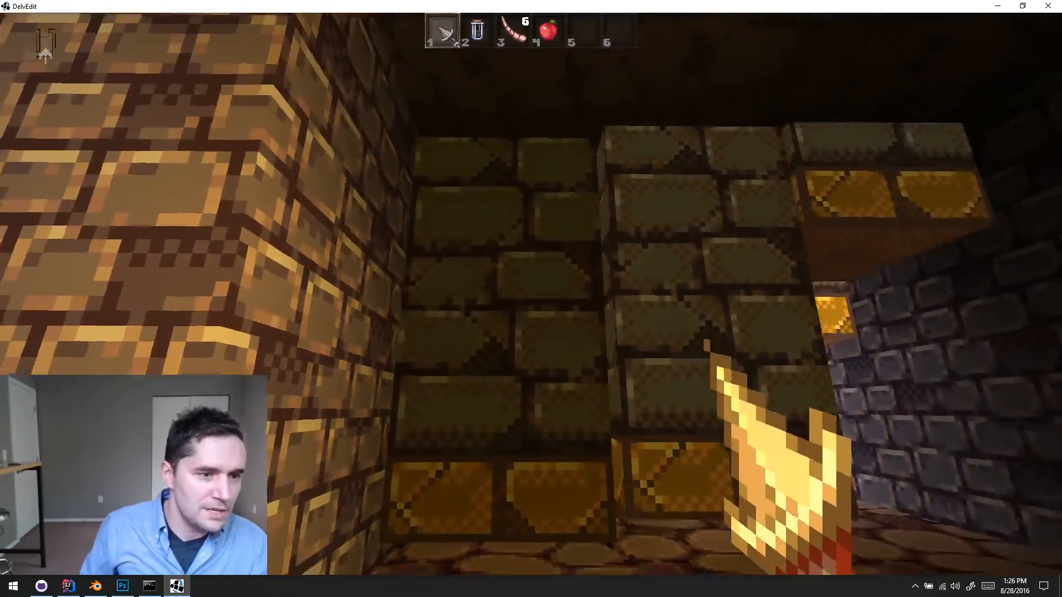
{"action": "key", "text": "d"}
{"action": "key", "text": "s"}
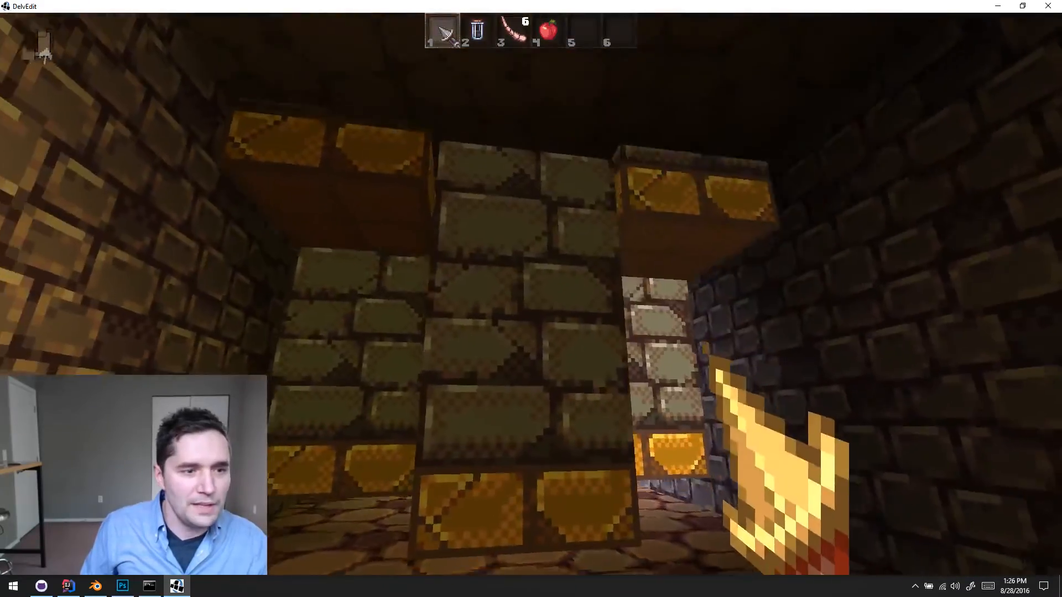
{"action": "key", "text": "w"}
{"action": "key", "text": "s"}
{"action": "key", "text": "a"}
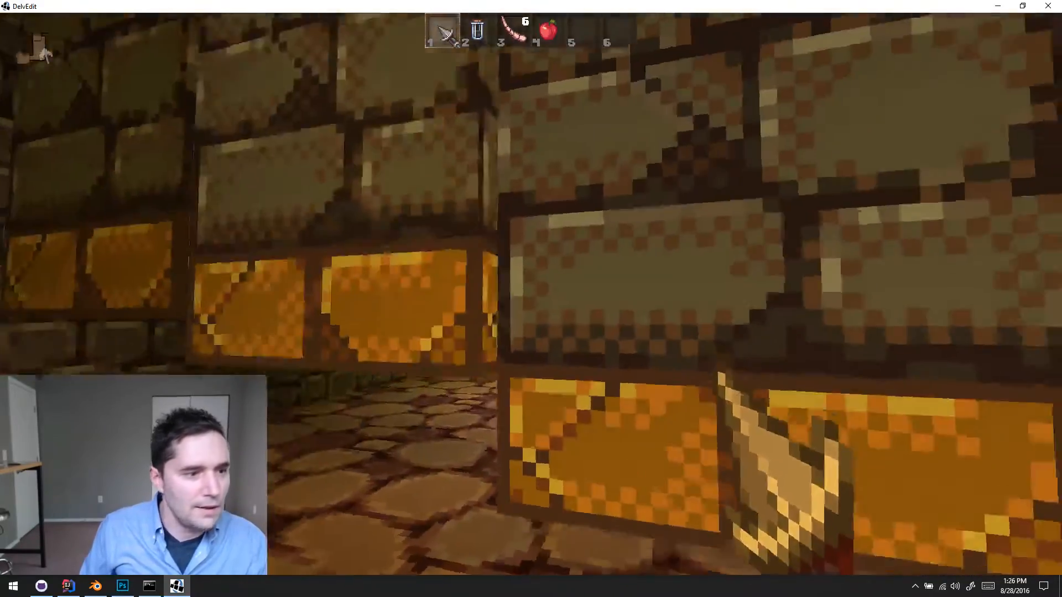
{"action": "key", "text": "d"}
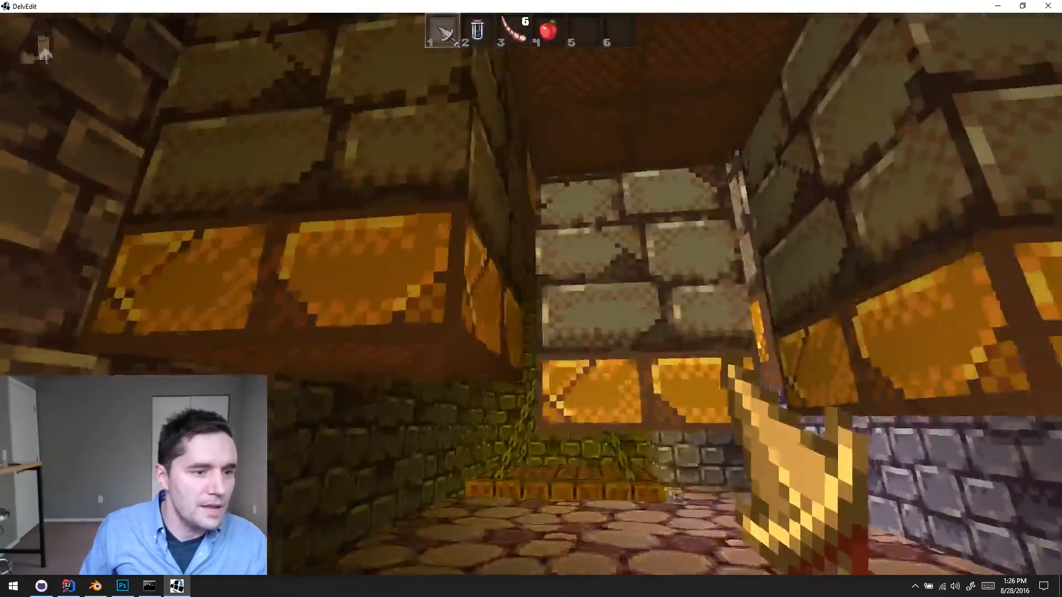
{"action": "key", "text": "a"}
{"action": "key", "text": "d"}
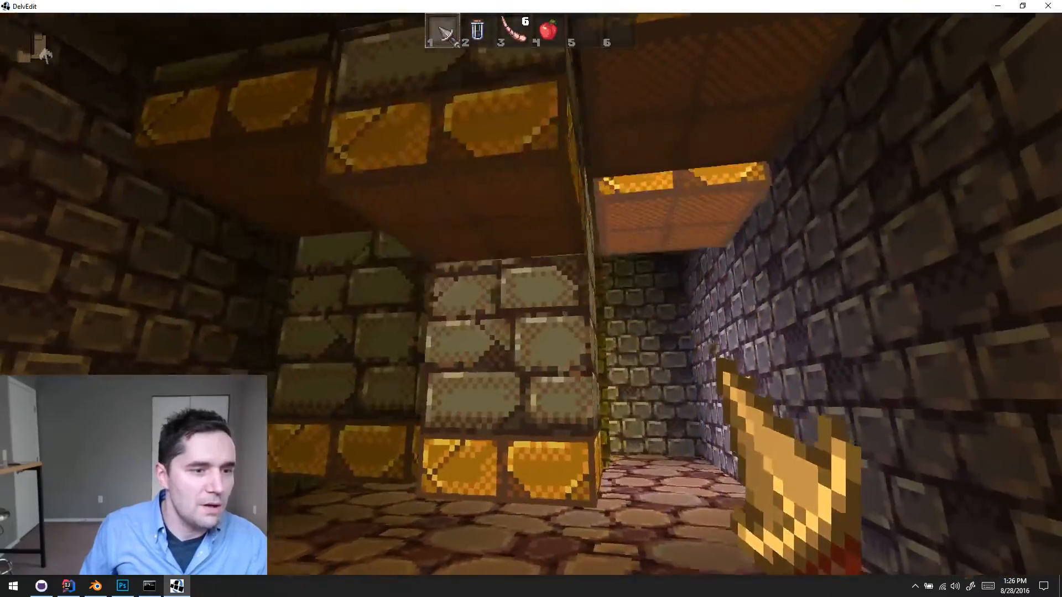
{"action": "key", "text": "a"}
{"action": "key", "text": "s"}
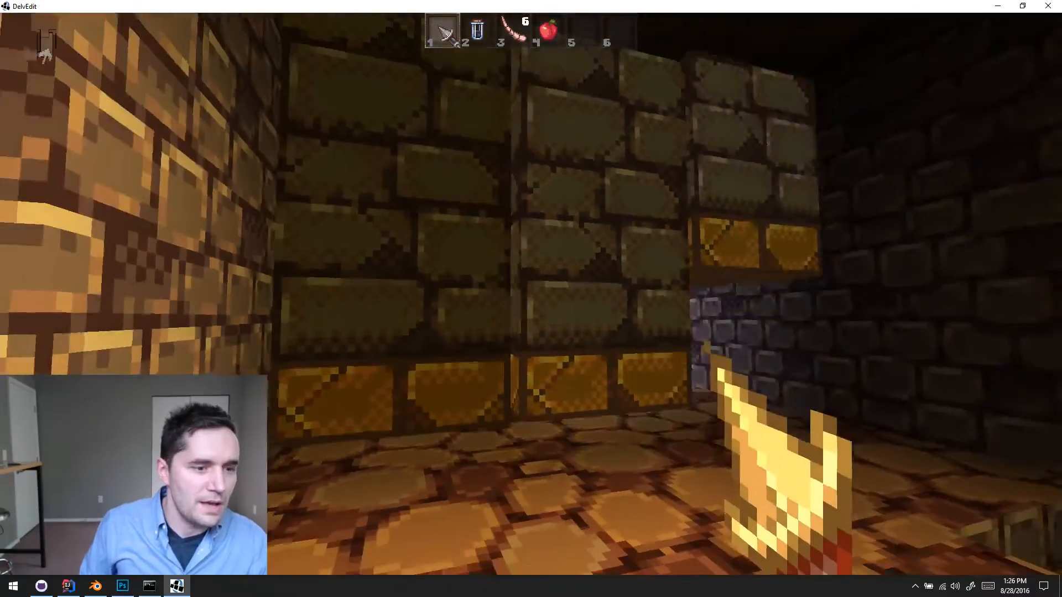
{"action": "key", "text": "Escape"}
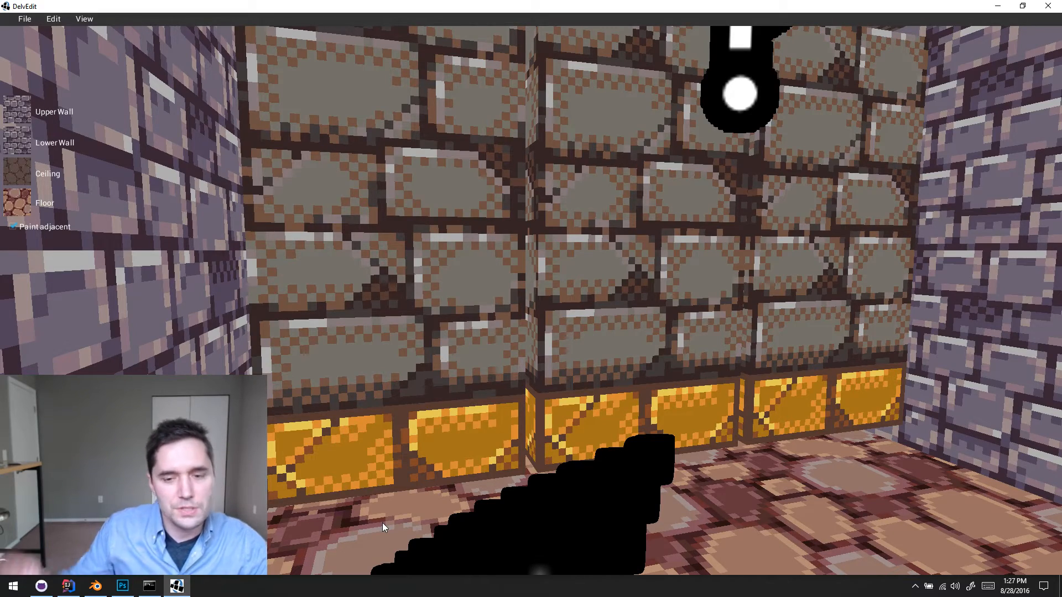
- Playtest again from the floor before the front row, watching the crushers rise and drop from several angles, and exit the playtest
{"action": "key", "text": "s"}
{"action": "key", "text": "s"}
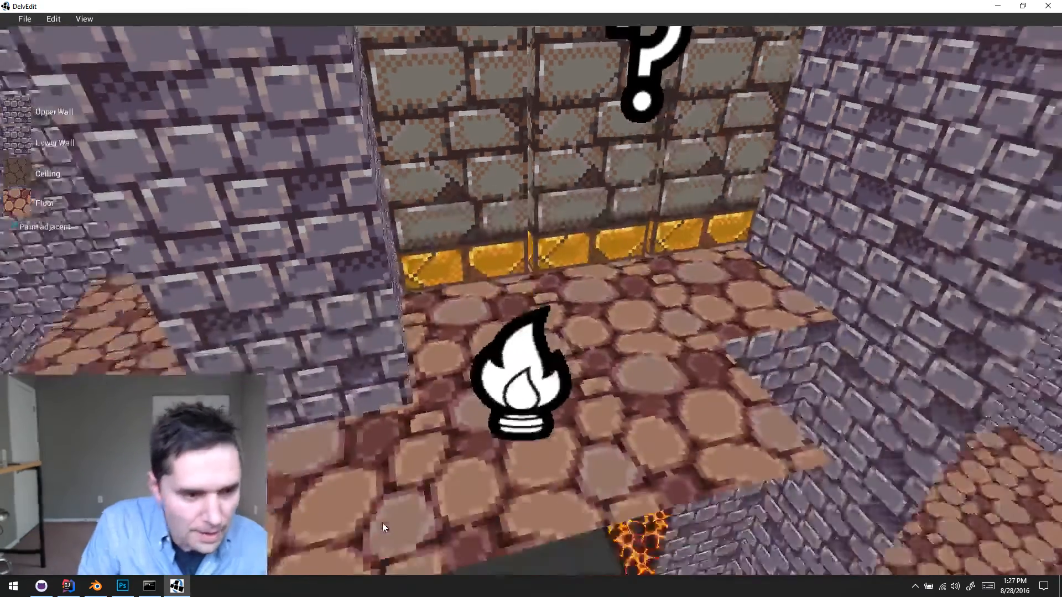
{"action": "key", "text": "w"}
{"action": "key", "text": "s"}
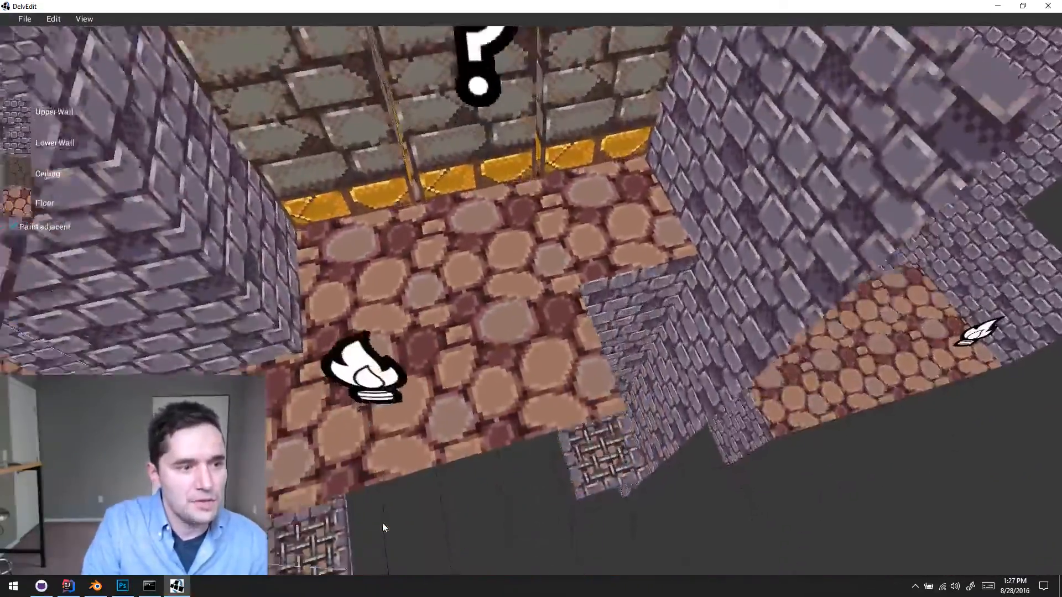
{"action": "key", "text": "w"}
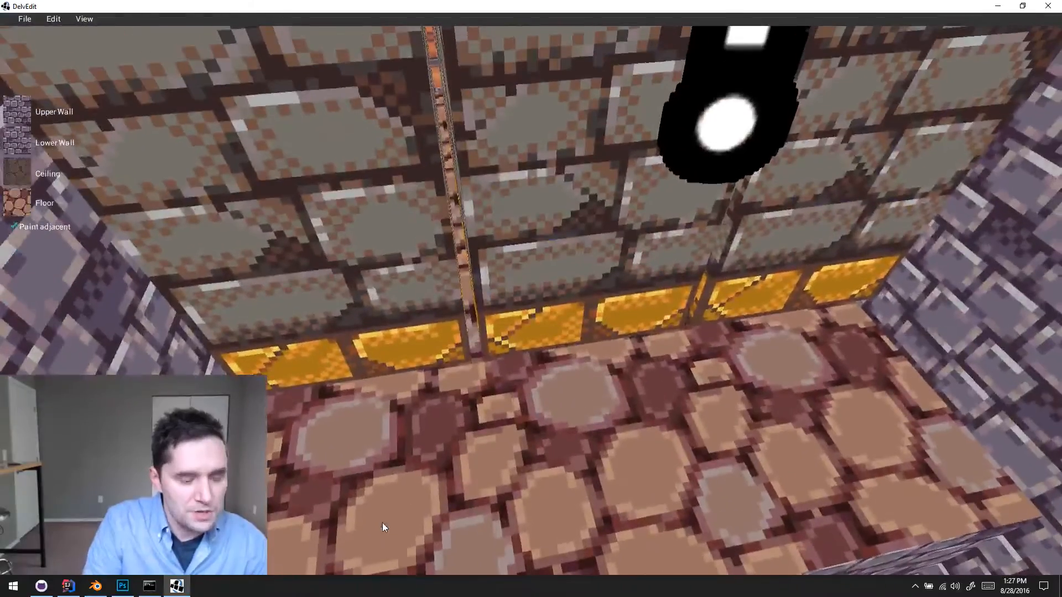
{"action": "key", "text": "p"}
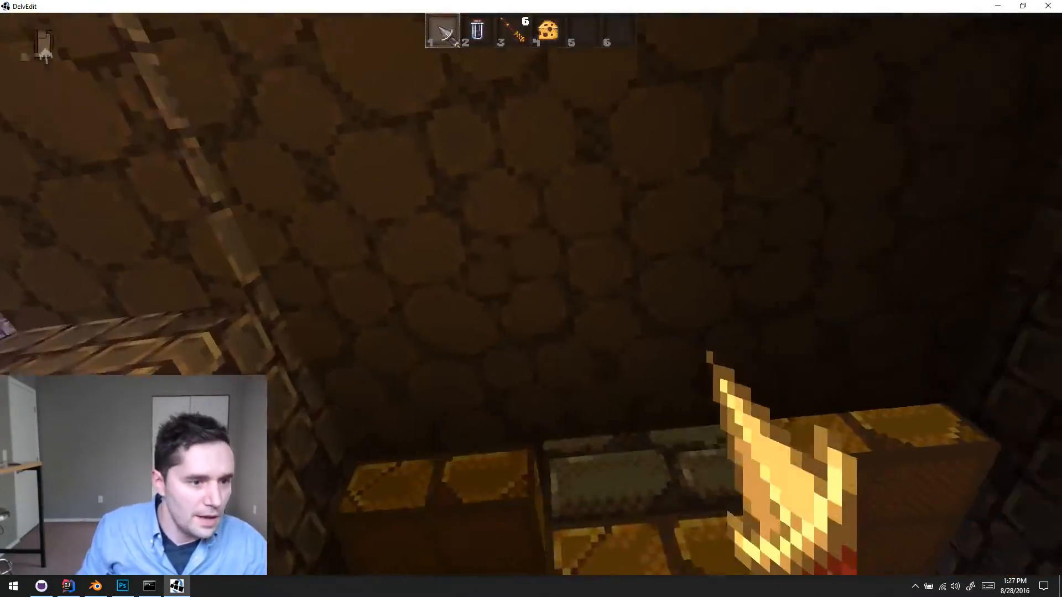
{"action": "key", "text": "w"}
{"action": "key", "text": "w"}
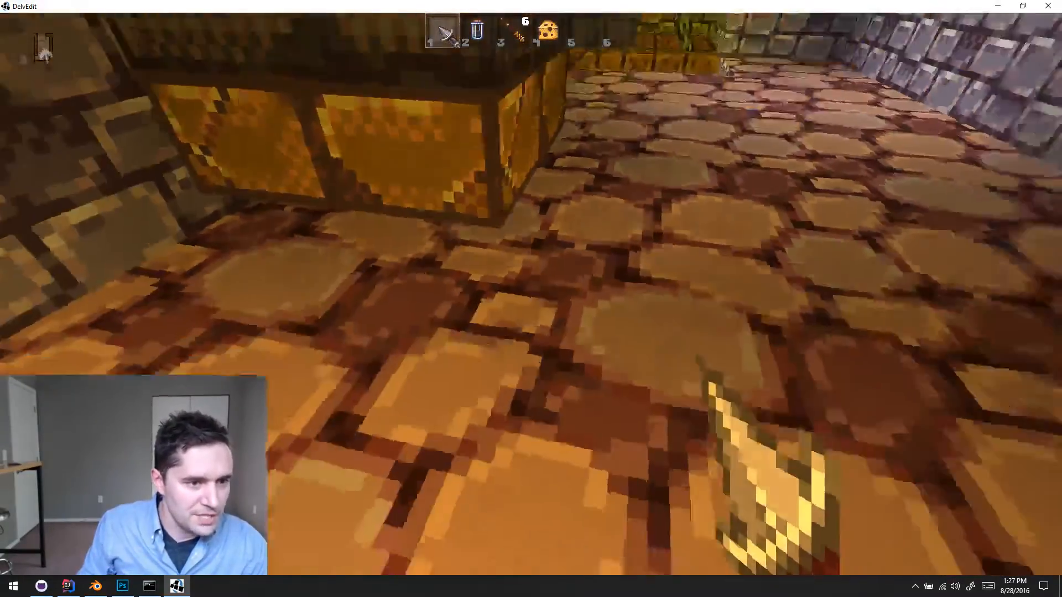
{"action": "key", "text": "w"}
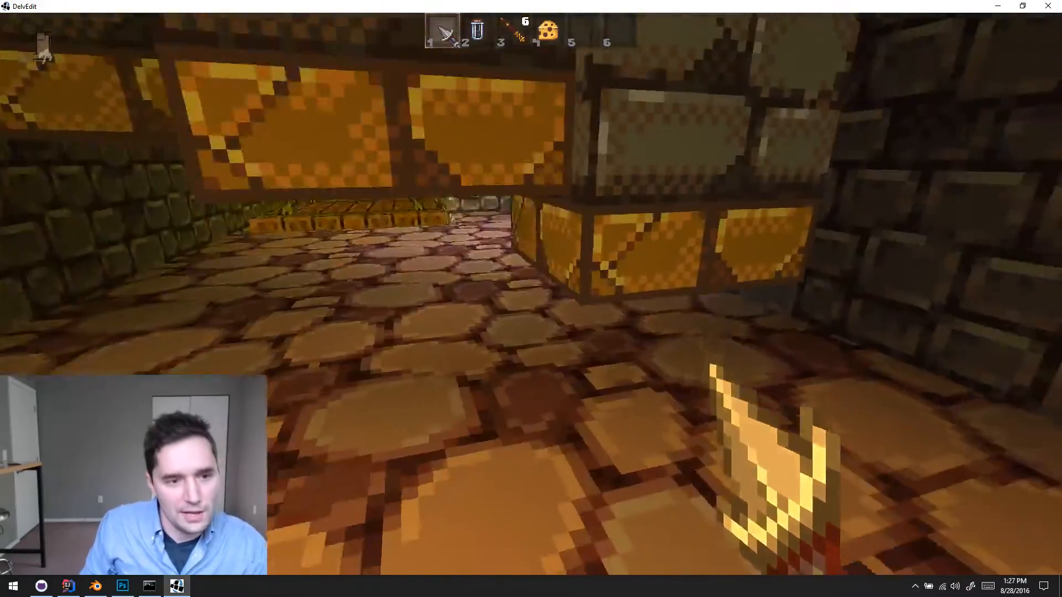
{"action": "key", "text": "w"}
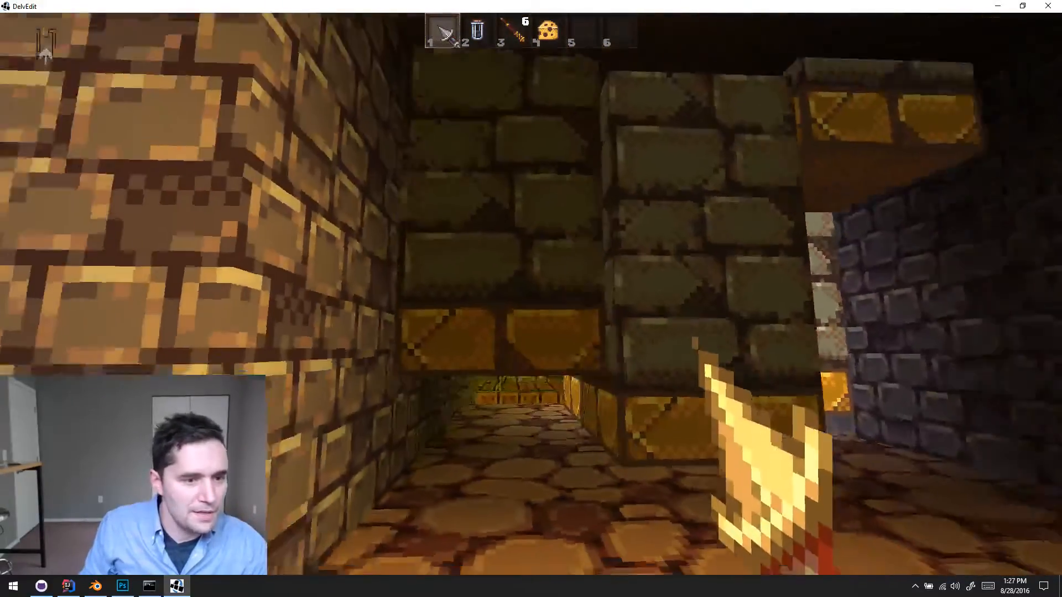
{"action": "key", "text": "w"}
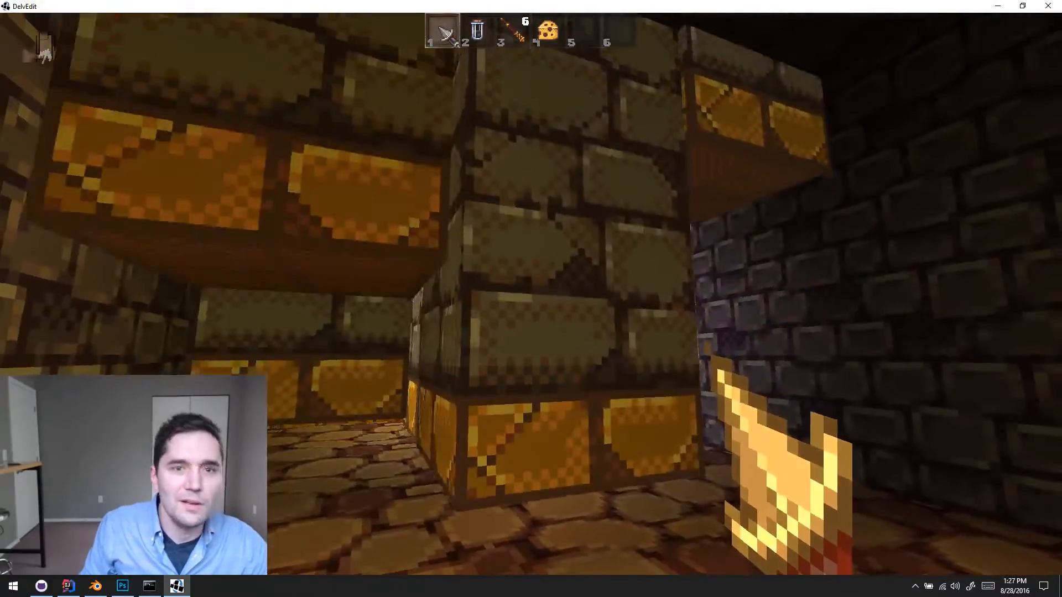
{"action": "key", "text": "w"}
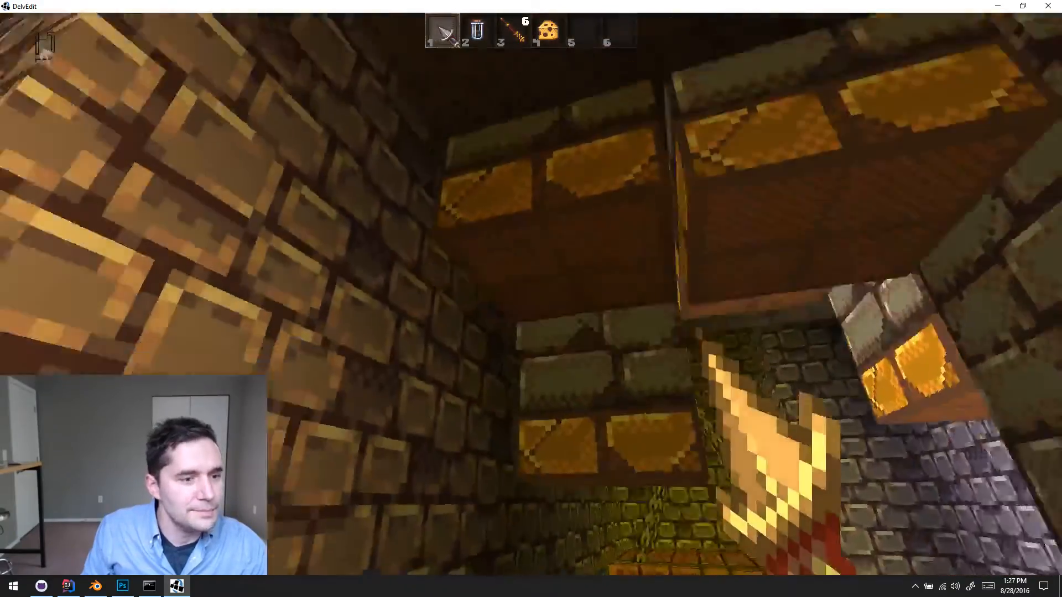
{"action": "key", "text": "w"}
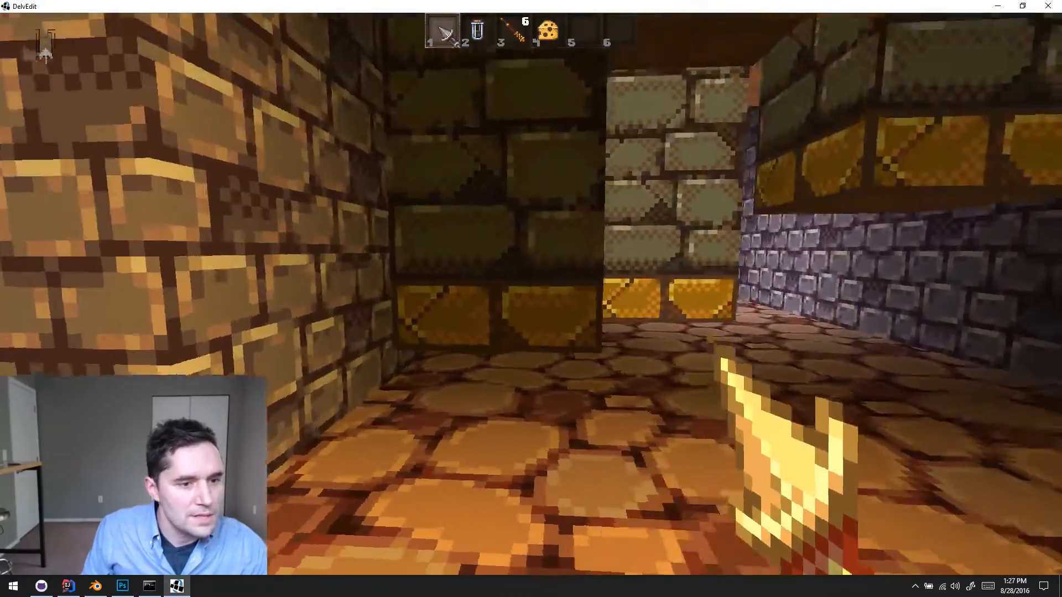
{"action": "key", "text": "w"}
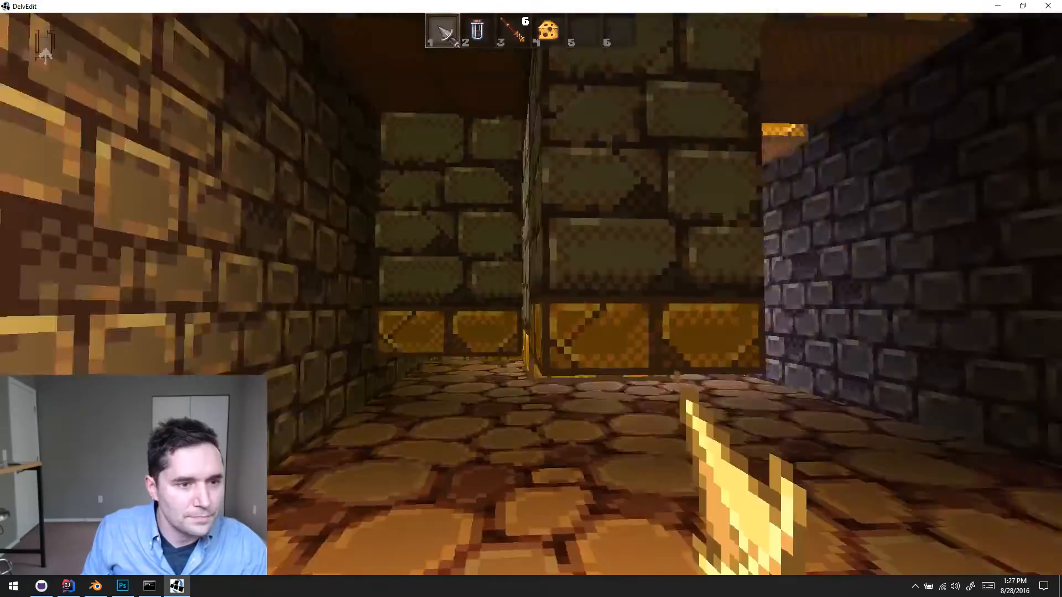
{"action": "key", "text": "w"}
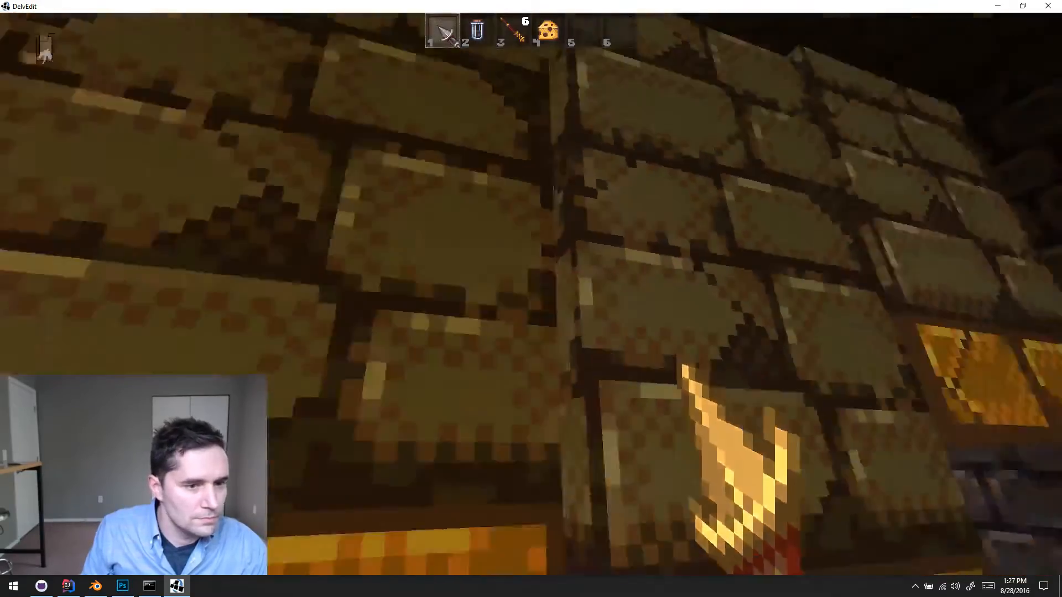
{"action": "key", "text": "w"}
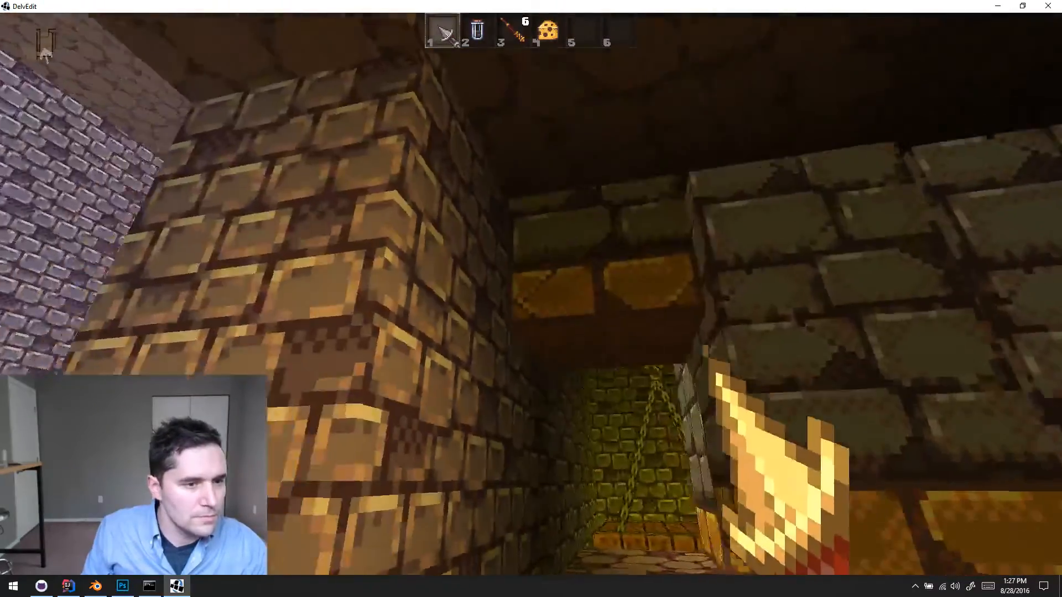
{"action": "key", "text": "w"}
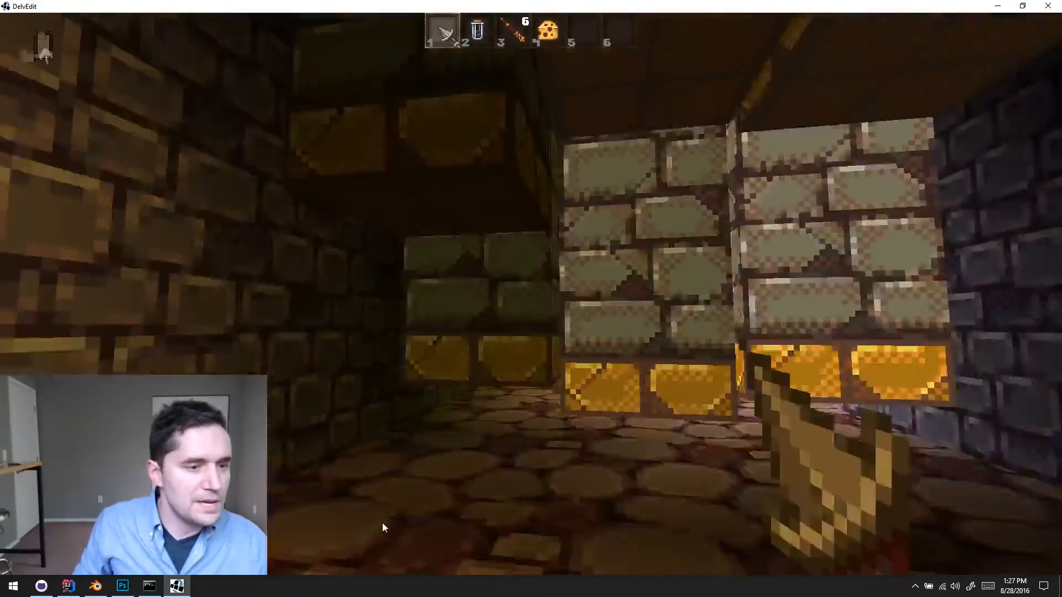
{"action": "key", "text": "Escape"}
{"action": "left_click", "coordinate": [814, 205]}
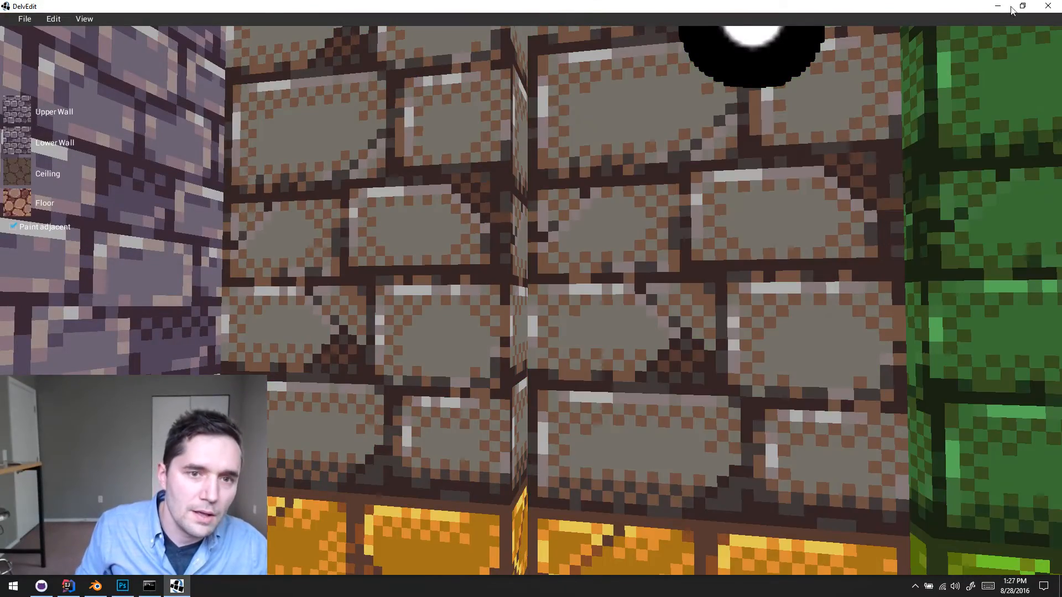
- Back away above the columns, save the level and close the level editor
{"action": "key", "text": "s"}
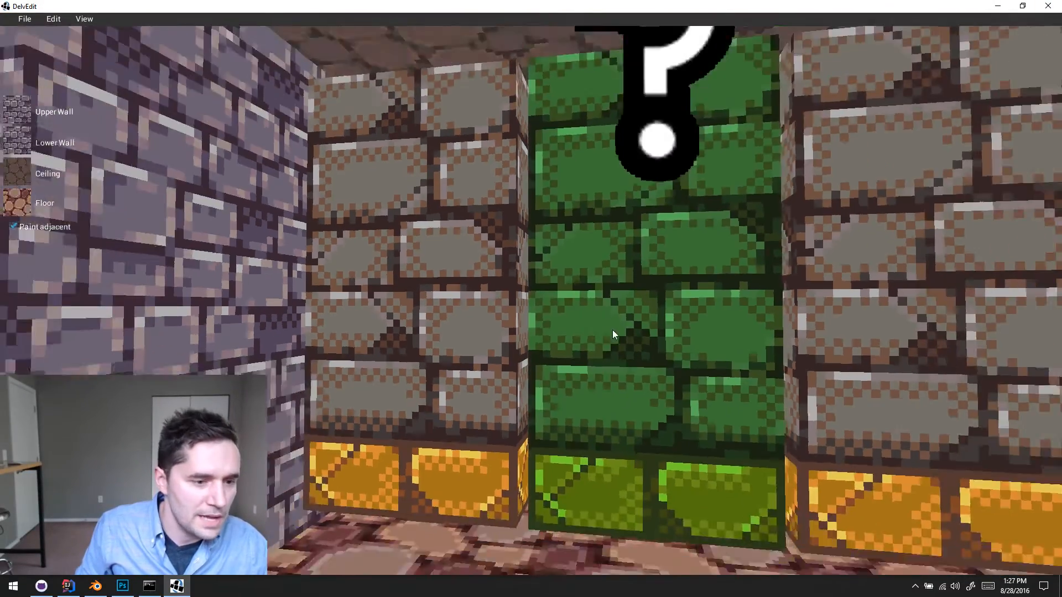
{"action": "key", "text": "e"}
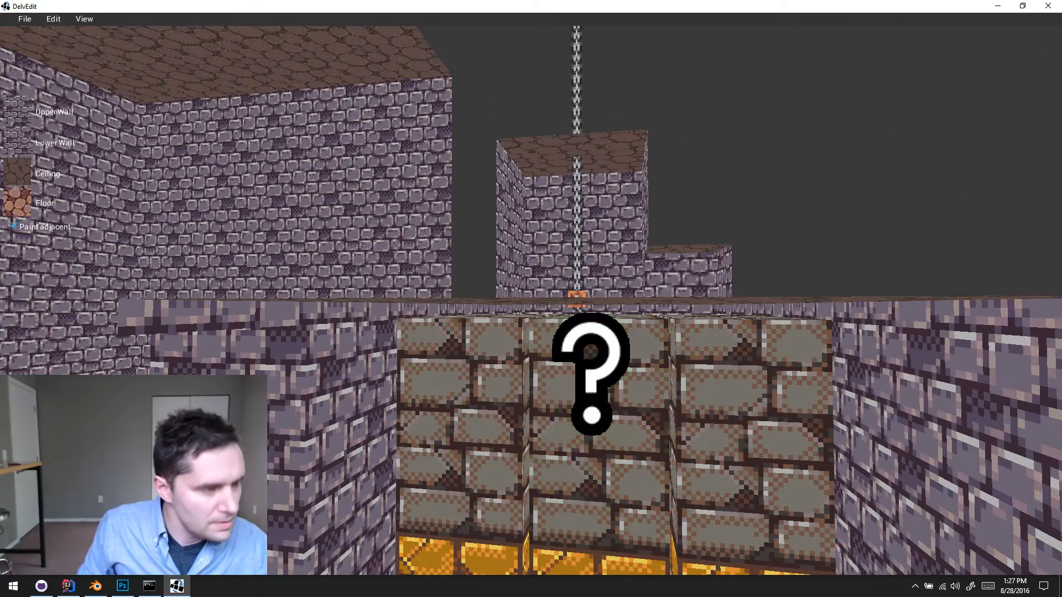
{"action": "left_click", "coordinate": [16, 17]}
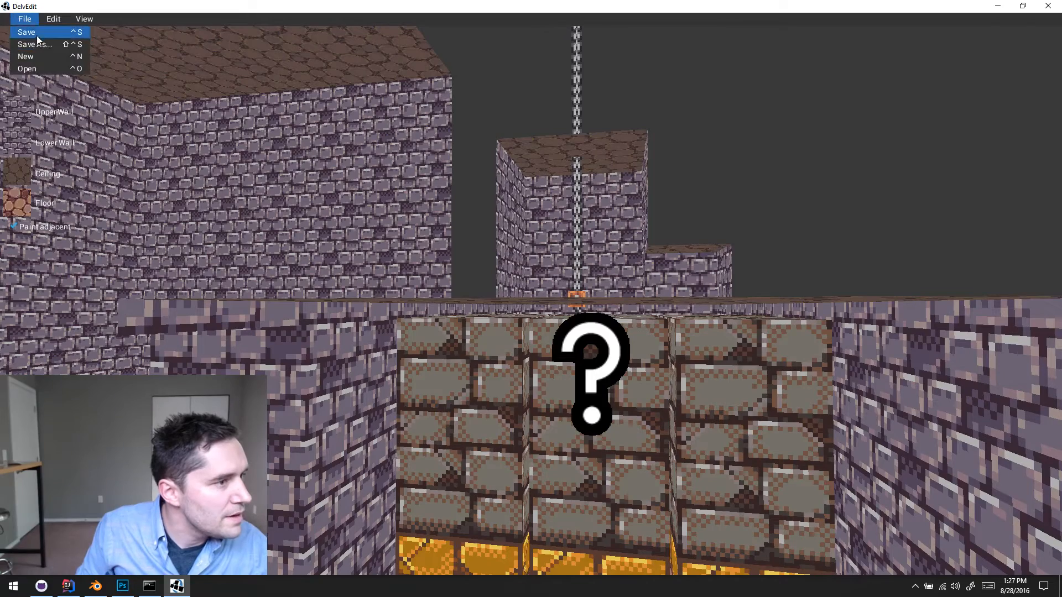
{"action": "left_click", "coordinate": [36, 34]}
{"action": "left_click", "coordinate": [1049, 5]}
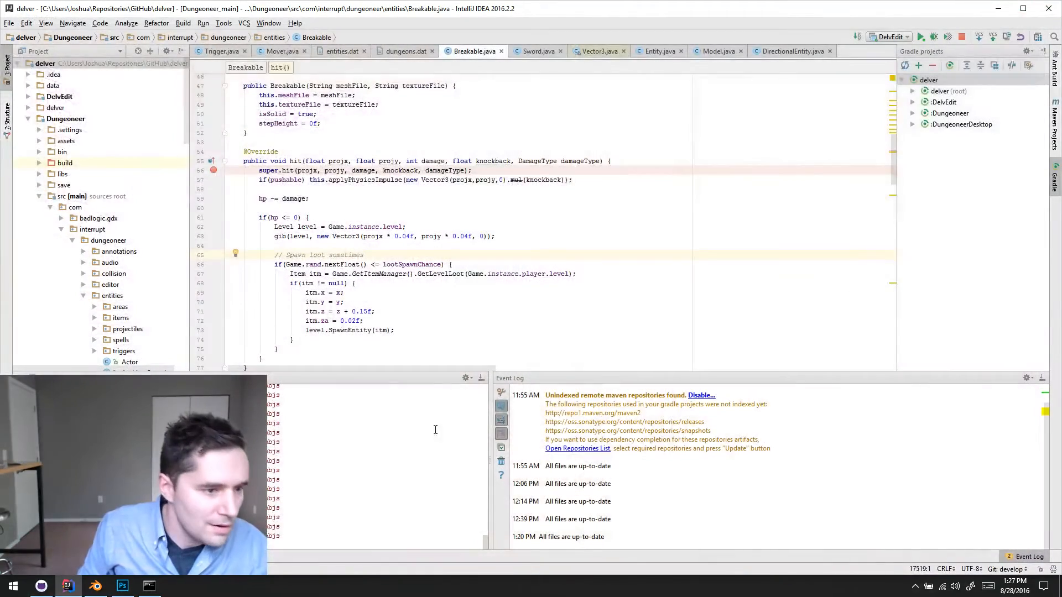
- Switch to Photoshop and draw a dark diagonal crack across the lower-left corner of the wide brick above the gold trim in temple_meshes.png
{"action": "left_click", "coordinate": [122, 586]}
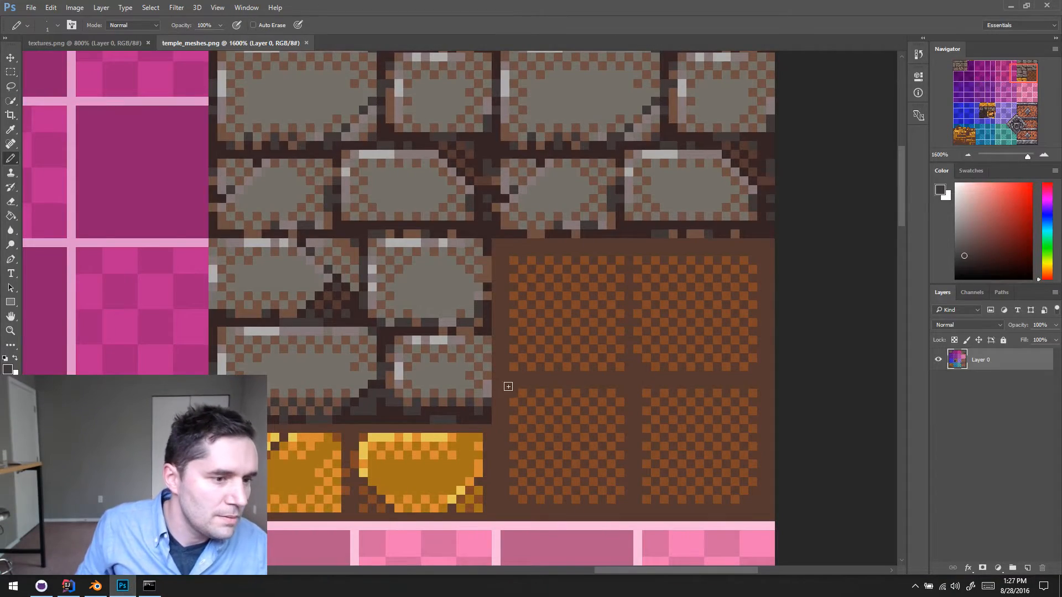
{"action": "left_click_drag", "start_coordinate": [387, 401], "coordinate": [493, 204]}
{"action": "left_click_drag", "start_coordinate": [399, 161], "coordinate": [455, 363]}
{"action": "left_click_drag", "start_coordinate": [435, 280], "coordinate": [464, 136]}
{"action": "left_click", "coordinate": [1043, 155]}
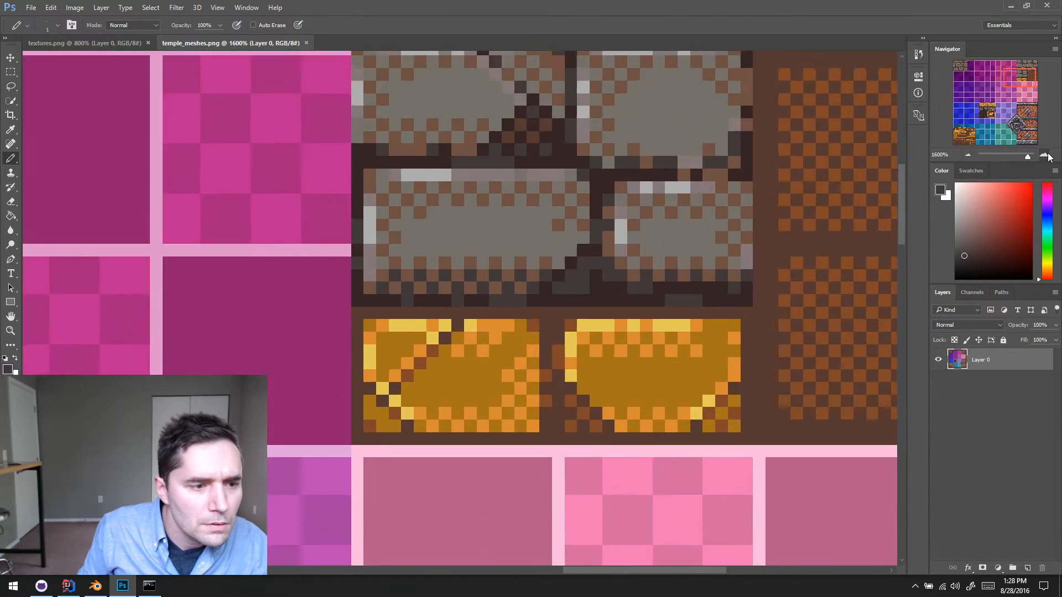
{"action": "left_click", "coordinate": [968, 156]}
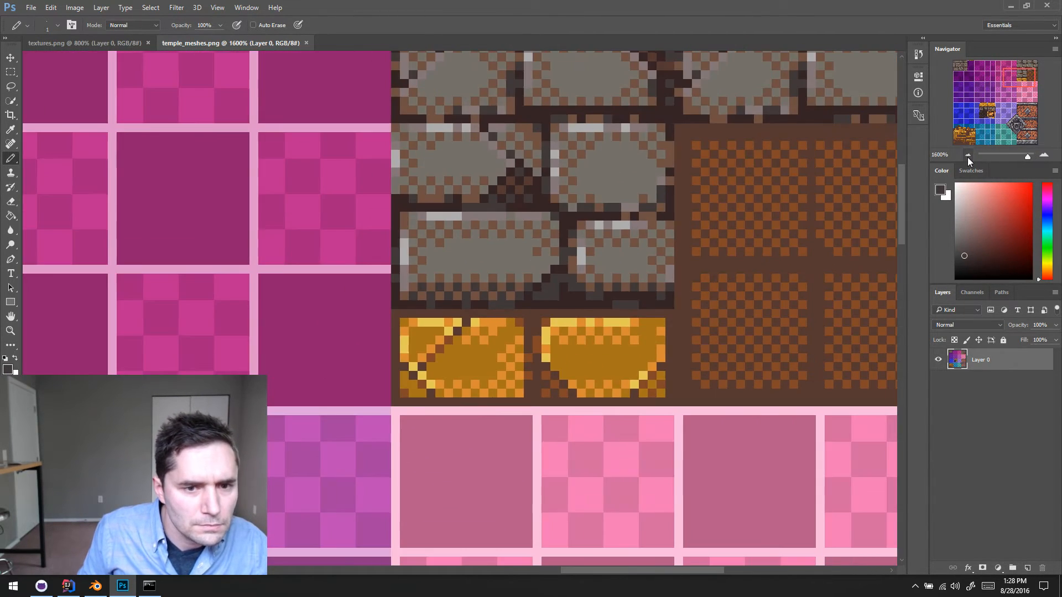
{"action": "left_click_drag", "start_coordinate": [411, 369], "coordinate": [395, 381]}
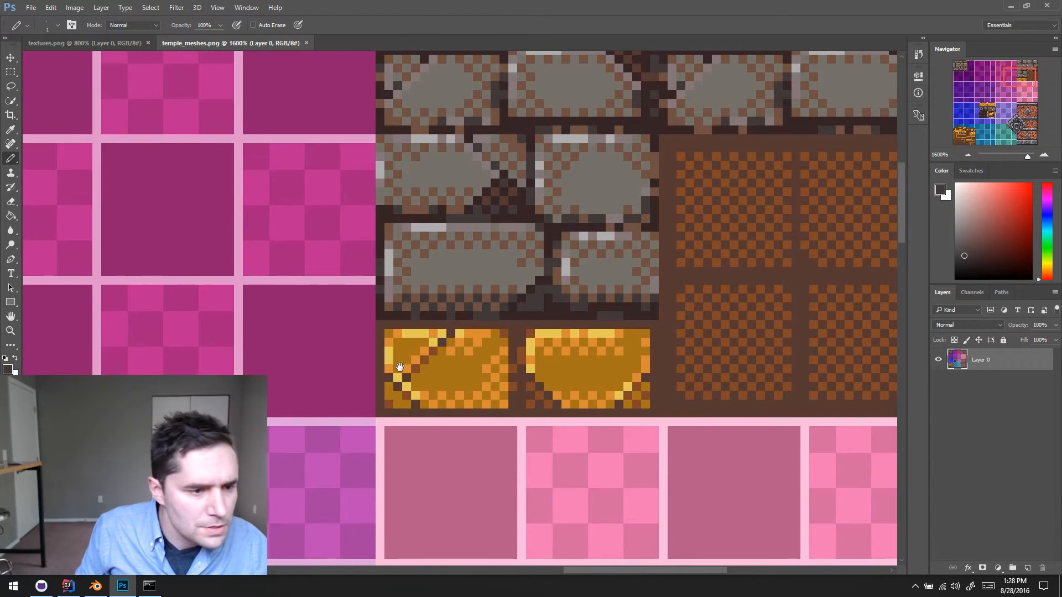
{"action": "scroll", "coordinate": [527, 319], "scroll_direction": "down", "scroll_amount": 1, "text": "alt"}
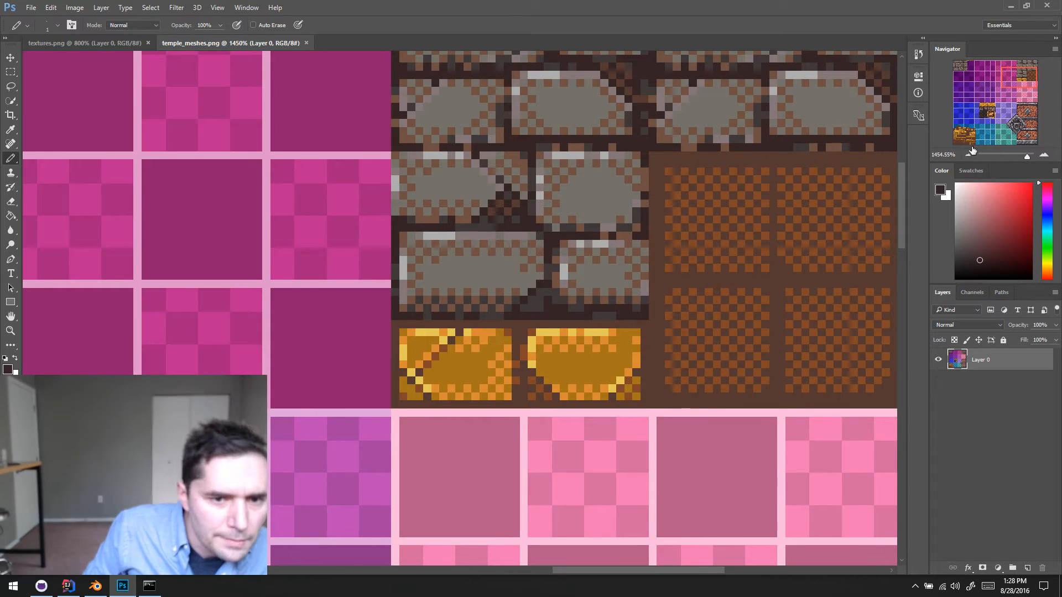
{"action": "mouse_move", "coordinate": [634, 285]}
{"action": "left_mouse_down"}
{"action": "mouse_move", "coordinate": [643, 330]}
{"action": "mouse_move", "coordinate": [643, 303]}
{"action": "left_mouse_up"}
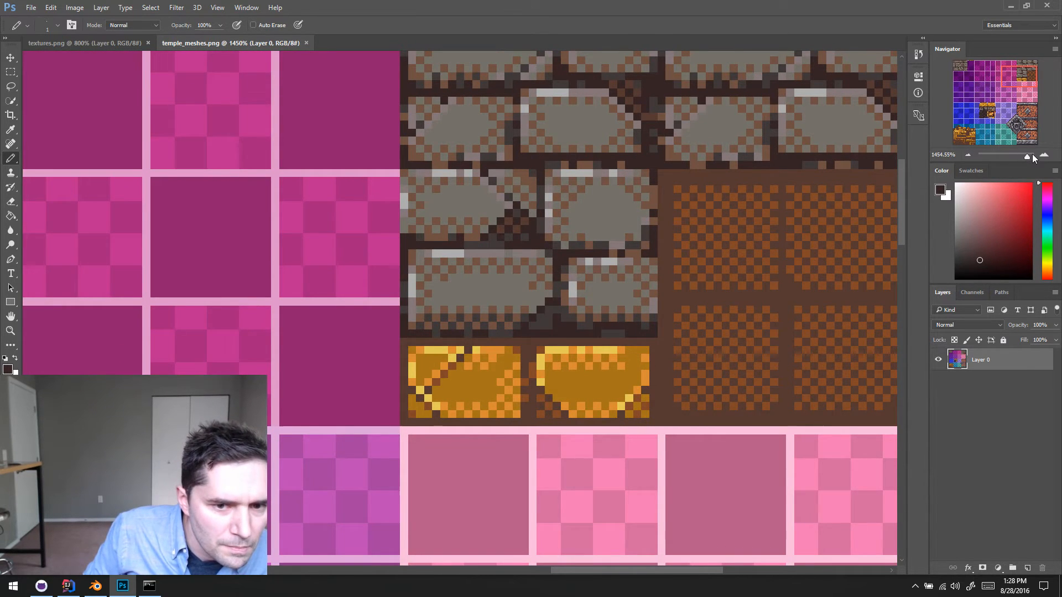
{"action": "left_click_drag", "start_coordinate": [1027, 157], "coordinate": [1031, 157]}
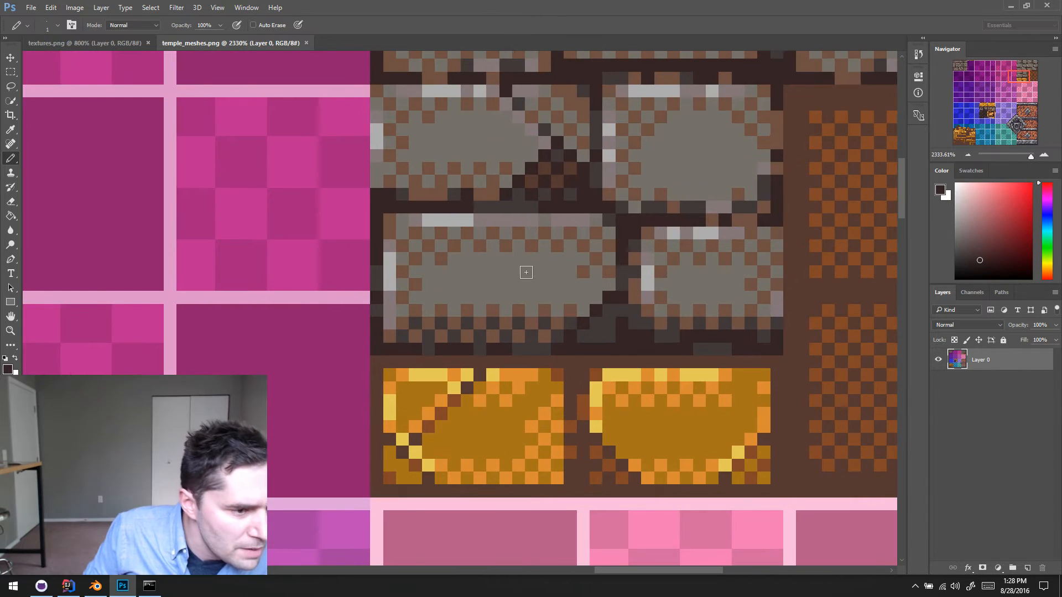
{"action": "left_click", "coordinate": [456, 336]}
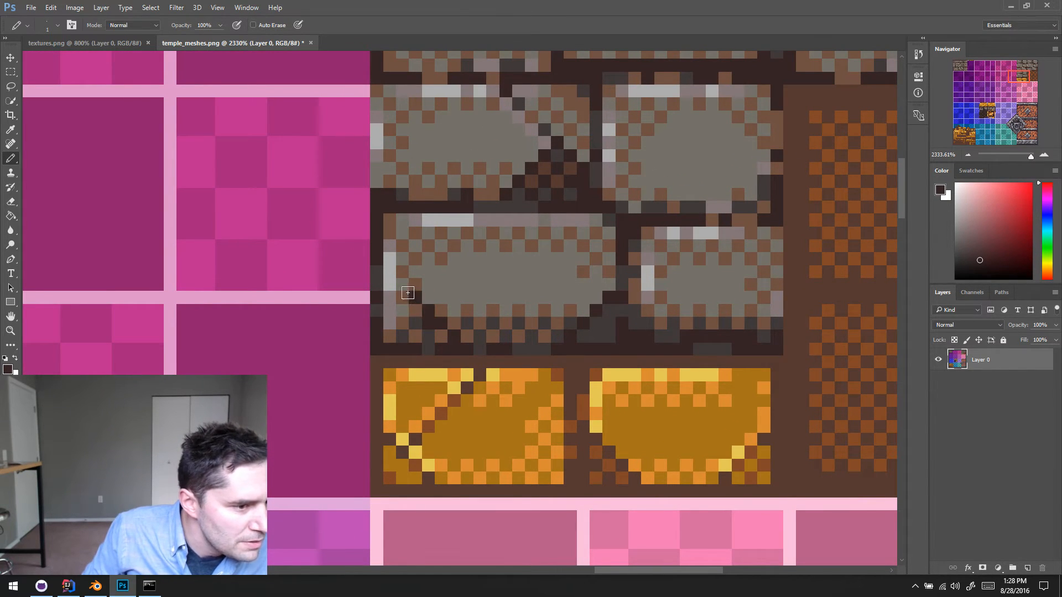
- Sample a darker brown for the brick's lower dithering and fill its broken-off lower-left corner with dark grey
{"action": "left_click", "coordinate": [446, 329], "text": "alt"}
{"action": "scroll", "coordinate": [517, 342], "scroll_direction": "left", "scroll_amount": 1}
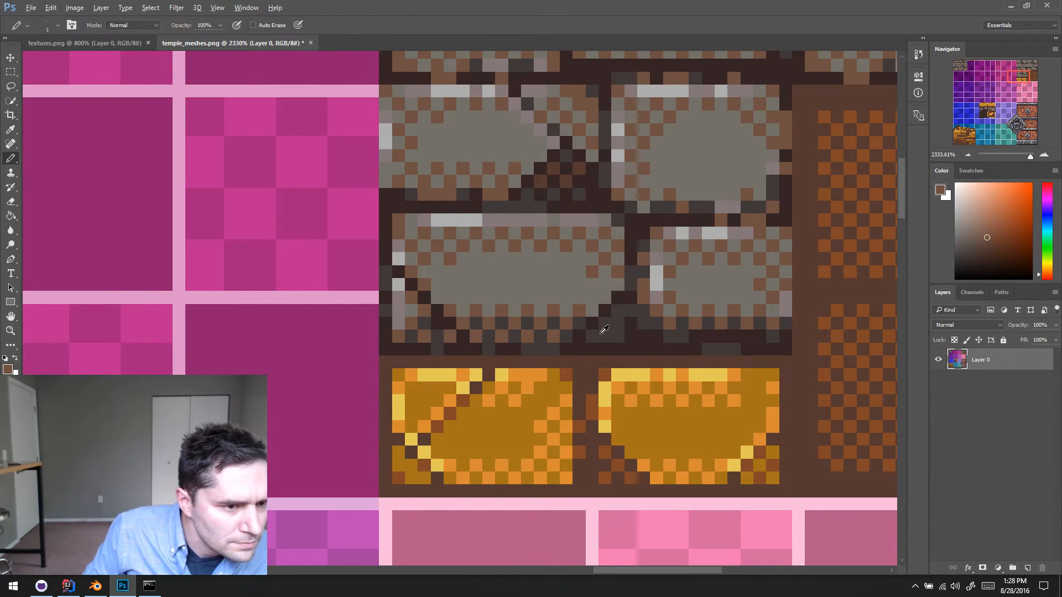
{"action": "left_click", "coordinate": [541, 179], "text": "alt"}
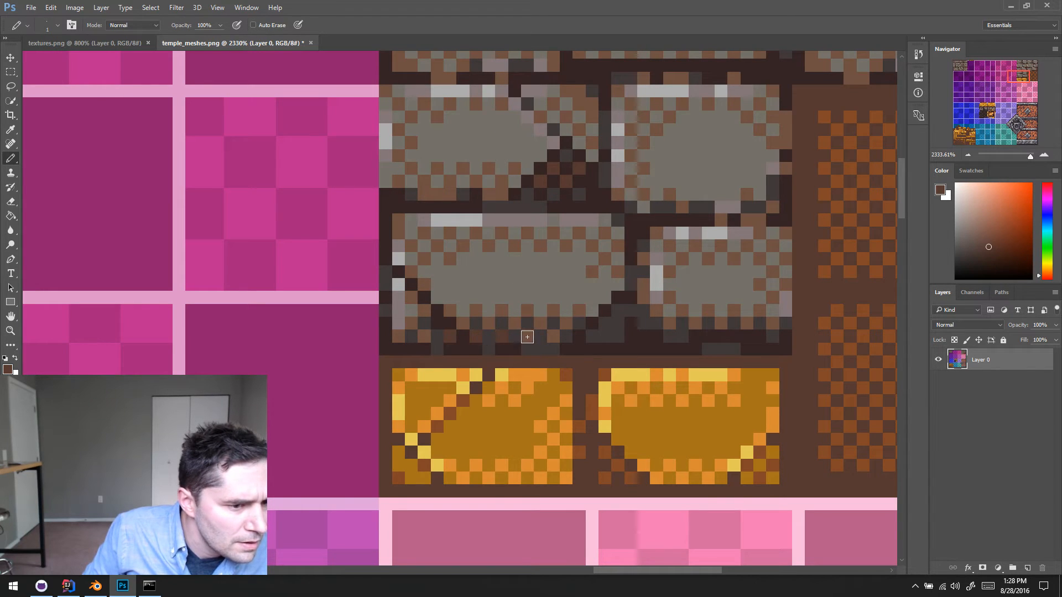
{"action": "left_click", "coordinate": [444, 330], "text": "alt"}
{"action": "mouse_move", "coordinate": [409, 319]}
{"action": "left_mouse_down"}
{"action": "mouse_move", "coordinate": [397, 285]}
{"action": "mouse_move", "coordinate": [414, 308]}
{"action": "left_mouse_up"}
{"action": "left_click", "coordinate": [429, 334], "text": "alt"}
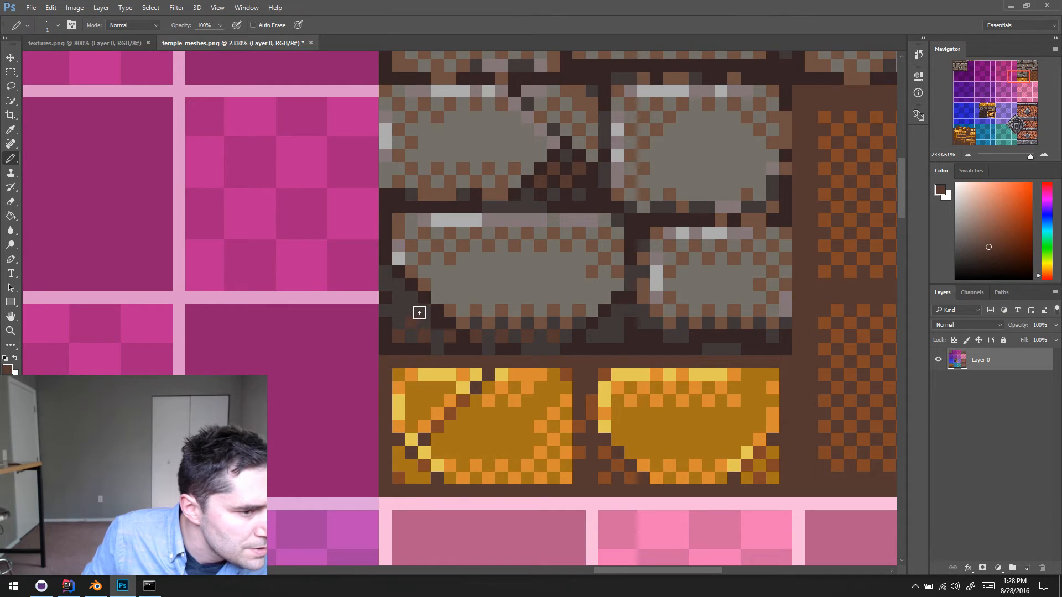
- Dither the dark grey broken-off corner with dark brown checkerboard pixels up to the crack
{"action": "left_click", "coordinate": [400, 310]}
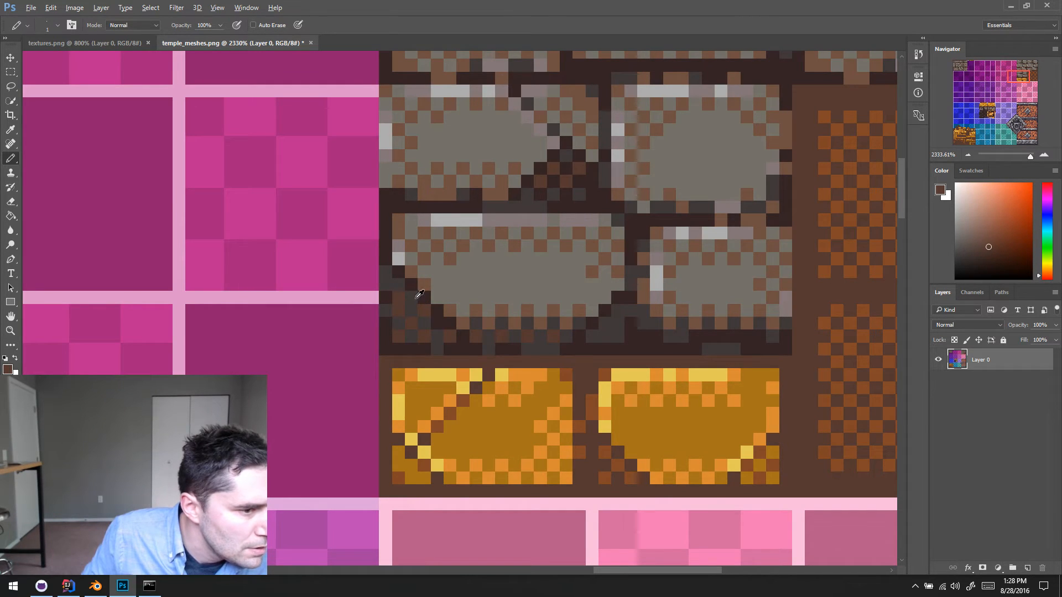
{"action": "left_click", "coordinate": [415, 299], "text": "alt"}
{"action": "left_click", "coordinate": [402, 299]}
{"action": "left_click", "coordinate": [400, 309], "text": "alt"}
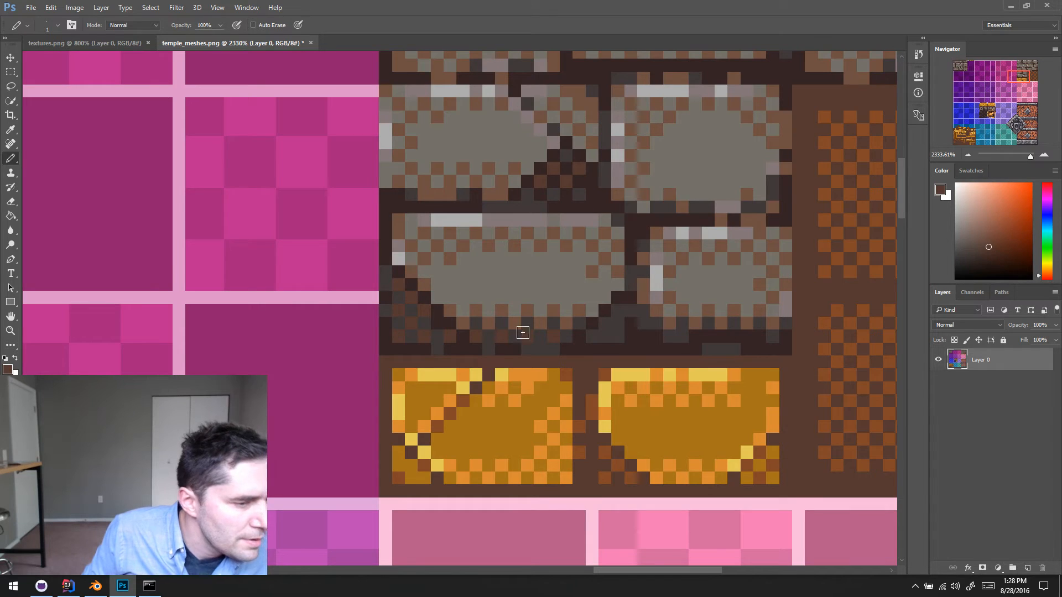
{"action": "left_click", "coordinate": [430, 302], "text": "alt"}
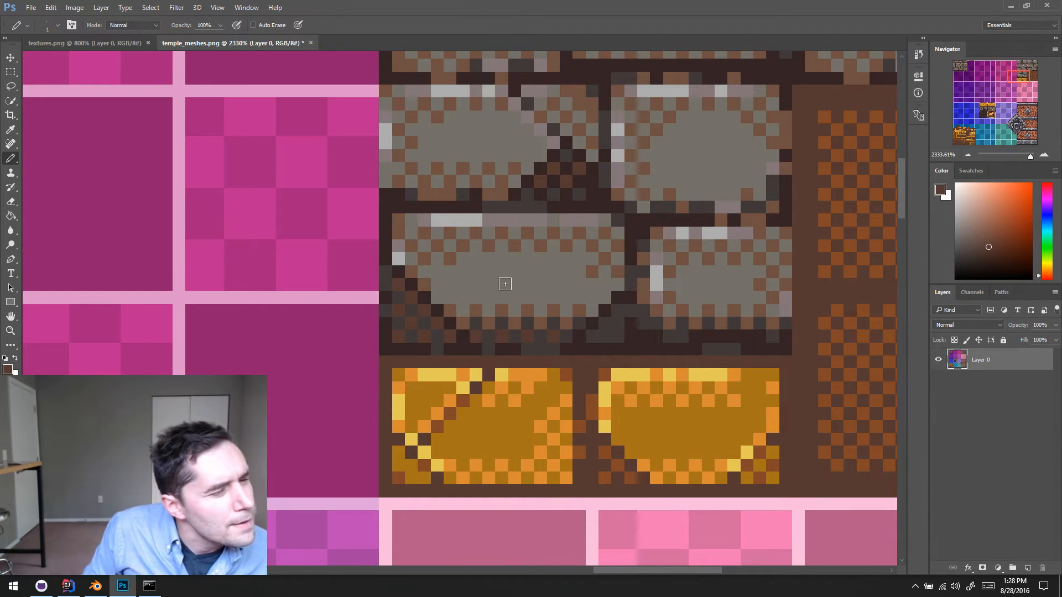
- Draw a thin dark grey diagonal crack from the broken corner to the brick's top edge, with a mortar-coloured pixel at its upper end
{"action": "left_click", "coordinate": [415, 311], "text": "alt"}
{"action": "scroll", "coordinate": [434, 285], "scroll_direction": "right", "scroll_amount": 1}
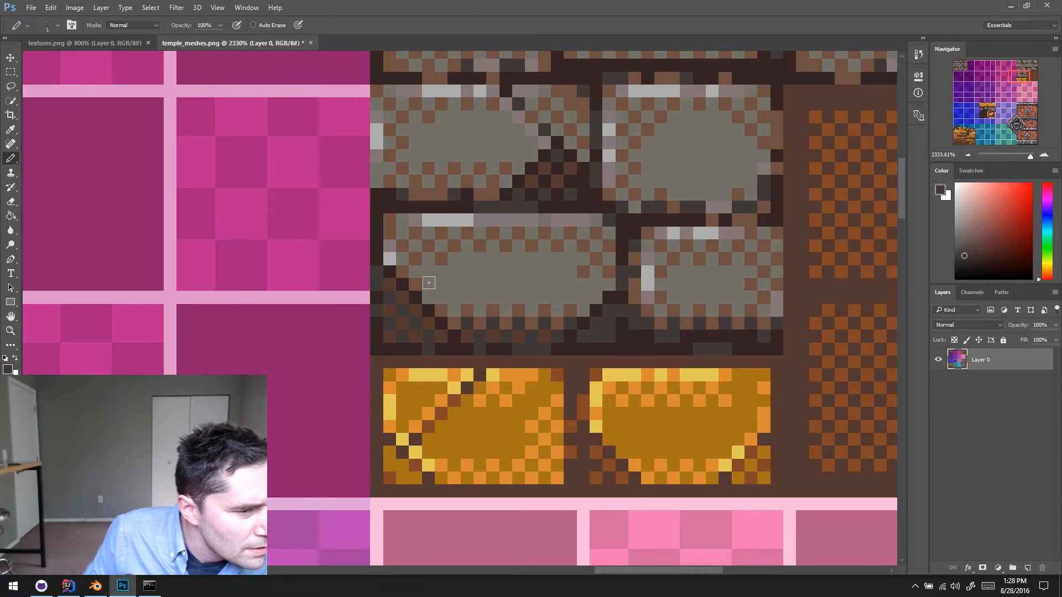
{"action": "left_click_drag", "start_coordinate": [447, 264], "coordinate": [495, 219]}
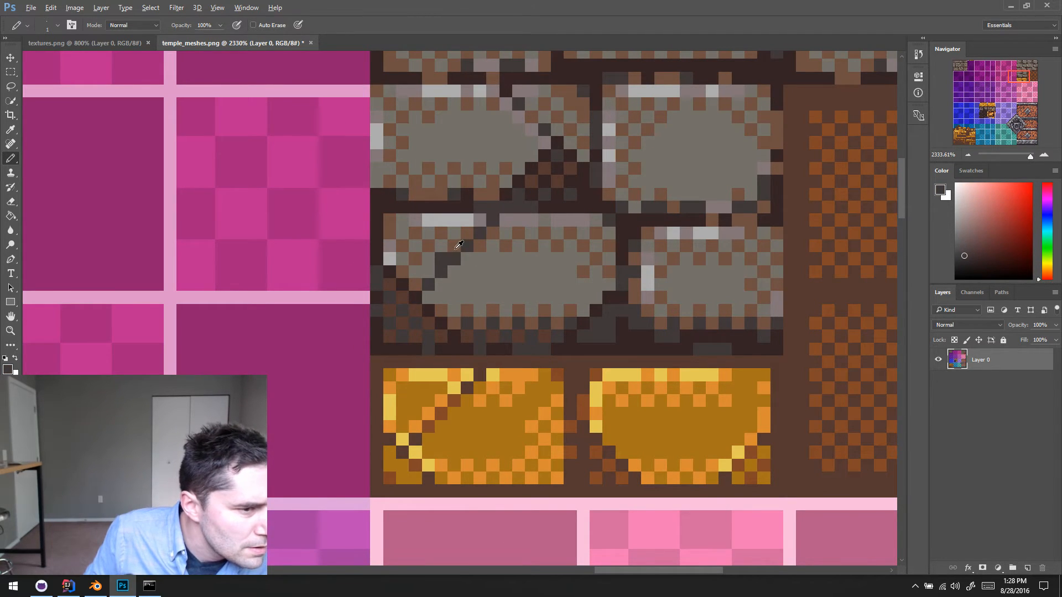
{"action": "left_click", "coordinate": [456, 248], "text": "alt"}
{"action": "left_click", "coordinate": [445, 247], "text": "alt"}
{"action": "left_click", "coordinate": [441, 257], "text": "alt"}
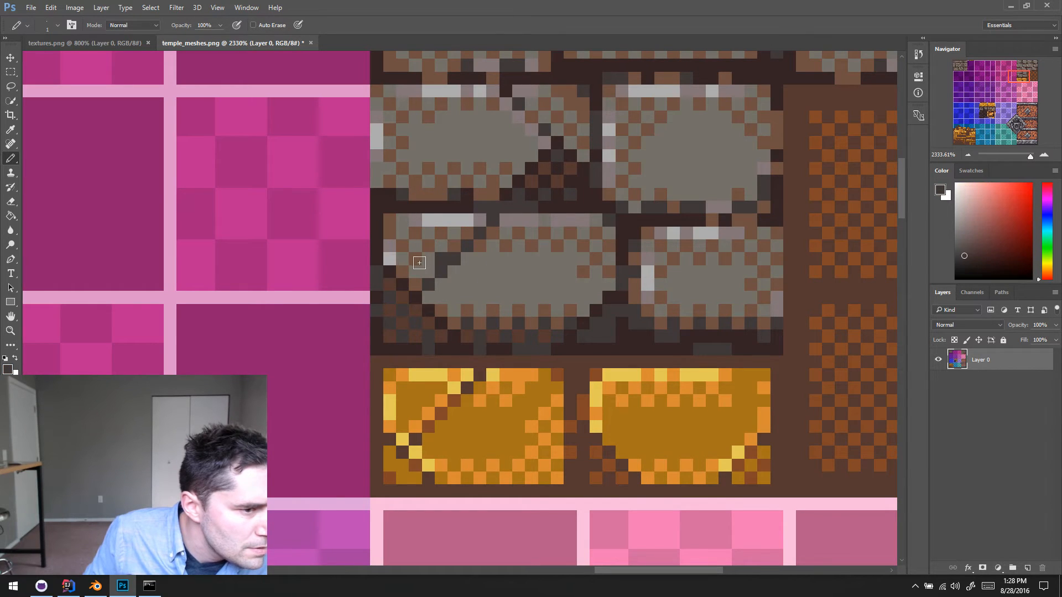
{"action": "left_click", "coordinate": [441, 247], "text": "alt"}
{"action": "left_click", "coordinate": [440, 257]}
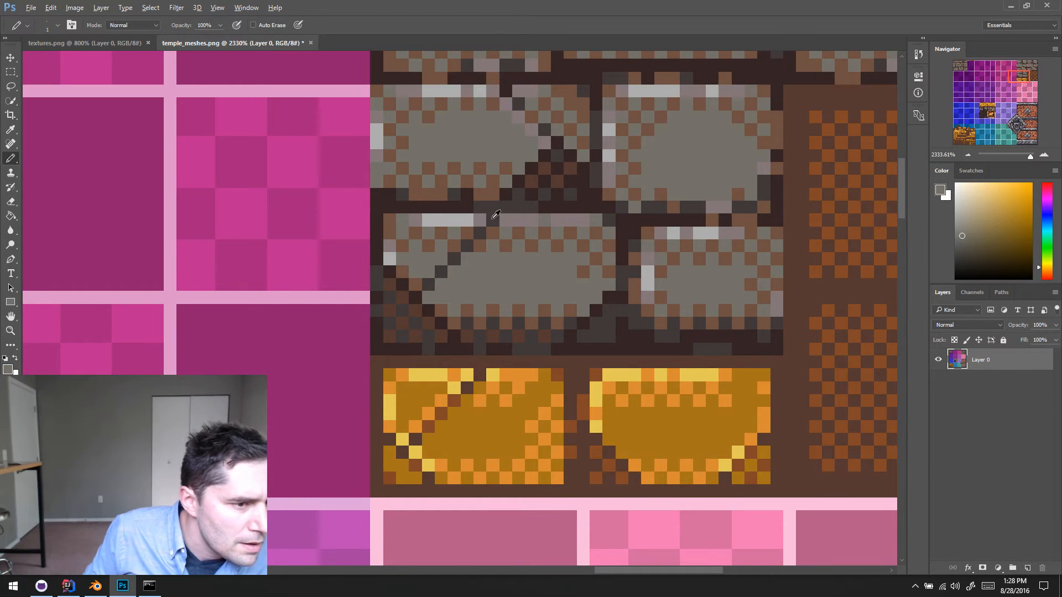
{"action": "left_click", "coordinate": [475, 210], "text": "alt"}
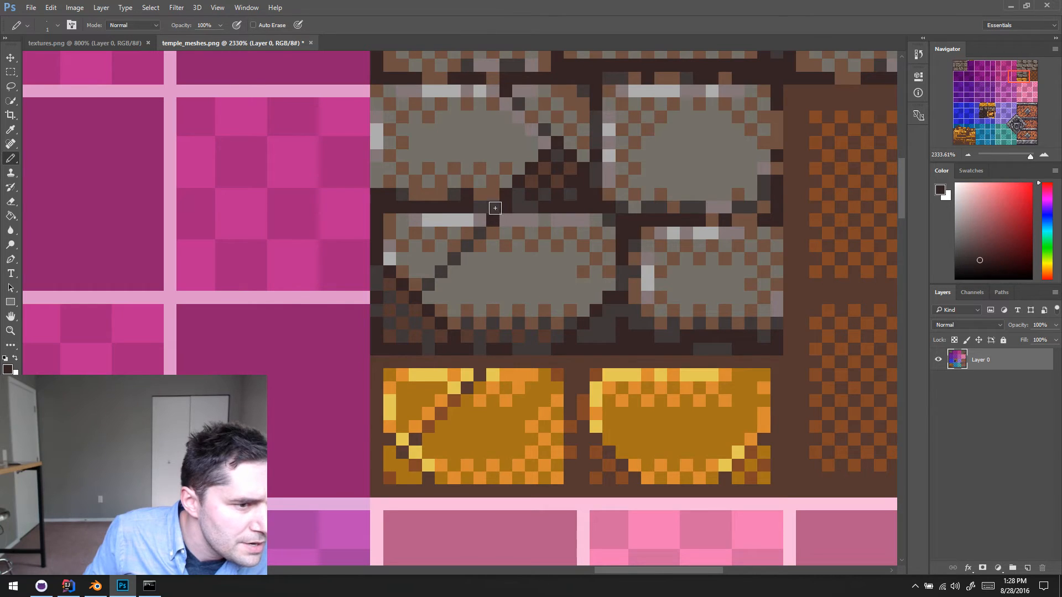
- Add mauve and light grey highlight pixels along the right side of the diagonal crack and the adjoining top edge
{"action": "scroll", "coordinate": [471, 242], "scroll_direction": "up", "scroll_amount": 1}
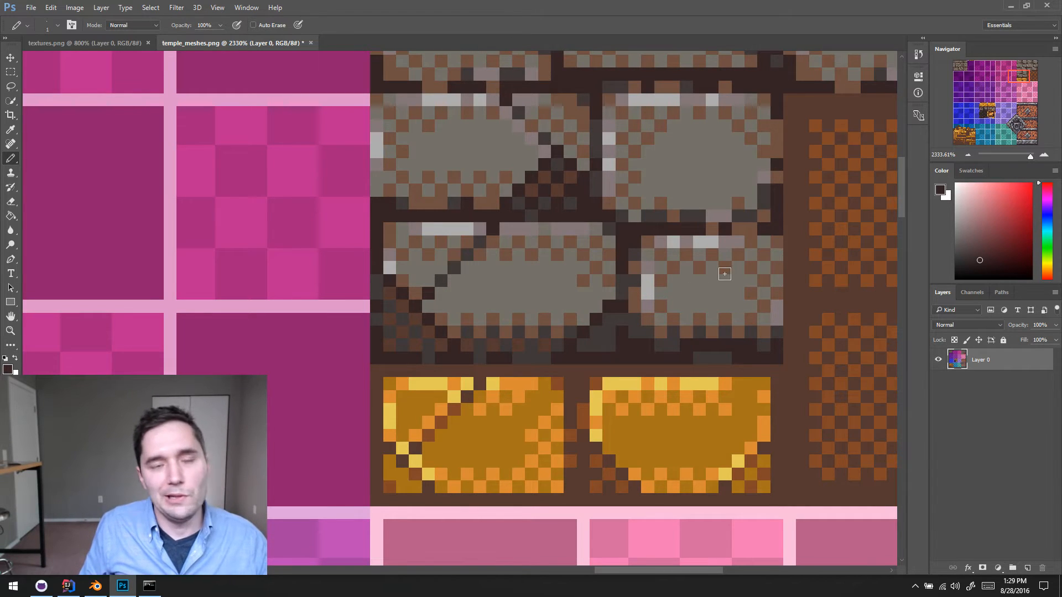
{"action": "scroll", "coordinate": [482, 272], "scroll_direction": "down", "scroll_amount": 3, "text": "alt"}
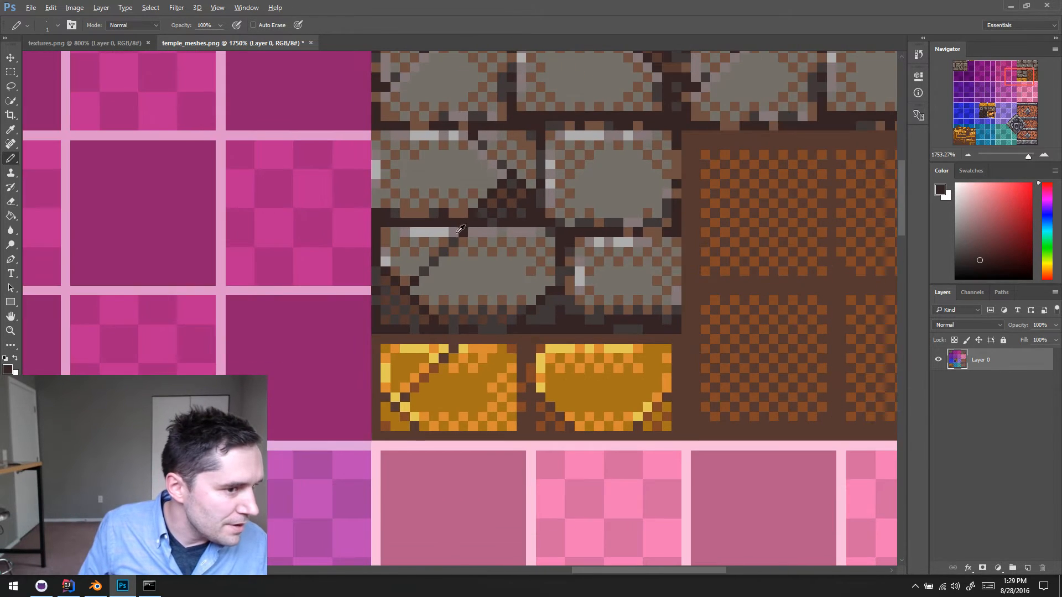
{"action": "scroll", "coordinate": [513, 265], "scroll_direction": "up", "scroll_amount": 1}
{"action": "left_click", "coordinate": [483, 259], "text": "alt"}
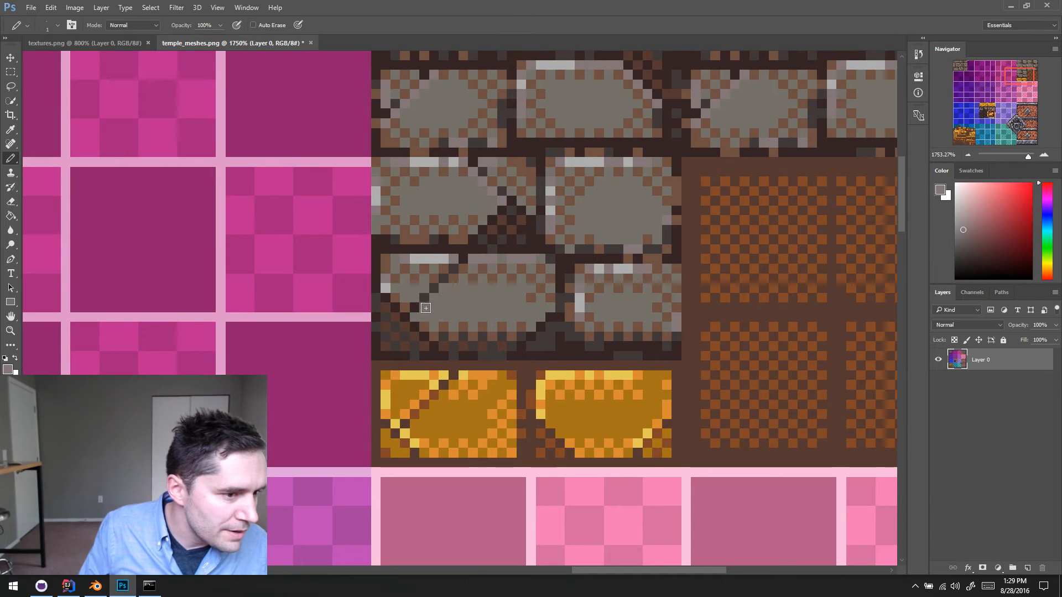
{"action": "left_click", "coordinate": [425, 307]}
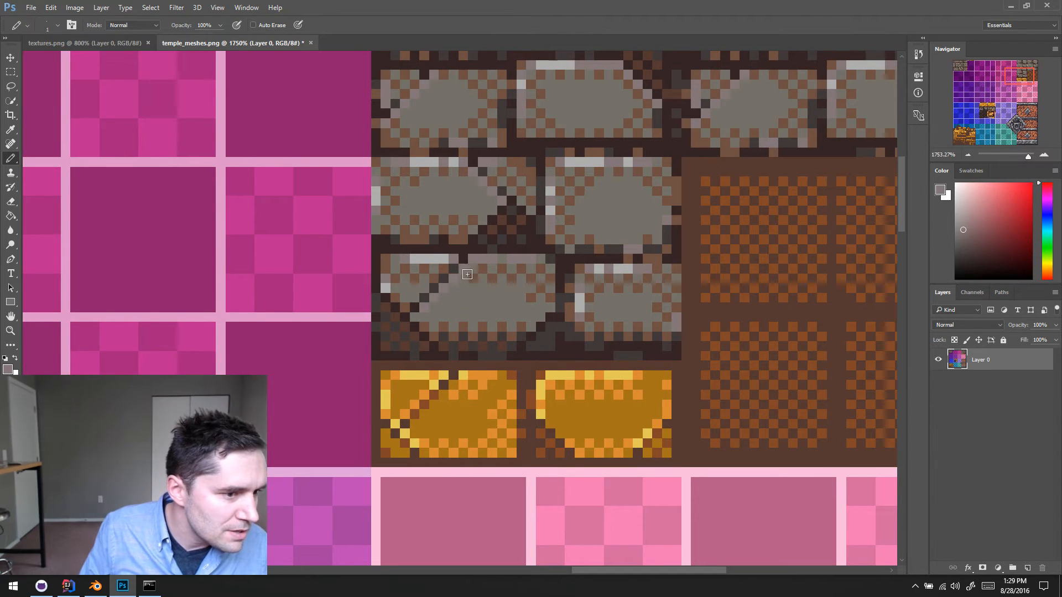
{"action": "scroll", "coordinate": [476, 287], "scroll_direction": "up", "scroll_amount": 1}
{"action": "left_click", "coordinate": [451, 282], "text": "alt"}
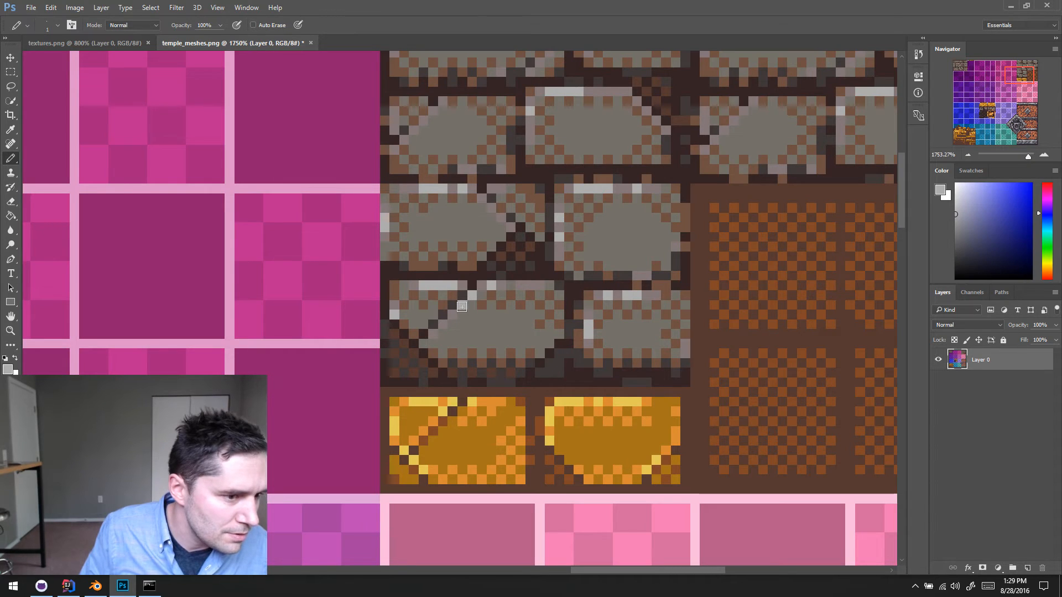
- Refine the crack's highlight with sampled brick colours, keeping light grey in its middle and mauve near its upper end
{"action": "left_click", "coordinate": [527, 283], "text": "alt"}
{"action": "left_click", "coordinate": [509, 327], "text": "alt"}
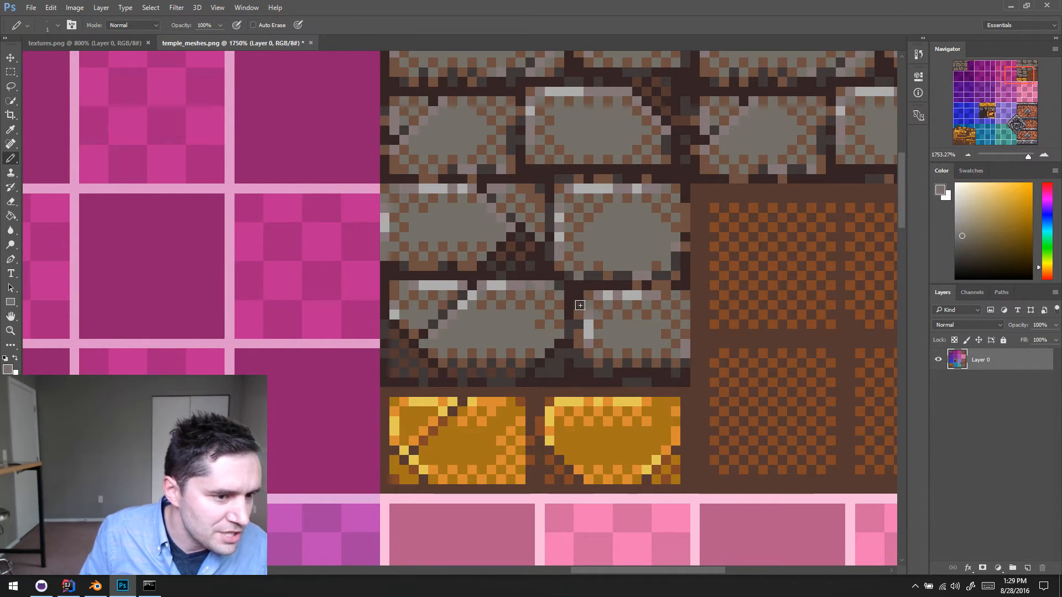
{"action": "scroll", "coordinate": [523, 330], "scroll_direction": "up", "scroll_amount": 1}
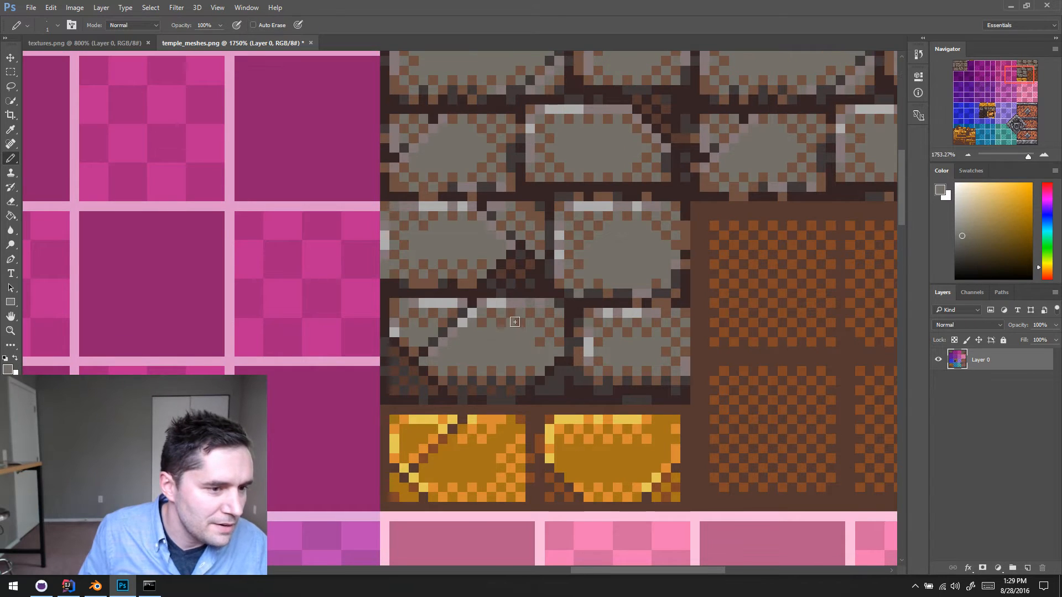
{"action": "left_click", "coordinate": [464, 321], "text": "alt"}
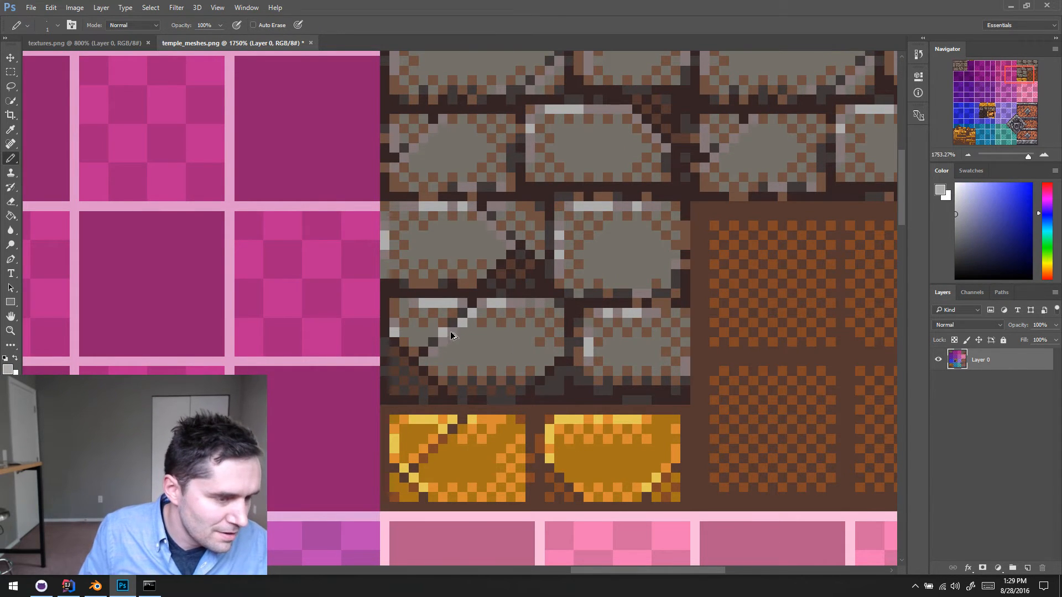
{"action": "left_click", "coordinate": [474, 309], "text": "alt"}
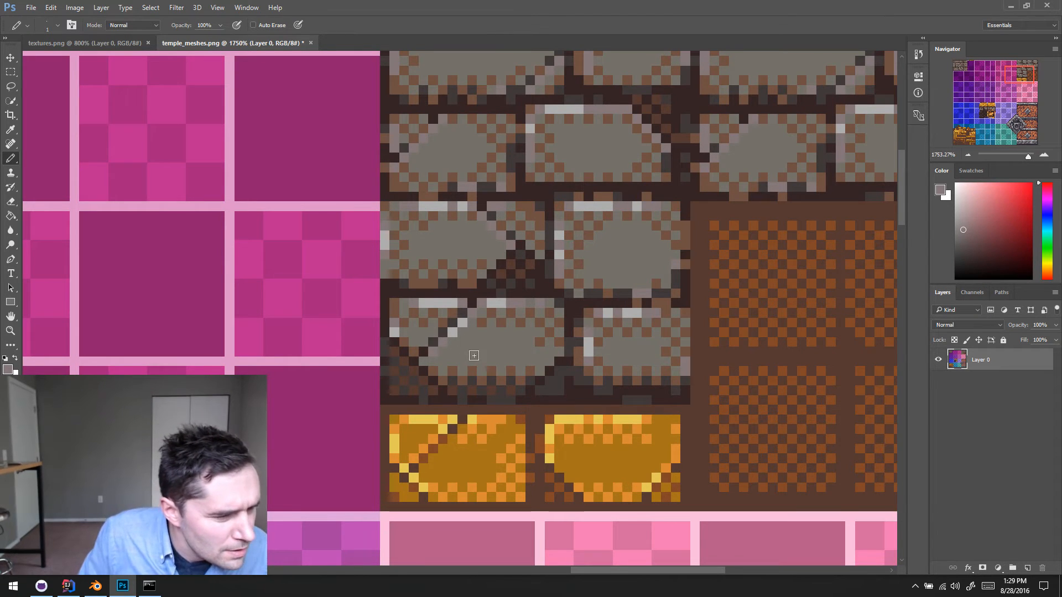
- Extend the mauve highlight along the crack's lower edge on the broken brick and add a brown pixel at its bottom end
{"action": "scroll", "coordinate": [470, 351], "scroll_direction": "up", "scroll_amount": 1}
{"action": "scroll", "coordinate": [1046, 172], "scroll_direction": "left", "scroll_amount": 1}
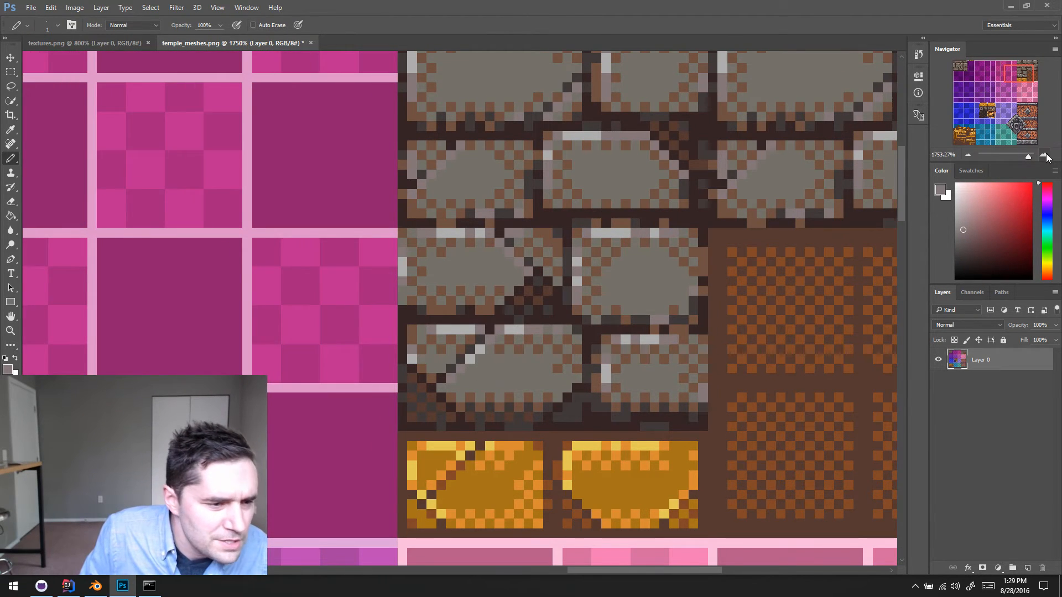
{"action": "left_click", "coordinate": [1044, 155]}
{"action": "left_click_drag", "start_coordinate": [509, 438], "coordinate": [449, 249]}
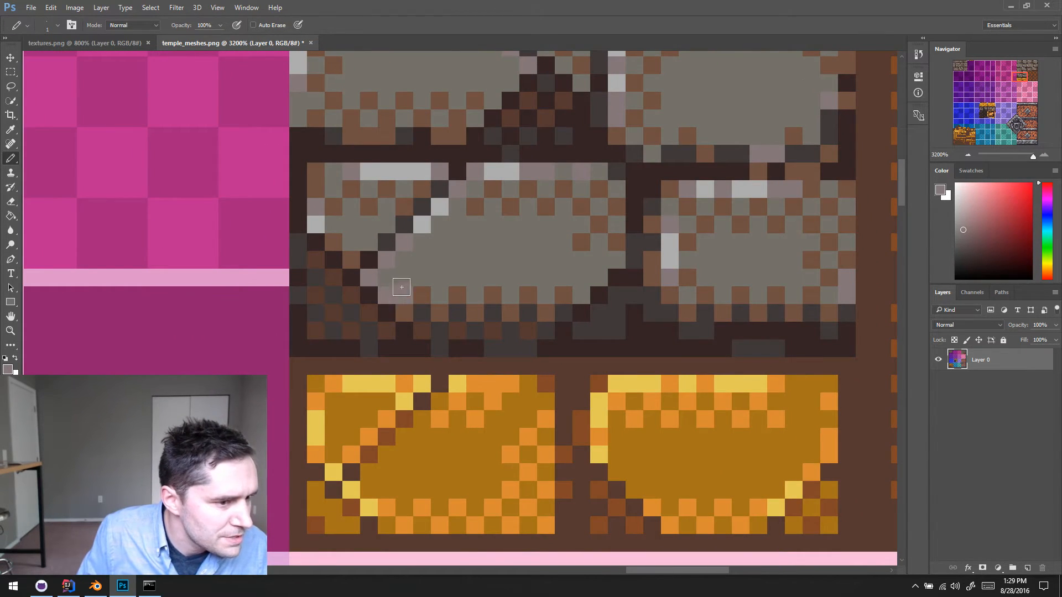
{"action": "left_click", "coordinate": [412, 271], "text": "alt"}
{"action": "left_click", "coordinate": [422, 331]}
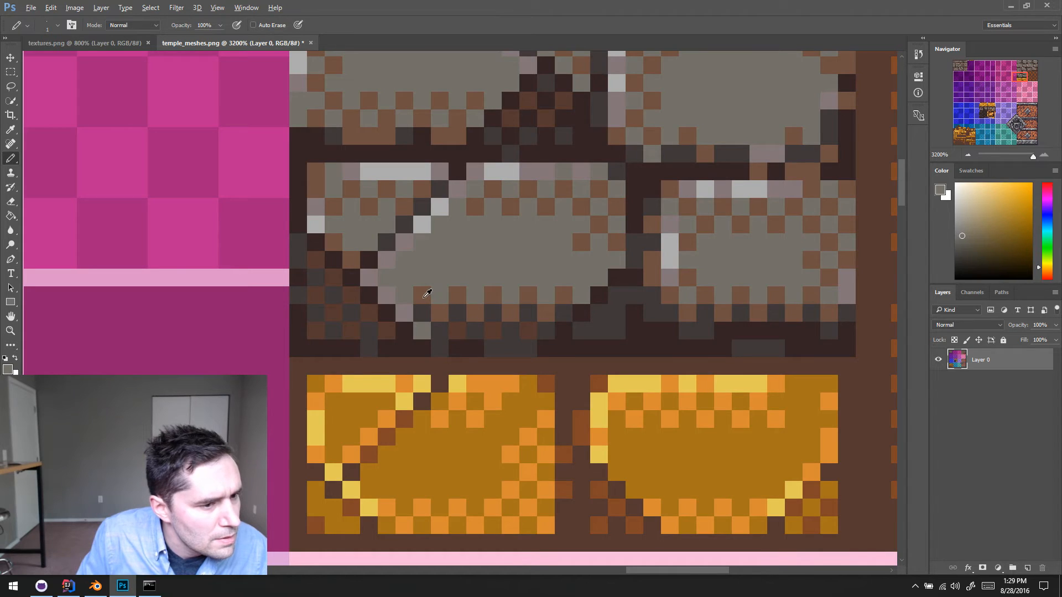
{"action": "left_click", "coordinate": [423, 296], "text": "alt"}
{"action": "left_click", "coordinate": [422, 331]}
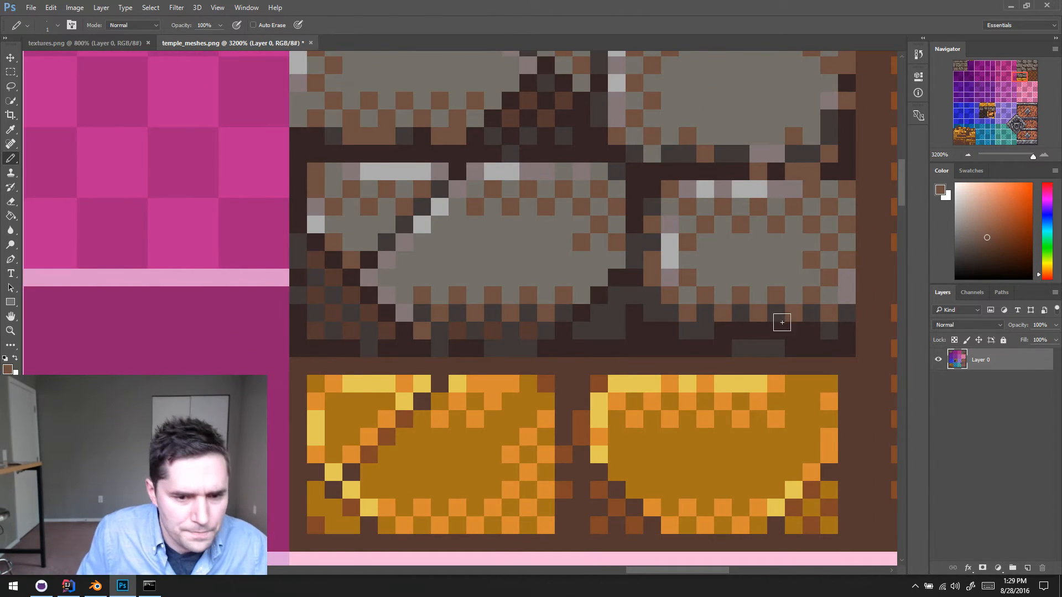
- Replace the light grey top-edge highlight just left of the crack's upper end with brown pixels
{"action": "left_click", "coordinate": [968, 155]}
{"action": "mouse_move", "coordinate": [563, 256]}
{"action": "left_mouse_down"}
{"action": "mouse_move", "coordinate": [455, 283]}
{"action": "mouse_move", "coordinate": [506, 334]}
{"action": "left_mouse_up"}
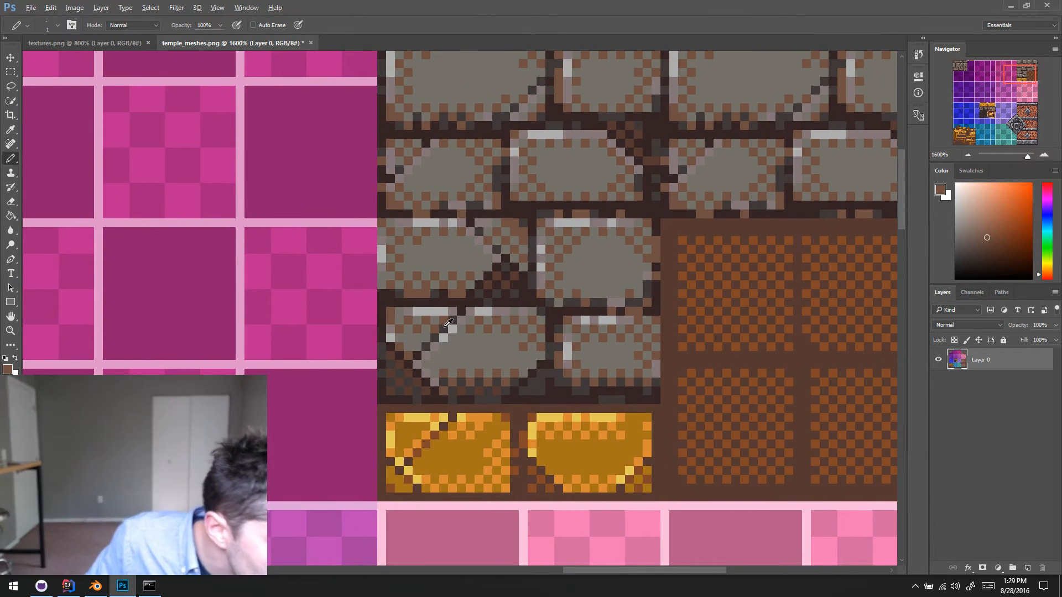
{"action": "left_click", "coordinate": [444, 329], "text": "alt"}
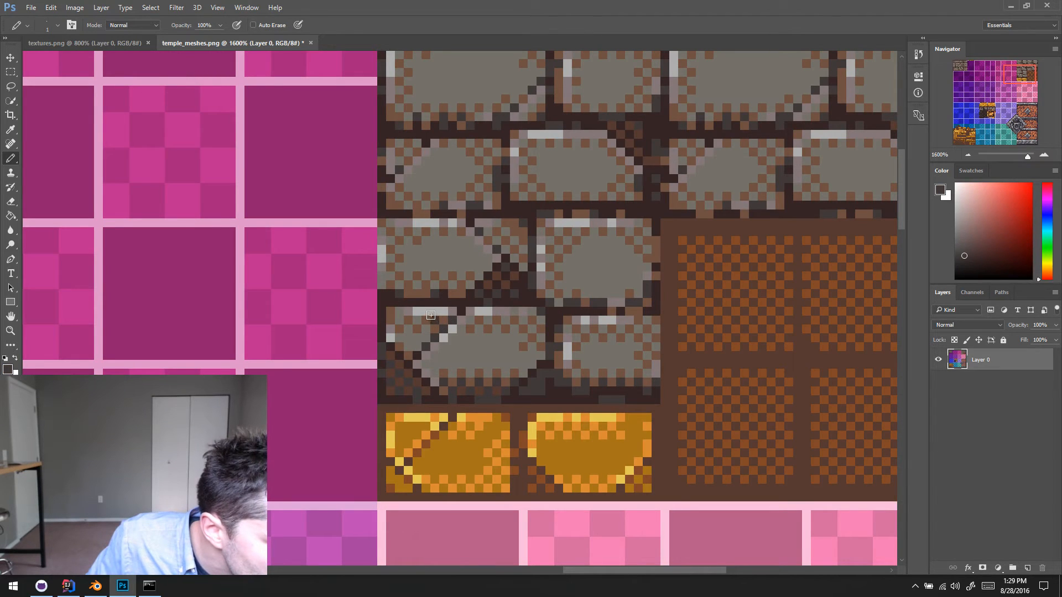
{"action": "left_click", "coordinate": [445, 318], "text": "alt"}
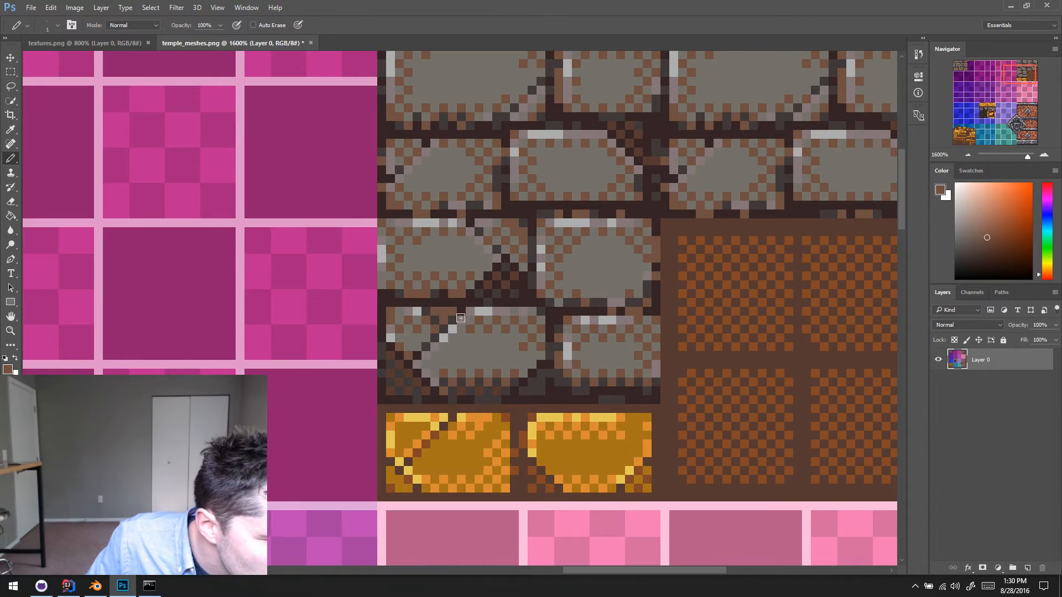
- Shade the chipped notch at the crack's upper end with dark brown, and trim its edges with mortar-coloured pixels
{"action": "scroll", "coordinate": [460, 318], "scroll_direction": "down", "scroll_amount": 1}
{"action": "left_click", "coordinate": [442, 306], "text": "alt"}
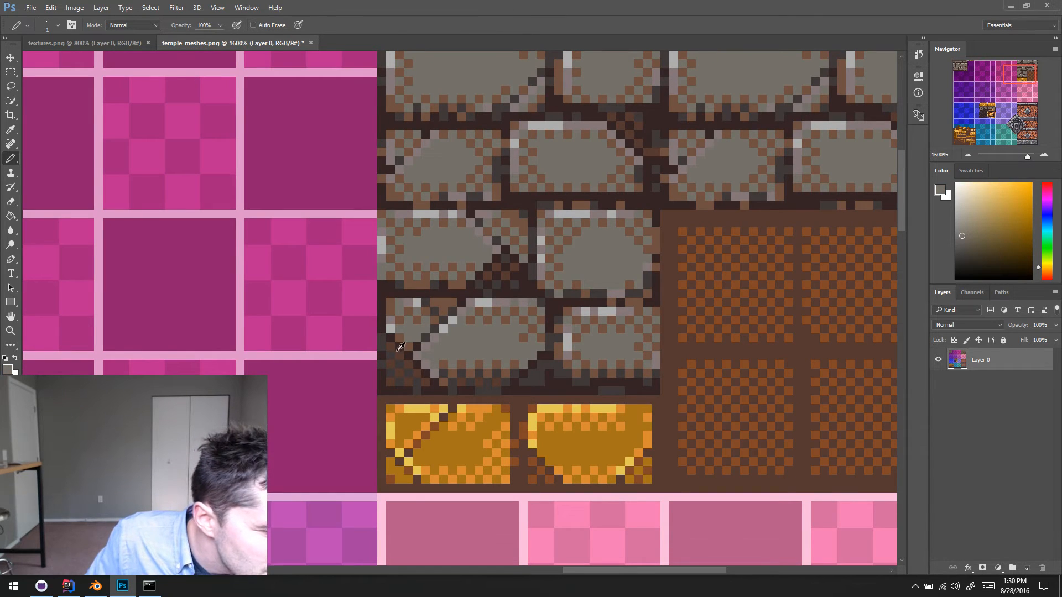
{"action": "left_click", "coordinate": [396, 341], "text": "alt"}
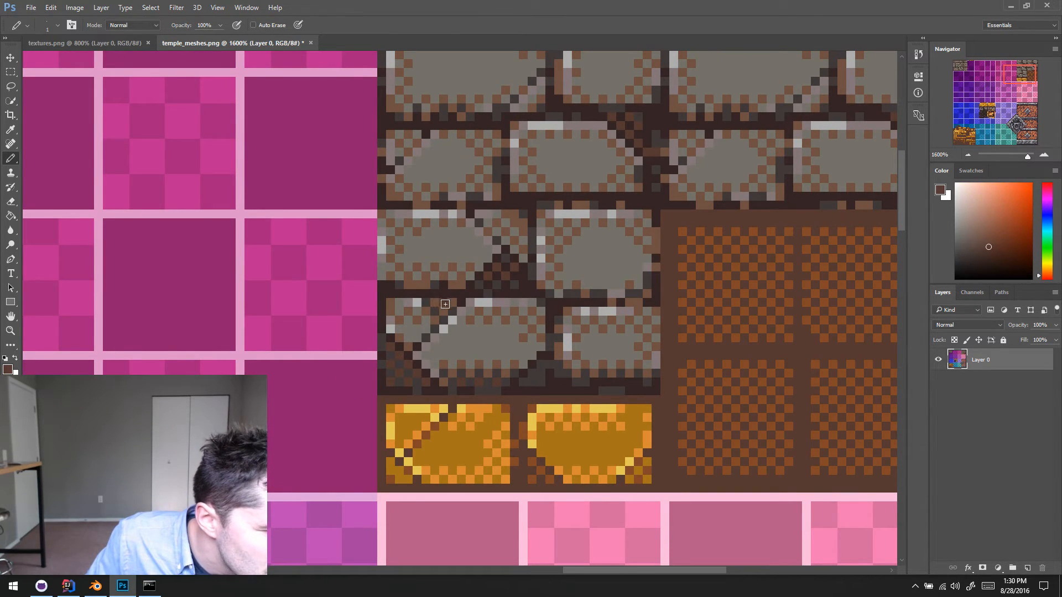
{"action": "left_click", "coordinate": [427, 295], "text": "alt"}
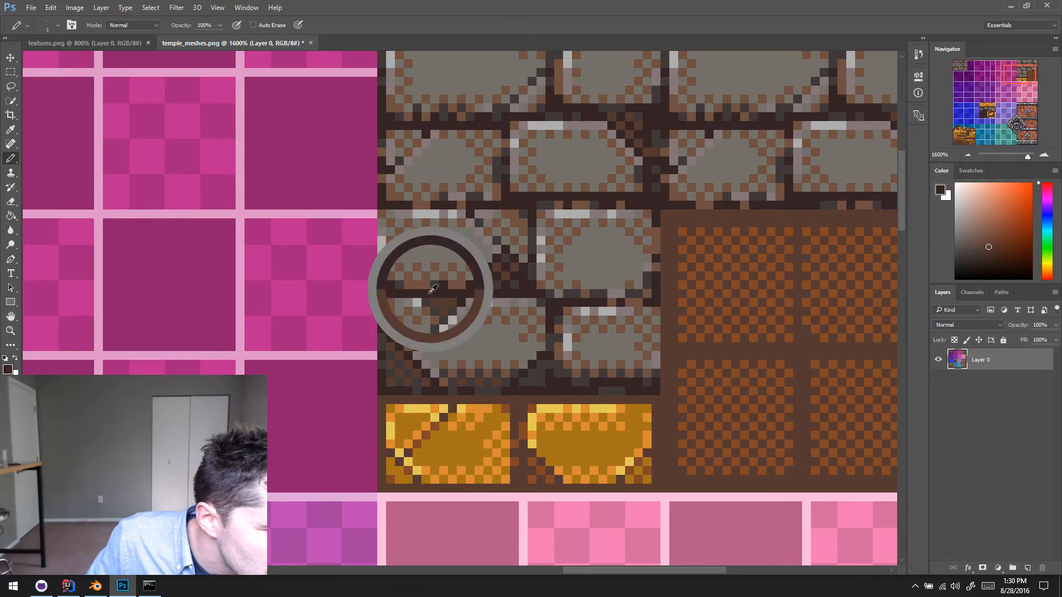
{"action": "left_click_drag", "start_coordinate": [426, 303], "coordinate": [417, 302]}
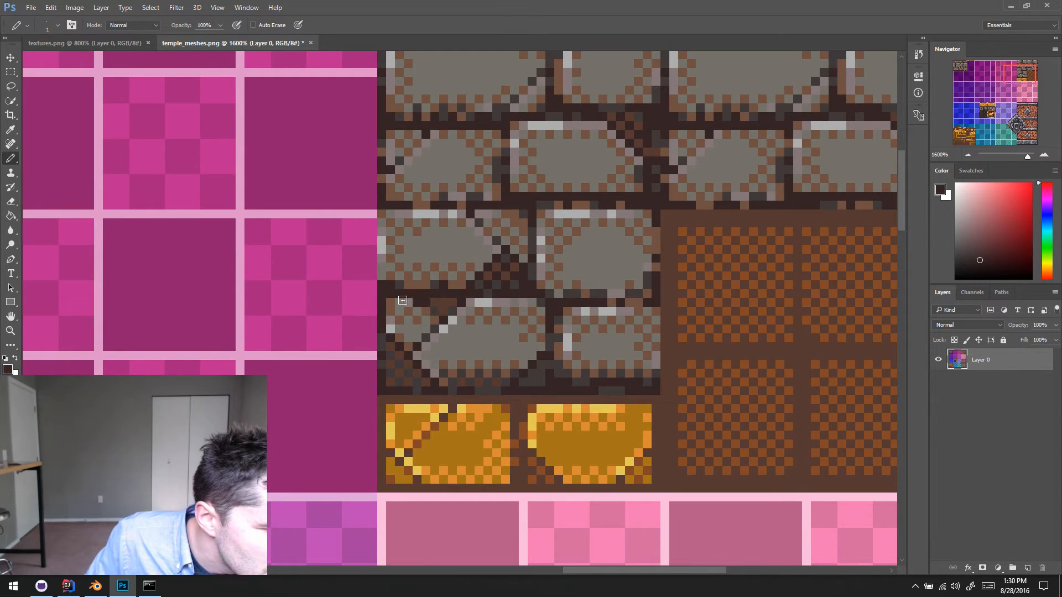
{"action": "left_click", "coordinate": [436, 304], "text": "alt"}
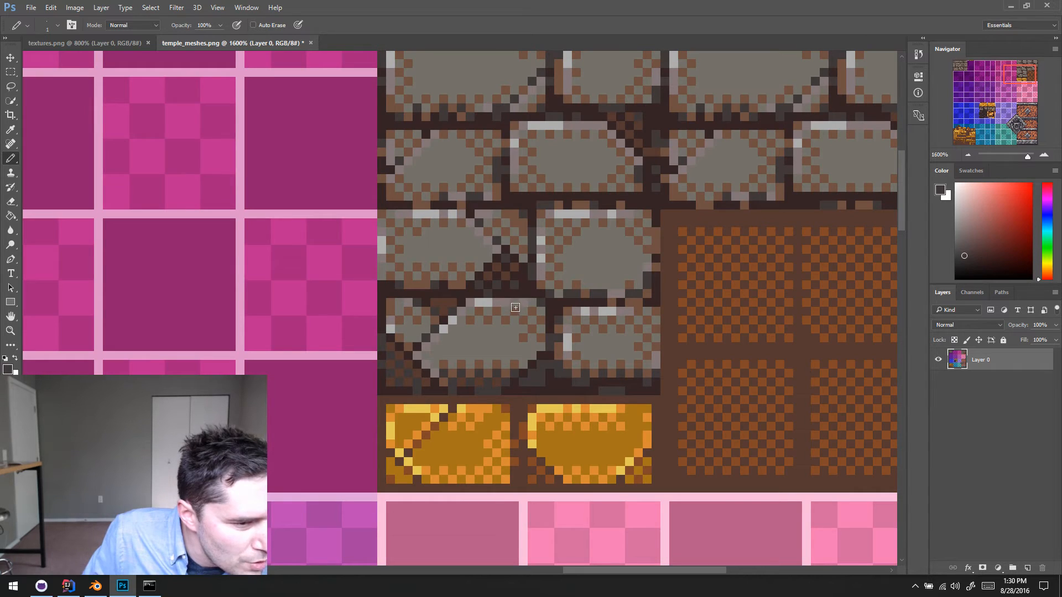
- Rework the left fragment's top and left edge highlights with sampled mauve and light grey pixels
{"action": "left_click_drag", "start_coordinate": [455, 349], "coordinate": [447, 347]}
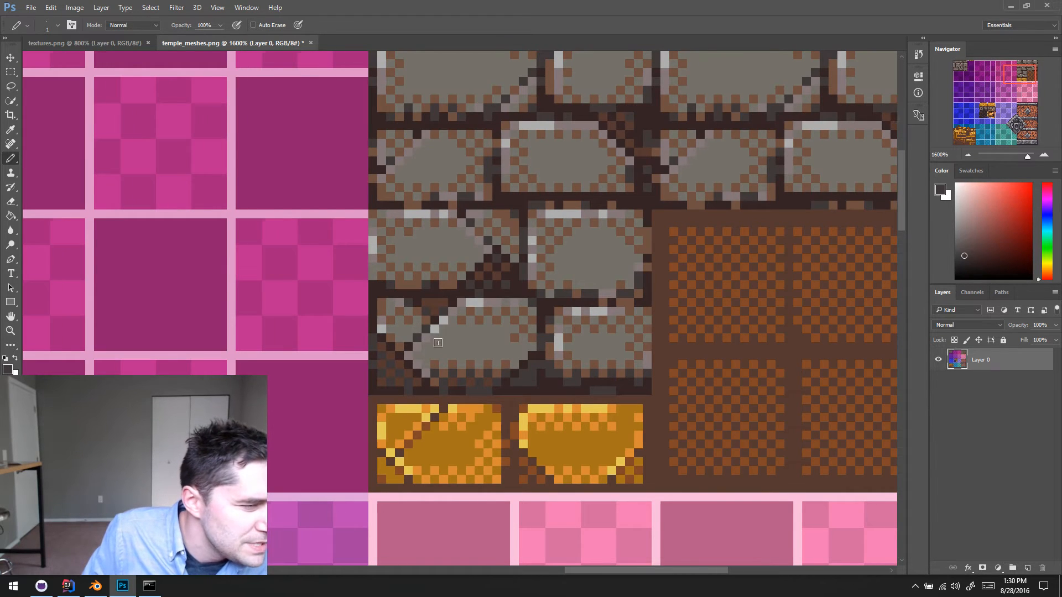
{"action": "left_click", "coordinate": [438, 342], "text": "alt"}
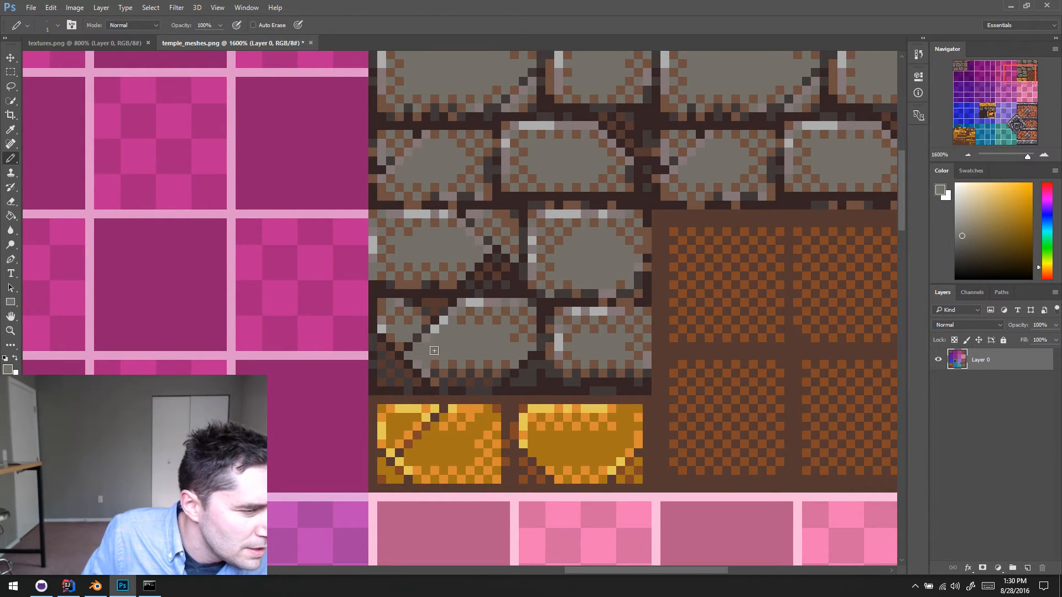
{"action": "left_click", "coordinate": [429, 341], "text": "alt"}
{"action": "left_click", "coordinate": [420, 346]}
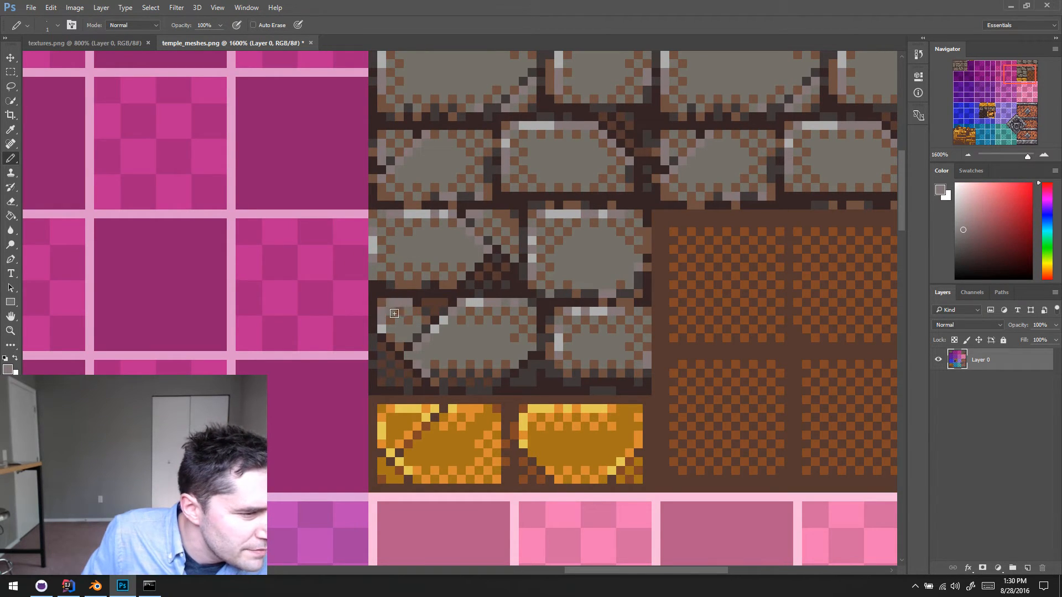
{"action": "left_click", "coordinate": [390, 309], "text": "alt"}
{"action": "left_click", "coordinate": [384, 327], "text": "alt"}
{"action": "left_click", "coordinate": [381, 320]}
{"action": "left_click", "coordinate": [399, 302]}
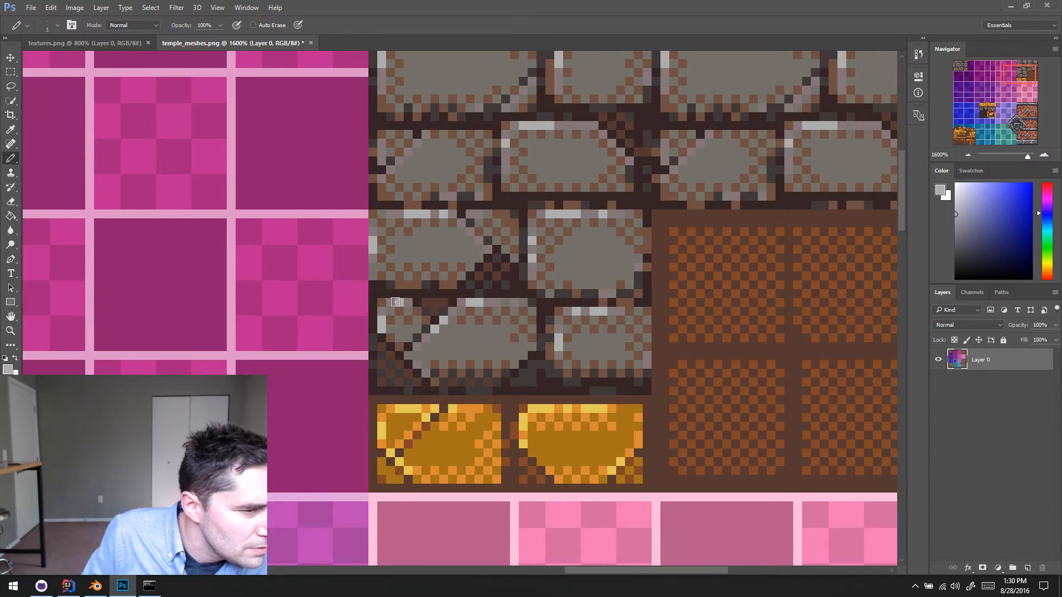
- Clear the left fragment's interior to brick grey and redo its brown checkerboard dithering beside the crack
{"action": "scroll", "coordinate": [400, 309], "scroll_direction": "right", "scroll_amount": 1}
{"action": "left_click", "coordinate": [403, 325], "text": "alt"}
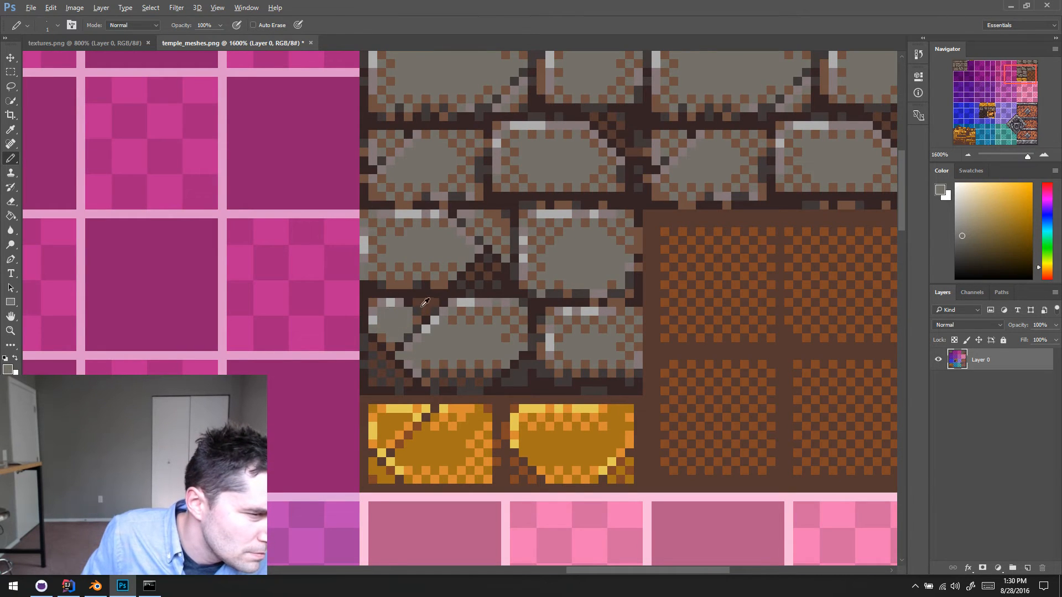
{"action": "left_click", "coordinate": [417, 317], "text": "alt"}
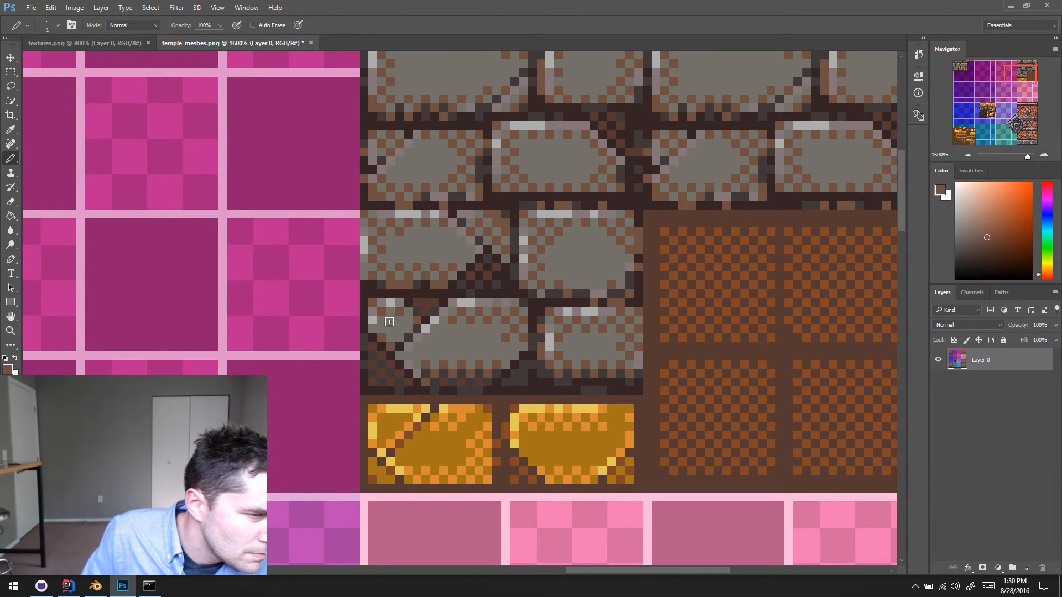
{"action": "left_click", "coordinate": [395, 333], "text": "alt"}
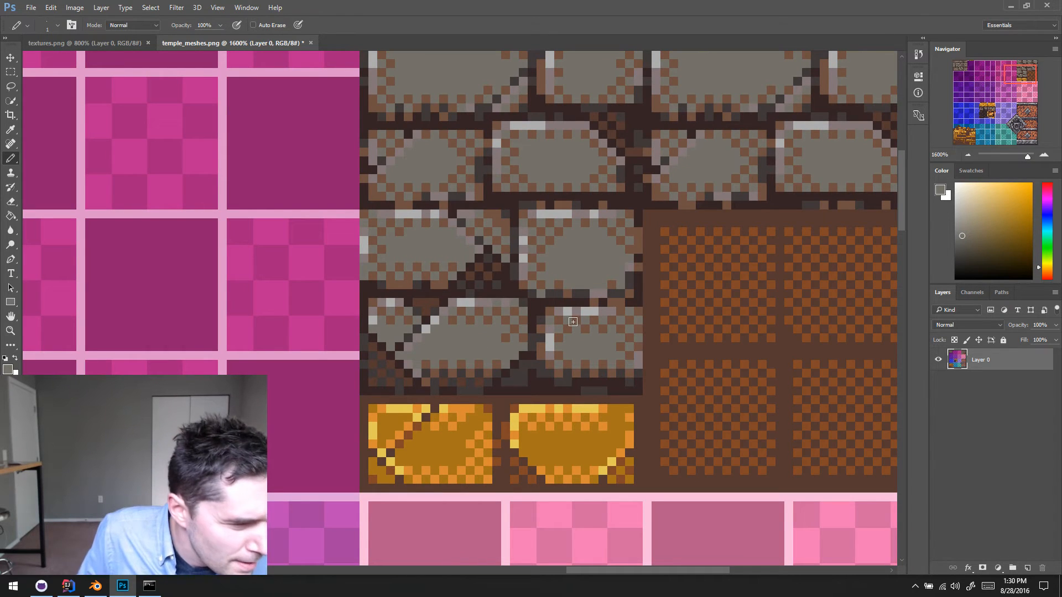
{"action": "left_click", "coordinate": [430, 310], "text": "alt"}
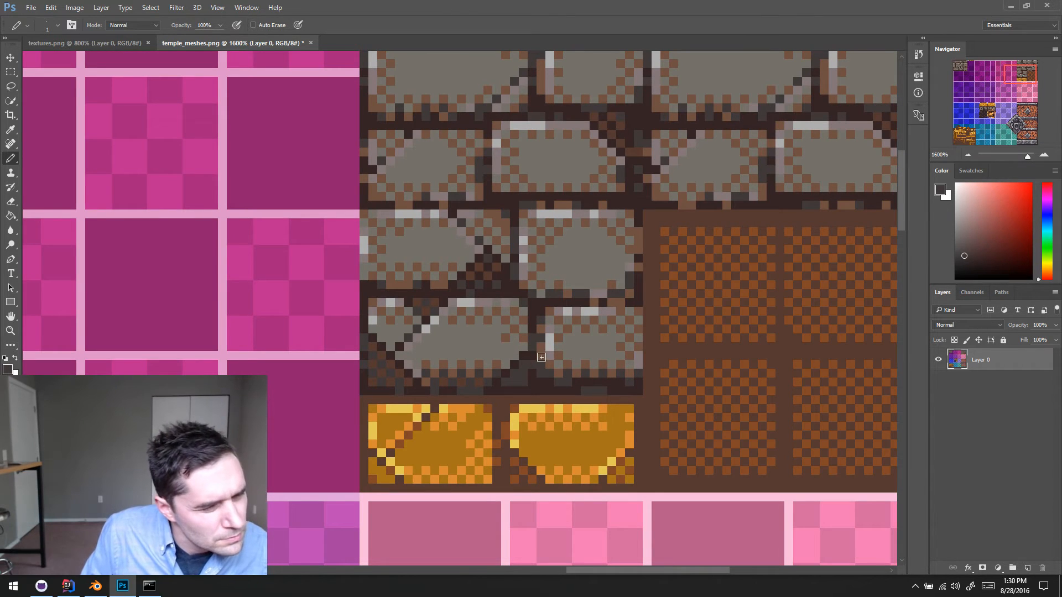
- Paint mortar-coloured pixels into the broken lower-left corner of the cracked brick
{"action": "scroll", "coordinate": [504, 359], "scroll_direction": "down", "scroll_amount": 1, "text": "alt"}
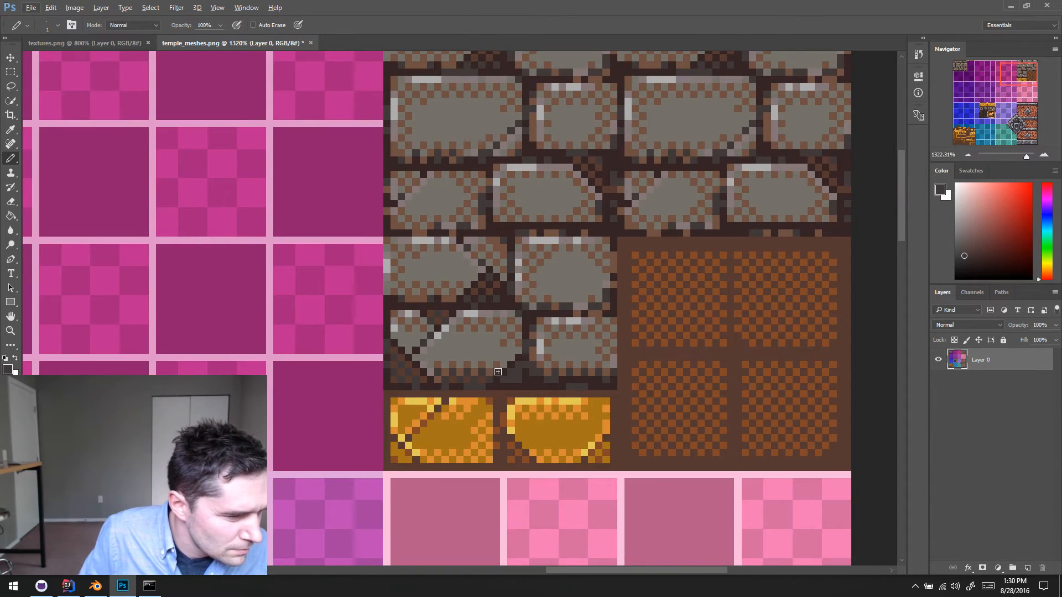
{"action": "scroll", "coordinate": [498, 372], "scroll_direction": "down", "scroll_amount": 2}
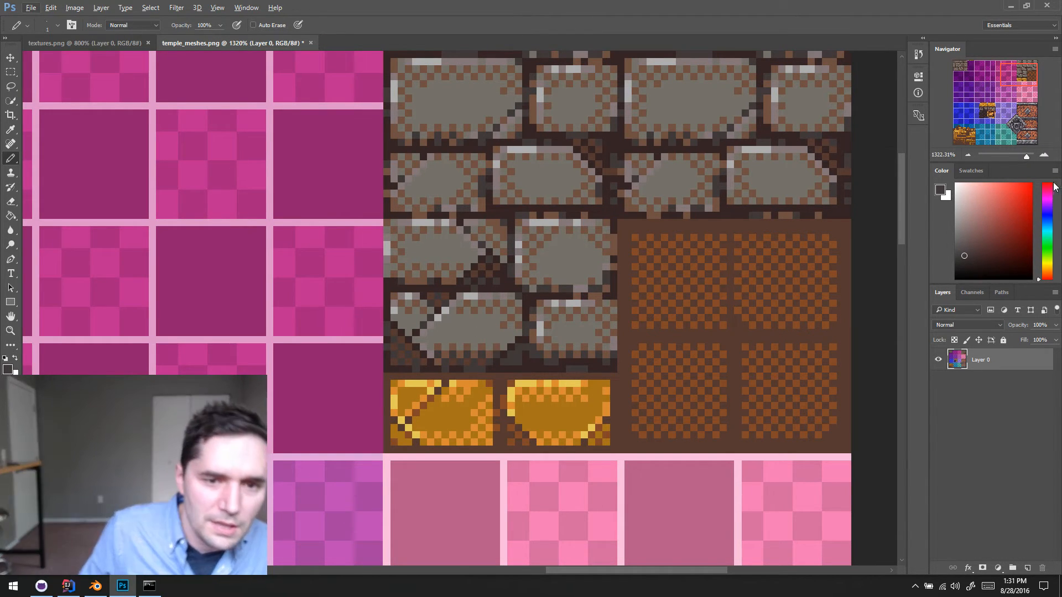
{"action": "left_click", "coordinate": [1030, 158]}
{"action": "left_click_drag", "start_coordinate": [1027, 156], "coordinate": [1028, 157]}
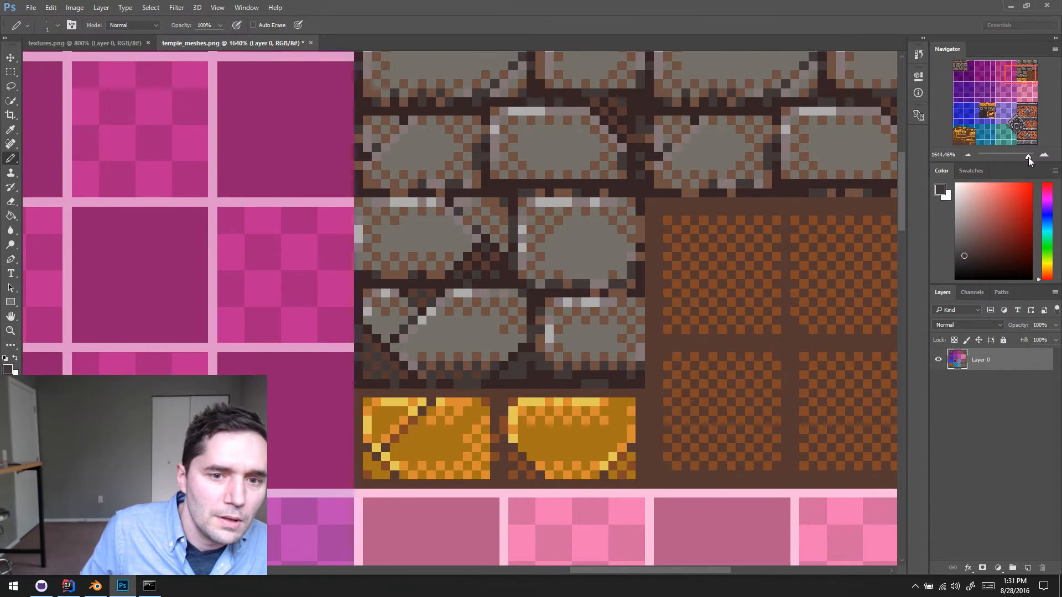
{"action": "left_click", "coordinate": [409, 362], "text": "alt"}
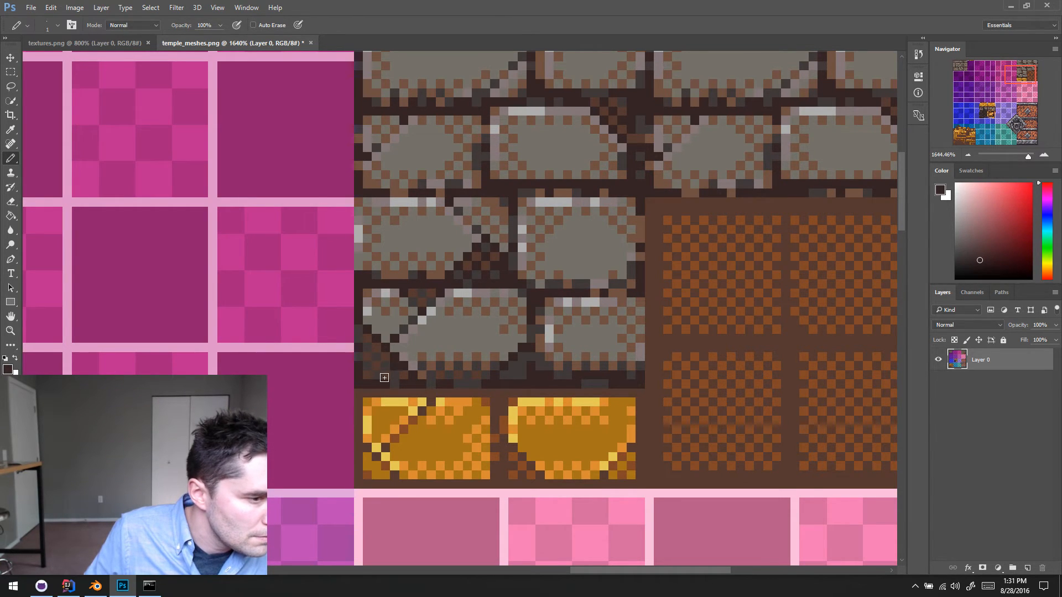
{"action": "left_click", "coordinate": [401, 380], "text": "alt"}
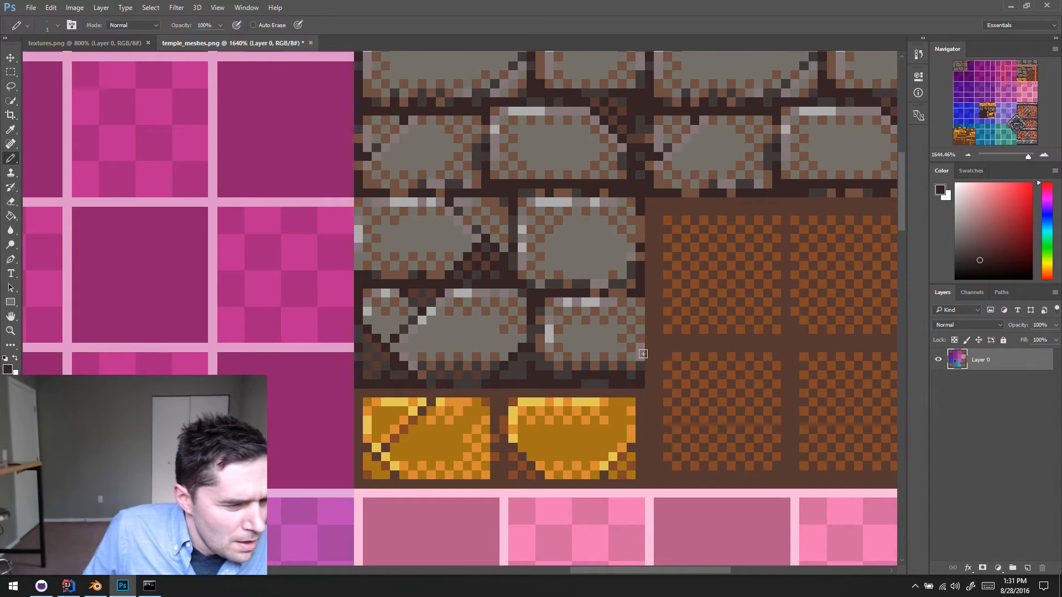
- Draw a short diagonal crack inward from the cracked brick's lower-right corner in dark grey and dark brown, touching up its surroundings with brick colours
{"action": "left_click", "coordinate": [536, 363], "text": "alt"}
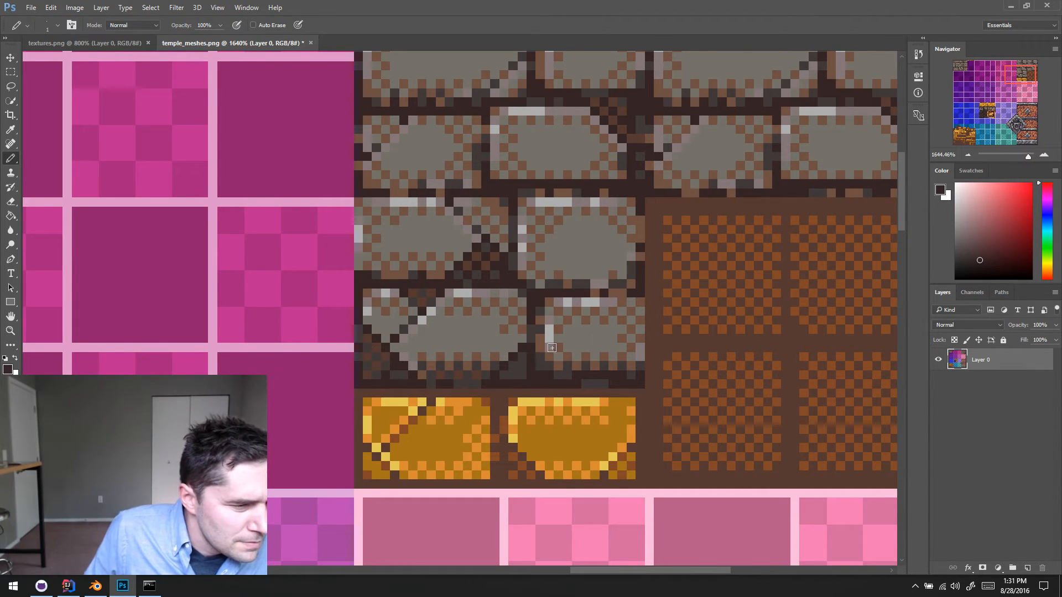
{"action": "left_click", "coordinate": [534, 367], "text": "alt"}
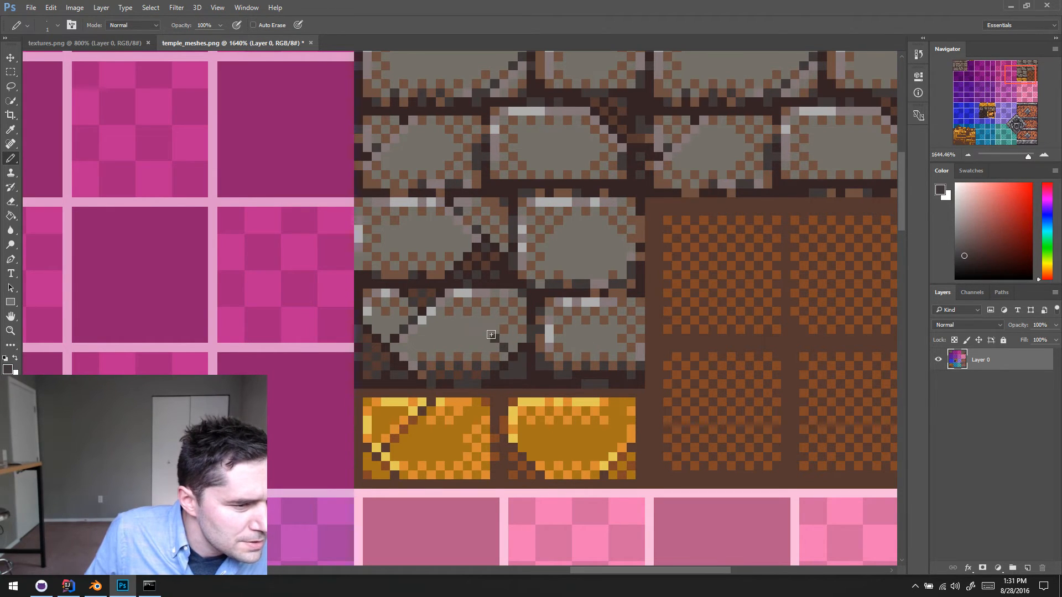
{"action": "left_click", "coordinate": [482, 368], "text": "alt"}
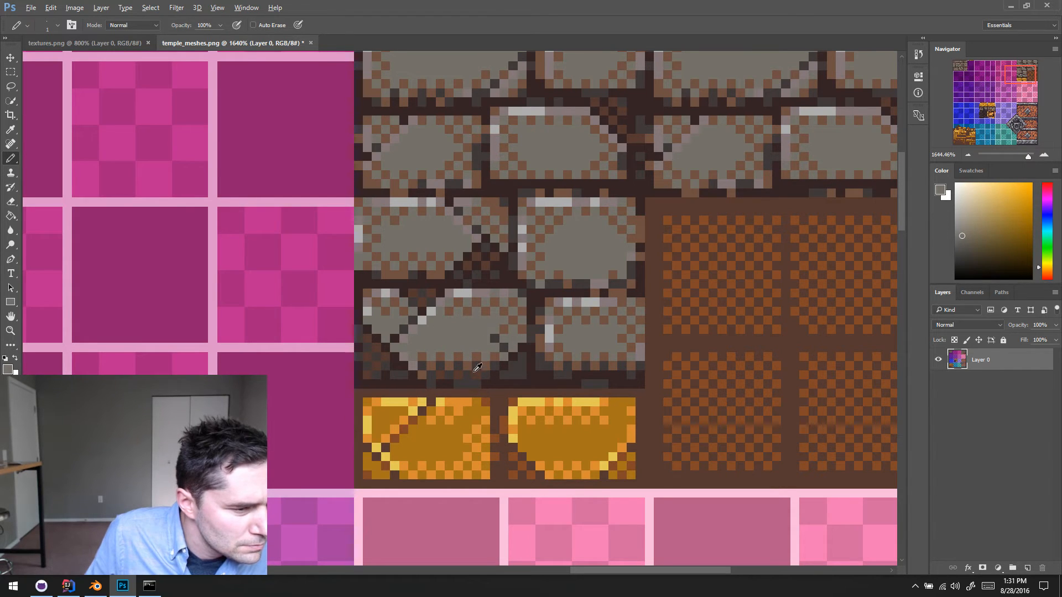
{"action": "left_click", "coordinate": [477, 370], "text": "alt"}
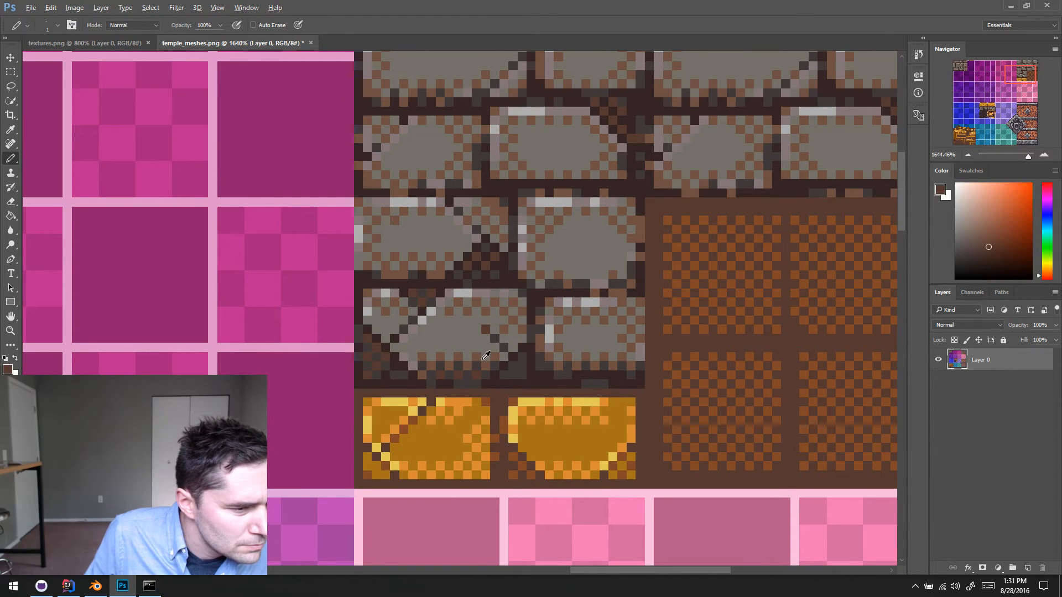
{"action": "left_click", "coordinate": [505, 331], "text": "alt"}
{"action": "left_click", "coordinate": [515, 336], "text": "alt"}
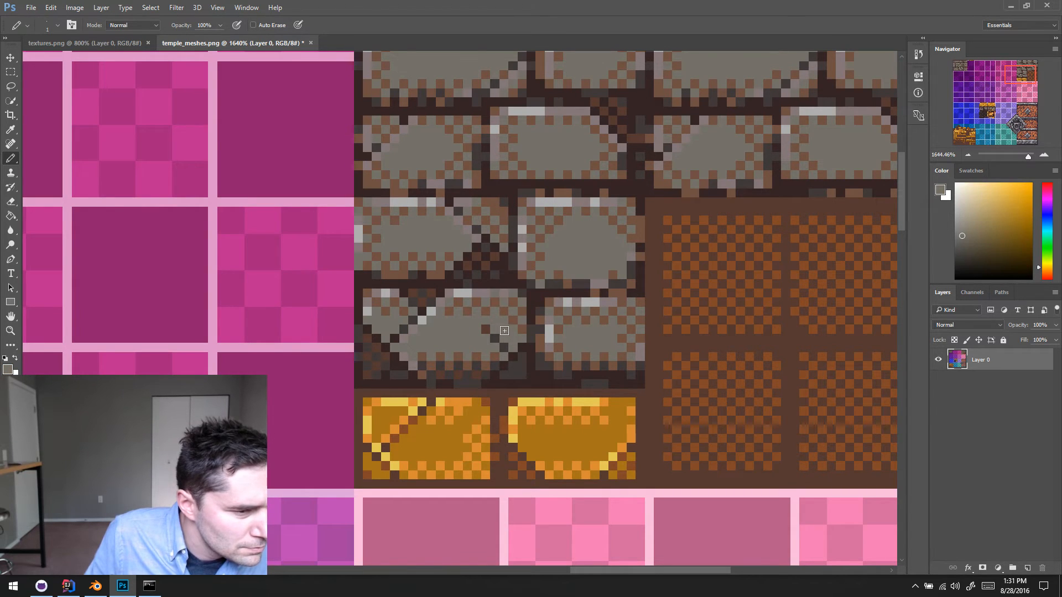
{"action": "left_click", "coordinate": [481, 355], "text": "alt"}
{"action": "left_click", "coordinate": [479, 366], "text": "alt"}
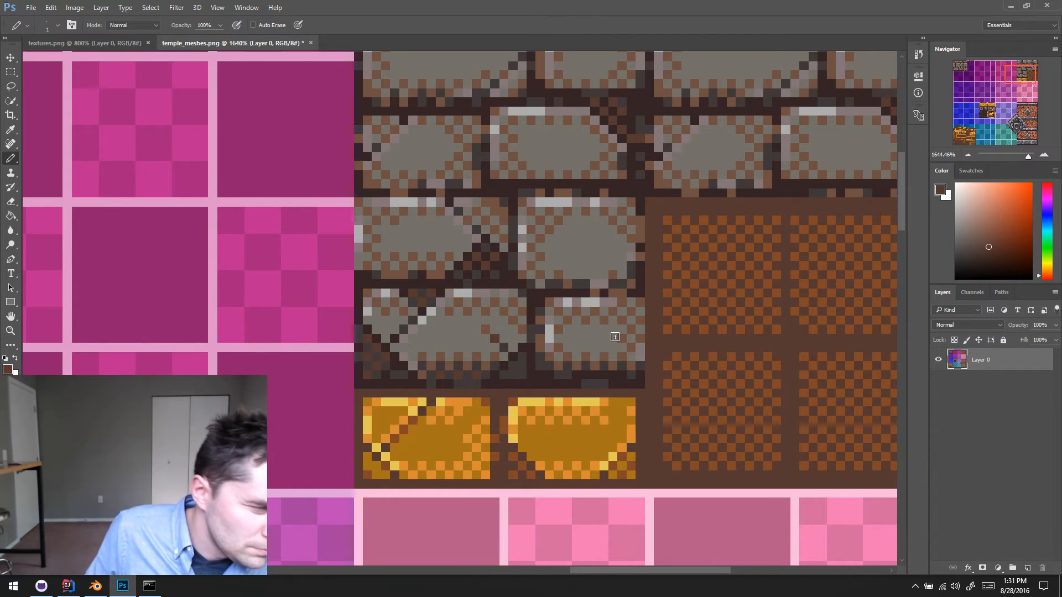
- Cut off the neighbouring brick's lower-left corner with a mortar-coloured diagonal crack and fill the corner piece with brick grey
{"action": "scroll", "coordinate": [608, 346], "scroll_direction": "right", "scroll_amount": 1}
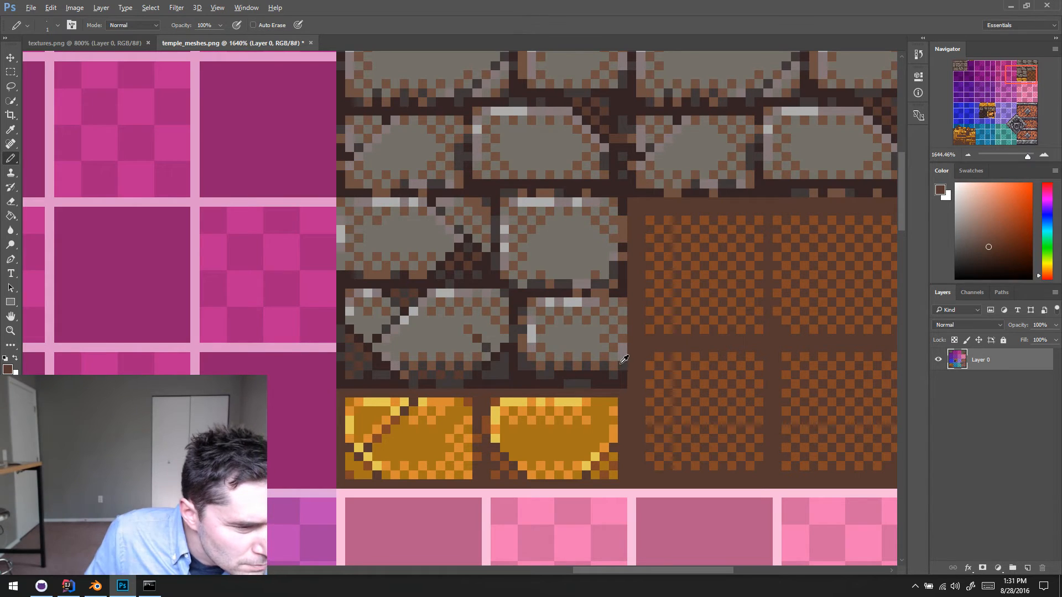
{"action": "left_click", "coordinate": [574, 371], "text": "alt"}
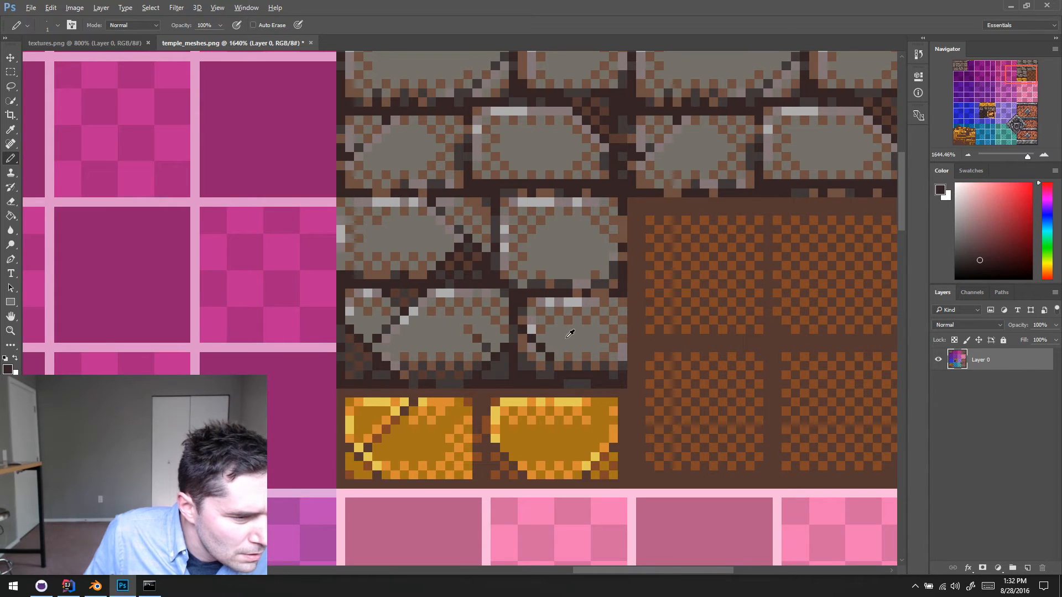
{"action": "left_click", "coordinate": [541, 354], "text": "alt"}
{"action": "left_click", "coordinate": [523, 348]}
{"action": "left_click", "coordinate": [522, 339]}
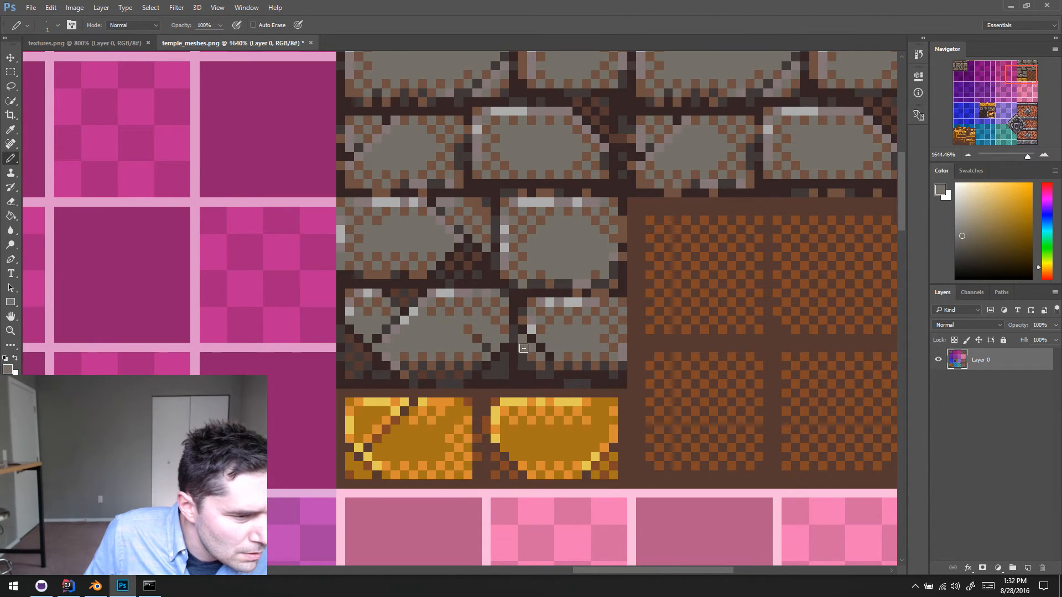
{"action": "left_click_drag", "start_coordinate": [523, 354], "coordinate": [533, 354]}
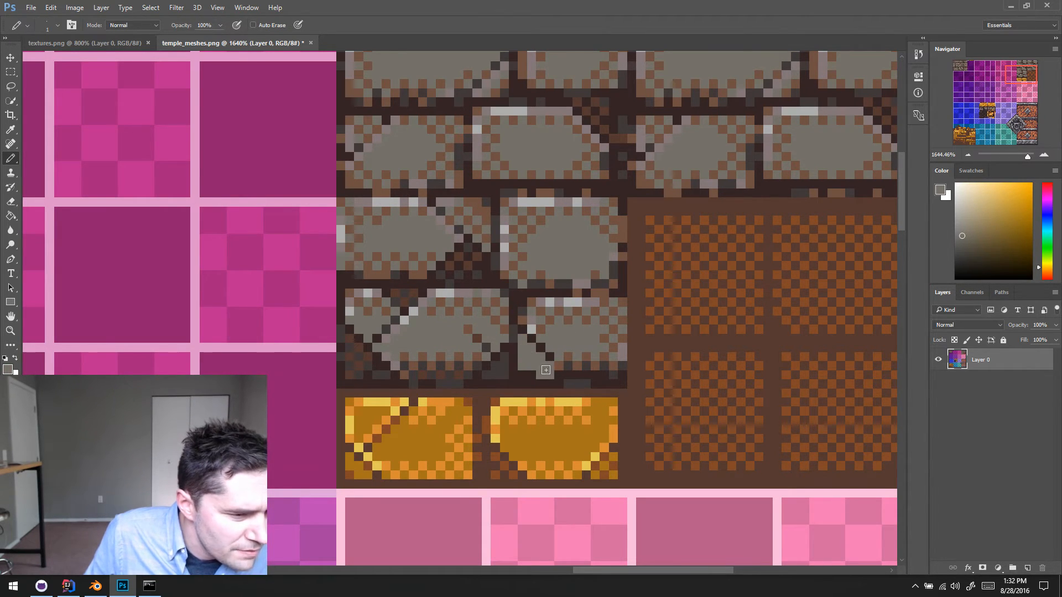
- Reshape the lower tip of the chipped brick's corner fragment beside the crack with mortar colour and brick grey
{"action": "left_click", "coordinate": [553, 357], "text": "alt"}
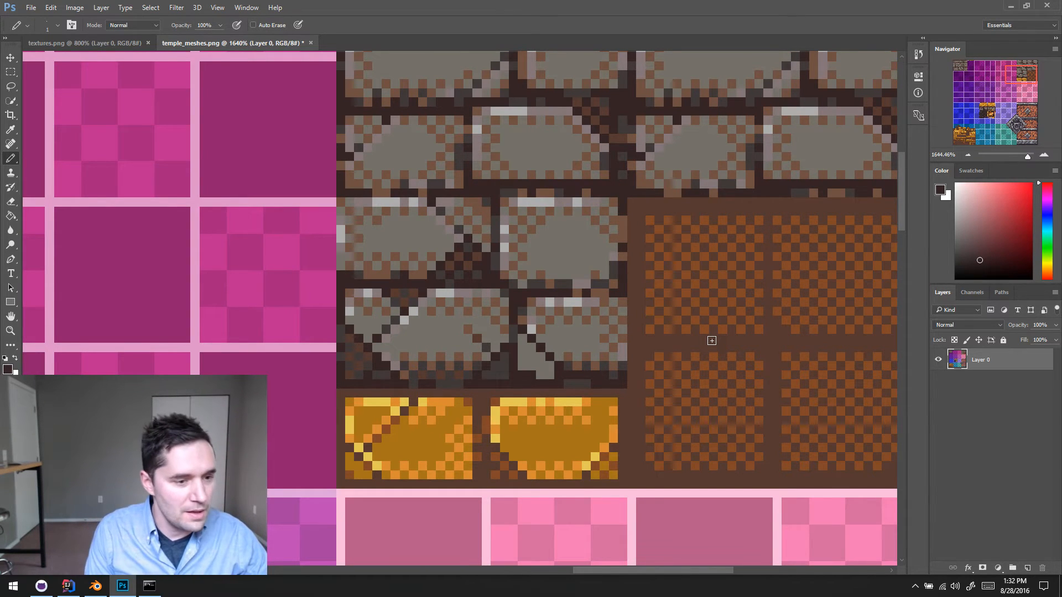
{"action": "left_click", "coordinate": [545, 366], "text": "alt"}
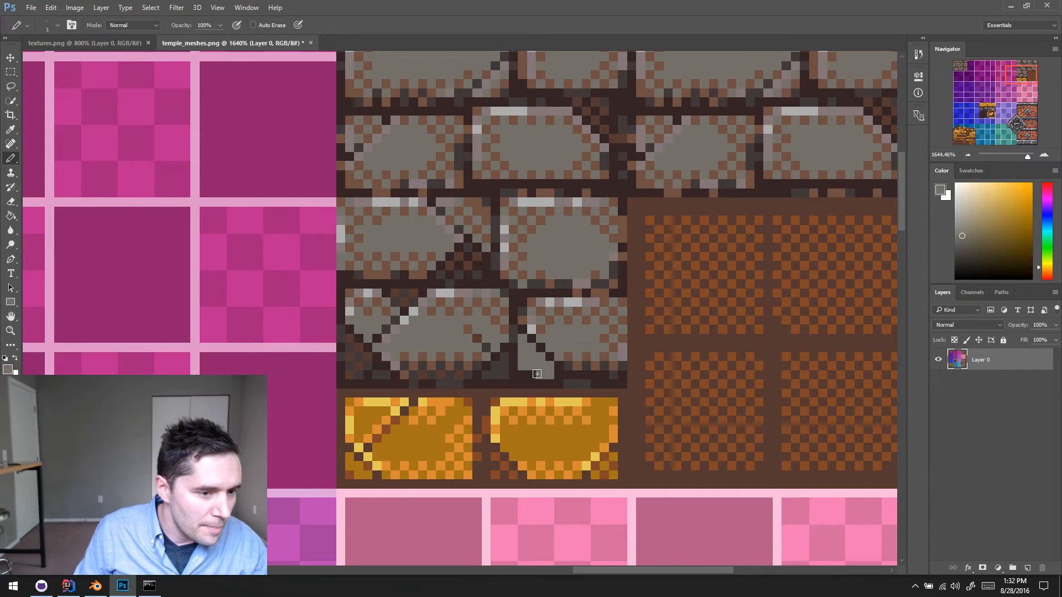
{"action": "left_click", "coordinate": [569, 379], "text": "alt"}
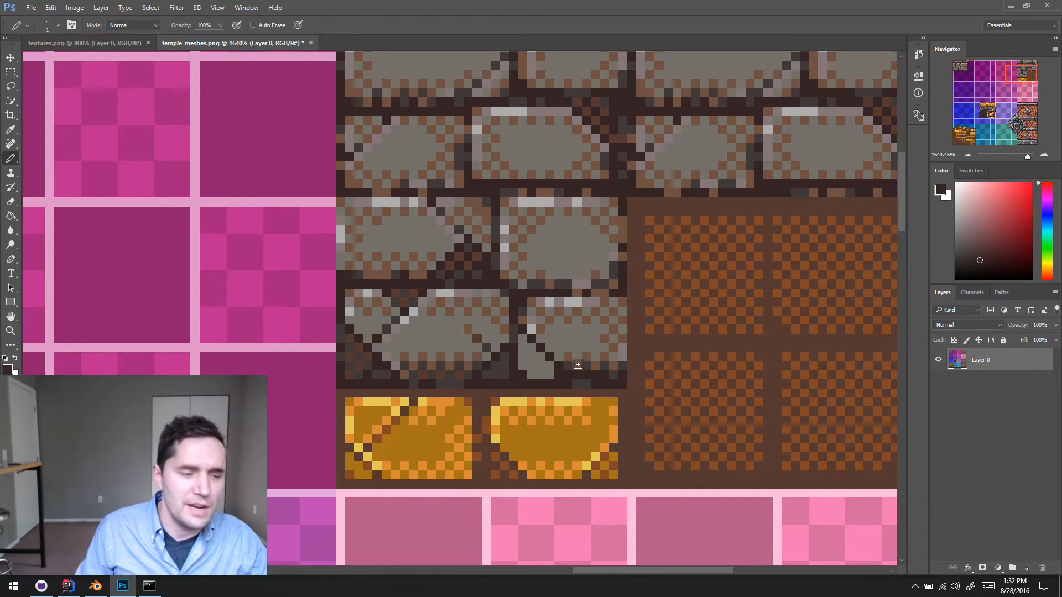
{"action": "scroll", "coordinate": [1030, 174], "scroll_direction": "up", "scroll_amount": 1}
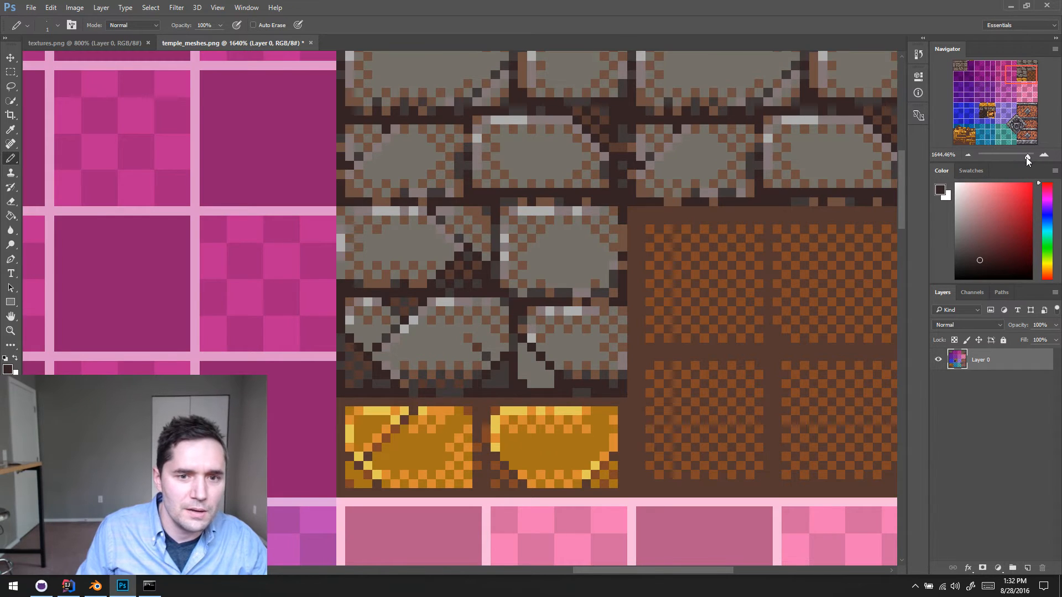
{"action": "left_click_drag", "start_coordinate": [1026, 157], "coordinate": [1029, 156]}
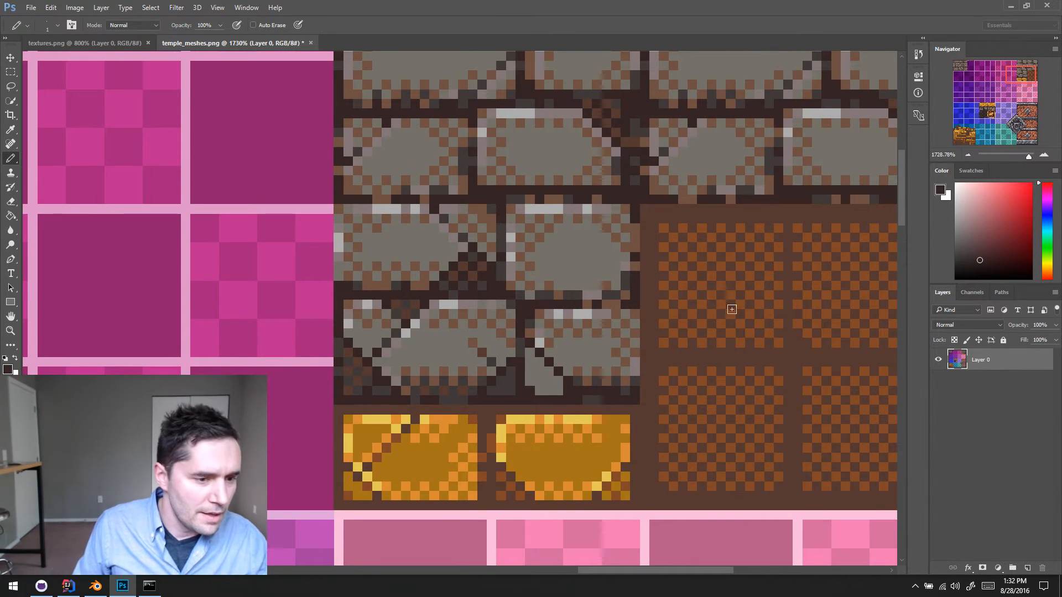
{"action": "left_click", "coordinate": [557, 378], "text": "alt"}
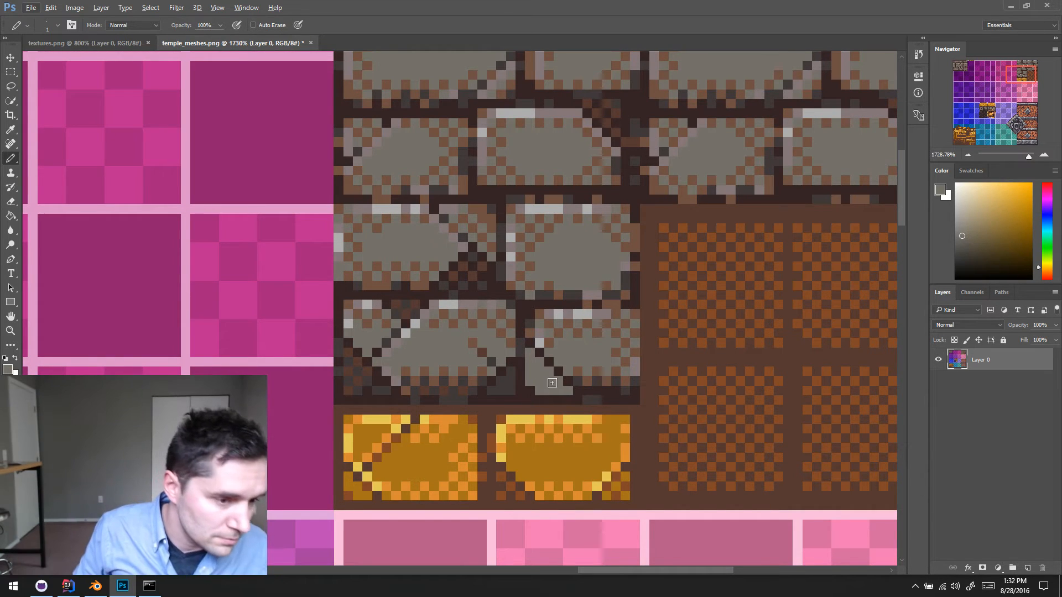
- Highlight the upper-left edges of the chipped brick with light grey and mauve-grey pixels
{"action": "scroll", "coordinate": [545, 369], "scroll_direction": "down", "scroll_amount": 1}
{"action": "scroll", "coordinate": [568, 362], "scroll_direction": "left", "scroll_amount": 1}
{"action": "scroll", "coordinate": [545, 360], "scroll_direction": "right", "scroll_amount": 2}
{"action": "scroll", "coordinate": [545, 359], "scroll_direction": "up", "scroll_amount": 1}
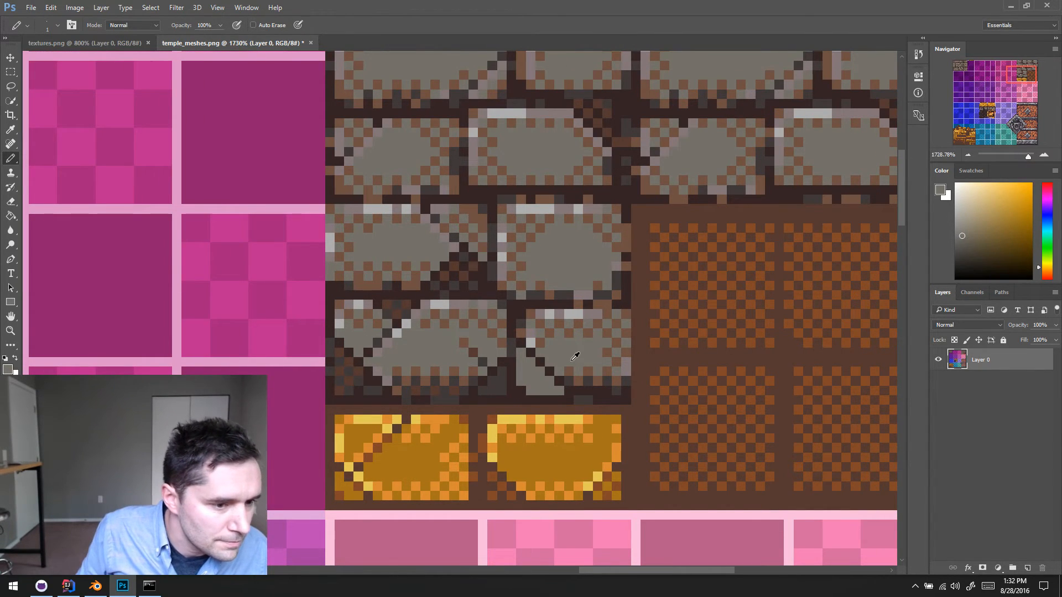
{"action": "left_click", "coordinate": [631, 367], "text": "alt"}
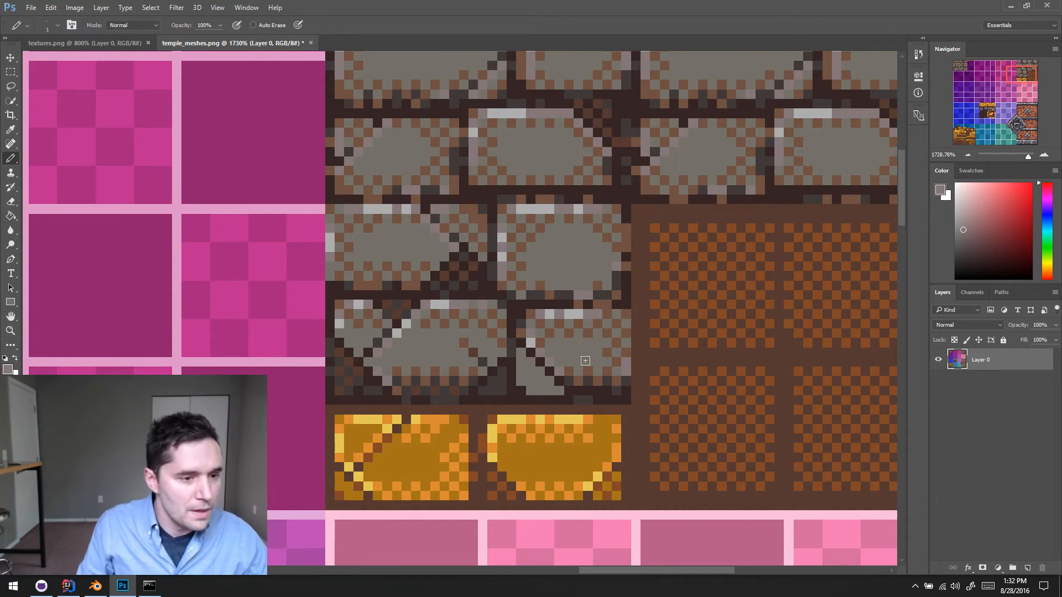
{"action": "scroll", "coordinate": [585, 361], "scroll_direction": "up", "scroll_amount": 1}
{"action": "scroll", "coordinate": [509, 343], "scroll_direction": "right", "scroll_amount": 4}
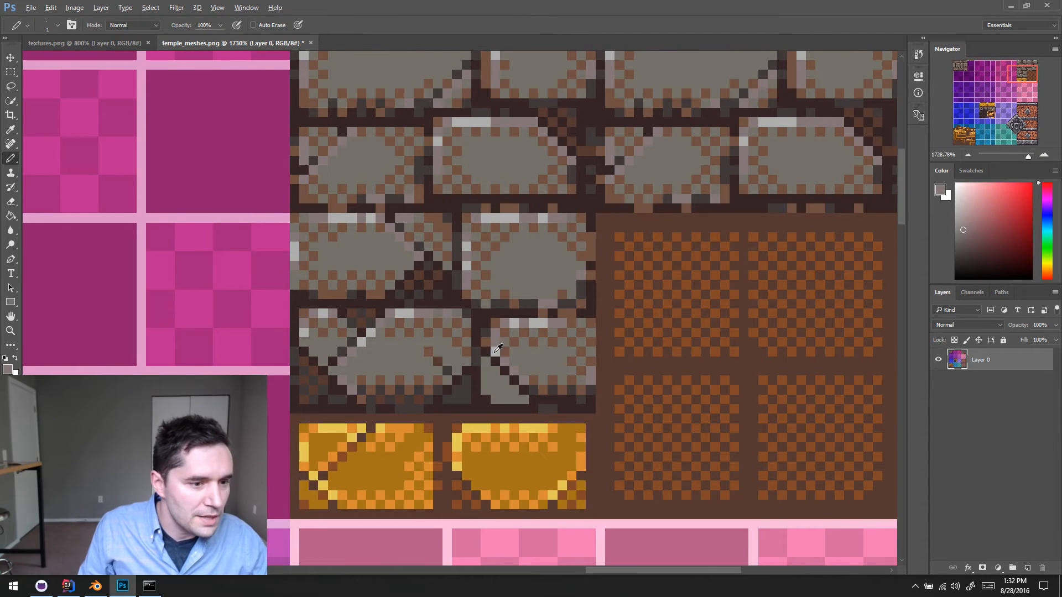
{"action": "left_click", "coordinate": [495, 353], "text": "alt"}
{"action": "left_click", "coordinate": [496, 342]}
{"action": "left_click", "coordinate": [524, 323]}
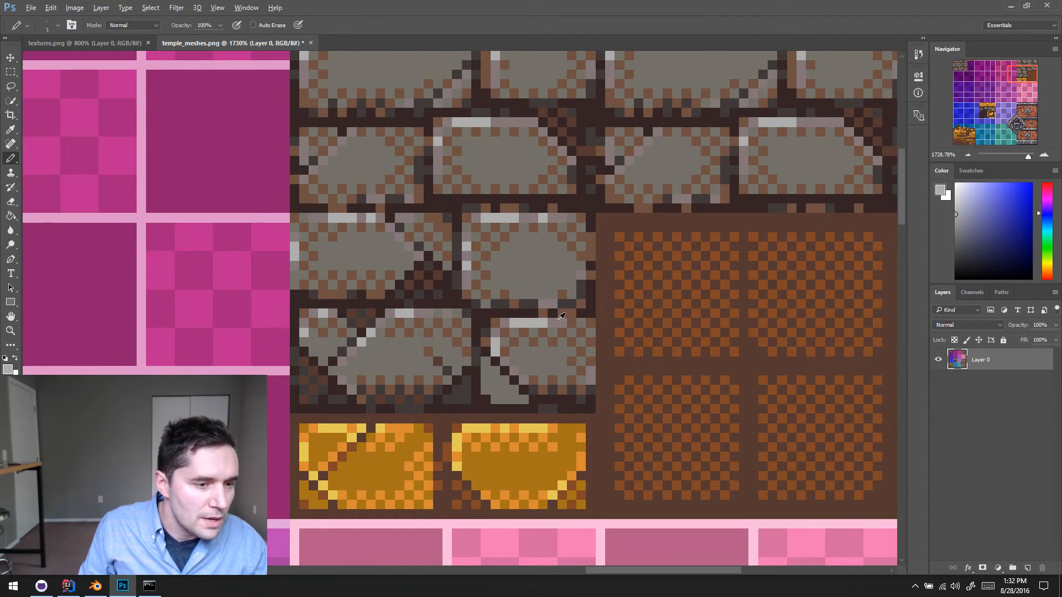
{"action": "left_click", "coordinate": [558, 322], "text": "alt"}
{"action": "left_click", "coordinate": [534, 324]}
- Clear the chipped brick's interior to brick grey and redo the brown checkerboard dithering around it
{"action": "left_click", "coordinate": [534, 362], "text": "alt"}
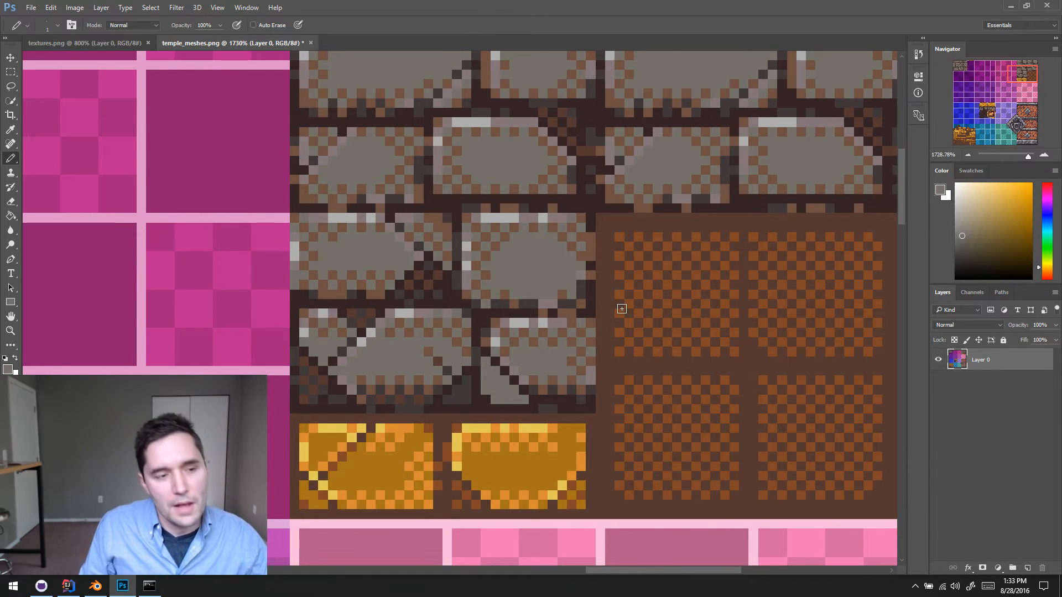
{"action": "left_click", "coordinate": [533, 354], "text": "alt"}
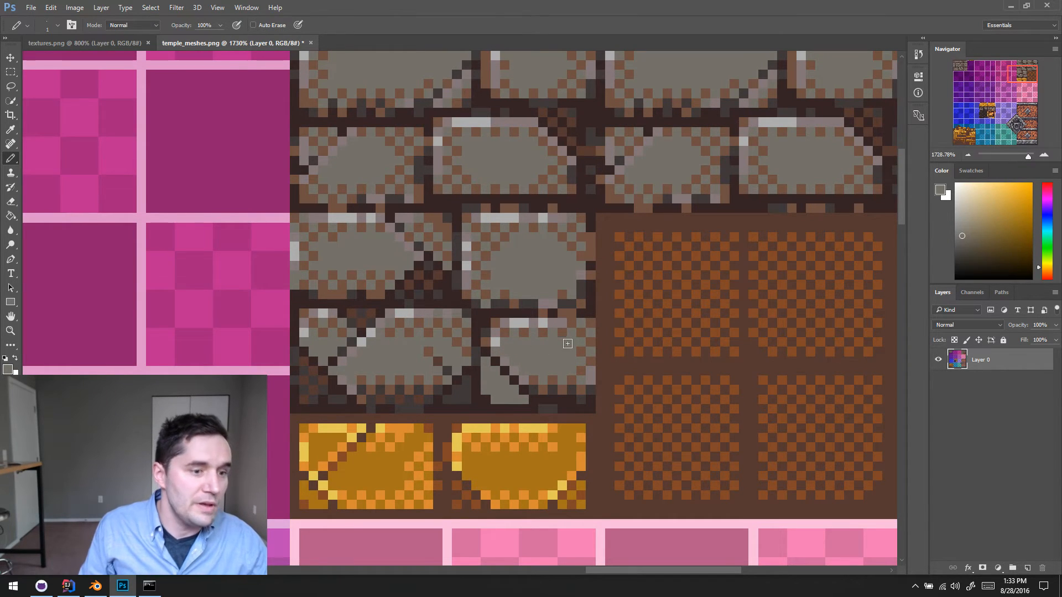
{"action": "left_click", "coordinate": [526, 330], "text": "alt"}
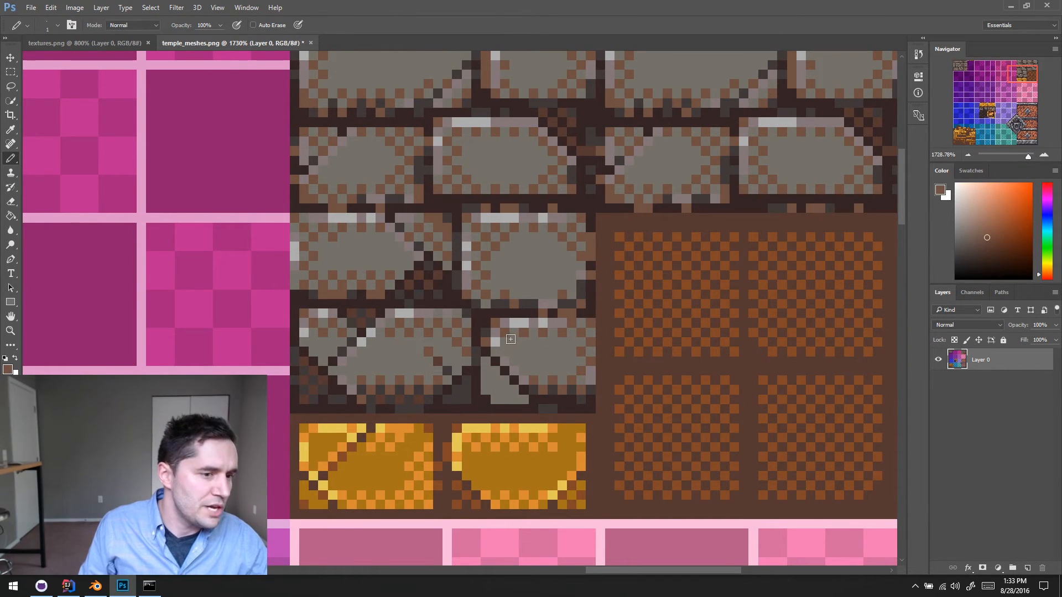
{"action": "left_click", "coordinate": [559, 354], "text": "alt"}
{"action": "left_click", "coordinate": [563, 340]}
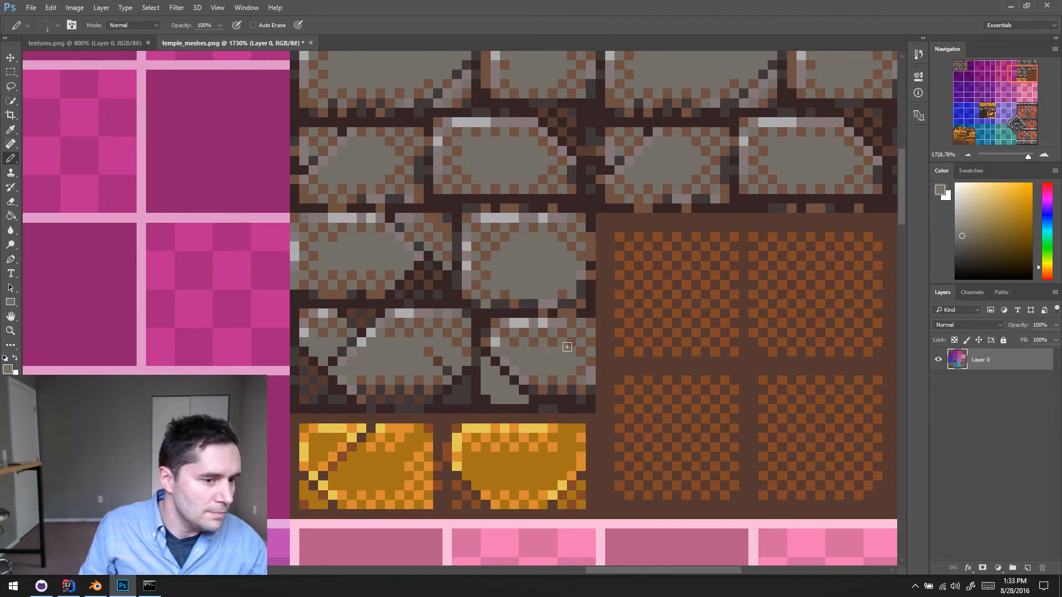
{"action": "left_click", "coordinate": [578, 356], "text": "alt"}
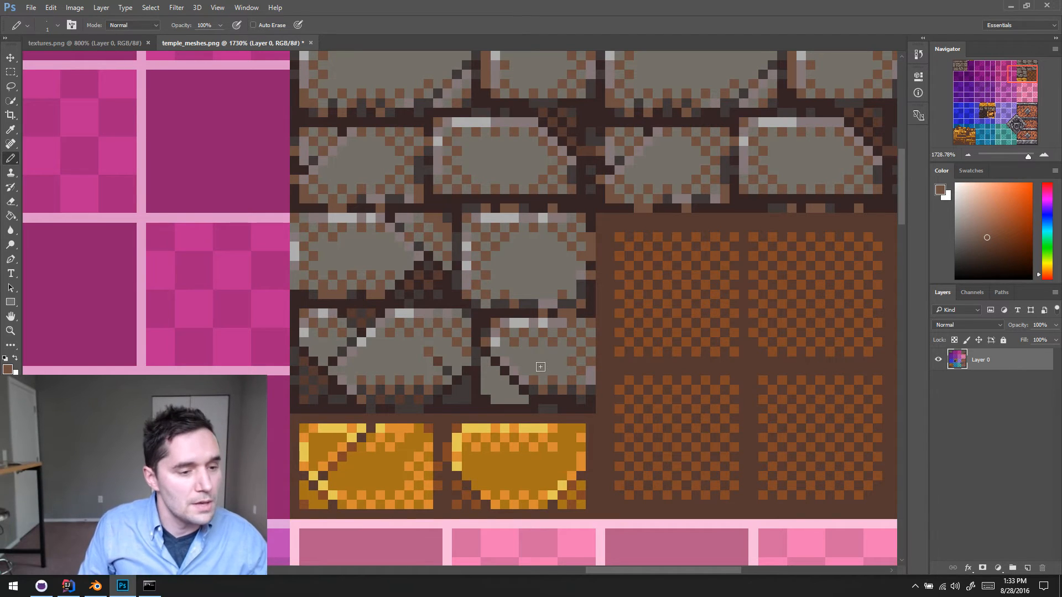
- Trim the corner fragment's outer edges with mortar colour and paint brown pixels into its upper part beside the crack
{"action": "left_click", "coordinate": [486, 395], "text": "alt"}
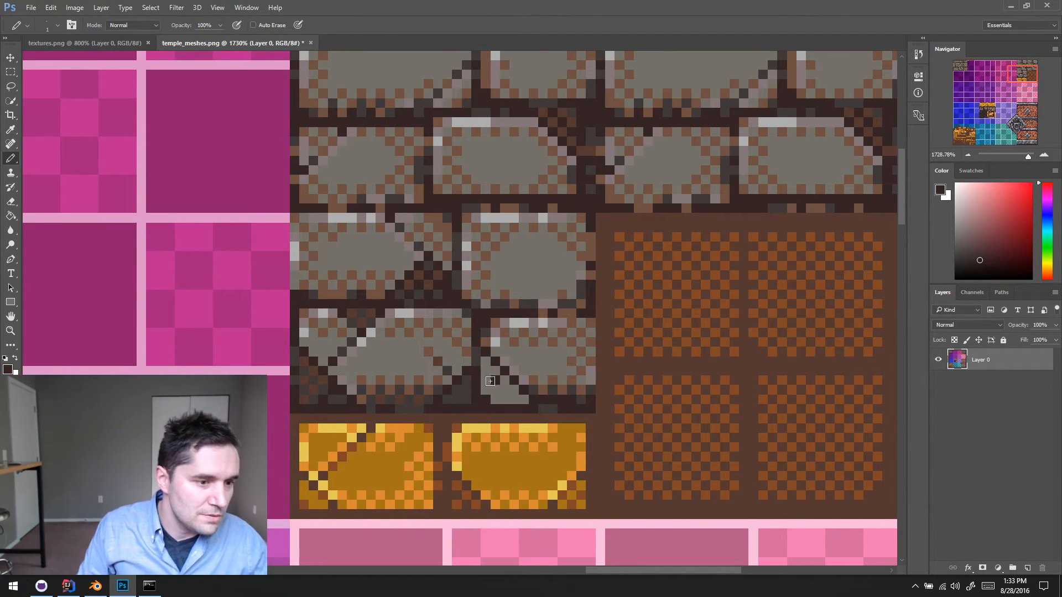
{"action": "left_click", "coordinate": [487, 376], "text": "alt"}
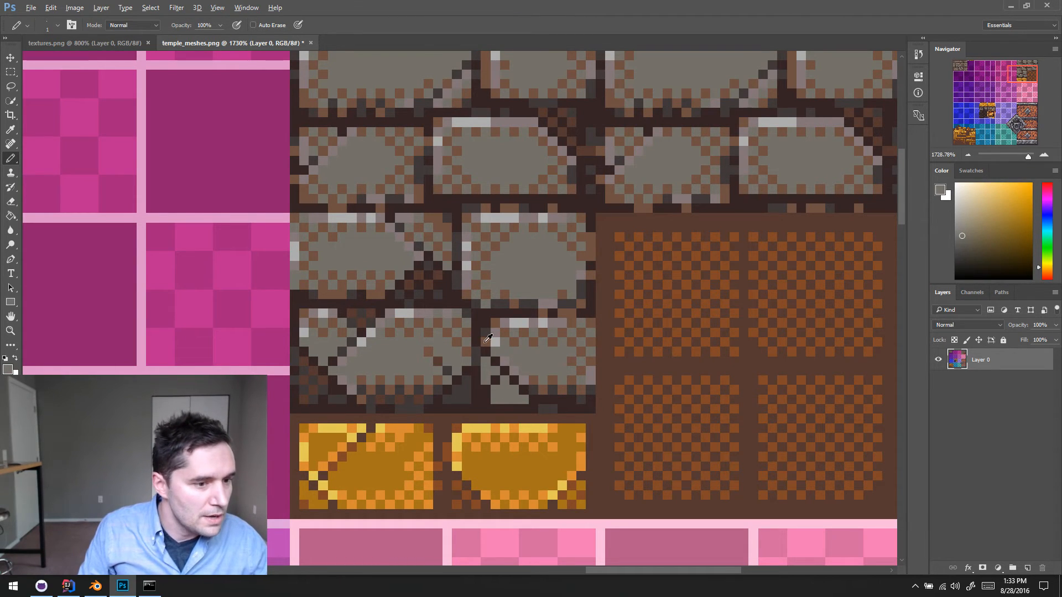
{"action": "left_click", "coordinate": [488, 365], "text": "alt"}
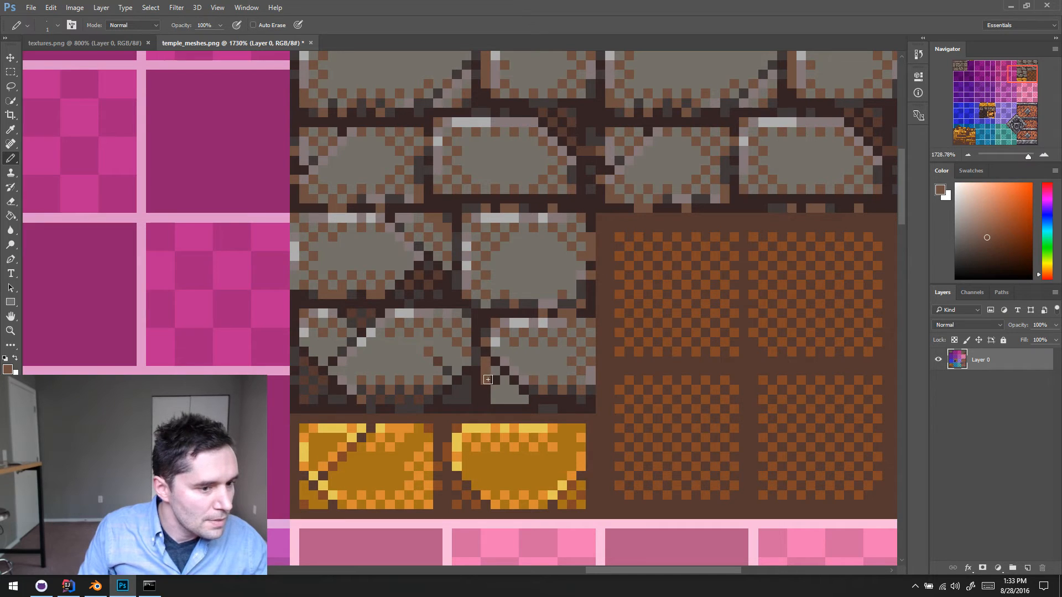
{"action": "left_click", "coordinate": [536, 387], "text": "alt"}
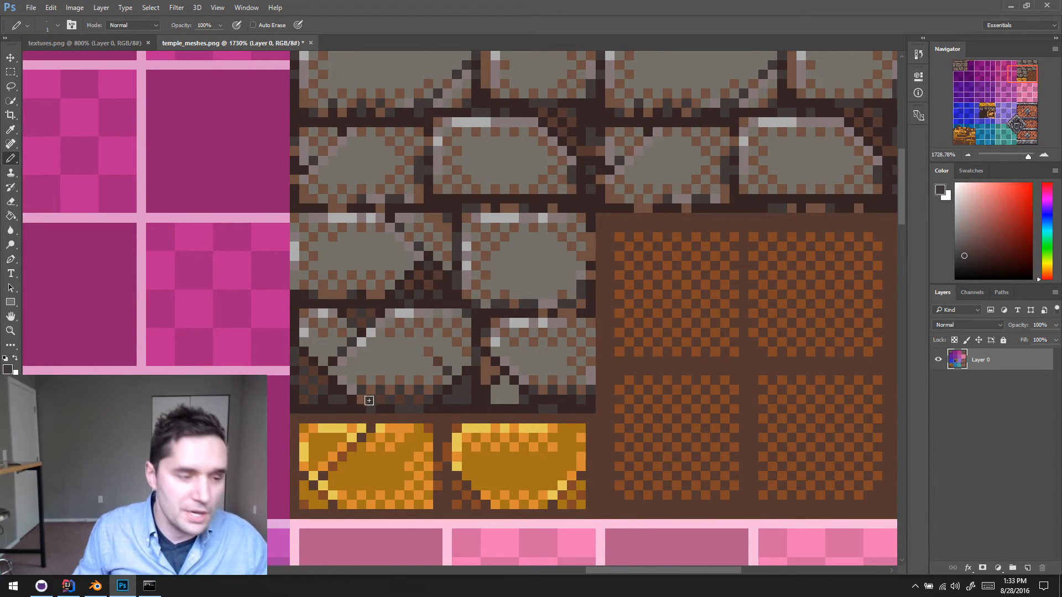
- Paint a light yellow highlight along the upper-left side of the left gold brick's diagonal crack and save the texture
{"action": "left_click", "coordinate": [356, 435], "text": "alt"}
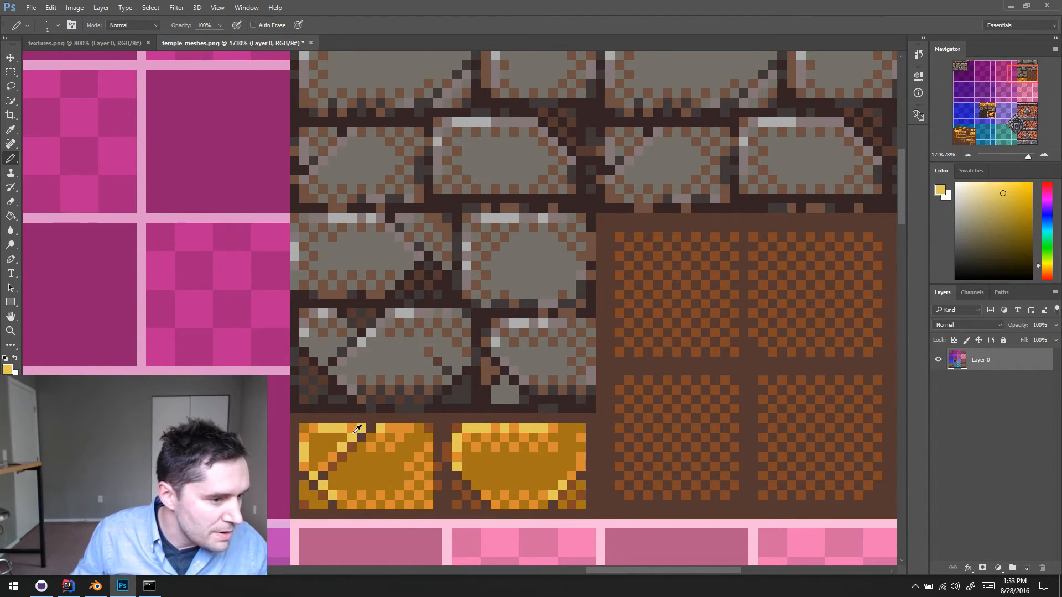
{"action": "left_click", "coordinate": [343, 440], "text": "alt"}
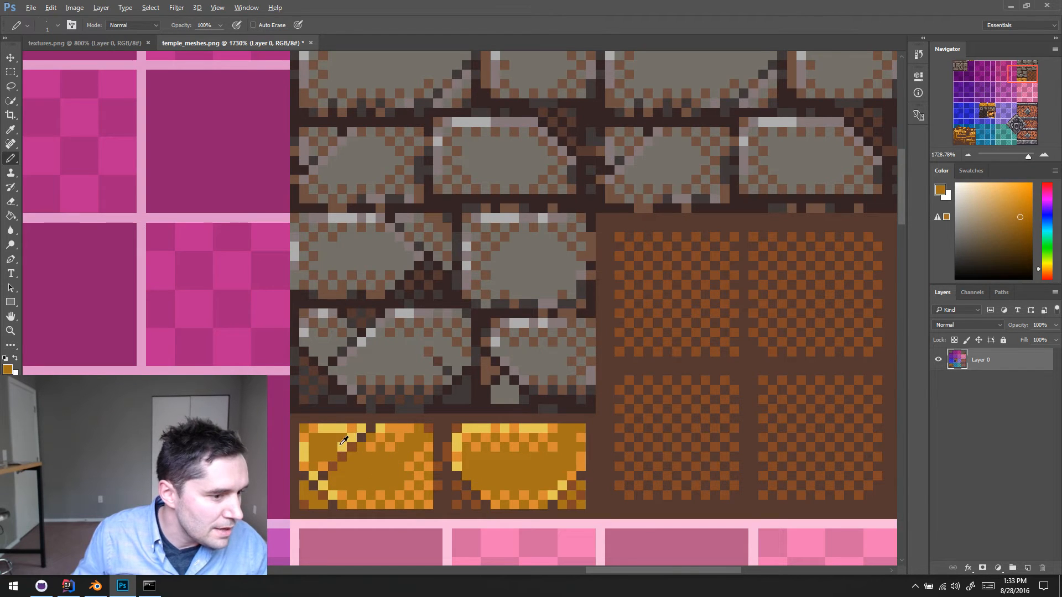
{"action": "left_click", "coordinate": [340, 445], "text": "alt"}
{"action": "left_click", "coordinate": [332, 457]}
{"action": "left_click", "coordinate": [353, 428], "text": "alt"}
{"action": "left_click", "coordinate": [352, 437]}
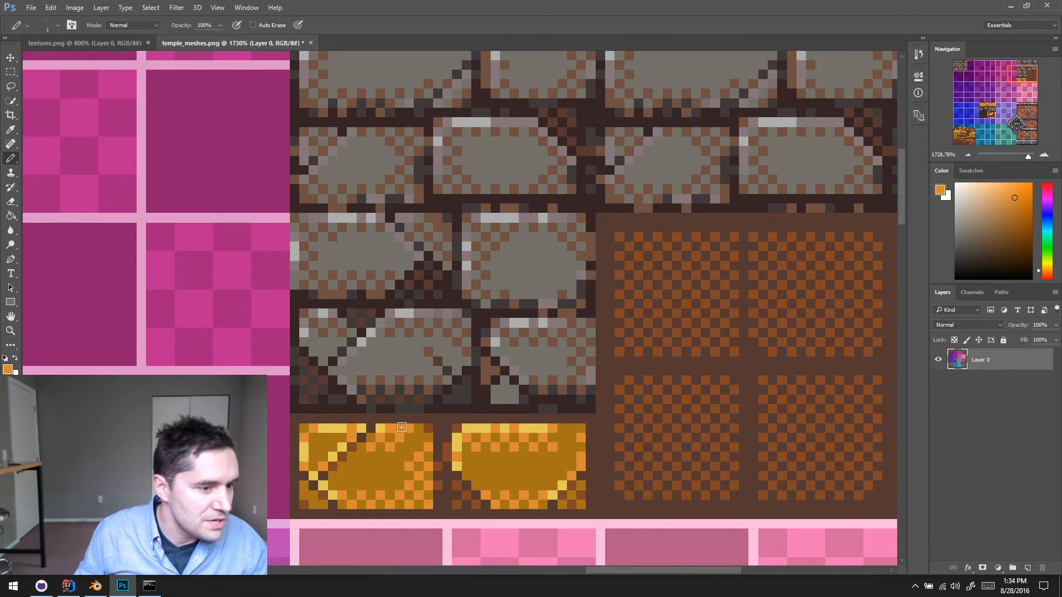
{"action": "left_click", "coordinate": [350, 438], "text": "alt"}
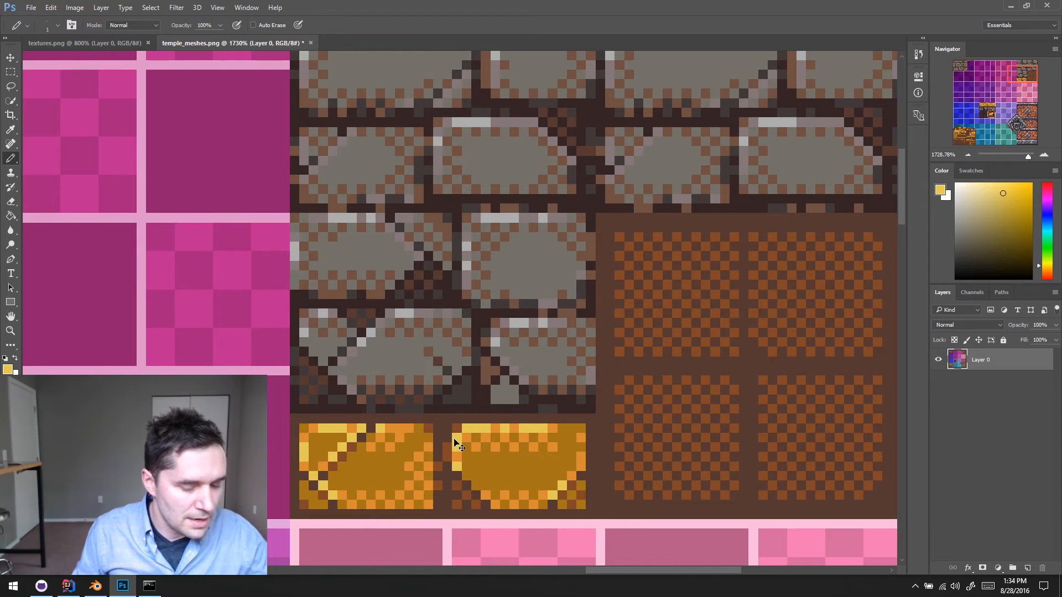
{"action": "key", "text": "ctrl+s"}
- Edge the right gold brick's lower-left diagonal with orange highlight pixels
{"action": "scroll", "coordinate": [546, 398], "scroll_direction": "up", "scroll_amount": 1}
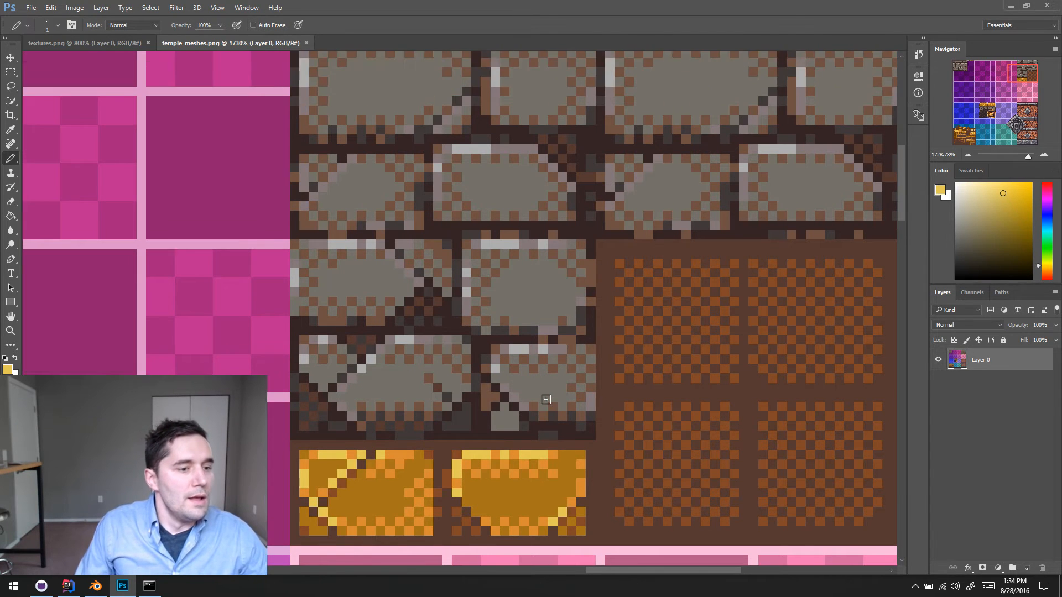
{"action": "scroll", "coordinate": [546, 398], "scroll_direction": "down", "scroll_amount": 4}
{"action": "scroll", "coordinate": [546, 398], "scroll_direction": "left", "scroll_amount": 5}
{"action": "scroll", "coordinate": [550, 394], "scroll_direction": "up", "scroll_amount": 1}
{"action": "scroll", "coordinate": [550, 394], "scroll_direction": "right", "scroll_amount": 3}
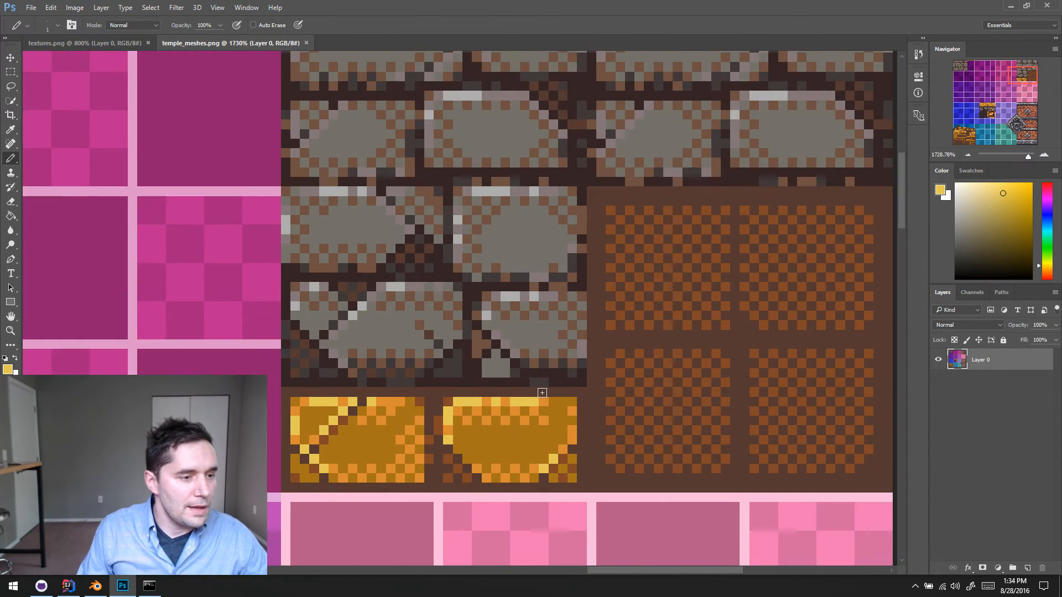
{"action": "scroll", "coordinate": [540, 384], "scroll_direction": "down", "scroll_amount": 2}
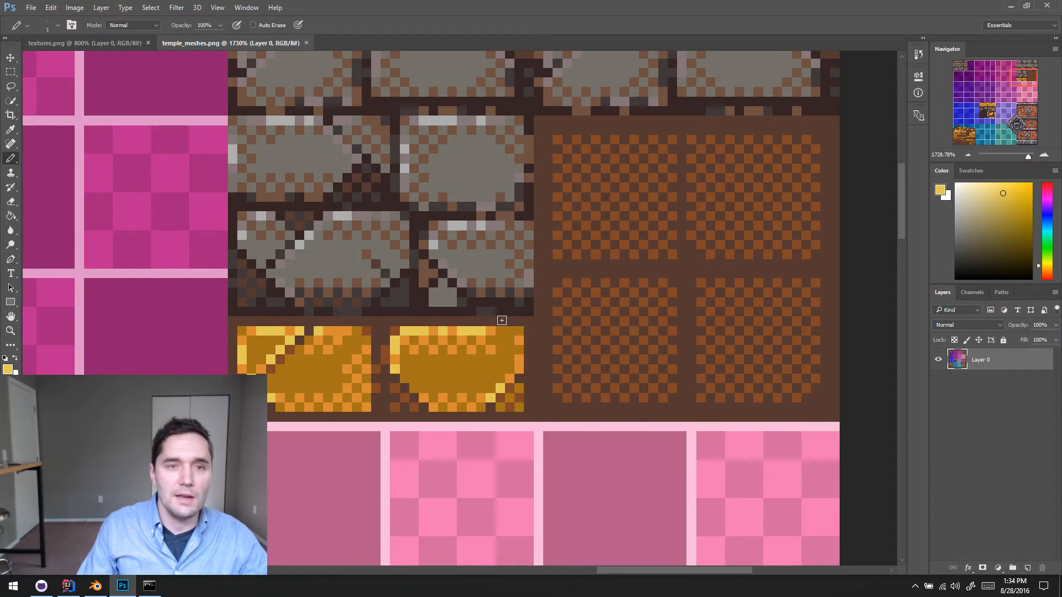
{"action": "scroll", "coordinate": [487, 338], "scroll_direction": "down", "scroll_amount": 2}
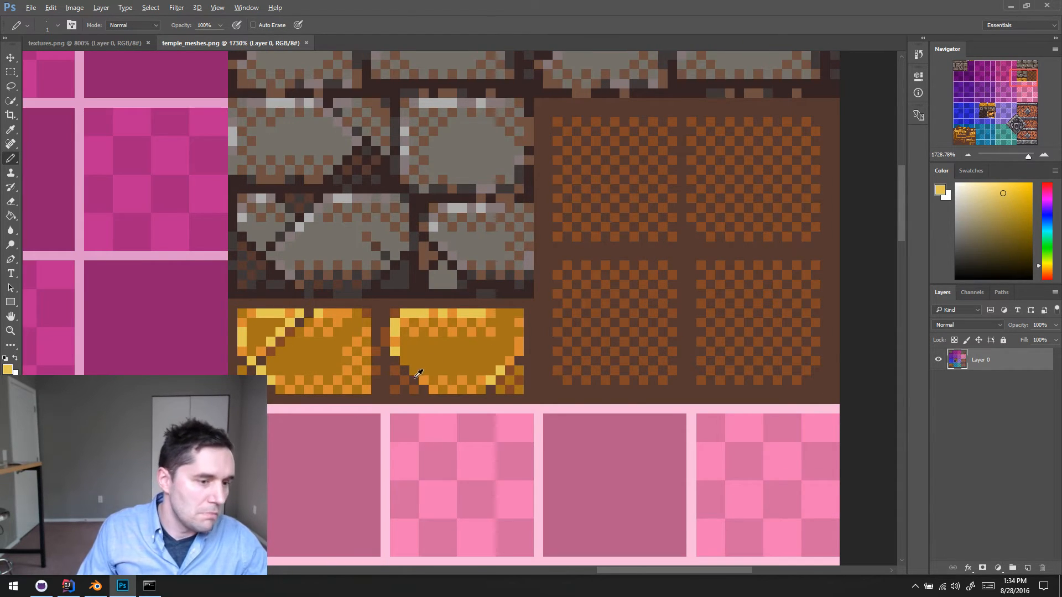
{"action": "left_click", "coordinate": [416, 370], "text": "alt"}
{"action": "left_click", "coordinate": [411, 369]}
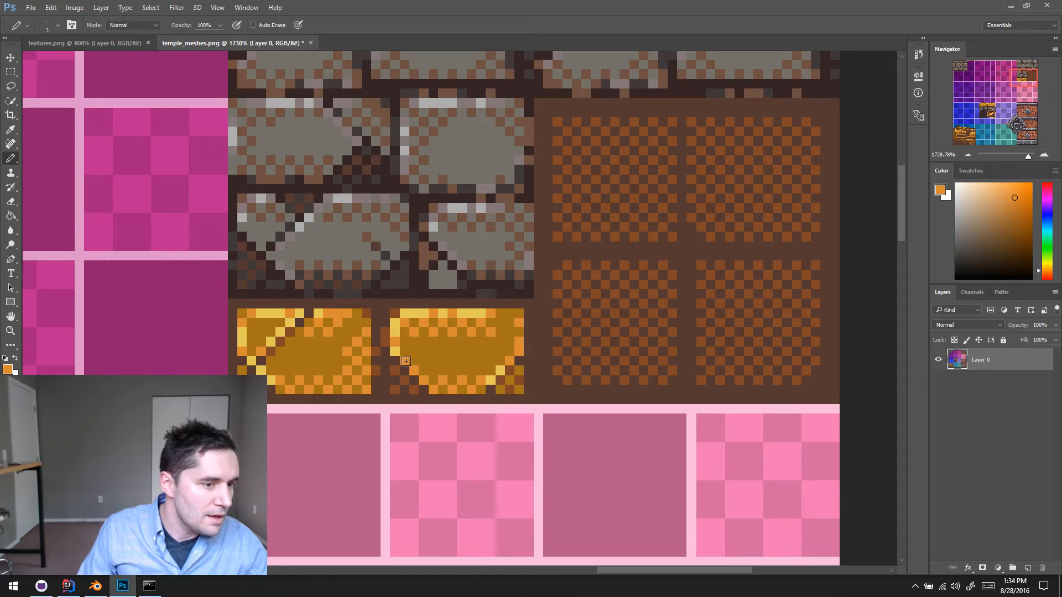
{"action": "left_click", "coordinate": [493, 379], "text": "alt"}
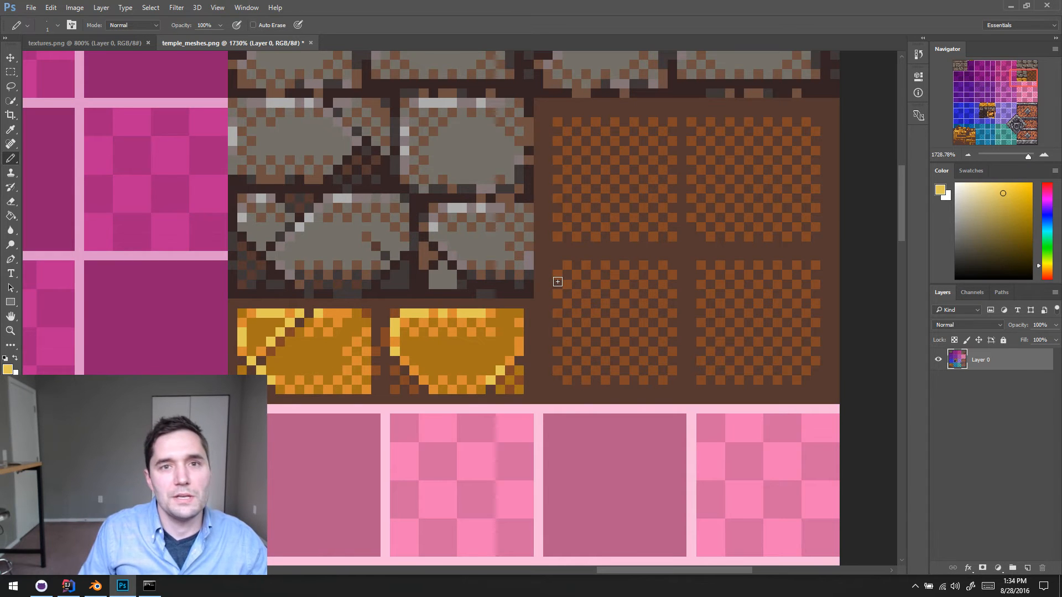
- Replace the grey in the chipped grey brick's corner fragment with dark grey and dark brown checkerboard dithering
{"action": "mouse_move", "coordinate": [588, 211]}
{"action": "left_mouse_down"}
{"action": "mouse_move", "coordinate": [481, 372]}
{"action": "mouse_move", "coordinate": [580, 208]}
{"action": "left_mouse_up"}
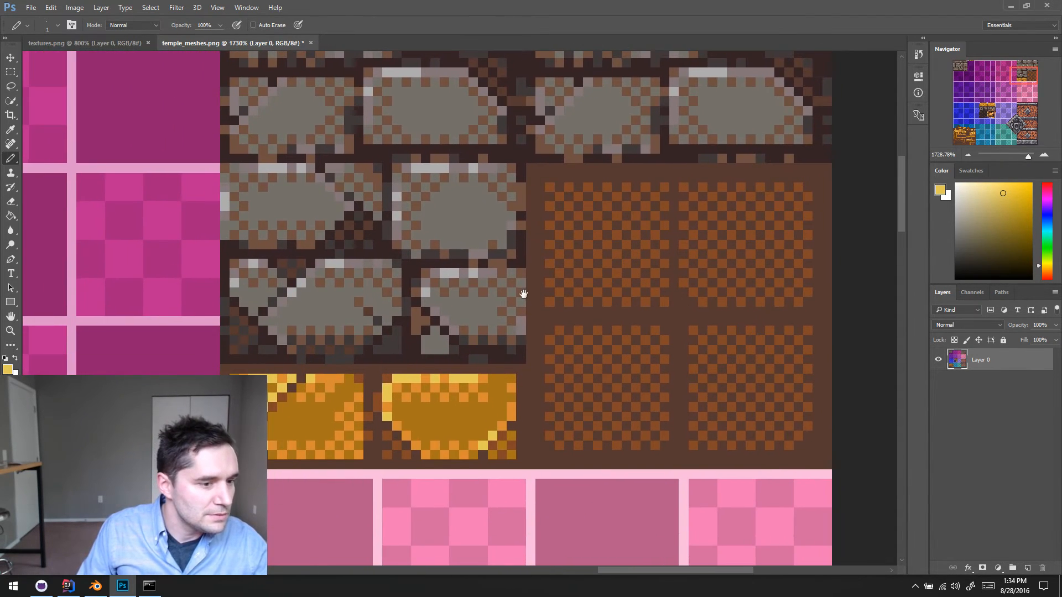
{"action": "left_click_drag", "start_coordinate": [525, 293], "coordinate": [558, 262]}
{"action": "left_click", "coordinate": [470, 320], "text": "alt"}
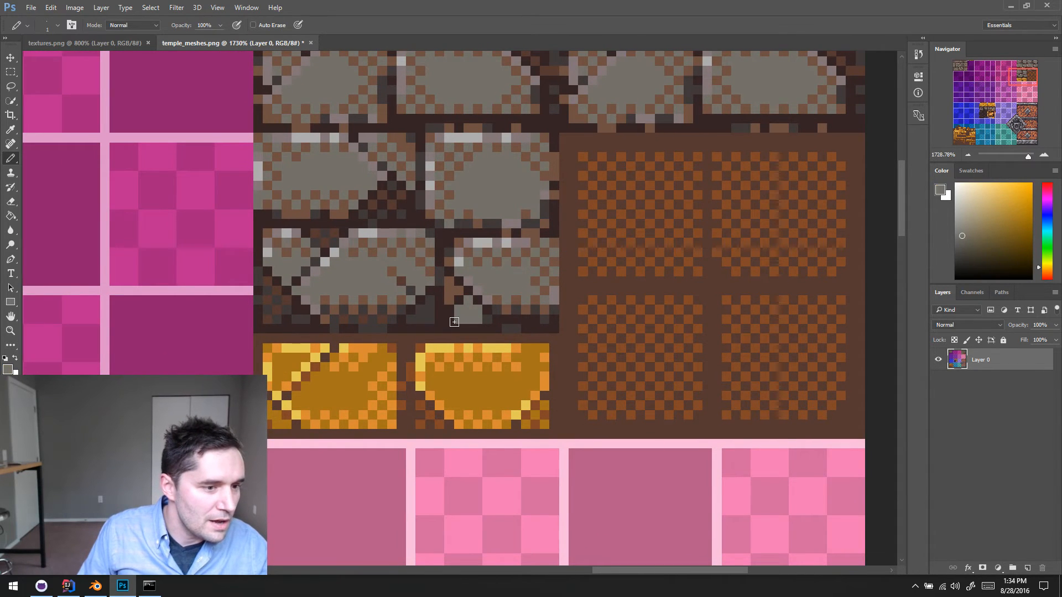
{"action": "left_click", "coordinate": [481, 316], "text": "alt"}
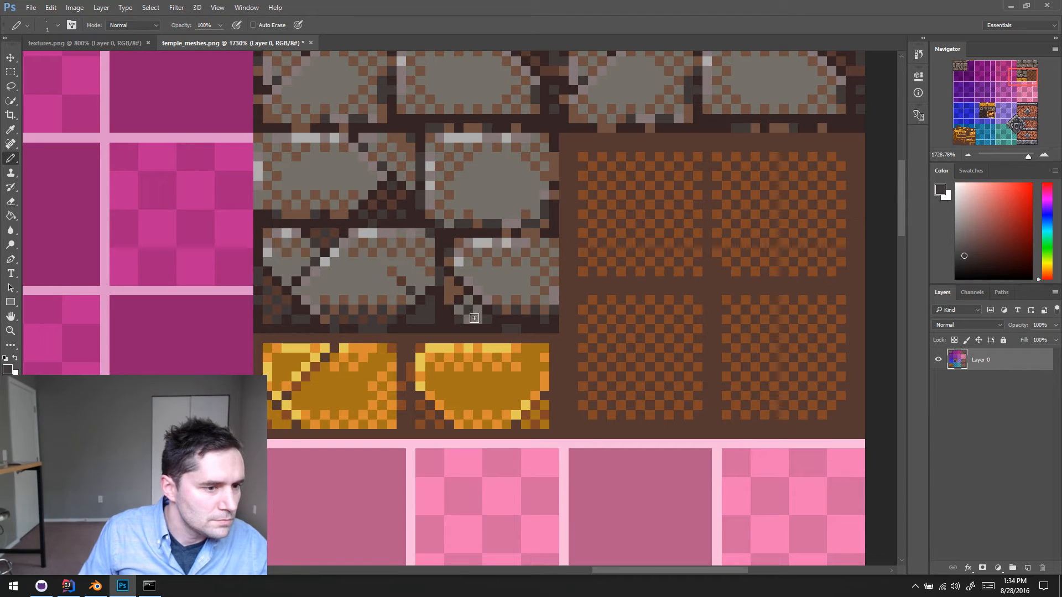
{"action": "left_click", "coordinate": [471, 321], "text": "alt"}
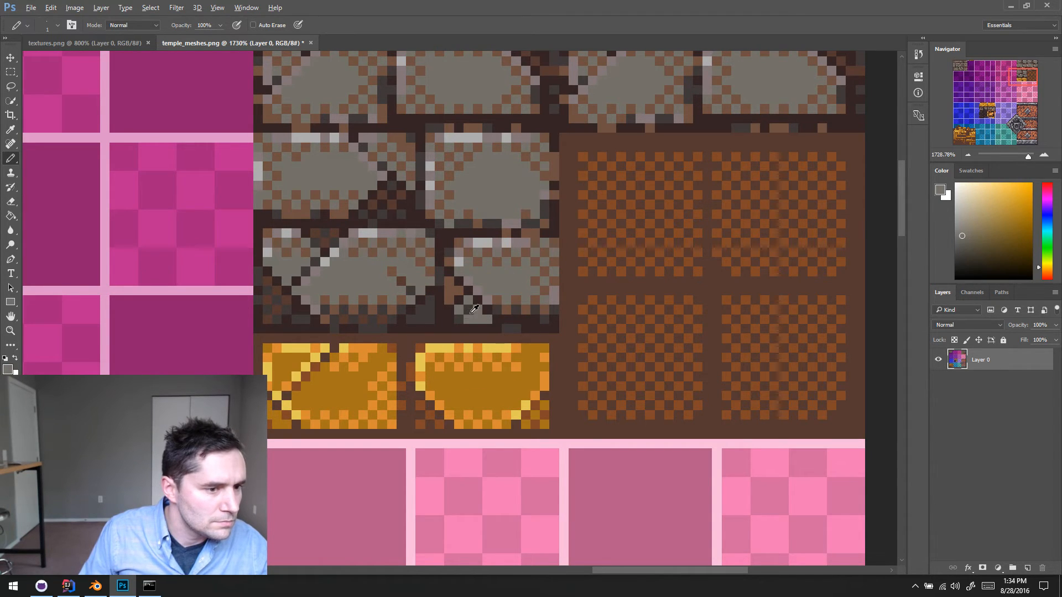
{"action": "left_click", "coordinate": [471, 312], "text": "alt"}
{"action": "left_click", "coordinate": [478, 318]}
{"action": "left_click", "coordinate": [321, 237], "text": "alt"}
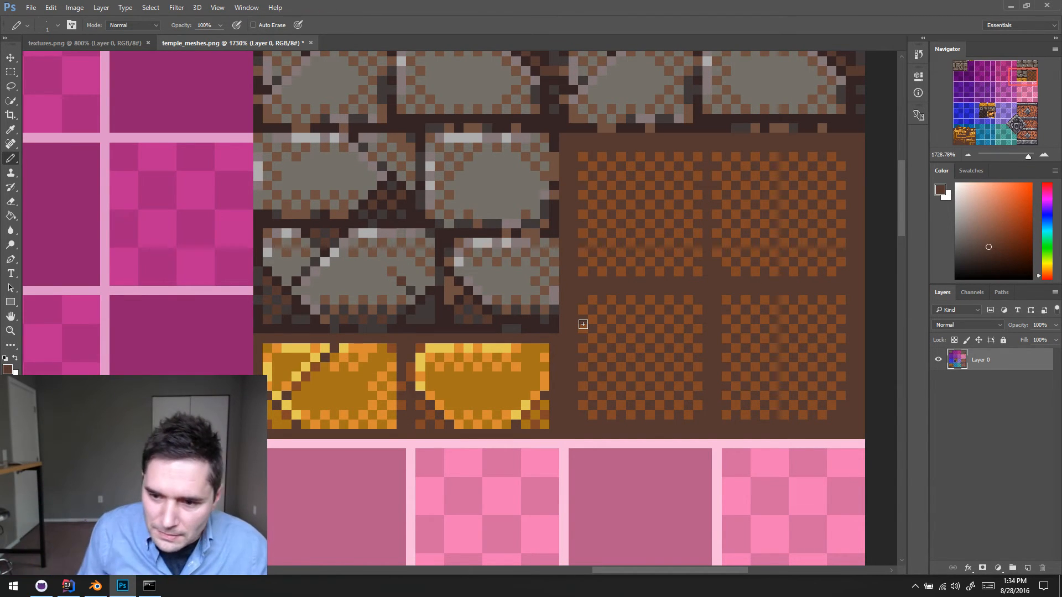
{"action": "scroll", "coordinate": [524, 317], "scroll_direction": "down", "scroll_amount": 1}
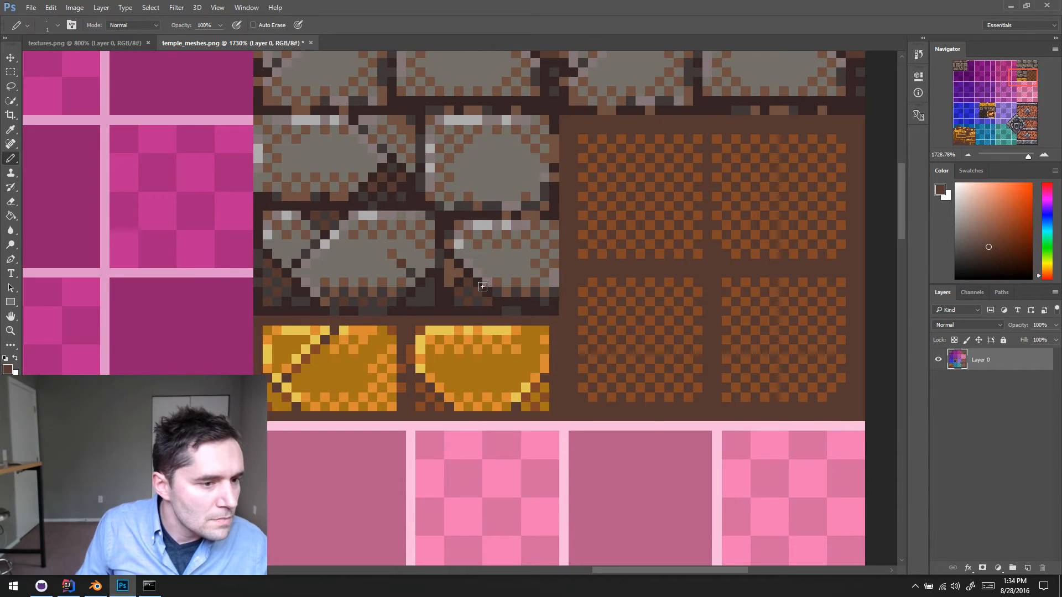
- Trim the left edge of the bottom-right grey brick's lower-left chip with dark grey and mortar-coloured pixels
{"action": "left_click", "coordinate": [443, 254], "text": "alt"}
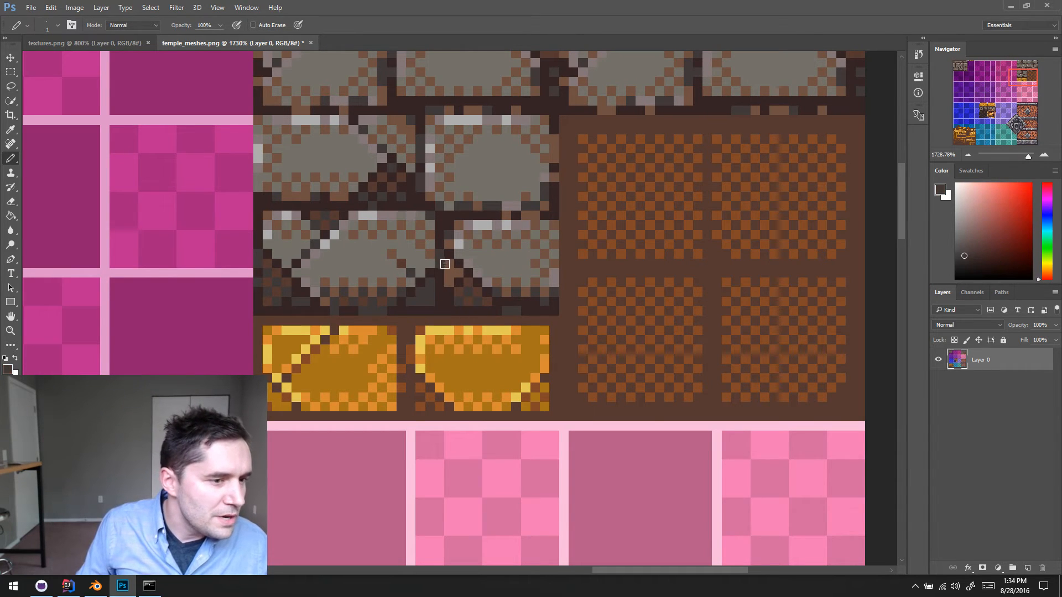
{"action": "left_click", "coordinate": [445, 275], "text": "alt"}
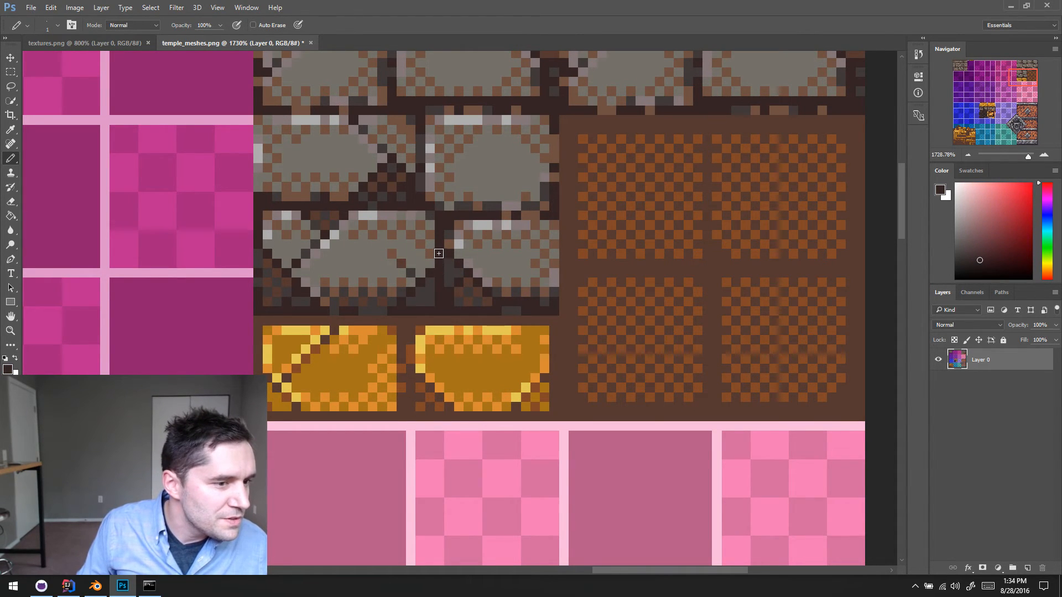
{"action": "scroll", "coordinate": [494, 269], "scroll_direction": "up", "scroll_amount": 3}
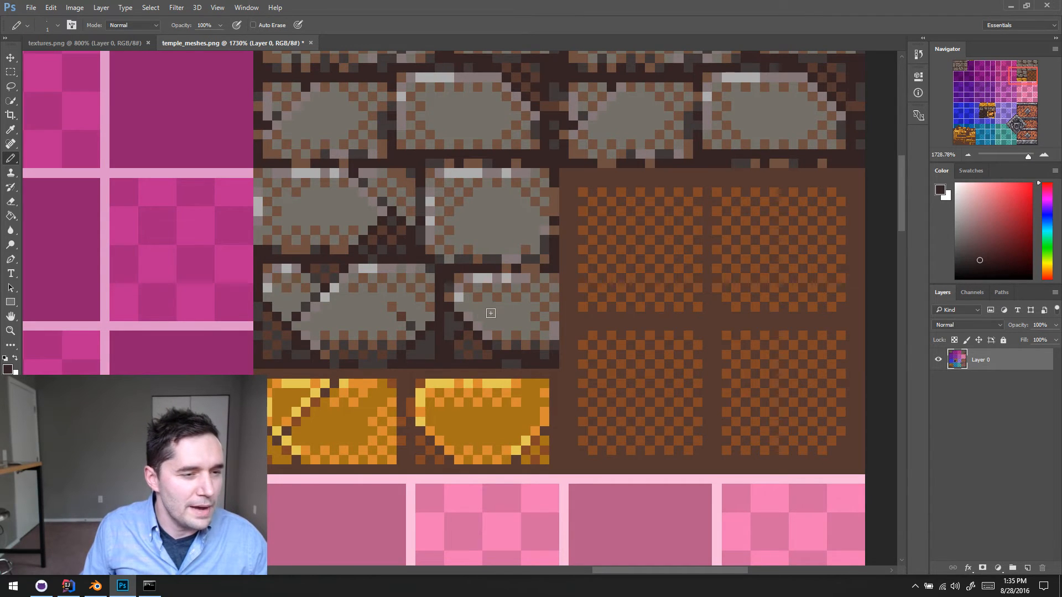
- Cut a diagonal mortar-coloured crack across the bottom-right grey brick's lower-right corner, then shade the crack and corner fragment with grey and dark grey
{"action": "left_click", "coordinate": [510, 310], "text": "alt"}
{"action": "scroll", "coordinate": [511, 306], "scroll_direction": "up", "scroll_amount": 1, "text": "alt"}
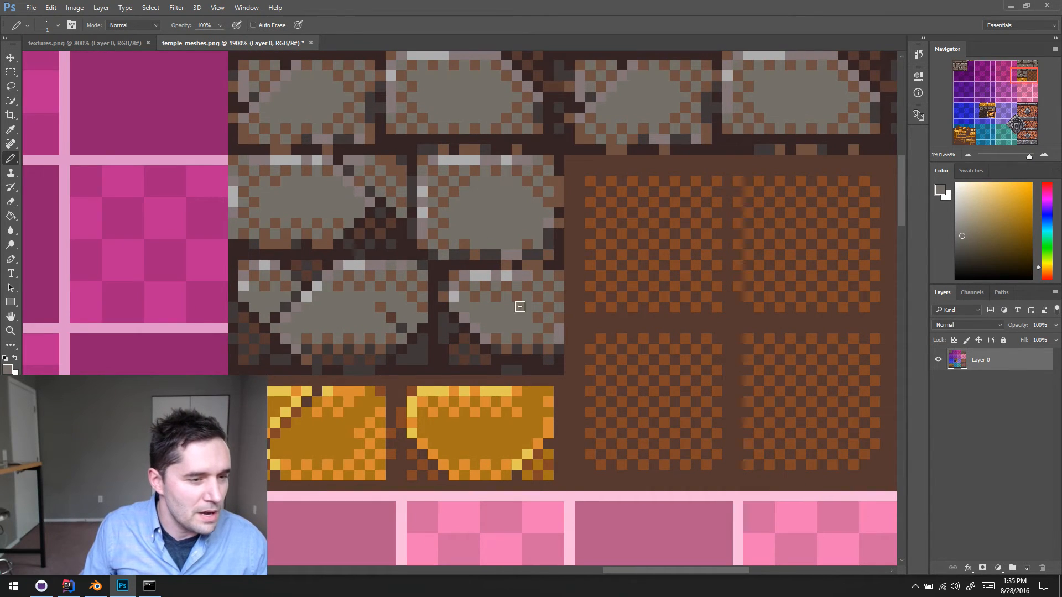
{"action": "left_click", "coordinate": [488, 350], "text": "alt"}
{"action": "left_click", "coordinate": [522, 325], "text": "alt"}
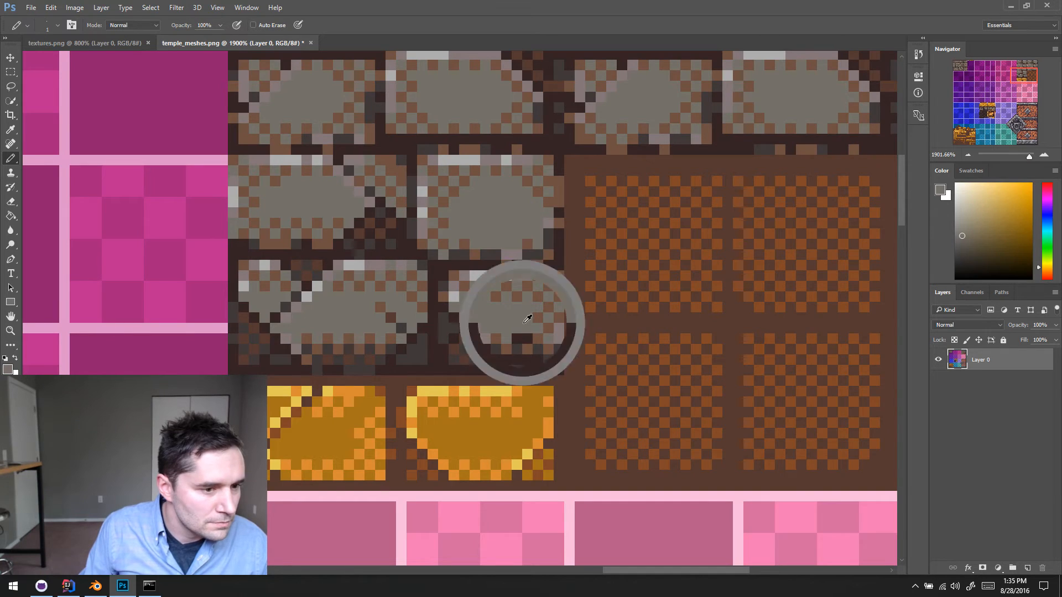
{"action": "left_click", "coordinate": [532, 341], "text": "alt"}
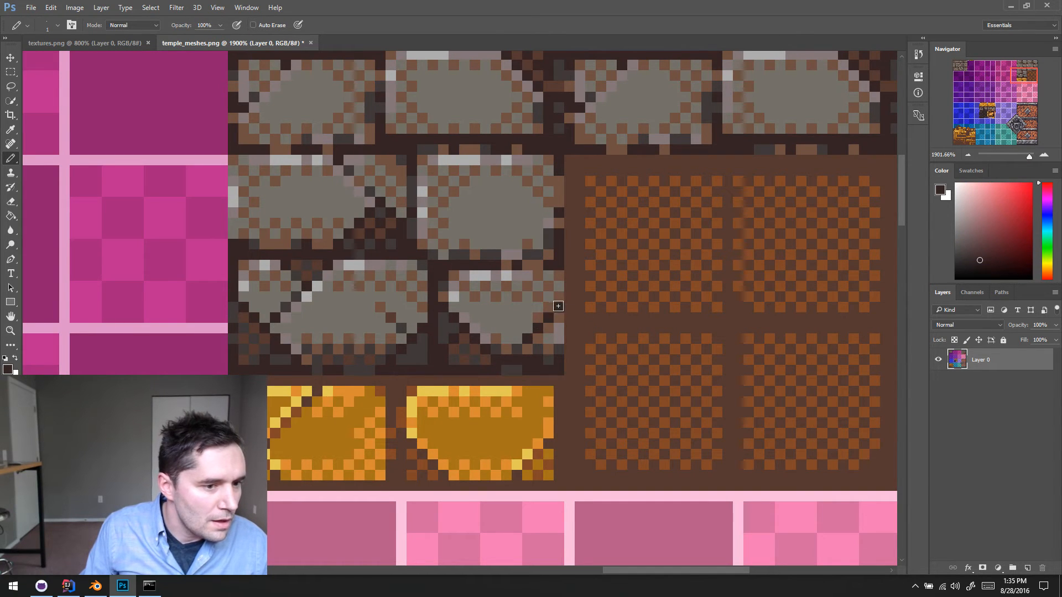
{"action": "left_click", "coordinate": [542, 332], "text": "alt"}
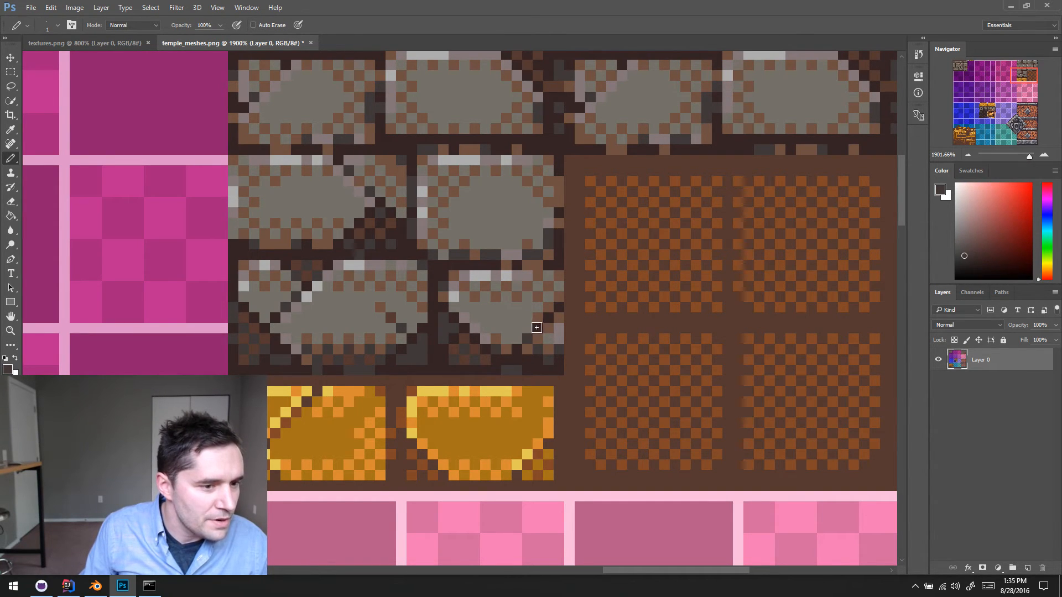
{"action": "left_click", "coordinate": [528, 314], "text": "alt"}
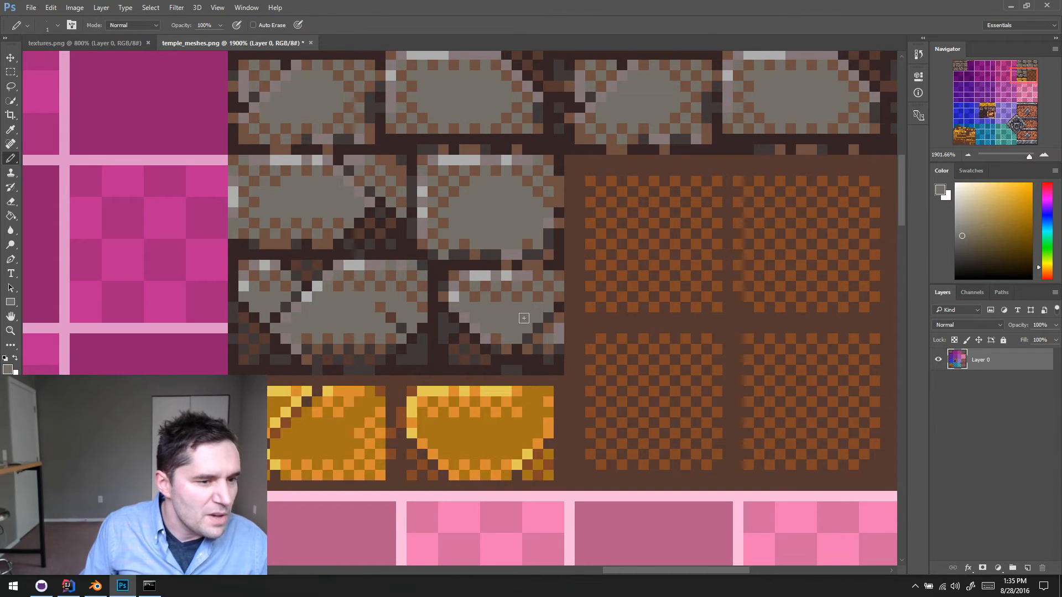
{"action": "scroll", "coordinate": [548, 340], "scroll_direction": "up", "scroll_amount": 1}
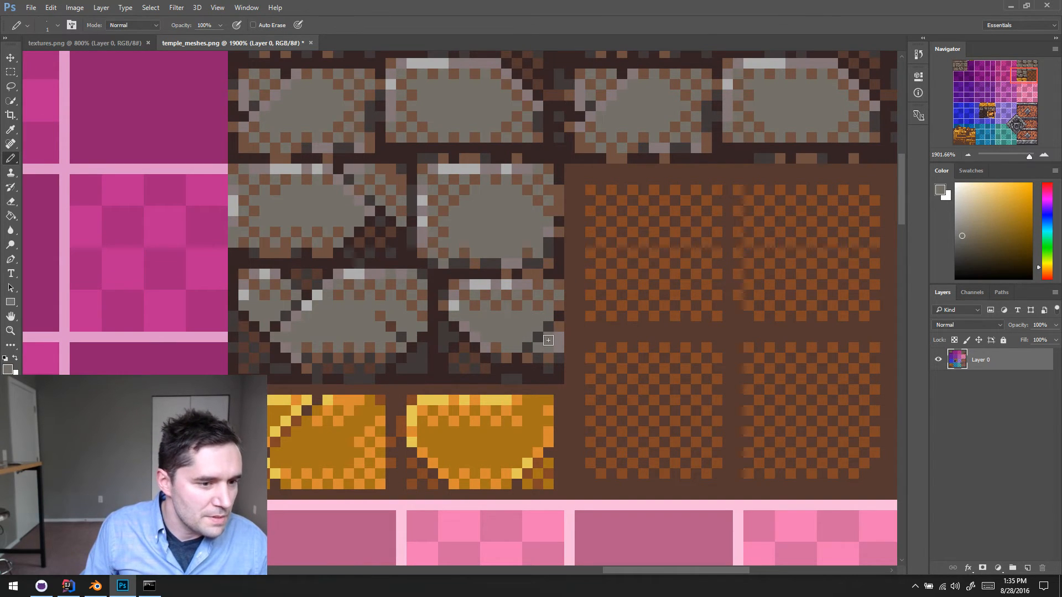
{"action": "left_click", "coordinate": [558, 351], "text": "alt"}
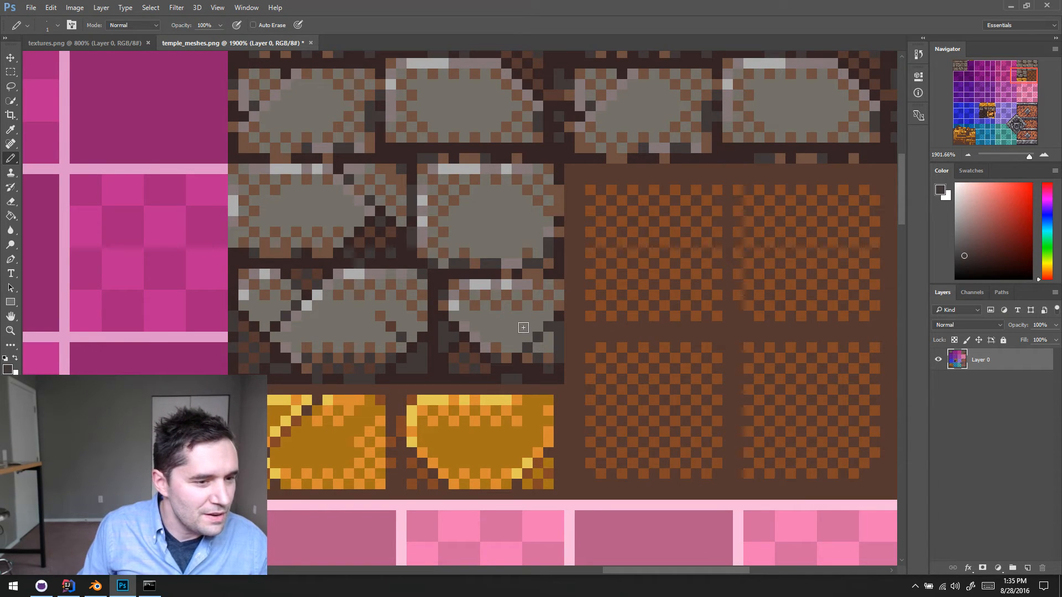
- Draw a mortar-coloured diagonal crack from the same brick's top edge down to its corner crack, softened with dark grey and grey pixels
{"action": "left_click", "coordinate": [542, 323], "text": "alt"}
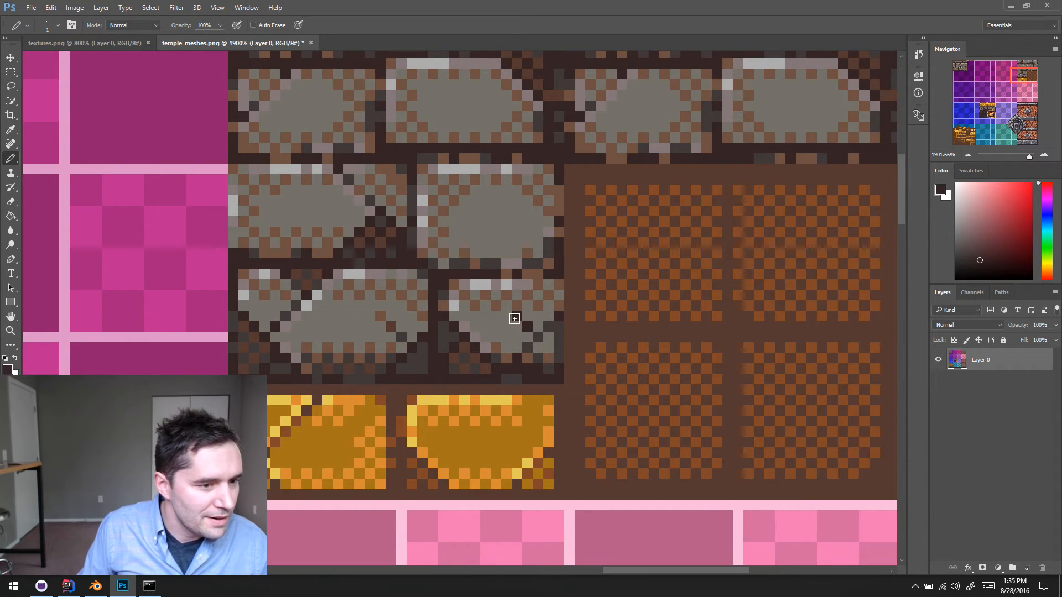
{"action": "left_click", "coordinate": [545, 320], "text": "alt"}
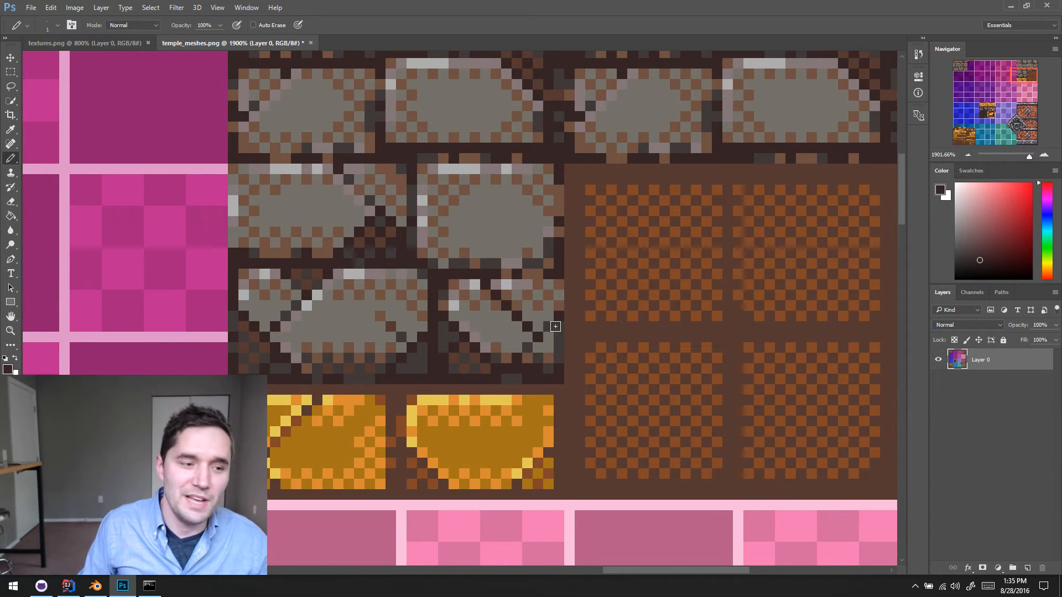
{"action": "left_click", "coordinate": [549, 318], "text": "alt"}
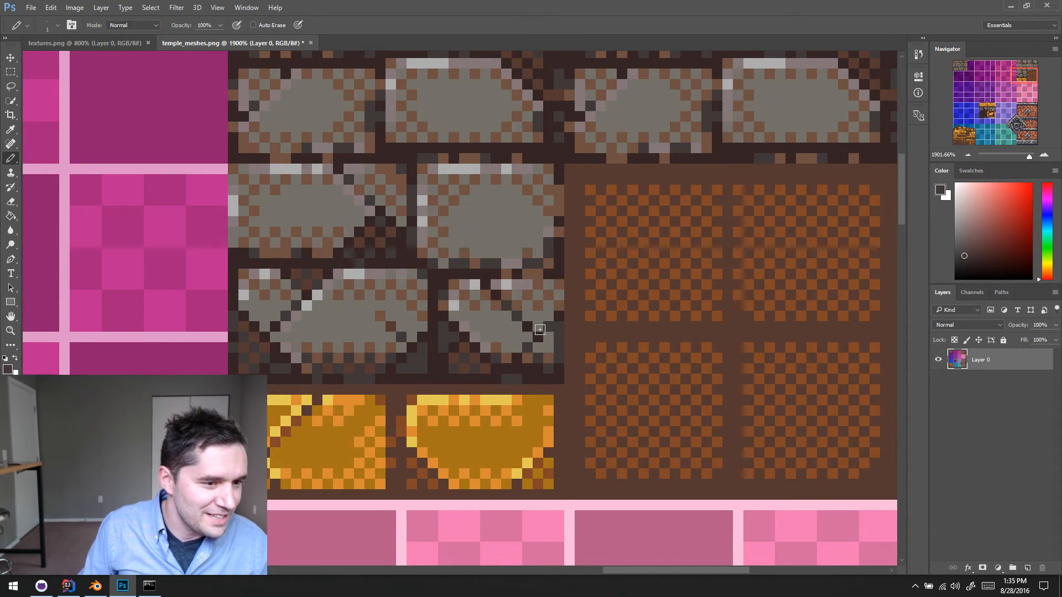
{"action": "left_click", "coordinate": [496, 321], "text": "alt"}
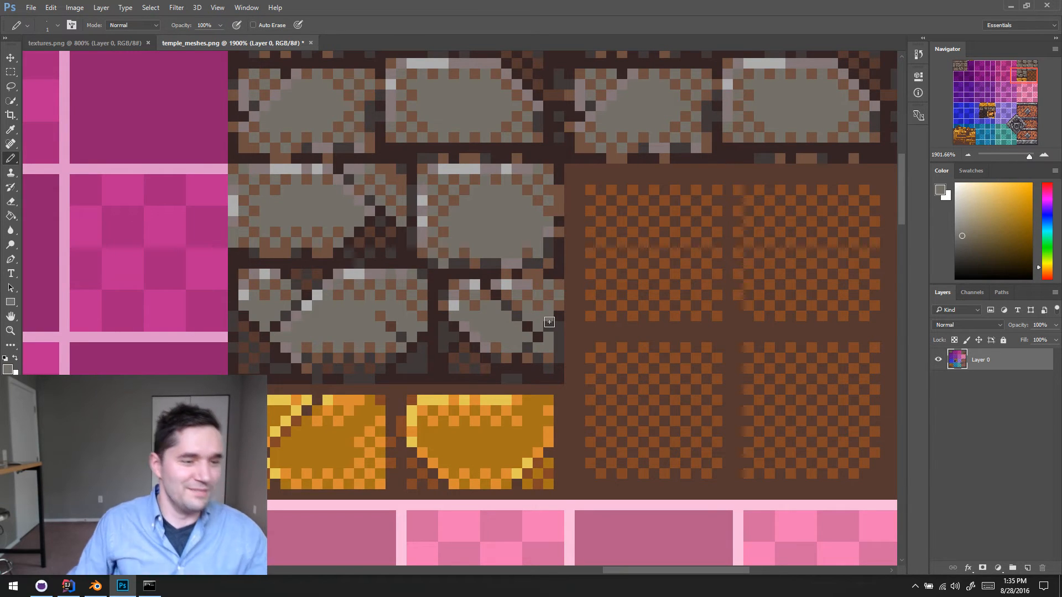
- Touch up the upper end of the new diagonal crack with mortar-coloured and brown pixels and save the texture
{"action": "scroll", "coordinate": [509, 299], "scroll_direction": "down", "scroll_amount": 2, "text": "alt"}
{"action": "left_click", "coordinate": [501, 293], "text": "alt"}
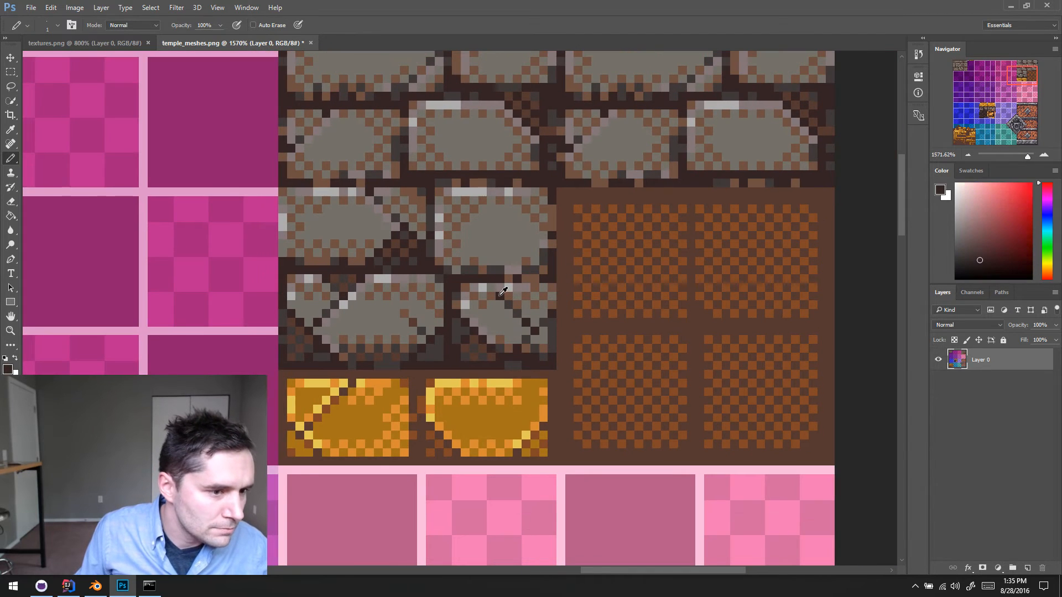
{"action": "left_click", "coordinate": [495, 299], "text": "alt"}
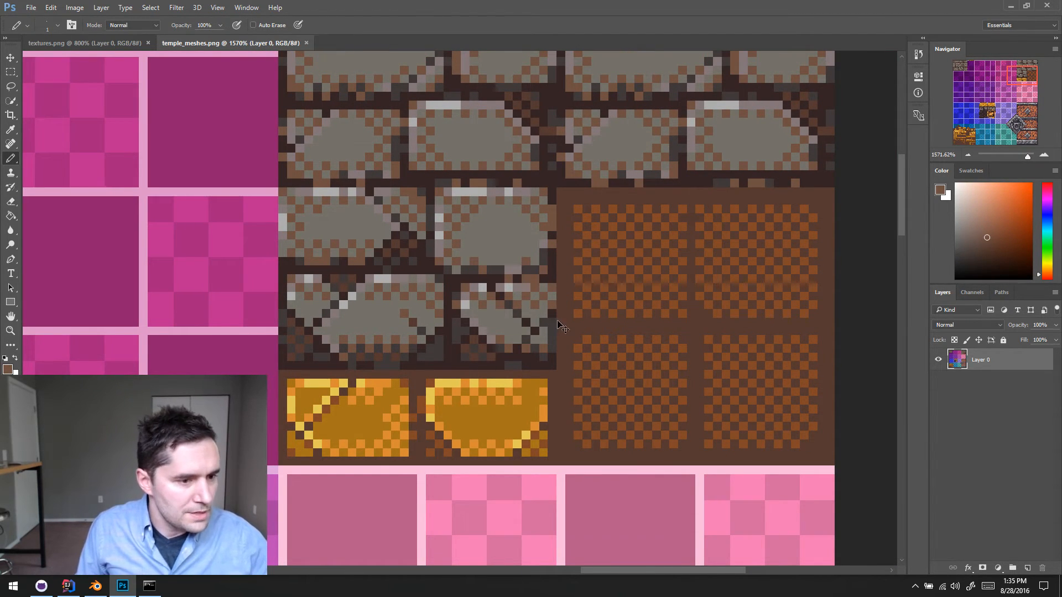
- Switch to Blender, reload the temple texture image and inspect the updated bricks on the crusher column from several sides
{"action": "key", "text": "alt+Tab"}
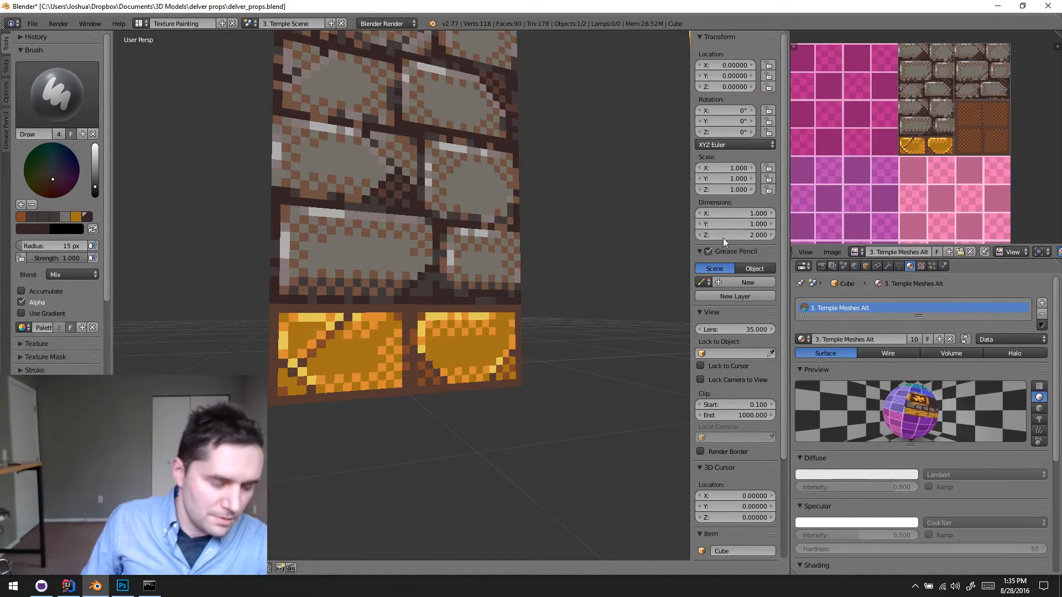
{"action": "key", "text": "alt+r"}
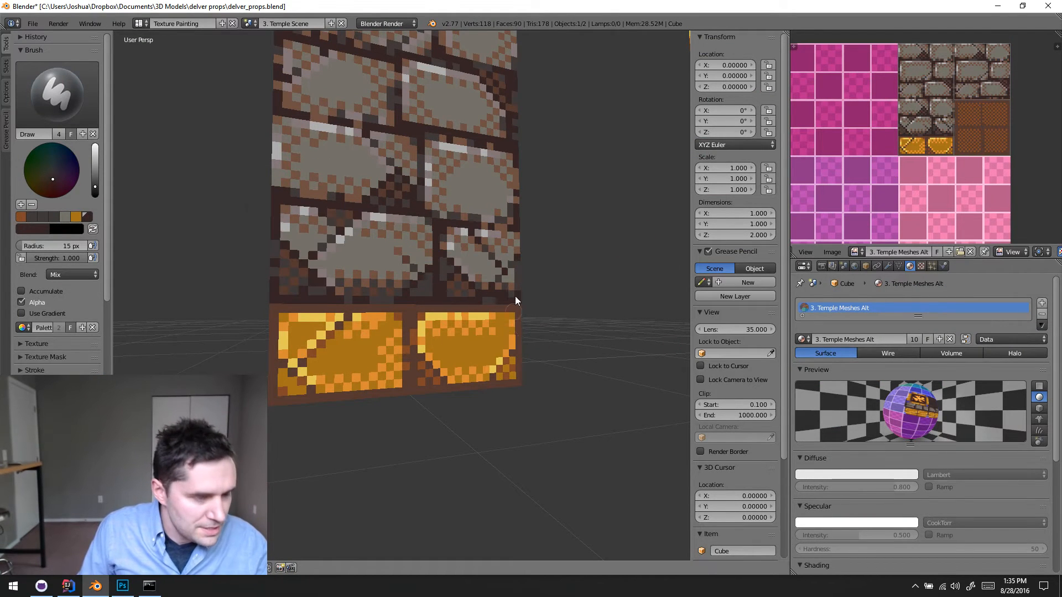
{"action": "scroll", "coordinate": [515, 301], "scroll_direction": "down", "scroll_amount": 5}
{"action": "middle_click_drag", "start_coordinate": [531, 357], "coordinate": [450, 396]}
{"action": "scroll", "coordinate": [437, 332], "scroll_direction": "up", "scroll_amount": 6}
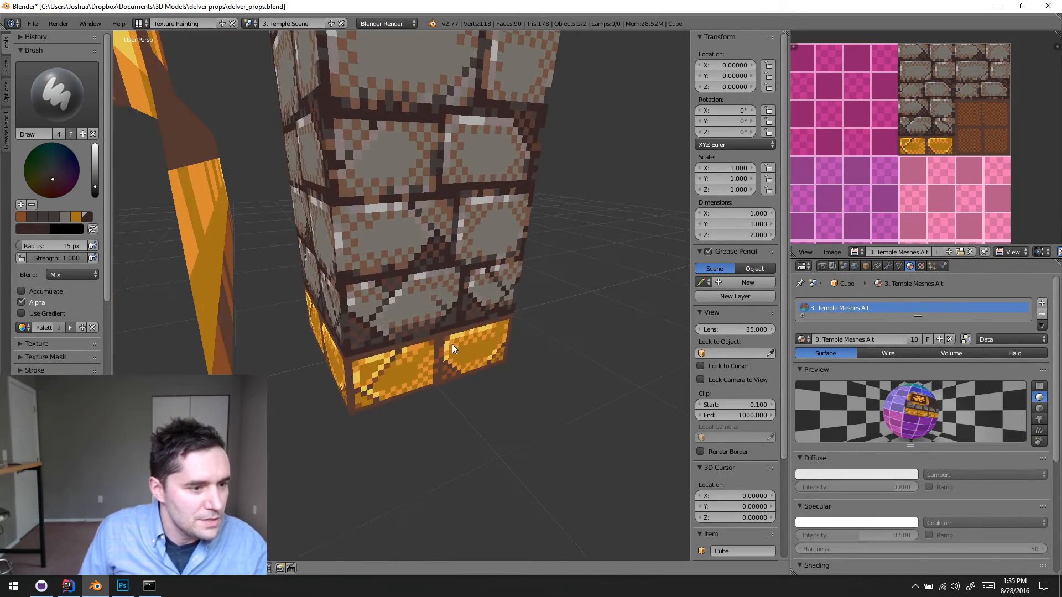
{"action": "scroll", "coordinate": [373, 339], "scroll_direction": "down", "scroll_amount": 6}
{"action": "middle_click_drag", "start_coordinate": [430, 455], "coordinate": [472, 348]}
{"action": "scroll", "coordinate": [372, 361], "scroll_direction": "up", "scroll_amount": 3}
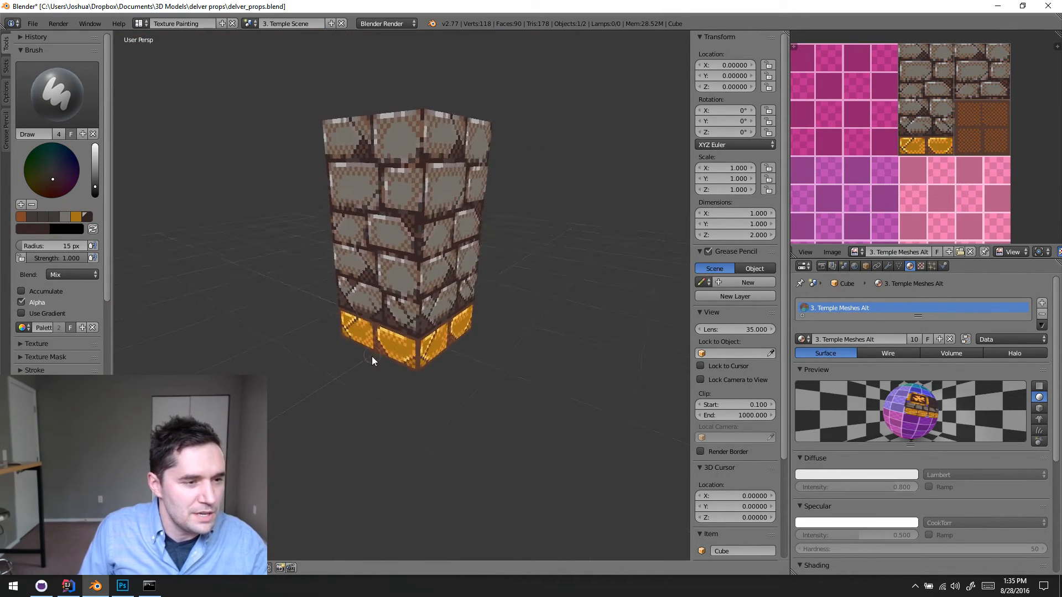
{"action": "middle_click_drag", "start_coordinate": [372, 361], "coordinate": [425, 373]}
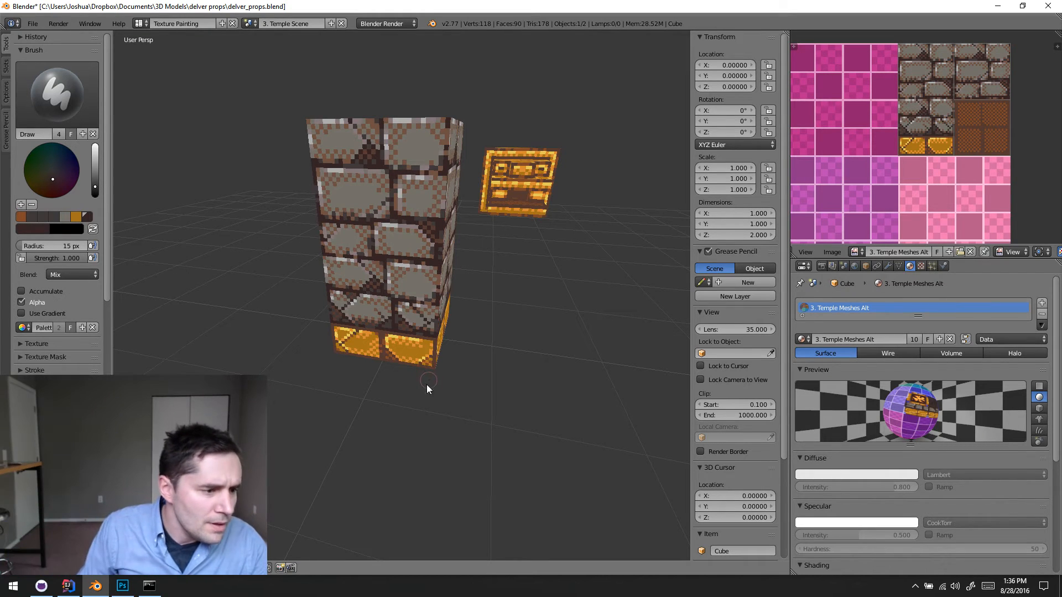
- Return the column from texture painting to Object Mode, deselect everything and view it from above
{"action": "left_click", "coordinate": [92, 555]}
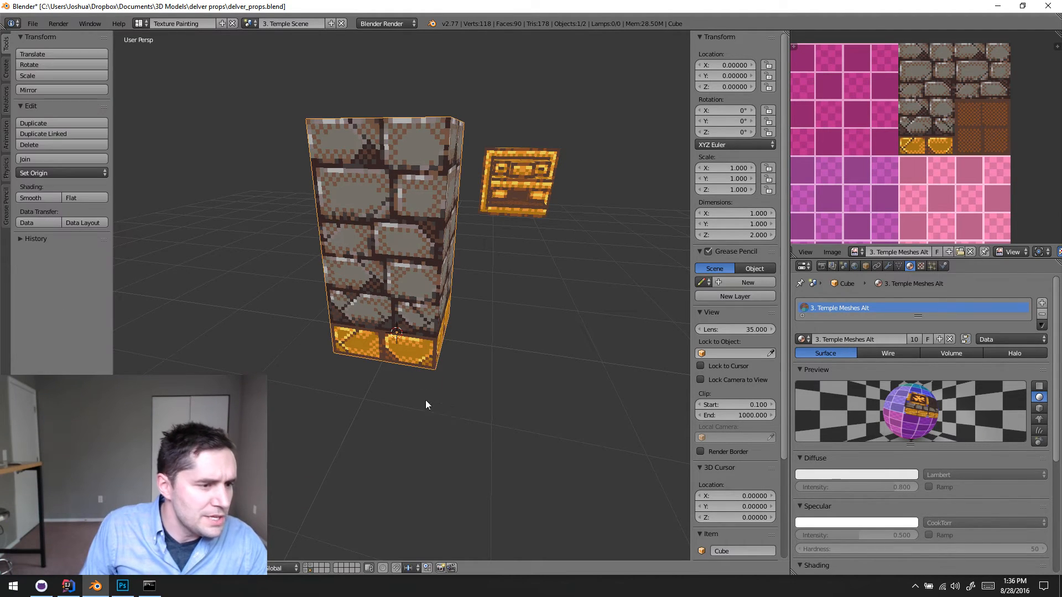
{"action": "key", "text": "a"}
{"action": "key", "text": "a"}
{"action": "key", "text": "a"}
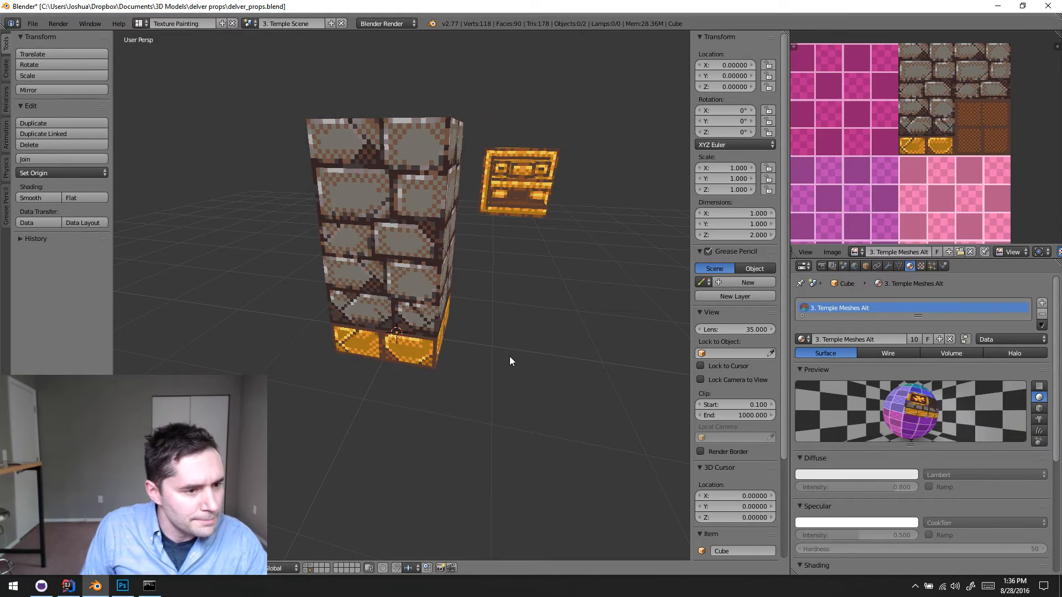
{"action": "middle_click_drag", "start_coordinate": [510, 356], "coordinate": [513, 393]}
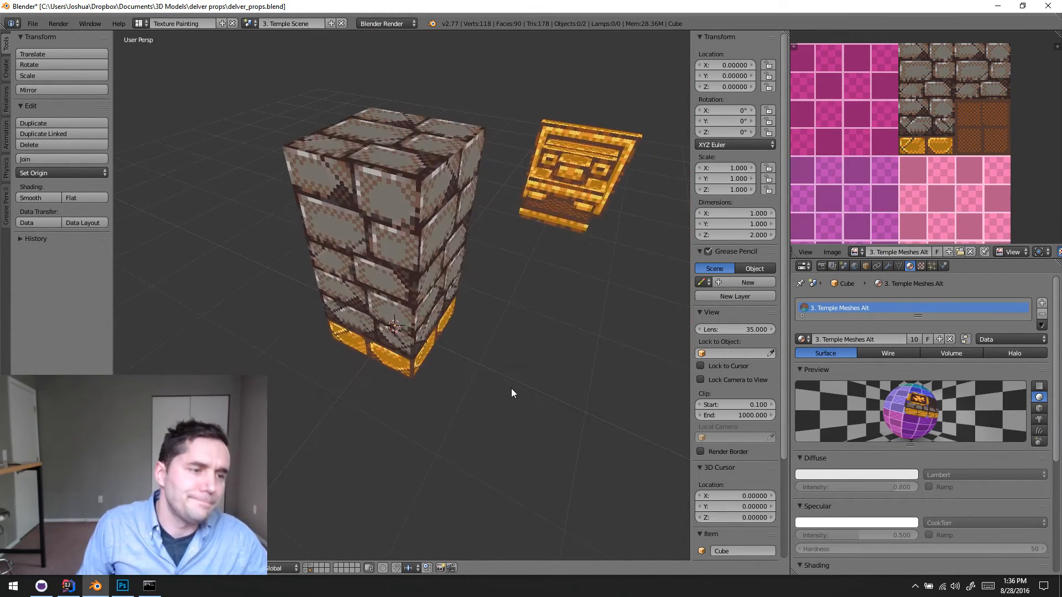
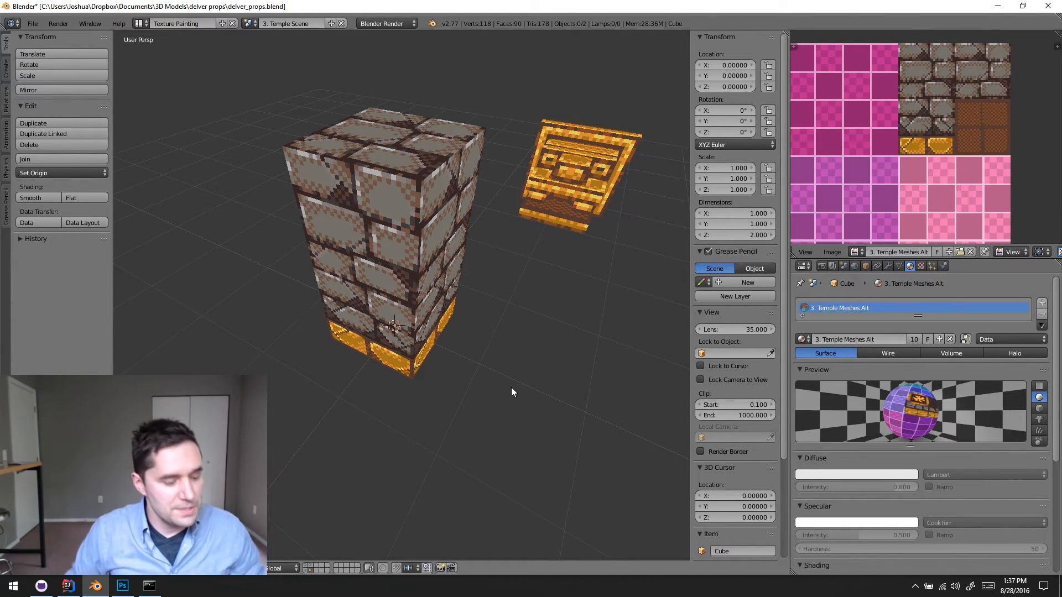
- Examine the textured crusher column from several sides and from below, checking the cracked grey and gold bricks up close
{"action": "middle_click_drag", "start_coordinate": [523, 410], "coordinate": [526, 339]}
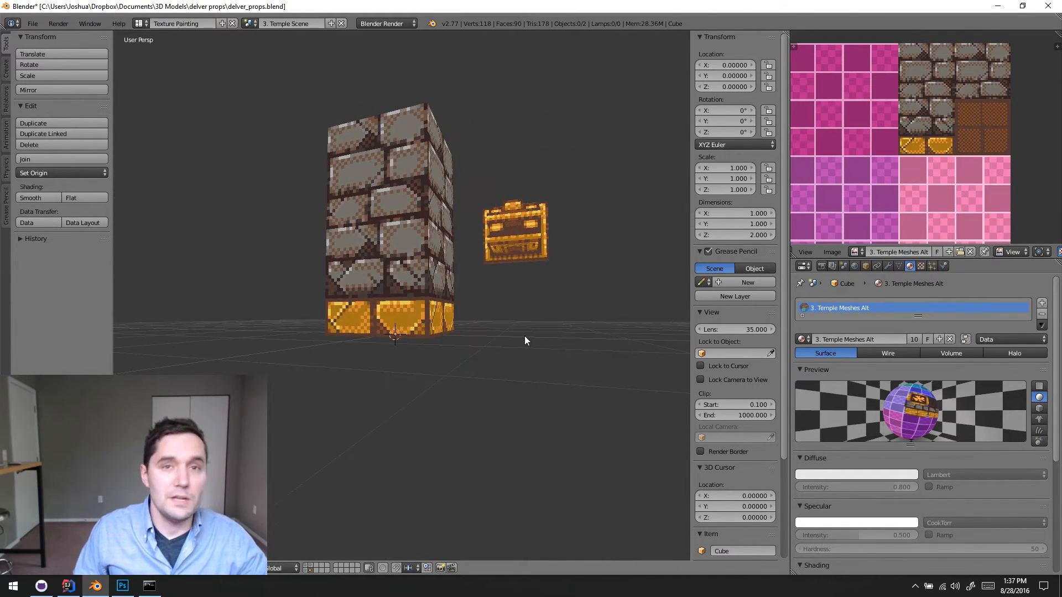
{"action": "scroll", "coordinate": [473, 364], "scroll_direction": "up", "scroll_amount": 5}
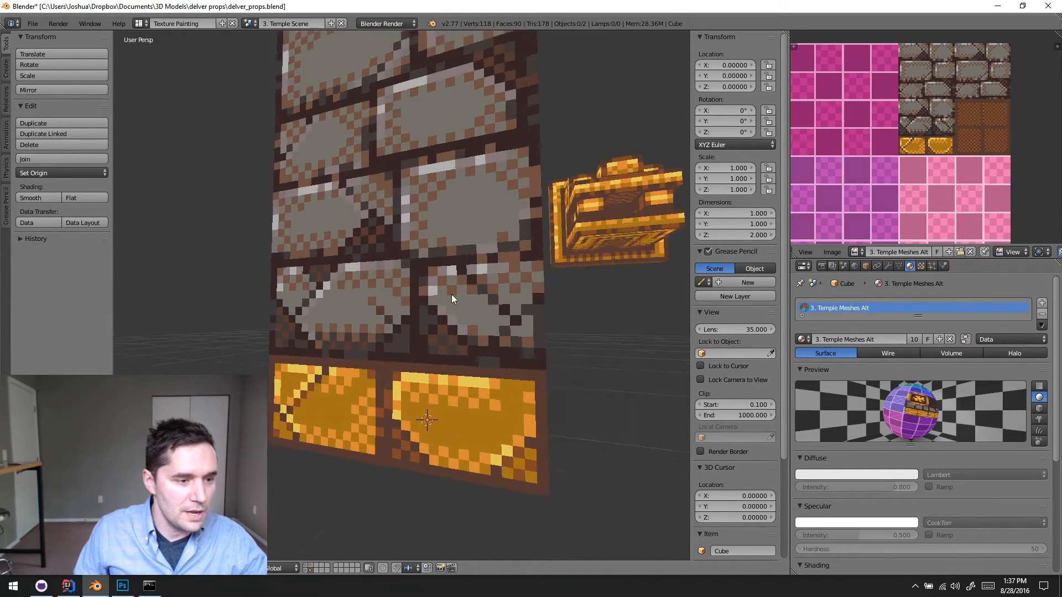
{"action": "middle_click_drag", "start_coordinate": [459, 295], "coordinate": [493, 330]}
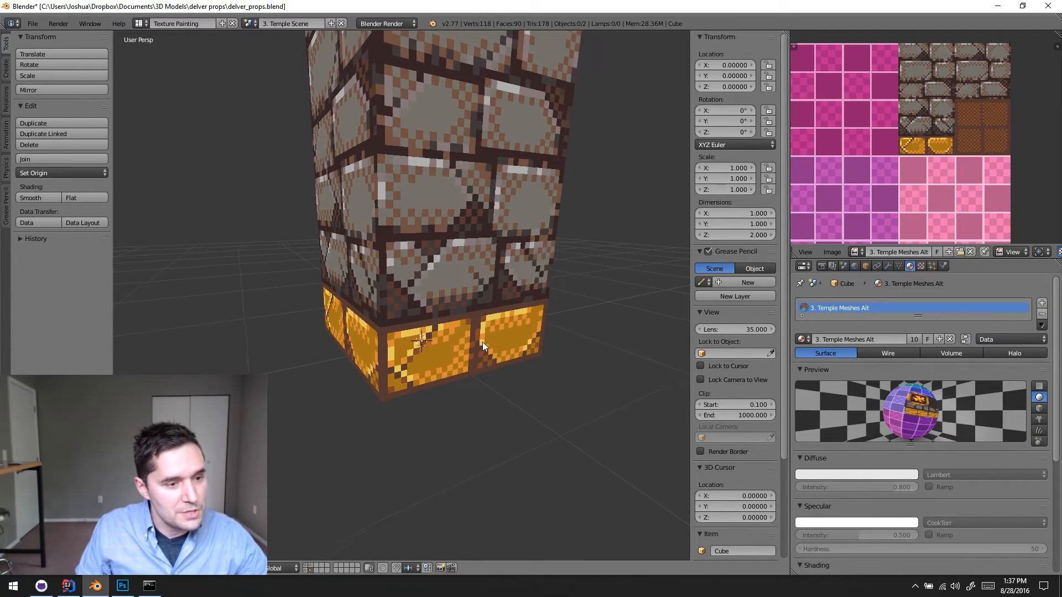
{"action": "middle_click_drag", "start_coordinate": [512, 345], "coordinate": [354, 324]}
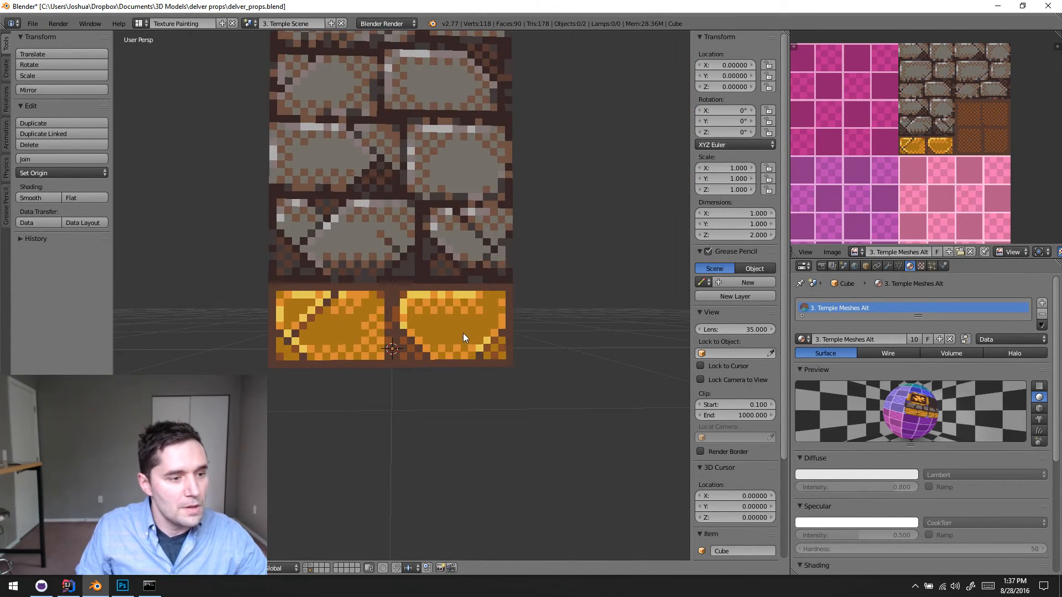
{"action": "mouse_move", "coordinate": [463, 333]}
{"action": "middle_mouse_down"}
{"action": "mouse_move", "coordinate": [439, 343]}
{"action": "mouse_move", "coordinate": [443, 301]}
{"action": "mouse_move", "coordinate": [387, 320]}
{"action": "mouse_move", "coordinate": [460, 328]}
{"action": "mouse_move", "coordinate": [434, 330]}
{"action": "mouse_move", "coordinate": [448, 327]}
{"action": "middle_mouse_up"}
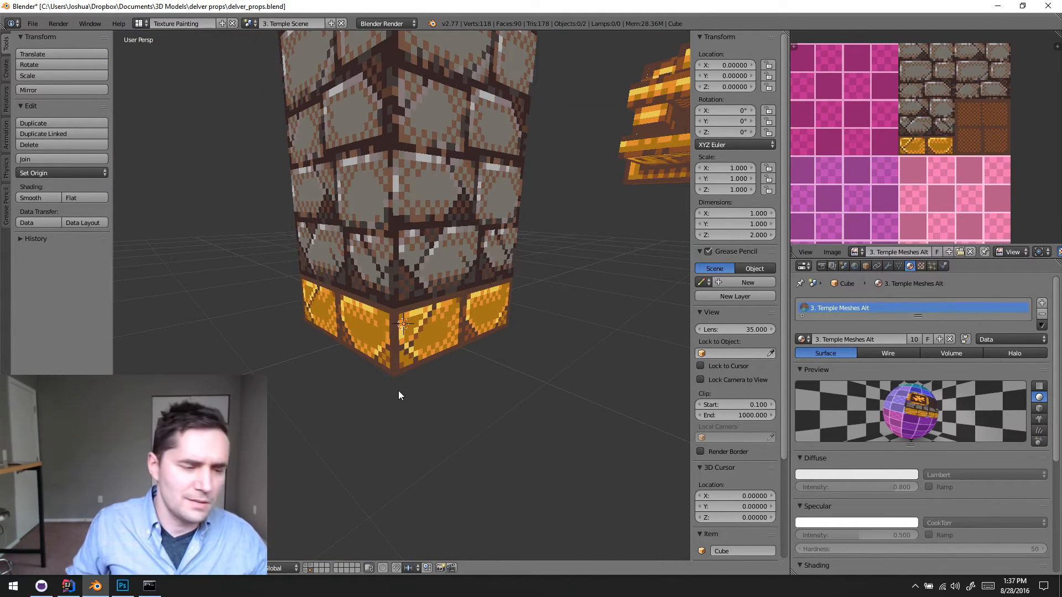
{"action": "middle_click_drag", "start_coordinate": [398, 391], "coordinate": [437, 354]}
{"action": "scroll", "coordinate": [466, 301], "scroll_direction": "up", "scroll_amount": 3}
{"action": "middle_click_drag", "start_coordinate": [465, 301], "coordinate": [408, 306]}
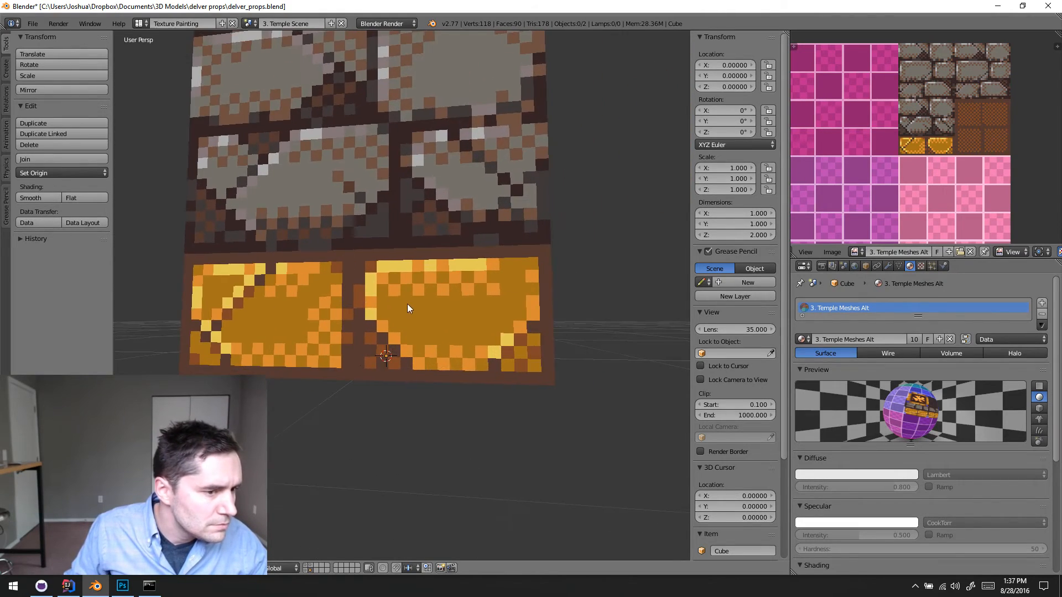
{"action": "scroll", "coordinate": [445, 339], "scroll_direction": "down", "scroll_amount": 6}
{"action": "middle_click_drag", "start_coordinate": [476, 396], "coordinate": [400, 286]}
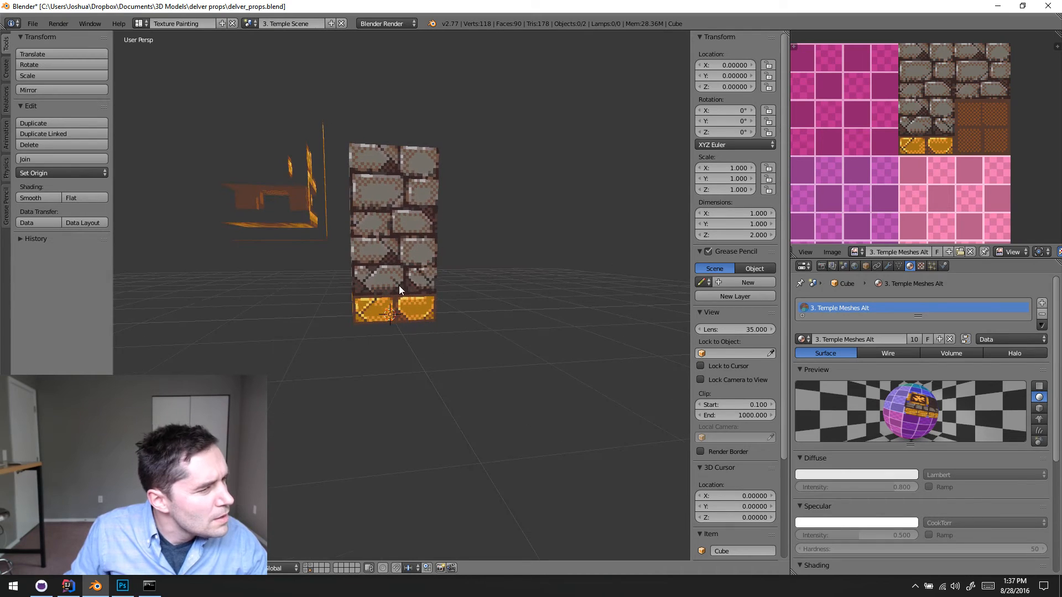
{"action": "scroll", "coordinate": [404, 277], "scroll_direction": "up", "scroll_amount": 4}
{"action": "scroll", "coordinate": [397, 237], "scroll_direction": "up", "scroll_amount": 1}
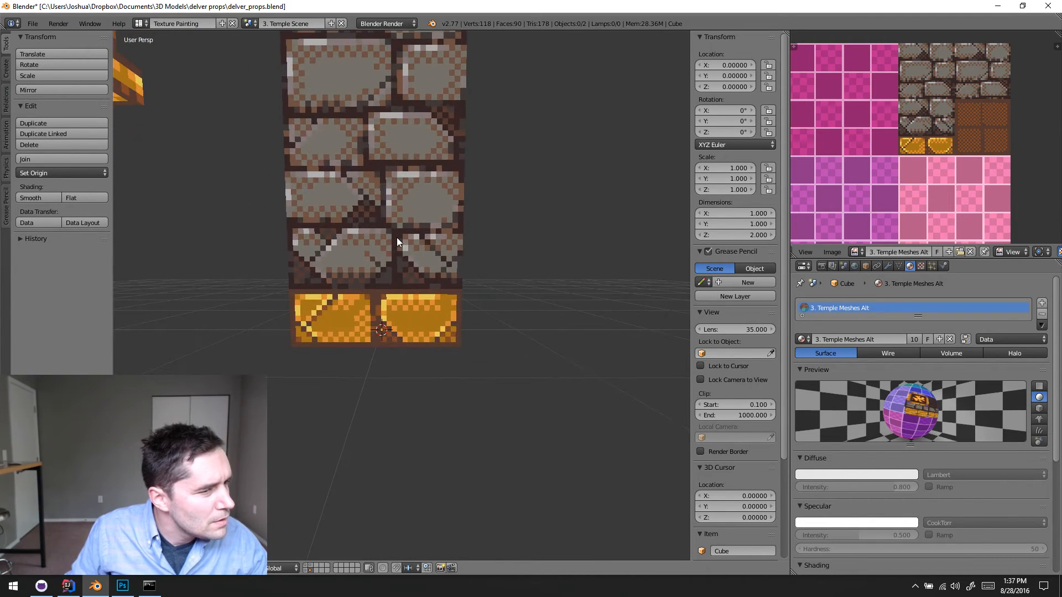
{"action": "scroll", "coordinate": [498, 276], "scroll_direction": "down", "scroll_amount": 3}
{"action": "middle_click_drag", "start_coordinate": [506, 318], "coordinate": [411, 314]}
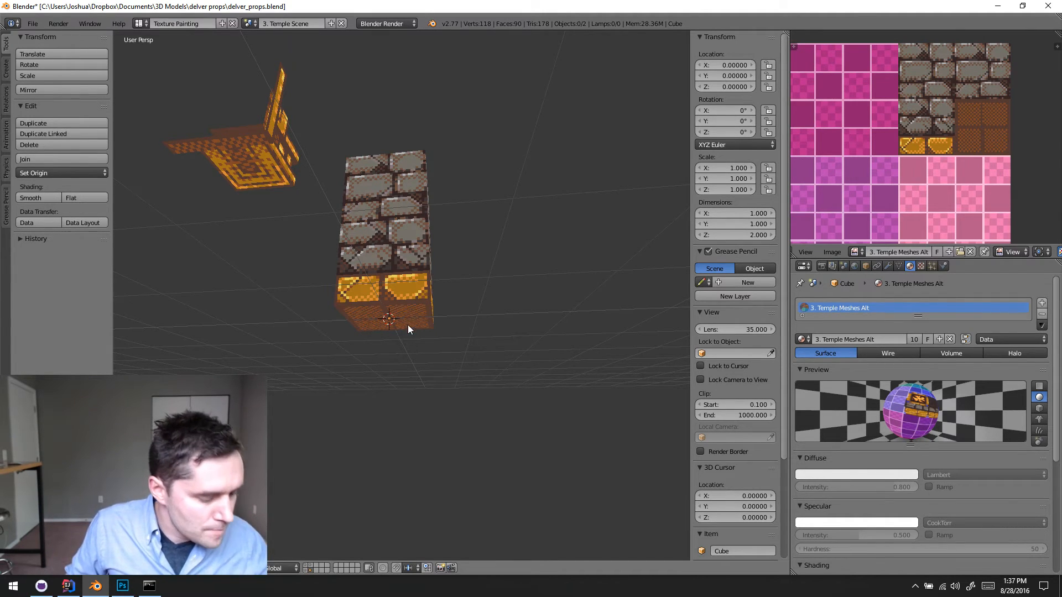
{"action": "middle_click_drag", "start_coordinate": [408, 328], "coordinate": [397, 166]}
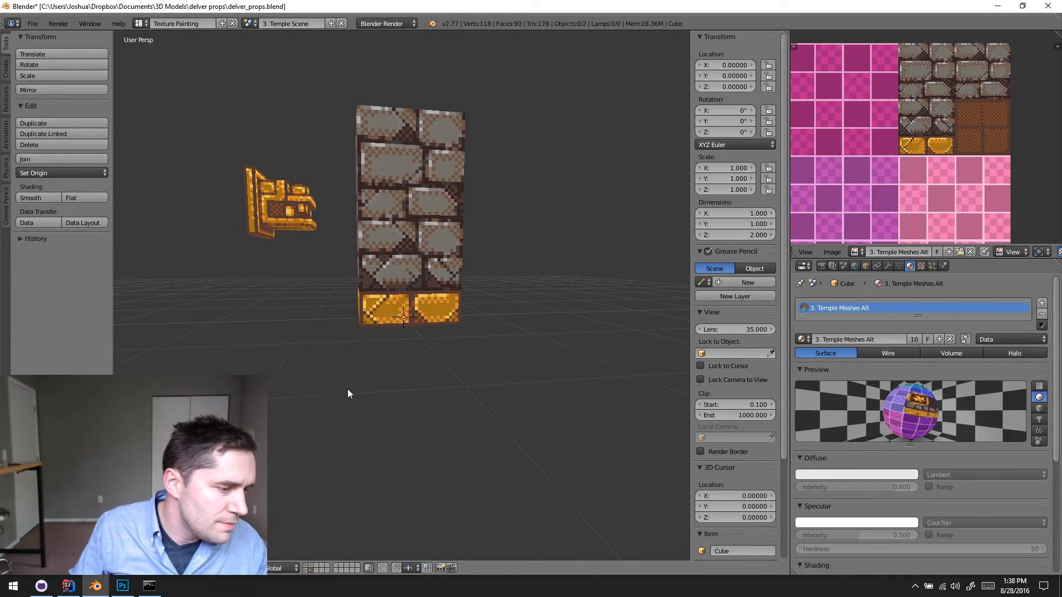
- Switch to Photoshop and show the grid over the grey brick area of temple_meshes.png
{"action": "key", "text": "alt+Tab"}
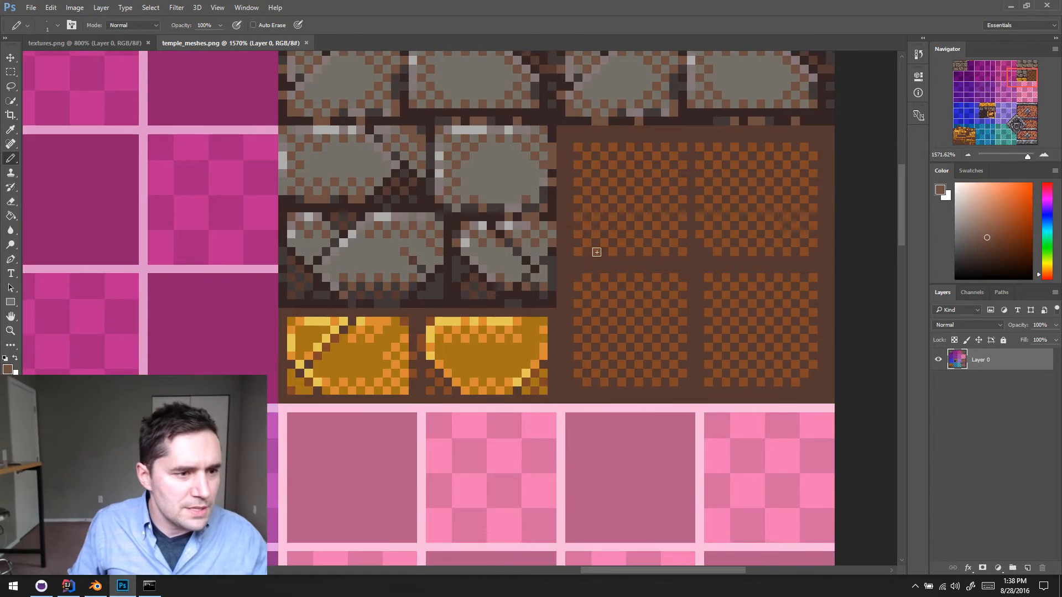
{"action": "scroll", "coordinate": [596, 253], "scroll_direction": "up", "scroll_amount": 5}
{"action": "key", "text": "ctrl+apostrophe"}
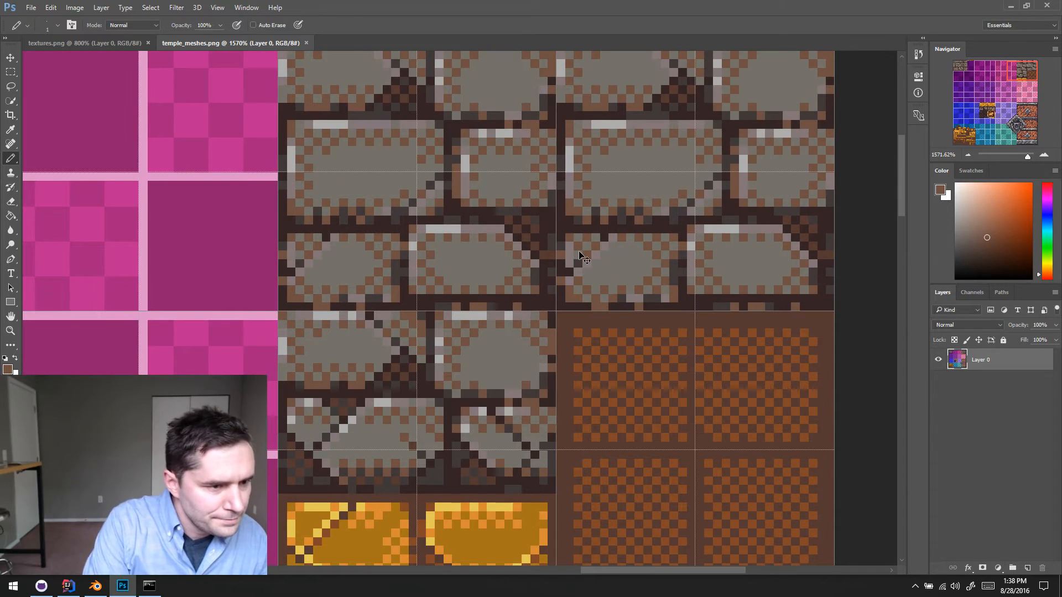
{"action": "scroll", "coordinate": [589, 244], "scroll_direction": "up", "scroll_amount": 2}
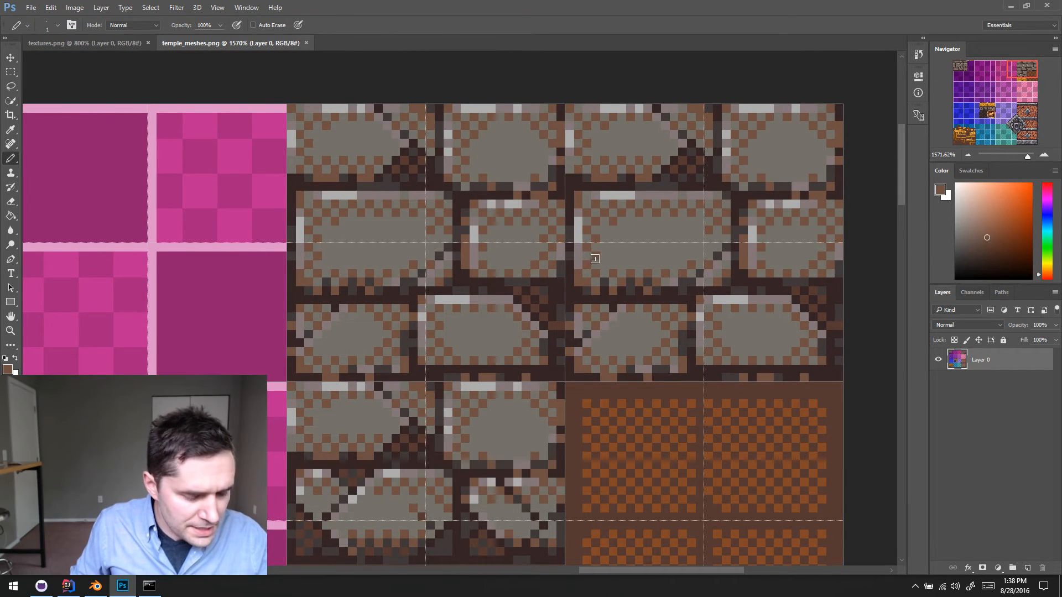
- Fill a tall rectangle over the upper-left grey bricks with dark brown sampled from the gold trim's border, then deselect
{"action": "key", "text": "m"}
{"action": "scroll", "coordinate": [537, 301], "scroll_direction": "down", "scroll_amount": 1}
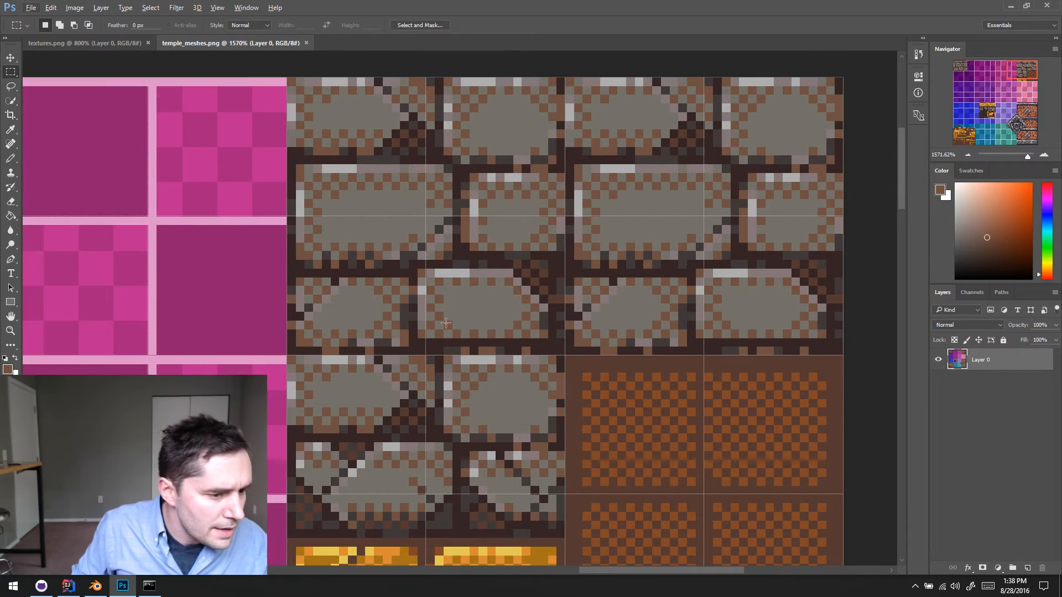
{"action": "scroll", "coordinate": [442, 321], "scroll_direction": "down", "scroll_amount": 3}
{"action": "key", "text": "alt+i"}
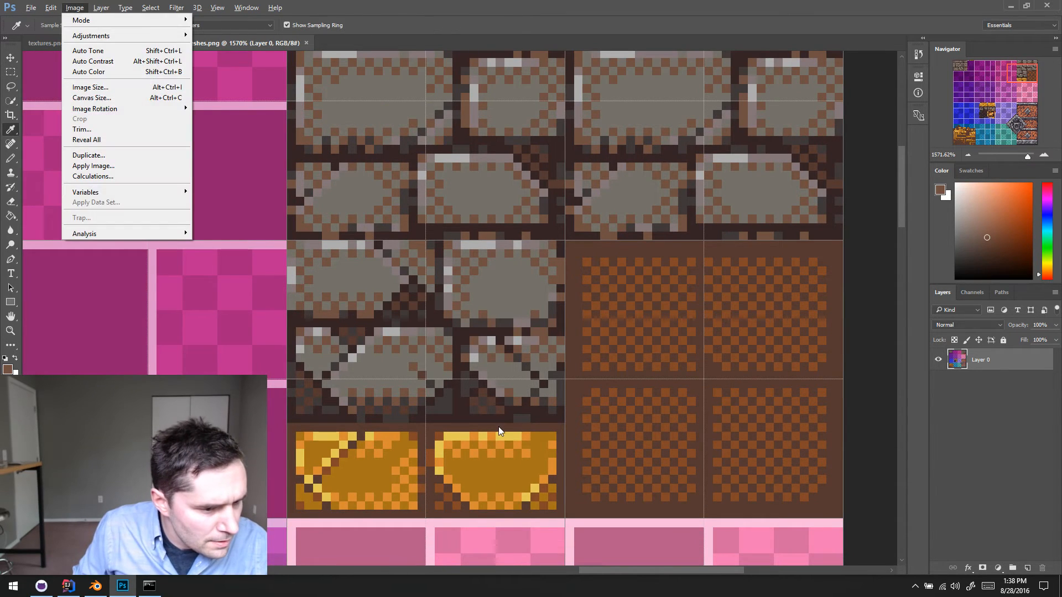
{"action": "key", "text": "Escape"}
{"action": "key", "text": "i"}
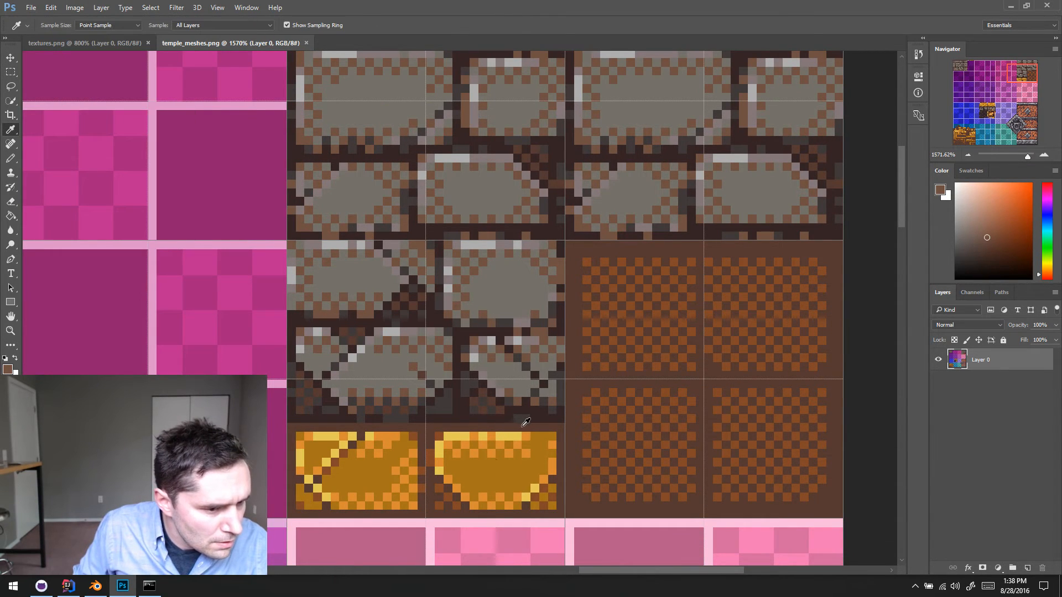
{"action": "left_click", "coordinate": [519, 419]}
{"action": "key", "text": "m"}
{"action": "scroll", "coordinate": [376, 111], "scroll_direction": "up", "scroll_amount": 3}
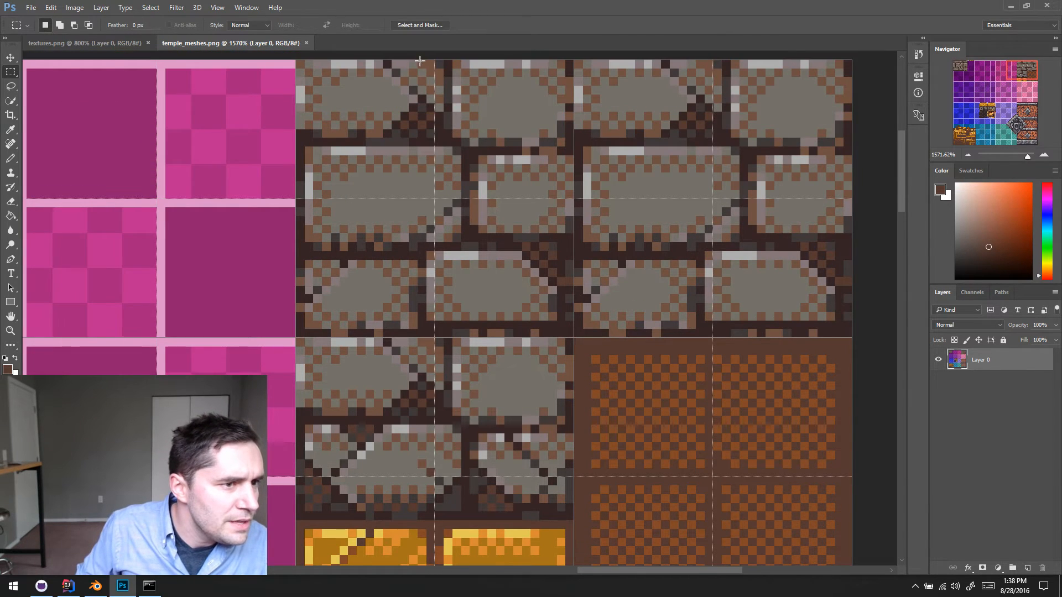
{"action": "left_click_drag", "start_coordinate": [401, 59], "coordinate": [465, 280]}
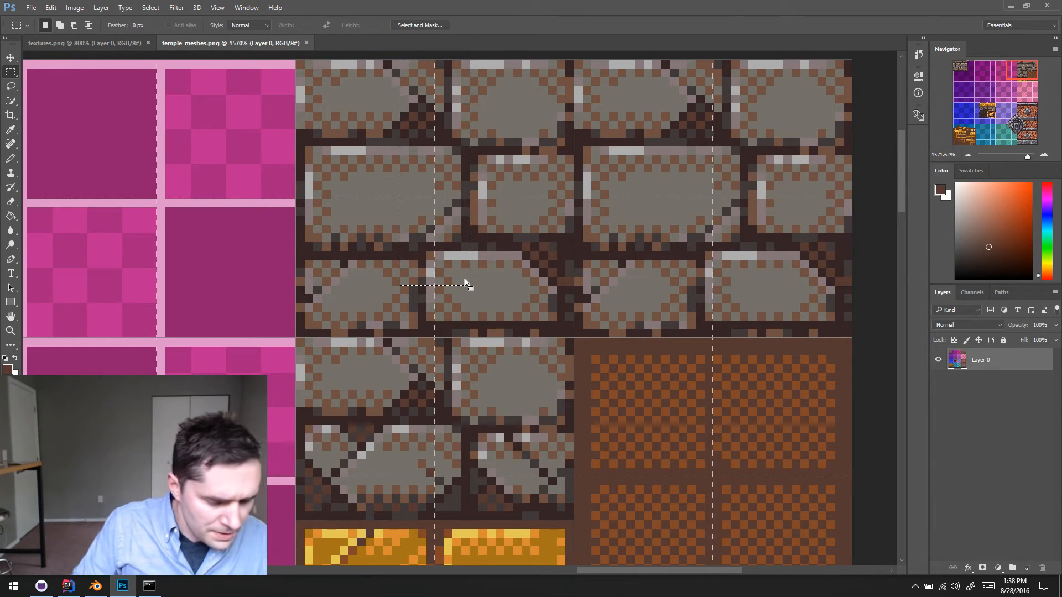
{"action": "key", "text": "alt+BackSpace"}
{"action": "key", "text": "ctrl+d"}
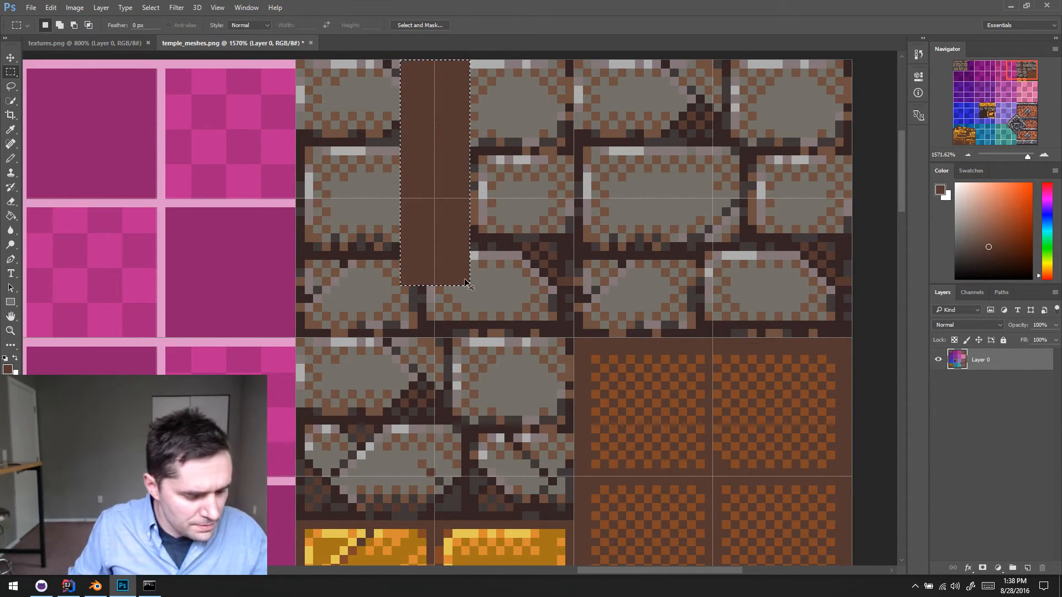
- Widen the dark brown strip on both sides by filling a larger rectangle from the texture's upper edge to the strip's lower end
{"action": "scroll", "coordinate": [528, 419], "scroll_direction": "down", "scroll_amount": 1}
{"action": "scroll", "coordinate": [529, 419], "scroll_direction": "down", "scroll_amount": 1}
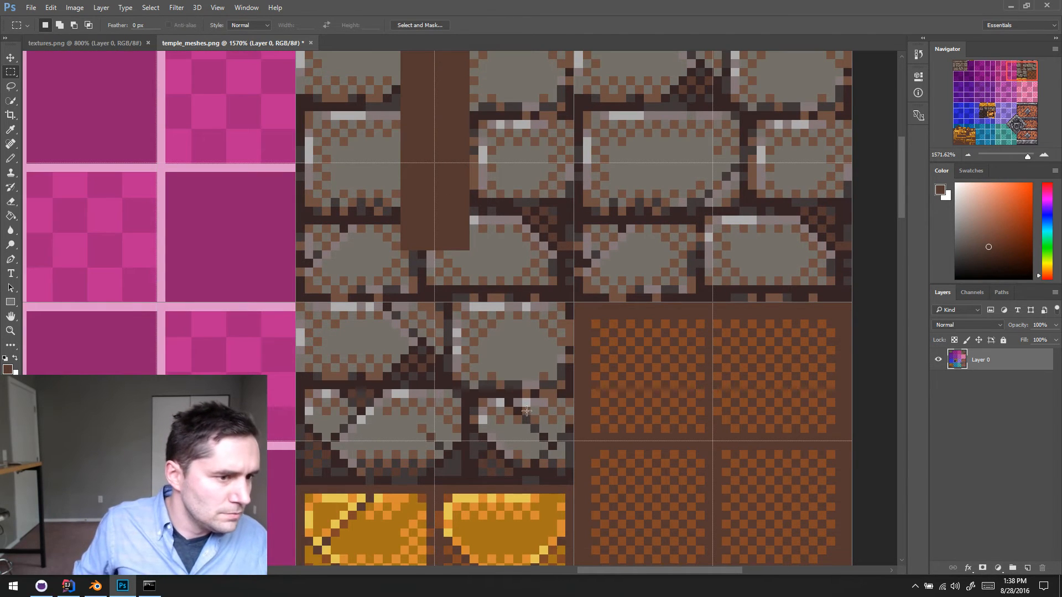
{"action": "scroll", "coordinate": [526, 411], "scroll_direction": "up", "scroll_amount": 1}
{"action": "scroll", "coordinate": [420, 198], "scroll_direction": "up", "scroll_amount": 1}
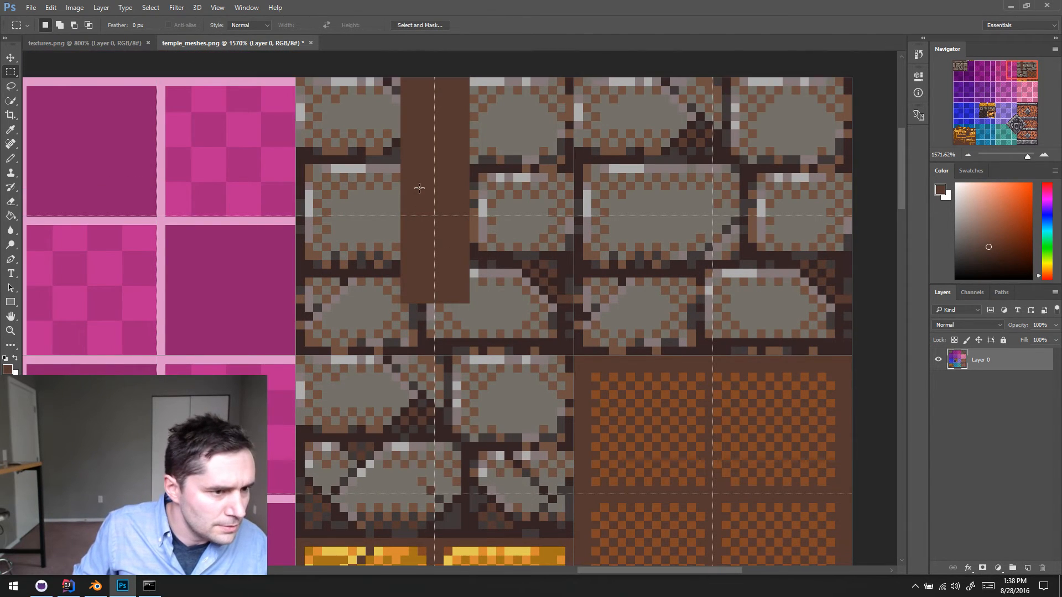
{"action": "scroll", "coordinate": [463, 399], "scroll_direction": "down", "scroll_amount": 2}
{"action": "scroll", "coordinate": [432, 208], "scroll_direction": "up", "scroll_amount": 2}
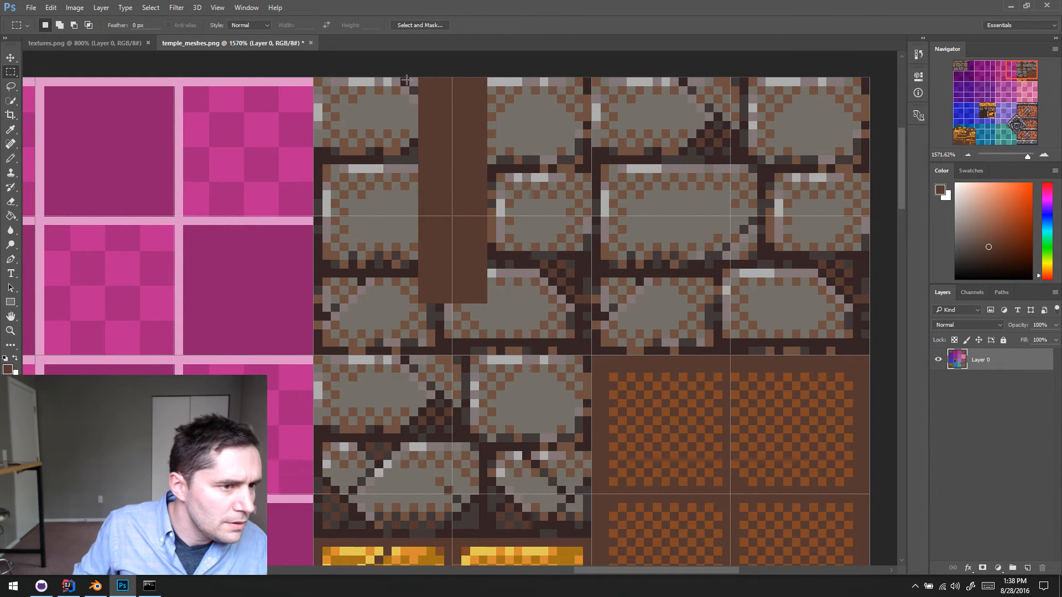
{"action": "left_click_drag", "start_coordinate": [405, 79], "coordinate": [500, 299]}
{"action": "key", "text": "alt+BackSpace"}
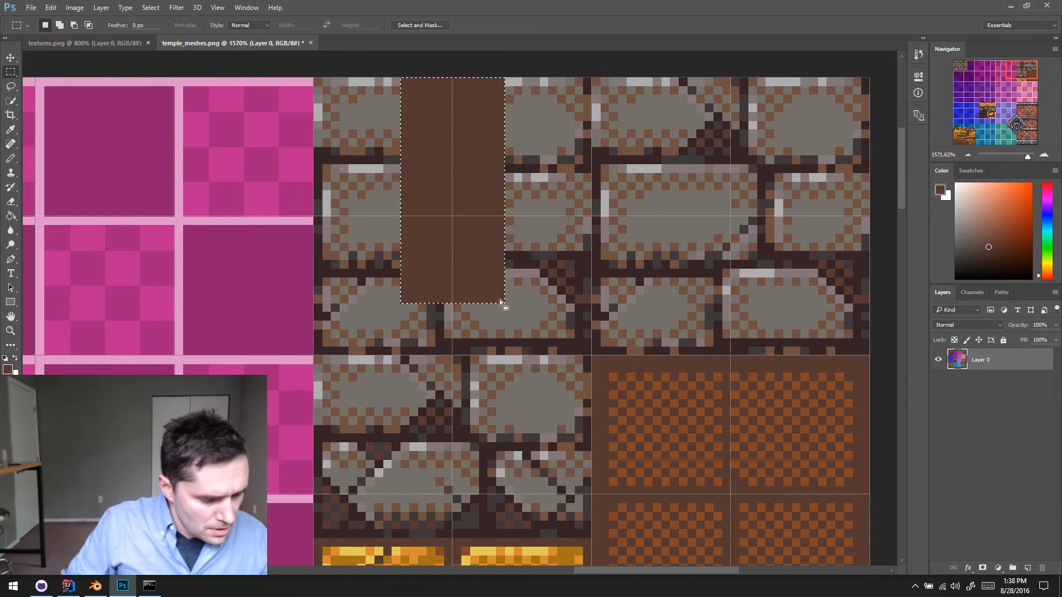
- Fill the inside of the strip with gold sampled from the gold brick, leaving a one-pixel brown border, and deselect
{"action": "scroll", "coordinate": [523, 365], "scroll_direction": "down", "scroll_amount": 1}
{"action": "key", "text": "b"}
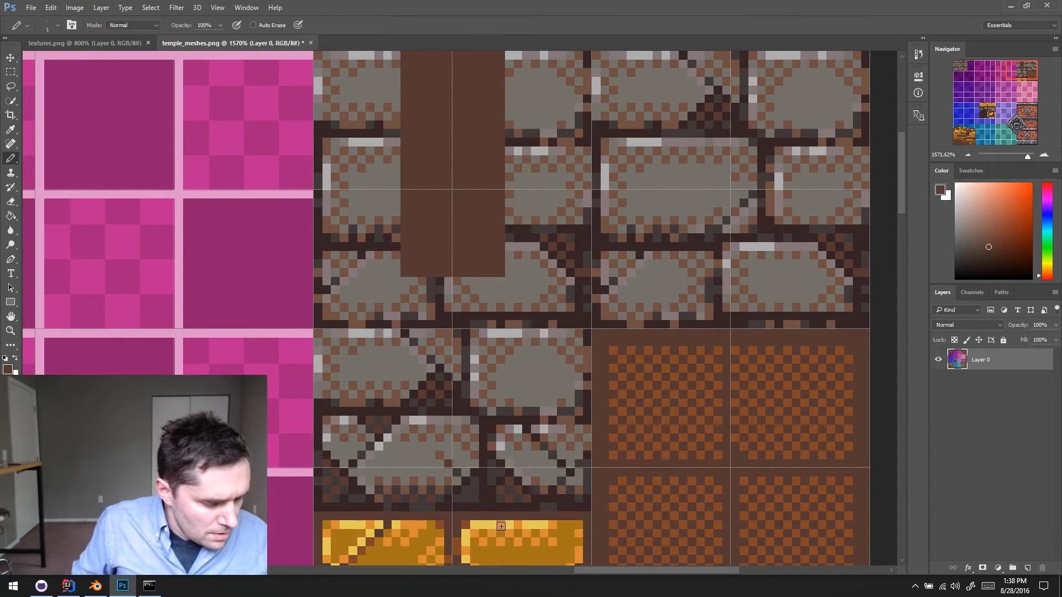
{"action": "left_click", "coordinate": [528, 555], "text": "alt"}
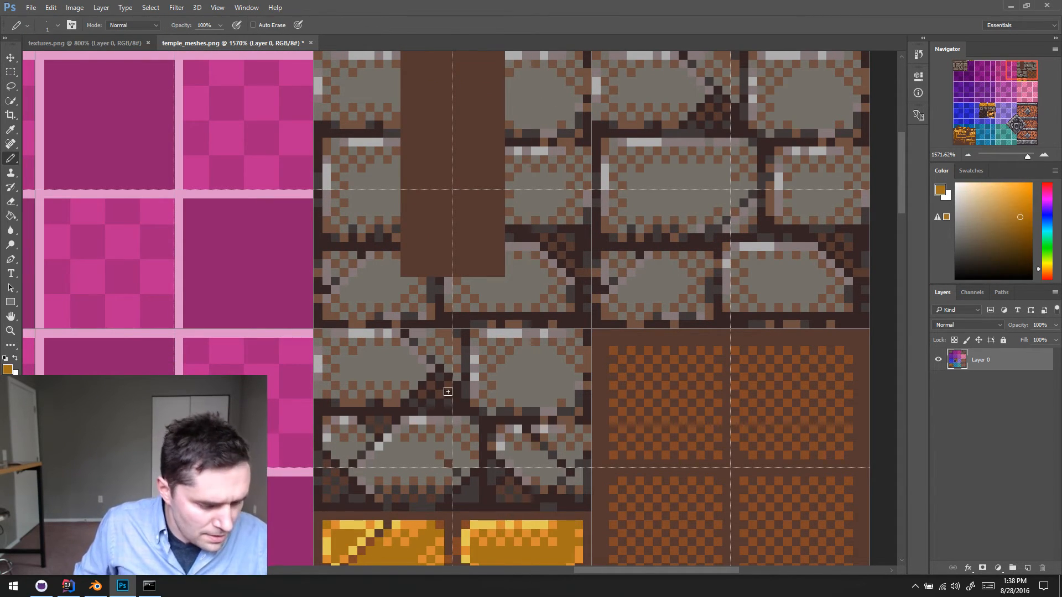
{"action": "key", "text": "m"}
{"action": "left_click_drag", "start_coordinate": [410, 52], "coordinate": [494, 267]}
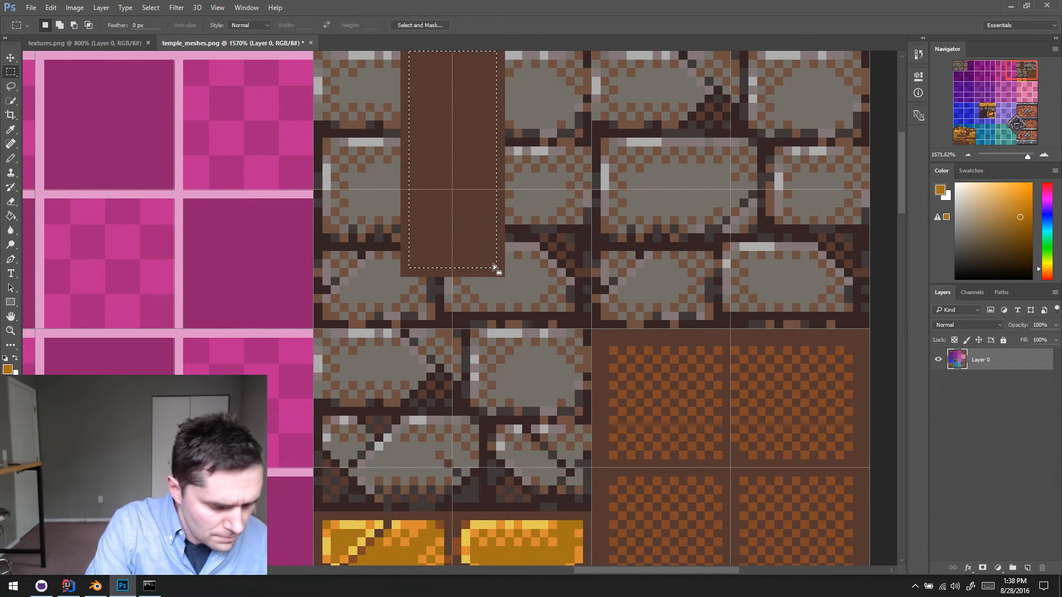
{"action": "key", "text": "alt+BackSpace"}
{"action": "key", "text": "ctrl+d"}
- Pencil a rough vertical slot outline down the middle of the gold strip in the border's dark brown
{"action": "key", "text": "b"}
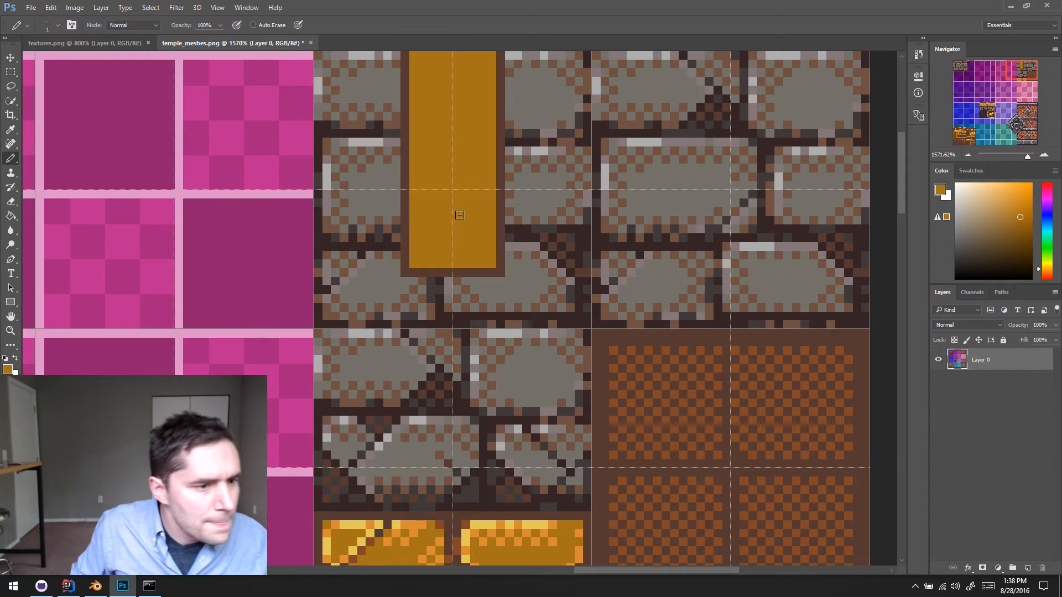
{"action": "left_click", "coordinate": [500, 249], "text": "alt"}
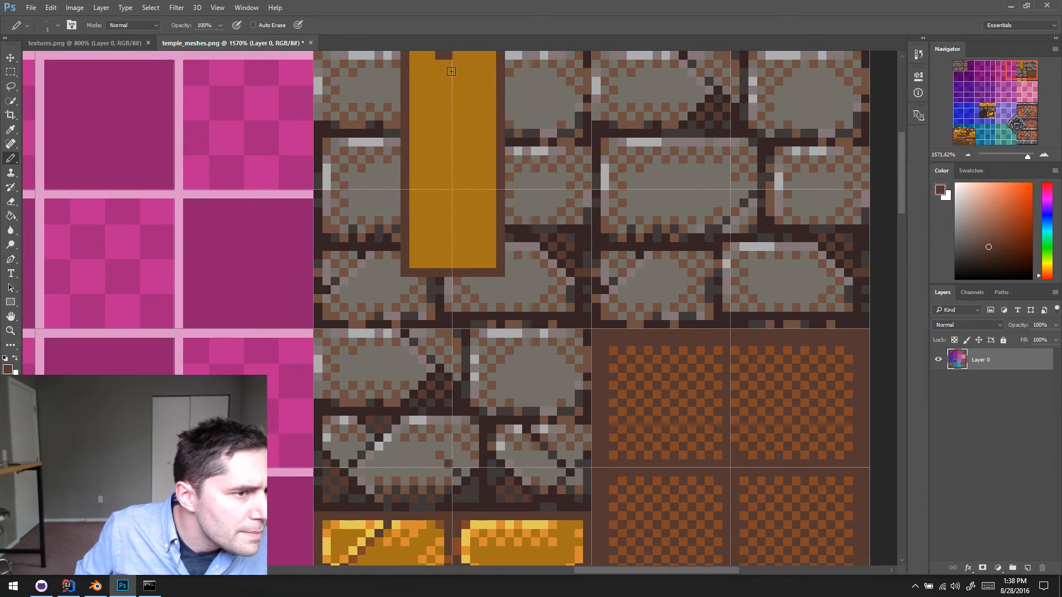
{"action": "mouse_move", "coordinate": [452, 72]}
{"action": "left_mouse_down"}
{"action": "mouse_move", "coordinate": [463, 217]}
{"action": "mouse_move", "coordinate": [448, 254]}
{"action": "mouse_move", "coordinate": [440, 57]}
{"action": "left_mouse_up"}
{"action": "left_click_drag", "start_coordinate": [450, 126], "coordinate": [442, 236]}
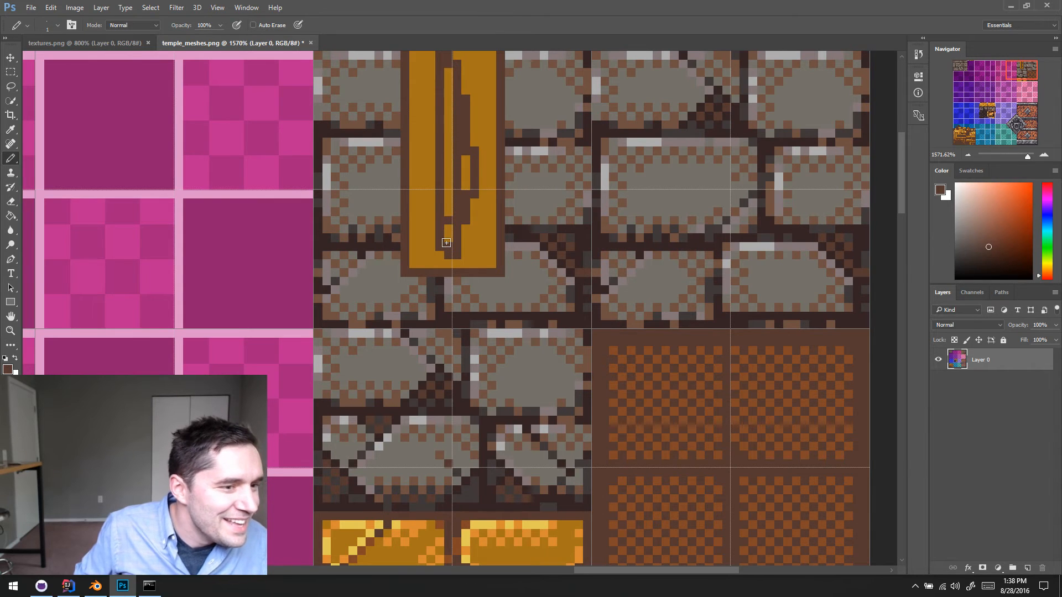
- Turn off snapping and fill in the slot inside the gold strip with dark brown pixels
{"action": "left_click", "coordinate": [218, 8]}
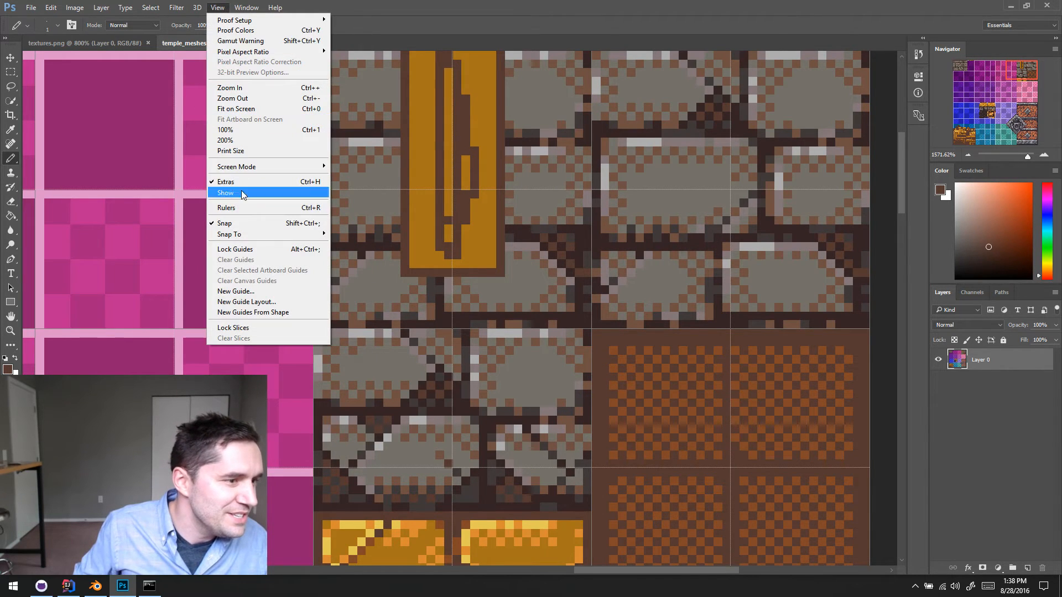
{"action": "left_click", "coordinate": [240, 223]}
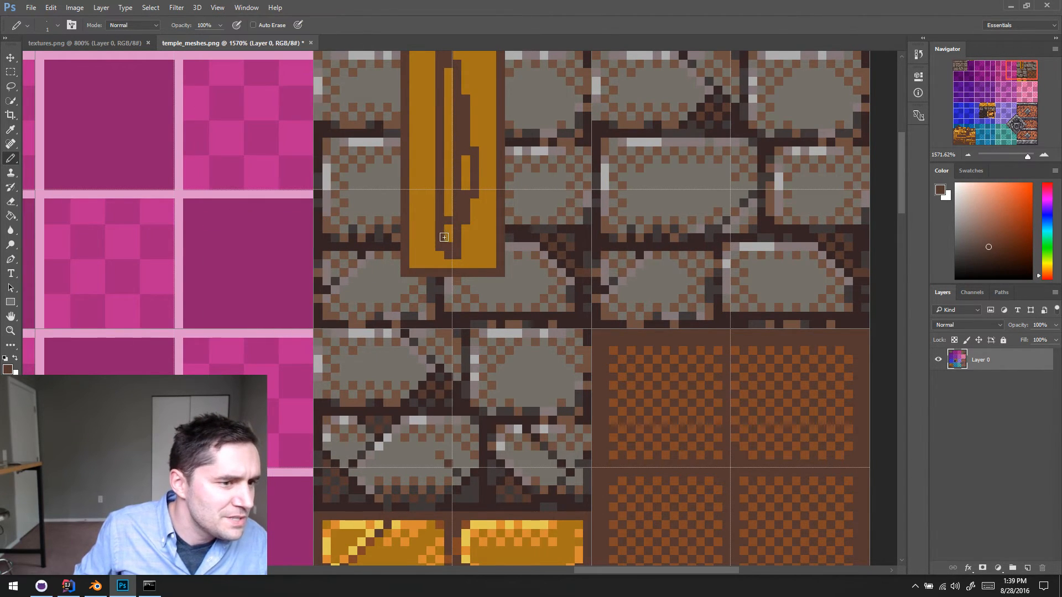
{"action": "mouse_move", "coordinate": [443, 237]}
{"action": "left_mouse_down"}
{"action": "mouse_move", "coordinate": [441, 59]}
{"action": "mouse_move", "coordinate": [466, 249]}
{"action": "mouse_move", "coordinate": [479, 239]}
{"action": "left_mouse_up"}
- Straighten the brown slot's side and square off its lower end with gold and dark brown pixels
{"action": "left_click", "coordinate": [483, 253], "text": "alt"}
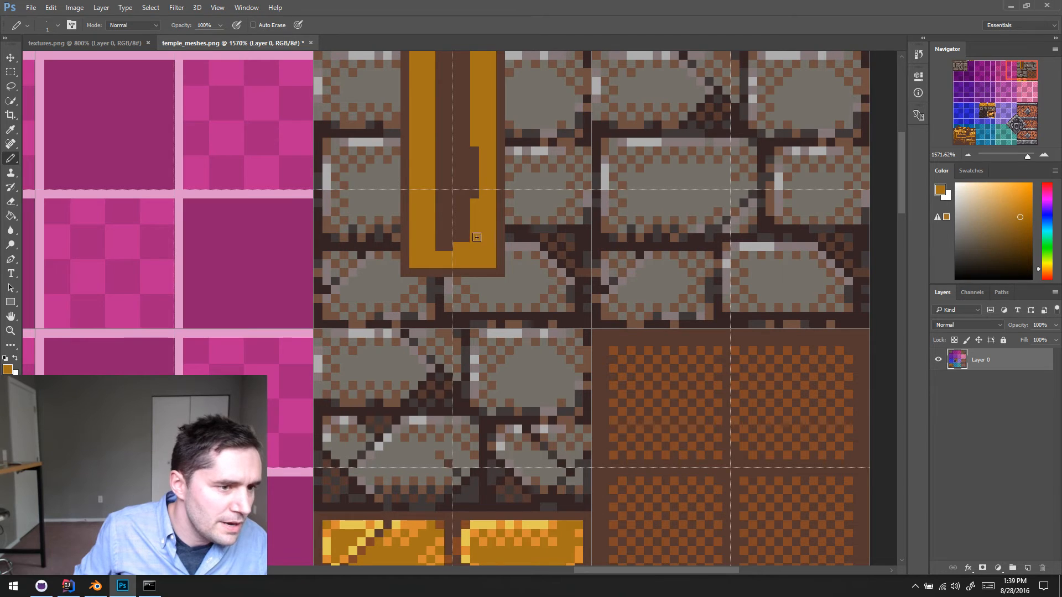
{"action": "left_click_drag", "start_coordinate": [475, 199], "coordinate": [475, 139]}
{"action": "left_click", "coordinate": [461, 235], "text": "alt"}
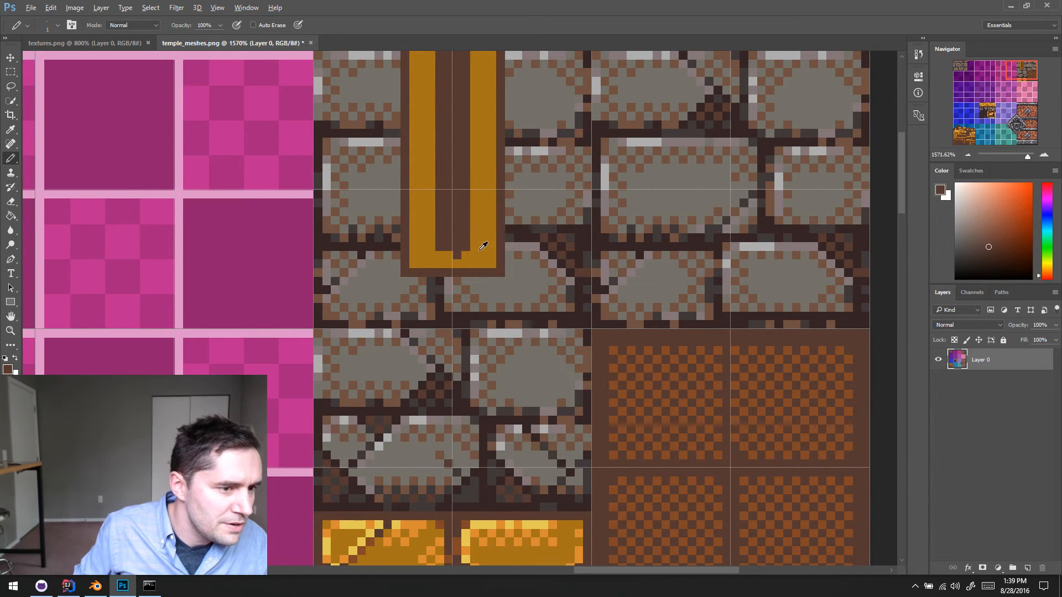
{"action": "left_click", "coordinate": [480, 250], "text": "alt"}
{"action": "left_click", "coordinate": [453, 258]}
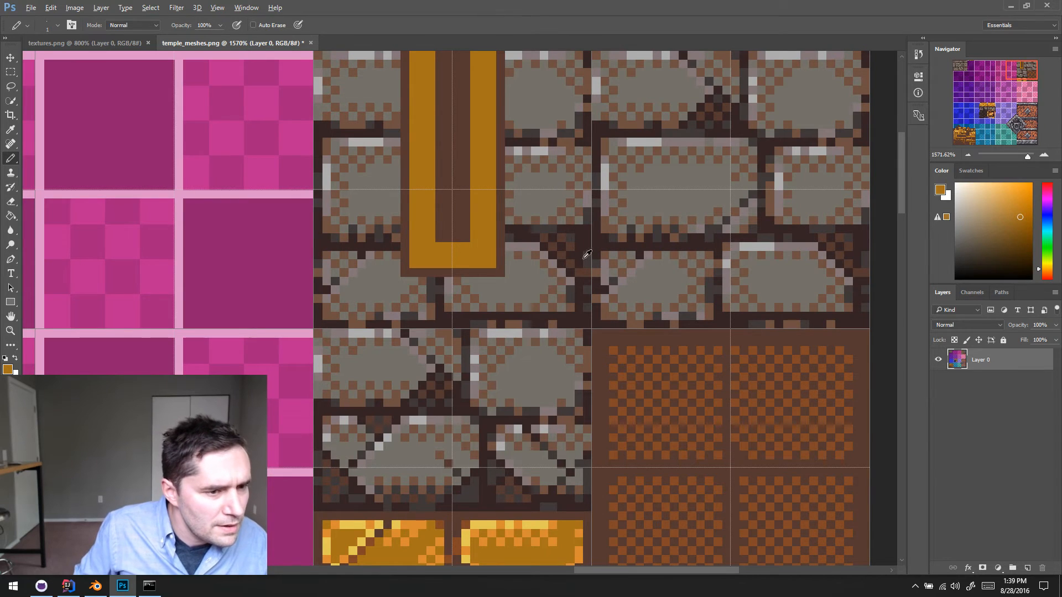
- Pencil evenly spaced near-black brown bands across the slot, sampling the stone mortar colour and leaving brown gaps between them
{"action": "left_click", "coordinate": [591, 235], "text": "alt"}
{"action": "scroll", "coordinate": [445, 66], "scroll_direction": "right", "scroll_amount": 2}
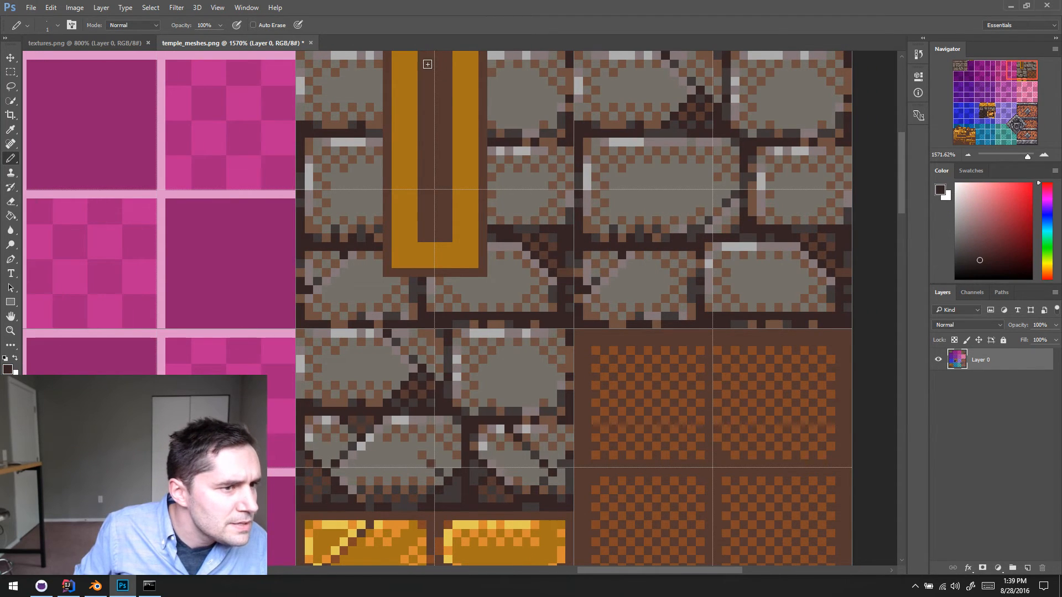
{"action": "key", "text": "ctrl+z"}
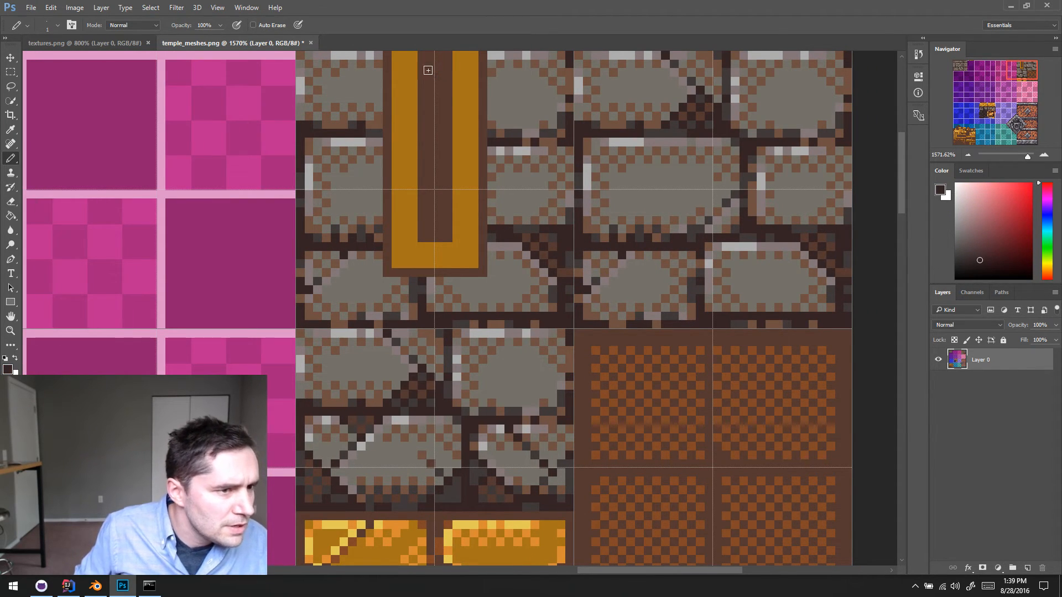
{"action": "left_click_drag", "start_coordinate": [423, 65], "coordinate": [436, 72]}
{"action": "left_click", "coordinate": [439, 59], "text": "alt"}
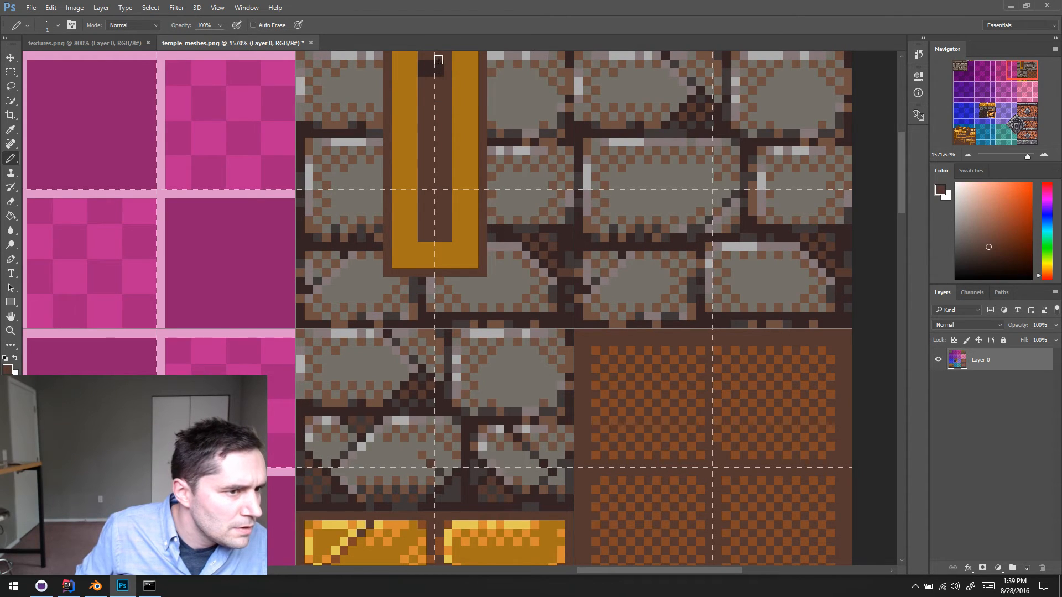
{"action": "left_click", "coordinate": [427, 71], "text": "alt"}
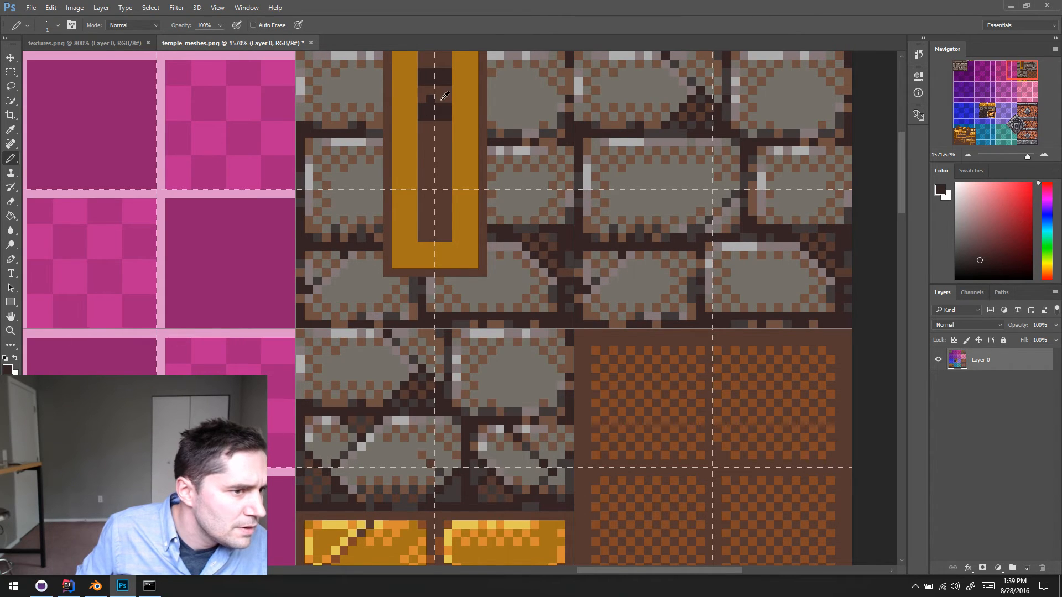
{"action": "left_click", "coordinate": [442, 100], "text": "alt"}
{"action": "left_click", "coordinate": [432, 98]}
{"action": "left_click", "coordinate": [442, 107], "text": "alt"}
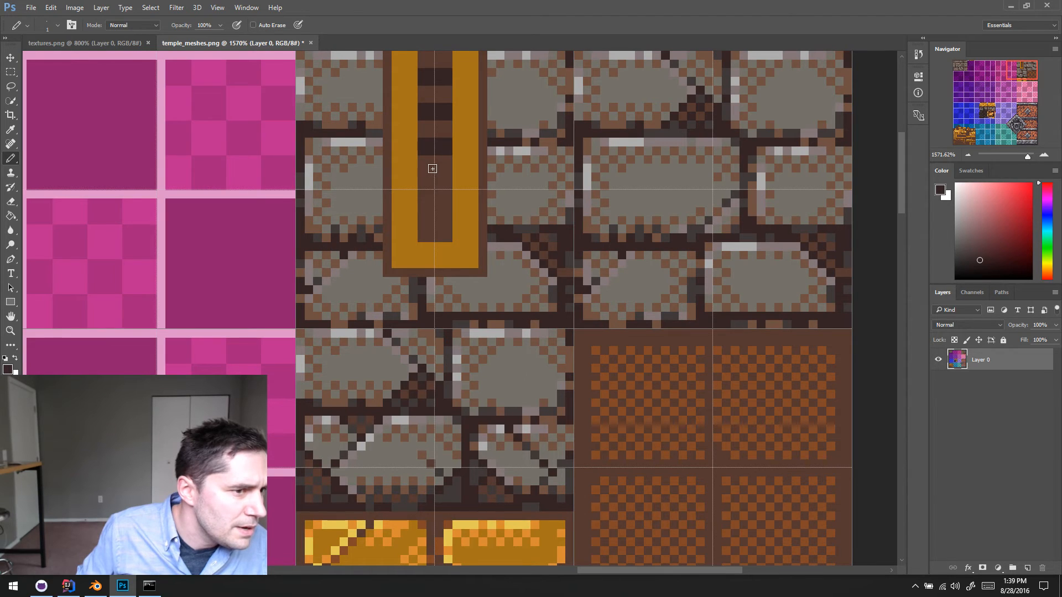
{"action": "left_click", "coordinate": [423, 202]}
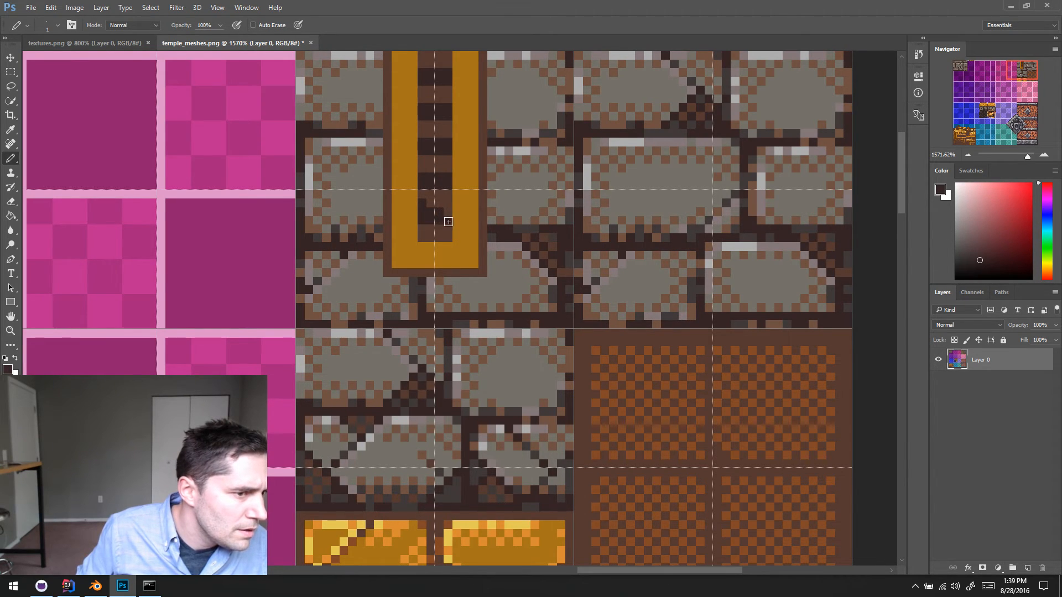
{"action": "left_click", "coordinate": [439, 194], "text": "alt"}
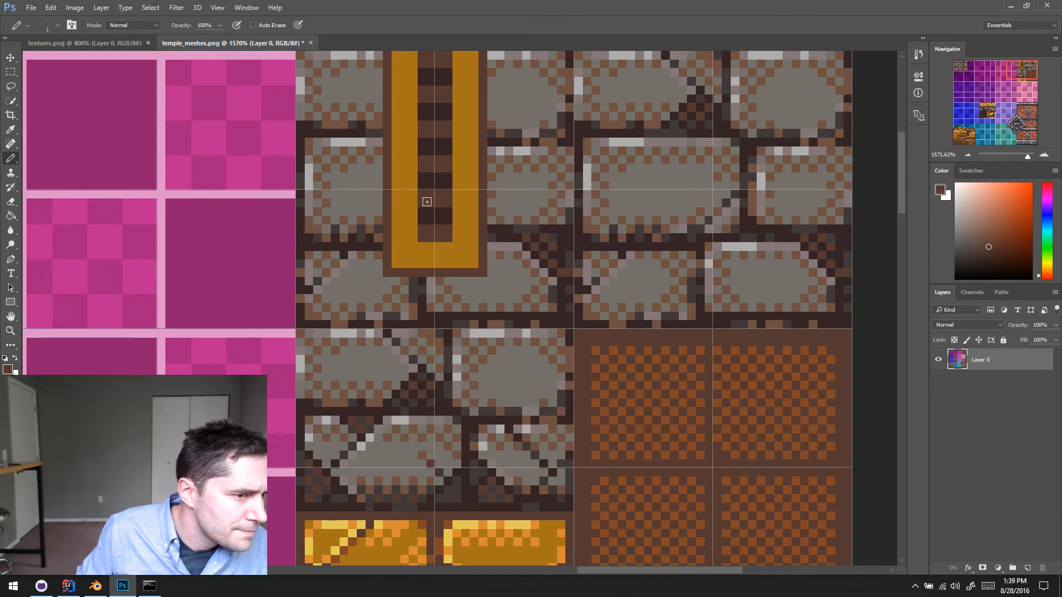
- Paint a one-pixel orange highlight along the left and lower inner edges of the gold frame, using orange sampled from the gold brick
{"action": "left_click", "coordinate": [380, 521], "text": "alt"}
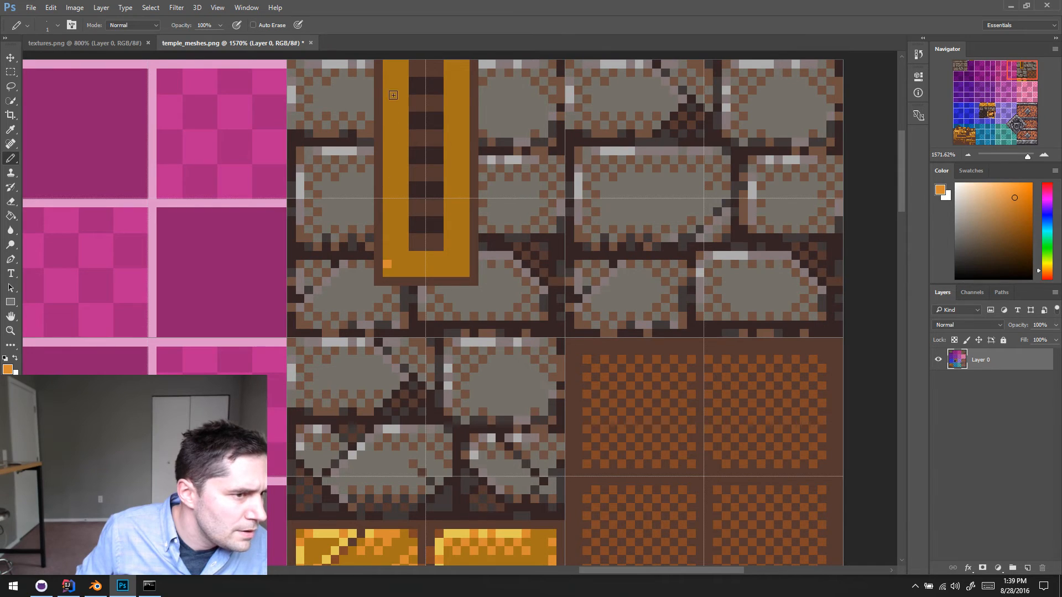
{"action": "left_click", "coordinate": [384, 76], "text": "shift"}
{"action": "scroll", "coordinate": [391, 253], "scroll_direction": "up", "scroll_amount": 1}
{"action": "left_click_drag", "start_coordinate": [387, 282], "coordinate": [428, 283]}
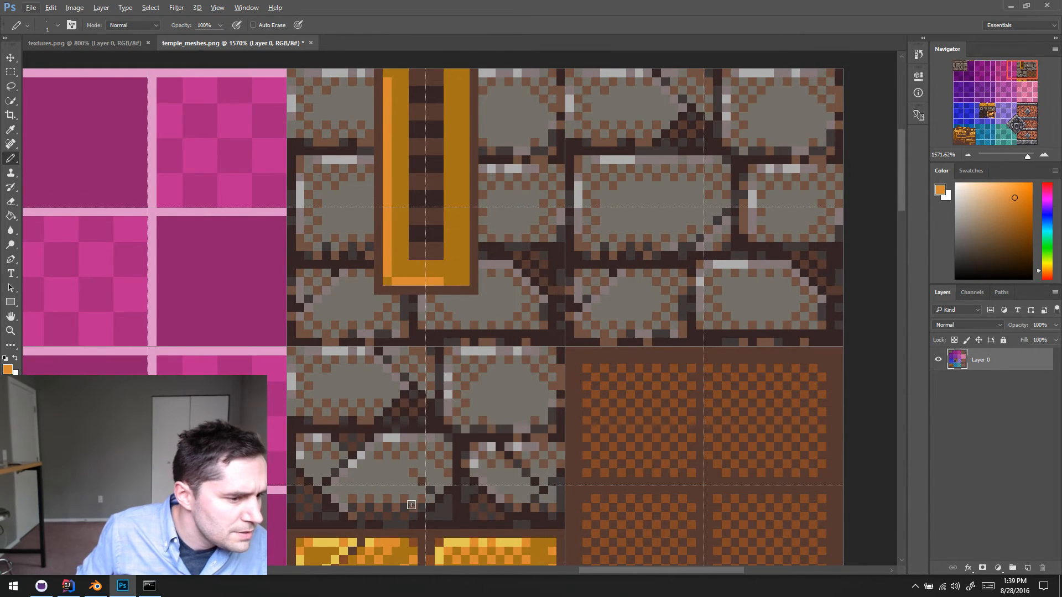
- Add broken light-yellow highlights over the orange edge pixels along the gold frame's left side and lower end, ending in spaced orange pixels
{"action": "left_click", "coordinate": [324, 536], "text": "alt"}
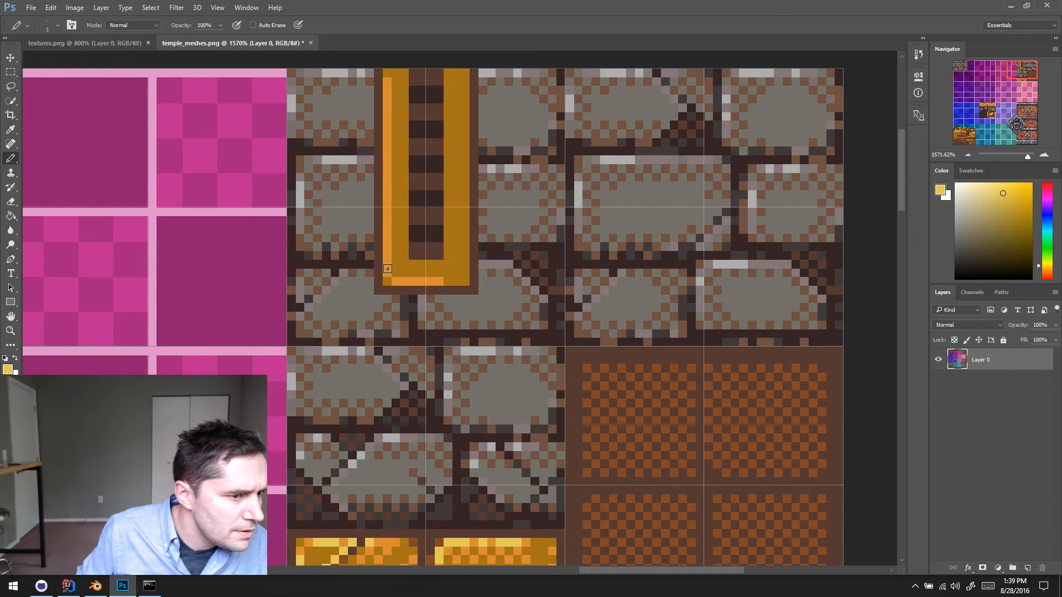
{"action": "left_click", "coordinate": [403, 278], "text": "alt"}
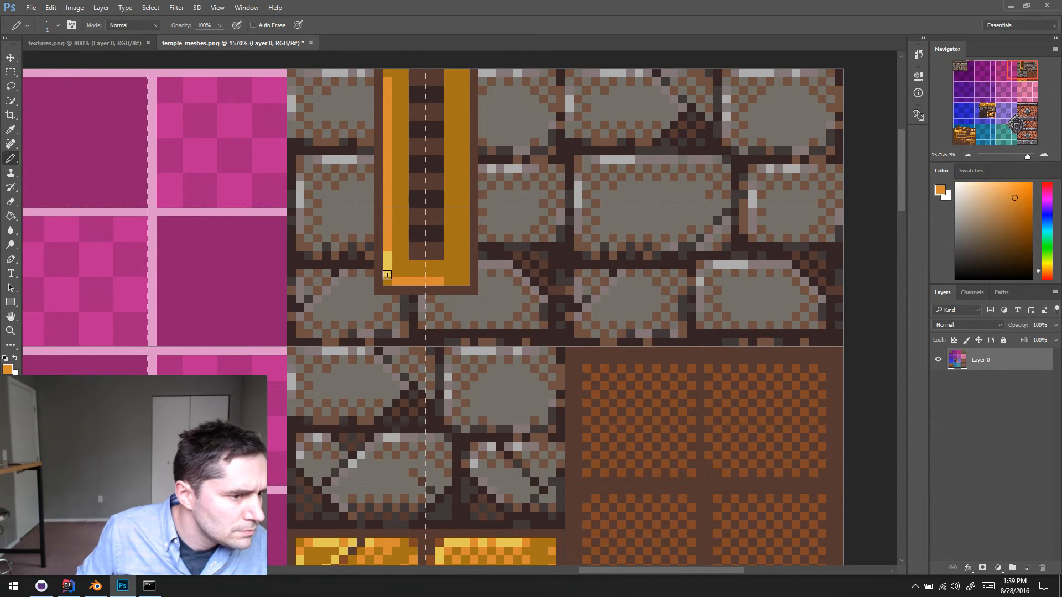
{"action": "left_click", "coordinate": [390, 262], "text": "alt"}
{"action": "left_click", "coordinate": [388, 249]}
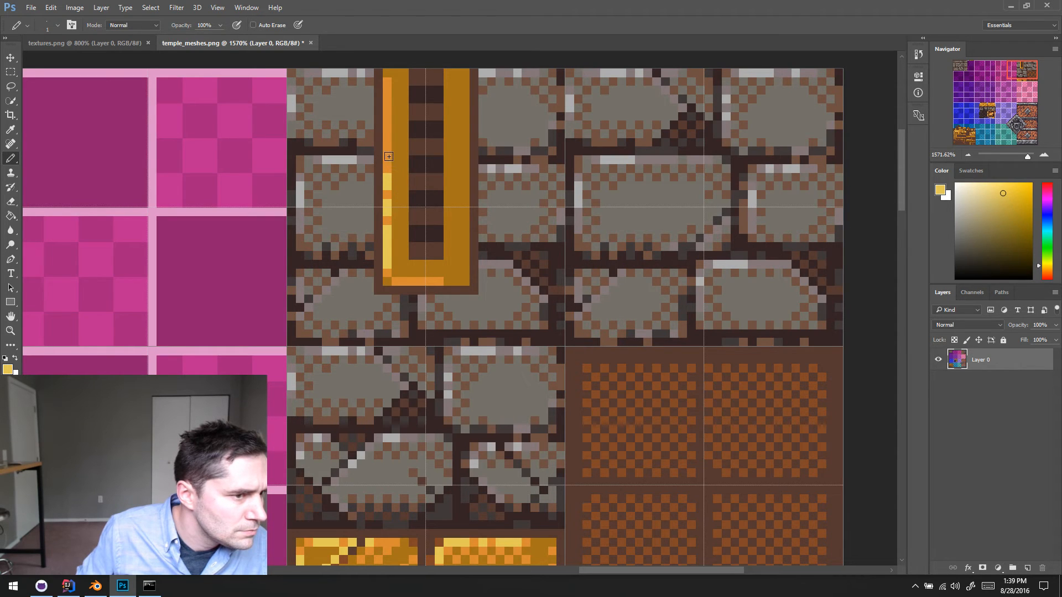
{"action": "scroll", "coordinate": [404, 256], "scroll_direction": "down", "scroll_amount": 1}
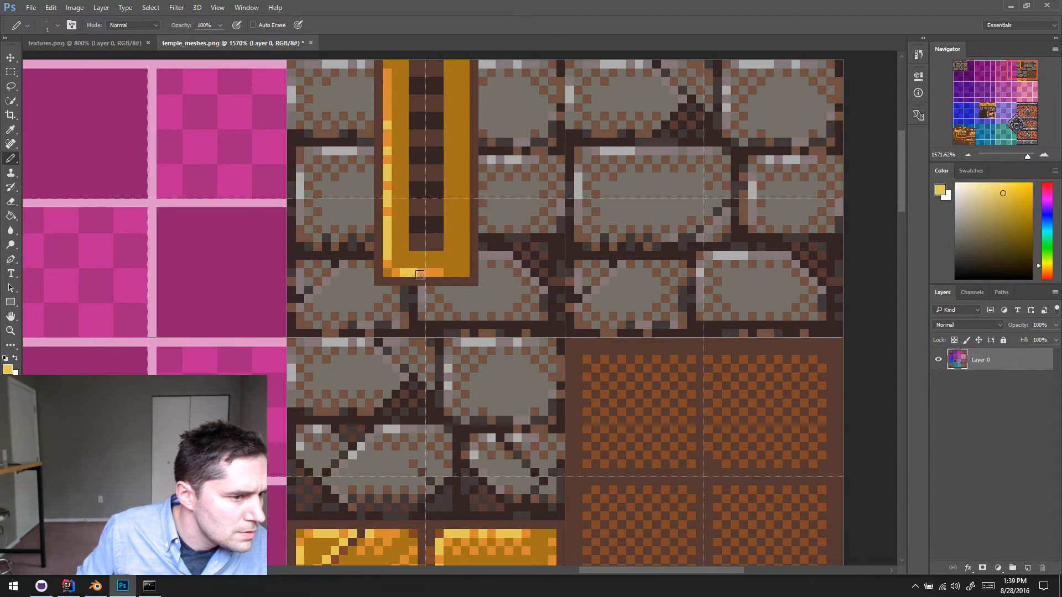
{"action": "left_click", "coordinate": [443, 269], "text": "alt"}
{"action": "left_click", "coordinate": [457, 272]}
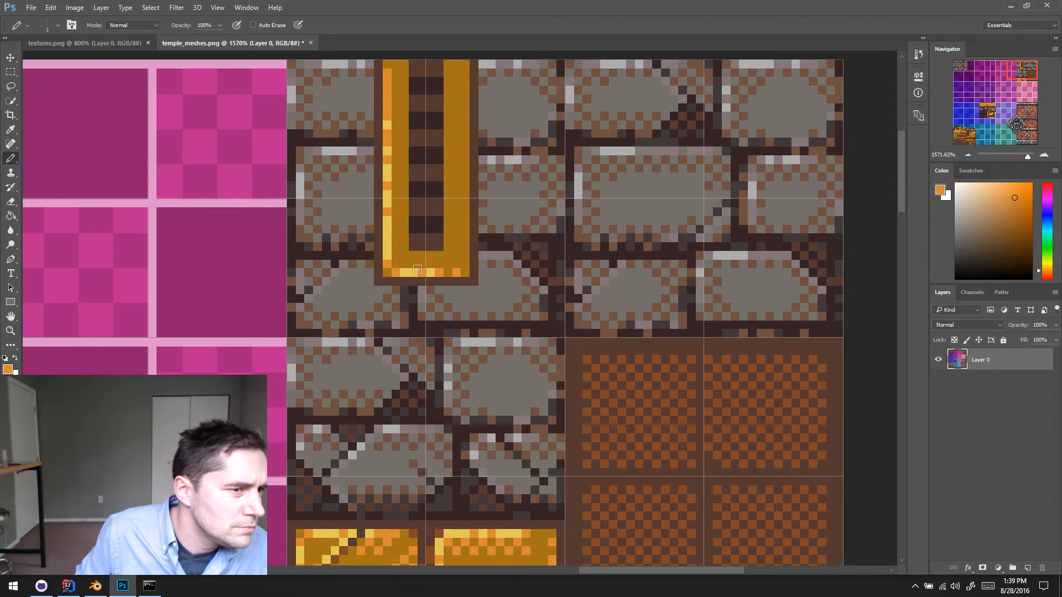
{"action": "scroll", "coordinate": [451, 257], "scroll_direction": "down", "scroll_amount": 4}
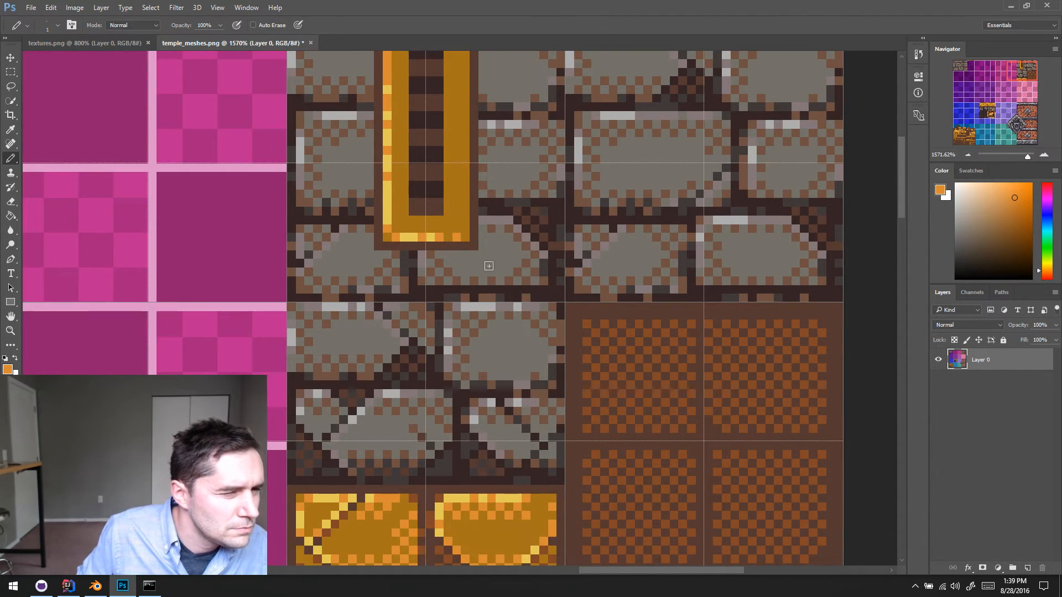
- Accent the strip's brown border with lighter reddish-brown pixels sampled beside the gold brick, and save temple_meshes.png
{"action": "scroll", "coordinate": [489, 266], "scroll_direction": "up", "scroll_amount": 3}
{"action": "scroll", "coordinate": [489, 266], "scroll_direction": "left", "scroll_amount": 1}
{"action": "scroll", "coordinate": [470, 264], "scroll_direction": "down", "scroll_amount": 7}
{"action": "scroll", "coordinate": [472, 259], "scroll_direction": "up", "scroll_amount": 9}
{"action": "scroll", "coordinate": [471, 259], "scroll_direction": "left", "scroll_amount": 1}
{"action": "scroll", "coordinate": [502, 255], "scroll_direction": "left", "scroll_amount": 11}
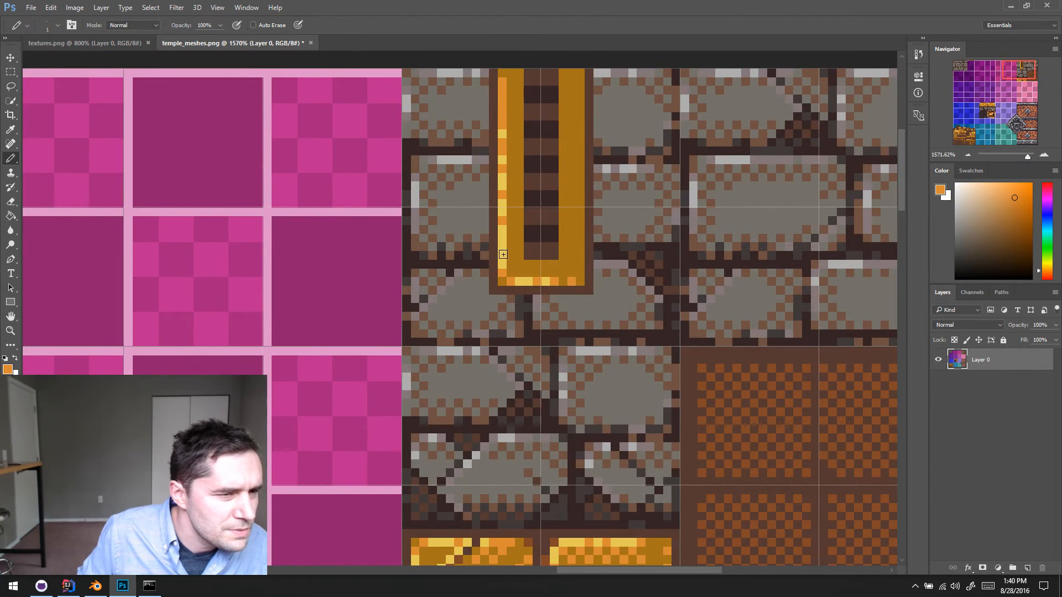
{"action": "scroll", "coordinate": [495, 255], "scroll_direction": "right", "scroll_amount": 8}
{"action": "scroll", "coordinate": [489, 256], "scroll_direction": "right", "scroll_amount": 8}
{"action": "scroll", "coordinate": [417, 543], "scroll_direction": "down", "scroll_amount": 1, "text": "alt"}
{"action": "left_click", "coordinate": [417, 543], "text": "alt"}
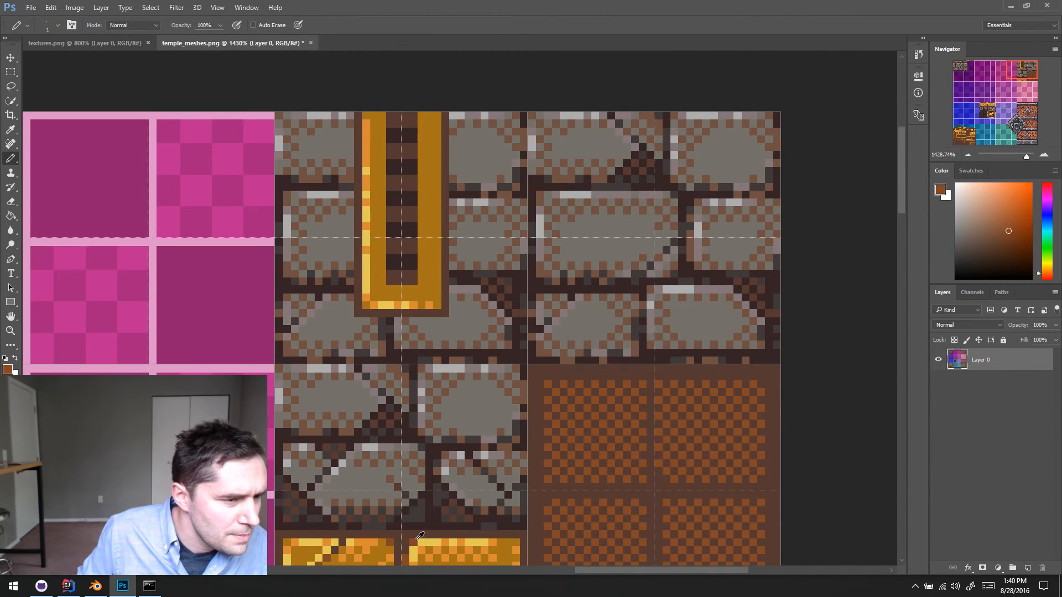
{"action": "scroll", "coordinate": [418, 280], "scroll_direction": "up", "scroll_amount": 4}
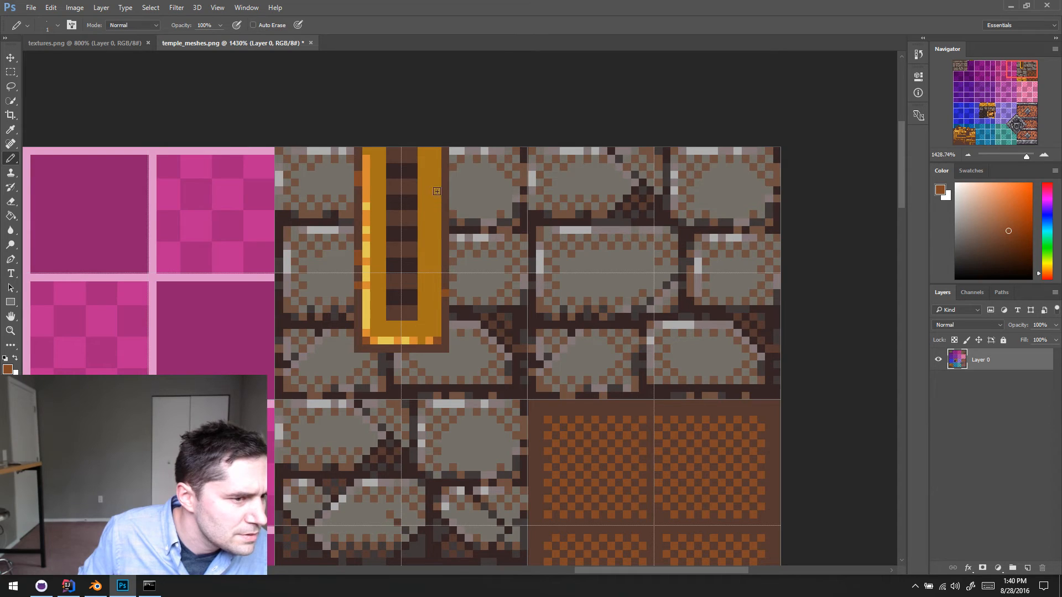
{"action": "scroll", "coordinate": [507, 353], "scroll_direction": "up", "scroll_amount": 2}
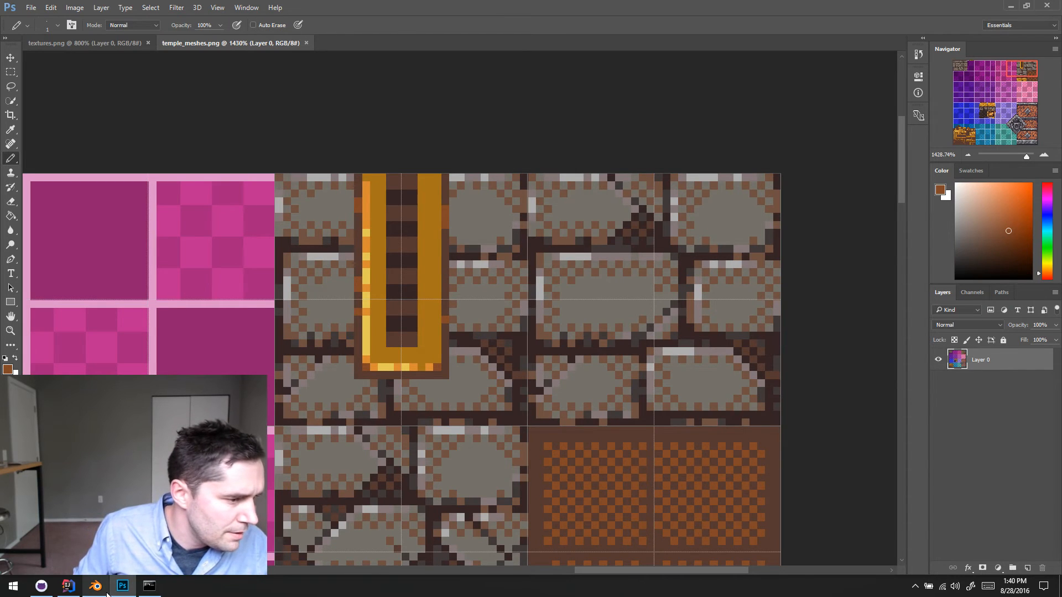
- Switch to Blender, reload the texture image and examine the slotted gold strip on the block from several sides
{"action": "key", "text": "alt+Tab"}
{"action": "key", "text": "alt+r"}
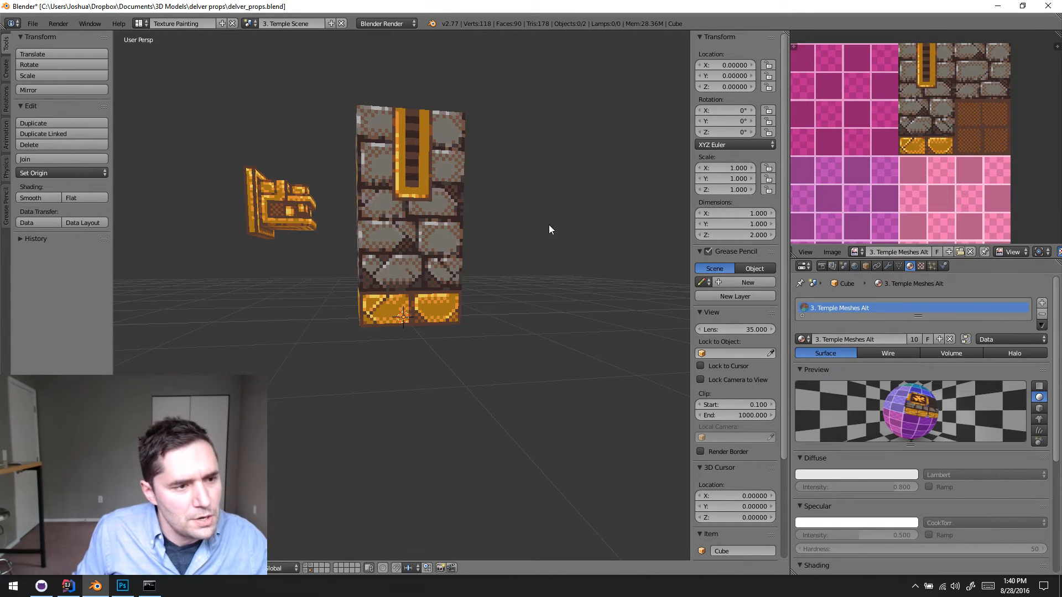
{"action": "middle_click_drag", "start_coordinate": [531, 275], "coordinate": [438, 268]}
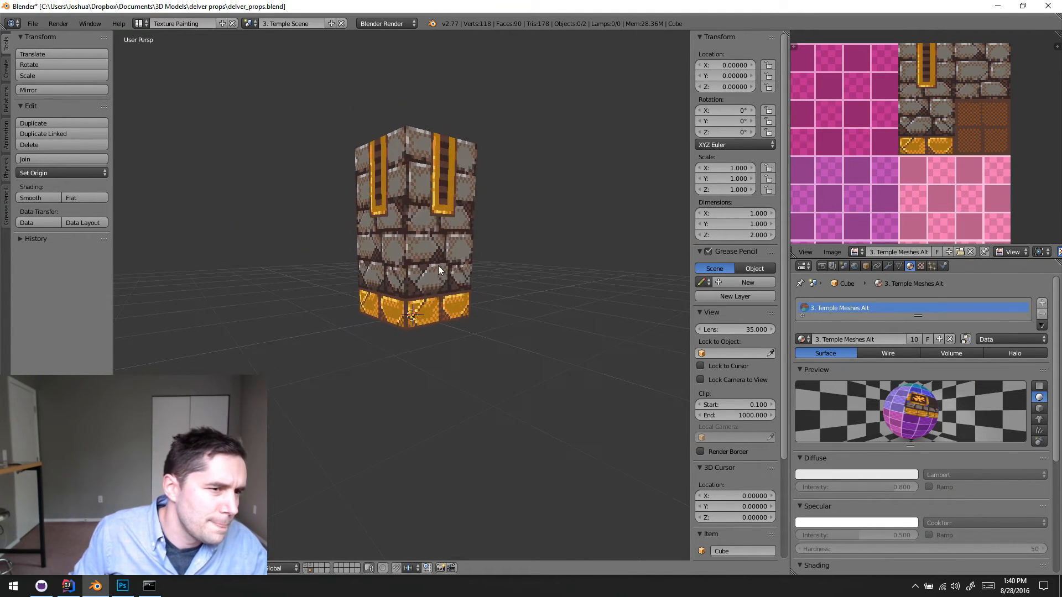
{"action": "scroll", "coordinate": [488, 332], "scroll_direction": "down", "scroll_amount": 3}
{"action": "middle_click_drag", "start_coordinate": [487, 331], "coordinate": [433, 334]}
{"action": "scroll", "coordinate": [390, 242], "scroll_direction": "up", "scroll_amount": 4}
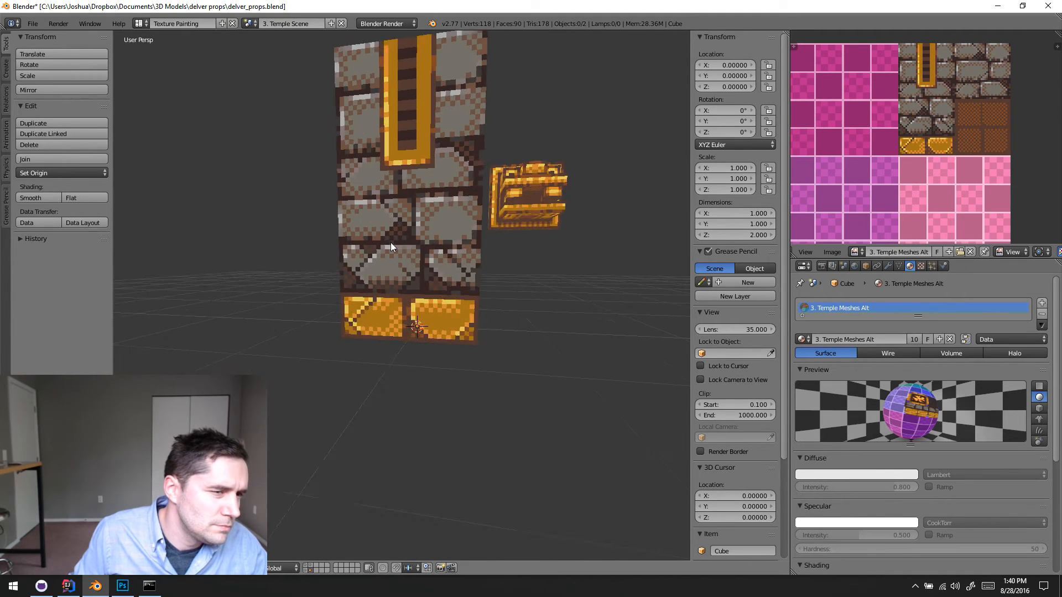
{"action": "middle_click_drag", "start_coordinate": [391, 242], "coordinate": [452, 284]}
{"action": "scroll", "coordinate": [443, 235], "scroll_direction": "down", "scroll_amount": 3}
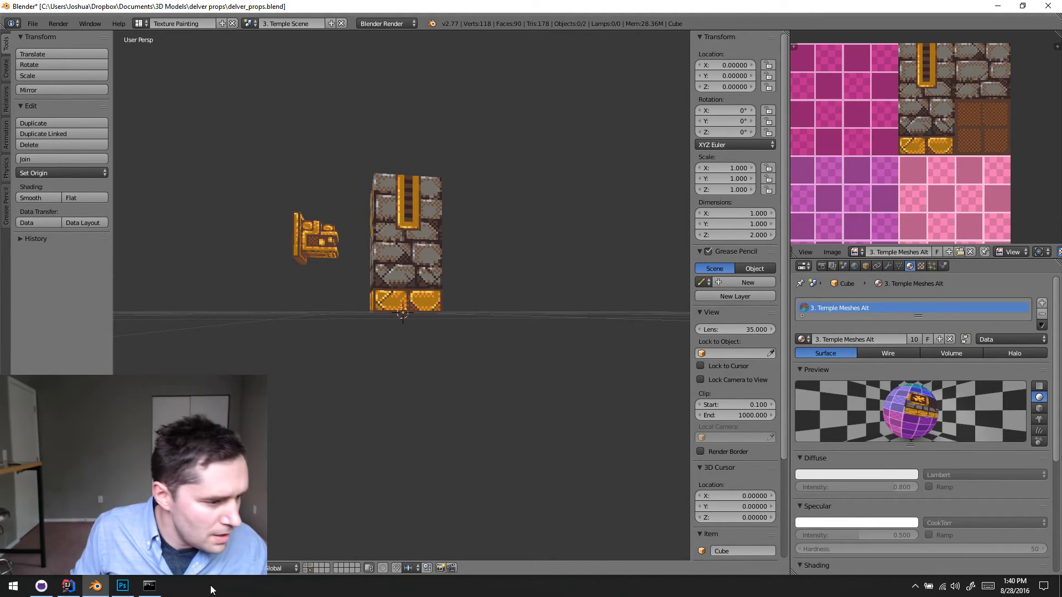
- Switch to IntelliJ IDEA, run the DelvEdit configuration and maximize the level editor window
{"action": "left_click", "coordinate": [68, 586]}
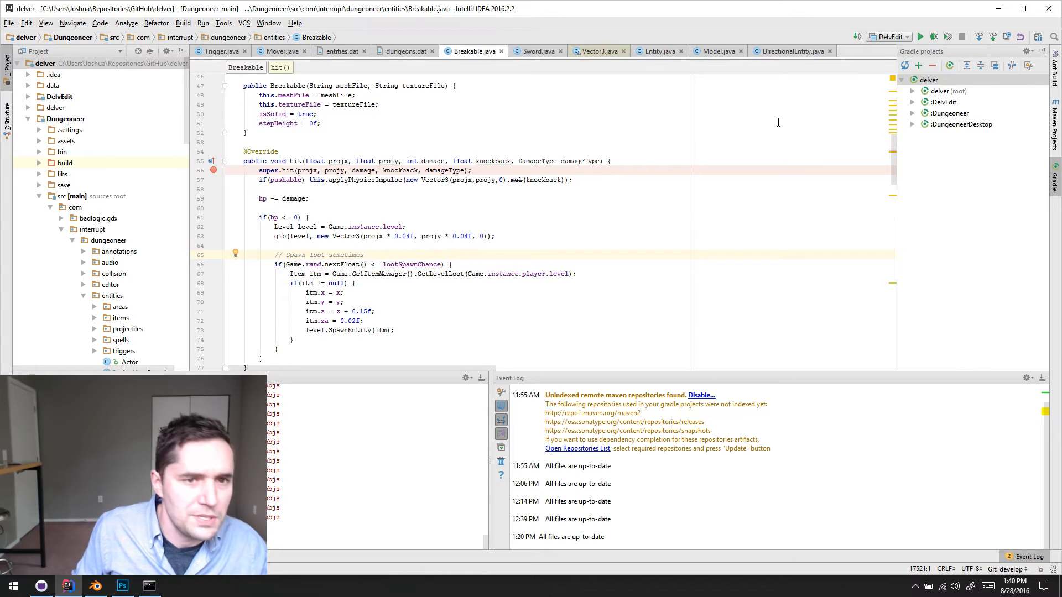
{"action": "left_click", "coordinate": [919, 37]}
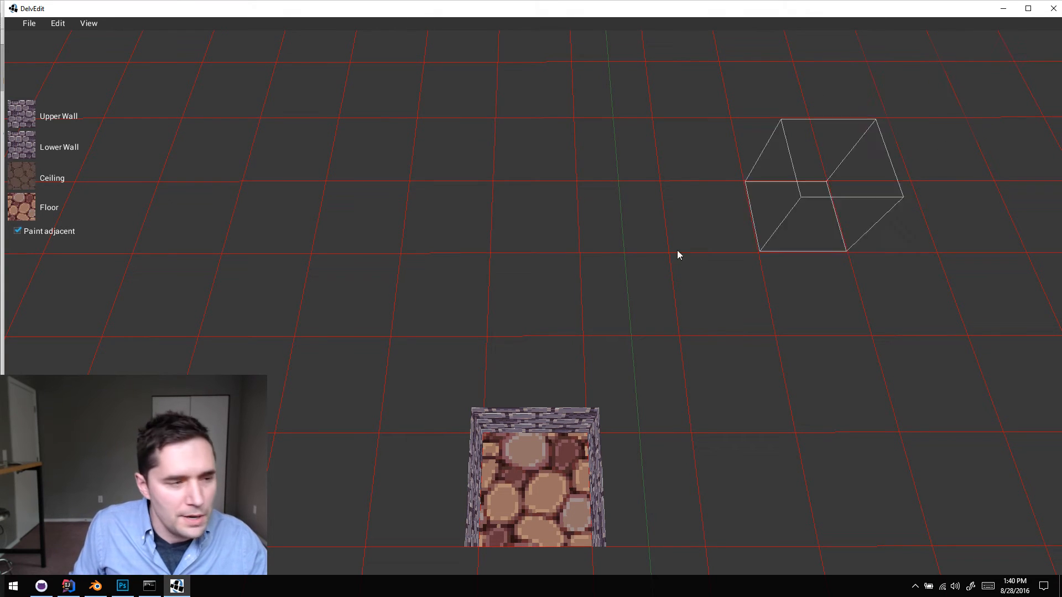
{"action": "double_click", "coordinate": [586, 12]}
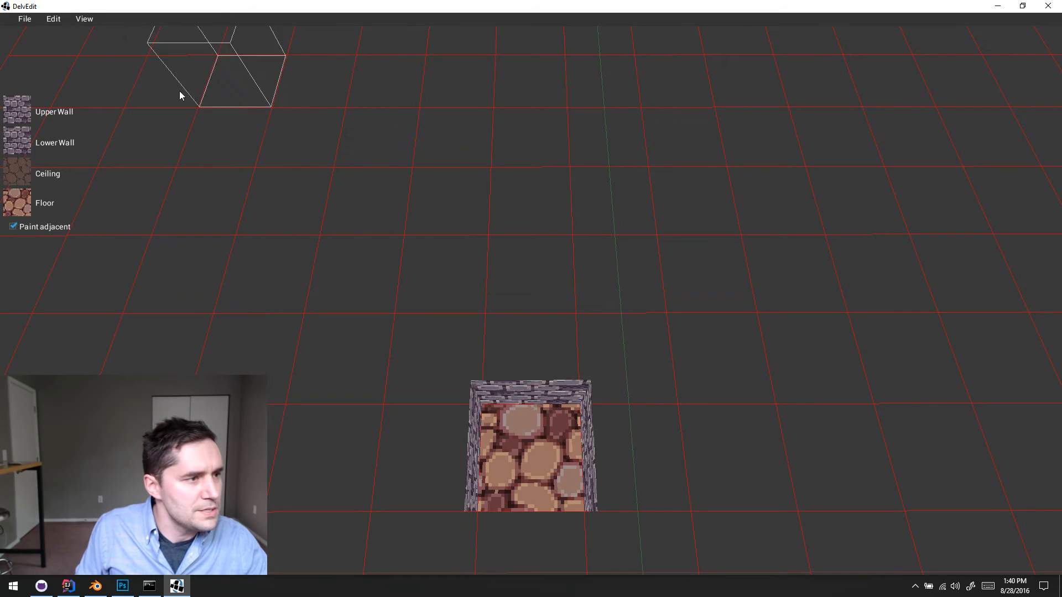
- Open the level movers.dat from the test folder
{"action": "left_click", "coordinate": [25, 19]}
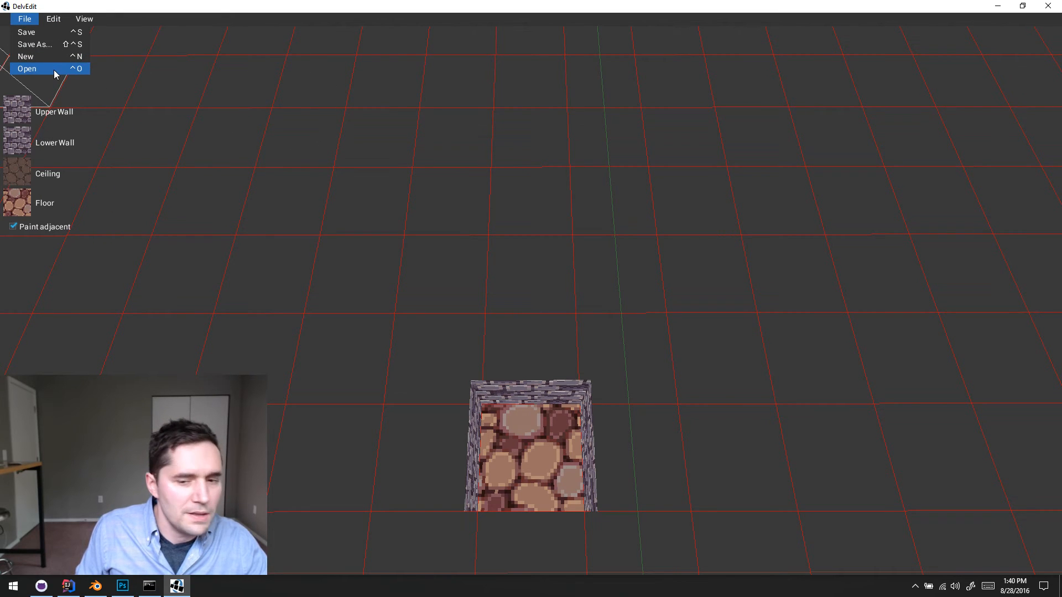
{"action": "key", "text": "alt+Tab"}
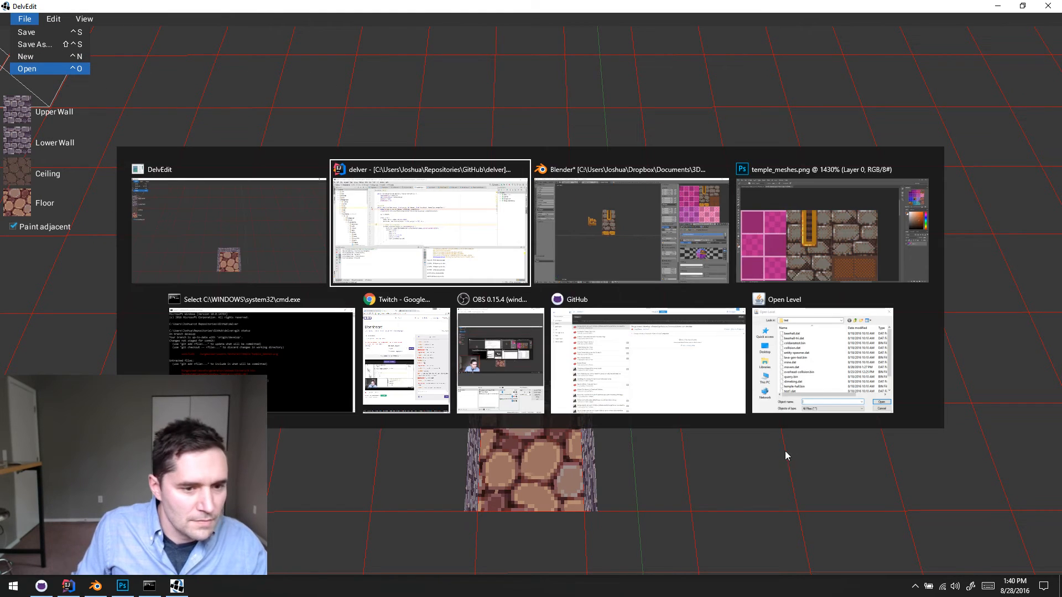
{"action": "left_click", "coordinate": [820, 376]}
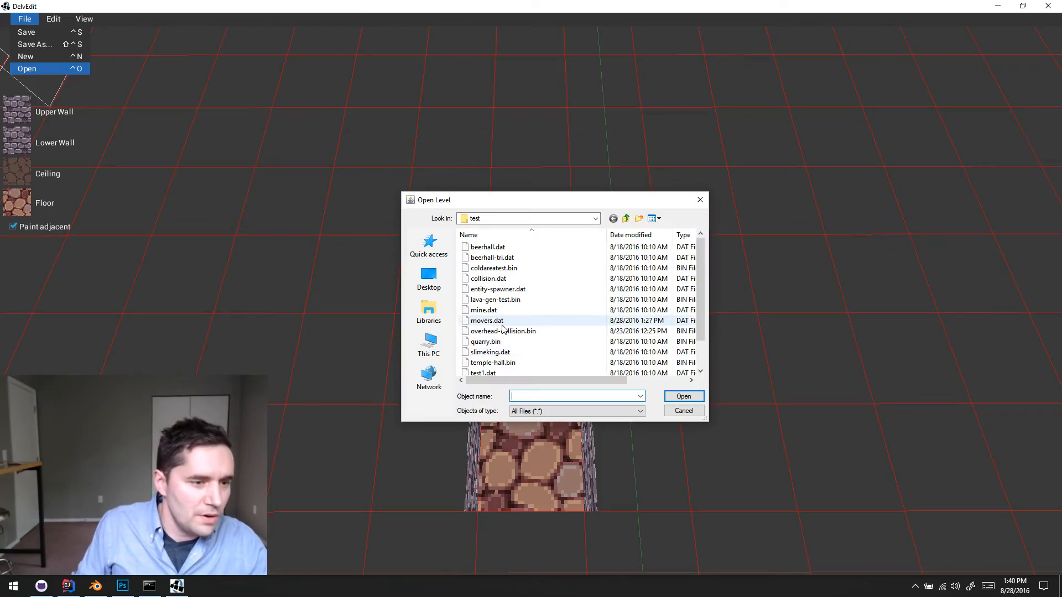
{"action": "double_click", "coordinate": [575, 321]}
- Go to the stone and gold crushers in the level and playtest there to examine their new textures in motion
{"action": "key", "text": "s"}
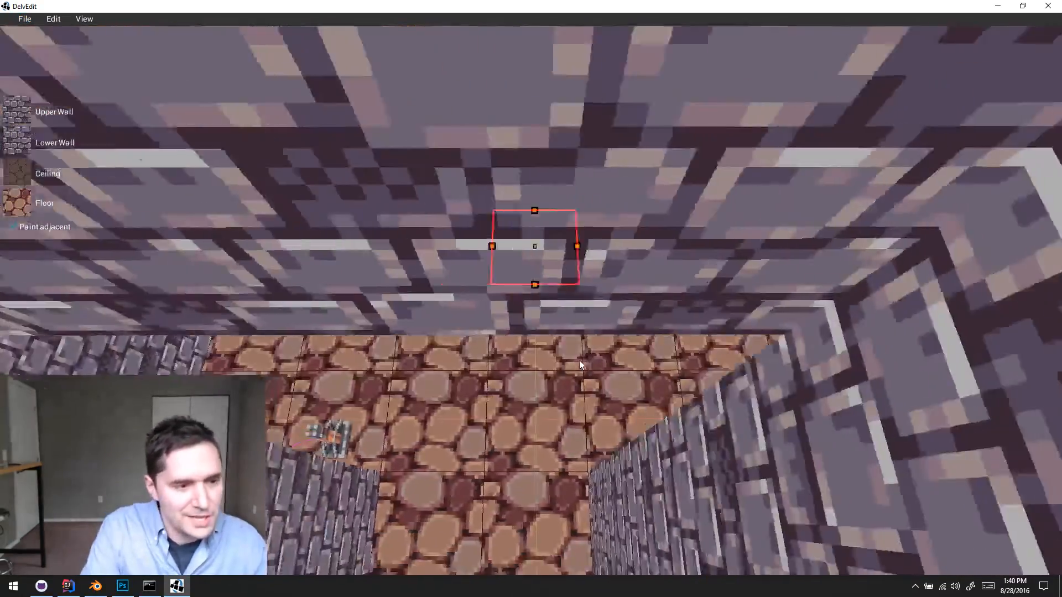
{"action": "key", "text": "Right"}
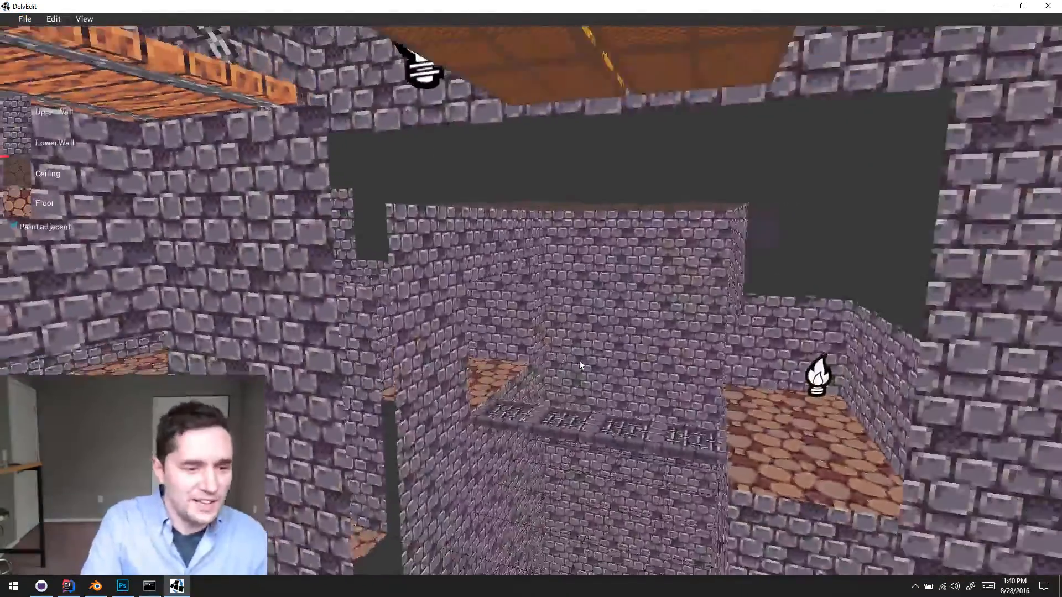
{"action": "key", "text": "w"}
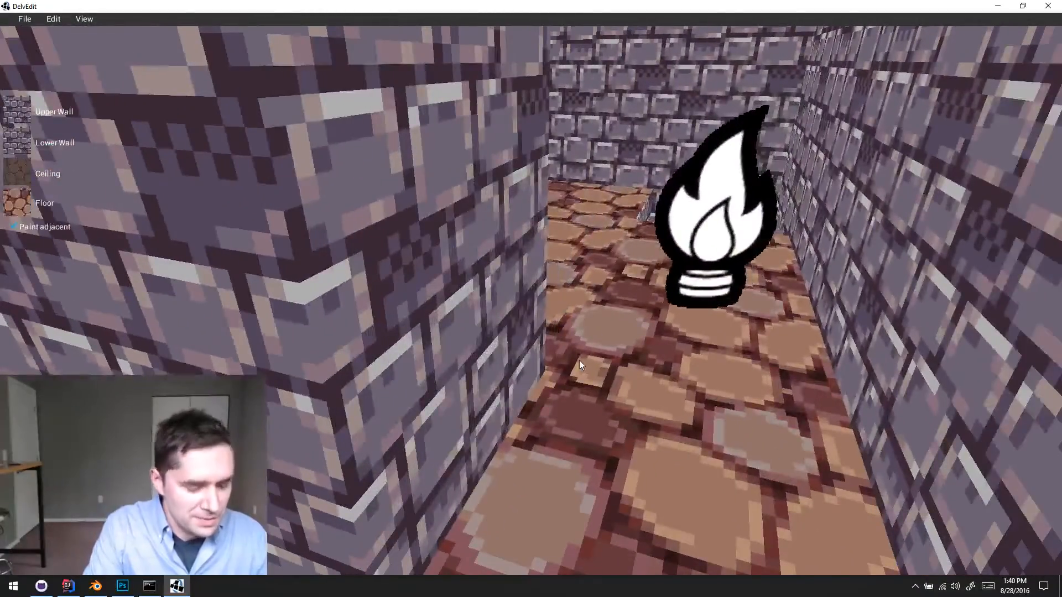
{"action": "key", "text": "w"}
{"action": "key", "text": "d"}
{"action": "key", "text": "Left"}
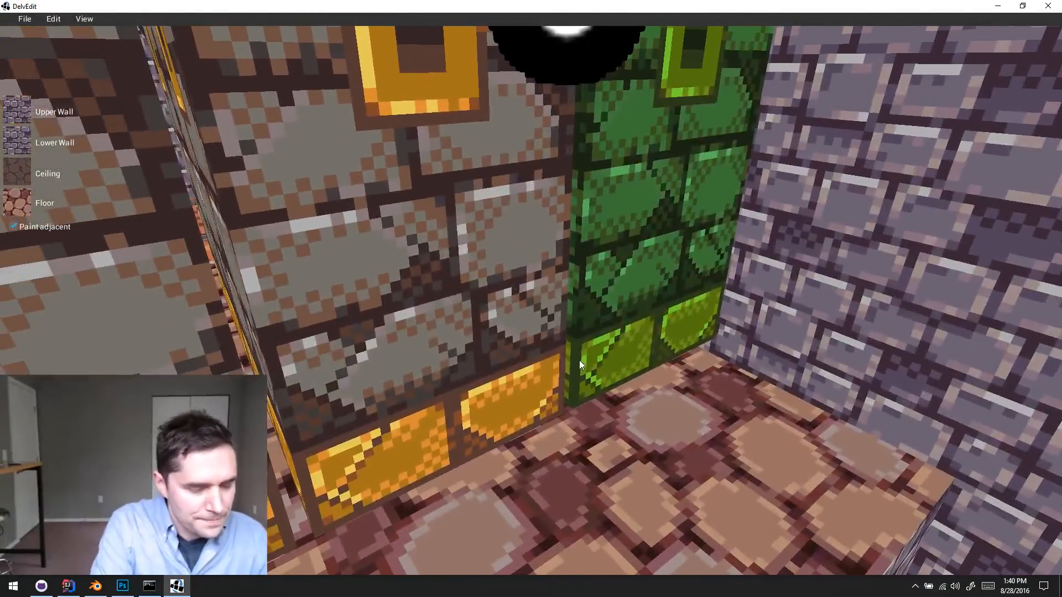
{"action": "key", "text": "p"}
{"action": "key", "text": "s"}
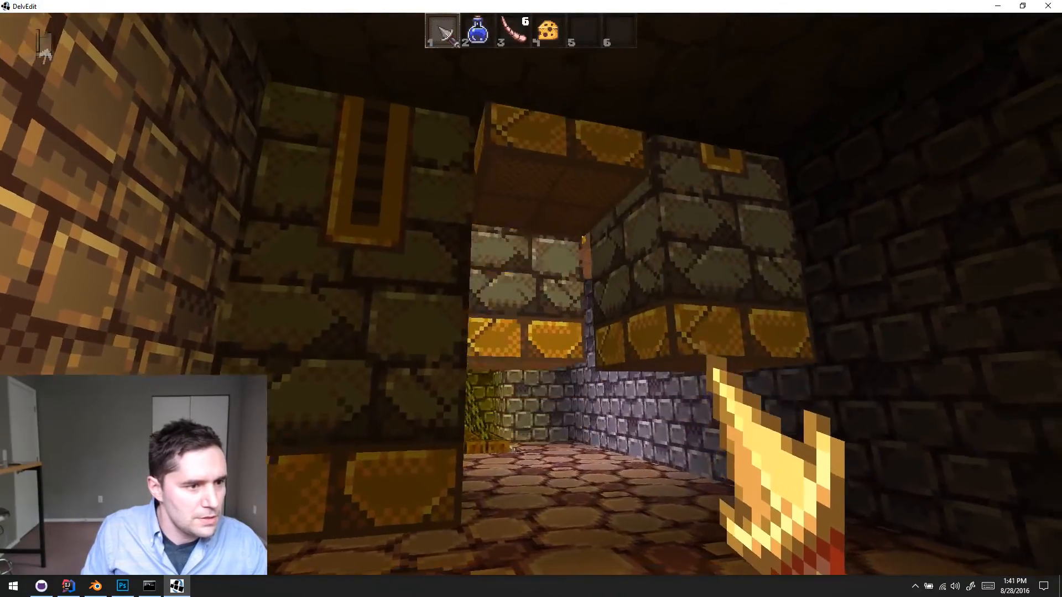
{"action": "key", "text": "w"}
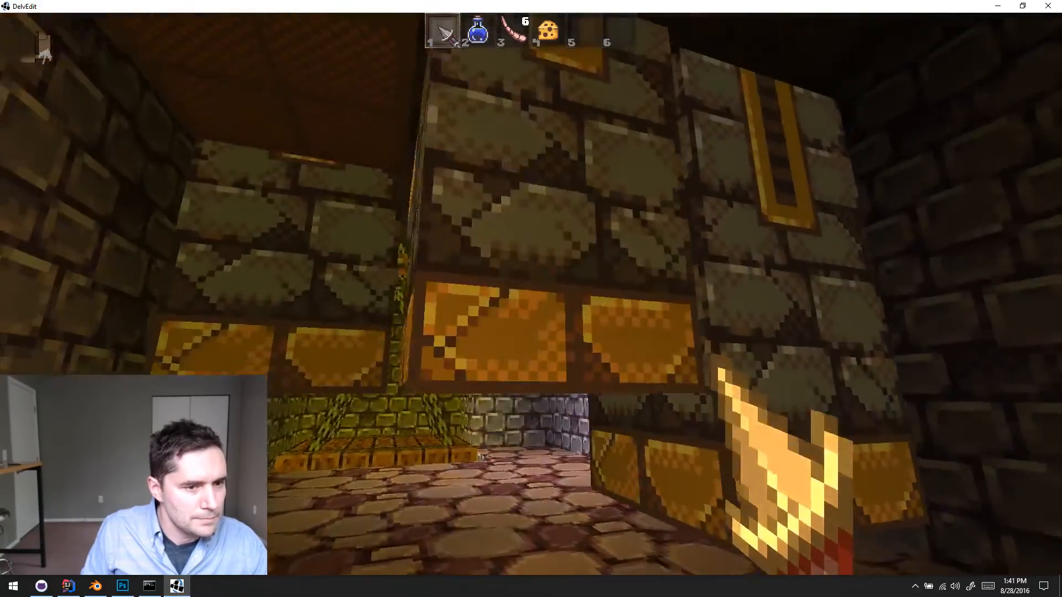
- Walk around the moving crushers in the playtest to examine their side textures, and return to the level editor
{"action": "key", "text": "w"}
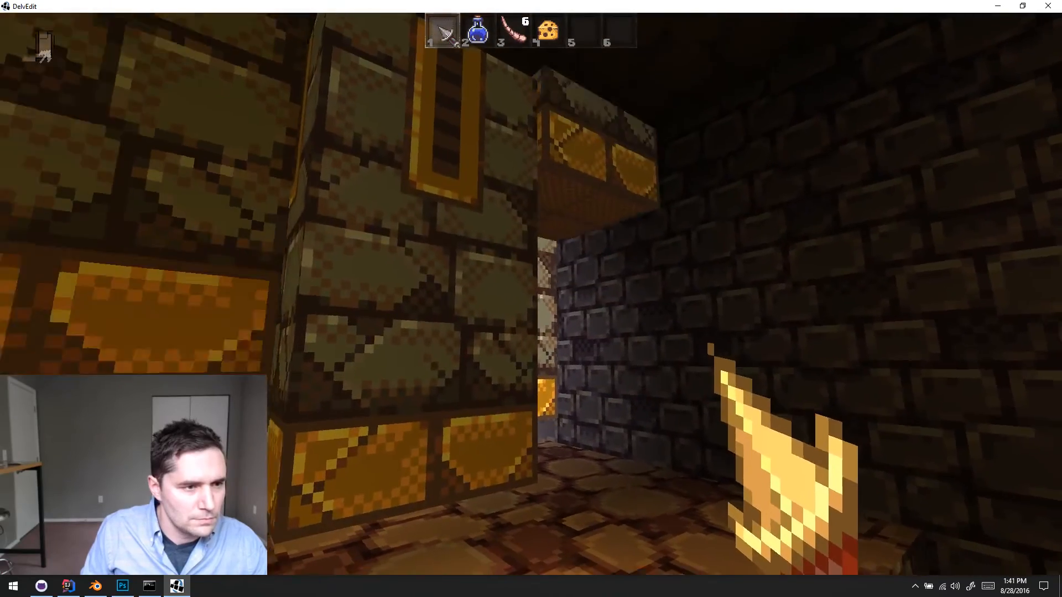
{"action": "key", "text": "s"}
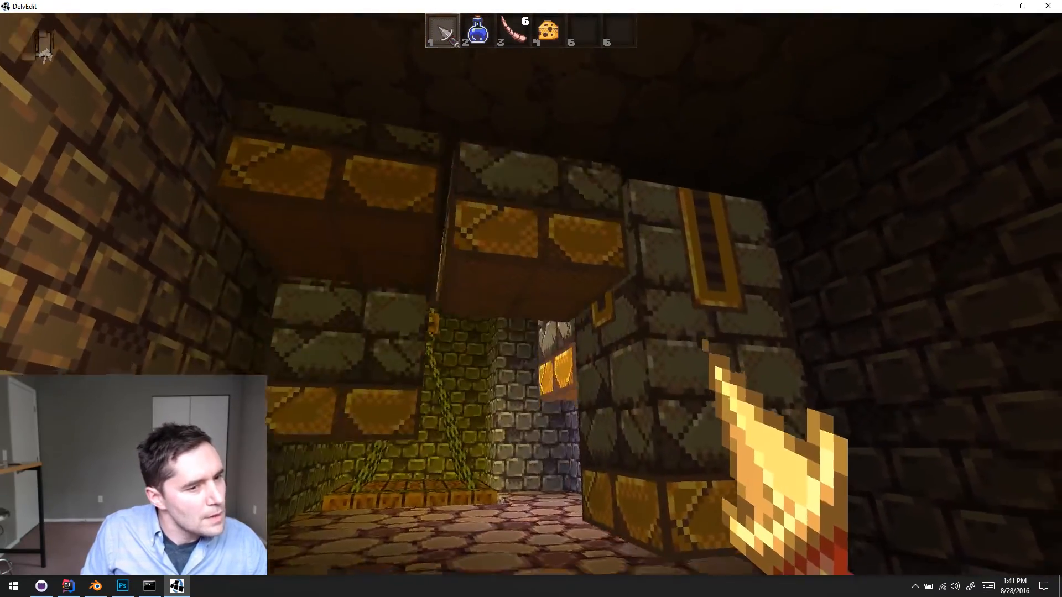
{"action": "key", "text": "w"}
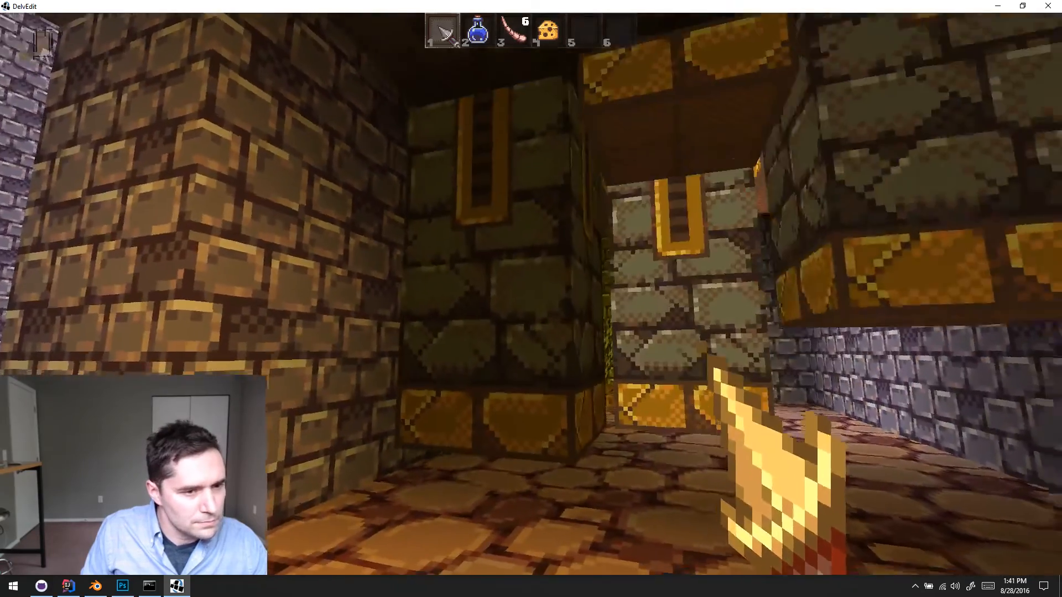
{"action": "key", "text": "w"}
{"action": "key", "text": "Escape"}
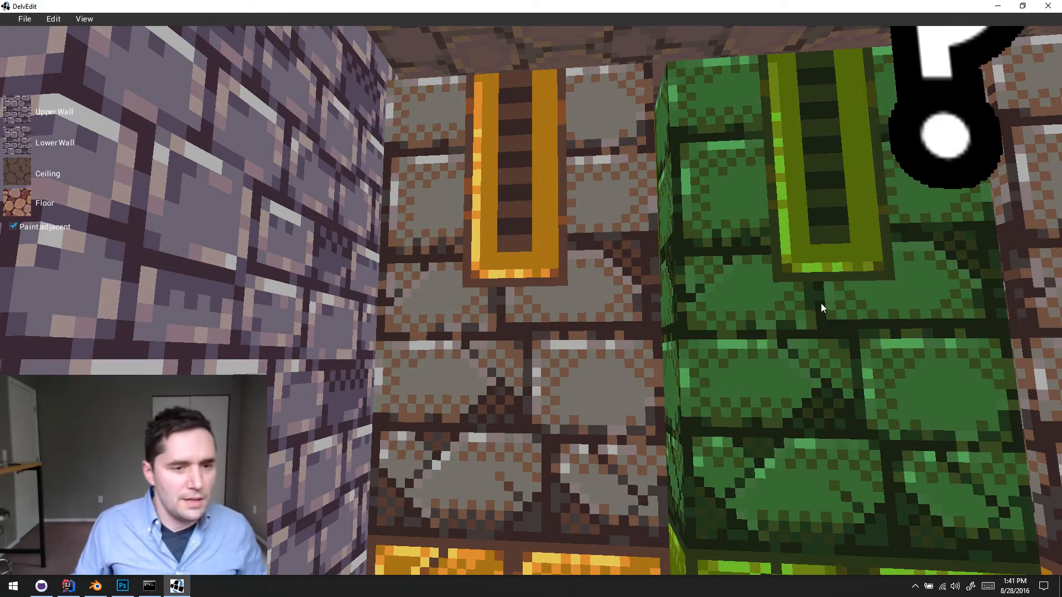
- Fly around the crusher group in the level editor to examine the slotted gold strips, fronts and tops of the blocks
{"action": "key", "text": "s"}
{"action": "middle_click_drag", "start_coordinate": [815, 294], "coordinate": [814, 293]}
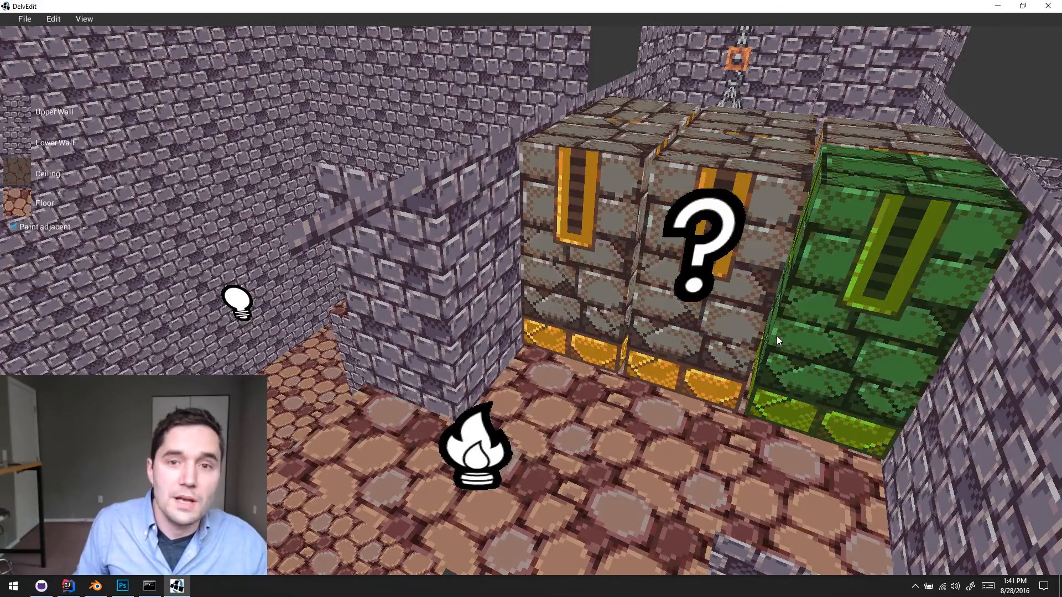
{"action": "middle_click_drag", "start_coordinate": [776, 337], "coordinate": [668, 388]}
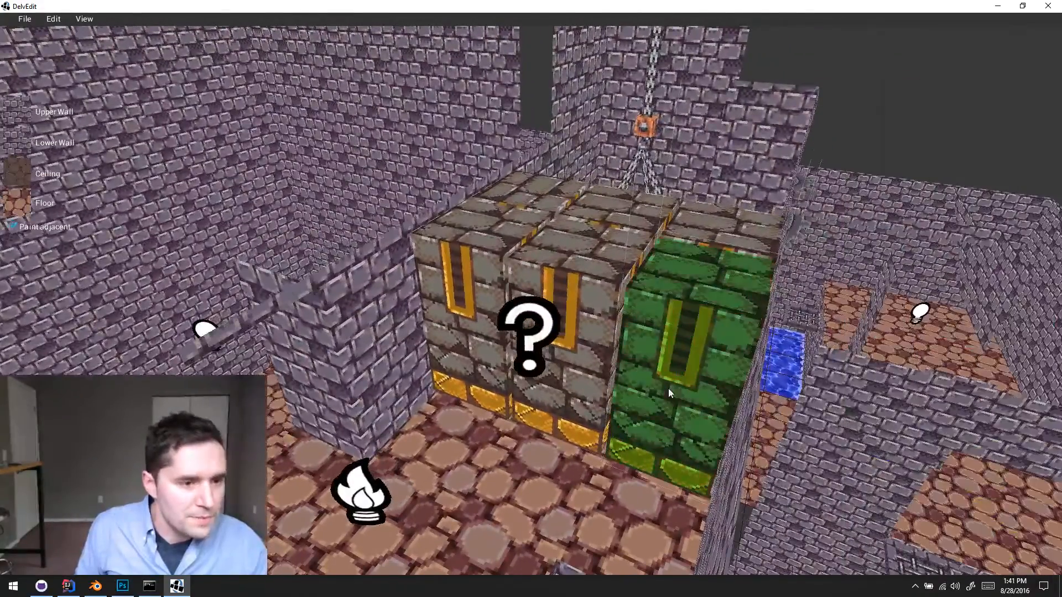
{"action": "key", "text": "d"}
{"action": "key", "text": "w"}
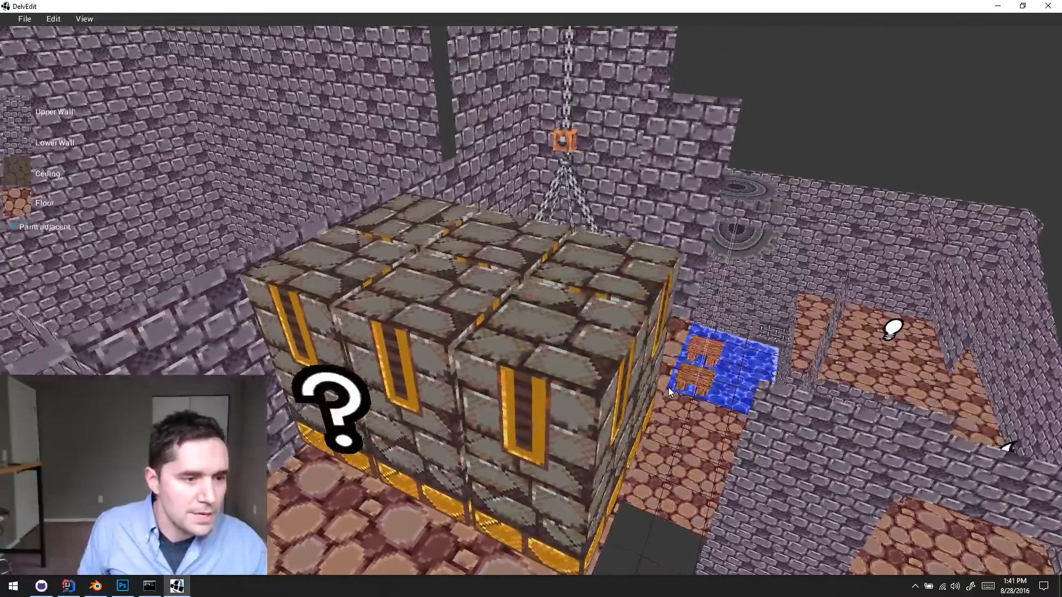
{"action": "key", "text": "a"}
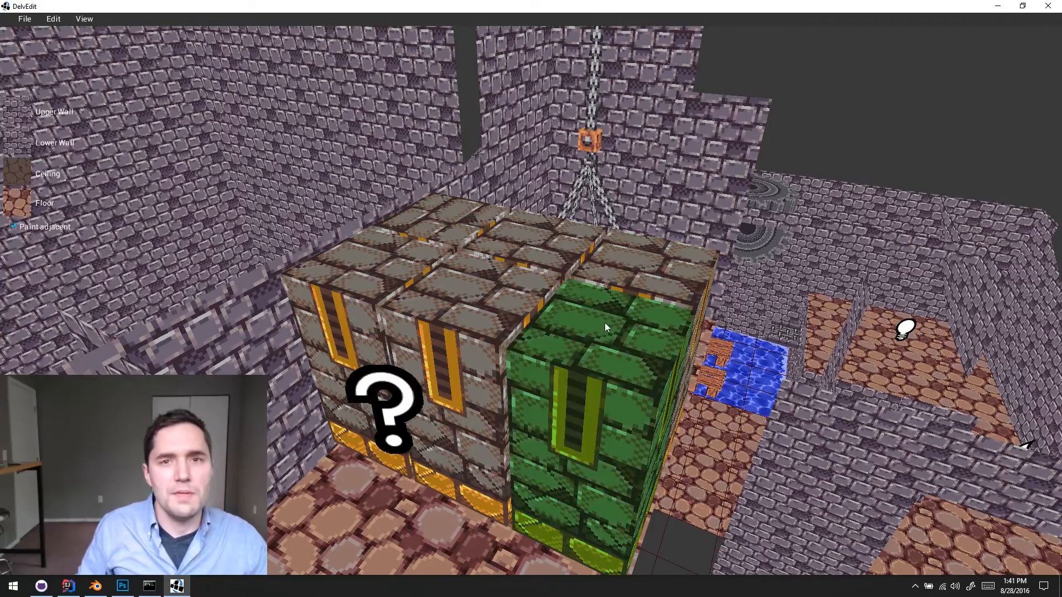
{"action": "key", "text": "a"}
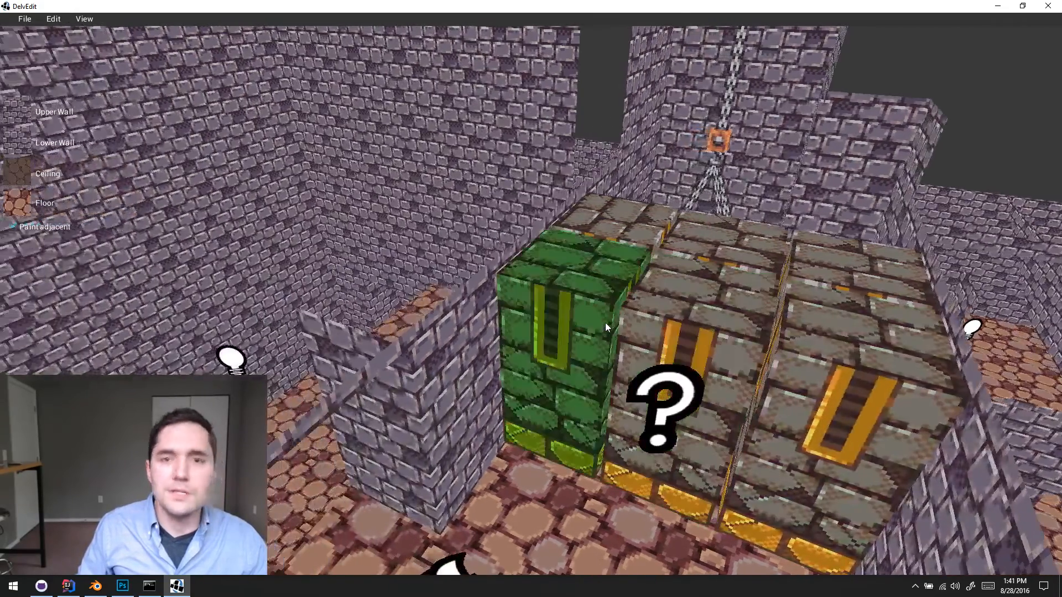
{"action": "key", "text": "w"}
{"action": "key", "text": "d"}
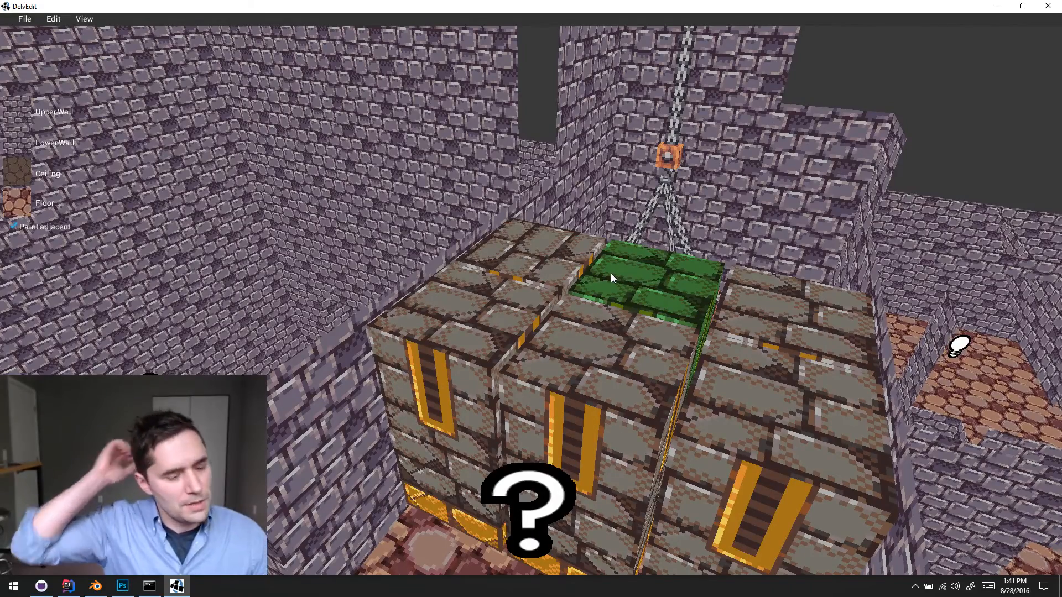
{"action": "key", "text": "s"}
{"action": "key", "text": "d"}
{"action": "key", "text": "a"}
{"action": "key", "text": "a"}
{"action": "key", "text": "w"}
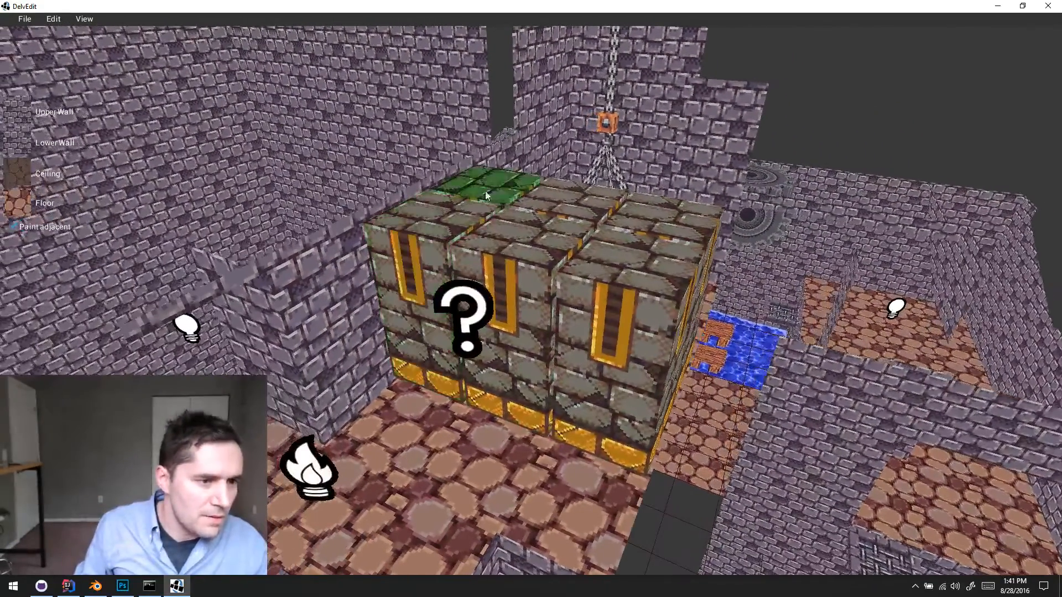
{"action": "key", "text": "s"}
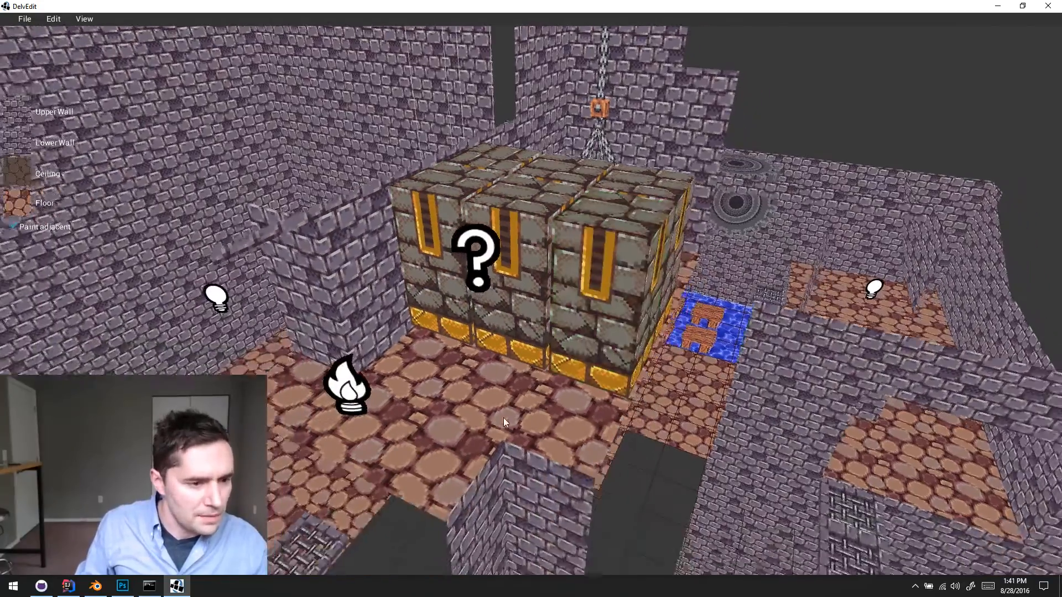
{"action": "key", "text": "a"}
{"action": "key", "text": "w"}
{"action": "key", "text": "d"}
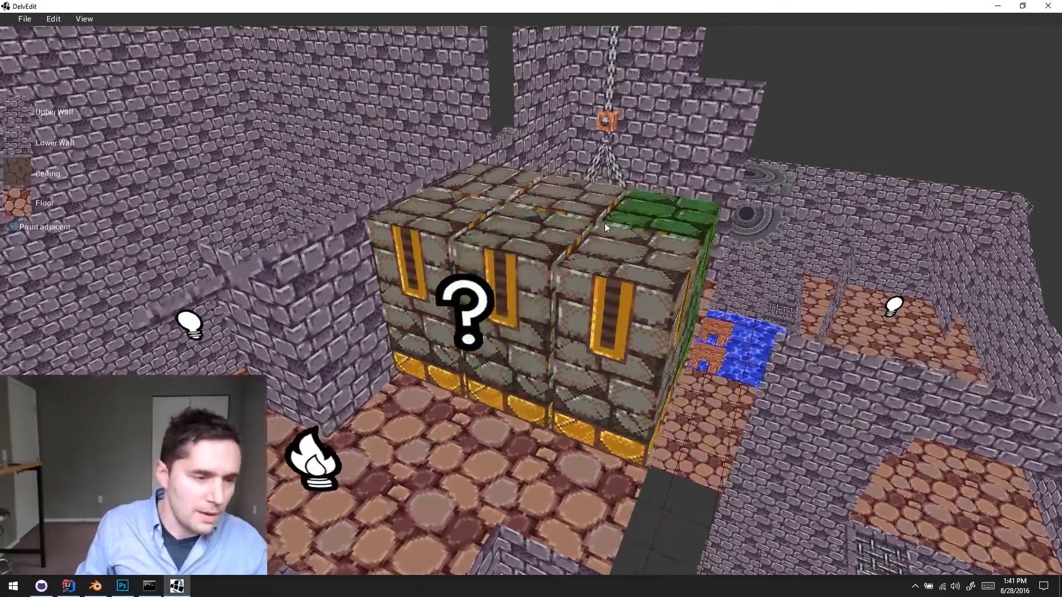
{"action": "key", "text": "a"}
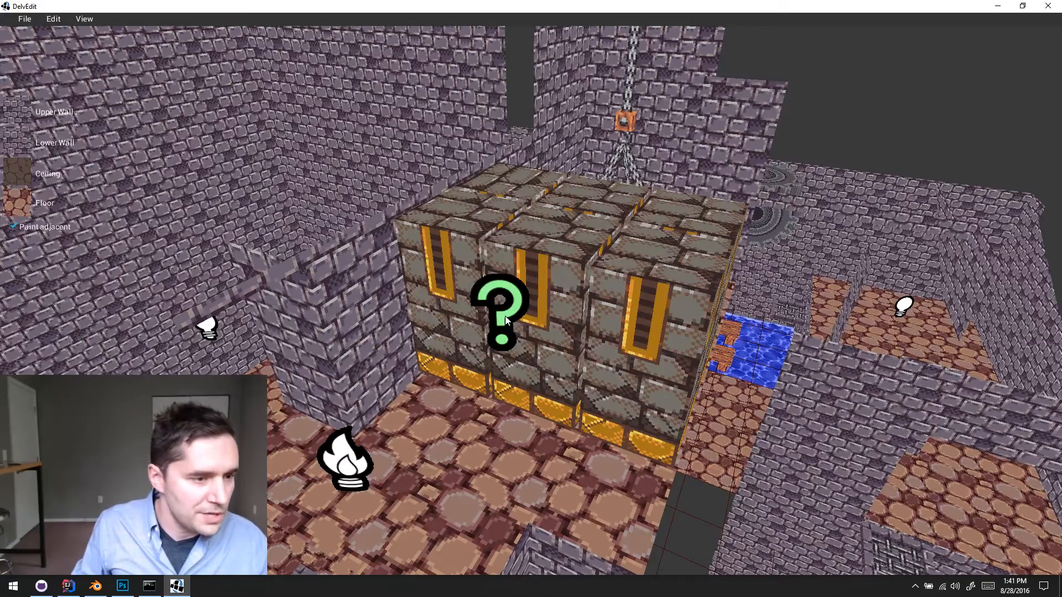
- Switch to Photoshop and shift the left border of the slotted gold strip in temple_meshes.png two pixels outward
{"action": "left_click", "coordinate": [124, 586]}
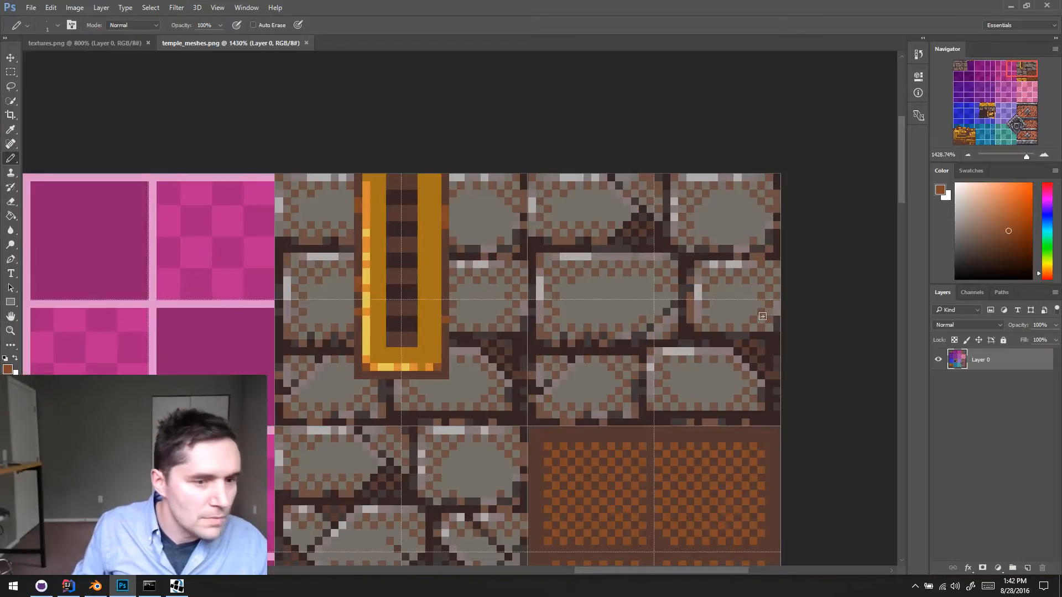
{"action": "left_click_drag", "start_coordinate": [560, 317], "coordinate": [667, 243]}
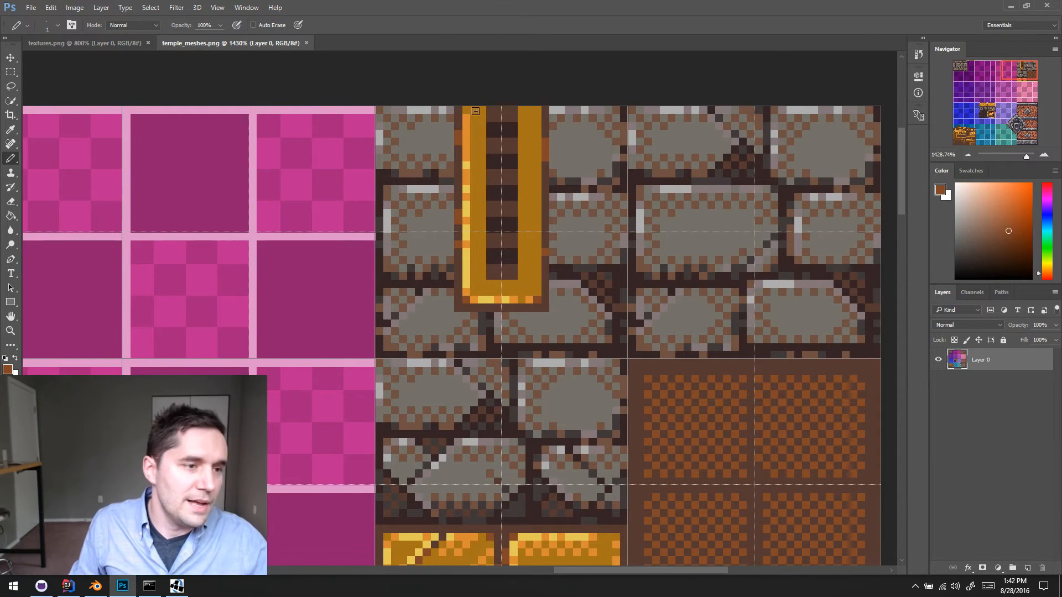
{"action": "key", "text": "m"}
{"action": "left_click_drag", "start_coordinate": [454, 110], "coordinate": [486, 204]}
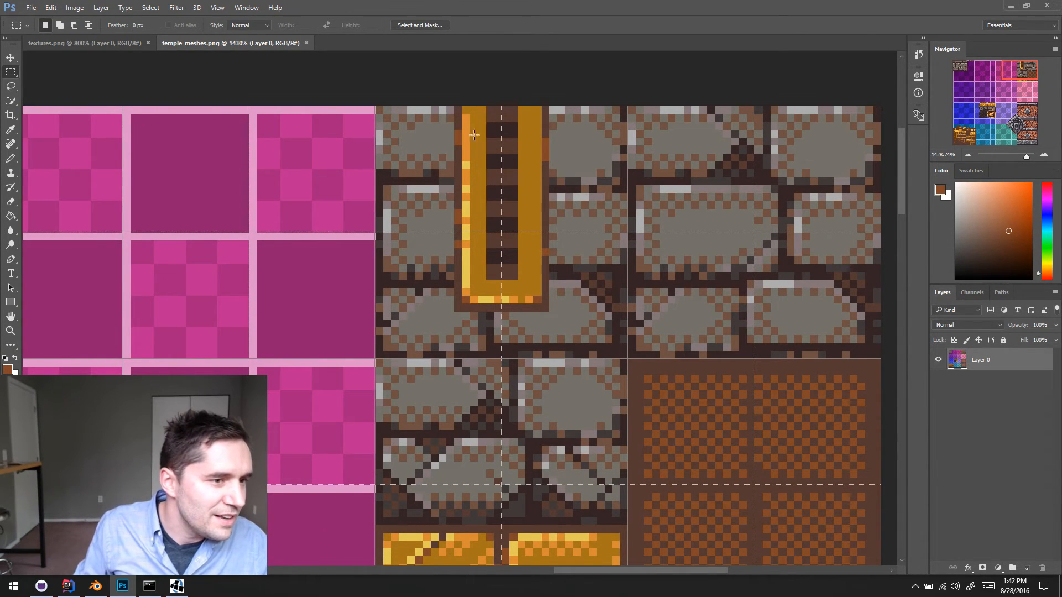
{"action": "left_click_drag", "start_coordinate": [458, 105], "coordinate": [482, 305]}
{"action": "key", "text": "v"}
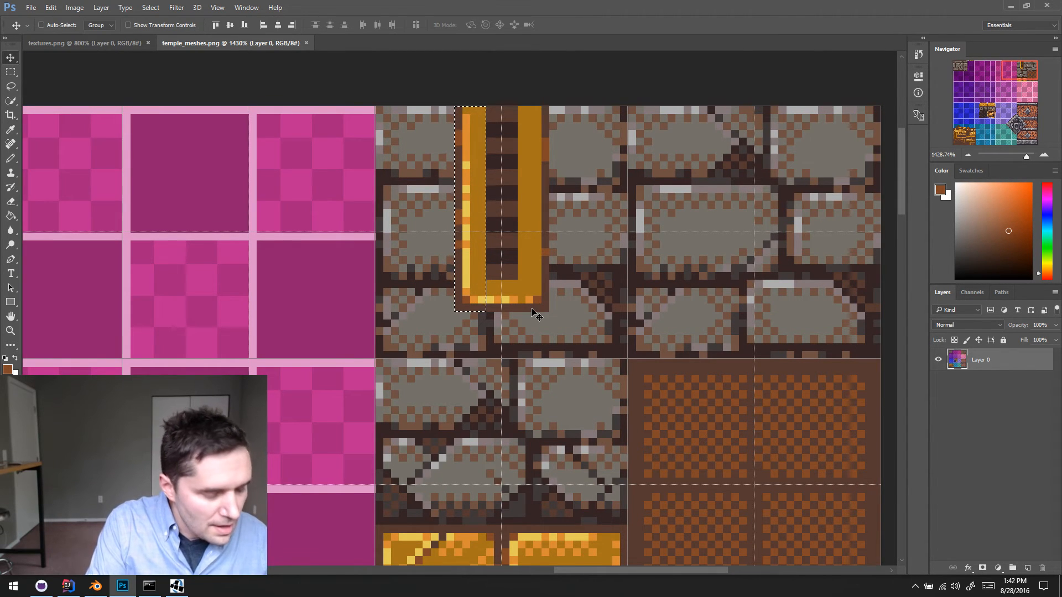
{"action": "key", "text": "Left"}
{"action": "key", "text": "Left"}
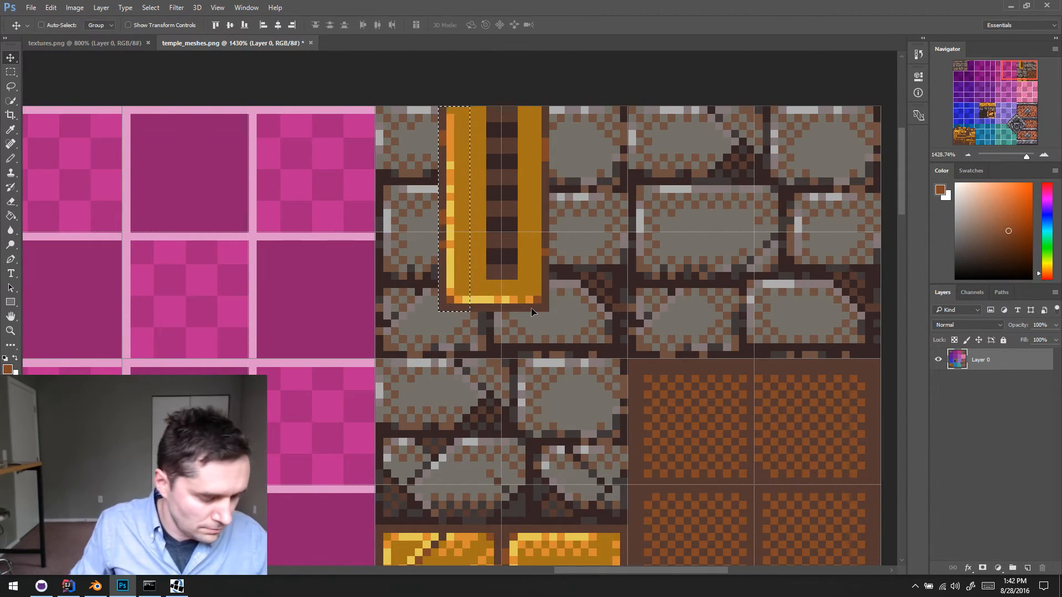
{"action": "key", "text": "ctrl+d"}
- Shift the right border of the slotted gold strip two pixels outward to widen its frame
{"action": "key", "text": "m"}
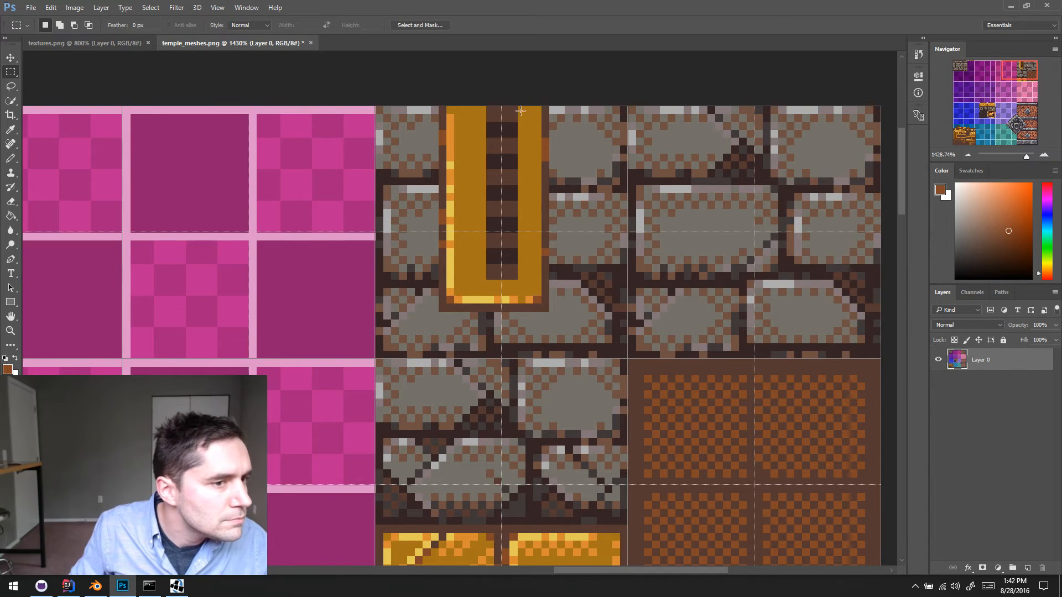
{"action": "left_click_drag", "start_coordinate": [518, 106], "coordinate": [548, 311]}
{"action": "key", "text": "v"}
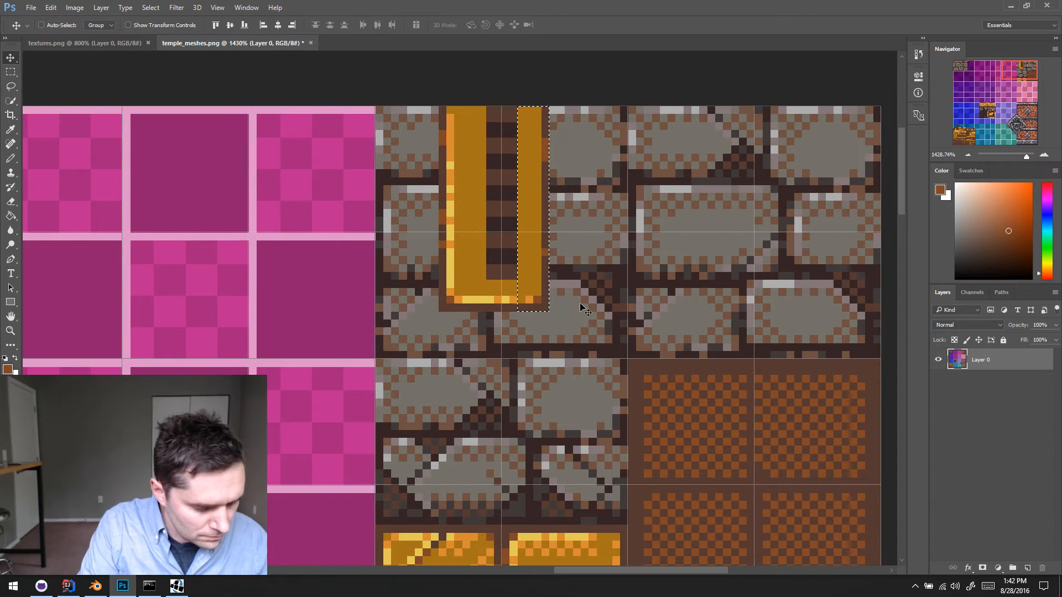
{"action": "key", "text": "Right"}
{"action": "key", "text": "Right"}
{"action": "key", "text": "ctrl+d"}
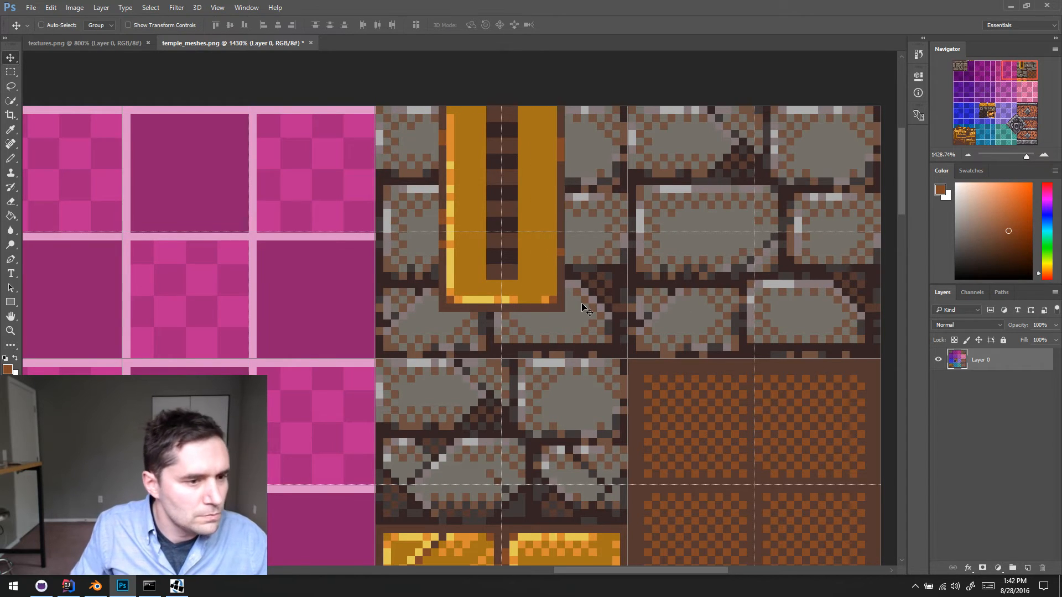
- Shorten the strip's dark slot by painting over its lower end with the sampled frame gold
{"action": "scroll", "coordinate": [543, 281], "scroll_direction": "down", "scroll_amount": 2, "text": "alt"}
{"action": "key", "text": "b"}
{"action": "left_click", "coordinate": [502, 260], "text": "alt"}
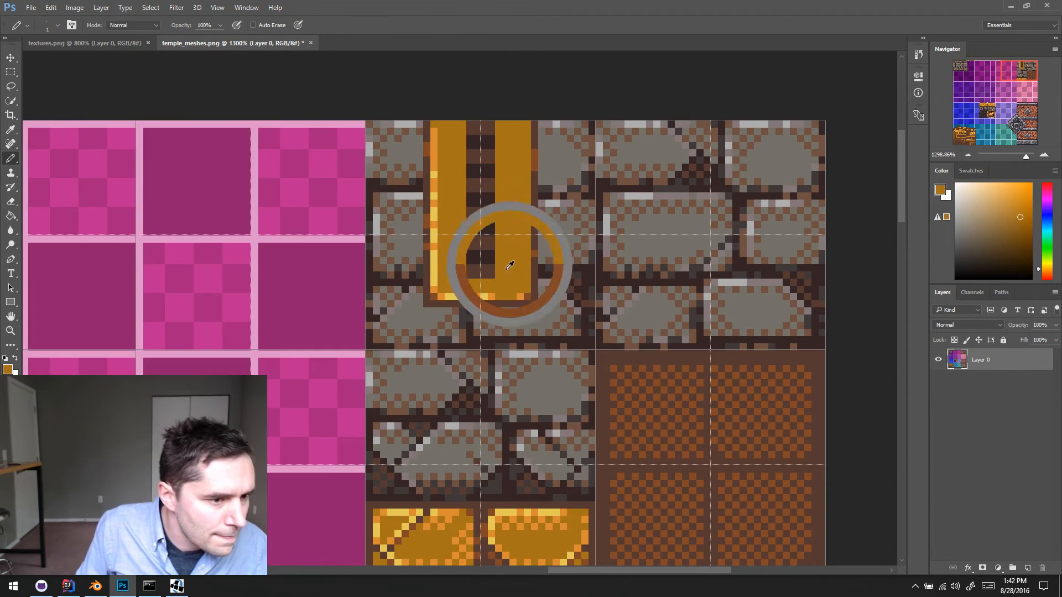
{"action": "mouse_move", "coordinate": [480, 269]}
{"action": "left_mouse_down"}
{"action": "mouse_move", "coordinate": [469, 270]}
{"action": "mouse_move", "coordinate": [491, 270]}
{"action": "left_mouse_up"}
{"action": "scroll", "coordinate": [515, 276], "scroll_direction": "up", "scroll_amount": 1}
{"action": "scroll", "coordinate": [515, 275], "scroll_direction": "down", "scroll_amount": 1}
{"action": "scroll", "coordinate": [513, 272], "scroll_direction": "up", "scroll_amount": 1}
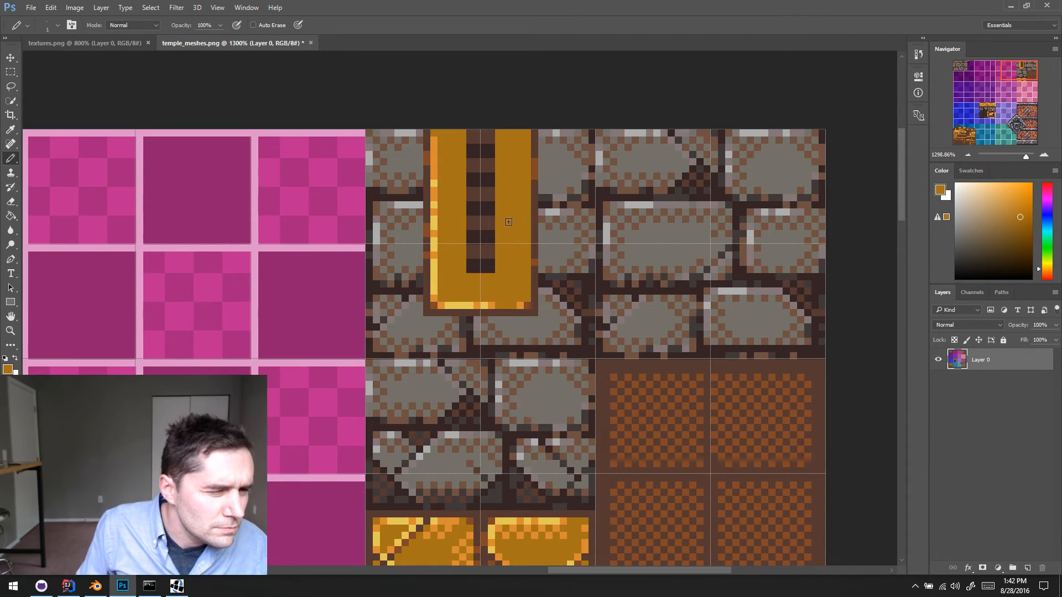
{"action": "scroll", "coordinate": [671, 237], "scroll_direction": "up", "scroll_amount": 1}
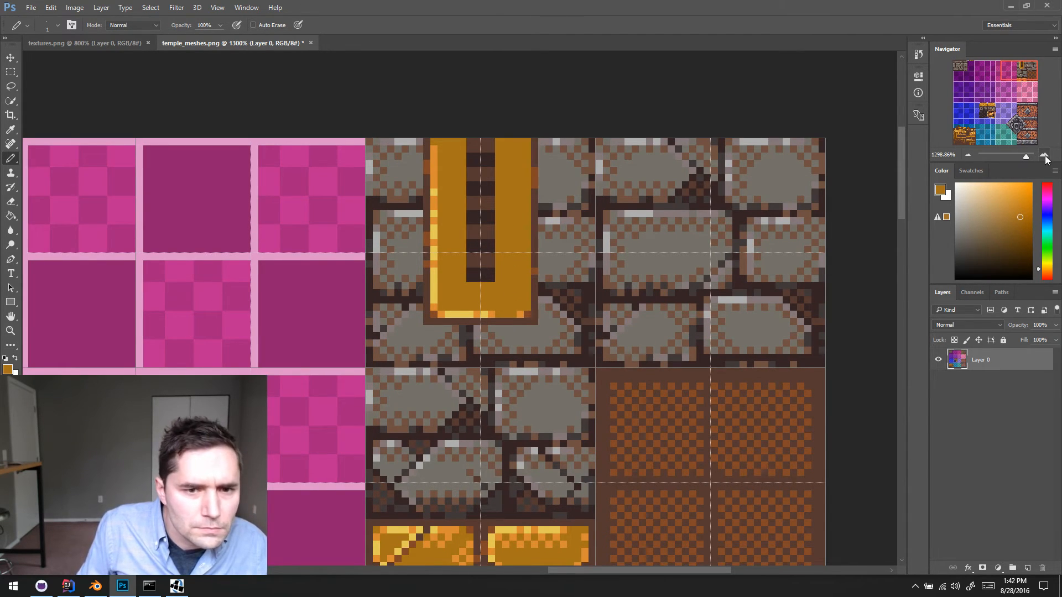
- Outline the slot's left, bottom and right edges with a one-pixel highlight in the strip's light orange
{"action": "left_click", "coordinate": [1044, 156]}
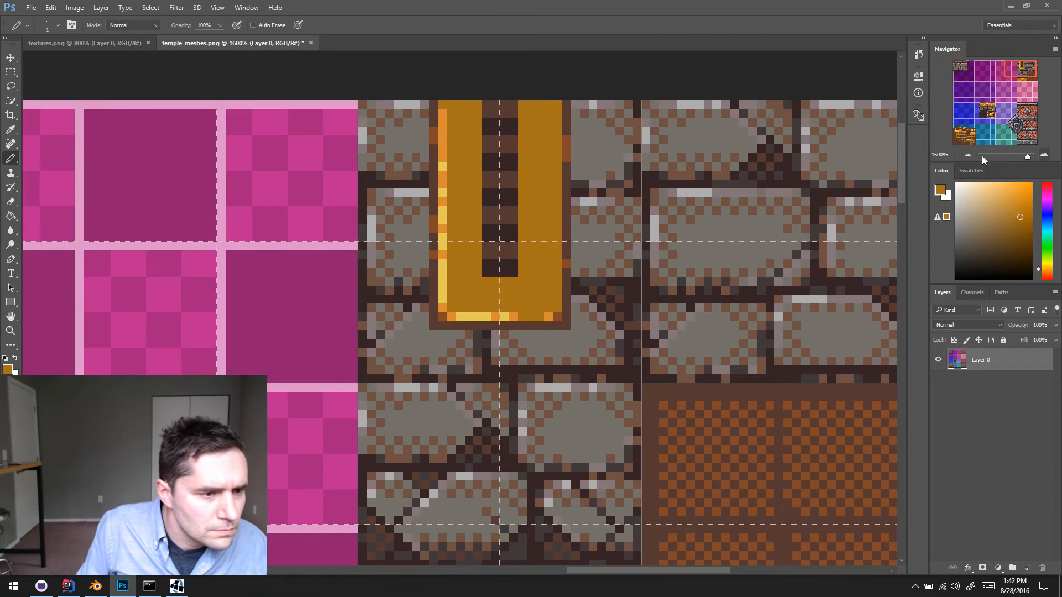
{"action": "left_click", "coordinate": [514, 317], "text": "alt"}
{"action": "left_click", "coordinate": [478, 122]}
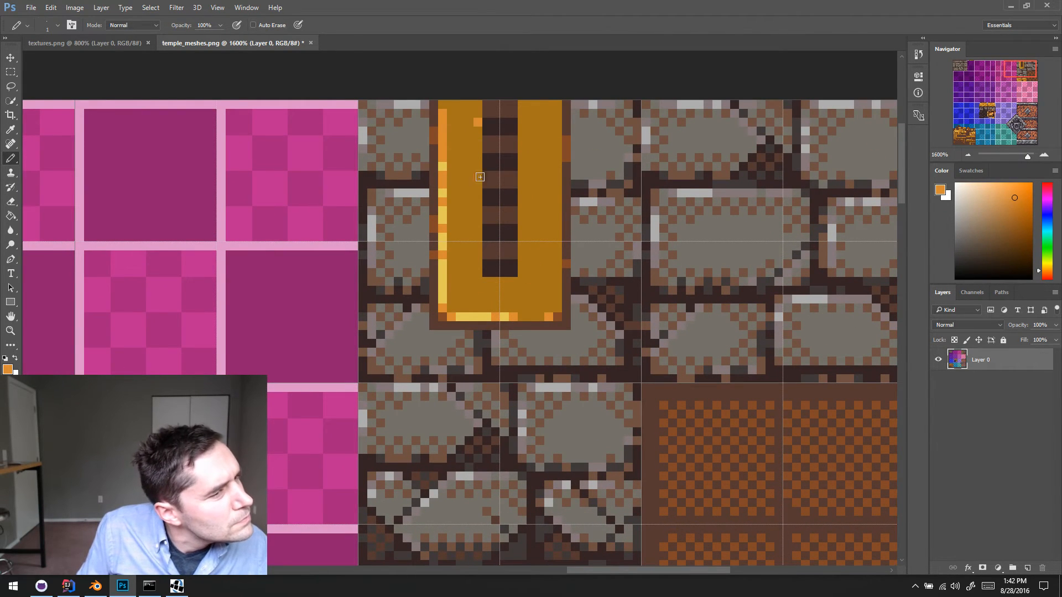
{"action": "left_click", "coordinate": [478, 282], "text": "shift"}
{"action": "left_click", "coordinate": [522, 282], "text": "shift"}
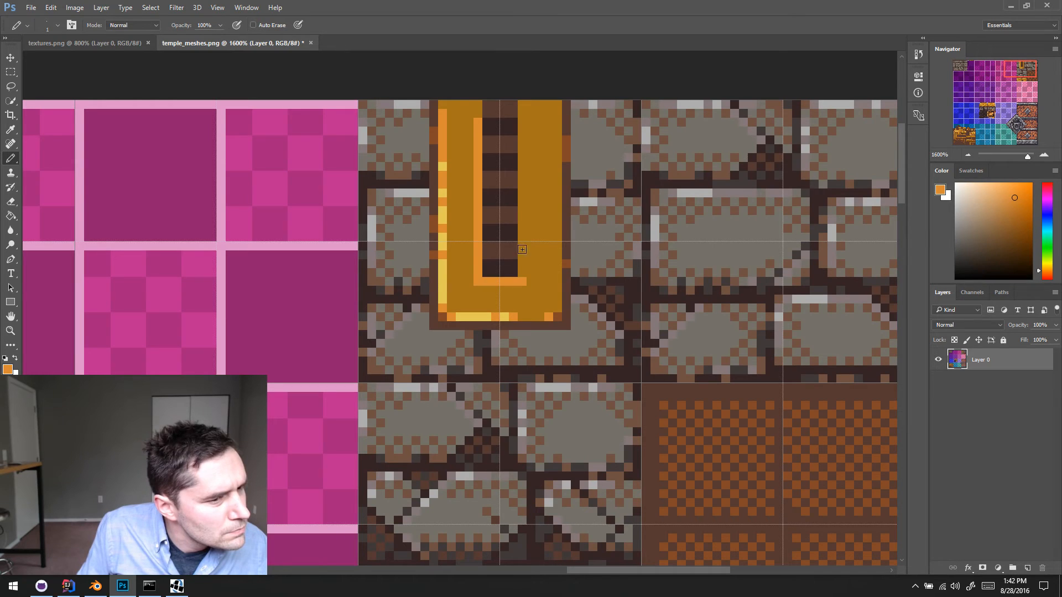
{"action": "left_click", "coordinate": [522, 175], "text": "shift"}
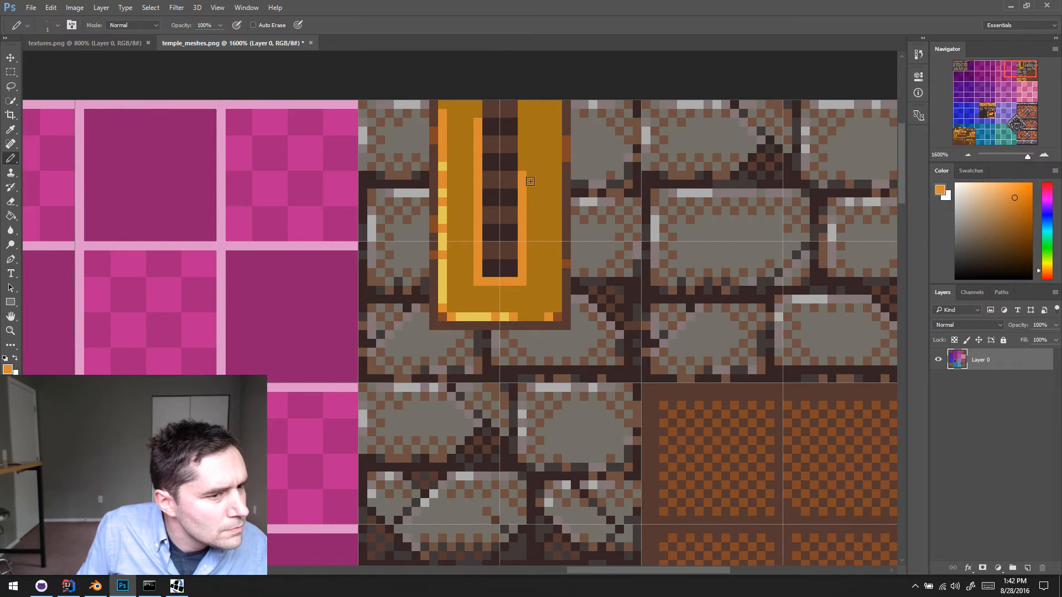
- Paint the slot highlight's bottom corners brown and break up its upper parts with single gold pixels
{"action": "left_click", "coordinate": [445, 316], "text": "alt"}
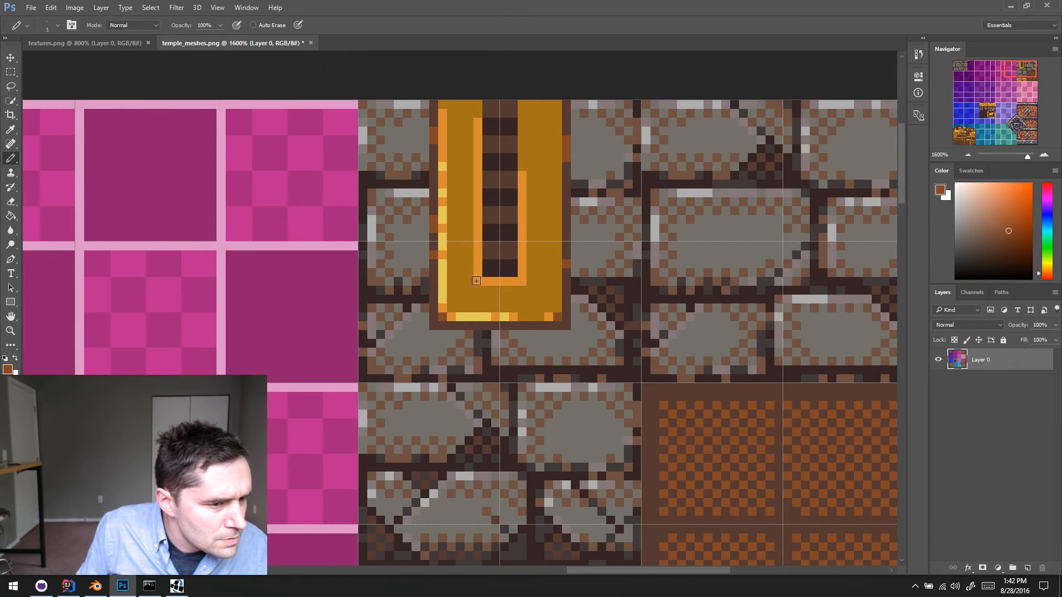
{"action": "left_click", "coordinate": [530, 231], "text": "alt"}
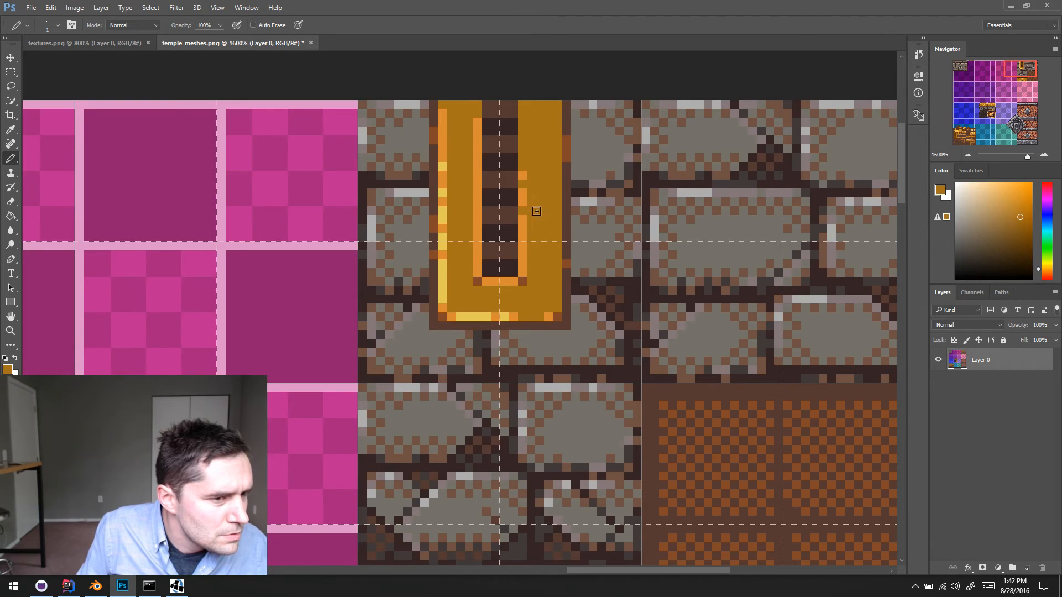
{"action": "left_click_drag", "start_coordinate": [477, 132], "coordinate": [477, 139]}
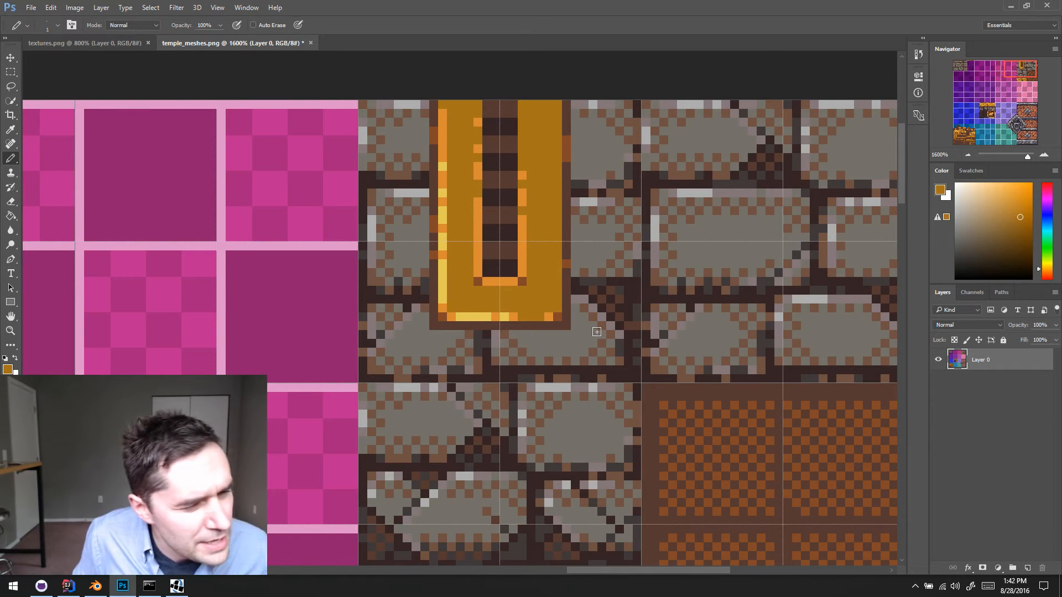
- Draw a light orange highlight along the inside of the strip's right edge and break it up with gold pixels
{"action": "scroll", "coordinate": [528, 254], "scroll_direction": "right", "scroll_amount": 1}
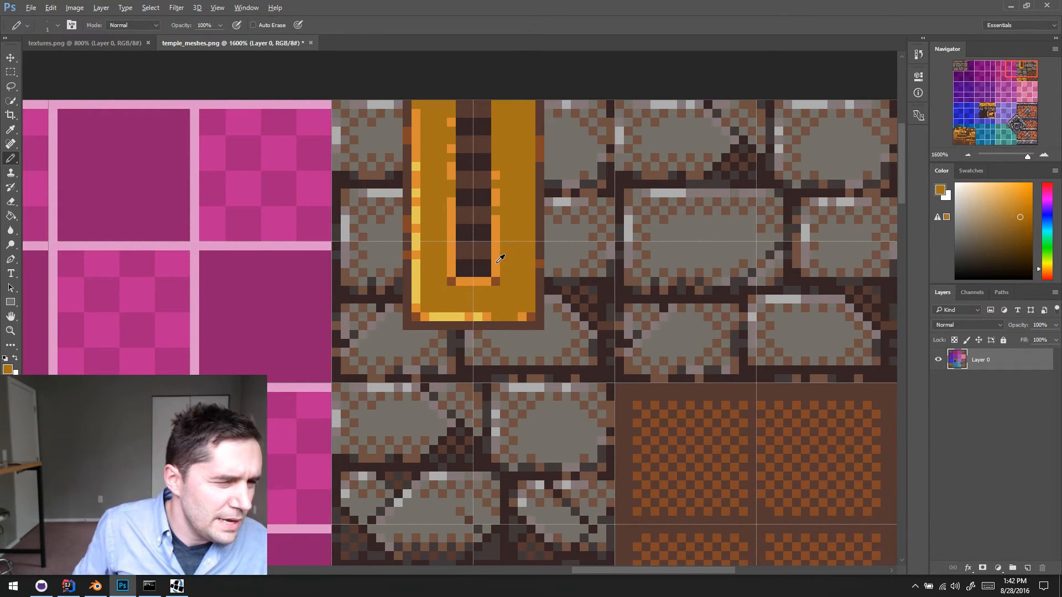
{"action": "left_click", "coordinate": [496, 259], "text": "alt"}
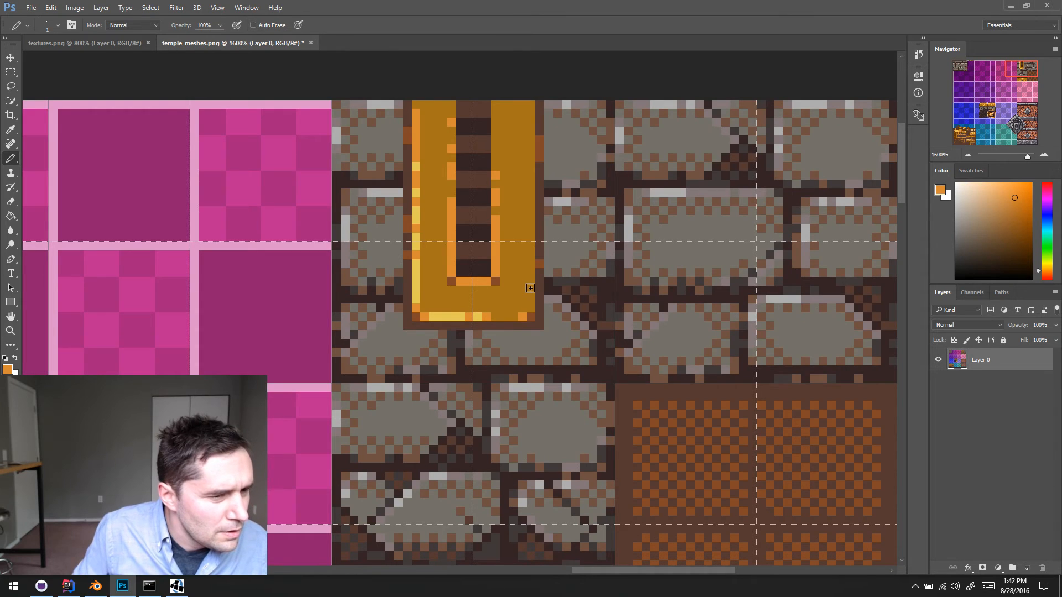
{"action": "left_click_drag", "start_coordinate": [530, 289], "coordinate": [530, 126]}
{"action": "left_click", "coordinate": [531, 160], "text": "alt"}
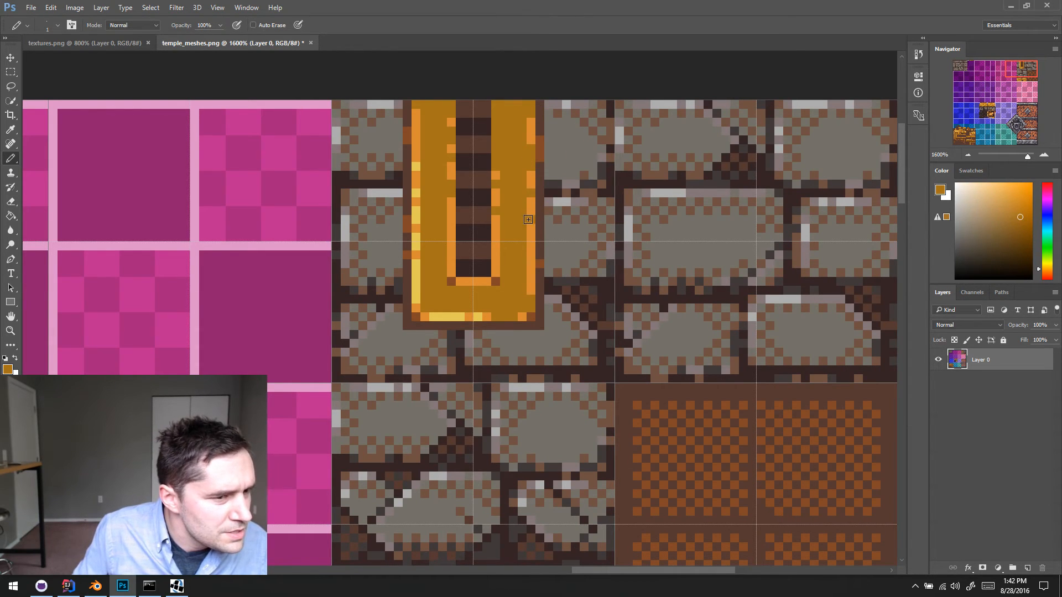
- Brighten the lower part of the slot's right highlight with sampled light yellow and touch up the frame beside it with gold
{"action": "left_click", "coordinate": [417, 265], "text": "alt"}
{"action": "left_click_drag", "start_coordinate": [495, 268], "coordinate": [496, 226]}
{"action": "scroll", "coordinate": [562, 248], "scroll_direction": "down", "scroll_amount": 6}
{"action": "scroll", "coordinate": [560, 250], "scroll_direction": "up", "scroll_amount": 5}
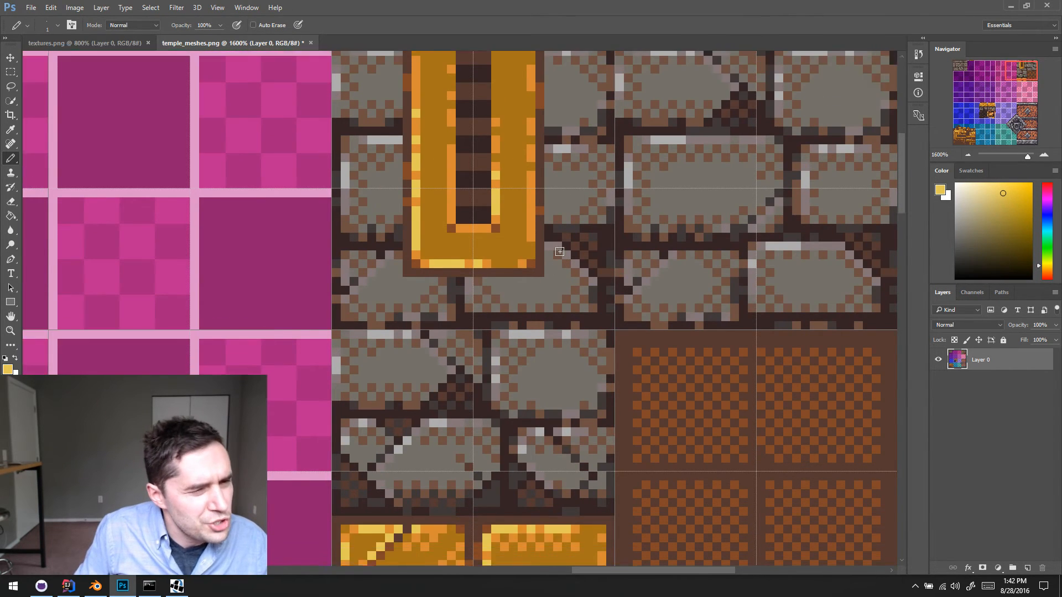
{"action": "left_click", "coordinate": [532, 276], "text": "alt"}
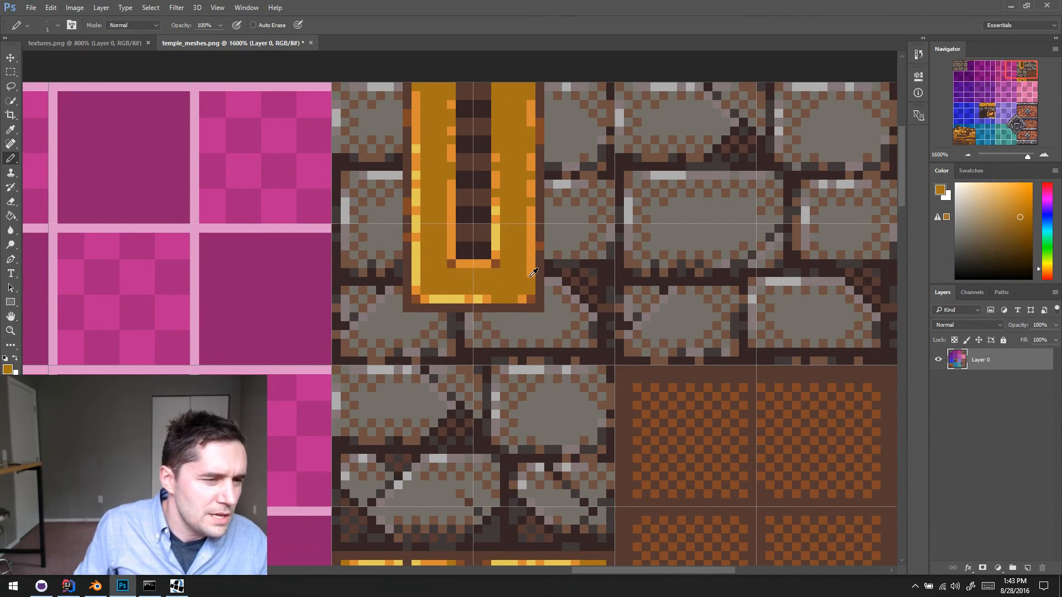
{"action": "left_click", "coordinate": [533, 267], "text": "alt"}
{"action": "left_click", "coordinate": [523, 270], "text": "alt"}
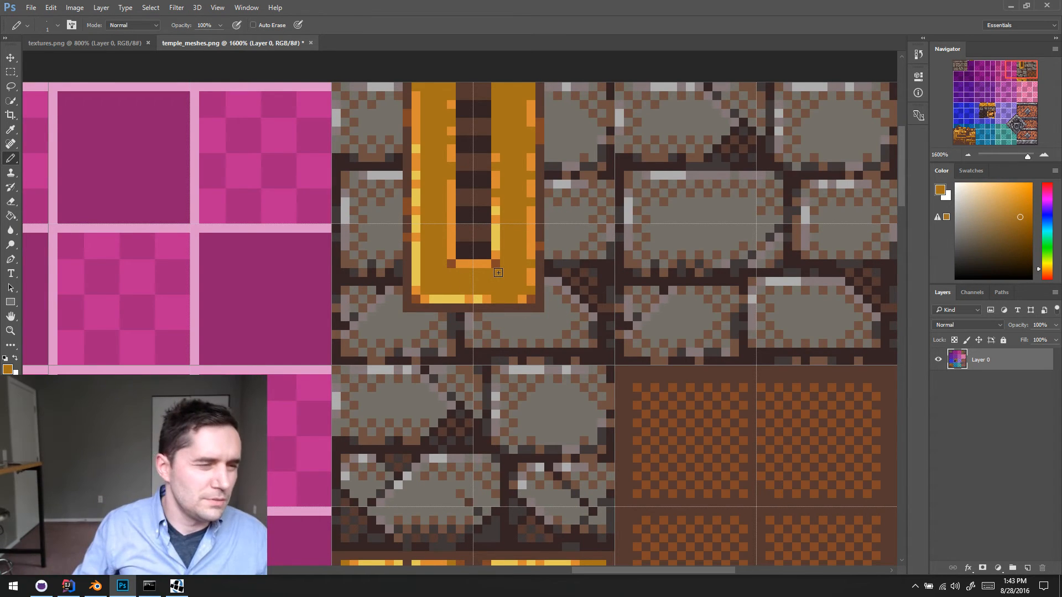
{"action": "mouse_move", "coordinate": [499, 273]}
{"action": "left_mouse_down"}
{"action": "mouse_move", "coordinate": [497, 255]}
{"action": "mouse_move", "coordinate": [507, 281]}
{"action": "left_mouse_up"}
{"action": "left_click_drag", "start_coordinate": [516, 206], "coordinate": [544, 277]}
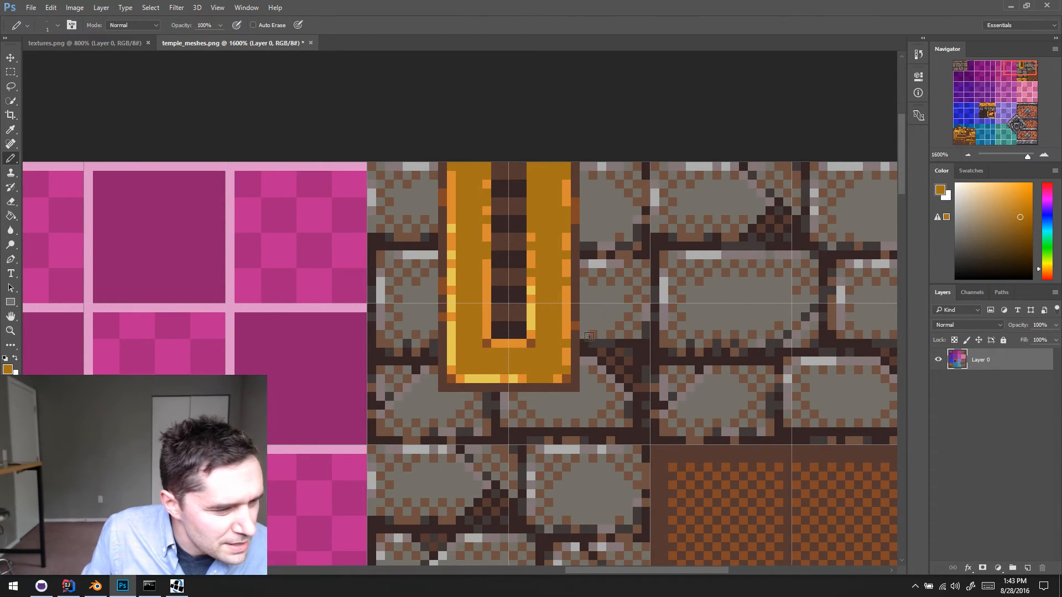
- Paint lighter brown highlights on the slot's brown bars and dark grey ones on its dark bars, and hide the guides
{"action": "left_click", "coordinate": [596, 282], "text": "alt"}
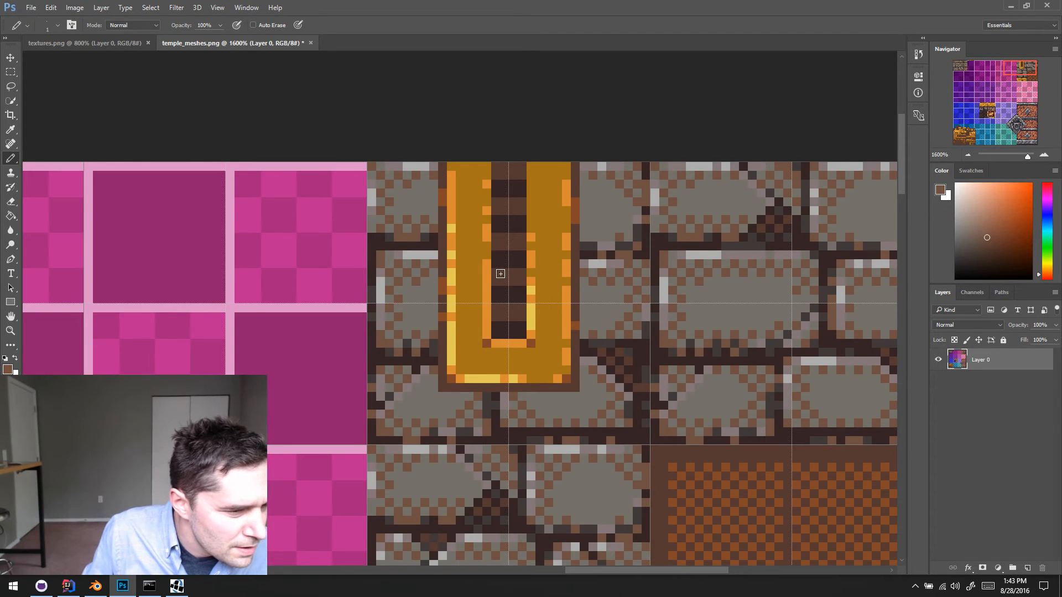
{"action": "left_click", "coordinate": [505, 272]}
{"action": "left_click", "coordinate": [504, 237]}
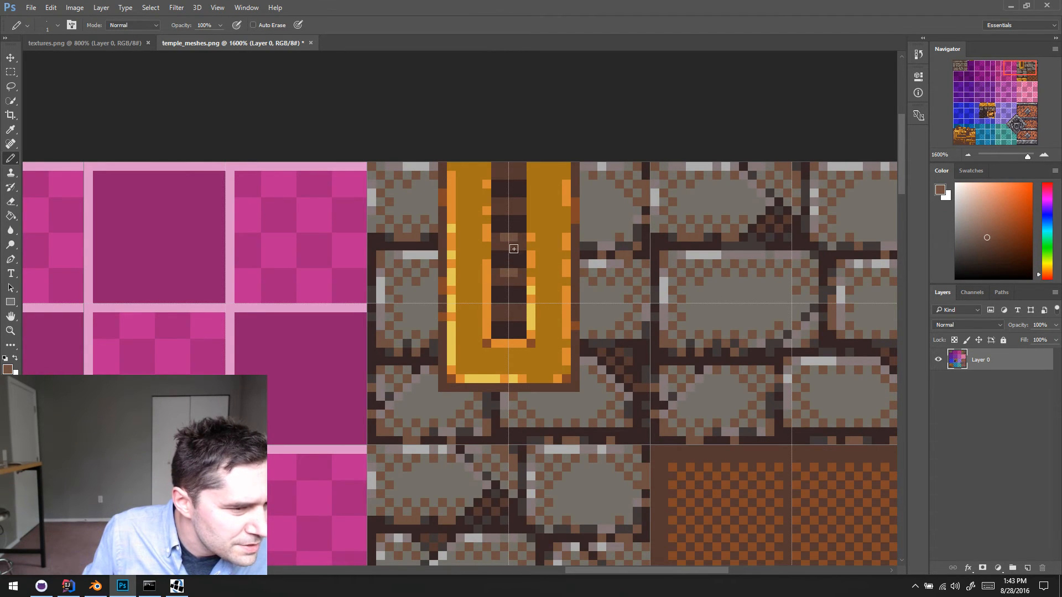
{"action": "scroll", "coordinate": [506, 299], "scroll_direction": "up", "scroll_amount": 1}
{"action": "left_click", "coordinate": [510, 317]}
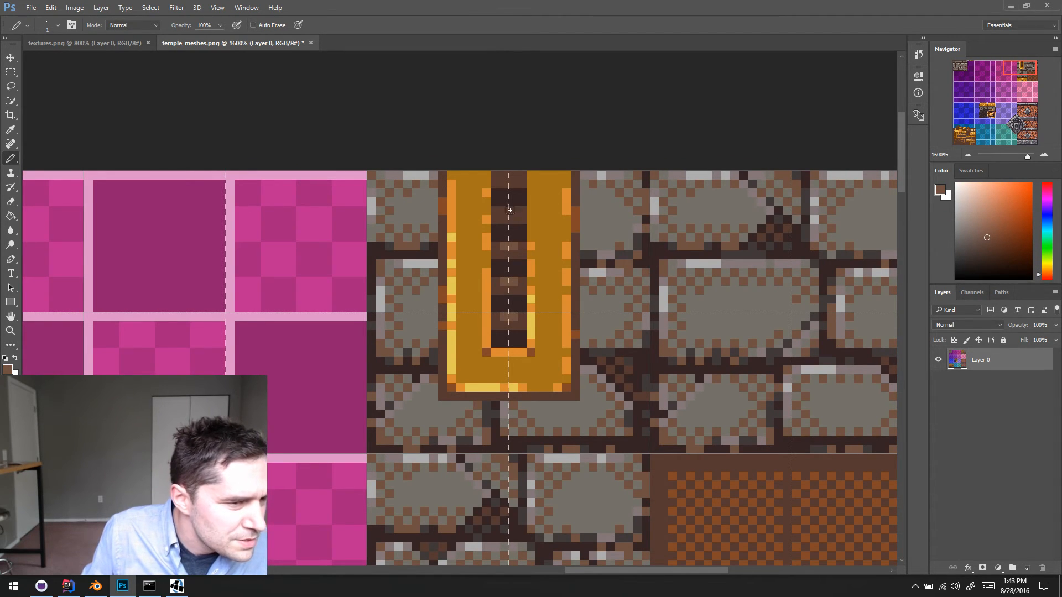
{"action": "left_click_drag", "start_coordinate": [502, 208], "coordinate": [516, 207]}
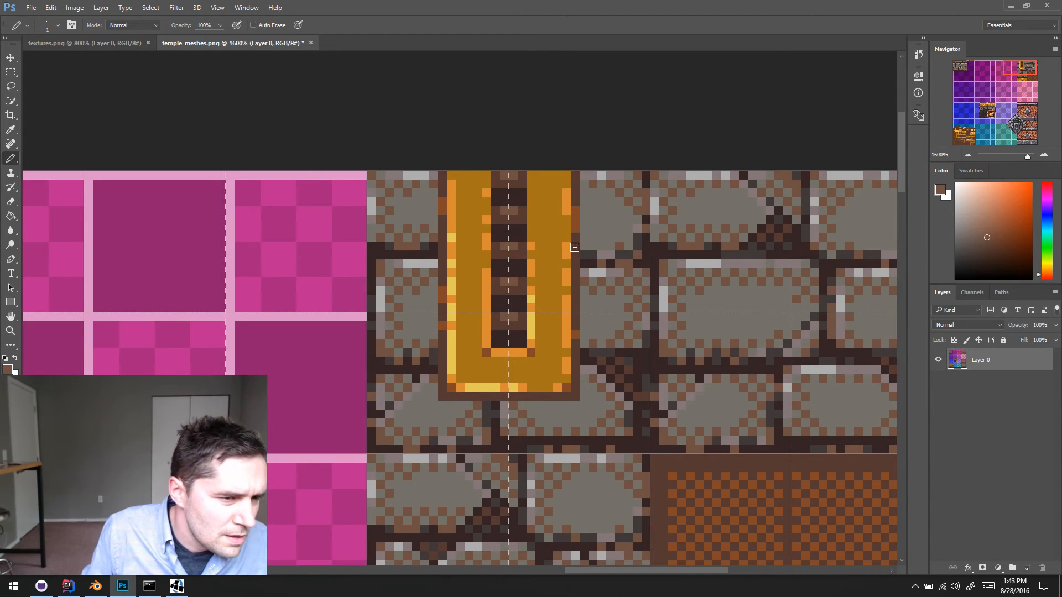
{"action": "left_click", "coordinate": [520, 205], "text": "alt"}
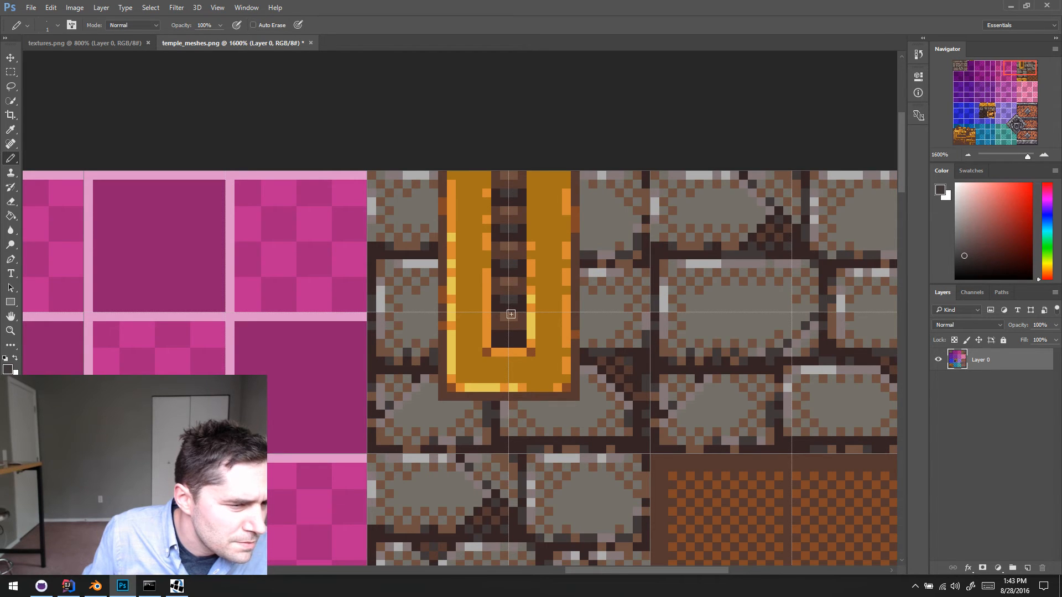
{"action": "key", "text": "ctrl+semicolon"}
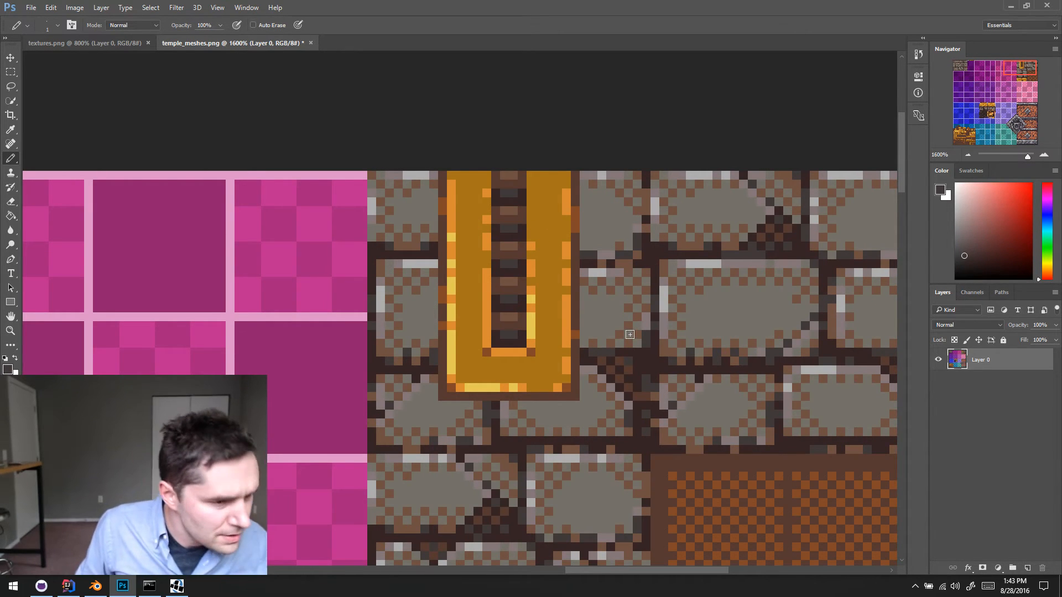
- Save the texture, switch to Blender and reload the image to inspect the crusher block up close from a corner view
{"action": "key", "text": "ctrl+s"}
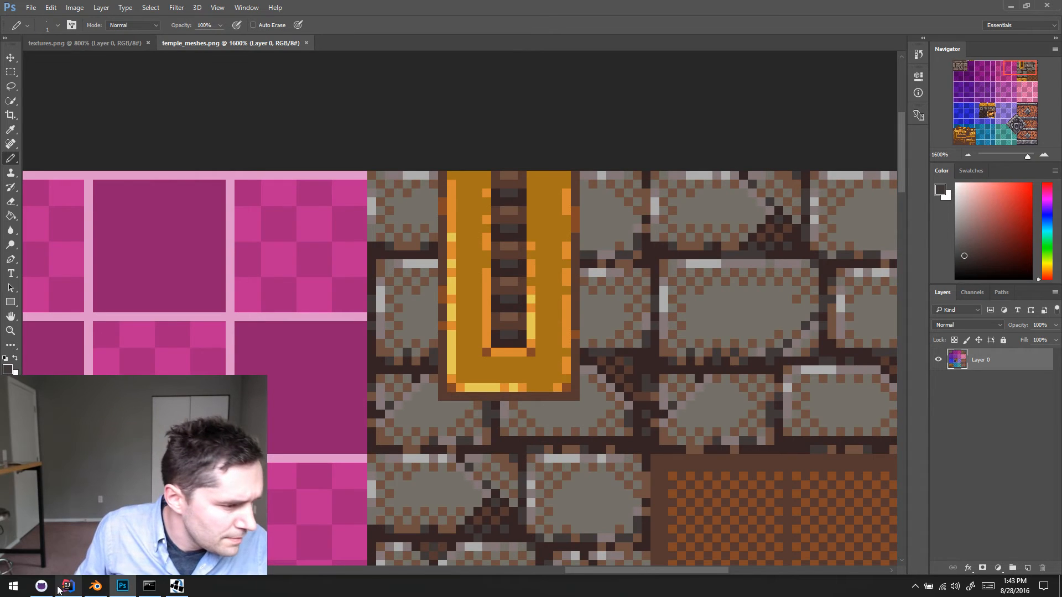
{"action": "left_click", "coordinate": [102, 586]}
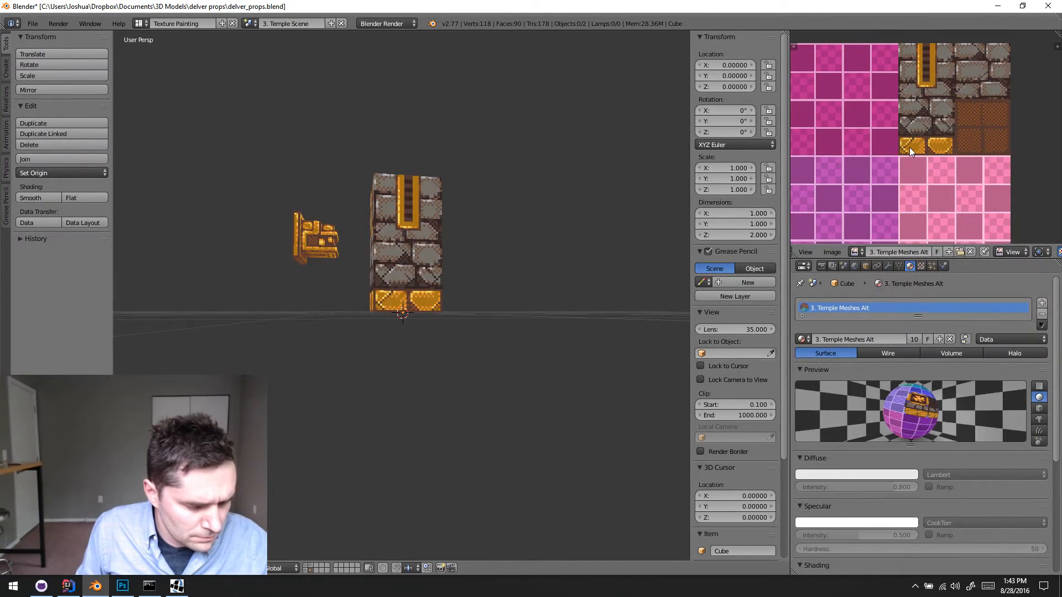
{"action": "key", "text": "alt+r"}
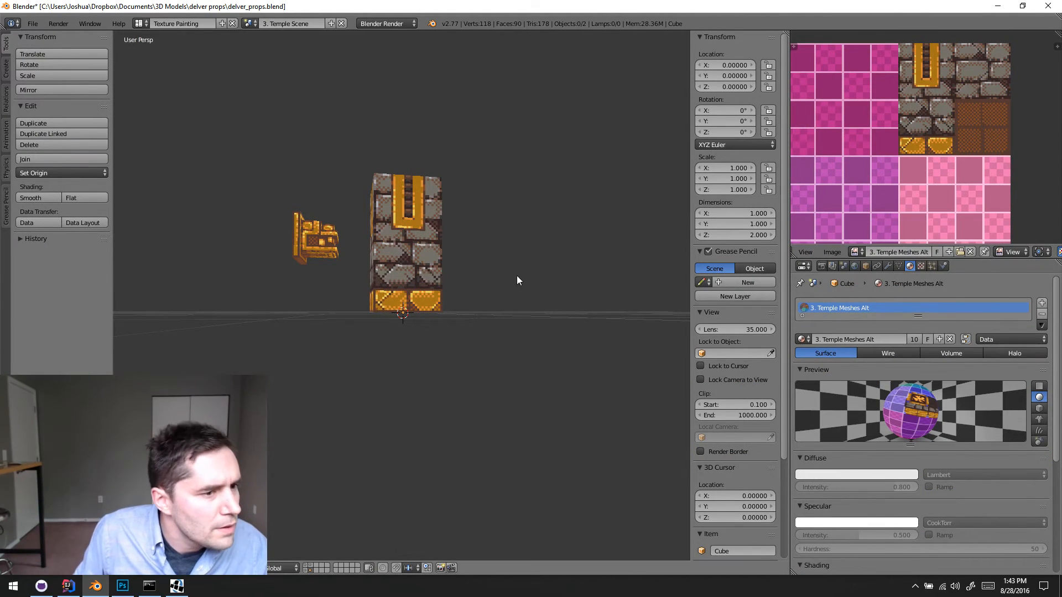
{"action": "middle_click_drag", "start_coordinate": [516, 275], "coordinate": [489, 307]}
{"action": "scroll", "coordinate": [416, 257], "scroll_direction": "up", "scroll_amount": 2}
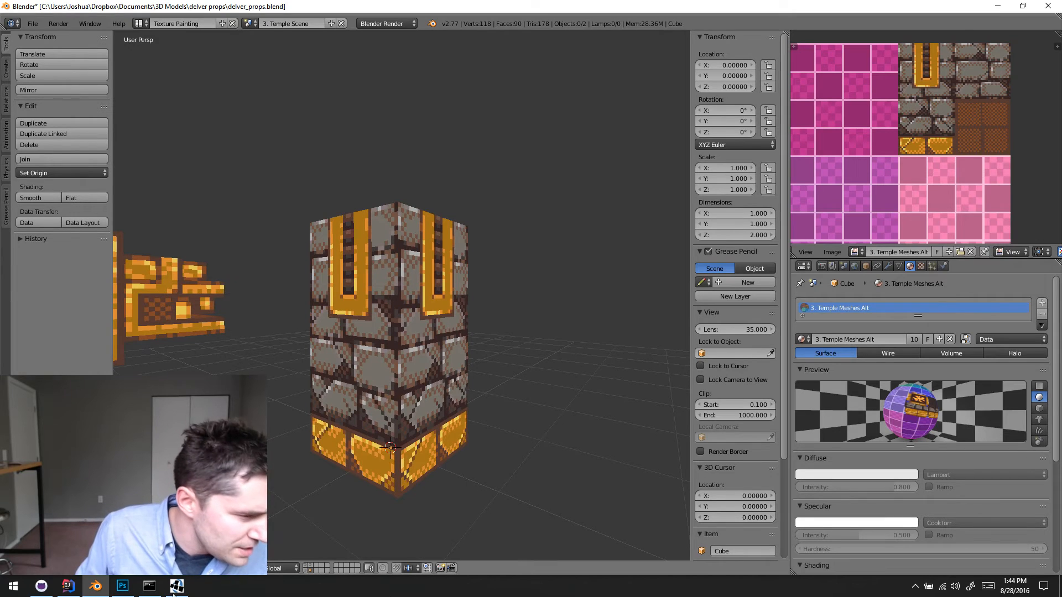
- Return to Photoshop, add a new layer and draw a one-pixel dark grey shadow line along the strip's outer right edge
{"action": "left_click", "coordinate": [121, 590]}
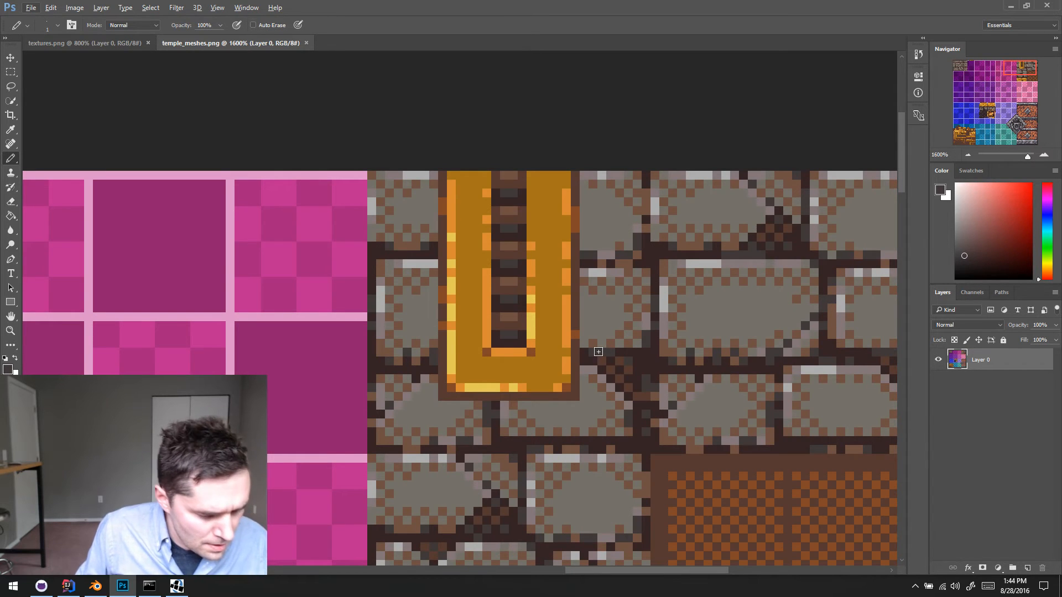
{"action": "key", "text": "ctrl+shift+alt+n"}
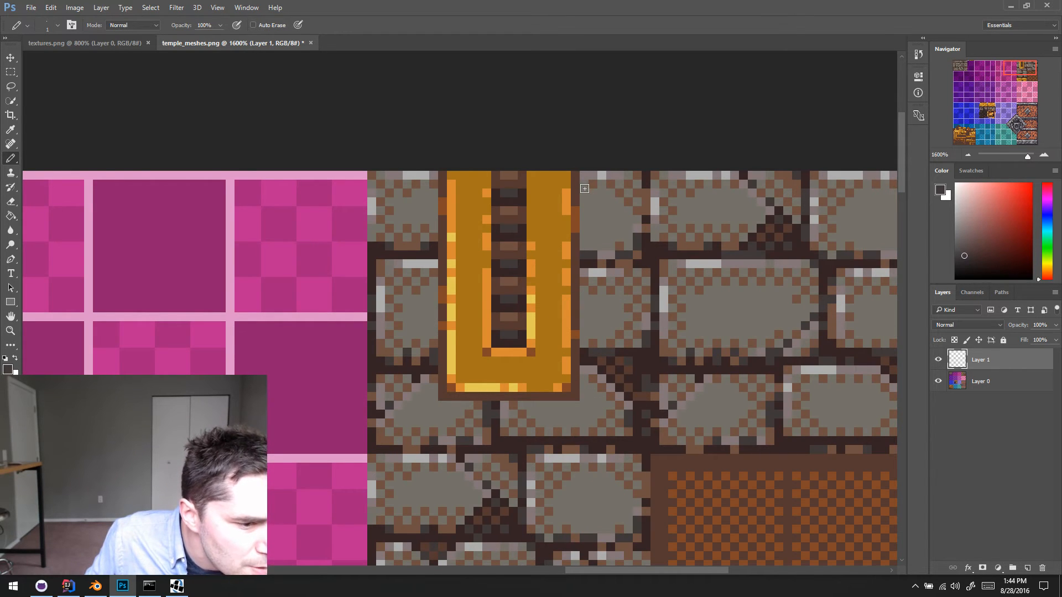
{"action": "scroll", "coordinate": [585, 189], "scroll_direction": "down", "scroll_amount": 3}
{"action": "scroll", "coordinate": [584, 194], "scroll_direction": "up", "scroll_amount": 2}
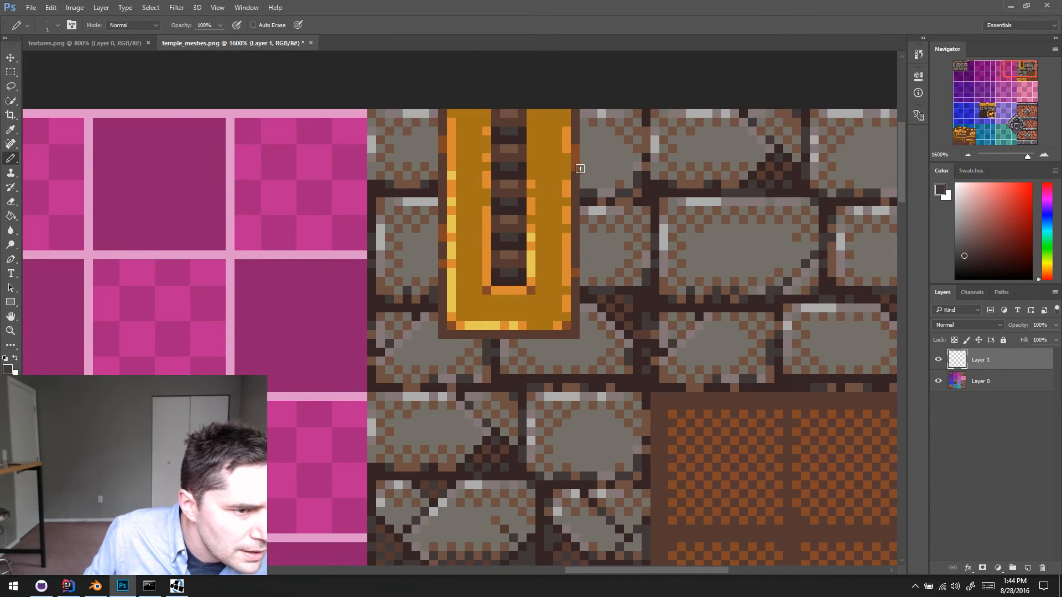
{"action": "left_click_drag", "start_coordinate": [584, 125], "coordinate": [584, 132]}
{"action": "left_click", "coordinate": [584, 186], "text": "shift"}
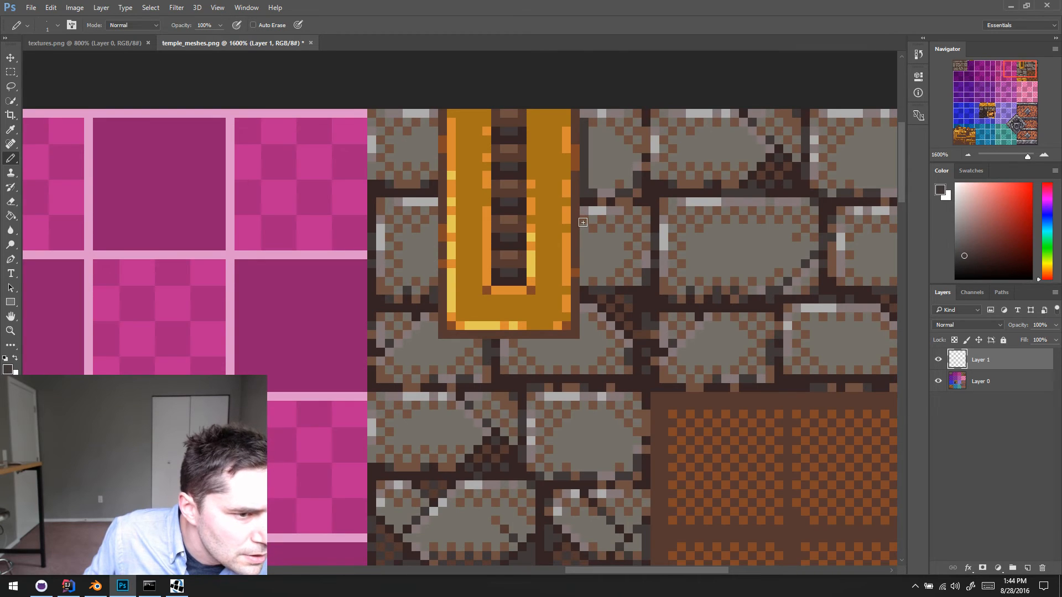
{"action": "left_click", "coordinate": [584, 212]}
{"action": "scroll", "coordinate": [584, 213], "scroll_direction": "up", "scroll_amount": 1}
{"action": "left_click", "coordinate": [583, 299], "text": "shift"}
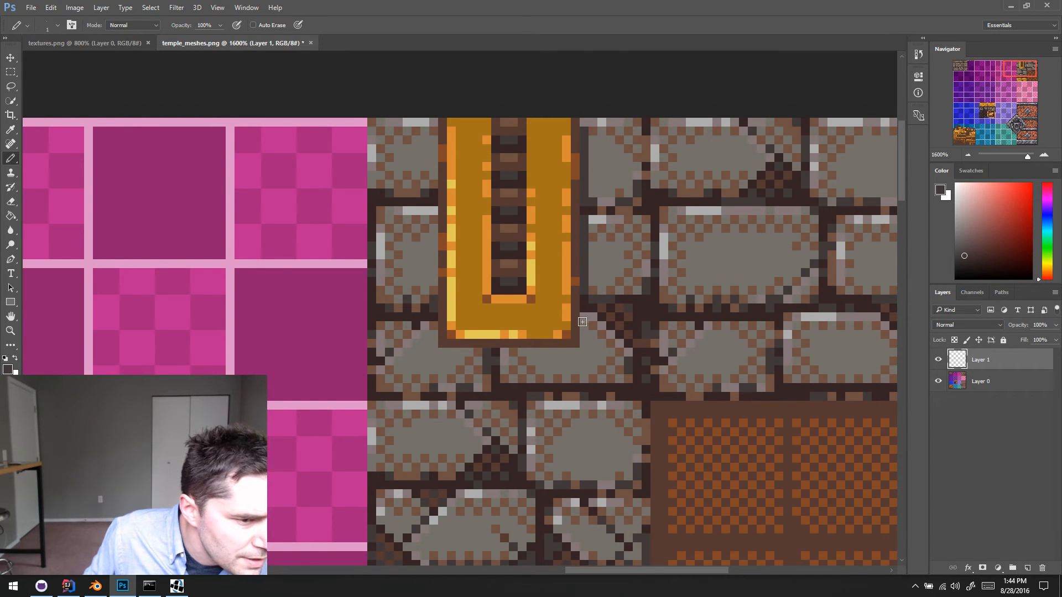
{"action": "left_click", "coordinate": [582, 352], "text": "shift"}
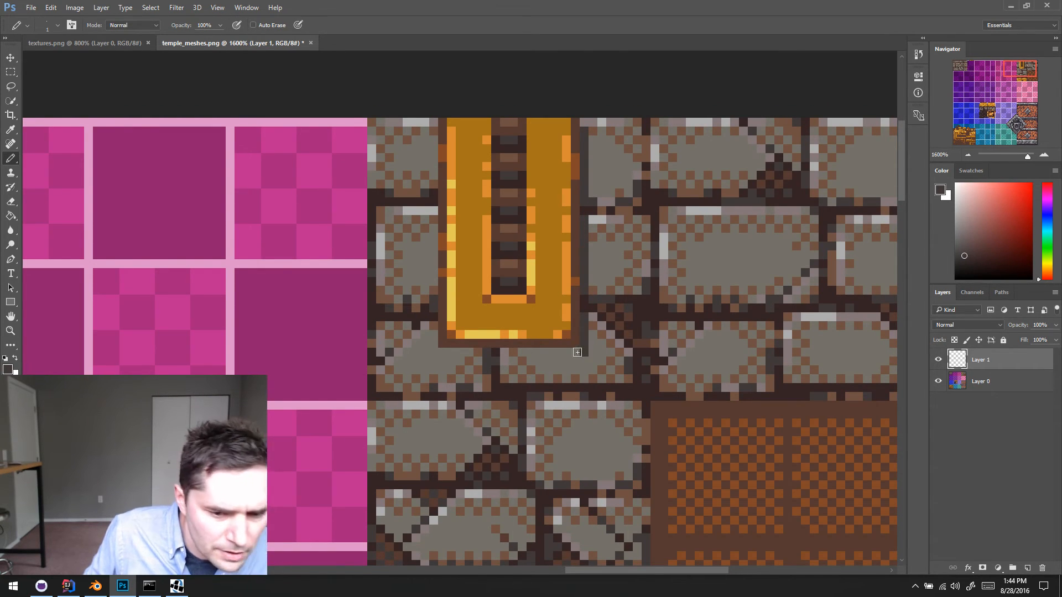
- Continue the dark grey shadow line along the strip's bottom edge and up its outer left edge
{"action": "scroll", "coordinate": [510, 370], "scroll_direction": "right", "scroll_amount": 1}
{"action": "left_click", "coordinate": [498, 354], "text": "shift"}
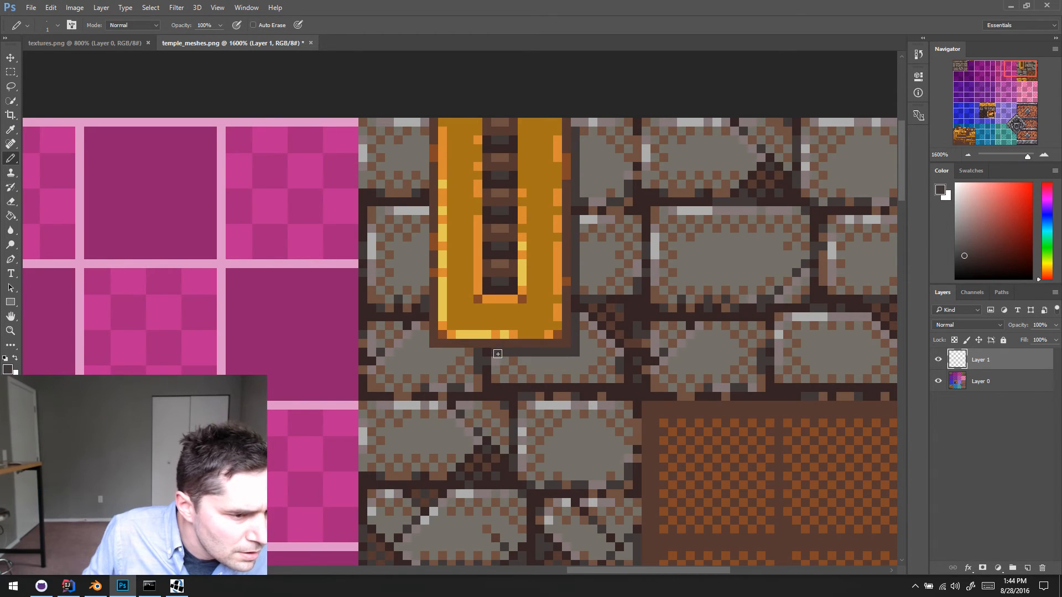
{"action": "left_click", "coordinate": [468, 352], "text": "shift"}
{"action": "left_click", "coordinate": [428, 352], "text": "shift"}
{"action": "left_click", "coordinate": [424, 325], "text": "shift"}
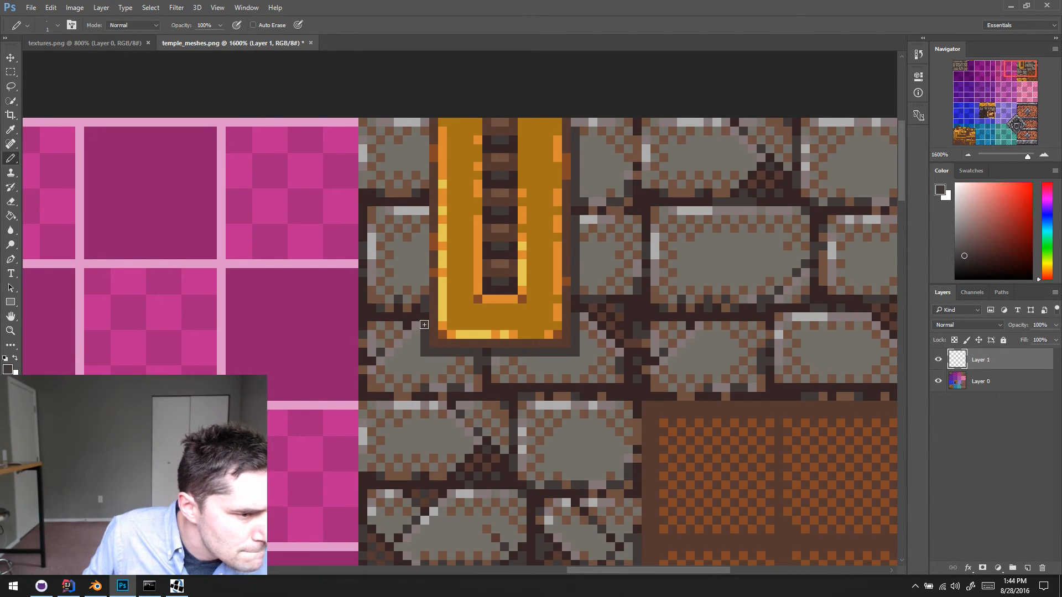
{"action": "left_click", "coordinate": [427, 211], "text": "shift"}
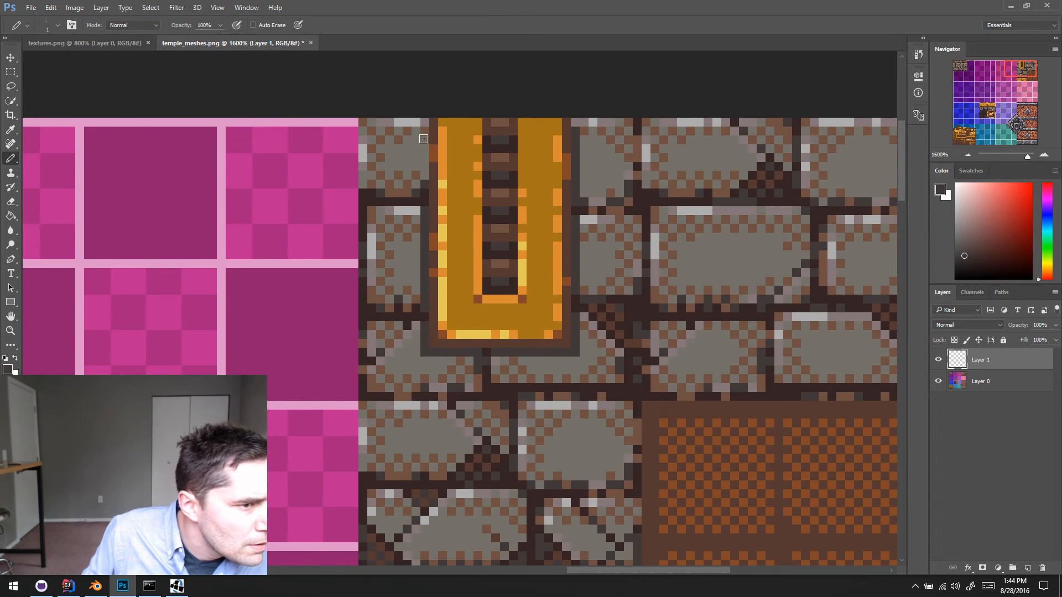
{"action": "left_click", "coordinate": [425, 123], "text": "shift"}
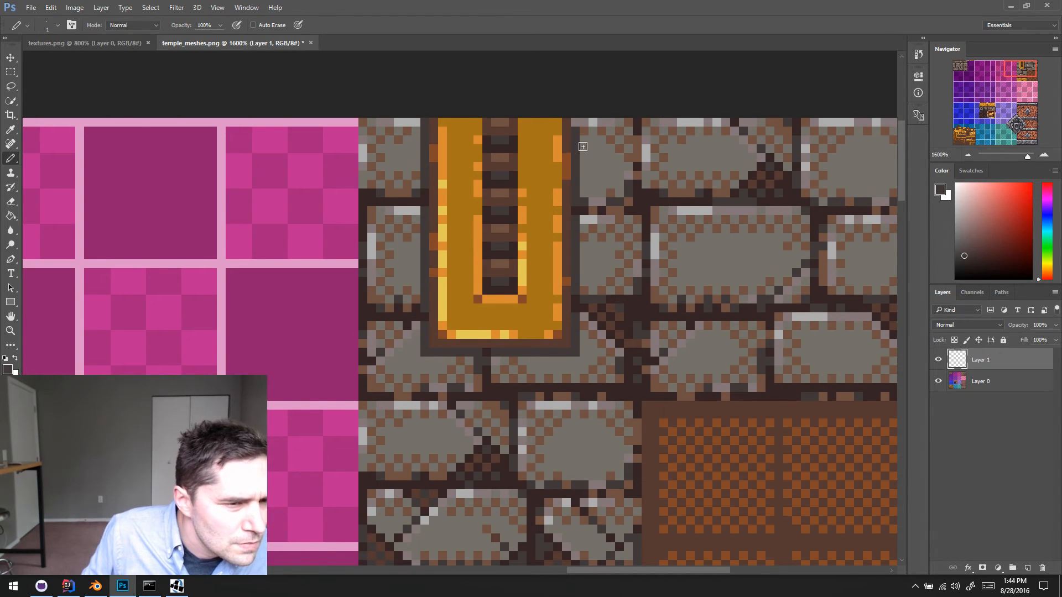
- Fill another new layer with the checkerboard pattern, hide it and load its pixels as a selection on Layer 1
{"action": "scroll", "coordinate": [576, 145], "scroll_direction": "right", "scroll_amount": 1}
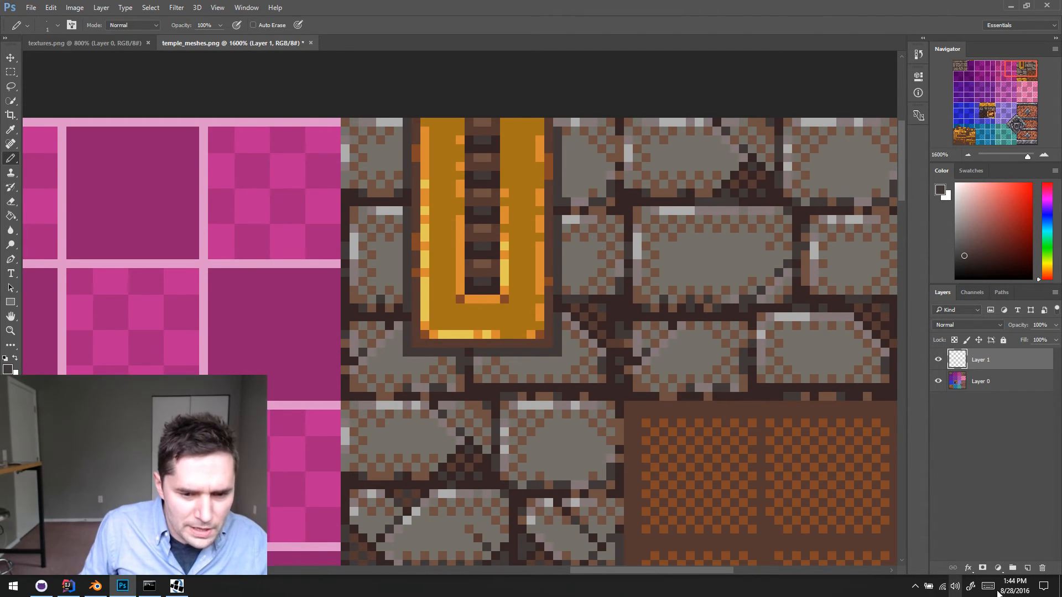
{"action": "left_click", "coordinate": [1027, 568]}
{"action": "key", "text": "g"}
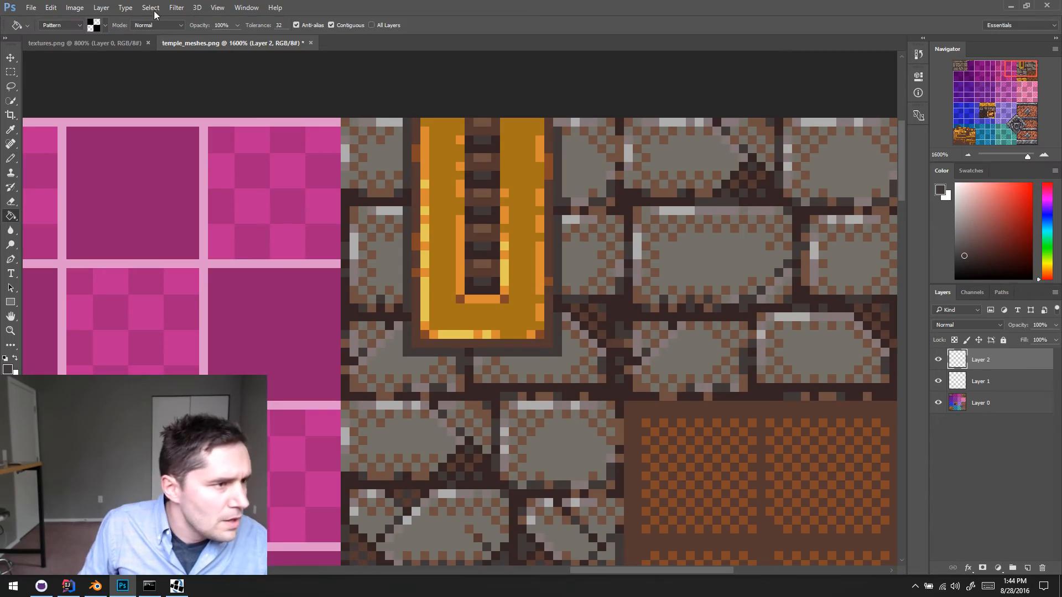
{"action": "left_click", "coordinate": [476, 232]}
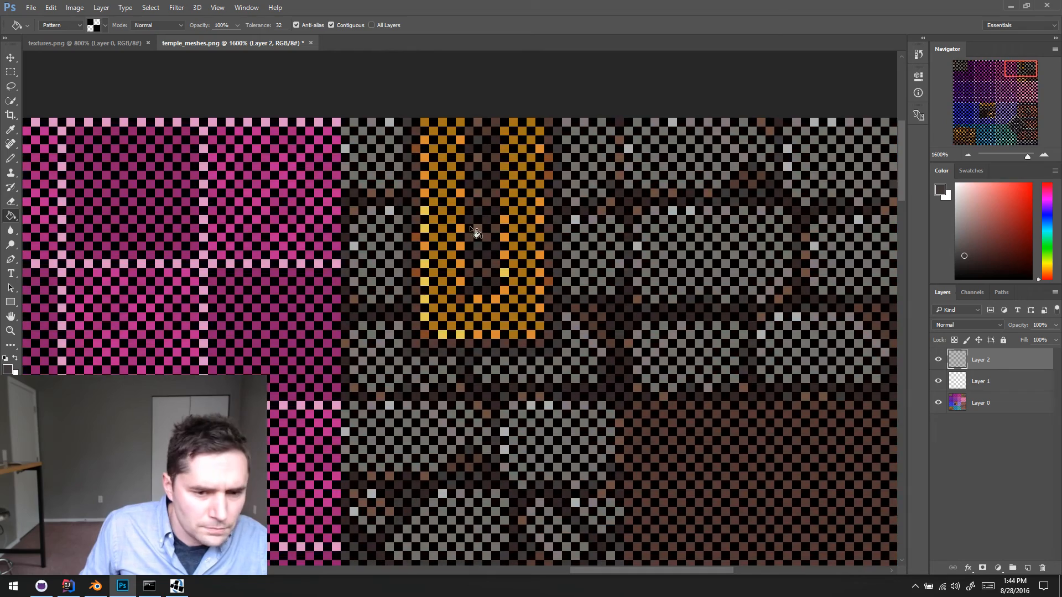
{"action": "left_click", "coordinate": [940, 362]}
{"action": "left_click", "coordinate": [960, 379]}
{"action": "left_click", "coordinate": [958, 365], "text": "ctrl"}
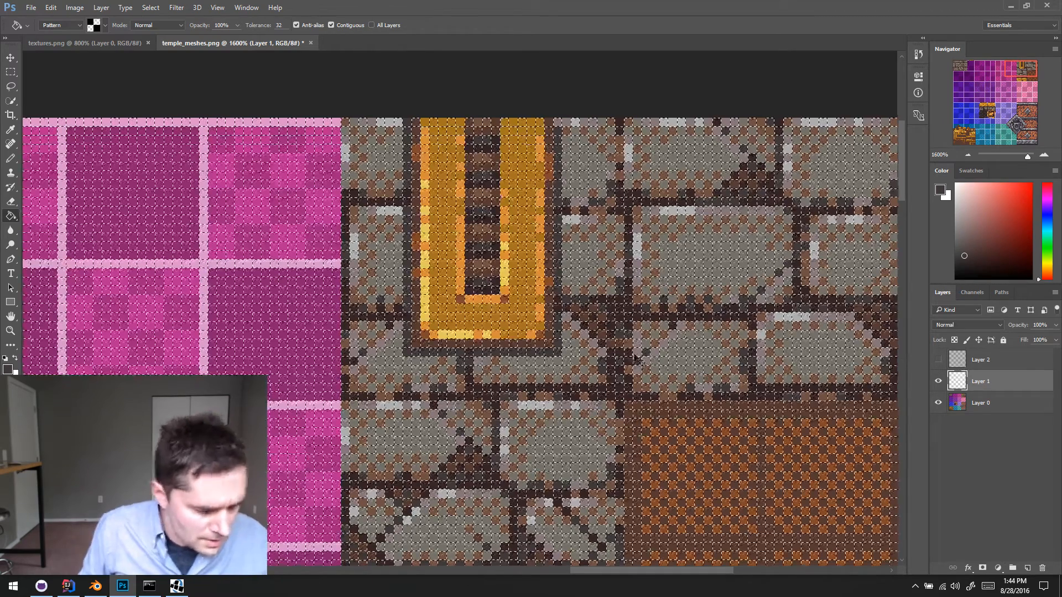
- Pencil dark grey around the outside of the shadow line through the checkerboard selection to dither its right, bottom and left edges
{"action": "key", "text": "ctrl+d"}
{"action": "key", "text": "b"}
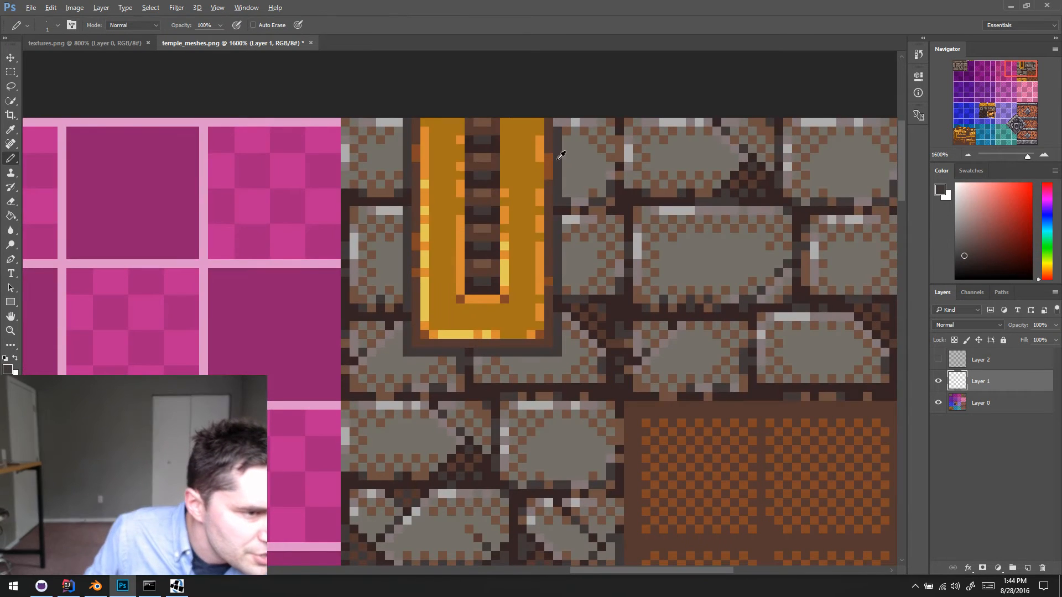
{"action": "mouse_move", "coordinate": [564, 133]}
{"action": "left_mouse_down"}
{"action": "mouse_move", "coordinate": [559, 363]}
{"action": "mouse_move", "coordinate": [400, 364]}
{"action": "mouse_move", "coordinate": [400, 104]}
{"action": "left_mouse_up"}
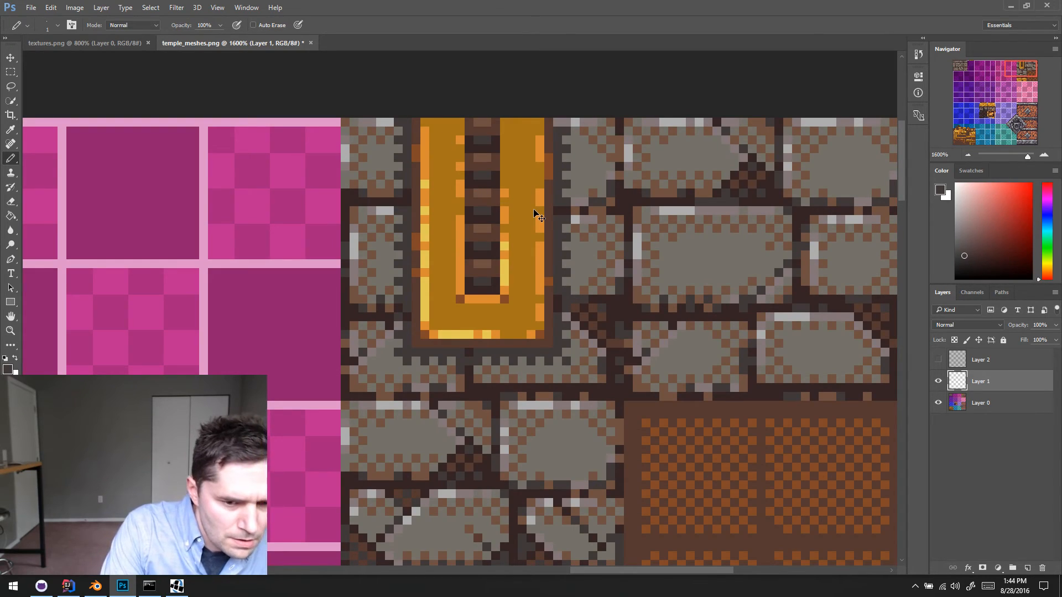
{"action": "key", "text": "ctrl+shift+d"}
{"action": "key", "text": "ctrl+i"}
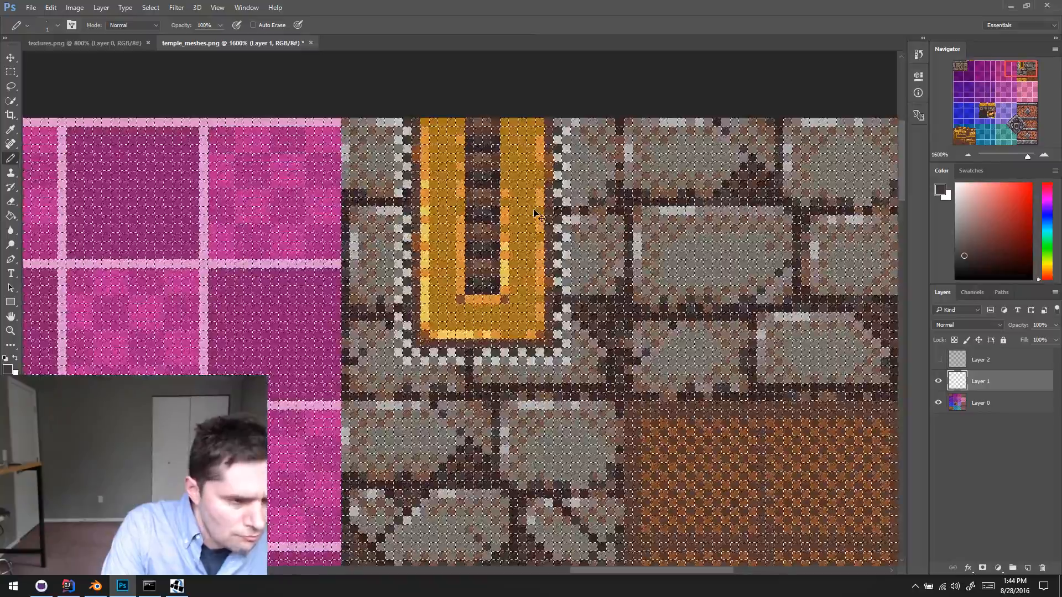
{"action": "key", "text": "ctrl+z"}
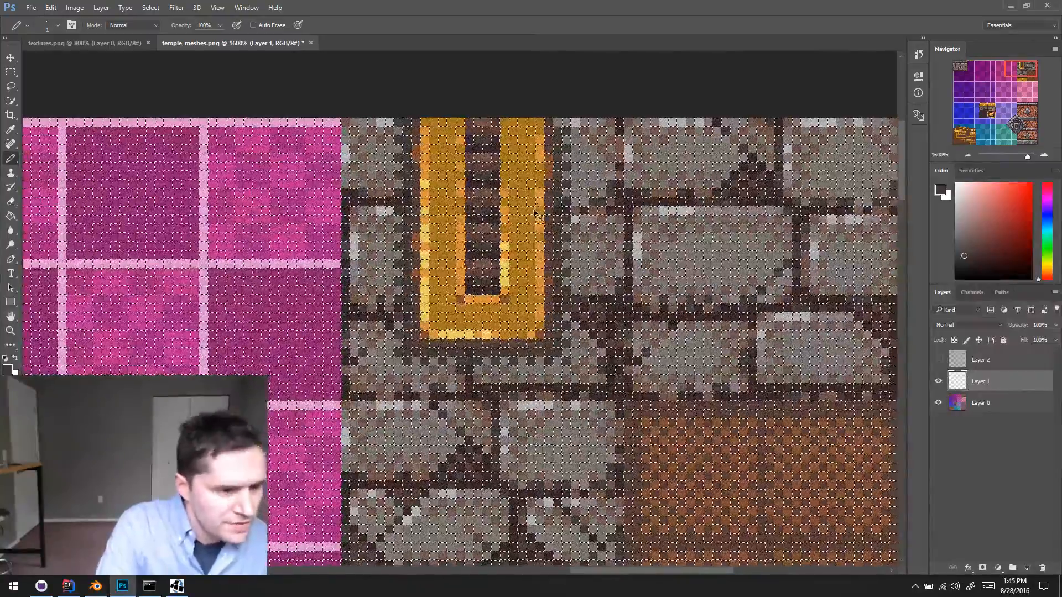
{"action": "key", "text": "ctrl+d"}
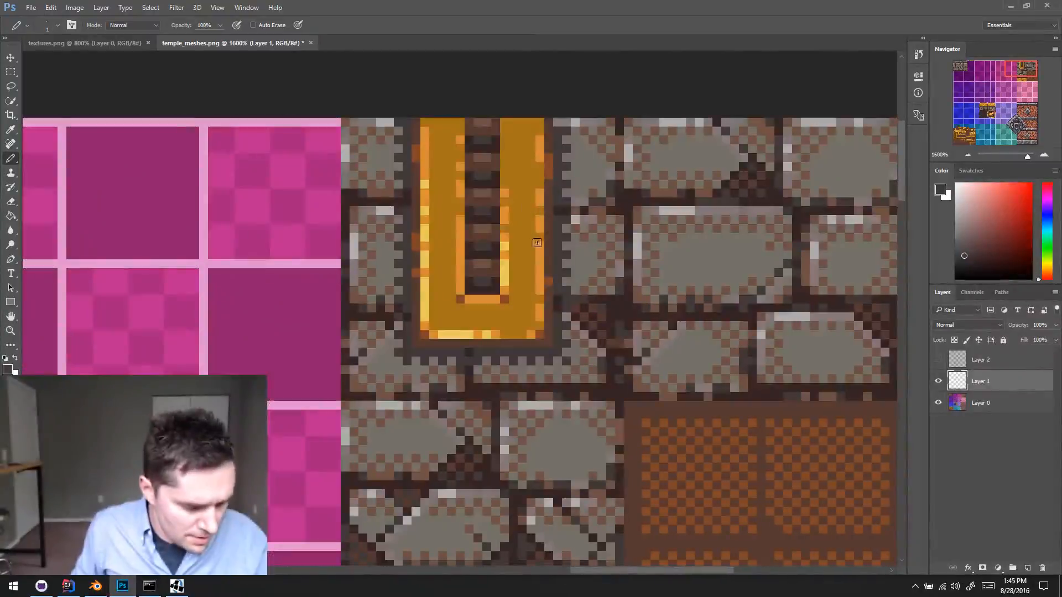
- Sample brown tones from the bricks and blend the outer right edge of the strip's dithered shadow with brown pixels
{"action": "left_click", "coordinate": [585, 307], "text": "alt"}
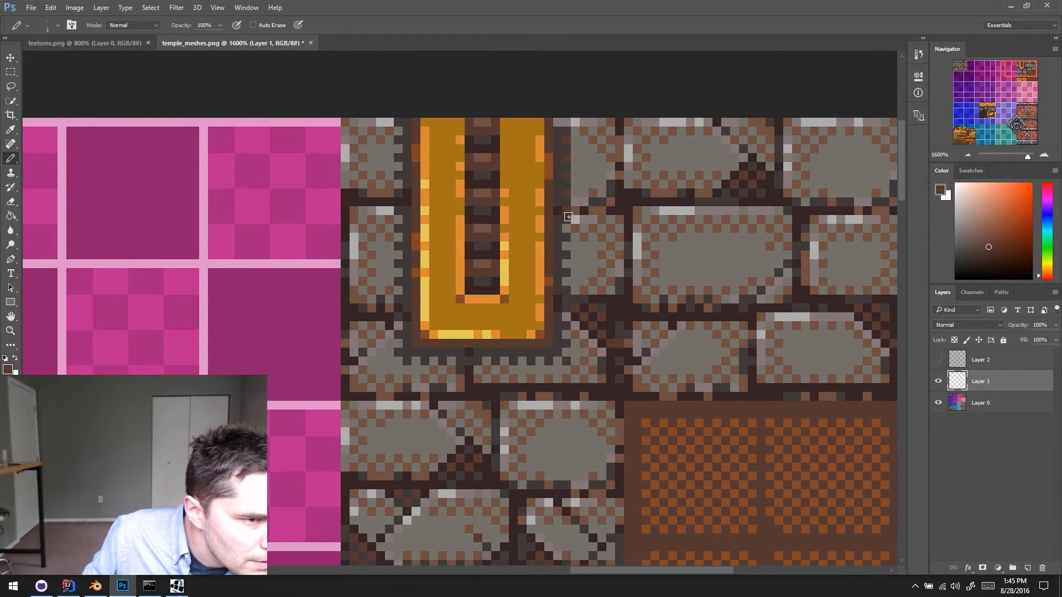
{"action": "left_click_drag", "start_coordinate": [568, 217], "coordinate": [564, 358]}
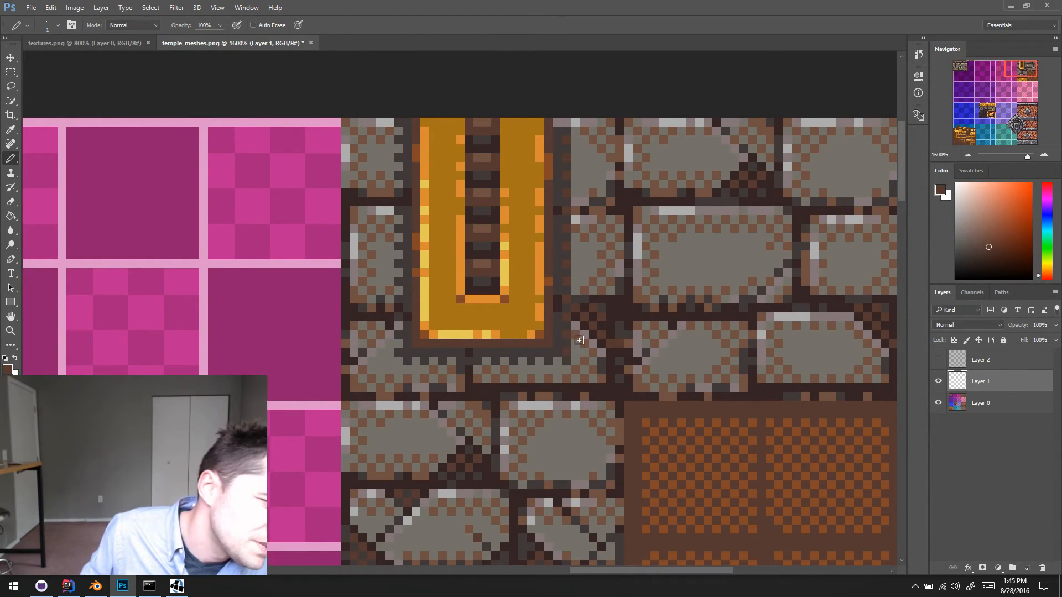
{"action": "left_click", "coordinate": [574, 333], "text": "alt"}
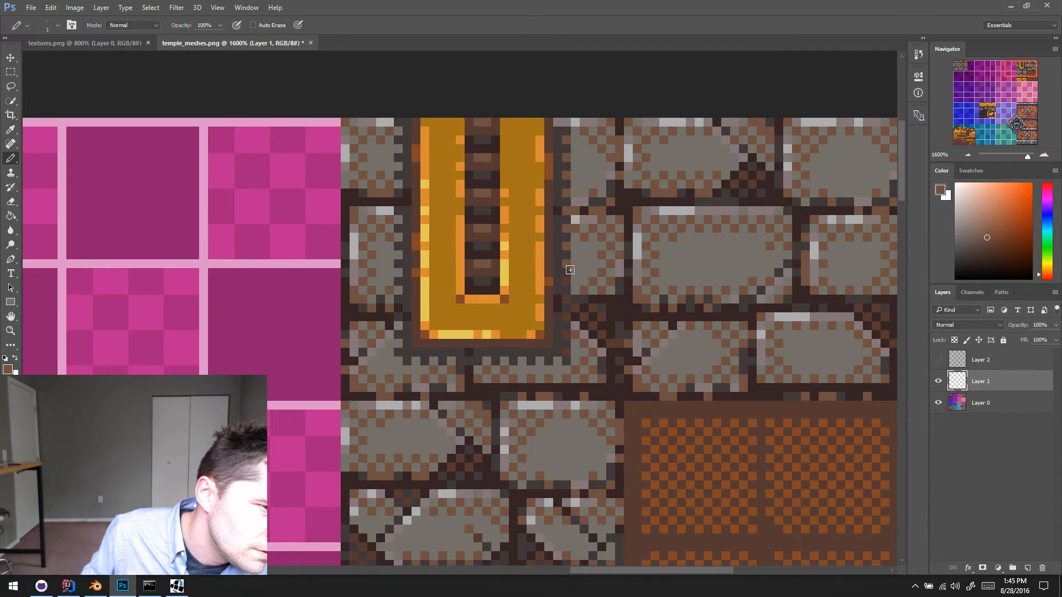
{"action": "key", "text": "ctrl+z"}
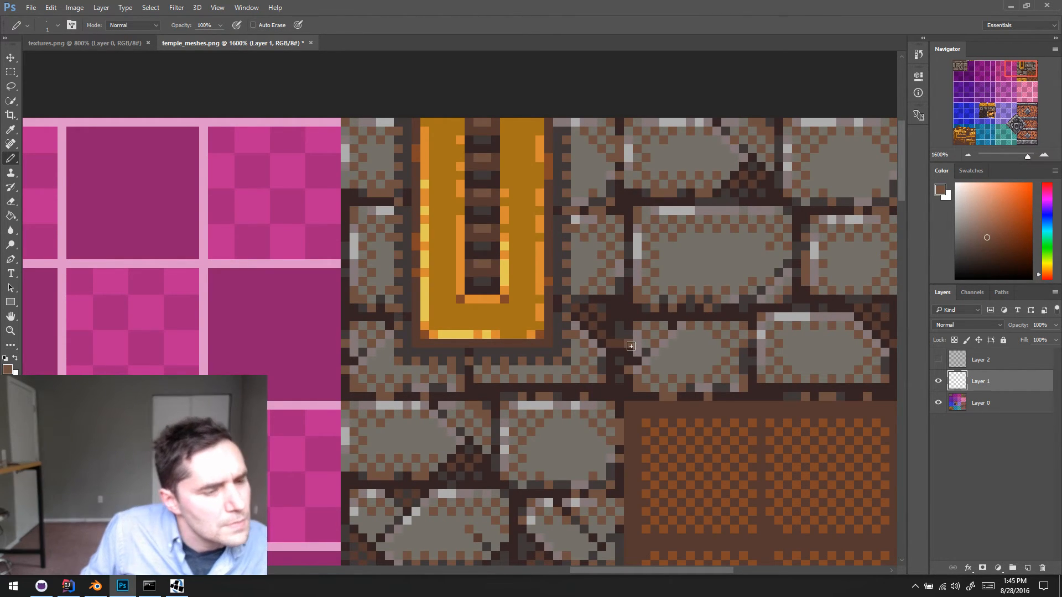
- Check the brick shading in textures.png for reference and return to temple_meshes.png
{"action": "scroll", "coordinate": [219, 131], "scroll_direction": "down", "scroll_amount": 2}
{"action": "left_click", "coordinate": [134, 46]}
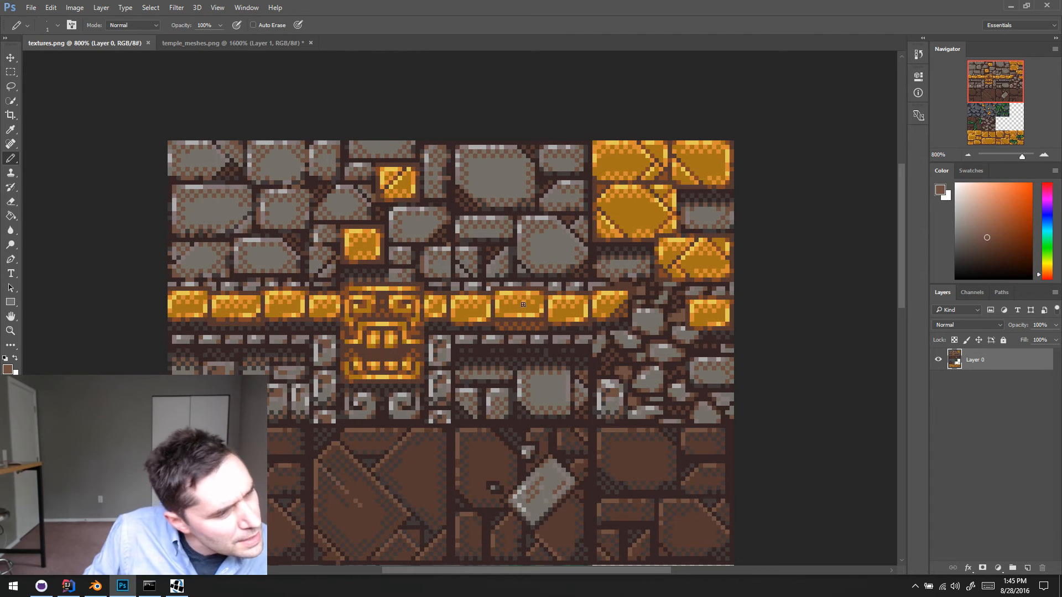
{"action": "left_click", "coordinate": [267, 42]}
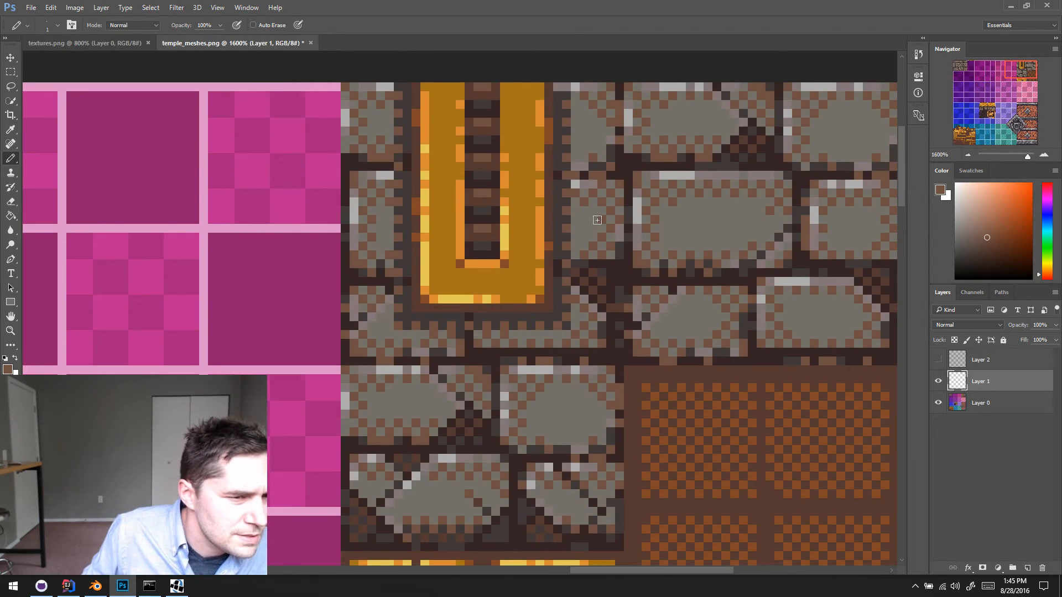
{"action": "scroll", "coordinate": [597, 220], "scroll_direction": "right", "scroll_amount": 1}
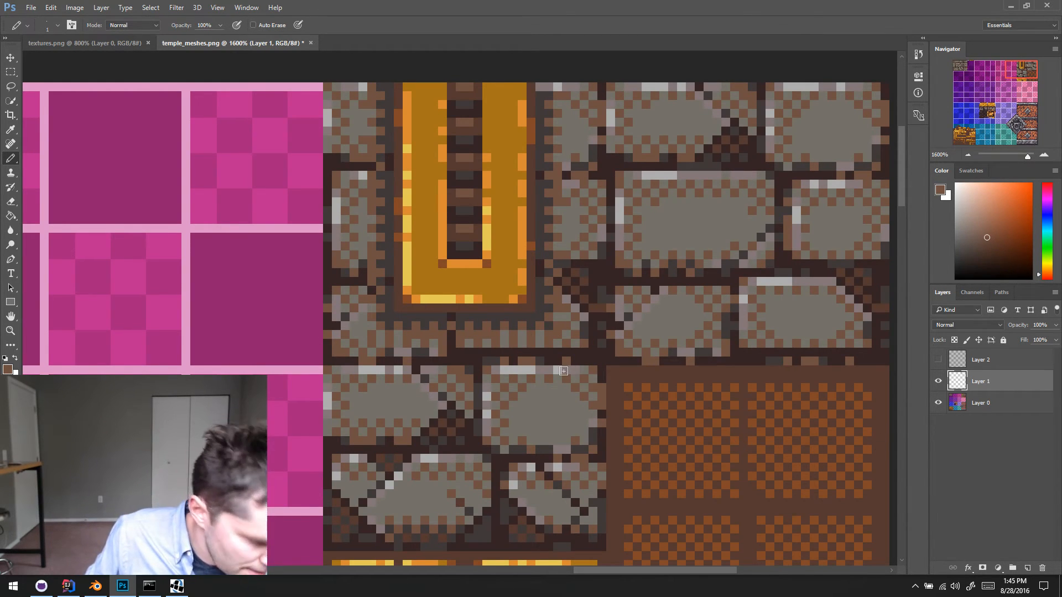
- Pencil sampled grey and brown pixels into the brick directly below the gold strip to rework its dithering
{"action": "scroll", "coordinate": [561, 370], "scroll_direction": "right", "scroll_amount": 2}
{"action": "left_click", "coordinate": [480, 335], "text": "alt"}
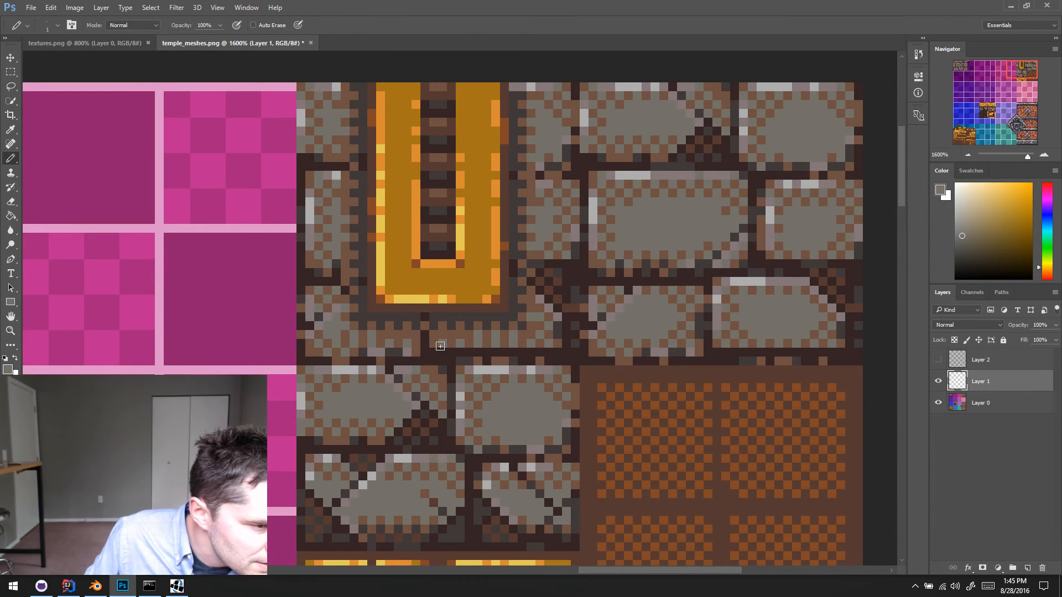
{"action": "mouse_move", "coordinate": [480, 342]}
{"action": "left_mouse_down"}
{"action": "mouse_move", "coordinate": [520, 341]}
{"action": "mouse_move", "coordinate": [441, 343]}
{"action": "left_mouse_up"}
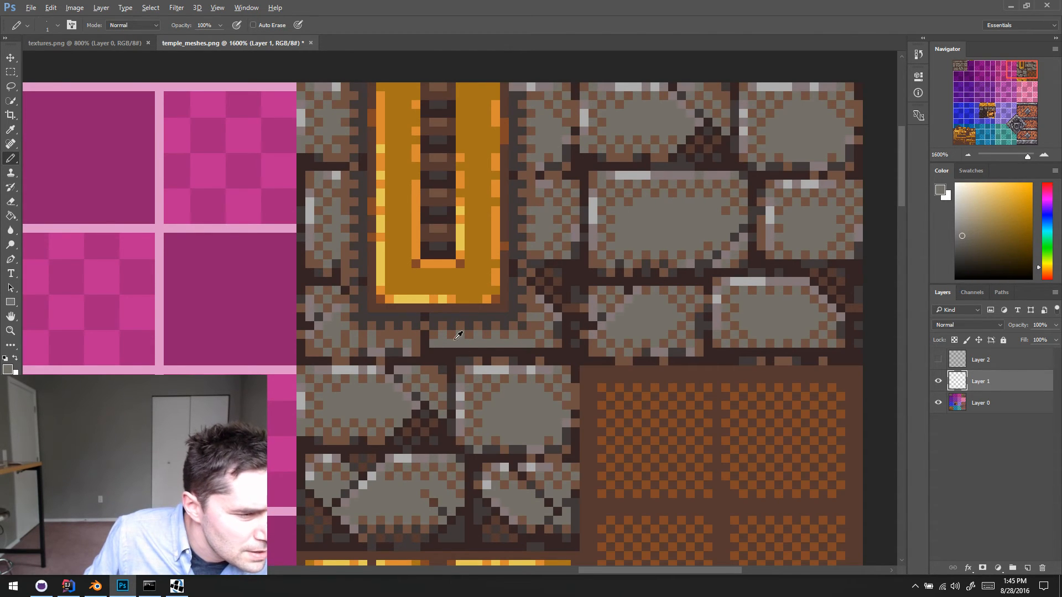
{"action": "left_click", "coordinate": [431, 335], "text": "alt"}
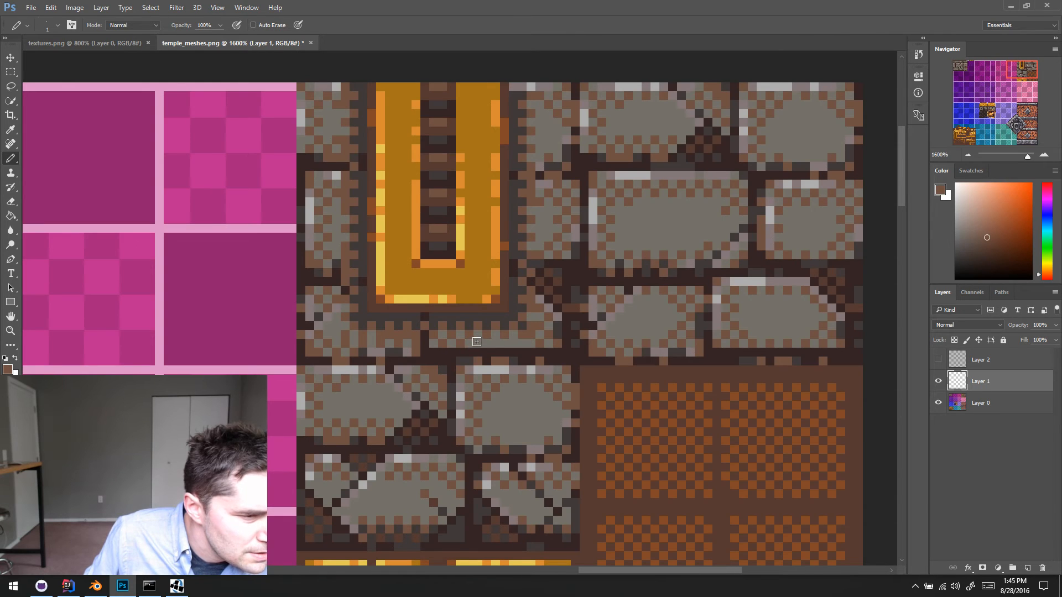
{"action": "left_click_drag", "start_coordinate": [476, 342], "coordinate": [495, 343]}
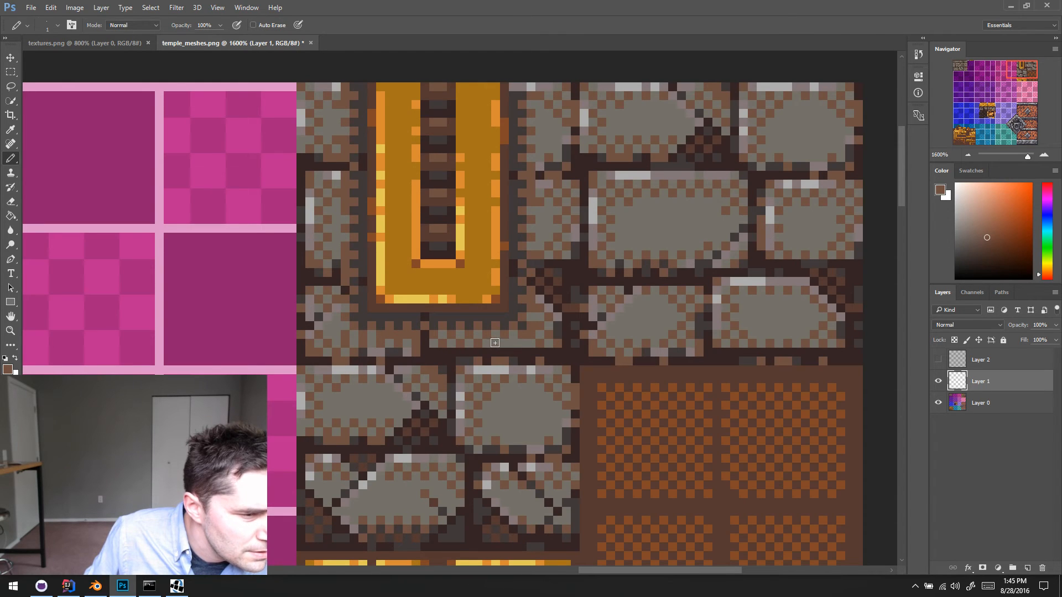
- Dither the right end of the brick below the strip with alternating grey and brown pixels and sample the dark grey
{"action": "left_click", "coordinate": [536, 339], "text": "alt"}
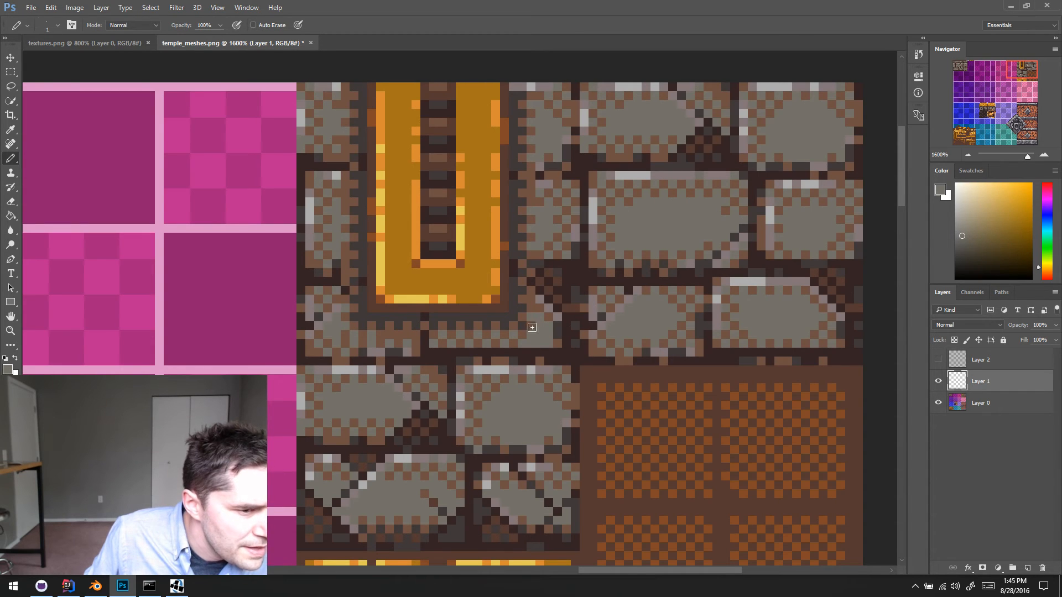
{"action": "left_click", "coordinate": [534, 322], "text": "alt"}
{"action": "left_click", "coordinate": [525, 342]}
{"action": "left_click", "coordinate": [545, 328], "text": "alt"}
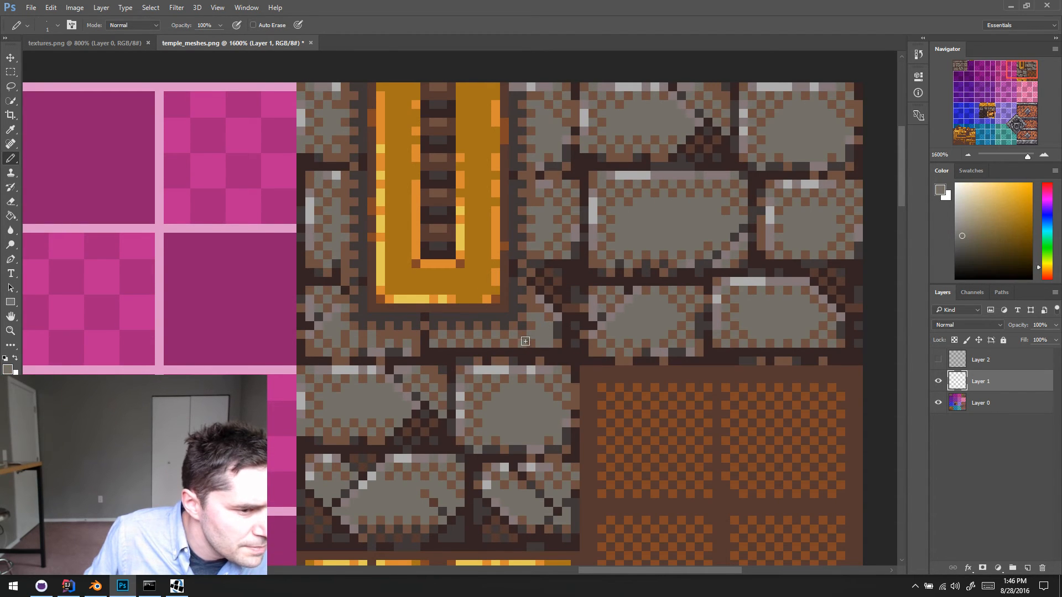
{"action": "left_click", "coordinate": [540, 334], "text": "alt"}
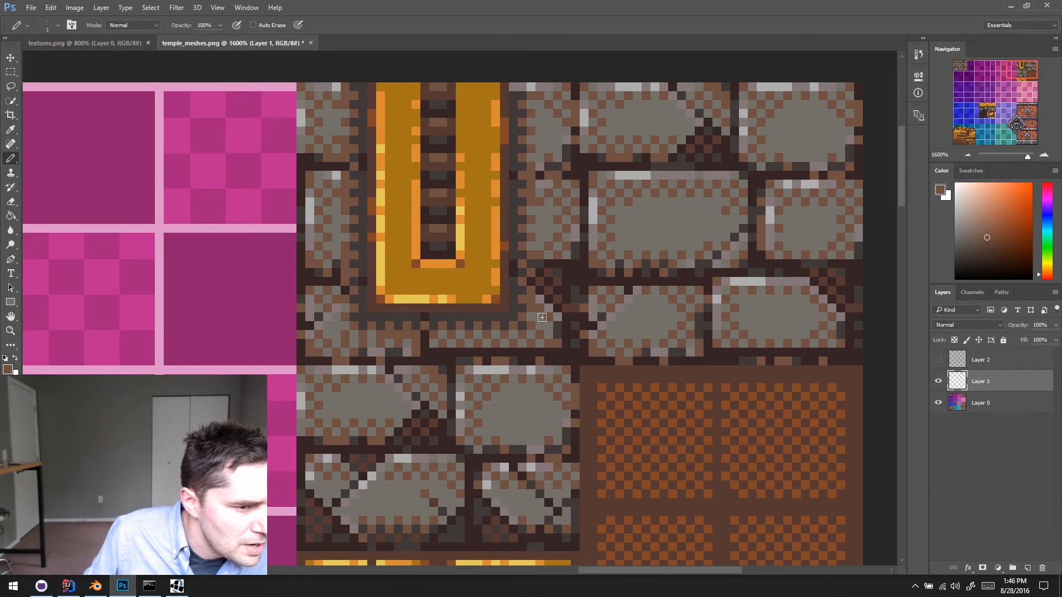
{"action": "left_click", "coordinate": [559, 329], "text": "alt"}
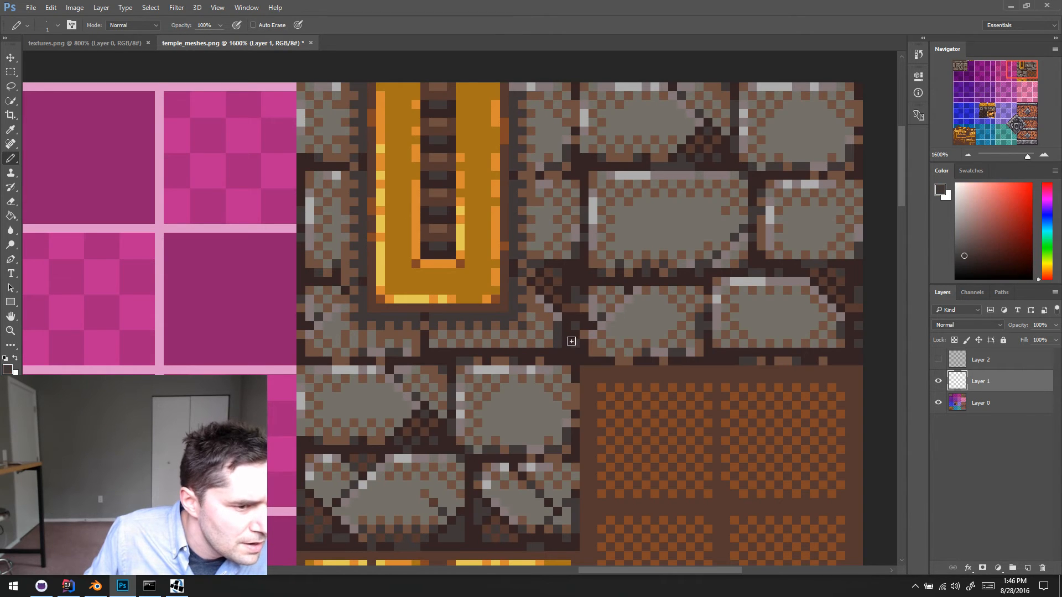
- Inspect the shadow and dithering around the gold strip at 1600% and 3200% zoom
{"action": "key", "text": "alt"}
{"action": "scroll", "coordinate": [576, 328], "scroll_direction": "up", "scroll_amount": 3}
{"action": "scroll", "coordinate": [594, 332], "scroll_direction": "left", "scroll_amount": 1}
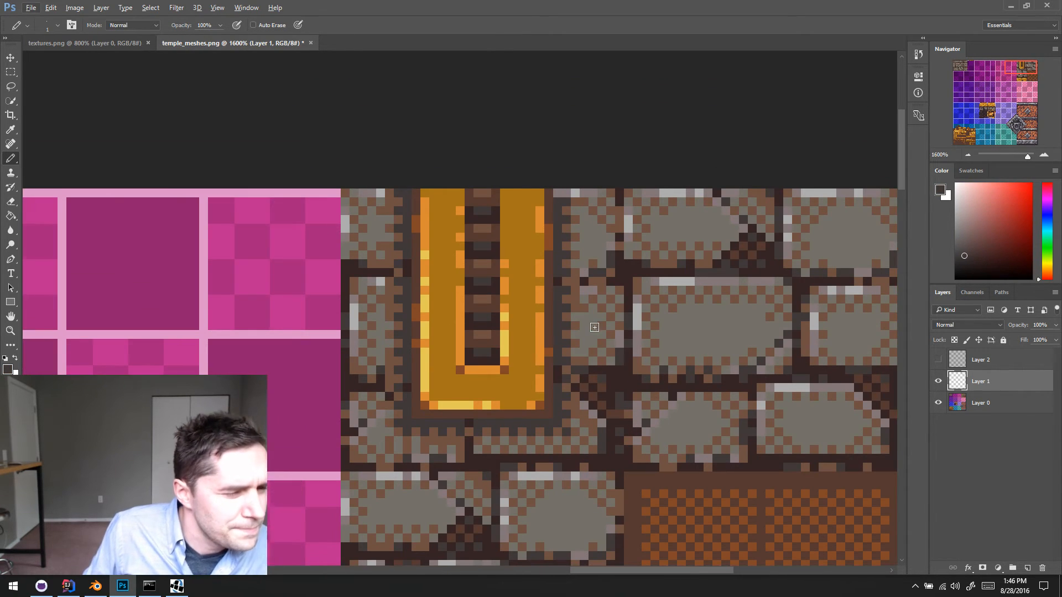
{"action": "scroll", "coordinate": [595, 327], "scroll_direction": "down", "scroll_amount": 3, "text": "alt"}
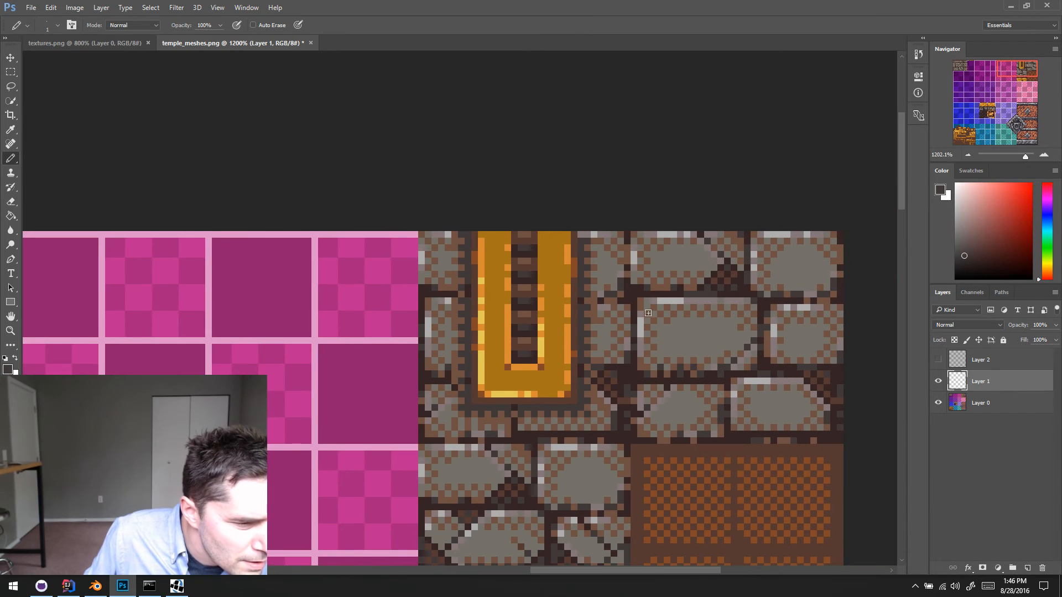
{"action": "double_click", "coordinate": [1048, 156]}
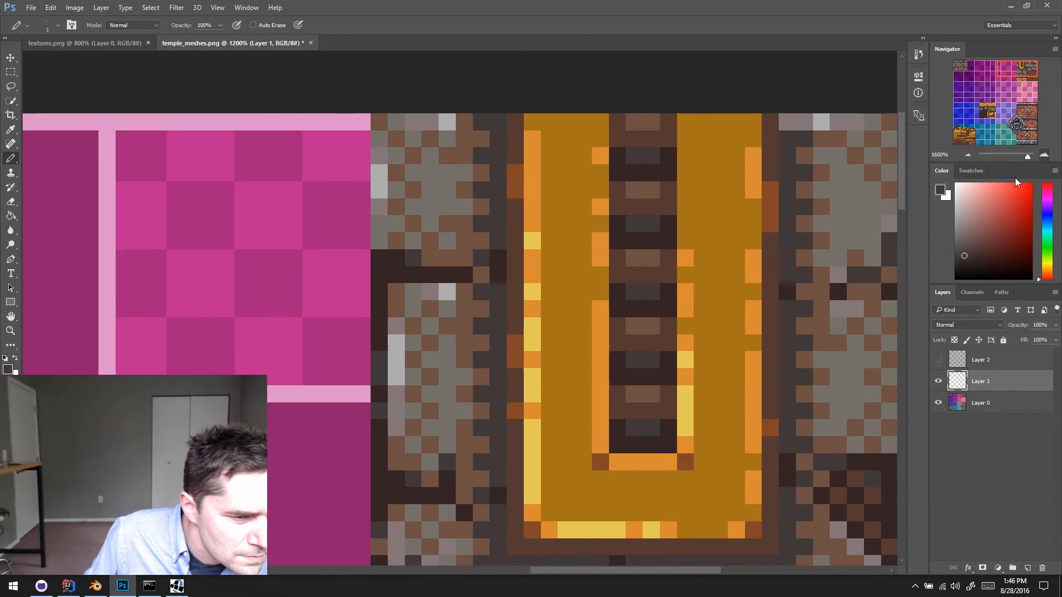
{"action": "left_click_drag", "start_coordinate": [789, 276], "coordinate": [577, 234]}
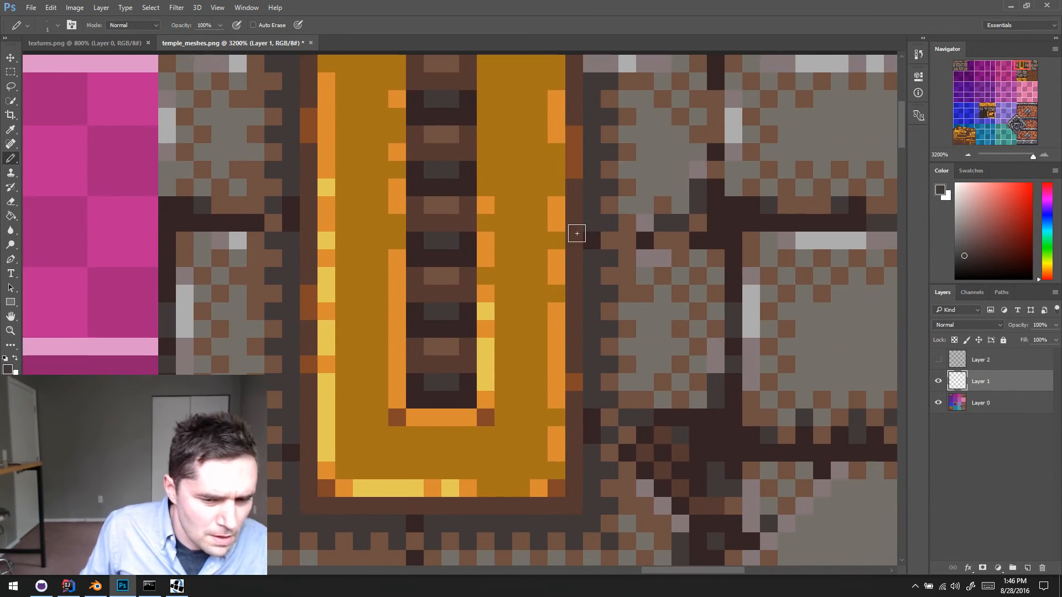
{"action": "scroll", "coordinate": [653, 268], "scroll_direction": "left", "scroll_amount": 1}
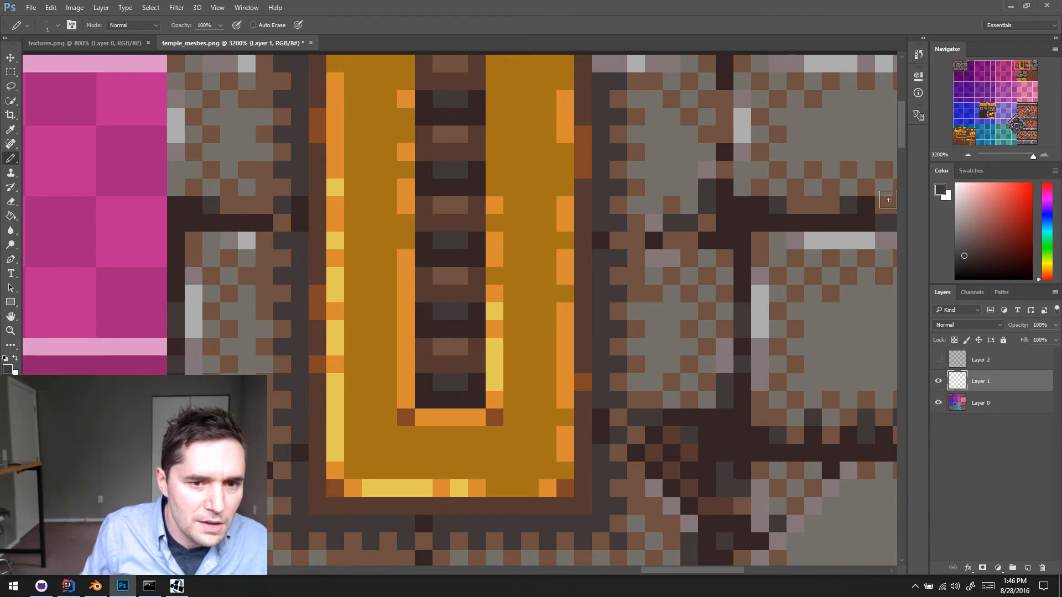
{"action": "left_click", "coordinate": [969, 156]}
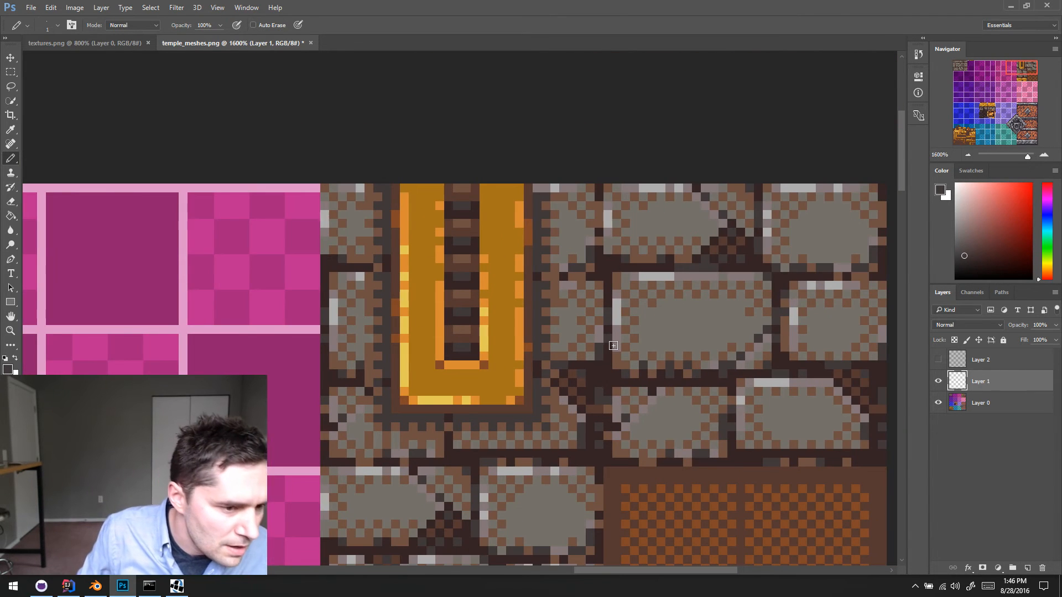
- Dither the second-row brick just right of the gold strip with alternating sampled grey and brown pixels
{"action": "left_click", "coordinate": [568, 360], "text": "alt"}
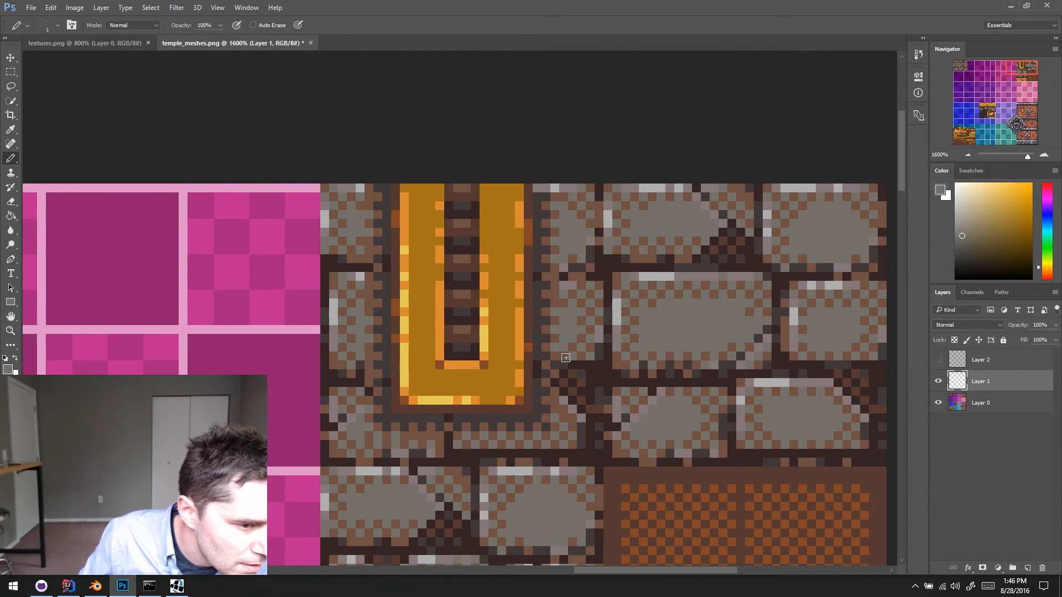
{"action": "left_click", "coordinate": [557, 354], "text": "alt"}
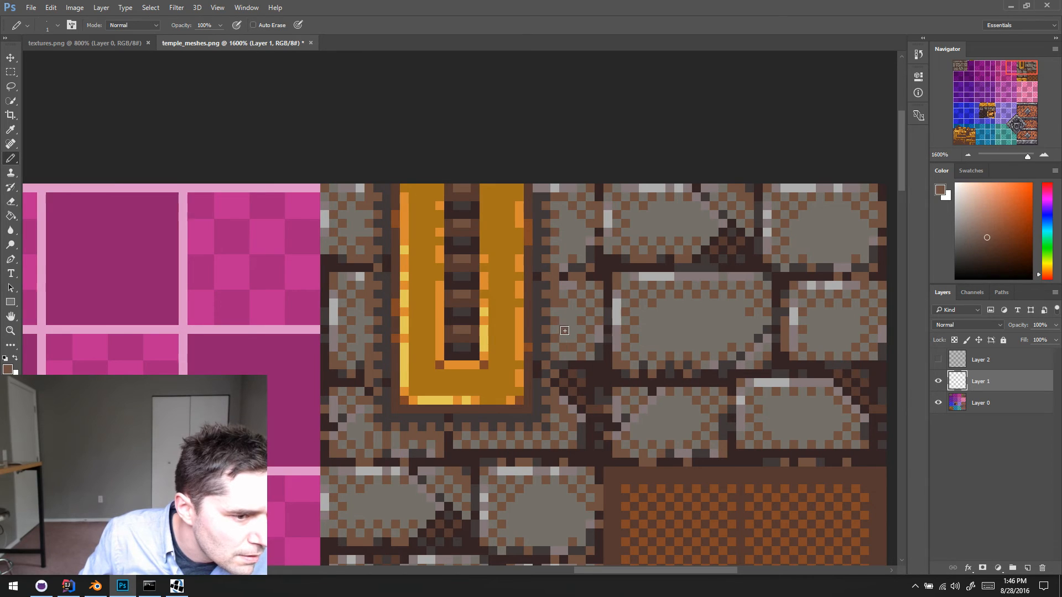
{"action": "left_click", "coordinate": [564, 320], "text": "alt"}
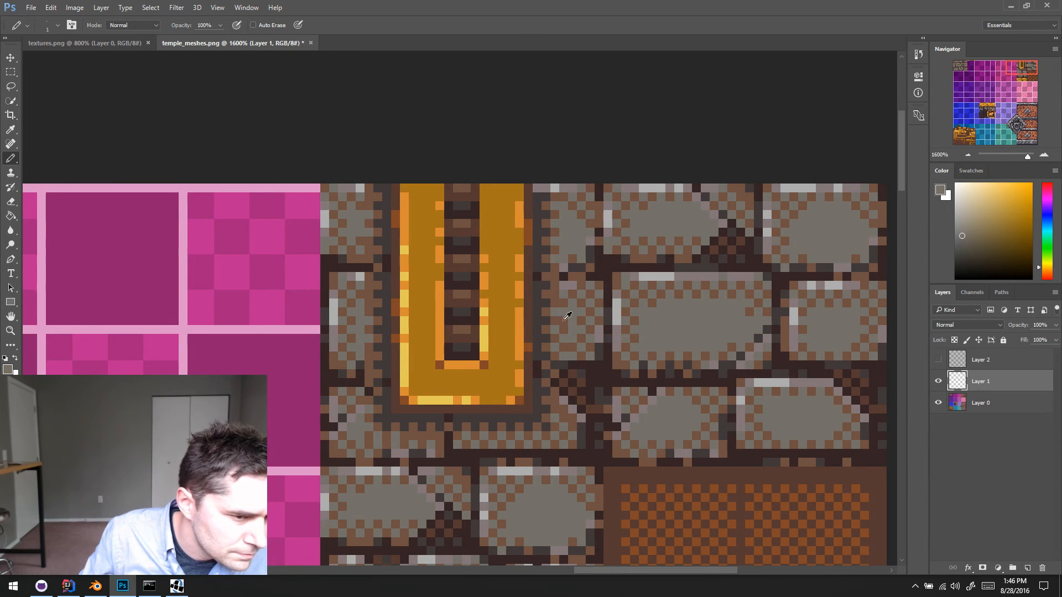
{"action": "left_click", "coordinate": [574, 342], "text": "alt"}
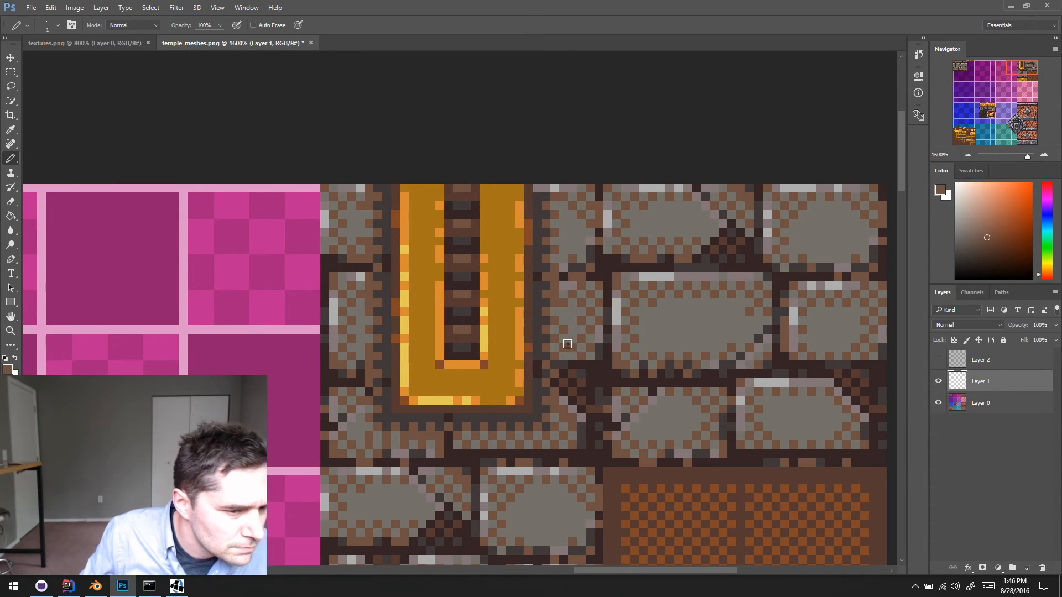
{"action": "left_click", "coordinate": [572, 346], "text": "alt"}
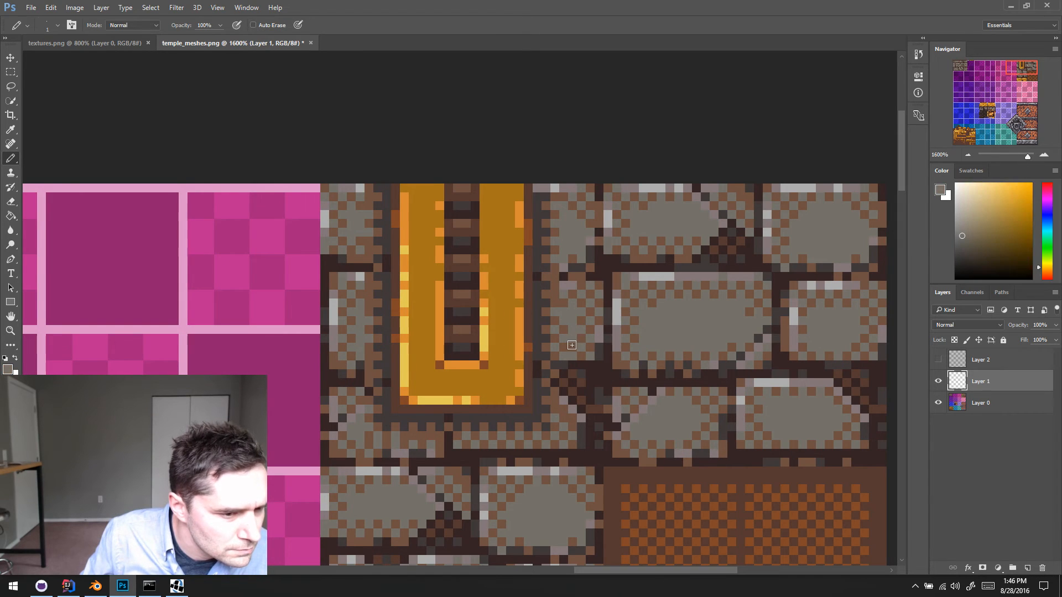
{"action": "left_click", "coordinate": [563, 314], "text": "alt"}
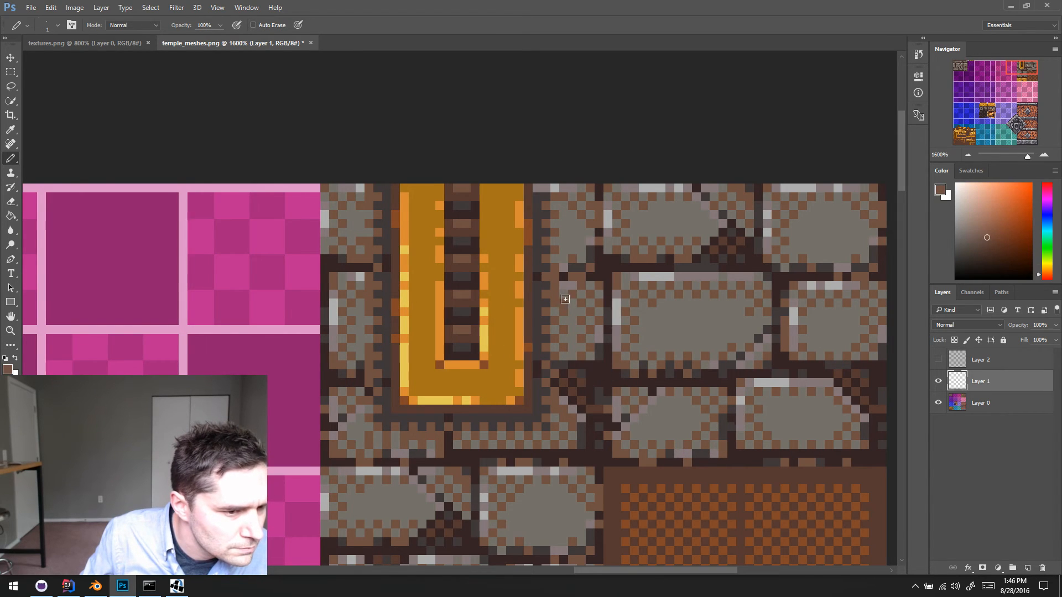
{"action": "left_click", "coordinate": [568, 302], "text": "alt"}
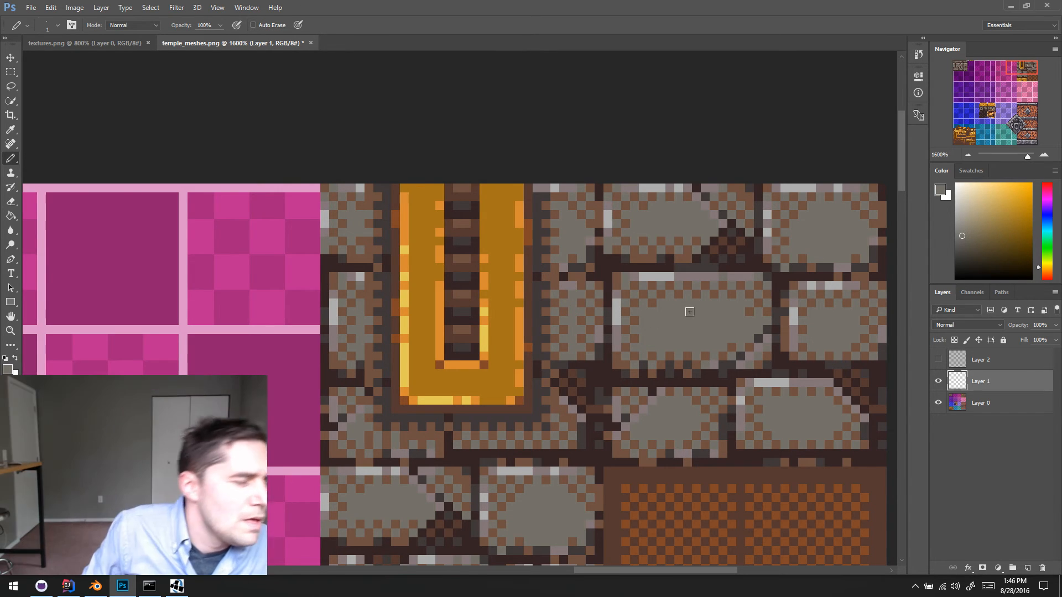
- Touch up the mortar joint below the second-row brick right of the strip with sampled brown and dark mortar pixels
{"action": "scroll", "coordinate": [638, 344], "scroll_direction": "down", "scroll_amount": 3}
{"action": "scroll", "coordinate": [637, 344], "scroll_direction": "up", "scroll_amount": 1}
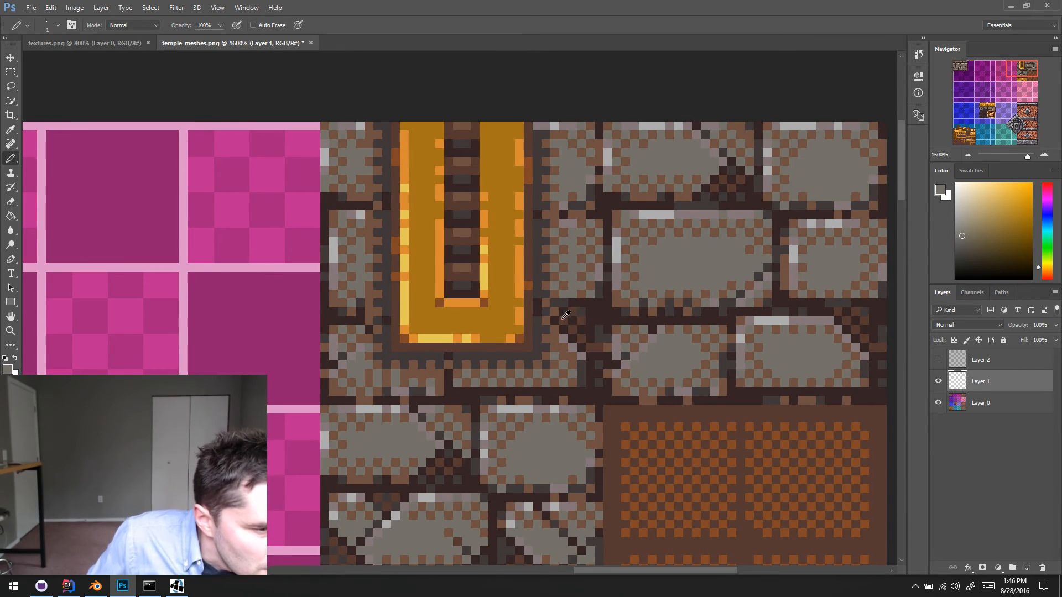
{"action": "left_click", "coordinate": [553, 312], "text": "alt"}
{"action": "left_click", "coordinate": [563, 300], "text": "alt"}
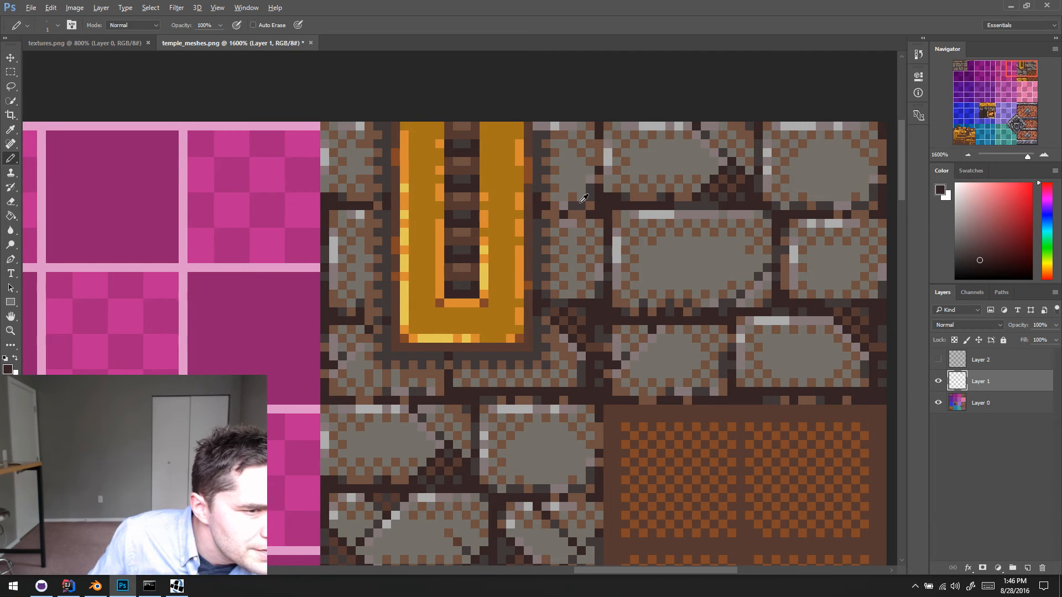
- Touch up the mortar joints and shadow edge just right of the gold strip with sampled grey, brown and dark mortar pixels
{"action": "left_click", "coordinate": [582, 200], "text": "alt"}
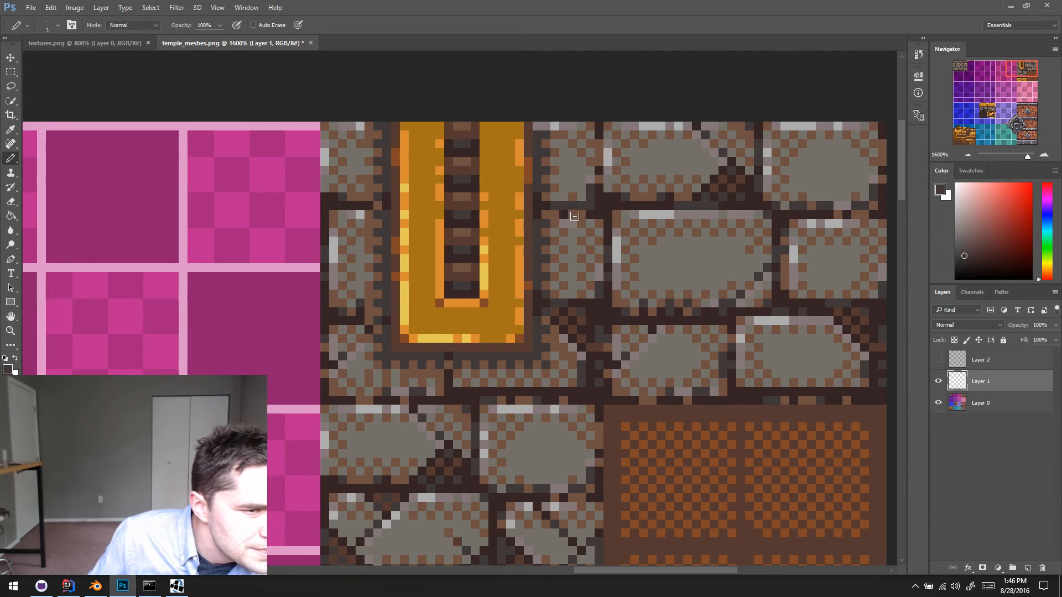
{"action": "left_click", "coordinate": [548, 201], "text": "alt"}
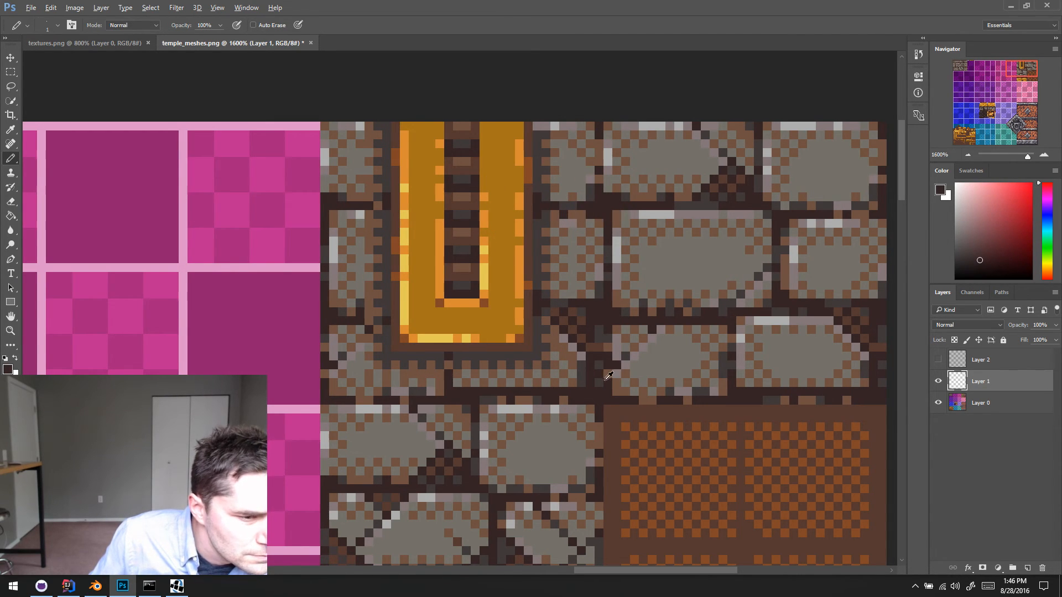
{"action": "left_click", "coordinate": [565, 319], "text": "alt"}
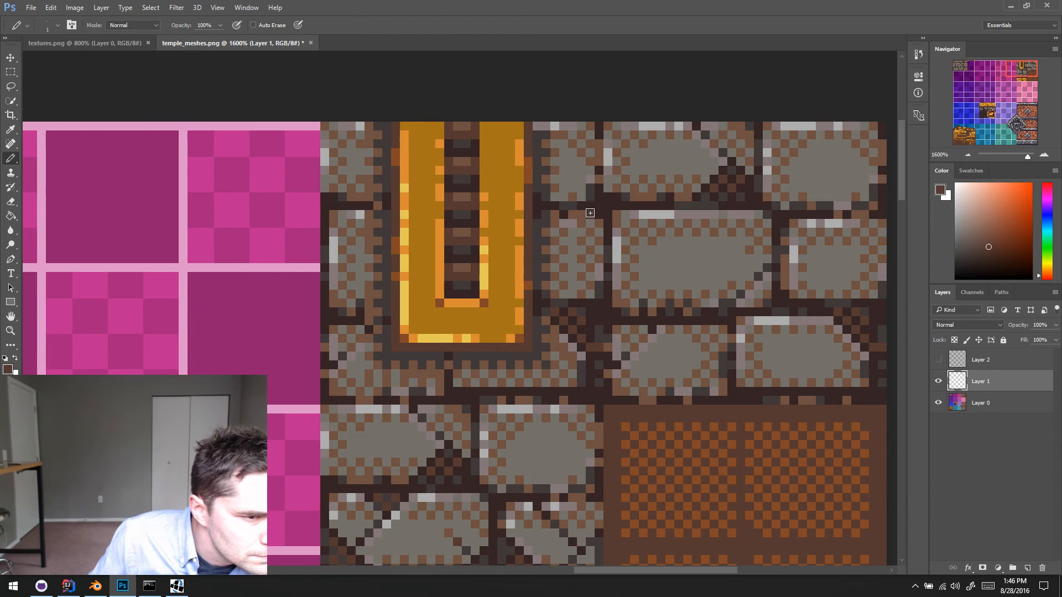
{"action": "scroll", "coordinate": [573, 319], "scroll_direction": "down", "scroll_amount": 1}
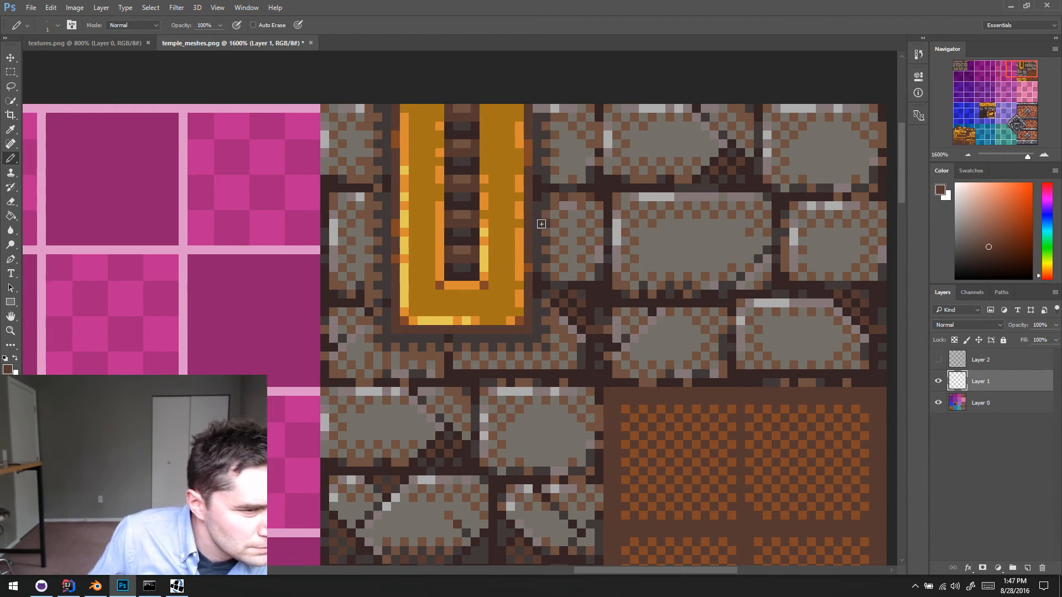
{"action": "left_click", "coordinate": [537, 193], "text": "alt"}
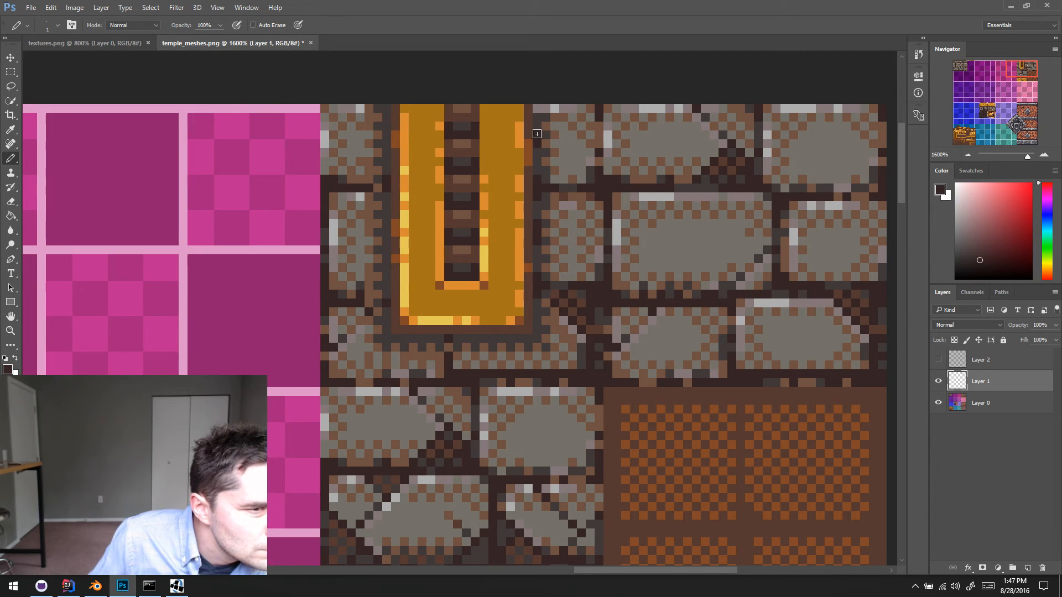
{"action": "scroll", "coordinate": [514, 271], "scroll_direction": "right", "scroll_amount": 1, "text": "ctrl"}
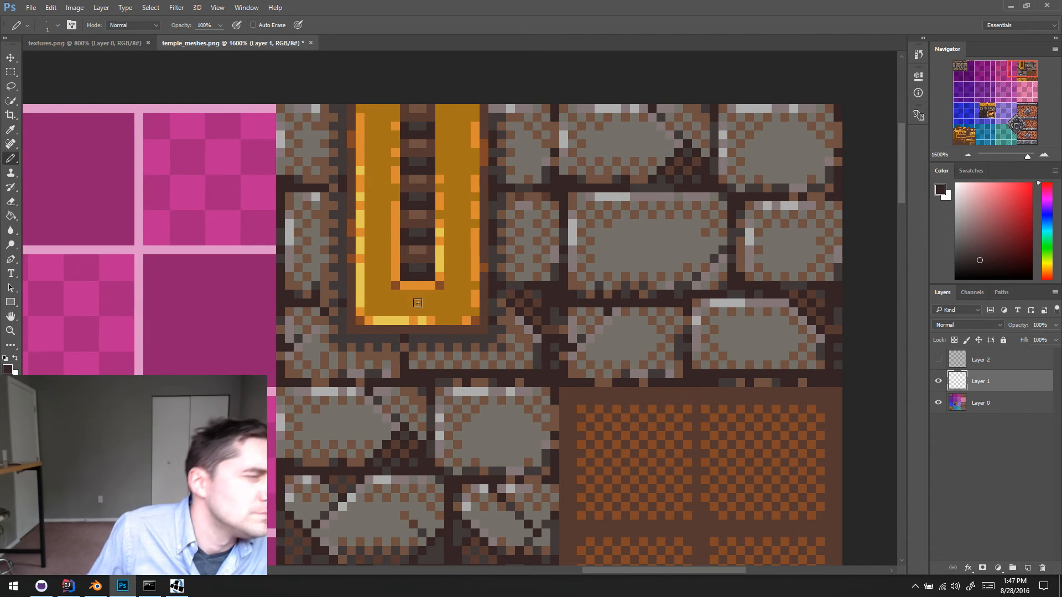
{"action": "scroll", "coordinate": [490, 310], "scroll_direction": "left", "scroll_amount": 1, "text": "ctrl"}
{"action": "left_click_drag", "start_coordinate": [524, 304], "coordinate": [533, 304]}
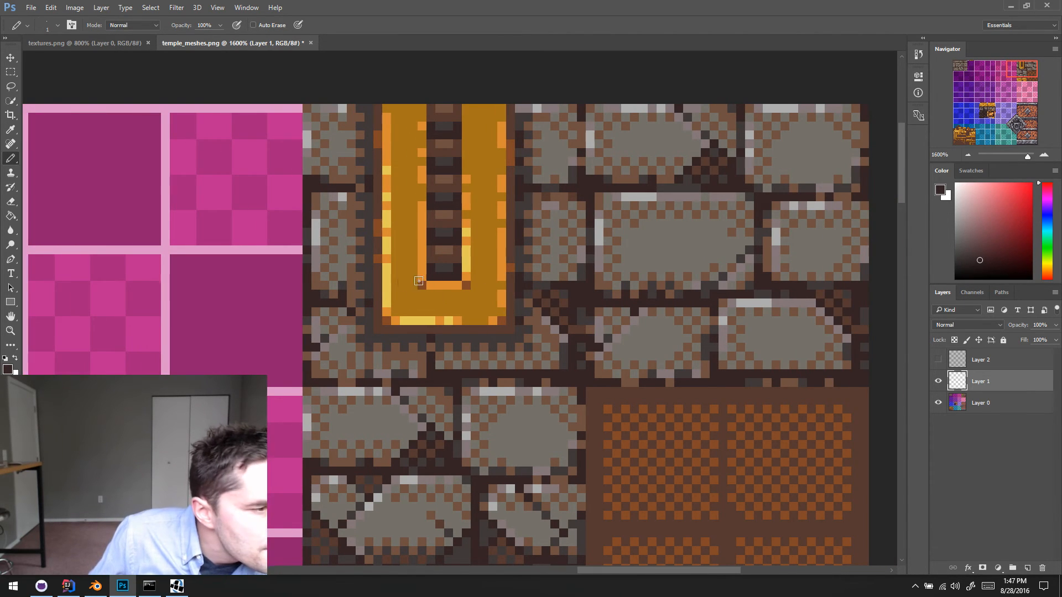
- Sample the brick grey and paint grey pixels along the bottom of the brick at the gold strip's lower-left corner
{"action": "left_click_drag", "start_coordinate": [385, 255], "coordinate": [359, 245]}
{"action": "left_click", "coordinate": [325, 230], "text": "alt"}
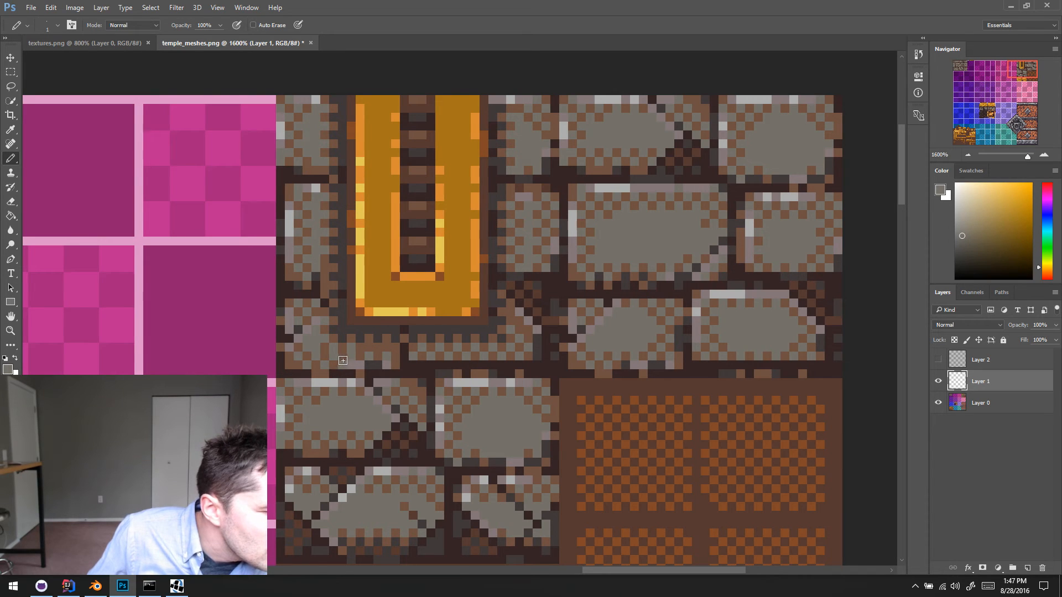
{"action": "left_click_drag", "start_coordinate": [384, 360], "coordinate": [337, 356]}
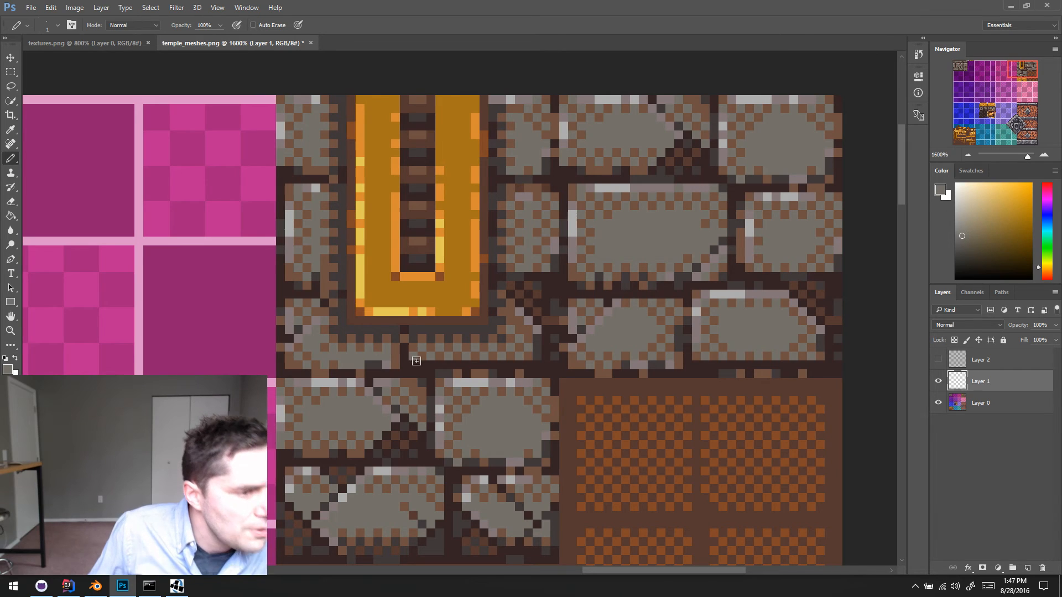
{"action": "scroll", "coordinate": [349, 332], "scroll_direction": "down", "scroll_amount": 1}
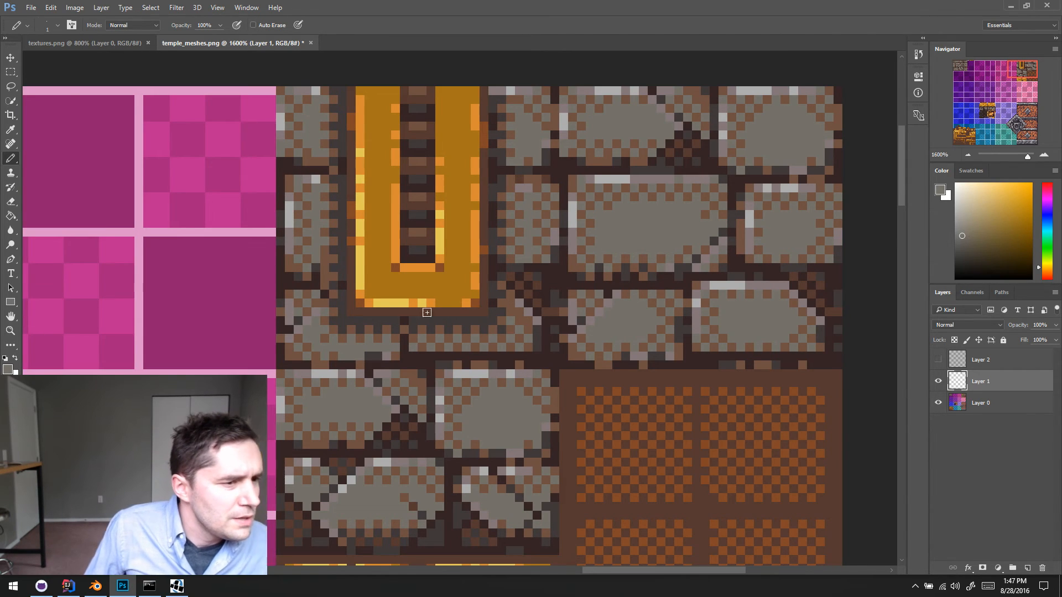
{"action": "scroll", "coordinate": [330, 264], "scroll_direction": "right", "scroll_amount": 1}
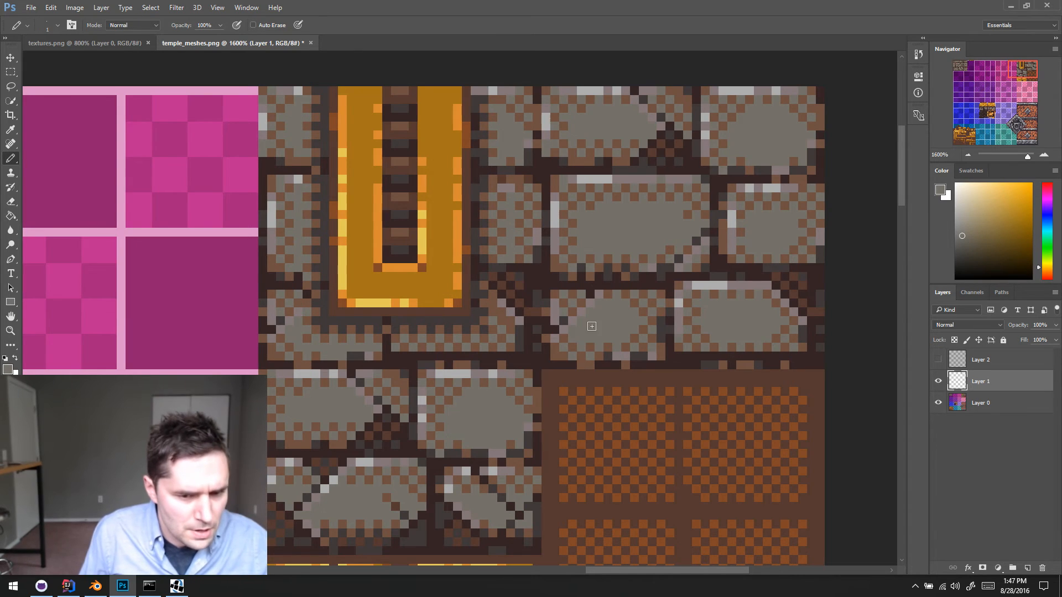
- Delete the hidden Layer 2
{"action": "left_click", "coordinate": [987, 360]}
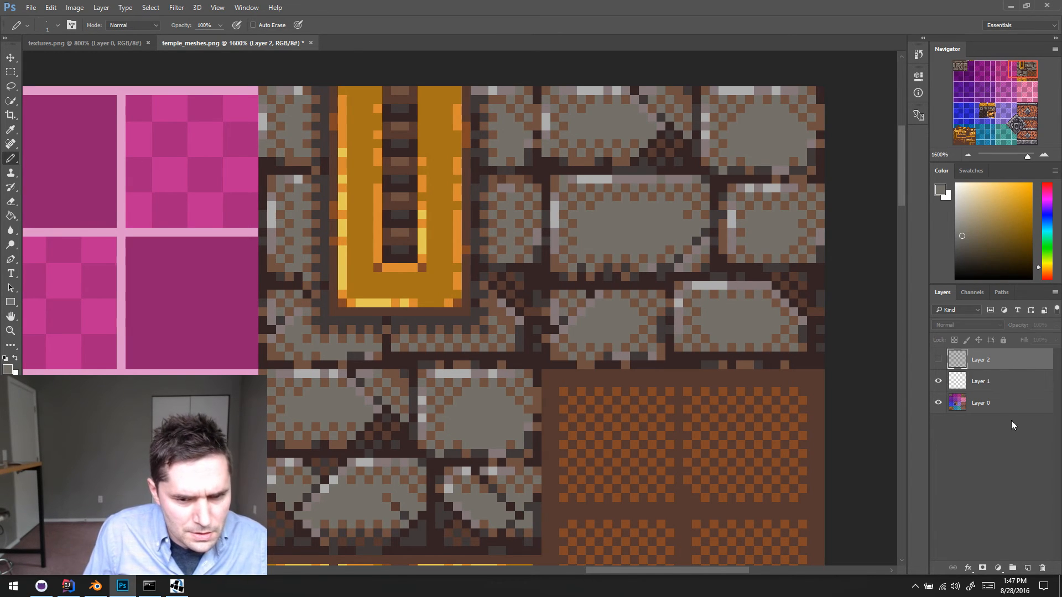
{"action": "left_click", "coordinate": [1042, 568]}
{"action": "left_click", "coordinate": [468, 238]}
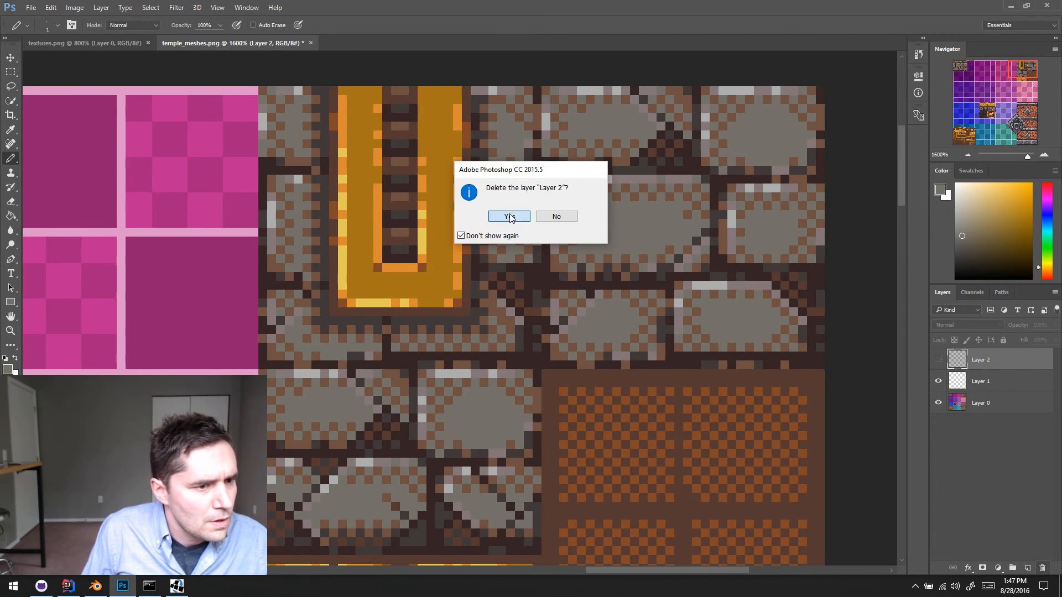
{"action": "left_click", "coordinate": [509, 217]}
- Merge Layer 1 down into Layer 0 and save temple_meshes.png
{"action": "key", "text": "ctrl+e"}
{"action": "key", "text": "ctrl+s"}
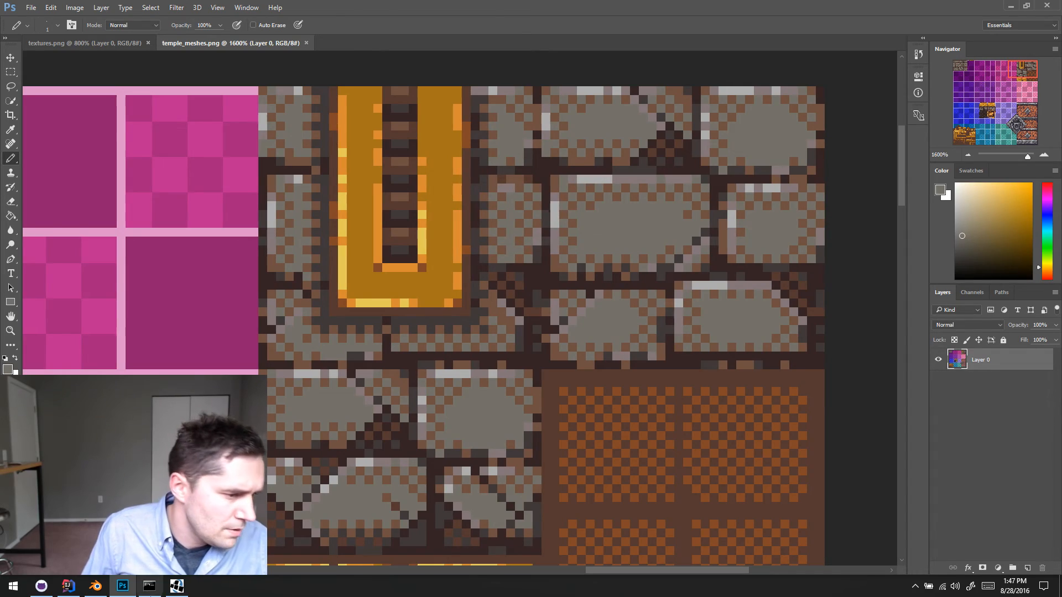
- Switch to DelvEdit, reopen the movers.dat level and check whether the crushers show the saved texture
{"action": "left_click", "coordinate": [184, 592]}
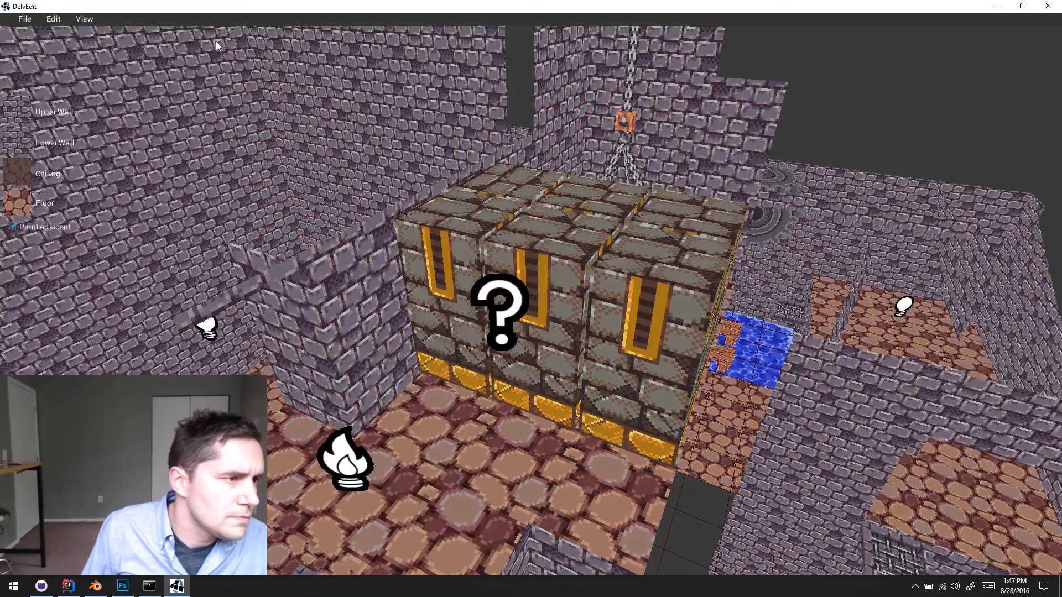
{"action": "left_click", "coordinate": [24, 19]}
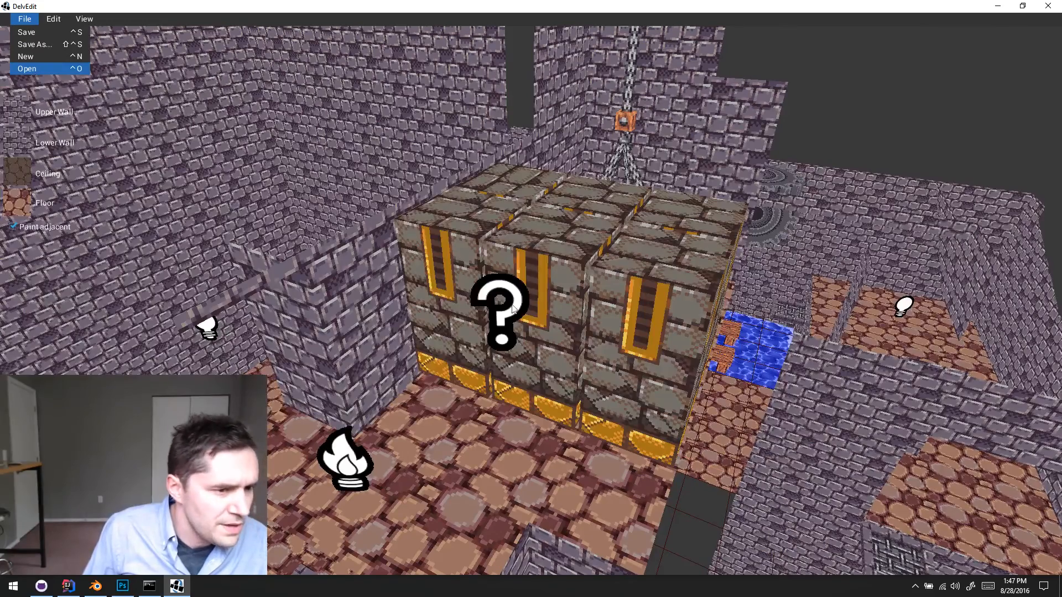
{"action": "key", "text": "alt+Tab"}
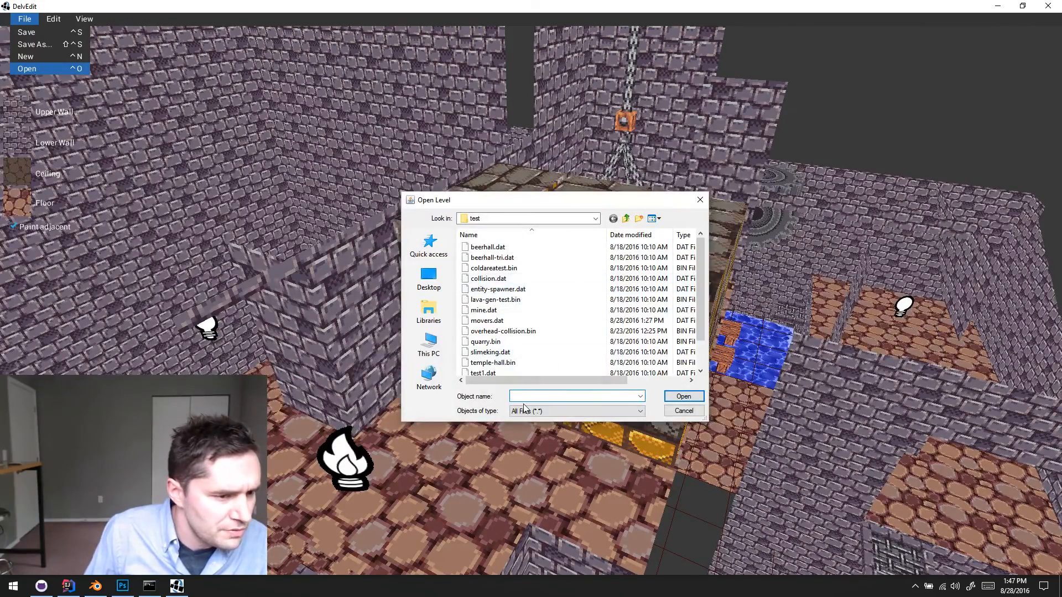
{"action": "left_click", "coordinate": [525, 323]}
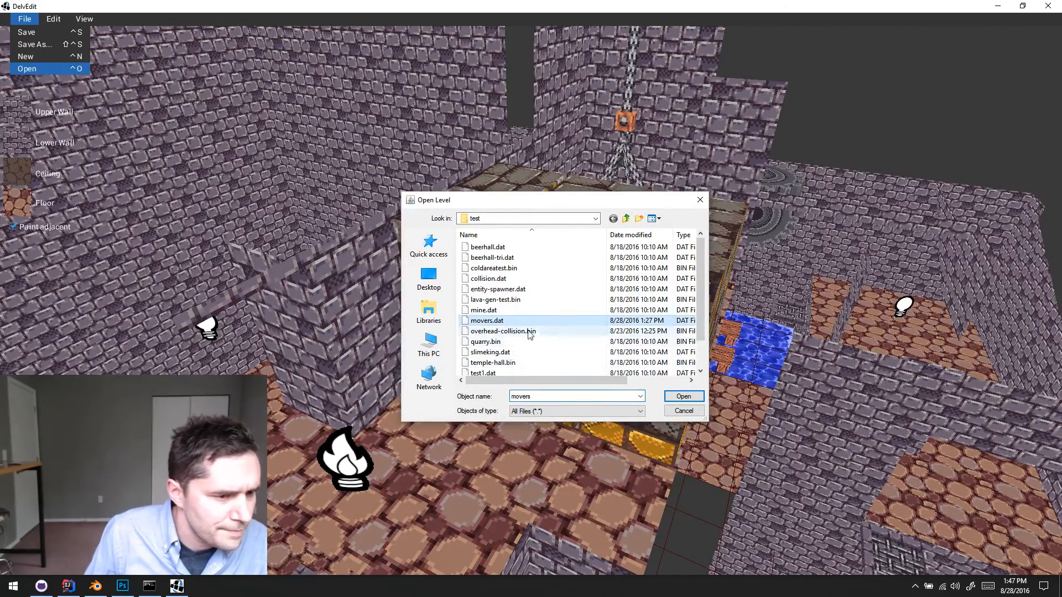
{"action": "left_click", "coordinate": [683, 397]}
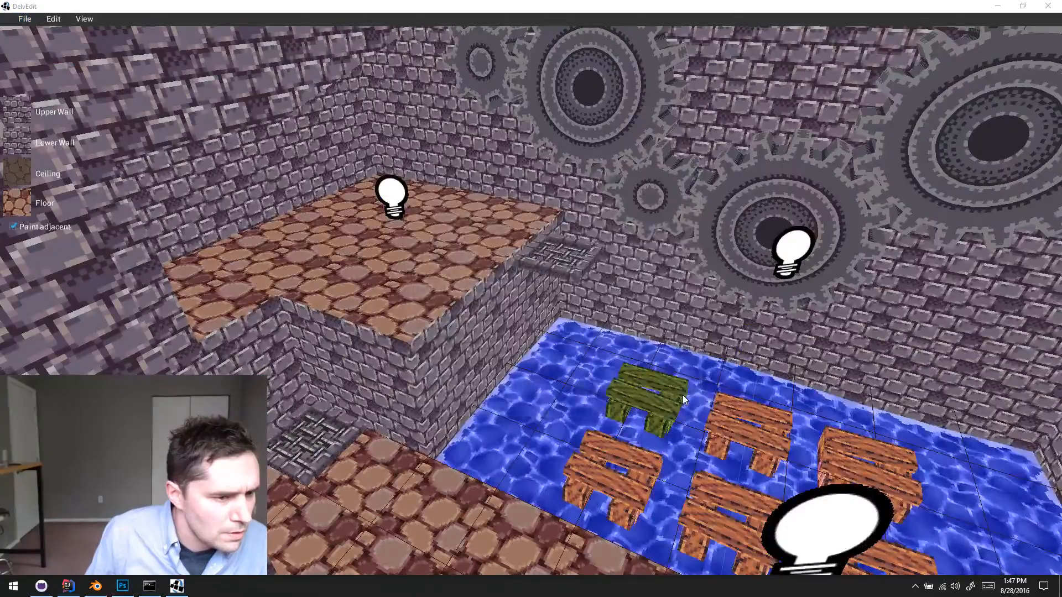
{"action": "left_click", "coordinate": [642, 389]}
{"action": "key", "text": "s"}
{"action": "key", "text": "Escape"}
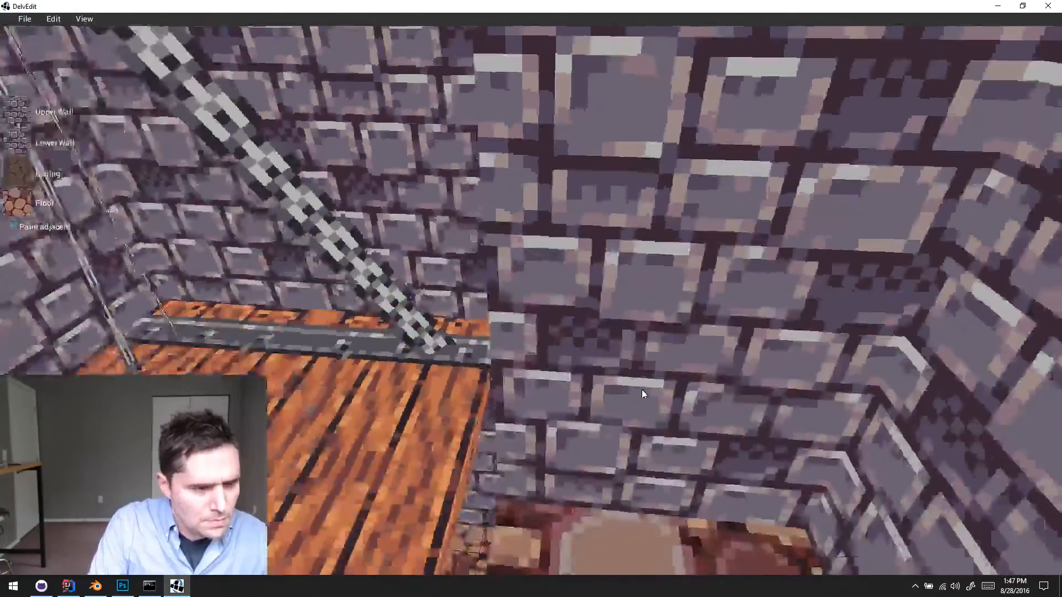
{"action": "key", "text": "s"}
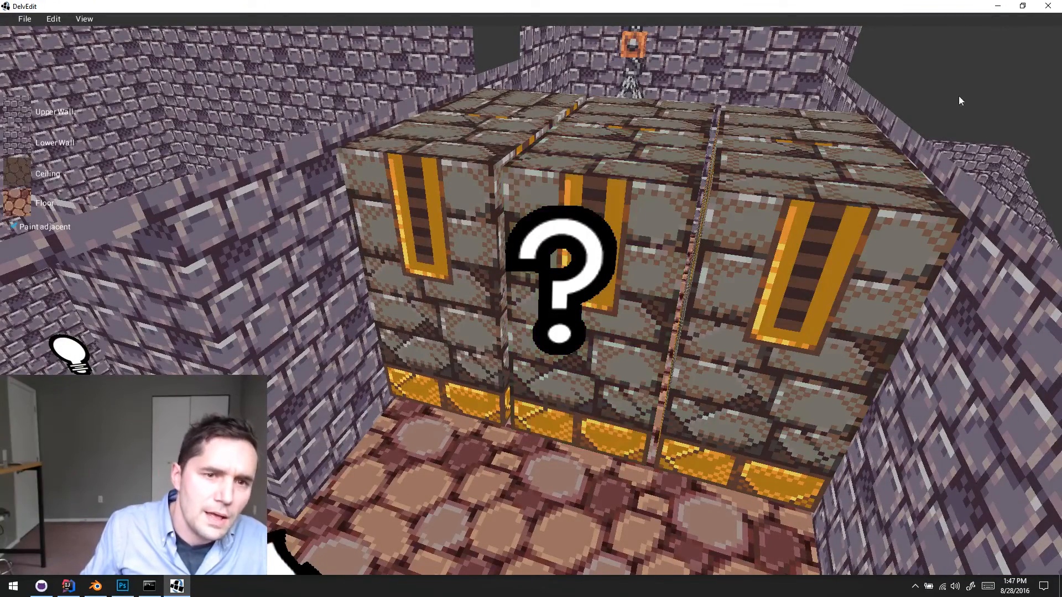
- Restart DelvEdit and open the movers.dat level from the test folder
{"action": "left_click", "coordinate": [1042, 12]}
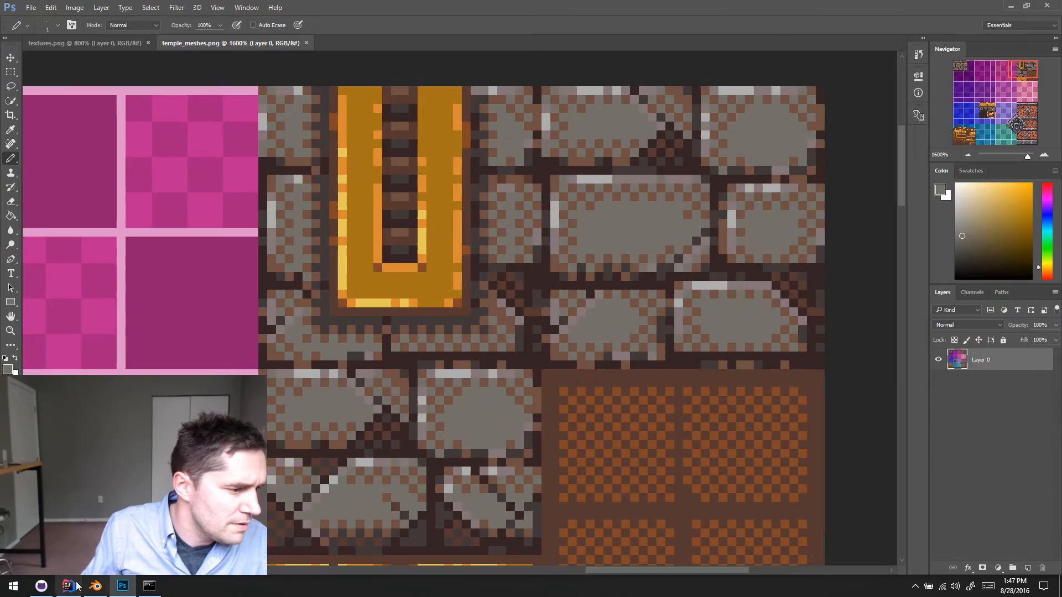
{"action": "left_click", "coordinate": [77, 585]}
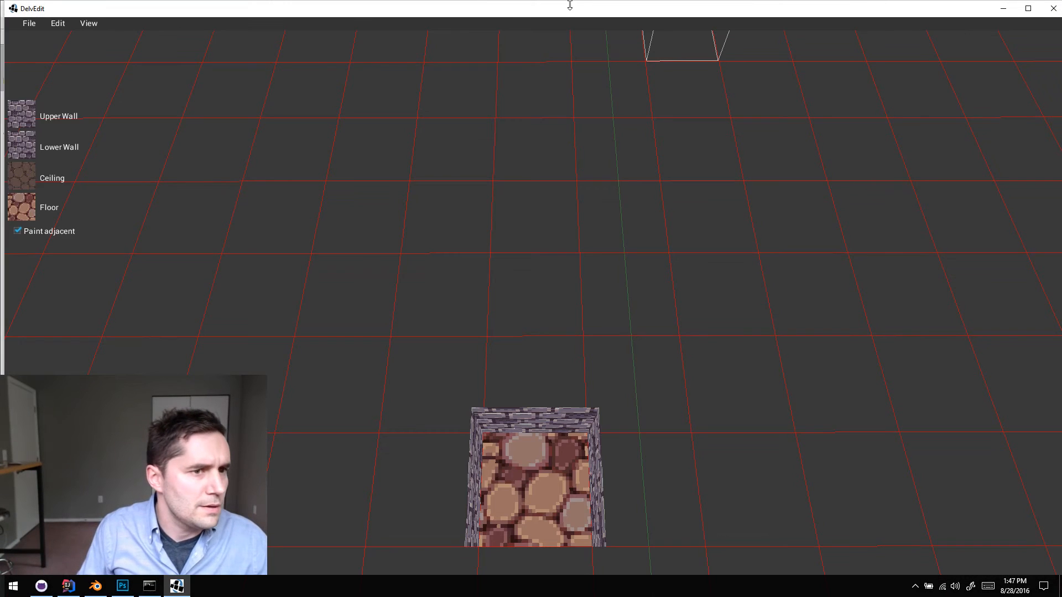
{"action": "left_click", "coordinate": [84, 18]}
{"action": "left_click", "coordinate": [42, 69]}
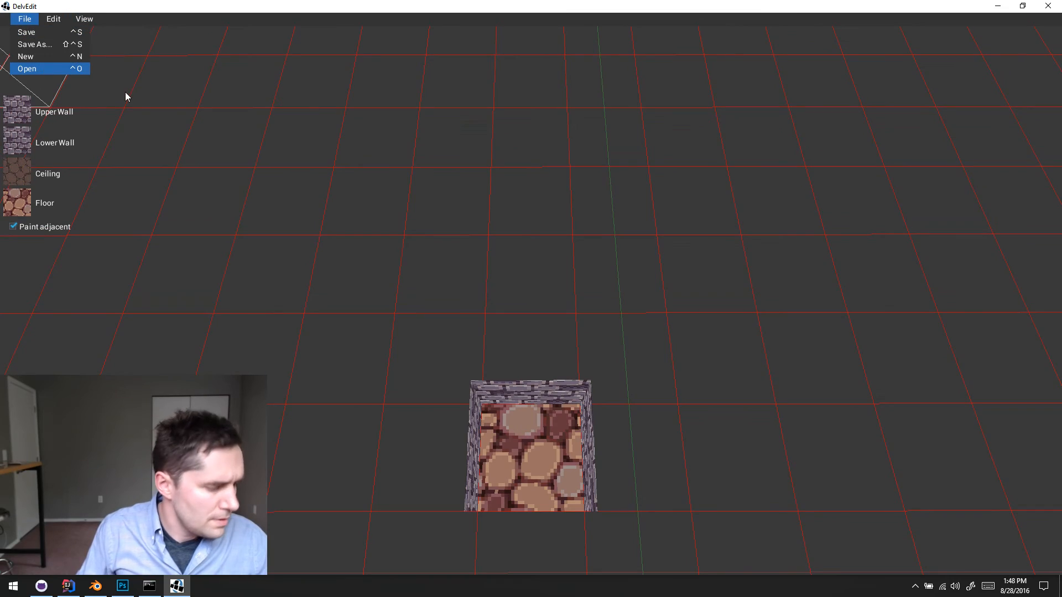
{"action": "key", "text": "alt+Tab"}
{"action": "left_click", "coordinate": [770, 359]}
{"action": "scroll", "coordinate": [539, 325], "scroll_direction": "right", "scroll_amount": 1}
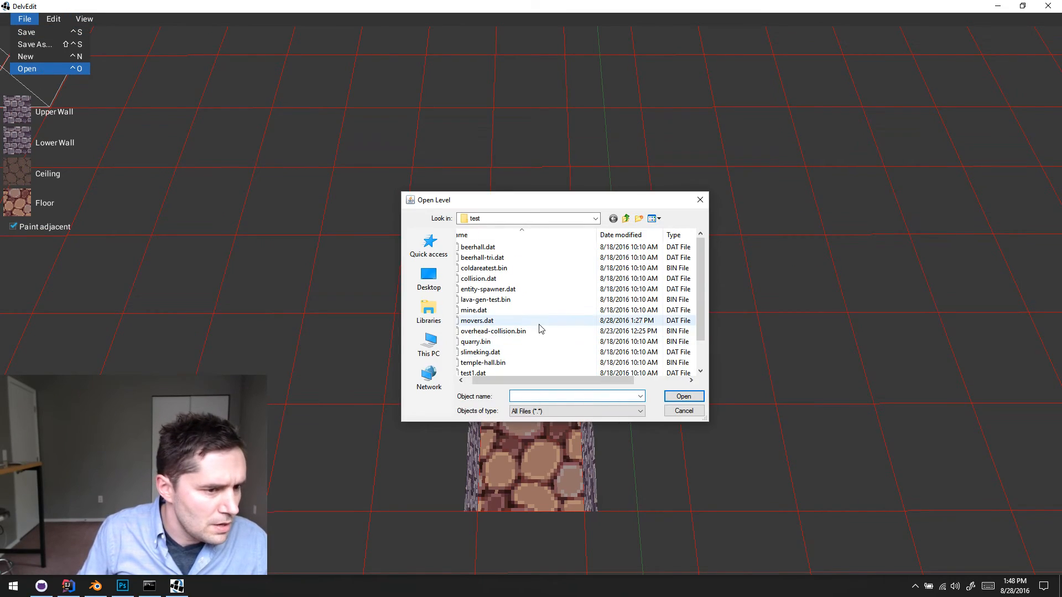
{"action": "double_click", "coordinate": [541, 326]}
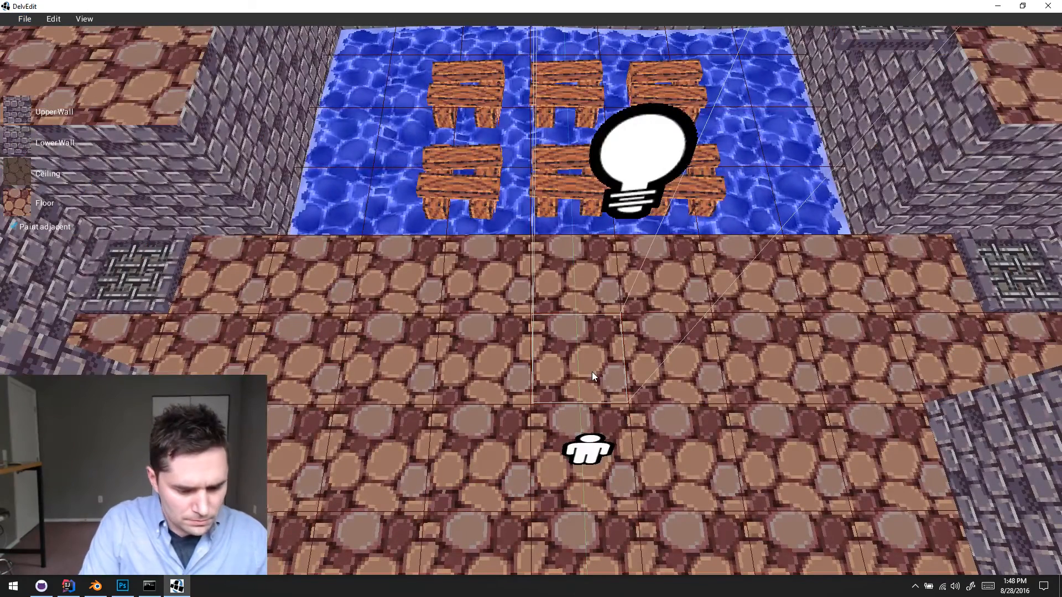
- Examine the gold-framed strips and cracked bricks on the three crushers in the level
{"action": "key", "text": "s"}
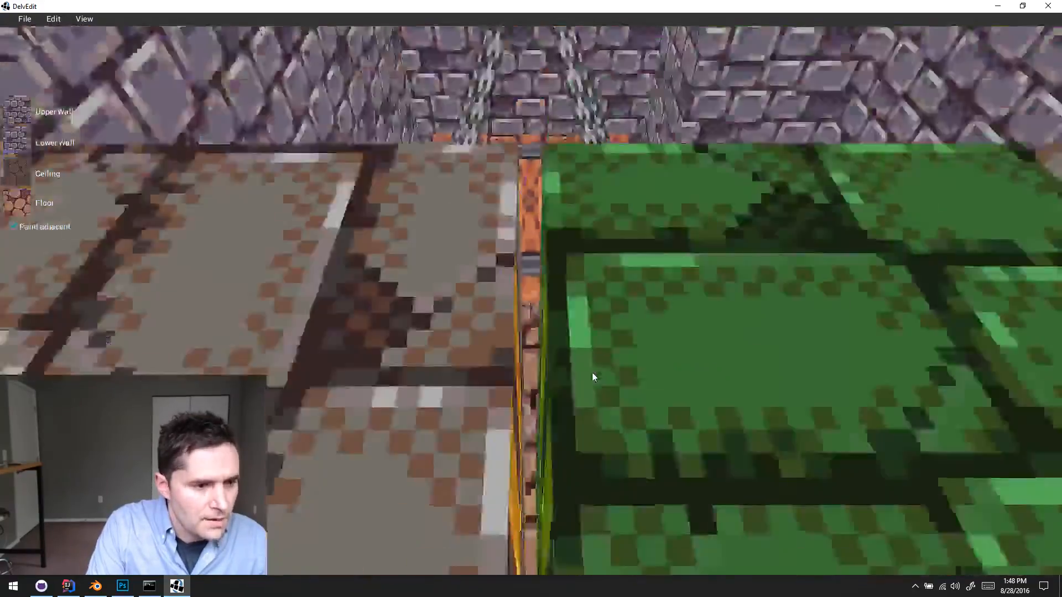
{"action": "key", "text": "s"}
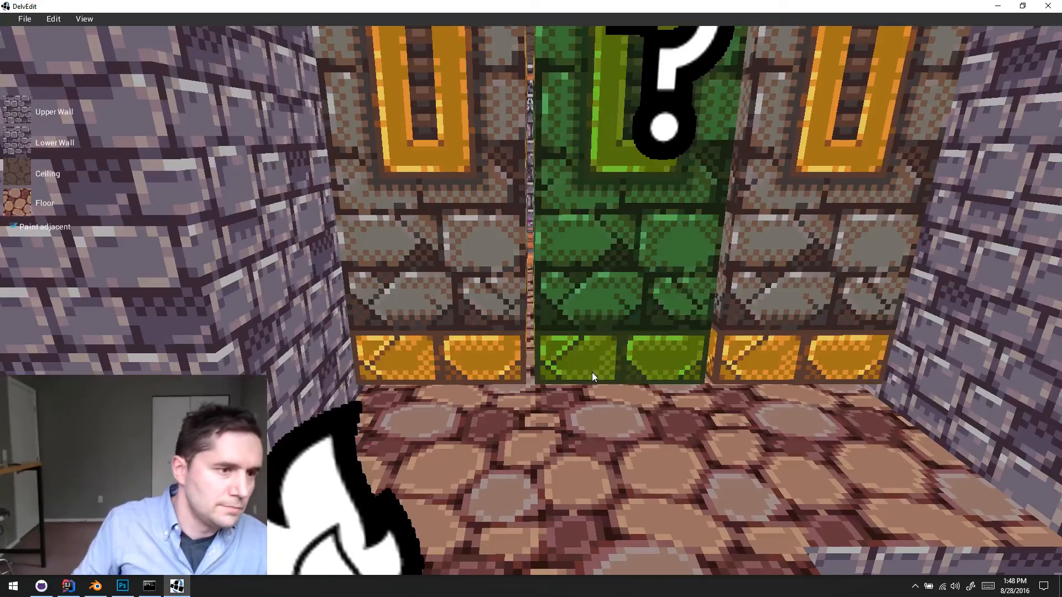
{"action": "key", "text": "p"}
{"action": "key", "text": "Escape"}
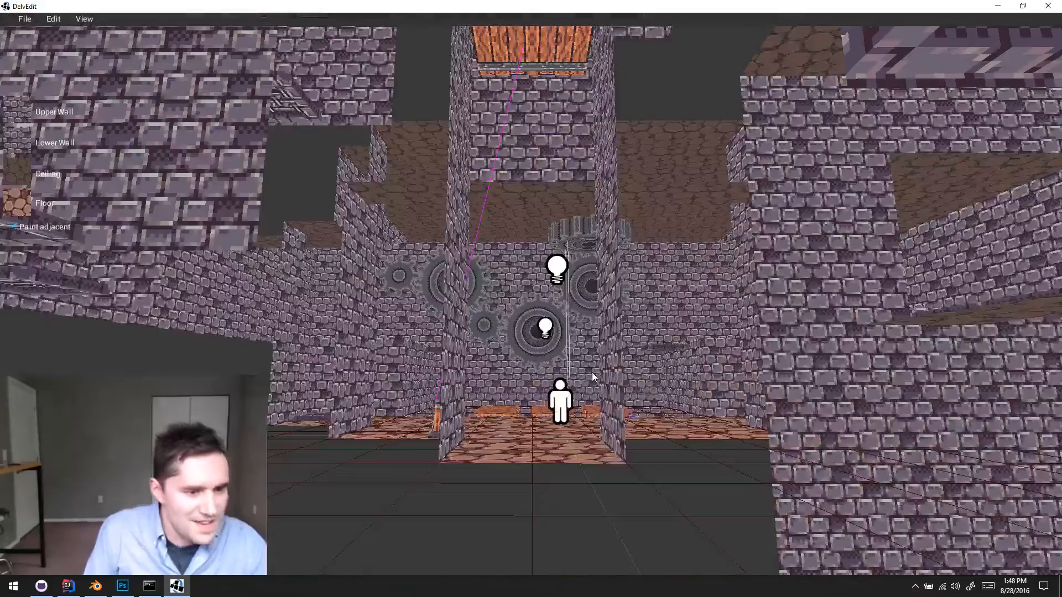
{"action": "key", "text": "s"}
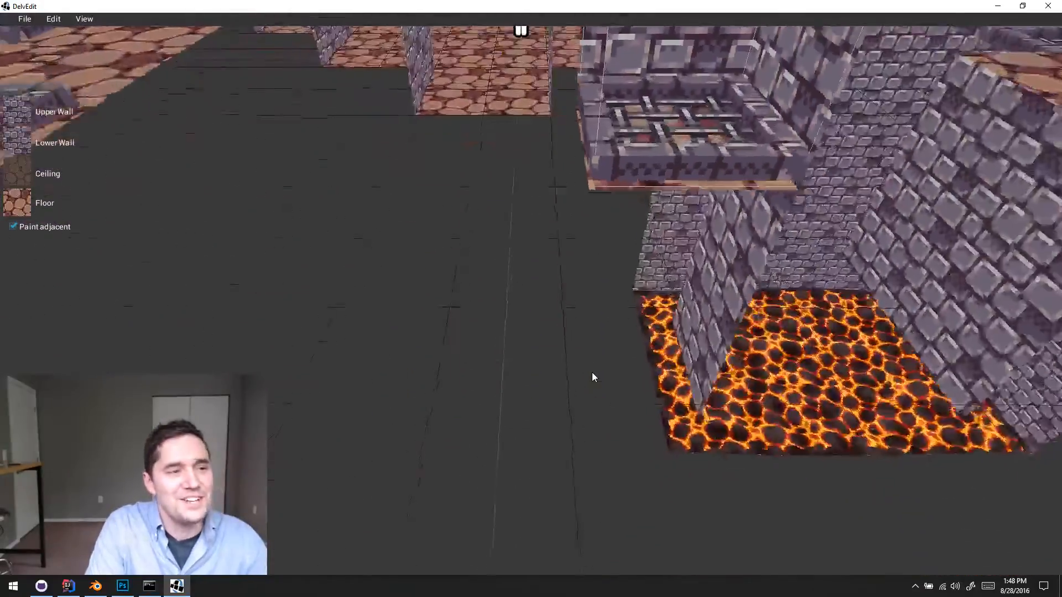
{"action": "key", "text": "w"}
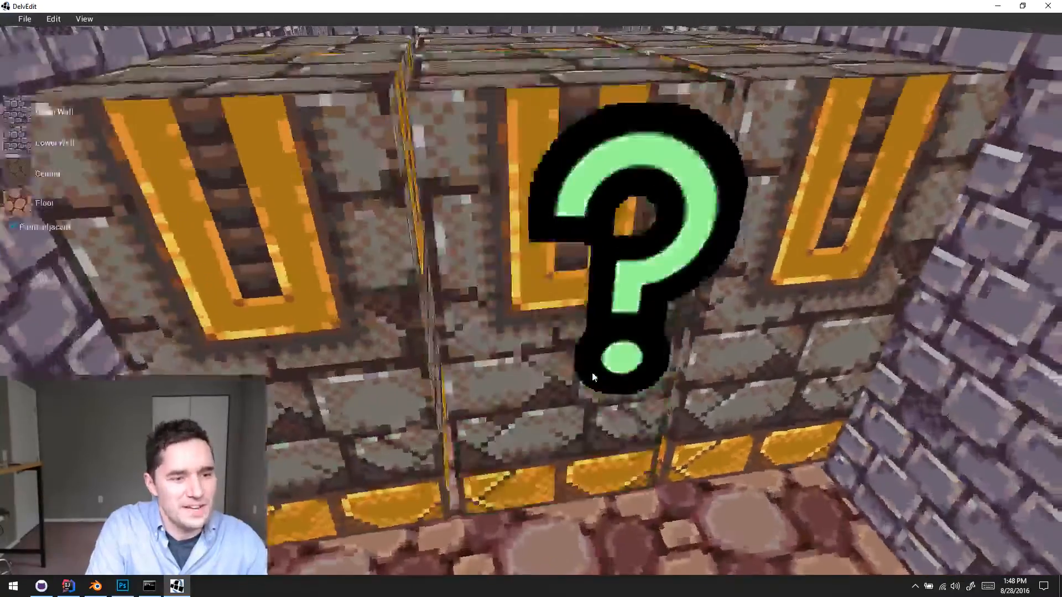
- Play-test the level around the moving crushers to check their textures, and return to the editor
{"action": "key", "text": "p"}
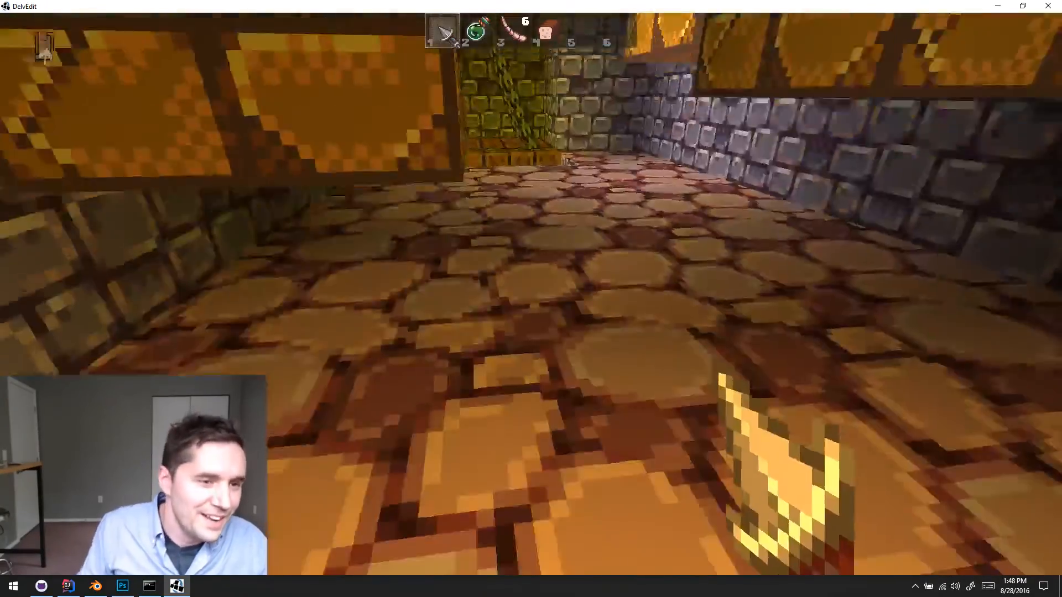
{"action": "key", "text": "s"}
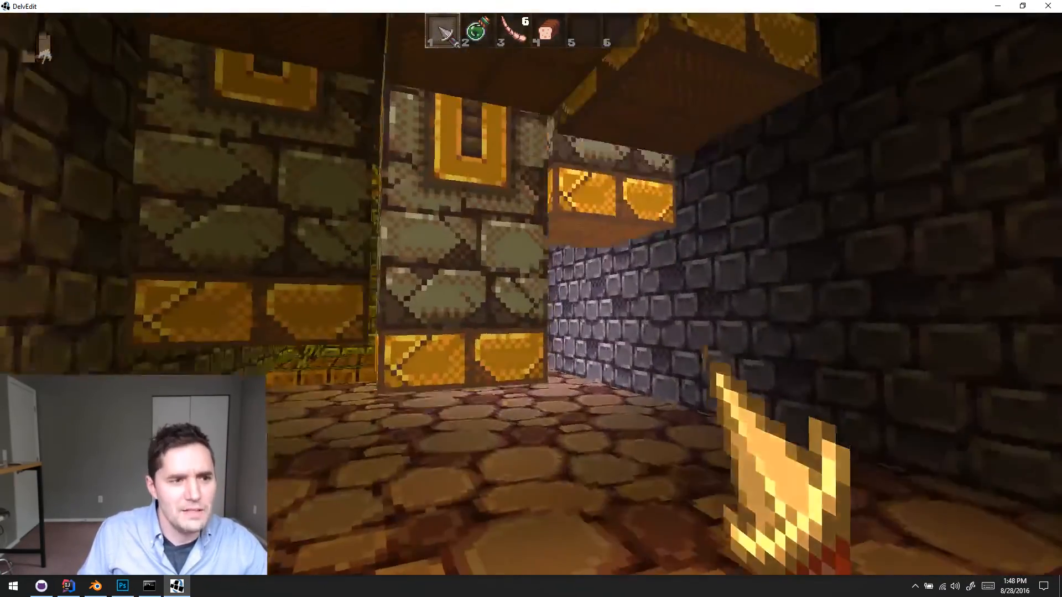
{"action": "key", "text": "w"}
{"action": "key", "text": "w"}
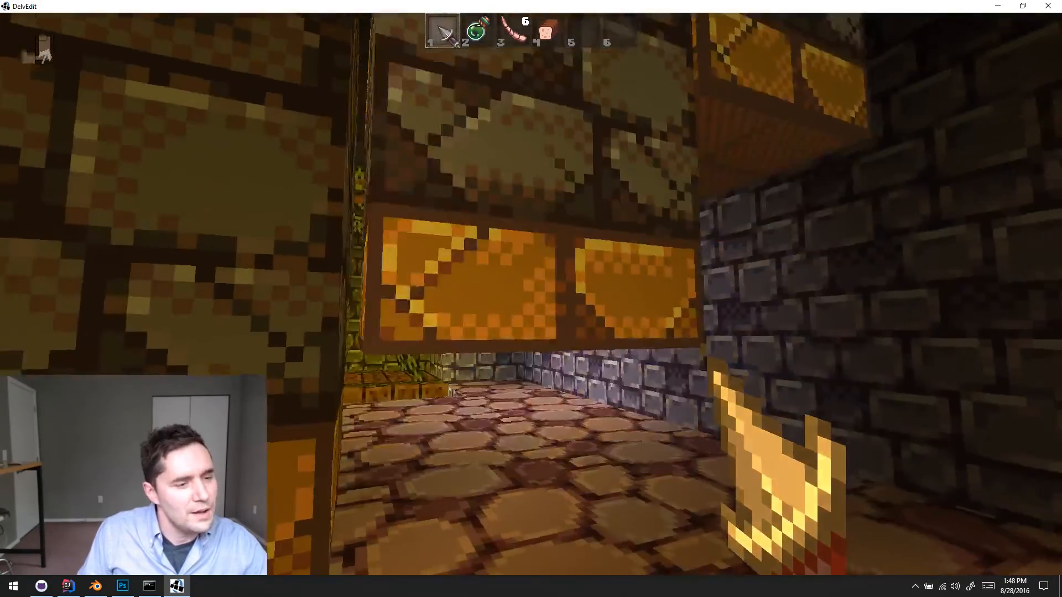
{"action": "key", "text": "Escape"}
{"action": "left_click", "coordinate": [739, 408]}
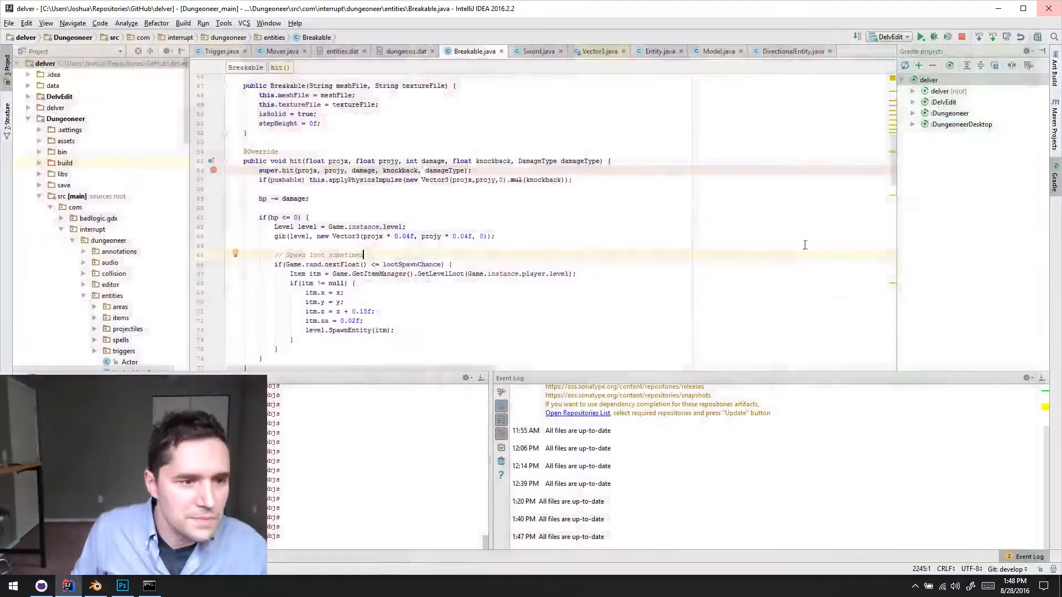
- Close DelvEdit, launch the game from IntelliJ IDEA with the Desktop run configuration, and continue past the title screen in a maximized window
{"action": "left_click", "coordinate": [1047, 6]}
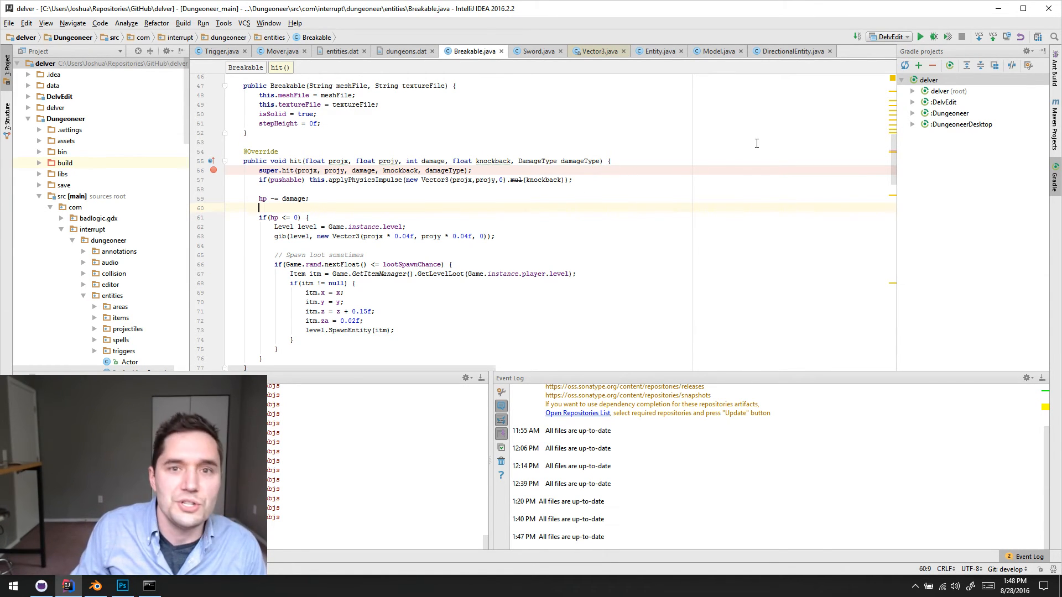
{"action": "left_click", "coordinate": [908, 41]}
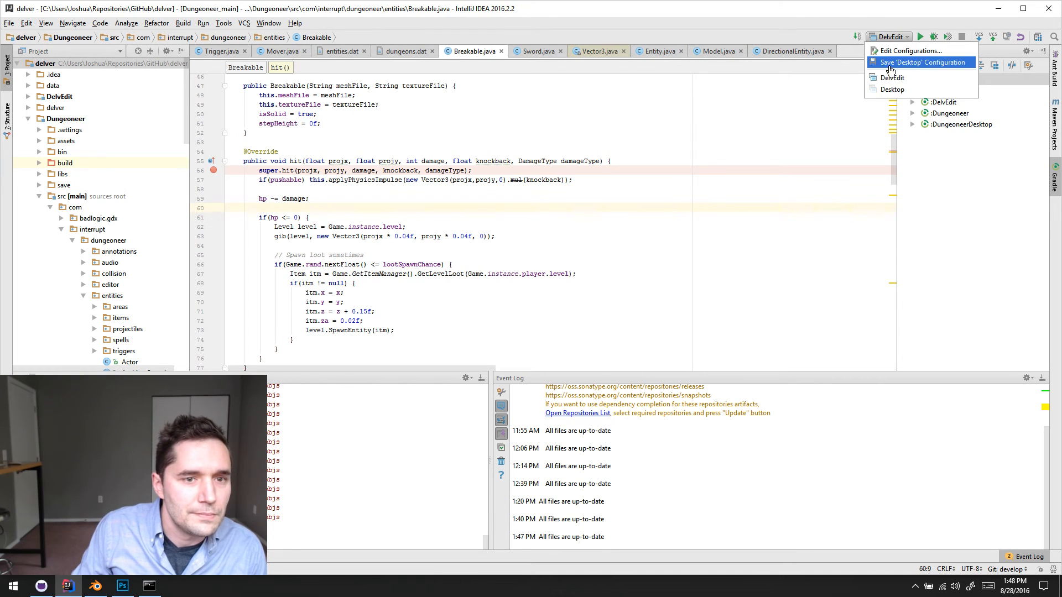
{"action": "left_click", "coordinate": [885, 90]}
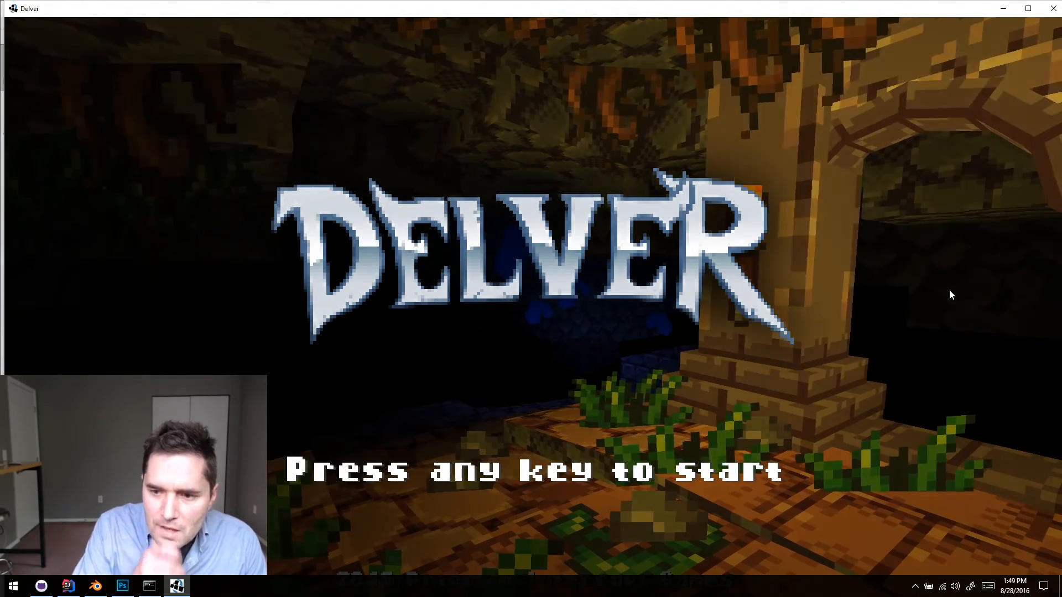
{"action": "double_click", "coordinate": [880, 10]}
{"action": "left_click", "coordinate": [708, 183]}
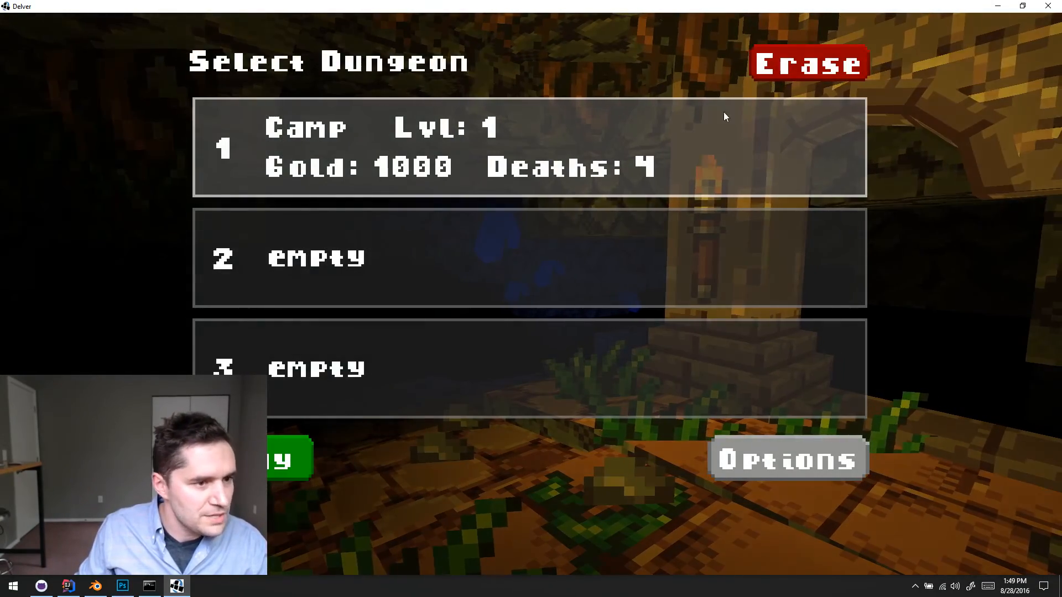
- Erase the saved game in dungeon slot 1 and start a new game in that slot
{"action": "left_click", "coordinate": [772, 66]}
{"action": "left_click", "coordinate": [506, 139]}
{"action": "left_click", "coordinate": [506, 143]}
{"action": "left_click", "coordinate": [280, 453]}
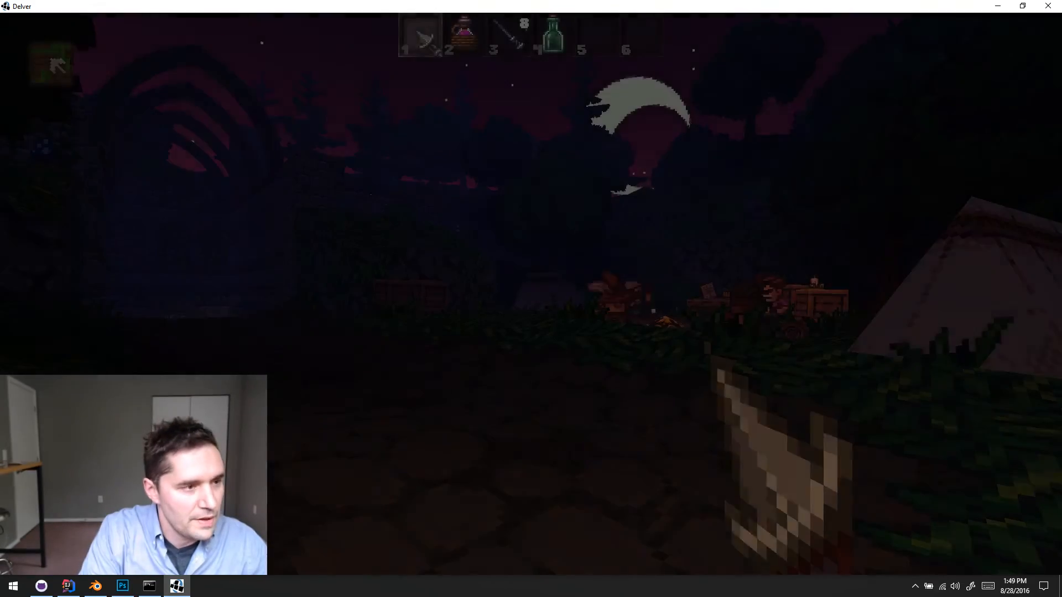
- Walk to the campfire, talk to the seated lute player and close the dialogue
{"action": "key", "text": "w"}
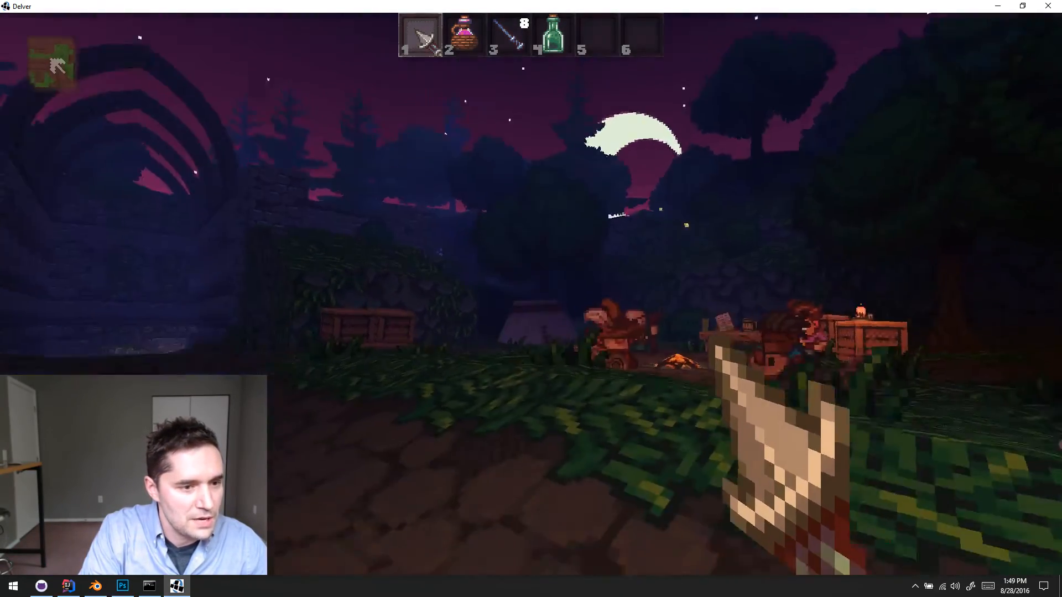
{"action": "key", "text": "w"}
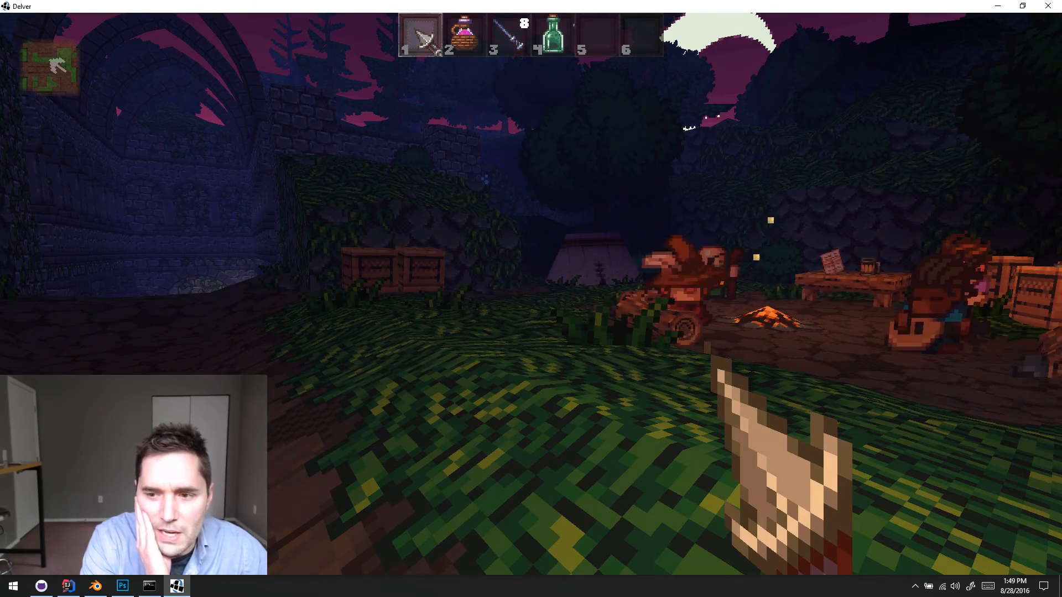
{"action": "key", "text": "w"}
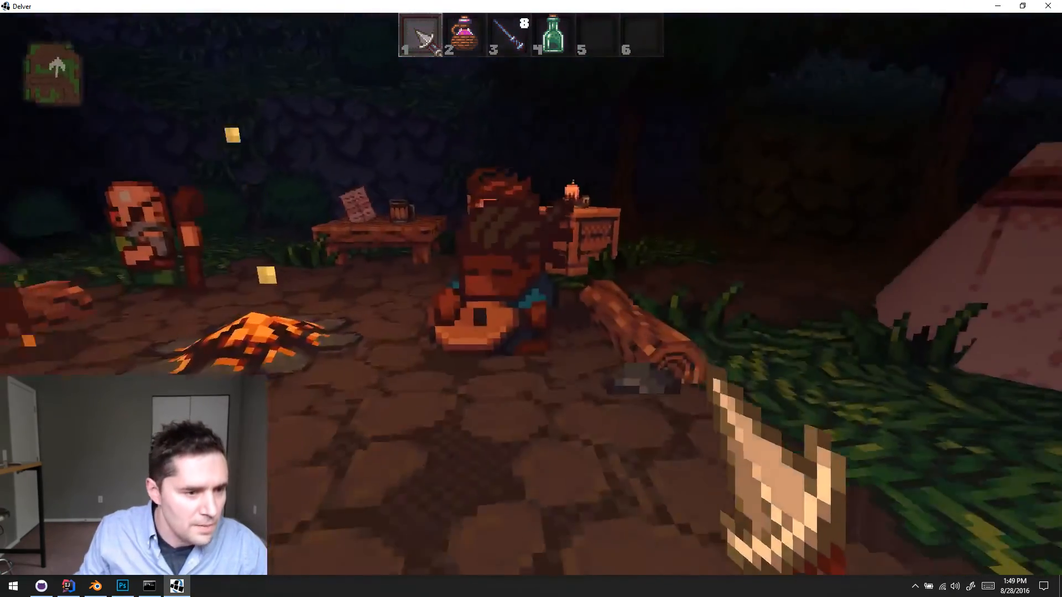
{"action": "key", "text": "e"}
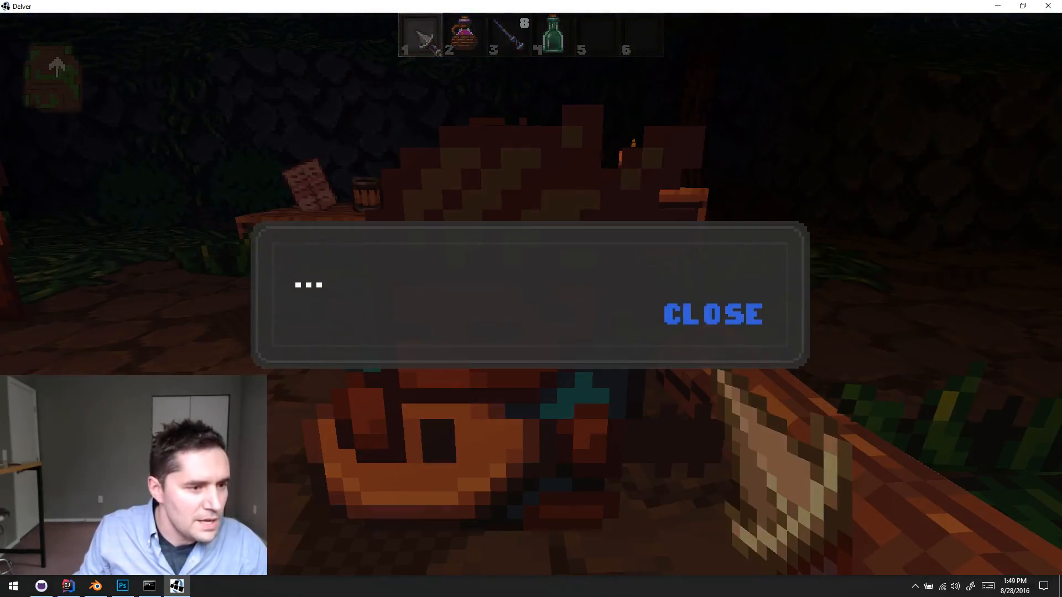
{"action": "left_click", "coordinate": [713, 339]}
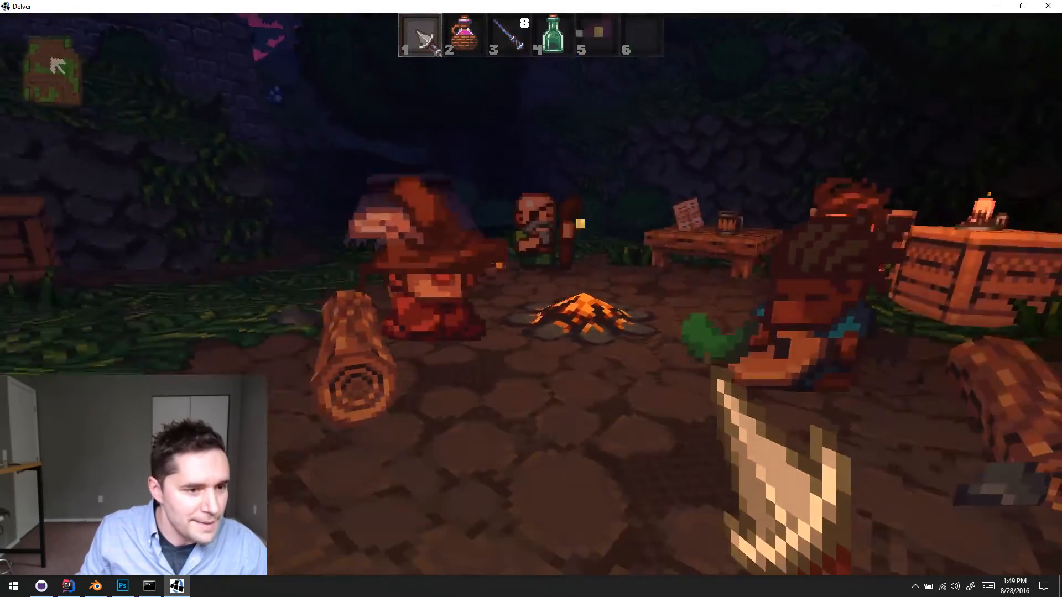
- Examine the camp scene and the characters around the campfire from near and far
{"action": "key", "text": "s"}
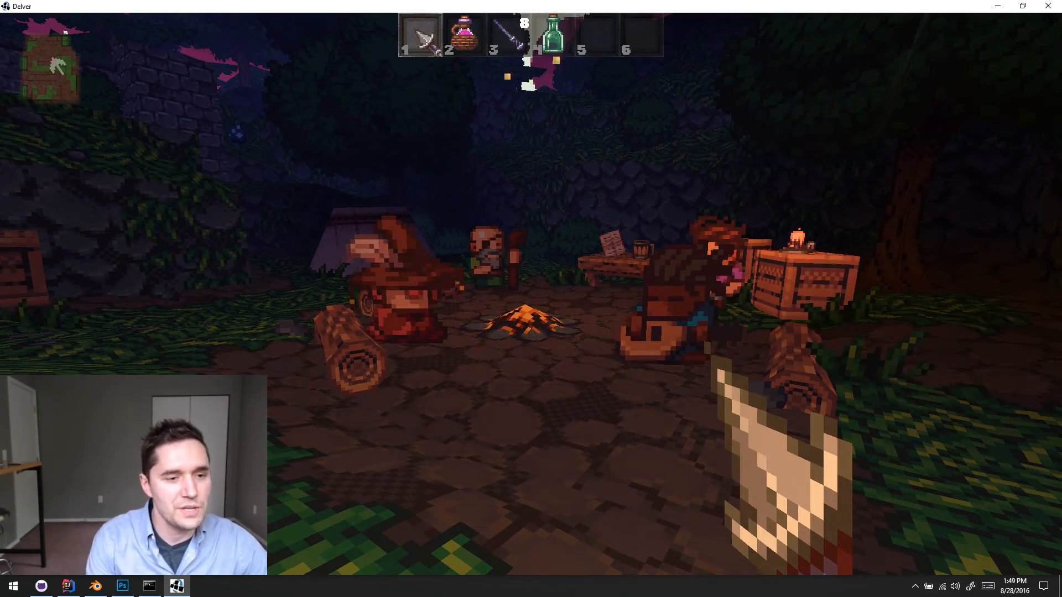
{"action": "key", "text": "w"}
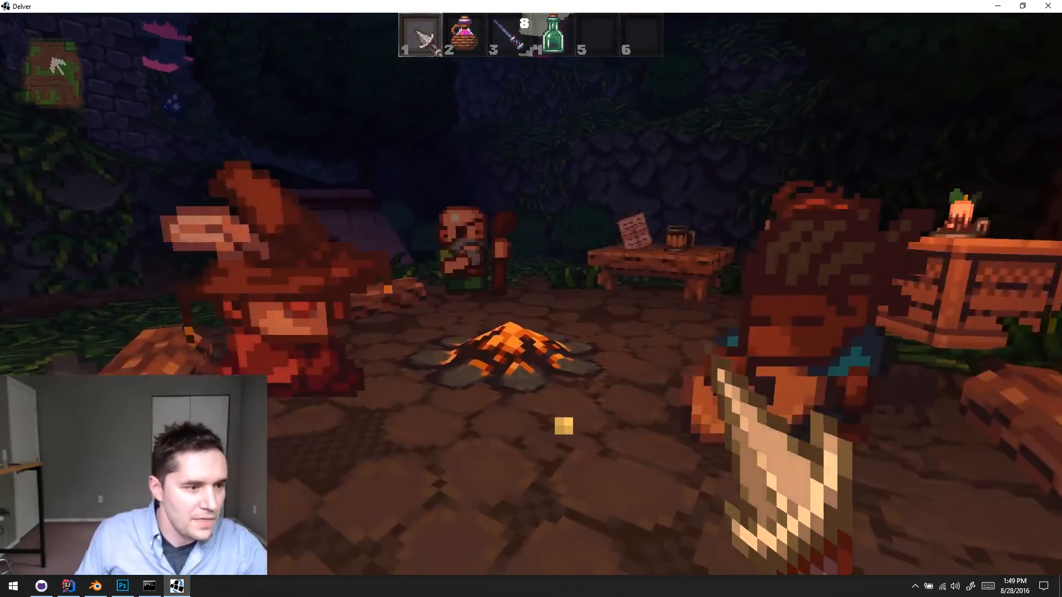
{"action": "key", "text": "s"}
{"action": "key", "text": "d"}
{"action": "key", "text": "a"}
{"action": "key", "text": "d"}
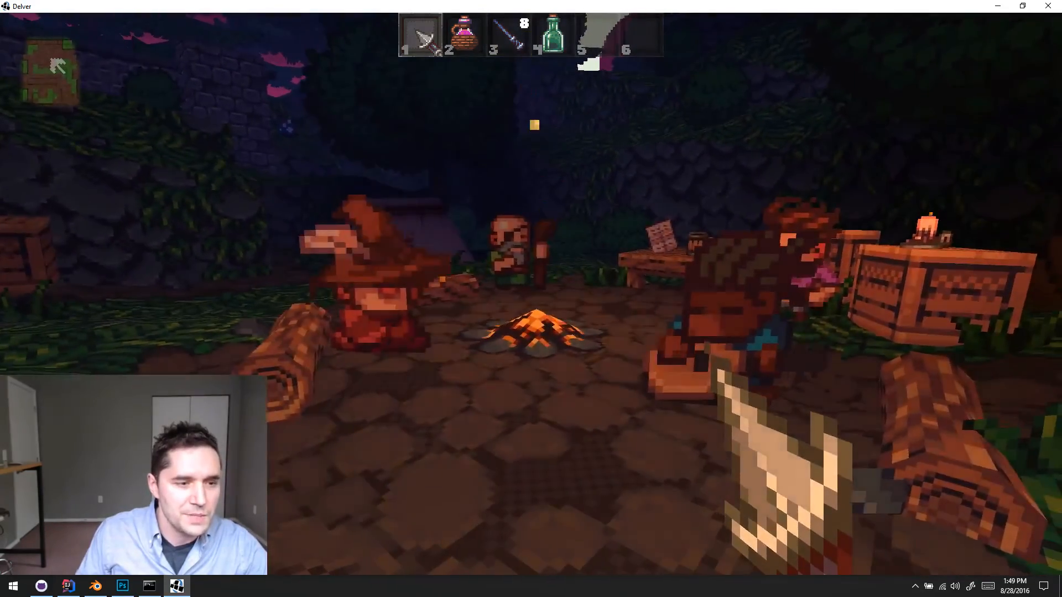
{"action": "key", "text": "a"}
{"action": "key", "text": "s"}
{"action": "key", "text": "a"}
{"action": "key", "text": "d"}
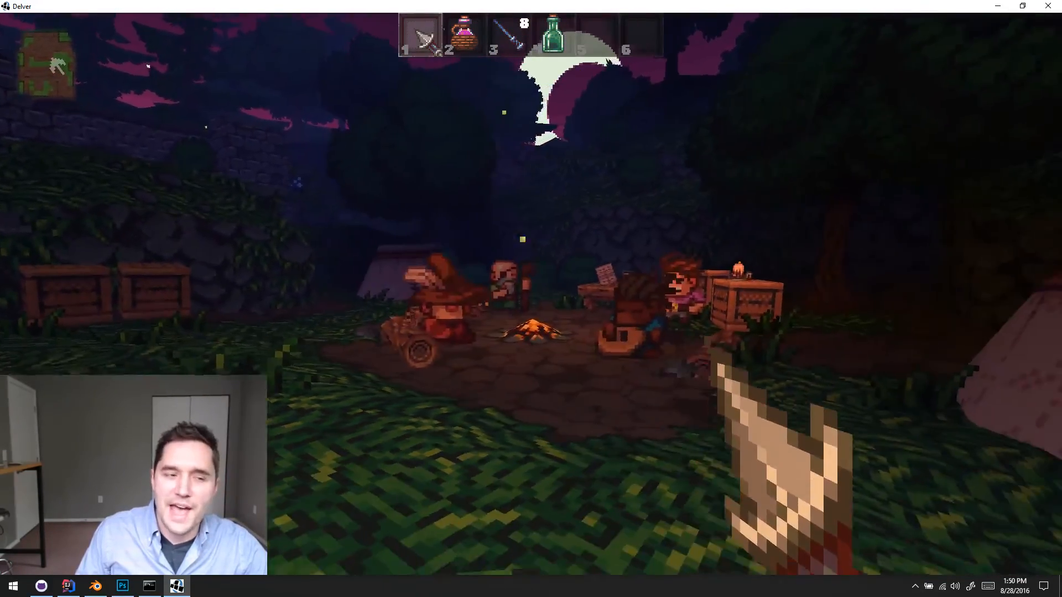
{"action": "key", "text": "w"}
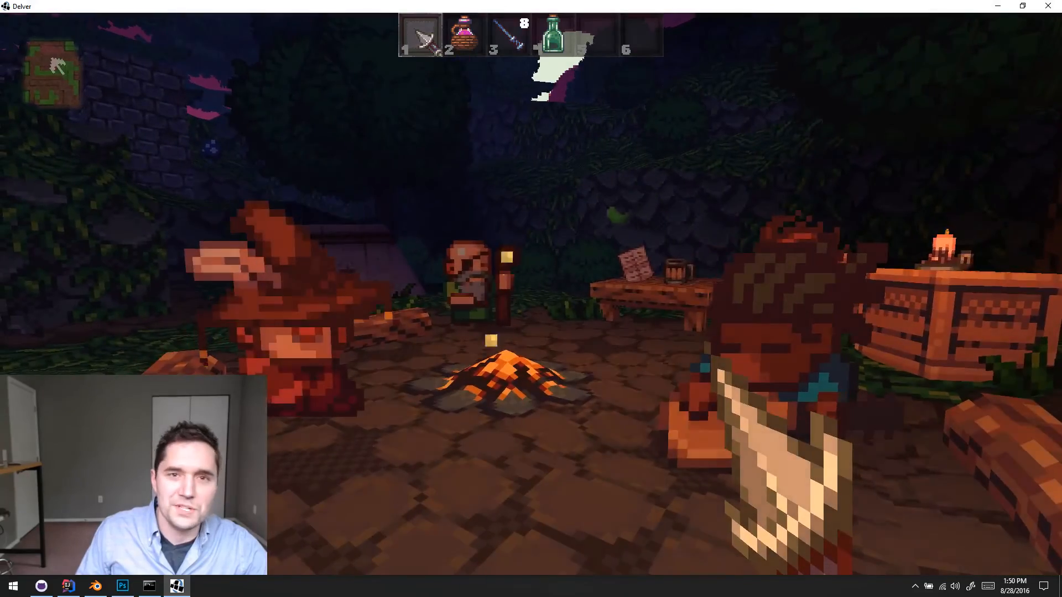
{"action": "key", "text": "s"}
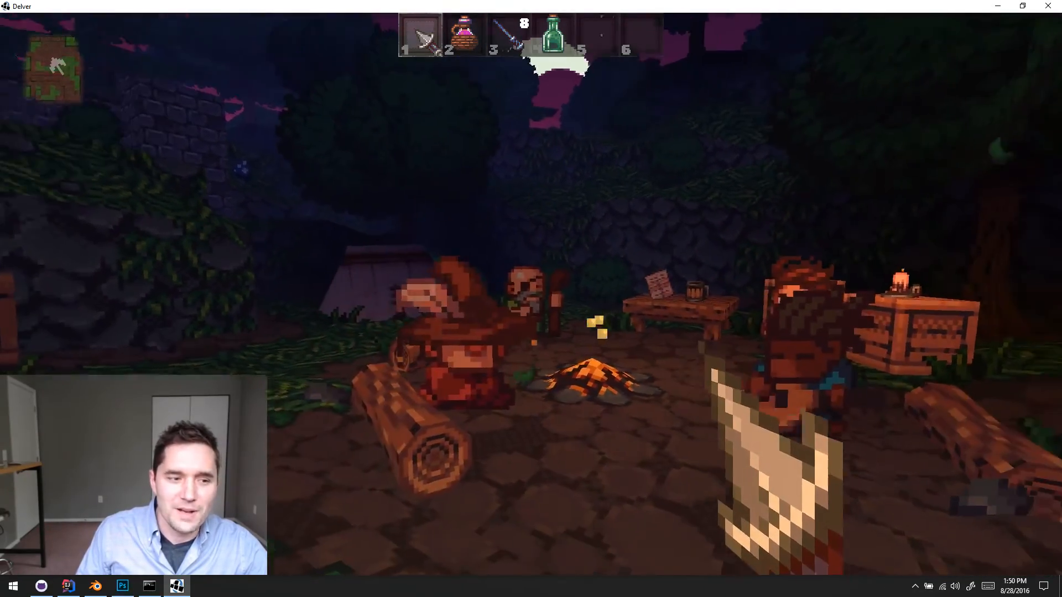
{"action": "key", "text": "s"}
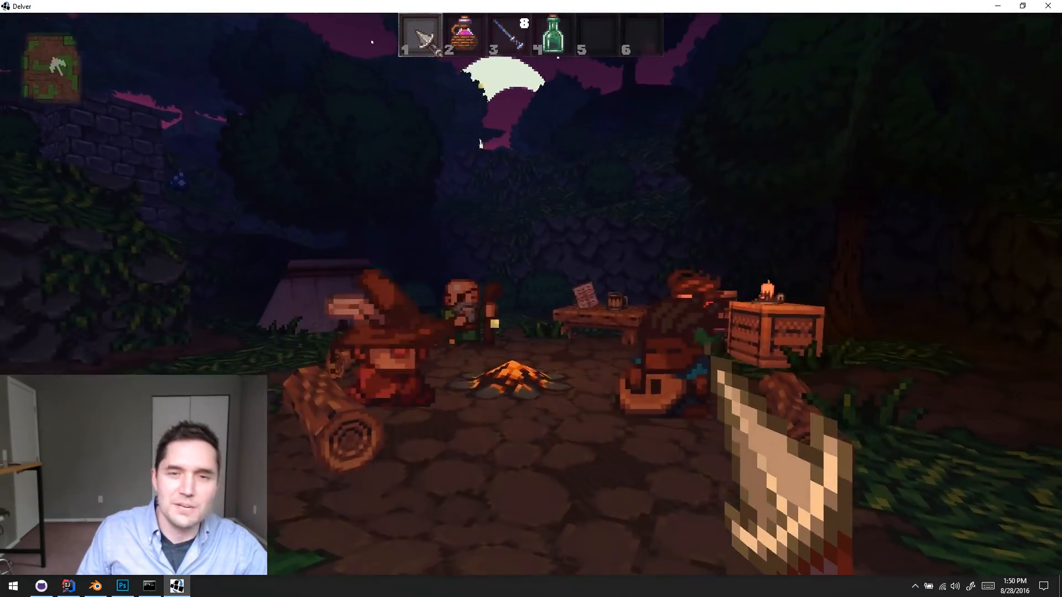
{"action": "key", "text": "w"}
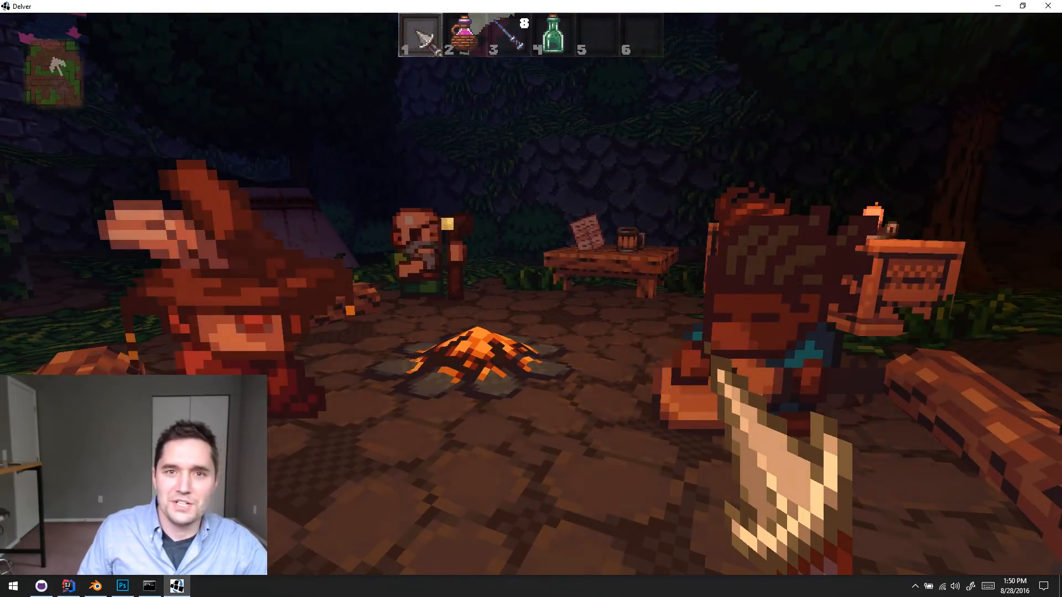
{"action": "key", "text": "d"}
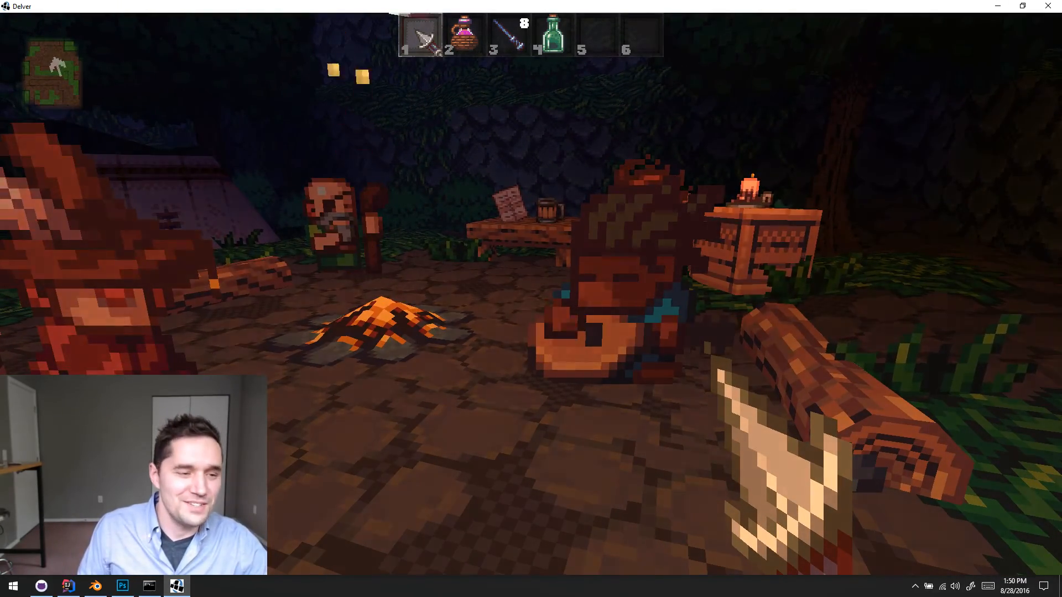
{"action": "key", "text": "w"}
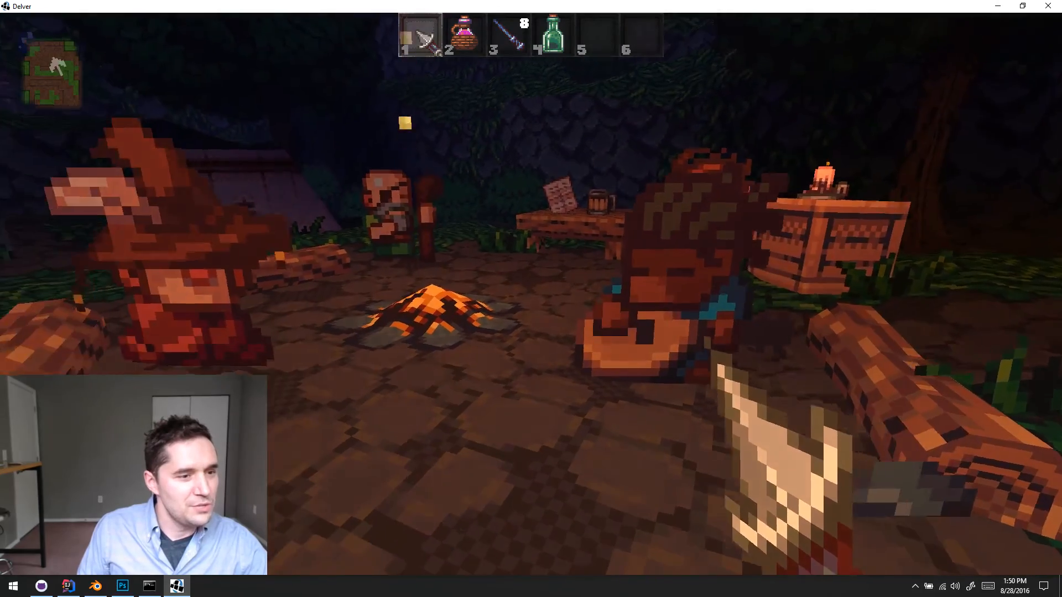
{"action": "key", "text": "s"}
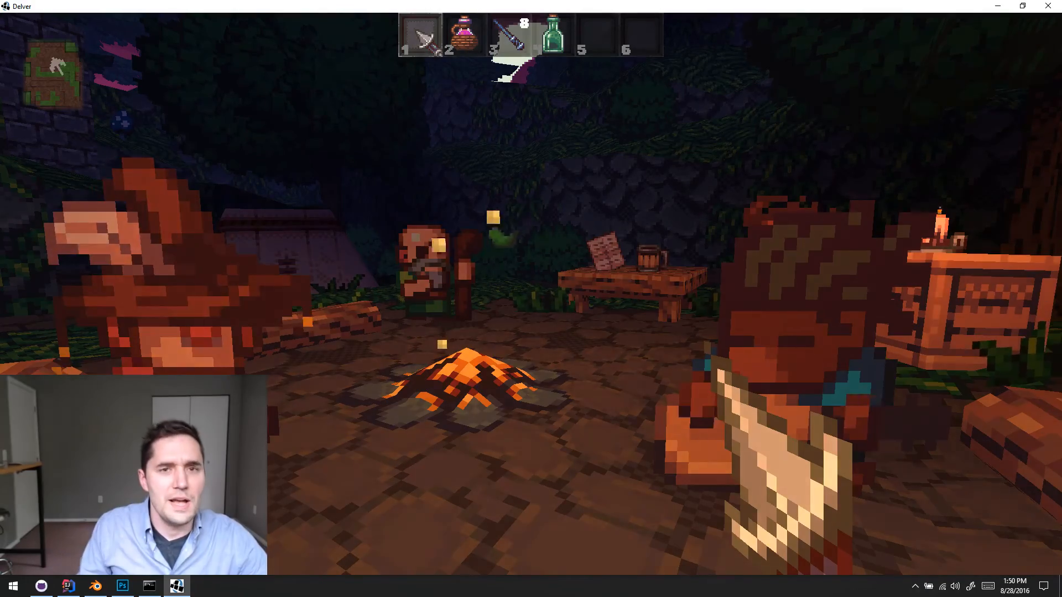
- Walk from the campfire along the stone path through the ruined archway into the first dungeon level
{"action": "key", "text": "w"}
{"action": "key", "text": "a"}
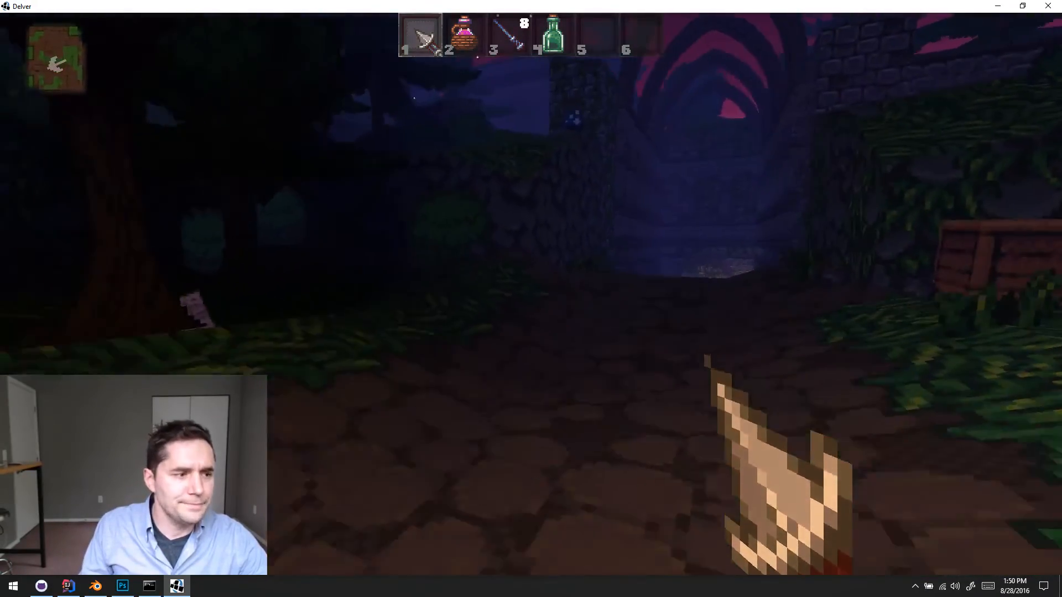
{"action": "key", "text": "w"}
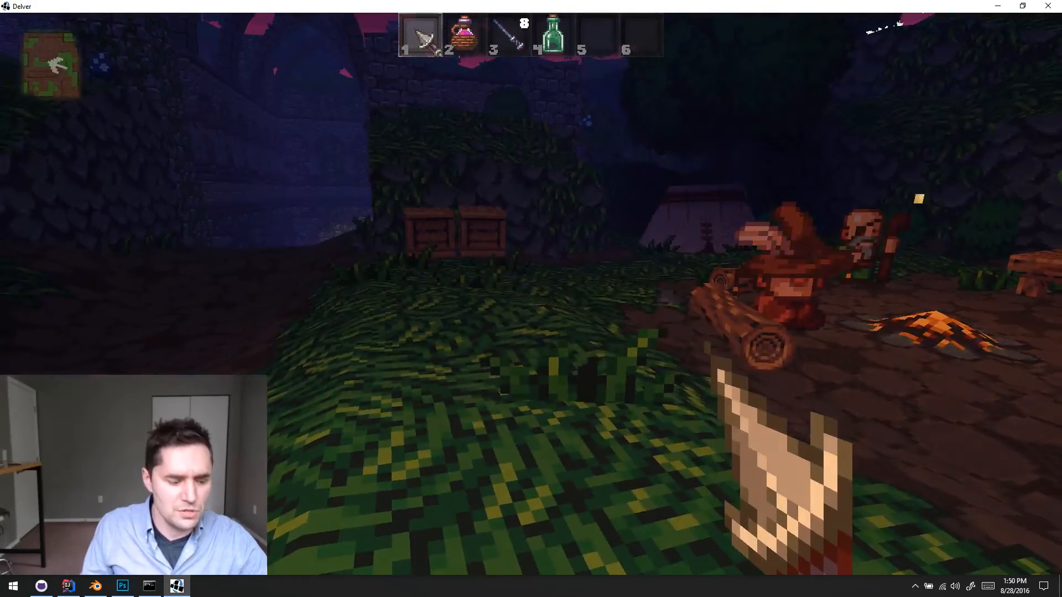
{"action": "key", "text": "w"}
{"action": "key", "text": "a"}
{"action": "key", "text": "w"}
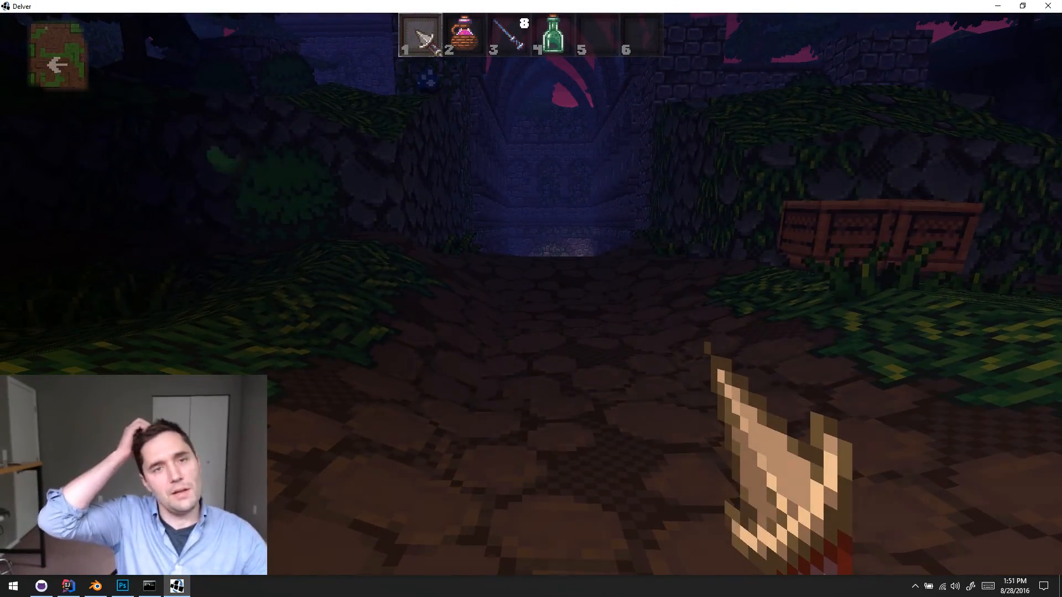
{"action": "key", "text": "w"}
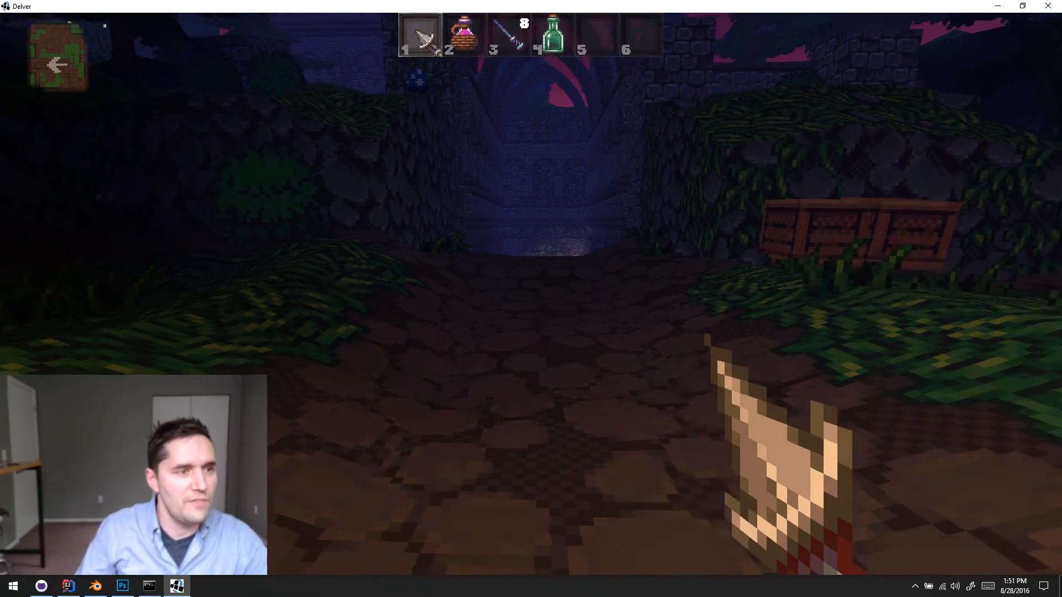
{"action": "key", "text": "w"}
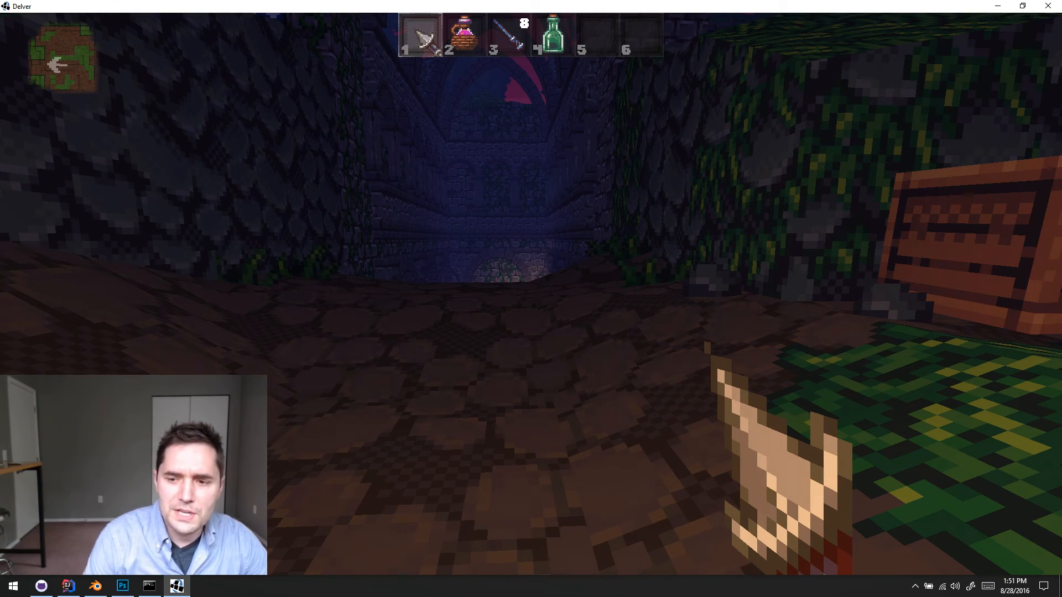
{"action": "key", "text": "w"}
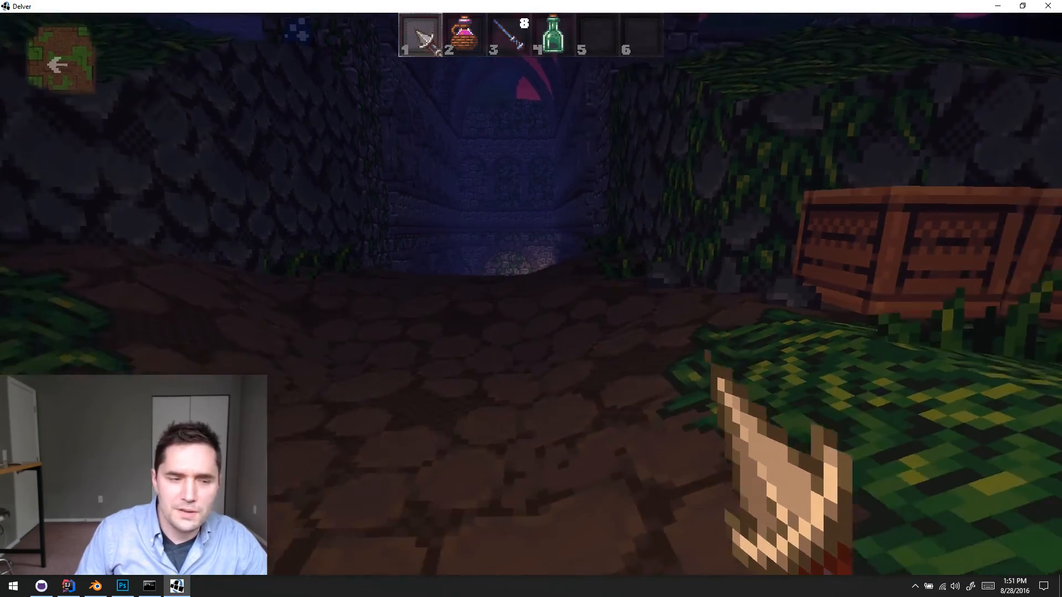
{"action": "key", "text": "w"}
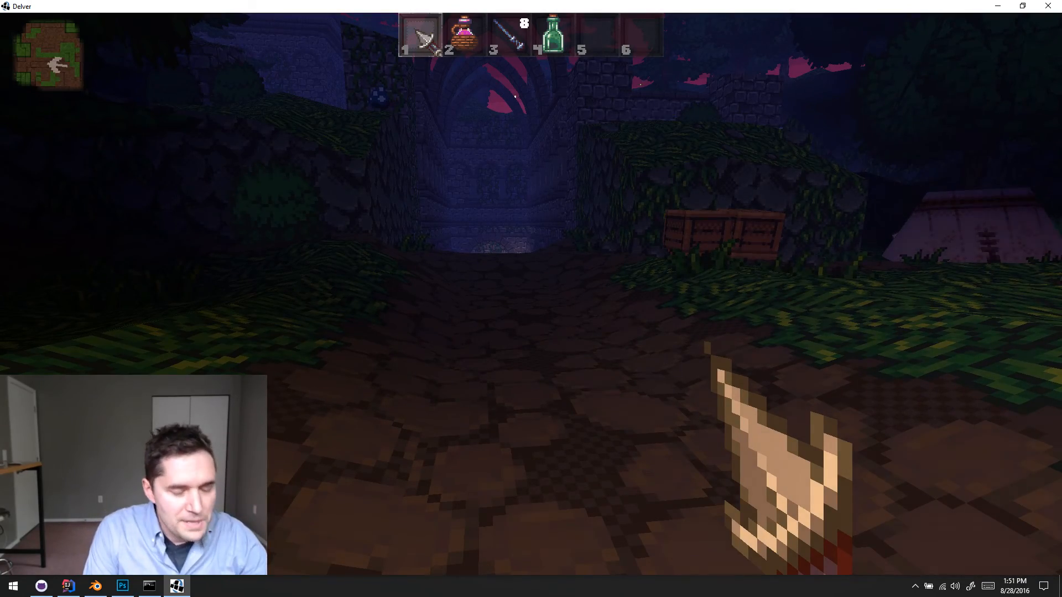
{"action": "key", "text": "w"}
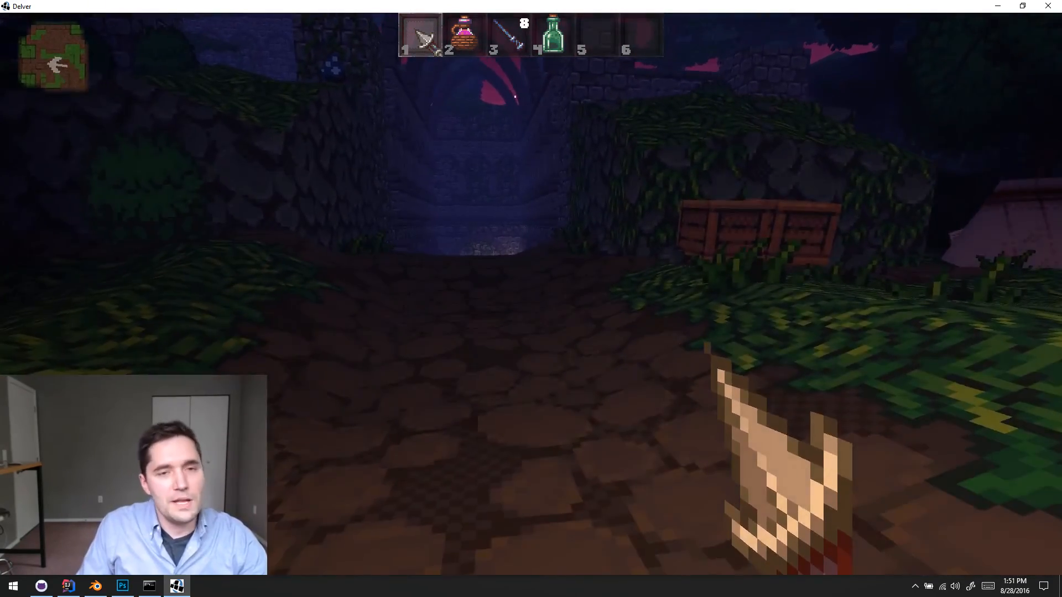
{"action": "key", "text": "w"}
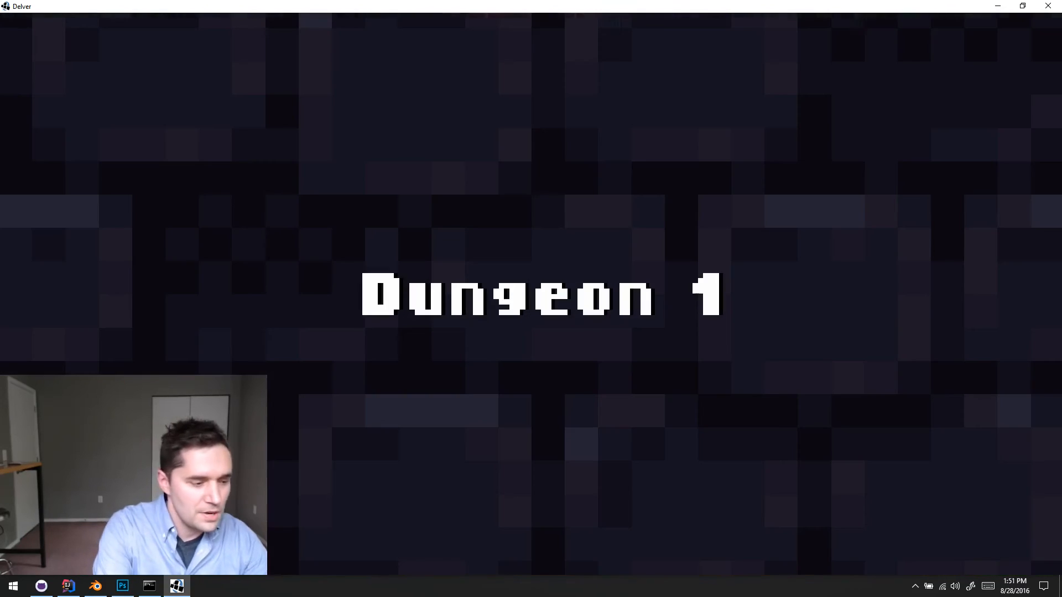
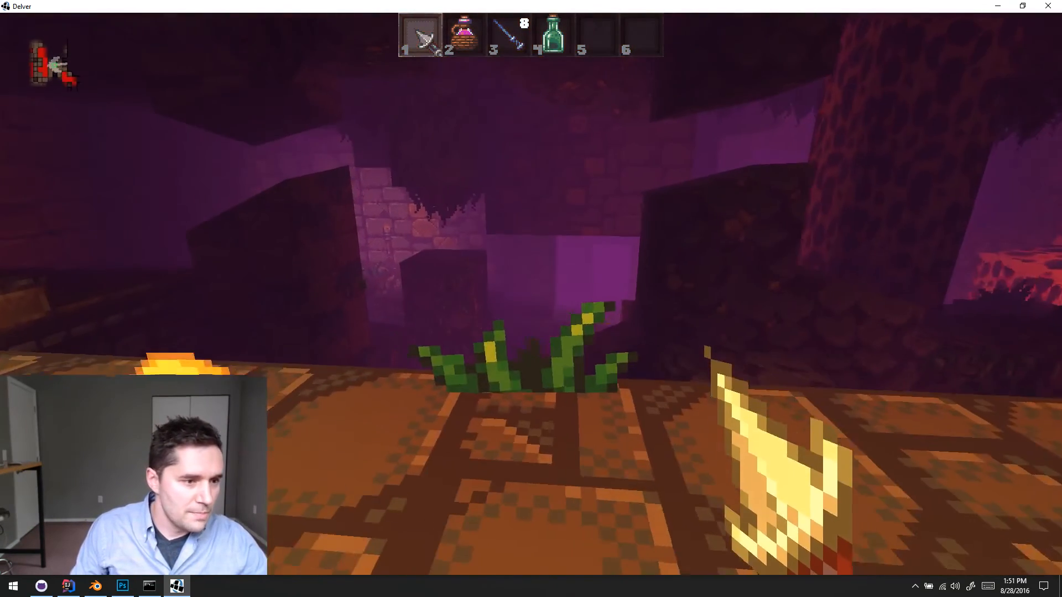
{"action": "key", "text": "Escape"}
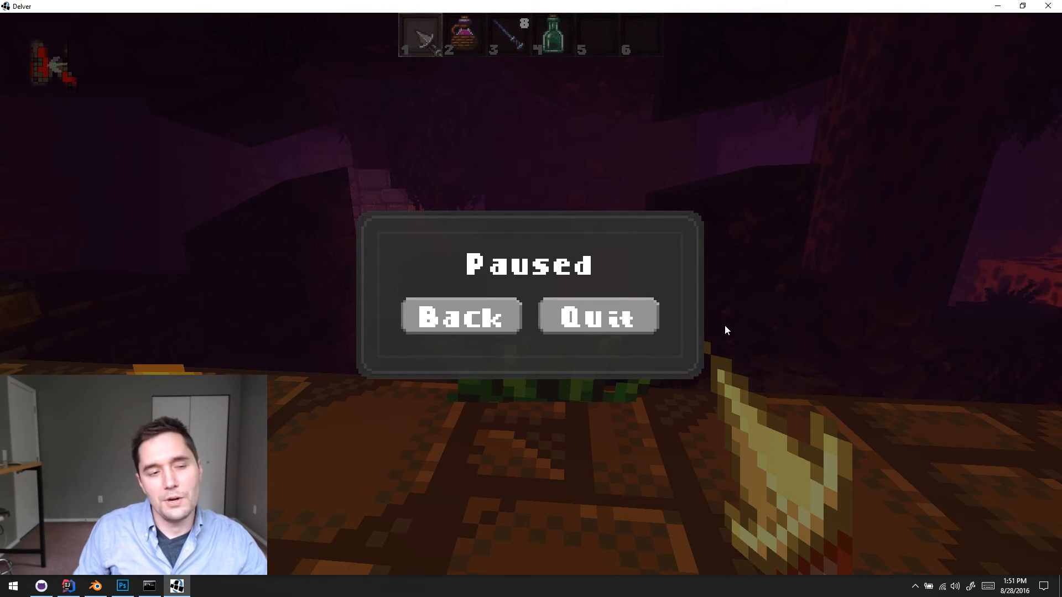
{"action": "key", "text": "Escape"}
{"action": "key", "text": "a"}
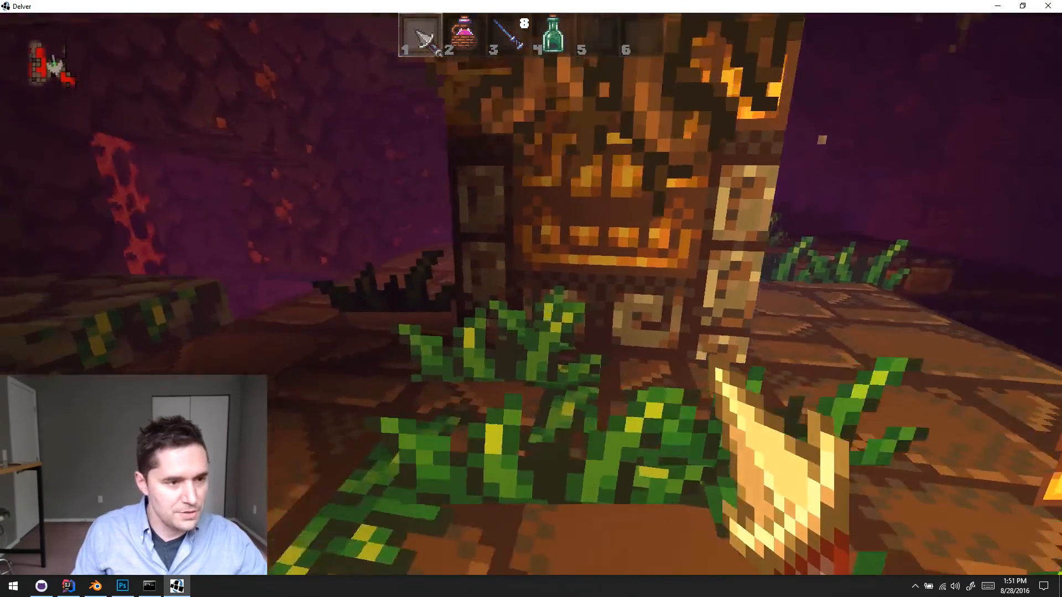
{"action": "key", "text": "a"}
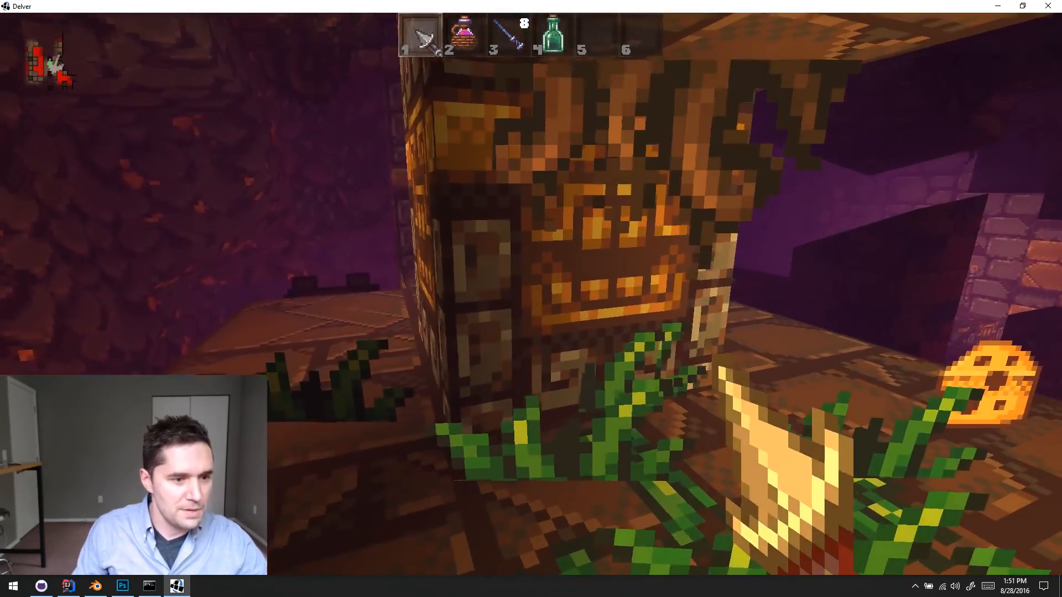
- Level up the character twice through the debug options, raising Attack to 5 and Agility to 5
{"action": "key", "text": "k"}
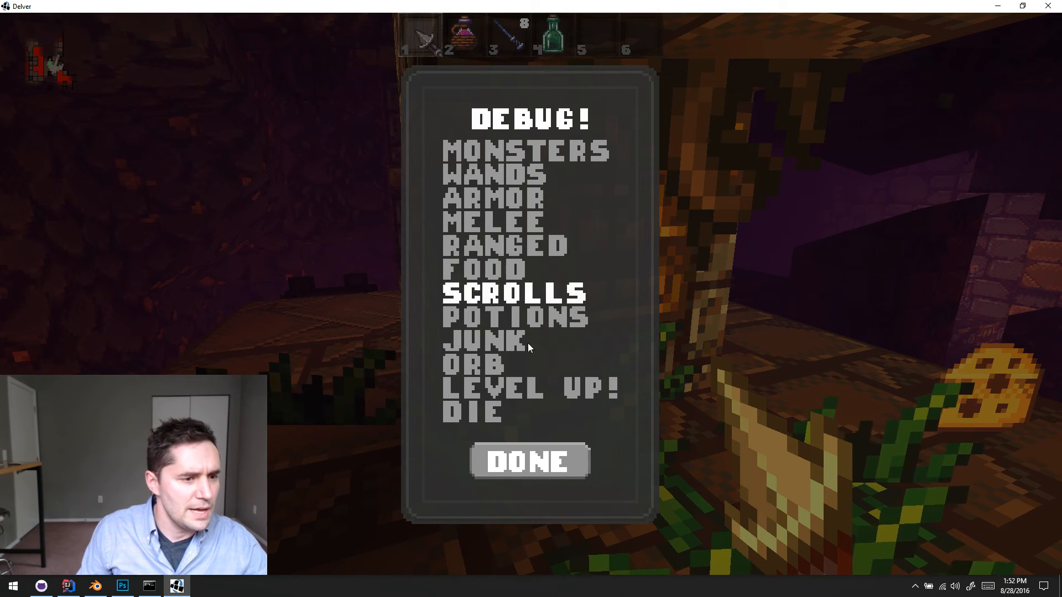
{"action": "left_click", "coordinate": [532, 388]}
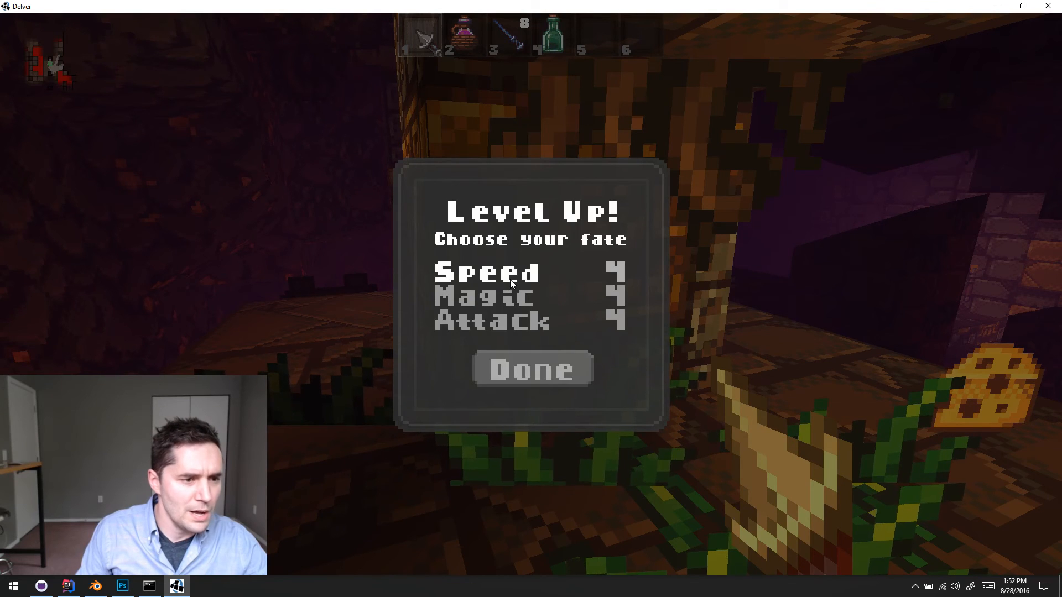
{"action": "left_click", "coordinate": [507, 326]}
{"action": "left_click", "coordinate": [525, 367]}
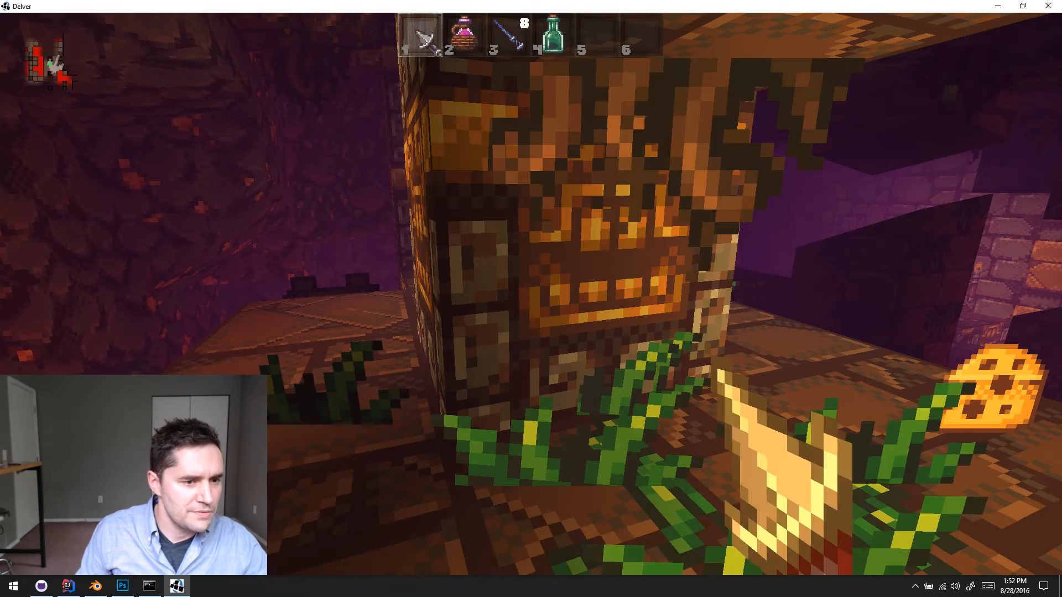
{"action": "key", "text": "k"}
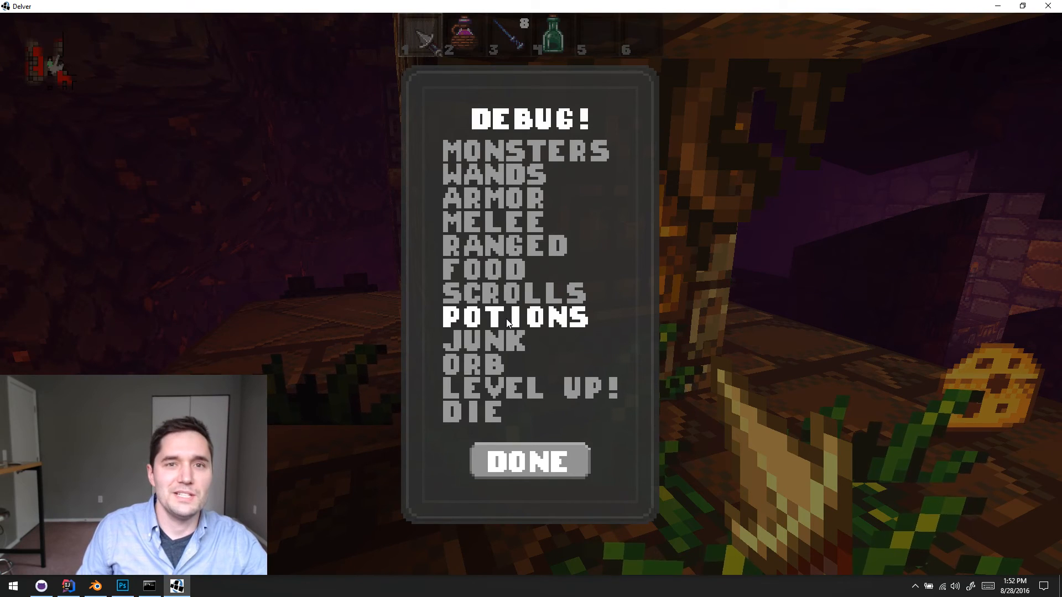
{"action": "left_click", "coordinate": [530, 387]}
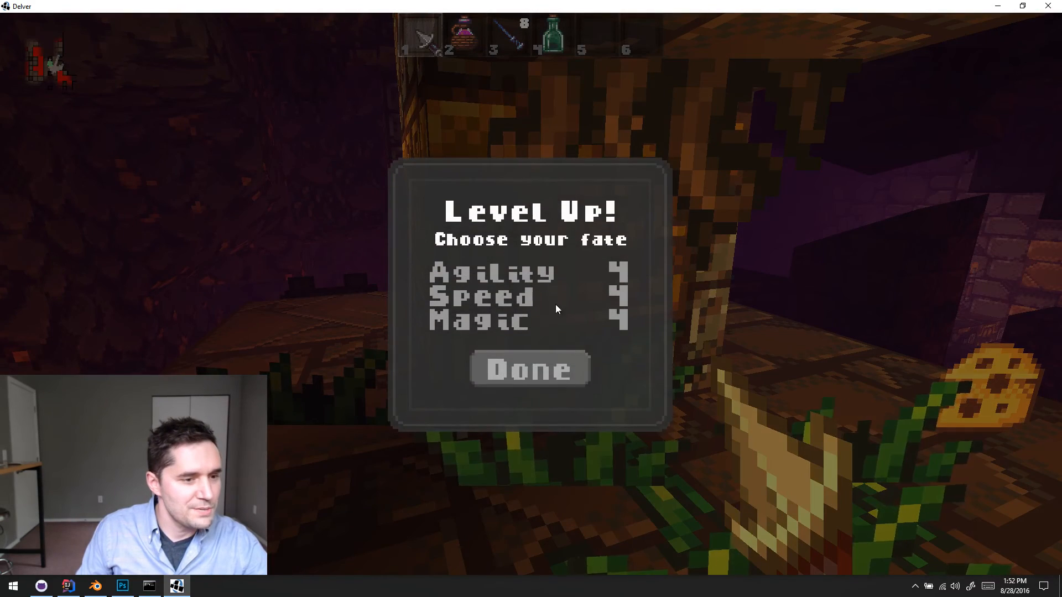
{"action": "left_click", "coordinate": [513, 380]}
- Level up the character twice more through the debug options, raising Defense to 5 and then Health
{"action": "key", "text": "k"}
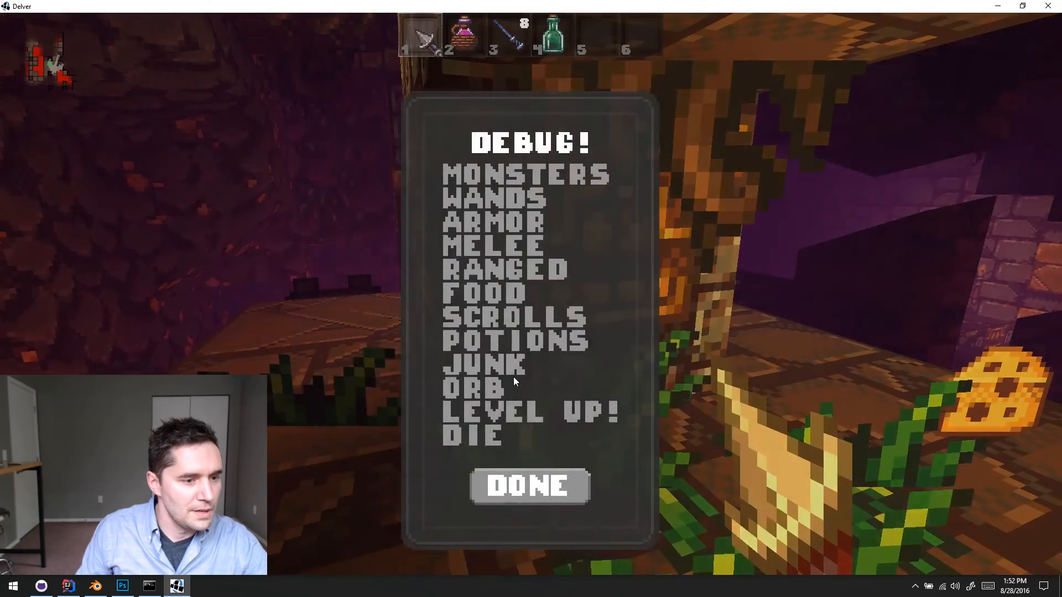
{"action": "left_click", "coordinate": [529, 385]}
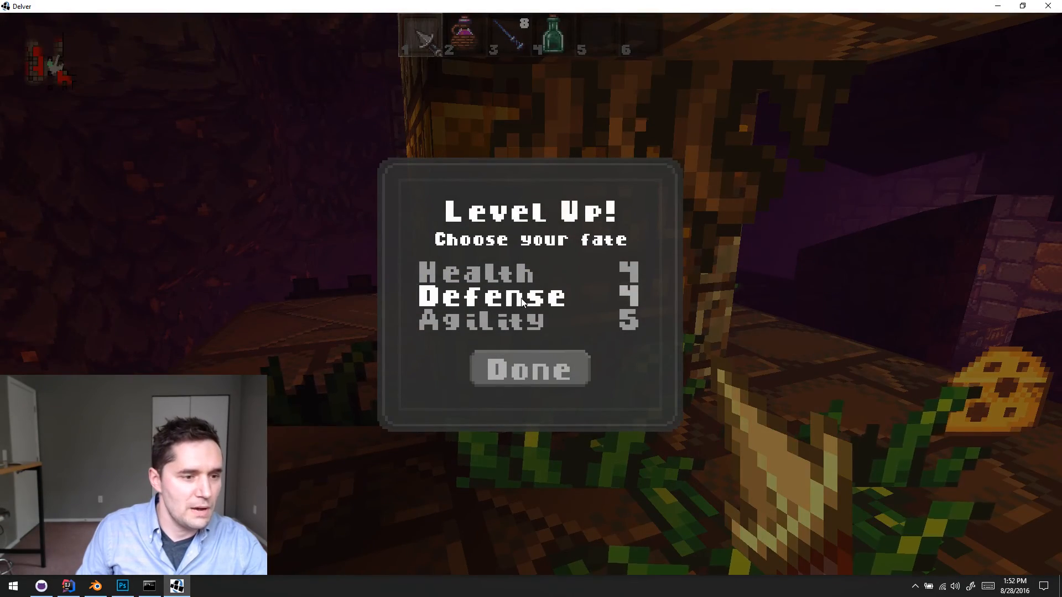
{"action": "left_click", "coordinate": [522, 302]}
{"action": "left_click", "coordinate": [531, 369]}
{"action": "key", "text": "k"}
{"action": "left_click", "coordinate": [551, 381]}
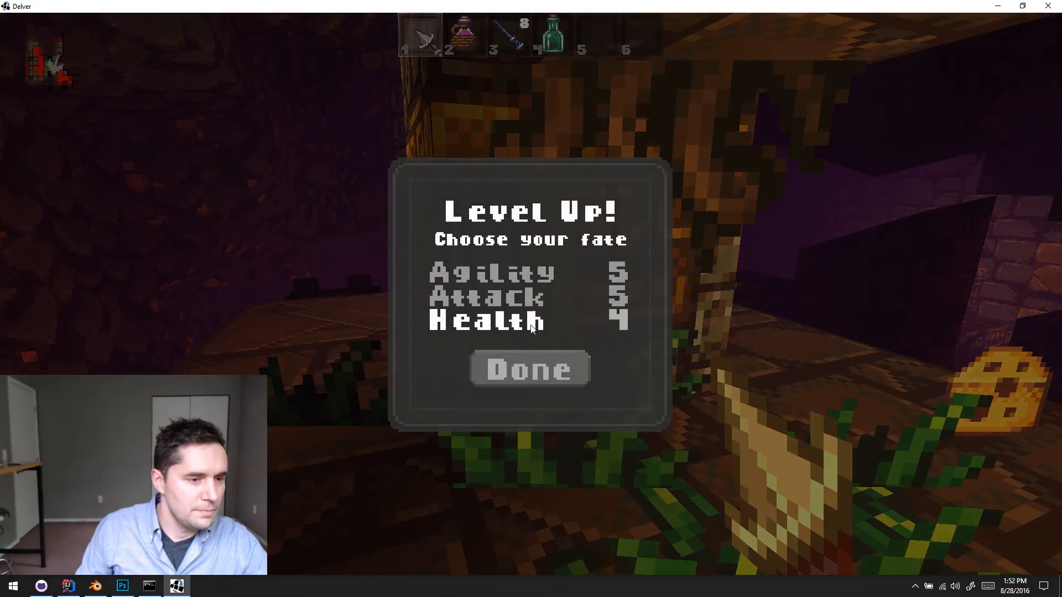
{"action": "left_click", "coordinate": [508, 324]}
{"action": "left_click", "coordinate": [532, 367]}
- Level up the character two more times, raising Attack to 6 and adding another point to Defense
{"action": "key", "text": "k"}
{"action": "left_click", "coordinate": [530, 388]}
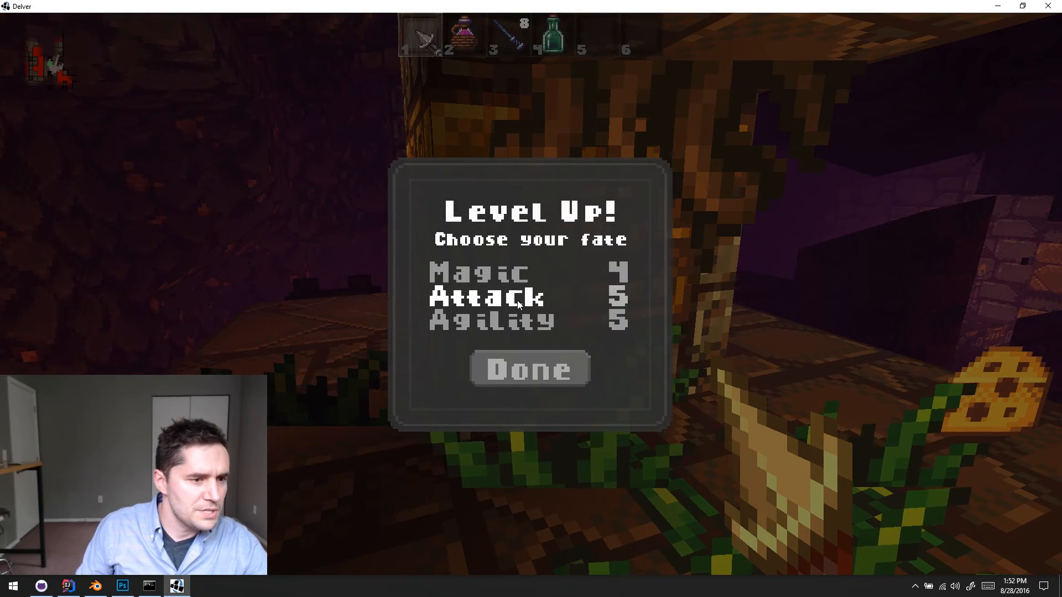
{"action": "left_click", "coordinate": [517, 375]}
{"action": "key", "text": "k"}
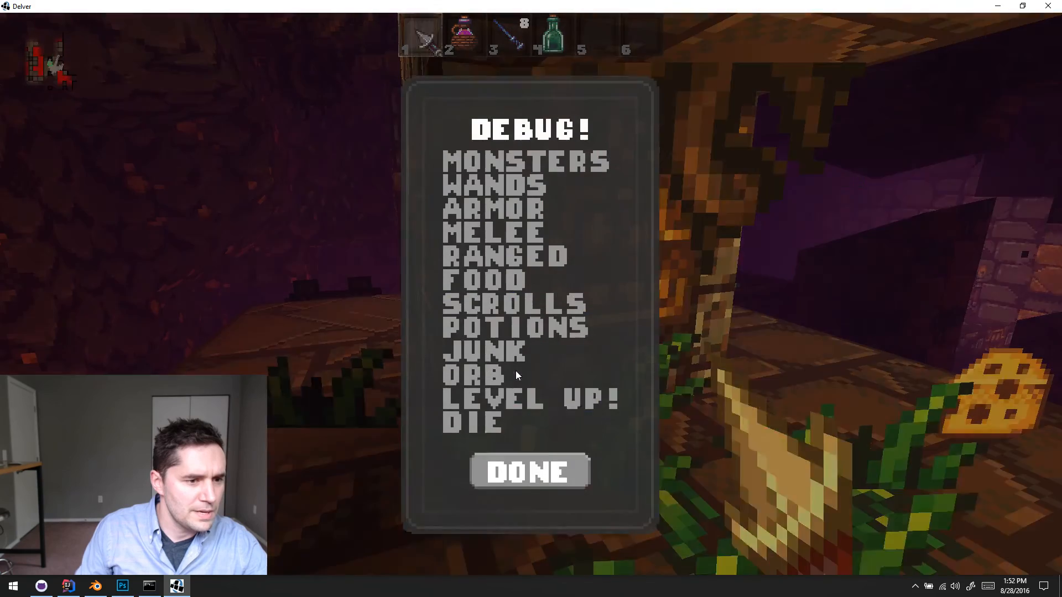
{"action": "left_click", "coordinate": [530, 384]}
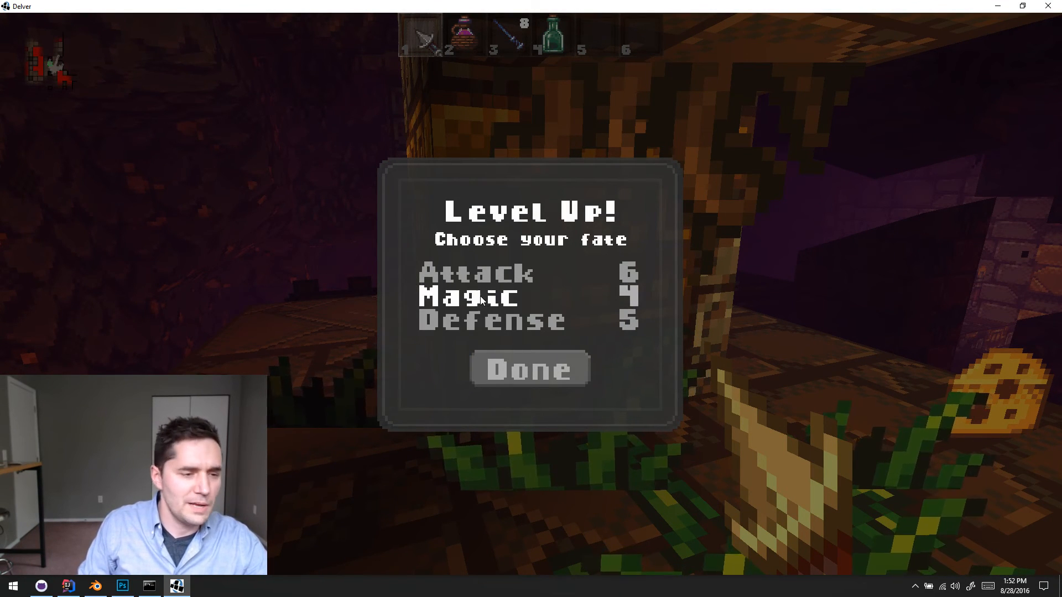
{"action": "left_click", "coordinate": [505, 320]}
{"action": "left_click", "coordinate": [507, 367]}
- Spawn a tier 5 chest armor piece from the debug armor list
{"action": "key", "text": "k"}
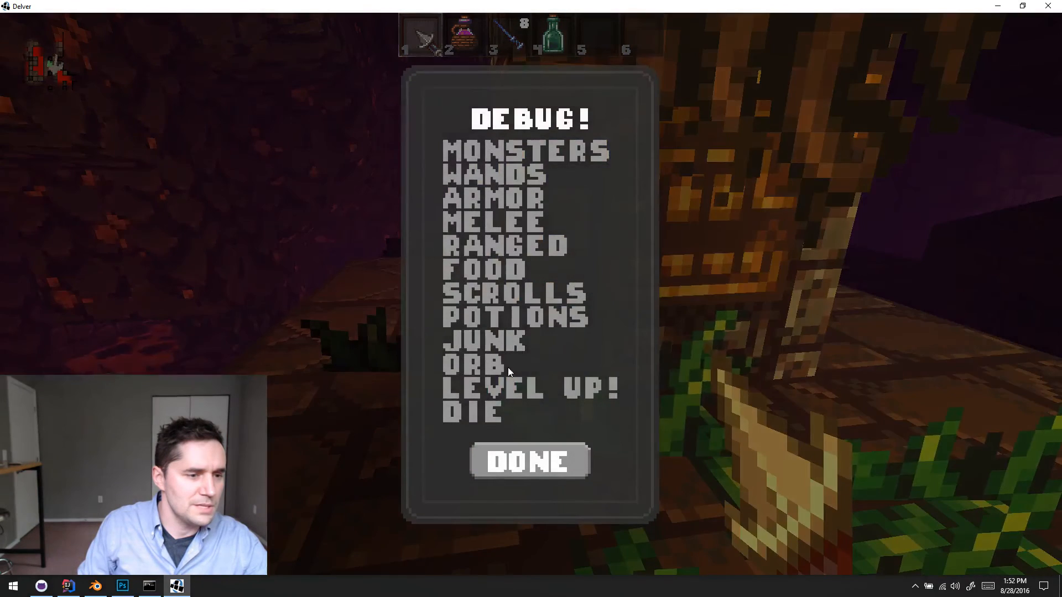
{"action": "left_click", "coordinate": [499, 200]}
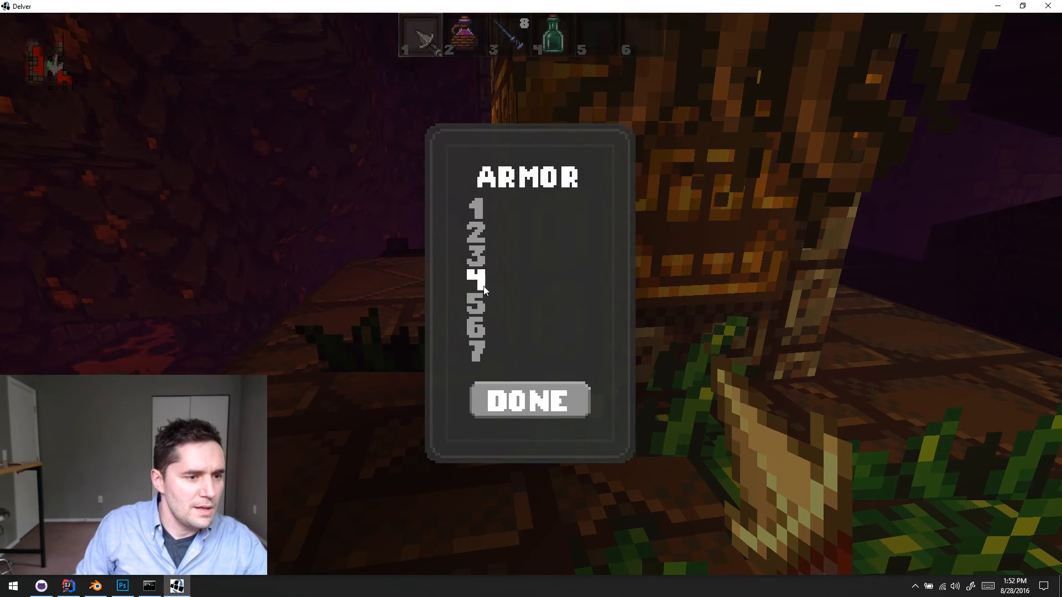
{"action": "left_click", "coordinate": [480, 309]}
{"action": "left_click", "coordinate": [526, 279]}
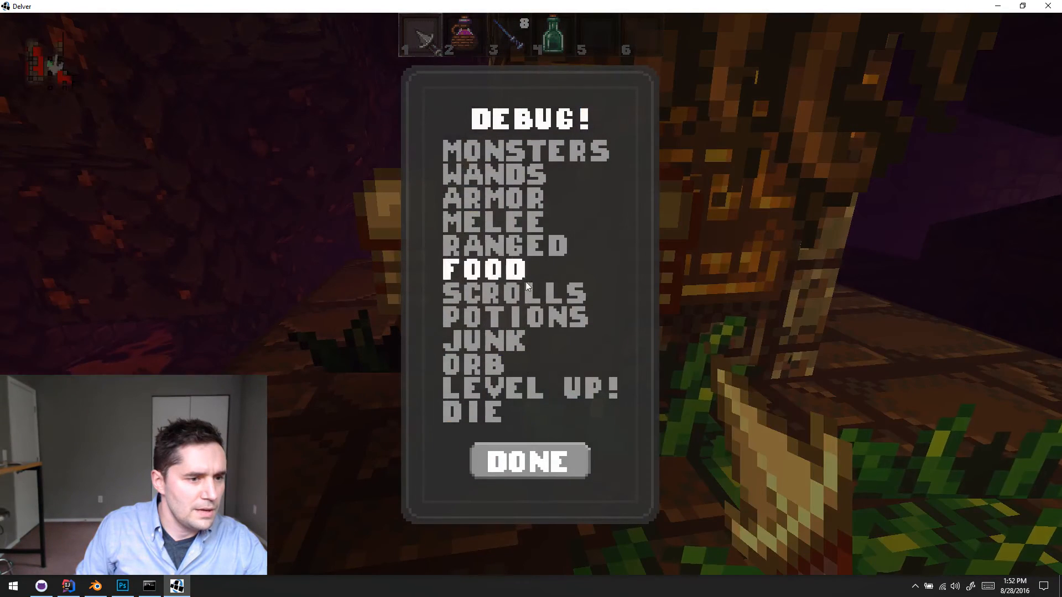
- Spawn a tier 4 Gilded Mace from the debug melee list and pick up both the mace and the armor
{"action": "left_click", "coordinate": [510, 222]}
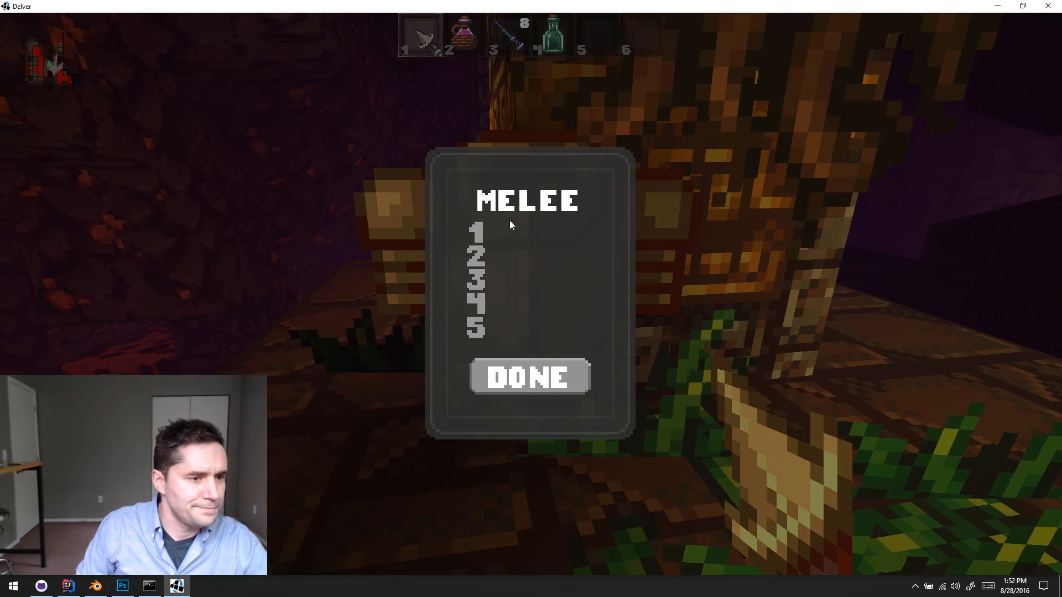
{"action": "left_click", "coordinate": [479, 309]}
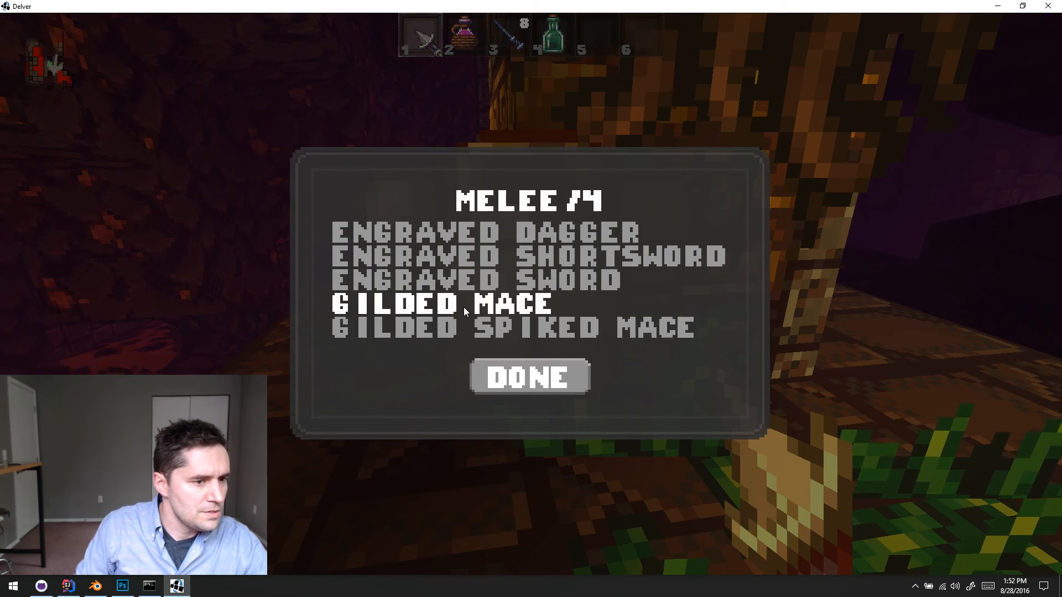
{"action": "left_click", "coordinate": [464, 307]}
{"action": "key", "text": "e"}
{"action": "key", "text": "e"}
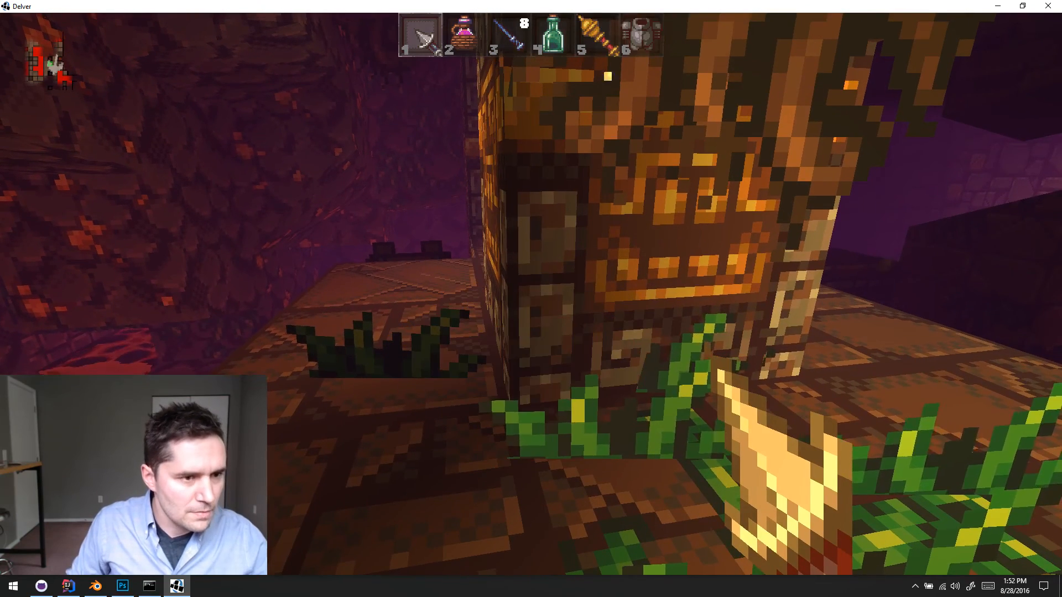
- Equip the new chest armor and the gilded mace, and drop the old blade and leather armor from the inventory
{"action": "key", "text": "w"}
{"action": "key", "text": "6"}
{"action": "key", "text": "5"}
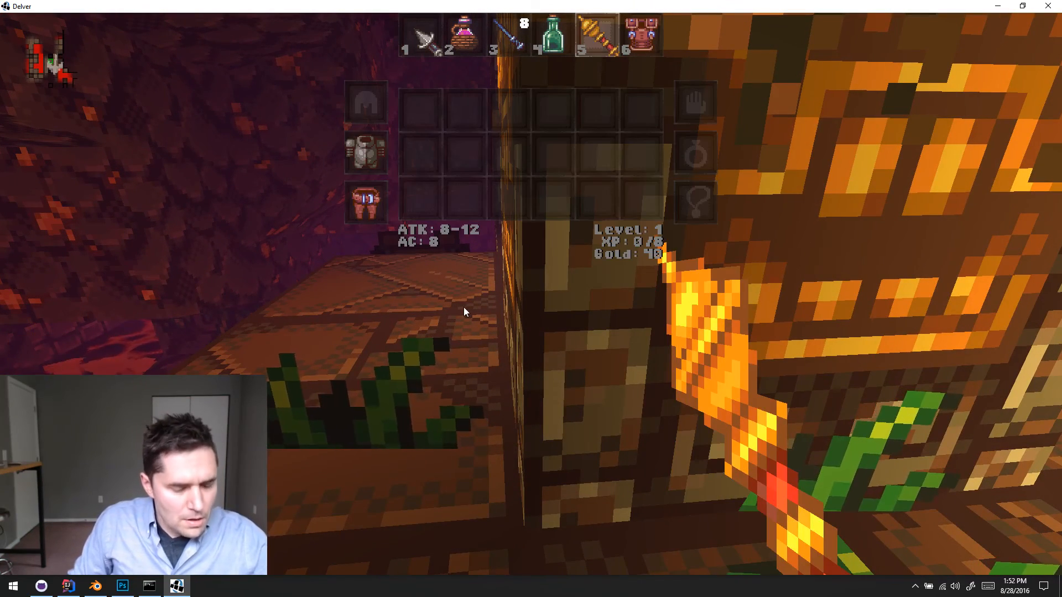
{"action": "mouse_move", "coordinate": [383, 140]}
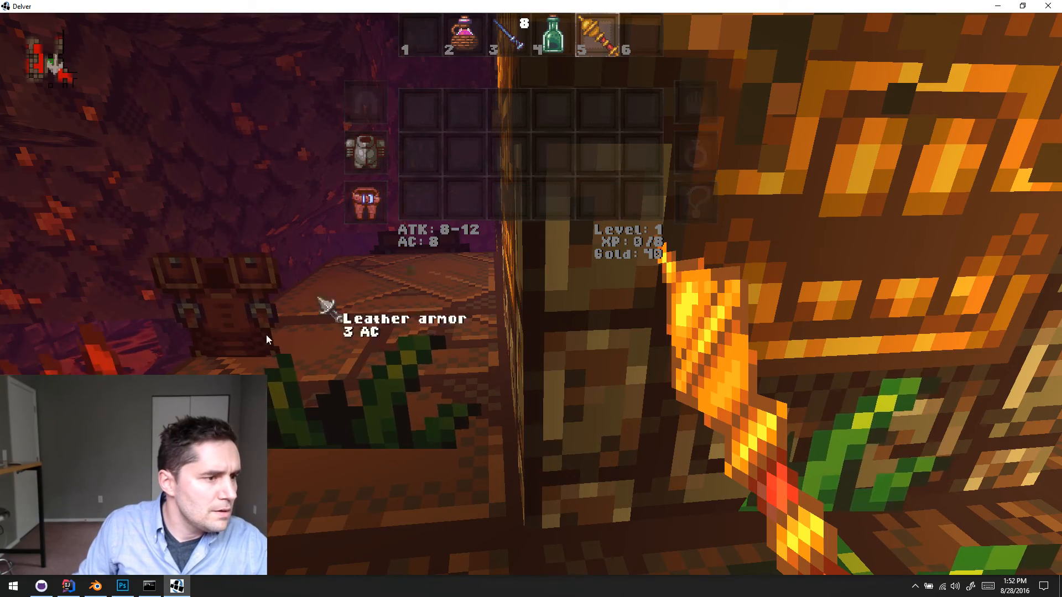
{"action": "key", "text": "e"}
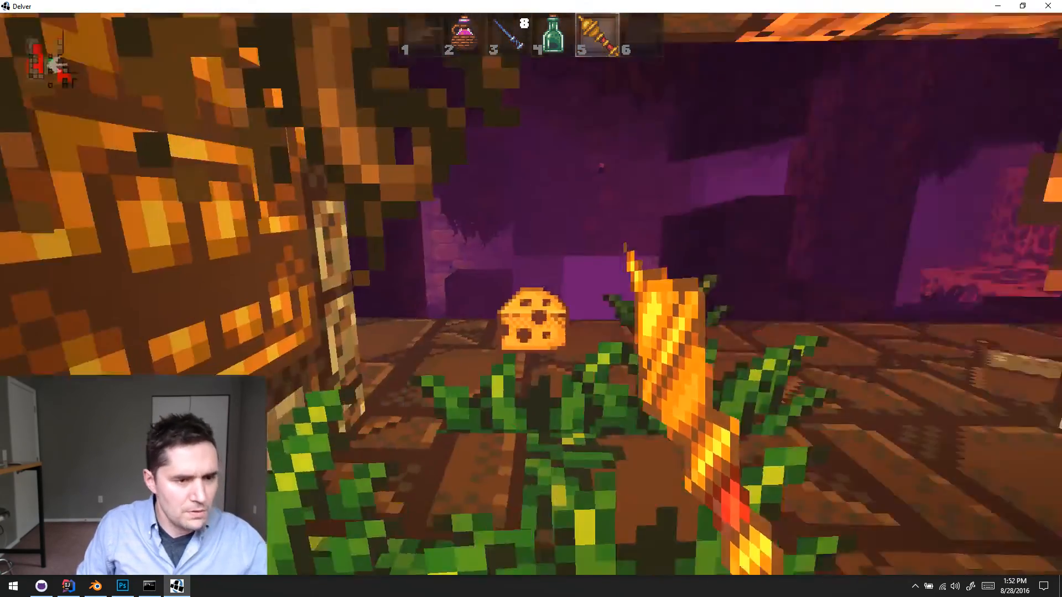
- Walk around the lava cave level to examine its ledges, carved walls, stone platforms and plants
{"action": "key", "text": "w"}
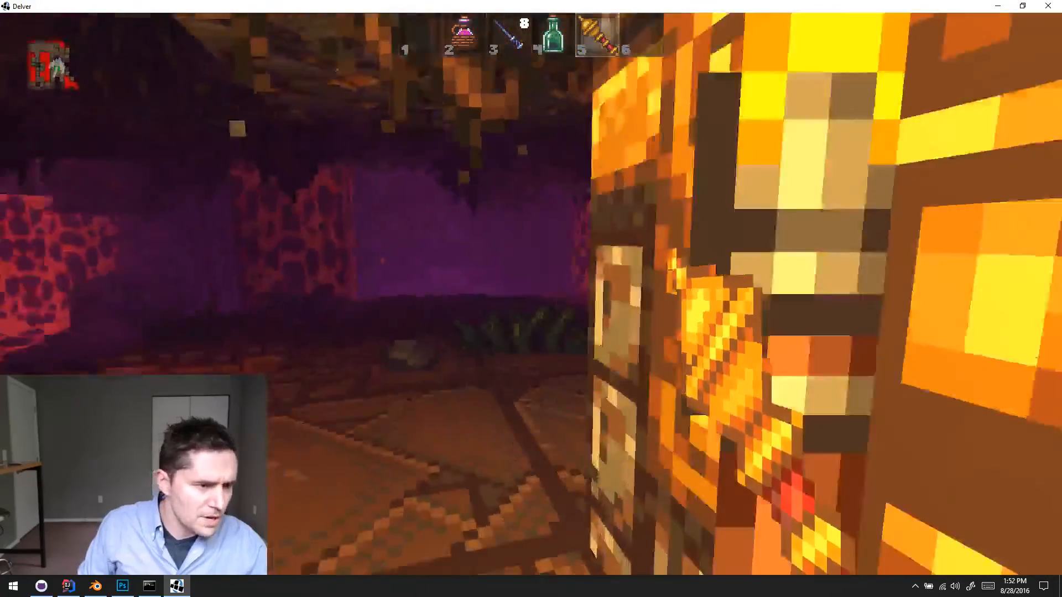
{"action": "key", "text": "w"}
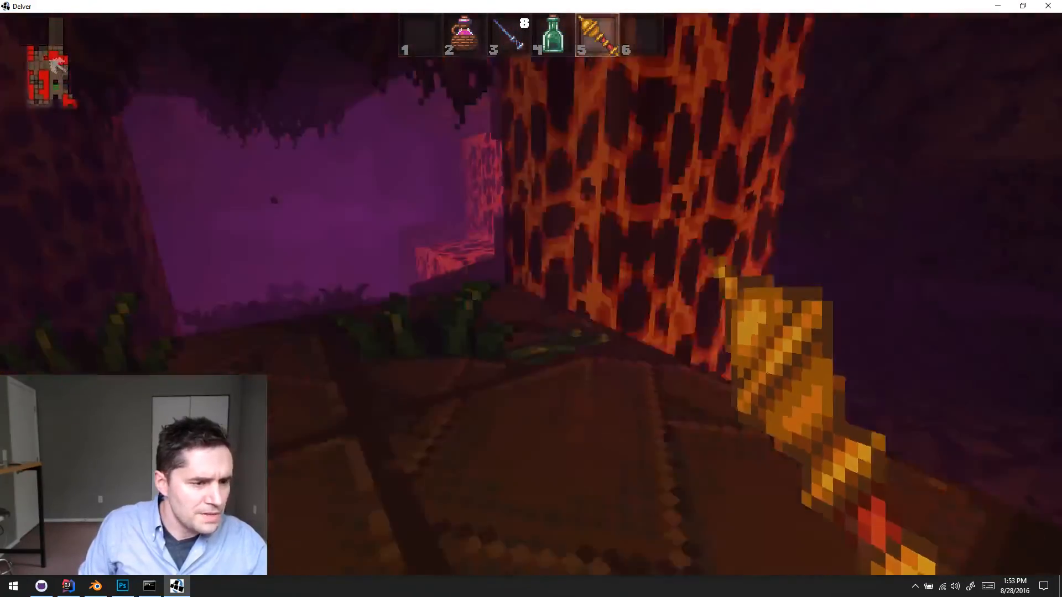
{"action": "key", "text": "w"}
{"action": "key", "text": "w"}
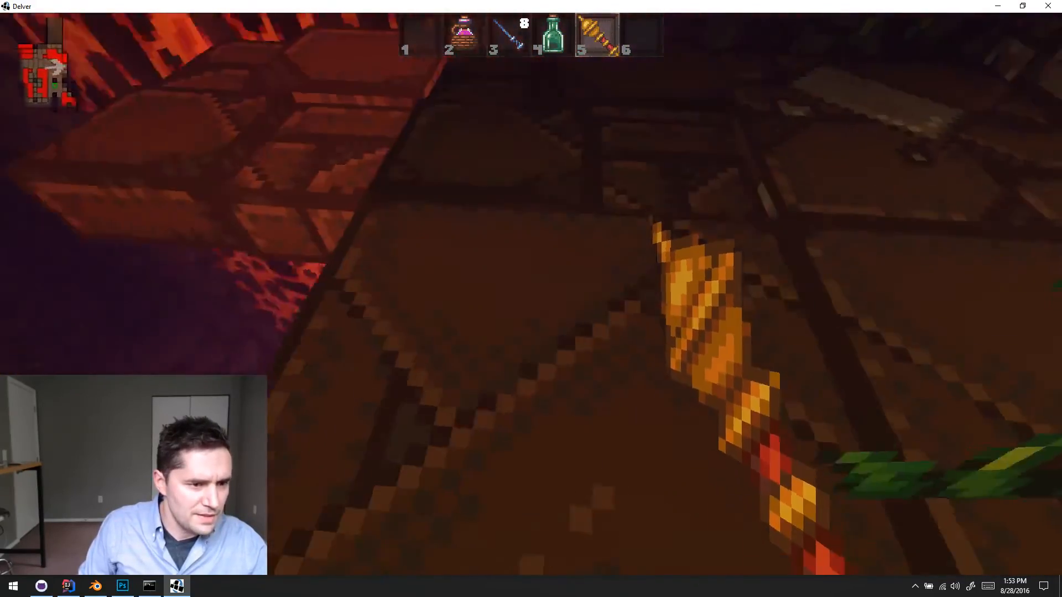
{"action": "key", "text": "w"}
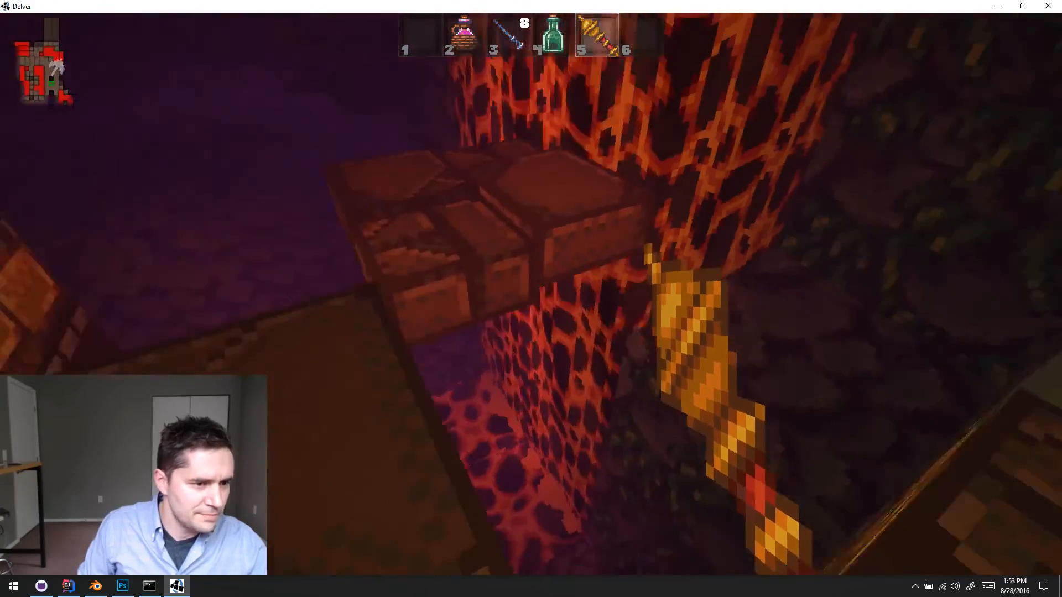
{"action": "key", "text": "w"}
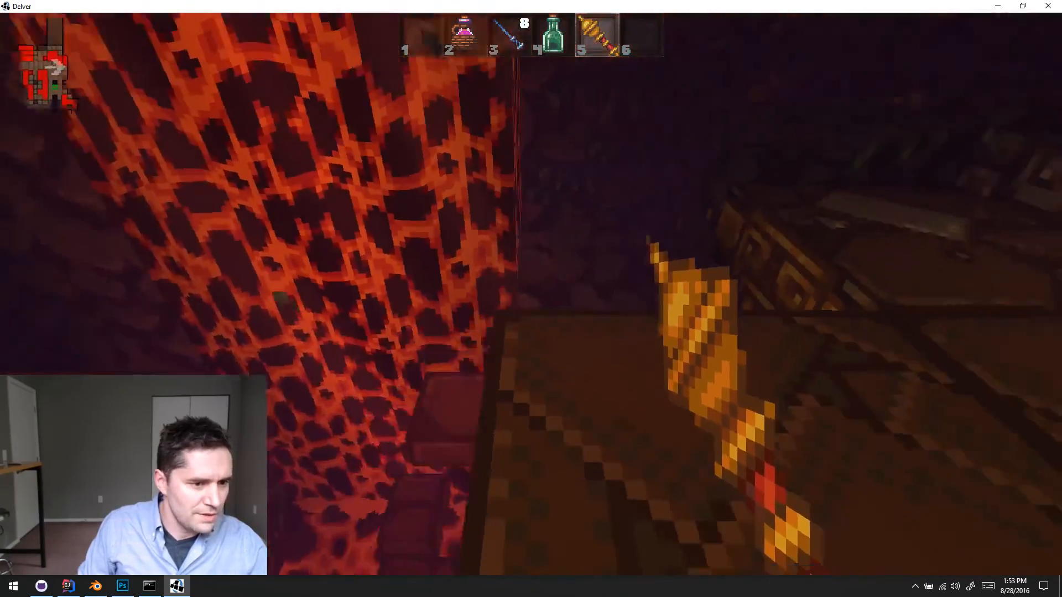
{"action": "key", "text": "w"}
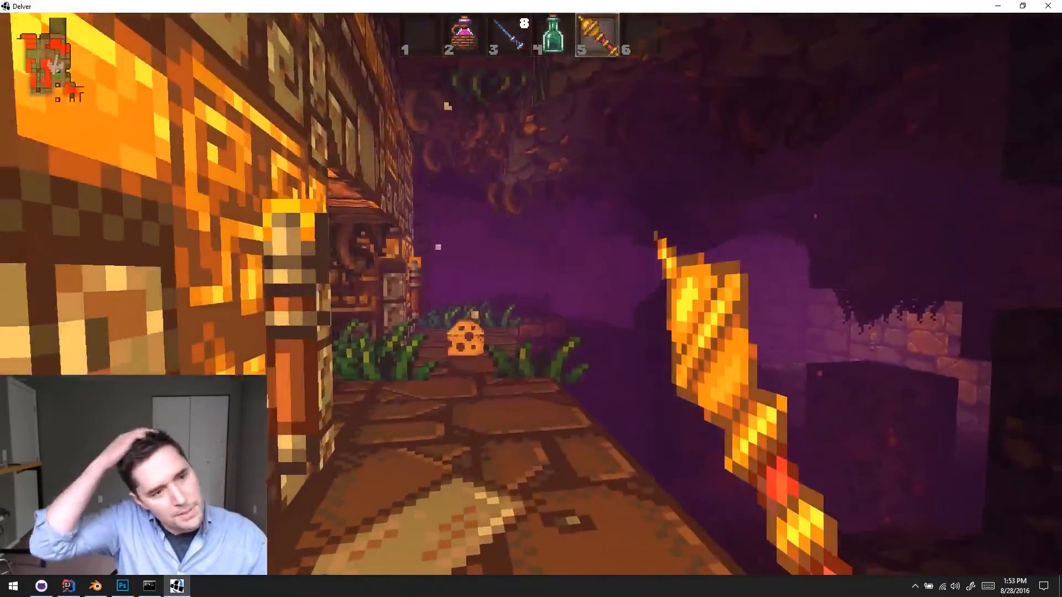
{"action": "key", "text": "w"}
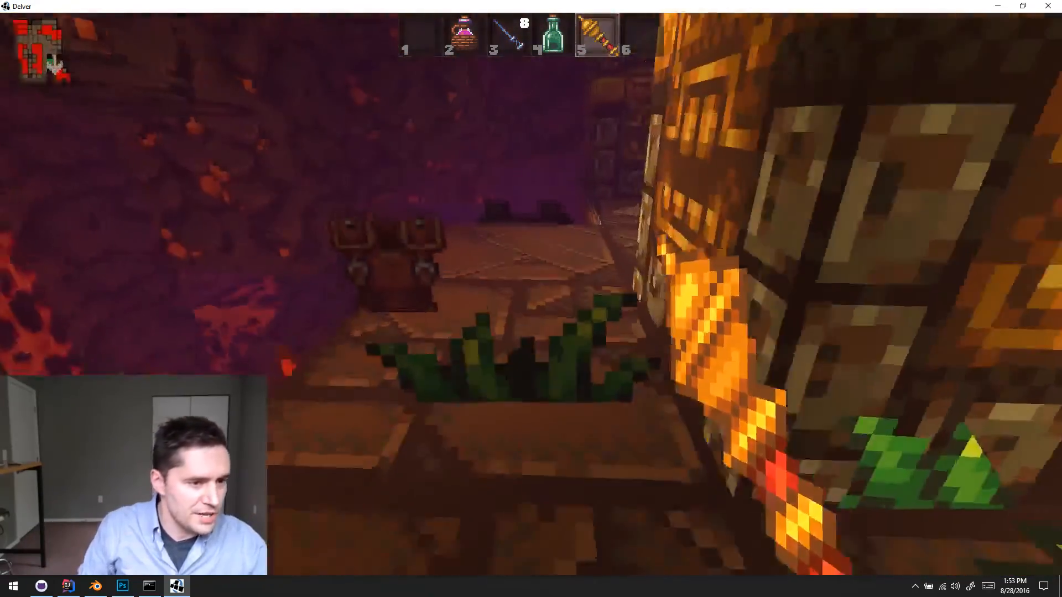
{"action": "key", "text": "w"}
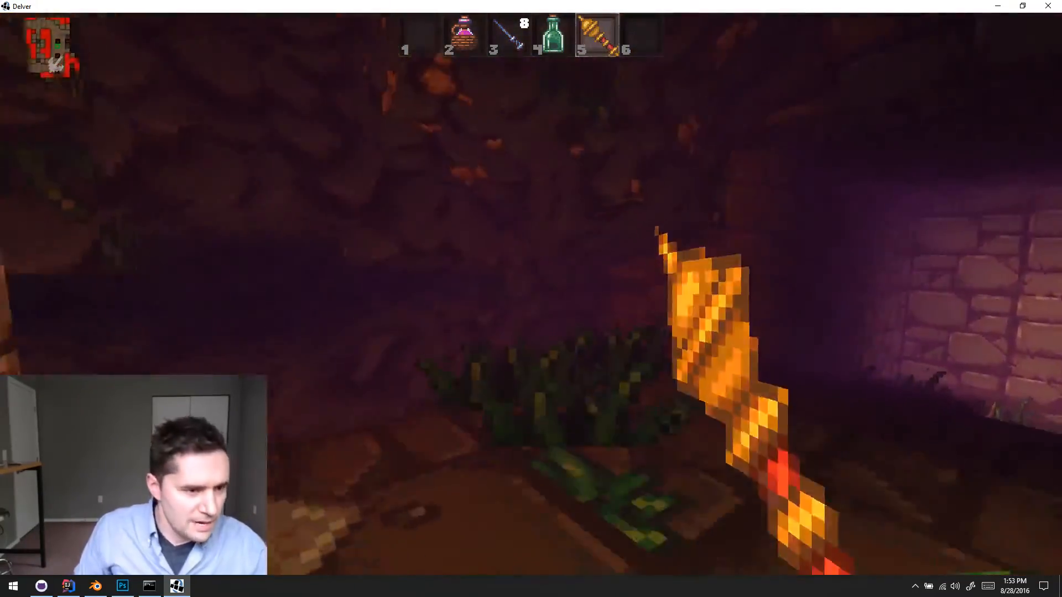
{"action": "key", "text": "w"}
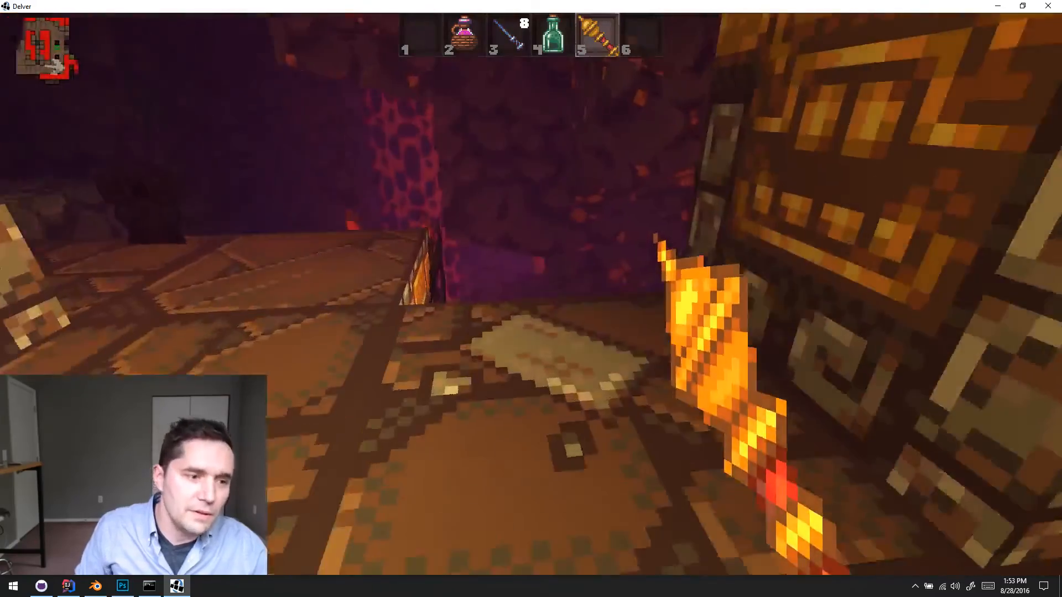
{"action": "key", "text": "w"}
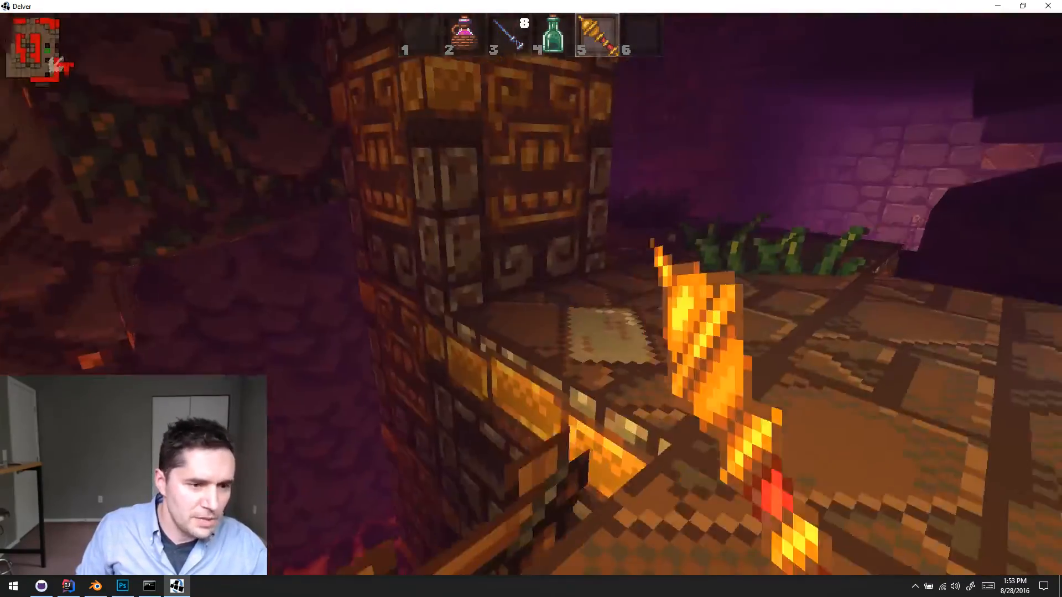
{"action": "key", "text": "w"}
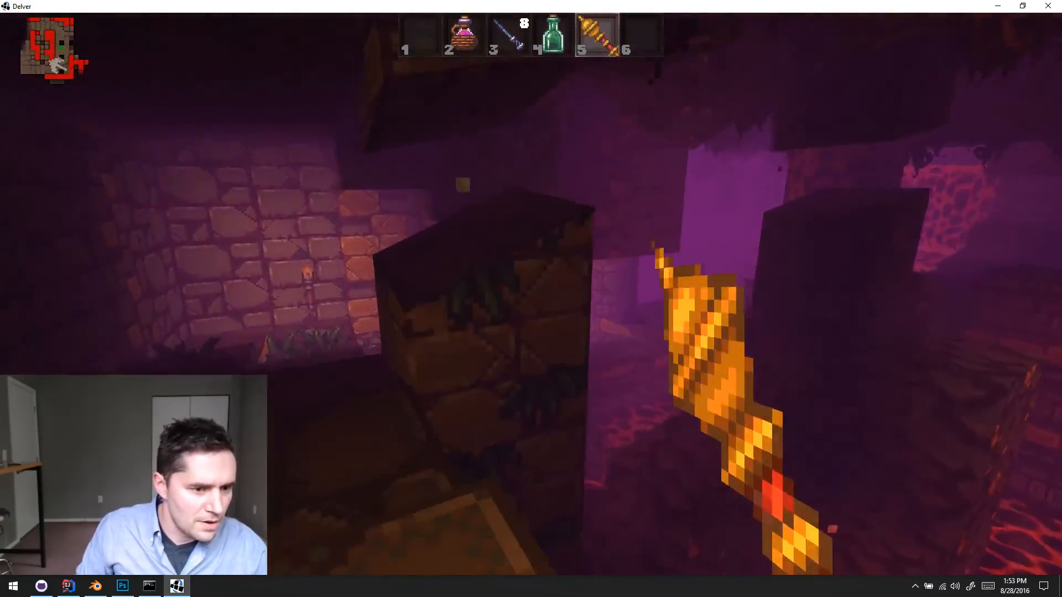
{"action": "key", "text": "w"}
- Walk around the first cave room to examine its lava falls, rock columns and the ledge along the carved wall
{"action": "key", "text": "w"}
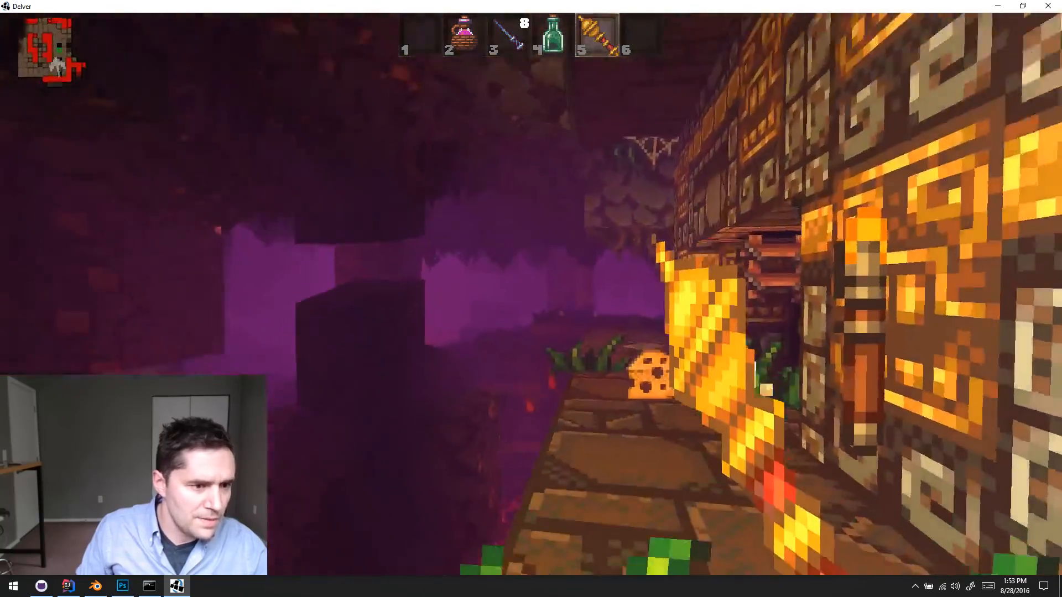
{"action": "key", "text": "w"}
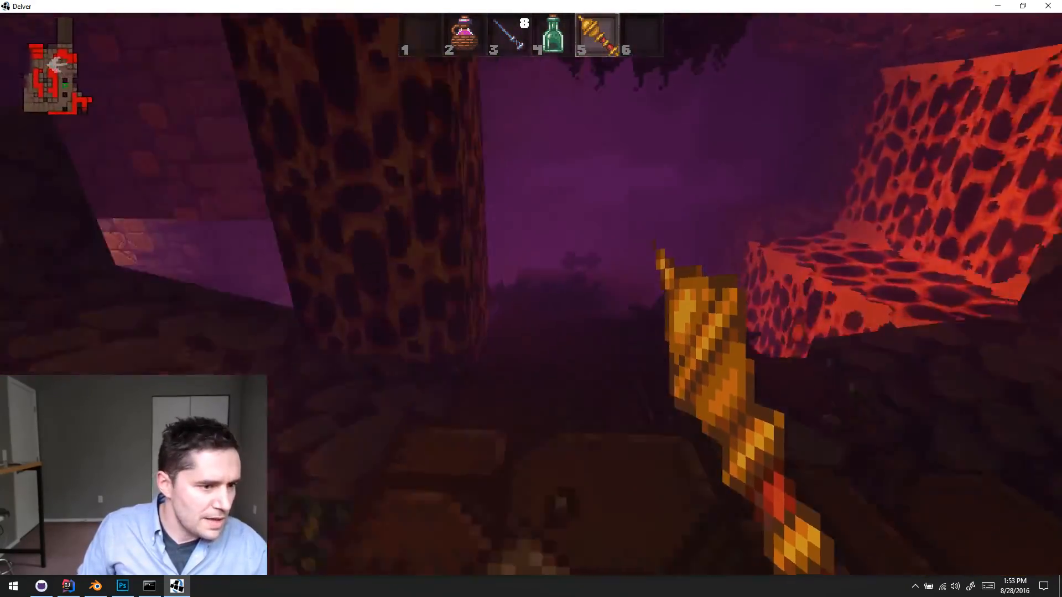
{"action": "key", "text": "w"}
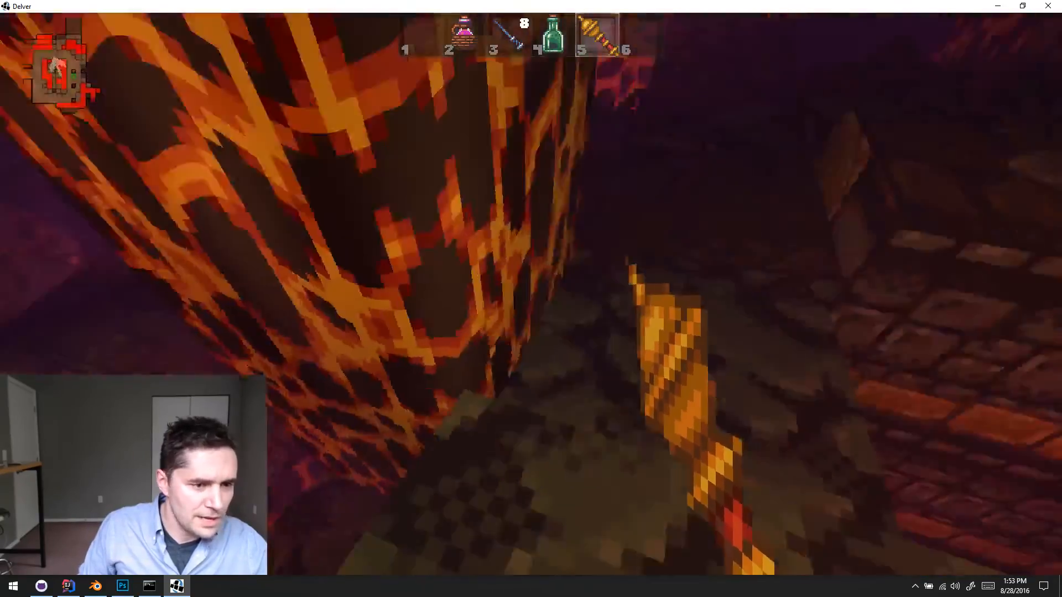
{"action": "key", "text": "w"}
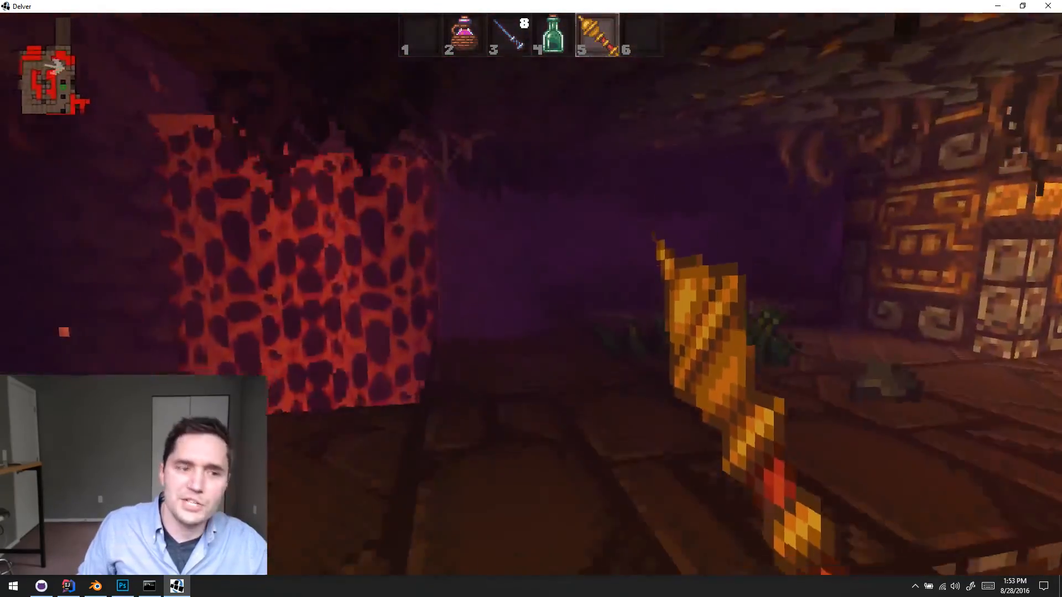
{"action": "key", "text": "w"}
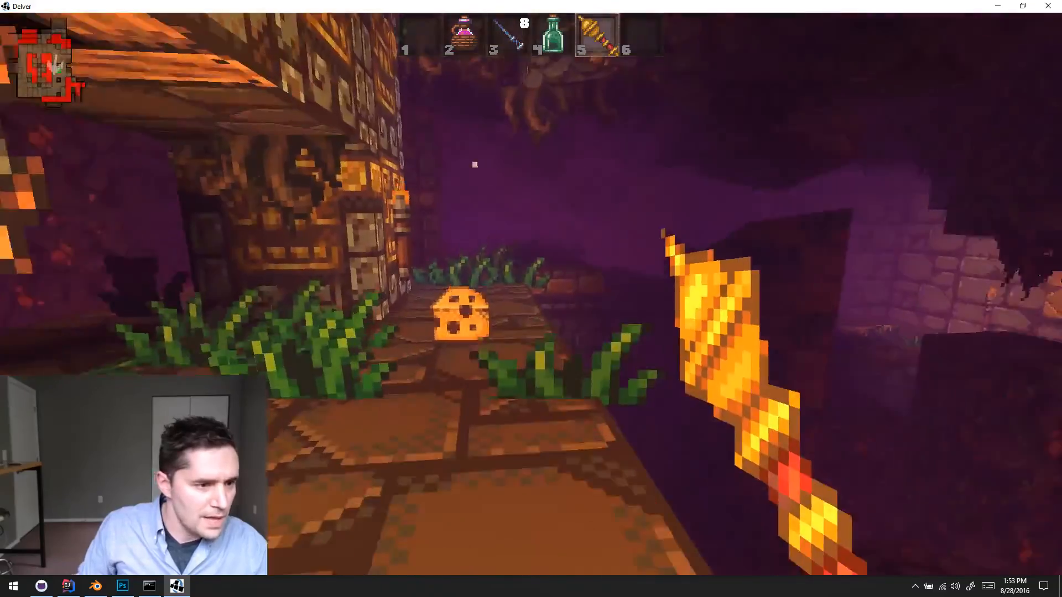
{"action": "key", "text": "w"}
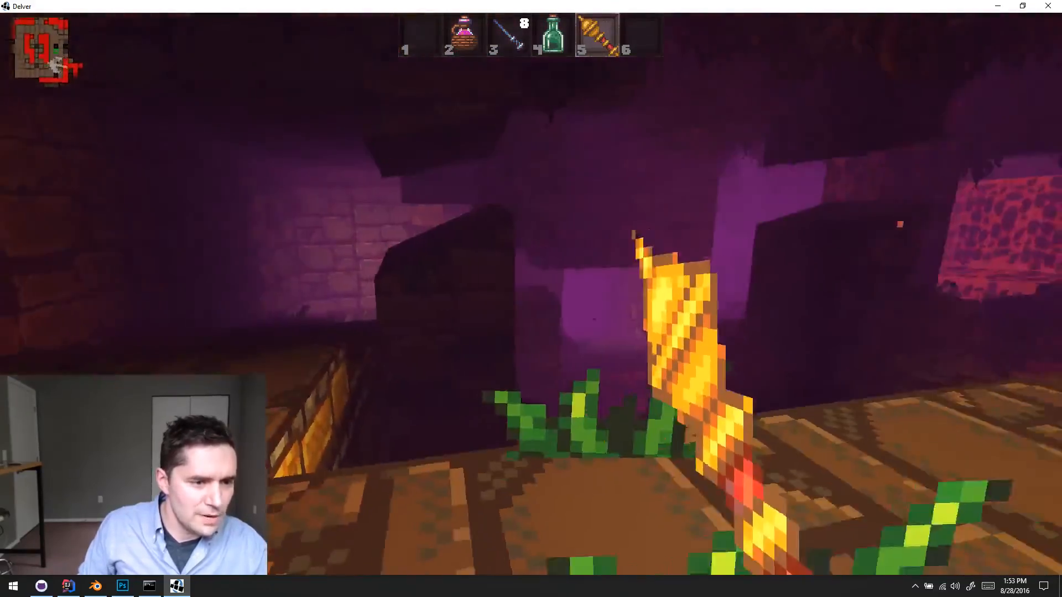
{"action": "key", "text": "w"}
{"action": "key", "text": "w"}
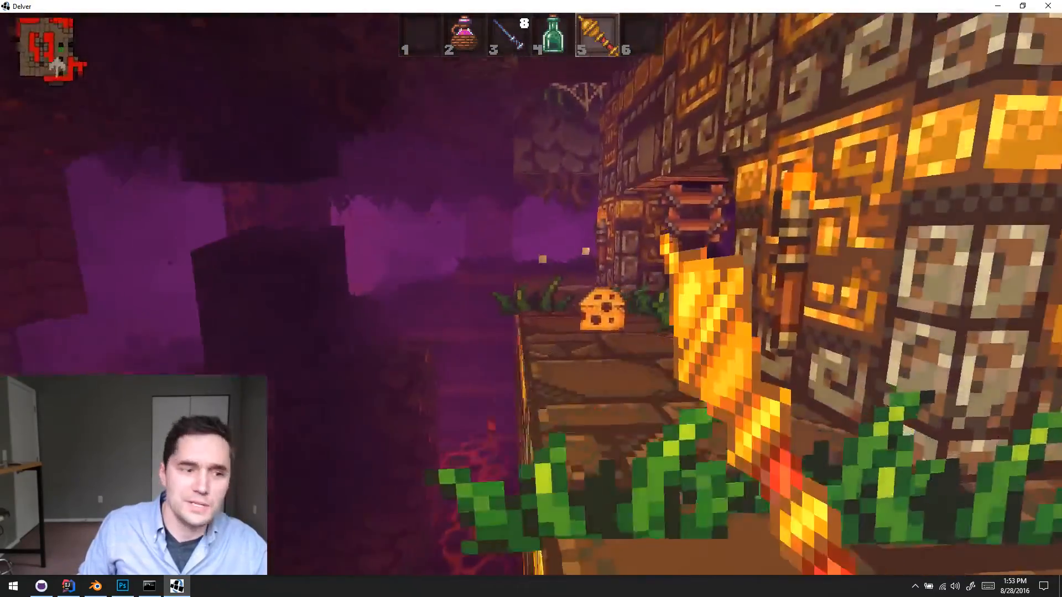
- Explore the lower stone area around the small lava pit and head to the torch-lit passage
{"action": "key", "text": "w"}
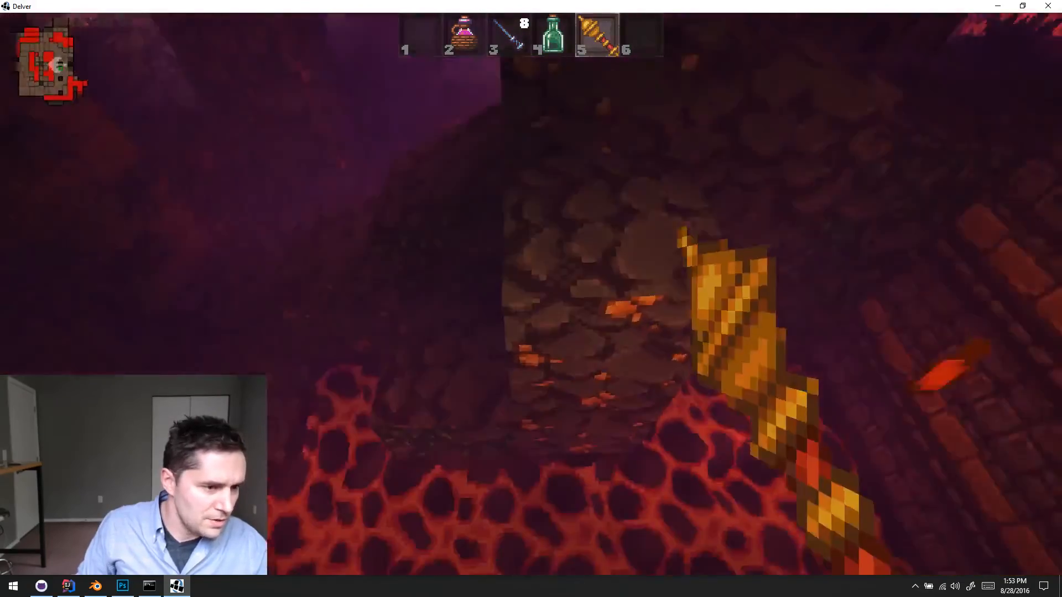
{"action": "key", "text": "w"}
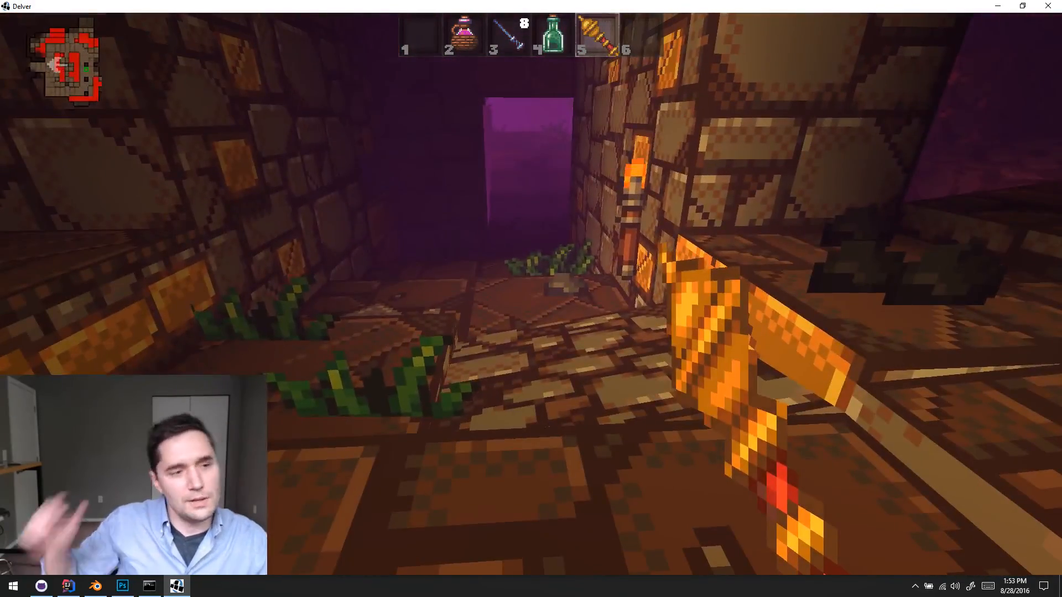
{"action": "key", "text": "w"}
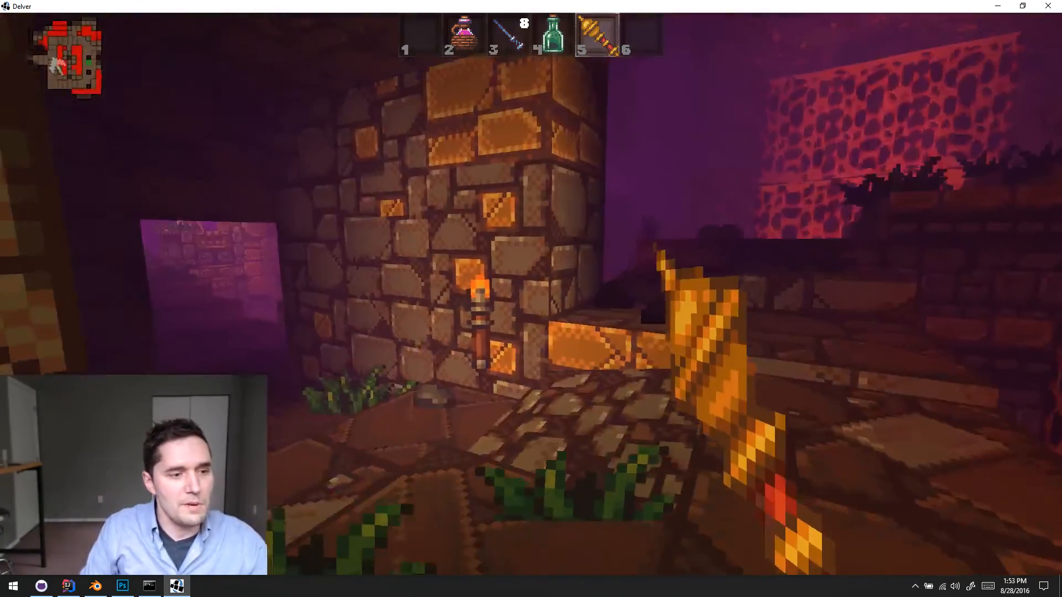
{"action": "key", "text": "w"}
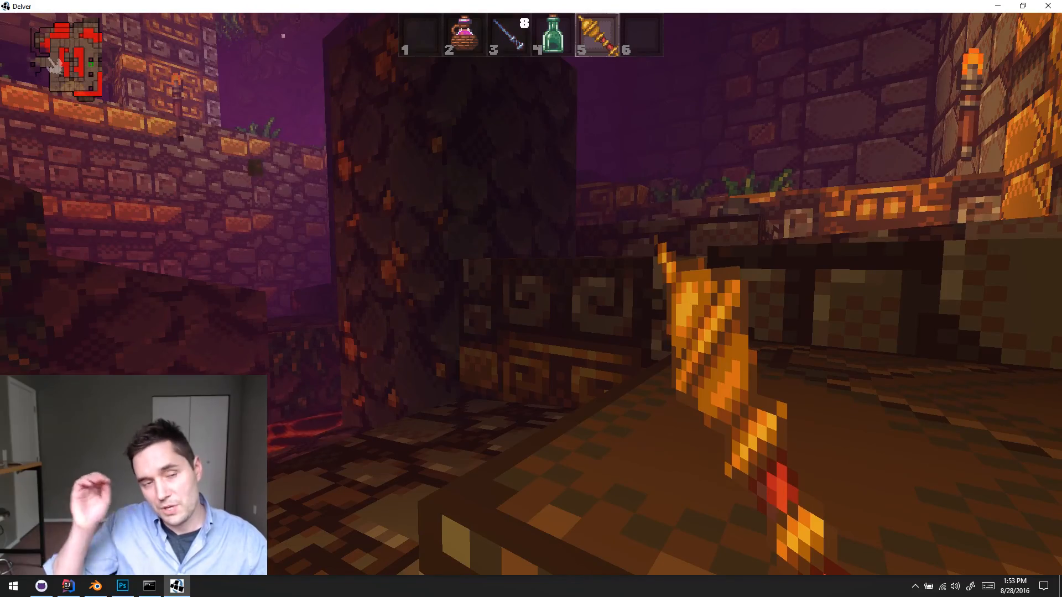
{"action": "key", "text": "w"}
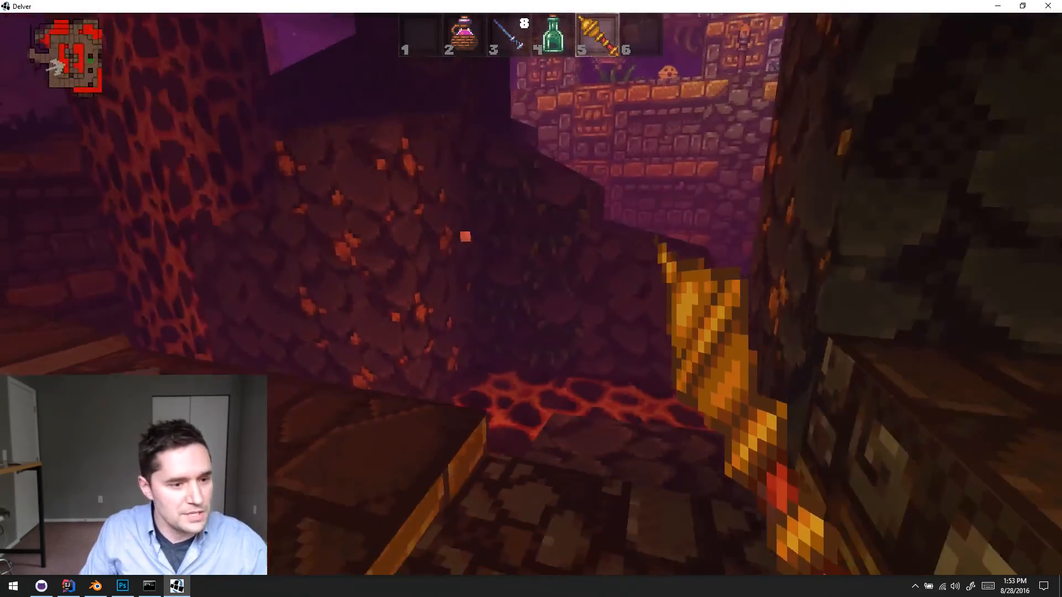
{"action": "key", "text": "w"}
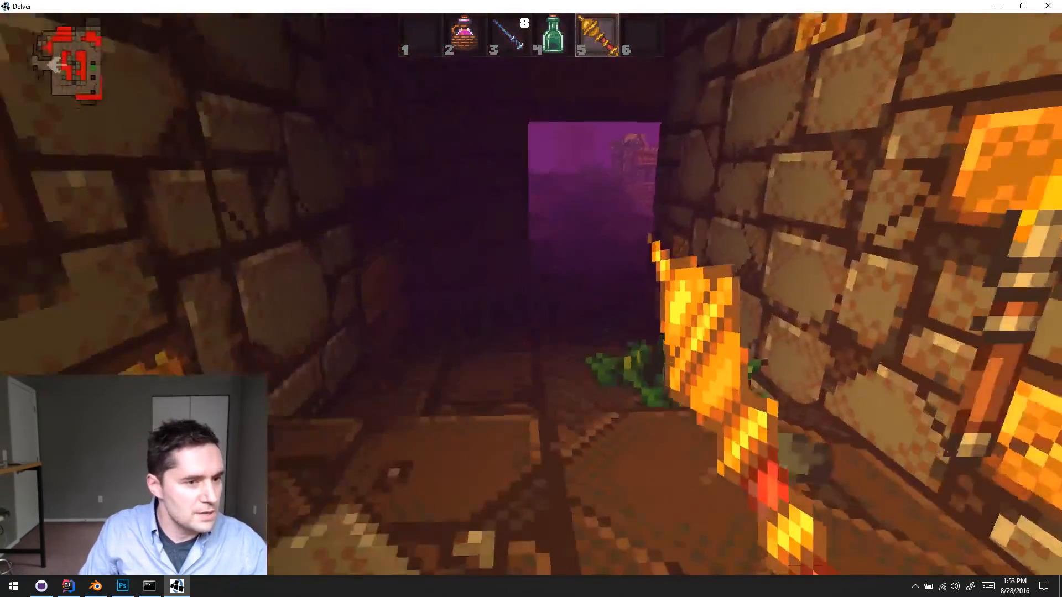
- Go through the passage and inspect the gold-topped stone pillar and hanging roots beside its exit
{"action": "key", "text": "w"}
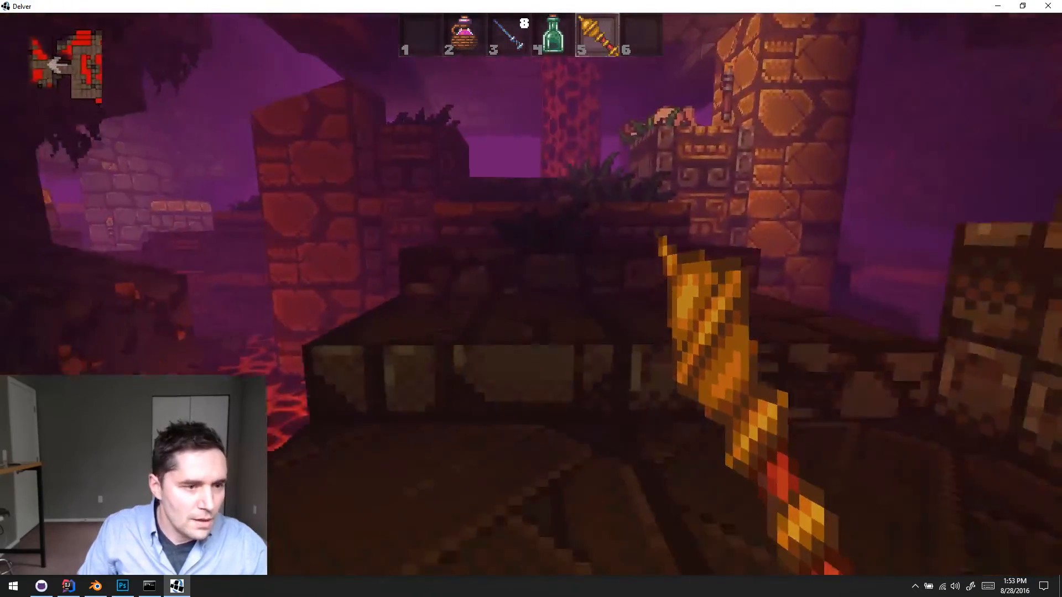
{"action": "key", "text": "a"}
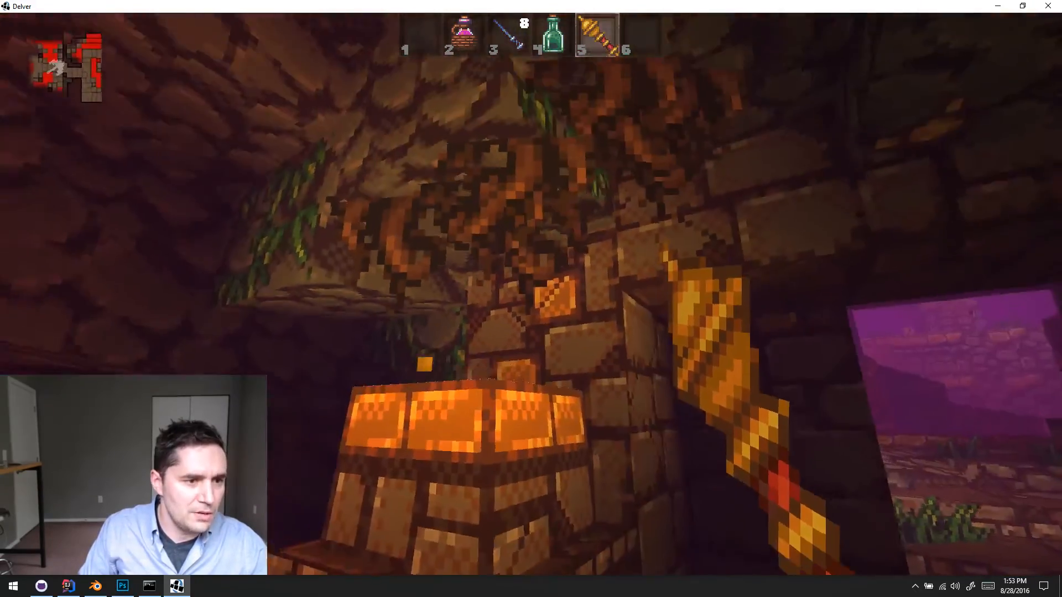
{"action": "key", "text": "d"}
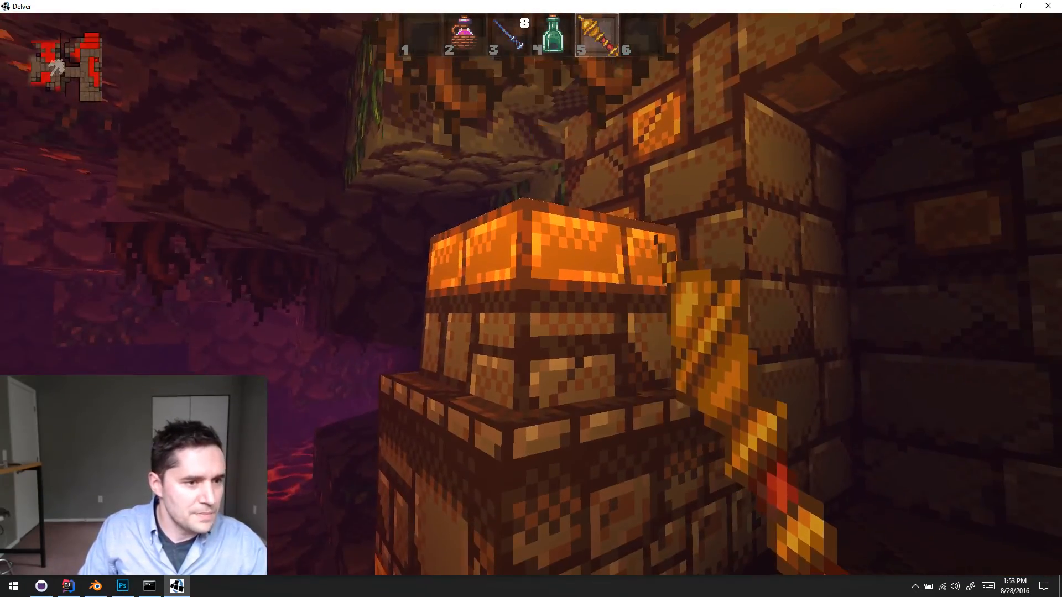
{"action": "key", "text": "d"}
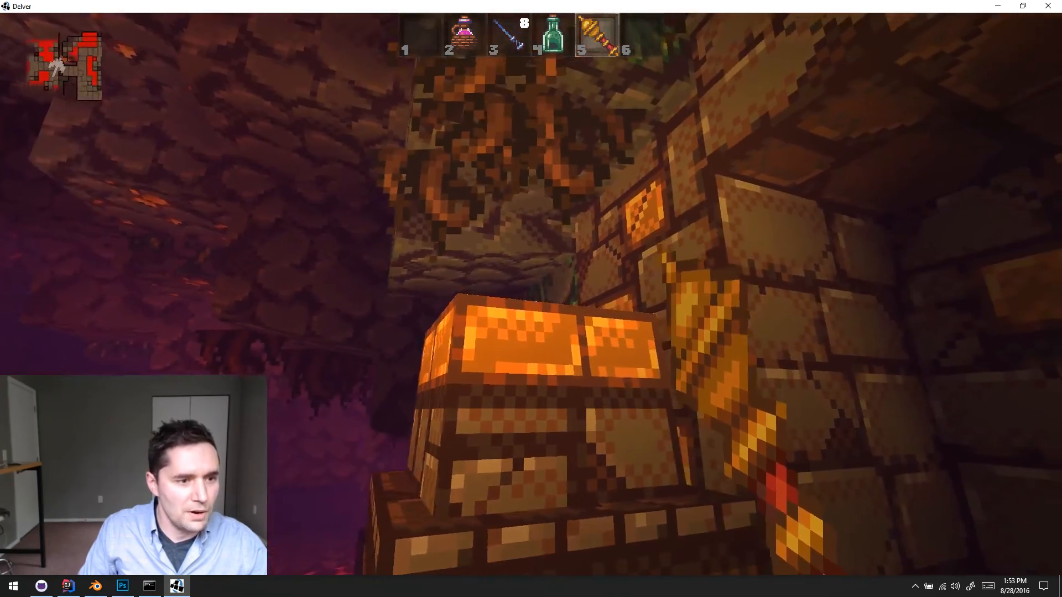
{"action": "key", "text": "s"}
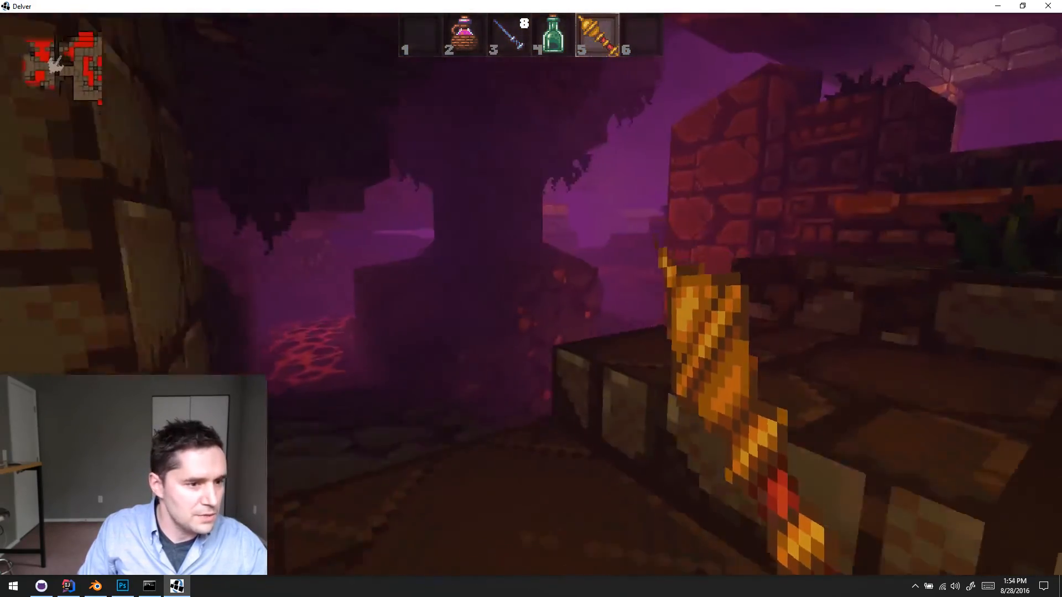
- Explore the second room around its central lava fall and walk out to the stone ledge over the lava
{"action": "key", "text": "w"}
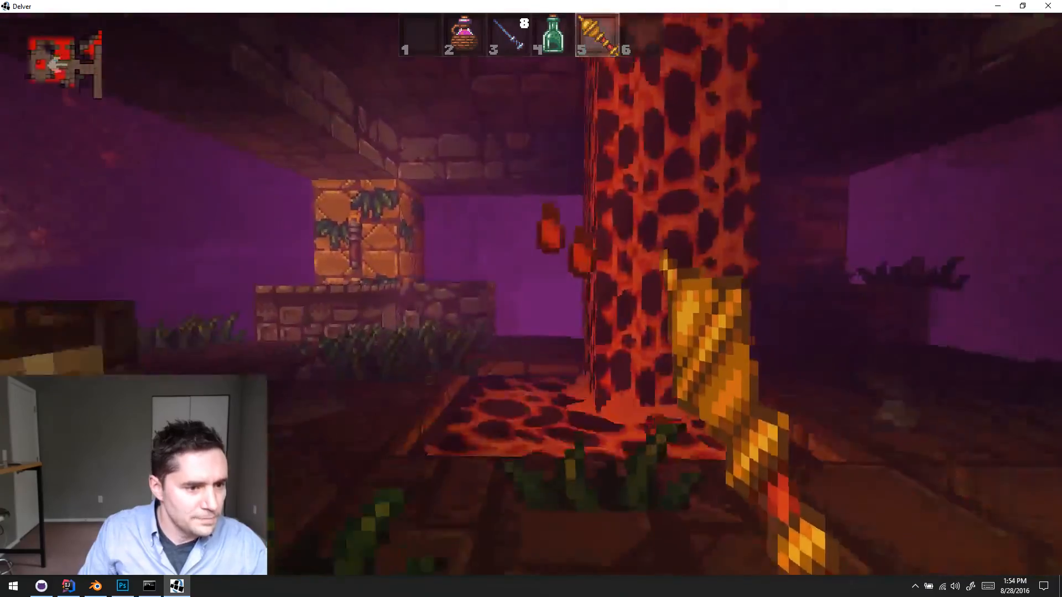
{"action": "key", "text": "w"}
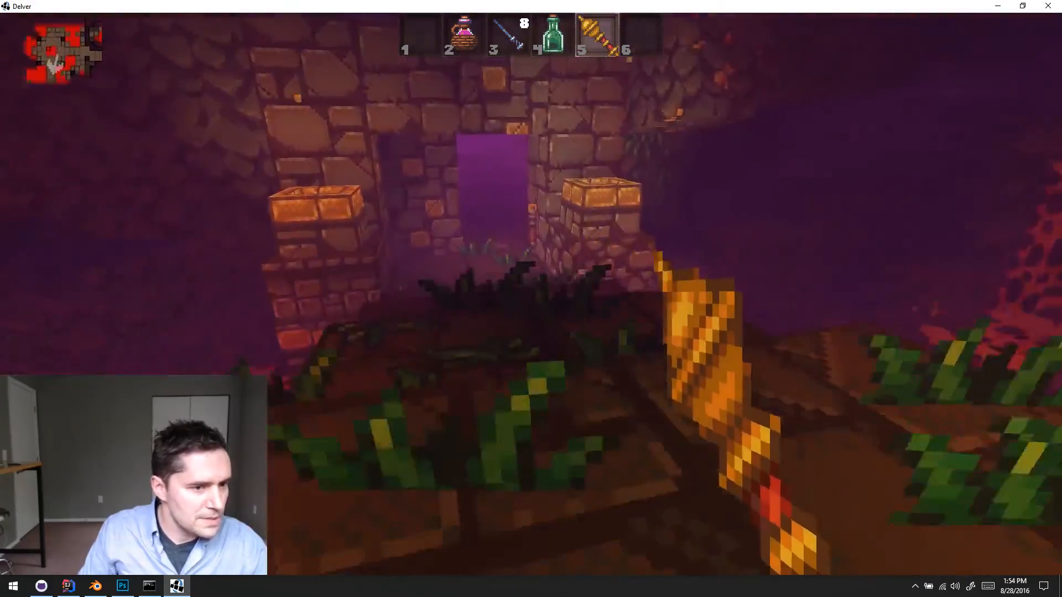
{"action": "key", "text": "w"}
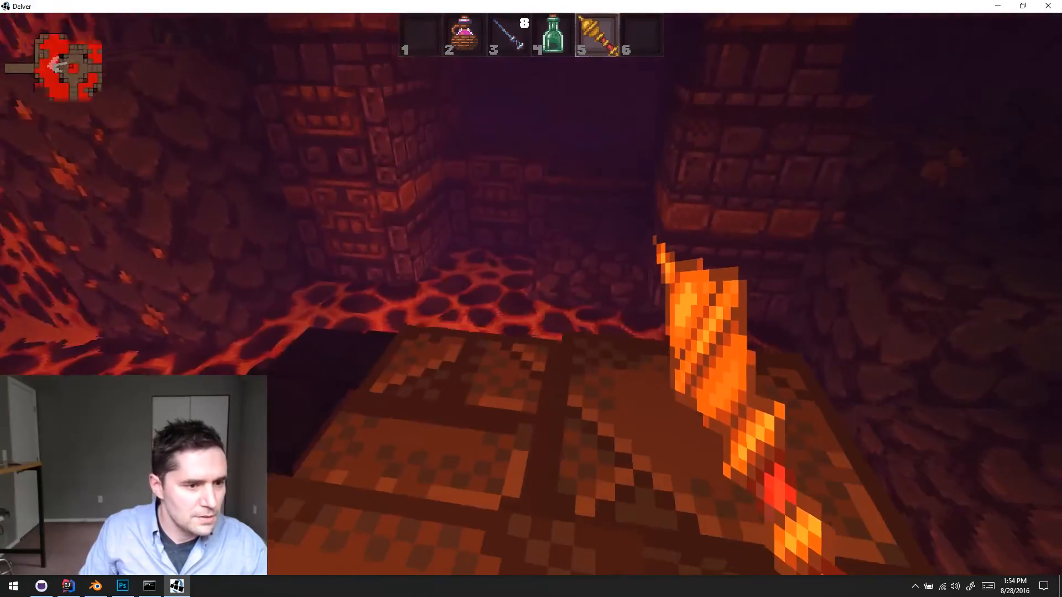
- Wade through the lava along the stone walls and drink both carried potions to restore health
{"action": "key", "text": "w"}
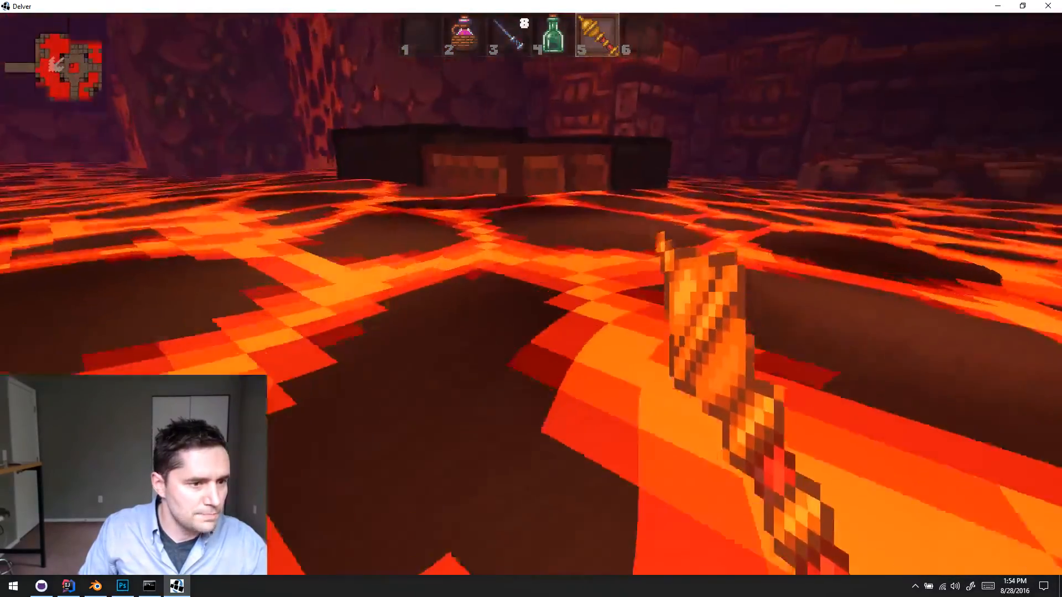
{"action": "key", "text": "w"}
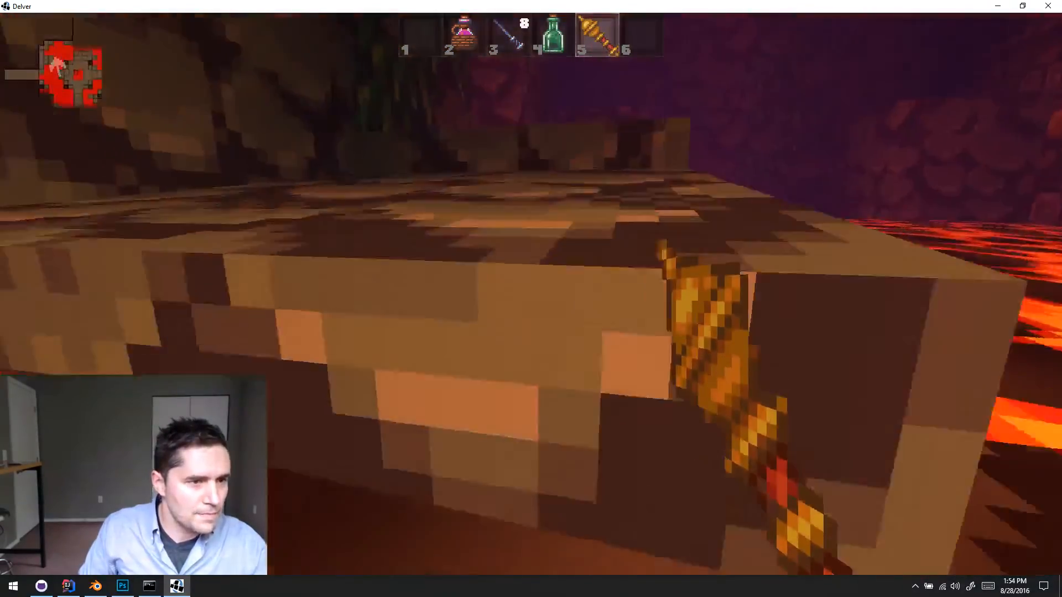
{"action": "key", "text": "w"}
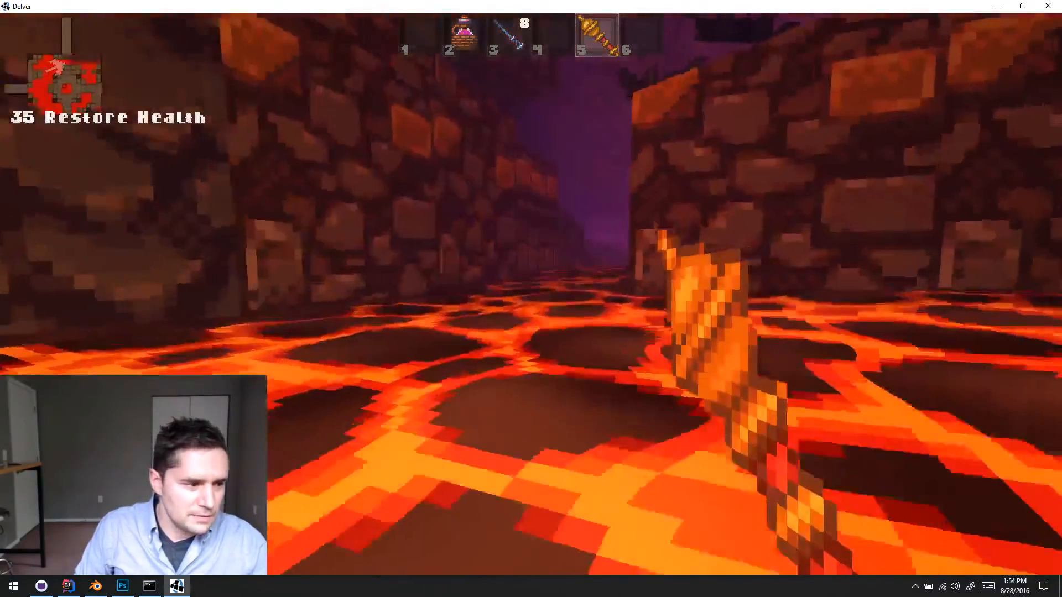
{"action": "key", "text": "w"}
{"action": "key", "text": "2"}
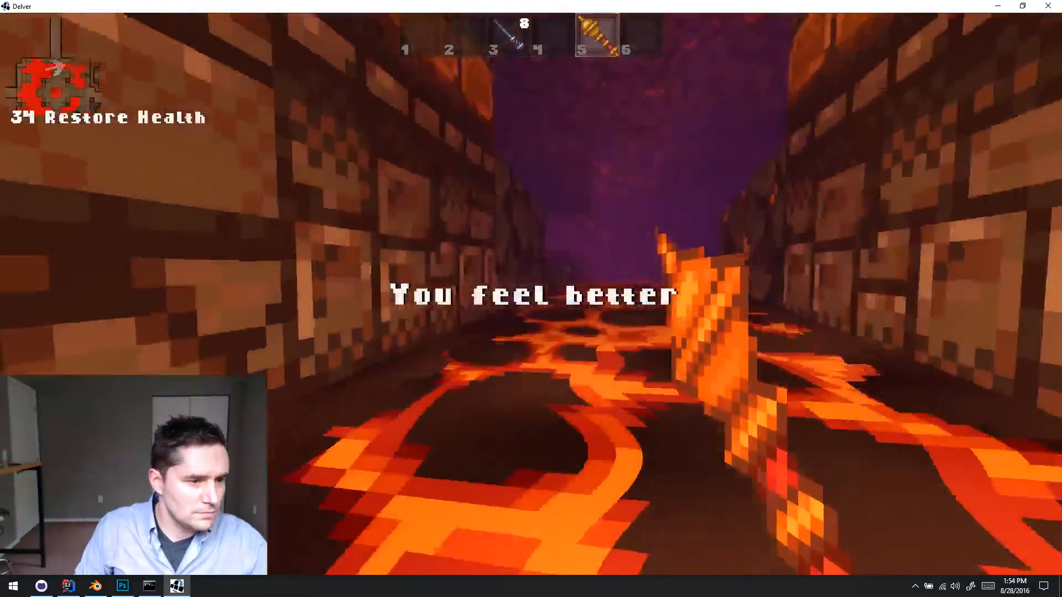
- Get out of the lava onto the rock ledges and climb back to the platform around the central lava pool
{"action": "key", "text": "w"}
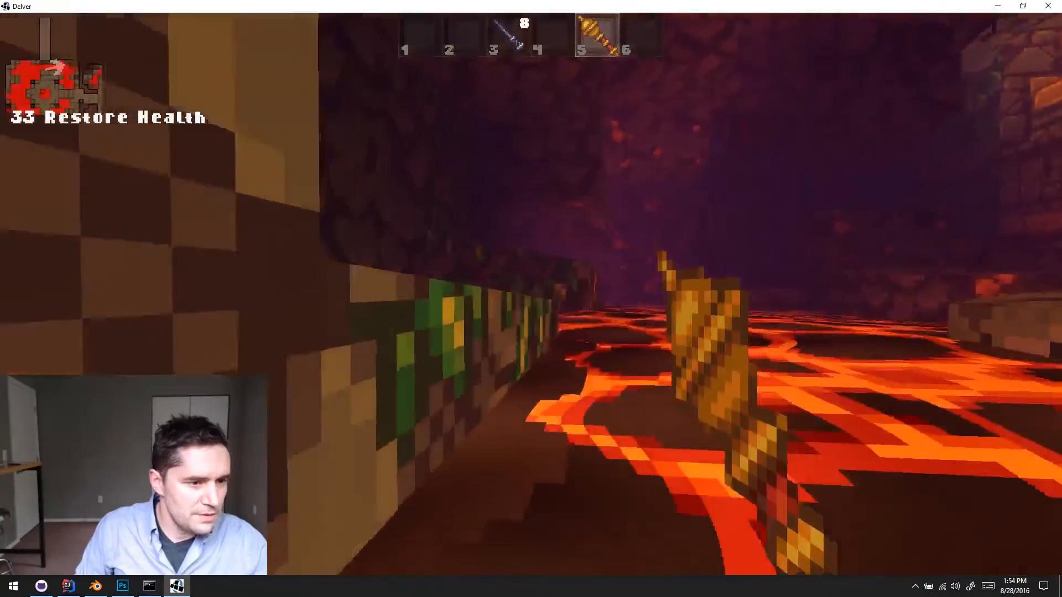
{"action": "key", "text": "w"}
{"action": "key", "text": "w"}
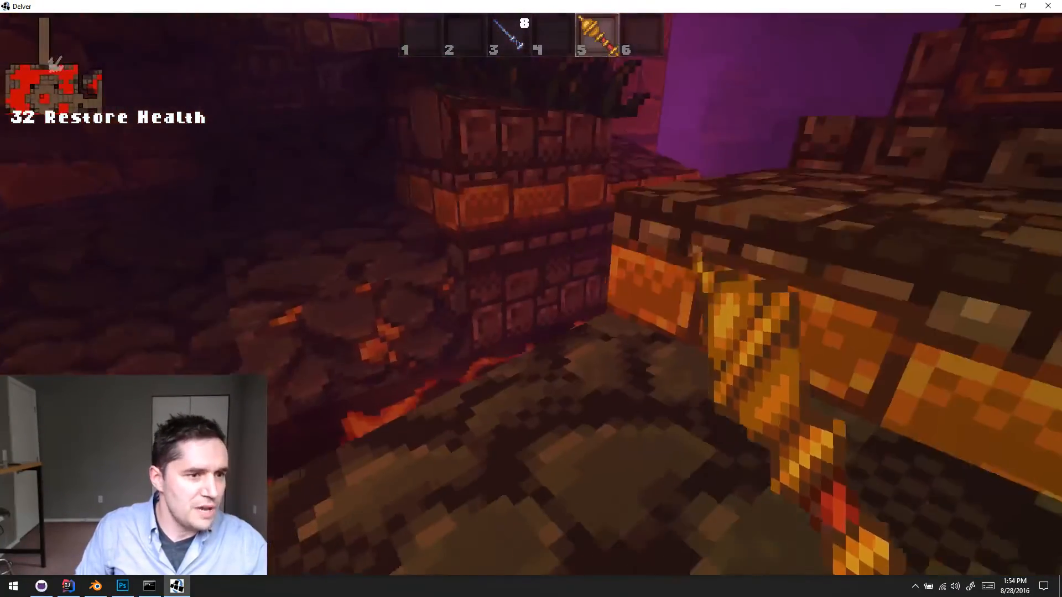
{"action": "key", "text": "w"}
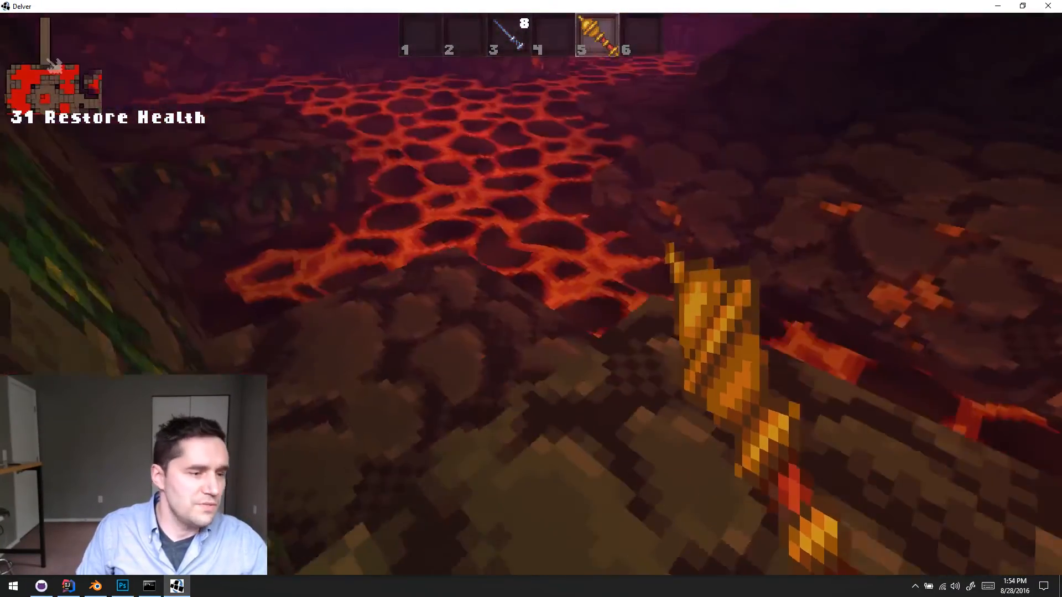
{"action": "key", "text": "w"}
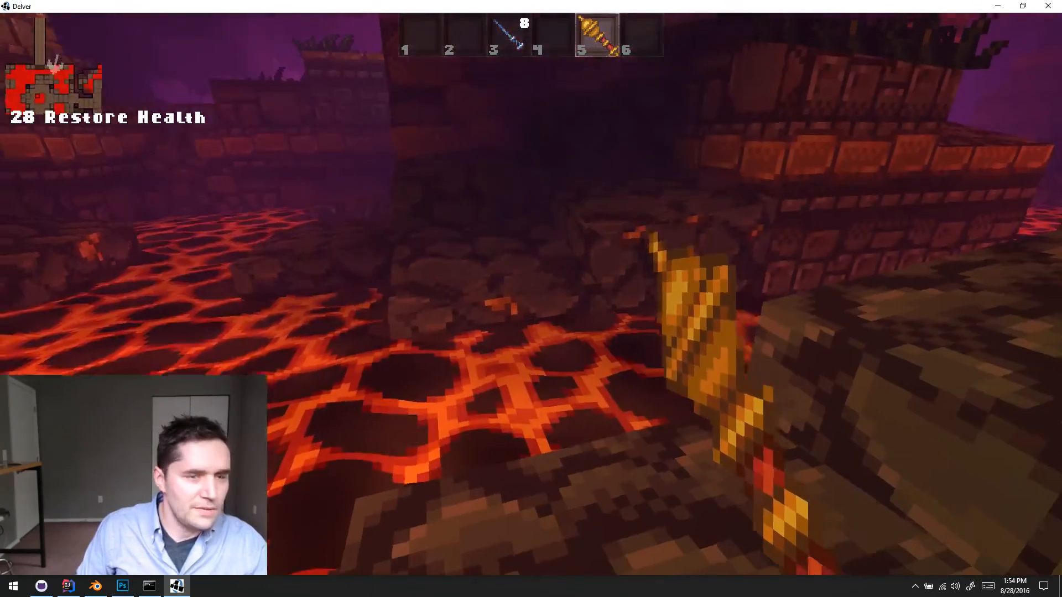
{"action": "key", "text": "w"}
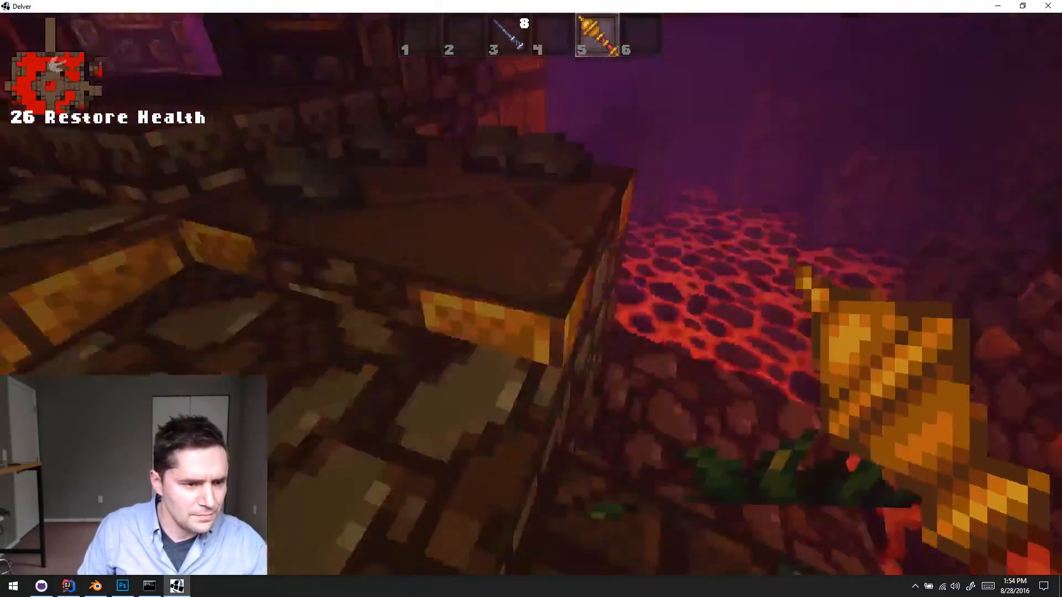
{"action": "key", "text": "w"}
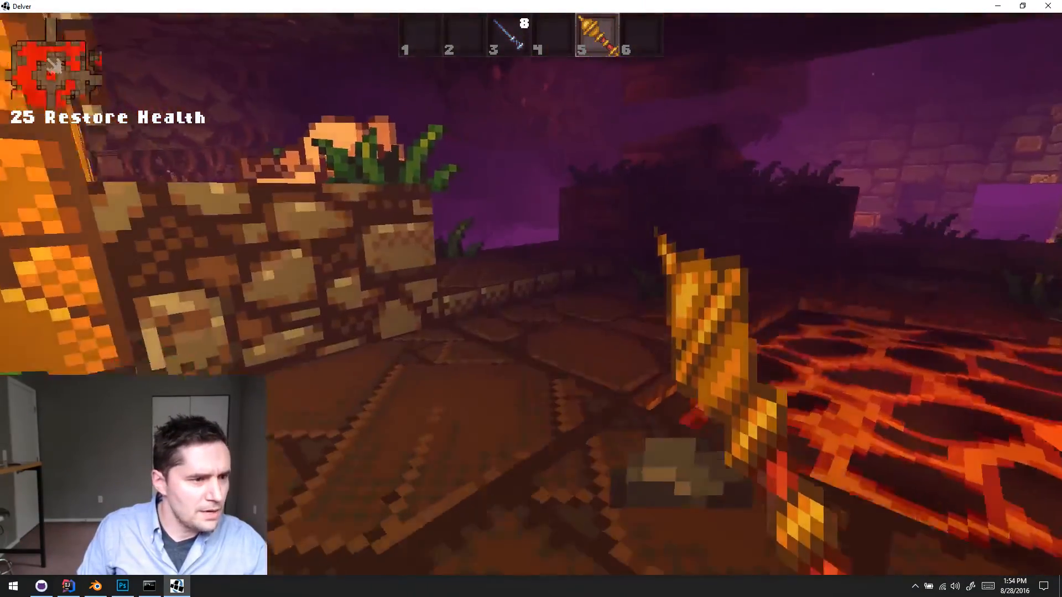
{"action": "key", "text": "w"}
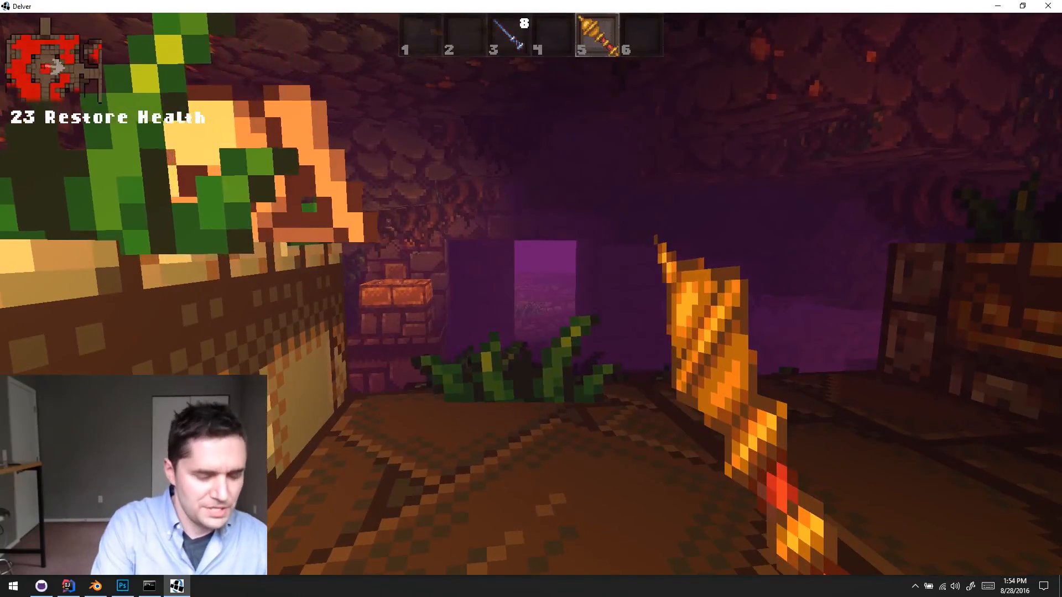
- Check the explored layout on the Ruins 1 map and circle the planted central platform toward its doorways
{"action": "key", "text": "m"}
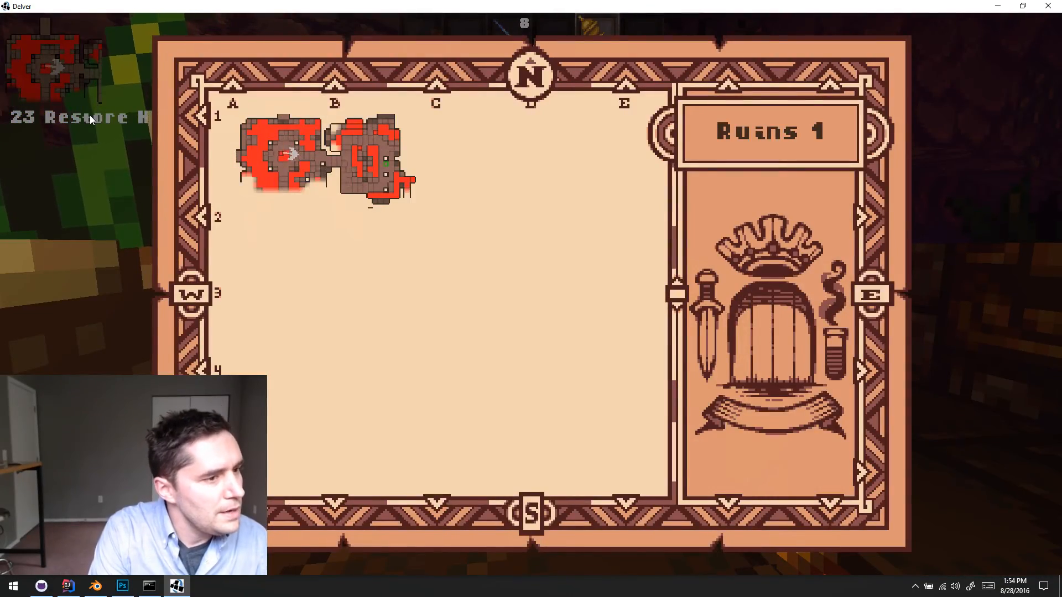
{"action": "key", "text": "m"}
{"action": "key", "text": "w"}
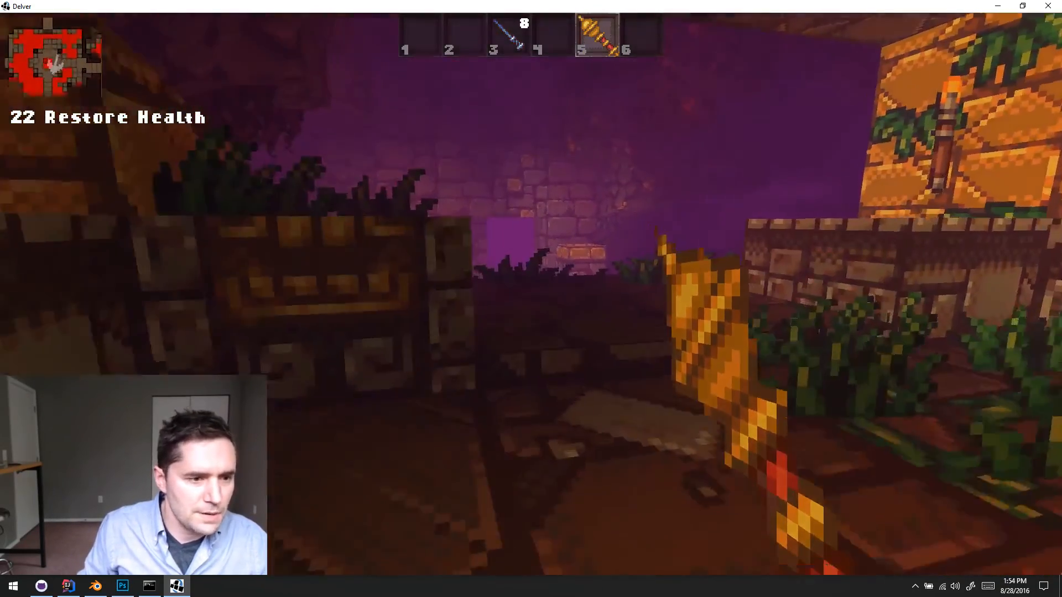
{"action": "key", "text": "w"}
{"action": "key", "text": "w"}
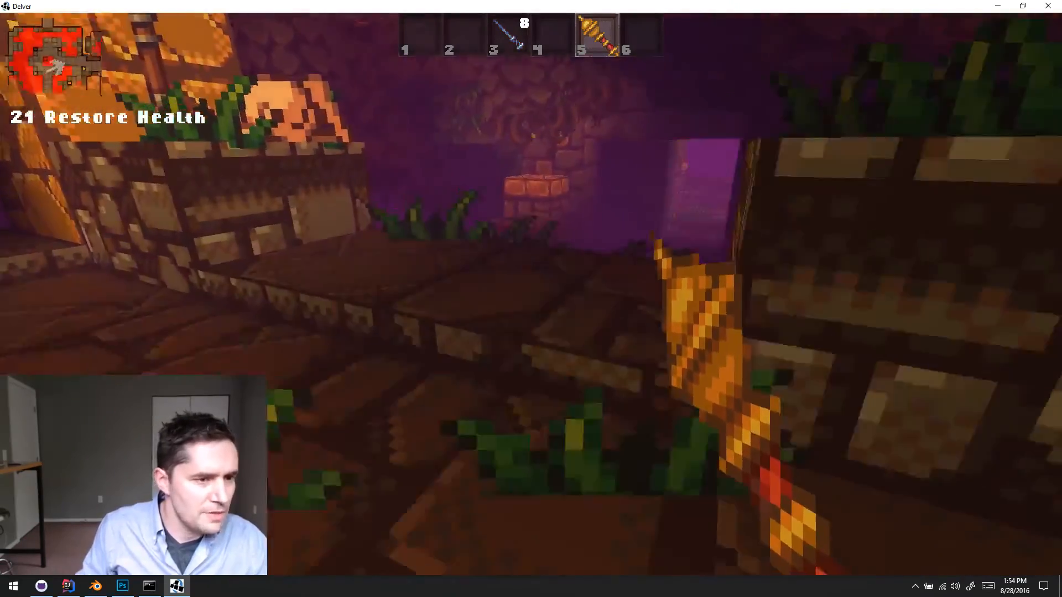
- Leave the platform through the stone doorway, pass the lava fall and walk between the two stone braziers into the passage
{"action": "key", "text": "w"}
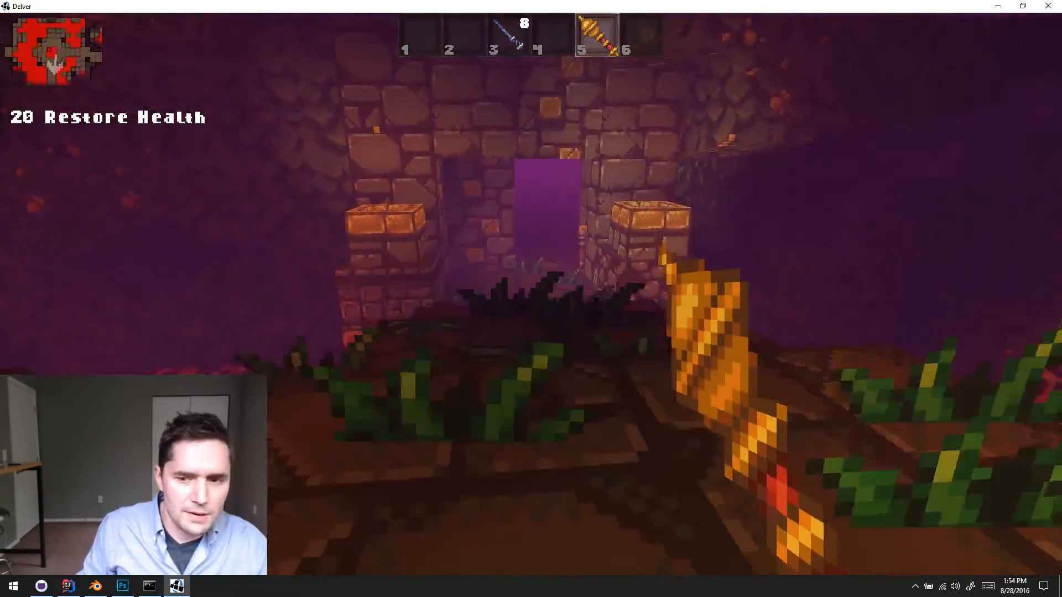
{"action": "key", "text": "w"}
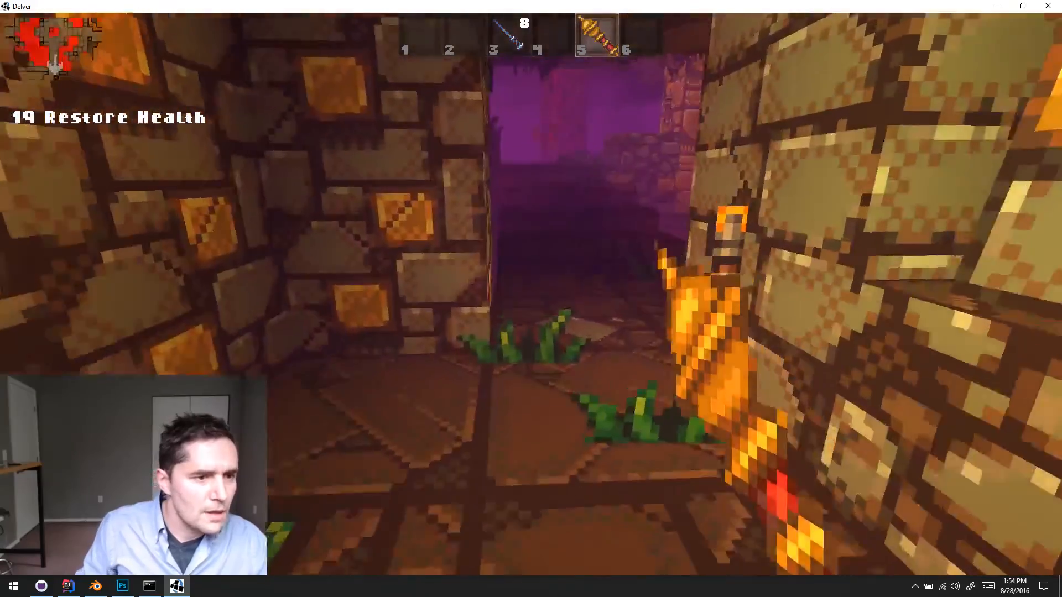
{"action": "key", "text": "w"}
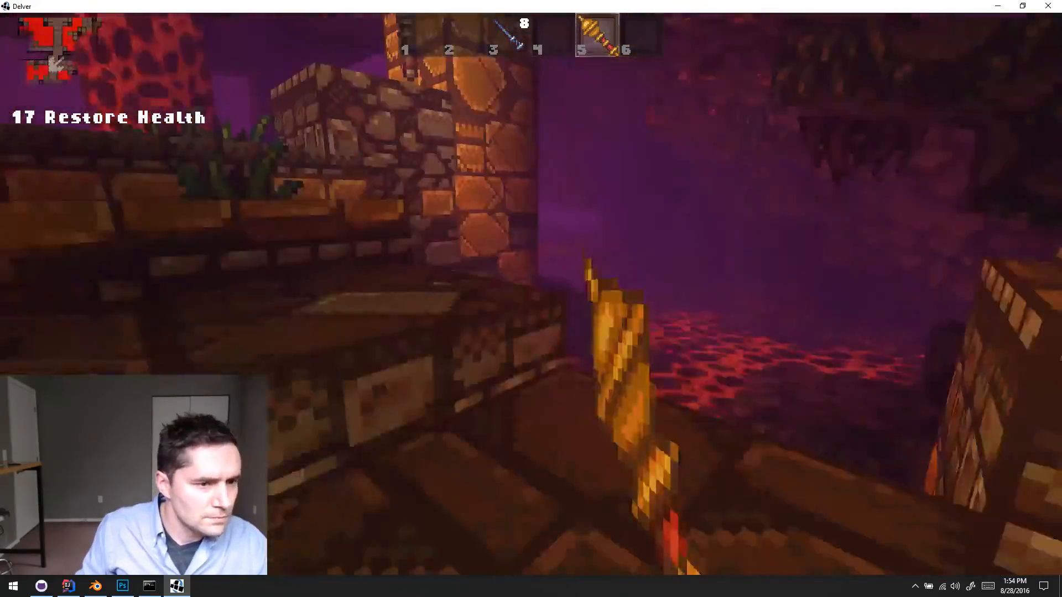
{"action": "key", "text": "w"}
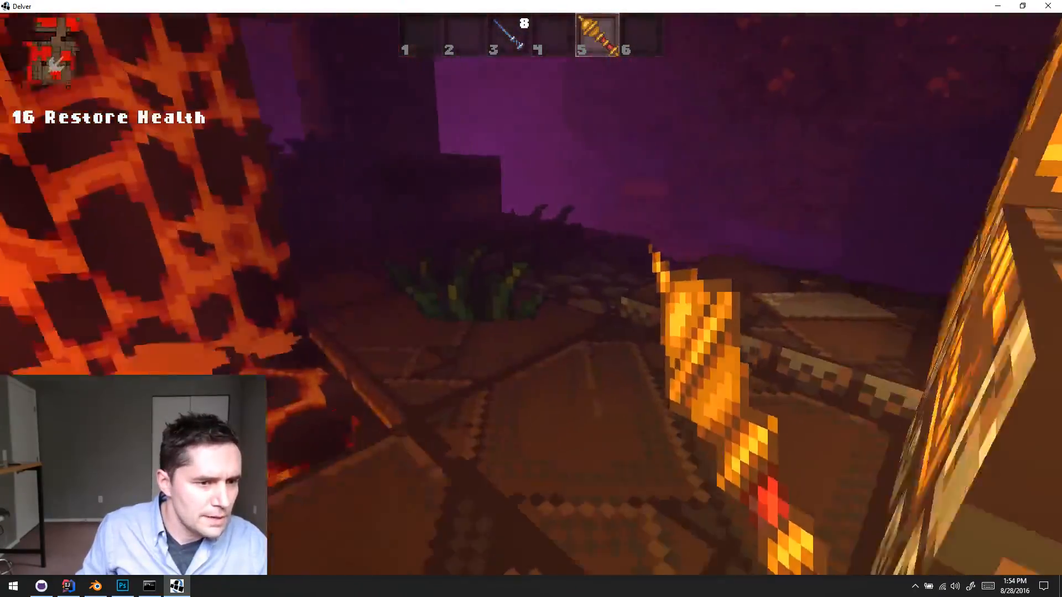
{"action": "key", "text": "w"}
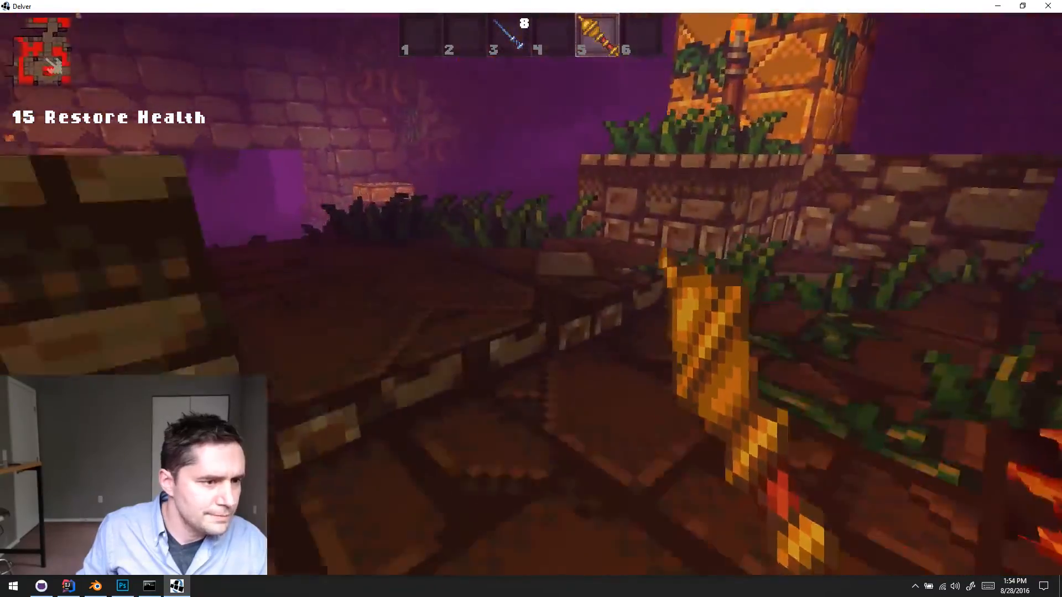
{"action": "key", "text": "w"}
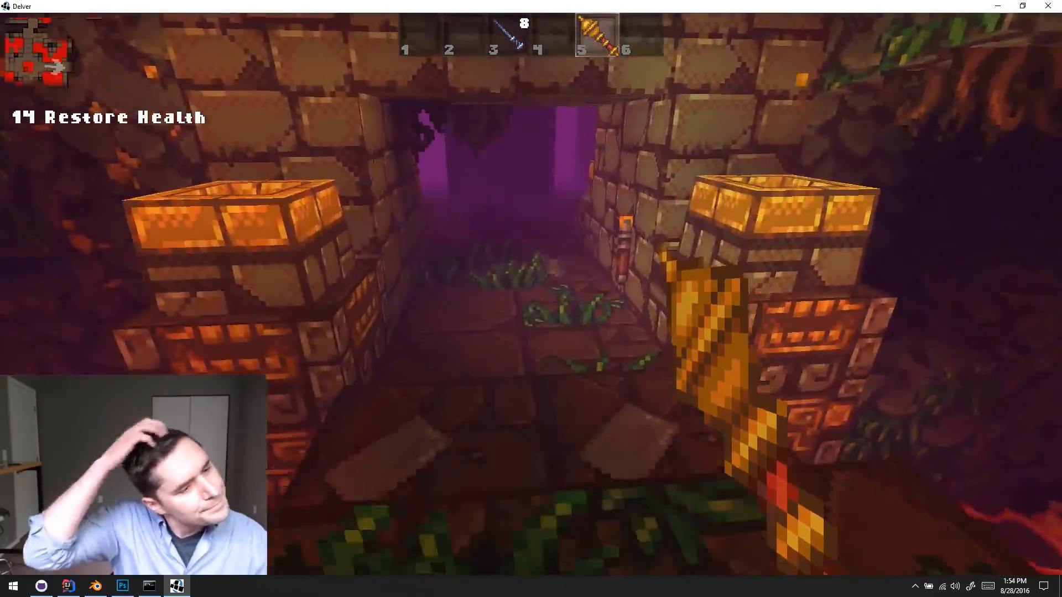
{"action": "key", "text": "w"}
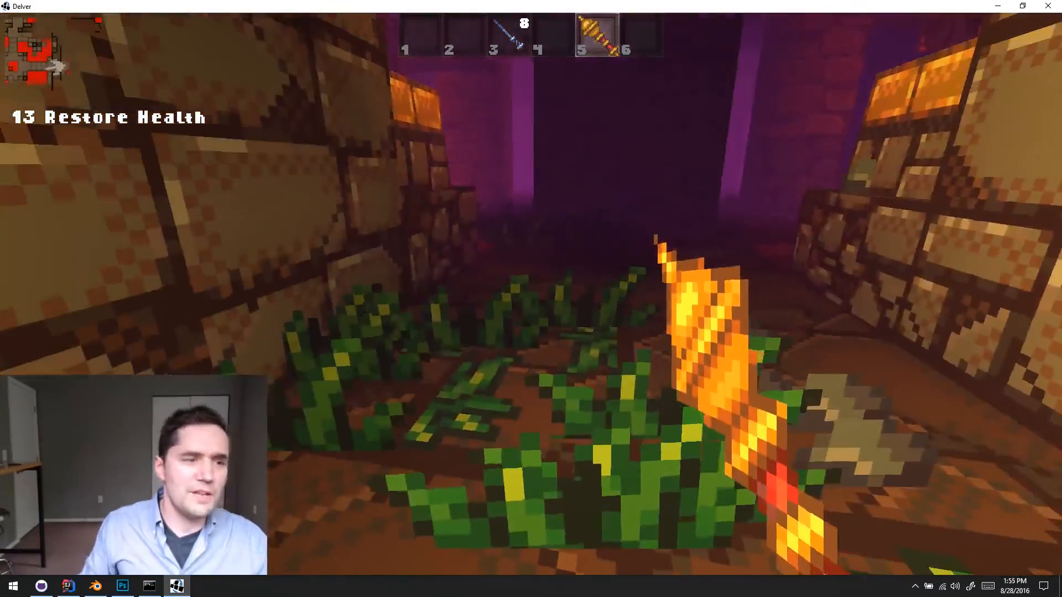
- Explore the next lava room, checking its sunken lava pit, stepping blocks and pillared ledges around the skull
{"action": "key", "text": "w"}
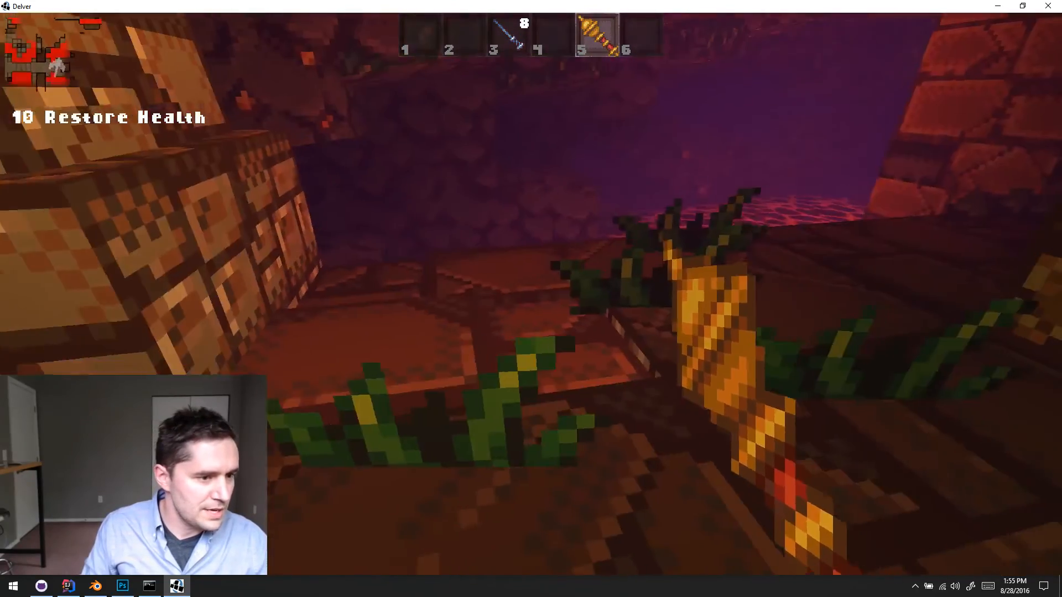
{"action": "key", "text": "w"}
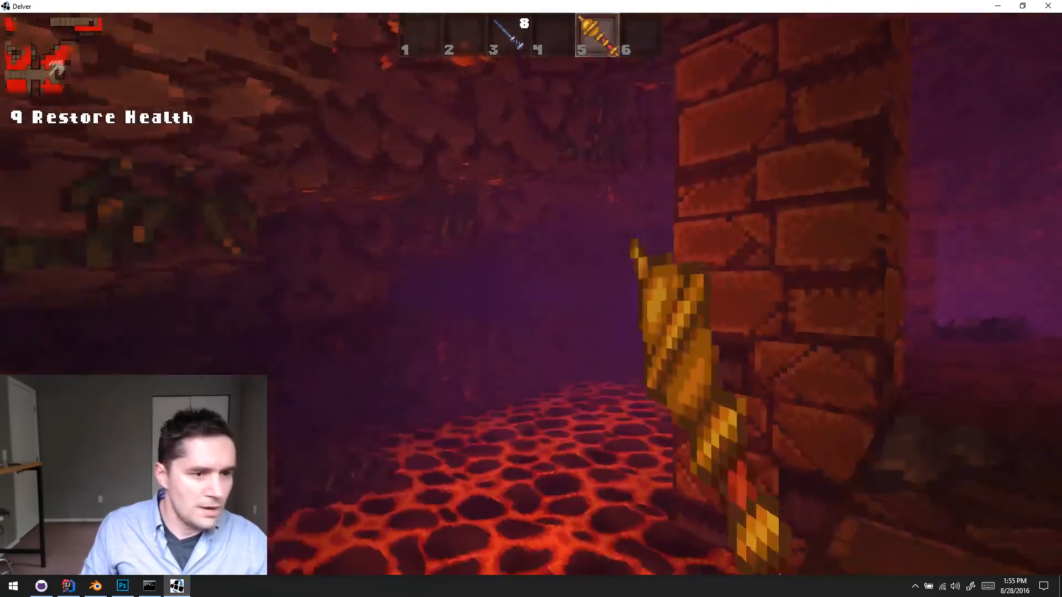
{"action": "key", "text": "w"}
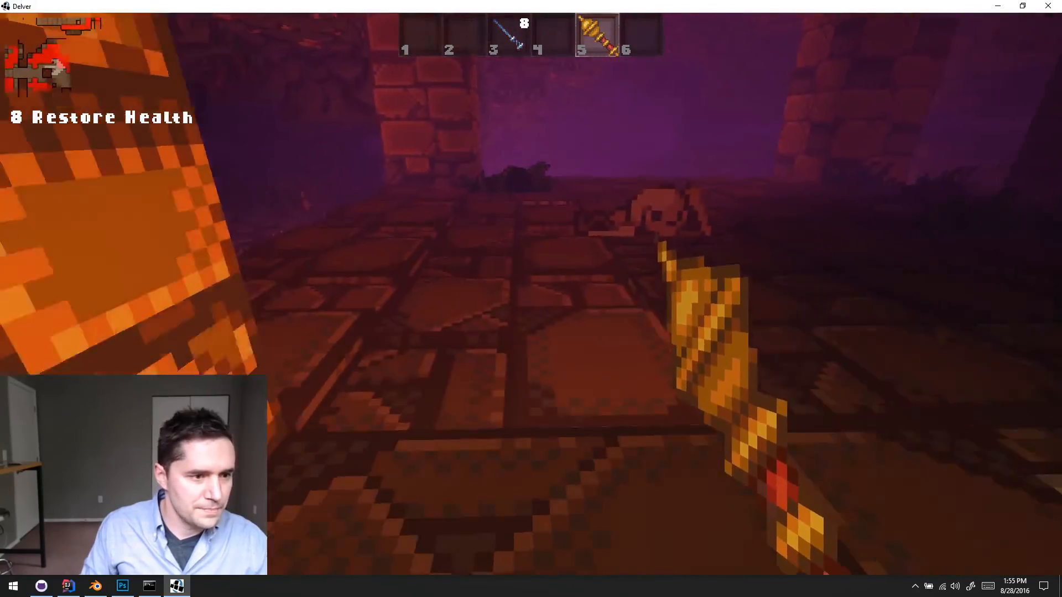
{"action": "key", "text": "s"}
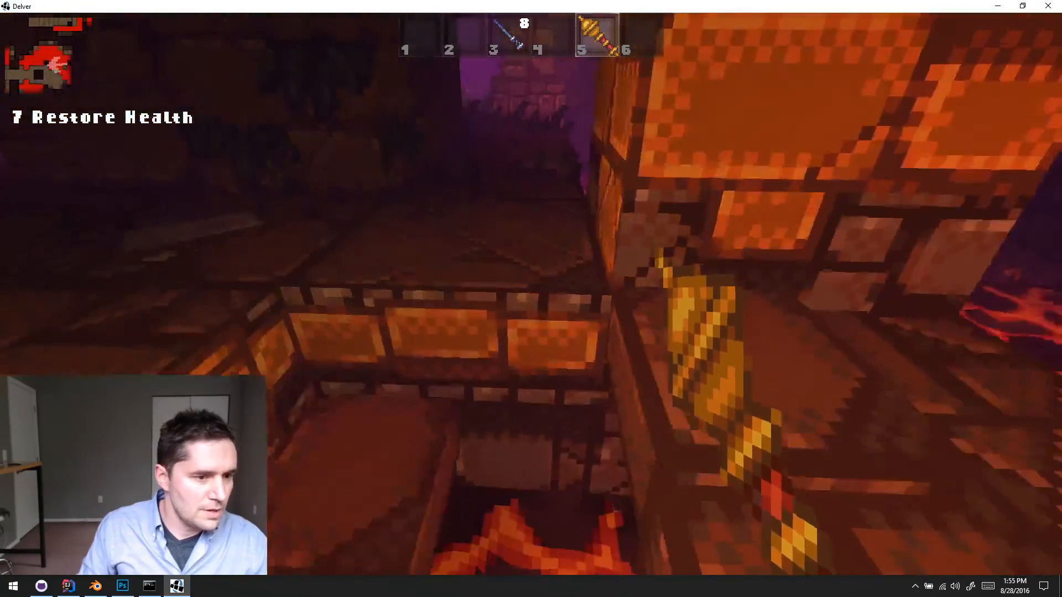
{"action": "key", "text": "s"}
{"action": "key", "text": "s"}
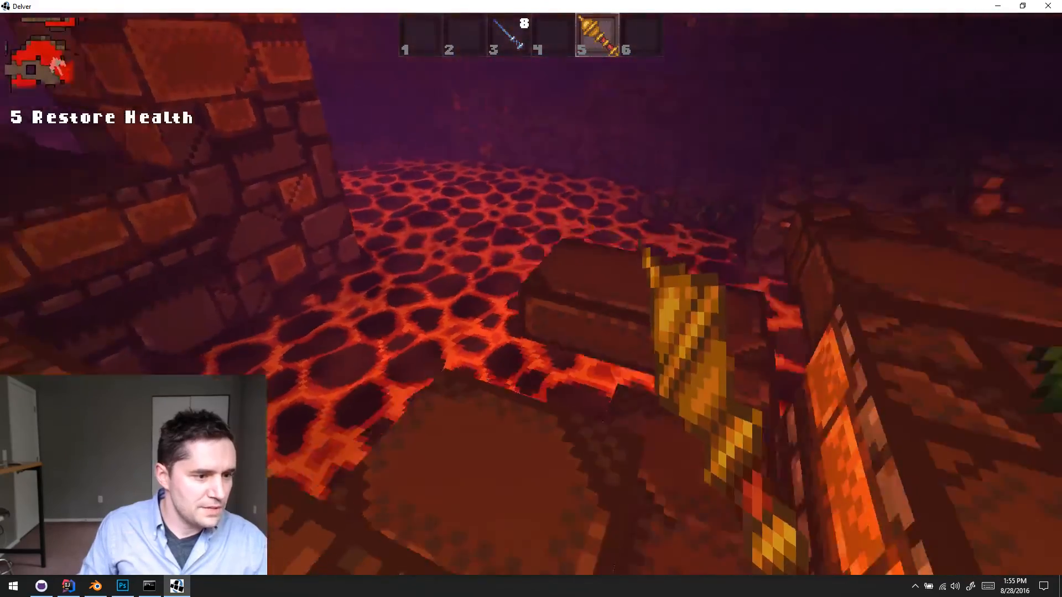
{"action": "key", "text": "s"}
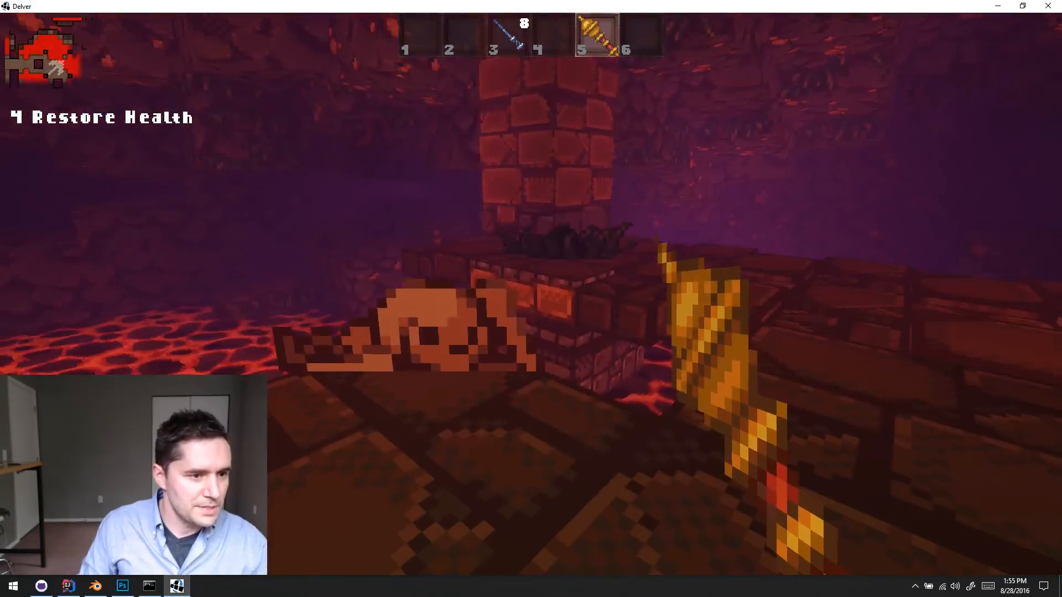
{"action": "key", "text": "d"}
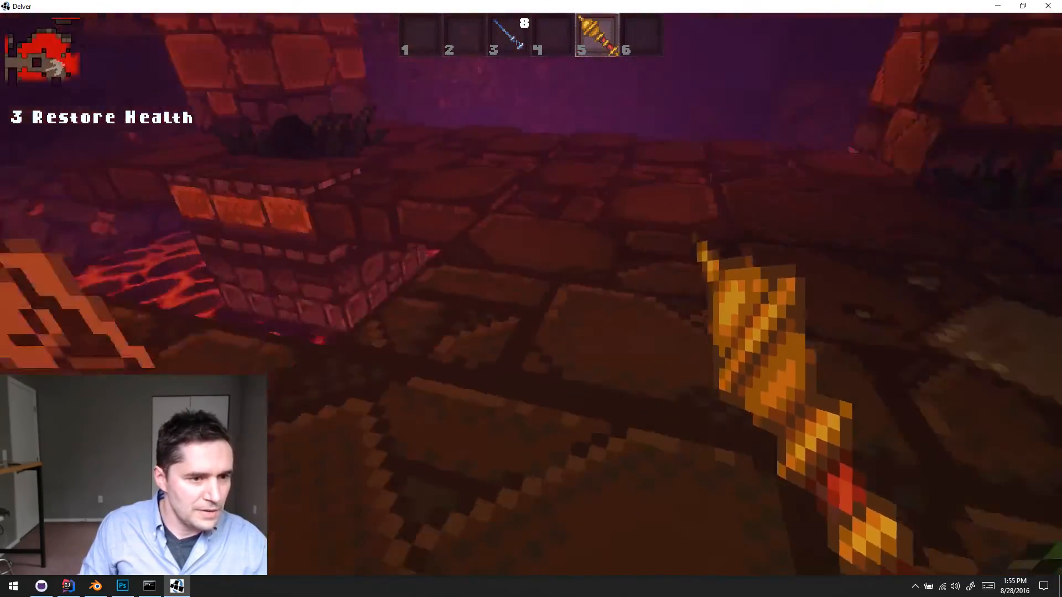
{"action": "key", "text": "s"}
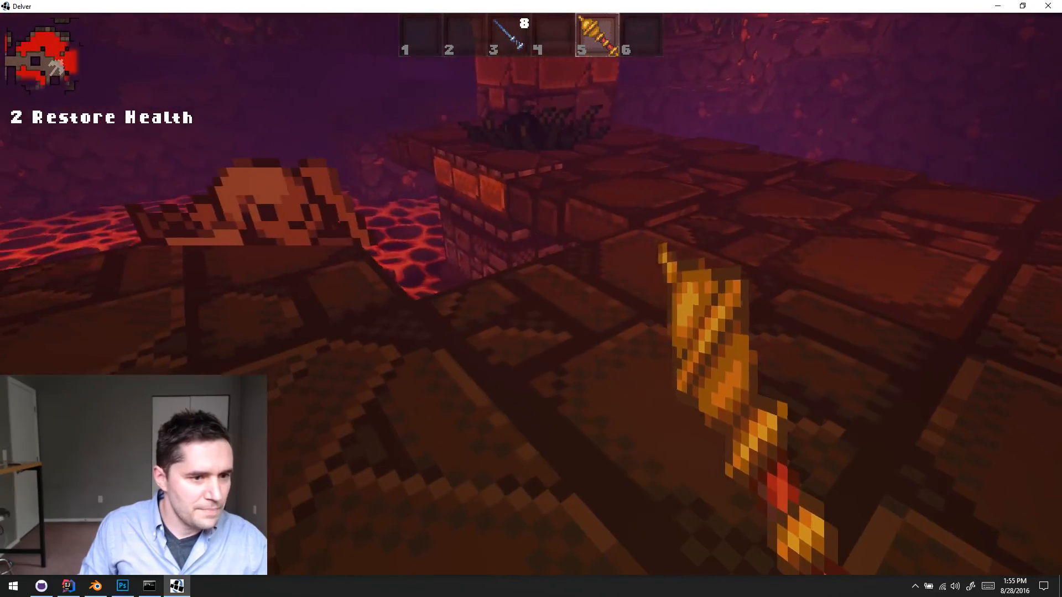
- Pick up the Buckler lying among the plants on the ledge and equip it
{"action": "key", "text": "w"}
{"action": "key", "text": "w"}
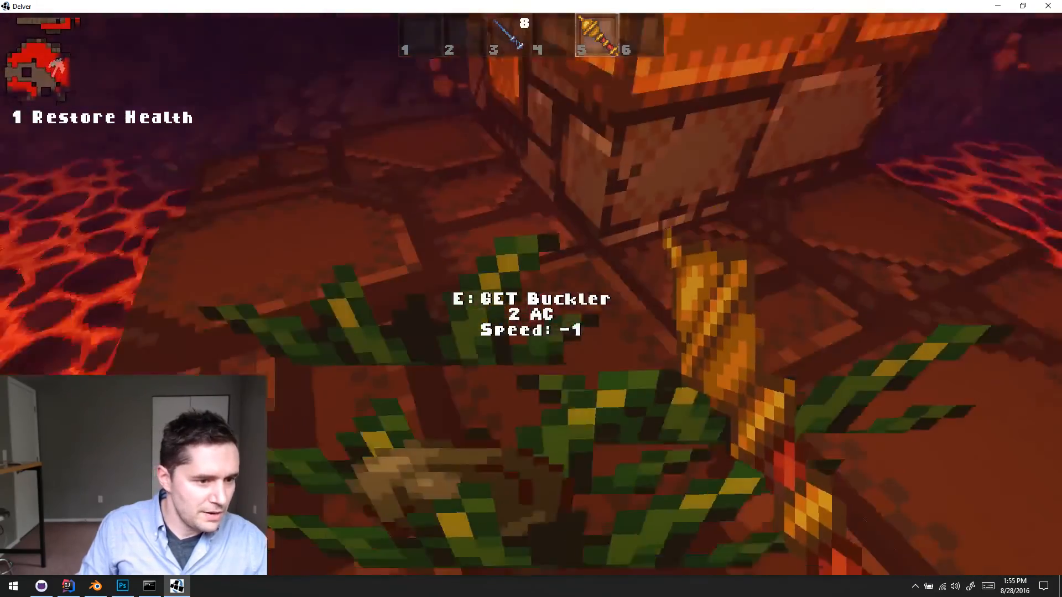
{"action": "key", "text": "e"}
{"action": "key", "text": "1"}
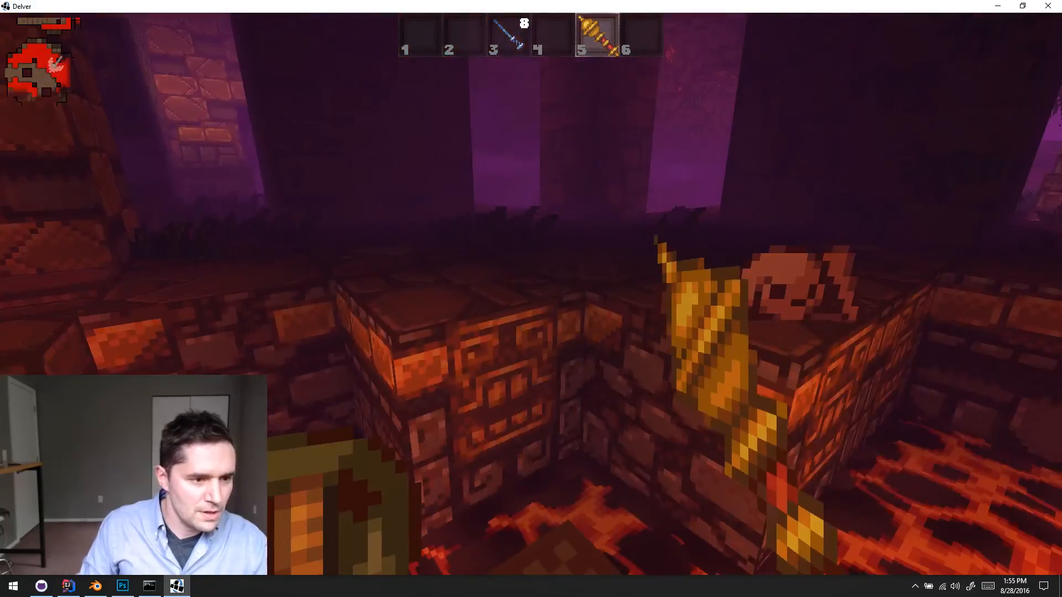
- Walk the ledges around the lava room's planted pillar and cross to the stone doorway leading out
{"action": "key", "text": "w"}
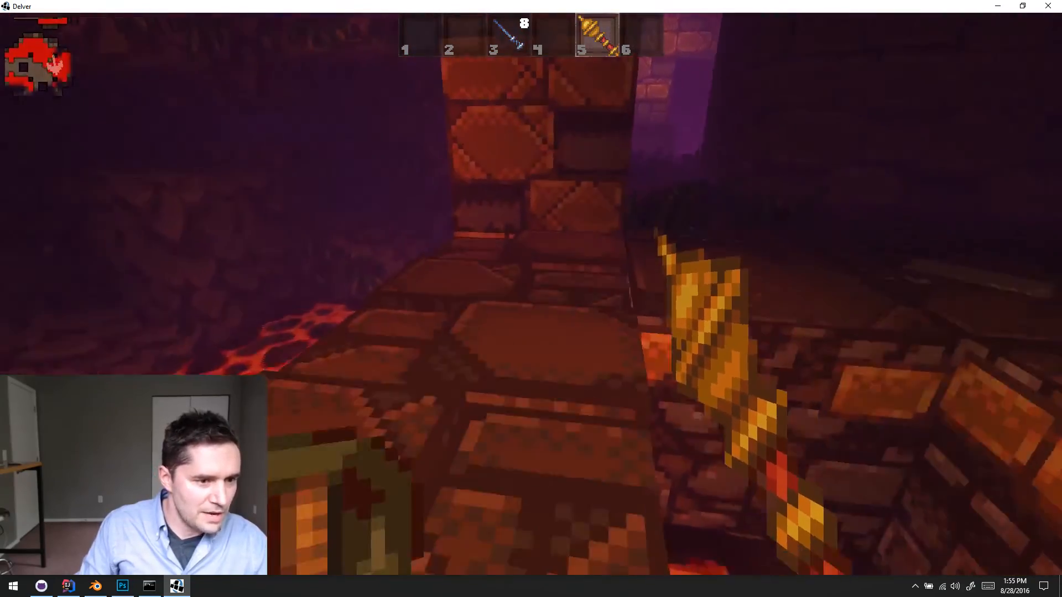
{"action": "key", "text": "w"}
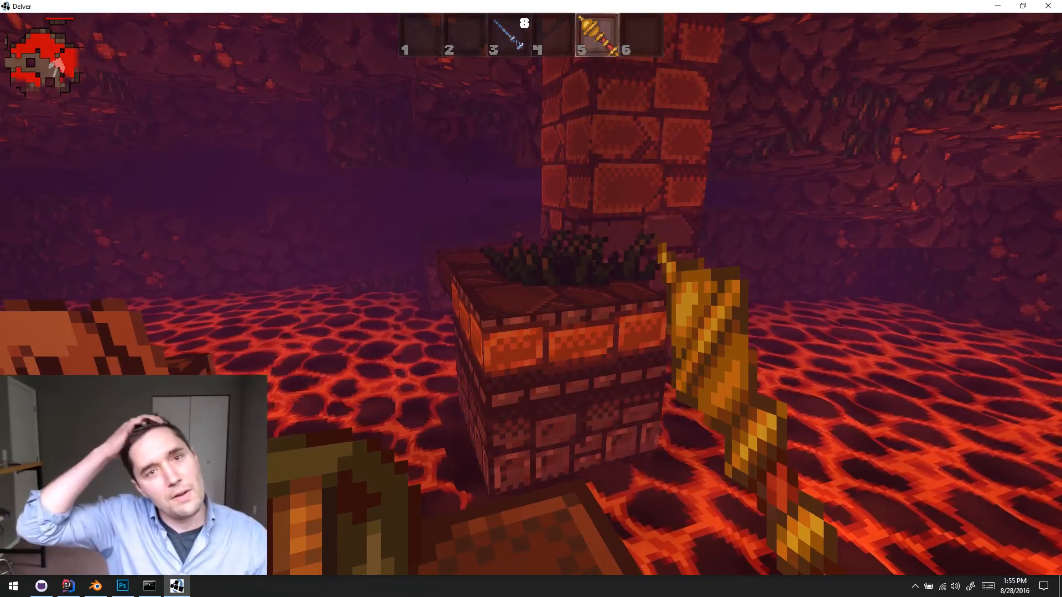
{"action": "key", "text": "a"}
{"action": "key", "text": "w"}
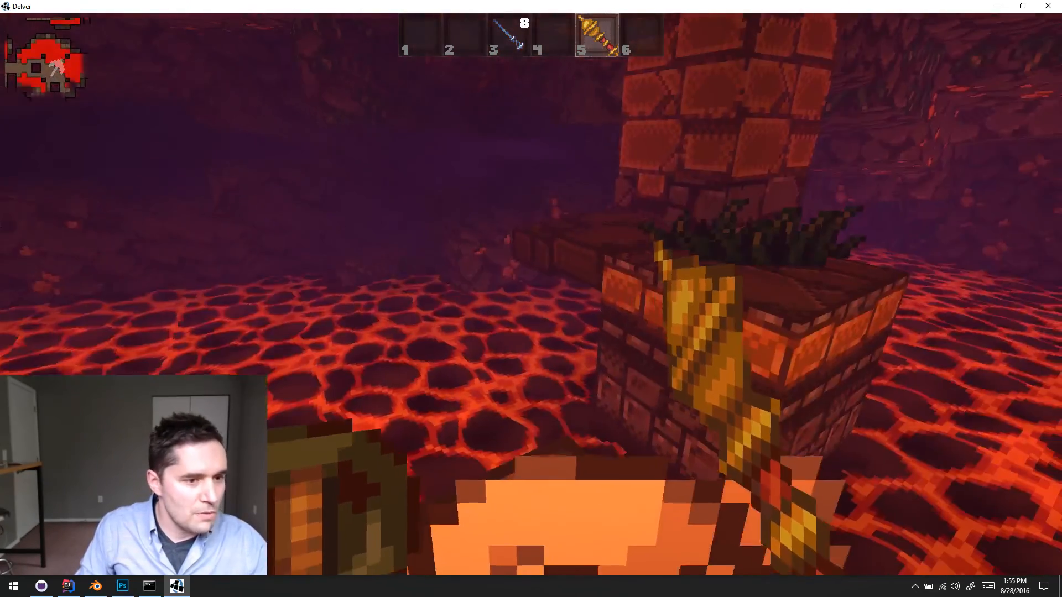
{"action": "key", "text": "w"}
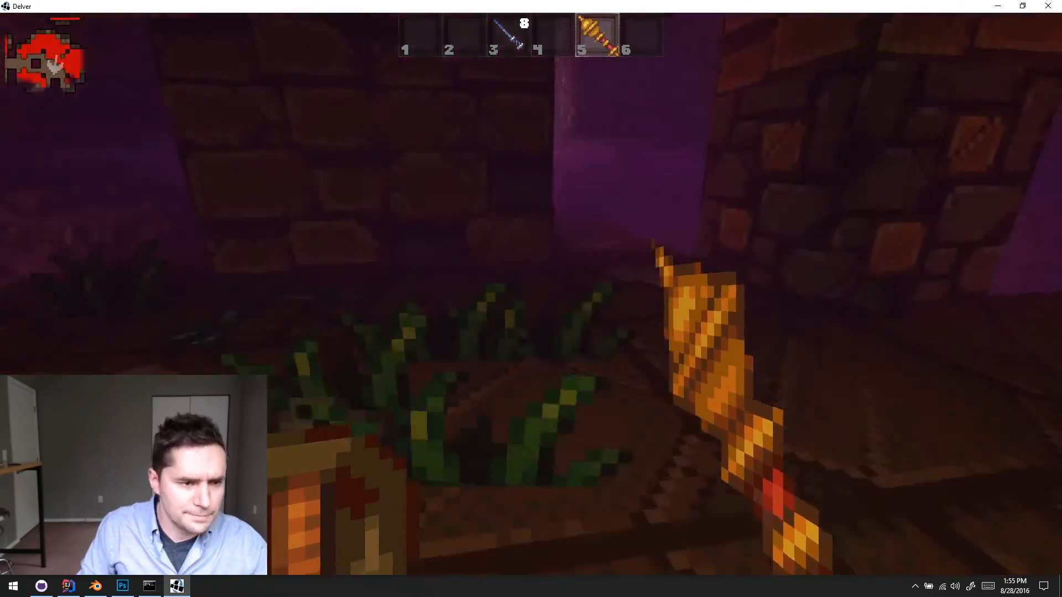
{"action": "key", "text": "w"}
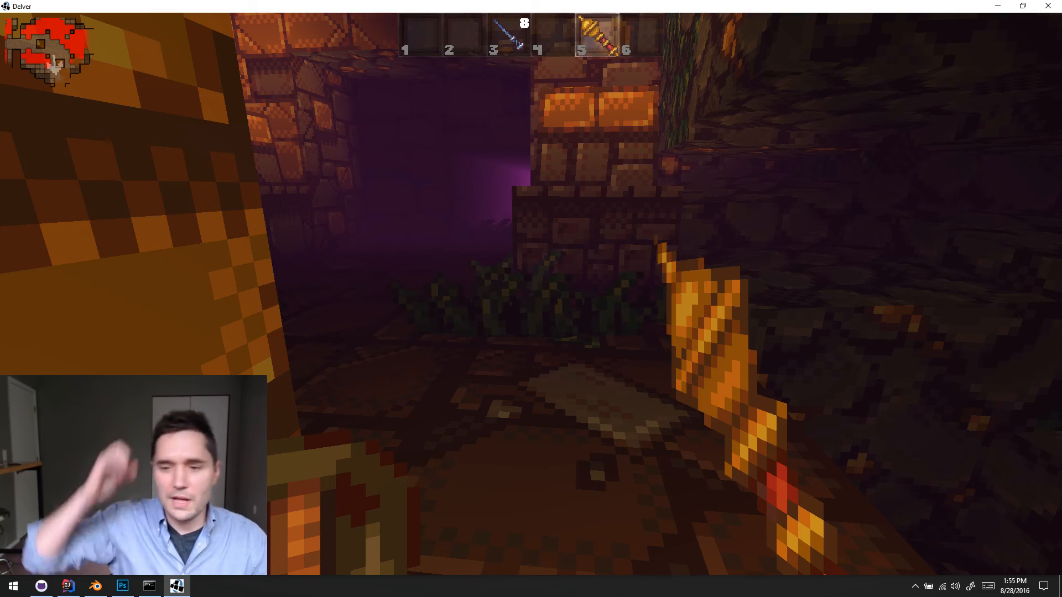
- Follow the long dark corridor out of the lava room and take the side branch to the overgrown cave opening
{"action": "key", "text": "w"}
{"action": "key", "text": "w"}
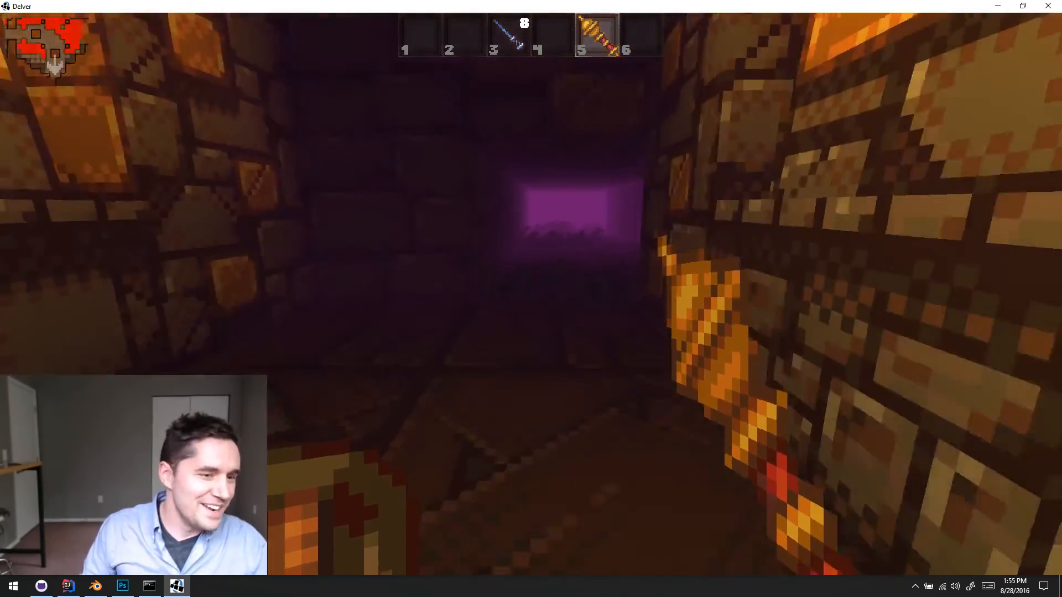
{"action": "key", "text": "w"}
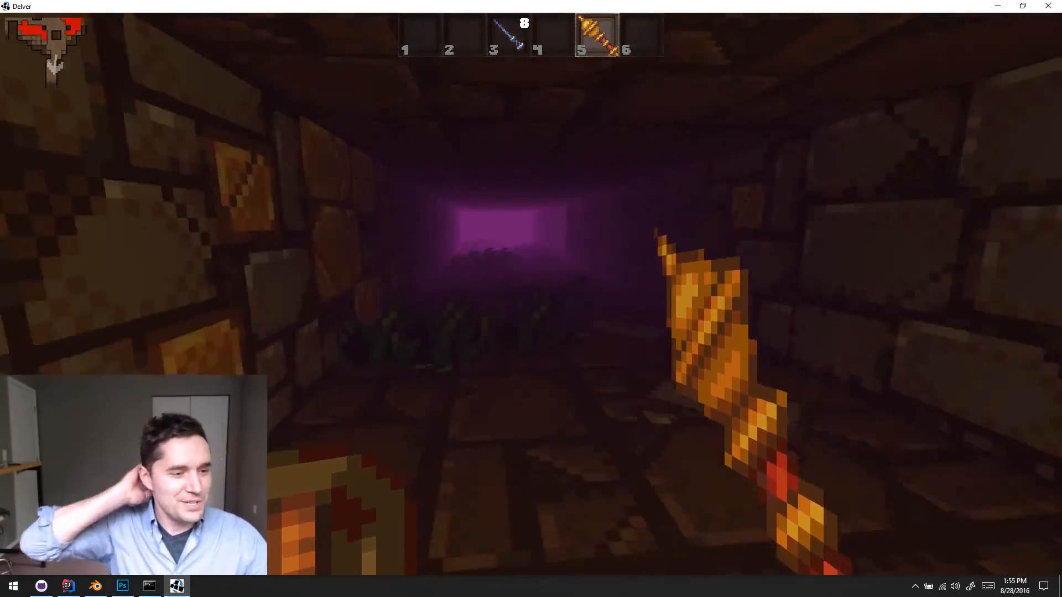
{"action": "key", "text": "w"}
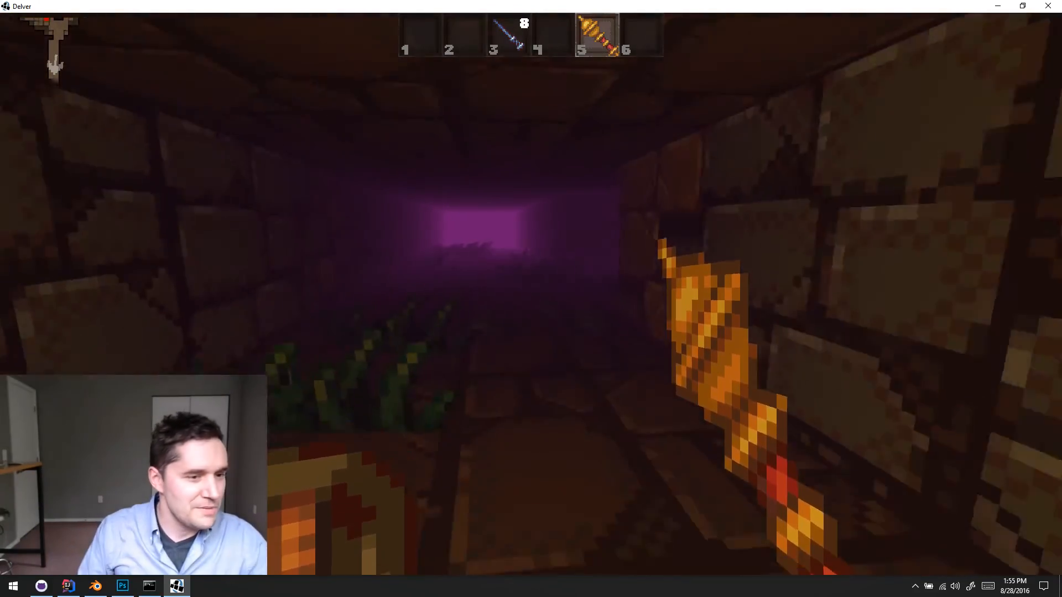
{"action": "key", "text": "w"}
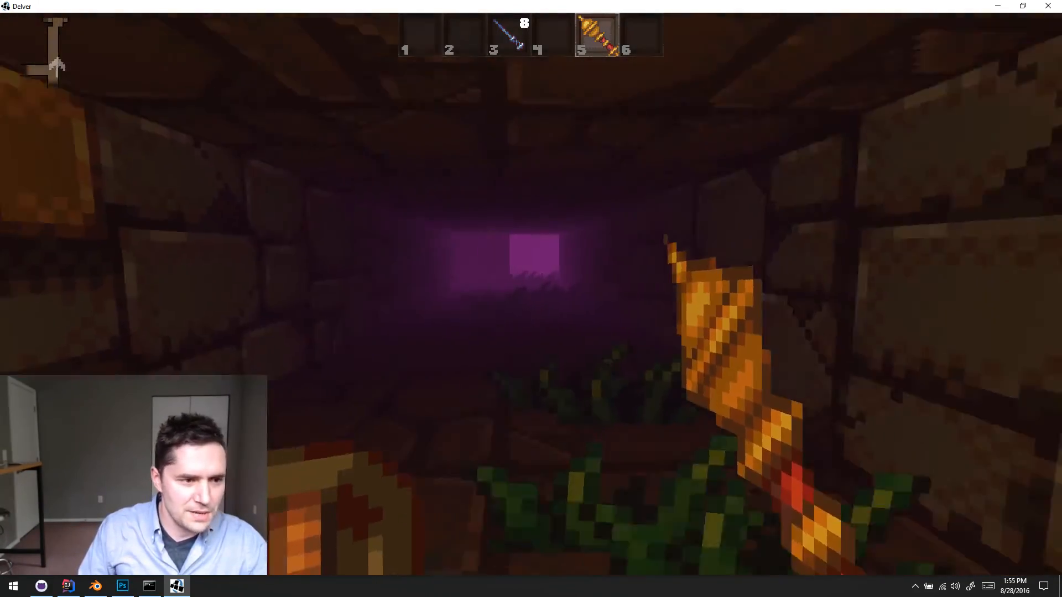
{"action": "key", "text": "w"}
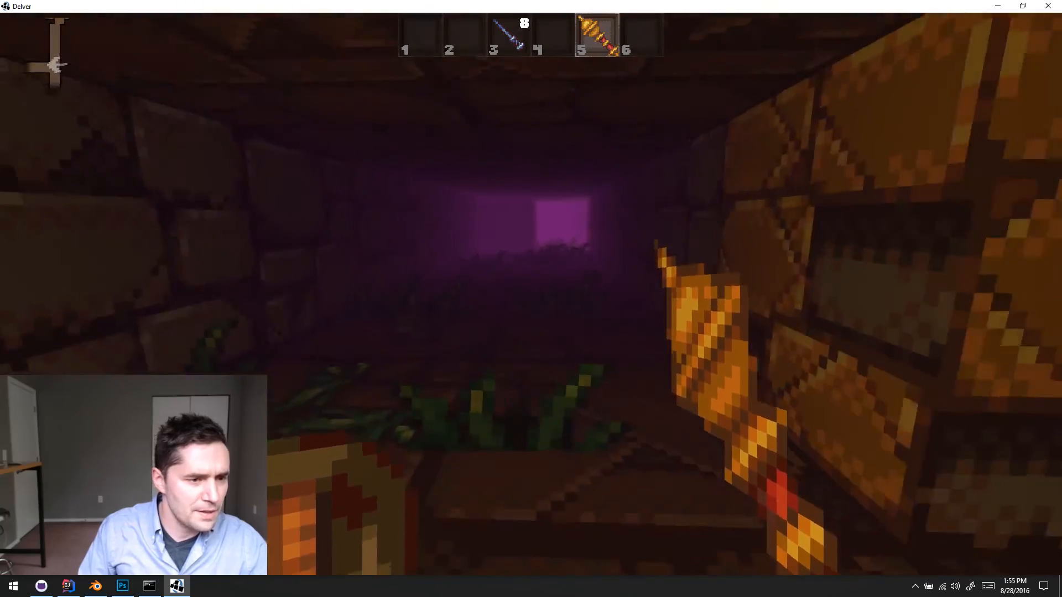
{"action": "key", "text": "w"}
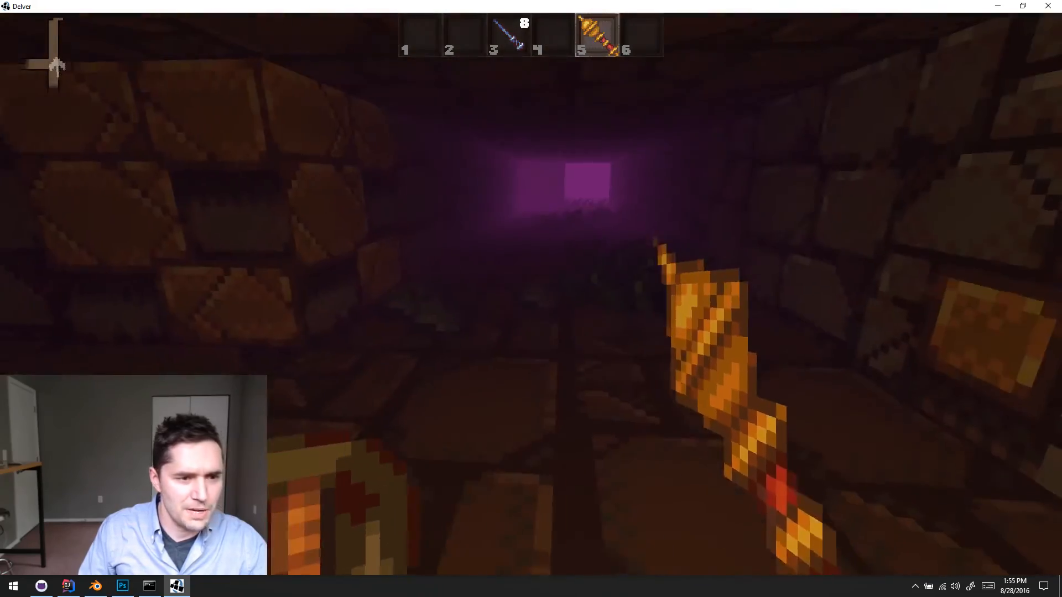
{"action": "key", "text": "w"}
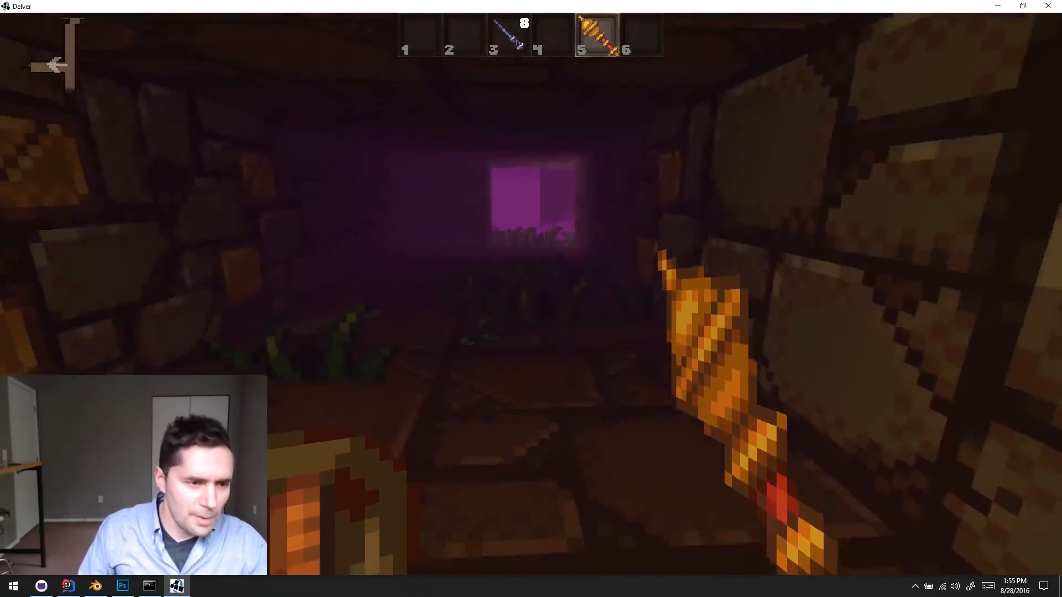
- Look out over the lava beside the cave entrance and attack the monster approaching through the plants with the golden mace
{"action": "key", "text": "w"}
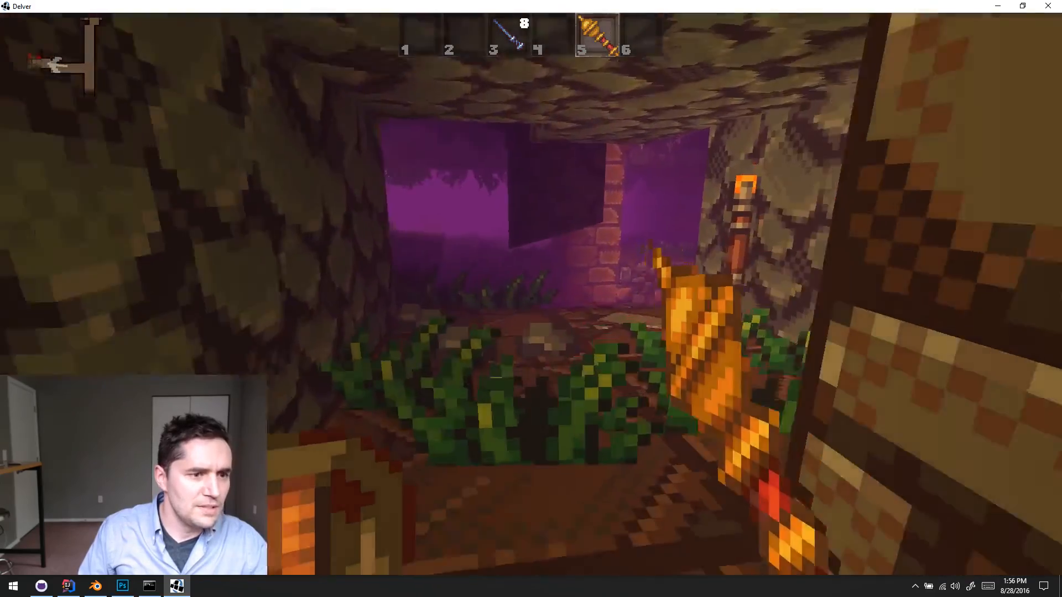
{"action": "key", "text": "w"}
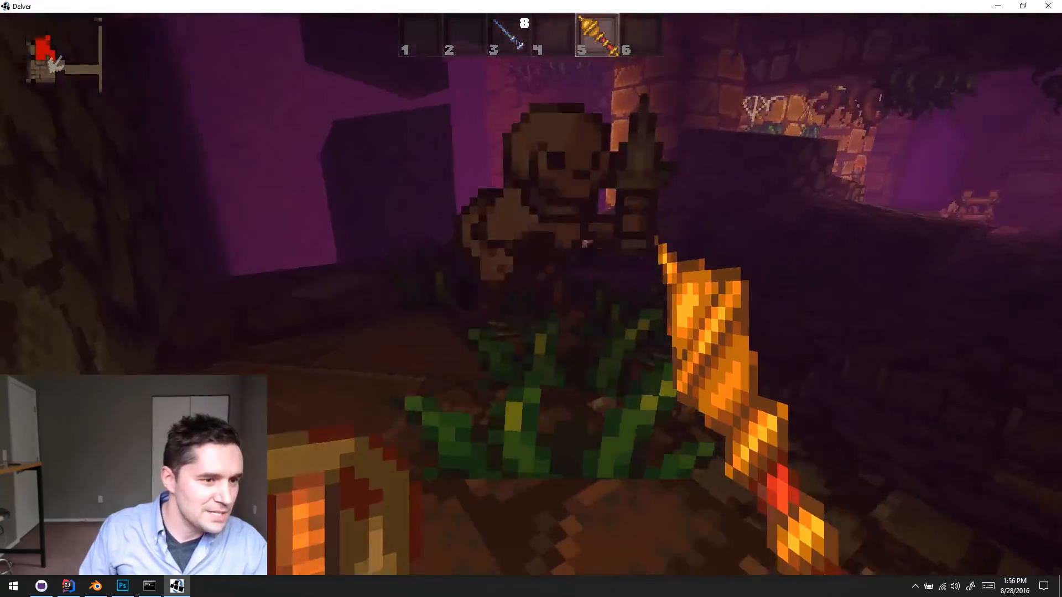
{"action": "key", "text": "s"}
{"action": "left_click", "coordinate": [531, 294]}
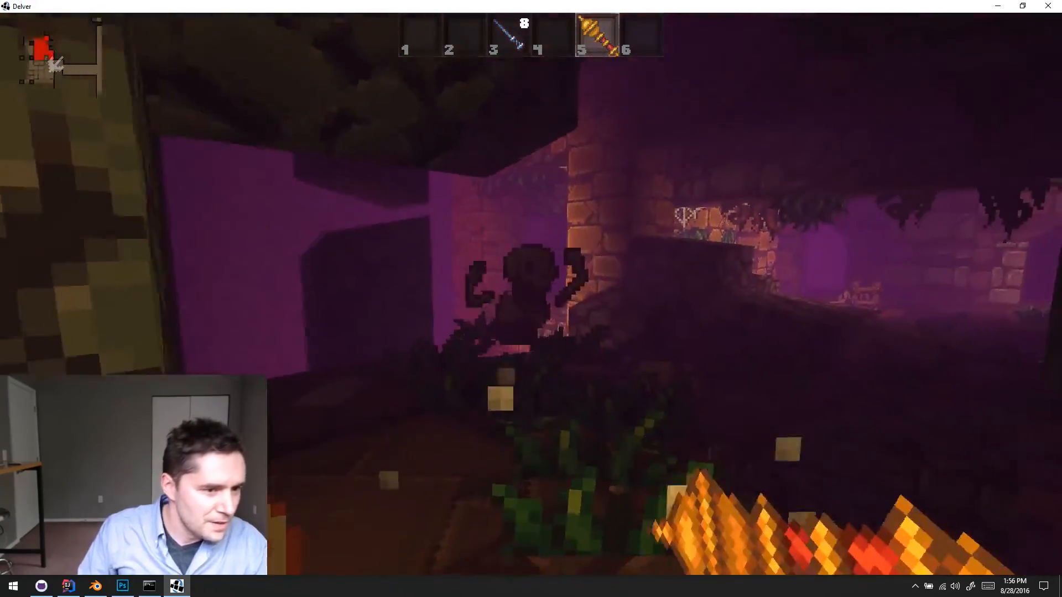
{"action": "key", "text": "w"}
{"action": "left_click", "coordinate": [531, 294]}
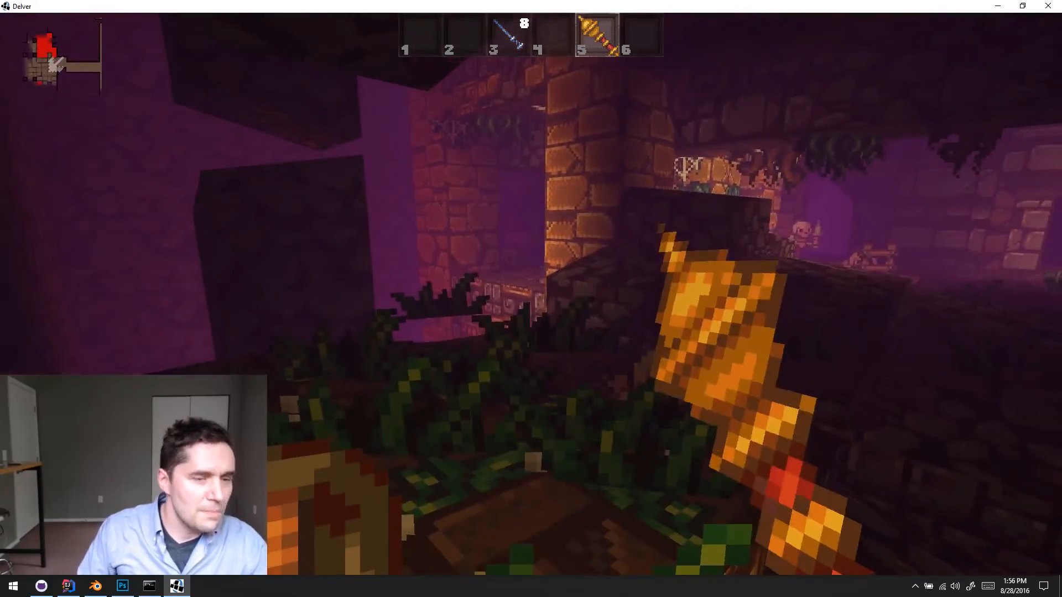
- Walk the overgrown ledges beside the lava and attack the approaching skeleton with the golden mace
{"action": "key", "text": "w"}
{"action": "key", "text": "w"}
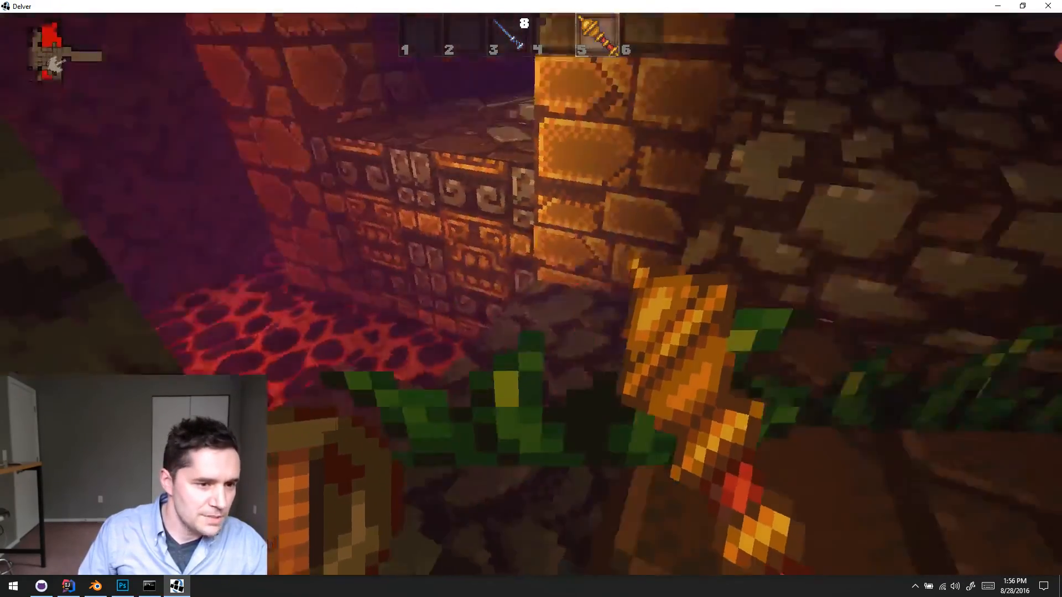
{"action": "key", "text": "w"}
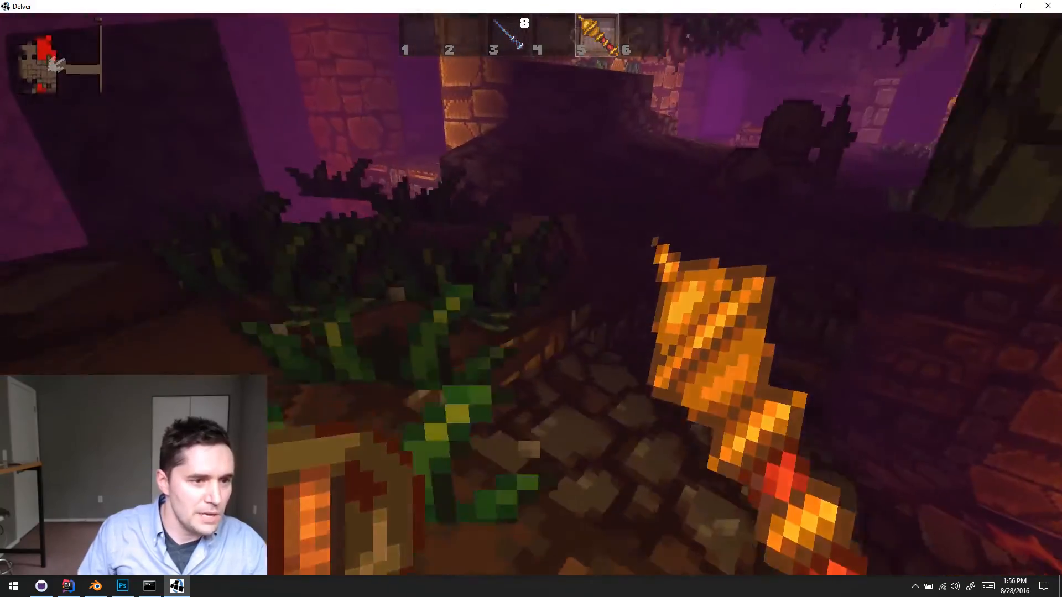
{"action": "key", "text": "w"}
{"action": "left_click", "coordinate": [531, 295]}
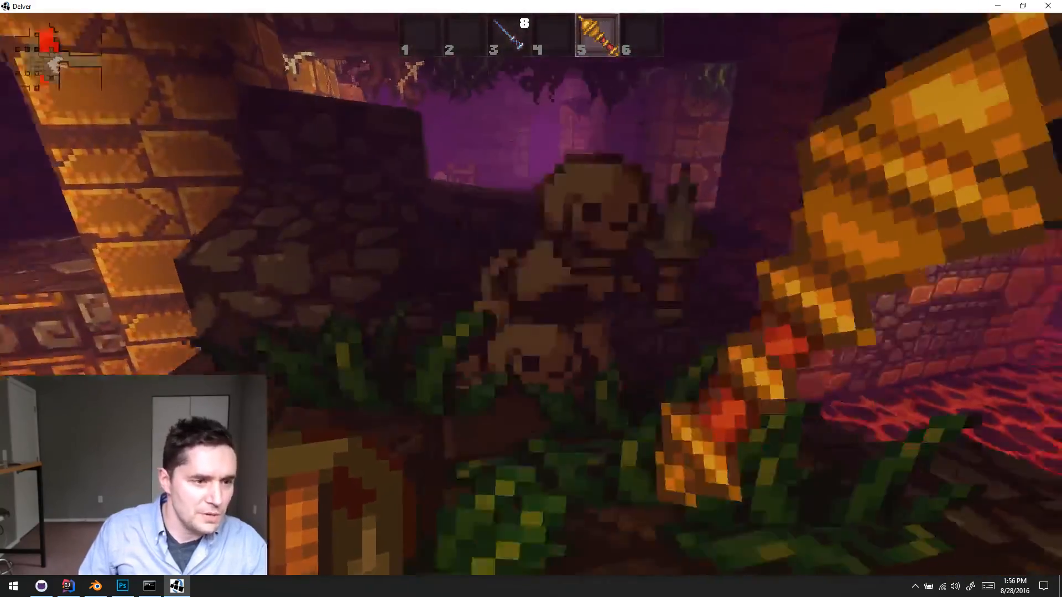
{"action": "key", "text": "w"}
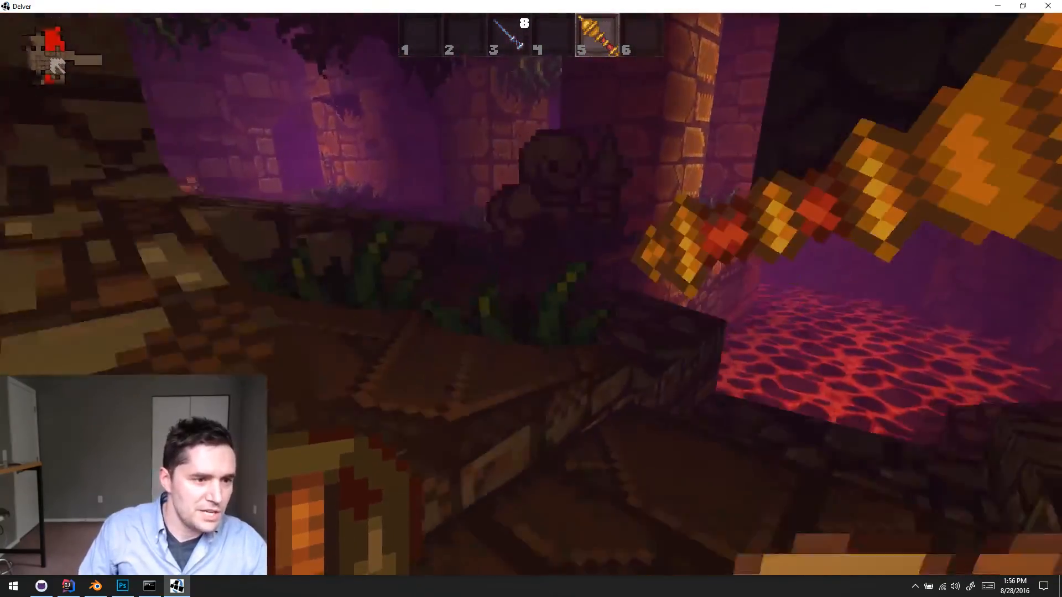
{"action": "left_click", "coordinate": [531, 295]}
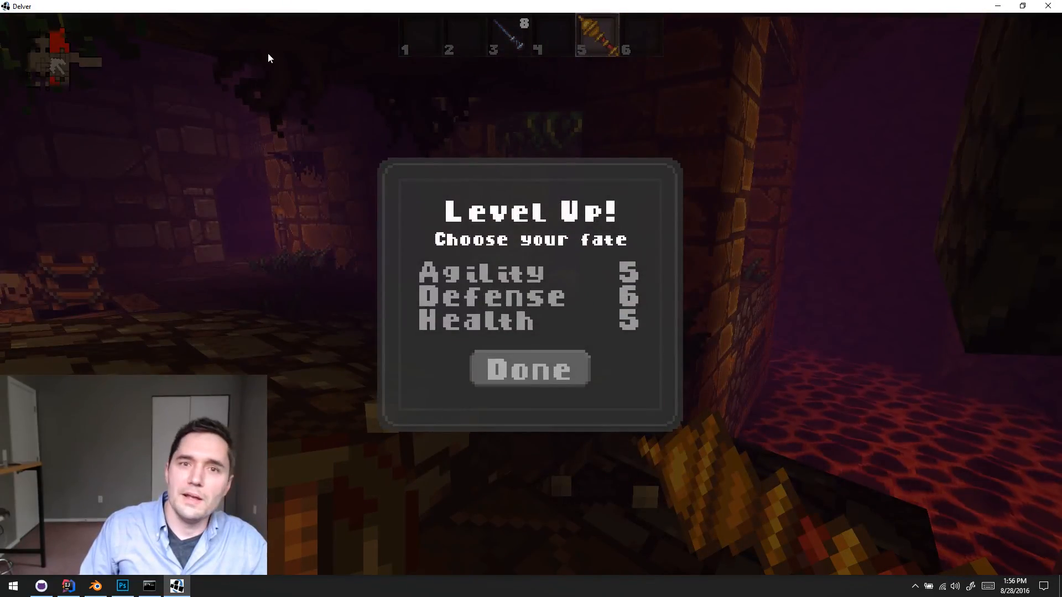
- Raise Health to 6 for the level-up and accept the choice
{"action": "left_click", "coordinate": [502, 323]}
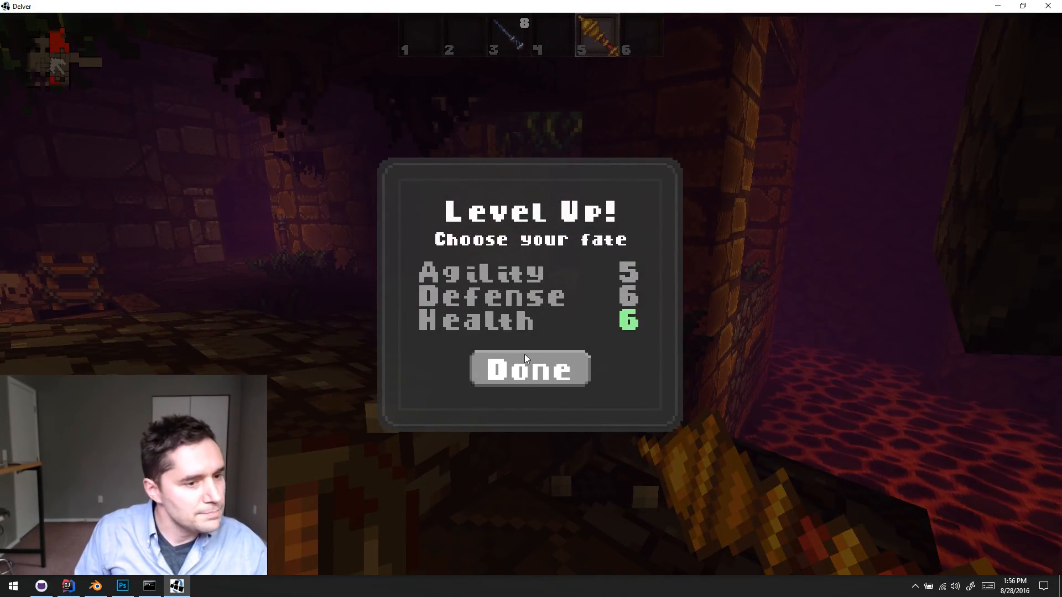
{"action": "left_click", "coordinate": [524, 360]}
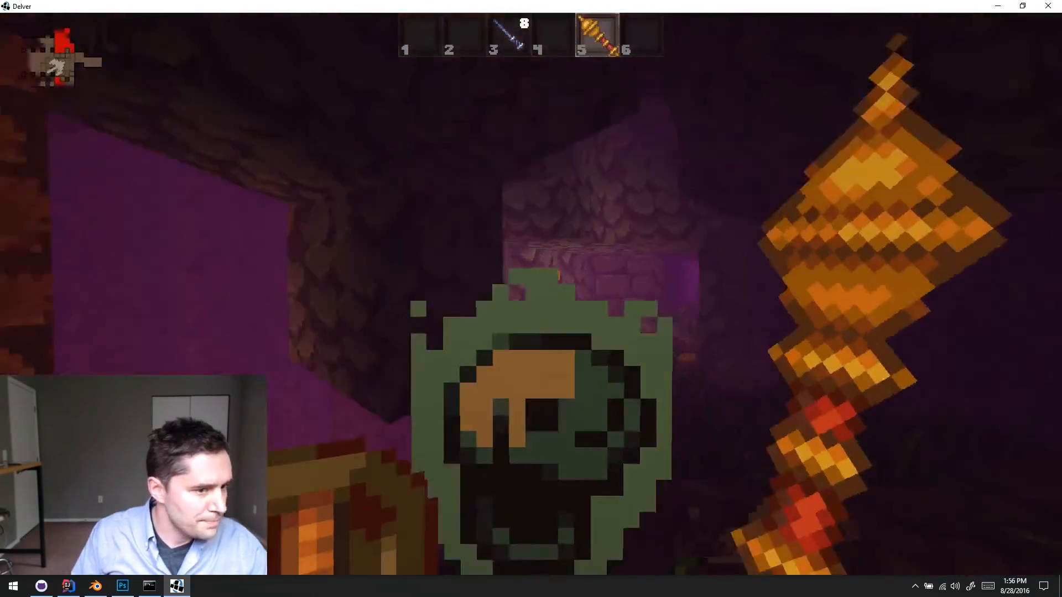
- Strike the green-glowing skull monster with the golden mace and follow the planted ledge into the torch-lit passage
{"action": "left_click", "coordinate": [531, 299]}
{"action": "key", "text": "w"}
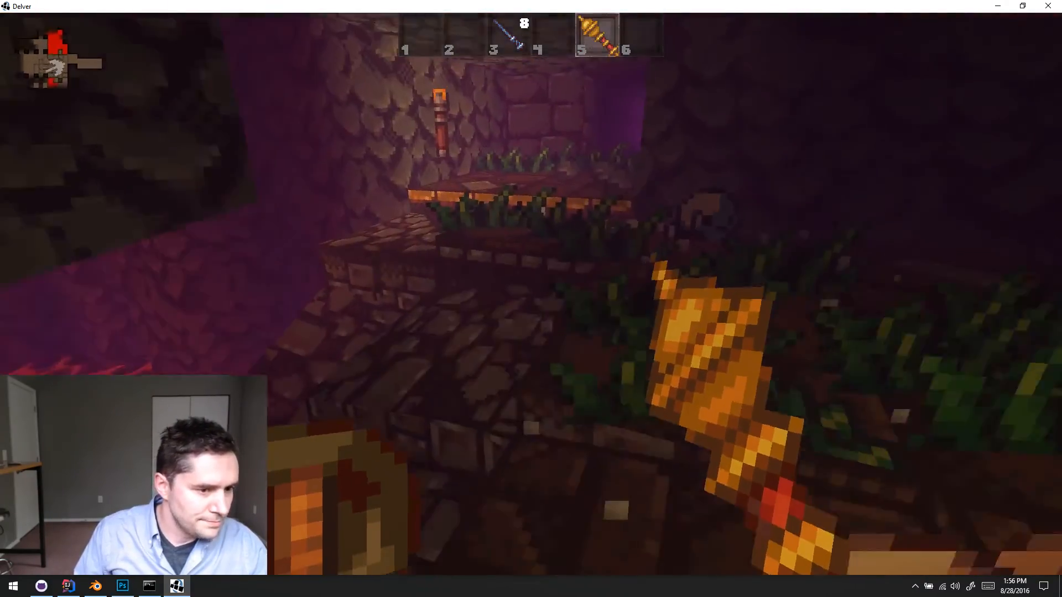
{"action": "key", "text": "w"}
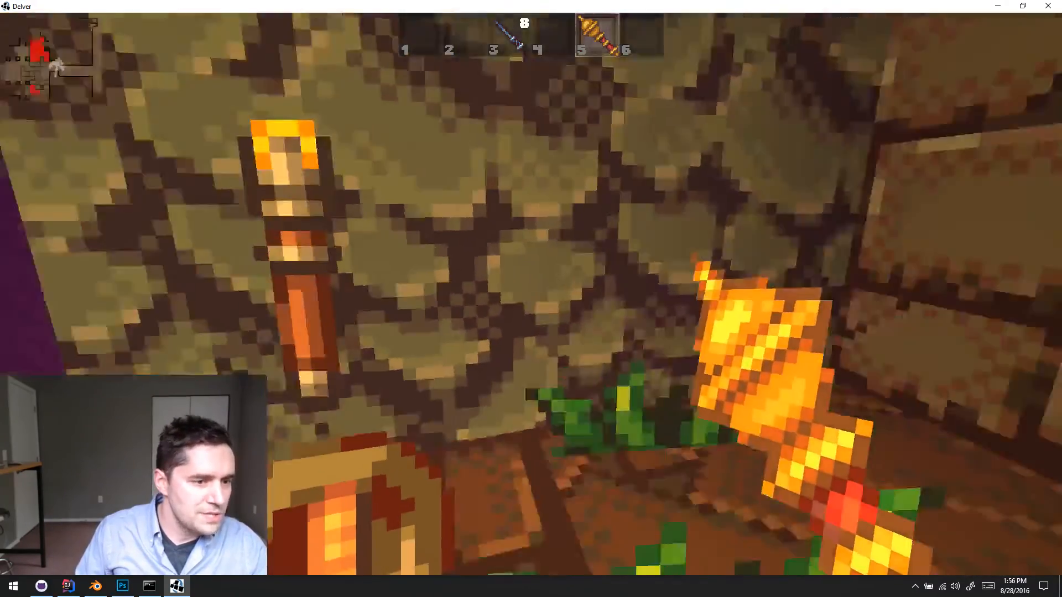
{"action": "key", "text": "s"}
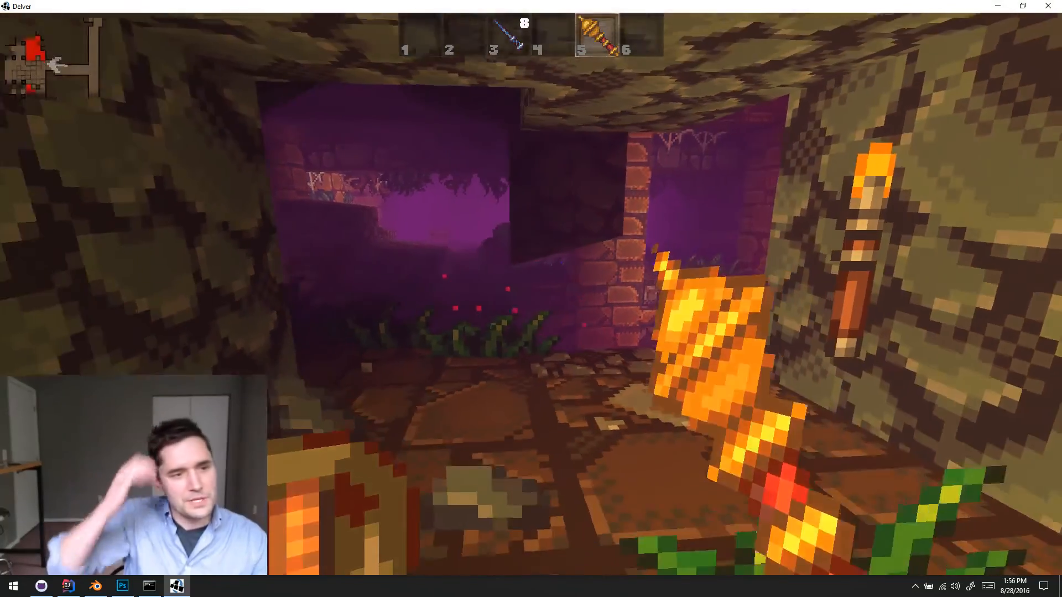
{"action": "key", "text": "d"}
{"action": "key", "text": "a"}
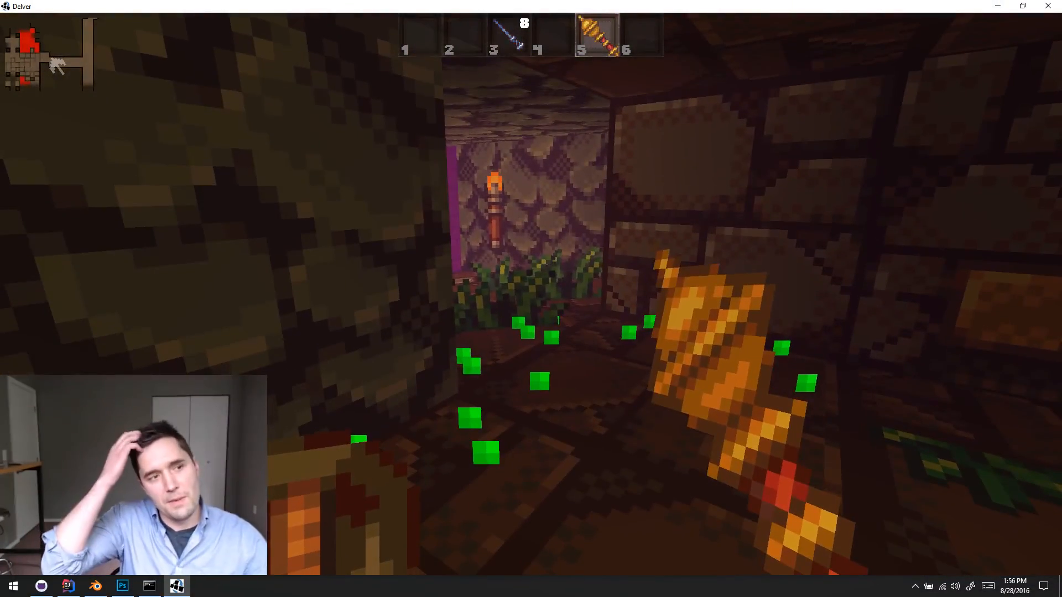
{"action": "key", "text": "s"}
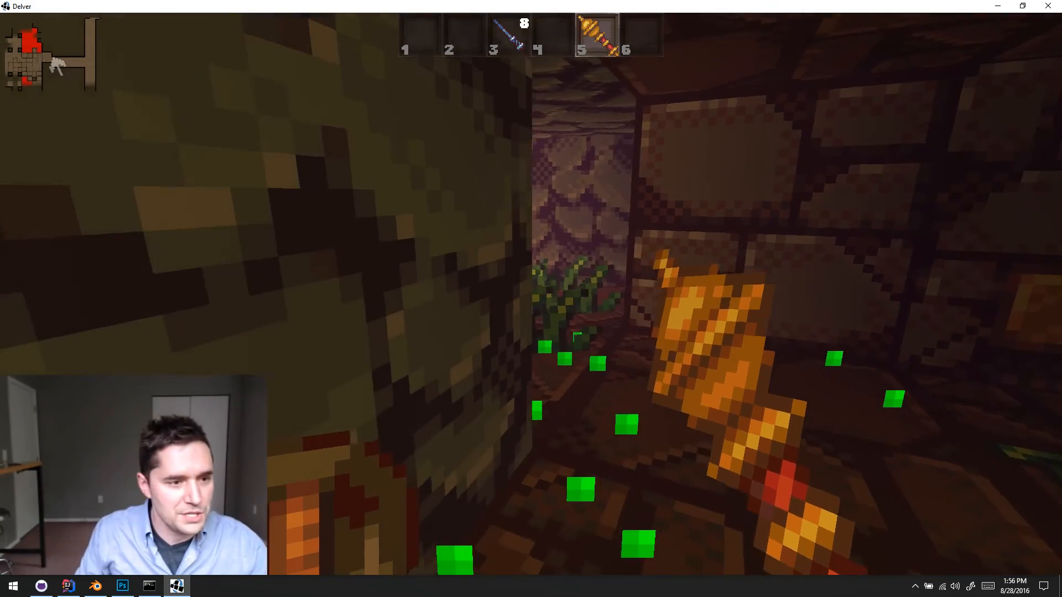
- Return to the pillared hall and walk around its vine-covered golden columns and dark planted edges
{"action": "key", "text": "w"}
{"action": "left_click", "coordinate": [531, 298]}
{"action": "key", "text": "d"}
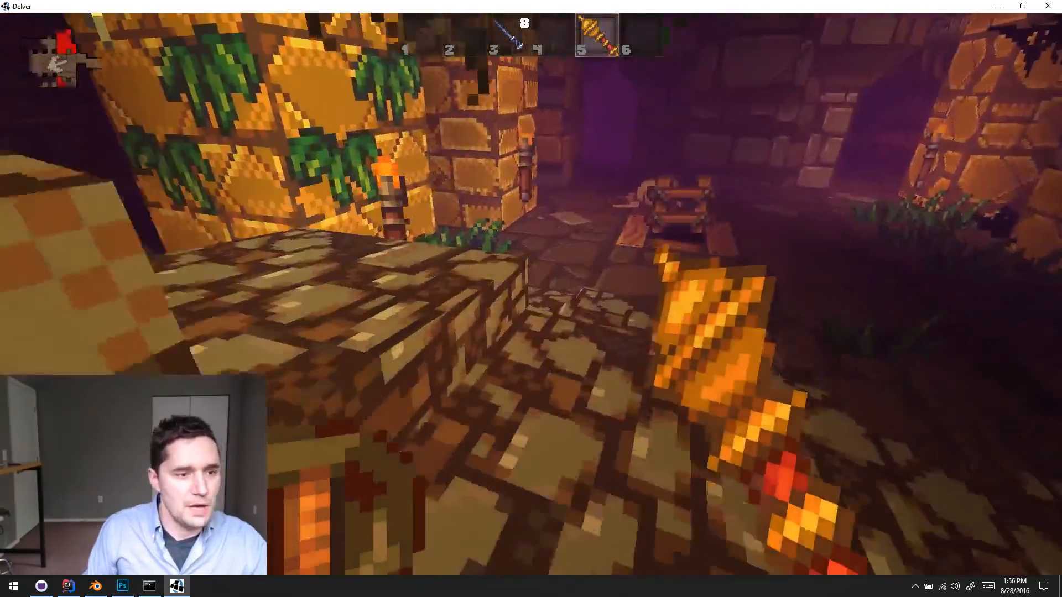
{"action": "key", "text": "w"}
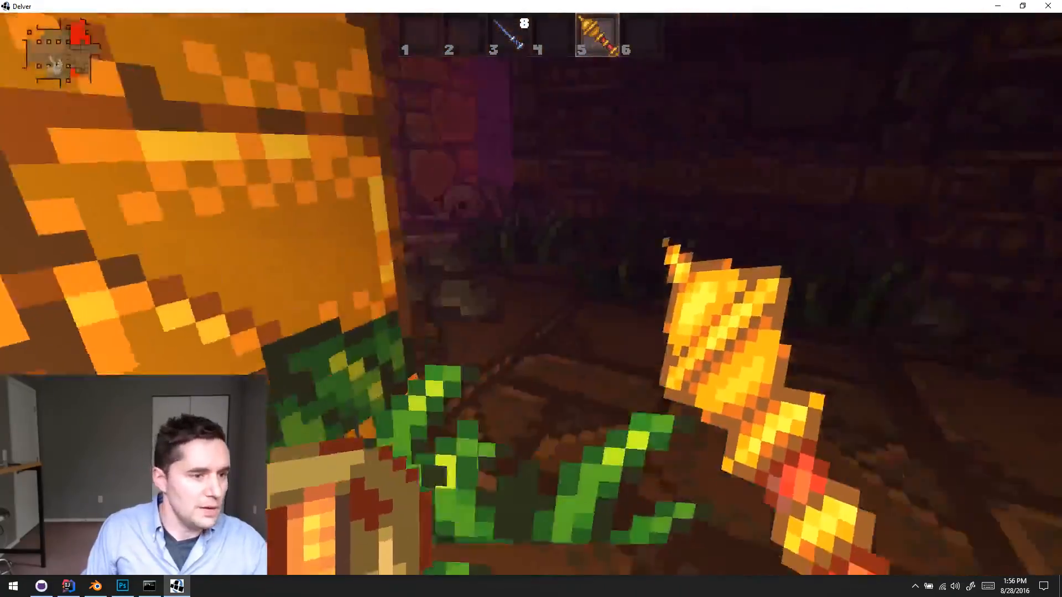
{"action": "key", "text": "w"}
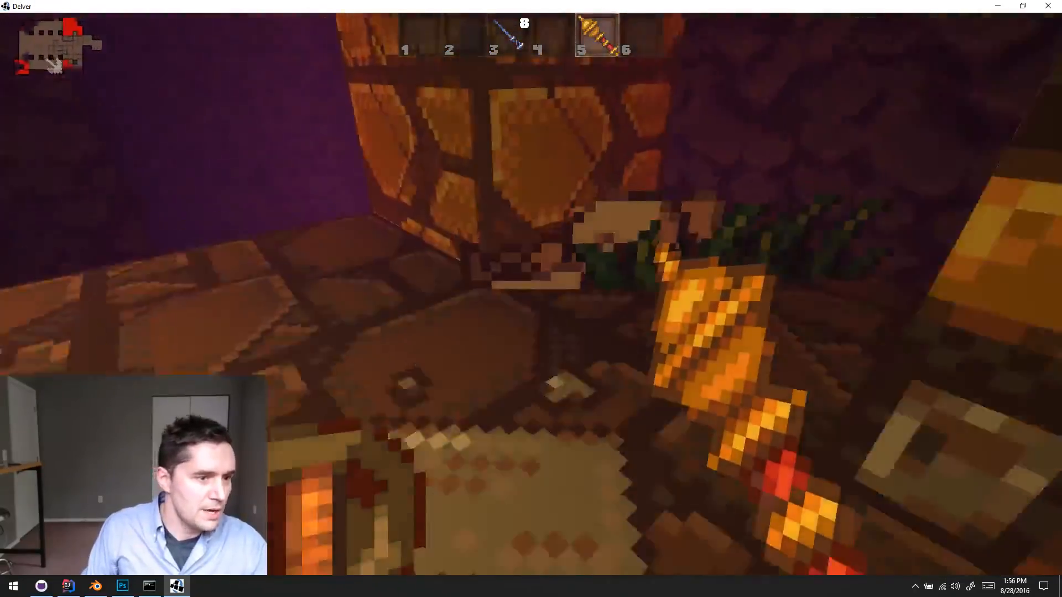
{"action": "key", "text": "w"}
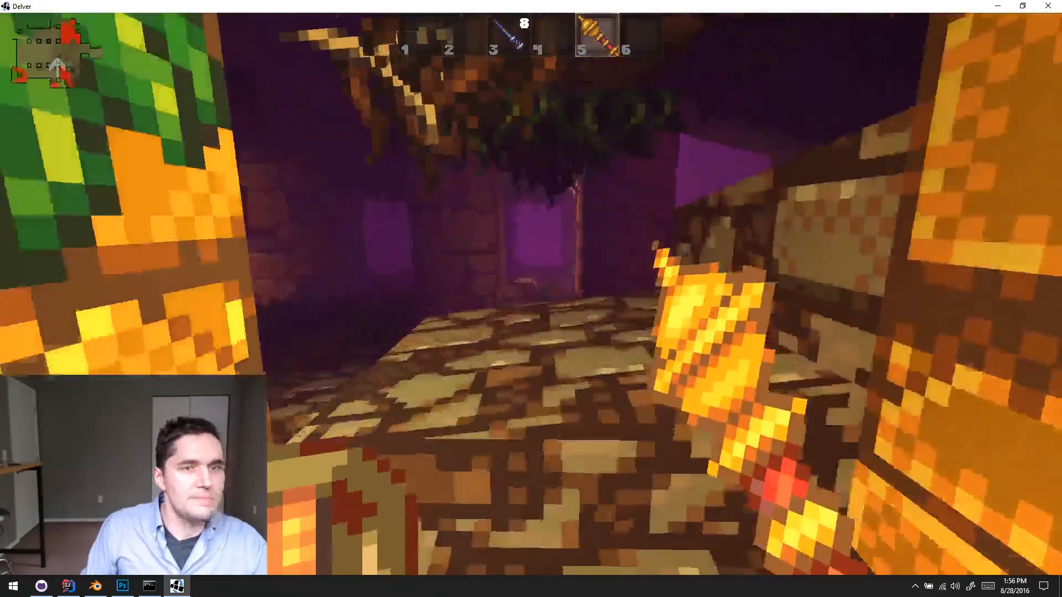
- Cross the hall to the wooden ladder hatch and descend to the level below
{"action": "key", "text": "w"}
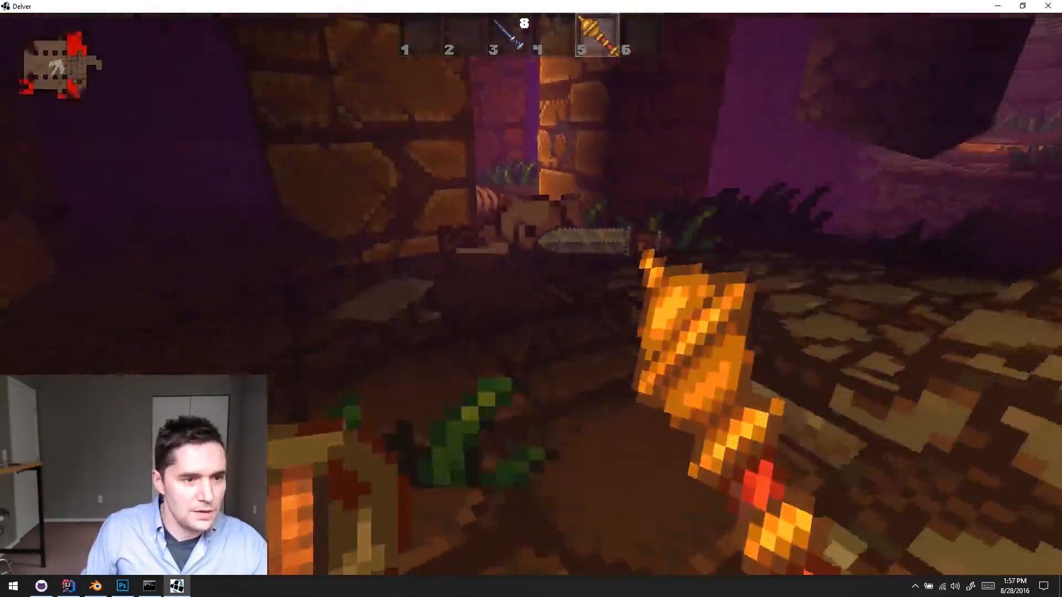
{"action": "key", "text": "w"}
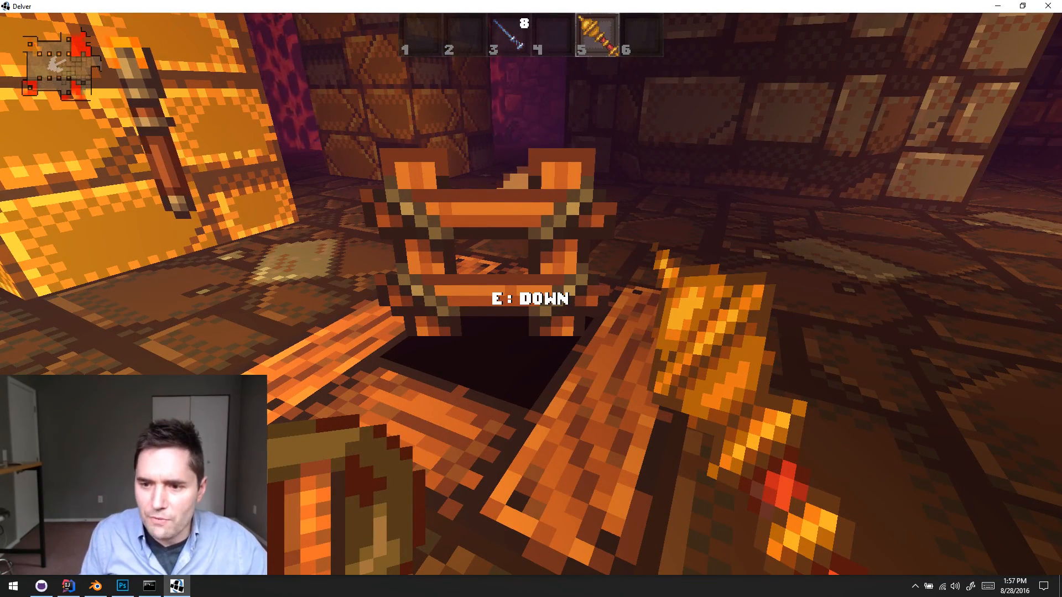
{"action": "key", "text": "e"}
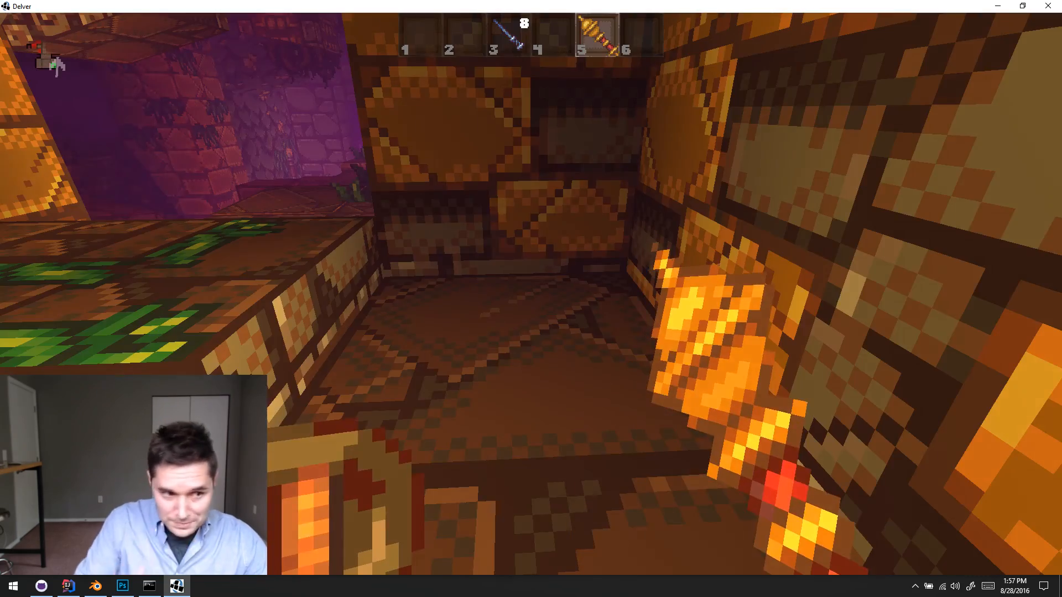
- Walk out of the golden-brick starting alcove to the edge of the new level's lava room
{"action": "key", "text": "w"}
{"action": "key", "text": "w"}
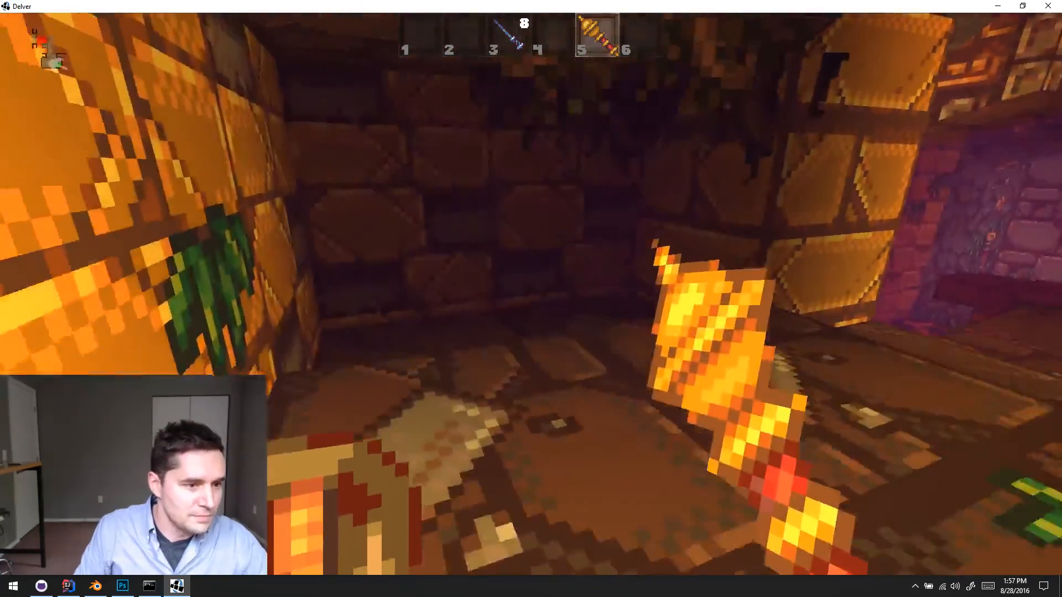
{"action": "key", "text": "w"}
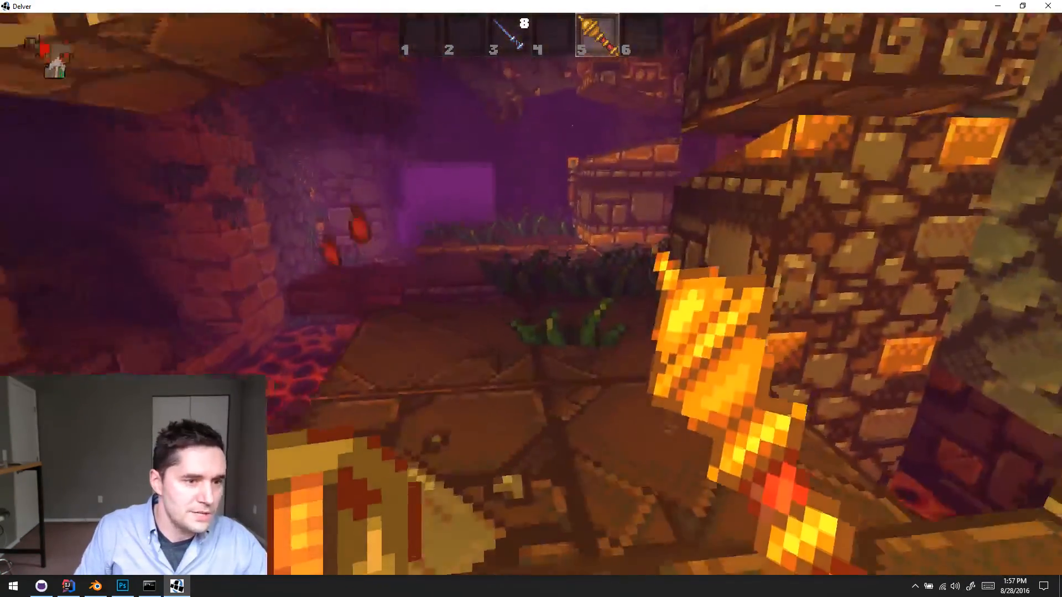
- Examine the lava room's overhanging carved blocks, planted platforms and far doorway from around the alcove's entrance
{"action": "key", "text": "s"}
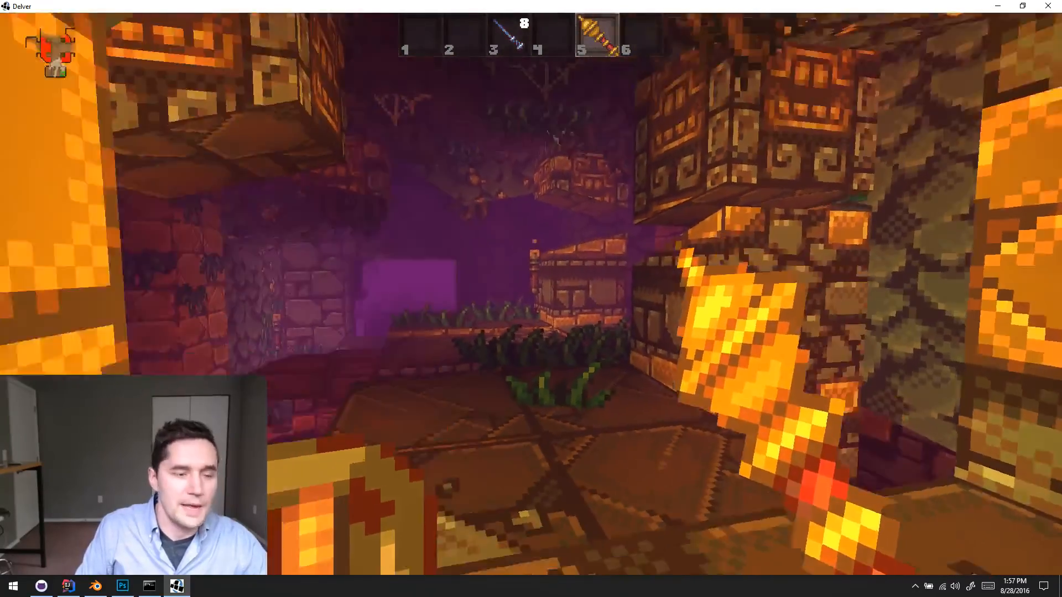
{"action": "key", "text": "d"}
{"action": "key", "text": "w"}
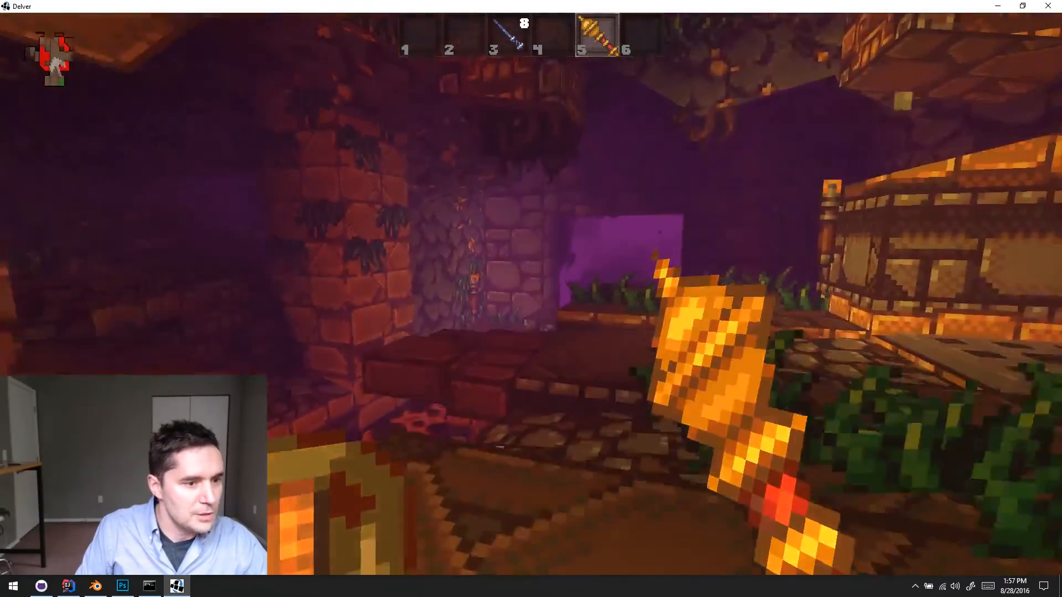
{"action": "key", "text": "s"}
{"action": "key", "text": "s"}
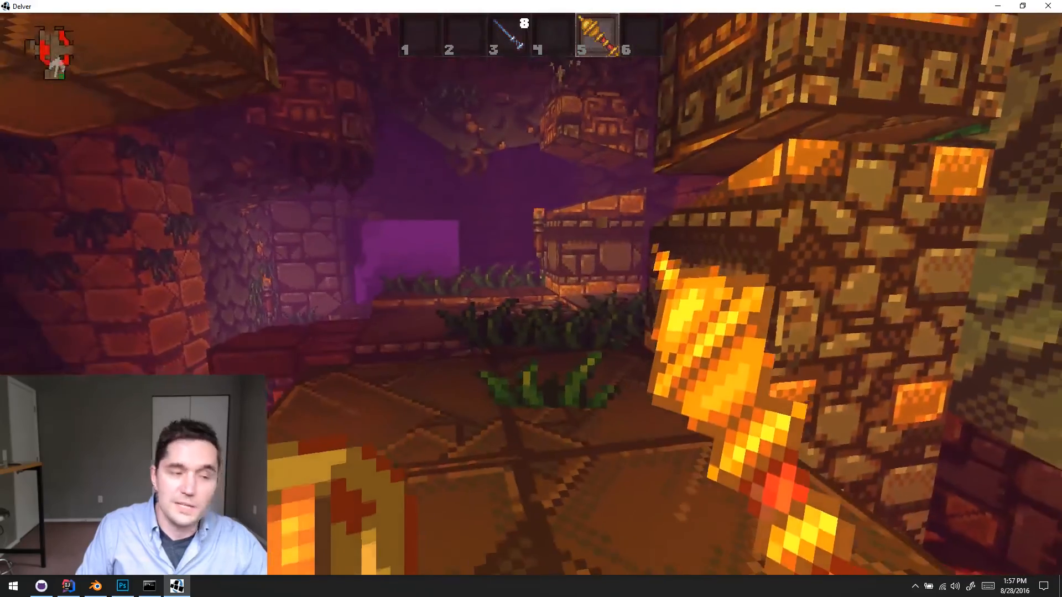
{"action": "key", "text": "w"}
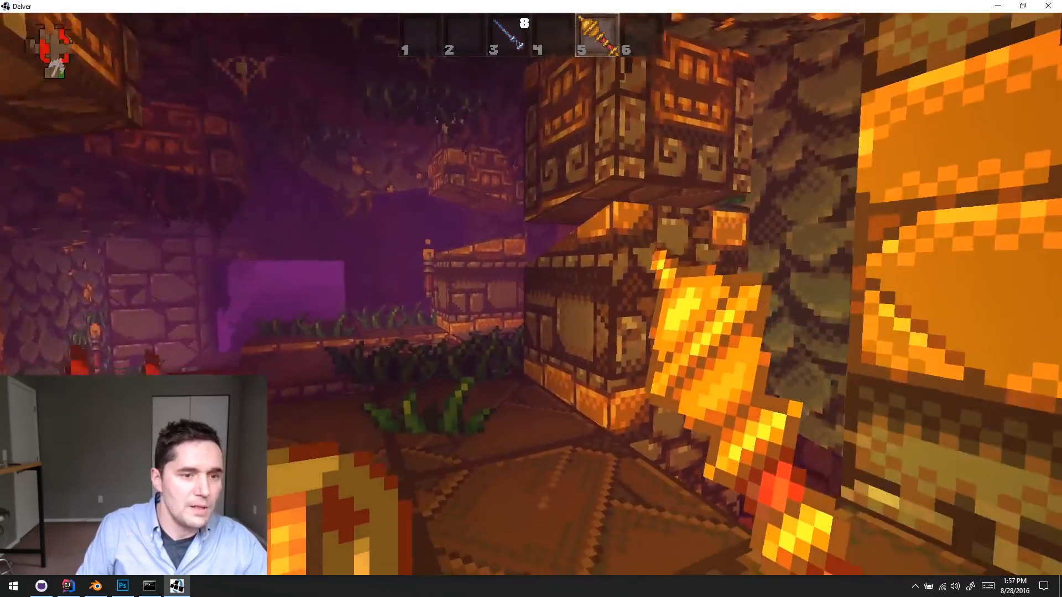
{"action": "key", "text": "s"}
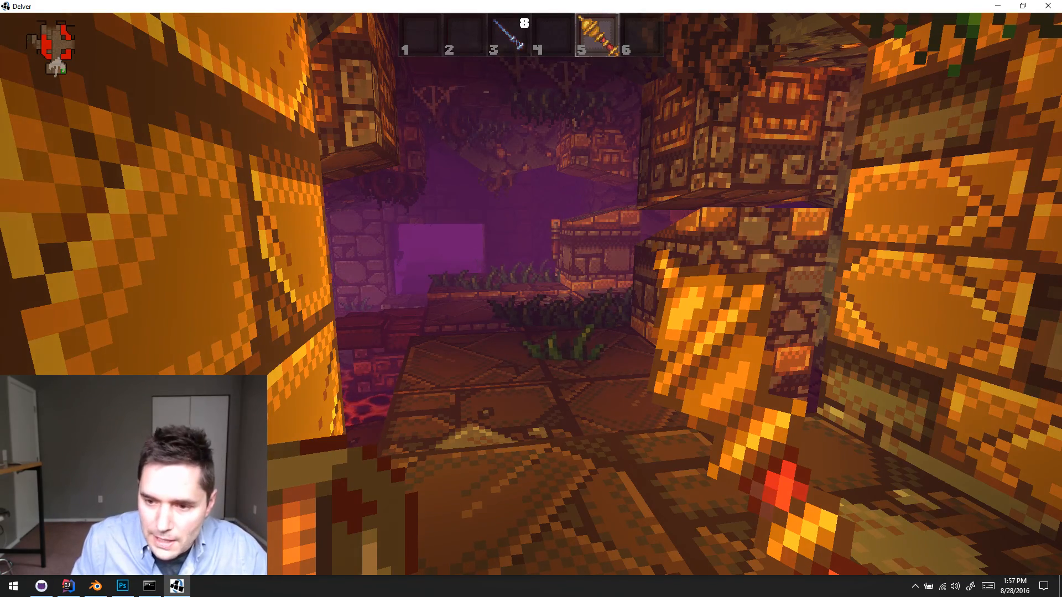
- Cross the planted stone walkway between the lava pools and go through the far doorway into the adjoining room
{"action": "key", "text": "w"}
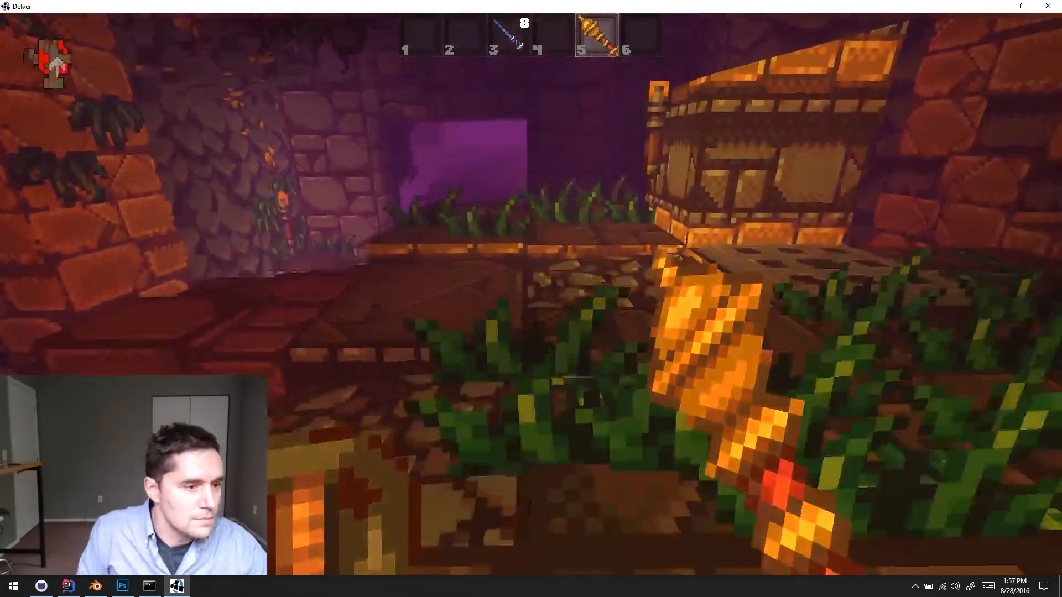
{"action": "key", "text": "w"}
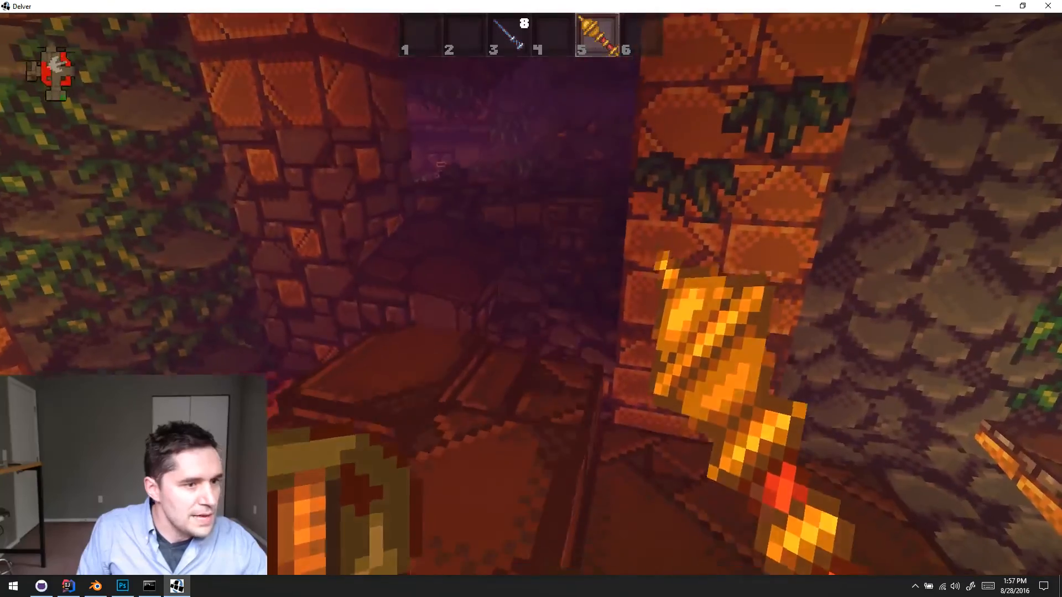
{"action": "key", "text": "w"}
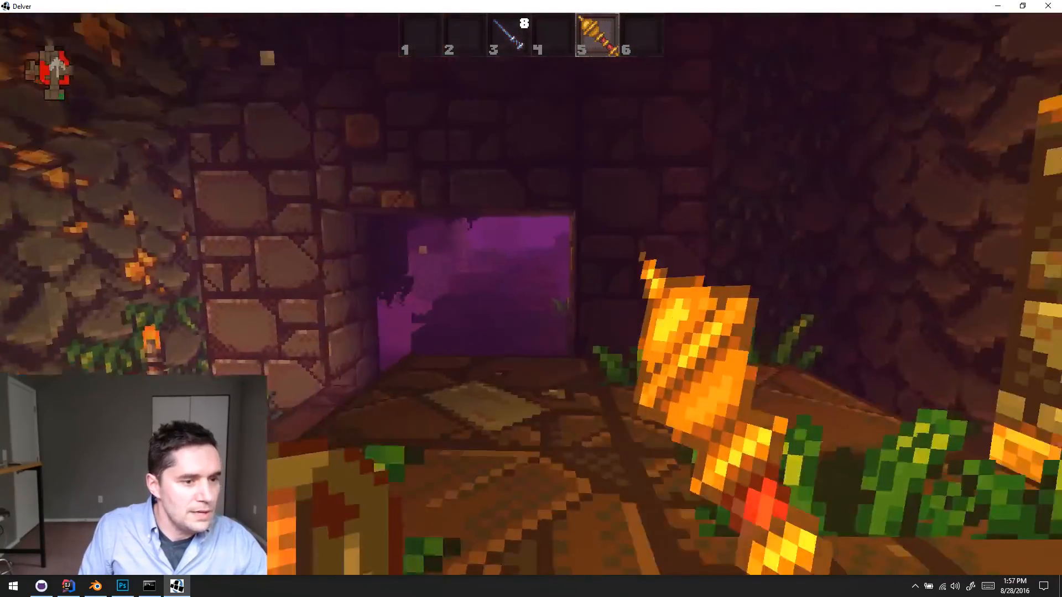
{"action": "key", "text": "w"}
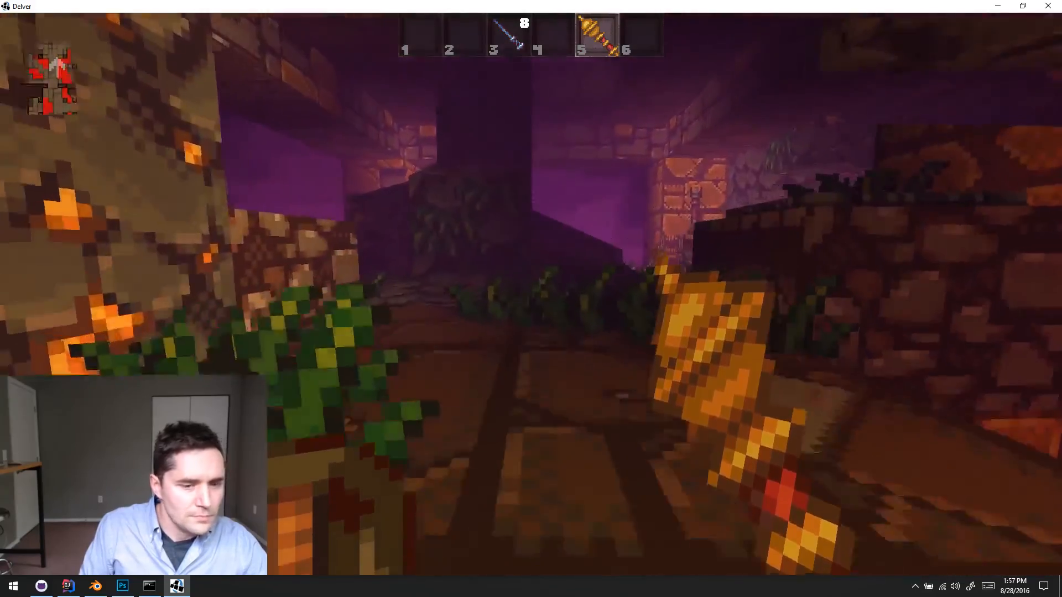
- Cross the lavafall room's raised stone platforms and go through its west doorway into the adjoining lava room
{"action": "key", "text": "w"}
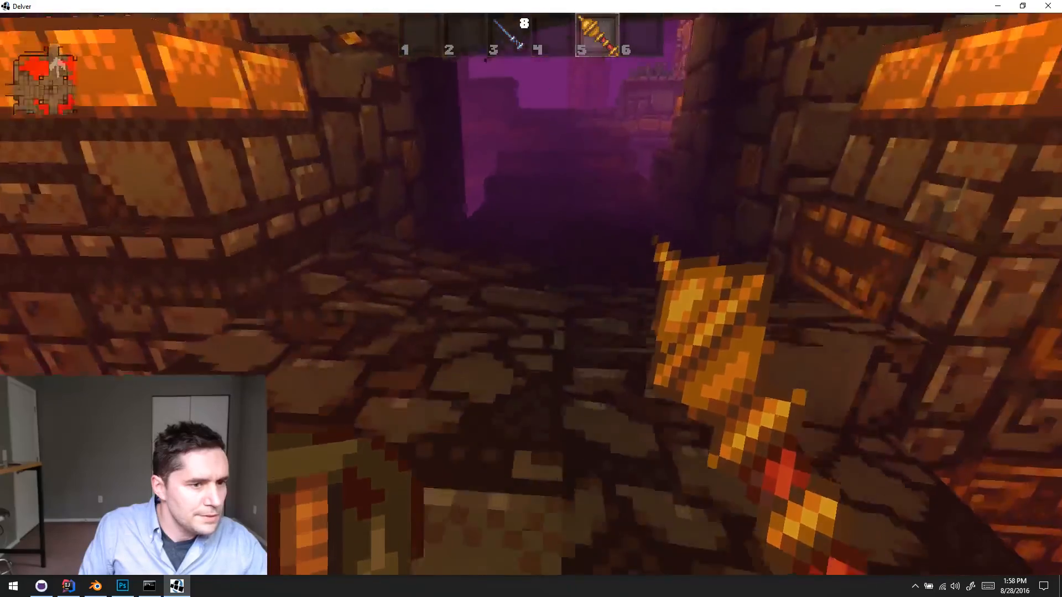
{"action": "key", "text": "w"}
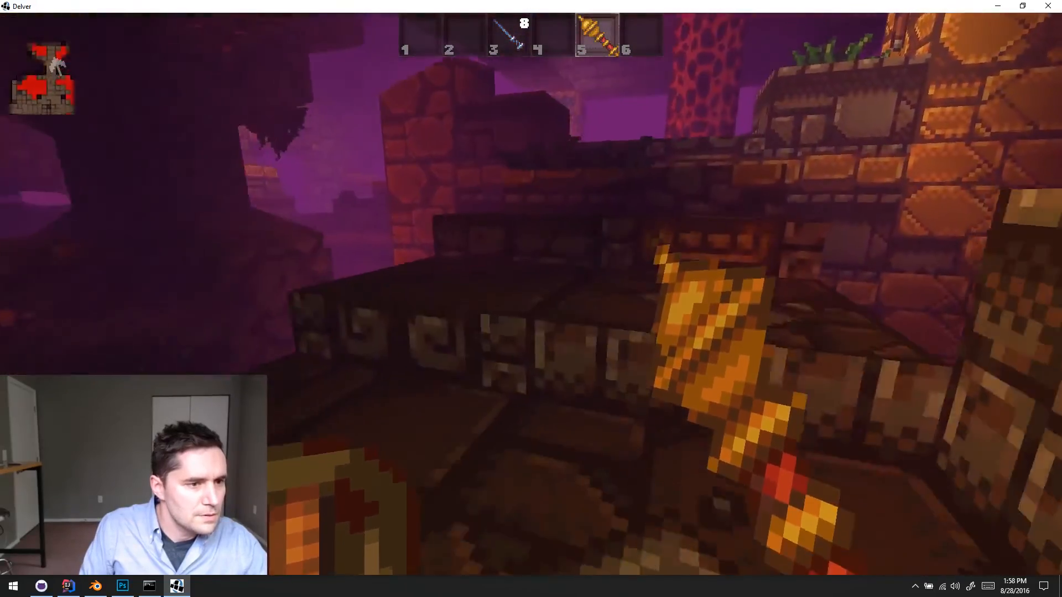
{"action": "key", "text": "w"}
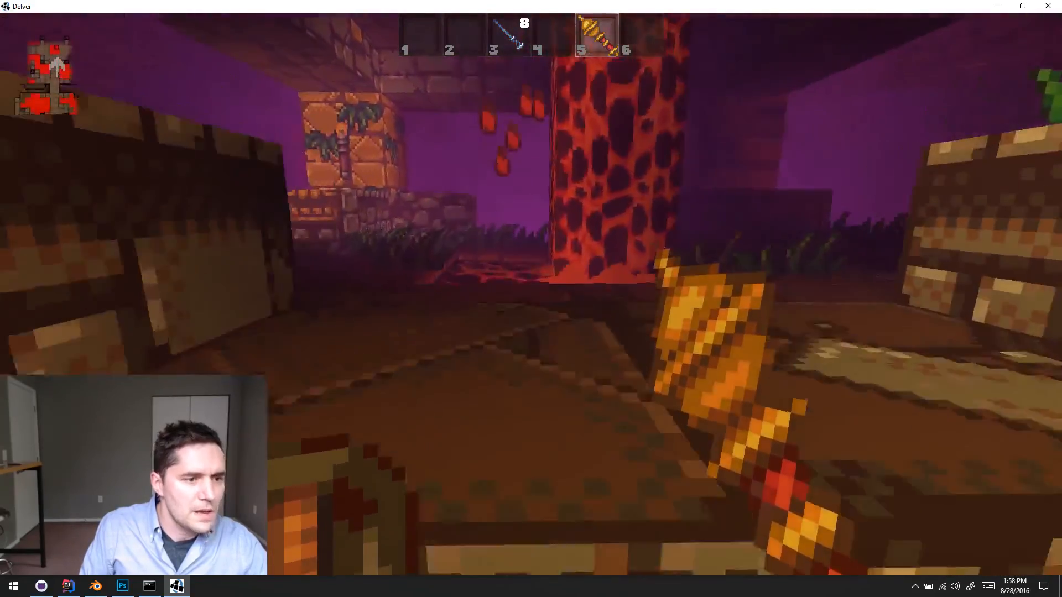
{"action": "key", "text": "w"}
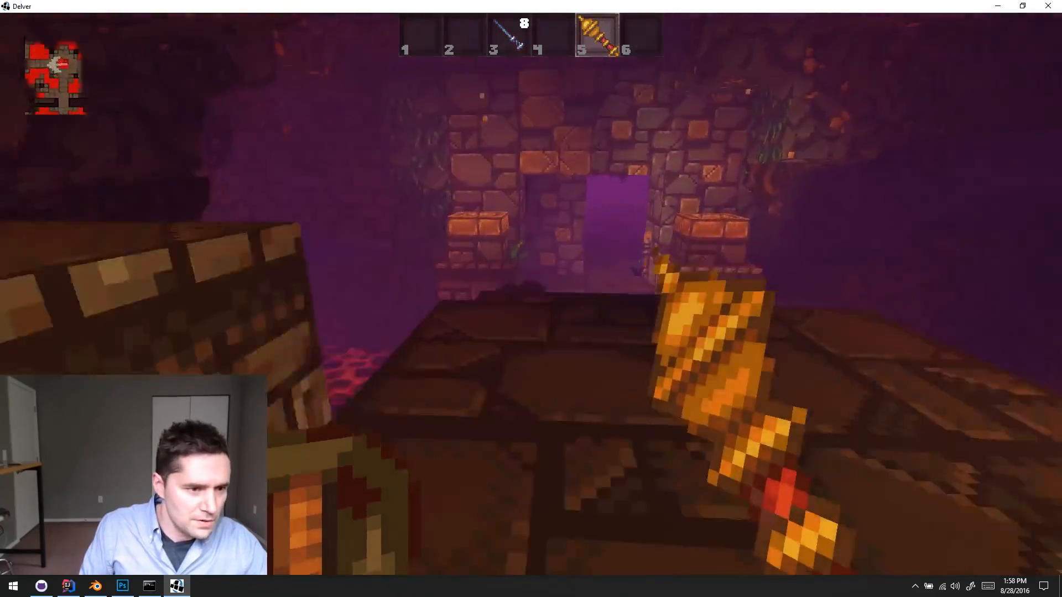
{"action": "key", "text": "w"}
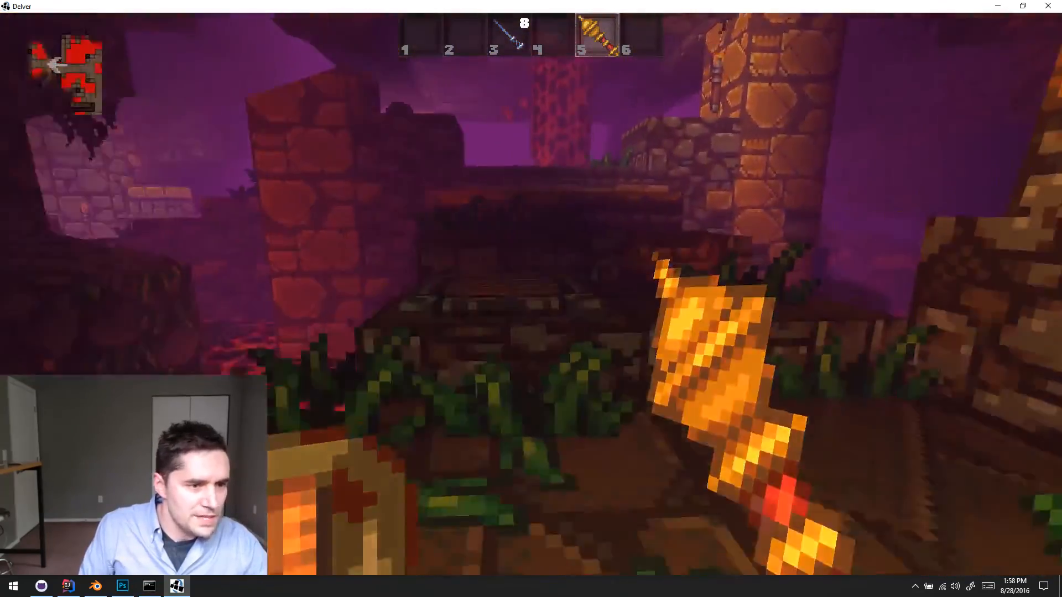
- Walk past the second lavafall's planted platforms towards the south side and check the Ruins 2 level map
{"action": "key", "text": "w"}
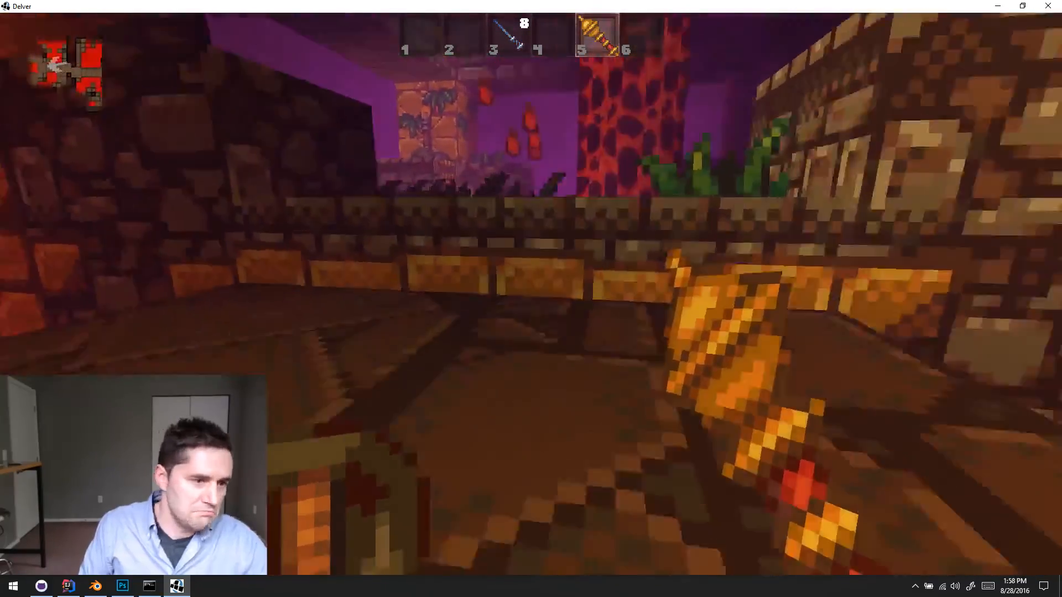
{"action": "key", "text": "w"}
{"action": "key", "text": "w"}
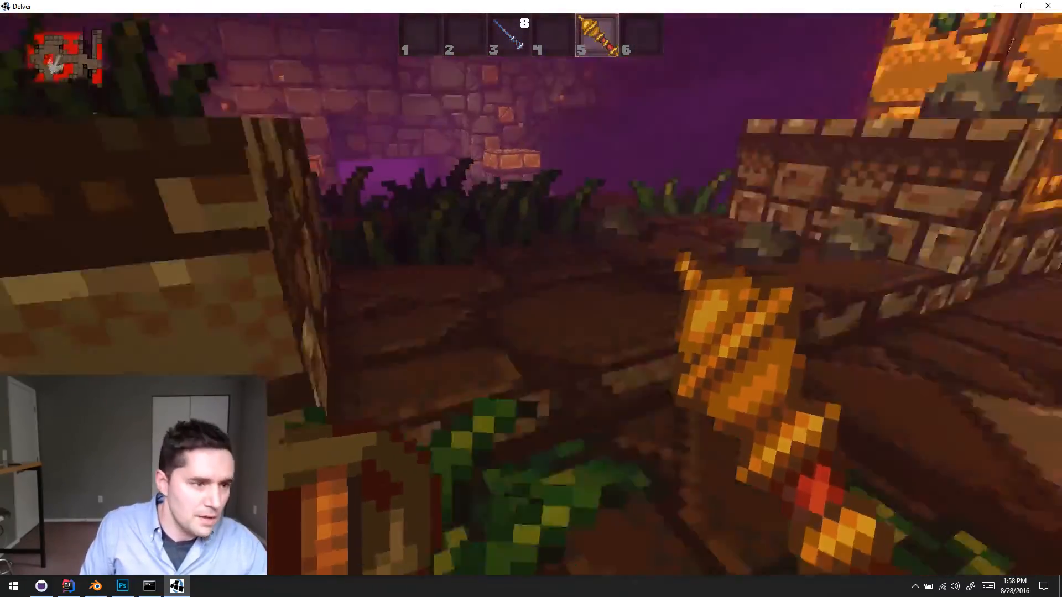
{"action": "key", "text": "m"}
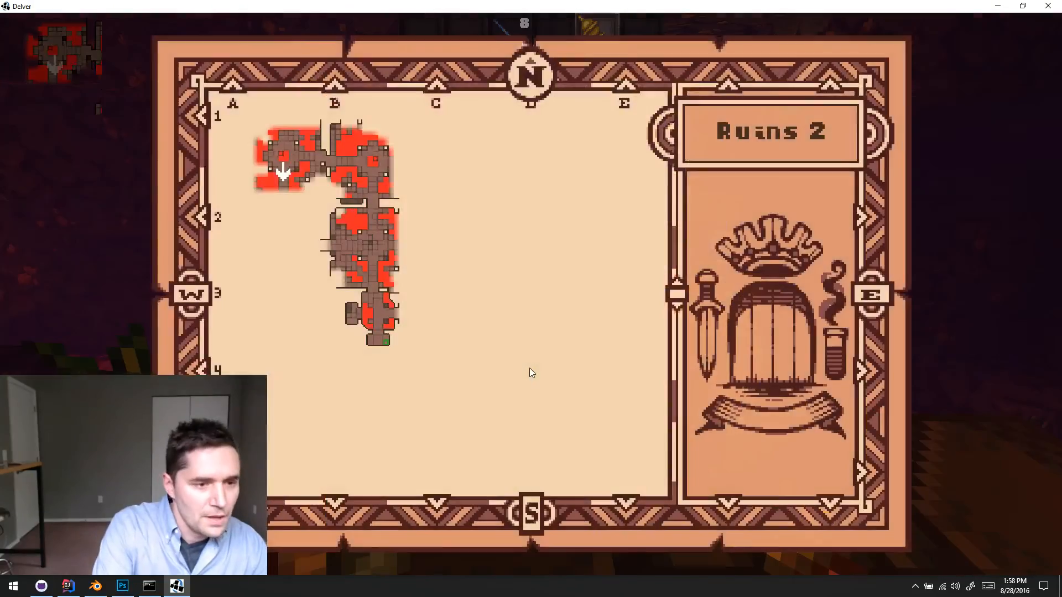
{"action": "key", "text": "m"}
- Enter the overgrown brick corridor on the room's south side, walk to its side junction and check the map there
{"action": "key", "text": "w"}
{"action": "key", "text": "w"}
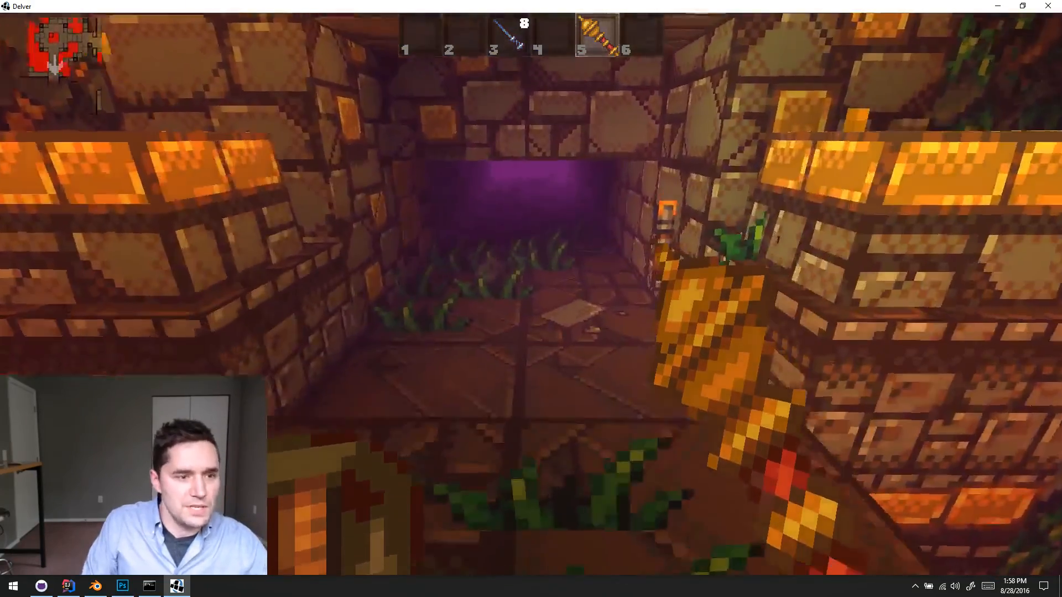
{"action": "key", "text": "w"}
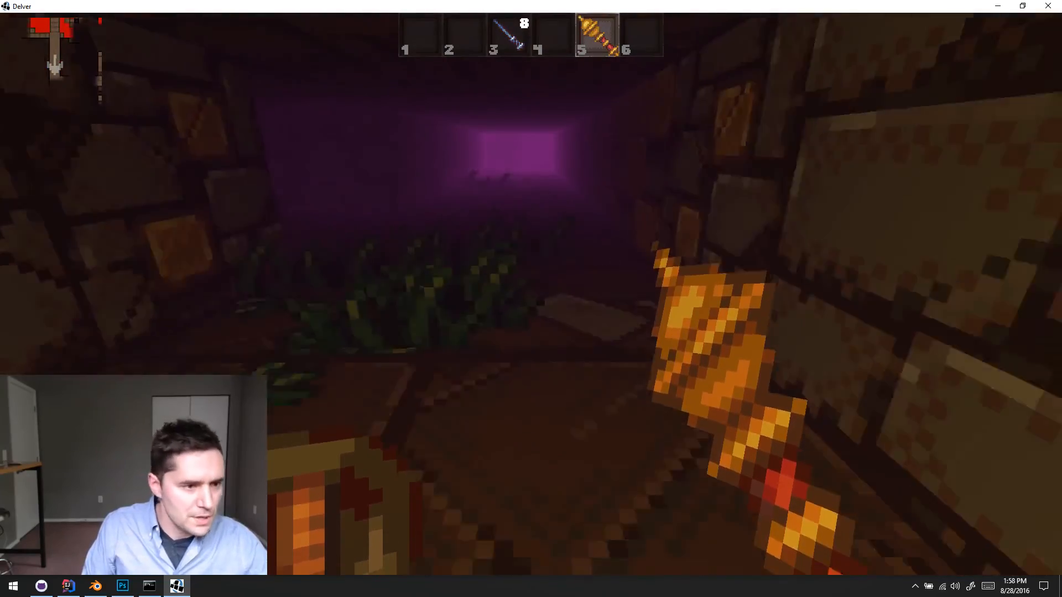
{"action": "key", "text": "w"}
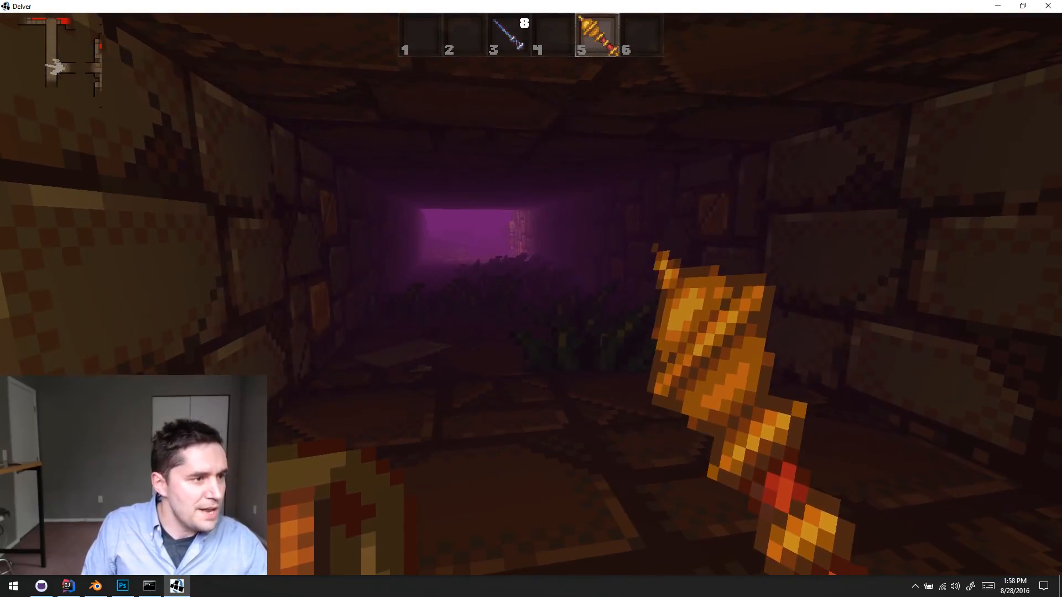
{"action": "key", "text": "m"}
{"action": "key", "text": "m"}
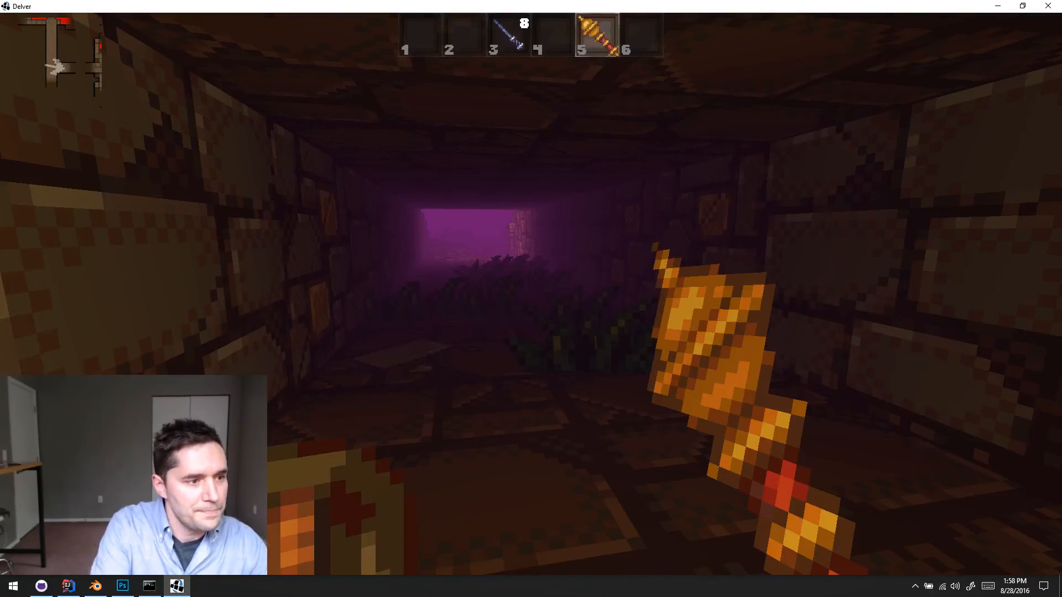
- Follow the long dark corridor south past the junction and review the explored layout on the level map
{"action": "key", "text": "w"}
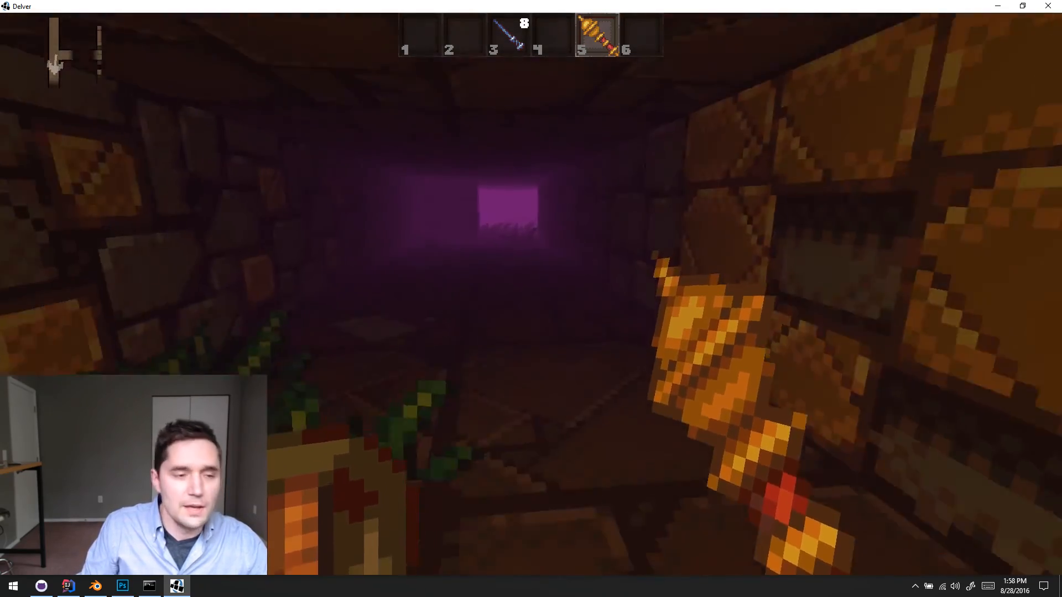
{"action": "key", "text": "w"}
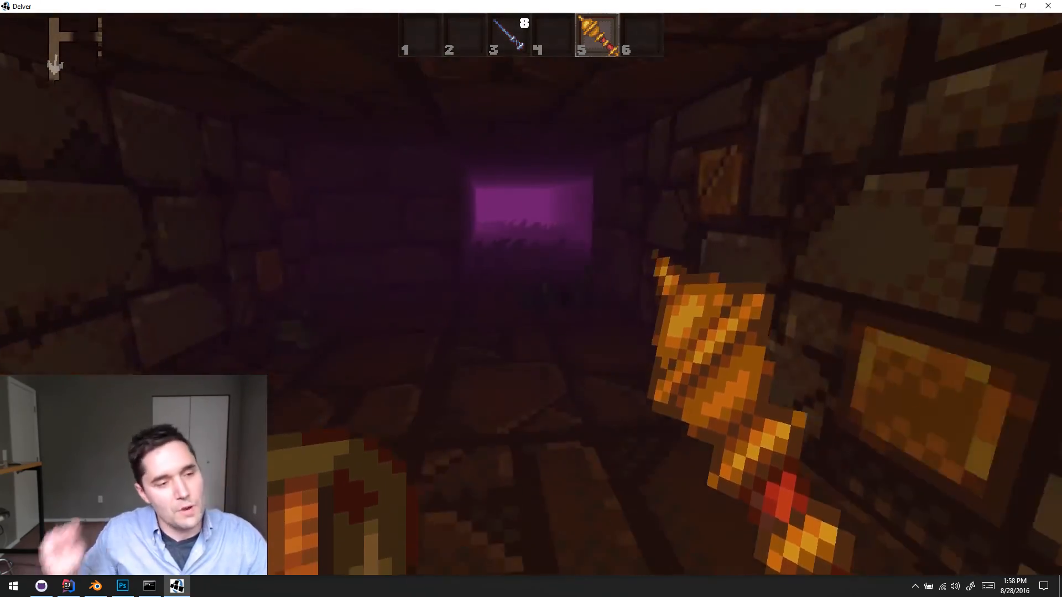
{"action": "key", "text": "w"}
{"action": "key", "text": "w"}
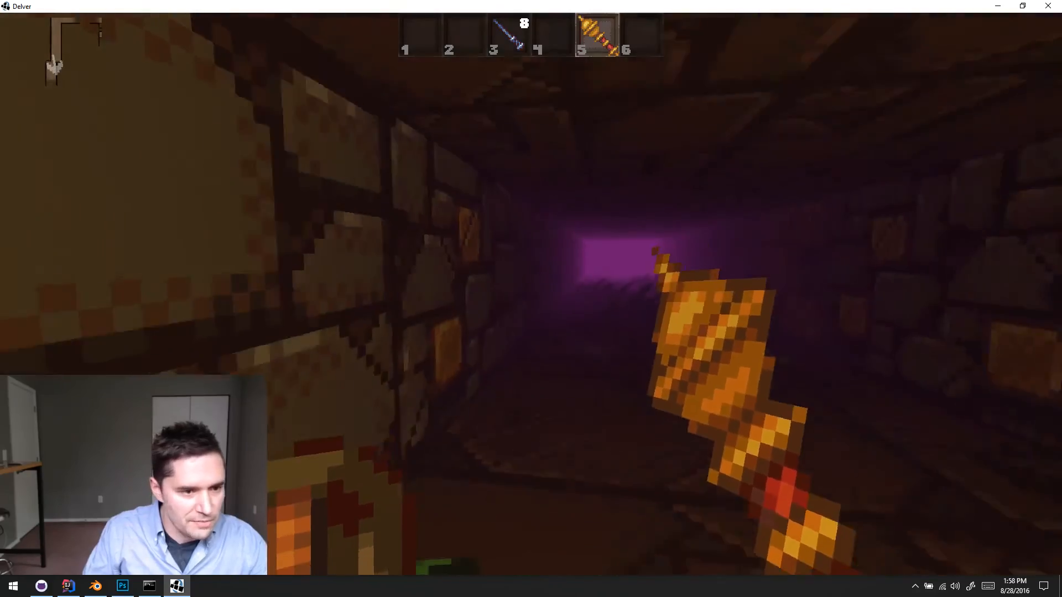
{"action": "key", "text": "w"}
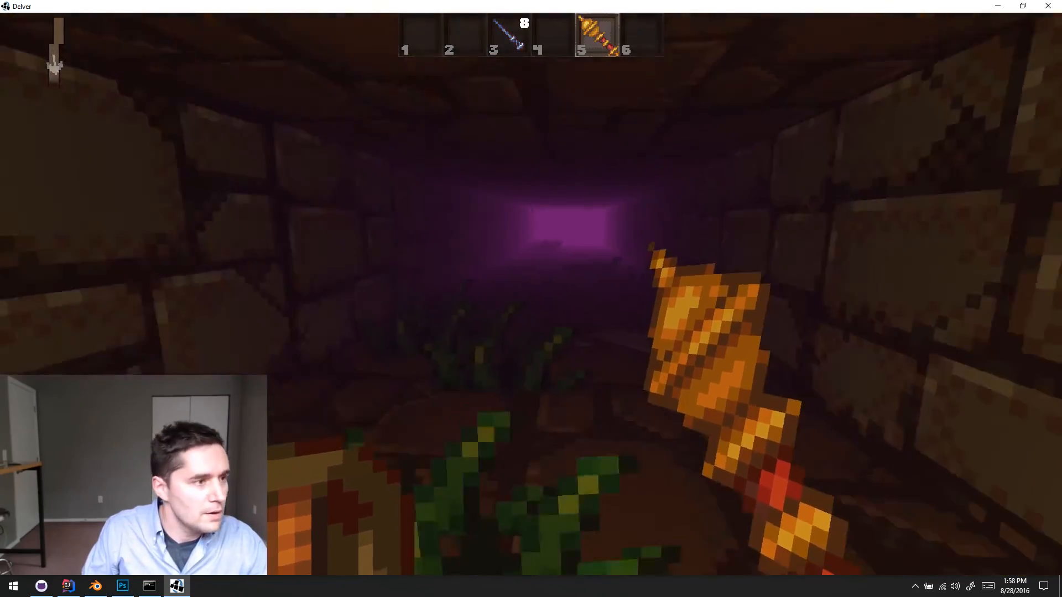
{"action": "key", "text": "w"}
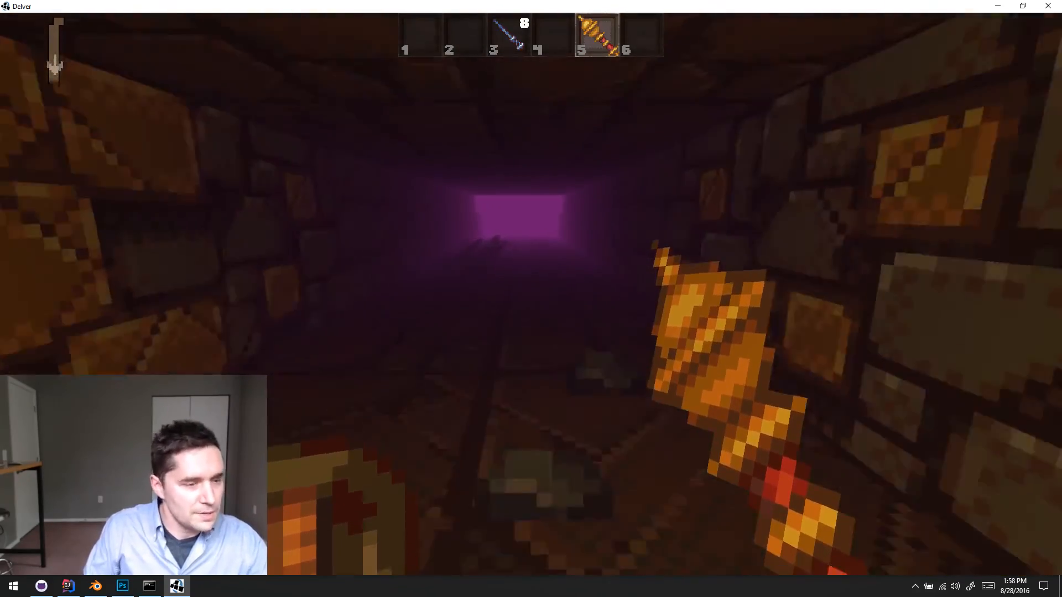
{"action": "key", "text": "m"}
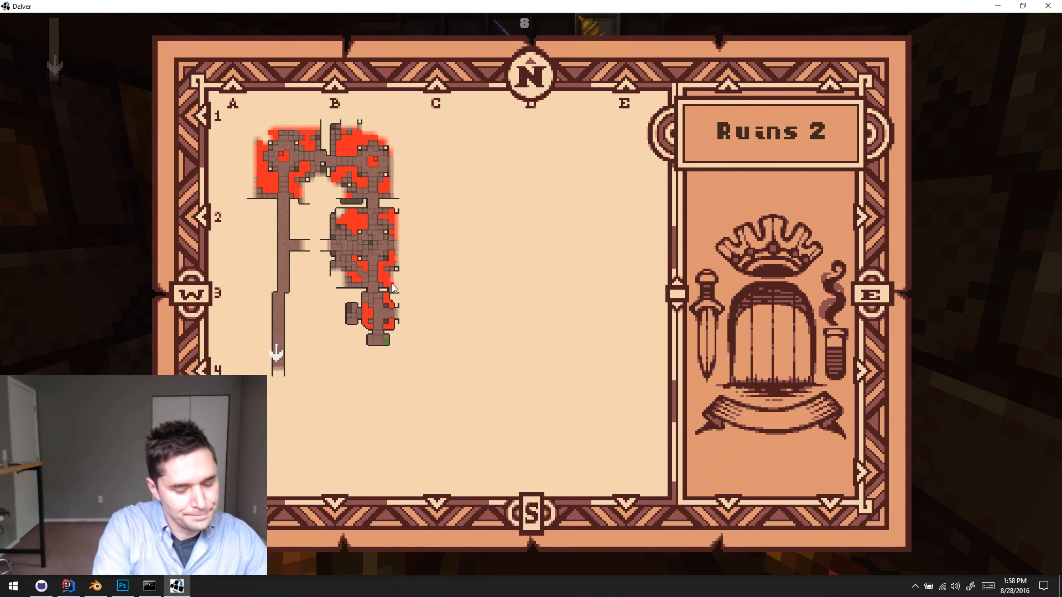
{"action": "key", "text": "m"}
- Leave the corridor's south end and walk around the brick pillars to the sunken lava pool in the next room
{"action": "key", "text": "w"}
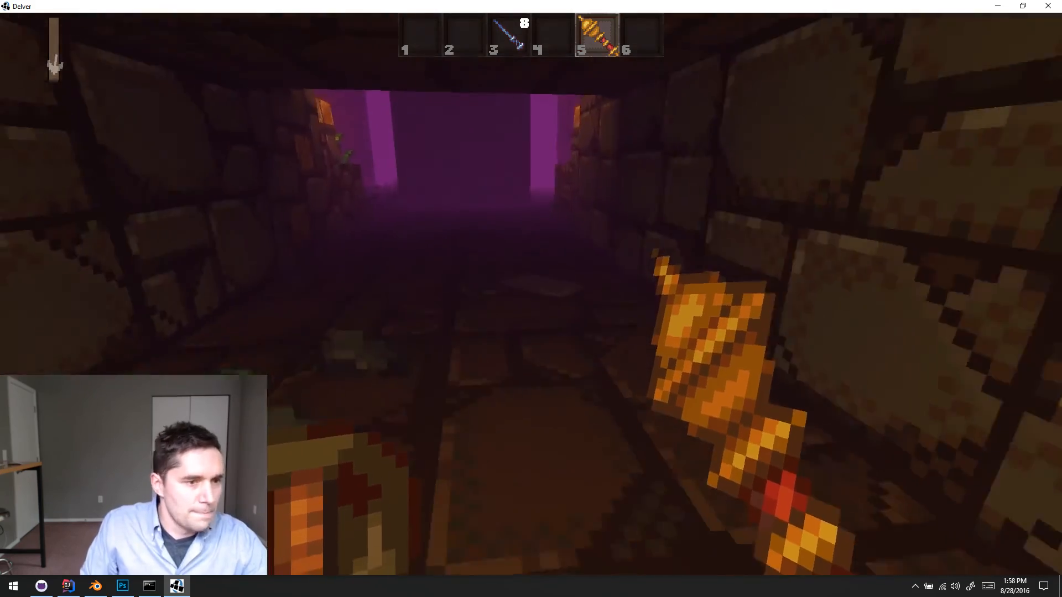
{"action": "key", "text": "w"}
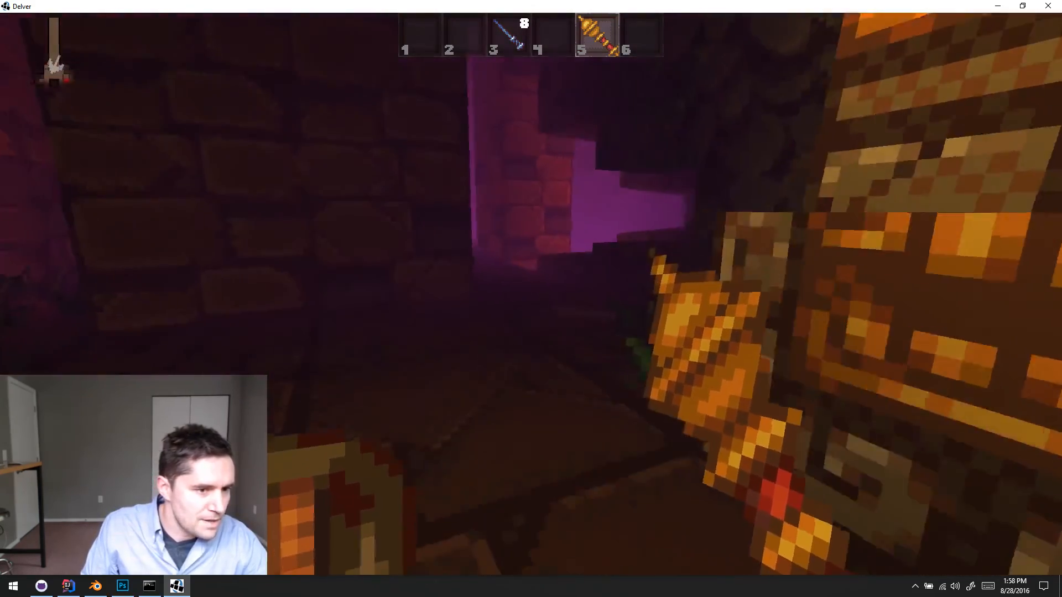
{"action": "key", "text": "w"}
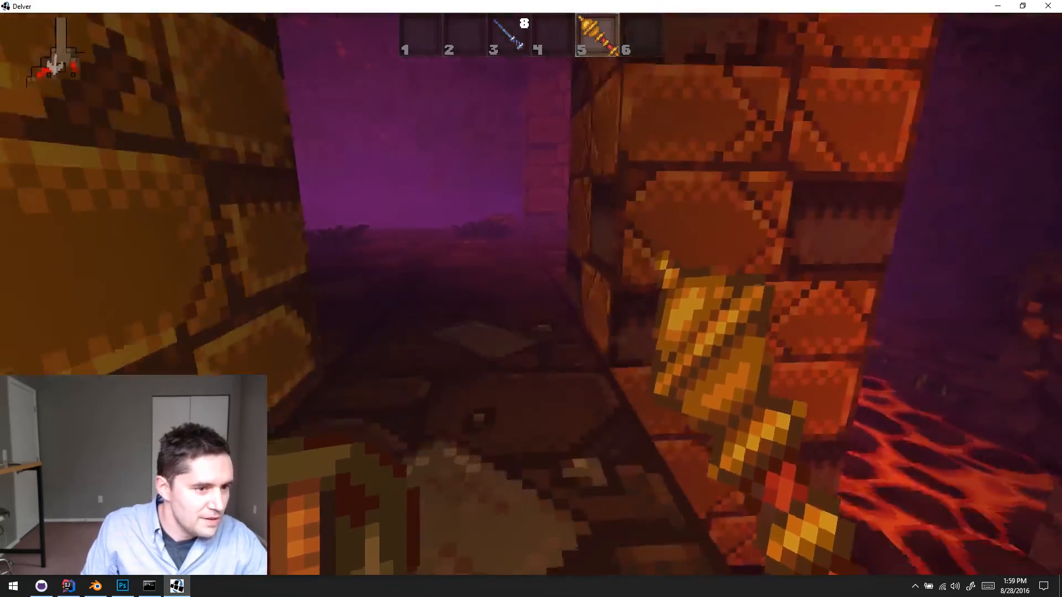
{"action": "key", "text": "w"}
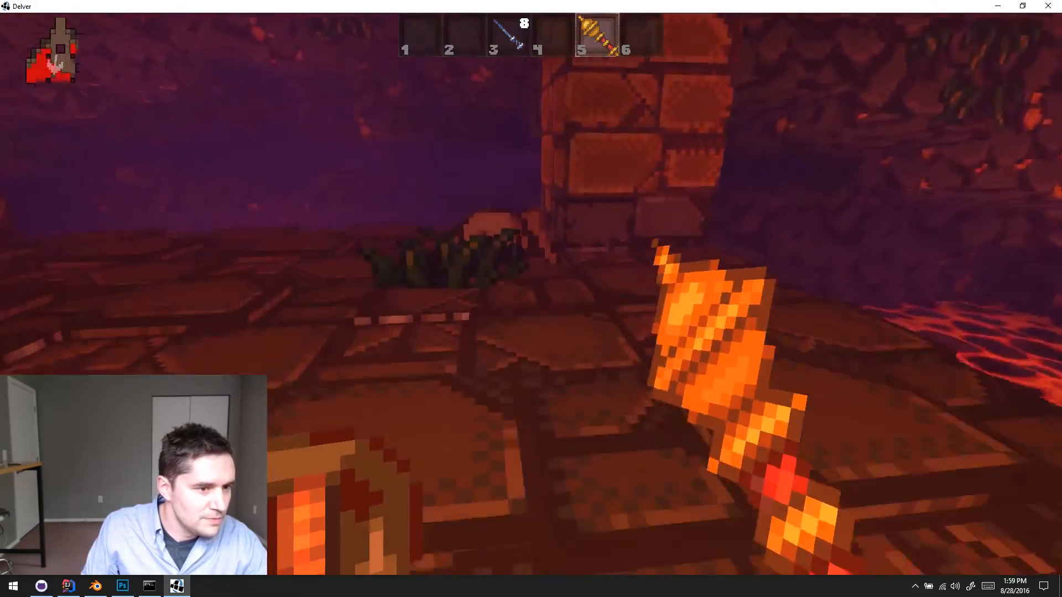
{"action": "key", "text": "w"}
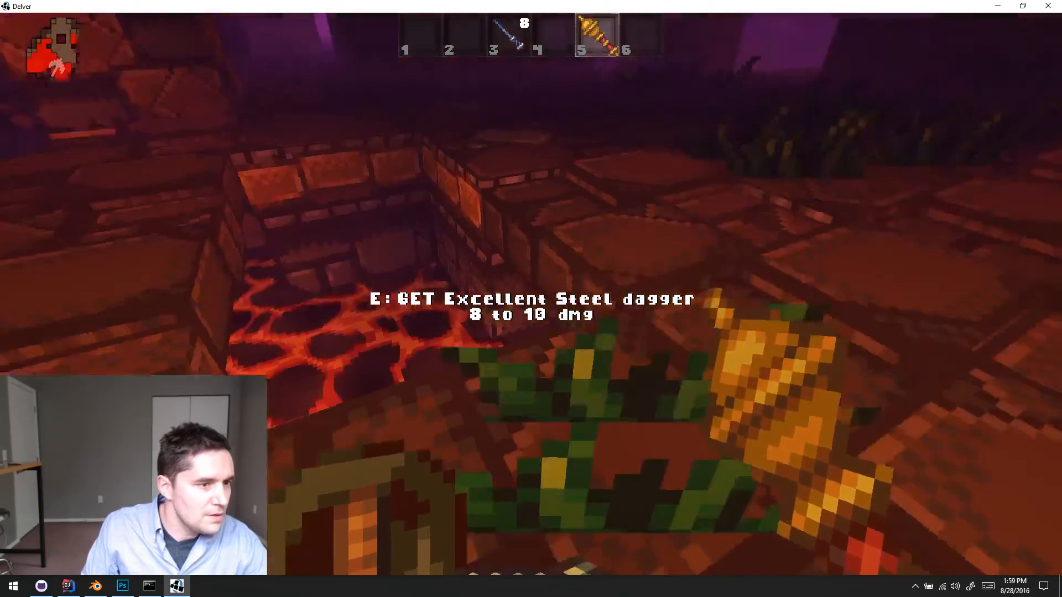
- Cross the planted lava room eastward past the carved stone pillar and enter the torchlit rock passage
{"action": "key", "text": "w"}
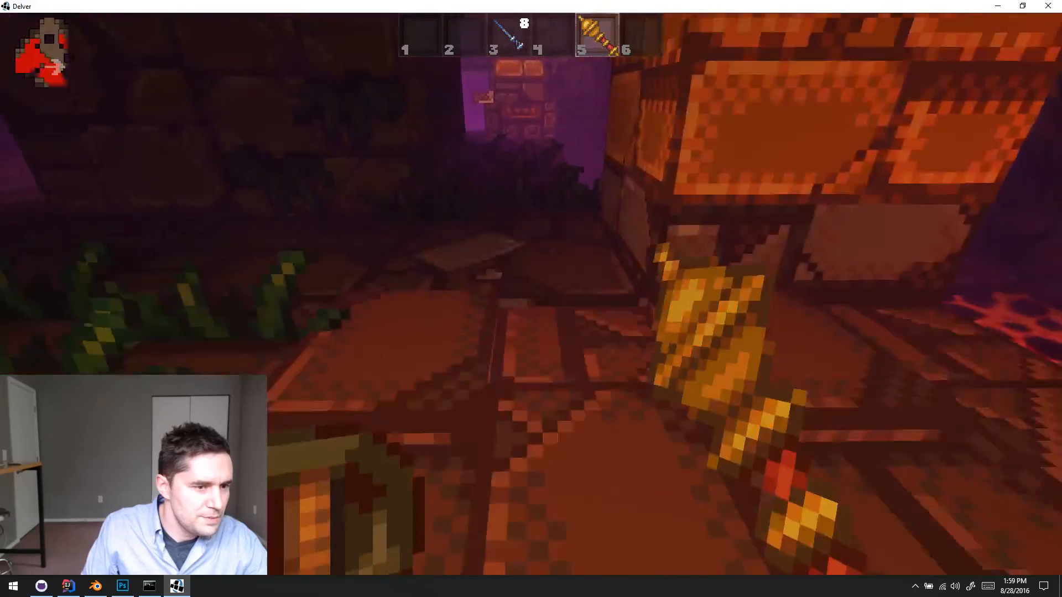
{"action": "key", "text": "w"}
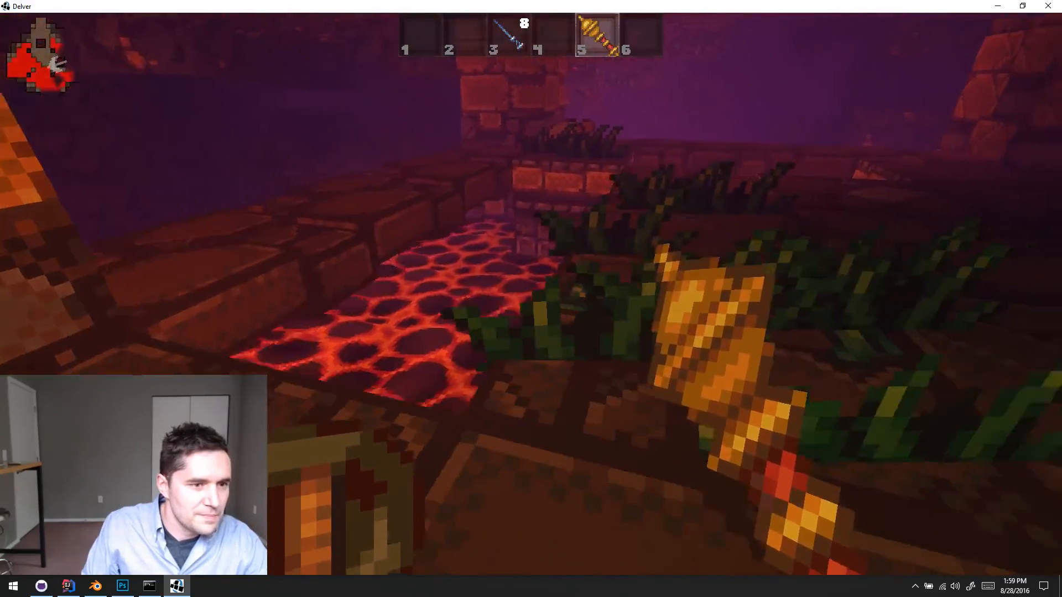
{"action": "key", "text": "w"}
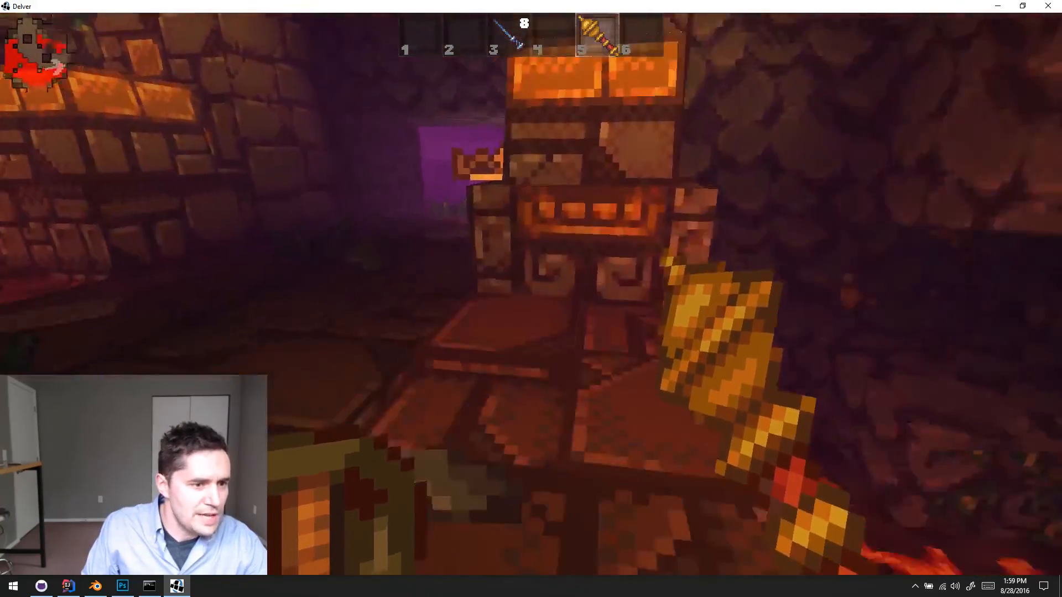
{"action": "key", "text": "w"}
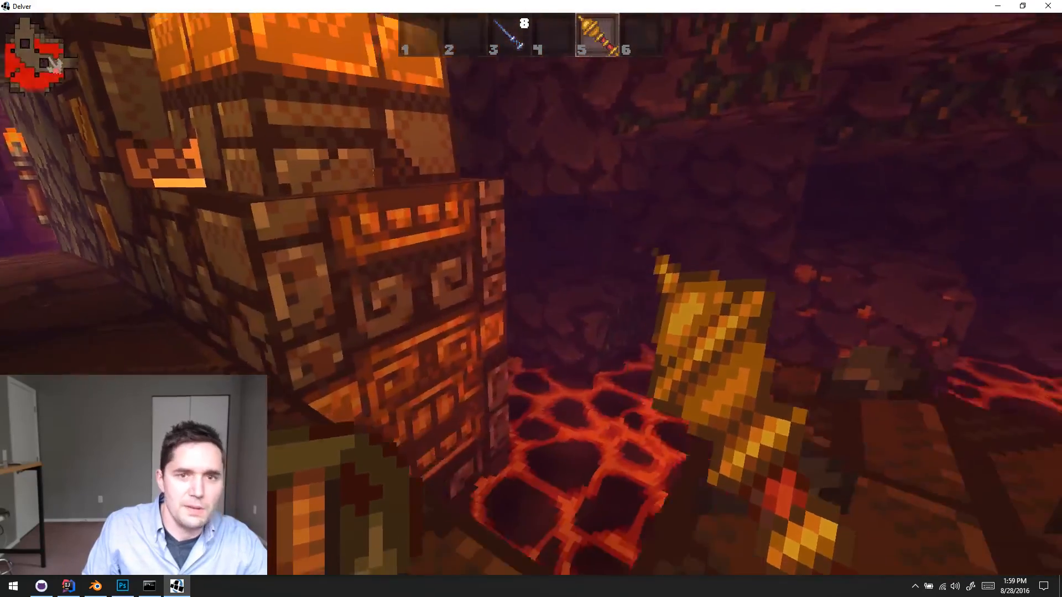
{"action": "key", "text": "w"}
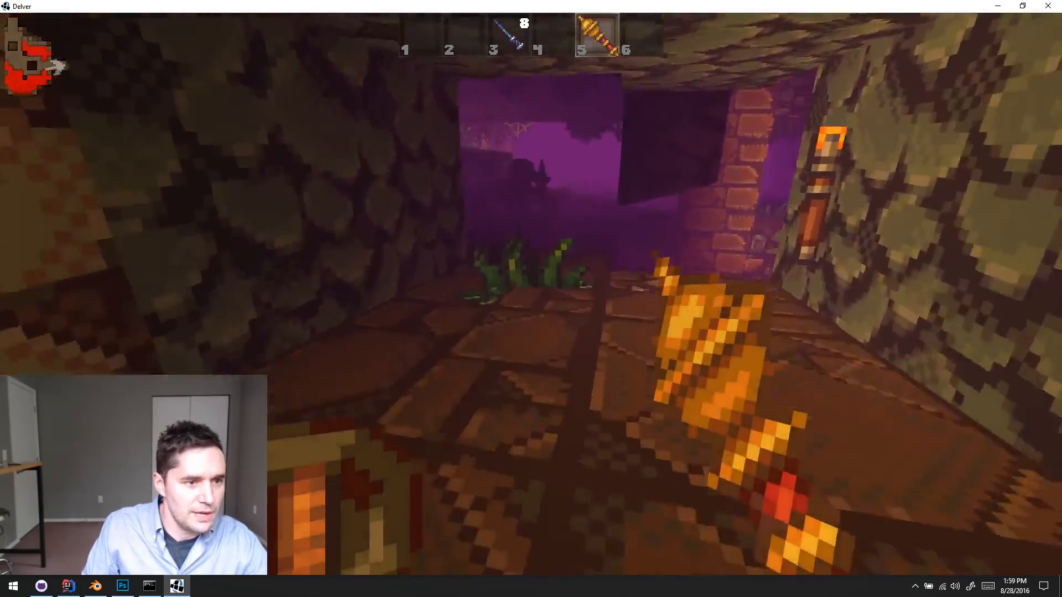
- Equip the wand from slot 3 and fire it at the skeletons at the passage's far end while keeping distance
{"action": "key", "text": "s"}
{"action": "key", "text": "3"}
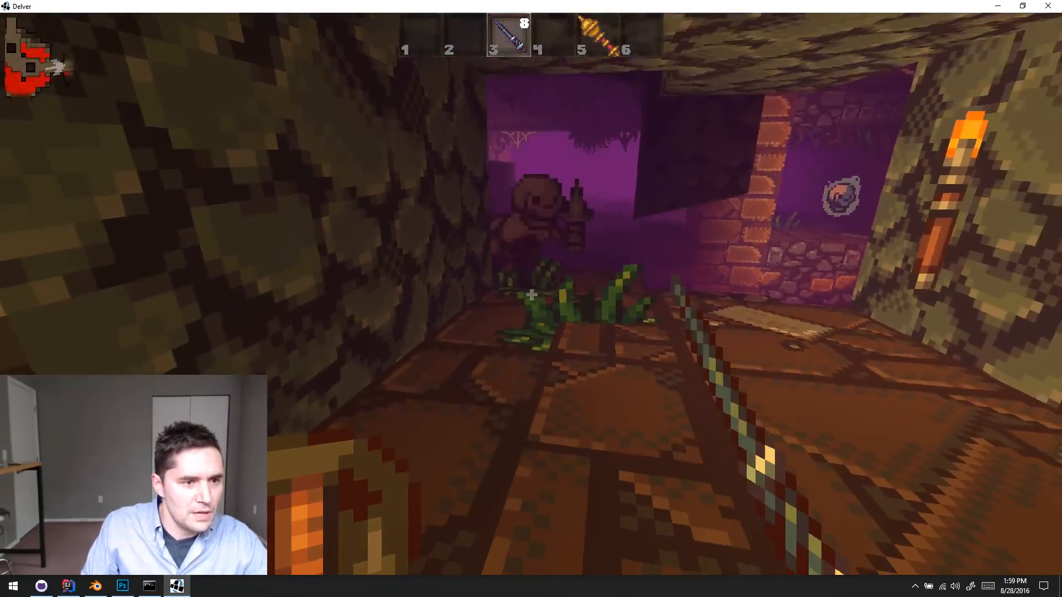
{"action": "left_click", "coordinate": [532, 295]}
{"action": "key", "text": "w"}
{"action": "left_click", "coordinate": [531, 295]}
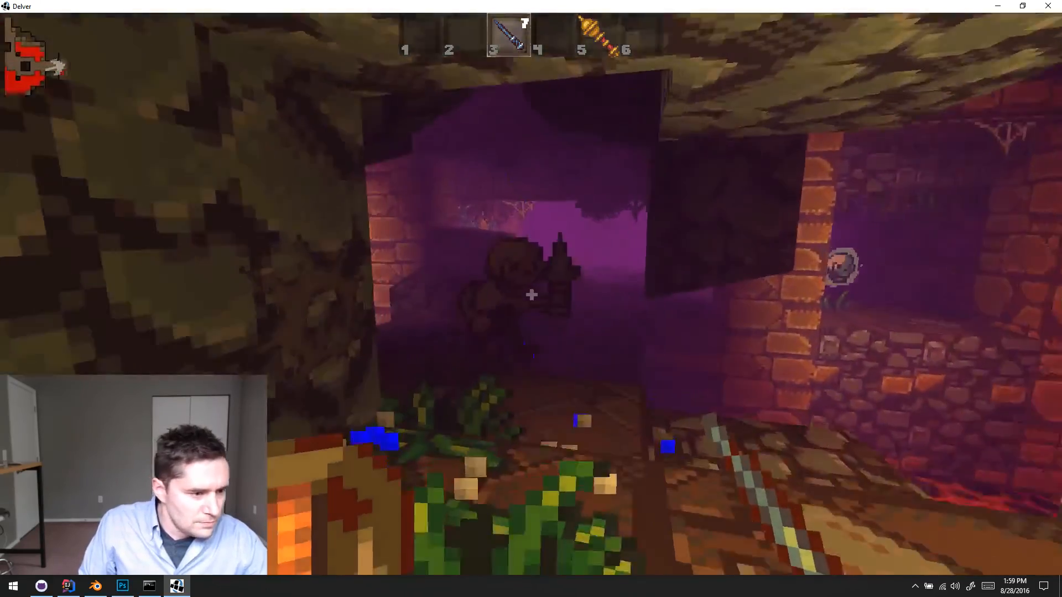
{"action": "key", "text": "s"}
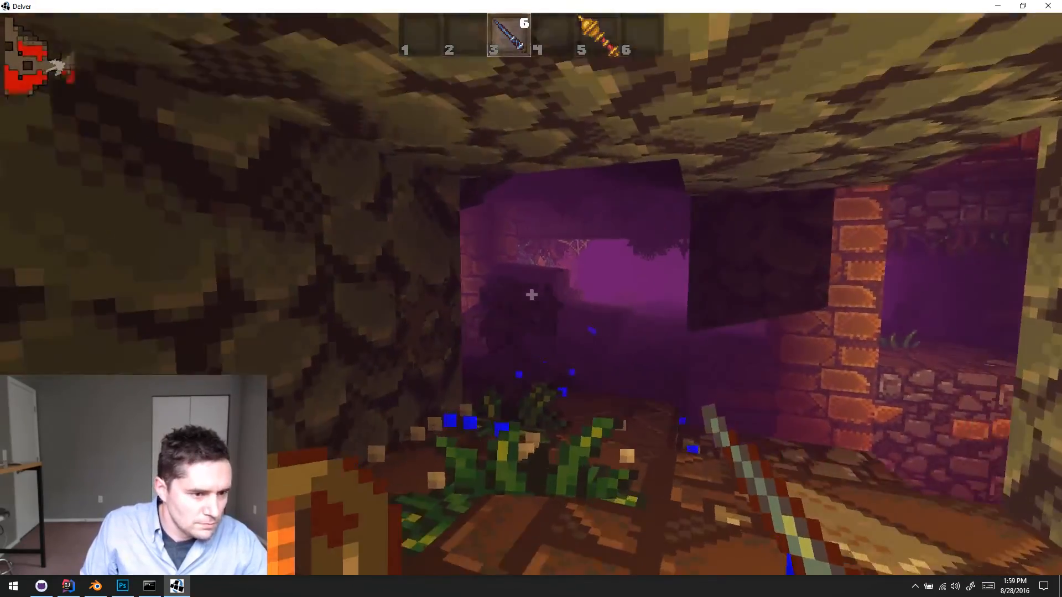
{"action": "left_click", "coordinate": [532, 295]}
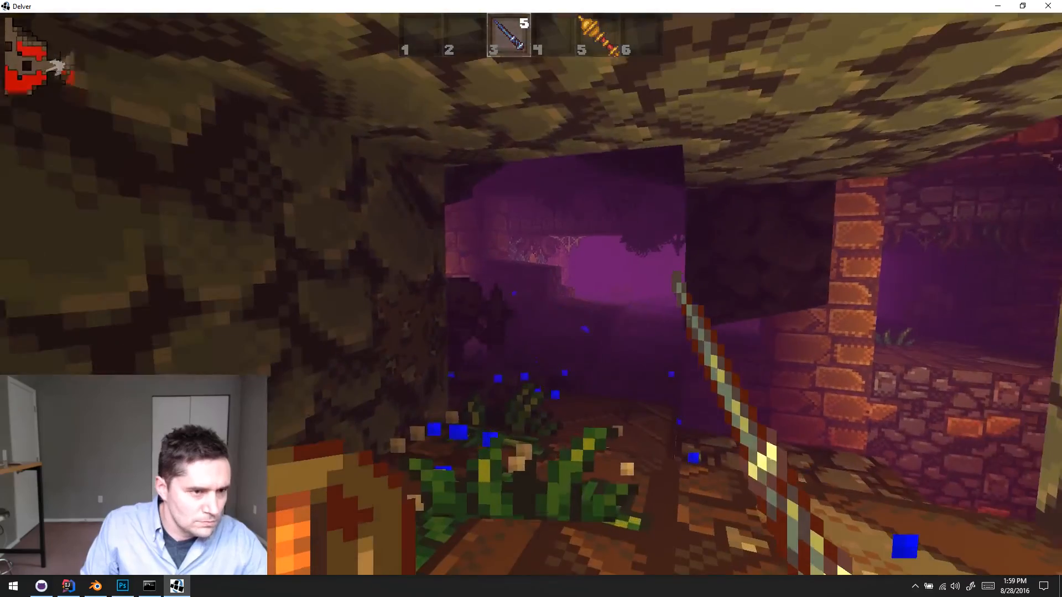
- Equip the golden mace from slot 5, strike the approaching skeleton in the rock passage, and choose an attribute for the level-up
{"action": "key", "text": "5"}
{"action": "key", "text": "s"}
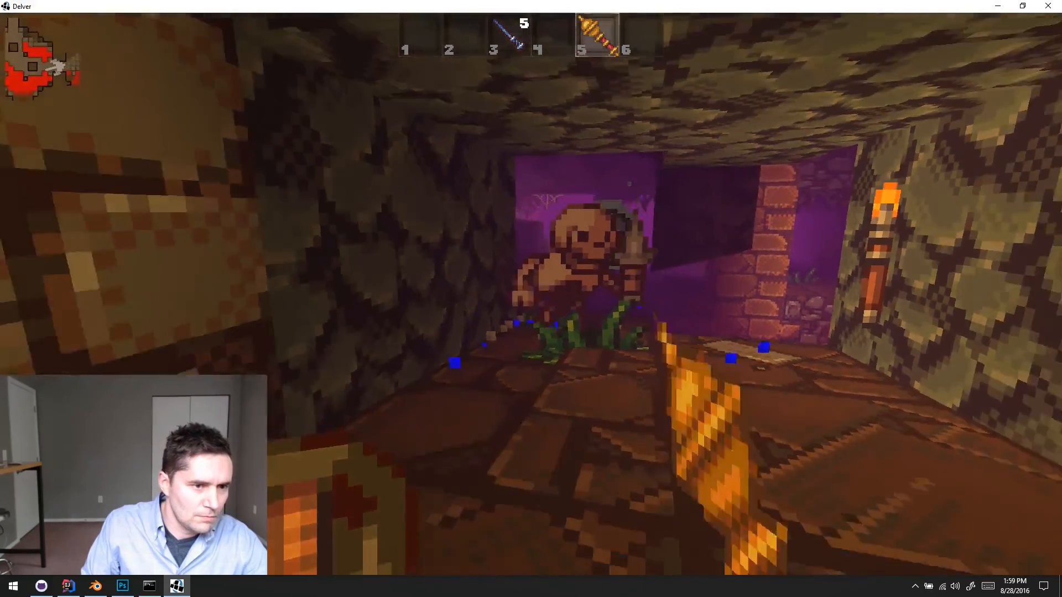
{"action": "left_click", "coordinate": [532, 295]}
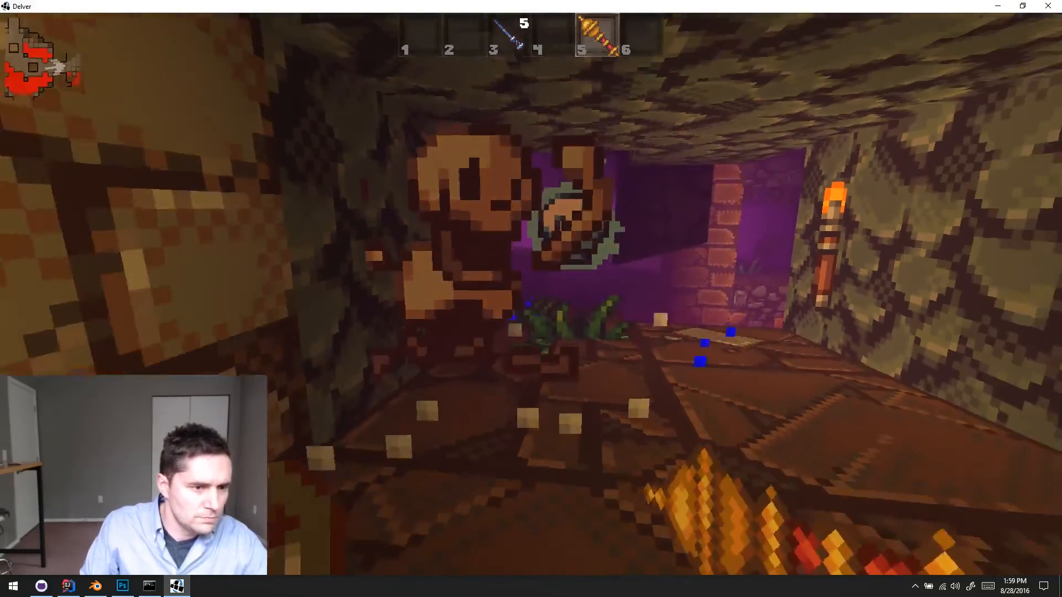
{"action": "left_click", "coordinate": [531, 294]}
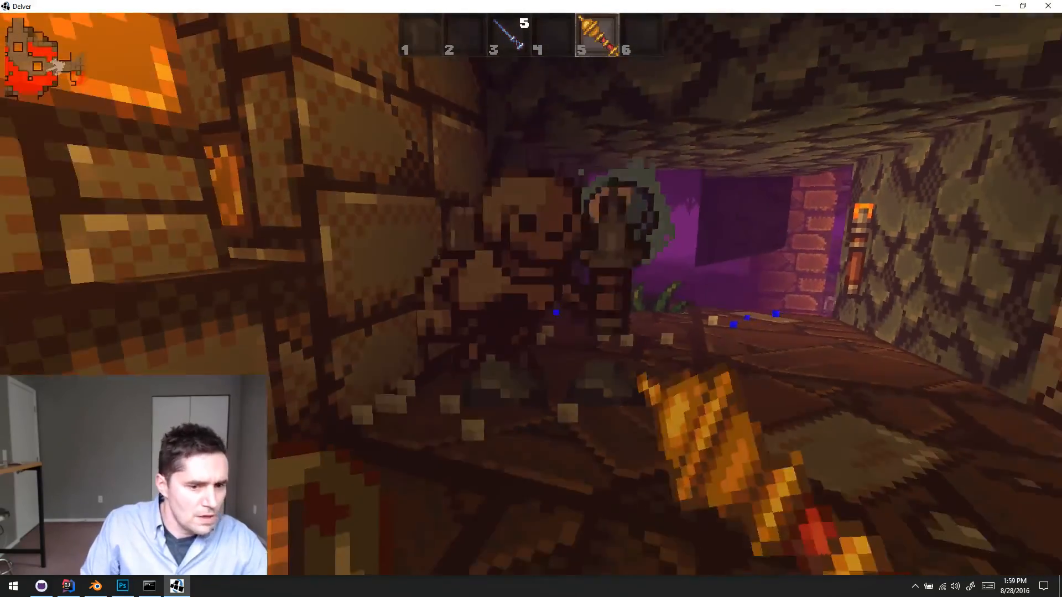
{"action": "left_click", "coordinate": [532, 295]}
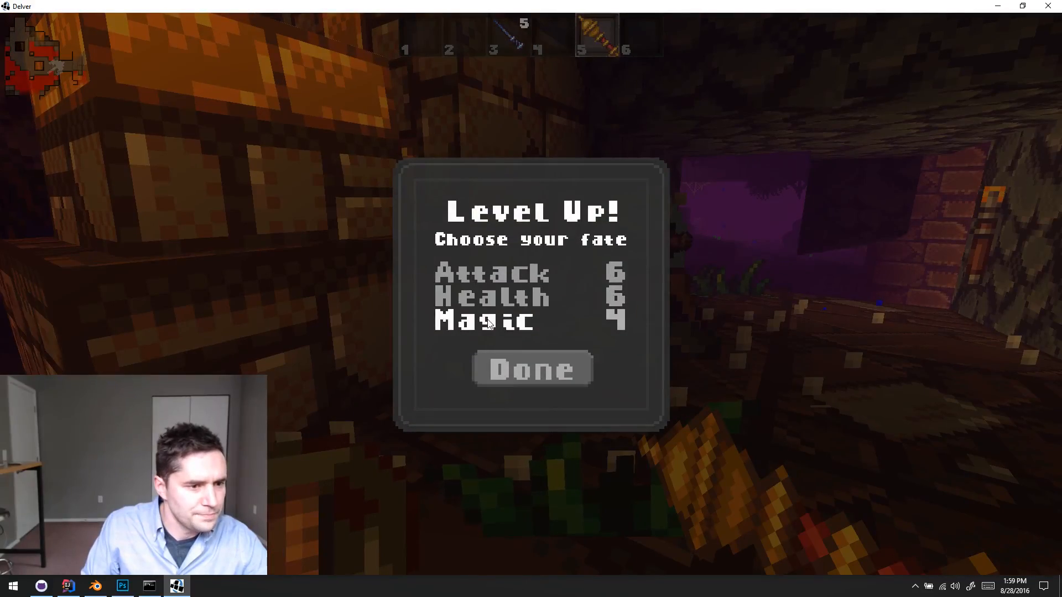
{"action": "left_click", "coordinate": [495, 303]}
{"action": "left_click", "coordinate": [532, 369]}
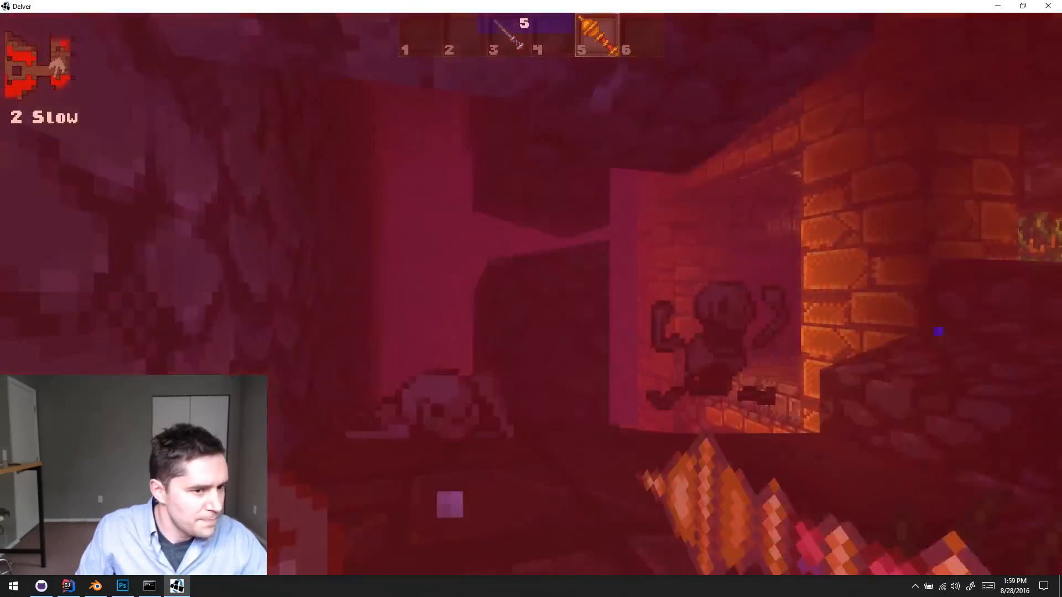
- Fight the remaining enemies on the ledge beside the lava pool with the golden mace
{"action": "left_click", "coordinate": [532, 295]}
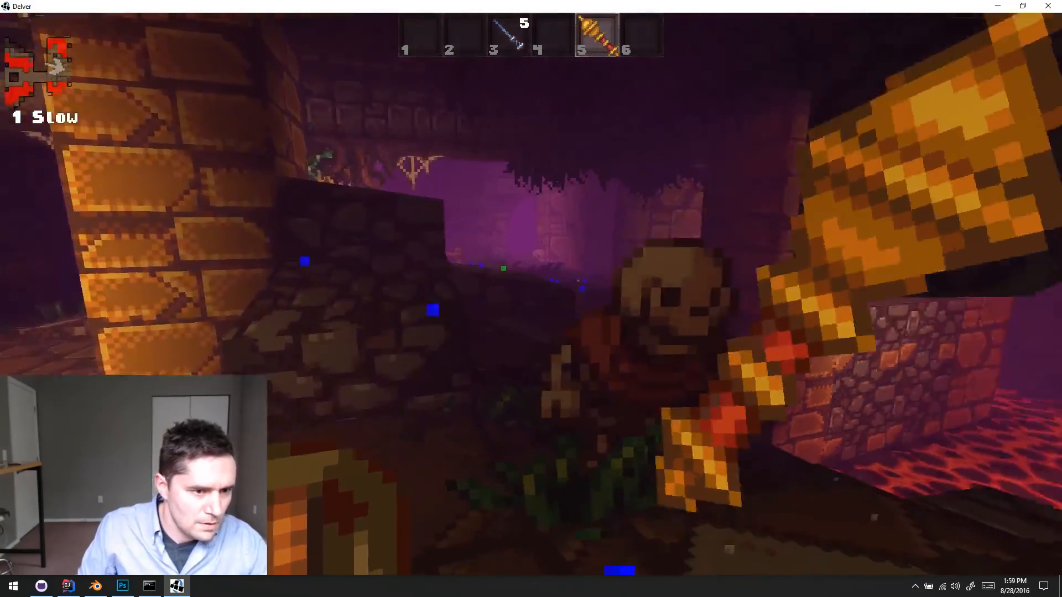
{"action": "left_click", "coordinate": [531, 294]}
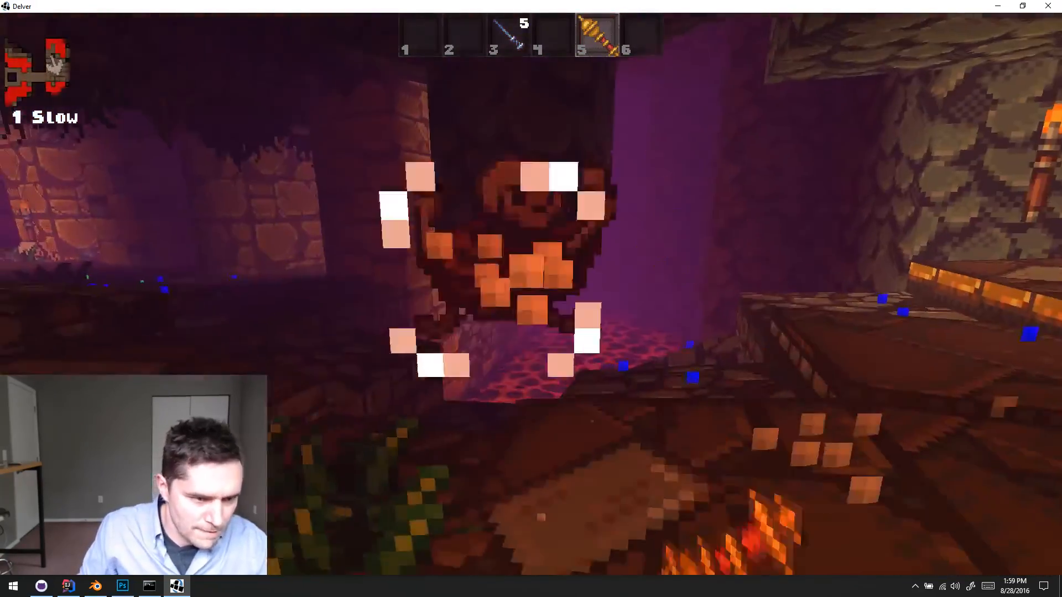
{"action": "left_click", "coordinate": [531, 294]}
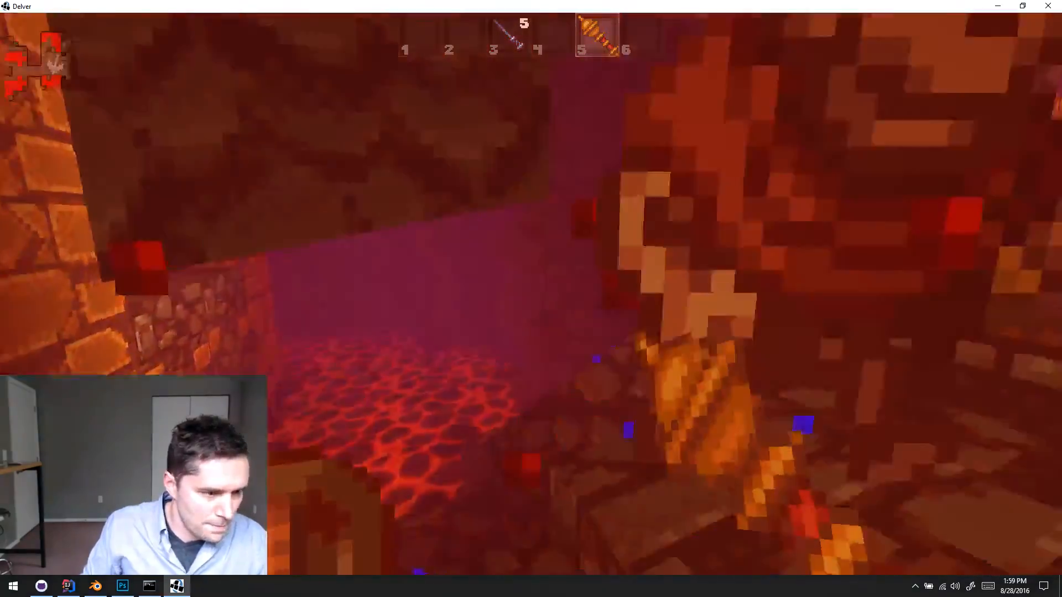
{"action": "left_click", "coordinate": [531, 294]}
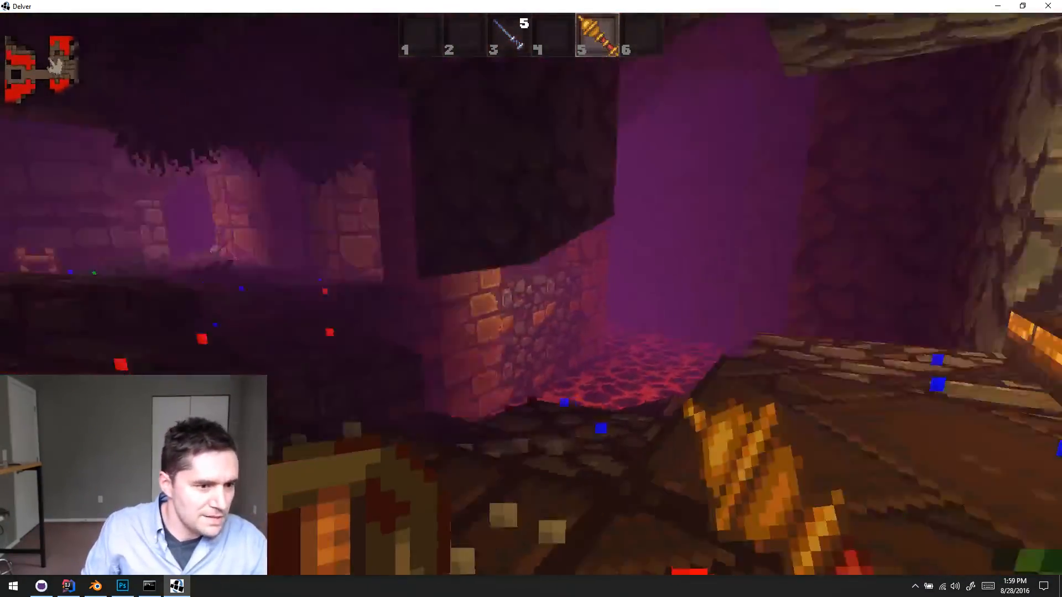
{"action": "left_click", "coordinate": [531, 294]}
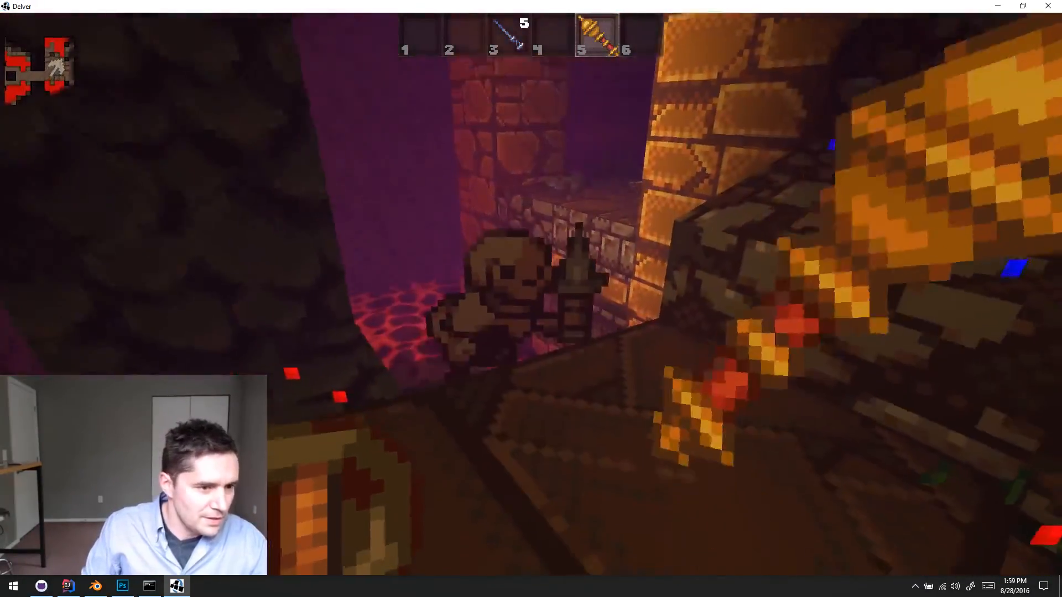
{"action": "left_click", "coordinate": [531, 295]}
- Cross the planted lava room past the brick pillars and enter the torchlit brick area with the wooden crate
{"action": "key", "text": "w"}
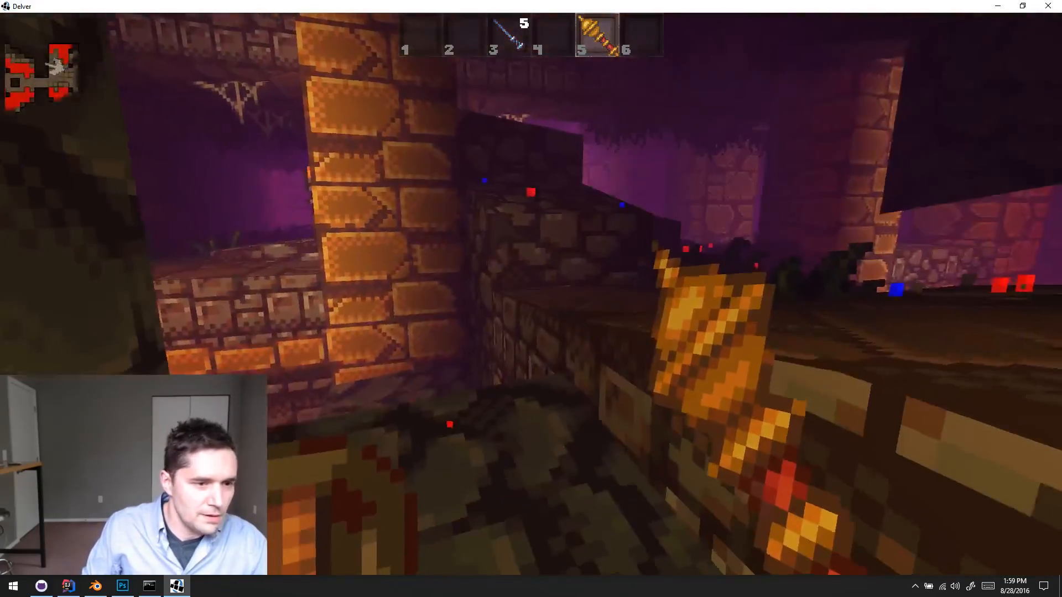
{"action": "key", "text": "w"}
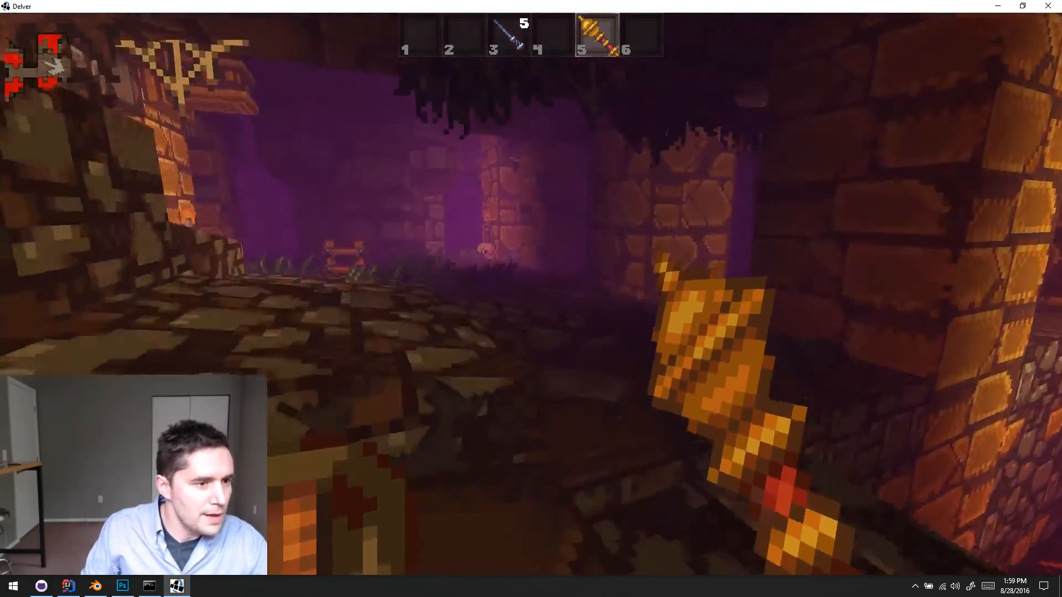
{"action": "key", "text": "w"}
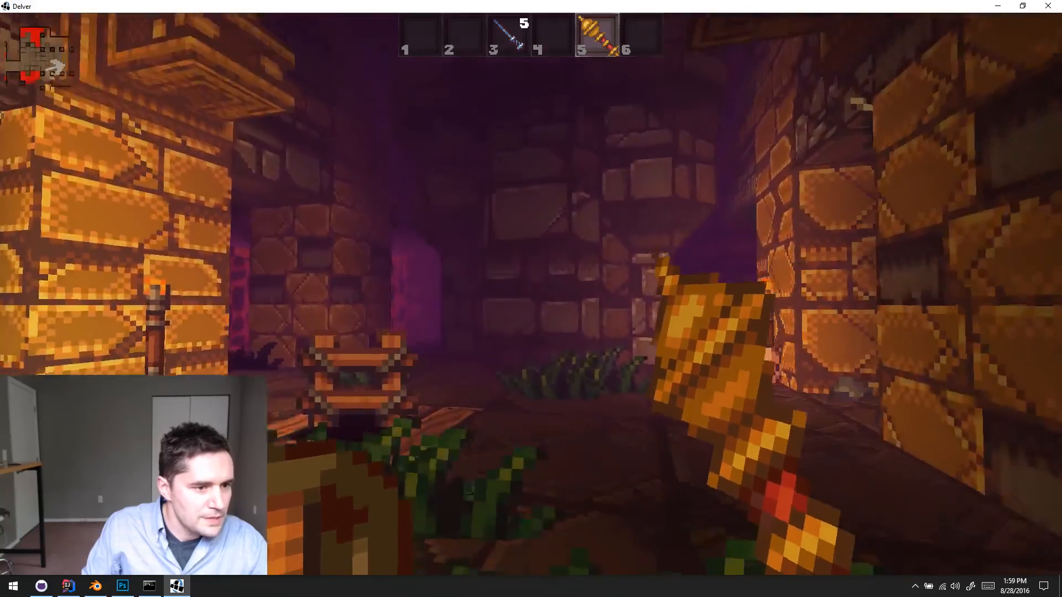
- Pause and quit the current dungeon run, and close Delver to return to the Breakable.java code in IntelliJ IDEA
{"action": "key", "text": "Escape"}
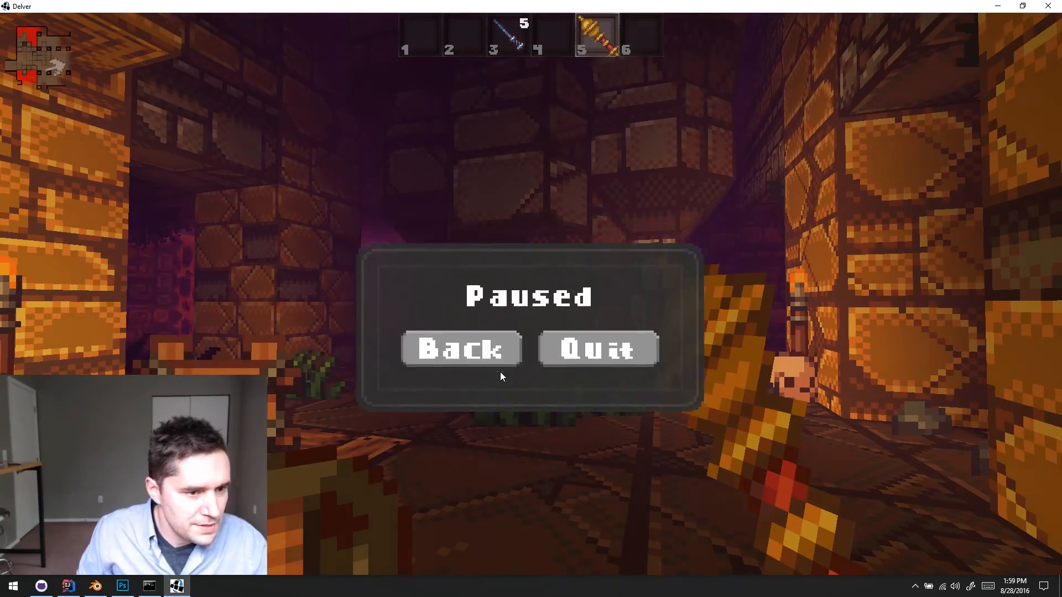
{"action": "left_click", "coordinate": [598, 321]}
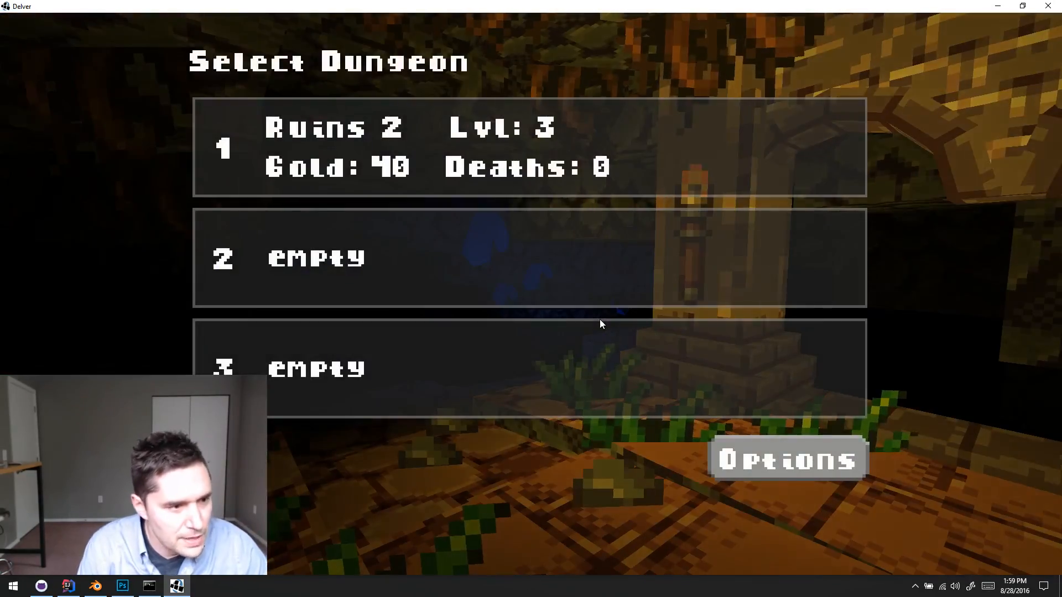
{"action": "key", "text": "alt+F4"}
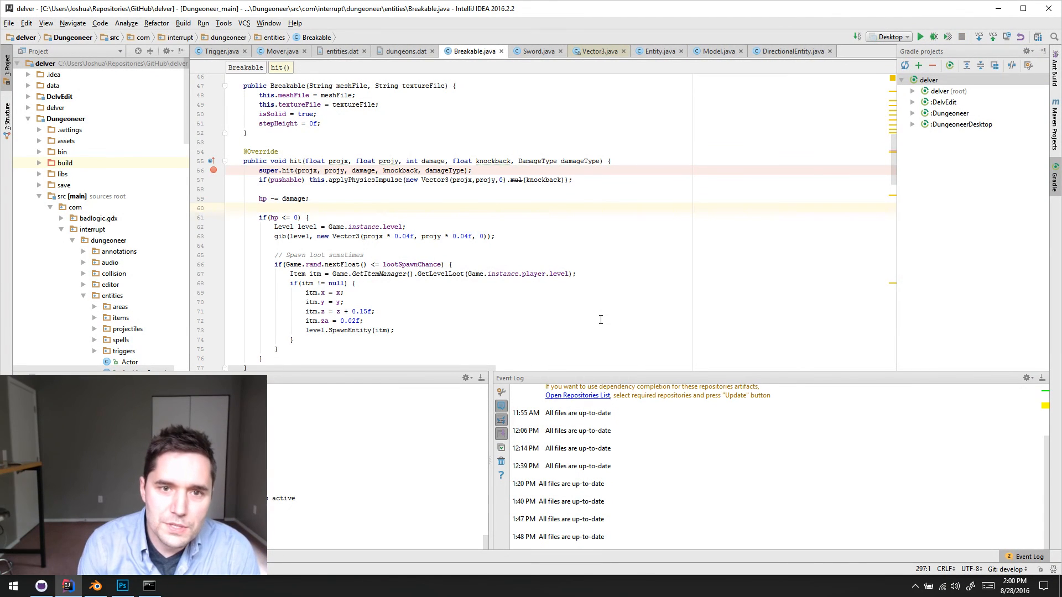